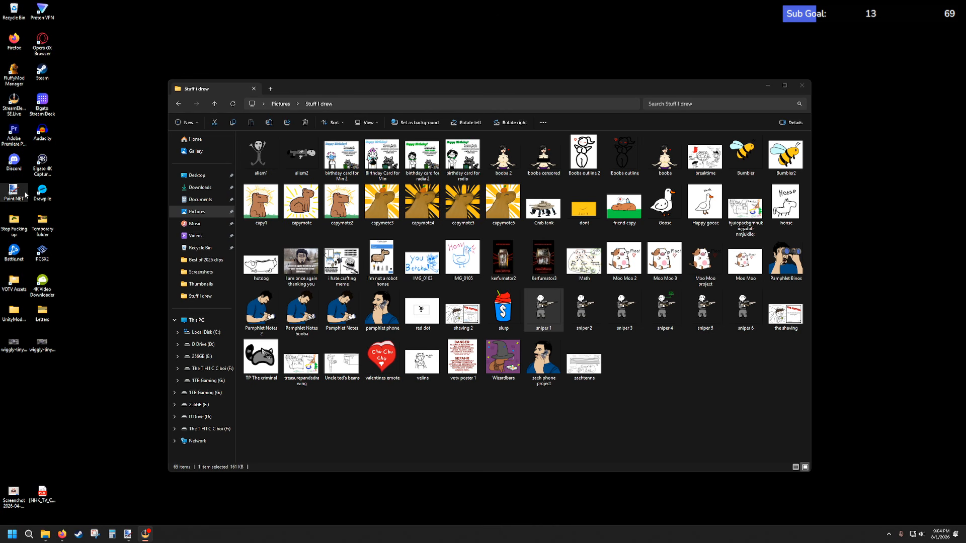
- Open the recent weekly clips project in Adobe Premiere Pro and move the playhead to the start of the sequence
double_click(15, 132)
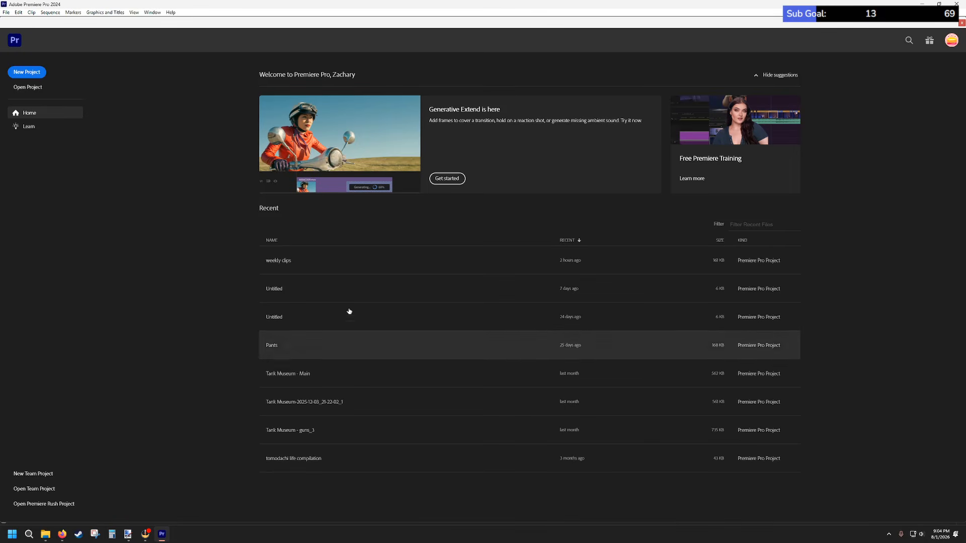
click(297, 262)
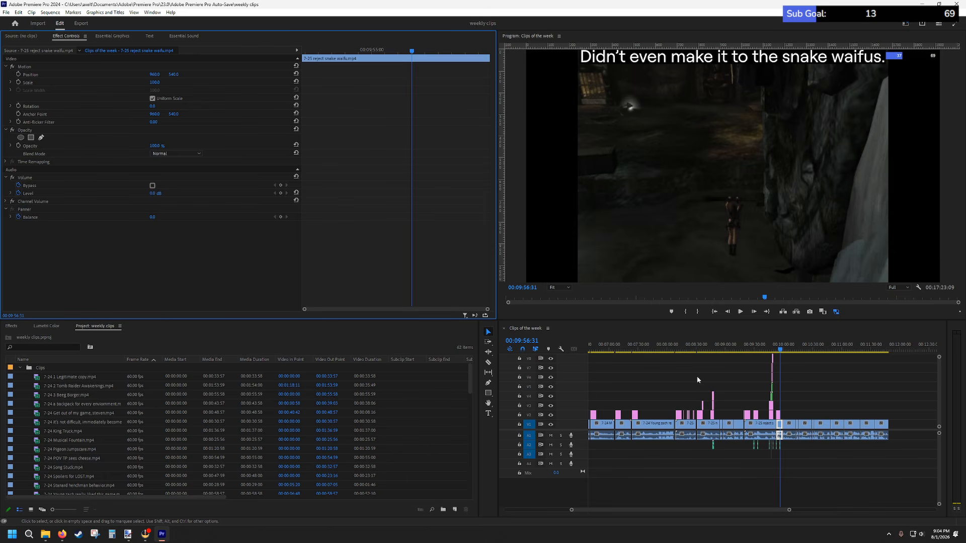
scroll(696, 380, up, 2)
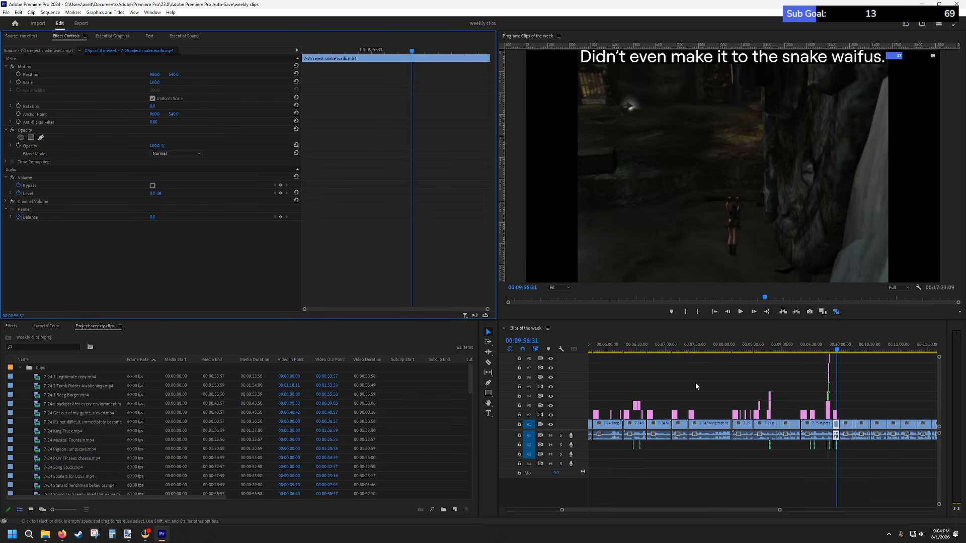
scroll(695, 385, up, 3)
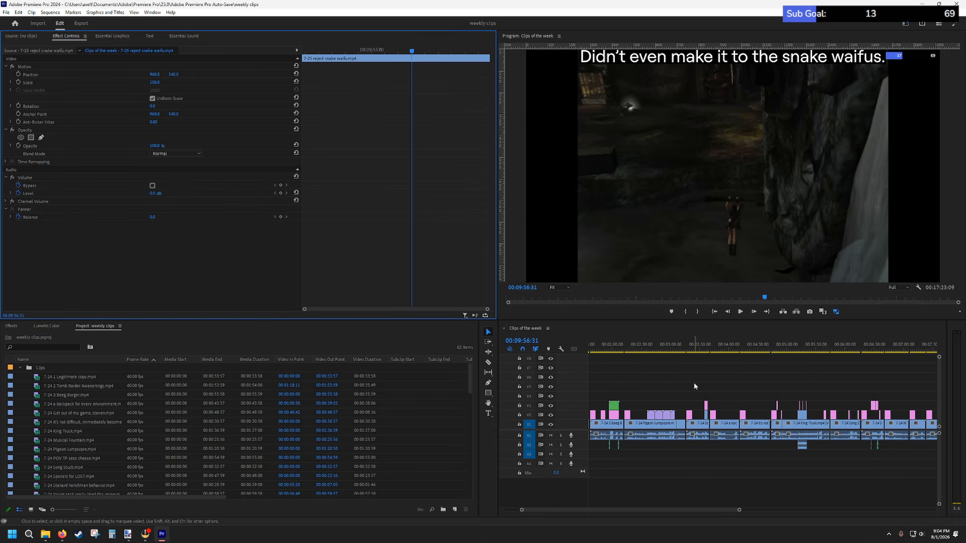
scroll(693, 382, up, 1)
drag(612, 352, 578, 352)
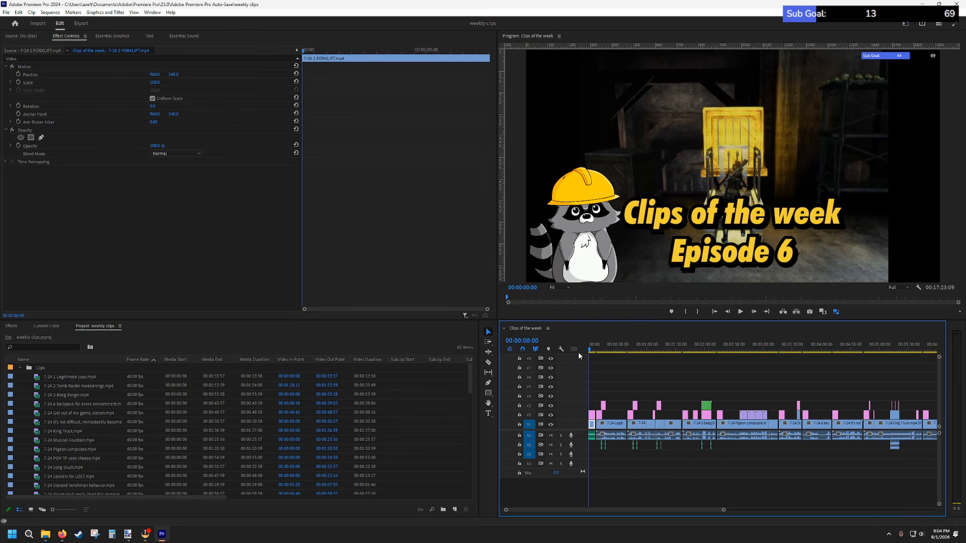
- Play the Clips of the week sequence from its beginning, pausing and resuming during the opening clips
click(146, 534)
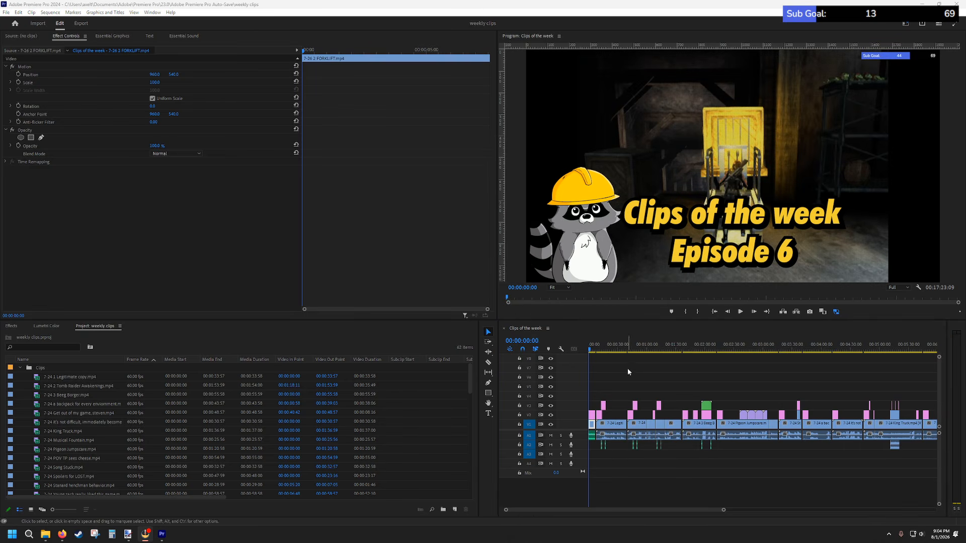
click(741, 313)
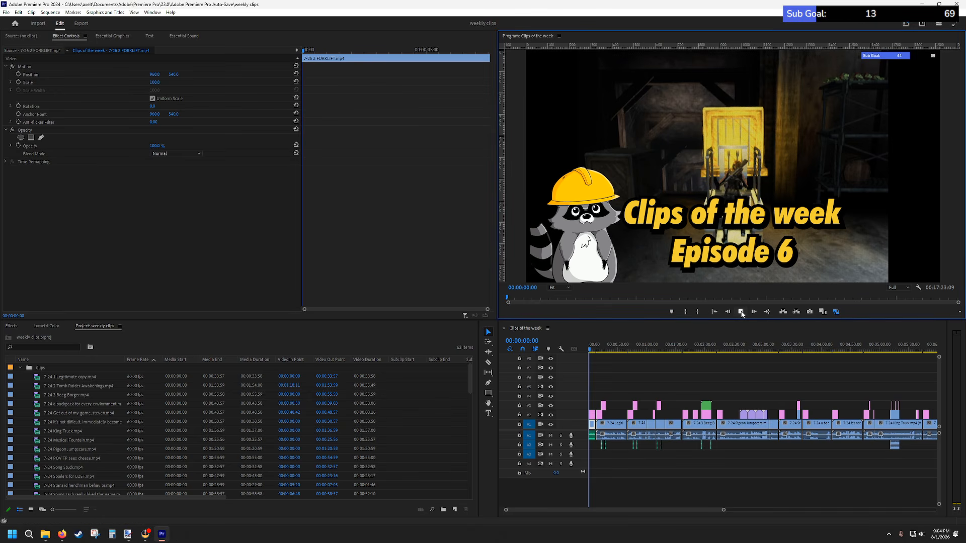
key(space)
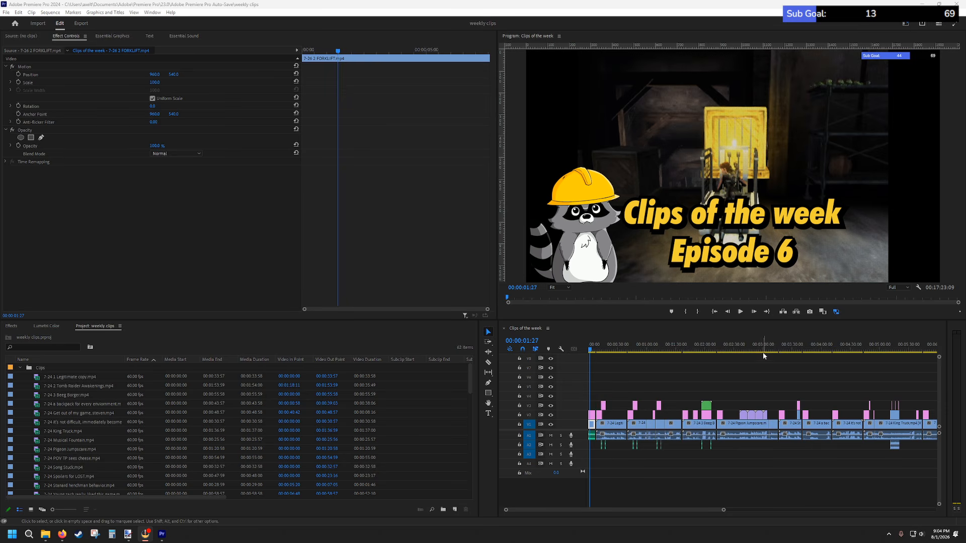
click(742, 310)
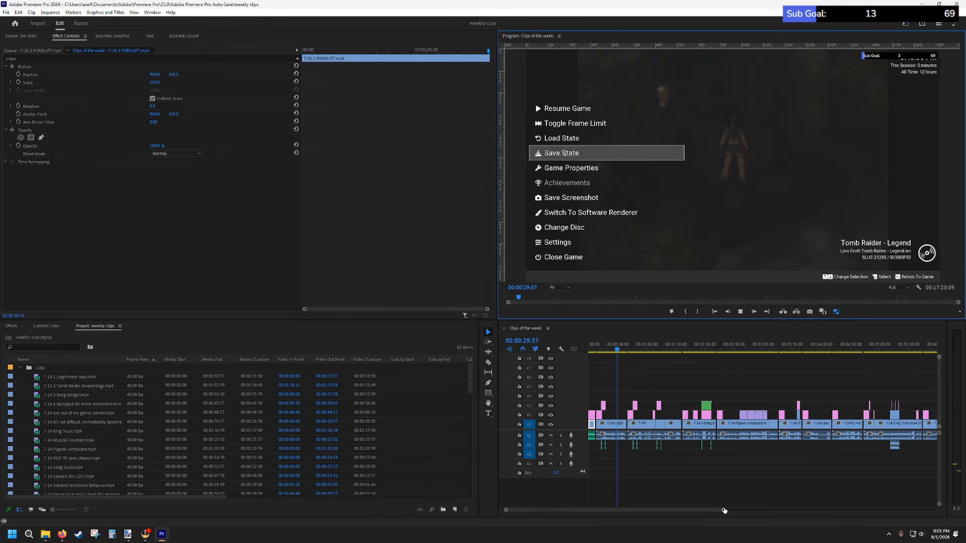
click(739, 312)
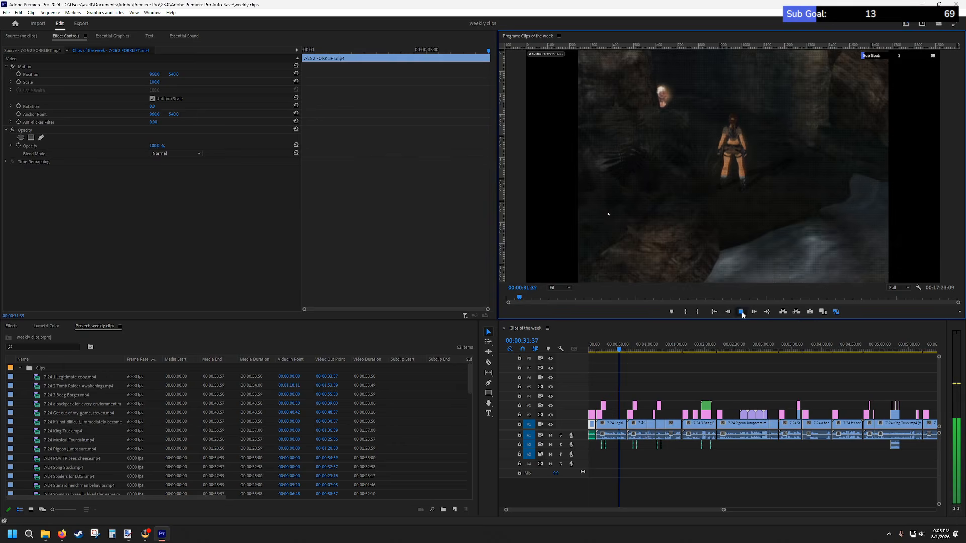
- Show nearly the whole sequence in the timeline and jump to the binoculars overlay section, at about 00:09:49
drag(724, 509, 825, 514)
click(854, 350)
click(851, 351)
click(851, 350)
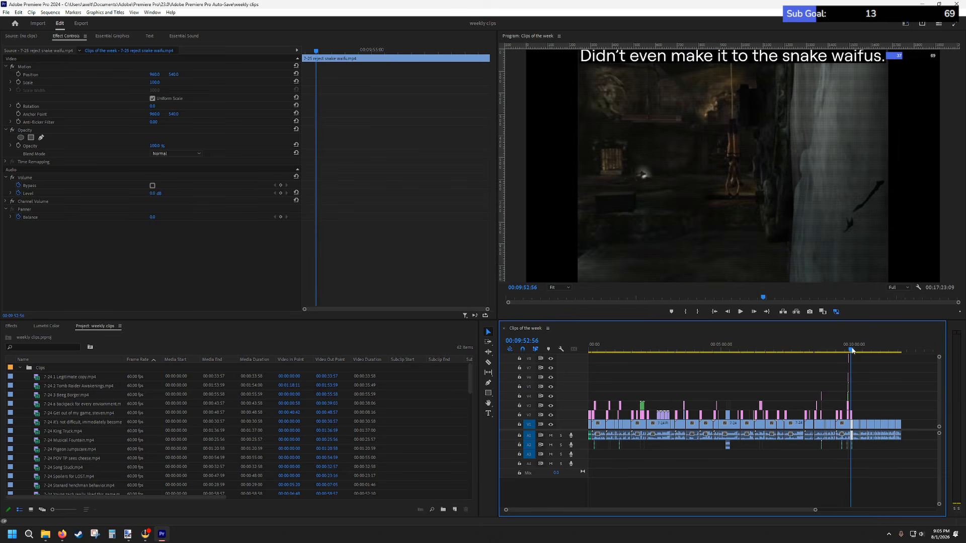
click(849, 350)
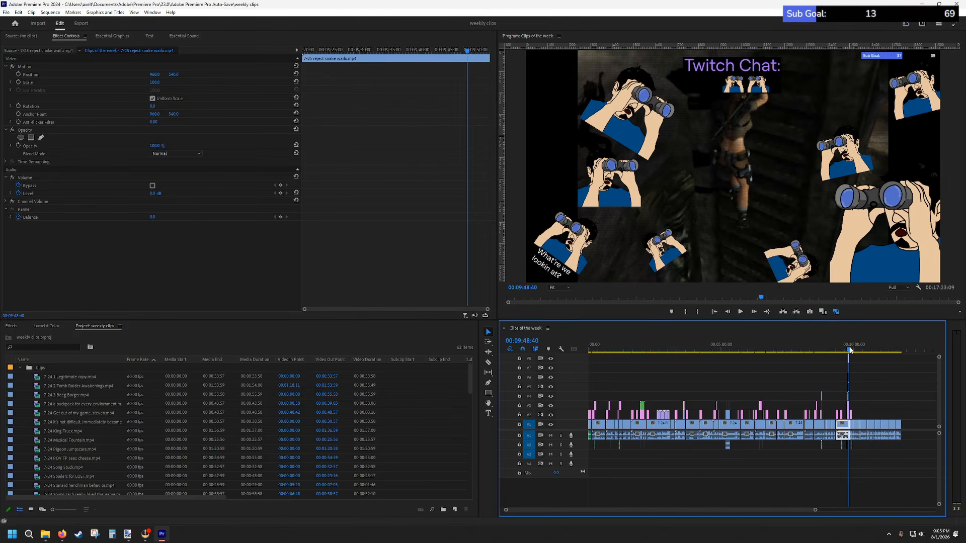
click(849, 350)
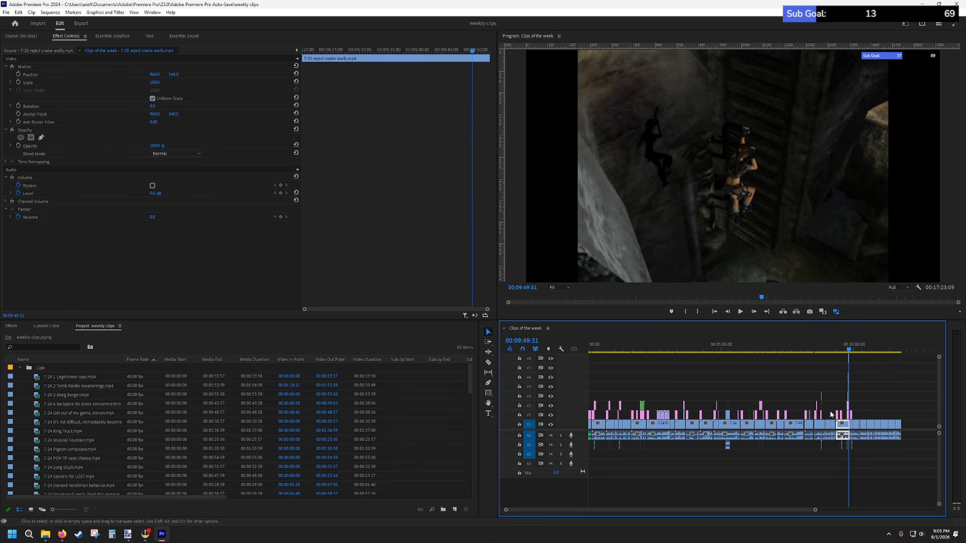
- Look through the 7-24, 7-25 and 7-26 source clips in the project's Clips bin
click(50, 378)
scroll(55, 384, down, 5)
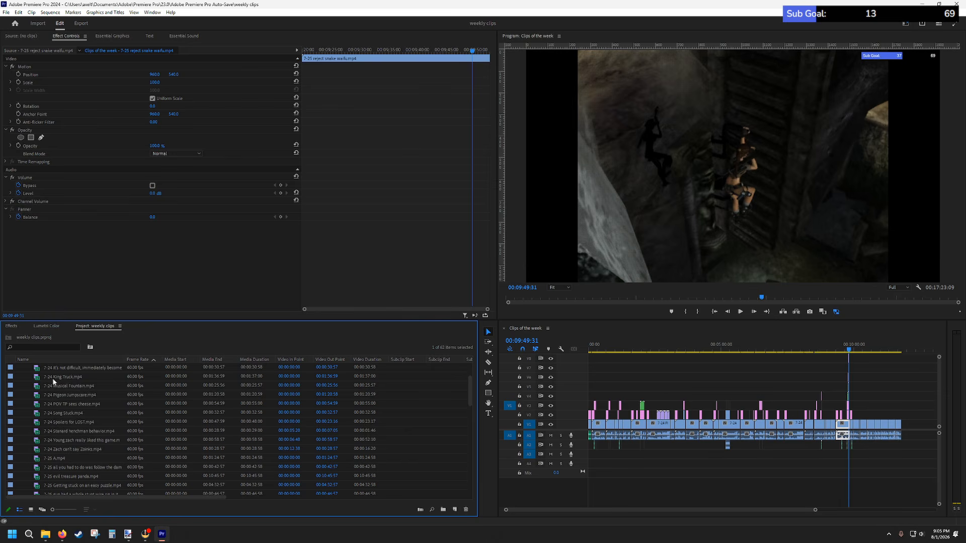
scroll(66, 453, down, 2)
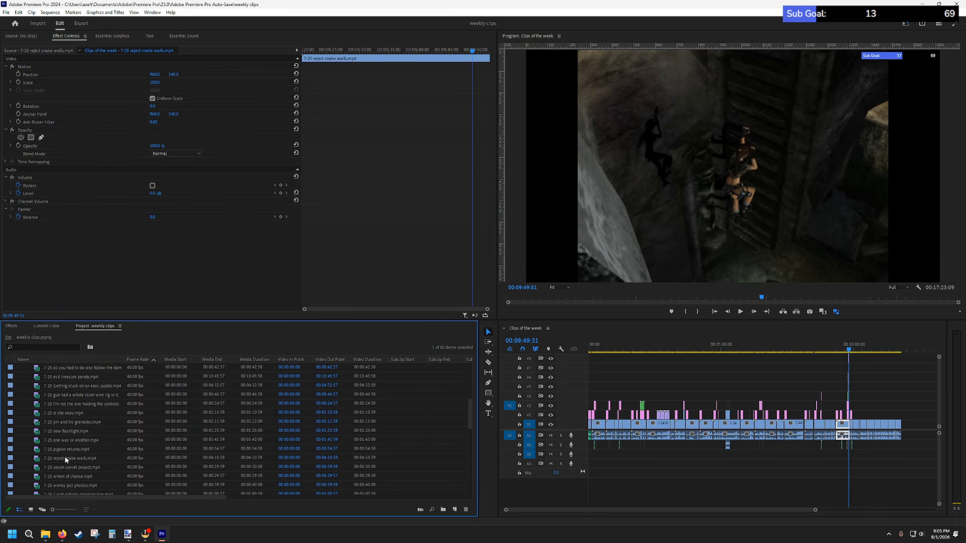
click(62, 476)
scroll(62, 475, down, 3)
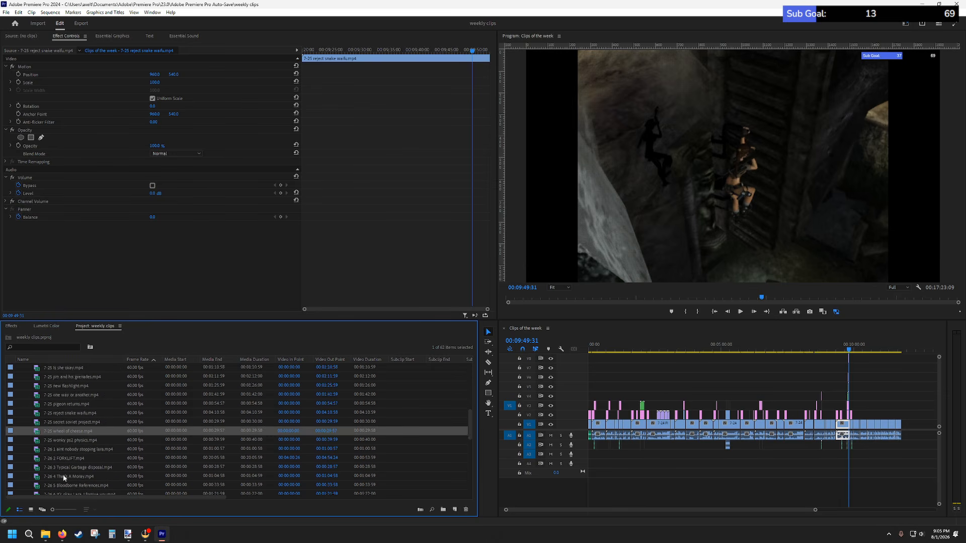
scroll(65, 453, down, 2)
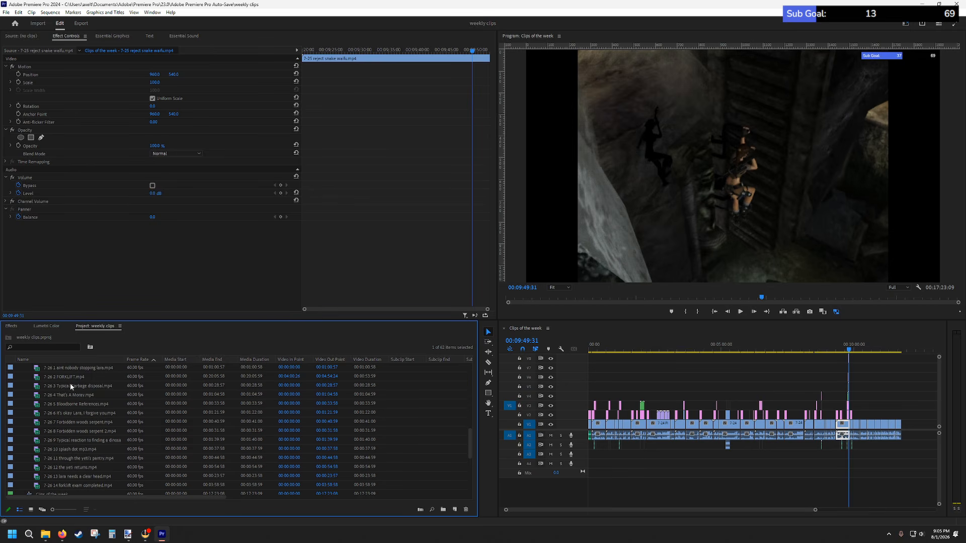
scroll(59, 411, up, 2)
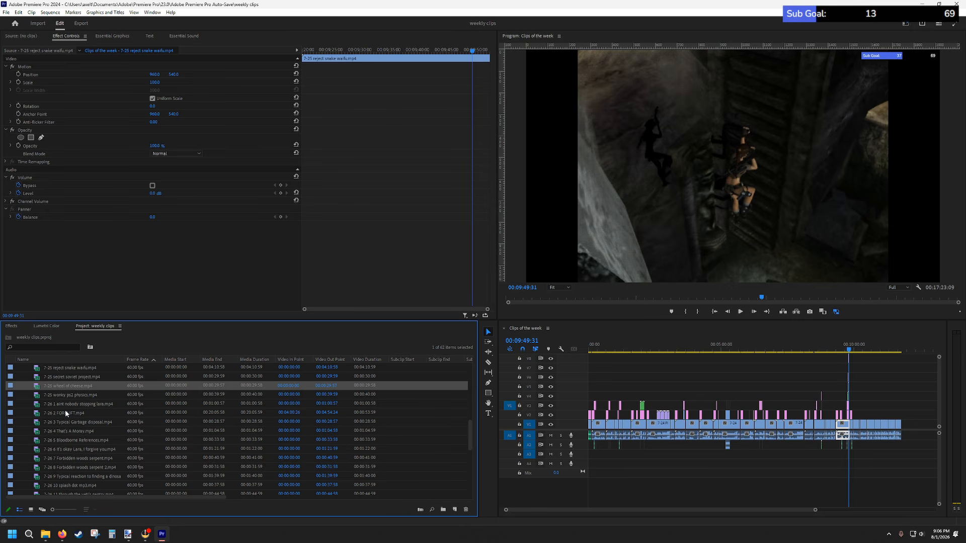
scroll(65, 385, up, 3)
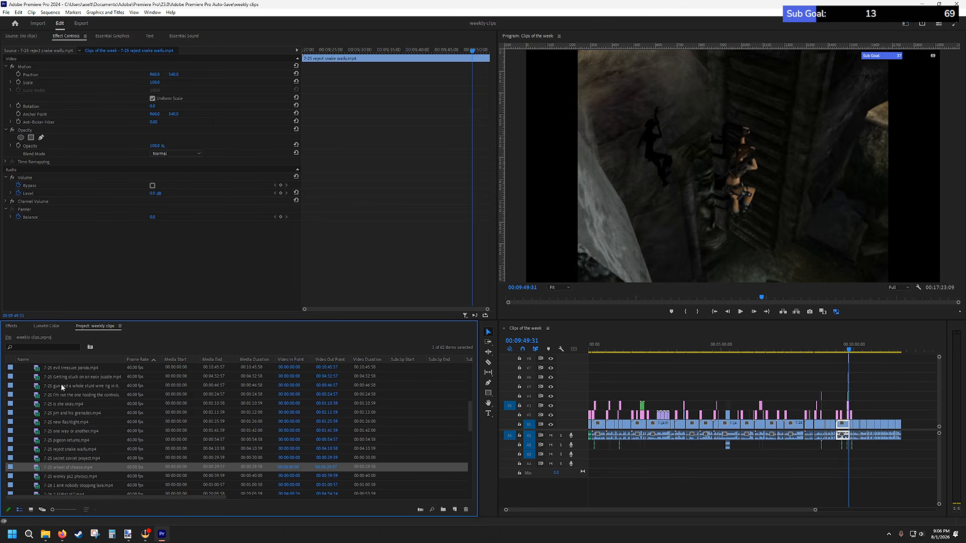
scroll(59, 382, down, 2)
scroll(73, 372, down, 2)
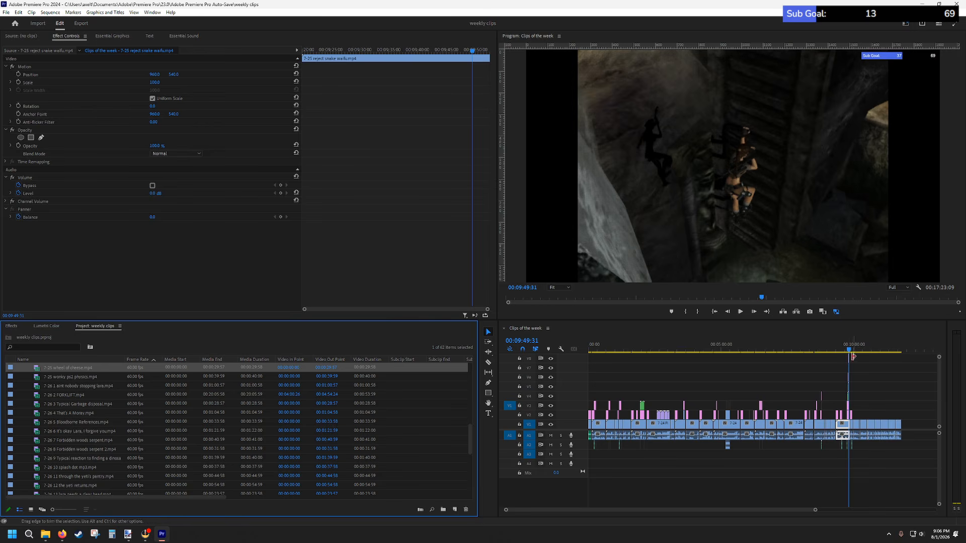
- Move the playhead back to about 00:00:35 and play the sequence from there in a maximized Program Monitor
drag(848, 349, 607, 348)
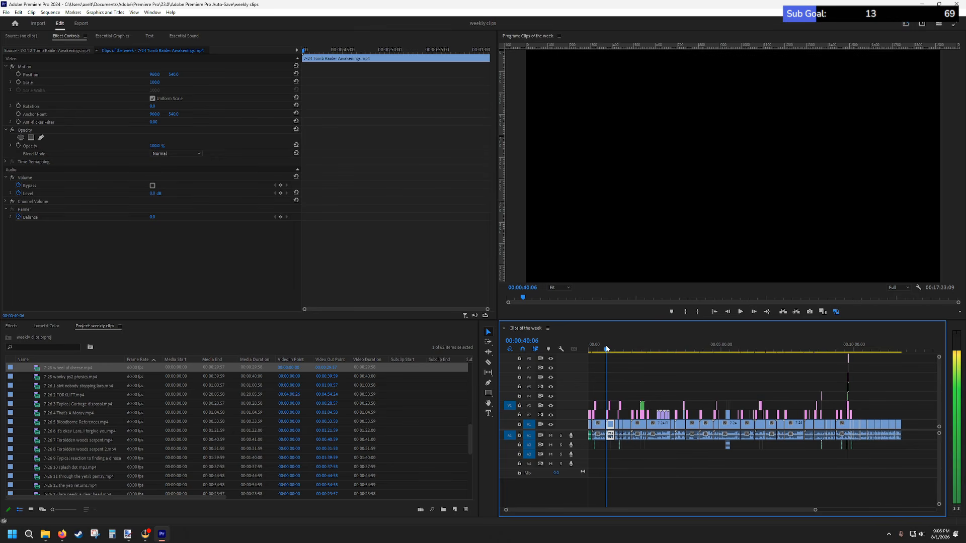
drag(607, 349, 603, 371)
key(space)
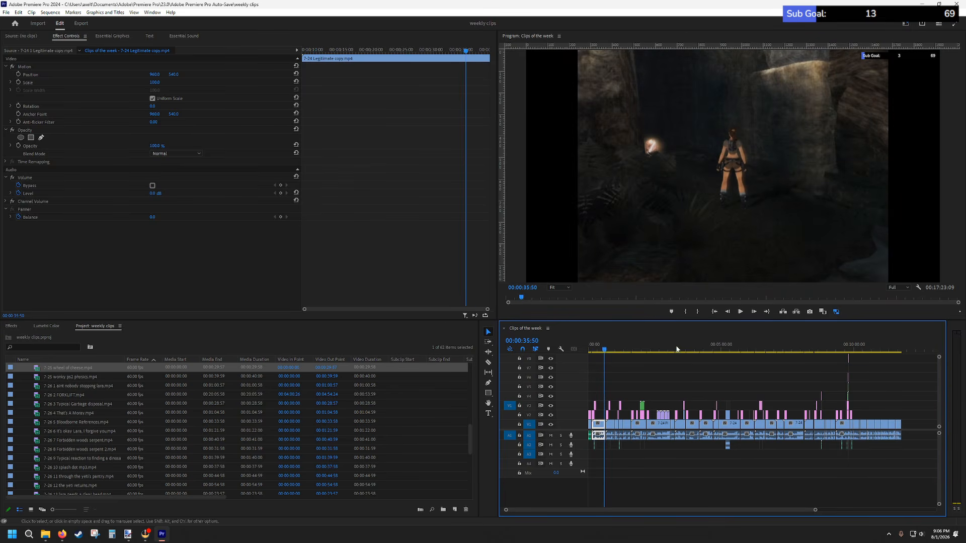
click(708, 273)
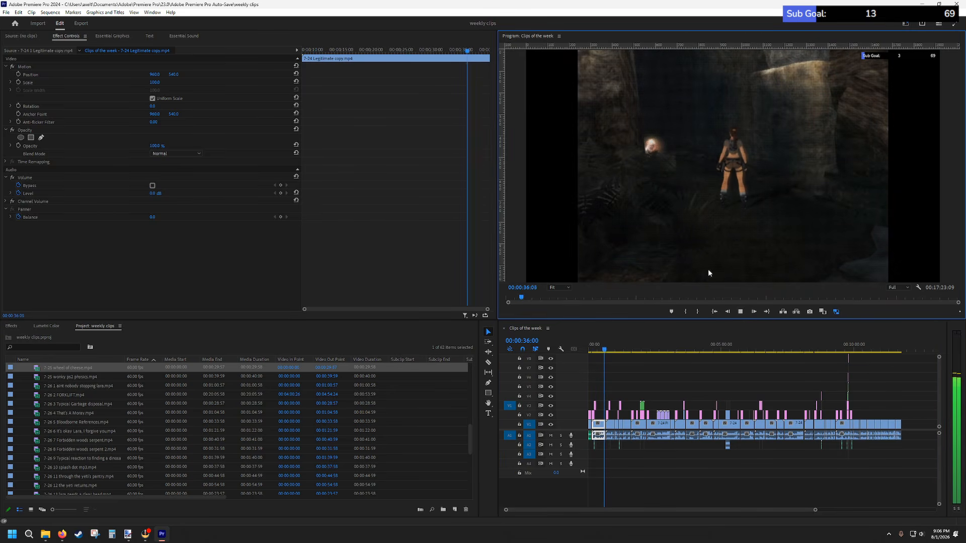
right_click(743, 56)
click(719, 76)
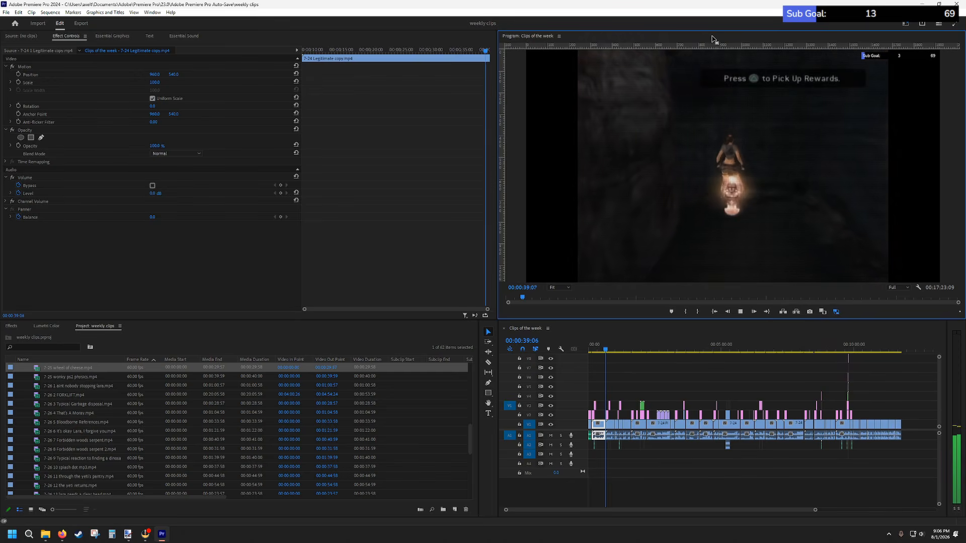
key(grave)
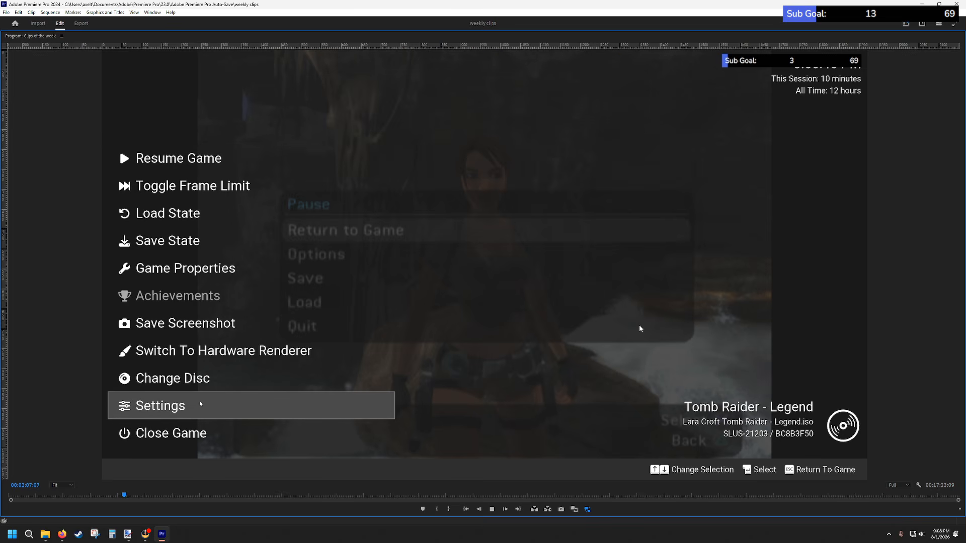
- Play on with pauses to the pigeon overlay at 00:02:41:42, and inspect the Pigeon Jumpscare clips up close in the timeline
key(space)
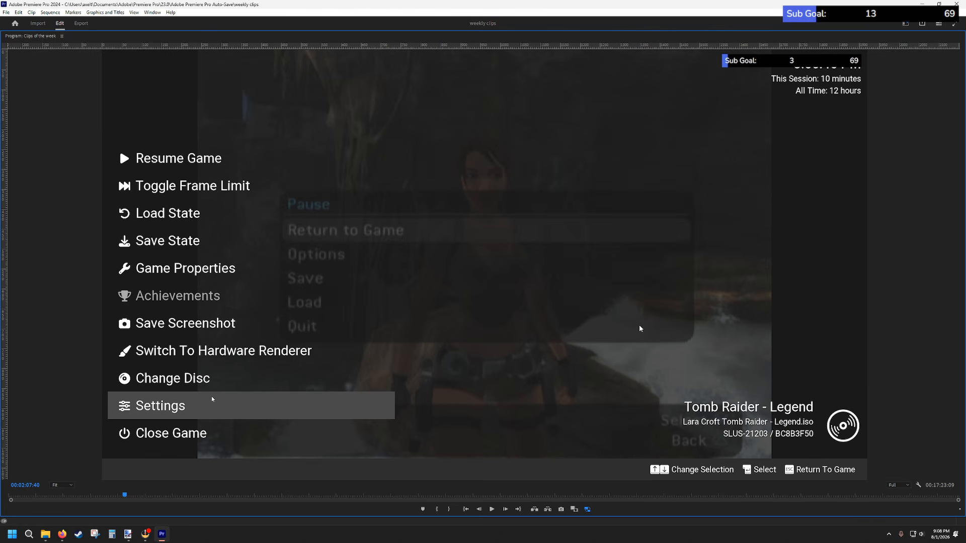
key(space)
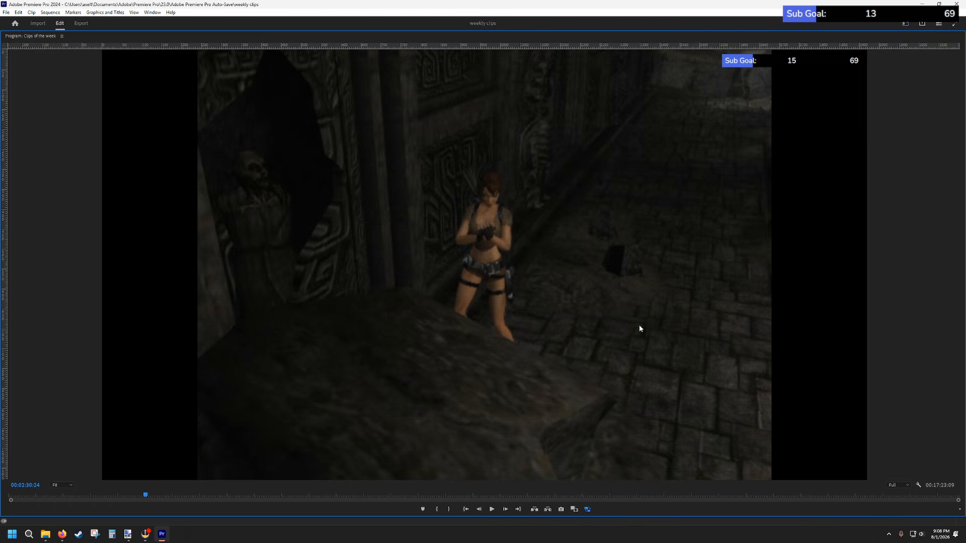
key(space)
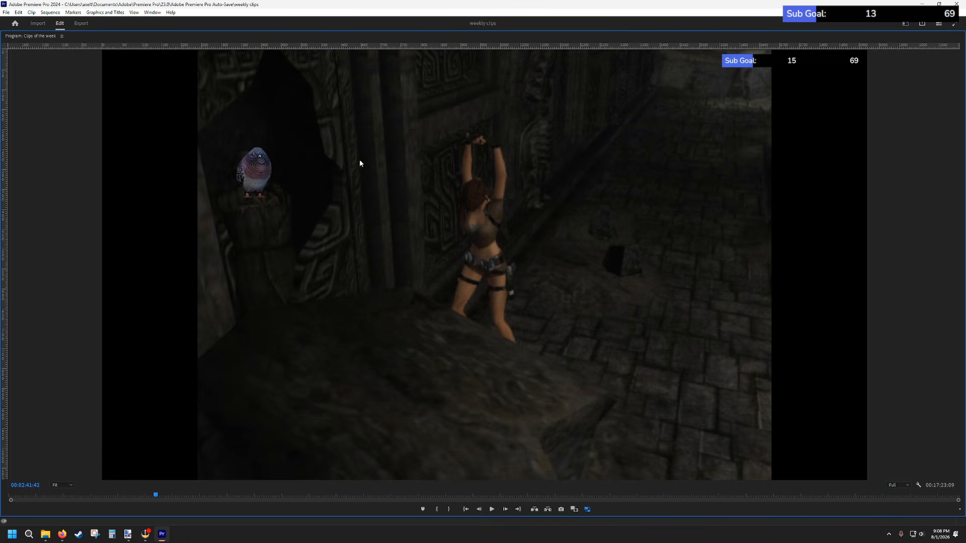
key(grave)
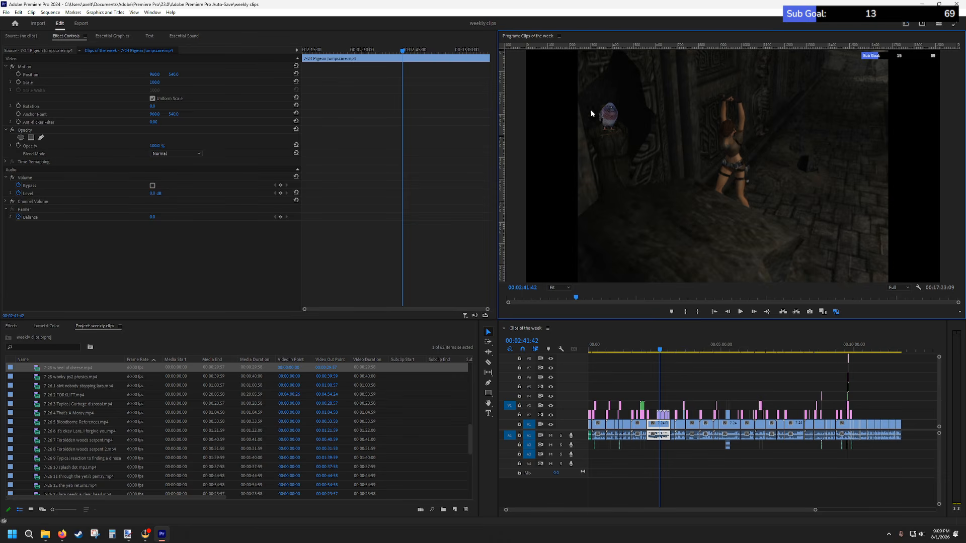
drag(814, 510, 714, 513)
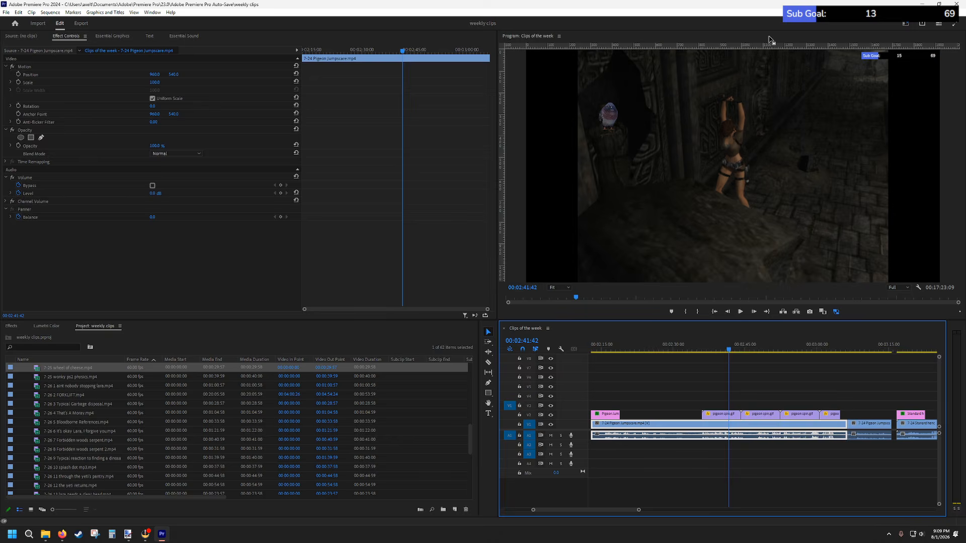
- Maximize the Program Monitor again and watch the sequence through the motorbike chase, pausing between 00:04:29 and 00:04:34
key(grave)
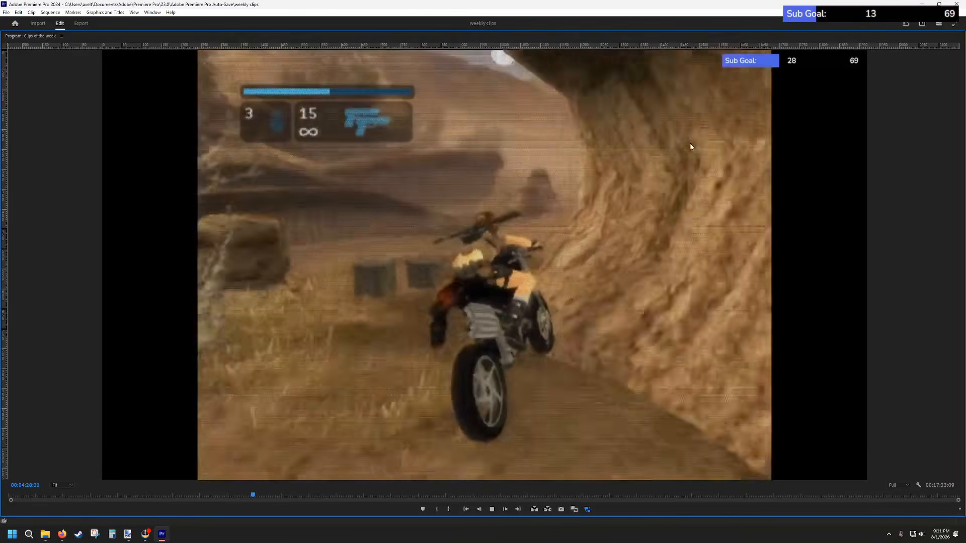
key(space)
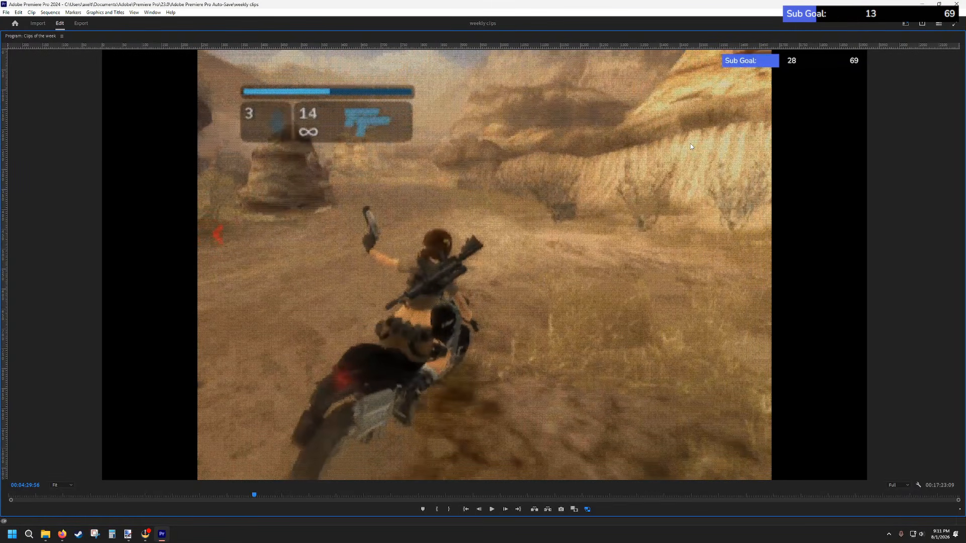
key(space)
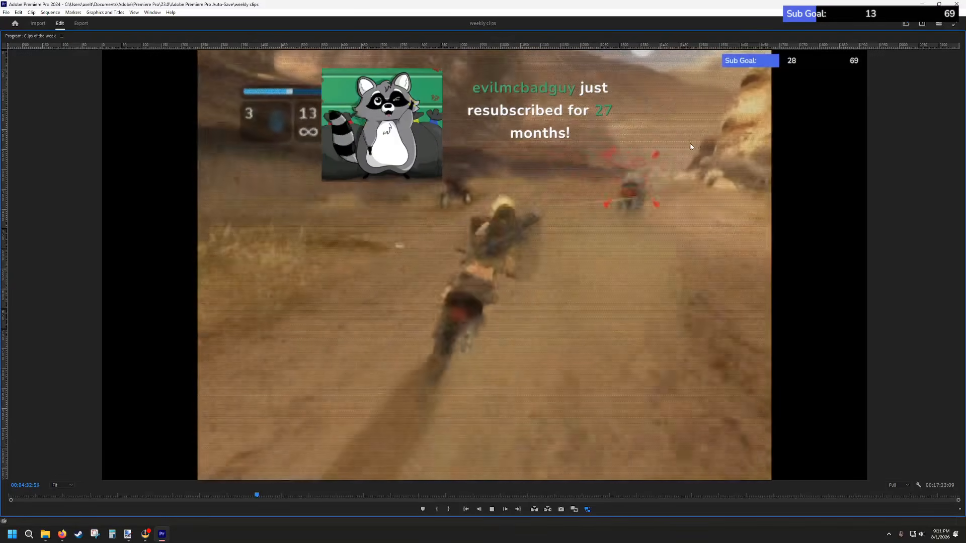
key(space)
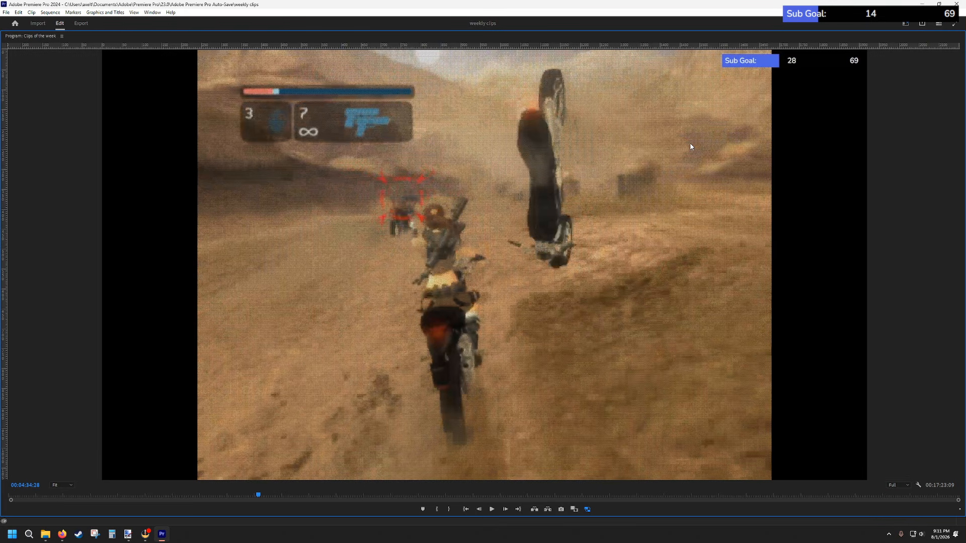
key(space)
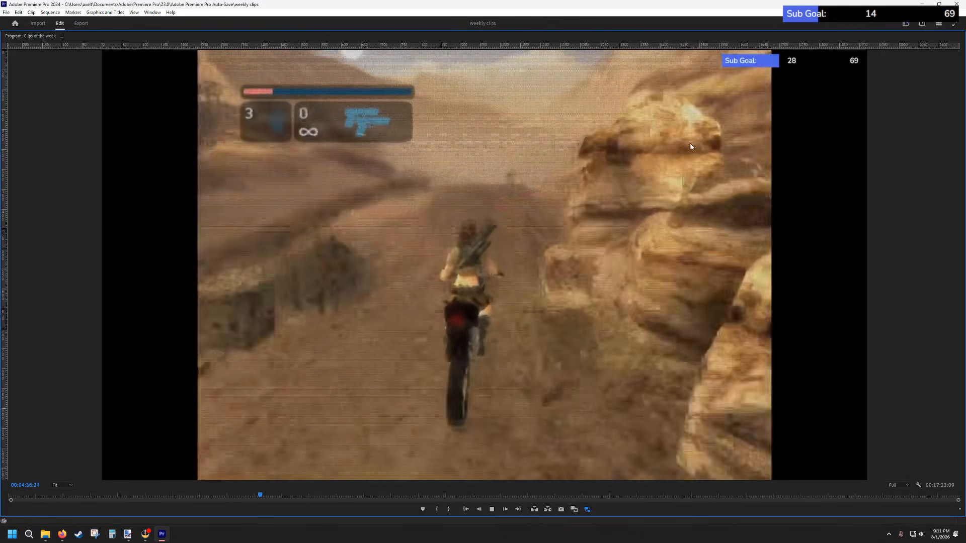
- Play the sequence on to the truck shot at 00:05:23:46, pause there and restore the full panel layout
key(space)
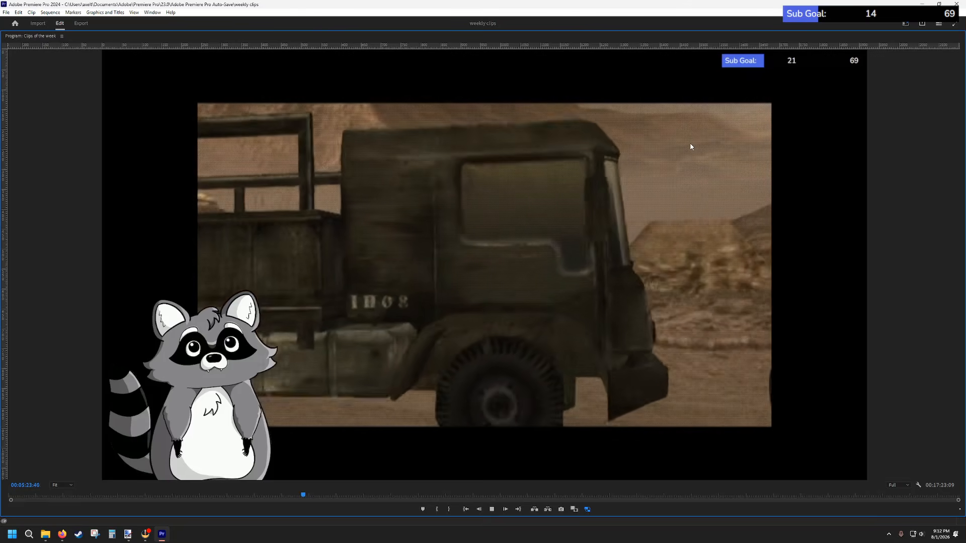
key(space)
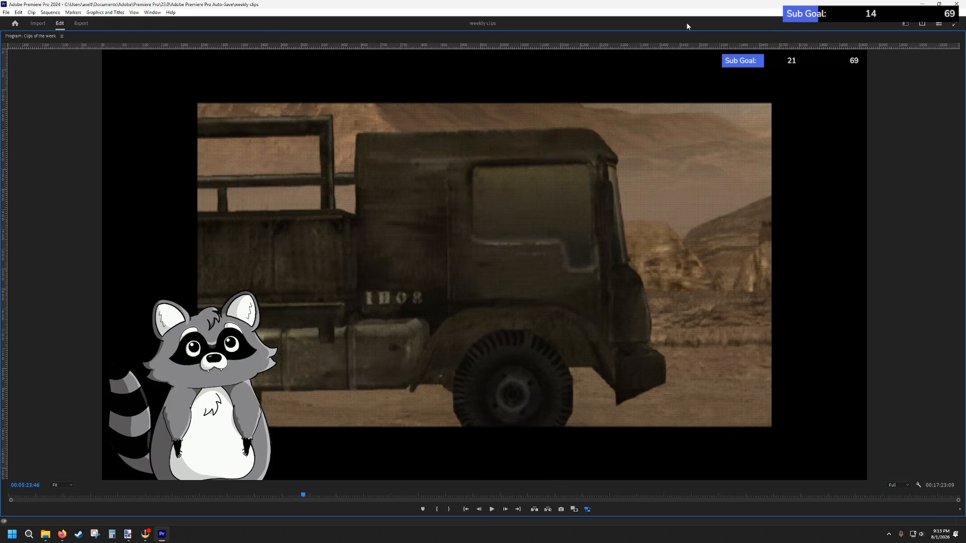
key(grave)
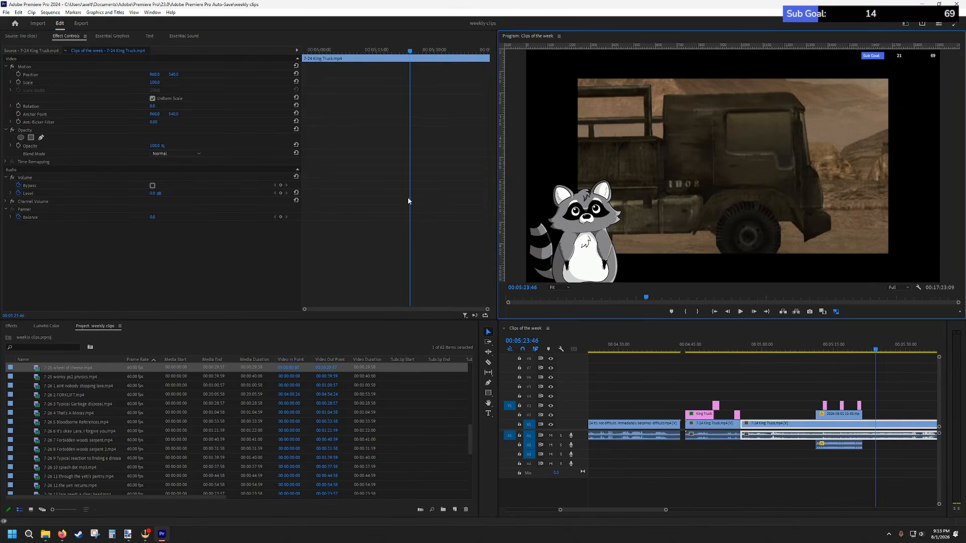
scroll(50, 402, down, 5)
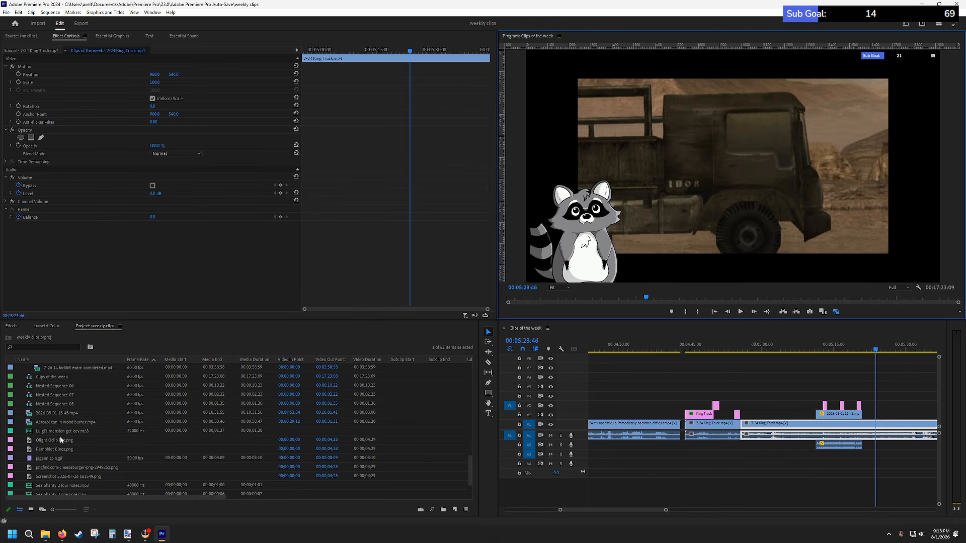
scroll(46, 443, down, 1)
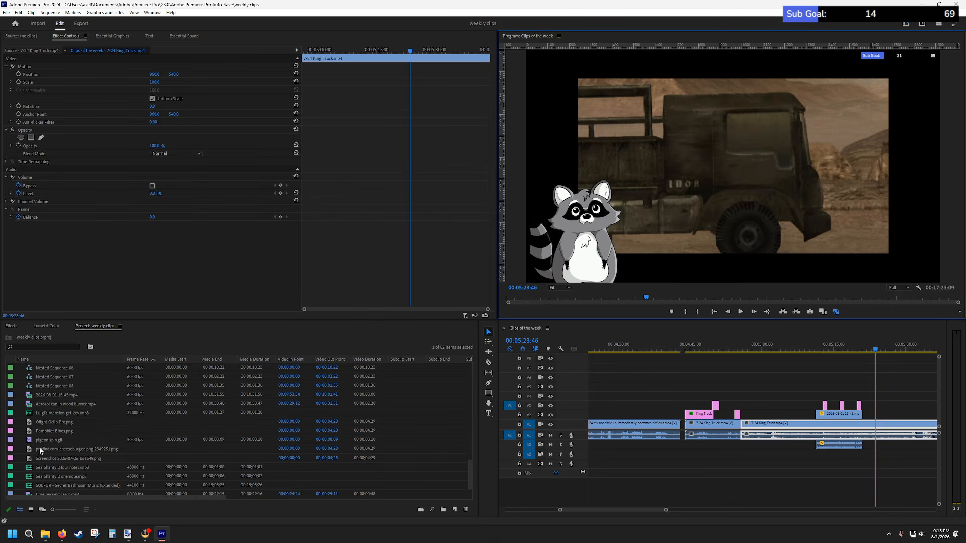
scroll(65, 477, up, 2)
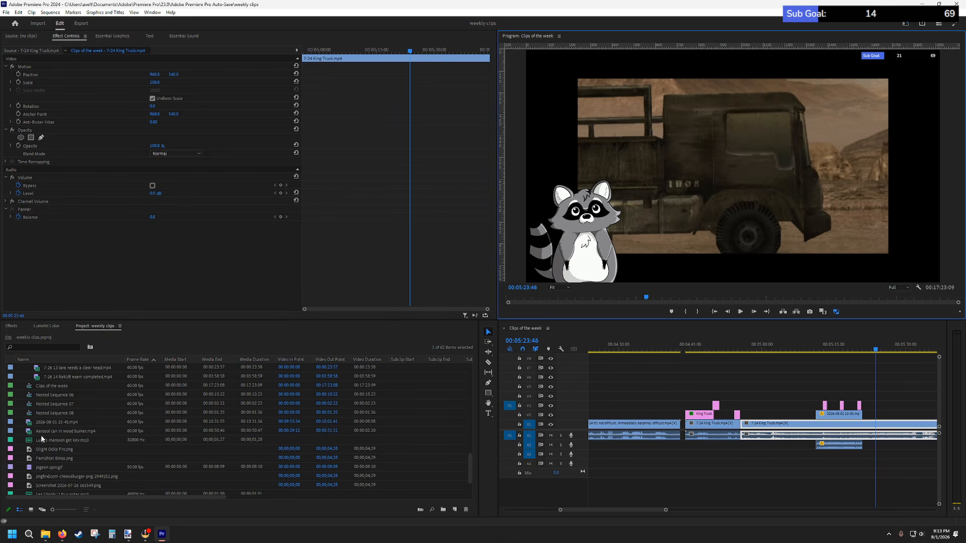
double_click(42, 424)
- Scrub the source recording to about 00:06:26 and play it through the 69% elephant animation around 00:06:54
drag(197, 299, 303, 304)
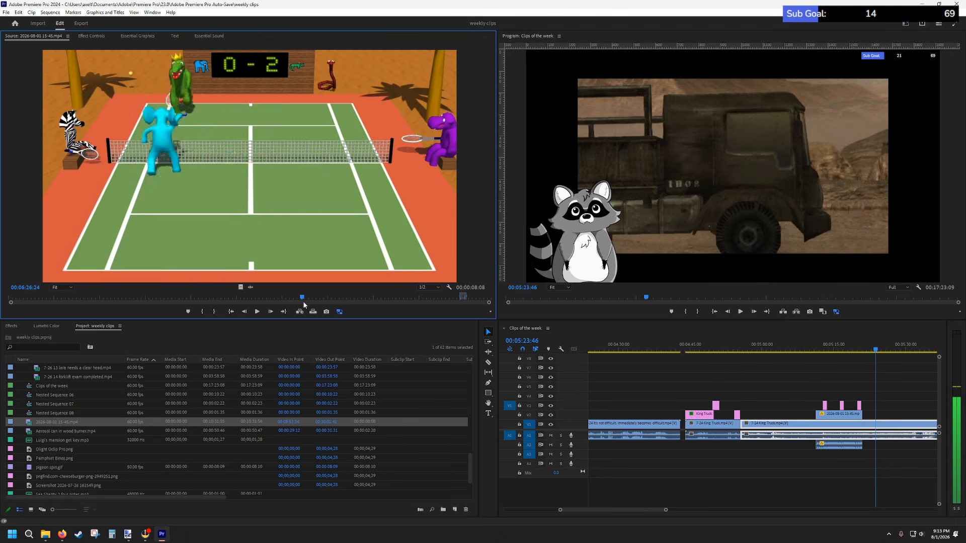
click(257, 312)
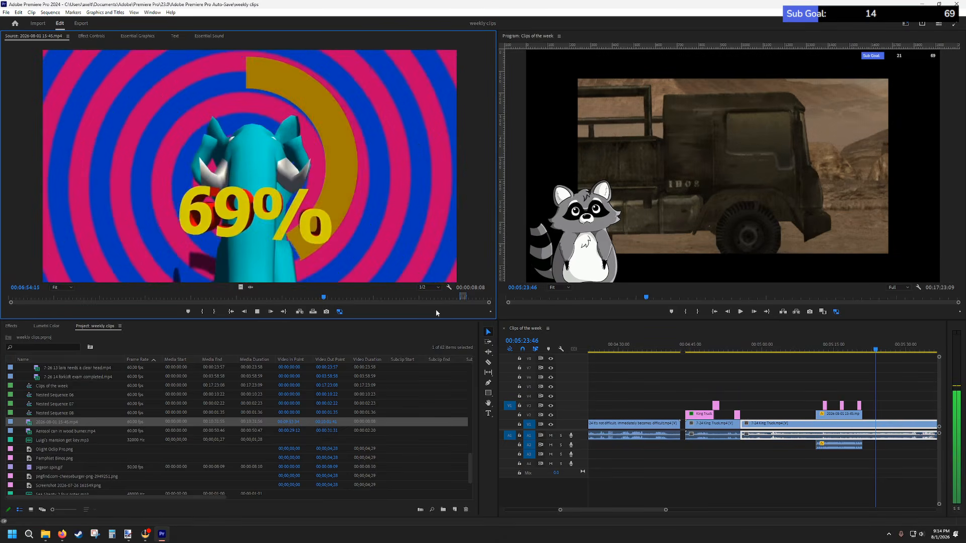
key(space)
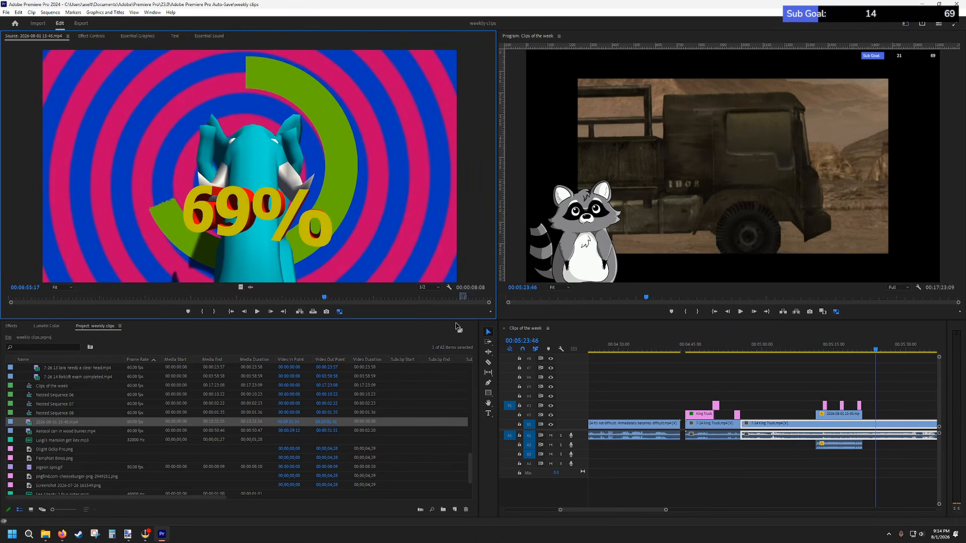
key(space)
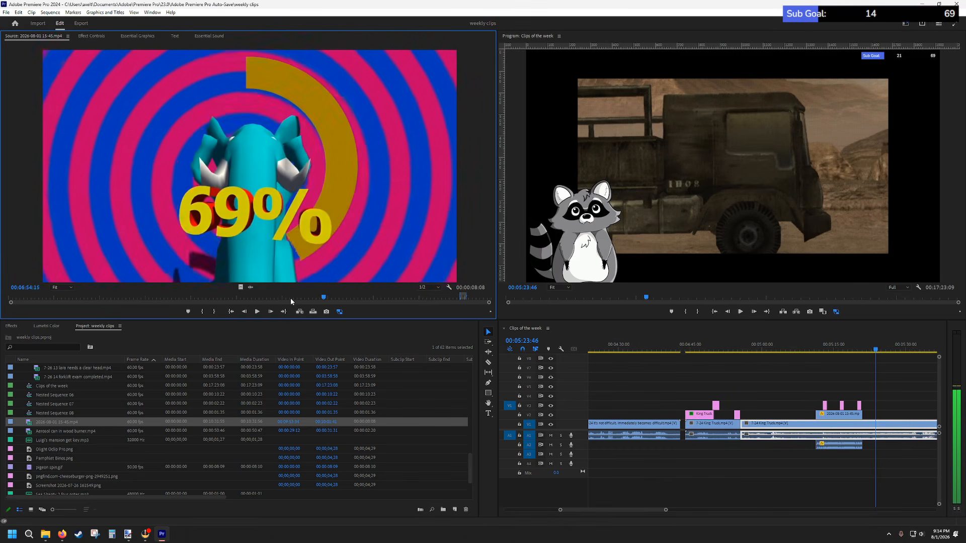
key(space)
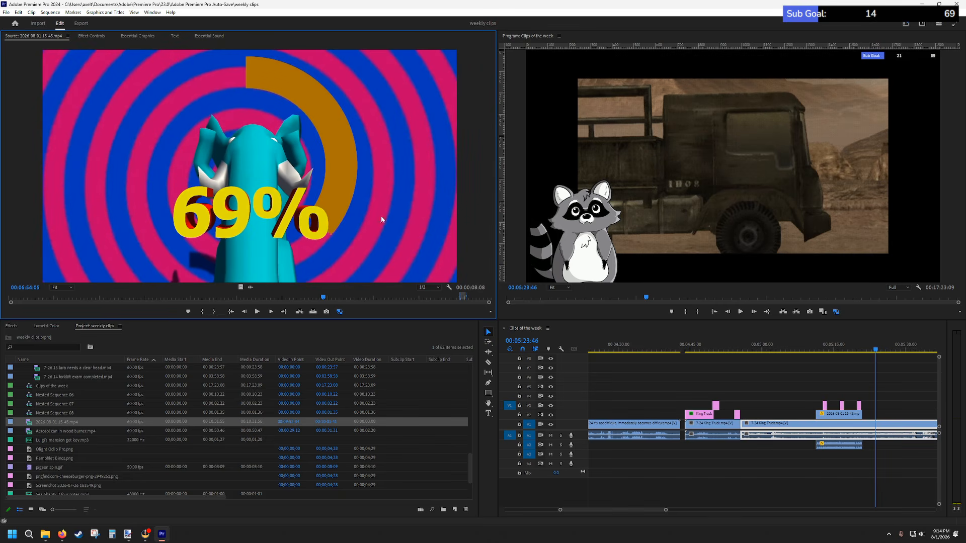
- Look ahead in the timeline, maximize the Program Monitor and play the sequence from 00:05:23:46 to the ladder scene at 00:07:14:42
scroll(722, 381, down, 5)
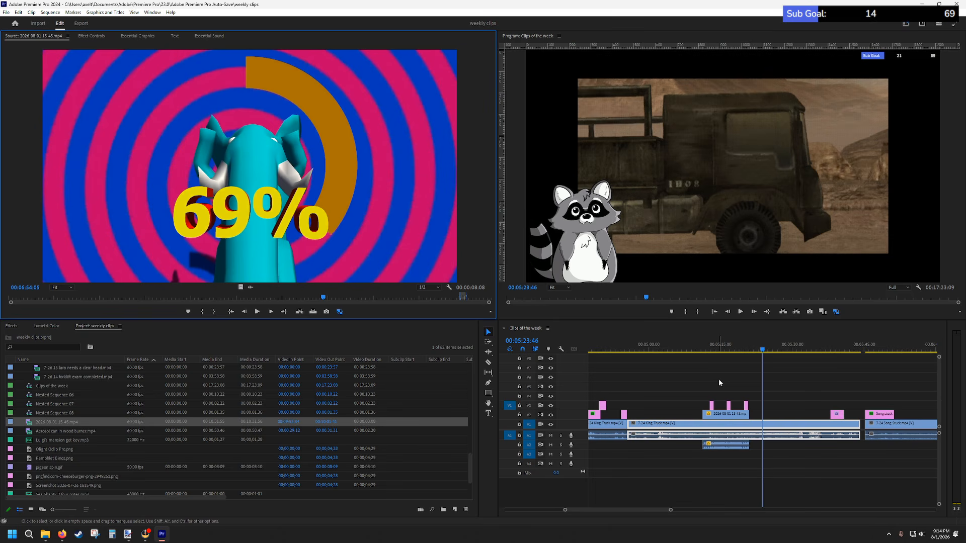
scroll(718, 379, down, 3)
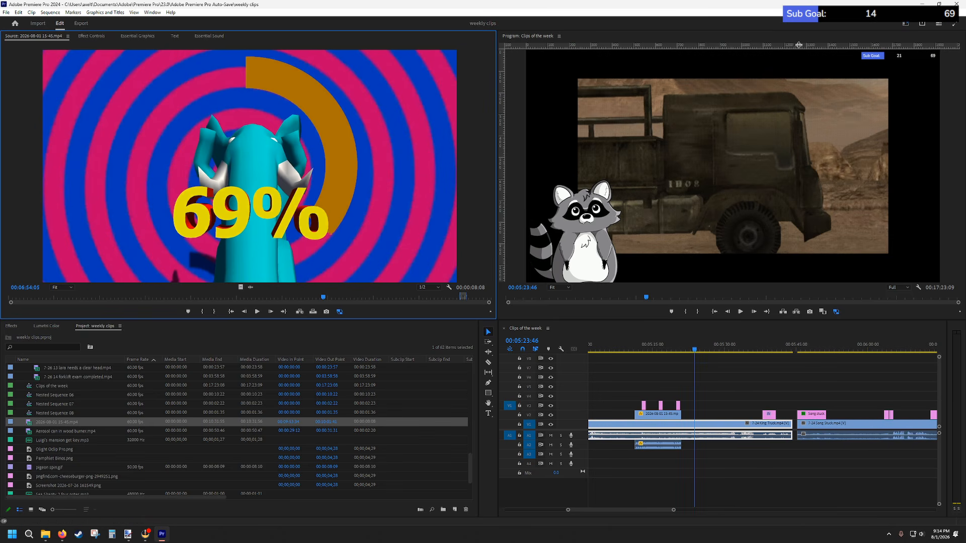
key(grave)
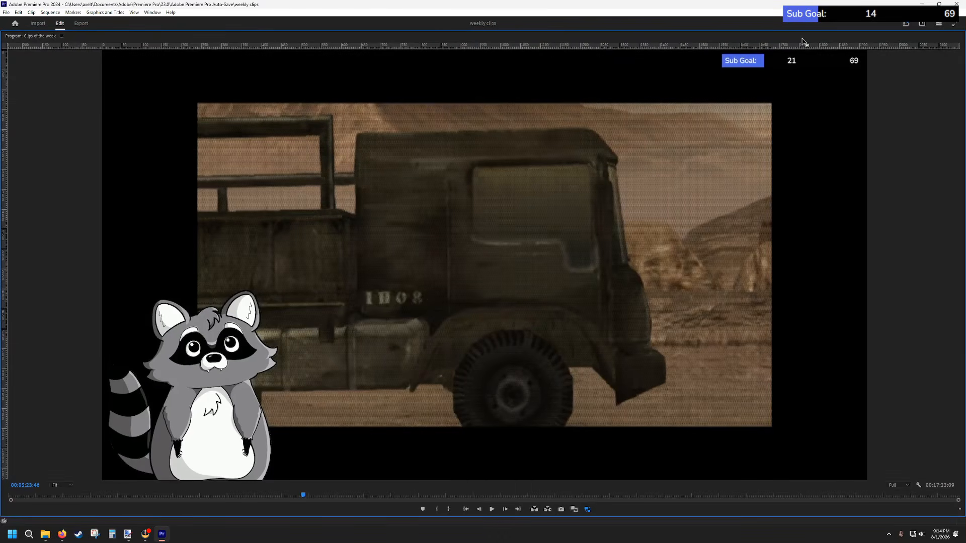
click(493, 506)
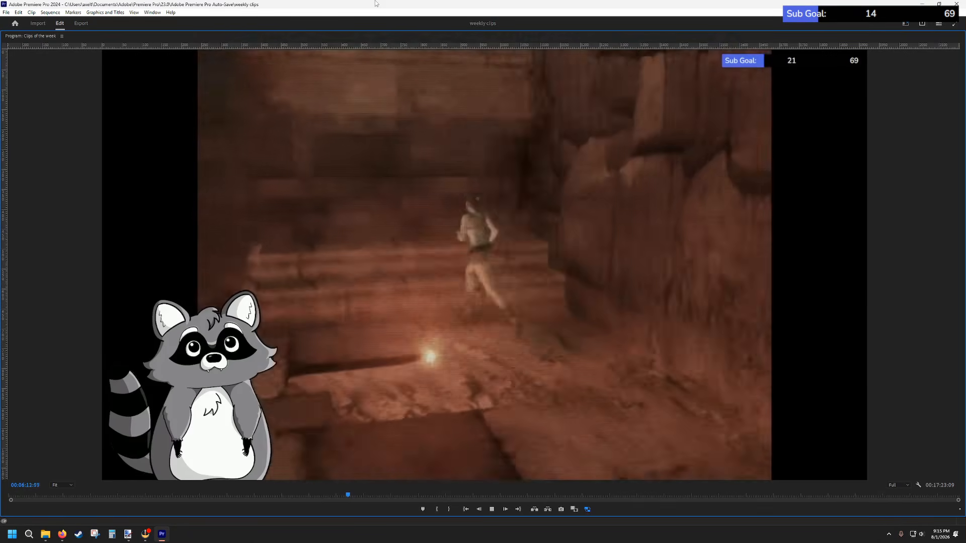
key(space)
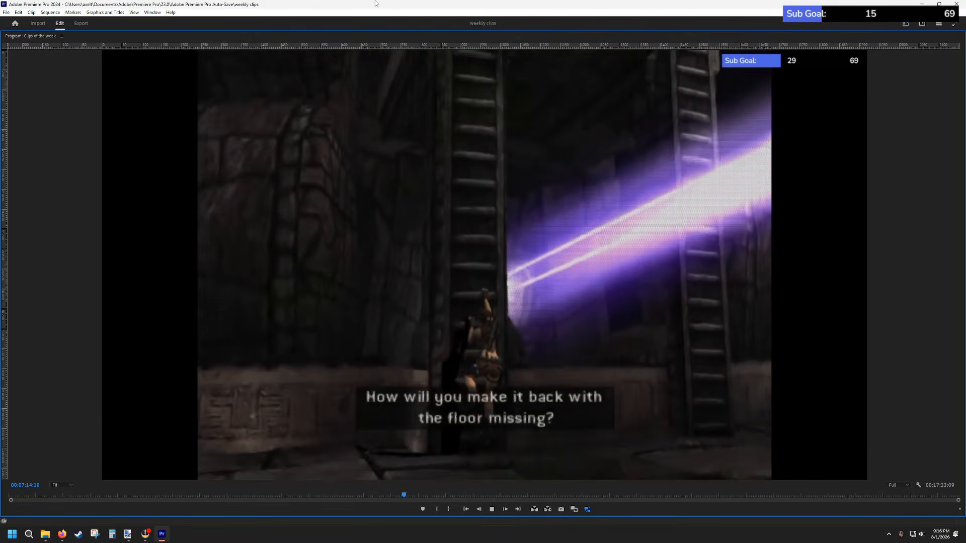
key(space)
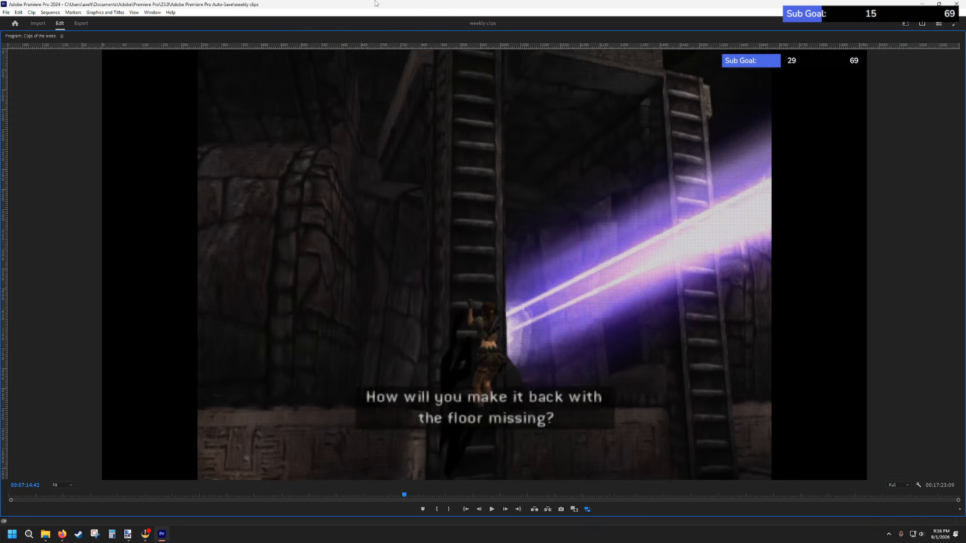
- Play on through the Wheel of cheese and New flashlight clips to 00:09:22:49, pausing at 00:08:15:49 and 00:08:32:02
key(space)
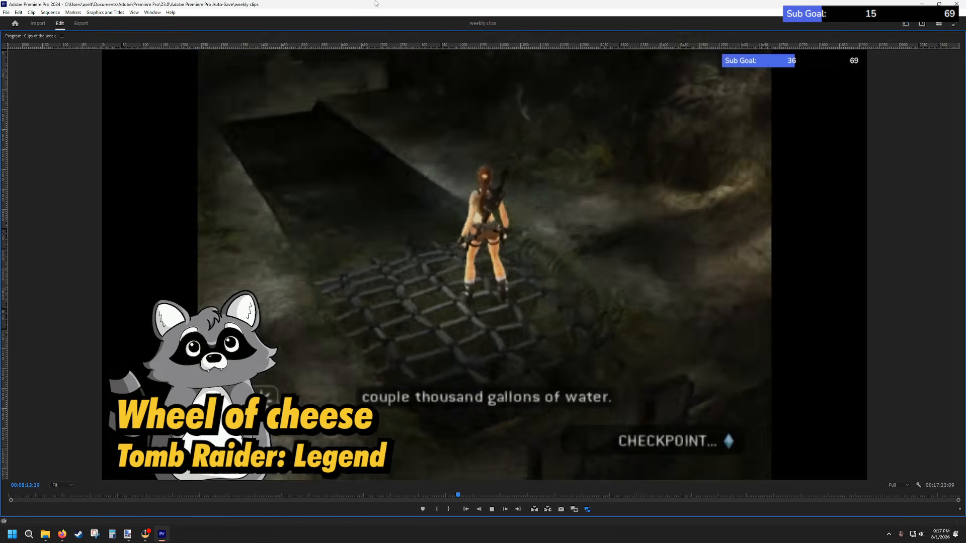
key(space)
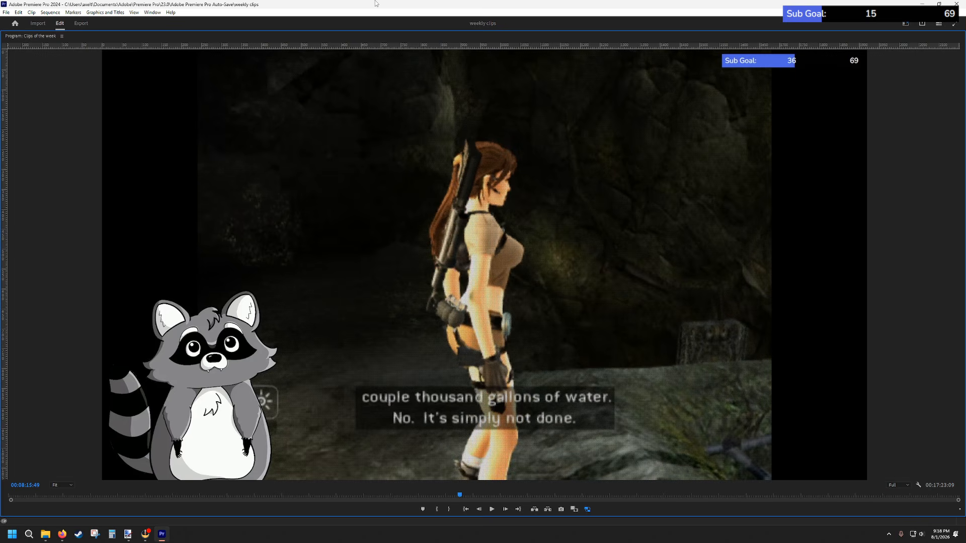
key(space)
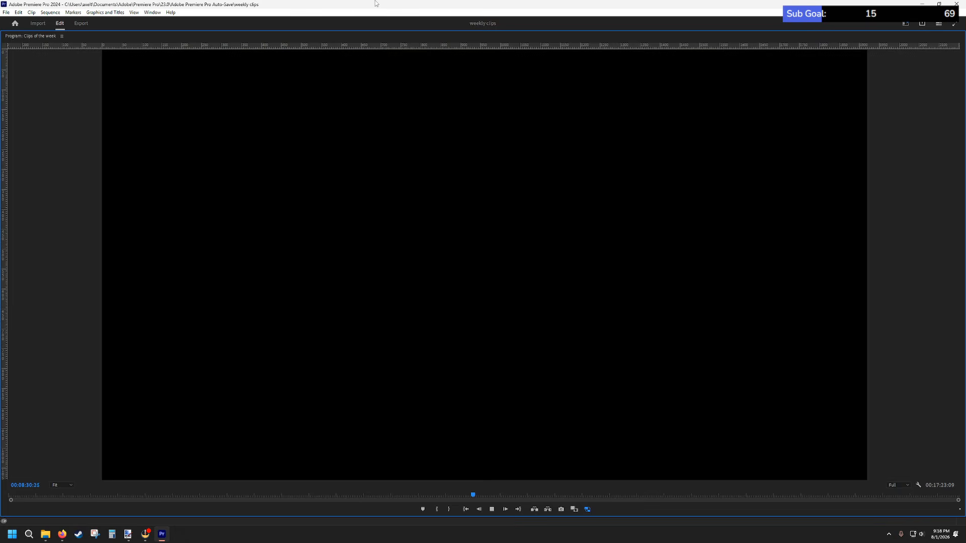
key(space)
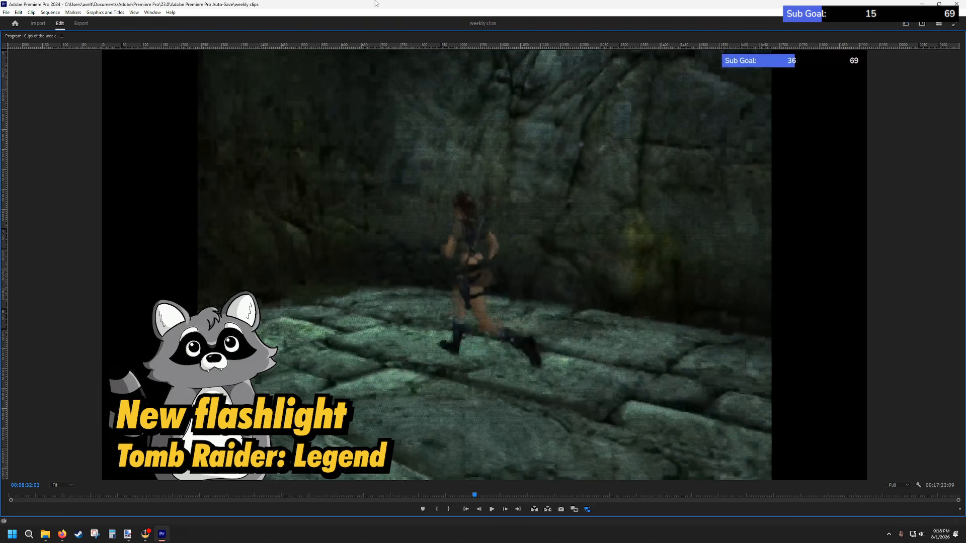
key(space)
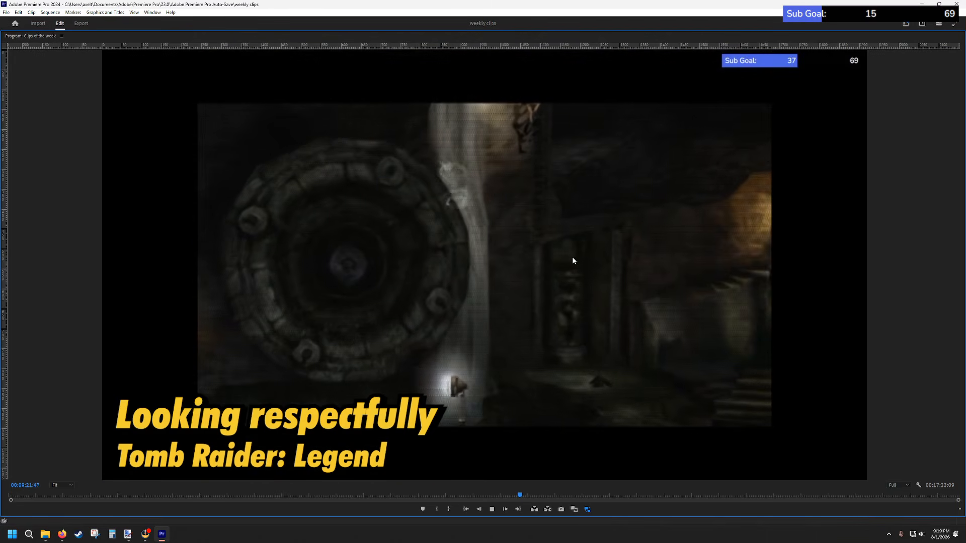
key(space)
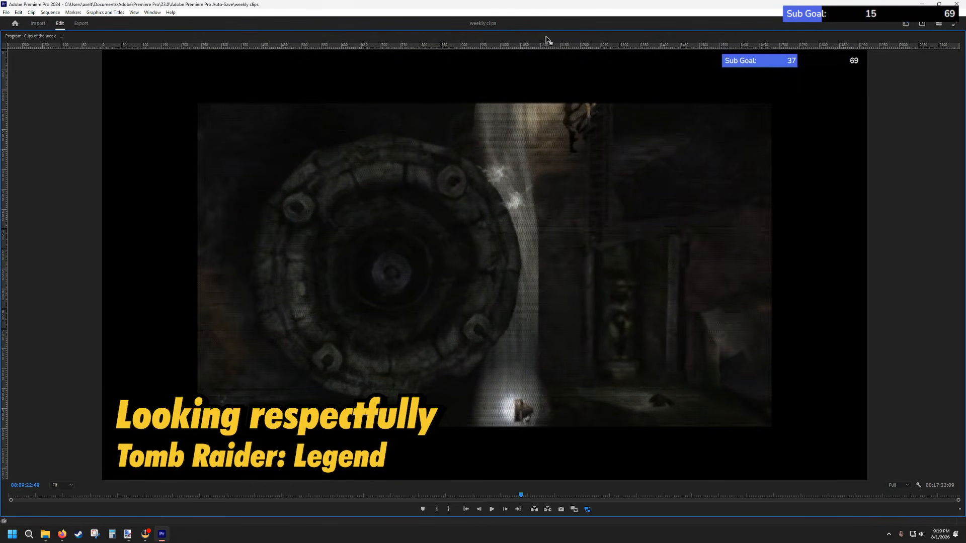
- Move the playhead back to 00:08:45:43 and replay the Olight flashlight overlay
drag(521, 497, 487, 493)
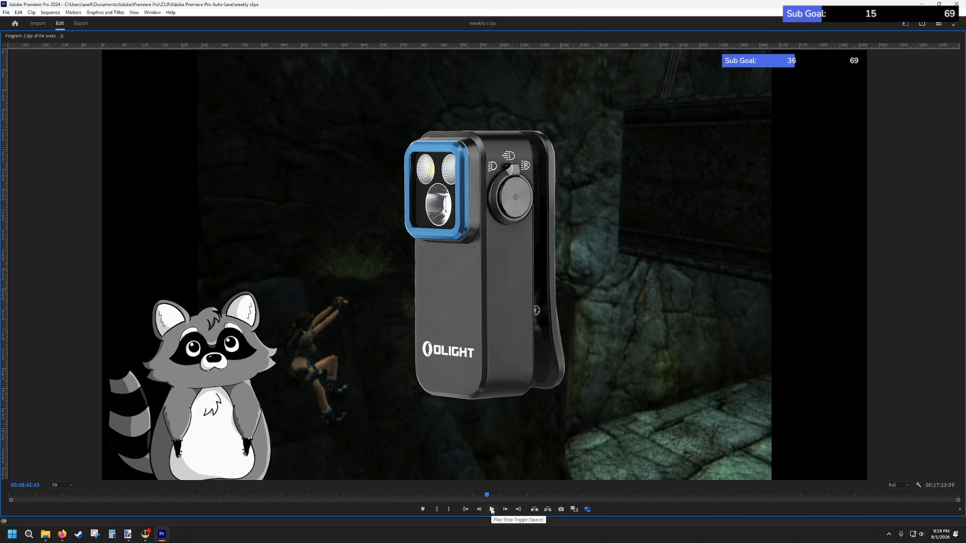
click(491, 509)
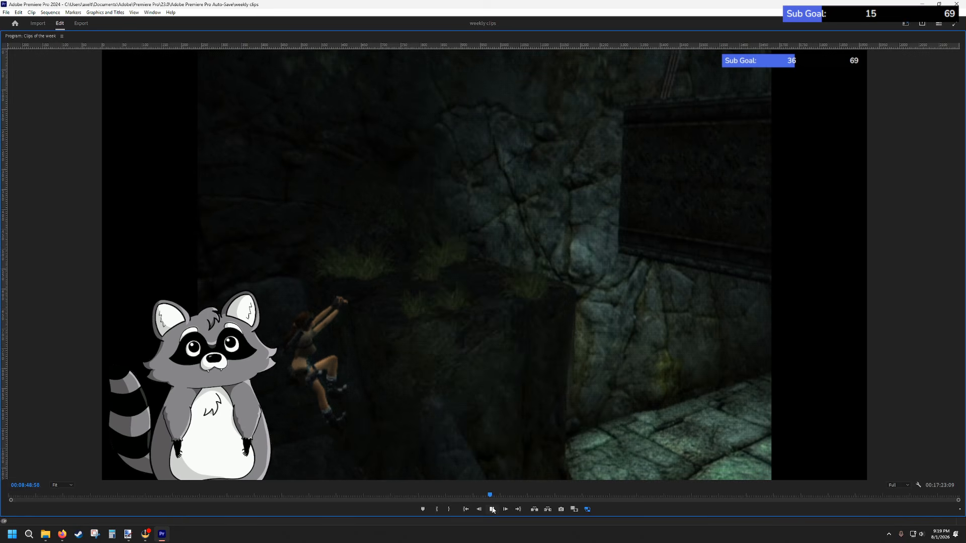
click(492, 510)
- Move the playhead to 00:09:20:06 and replay the Looking respectfully title up to 00:09:22:17
drag(491, 495, 519, 493)
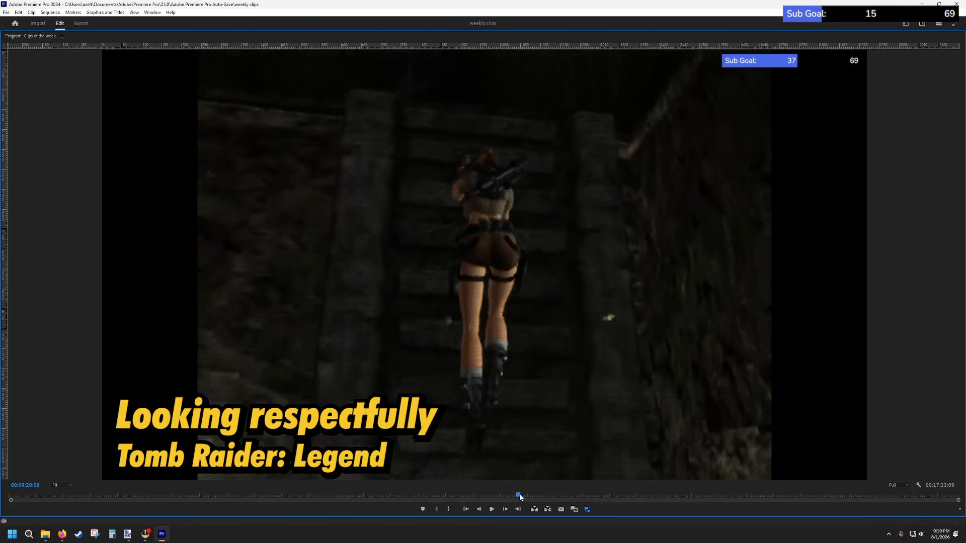
click(492, 510)
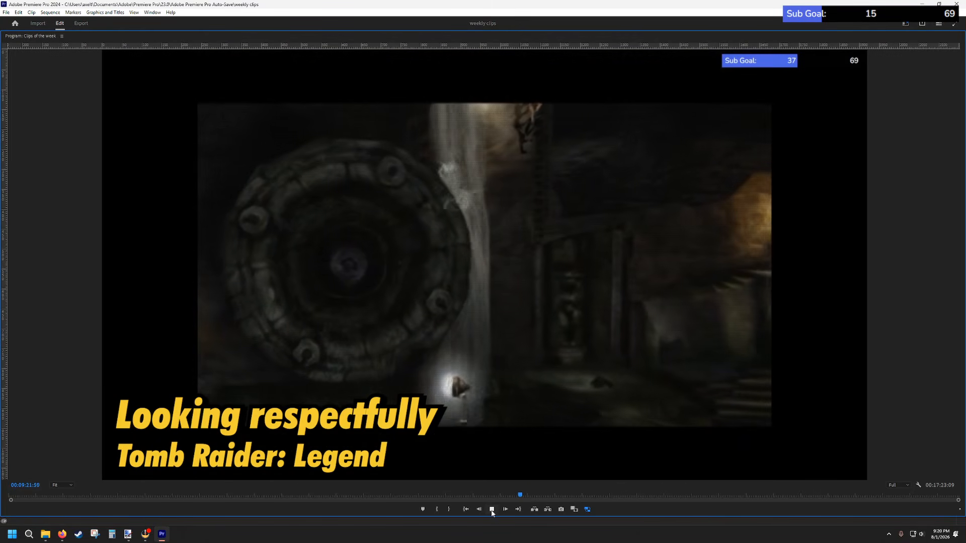
click(491, 510)
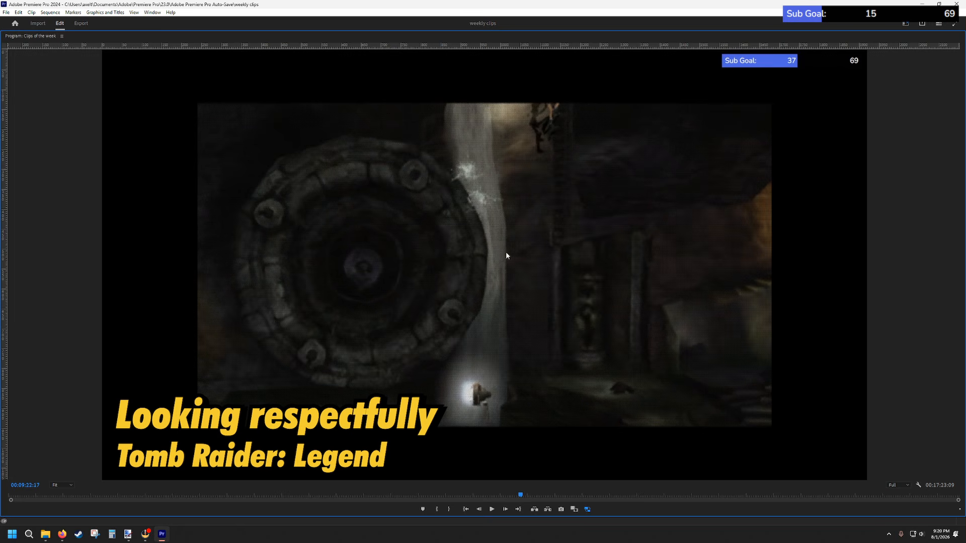
- Play on to 00:09:49:49, move back to 00:09:45:22 and watch through to the game's pause menu at 00:10:10:07
click(491, 509)
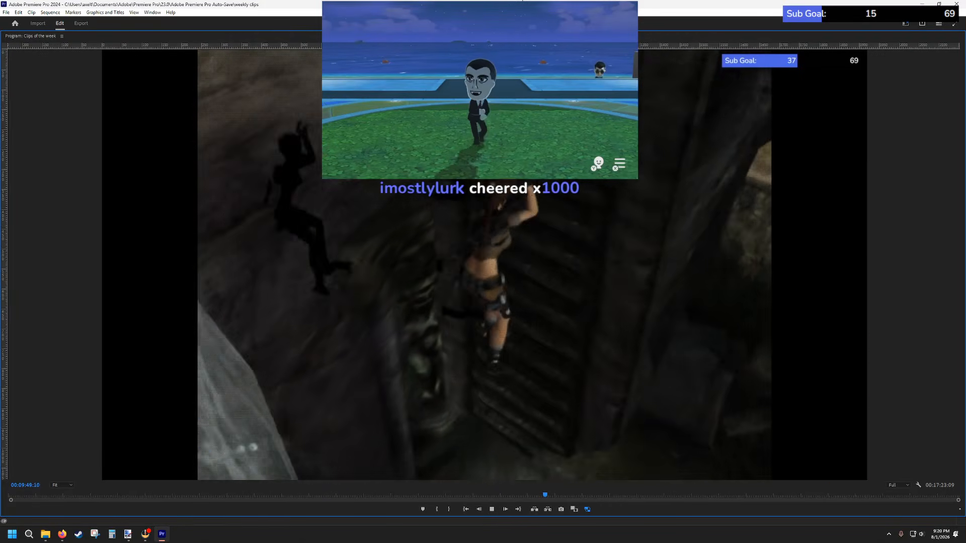
key(space)
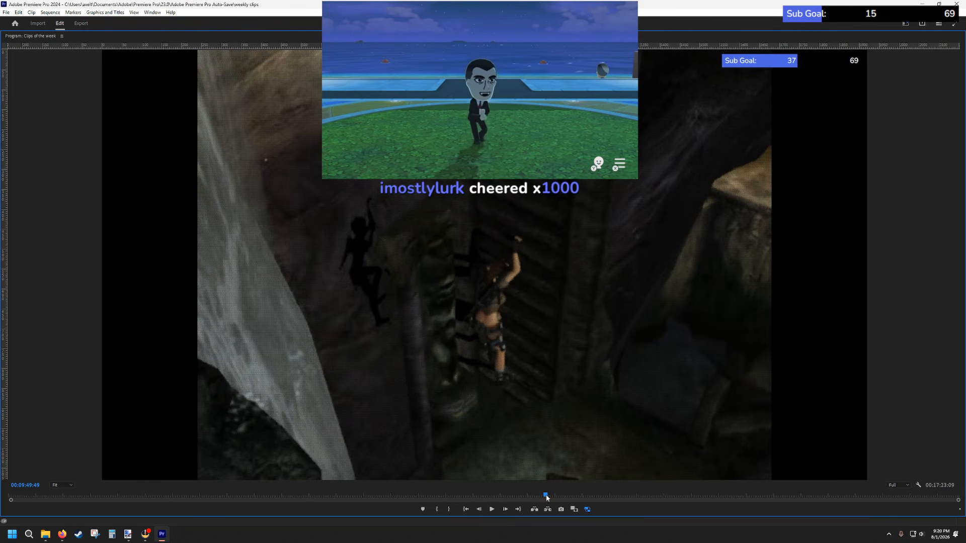
drag(547, 498, 543, 504)
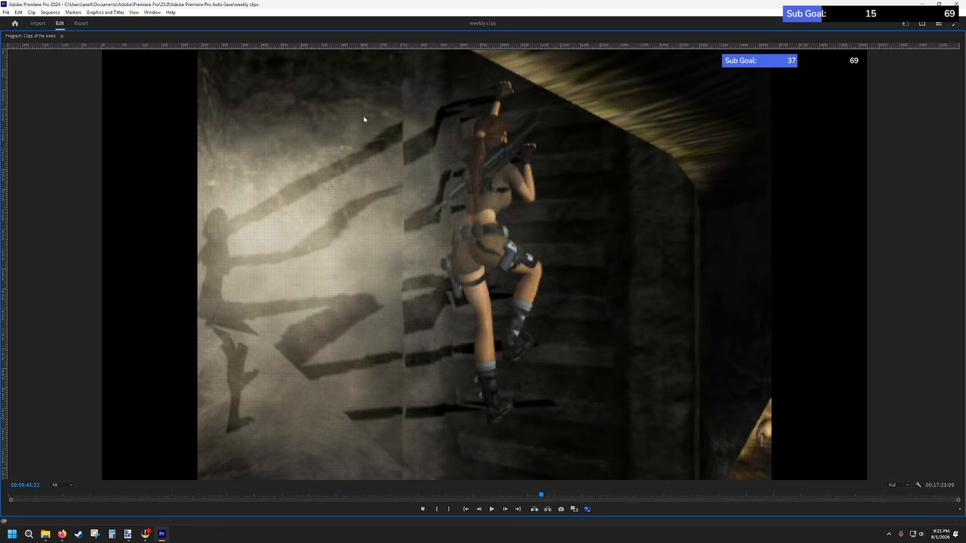
click(492, 509)
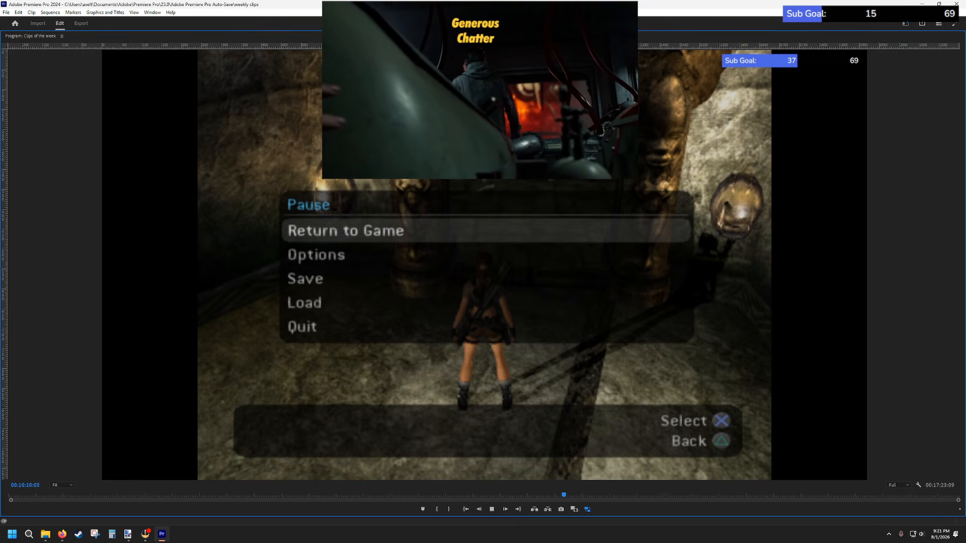
key(space)
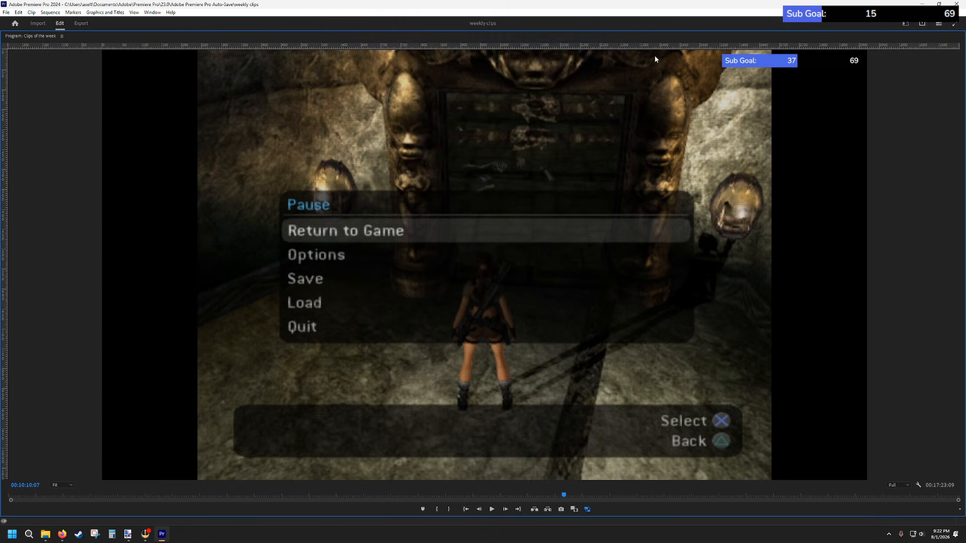
- Restore the full panel layout and look over the timeline clips from 00:10:10:07 onward
key(grave)
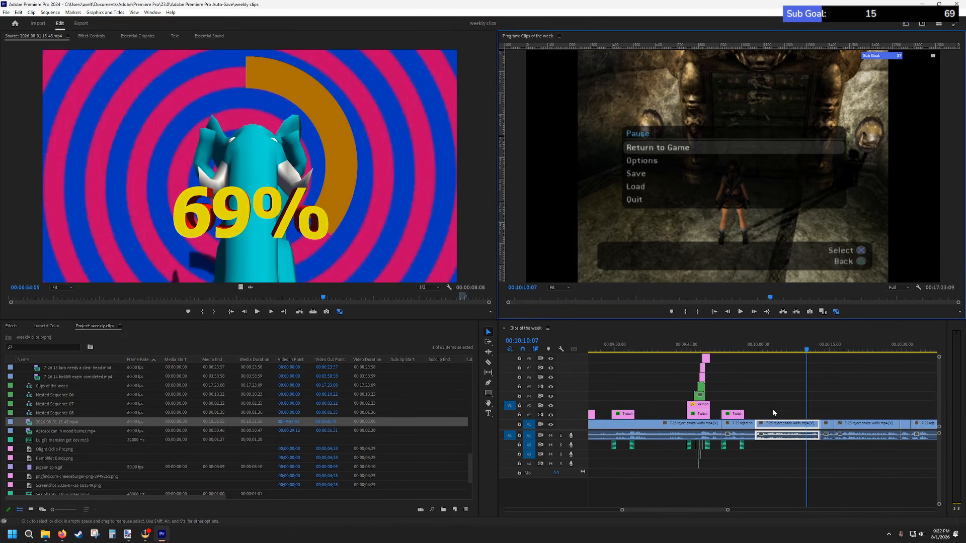
scroll(746, 423, down, 2)
scroll(747, 424, down, 2)
drag(735, 510, 772, 512)
scroll(748, 489, down, 5)
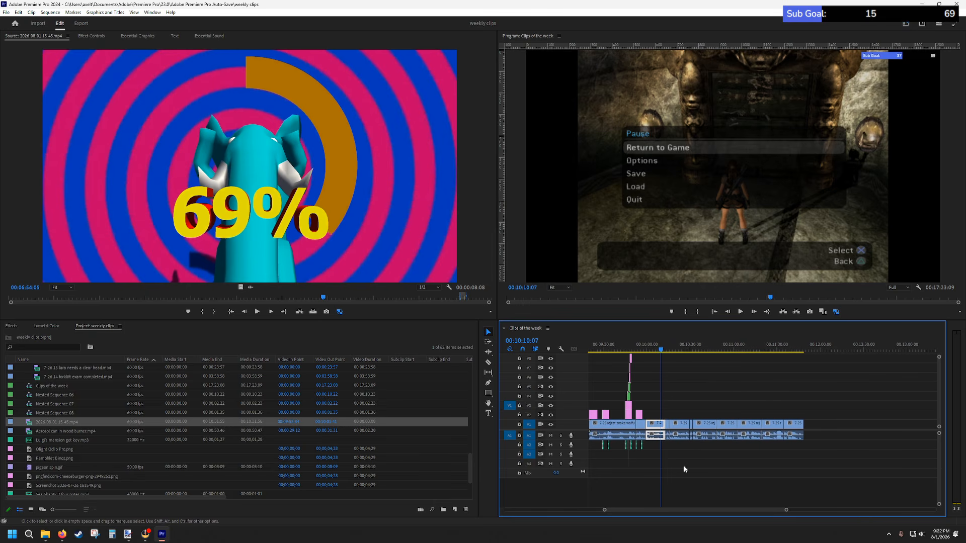
- Move the playhead back to 00:09:59:10 and play the sequence in the enlarged program monitor up to 00:11:24:05
drag(649, 353, 647, 345)
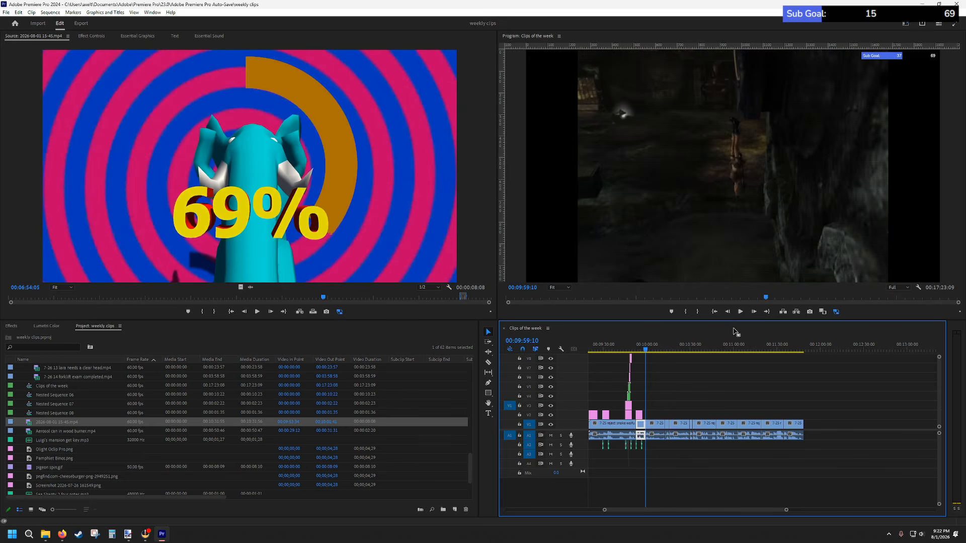
click(742, 312)
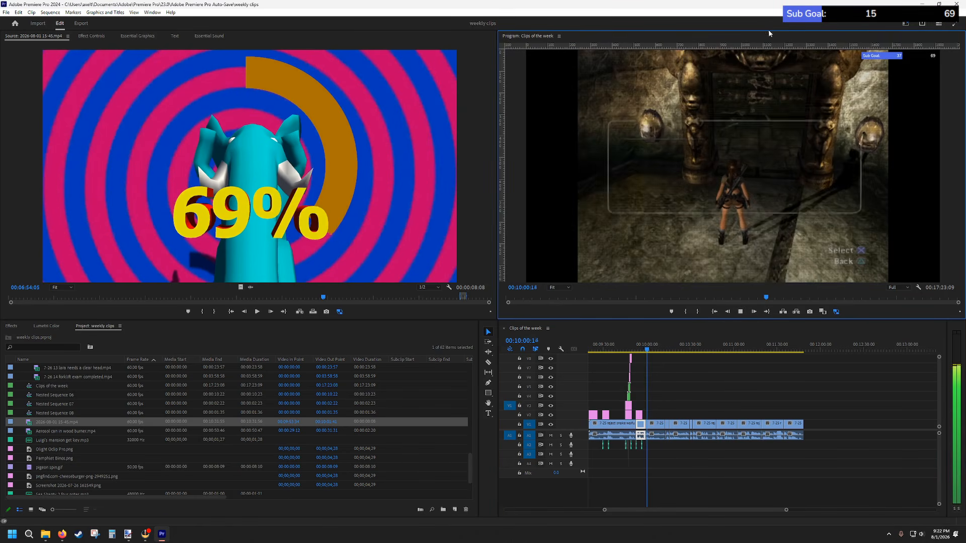
key(grave)
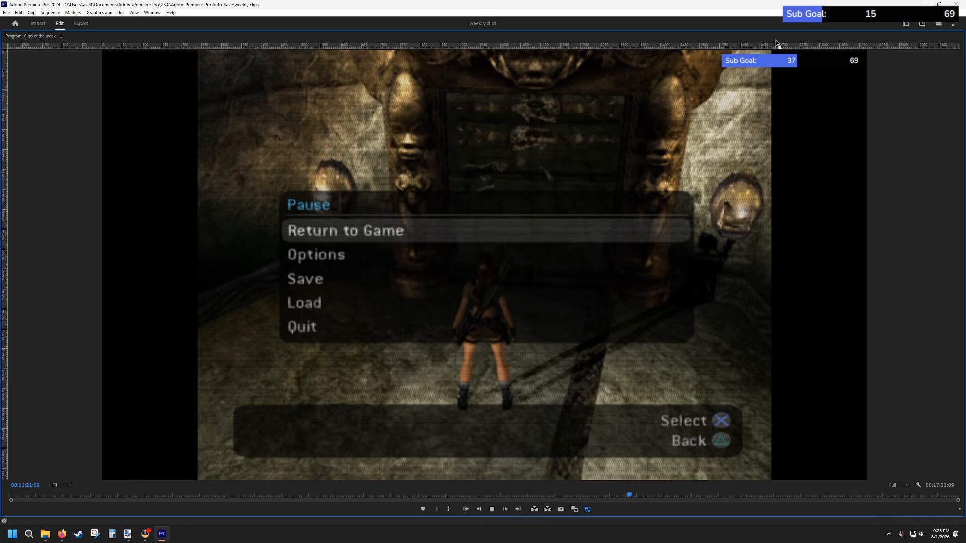
key(grave)
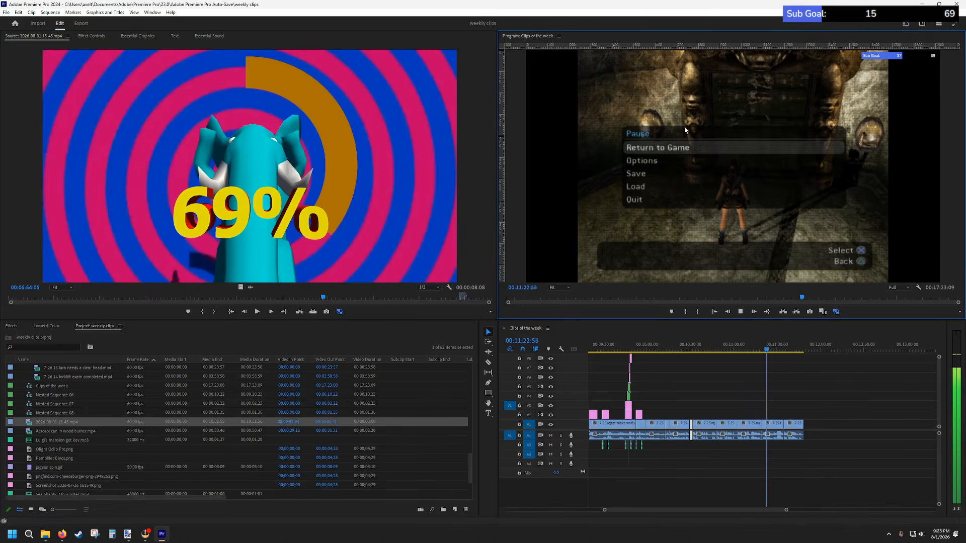
click(740, 312)
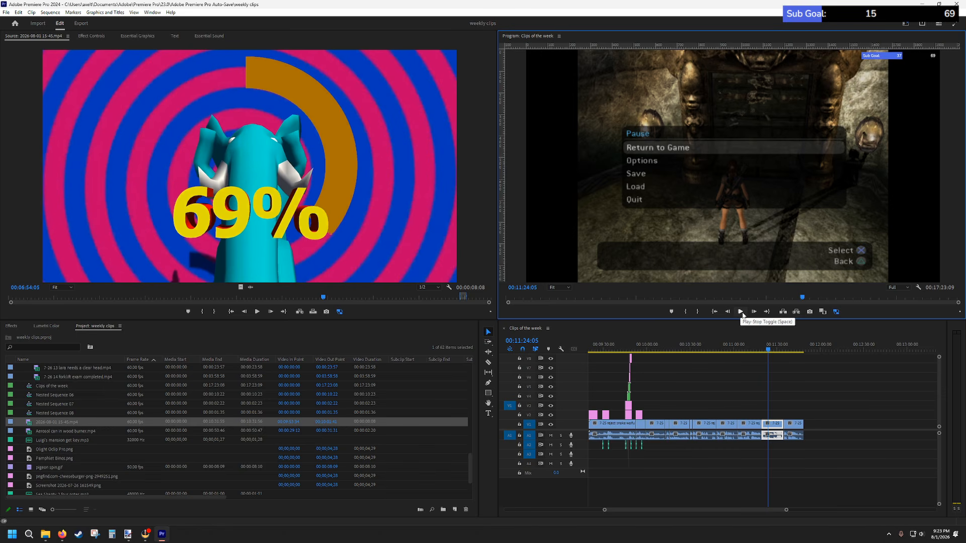
- Play on to the end of the clips at about 00:11:49 and move the playhead back to 00:10:17:25
click(740, 312)
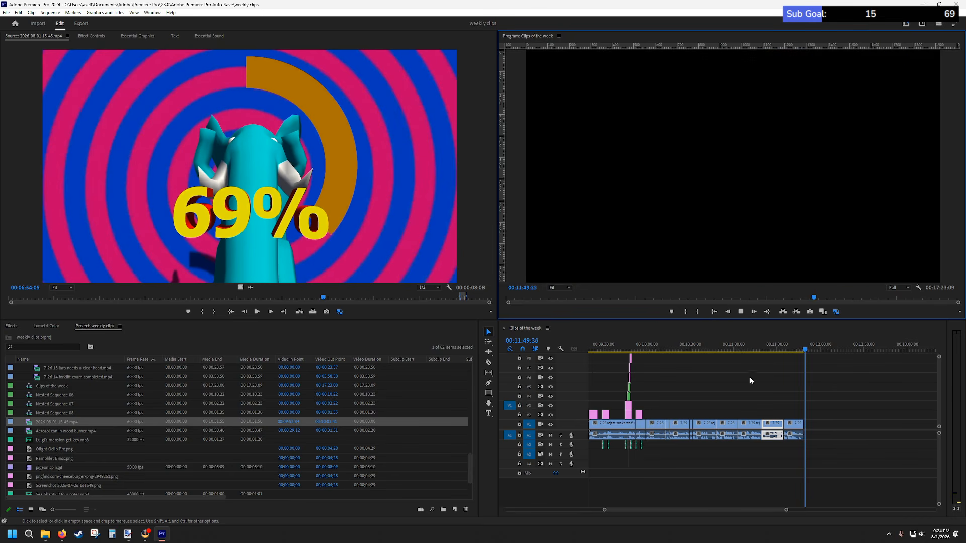
click(741, 312)
mouse_move(657, 352)
mouse_down()
mouse_move(642, 349)
mouse_move(671, 350)
mouse_up()
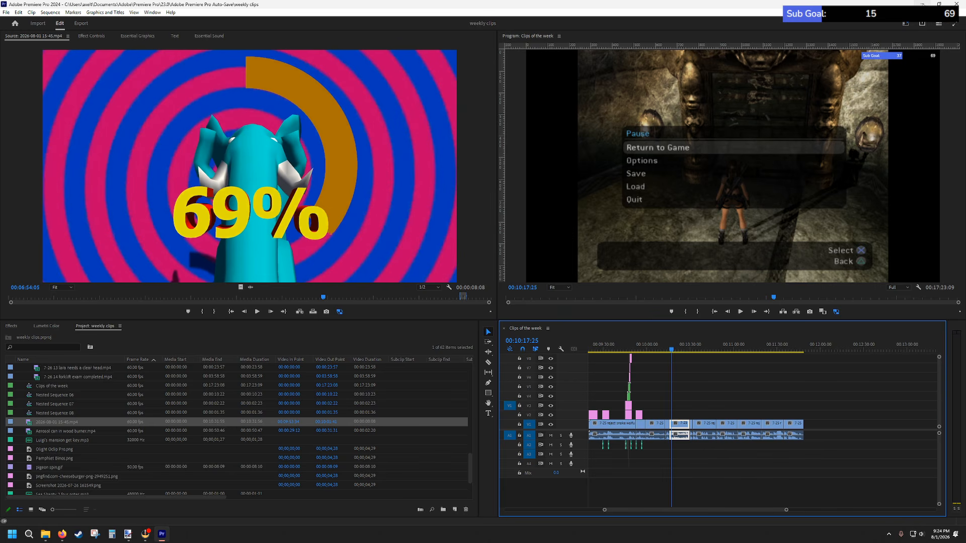
- Switch to Firefox, start the BUG MUSIC [NO AI] video on YouTube, and minimize the browser again
click(922, 4)
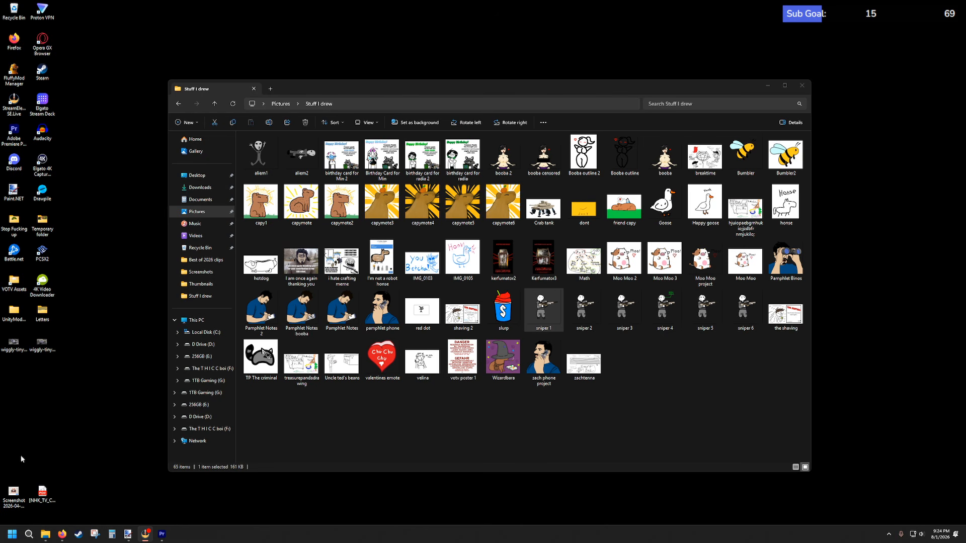
mouse_move(66, 539)
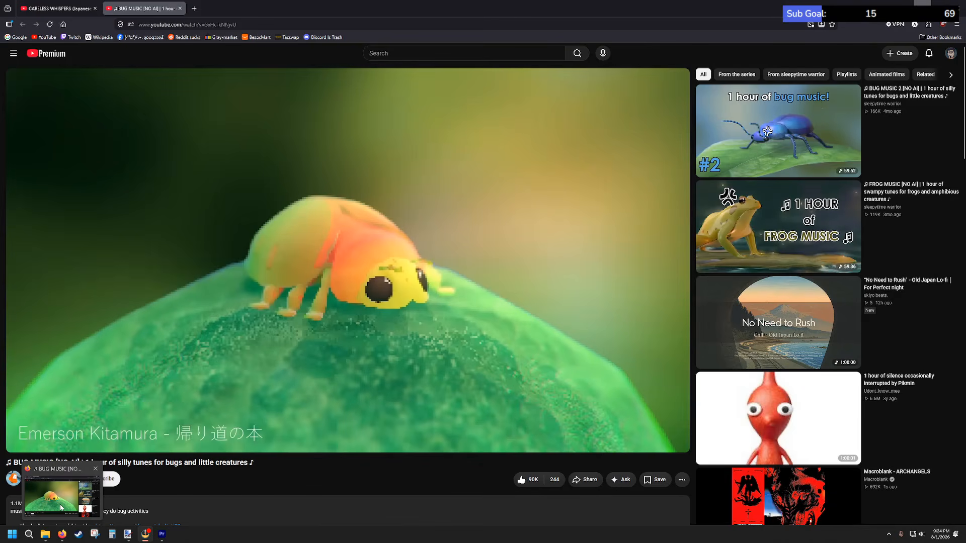
click(60, 507)
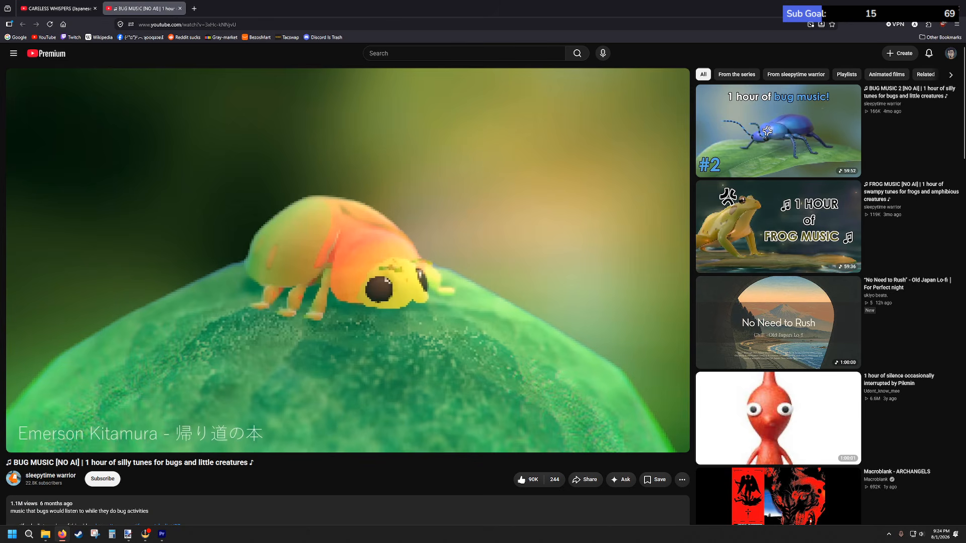
click(146, 534)
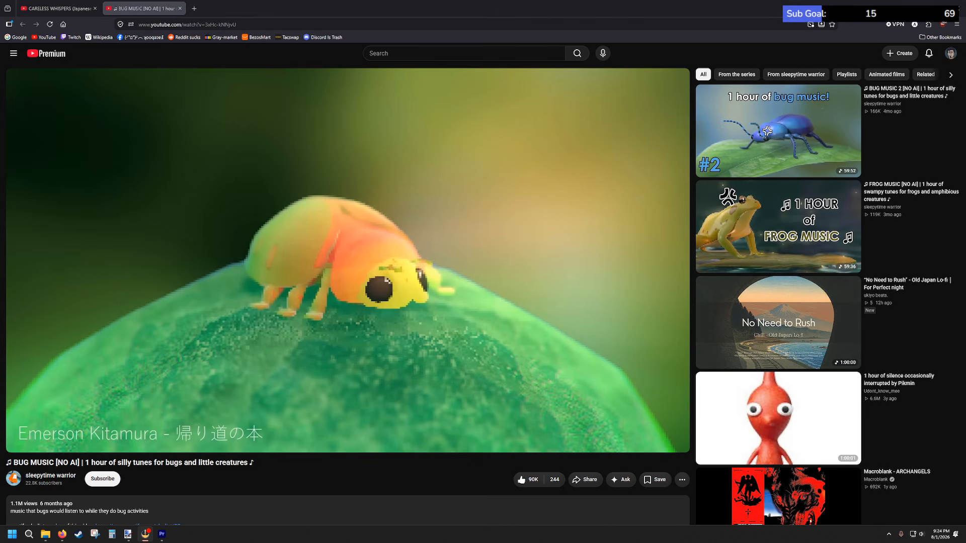
click(18, 445)
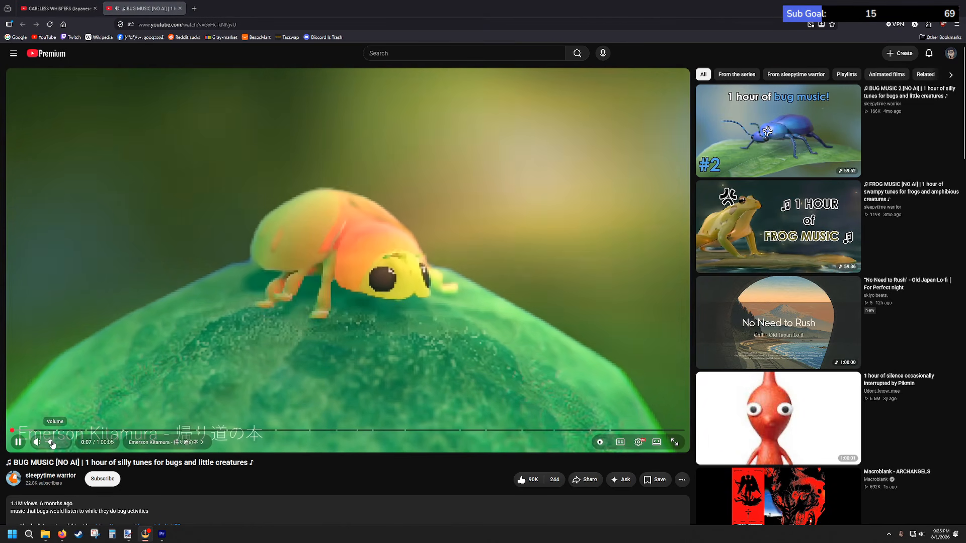
click(61, 535)
- Open sniper 1 from the Stuff I drew folder and view the drawings in sequence through sniper 6.png
click(544, 311)
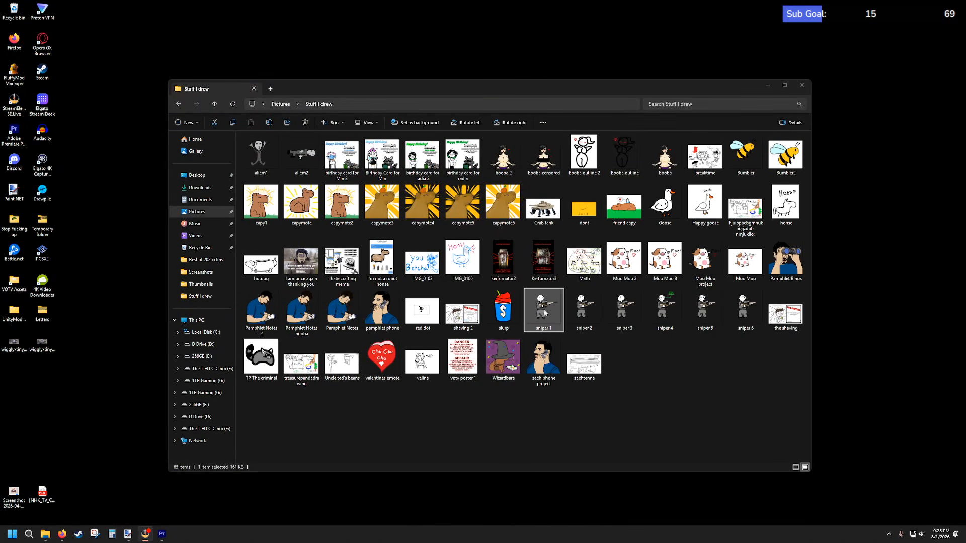
double_click(544, 311)
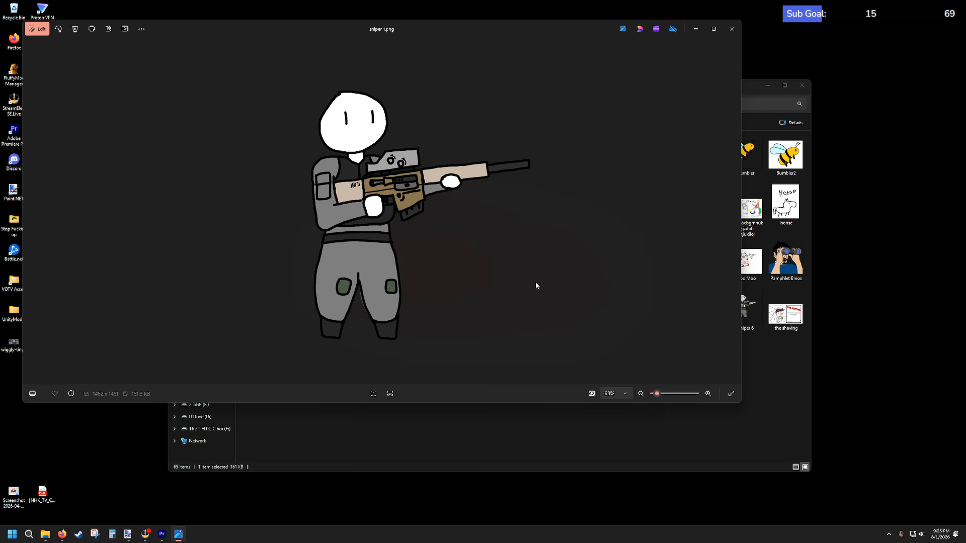
key(Right)
key(Right)
key(Right)
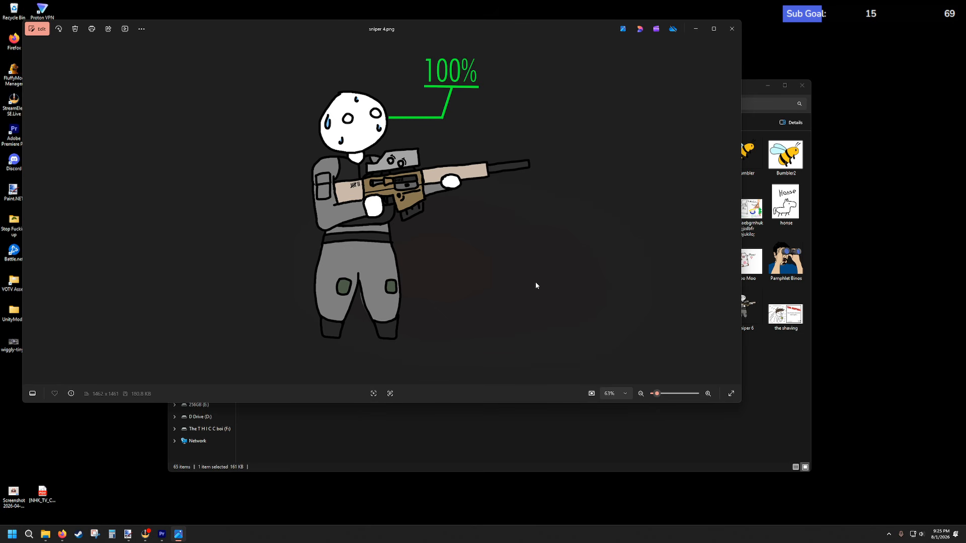
key(Right)
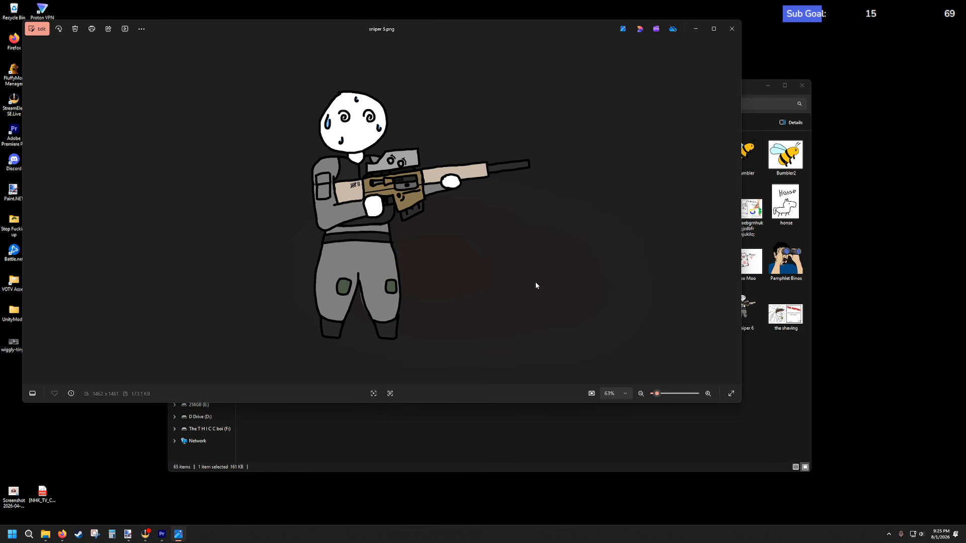
key(Right)
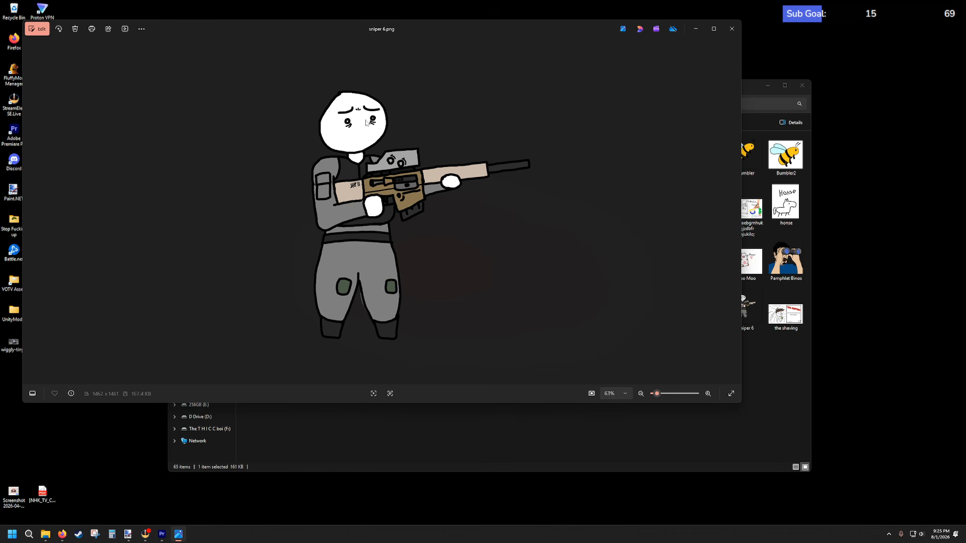
- Examine the face in sniper 6.png up close and close the image viewer
scroll(372, 125, up, 8)
scroll(355, 157, down, 4)
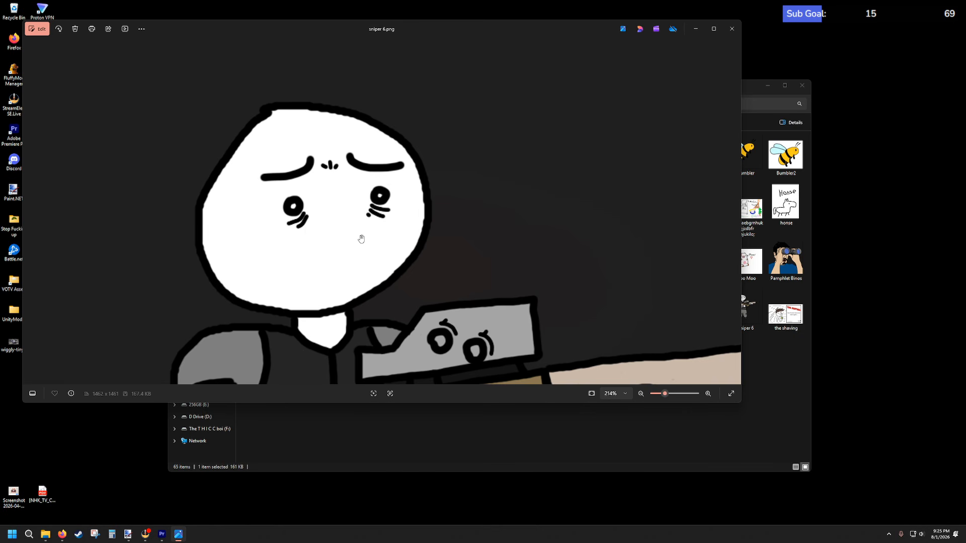
scroll(361, 239, down, 6)
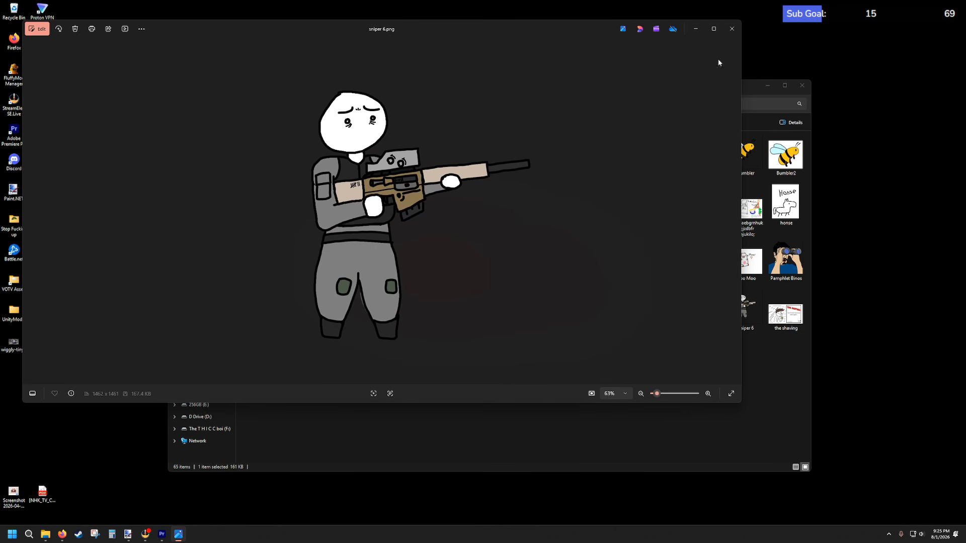
click(732, 29)
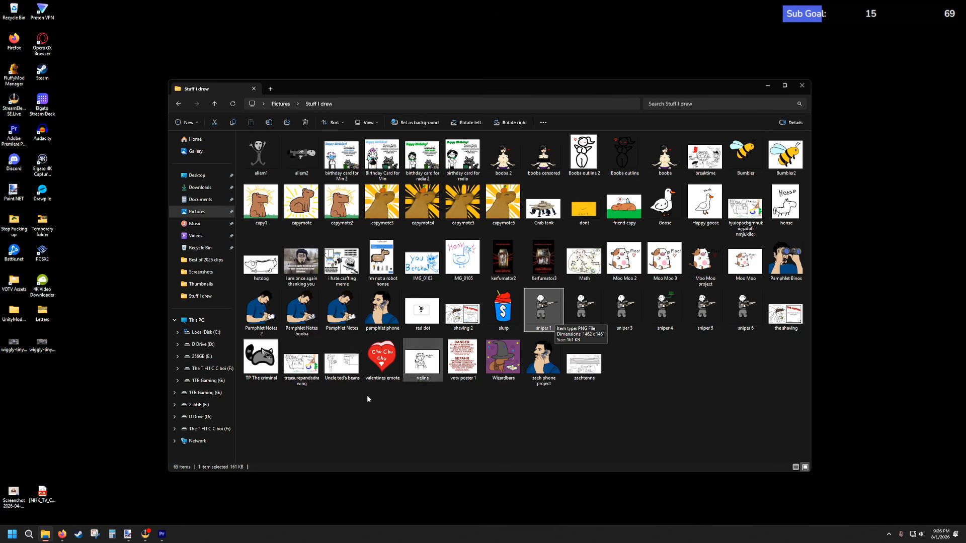
- Switch to Paint.NET and look over the open sniper 5.png and sniper 6.png drawings
click(127, 536)
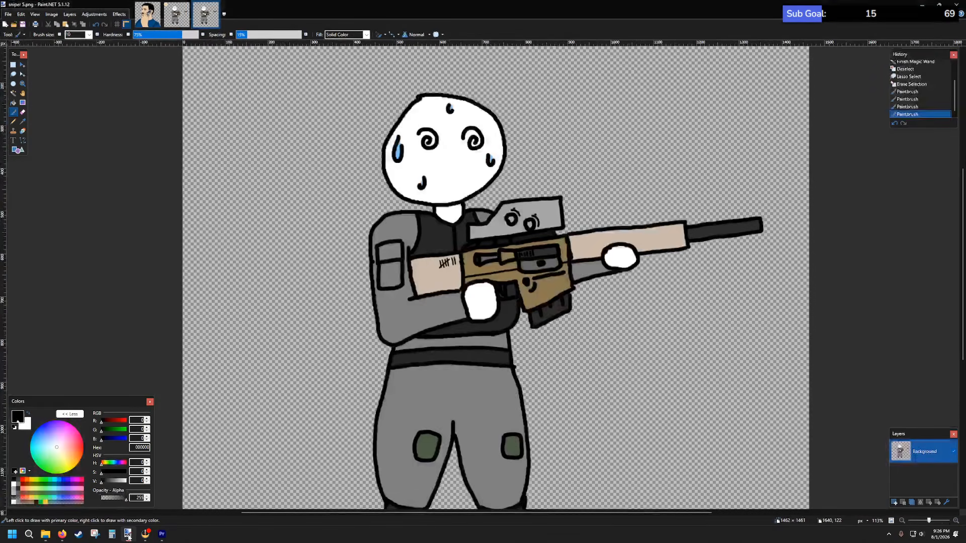
scroll(601, 303, down, 3)
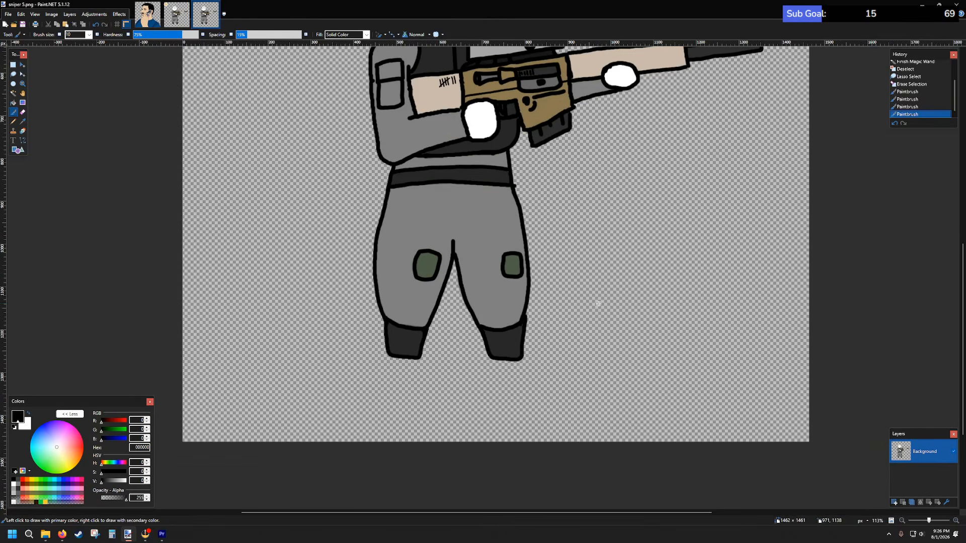
scroll(599, 301, up, 2)
scroll(528, 260, down, 3)
scroll(528, 260, up, 2)
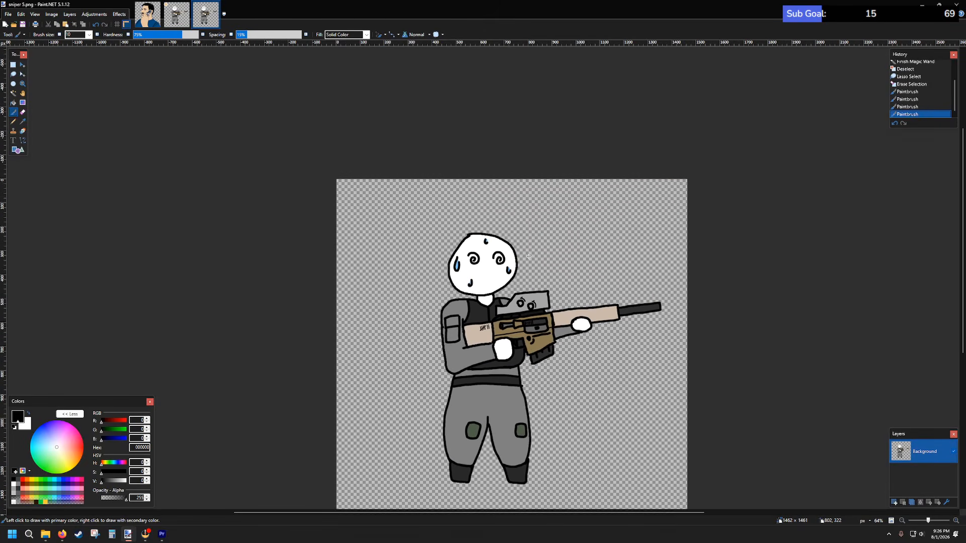
scroll(528, 260, down, 1)
click(176, 15)
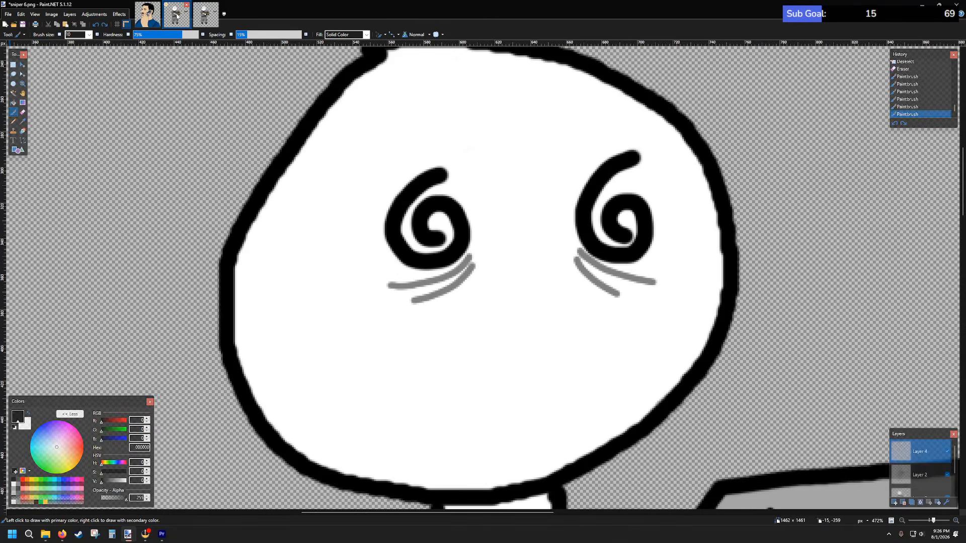
scroll(489, 267, down, 3)
scroll(489, 267, down, 3)
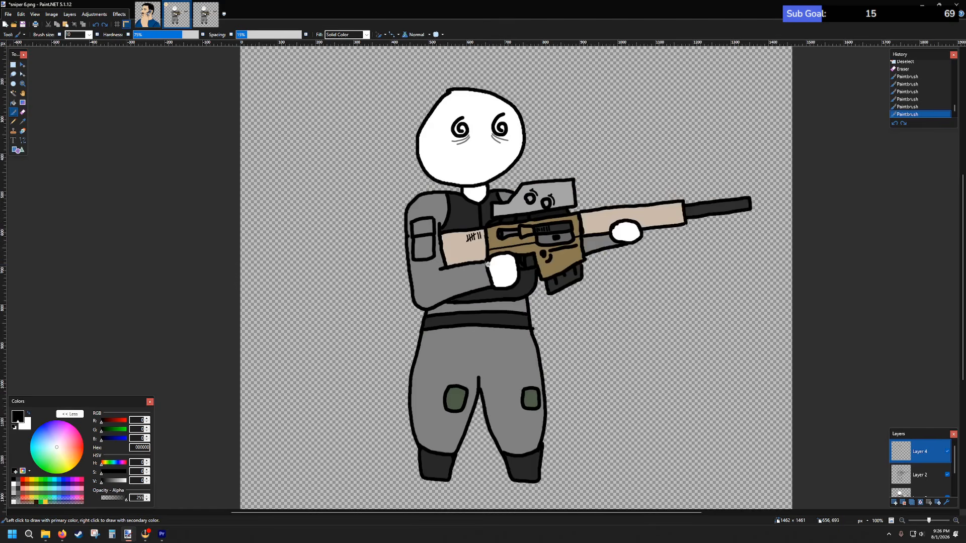
scroll(488, 267, up, 1)
- In sniper 5.png, add an empty layer above Background, hide Background, and place another new layer beneath it
click(206, 16)
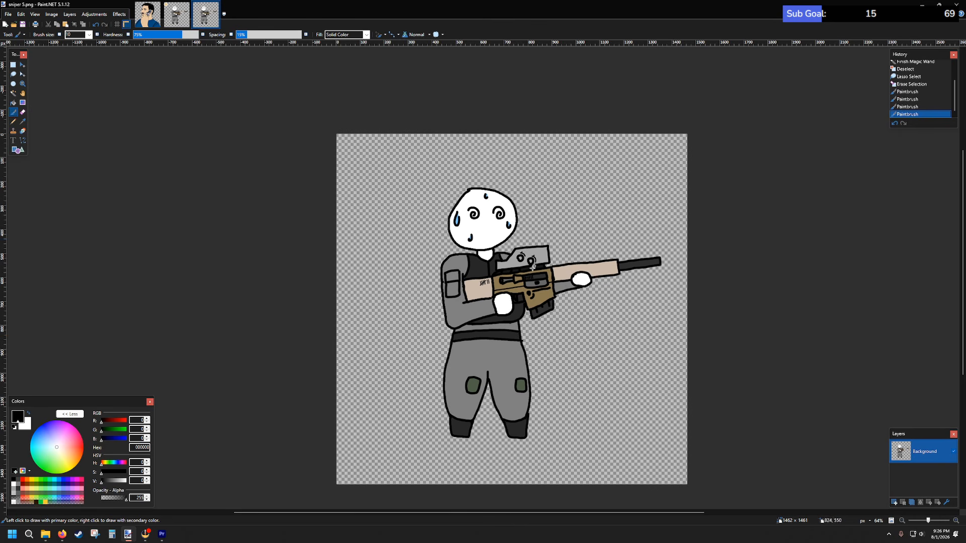
scroll(536, 262, up, 2)
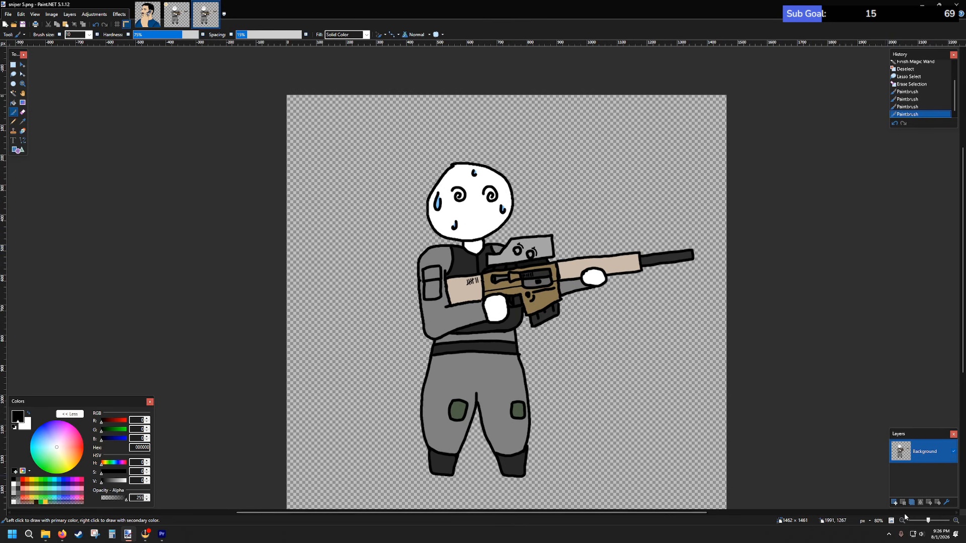
click(895, 502)
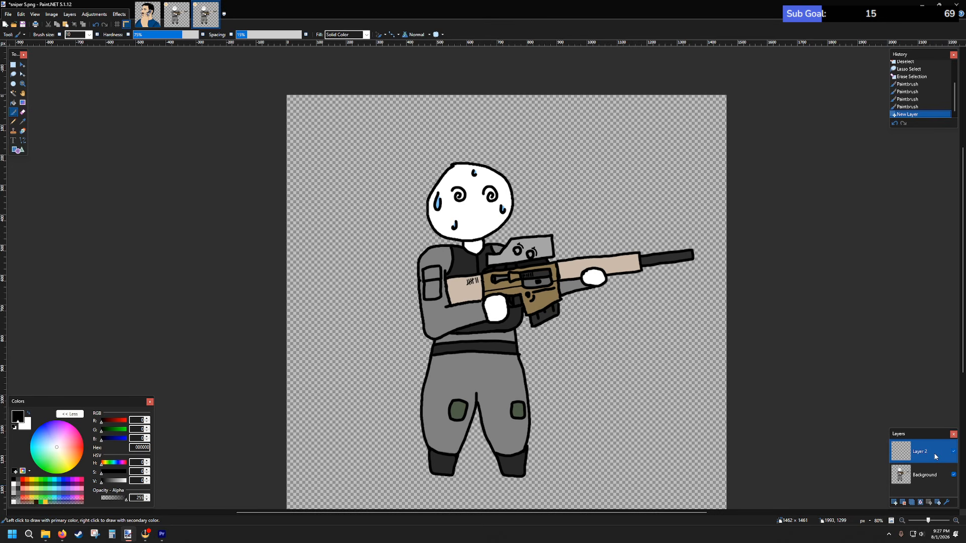
click(953, 474)
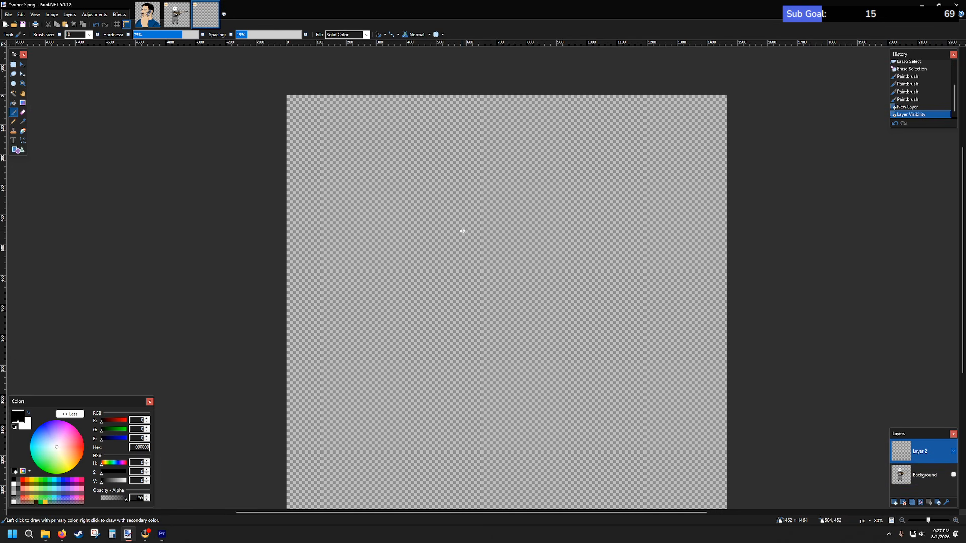
click(894, 502)
drag(926, 454, 924, 486)
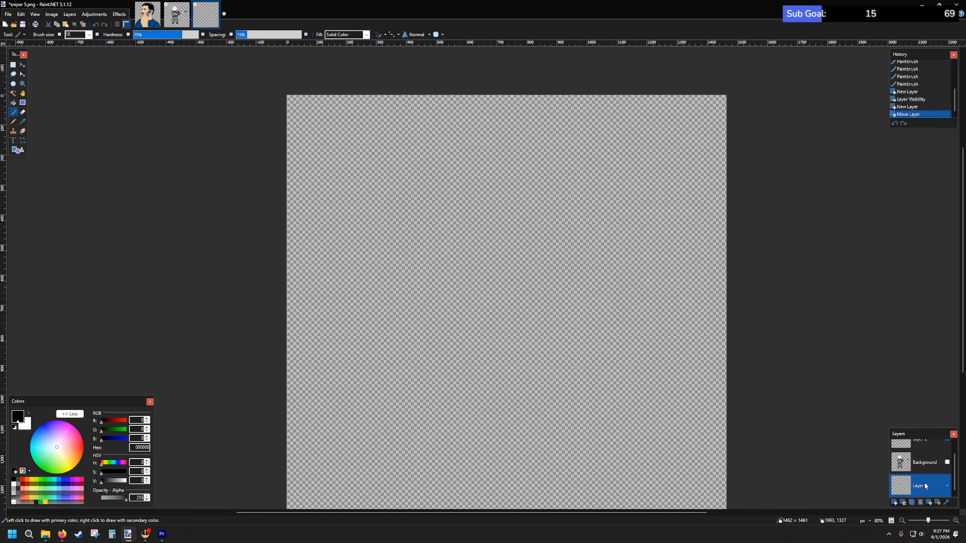
- Cover the whole canvas on the bottom layer with a filled white rectangle without an outline
click(18, 150)
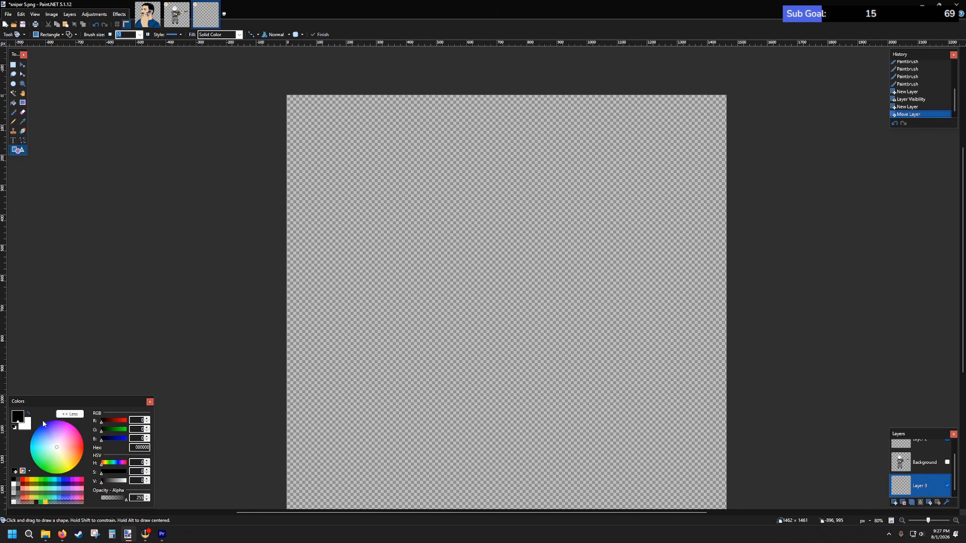
click(29, 413)
click(76, 37)
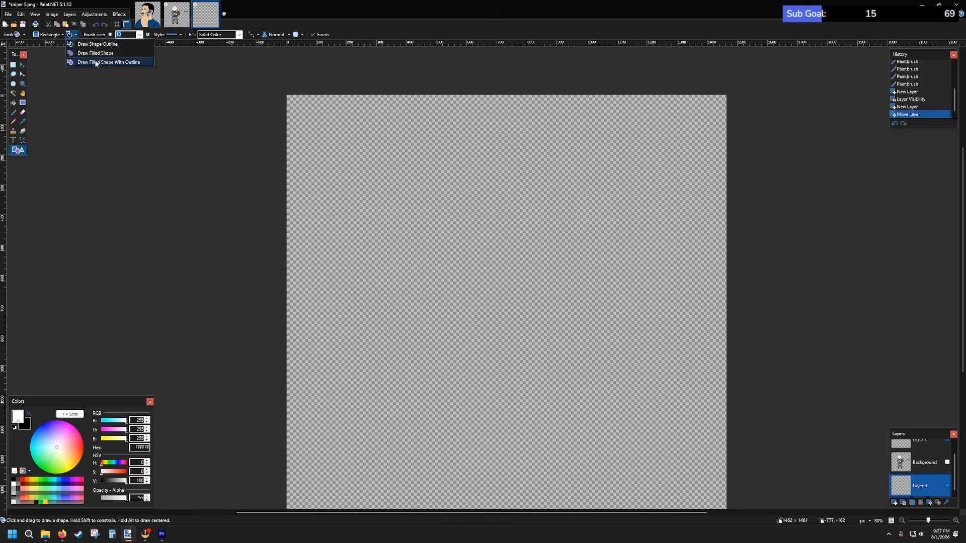
click(95, 54)
mouse_move(265, 62)
mouse_down()
mouse_move(752, 497)
mouse_move(876, 505)
mouse_up()
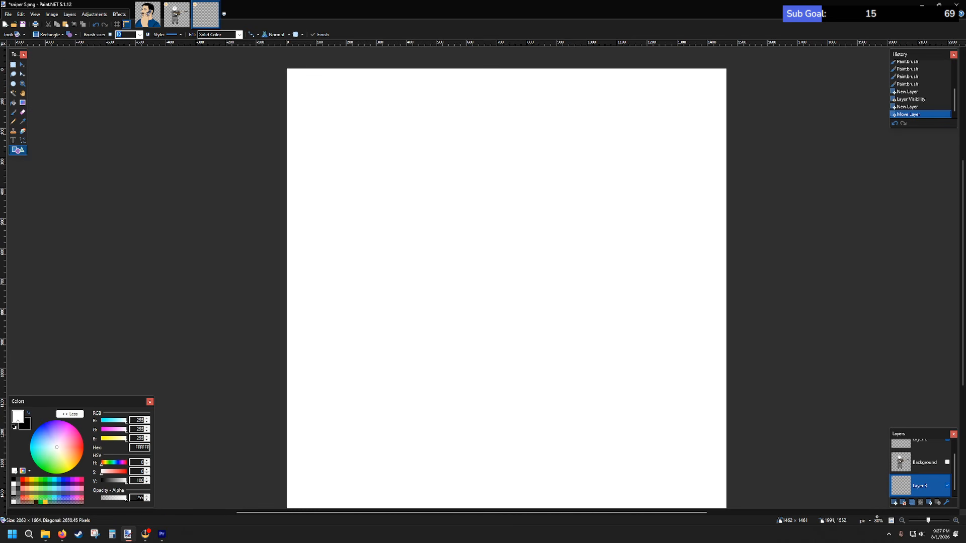
scroll(838, 498, down, 1)
scroll(924, 466, up, 1)
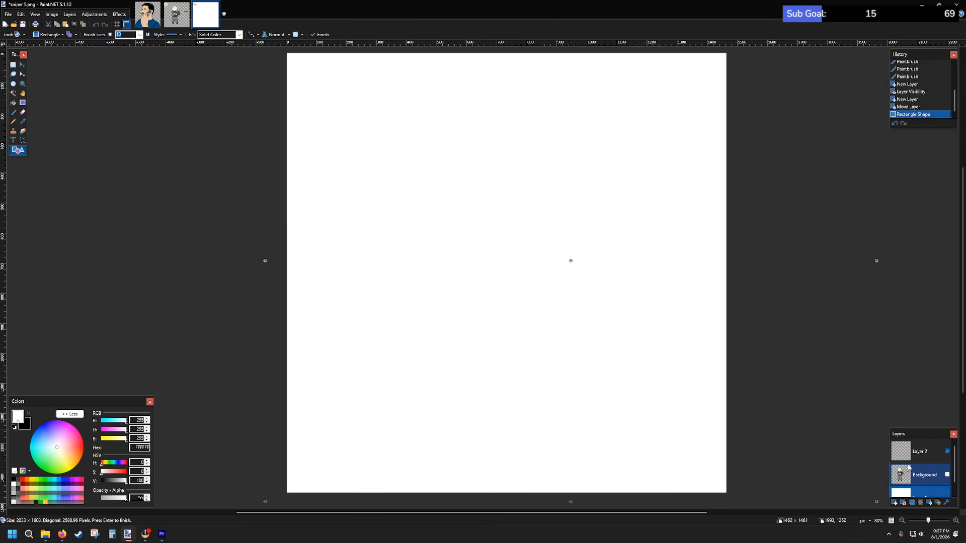
- Activate the empty Layer 2 and ready the Paintbrush with black as the primary color
click(921, 451)
click(13, 111)
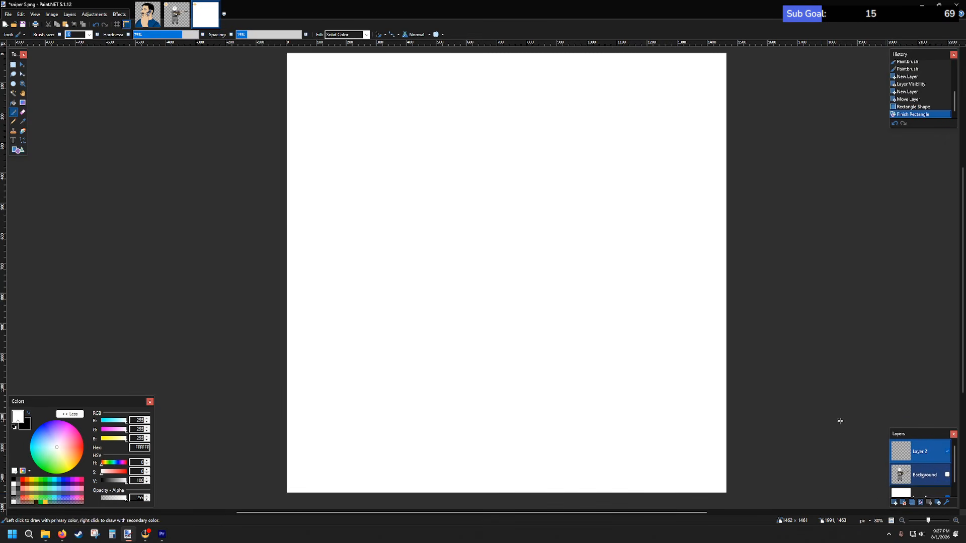
scroll(232, 324, up, 2)
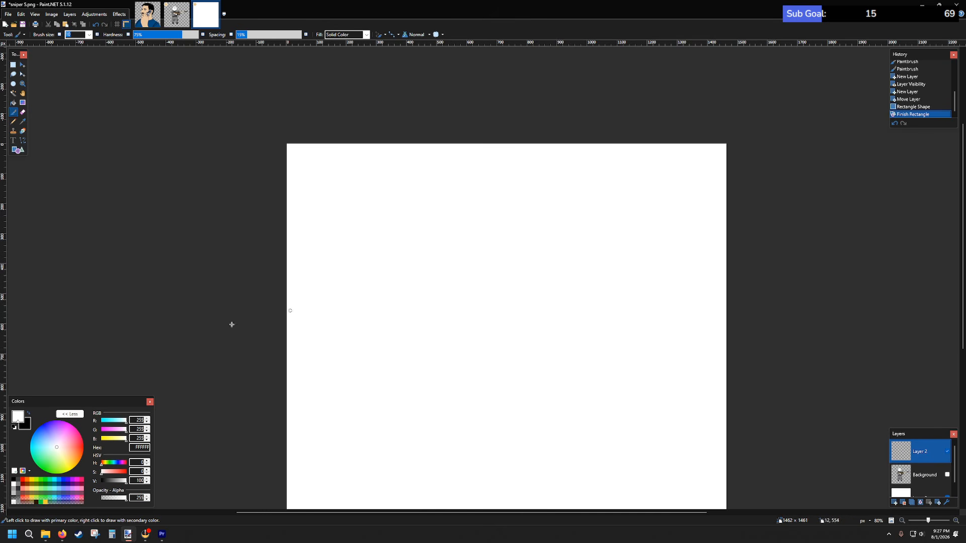
click(28, 413)
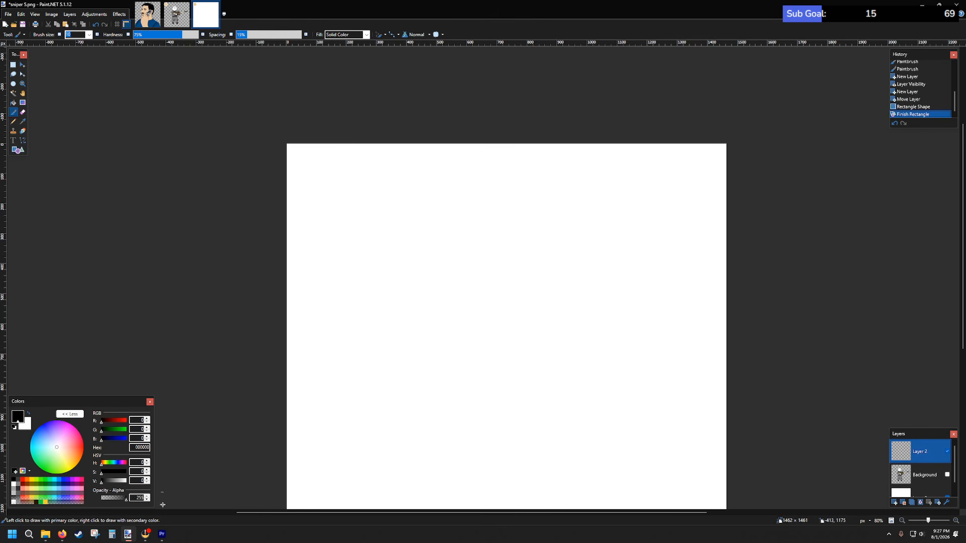
- Switch to Firefox, open a new window and bring up Google image results for "Xcom 2 snake alien"
click(62, 535)
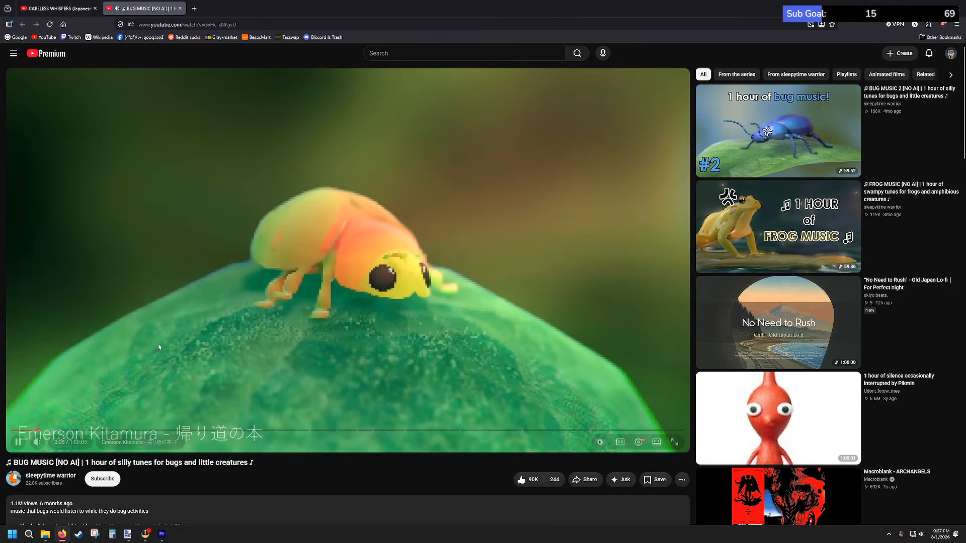
click(128, 534)
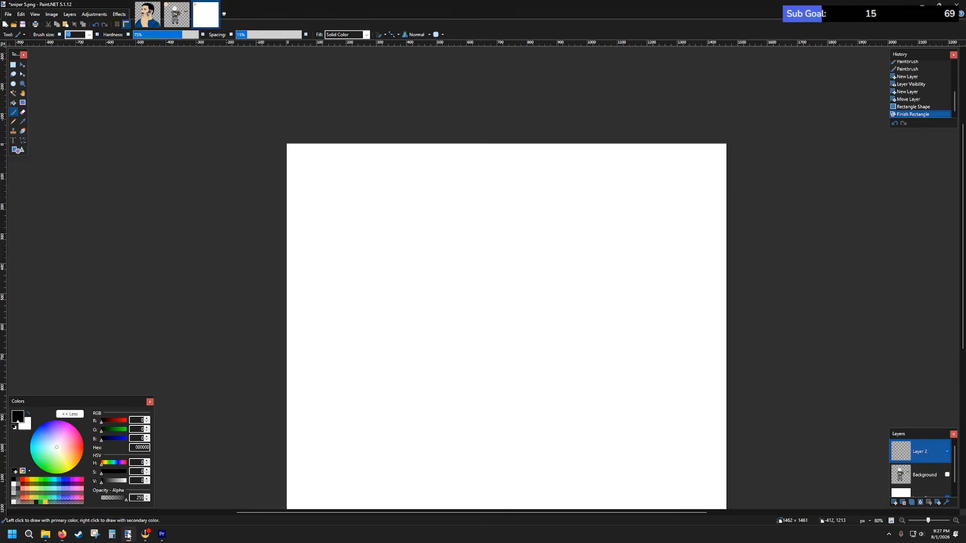
scroll(204, 291, down, 2)
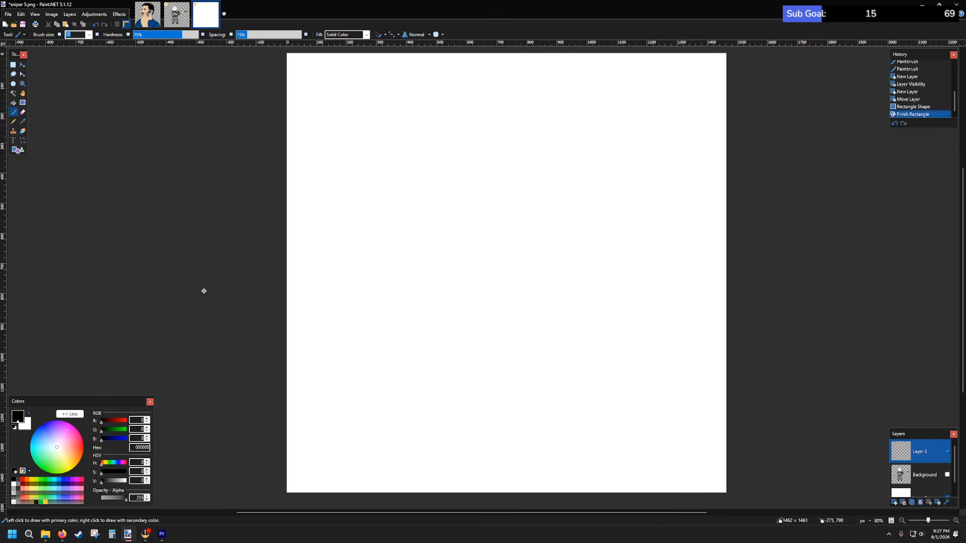
right_click(62, 535)
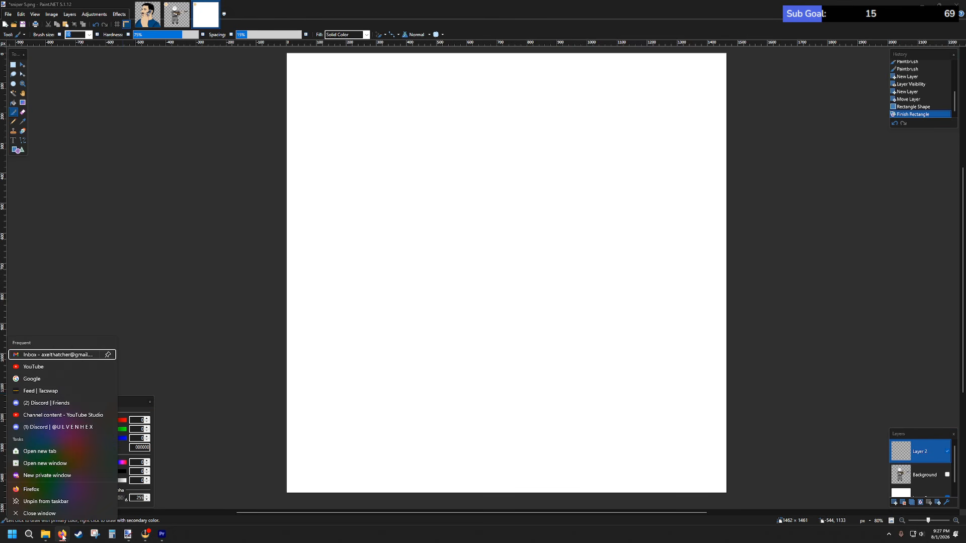
click(50, 462)
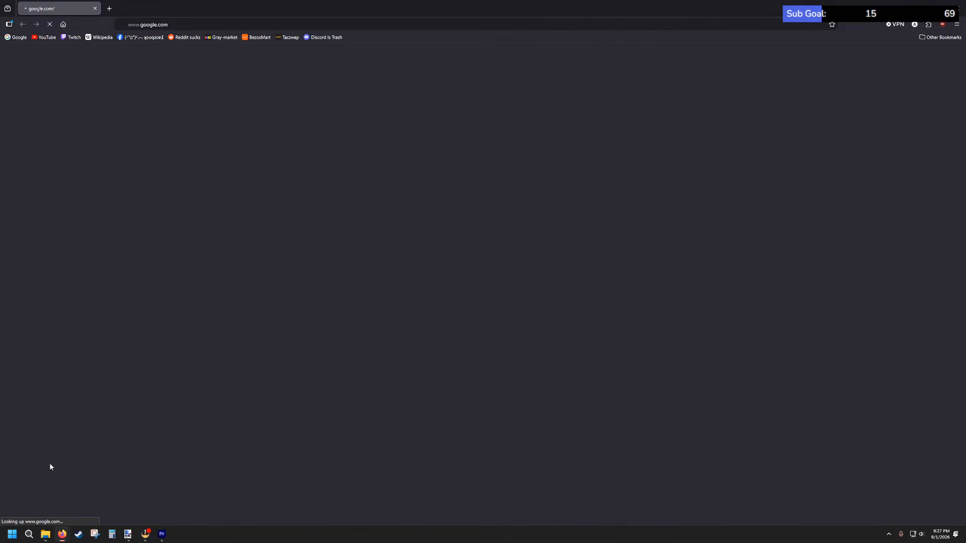
key(alt+Tab)
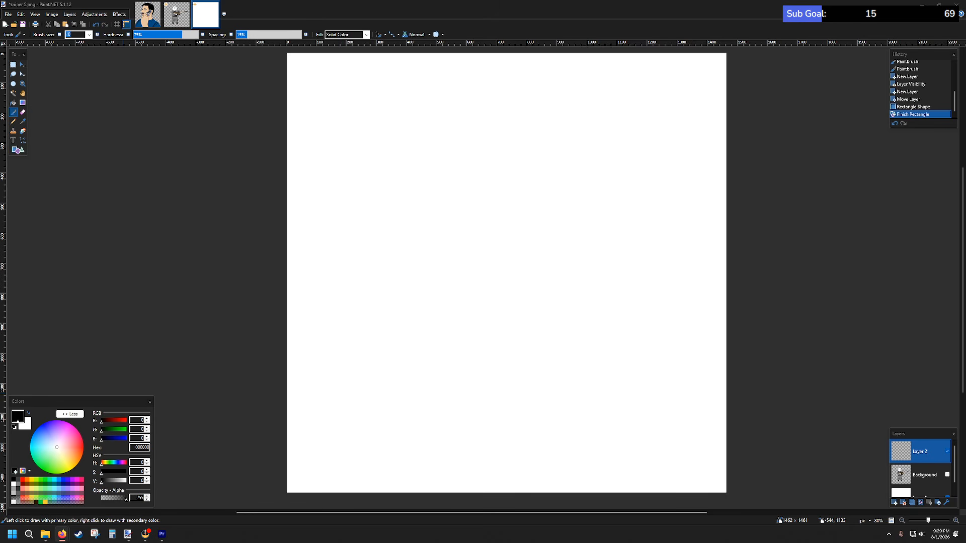
key(alt+Tab)
click(654, 37)
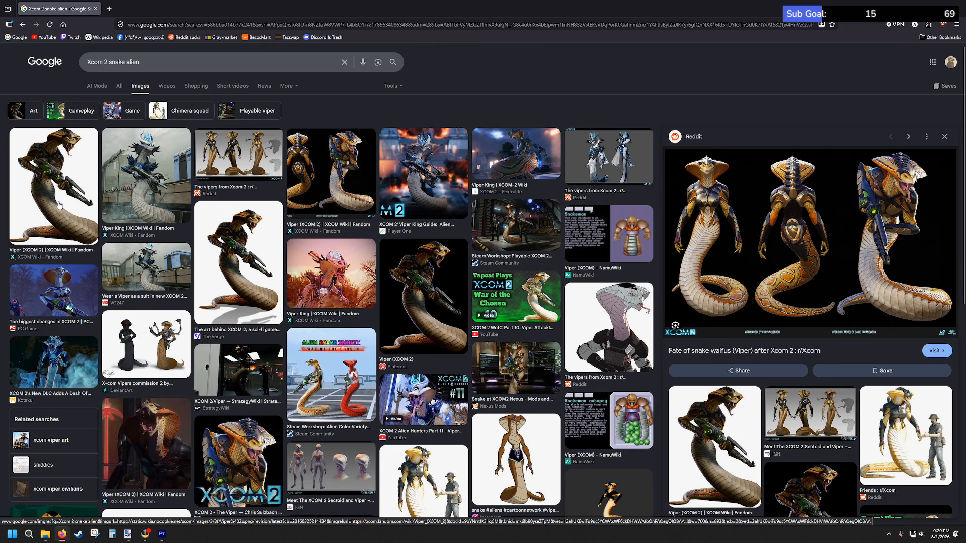
- Compare viper references in the image results, including the Reddit concept sheet, the PC Gamer screenshot and the XCOM Wiki renders
click(242, 156)
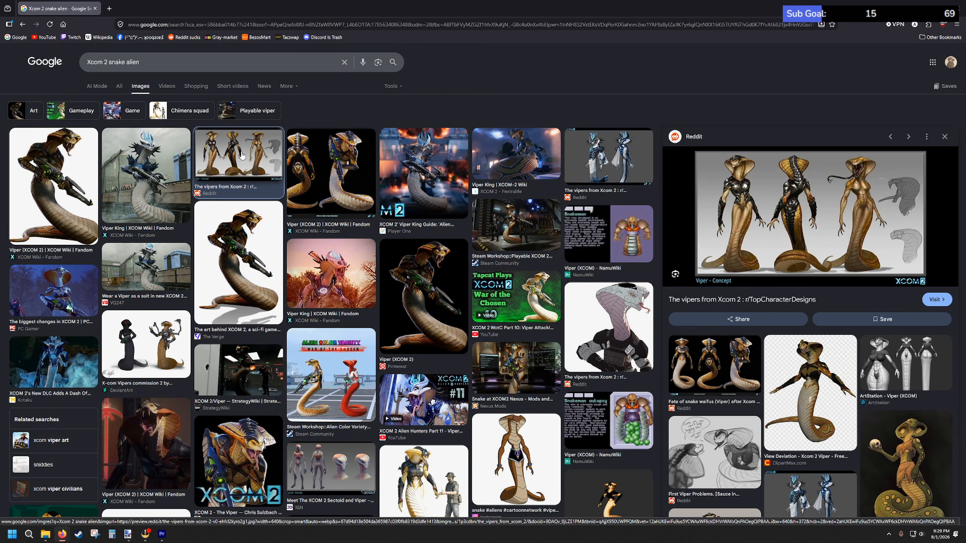
click(71, 295)
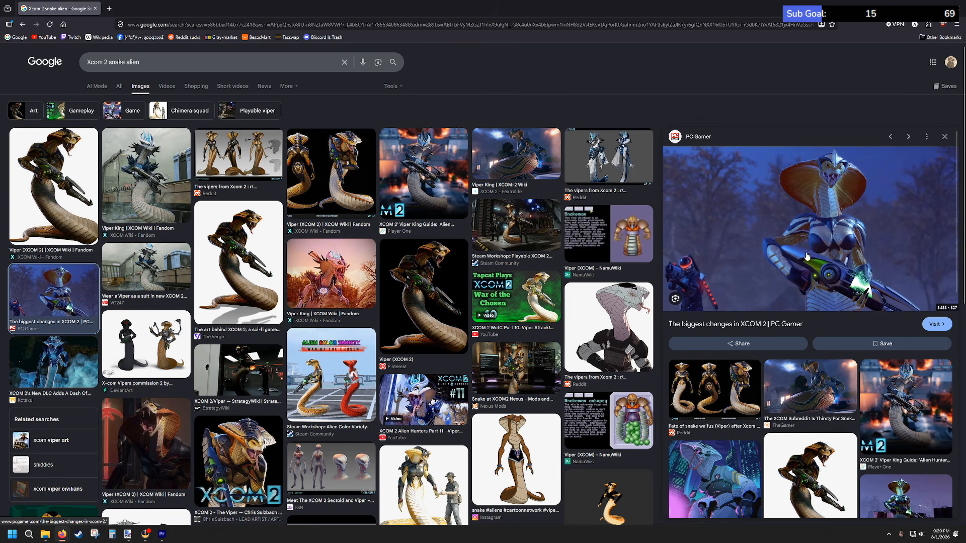
click(226, 152)
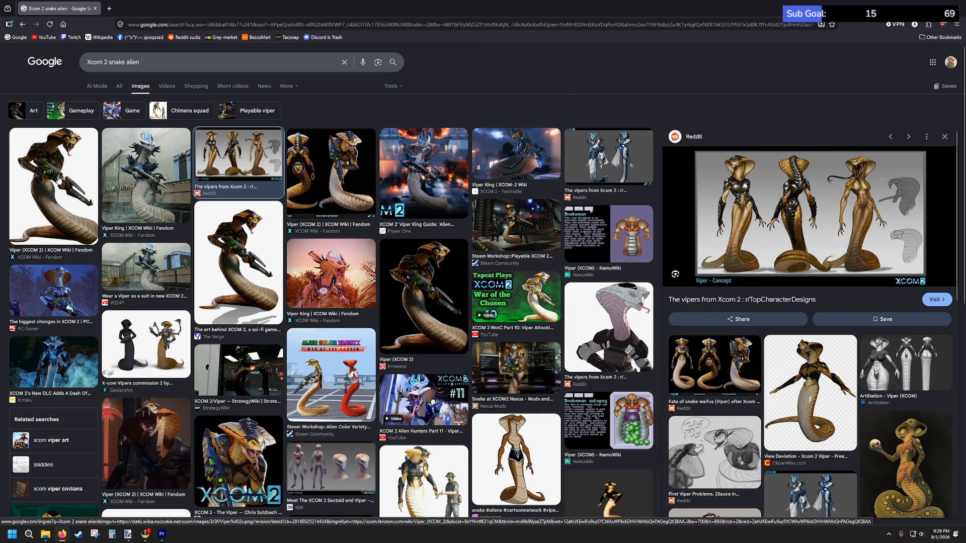
click(59, 179)
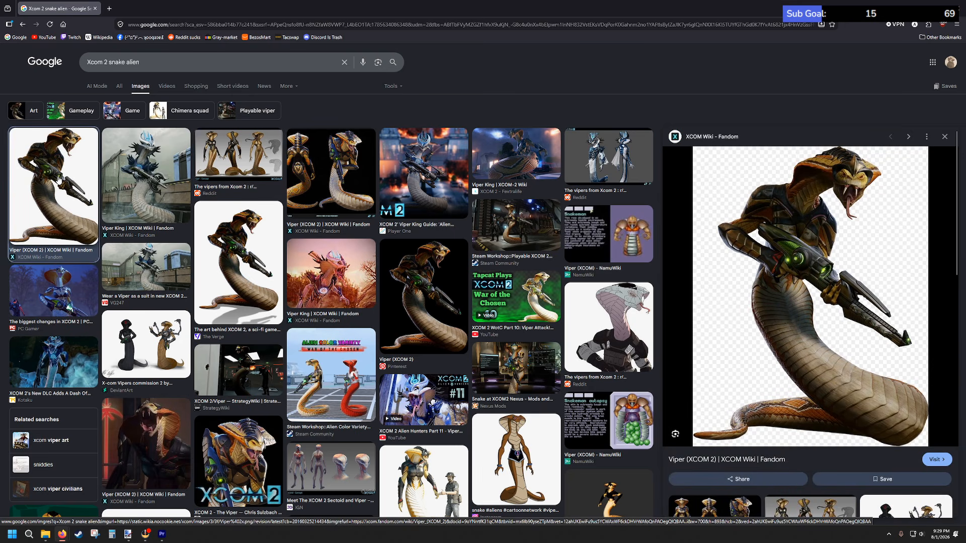
click(351, 171)
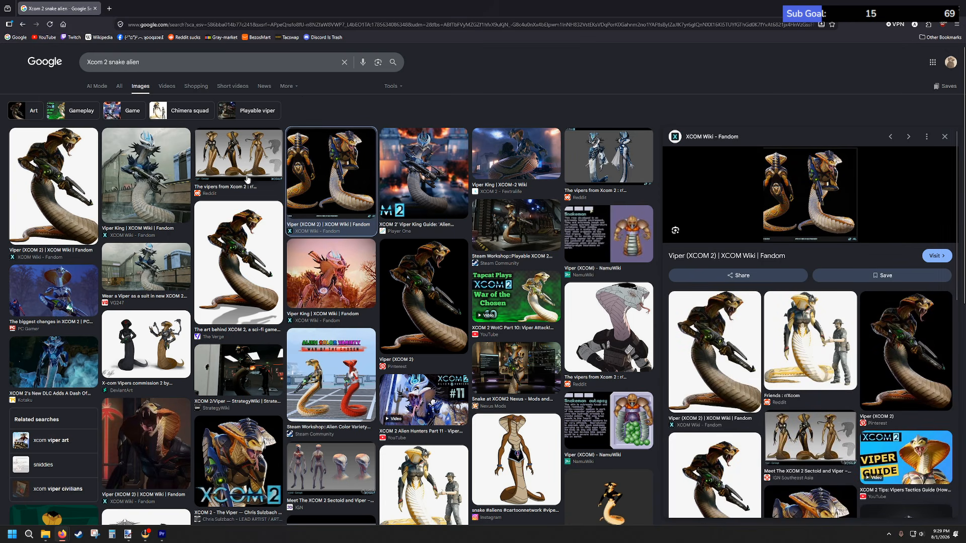
key(Left)
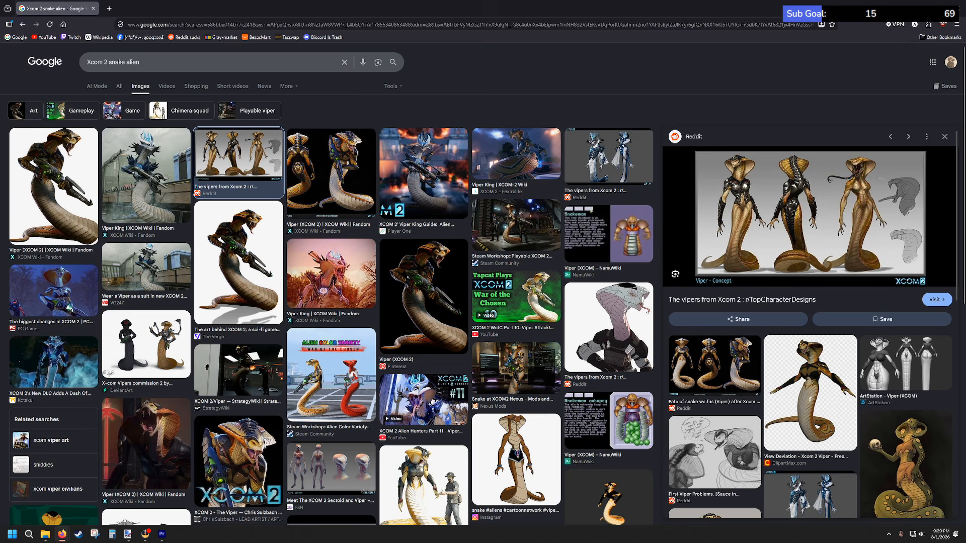
- Switch to Paint.NET, sketch an oval head about 300 by 220 px on Layer 2, and add an empty layer above it
key(alt+Tab)
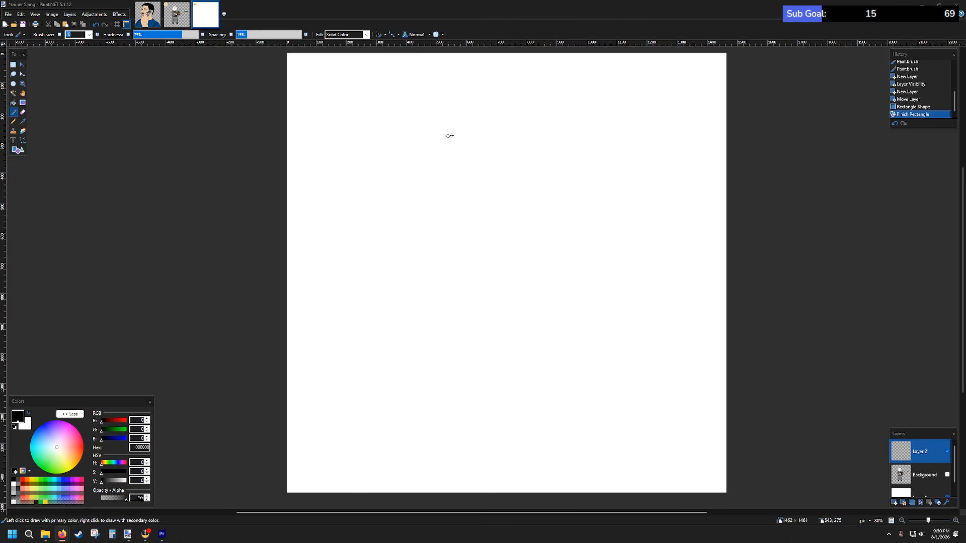
mouse_move(492, 121)
mouse_down()
mouse_move(460, 153)
mouse_move(550, 153)
mouse_move(463, 130)
mouse_up()
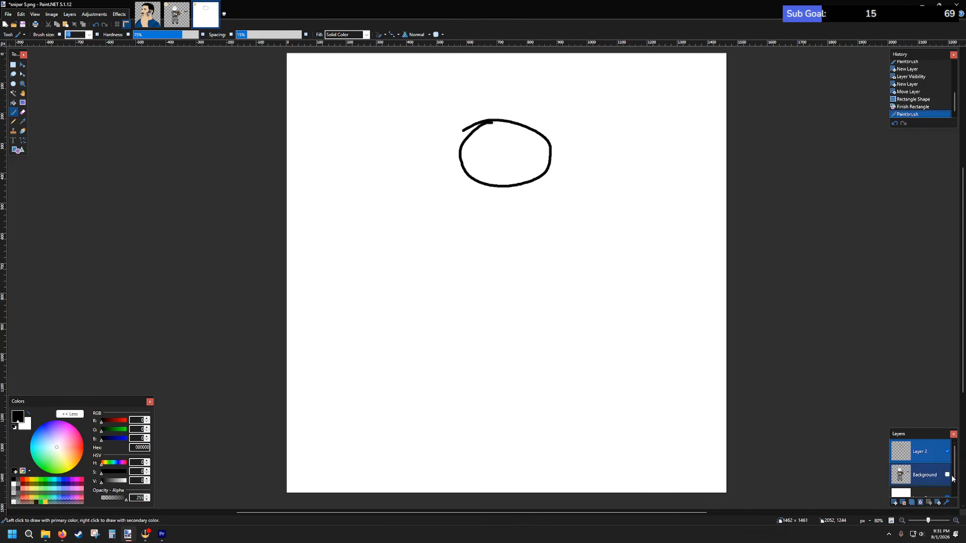
click(893, 503)
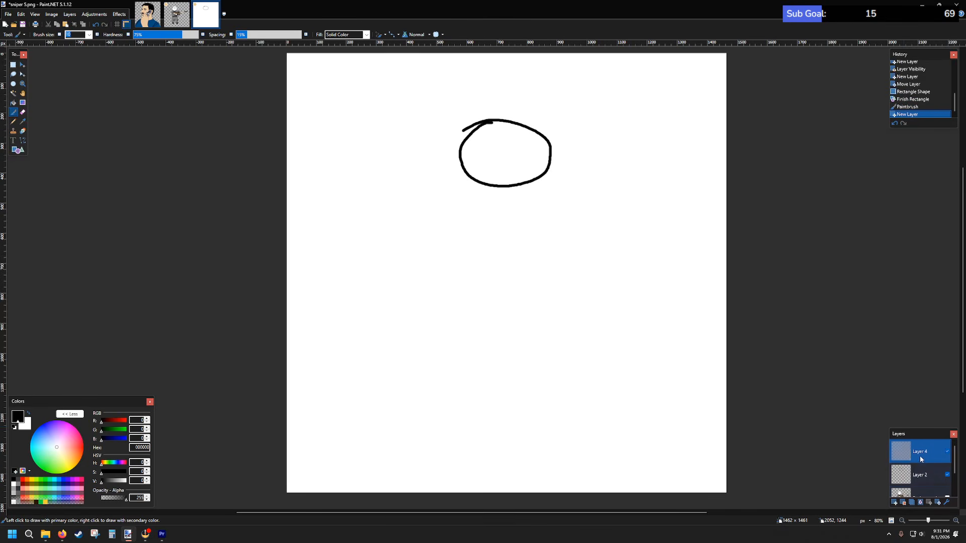
click(931, 469)
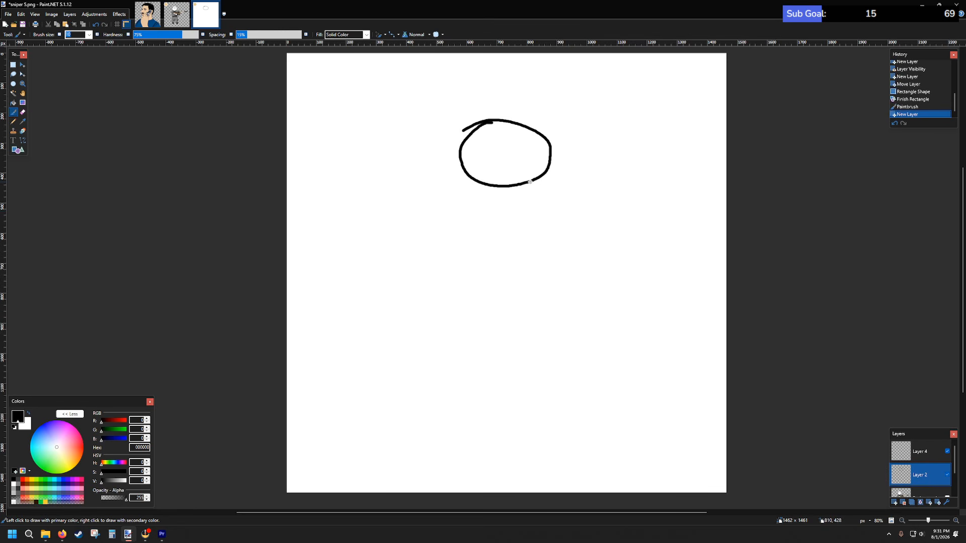
mouse_move(530, 182)
mouse_down()
mouse_move(548, 205)
mouse_move(536, 256)
mouse_move(492, 305)
mouse_move(511, 367)
mouse_move(632, 384)
mouse_up()
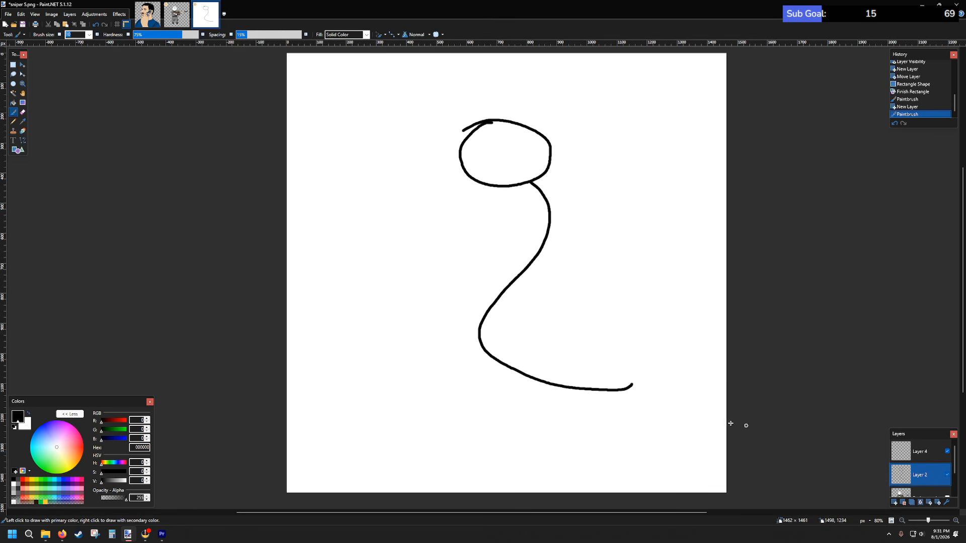
drag(505, 201, 604, 190)
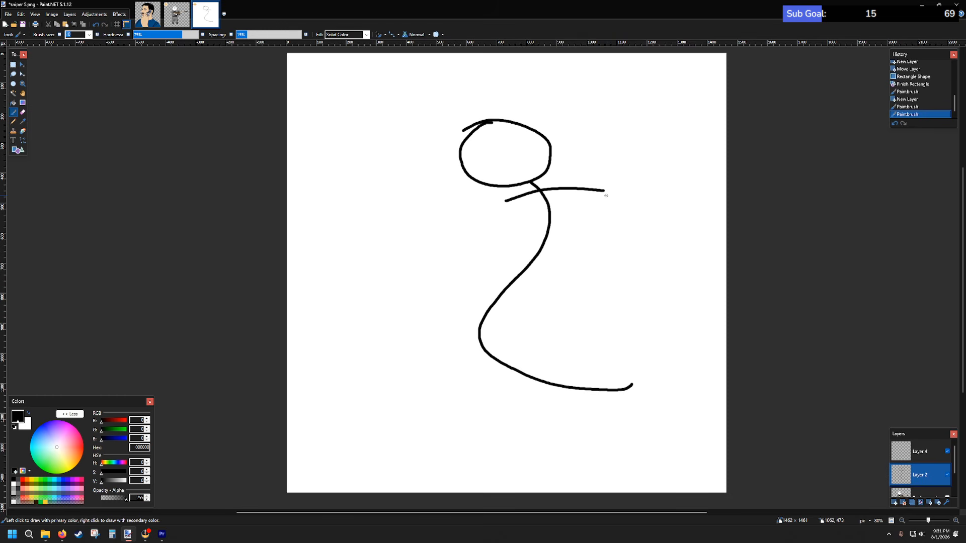
key(ctrl+z)
key(ctrl+z)
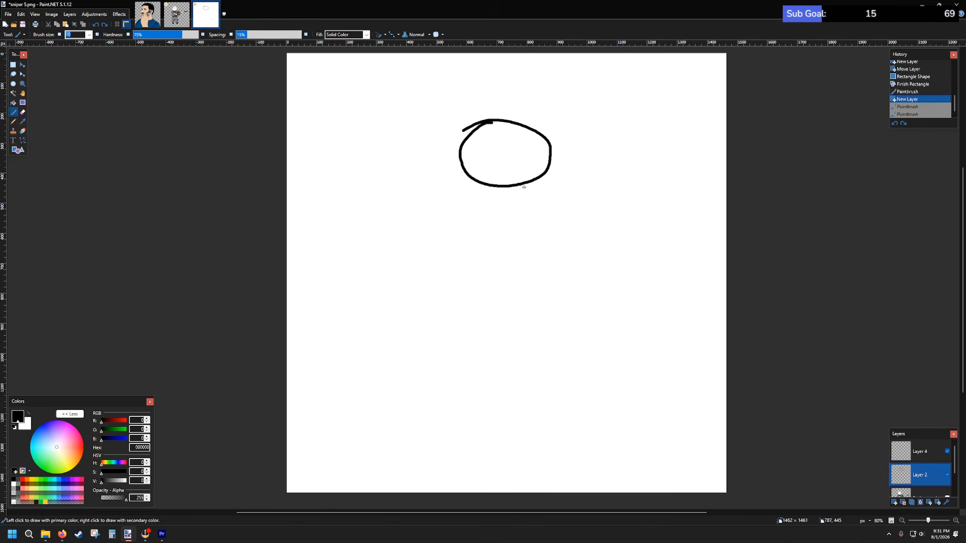
- On Layer 2, paint an S-shaped snake body with a trailing tail below the head, plus a shoulder line and two arms
mouse_move(528, 181)
mouse_down()
mouse_move(569, 215)
mouse_move(579, 247)
mouse_move(564, 280)
mouse_move(494, 331)
mouse_move(474, 358)
mouse_move(493, 386)
mouse_move(628, 376)
mouse_move(692, 401)
mouse_up()
drag(531, 194, 599, 196)
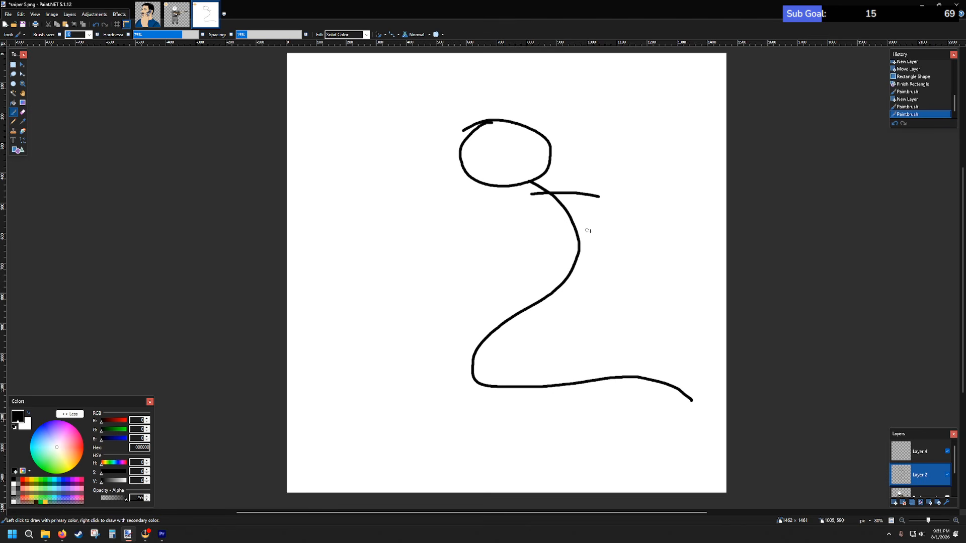
mouse_move(602, 201)
mouse_down()
mouse_move(589, 258)
mouse_move(552, 254)
mouse_up()
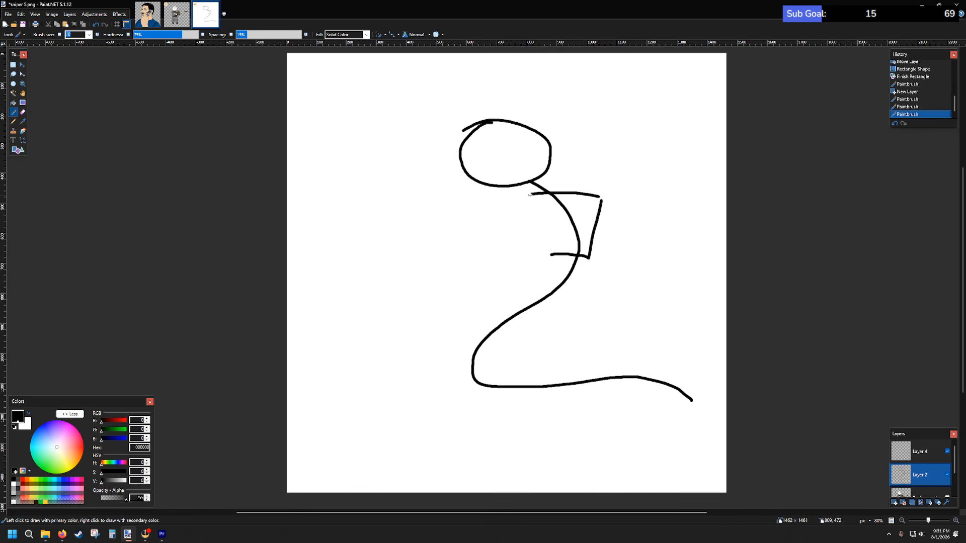
drag(530, 195, 458, 283)
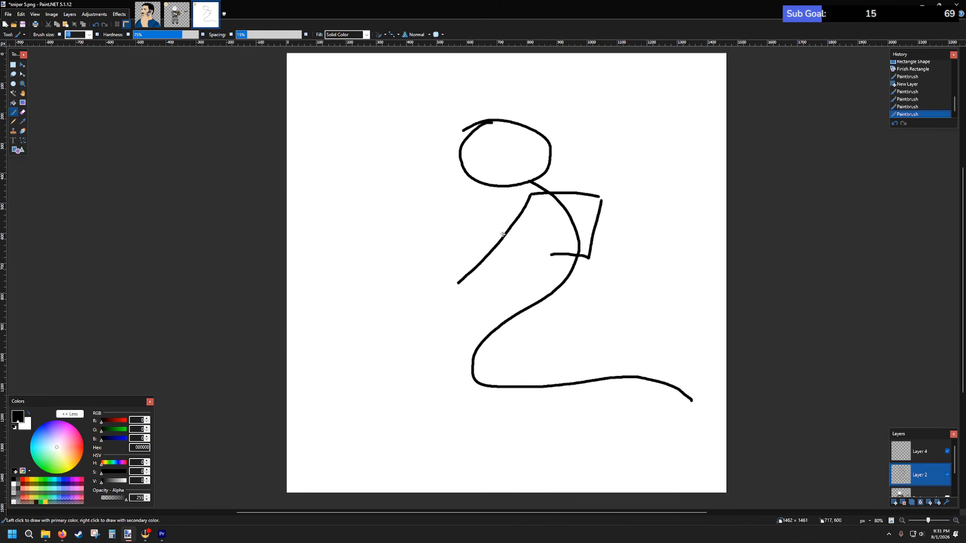
- Draw a slightly tilted straight line about 460 px long across the ends of both arms with the Line/Curve tool
click(22, 140)
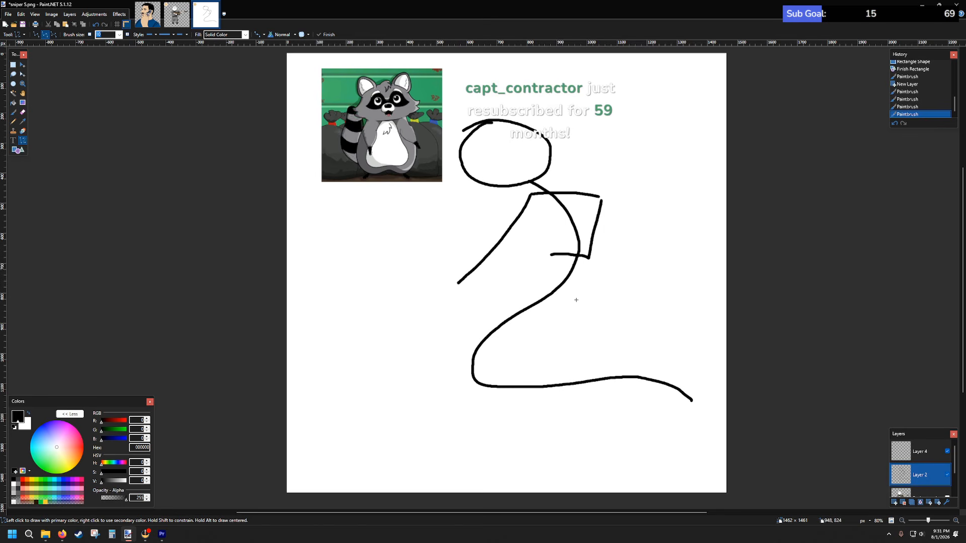
drag(553, 247, 417, 271)
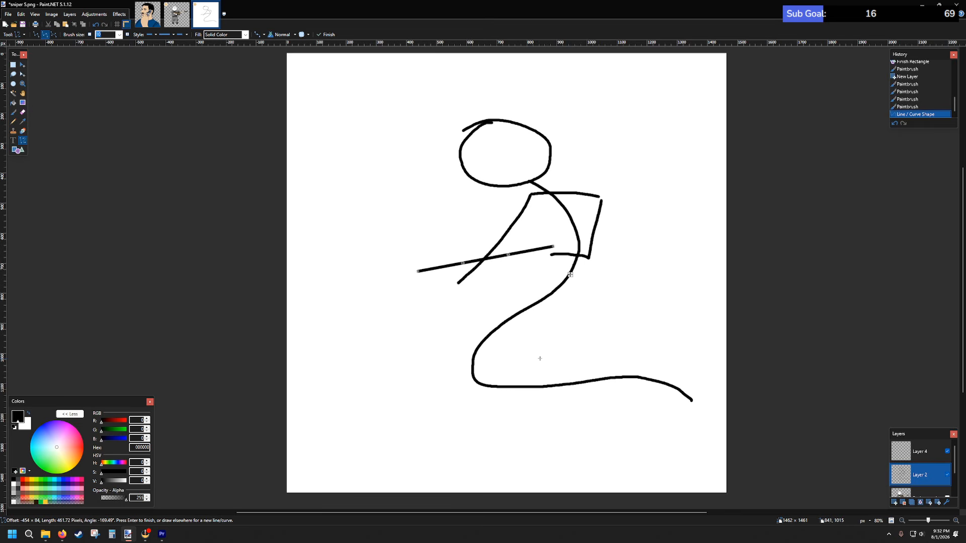
click(13, 112)
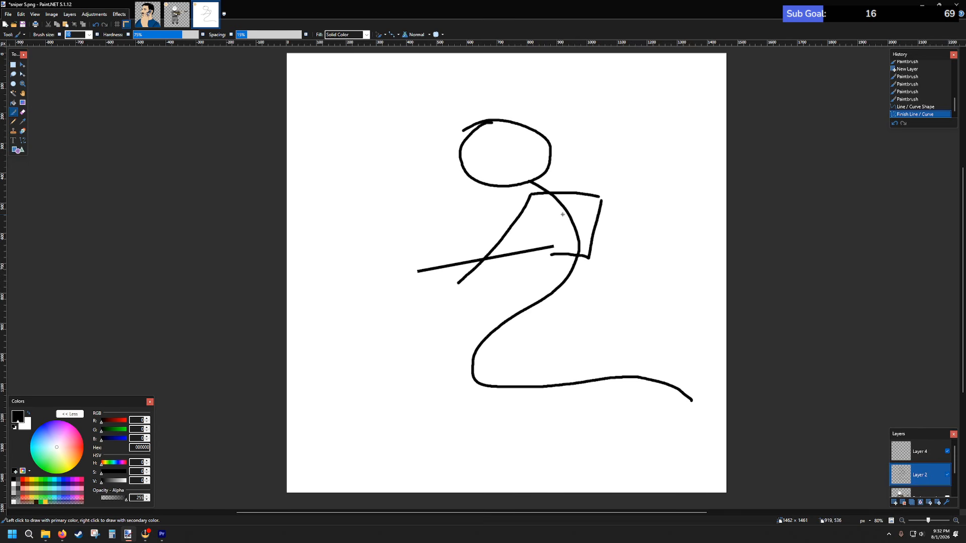
- Recolor the connected stick-figure lines on Layer 2 to blue 0026FF with the Paint Bucket
click(918, 458)
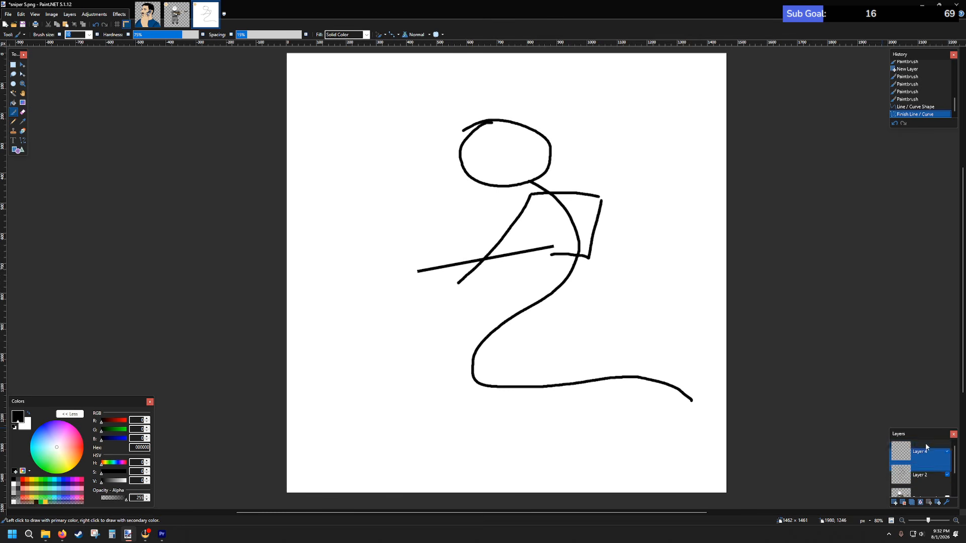
scroll(553, 251, up, 3)
scroll(506, 231, down, 2)
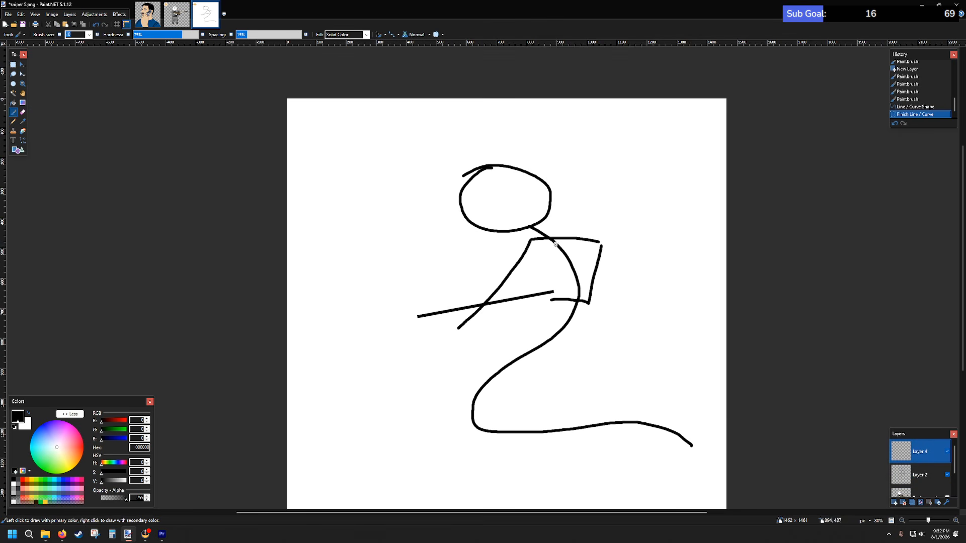
scroll(506, 231, up, 2)
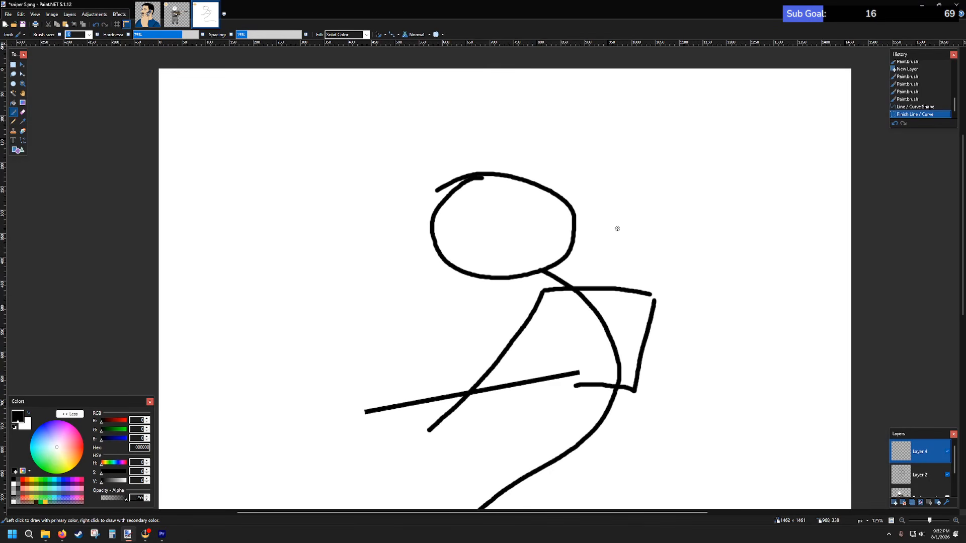
scroll(609, 312, down, 3)
key(alt+Page_Down)
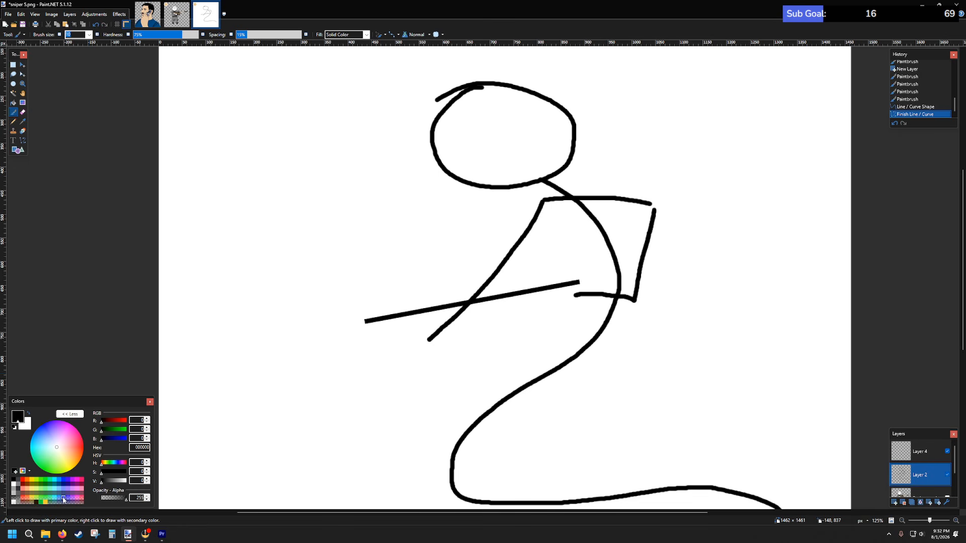
click(64, 480)
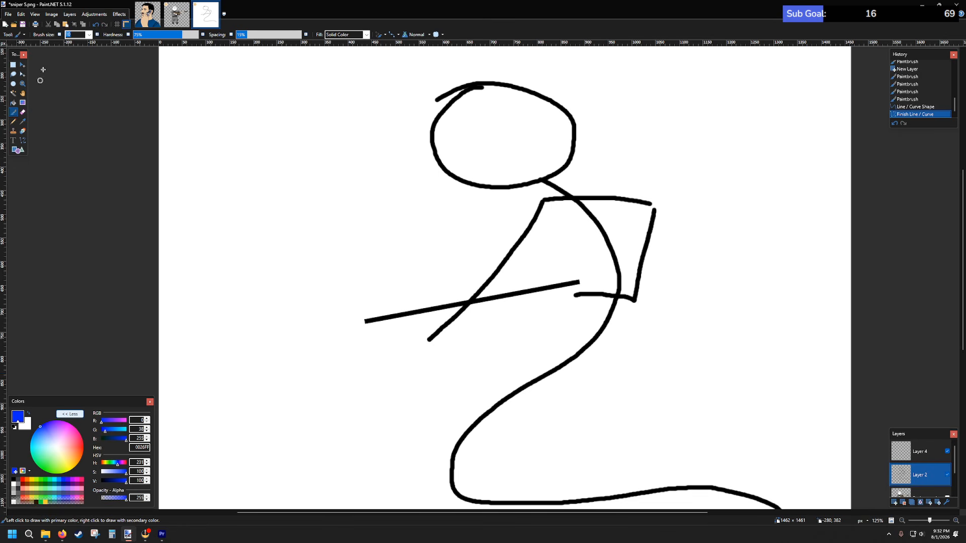
click(13, 102)
click(543, 178)
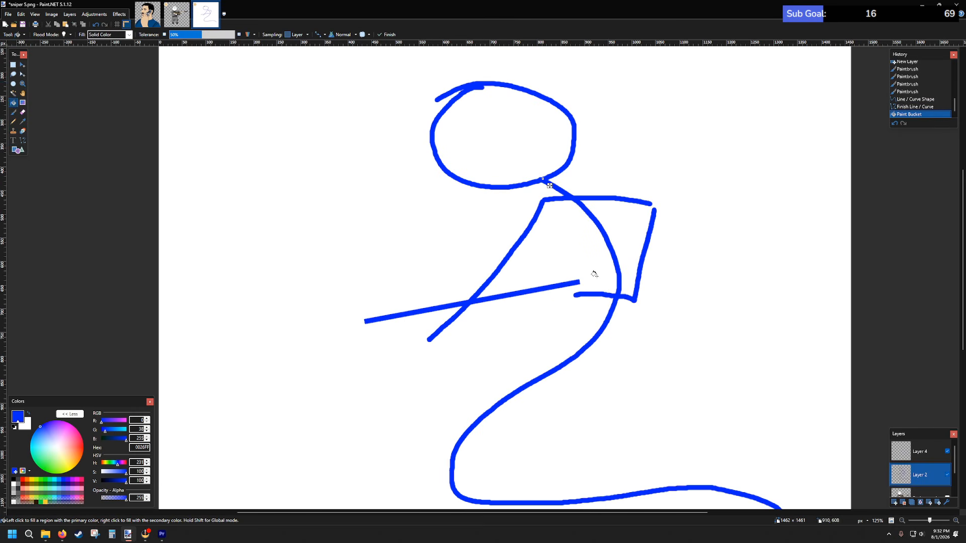
- Make Layer 4 active, set the primary color to black 000000, and pick the Paintbrush
click(934, 456)
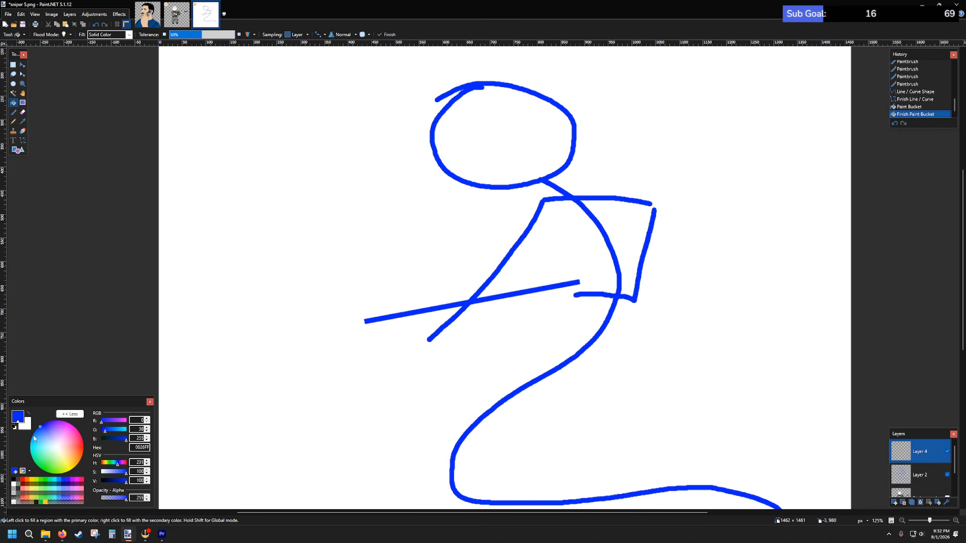
click(17, 480)
scroll(658, 319, up, 4)
scroll(659, 317, down, 3)
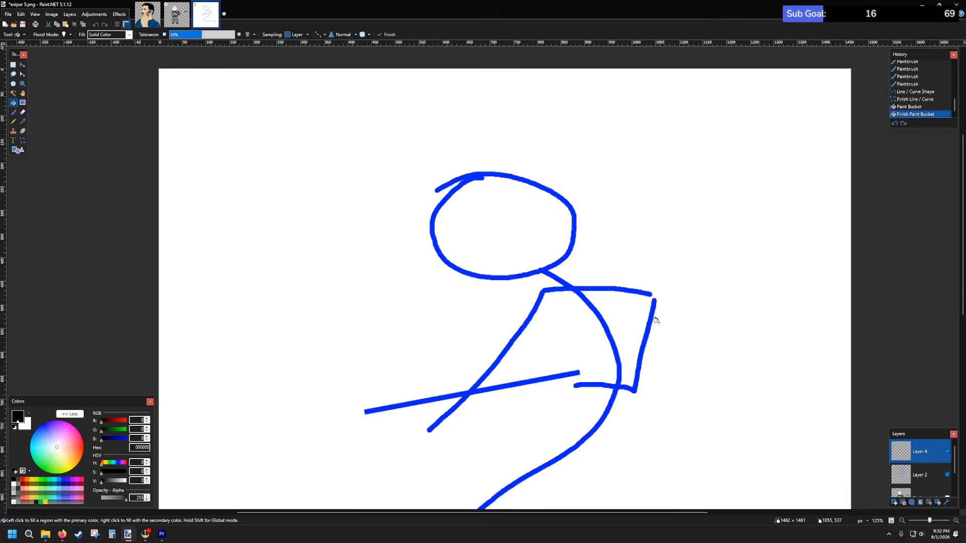
click(13, 112)
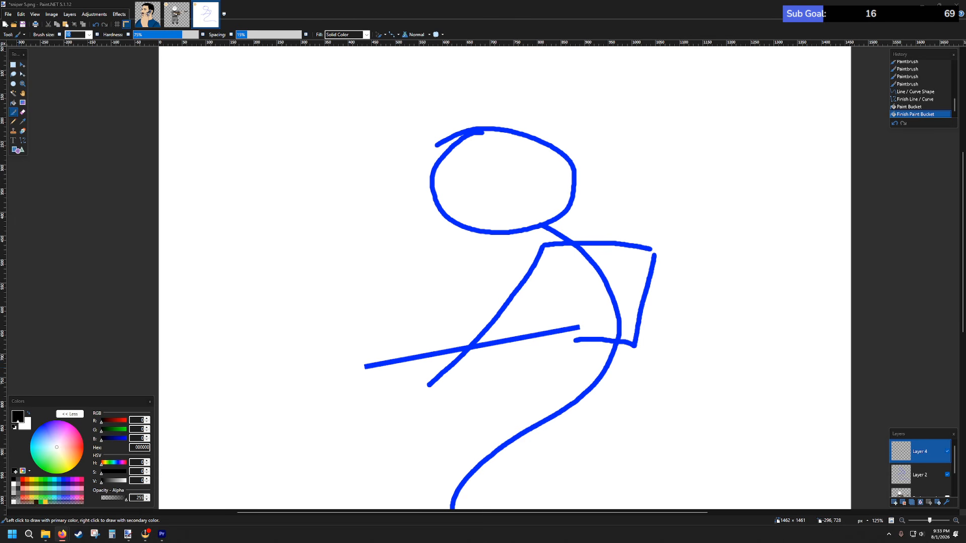
- Check the XCOM 2 snake reference images in Firefox, and return to Paint.NET
key(alt+Tab)
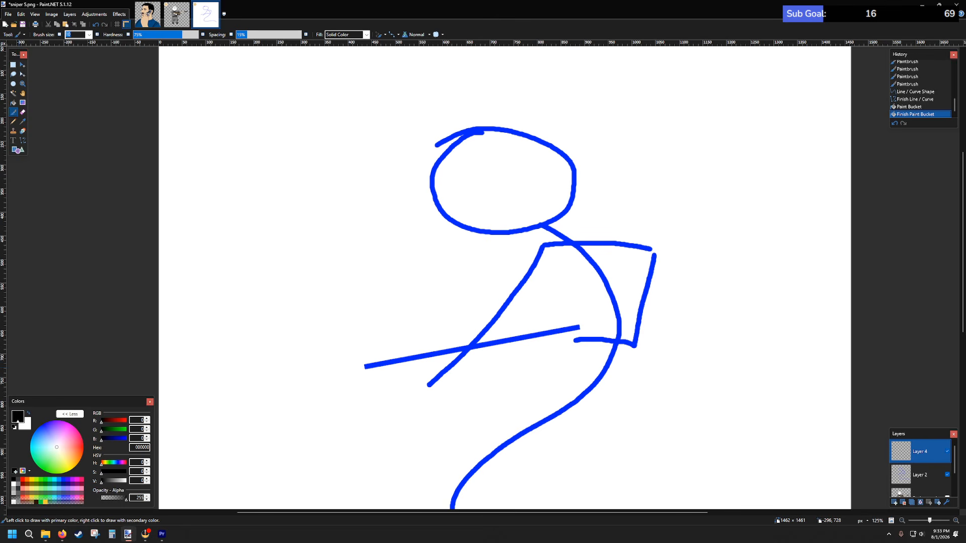
click(65, 536)
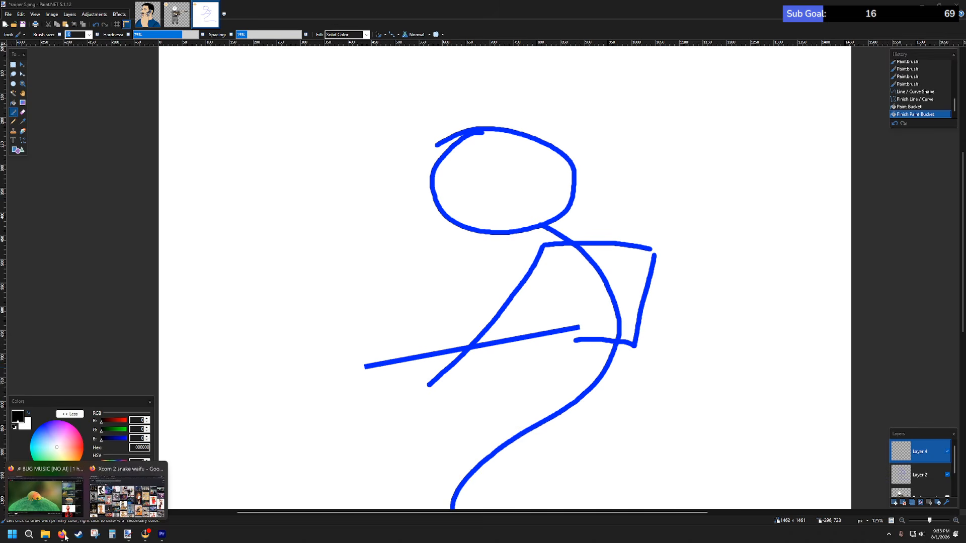
click(63, 534)
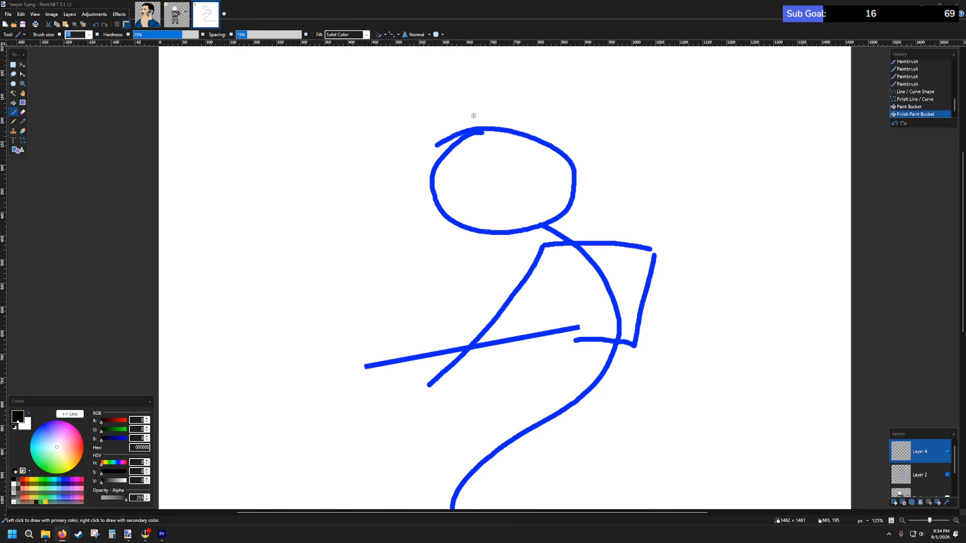
key(alt+Tab)
mouse_move(470, 115)
mouse_down()
mouse_move(486, 130)
mouse_move(476, 121)
mouse_up()
key(ctrl+z)
key(ctrl+z)
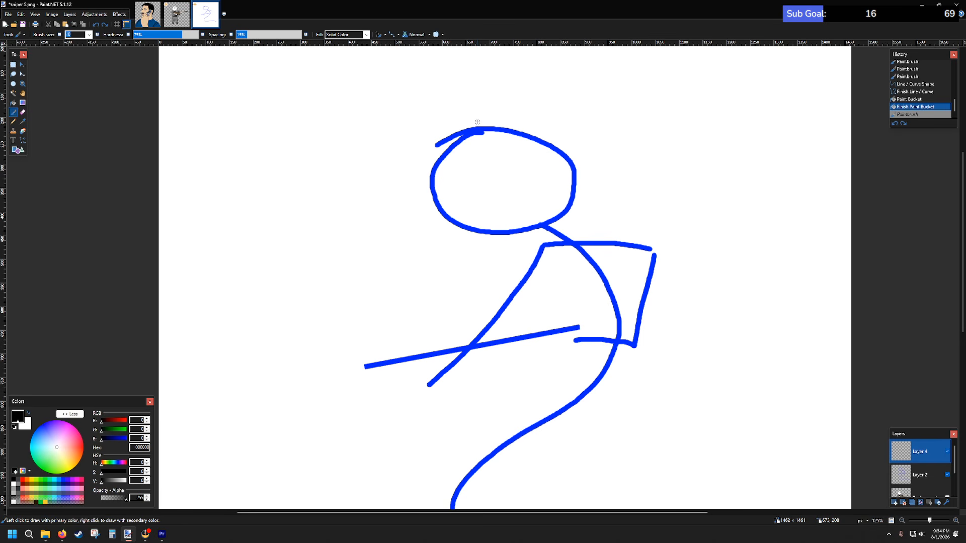
mouse_move(523, 124)
mouse_down()
mouse_move(447, 126)
mouse_move(401, 191)
mouse_up()
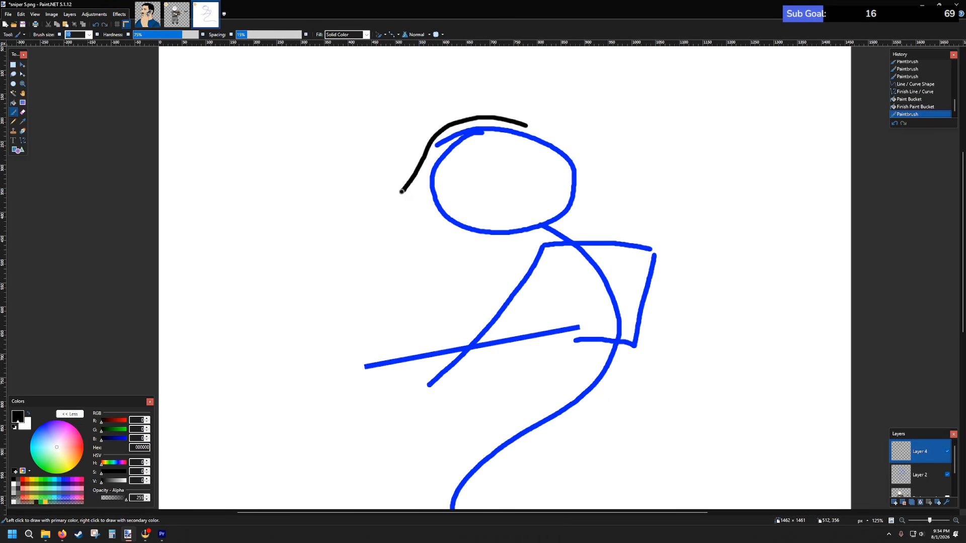
key(ctrl+z)
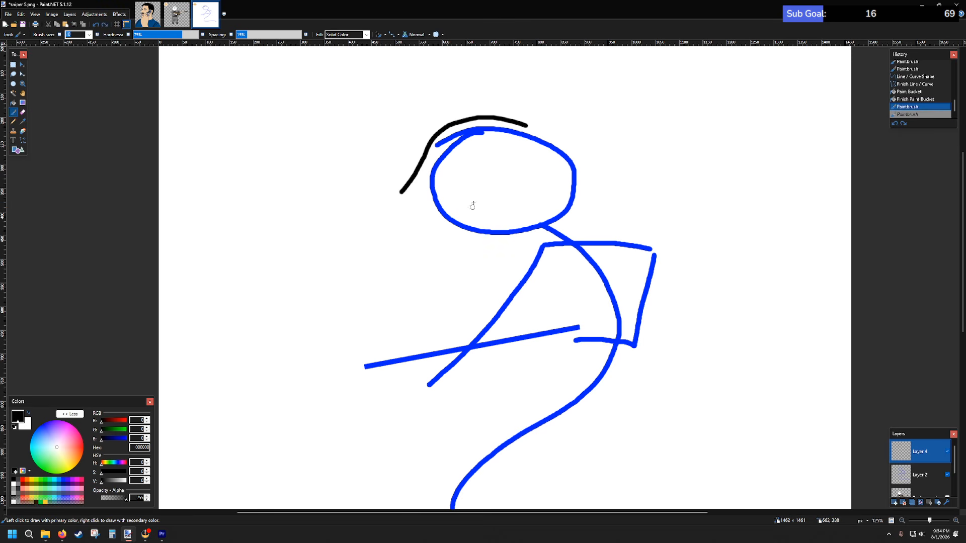
key(ctrl+z)
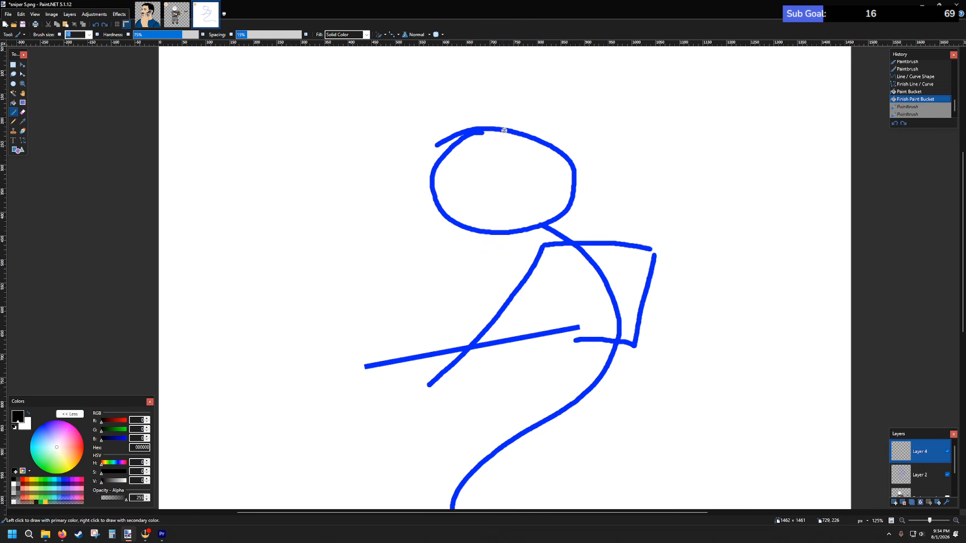
- Paint a black head outline about 370 by 270 px around the blue oval on Layer 4, curling its lower edge up near the neck
mouse_move(502, 123)
mouse_down()
mouse_move(460, 124)
mouse_move(439, 138)
mouse_move(410, 210)
mouse_move(463, 247)
mouse_move(506, 245)
mouse_up()
key(ctrl+z)
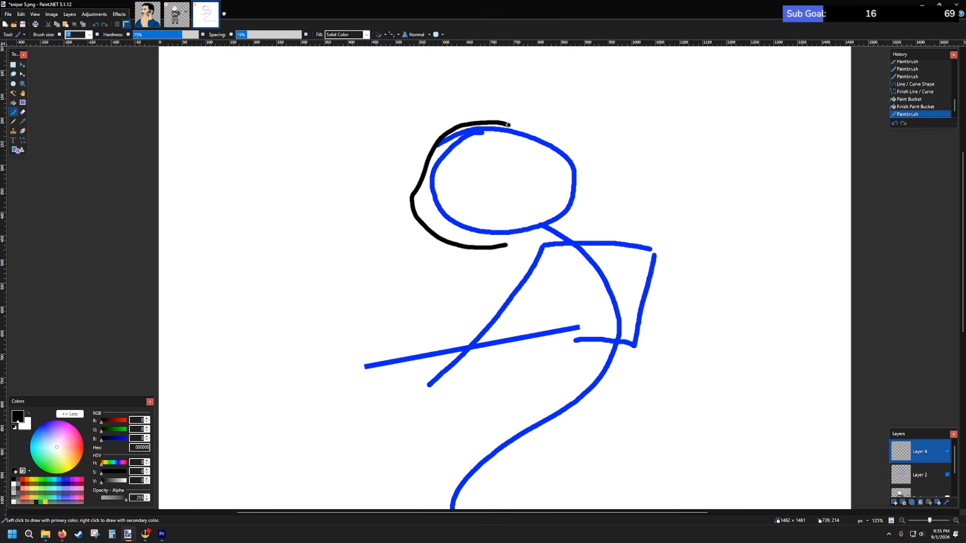
key(ctrl+z)
mouse_move(508, 125)
mouse_down()
mouse_move(574, 167)
mouse_move(586, 232)
mouse_up()
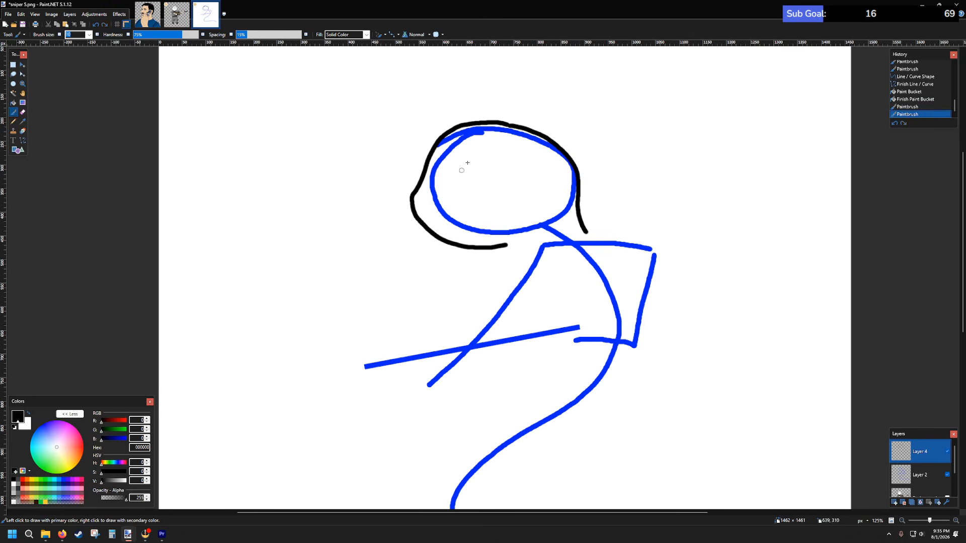
scroll(526, 219, up, 2)
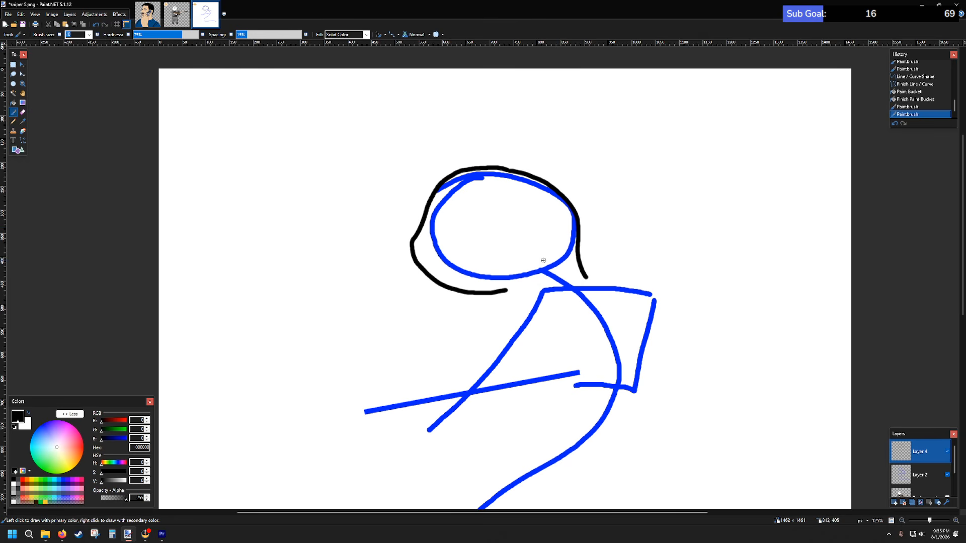
mouse_move(539, 261)
mouse_down()
mouse_move(529, 284)
mouse_move(496, 293)
mouse_move(429, 278)
mouse_up()
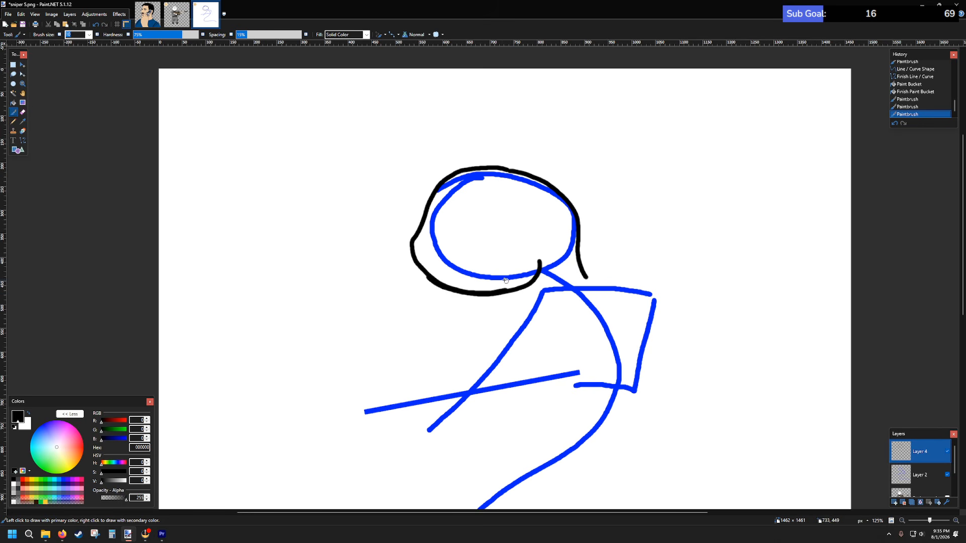
key(ctrl+z)
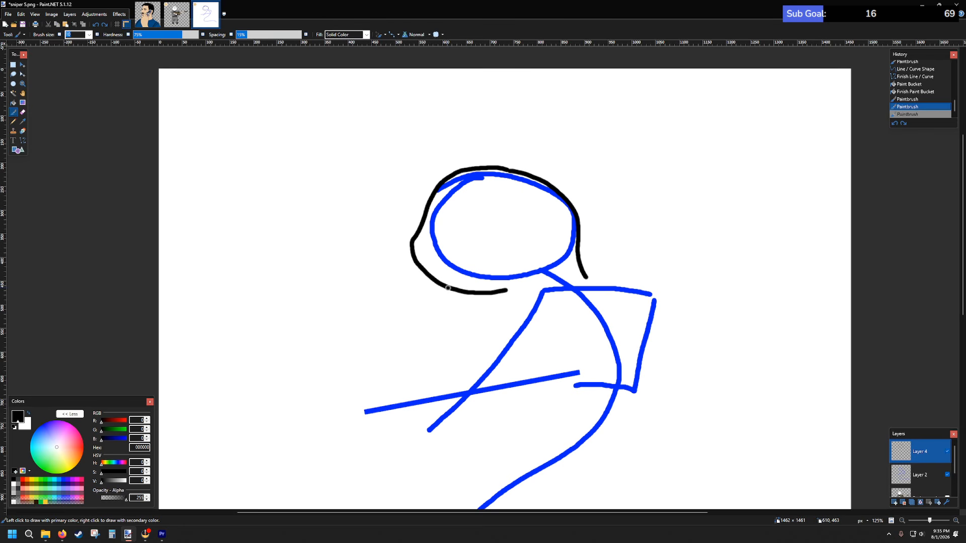
mouse_move(495, 292)
mouse_down()
mouse_move(514, 287)
mouse_move(528, 262)
mouse_up()
key(ctrl+z)
mouse_move(545, 259)
mouse_down()
mouse_move(540, 277)
mouse_move(501, 290)
mouse_up()
key(ctrl+z)
mouse_move(545, 254)
mouse_down()
mouse_move(532, 283)
mouse_move(492, 293)
mouse_up()
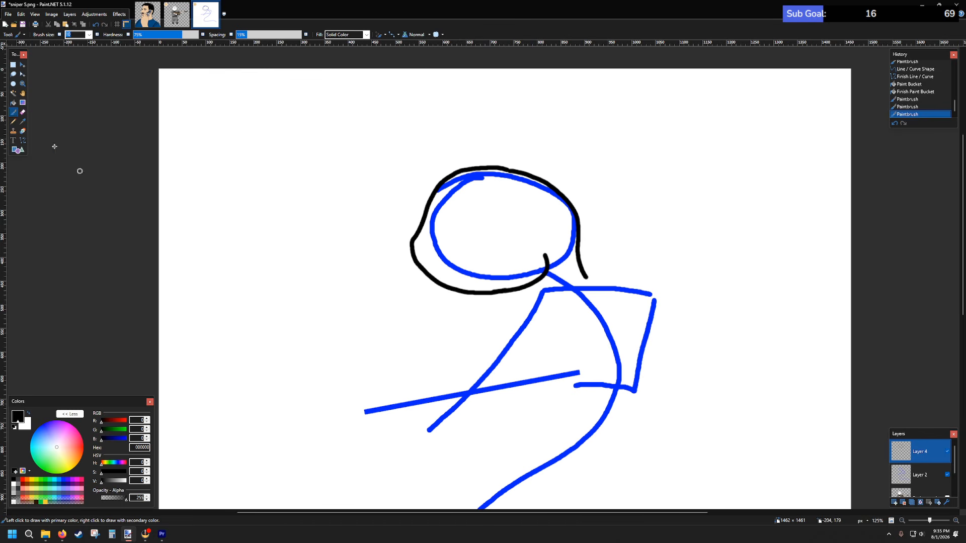
- Erase the whole black head outline from Layer 4 using a size 35 Eraser
click(22, 112)
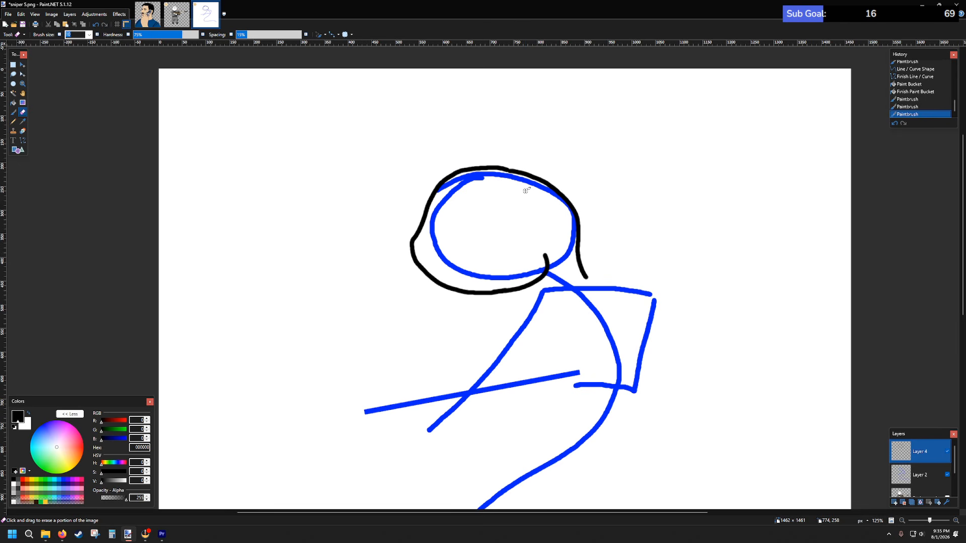
click(947, 474)
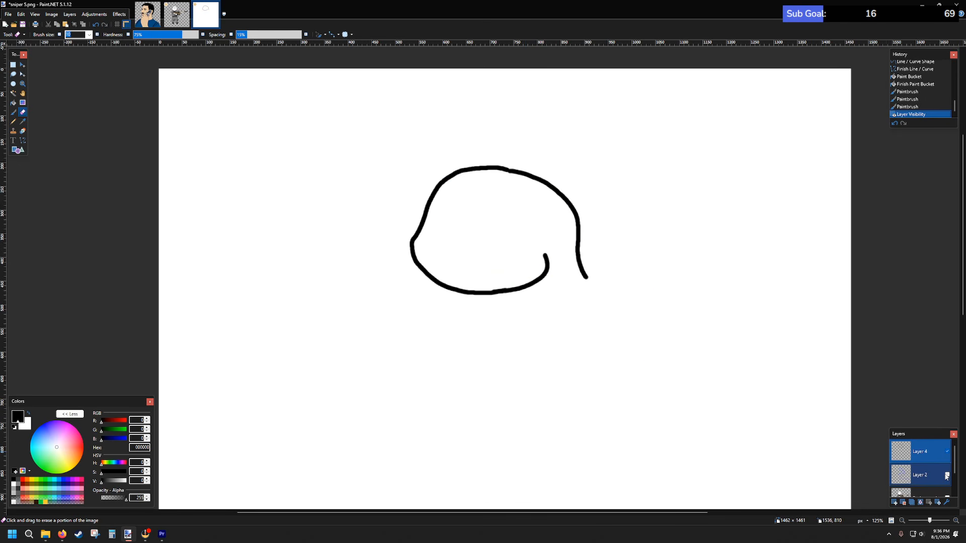
click(947, 474)
key(ctrl+z)
key(ctrl+z)
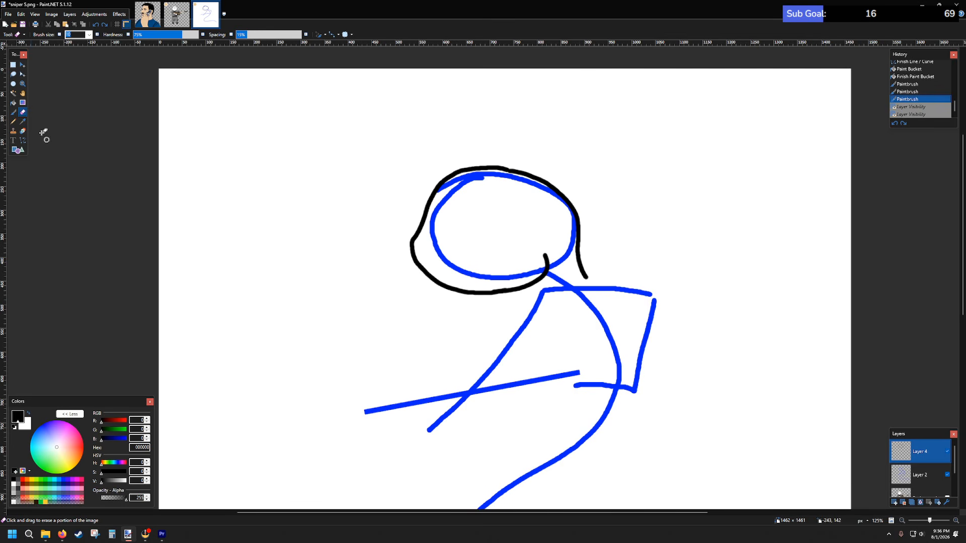
click(89, 34)
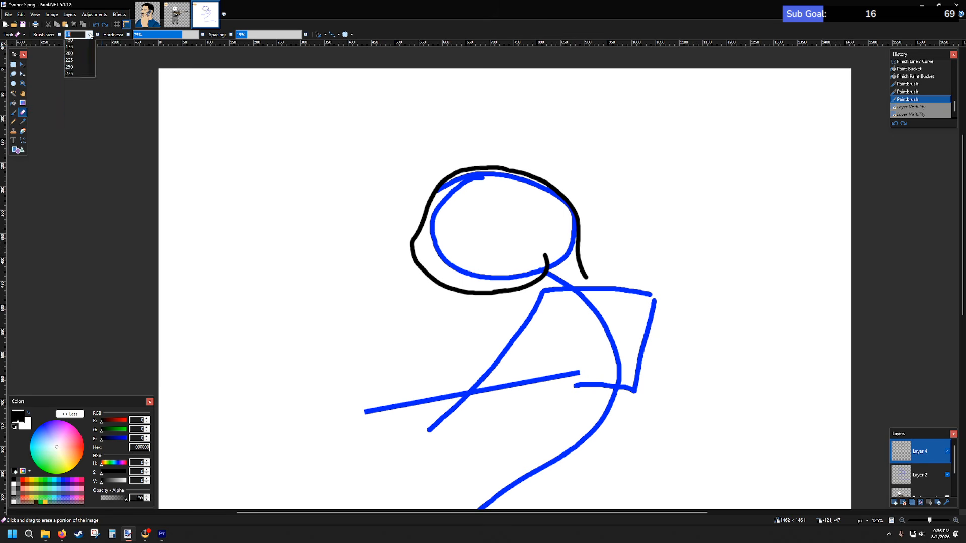
click(76, 105)
mouse_move(583, 274)
mouse_down()
mouse_move(567, 196)
mouse_move(489, 165)
mouse_move(436, 184)
mouse_move(413, 254)
mouse_move(439, 278)
mouse_move(480, 292)
mouse_move(529, 285)
mouse_move(545, 255)
mouse_move(417, 275)
mouse_up()
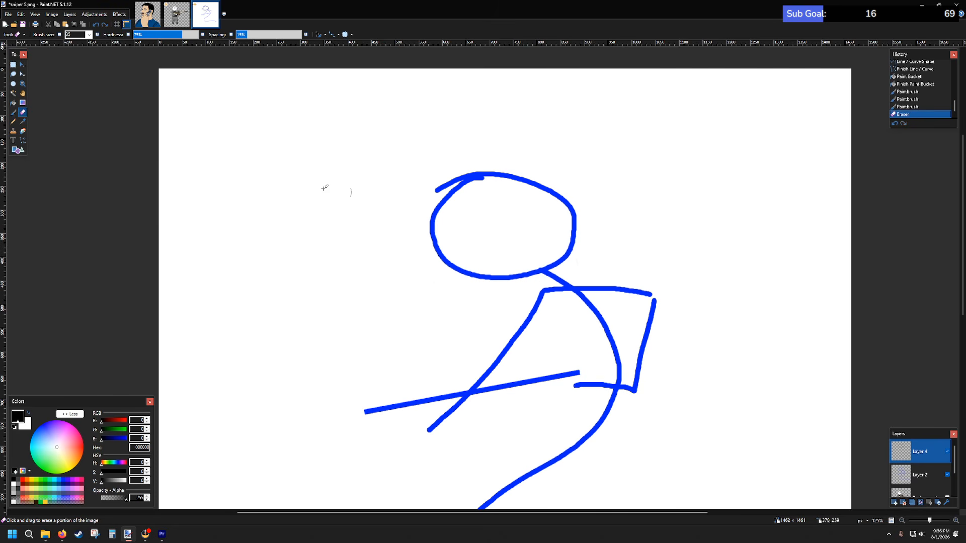
- Switch back to the Paintbrush and set its brush size to 10
click(14, 112)
click(89, 34)
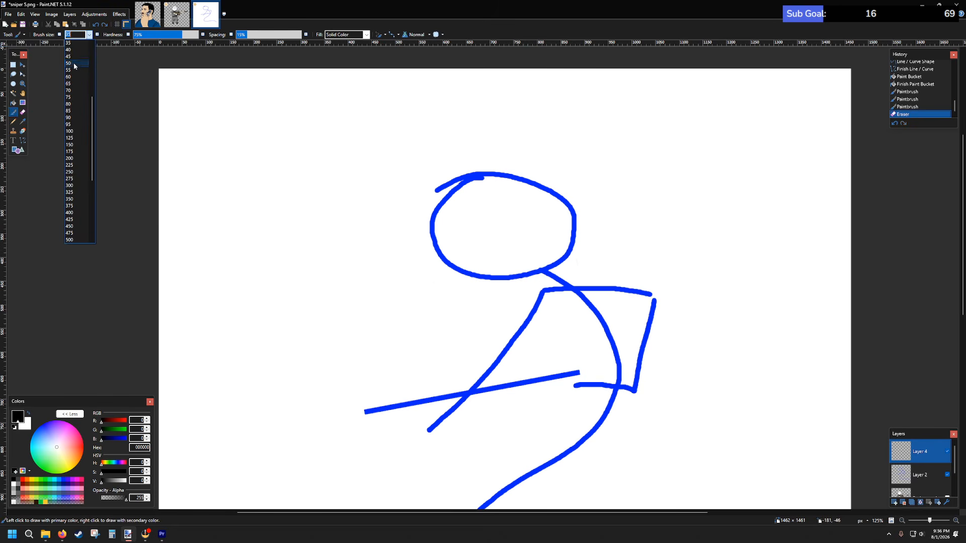
click(75, 84)
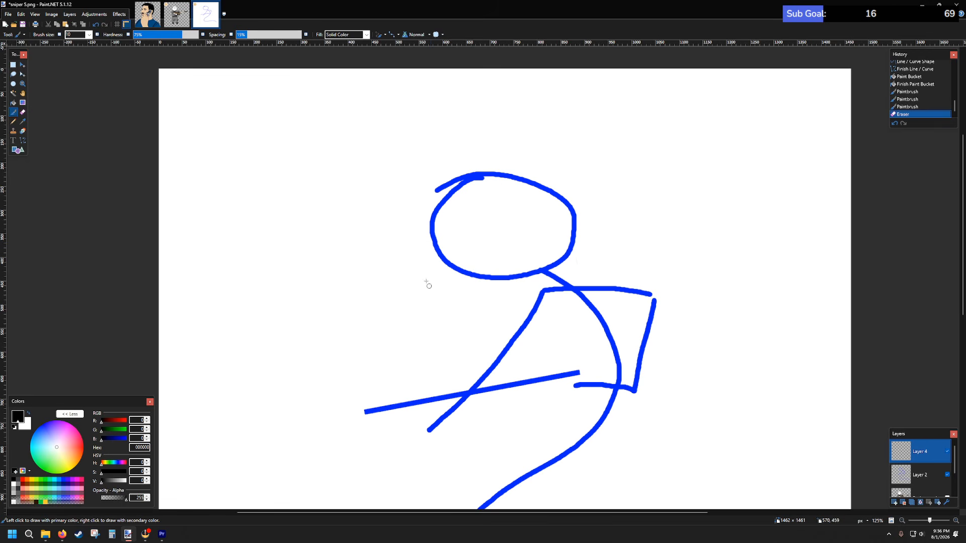
- Try to trace the lower edge of the blue head oval in black on Layer 4
drag(425, 227, 430, 236)
key(ctrl+z)
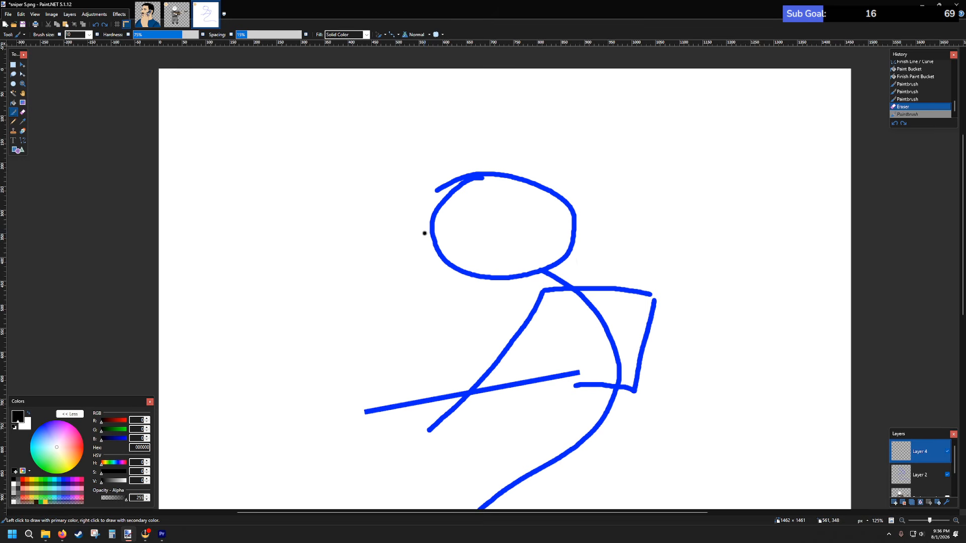
mouse_move(425, 239)
mouse_down()
mouse_move(450, 269)
mouse_move(527, 276)
mouse_up()
key(ctrl+z)
mouse_move(430, 236)
mouse_down()
mouse_move(441, 258)
mouse_move(483, 284)
mouse_move(510, 287)
mouse_move(539, 269)
mouse_up()
key(ctrl+z)
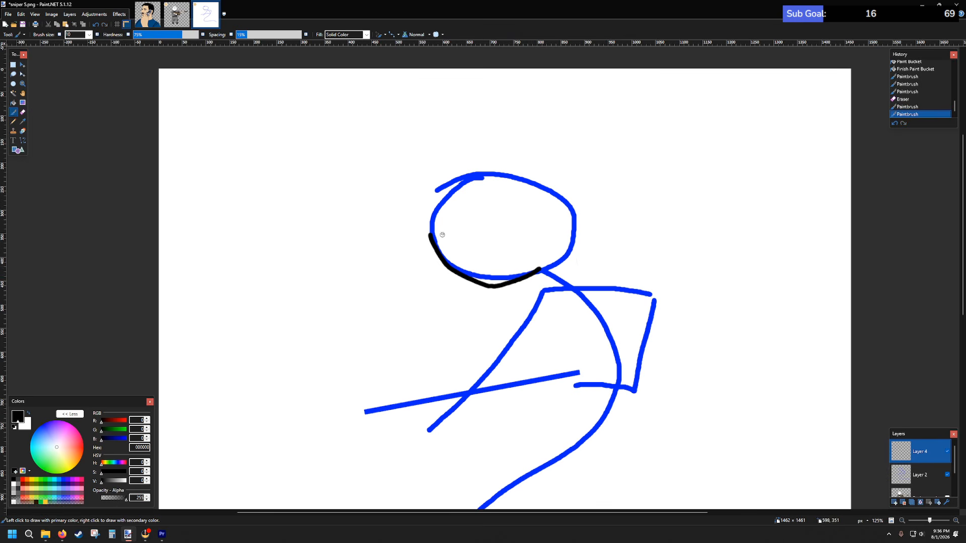
- Try to continue the black tracing up the left side of the blue head oval on Layer 4
mouse_move(430, 233)
mouse_down()
mouse_move(440, 202)
mouse_move(432, 241)
mouse_up()
key(ctrl+z)
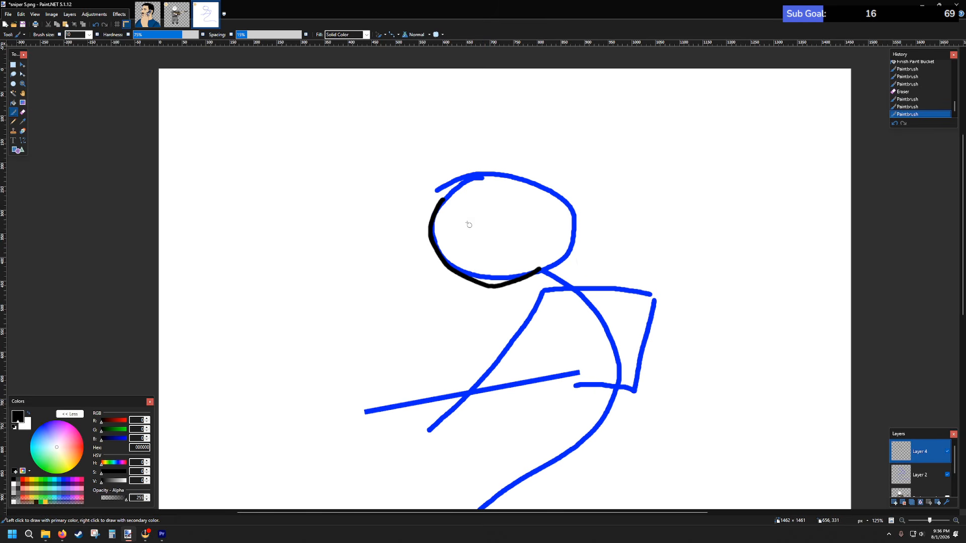
key(ctrl+z)
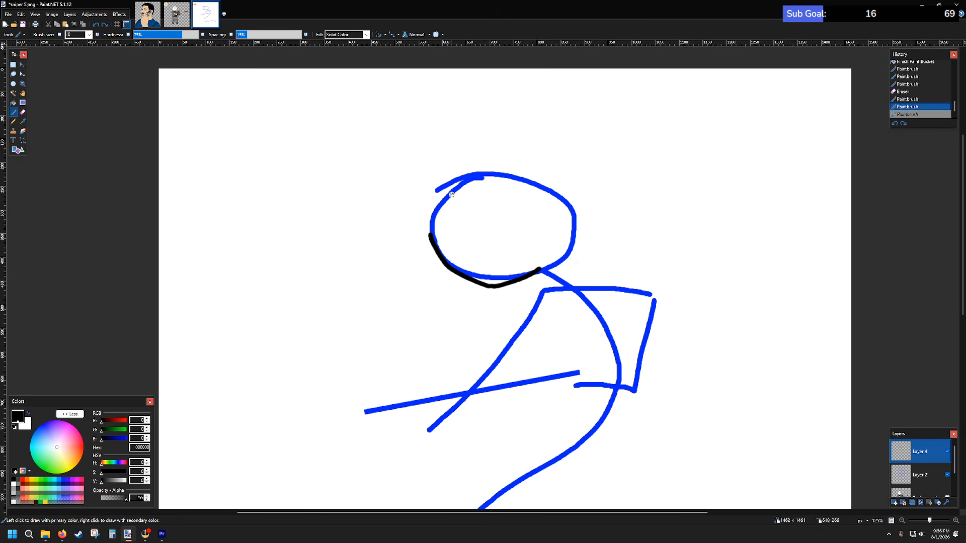
mouse_move(456, 189)
mouse_down()
mouse_move(432, 217)
mouse_move(433, 241)
mouse_up()
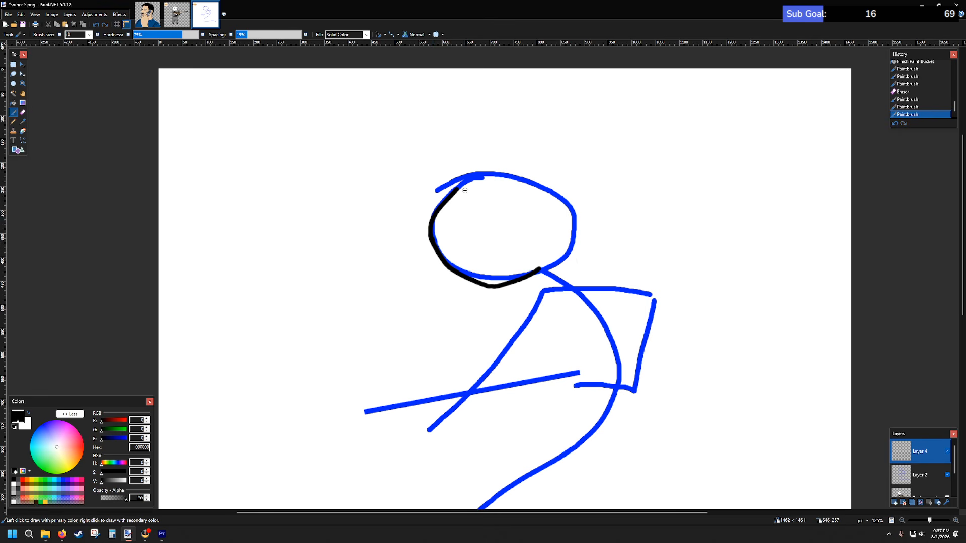
drag(459, 188, 473, 175)
key(ctrl+z)
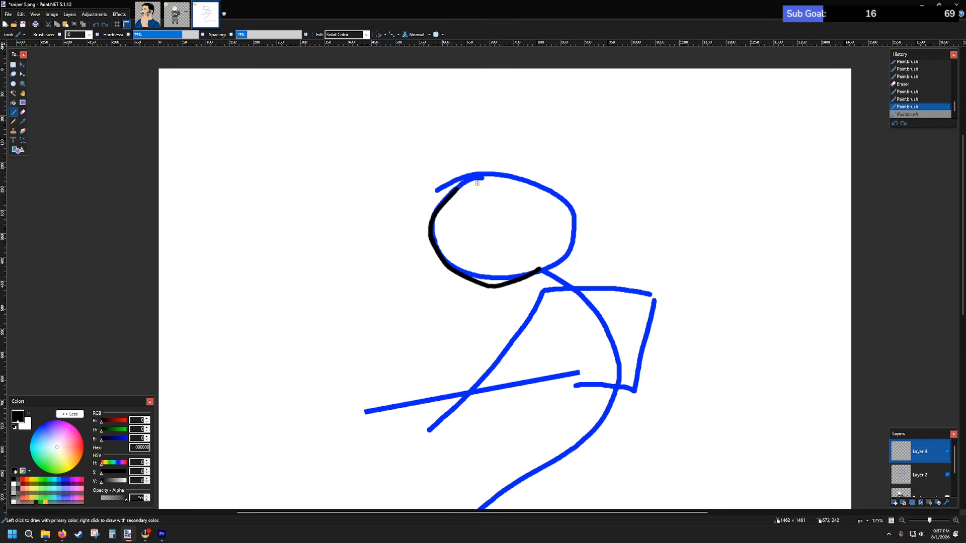
- Try to trace over the top of the blue head oval, and undo all the new black strokes
mouse_move(451, 195)
mouse_down()
mouse_move(488, 161)
mouse_move(519, 167)
mouse_up()
key(ctrl+z)
mouse_move(456, 189)
mouse_down()
mouse_move(496, 156)
mouse_move(543, 172)
mouse_up()
key(ctrl+z)
key(ctrl+z)
key(ctrl+z)
key(ctrl+z)
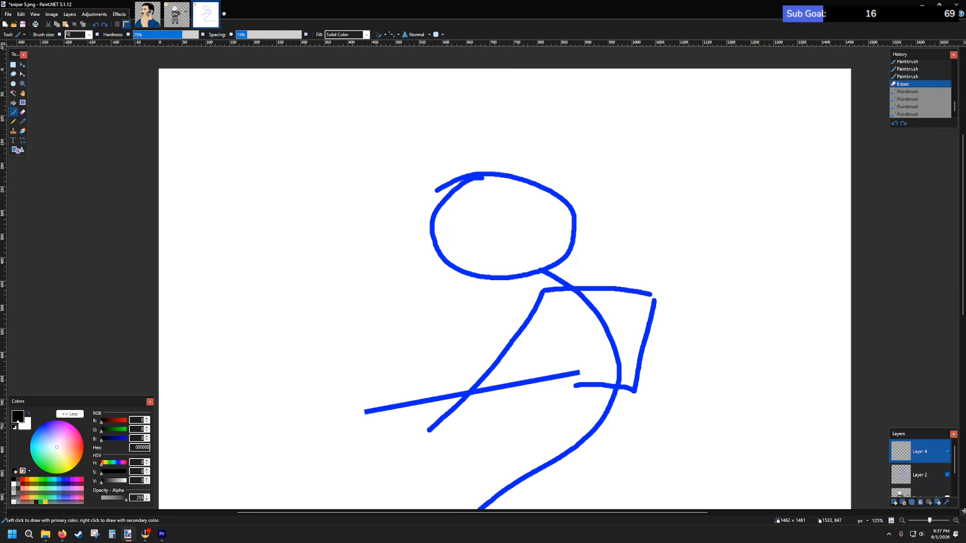
- Hide Layer 2 and paint an open black snake head outline about 345 by 310 px on Layer 4, with a snout and upward-curling mouth line
click(947, 474)
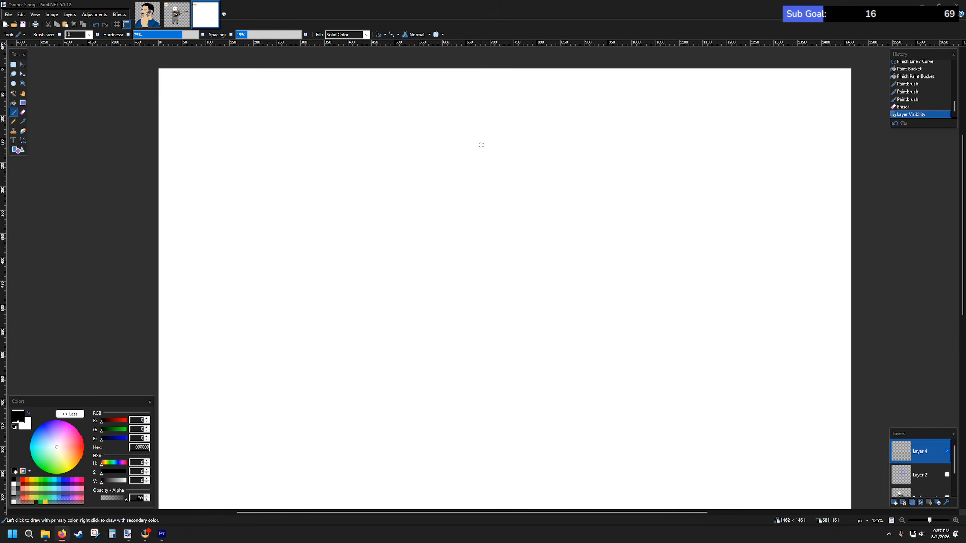
mouse_move(483, 134)
mouse_down()
mouse_move(551, 143)
mouse_move(576, 165)
mouse_move(586, 214)
mouse_move(554, 278)
mouse_up()
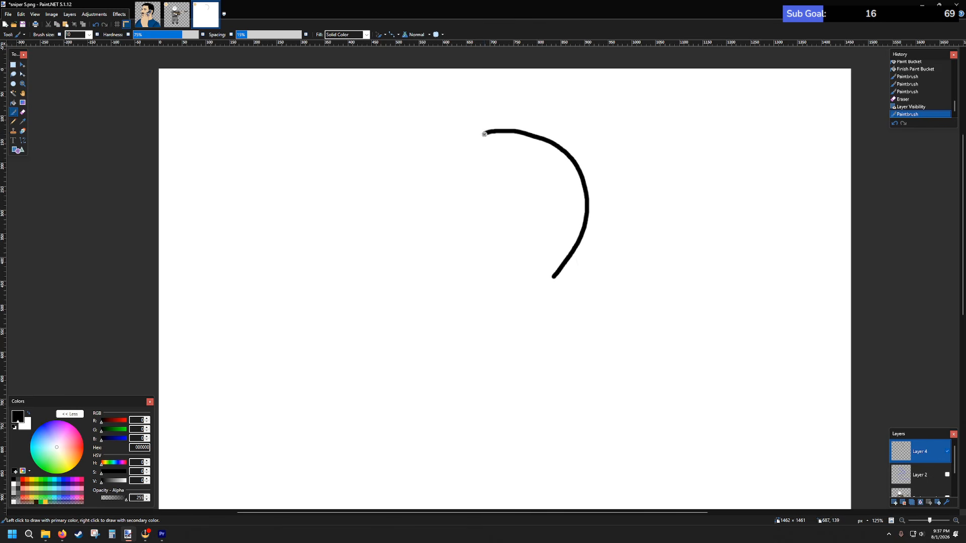
mouse_move(484, 133)
mouse_down()
mouse_move(442, 161)
mouse_move(444, 223)
mouse_up()
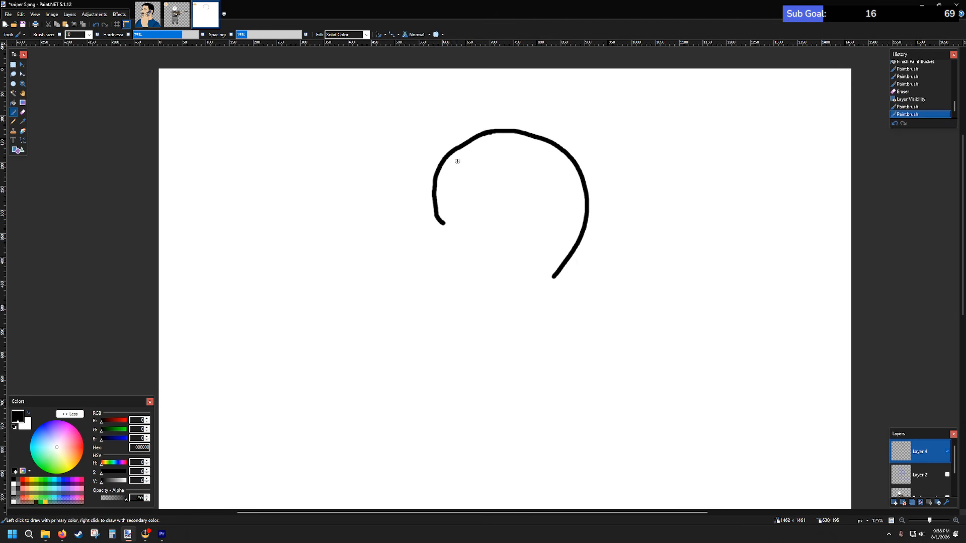
key(ctrl+z)
mouse_move(489, 133)
mouse_down()
mouse_move(431, 176)
mouse_move(429, 219)
mouse_move(453, 227)
mouse_move(521, 197)
mouse_up()
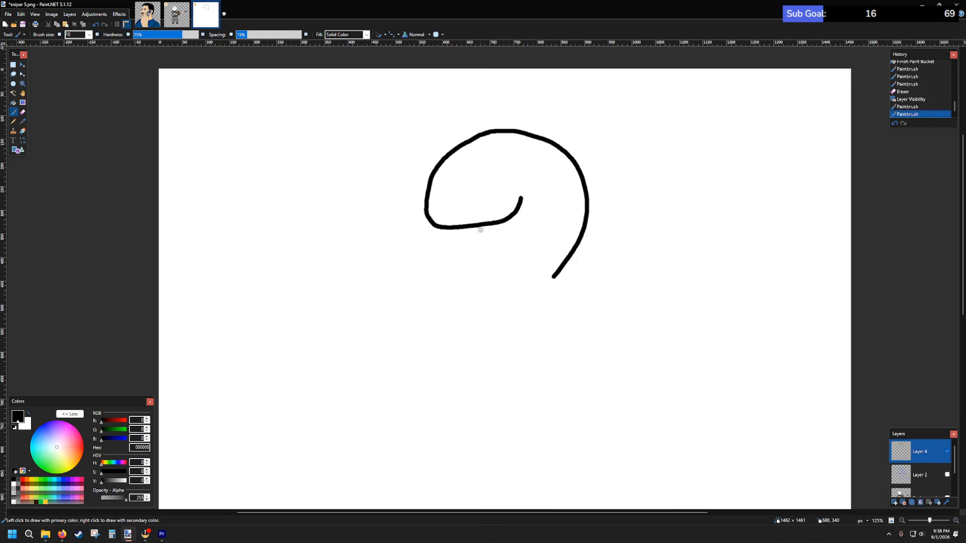
- Paint a black neck line about 140 px long down from the mouth line on Layer 4, and undo the second line beside it
drag(480, 228, 479, 293)
drag(529, 223, 512, 280)
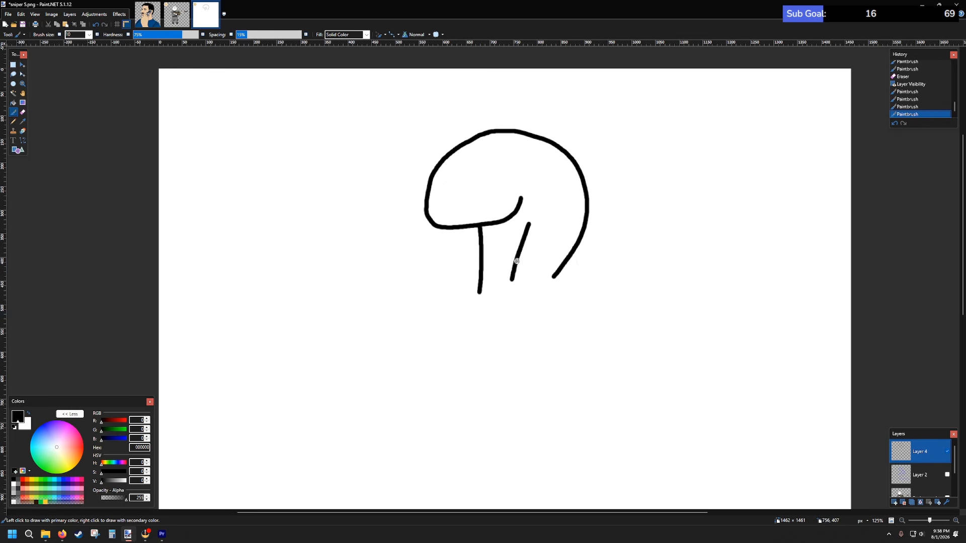
key(ctrl+z)
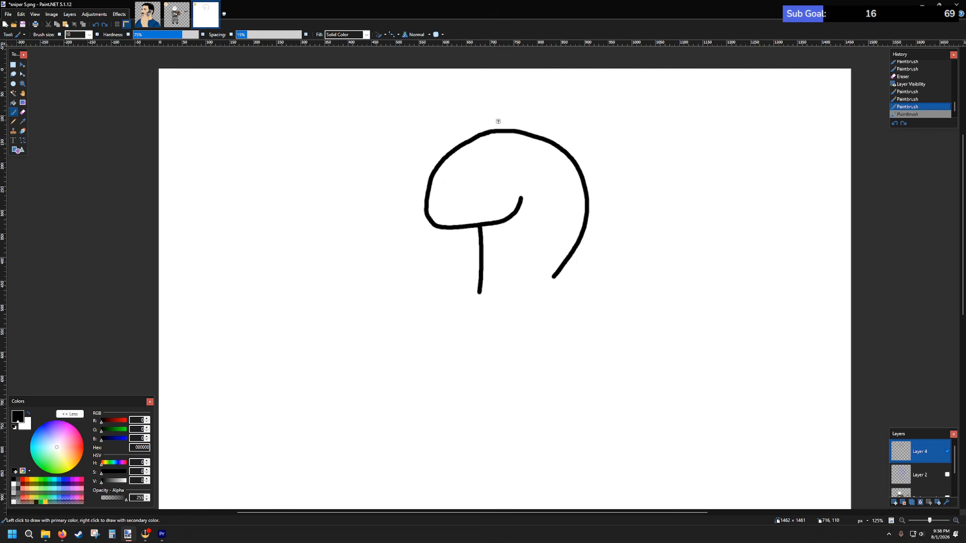
- Try to paint a hood outline from the front edge of the head down toward the neck on Layer 4
mouse_move(482, 133)
mouse_down()
mouse_move(416, 168)
mouse_move(409, 185)
mouse_up()
key(ctrl+z)
drag(469, 284, 428, 220)
key(ctrl+z)
drag(429, 187, 417, 224)
key(ctrl+z)
mouse_move(429, 187)
mouse_down()
mouse_move(423, 225)
mouse_move(459, 296)
mouse_up()
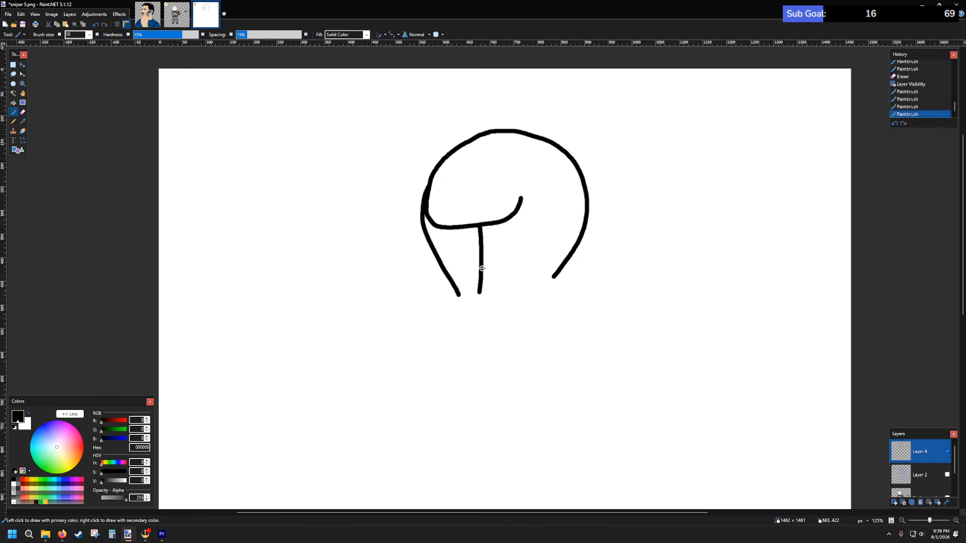
key(ctrl+z)
- Show Layer 2, then rotate the black head and neck lines on Layer 4 about 17.81° counterclockwise and shift them slightly over the blue sketch
click(947, 475)
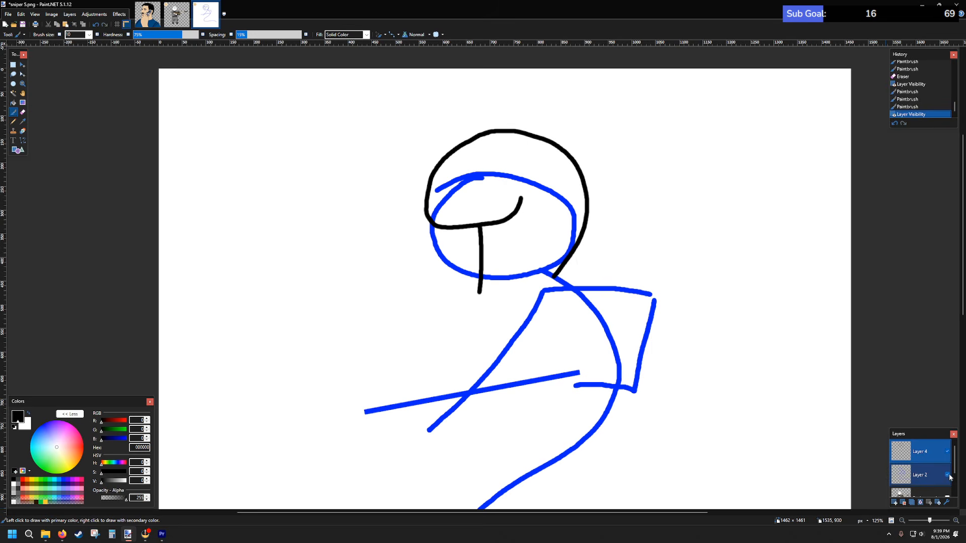
click(13, 65)
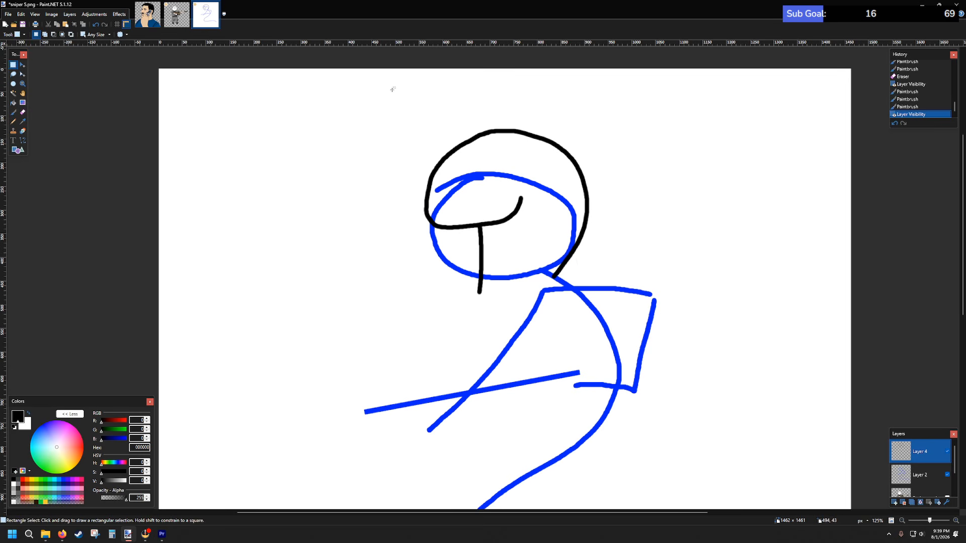
drag(391, 93, 598, 346)
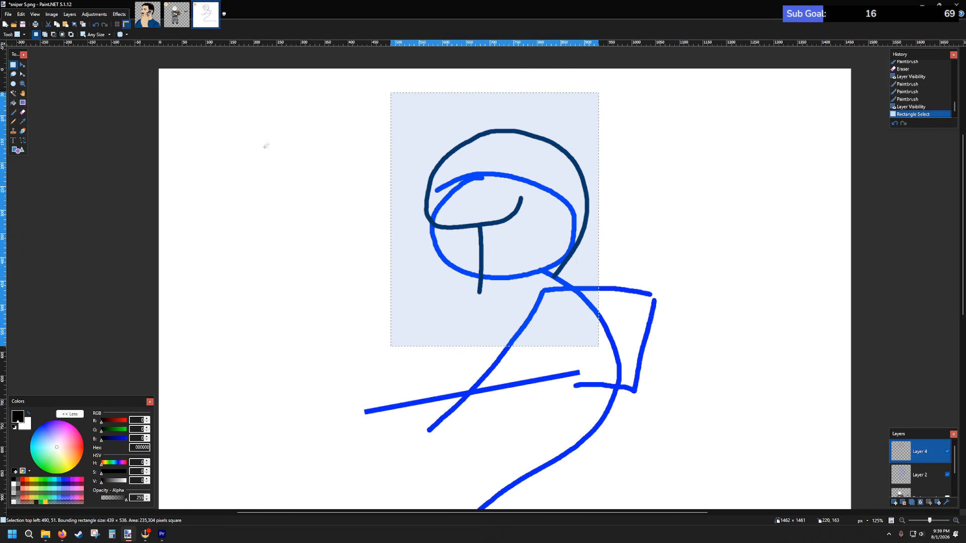
click(22, 65)
mouse_move(558, 193)
mouse_down()
mouse_move(553, 230)
mouse_move(556, 189)
mouse_up()
drag(491, 94, 447, 90)
click(13, 64)
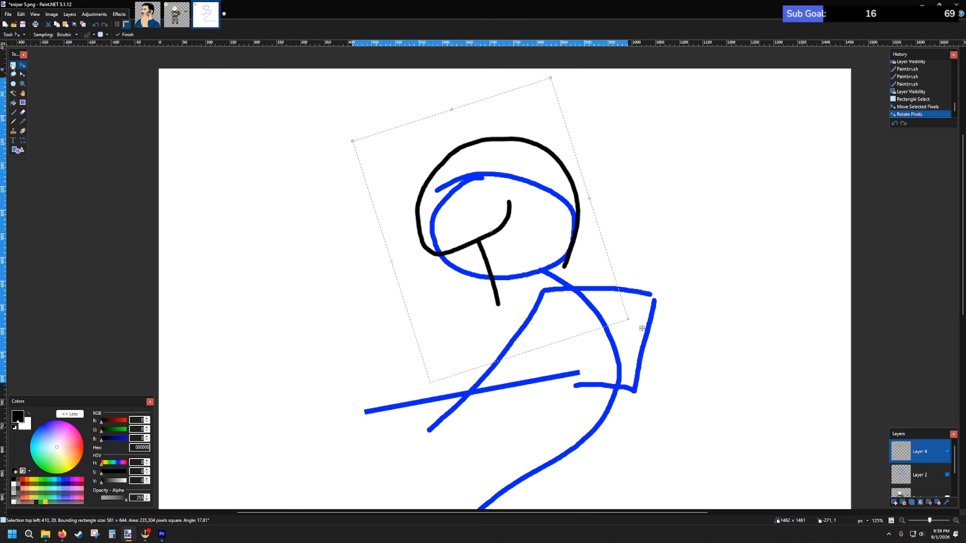
click(266, 151)
- Hide Layer 2, make Layer 4 active again, and clear the stray tiny selection from the canvas
click(947, 474)
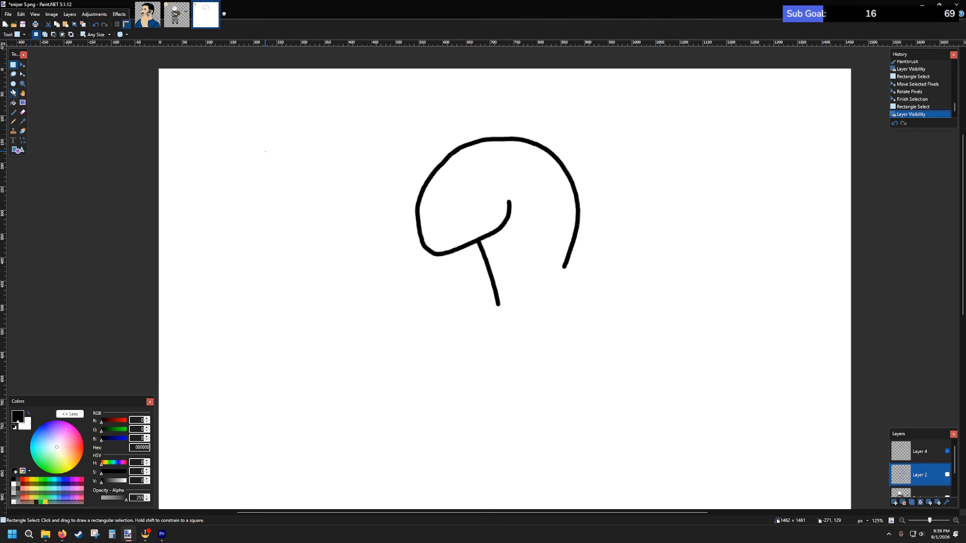
click(13, 111)
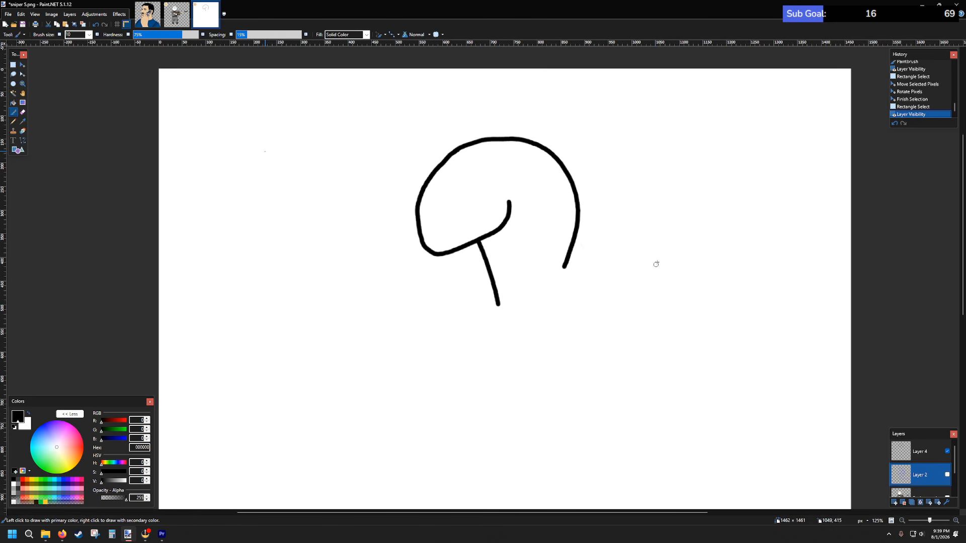
drag(565, 265, 565, 270)
click(921, 451)
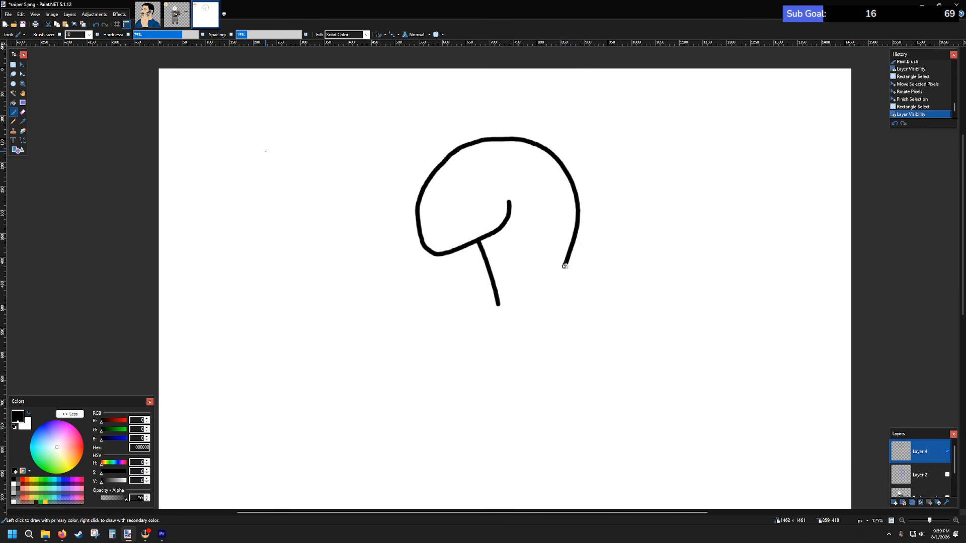
click(947, 474)
click(947, 474)
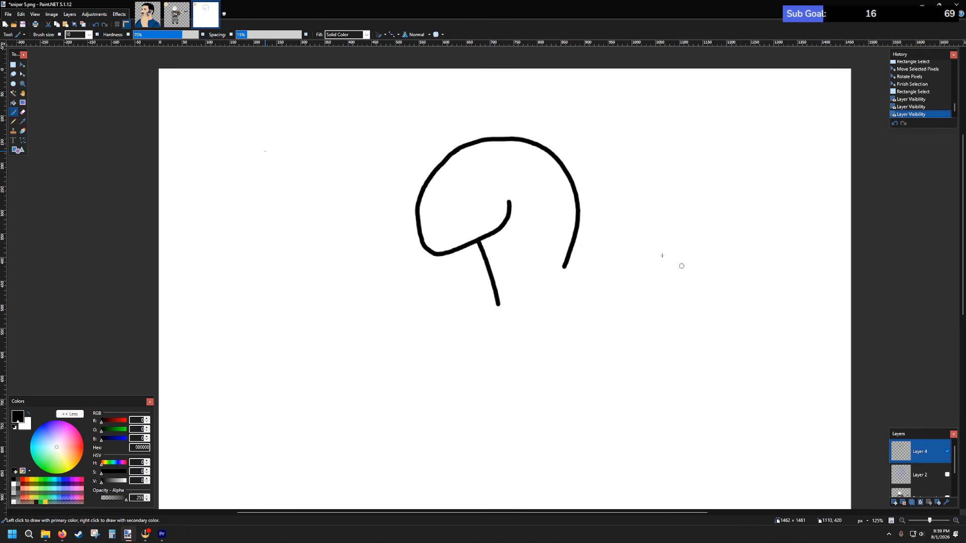
click(13, 65)
drag(241, 139, 241, 140)
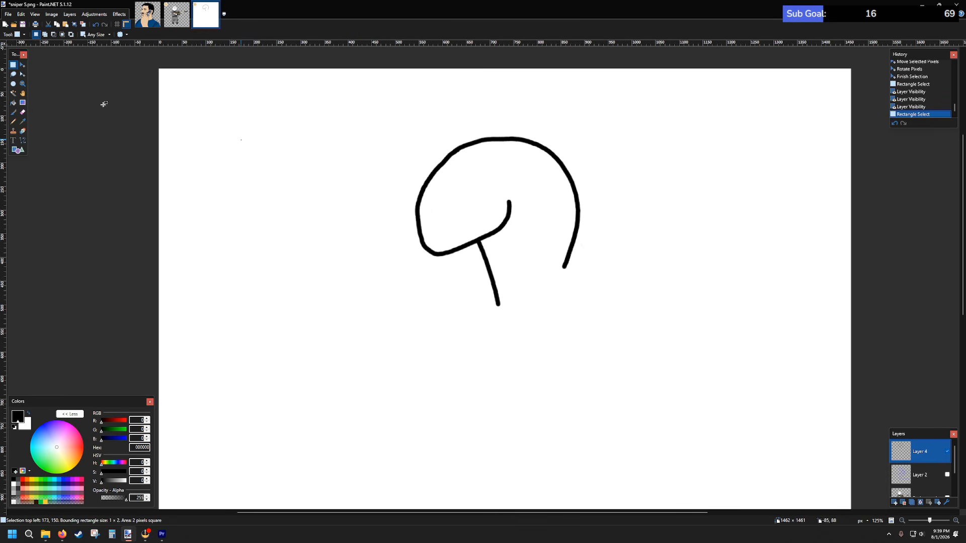
click(13, 111)
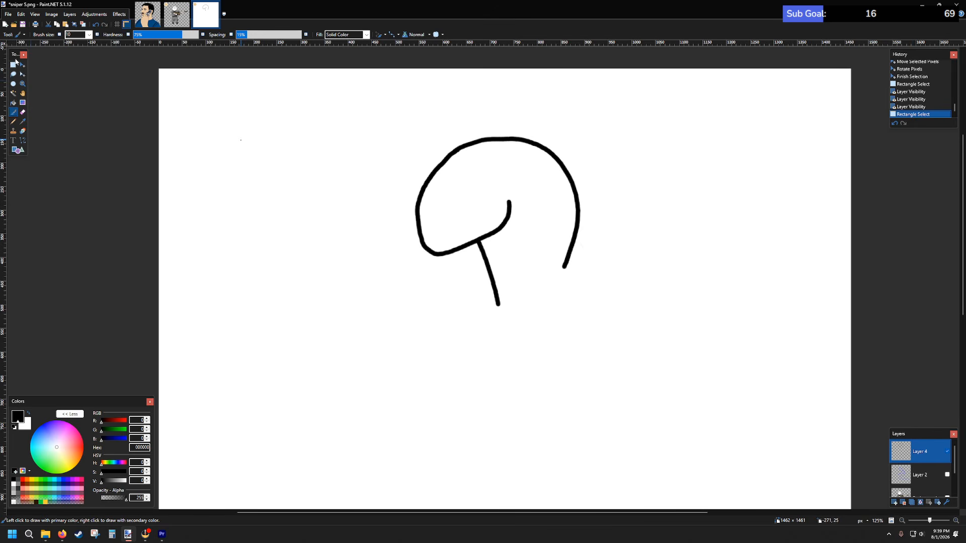
key(s)
key(ctrl+d)
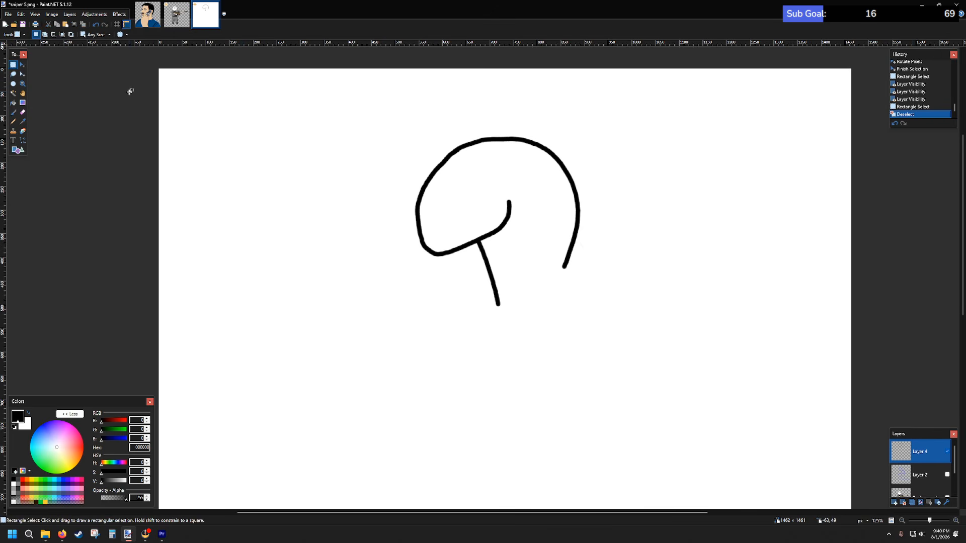
- Show Layer 2 and paint black shoulder lines on Layer 4, about 120 px behind the neck and about 100 px in front of it
click(13, 111)
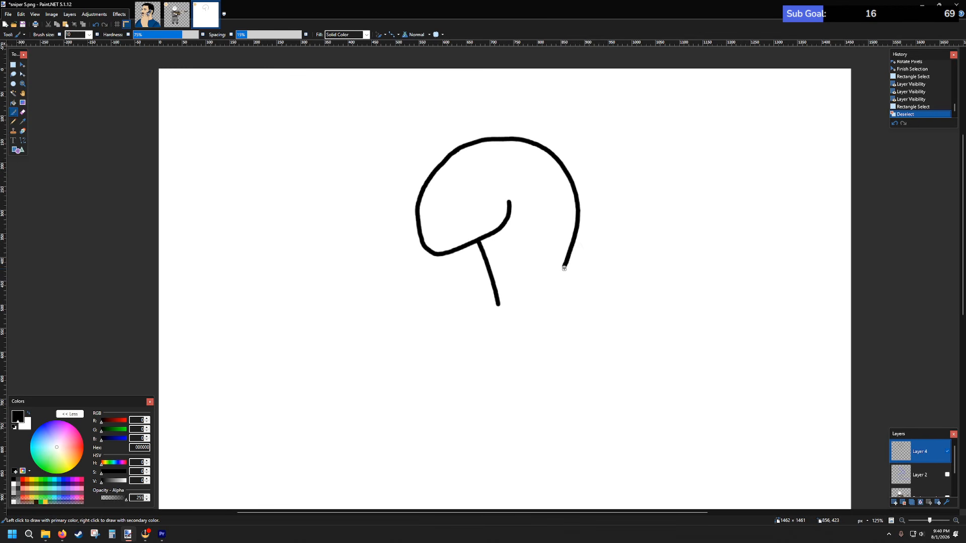
drag(562, 267, 581, 267)
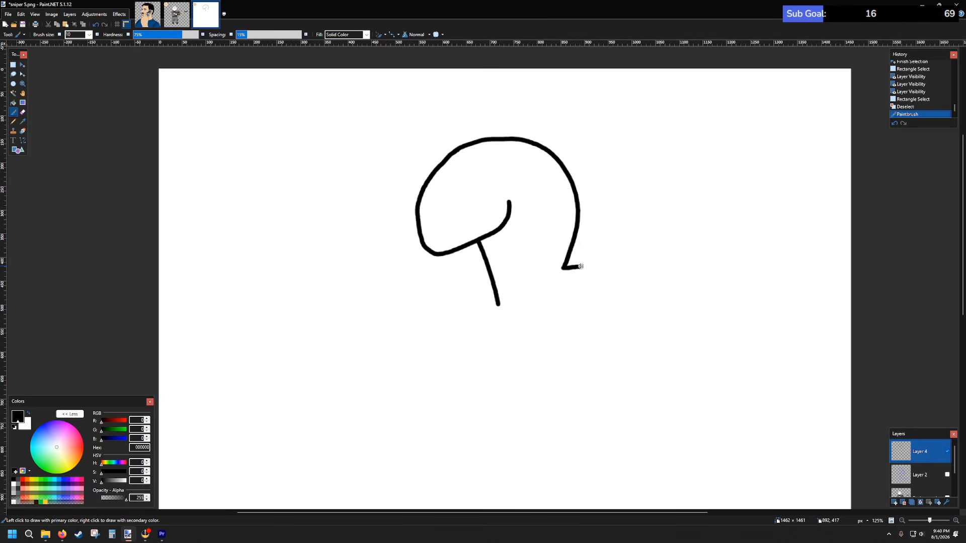
key(ctrl+z)
click(946, 475)
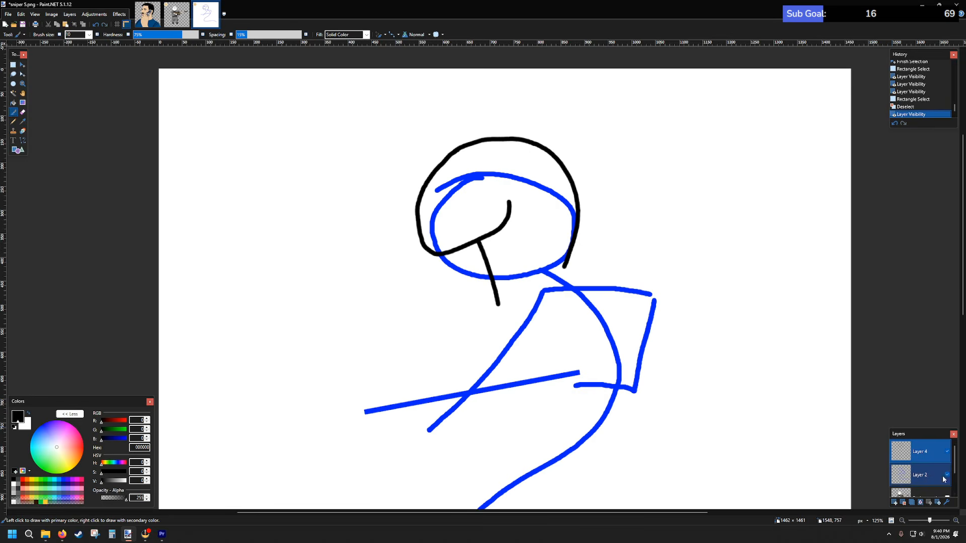
mouse_move(564, 267)
mouse_down()
mouse_move(608, 263)
mouse_move(622, 274)
mouse_up()
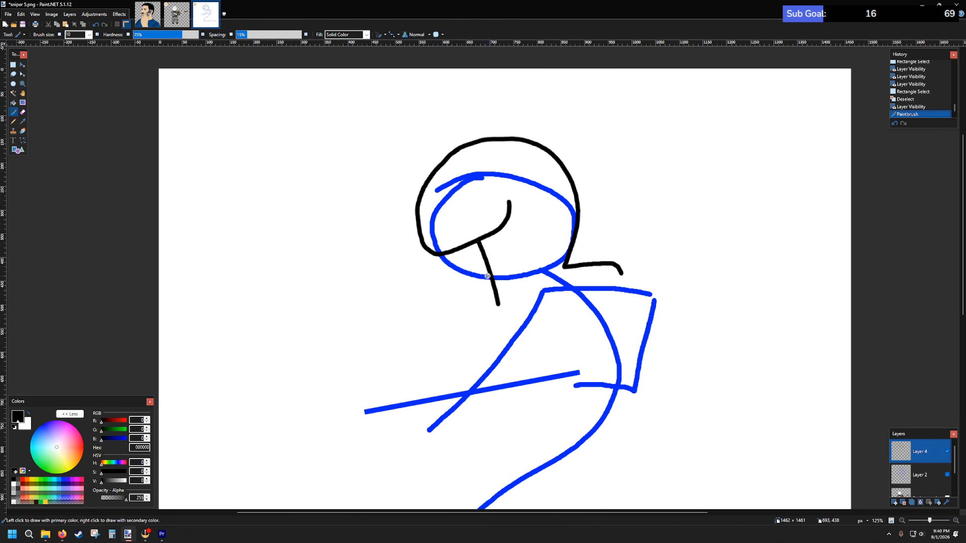
drag(488, 274, 441, 278)
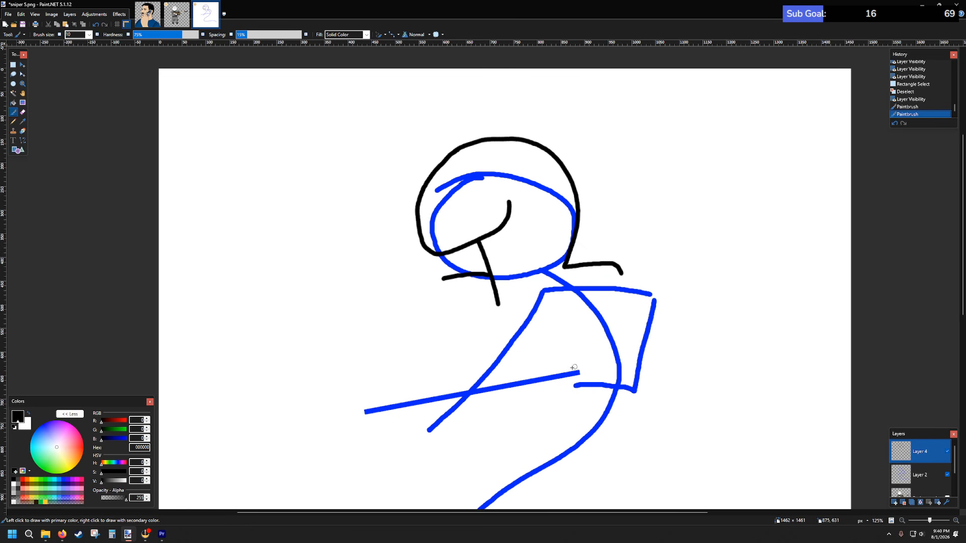
- Paint a black hand oval about 90 by 70 px around the rear end of the long straight blue line on Layer 4
mouse_move(566, 362)
mouse_down()
mouse_move(568, 386)
mouse_move(590, 383)
mouse_move(565, 363)
mouse_up()
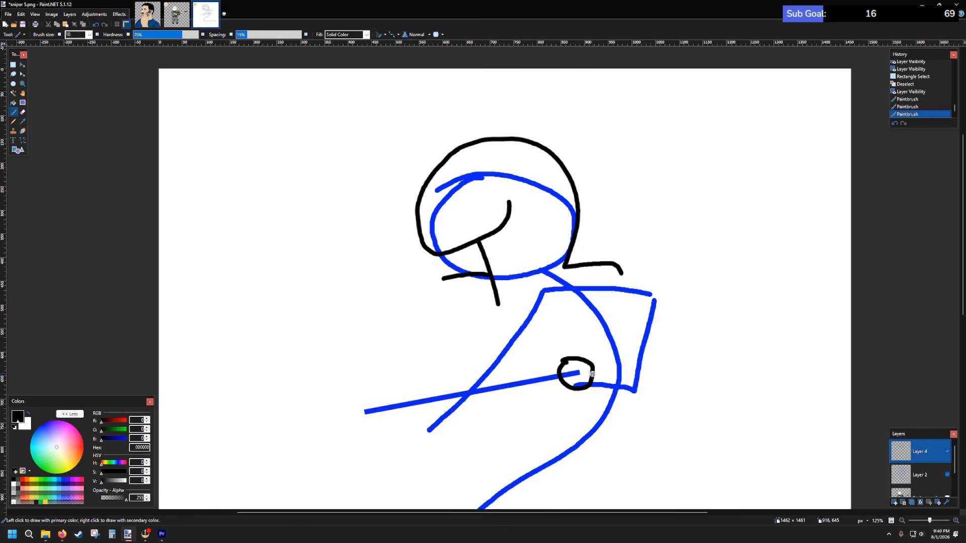
key(ctrl+z)
mouse_move(567, 362)
mouse_down()
mouse_move(563, 386)
mouse_move(595, 384)
mouse_up()
drag(591, 363, 576, 360)
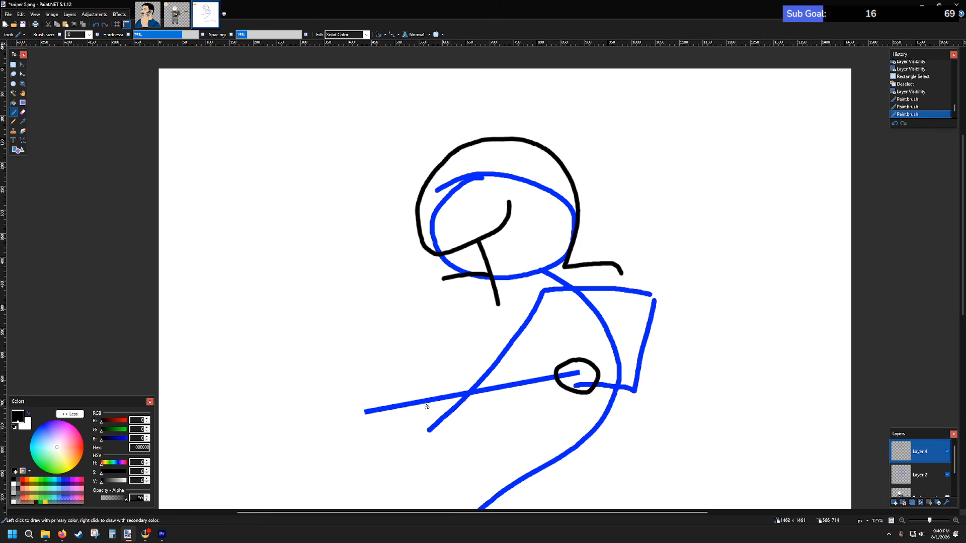
mouse_move(424, 402)
mouse_down()
mouse_move(448, 419)
mouse_move(454, 403)
mouse_move(428, 399)
mouse_up()
key(ctrl+z)
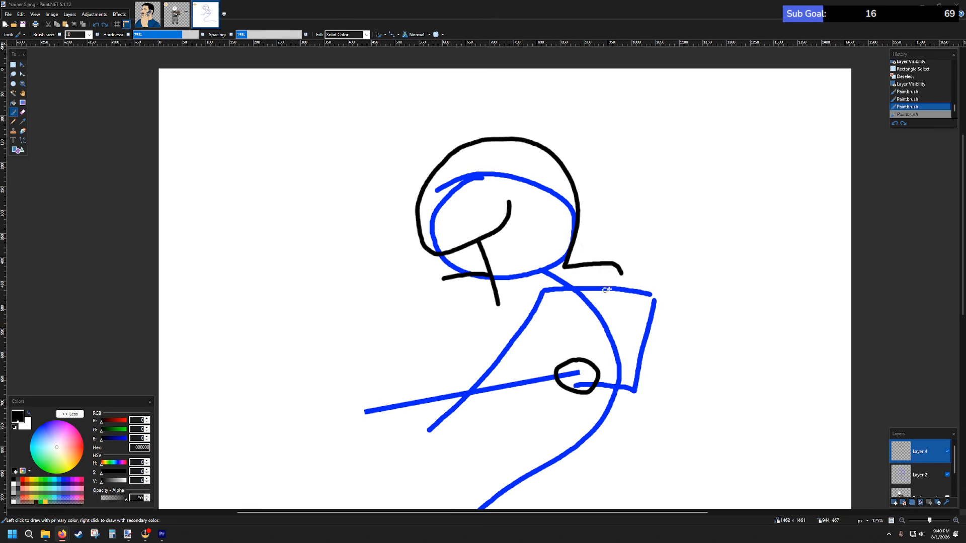
- Paint the bent rear arm in black from the back shoulder down to an elbow and across to the hand oval, and hide Layer 2
drag(621, 272, 676, 377)
mouse_move(594, 384)
mouse_down()
mouse_move(686, 411)
mouse_move(692, 402)
mouse_move(675, 377)
mouse_up()
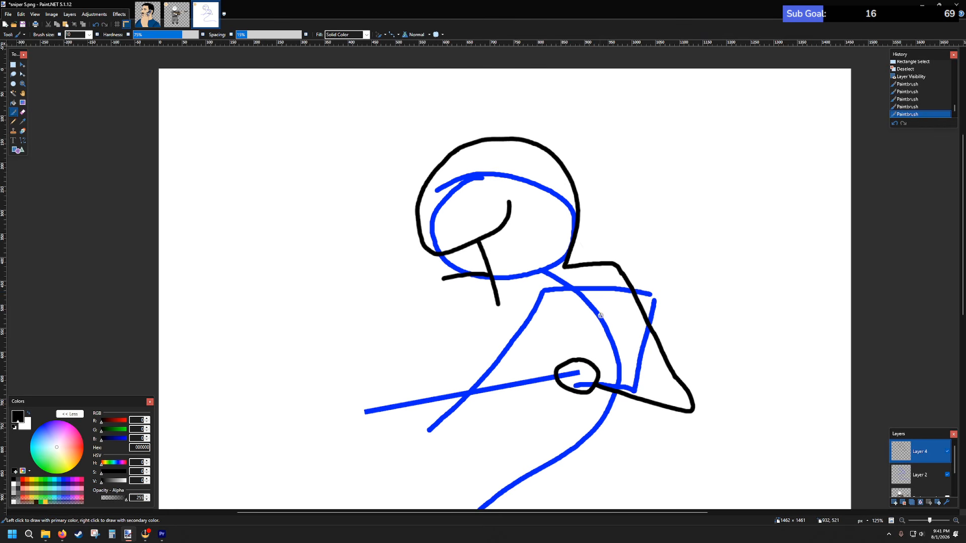
click(948, 475)
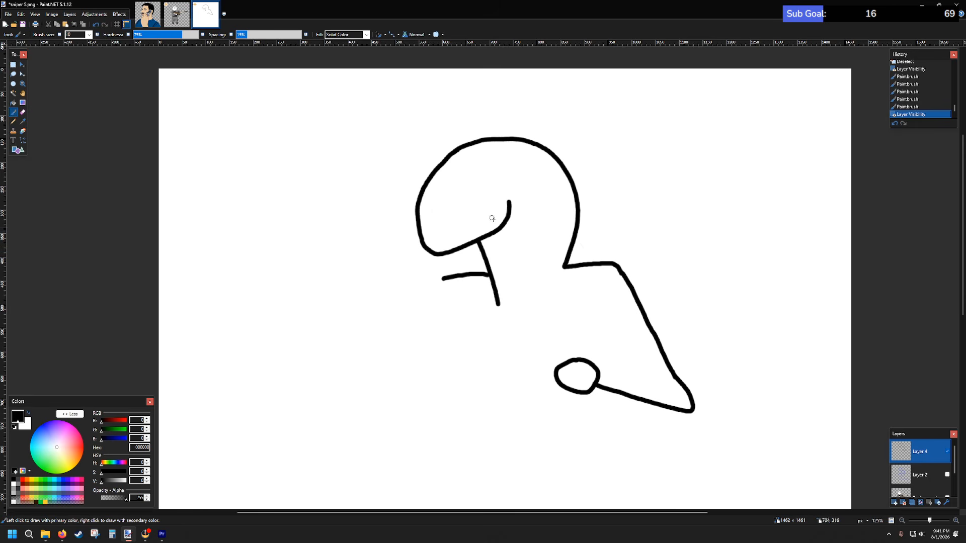
- Try to paint a wavy mouth line with a small fang across the snout using brush size 5
scroll(492, 223, up, 4)
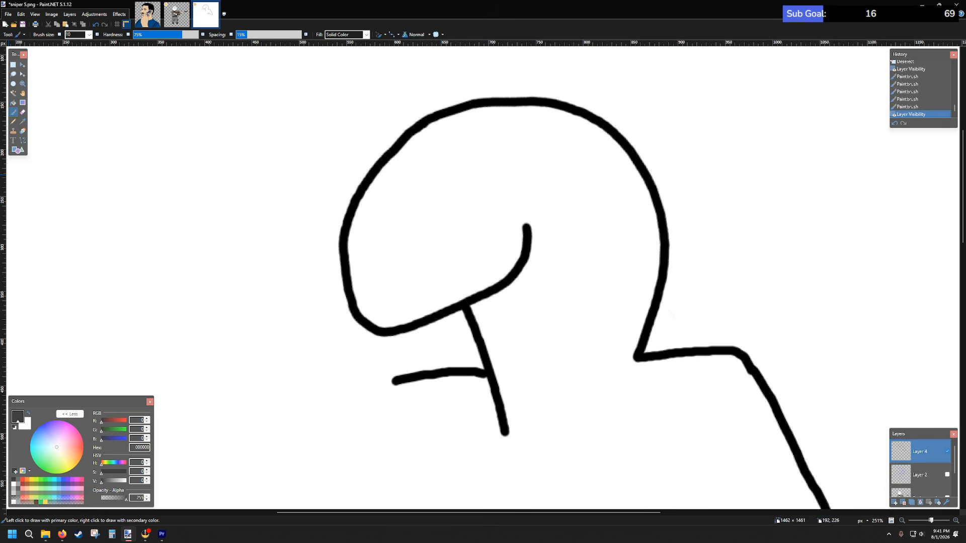
key(alt+Tab)
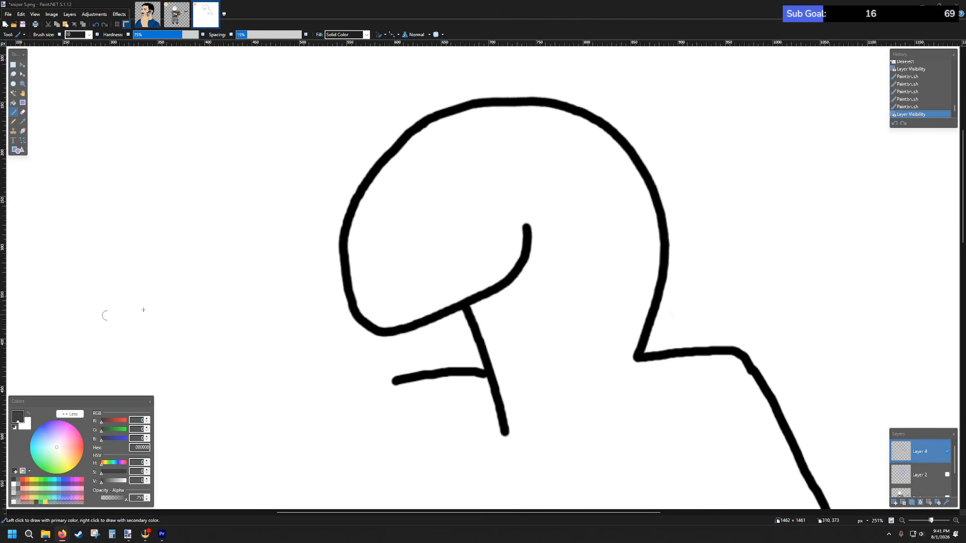
click(89, 36)
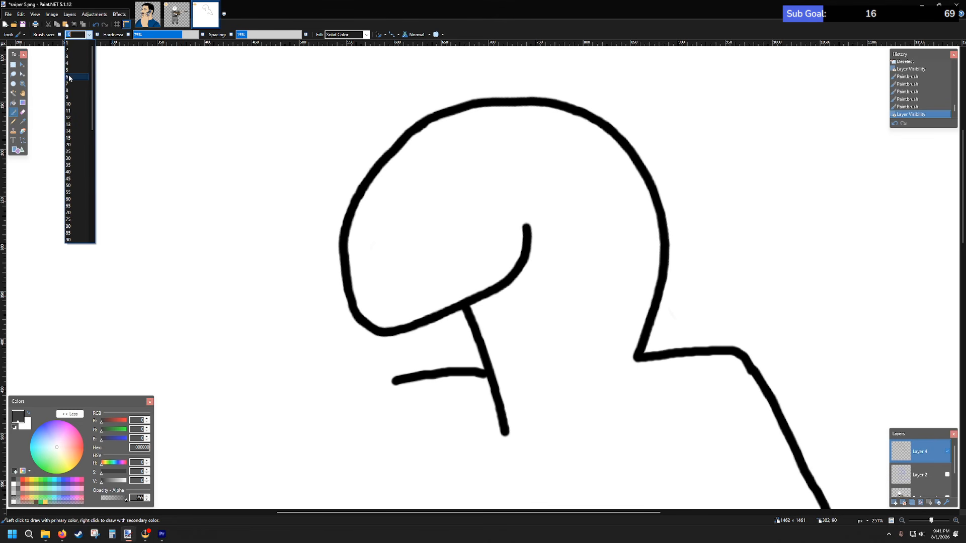
click(68, 70)
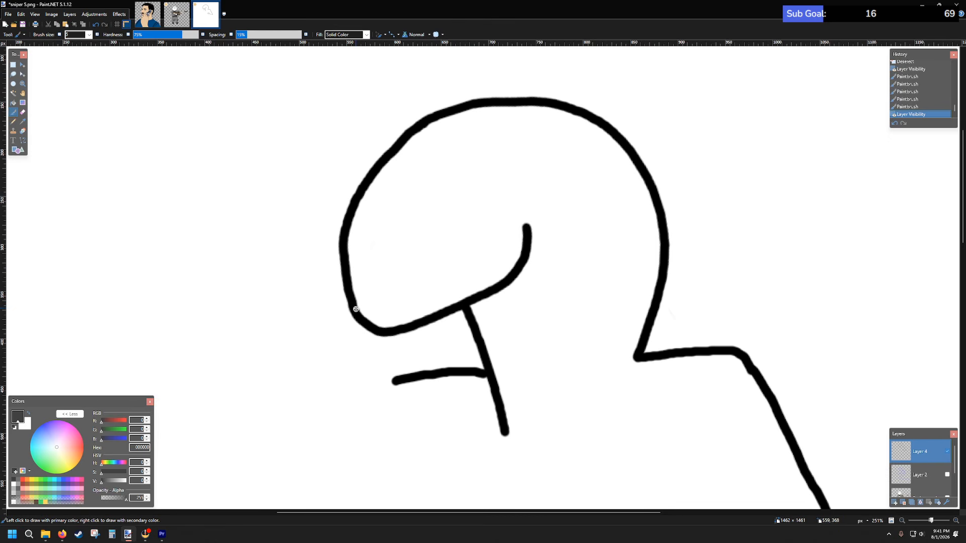
mouse_move(361, 307)
mouse_down()
mouse_move(411, 304)
mouse_move(446, 273)
mouse_up()
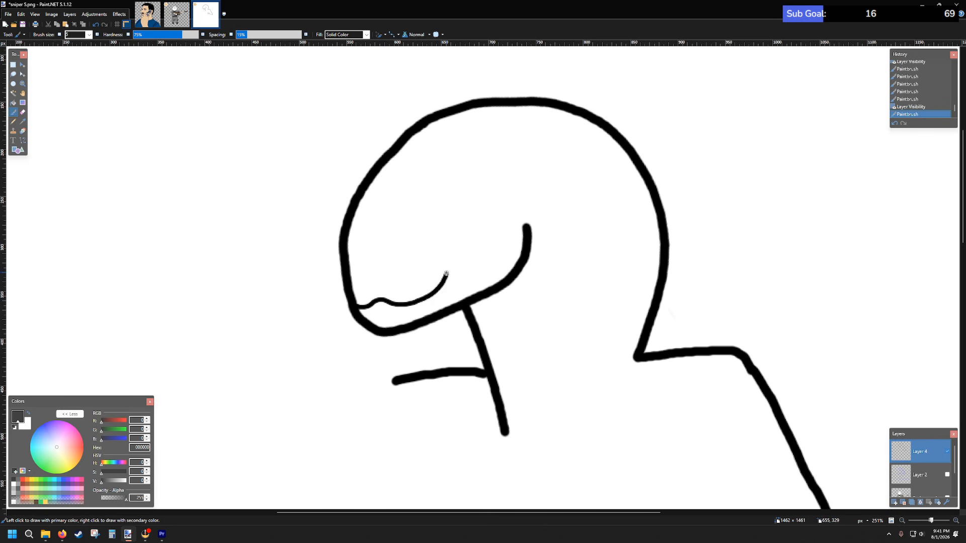
drag(408, 307, 411, 313)
click(411, 312)
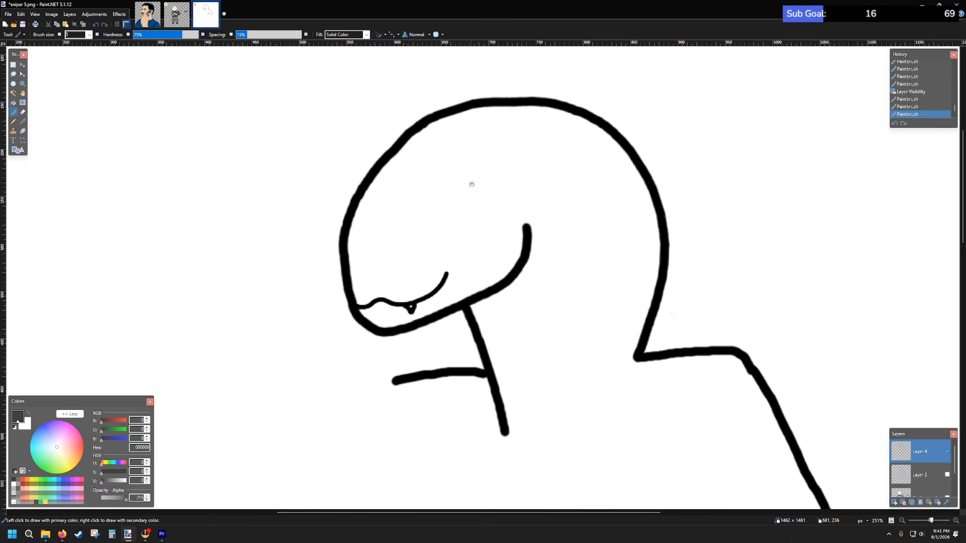
- Try to paint a slanted almond-shaped eye with a slit pupil on the head, and undo its strokes
drag(461, 188, 511, 159)
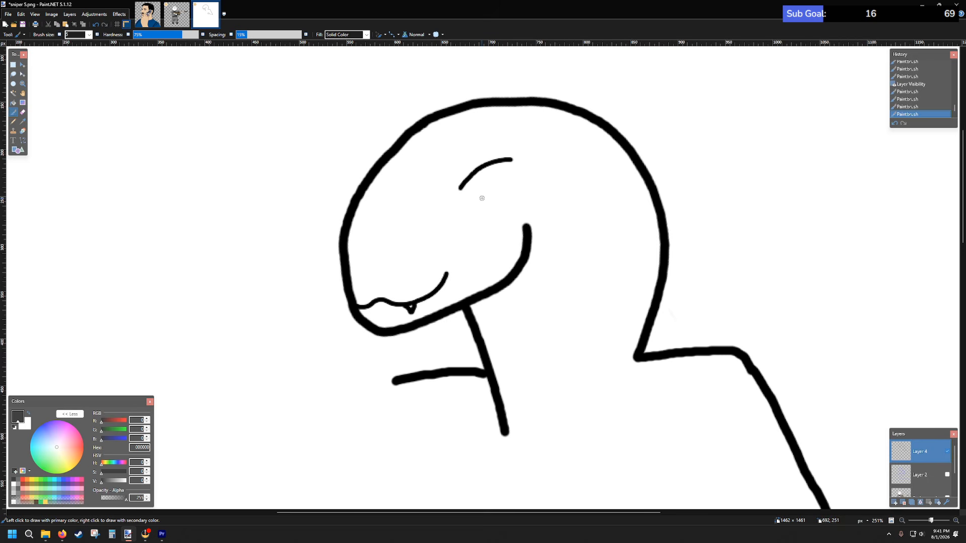
mouse_move(462, 187)
mouse_down()
mouse_move(495, 182)
mouse_move(511, 161)
mouse_move(480, 188)
mouse_up()
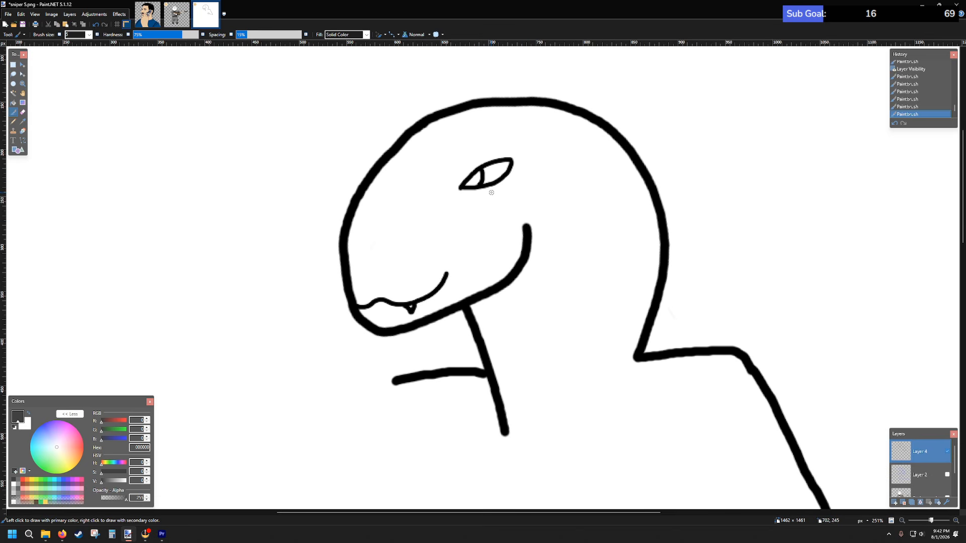
key(ctrl+z)
key(ctrl+z)
key(ctrl+z)
- Set the brush size to 10 and undo the fang and wavy mouth line on the snout
click(89, 34)
click(71, 85)
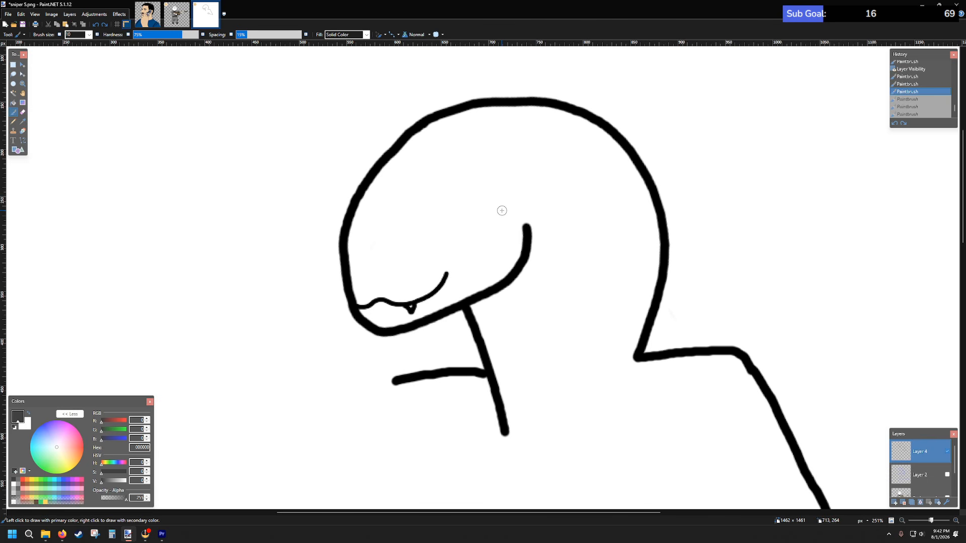
key(ctrl+z)
key(ctrl+z)
key(ctrl+z)
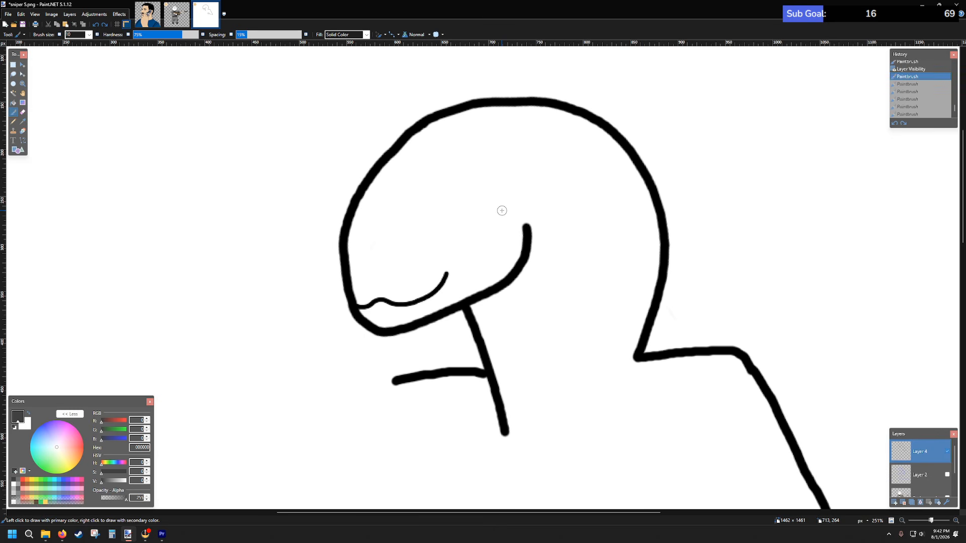
scroll(518, 227, down, 3)
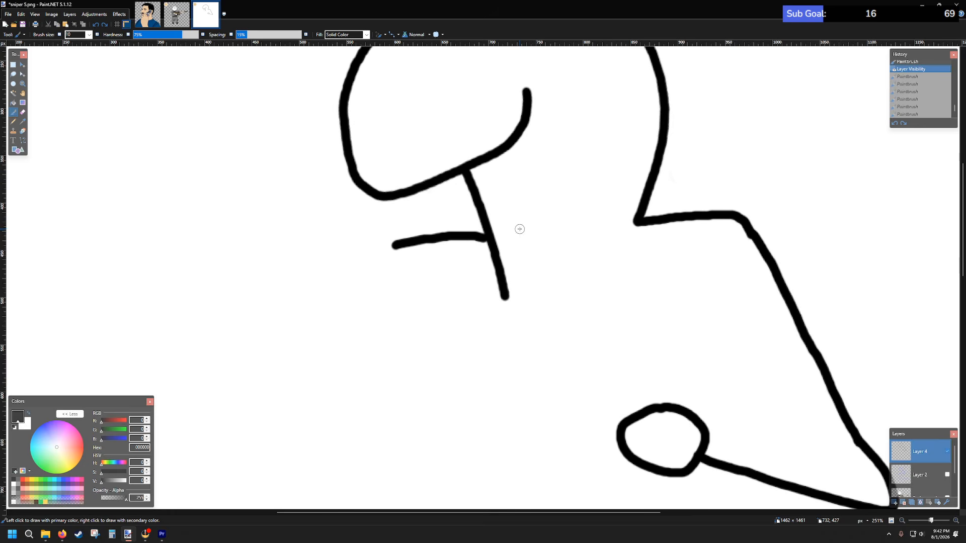
- Try to paint a vertical neck line below the jaw with brush size 10, and undo it
scroll(519, 229, up, 1)
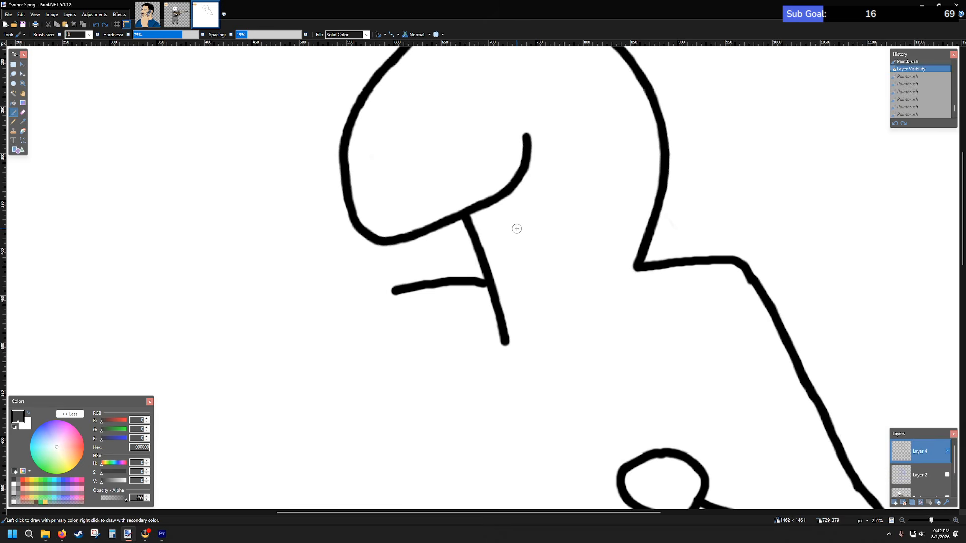
scroll(517, 229, down, 4)
scroll(583, 213, up, 3)
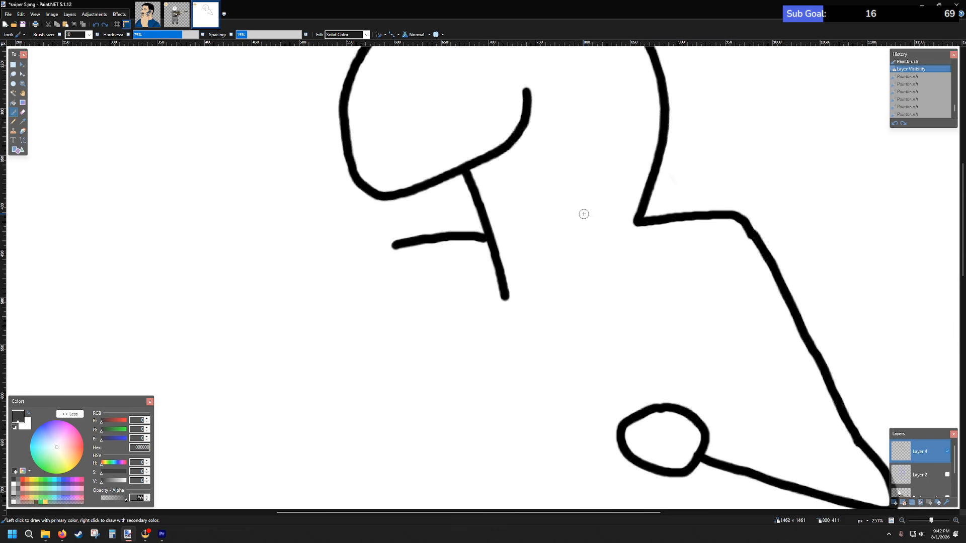
scroll(573, 171, up, 1)
drag(550, 177, 545, 308)
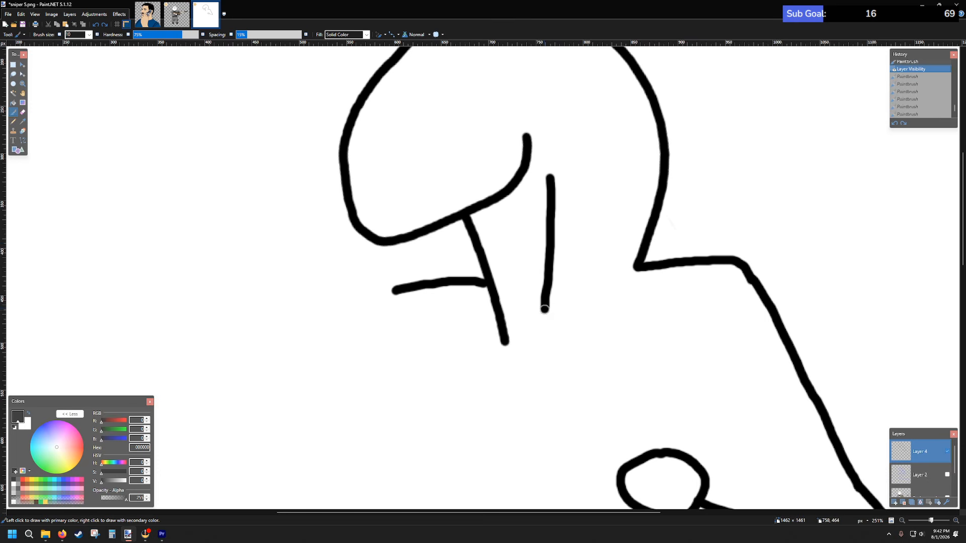
key(ctrl+z)
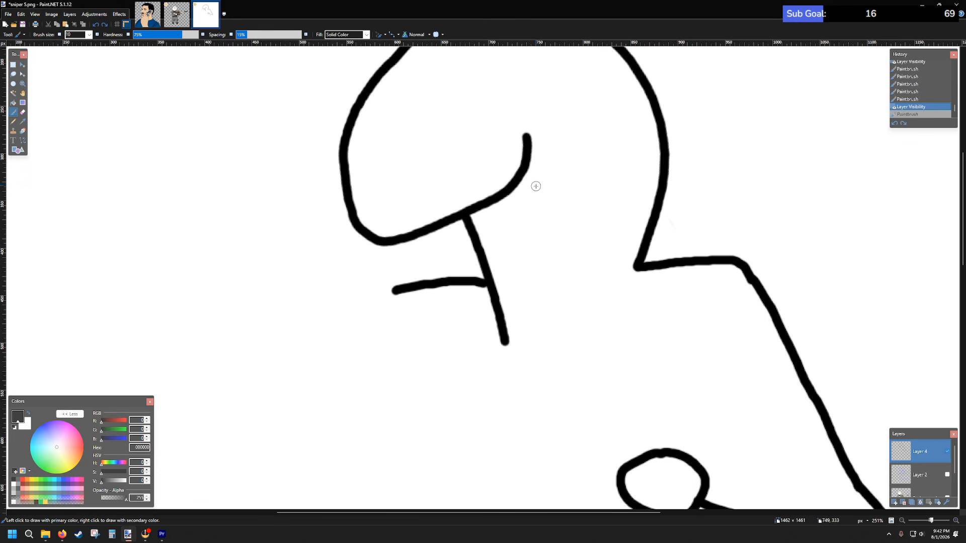
- Set the brush size to 5 and paint a thin vertical line down the neck just behind the jaw curve
click(89, 34)
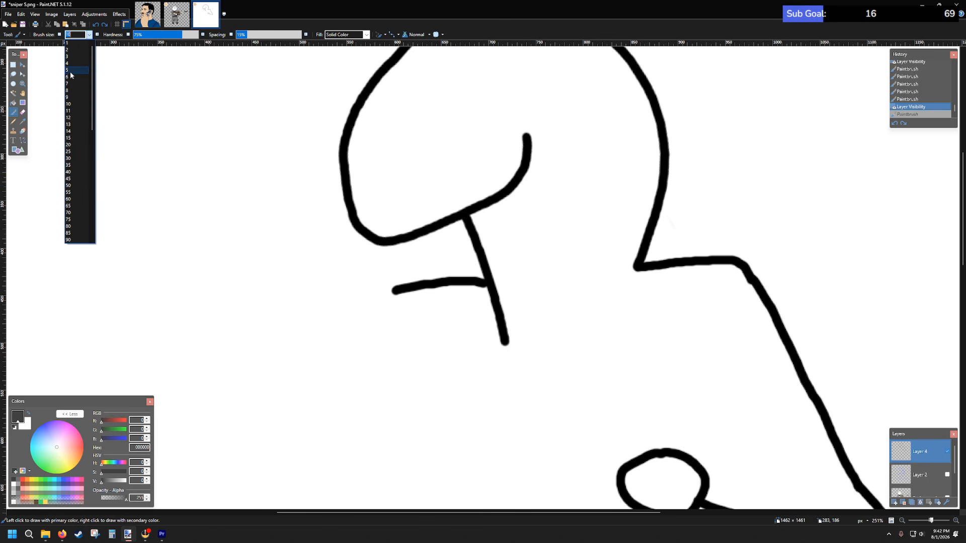
click(71, 71)
drag(533, 177, 531, 222)
key(ctrl+z)
drag(534, 179, 535, 300)
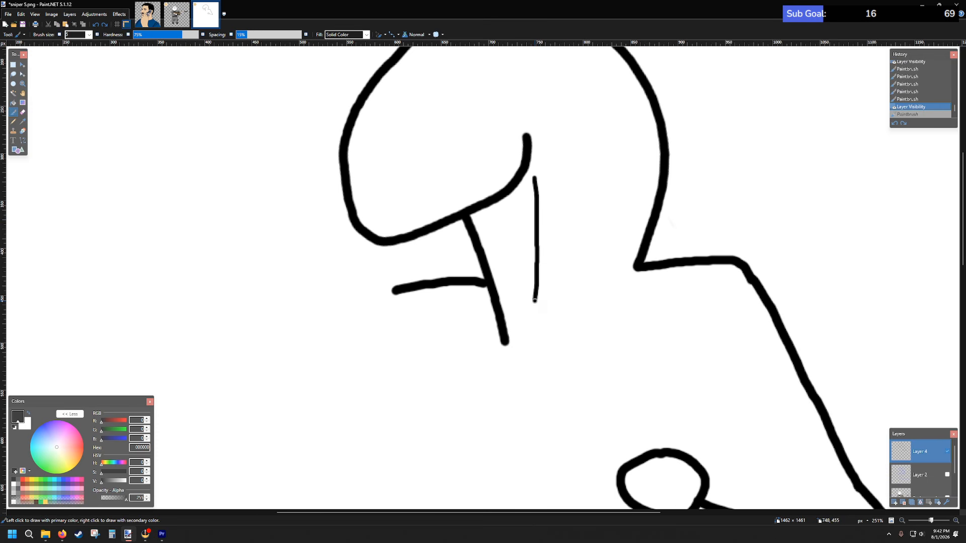
key(ctrl+z)
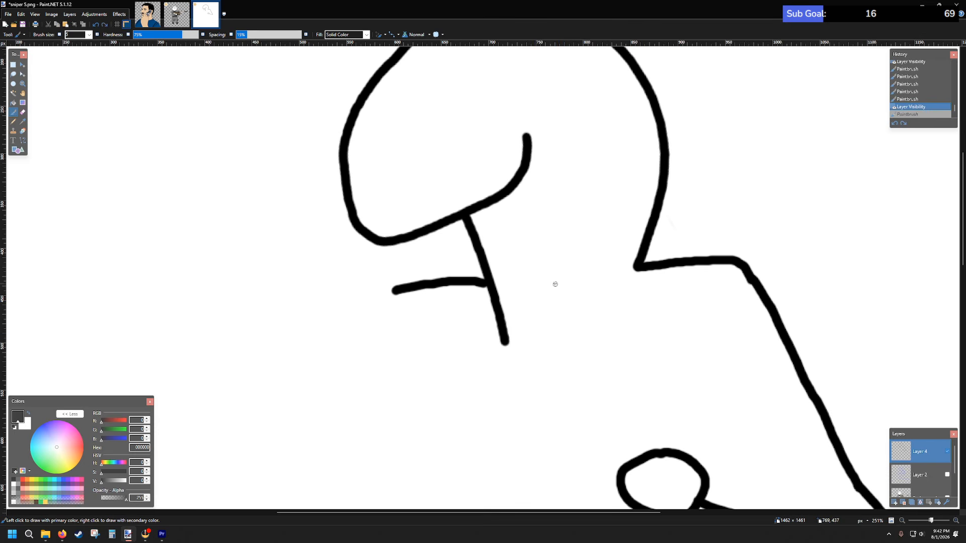
drag(534, 172, 538, 290)
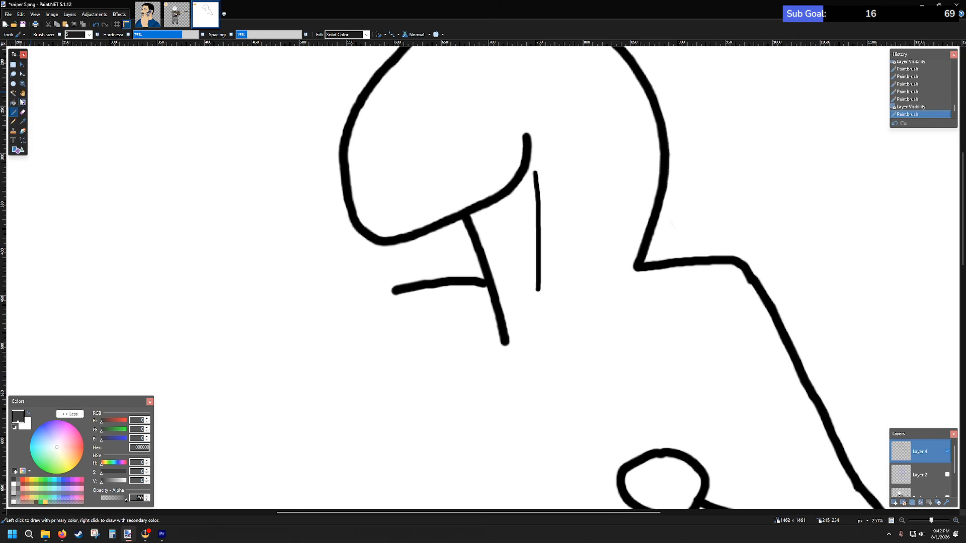
- Set the brush size to 10 and paint the rear arm's inner upper-arm curve and the forearm's upper edge from the hand oval
click(90, 35)
click(73, 78)
scroll(588, 309, down, 3)
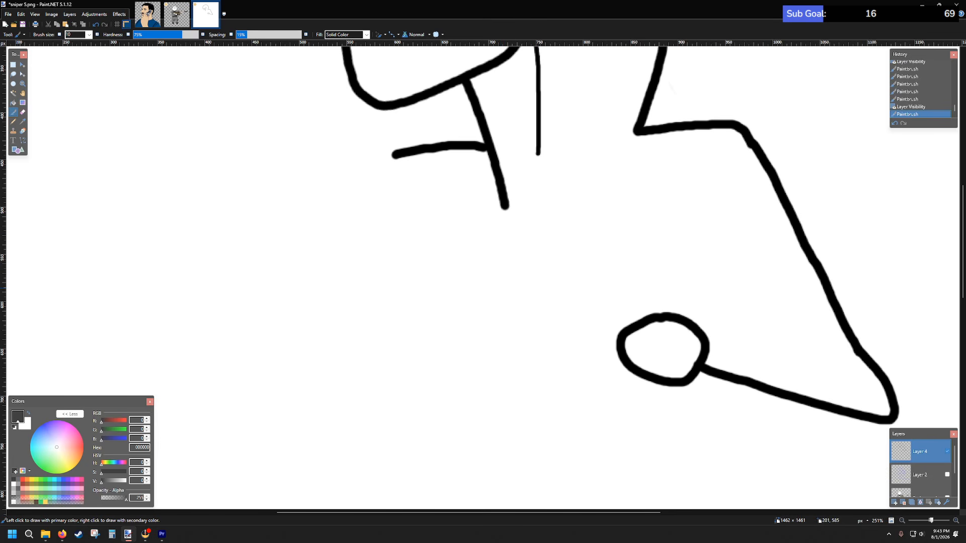
key(alt+Tab)
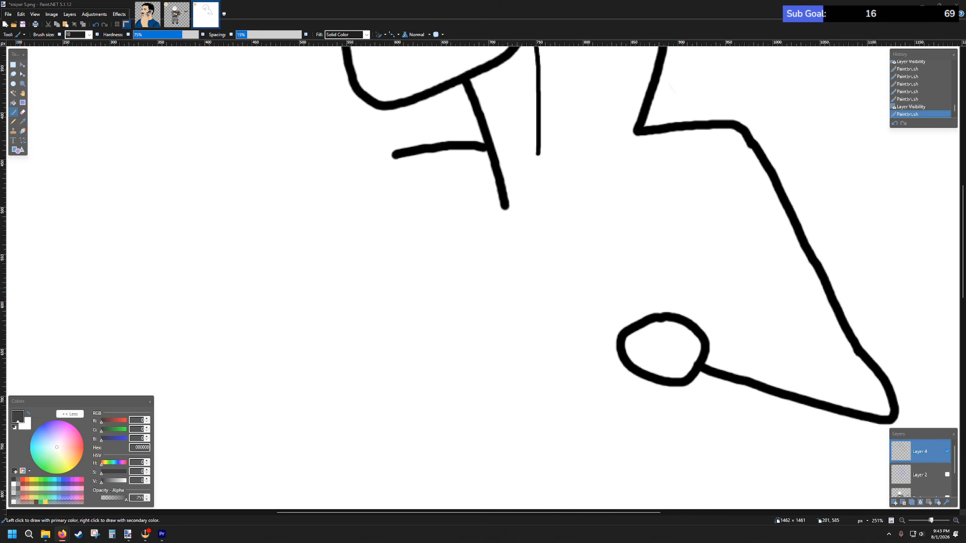
mouse_move(699, 229)
mouse_down()
mouse_move(743, 297)
mouse_move(781, 330)
mouse_up()
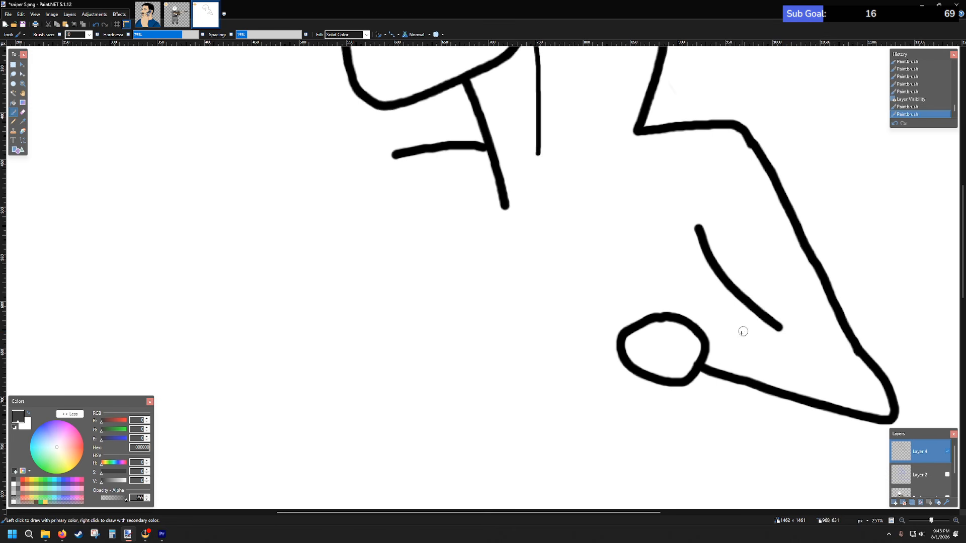
drag(710, 336, 763, 337)
key(ctrl+z)
mouse_move(700, 330)
mouse_down()
mouse_move(749, 330)
mouse_move(822, 350)
mouse_up()
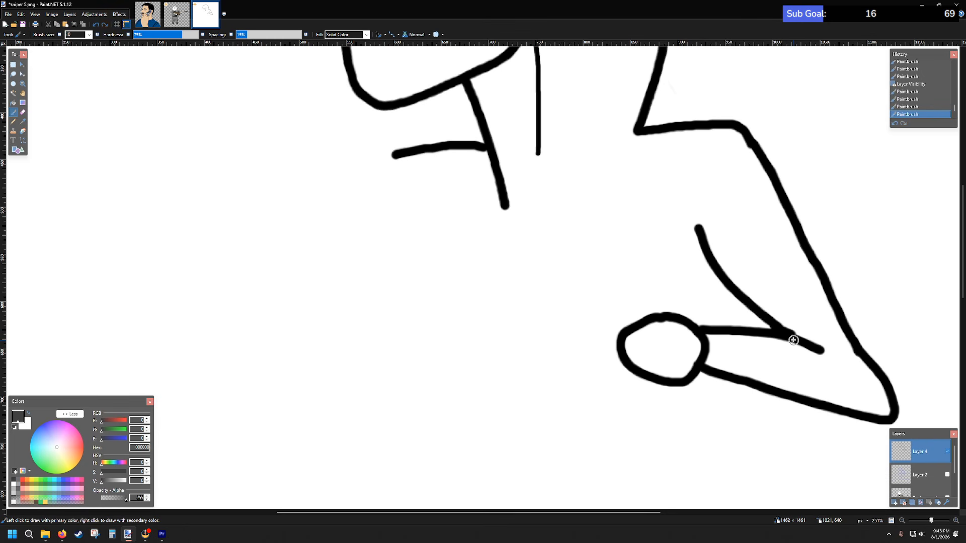
- Extend the front shoulder line downward with a short vertical black stroke from its outer end
scroll(708, 262, up, 3)
scroll(707, 262, down, 4)
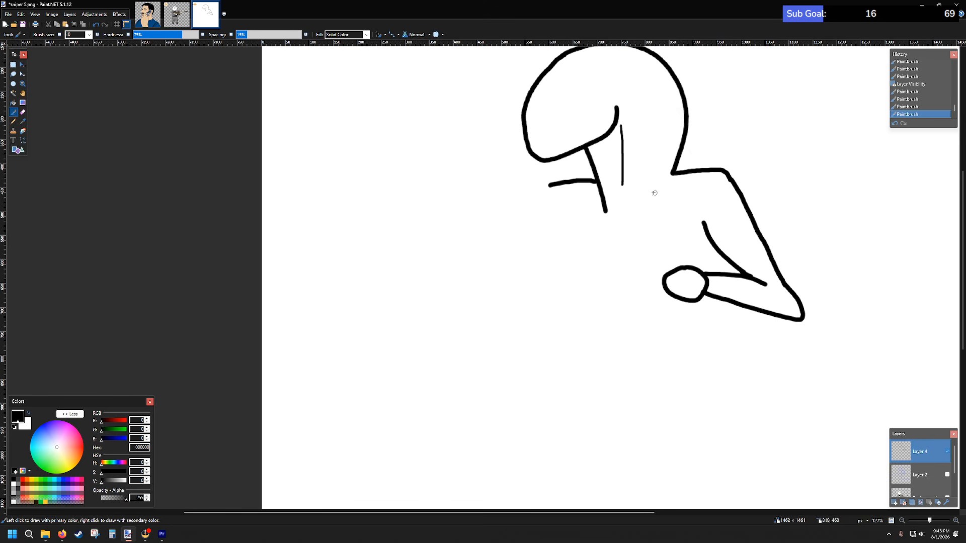
scroll(635, 211, up, 2)
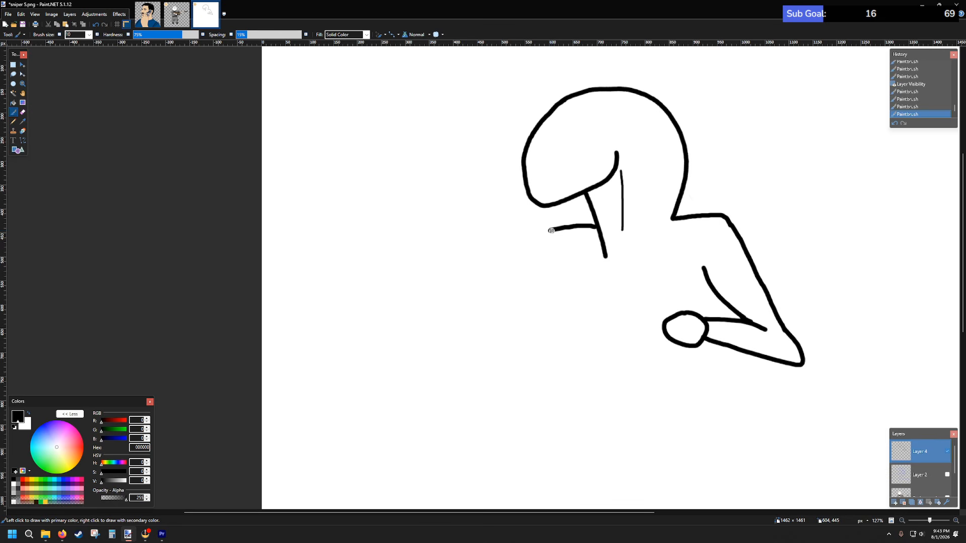
drag(547, 243, 547, 283)
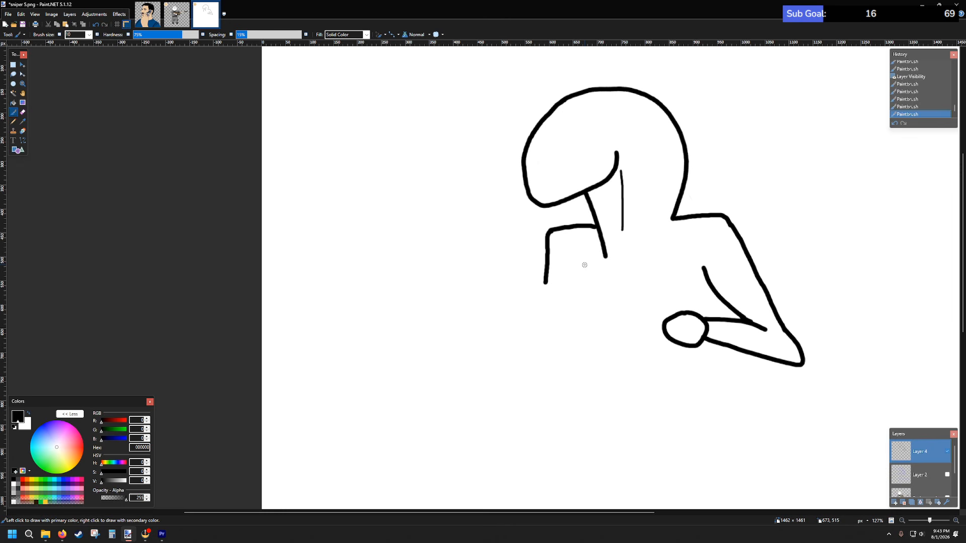
- Try to paint two rounded chest curves between the front shoulder and the hand oval, and undo both strokes
scroll(596, 267, down, 2)
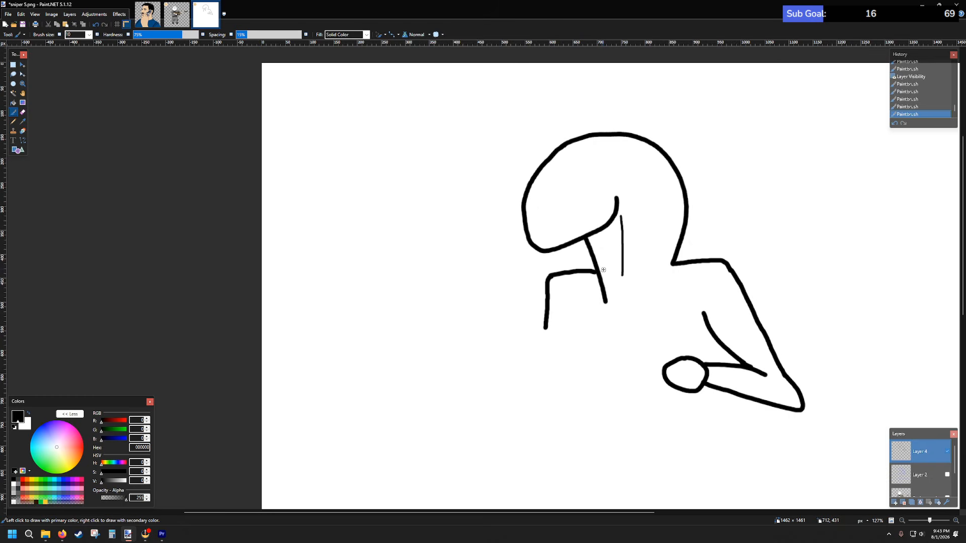
scroll(564, 282, up, 3)
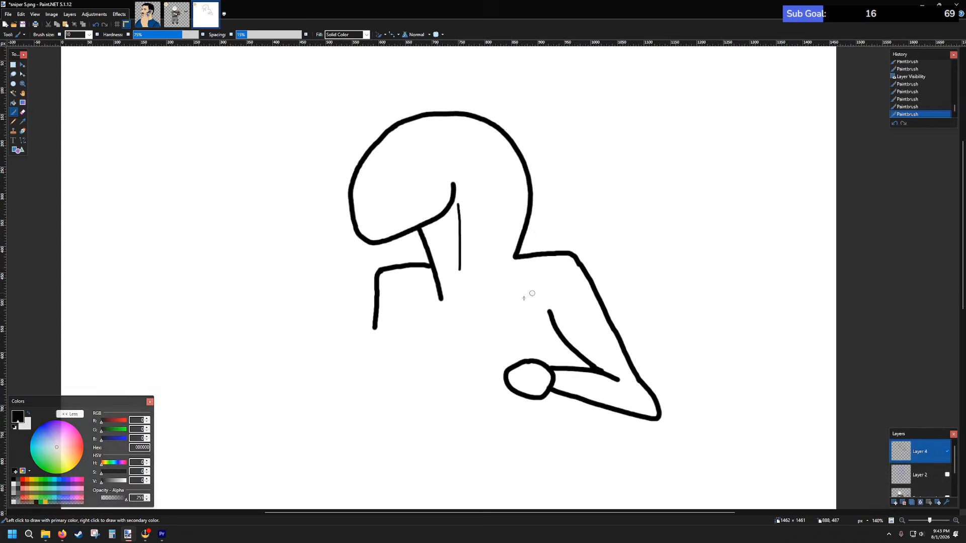
mouse_move(421, 299)
mouse_down()
mouse_move(403, 387)
mouse_move(437, 377)
mouse_move(487, 396)
mouse_move(527, 390)
mouse_up()
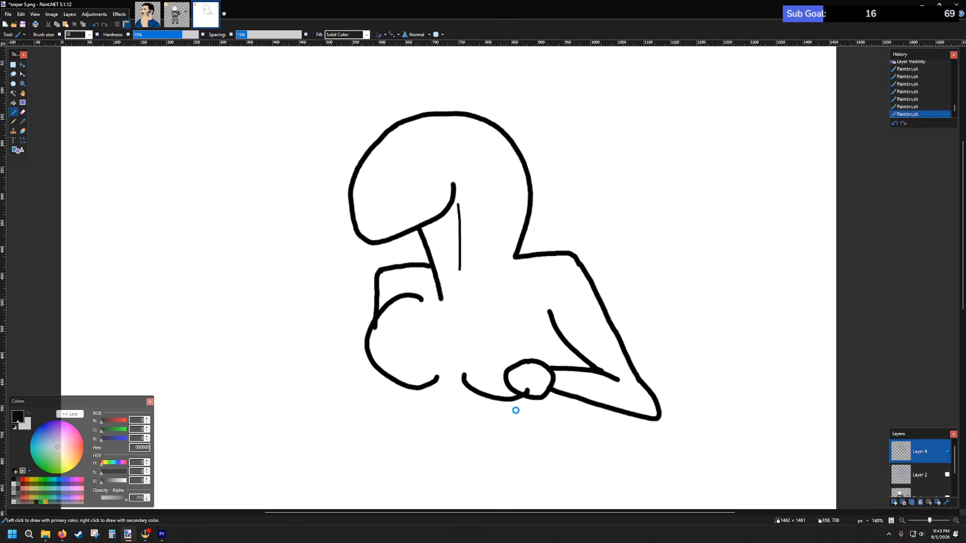
key(ctrl+z)
key(ctrl+z)
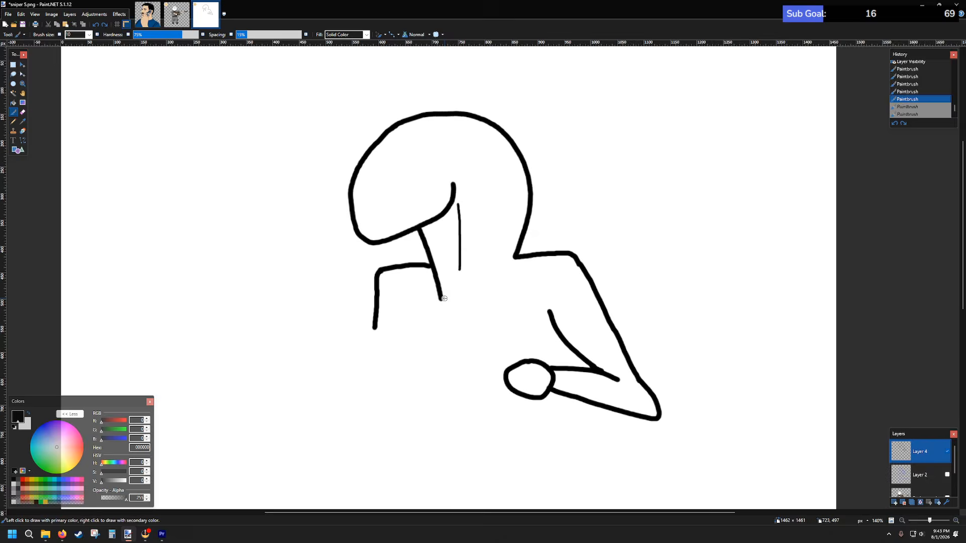
- Erase most of the front shoulder outline and the corner of the back shoulder where it meets the upper arm
scroll(444, 299, down, 2)
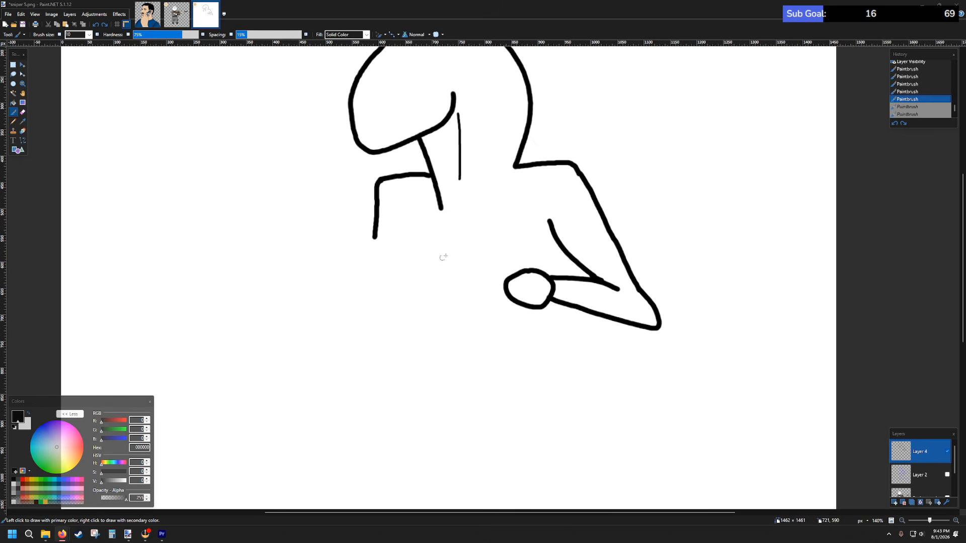
scroll(437, 232, up, 2)
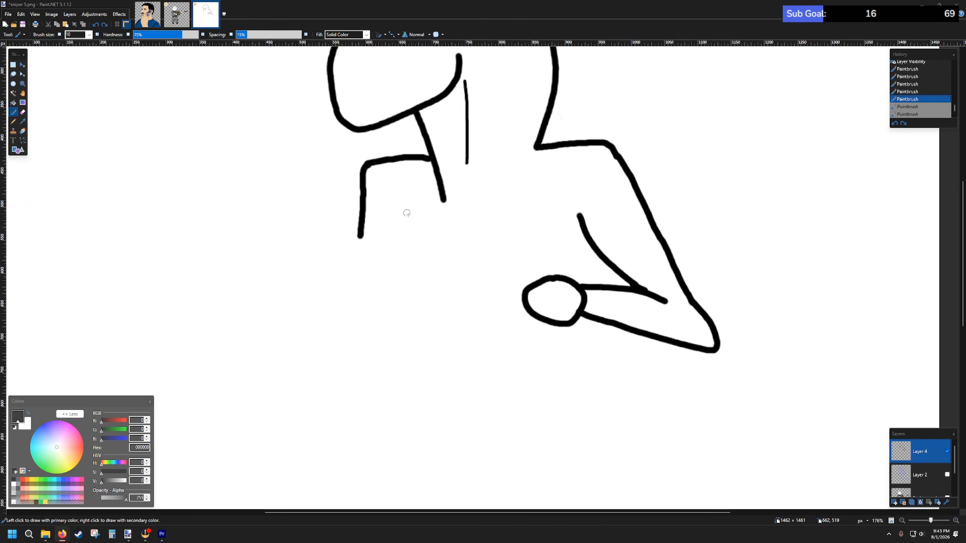
scroll(473, 242, up, 1)
scroll(471, 238, down, 1)
click(23, 112)
mouse_move(381, 159)
mouse_down()
mouse_move(363, 178)
mouse_move(356, 170)
mouse_move(356, 190)
mouse_move(392, 149)
mouse_move(363, 200)
mouse_move(399, 147)
mouse_move(351, 216)
mouse_move(397, 151)
mouse_move(405, 152)
mouse_move(399, 167)
mouse_move(410, 149)
mouse_move(359, 218)
mouse_up()
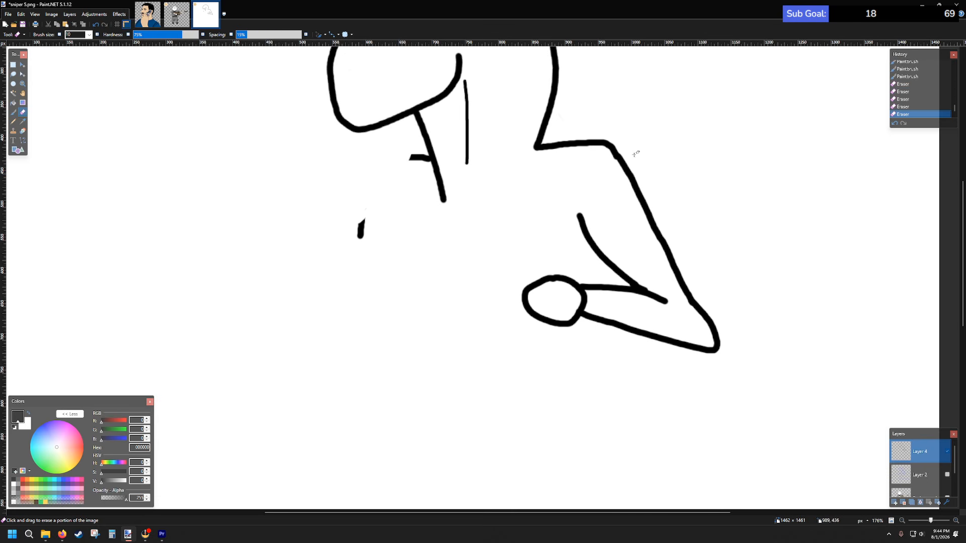
mouse_move(600, 141)
mouse_down()
mouse_move(628, 151)
mouse_move(586, 138)
mouse_move(632, 159)
mouse_move(582, 138)
mouse_move(656, 182)
mouse_move(575, 141)
mouse_move(656, 186)
mouse_move(574, 142)
mouse_move(660, 190)
mouse_move(570, 141)
mouse_move(671, 198)
mouse_up()
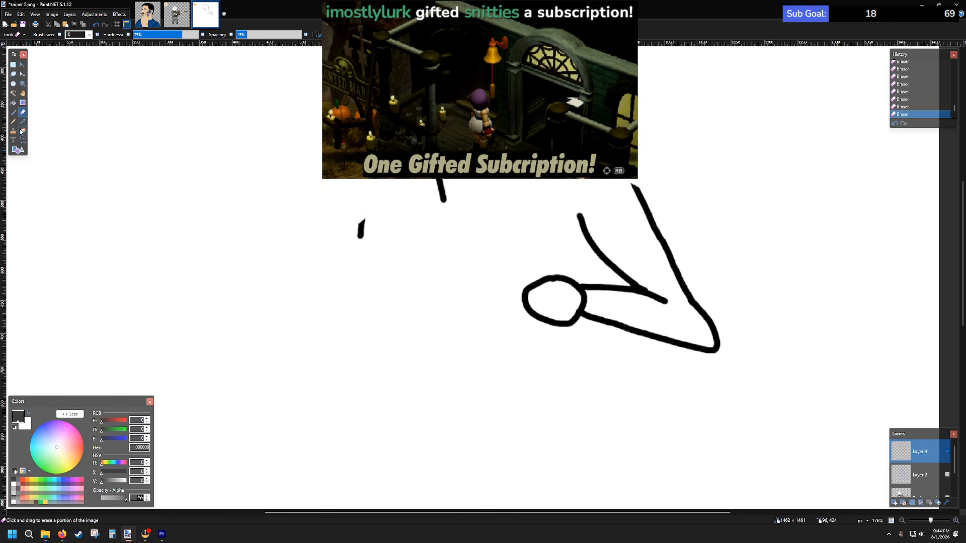
- Show and select Layer 2, and delete the blue head sketch with a rectangular selection around it
click(13, 112)
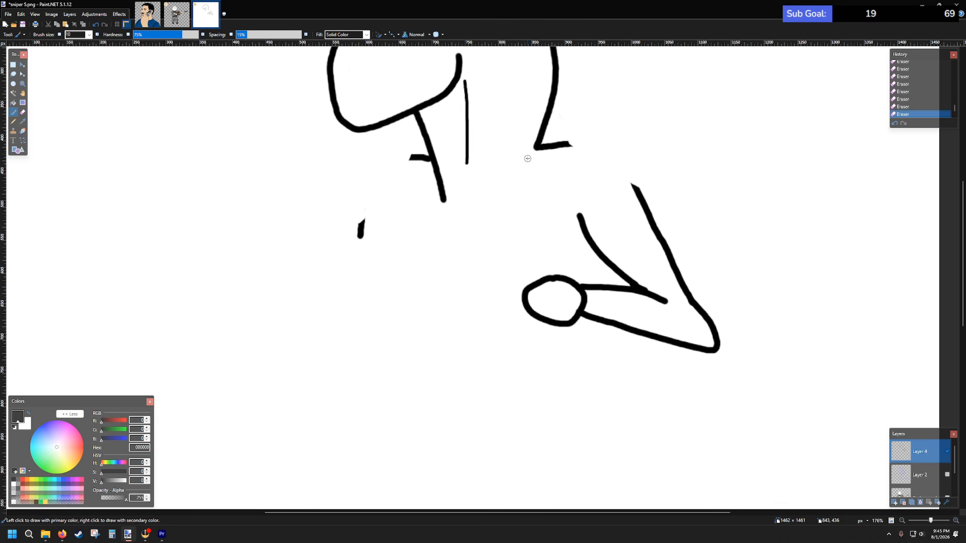
click(925, 474)
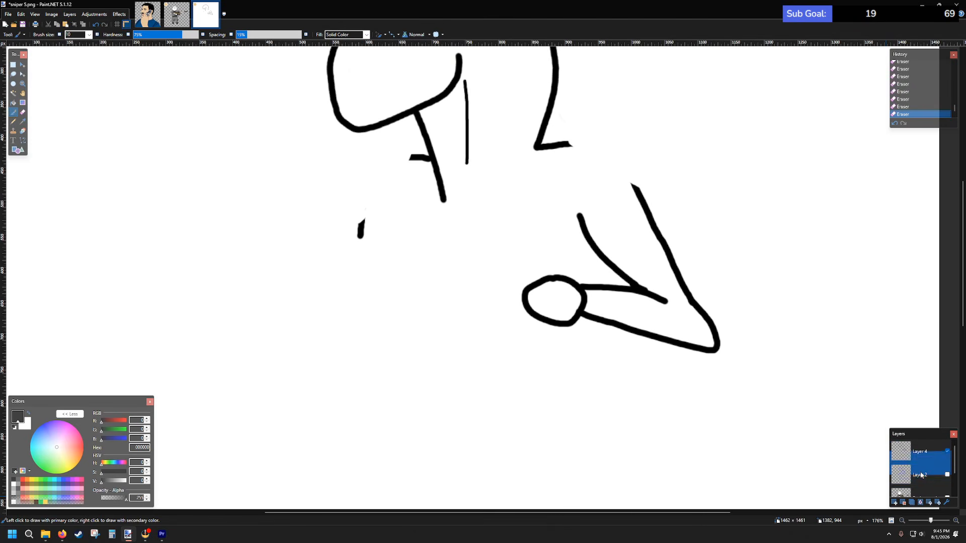
click(947, 475)
scroll(628, 298, up, 4)
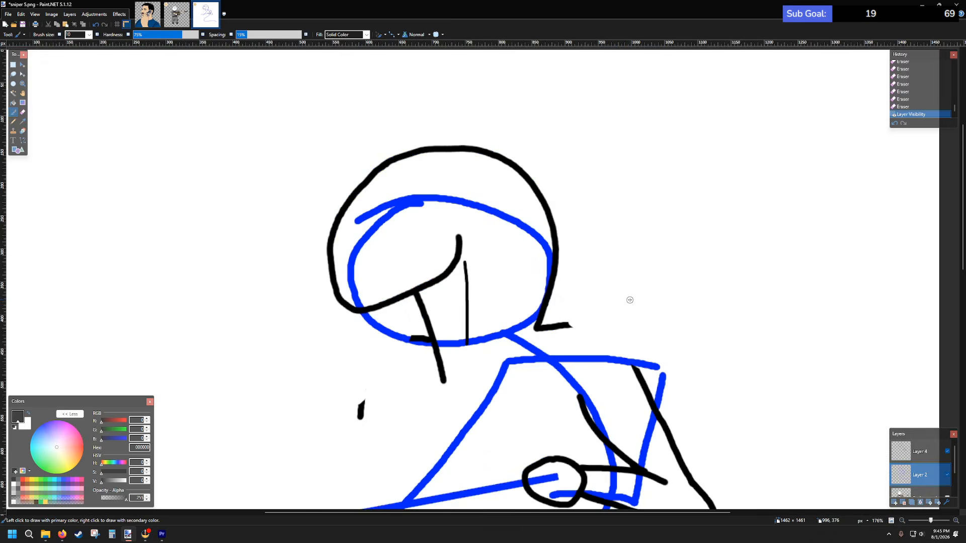
scroll(627, 298, down, 2)
click(22, 112)
mouse_move(410, 108)
mouse_down()
mouse_move(382, 115)
mouse_move(455, 112)
mouse_move(385, 123)
mouse_up()
click(13, 64)
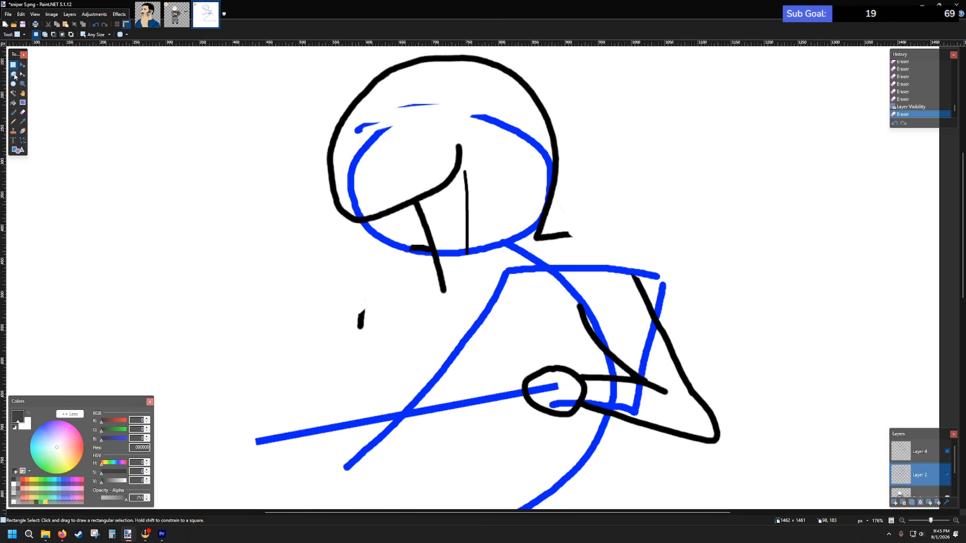
drag(295, 80, 612, 260)
key(Delete)
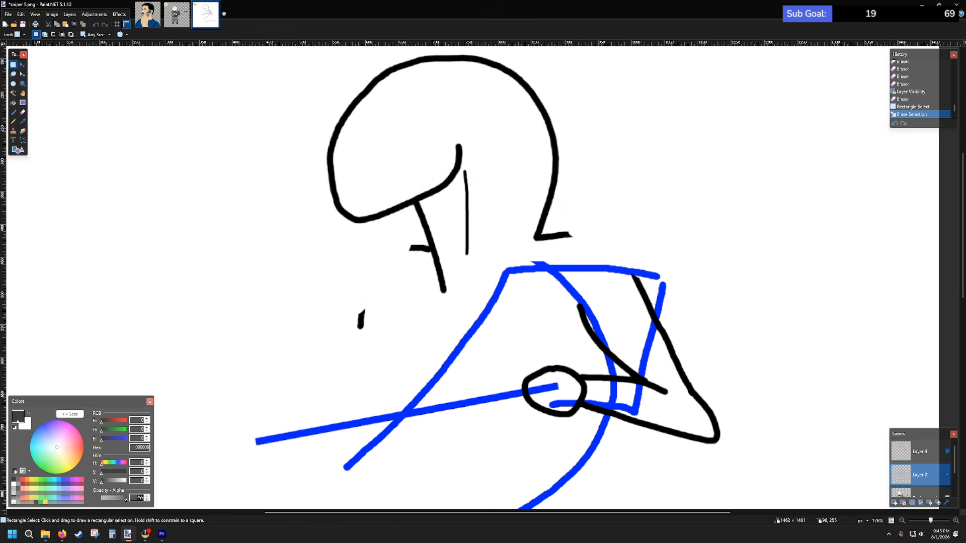
- Select the area around the remaining blue body, arm and rifle sketch lines on Layer 2 and delete them
scroll(505, 252, down, 1)
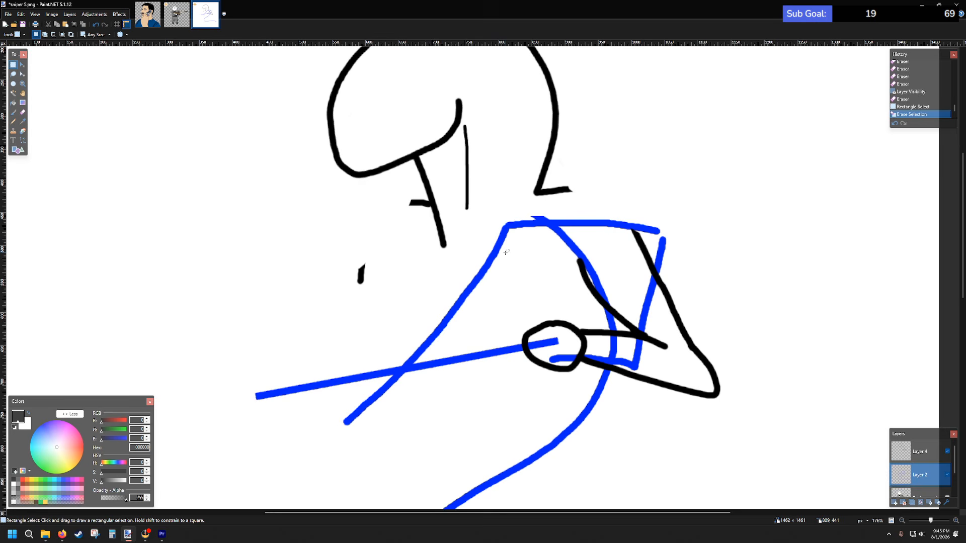
scroll(509, 225, up, 3)
scroll(388, 183, down, 5)
scroll(388, 183, up, 2)
ctrl+scroll(435, 209, down, 4)
mouse_move(408, 145)
mouse_down()
mouse_move(764, 494)
mouse_move(711, 431)
mouse_move(752, 460)
mouse_up()
key(Delete)
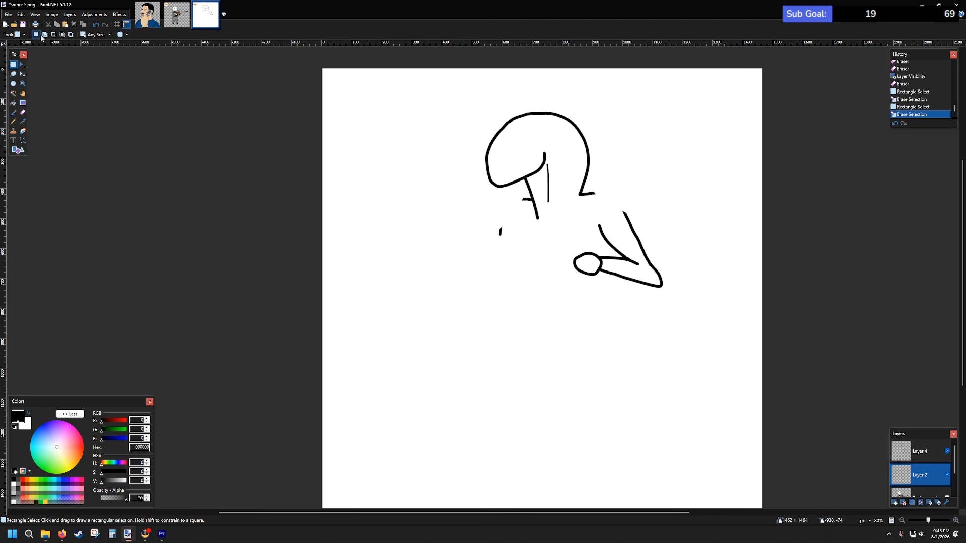
- Set the primary color to light blue 7F92FF and paint two converging neck guide lines below the head on Layer 2
click(14, 114)
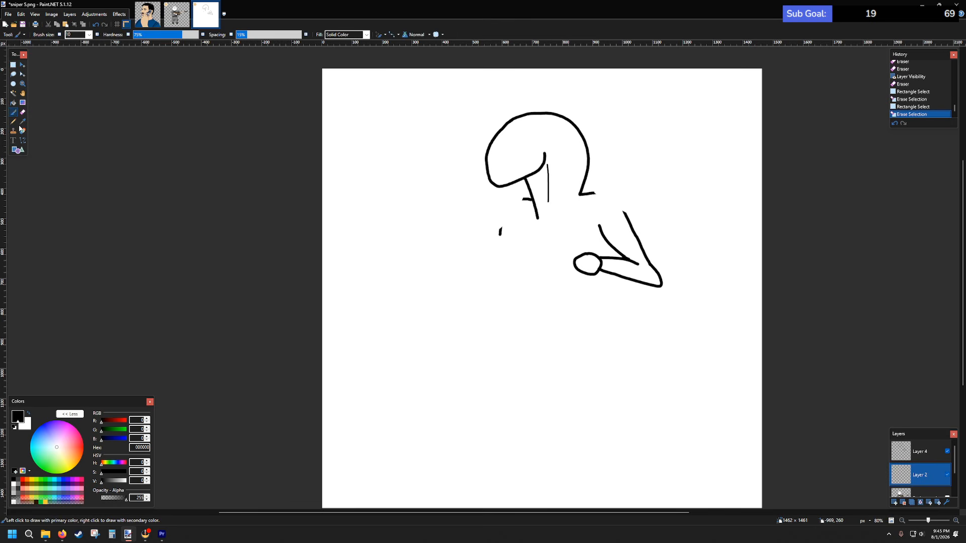
click(65, 480)
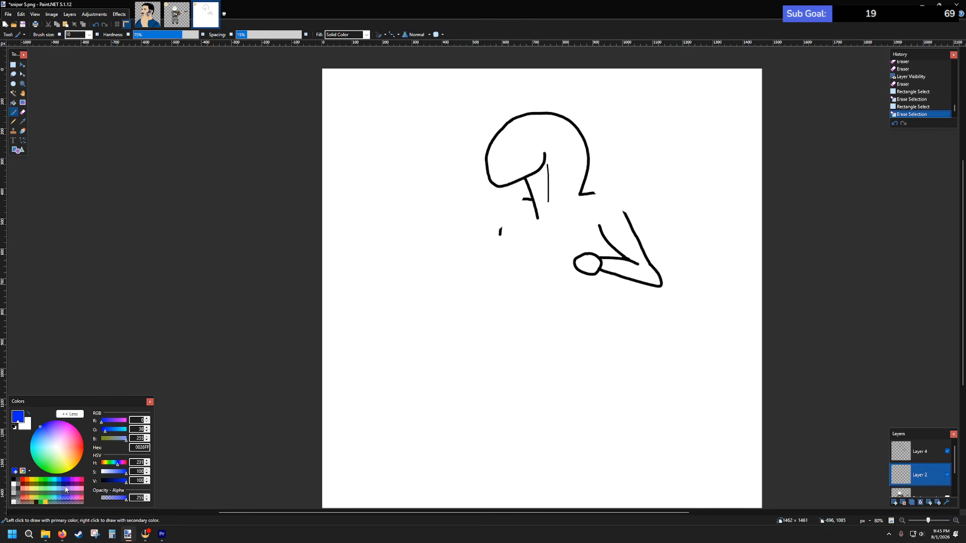
click(66, 487)
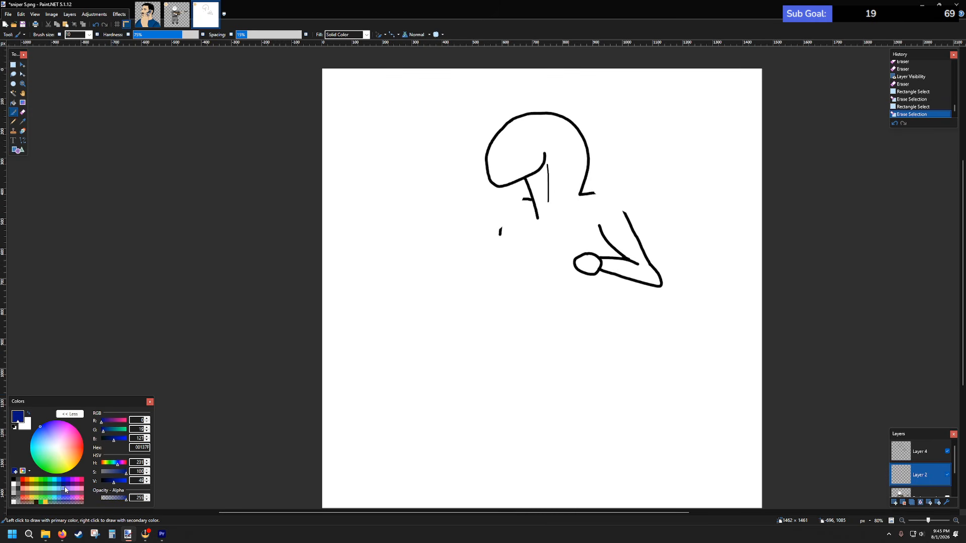
click(65, 488)
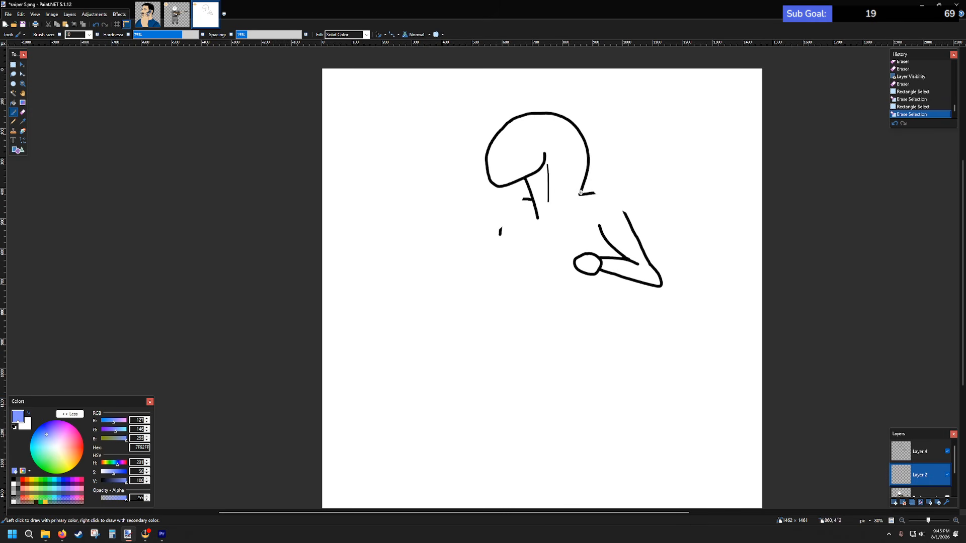
drag(581, 193, 563, 228)
mouse_move(527, 194)
mouse_down()
mouse_move(542, 228)
mouse_move(560, 227)
mouse_up()
key(ctrl+z)
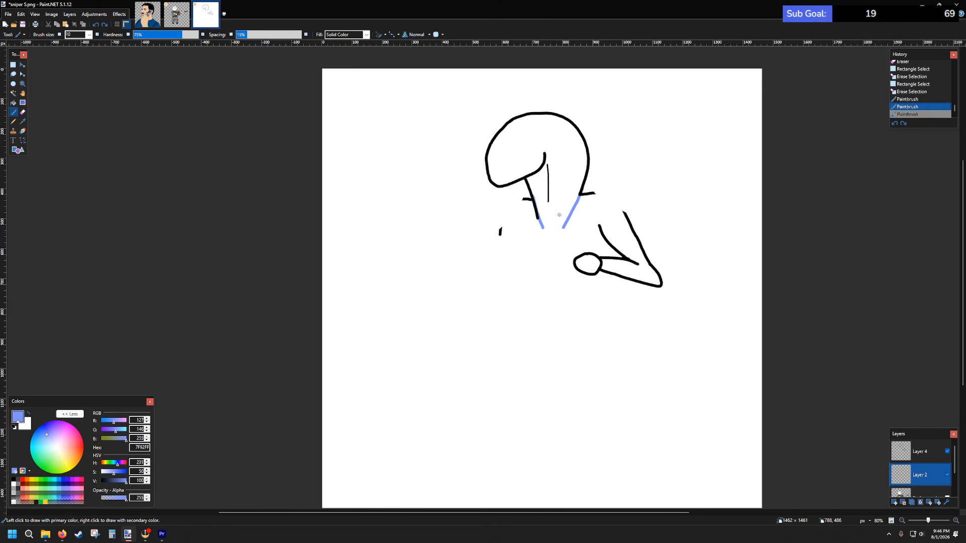
- Join the lower ends of the blue neck guides and sketch a rounded shoulder guide between the neck and the bent arm on Layer 2
drag(547, 228, 562, 228)
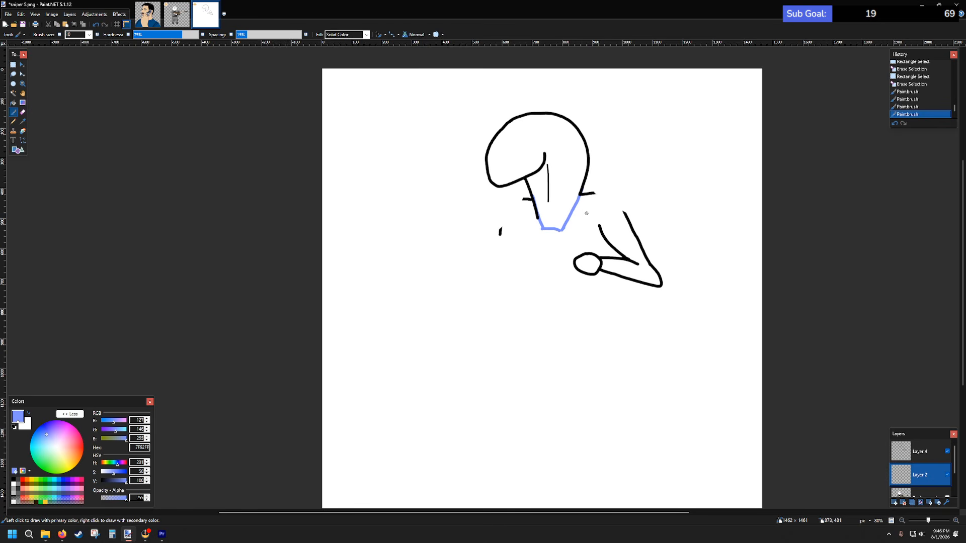
key(alt+Tab)
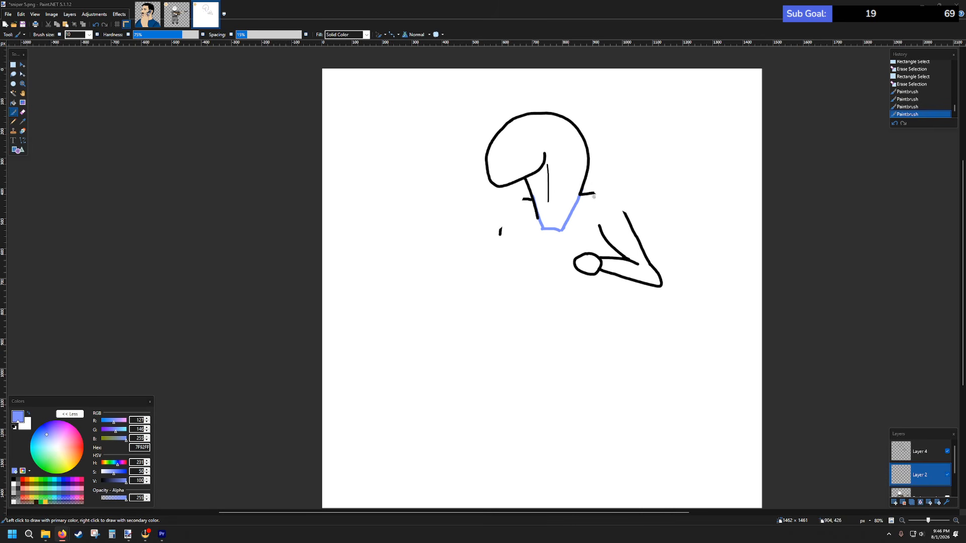
mouse_move(582, 197)
mouse_down()
mouse_move(597, 215)
mouse_move(626, 217)
mouse_up()
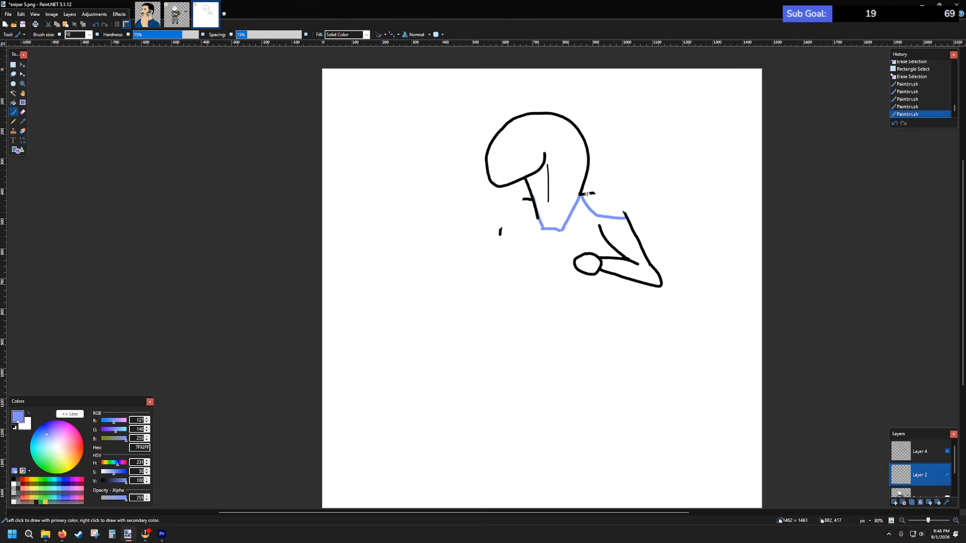
mouse_move(584, 194)
mouse_down()
mouse_move(622, 189)
mouse_move(631, 208)
mouse_up()
- Sketch the opposite shoulder guide beside the neck in light blue, replacing the first round attempt with a flatter, pointed shape
mouse_move(532, 197)
mouse_down()
mouse_move(503, 196)
mouse_move(498, 208)
mouse_move(529, 198)
mouse_move(501, 199)
mouse_move(501, 217)
mouse_move(525, 208)
mouse_move(507, 219)
mouse_up()
key(ctrl+z)
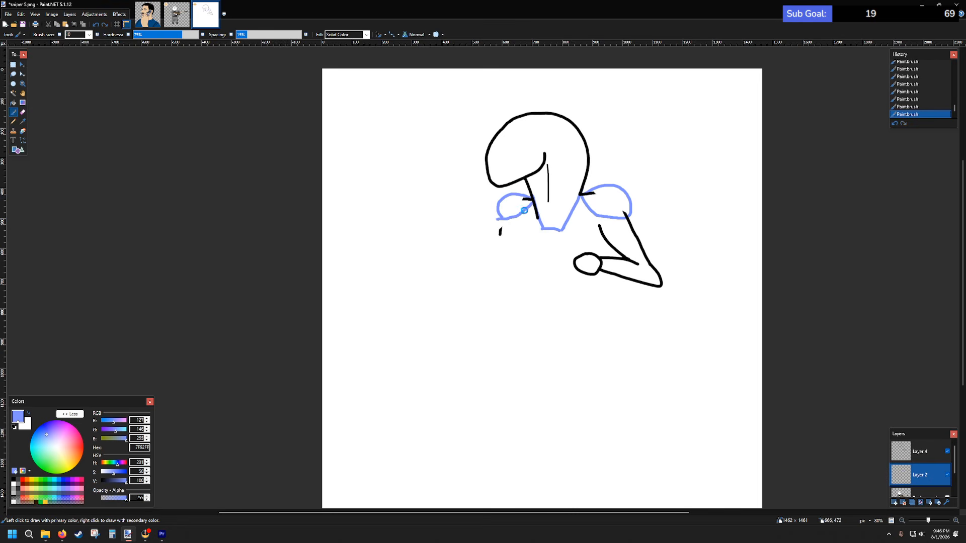
key(ctrl+z)
key(ctrl+z)
mouse_move(531, 203)
mouse_down()
mouse_move(490, 214)
mouse_move(524, 195)
mouse_move(492, 214)
mouse_up()
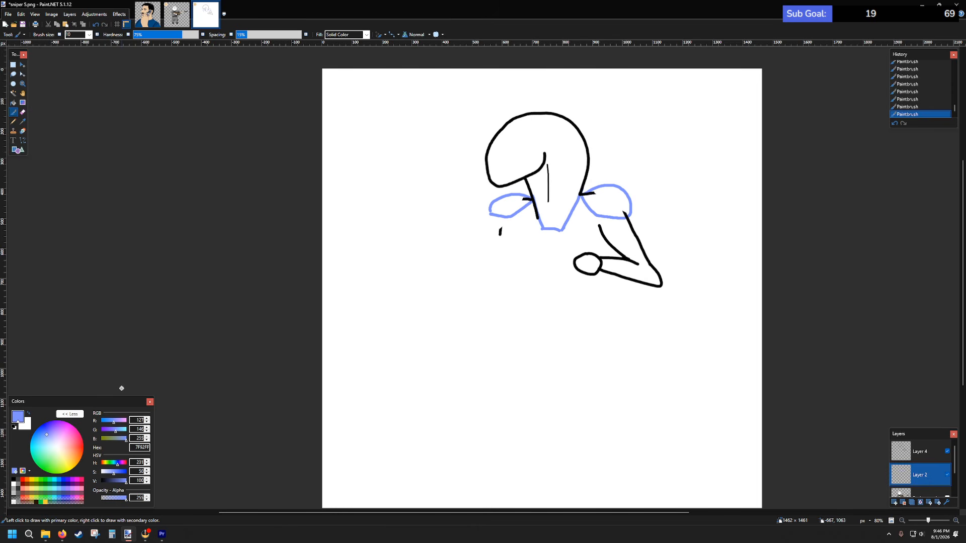
- Set the primary color to black and outline the shoulder above the bent arm as a pointed leaf shape on Layer 4
click(14, 481)
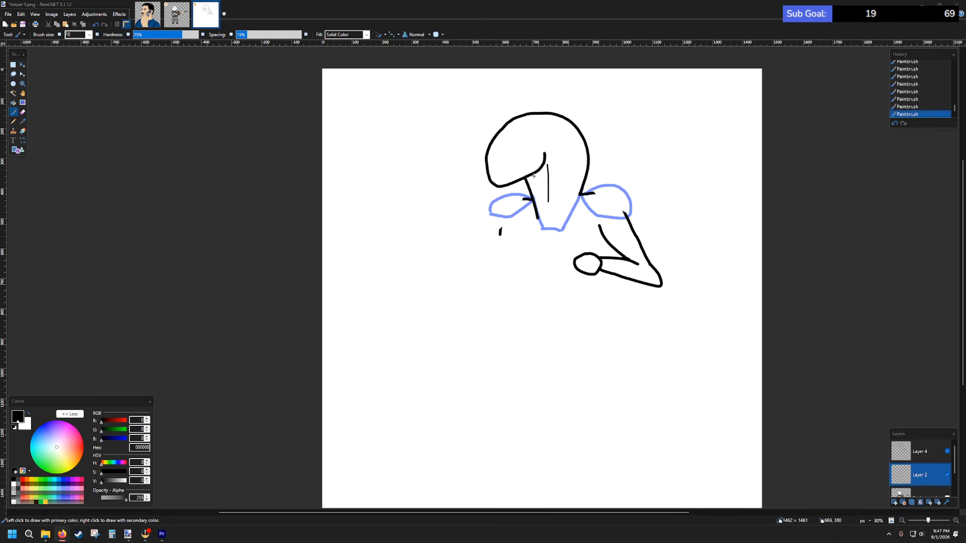
click(912, 459)
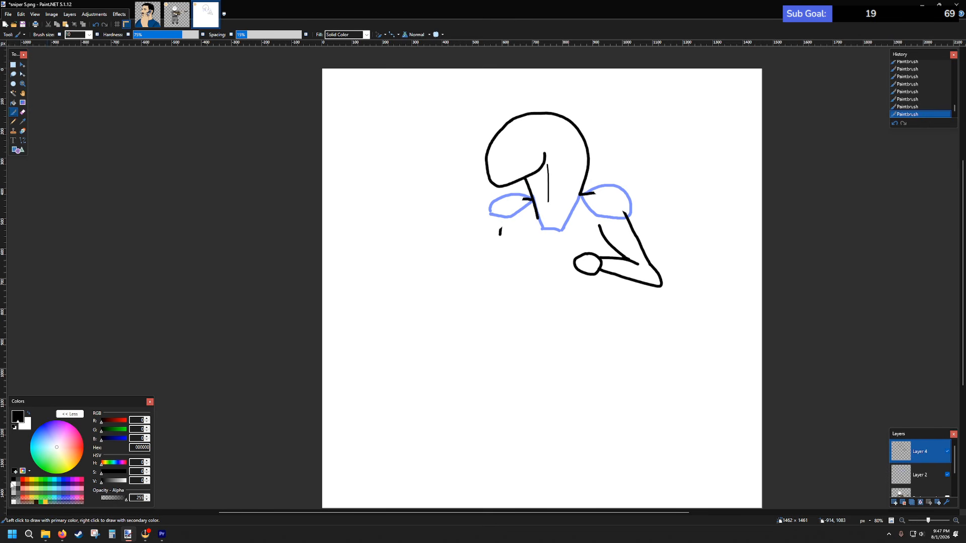
scroll(581, 236, up, 3)
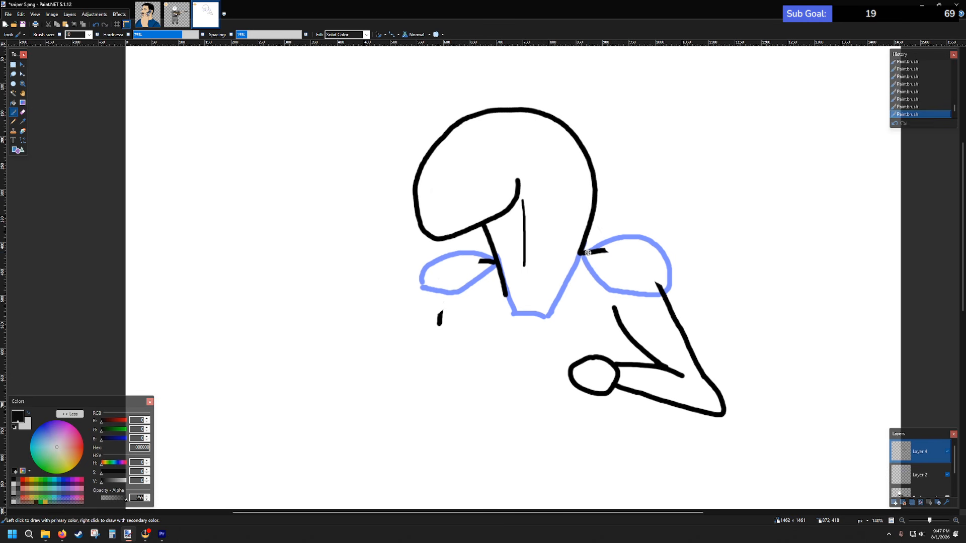
mouse_move(586, 253)
mouse_down()
mouse_move(630, 250)
mouse_move(667, 267)
mouse_up()
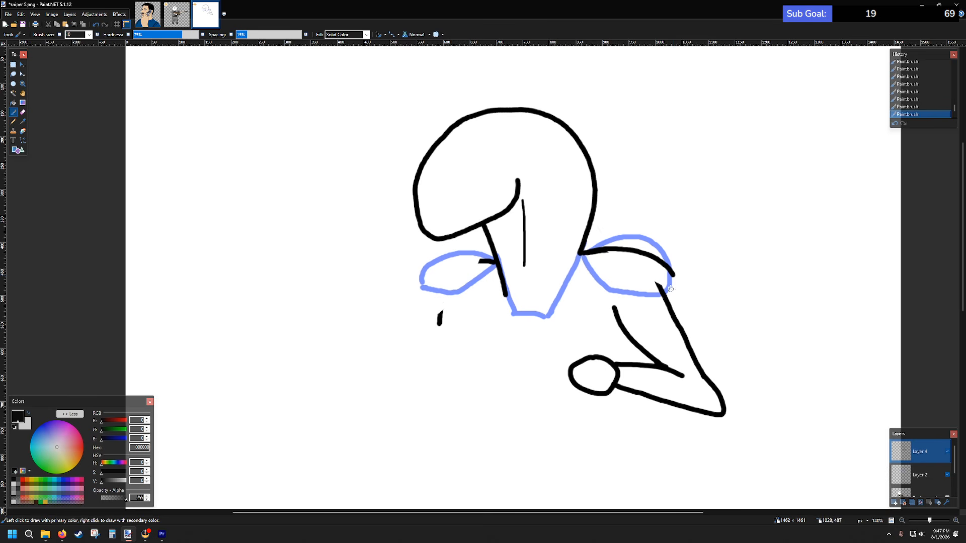
mouse_move(585, 259)
mouse_down()
mouse_move(620, 287)
mouse_move(674, 281)
mouse_up()
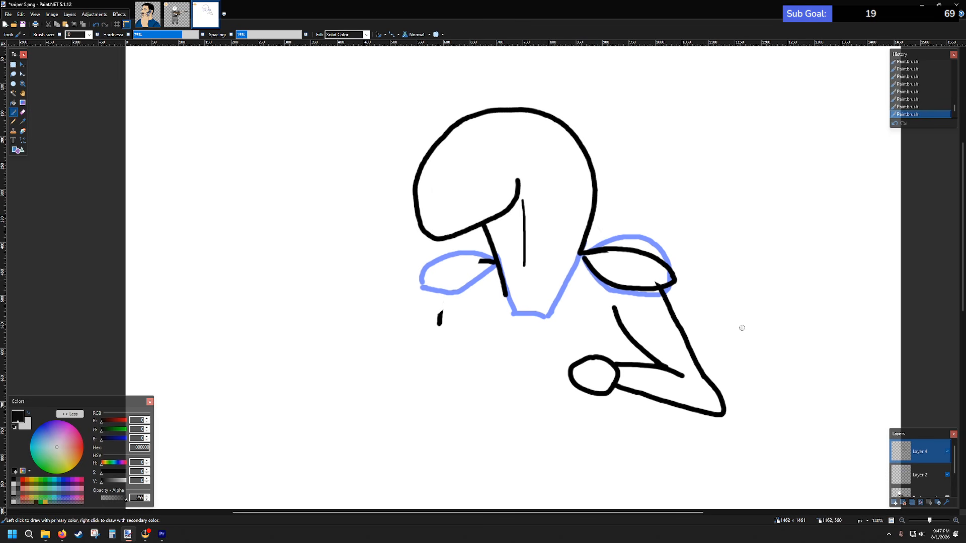
- Lasso the bent arm and its hand on Layer 4, move them to meet the outer tip of the shoulder outline, and deselect
scroll(722, 287, down, 3)
scroll(722, 287, up, 2)
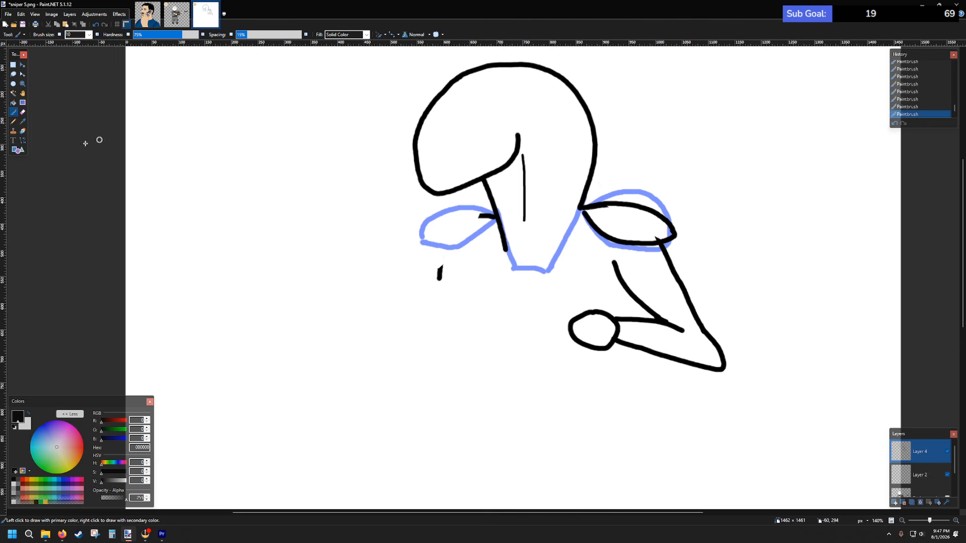
click(13, 74)
mouse_move(708, 249)
mouse_down()
mouse_move(612, 253)
mouse_move(564, 282)
mouse_move(588, 390)
mouse_move(783, 397)
mouse_move(704, 258)
mouse_up()
click(23, 65)
mouse_move(674, 325)
mouse_down()
mouse_move(688, 326)
mouse_move(686, 315)
mouse_up()
key(s)
key(ctrl+d)
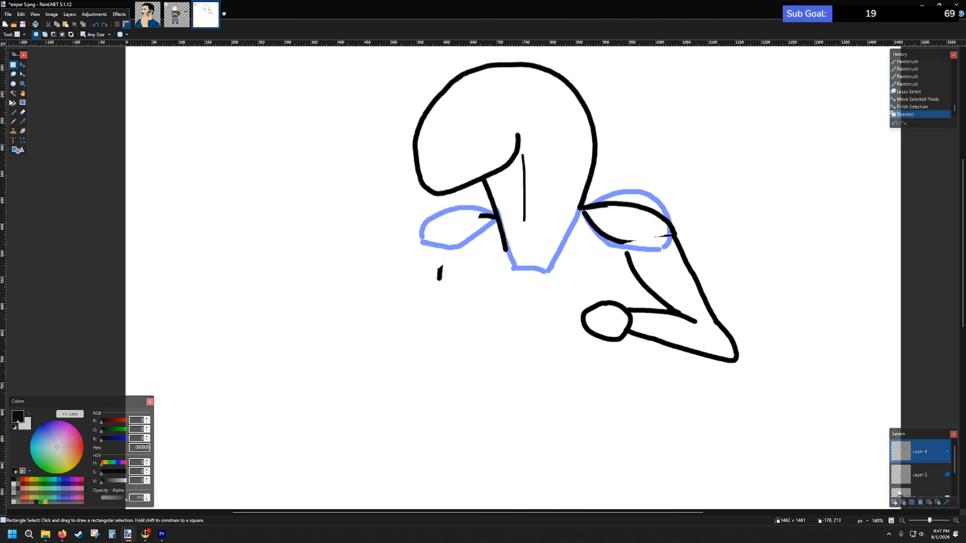
- Repaint the broken lower edge of the shoulder outline in black and erase the stray fragment near the arm joint
click(13, 111)
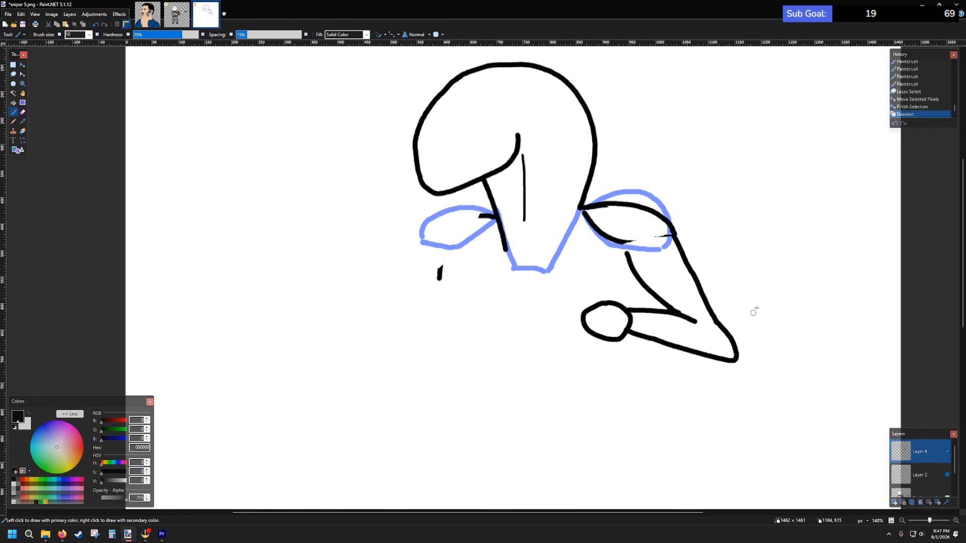
scroll(751, 315, up, 3)
drag(604, 173, 608, 194)
drag(516, 200, 606, 182)
key(ctrl+z)
key(ctrl+z)
click(23, 111)
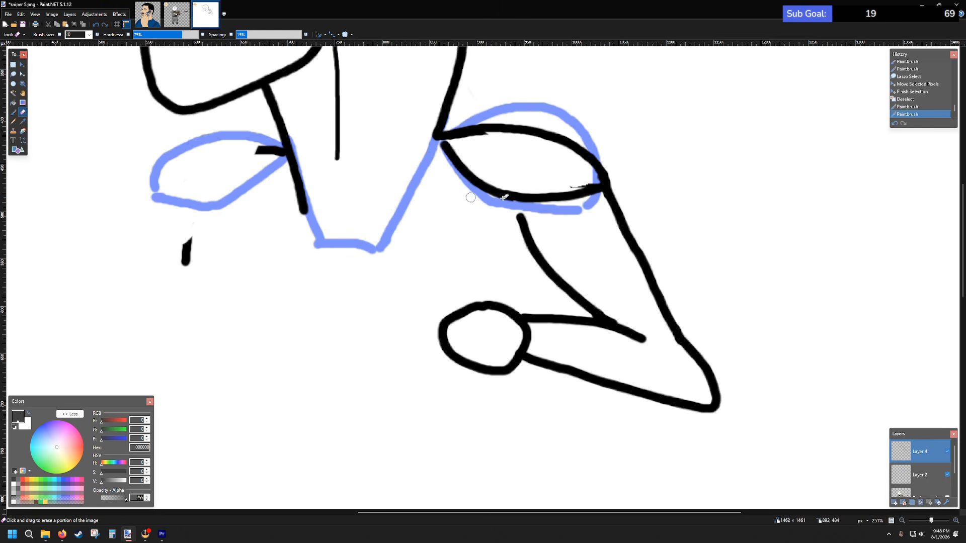
click(596, 182)
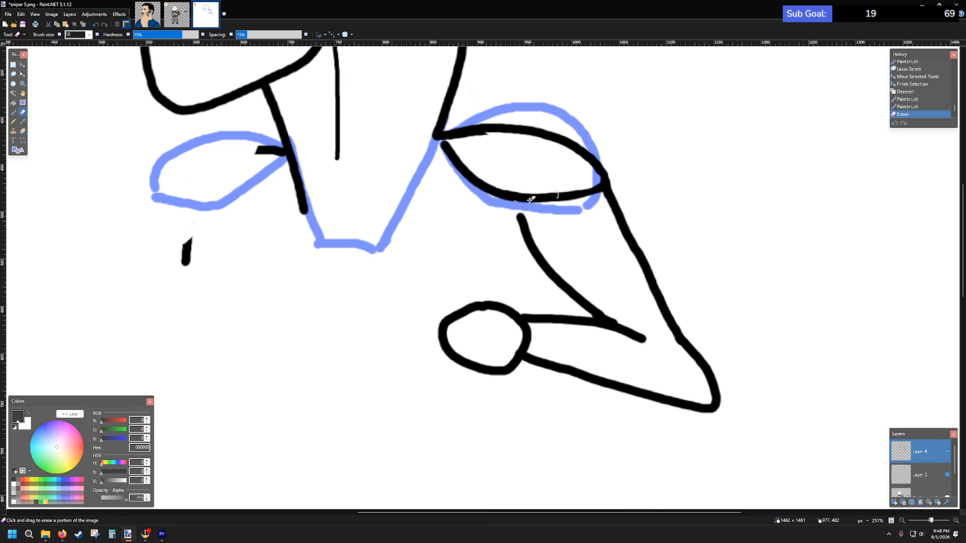
- Smooth the lower shoulder edge with another black stroke from the arm joint and close its gap at the neck
click(13, 111)
mouse_move(603, 175)
mouse_down()
mouse_move(601, 187)
mouse_move(528, 195)
mouse_up()
key(ctrl+z)
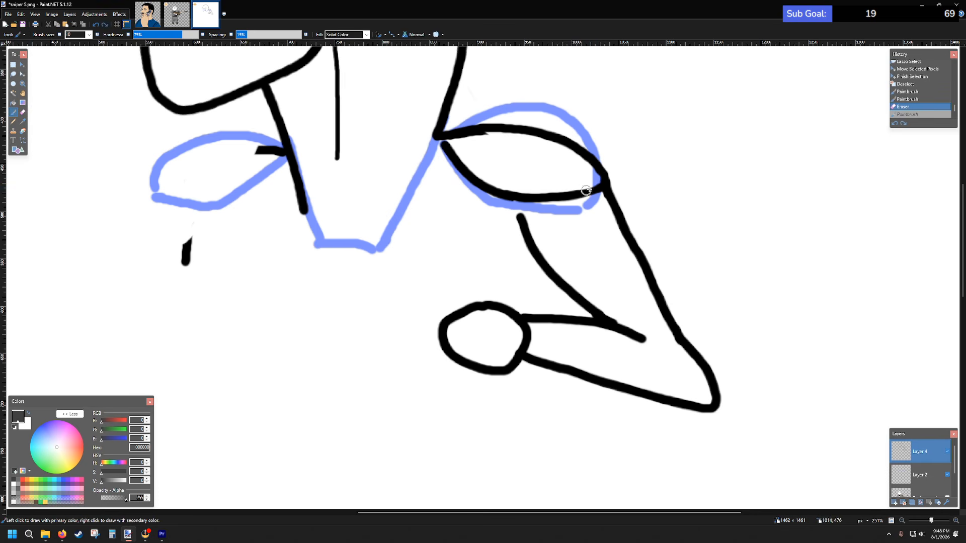
mouse_move(600, 174)
mouse_down()
mouse_move(569, 195)
mouse_move(497, 194)
mouse_up()
drag(441, 136, 449, 148)
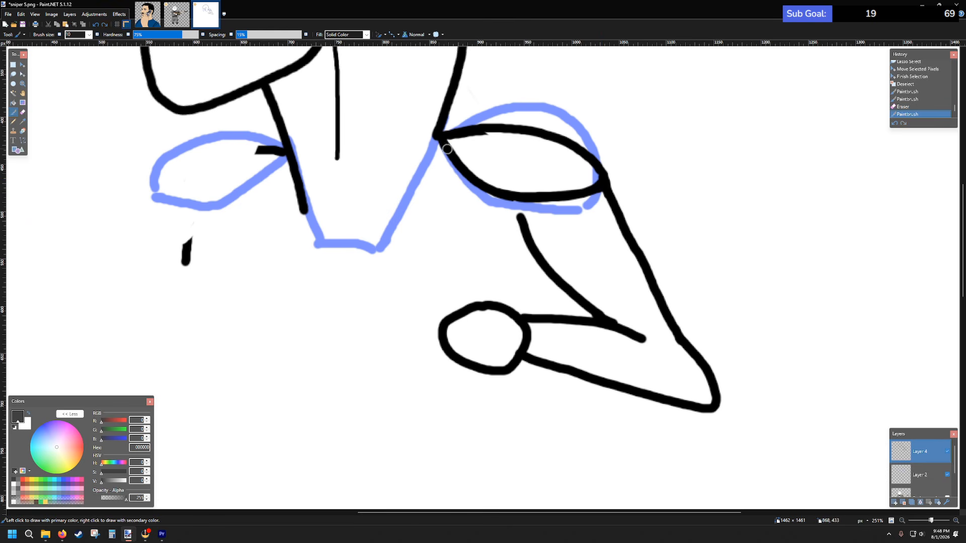
- Outline the opposite shoulder in black as a pointed leaf shape joined to the neck, roughly following its blue guide
scroll(294, 171, up, 3)
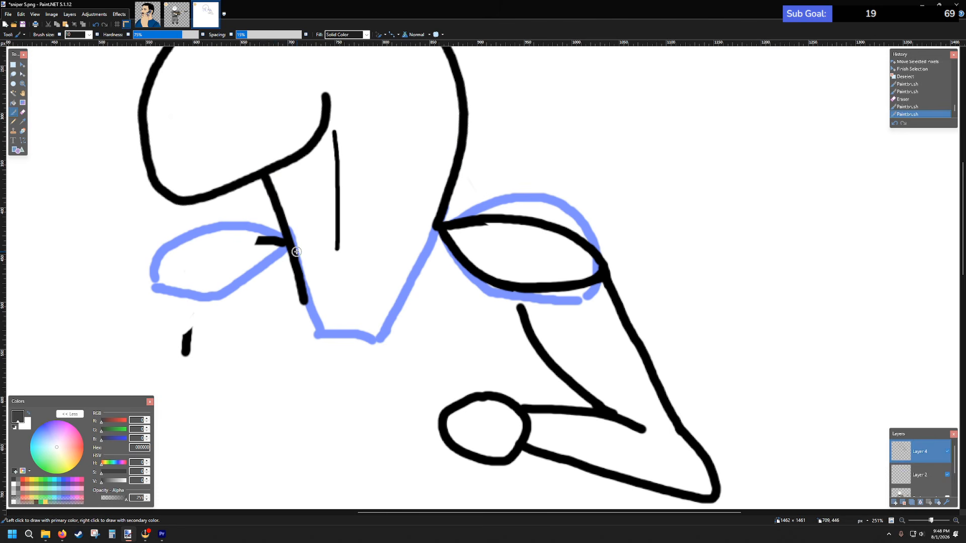
scroll(352, 257, left, 4)
scroll(413, 250, down, 2)
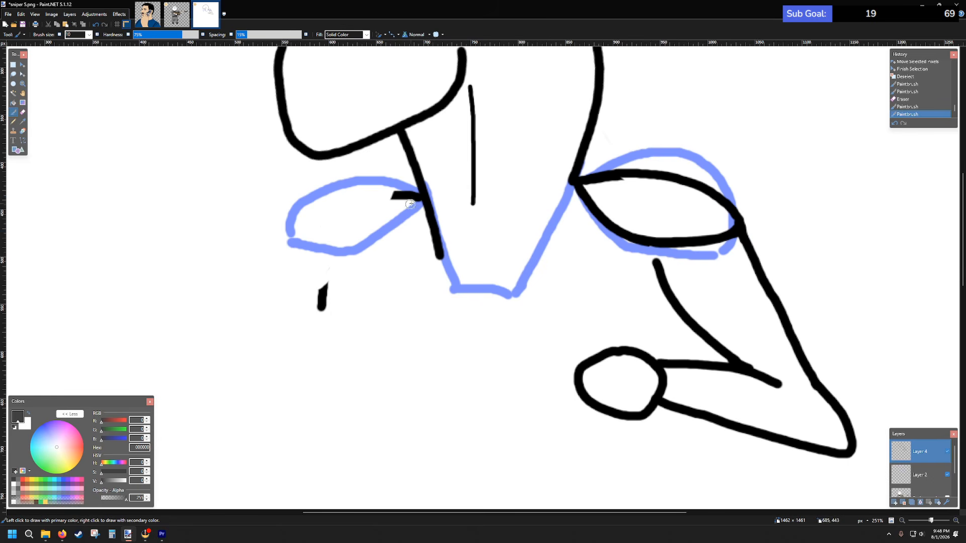
mouse_move(421, 197)
mouse_down()
mouse_move(328, 203)
mouse_move(284, 239)
mouse_move(312, 256)
mouse_move(354, 258)
mouse_move(419, 205)
mouse_up()
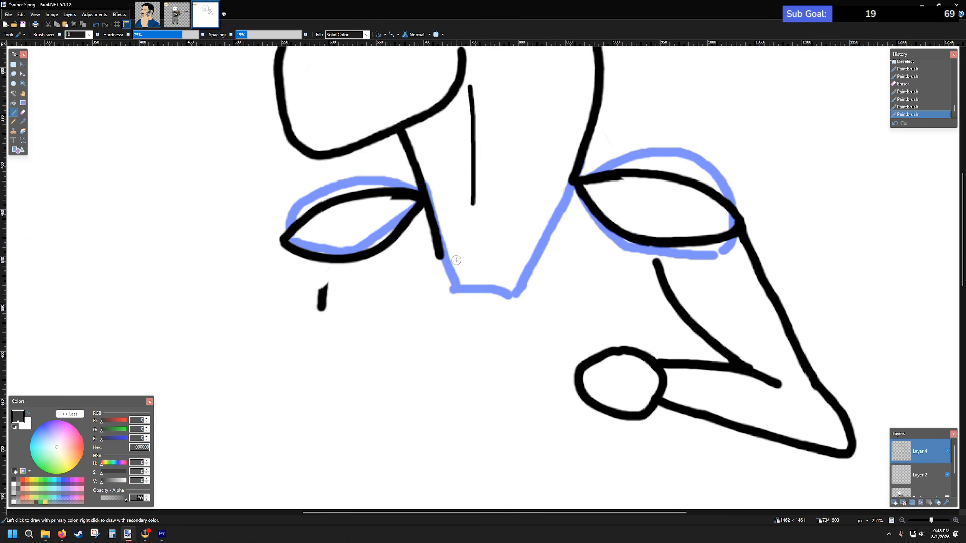
- Sample the light blue guide color on Layer 2 and paint a torso guide curving down and outward from the end of the black neck line
scroll(529, 226, down, 5)
scroll(593, 236, up, 3)
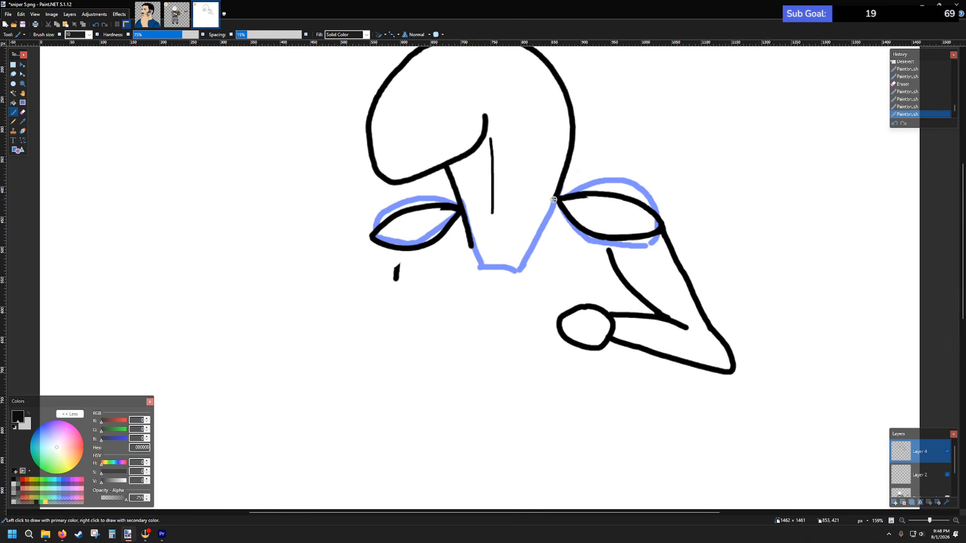
scroll(592, 215, down, 2)
scroll(598, 201, up, 1)
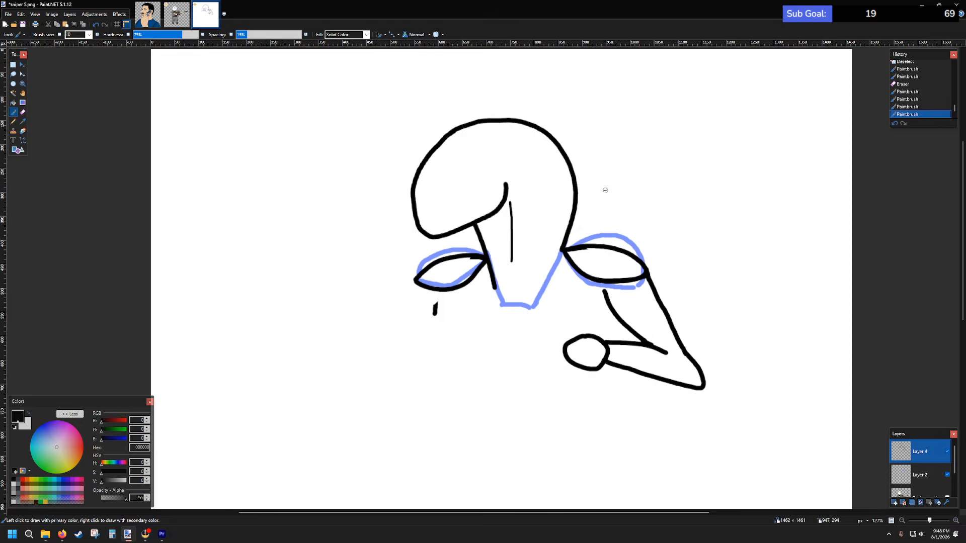
scroll(602, 187, down, 2)
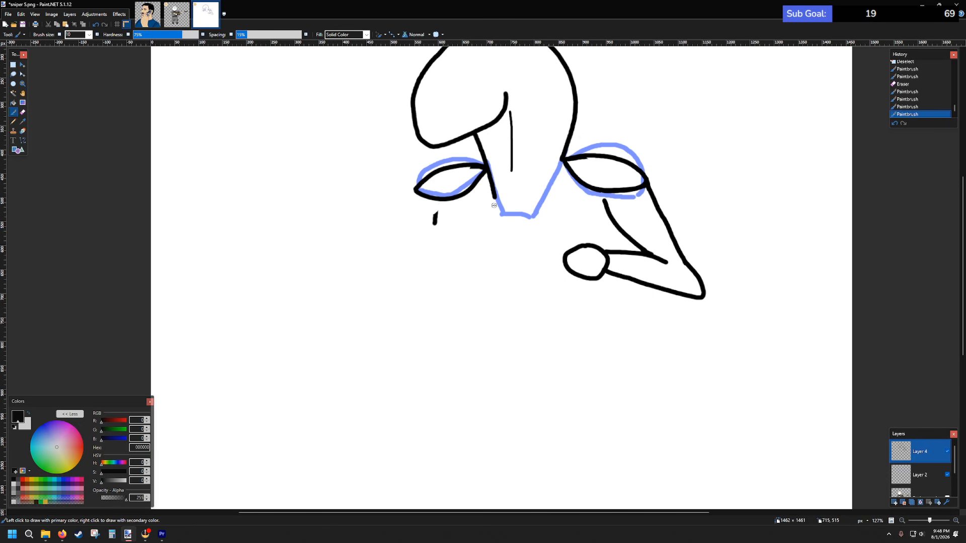
click(919, 474)
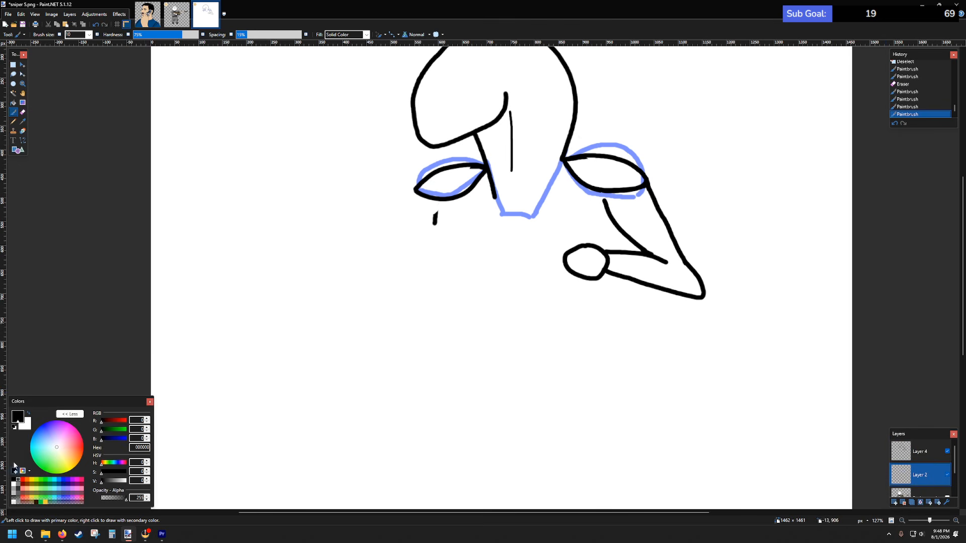
click(23, 122)
click(503, 207)
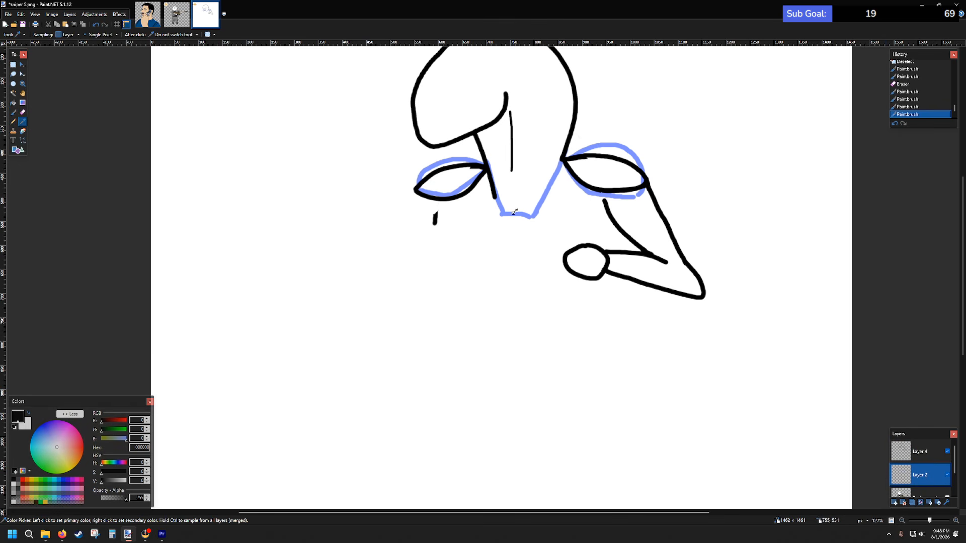
click(13, 112)
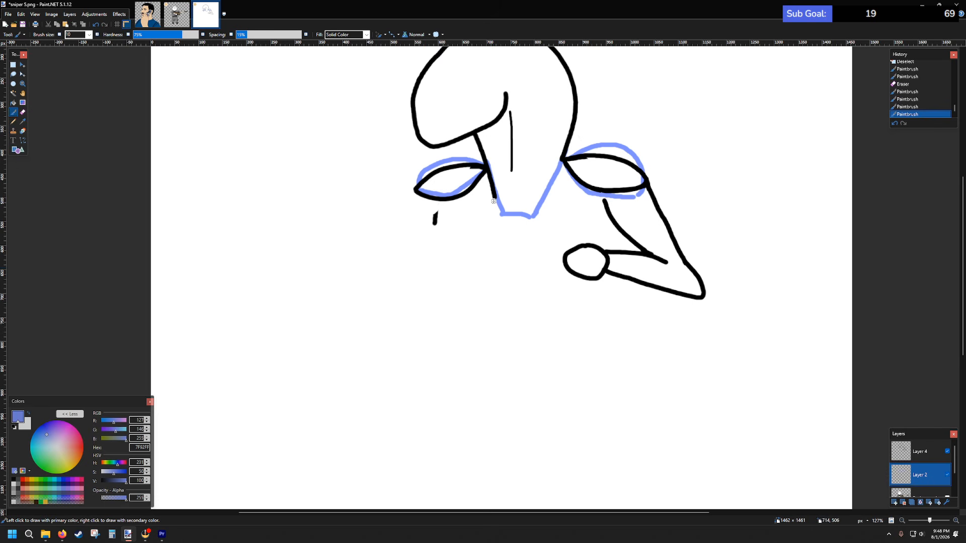
drag(494, 201, 473, 240)
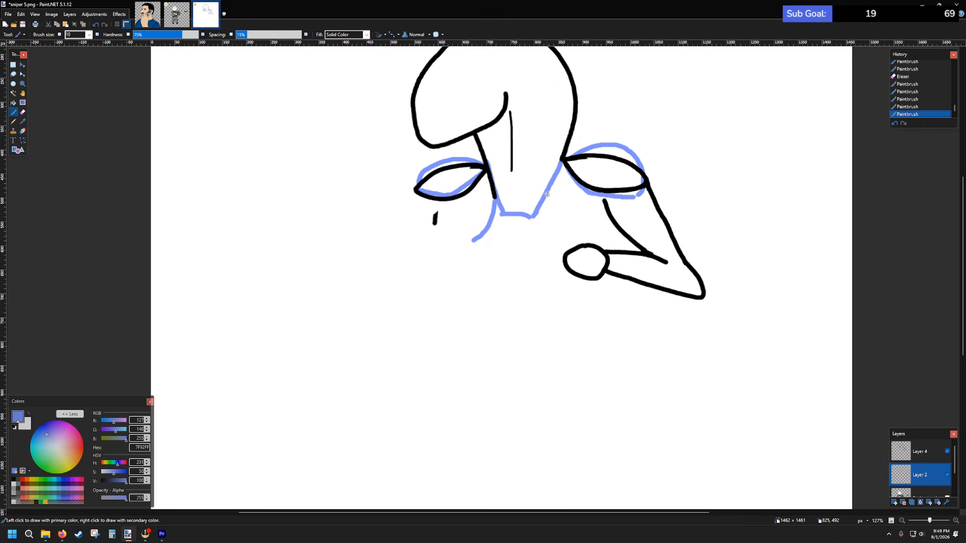
- Erase the lower part of the blue neck guide, sketch the opposite curved torso guide, and undo an extra stroke extending the first torso curve
click(22, 113)
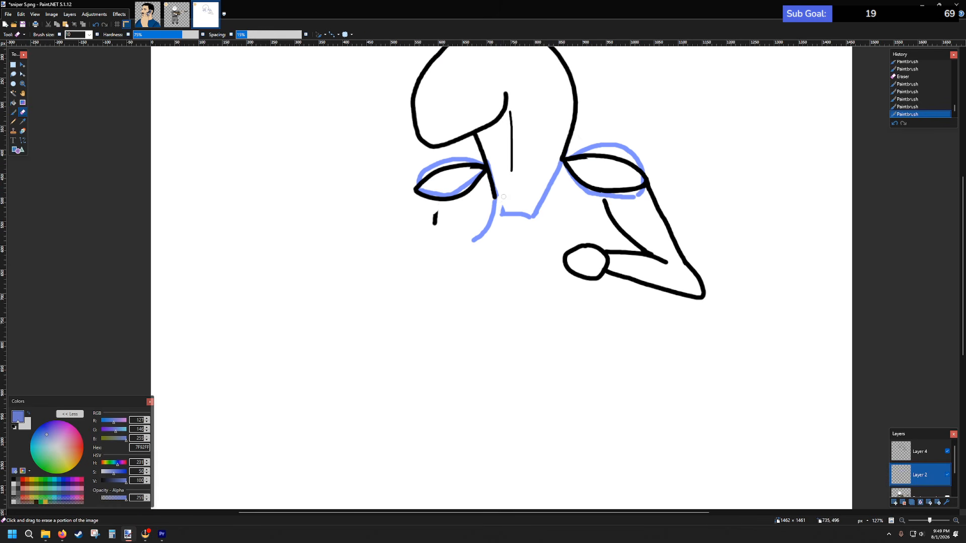
mouse_move(507, 214)
mouse_down()
mouse_move(524, 222)
mouse_move(541, 201)
mouse_up()
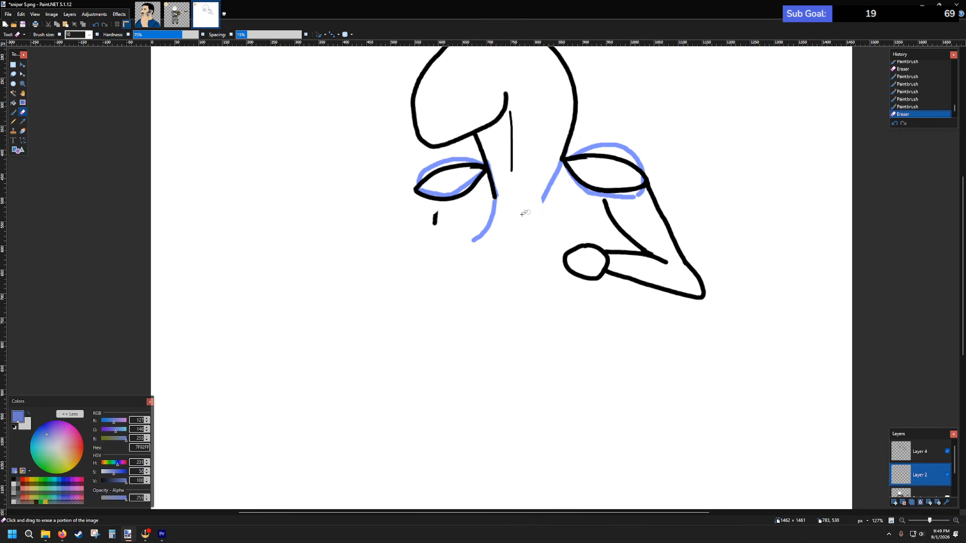
click(13, 111)
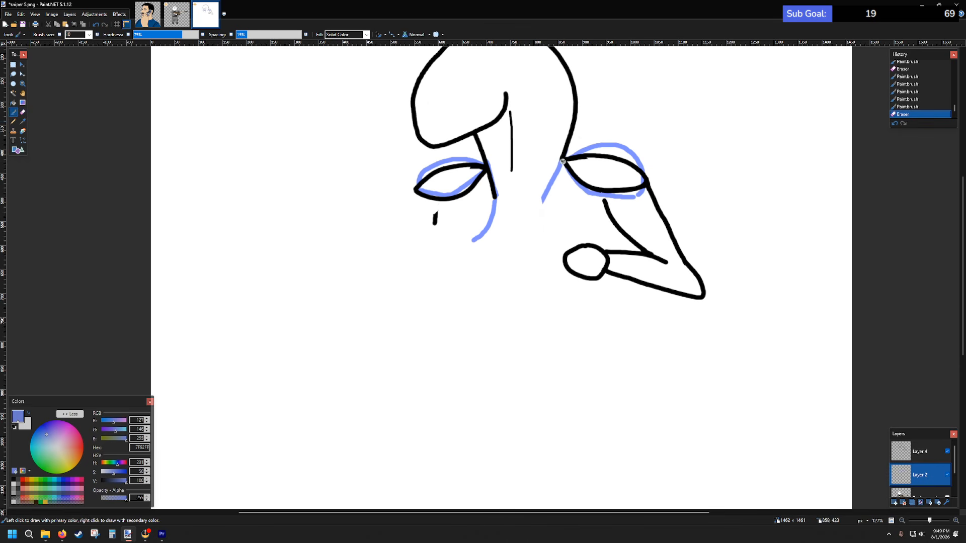
drag(545, 197, 557, 244)
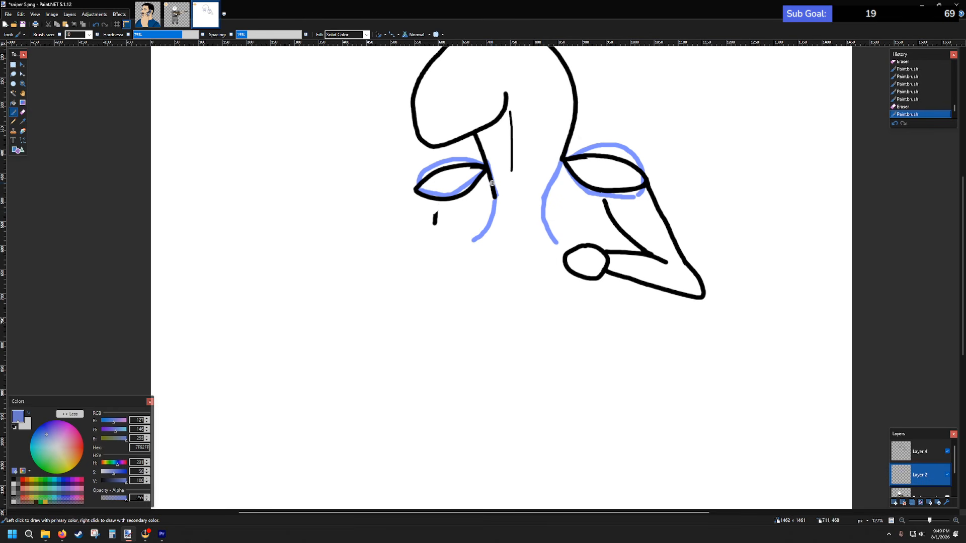
mouse_move(490, 219)
mouse_down()
mouse_move(455, 249)
mouse_move(442, 288)
mouse_up()
key(ctrl+z)
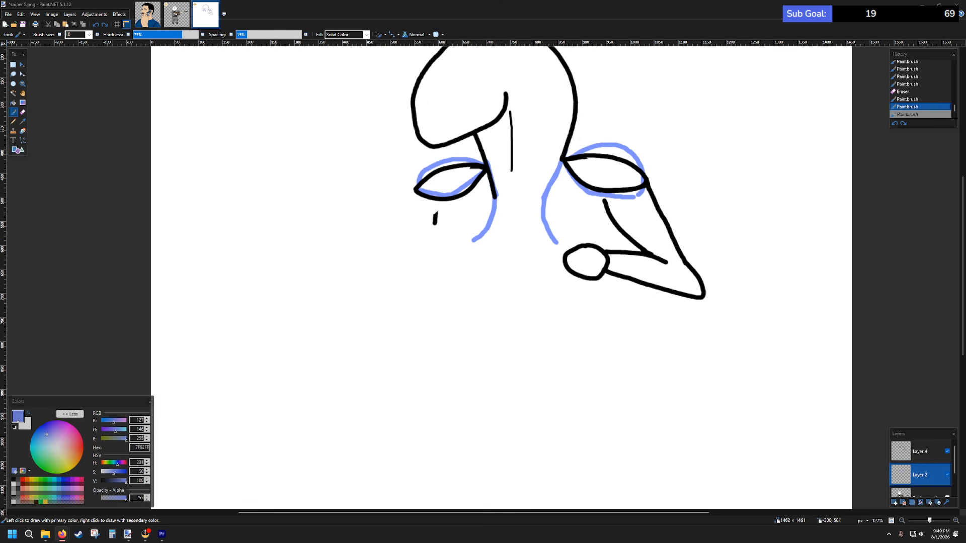
- Switch to Firefox and examine the body shape in the XCOM 2 viper model reference image at full window size
click(62, 534)
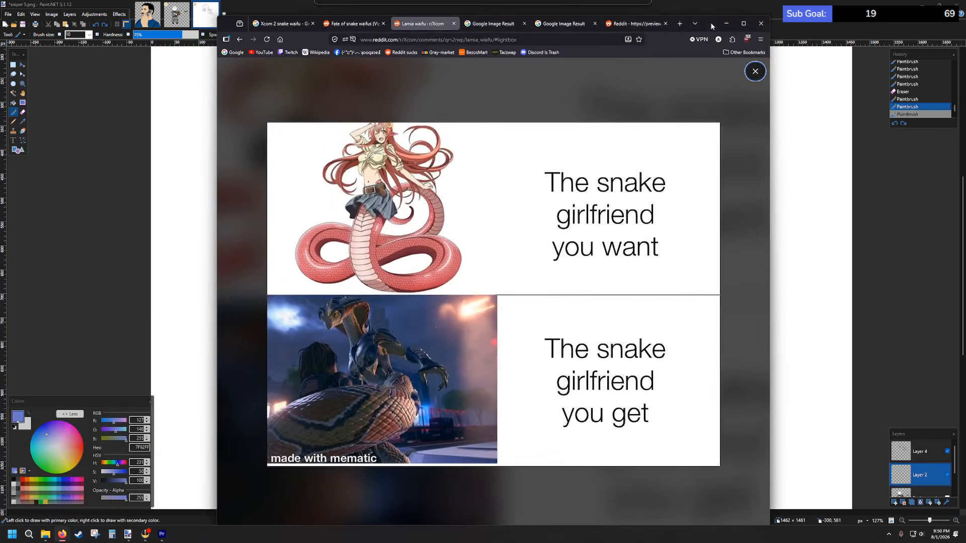
click(739, 25)
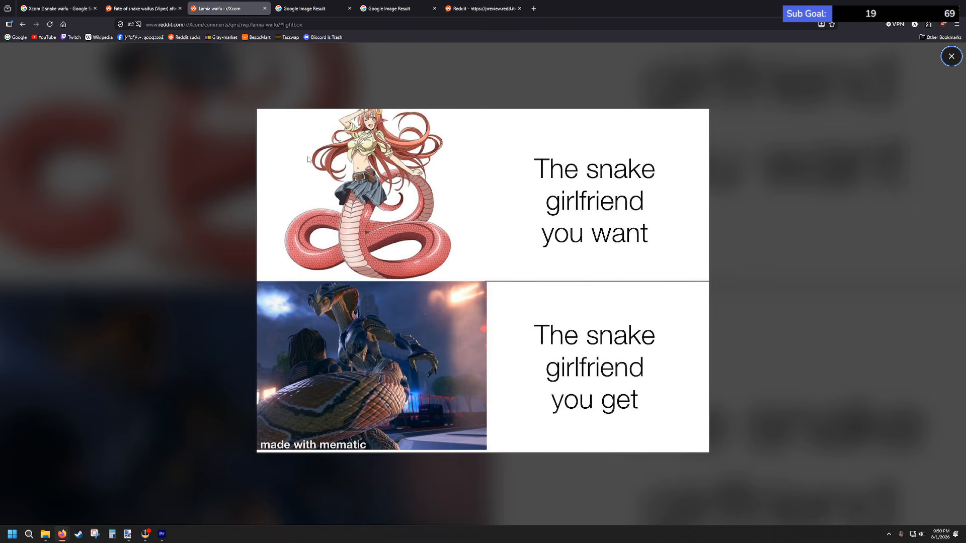
key(ctrl+shift+Tab)
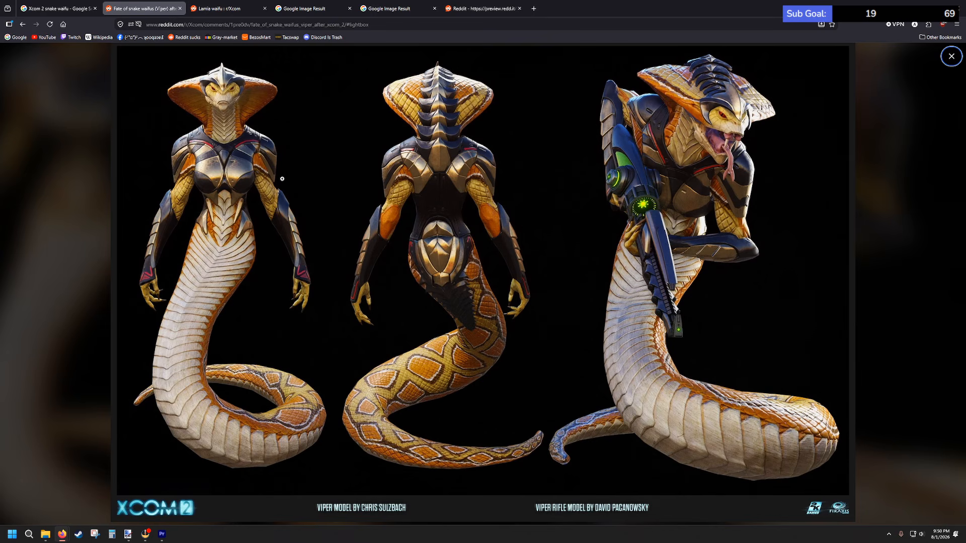
- Check the lamia meme image, switch back to Paint.NET, and undo the curved torso guides together with the neck guide erasure
click(228, 6)
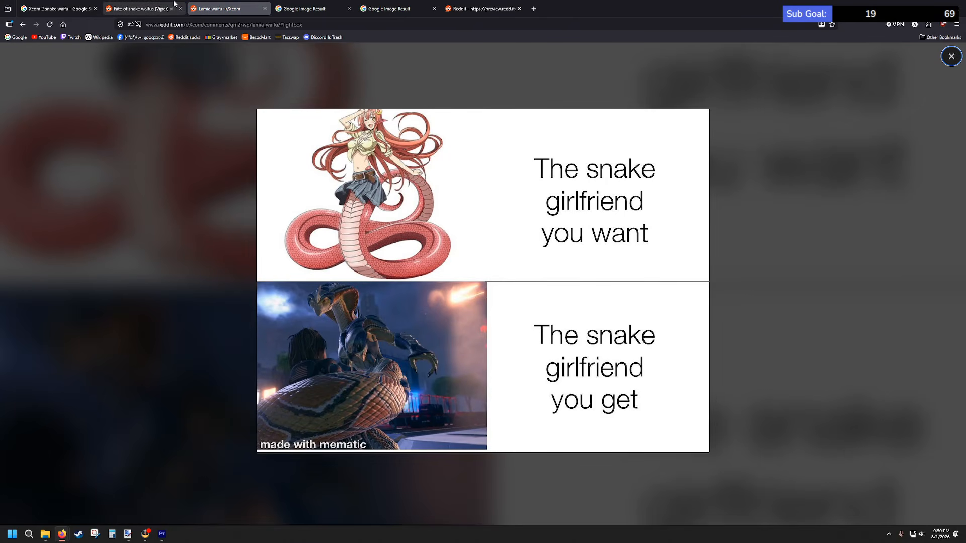
key(alt+Tab)
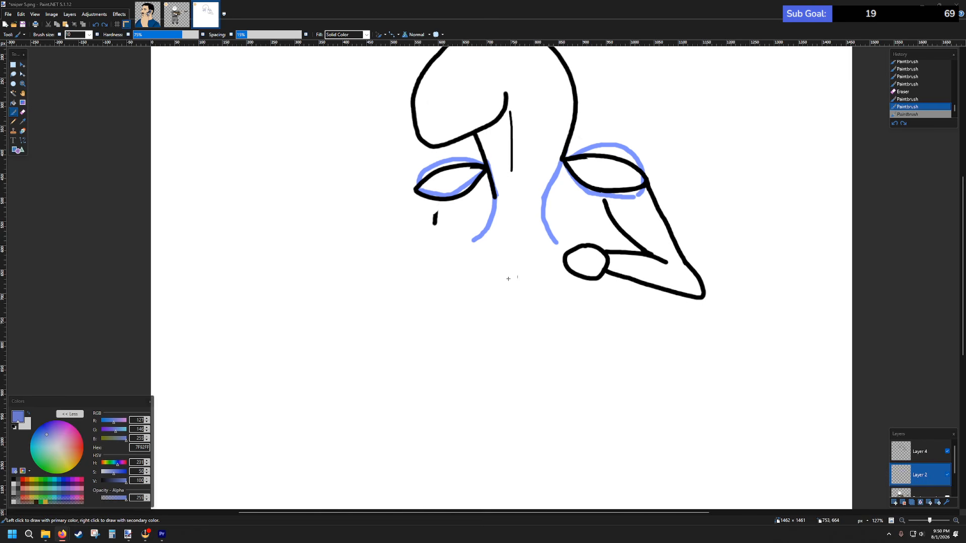
click(327, 199)
key(ctrl+z)
key(ctrl+z)
key(ctrl+z)
key(ctrl+z)
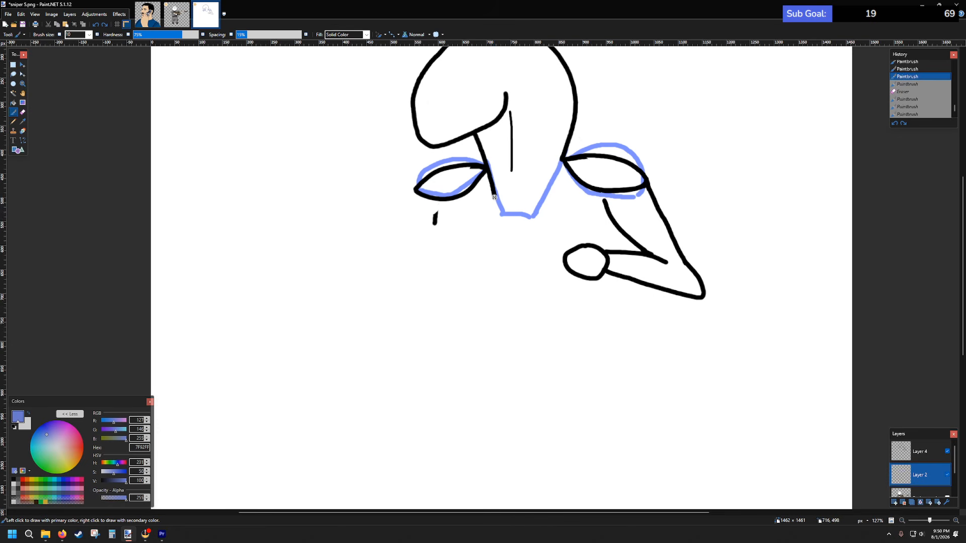
- Try large rounded chest guides with winding waist and tail guides below the neck on Layer 2, and undo them
mouse_move(492, 201)
mouse_down()
mouse_move(423, 232)
mouse_move(413, 292)
mouse_move(483, 316)
mouse_up()
mouse_move(537, 214)
mouse_down()
mouse_move(482, 252)
mouse_move(518, 334)
mouse_move(581, 317)
mouse_up()
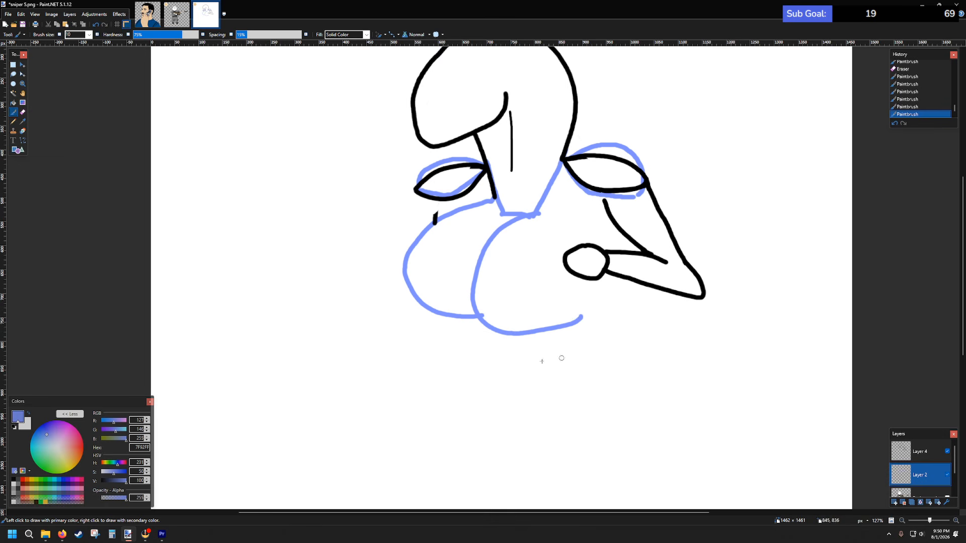
drag(465, 316, 514, 384)
mouse_move(595, 330)
mouse_down()
mouse_move(618, 385)
mouse_move(664, 398)
mouse_up()
mouse_move(514, 382)
mouse_down()
mouse_move(420, 467)
mouse_move(598, 506)
mouse_move(761, 494)
mouse_up()
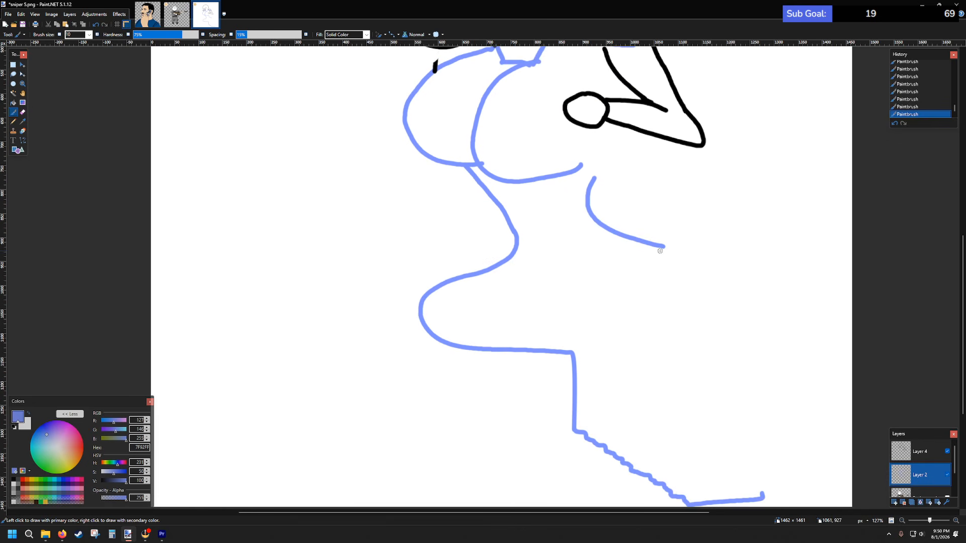
scroll(605, 427, down, 3)
scroll(582, 254, up, 3)
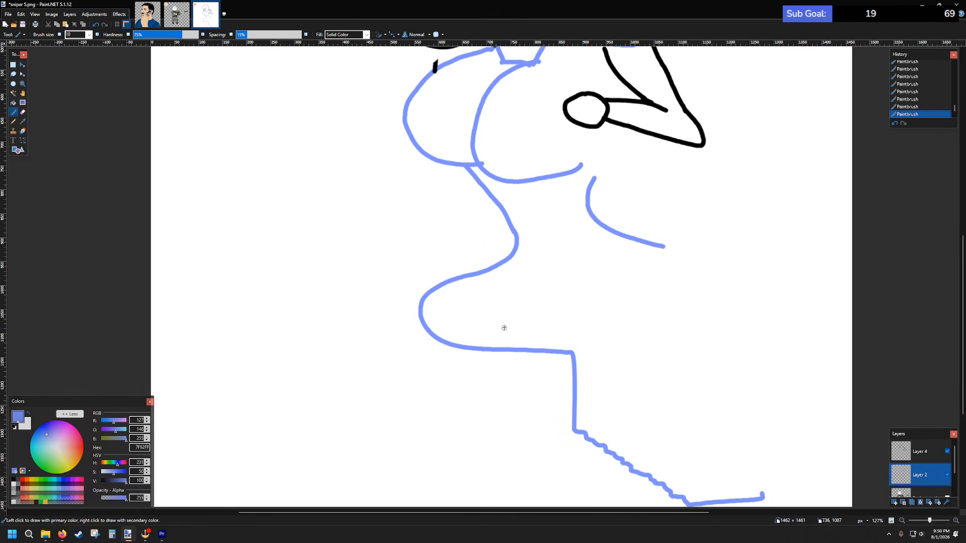
scroll(595, 385, down, 3)
scroll(627, 345, up, 5)
scroll(624, 324, up, 2)
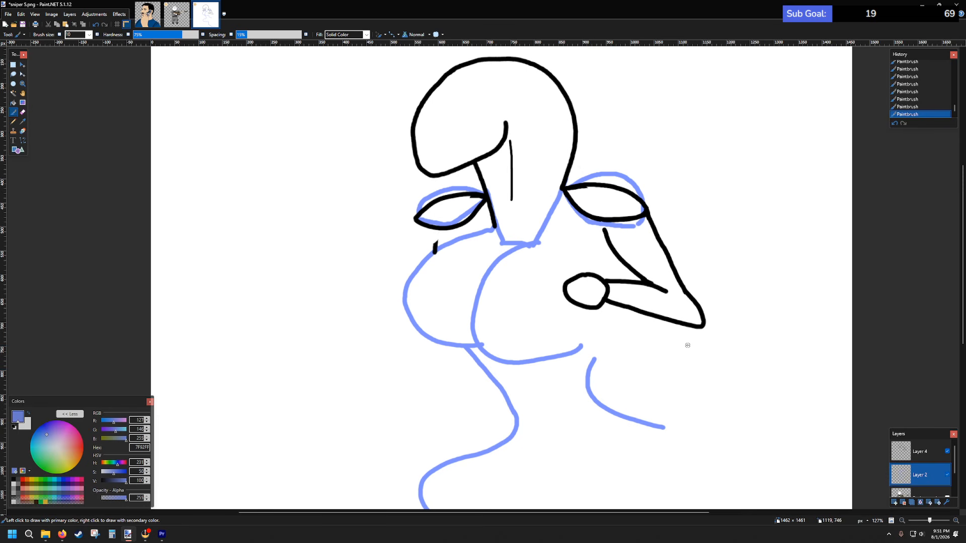
key(ctrl+z)
key(ctrl+z)
key(ctrl+z)
key(ctrl+z)
key(ctrl+z)
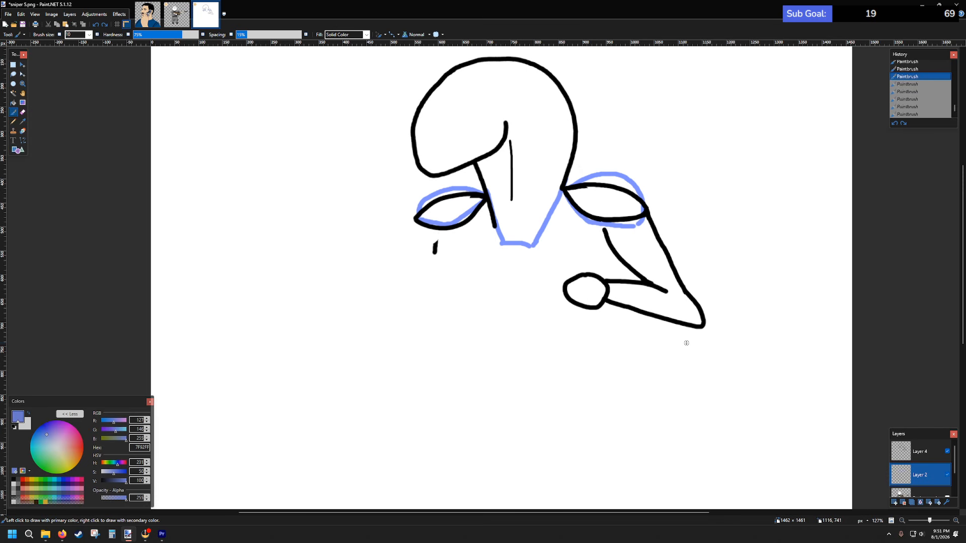
- Try two smaller overlapping chest guides below the neck on Layer 2, and undo them
click(919, 451)
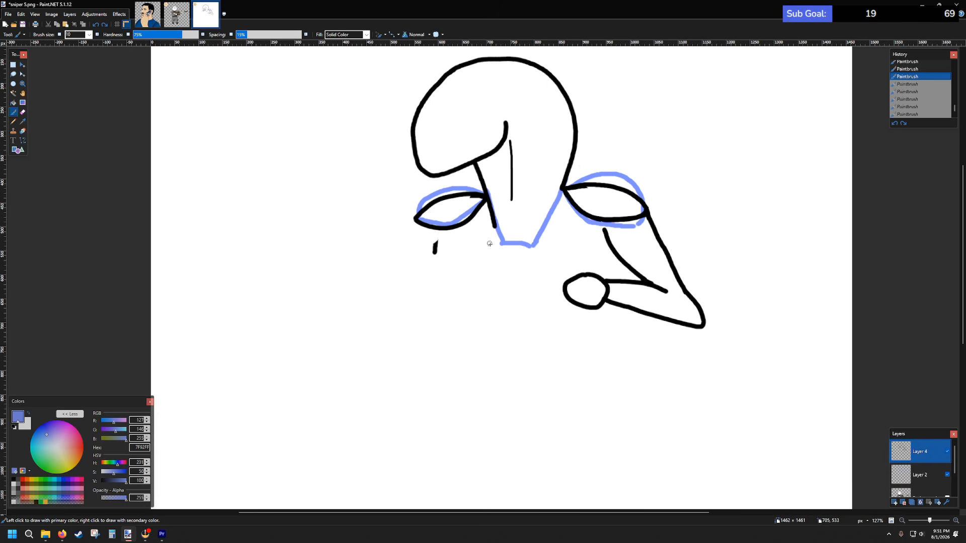
click(919, 475)
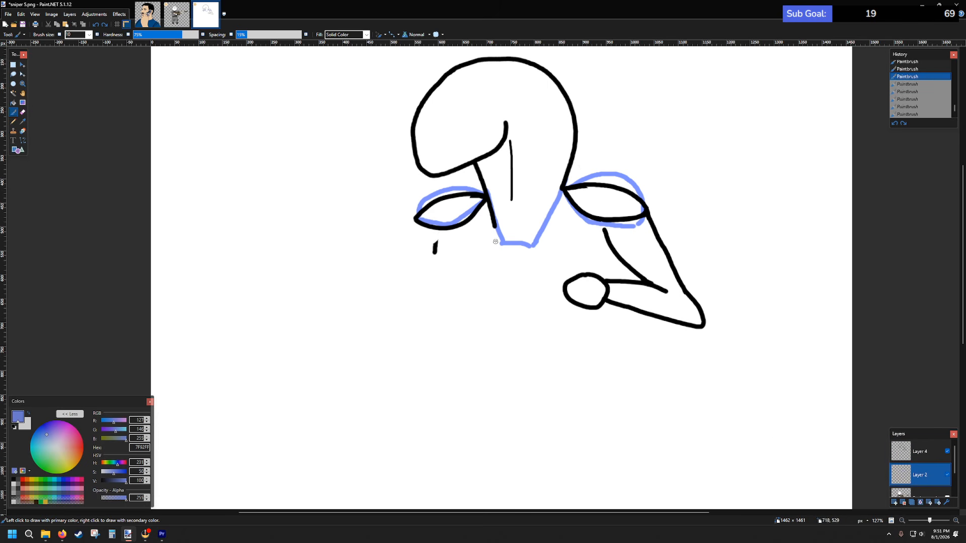
mouse_move(490, 234)
mouse_down()
mouse_move(424, 259)
mouse_move(461, 303)
mouse_up()
mouse_move(535, 244)
mouse_down()
mouse_move(557, 239)
mouse_move(554, 316)
mouse_up()
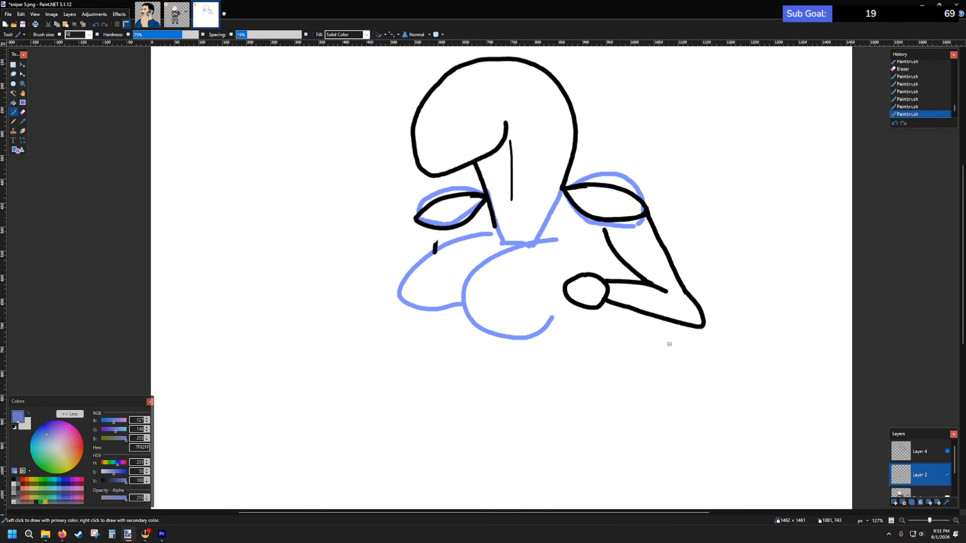
key(ctrl+z)
key(ctrl+z)
scroll(535, 291, up, 1)
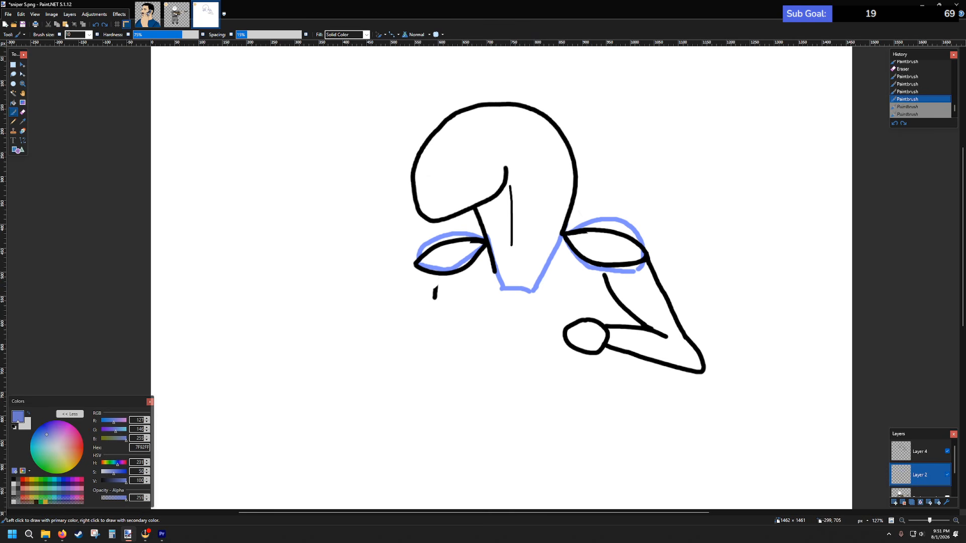
- Sketch a blue chest guide on Layer 2 curving down from the neck base, with short opposite arcs above and below the hand
key(alt+Tab)
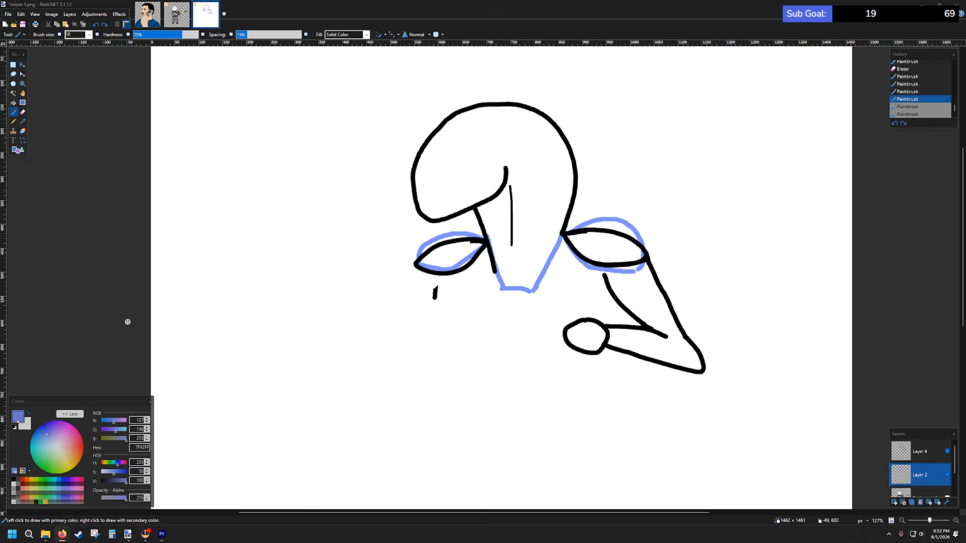
scroll(571, 342, down, 1)
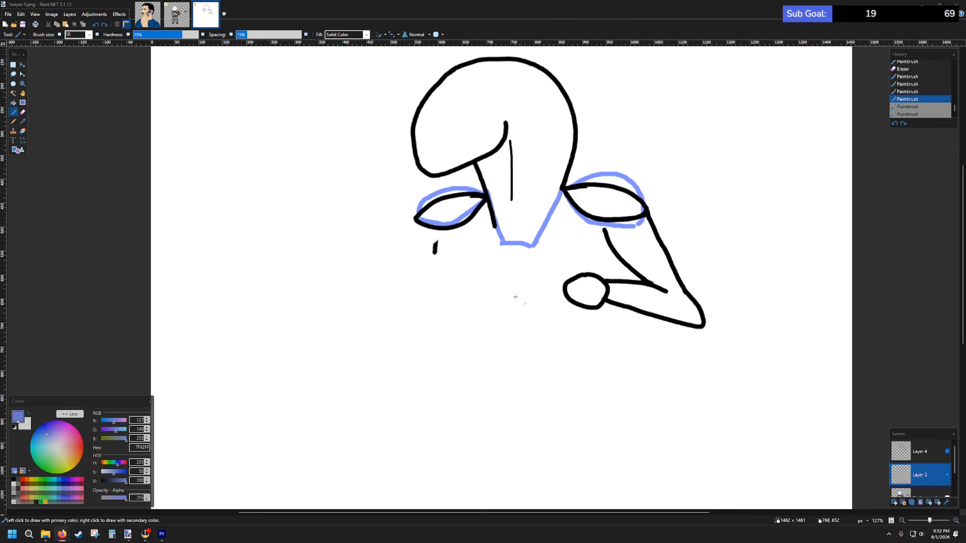
click(493, 237)
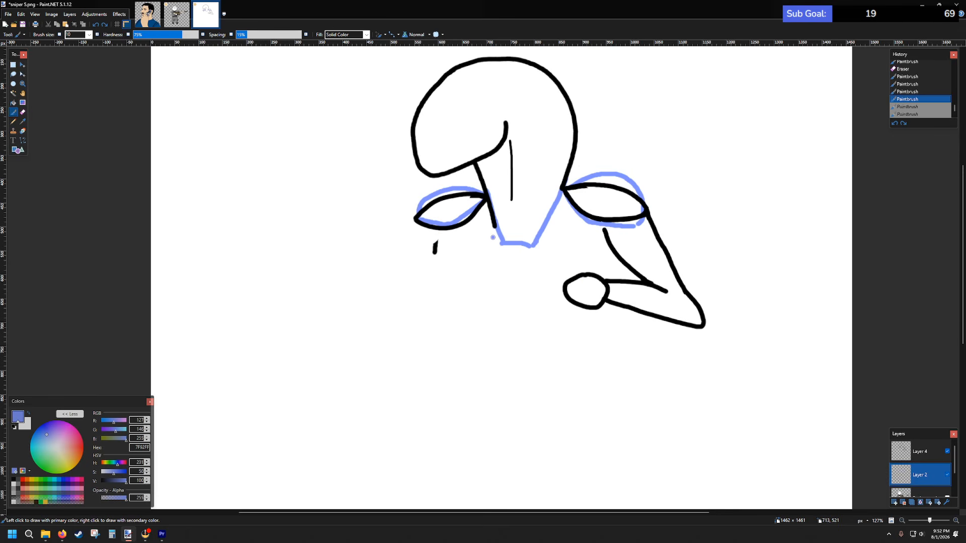
mouse_move(491, 241)
mouse_down()
mouse_move(442, 296)
mouse_move(448, 320)
mouse_move(479, 330)
mouse_up()
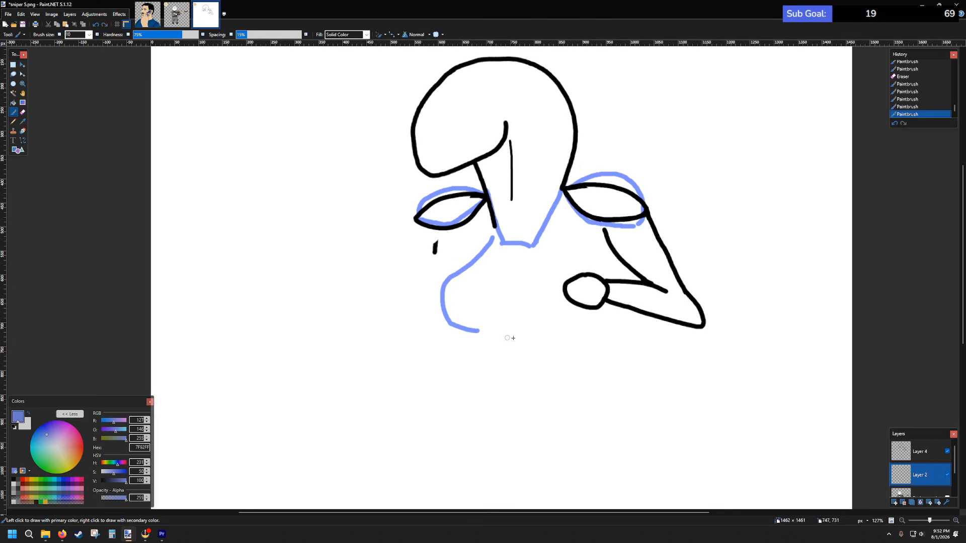
key(ctrl+z)
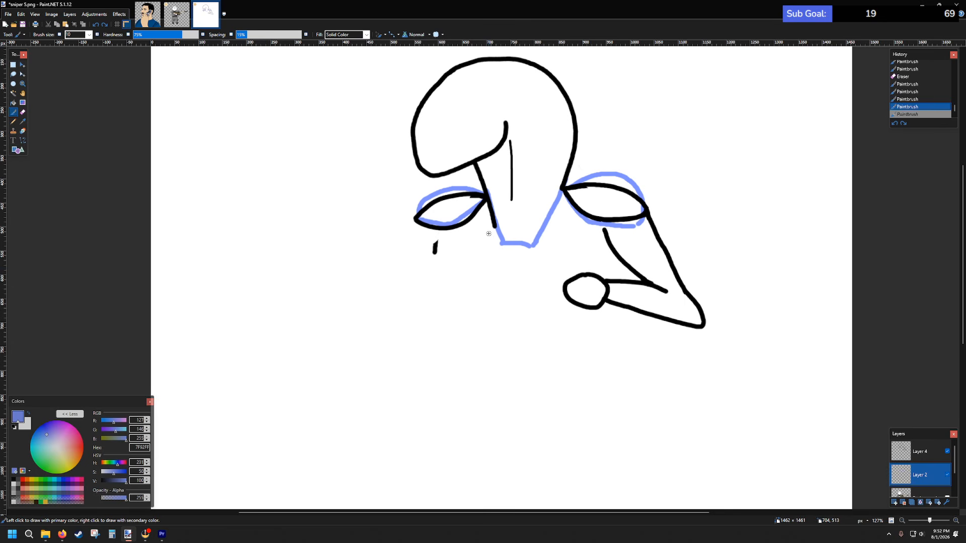
mouse_move(488, 234)
mouse_down()
mouse_move(458, 274)
mouse_move(453, 307)
mouse_move(495, 328)
mouse_up()
drag(564, 241, 576, 276)
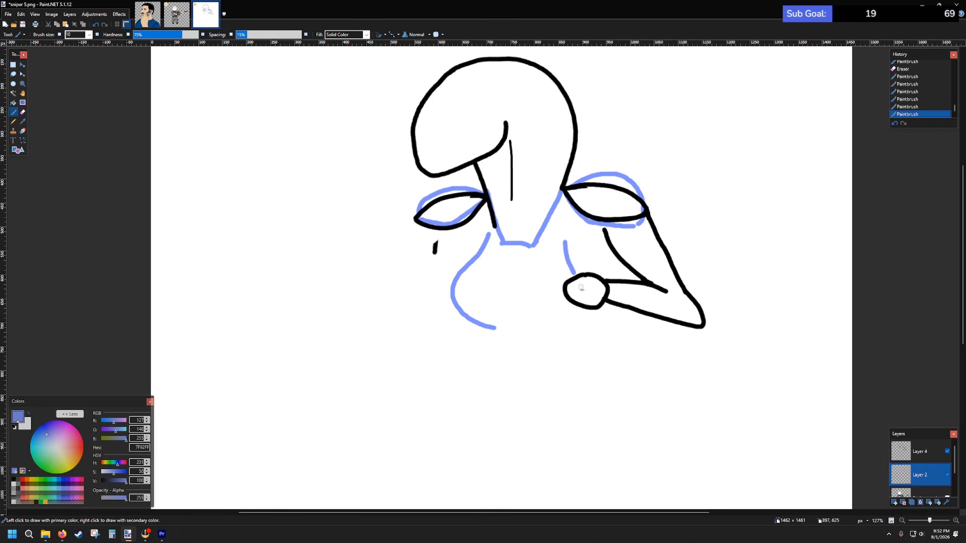
mouse_move(587, 319)
mouse_down()
mouse_move(588, 330)
mouse_move(564, 336)
mouse_up()
- Draw a short black arm line on Layer 4 running down from the outer tip of the shoulder without an arm
click(919, 451)
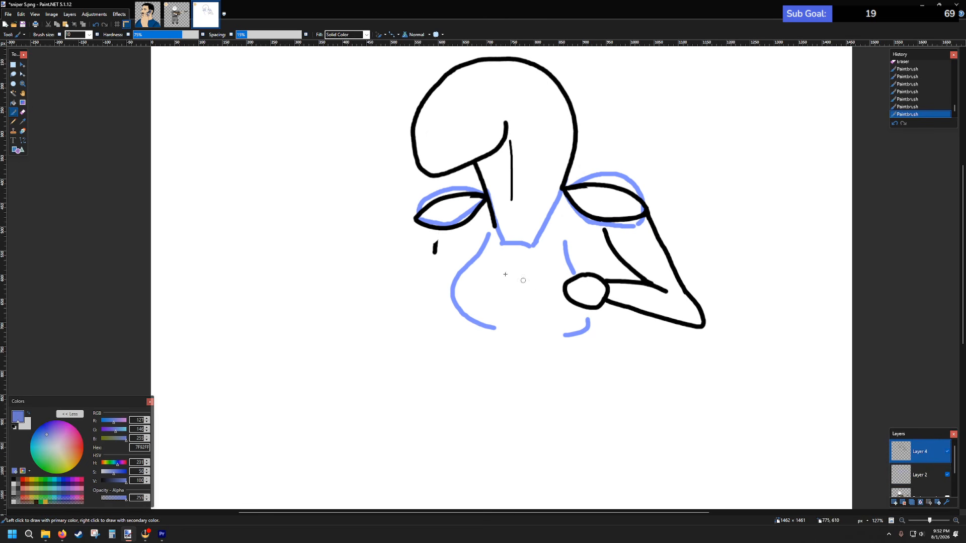
click(13, 479)
scroll(538, 262, up, 2)
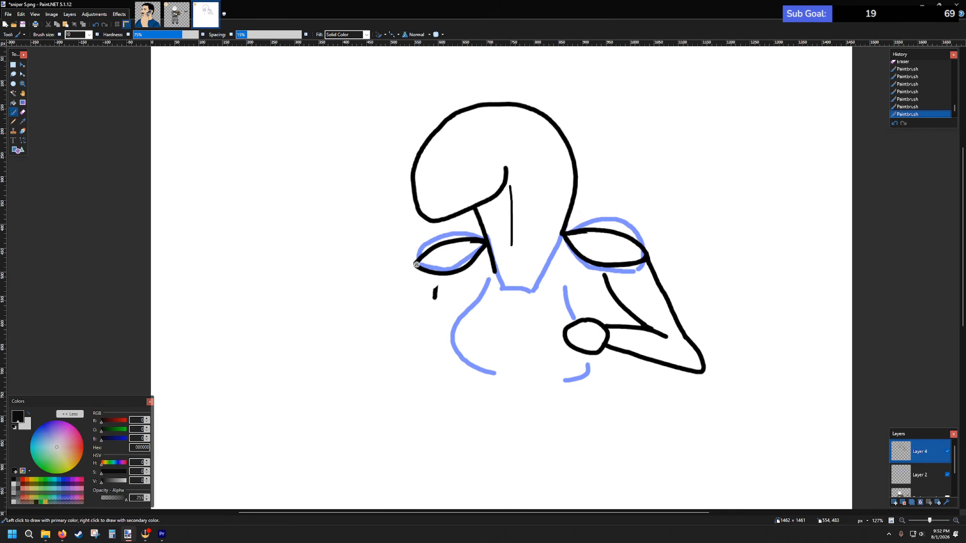
drag(416, 264, 421, 323)
- Draw a straight, slightly slanted black line about 567 px long on Layer 2 from above the hand across the chest
click(936, 478)
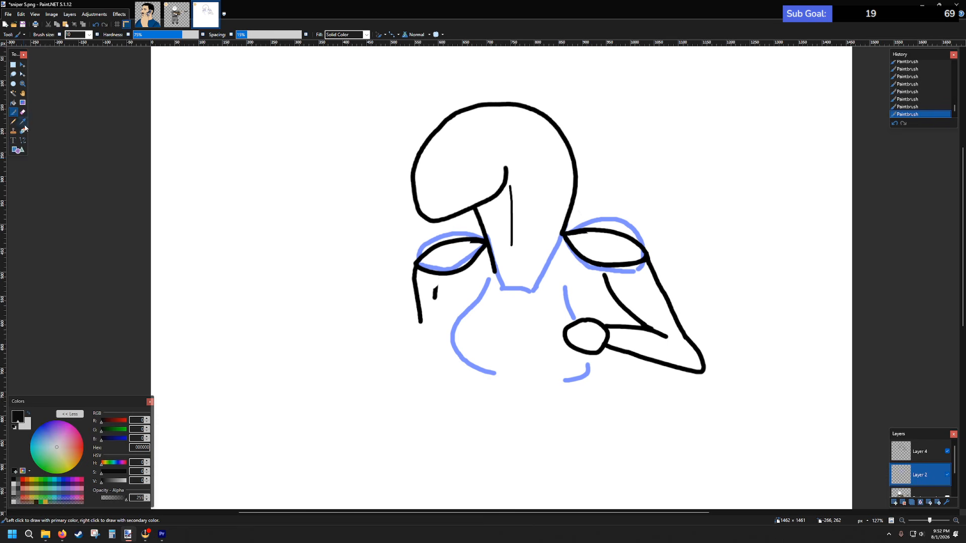
click(22, 140)
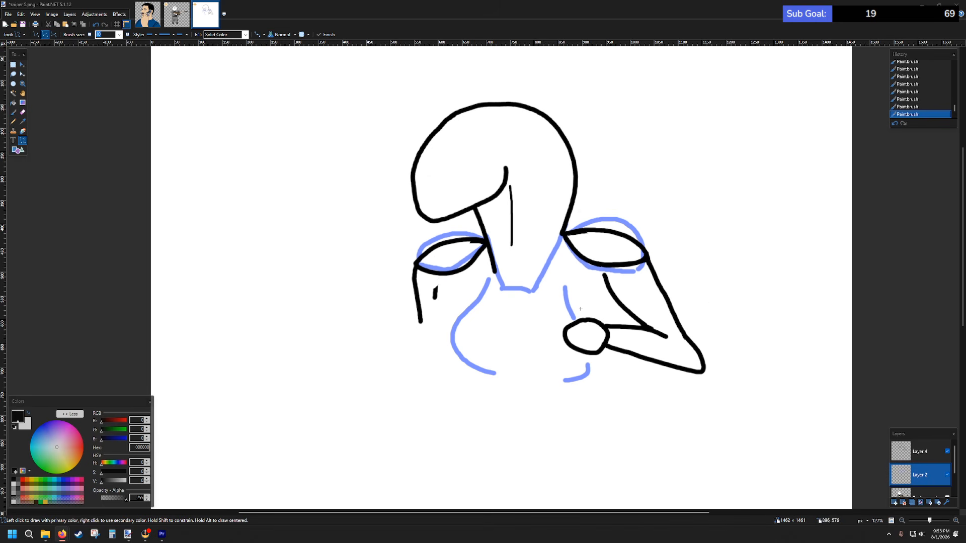
drag(587, 307, 319, 354)
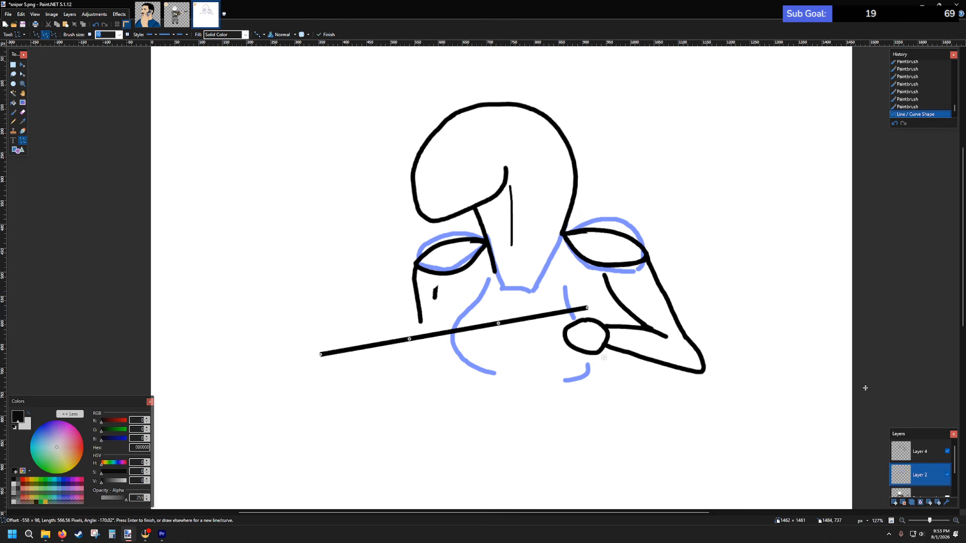
- Erase the hand, forearm and inner arm line on Layer 4 with a size 20 eraser, keeping the outer upper-arm line
click(931, 457)
click(22, 111)
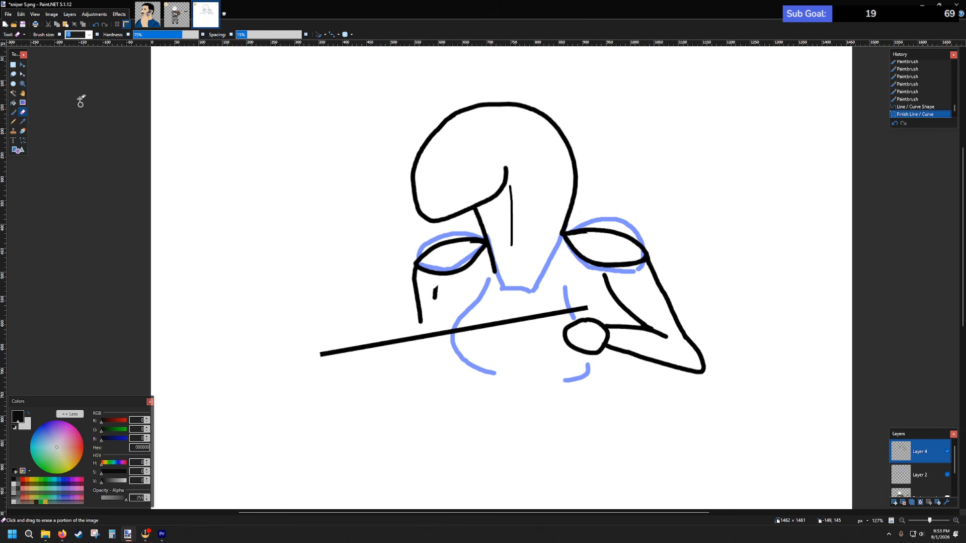
click(89, 34)
click(75, 84)
mouse_move(613, 273)
mouse_down()
mouse_move(620, 304)
mouse_move(663, 338)
mouse_move(628, 311)
mouse_move(654, 338)
mouse_move(651, 328)
mouse_move(592, 328)
mouse_move(599, 320)
mouse_move(550, 327)
mouse_move(572, 346)
mouse_move(601, 343)
mouse_move(591, 357)
mouse_move(601, 346)
mouse_move(689, 378)
mouse_move(620, 354)
mouse_move(692, 367)
mouse_up()
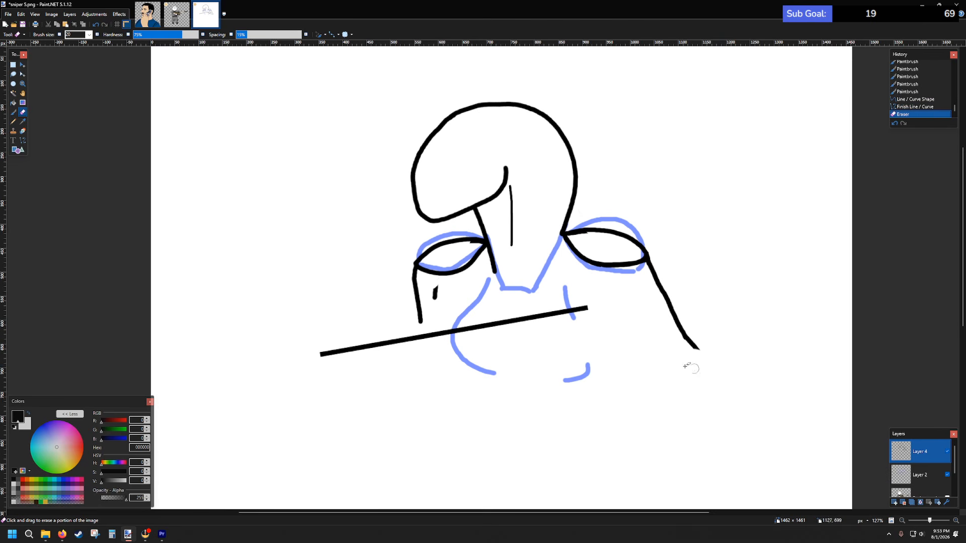
- Remove the slanted black line from Layer 2 by erasing its upper end and deleting the rest with a lasso selection
click(920, 474)
drag(582, 308, 523, 318)
click(23, 65)
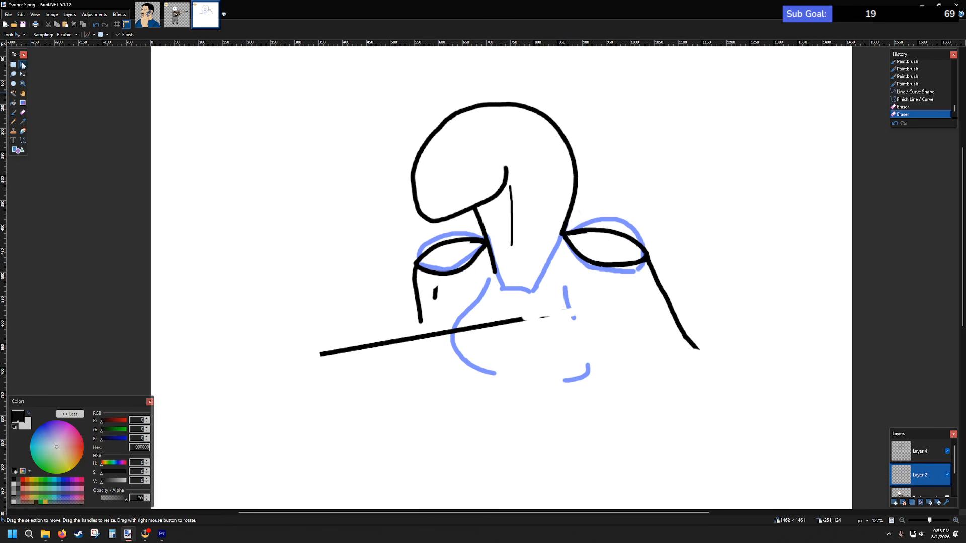
click(14, 83)
click(13, 74)
mouse_move(545, 308)
mouse_down()
mouse_move(353, 331)
mouse_move(316, 361)
mouse_move(484, 361)
mouse_move(573, 309)
mouse_up()
key(Delete)
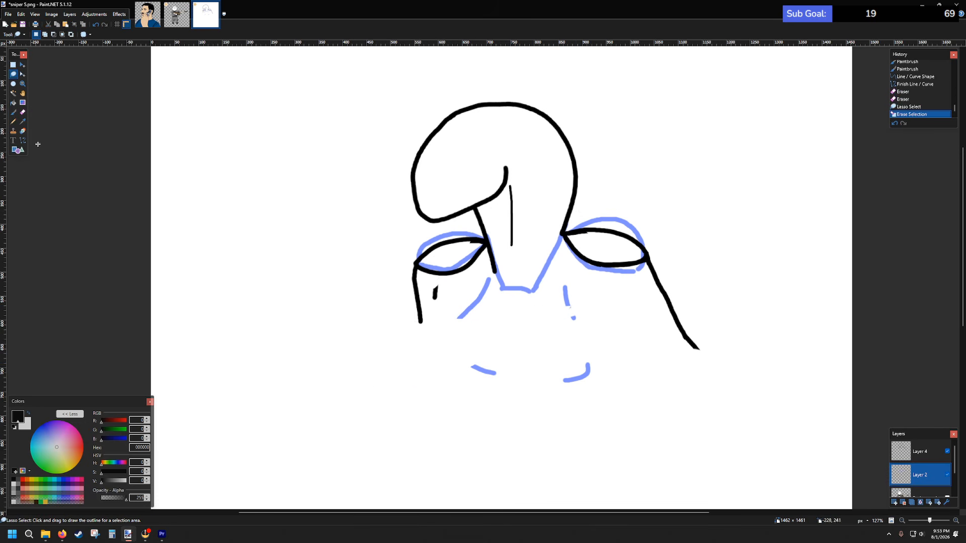
- Touch up the lower end of the outer upper-arm line on Layer 4 with a size 10 black paintbrush
click(920, 450)
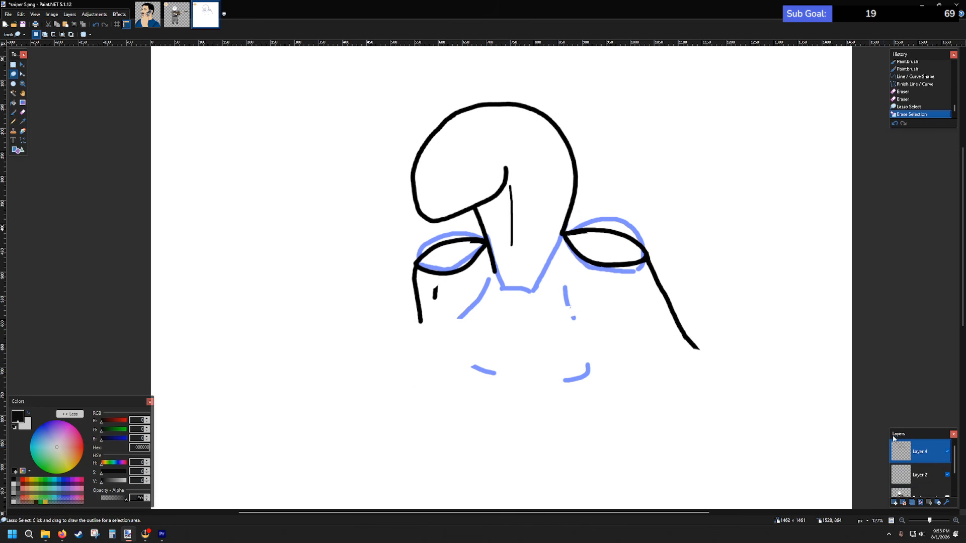
click(13, 112)
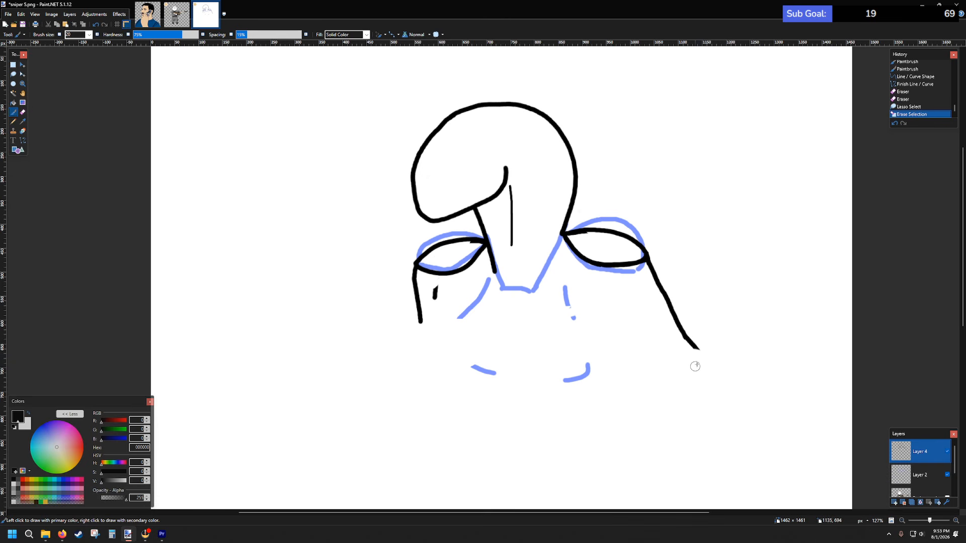
click(89, 34)
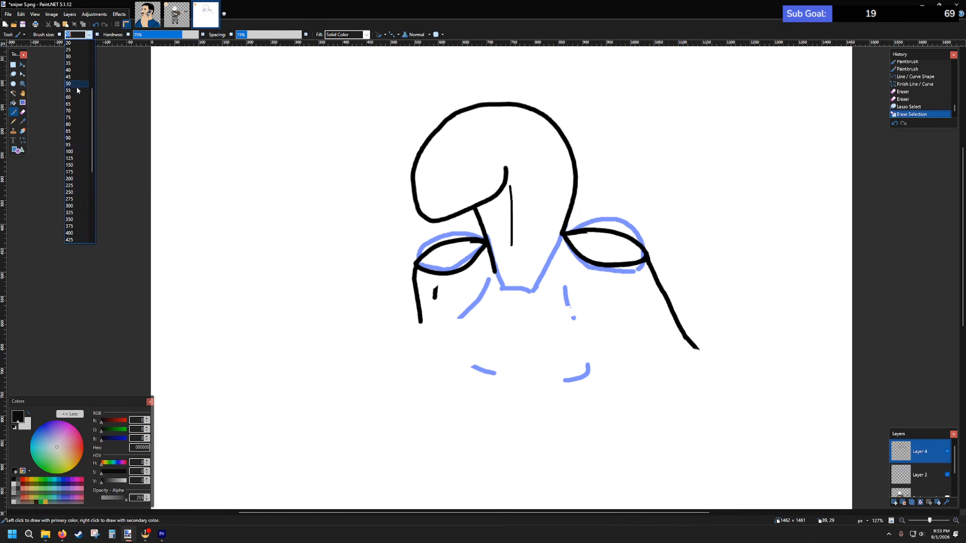
scroll(78, 86, up, 2)
click(76, 72)
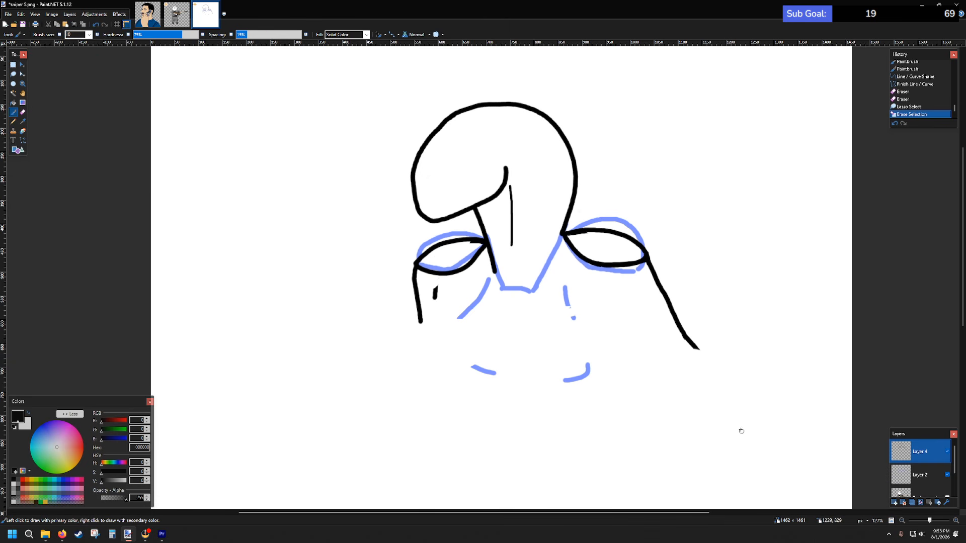
drag(696, 347, 696, 347)
- Switch to Premiere Pro, export the source clip's 69% frame as a JPEG named "elephant 69", and close Premiere Pro
click(161, 533)
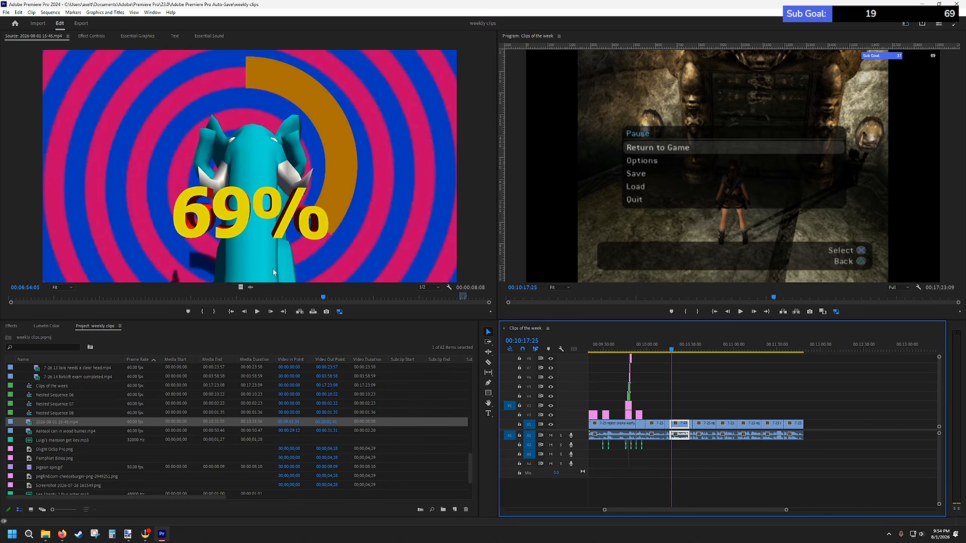
click(327, 312)
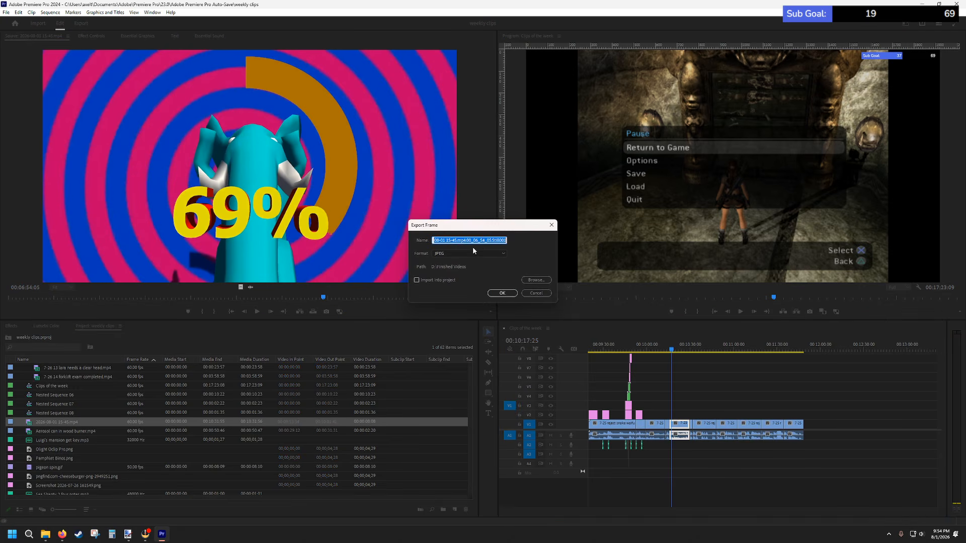
text(69)
click(503, 295)
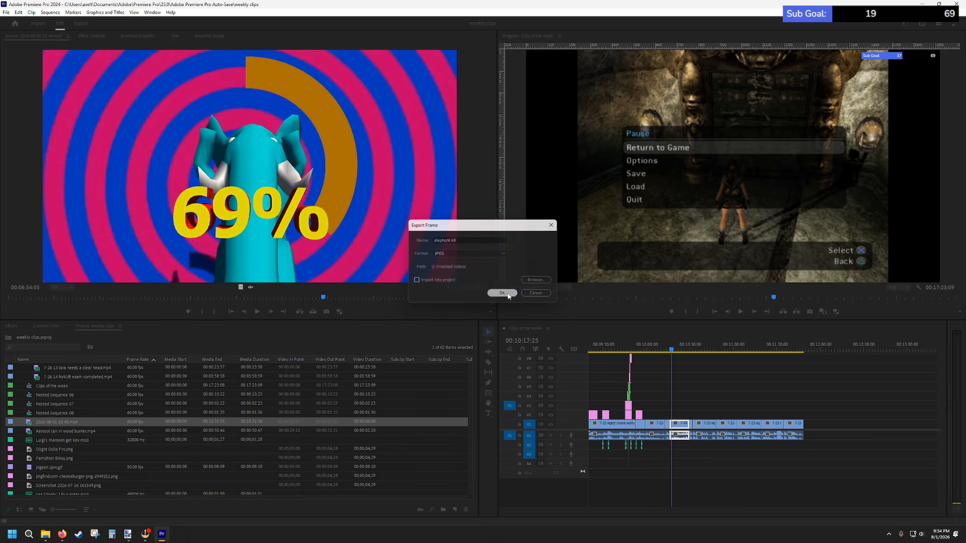
click(961, 3)
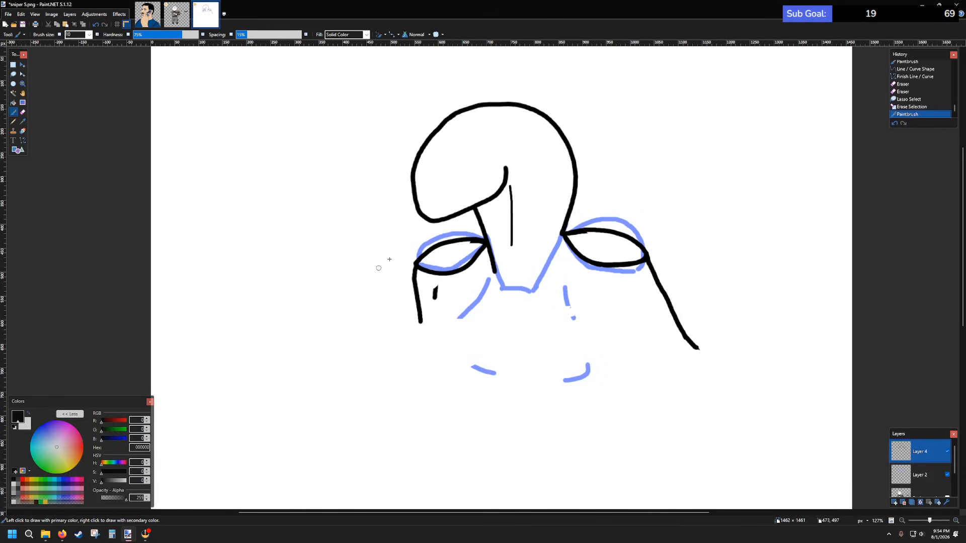
- Erase the lower end of the outer upper-arm line on Layer 4 and repaint the line in black, sweeping further outward to the elbow
scroll(520, 276, down, 2)
scroll(579, 240, up, 1)
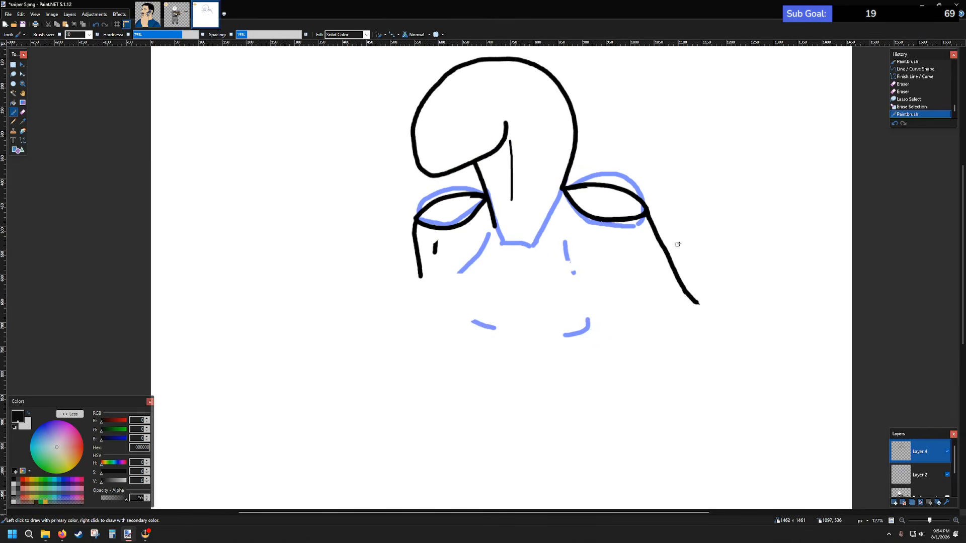
click(23, 112)
mouse_move(703, 309)
mouse_down()
mouse_move(731, 308)
mouse_move(675, 296)
mouse_up()
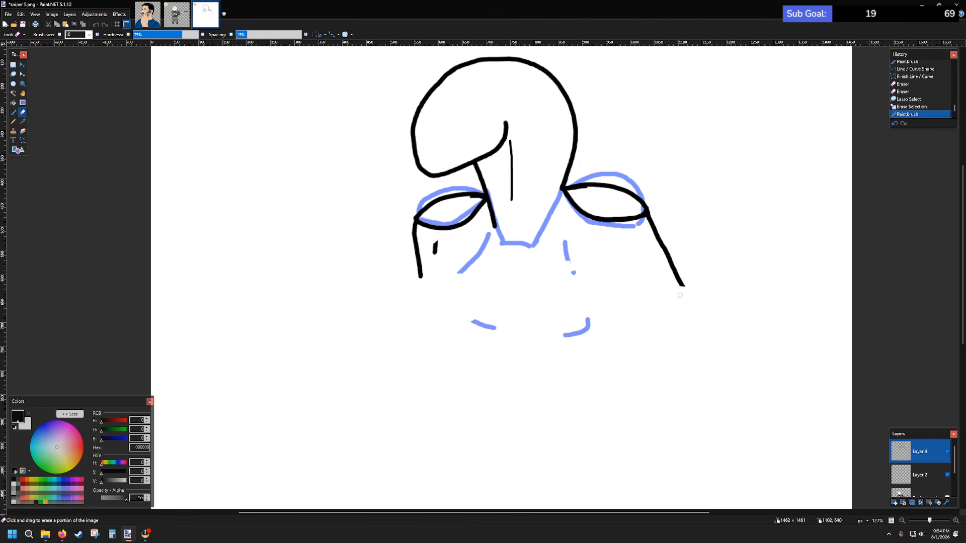
click(668, 271)
click(13, 112)
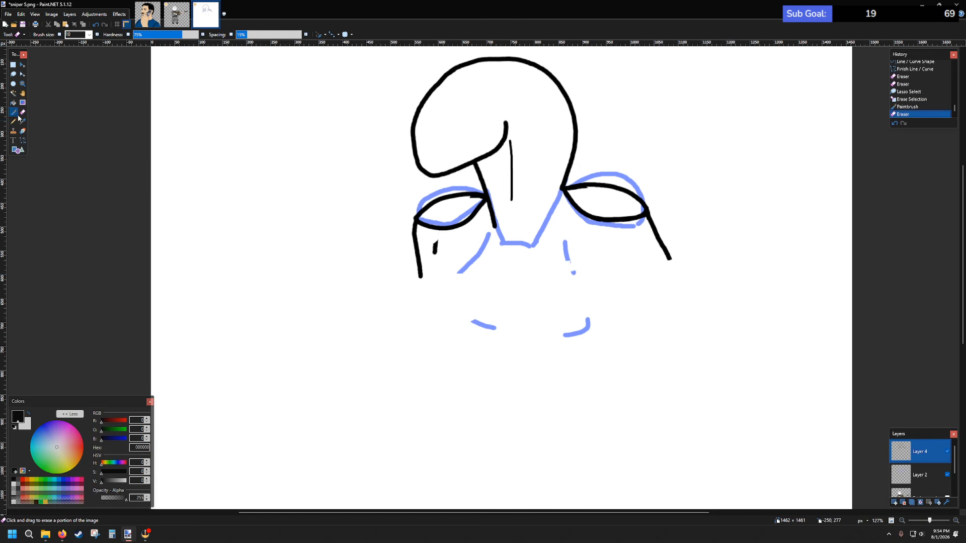
drag(648, 215, 710, 305)
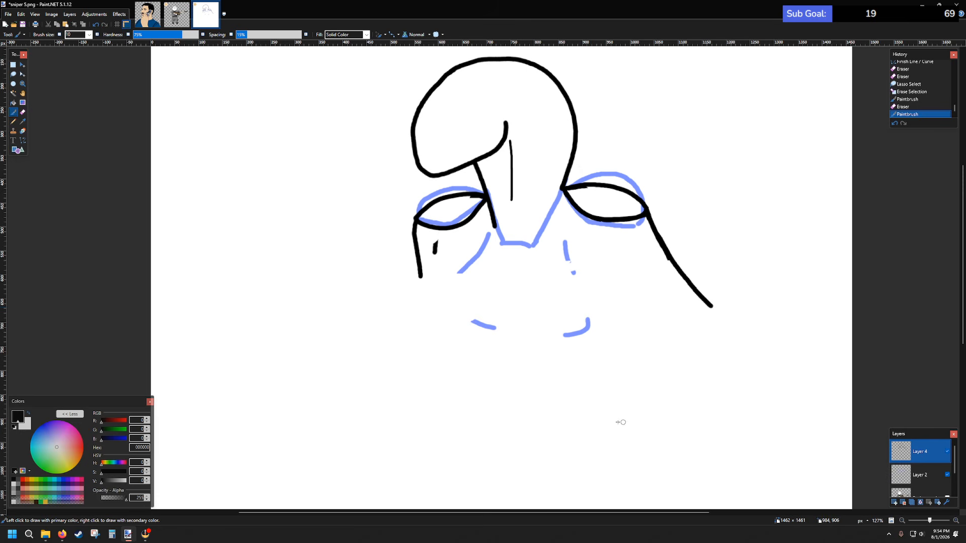
scroll(610, 381, down, 3)
scroll(610, 381, up, 3)
ctrl+scroll(556, 352, down, 3)
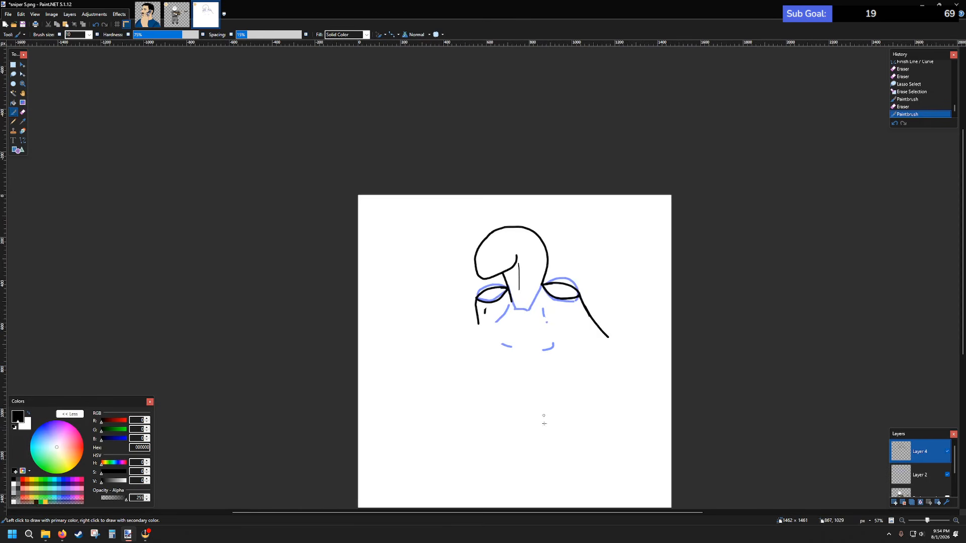
scroll(556, 333, up, 1)
mouse_move(528, 324)
mouse_down()
mouse_move(547, 323)
mouse_move(523, 325)
mouse_up()
key(ctrl+z)
scroll(557, 305, down, 1)
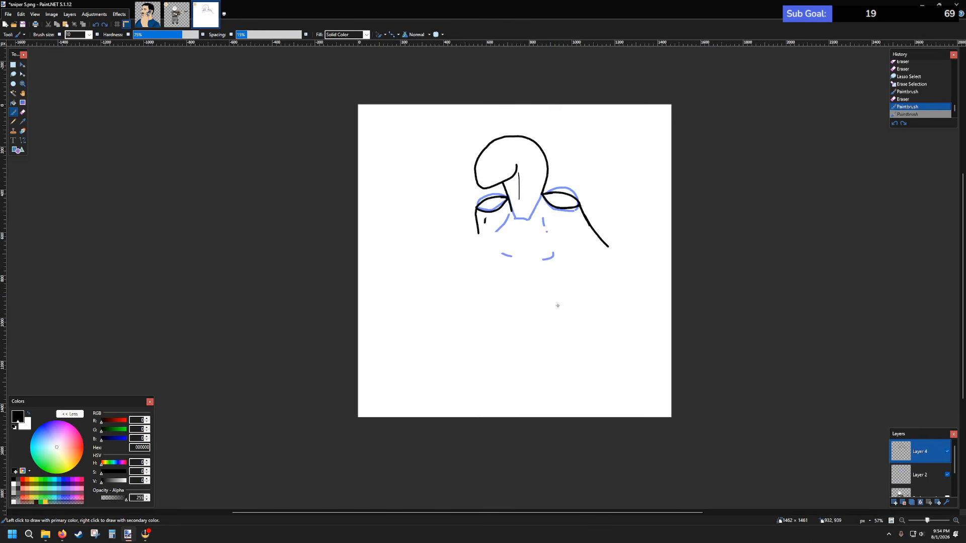
- Paint a rounded elbow and a black forearm line curving from it down and inward toward the torso
scroll(535, 230, left, 1)
scroll(535, 230, right, 1)
scroll(535, 231, up, 2)
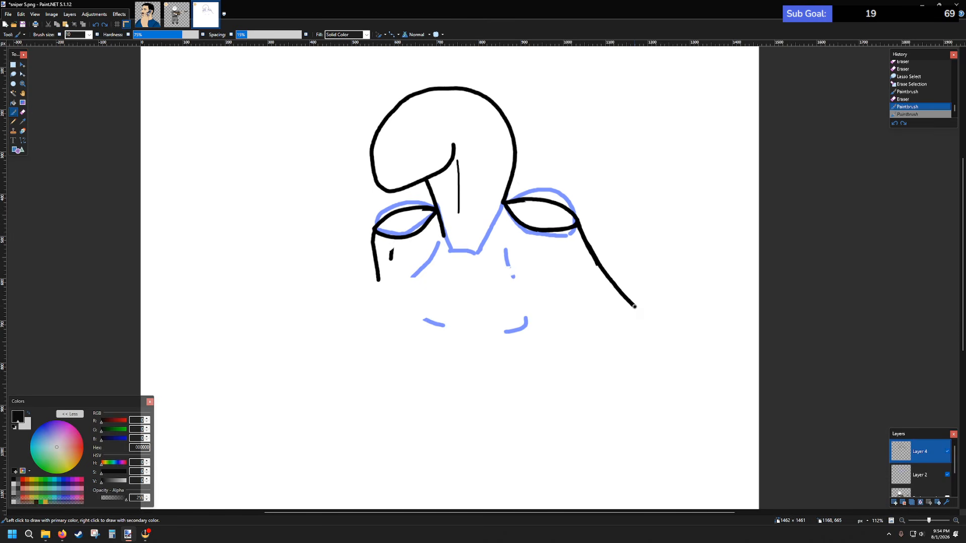
drag(627, 320, 589, 350)
key(ctrl+z)
mouse_move(634, 307)
mouse_down()
mouse_move(614, 331)
mouse_move(635, 309)
mouse_move(605, 336)
mouse_move(527, 359)
mouse_up()
key(ctrl+z)
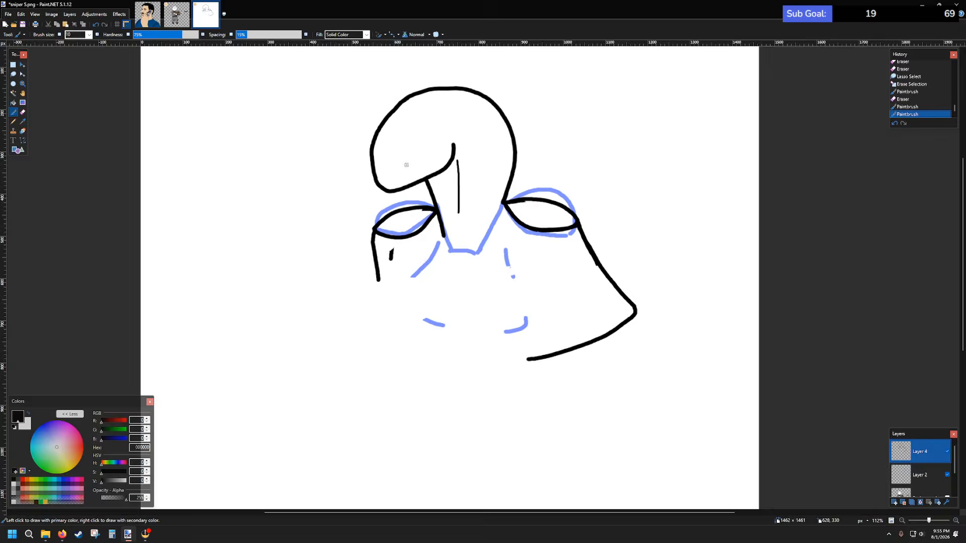
scroll(406, 164, up, 4)
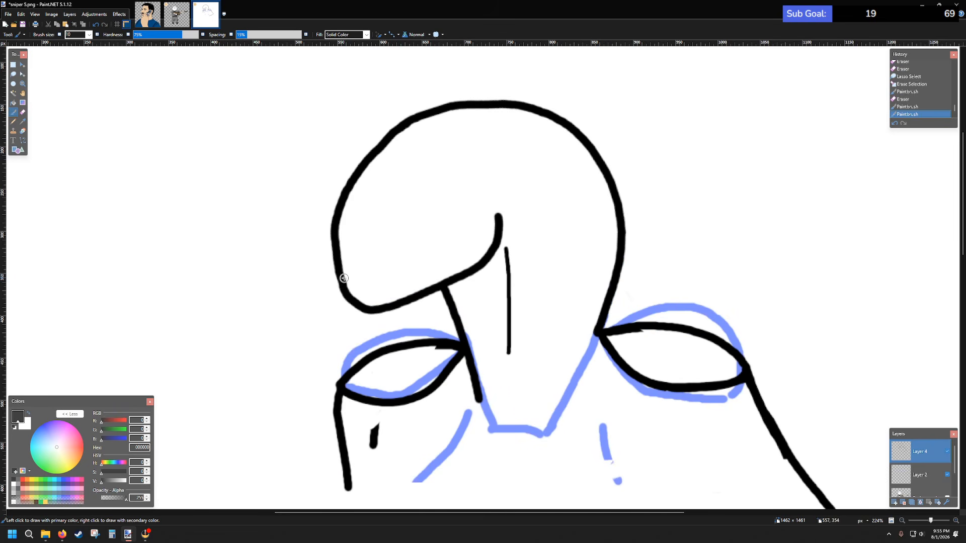
drag(350, 293, 366, 288)
key(ctrl+z)
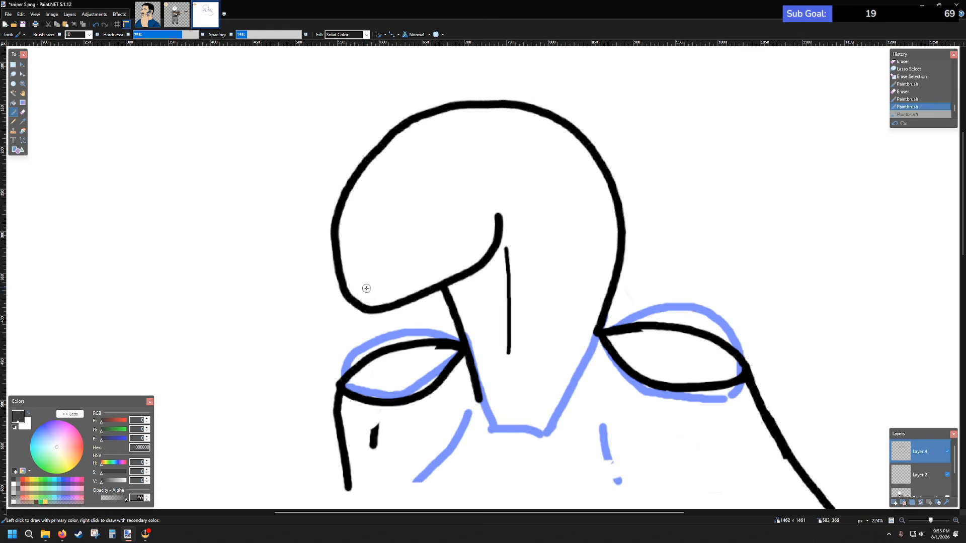
- Paint a wavy mouth line and a small fang at the snout's lower tip with a size 5 black brush
scroll(366, 288, up, 1)
scroll(377, 276, down, 1)
scroll(381, 301, up, 1)
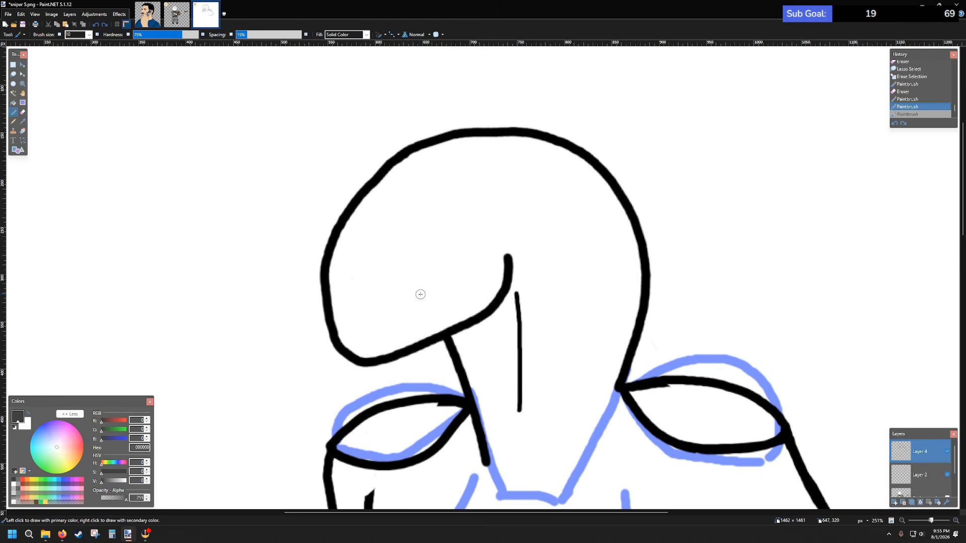
scroll(419, 295, down, 1)
click(89, 34)
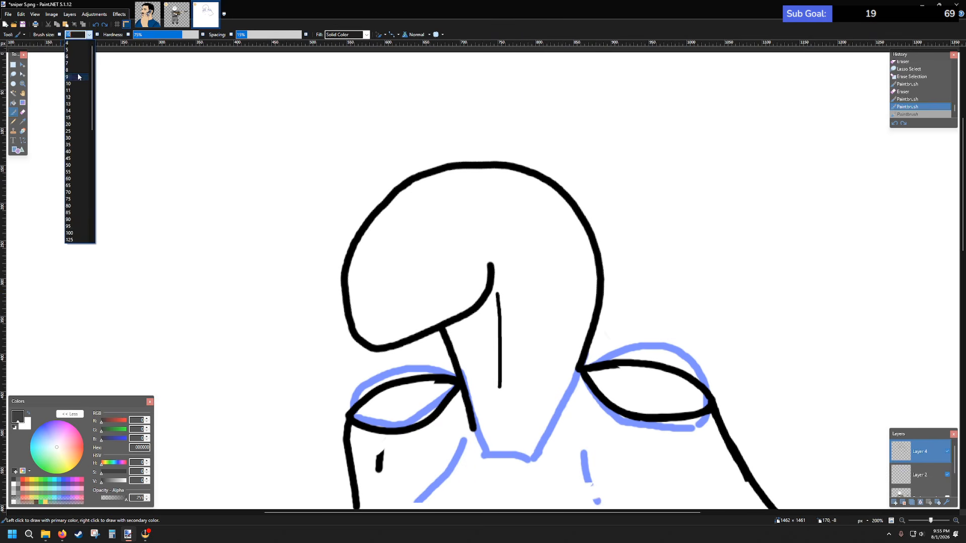
click(71, 49)
scroll(410, 289, up, 3)
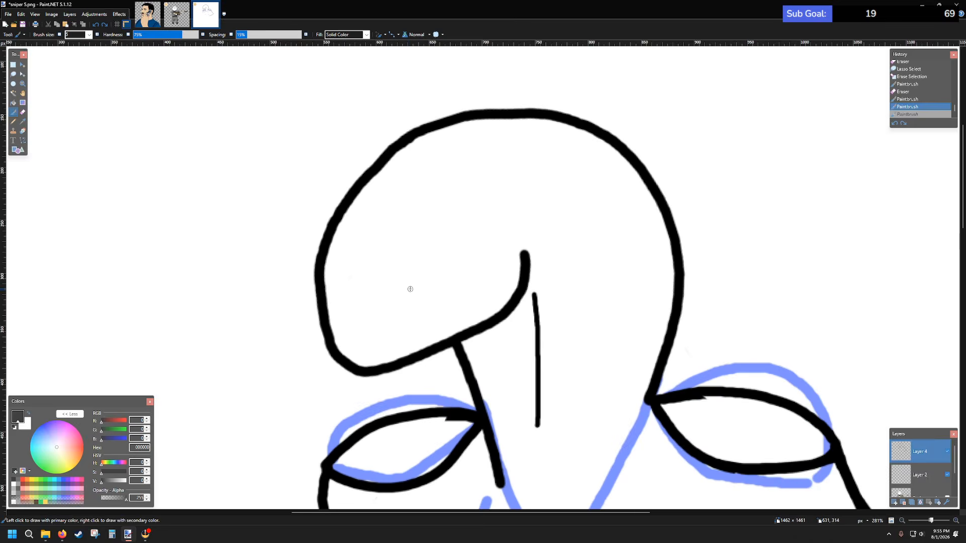
scroll(409, 289, up, 1)
mouse_move(326, 363)
mouse_down()
mouse_move(389, 364)
mouse_move(425, 328)
mouse_up()
mouse_move(377, 366)
mouse_down()
mouse_move(379, 376)
mouse_move(390, 363)
mouse_up()
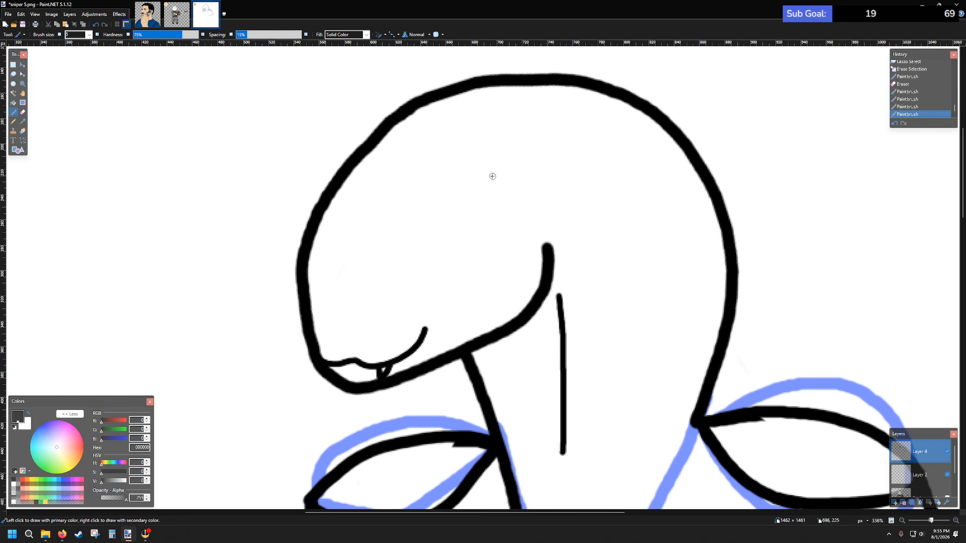
- Paint a slanted almond-shaped eye with a filled pupil and short lashes on the upper part of the head
drag(478, 188, 523, 159)
key(ctrl+z)
drag(453, 201, 513, 163)
mouse_move(453, 200)
mouse_down()
mouse_move(497, 192)
mouse_move(517, 165)
mouse_up()
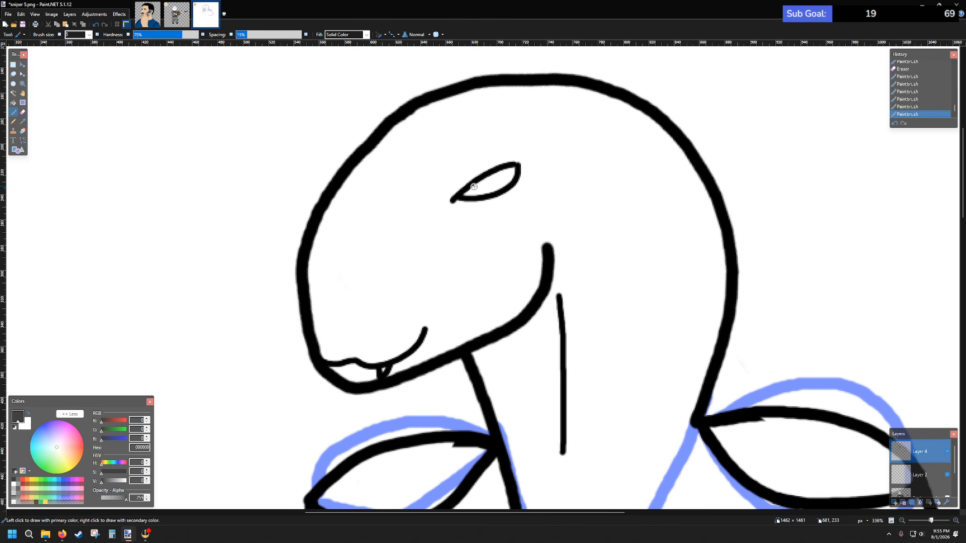
mouse_move(467, 190)
mouse_down()
mouse_move(524, 154)
mouse_move(528, 163)
mouse_move(513, 157)
mouse_up()
scroll(563, 205, down, 5)
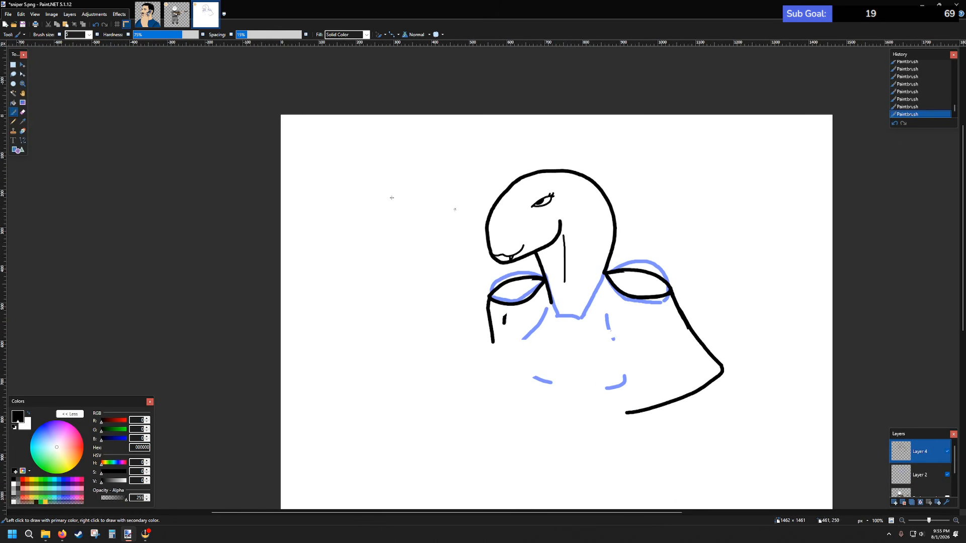
- Select the eye with a lasso, move it slightly lower on the head toward the snout, and deselect it
click(13, 66)
mouse_move(526, 192)
mouse_down()
mouse_move(566, 214)
mouse_move(563, 203)
mouse_up()
click(23, 65)
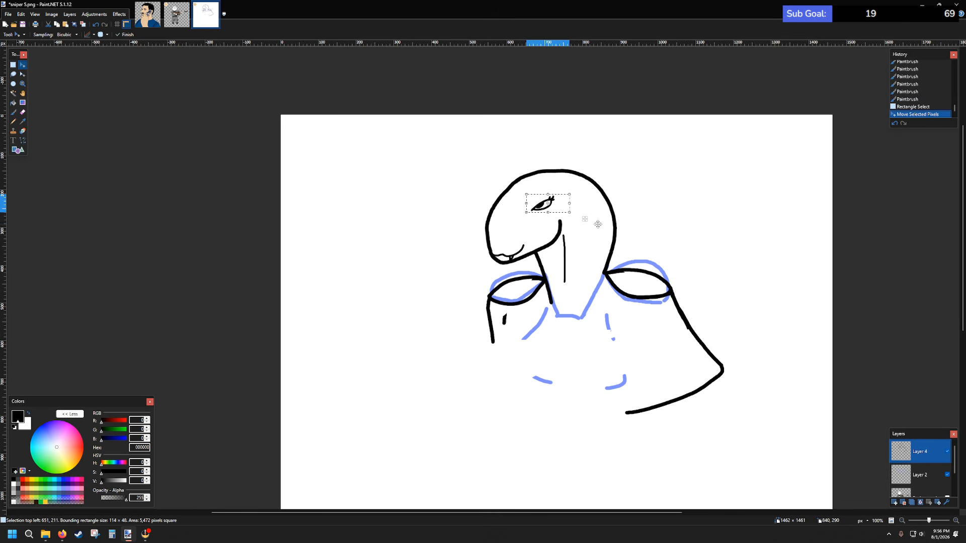
click(13, 74)
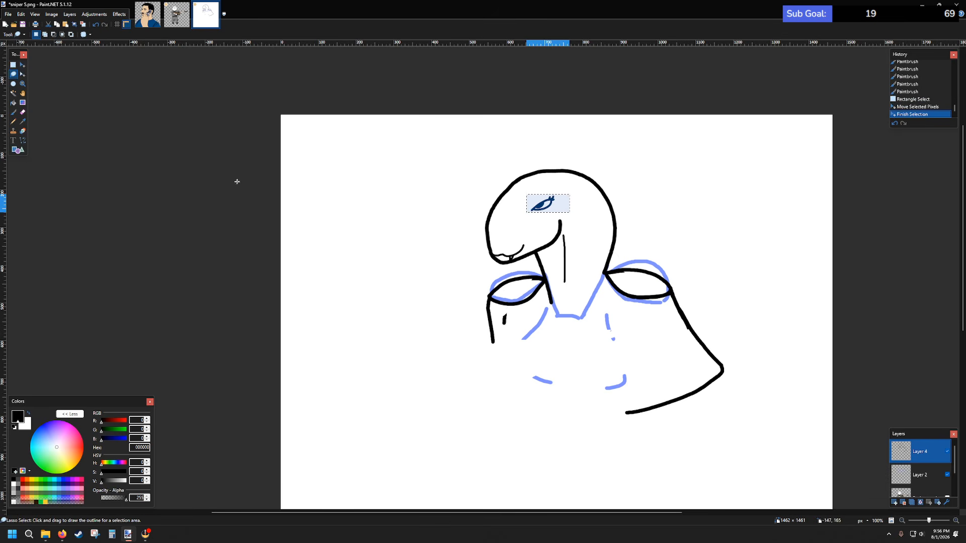
mouse_move(549, 196)
mouse_down()
mouse_move(529, 208)
mouse_move(543, 214)
mouse_move(555, 198)
mouse_move(568, 235)
mouse_up()
click(23, 65)
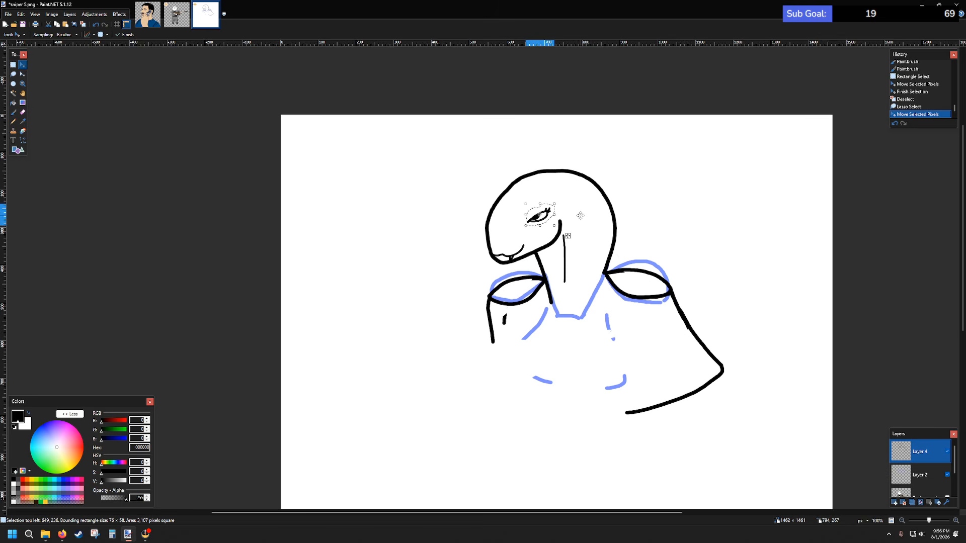
click(13, 65)
click(399, 196)
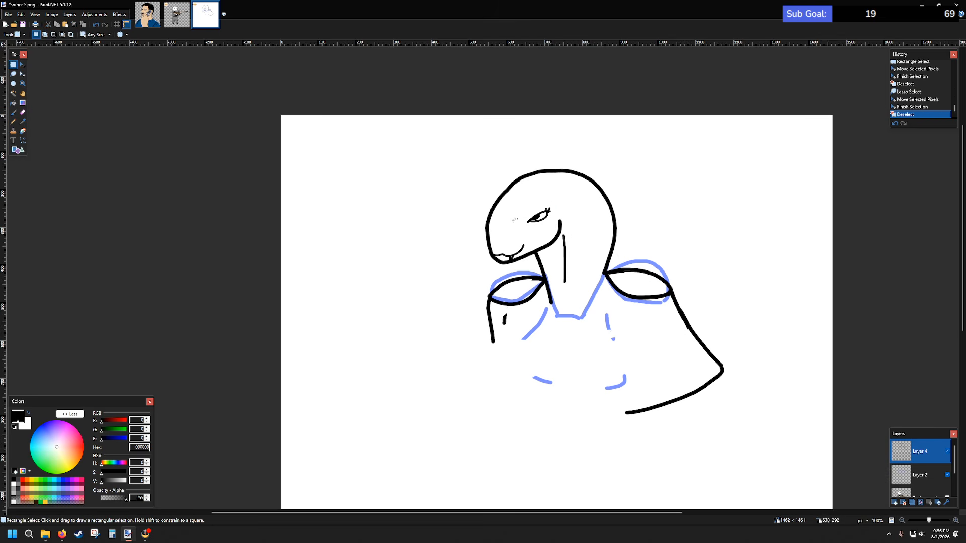
- Dot two small black nostrils above the mouth with the size 5 paintbrush
click(13, 112)
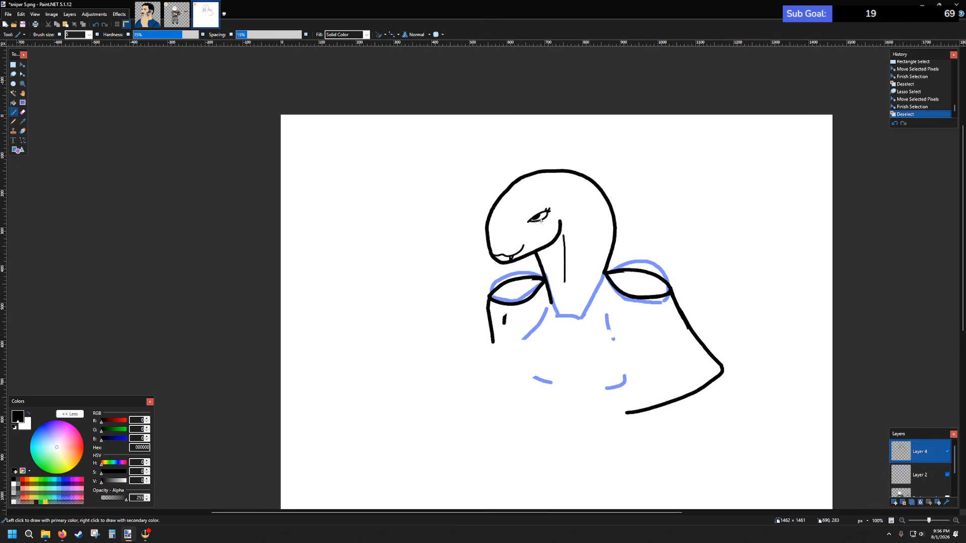
scroll(532, 220, up, 5)
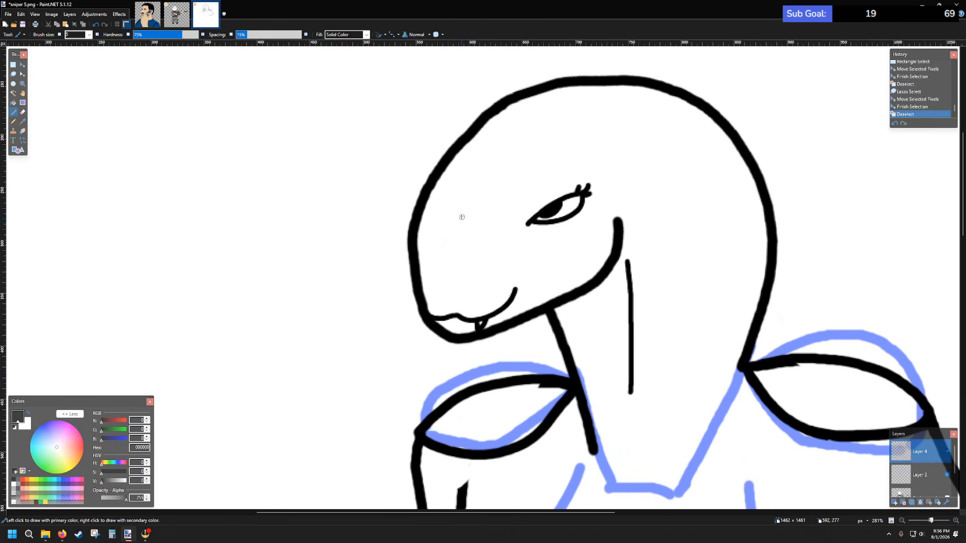
mouse_move(457, 221)
mouse_down()
mouse_move(446, 201)
mouse_move(455, 226)
mouse_move(446, 214)
mouse_up()
key(ctrl+z)
key(ctrl+z)
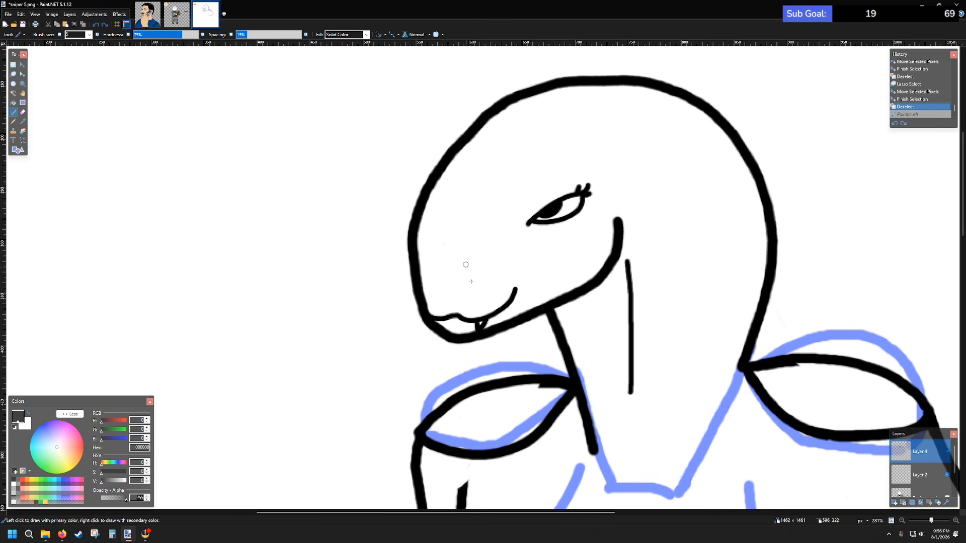
click(442, 276)
click(456, 276)
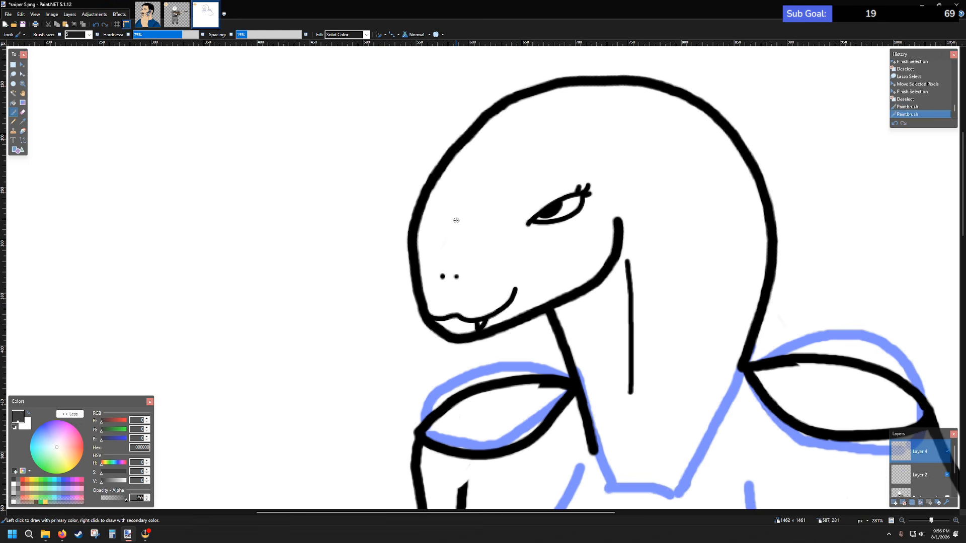
- Try to paint a second eye at the far edge of the head outline, and undo its strokes
mouse_move(455, 218)
mouse_down()
mouse_move(428, 194)
mouse_move(428, 213)
mouse_move(446, 211)
mouse_up()
key(ctrl+z)
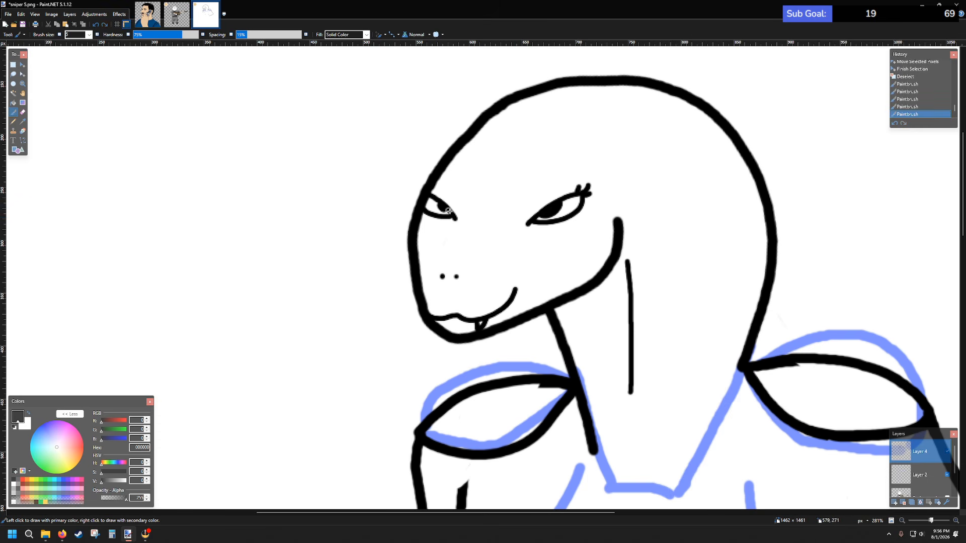
key(ctrl+z)
key(ctrl+z)
key(ctrl+z)
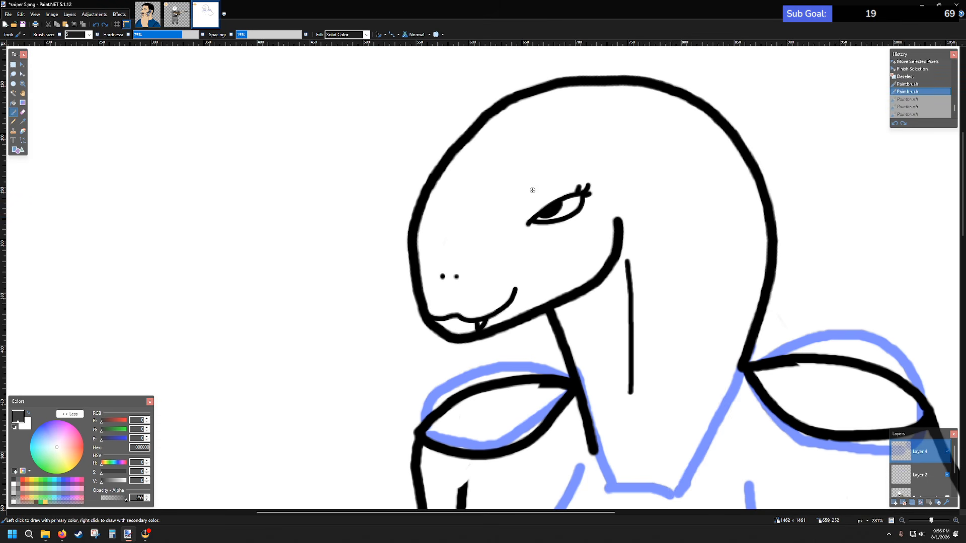
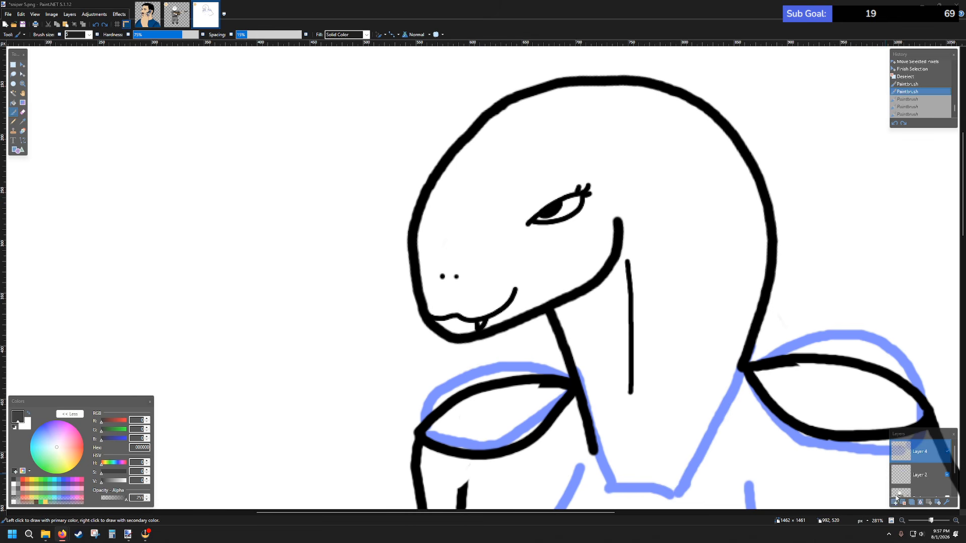
- On Layer 2, sample the light blue 7F92FF sketch colour and paint a curved guide line up the snout from above the nostrils
click(919, 475)
mouse_move(463, 163)
mouse_down()
mouse_move(464, 231)
mouse_move(453, 245)
mouse_up()
key(ctrl+z)
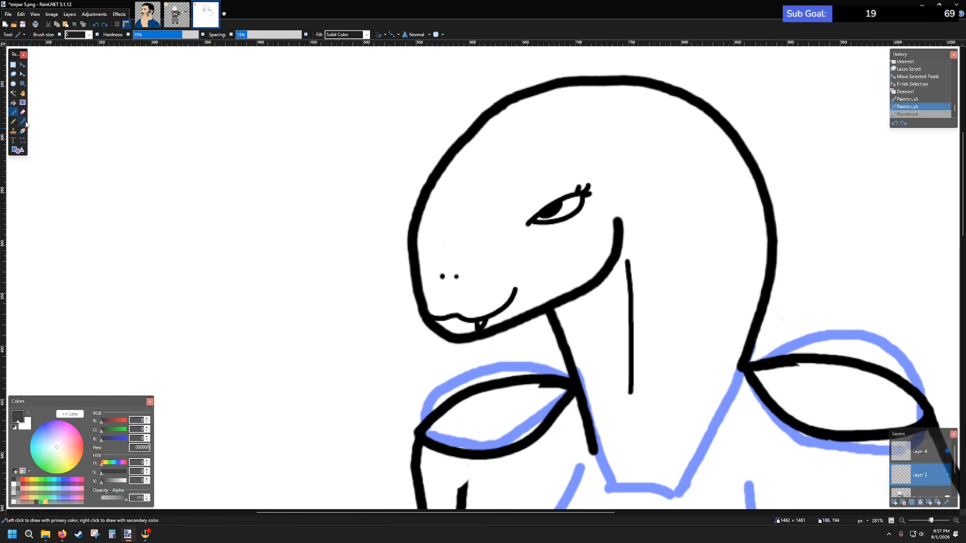
key(k)
click(505, 370)
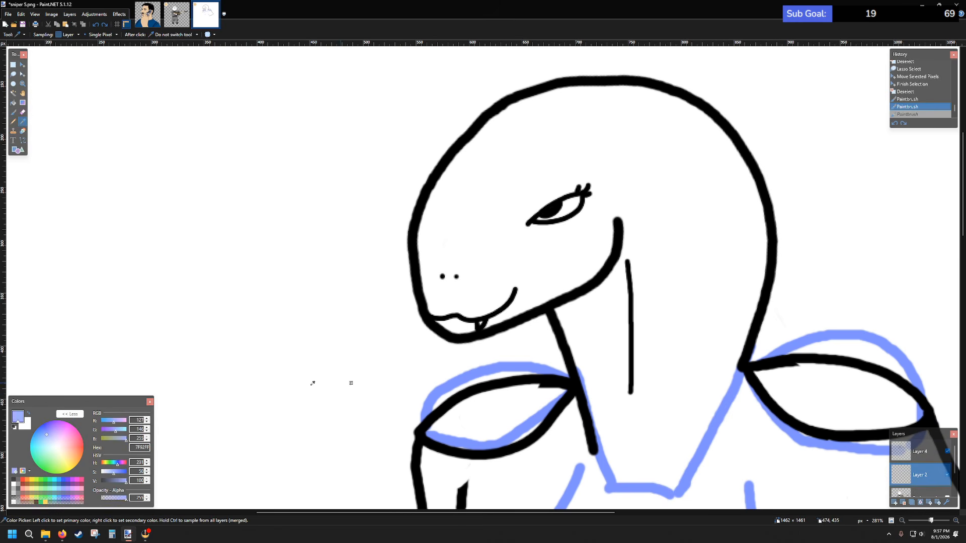
click(13, 112)
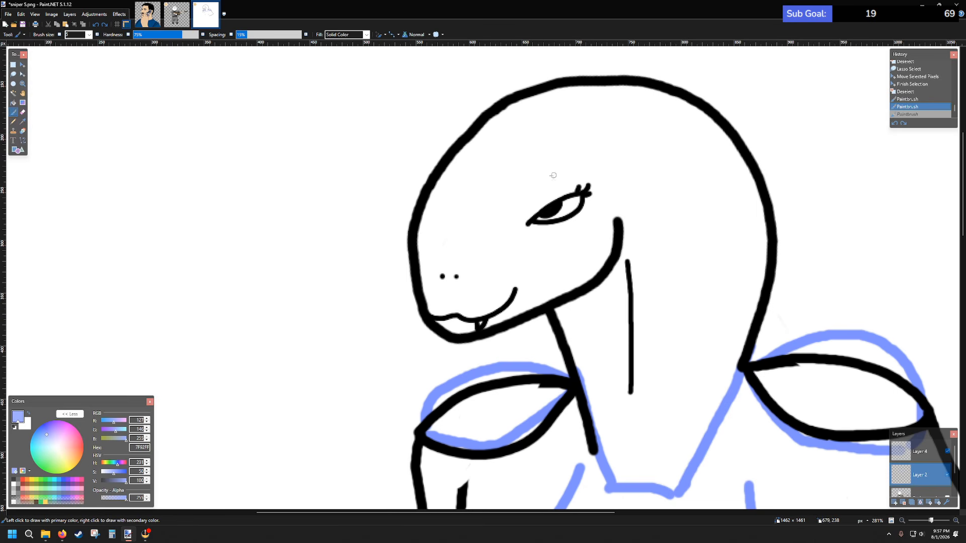
drag(451, 224, 442, 185)
drag(461, 261, 493, 197)
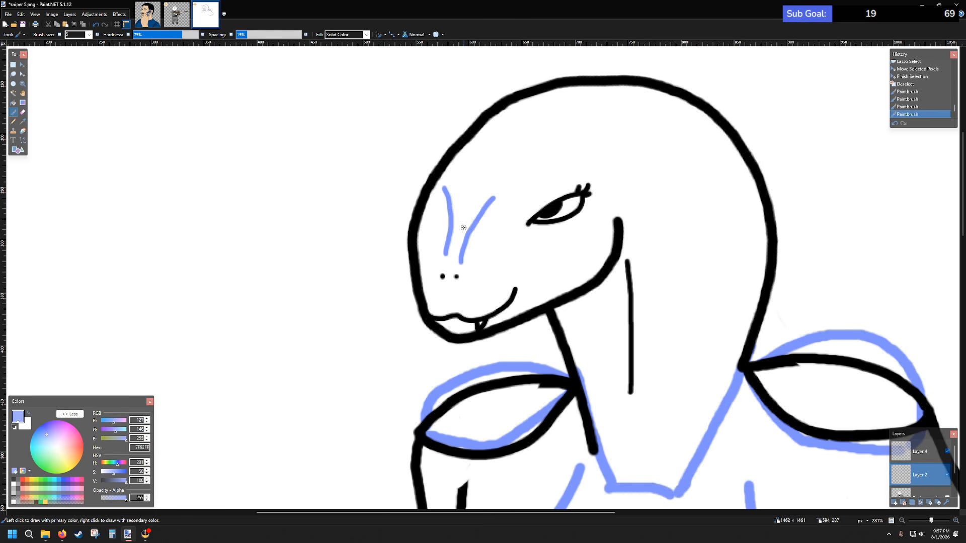
key(ctrl+z)
key(ctrl+z)
drag(456, 253, 462, 174)
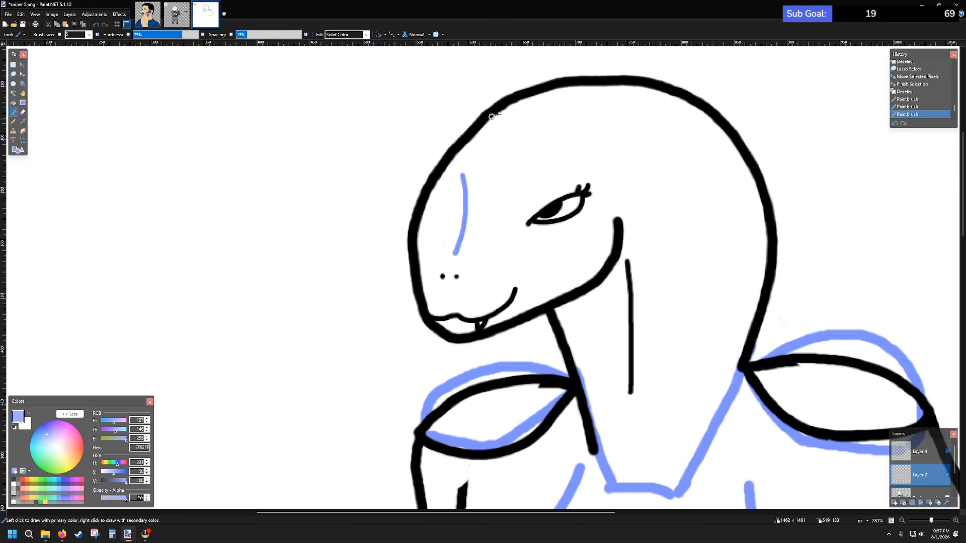
- Paint a second blue guide stroke on Layer 2, curving from above the nostrils up toward the inner corner of the eye
mouse_move(460, 121)
mouse_down()
mouse_move(402, 116)
mouse_move(486, 140)
mouse_up()
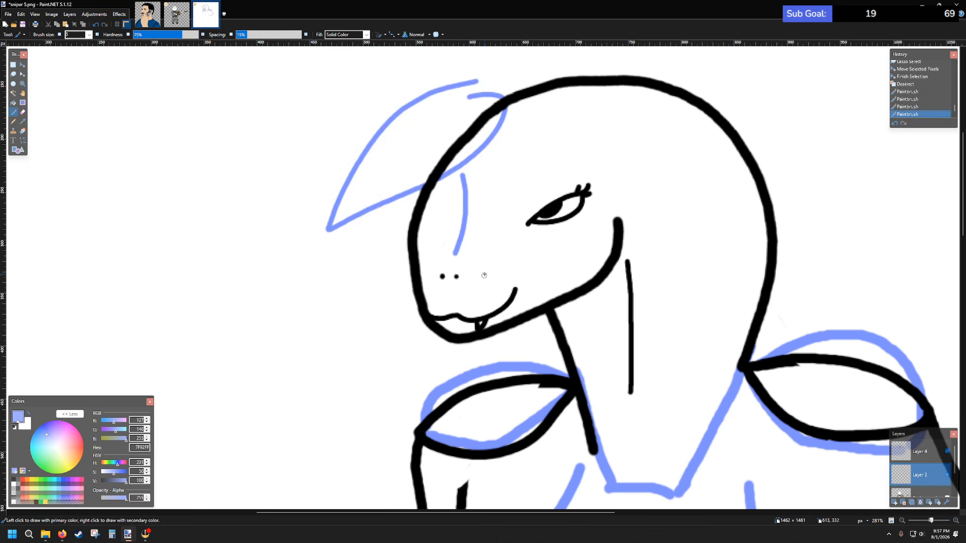
key(ctrl+z)
drag(476, 252, 534, 175)
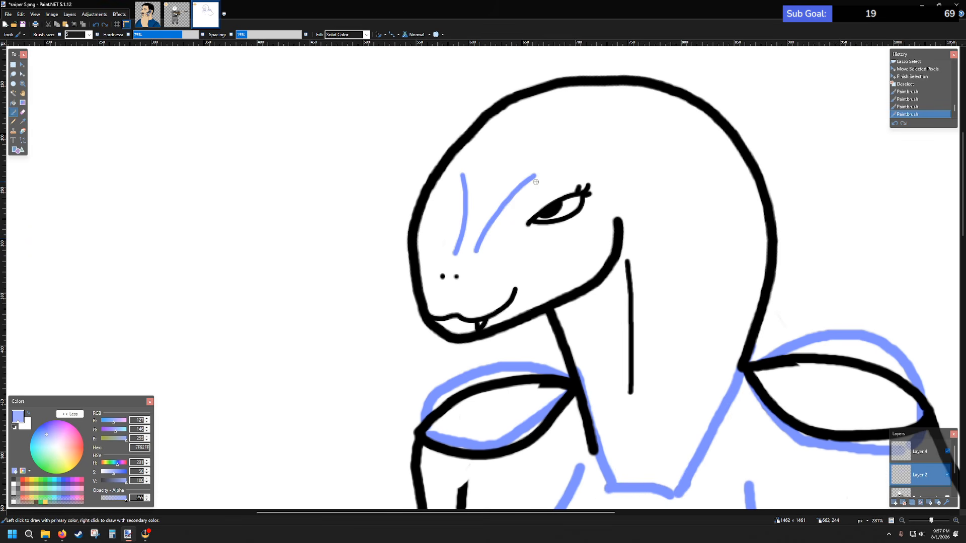
- Lasso the eye on Layer 4, move it higher on the head beside the upper end of the blue guide, and deselect it
click(14, 75)
click(919, 451)
mouse_move(553, 187)
mouse_down()
mouse_move(521, 242)
mouse_move(611, 201)
mouse_move(553, 187)
mouse_move(586, 179)
mouse_up()
click(24, 75)
click(921, 475)
click(934, 447)
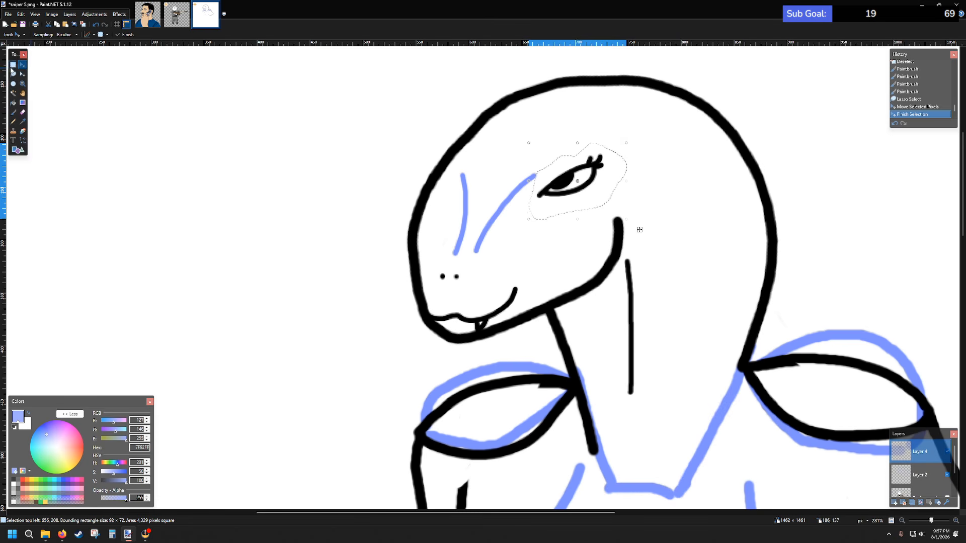
drag(594, 184, 579, 180)
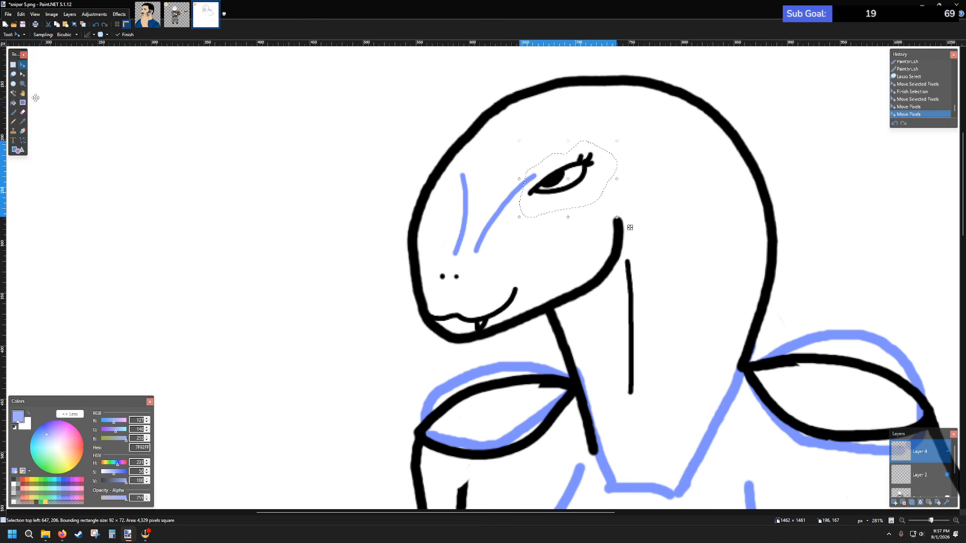
click(13, 65)
click(177, 146)
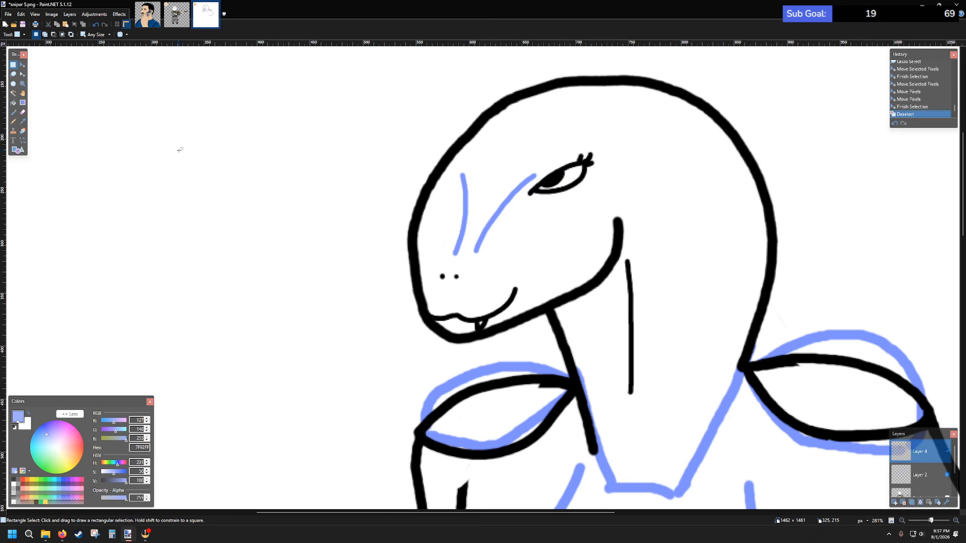
- Erase the front of the black head outline on Layer 4, from the forehead down to the mouth, using a size 20 eraser
click(22, 112)
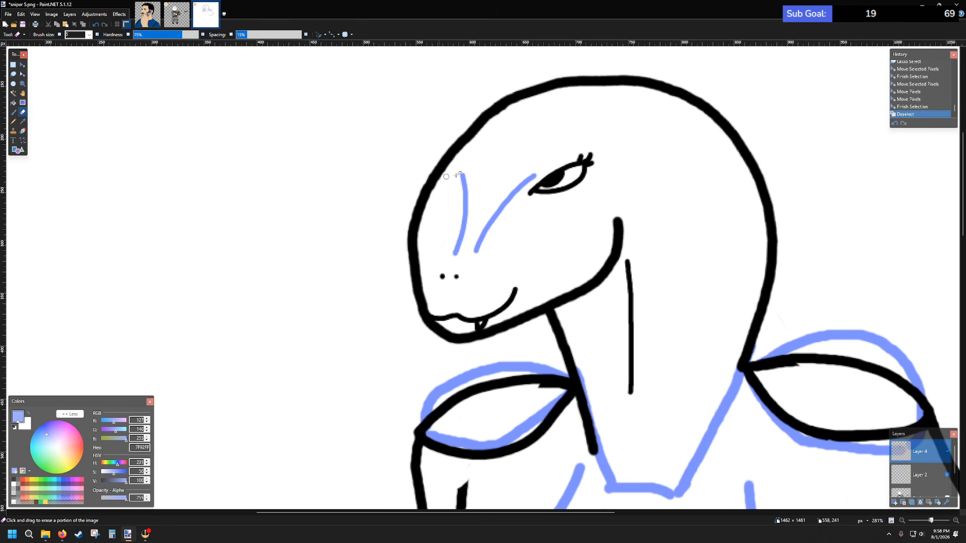
click(89, 35)
click(76, 122)
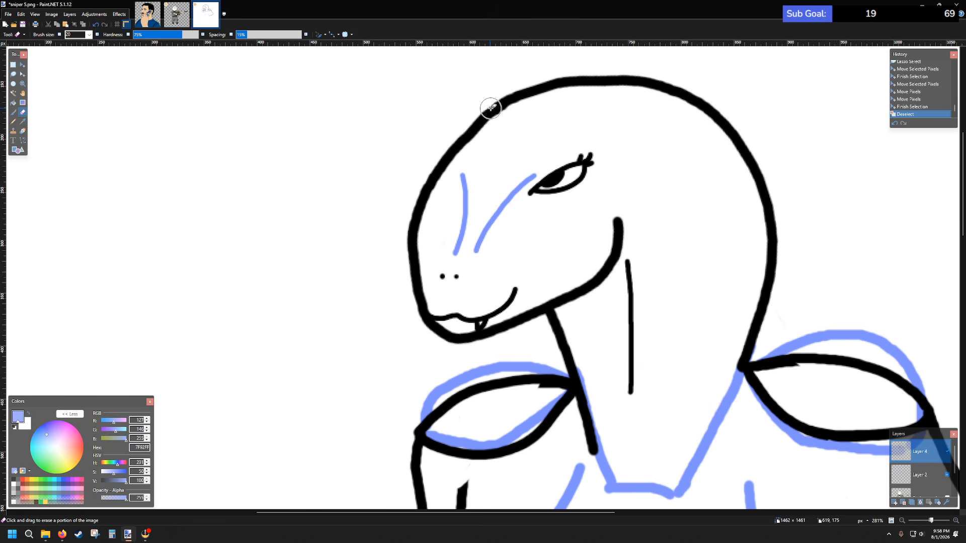
mouse_move(503, 96)
mouse_down()
mouse_move(432, 176)
mouse_move(409, 233)
mouse_move(419, 232)
mouse_move(411, 245)
mouse_move(420, 296)
mouse_move(434, 276)
mouse_move(471, 278)
mouse_up()
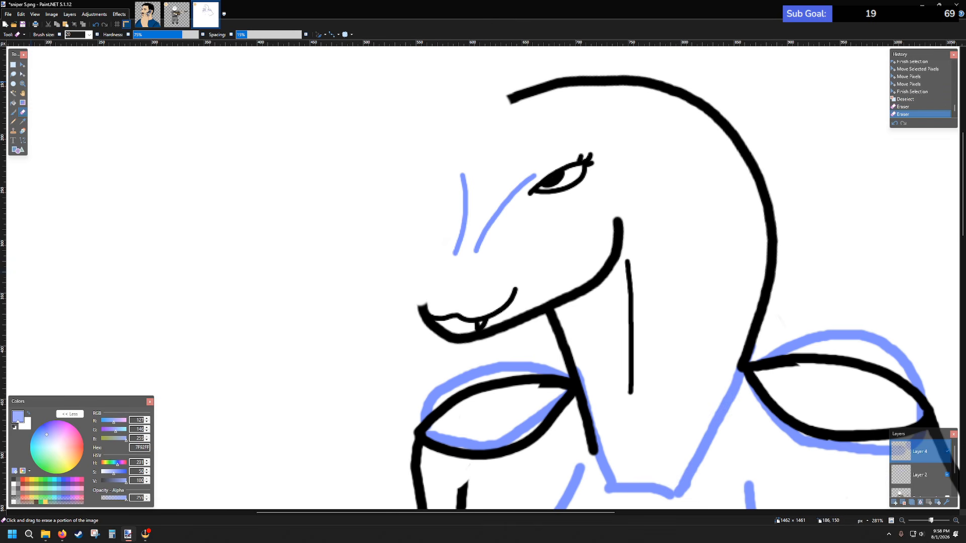
- Paint the front of the snout upward from the mouth corner in black with a size 10 paintbrush
click(13, 112)
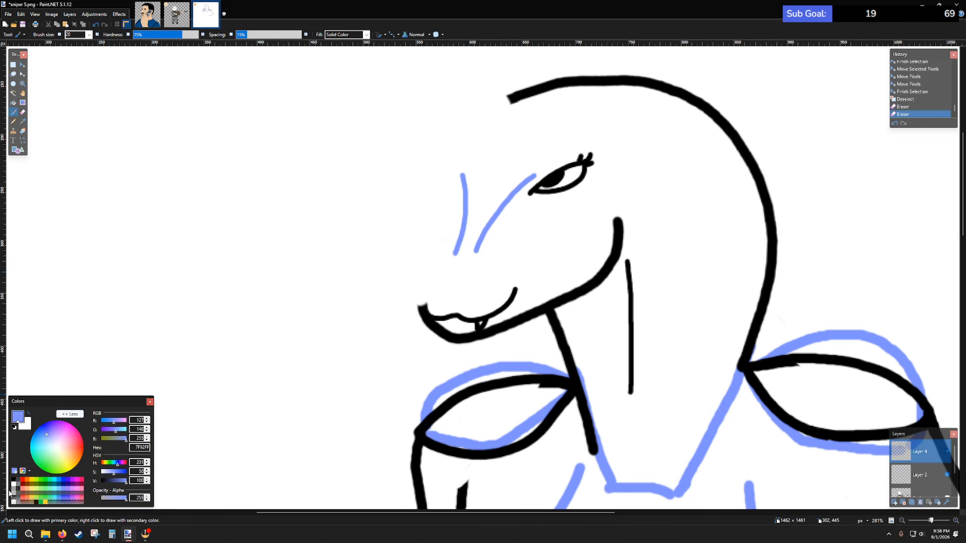
scroll(35, 498, up, 2)
scroll(34, 503, down, 2)
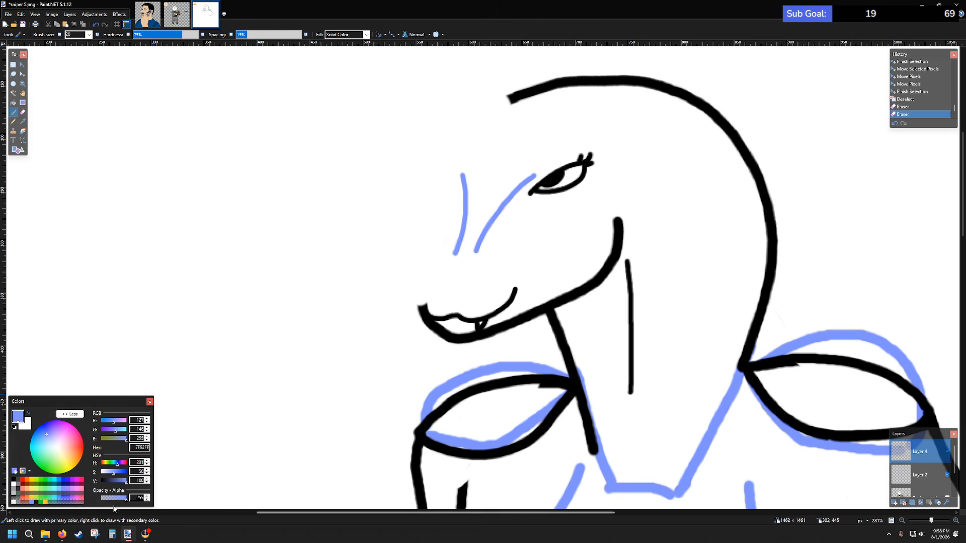
click(14, 479)
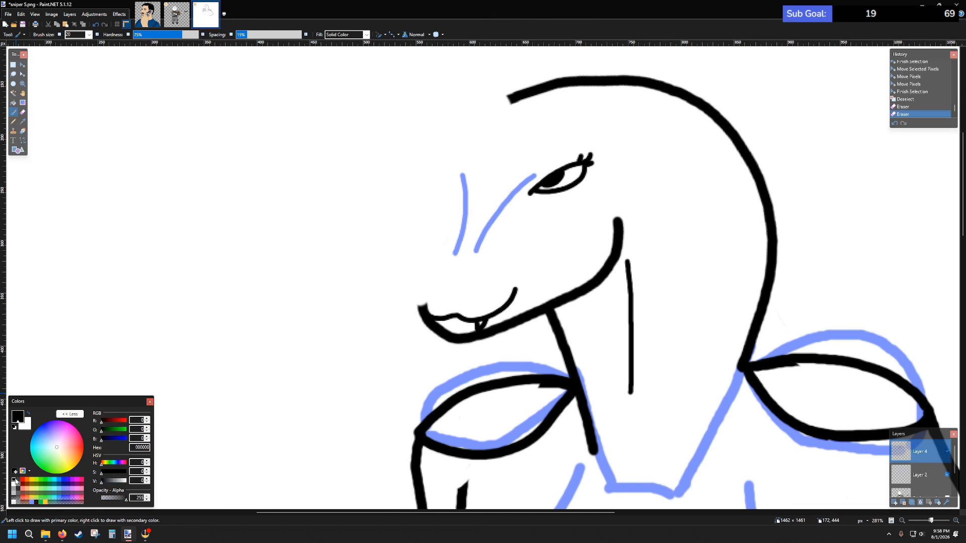
click(89, 35)
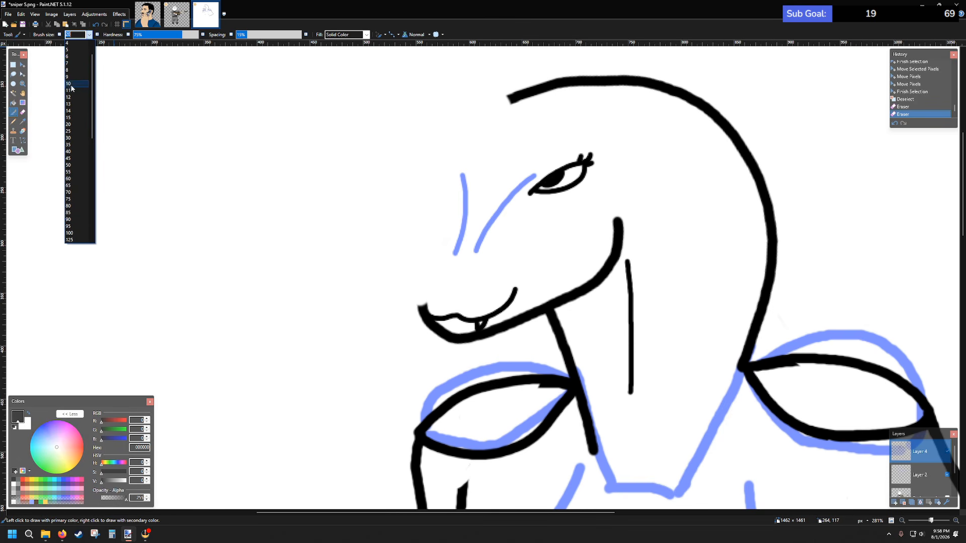
click(69, 49)
click(88, 35)
click(70, 81)
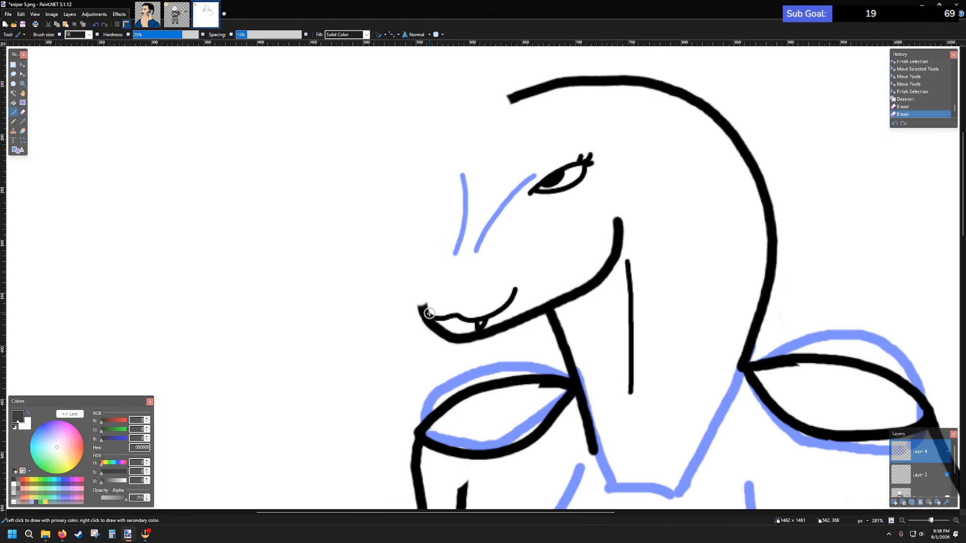
drag(422, 306, 421, 269)
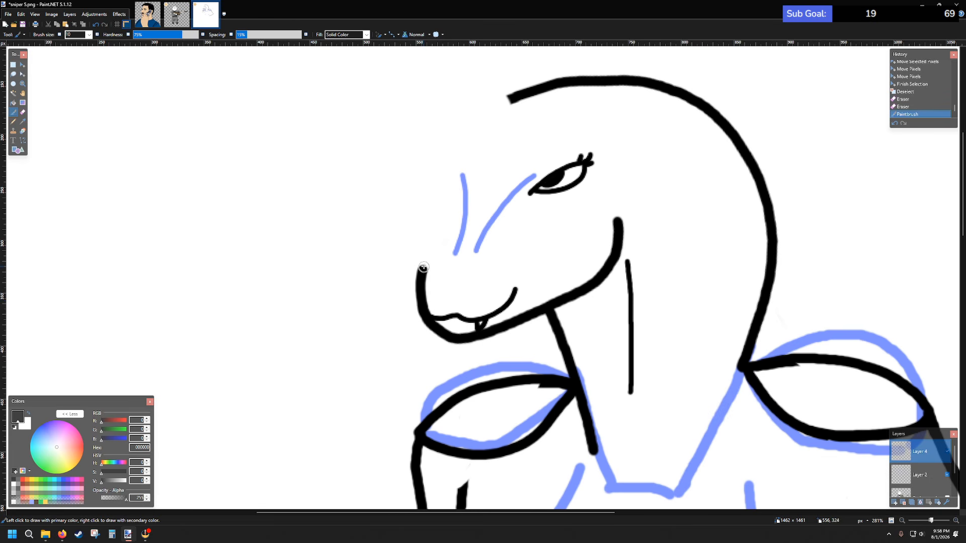
- Try closing the head outline with black strokes from the snout up over the forehead to the crown
drag(513, 98, 506, 99)
key(ctrl+z)
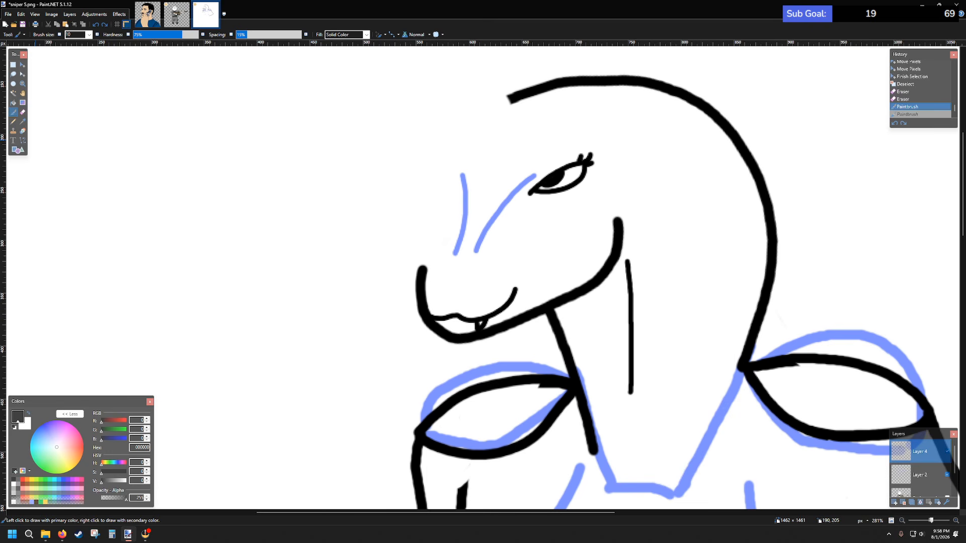
key(alt+Tab)
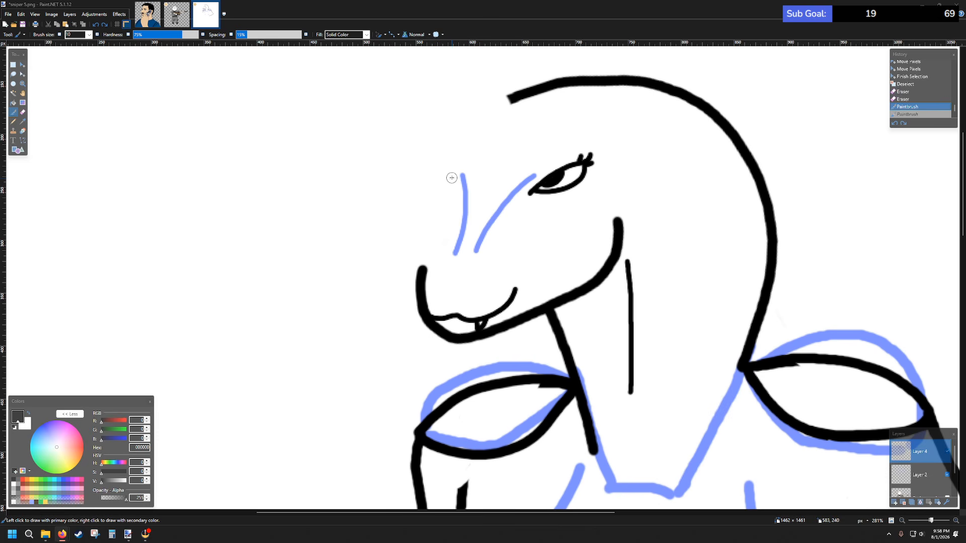
drag(451, 175, 428, 246)
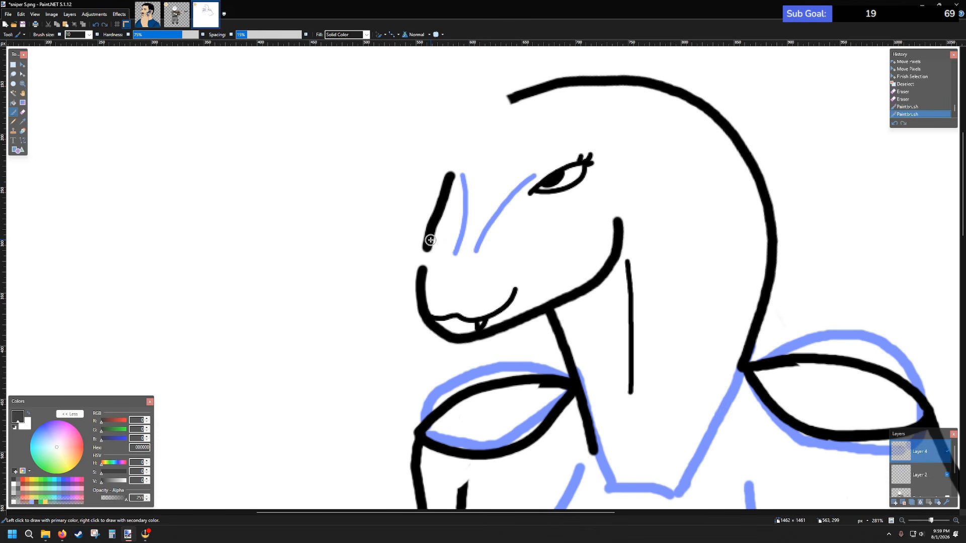
key(ctrl+z)
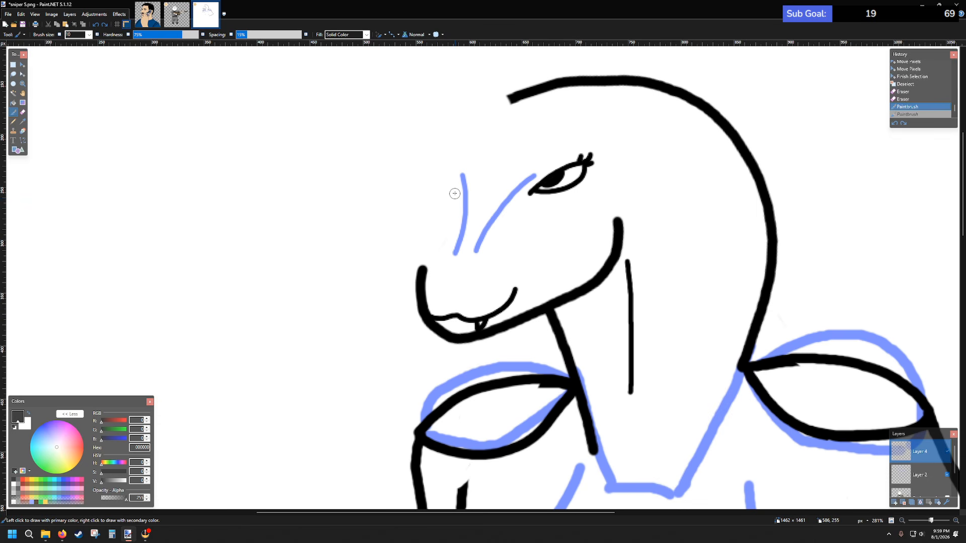
drag(451, 175, 422, 271)
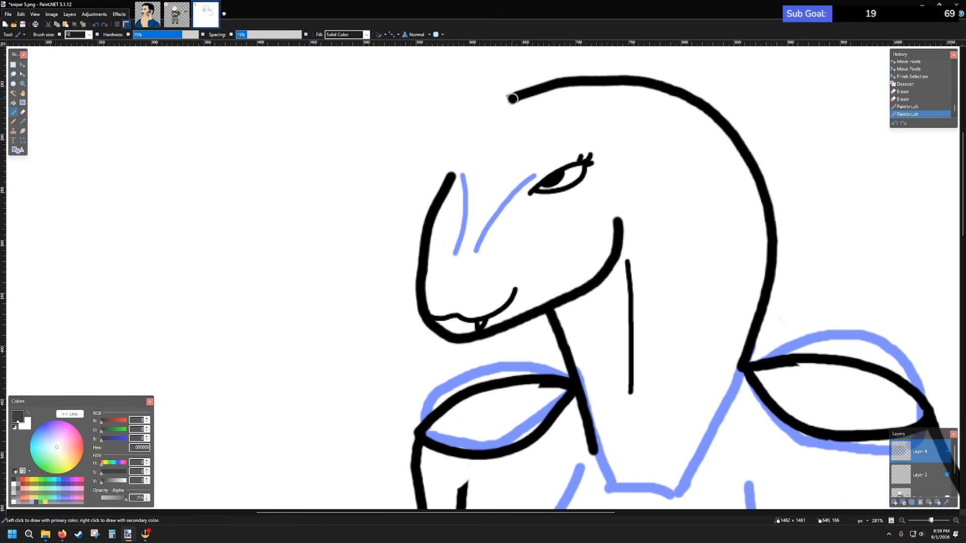
mouse_move(506, 102)
mouse_down()
mouse_move(454, 174)
mouse_move(499, 108)
mouse_move(523, 93)
mouse_up()
key(ctrl+z)
scroll(600, 194, down, 3)
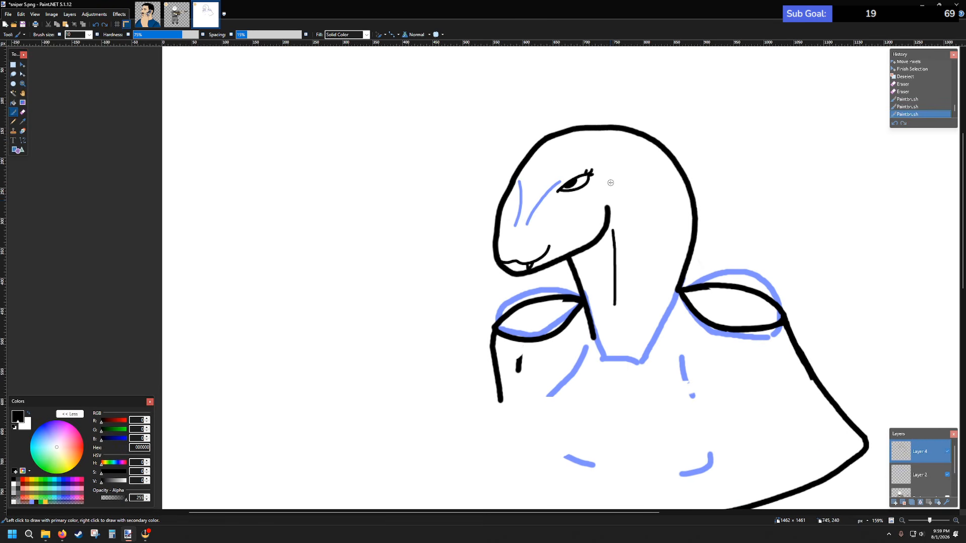
scroll(610, 183, down, 2)
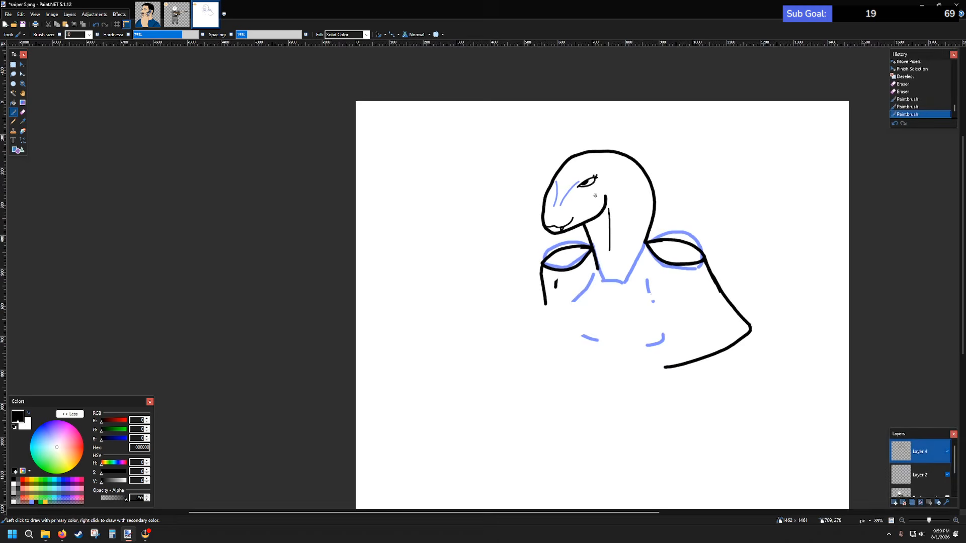
scroll(578, 207, up, 3)
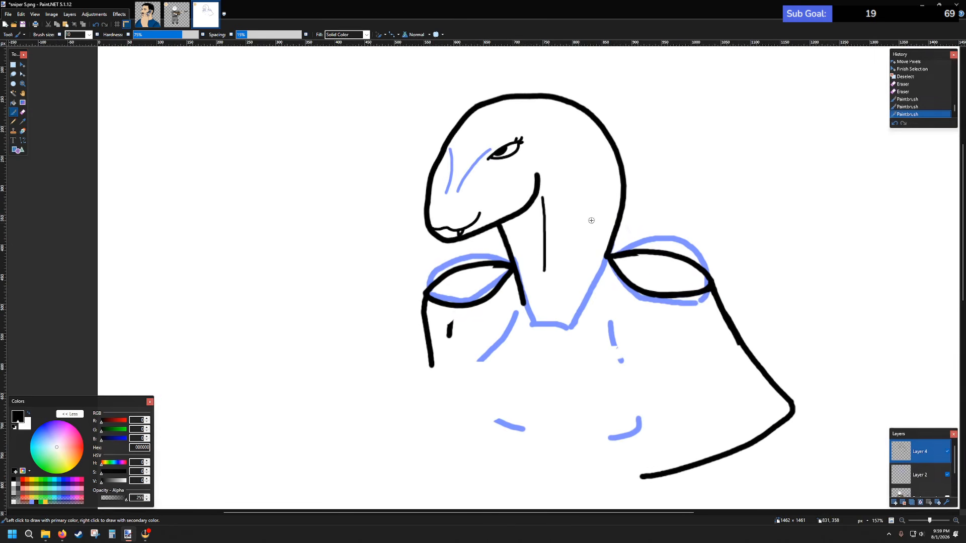
scroll(517, 189, up, 3)
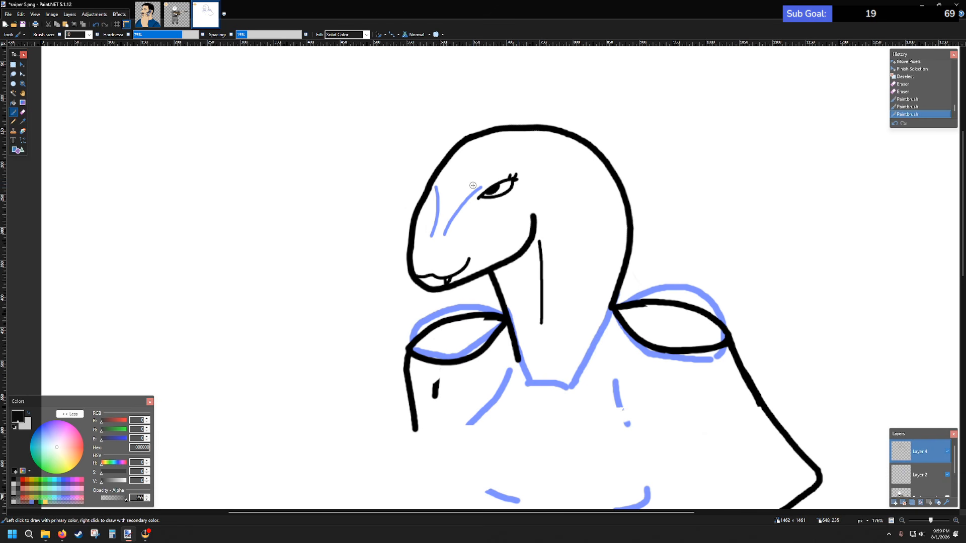
key(ctrl+z)
key(ctrl+z)
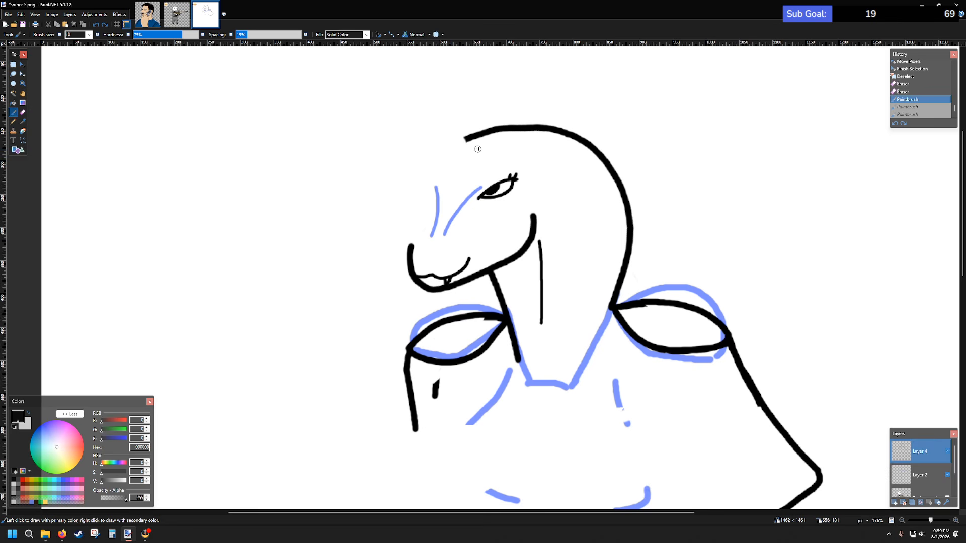
- Paint a black face contour from above the eye, around the brow and down to the open end of the snout
mouse_move(493, 150)
mouse_down()
mouse_move(429, 180)
mouse_move(412, 246)
mouse_up()
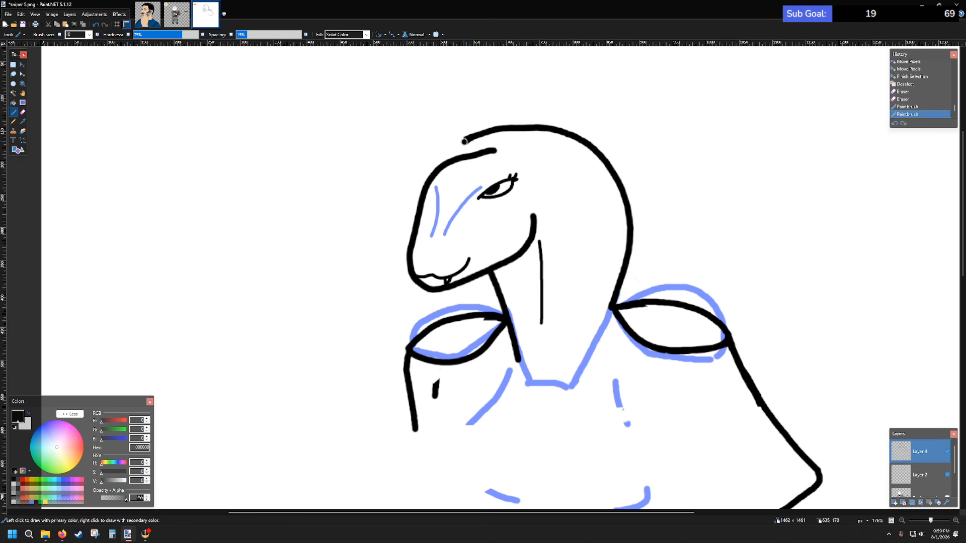
key(ctrl+z)
- Paint a black outer head curve from the face contour beside the blue guide up to the open end of the crown outline
drag(472, 133, 441, 156)
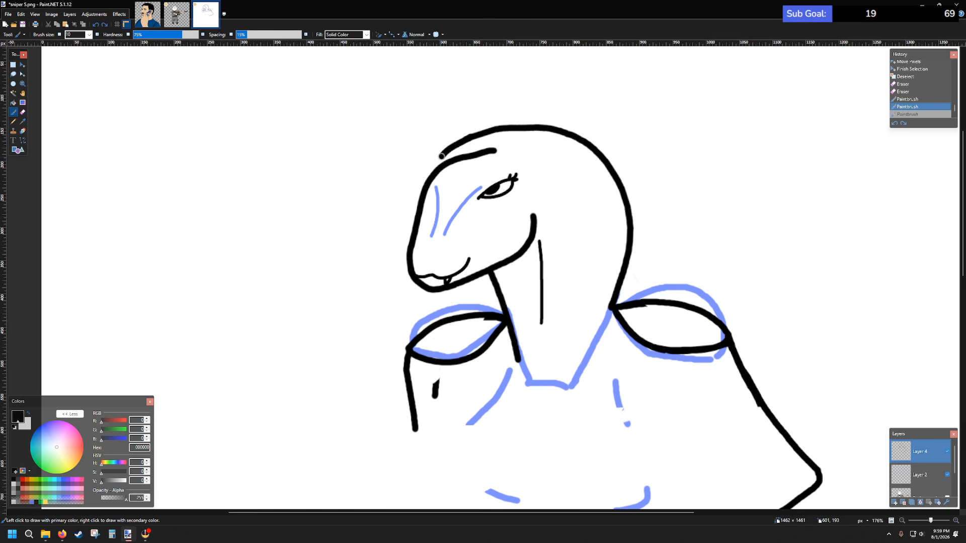
key(ctrl+z)
drag(495, 130, 430, 161)
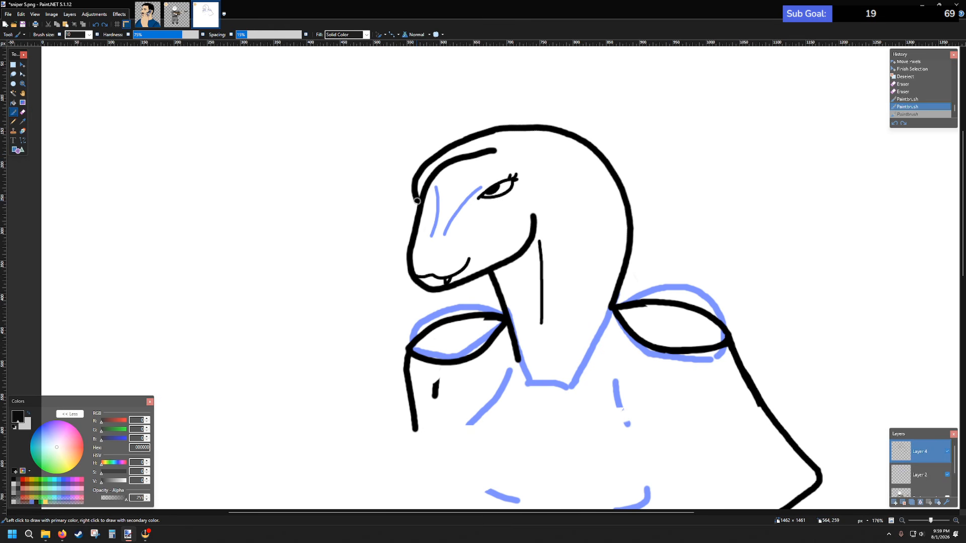
key(ctrl+z)
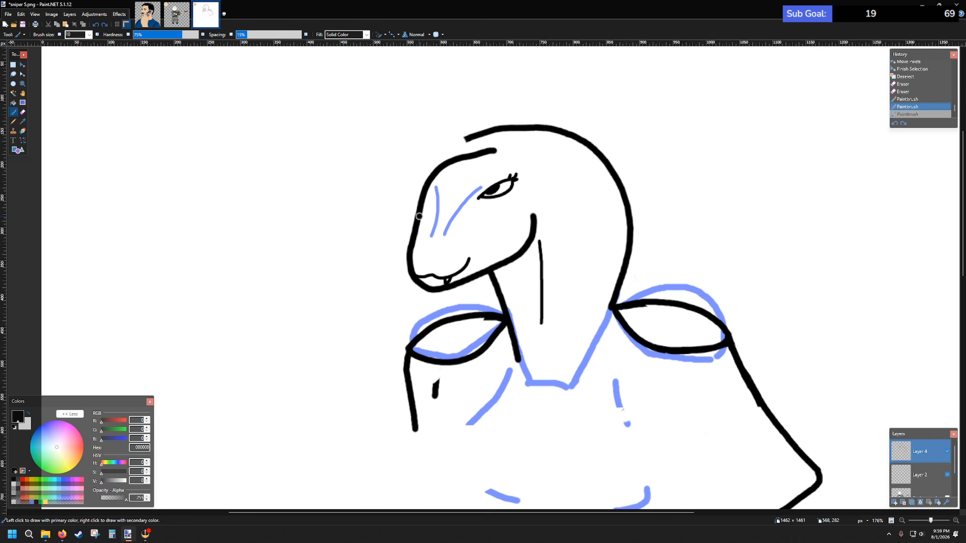
mouse_move(418, 208)
mouse_down()
mouse_move(425, 169)
mouse_move(449, 148)
mouse_up()
key(ctrl+z)
mouse_move(418, 190)
mouse_down()
mouse_move(430, 166)
mouse_move(476, 134)
mouse_up()
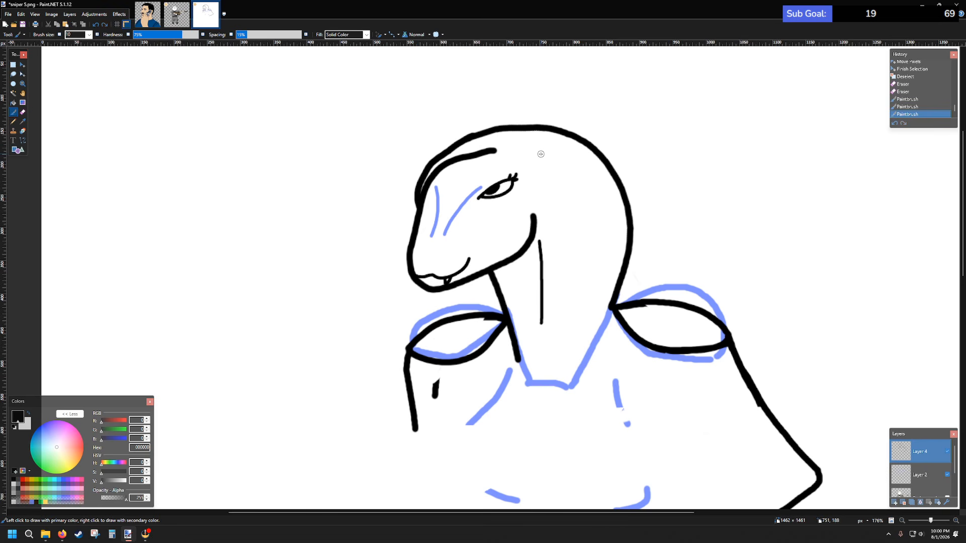
key(ctrl+z)
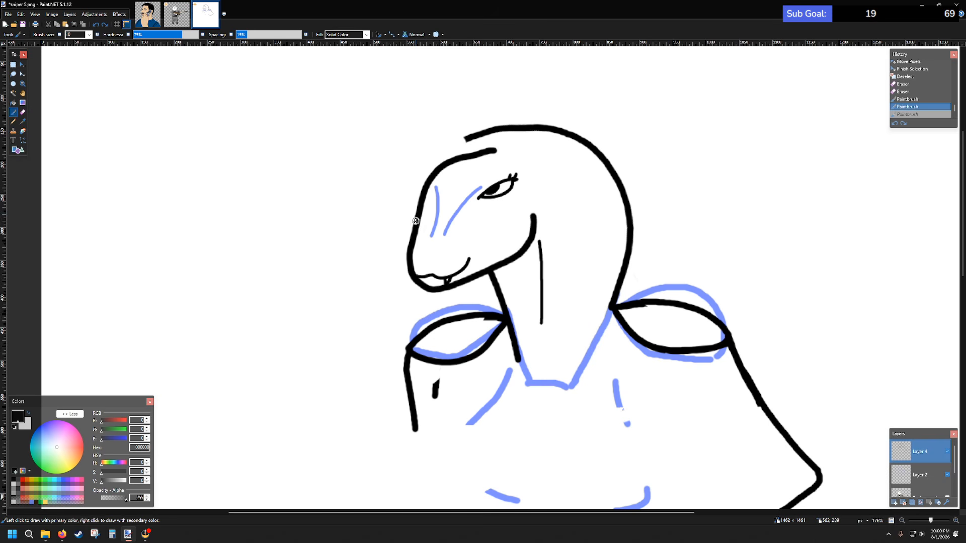
mouse_move(414, 215)
mouse_down()
mouse_move(417, 192)
mouse_move(415, 206)
mouse_move(429, 169)
mouse_up()
key(ctrl+z)
key(ctrl+z)
mouse_move(417, 210)
mouse_down()
mouse_move(436, 157)
mouse_move(488, 130)
mouse_up()
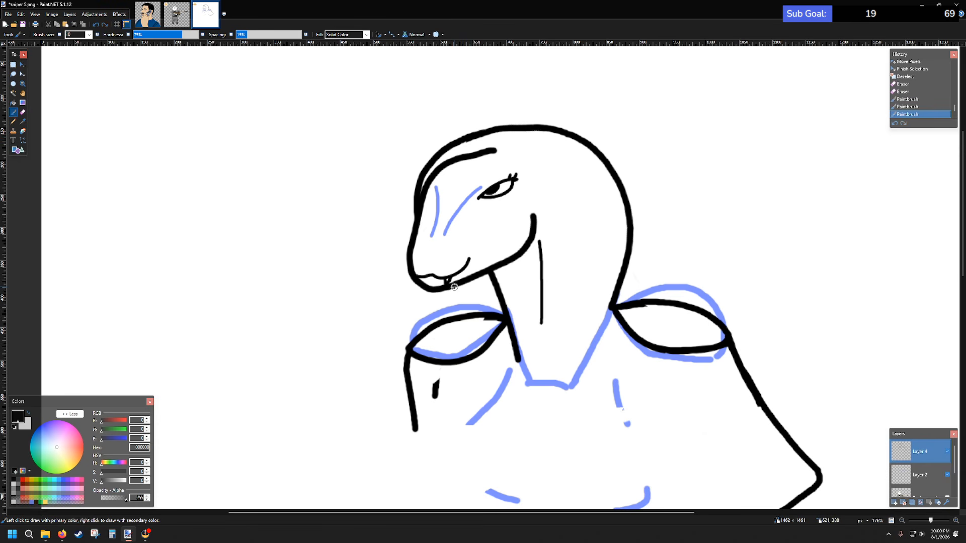
- Paint a short black diagonal line from under the jaw near the fang down to the top of the near shoulder shape
drag(456, 286, 486, 315)
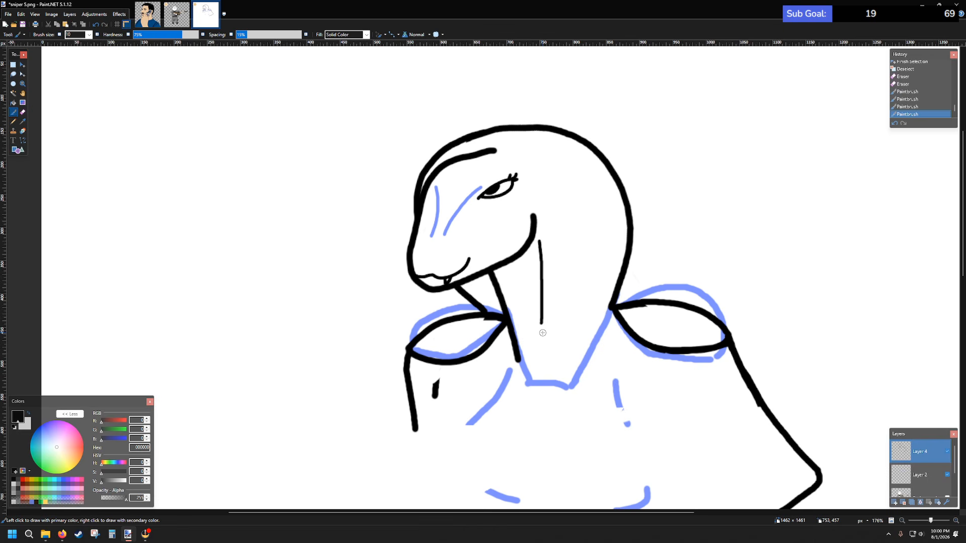
key(ctrl+z)
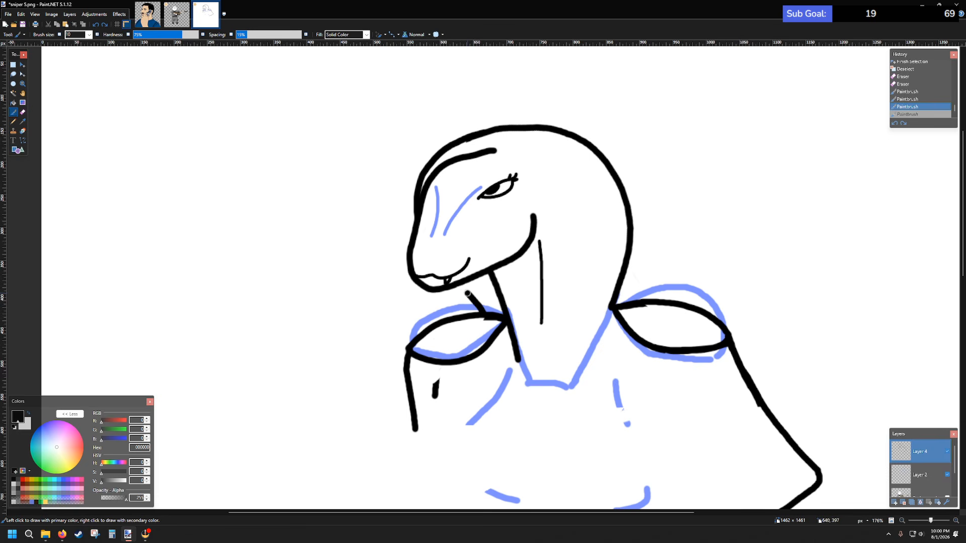
drag(459, 285, 504, 318)
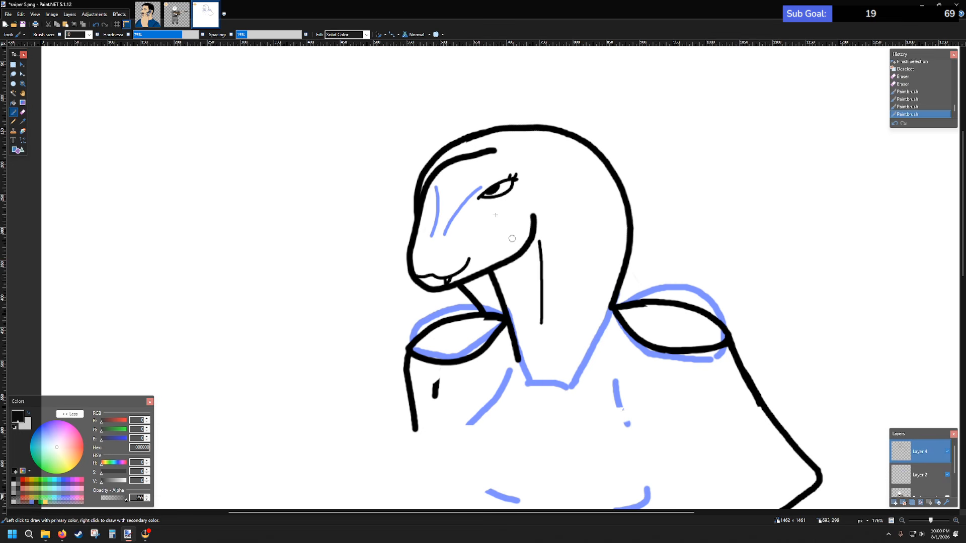
- Erase the uneven section of the black crown outline above the brow, leaving clean ends on both sides of the gap
click(23, 112)
scroll(631, 284, down, 4)
scroll(614, 303, up, 3)
scroll(612, 302, down, 3)
scroll(614, 301, up, 5)
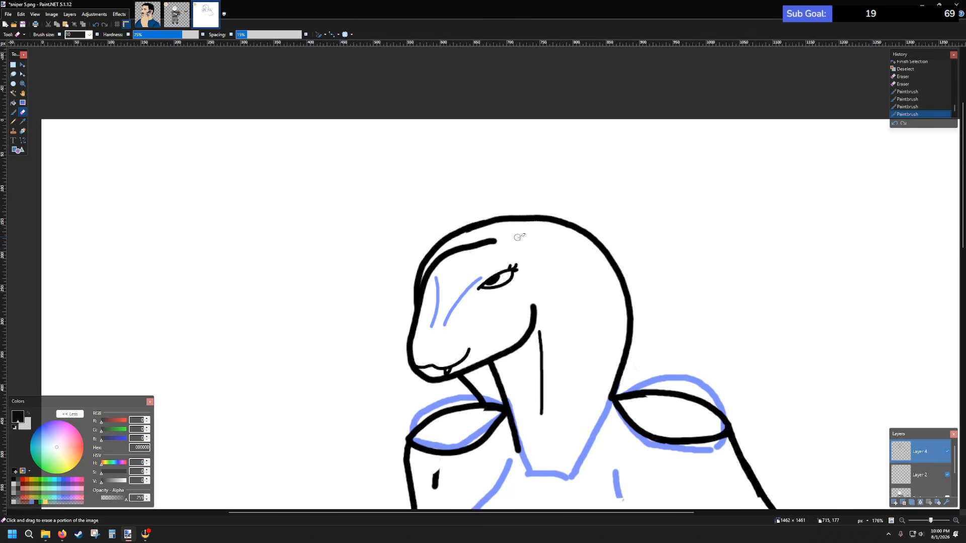
ctrl+scroll(535, 243, up, 2)
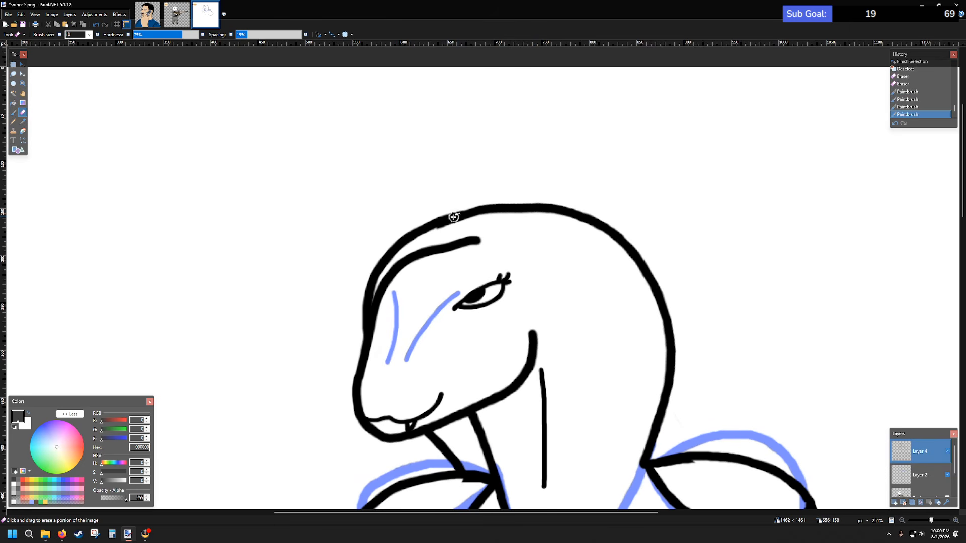
mouse_move(436, 216)
mouse_down()
mouse_move(459, 202)
mouse_move(458, 225)
mouse_move(461, 208)
mouse_move(486, 210)
mouse_up()
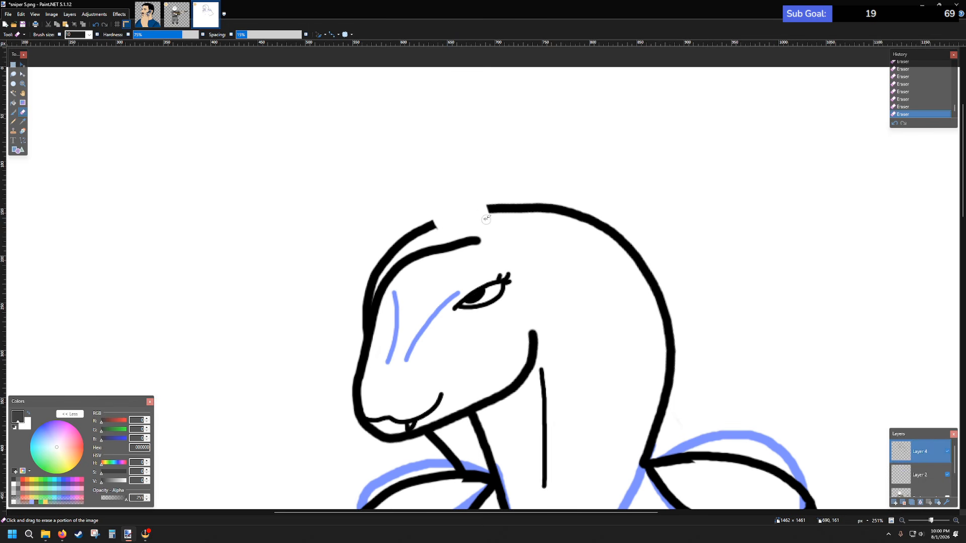
click(434, 225)
- Paint a smooth black stroke bridging the erased gap in the crown outline
click(14, 112)
scroll(463, 244, up, 2)
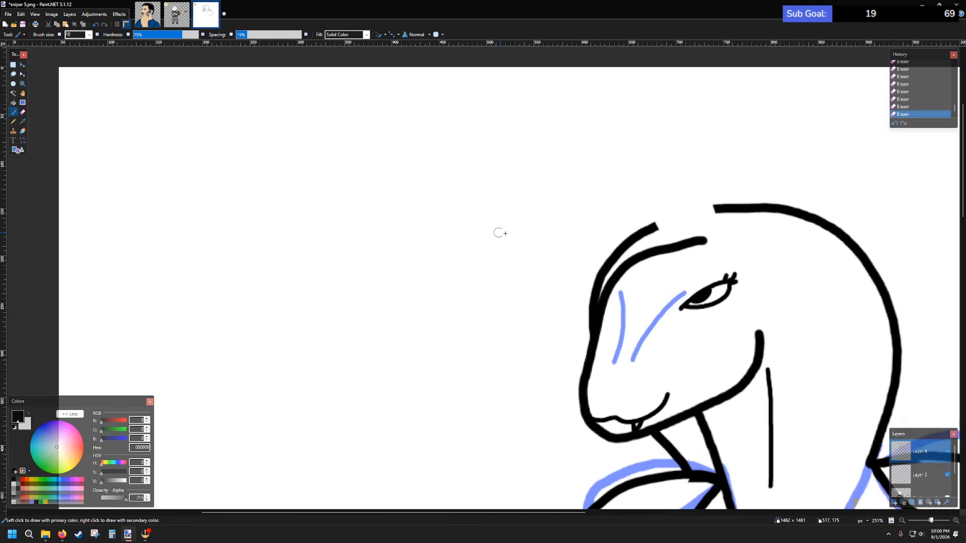
scroll(463, 243, up, 4)
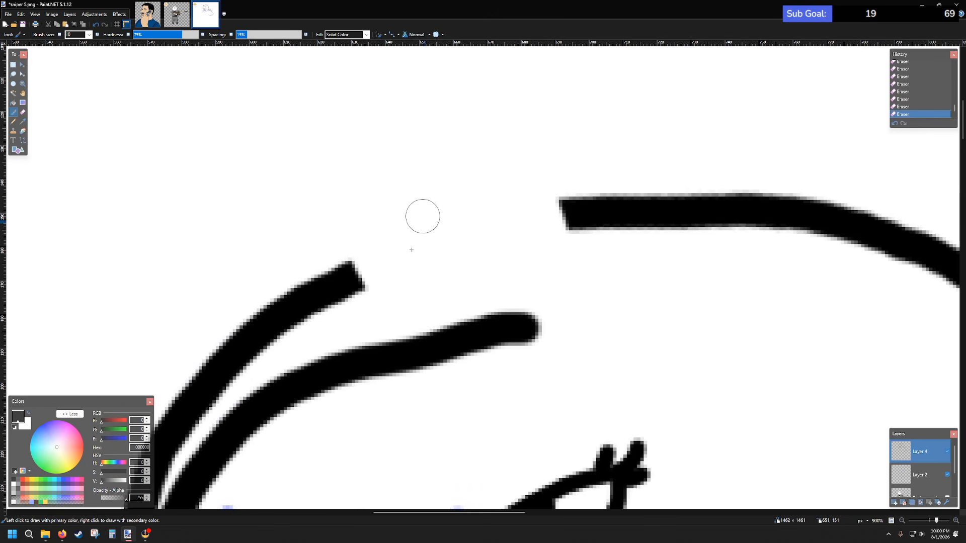
mouse_move(338, 278)
mouse_down()
mouse_move(535, 217)
mouse_move(669, 209)
mouse_up()
scroll(664, 226, down, 8)
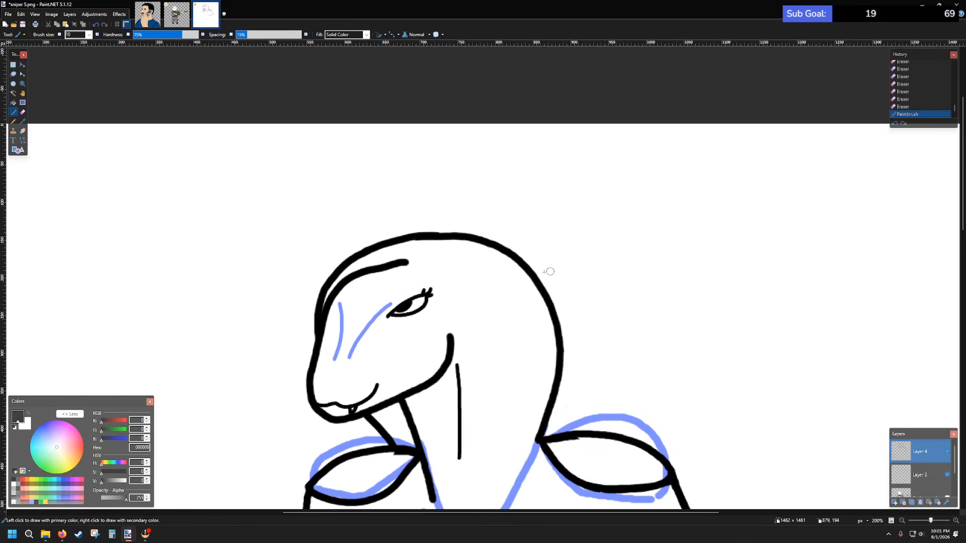
- Erase the wavy end of the black brow line above the eye
scroll(470, 251, down, 2)
scroll(449, 248, down, 3)
scroll(503, 201, left, 5)
scroll(539, 160, right, 4)
scroll(552, 165, up, 5)
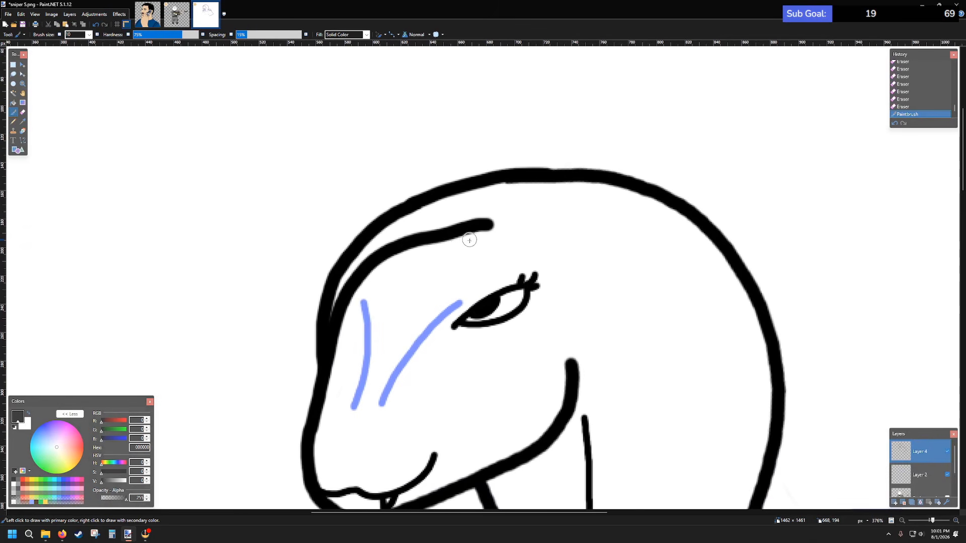
click(23, 112)
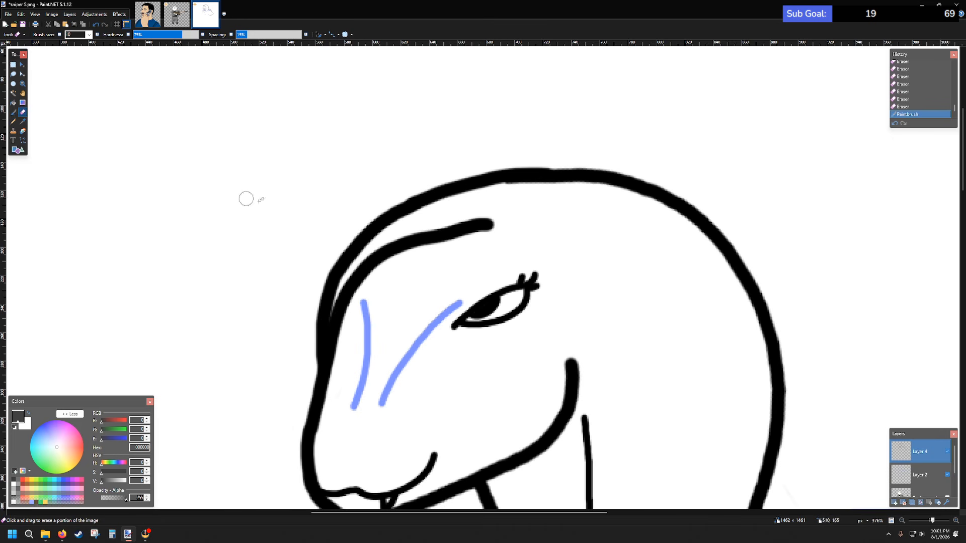
mouse_move(509, 225)
mouse_down()
mouse_move(490, 214)
mouse_move(471, 237)
mouse_move(433, 234)
mouse_up()
- Repaint the end of the brow line as a longer black arc curving over and just past the eye
click(13, 111)
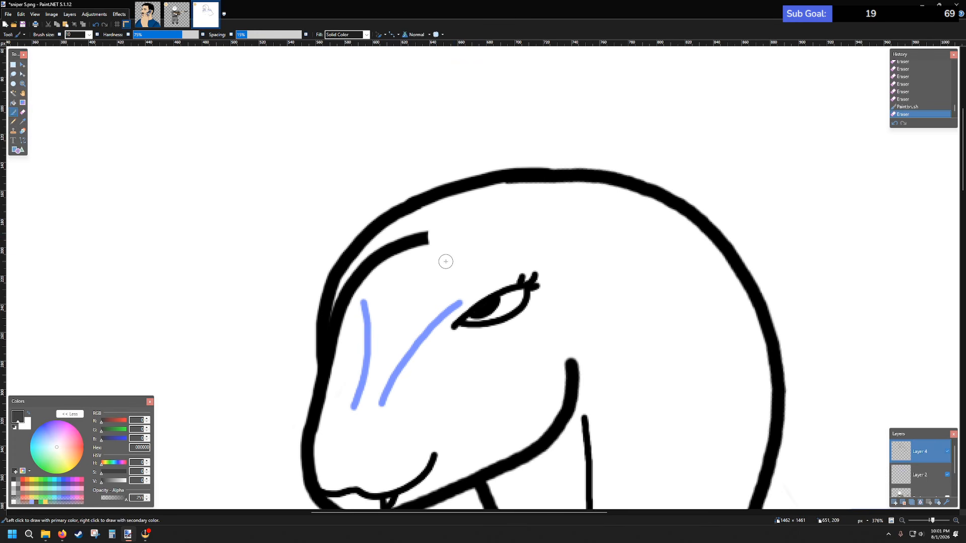
scroll(402, 211, up, 4)
drag(388, 211, 500, 204)
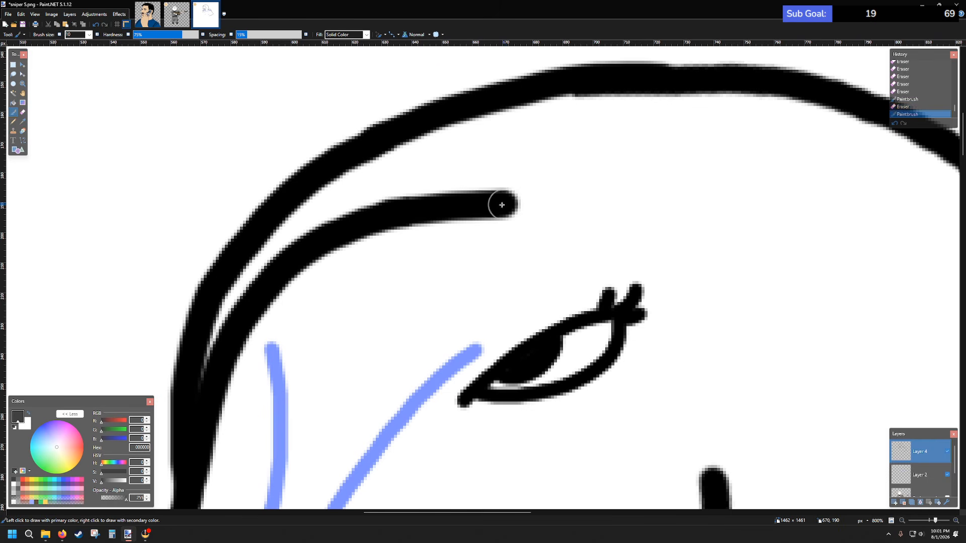
key(ctrl+z)
mouse_move(351, 224)
mouse_down()
mouse_move(479, 194)
mouse_move(561, 187)
mouse_move(626, 192)
mouse_move(718, 227)
mouse_up()
scroll(714, 229, down, 4)
scroll(711, 241, up, 2)
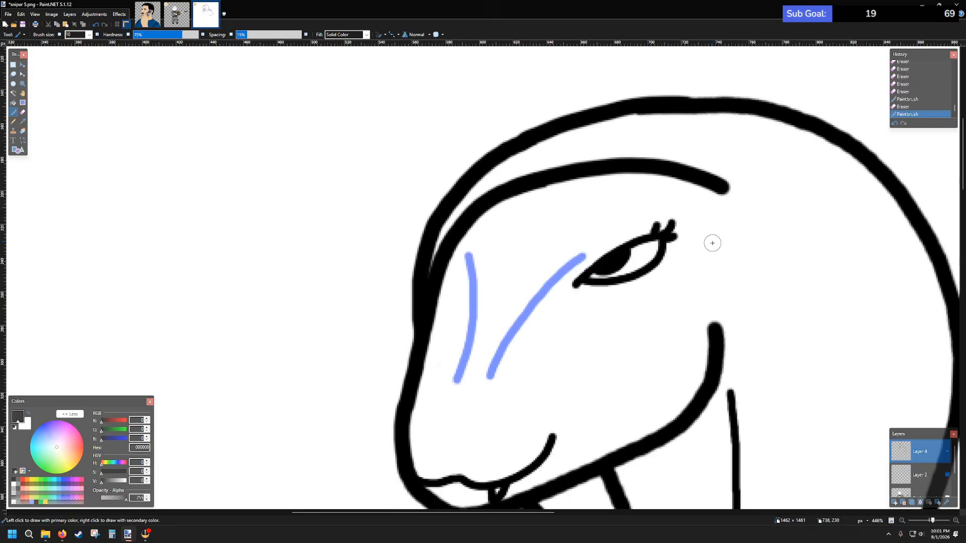
- Examine the whole head, neck and shoulder line art against the blue guide
scroll(711, 241, down, 3)
scroll(712, 240, down, 5)
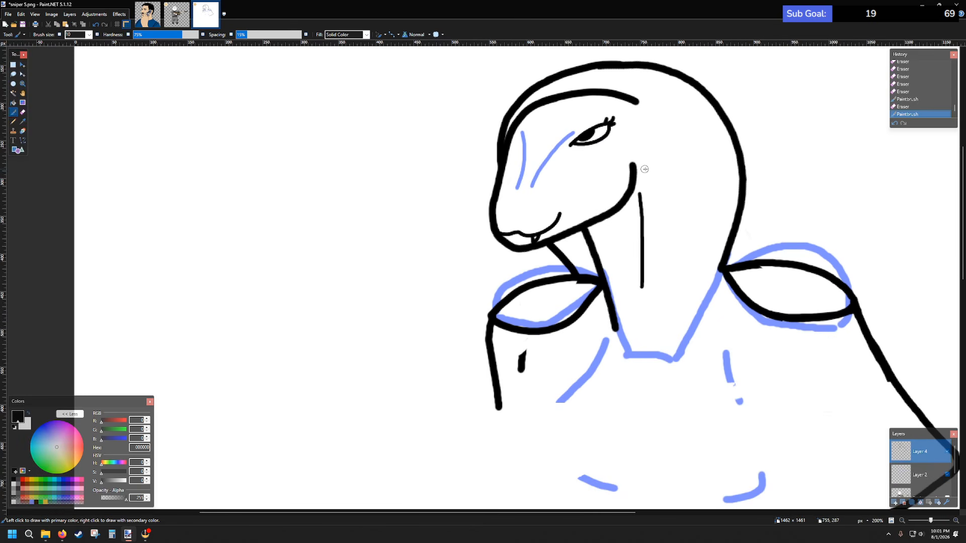
scroll(653, 171, up, 4)
scroll(679, 224, down, 3)
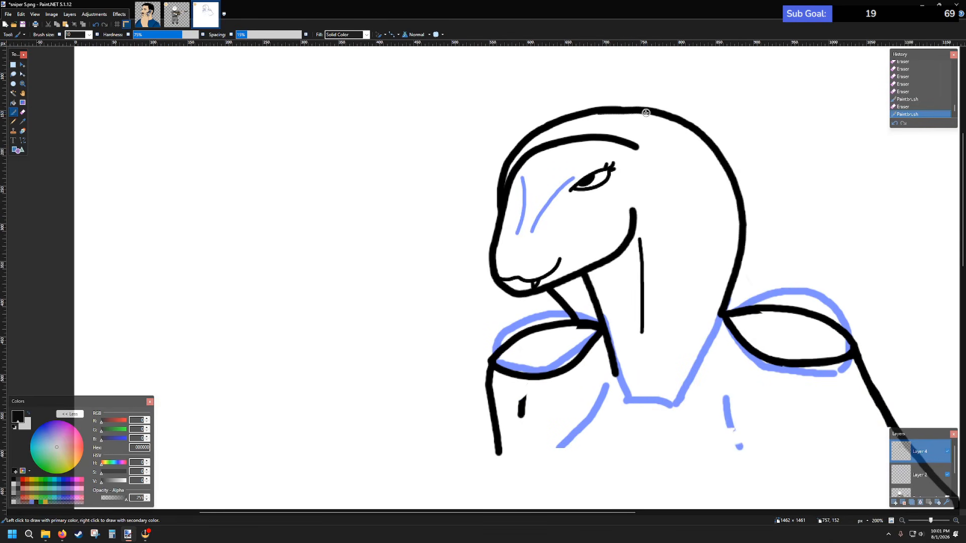
scroll(641, 125, down, 3)
scroll(654, 141, down, 2)
scroll(720, 157, up, 1)
scroll(720, 157, down, 2)
scroll(696, 122, right, 2)
scroll(653, 202, up, 3)
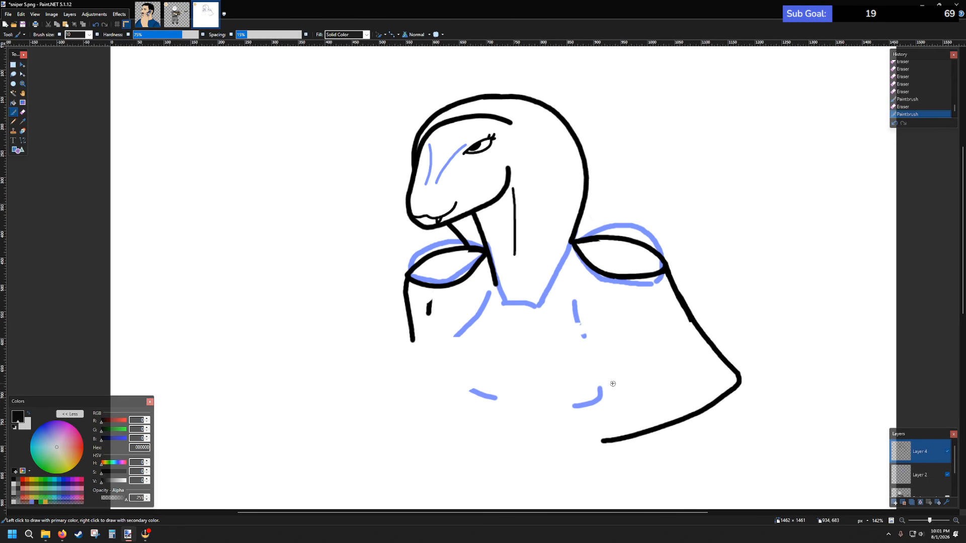
- Paint the black chest outline as two rounded curves, one on each side, leaving a small gap between them at the bottom
scroll(621, 316, down, 2)
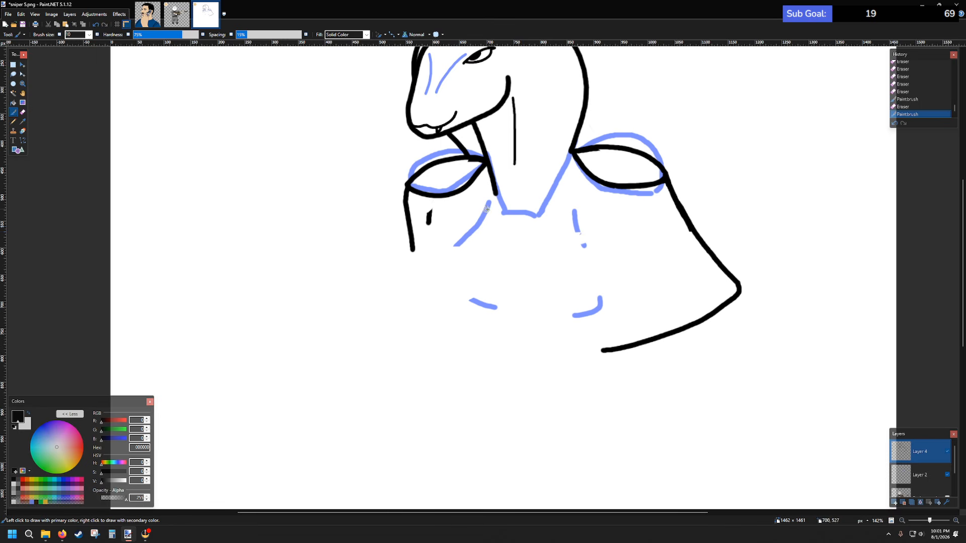
mouse_move(485, 208)
mouse_down()
mouse_move(449, 271)
mouse_move(466, 311)
mouse_move(501, 325)
mouse_move(592, 325)
mouse_move(619, 311)
mouse_move(626, 284)
mouse_move(607, 235)
mouse_move(564, 191)
mouse_up()
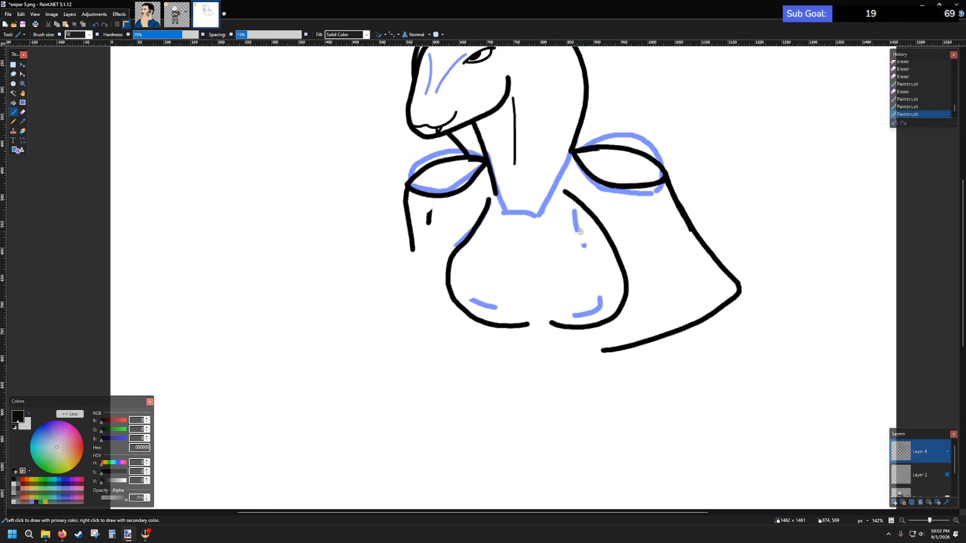
key(ctrl+z)
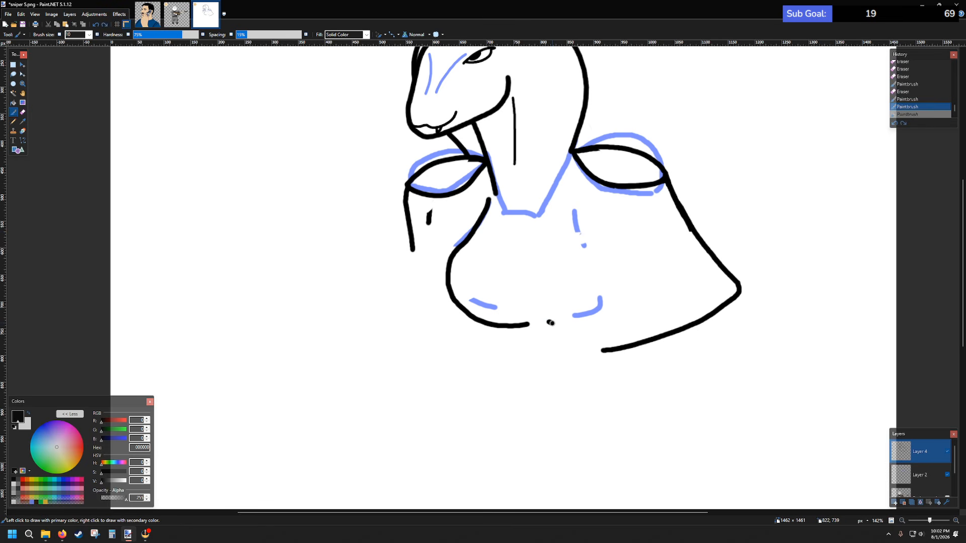
mouse_move(556, 325)
mouse_down()
mouse_move(597, 324)
mouse_move(616, 307)
mouse_move(622, 279)
mouse_move(604, 242)
mouse_up()
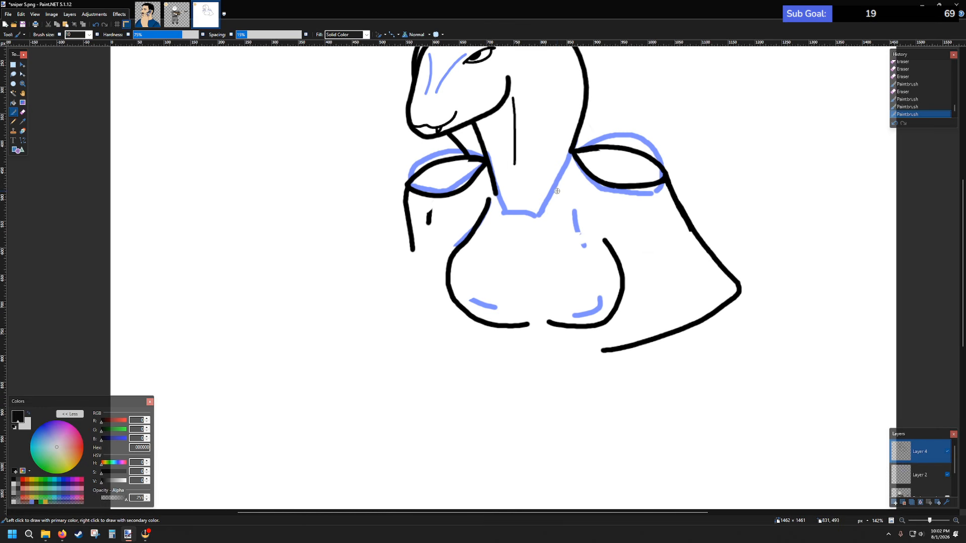
- Paint a black line from beside the neck base down to the open upper end of the right chest curve
mouse_move(560, 191)
mouse_down()
mouse_move(575, 219)
mouse_move(561, 203)
mouse_move(596, 238)
mouse_up()
key(ctrl+z)
scroll(561, 179, down, 2)
scroll(571, 195, up, 2)
drag(607, 246, 608, 248)
- Erase the bump on the outer edge where the two strokes of the right chest outline join
click(24, 113)
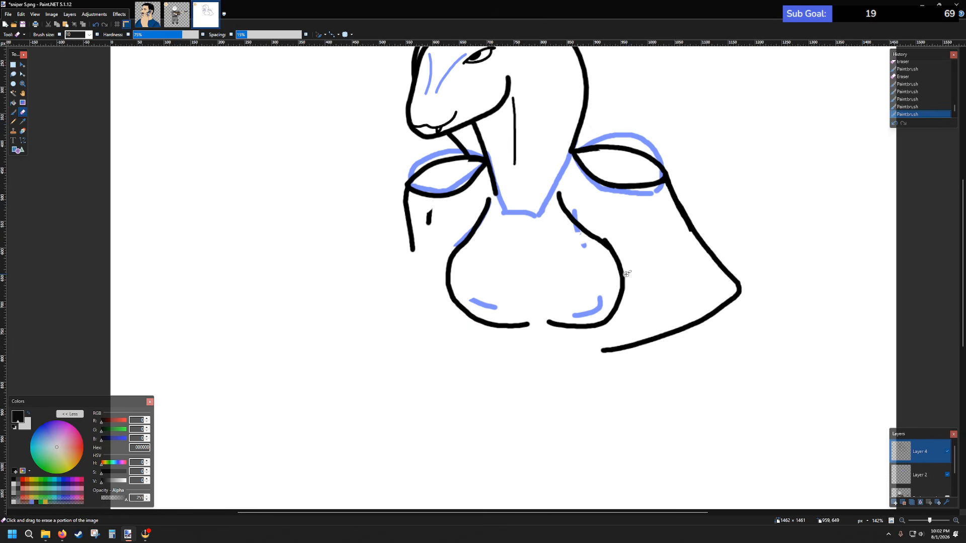
scroll(618, 271, up, 5)
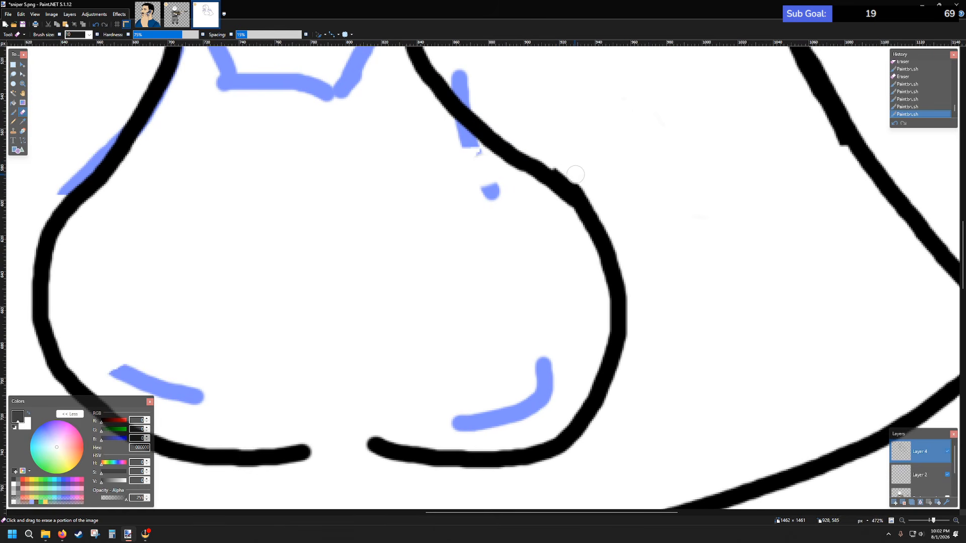
drag(572, 173, 585, 185)
scroll(585, 204, down, 5)
scroll(608, 237, up, 4)
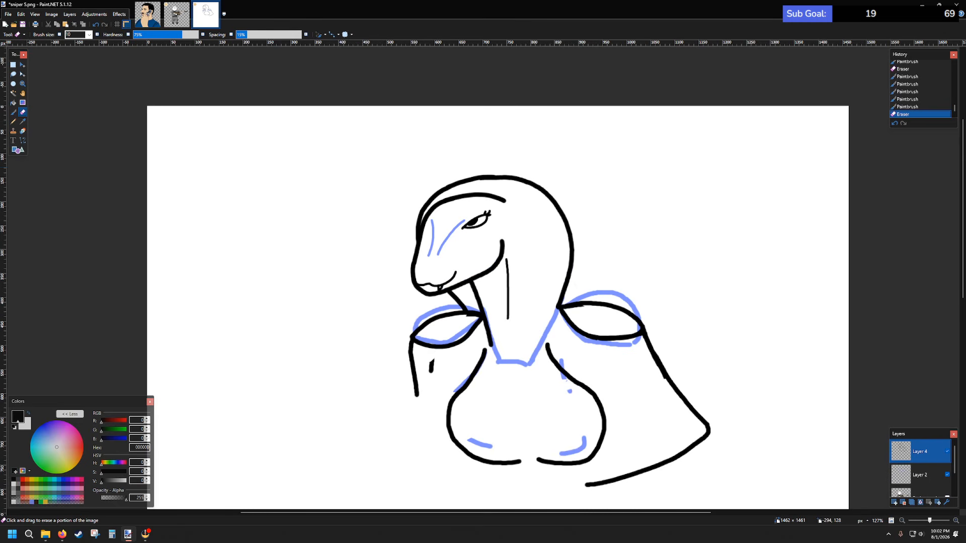
click(13, 112)
scroll(538, 272, down, 2)
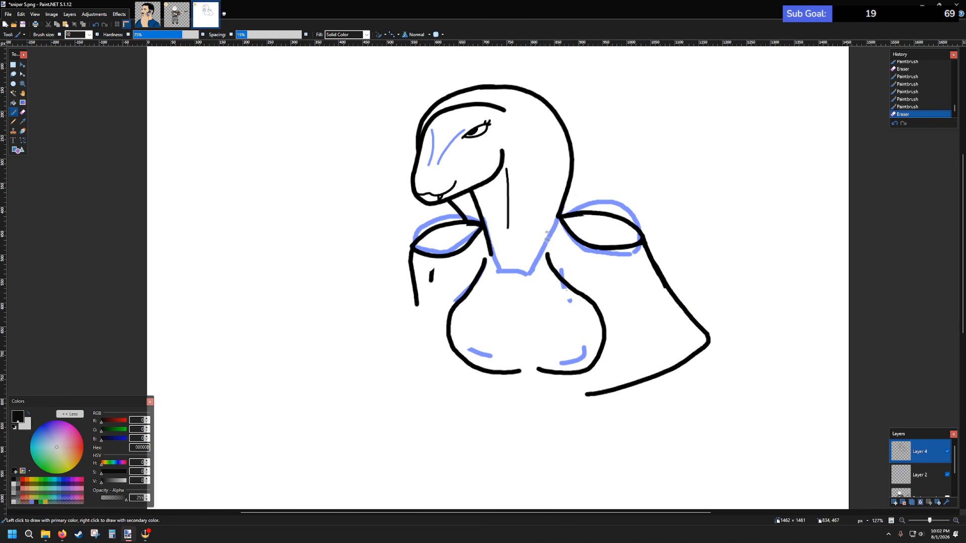
scroll(524, 107, up, 3)
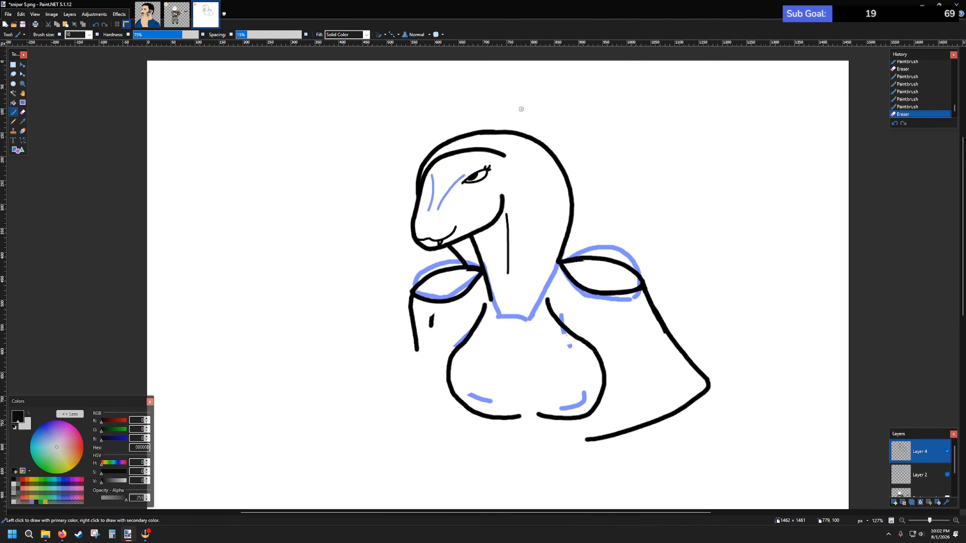
scroll(539, 159, down, 3)
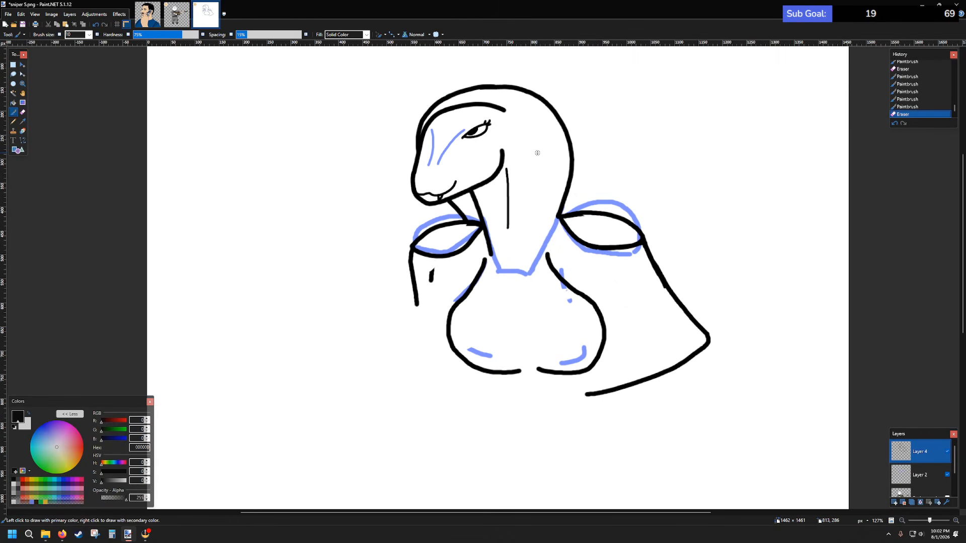
scroll(719, 337, down, 1)
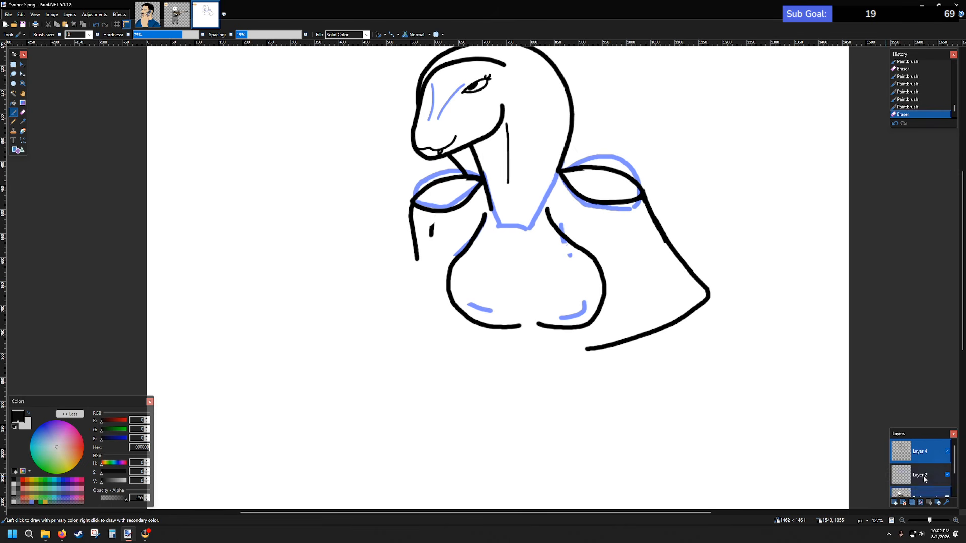
- Make Layer 2 active and erase the blue guide arcs above both black shoulder shapes
key(alt+Page_Down)
click(23, 112)
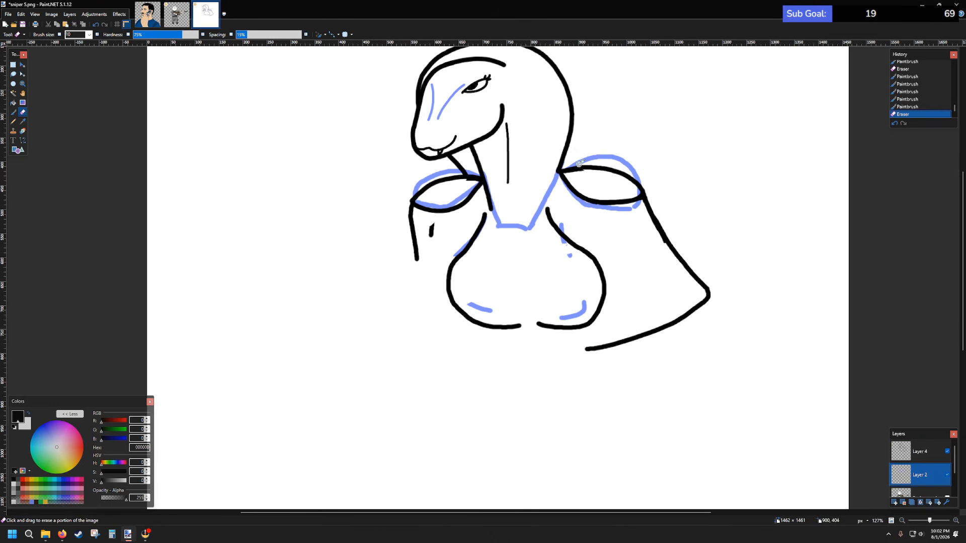
drag(595, 158, 610, 155)
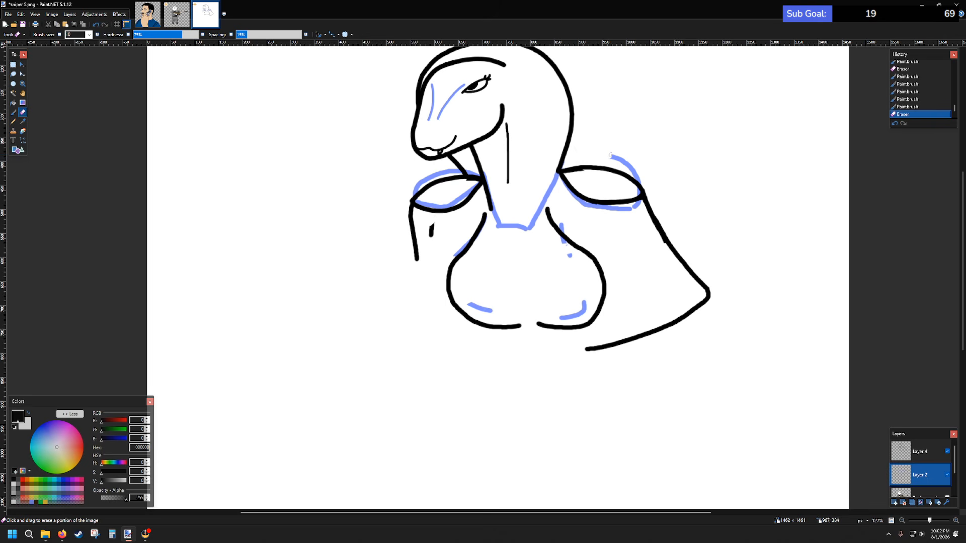
click(638, 179)
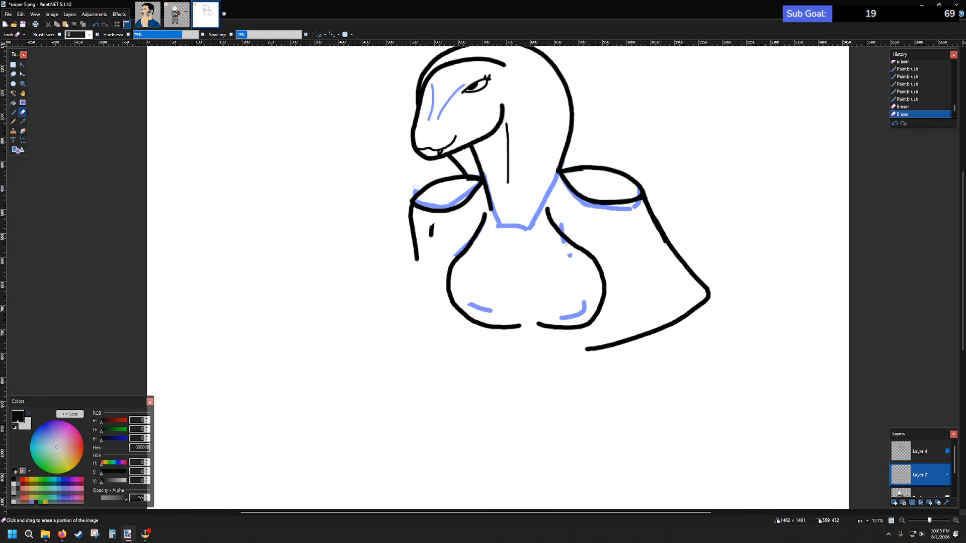
click(413, 194)
click(13, 112)
scroll(595, 218, up, 3)
scroll(596, 218, down, 5)
scroll(584, 213, up, 7)
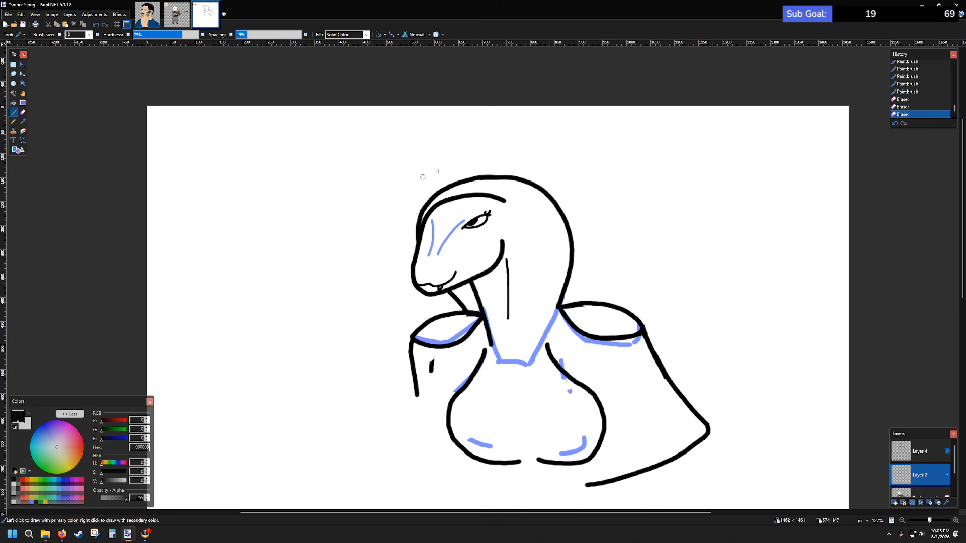
scroll(632, 301, down, 4)
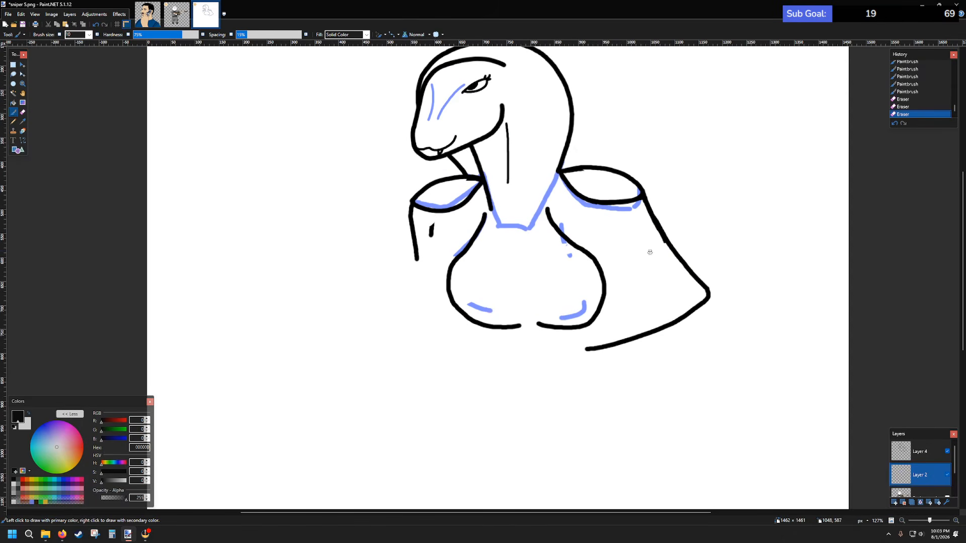
scroll(648, 253, down, 2)
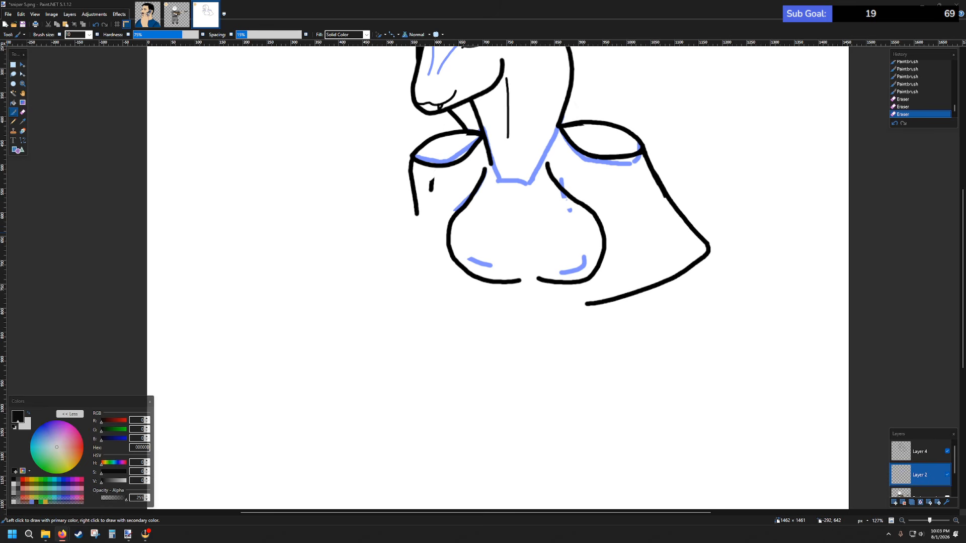
scroll(500, 163, up, 3)
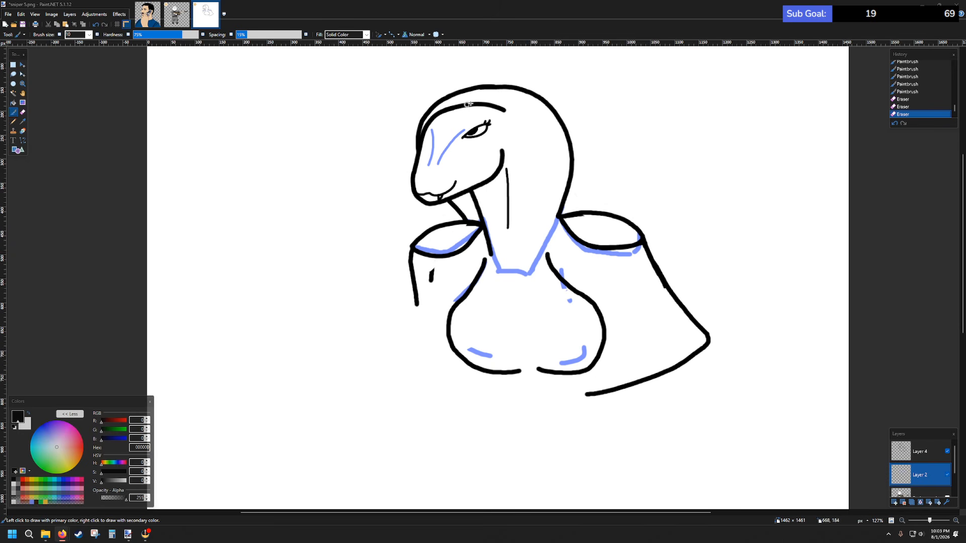
- Make Layer 4 active and erase the protruding outer edge where the head outline meets the face contour above the snout
click(23, 112)
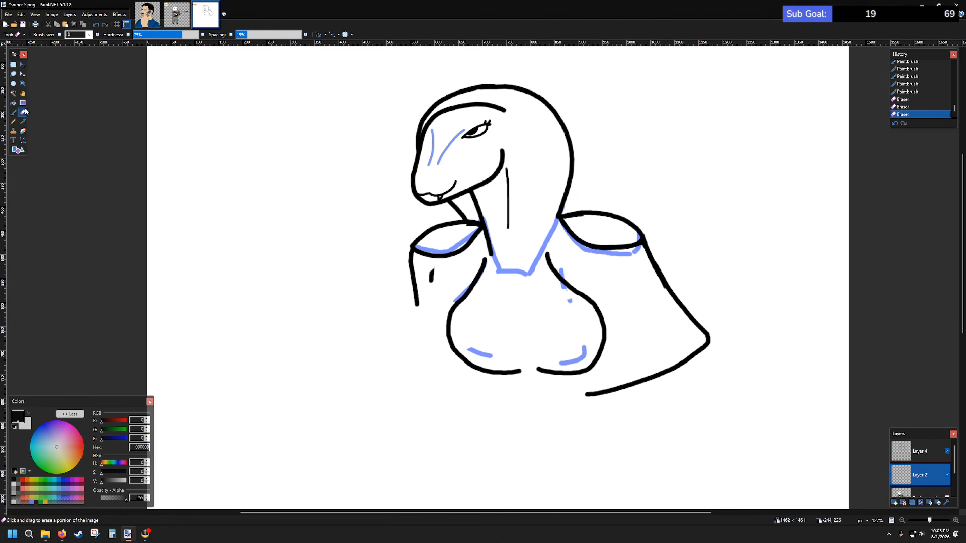
click(943, 448)
scroll(503, 125, up, 3)
scroll(464, 143, down, 3)
scroll(346, 174, up, 2)
drag(256, 334, 265, 326)
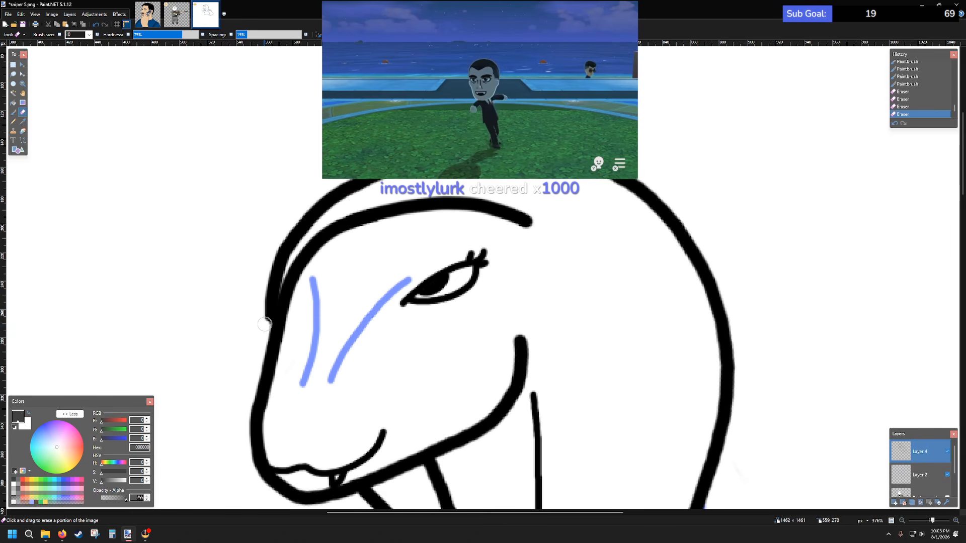
click(265, 324)
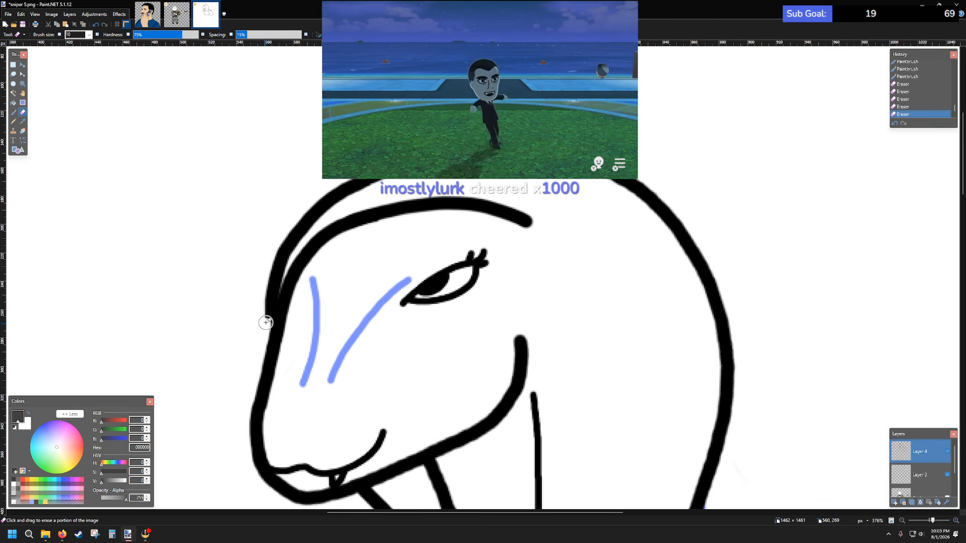
- Erase the old outer head outline from above the snout, over the crown and down to the back of the neck
mouse_move(269, 302)
mouse_down()
mouse_move(276, 278)
mouse_move(254, 355)
mouse_move(273, 269)
mouse_move(259, 312)
mouse_move(294, 231)
mouse_move(281, 259)
mouse_move(308, 230)
mouse_move(261, 271)
mouse_move(339, 195)
mouse_move(308, 204)
mouse_move(354, 182)
mouse_up()
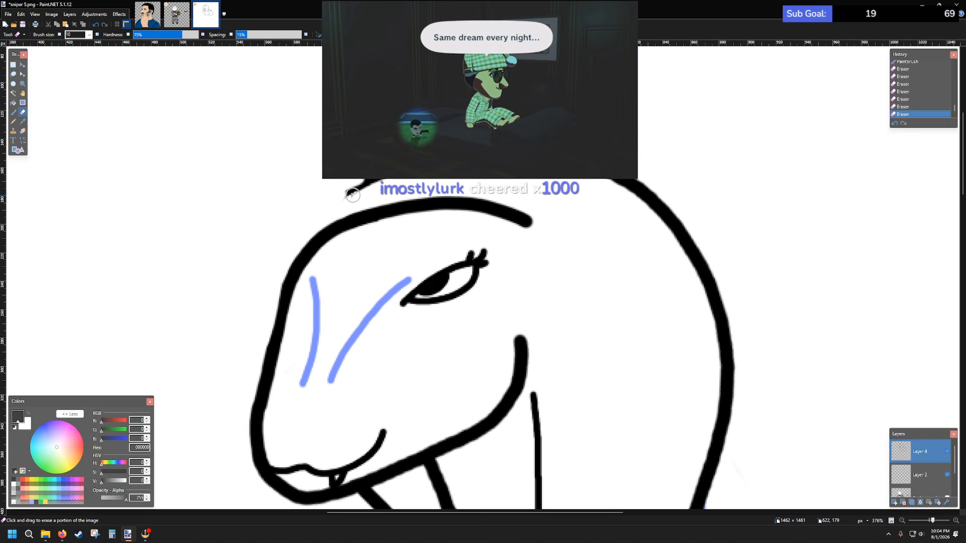
mouse_move(337, 198)
mouse_down()
mouse_move(463, 153)
mouse_move(399, 161)
mouse_move(475, 141)
mouse_move(499, 142)
mouse_move(453, 162)
mouse_move(509, 155)
mouse_move(578, 133)
mouse_move(601, 157)
mouse_move(536, 167)
mouse_move(695, 211)
mouse_move(723, 206)
mouse_move(667, 196)
mouse_move(696, 218)
mouse_move(732, 223)
mouse_move(695, 233)
mouse_move(739, 252)
mouse_move(720, 255)
mouse_move(742, 266)
mouse_move(717, 268)
mouse_move(735, 308)
mouse_up()
scroll(739, 304, down, 2)
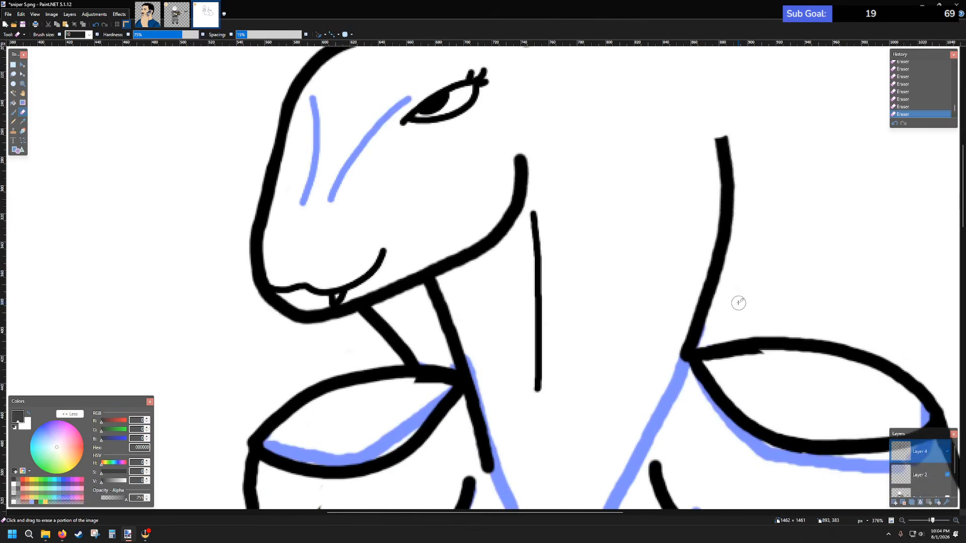
- Paint a new black outline from the forehead over the crown and down the back of the head to the remaining neck line
scroll(721, 286, up, 1)
click(13, 112)
scroll(455, 194, up, 2)
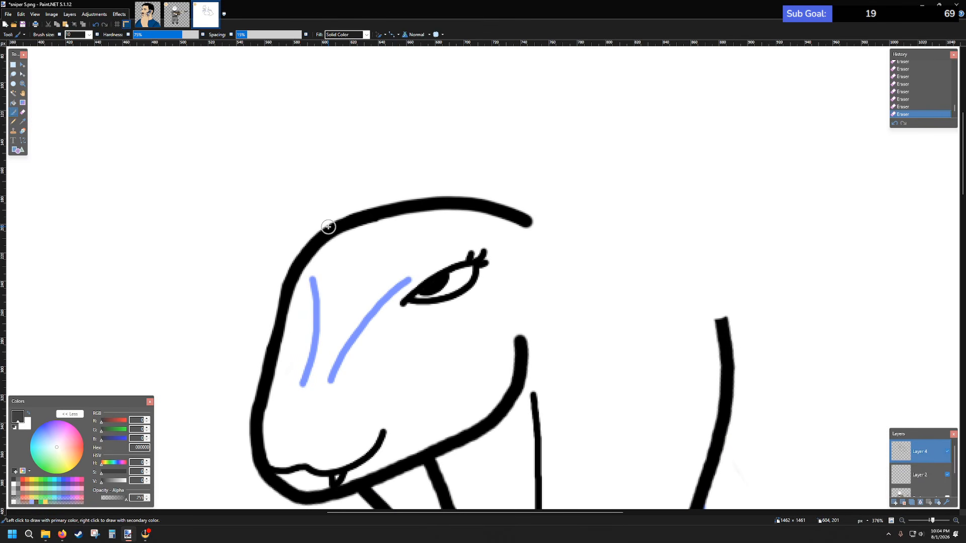
scroll(323, 382, down, 2)
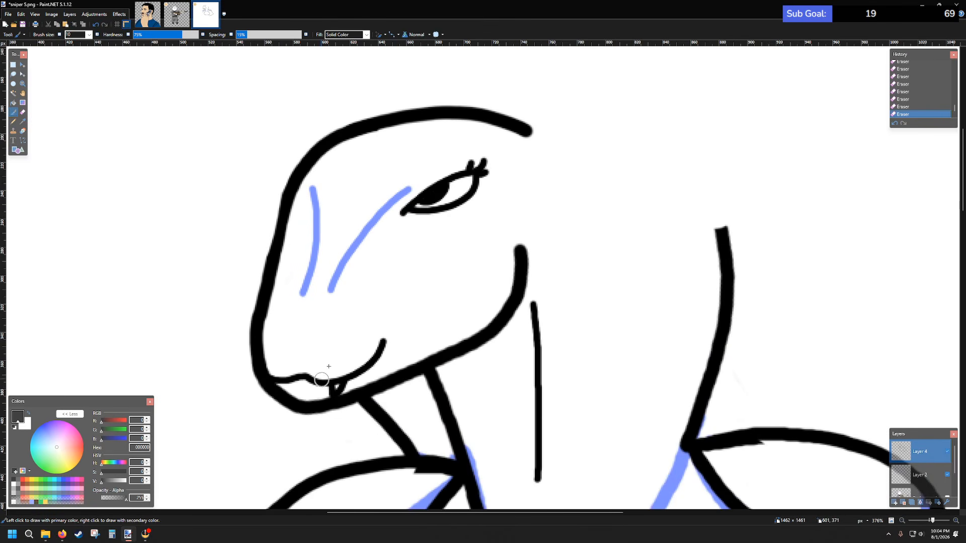
scroll(350, 151, up, 2)
mouse_move(339, 218)
mouse_down()
mouse_move(491, 193)
mouse_move(587, 207)
mouse_move(654, 243)
mouse_move(708, 290)
mouse_move(725, 336)
mouse_up()
scroll(726, 312, down, 5)
scroll(729, 286, up, 2)
scroll(728, 287, down, 6)
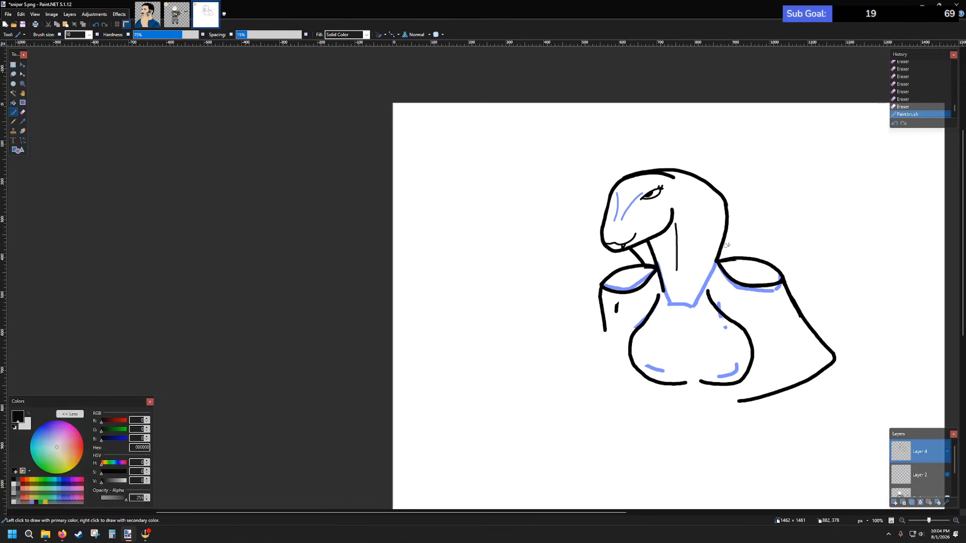
- Paint a black curve inside the back of the head and neck, running parallel to the outer outline
scroll(764, 249, left, 2)
scroll(762, 247, right, 2)
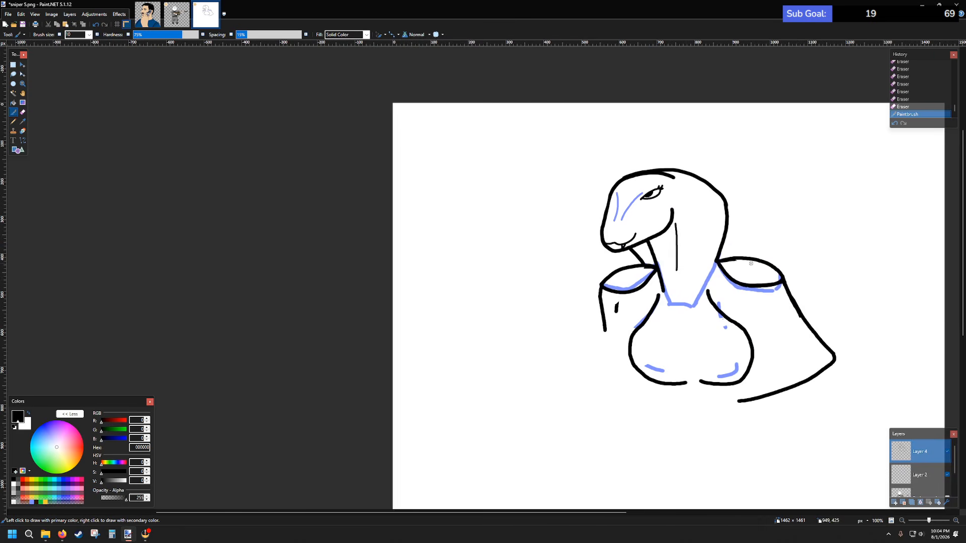
scroll(732, 241, up, 2)
scroll(732, 240, up, 2)
scroll(729, 236, down, 3)
scroll(726, 232, up, 4)
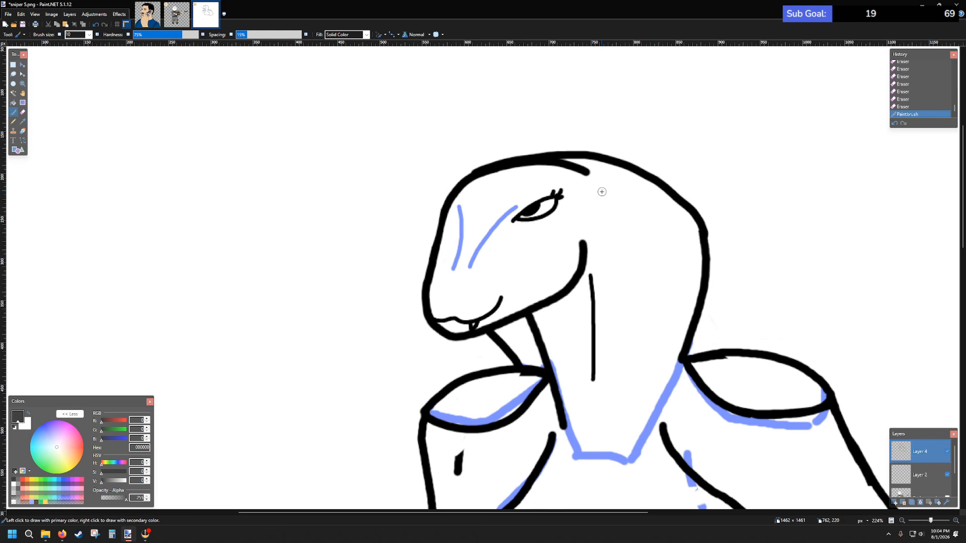
mouse_move(606, 190)
mouse_down()
mouse_move(654, 212)
mouse_move(679, 249)
mouse_move(669, 342)
mouse_up()
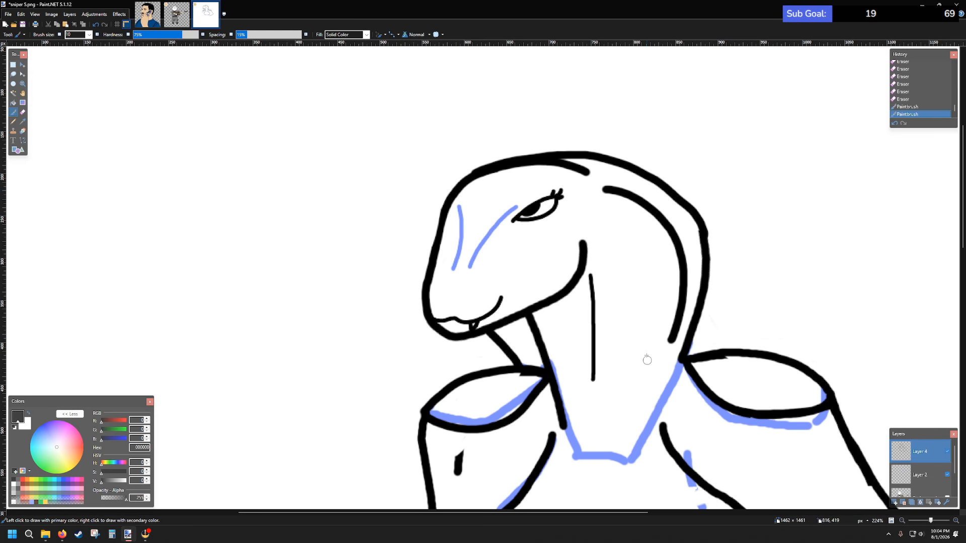
- Extend the inner neck curve's lower end slightly and paint strokes joining both inner shoulder corners to the chest outline
scroll(644, 342, down, 3)
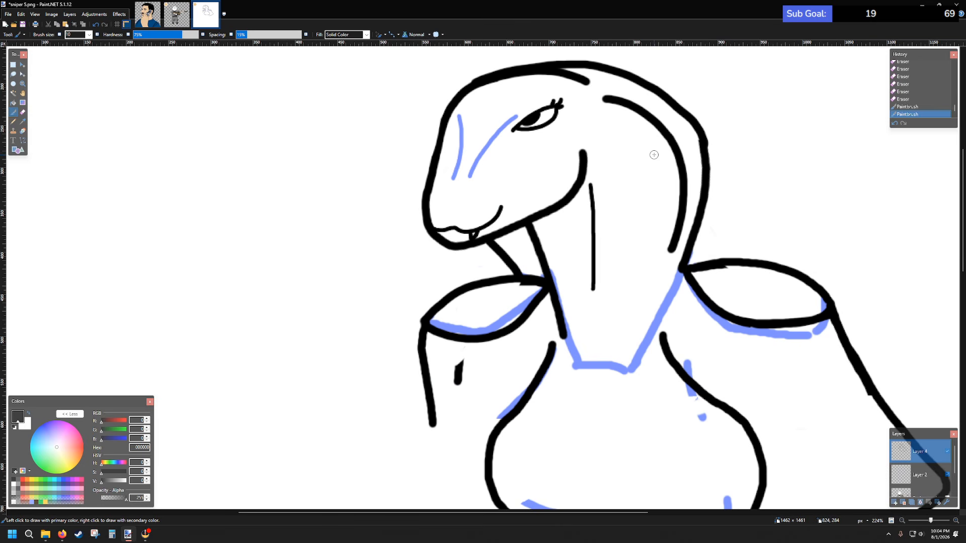
scroll(622, 179, down, 3)
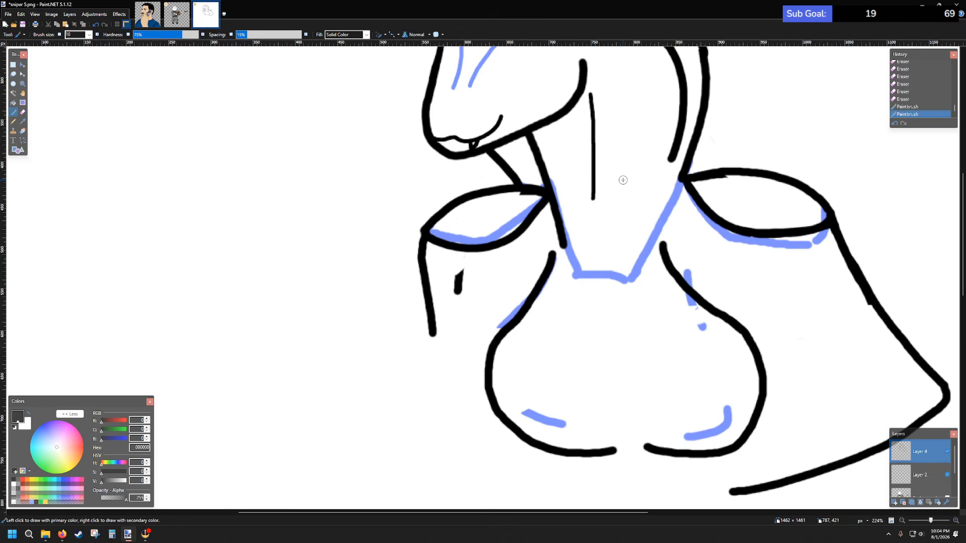
click(667, 166)
key(ctrl+z)
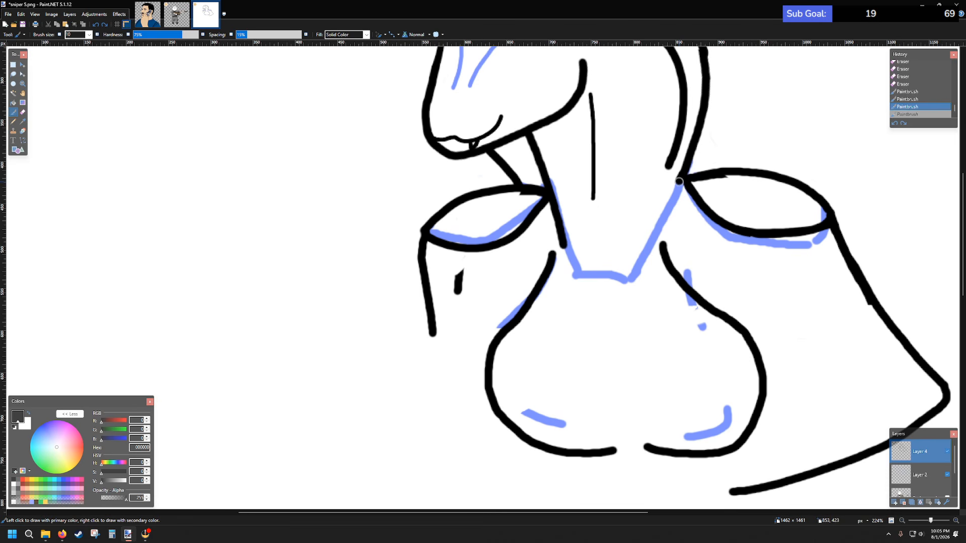
drag(677, 187, 664, 251)
drag(551, 202, 550, 267)
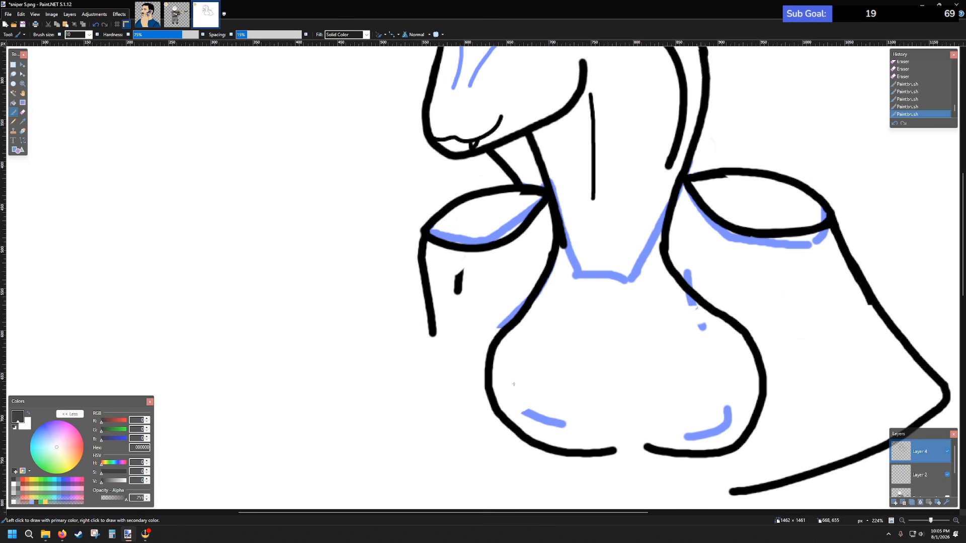
click(60, 534)
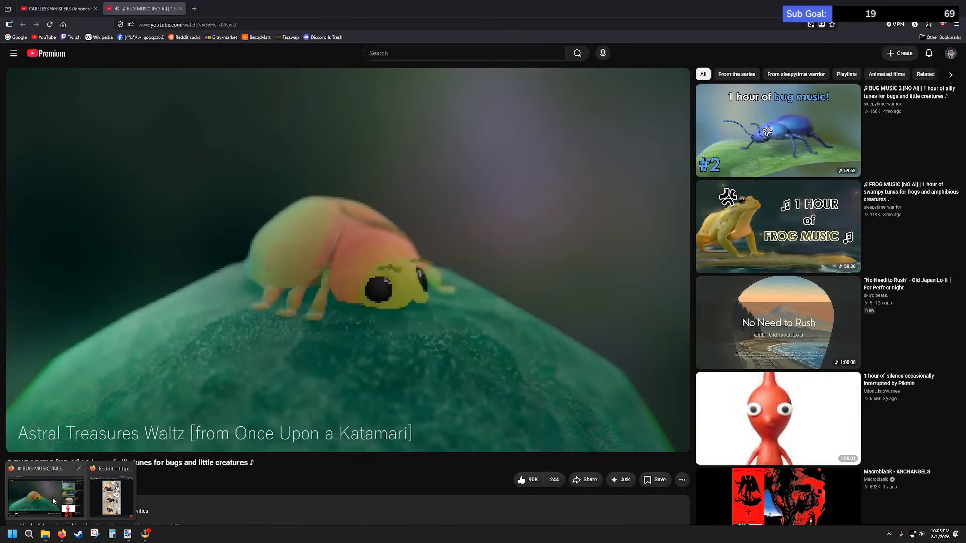
click(52, 499)
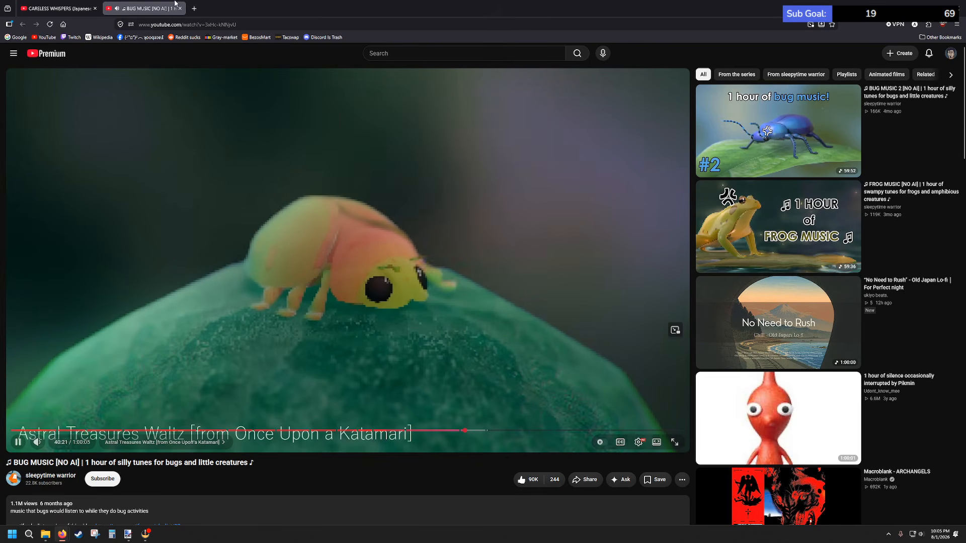
key(alt+Tab)
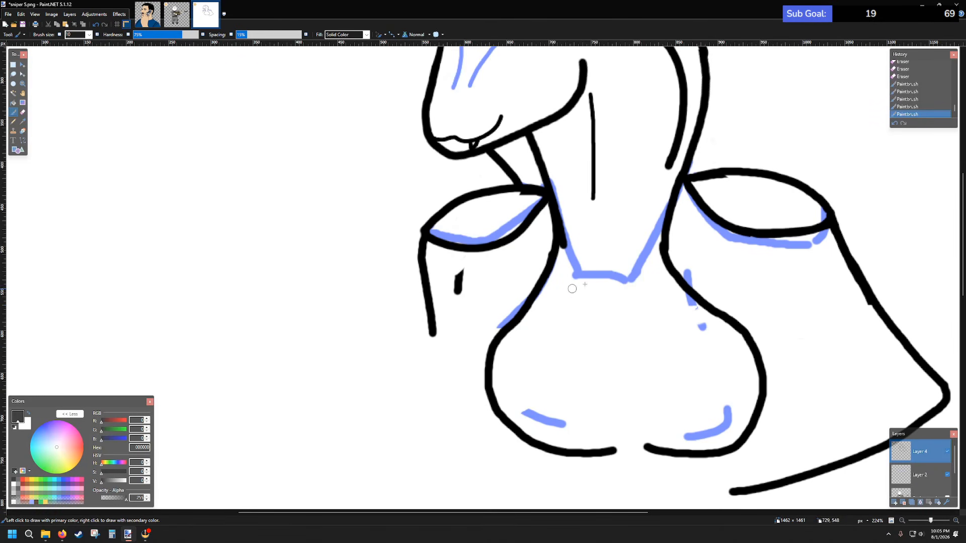
scroll(753, 199, up, 3)
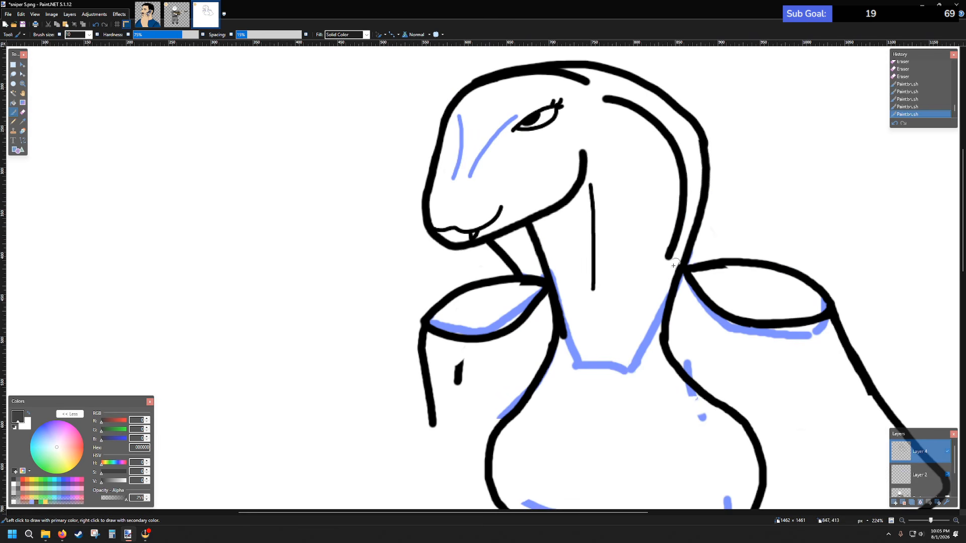
scroll(579, 218, down, 1)
scroll(649, 216, up, 1)
scroll(654, 216, down, 2)
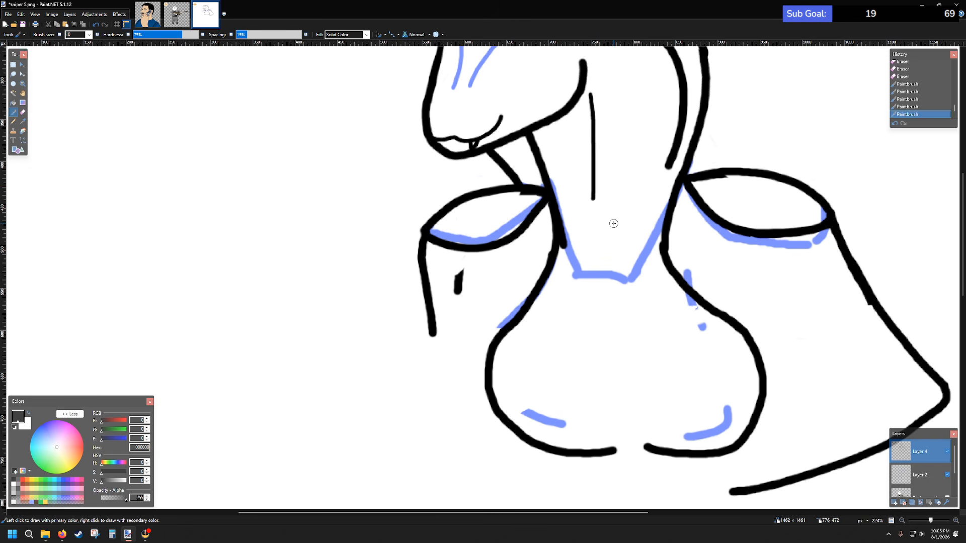
- Paint the inner contour lines of the bent right arm and a rounded hand at the end of its forearm
scroll(649, 214, down, 3)
scroll(666, 211, down, 1)
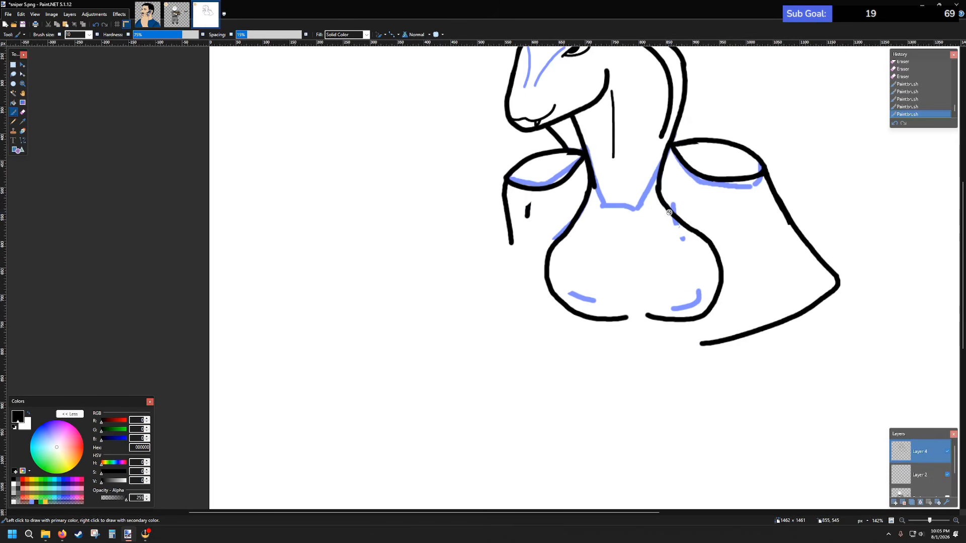
scroll(667, 201, down, 2)
scroll(668, 190, down, 3)
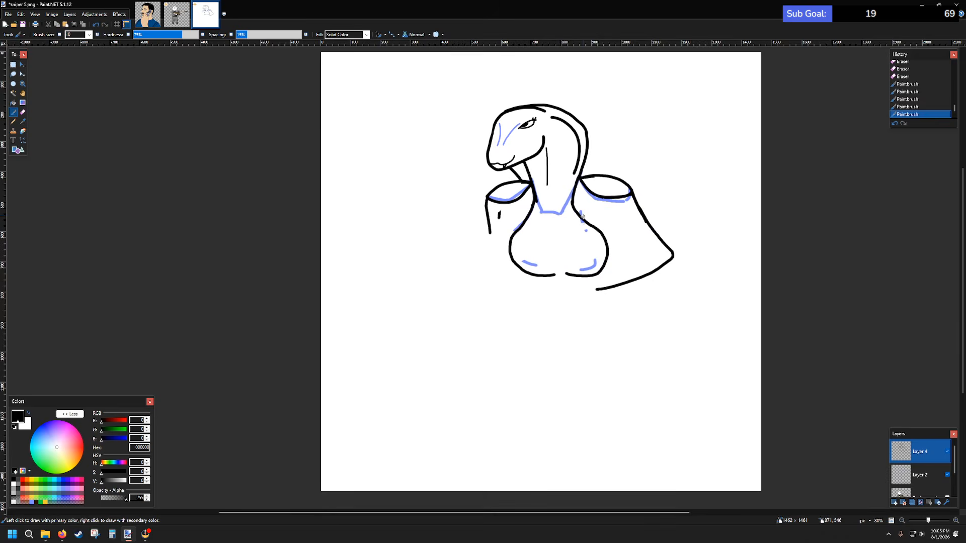
scroll(582, 217, up, 2)
scroll(558, 198, down, 1)
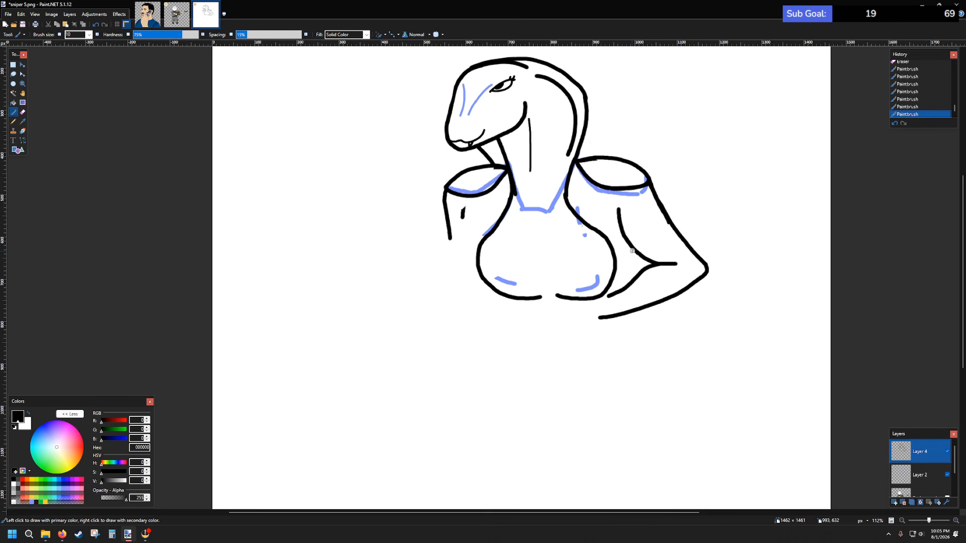
key(ctrl+z)
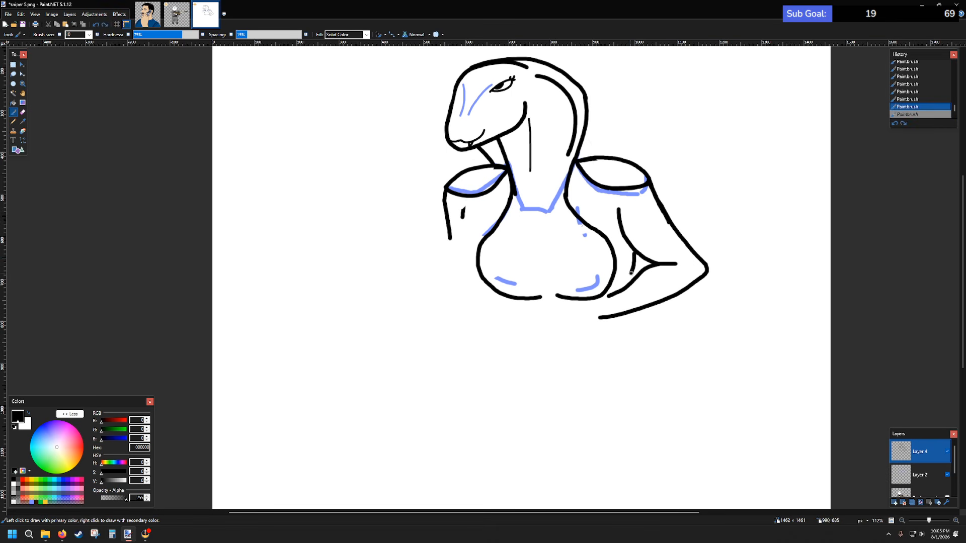
key(ctrl+y)
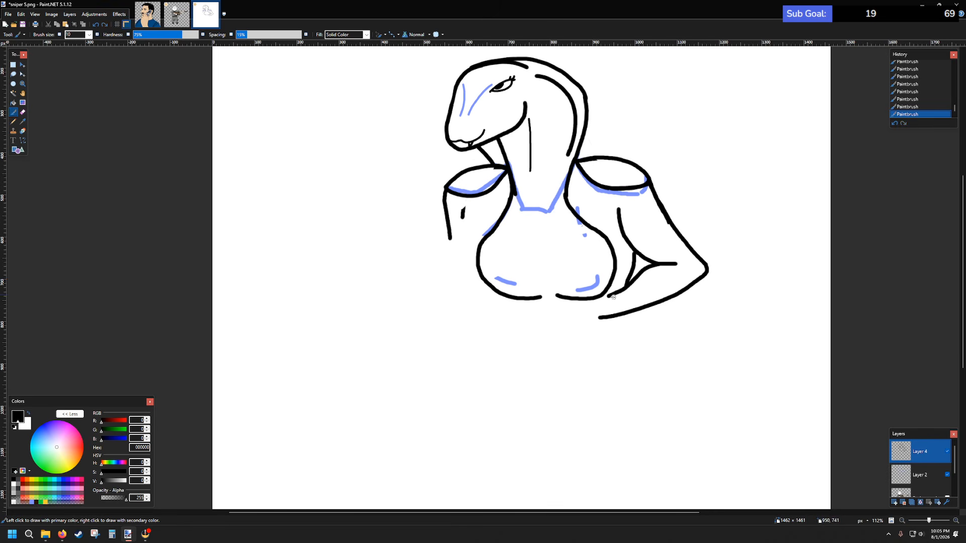
key(ctrl+z)
mouse_move(578, 291)
mouse_down()
mouse_move(574, 320)
mouse_move(604, 318)
mouse_up()
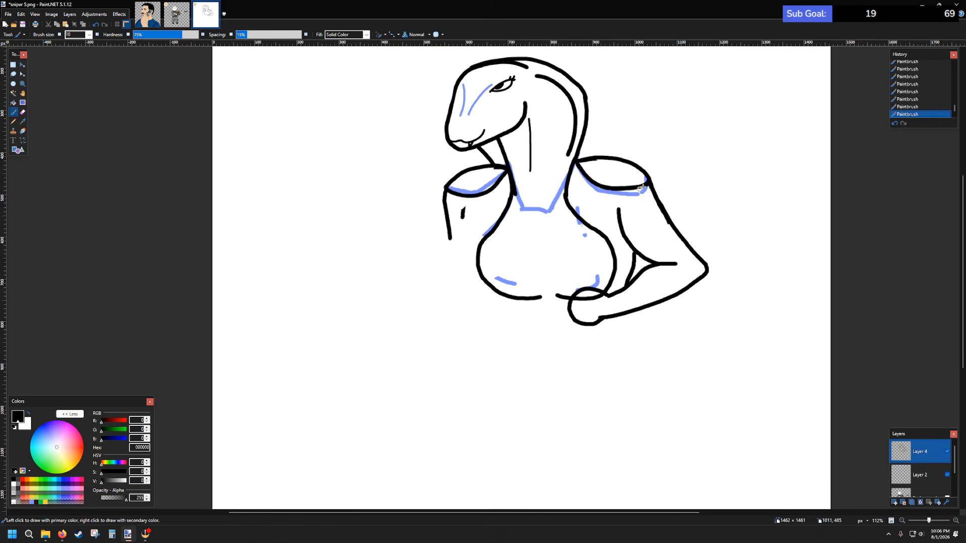
click(13, 74)
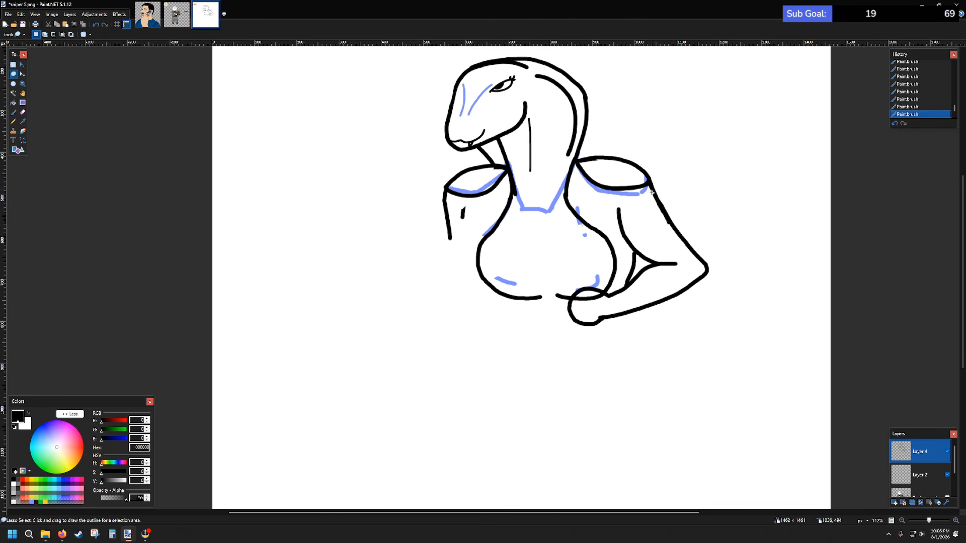
mouse_move(590, 147)
mouse_down()
mouse_move(575, 165)
mouse_move(624, 249)
mouse_move(624, 272)
mouse_up()
click(14, 65)
click(278, 184)
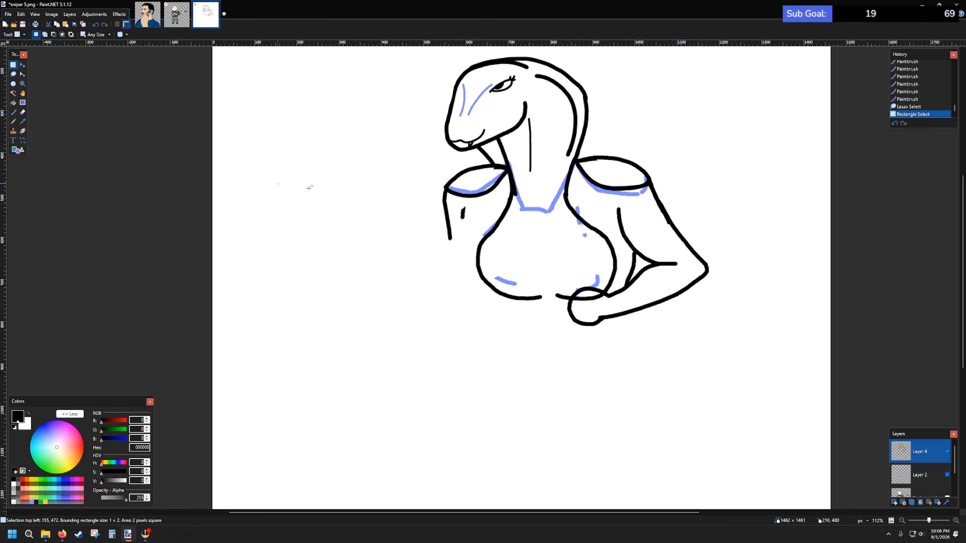
click(14, 112)
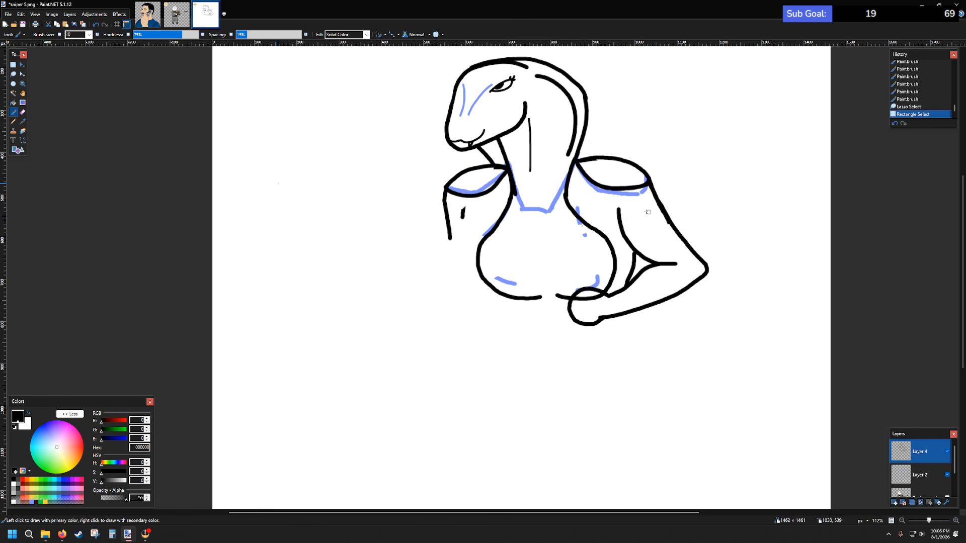
click(22, 112)
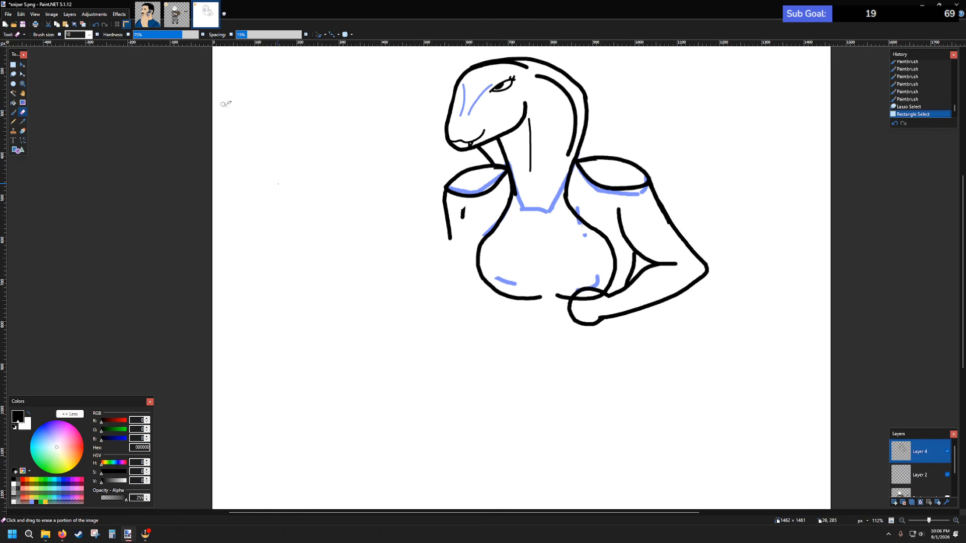
click(13, 64)
key(ctrl+d)
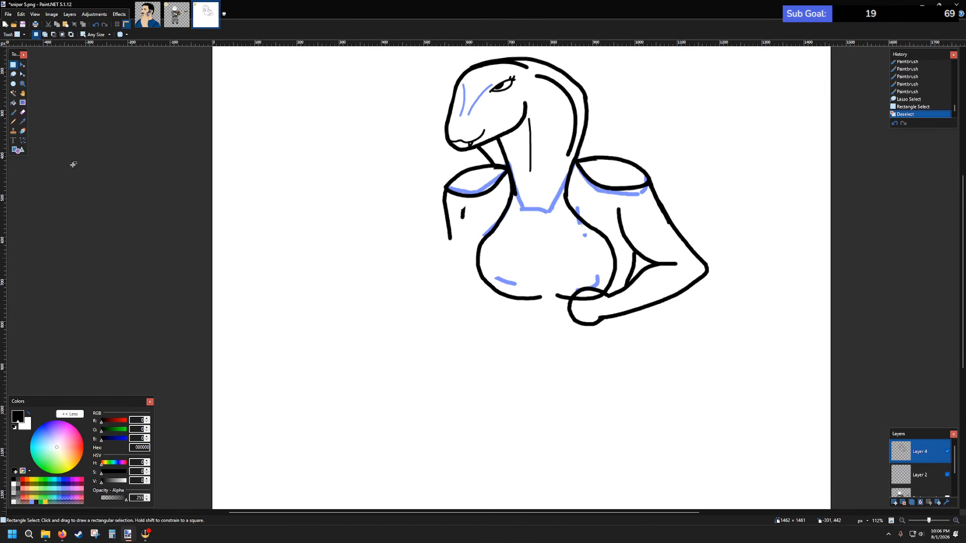
- Erase the whole right arm with its hand and the outer half of the right shoulder shape, using eraser size 40
click(23, 112)
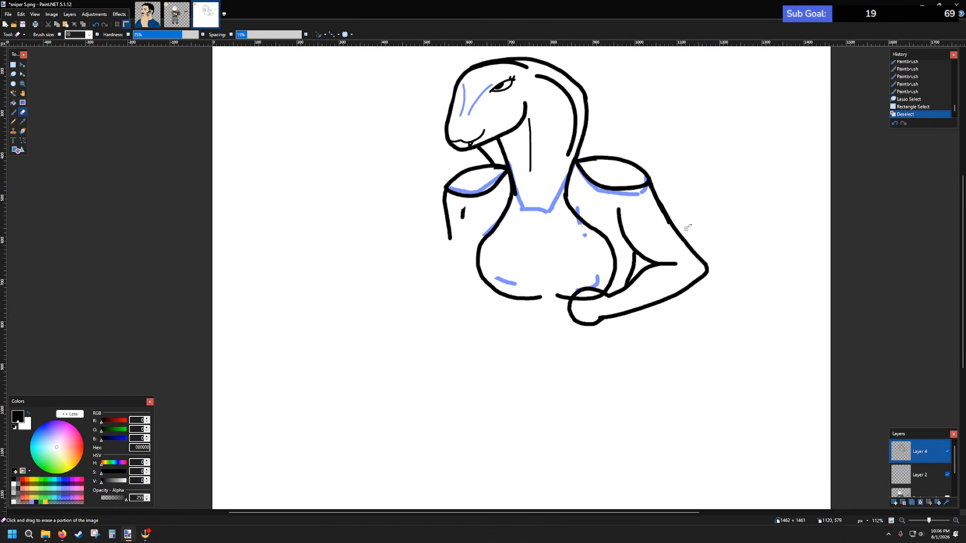
click(661, 184)
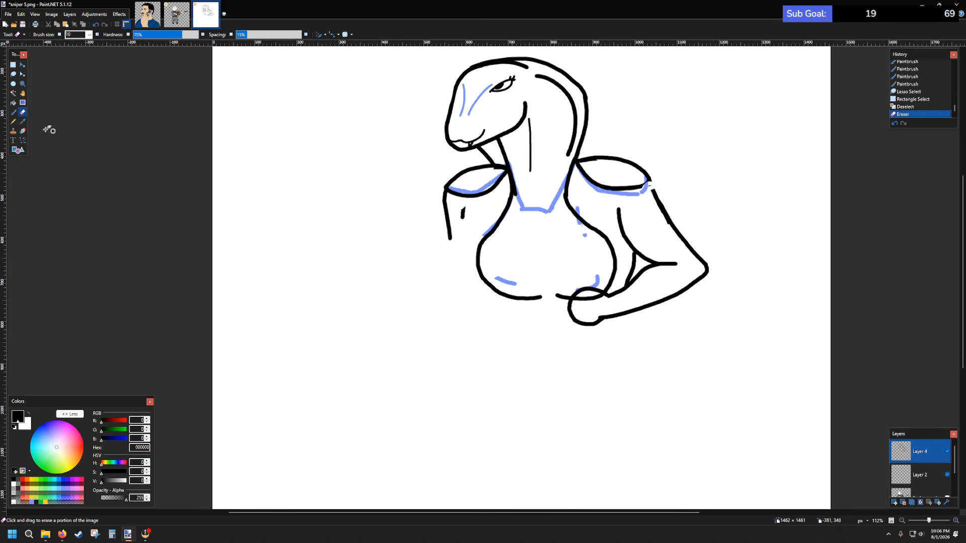
click(89, 34)
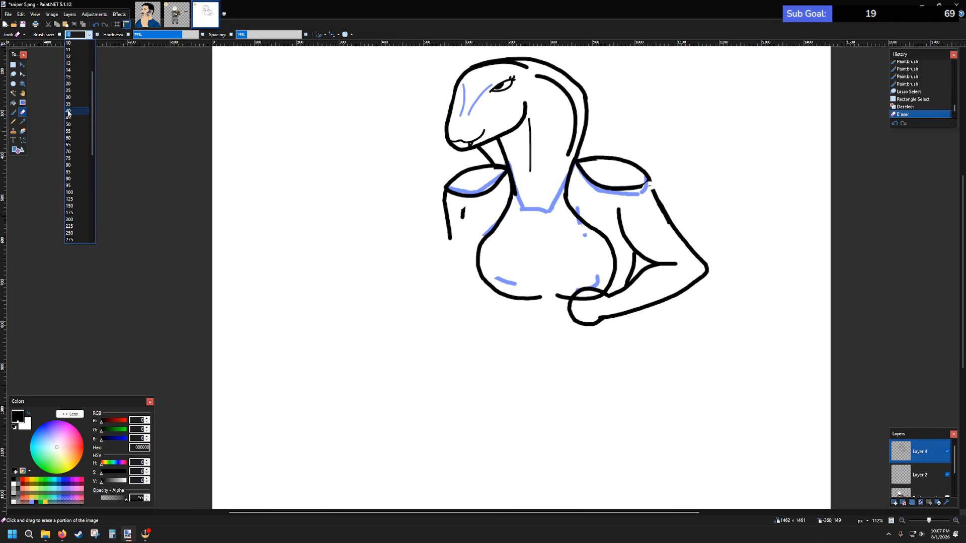
click(68, 111)
mouse_move(658, 181)
mouse_down()
mouse_move(627, 226)
mouse_move(616, 222)
mouse_move(669, 267)
mouse_move(631, 258)
mouse_move(612, 300)
mouse_move(575, 318)
mouse_move(564, 311)
mouse_move(596, 319)
mouse_move(688, 288)
mouse_move(705, 269)
mouse_move(662, 202)
mouse_move(632, 290)
mouse_move(587, 293)
mouse_move(597, 280)
mouse_move(572, 288)
mouse_move(605, 287)
mouse_move(578, 299)
mouse_up()
mouse_move(647, 179)
mouse_down()
mouse_move(619, 195)
mouse_move(639, 158)
mouse_move(617, 182)
mouse_up()
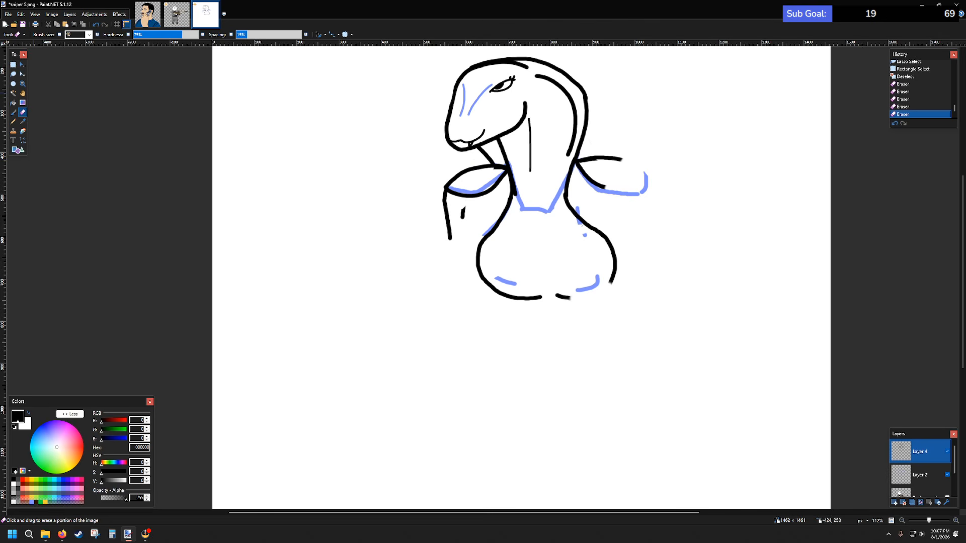
- Paint the outer half of the right shoulder shape with a size 10 black brush, closing it in a point
click(13, 112)
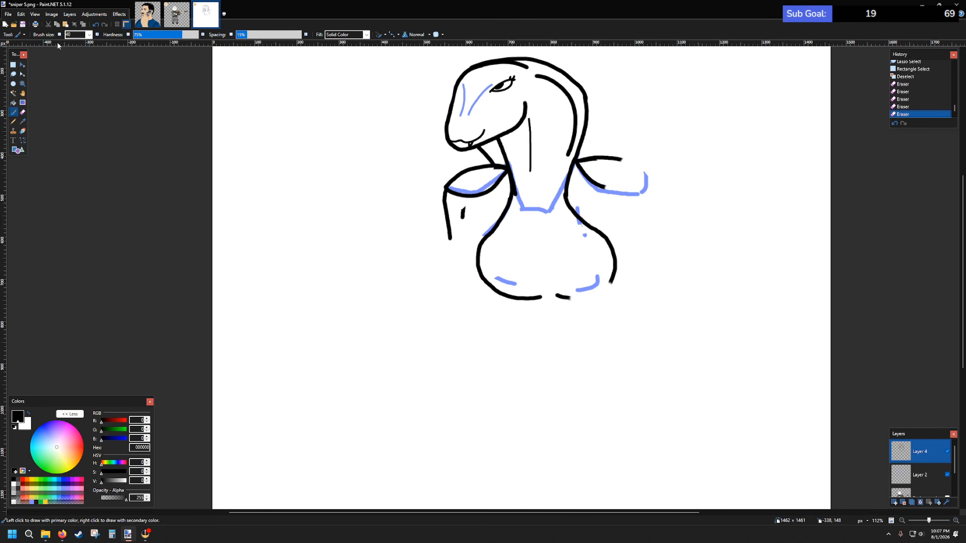
click(89, 34)
click(76, 59)
ctrl+scroll(583, 253, up, 3)
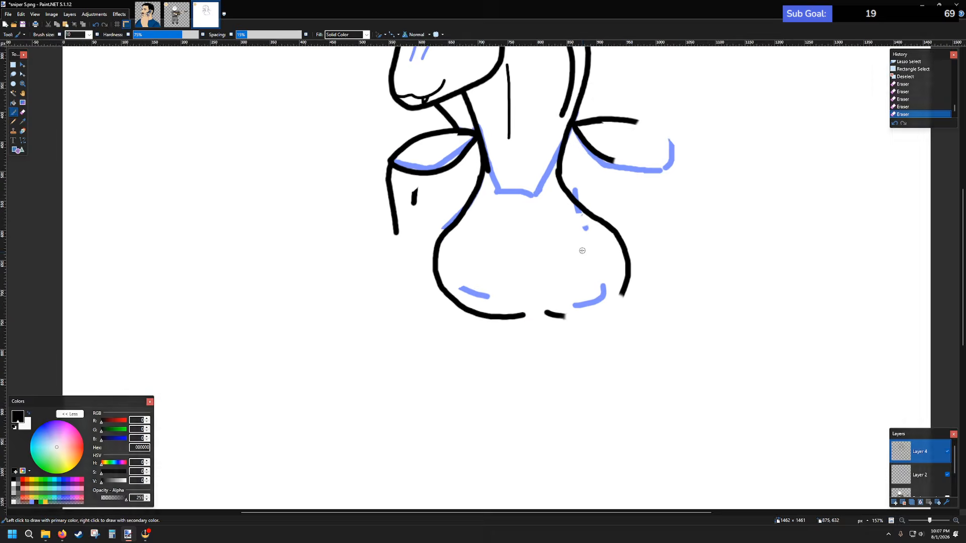
scroll(648, 184, up, 1)
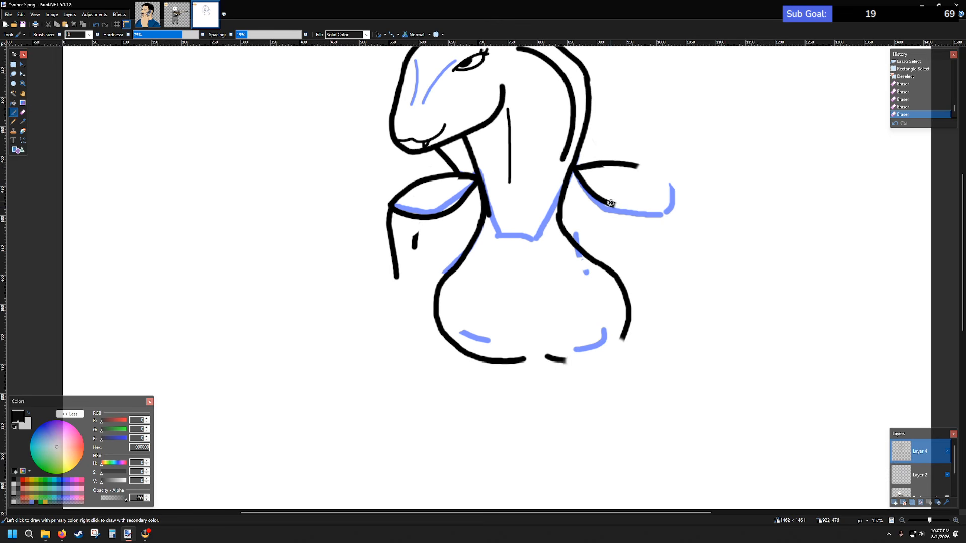
drag(612, 204, 632, 206)
key(ctrl+z)
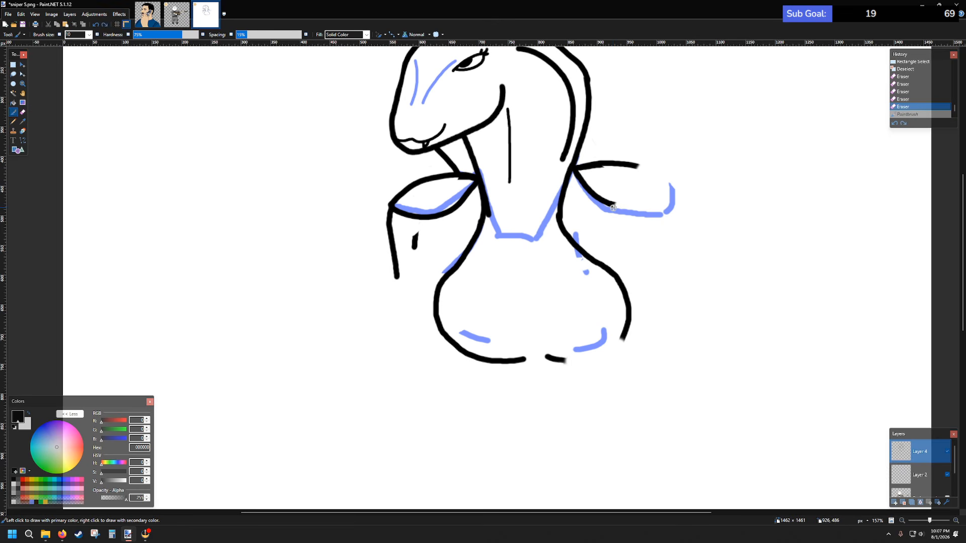
drag(612, 205, 673, 198)
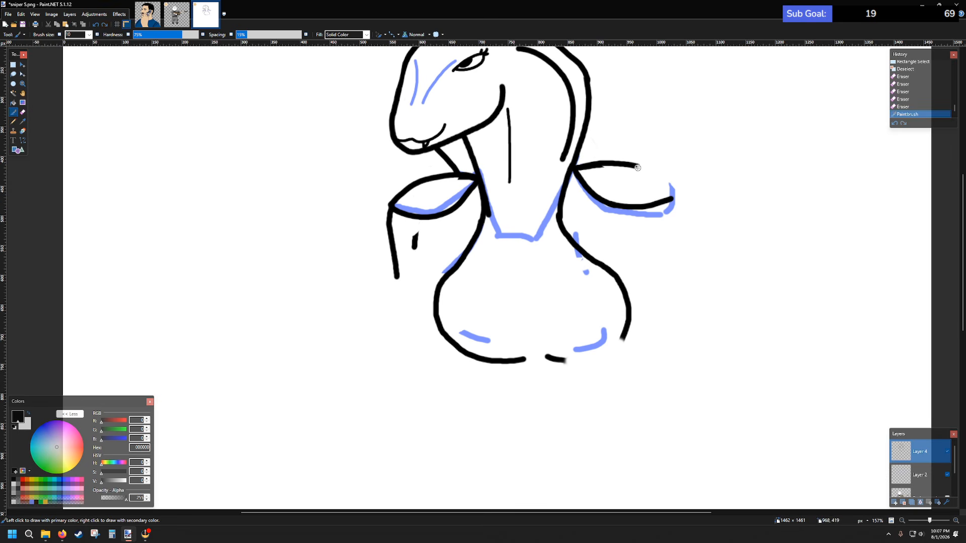
drag(643, 168, 674, 200)
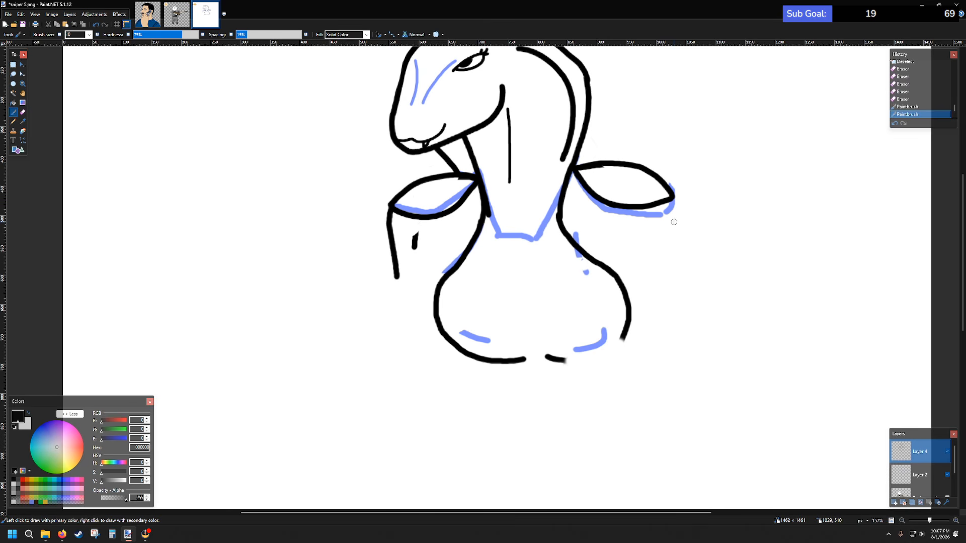
scroll(673, 221, up, 3)
scroll(670, 221, down, 3)
drag(626, 236, 647, 276)
key(ctrl+z)
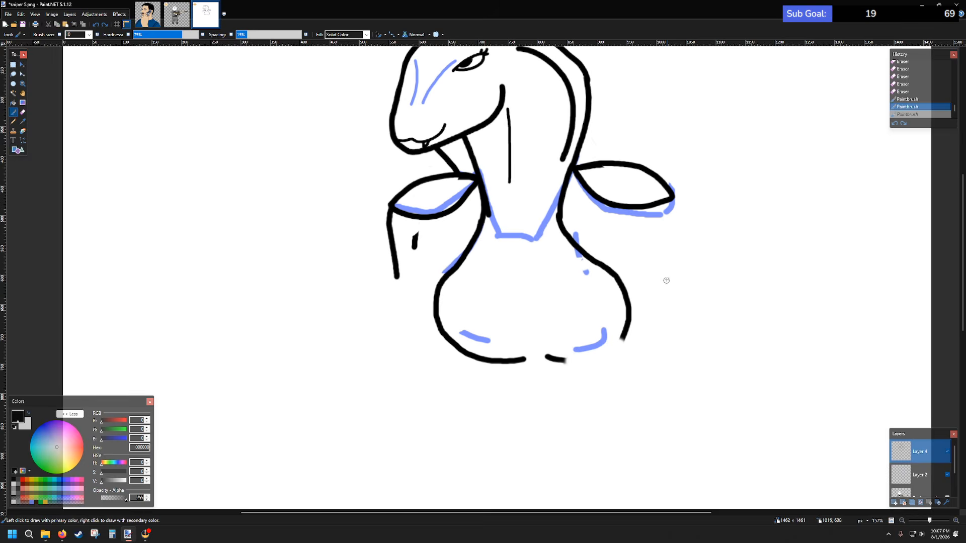
scroll(664, 274, down, 1)
scroll(655, 255, up, 2)
scroll(651, 241, down, 3)
scroll(655, 228, up, 5)
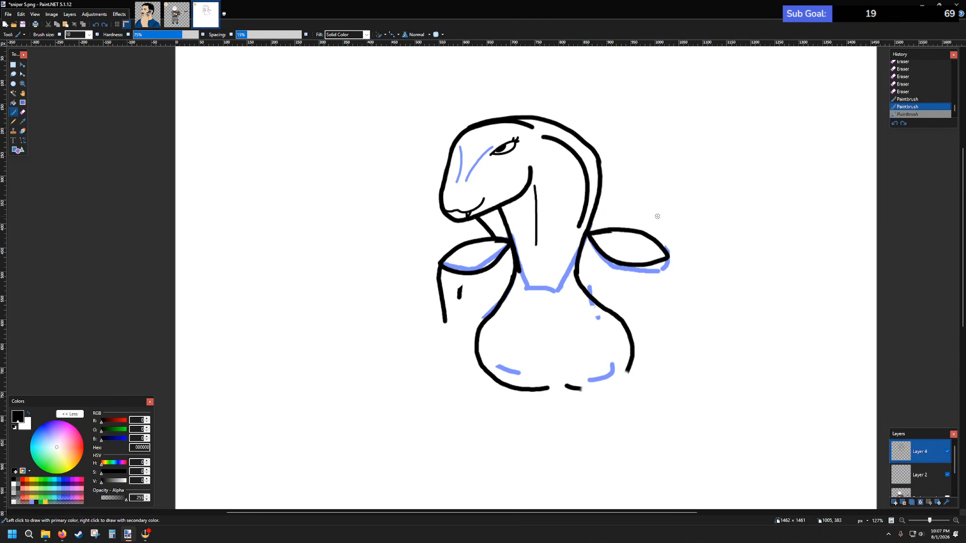
scroll(665, 264, down, 2)
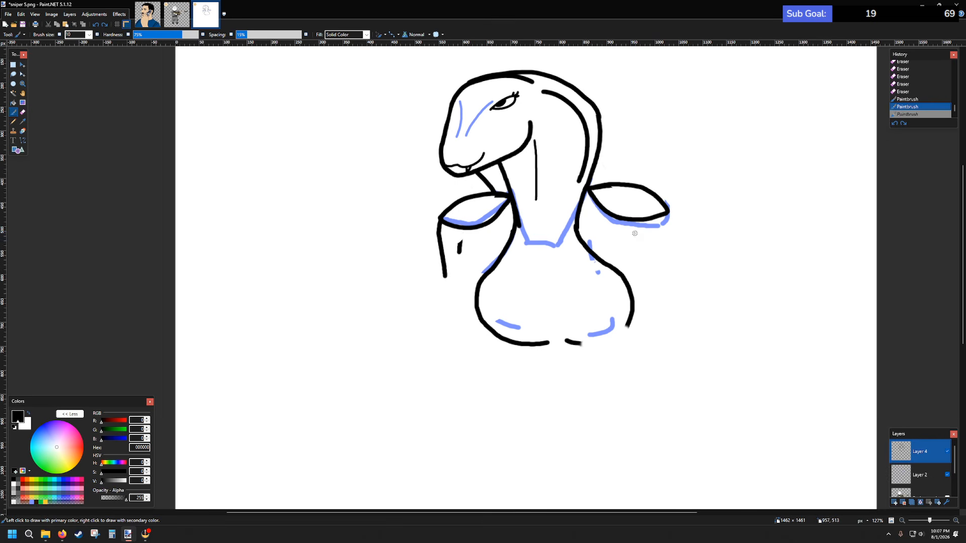
drag(632, 233, 659, 283)
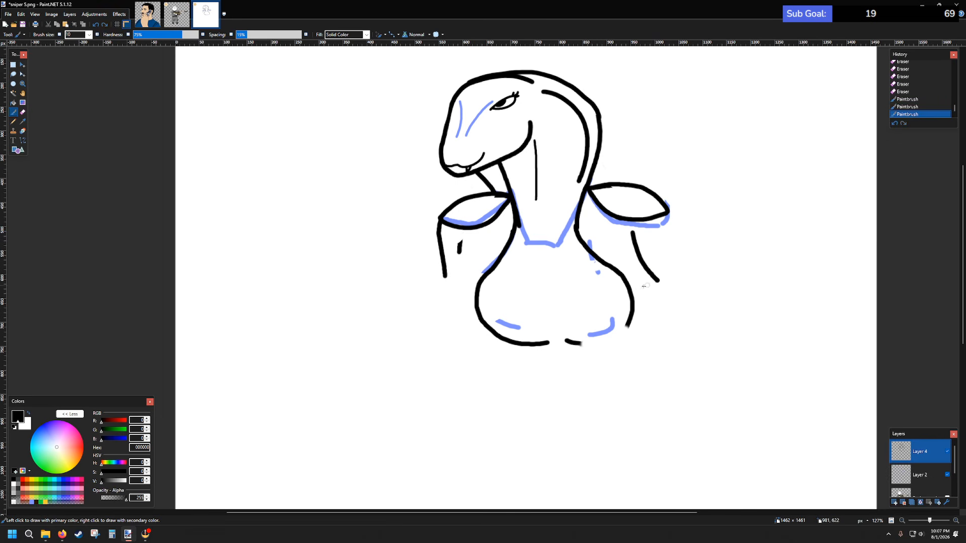
key(ctrl+z)
- Paint the right upper arm's inner line and its outer outline from the shoulder around the elbow and along the forearm's underside
drag(632, 234, 657, 298)
drag(668, 215, 679, 280)
key(ctrl+z)
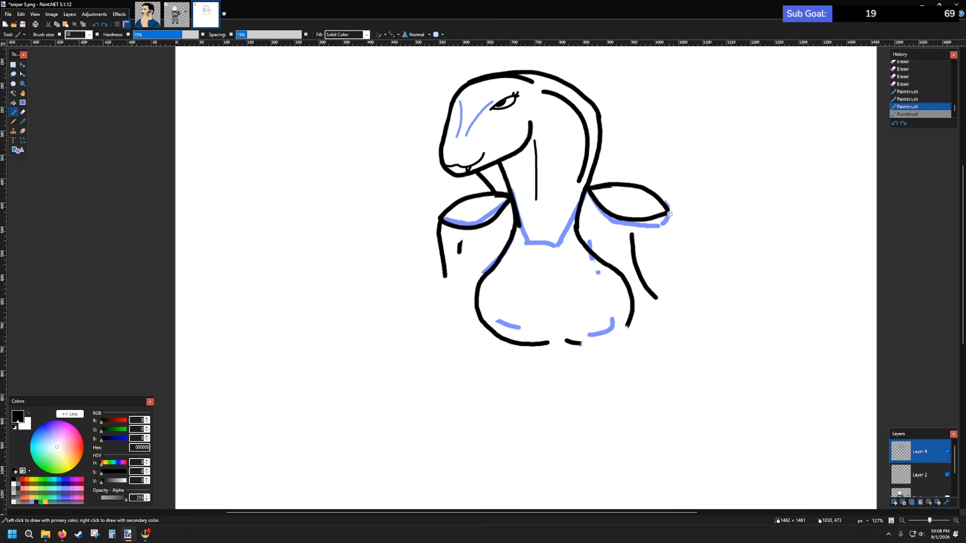
drag(671, 219, 697, 310)
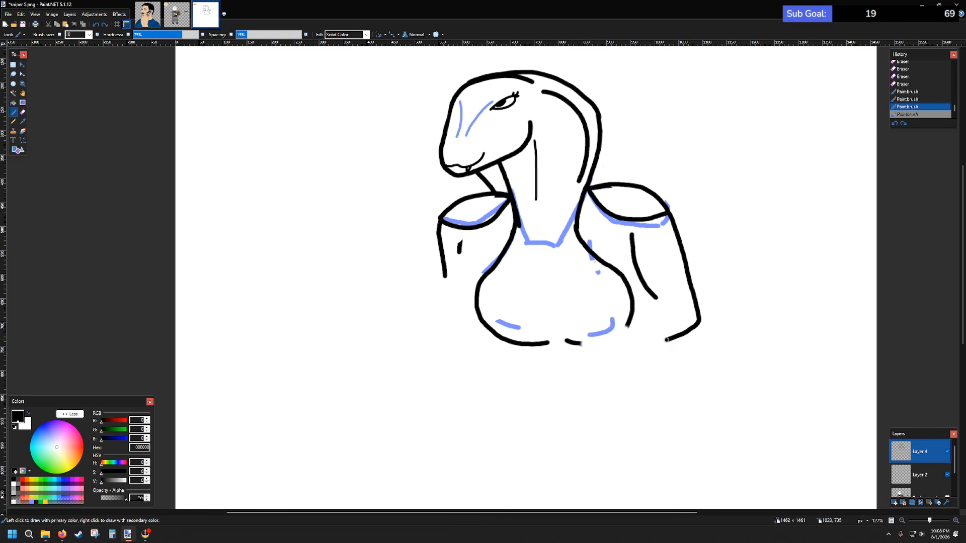
drag(644, 346, 565, 363)
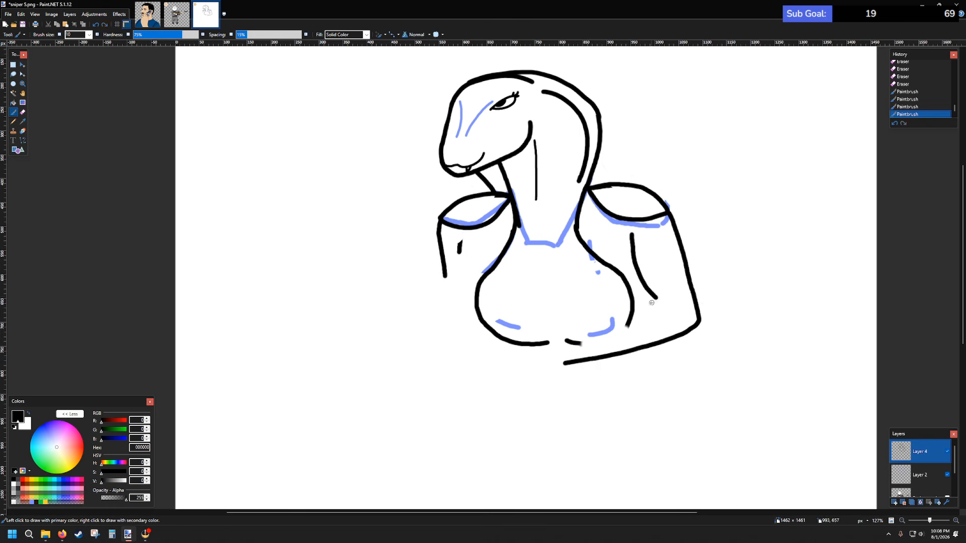
- Paint the upper edge of the right forearm across the chest and a rounded hand at its end
drag(650, 297, 602, 316)
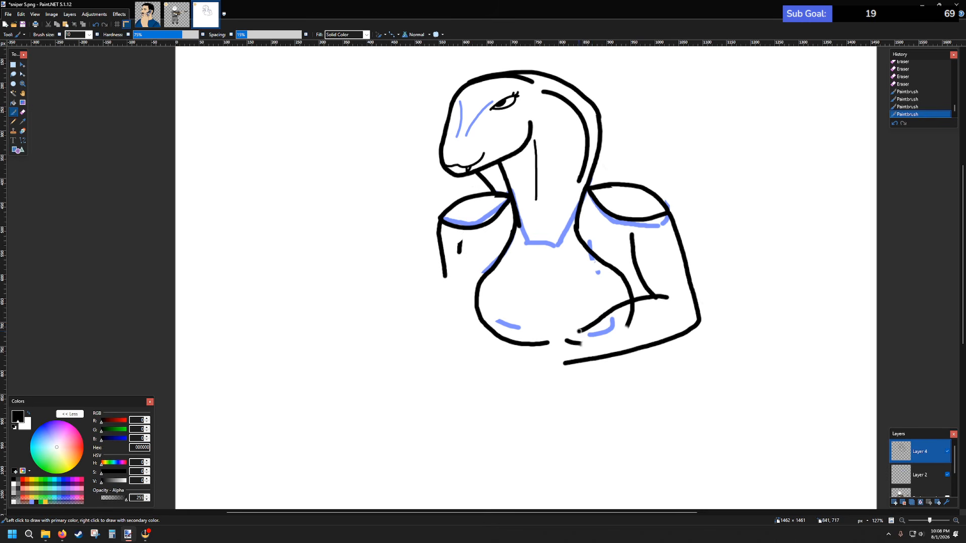
mouse_move(571, 330)
mouse_down()
mouse_move(541, 331)
mouse_move(553, 365)
mouse_up()
key(ctrl+z)
mouse_move(576, 332)
mouse_down()
mouse_move(554, 325)
mouse_move(532, 358)
mouse_move(573, 371)
mouse_move(582, 362)
mouse_up()
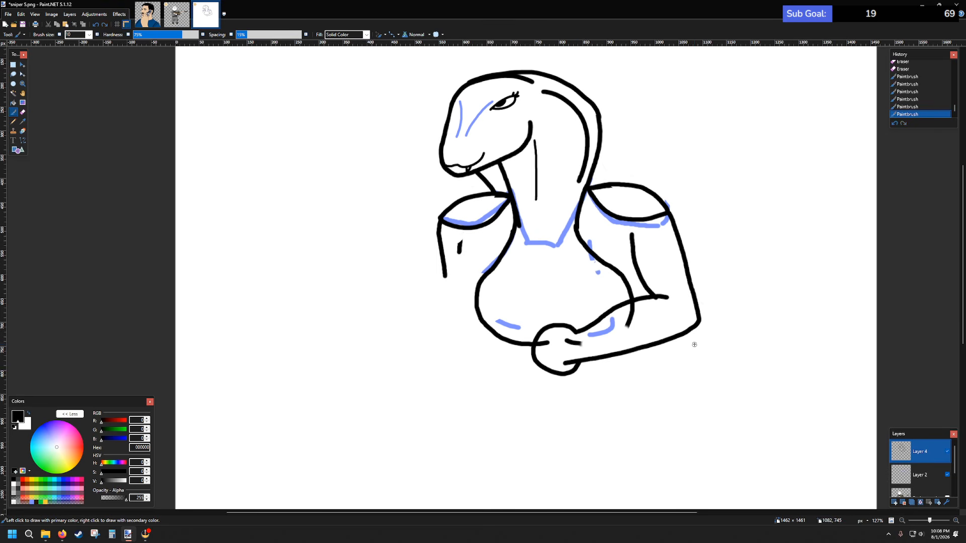
- Erase the chest outline pieces inside the hand and forearm, and the inner line of the right upper arm
click(23, 112)
drag(563, 340, 574, 343)
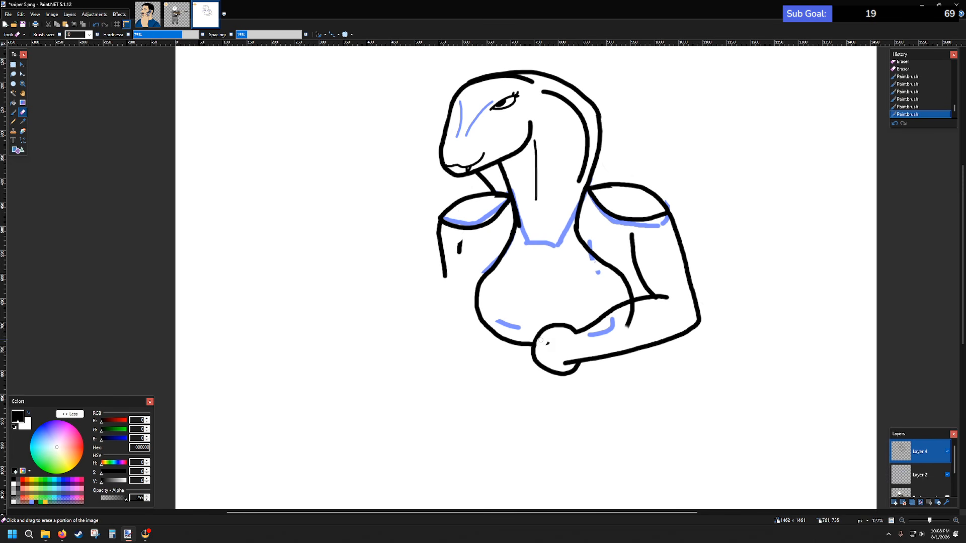
drag(548, 342, 547, 341)
click(635, 317)
ctrl+scroll(667, 273, up, 3)
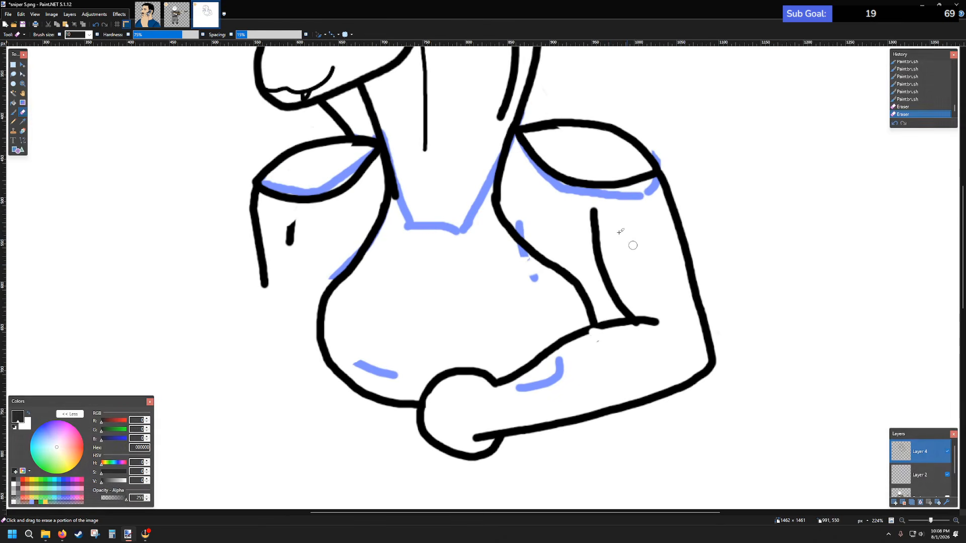
mouse_move(595, 223)
mouse_down()
mouse_move(616, 239)
mouse_move(580, 240)
mouse_move(581, 253)
mouse_move(623, 285)
mouse_move(606, 282)
mouse_move(622, 295)
mouse_move(611, 301)
mouse_move(616, 309)
mouse_move(641, 322)
mouse_up()
- Repaint the gap in the upper edge of the right forearm near the elbow in black
click(13, 112)
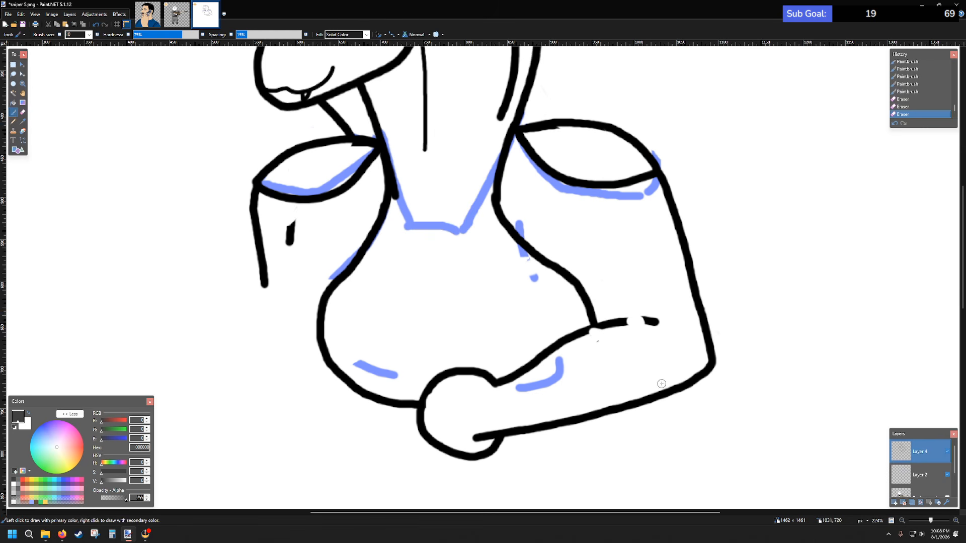
scroll(661, 384, left, 5)
scroll(674, 352, right, 6)
scroll(568, 349, up, 3)
scroll(569, 348, up, 3)
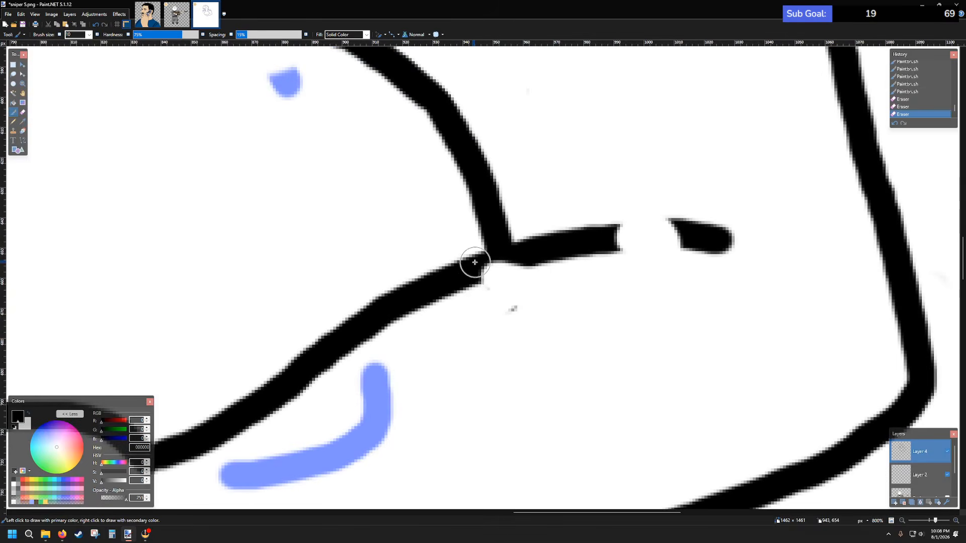
mouse_move(532, 251)
mouse_down()
mouse_move(625, 235)
mouse_move(702, 242)
mouse_up()
scroll(702, 243, down, 5)
scroll(702, 241, up, 3)
mouse_move(630, 255)
mouse_down()
mouse_move(625, 252)
mouse_move(631, 308)
mouse_move(680, 366)
mouse_move(664, 365)
mouse_move(669, 375)
mouse_move(657, 360)
mouse_move(670, 382)
mouse_up()
key(ctrl+z)
key(ctrl+z)
key(ctrl+z)
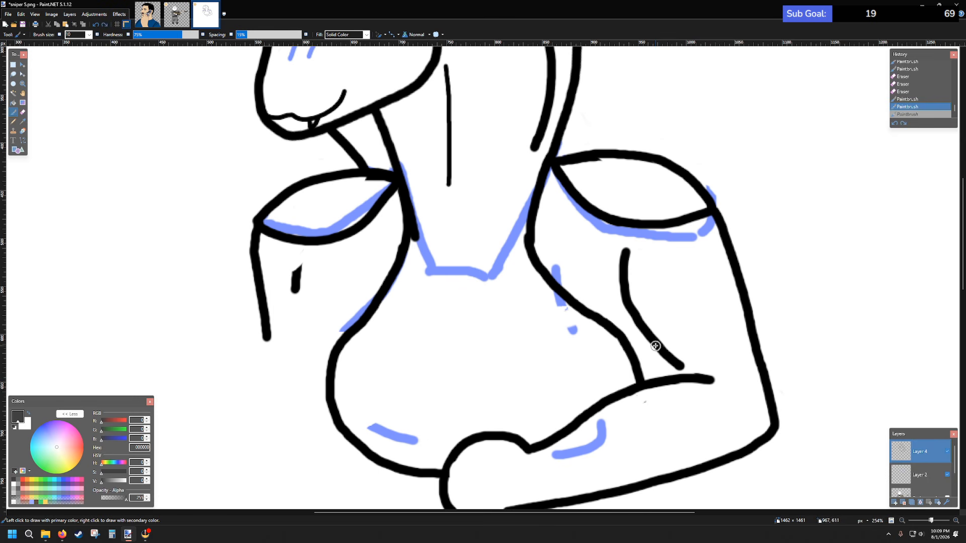
drag(652, 342, 660, 383)
scroll(722, 382, down, 3)
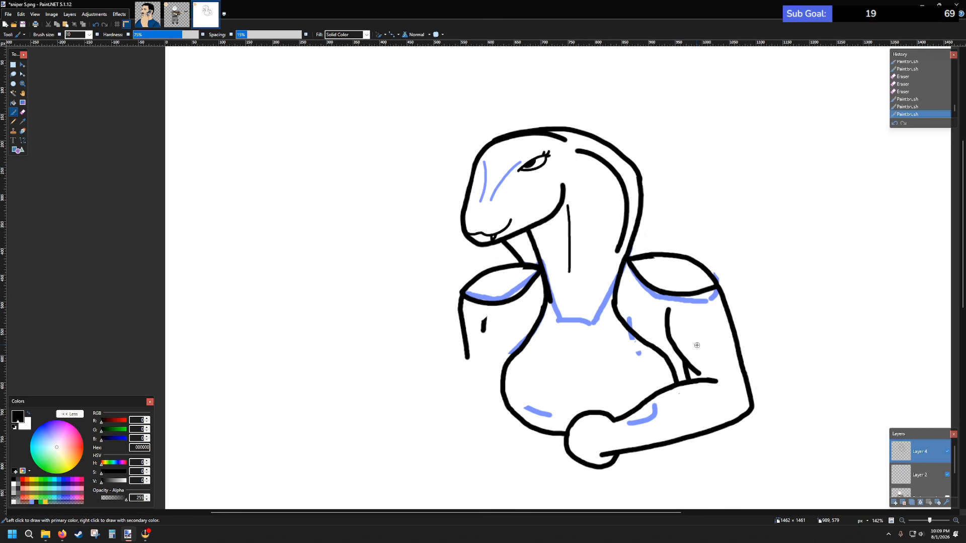
key(ctrl+z)
key(ctrl+z)
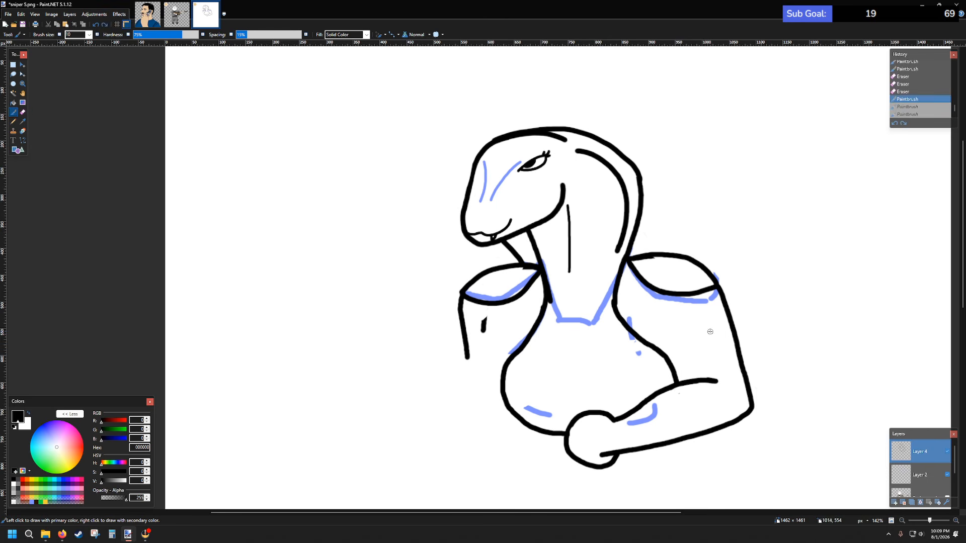
scroll(709, 332, down, 1)
scroll(701, 338, up, 3)
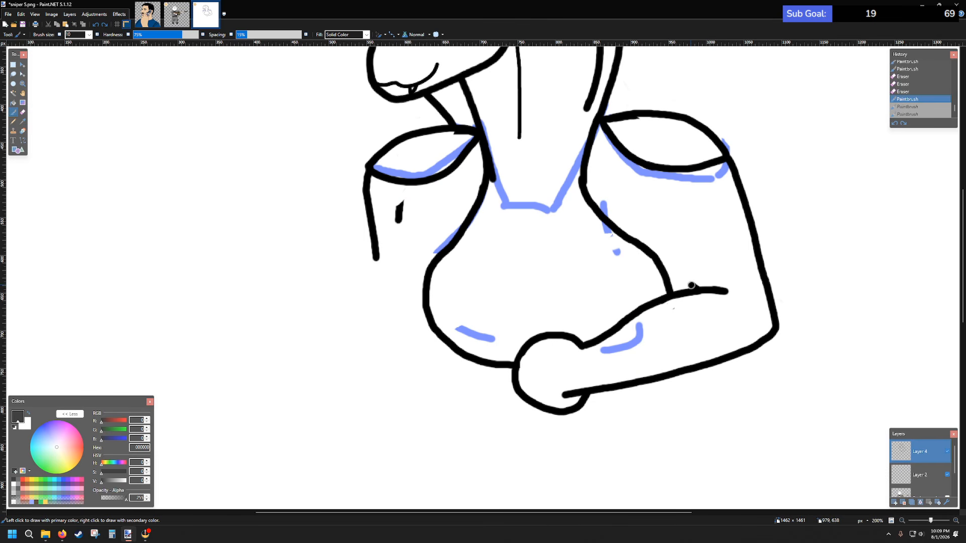
drag(684, 274, 683, 273)
key(ctrl+z)
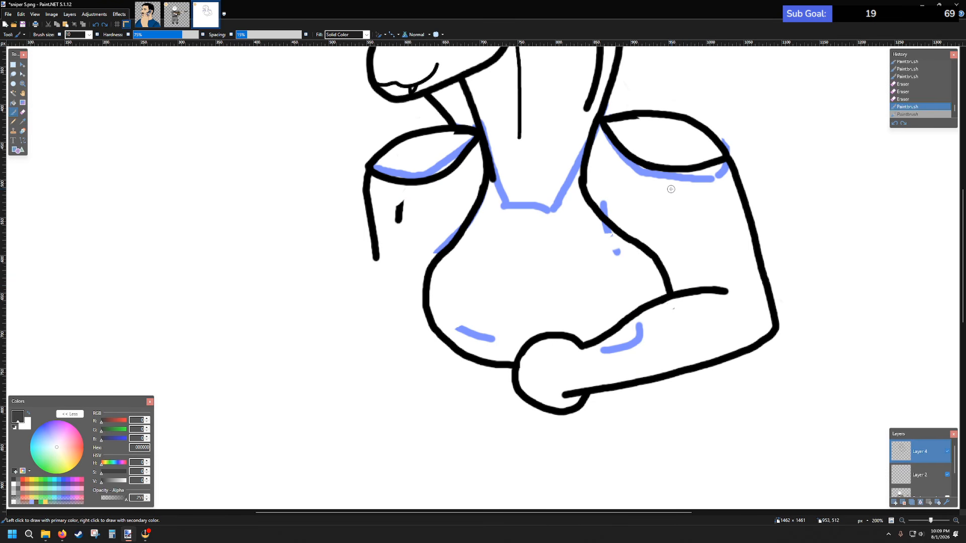
drag(666, 198, 669, 242)
key(ctrl+z)
key(ctrl+z)
- Paint a curved inner line on the right upper arm that runs down to the forearm's upper edge
mouse_move(663, 207)
mouse_down()
mouse_move(663, 224)
mouse_move(666, 194)
mouse_move(663, 247)
mouse_move(697, 289)
mouse_up()
key(ctrl+z)
scroll(697, 289, down, 3)
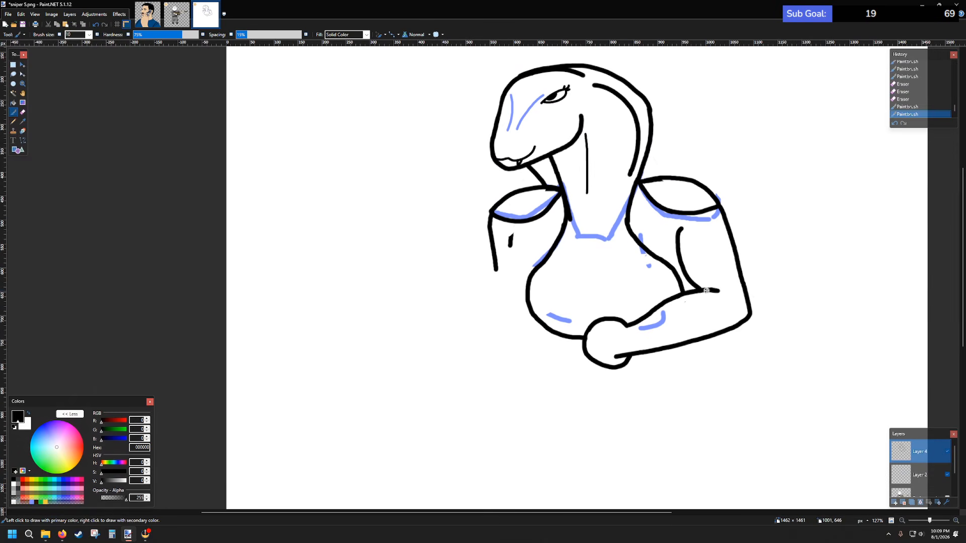
- Erase the blue guide marks beside the right chest outline and inside the right forearm on Layer 2
scroll(707, 290, down, 1)
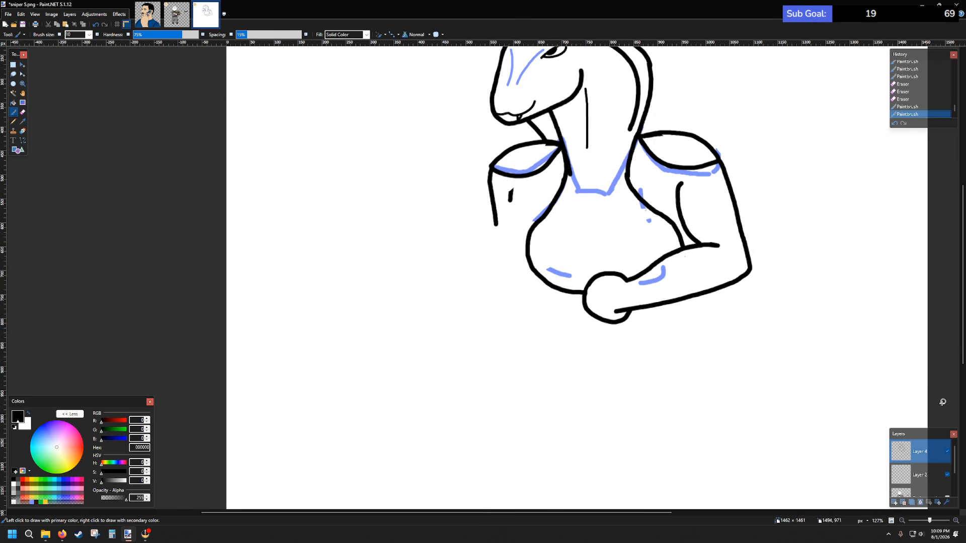
click(920, 475)
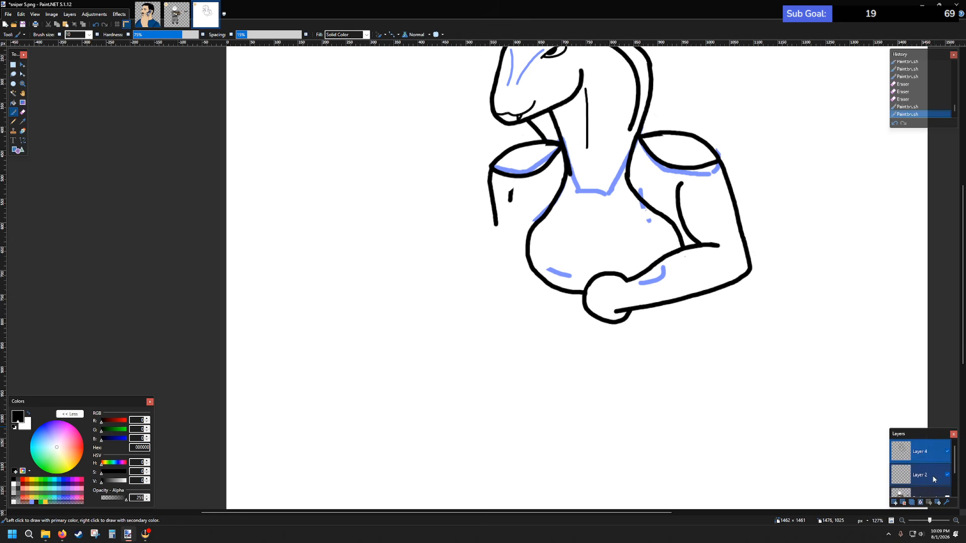
click(23, 112)
scroll(649, 280, up, 3)
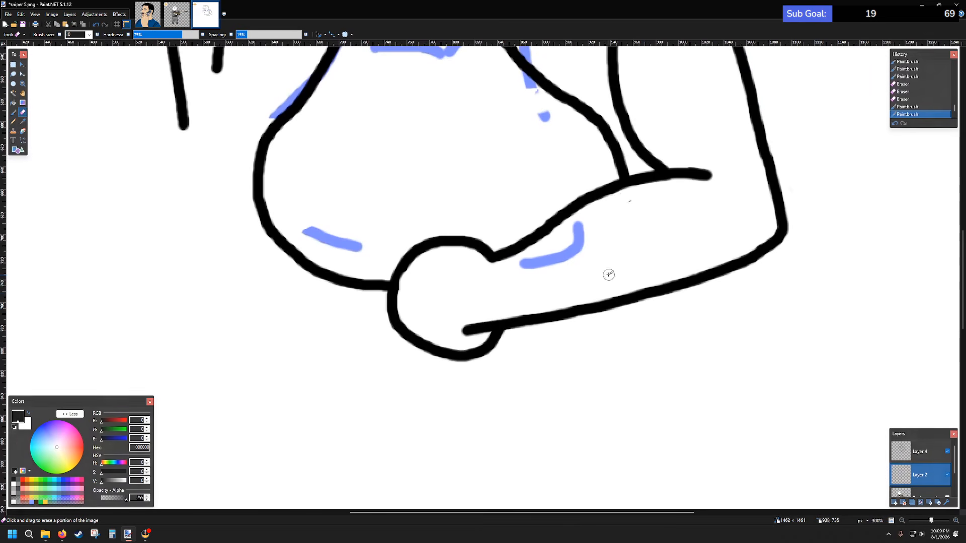
scroll(610, 274, up, 3)
mouse_move(523, 221)
mouse_down()
mouse_move(525, 254)
mouse_move(525, 214)
mouse_up()
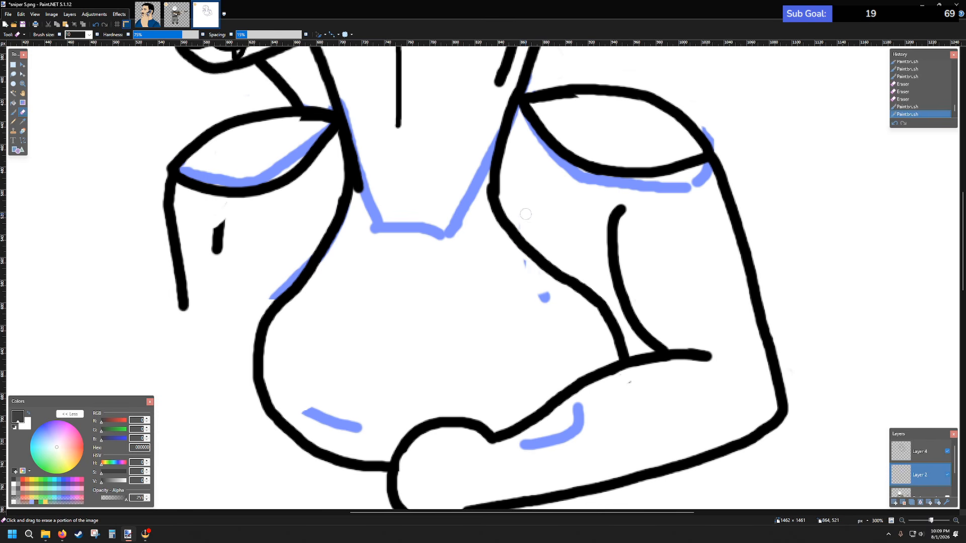
mouse_move(532, 303)
mouse_down()
mouse_move(527, 261)
mouse_move(541, 270)
mouse_move(538, 242)
mouse_move(571, 258)
mouse_move(585, 298)
mouse_move(557, 312)
mouse_move(528, 299)
mouse_up()
scroll(572, 261, down, 2)
- Erase the stray speck in the forearm and the forearm line's overlap inside the hand on Layer 4
click(920, 451)
drag(614, 247, 623, 241)
mouse_move(470, 372)
mouse_down()
mouse_move(463, 377)
mouse_move(490, 364)
mouse_move(484, 377)
mouse_up()
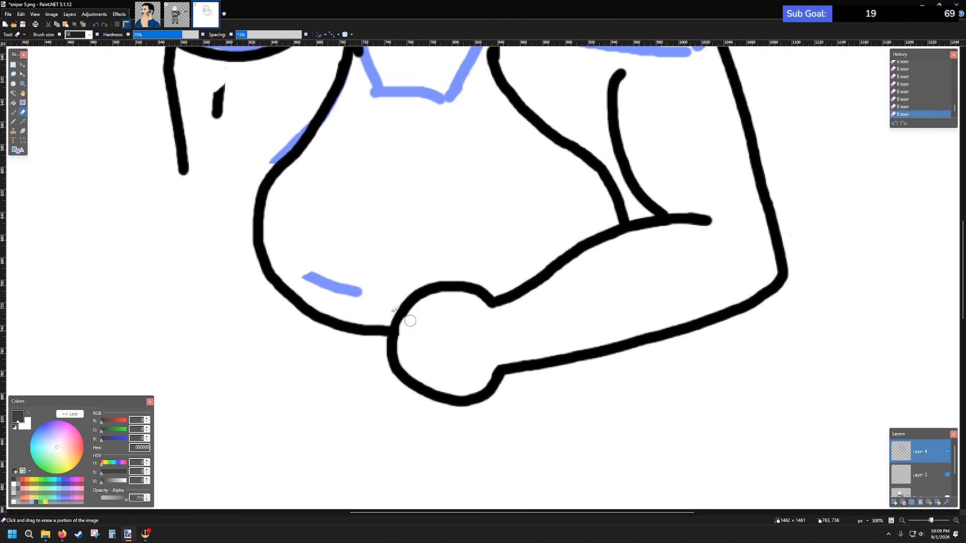
- Erase the blue guide mark inside the lower left of the chest on Layer 2
click(914, 475)
mouse_move(374, 287)
mouse_down()
mouse_move(332, 293)
mouse_move(307, 281)
mouse_move(320, 275)
mouse_up()
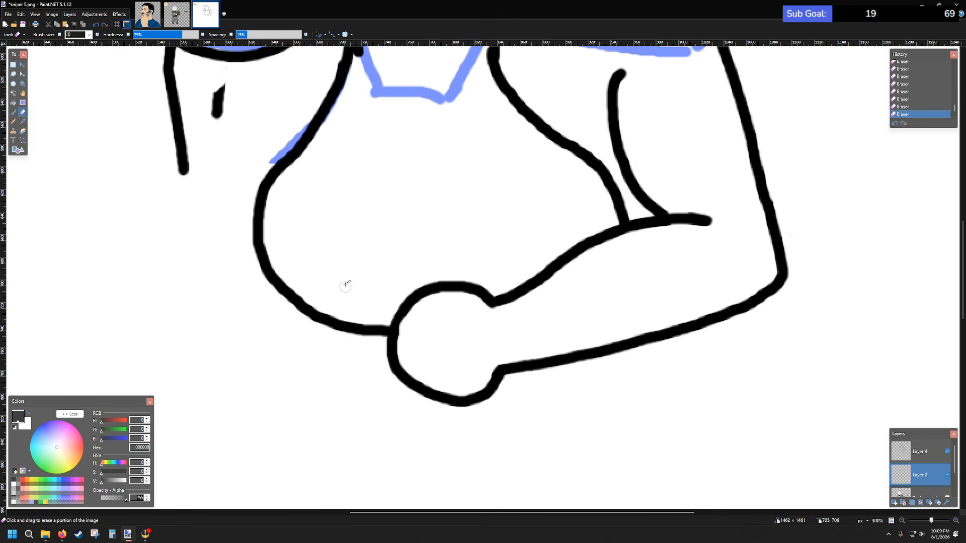
scroll(351, 220, up, 1)
scroll(436, 200, down, 3)
scroll(468, 239, up, 3)
scroll(468, 239, down, 1)
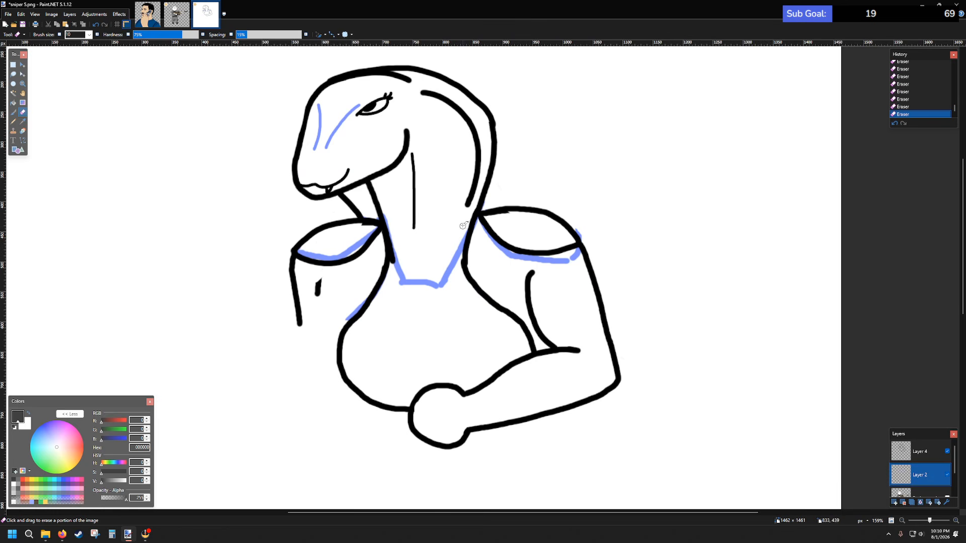
click(937, 451)
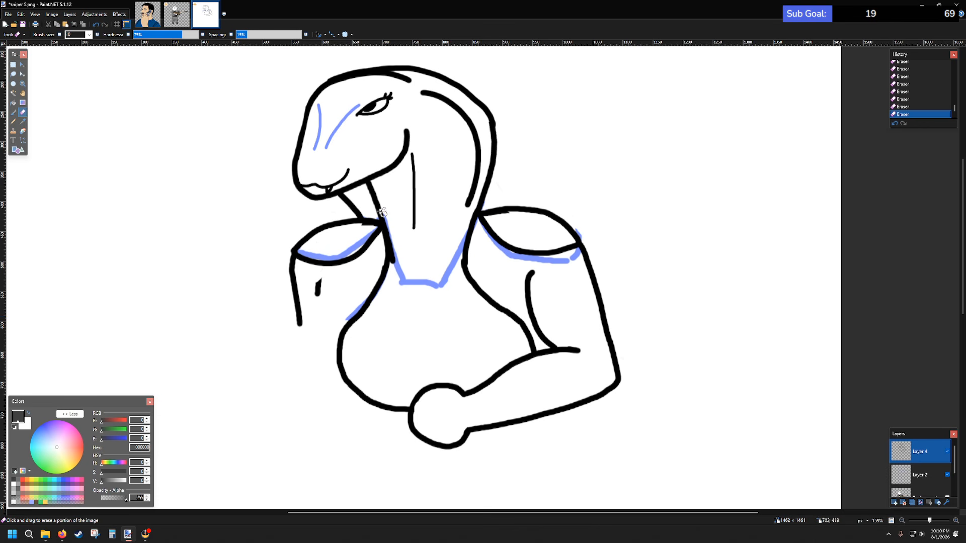
click(13, 111)
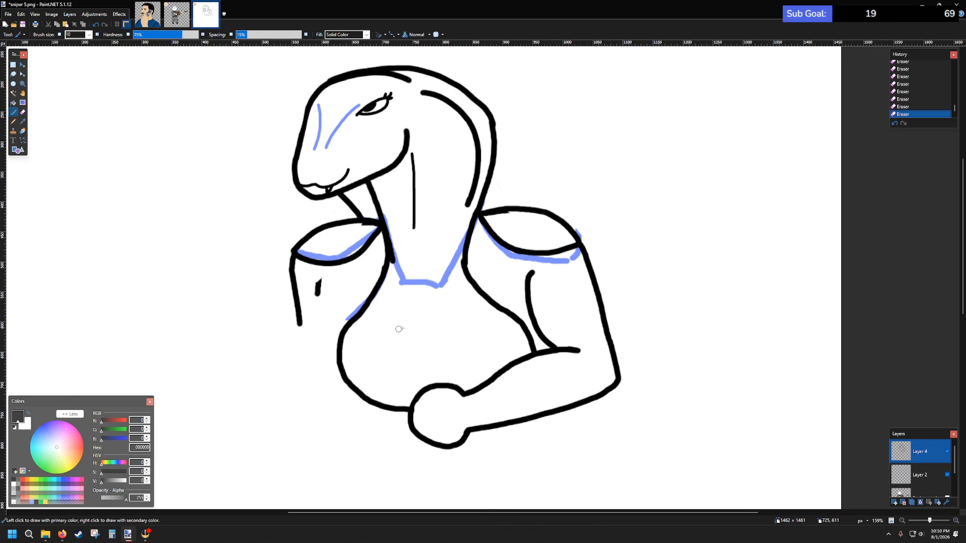
scroll(391, 330, down, 3)
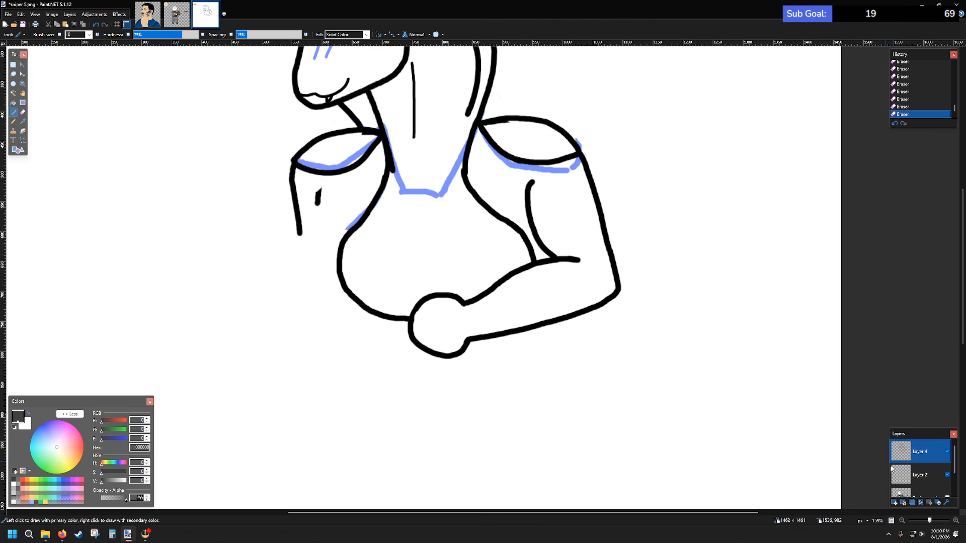
- Draw a straight blue guide line about 594 px long on Layer 2, sloping from above the hand down past the left side of the body
click(913, 474)
click(32, 501)
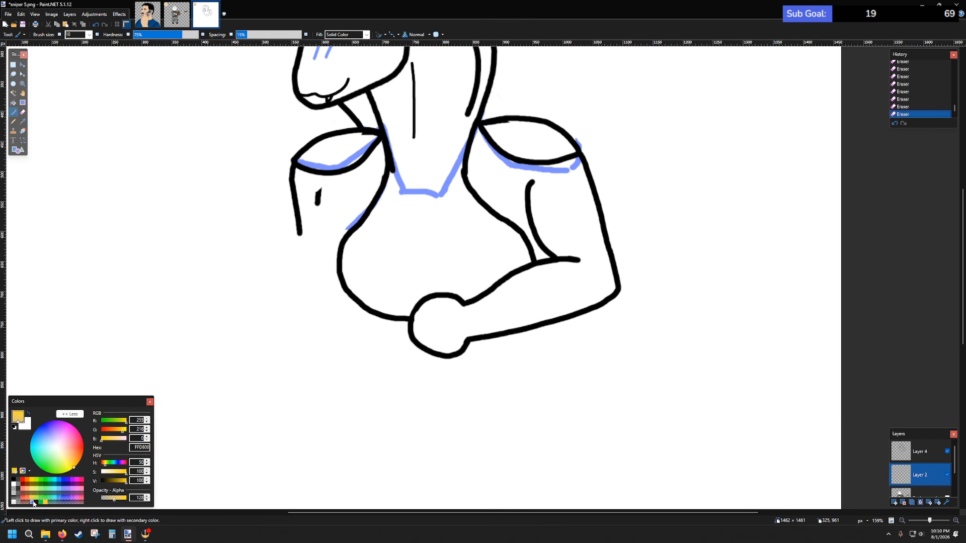
click(23, 140)
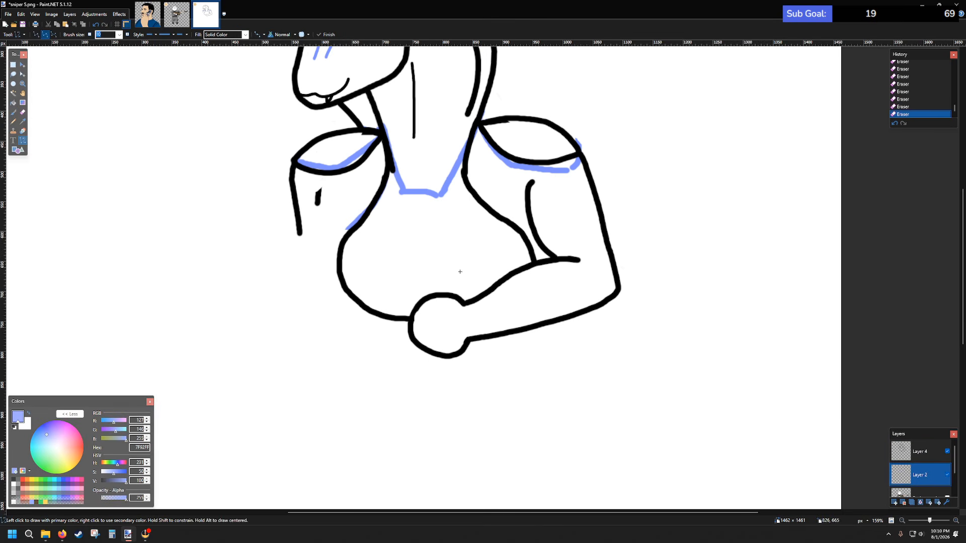
drag(458, 278, 107, 344)
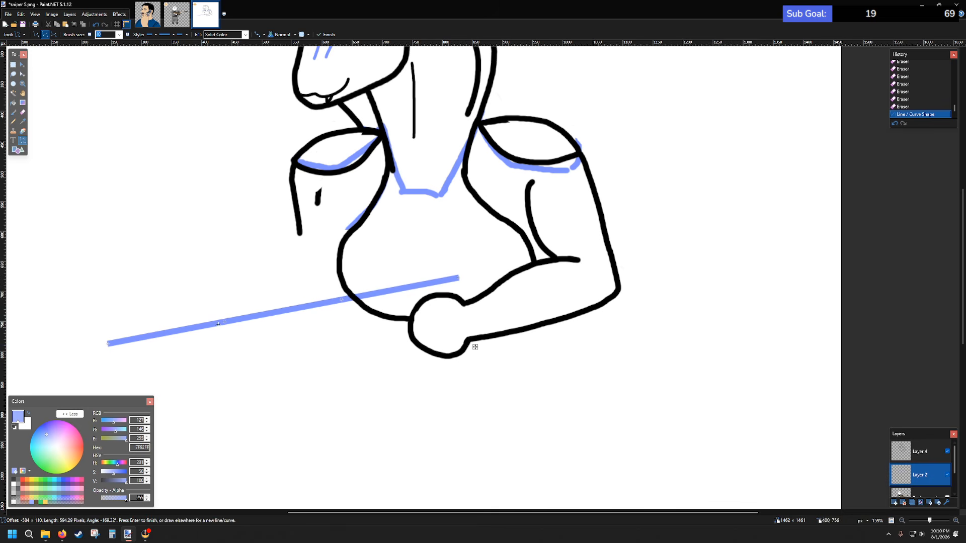
- Paint the gun's rear end in black on Layer 4, rising from the hand to a point at the right chest outline and turning along the top
click(920, 451)
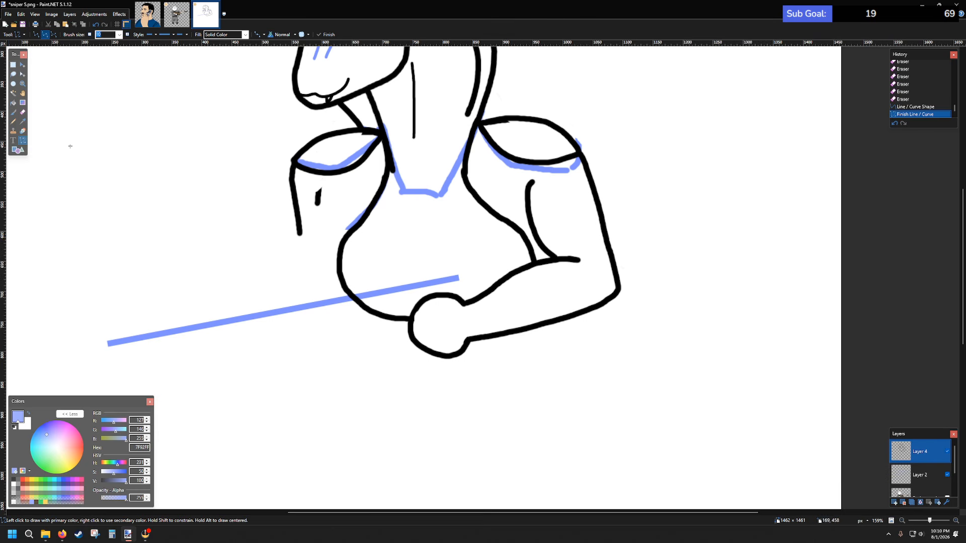
click(13, 112)
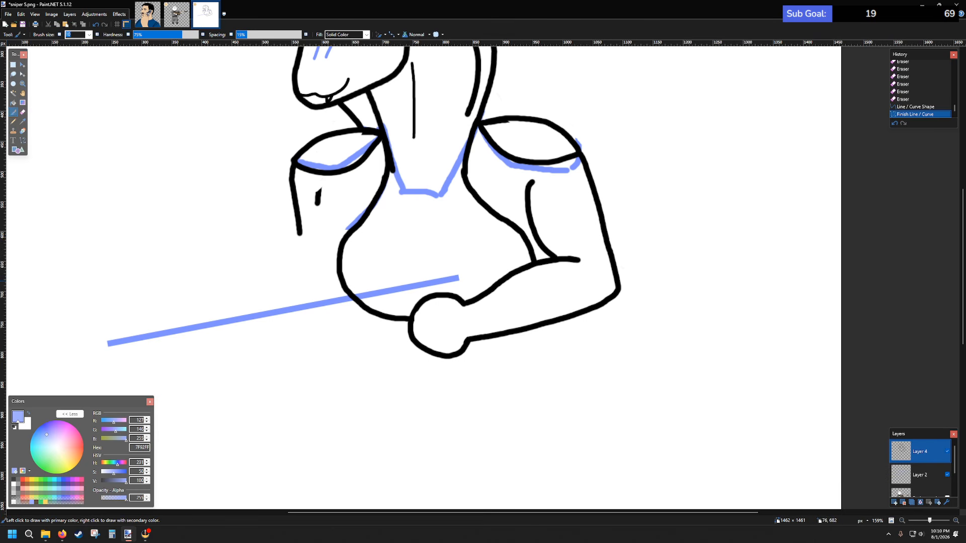
key(alt+Tab)
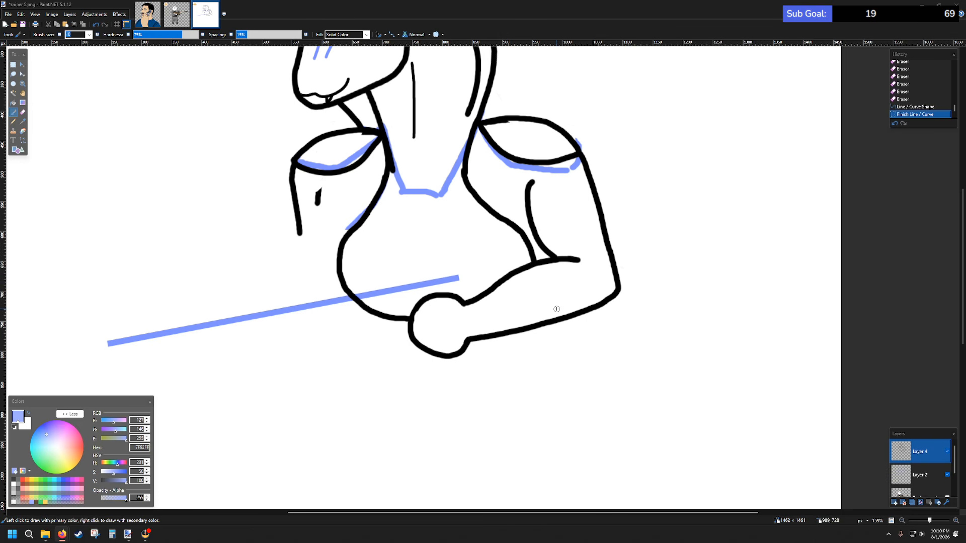
click(457, 294)
key(ctrl+z)
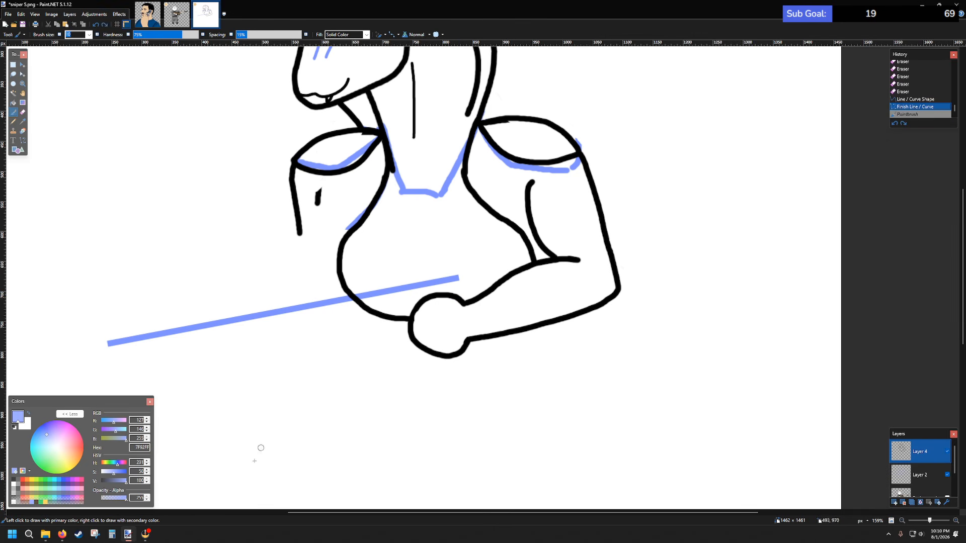
click(14, 482)
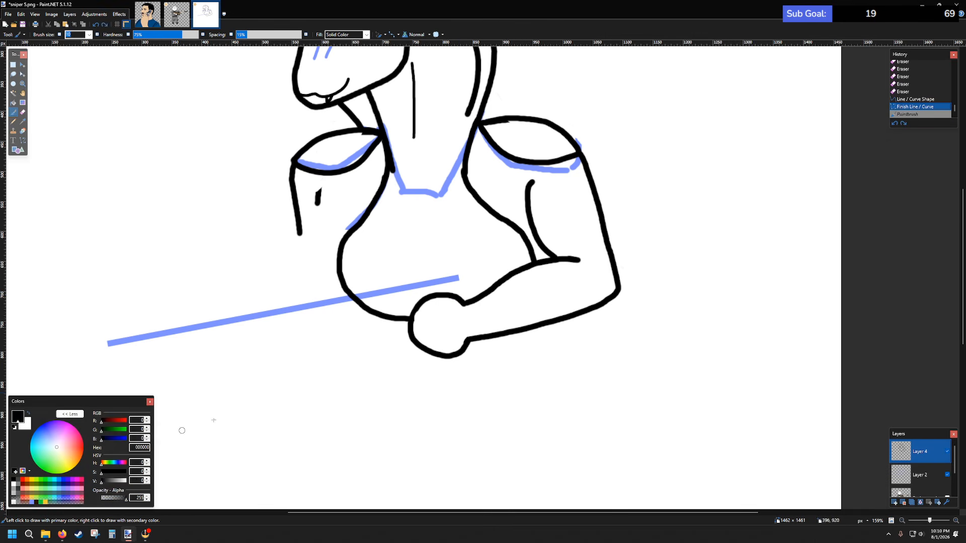
scroll(491, 297, left, 3)
scroll(579, 280, up, 1)
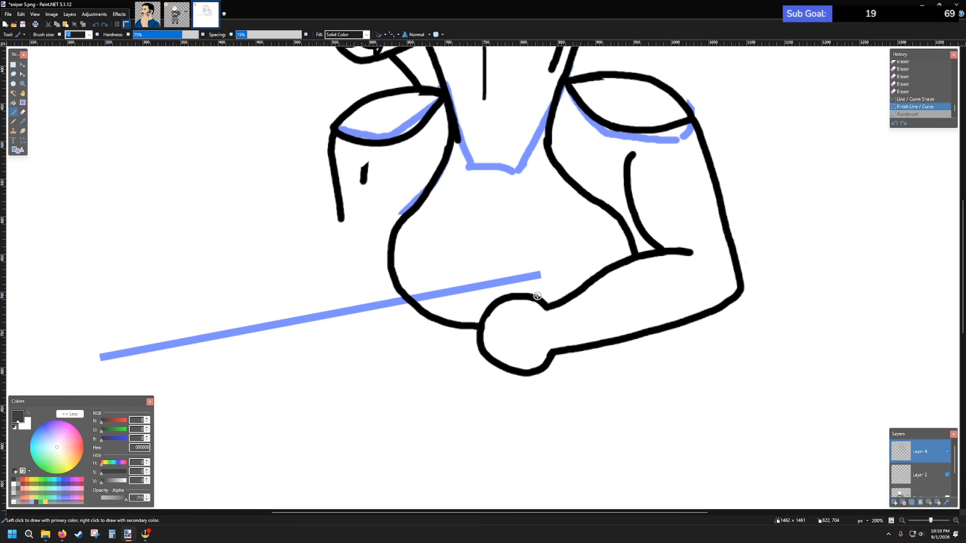
mouse_move(540, 292)
mouse_down()
mouse_move(594, 269)
mouse_move(612, 243)
mouse_up()
key(ctrl+z)
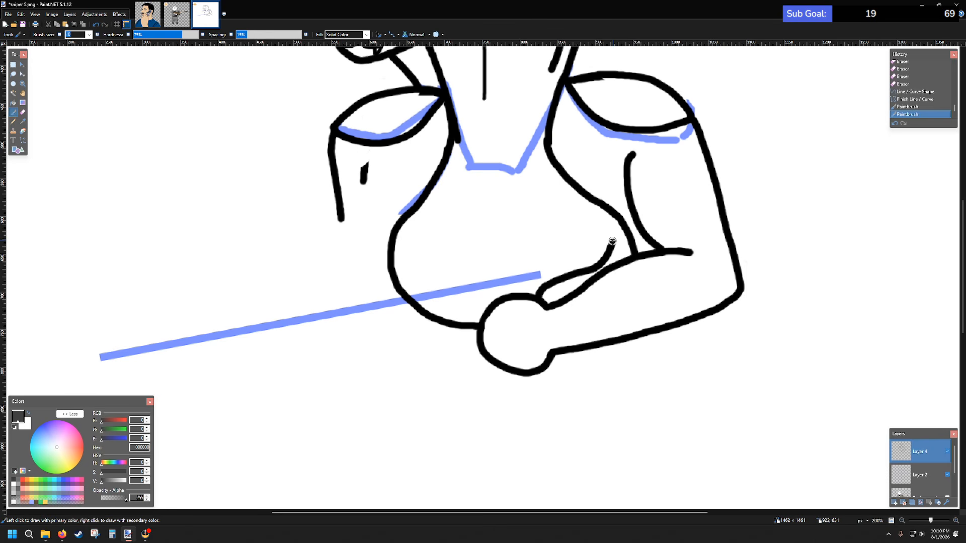
mouse_move(613, 240)
mouse_down()
mouse_move(617, 230)
mouse_move(599, 219)
mouse_move(510, 219)
mouse_up()
key(ctrl+z)
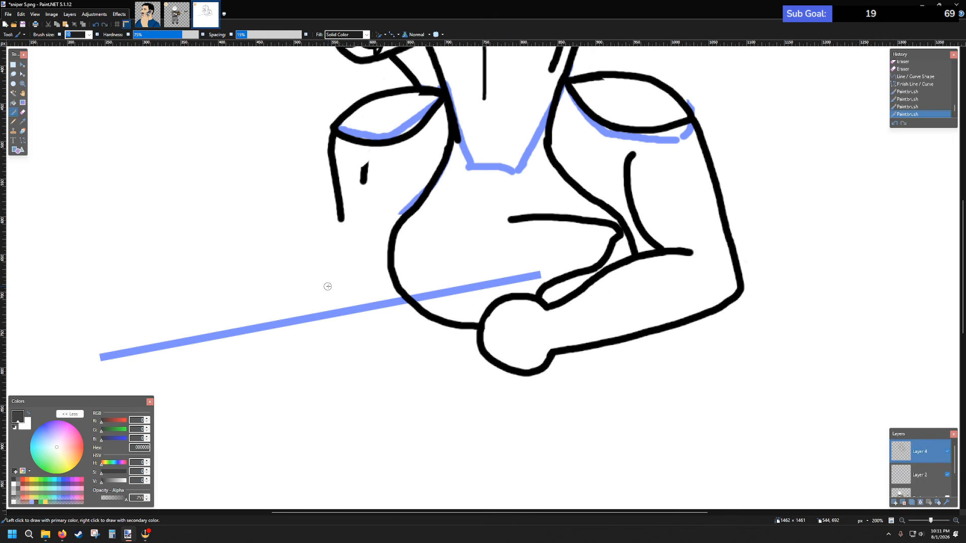
- Paint the gun's short front edge left of the chest, its long curved top edge to the rear point, and a small hook at the front's lower end
drag(355, 250, 362, 296)
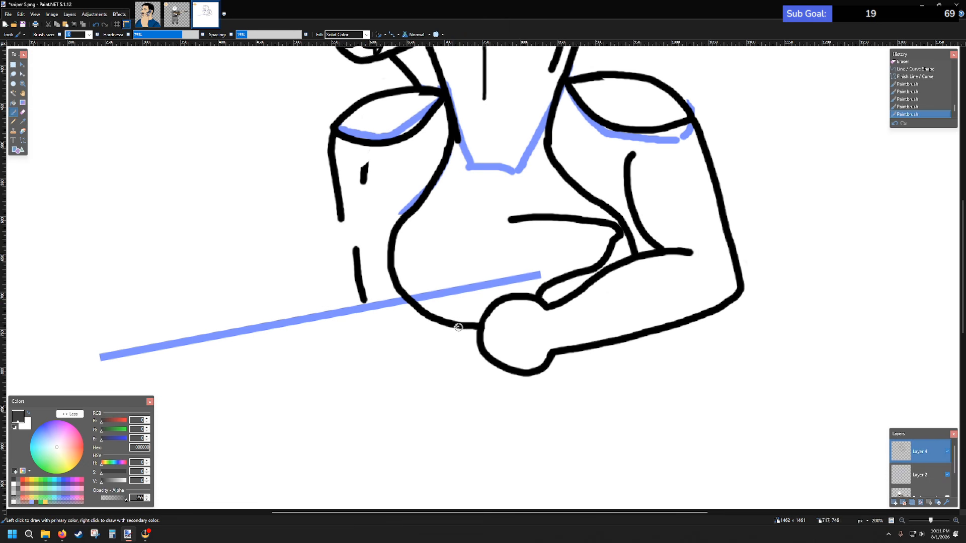
key(ctrl+z)
drag(358, 252, 362, 294)
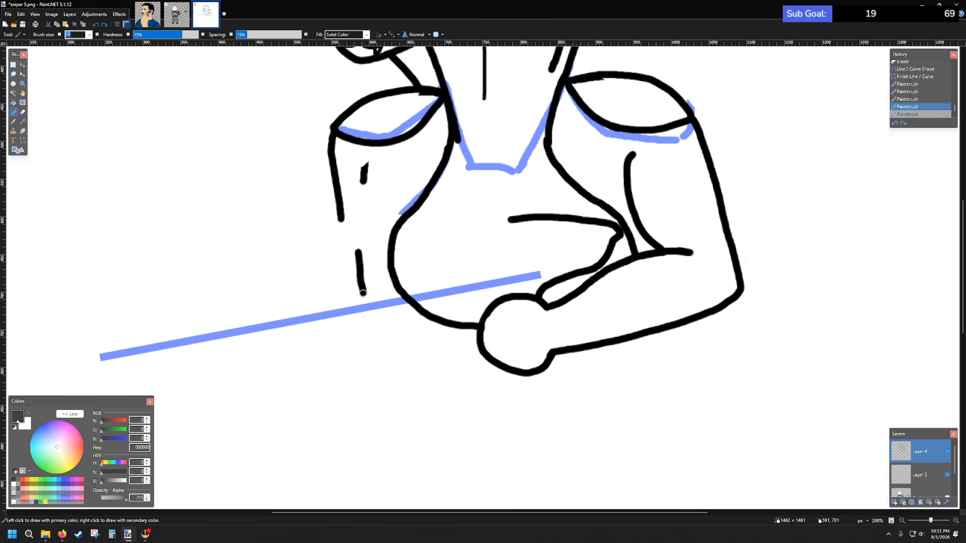
mouse_move(358, 248)
mouse_down()
mouse_move(405, 230)
mouse_move(521, 214)
mouse_move(618, 232)
mouse_up()
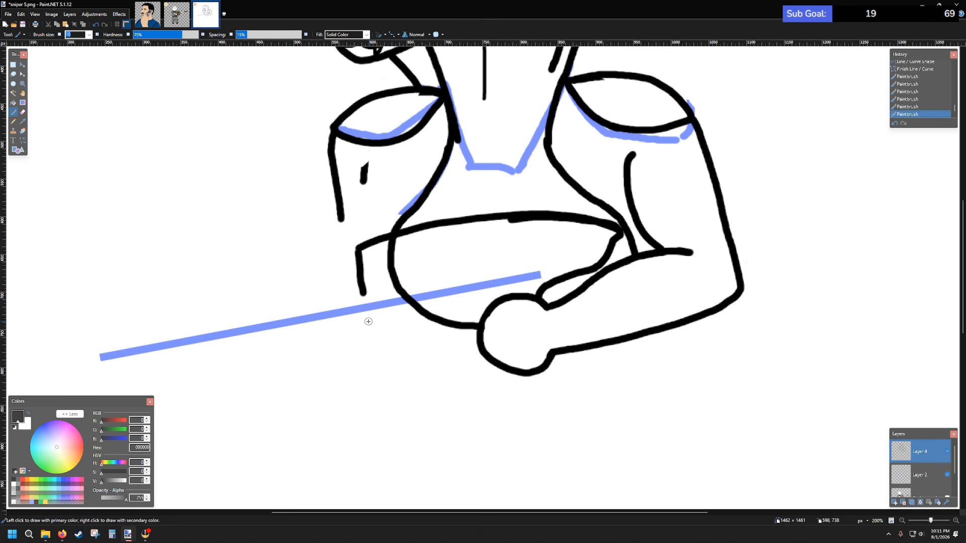
drag(363, 297, 344, 304)
key(ctrl+z)
- Compare the Viper reference image in Firefox and the rifle in the sniper 6.png drawing with the gun in sniper 5.png
key(alt+Tab)
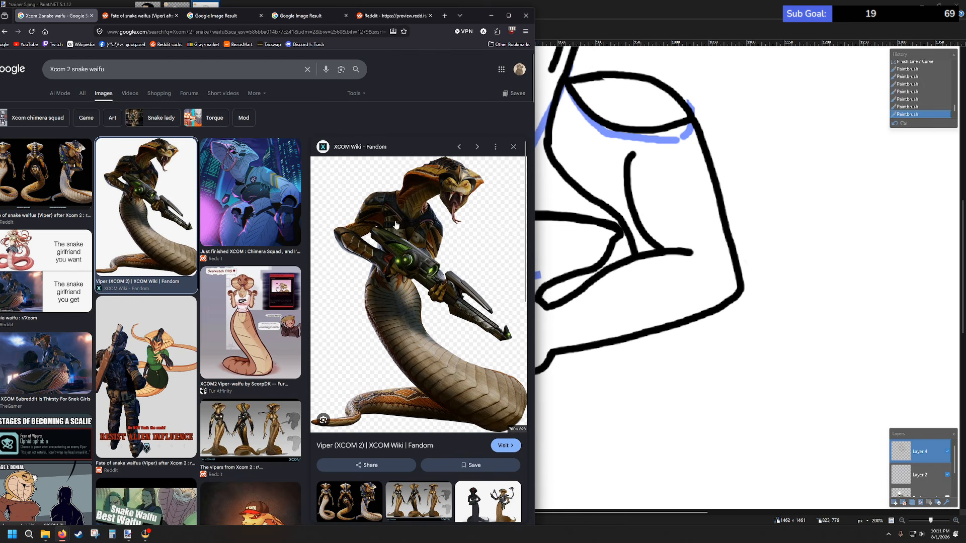
click(491, 16)
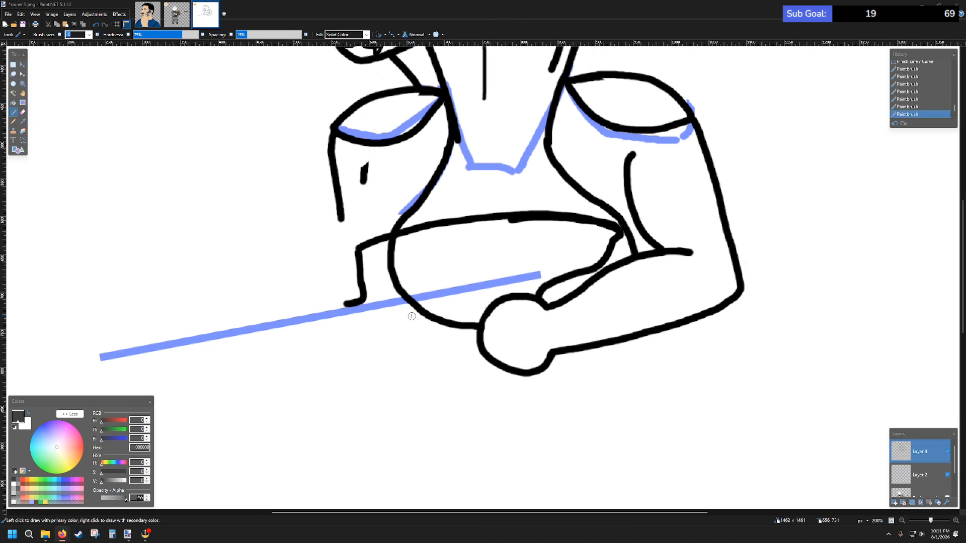
click(174, 24)
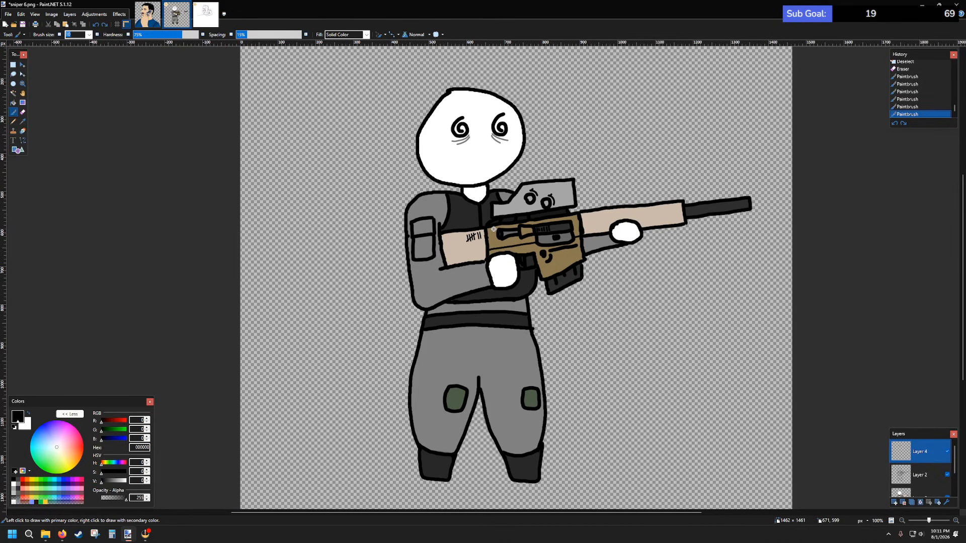
click(196, 18)
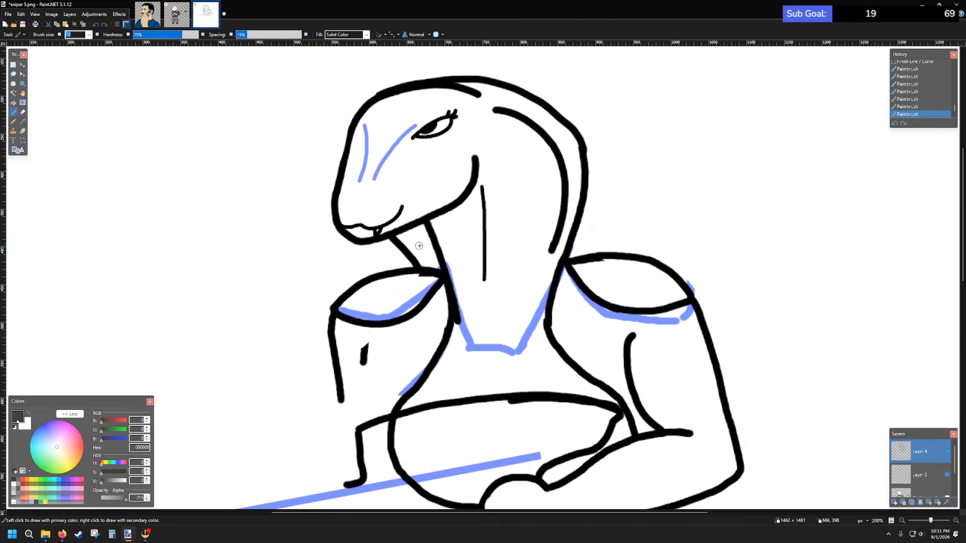
- Paint the gun's lower edge from the hand forward beneath the blue guide line, ending left of the chest
scroll(426, 250, down, 2)
scroll(462, 268, up, 3)
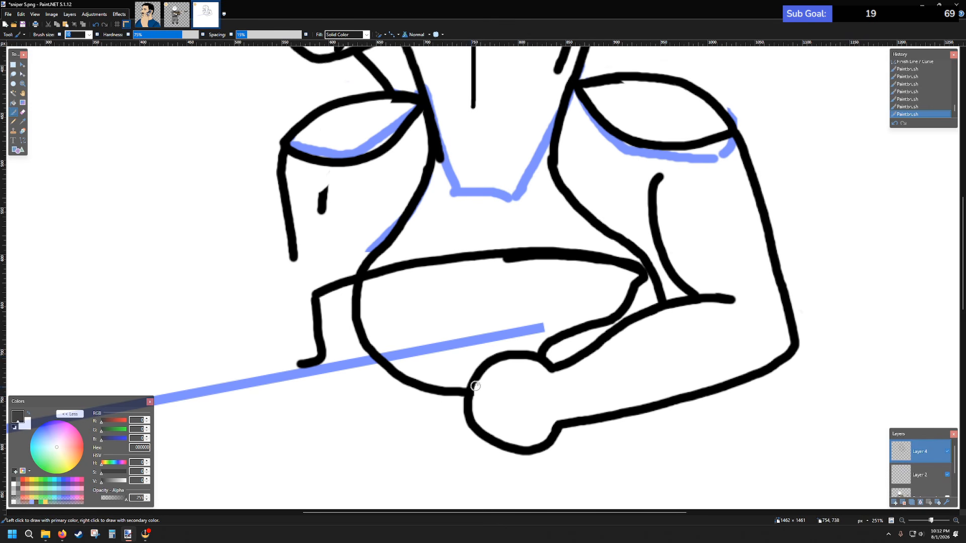
mouse_move(471, 387)
mouse_down()
mouse_move(452, 371)
mouse_move(411, 370)
mouse_move(289, 387)
mouse_up()
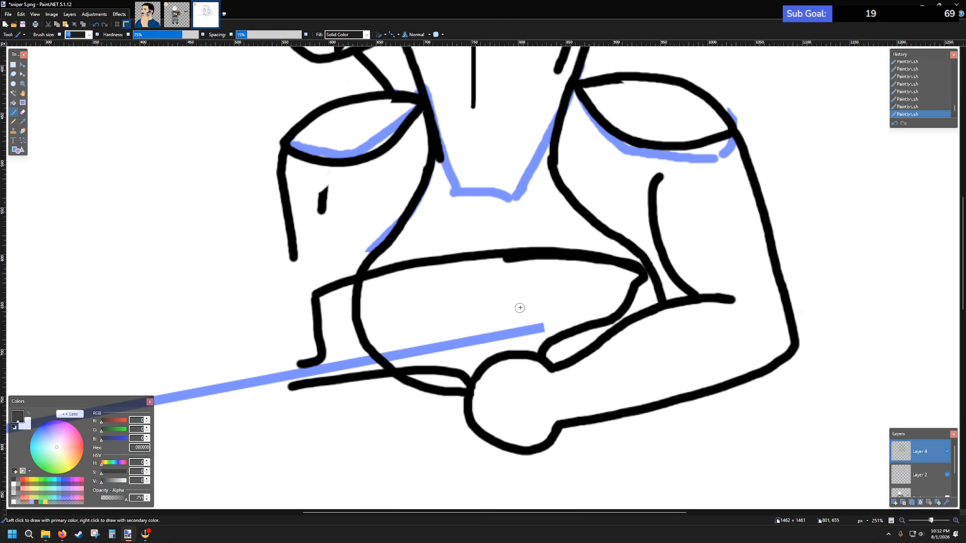
- Paint a rounded inner contour inside the gun body, open toward the front and curving around at the rear
scroll(519, 295, down, 3)
scroll(524, 294, down, 2)
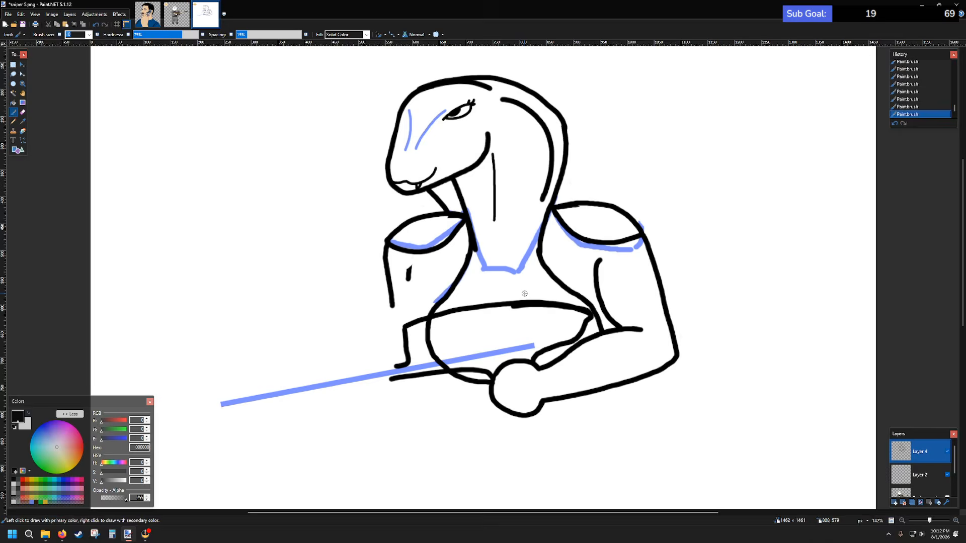
scroll(526, 290, up, 1)
scroll(528, 346, up, 3)
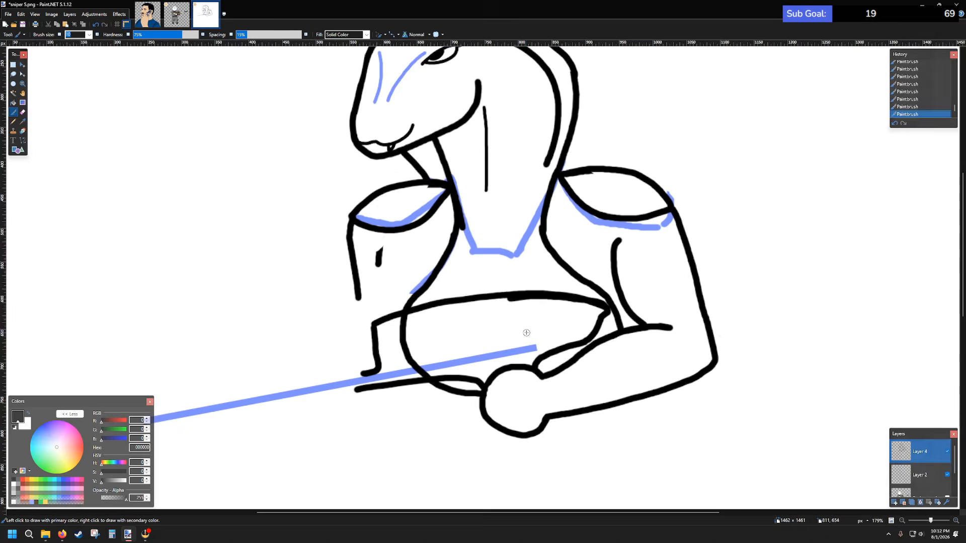
scroll(507, 313, down, 1)
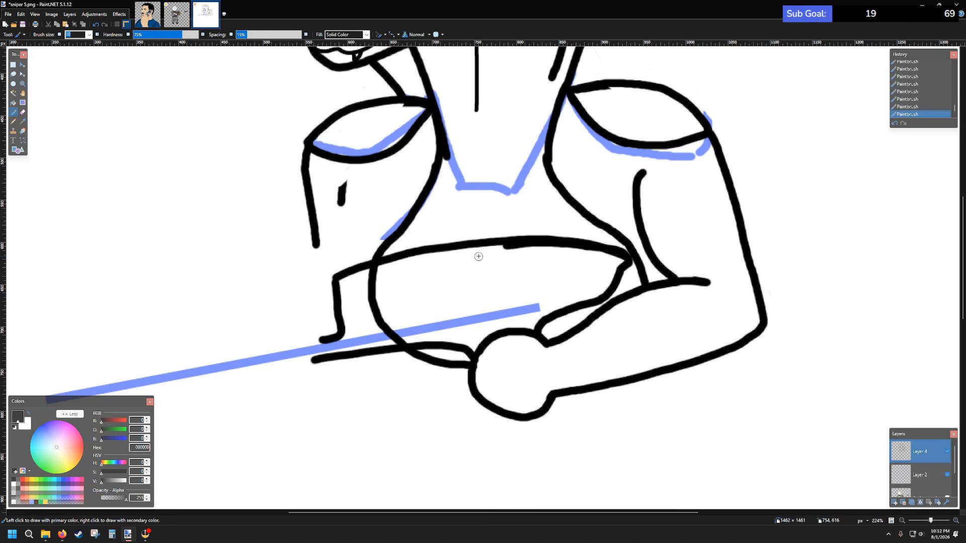
mouse_move(477, 256)
mouse_down()
mouse_move(544, 262)
mouse_move(565, 282)
mouse_move(537, 317)
mouse_move(448, 331)
mouse_up()
drag(478, 255, 439, 261)
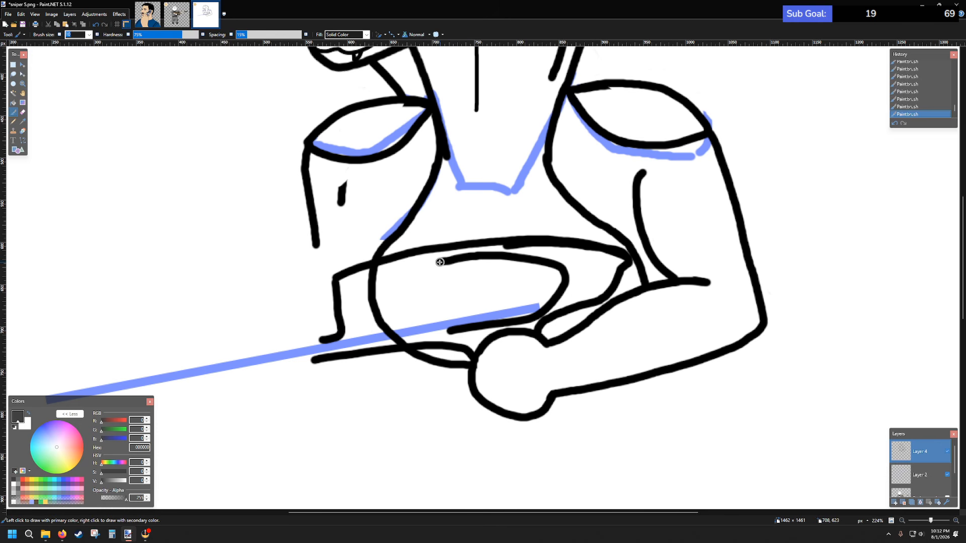
- Paint an oval at the open front end of the gun's inner contour with a small ring at its centre
mouse_move(429, 262)
mouse_down()
mouse_move(451, 315)
mouse_move(443, 330)
mouse_move(398, 329)
mouse_move(388, 314)
mouse_move(398, 286)
mouse_move(427, 261)
mouse_move(396, 281)
mouse_move(390, 310)
mouse_move(407, 331)
mouse_move(432, 338)
mouse_move(449, 329)
mouse_move(443, 262)
mouse_up()
key(ctrl+z)
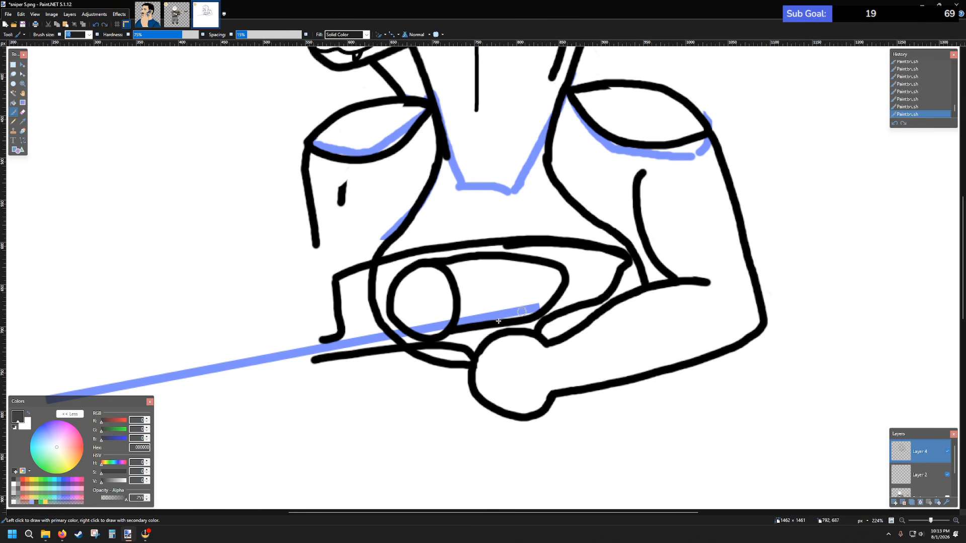
mouse_move(410, 308)
mouse_down()
mouse_move(427, 287)
mouse_move(429, 310)
mouse_move(411, 309)
mouse_move(413, 293)
mouse_move(427, 295)
mouse_up()
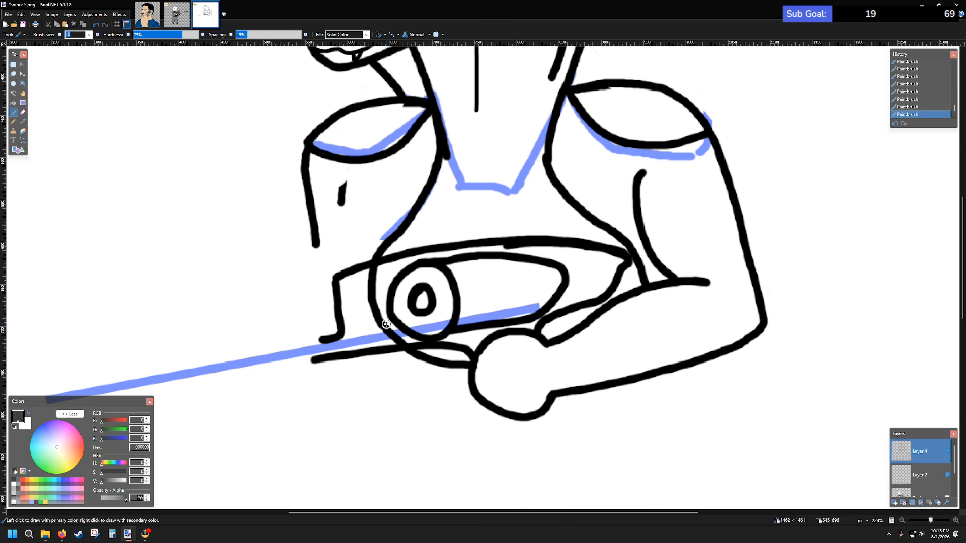
- Extend the hook at the gun's lower front corner outward along the blue guide line
scroll(375, 315, down, 3)
scroll(356, 296, down, 1)
scroll(354, 294, up, 1)
scroll(360, 295, left, 2)
scroll(361, 295, left, 1)
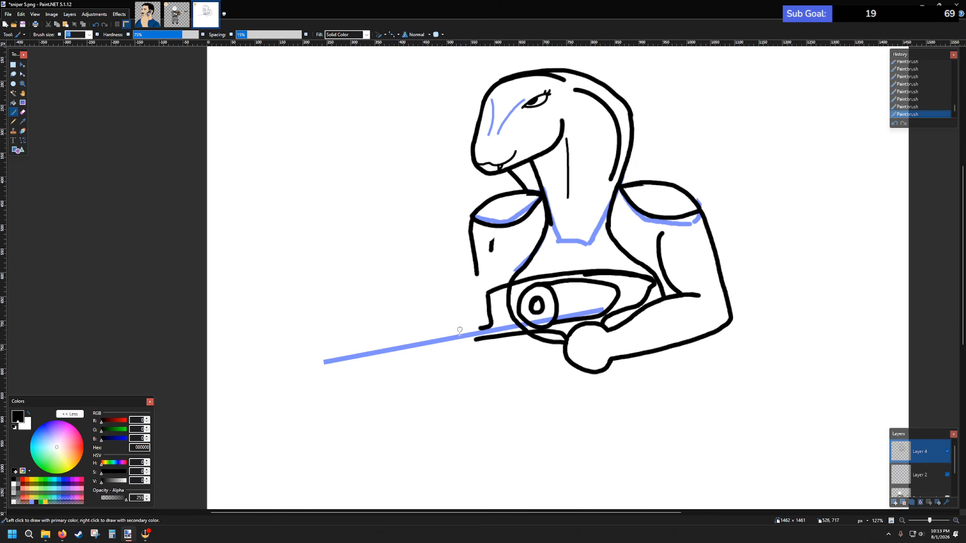
key(ctrl+z)
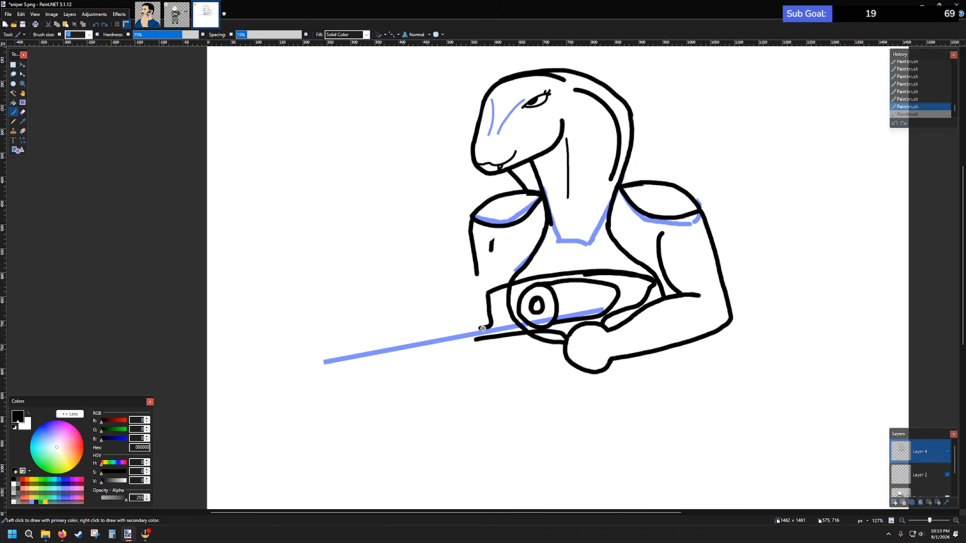
key(ctrl+y)
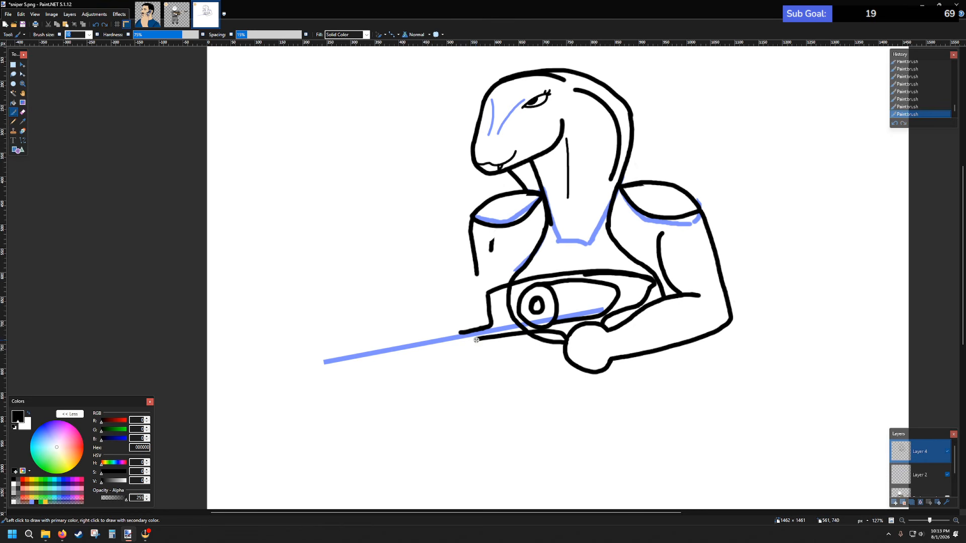
- Erase the torso outline that crosses the gun body in front of its round opening
scroll(476, 341, up, 2)
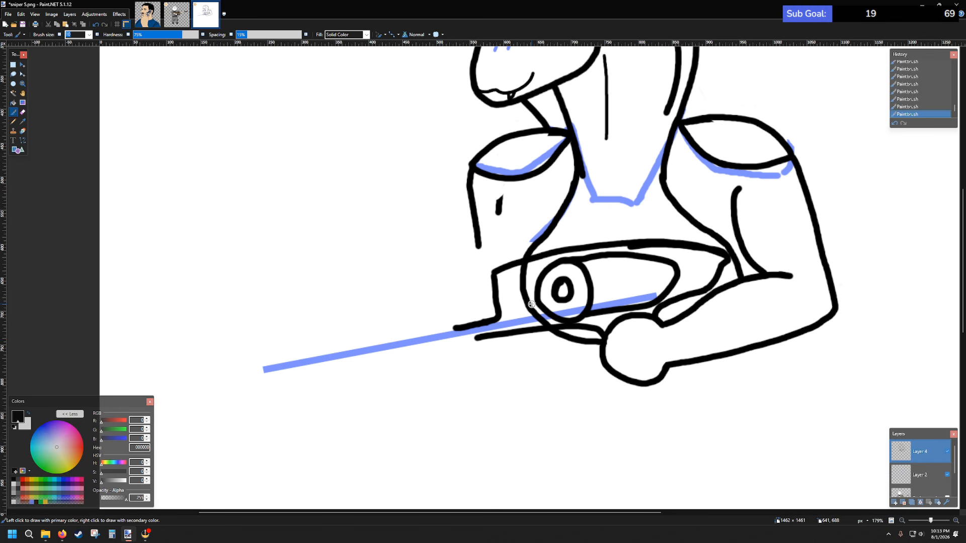
click(23, 111)
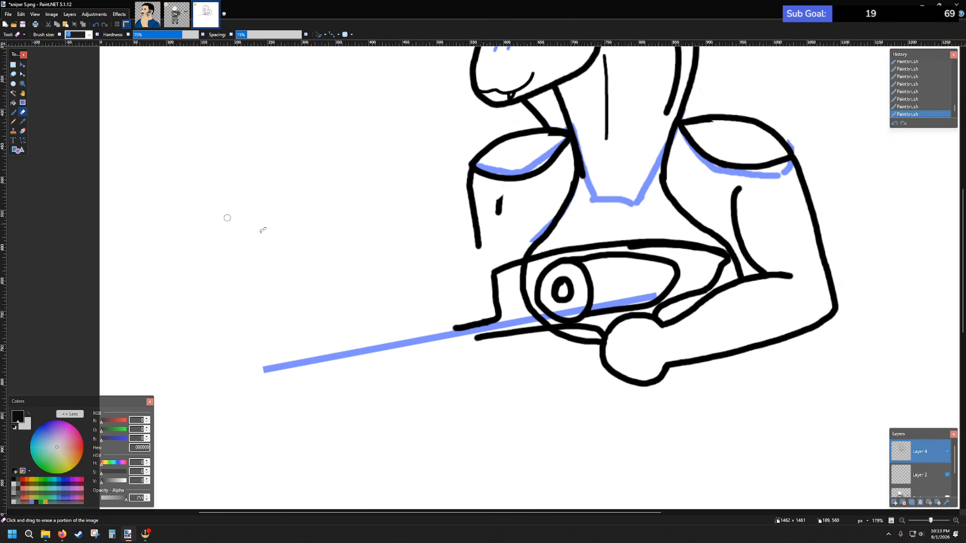
scroll(526, 307, left, 3)
scroll(553, 304, left, 2)
scroll(641, 302, right, 5)
scroll(511, 267, up, 6)
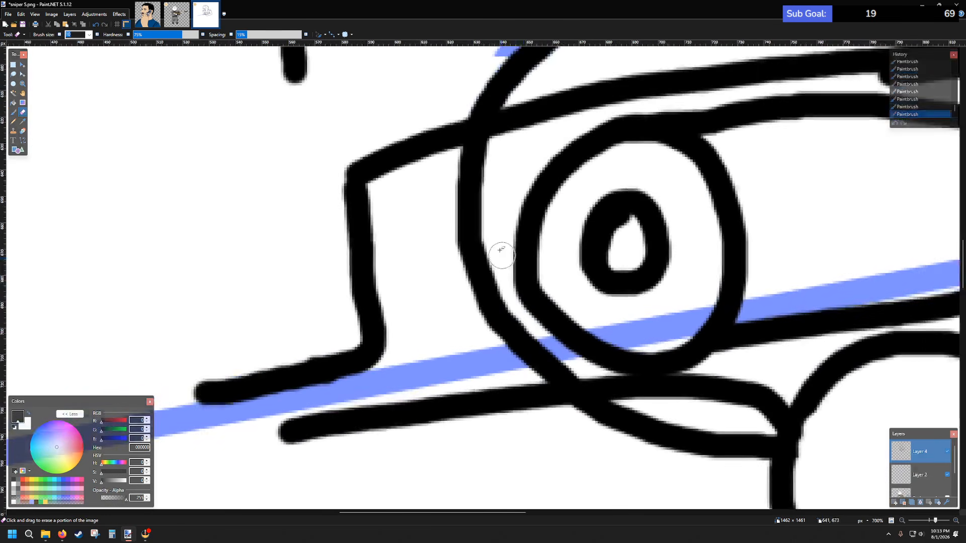
mouse_move(496, 154)
mouse_down()
mouse_move(459, 161)
mouse_move(487, 164)
mouse_move(455, 183)
mouse_move(491, 175)
mouse_move(456, 201)
mouse_move(482, 197)
mouse_move(467, 223)
mouse_move(483, 222)
mouse_move(459, 249)
mouse_move(489, 234)
mouse_move(455, 272)
mouse_move(487, 252)
mouse_move(482, 289)
mouse_move(497, 282)
mouse_move(477, 309)
mouse_move(510, 307)
mouse_move(495, 311)
mouse_move(514, 327)
mouse_move(498, 342)
mouse_move(522, 337)
mouse_move(534, 358)
mouse_move(556, 364)
mouse_move(538, 371)
mouse_move(572, 369)
mouse_move(525, 335)
mouse_up()
key(ctrl+z)
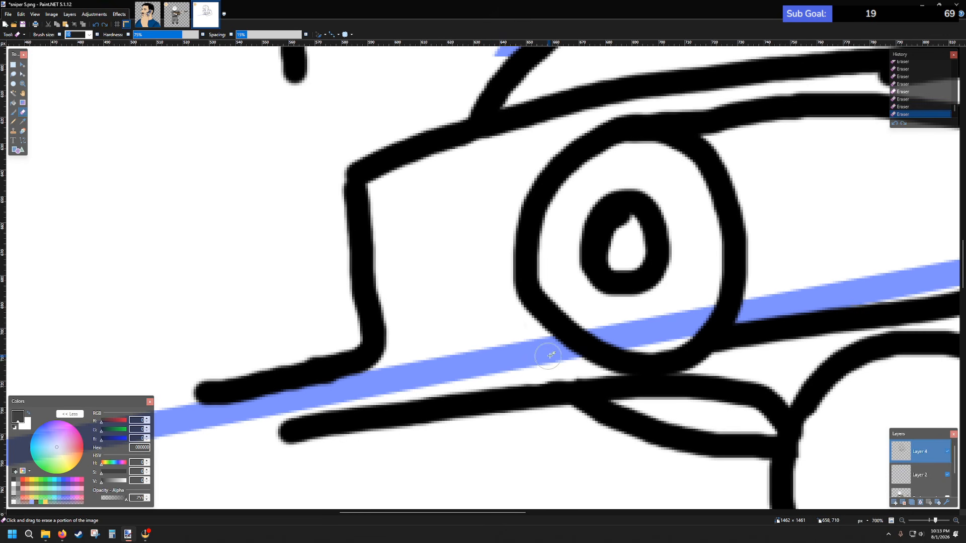
- Erase the blue guide strokes at both shoulders and the left side of the torso on Layer 2, and return to Layer 4
scroll(681, 325, down, 5)
scroll(681, 325, down, 1)
scroll(732, 297, right, 3)
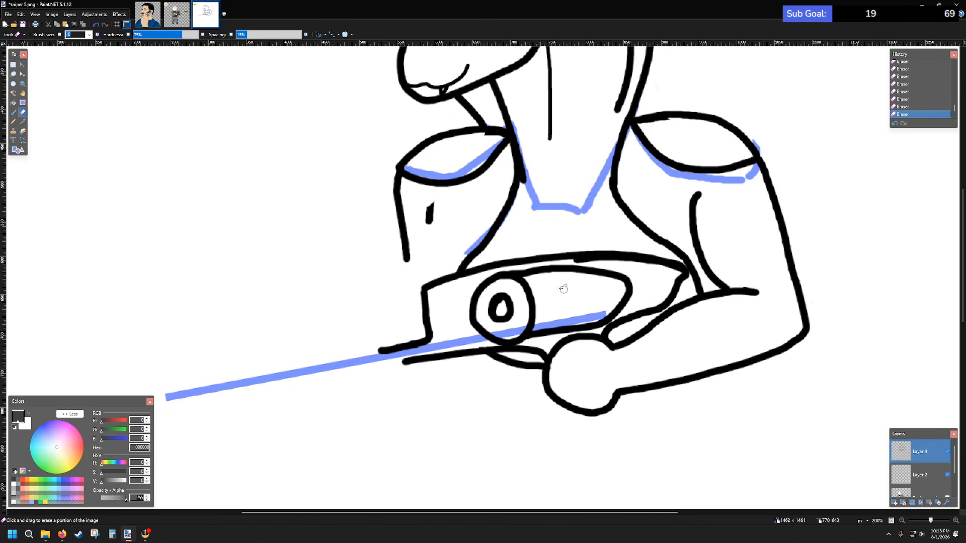
scroll(549, 281, up, 1)
key(alt+Page_Down)
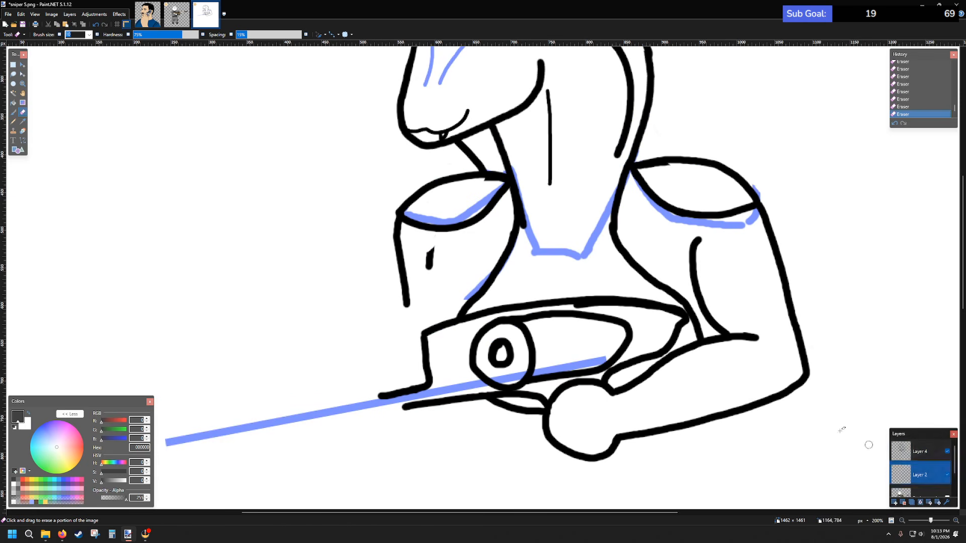
mouse_move(474, 303)
mouse_down()
mouse_move(468, 295)
mouse_move(516, 261)
mouse_move(508, 238)
mouse_up()
mouse_move(445, 228)
mouse_down()
mouse_move(390, 222)
mouse_move(452, 224)
mouse_move(497, 194)
mouse_move(487, 200)
mouse_up()
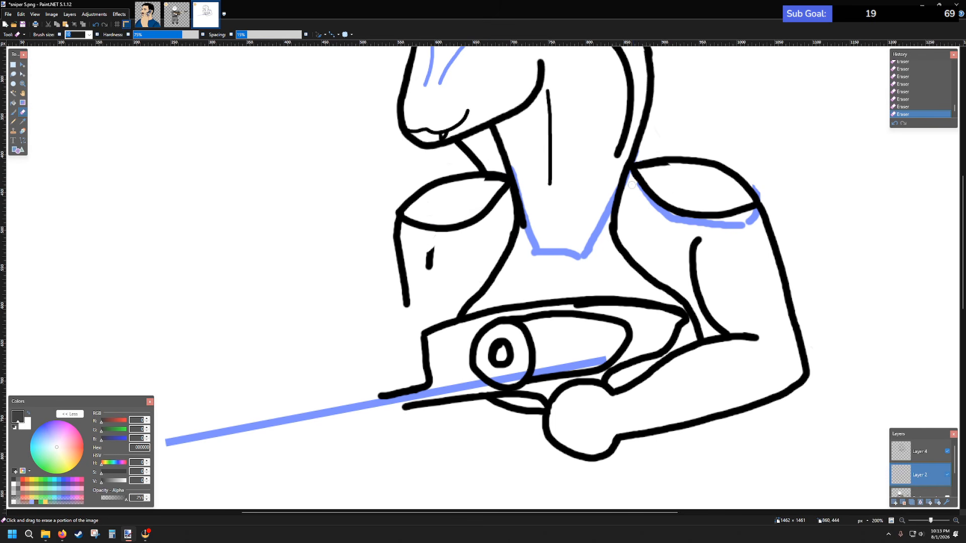
drag(641, 161, 643, 169)
mouse_move(658, 203)
mouse_down()
mouse_move(683, 238)
mouse_move(678, 222)
mouse_move(701, 198)
mouse_move(732, 235)
mouse_move(717, 241)
mouse_move(721, 231)
mouse_move(728, 243)
mouse_move(757, 196)
mouse_up()
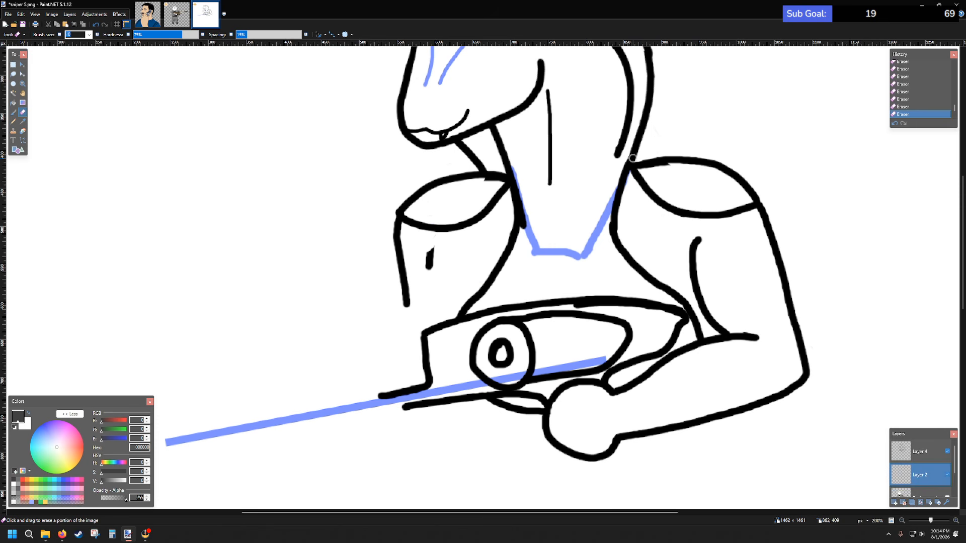
click(919, 451)
scroll(514, 230, up, 1)
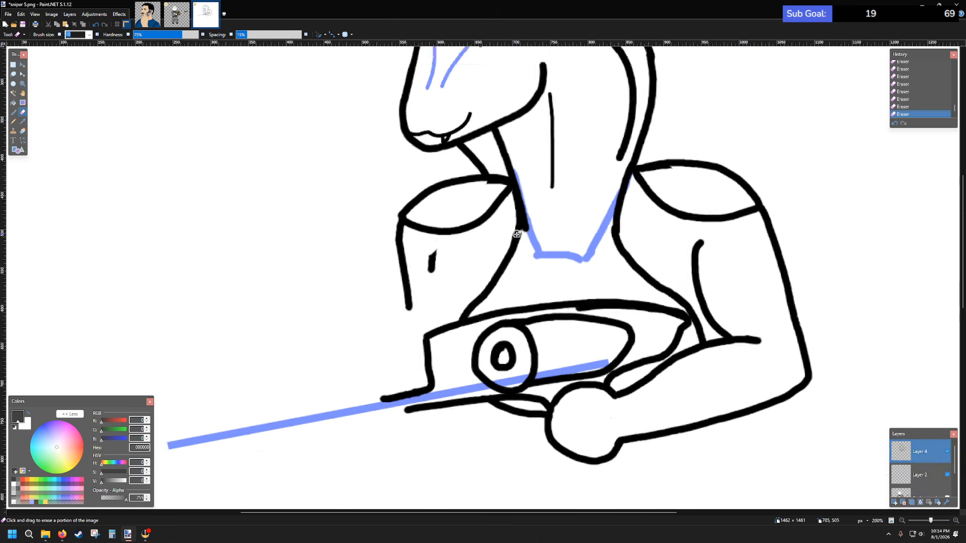
scroll(514, 230, down, 1)
scroll(473, 291, down, 1)
scroll(427, 274, left, 2)
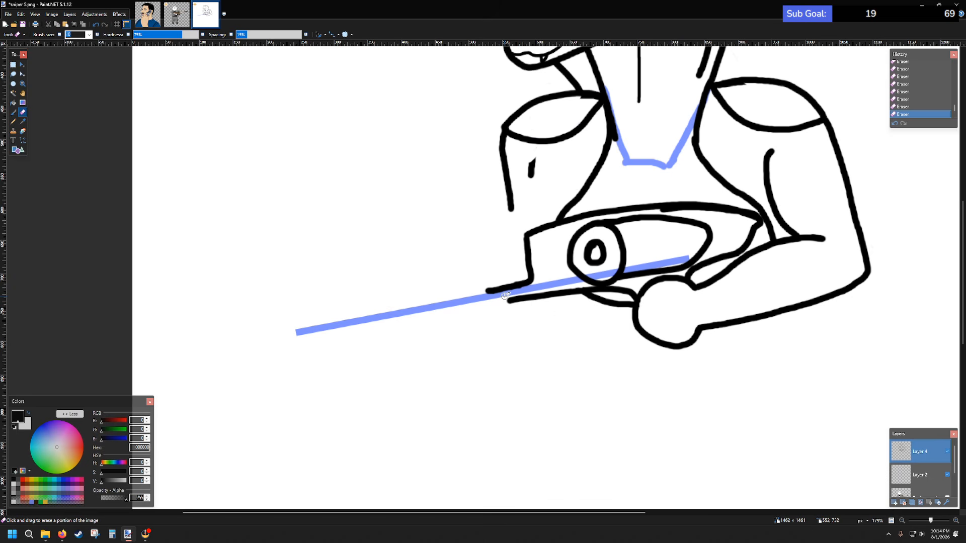
scroll(503, 297, up, 1)
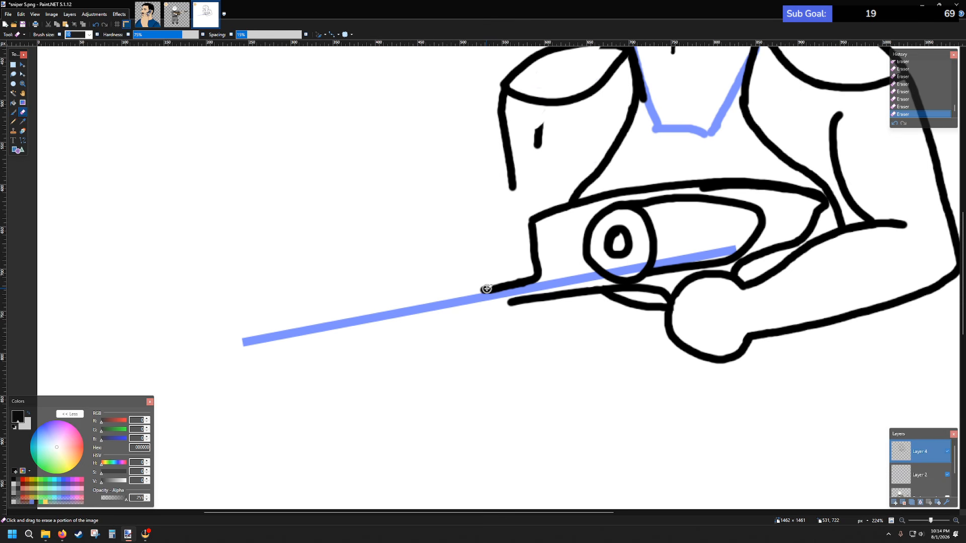
scroll(486, 289, up, 5)
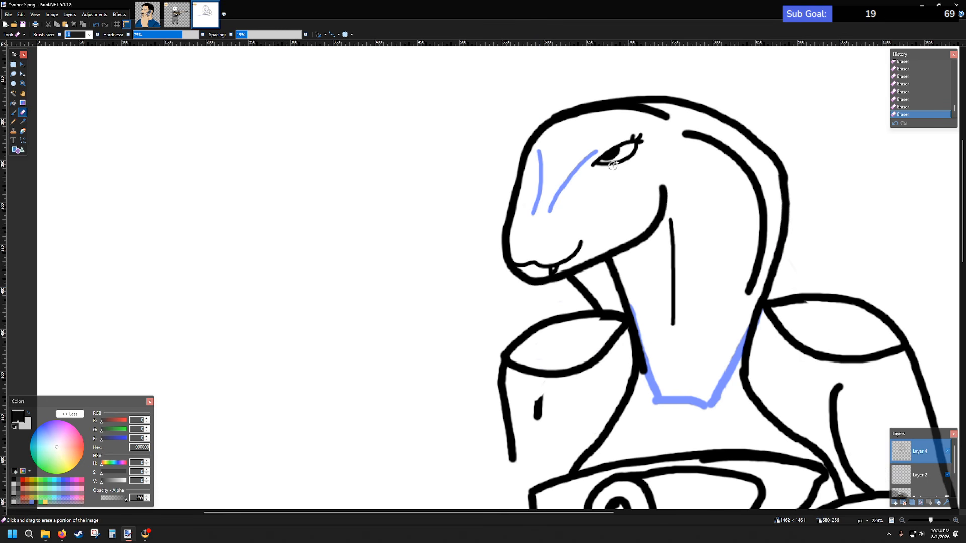
scroll(636, 245, down, 5)
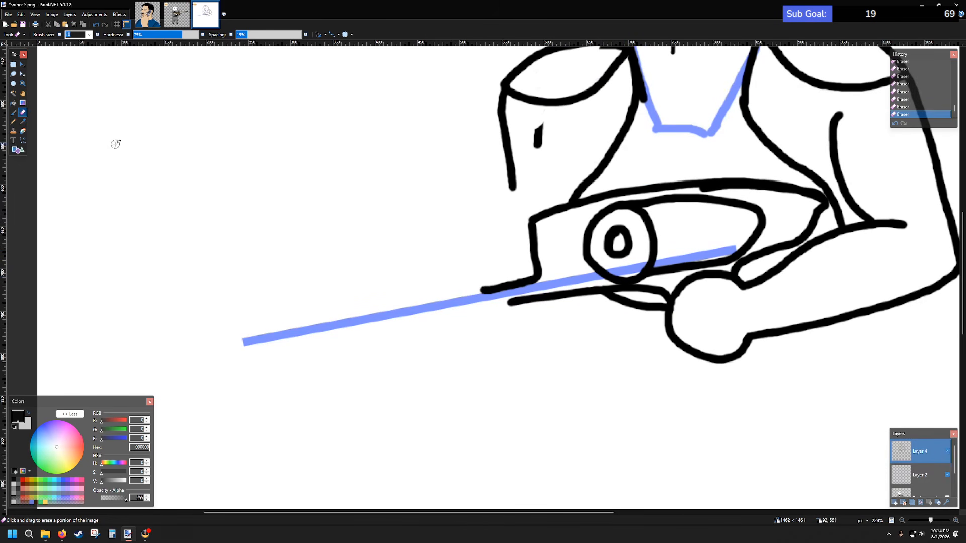
click(14, 112)
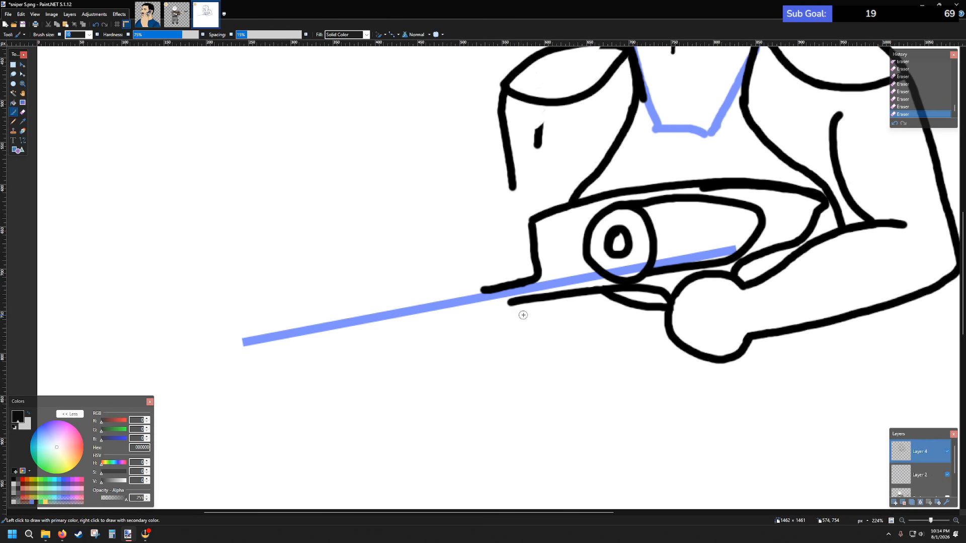
scroll(517, 302, up, 3)
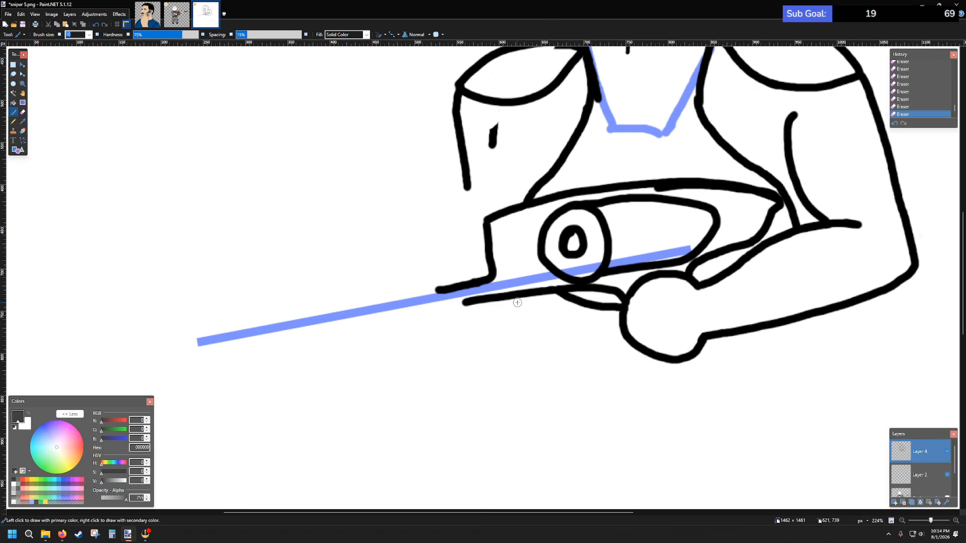
scroll(552, 300, down, 2)
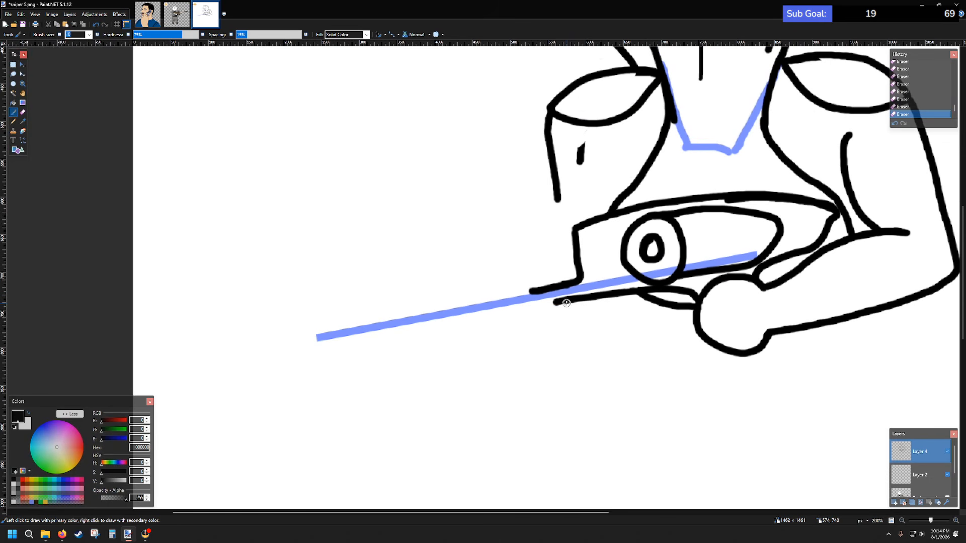
drag(553, 302, 529, 309)
key(ctrl+z)
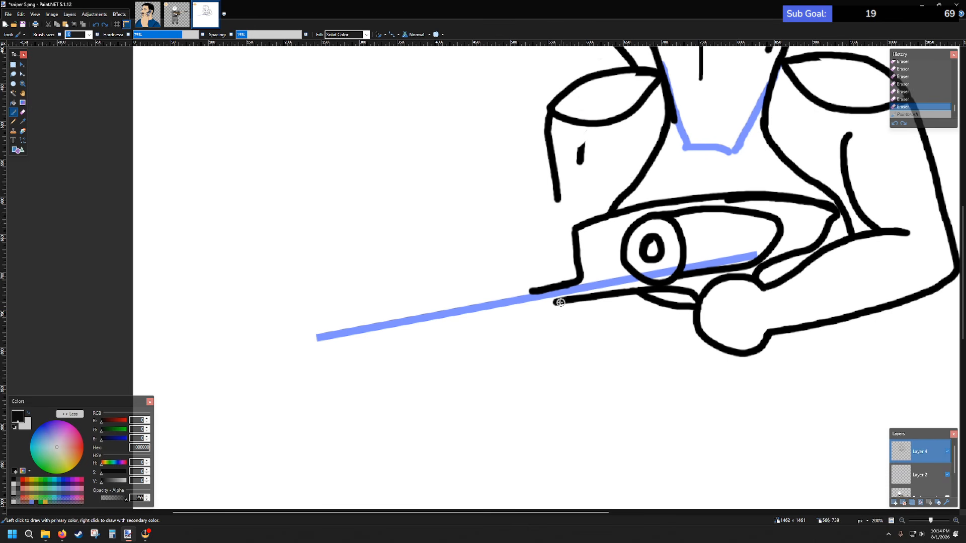
drag(554, 301, 529, 308)
key(ctrl+z)
key(ctrl+z)
- Erase the short stray stroke inside the left upper arm
scroll(582, 321, right, 1)
scroll(583, 322, left, 2)
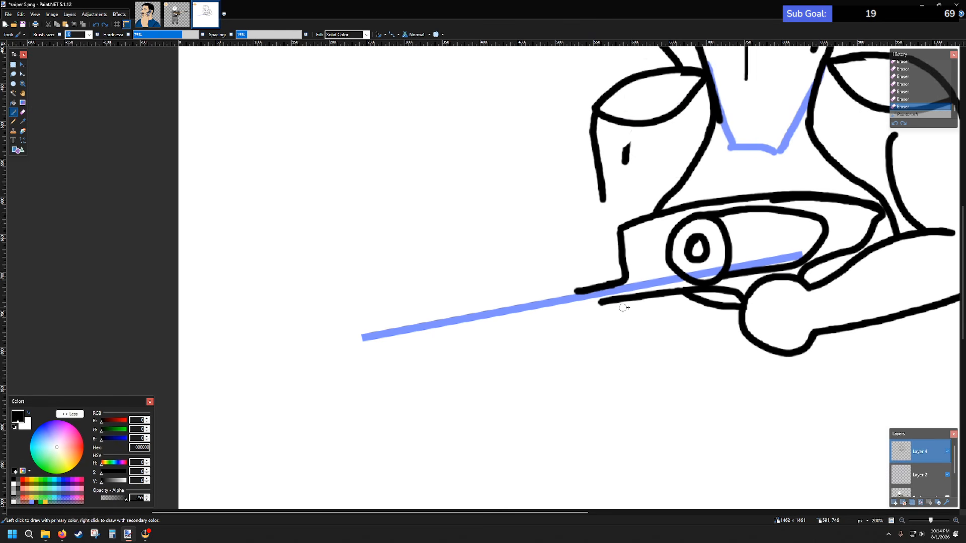
click(25, 114)
drag(629, 149, 629, 158)
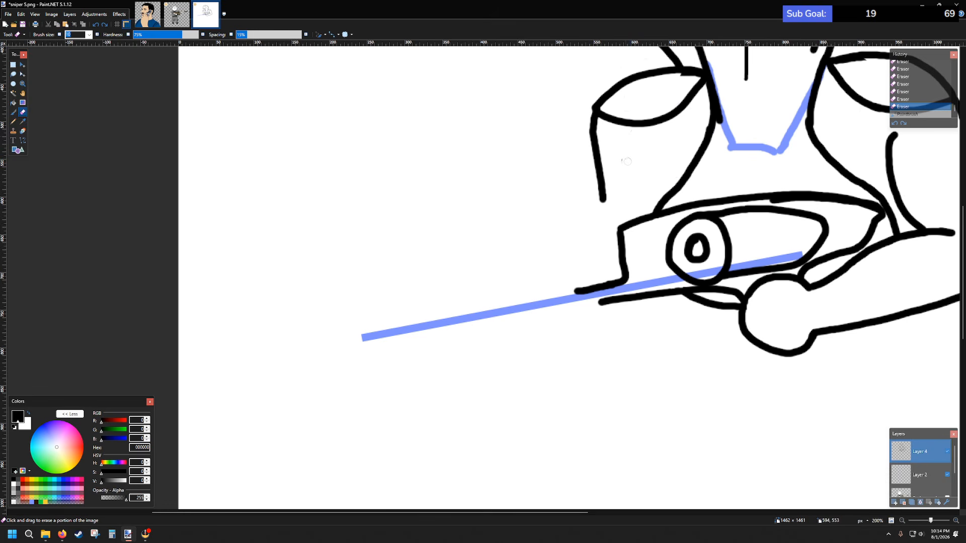
click(622, 131)
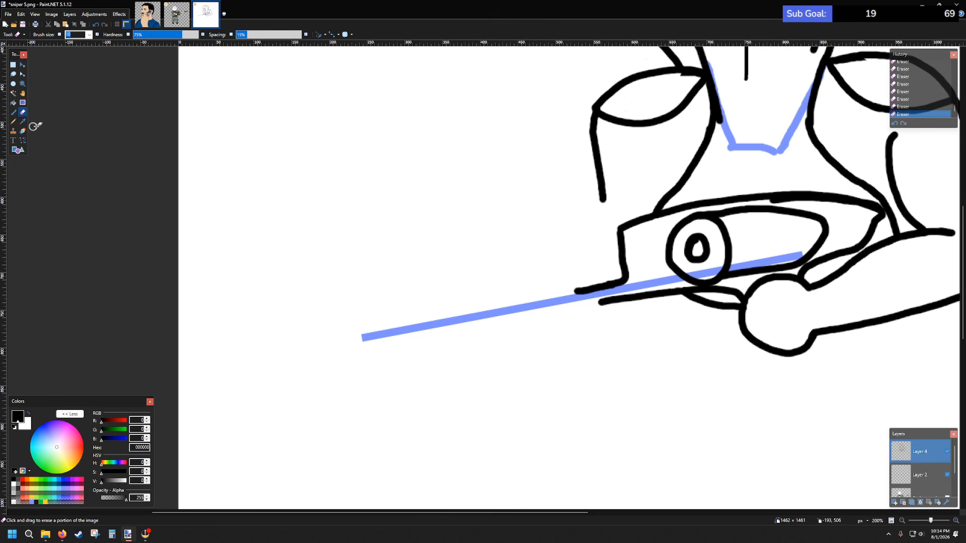
- Extend the gun's lower edge with the Paintbrush, running forward beneath the blue guide line almost to its outer end
click(13, 111)
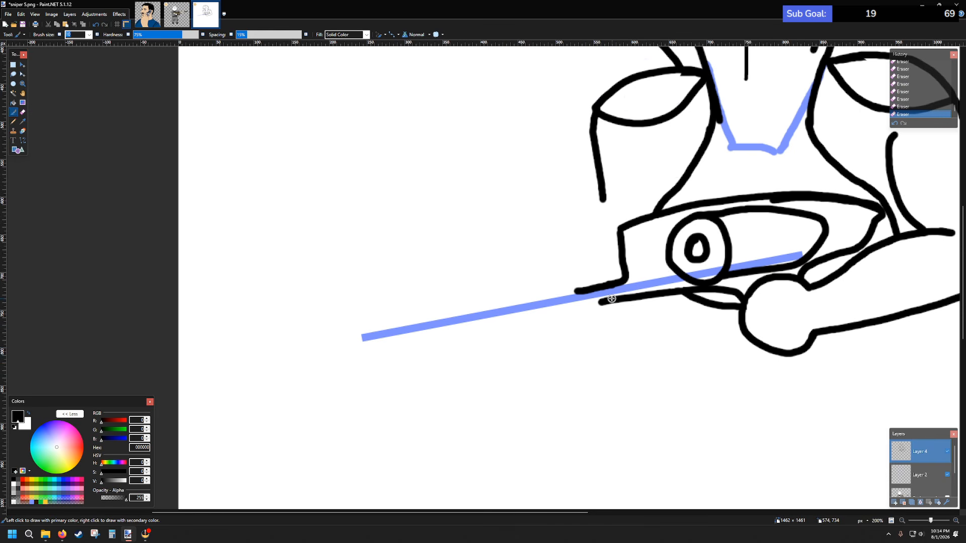
drag(602, 300, 409, 340)
key(ctrl+z)
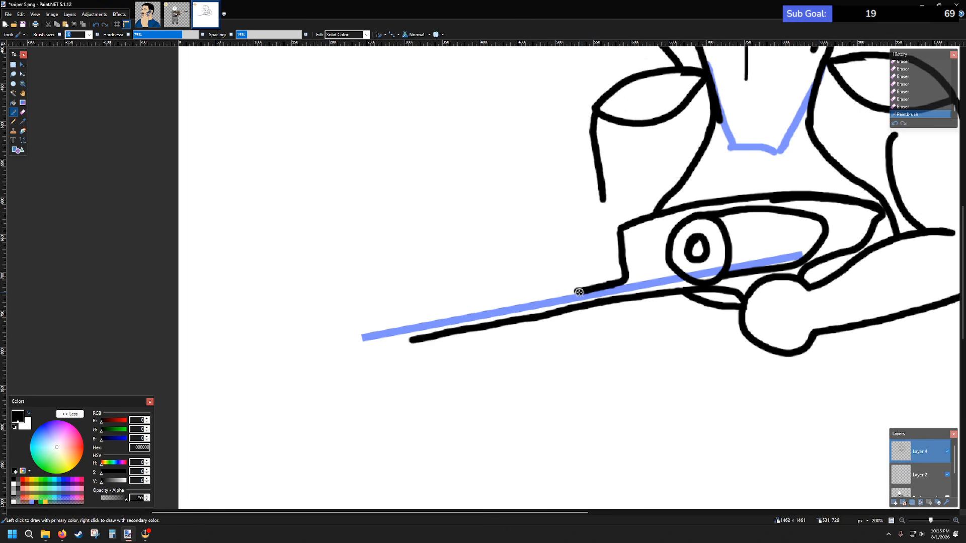
- Paint the gun's upper prong, rising from the front hook, running forward to a point and doubling back along its underside
mouse_move(579, 288)
mouse_down()
mouse_move(566, 291)
mouse_move(567, 257)
mouse_up()
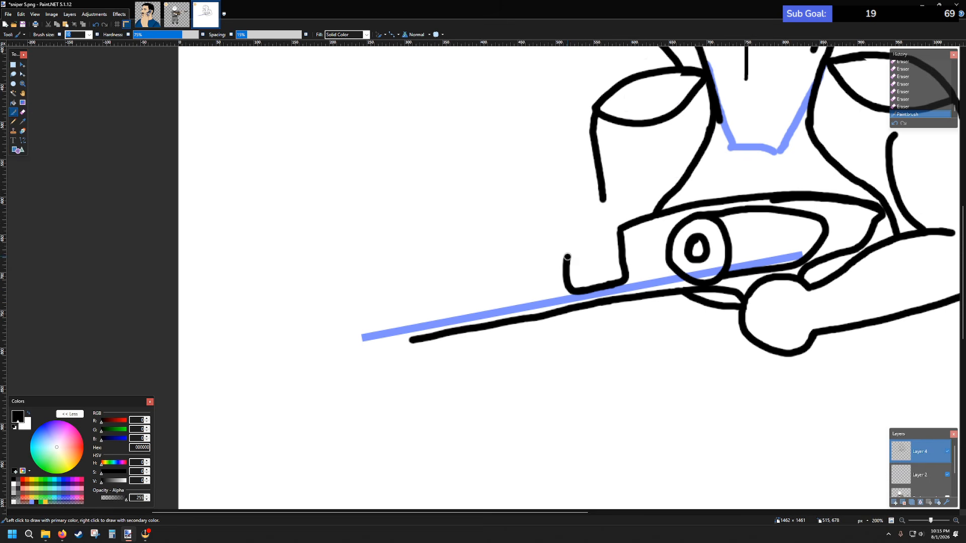
key(ctrl+z)
mouse_move(577, 290)
mouse_down()
mouse_move(571, 274)
mouse_move(584, 251)
mouse_up()
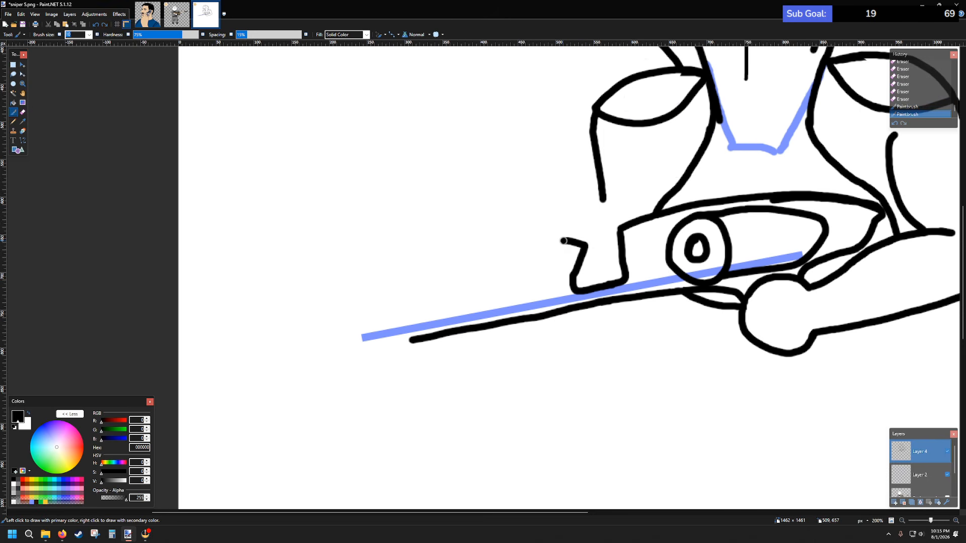
mouse_move(560, 240)
mouse_down()
mouse_move(505, 248)
mouse_move(425, 289)
mouse_move(528, 264)
mouse_move(512, 276)
mouse_move(537, 275)
mouse_up()
key(ctrl+z)
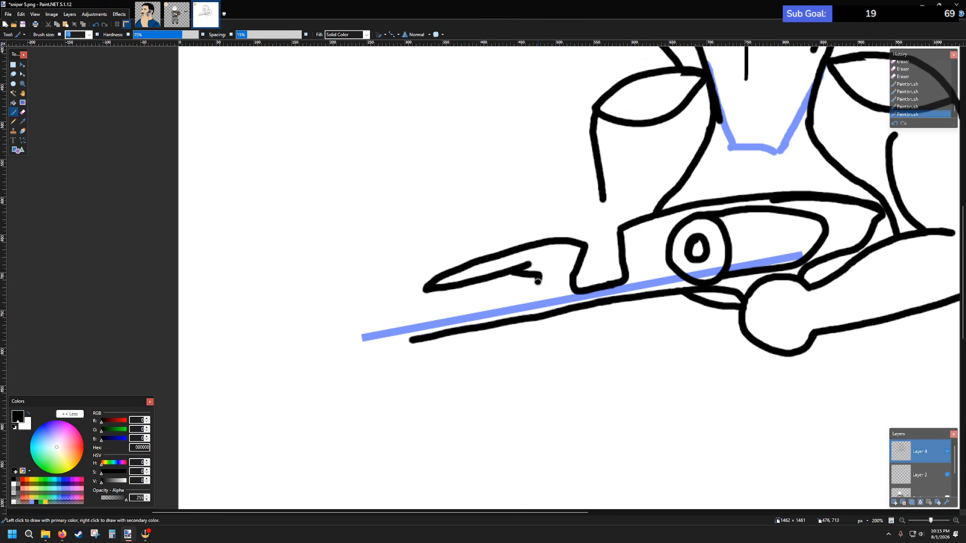
- Paint the gun's lower prong from the inner notch forward above the blue guide line, closing it with a hooked, angular tip
mouse_move(537, 286)
mouse_down()
mouse_move(500, 301)
mouse_move(536, 285)
mouse_move(409, 315)
mouse_up()
key(ctrl+z)
key(ctrl+z)
key(ctrl+z)
key(ctrl+z)
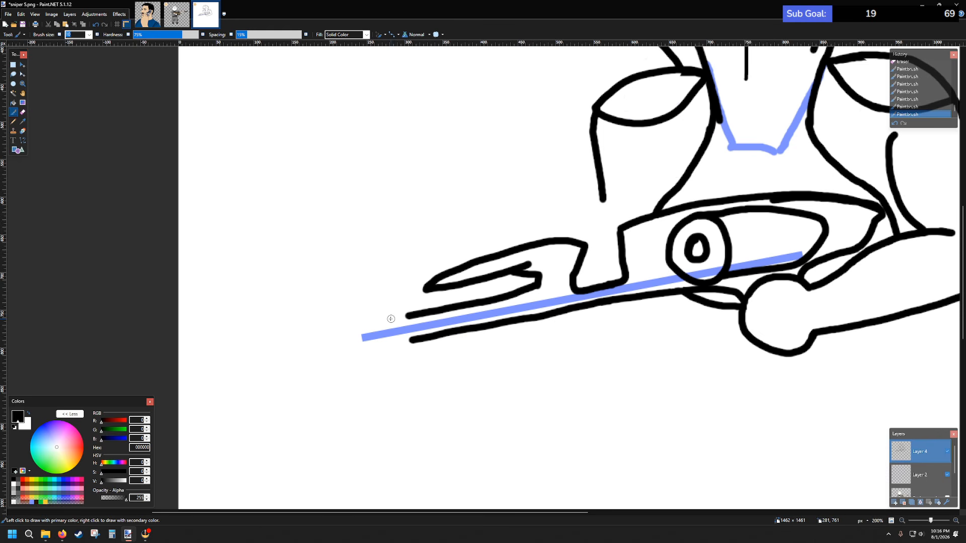
mouse_move(388, 318)
mouse_down()
mouse_move(393, 310)
mouse_move(376, 315)
mouse_move(408, 315)
mouse_up()
drag(386, 346, 417, 339)
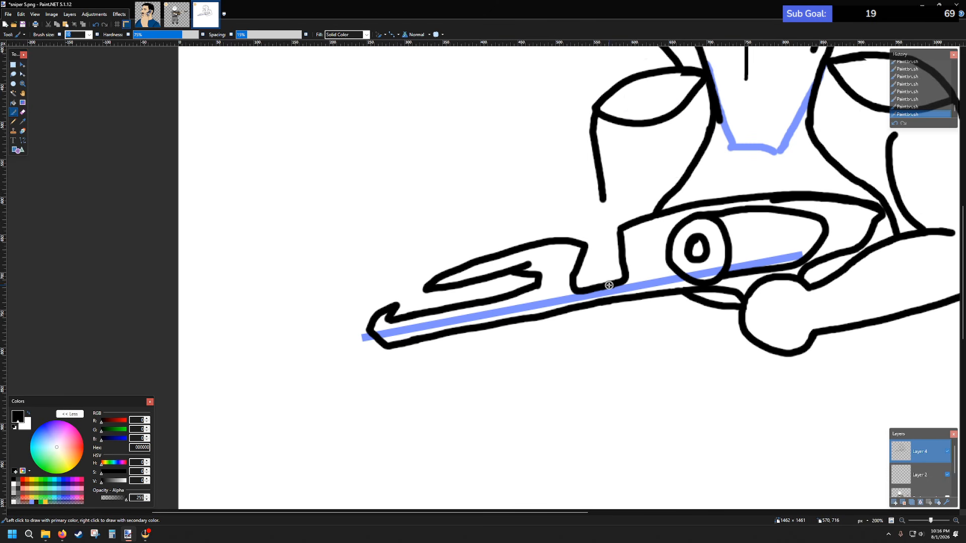
- Paint a round left hand over the gun's lower edge, just beneath the rear of the upper prong
scroll(592, 294, down, 5)
scroll(645, 298, up, 5)
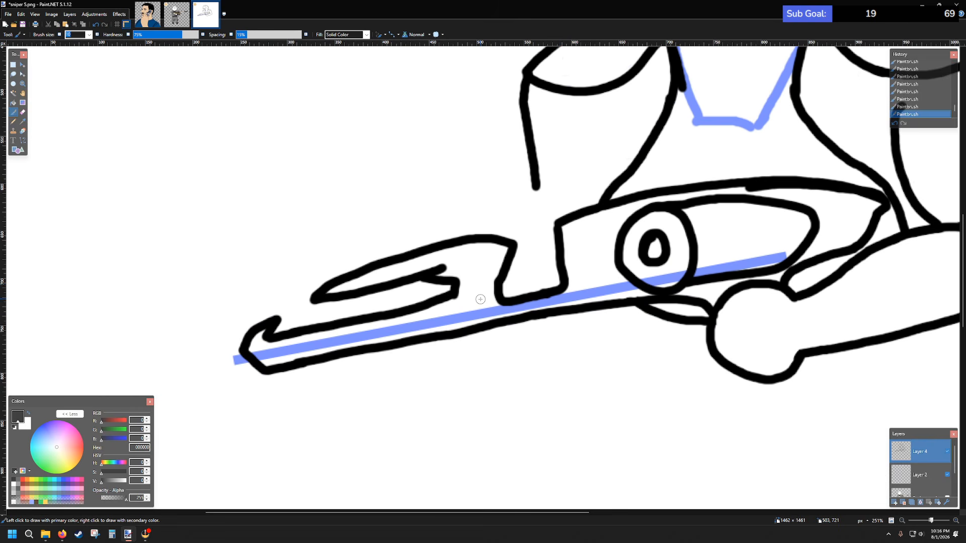
mouse_move(480, 299)
mouse_down()
mouse_move(470, 315)
mouse_move(486, 345)
mouse_move(522, 348)
mouse_move(537, 305)
mouse_move(501, 288)
mouse_move(479, 300)
mouse_up()
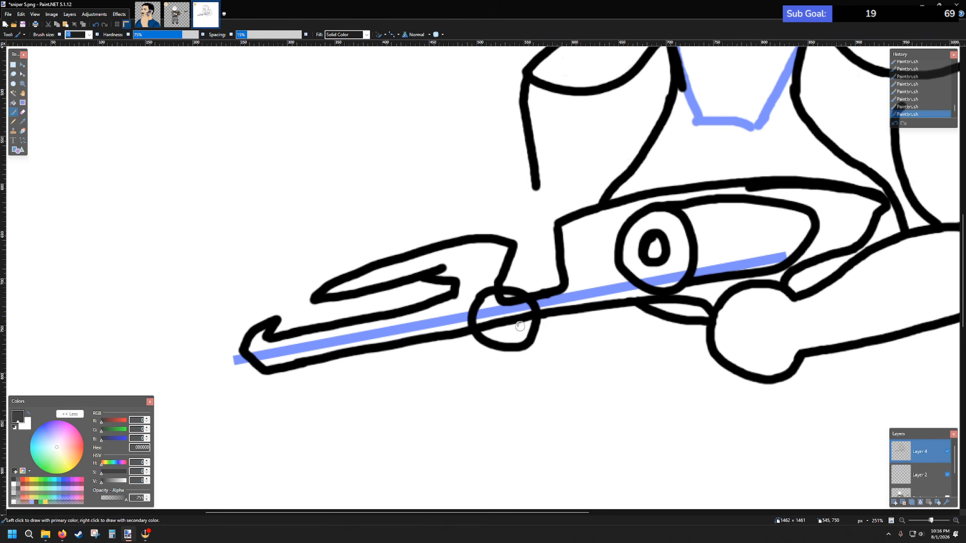
key(ctrl+z)
mouse_move(493, 288)
mouse_down()
mouse_move(471, 314)
mouse_move(469, 338)
mouse_up()
key(ctrl+z)
drag(486, 290, 479, 334)
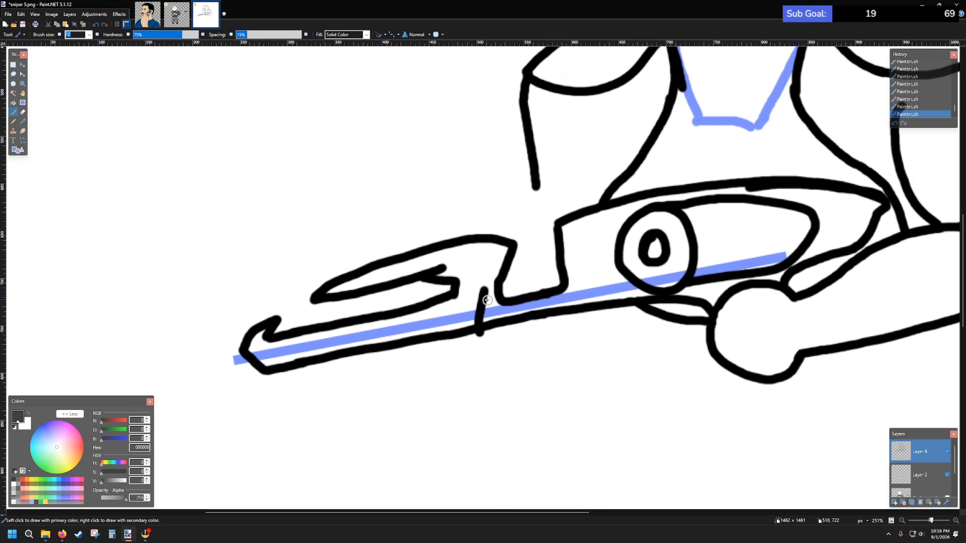
key(ctrl+z)
mouse_move(479, 295)
mouse_down()
mouse_move(473, 339)
mouse_move(491, 353)
mouse_move(513, 360)
mouse_move(545, 343)
mouse_move(547, 312)
mouse_move(534, 292)
mouse_move(504, 283)
mouse_move(476, 298)
mouse_up()
- Erase the black gun lines that run through the inside of the round left hand
click(23, 112)
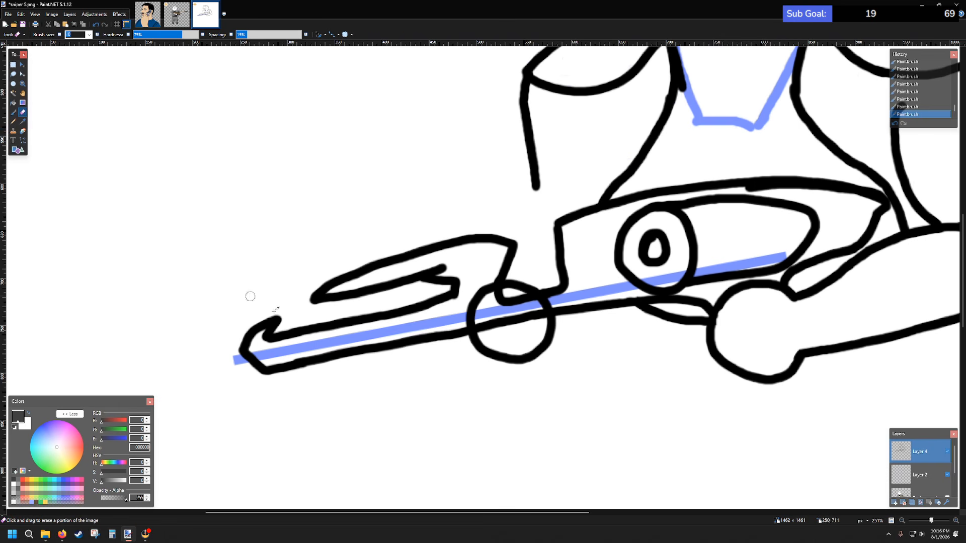
scroll(533, 353, left, 2)
scroll(483, 354, right, 3)
scroll(462, 309, up, 3)
mouse_move(450, 278)
mouse_down()
mouse_move(436, 274)
mouse_move(505, 284)
mouse_move(525, 322)
mouse_up()
mouse_move(405, 340)
mouse_down()
mouse_move(437, 325)
mouse_move(456, 331)
mouse_move(443, 318)
mouse_move(463, 324)
mouse_move(437, 293)
mouse_move(490, 295)
mouse_move(464, 284)
mouse_move(456, 297)
mouse_move(480, 317)
mouse_move(454, 316)
mouse_move(498, 321)
mouse_move(503, 311)
mouse_move(468, 335)
mouse_move(505, 306)
mouse_up()
scroll(504, 306, down, 7)
scroll(593, 217, up, 2)
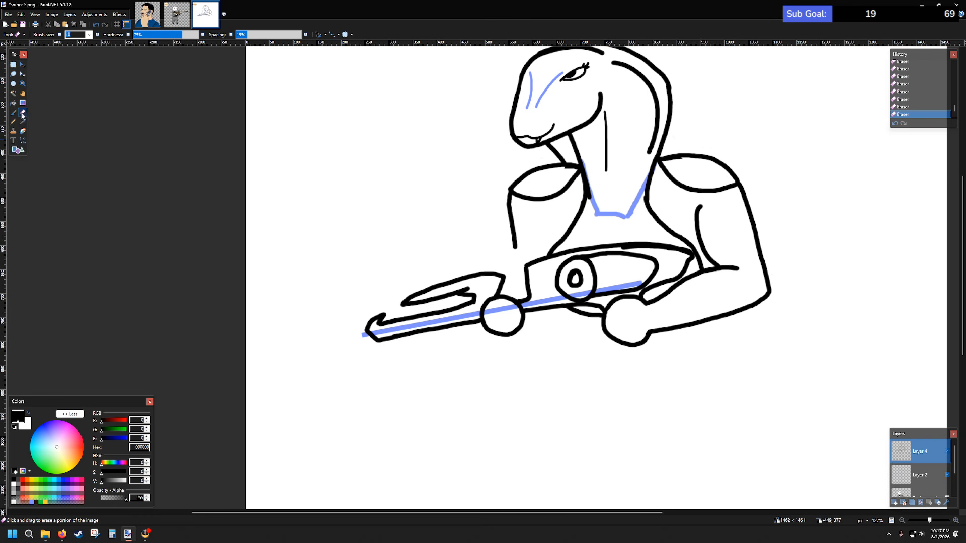
- Paint the outer line of the left arm from its open end down to the round left hand on the gun
click(14, 112)
scroll(583, 312, up, 2)
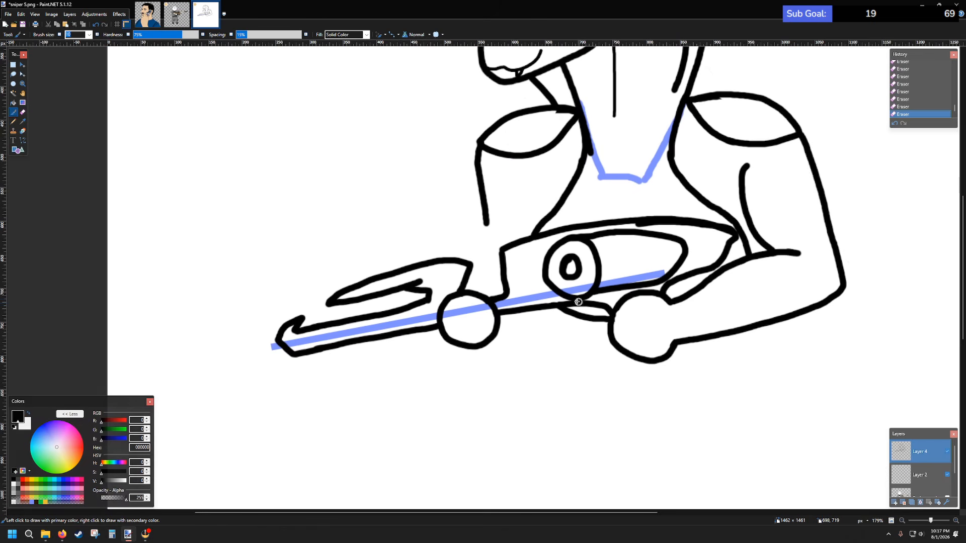
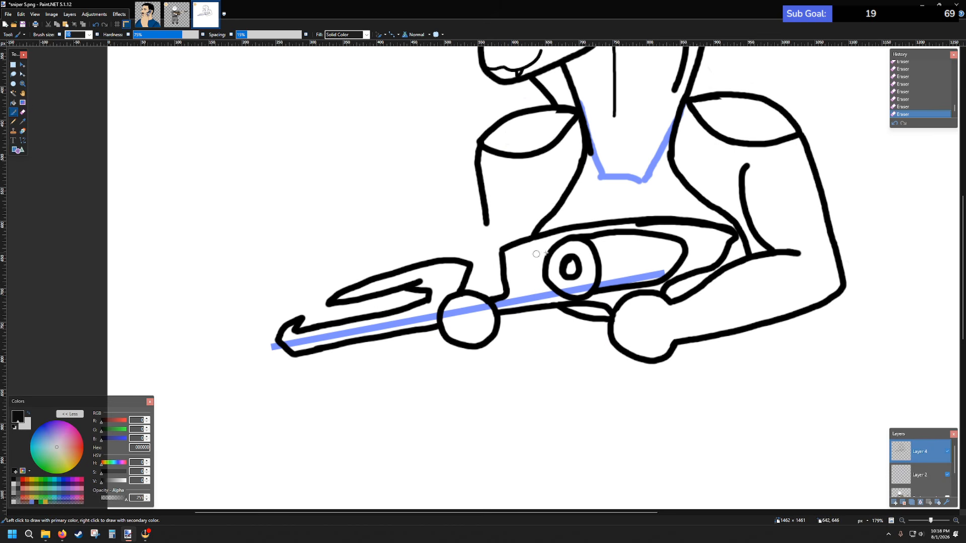
scroll(548, 246, up, 3)
scroll(547, 246, down, 3)
scroll(489, 239, up, 2)
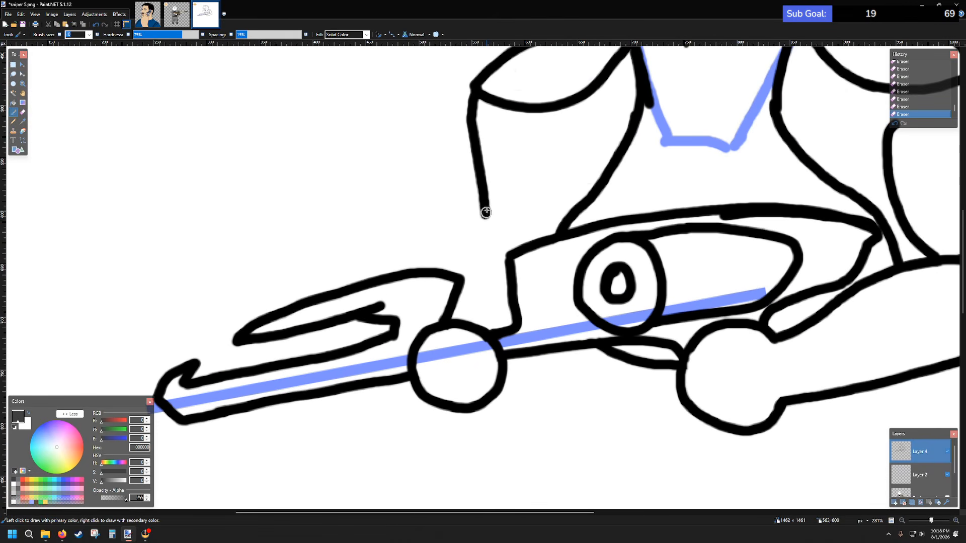
drag(485, 212, 477, 325)
scroll(682, 239, down, 5)
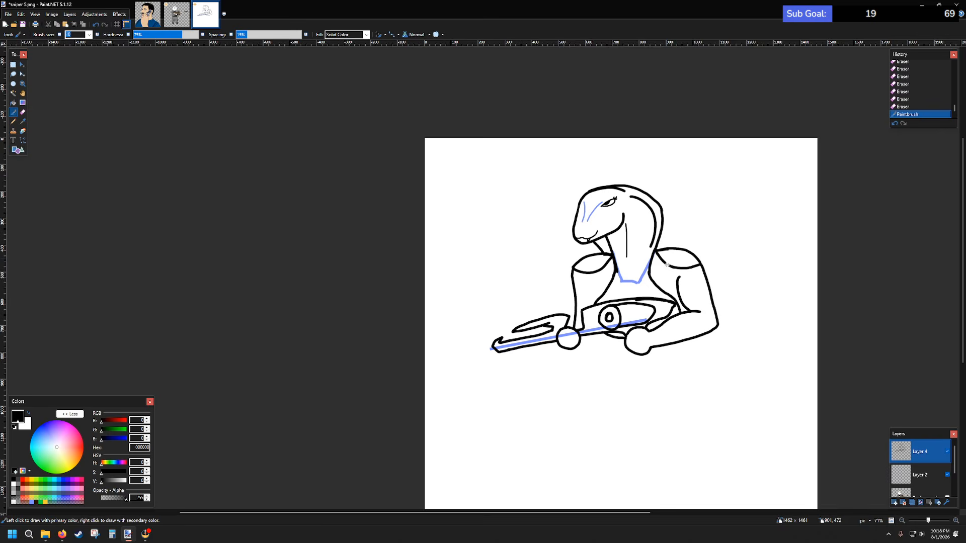
scroll(666, 264, up, 3)
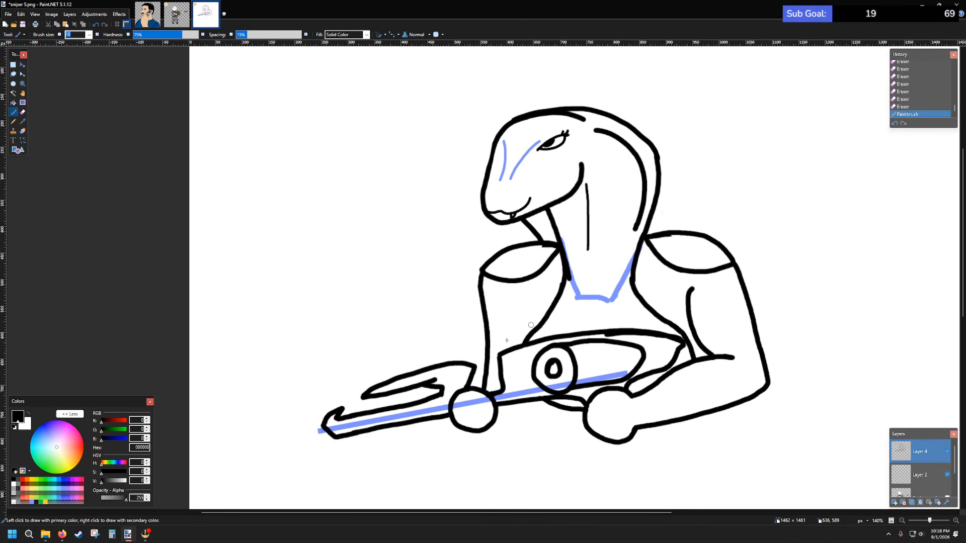
- Erase the stray black stroke end sticking out above the notch between the gun's two prongs
scroll(435, 387, up, 5)
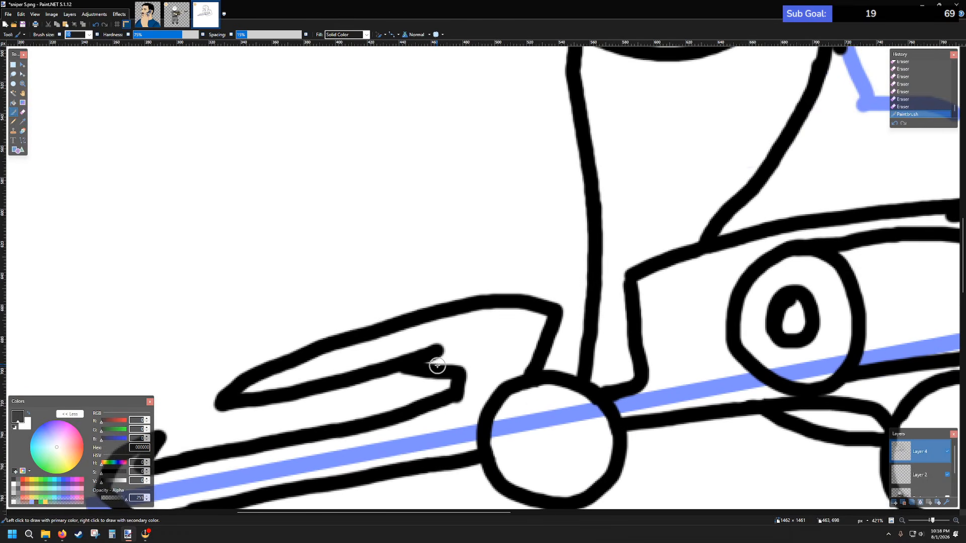
scroll(437, 370, down, 2)
click(23, 112)
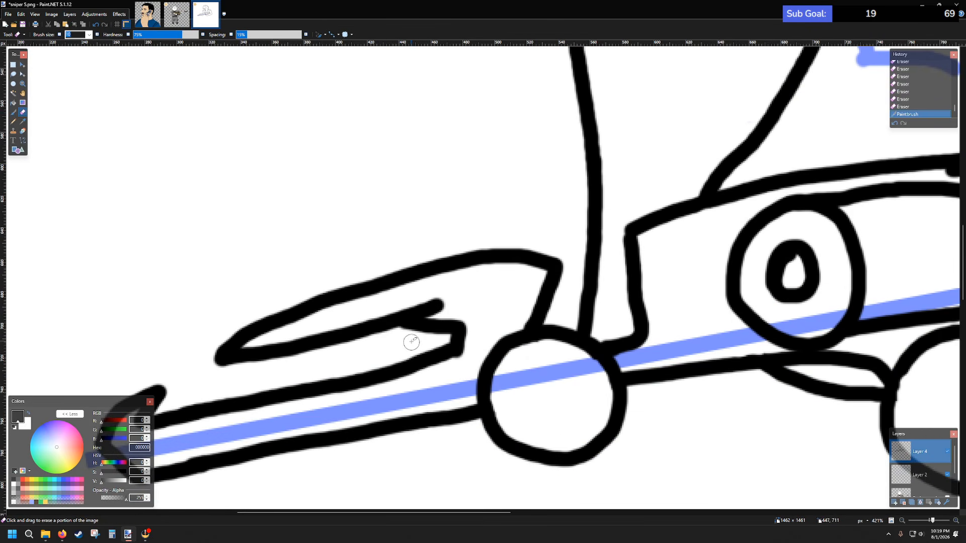
mouse_move(441, 303)
mouse_down()
mouse_move(410, 302)
mouse_move(434, 311)
mouse_move(456, 302)
mouse_up()
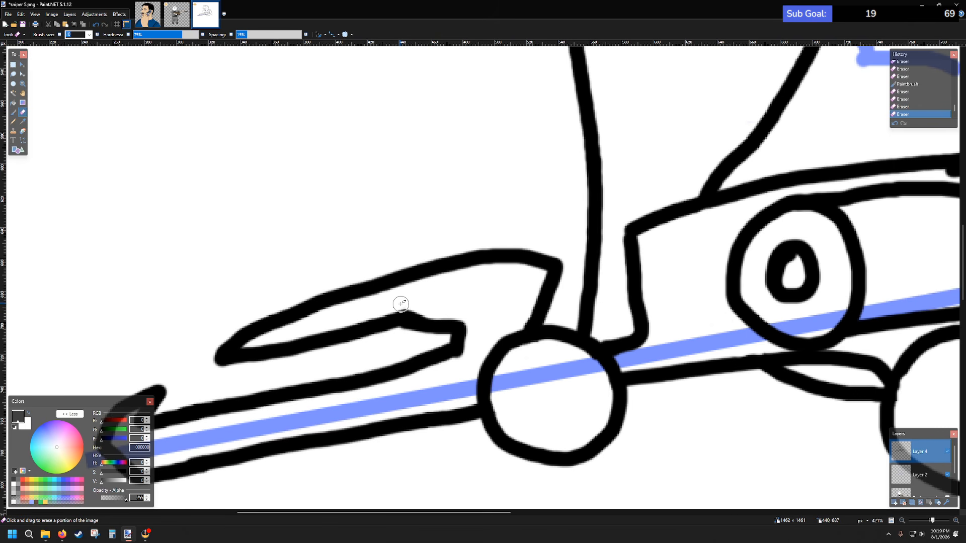
drag(421, 306, 427, 308)
drag(390, 305, 416, 310)
scroll(449, 310, down, 3)
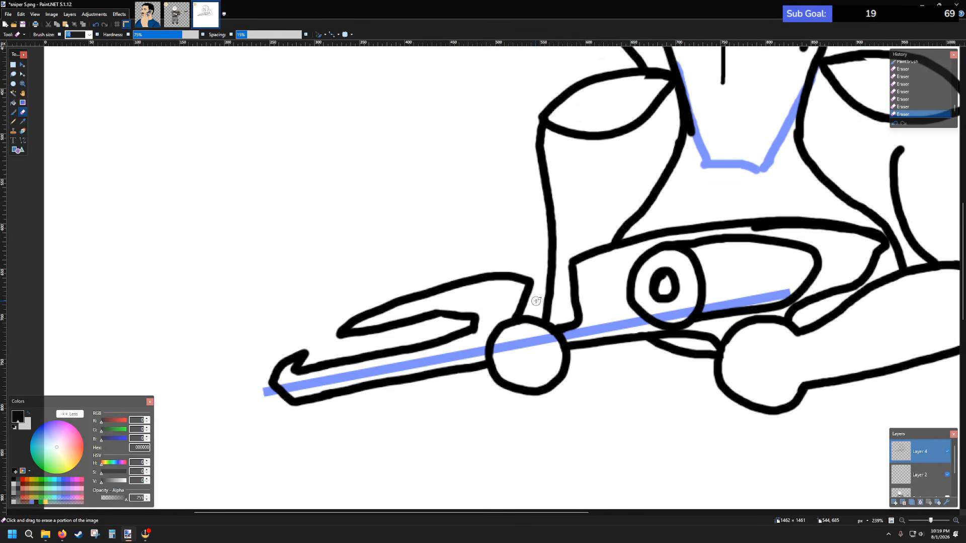
click(16, 113)
scroll(644, 322, down, 2)
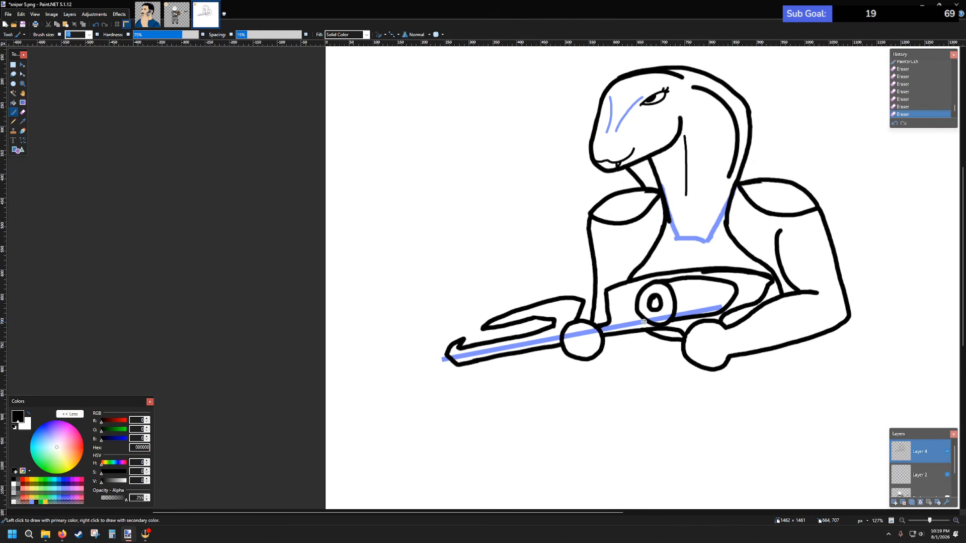
scroll(649, 304, down, 1)
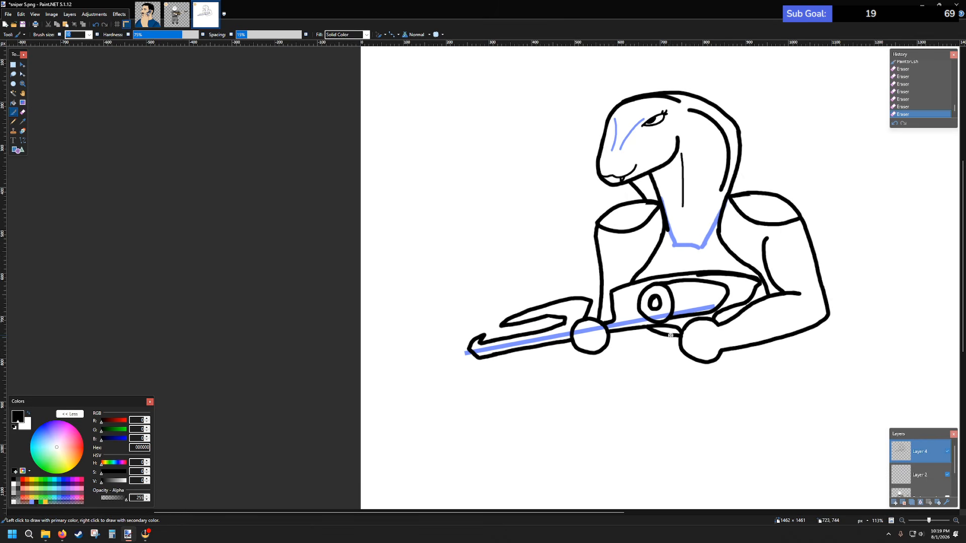
scroll(669, 335, up, 6)
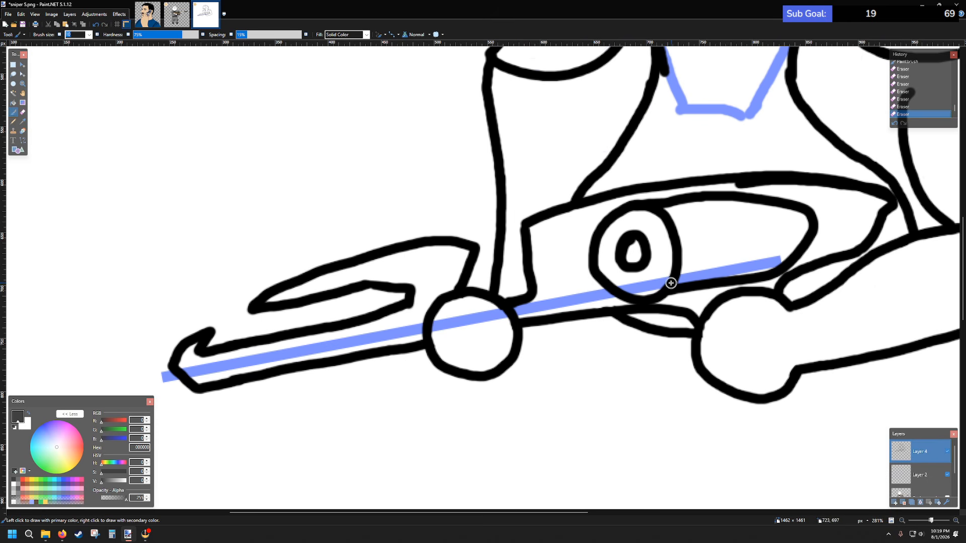
scroll(673, 281, down, 3)
scroll(687, 282, down, 4)
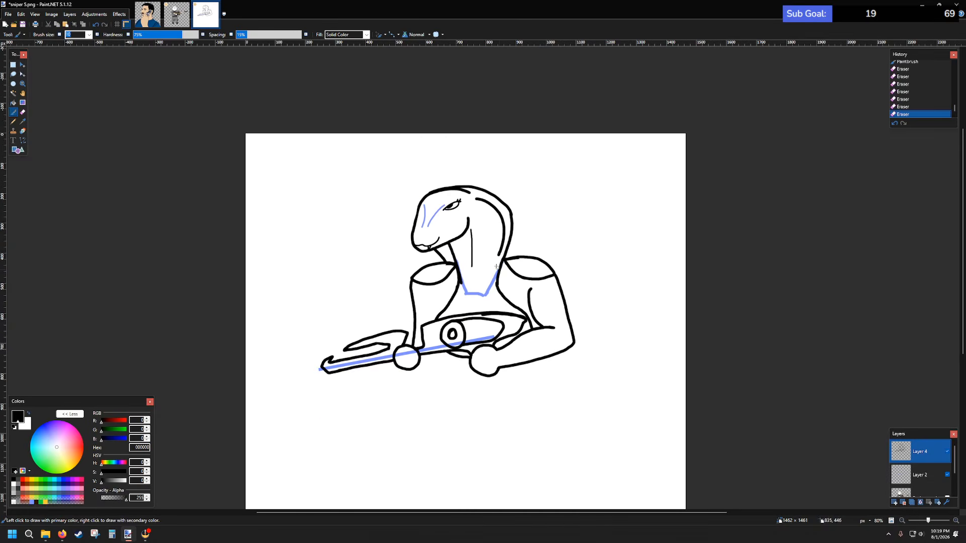
- On Layer 2, lasso the straight blue guide line running through the gun and delete it
scroll(468, 194, up, 2)
scroll(468, 195, up, 1)
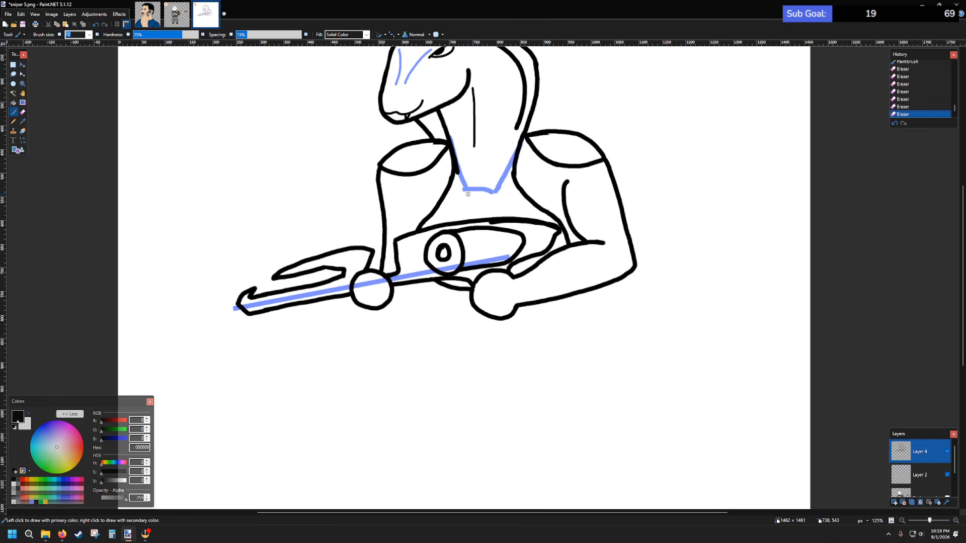
click(926, 476)
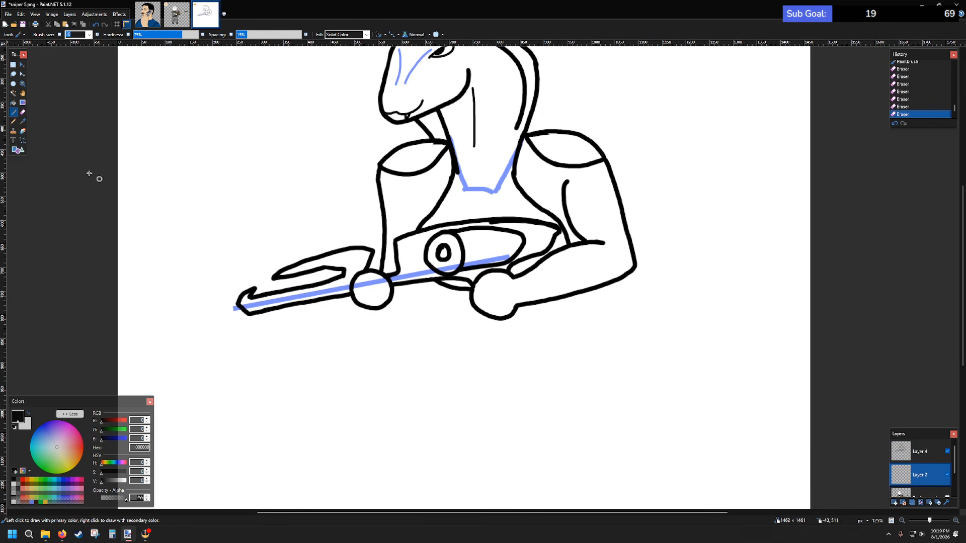
click(14, 76)
mouse_move(252, 280)
mouse_down()
mouse_move(209, 331)
mouse_move(365, 327)
mouse_move(481, 299)
mouse_move(548, 265)
mouse_move(427, 257)
mouse_move(256, 278)
mouse_up()
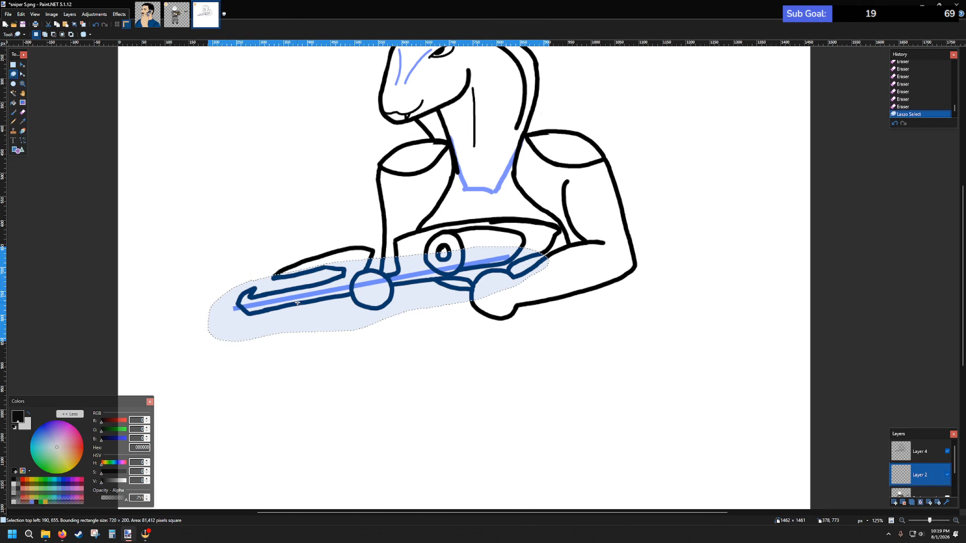
key(Delete)
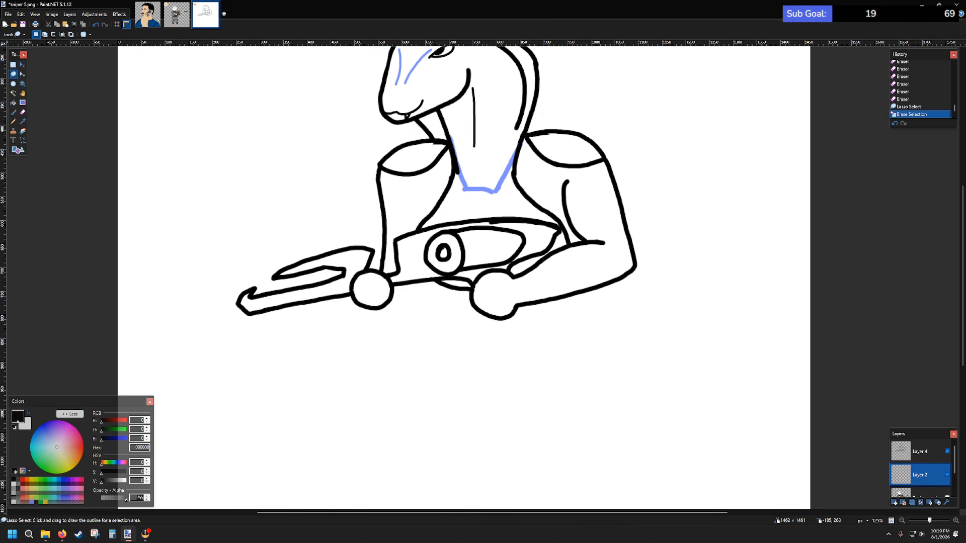
click(13, 112)
scroll(420, 322, up, 2)
scroll(420, 321, up, 2)
scroll(420, 322, down, 2)
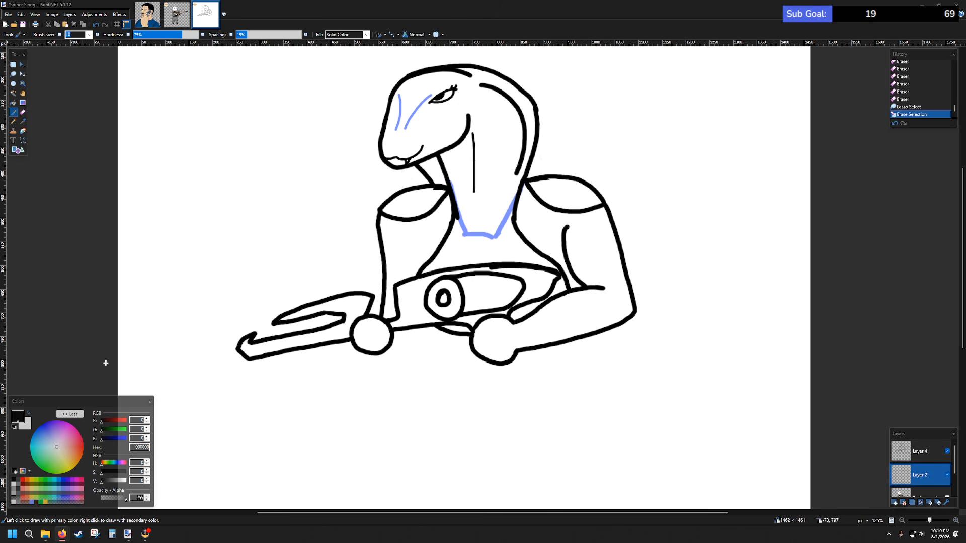
scroll(462, 312, down, 3)
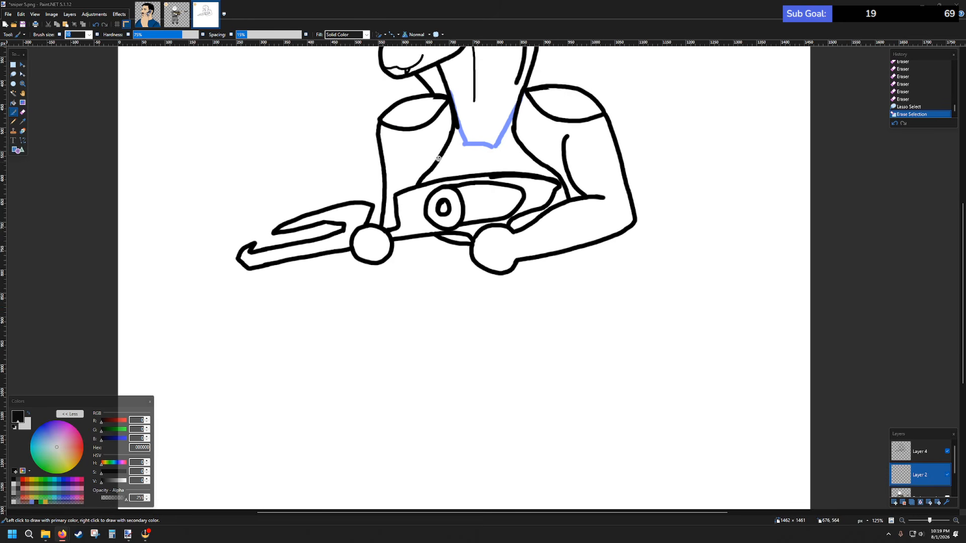
click(923, 452)
scroll(428, 226, up, 3)
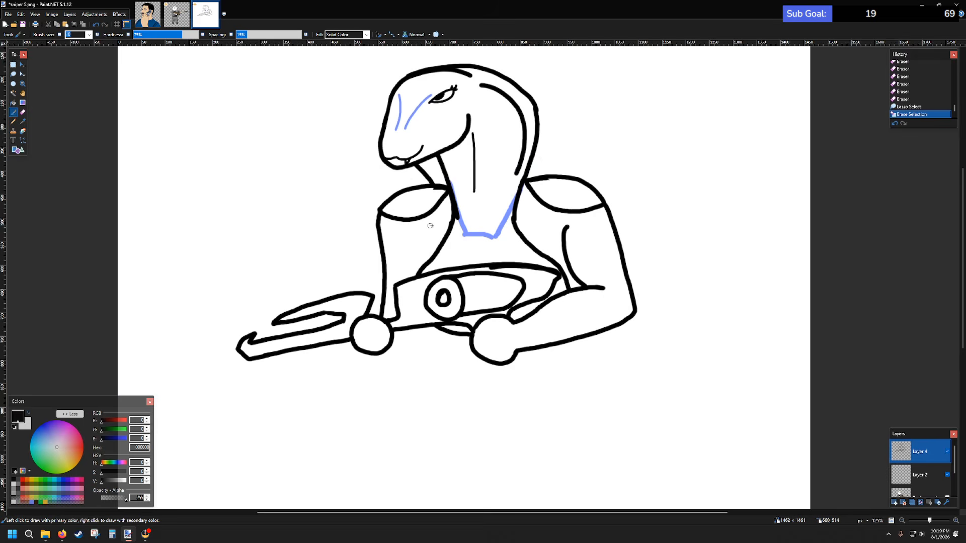
scroll(428, 226, up, 2)
scroll(451, 149, down, 3)
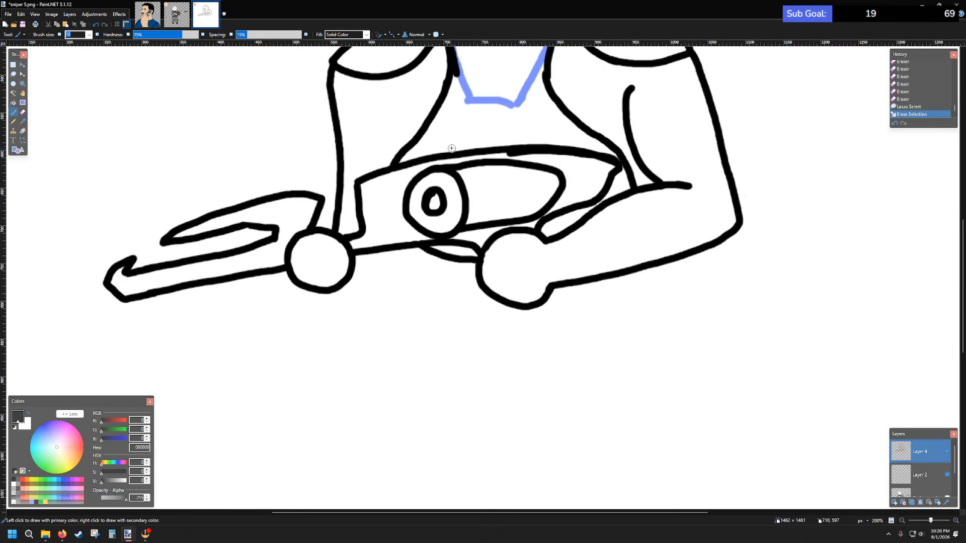
scroll(451, 149, up, 2)
scroll(472, 214, down, 2)
- On Layer 2, paint a light blue (7F92FF) guide for the left torso side, from the neck base to the gun's top edge
click(905, 474)
scroll(466, 298, up, 1)
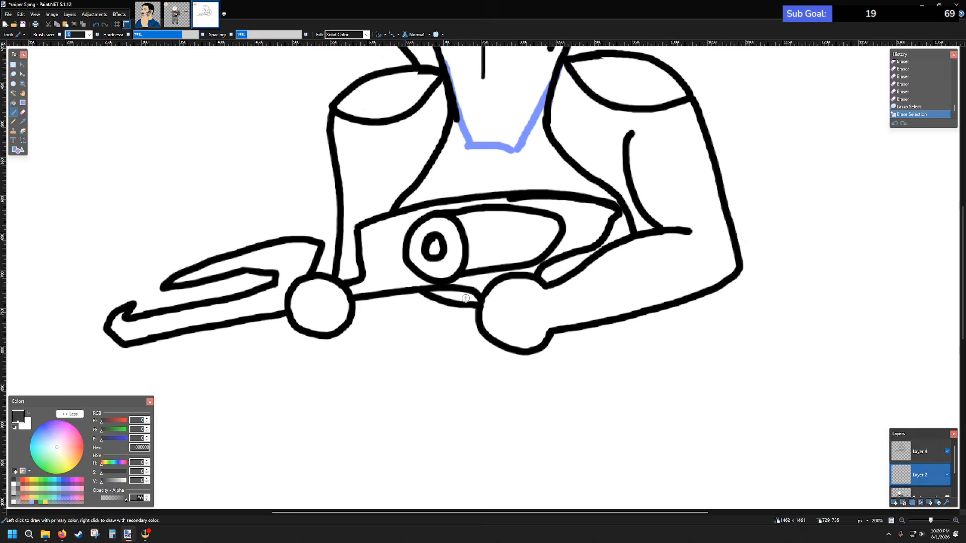
scroll(466, 297, up, 2)
click(63, 483)
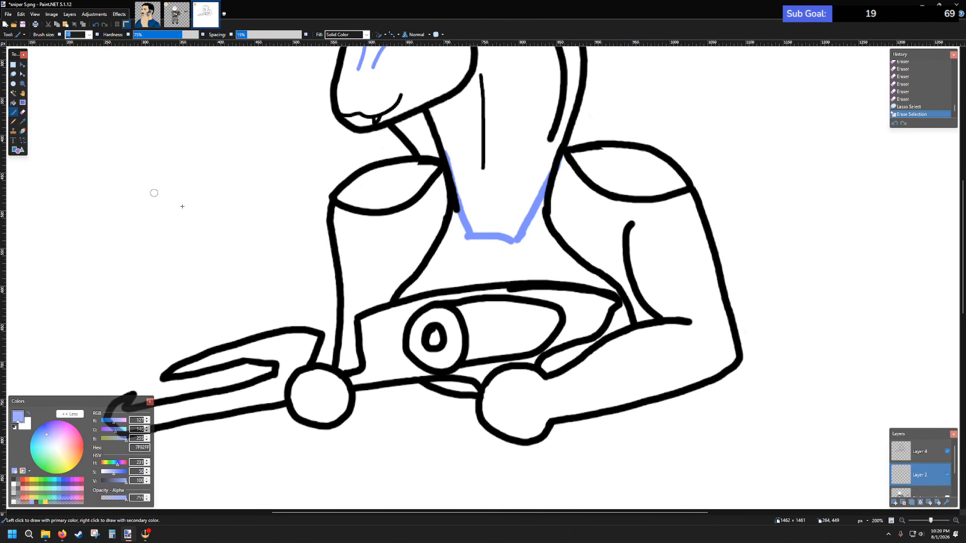
mouse_move(447, 201)
mouse_down()
mouse_move(438, 229)
mouse_move(371, 306)
mouse_up()
- Paint a light blue belly guide curving beneath the gun toward the round right hand, undoing and redoing the unsatisfactory stroke
mouse_move(371, 388)
mouse_down()
mouse_move(393, 410)
mouse_move(402, 412)
mouse_move(373, 390)
mouse_move(397, 409)
mouse_move(455, 420)
mouse_up()
key(ctrl+z)
key(ctrl+z)
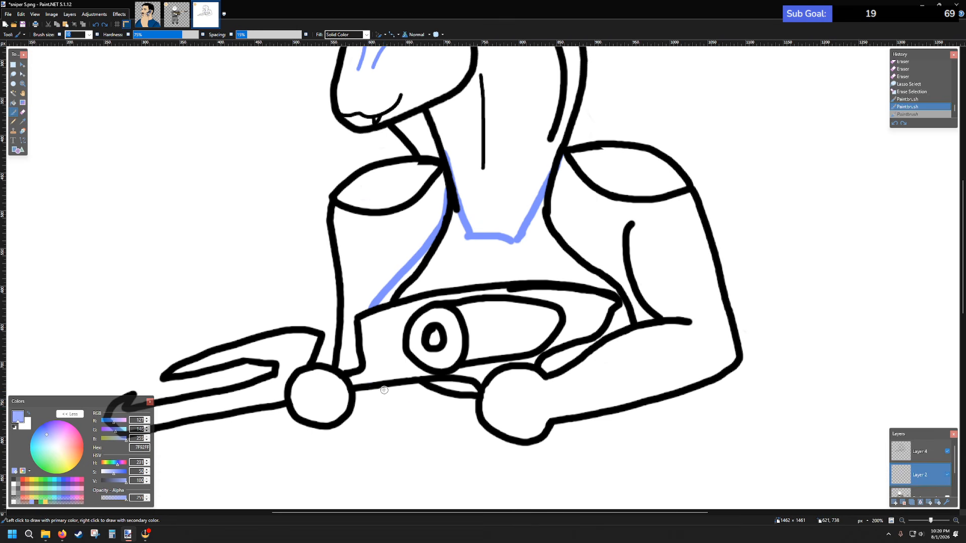
mouse_move(371, 386)
mouse_down()
mouse_move(400, 405)
mouse_move(476, 405)
mouse_up()
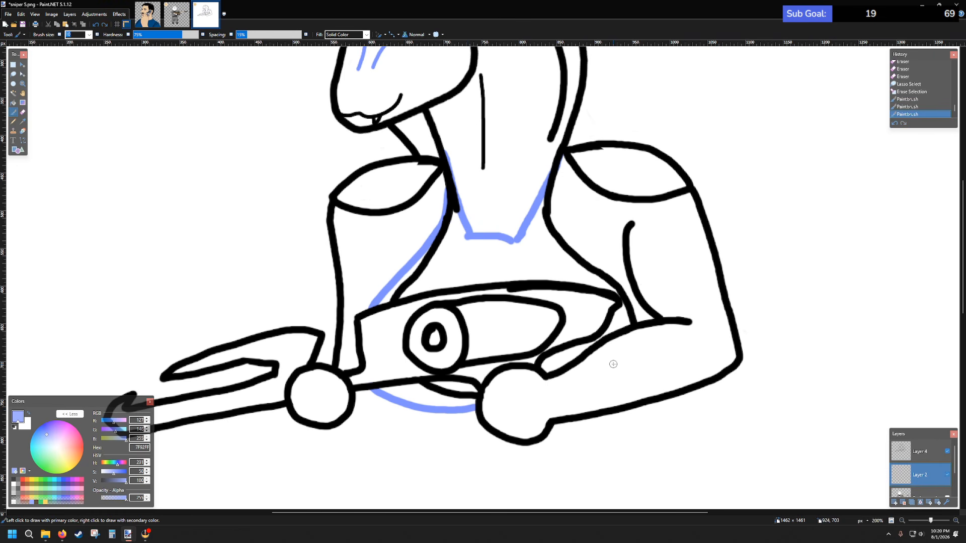
- On Layer 4, erase the black left torso line between the neck base and the gun's top edge
click(919, 451)
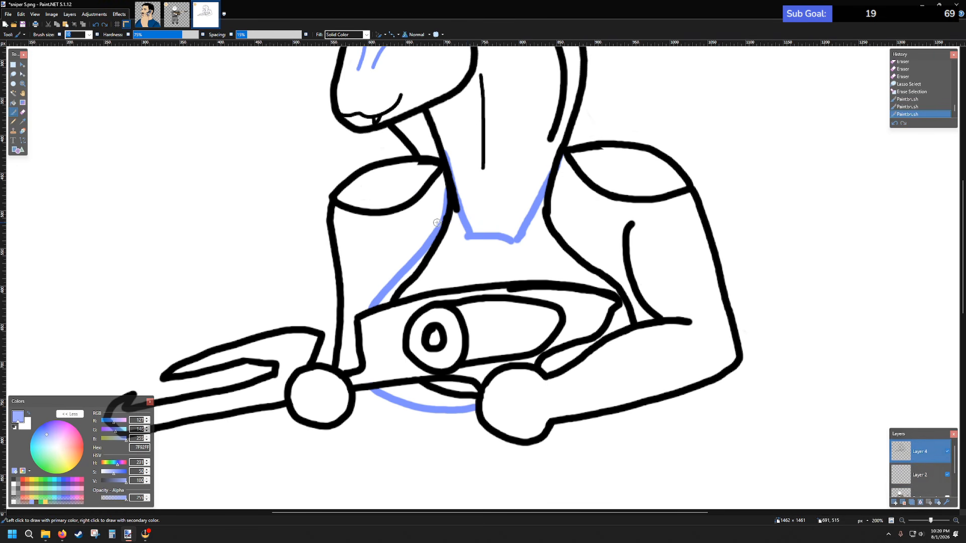
click(23, 112)
scroll(457, 231, up, 5)
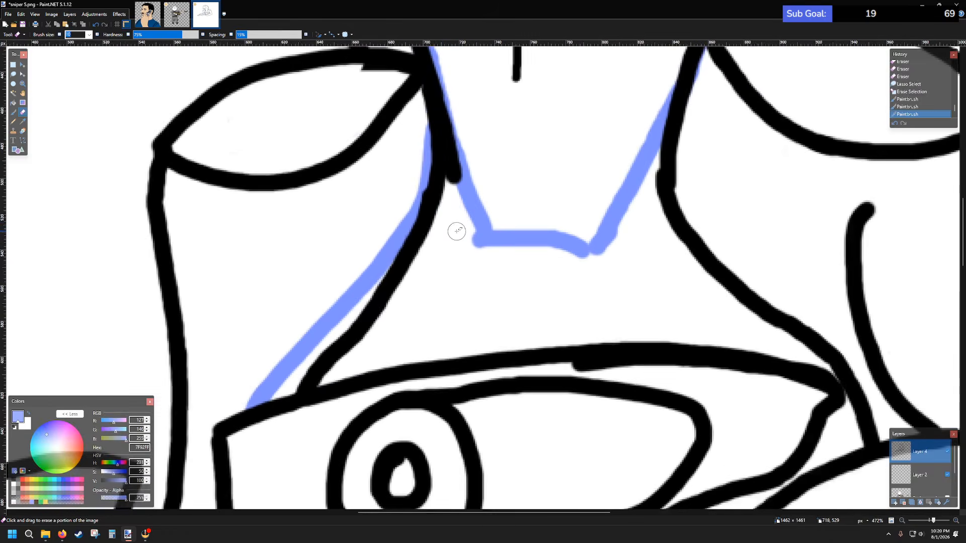
scroll(438, 212, up, 2)
drag(458, 263, 454, 275)
mouse_move(453, 201)
mouse_down()
mouse_move(446, 281)
mouse_move(439, 254)
mouse_move(418, 258)
mouse_move(461, 268)
mouse_move(423, 272)
mouse_move(452, 288)
mouse_move(413, 291)
mouse_move(443, 309)
mouse_up()
scroll(463, 301, down, 3)
mouse_move(420, 195)
mouse_down()
mouse_move(463, 184)
mouse_move(403, 191)
mouse_move(384, 203)
mouse_move(382, 236)
mouse_up()
mouse_move(373, 243)
mouse_down()
mouse_move(329, 261)
mouse_move(336, 282)
mouse_move(356, 295)
mouse_move(317, 315)
mouse_move(333, 320)
mouse_move(293, 333)
mouse_move(326, 331)
mouse_move(279, 337)
mouse_up()
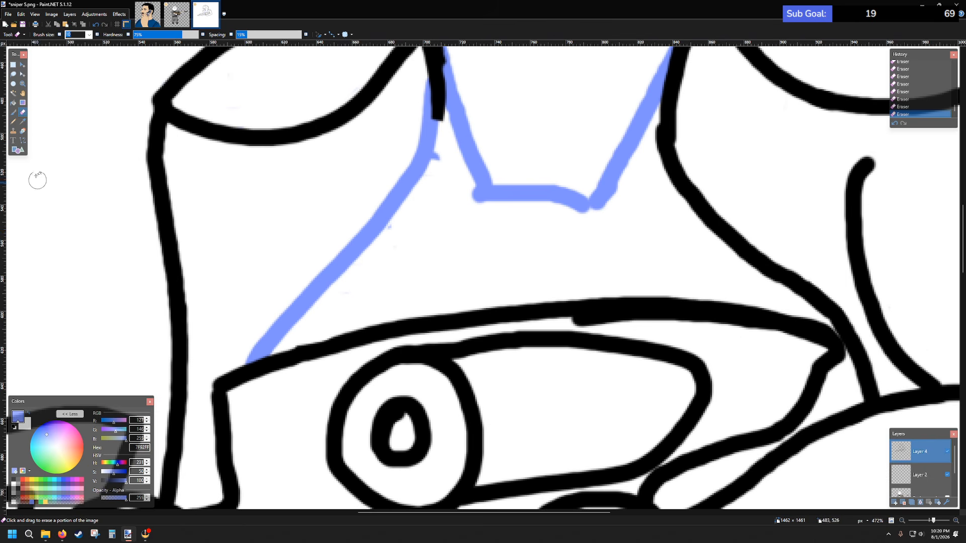
- Repaint the left torso line in black along the new blue guide, from the neck base to the gun's top edge
click(13, 112)
scroll(429, 237, down, 2)
scroll(429, 236, down, 1)
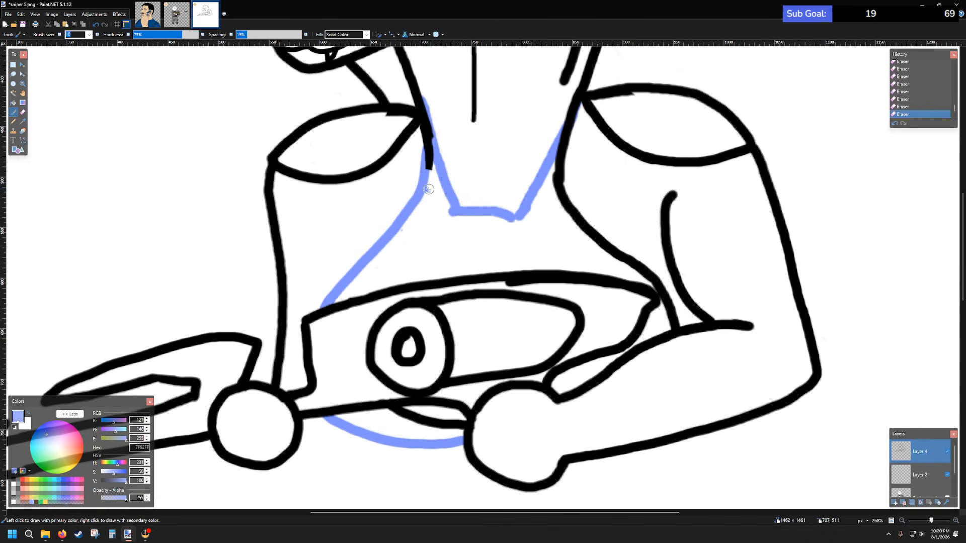
click(14, 480)
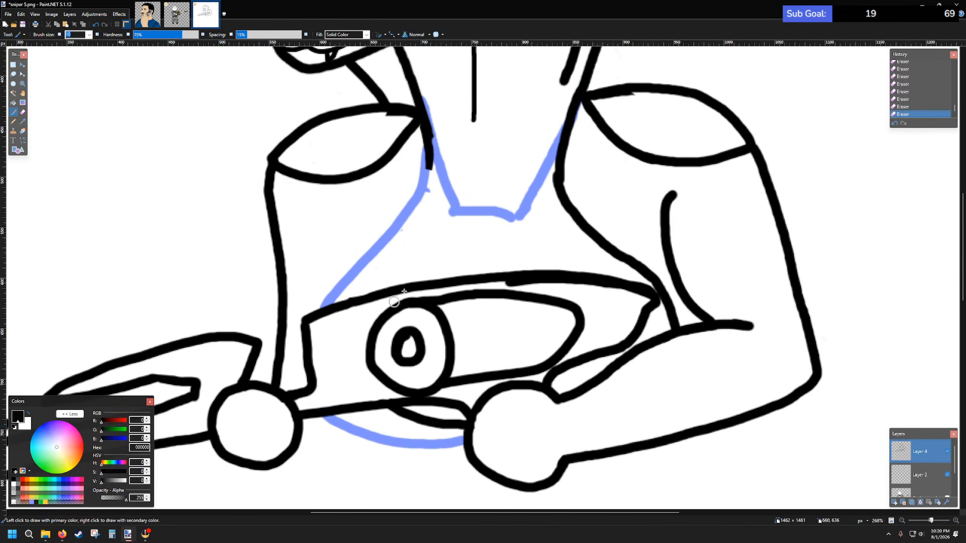
scroll(427, 186, up, 2)
mouse_move(429, 107)
mouse_down()
mouse_move(424, 171)
mouse_move(400, 224)
mouse_move(279, 351)
mouse_move(266, 390)
mouse_up()
- Inspect the repainted torso outline and the blue belly guide beneath the gun
scroll(267, 387, down, 3)
scroll(339, 288, down, 3)
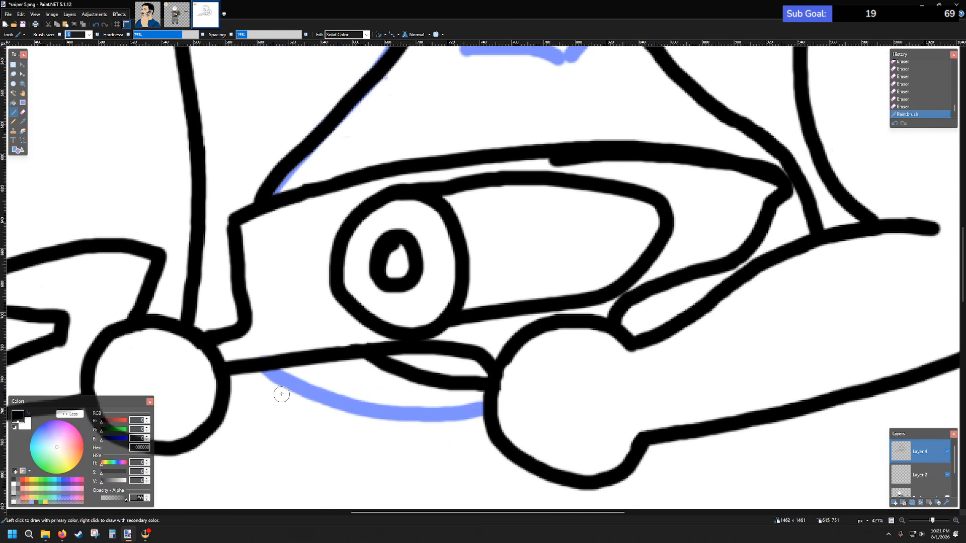
scroll(345, 280, up, 2)
scroll(345, 280, down, 2)
scroll(426, 170, up, 2)
scroll(426, 170, up, 3)
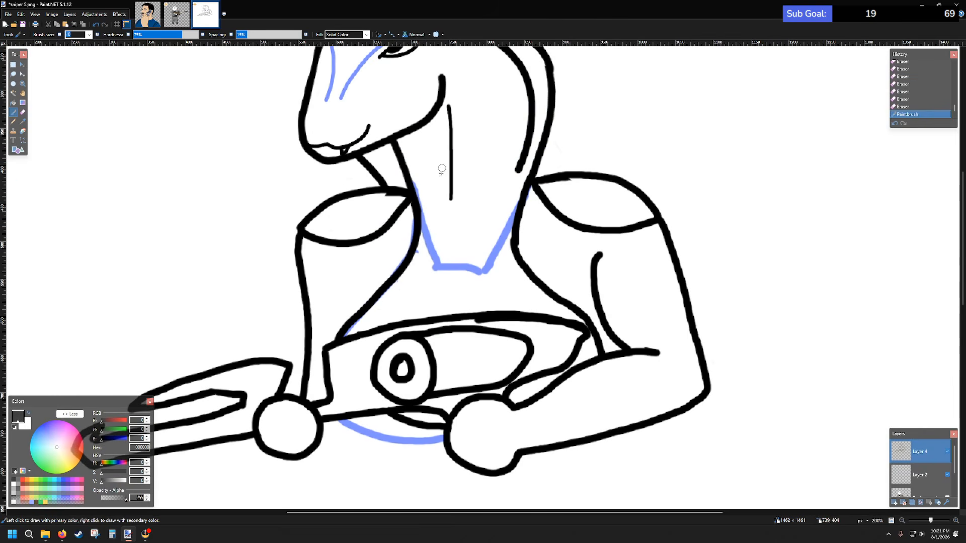
scroll(409, 196, down, 3)
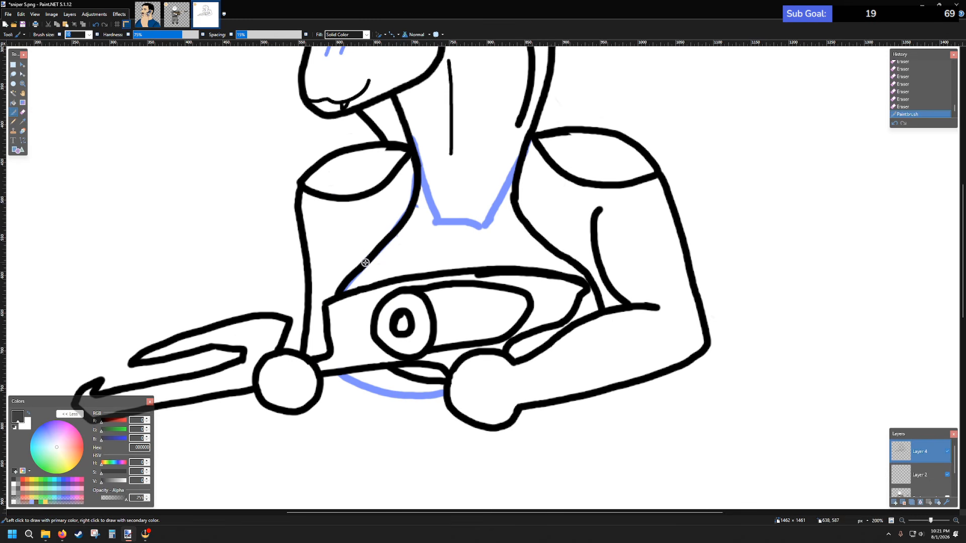
scroll(337, 296, down, 3)
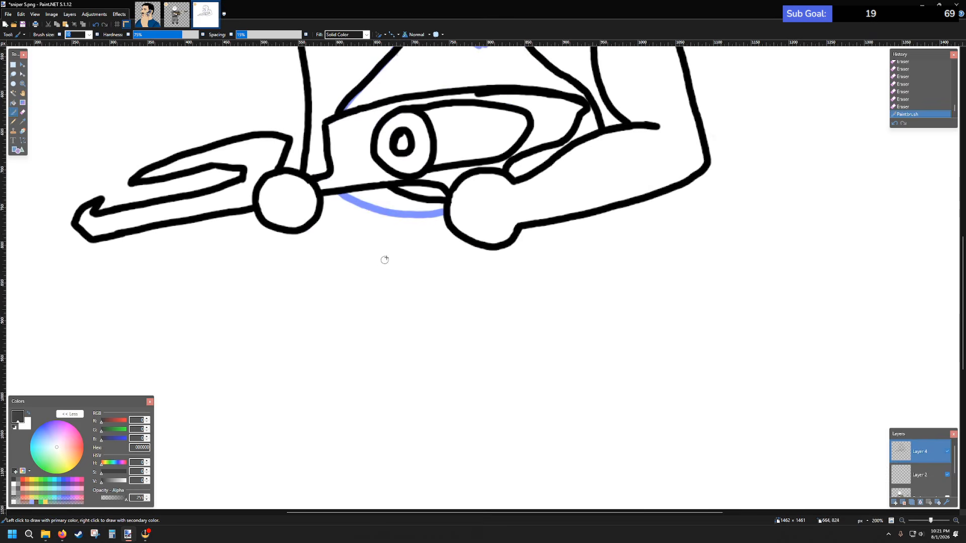
scroll(379, 261, up, 4)
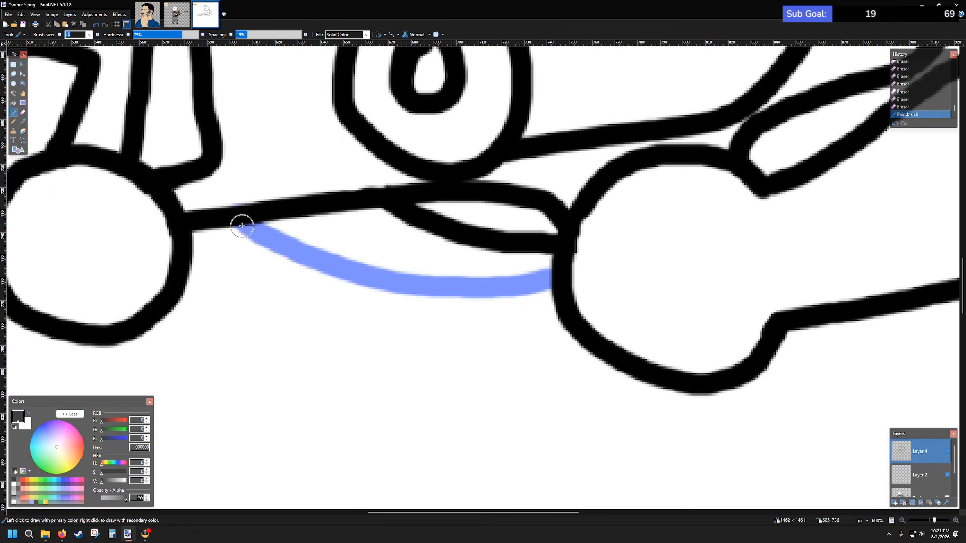
- Paint the black belly line along the blue guide beneath the gun, ending at the round right hand
mouse_move(233, 219)
mouse_down()
mouse_move(279, 248)
mouse_move(404, 278)
mouse_move(555, 274)
mouse_up()
scroll(557, 274, down, 8)
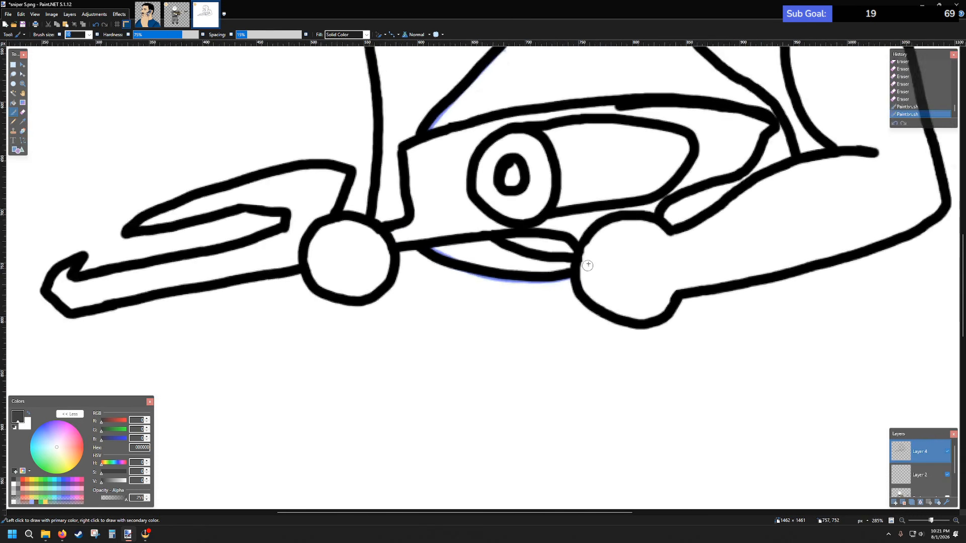
scroll(657, 210, up, 3)
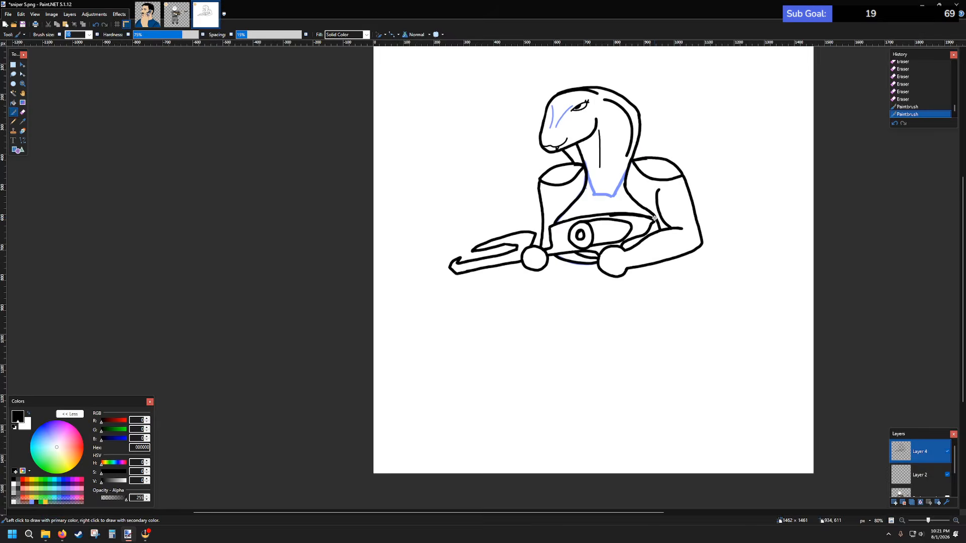
scroll(657, 368, up, 3)
scroll(658, 369, down, 2)
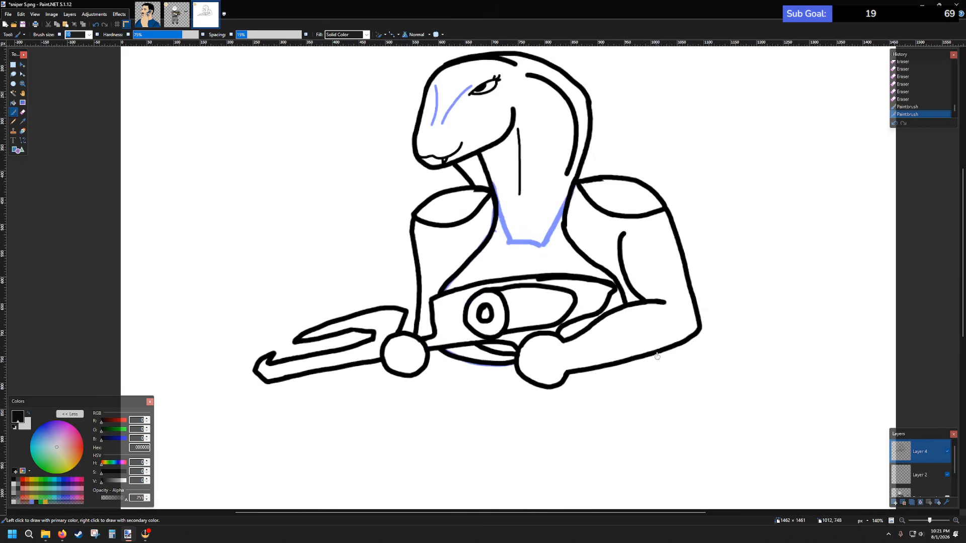
scroll(652, 309, up, 2)
scroll(581, 236, up, 2)
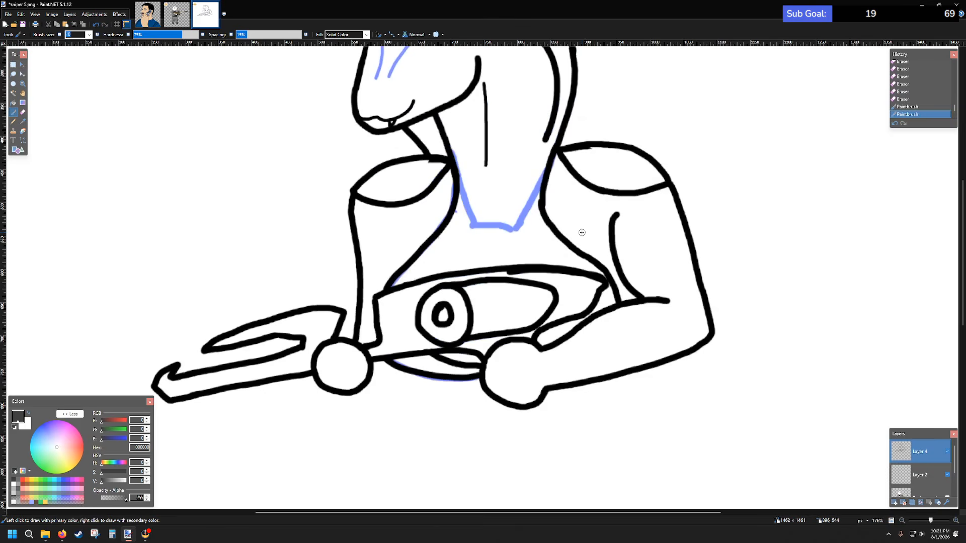
scroll(579, 221, down, 3)
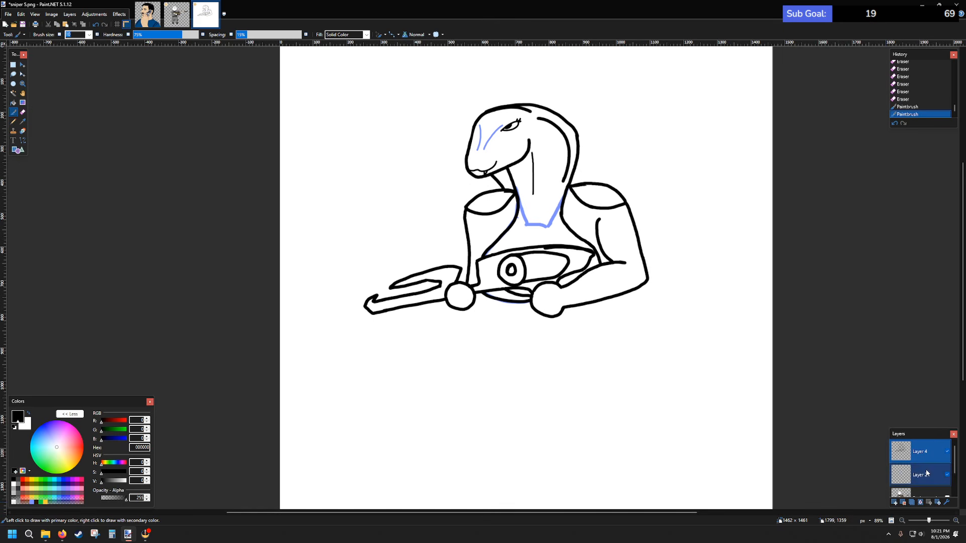
- On Layer 2, paint a light blue tail guide from the chest down through the gun, curving right toward the canvas's lower right
key(alt+Page_Down)
click(31, 502)
scroll(550, 218, down, 2)
scroll(585, 164, up, 2)
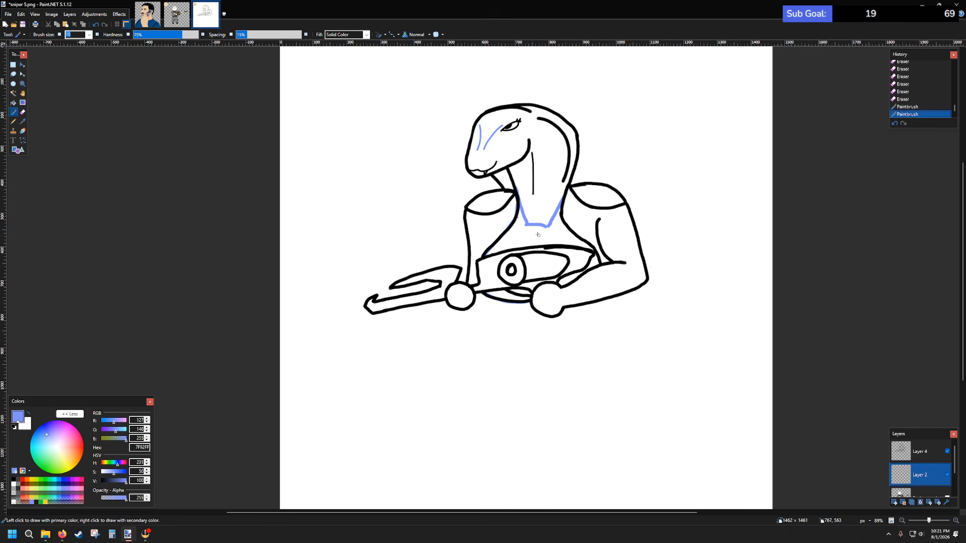
mouse_move(534, 240)
mouse_down()
mouse_move(499, 386)
mouse_move(526, 436)
mouse_move(588, 455)
mouse_move(732, 449)
mouse_up()
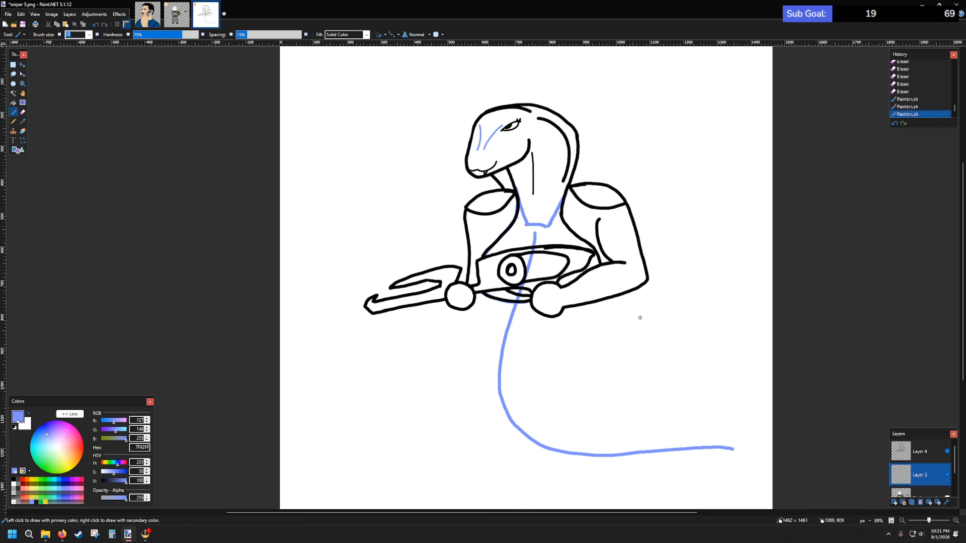
- On Layer 4, try painting the left edge of the snake body in black, from the belly line down beside the blue tail guide
click(918, 453)
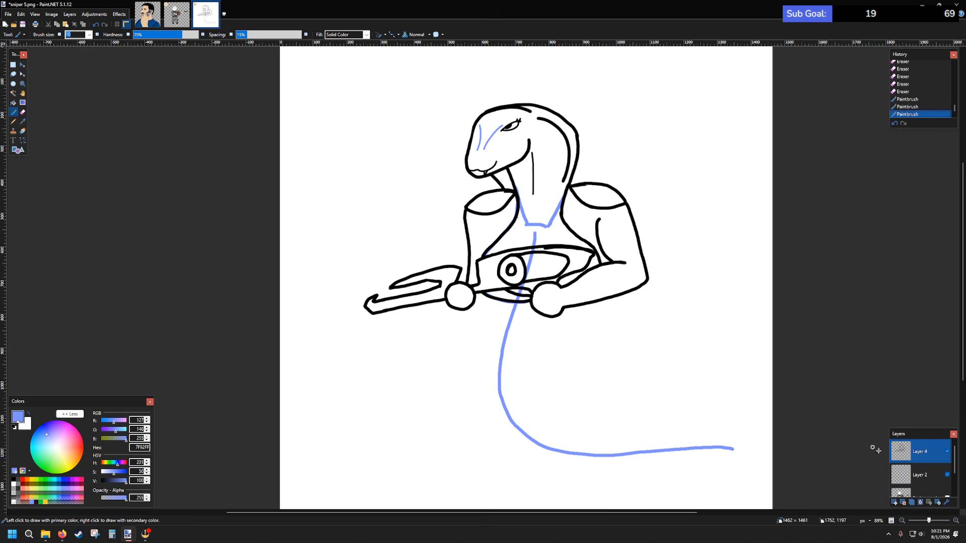
click(13, 481)
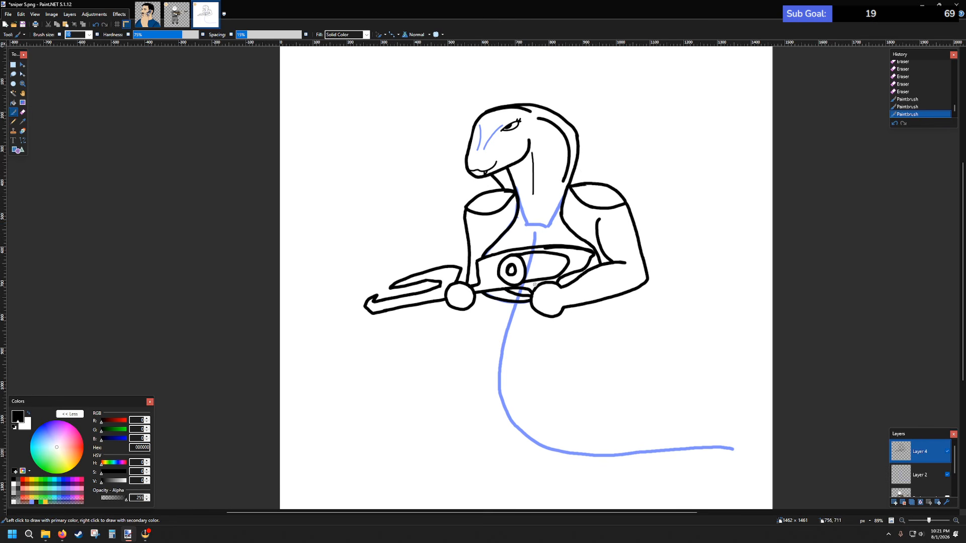
scroll(534, 285, up, 3)
scroll(543, 261, down, 2)
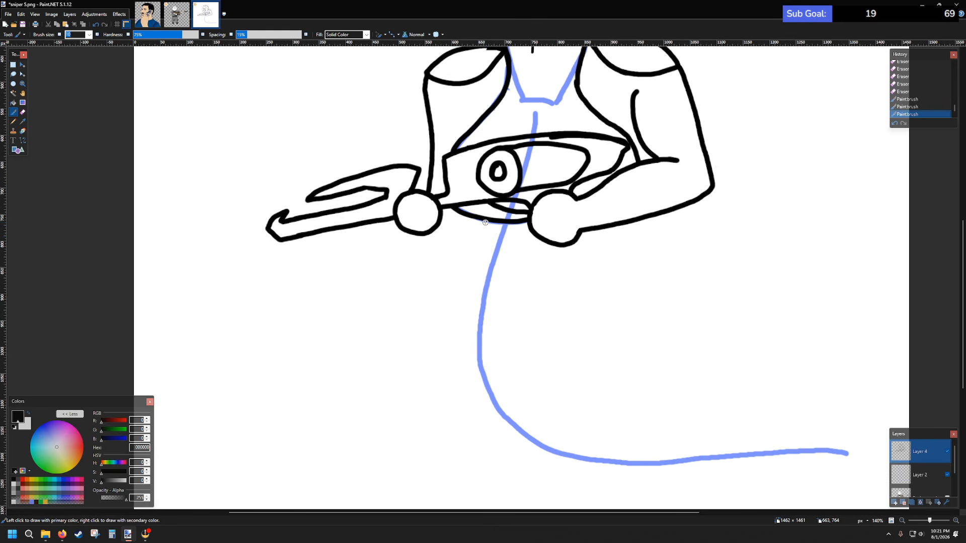
drag(486, 237, 488, 245)
key(ctrl+z)
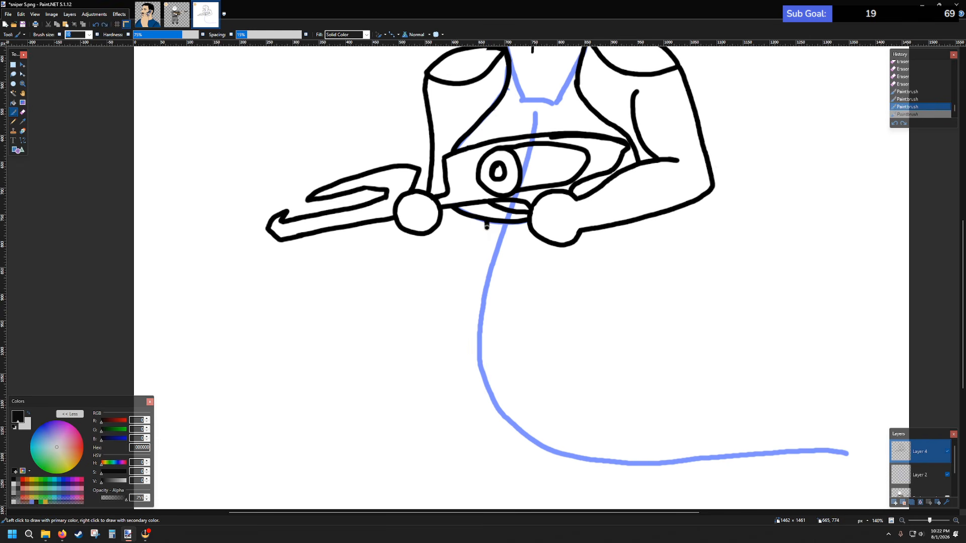
scroll(486, 226, up, 3)
drag(479, 212, 486, 245)
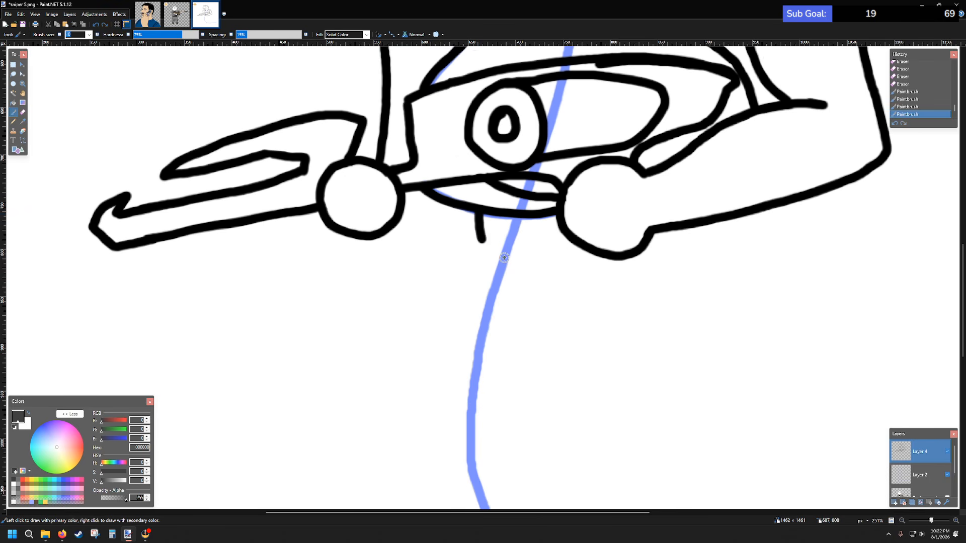
mouse_move(485, 241)
mouse_down()
mouse_move(492, 234)
mouse_move(479, 314)
mouse_move(501, 362)
mouse_up()
key(ctrl+z)
scroll(656, 298, down, 3)
scroll(656, 277, down, 1)
scroll(659, 254, up, 3)
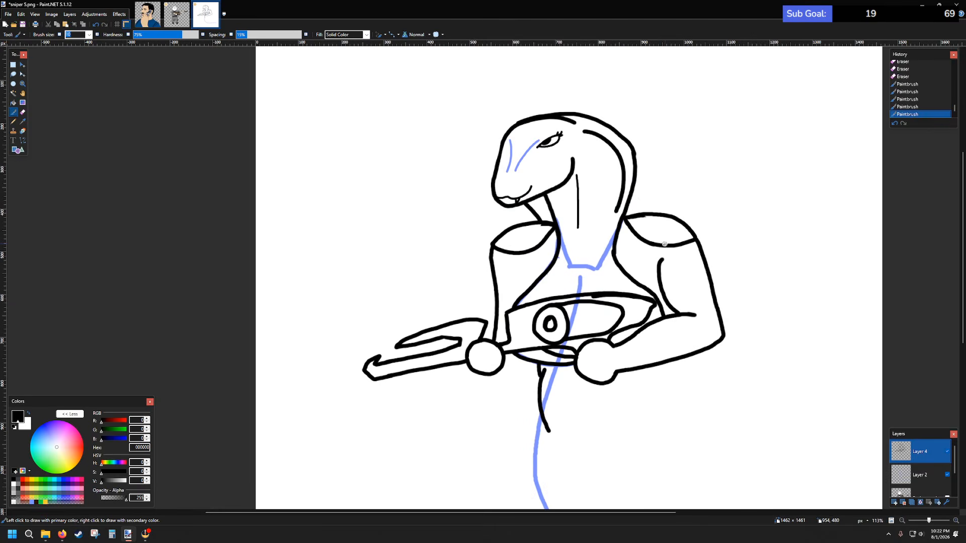
- Try painting the body's right edge in black below the right forearm, then undo those strokes and the longer left body line
scroll(662, 228, up, 2)
scroll(660, 220, down, 4)
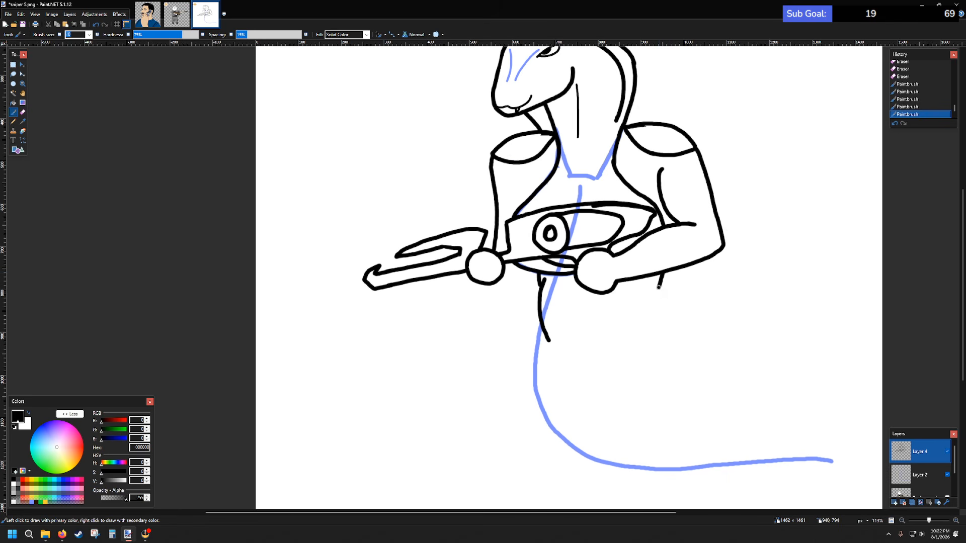
key(ctrl+z)
mouse_move(665, 280)
mouse_down()
mouse_move(650, 318)
mouse_move(664, 276)
mouse_move(649, 333)
mouse_up()
key(ctrl+z)
mouse_move(652, 350)
mouse_down()
mouse_move(656, 322)
mouse_move(654, 351)
mouse_up()
key(ctrl+z)
key(ctrl+z)
key(ctrl+z)
key(ctrl+z)
key(ctrl+z)
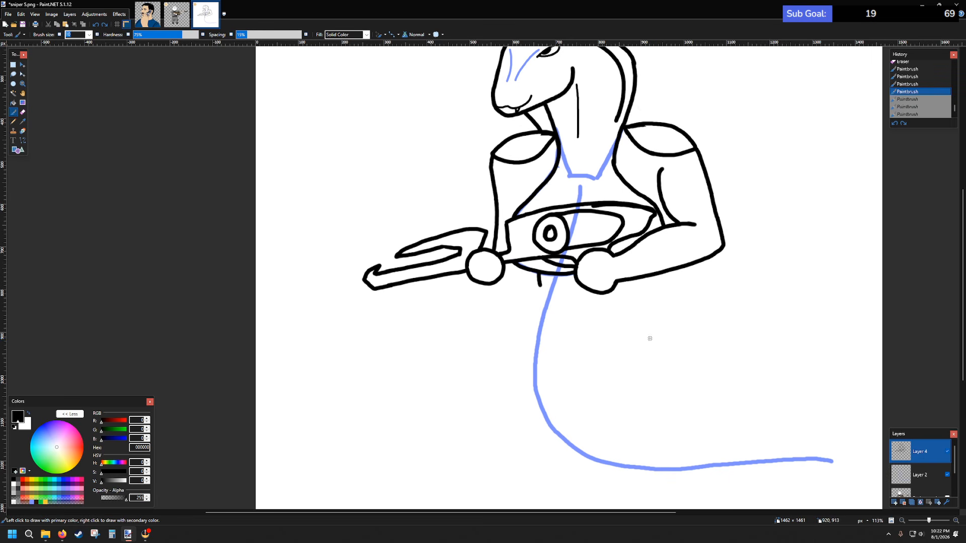
- Hide Layer 2 and examine the black line art on Layer 4 without the blue guides
scroll(544, 299, up, 3)
scroll(567, 253, down, 4)
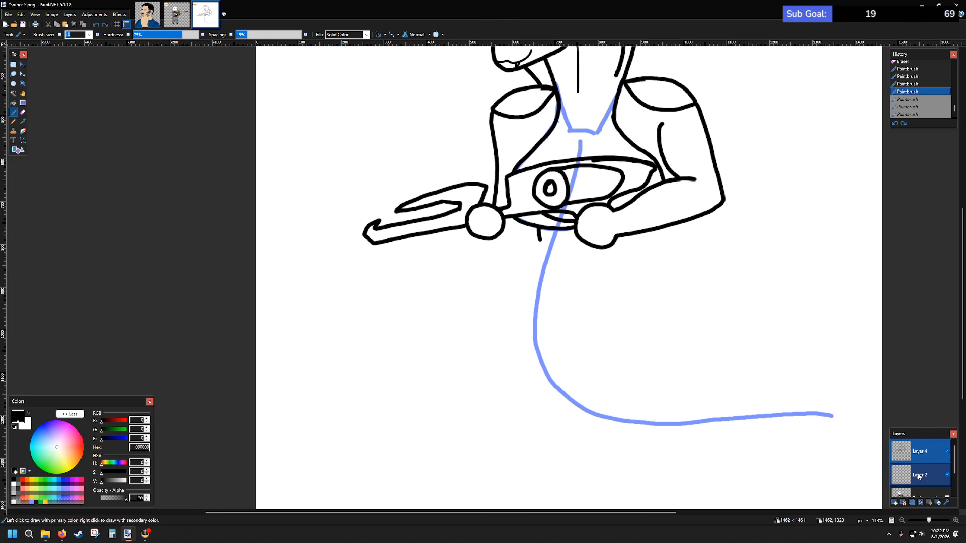
click(941, 476)
click(948, 475)
scroll(732, 357, up, 1)
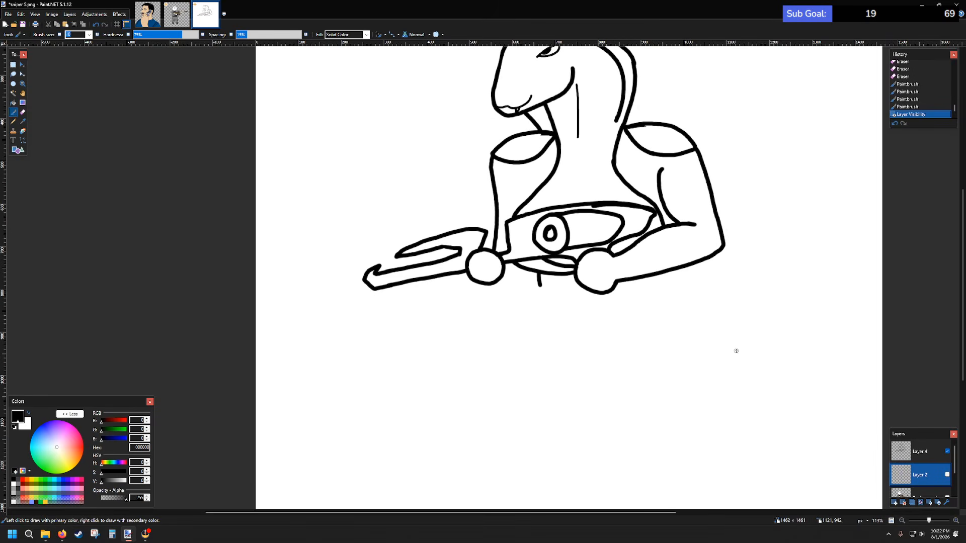
click(935, 454)
scroll(612, 330, up, 3)
scroll(591, 280, down, 4)
scroll(591, 266, up, 3)
scroll(590, 267, right, 2)
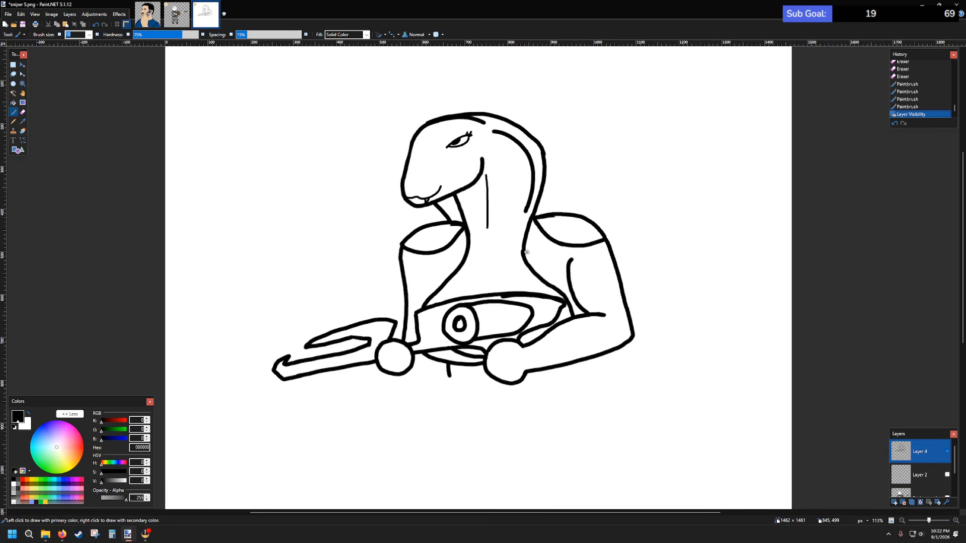
scroll(526, 253, down, 2)
scroll(503, 246, up, 1)
scroll(492, 241, down, 2)
scroll(486, 240, up, 1)
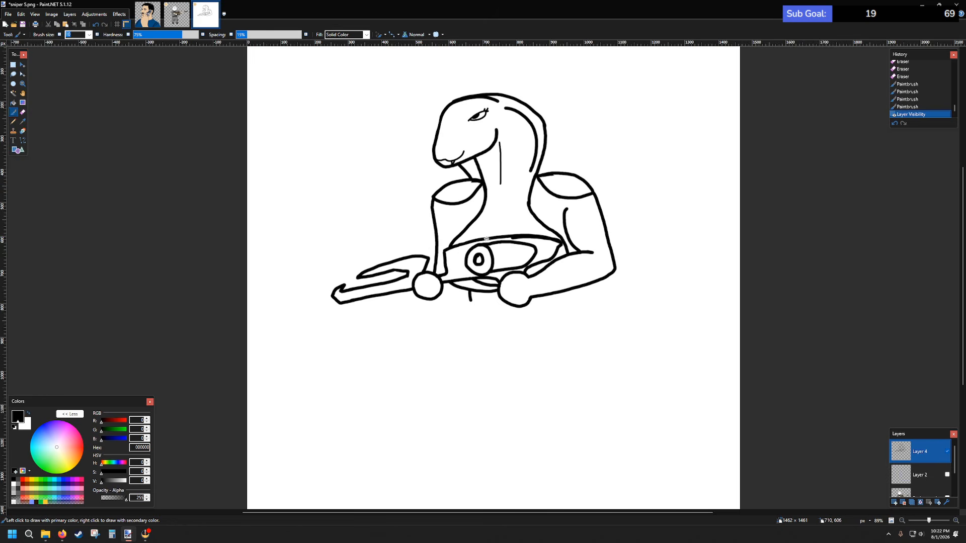
scroll(500, 301, up, 2)
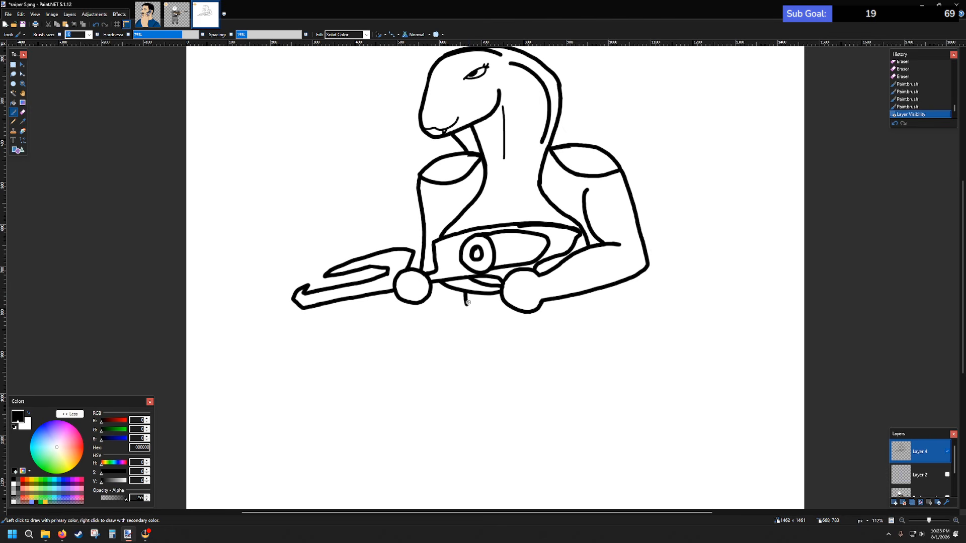
- Erase the short black stub hanging below the belly line on Layer 4
key(alt+Tab)
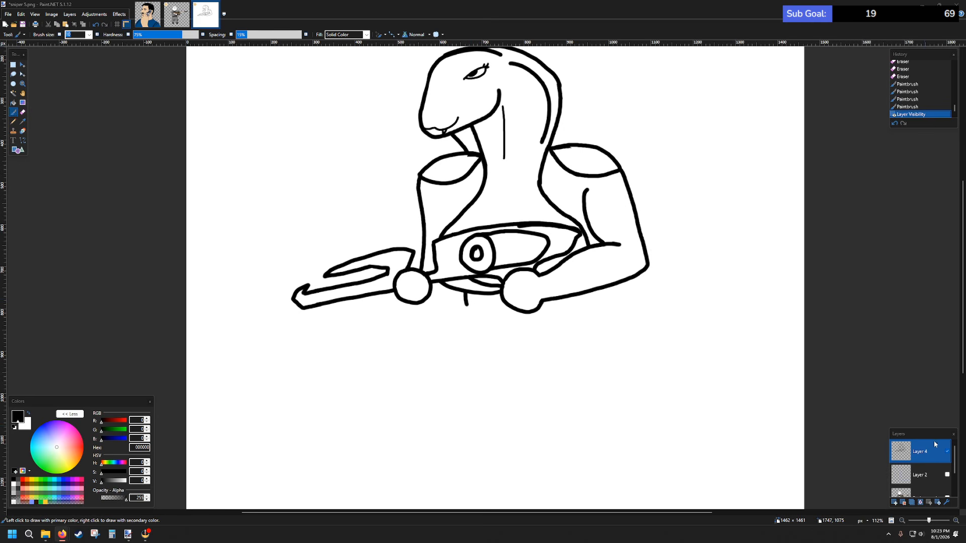
key(e)
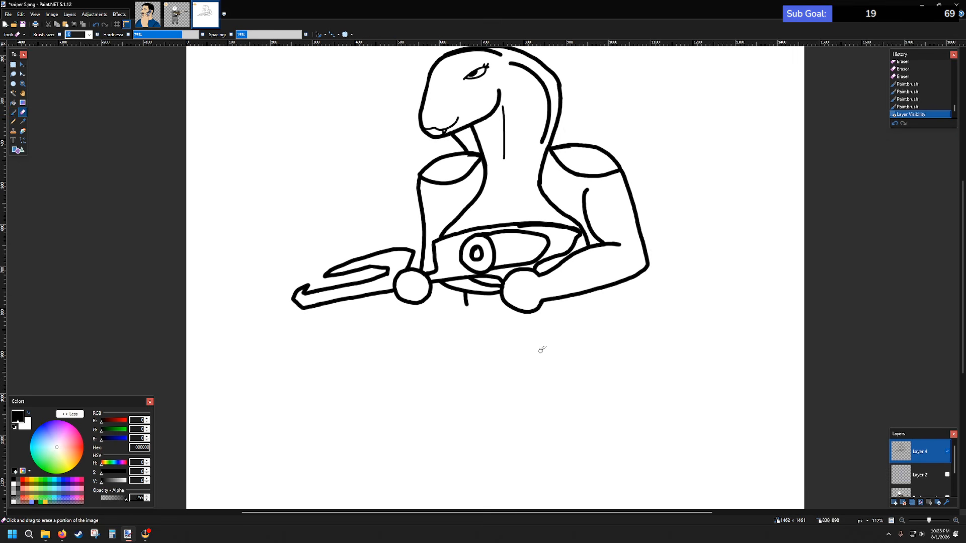
scroll(480, 312, up, 4)
scroll(480, 312, up, 3)
mouse_move(444, 263)
mouse_down()
mouse_move(481, 274)
mouse_move(453, 276)
mouse_move(488, 291)
mouse_move(462, 307)
mouse_move(478, 327)
mouse_up()
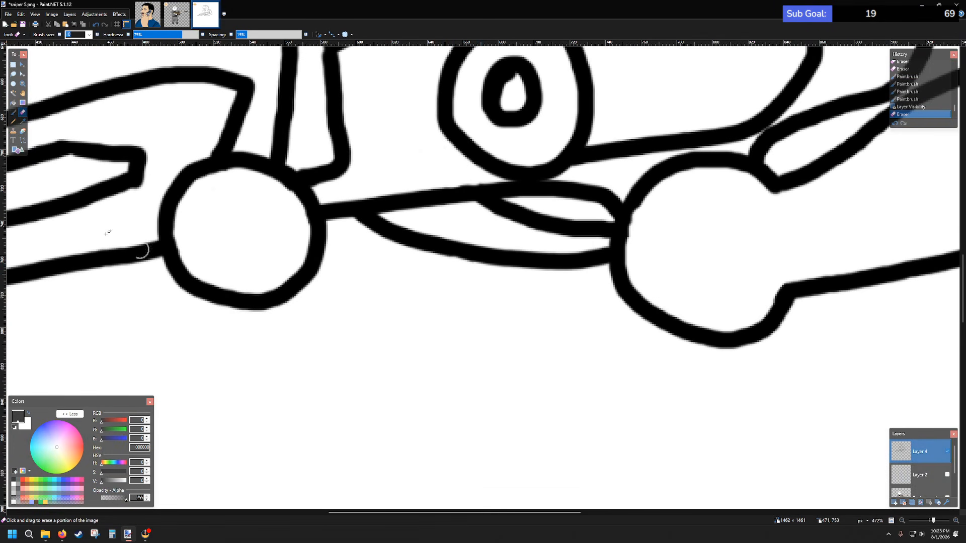
click(13, 112)
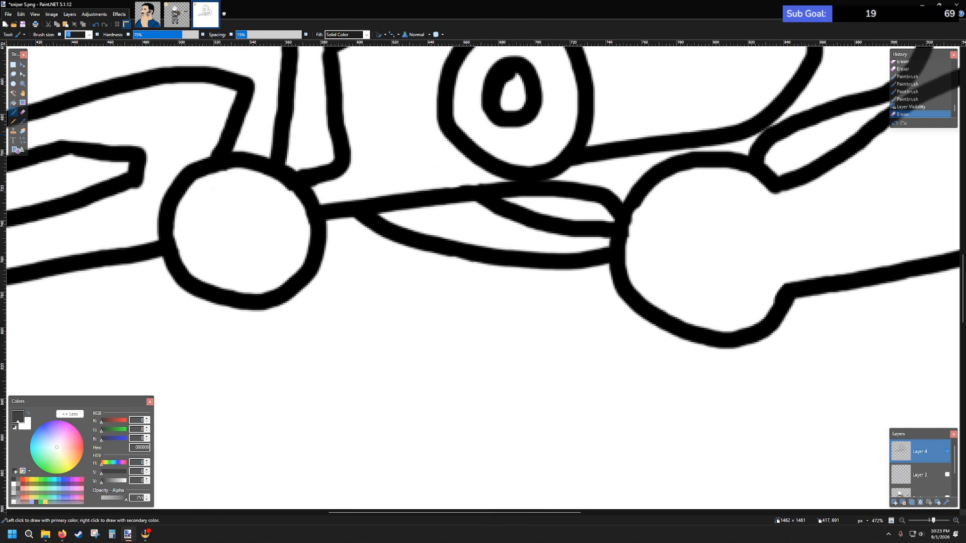
- Show Layer 2 again and check the blue tail guide against the torso and gun
key(alt+Tab)
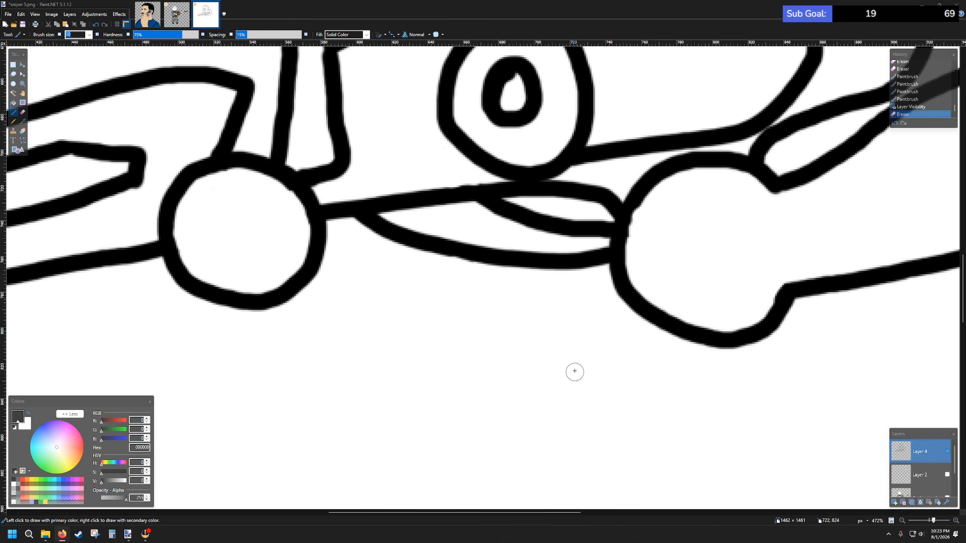
scroll(579, 327, down, 5)
scroll(610, 282, down, 1)
scroll(619, 271, up, 2)
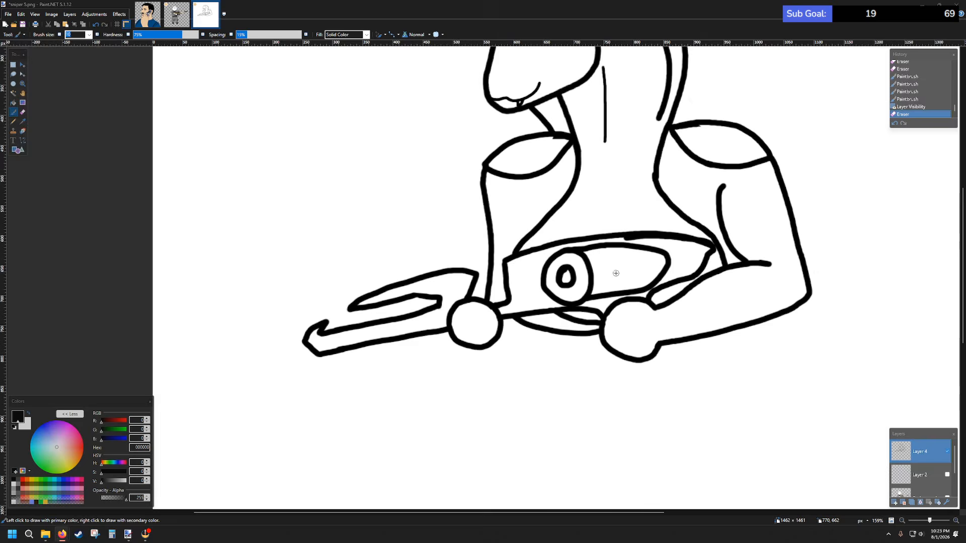
scroll(604, 271, right, 3)
scroll(461, 326, down, 3)
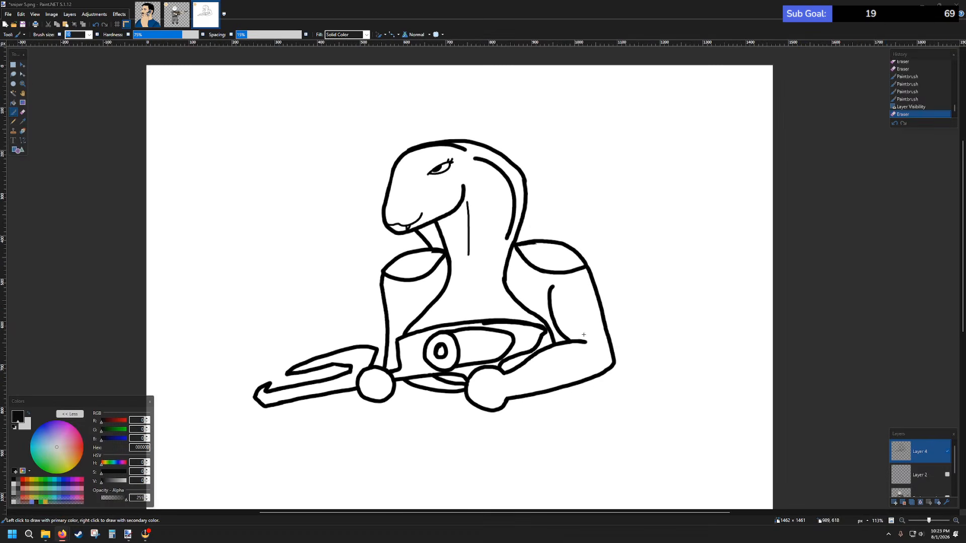
click(947, 475)
scroll(738, 427, down, 4)
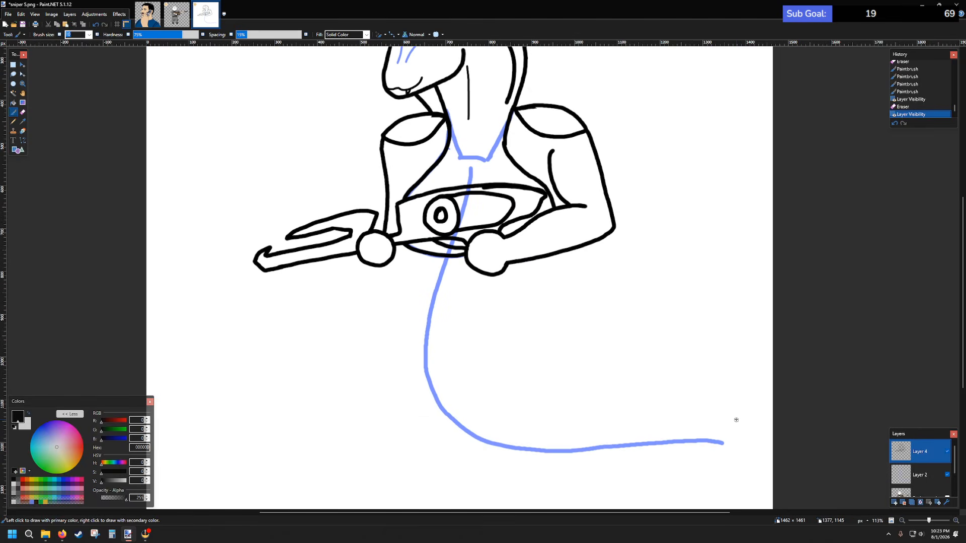
scroll(735, 420, up, 1)
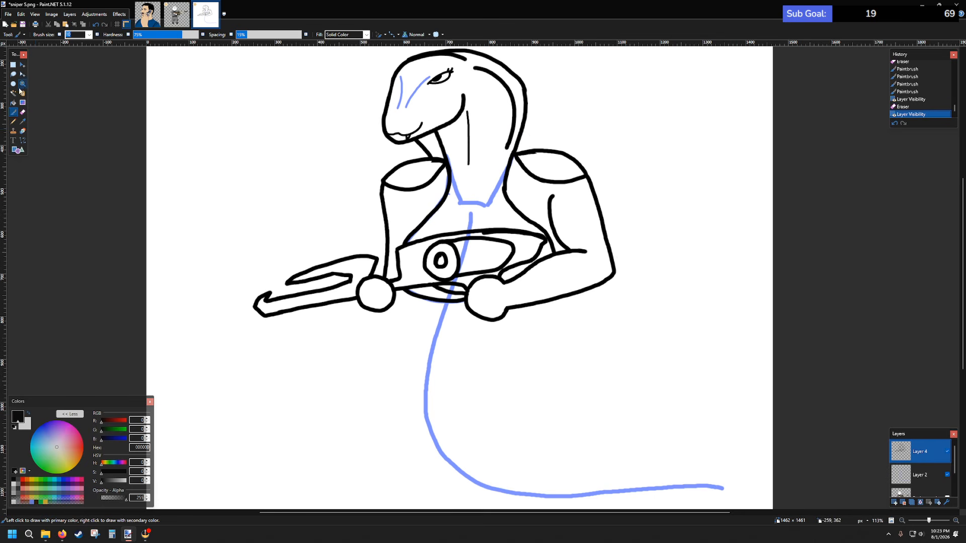
click(23, 112)
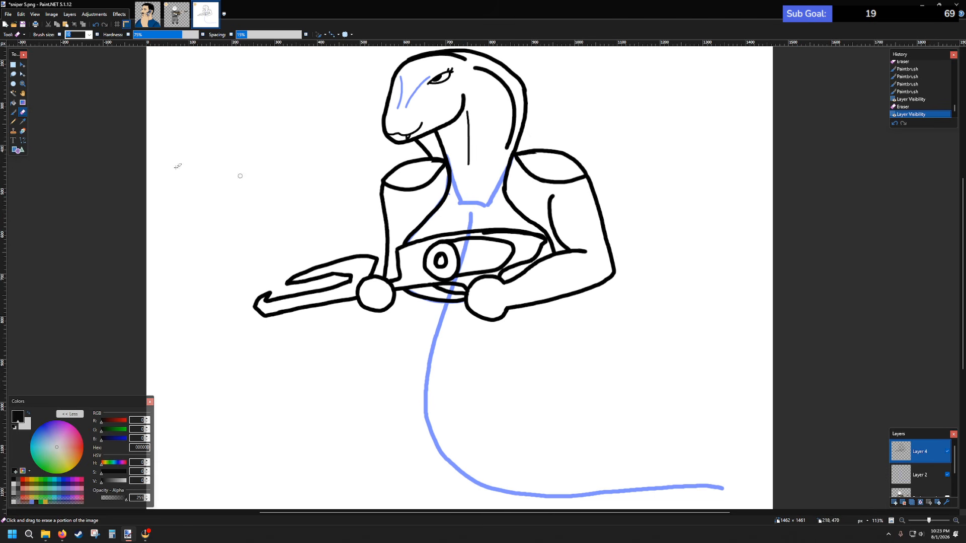
click(13, 74)
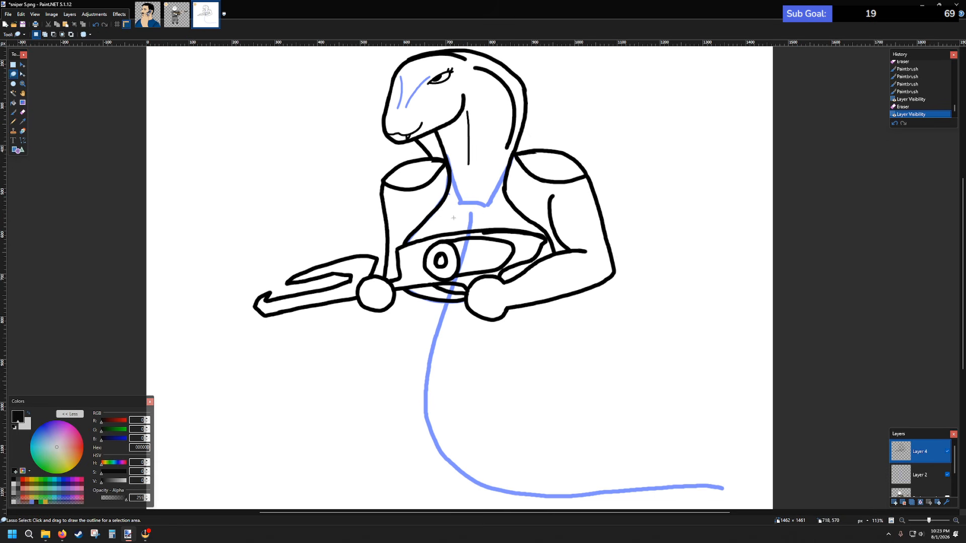
mouse_move(467, 212)
mouse_down()
mouse_move(454, 231)
mouse_move(421, 323)
mouse_move(413, 387)
mouse_move(439, 446)
mouse_move(537, 504)
mouse_move(672, 507)
mouse_move(723, 408)
mouse_move(647, 341)
mouse_up()
key(Delete)
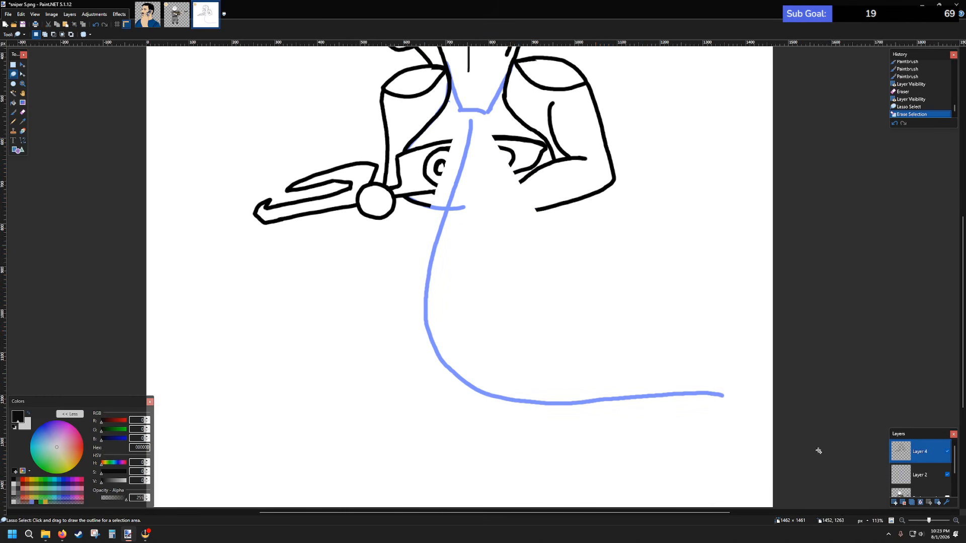
key(ctrl+z)
- On Layer 2, lasso the long blue tail guide from the chest to its far end and delete it
click(919, 475)
key(ctrl+d)
mouse_move(463, 117)
mouse_down()
mouse_move(399, 307)
mouse_move(518, 426)
mouse_move(702, 442)
mouse_move(760, 397)
mouse_move(550, 327)
mouse_up()
key(Delete)
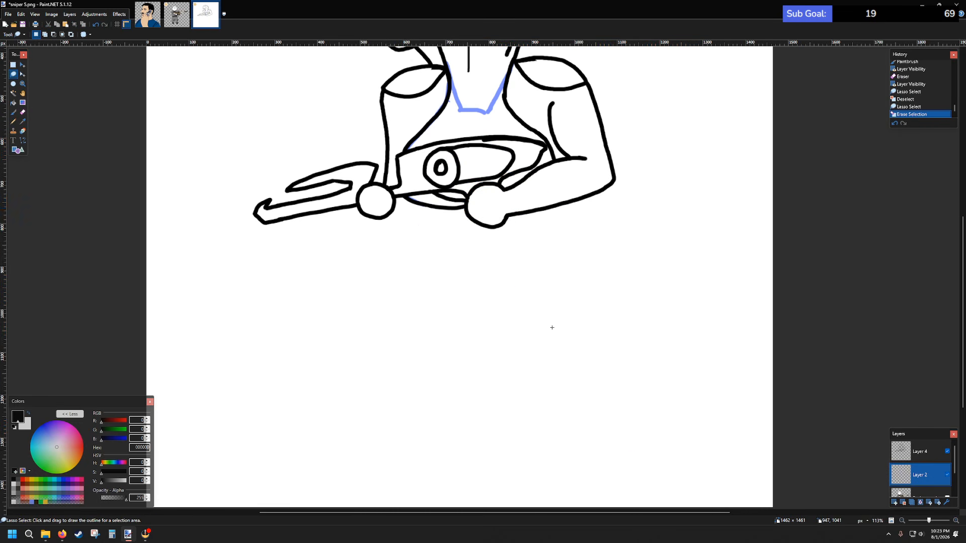
- On Layer 2, paint a blue (7F92FF) tail guide from the chest down past the gun, curving out toward the canvas's lower-right corner
click(15, 112)
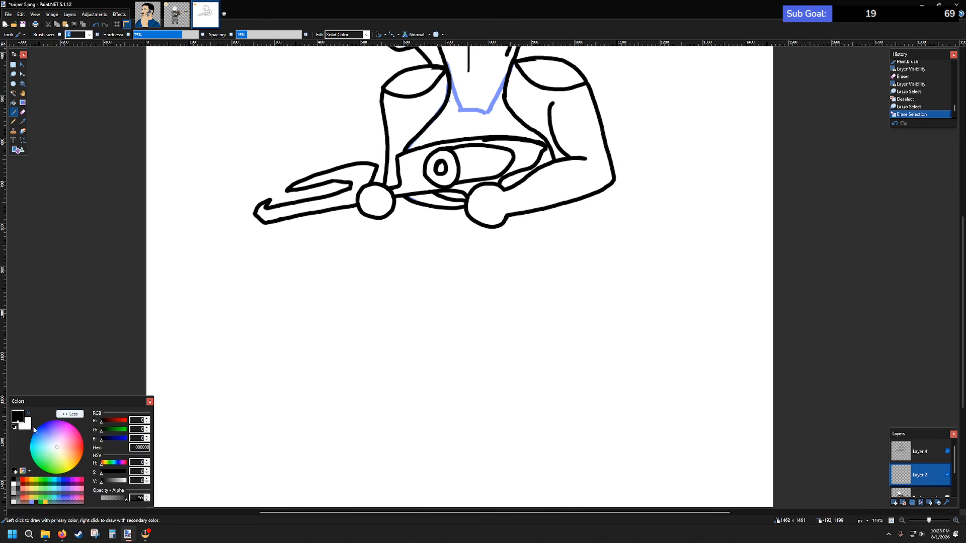
click(34, 503)
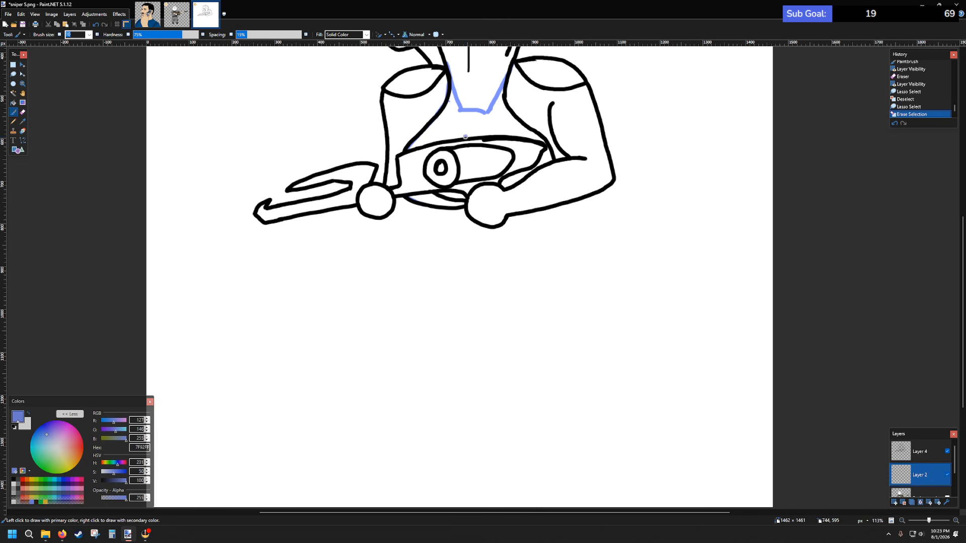
drag(465, 142, 458, 164)
mouse_move(454, 188)
mouse_down()
mouse_move(434, 335)
mouse_move(440, 389)
mouse_move(481, 420)
mouse_move(523, 431)
mouse_up()
key(ctrl+z)
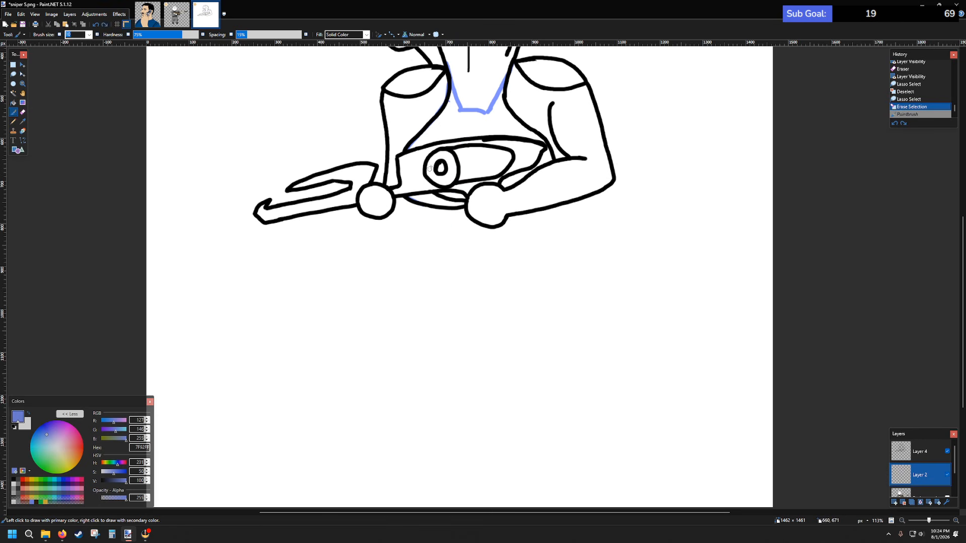
mouse_move(467, 129)
mouse_down()
mouse_move(420, 360)
mouse_move(432, 418)
mouse_move(477, 452)
mouse_move(535, 467)
mouse_move(656, 460)
mouse_move(750, 468)
mouse_up()
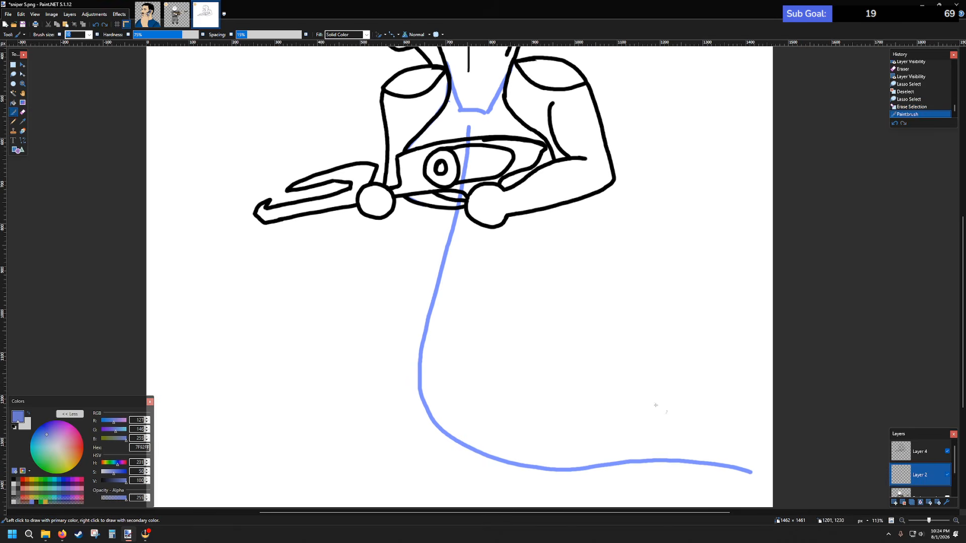
- On Layer 4, paint the two black waist sides below the gun and the right arm, tapering inward around the blue guide
scroll(634, 368, up, 3)
scroll(632, 368, down, 3)
scroll(619, 334, up, 1)
scroll(616, 322, down, 1)
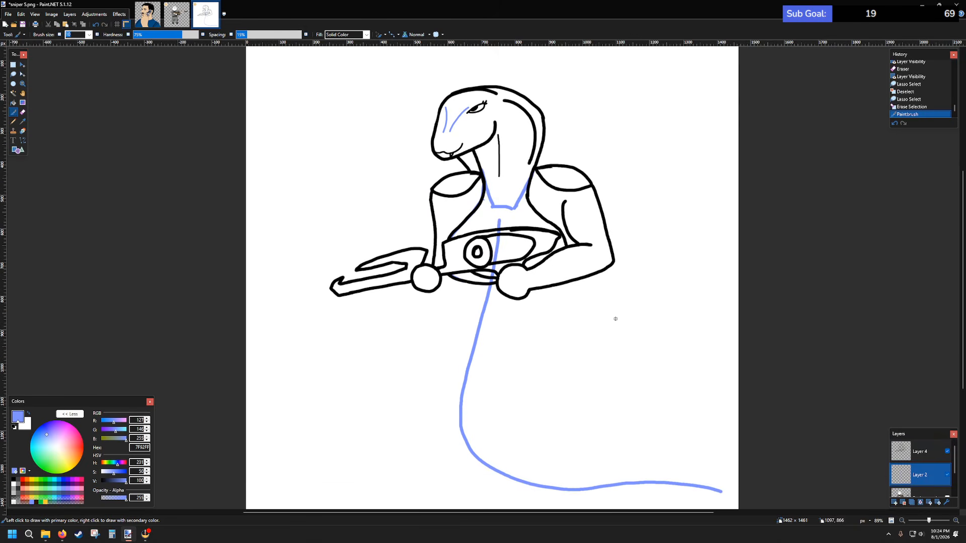
click(916, 450)
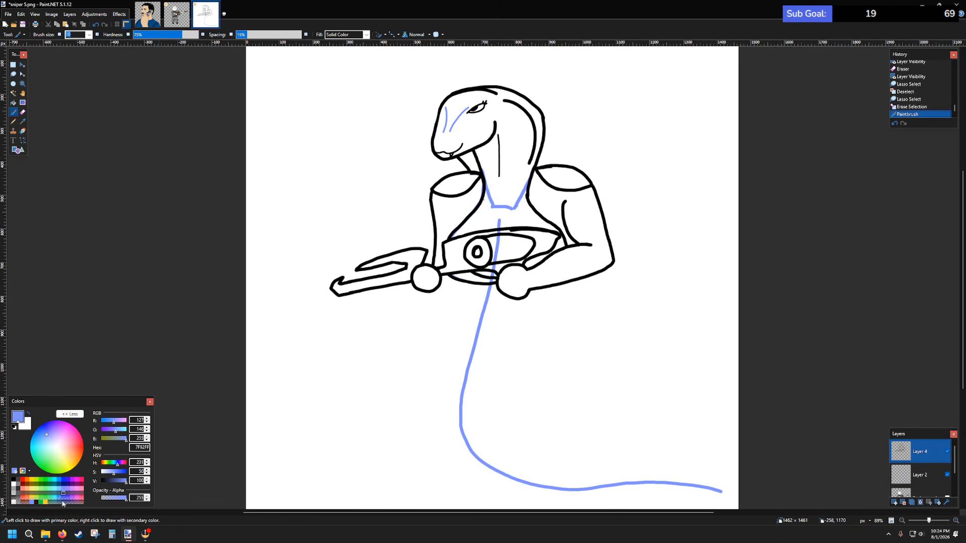
click(13, 481)
scroll(466, 317, up, 3)
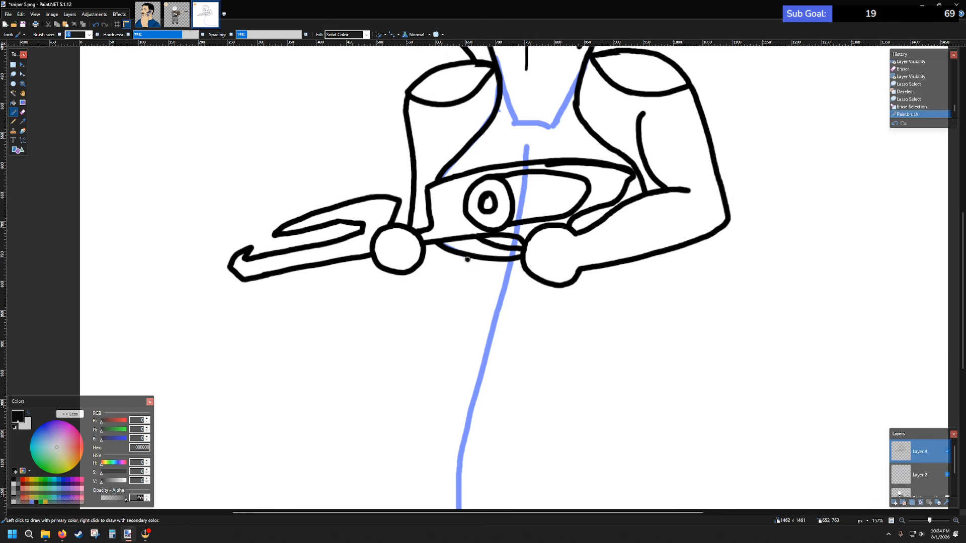
drag(467, 261, 467, 345)
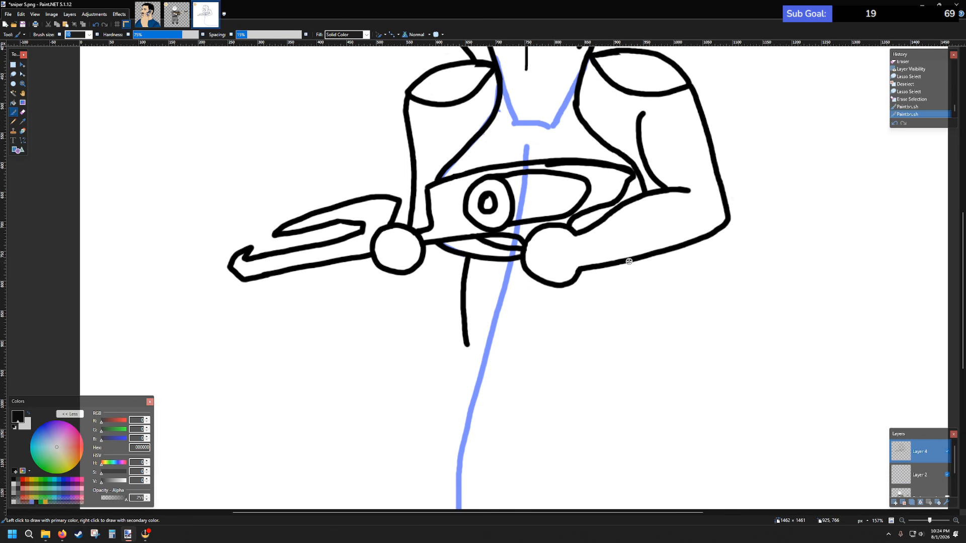
mouse_move(632, 262)
mouse_down()
mouse_move(622, 286)
mouse_move(641, 260)
mouse_move(637, 281)
mouse_move(600, 352)
mouse_move(619, 399)
mouse_up()
key(ctrl+z)
- Paint the tail's left black outline from the waist, bulging outward and curving down to the canvas's lower edge
ctrl+scroll(620, 372, down, 3)
scroll(565, 295, down, 3)
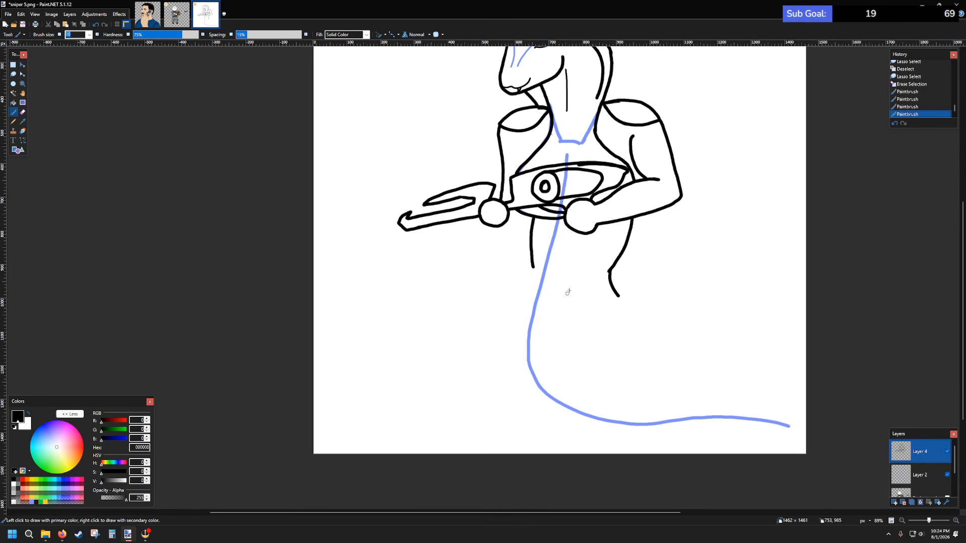
key(ctrl+z)
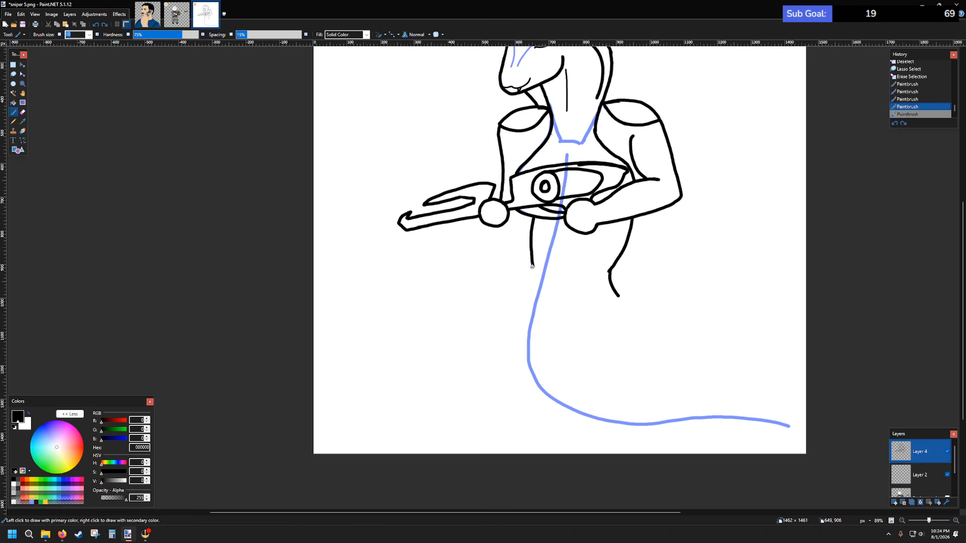
mouse_move(513, 292)
mouse_down()
mouse_move(493, 348)
mouse_move(498, 412)
mouse_move(536, 442)
mouse_move(582, 453)
mouse_up()
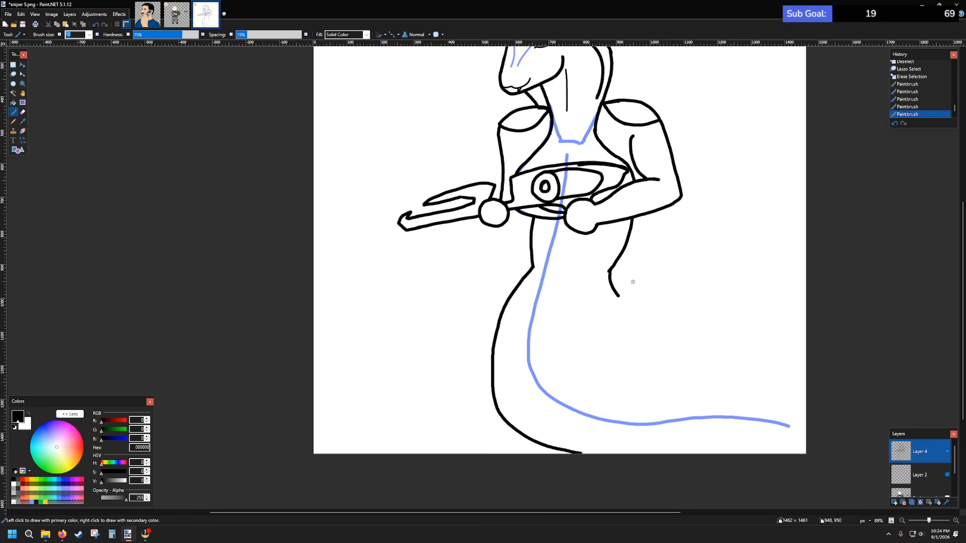
- Try a black outline for the tail's right side, running down from the hip stub, and undo it
scroll(632, 281, up, 3)
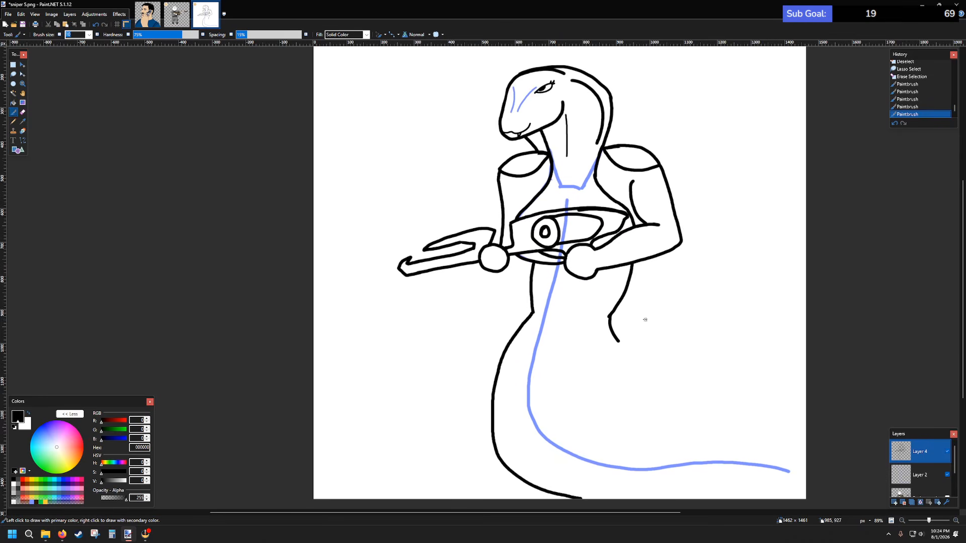
scroll(623, 301, down, 3)
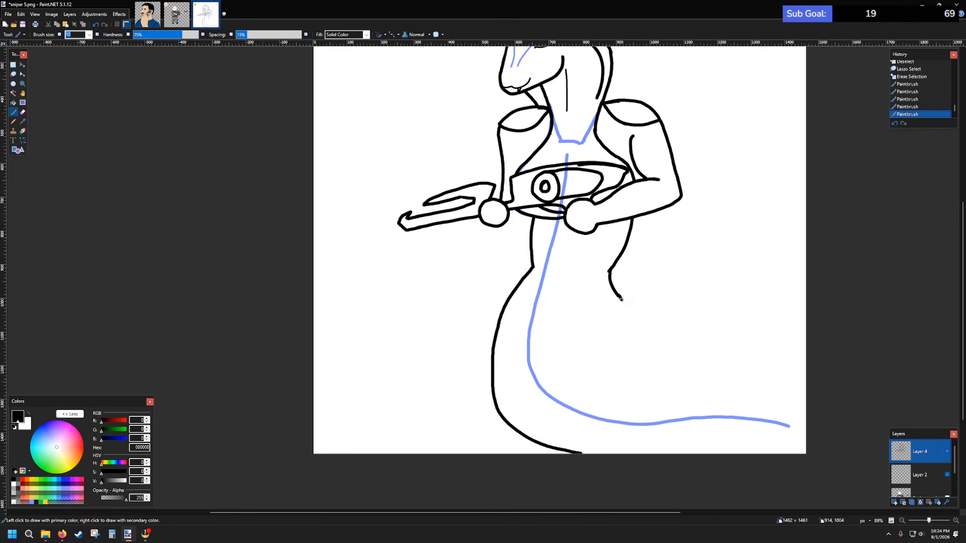
key(ctrl+z)
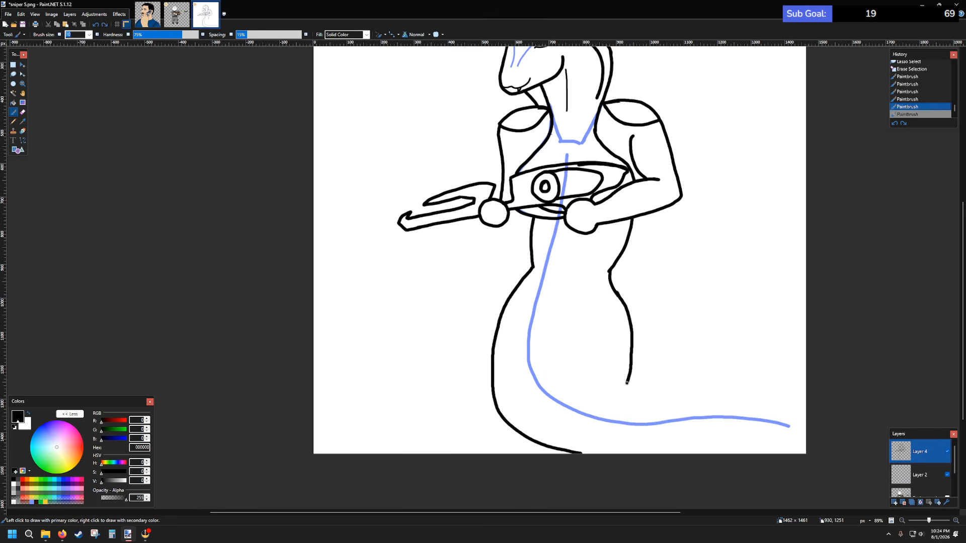
key(ctrl+y)
click(632, 361)
key(ctrl+z)
scroll(690, 355, up, 3)
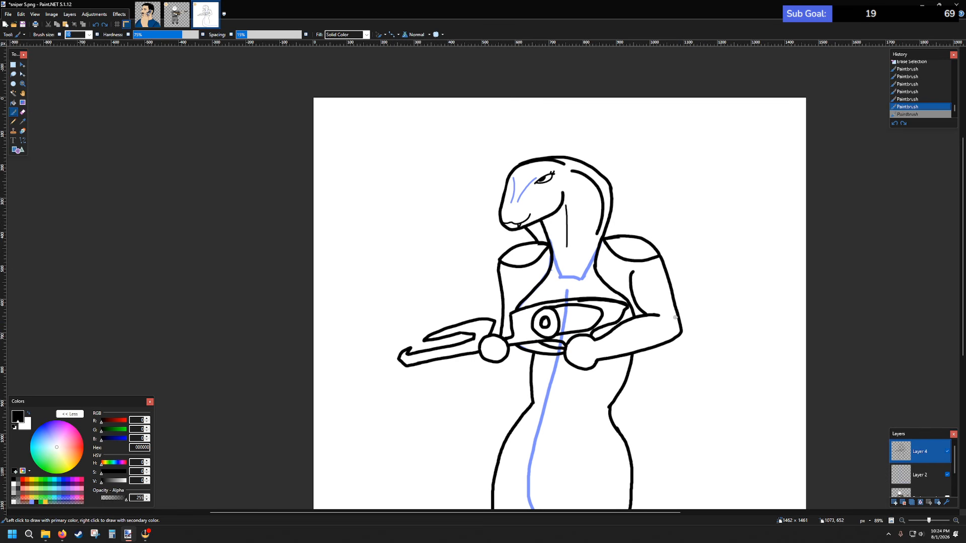
scroll(675, 317, down, 2)
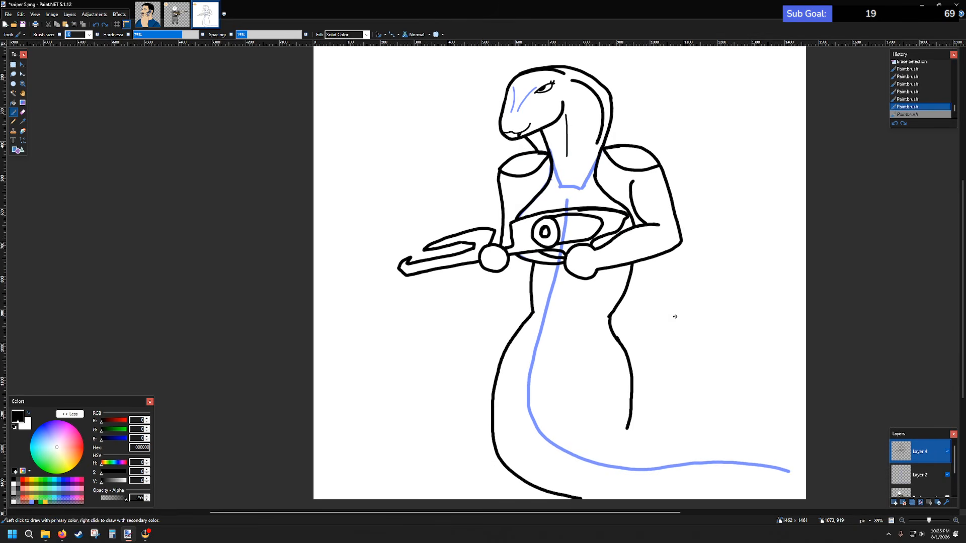
scroll(675, 317, up, 2)
scroll(675, 315, down, 2)
key(ctrl+z)
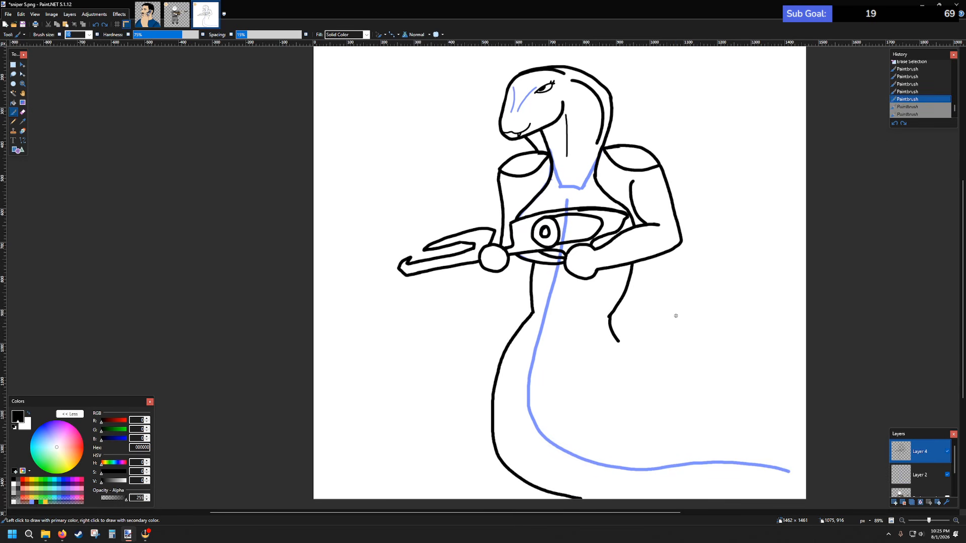
- Select the Layer 4 line art with a rectangle of about 1354 × 1435 px and move it up and slightly left
scroll(676, 316, up, 3)
click(13, 64)
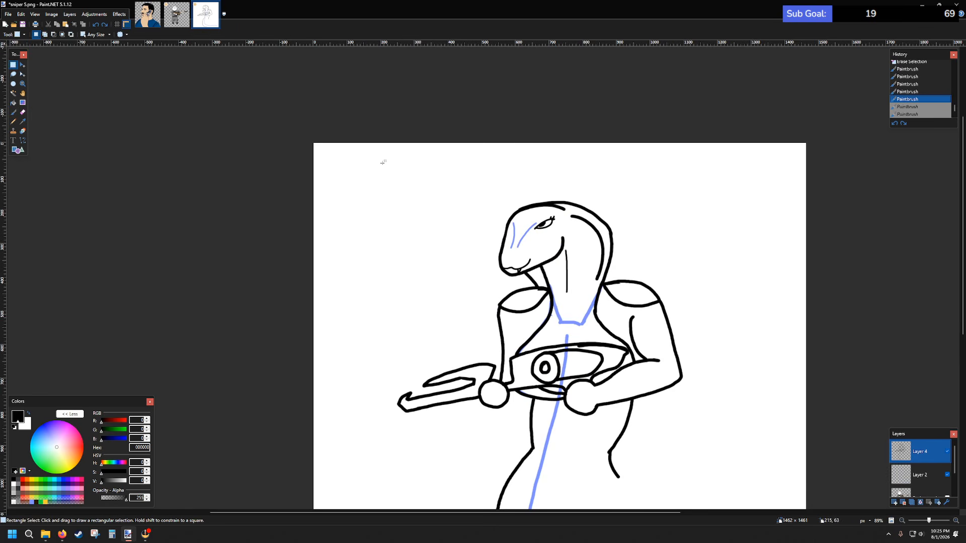
drag(342, 151, 797, 456)
scroll(796, 452, up, 4)
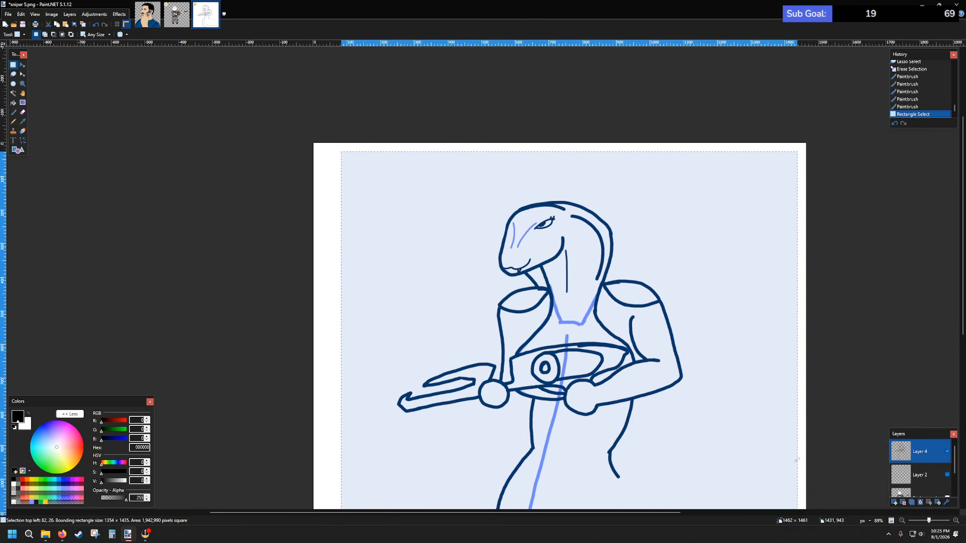
click(927, 478)
click(922, 458)
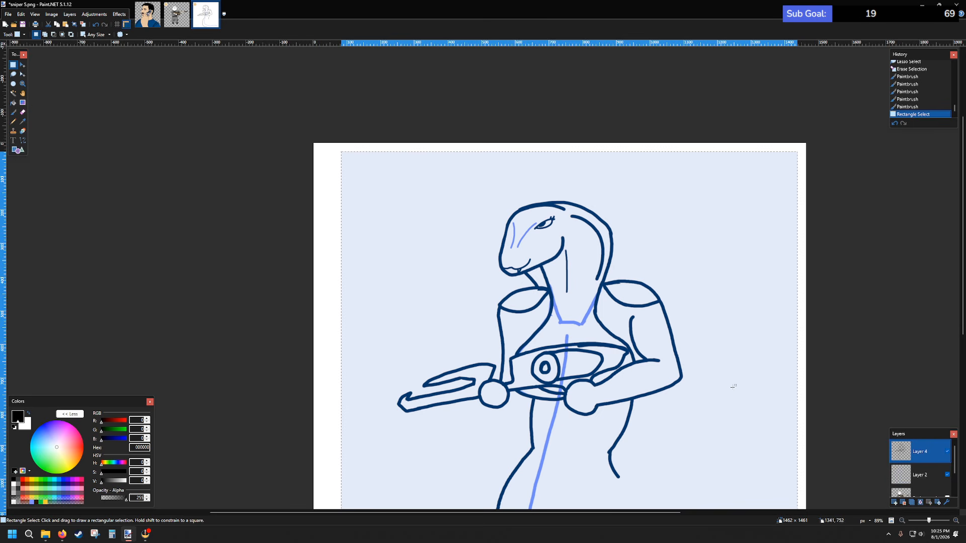
scroll(270, 233, down, 2)
click(22, 65)
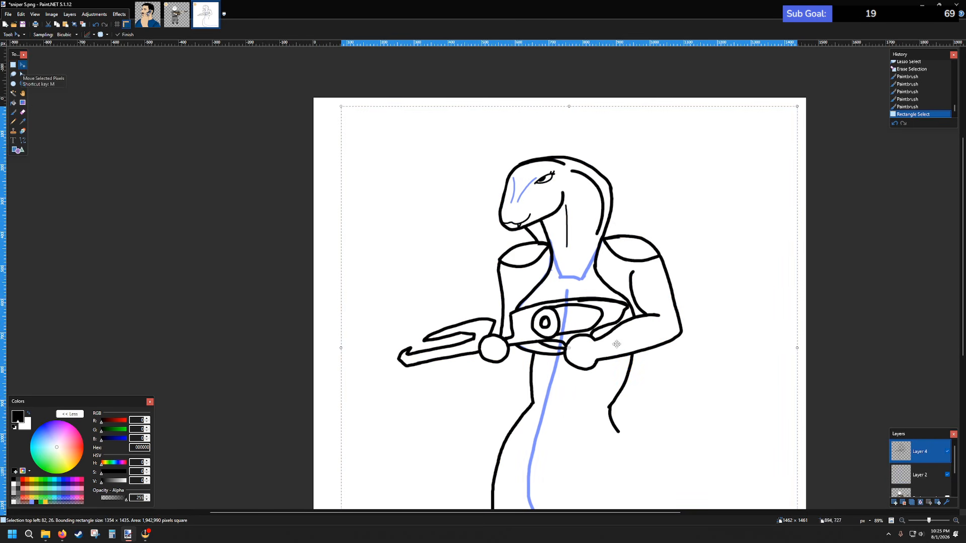
drag(657, 377, 649, 347)
- Select the whole canvas on Layer 2, move the blue guides about 27 px left and 89 px up to match the line art, and deselect
click(920, 475)
click(927, 372)
click(13, 65)
click(175, 131)
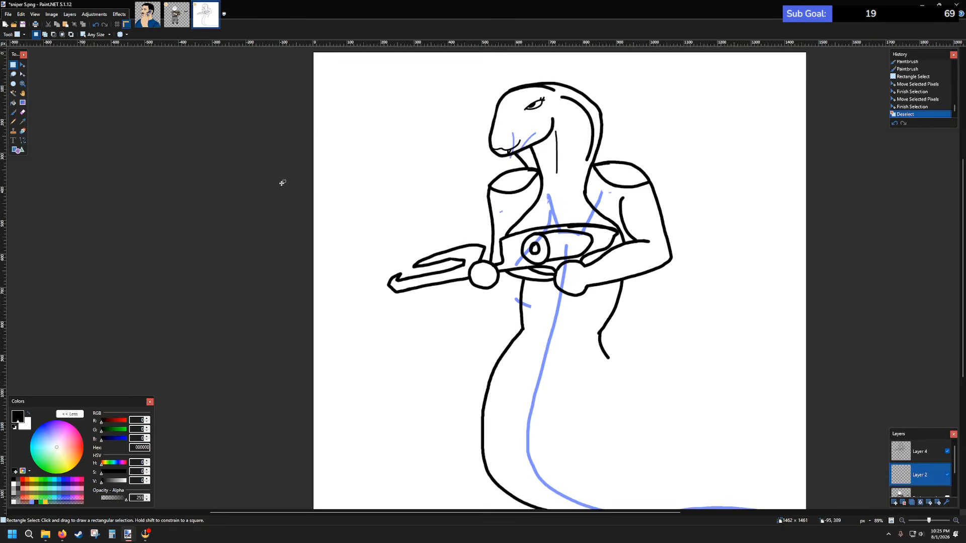
drag(297, 82, 805, 503)
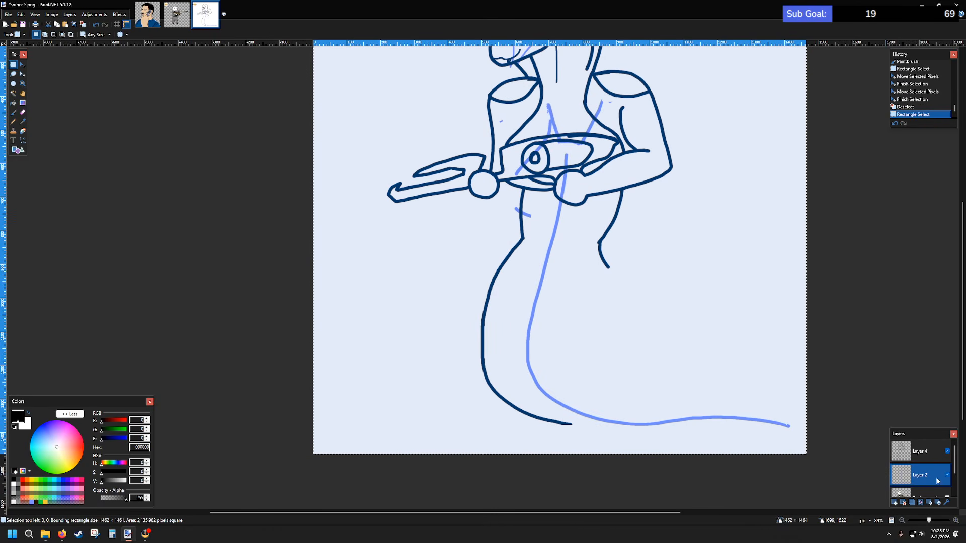
scroll(104, 96, up, 3)
click(22, 65)
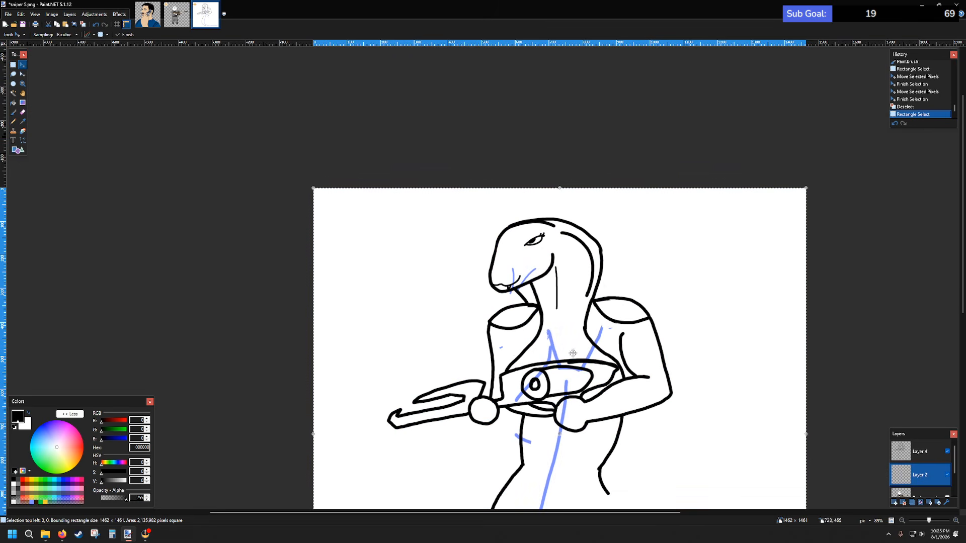
drag(666, 433, 657, 406)
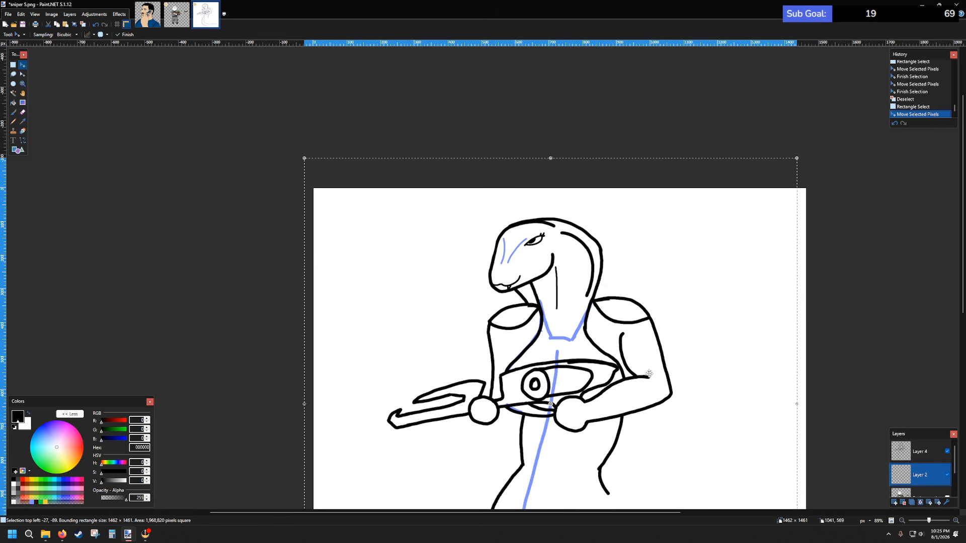
key(s)
key(ctrl+d)
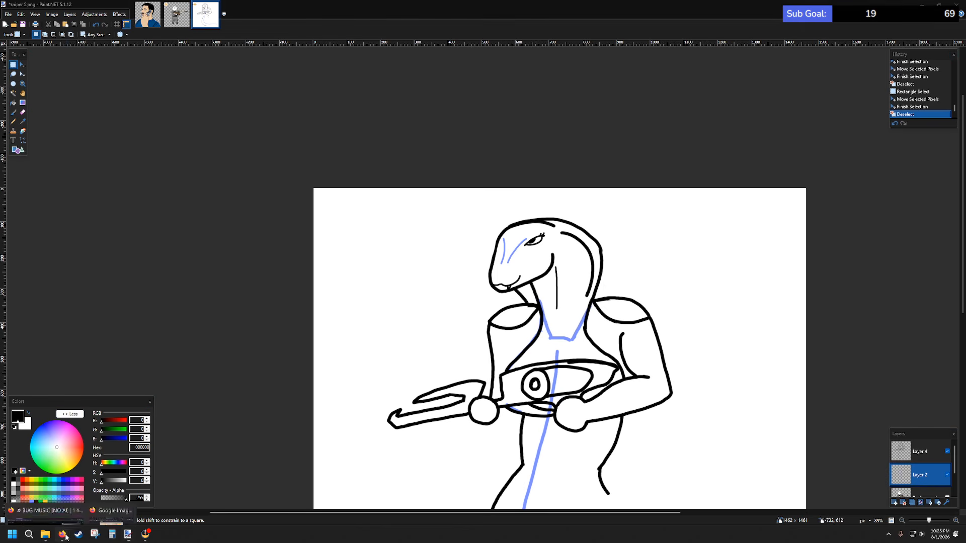
click(59, 504)
drag(13, 429, 10, 430)
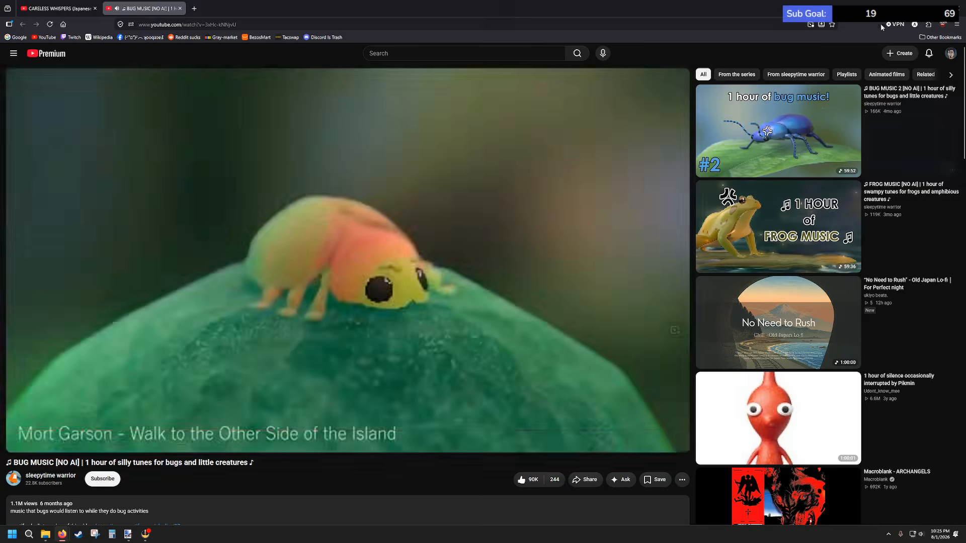
key(alt+Tab)
scroll(716, 345, down, 5)
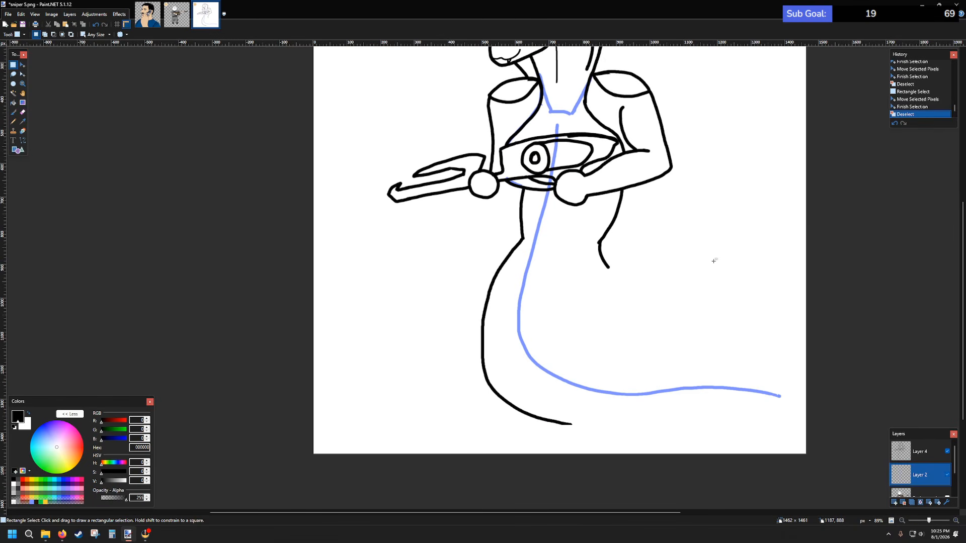
key(b)
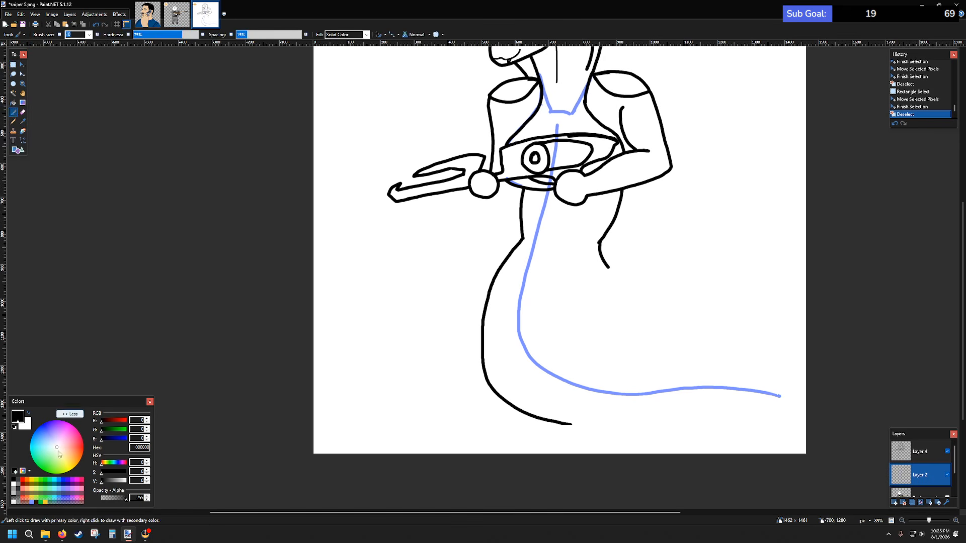
scroll(593, 257, up, 3)
scroll(608, 233, down, 3)
key(alt+Tab)
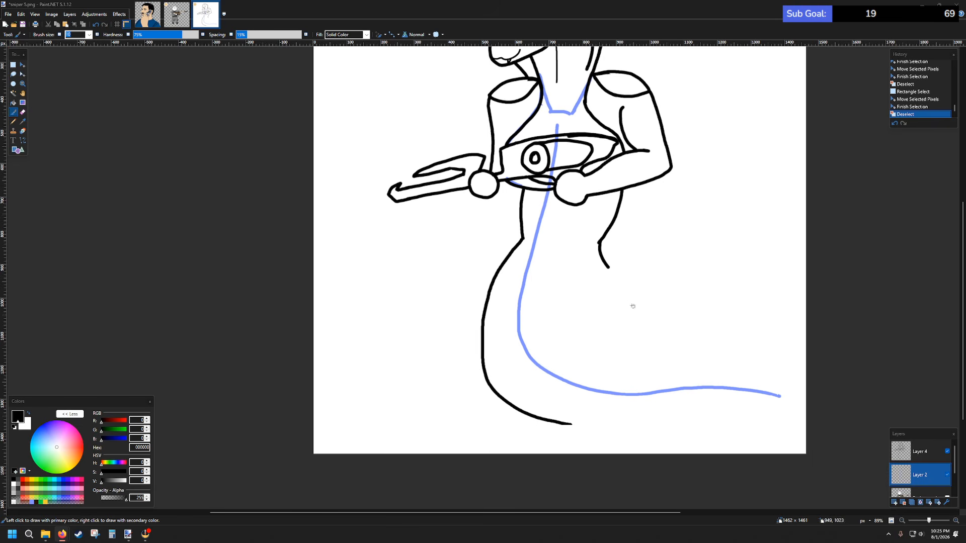
scroll(604, 262, up, 3)
scroll(605, 256, down, 3)
- On Layer 4, erase the hip stub below the right waist line and separate the left tail outline from the waist
click(22, 111)
click(919, 451)
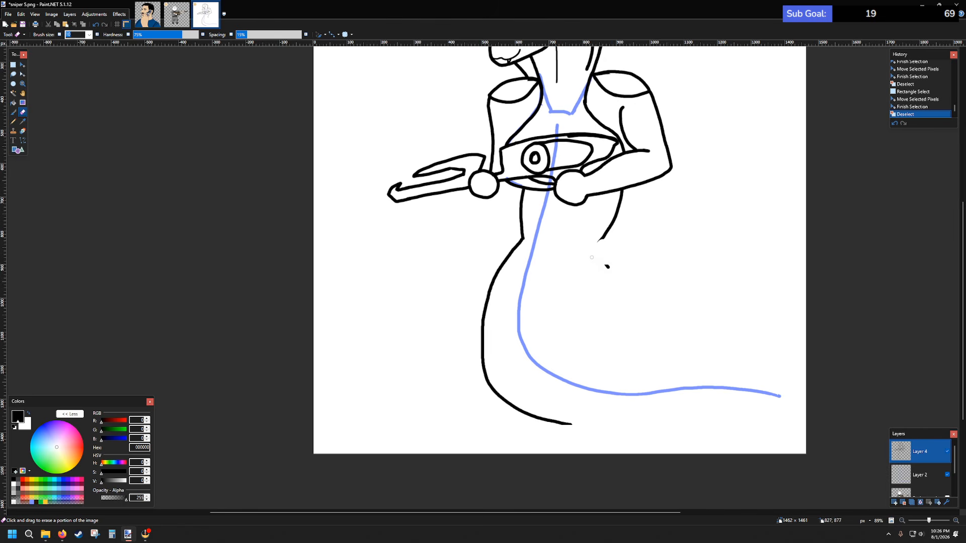
drag(604, 269, 507, 244)
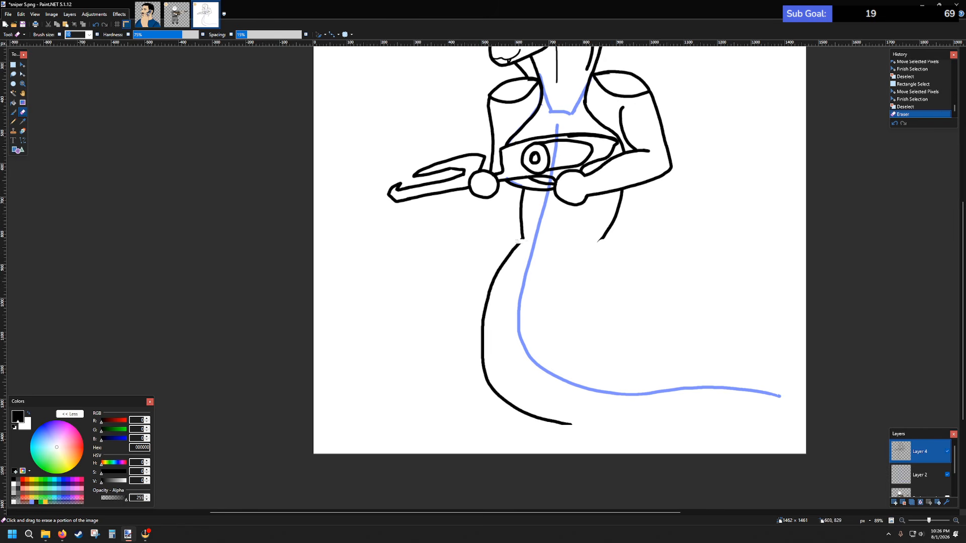
click(514, 251)
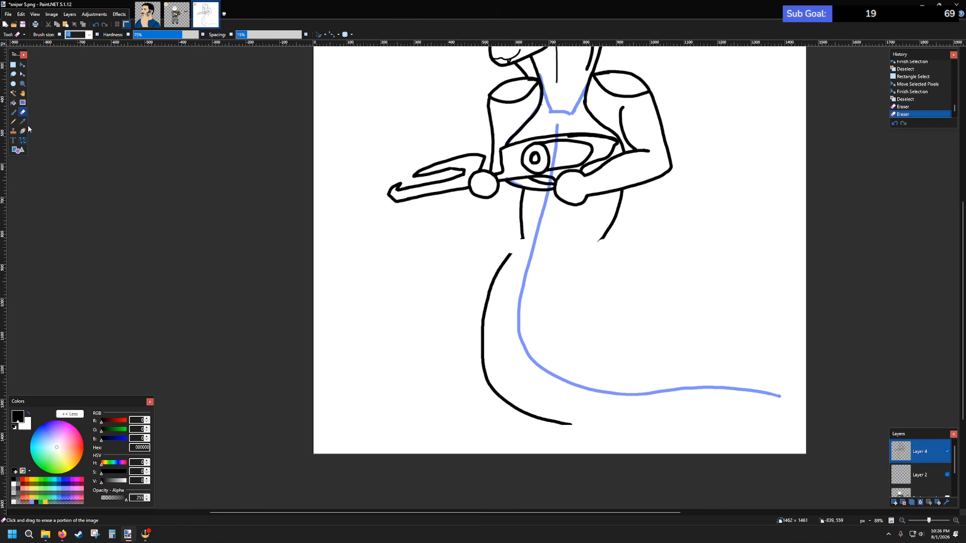
- Lasso the remaining black left tail outline on Layer 4 and delete it
click(13, 74)
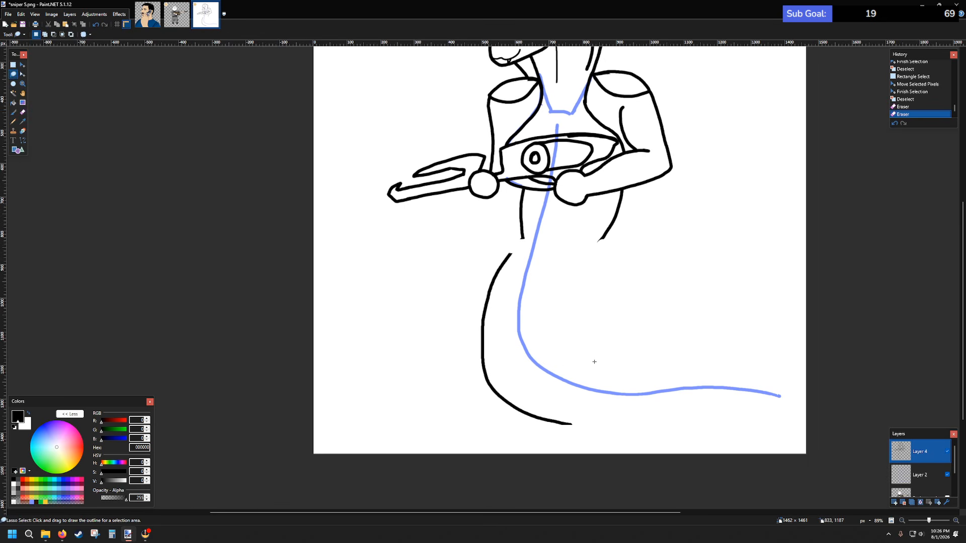
mouse_move(580, 416)
mouse_down()
mouse_move(506, 375)
mouse_move(502, 326)
mouse_move(519, 259)
mouse_move(502, 240)
mouse_move(457, 299)
mouse_move(454, 368)
mouse_move(494, 417)
mouse_move(581, 421)
mouse_up()
key(Delete)
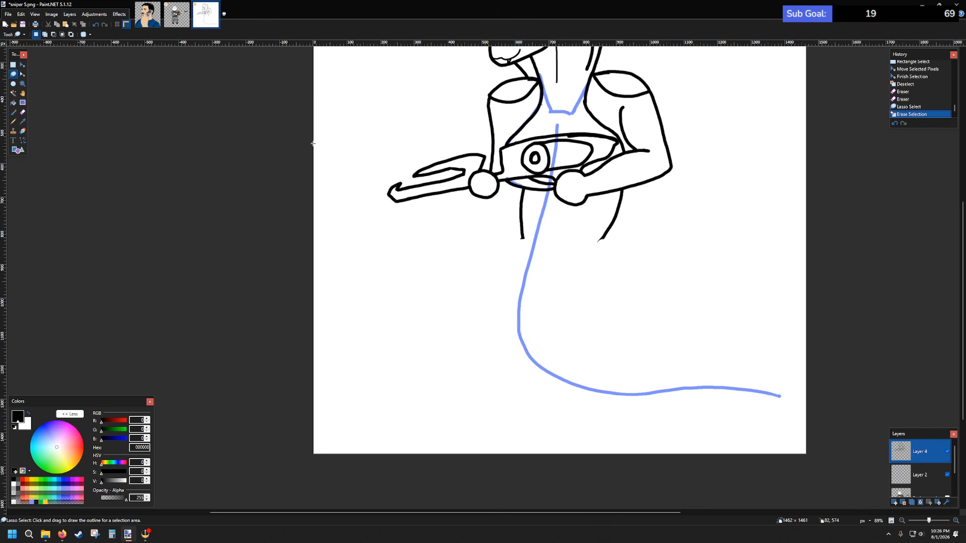
- Paint a black left tail outline on Layer 4, curving from the left waist line down to the bottom of the canvas outside the blue guide
click(14, 112)
scroll(581, 248, up, 1)
scroll(581, 248, up, 2)
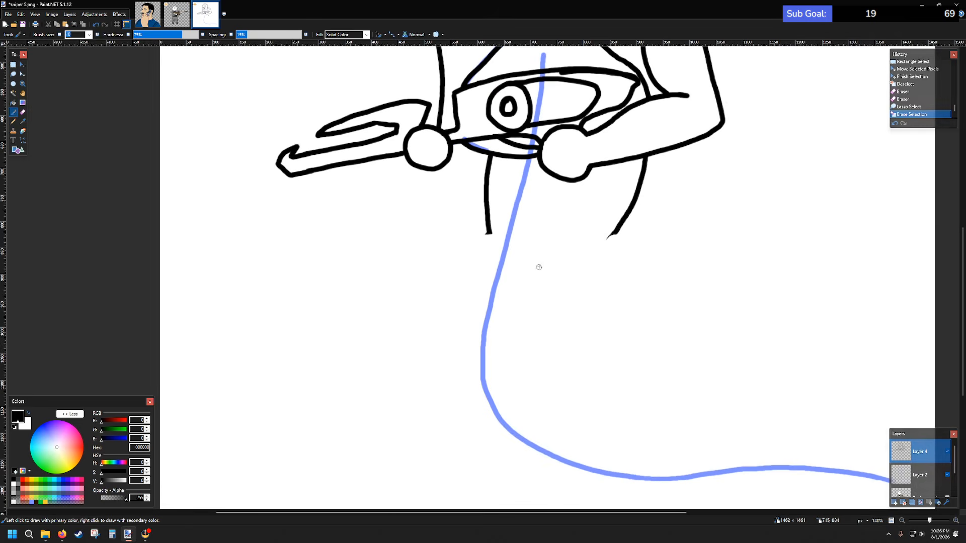
scroll(565, 218, down, 3)
scroll(576, 202, up, 2)
scroll(576, 203, down, 2)
scroll(553, 242, up, 3)
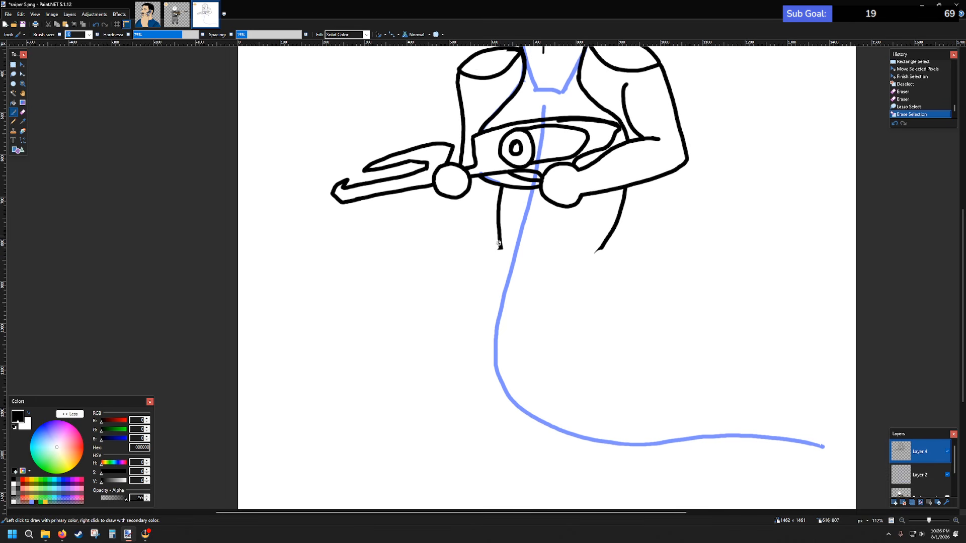
mouse_move(495, 234)
mouse_down()
mouse_move(448, 318)
mouse_move(424, 397)
mouse_move(436, 438)
mouse_move(535, 484)
mouse_up()
scroll(606, 408, down, 3)
scroll(606, 407, down, 5)
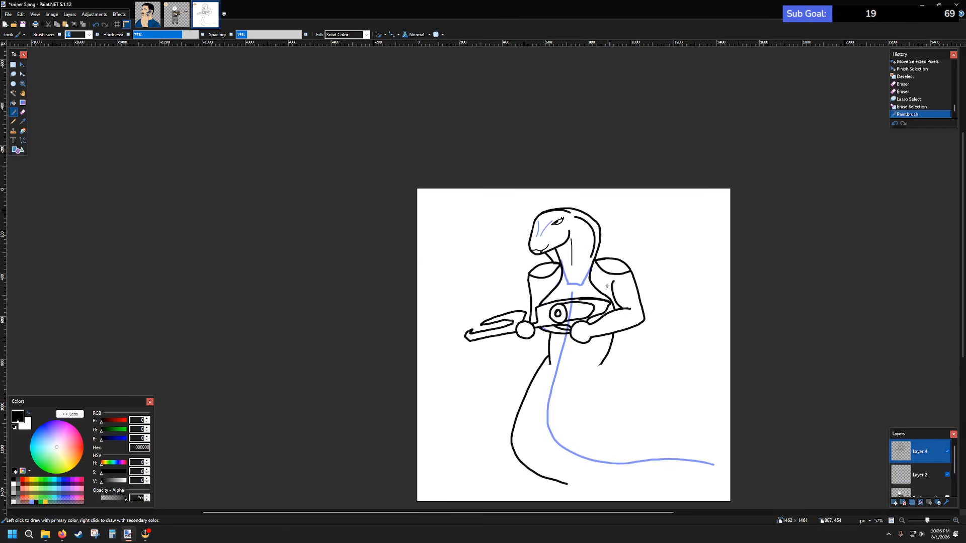
scroll(607, 286, down, 2)
- Paint the inner tail outline from the right waist line down into a small hook, plus a wavy upper tail edge running right
scroll(608, 261, up, 4)
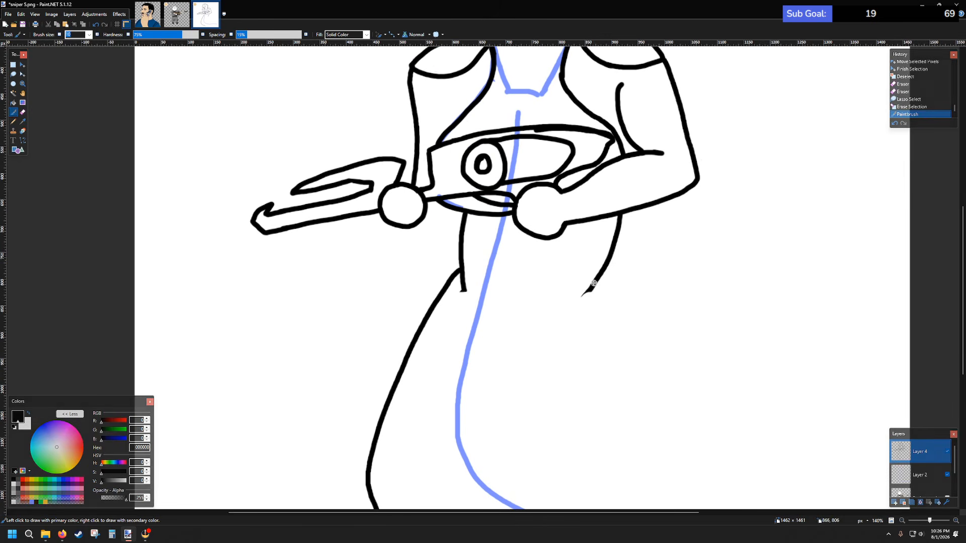
mouse_move(593, 301)
mouse_down()
mouse_move(602, 356)
mouse_move(593, 386)
mouse_move(562, 422)
mouse_up()
scroll(562, 421, down, 5)
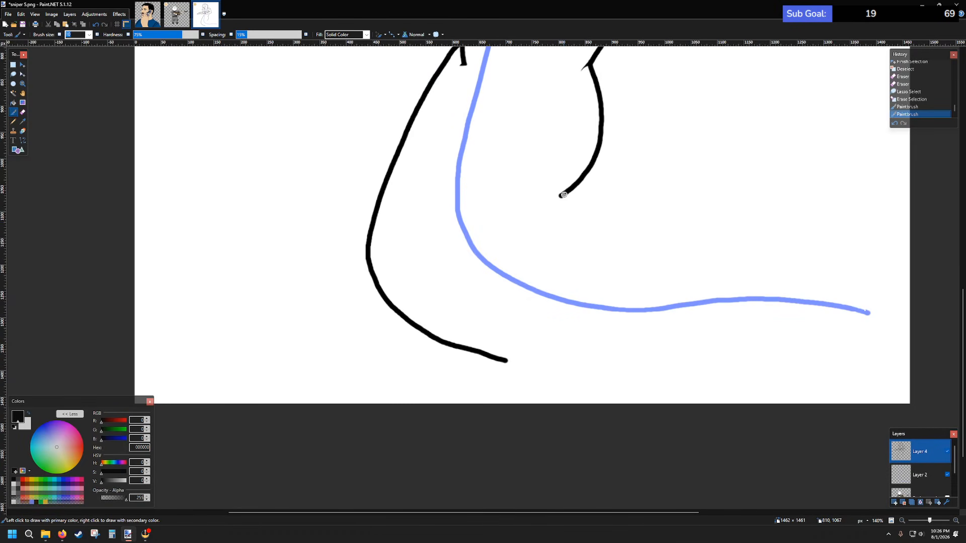
mouse_move(557, 201)
mouse_down()
mouse_move(549, 227)
mouse_move(567, 232)
mouse_move(571, 206)
mouse_move(585, 202)
mouse_move(568, 208)
mouse_move(621, 202)
mouse_move(743, 251)
mouse_move(810, 253)
mouse_move(856, 241)
mouse_up()
key(ctrl+z)
key(ctrl+z)
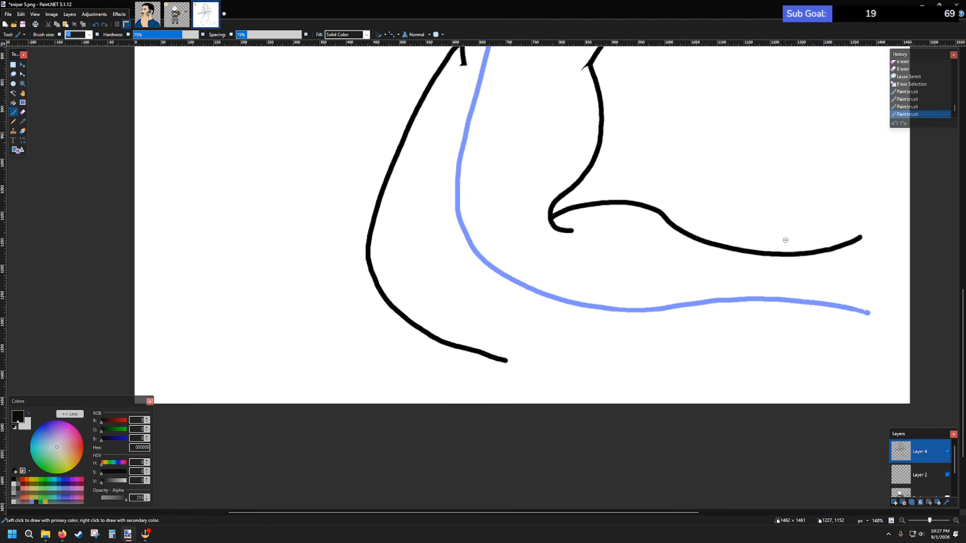
- Try extending the lower end of the left tail outline to the right, and undo it together with the wavy upper tail edge
scroll(782, 238, down, 5)
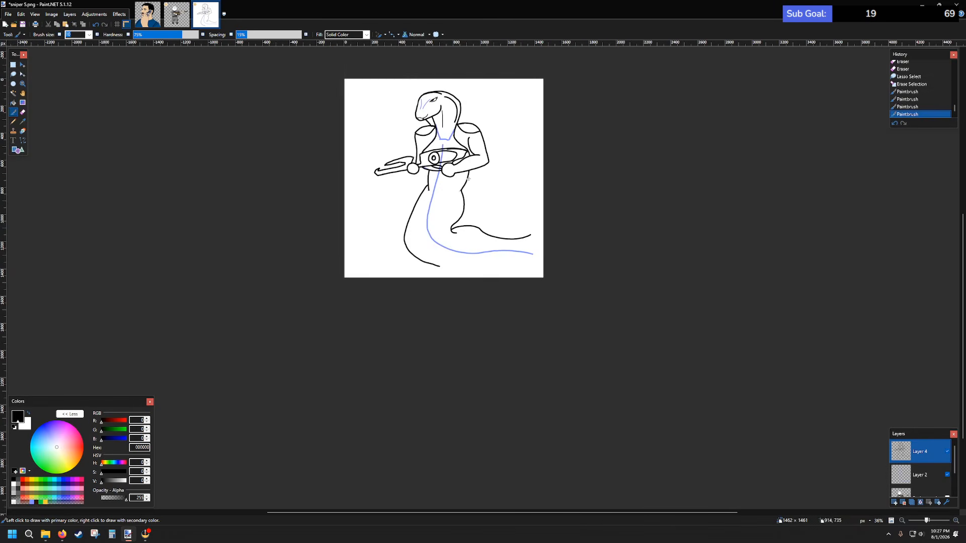
scroll(442, 157, up, 5)
scroll(441, 149, up, 3)
scroll(438, 144, down, 3)
scroll(432, 133, up, 3)
scroll(432, 128, down, 1)
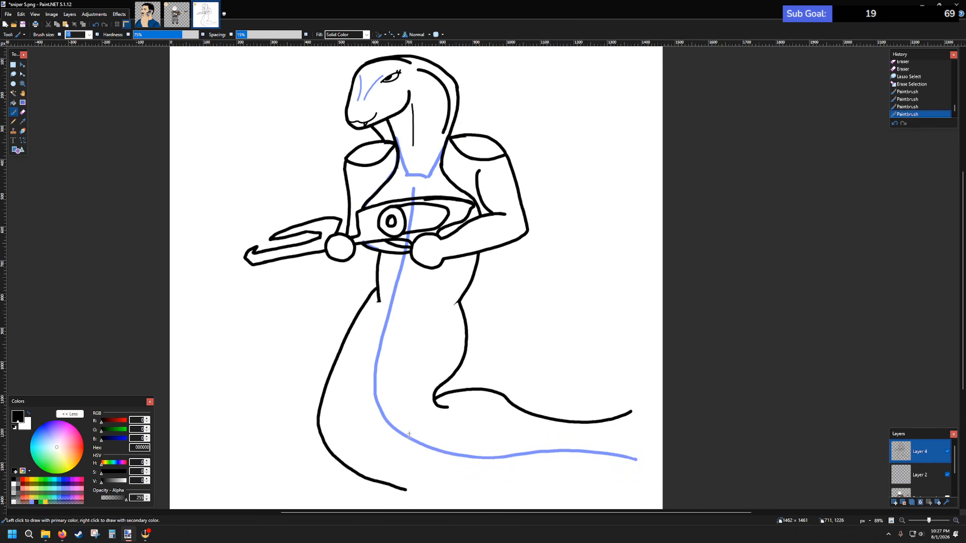
scroll(409, 371, down, 1)
scroll(403, 347, up, 1)
drag(392, 486, 446, 493)
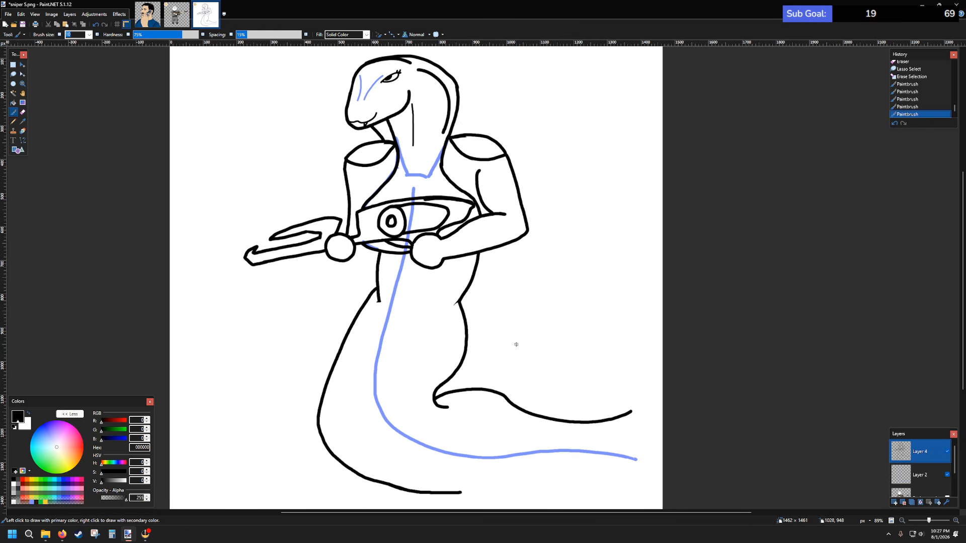
key(ctrl+z)
key(ctrl+z)
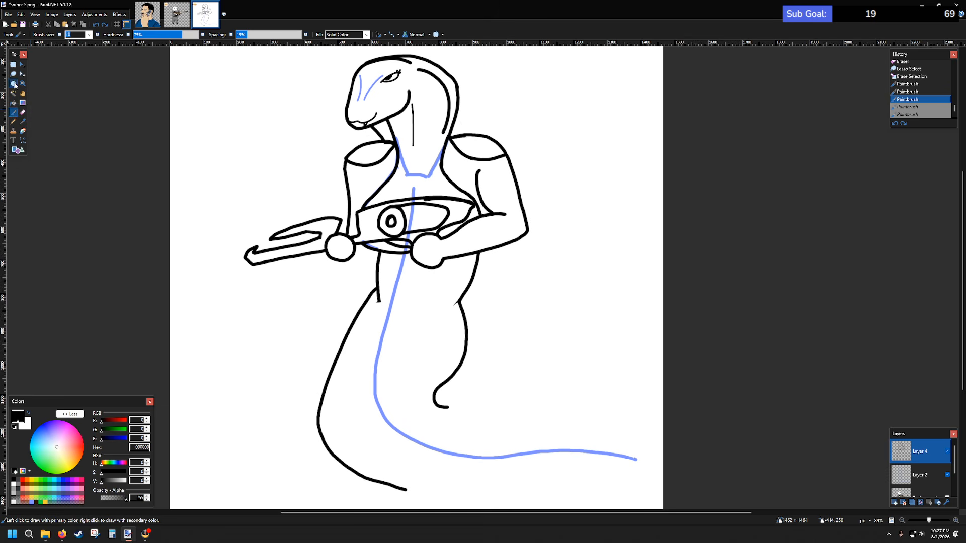
- Lasso the left tail outline and the lower end of the left waist line on Layer 4 and delete them
click(14, 74)
mouse_move(429, 483)
mouse_down()
mouse_move(354, 449)
mouse_move(340, 412)
mouse_move(380, 299)
mouse_move(376, 275)
mouse_move(338, 308)
mouse_move(294, 417)
mouse_move(337, 485)
mouse_move(443, 496)
mouse_up()
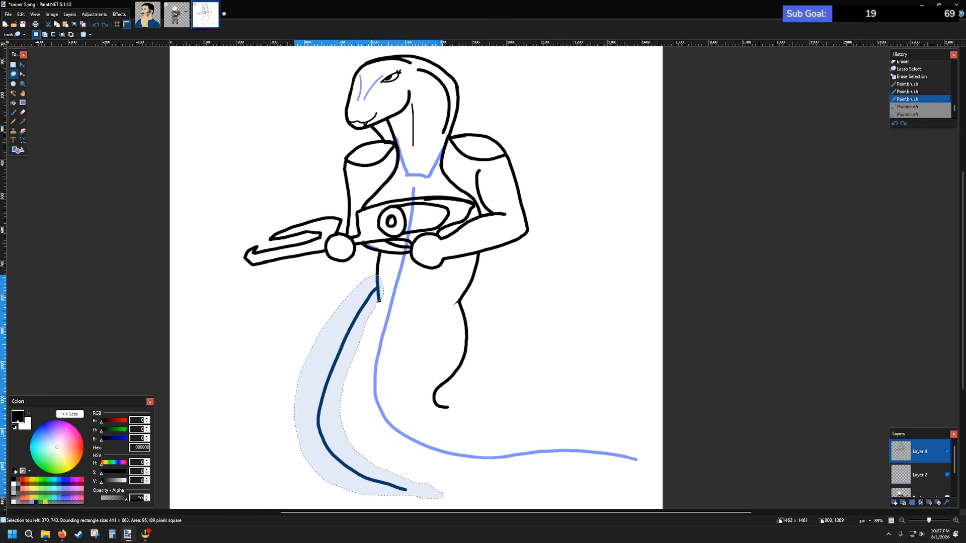
key(Delete)
mouse_move(384, 293)
mouse_down()
mouse_move(370, 304)
mouse_move(384, 296)
mouse_up()
key(Delete)
key(Delete)
scroll(459, 349, down, 2)
scroll(465, 346, up, 2)
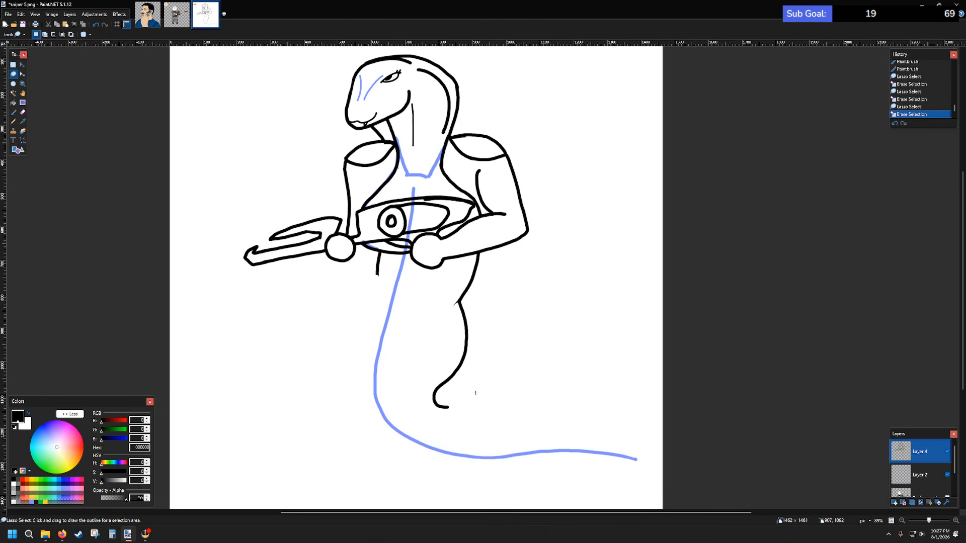
- Save the drawing as sniddies in Paint.NET (*.pdn) format in the Stuff I drew folder
click(13, 111)
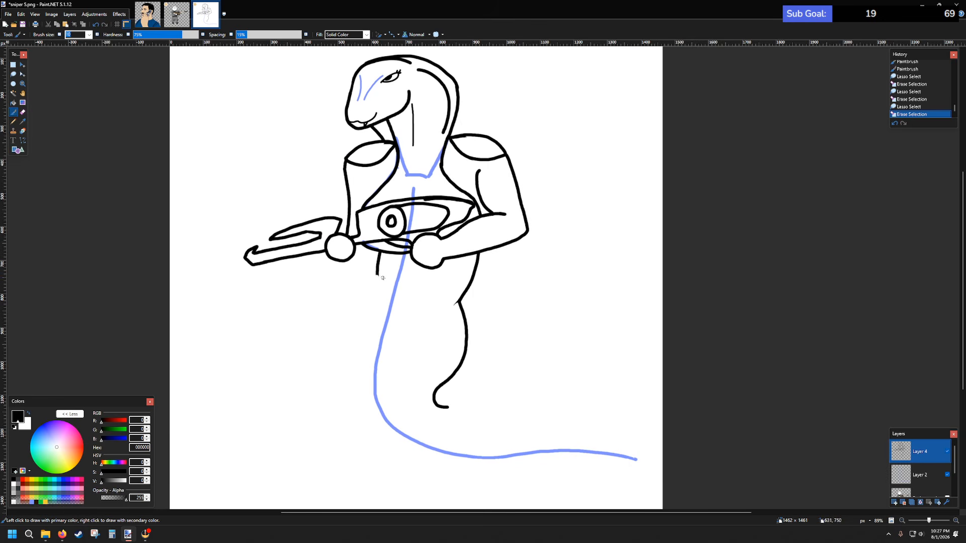
scroll(397, 325, up, 1)
scroll(395, 322, down, 2)
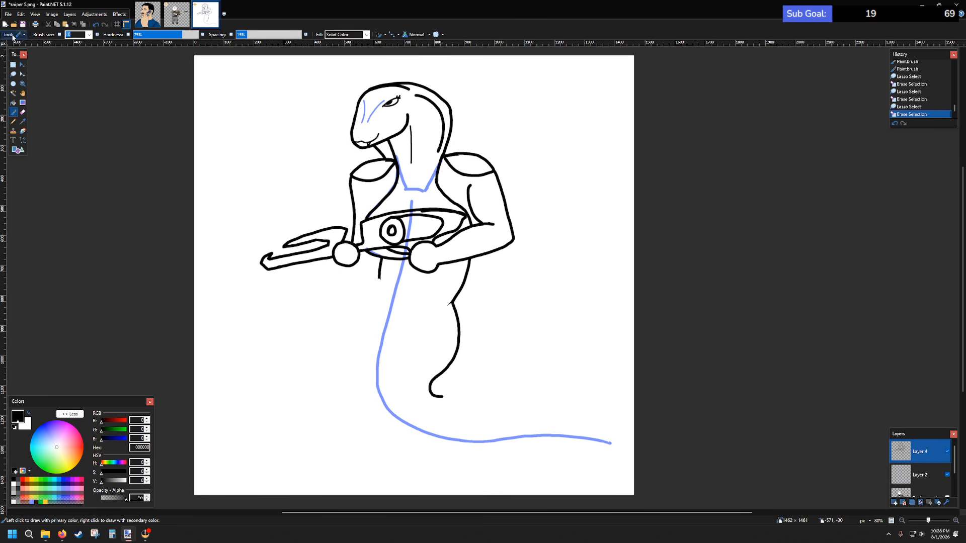
click(8, 14)
click(28, 74)
text(s)
key(BackSpace)
text(sniddie)
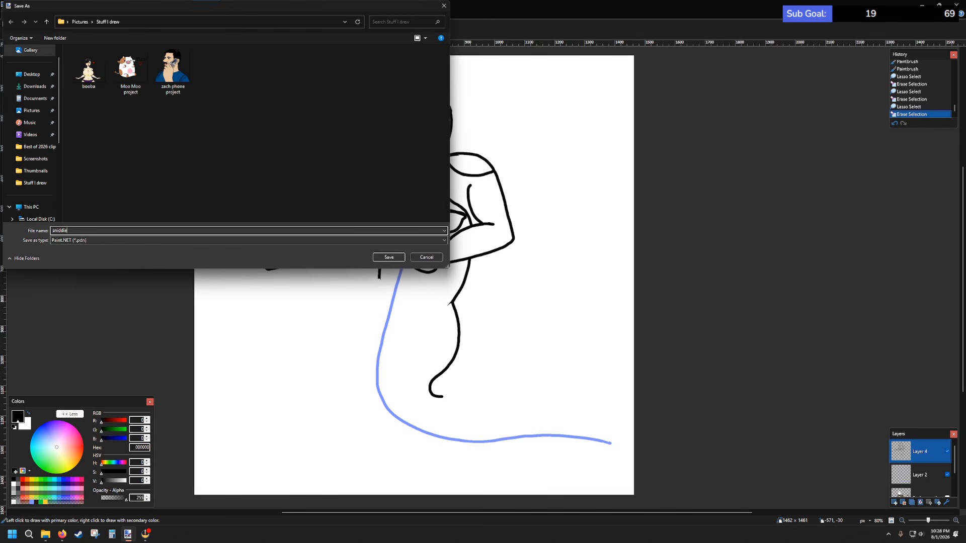
text(s)
click(380, 257)
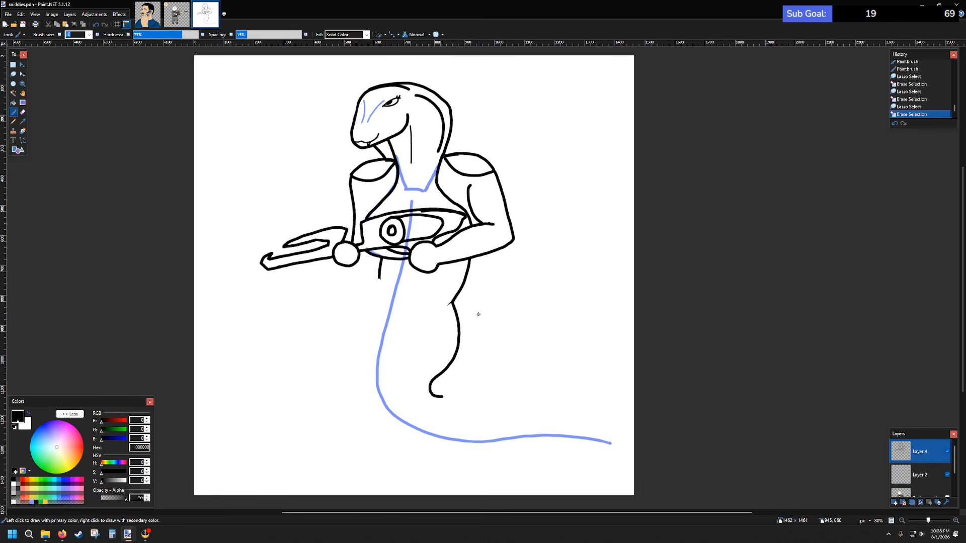
- Erase the remaining left waist stub below the gun on Layer 4
click(22, 112)
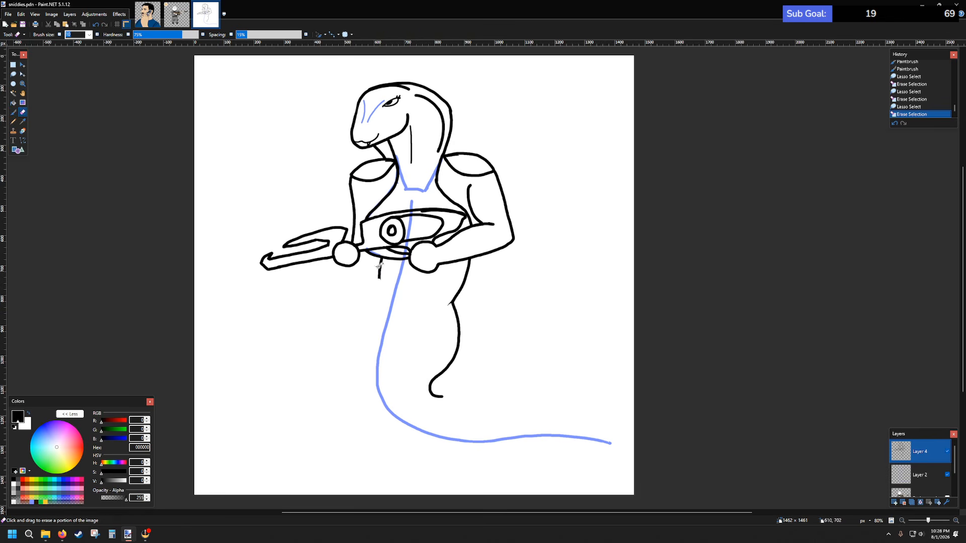
scroll(404, 288, up, 5)
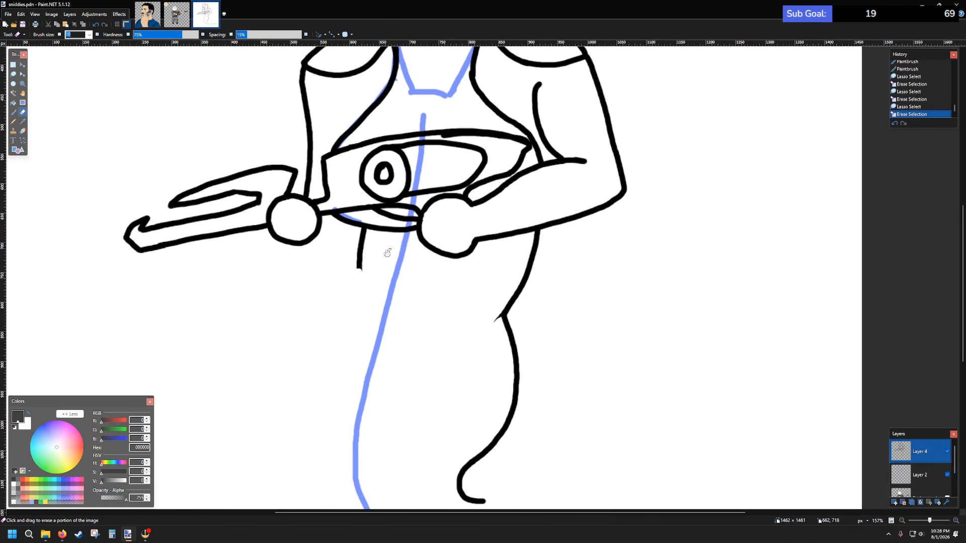
scroll(387, 252, up, 6)
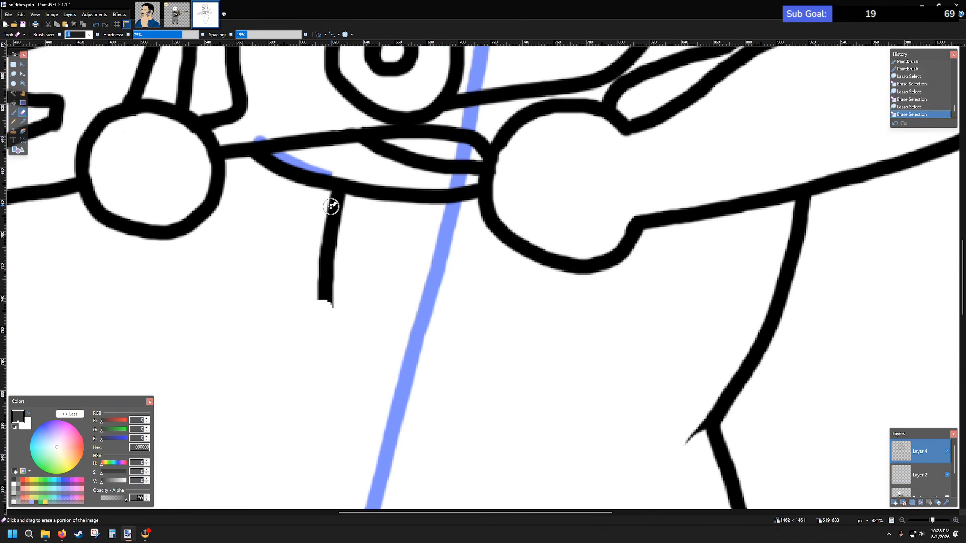
click(335, 200)
mouse_move(329, 203)
mouse_down()
mouse_move(349, 212)
mouse_move(324, 225)
mouse_move(326, 241)
mouse_move(348, 273)
mouse_move(354, 262)
mouse_move(311, 274)
mouse_move(324, 302)
mouse_move(351, 307)
mouse_up()
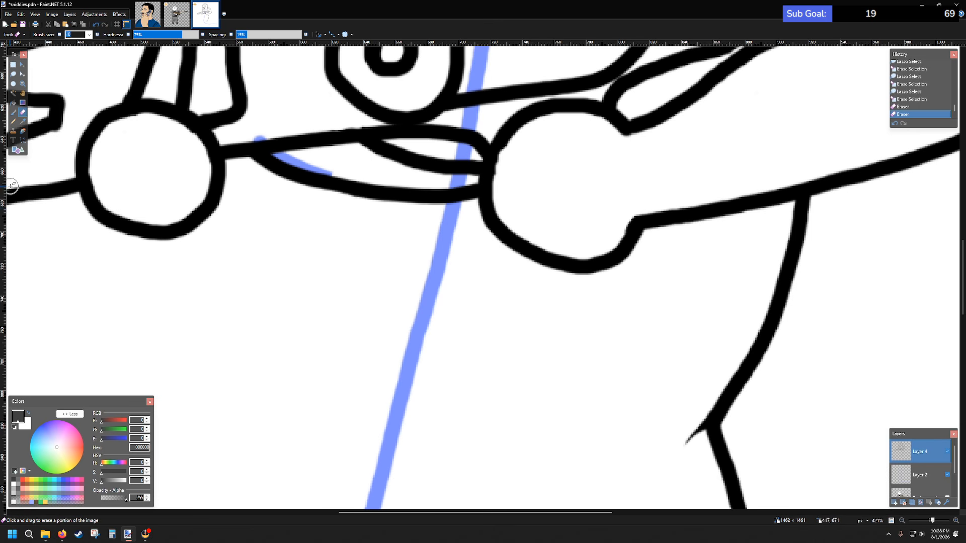
- Paint a short black left waist line below the gun, slanting slightly inward, and undo the extra touch-up stroke at its lower end
click(13, 112)
ctrl+scroll(455, 218, down, 5)
scroll(430, 170, up, 3)
scroll(430, 170, down, 3)
scroll(435, 156, up, 2)
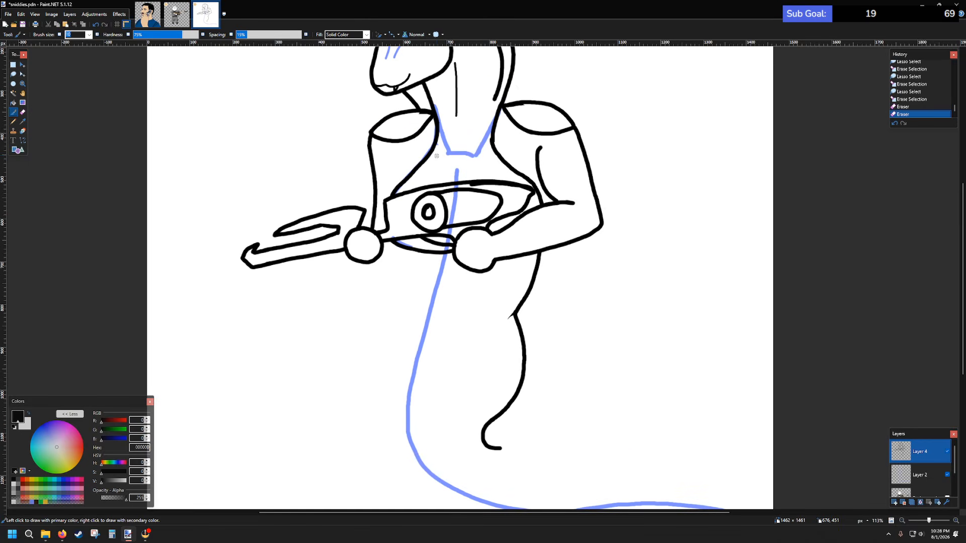
scroll(428, 147, up, 1)
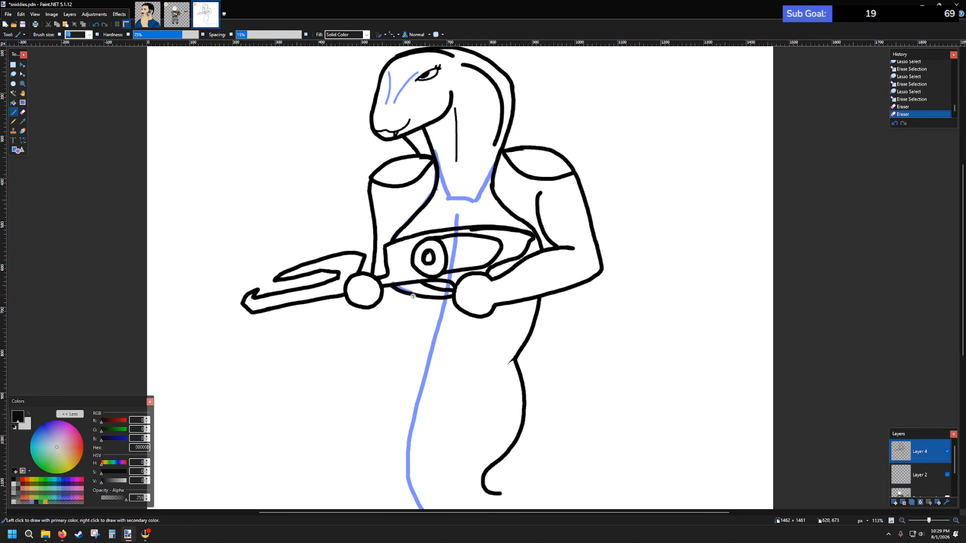
drag(409, 295, 415, 333)
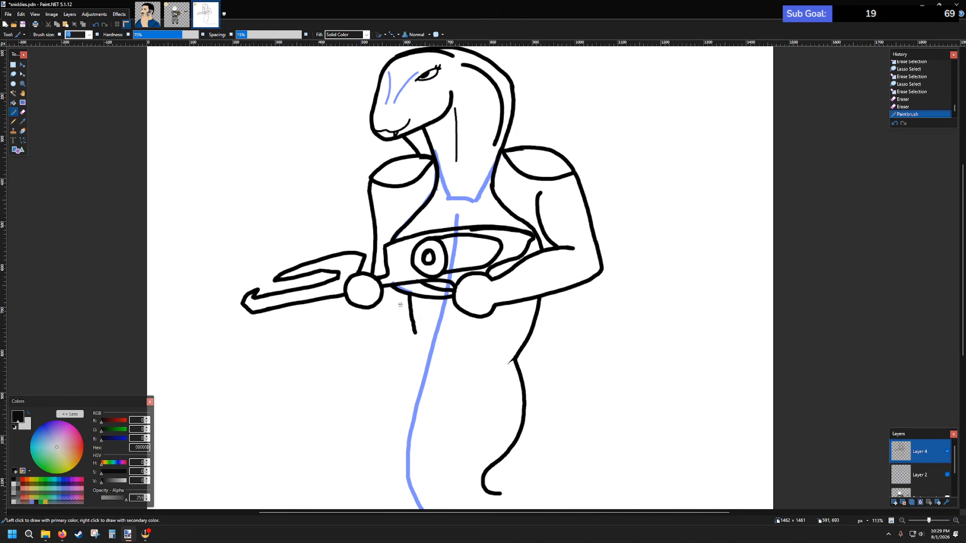
scroll(441, 256, down, 3)
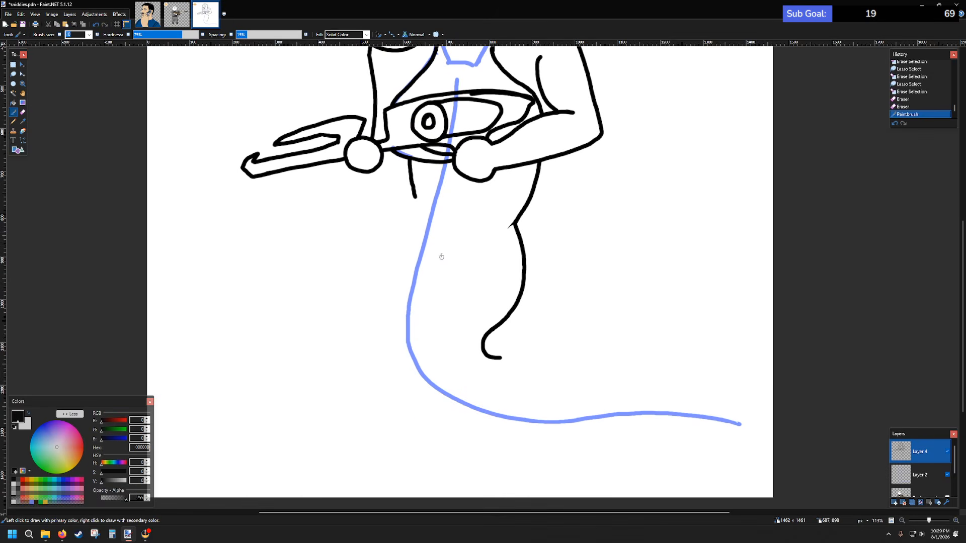
click(410, 187)
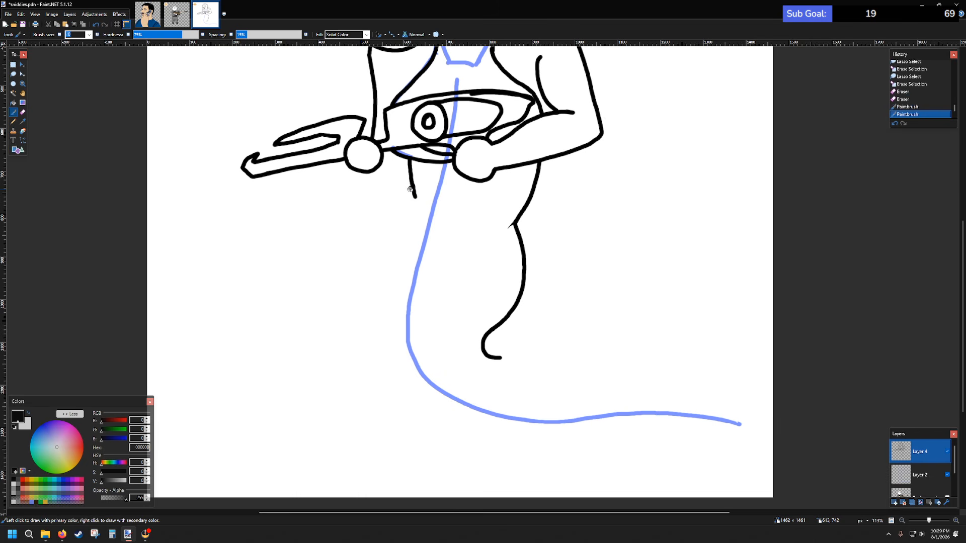
key(ctrl+z)
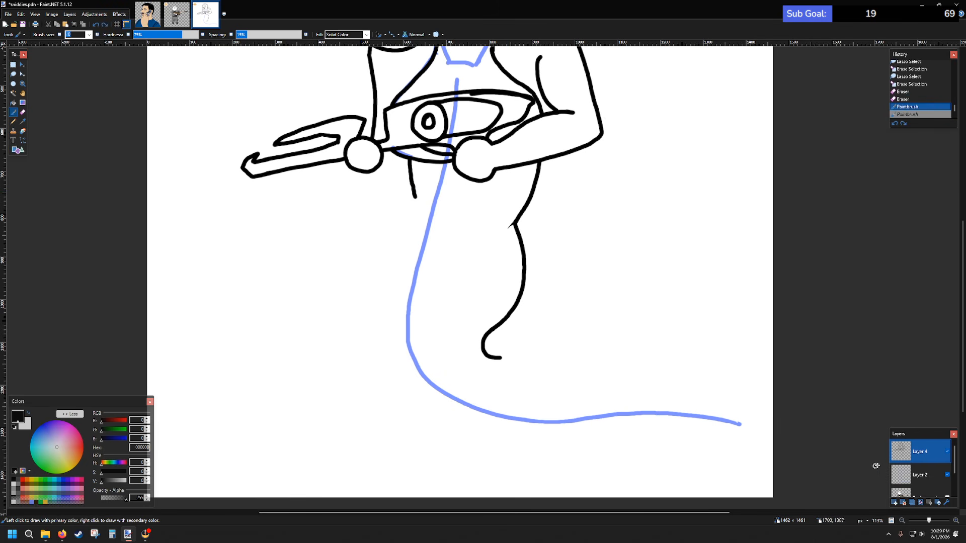
- On Layer 2, paint a light blue (7F92FF) curved guide across the waist base to the right waist line, redoing the stroke until it fits
click(919, 475)
click(32, 502)
drag(408, 219, 521, 230)
key(ctrl+z)
mouse_move(408, 215)
mouse_down()
mouse_move(505, 219)
mouse_move(413, 215)
mouse_move(462, 230)
mouse_move(514, 219)
mouse_move(499, 232)
mouse_move(415, 212)
mouse_up()
key(ctrl+z)
key(ctrl+z)
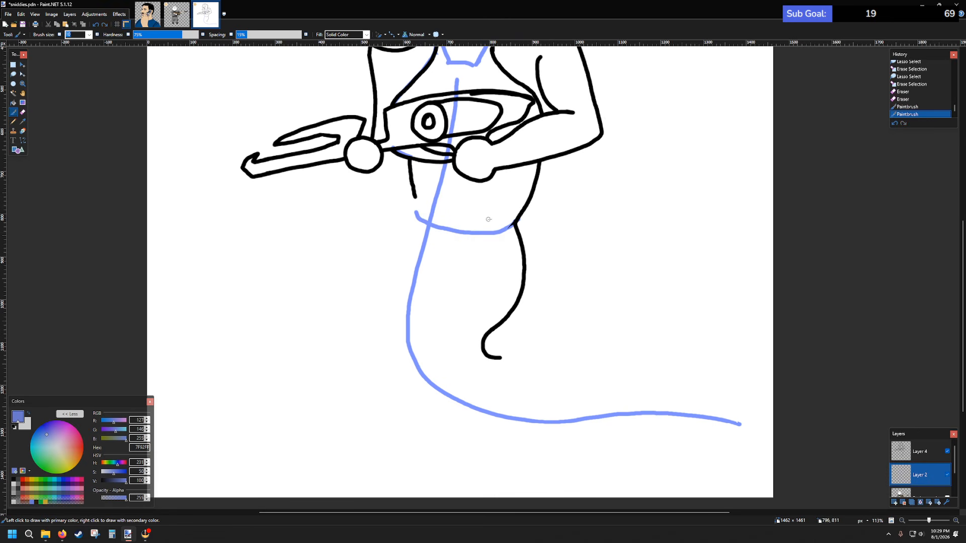
key(ctrl+z)
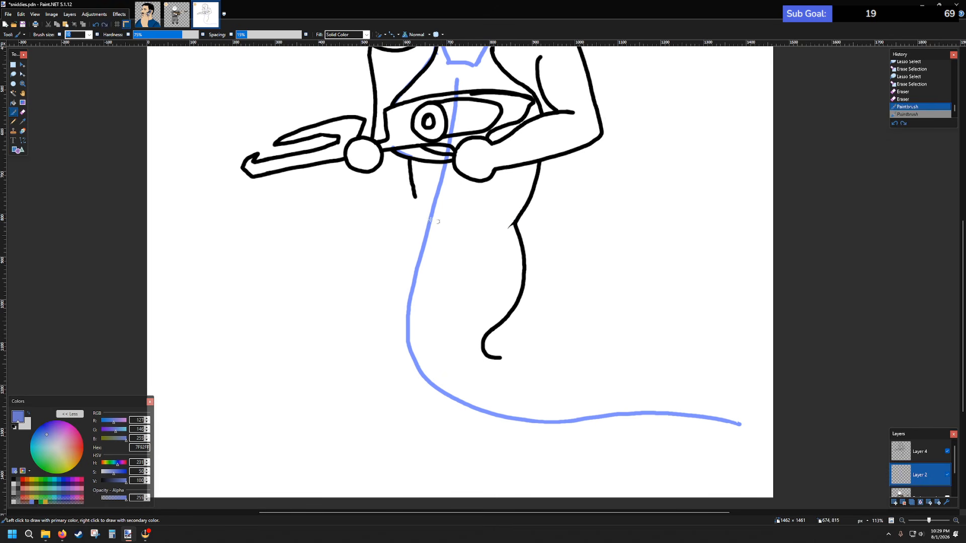
mouse_move(412, 216)
mouse_down()
mouse_move(430, 230)
mouse_move(420, 222)
mouse_move(454, 233)
mouse_move(508, 227)
mouse_move(448, 233)
mouse_move(415, 217)
mouse_up()
key(ctrl+z)
key(ctrl+z)
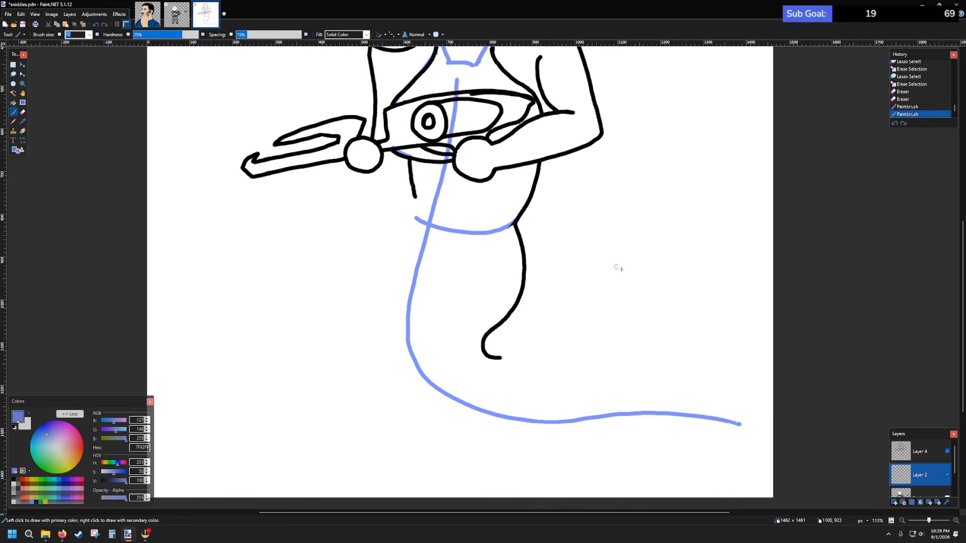
- On Layer 4, extend the left waist line in black down to the left end of the blue waist guide
click(913, 451)
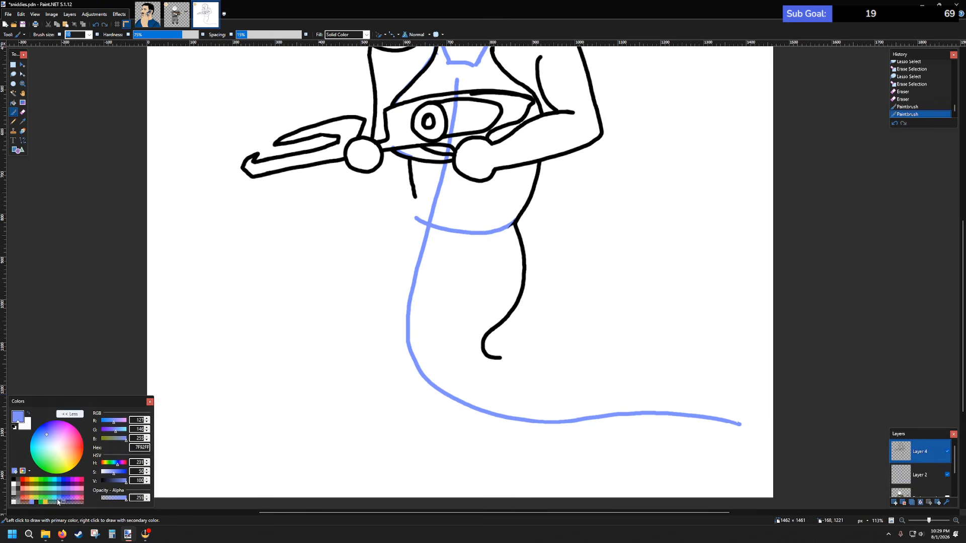
click(14, 479)
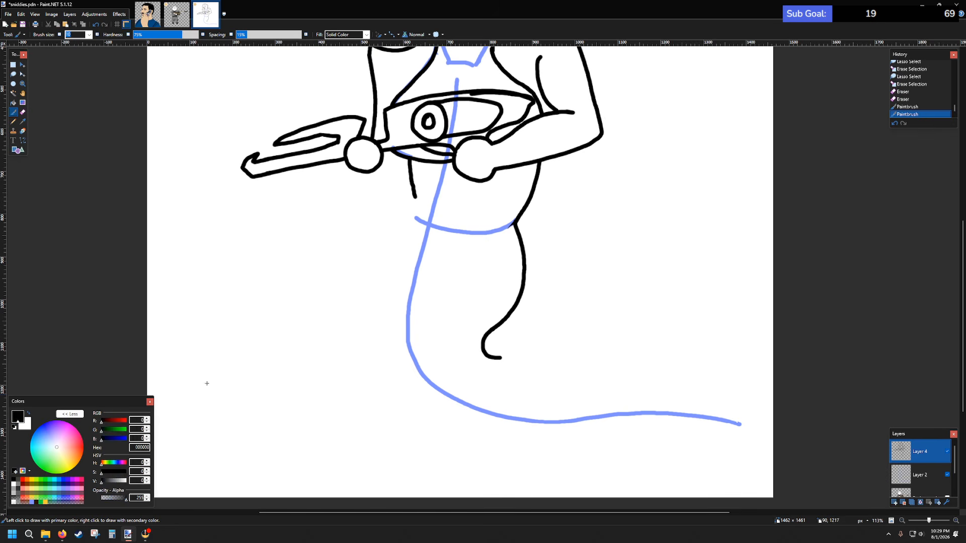
scroll(440, 226, down, 4)
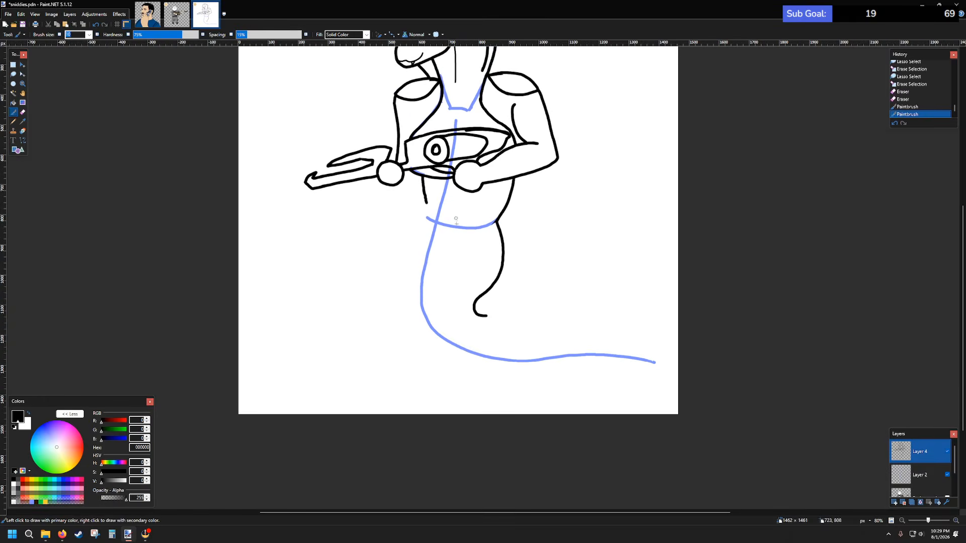
scroll(458, 227, up, 3)
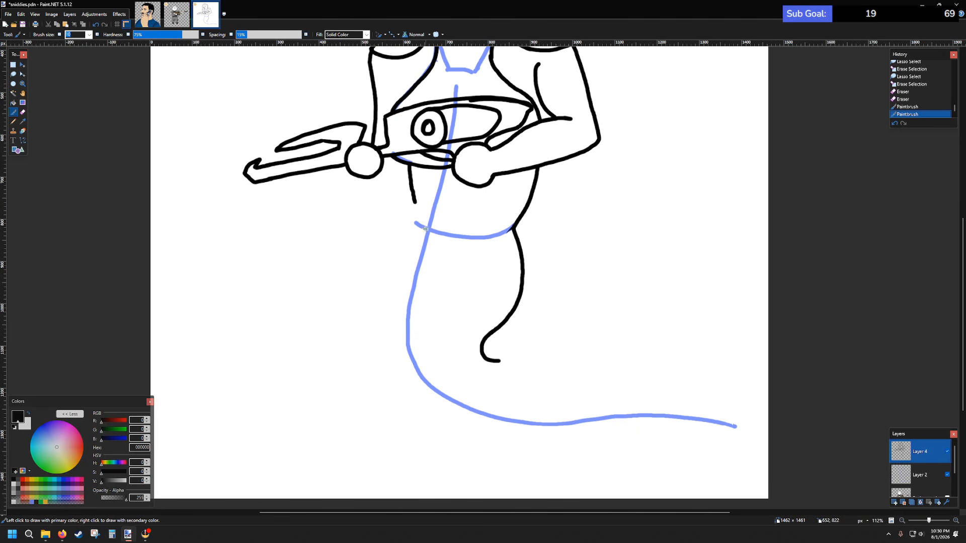
mouse_move(414, 202)
mouse_down()
mouse_move(414, 215)
mouse_move(411, 188)
mouse_move(417, 223)
mouse_up()
key(ctrl+z)
key(ctrl+z)
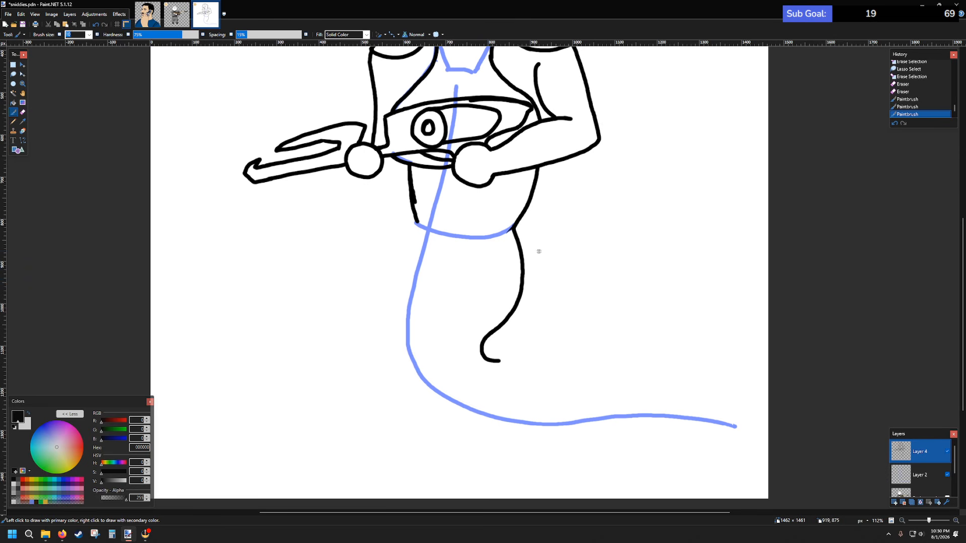
- Erase the black inner tail outline and its hook below the right end of the blue waist guide
click(23, 112)
mouse_move(509, 233)
mouse_down()
mouse_move(495, 254)
mouse_move(555, 262)
mouse_move(495, 262)
mouse_move(533, 272)
mouse_move(492, 272)
mouse_move(533, 292)
mouse_move(524, 279)
mouse_move(459, 278)
mouse_move(557, 298)
mouse_move(495, 299)
mouse_move(528, 316)
mouse_move(506, 315)
mouse_move(500, 303)
mouse_move(518, 310)
mouse_move(483, 310)
mouse_move(557, 330)
mouse_move(476, 318)
mouse_move(506, 326)
mouse_move(468, 327)
mouse_move(526, 338)
mouse_move(485, 345)
mouse_move(471, 336)
mouse_move(477, 347)
mouse_move(458, 351)
mouse_move(476, 359)
mouse_up()
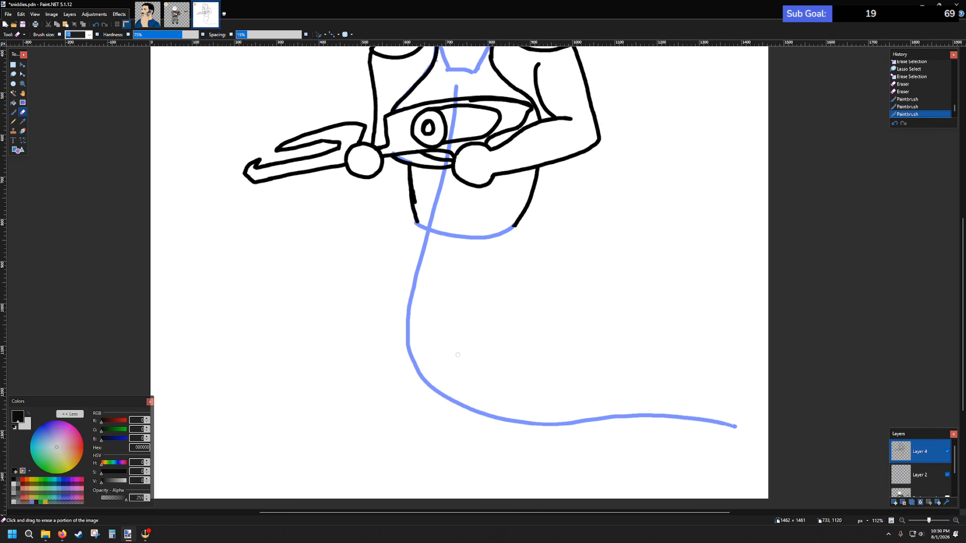
- Try black Paintbrush tail outlines flaring outward and down from both ends of the blue waist guide, and undo both strokes
click(13, 113)
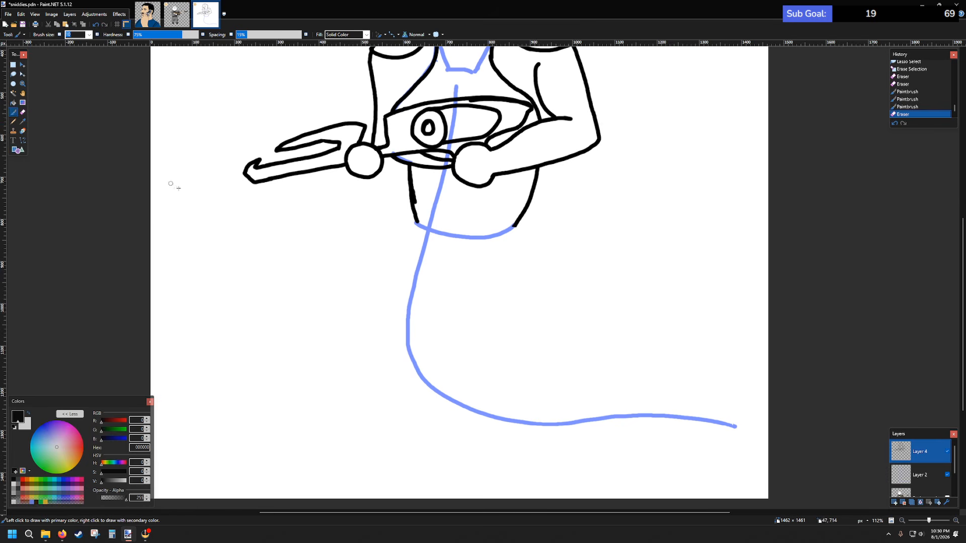
scroll(458, 312, up, 1)
scroll(459, 311, down, 1)
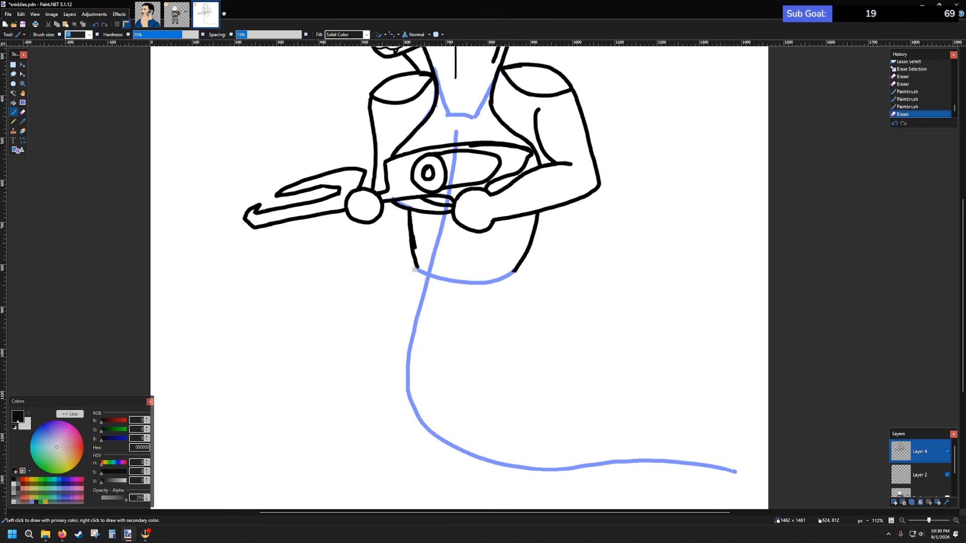
scroll(414, 268, up, 1)
scroll(417, 257, down, 1)
scroll(418, 242, up, 2)
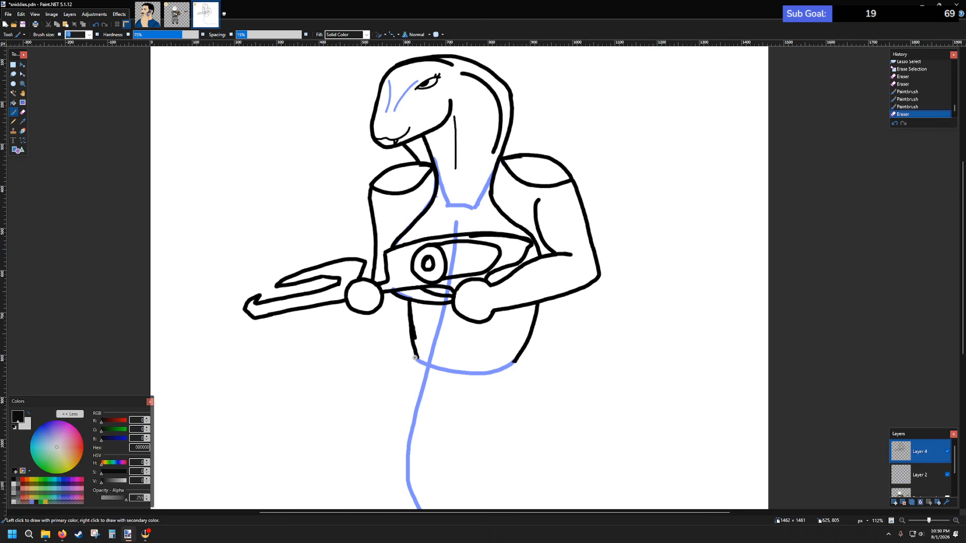
mouse_move(415, 358)
mouse_down()
mouse_move(366, 386)
mouse_move(355, 431)
mouse_up()
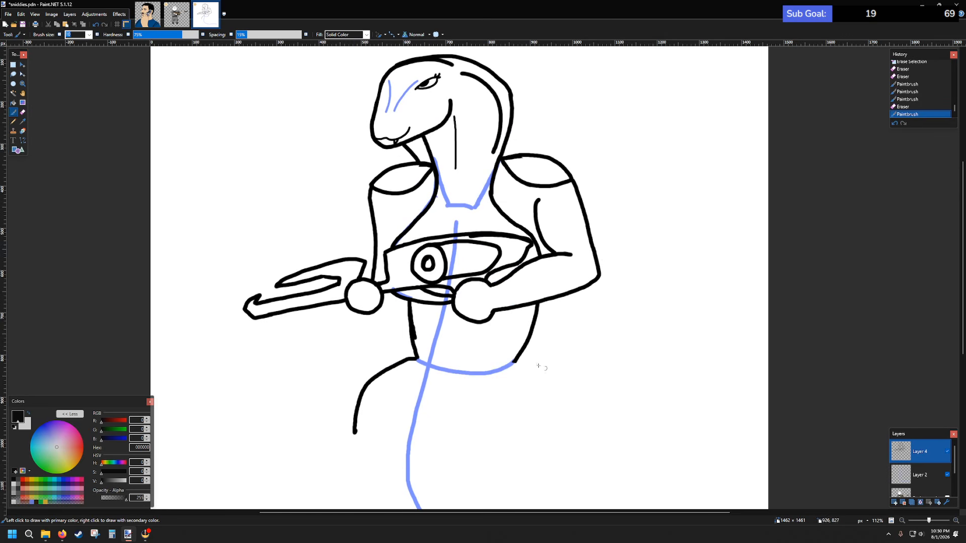
mouse_move(513, 361)
mouse_down()
mouse_move(586, 434)
mouse_move(576, 448)
mouse_up()
scroll(591, 410, down, 1)
scroll(593, 410, up, 1)
key(ctrl+z)
key(ctrl+z)
- Try a black right tail outline bulging outward and hooking back inward, plus a matching left outline, and undo both strokes
scroll(544, 332, down, 3)
scroll(555, 261, up, 1)
scroll(555, 260, up, 1)
ctrl+scroll(573, 298, up, 3)
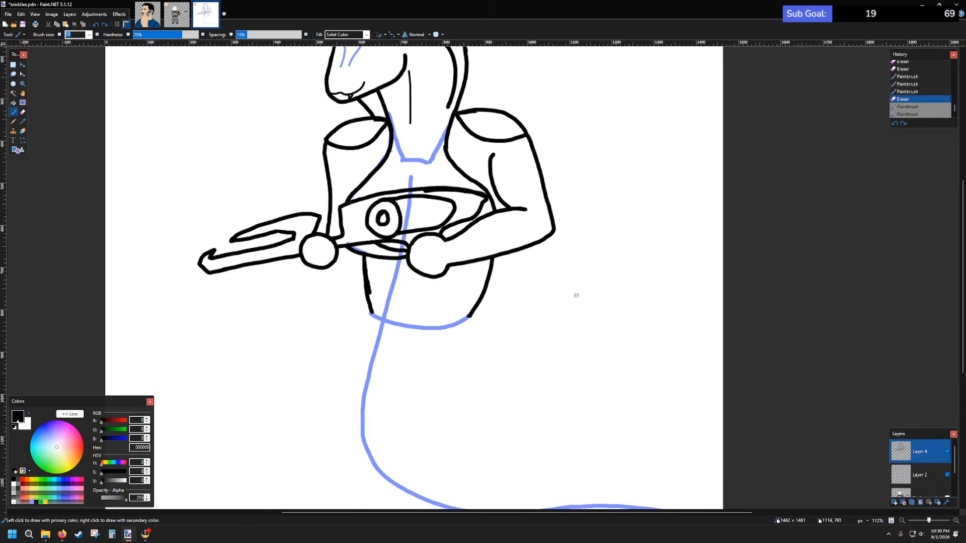
scroll(443, 340, down, 3)
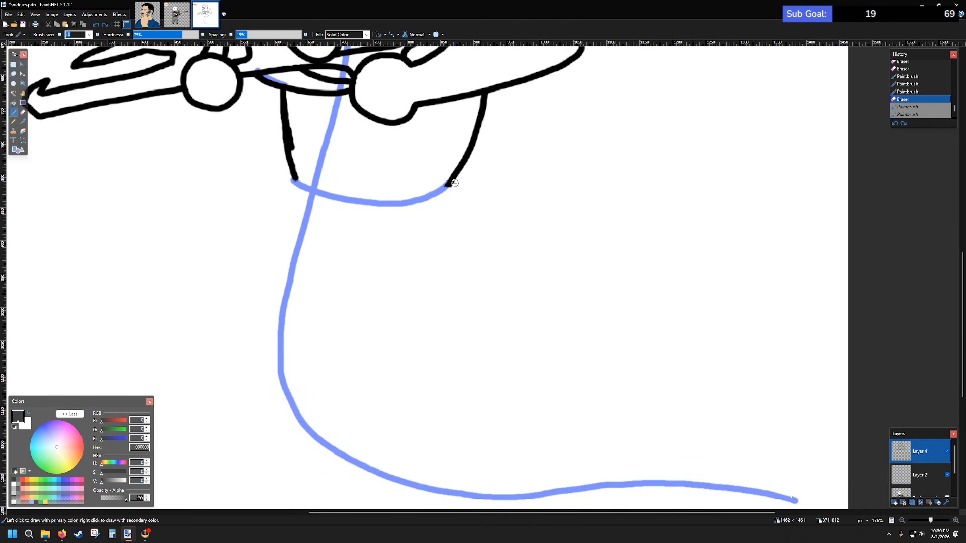
mouse_move(457, 174)
mouse_down()
mouse_move(479, 255)
mouse_move(487, 317)
mouse_move(470, 347)
mouse_move(430, 364)
mouse_up()
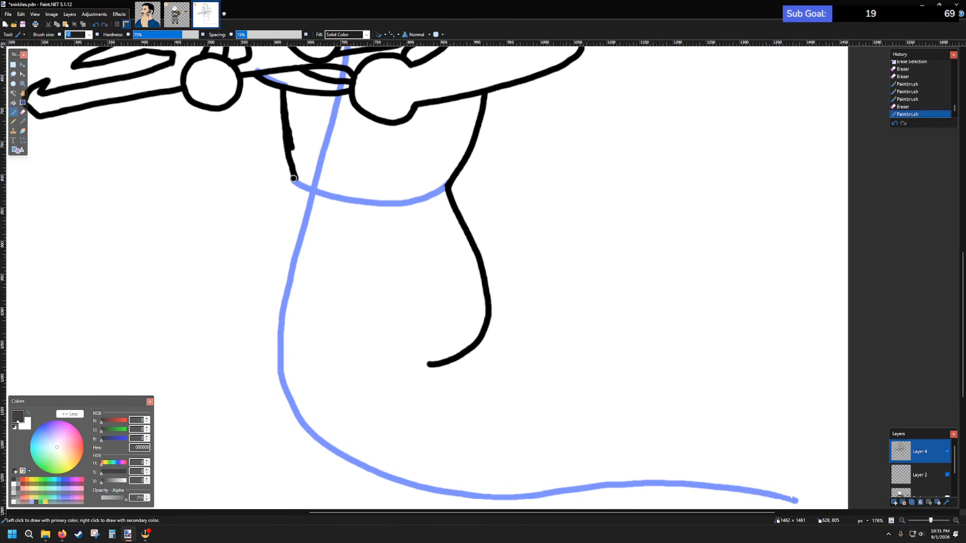
drag(287, 183, 164, 334)
key(ctrl+z)
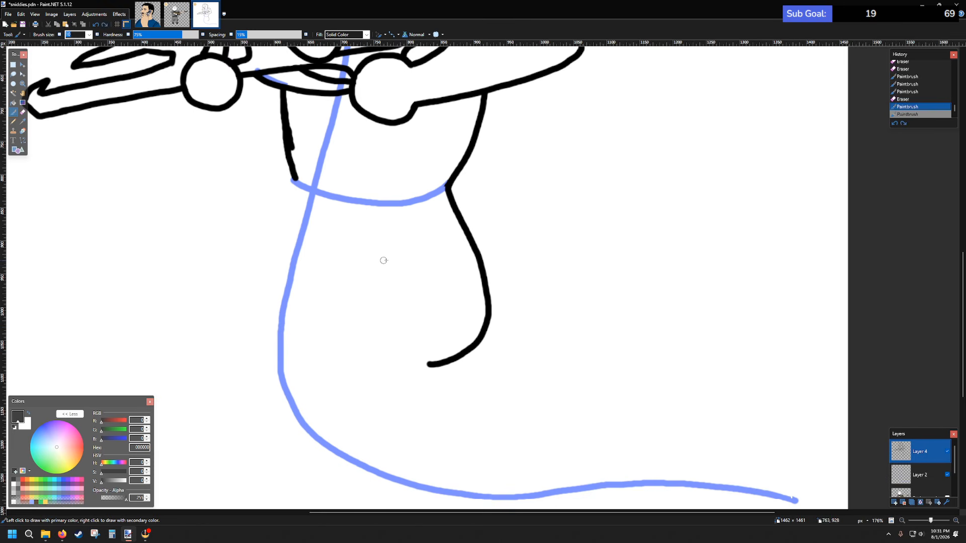
key(ctrl+z)
- Paint a black left tail outline on Layer 4, slanting down and outward from the left end of the blue waist guide
mouse_move(295, 179)
mouse_down()
mouse_move(213, 312)
mouse_move(187, 395)
mouse_up()
key(ctrl+z)
ctrl+scroll(211, 364, down, 1)
ctrl+scroll(211, 364, down, 9)
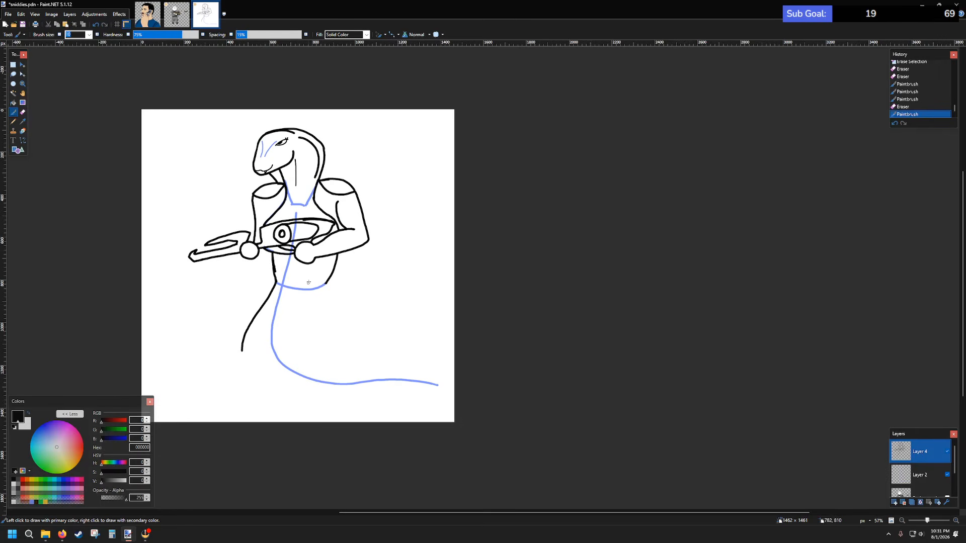
ctrl+scroll(307, 194, up, 4)
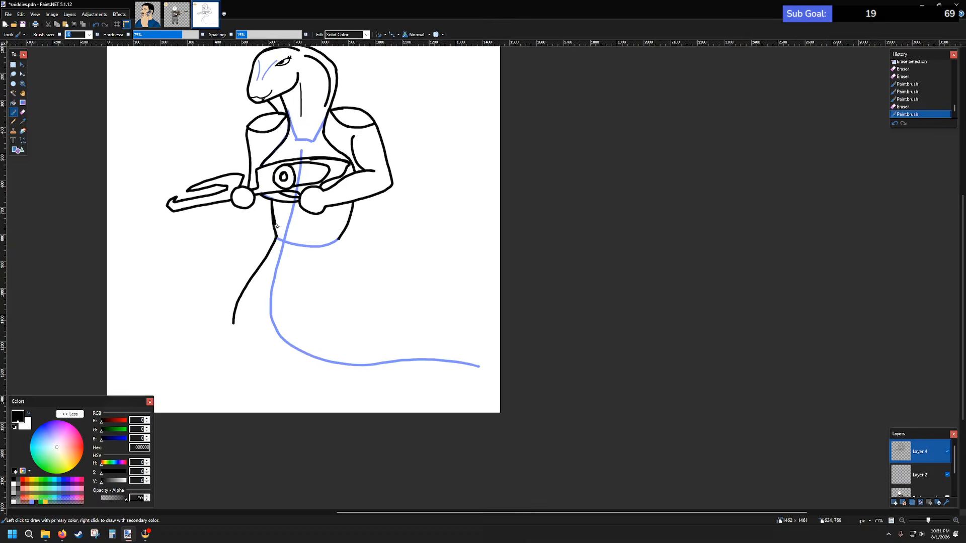
- Paint the snake tail's outer outline in black, continuing it down from the waist and curving it beneath the blue guide line
scroll(274, 197, down, 3)
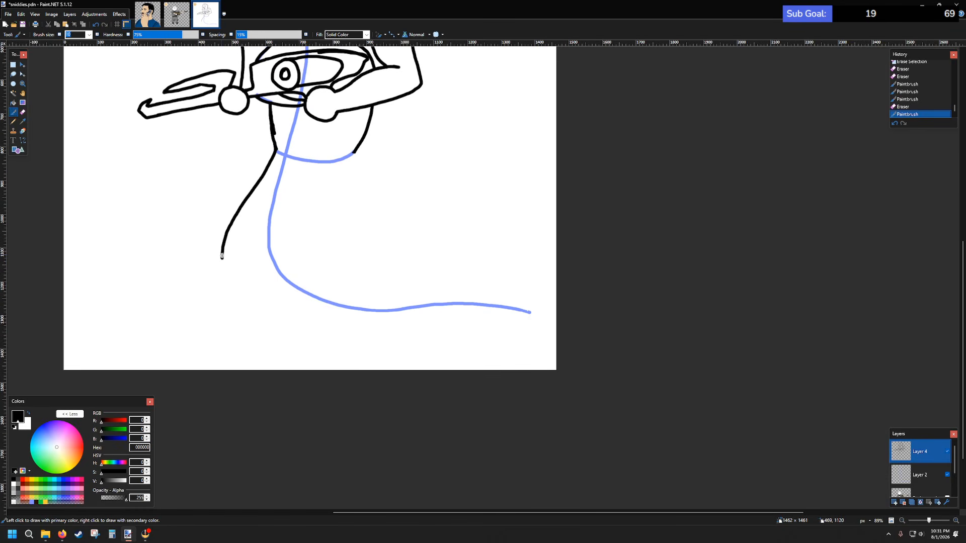
mouse_move(222, 262)
mouse_down()
mouse_move(246, 325)
mouse_move(293, 354)
mouse_move(338, 362)
mouse_up()
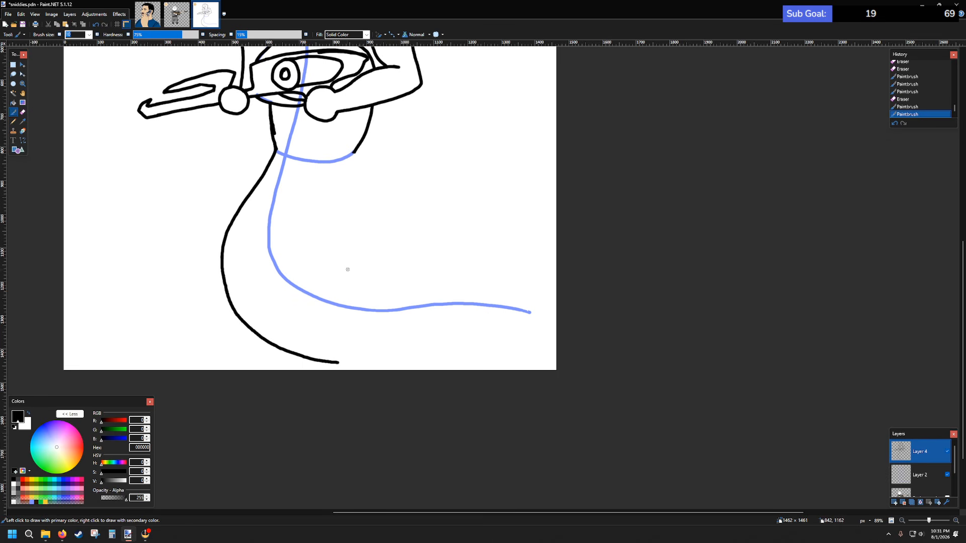
scroll(347, 264, up, 4)
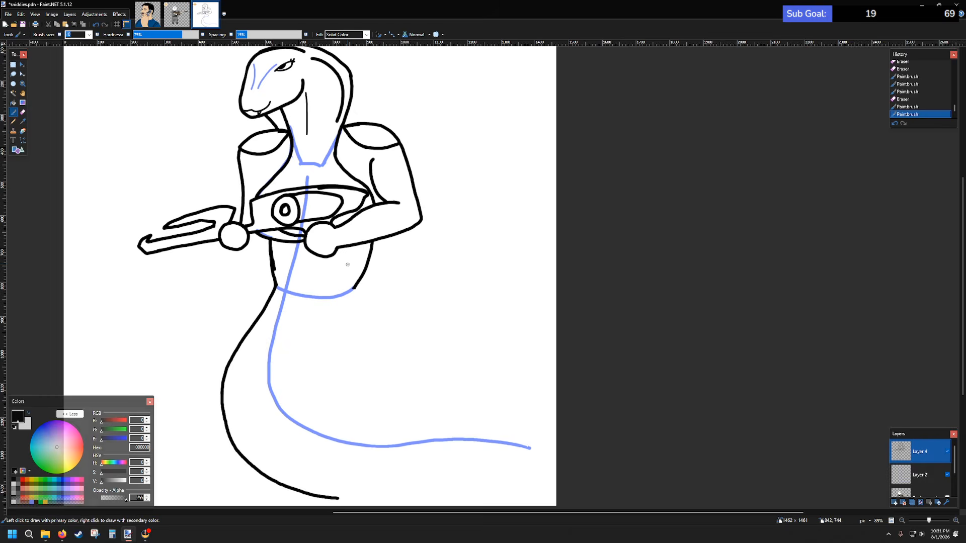
scroll(348, 263, down, 3)
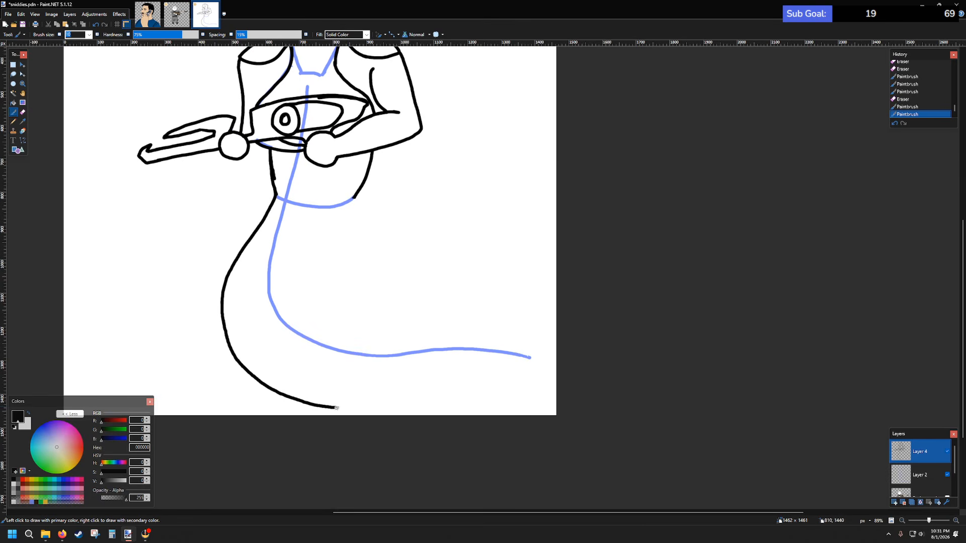
drag(337, 407, 455, 399)
key(ctrl+z)
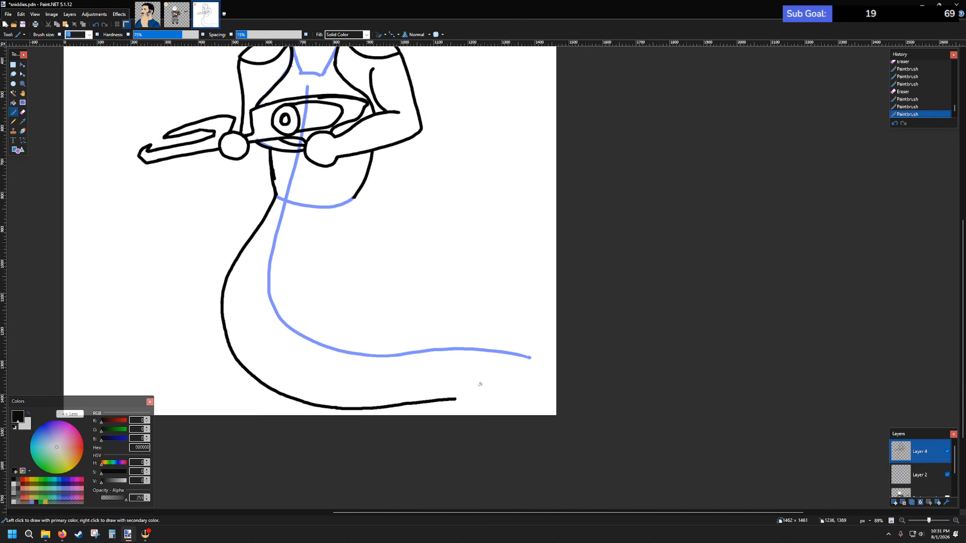
scroll(478, 287, down, 2)
scroll(468, 276, up, 2)
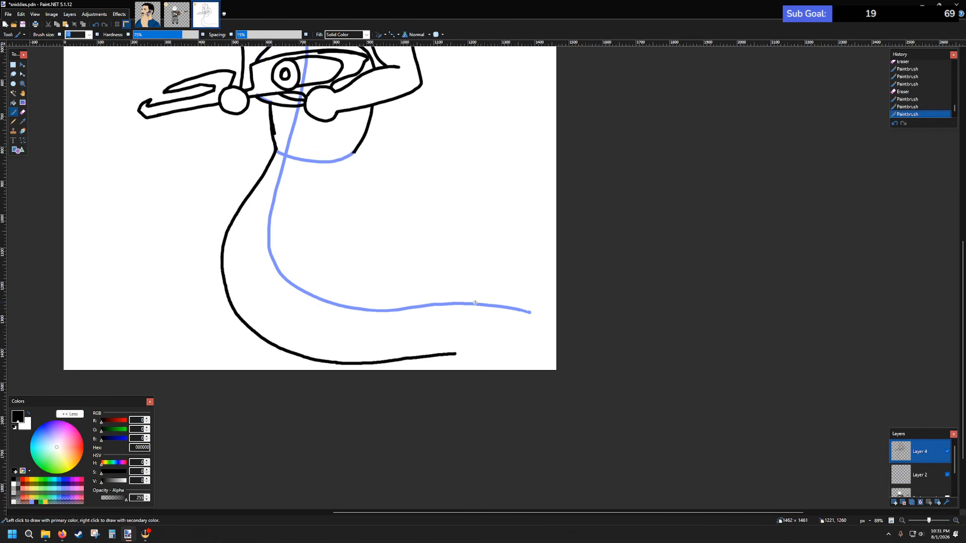
scroll(474, 300, down, 2)
scroll(468, 355, up, 2)
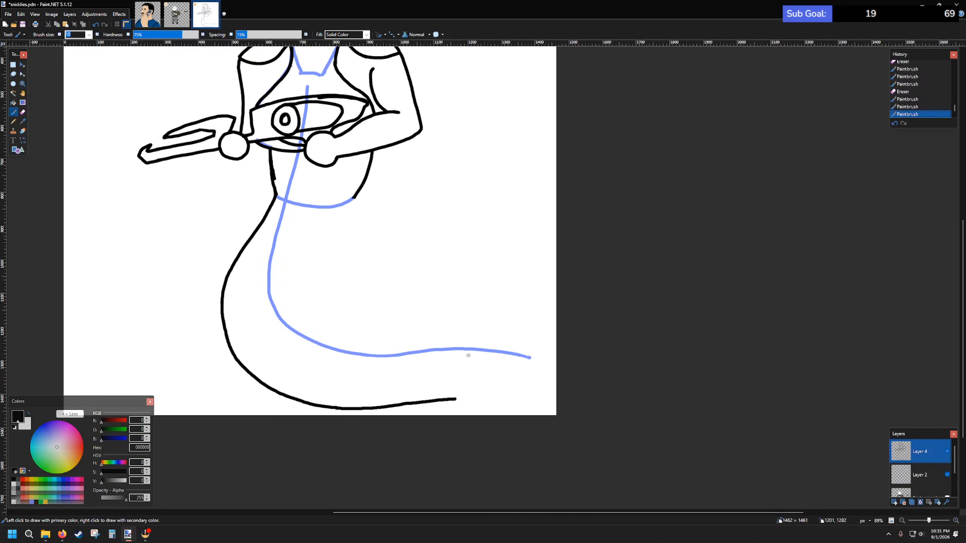
scroll(492, 383, up, 1)
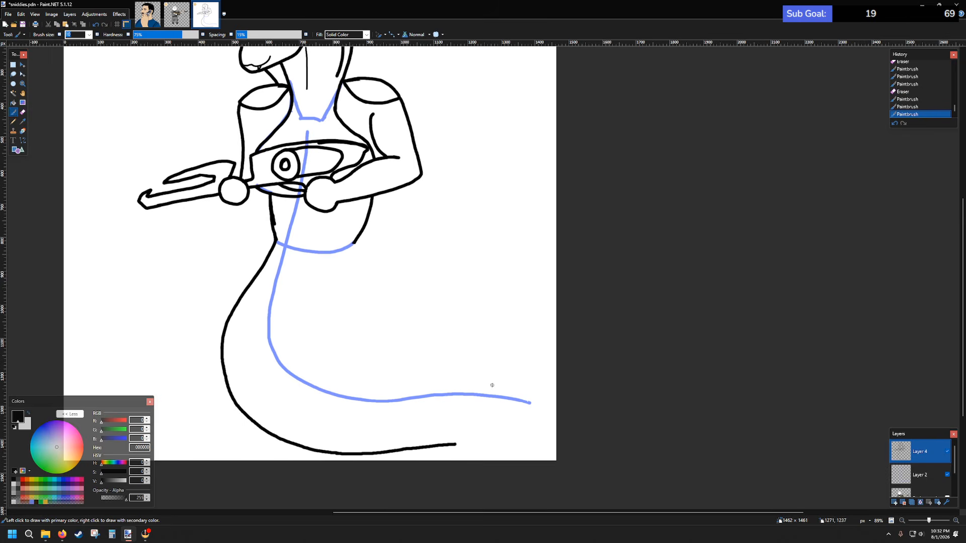
scroll(455, 353, down, 2)
mouse_move(458, 354)
mouse_down()
mouse_move(516, 358)
mouse_move(551, 329)
mouse_up()
key(ctrl+z)
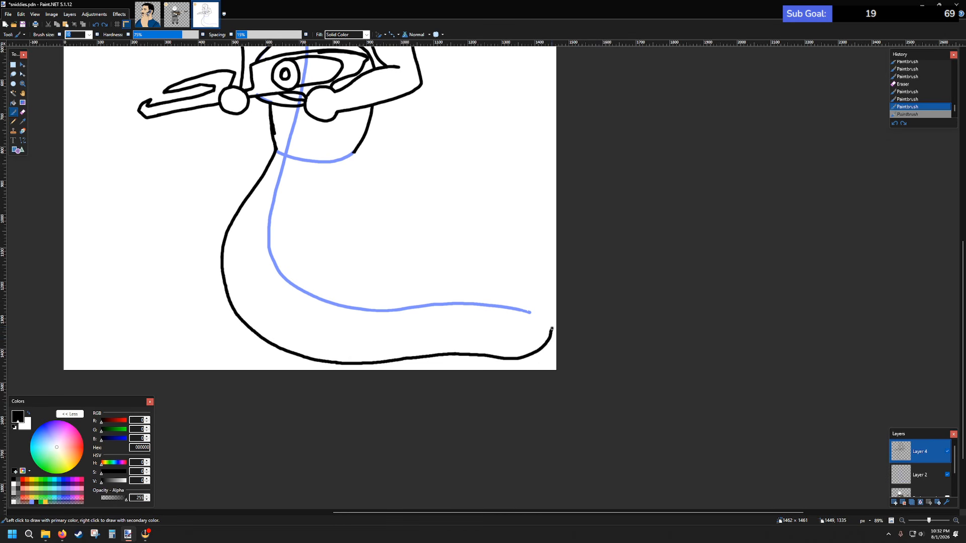
key(ctrl+z)
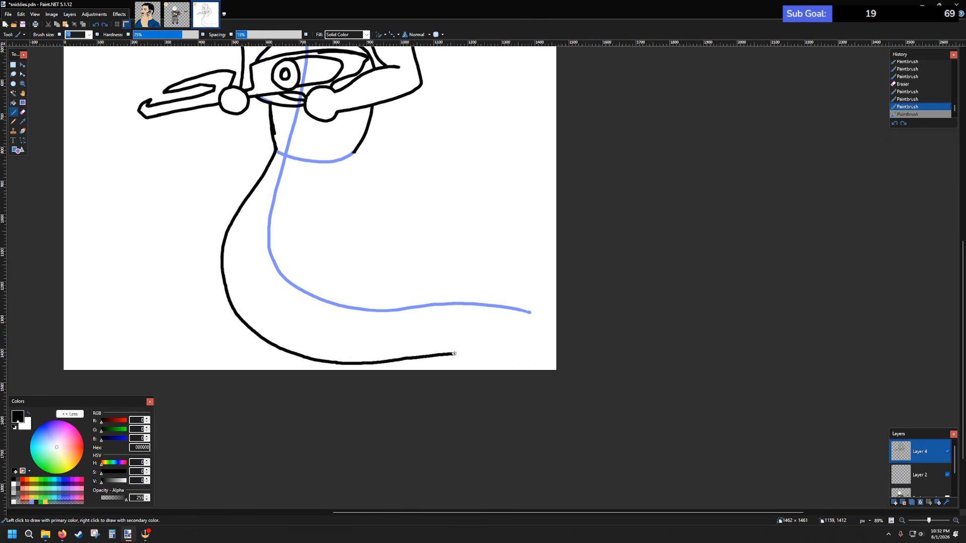
- Extend the tail's lower black outline almost to the canvas's right edge, parallel to the blue guide line
drag(456, 354, 522, 361)
ctrl+scroll(454, 231, down, 3)
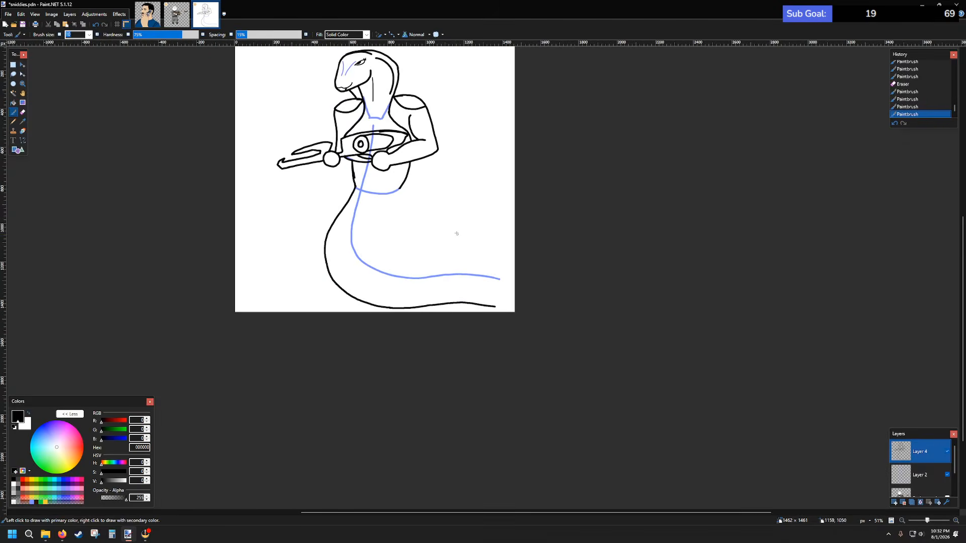
- Select the black line art on Layer 4 with a rectangular selection and move it slightly left and up on the canvas
click(13, 64)
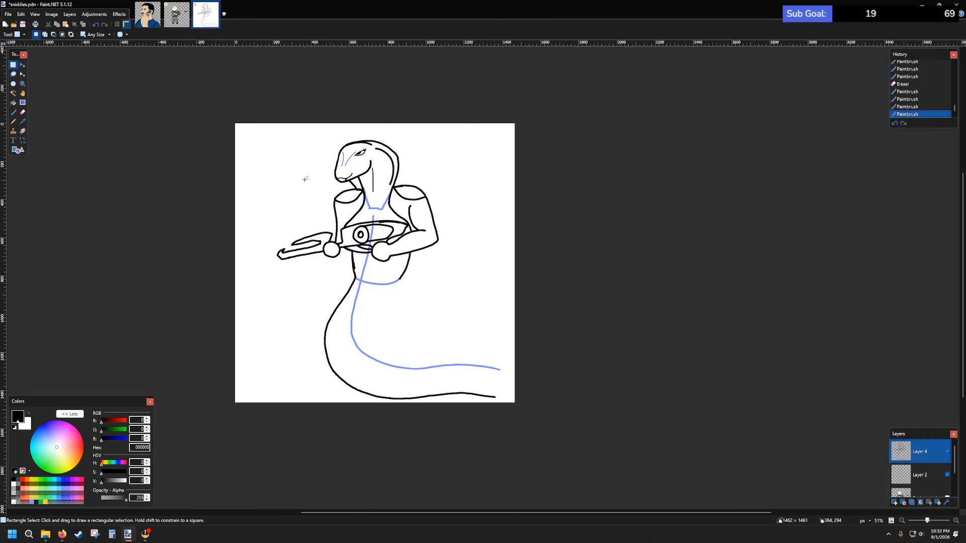
drag(246, 128, 577, 435)
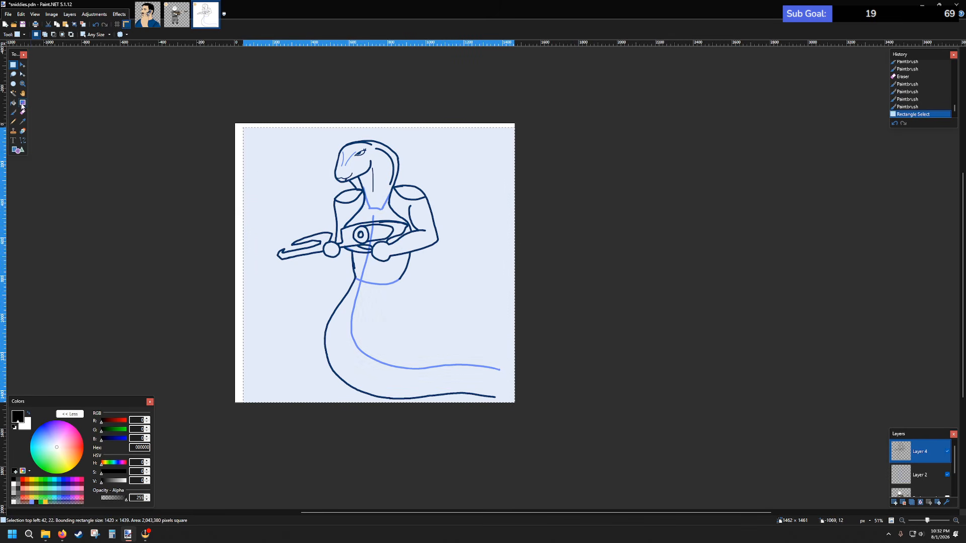
click(23, 65)
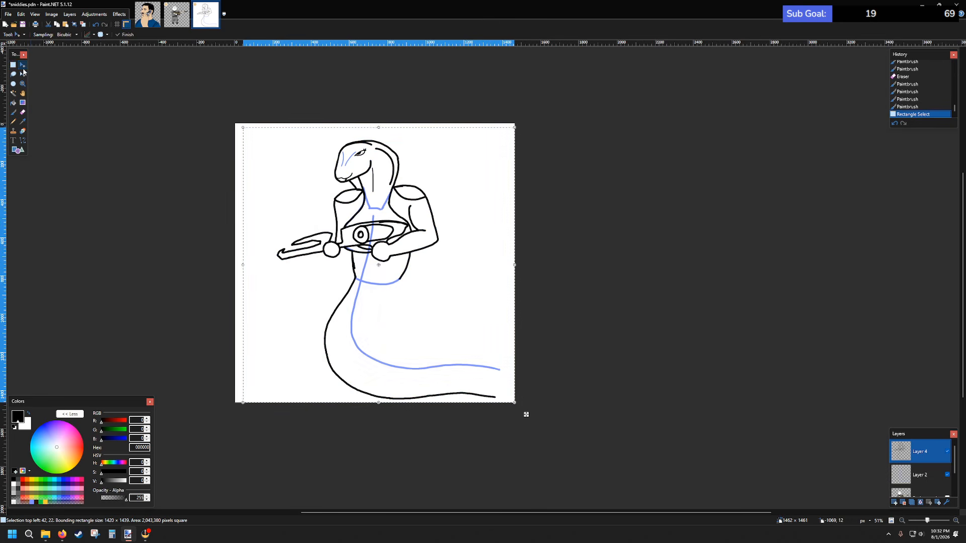
mouse_move(448, 300)
mouse_down()
mouse_move(409, 300)
mouse_move(427, 297)
mouse_up()
- Move the entire blue sketch on Layer 2 left to realign it with the black line art, and clear the selection
click(922, 478)
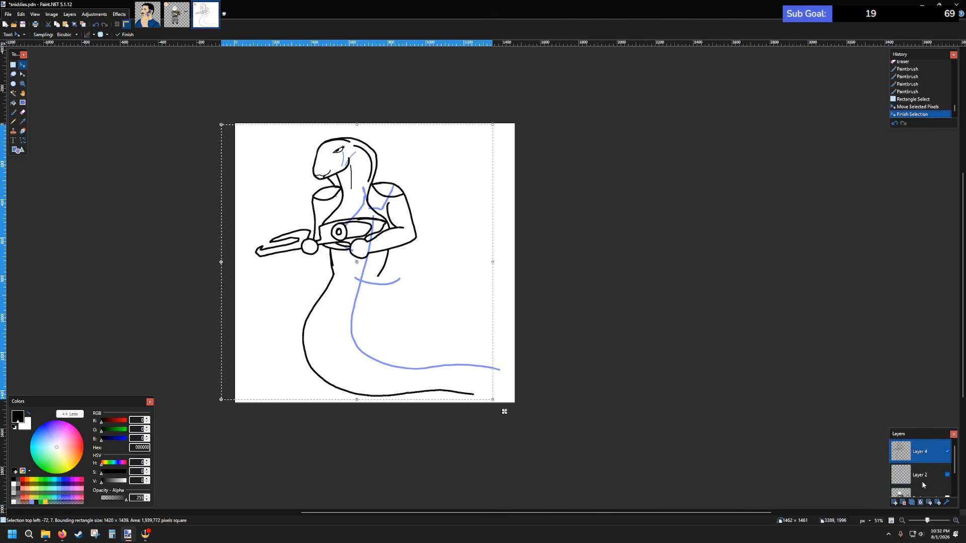
click(13, 65)
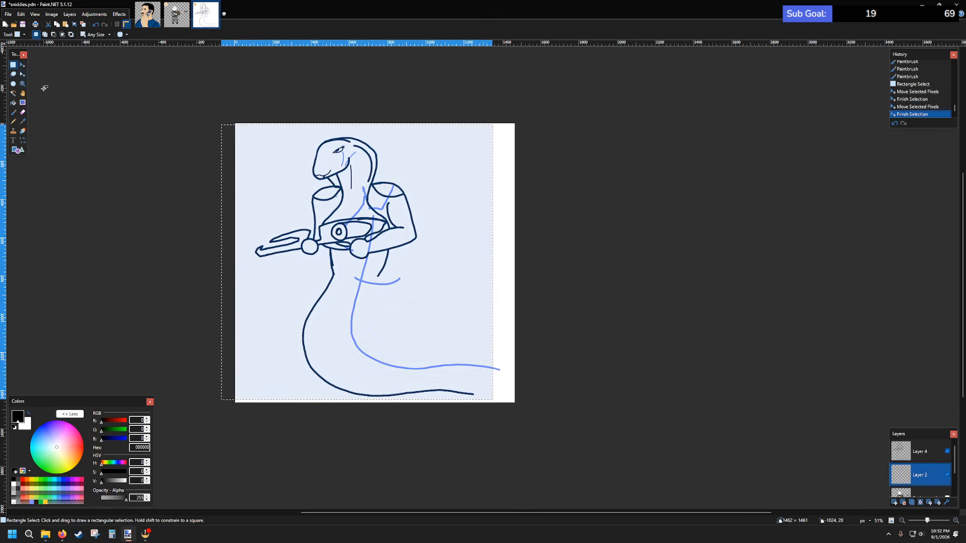
key(ctrl+d)
key(ctrl+a)
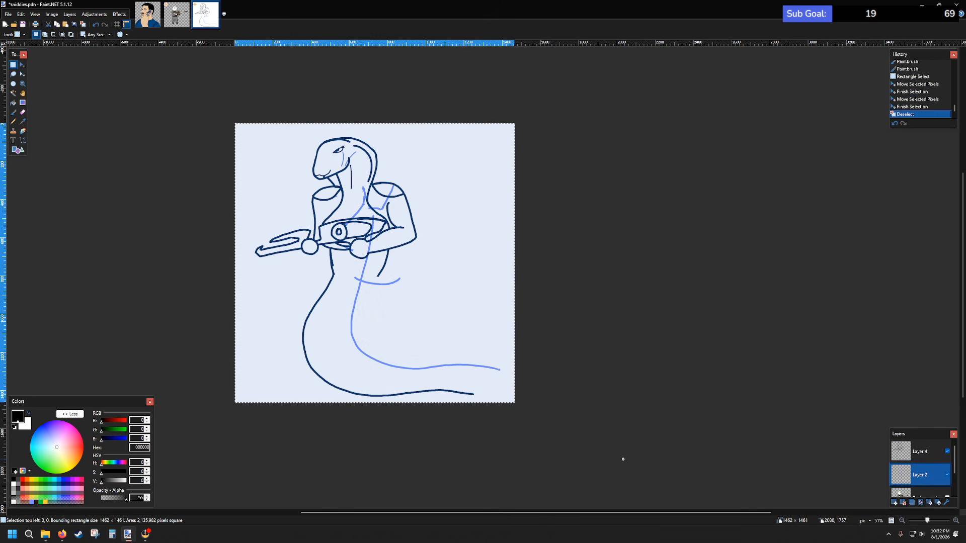
key(m)
drag(455, 319, 436, 317)
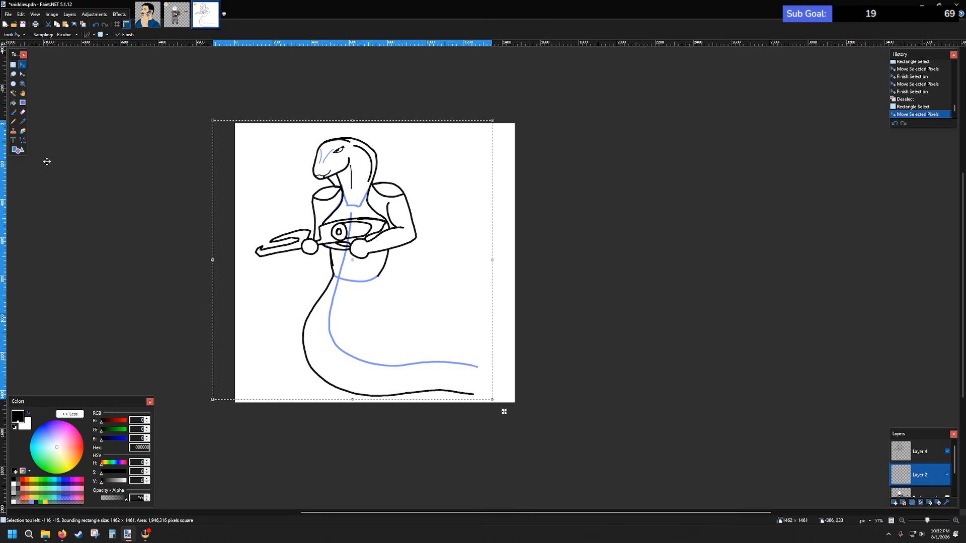
click(14, 64)
key(ctrl+d)
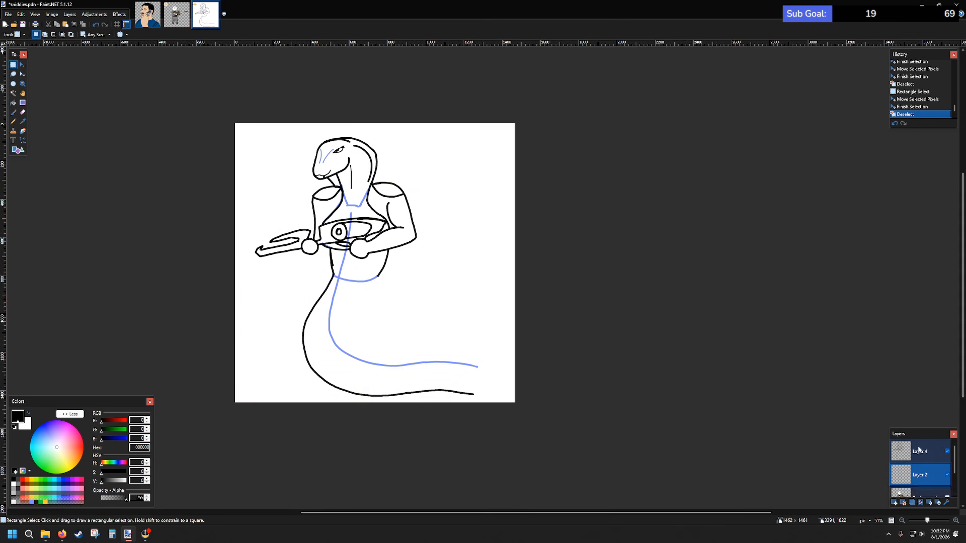
- On Layer 4, paint the tail's rounded bend in black, curving up from the lower outline's end and back left above the guide
key(alt+Page_Up)
click(13, 112)
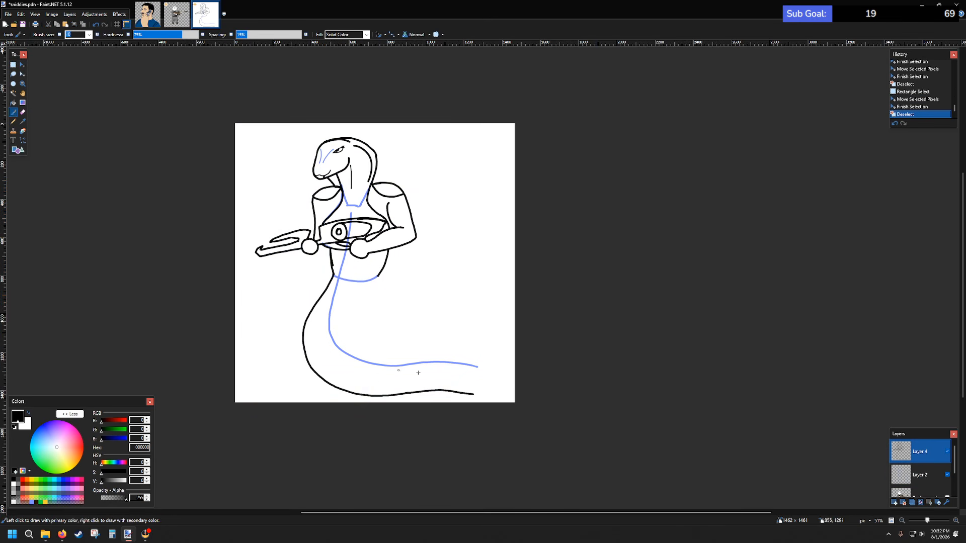
scroll(450, 346, up, 3)
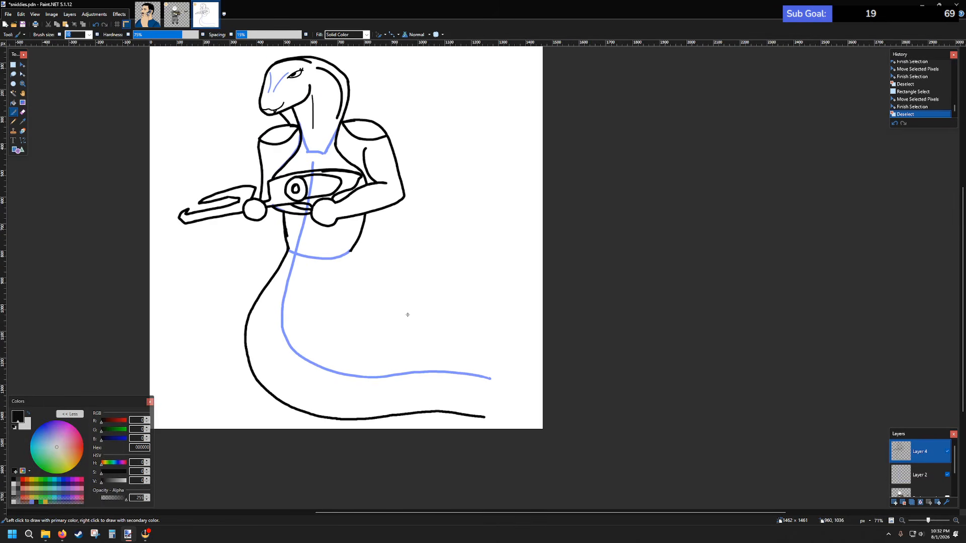
scroll(407, 315, up, 1)
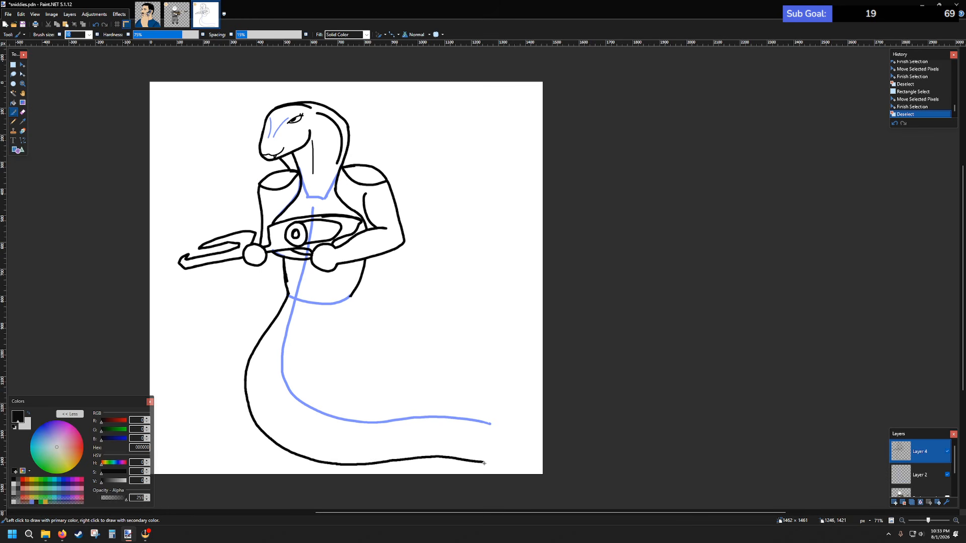
mouse_move(495, 463)
mouse_down()
mouse_move(528, 446)
mouse_move(535, 416)
mouse_move(522, 390)
mouse_up()
drag(509, 385, 453, 385)
click(474, 414)
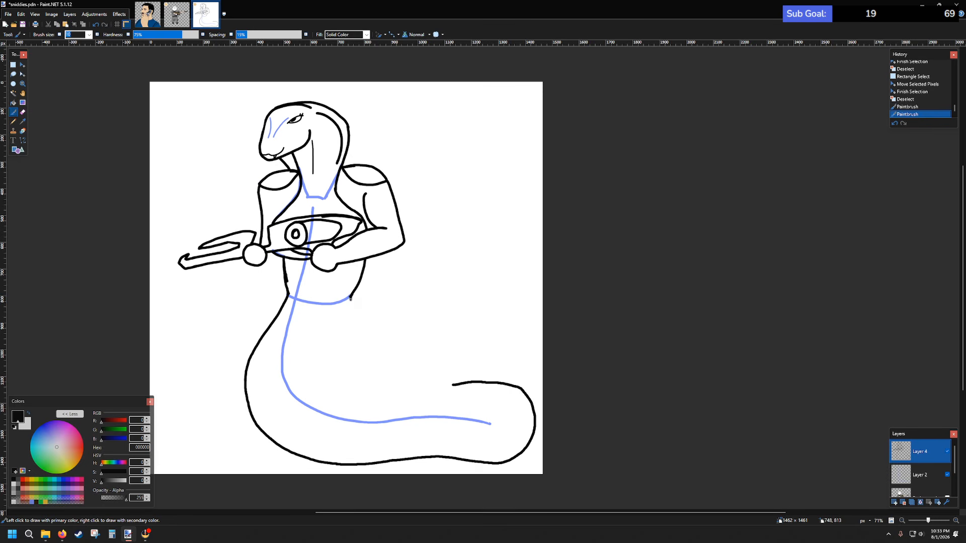
- Paint the tail's inner outline in black from the waist's right side down and along the guide line's upper side into the bend
drag(352, 311, 358, 345)
mouse_move(368, 397)
mouse_down()
mouse_move(440, 390)
mouse_move(505, 401)
mouse_up()
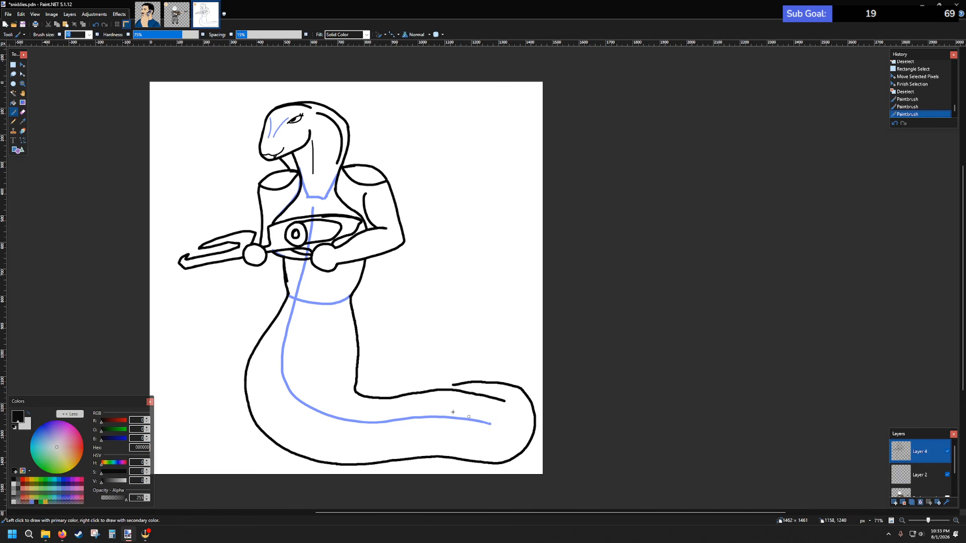
drag(452, 385, 372, 396)
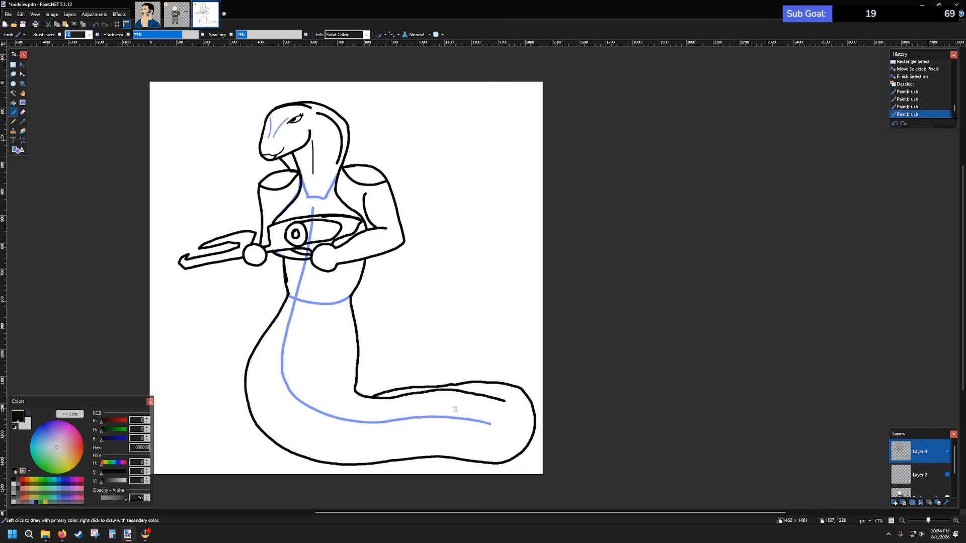
scroll(453, 410, up, 5)
scroll(357, 253, up, 3)
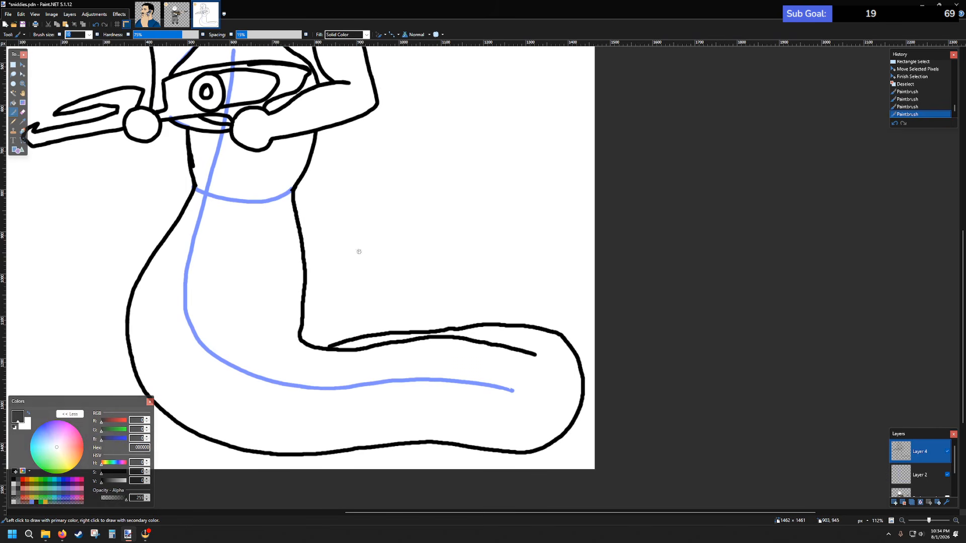
key(ctrl+z)
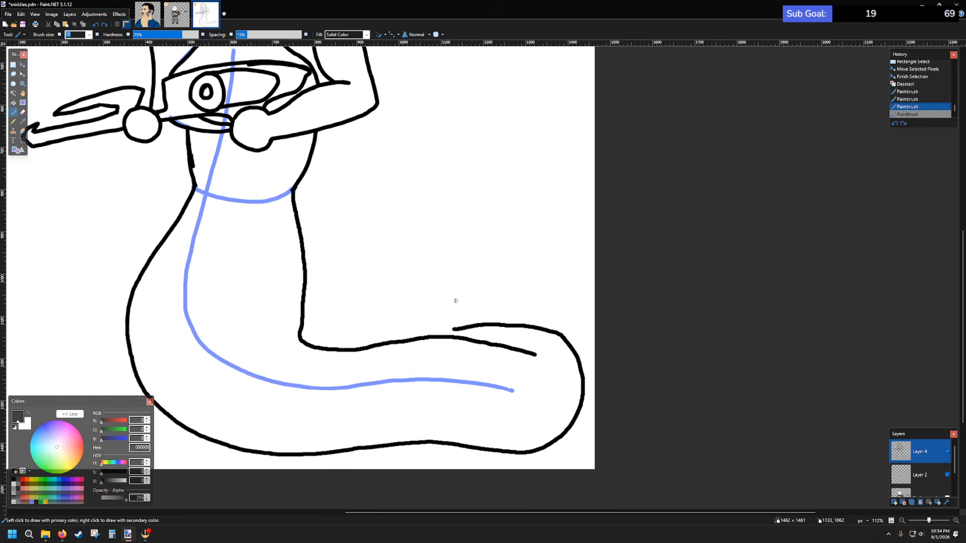
key(ctrl+z)
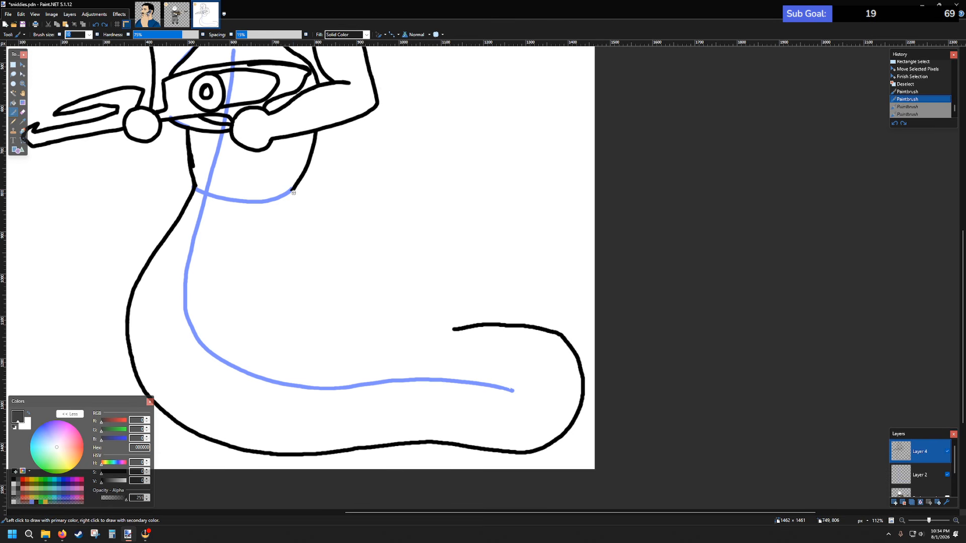
key(ctrl+shift+z)
click(520, 343)
key(ctrl+y)
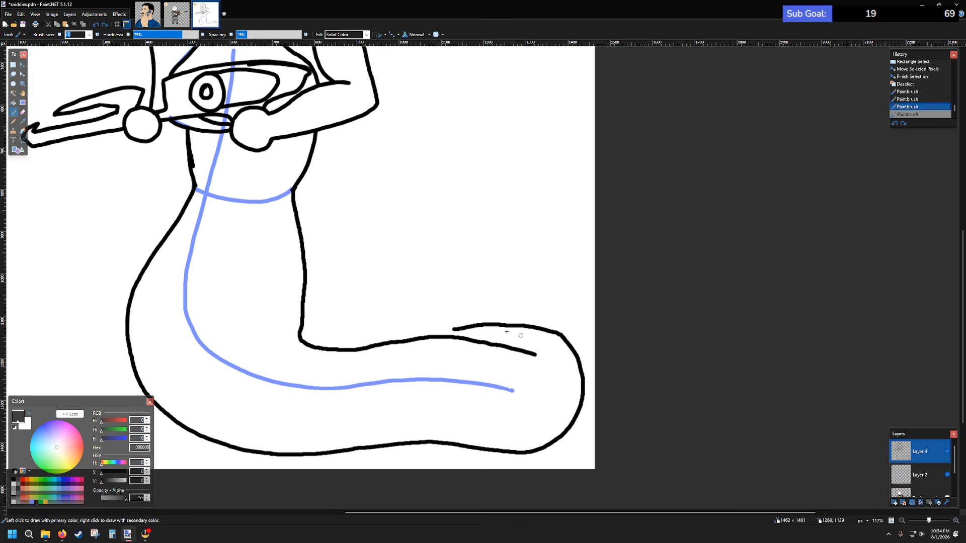
- Erase the inner tail outline from below the waist through its sharp corner, using an eraser size of 20
click(22, 112)
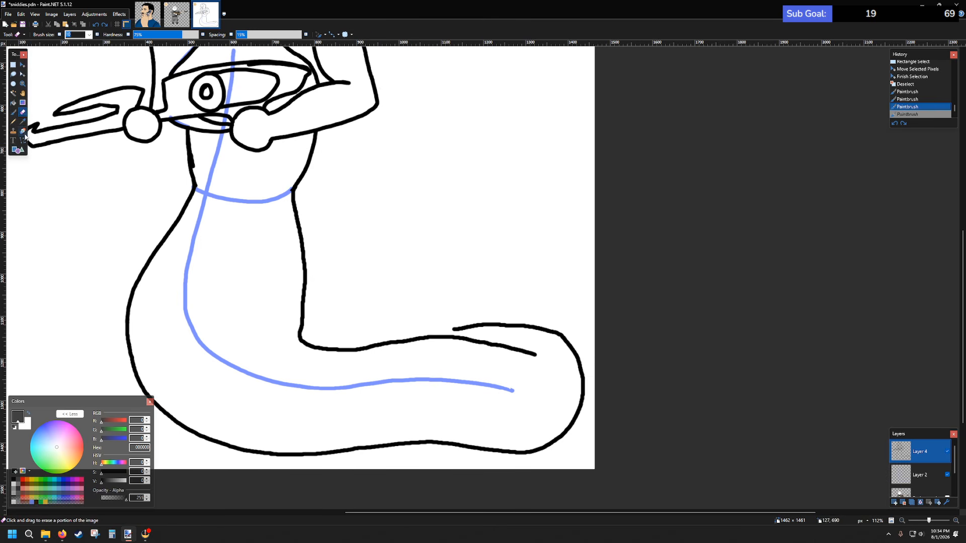
click(89, 34)
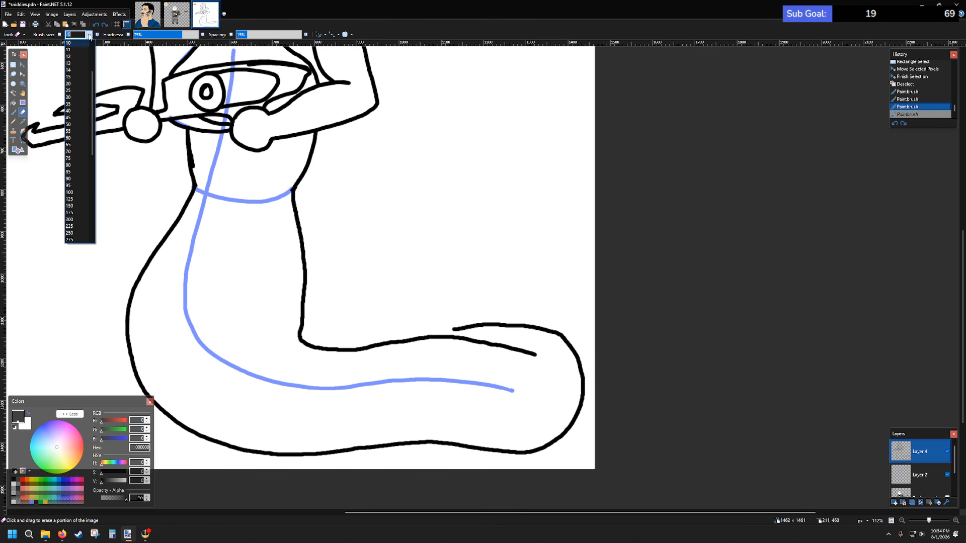
click(71, 84)
mouse_move(295, 199)
mouse_down()
mouse_move(311, 211)
mouse_move(290, 234)
mouse_move(295, 256)
mouse_move(318, 264)
mouse_move(323, 296)
mouse_move(294, 308)
mouse_move(292, 323)
mouse_move(310, 336)
mouse_move(302, 344)
mouse_move(320, 337)
mouse_move(314, 354)
mouse_move(329, 358)
mouse_move(365, 352)
mouse_up()
- Paint the inner tail outline in black with brush size 10, from the waist's right side down through a rounded corner into the remaining line
click(13, 111)
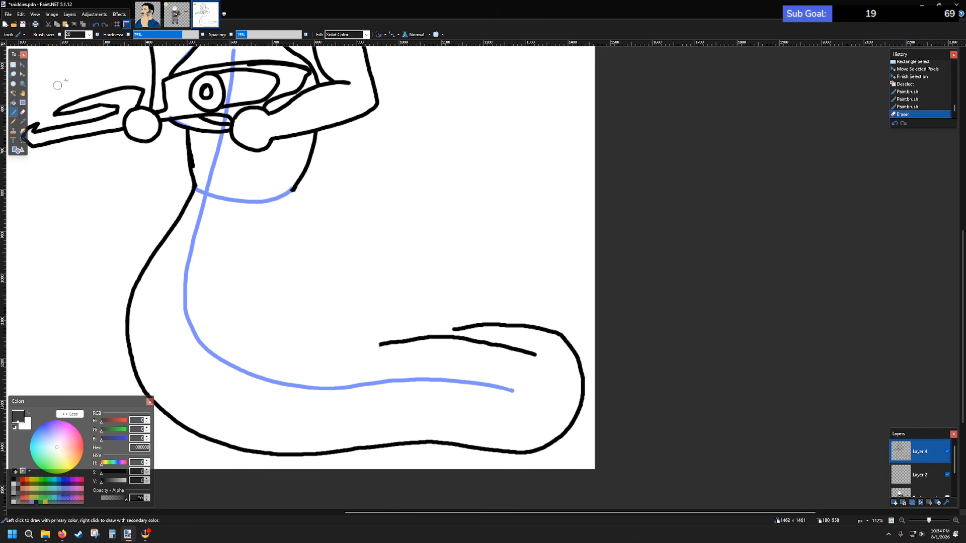
click(90, 35)
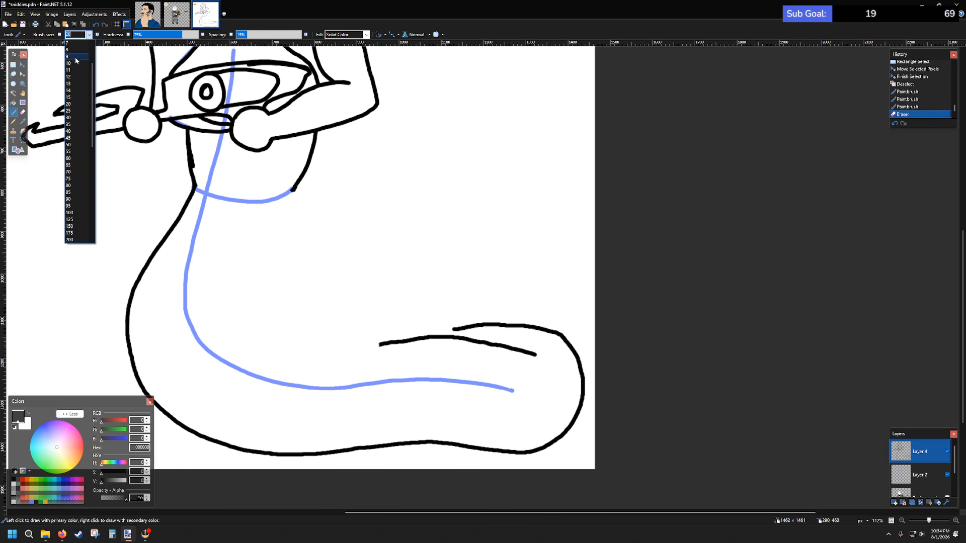
click(70, 64)
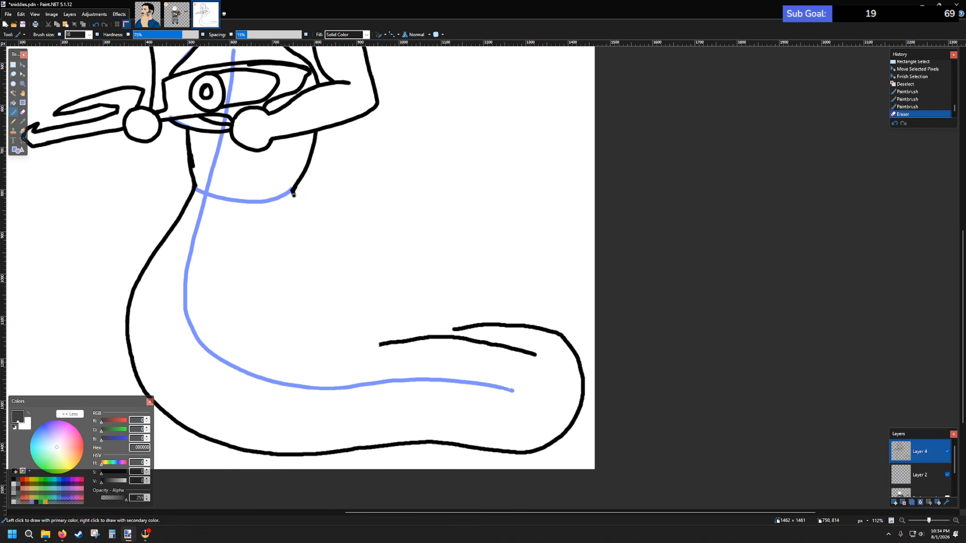
drag(295, 201, 303, 287)
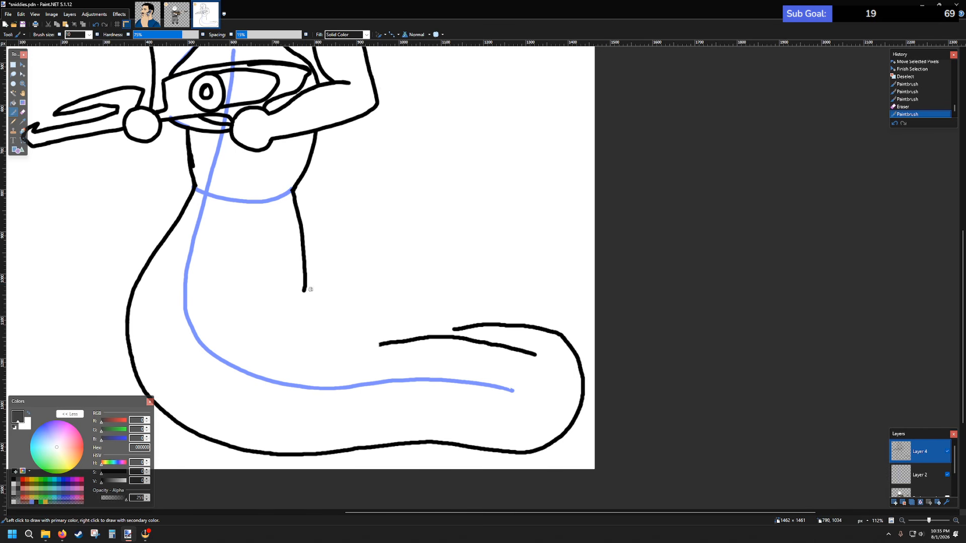
key(ctrl+z)
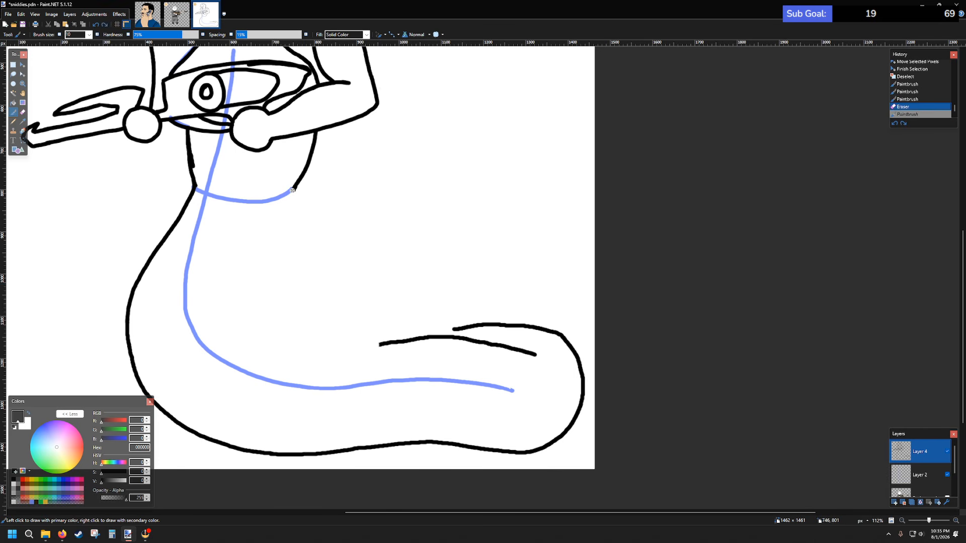
drag(295, 208, 304, 309)
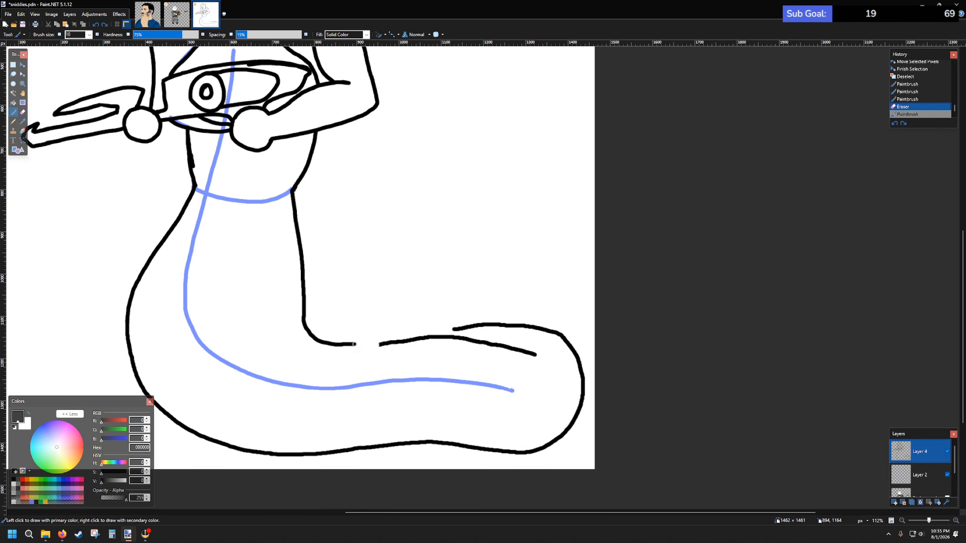
mouse_move(362, 344)
mouse_down()
mouse_move(440, 337)
mouse_move(503, 347)
mouse_up()
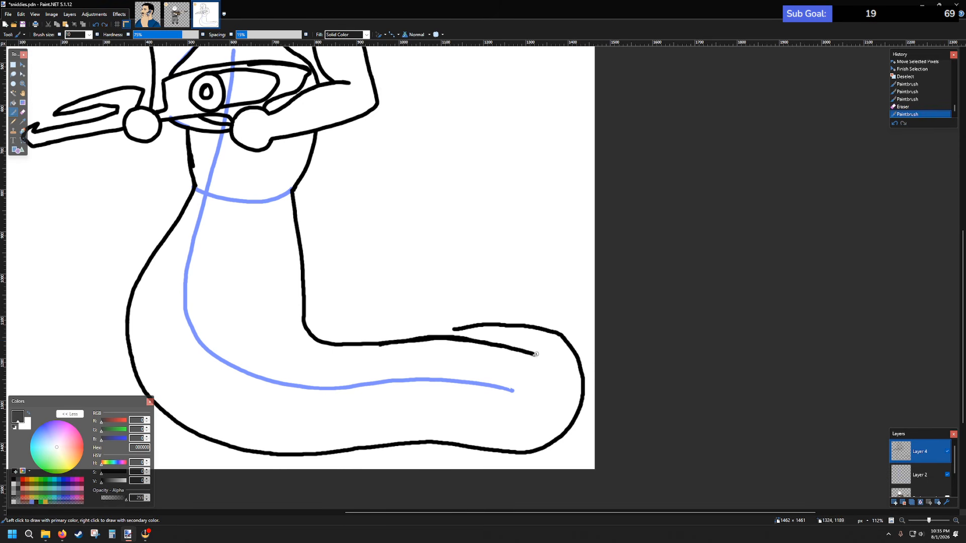
- Paint the tail's upper outline in black from the rounded inner corner across to the top of the tail's bend
scroll(392, 267, down, 5)
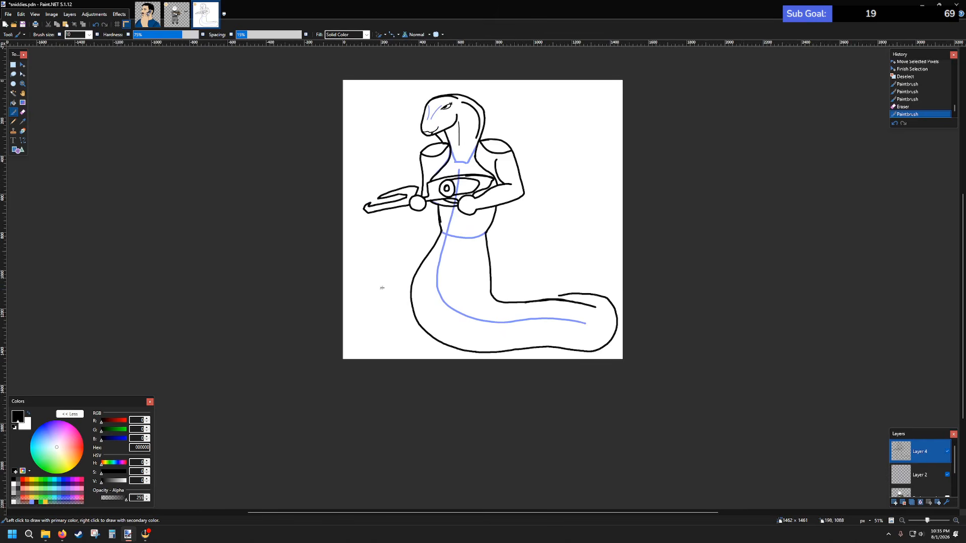
scroll(374, 289, up, 4)
scroll(367, 286, down, 2)
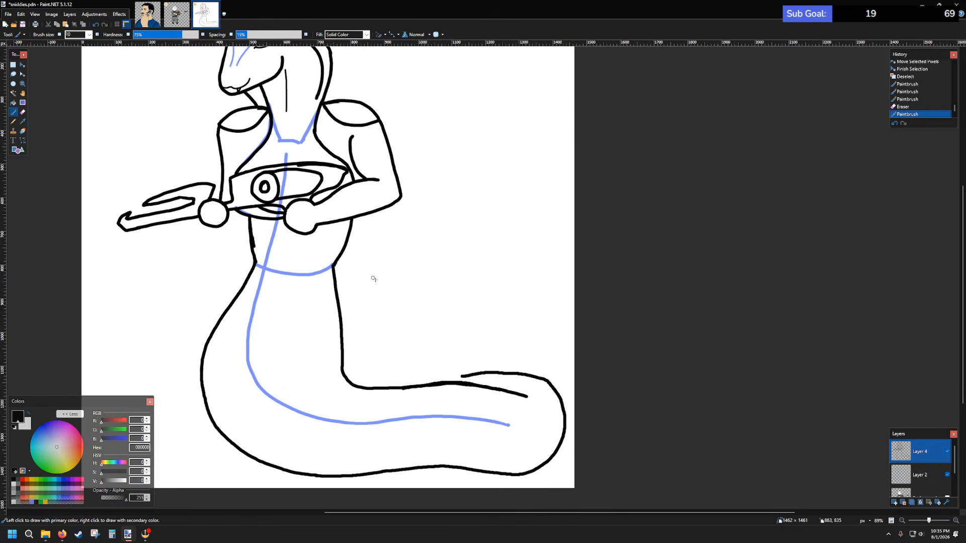
scroll(368, 274, up, 1)
scroll(385, 296, down, 1)
scroll(380, 315, up, 2)
scroll(372, 322, down, 3)
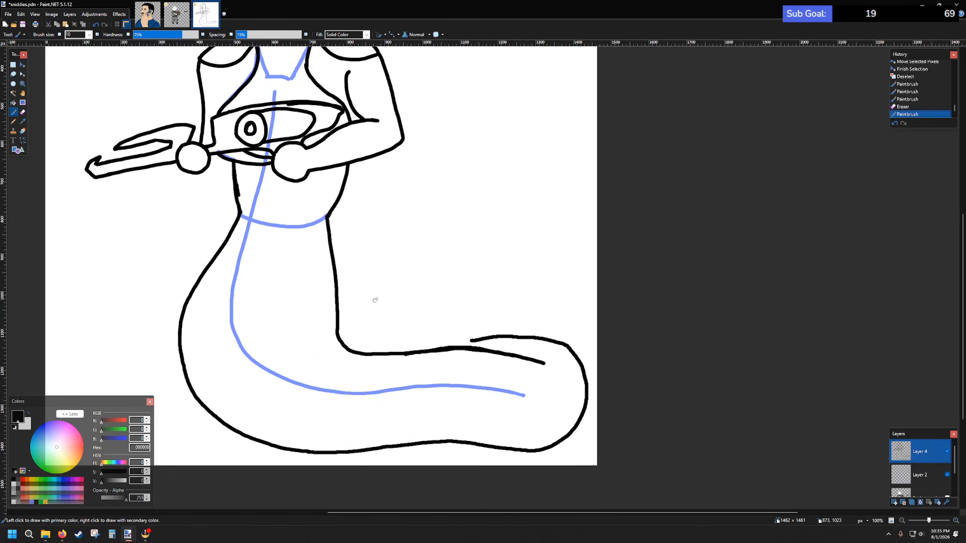
click(352, 348)
key(ctrl+z)
mouse_move(349, 348)
mouse_down()
mouse_move(490, 333)
mouse_move(570, 351)
mouse_up()
scroll(383, 300, down, 1)
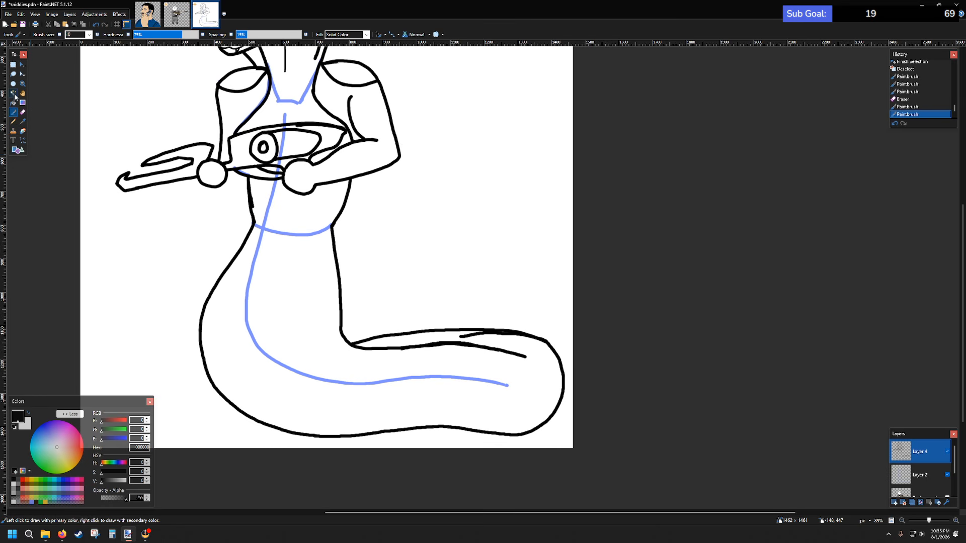
- Erase the rough overlap at the bend's upper outline and the small bump under the inner tail line
click(23, 111)
scroll(460, 348, up, 6)
mouse_move(405, 274)
mouse_down()
mouse_move(482, 270)
mouse_move(432, 277)
mouse_move(486, 261)
mouse_move(447, 264)
mouse_move(533, 255)
mouse_move(514, 255)
mouse_move(608, 254)
mouse_move(681, 258)
mouse_move(753, 277)
mouse_move(460, 270)
mouse_up()
scroll(465, 272, down, 3)
scroll(464, 272, down, 1)
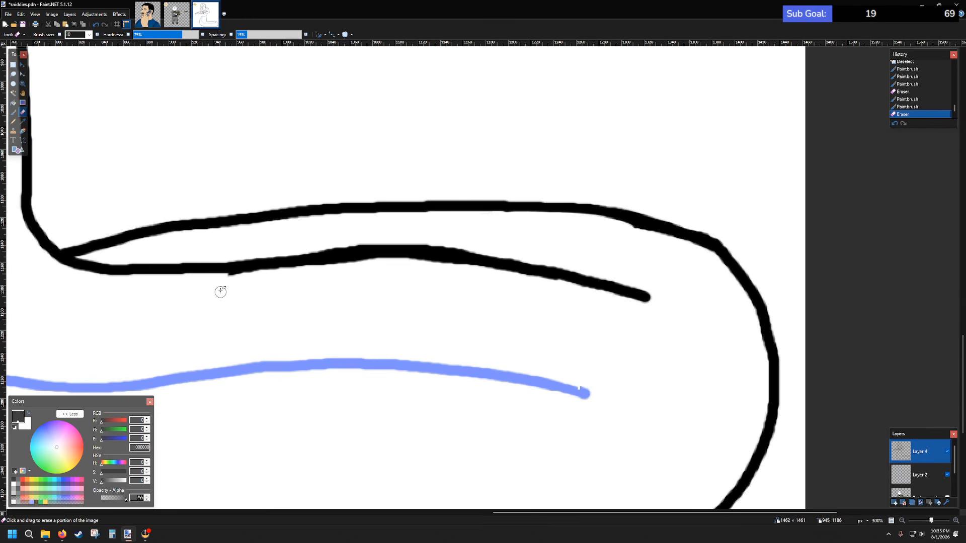
drag(236, 280, 220, 280)
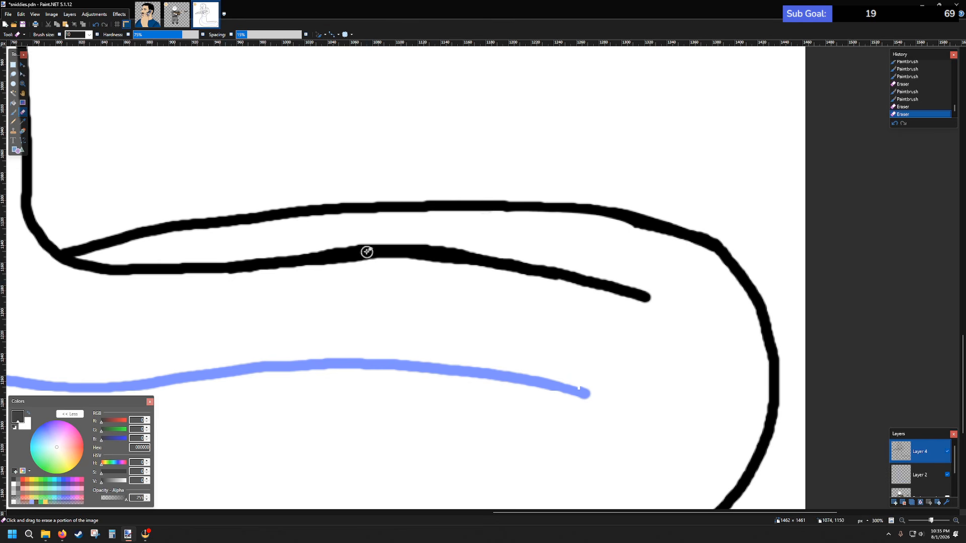
- Lasso-select and delete the thickened stretch of the inner tail line, leaving a short stub at the corner, and trim the stub's ragged end
scroll(368, 251, up, 2)
scroll(365, 248, down, 1)
scroll(377, 244, left, 2)
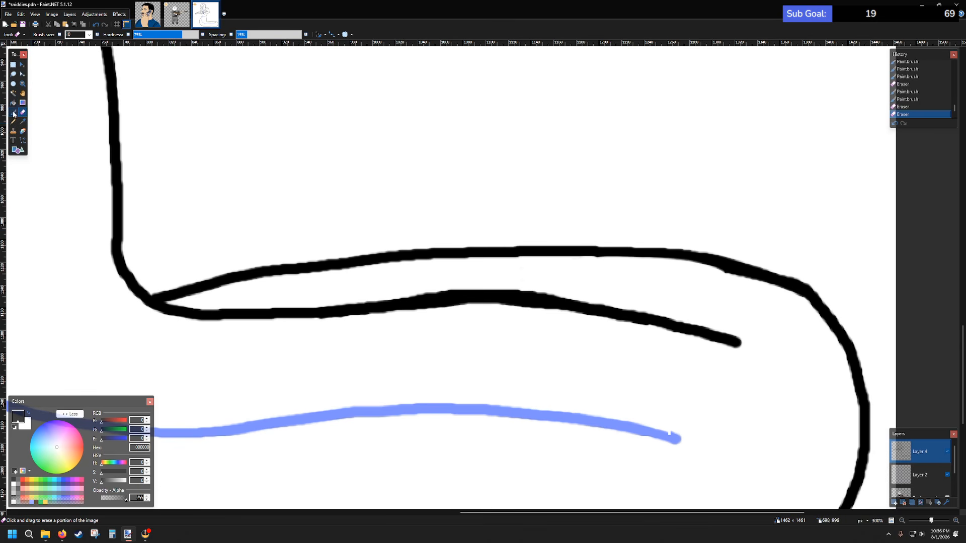
click(14, 75)
mouse_move(748, 332)
mouse_down()
mouse_move(528, 288)
mouse_move(405, 287)
mouse_move(323, 317)
mouse_move(694, 372)
mouse_move(752, 352)
mouse_move(751, 335)
mouse_up()
key(Delete)
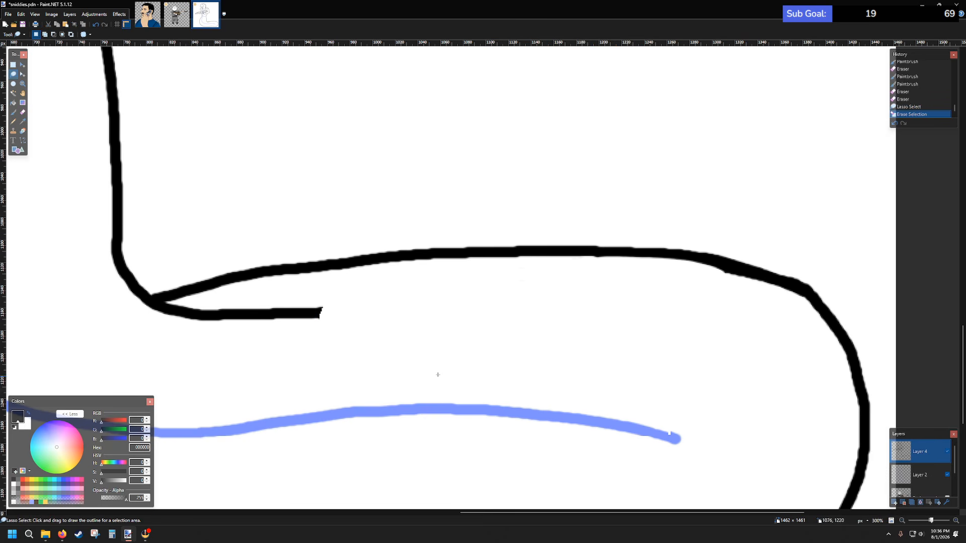
mouse_move(317, 301)
mouse_down()
mouse_move(344, 322)
mouse_move(326, 300)
mouse_up()
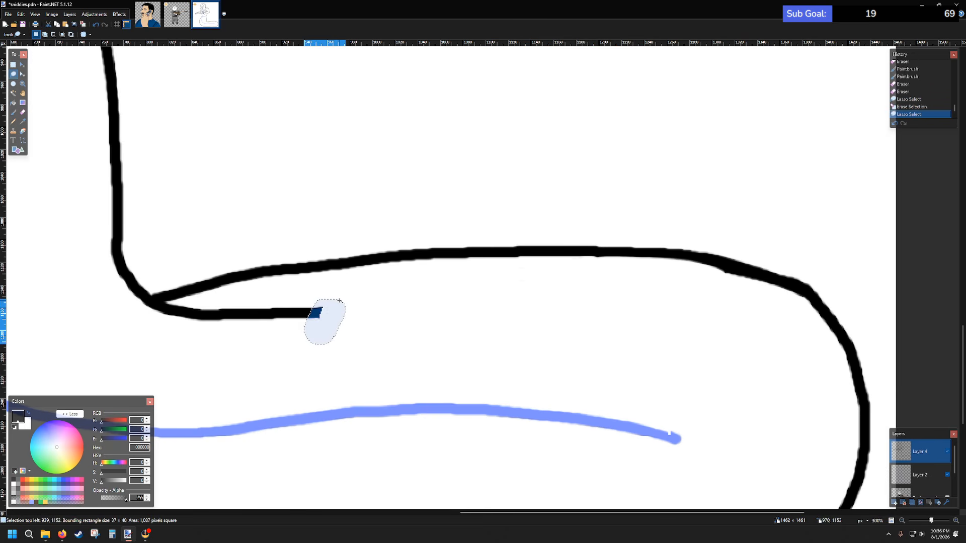
key(Delete)
- Paint the inner fold line in black from the stub along the tail, dipping and curving up slightly near the bend
click(14, 111)
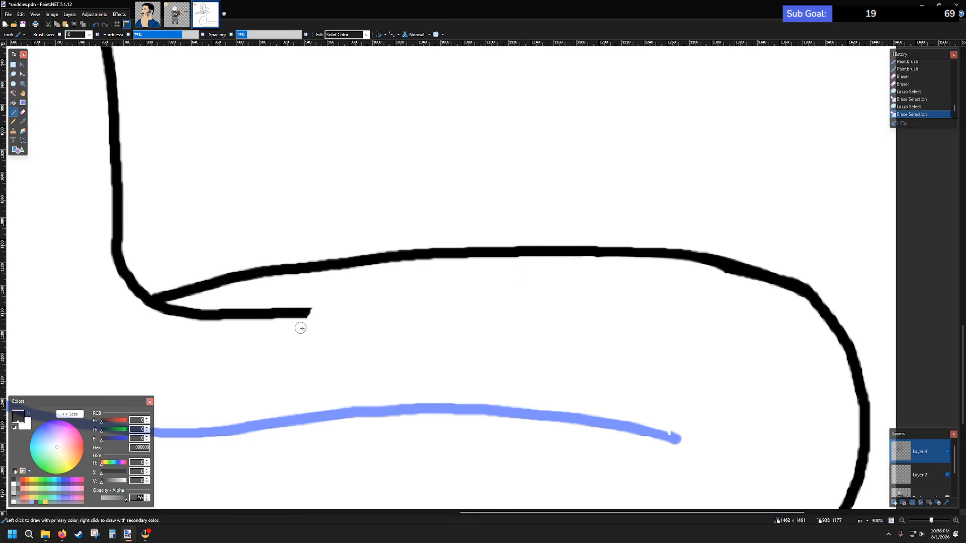
mouse_move(296, 313)
mouse_down()
mouse_move(328, 313)
mouse_move(299, 312)
mouse_move(430, 312)
mouse_move(600, 342)
mouse_move(686, 324)
mouse_up()
key(ctrl+z)
ctrl+scroll(685, 324, down, 4)
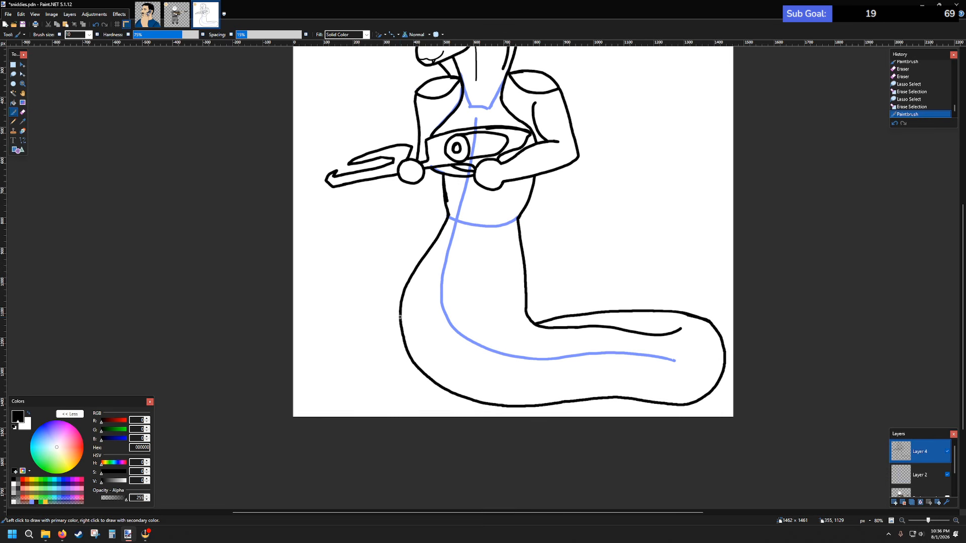
- Paint the curled tail tip in black, emerging behind the body's left side and hooking around to return to the body outline
key(ctrl+z)
mouse_move(377, 317)
mouse_down()
mouse_move(331, 330)
mouse_move(316, 345)
mouse_move(325, 371)
mouse_up()
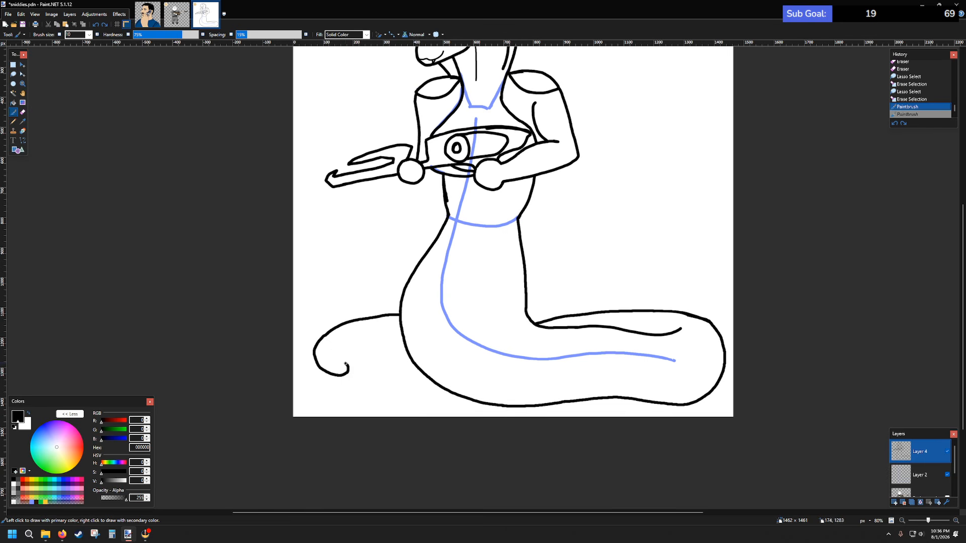
drag(355, 346, 391, 352)
scroll(523, 321, down, 3)
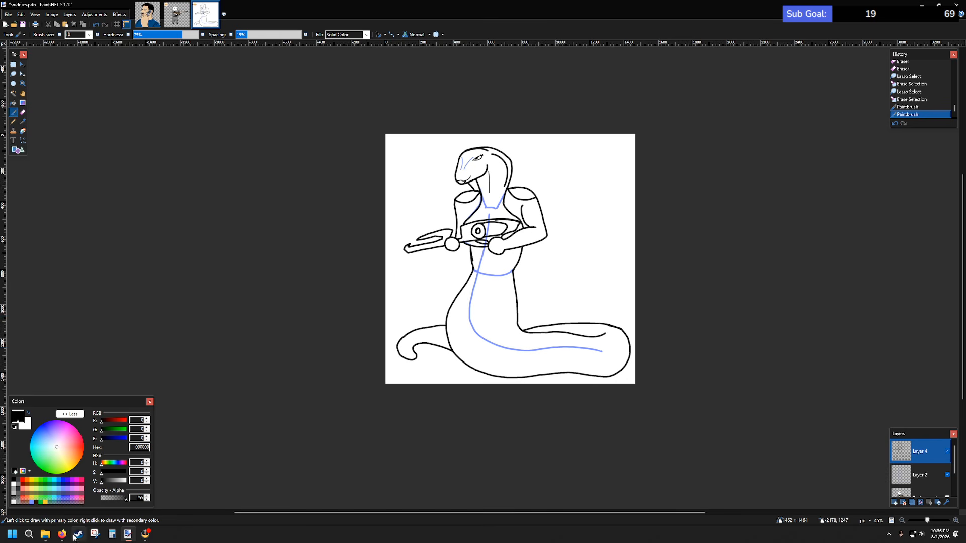
- Switch to Firefox and look through the product photos of the LEP DX Reach laser flashlight
mouse_move(62, 536)
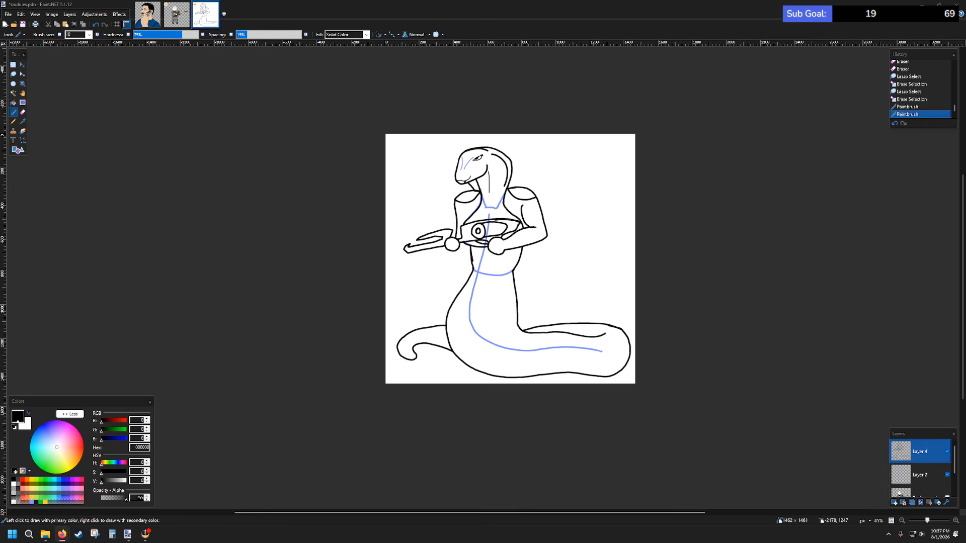
mouse_move(0, 151)
mouse_down()
mouse_move(541, 100)
mouse_move(520, 76)
mouse_up()
click(705, 72)
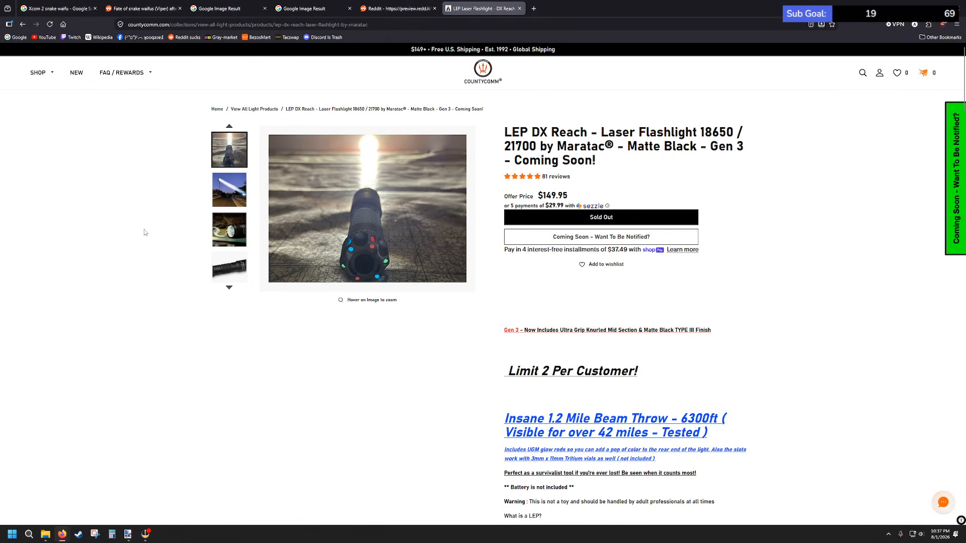
click(226, 195)
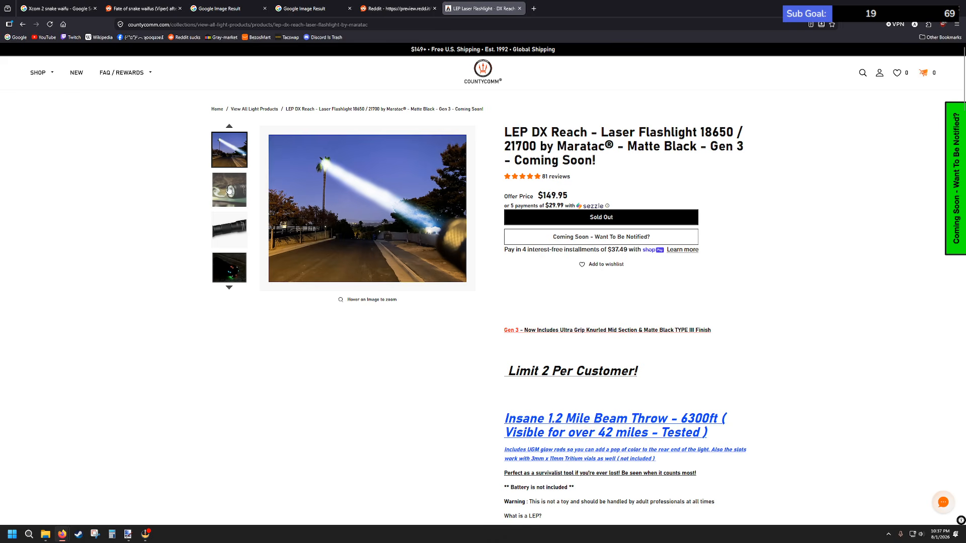
click(229, 189)
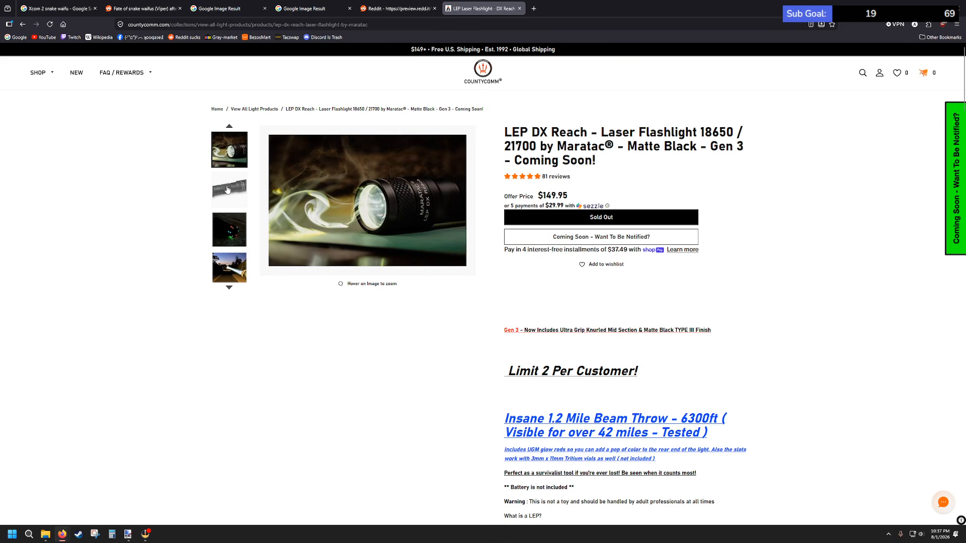
click(227, 193)
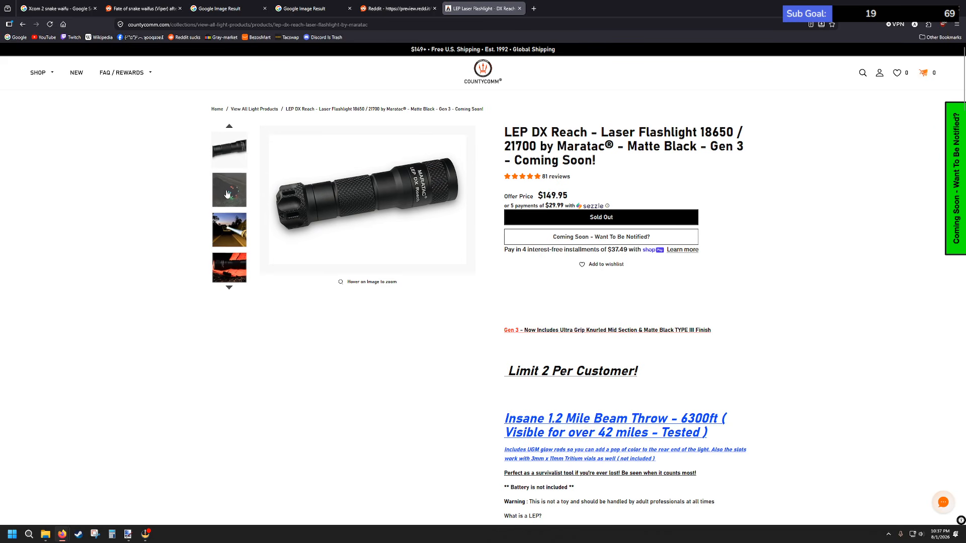
click(227, 193)
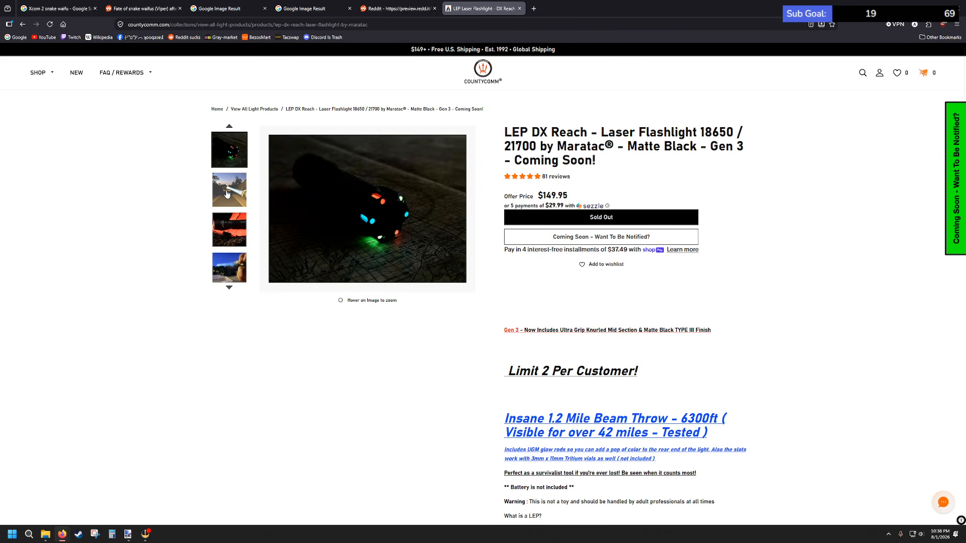
click(230, 191)
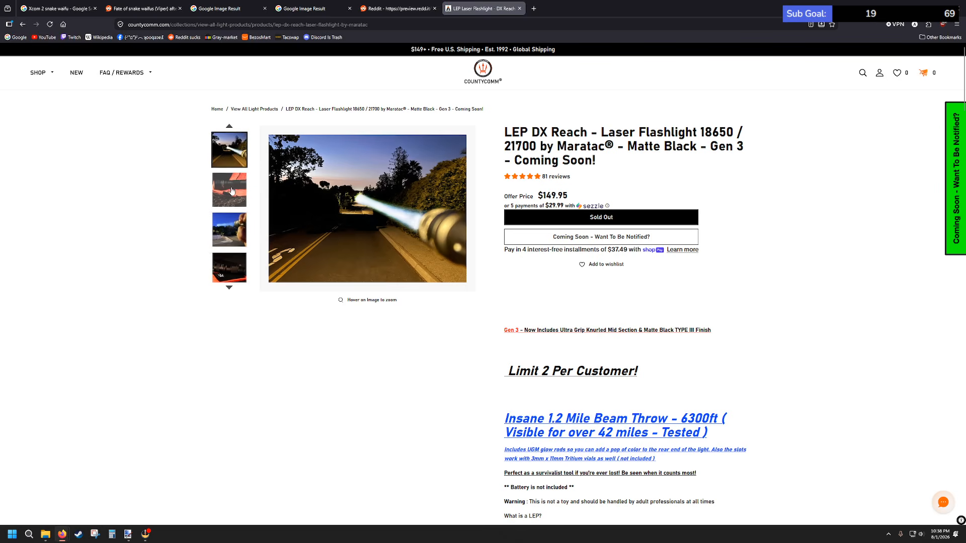
click(231, 191)
click(232, 191)
click(231, 191)
click(231, 191)
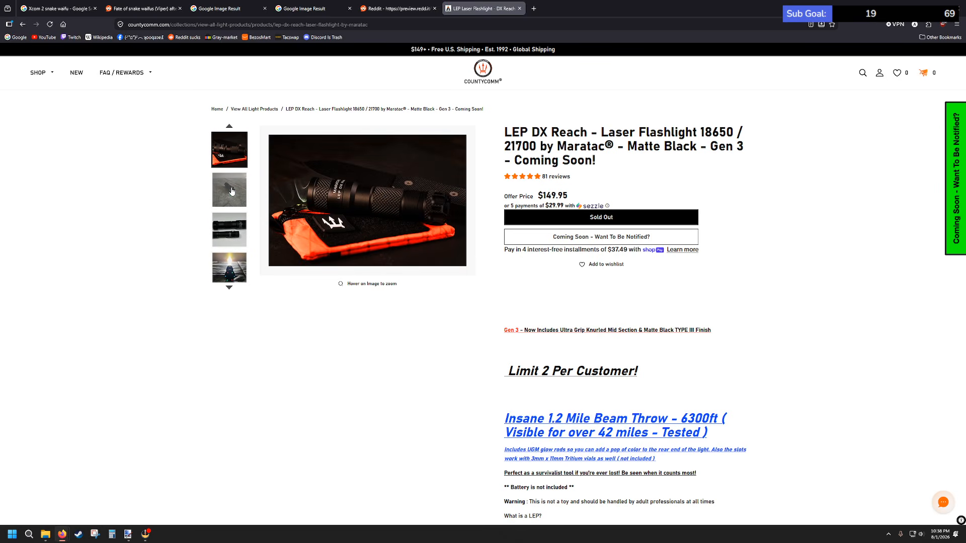
click(231, 191)
click(231, 192)
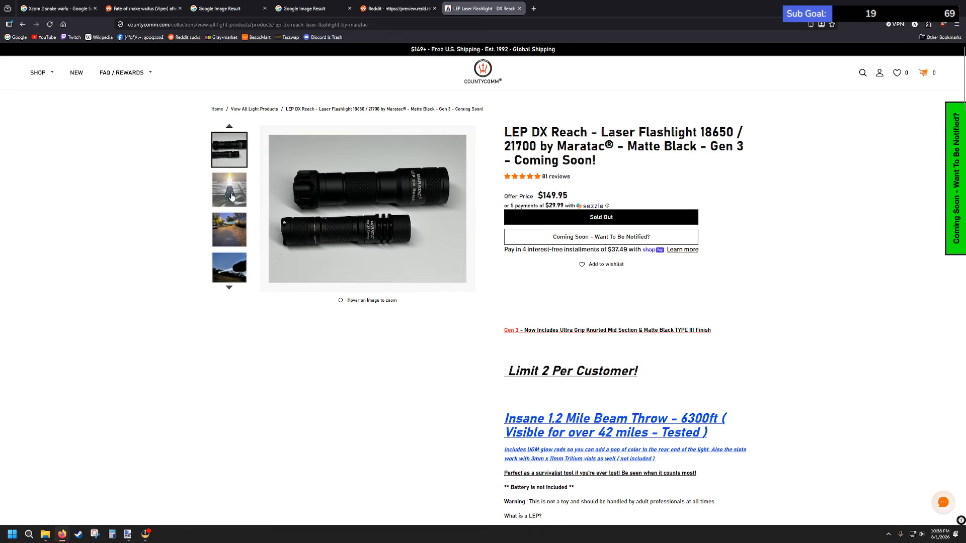
click(231, 192)
click(231, 194)
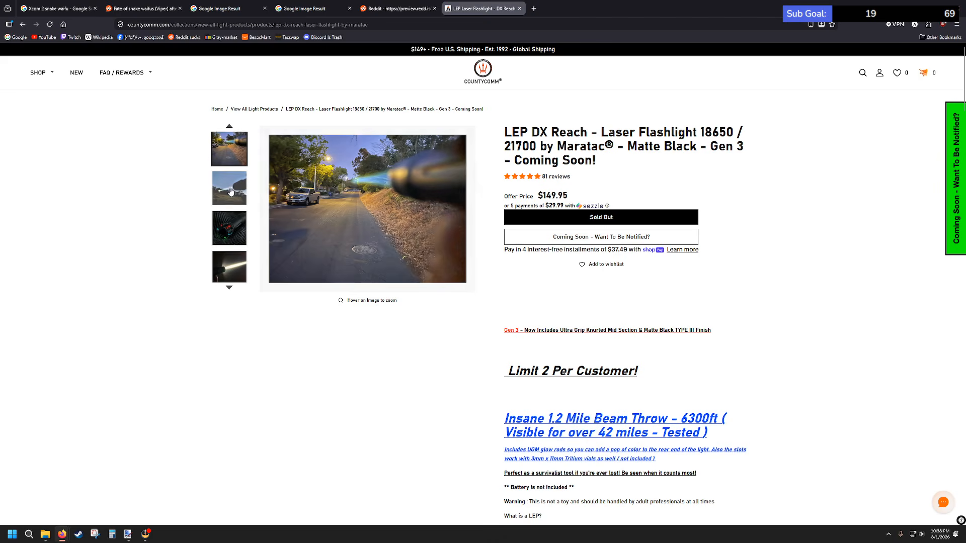
click(230, 189)
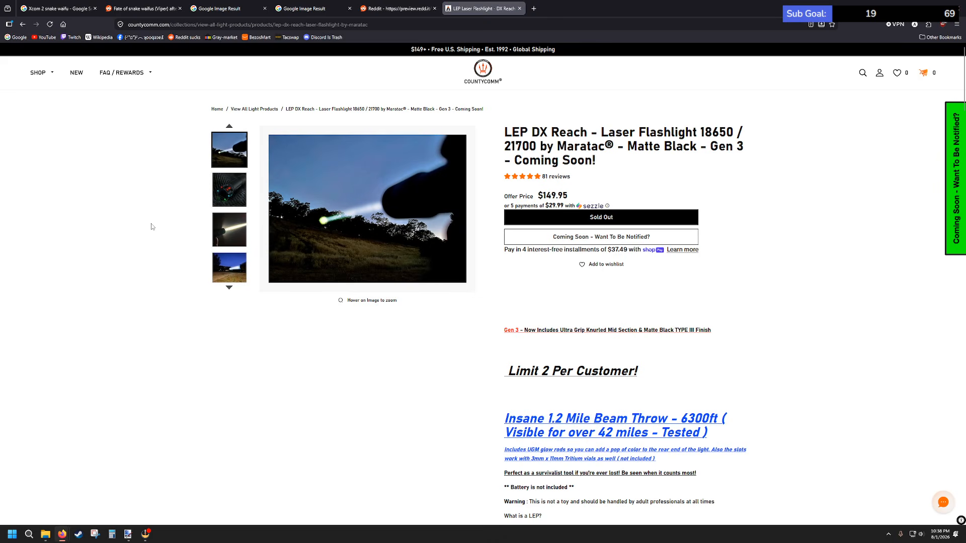
click(229, 230)
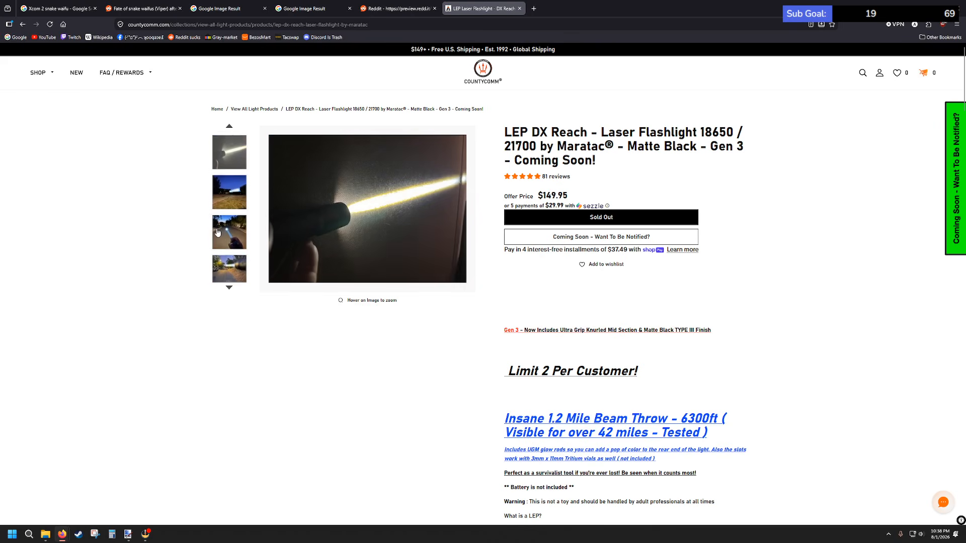
- Read the LEP DX Reach flashlight's description, operating modes, specifications table and warnings on the product page
scroll(170, 244, down, 2)
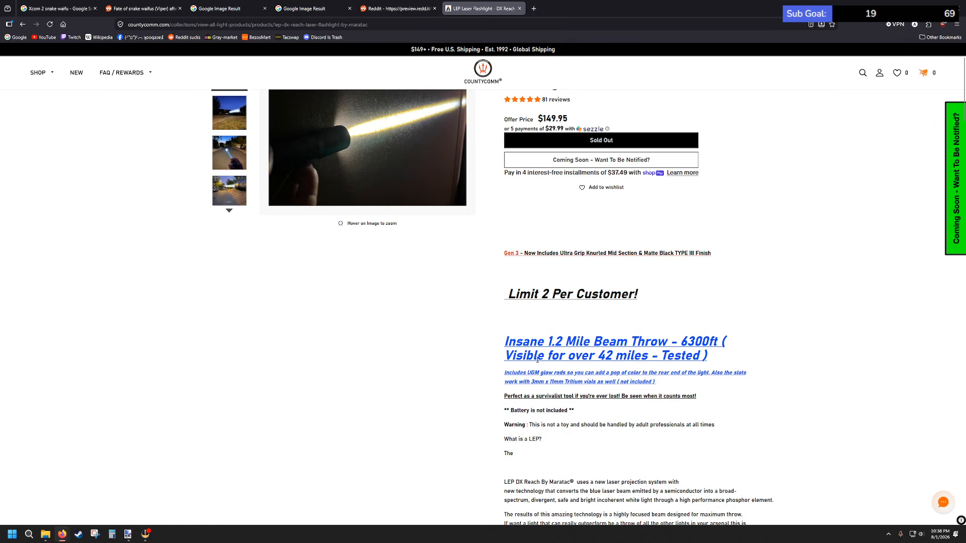
scroll(565, 340, down, 2)
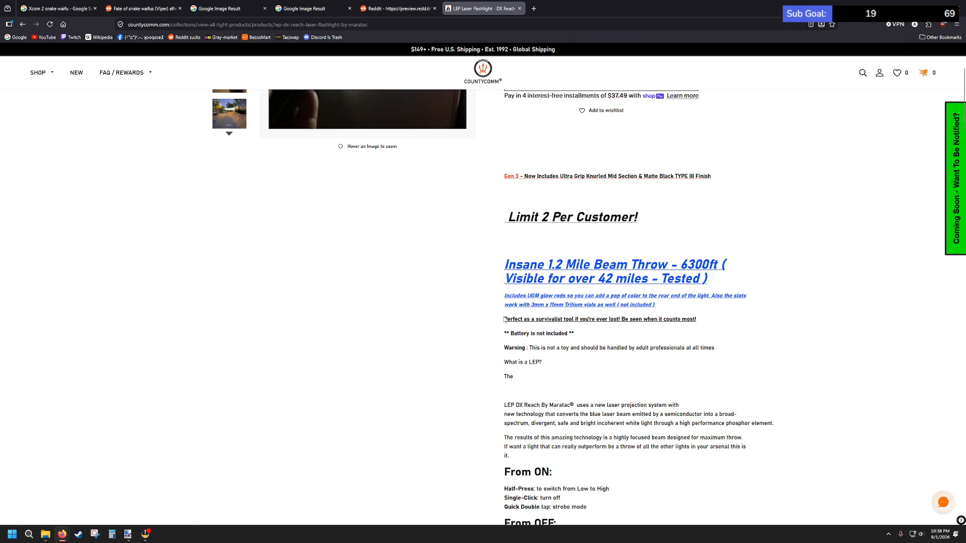
scroll(494, 315, down, 5)
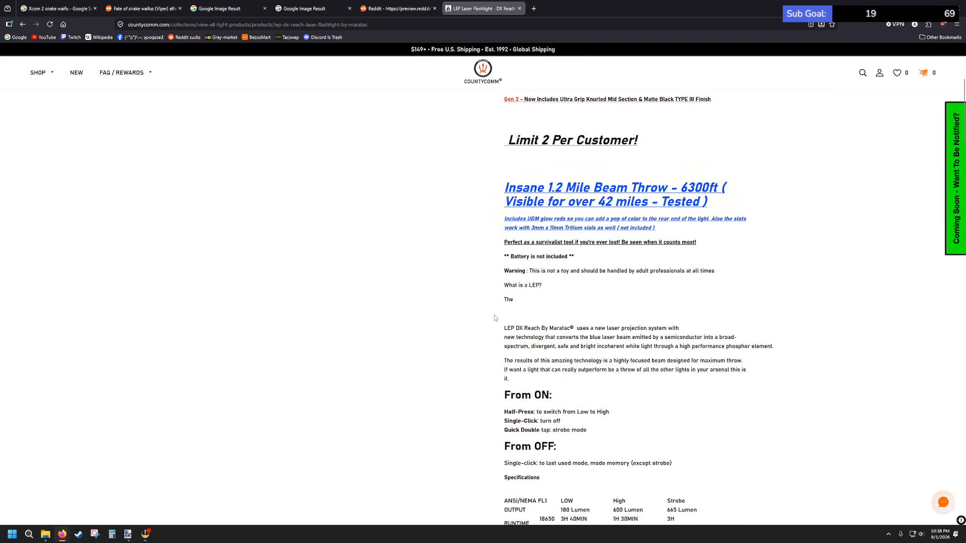
scroll(555, 389, down, 1)
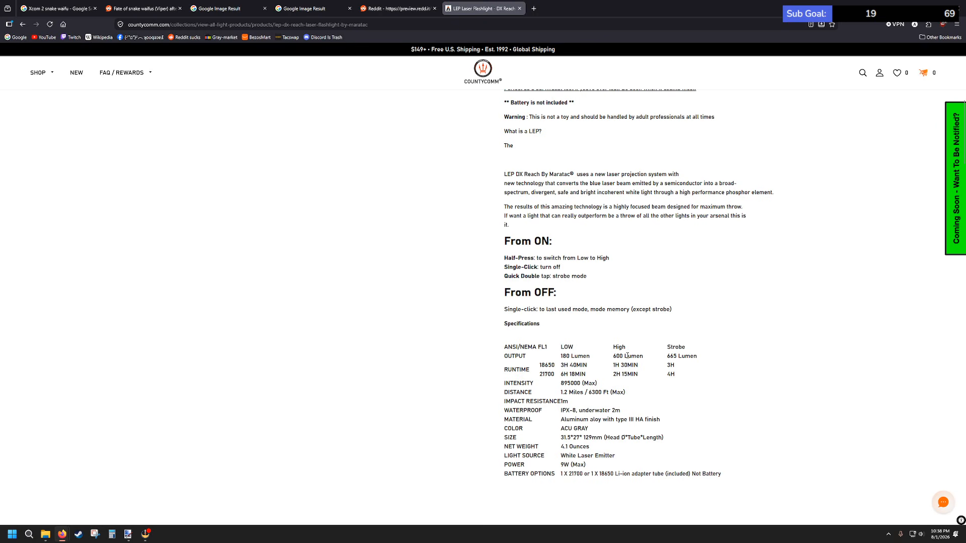
drag(561, 385, 581, 384)
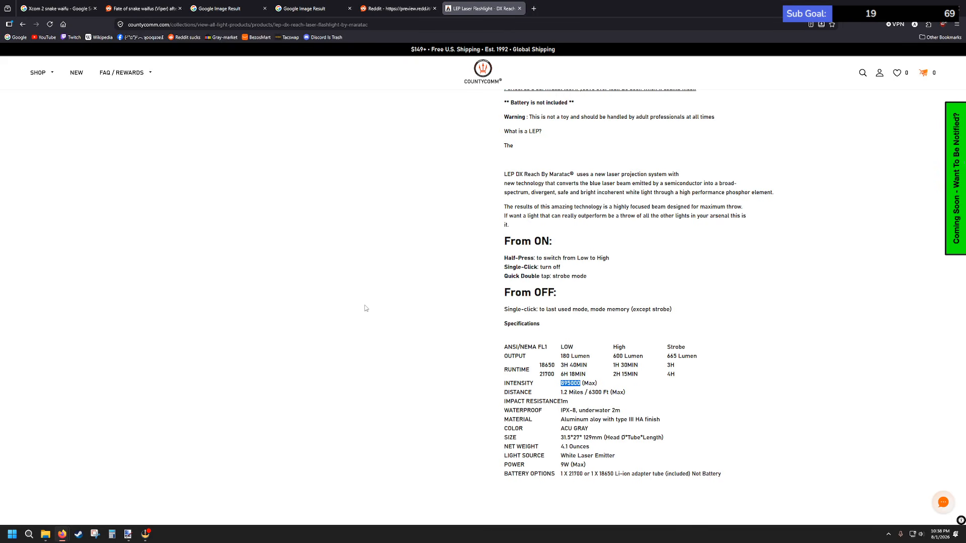
scroll(378, 307, down, 3)
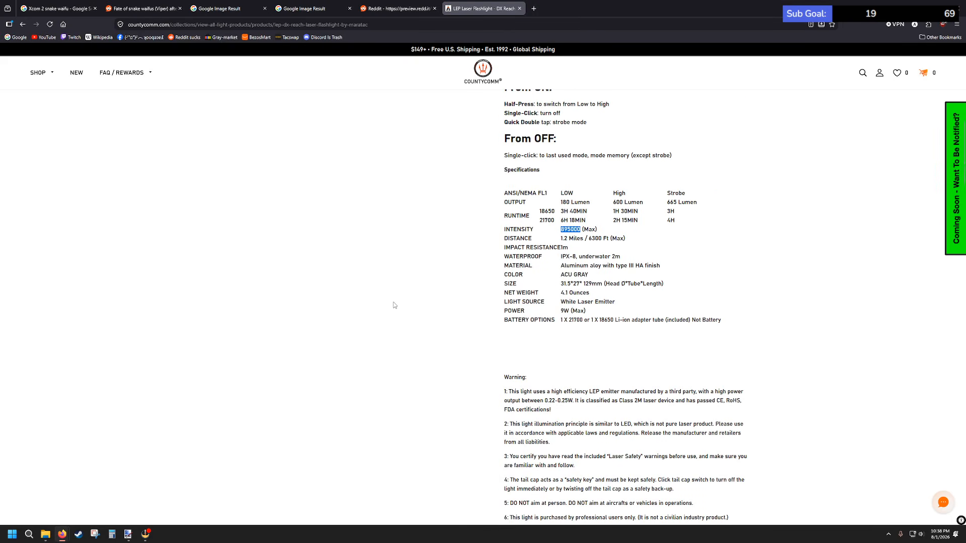
scroll(394, 306, up, 10)
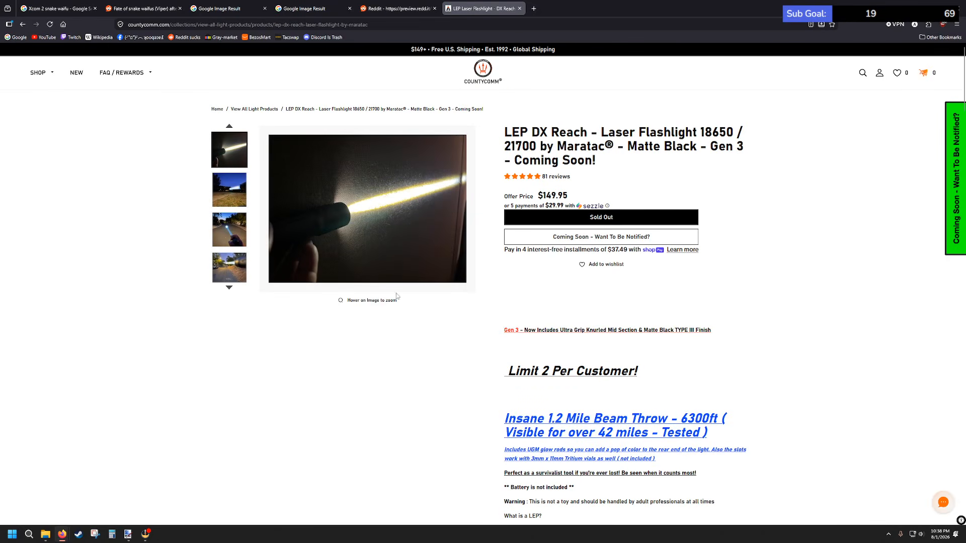
- Look through the remaining product photos, from the outdoor beam shots to the close-up of the black flashlight body
click(229, 269)
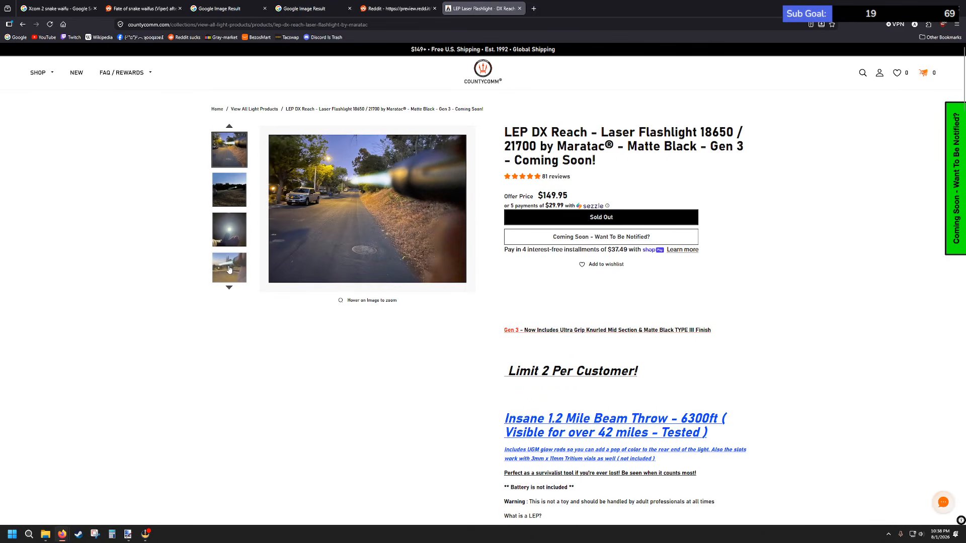
click(229, 230)
click(225, 195)
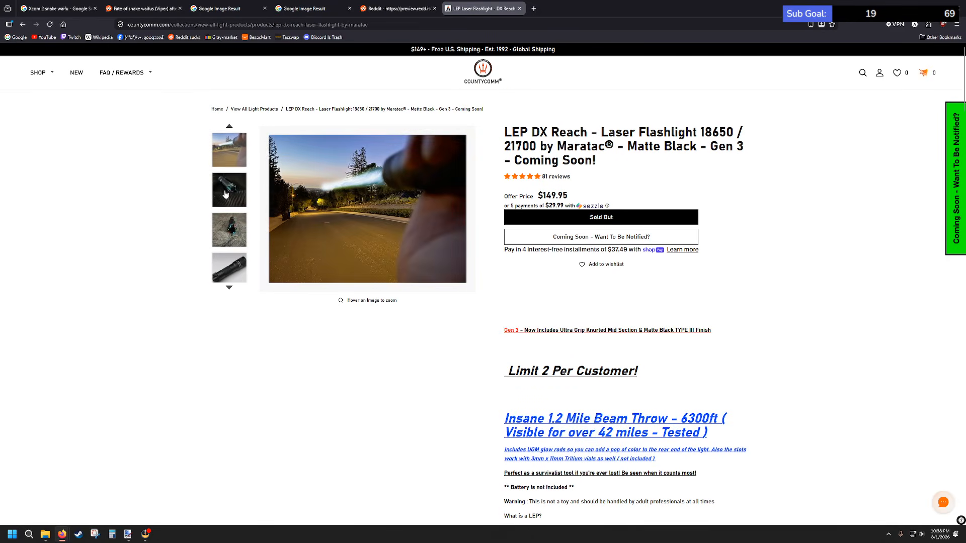
click(229, 191)
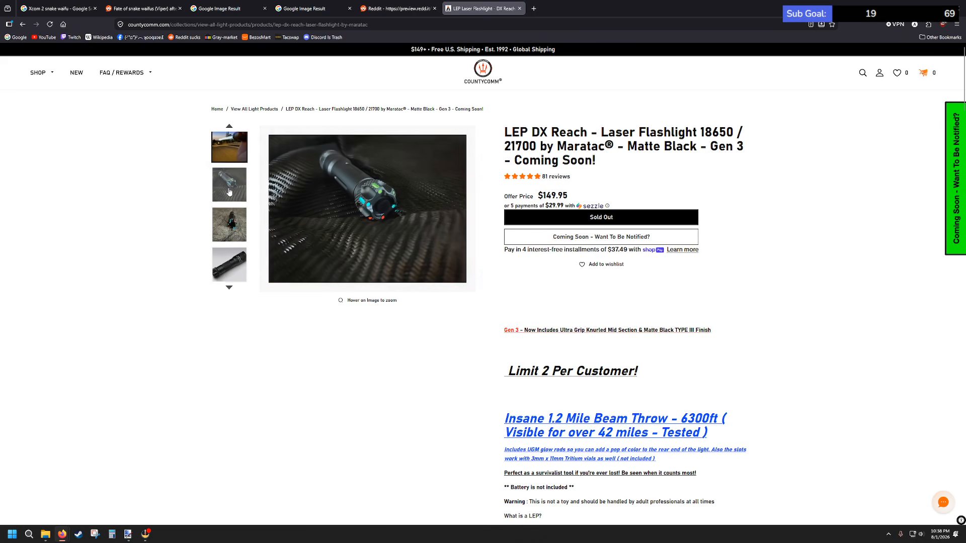
click(235, 265)
click(234, 264)
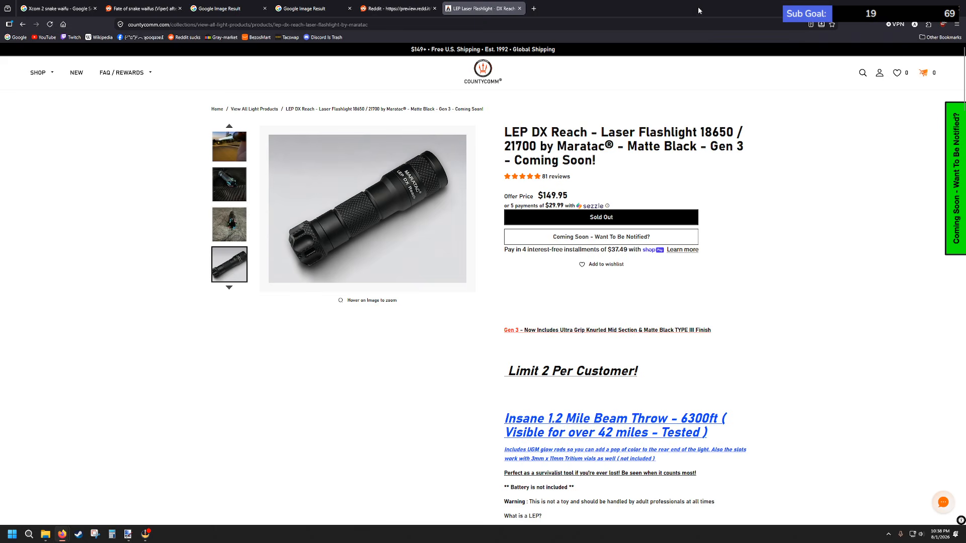
- Switch to Paint.NET and erase the tail's upper outer line between the body's inner corner and the right-hand bend
key(alt+Tab)
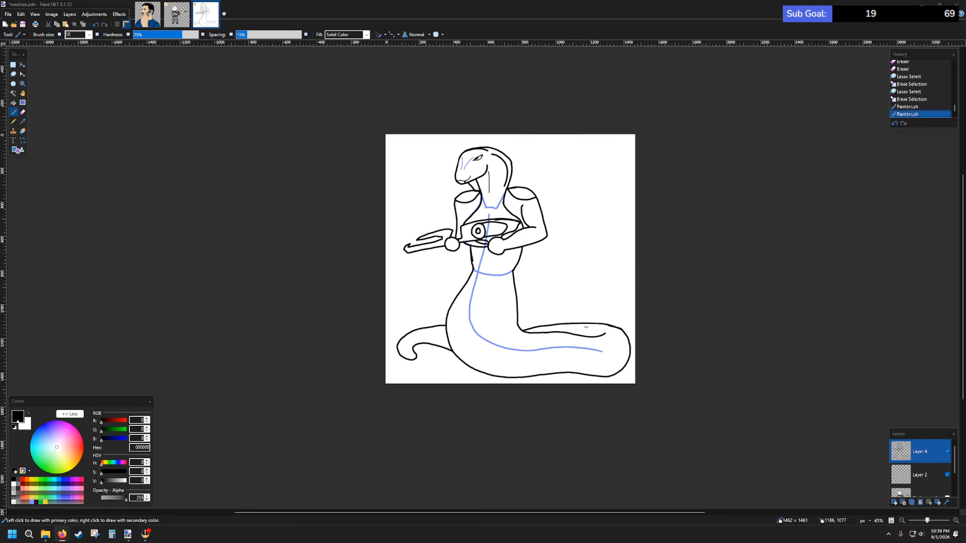
scroll(560, 341, up, 5)
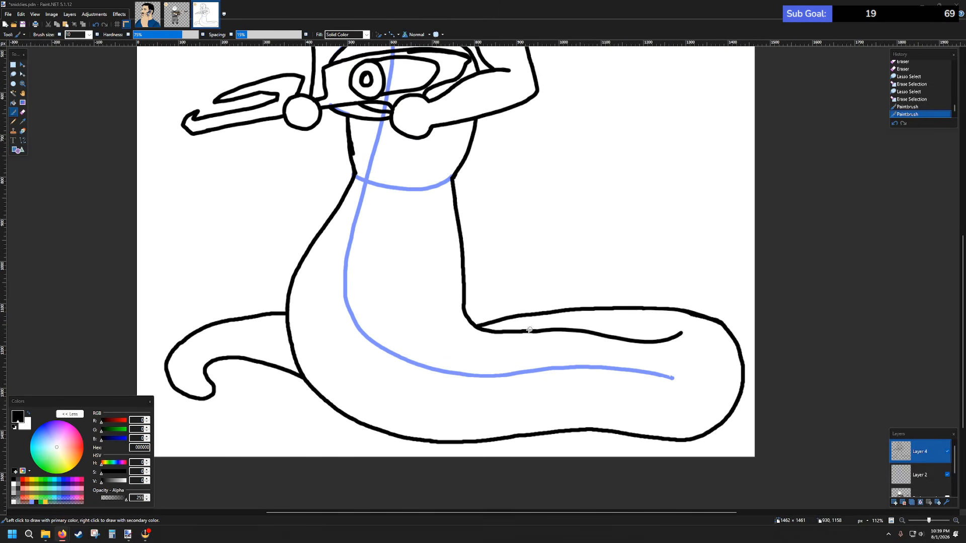
click(23, 112)
scroll(567, 288, down, 1)
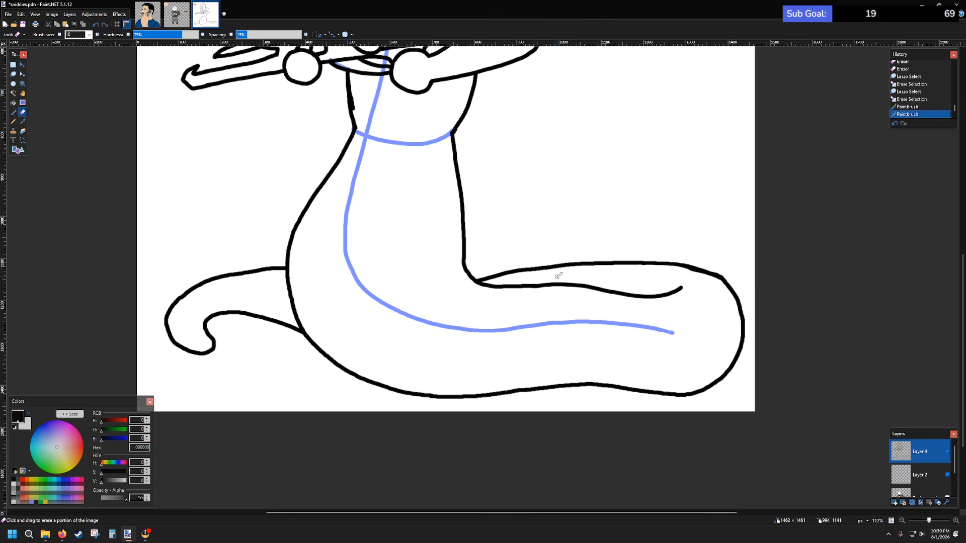
scroll(558, 275, up, 4)
mouse_move(433, 276)
mouse_down()
mouse_move(464, 282)
mouse_move(443, 267)
mouse_move(473, 262)
mouse_move(541, 274)
mouse_move(526, 274)
mouse_move(542, 260)
mouse_move(537, 268)
mouse_move(562, 265)
mouse_move(561, 252)
mouse_move(635, 257)
mouse_move(596, 260)
mouse_move(626, 260)
mouse_move(651, 249)
mouse_move(629, 240)
mouse_move(700, 259)
mouse_move(672, 257)
mouse_move(703, 247)
mouse_move(739, 277)
mouse_move(748, 237)
mouse_move(764, 268)
mouse_move(793, 245)
mouse_move(811, 275)
mouse_move(839, 274)
mouse_up()
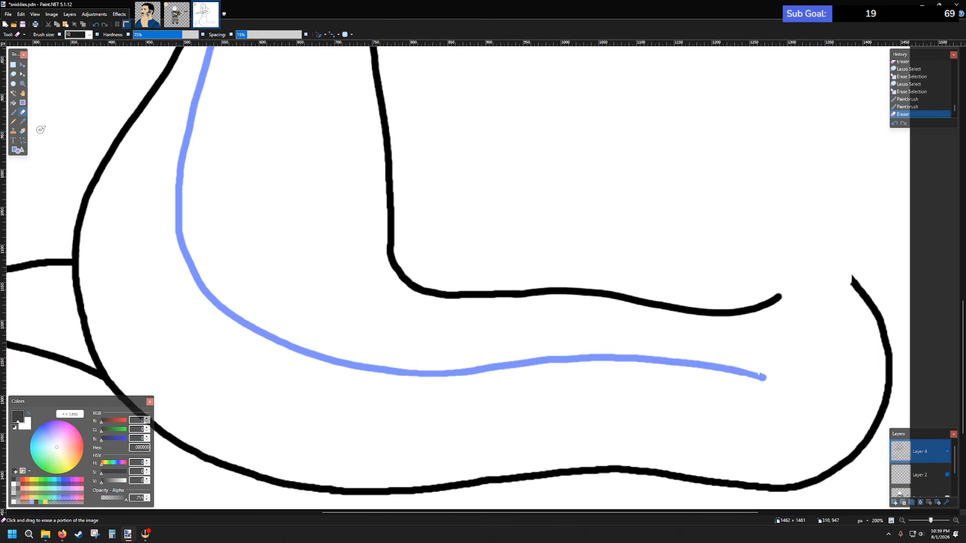
- Try repainting the tail's upper outer line in black from the body's inner corner to the right-hand bend, and undo the stroke
click(13, 112)
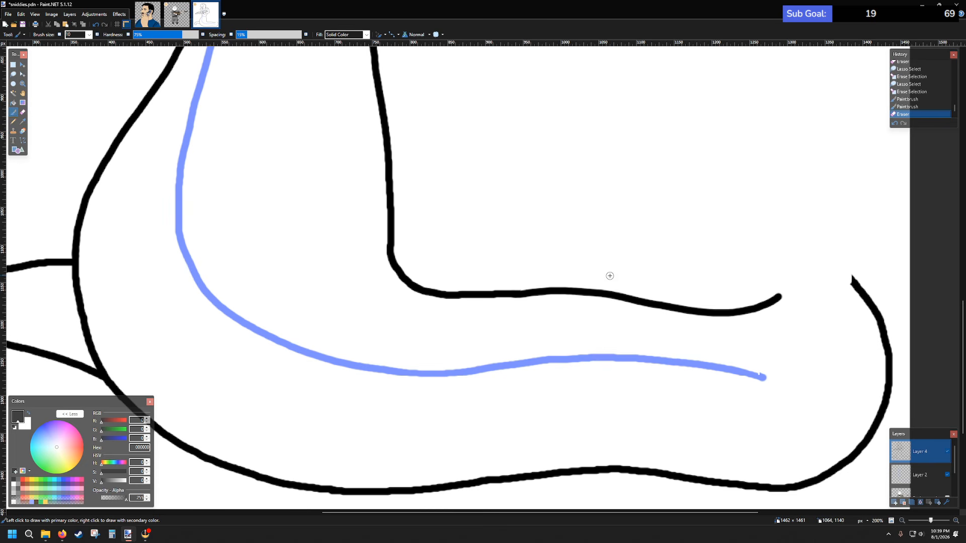
scroll(608, 274, up, 2)
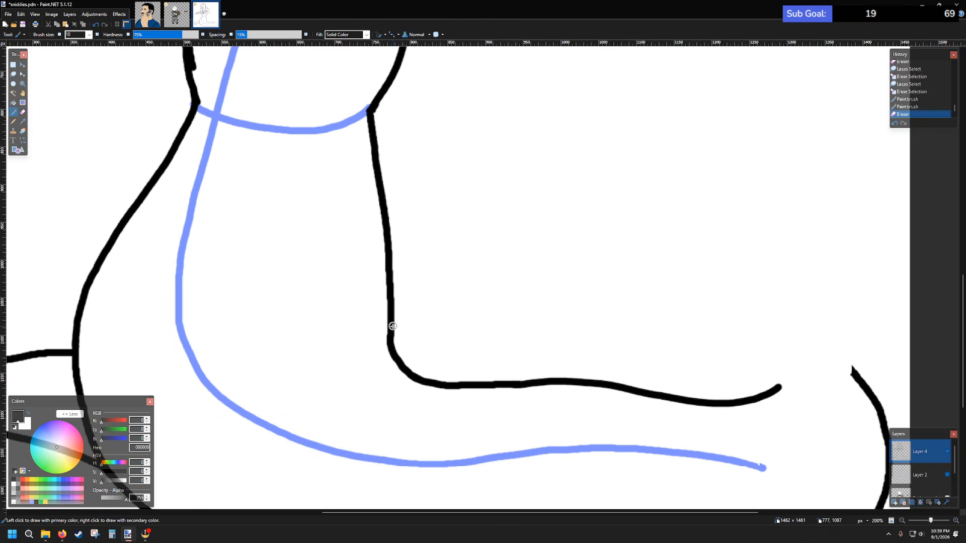
mouse_move(390, 333)
mouse_down()
mouse_move(479, 310)
mouse_move(564, 307)
mouse_move(725, 335)
mouse_move(856, 373)
mouse_up()
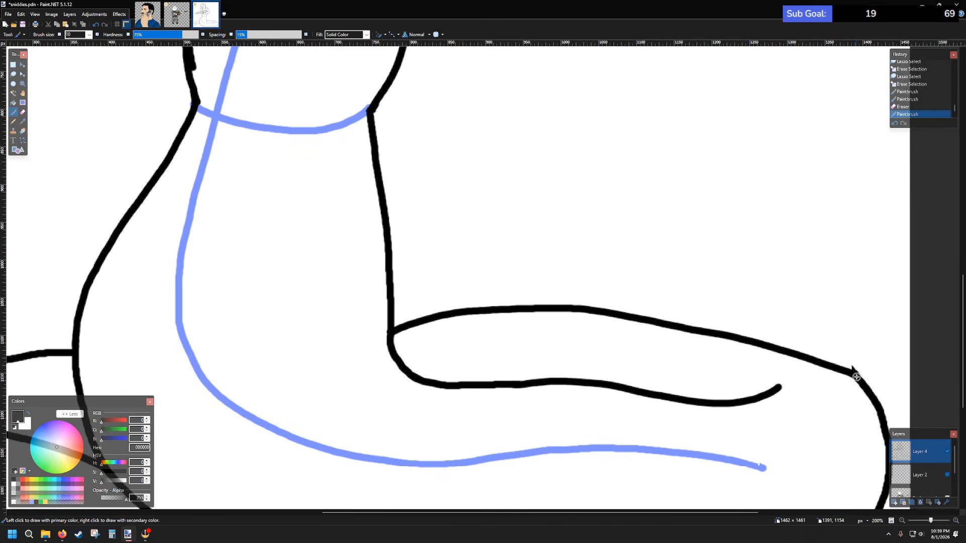
ctrl+scroll(821, 362, down, 3)
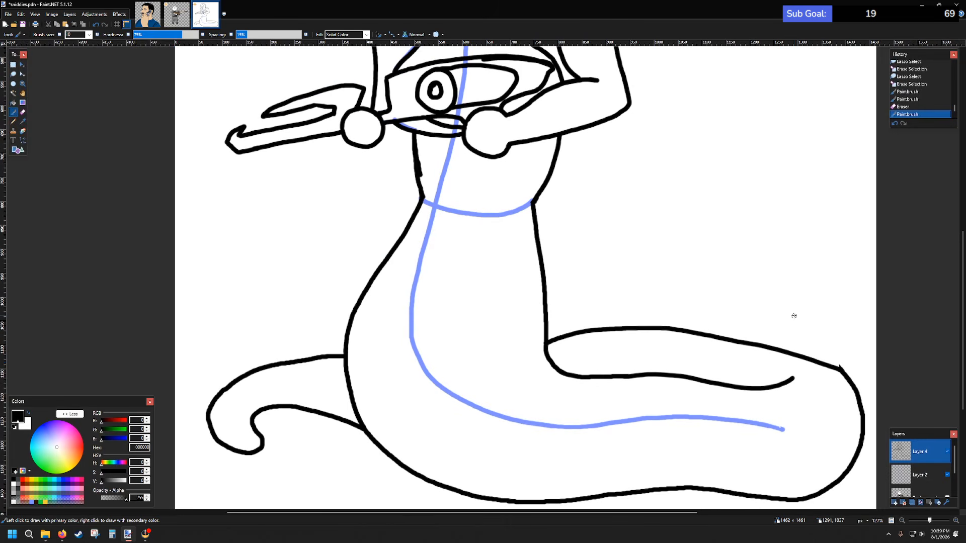
scroll(741, 293, up, 2)
scroll(738, 291, down, 4)
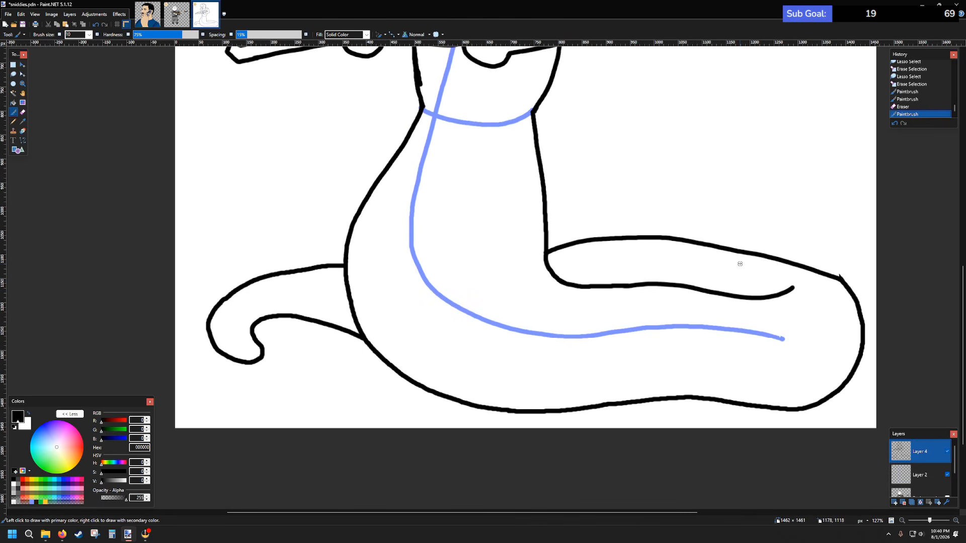
scroll(740, 263, up, 2)
scroll(739, 261, down, 1)
scroll(738, 259, up, 1)
key(ctrl+z)
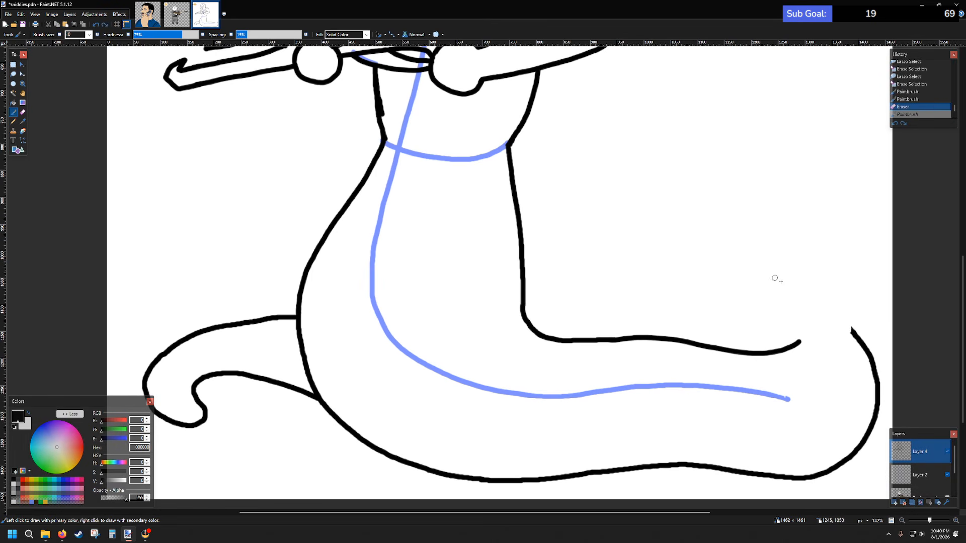
- Paint the tail's upper outer line in black as a rounded arch from the right-hand bend back to the body's inner corner
mouse_move(855, 335)
mouse_down()
mouse_move(815, 307)
mouse_move(746, 292)
mouse_move(621, 290)
mouse_move(523, 308)
mouse_up()
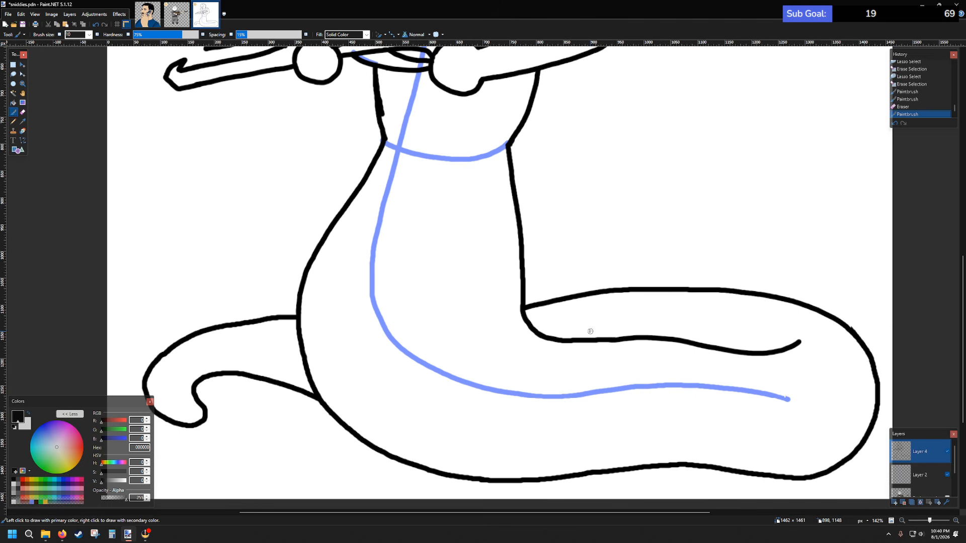
scroll(737, 329, down, 2)
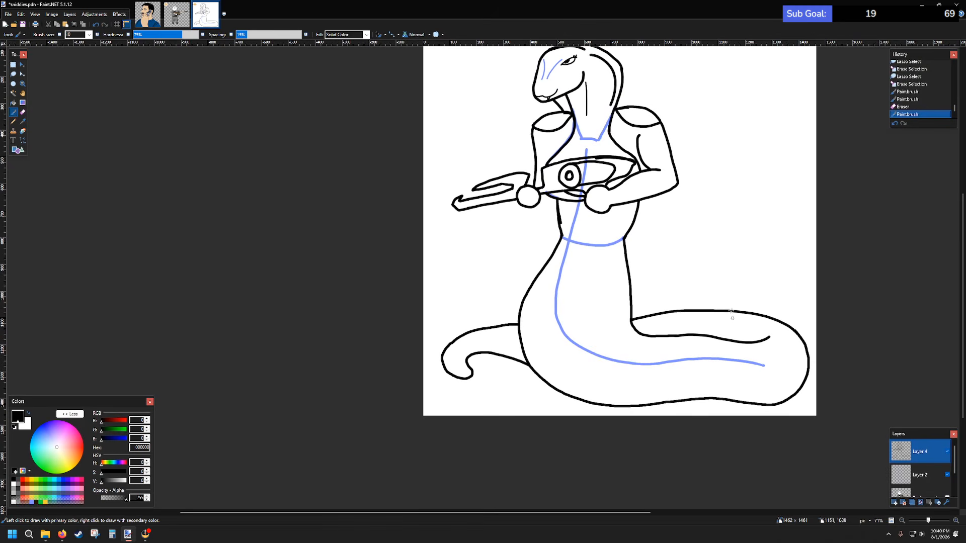
scroll(702, 267, up, 2)
scroll(702, 268, down, 1)
scroll(698, 268, up, 1)
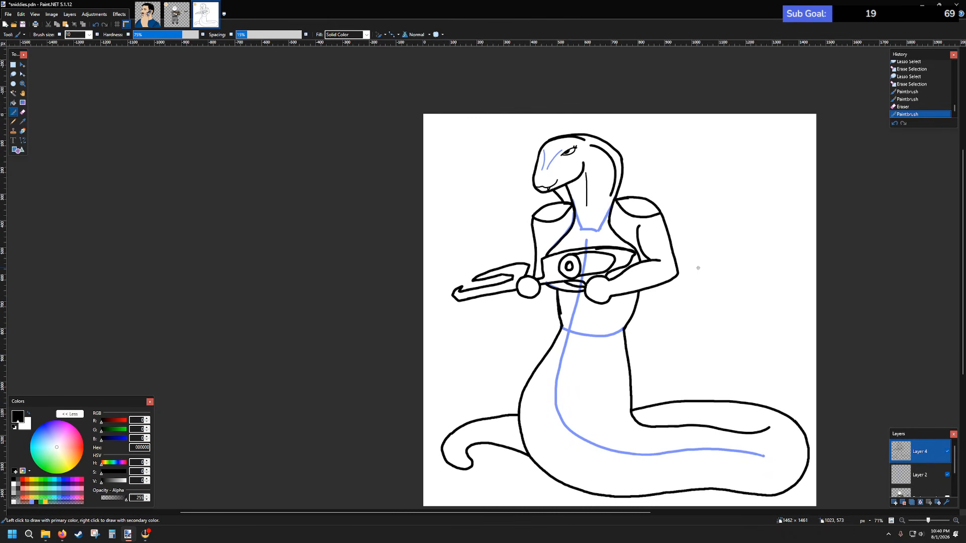
- Erase the ends of the curled tail tip's two lines where they meet the body's left outline
scroll(495, 392, down, 2)
scroll(486, 360, up, 3)
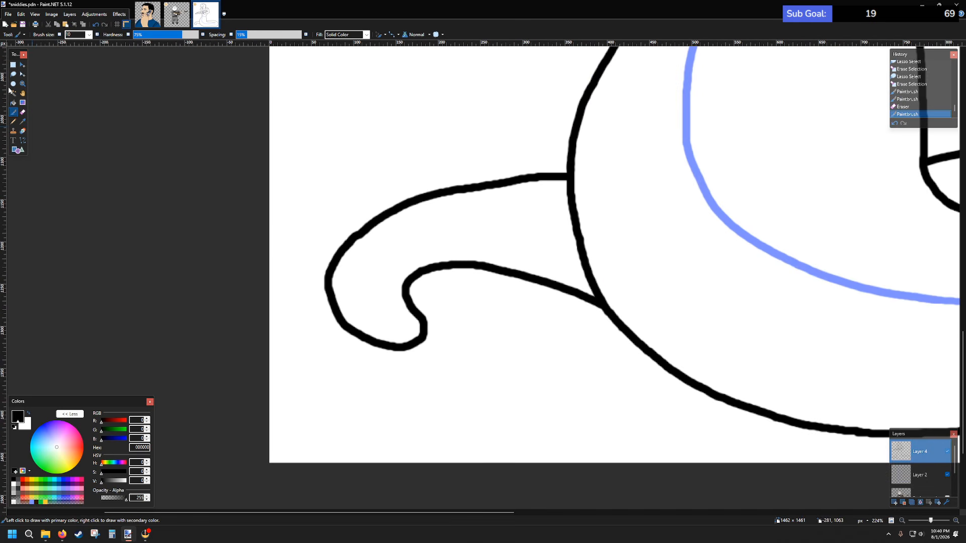
click(22, 112)
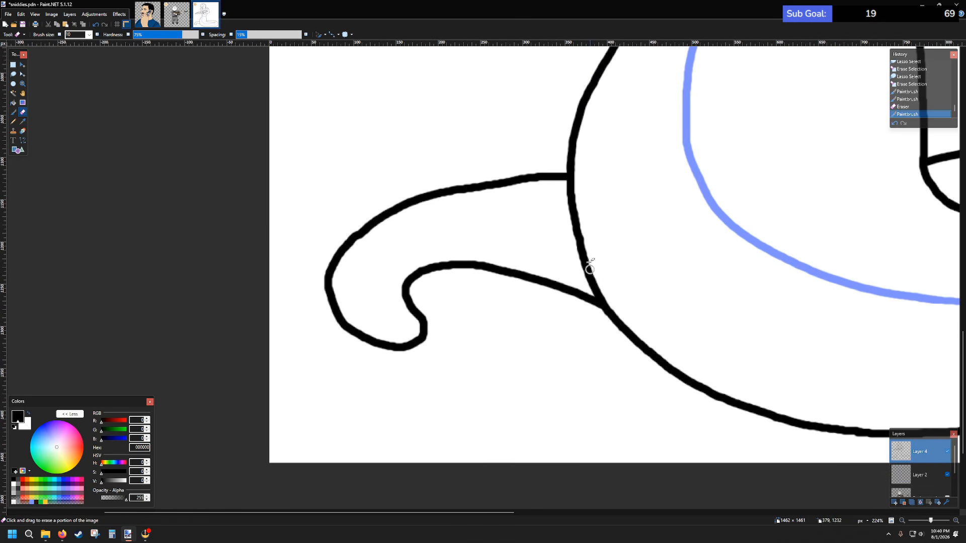
mouse_move(563, 171)
mouse_down()
mouse_move(543, 189)
mouse_move(526, 179)
mouse_move(542, 166)
mouse_move(529, 192)
mouse_move(518, 169)
mouse_up()
mouse_move(578, 309)
mouse_down()
mouse_move(589, 286)
mouse_move(596, 309)
mouse_move(571, 275)
mouse_move(553, 275)
mouse_move(571, 308)
mouse_move(537, 302)
mouse_move(544, 341)
mouse_up()
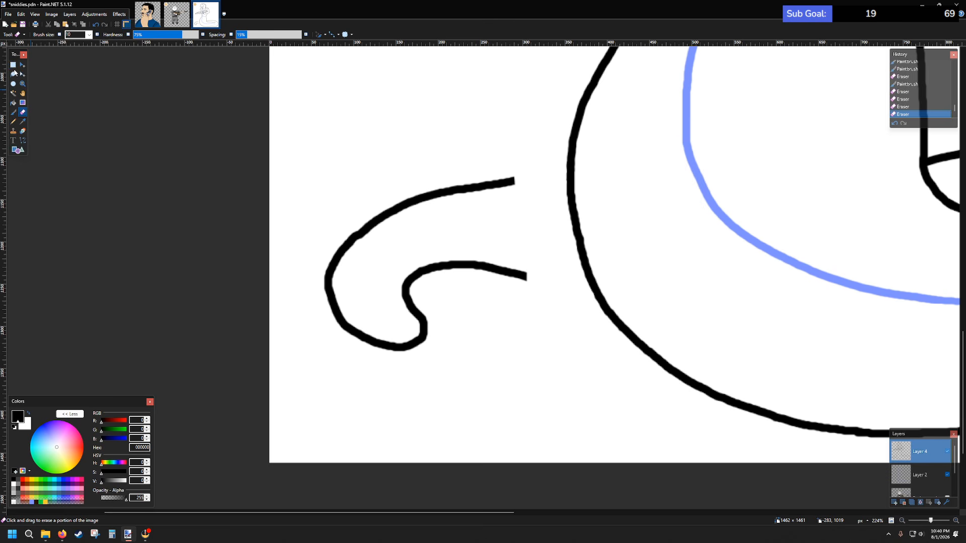
- Lasso-select the remaining curled tail tip and delete it
click(13, 74)
mouse_move(518, 227)
mouse_down()
mouse_move(518, 154)
mouse_move(442, 151)
mouse_move(325, 218)
mouse_move(302, 344)
mouse_move(522, 345)
mouse_up()
drag(525, 206, 521, 191)
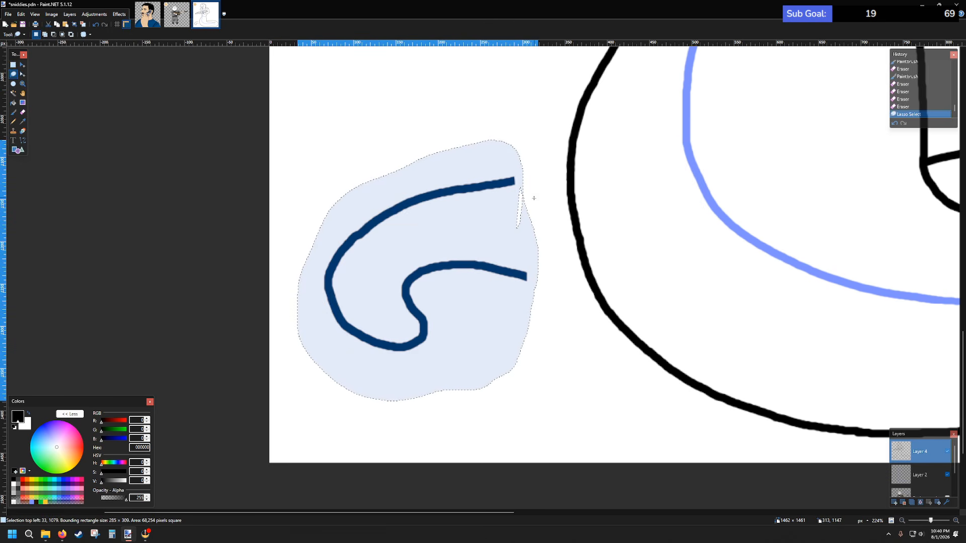
key(Delete)
scroll(530, 221, down, 5)
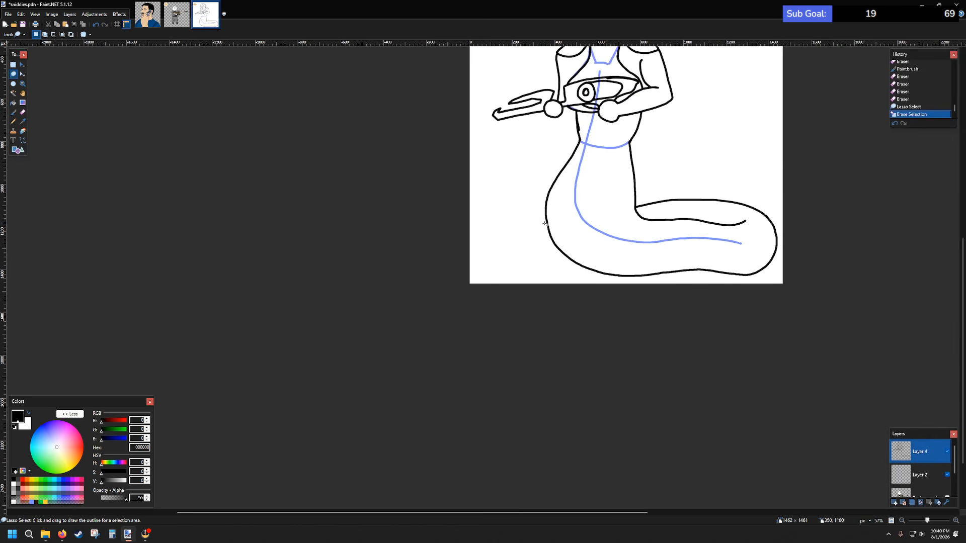
- On Layer 2, paint a light blue (7F92FF) guide line across the body from the inner corner to the left outline, and return to Layer 4
click(13, 112)
scroll(517, 303, up, 4)
scroll(509, 263, up, 1)
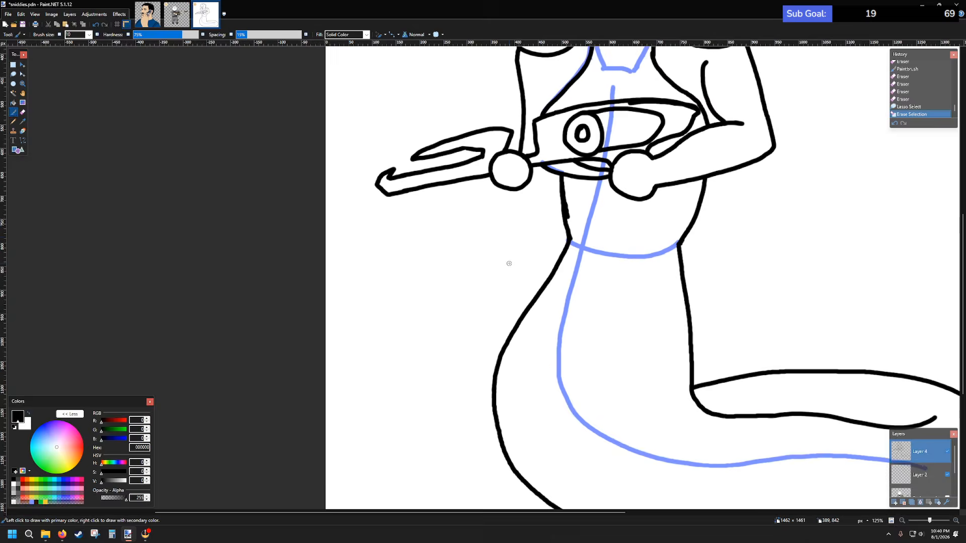
scroll(545, 276, down, 3)
click(933, 477)
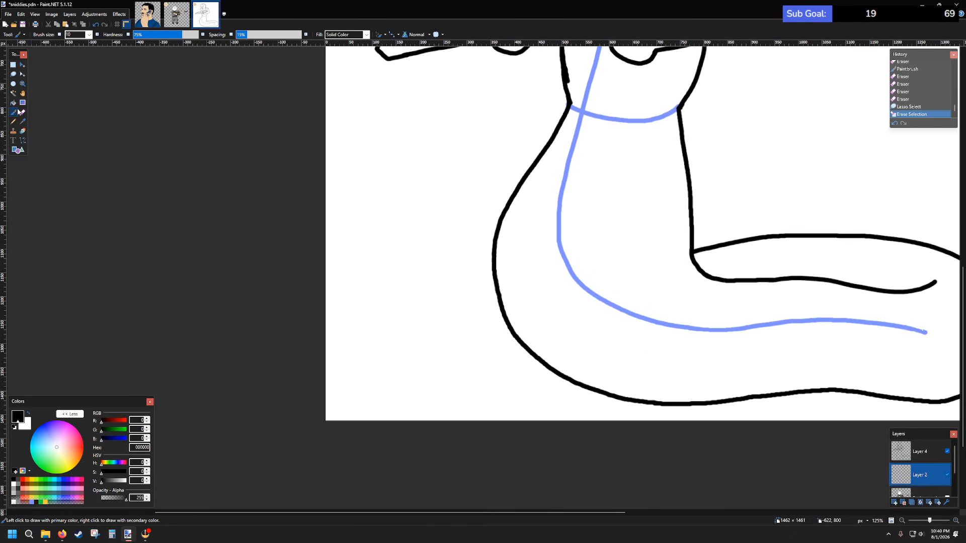
click(32, 502)
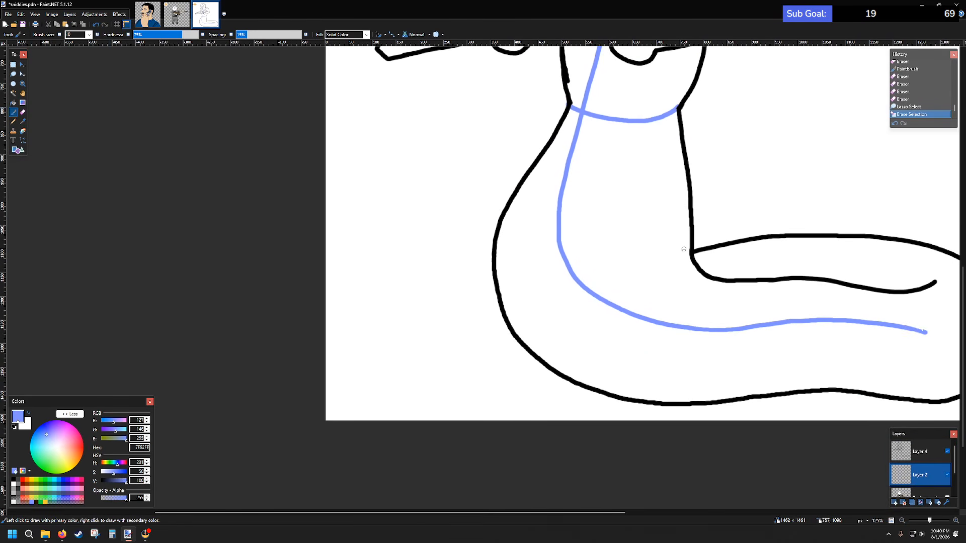
drag(692, 250, 552, 295)
key(ctrl+z)
key(ctrl+z)
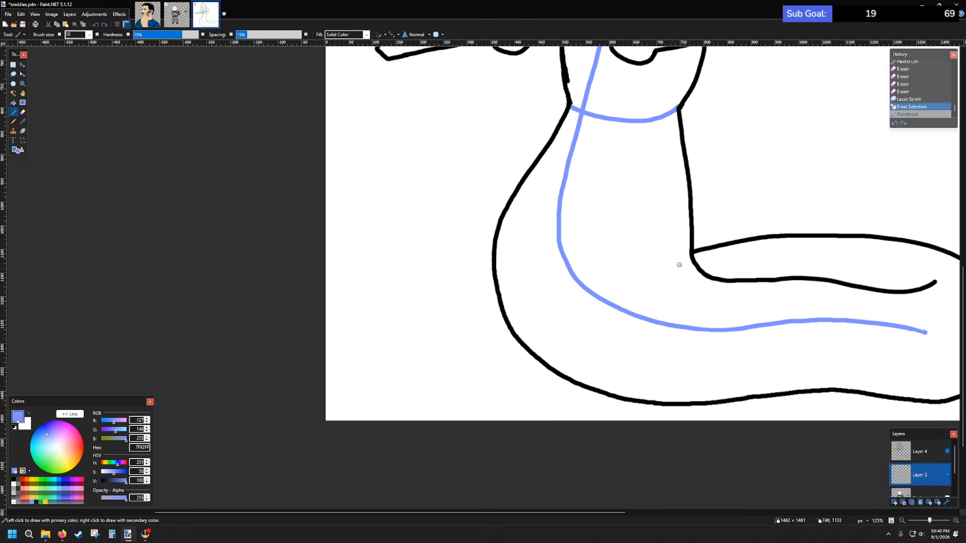
drag(691, 251, 628, 274)
key(ctrl+z)
mouse_move(687, 252)
mouse_down()
mouse_move(573, 291)
mouse_move(501, 299)
mouse_up()
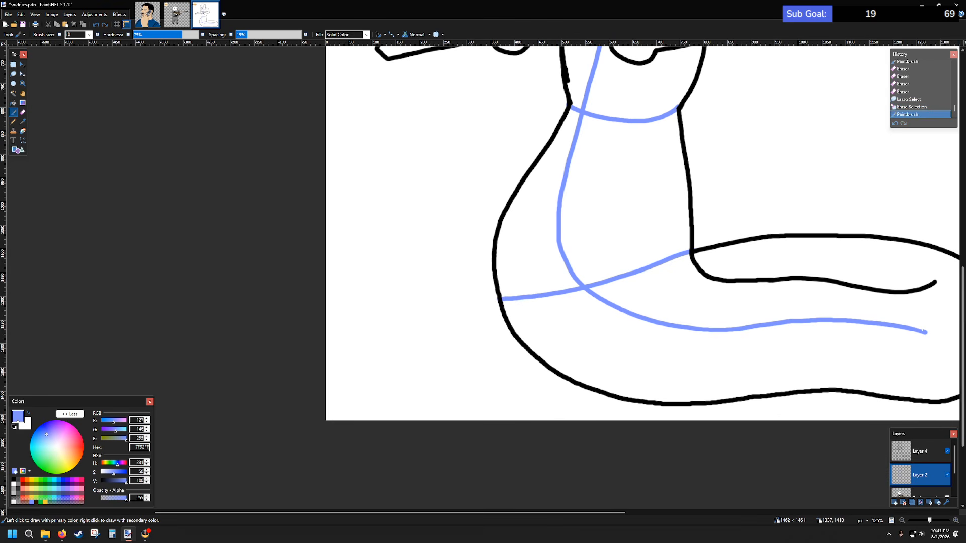
click(918, 451)
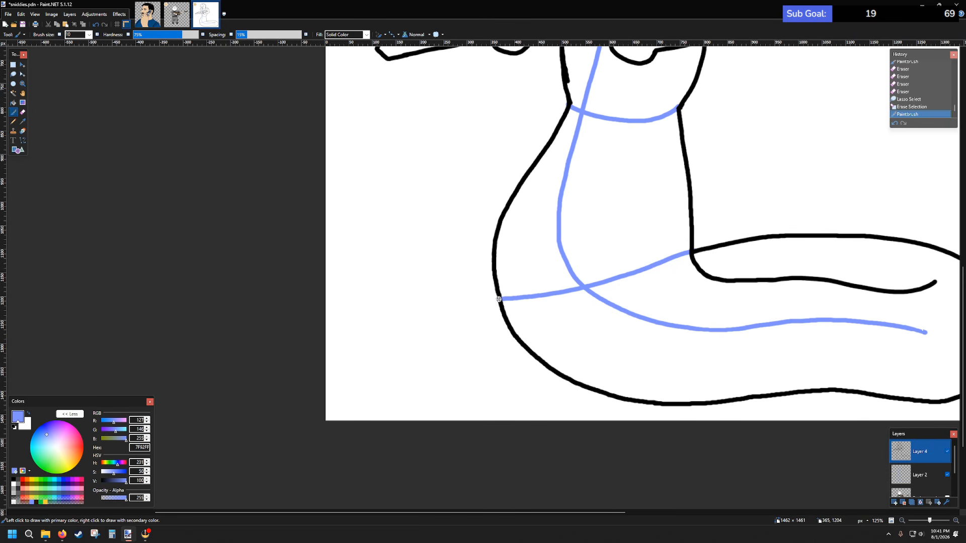
- Undo the last brush stroke and paint the tail tip's upper line in black, from the body's left outline outward and curling down
key(ctrl+z)
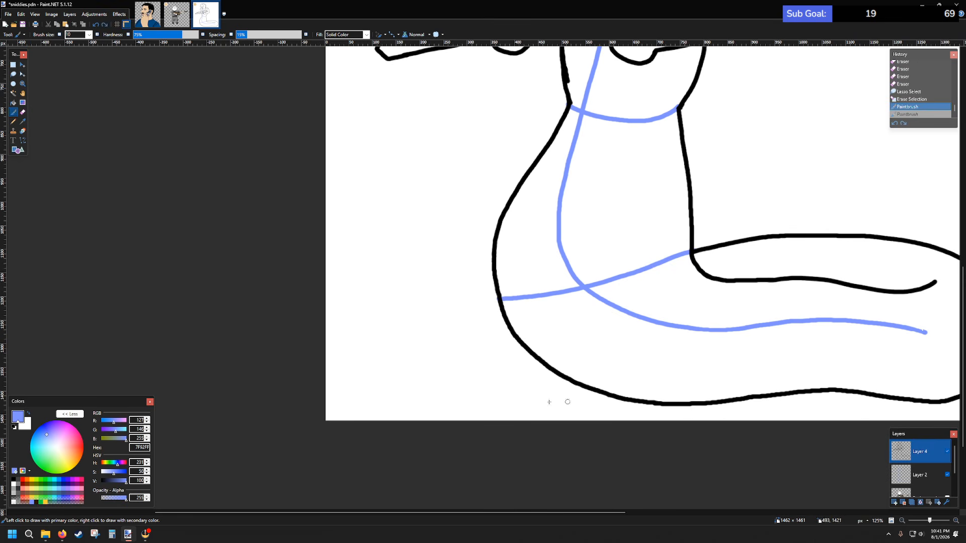
click(14, 480)
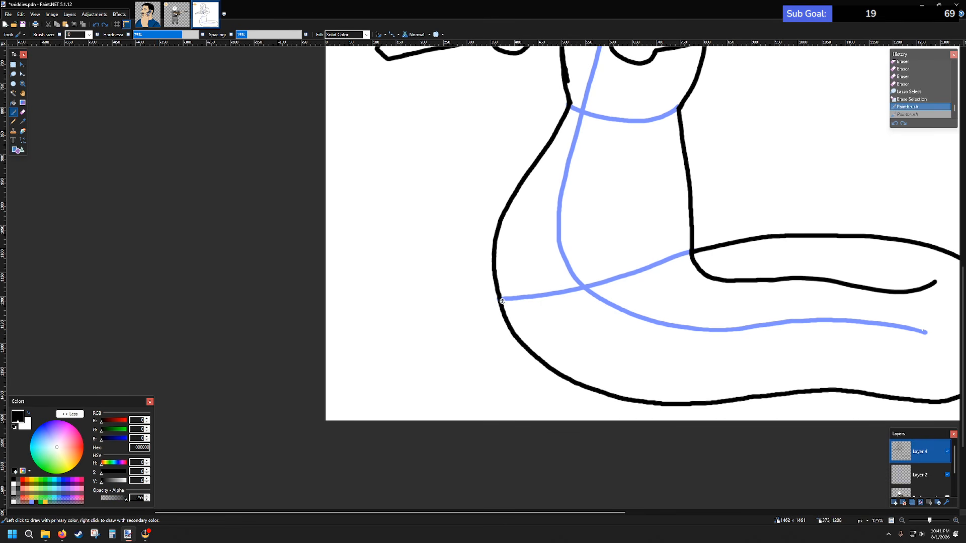
mouse_move(490, 299)
mouse_down()
mouse_move(377, 317)
mouse_move(365, 350)
mouse_up()
key(ctrl+z)
drag(500, 299, 424, 309)
key(ctrl+z)
mouse_move(498, 297)
mouse_down()
mouse_move(410, 305)
mouse_move(366, 330)
mouse_up()
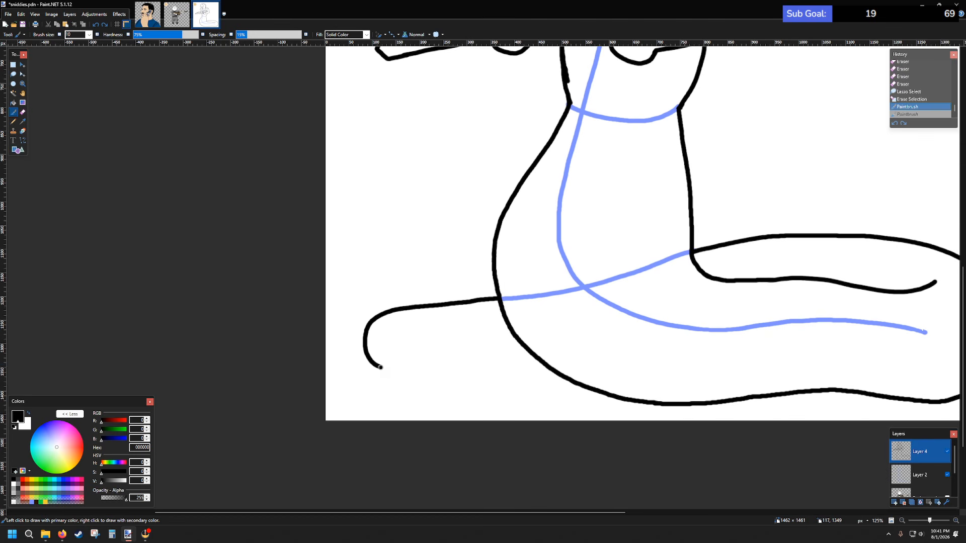
drag(385, 369, 387, 371)
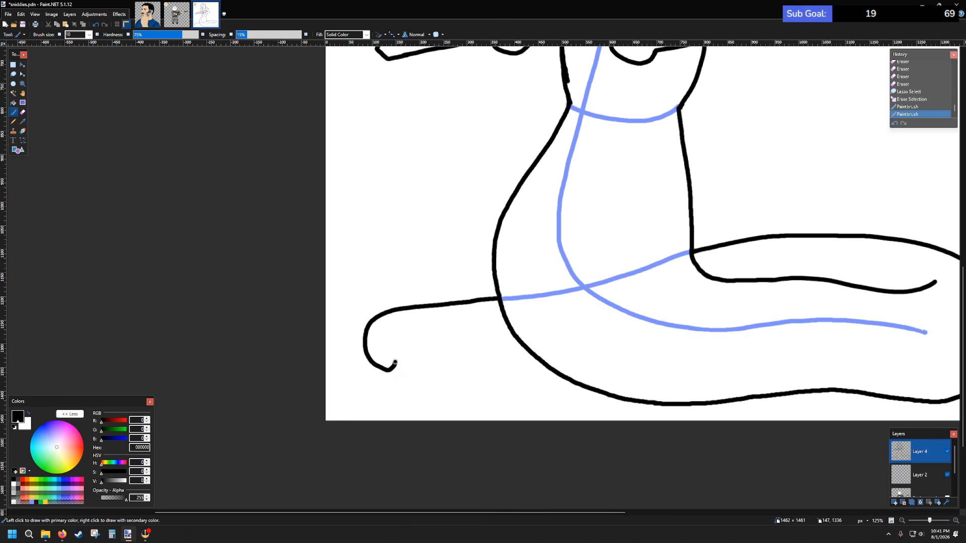
- Paint the tail tip's small upturned hook and its lower line in black, running back to the body's lower left outline
drag(395, 358, 396, 362)
key(ctrl+z)
scroll(391, 370, up, 5)
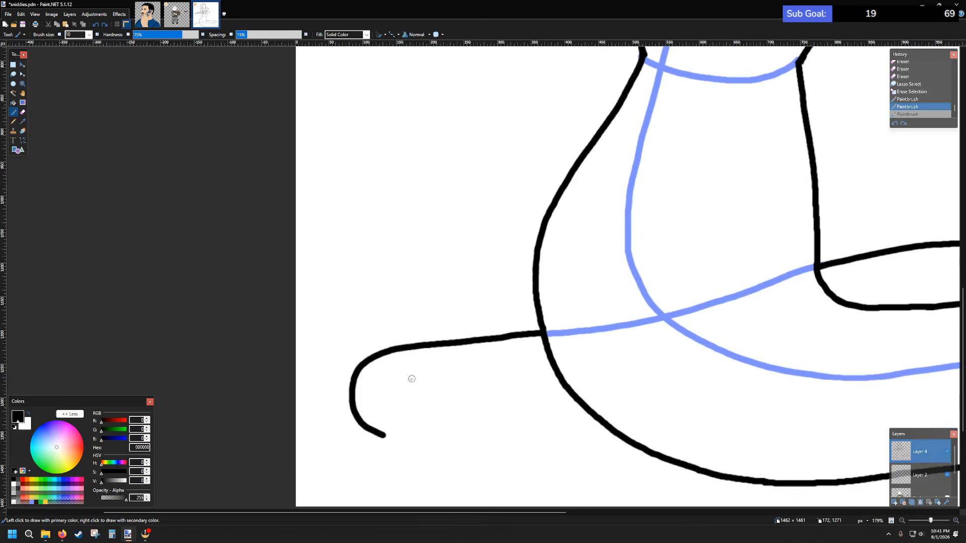
scroll(417, 417, up, 3)
scroll(349, 280, down, 5)
mouse_move(291, 237)
mouse_down()
mouse_move(330, 242)
mouse_move(355, 206)
mouse_up()
scroll(375, 210, down, 5)
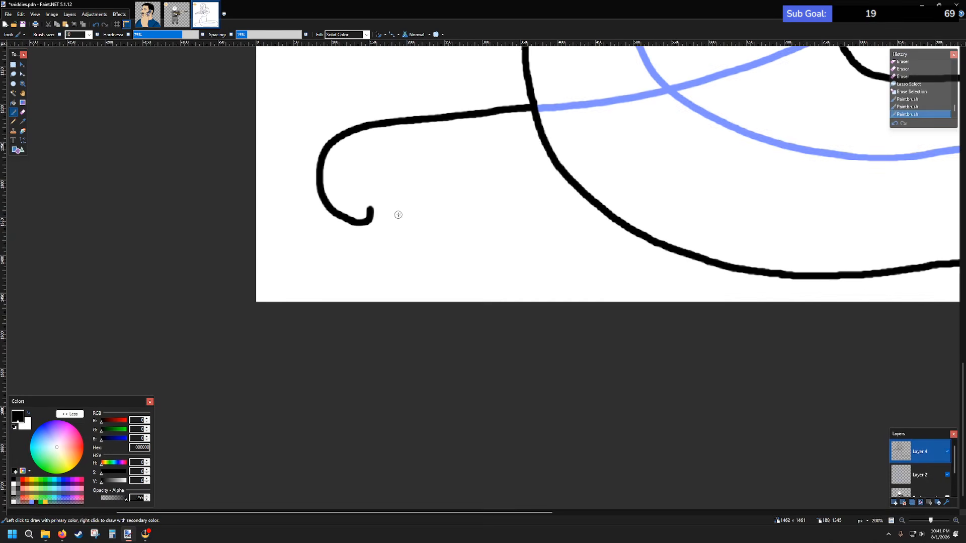
scroll(406, 215, up, 1)
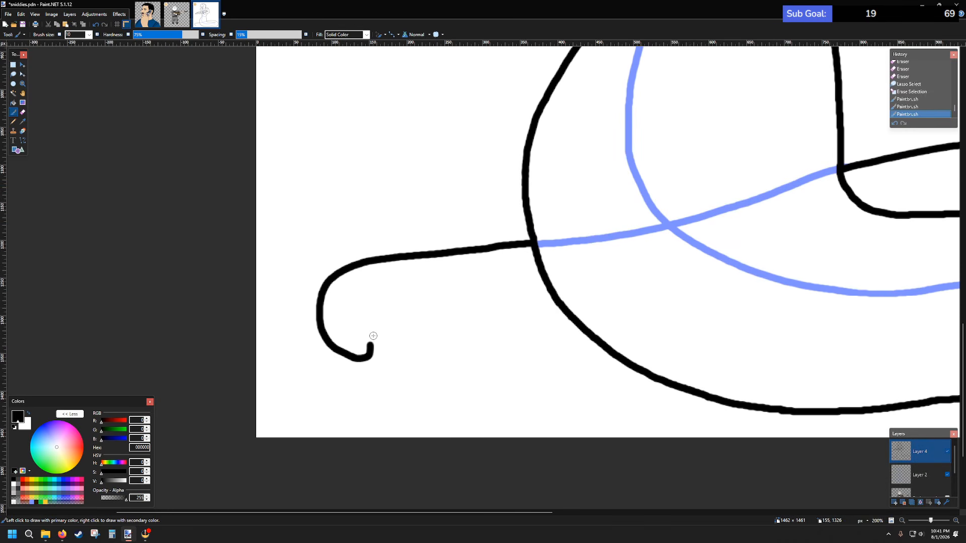
mouse_move(370, 343)
mouse_down()
mouse_move(389, 316)
mouse_move(370, 339)
mouse_move(377, 319)
mouse_move(421, 316)
mouse_move(619, 359)
mouse_up()
key(ctrl+z)
- Examine the whole figure's line art, from the tail tip up to the head and arms
scroll(702, 332, down, 5)
scroll(673, 307, up, 3)
scroll(673, 306, down, 3)
scroll(650, 240, up, 3)
scroll(651, 240, down, 3)
scroll(648, 237, left, 3)
scroll(582, 224, right, 5)
scroll(594, 233, up, 3)
scroll(594, 234, up, 2)
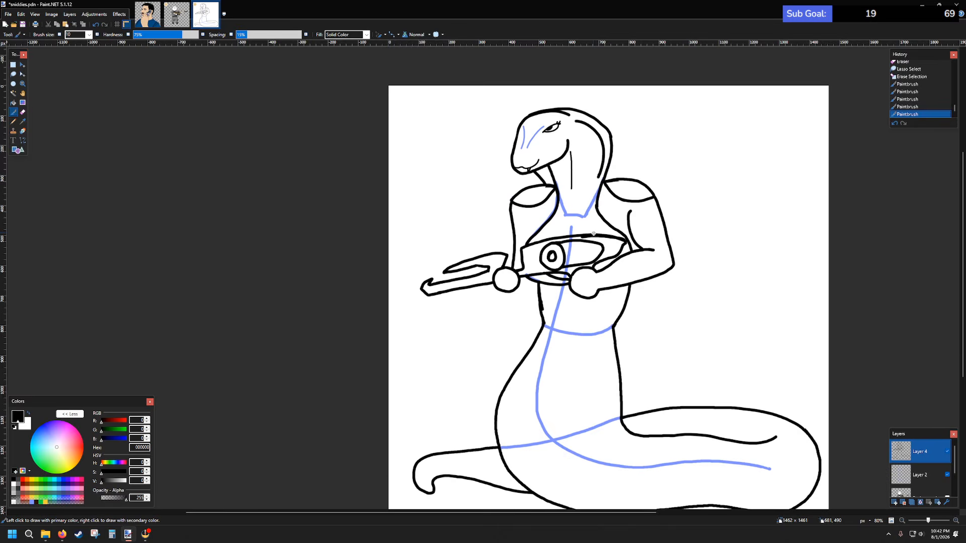
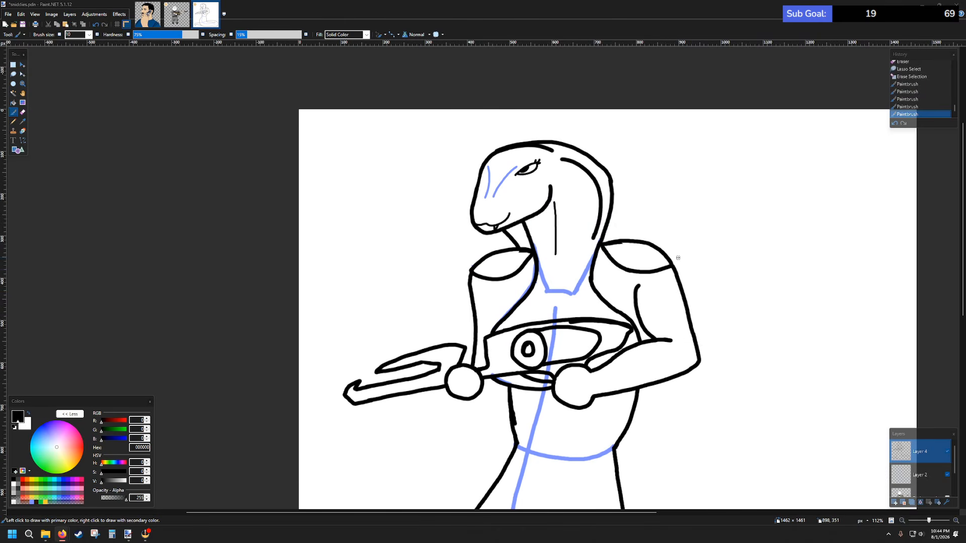
- Hide Layer 2's blue guide lines and check the black line art on its own from head to tail
scroll(677, 257, down, 8)
scroll(678, 254, up, 6)
scroll(678, 249, down, 4)
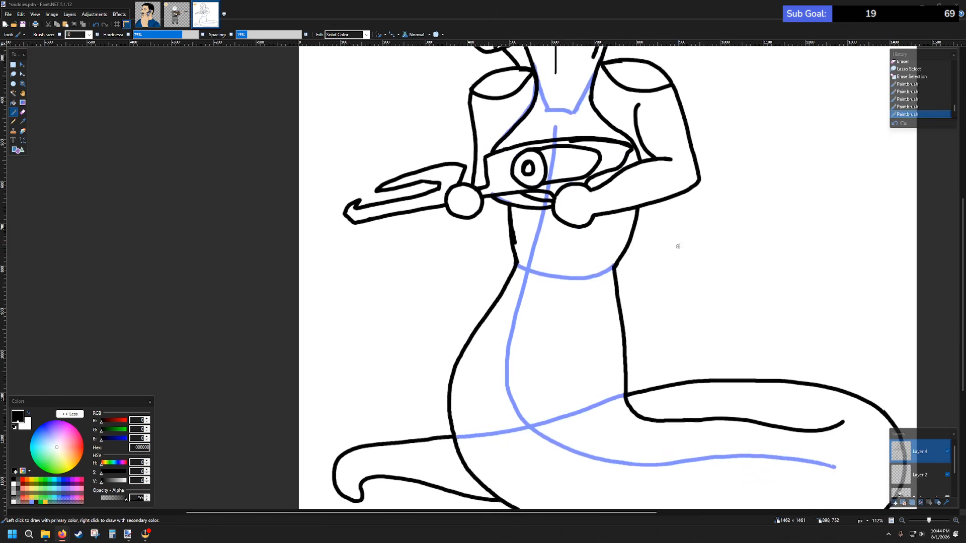
click(947, 474)
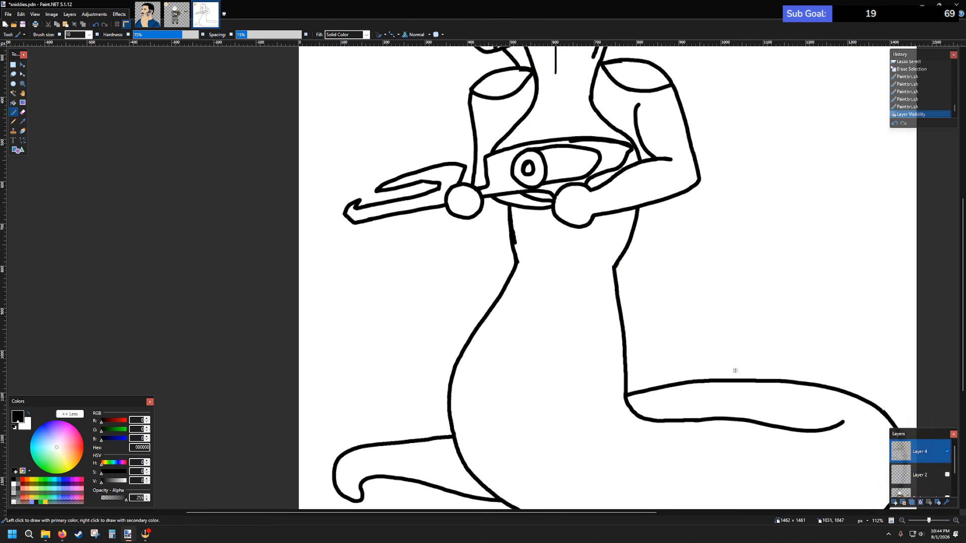
scroll(735, 352, up, 6)
scroll(736, 345, down, 4)
scroll(739, 343, down, 5)
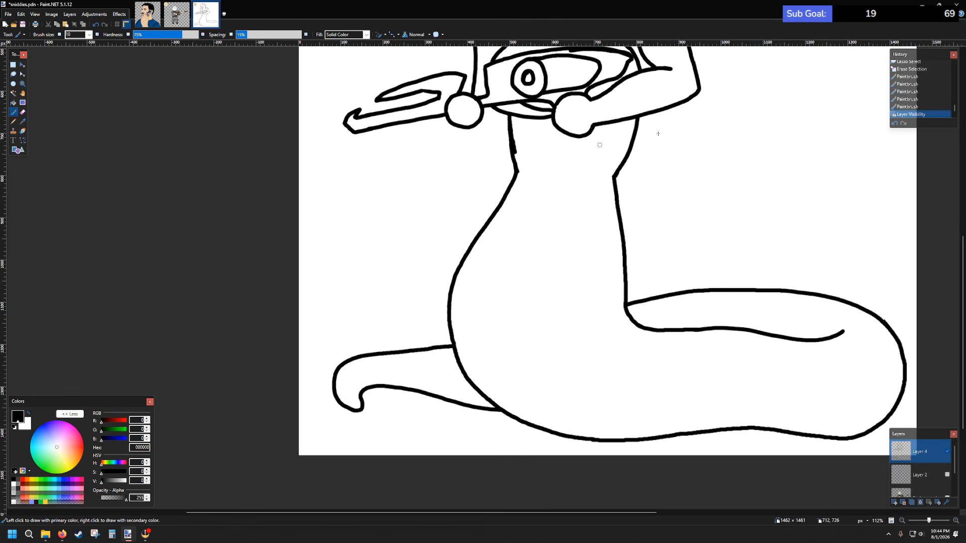
scroll(600, 145, up, 10)
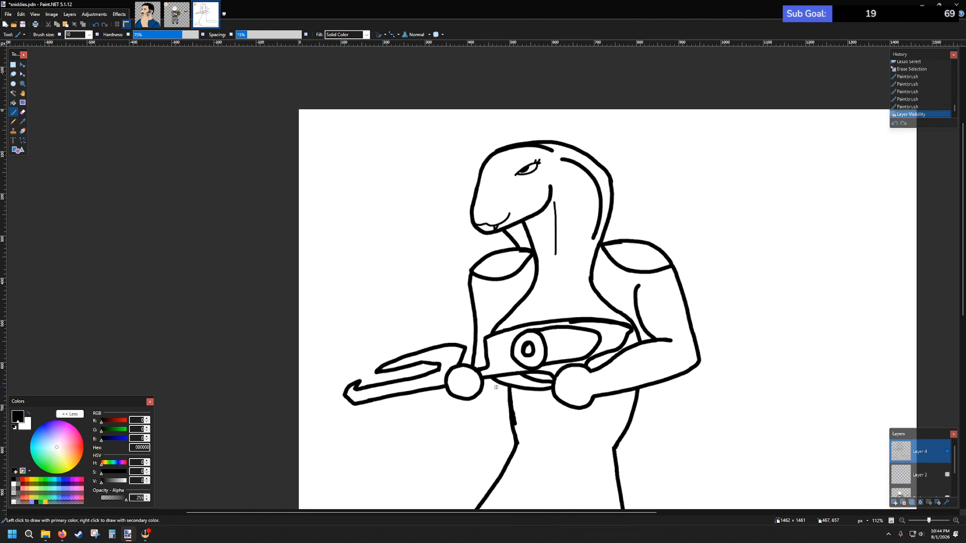
- Paint a short black line under the gun from the chest's lower curve to the left-hand fist
scroll(496, 387, up, 5)
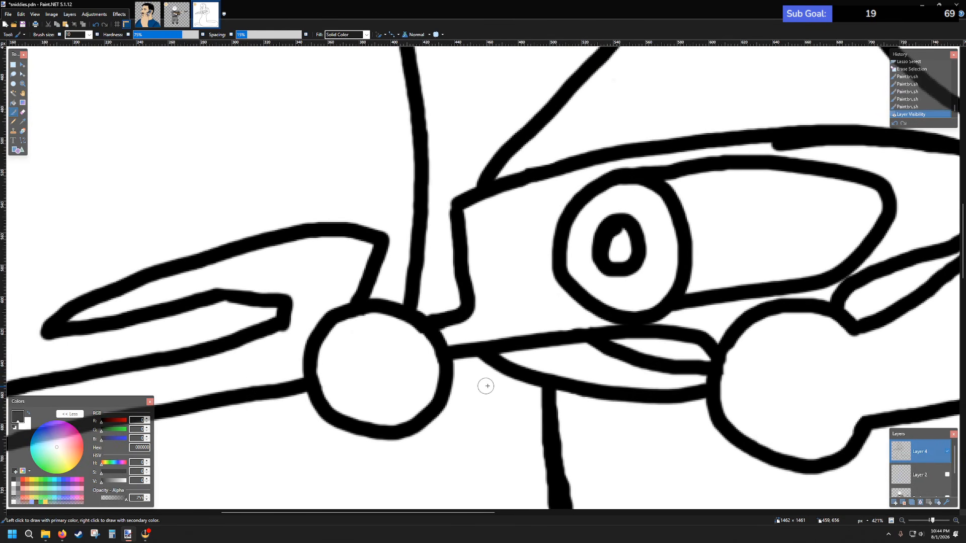
drag(514, 375, 443, 400)
scroll(535, 412, down, 5)
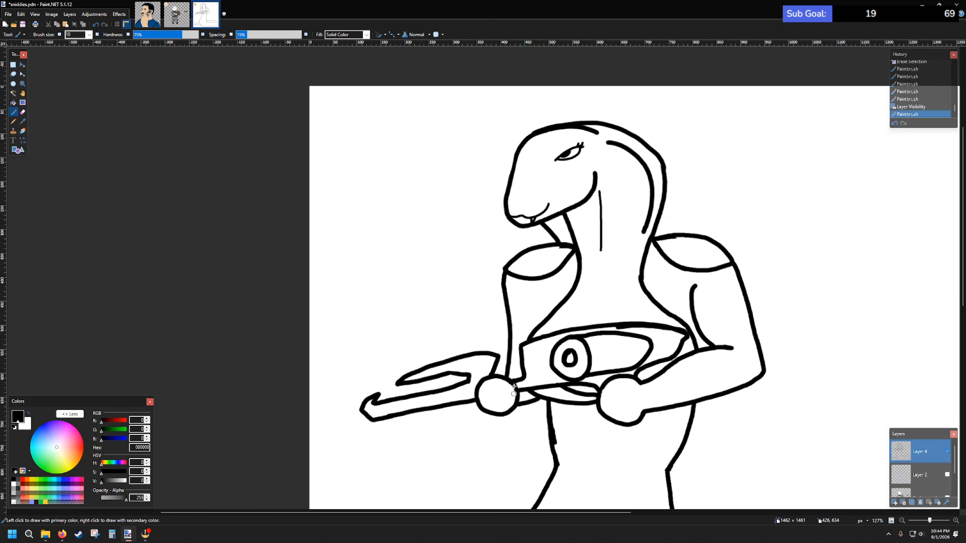
scroll(513, 380, up, 2)
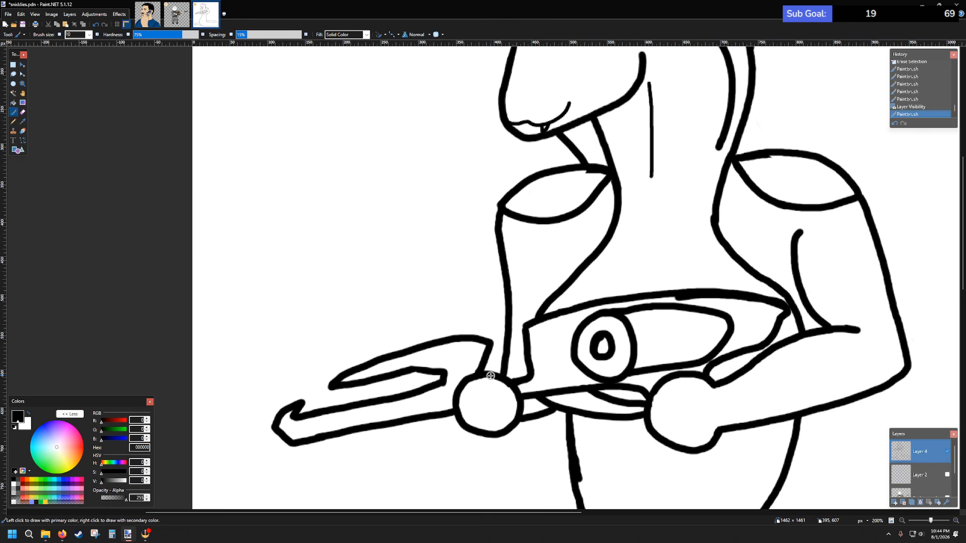
- Erase the two ends of the left-hand arm's outer line, at the fist and at the shoulder
key(e)
scroll(576, 350, up, 4)
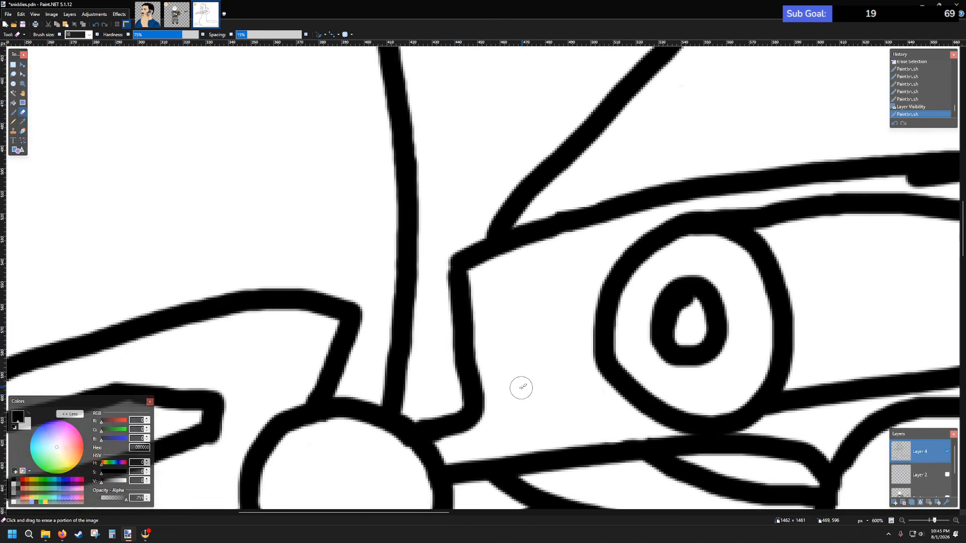
drag(391, 400, 407, 412)
scroll(426, 378, down, 3)
scroll(426, 334, down, 4)
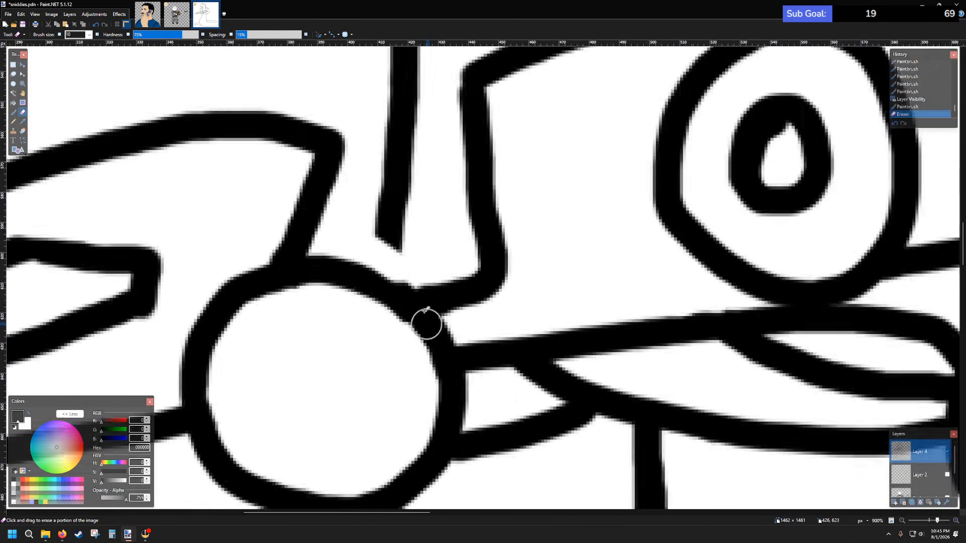
scroll(425, 308, up, 3)
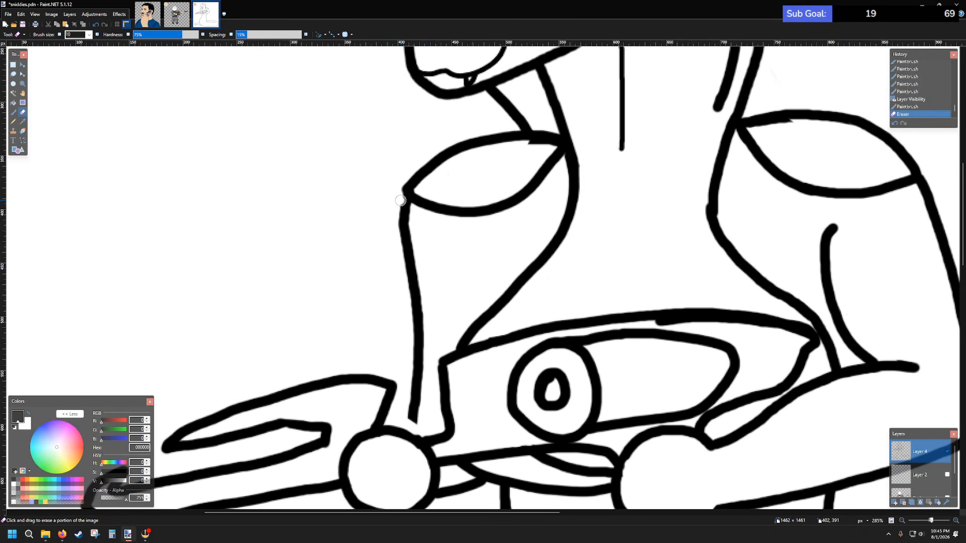
mouse_move(416, 212)
mouse_down()
mouse_move(402, 206)
mouse_move(422, 221)
mouse_up()
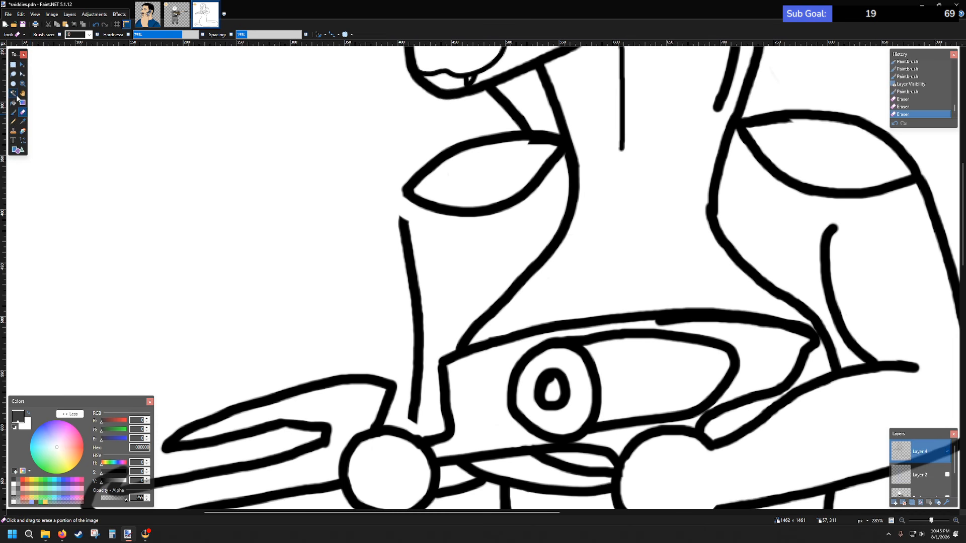
- Lasso-select the remaining outer line of the left-hand arm and delete it
click(14, 75)
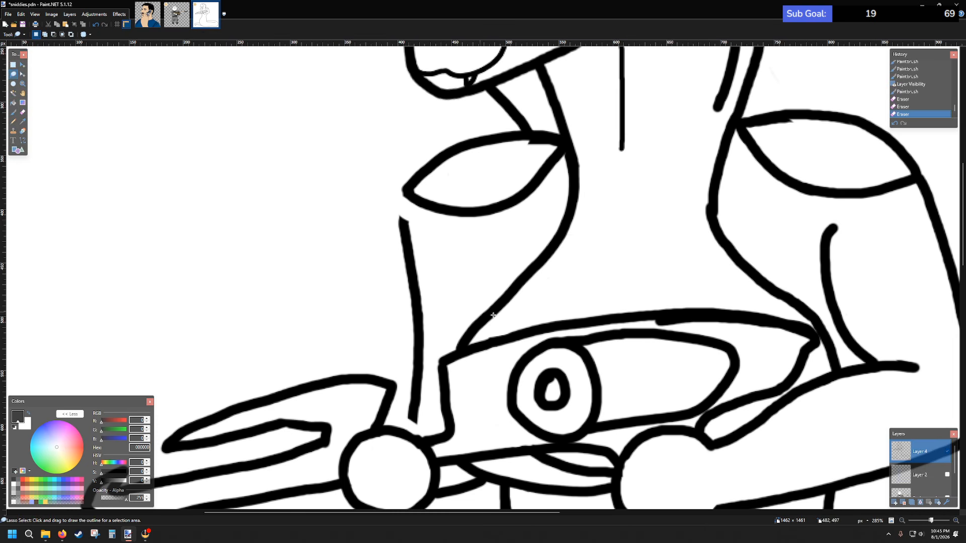
mouse_move(397, 212)
mouse_down()
mouse_move(410, 227)
mouse_move(405, 402)
mouse_move(410, 424)
mouse_move(421, 427)
mouse_move(431, 352)
mouse_move(427, 241)
mouse_move(423, 249)
mouse_up()
key(Delete)
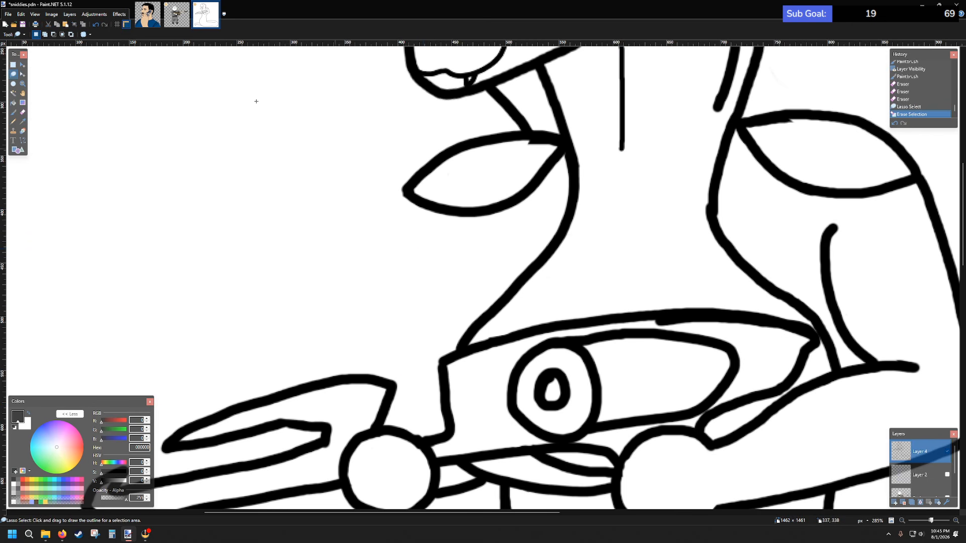
- Paint a new black outer line for the left-hand arm from the shoulder's outer corner down to the gun's upper corner above the fist
click(13, 112)
scroll(366, 198, down, 3)
scroll(420, 255, up, 2)
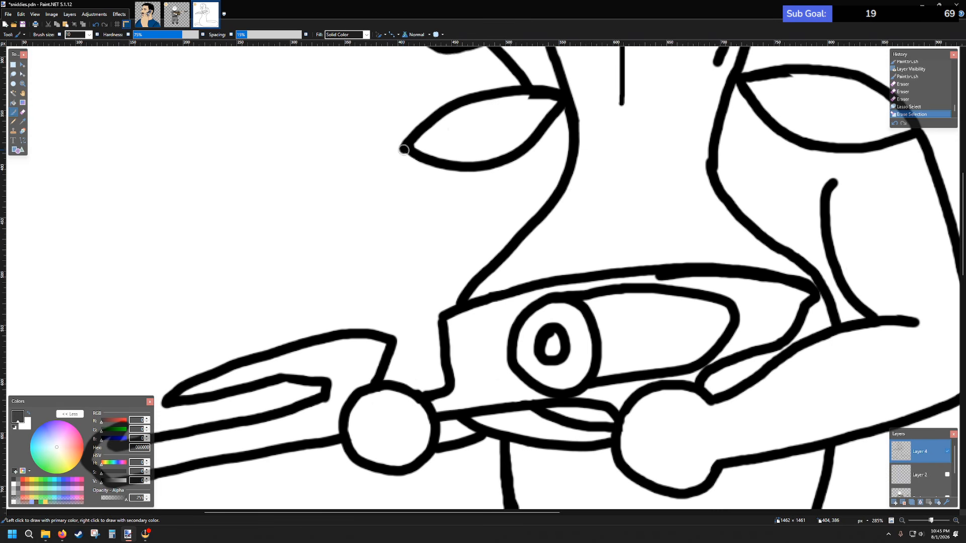
drag(402, 157, 392, 342)
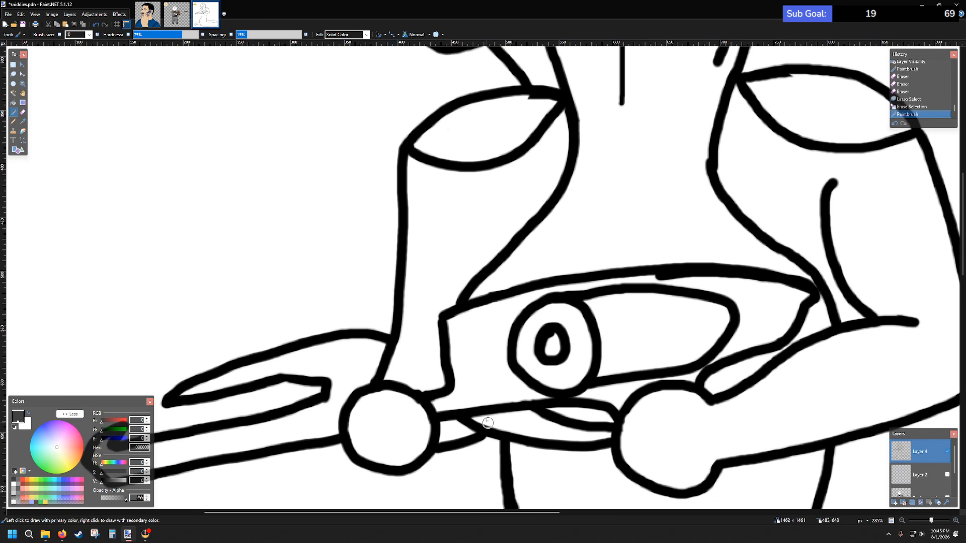
- Erase the short line under the gun between the left-hand fist and the chest's lower curve
click(23, 111)
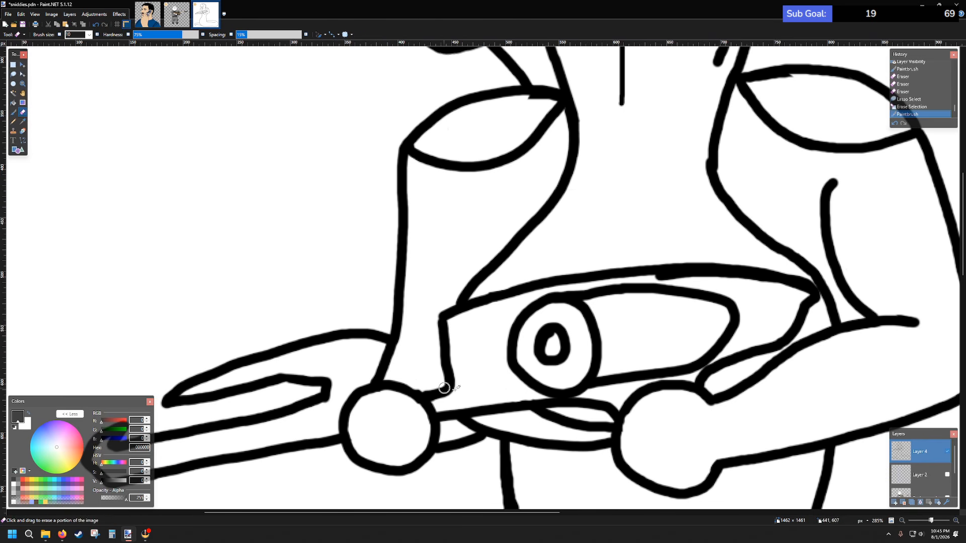
scroll(463, 319, down, 3)
ctrl+scroll(447, 312, up, 3)
ctrl+scroll(436, 308, up, 2)
mouse_move(423, 272)
mouse_down()
mouse_move(405, 300)
mouse_move(463, 258)
mouse_move(465, 282)
mouse_move(471, 252)
mouse_move(496, 268)
mouse_move(498, 253)
mouse_move(521, 263)
mouse_move(505, 251)
mouse_move(541, 264)
mouse_up()
scroll(444, 288, up, 3)
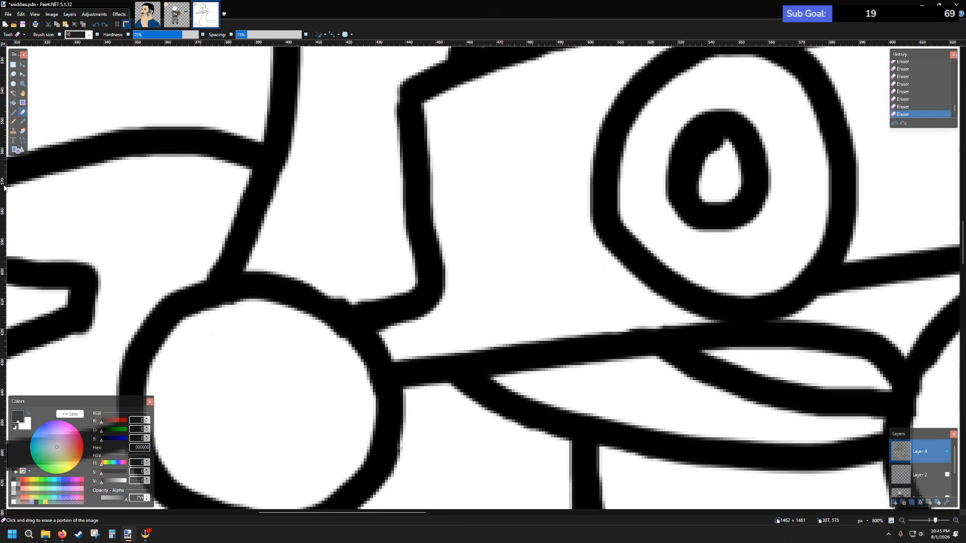
- Switch back to the Paintbrush and examine the line art around the gun, fists, arms and head
click(13, 111)
scroll(290, 268, down, 8)
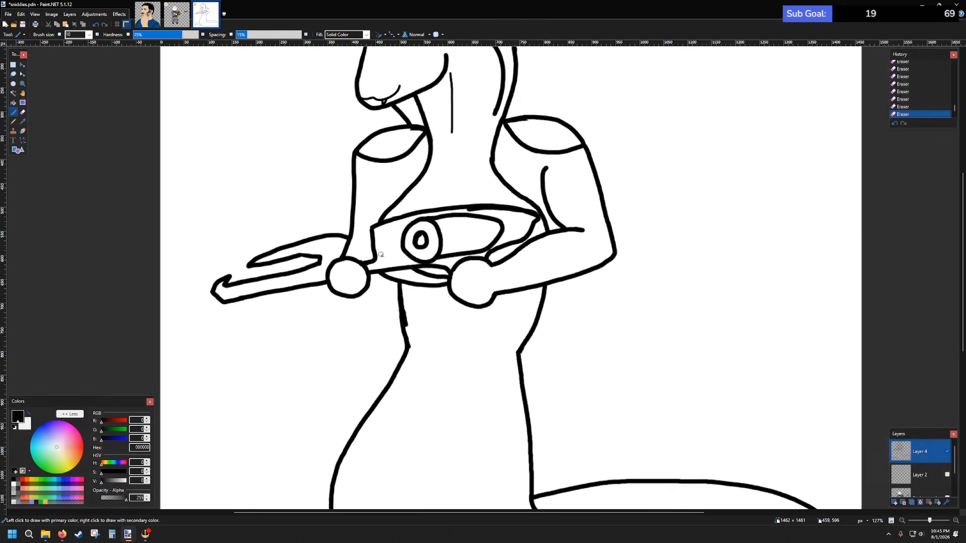
scroll(375, 264, up, 5)
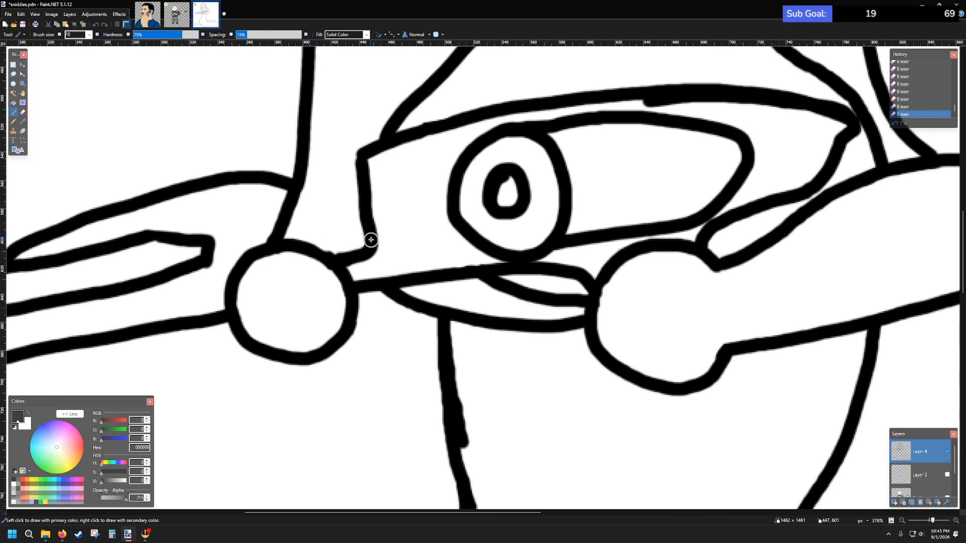
scroll(361, 251, down, 4)
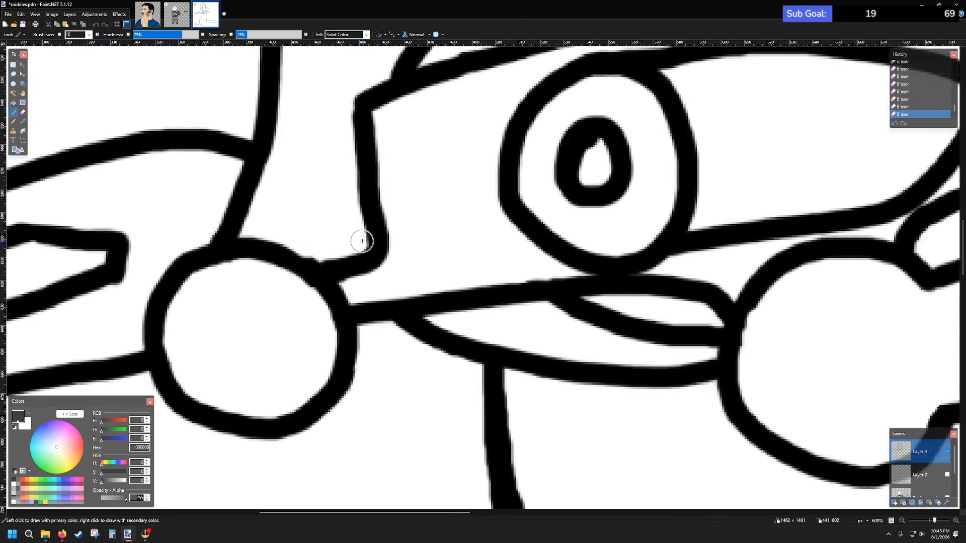
scroll(341, 179, down, 1)
scroll(341, 202, up, 5)
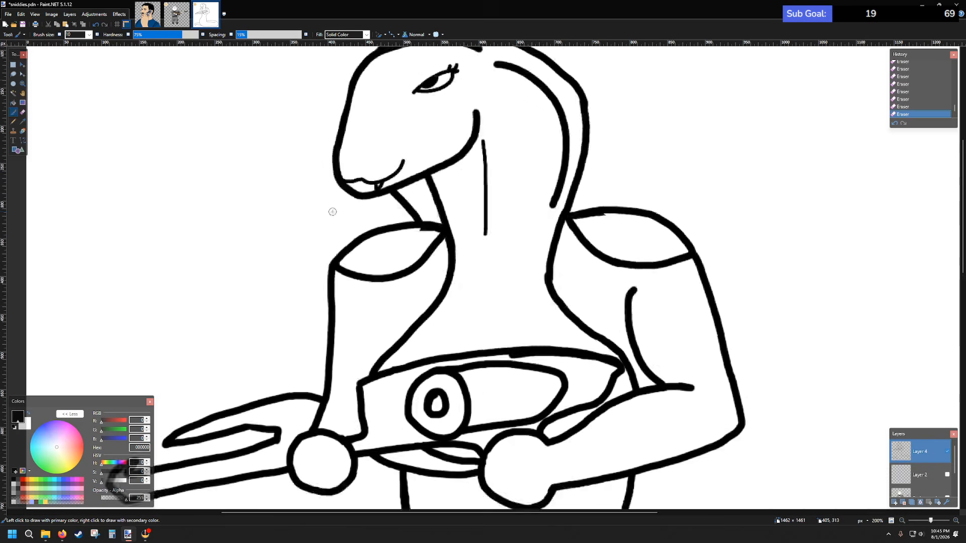
scroll(342, 222, down, 4)
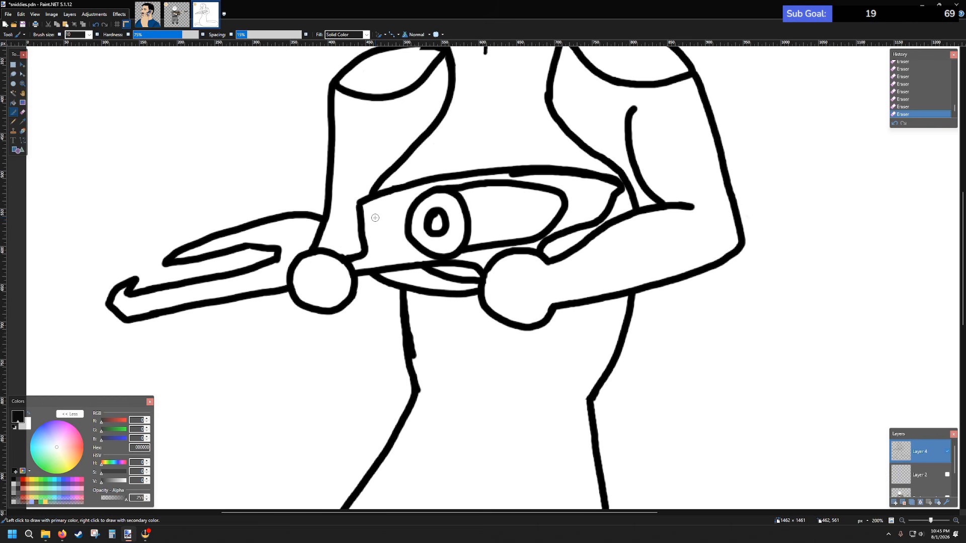
scroll(374, 217, up, 3)
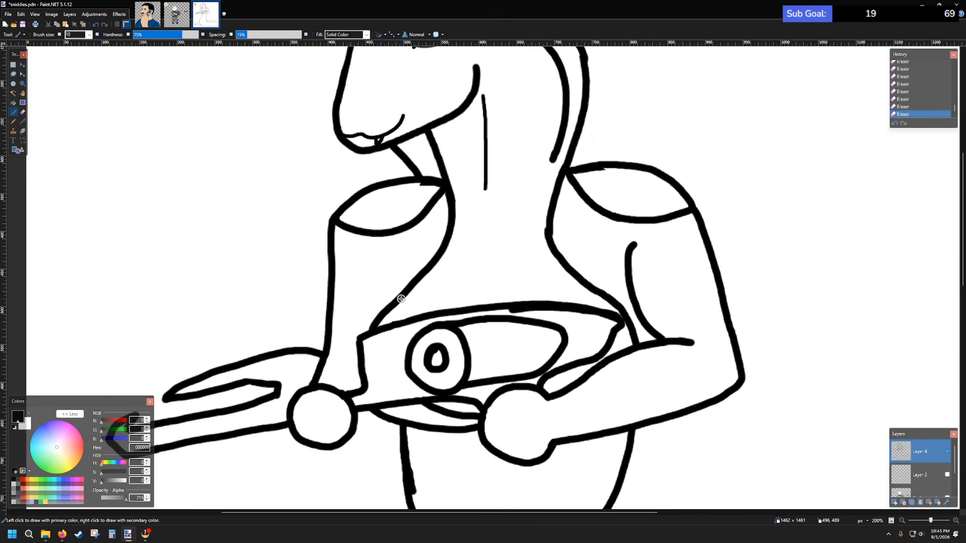
- Erase the thick bump along the inner side of the left waist outline below the chest
scroll(424, 300, down, 4)
scroll(429, 302, up, 5)
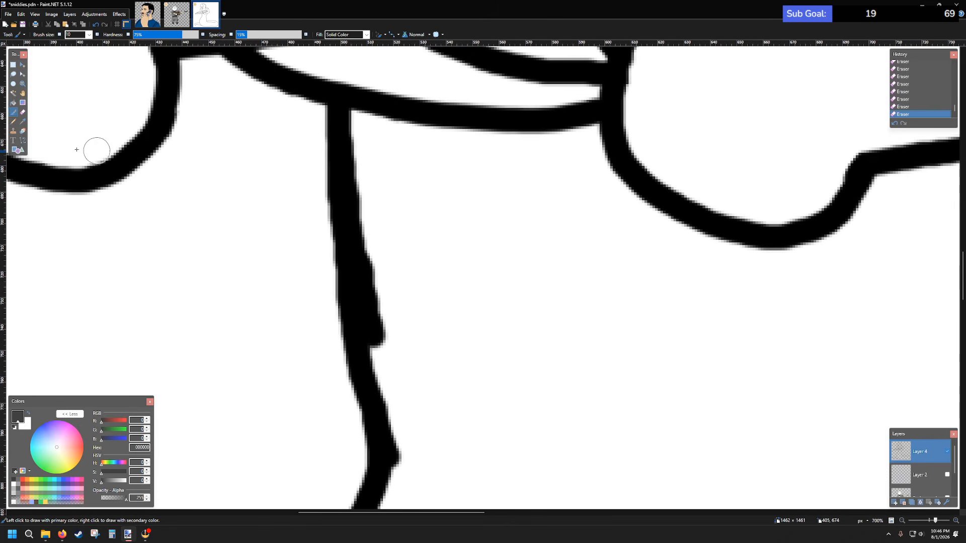
click(23, 112)
mouse_move(373, 226)
mouse_down()
mouse_move(389, 354)
mouse_move(371, 276)
mouse_move(369, 168)
mouse_move(381, 340)
mouse_move(370, 308)
mouse_move(397, 379)
mouse_up()
- Paint over the left waist outline in black from below the chest curve to the waist corner to even out its thickness
click(14, 112)
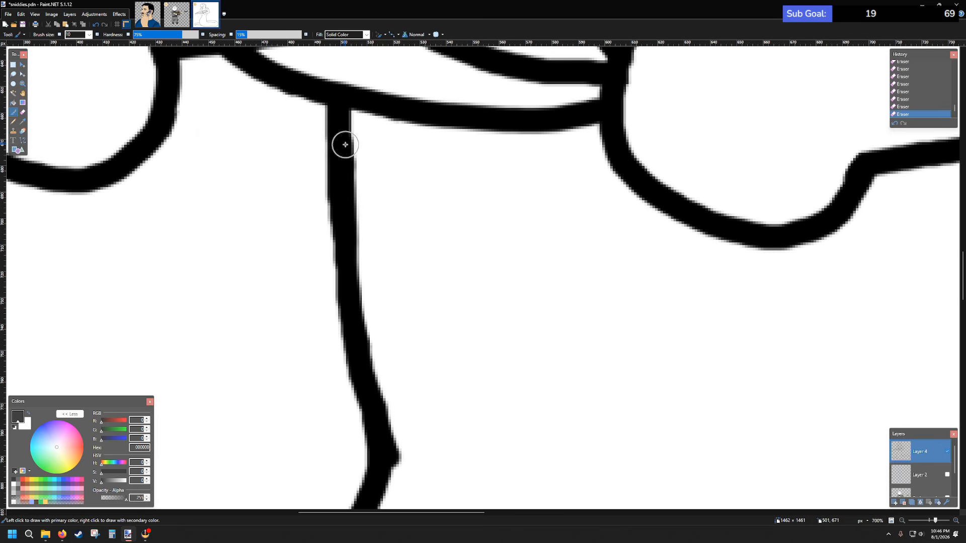
mouse_move(345, 185)
mouse_down()
mouse_move(341, 112)
mouse_move(345, 263)
mouse_move(384, 455)
mouse_up()
key(ctrl+z)
scroll(418, 359, down, 1)
scroll(418, 359, down, 5)
scroll(476, 317, down, 3)
scroll(477, 310, up, 1)
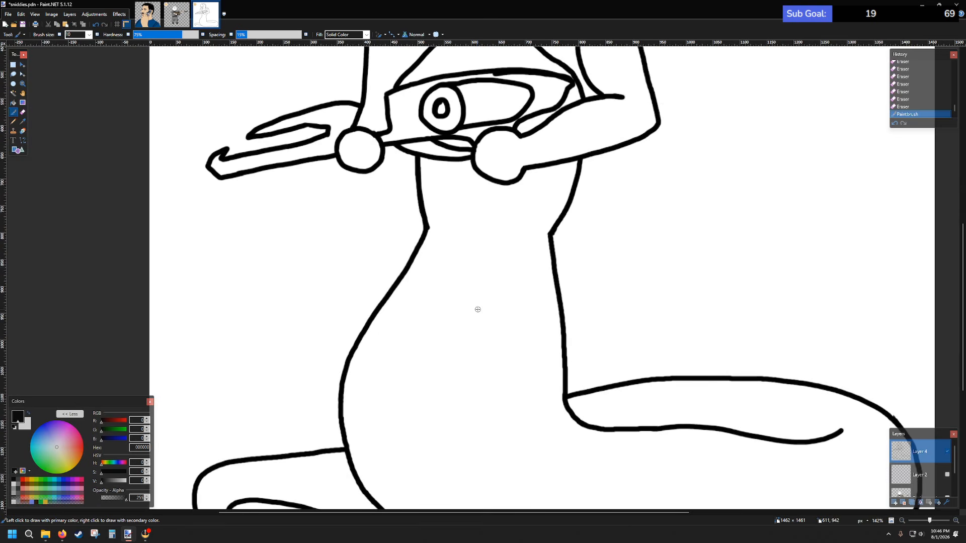
- Select Layer 2 and make its blue guide lines visible again under the black line art
scroll(762, 392, up, 5)
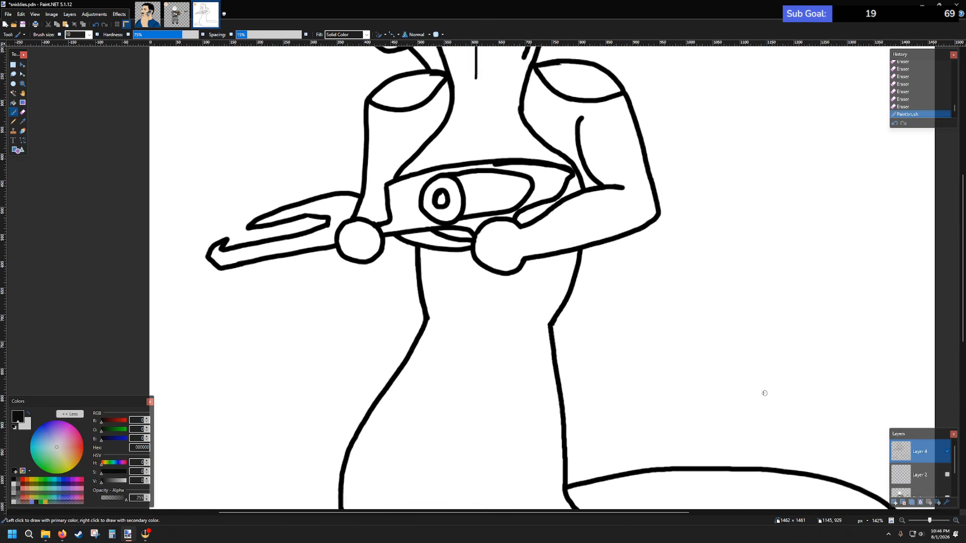
click(925, 474)
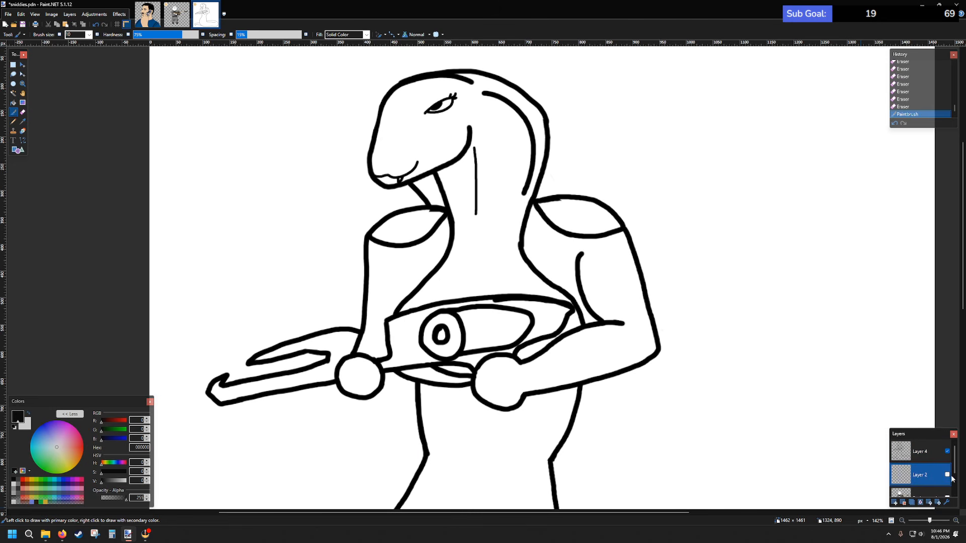
click(947, 475)
scroll(627, 320, down, 10)
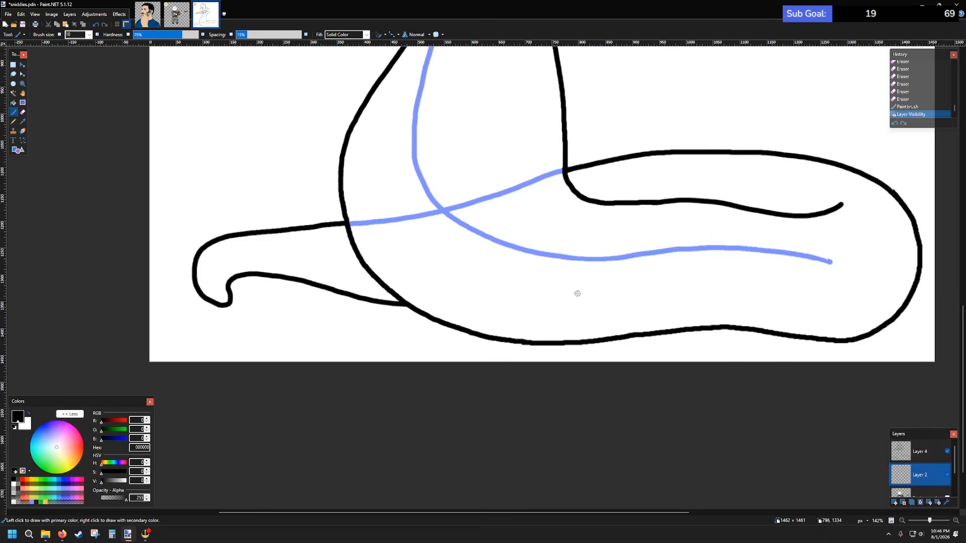
scroll(575, 291, up, 2)
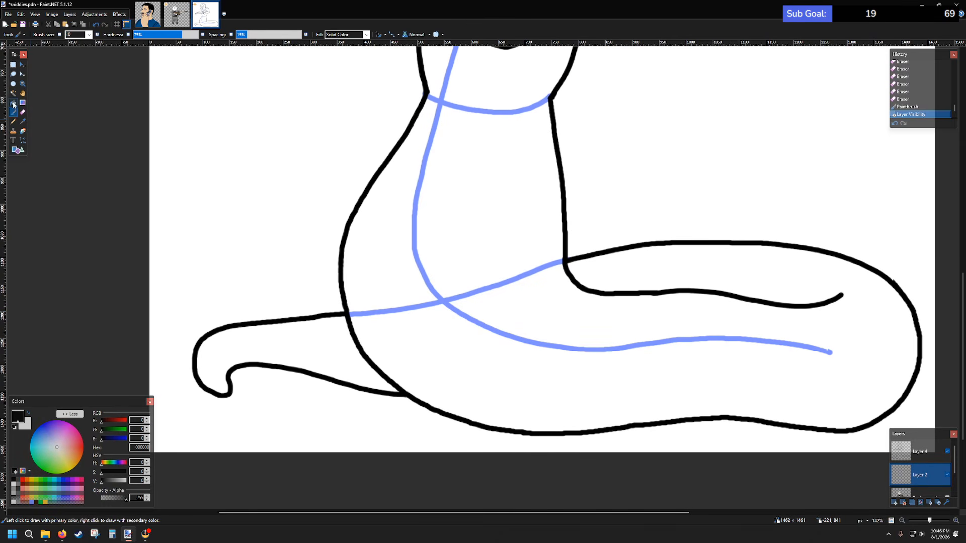
- Lasso and delete the blue centre-line and waist guides on the torso, and the remaining blue guides in the lower body and tail
click(13, 74)
scroll(459, 149, up, 5)
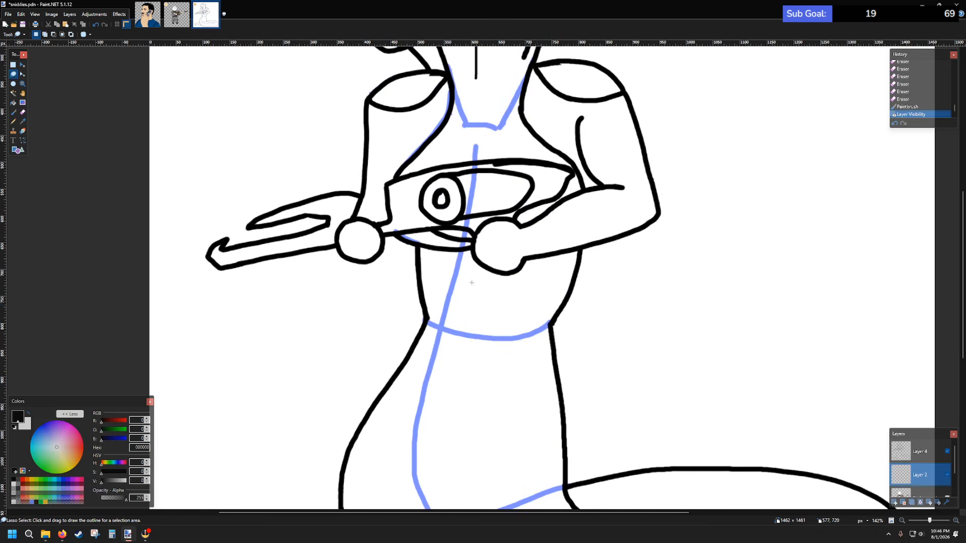
mouse_move(484, 143)
mouse_down()
mouse_move(460, 143)
mouse_move(454, 167)
mouse_move(392, 213)
mouse_move(382, 237)
mouse_move(382, 299)
mouse_move(403, 381)
mouse_move(606, 430)
mouse_move(681, 301)
mouse_move(548, 176)
mouse_up()
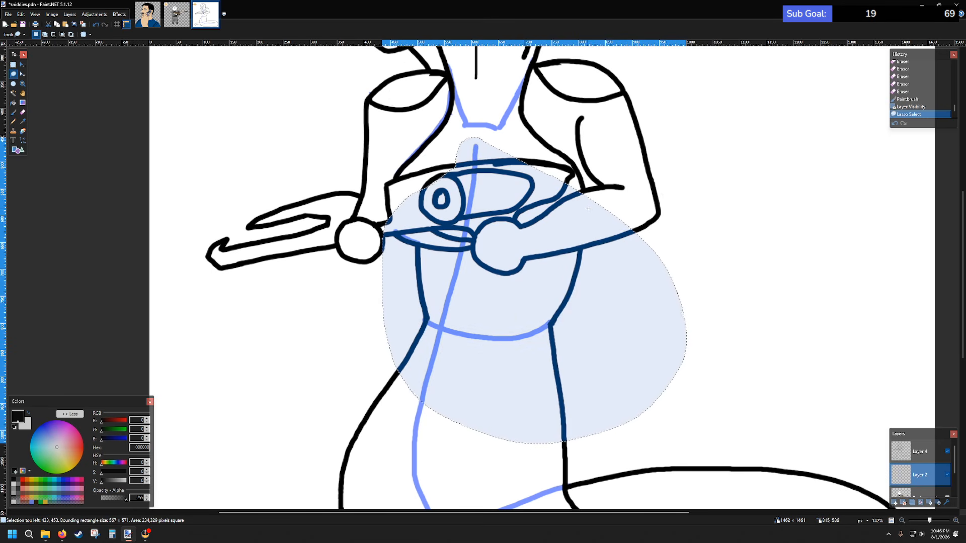
key(Delete)
scroll(458, 247, down, 6)
mouse_move(444, 74)
mouse_down()
mouse_move(322, 229)
mouse_move(896, 302)
mouse_move(564, 96)
mouse_move(460, 98)
mouse_up()
key(Delete)
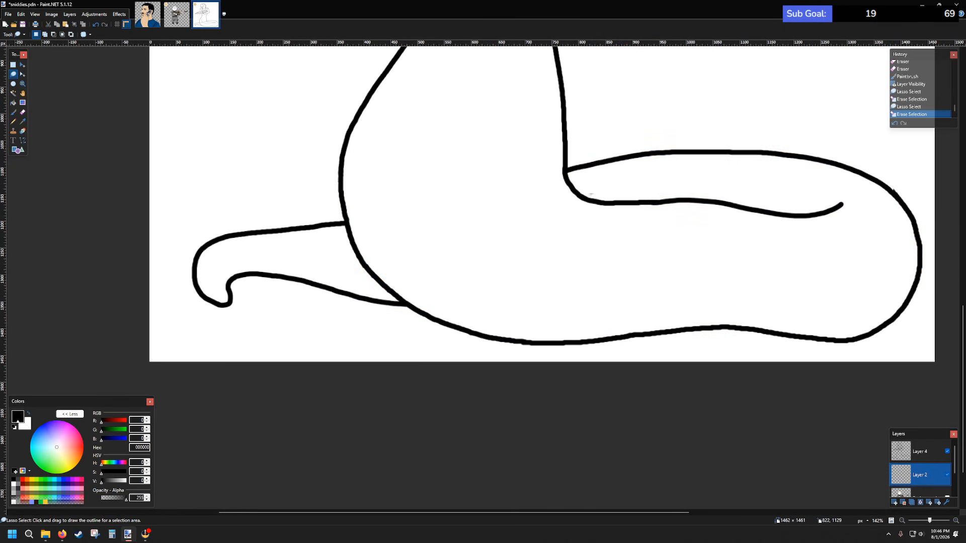
- Lasso and delete the blue neckline and chest guides between the shoulders, sparing the two snout guides
scroll(555, 225, up, 10)
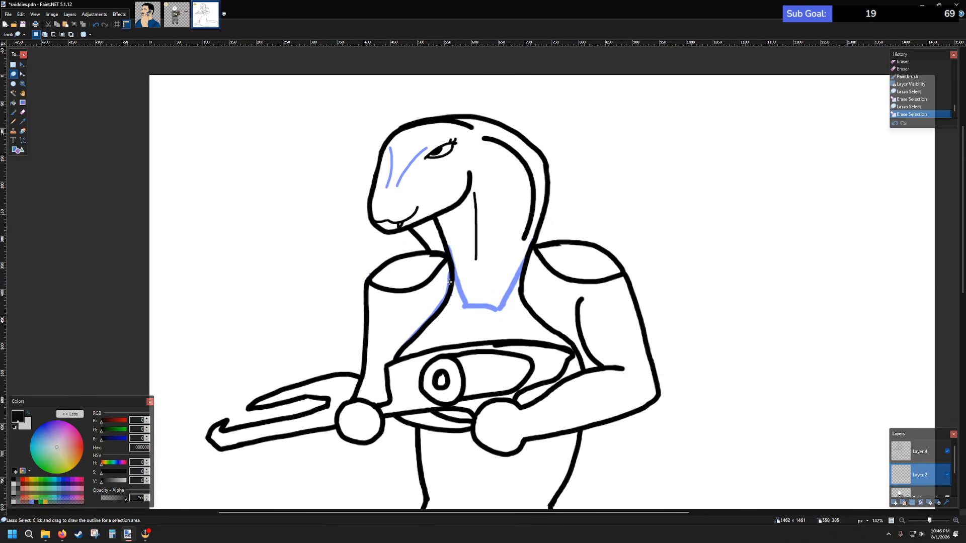
mouse_move(455, 237)
mouse_down()
mouse_move(397, 377)
mouse_move(562, 244)
mouse_move(512, 240)
mouse_up()
key(Delete)
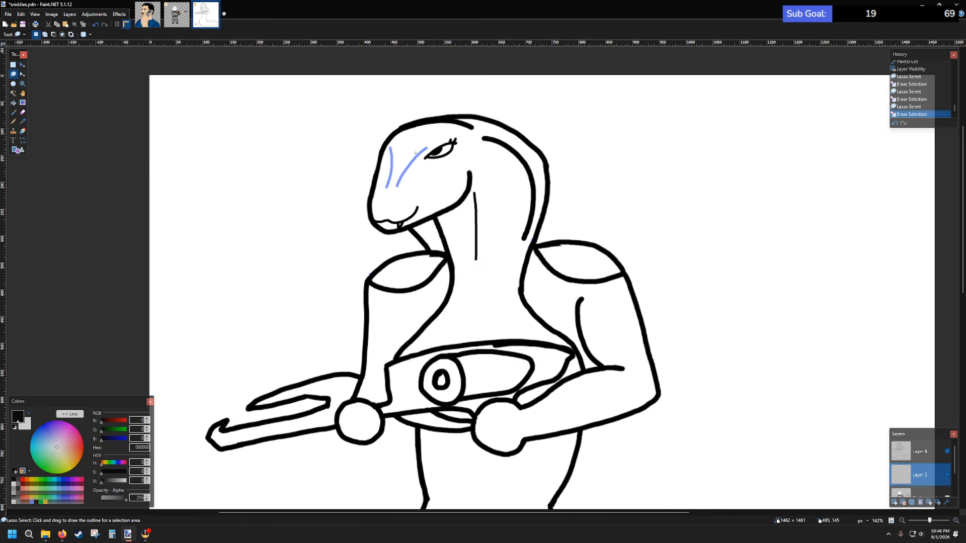
- Make Layer 4 active and choose a smaller Paintbrush size for fine facial details
click(920, 451)
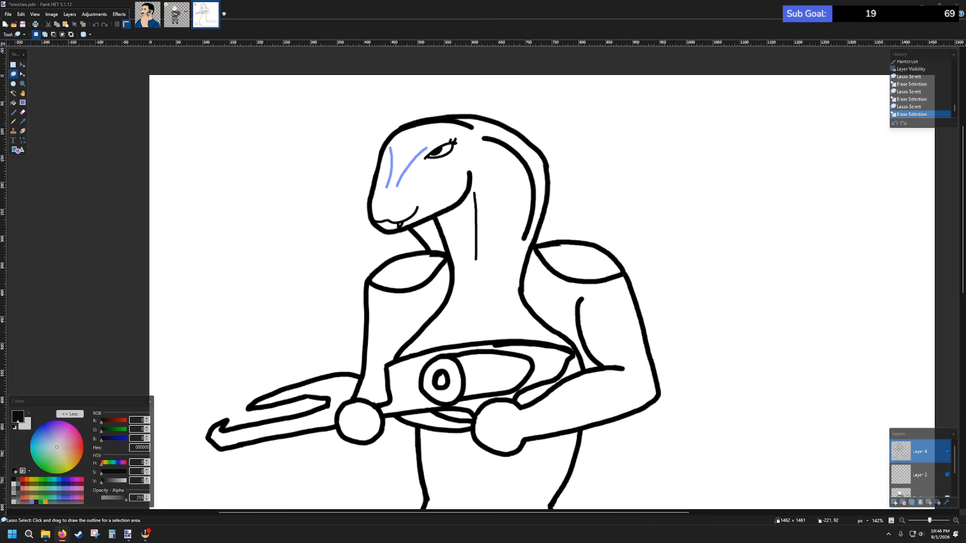
click(13, 112)
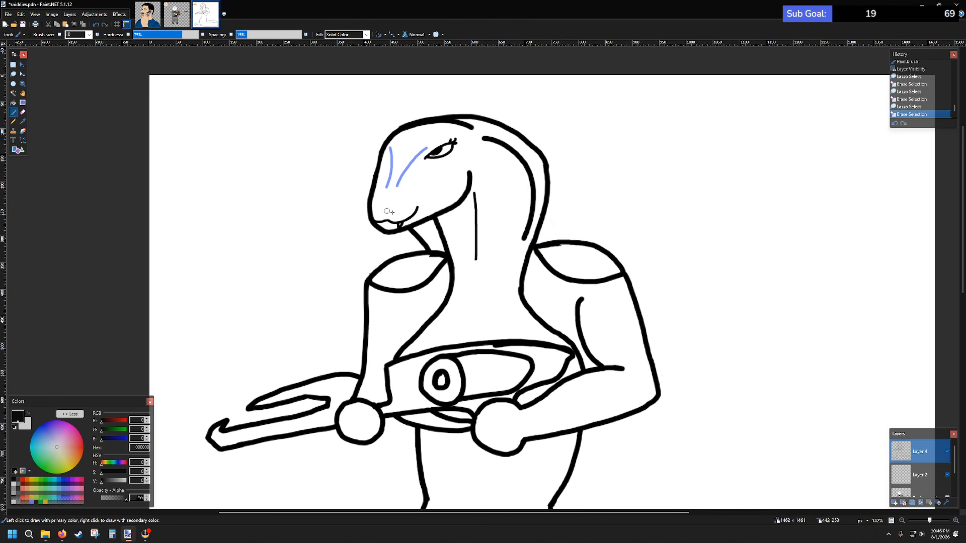
click(89, 34)
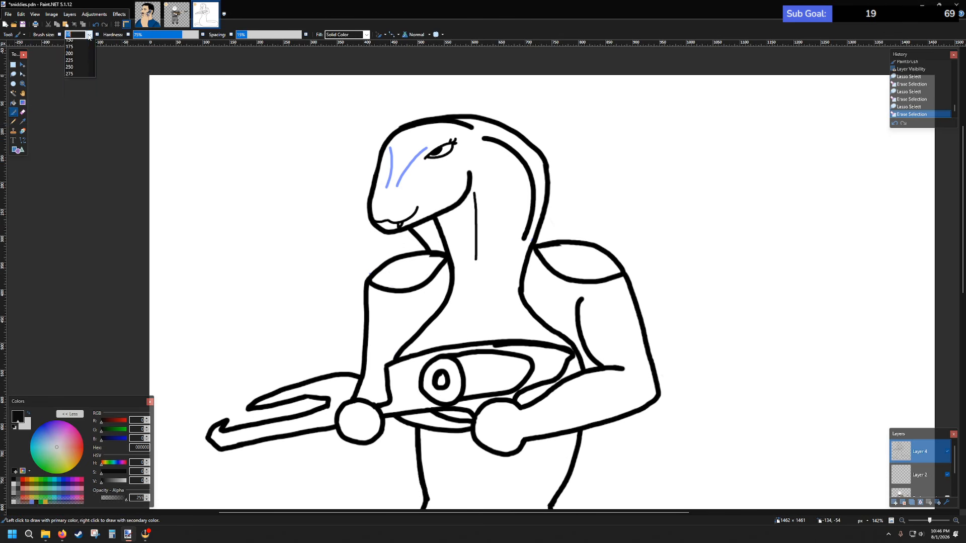
click(72, 70)
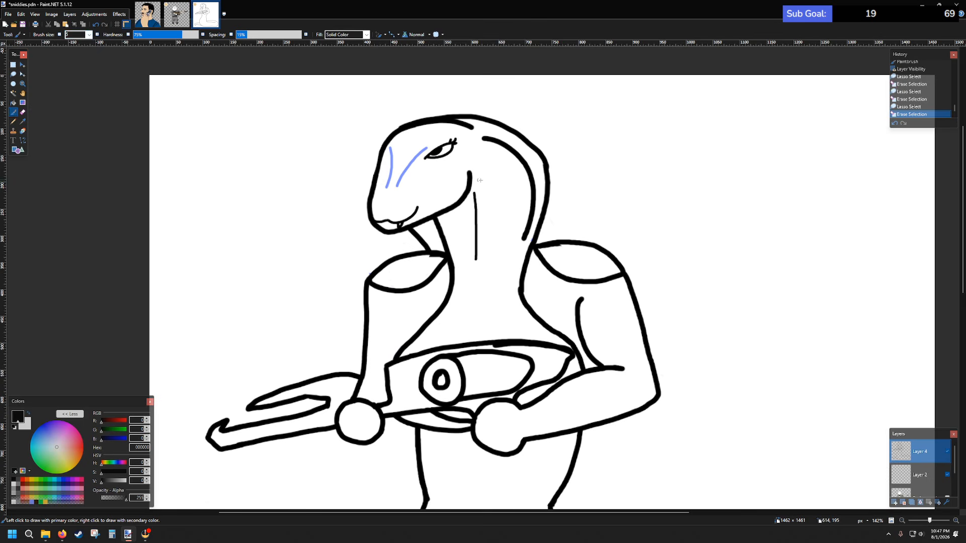
- Try to draw a small black far eye with a dark pupil against the front edge of the head, beside the left snout guide
scroll(392, 155, up, 4)
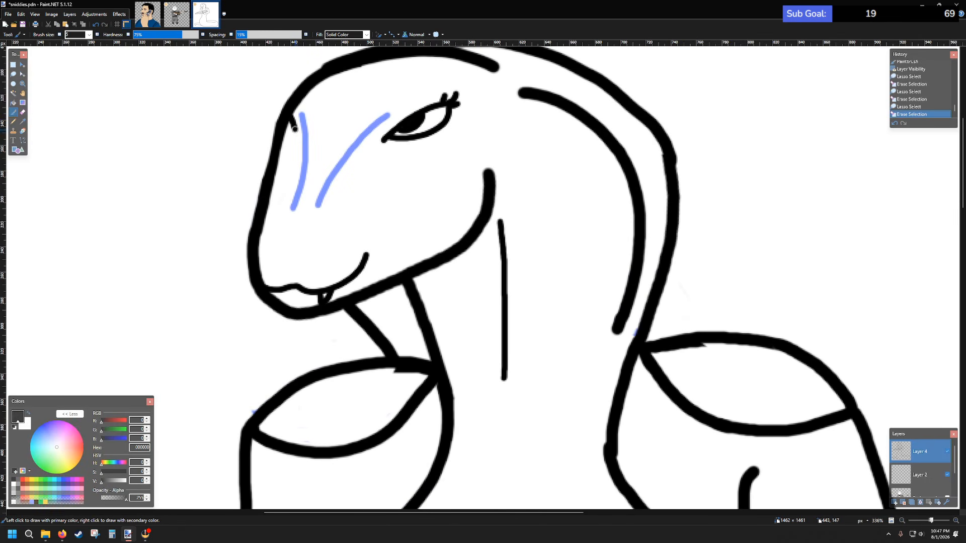
drag(297, 145, 298, 145)
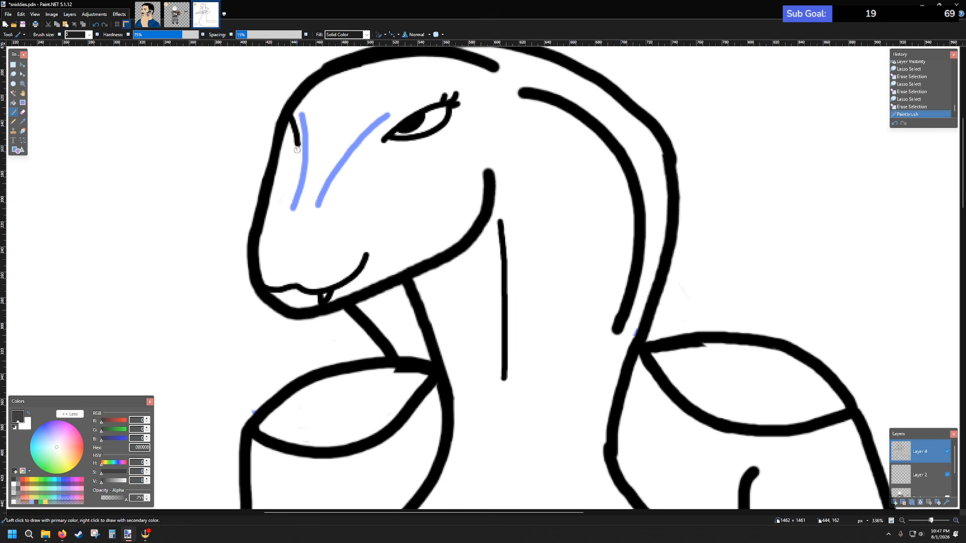
click(283, 136)
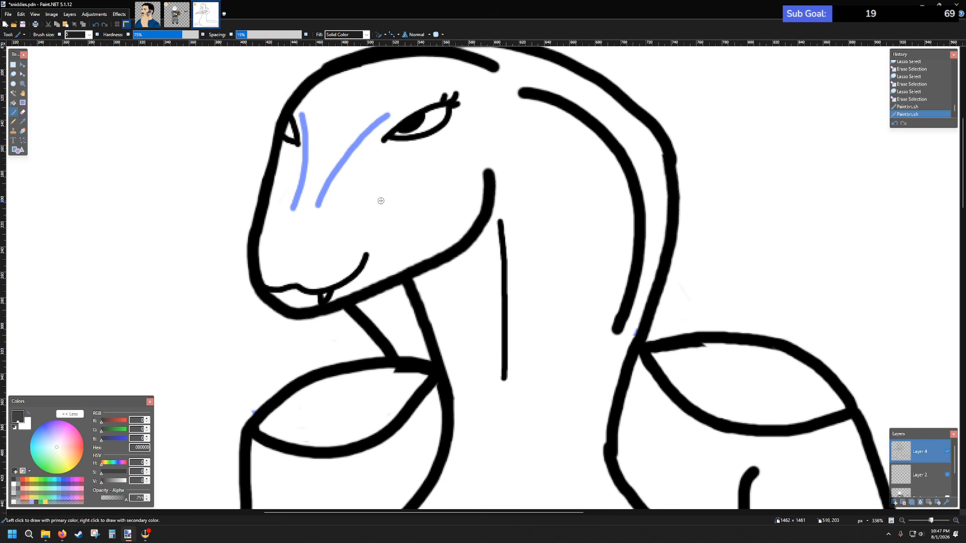
scroll(408, 211, down, 3)
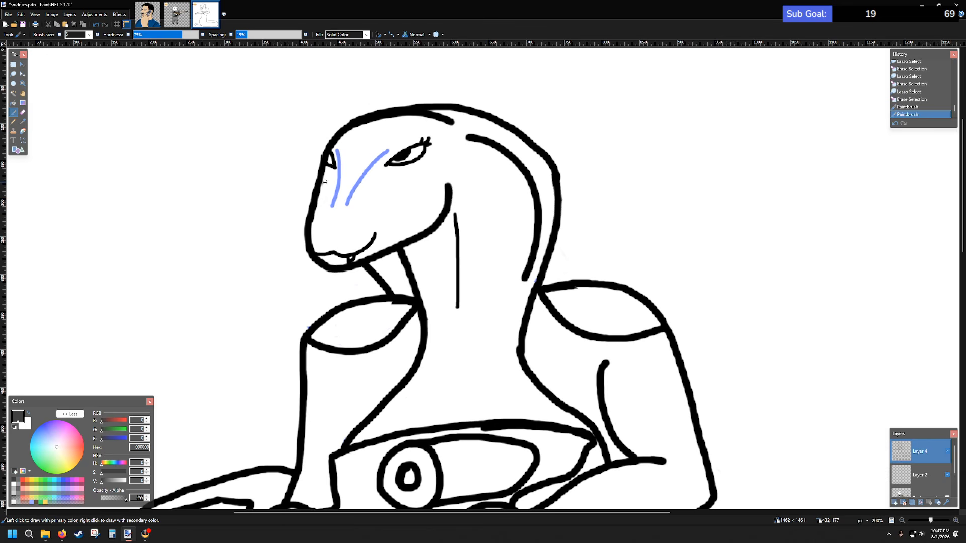
scroll(324, 182, up, 4)
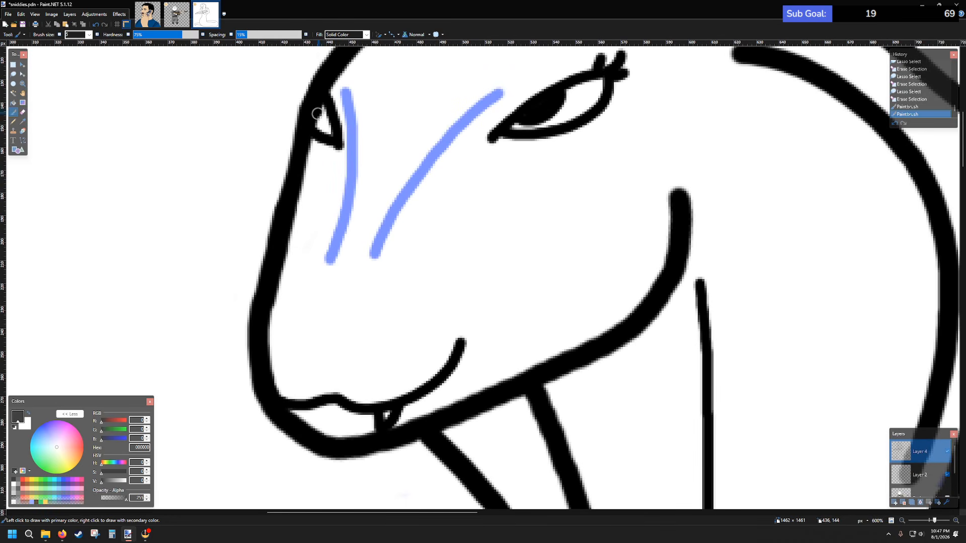
mouse_move(317, 114)
mouse_down()
mouse_move(325, 123)
mouse_move(318, 101)
mouse_move(325, 121)
mouse_up()
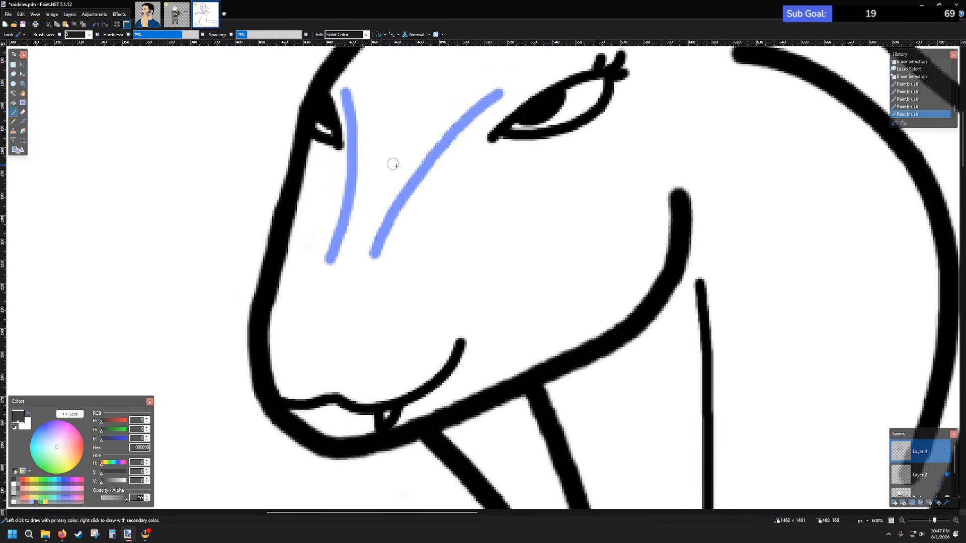
- Undo the pupil strokes inside the far eye
scroll(393, 164, down, 4)
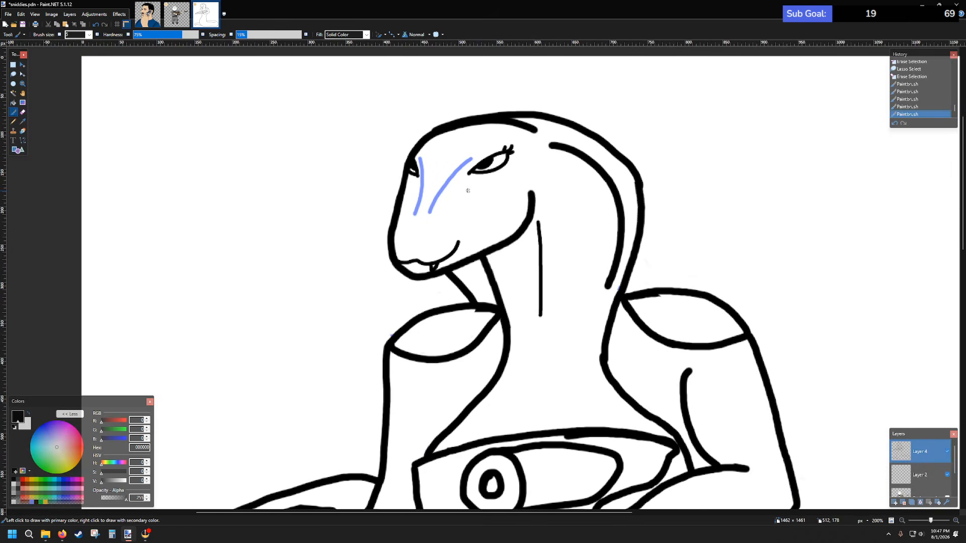
scroll(468, 191, up, 2)
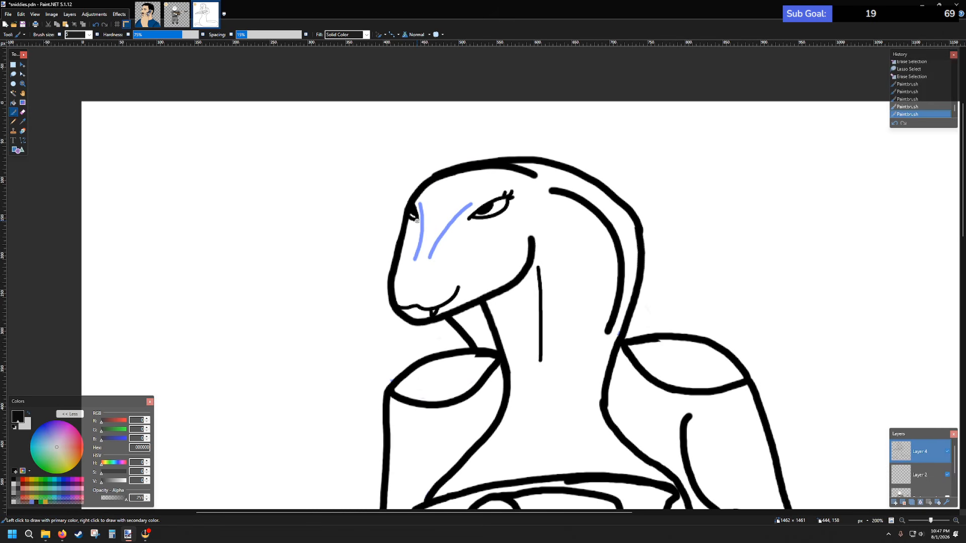
key(ctrl+z)
key(ctrl+z)
key(ctrl+z)
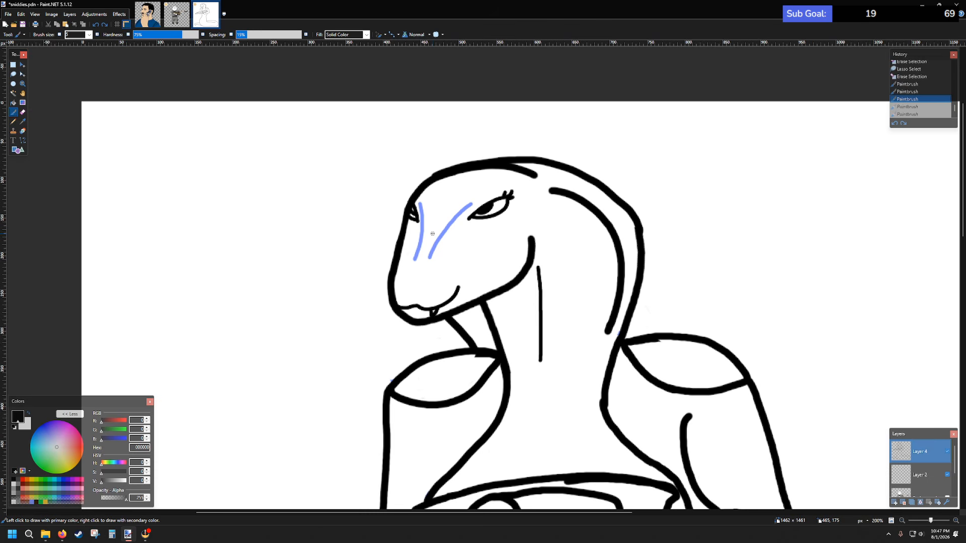
- Try repainting the far eye's pupil, and undo it together with the lower lid, keeping only the inner edge stroke
scroll(415, 211, up, 1)
scroll(416, 211, up, 5)
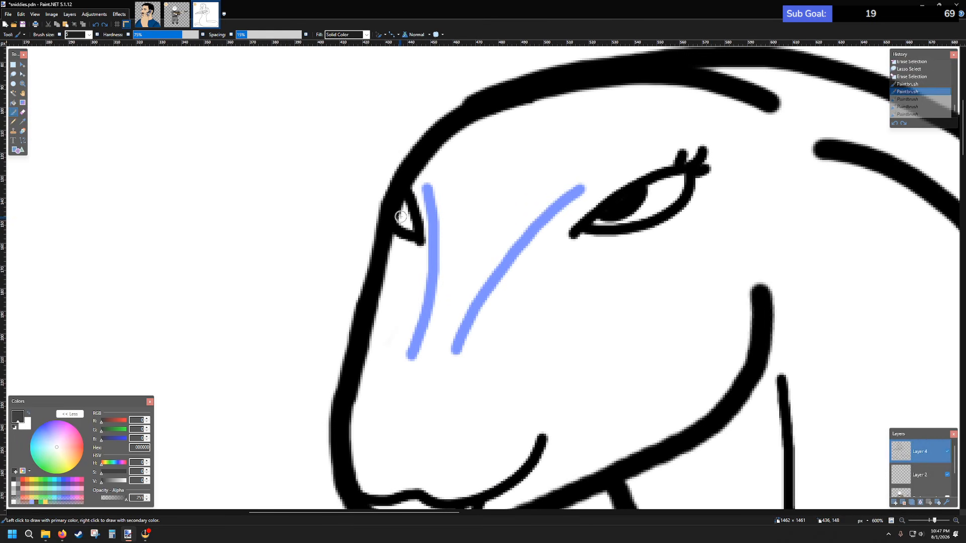
mouse_move(406, 212)
mouse_down()
mouse_move(410, 232)
mouse_move(430, 234)
mouse_move(411, 191)
mouse_up()
key(ctrl+z)
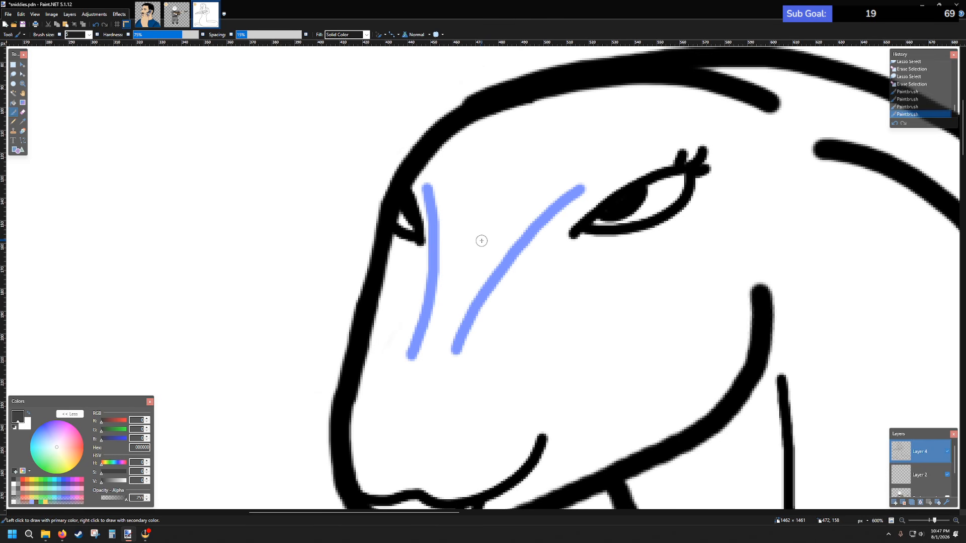
key(ctrl+z)
key(ctrl+z)
key(ctrl+z)
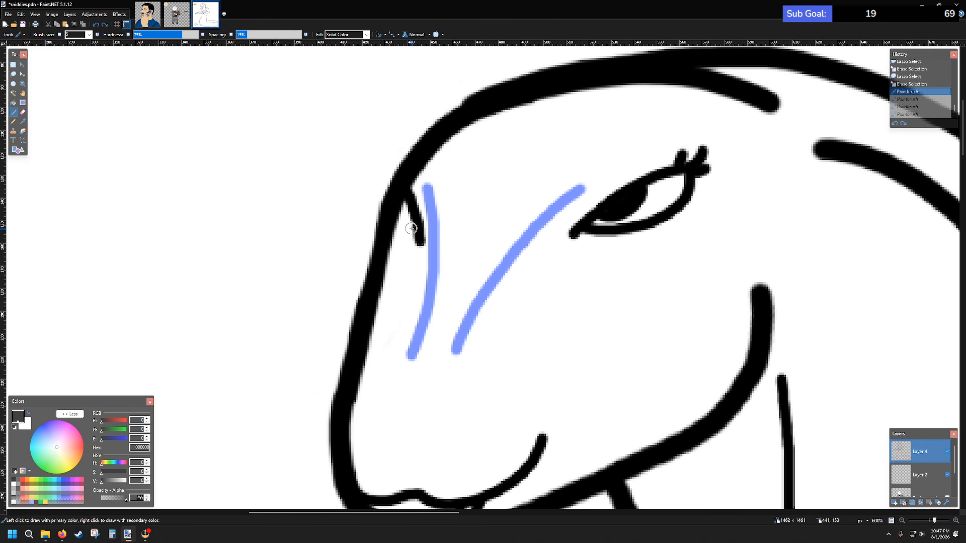
- Try a higher lower lid and a new dark pupil on the far eye, and undo all of the far eye's strokes
drag(413, 228, 395, 214)
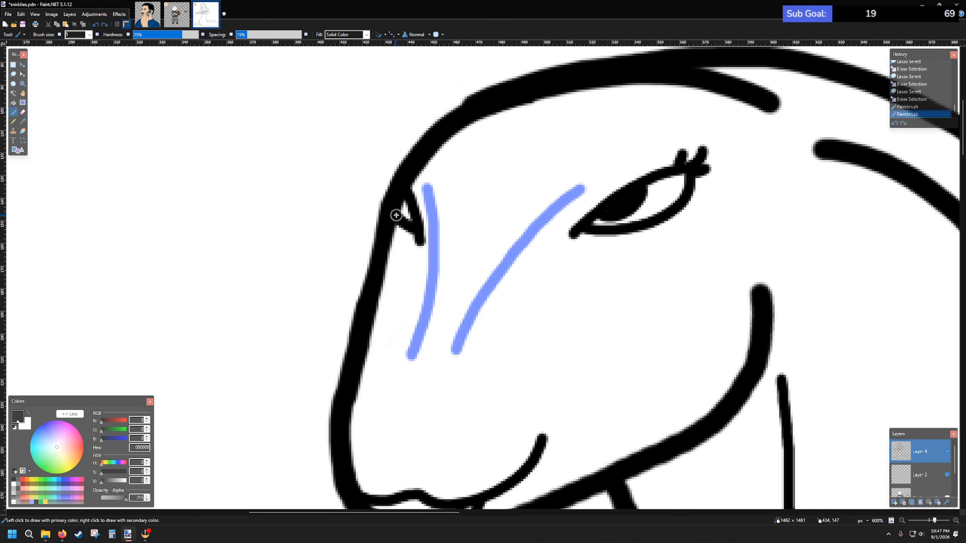
scroll(458, 226, down, 5)
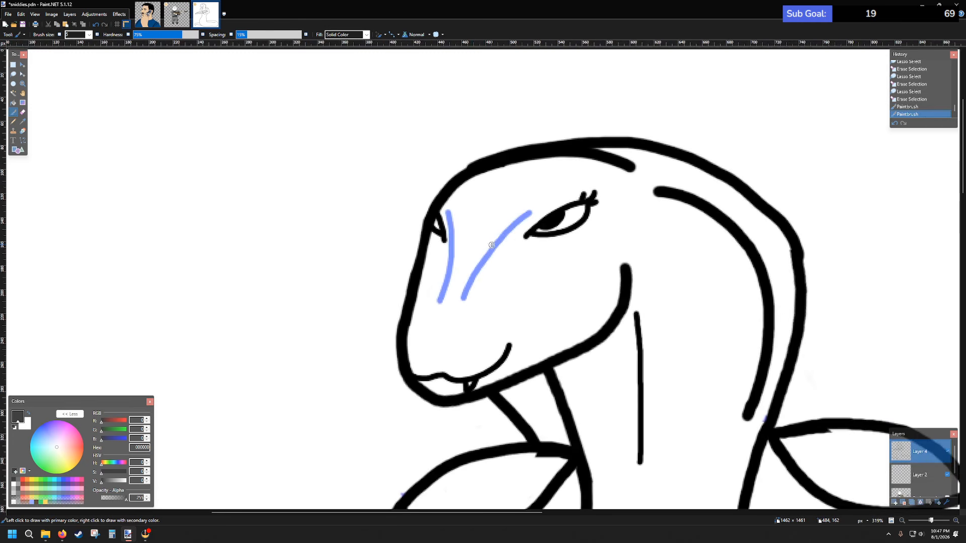
scroll(448, 228, up, 6)
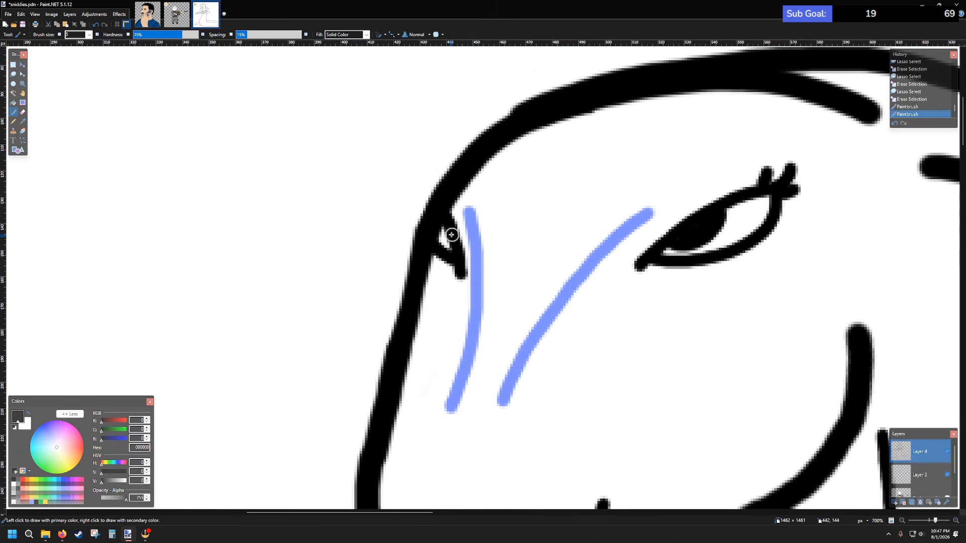
drag(446, 233, 441, 222)
scroll(537, 225, down, 5)
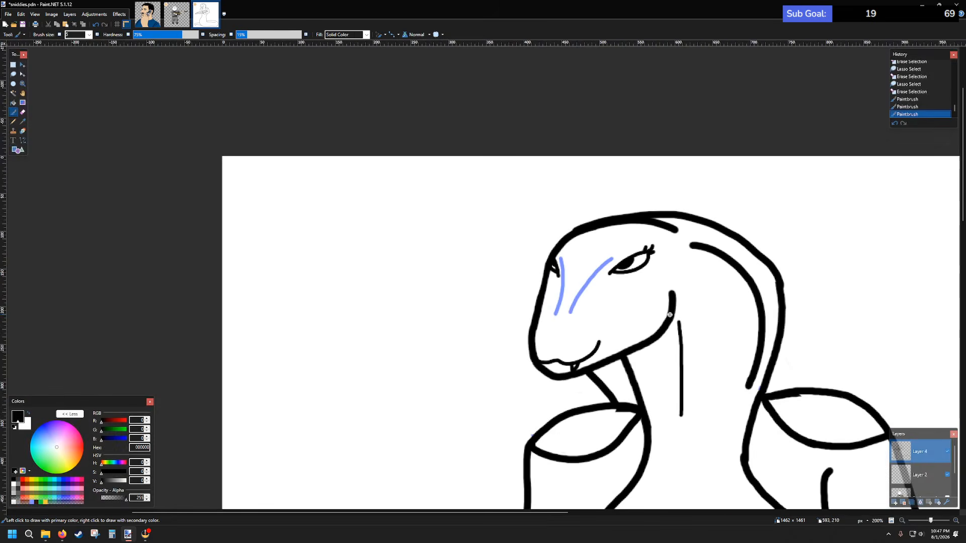
scroll(673, 316, up, 3)
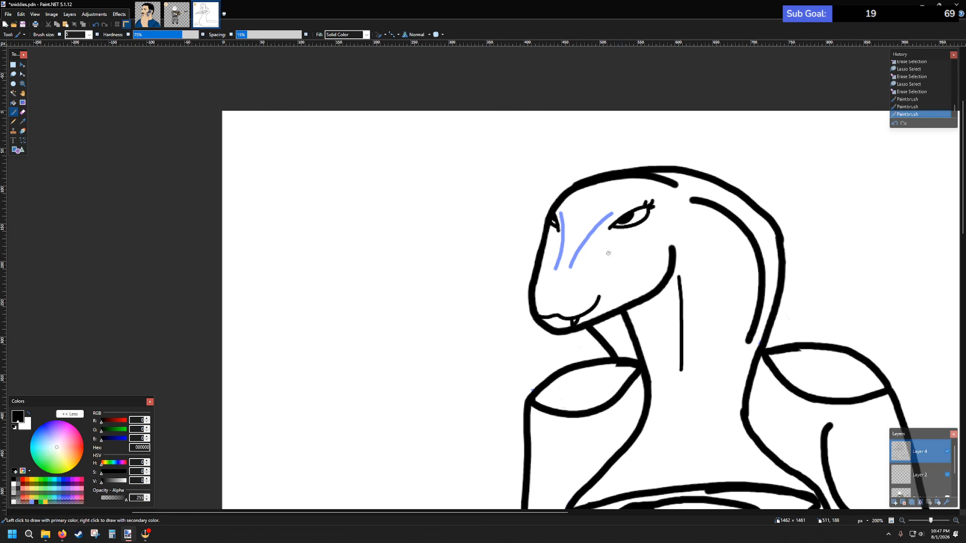
key(ctrl+z)
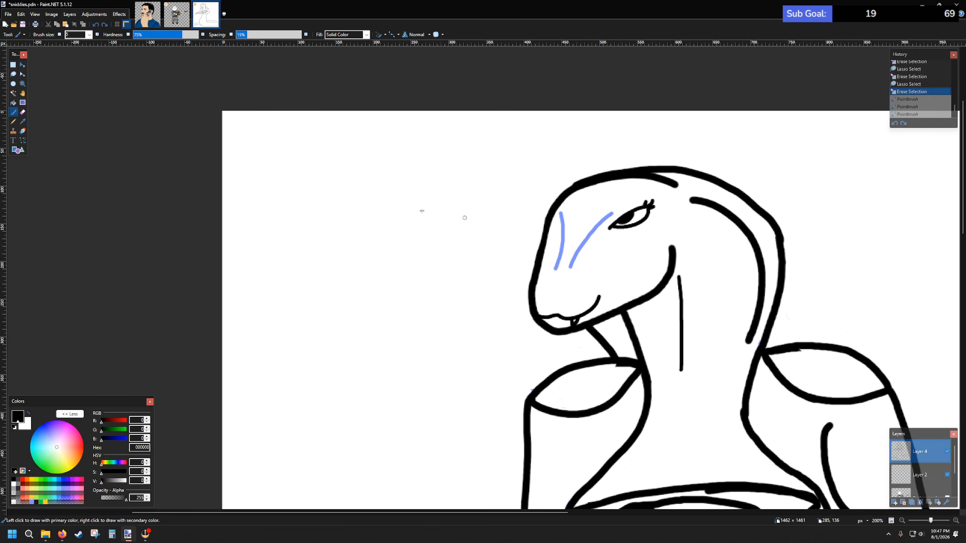
- Lasso the near eye with its lashes and move it about 13 px left and 7 px down, towards the snout guides
click(13, 74)
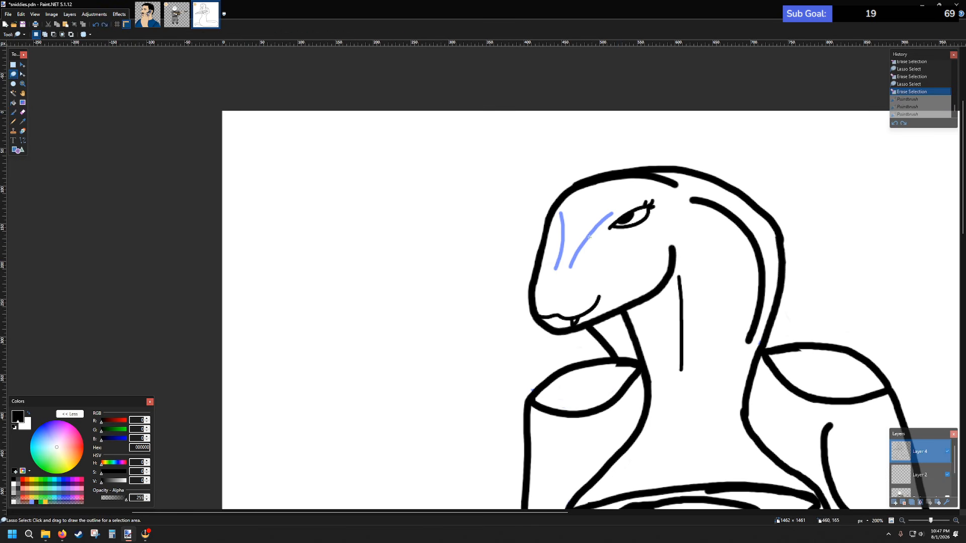
scroll(612, 191, up, 4)
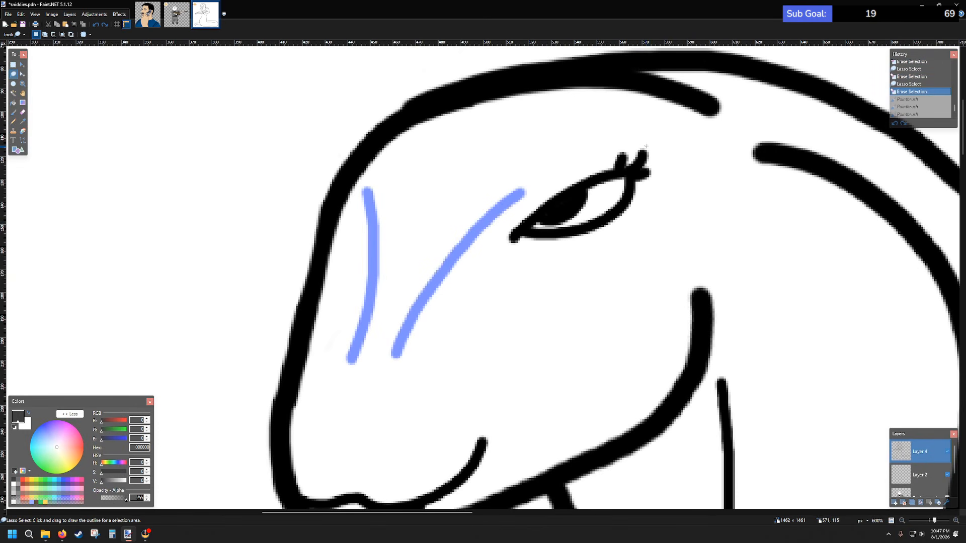
mouse_move(646, 146)
mouse_down()
mouse_move(552, 186)
mouse_move(518, 216)
mouse_move(533, 256)
mouse_move(593, 248)
mouse_move(652, 211)
mouse_move(661, 157)
mouse_move(662, 182)
mouse_up()
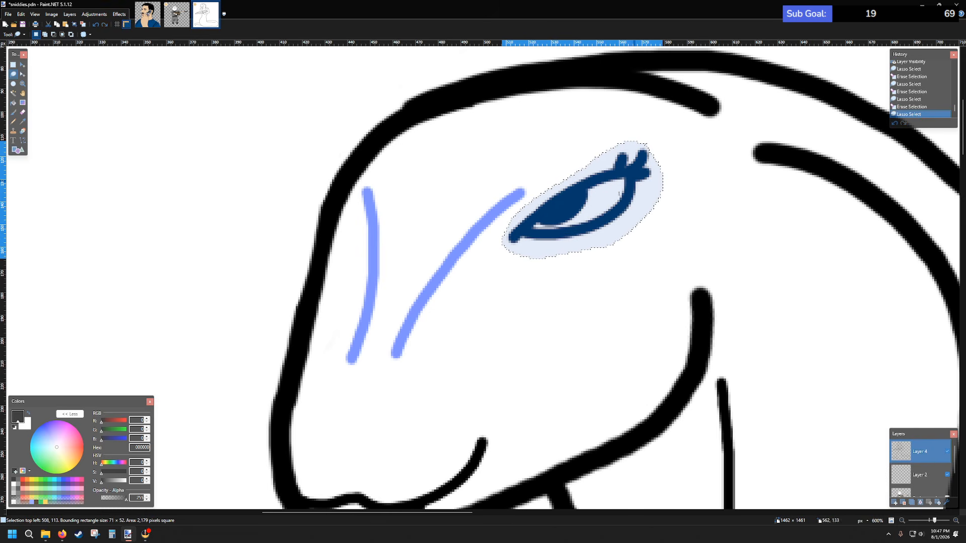
click(22, 65)
drag(615, 207, 585, 223)
scroll(590, 274, down, 5)
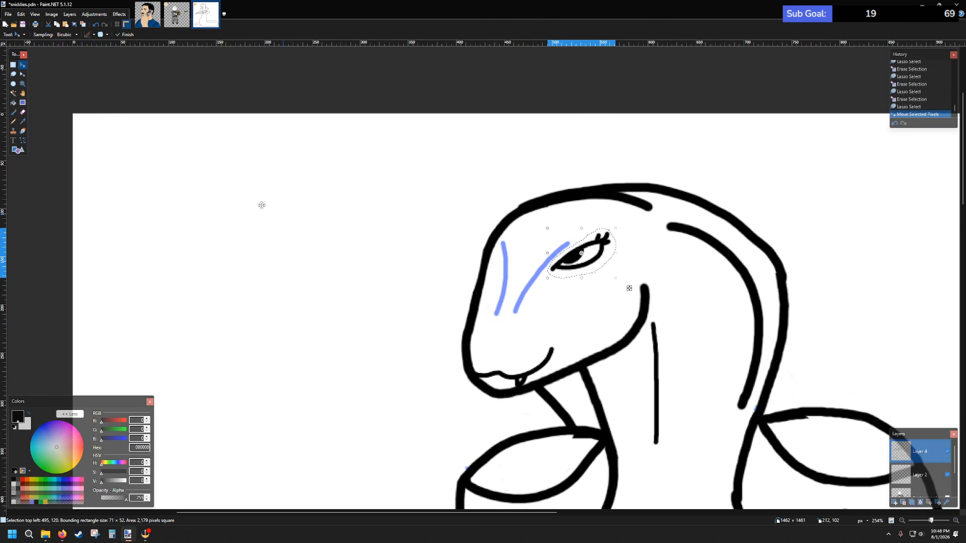
- Clear the selection around the moved near eye and save the drawing
click(13, 65)
click(318, 186)
scroll(633, 241, down, 3)
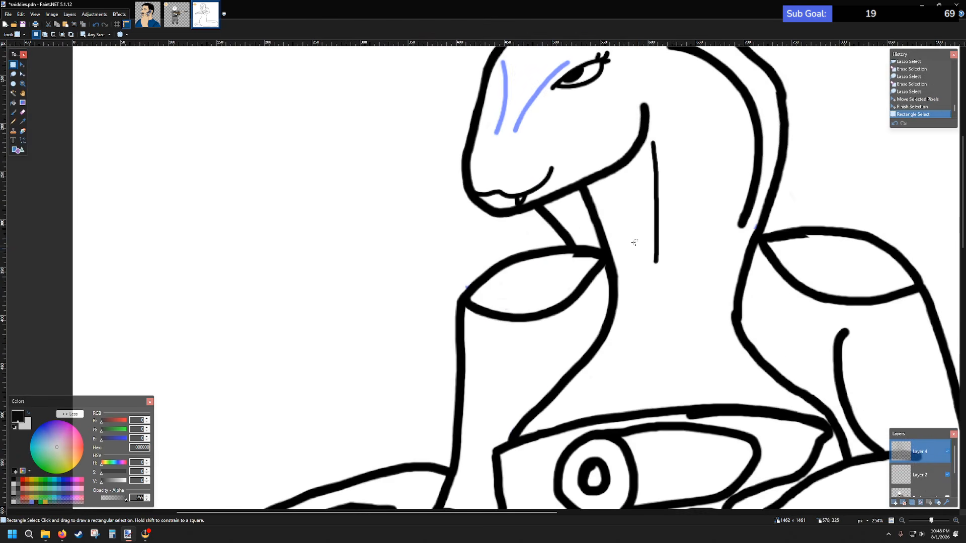
scroll(653, 236, up, 4)
scroll(636, 216, down, 8)
scroll(691, 227, up, 2)
scroll(724, 253, down, 3)
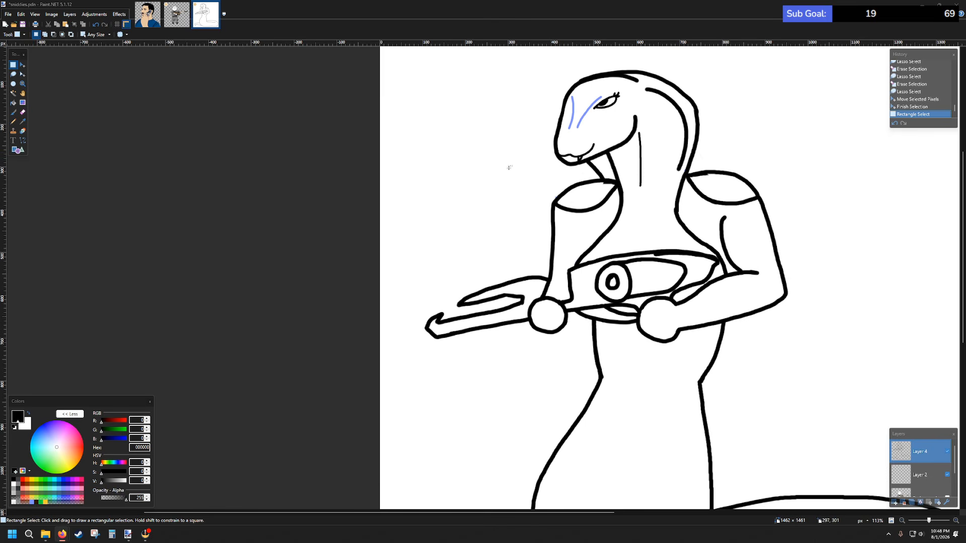
scroll(586, 153, up, 5)
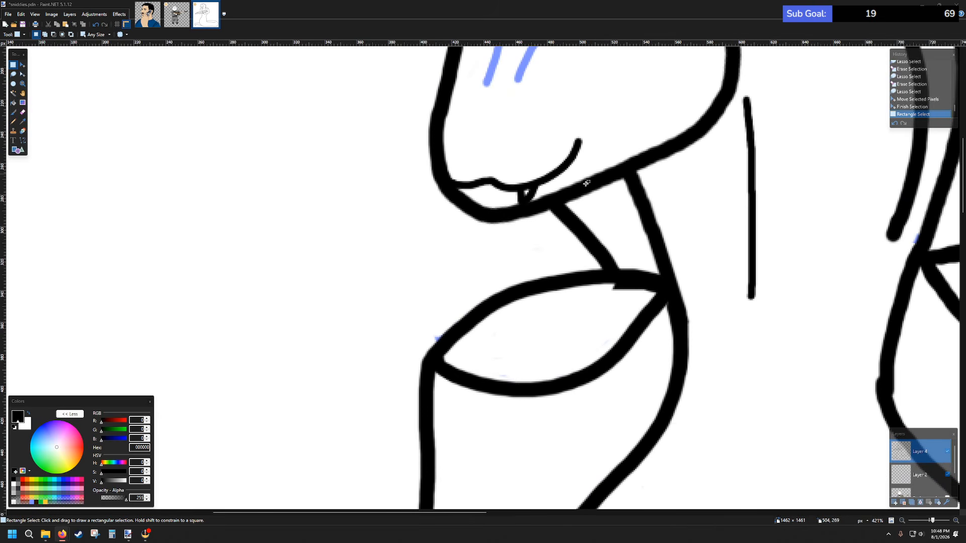
scroll(455, 200, up, 3)
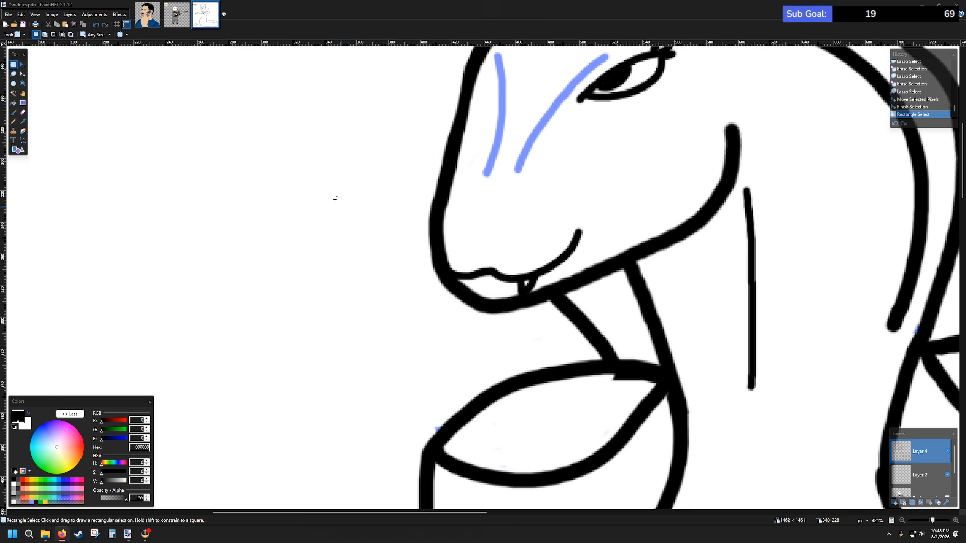
click(9, 14)
click(31, 63)
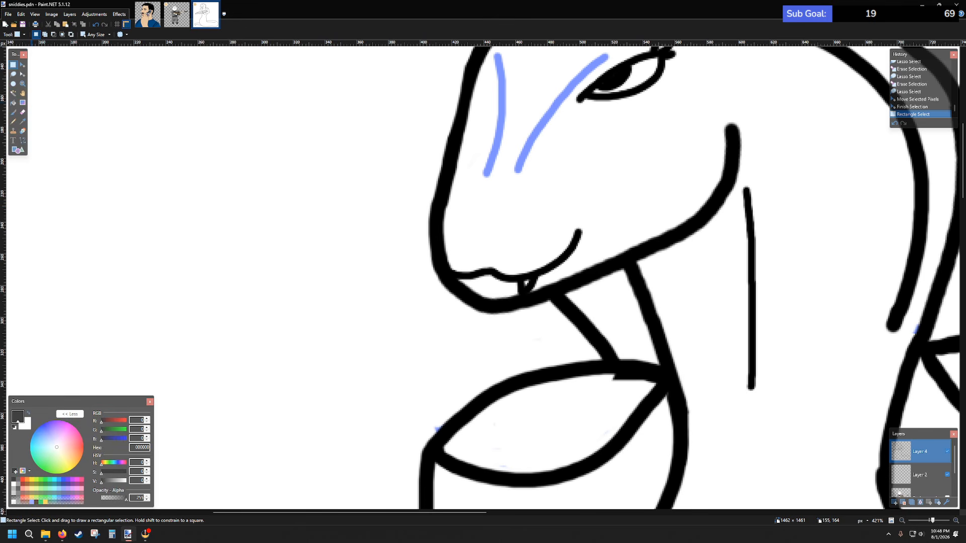
- Erase the old mouth line and its fang inside the snout
click(22, 111)
scroll(526, 286, up, 6)
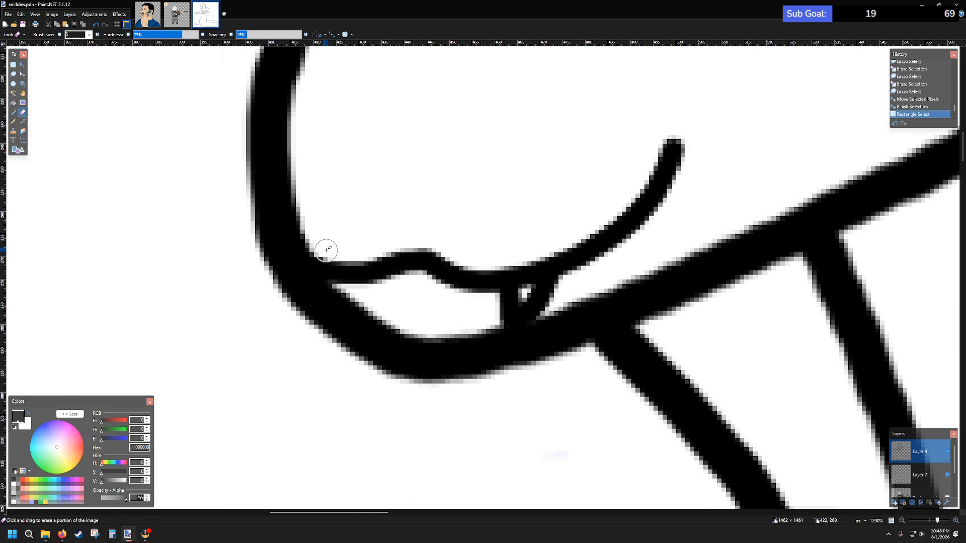
mouse_move(323, 248)
mouse_down()
mouse_move(398, 289)
mouse_move(371, 243)
mouse_move(433, 286)
mouse_move(408, 240)
mouse_move(462, 283)
mouse_move(470, 273)
mouse_move(474, 289)
mouse_move(517, 283)
mouse_move(544, 292)
mouse_move(504, 315)
mouse_move(491, 316)
mouse_move(537, 290)
mouse_move(517, 269)
mouse_move(540, 271)
mouse_move(487, 302)
mouse_move(560, 283)
mouse_move(476, 301)
mouse_move(621, 232)
mouse_move(598, 260)
mouse_move(565, 249)
mouse_move(609, 203)
mouse_move(614, 211)
mouse_move(640, 196)
mouse_move(619, 218)
mouse_move(669, 209)
mouse_move(651, 157)
mouse_move(689, 136)
mouse_up()
scroll(599, 183, down, 8)
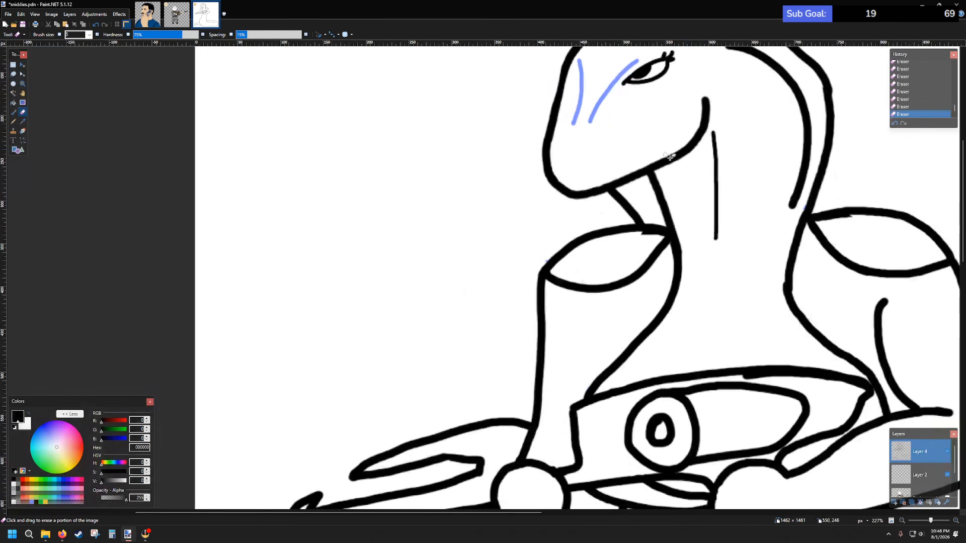
- Try painting a thin wavy mouth line starting at the front of the snout, and undo its continuation
scroll(692, 221, up, 2)
click(15, 114)
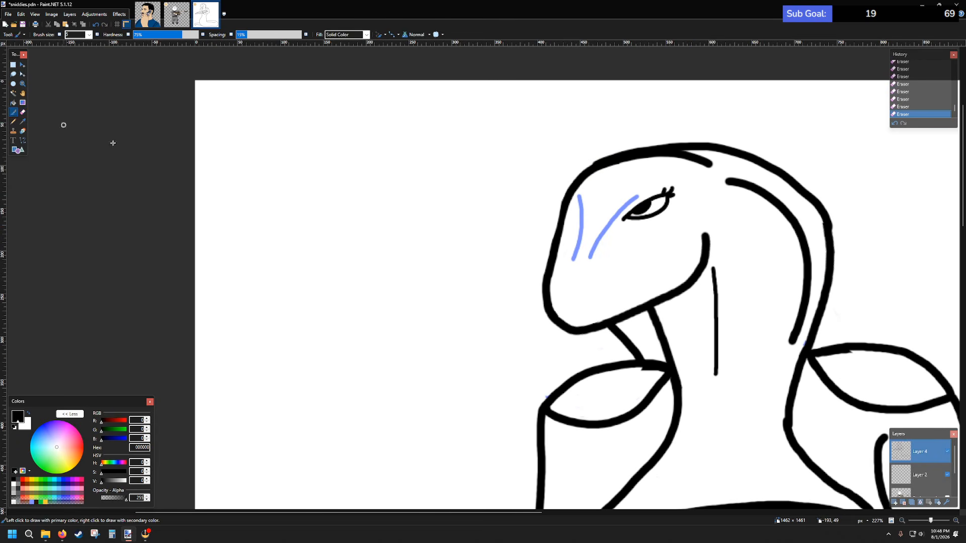
scroll(685, 282, up, 3)
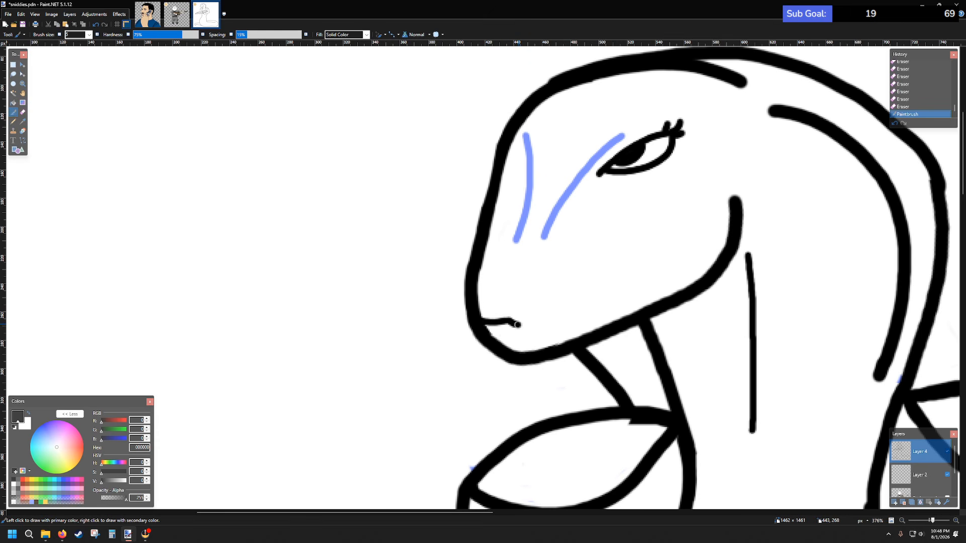
key(ctrl+z)
scroll(530, 321, up, 4)
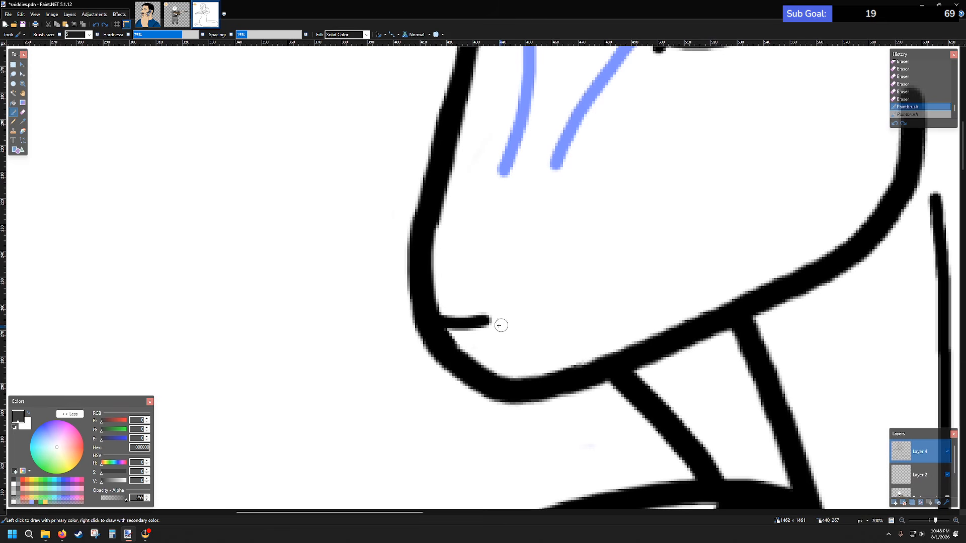
mouse_move(491, 319)
mouse_down()
mouse_move(543, 329)
mouse_move(592, 320)
mouse_up()
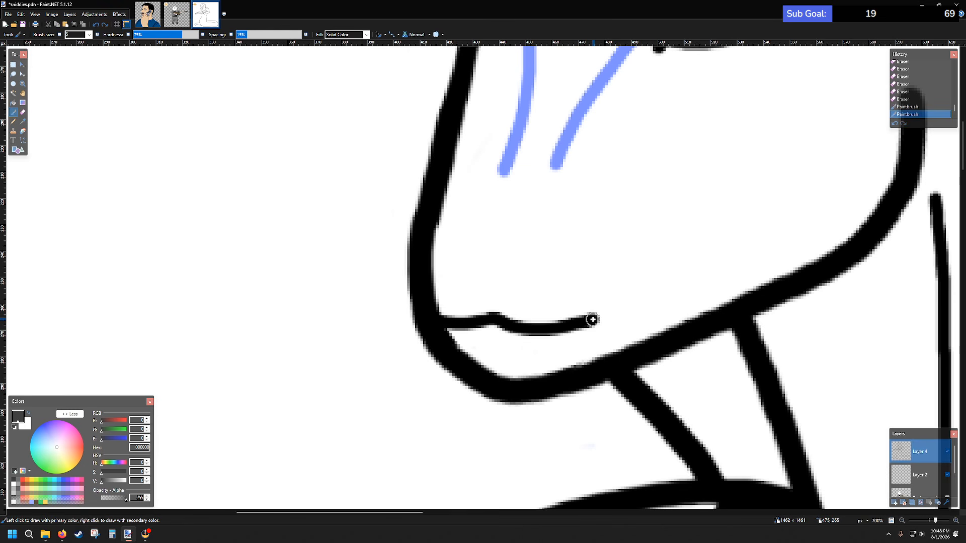
key(ctrl+z)
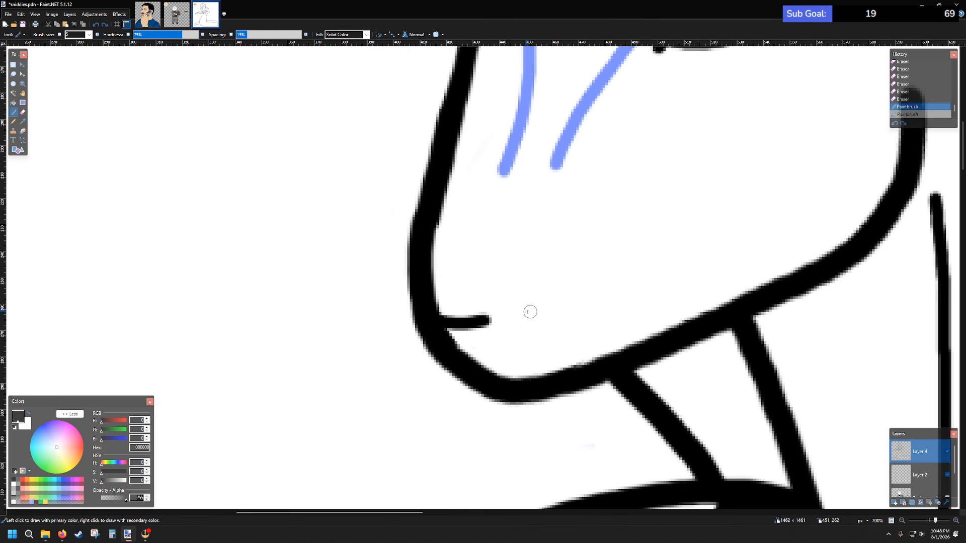
- Try painting the mouth line from a hooked corner on the cheek back down to the front of the snout
scroll(560, 265, down, 3)
scroll(602, 249, up, 2)
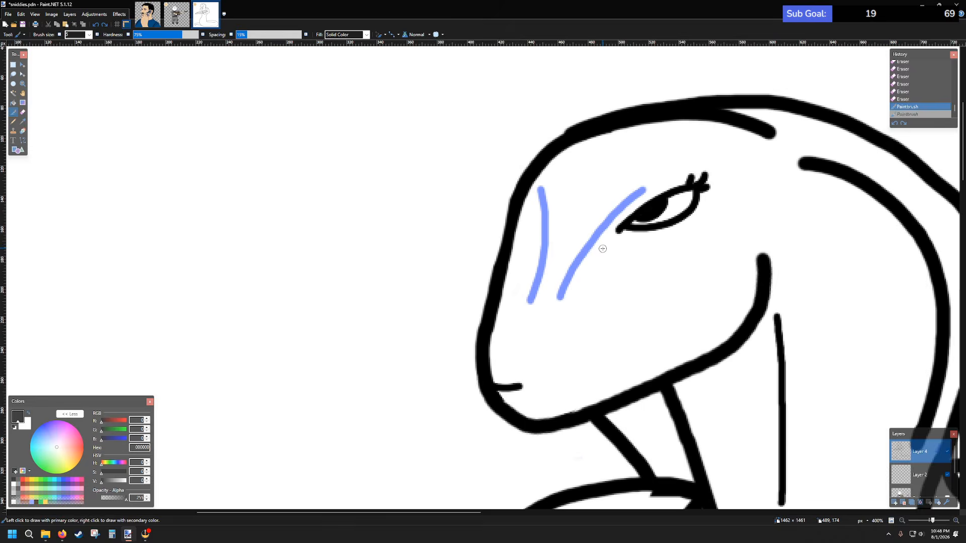
scroll(595, 246, down, 2)
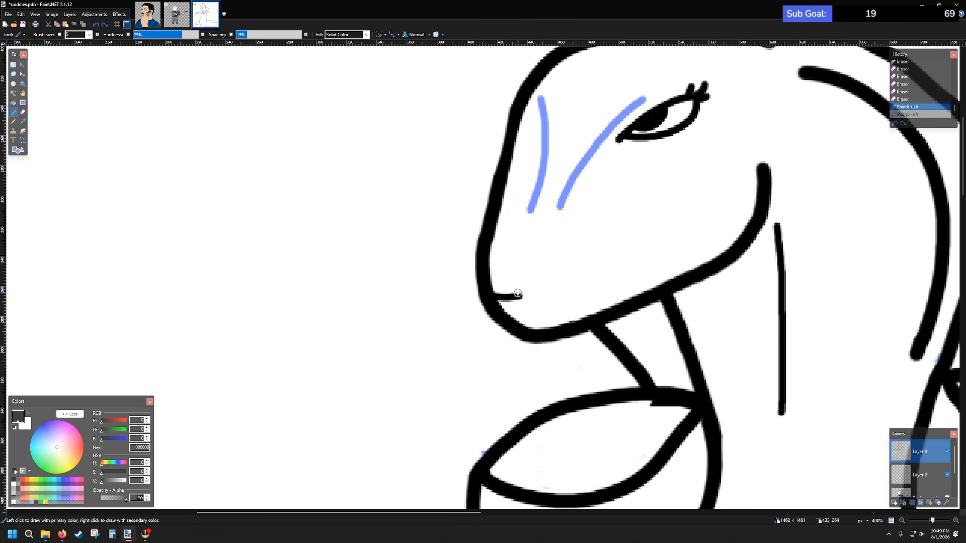
scroll(518, 293, up, 1)
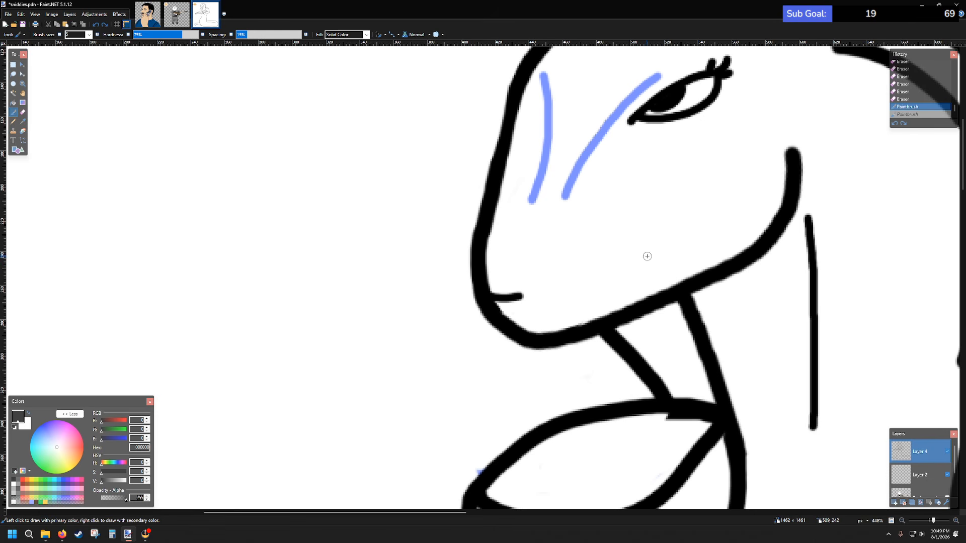
drag(648, 255, 654, 258)
key(ctrl+z)
mouse_move(648, 254)
mouse_down()
mouse_move(662, 257)
mouse_move(602, 289)
mouse_move(489, 293)
mouse_up()
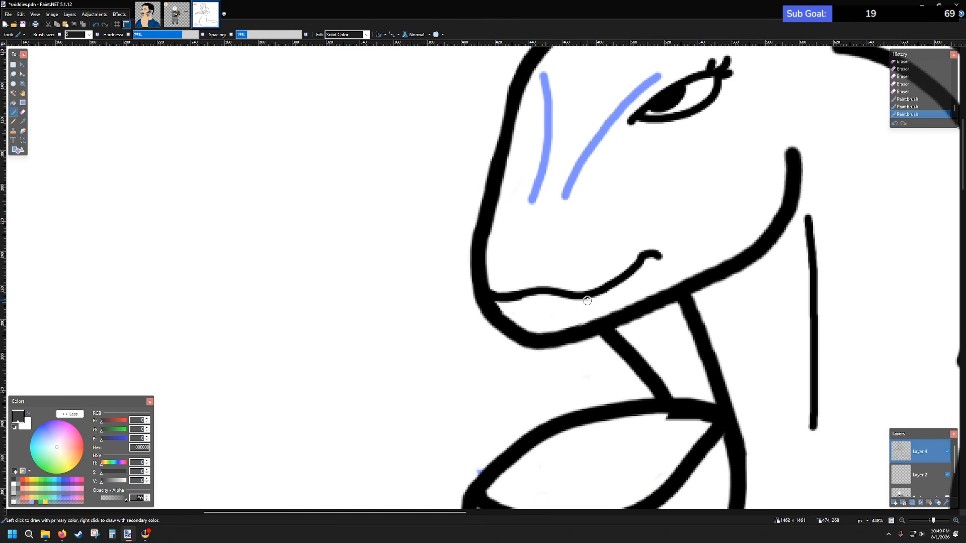
- Undo all of the newly painted mouth strokes
ctrl+scroll(689, 298, down, 1)
ctrl+scroll(689, 297, down, 5)
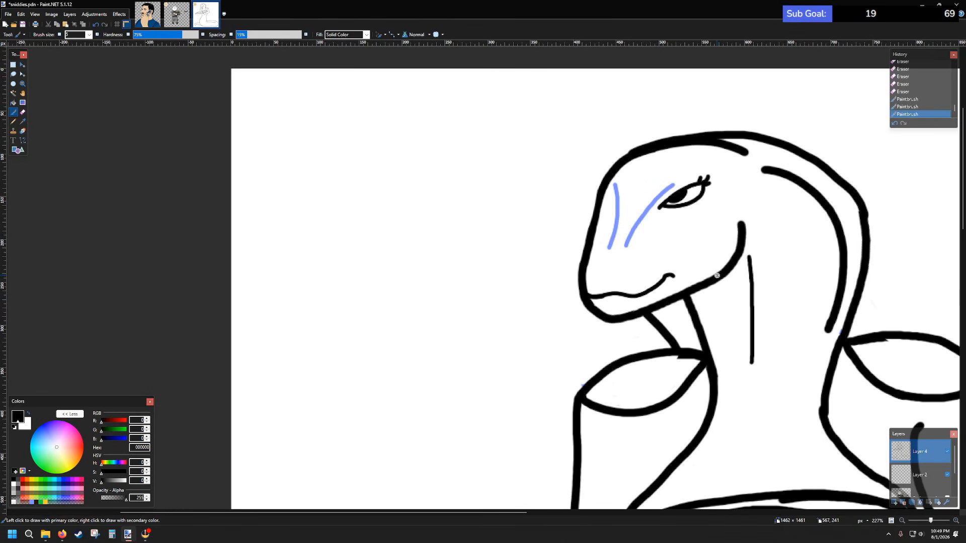
scroll(717, 276, down, 1)
scroll(679, 354, up, 2)
key(ctrl+z)
key(ctrl+z)
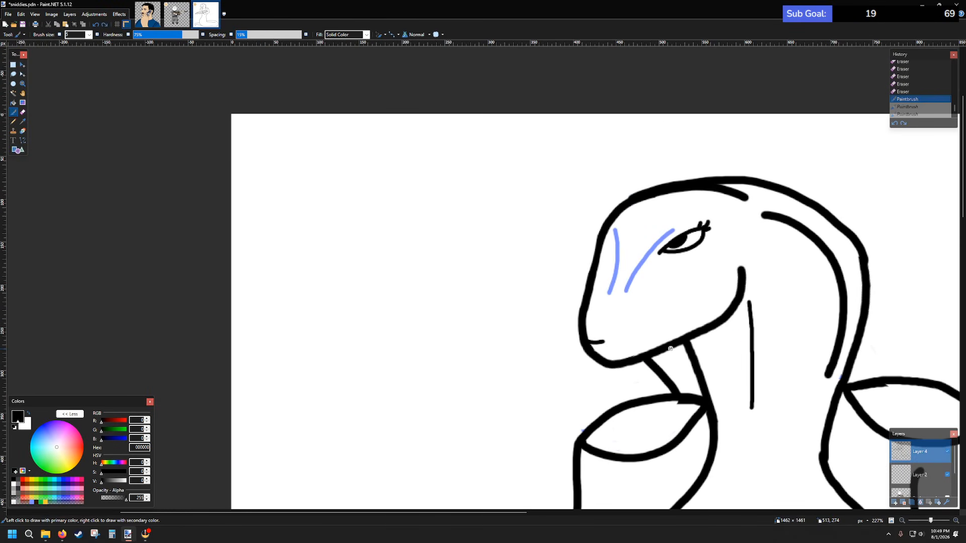
key(ctrl+z)
- Paint a wavy mouth line with a hooked corner on the cheek and a pointed fang notch midway to the snout
scroll(656, 346, down, 1)
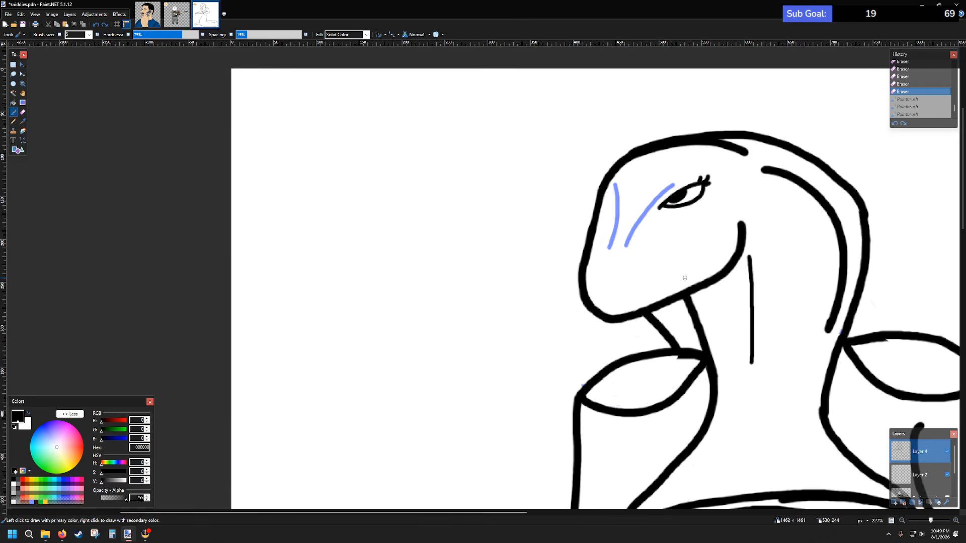
scroll(684, 278, up, 3)
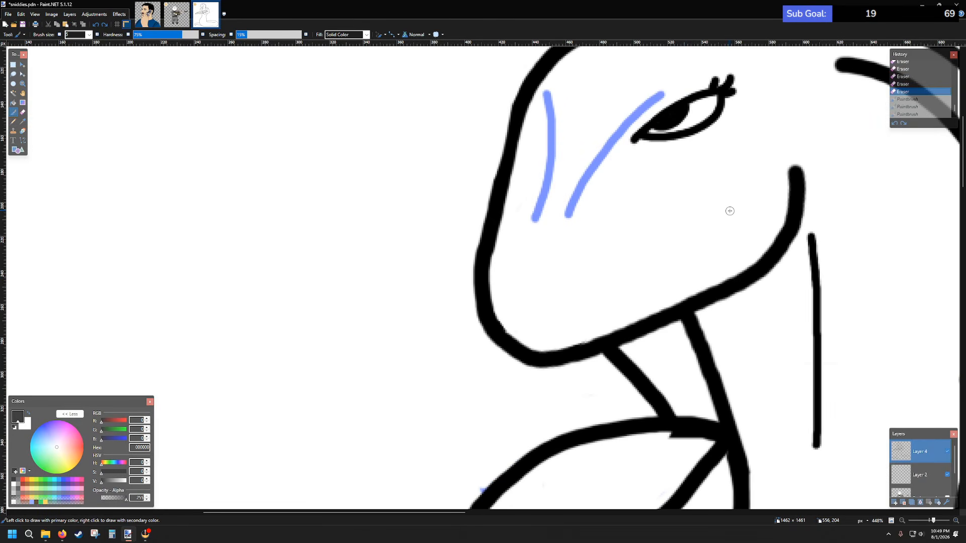
mouse_move(731, 208)
mouse_down()
mouse_move(732, 204)
mouse_move(699, 253)
mouse_move(623, 291)
mouse_move(623, 320)
mouse_move(605, 307)
mouse_move(622, 321)
mouse_move(603, 302)
mouse_move(570, 321)
mouse_move(494, 316)
mouse_up()
key(ctrl+z)
- Erase the fang notch in the middle of the mouth line
scroll(597, 292, down, 6)
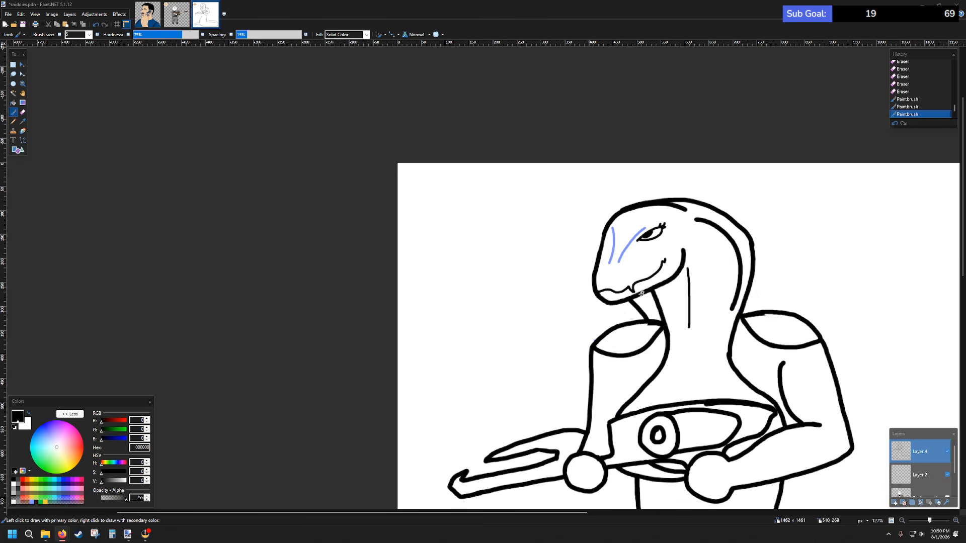
scroll(640, 296, up, 2)
scroll(646, 322, down, 3)
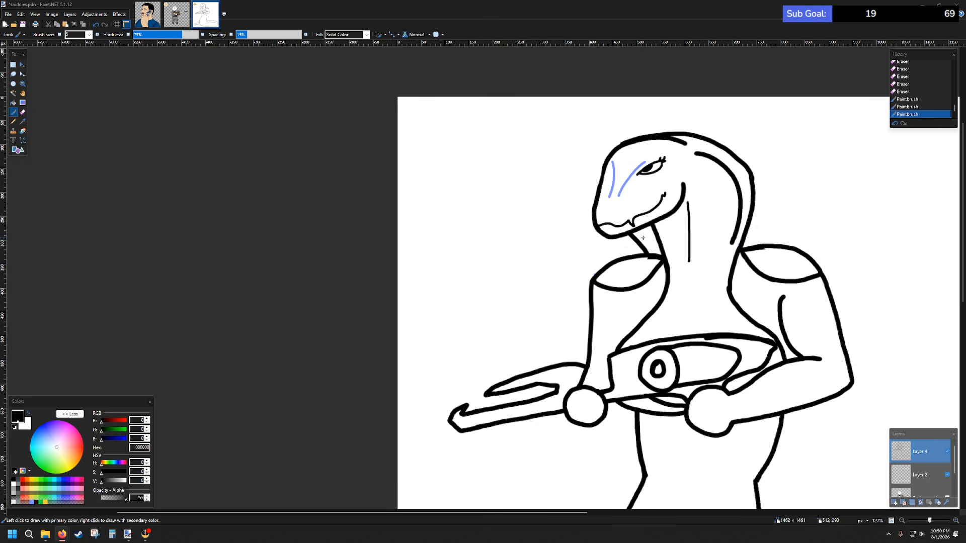
scroll(643, 238, up, 4)
scroll(633, 226, down, 1)
scroll(626, 218, up, 1)
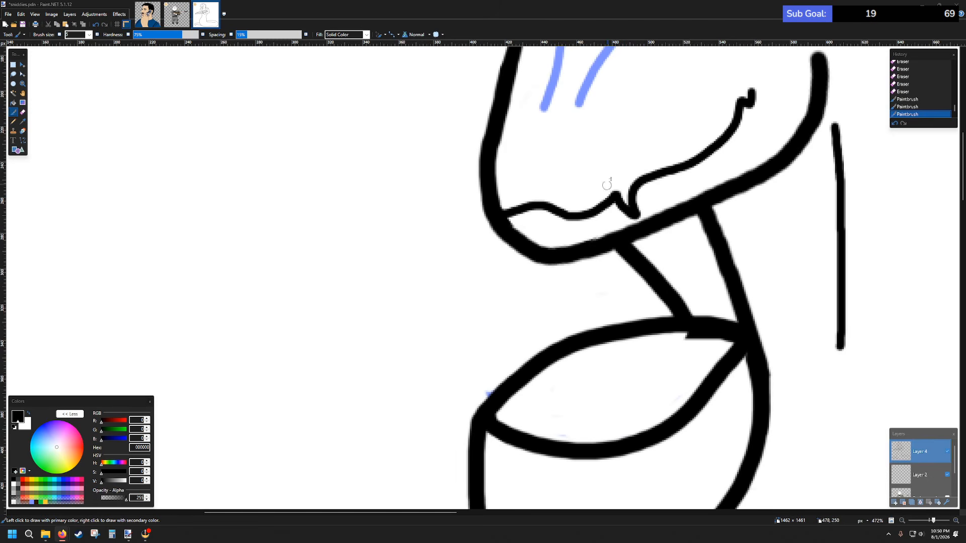
scroll(657, 169, down, 3)
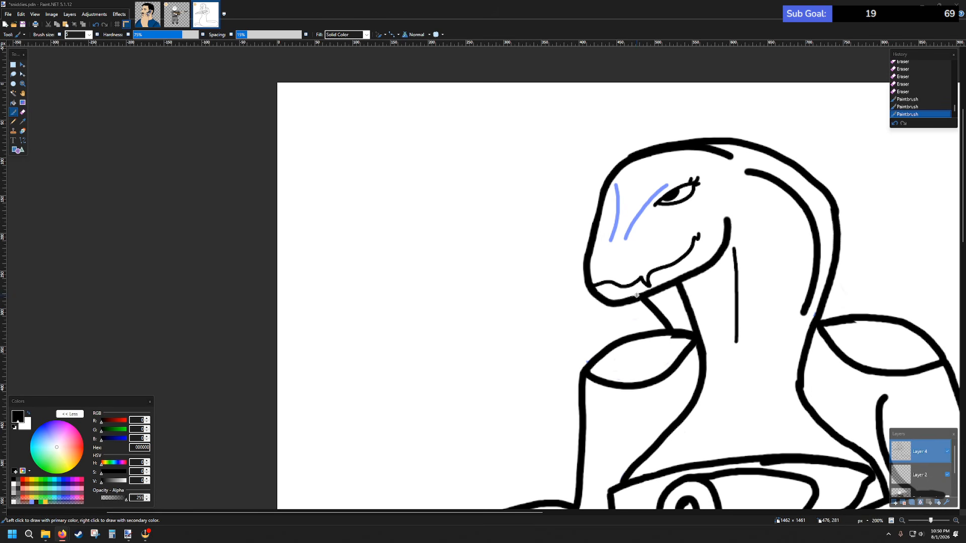
scroll(636, 295, up, 4)
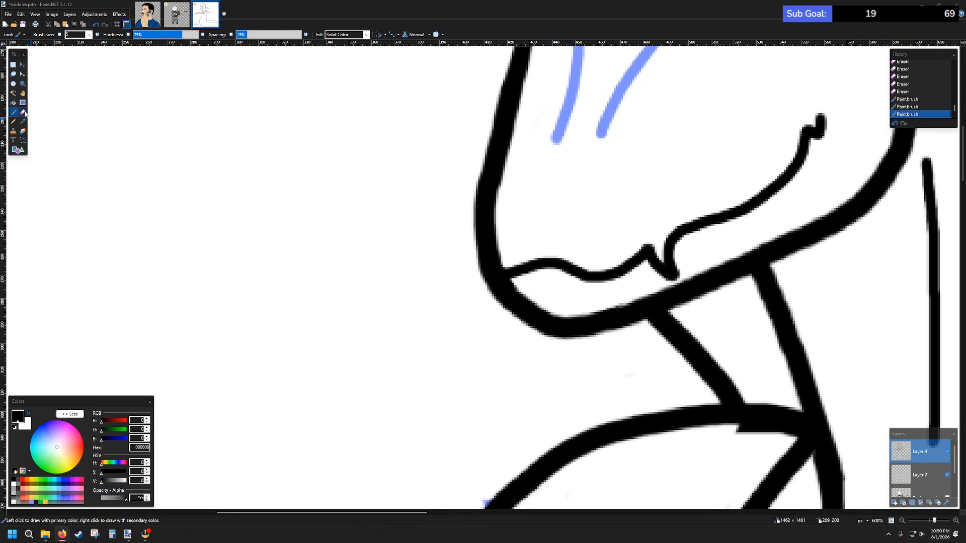
click(23, 112)
mouse_move(646, 246)
mouse_down()
mouse_move(674, 272)
mouse_move(663, 280)
mouse_move(674, 276)
mouse_move(683, 269)
mouse_move(666, 279)
mouse_move(679, 269)
mouse_move(654, 270)
mouse_move(665, 260)
mouse_move(651, 265)
mouse_move(644, 237)
mouse_move(649, 272)
mouse_move(646, 237)
mouse_move(662, 233)
mouse_move(673, 261)
mouse_move(668, 220)
mouse_move(687, 236)
mouse_up()
- Bridge the gap in the mouth line with a thin black Paintbrush stroke
click(13, 112)
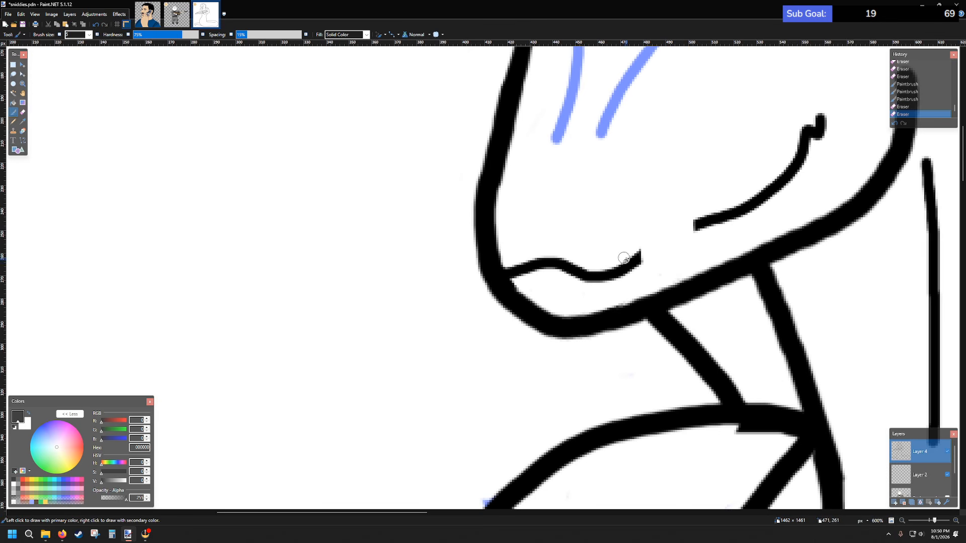
drag(629, 259, 721, 216)
scroll(744, 244, down, 4)
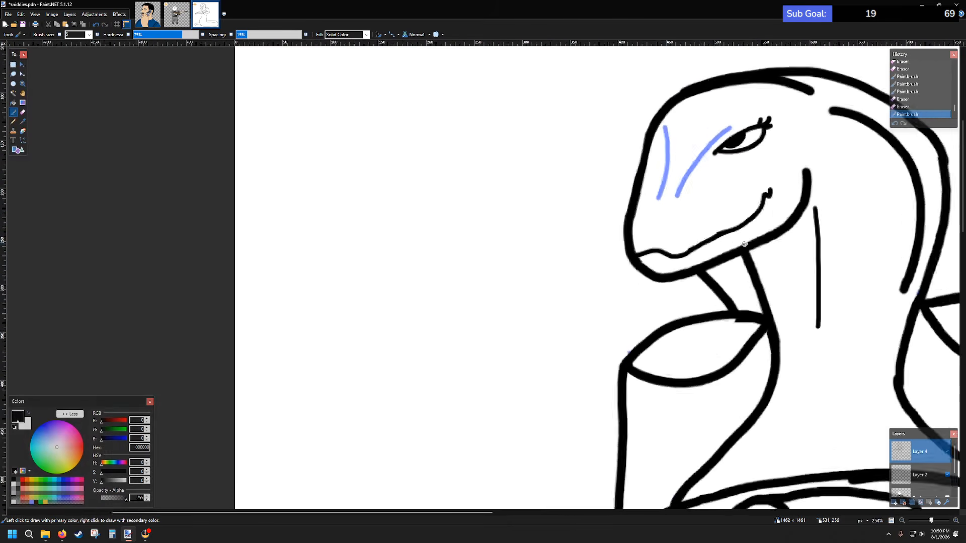
scroll(744, 244, down, 1)
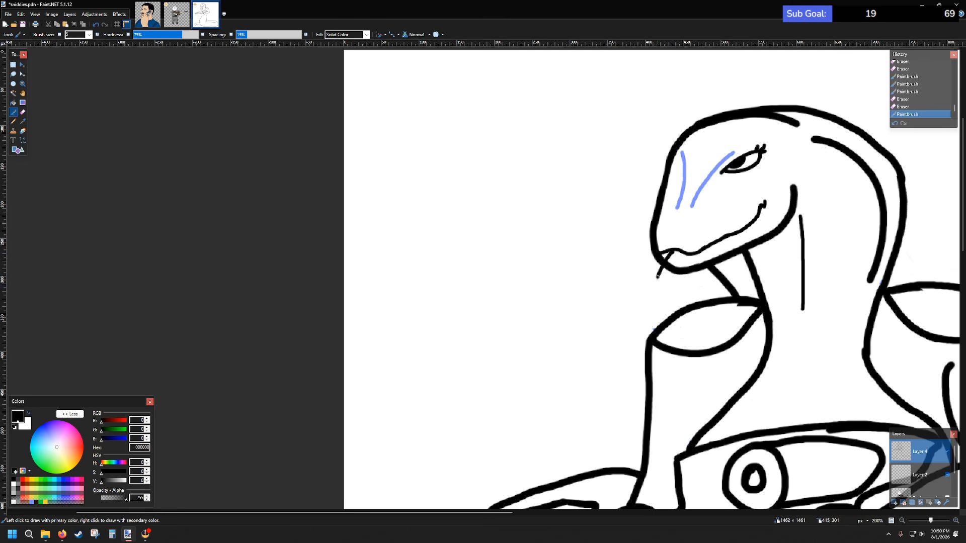
- Try painting a small forked tongue hanging from the front of the mouth over the chin
drag(654, 286, 654, 288)
click(665, 289)
drag(659, 282, 664, 290)
scroll(713, 266, down, 3)
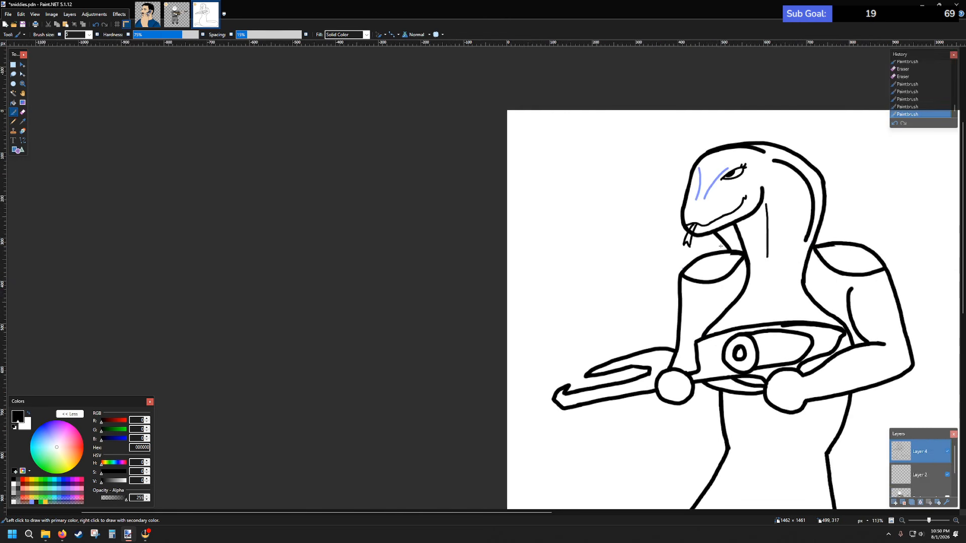
scroll(716, 241, up, 1)
scroll(717, 235, down, 1)
scroll(678, 229, down, 4)
scroll(636, 210, up, 6)
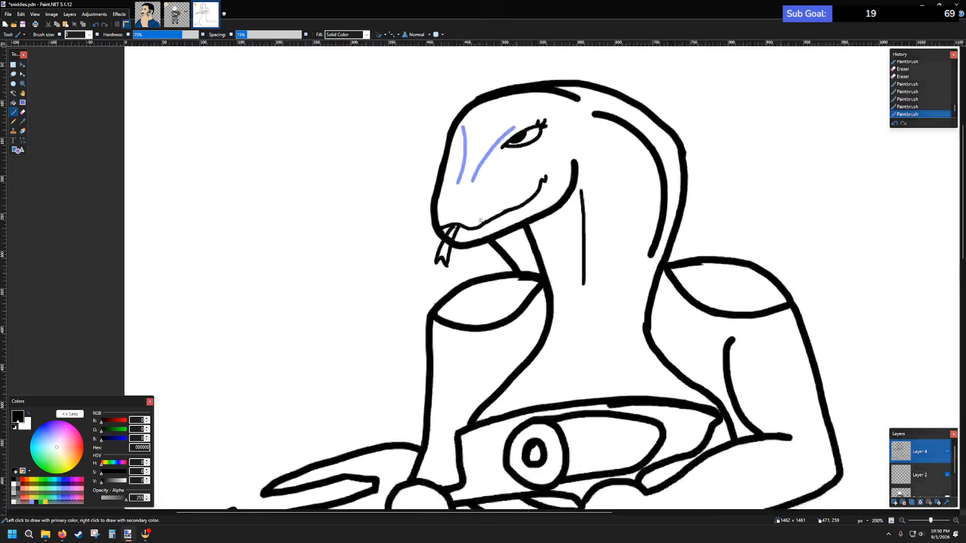
- Undo all of the forked tongue's strokes
scroll(455, 204, up, 2)
key(ctrl+z)
key(ctrl+z)
key(ctrl+z)
key(ctrl+z)
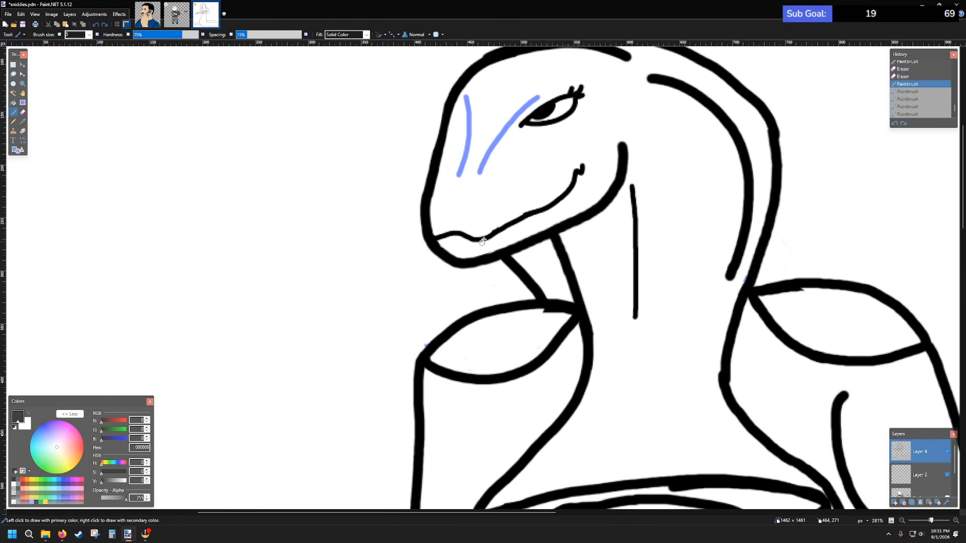
- Set the eraser size to 10 and erase the middle section of the mouth line, keeping both ends
scroll(483, 237, up, 2)
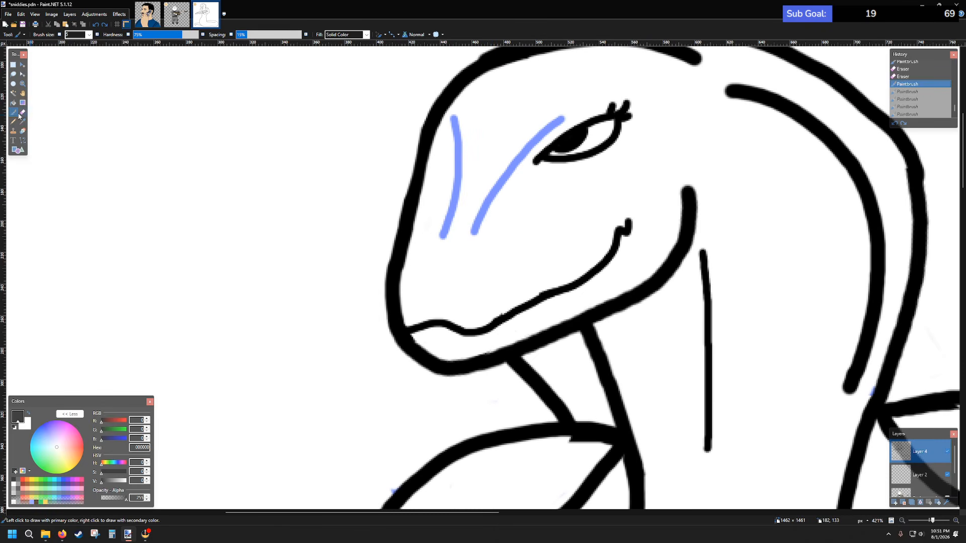
click(22, 112)
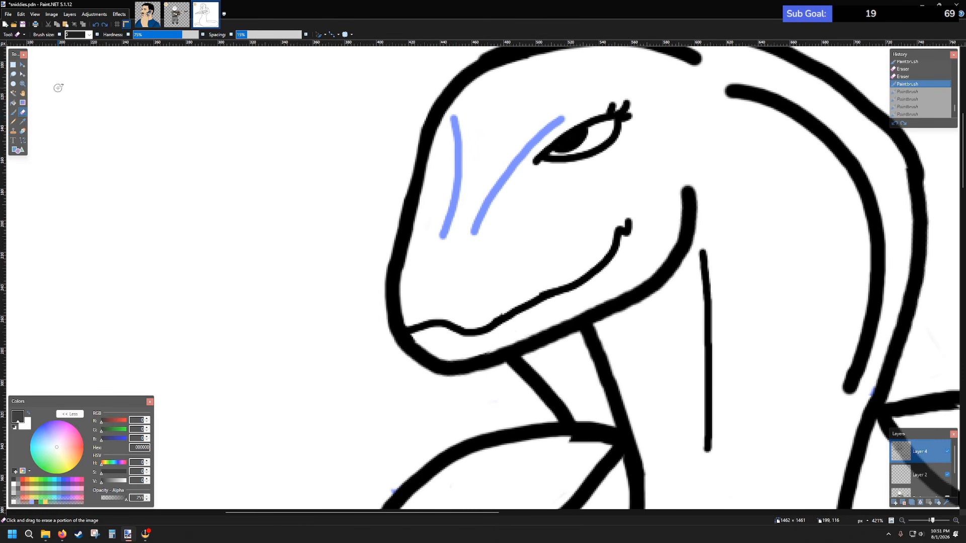
click(89, 35)
click(75, 77)
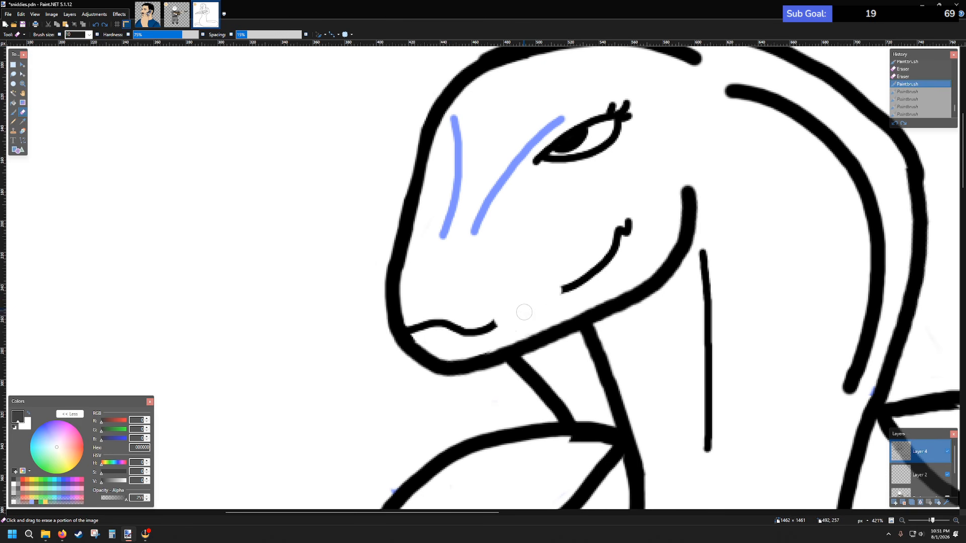
drag(524, 312, 537, 296)
click(13, 112)
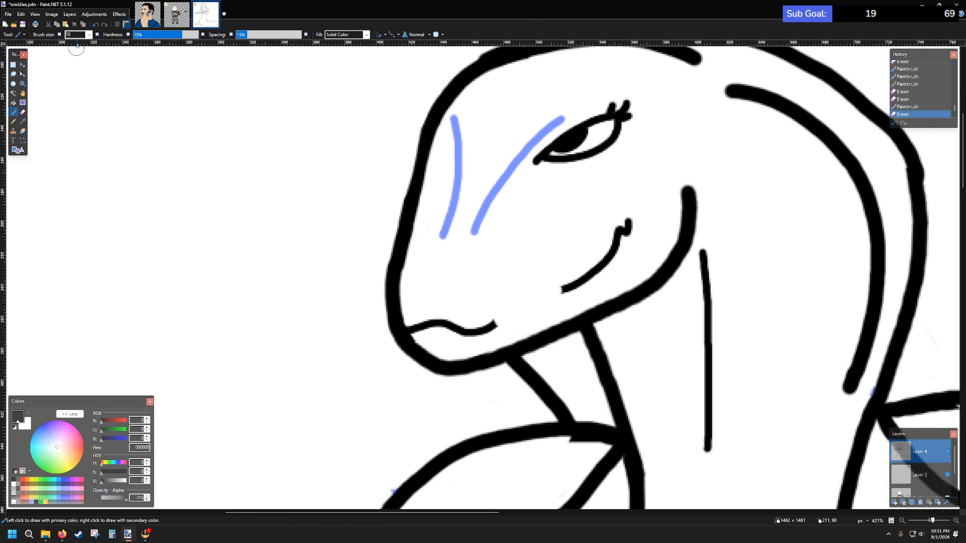
- Set the brush size to 5 and reconnect the two ends of the mouth with a black Paintbrush stroke
click(89, 34)
scroll(71, 72, up, 3)
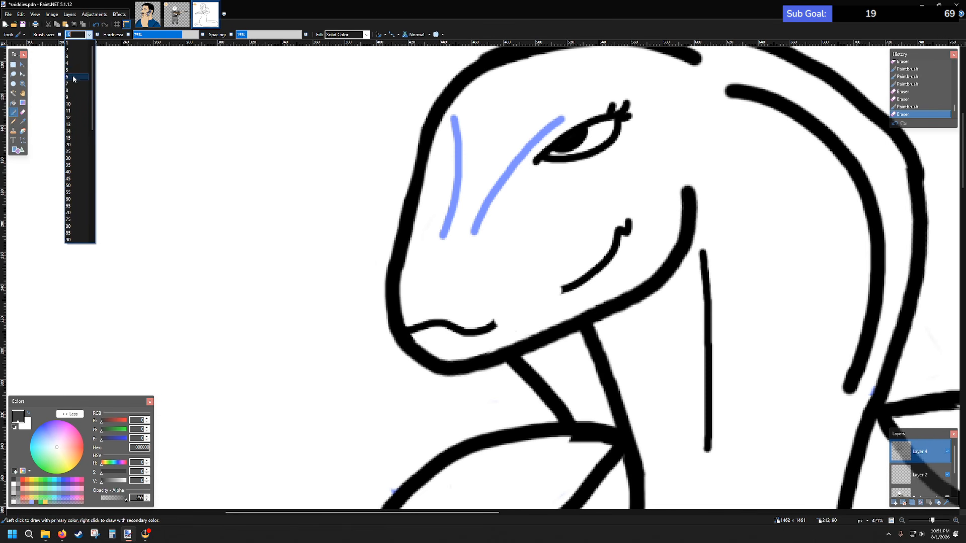
click(70, 71)
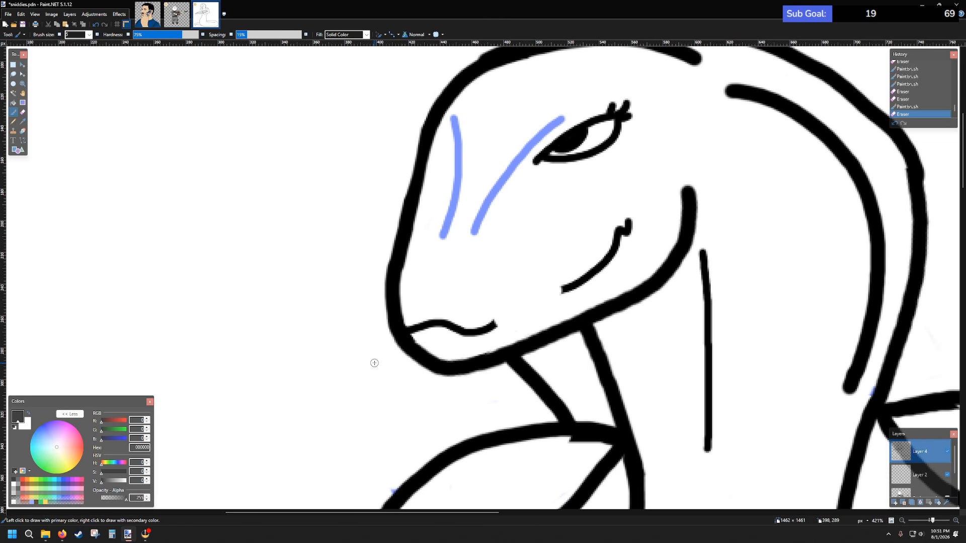
scroll(554, 315, up, 3)
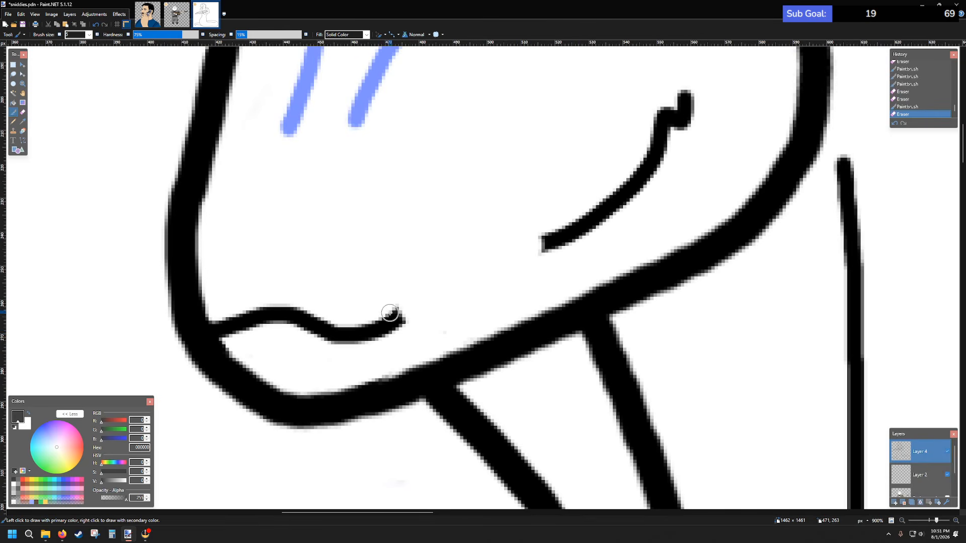
drag(378, 329, 574, 233)
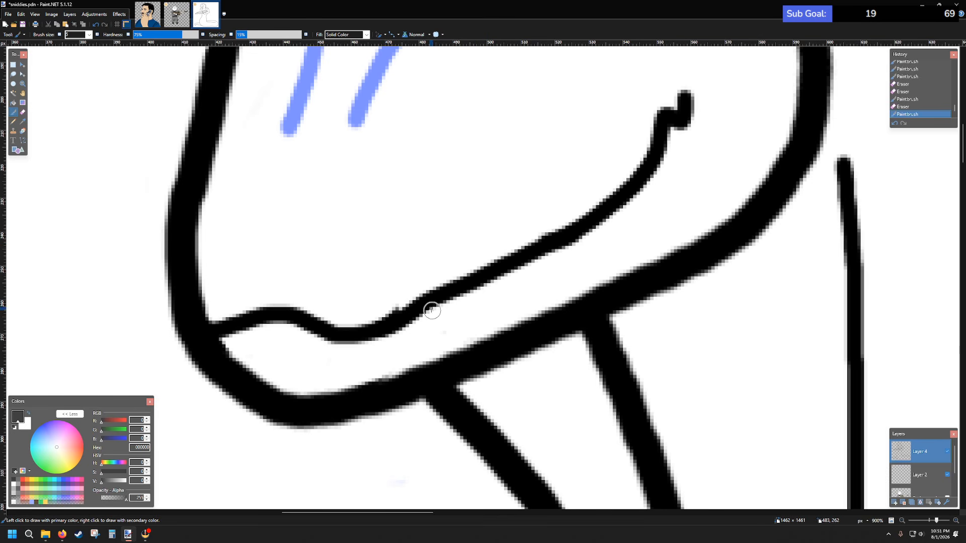
- Paint a small pointed fang hanging from the middle of the mouth line with two short black strokes
drag(421, 311, 471, 335)
drag(446, 297, 469, 334)
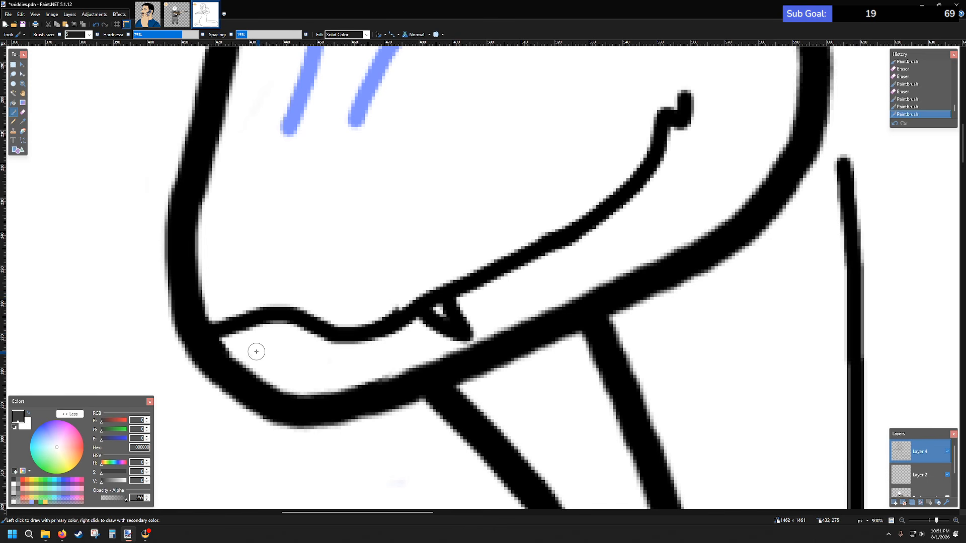
scroll(242, 336, down, 8)
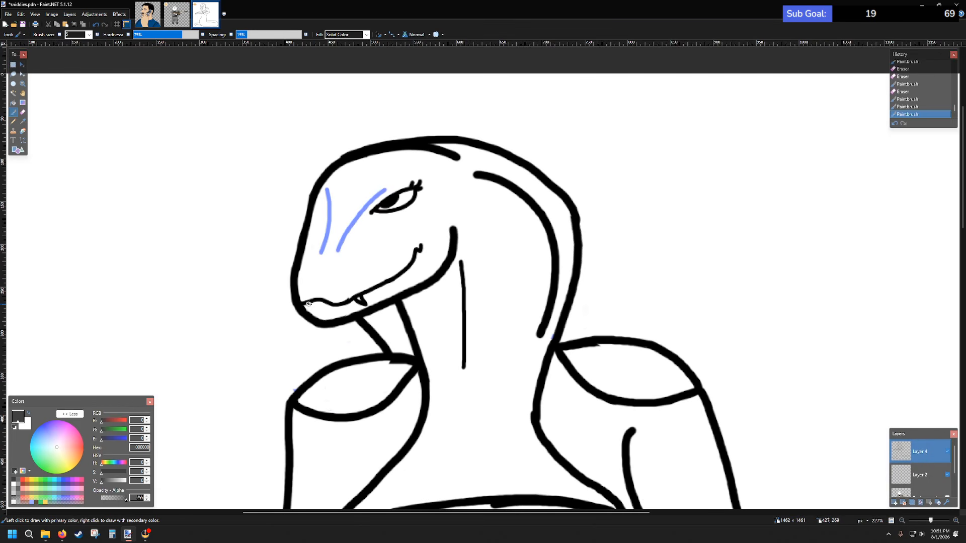
scroll(322, 302, up, 5)
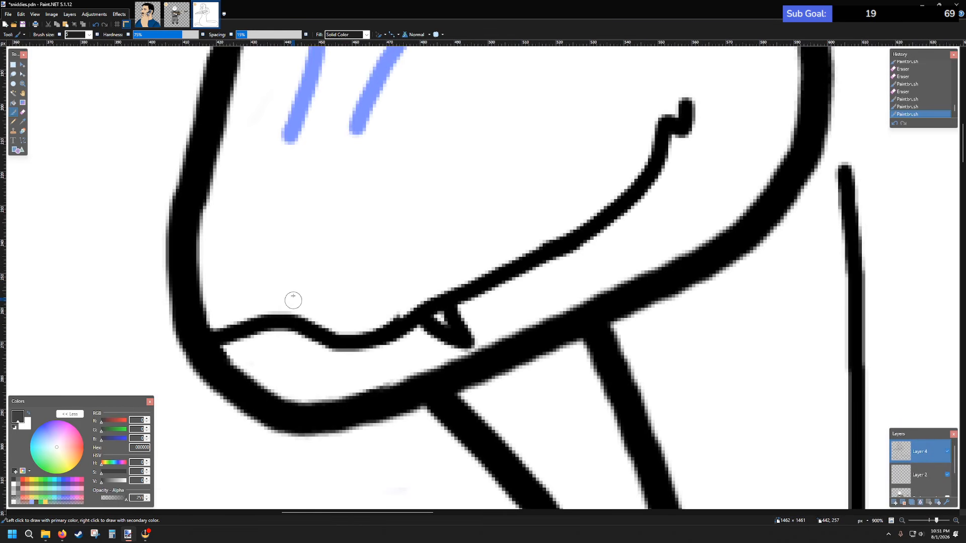
scroll(293, 300, up, 3)
scroll(262, 242, up, 2)
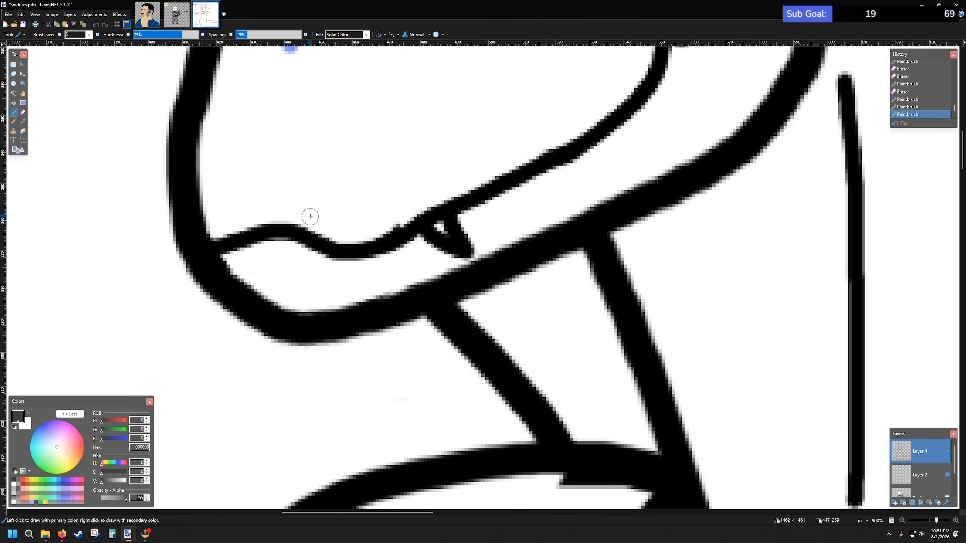
- Erase the rough bumps along the upper edge of the mouth line just in front of the fang
scroll(310, 216, down, 1)
click(23, 111)
scroll(330, 200, up, 8)
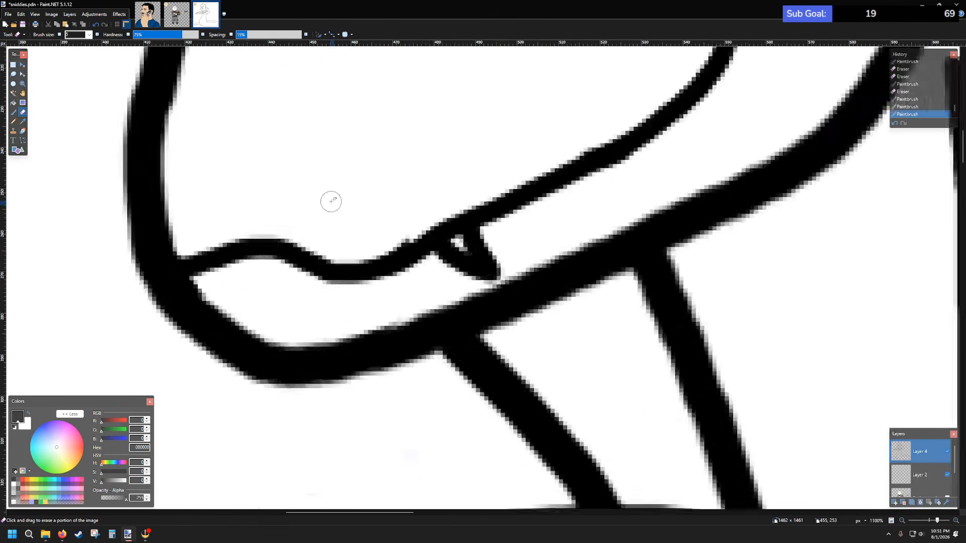
mouse_move(440, 234)
mouse_down()
mouse_move(407, 248)
mouse_move(498, 176)
mouse_up()
scroll(571, 130, down, 10)
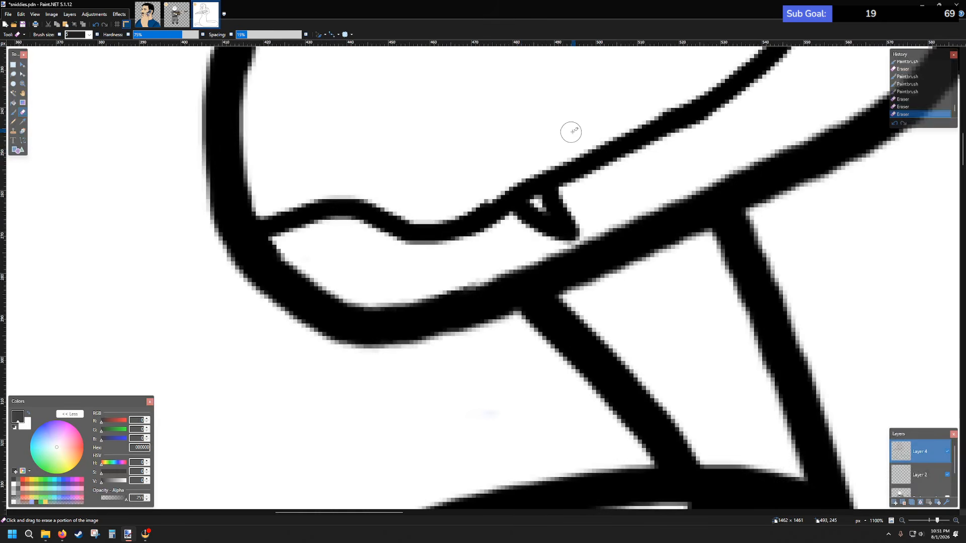
scroll(545, 226, down, 5)
scroll(538, 173, up, 12)
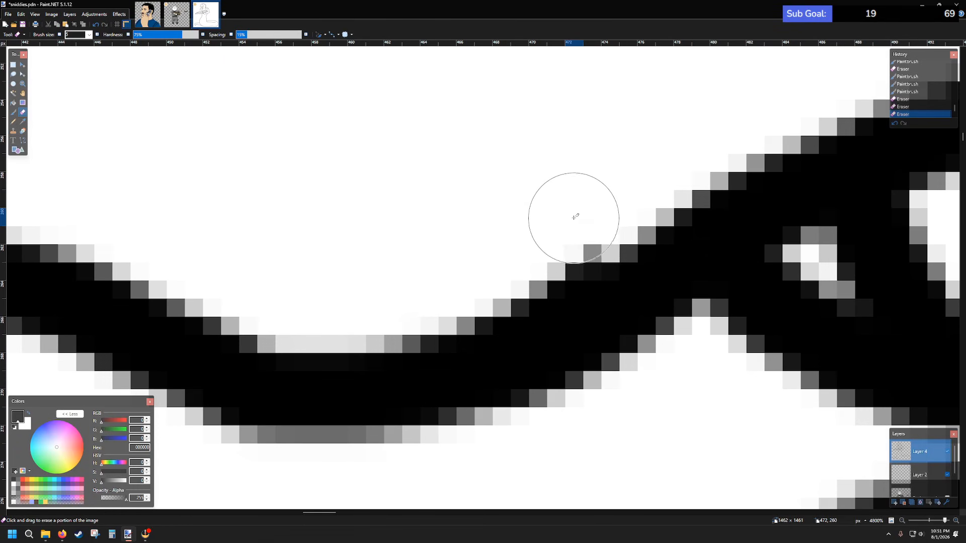
mouse_move(575, 217)
mouse_down()
mouse_move(604, 203)
mouse_move(521, 230)
mouse_up()
scroll(647, 178, down, 3)
scroll(647, 178, down, 5)
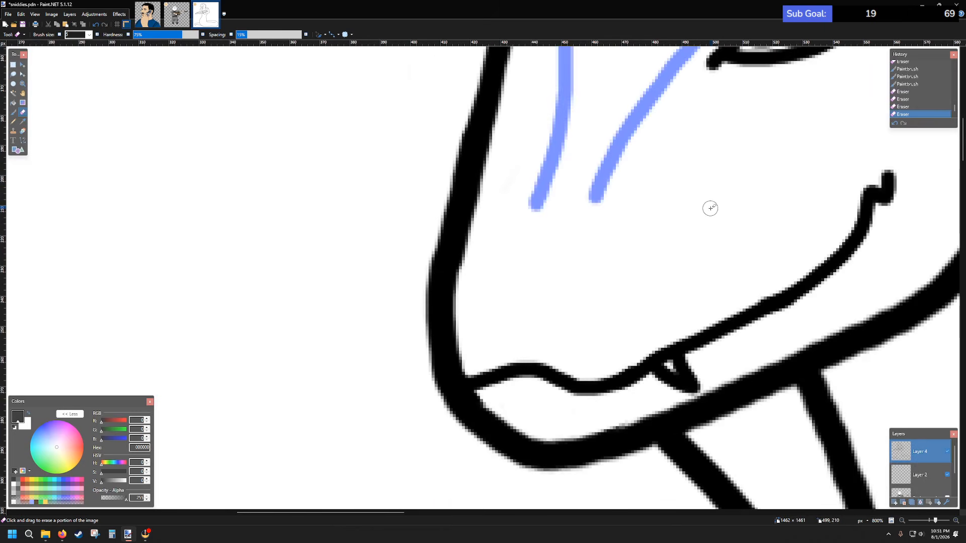
scroll(709, 209, down, 3)
scroll(690, 221, left, 1)
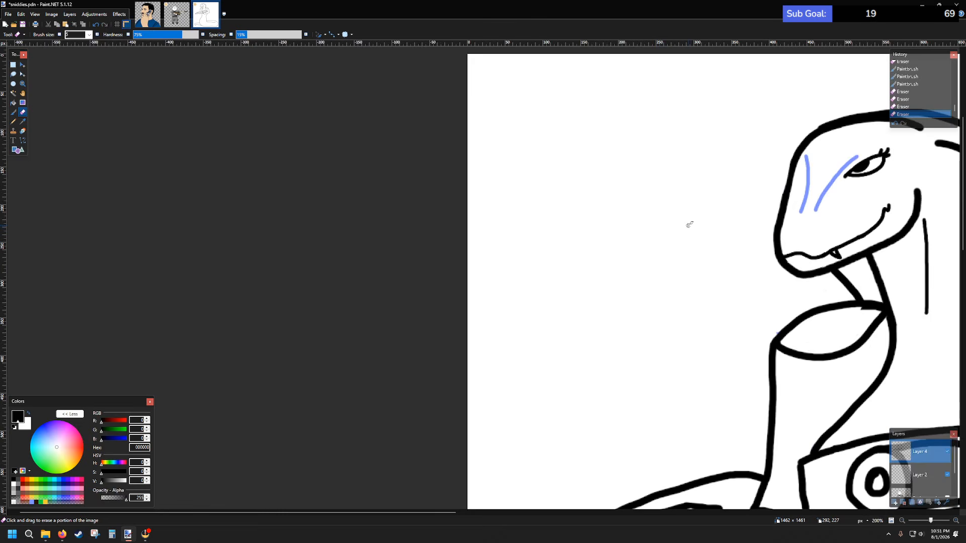
scroll(528, 236, right, 3)
scroll(403, 247, up, 2)
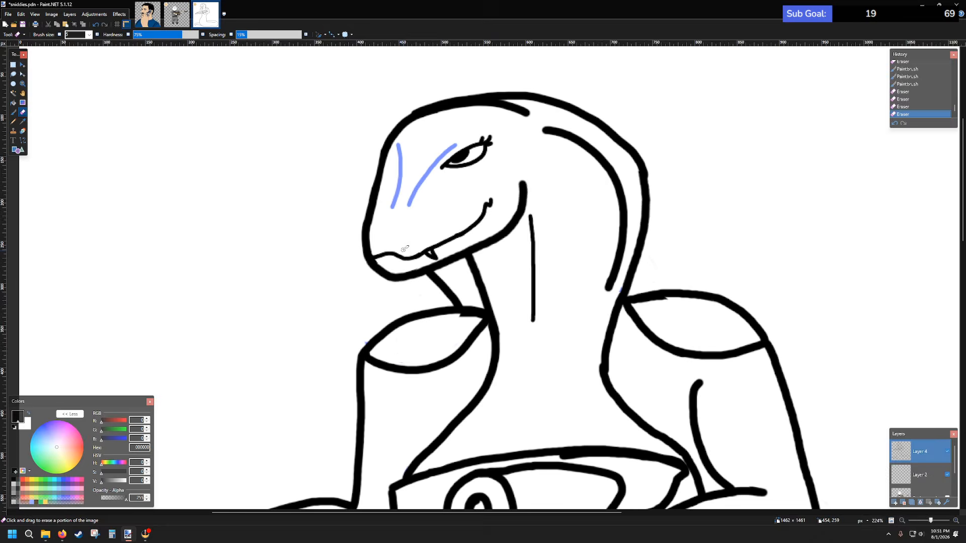
scroll(406, 244, down, 2)
scroll(400, 252, left, 2)
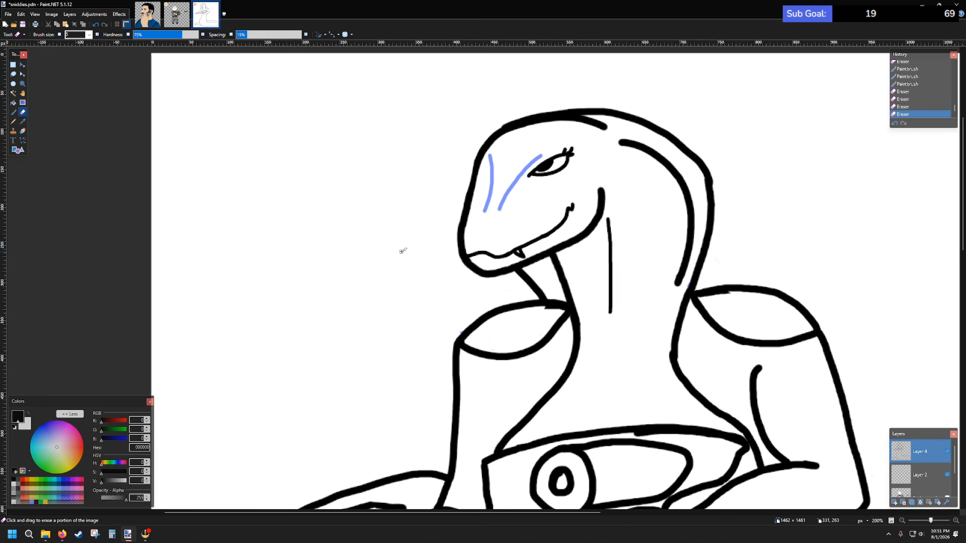
- On Layer 2, sketch a light blue (7F92FF) curved tongue guide from the front of the mouth down past the chin
click(14, 112)
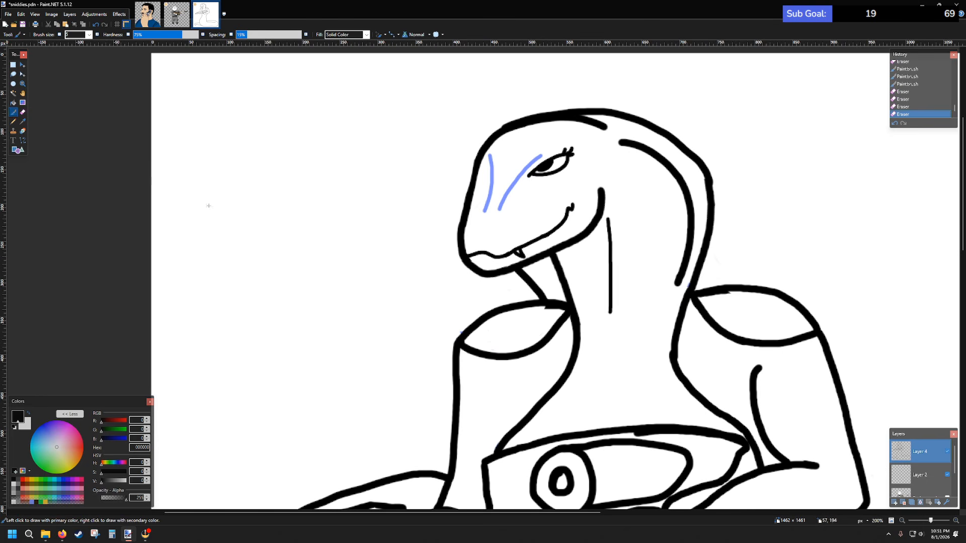
scroll(457, 303, up, 3)
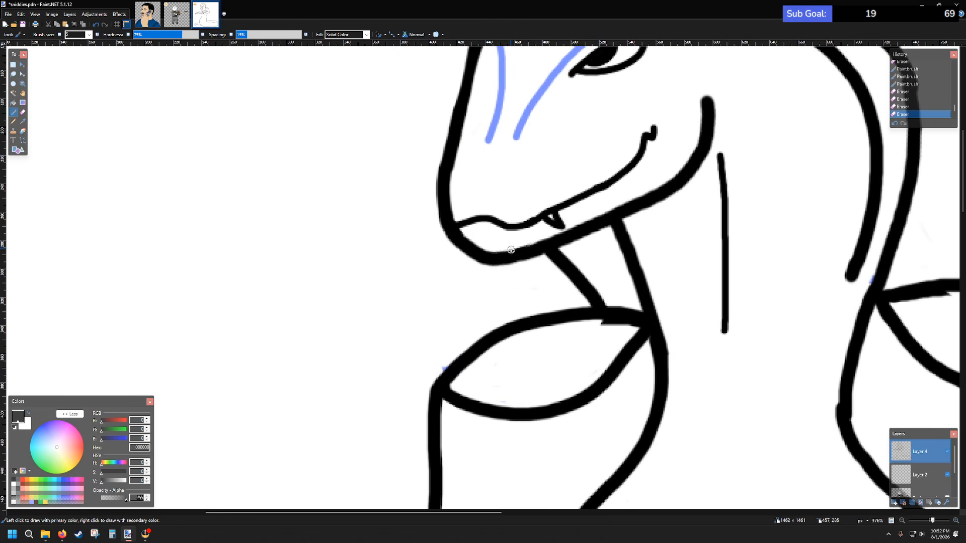
scroll(510, 250, down, 3)
scroll(488, 212, up, 3)
scroll(460, 236, up, 1)
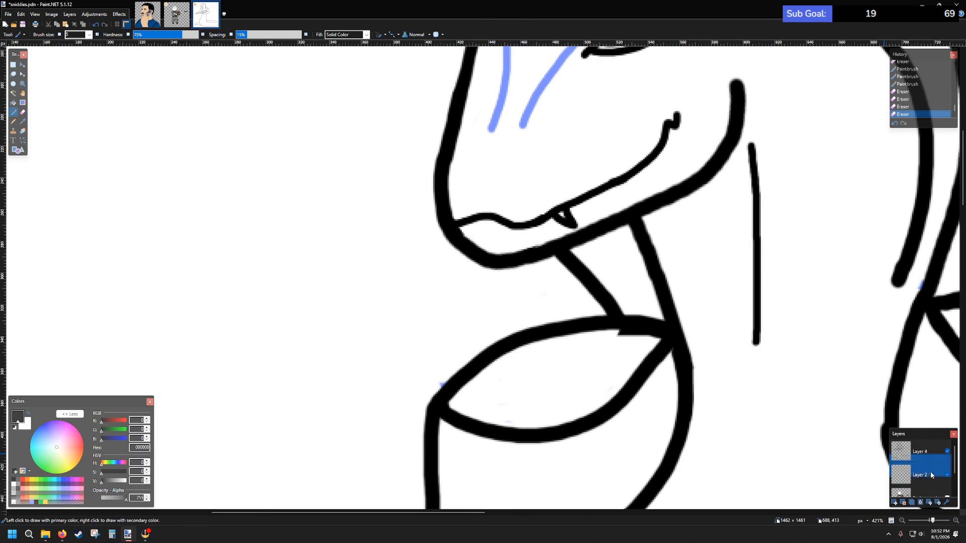
click(921, 474)
click(32, 502)
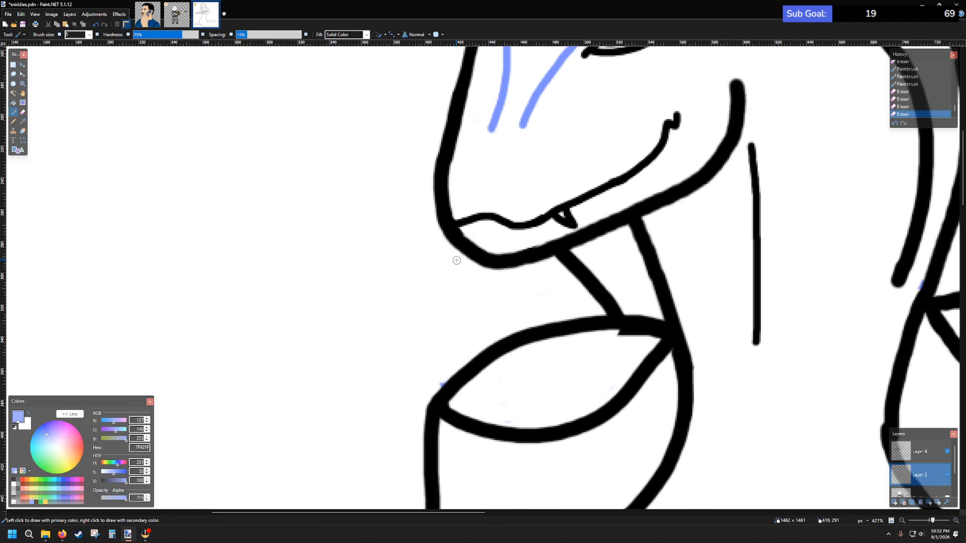
scroll(501, 231, up, 3)
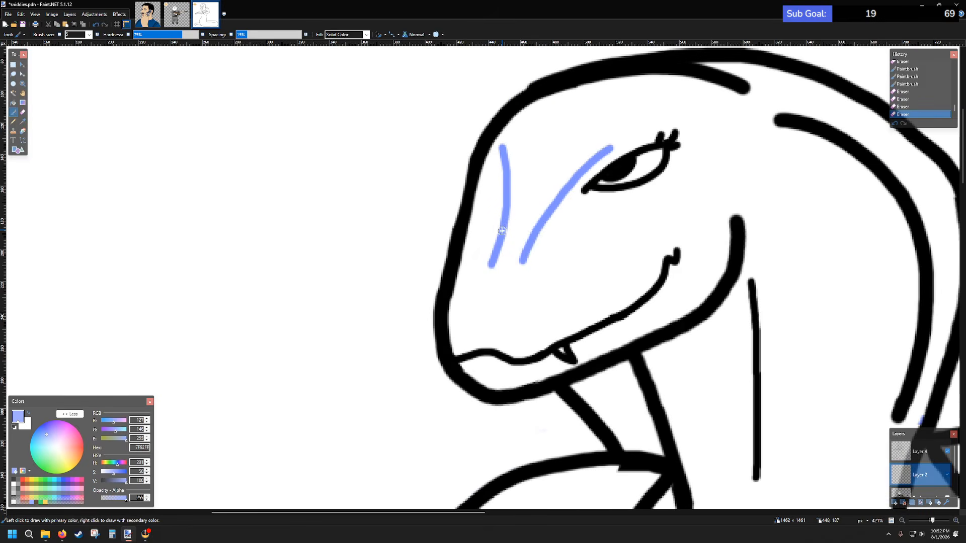
scroll(499, 224, down, 1)
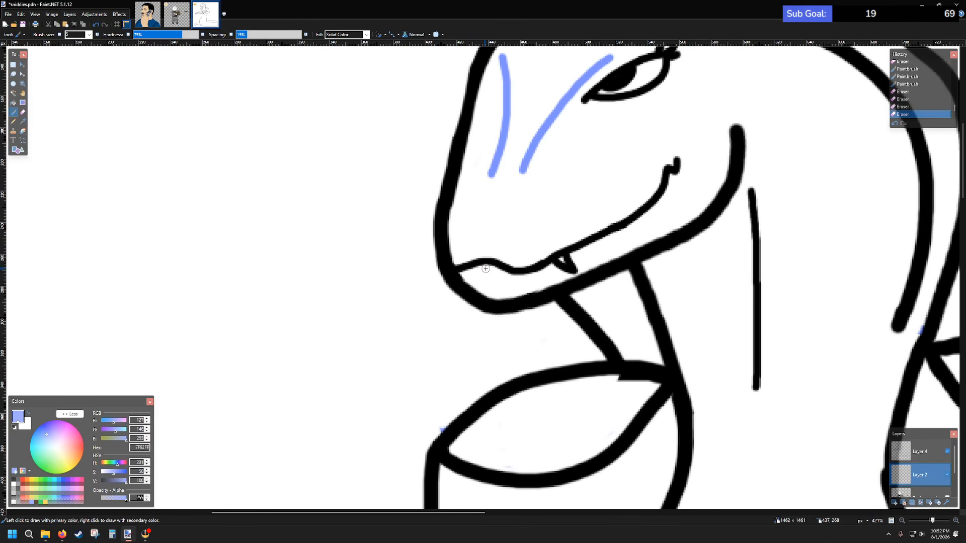
mouse_move(470, 319)
mouse_down()
mouse_move(446, 351)
mouse_move(395, 359)
mouse_up()
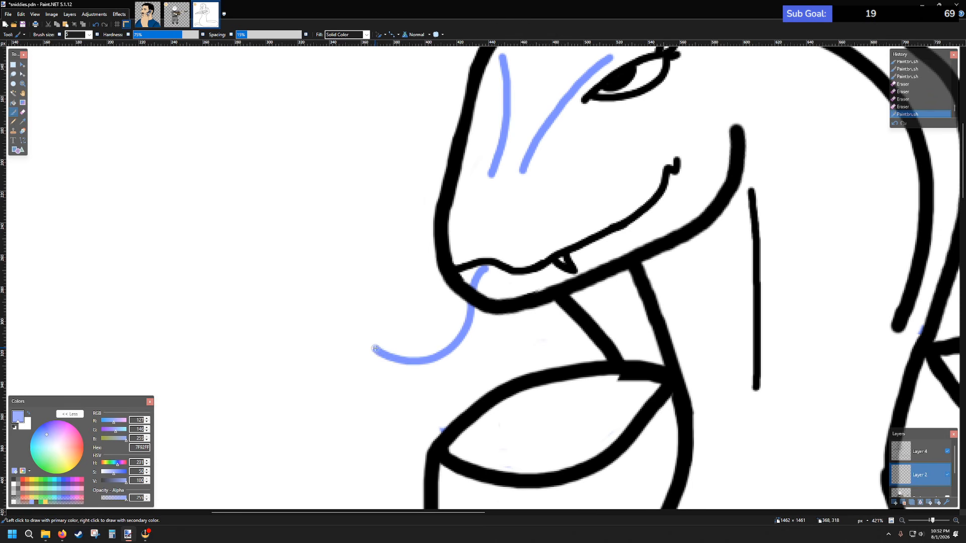
- On Layer 4, outline a forked tongue in black around the blue guide, from the mouth line to a split tip
click(920, 451)
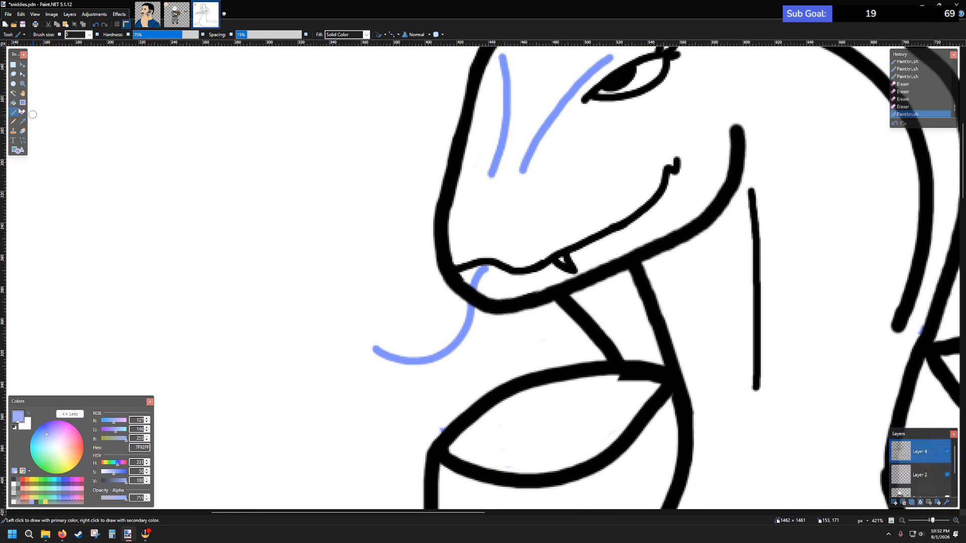
click(13, 481)
scroll(417, 282, up, 4)
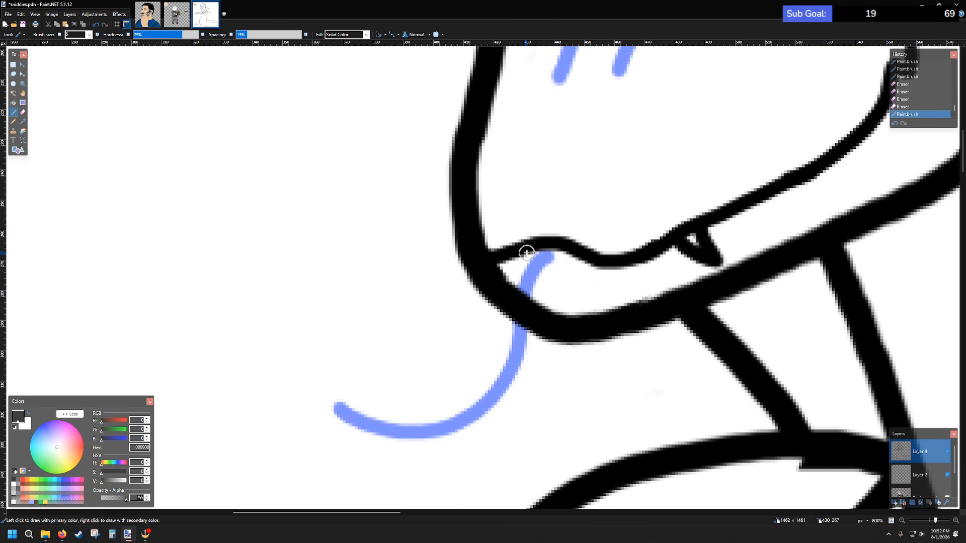
mouse_move(532, 251)
mouse_down()
mouse_move(505, 355)
mouse_move(485, 384)
mouse_move(433, 413)
mouse_move(400, 414)
mouse_move(364, 388)
mouse_up()
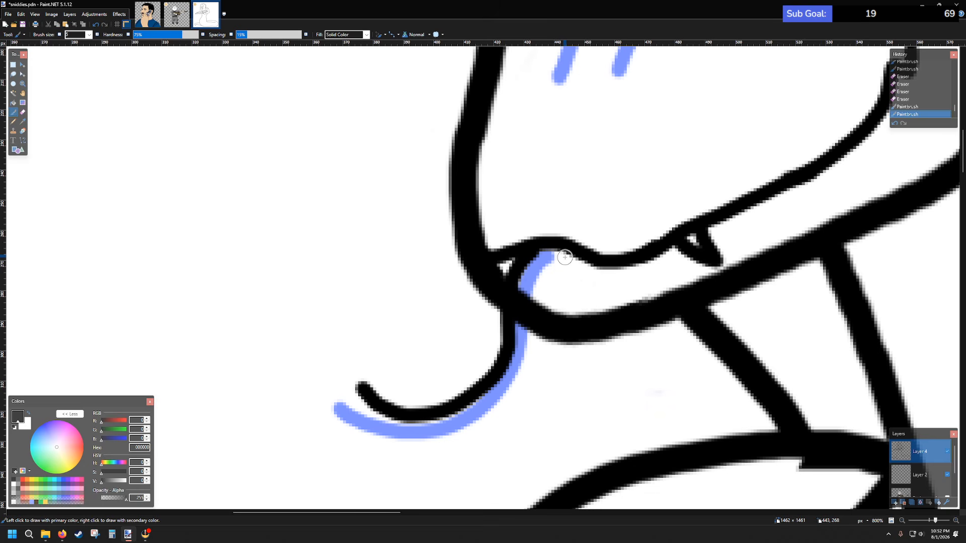
mouse_move(564, 256)
mouse_down()
mouse_move(538, 285)
mouse_move(526, 367)
mouse_move(483, 425)
mouse_move(432, 446)
mouse_move(392, 449)
mouse_move(320, 423)
mouse_move(368, 421)
mouse_move(364, 412)
mouse_up()
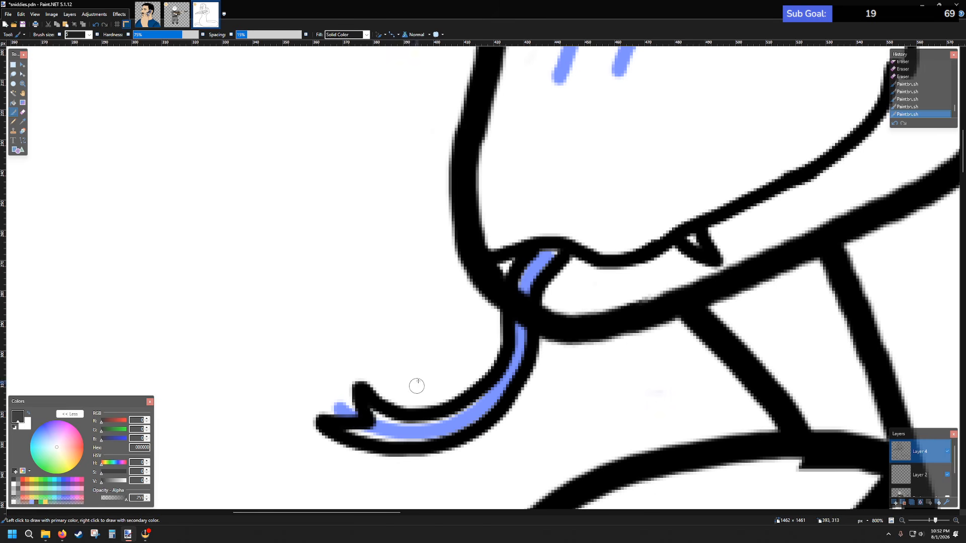
- Examine the forked tongue's shape and placement against the whole head and upper body
scroll(380, 276, down, 5)
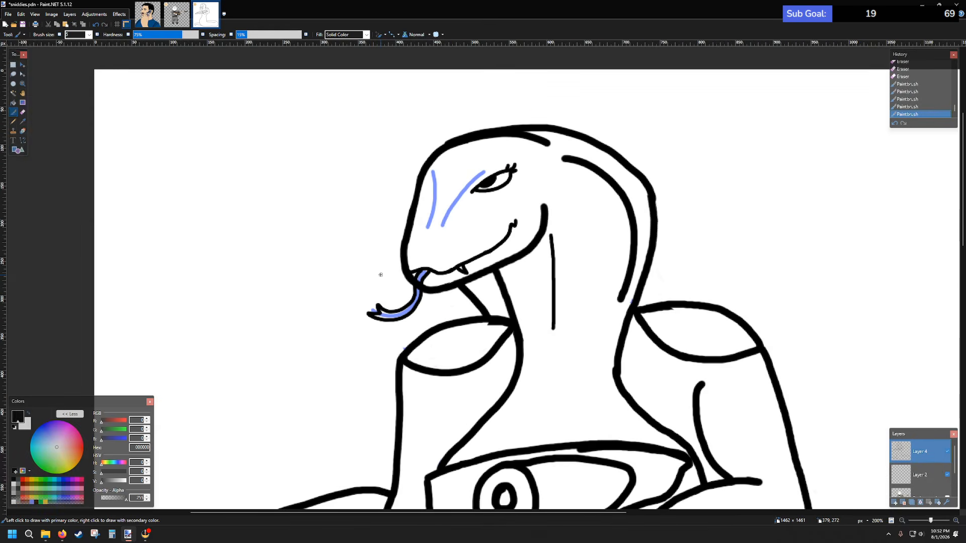
scroll(423, 254, down, 2)
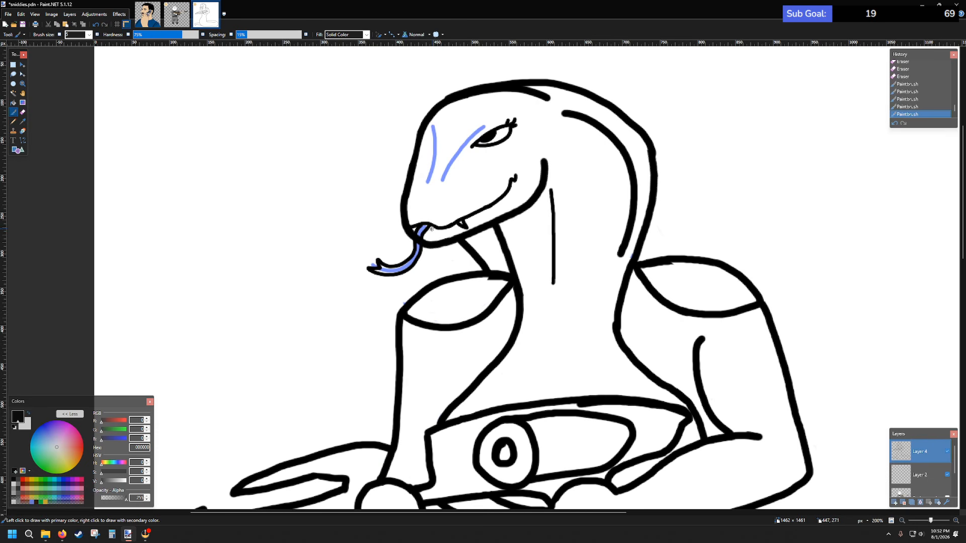
scroll(420, 236, up, 2)
scroll(425, 234, up, 1)
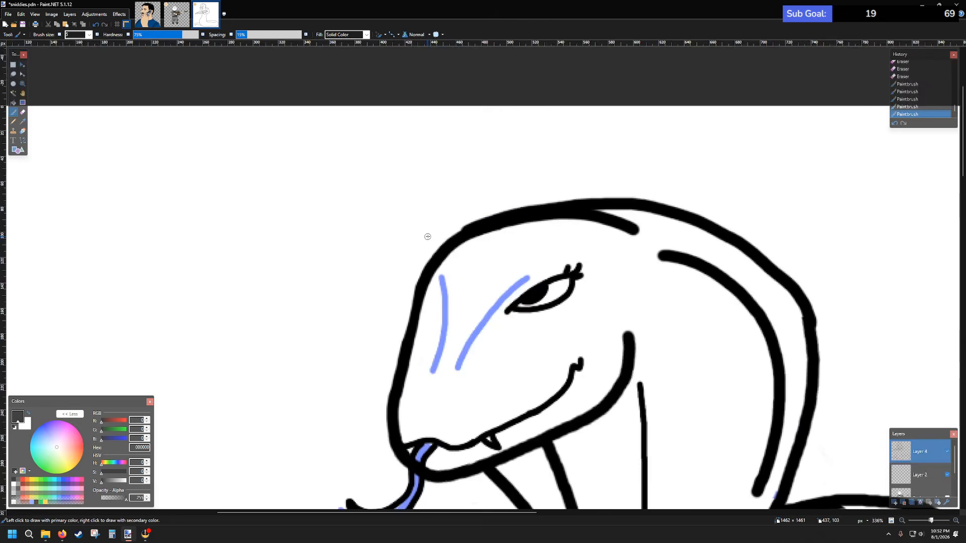
scroll(425, 234, down, 1)
scroll(422, 244, up, 3)
scroll(422, 244, down, 3)
scroll(345, 196, up, 3)
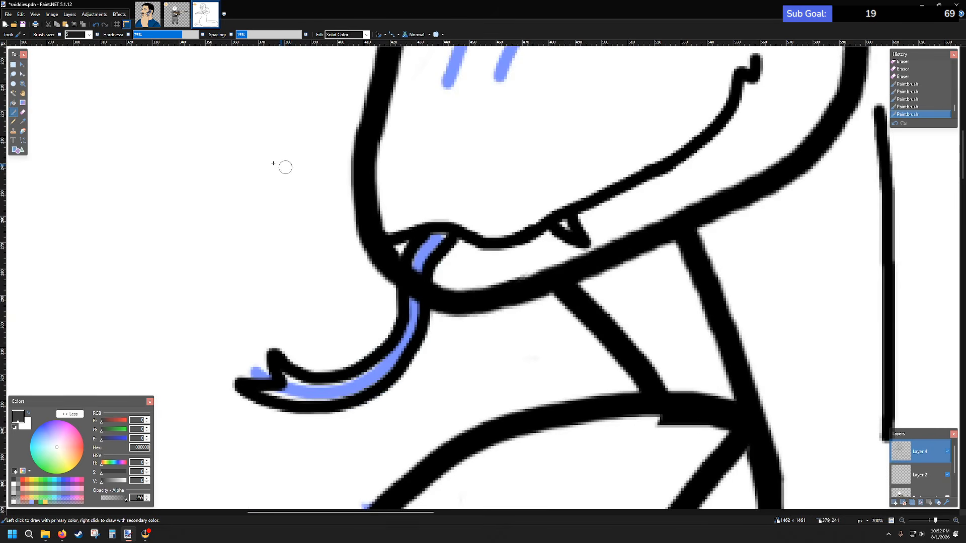
- Erase the part of the jaw outline that crosses the inside of the tongue
click(23, 112)
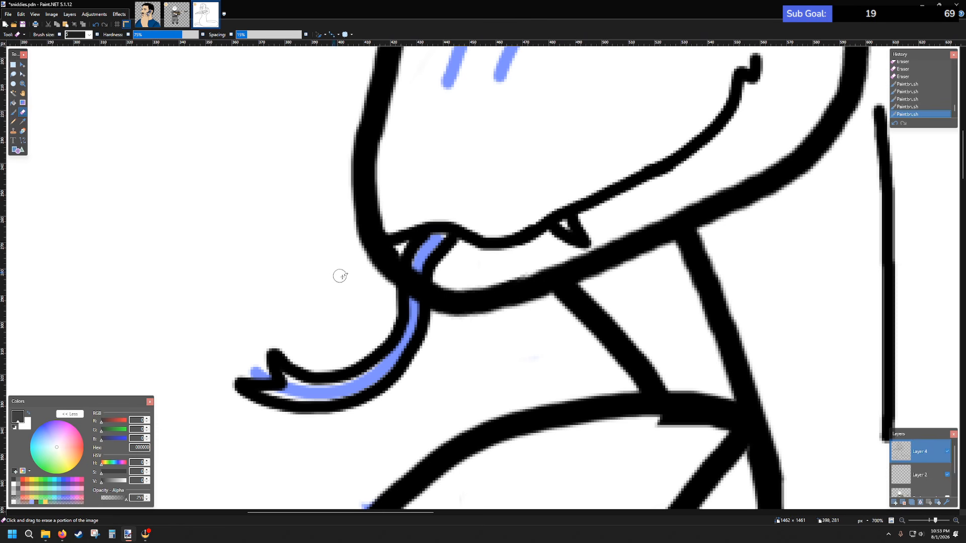
scroll(426, 293, up, 4)
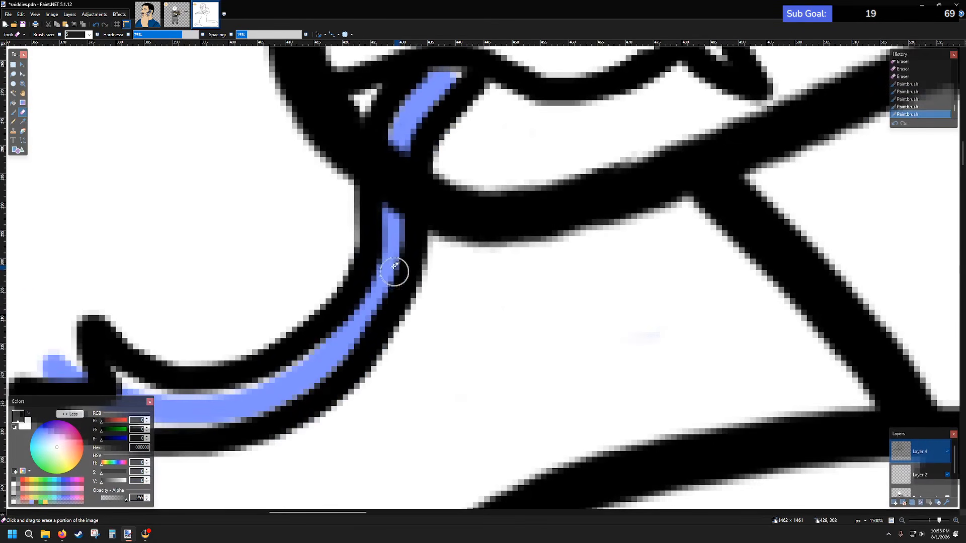
drag(392, 146, 390, 251)
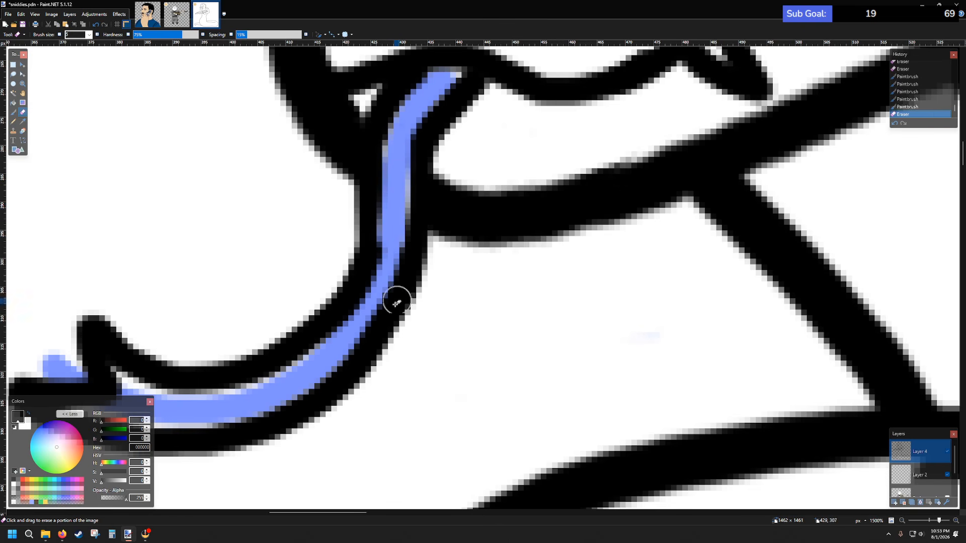
- Repaint both black edges of the tongue where it crosses the jaw outline
click(13, 112)
mouse_move(373, 164)
mouse_down()
mouse_move(378, 143)
mouse_move(368, 269)
mouse_up()
drag(416, 166, 409, 287)
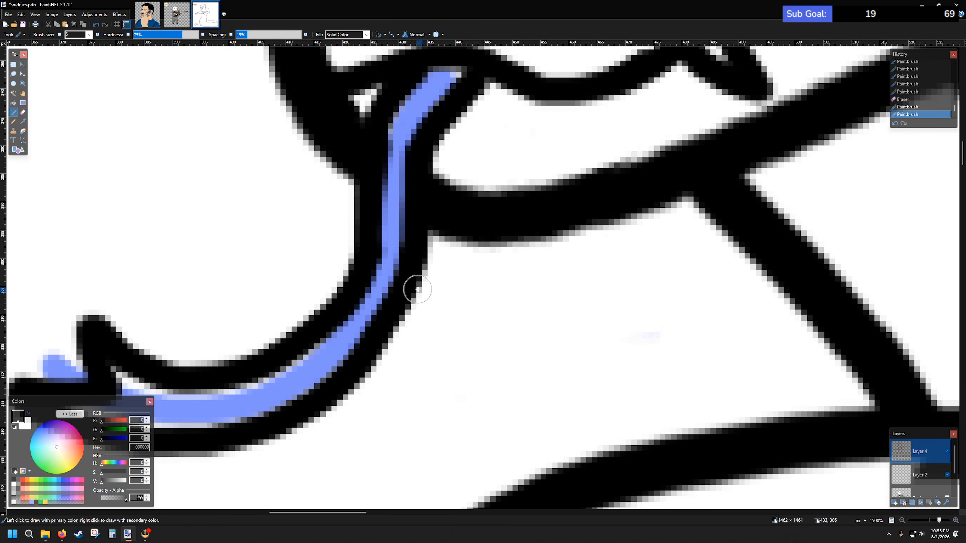
scroll(428, 249, down, 6)
scroll(485, 252, down, 3)
scroll(503, 246, up, 6)
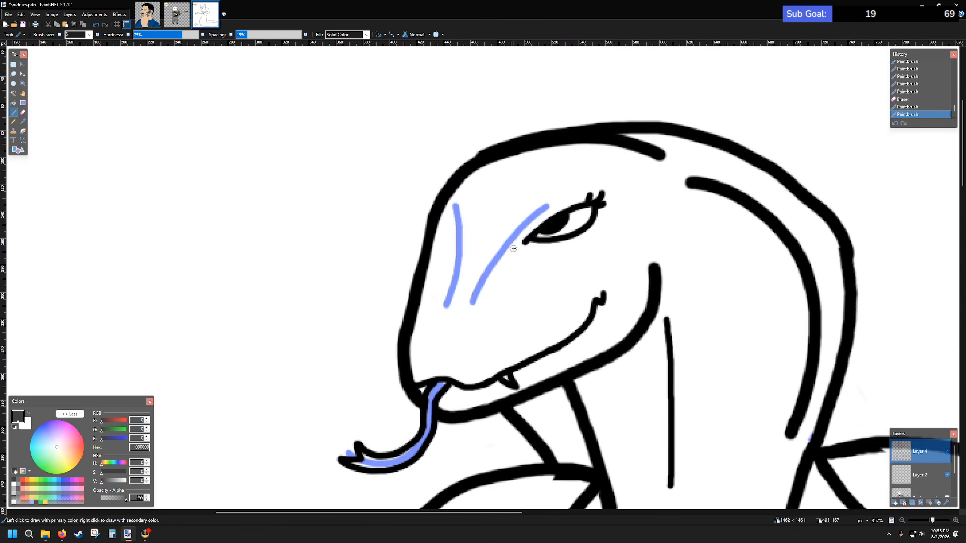
- Examine the head, shoulders, arms and weapon line art for areas that need correcting
scroll(597, 290, down, 2)
scroll(589, 292, down, 3)
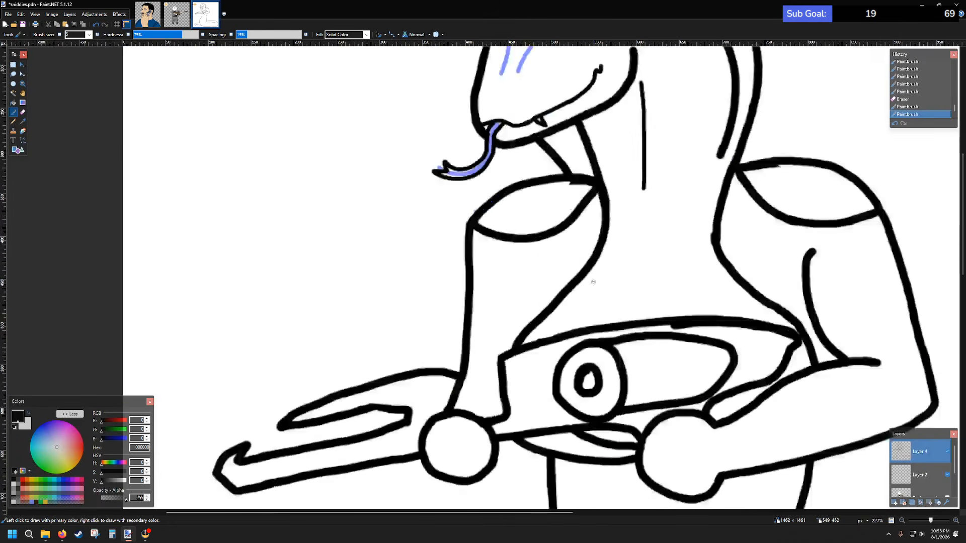
scroll(659, 259, up, 3)
scroll(734, 260, down, 3)
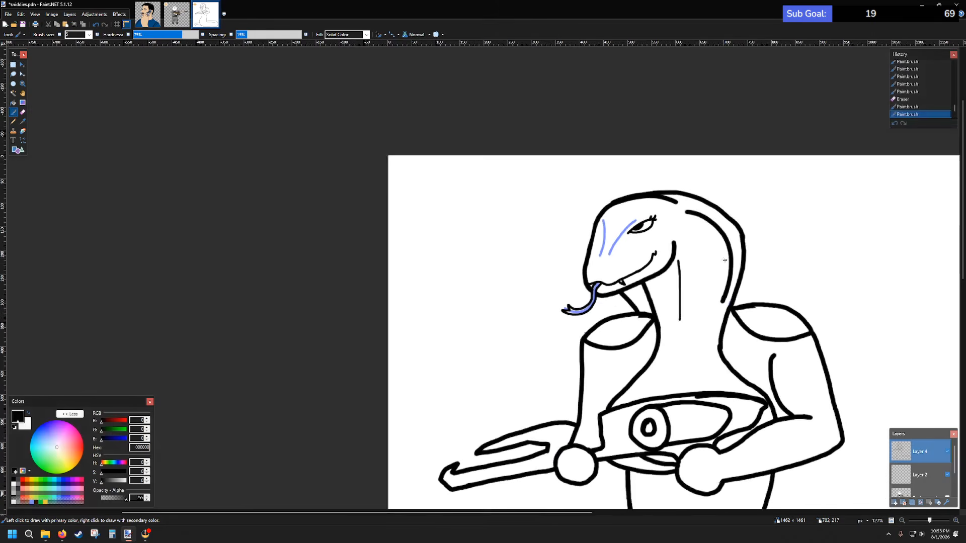
scroll(729, 266, down, 3)
scroll(726, 274, up, 2)
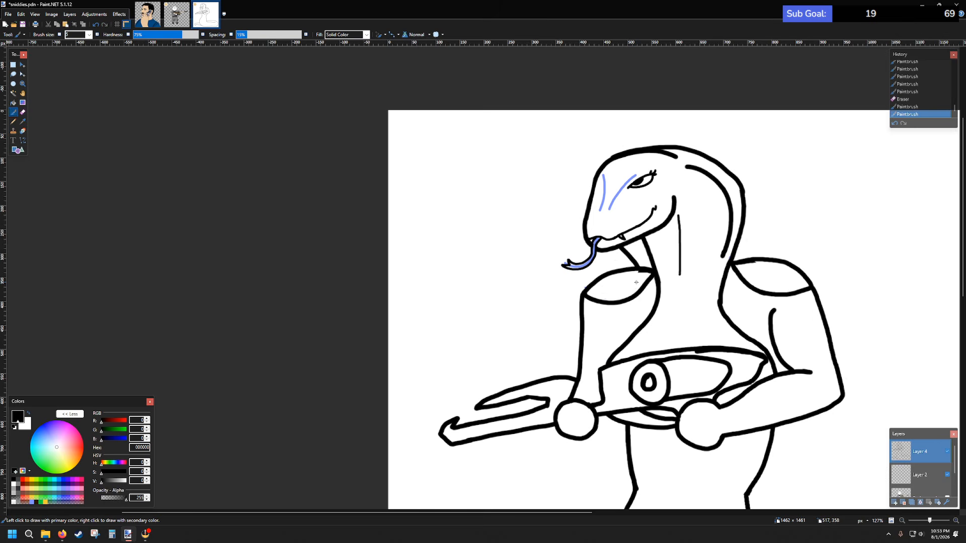
scroll(636, 285, down, 3)
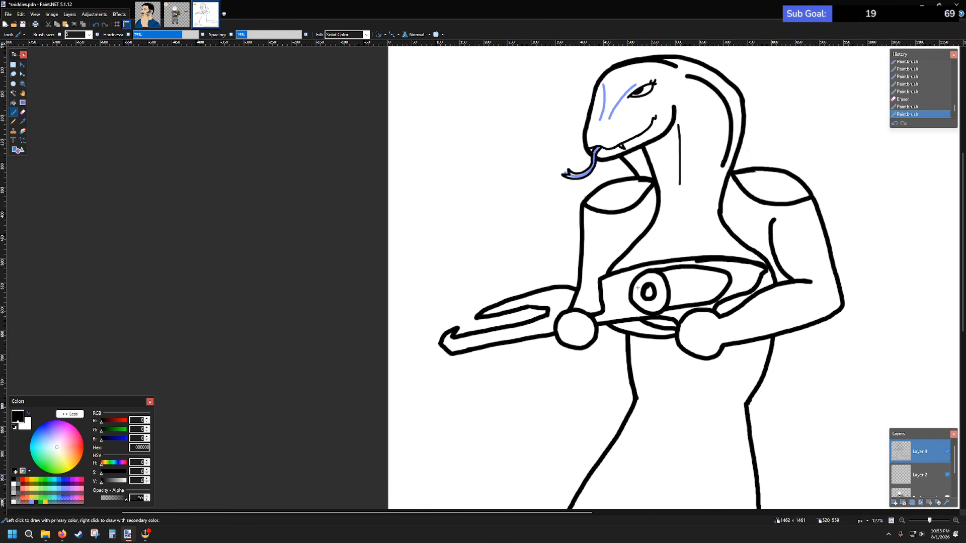
scroll(652, 285, up, 4)
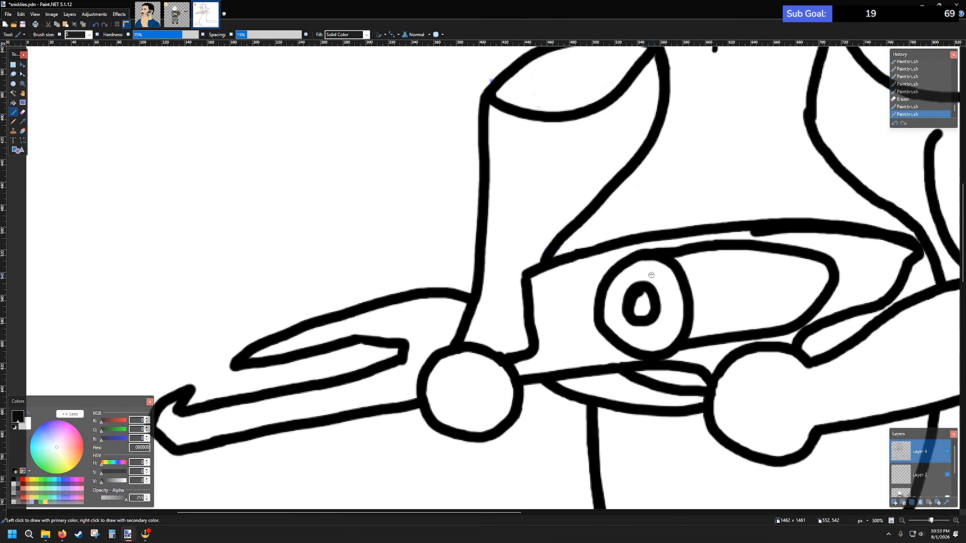
- With a size 20 eraser, remove the left shoulder's upper curve and the outer arm line down toward the wrist
scroll(653, 248, up, 3)
click(23, 112)
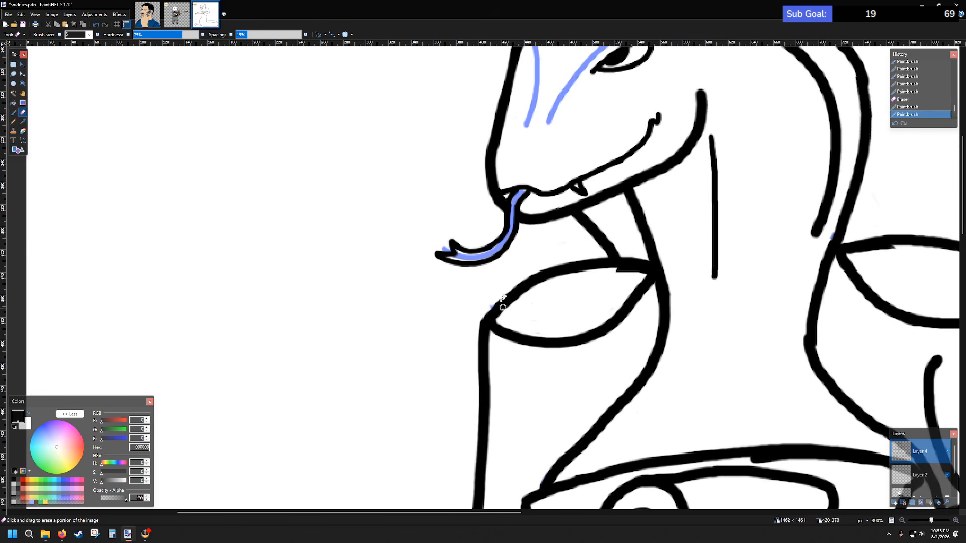
click(89, 35)
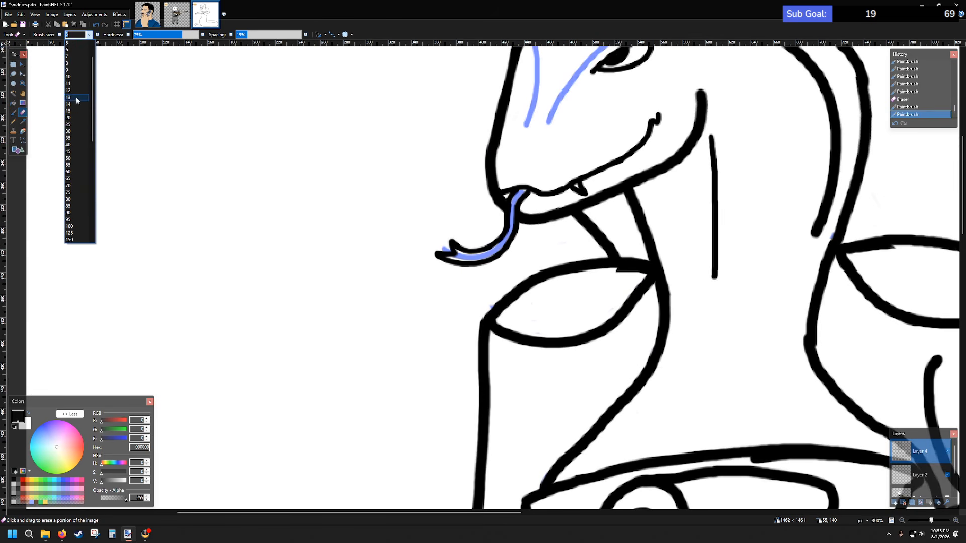
click(70, 117)
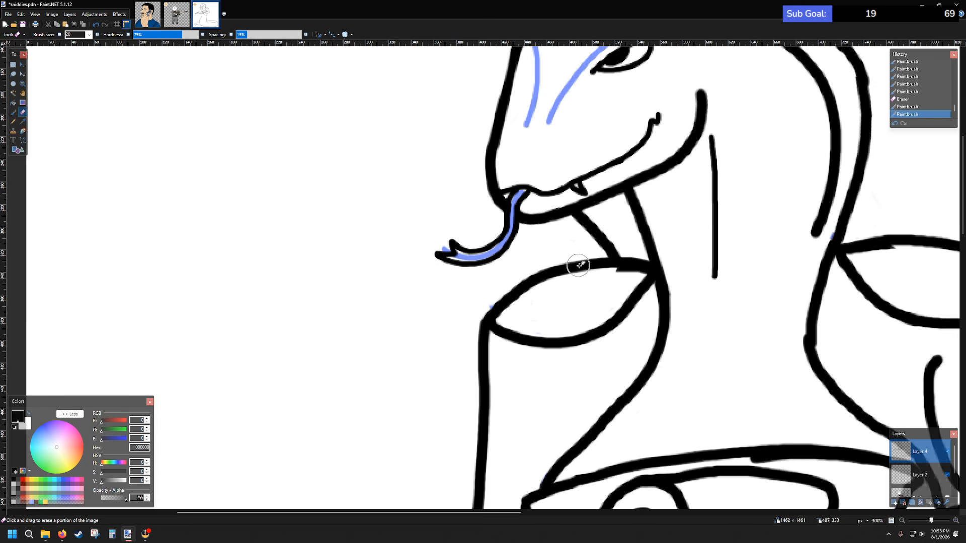
mouse_move(608, 270)
mouse_down()
mouse_move(625, 263)
mouse_move(536, 273)
mouse_move(484, 321)
mouse_move(482, 435)
mouse_up()
scroll(478, 302, down, 5)
mouse_move(483, 102)
mouse_down()
mouse_move(478, 227)
mouse_move(469, 230)
mouse_move(480, 245)
mouse_move(498, 230)
mouse_up()
scroll(503, 228, up, 4)
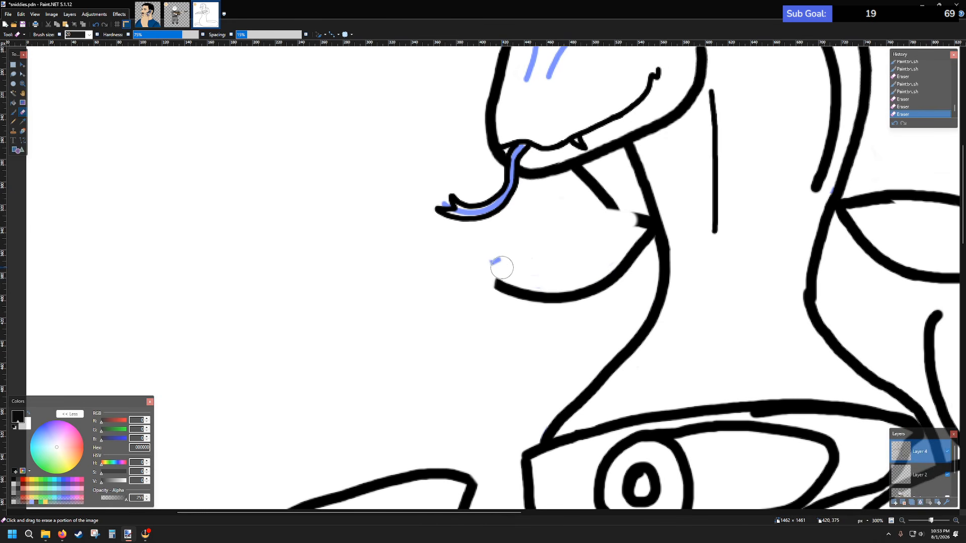
drag(500, 265, 518, 260)
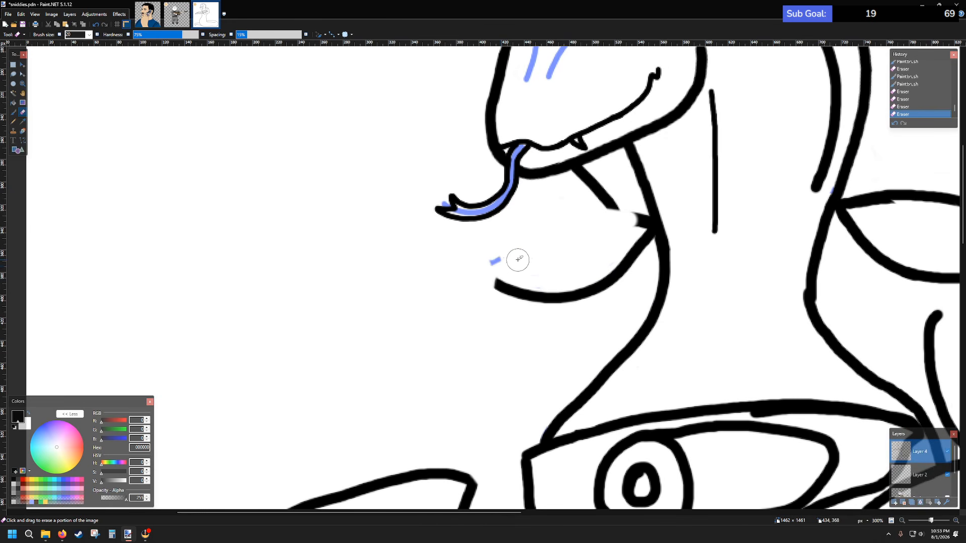
- With a size 10 black brush, repaint the left shoulder top and outer arm as one rounded contour, joining the shoulder's lower curve to it
click(13, 111)
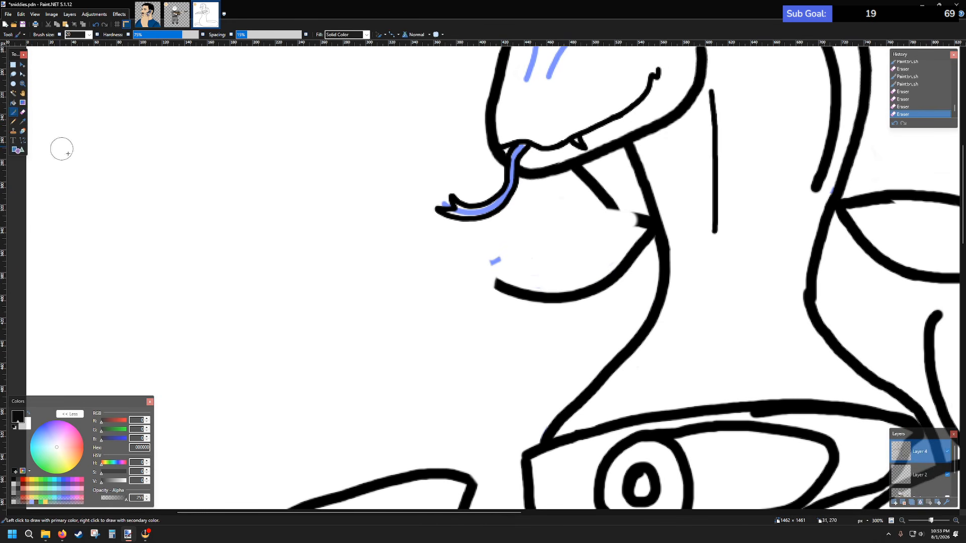
click(89, 34)
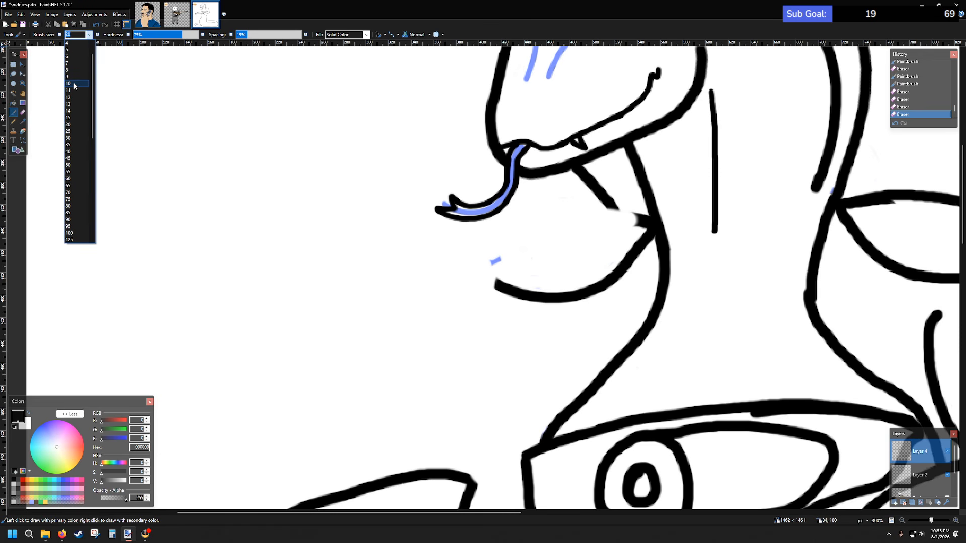
click(75, 84)
scroll(615, 225, down, 3)
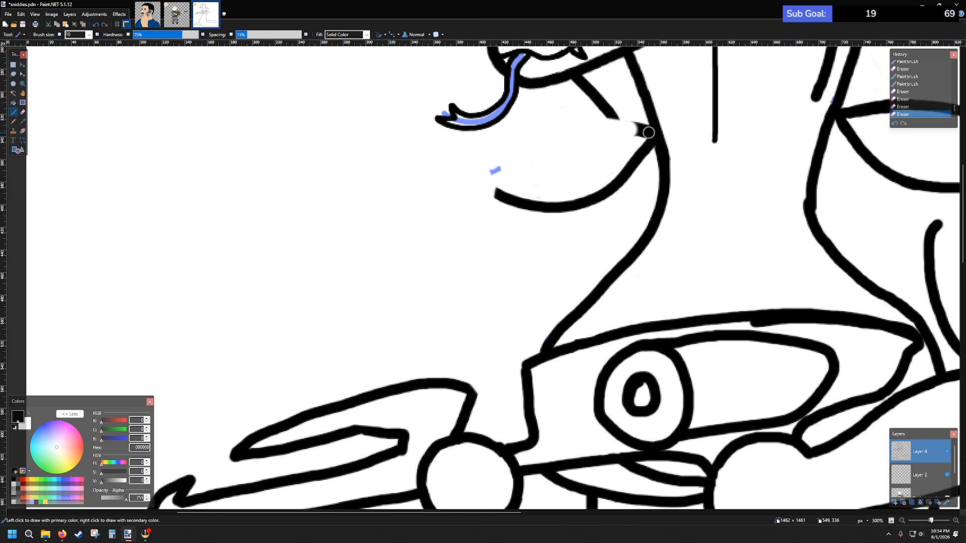
mouse_move(633, 127)
mouse_down()
mouse_move(561, 129)
mouse_move(513, 154)
mouse_up()
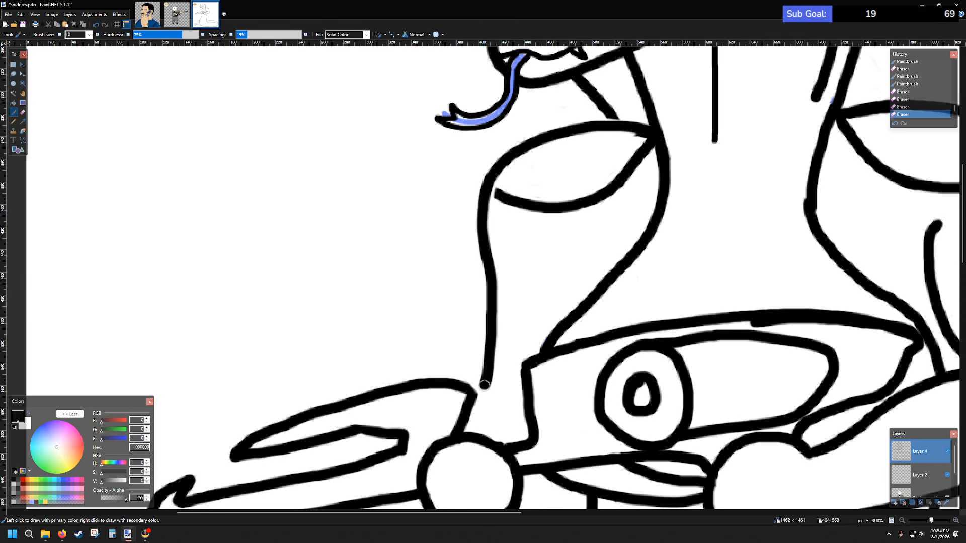
drag(470, 413, 468, 416)
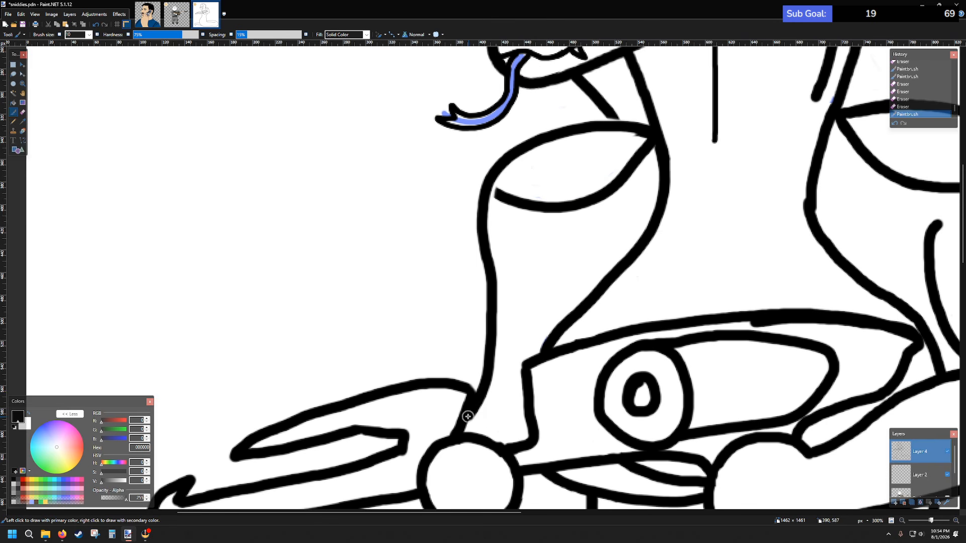
scroll(578, 274, down, 3)
scroll(581, 266, up, 5)
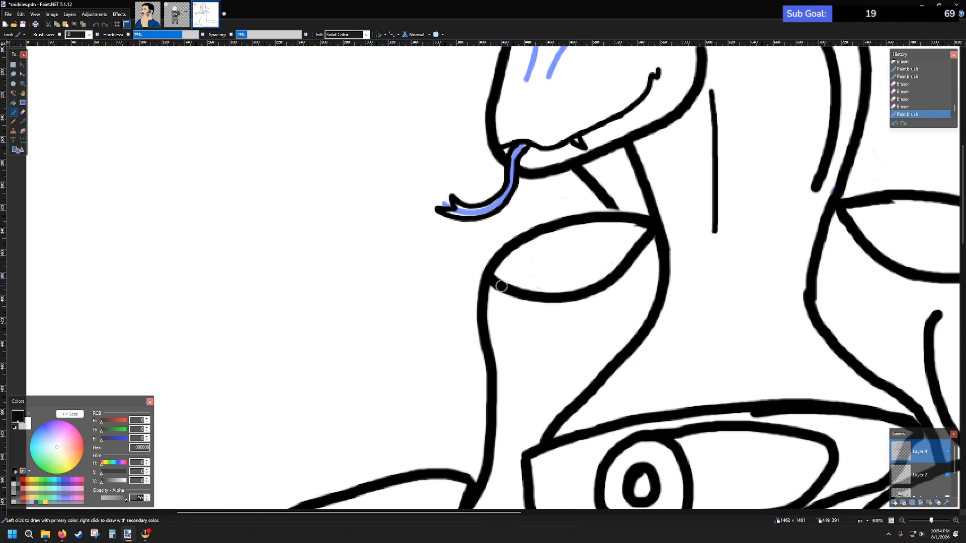
drag(502, 286, 517, 292)
- Erase the lower curve inside the left shoulder with a size 10 eraser, leaving the arm's outer contour intact
click(23, 111)
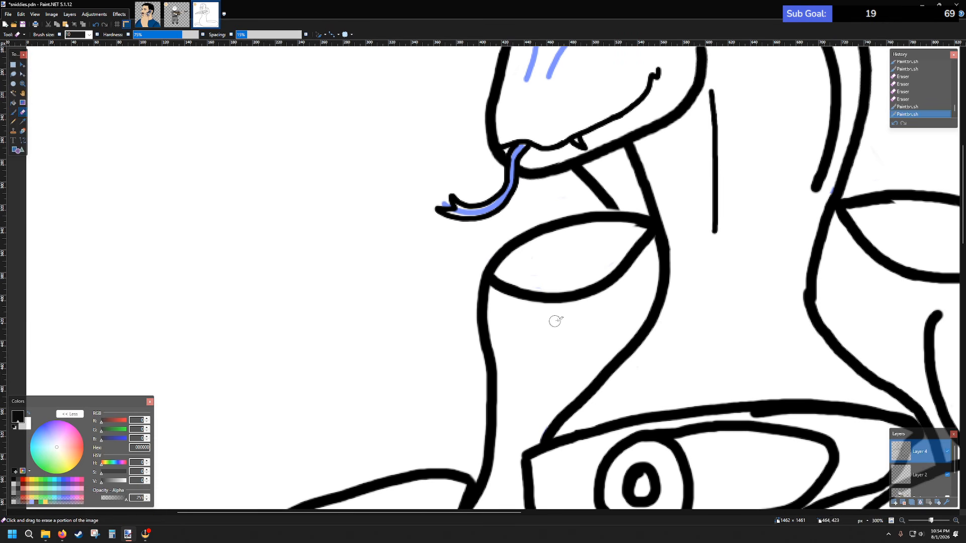
ctrl+scroll(499, 279, up, 4)
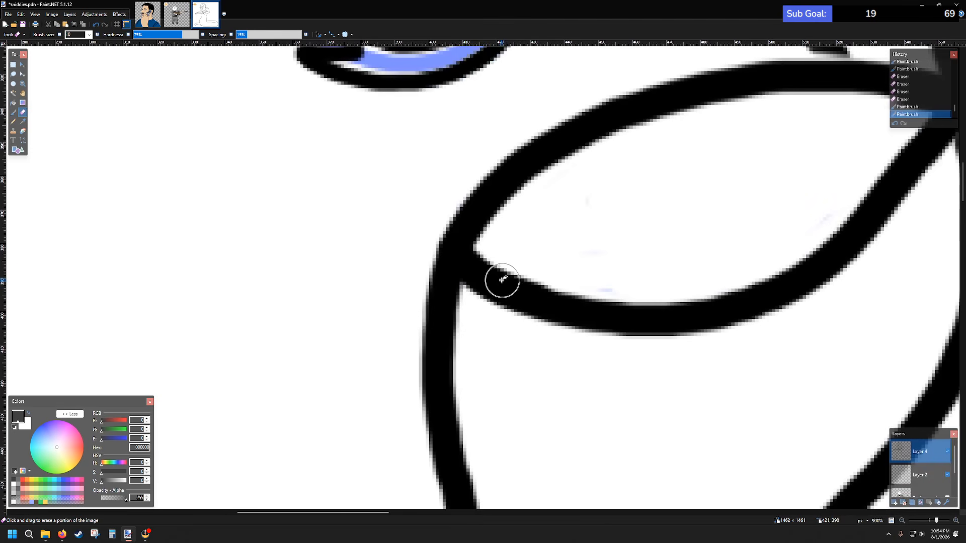
mouse_move(486, 263)
mouse_down()
mouse_move(474, 296)
mouse_move(504, 270)
mouse_move(501, 321)
mouse_move(532, 261)
mouse_move(550, 258)
mouse_move(581, 307)
mouse_move(657, 328)
mouse_move(706, 286)
mouse_up()
scroll(753, 266, down, 5)
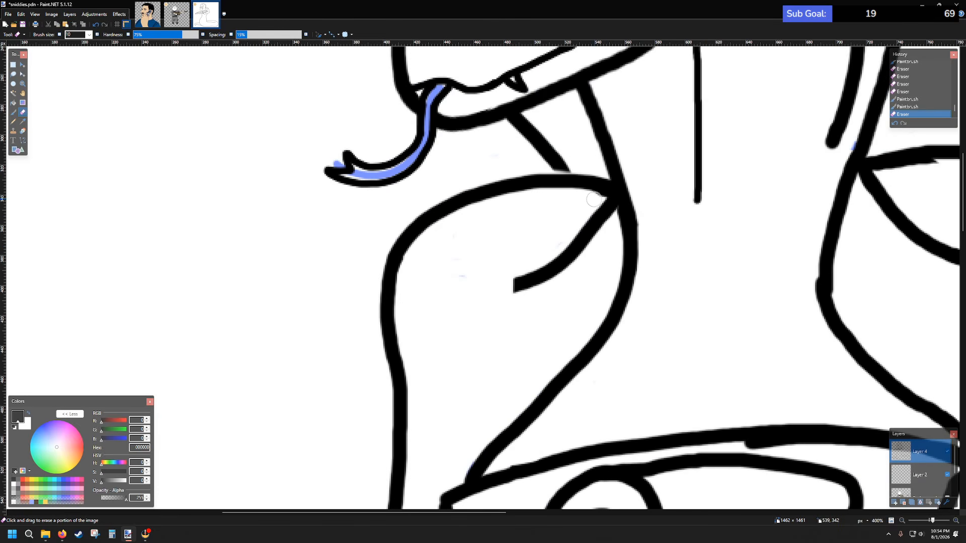
mouse_move(593, 200)
mouse_down()
mouse_move(605, 229)
mouse_move(590, 219)
mouse_move(591, 245)
mouse_move(575, 270)
mouse_move(553, 250)
mouse_move(535, 286)
mouse_move(509, 280)
mouse_up()
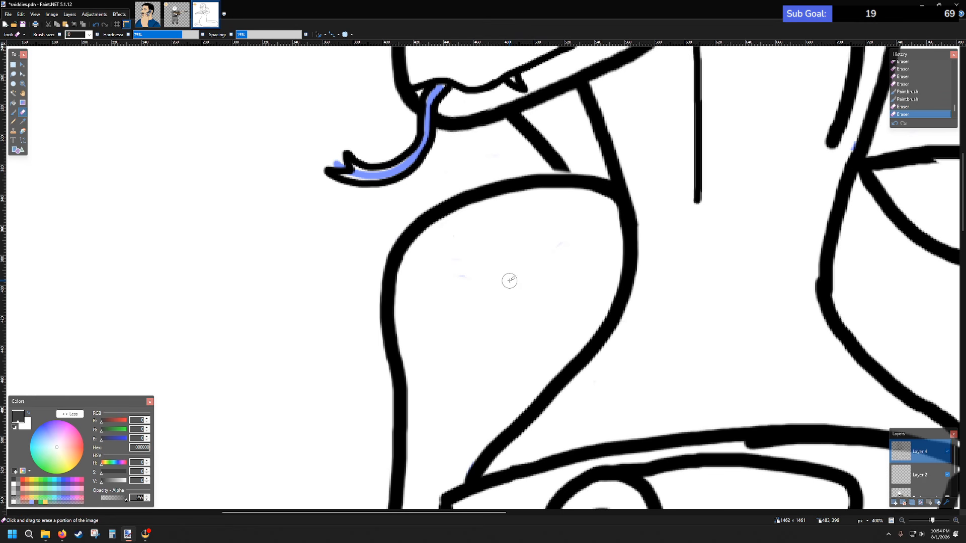
scroll(473, 226, down, 3)
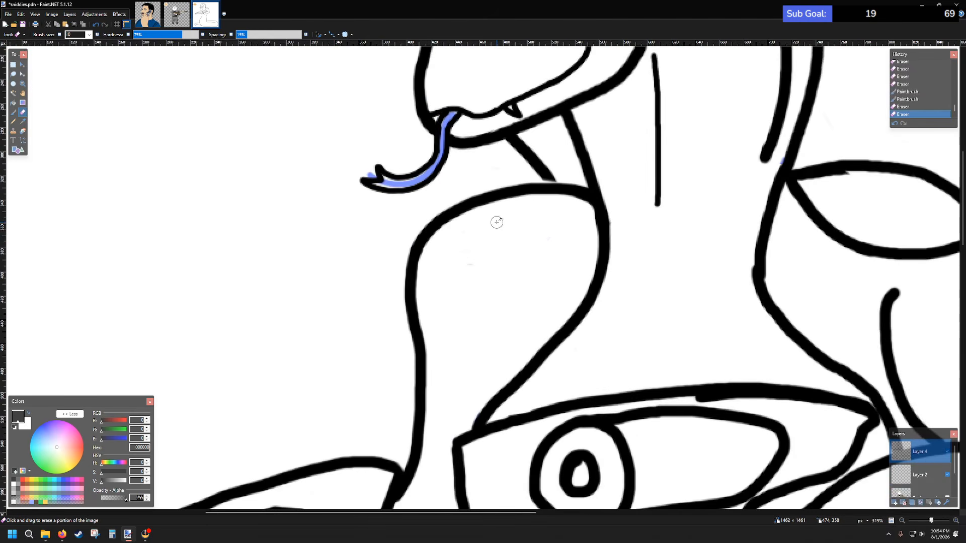
- Try several size 10 brush strokes from the neck-side contour across the inside of the left shoulder, undoing each one
click(14, 112)
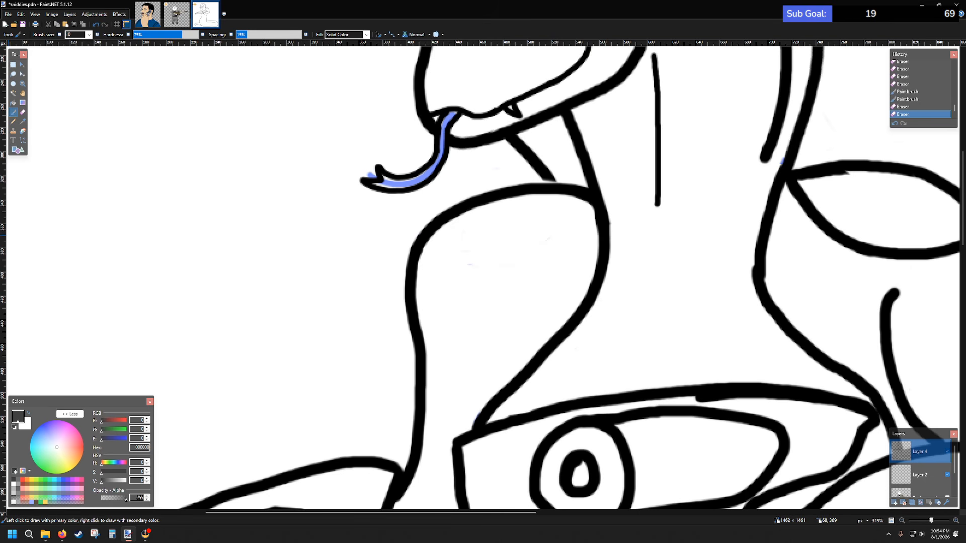
key(alt+Tab)
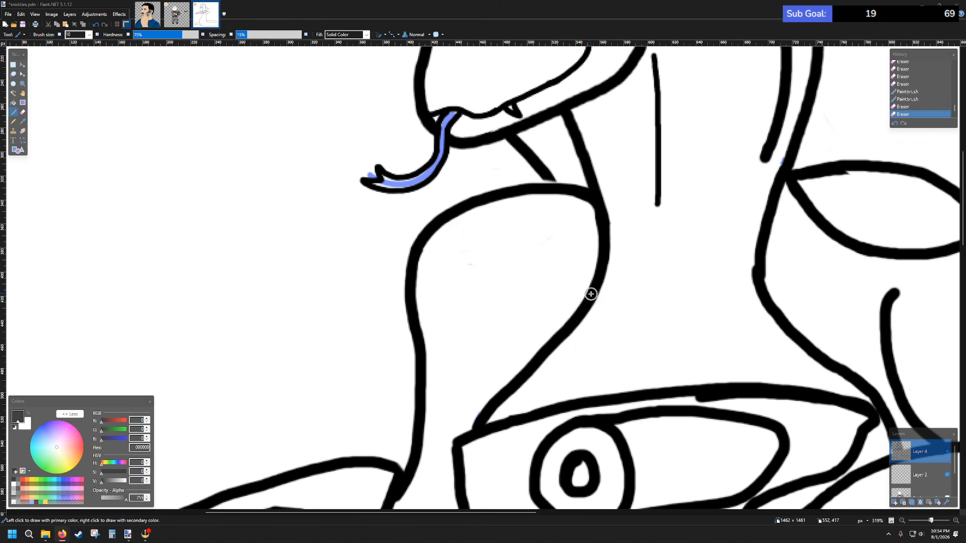
mouse_move(590, 294)
mouse_down()
mouse_move(573, 251)
mouse_move(523, 254)
mouse_up()
key(ctrl+z)
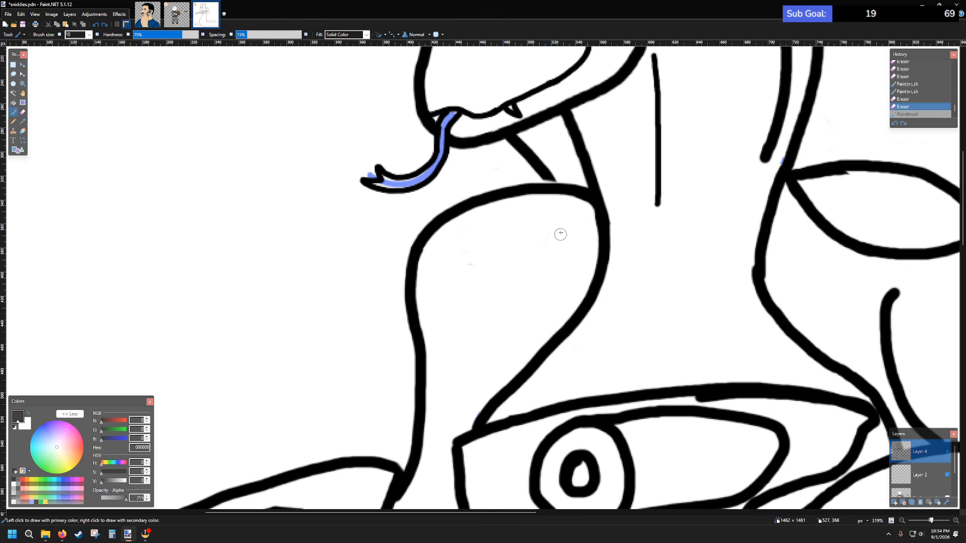
mouse_move(588, 207)
mouse_down()
mouse_move(563, 256)
mouse_move(528, 287)
mouse_move(458, 320)
mouse_move(419, 373)
mouse_up()
key(ctrl+z)
drag(595, 208, 546, 248)
key(ctrl+z)
drag(597, 208, 589, 218)
key(ctrl+z)
- Examine the whole figure from head to tail to judge the left arm's shape against the body
scroll(582, 238, down, 5)
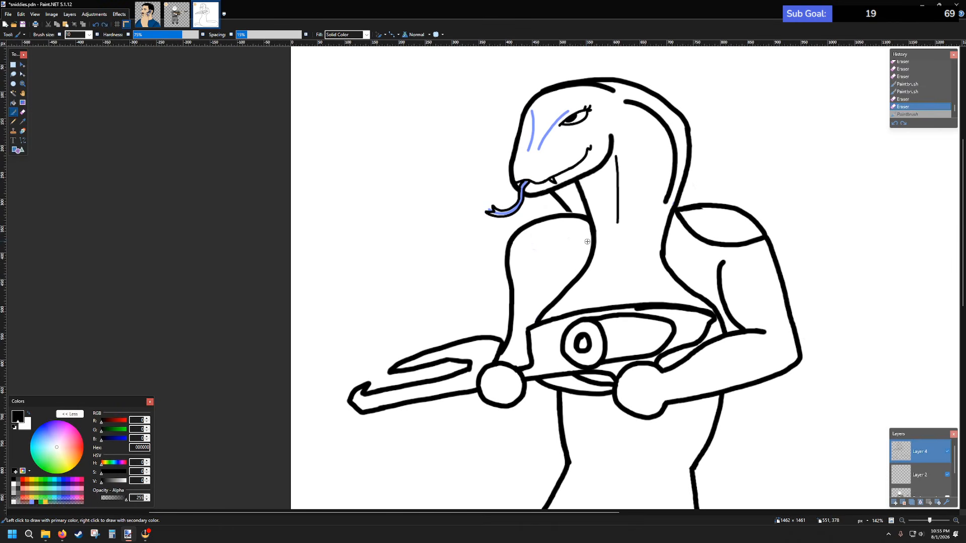
scroll(582, 237, down, 5)
scroll(589, 237, up, 5)
scroll(589, 233, down, 5)
scroll(595, 231, up, 2)
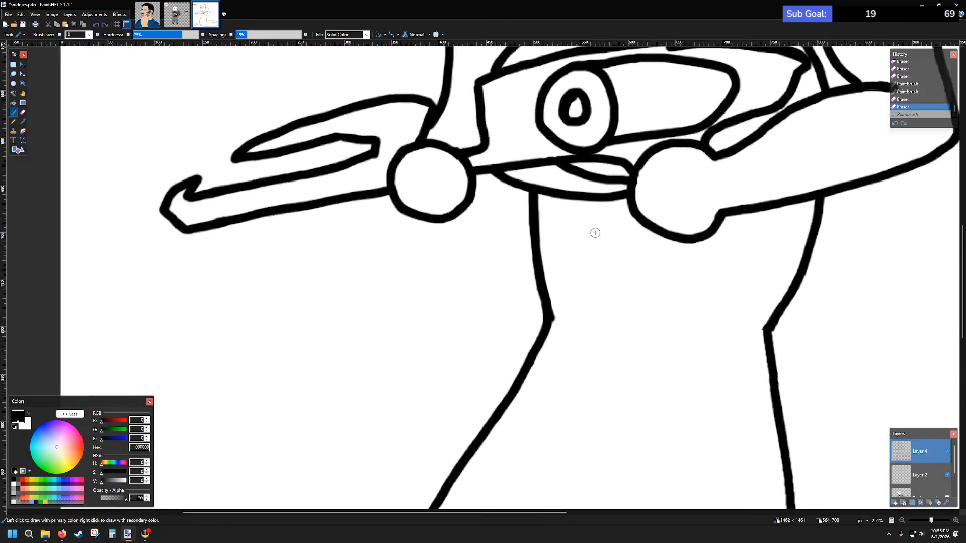
scroll(599, 241, down, 5)
scroll(605, 254, down, 3)
scroll(598, 241, up, 3)
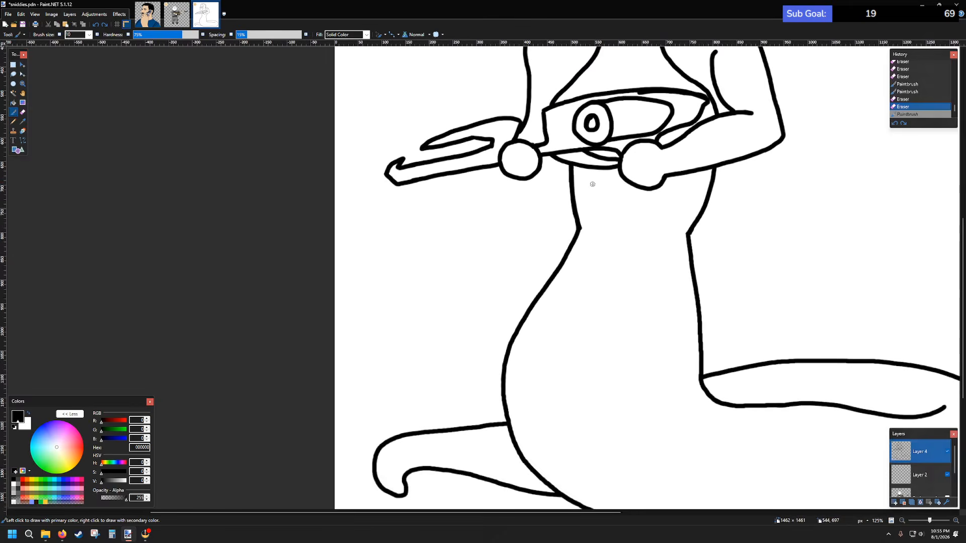
scroll(598, 246, up, 3)
scroll(597, 250, up, 3)
scroll(578, 250, up, 1)
scroll(574, 205, down, 5)
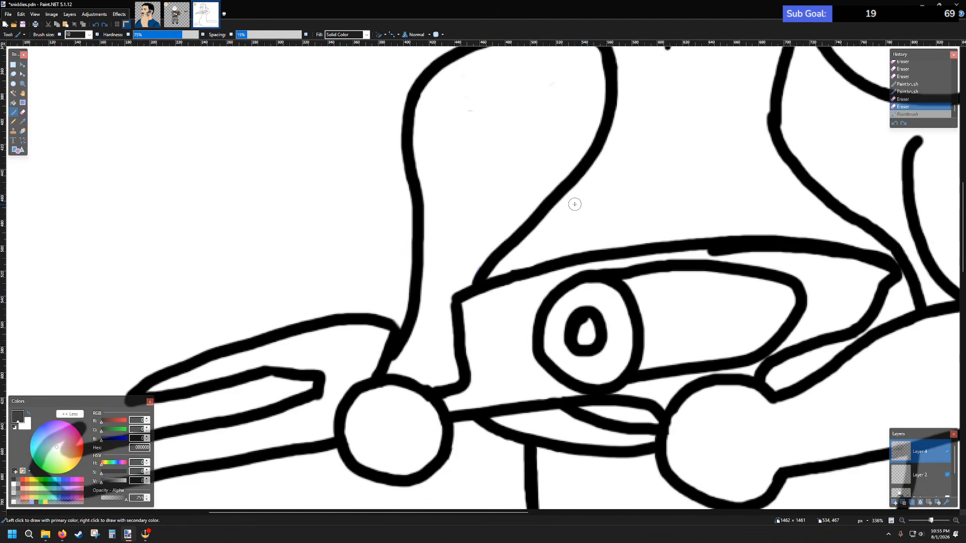
scroll(572, 190, up, 5)
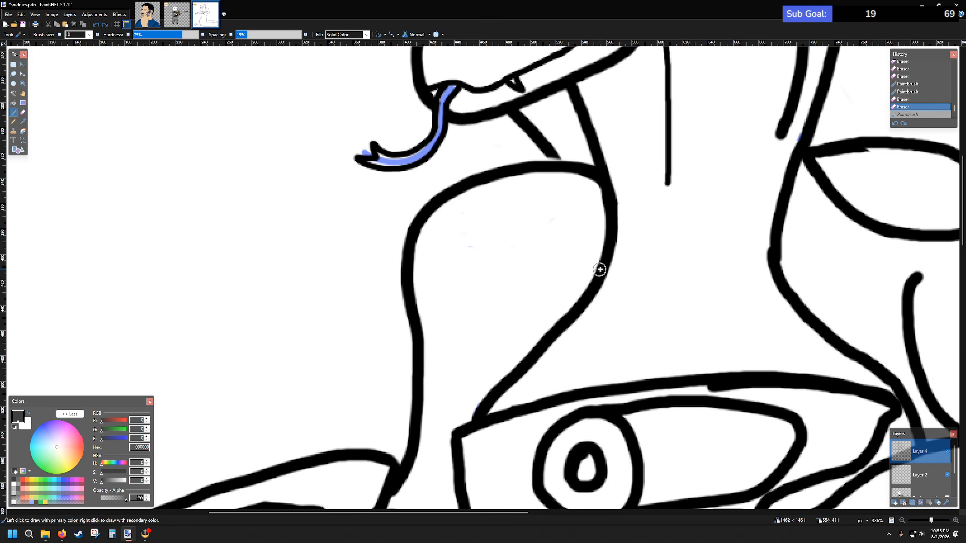
- Try different curved lines across the left upper arm between its outer contour and the chest line, undoing each one
mouse_move(608, 230)
mouse_down()
mouse_move(570, 218)
mouse_move(549, 232)
mouse_move(506, 298)
mouse_move(427, 373)
mouse_move(415, 408)
mouse_up()
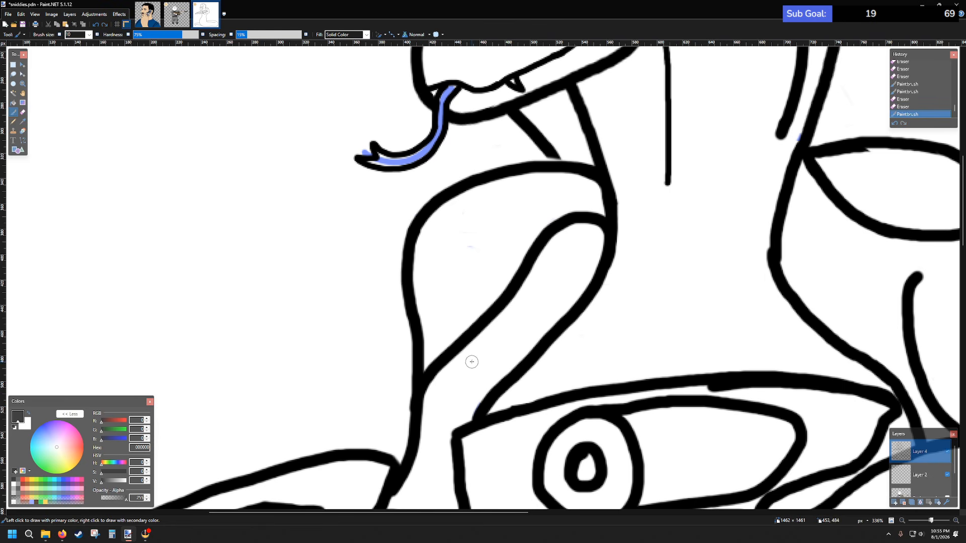
scroll(492, 343, down, 5)
scroll(566, 326, down, 5)
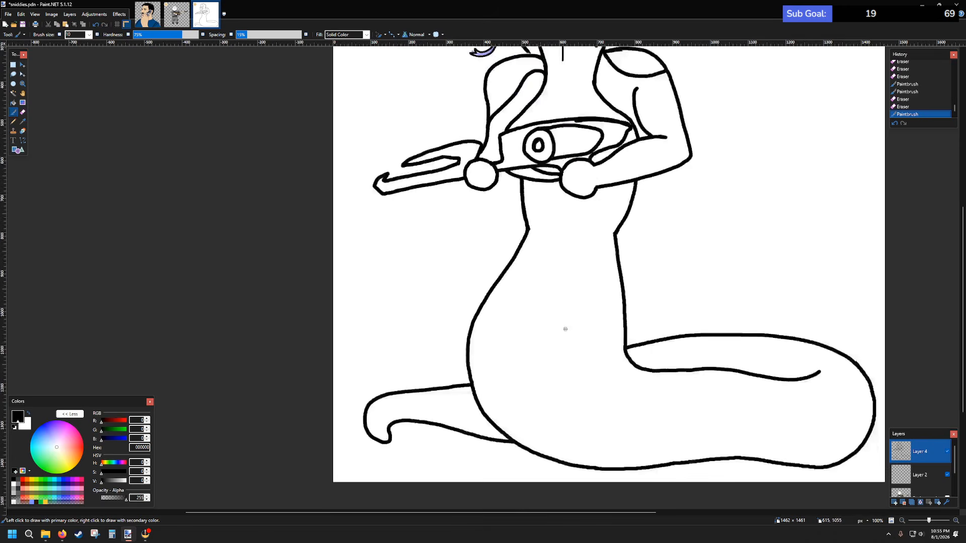
scroll(566, 322, up, 3)
key(ctrl+z)
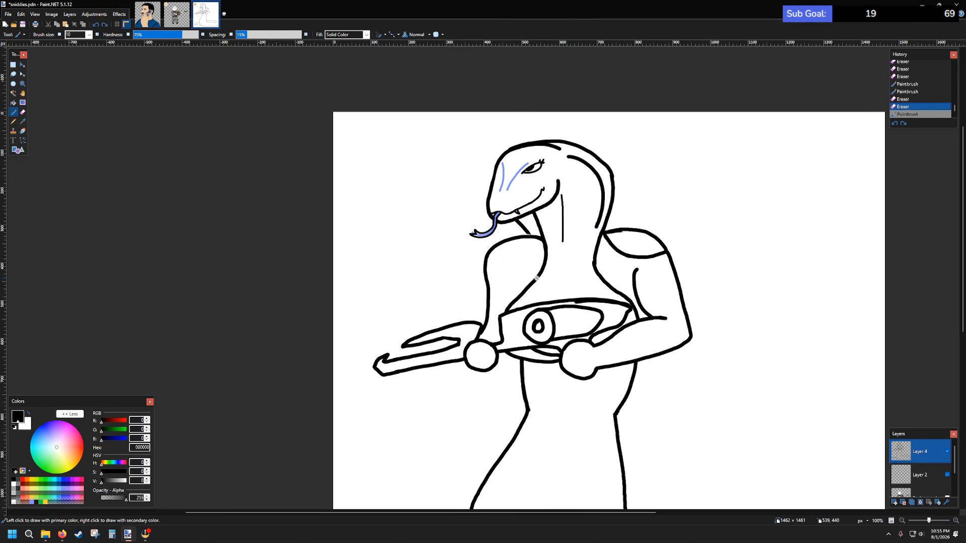
scroll(537, 280, up, 6)
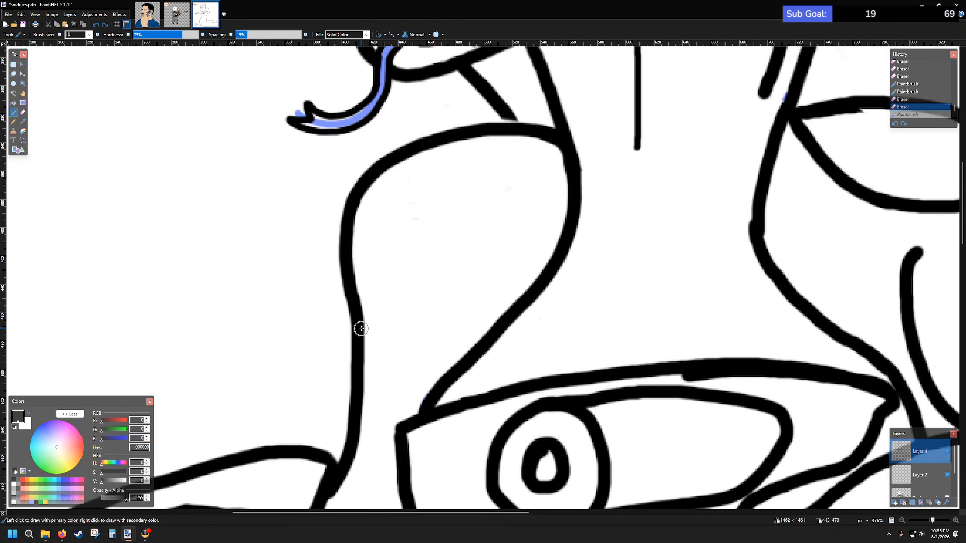
drag(361, 330, 428, 248)
key(ctrl+z)
mouse_move(358, 341)
mouse_down()
mouse_move(393, 281)
mouse_move(430, 247)
mouse_move(506, 207)
mouse_move(573, 198)
mouse_up()
key(ctrl+z)
- Paint a curved line from the left shoulder's neck-side corner to the outer arm contour, with a short curve branching to the chest line
mouse_move(563, 149)
mouse_down()
mouse_move(511, 231)
mouse_move(410, 289)
mouse_move(357, 341)
mouse_up()
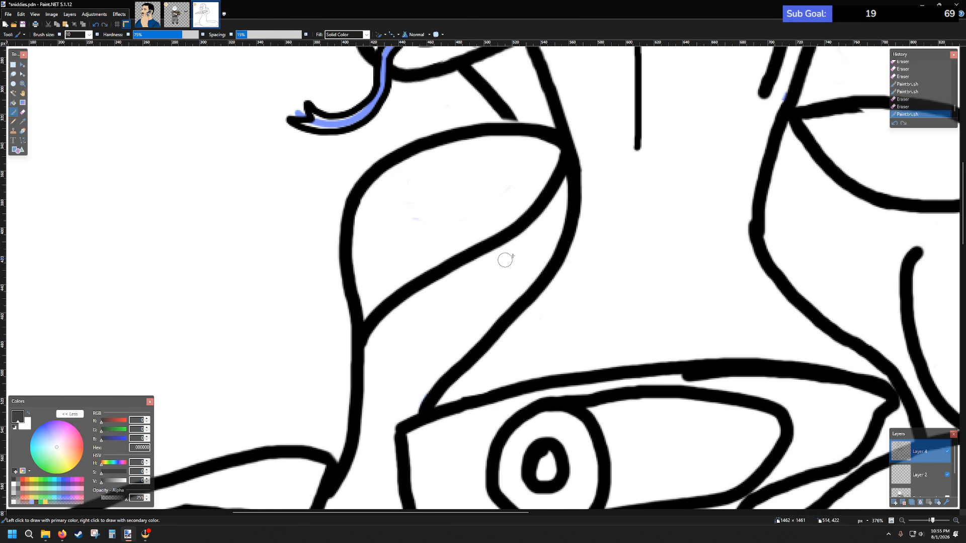
drag(517, 231, 546, 263)
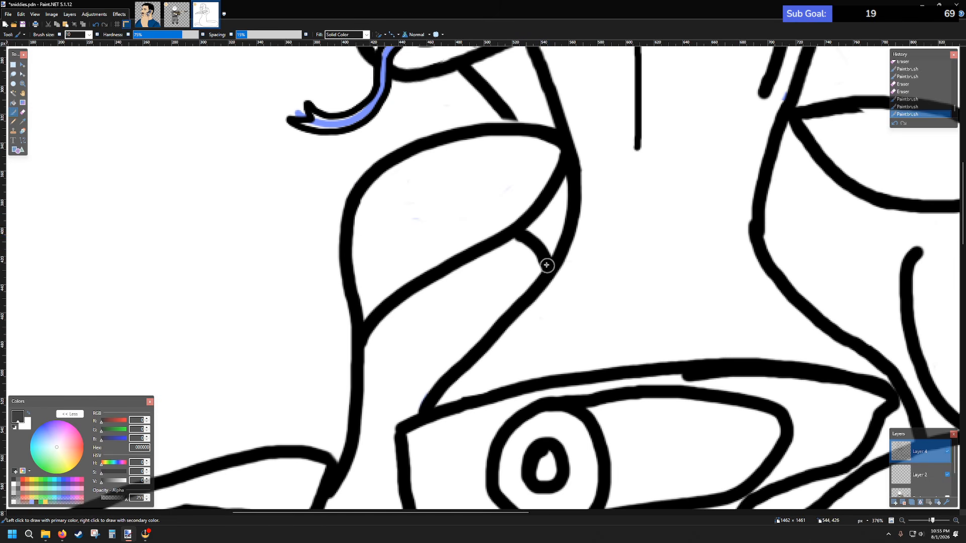
- Finish the short curve that joins the left arm's inner line to the chest contour
drag(513, 230, 525, 241)
scroll(574, 216, down, 4)
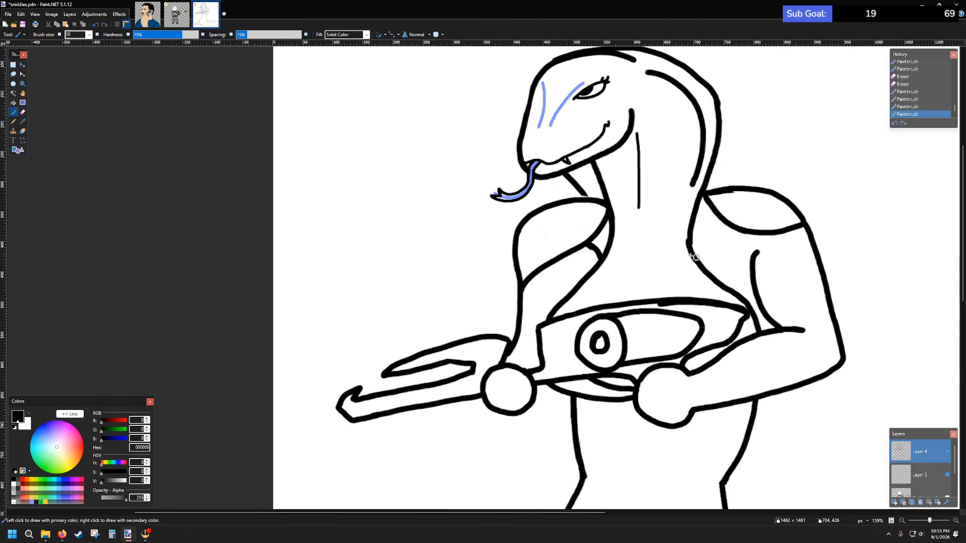
- Erase the curved line across the right shoulder and the rough edge under its upper contour, and return to the Paintbrush
click(23, 113)
scroll(551, 241, up, 4)
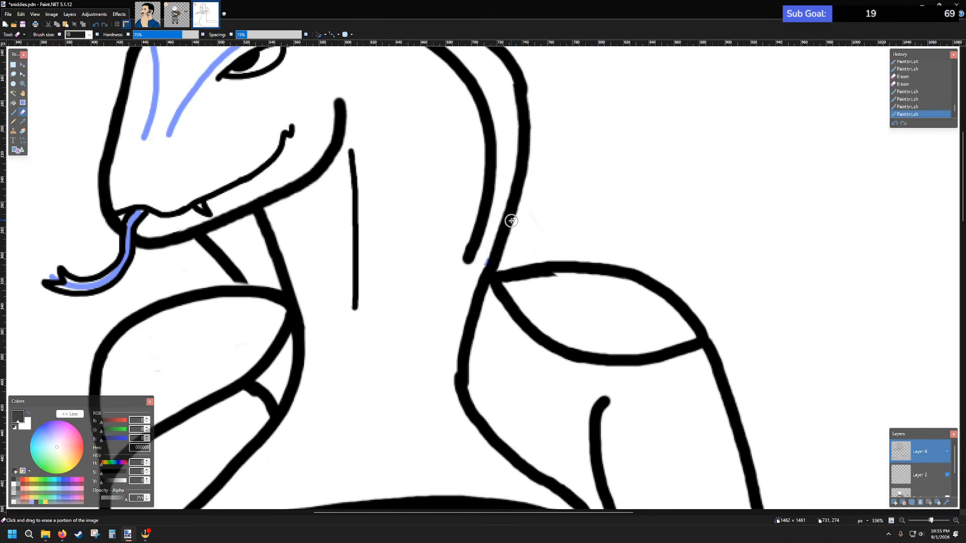
mouse_move(483, 183)
mouse_down()
mouse_move(511, 185)
mouse_move(501, 193)
mouse_move(524, 259)
mouse_move(513, 253)
mouse_move(559, 274)
mouse_up()
mouse_move(843, 291)
mouse_down()
mouse_move(835, 267)
mouse_move(847, 302)
mouse_move(806, 258)
mouse_move(770, 304)
mouse_move(729, 306)
mouse_move(703, 285)
mouse_move(680, 307)
mouse_move(632, 301)
mouse_move(591, 292)
mouse_move(623, 297)
mouse_move(570, 259)
mouse_move(575, 237)
mouse_up()
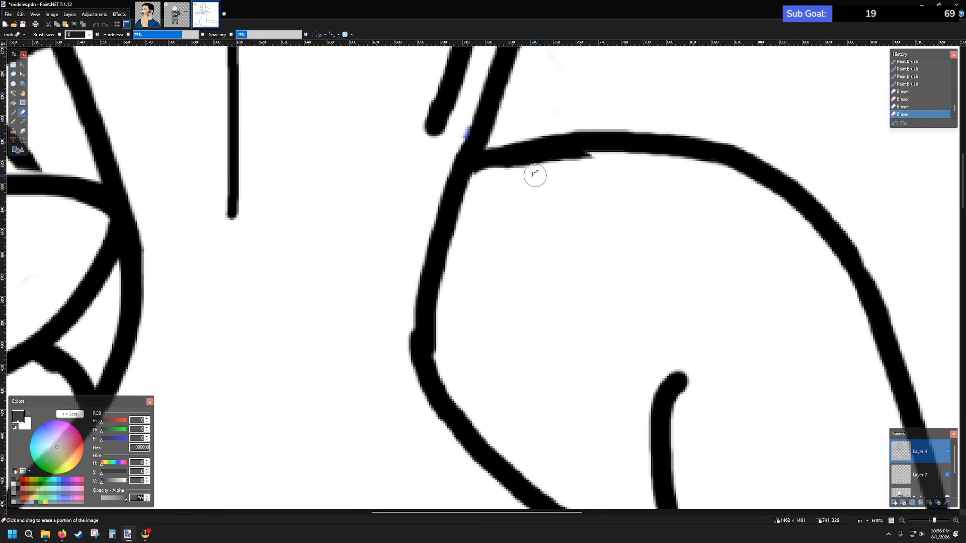
mouse_move(524, 170)
mouse_down()
mouse_move(591, 159)
mouse_move(630, 179)
mouse_up()
scroll(646, 231, down, 5)
scroll(647, 231, down, 6)
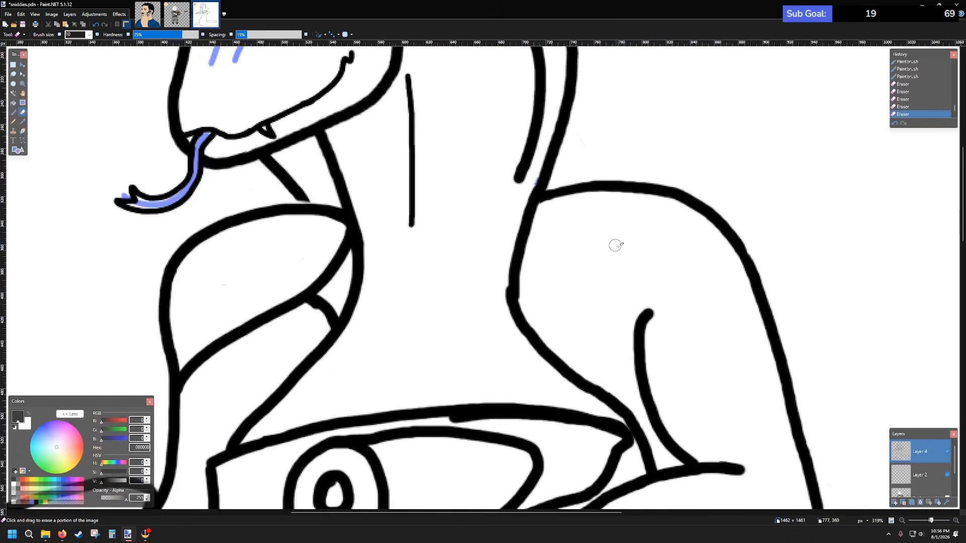
click(14, 113)
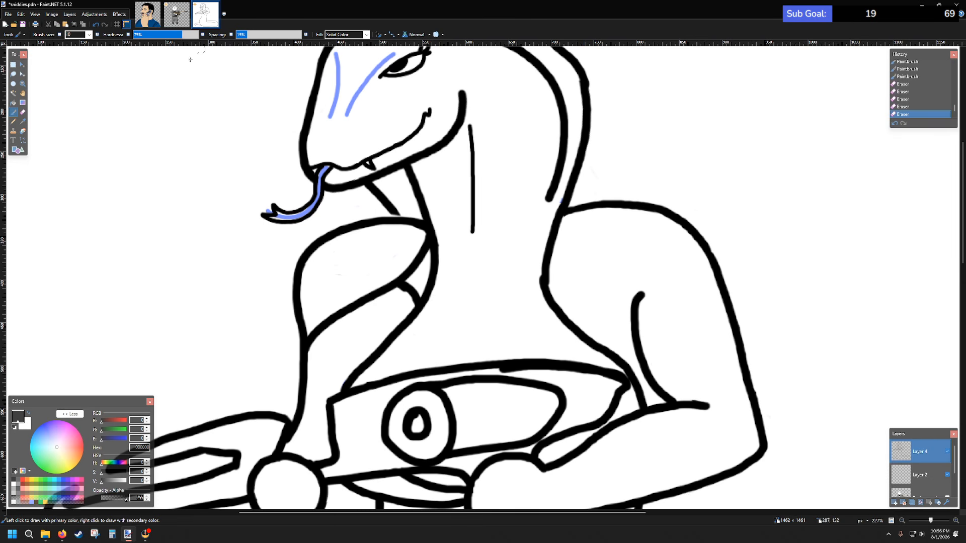
- Switch to Firefox, view the YouTube watch history in a separate tab, close that tab and return to Paint.NET
mouse_move(63, 534)
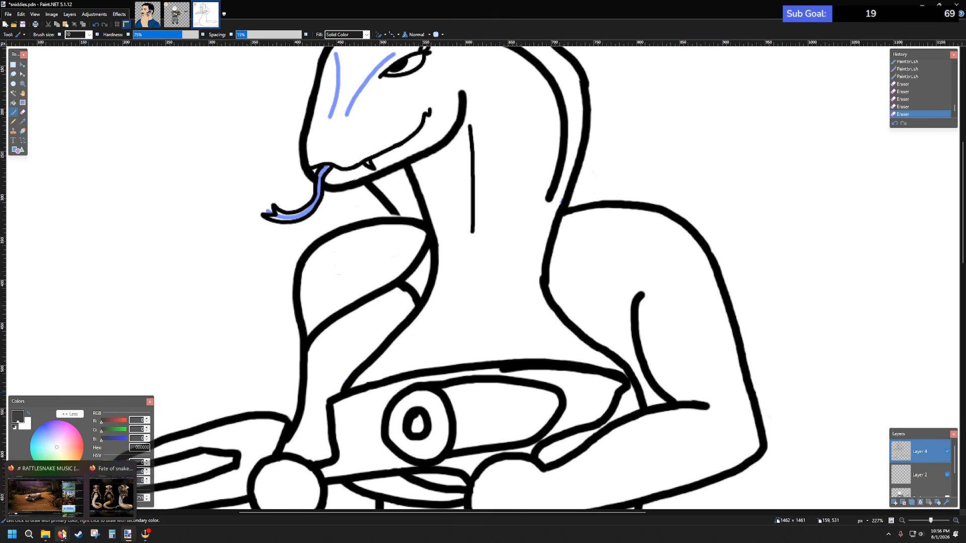
click(45, 496)
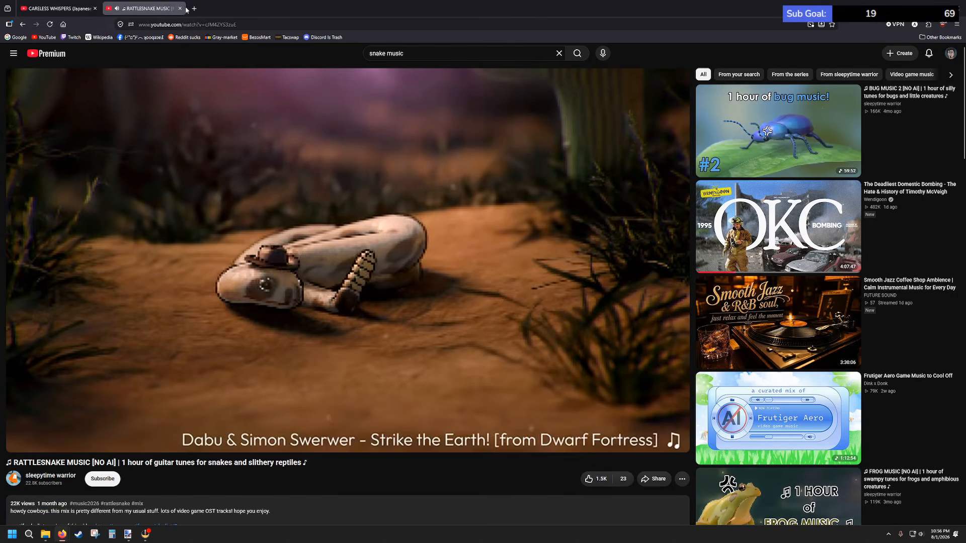
click(194, 9)
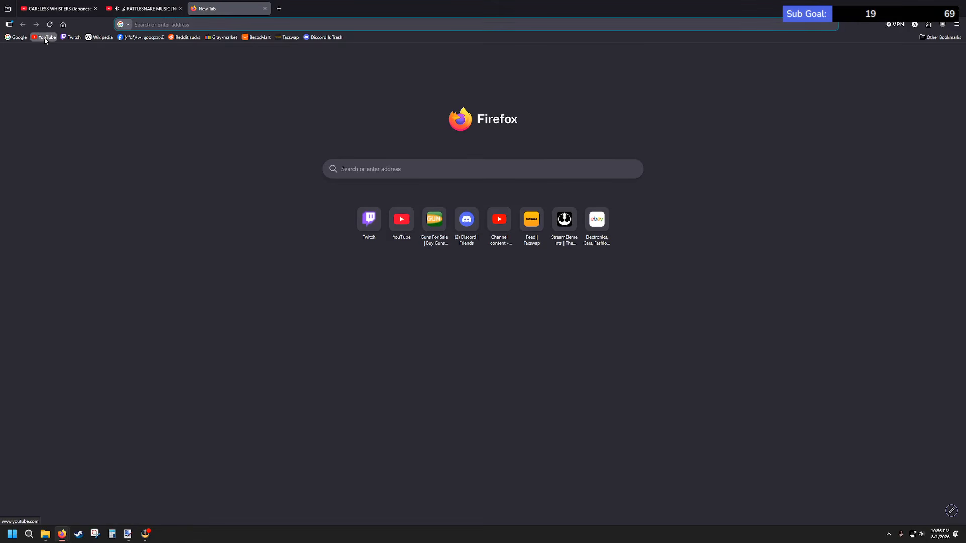
click(45, 38)
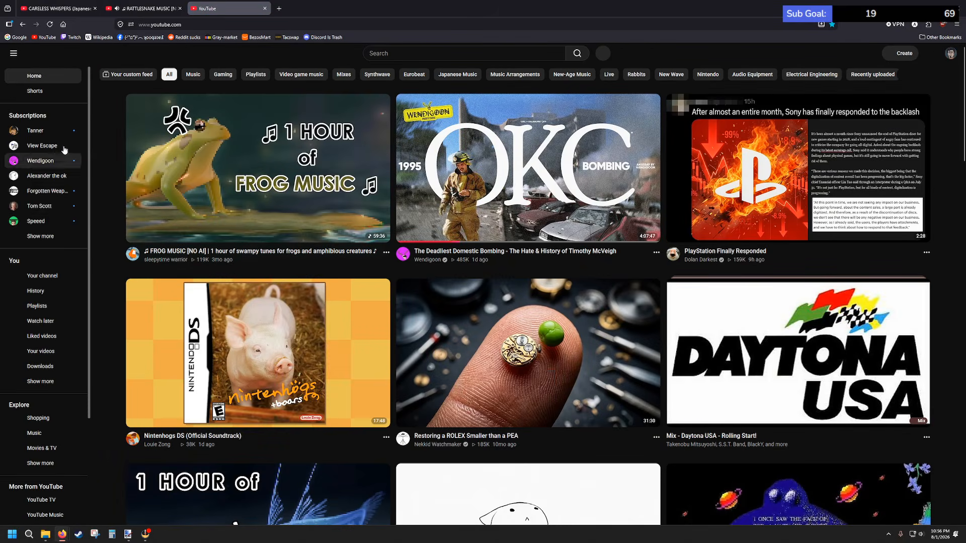
click(48, 292)
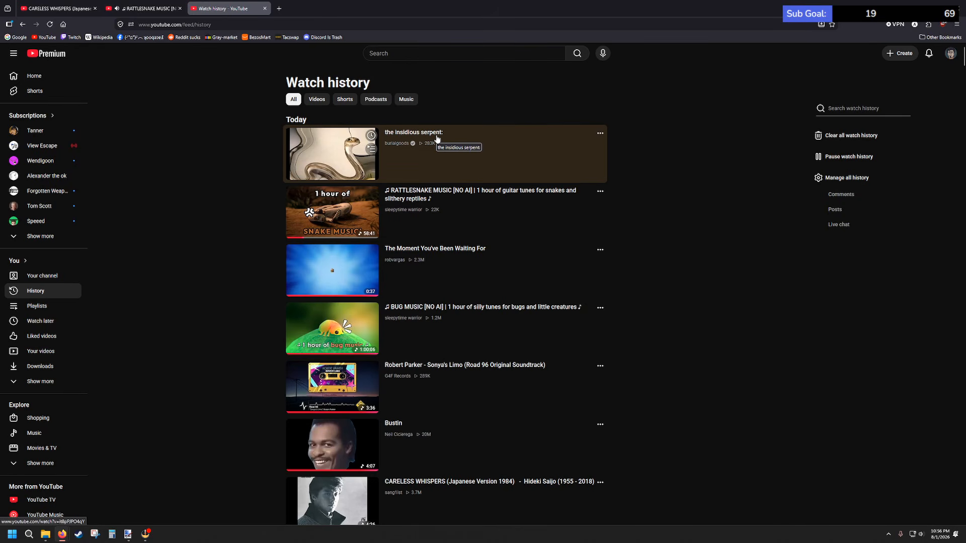
click(265, 8)
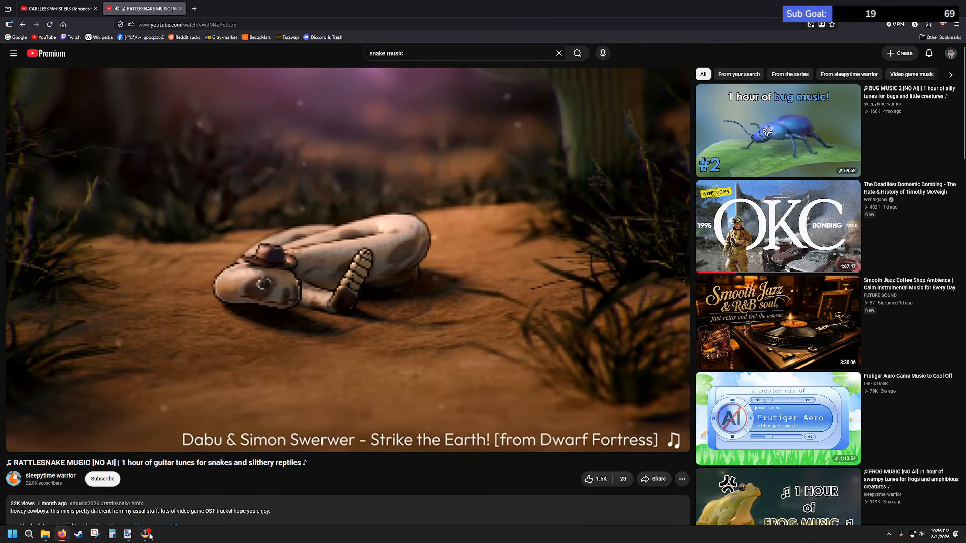
click(128, 536)
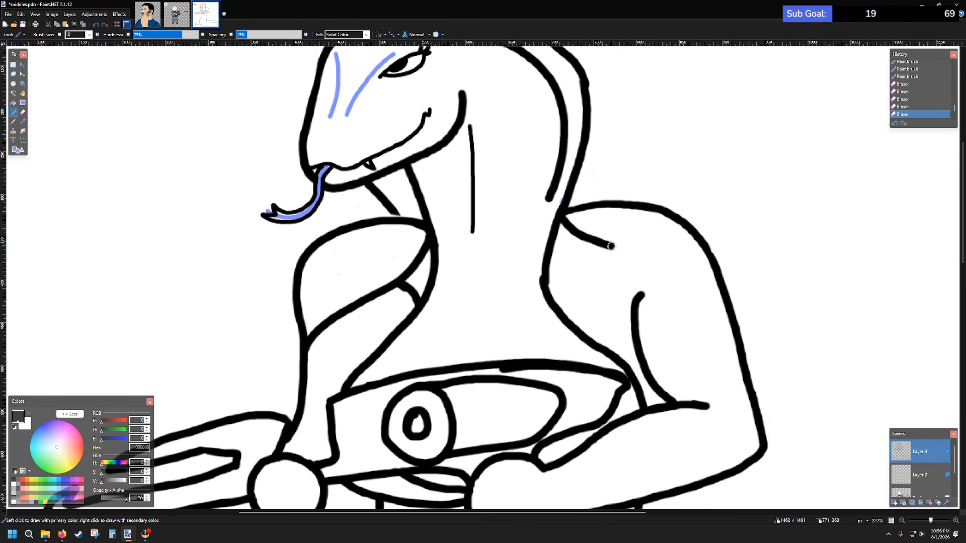
- Paint a curved line from the right shoulder's neck-side corner to the outer arm contour, with a short curve branching to the chest line
drag(611, 246, 667, 266)
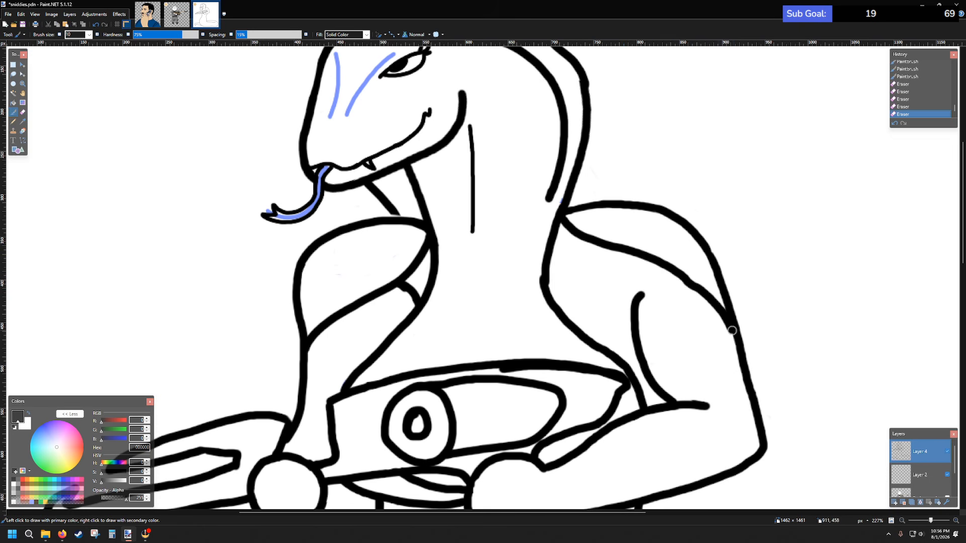
key(ctrl+z)
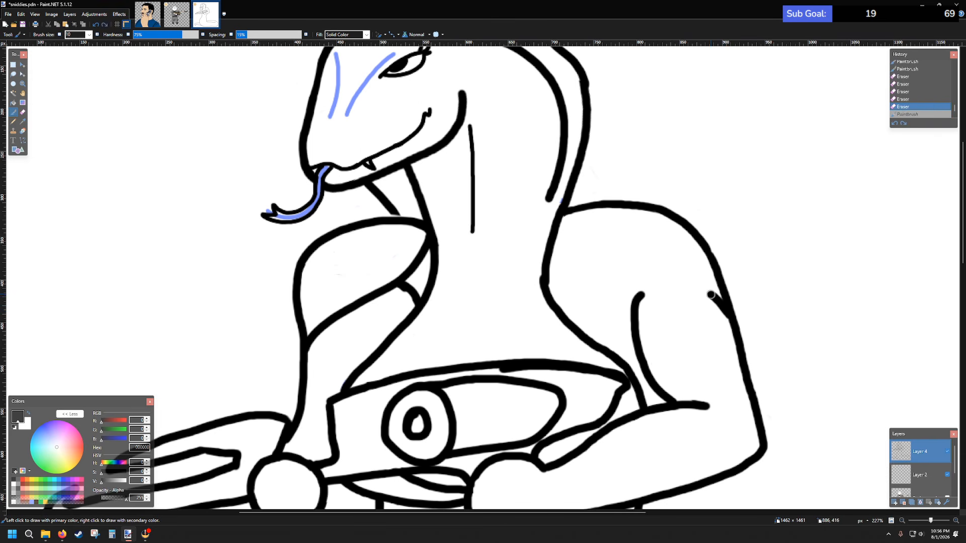
mouse_move(710, 294)
mouse_down()
mouse_move(606, 260)
mouse_move(562, 216)
mouse_up()
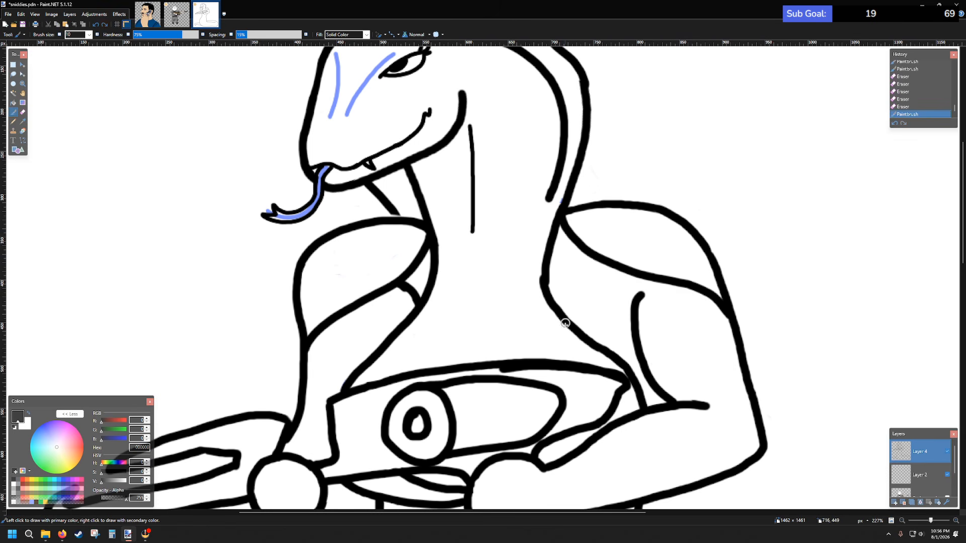
mouse_move(555, 301)
mouse_down()
mouse_move(562, 281)
mouse_move(598, 263)
mouse_up()
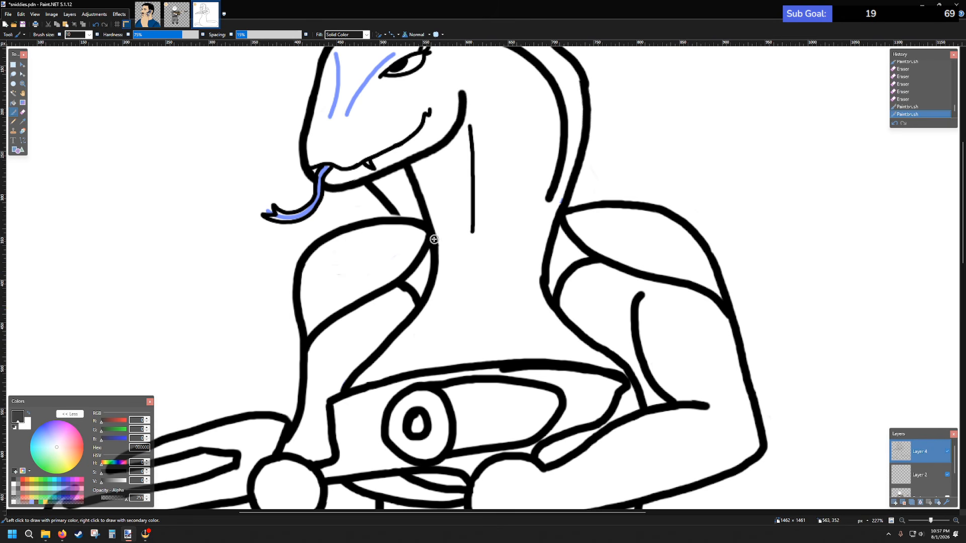
- Examine the whole figure from head to tail to judge the right shoulder lines against the left ones
ctrl+scroll(434, 239, down, 3)
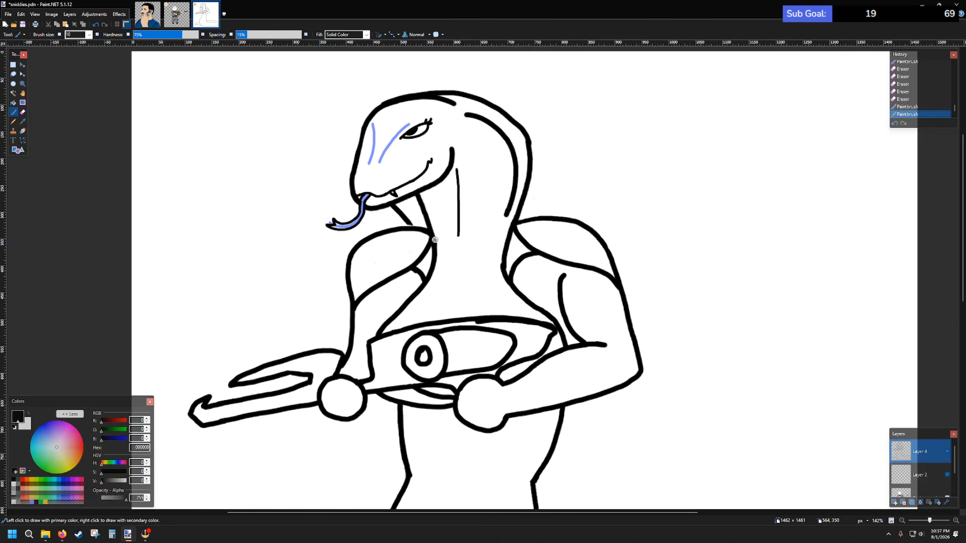
scroll(434, 239, down, 2)
scroll(434, 239, up, 3)
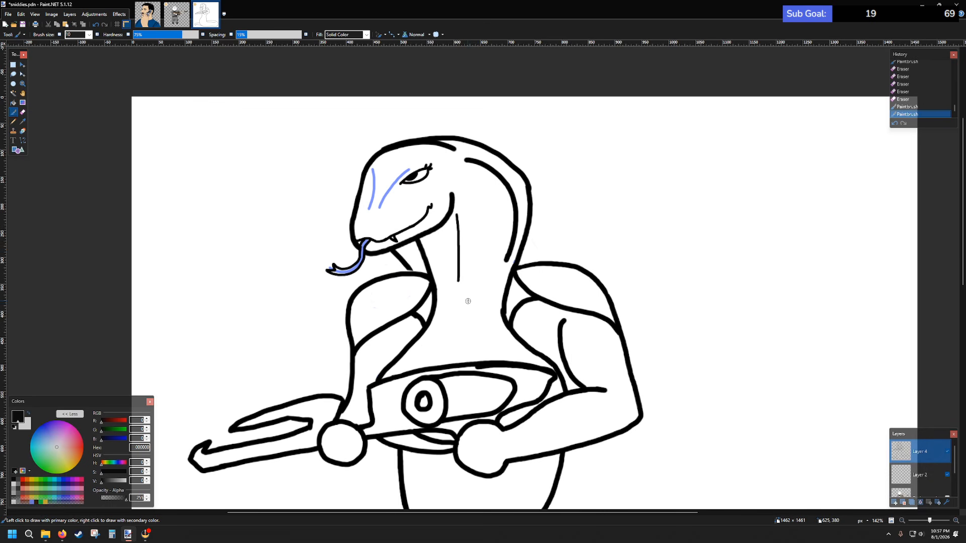
scroll(499, 284, down, 8)
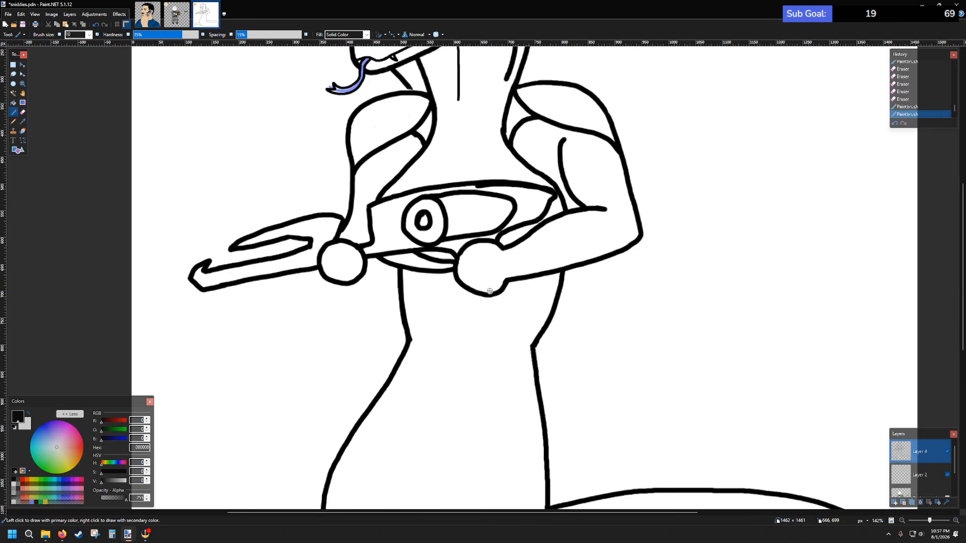
ctrl+scroll(513, 270, up, 1)
ctrl+scroll(519, 262, down, 3)
ctrl+scroll(519, 262, down, 3)
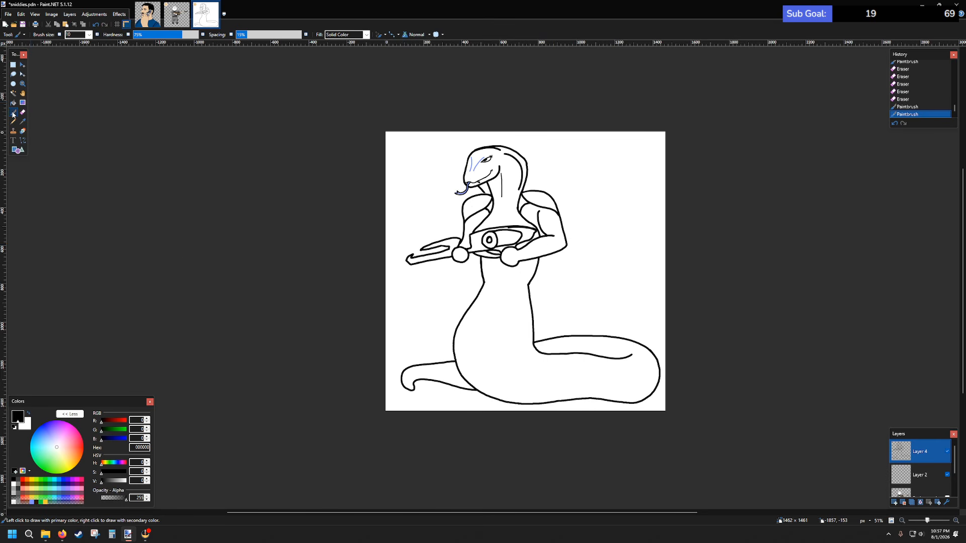
- Trace the two blue guide lines on the face in black at brush size 3 and paint two short nostril strokes above the mouth
scroll(516, 202, up, 5)
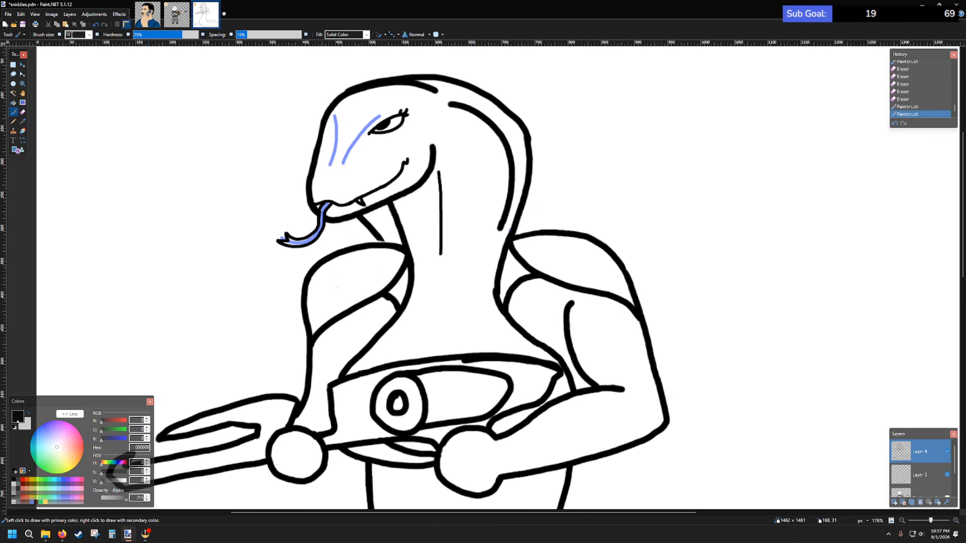
click(90, 34)
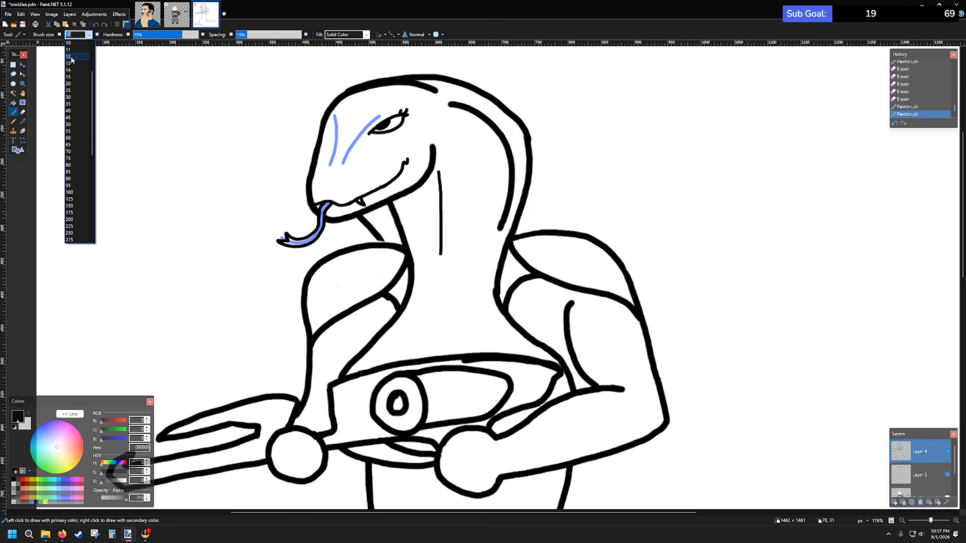
click(70, 70)
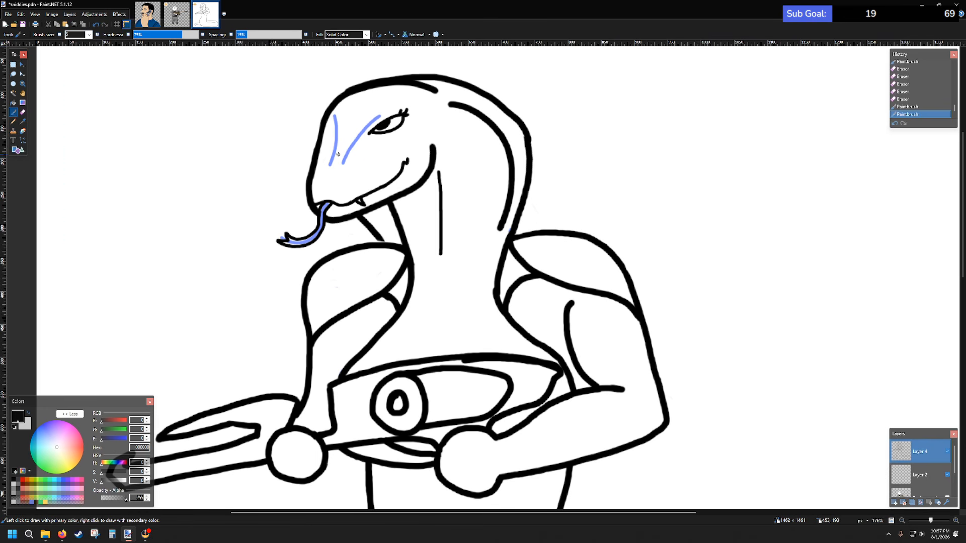
scroll(342, 183, up, 5)
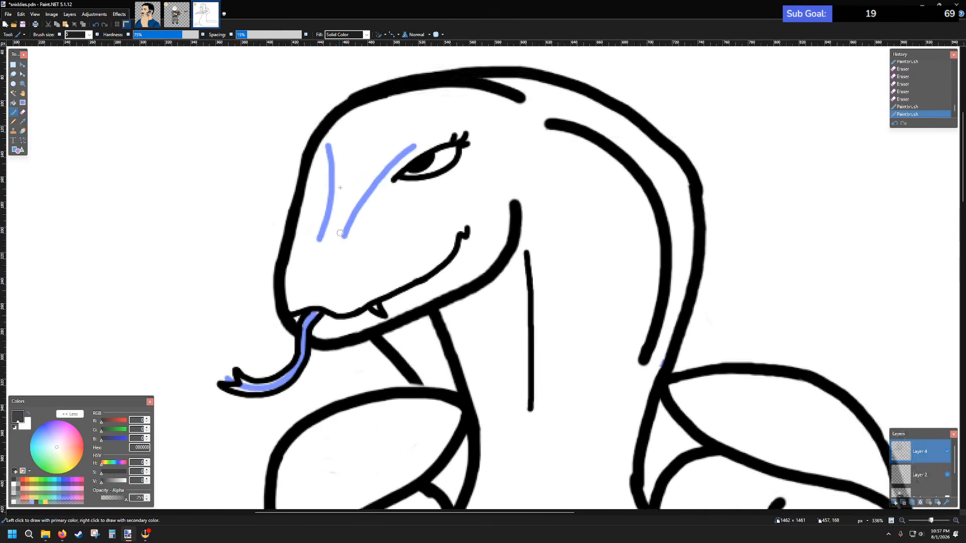
scroll(383, 272, up, 1)
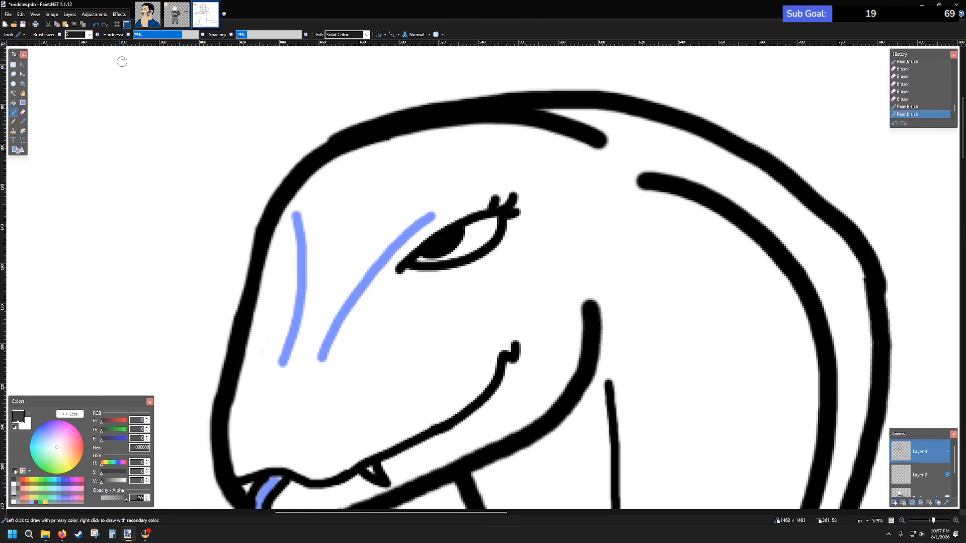
click(91, 36)
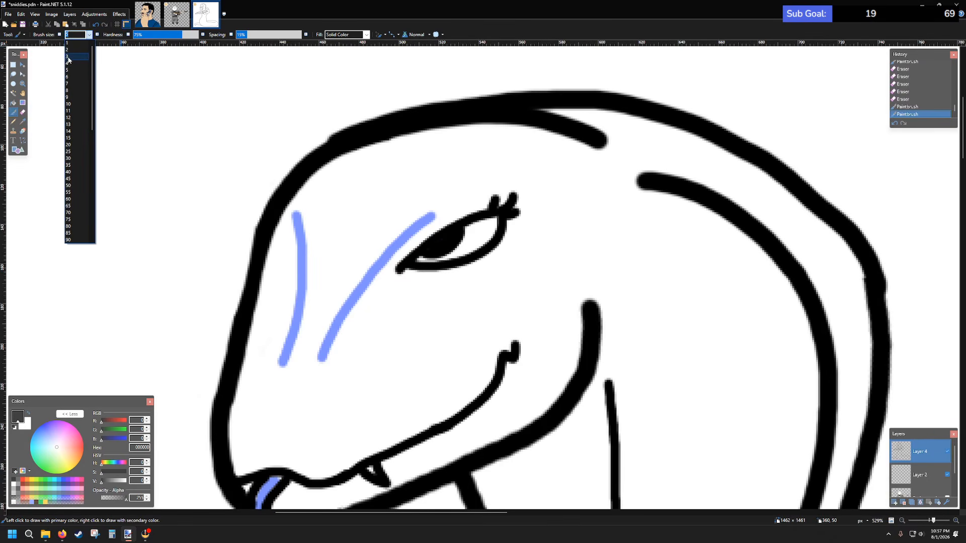
click(69, 57)
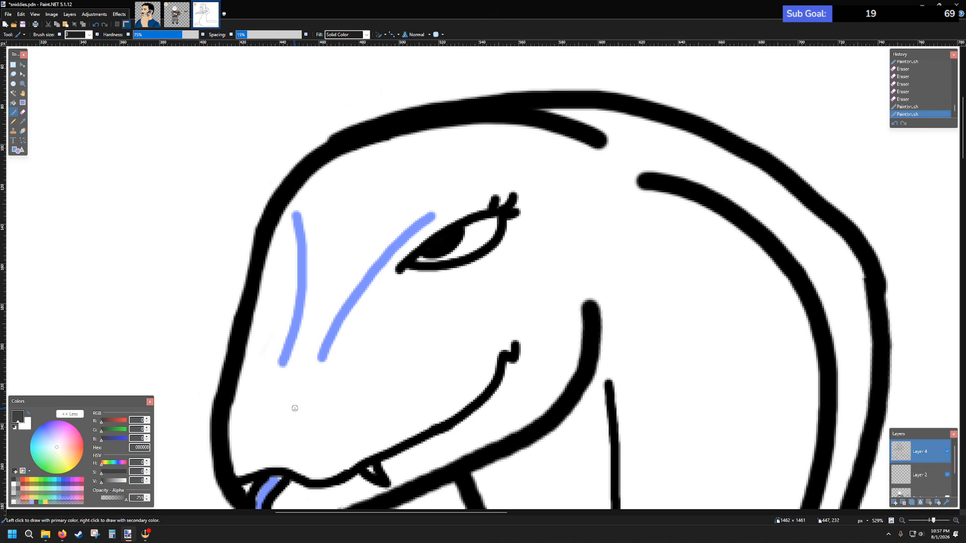
drag(301, 409, 312, 384)
key(ctrl+z)
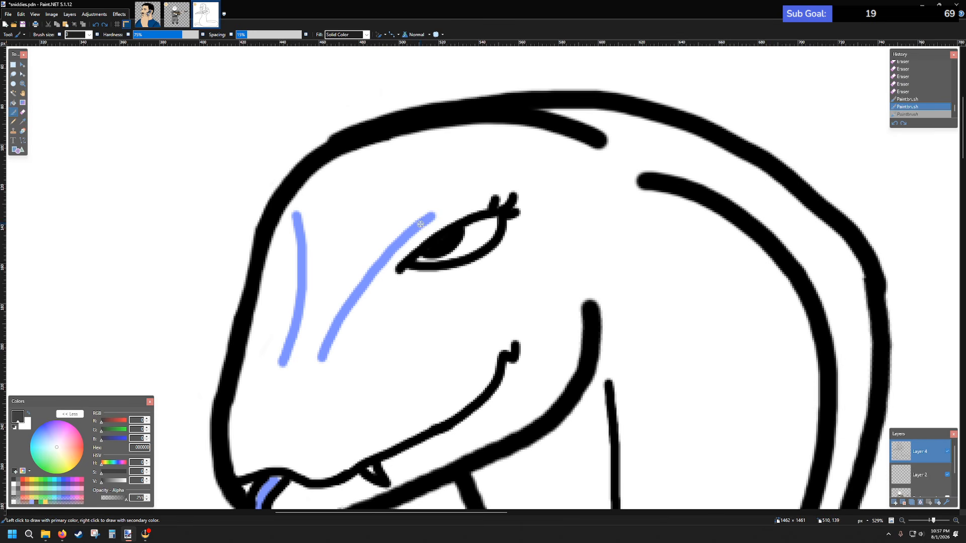
mouse_move(414, 227)
mouse_down()
mouse_move(358, 286)
mouse_move(318, 361)
mouse_up()
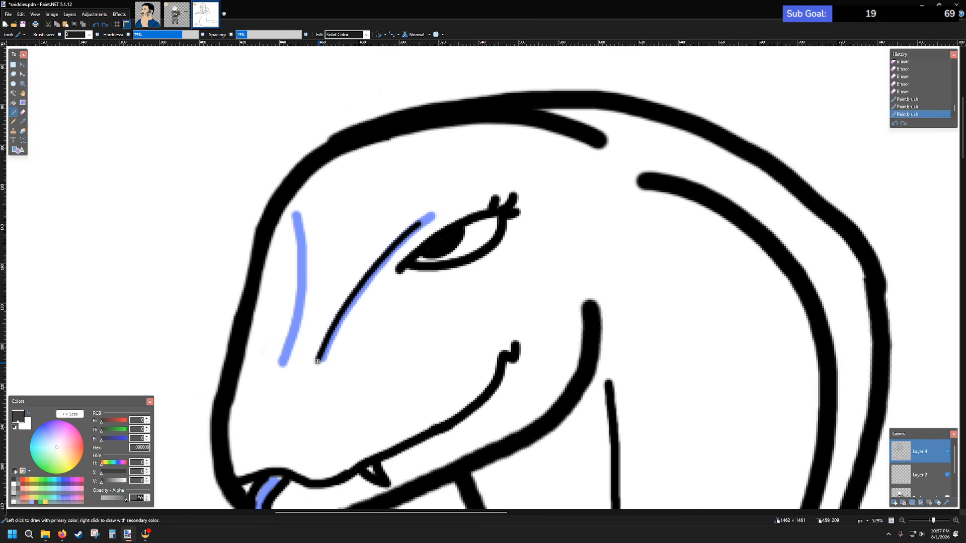
mouse_move(297, 227)
mouse_down()
mouse_move(301, 300)
mouse_move(280, 364)
mouse_up()
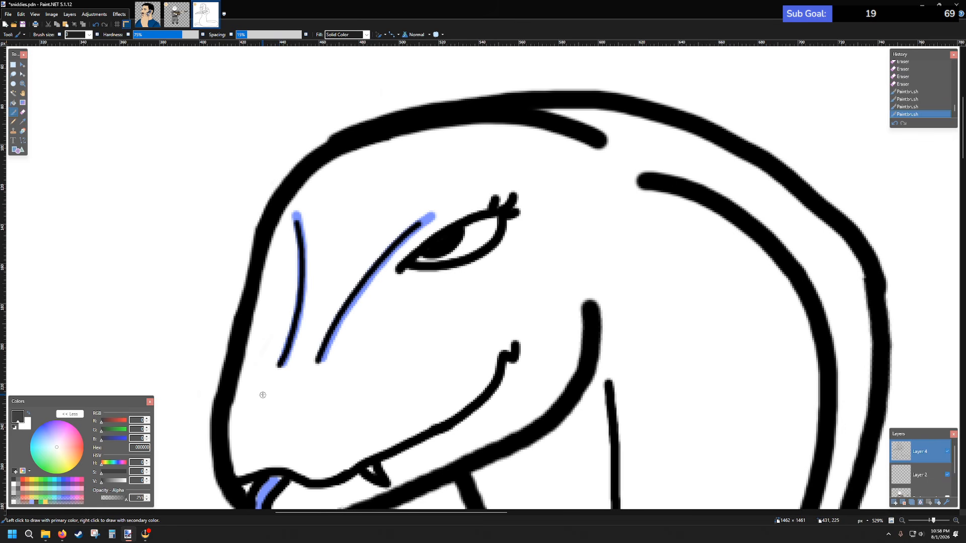
mouse_move(262, 403)
mouse_down()
mouse_move(253, 419)
mouse_move(296, 411)
mouse_move(299, 420)
mouse_up()
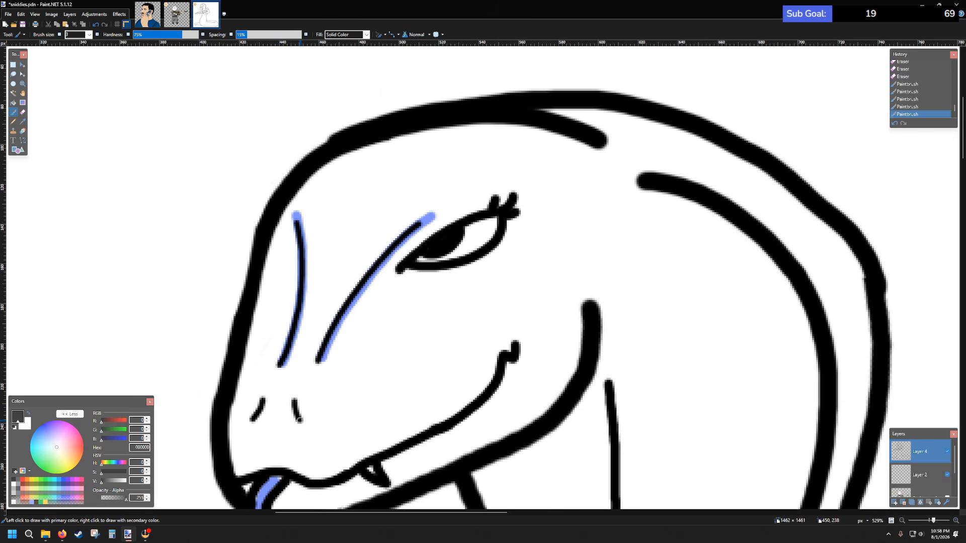
scroll(307, 422, down, 6)
scroll(503, 240, up, 2)
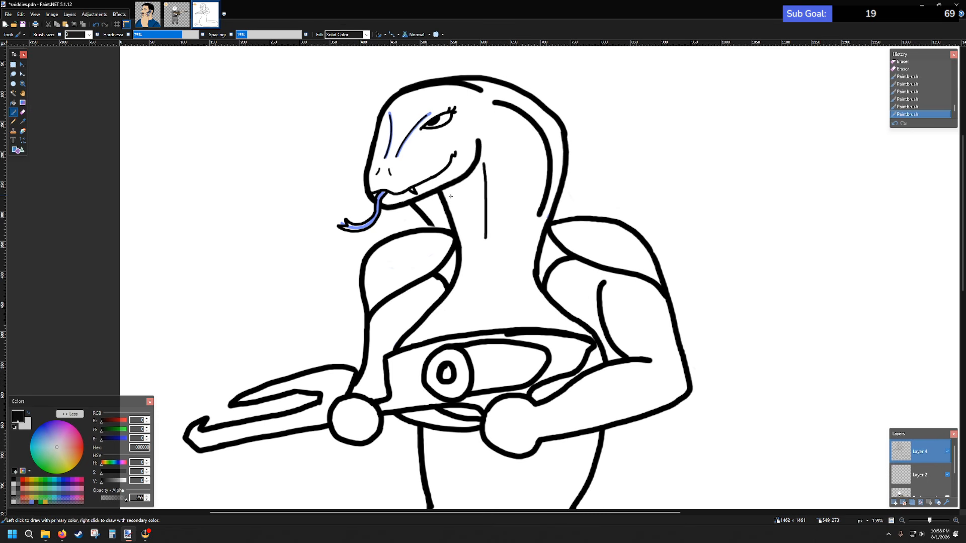
scroll(476, 194, up, 3)
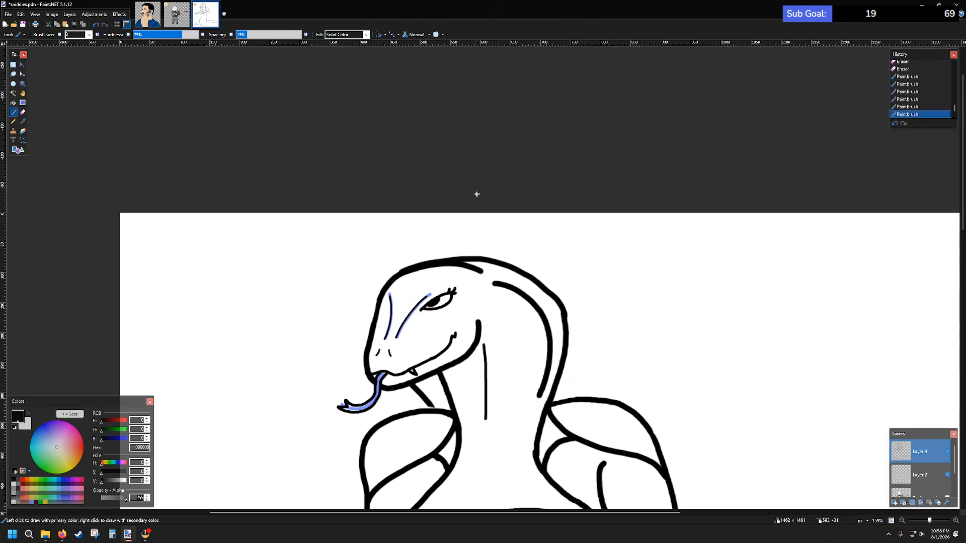
scroll(518, 143, down, 3)
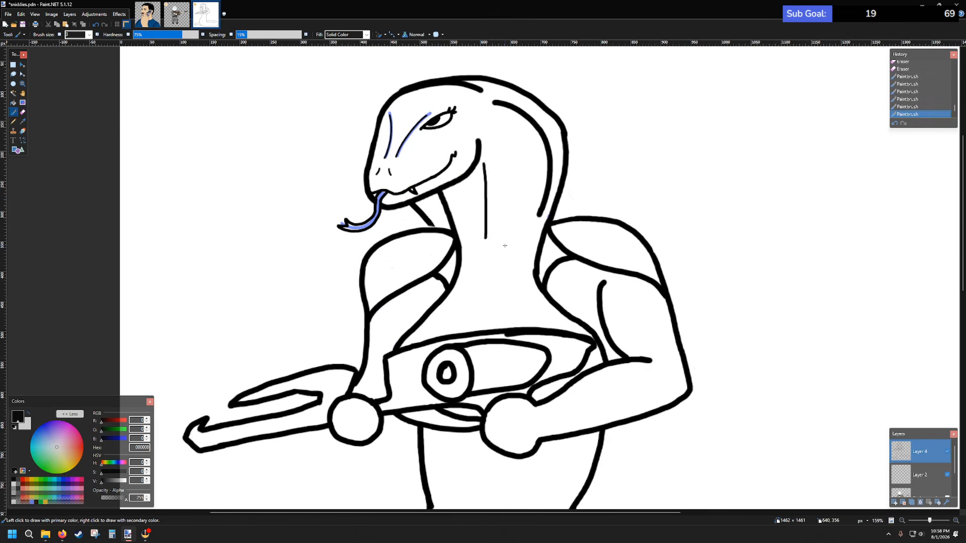
scroll(505, 245, up, 2)
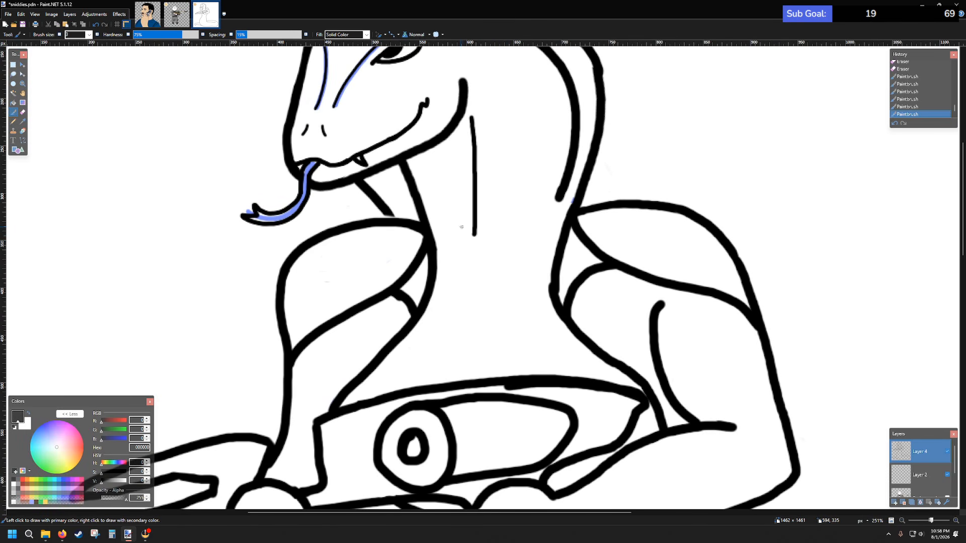
- Paint four short curved scale lines stacked down the front of the neck, beside the vertical line
scroll(477, 182, up, 3)
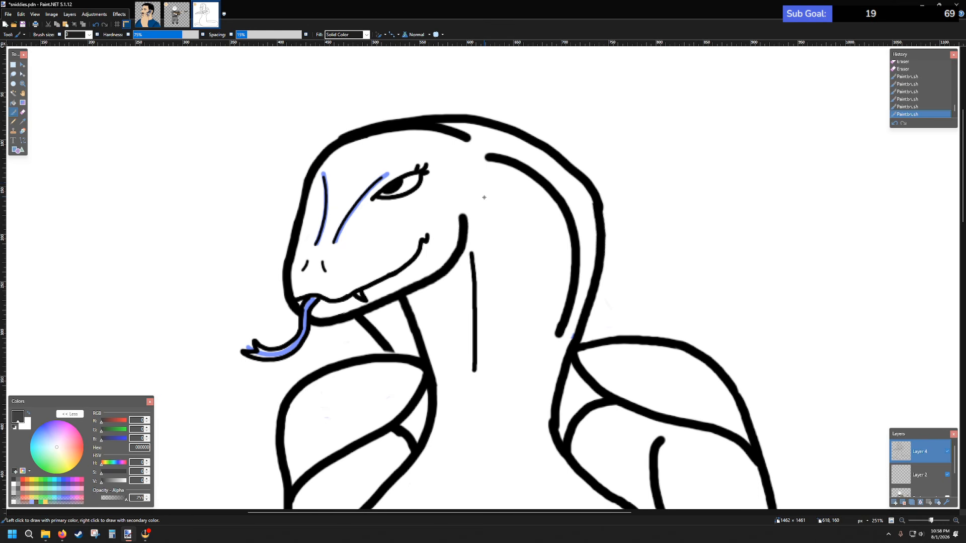
scroll(483, 197, down, 2)
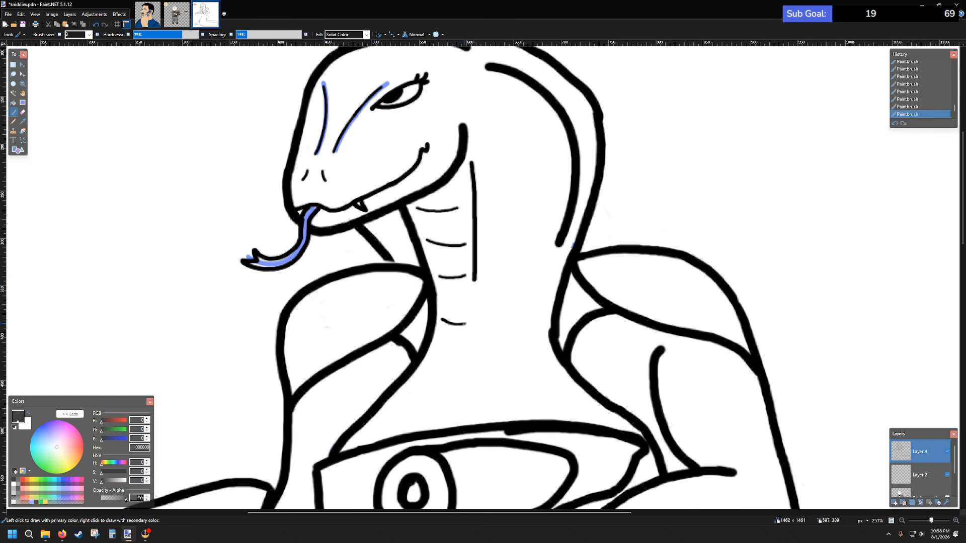
scroll(510, 311, down, 3)
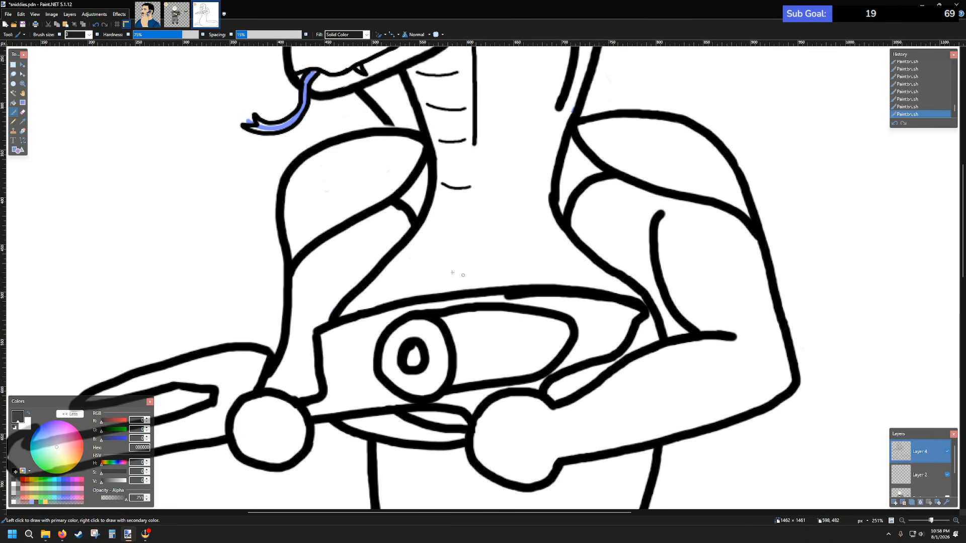
- Paint an angular neckline at brush size 5 across the chest, slanting in from both armpits and joined by a nearly horizontal line
click(89, 35)
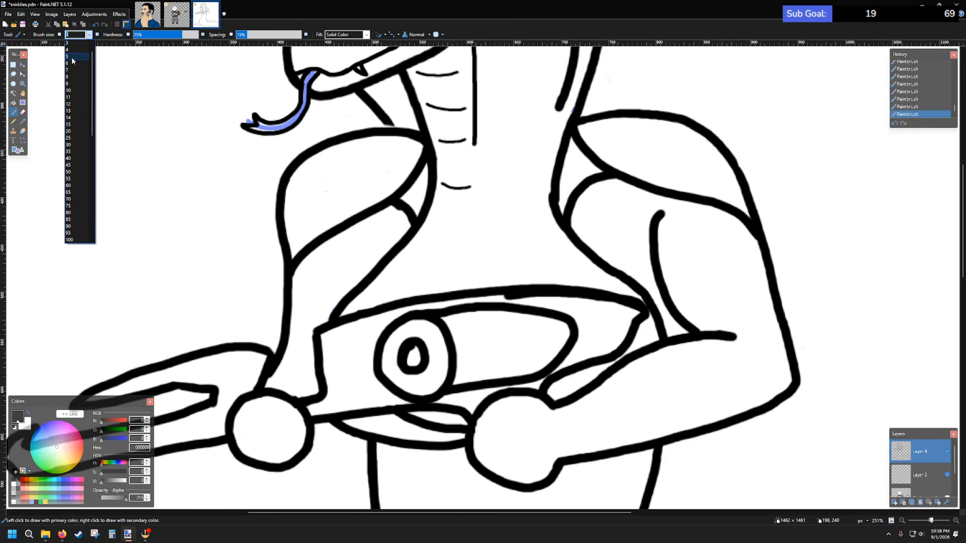
click(72, 56)
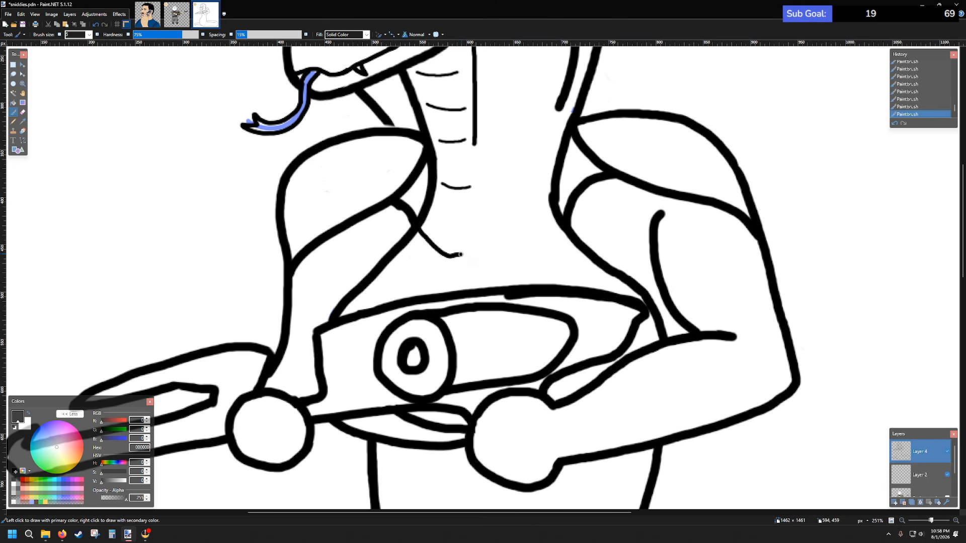
key(ctrl+z)
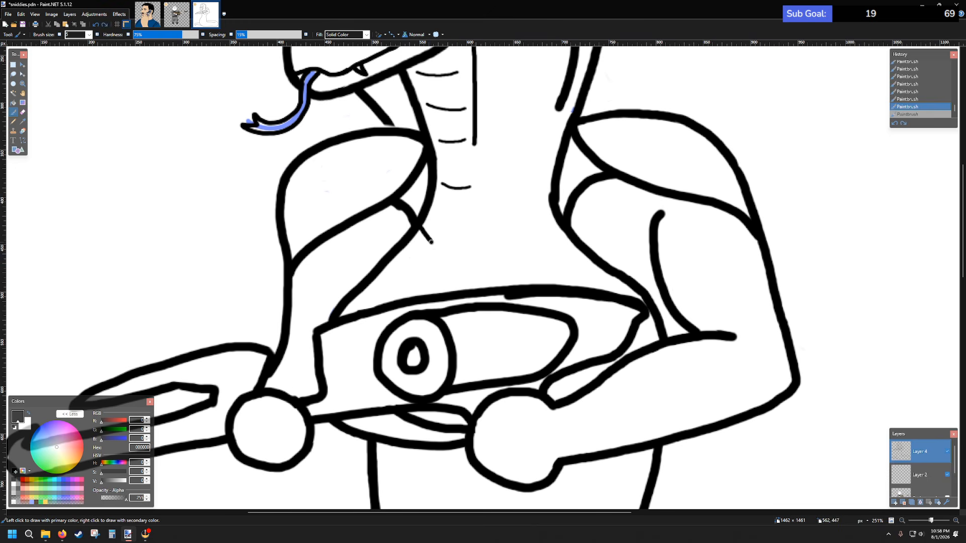
drag(431, 242, 435, 246)
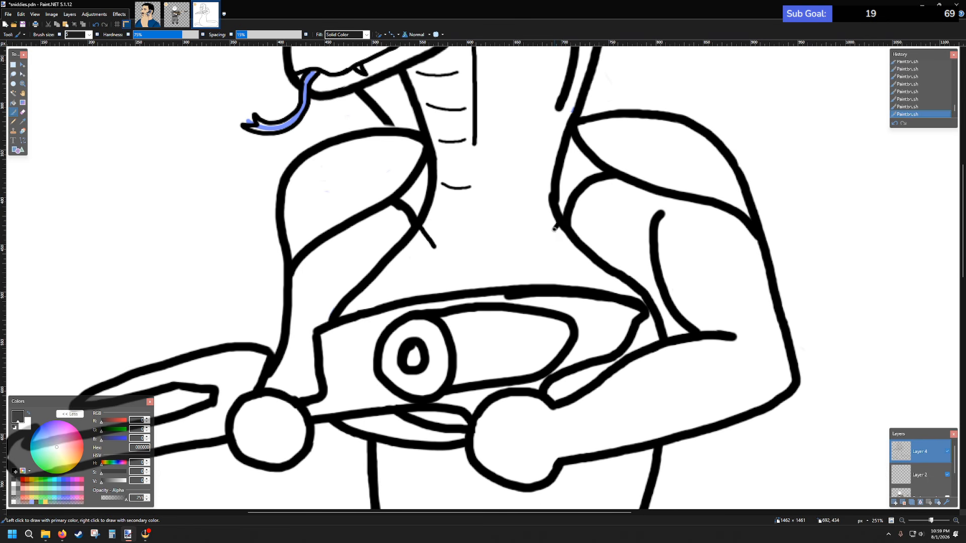
key(ctrl+z)
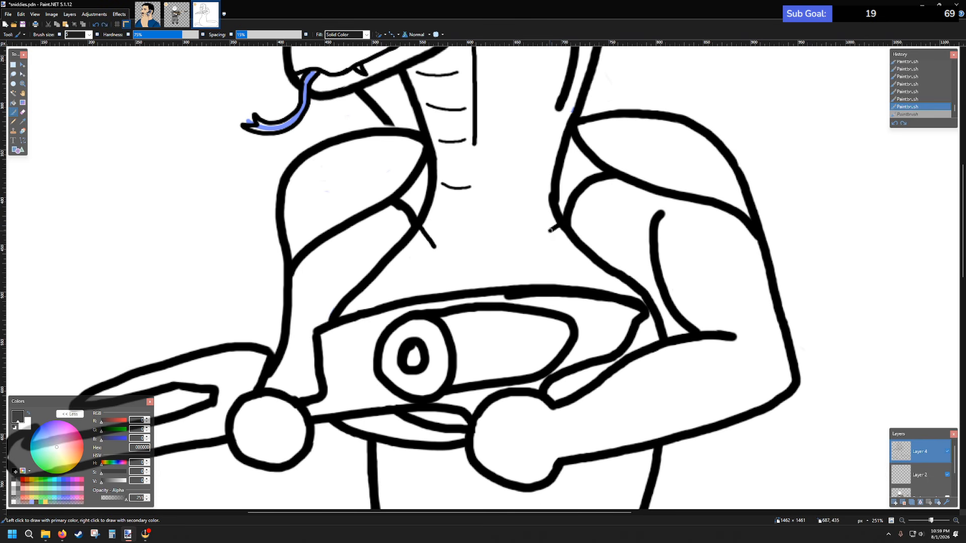
mouse_move(550, 230)
mouse_down()
mouse_move(526, 255)
mouse_move(440, 246)
mouse_up()
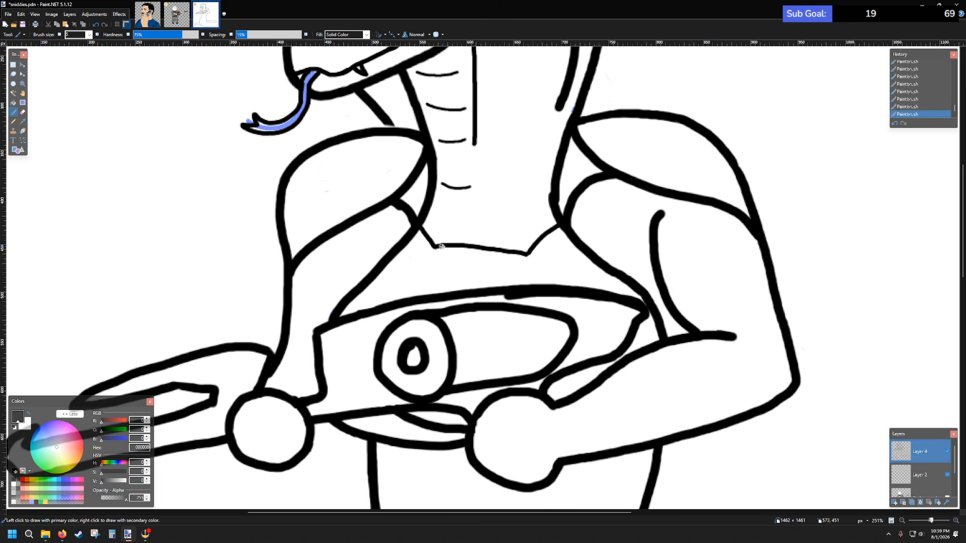
- Set the brush size to 10 and extend the line under the jaw down to the left shoulder's upper contour
key(ctrl+b)
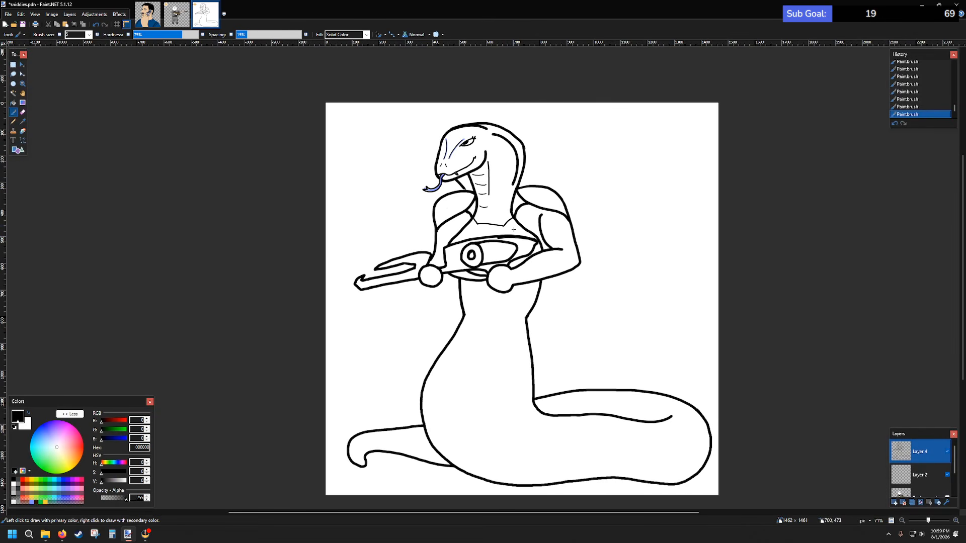
scroll(514, 229, up, 5)
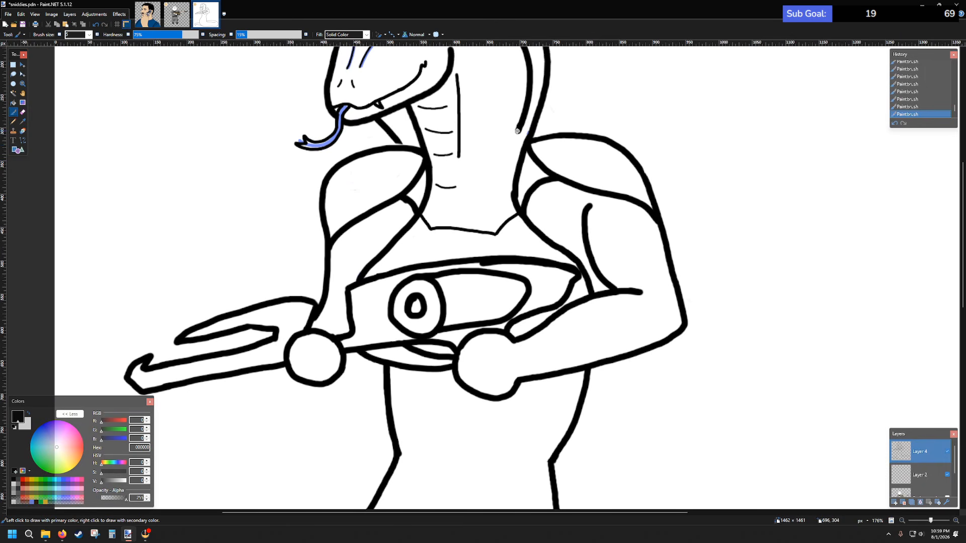
scroll(517, 131, up, 1)
scroll(509, 137, up, 3)
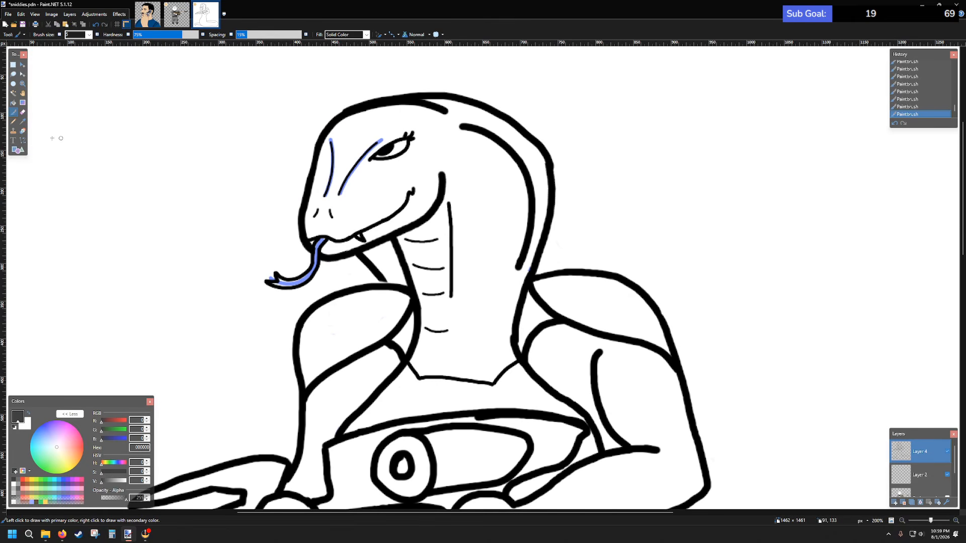
click(89, 34)
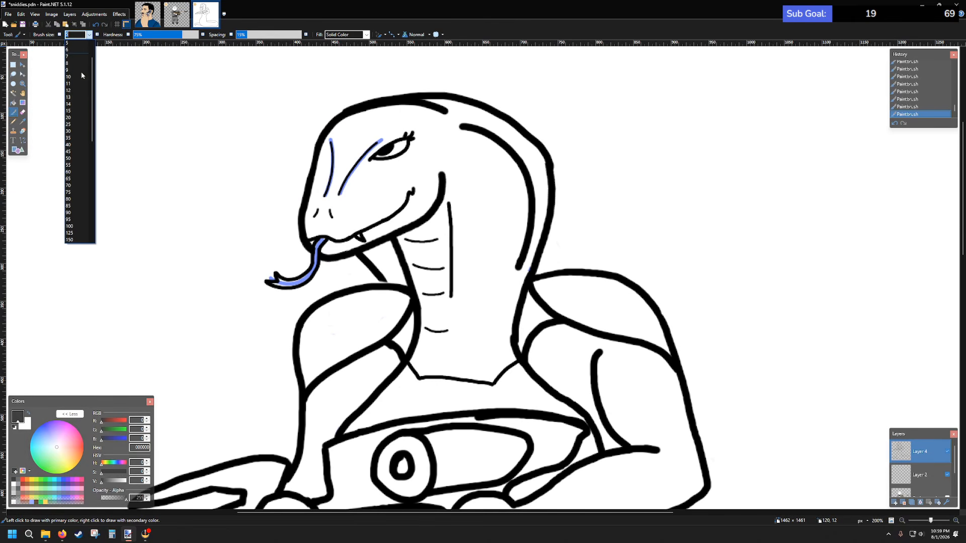
click(82, 76)
scroll(507, 276, down, 2)
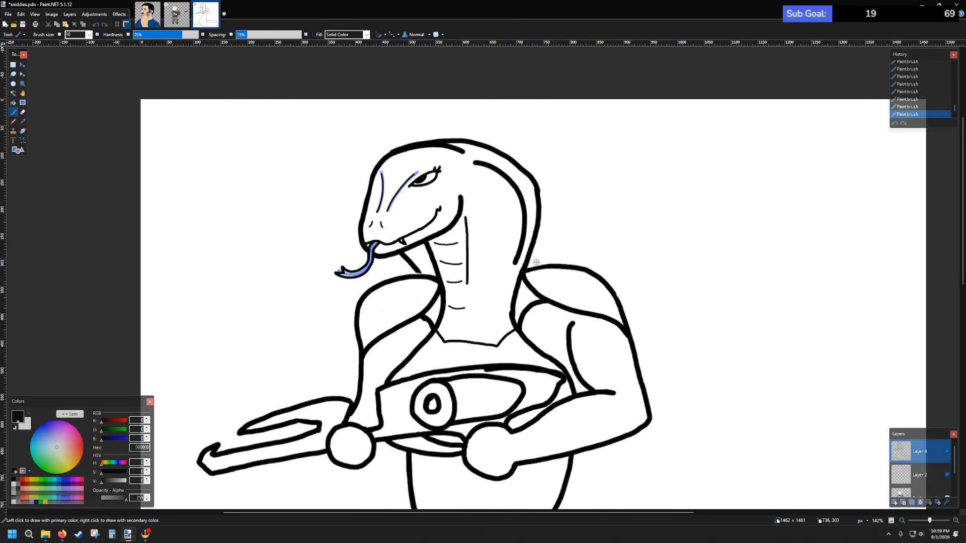
scroll(536, 262, up, 3)
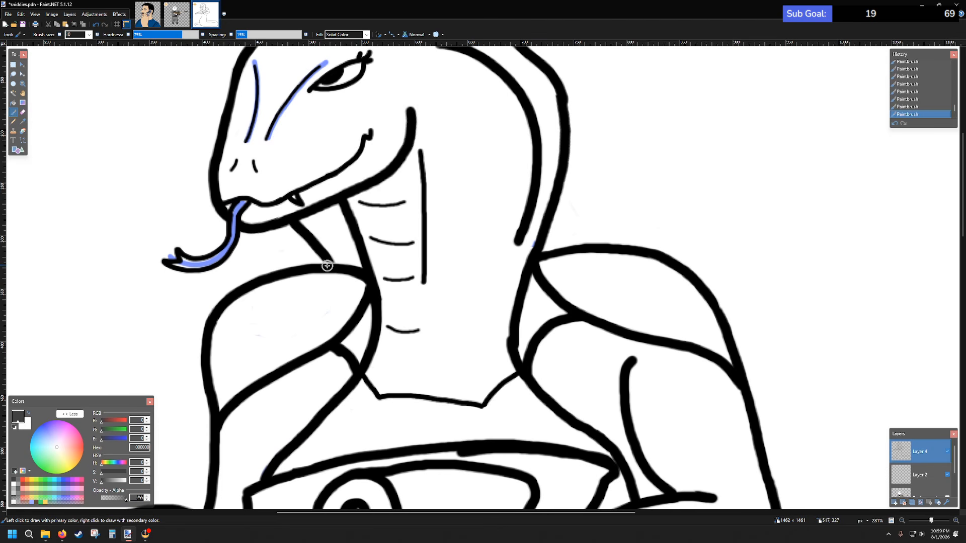
drag(327, 265, 329, 262)
key(ctrl+z)
scroll(326, 266, up, 5)
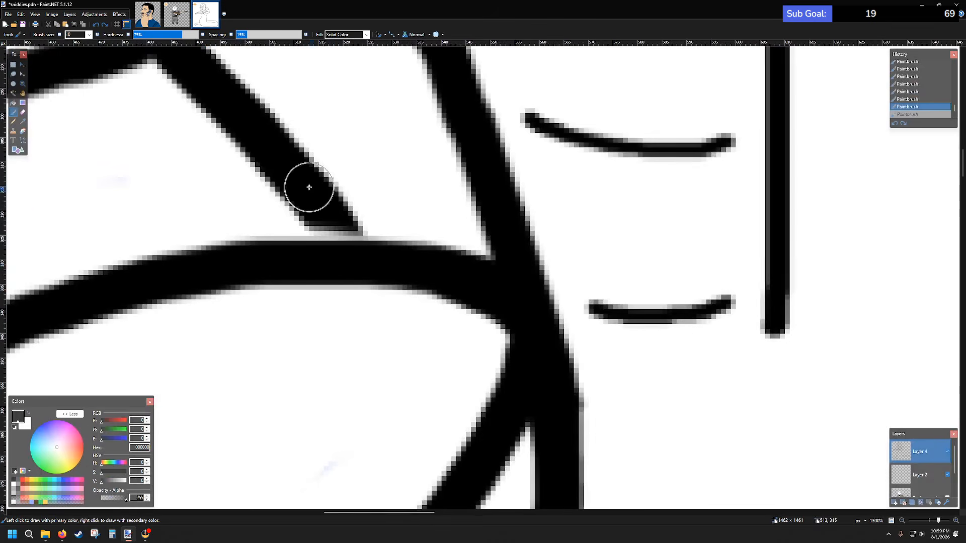
mouse_move(309, 187)
mouse_down()
mouse_move(295, 179)
mouse_move(349, 252)
mouse_move(372, 257)
mouse_up()
- Repaint the angular neckline across the chest at brush size 10, including both slanted ends, to match the outer contours
scroll(491, 283, down, 3)
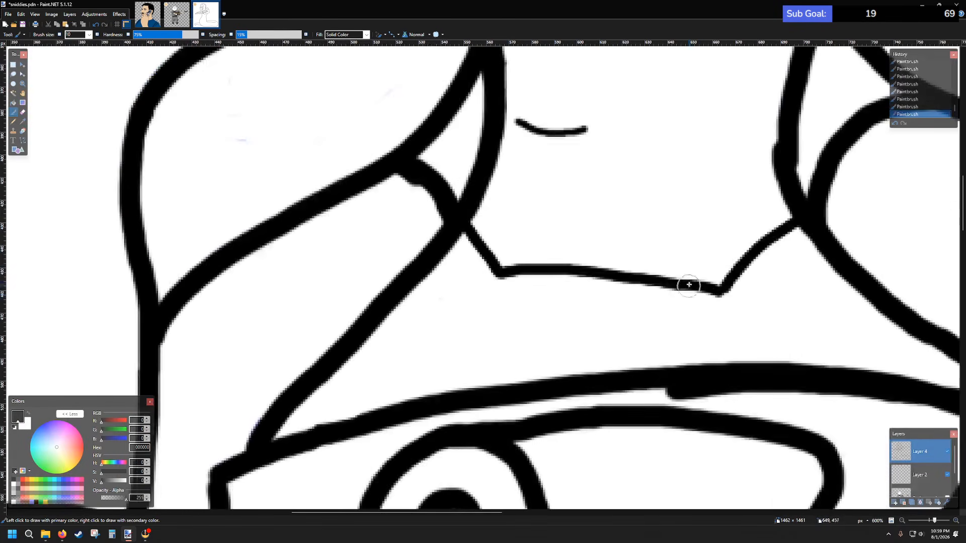
scroll(689, 285, down, 4)
scroll(711, 261, down, 3)
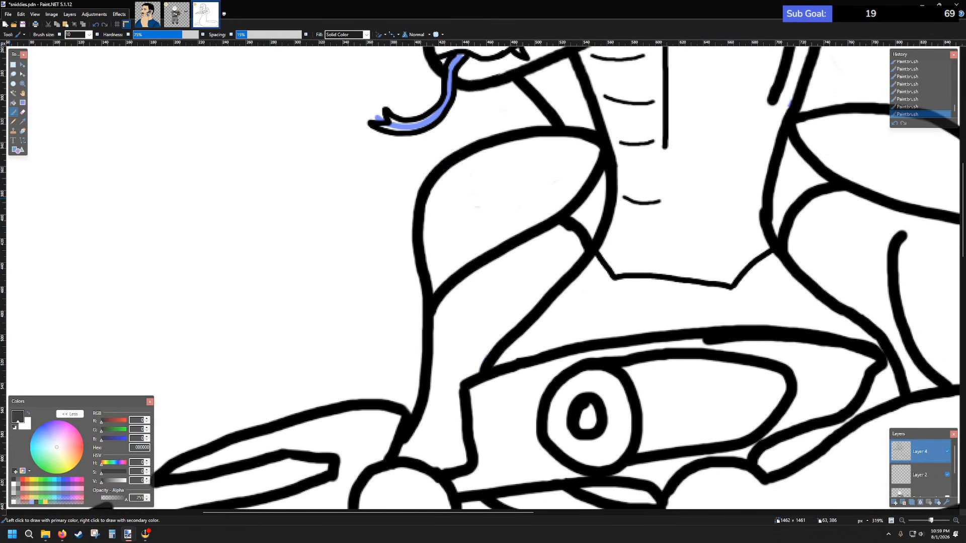
click(62, 535)
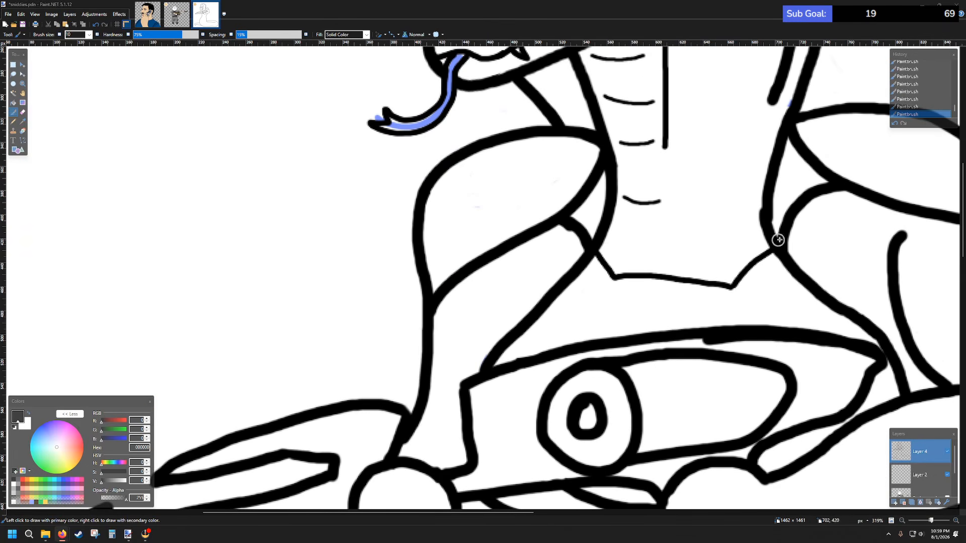
scroll(750, 215, up, 1)
scroll(755, 215, down, 2)
scroll(780, 214, up, 1)
scroll(770, 209, up, 3)
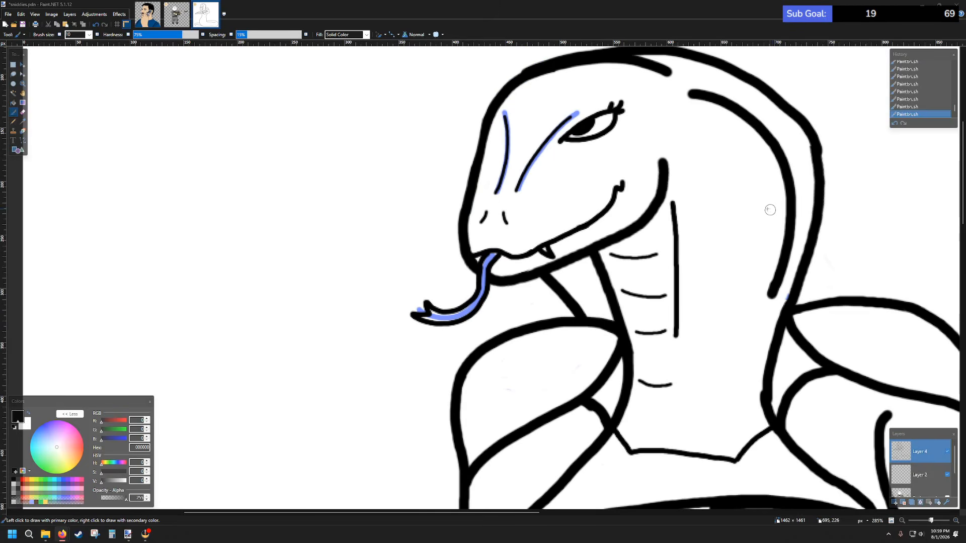
scroll(619, 248, right, 5)
scroll(532, 228, down, 4)
scroll(370, 260, up, 4)
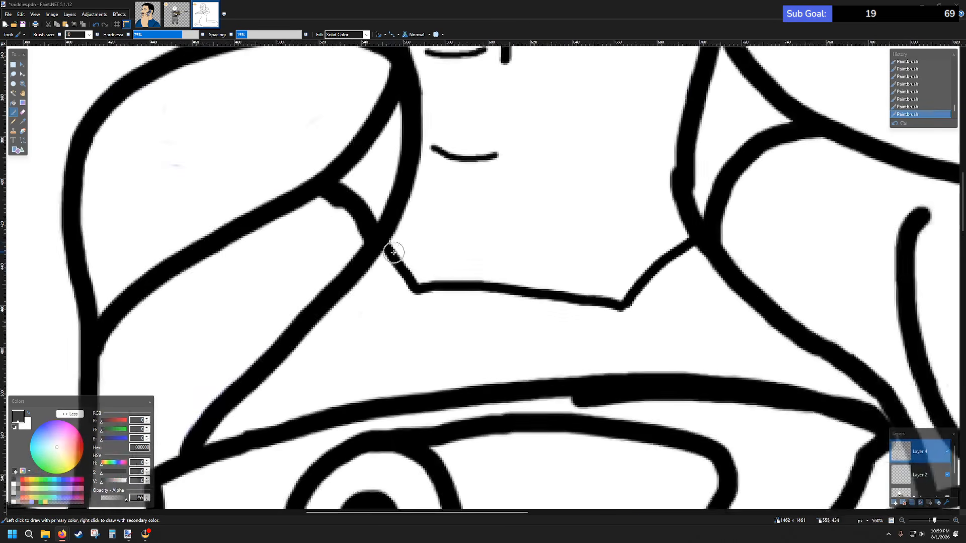
mouse_move(393, 248)
mouse_down()
mouse_move(433, 310)
mouse_move(573, 309)
mouse_move(756, 342)
mouse_up()
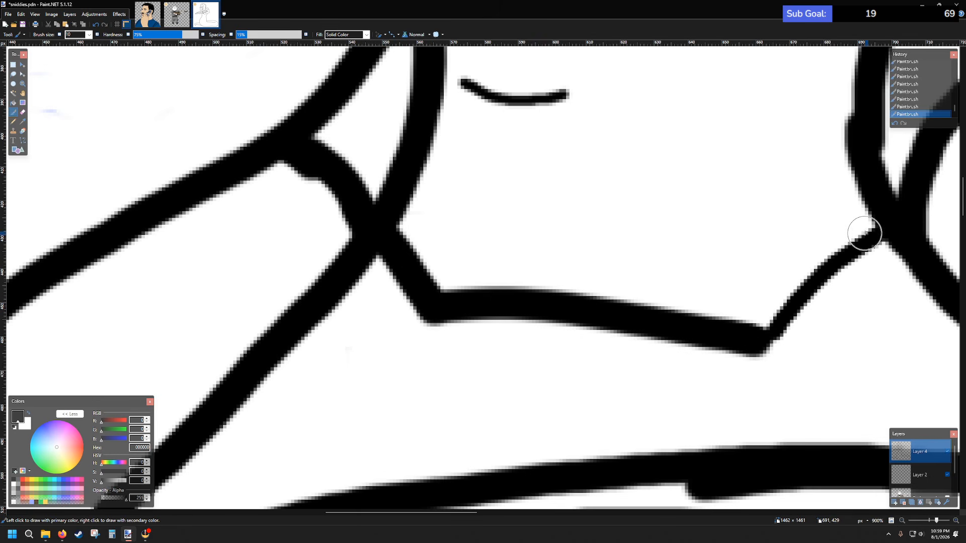
drag(878, 226, 759, 339)
- Extend the hood's inner line from its lower end down along the neck to just above the neckline's right corner
scroll(785, 280, down, 4)
scroll(785, 280, down, 3)
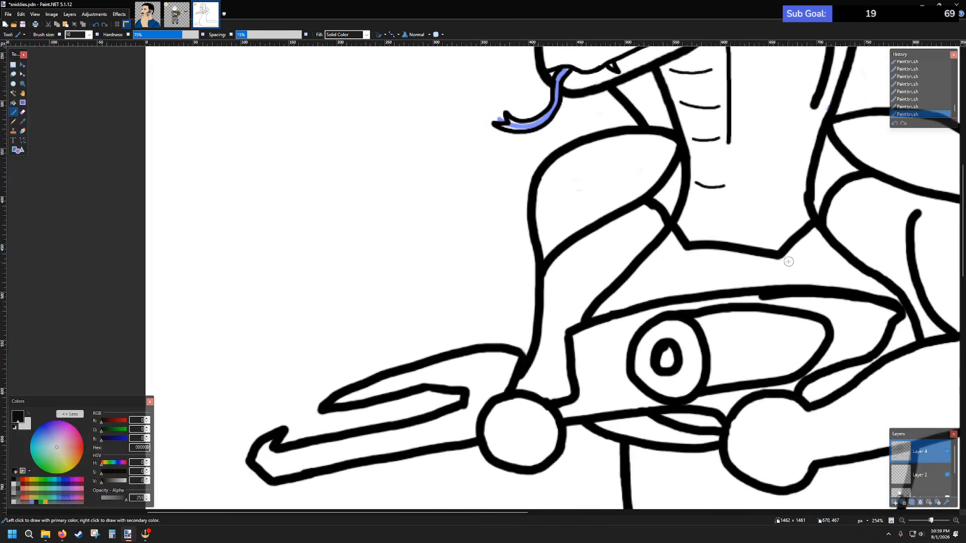
scroll(785, 261, left, 4)
scroll(351, 242, up, 2)
scroll(367, 226, down, 2)
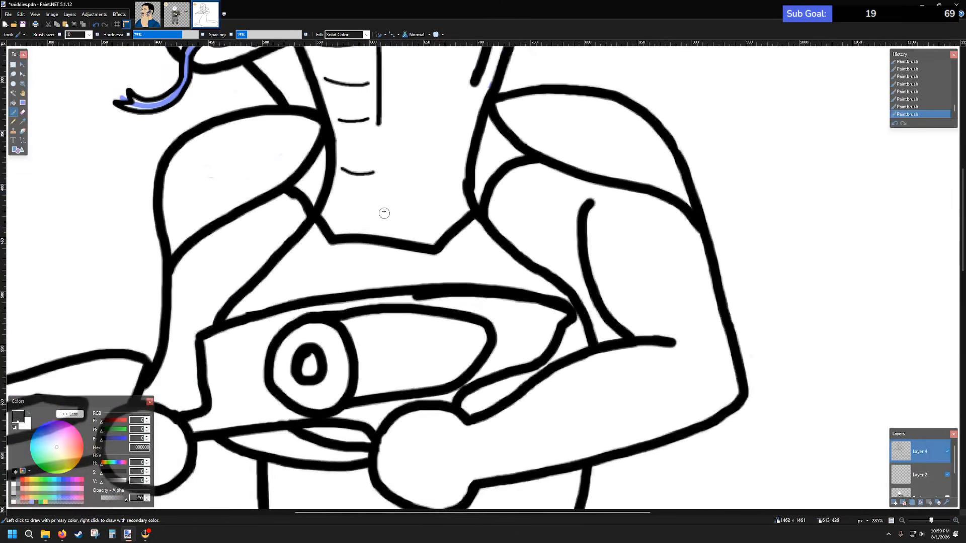
scroll(337, 166, up, 5)
scroll(324, 154, up, 1)
scroll(325, 155, up, 1)
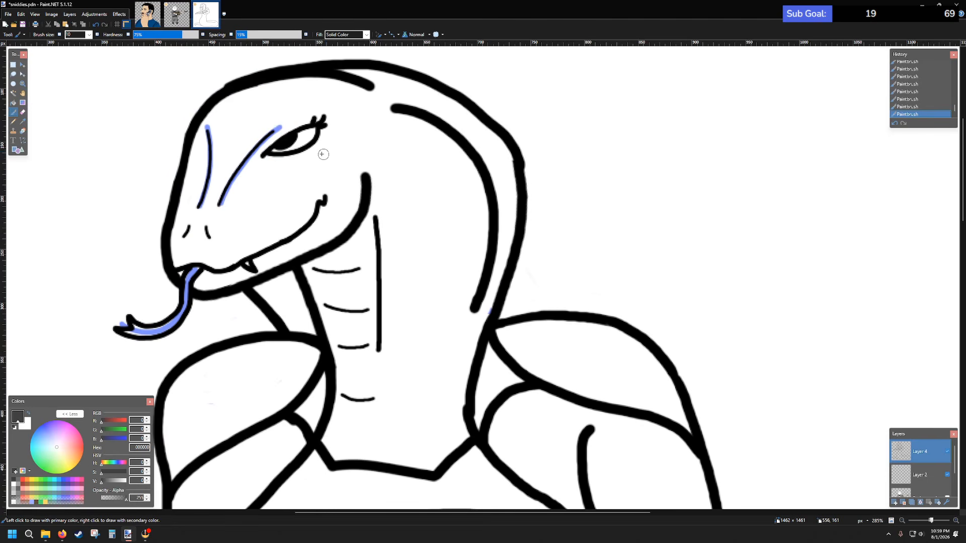
scroll(332, 203, left, 2)
scroll(410, 203, down, 3)
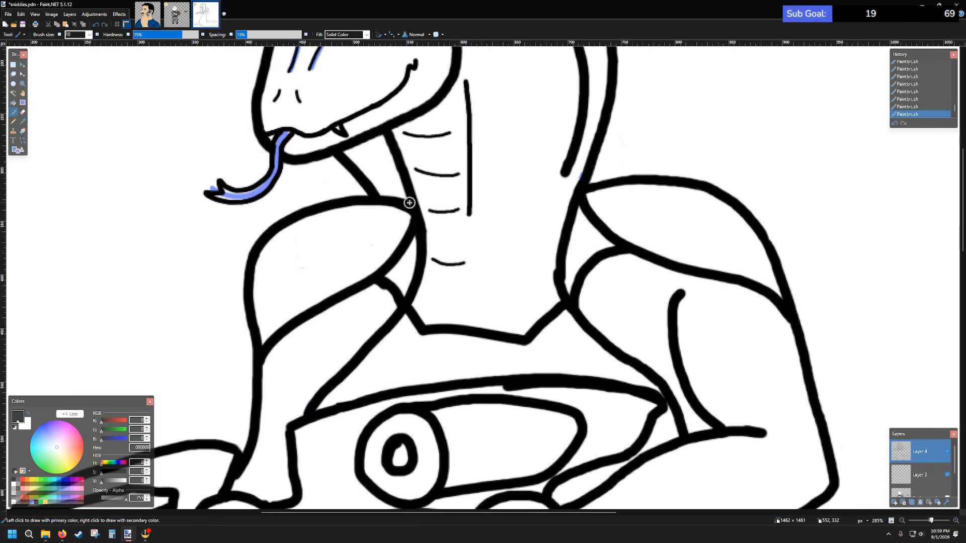
scroll(410, 164, up, 1)
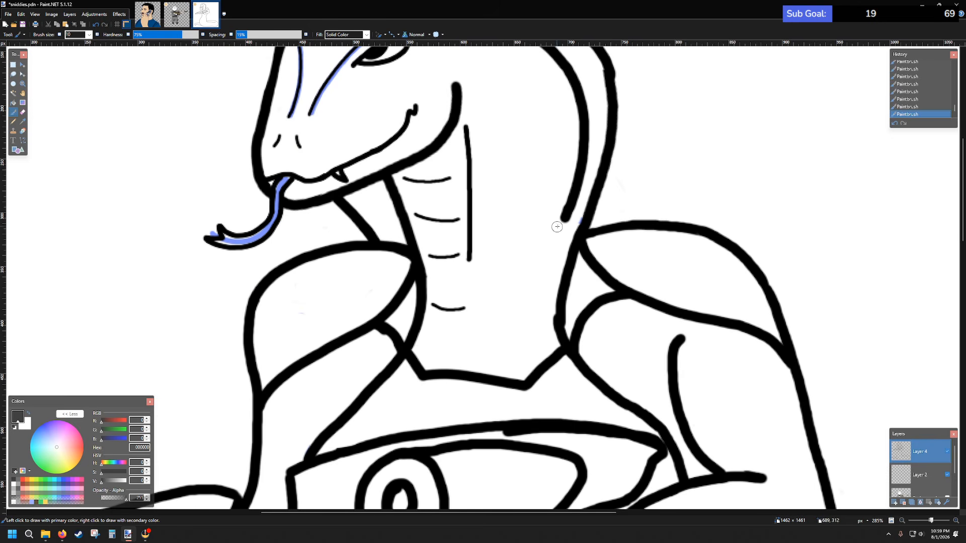
mouse_move(568, 213)
mouse_down()
mouse_move(546, 280)
mouse_move(551, 350)
mouse_up()
scroll(514, 312, down, 4)
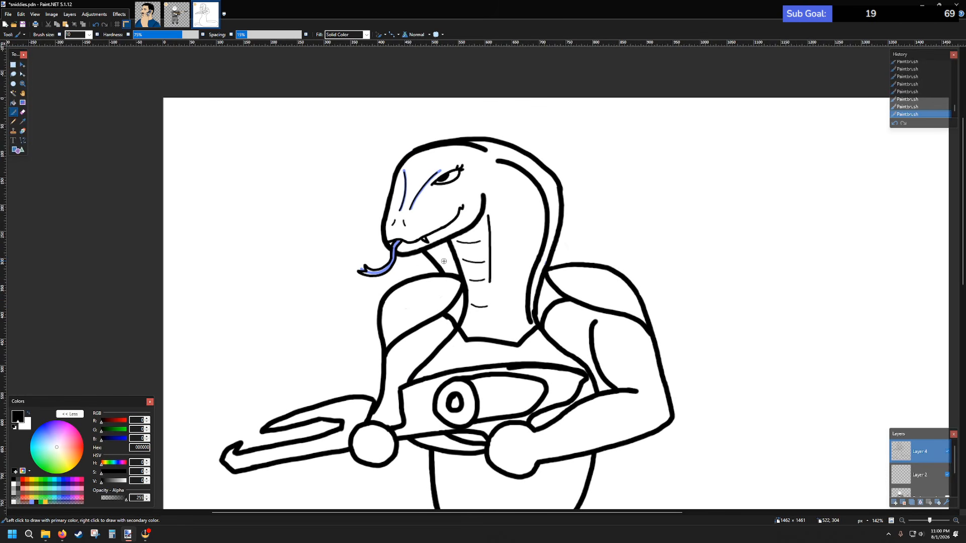
- Paint a second line from the lower jaw to the left shoulder, between the existing under-jaw line and the neck contour
scroll(441, 256, up, 5)
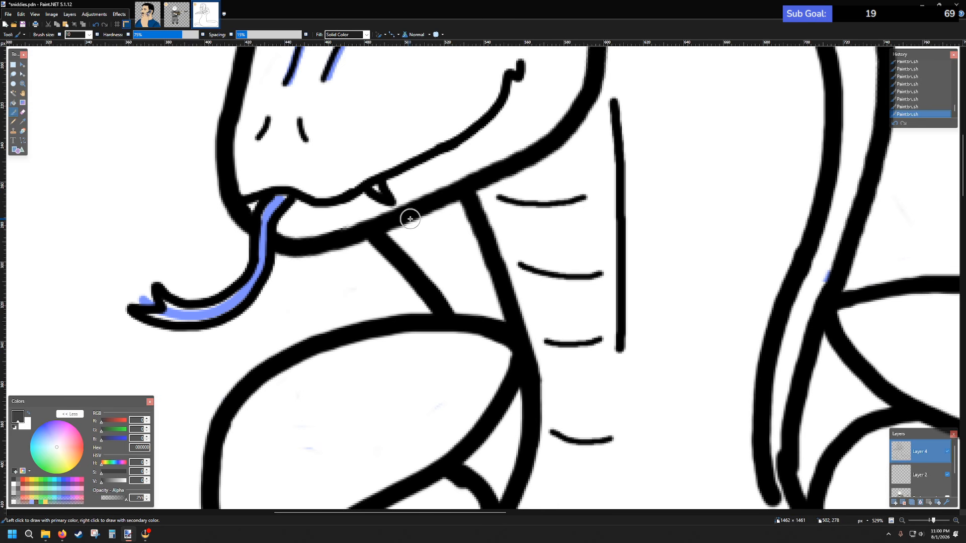
drag(410, 217, 455, 297)
key(ctrl+z)
drag(410, 218, 465, 322)
scroll(465, 322, down, 6)
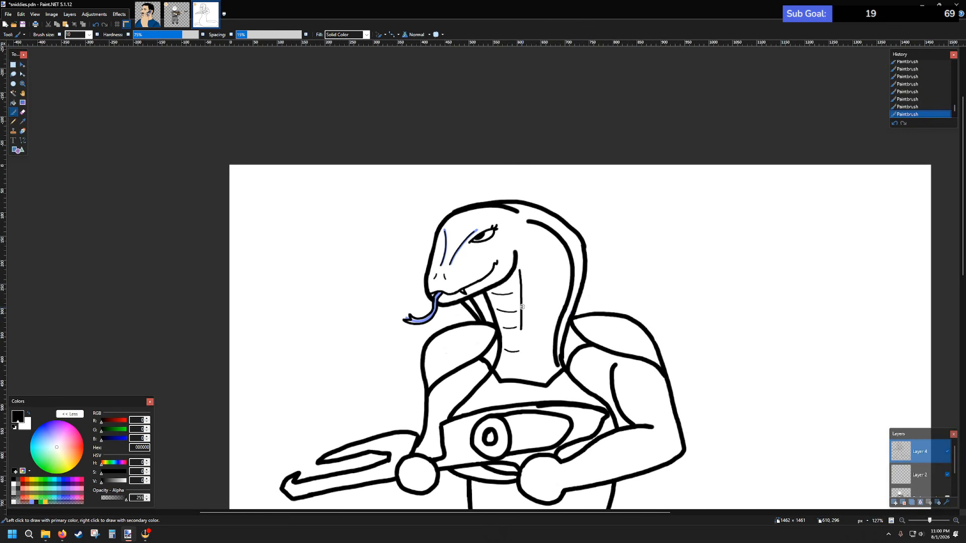
- Paint angular garment edges below the weapon and the right forearm, each dropping down and running out to the torso contour
scroll(522, 307, down, 3)
scroll(518, 308, up, 1)
scroll(511, 311, down, 4)
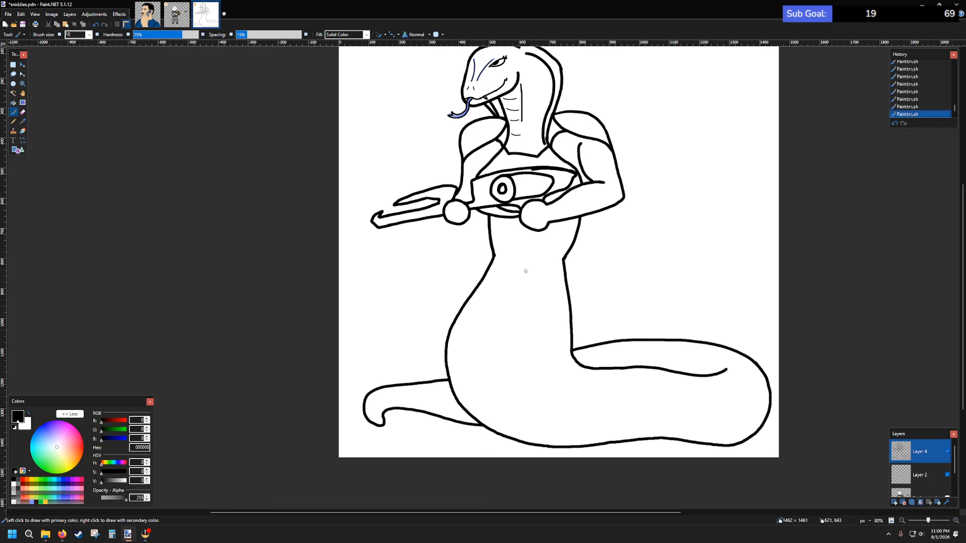
scroll(522, 250, up, 5)
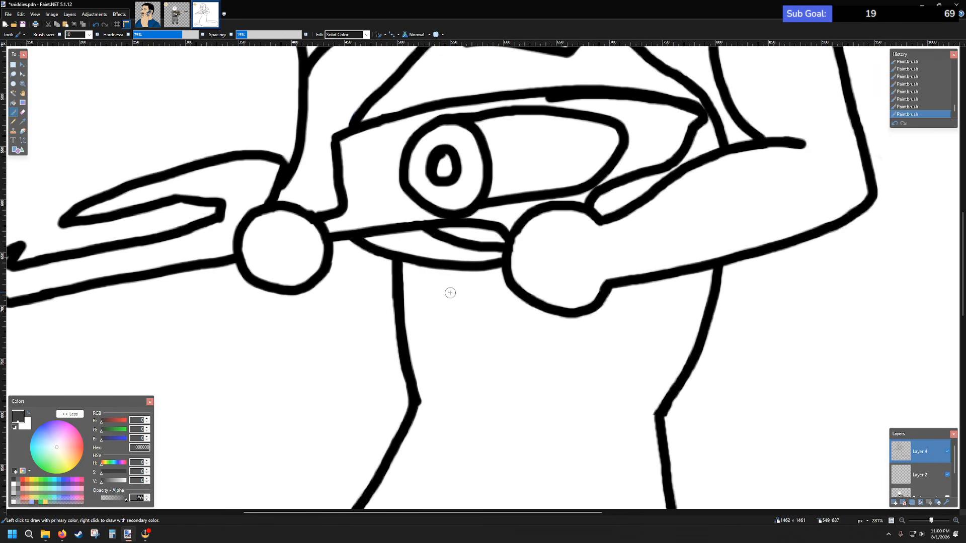
mouse_move(449, 269)
mouse_down()
mouse_move(432, 307)
mouse_move(402, 291)
mouse_up()
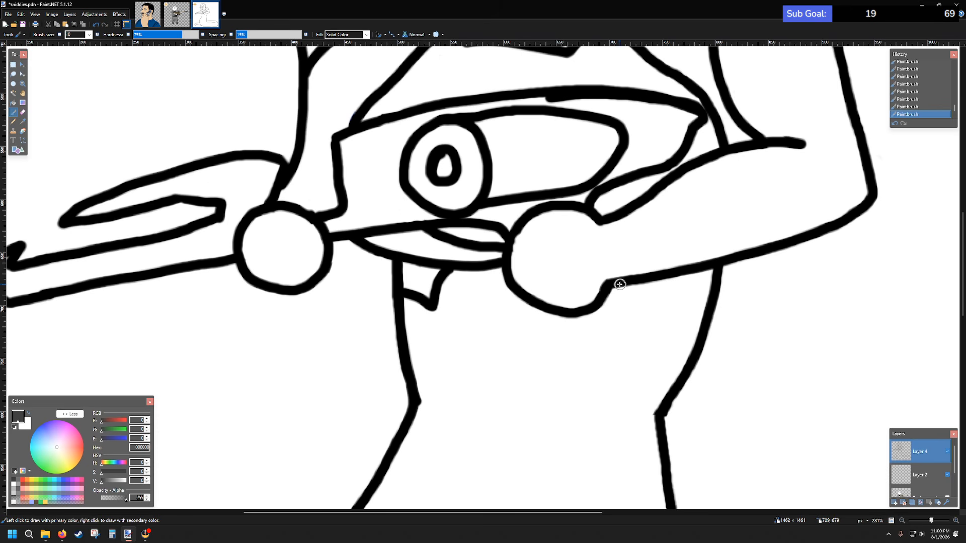
mouse_move(619, 284)
mouse_down()
mouse_move(625, 325)
mouse_move(709, 299)
mouse_move(686, 301)
mouse_up()
- Select Layer 2 and hide Layer 4 so only the remaining blue sketch marks are displayed
scroll(686, 302, down, 5)
scroll(691, 302, down, 3)
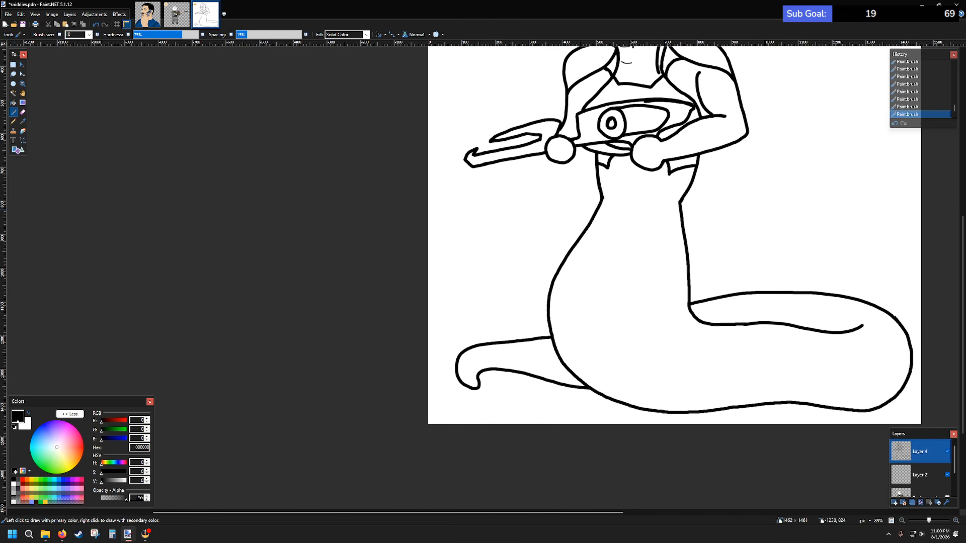
key(alt+Tab)
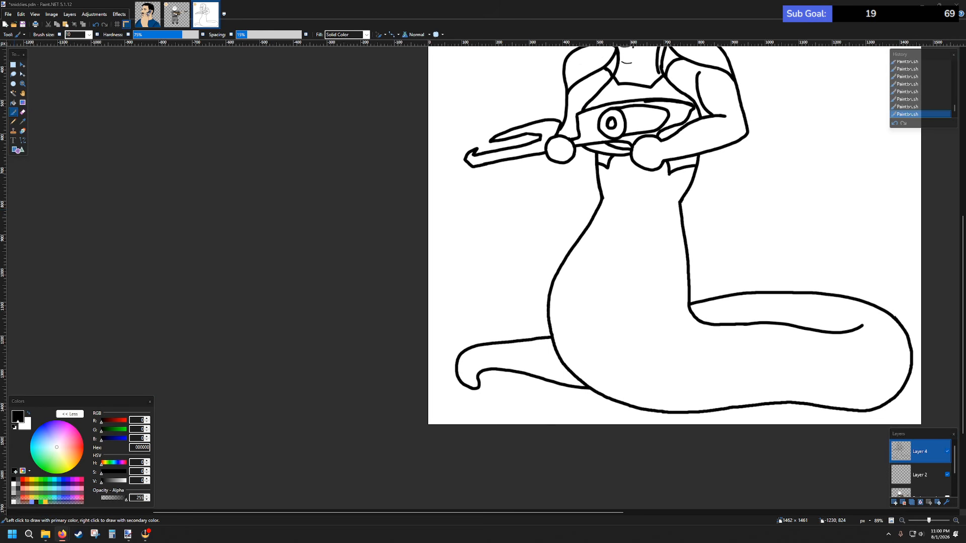
scroll(598, 243, up, 5)
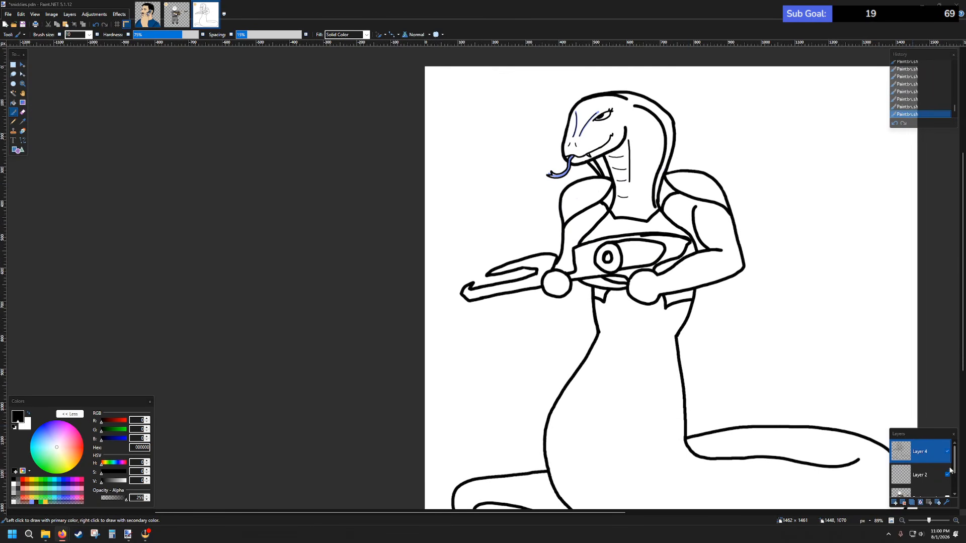
click(929, 478)
click(948, 452)
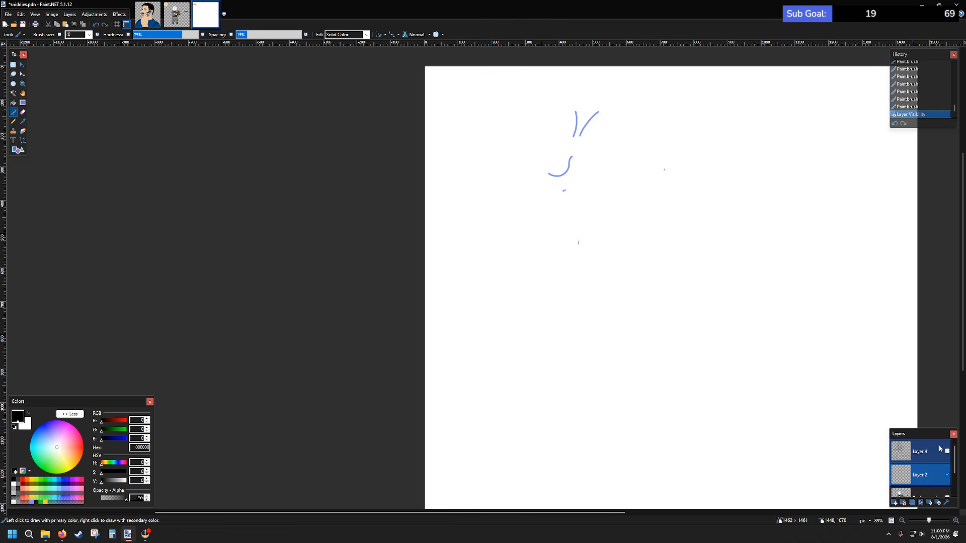
- Erase the blue sketch strokes on Layer 2 within a rectangular selection and make Layer 4 visible
click(15, 66)
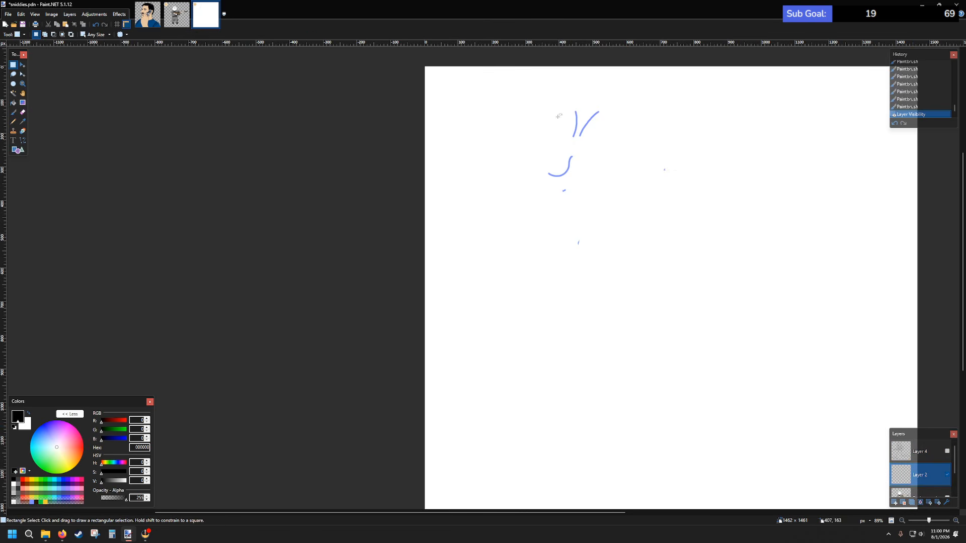
drag(442, 71, 894, 449)
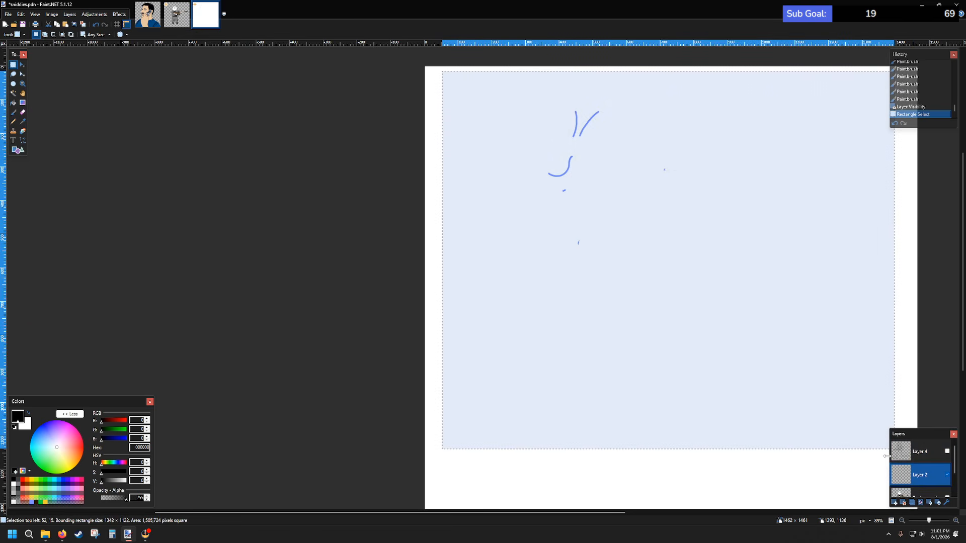
key(Delete)
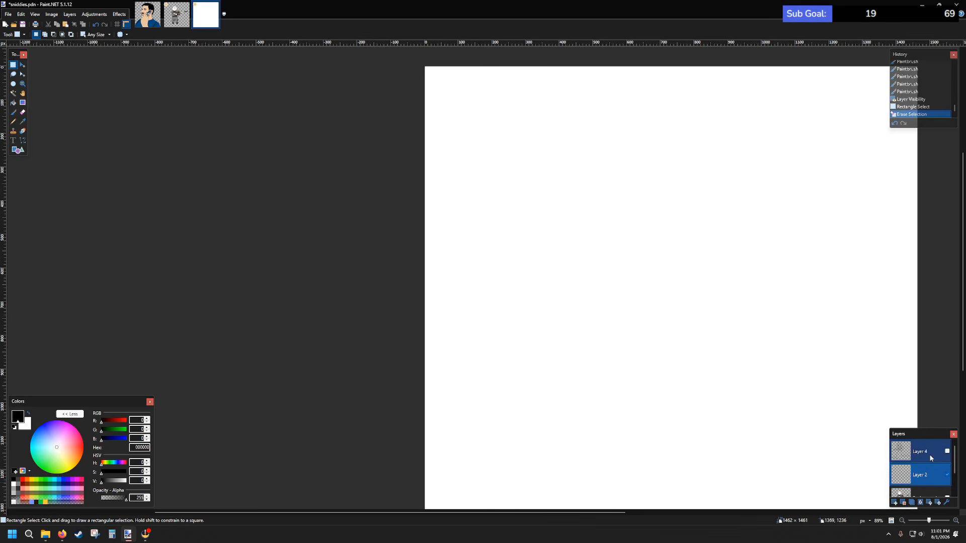
click(930, 458)
click(947, 451)
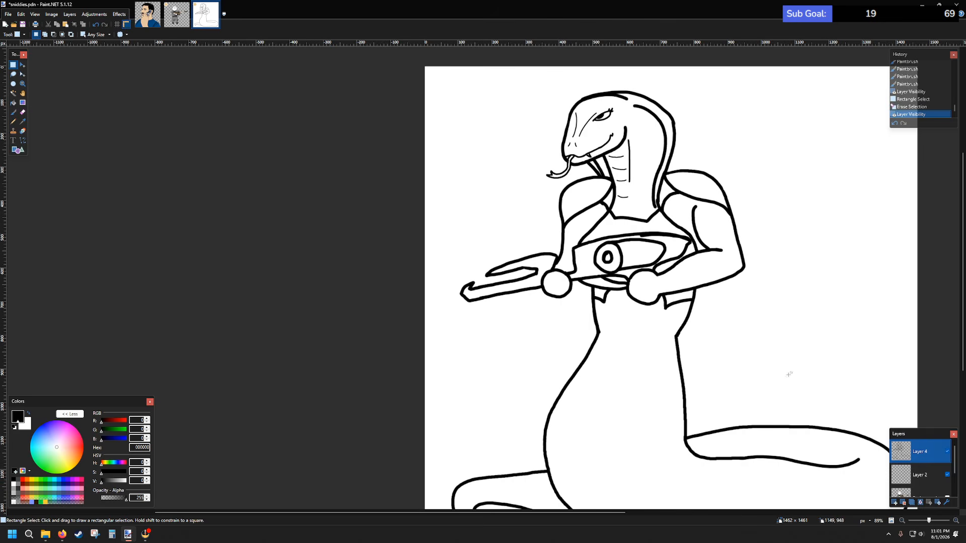
- Paint a short black stroke on Layer 4 joining the inner arm line to the forearm at the bent elbow
click(14, 113)
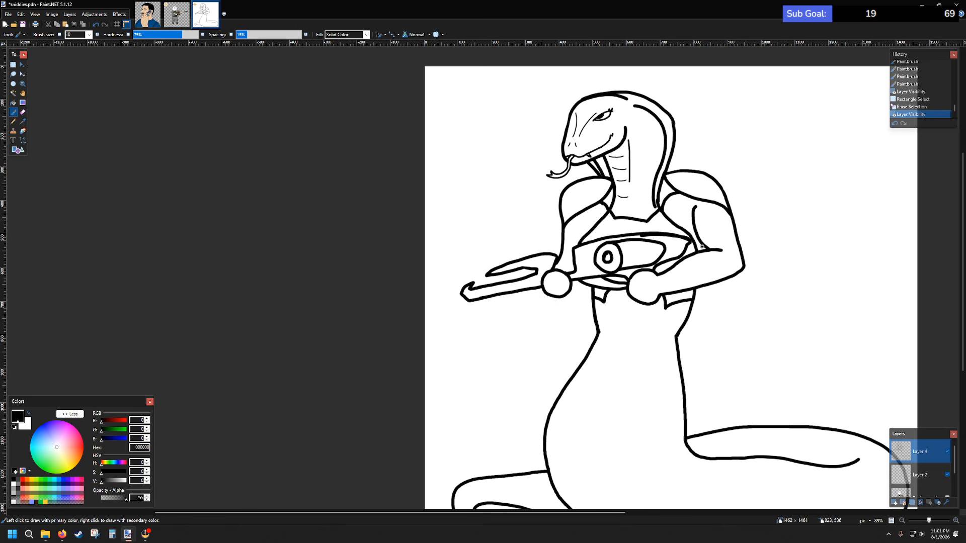
drag(702, 246, 700, 252)
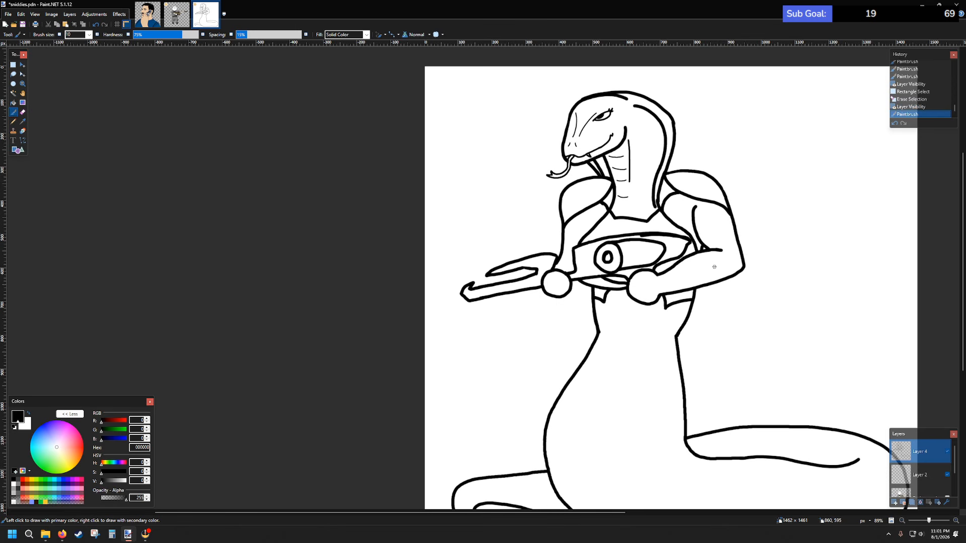
key(ctrl+z)
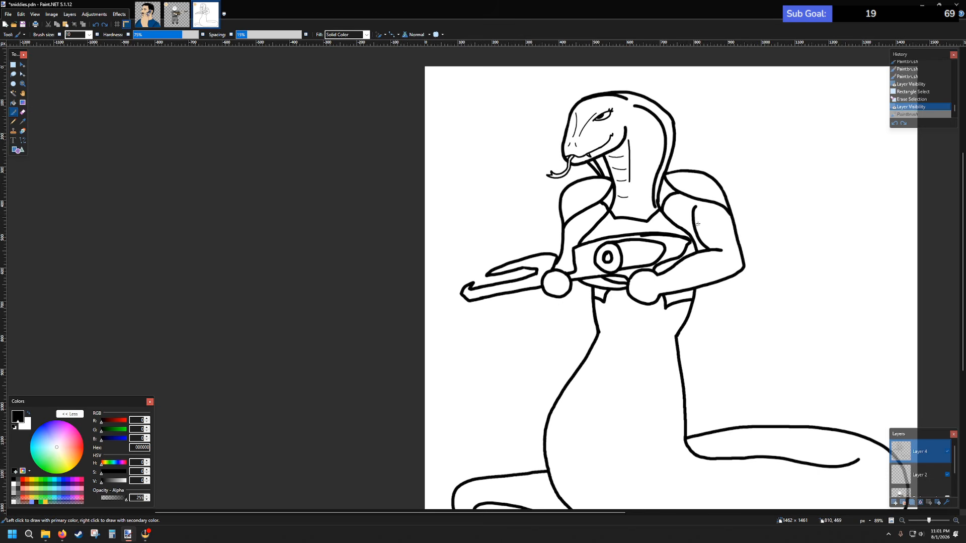
scroll(718, 275, up, 5)
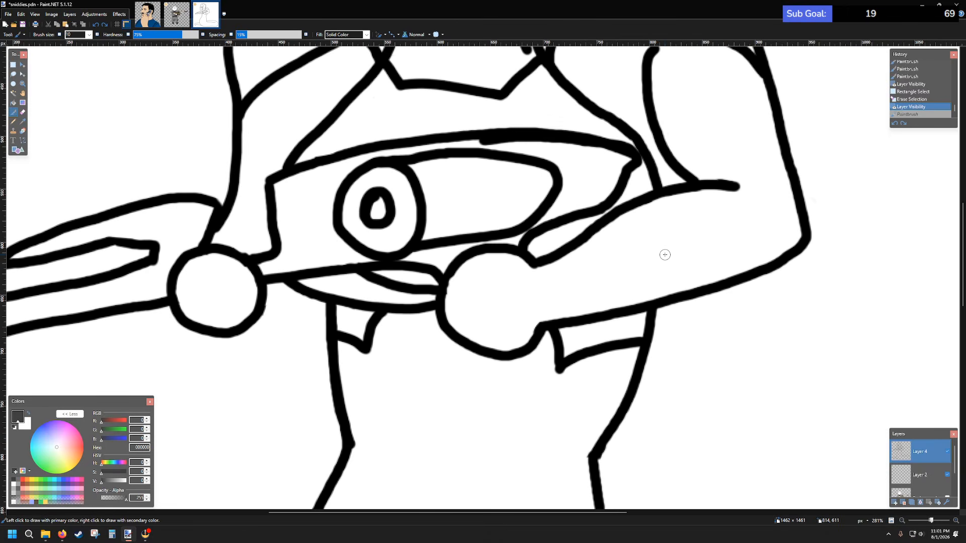
scroll(664, 255, up, 3)
drag(677, 312, 676, 323)
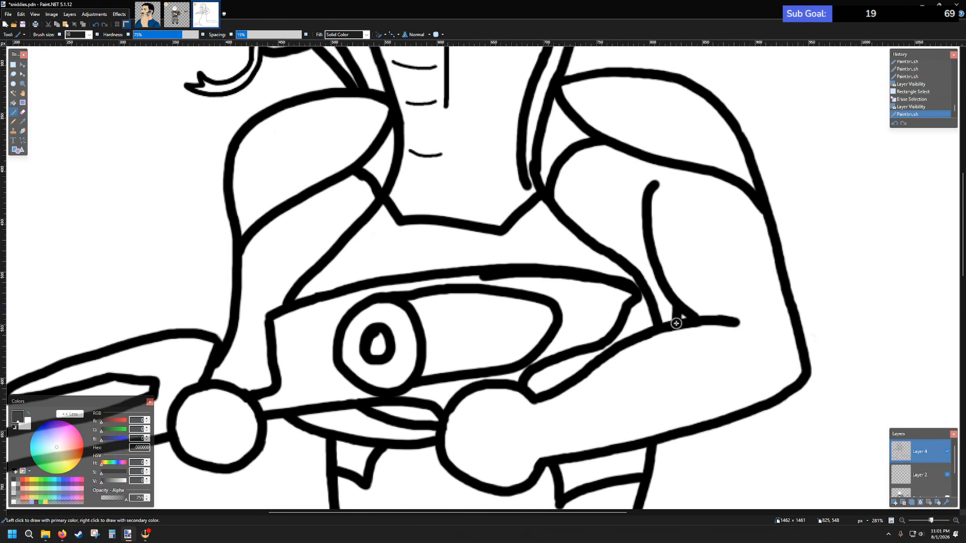
- Erase the doubled, overly thick section of the weapon's upper outline below the chest
click(23, 112)
scroll(448, 297, up, 3)
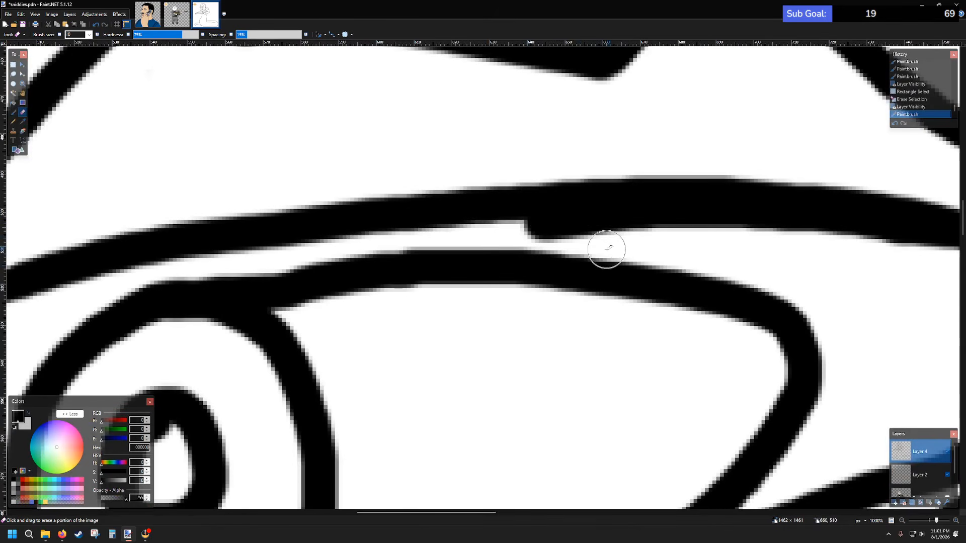
scroll(543, 238, right, 3)
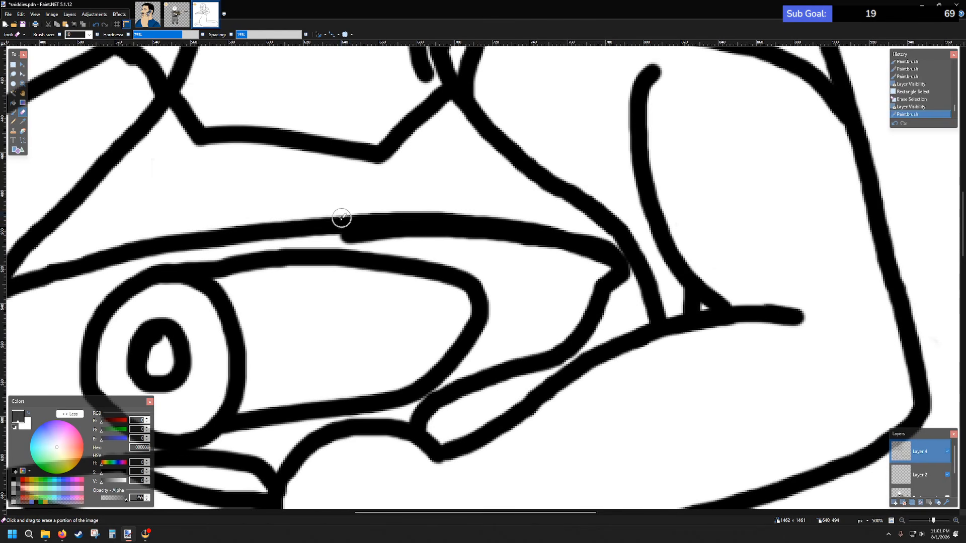
mouse_move(346, 227)
mouse_down()
mouse_move(347, 236)
mouse_move(375, 232)
mouse_move(397, 247)
mouse_move(432, 224)
mouse_move(439, 238)
mouse_move(472, 249)
mouse_move(465, 206)
mouse_move(518, 240)
mouse_move(500, 209)
mouse_move(539, 241)
mouse_move(537, 213)
mouse_move(558, 237)
mouse_move(568, 242)
mouse_move(571, 228)
mouse_move(601, 249)
mouse_move(428, 216)
mouse_move(332, 225)
mouse_up()
- Repaint the missing section of the weapon's upper outline with a single black brush stroke reaching its rear tip
click(13, 111)
key(ctrl+z)
scroll(388, 252, up, 1)
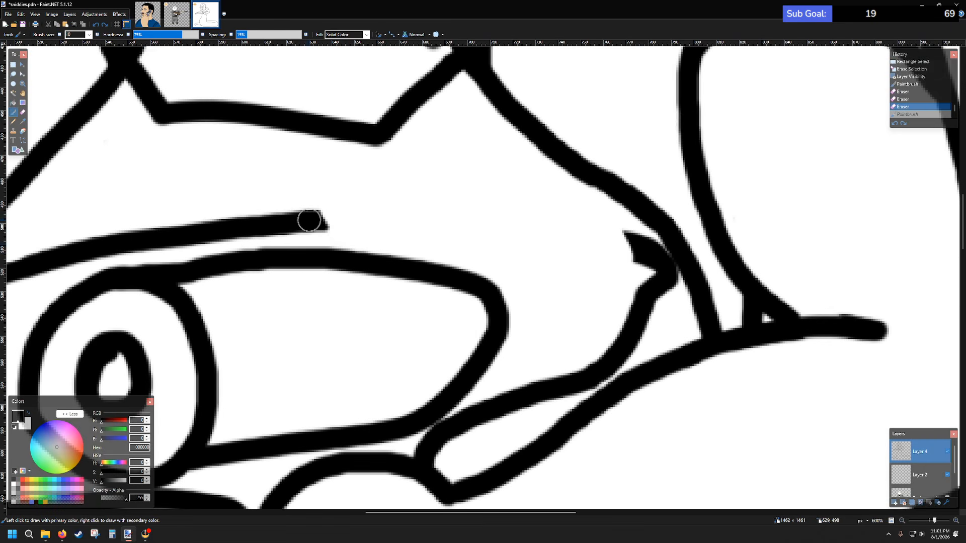
mouse_move(309, 220)
mouse_down()
mouse_move(606, 243)
mouse_move(662, 263)
mouse_up()
key(ctrl+z)
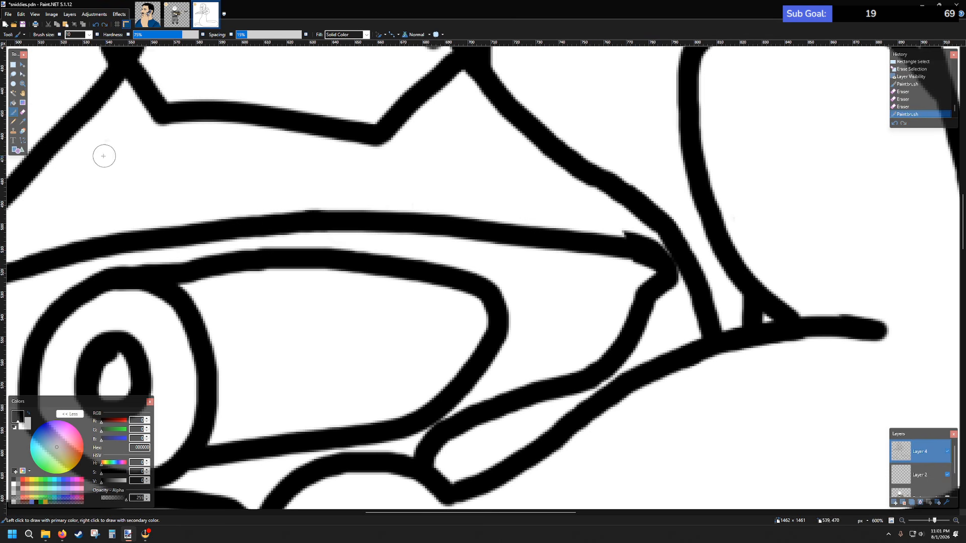
- Erase the bump near the rear tip of the weapon's upper outline and smooth the line with black paint
click(23, 112)
scroll(657, 254, up, 3)
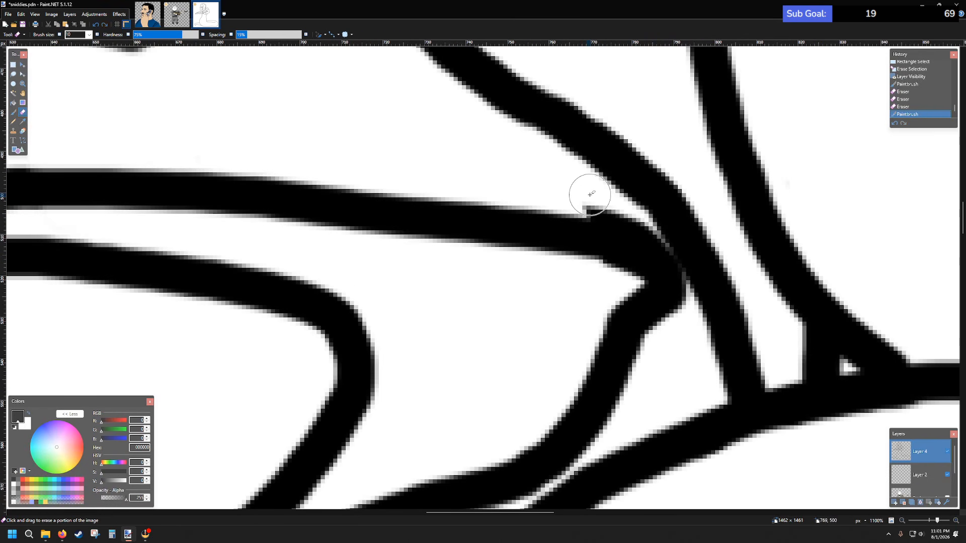
mouse_move(590, 194)
mouse_down()
mouse_move(582, 194)
mouse_move(614, 207)
mouse_move(599, 200)
mouse_up()
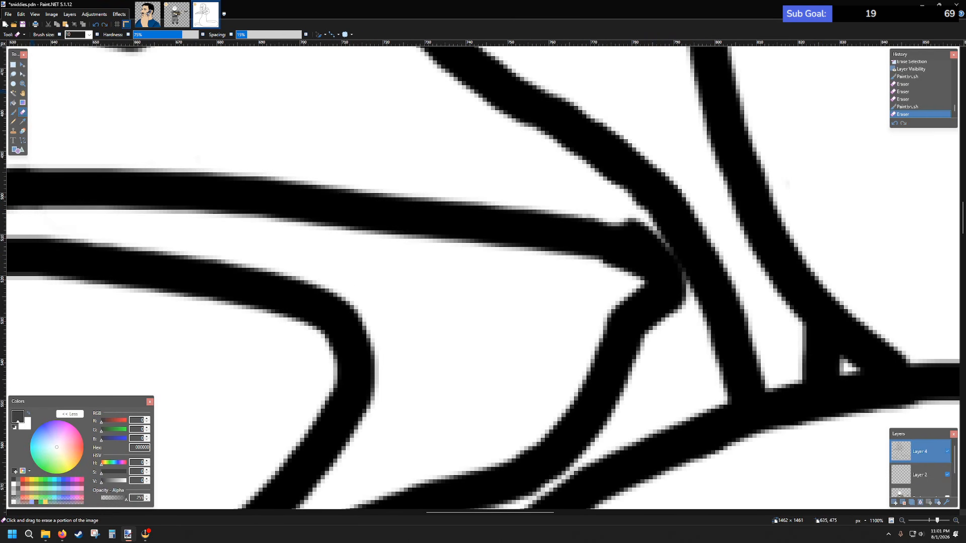
click(13, 112)
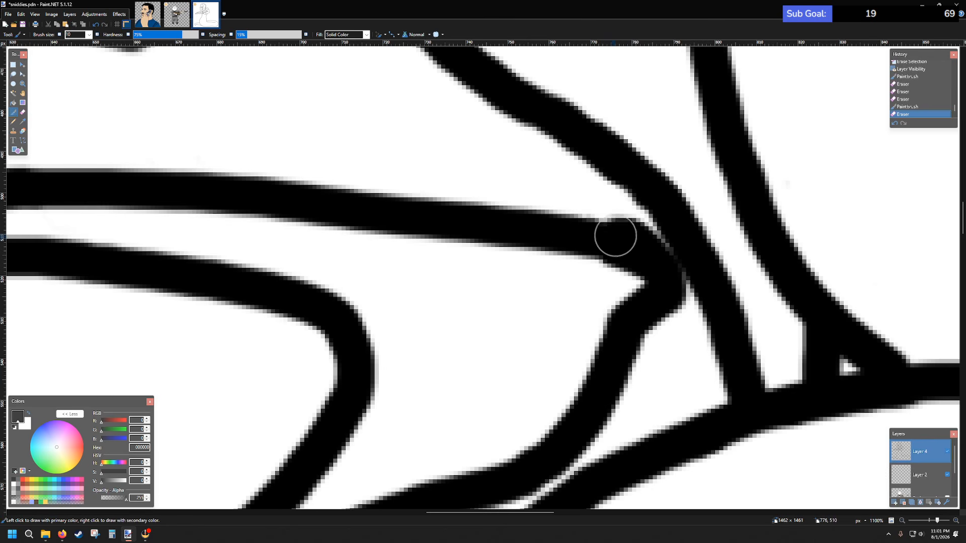
drag(615, 236, 496, 227)
- Examine the cleaned-up line art of the whole snake figure
scroll(496, 226, down, 5)
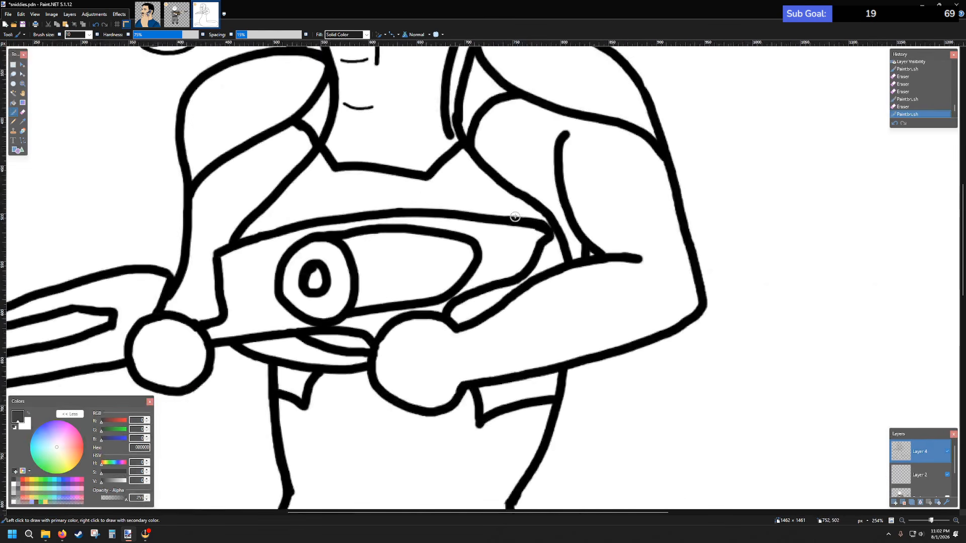
scroll(514, 216, down, 4)
scroll(506, 267, down, 1)
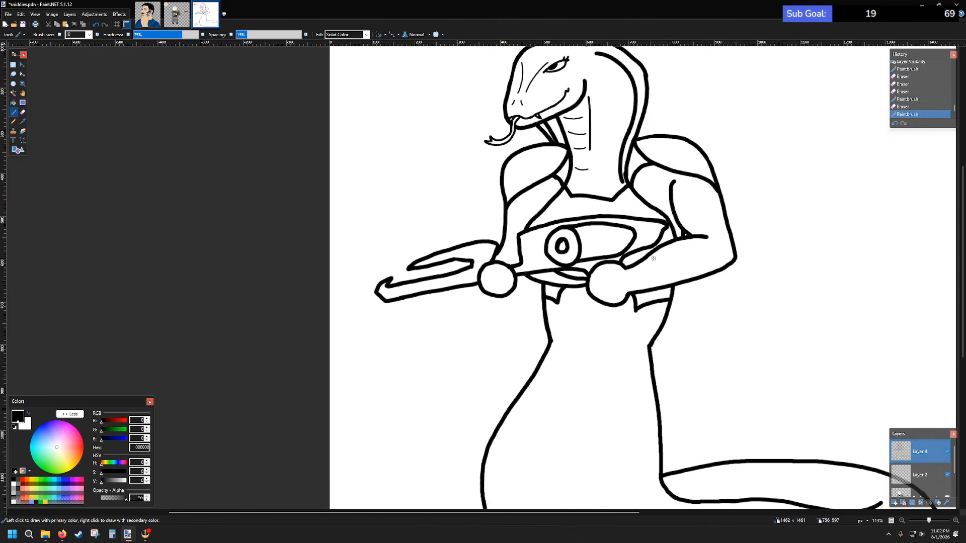
scroll(653, 259, up, 1)
scroll(650, 285, down, 1)
scroll(650, 286, down, 1)
scroll(650, 285, up, 1)
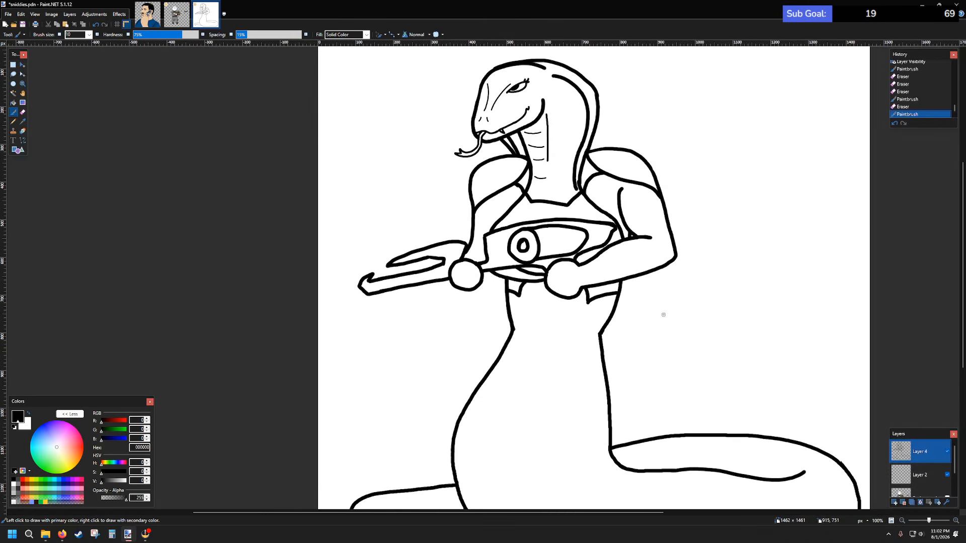
scroll(668, 308, up, 2)
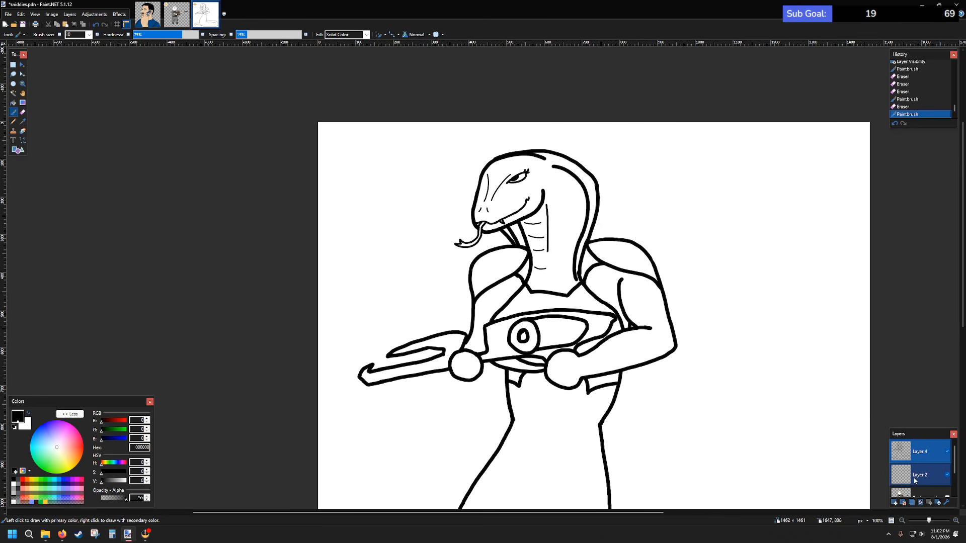
- Paint the snake's throat scales on Layer 2 in yellow FFE97F with a size 40 brush
click(930, 476)
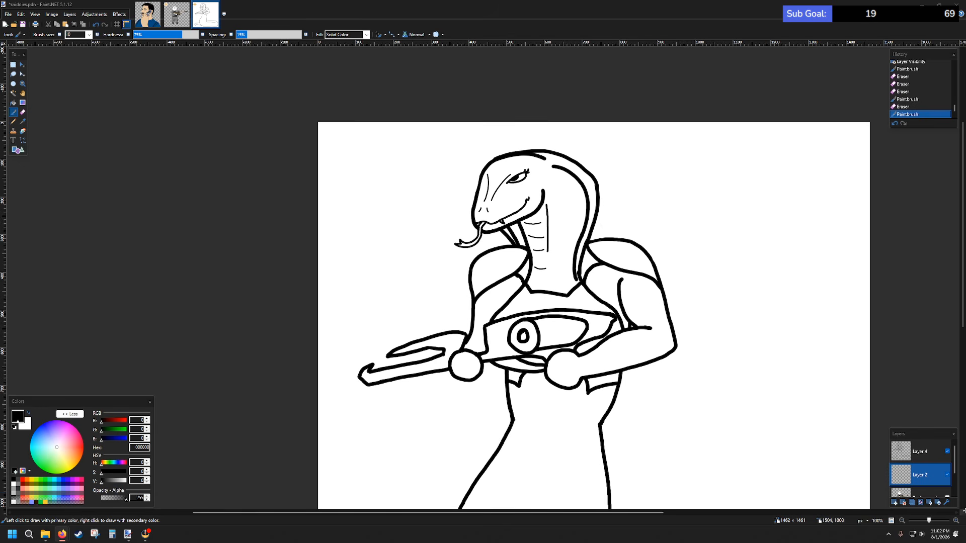
click(937, 482)
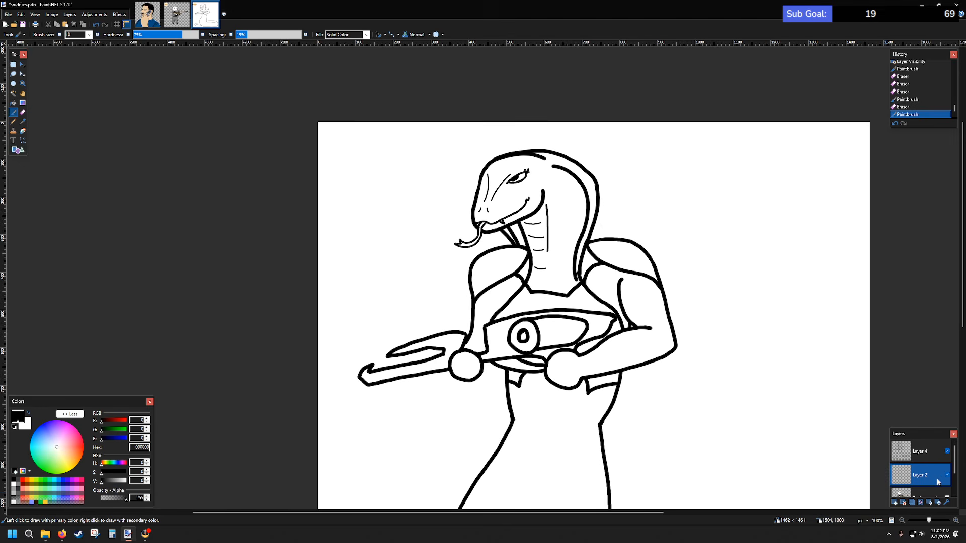
click(32, 488)
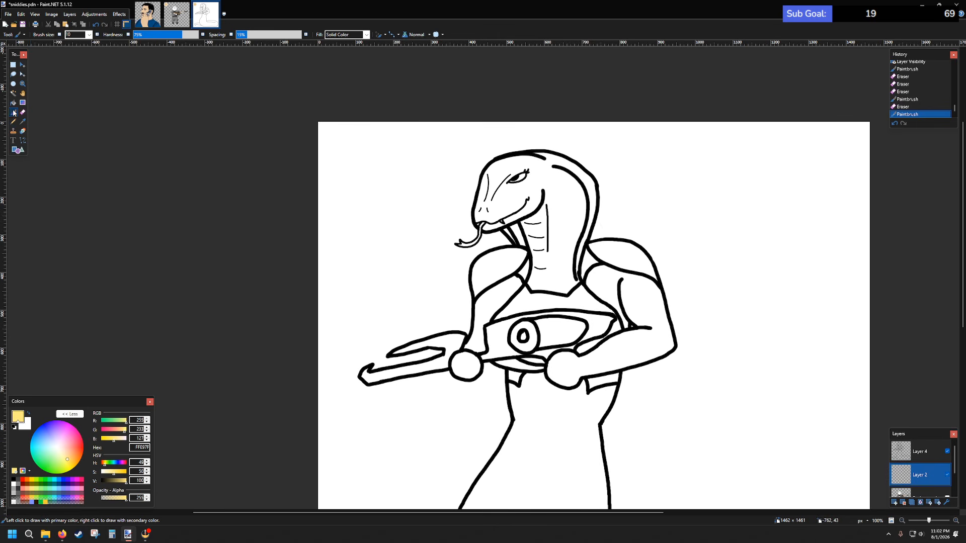
click(89, 35)
click(76, 111)
scroll(534, 233, up, 5)
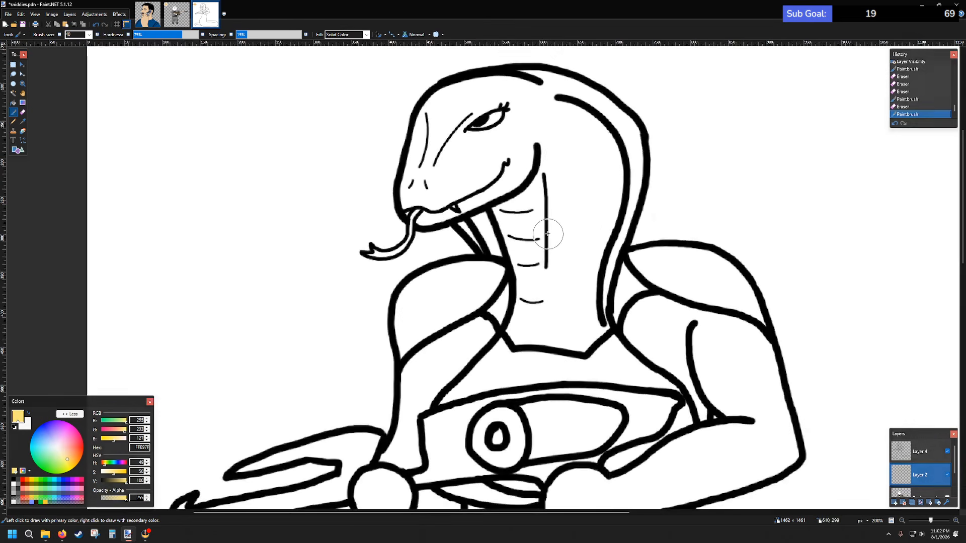
mouse_move(532, 158)
mouse_down()
mouse_move(473, 204)
mouse_move(518, 332)
mouse_move(513, 387)
mouse_move(496, 410)
mouse_move(531, 211)
mouse_move(525, 412)
mouse_up()
drag(508, 168, 523, 163)
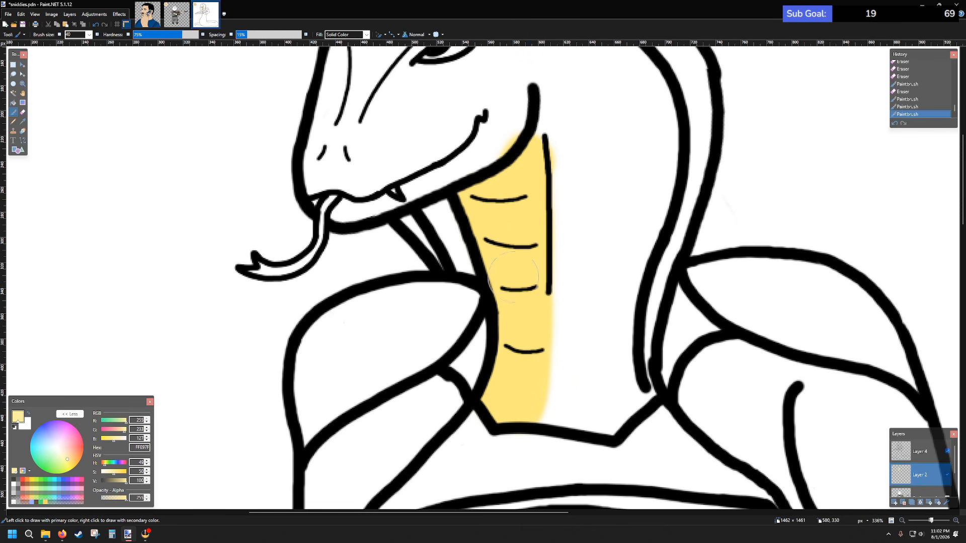
- Reduce the saturation of the yellow slightly and repaint the throat scales with the softer color
ctrl+scroll(595, 319, down, 5)
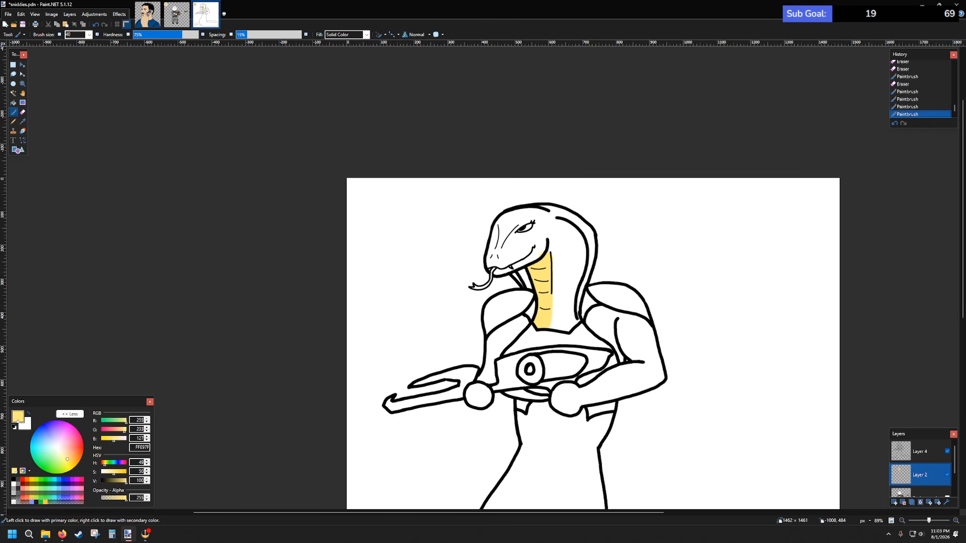
key(alt+Tab)
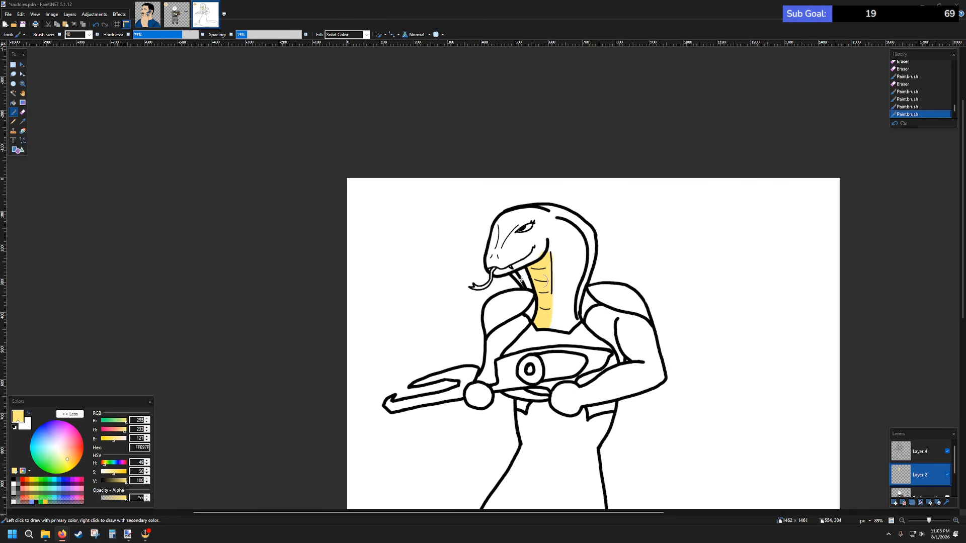
scroll(562, 274, up, 4)
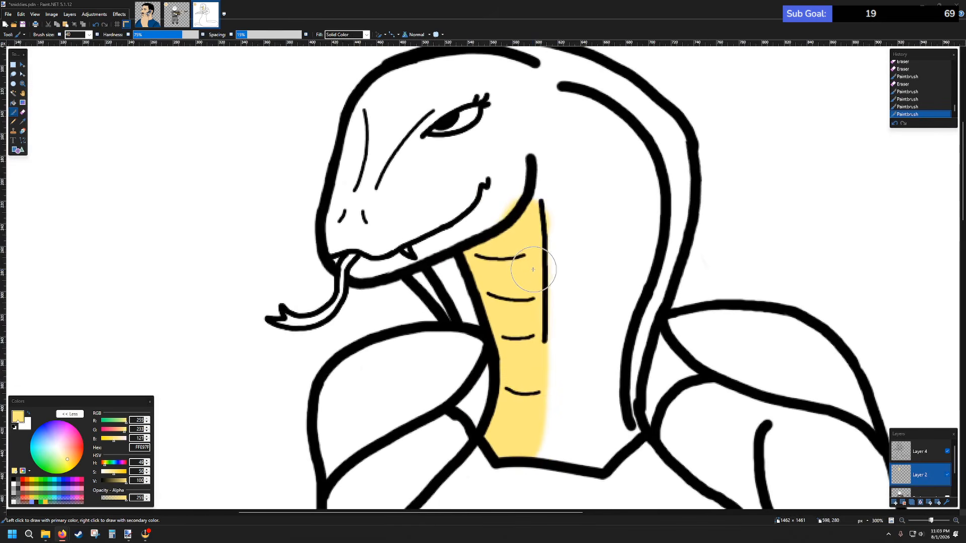
click(112, 475)
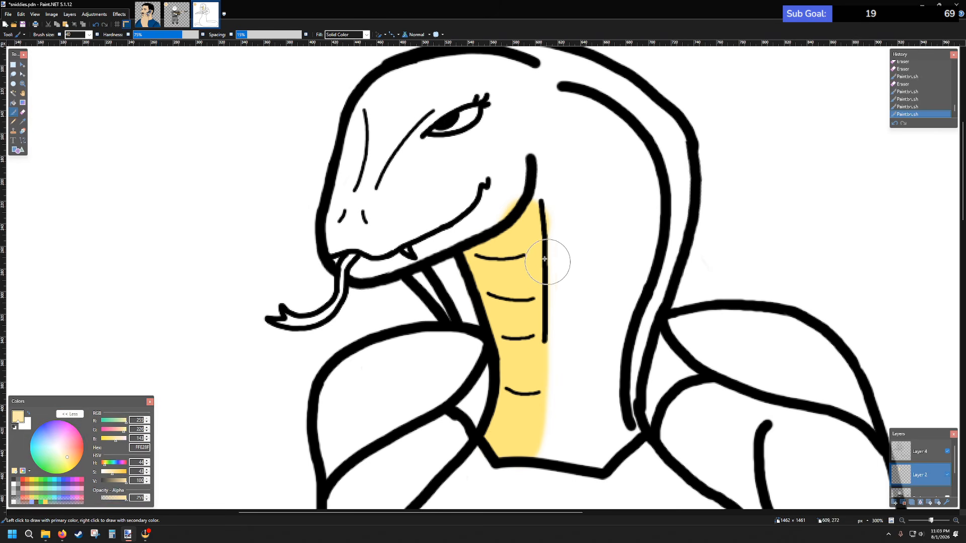
scroll(553, 251, down, 3)
mouse_move(524, 136)
mouse_down()
mouse_move(537, 125)
mouse_move(518, 117)
mouse_move(481, 165)
mouse_move(483, 221)
mouse_move(506, 259)
mouse_up()
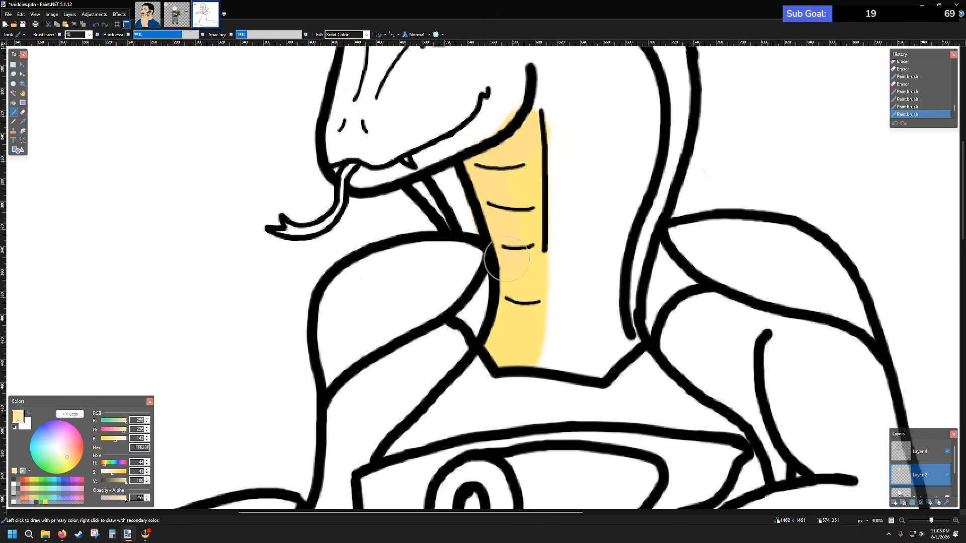
mouse_move(509, 319)
mouse_down()
mouse_move(507, 351)
mouse_move(522, 329)
mouse_up()
- Paint the soft yellow behind the jaw, along the hood's inner edge and across the lower neck
scroll(533, 191, up, 5)
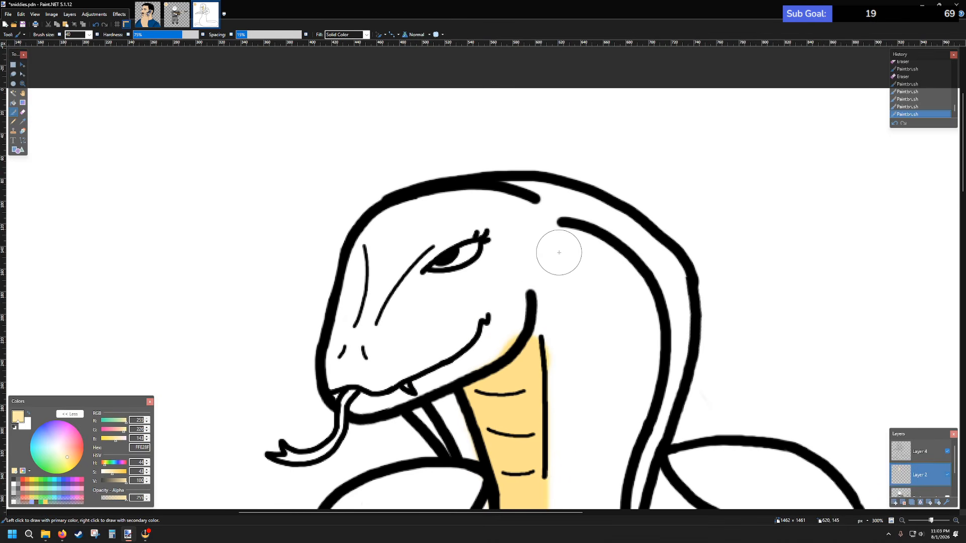
mouse_move(561, 245)
mouse_down()
mouse_move(551, 334)
mouse_move(562, 273)
mouse_up()
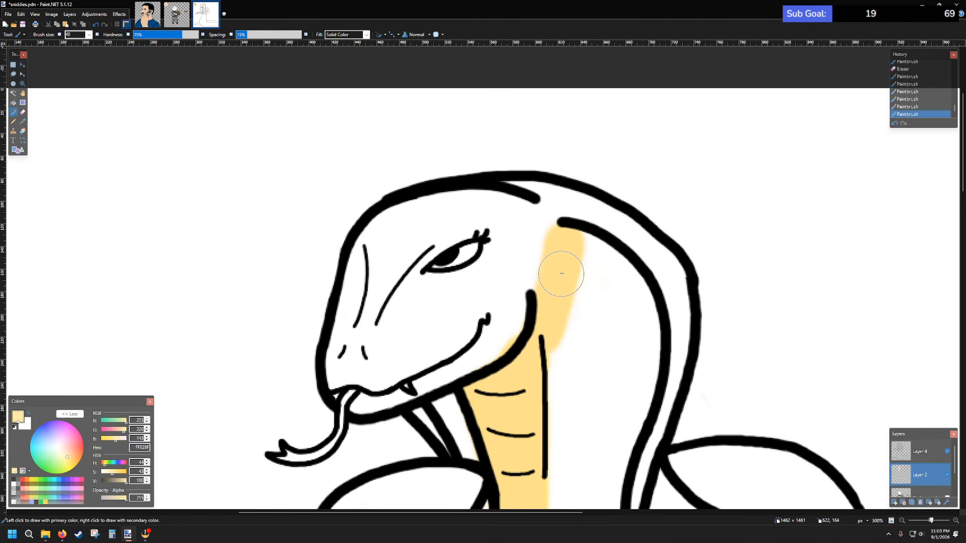
key(ctrl+z)
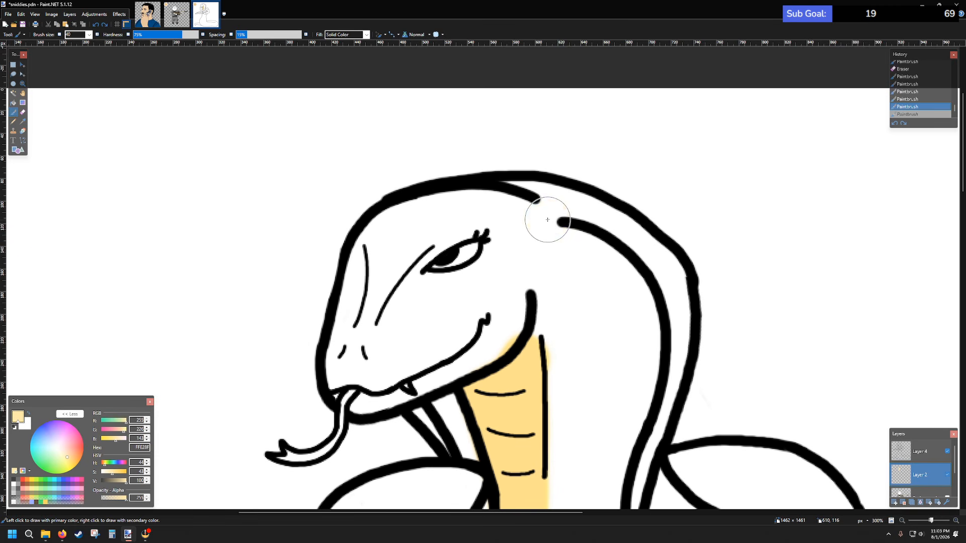
drag(547, 220, 553, 347)
scroll(556, 319, down, 3)
mouse_move(556, 97)
mouse_down()
mouse_move(587, 128)
mouse_move(574, 101)
mouse_move(639, 145)
mouse_move(654, 221)
mouse_move(657, 261)
mouse_move(615, 435)
mouse_move(598, 455)
mouse_move(549, 450)
mouse_move(565, 357)
mouse_up()
scroll(573, 347, down, 3)
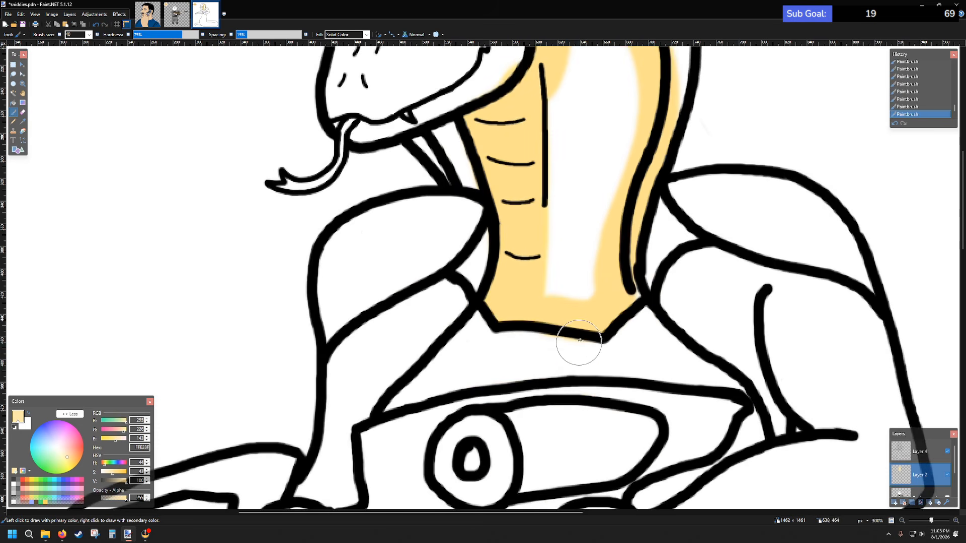
- Undo the latest neck strokes and repaint the base of the neck above the collar in soft yellow
key(ctrl+z)
mouse_move(550, 302)
mouse_down()
mouse_move(601, 310)
mouse_move(622, 296)
mouse_move(627, 277)
mouse_move(619, 285)
mouse_up()
scroll(618, 285, up, 4)
scroll(629, 280, down, 2)
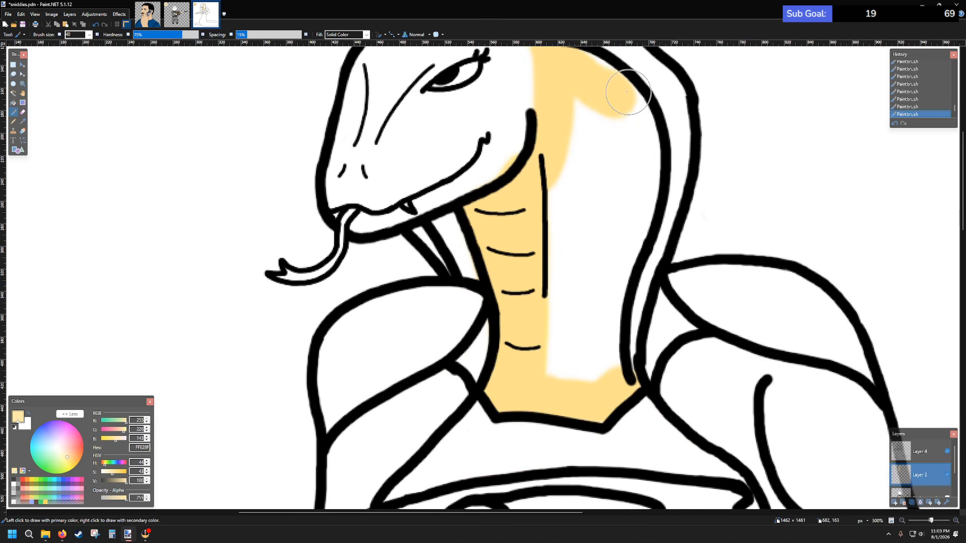
- Paint the rest of the hood's inner face and the narrow strip beneath the jaw in soft yellow
scroll(573, 151, up, 2)
mouse_move(575, 158)
mouse_down()
mouse_move(617, 183)
mouse_move(646, 234)
mouse_move(644, 302)
mouse_move(621, 361)
mouse_move(606, 453)
mouse_up()
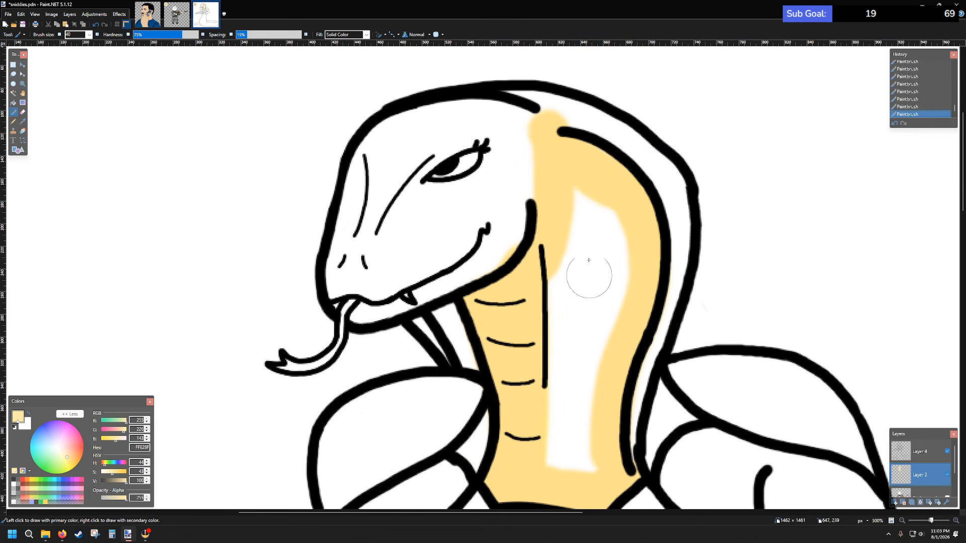
mouse_move(571, 213)
mouse_down()
mouse_move(620, 251)
mouse_move(622, 239)
mouse_move(610, 205)
mouse_move(617, 328)
mouse_move(593, 463)
mouse_move(554, 455)
mouse_move(566, 227)
mouse_move(577, 367)
mouse_move(589, 218)
mouse_up()
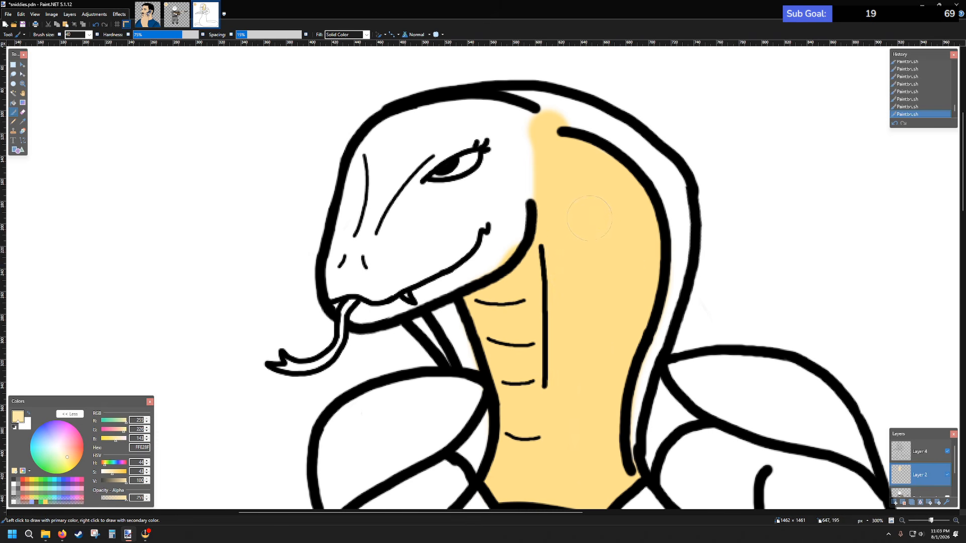
scroll(563, 201, down, 2)
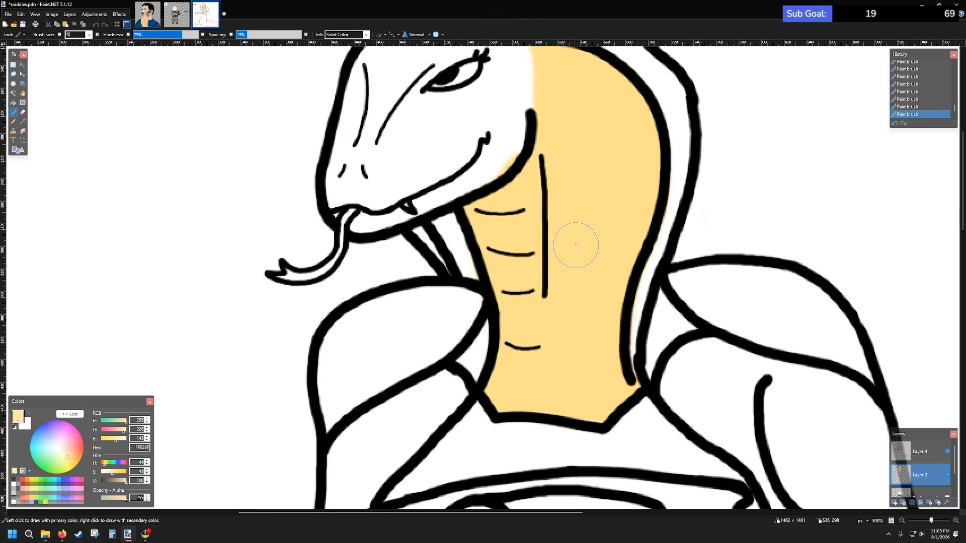
mouse_move(472, 264)
mouse_down()
mouse_move(454, 219)
mouse_move(476, 267)
mouse_move(507, 275)
mouse_move(453, 227)
mouse_up()
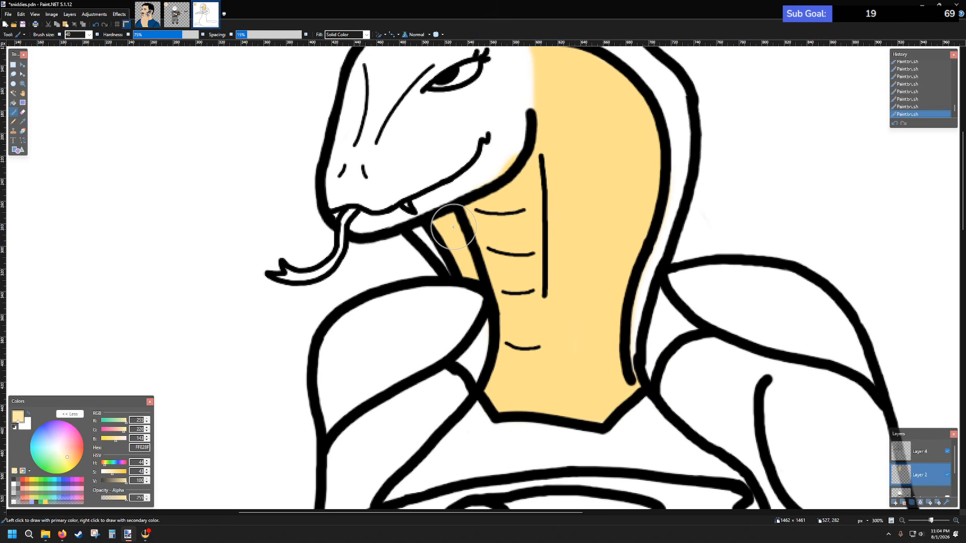
- Set the brush size to 20 and raise the yellow's saturation to 77
click(89, 35)
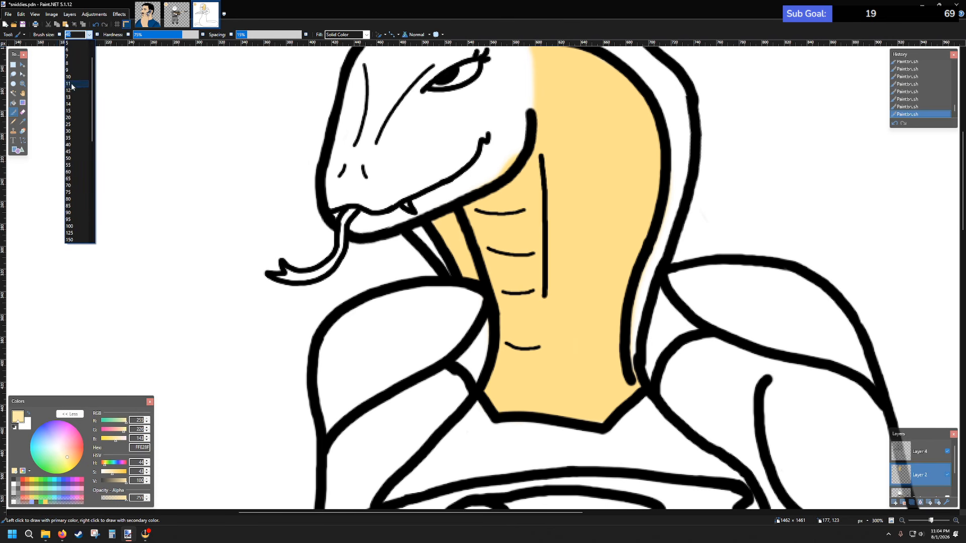
click(71, 117)
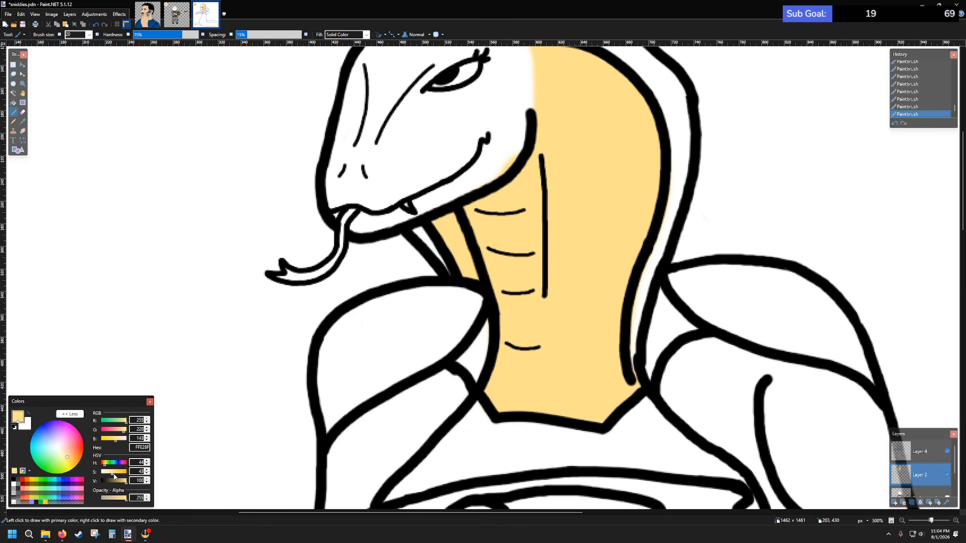
drag(114, 474, 121, 474)
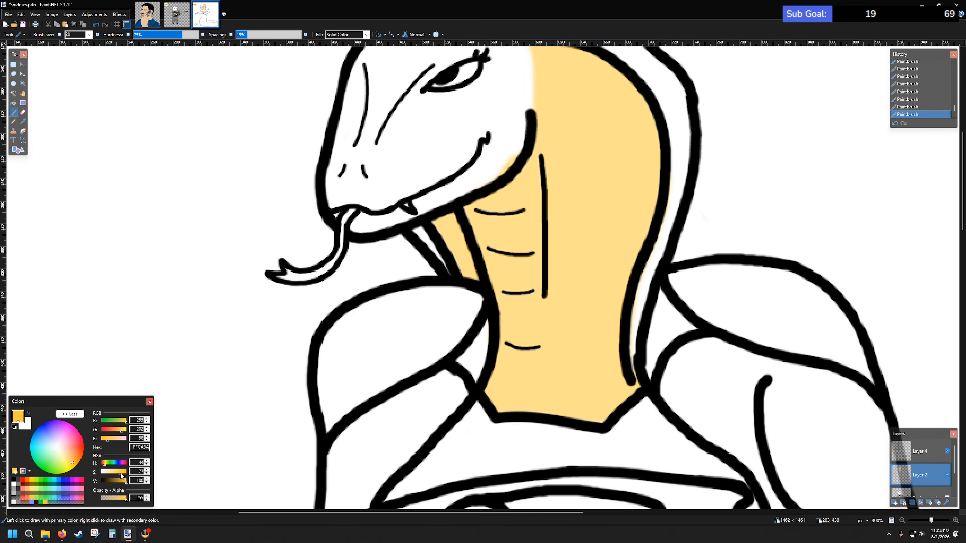
- Look over the colors of the sniper drawing in the other open image and return to the snake drawing
key(alt+Tab)
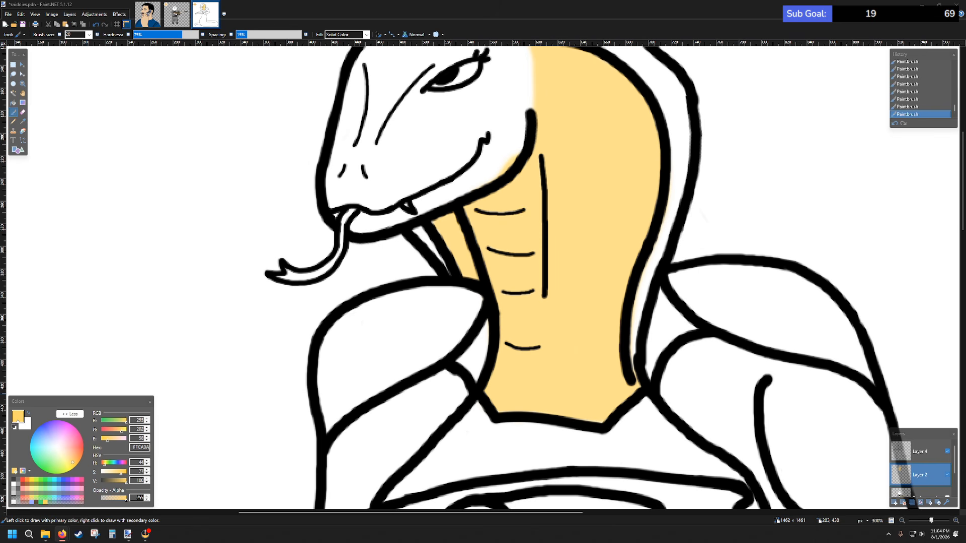
click(176, 16)
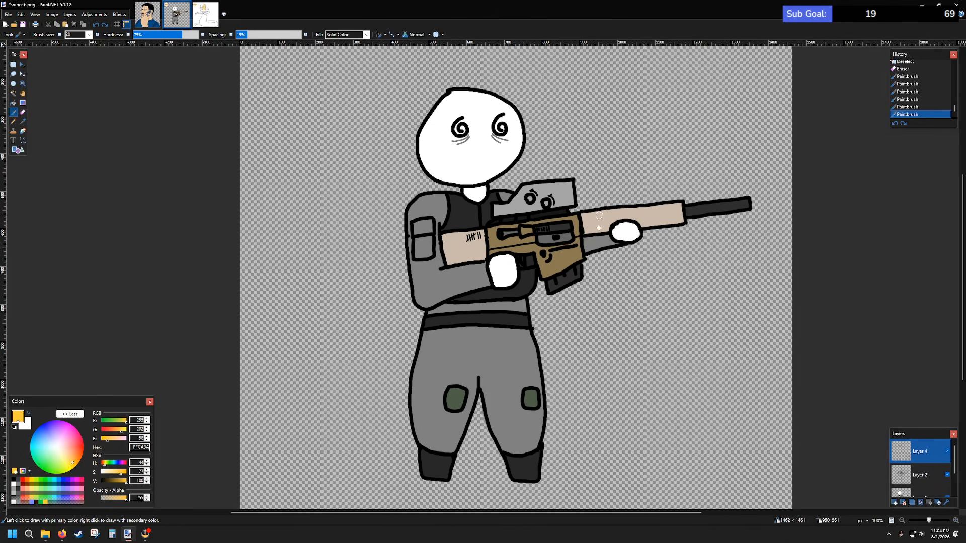
click(205, 14)
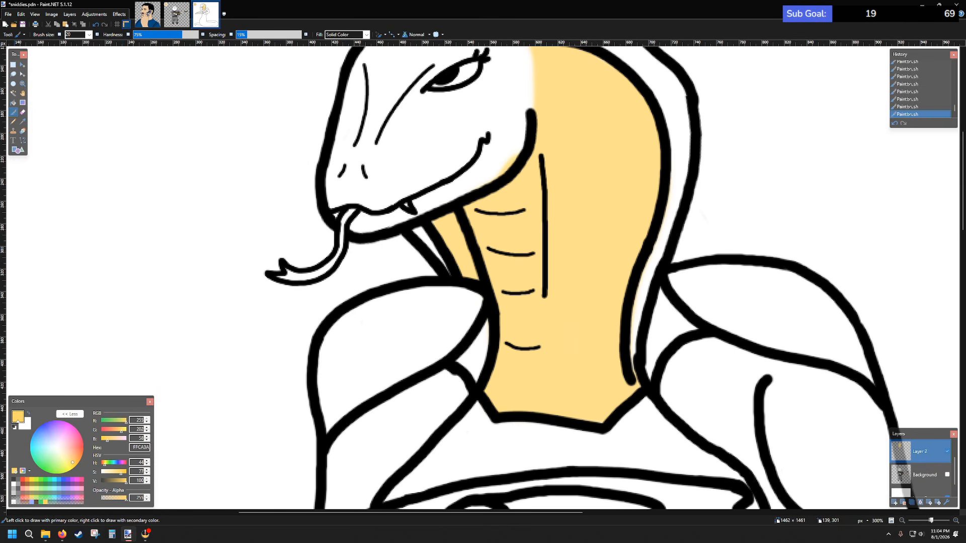
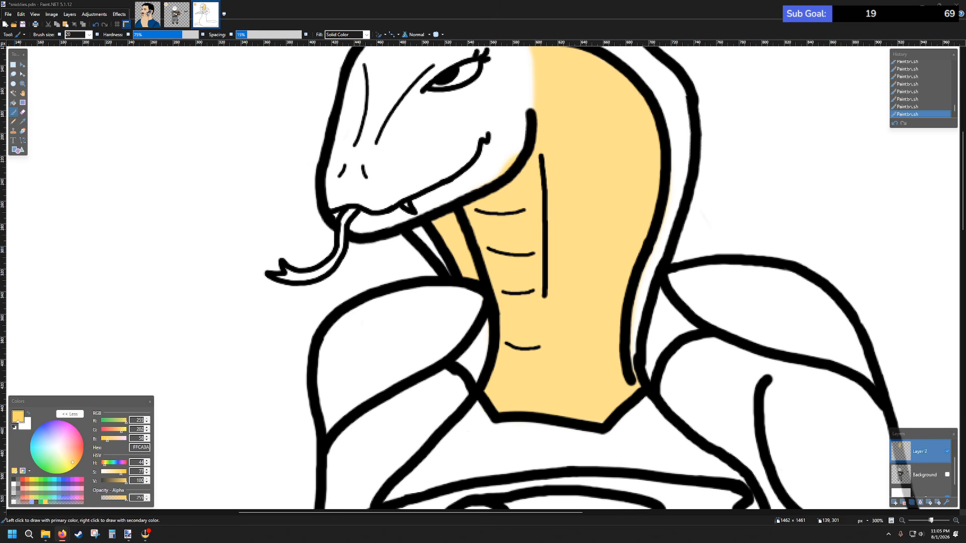
- Try the beige BDAA96 and a palette yellow as the primary color
click(142, 447)
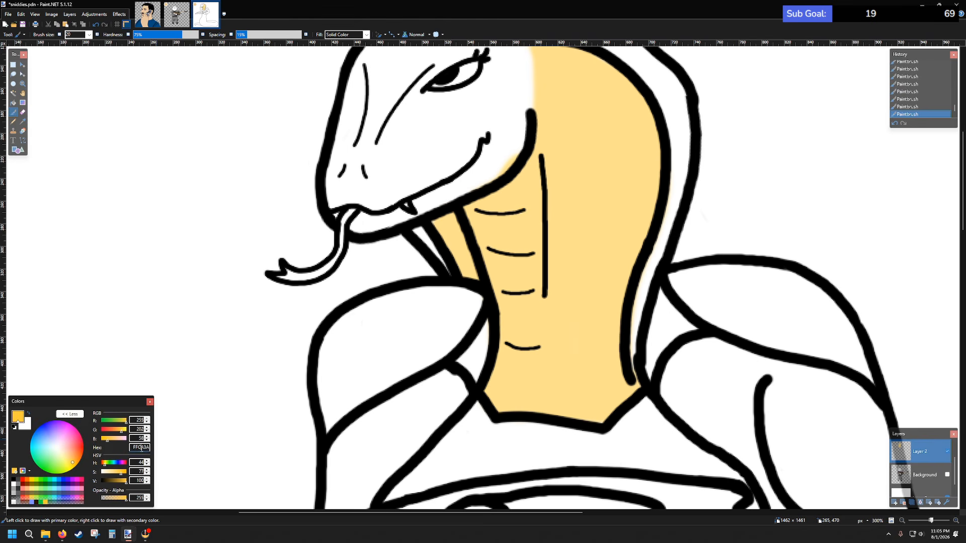
double_click(146, 447)
text(0bdaa9)
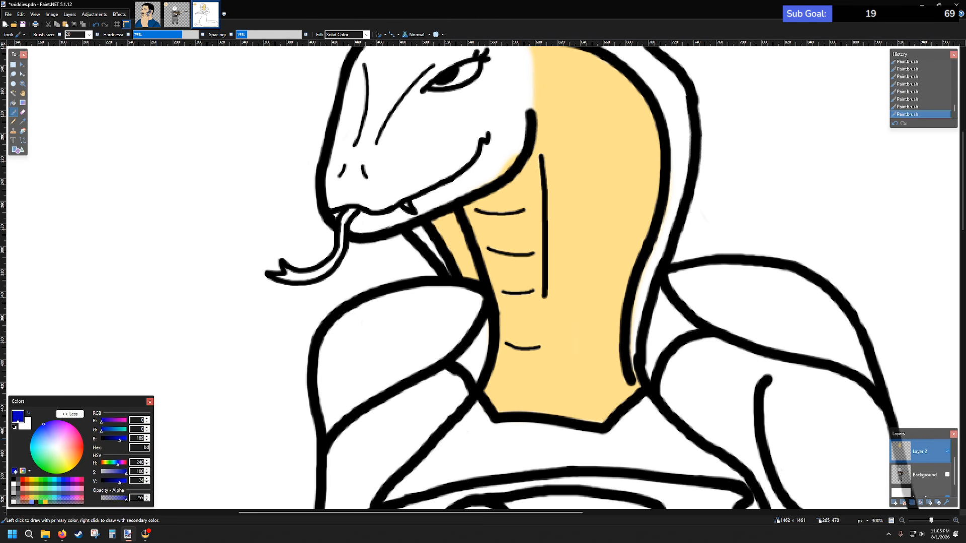
text(6)
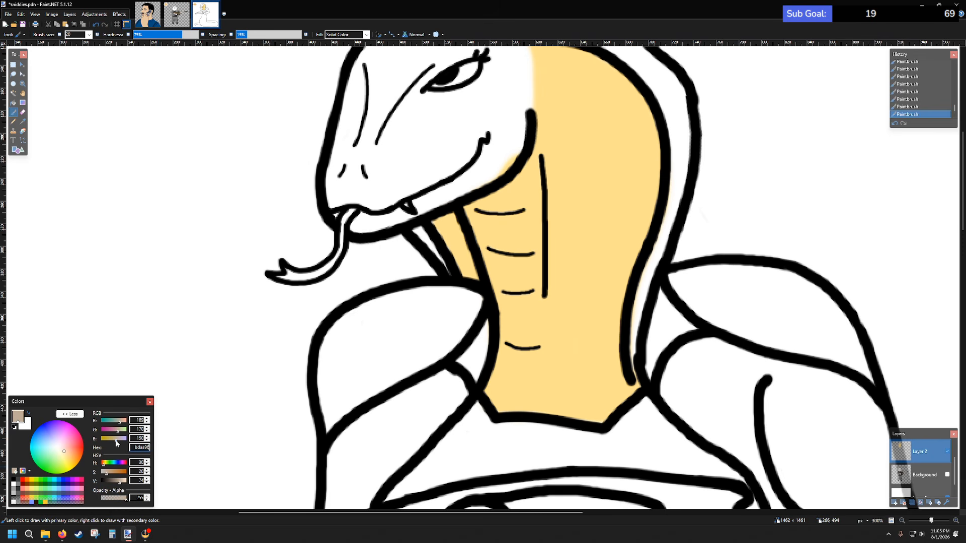
drag(116, 440, 114, 442)
click(45, 502)
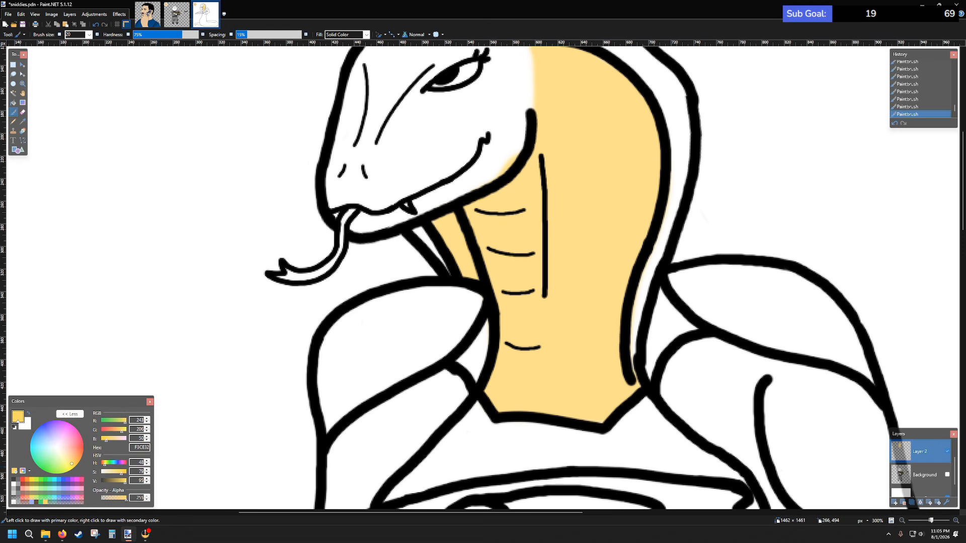
- Try bright palette yellow and orange shades as the primary color and adjust their tone
key(alt+Tab)
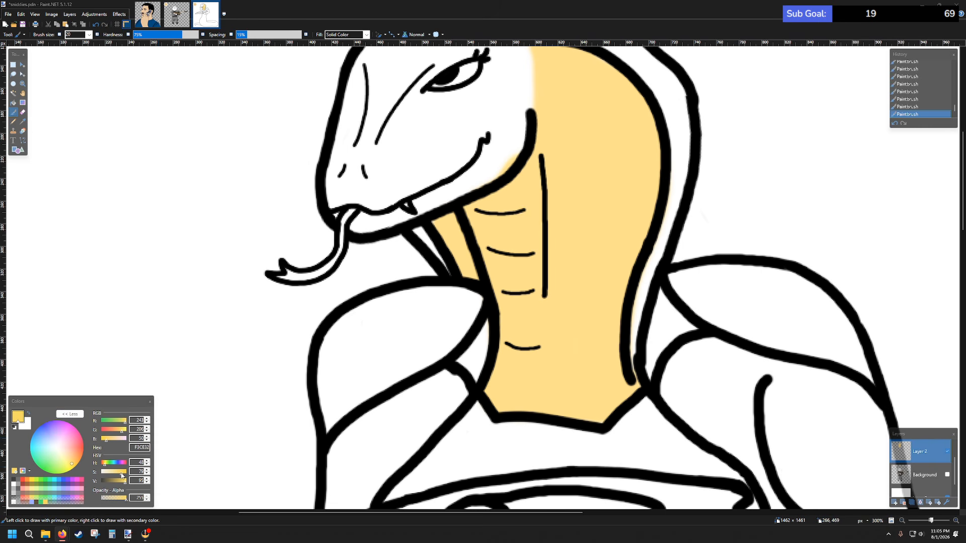
click(27, 480)
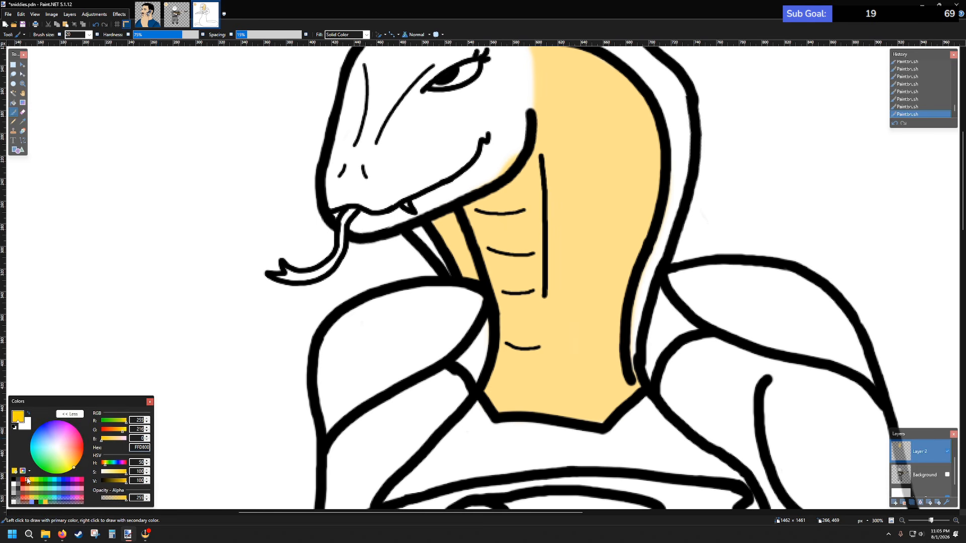
click(26, 480)
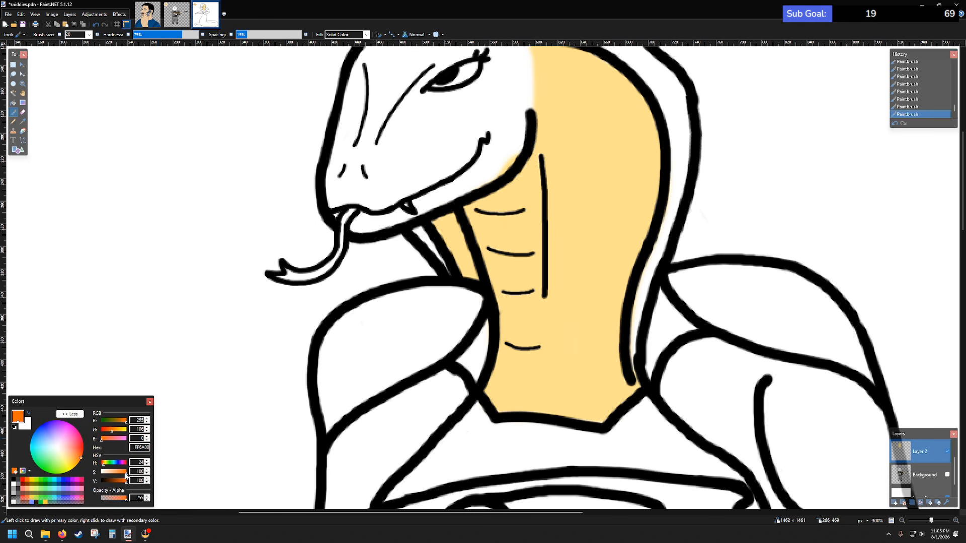
mouse_move(126, 476)
mouse_down()
mouse_move(116, 473)
mouse_move(119, 486)
mouse_move(132, 487)
mouse_up()
drag(119, 434, 123, 434)
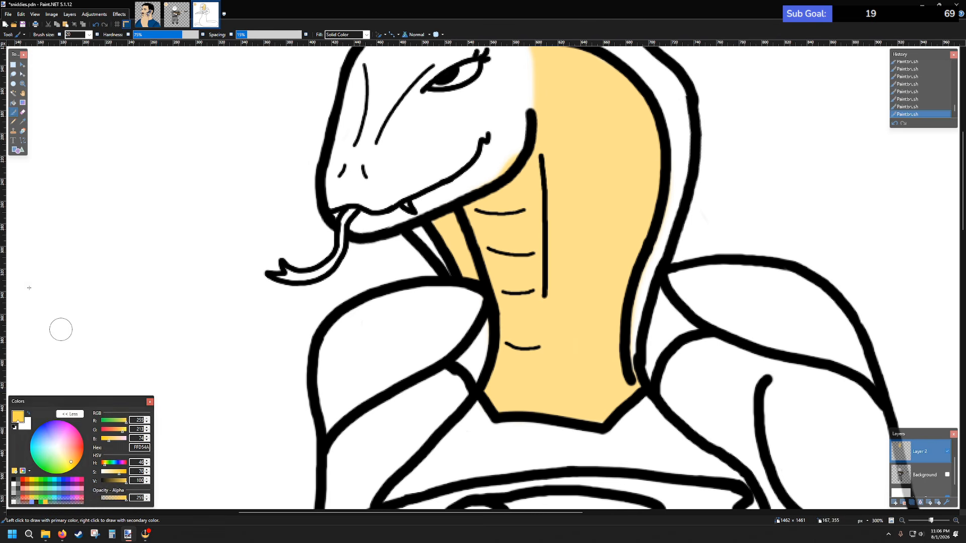
- Sample the hood's soft yellow and shift it to the saturated orange FFA330
click(22, 121)
click(579, 216)
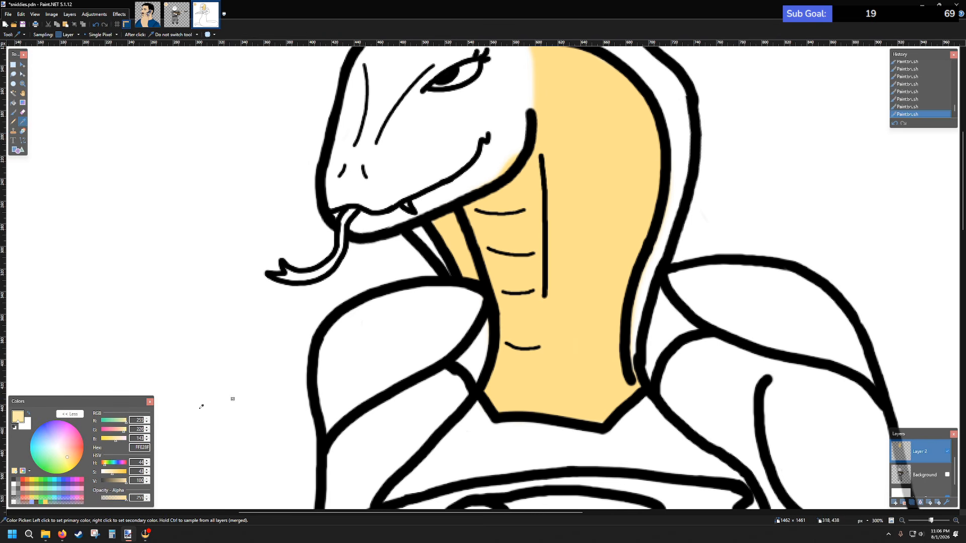
drag(113, 476, 121, 475)
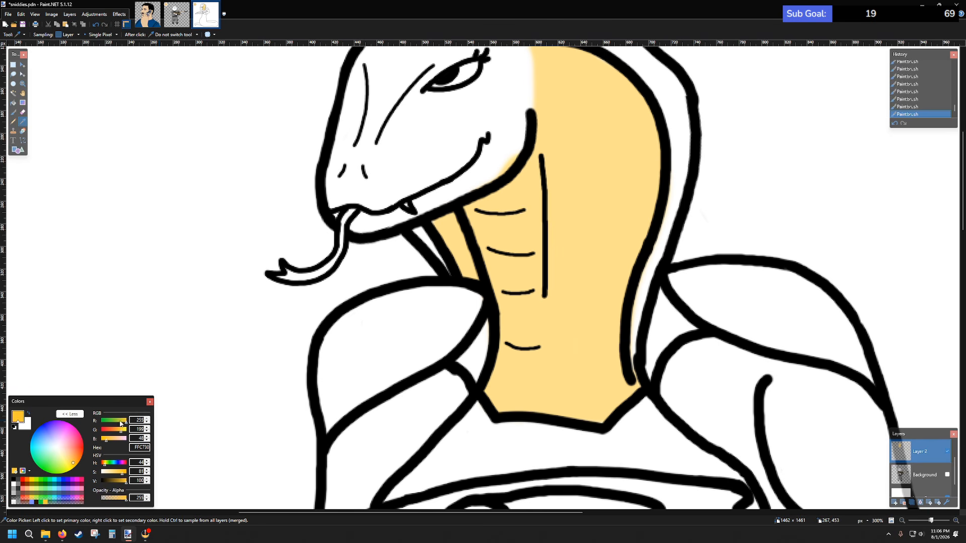
drag(121, 431, 117, 433)
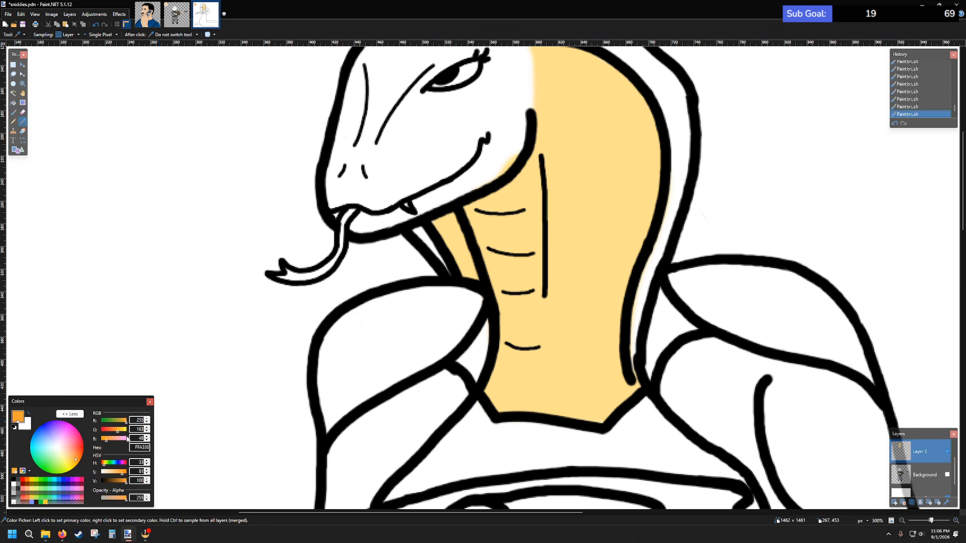
- Paint the hood's outer rim and the thin outer strip beneath the jaw in orange with the Paintbrush
scroll(277, 225, up, 3)
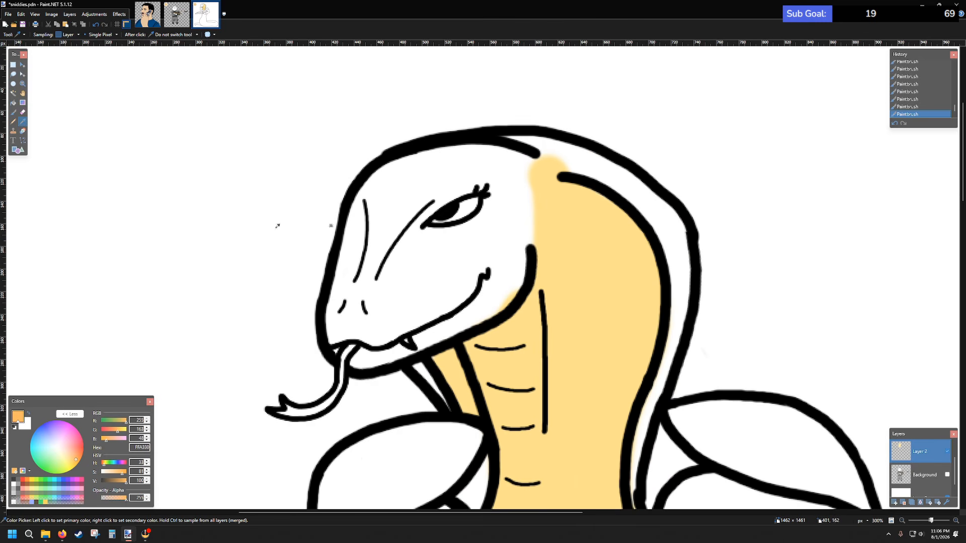
click(13, 112)
drag(524, 141, 592, 171)
mouse_move(513, 137)
mouse_down()
mouse_move(610, 167)
mouse_move(652, 196)
mouse_move(680, 247)
mouse_up()
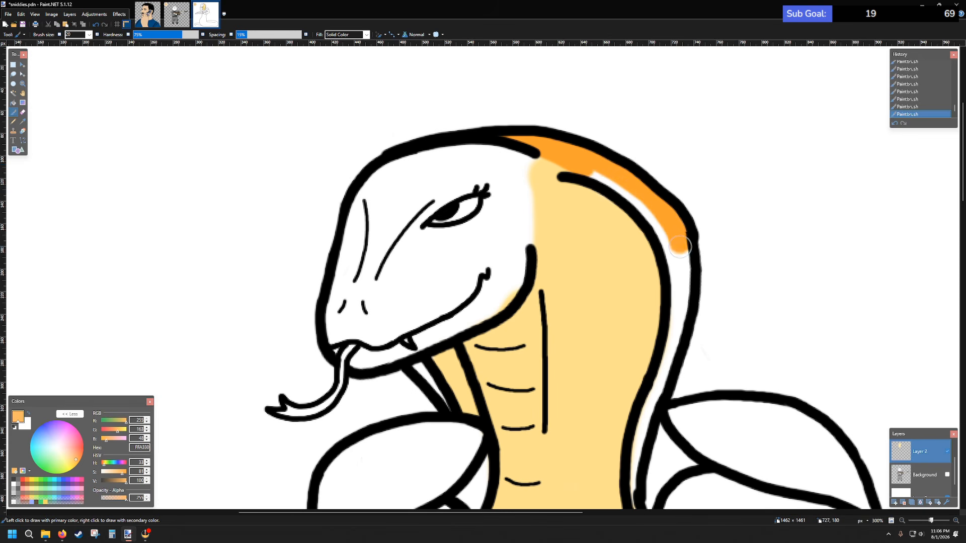
scroll(680, 246, down, 3)
scroll(674, 226, up, 2)
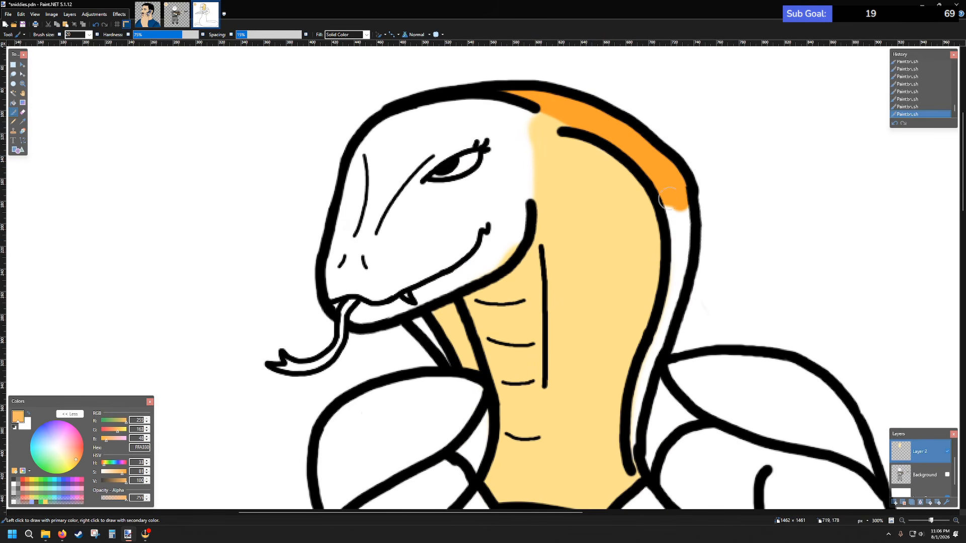
mouse_move(669, 201)
mouse_down()
mouse_move(678, 269)
mouse_move(637, 400)
mouse_move(635, 457)
mouse_up()
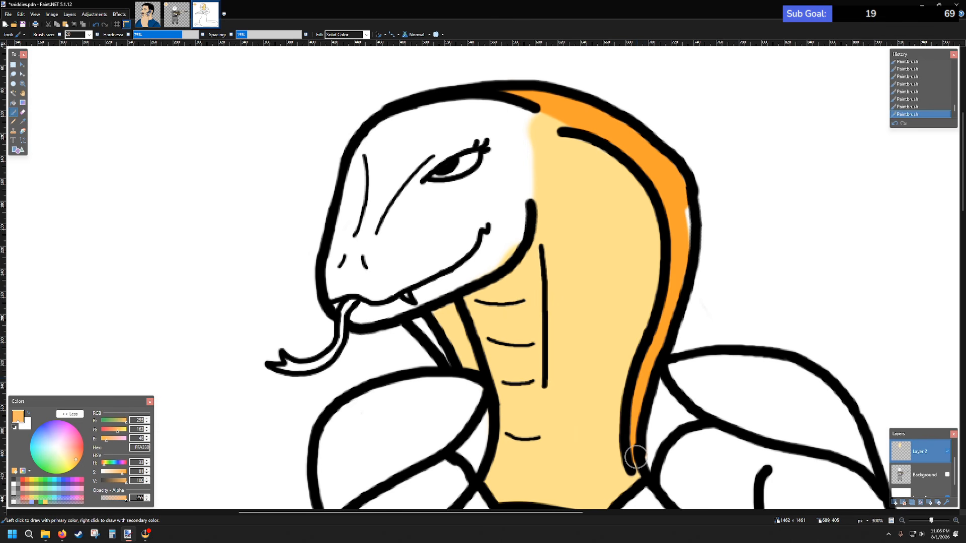
drag(688, 200, 693, 264)
drag(415, 317, 442, 354)
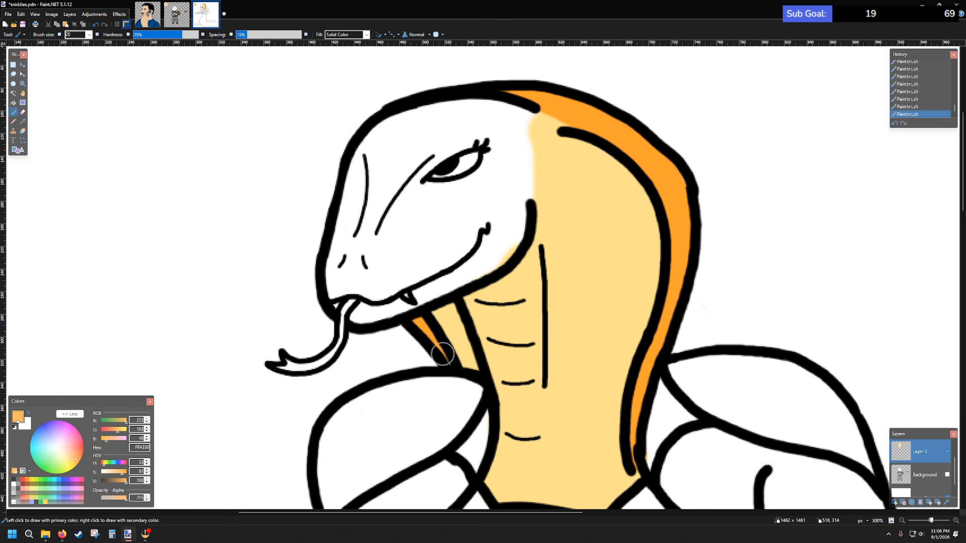
- Paint orange along the upper lip, the back of the cheek and the inner edge of the head outline
scroll(450, 347, down, 3)
scroll(463, 330, up, 2)
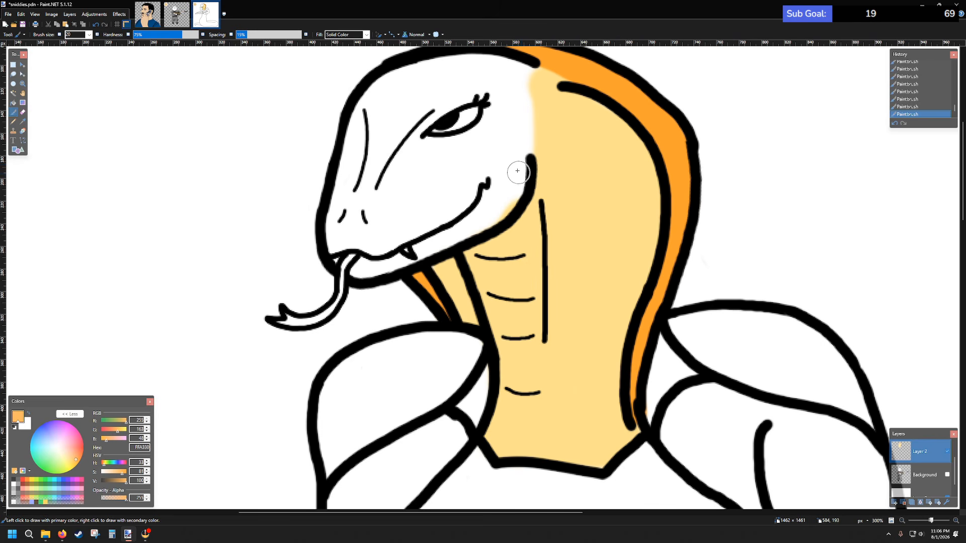
mouse_move(333, 241)
mouse_down()
mouse_move(385, 247)
mouse_move(459, 206)
mouse_move(514, 149)
mouse_move(523, 69)
mouse_up()
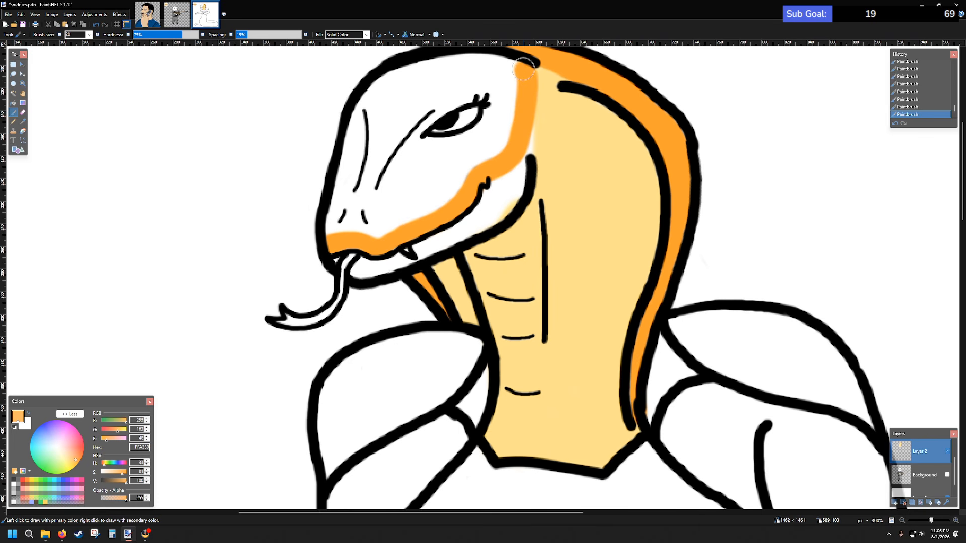
scroll(524, 69, up, 3)
mouse_move(524, 121)
mouse_down()
mouse_move(518, 212)
mouse_move(525, 197)
mouse_move(521, 205)
mouse_move(474, 193)
mouse_move(377, 222)
mouse_move(349, 278)
mouse_move(333, 366)
mouse_move(387, 363)
mouse_move(376, 368)
mouse_move(430, 338)
mouse_move(496, 286)
mouse_move(511, 214)
mouse_up()
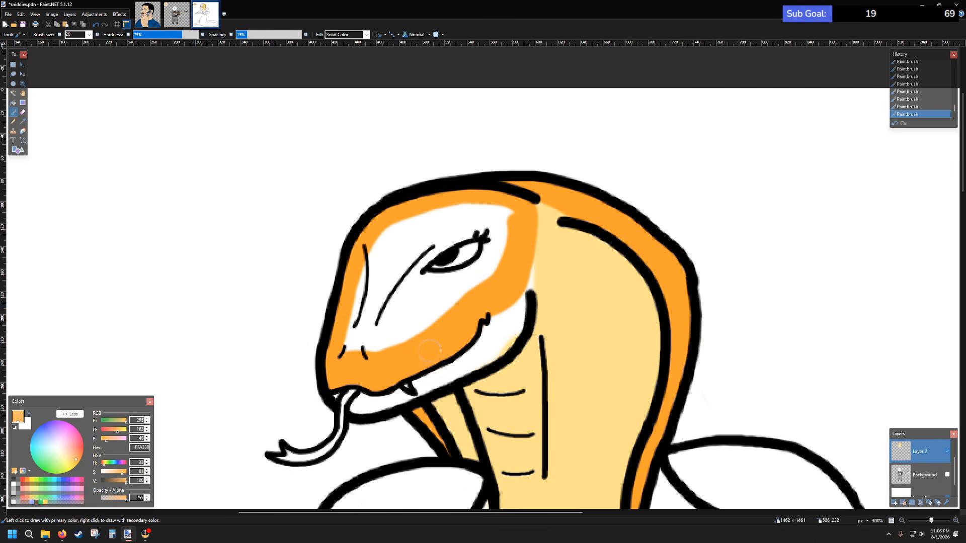
- Fill the remaining snout, cheek and forehead around the eye with orange, leaving the eye white
mouse_move(352, 352)
mouse_down()
mouse_move(328, 350)
mouse_move(392, 347)
mouse_move(353, 336)
mouse_move(408, 336)
mouse_move(346, 323)
mouse_move(427, 330)
mouse_up()
mouse_move(346, 310)
mouse_down()
mouse_move(436, 317)
mouse_move(357, 302)
mouse_move(450, 308)
mouse_move(418, 290)
mouse_move(358, 289)
mouse_move(458, 294)
mouse_move(421, 283)
mouse_move(478, 269)
mouse_move(509, 214)
mouse_move(495, 260)
mouse_move(462, 294)
mouse_move(488, 220)
mouse_move(412, 272)
mouse_up()
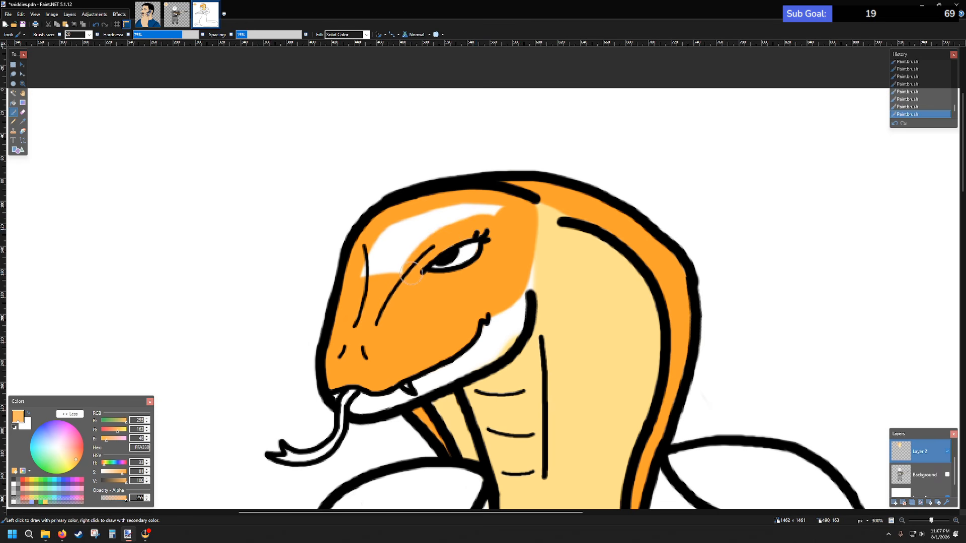
mouse_move(498, 206)
mouse_down()
mouse_move(402, 228)
mouse_move(366, 280)
mouse_move(455, 221)
mouse_move(397, 262)
mouse_up()
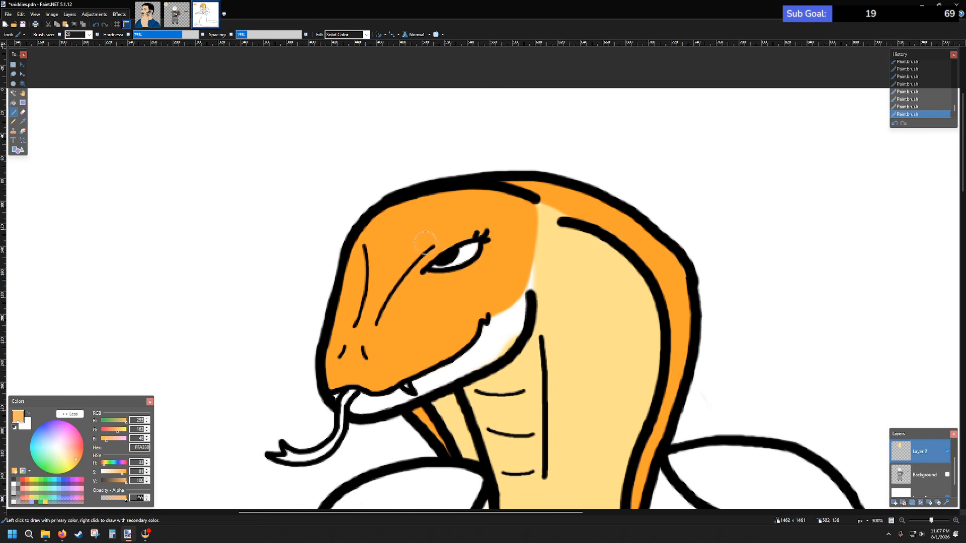
- Delete the hidden Background layer from the layer stack
scroll(498, 301, down, 5)
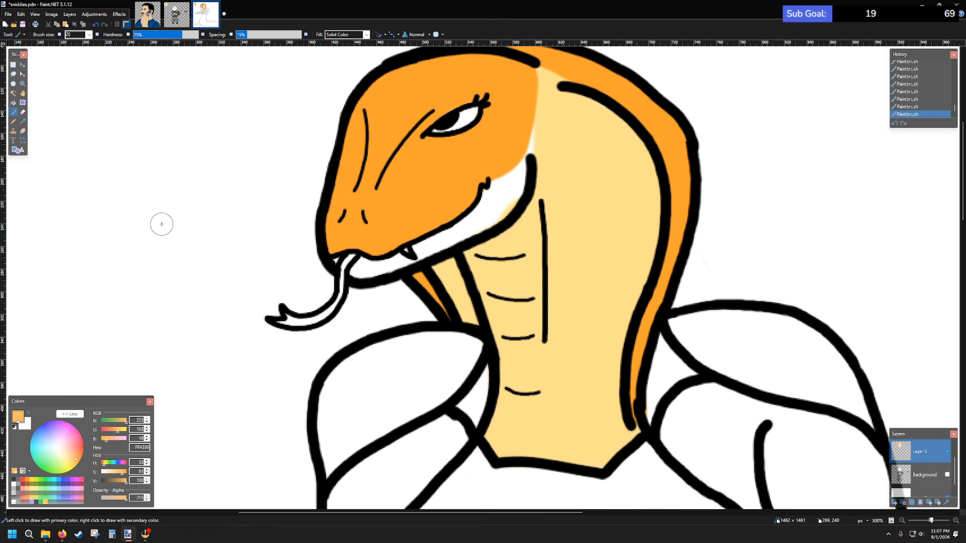
scroll(427, 260, up, 5)
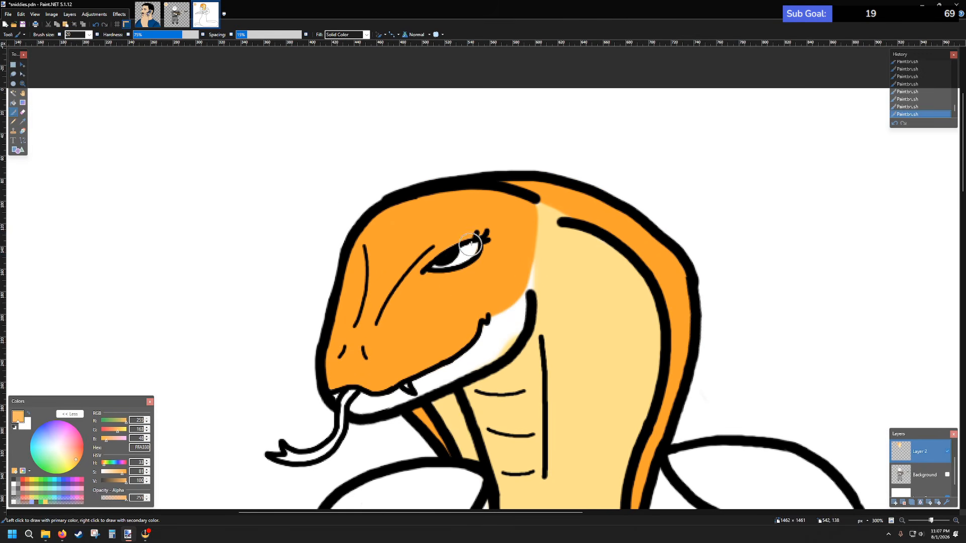
click(23, 121)
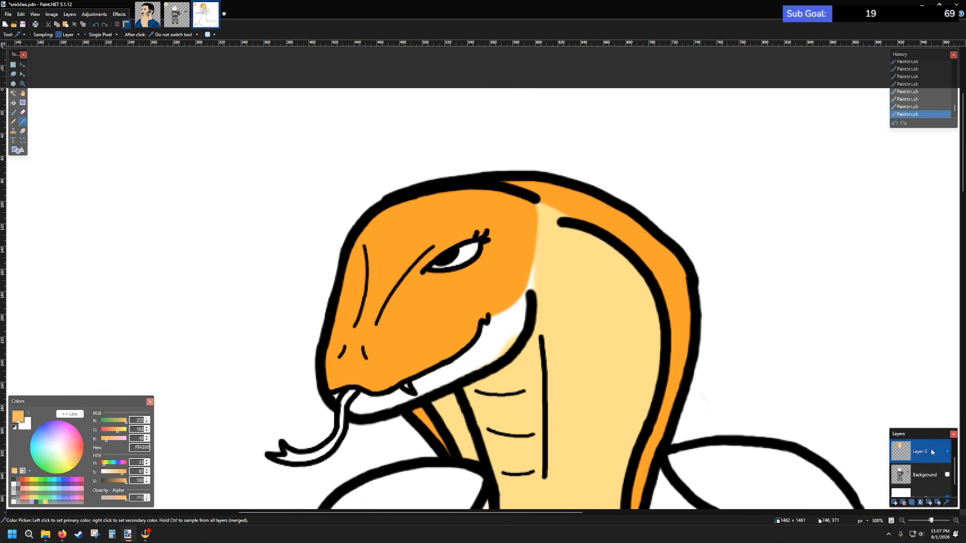
scroll(921, 455, up, 1)
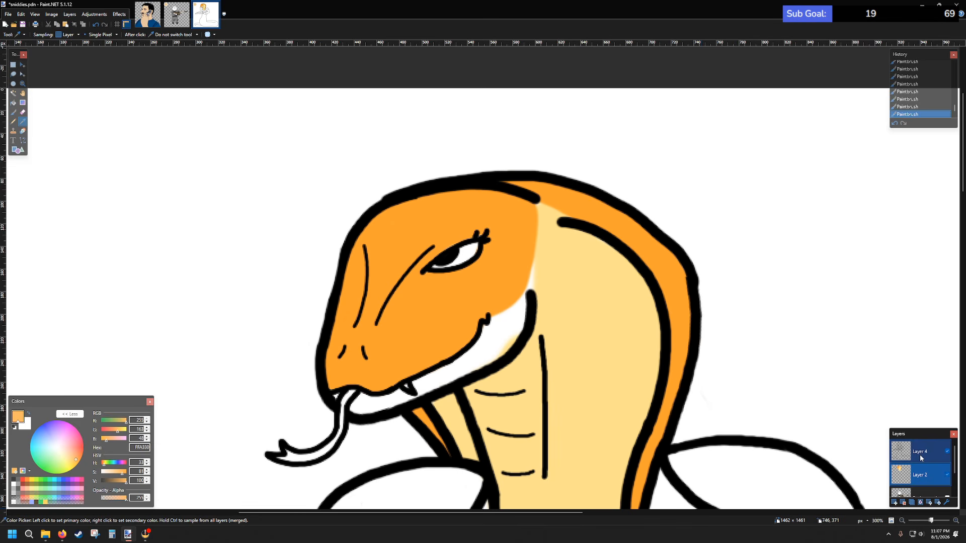
scroll(920, 456, down, 2)
click(920, 463)
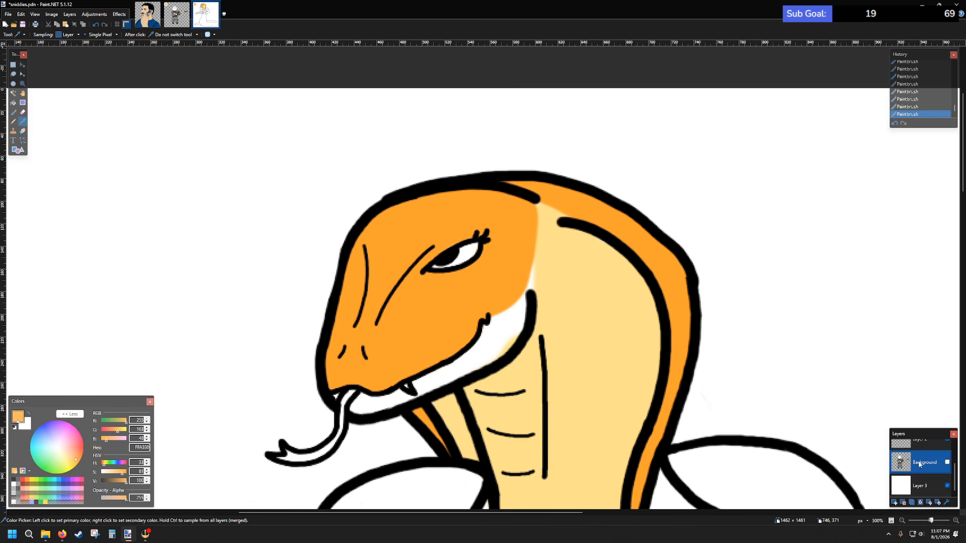
click(903, 502)
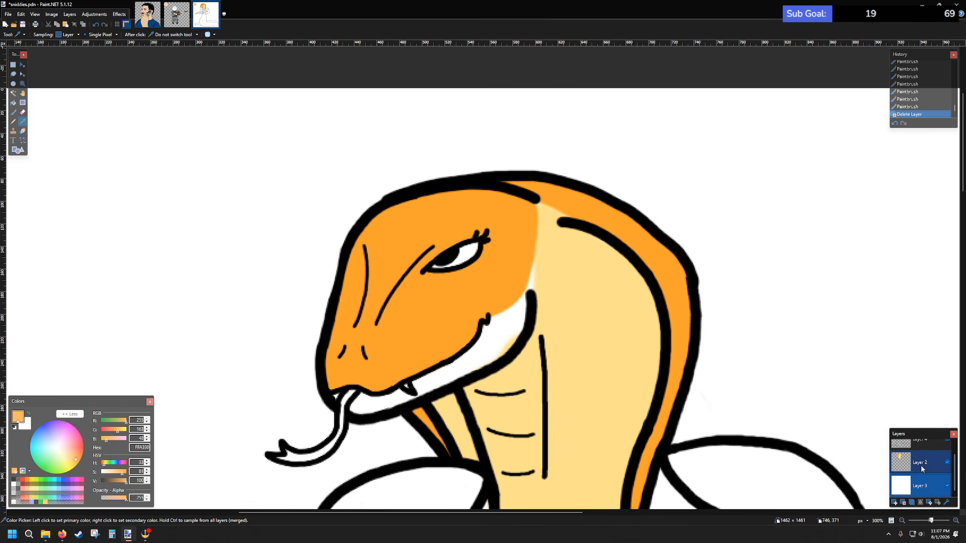
- Sample the hood's soft yellow for the Paintbrush and try a stroke at the back of the lower jaw
scroll(497, 283, up, 3)
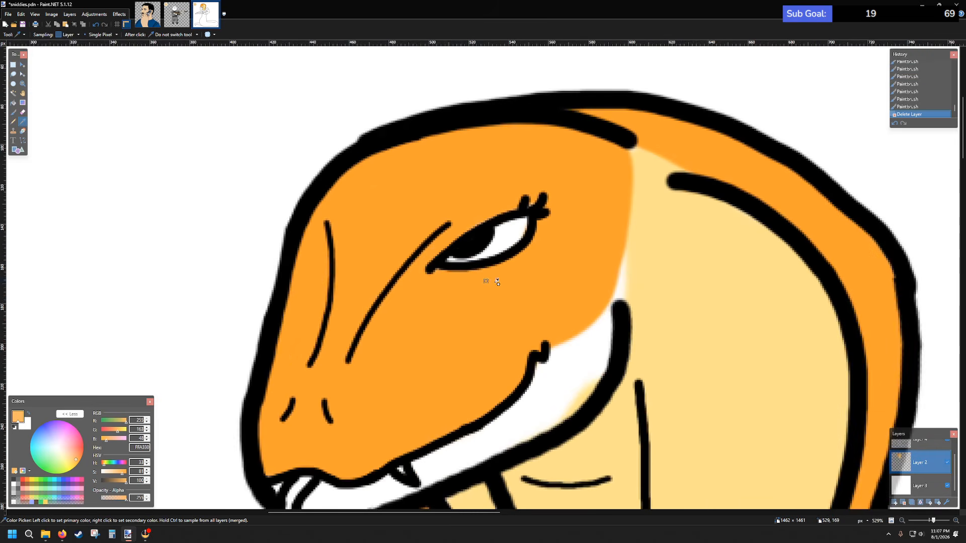
scroll(533, 274, down, 3)
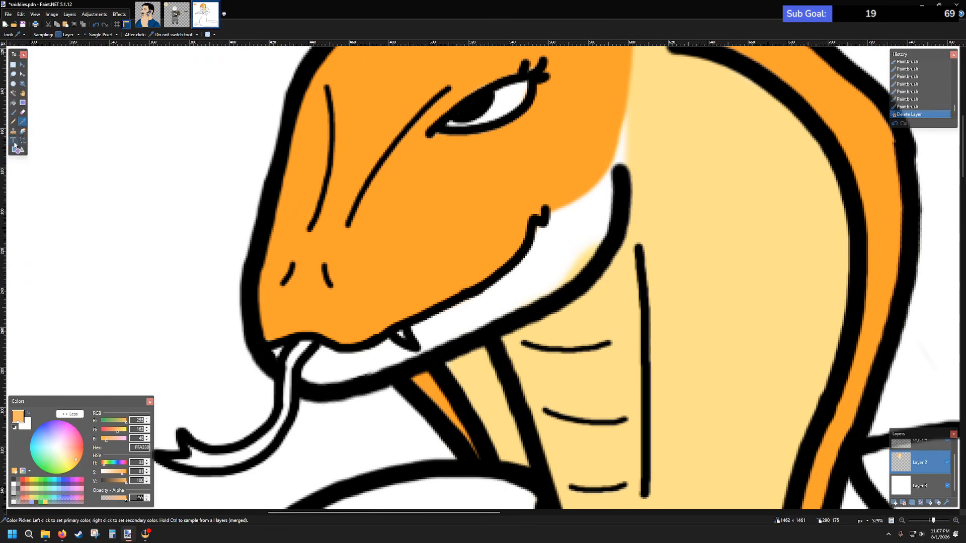
click(672, 190)
click(13, 112)
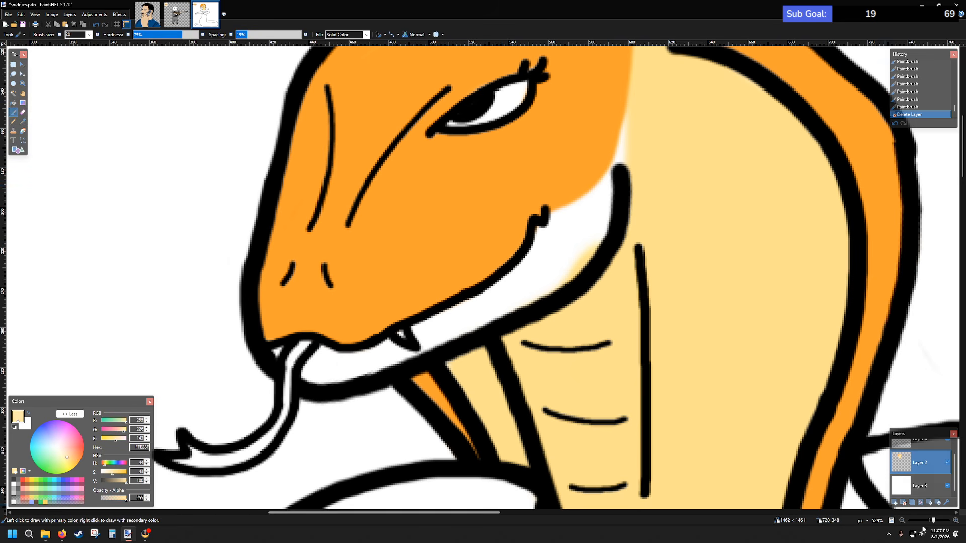
drag(605, 185, 613, 227)
key(ctrl+z)
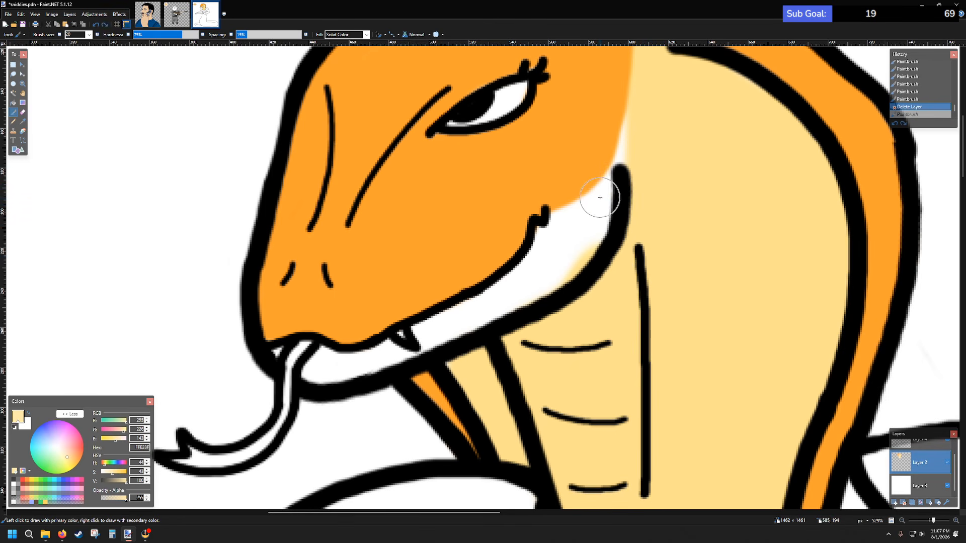
- Add a new layer beneath Layer 2 and paint the lower jaw and the gap behind the cheek soft yellow on it
click(895, 503)
drag(921, 460, 925, 476)
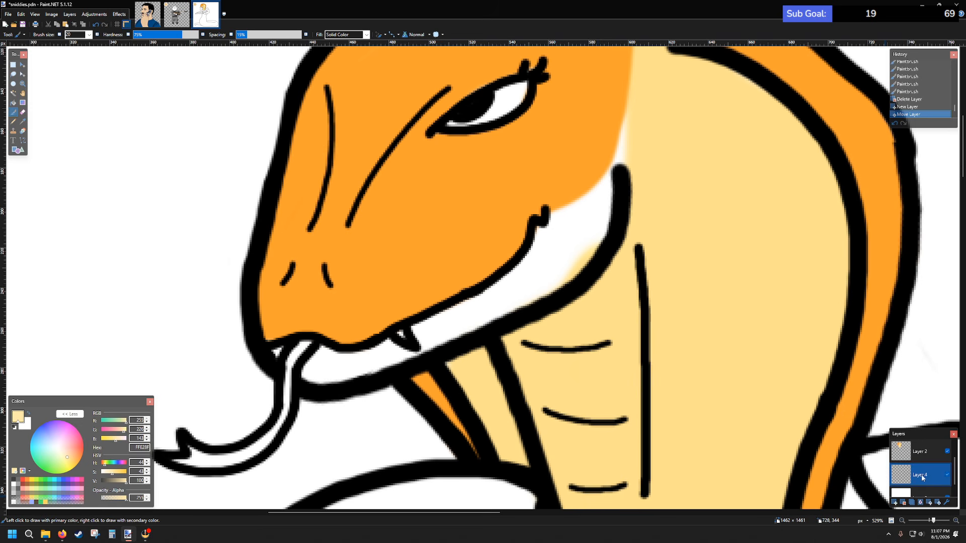
mouse_move(593, 235)
mouse_down()
mouse_move(557, 277)
mouse_move(511, 304)
mouse_move(435, 336)
mouse_move(422, 330)
mouse_move(518, 278)
mouse_move(589, 197)
mouse_up()
mouse_move(623, 134)
mouse_down()
mouse_move(635, 108)
mouse_move(618, 187)
mouse_up()
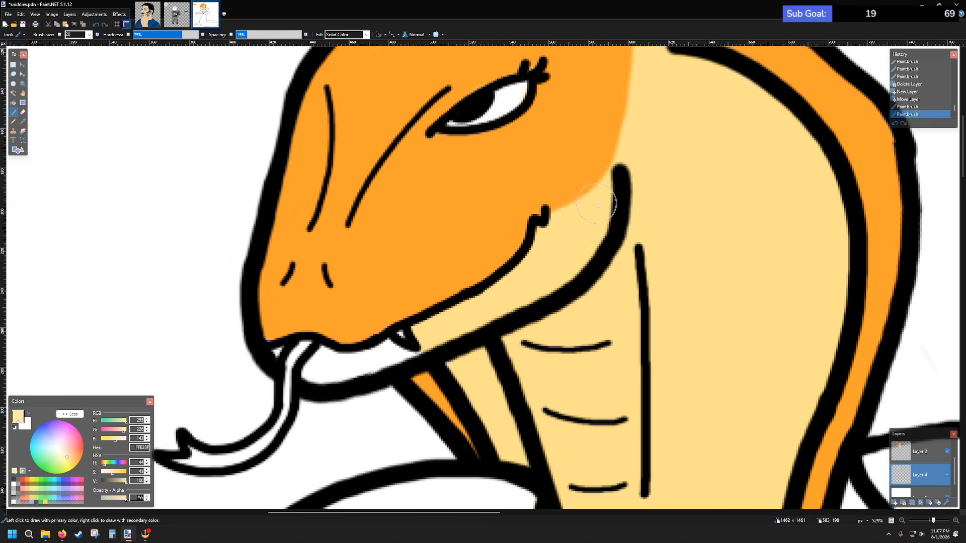
mouse_move(394, 353)
mouse_down()
mouse_move(349, 371)
mouse_move(316, 372)
mouse_move(327, 360)
mouse_move(406, 355)
mouse_up()
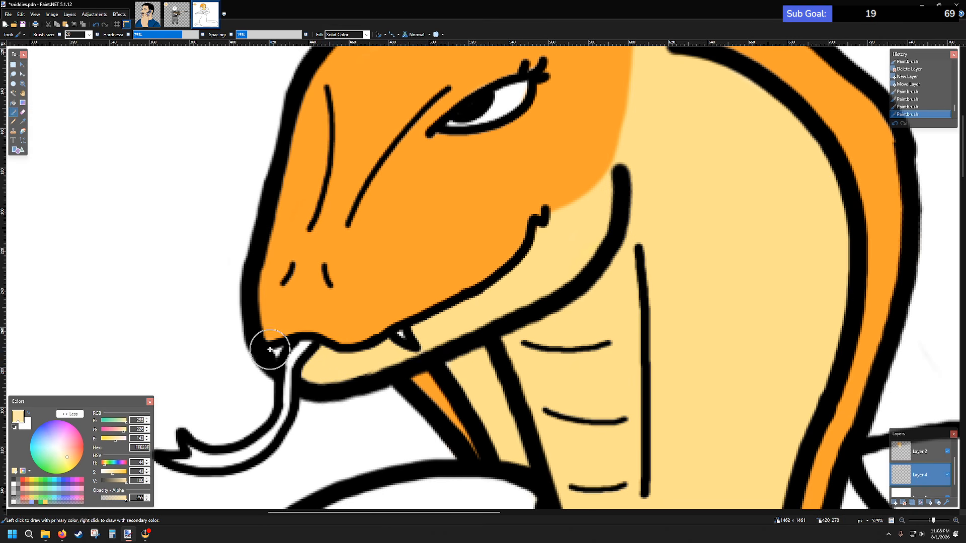
- Reduce the brush size and fill the small white gap beside the base of the tongue with soft yellow
click(88, 34)
click(70, 71)
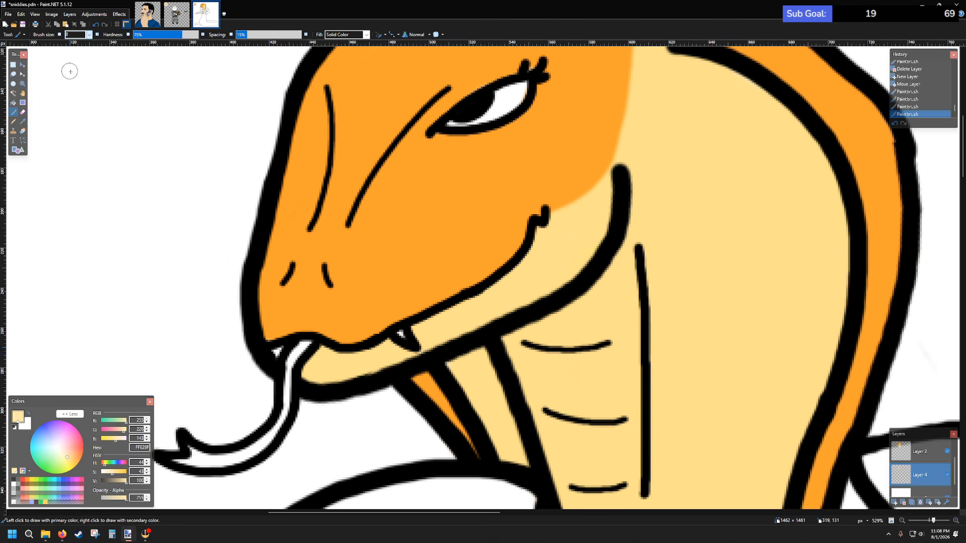
click(281, 348)
scroll(283, 347, down, 3)
scroll(541, 307, down, 1)
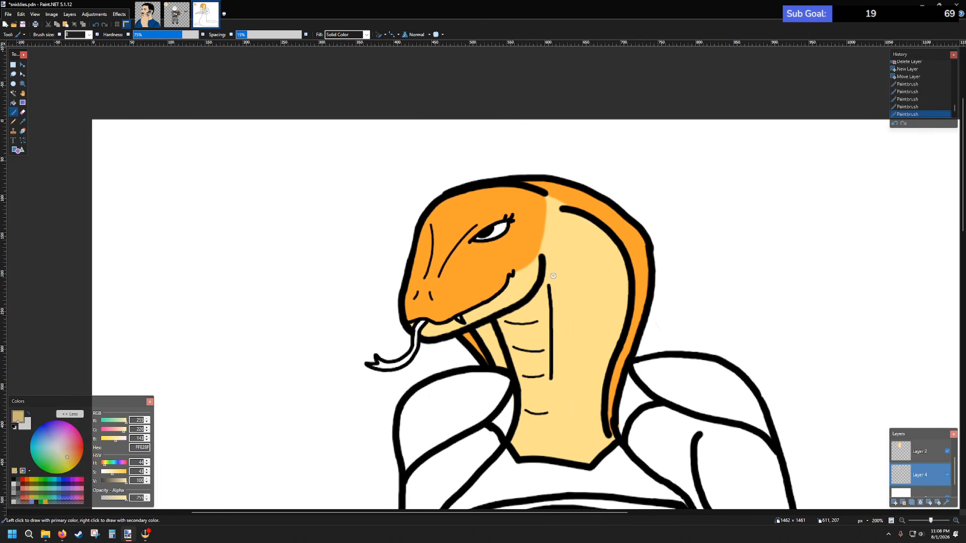
- On Layer 2, sample the head's orange and repaint the back edge of the cheek with the small brush
click(920, 451)
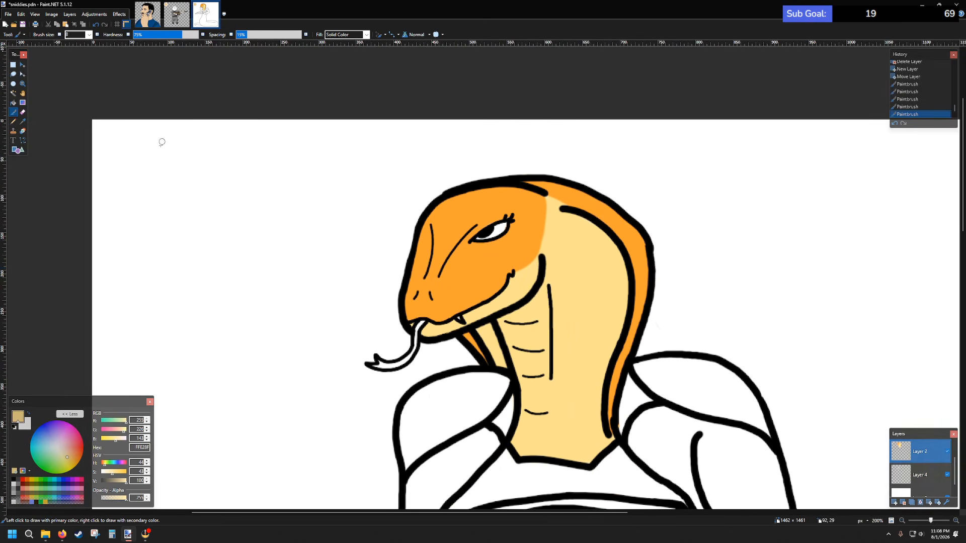
click(22, 121)
click(540, 254)
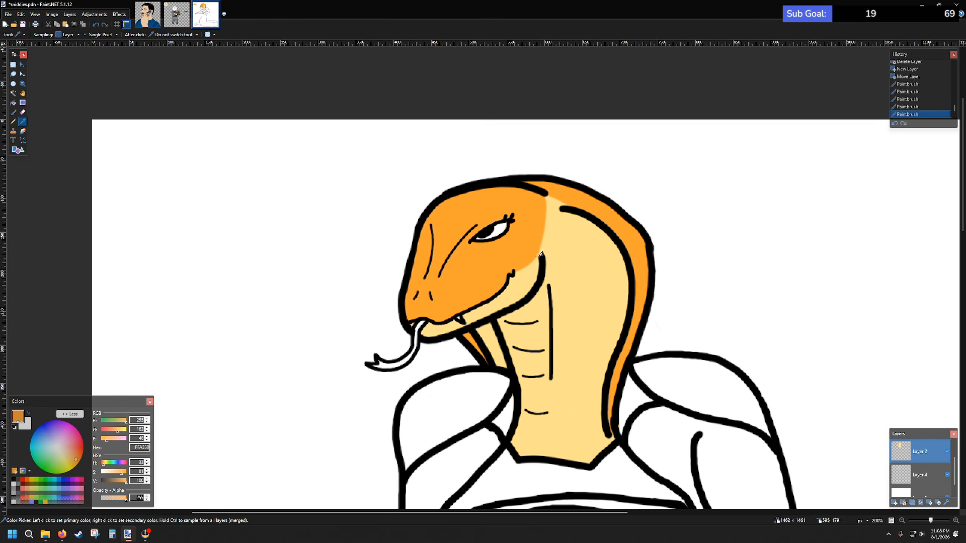
click(15, 114)
scroll(609, 277, up, 5)
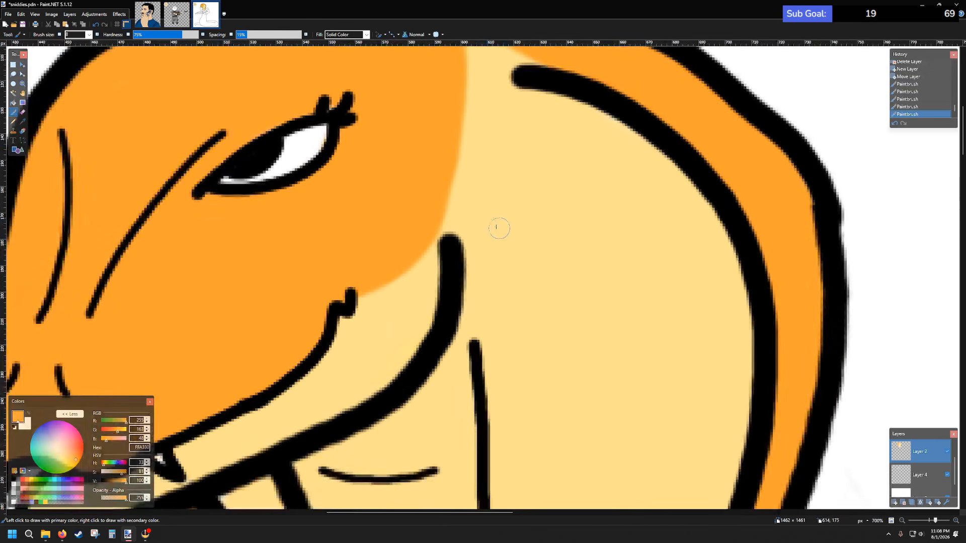
mouse_move(459, 164)
mouse_down()
mouse_move(469, 212)
mouse_move(455, 329)
mouse_move(400, 415)
mouse_move(350, 435)
mouse_up()
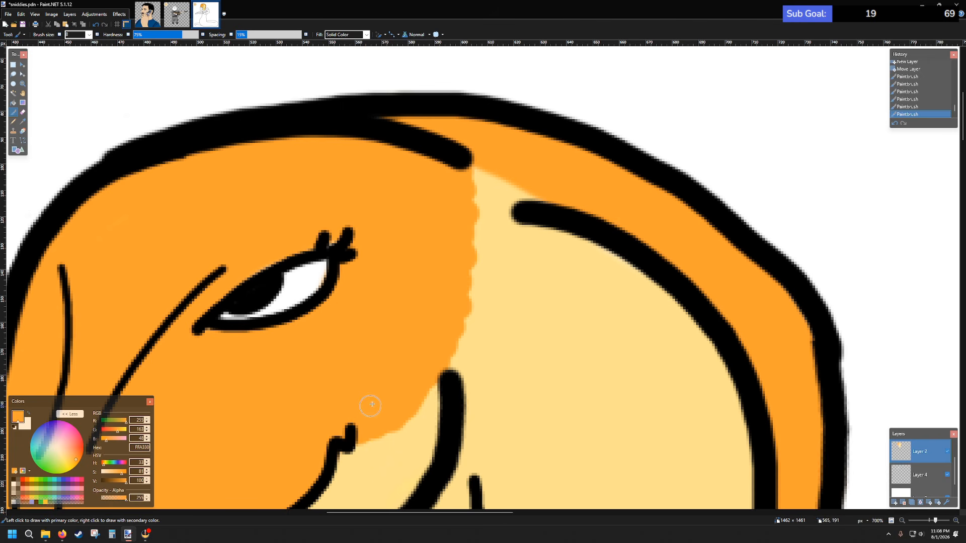
- Paint orange across the gap between the end of the head outline and the start of the hood's inner line
scroll(454, 352, down, 4)
scroll(500, 347, down, 2)
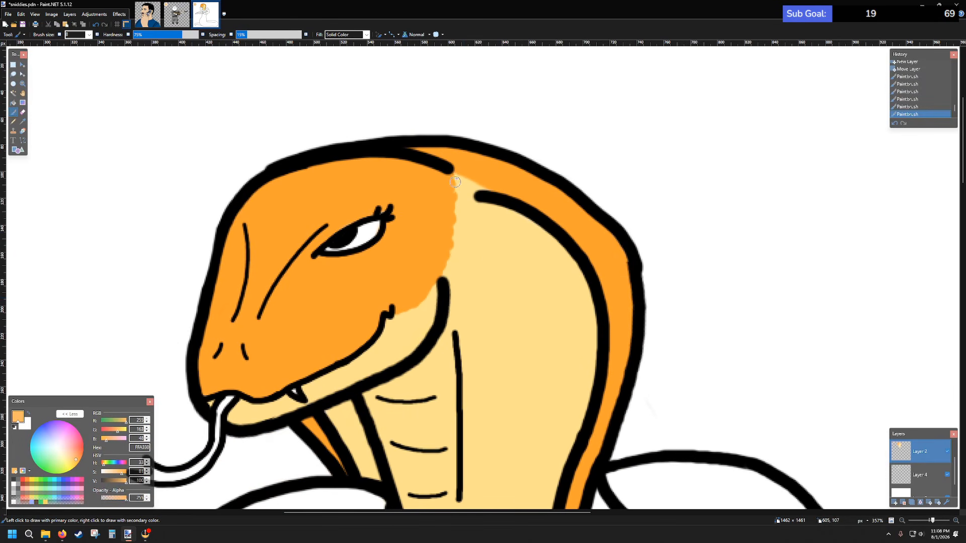
drag(488, 194, 462, 194)
scroll(509, 194, down, 2)
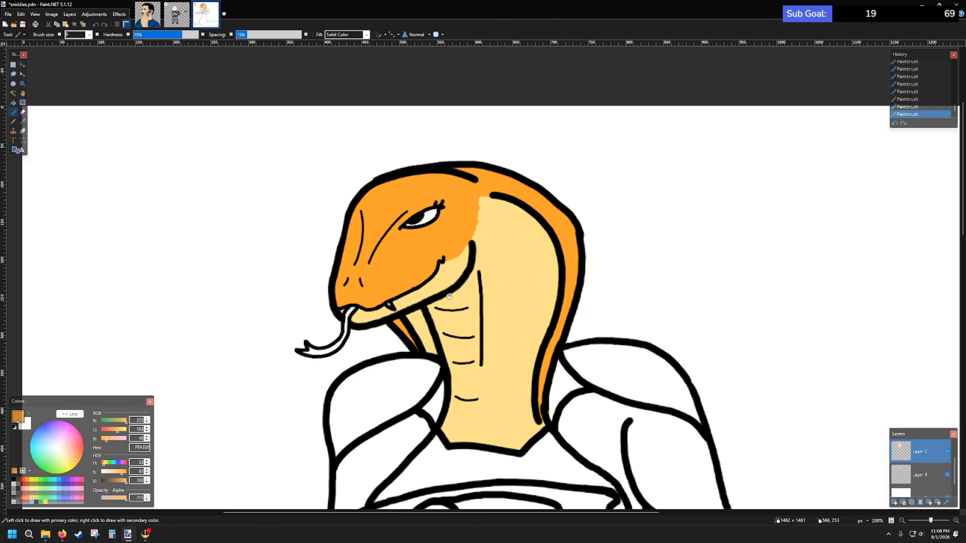
- Switch the primary color to white FFFFFF and clean up the white of the eye
click(16, 486)
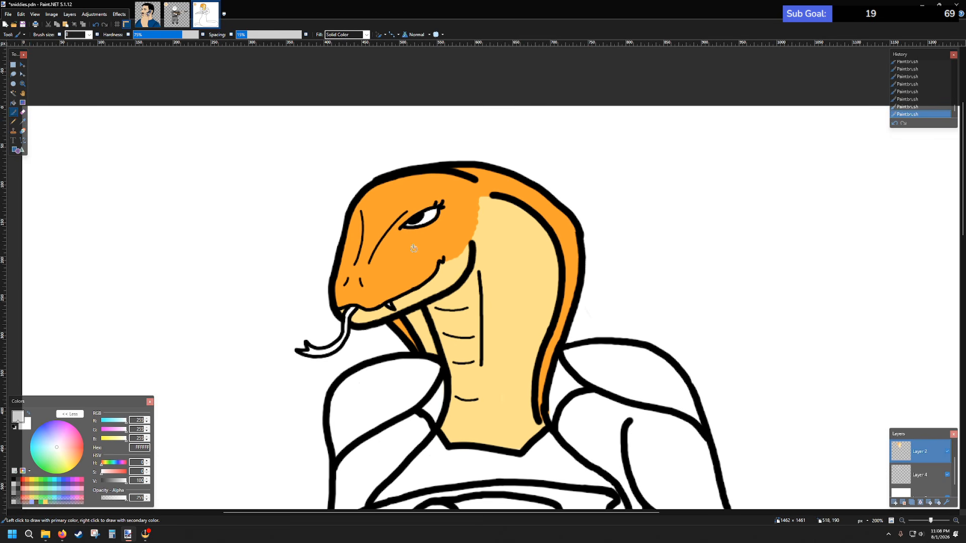
scroll(420, 234, up, 5)
mouse_move(380, 183)
mouse_down()
mouse_move(456, 173)
mouse_move(488, 147)
mouse_move(496, 122)
mouse_move(402, 184)
mouse_move(444, 179)
mouse_move(486, 155)
mouse_move(498, 127)
mouse_up()
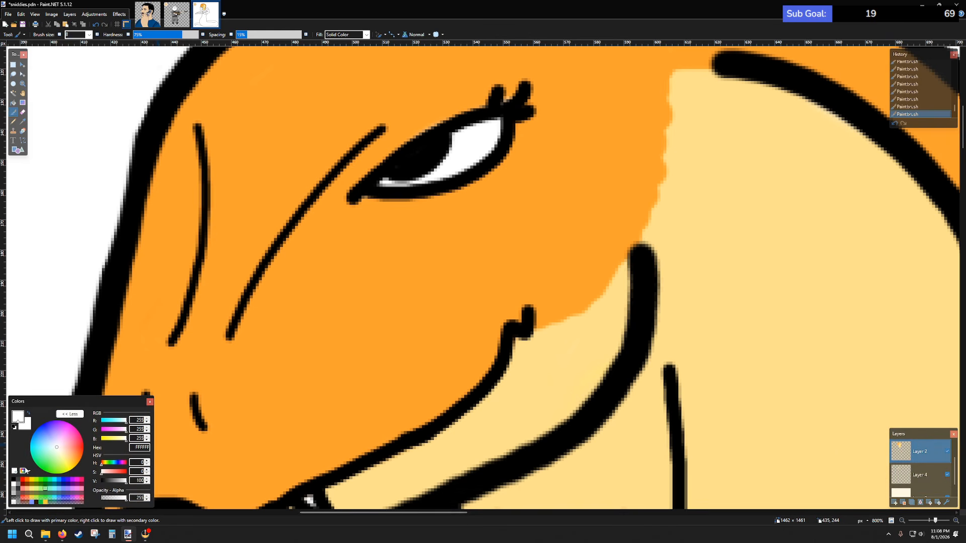
- Sample the head's orange, shift it to pink FFA397, and paint an eyeshadow strip along the upper eyelid with a small brush
click(22, 121)
click(388, 281)
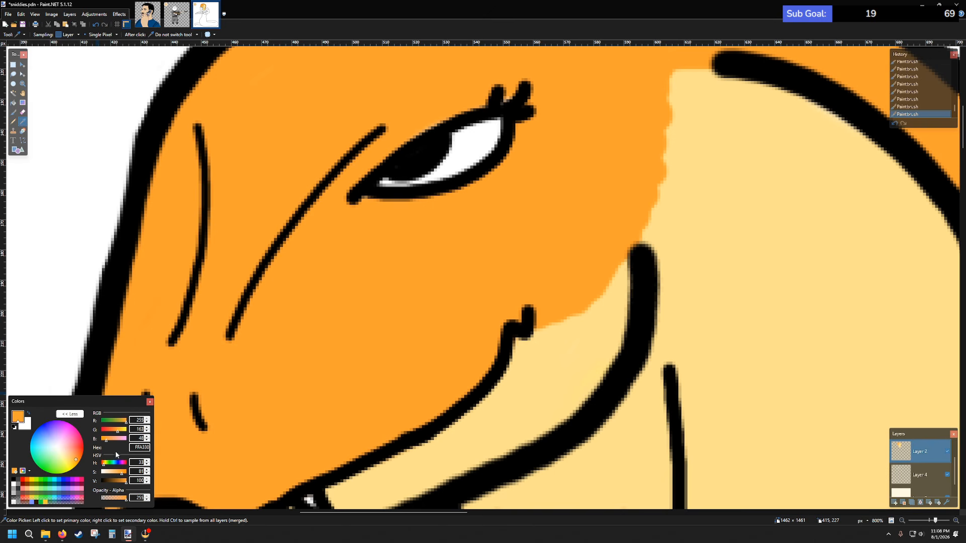
drag(106, 441, 120, 443)
scroll(269, 260, up, 5)
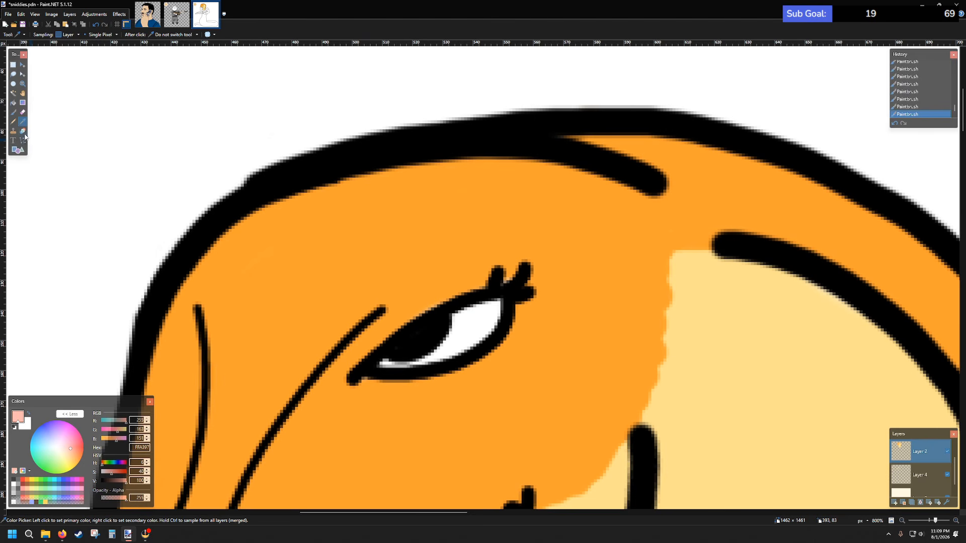
click(13, 112)
click(89, 35)
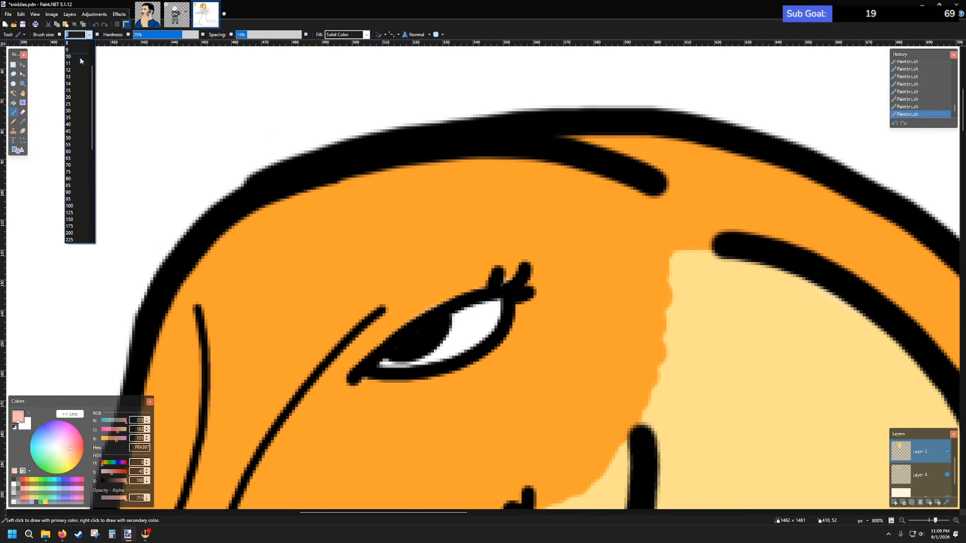
click(71, 69)
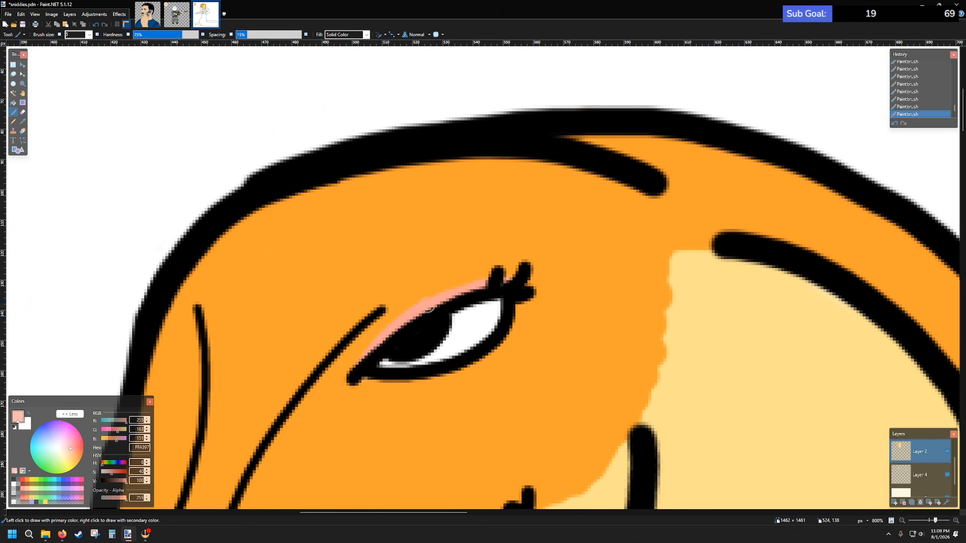
drag(490, 279, 516, 278)
- Try extending the pink eyeshadow along the lower edge of the eye
scroll(526, 280, down, 4)
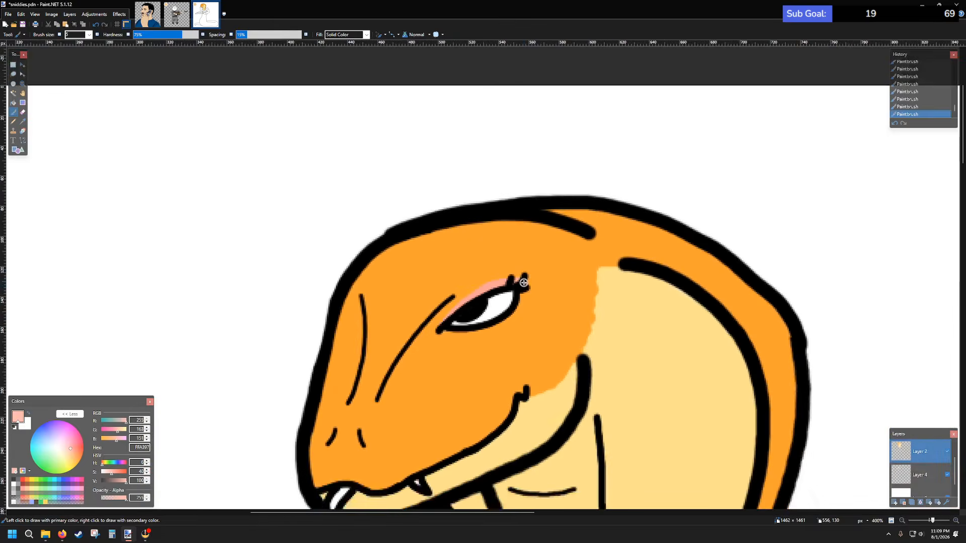
scroll(502, 226, down, 3)
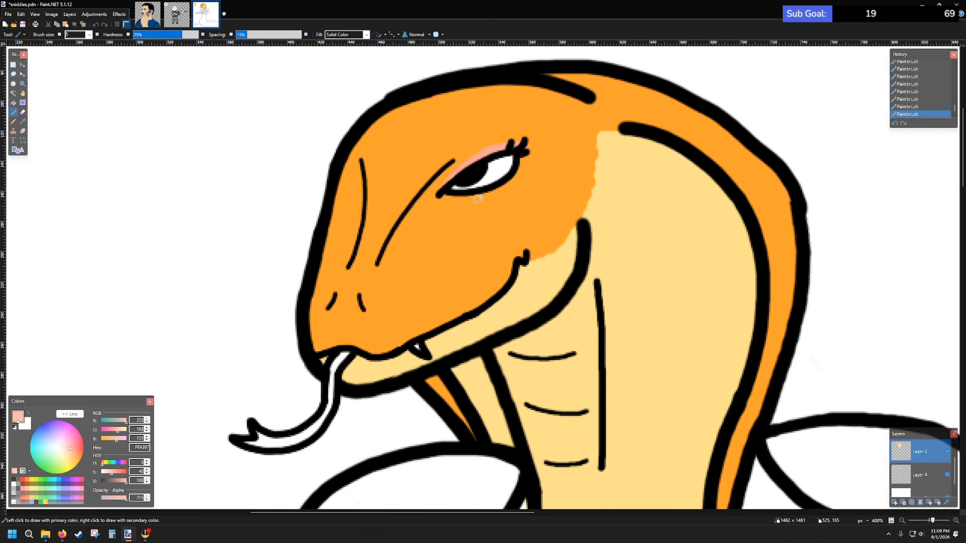
scroll(477, 199, up, 3)
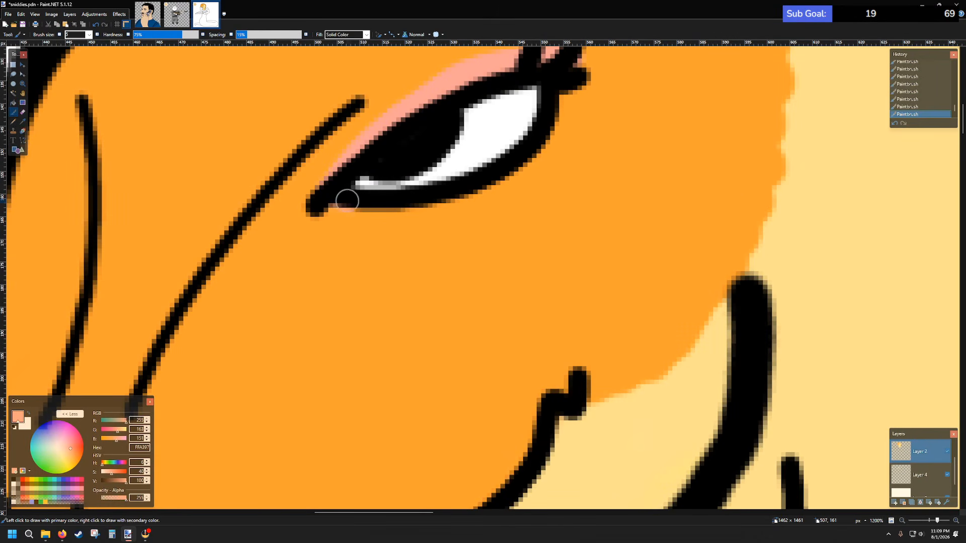
mouse_move(347, 201)
mouse_down()
mouse_move(422, 201)
mouse_move(497, 179)
mouse_move(535, 146)
mouse_move(565, 82)
mouse_move(566, 96)
mouse_up()
scroll(565, 118, down, 2)
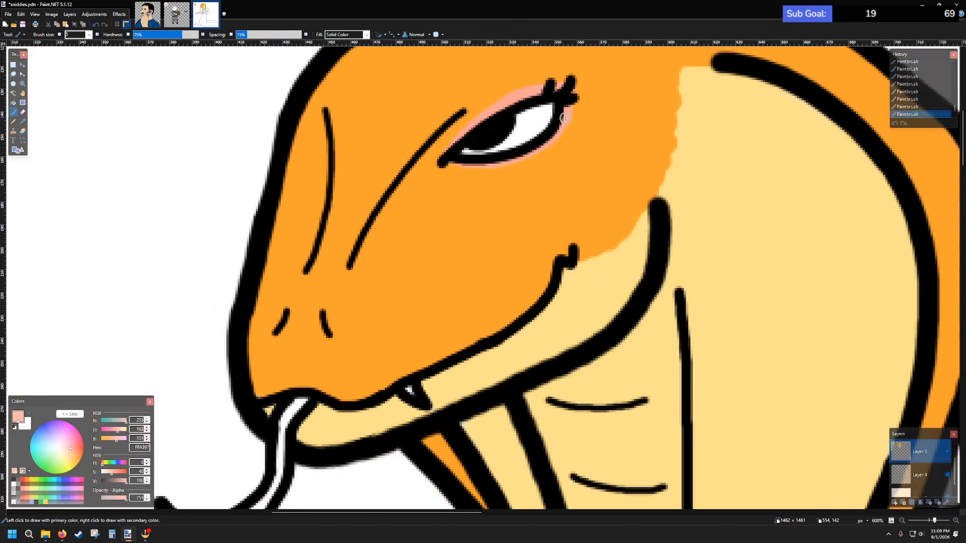
scroll(565, 118, up, 3)
key(ctrl+z)
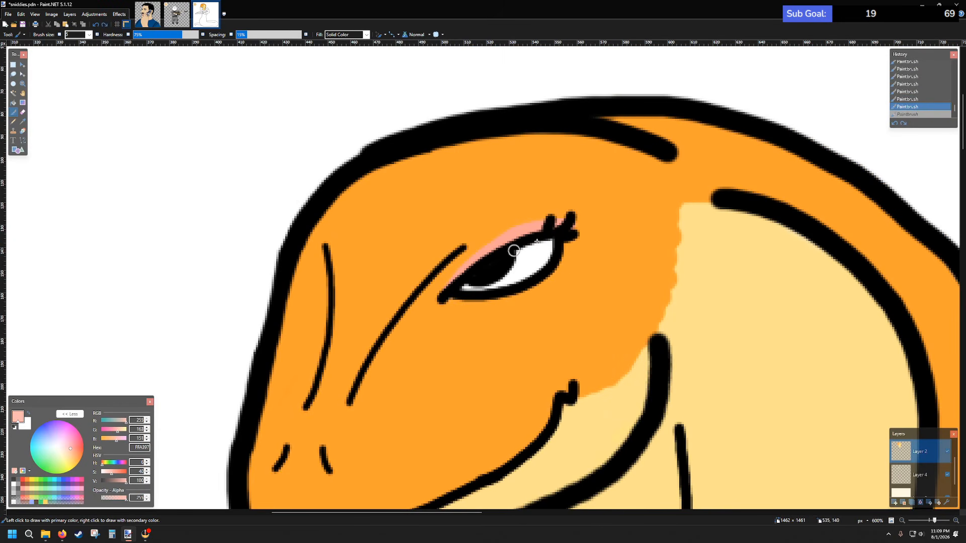
- Darken the pink to the muted red CC5447 and paint it over the upper eyelid strip close to the eye outline
scroll(581, 238, up, 3)
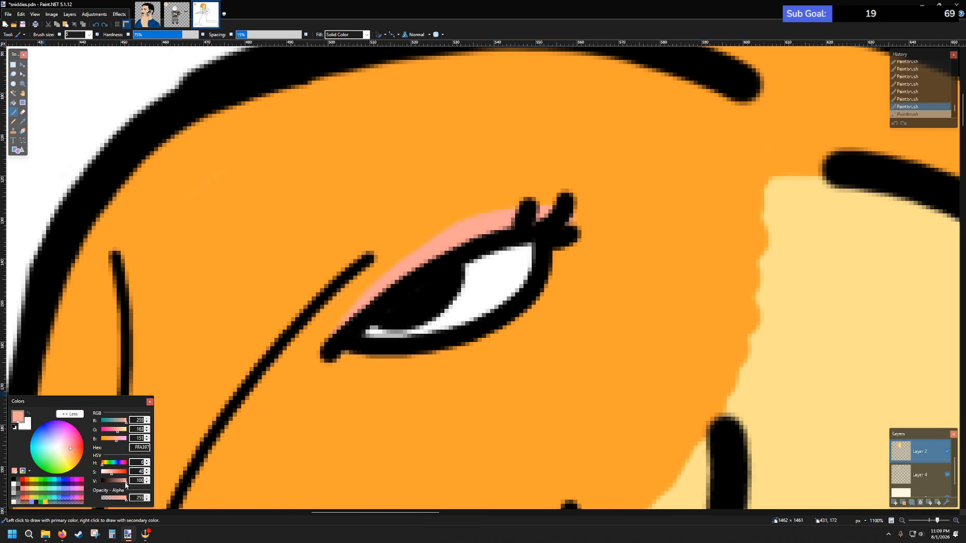
drag(125, 483, 117, 474)
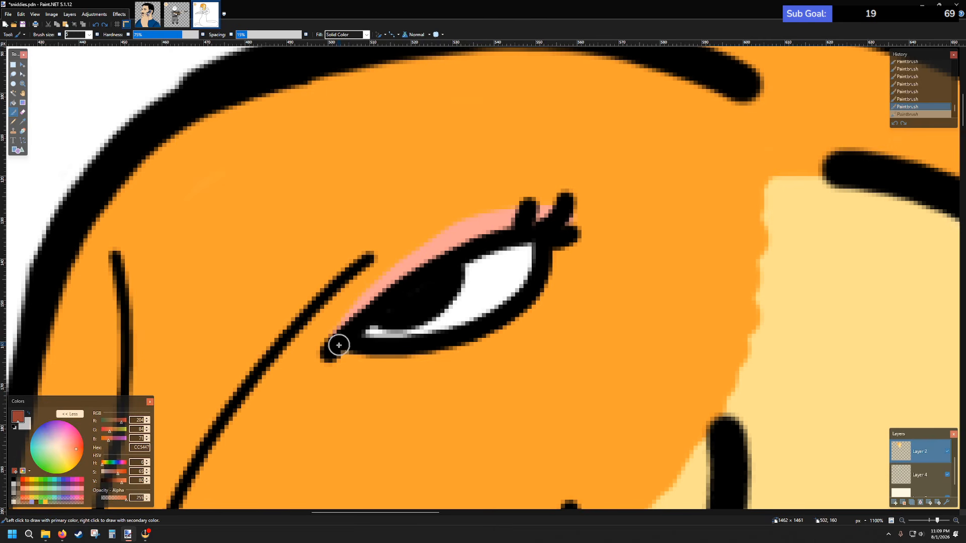
drag(338, 345, 381, 301)
key(ctrl+z)
mouse_move(345, 338)
mouse_down()
mouse_move(458, 240)
mouse_move(526, 214)
mouse_move(558, 211)
mouse_move(552, 217)
mouse_up()
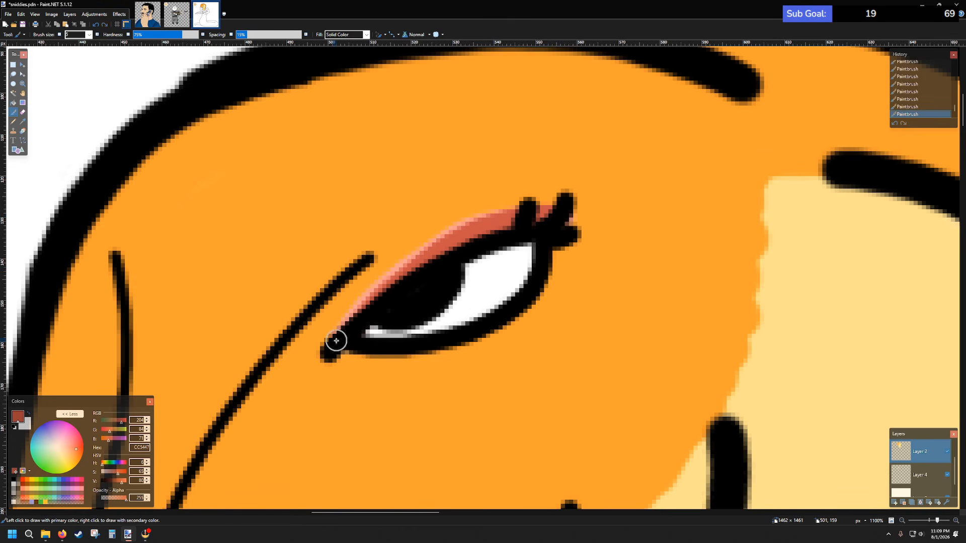
- Paint the muted red CC5447 over the remaining lighter pink of the upper eyelid strip, up to the lashes
mouse_move(340, 344)
mouse_down()
mouse_move(380, 290)
mouse_move(439, 246)
mouse_move(473, 226)
mouse_move(562, 205)
mouse_up()
key(ctrl+z)
scroll(609, 256, down, 6)
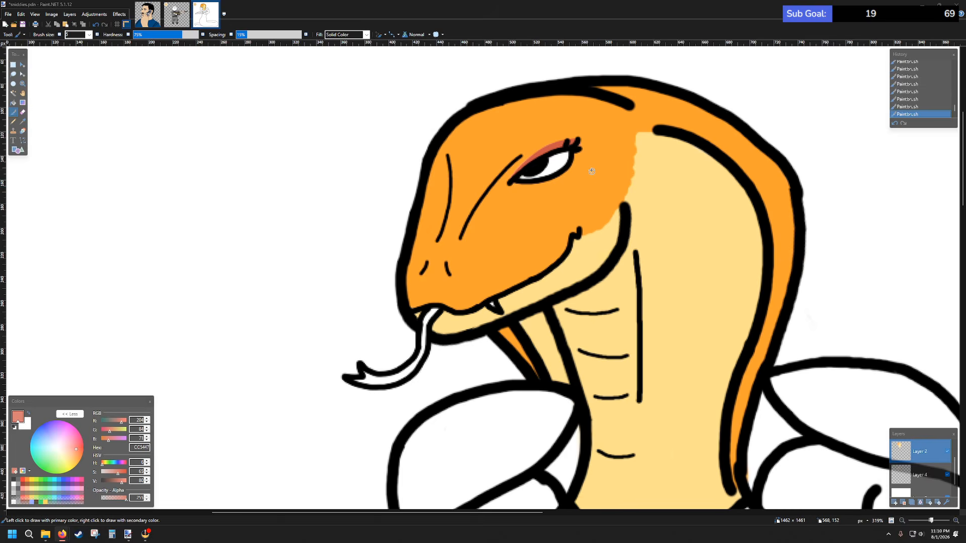
scroll(591, 171, up, 6)
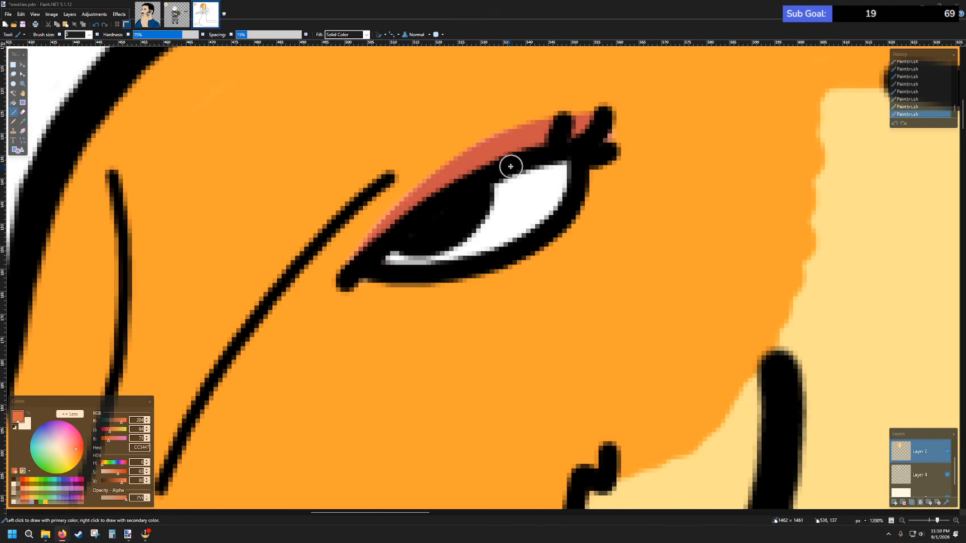
- Switch the primary color to red FF0000 and paint over the white of the eye on Layer 2
click(22, 484)
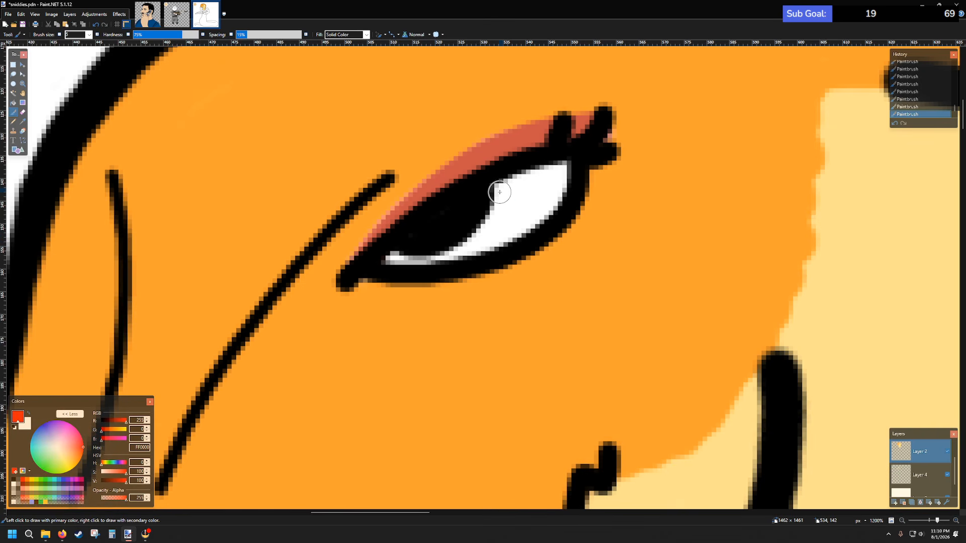
mouse_move(500, 192)
mouse_down()
mouse_move(468, 241)
mouse_move(388, 259)
mouse_move(492, 248)
mouse_move(538, 225)
mouse_move(564, 167)
mouse_move(506, 188)
mouse_move(551, 179)
mouse_move(501, 226)
mouse_move(515, 200)
mouse_move(553, 197)
mouse_move(511, 224)
mouse_up()
scroll(597, 262, down, 8)
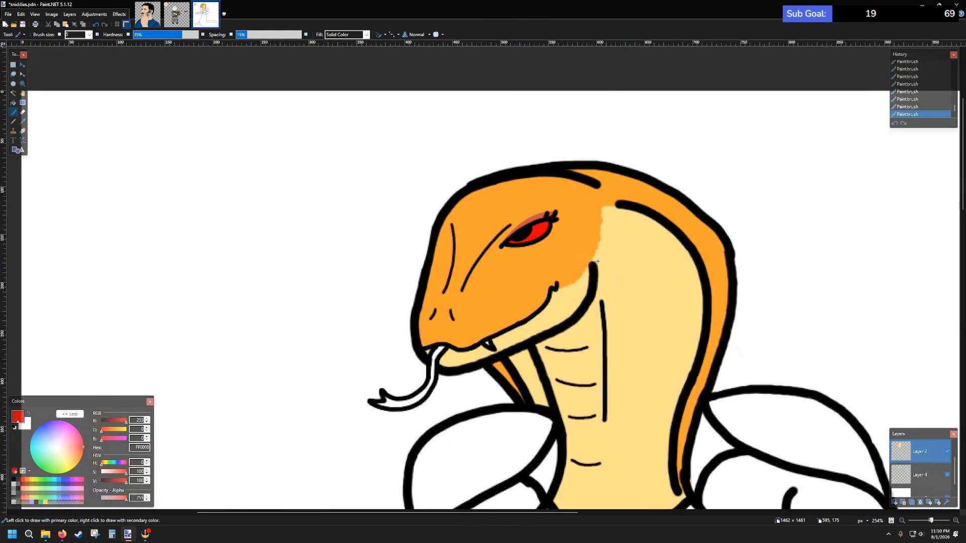
- Examine the red eye up close and against the head and the whole figure
scroll(597, 262, down, 5)
scroll(597, 262, up, 5)
scroll(661, 271, down, 6)
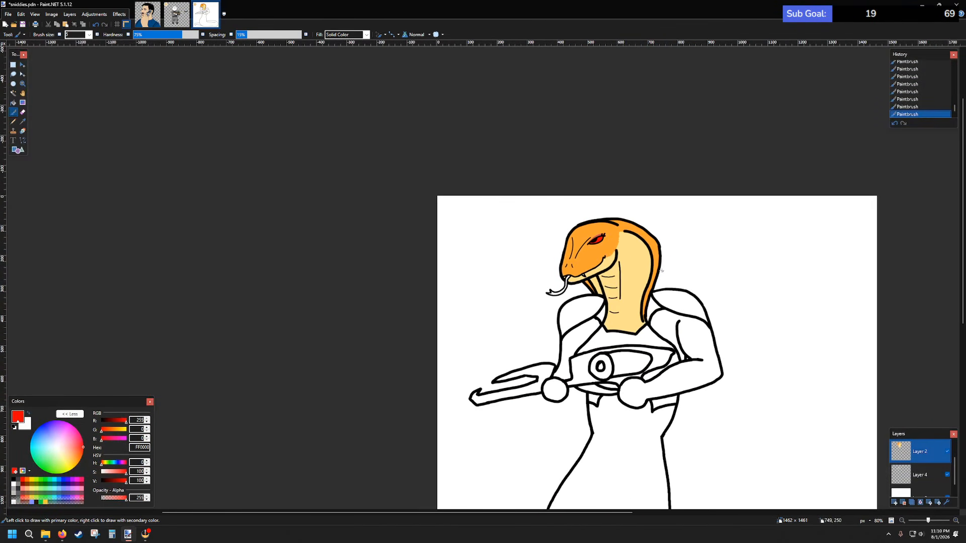
scroll(661, 270, down, 4)
scroll(652, 171, up, 3)
scroll(648, 214, up, 3)
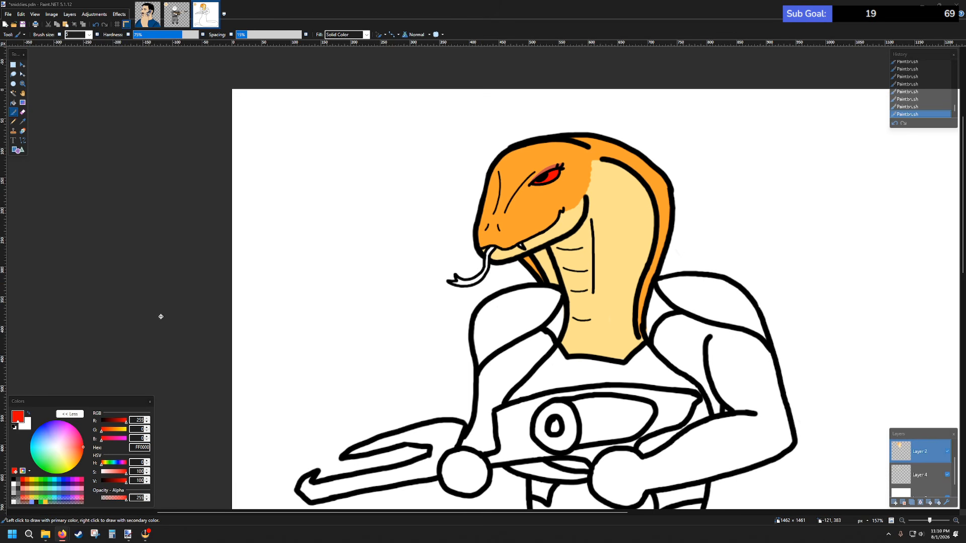
scroll(552, 177, up, 5)
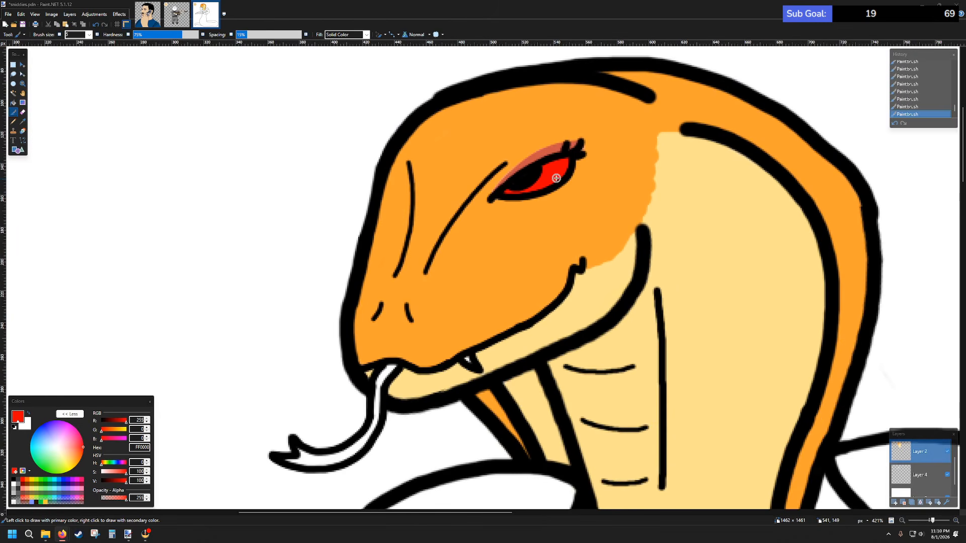
scroll(597, 169, down, 2)
scroll(565, 151, up, 2)
scroll(563, 200, up, 4)
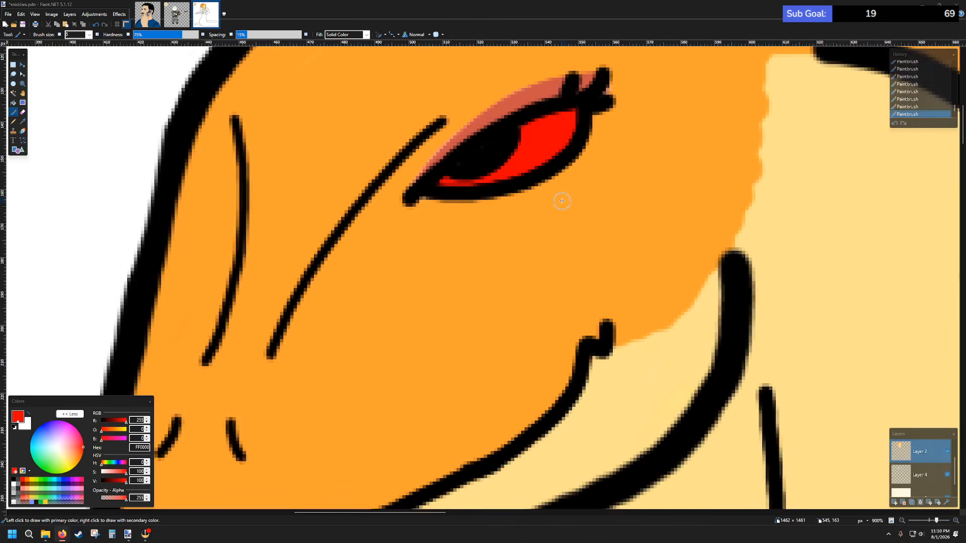
- Check Layer 4's line art by hiding and reshowing the layer, and save the drawing
drag(920, 474, 921, 452)
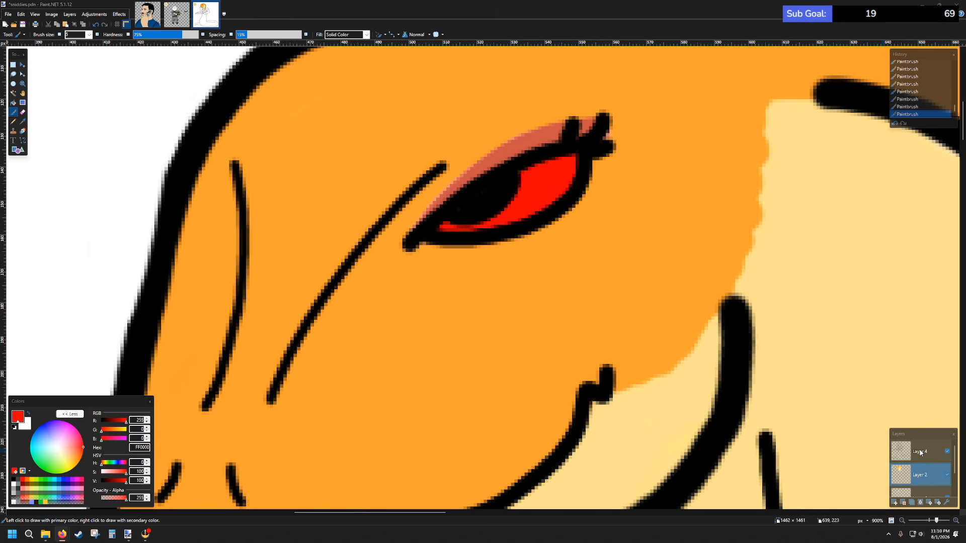
click(935, 457)
click(948, 455)
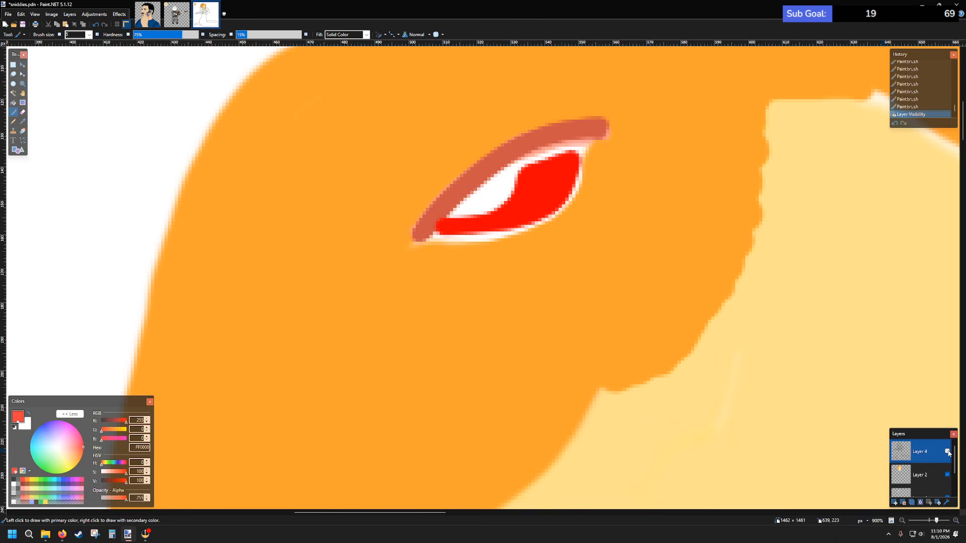
click(948, 454)
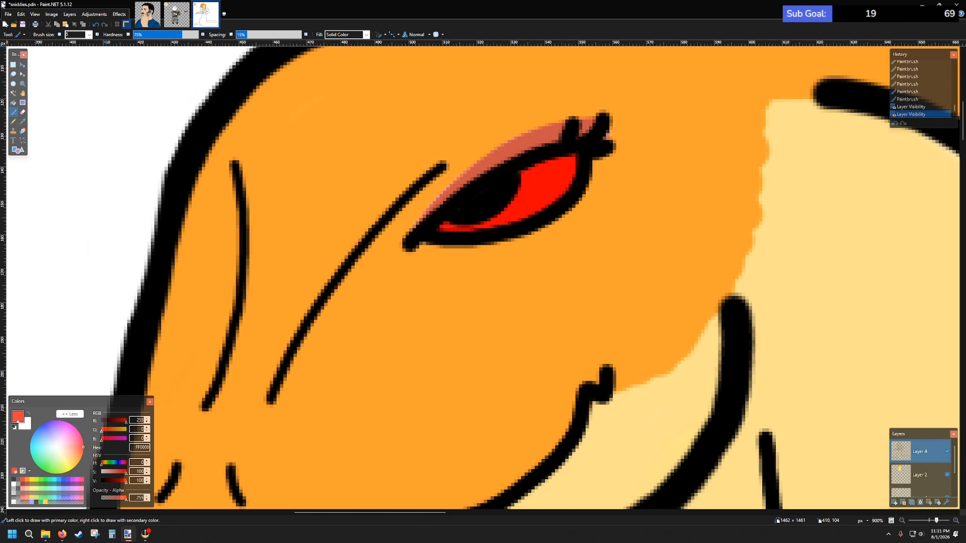
click(8, 14)
click(23, 66)
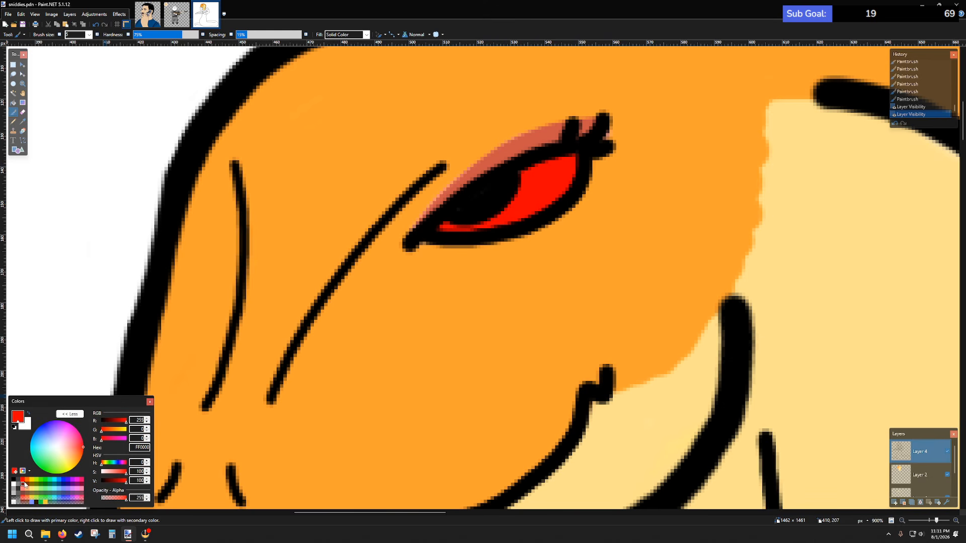
- Try painting the black pupil red on Layer 4 and the surrounding eye area black 000000 on Layer 2
scroll(528, 190, up, 5)
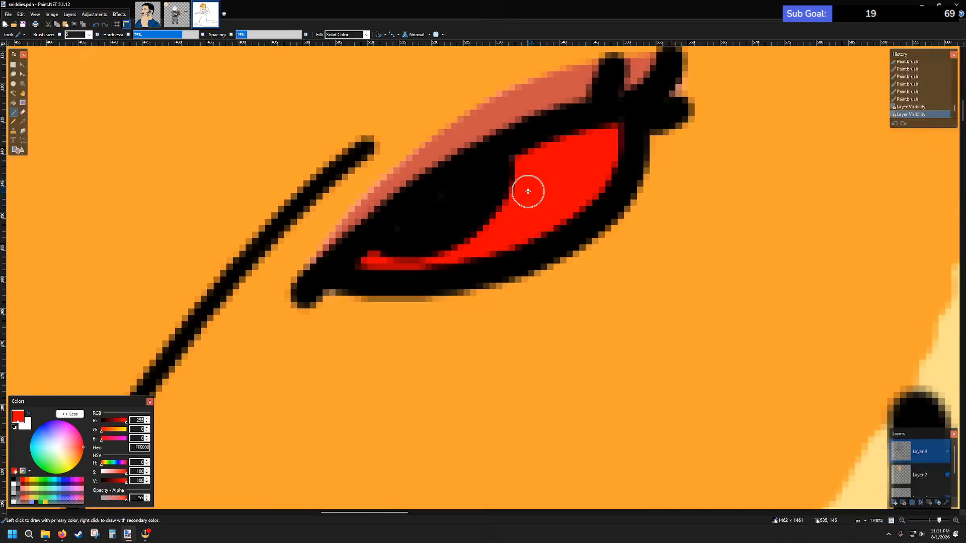
mouse_move(490, 167)
mouse_down()
mouse_move(474, 208)
mouse_move(499, 163)
mouse_move(480, 210)
mouse_move(427, 259)
mouse_move(381, 275)
mouse_move(328, 274)
mouse_move(485, 165)
mouse_move(406, 241)
mouse_move(555, 173)
mouse_up()
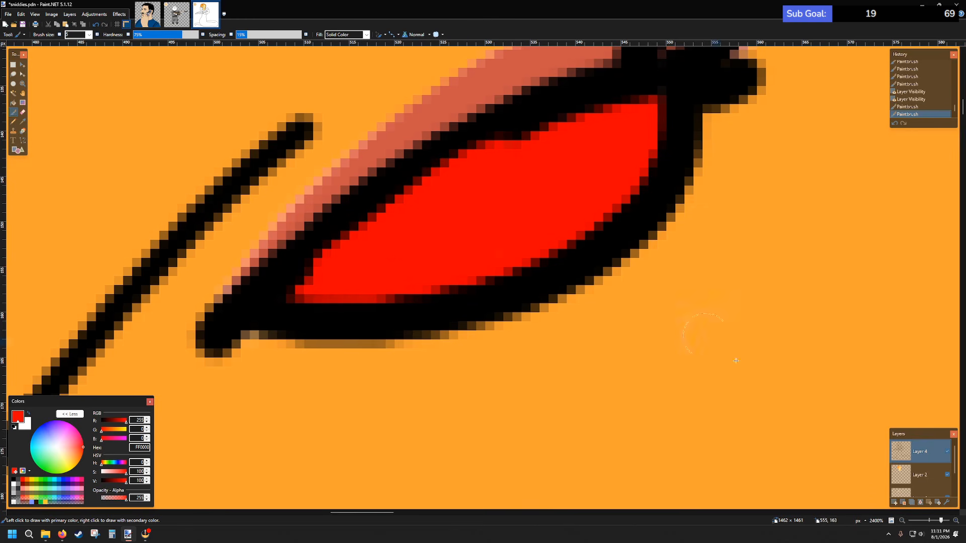
click(920, 474)
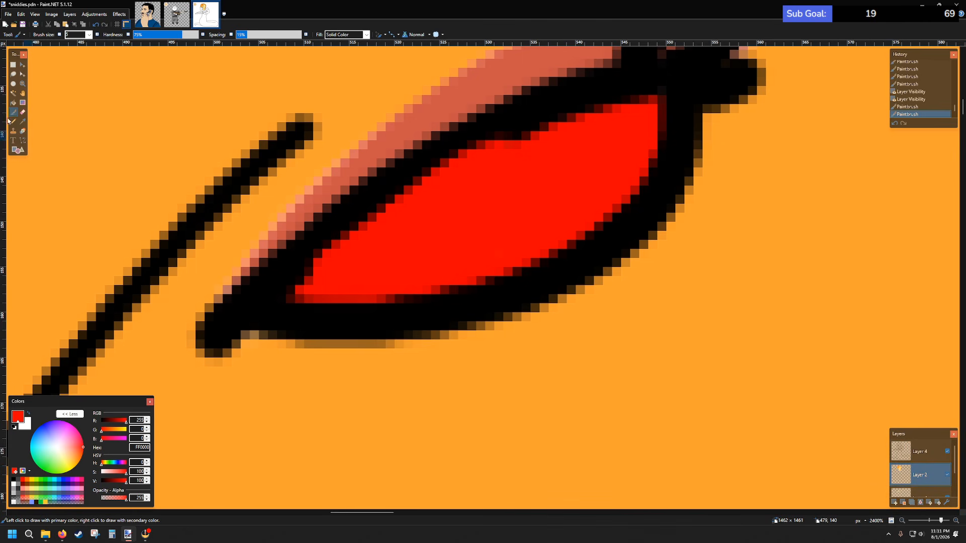
click(17, 481)
mouse_move(548, 182)
mouse_down()
mouse_move(560, 131)
mouse_move(459, 240)
mouse_move(321, 286)
mouse_move(543, 231)
mouse_move(534, 218)
mouse_move(601, 170)
mouse_move(659, 99)
mouse_move(561, 179)
mouse_move(584, 173)
mouse_up()
scroll(584, 174, down, 10)
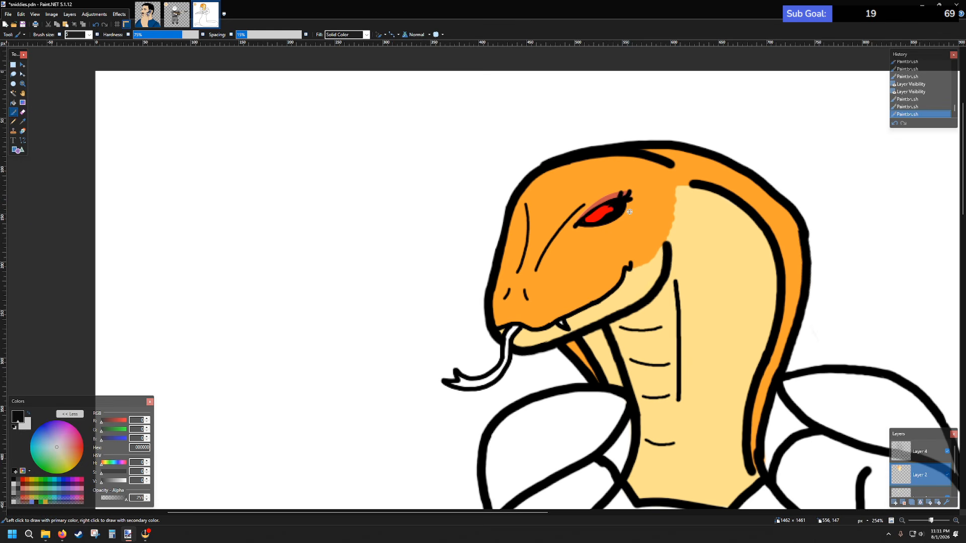
- Undo the last three brush strokes on the eye
key(ctrl+z)
key(ctrl+z)
key(ctrl+z)
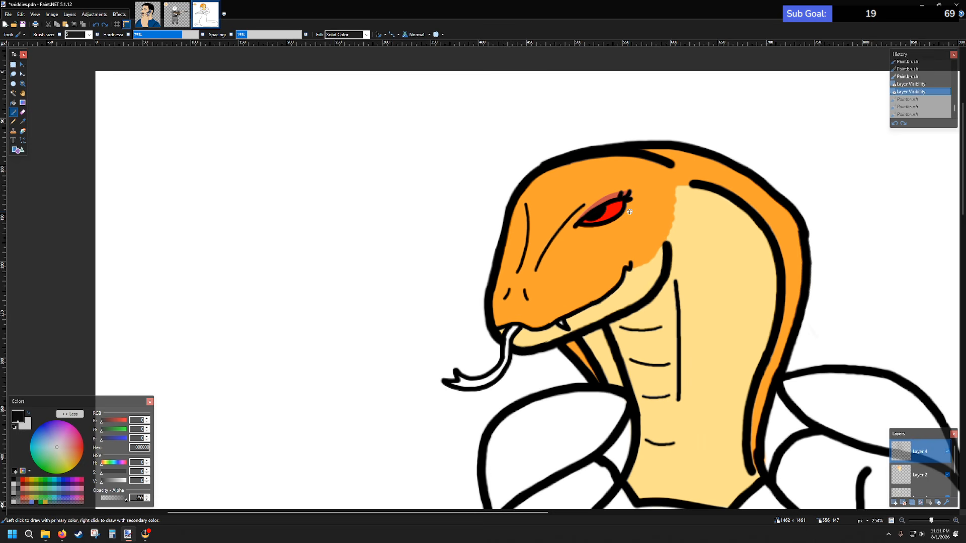
- Switch the primary color to red FF0000 and paint over the black pupil on Layer 4
scroll(634, 230, up, 8)
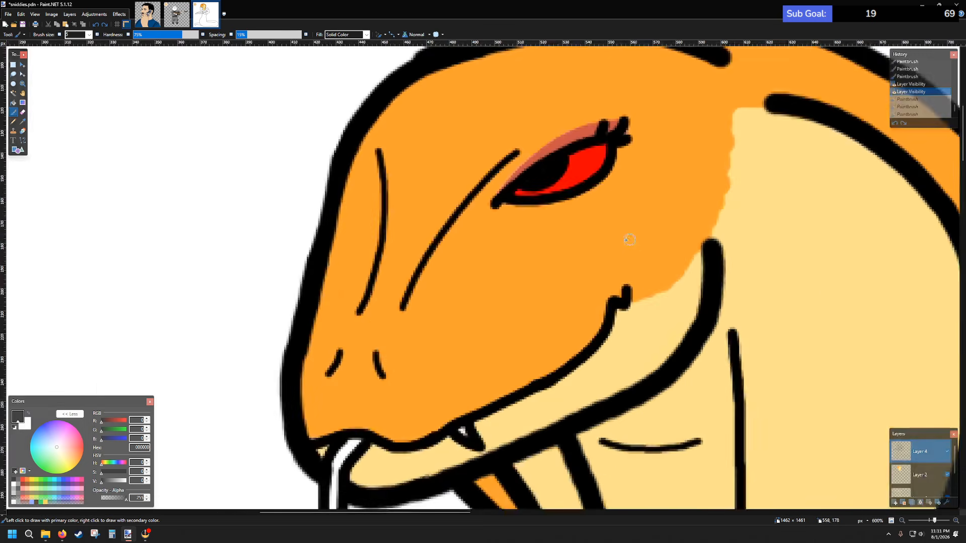
scroll(511, 271, up, 2)
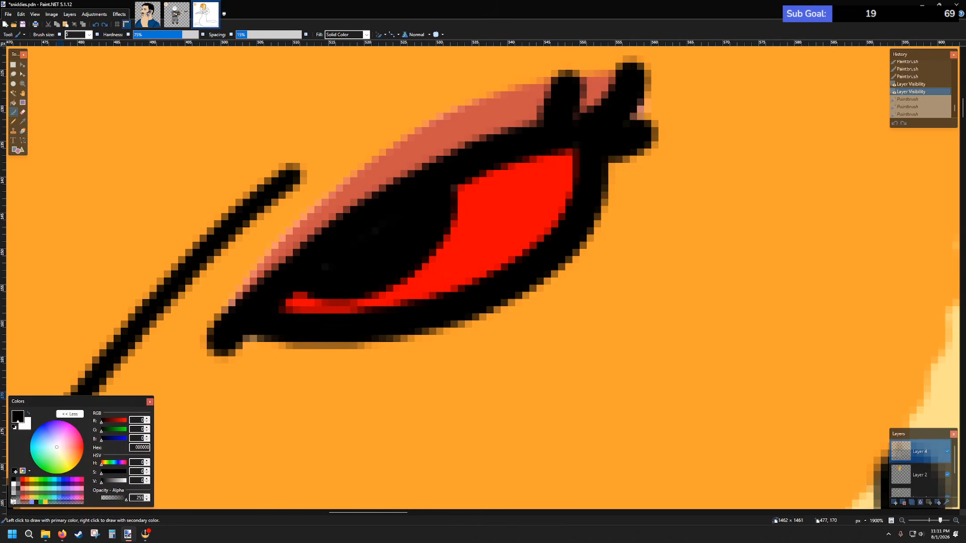
click(23, 480)
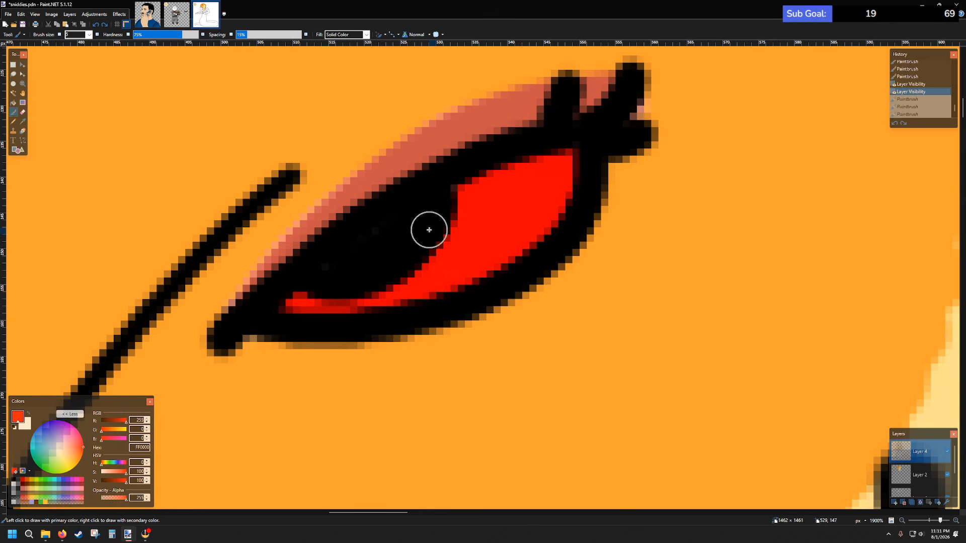
scroll(429, 224, up, 3)
mouse_move(446, 196)
mouse_down()
mouse_move(456, 184)
mouse_move(444, 230)
mouse_move(392, 296)
mouse_move(315, 327)
mouse_move(235, 322)
mouse_up()
mouse_move(425, 190)
mouse_down()
mouse_move(353, 259)
mouse_move(267, 307)
mouse_move(292, 296)
mouse_up()
- Paint the rest of the eye black 000000 on Layer 2, leaving a narrow red slanted iris toward the snout
ctrl+click(920, 477)
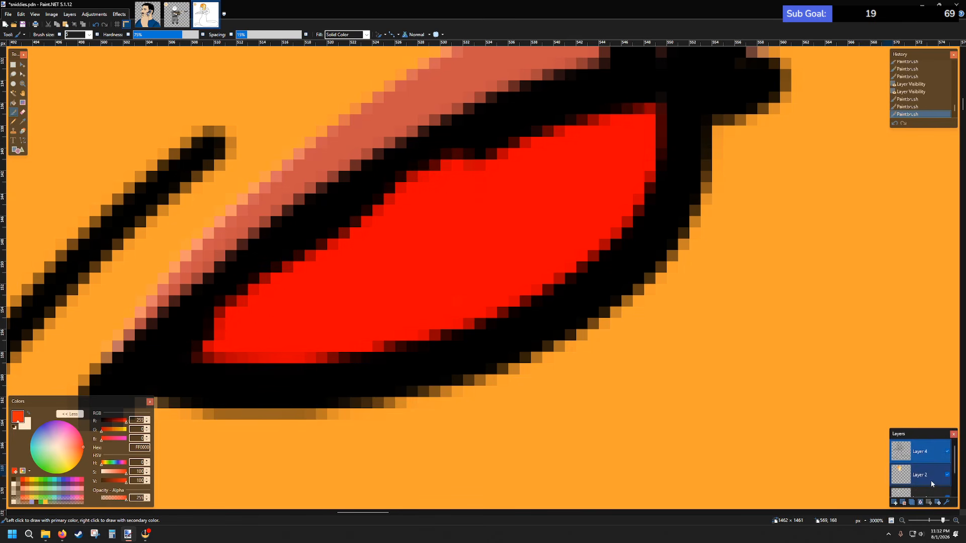
click(14, 481)
mouse_move(188, 326)
mouse_down()
mouse_move(363, 194)
mouse_move(557, 105)
mouse_move(547, 171)
mouse_move(522, 234)
mouse_move(456, 291)
mouse_move(340, 325)
mouse_move(222, 342)
mouse_move(389, 320)
mouse_move(202, 350)
mouse_move(293, 348)
mouse_move(494, 288)
mouse_move(538, 255)
mouse_move(532, 289)
mouse_move(633, 173)
mouse_move(646, 144)
mouse_move(576, 252)
mouse_move(627, 121)
mouse_move(571, 175)
mouse_move(595, 110)
mouse_move(557, 223)
mouse_move(663, 97)
mouse_move(580, 202)
mouse_move(648, 92)
mouse_move(625, 155)
mouse_up()
scroll(634, 174, up, 2)
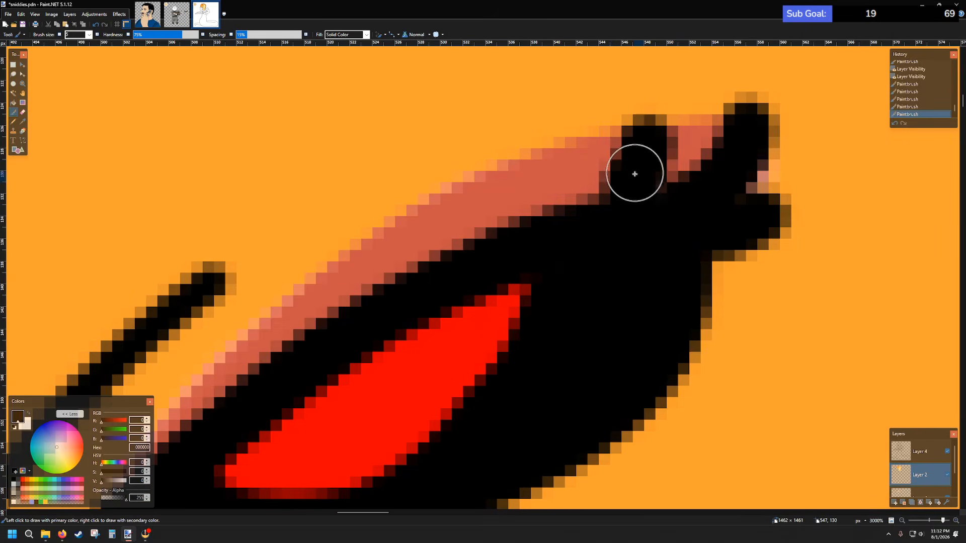
scroll(635, 174, down, 2)
- Trim the lower edge of the red iris with black strokes on Layer 4
click(920, 451)
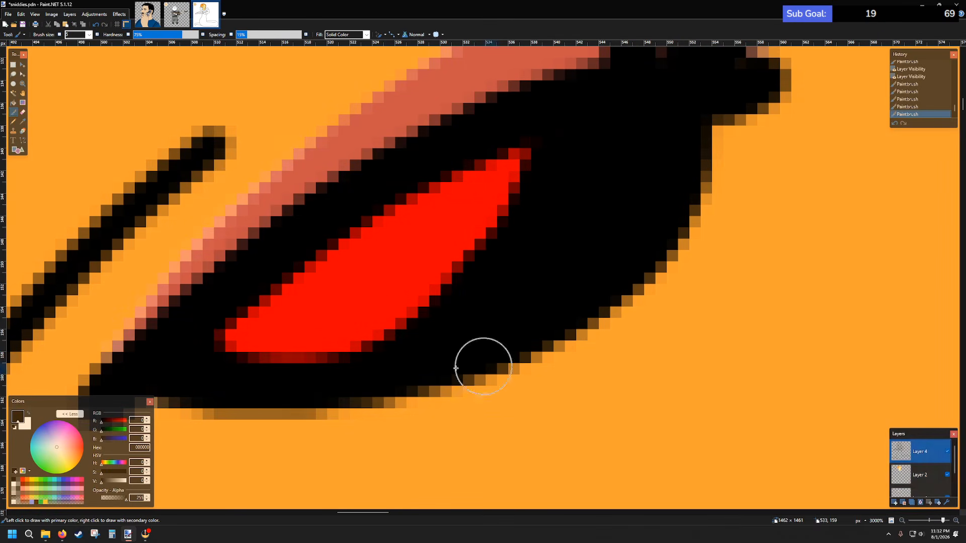
scroll(271, 352, down, 2)
scroll(242, 295, up, 2)
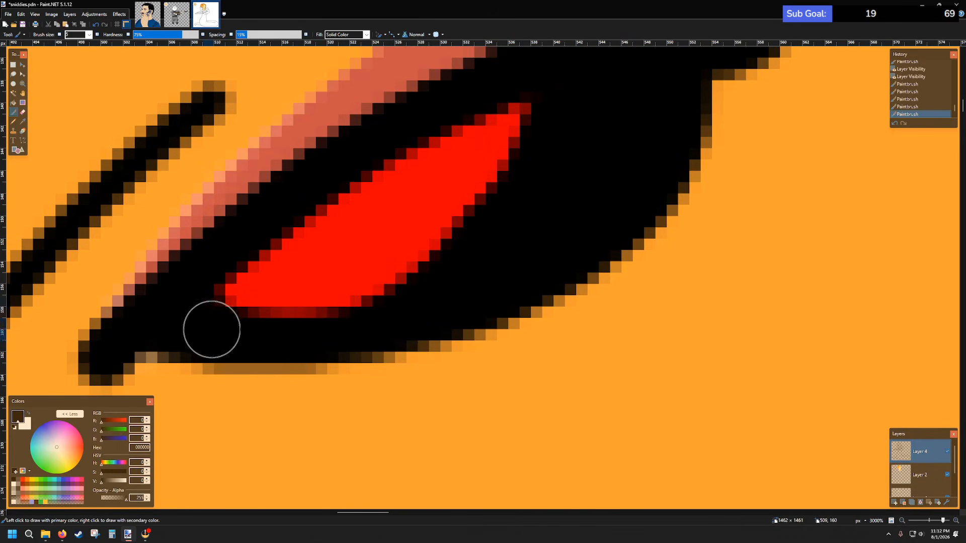
mouse_move(212, 329)
mouse_down()
mouse_move(394, 320)
mouse_move(495, 280)
mouse_up()
mouse_move(229, 288)
mouse_down()
mouse_move(220, 298)
mouse_move(295, 304)
mouse_move(407, 293)
mouse_move(473, 274)
mouse_up()
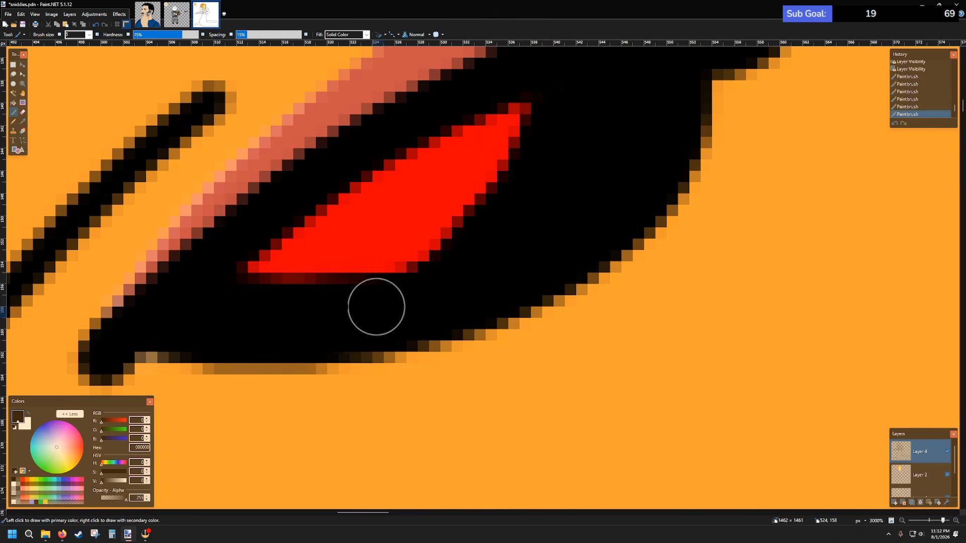
scroll(376, 307, down, 10)
scroll(513, 337, down, 3)
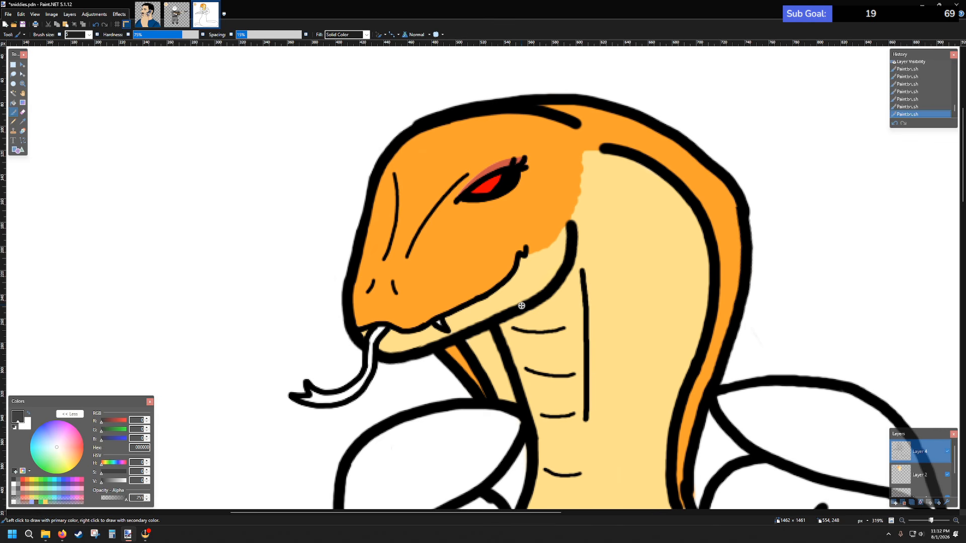
- Undo the black and red eye strokes back to the white eye with its black pupil
key(ctrl+z)
key(ctrl+z)
key(ctrl+z)
key(ctrl+z)
key(ctrl+z)
key(ctrl+z)
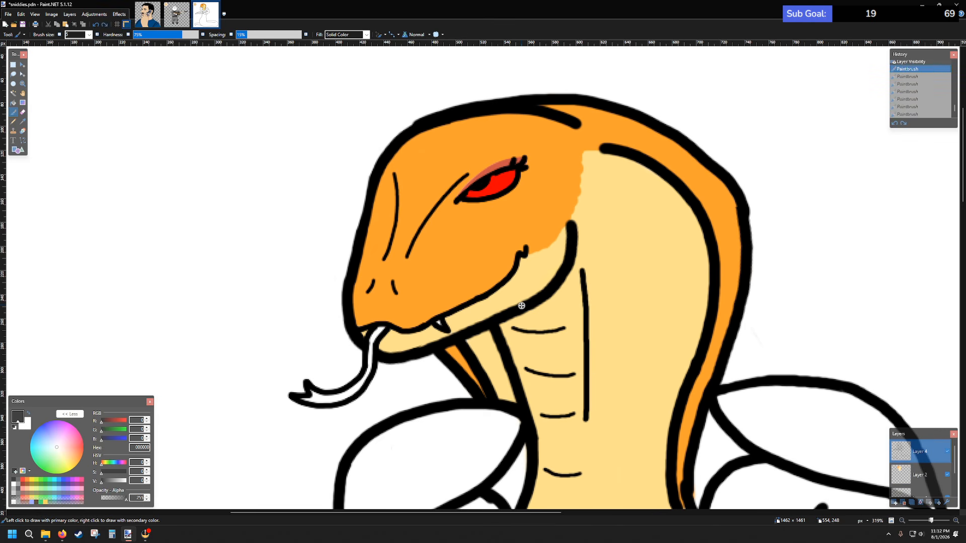
key(ctrl+z)
key(ctrl+z)
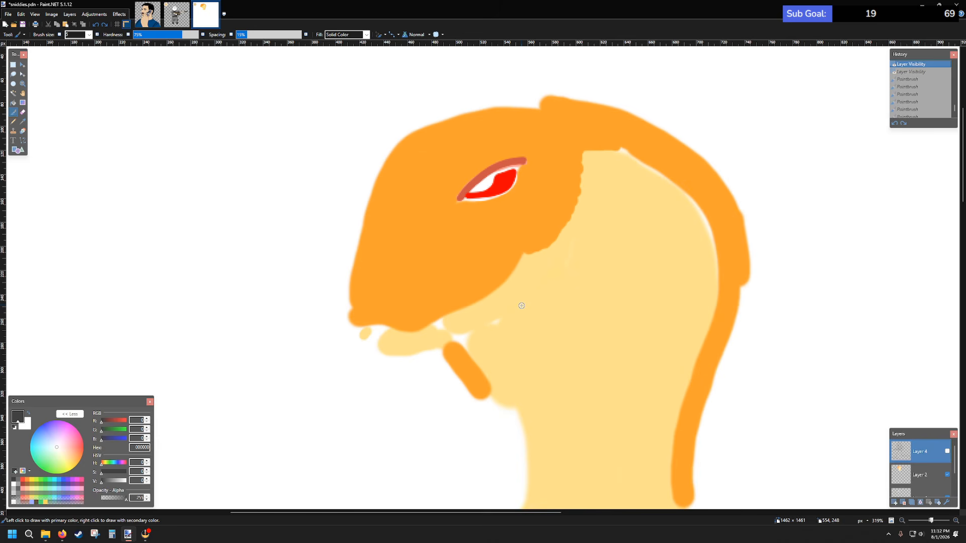
key(ctrl+z)
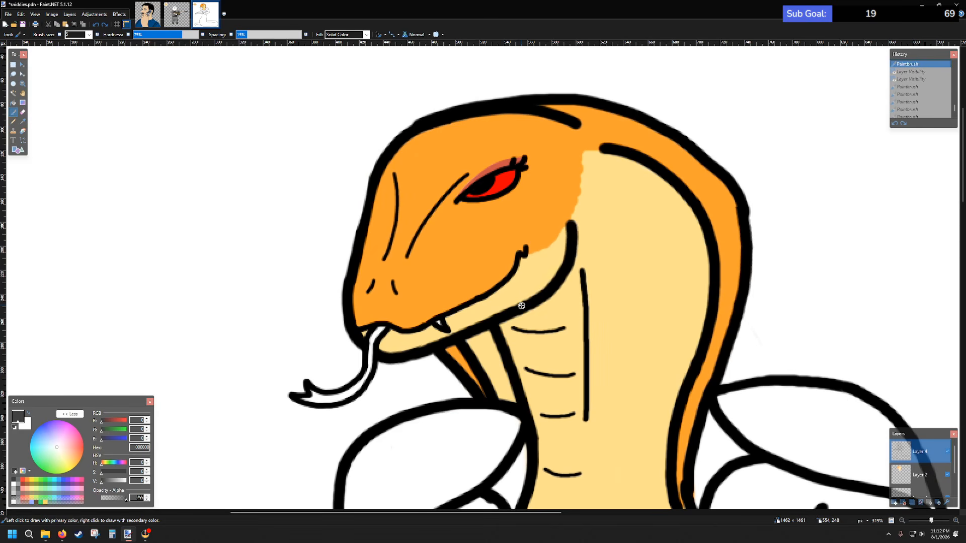
key(ctrl+z)
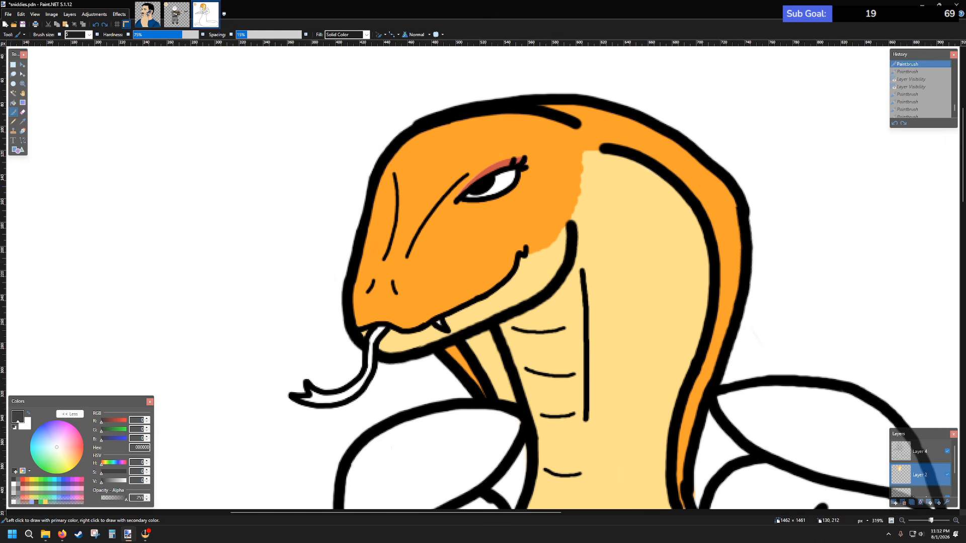
key(alt+Tab)
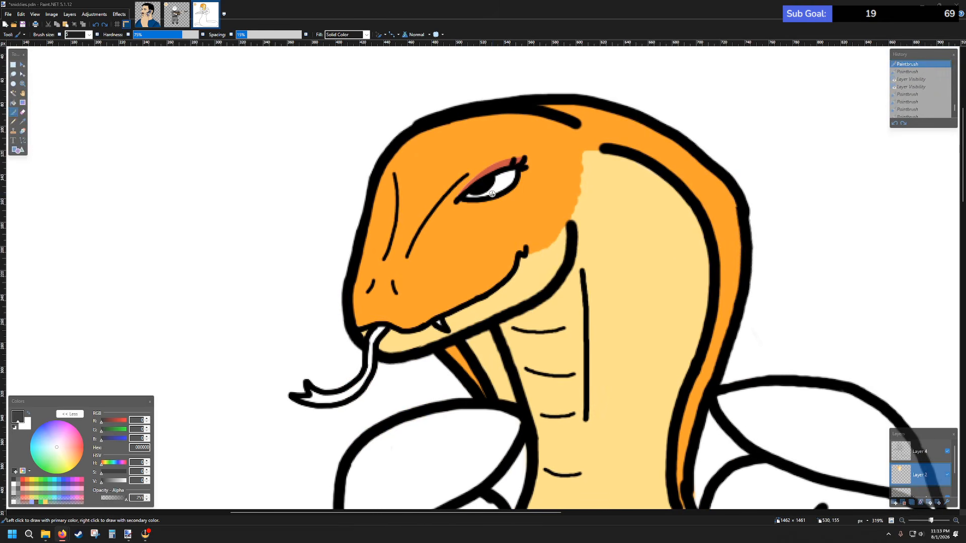
- Paint over the eye's black pupil area on Layer 4 in red FF0000 to form the iris
scroll(494, 194, up, 5)
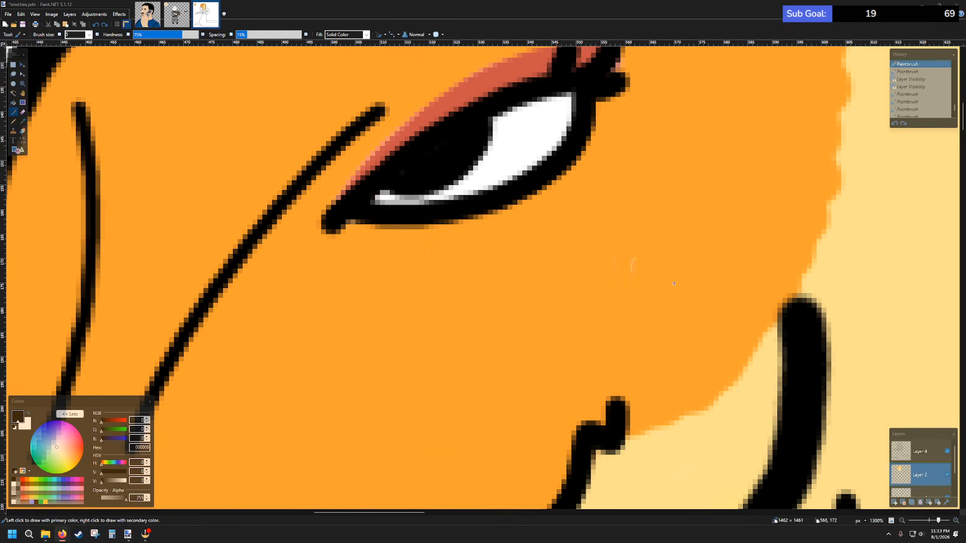
click(930, 458)
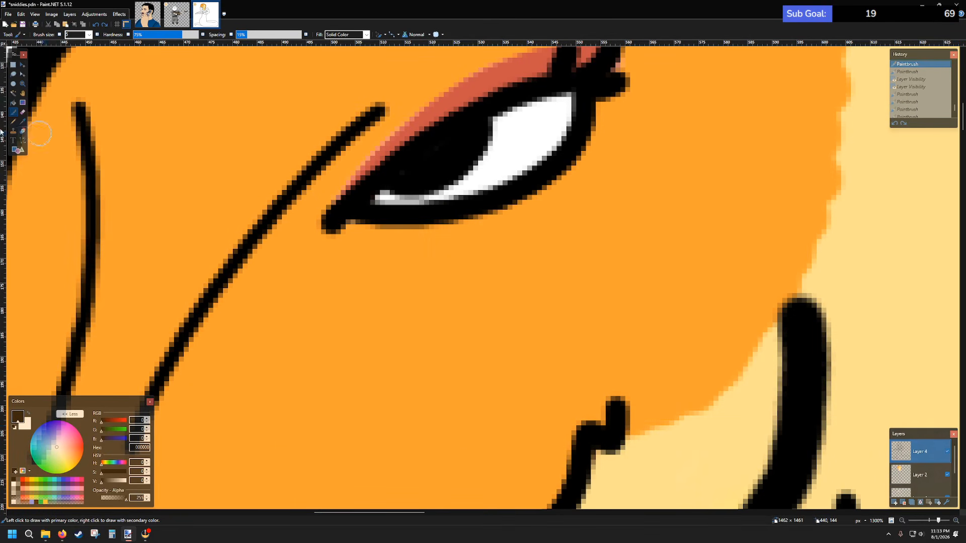
click(23, 480)
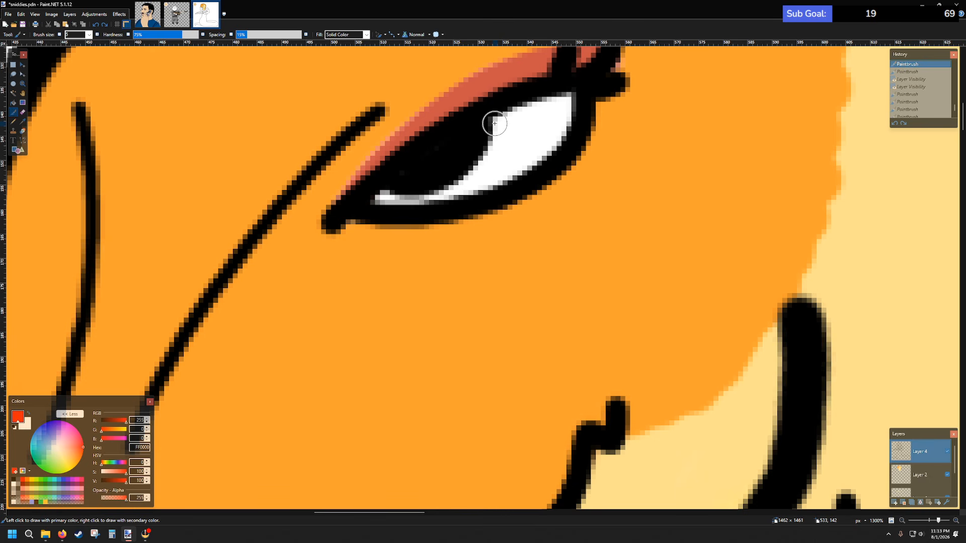
scroll(482, 172, up, 3)
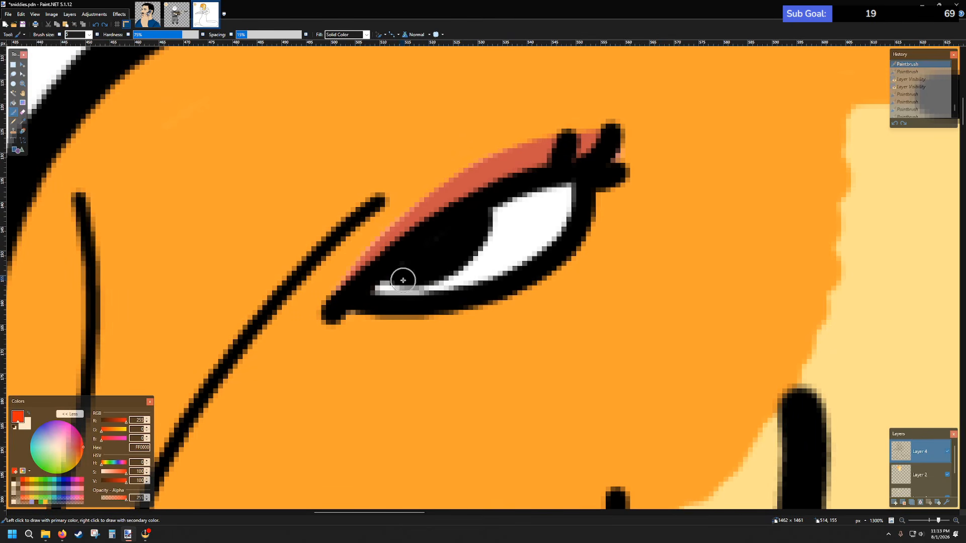
drag(399, 281, 413, 273)
key(ctrl+z)
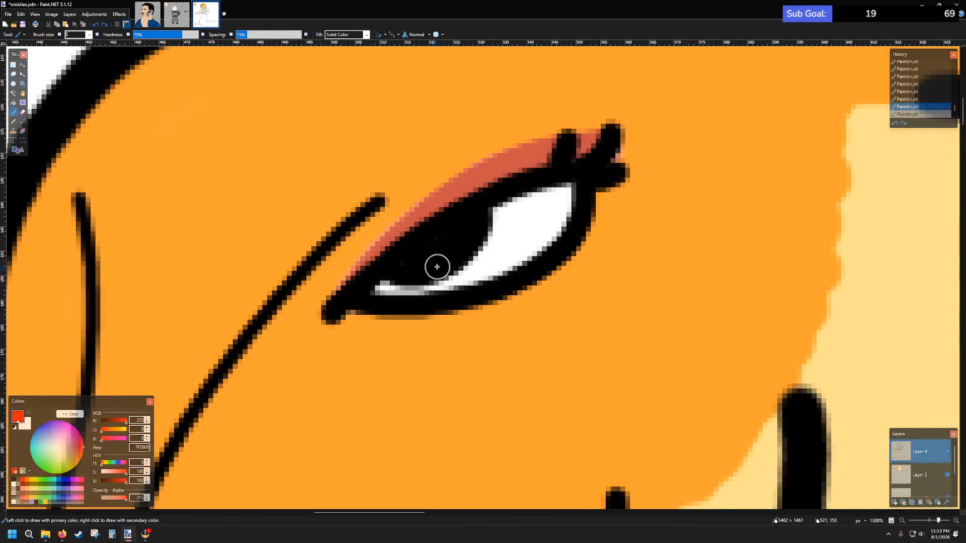
scroll(430, 270, up, 3)
scroll(430, 270, up, 1)
mouse_move(379, 276)
mouse_down()
mouse_move(370, 280)
mouse_move(433, 272)
mouse_move(516, 233)
mouse_move(554, 167)
mouse_move(388, 276)
mouse_up()
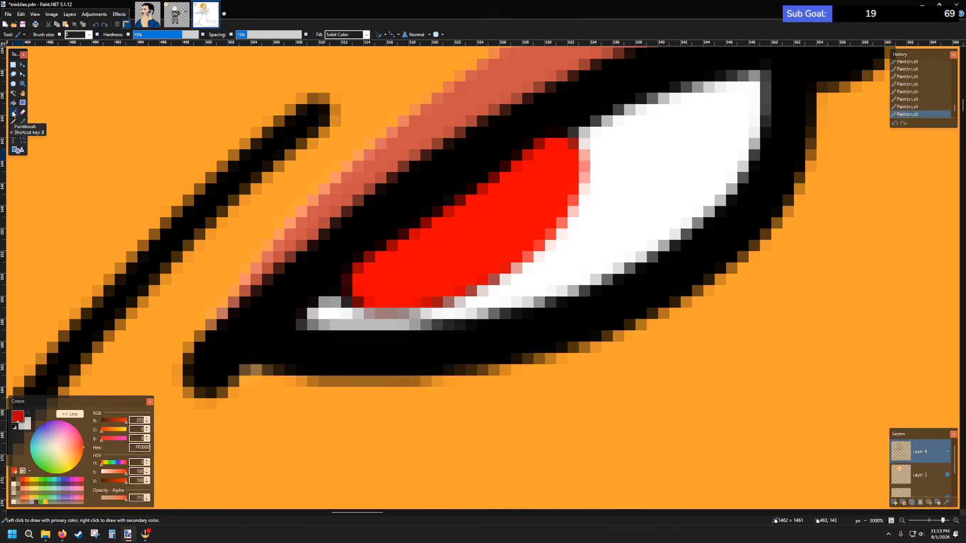
- Clean up the eye's upper lid line above the red iris with a black 000000 stroke on Layer 4
click(14, 479)
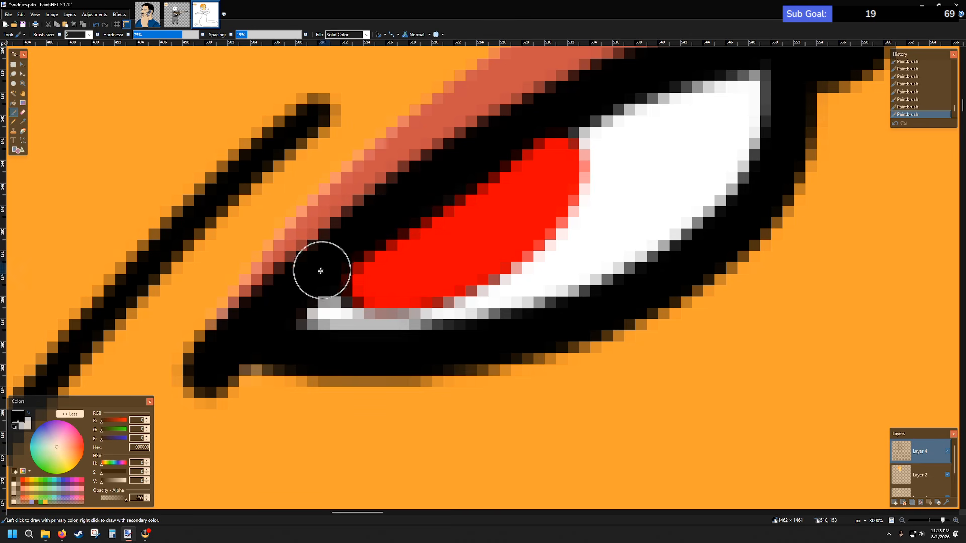
drag(316, 271, 383, 237)
key(ctrl+z)
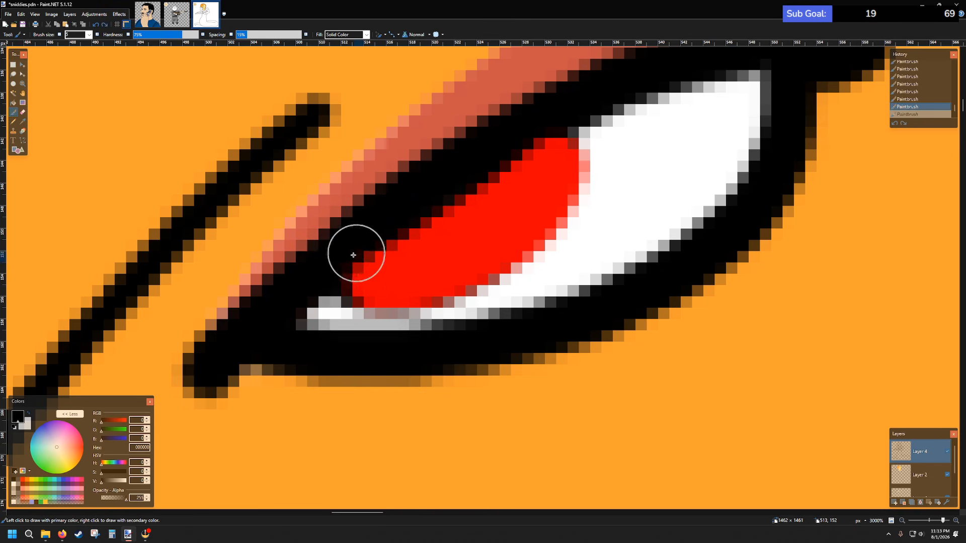
mouse_move(331, 261)
mouse_down()
mouse_move(379, 218)
mouse_move(626, 73)
mouse_up()
- Paint the white of the eye around the red iris dark red 350000 on Layer 2
click(930, 475)
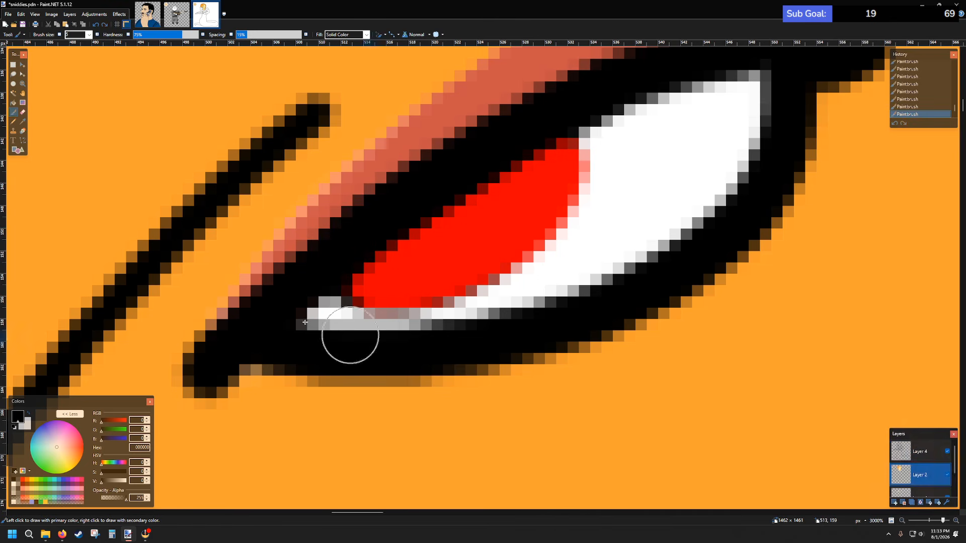
click(22, 481)
click(23, 486)
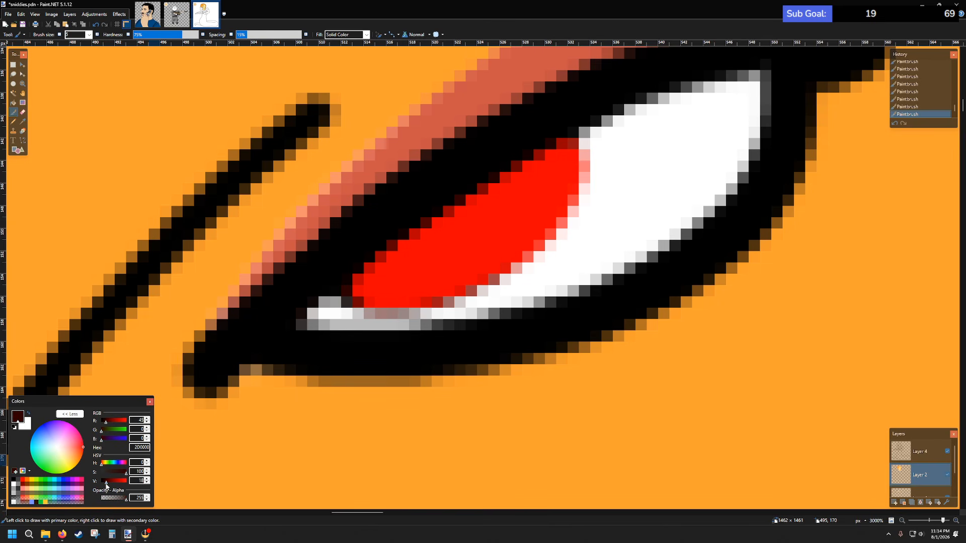
drag(106, 484, 107, 483)
drag(319, 312, 453, 313)
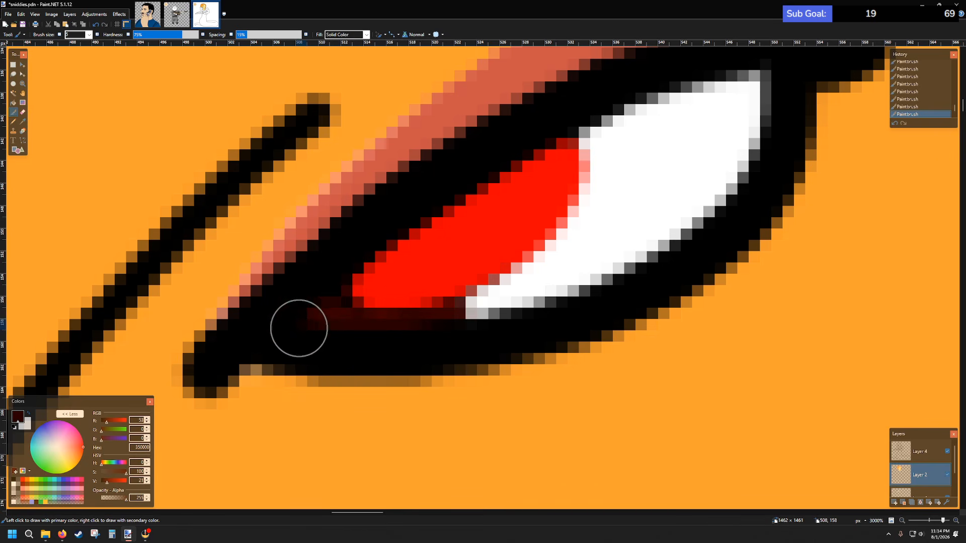
mouse_move(298, 328)
mouse_down()
mouse_move(429, 325)
mouse_move(545, 303)
mouse_move(564, 286)
mouse_move(472, 302)
mouse_move(582, 270)
mouse_move(644, 234)
mouse_move(595, 269)
mouse_move(699, 204)
mouse_move(761, 141)
mouse_move(768, 91)
mouse_move(760, 104)
mouse_move(734, 87)
mouse_move(600, 139)
mouse_move(544, 254)
mouse_move(700, 129)
mouse_move(639, 208)
mouse_move(644, 162)
mouse_up()
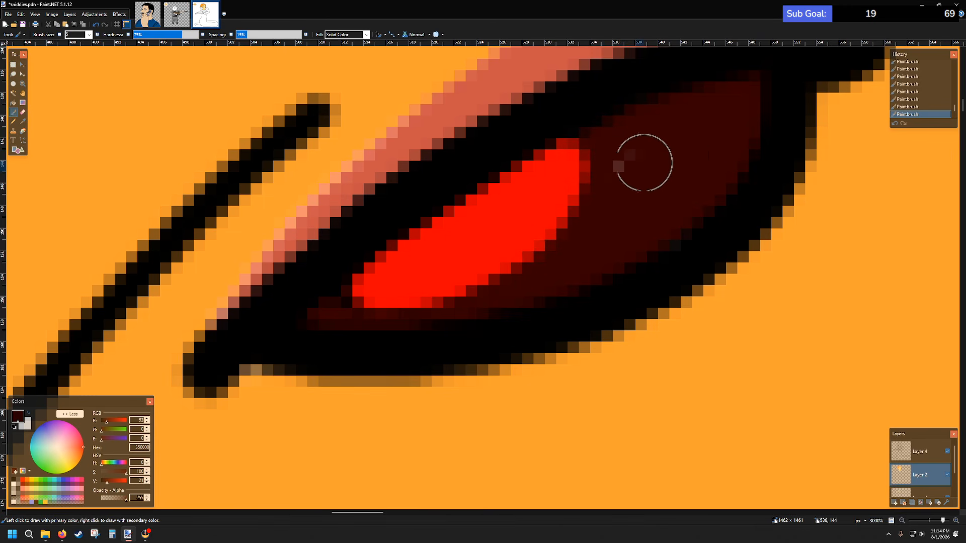
- Set the primary color to dark gray 262626 for coloring the shoulder pads
scroll(644, 163, down, 10)
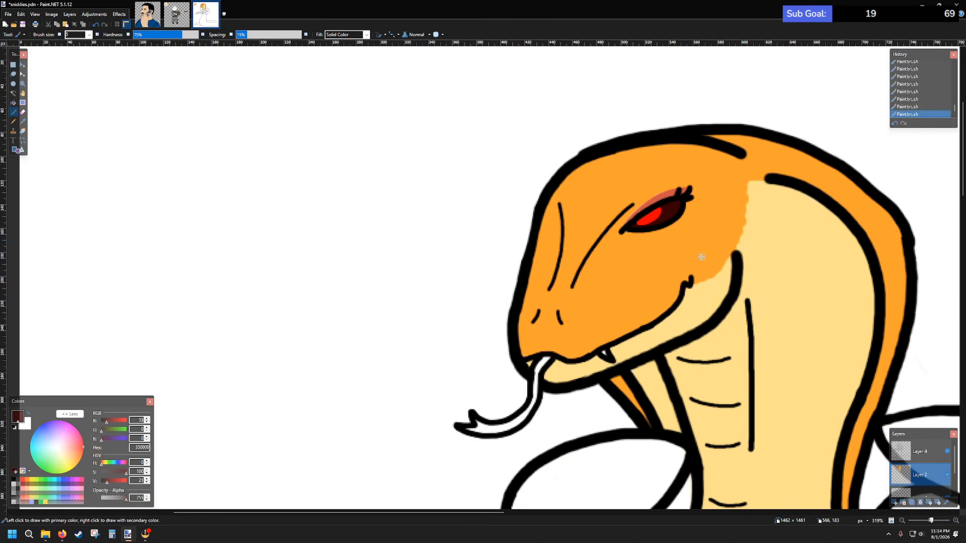
scroll(701, 257, down, 4)
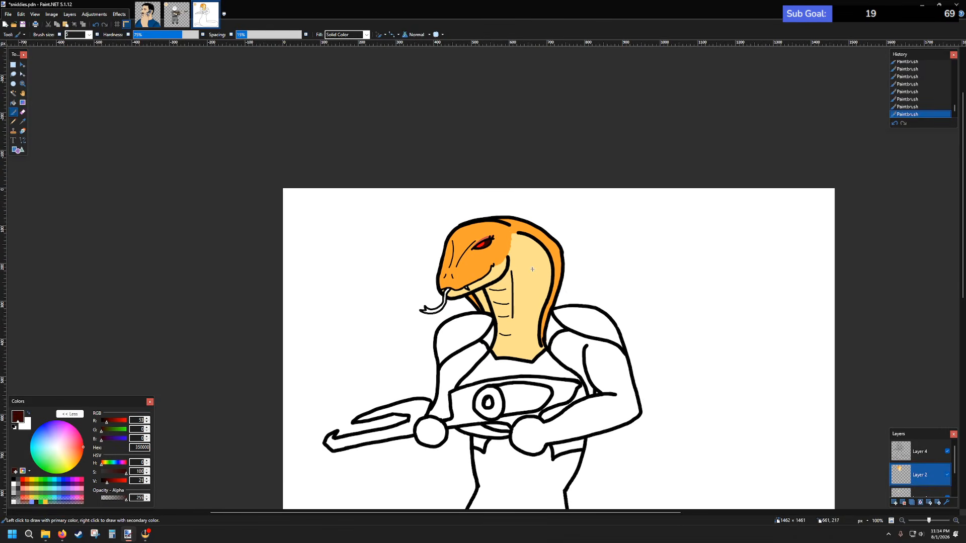
scroll(525, 259, down, 3)
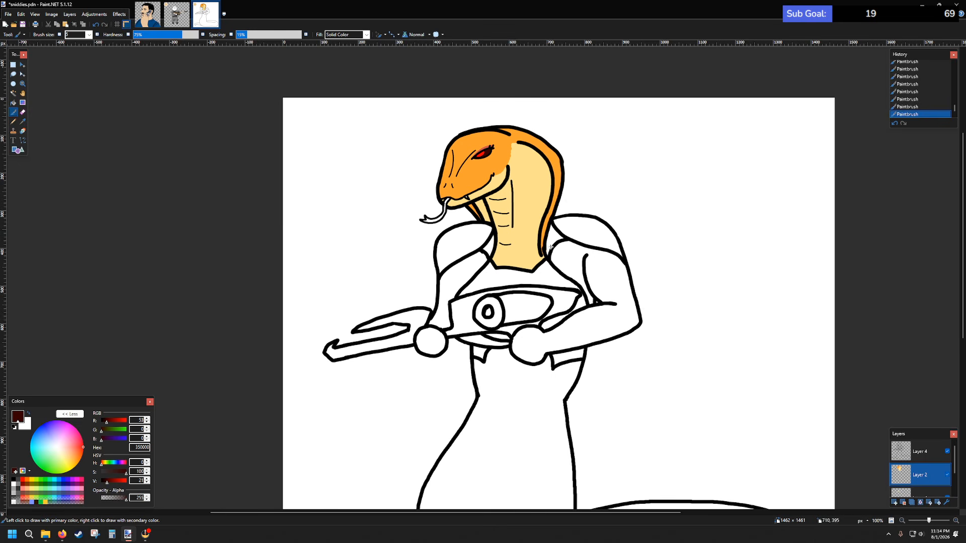
scroll(622, 291, down, 2)
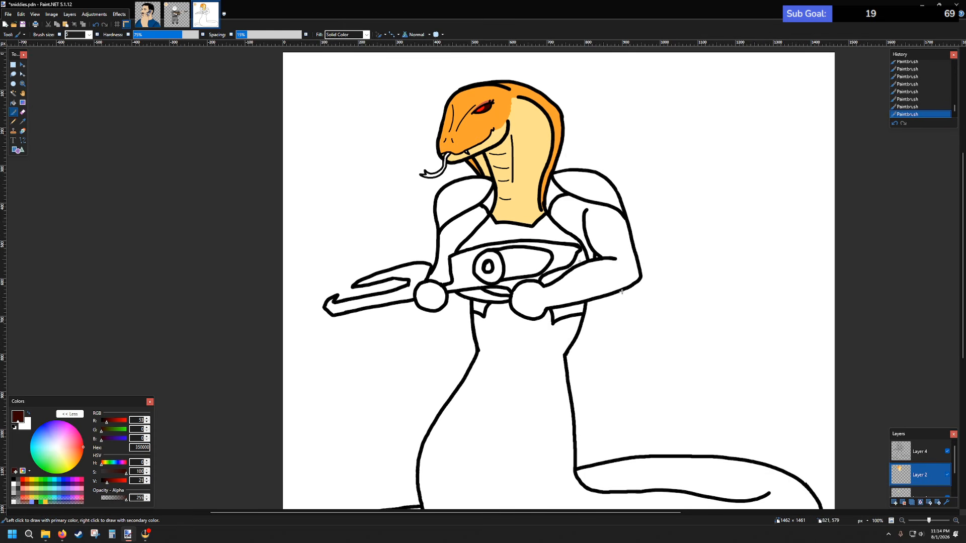
click(14, 482)
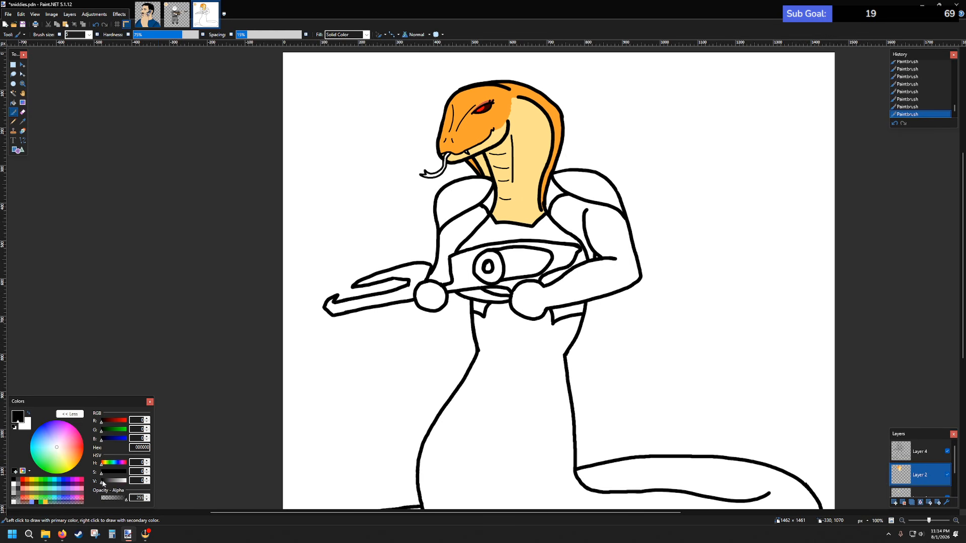
drag(103, 483, 106, 484)
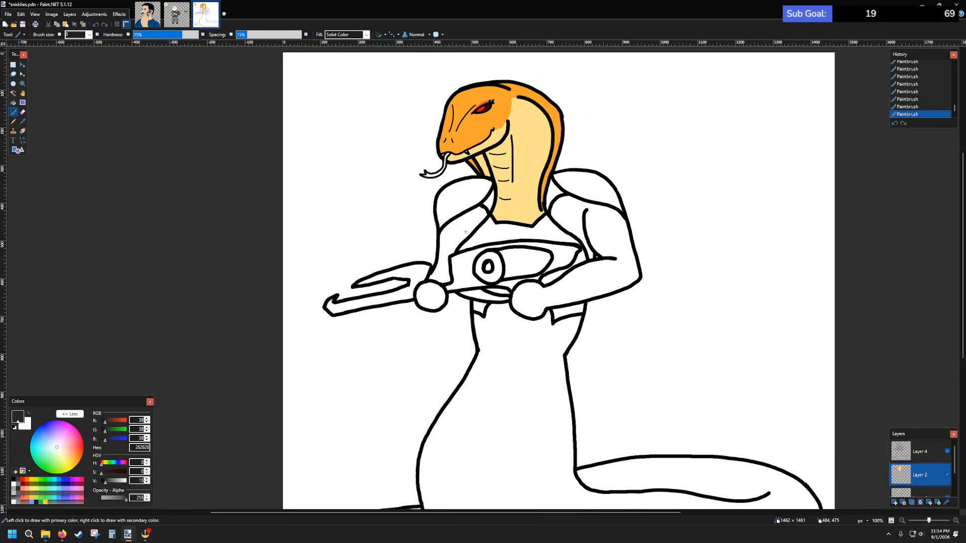
ctrl+scroll(465, 231, up, 5)
click(89, 35)
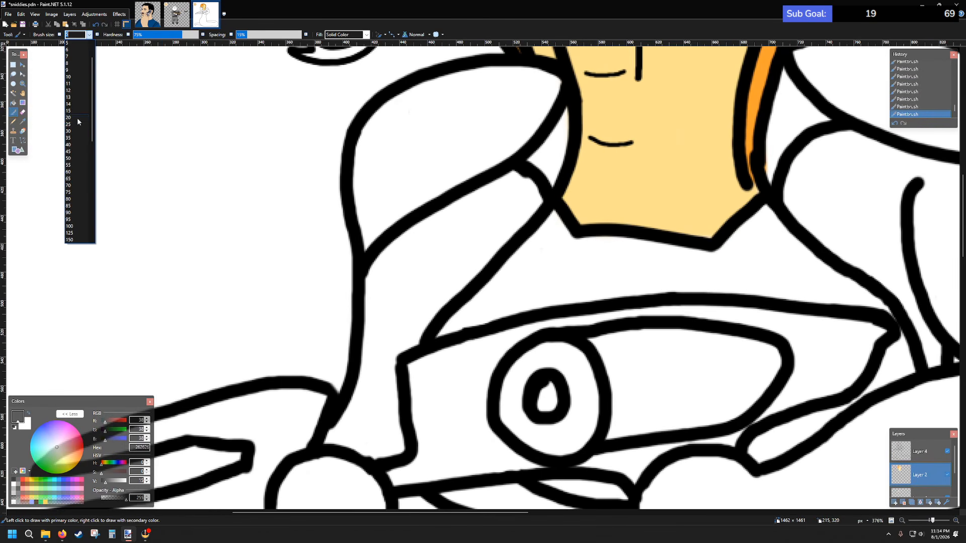
click(69, 144)
scroll(453, 225, up, 3)
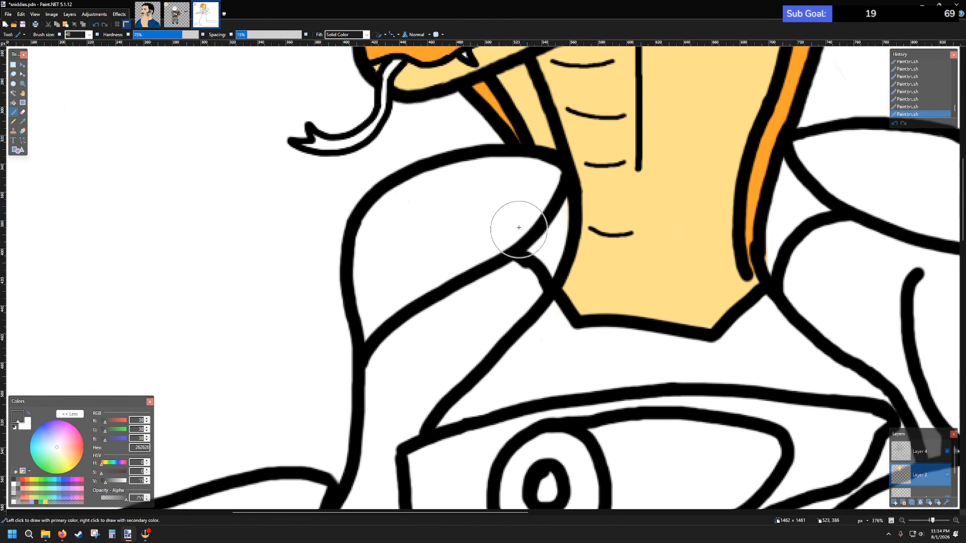
mouse_move(538, 180)
mouse_down()
mouse_move(517, 213)
mouse_move(371, 314)
mouse_move(363, 241)
mouse_move(382, 282)
mouse_up()
key(ctrl+z)
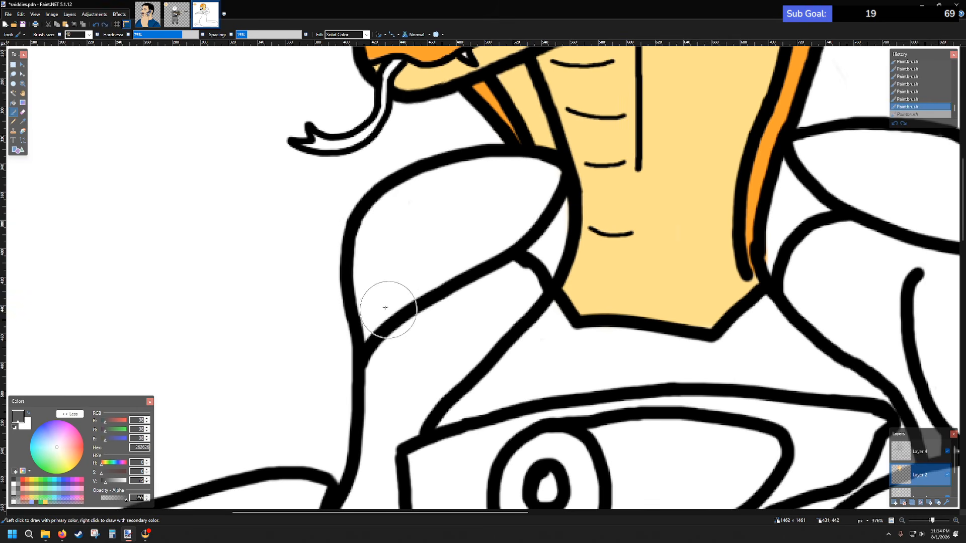
drag(544, 183, 403, 301)
key(ctrl+z)
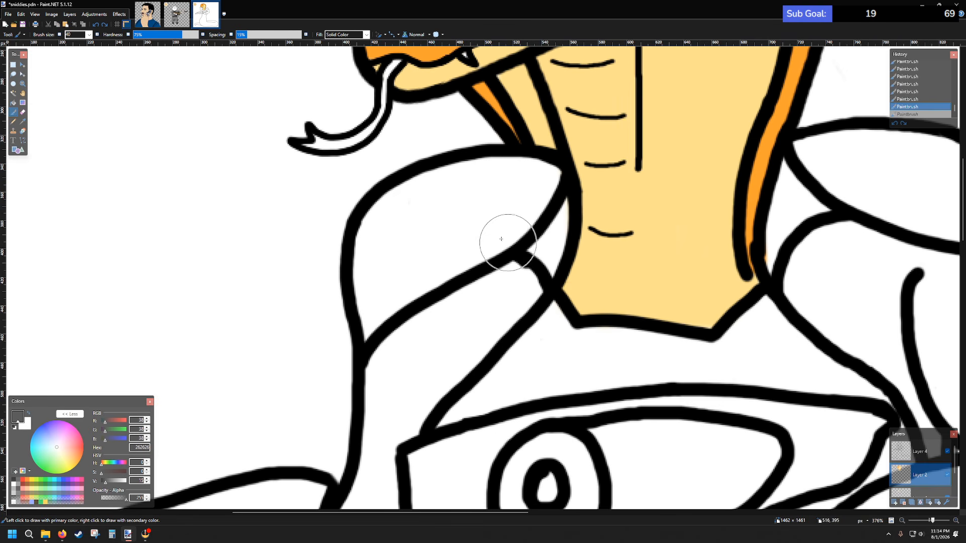
- Set the brush size to 20 and fill the shoulder pad below the tongue with dark gray 262626 on Layer 2
click(89, 35)
scroll(77, 76, up, 5)
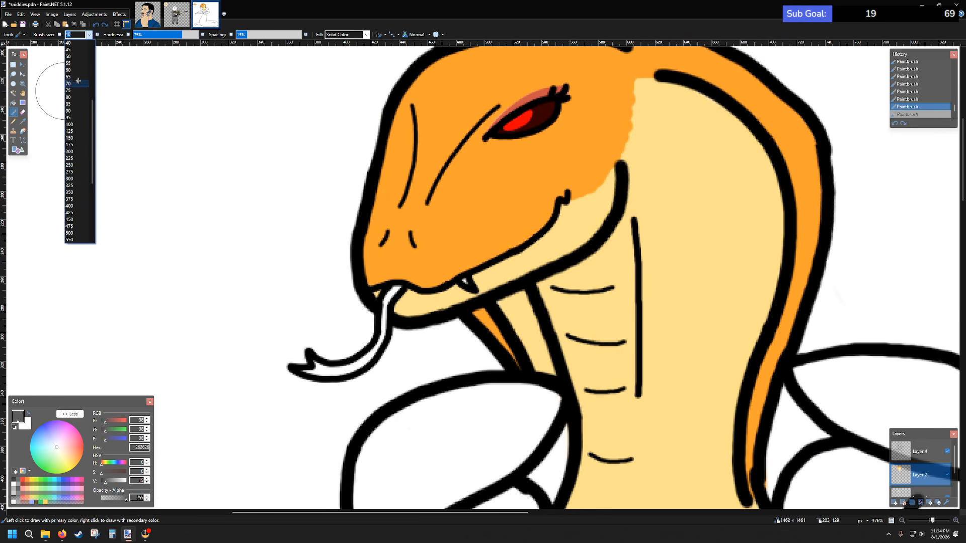
scroll(77, 68, up, 3)
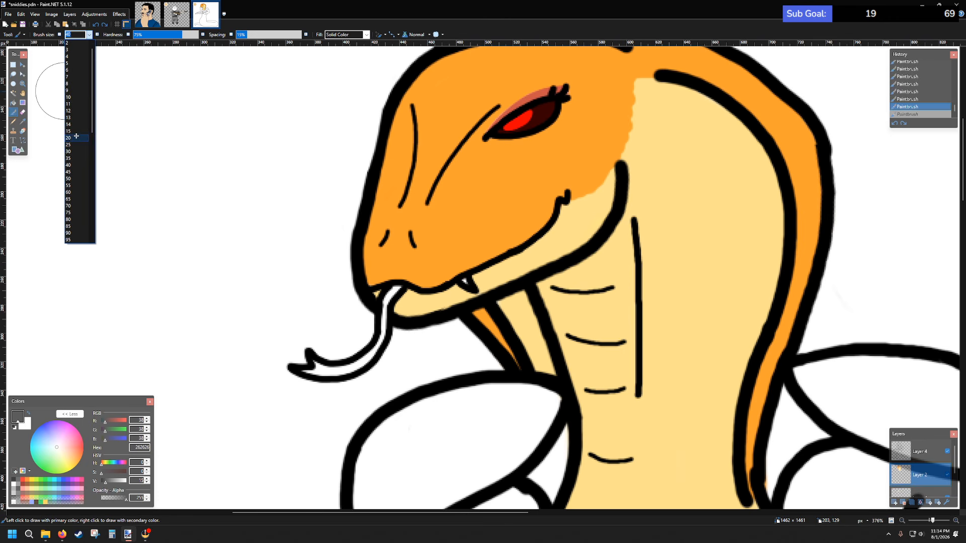
click(76, 137)
scroll(485, 201, down, 5)
mouse_move(540, 181)
mouse_down()
mouse_move(553, 173)
mouse_move(487, 161)
mouse_move(422, 177)
mouse_move(384, 205)
mouse_move(364, 239)
mouse_move(367, 337)
mouse_move(390, 309)
mouse_move(498, 241)
mouse_move(547, 187)
mouse_move(476, 185)
mouse_move(411, 209)
mouse_move(379, 255)
mouse_move(383, 264)
mouse_up()
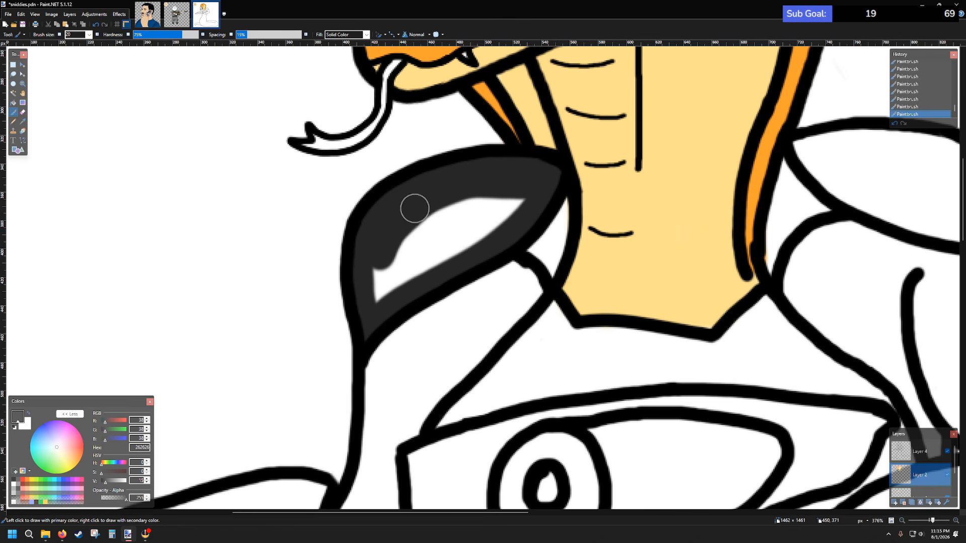
mouse_move(415, 208)
mouse_down()
mouse_move(373, 298)
mouse_move(471, 191)
mouse_move(490, 199)
mouse_move(404, 277)
mouse_move(532, 191)
mouse_up()
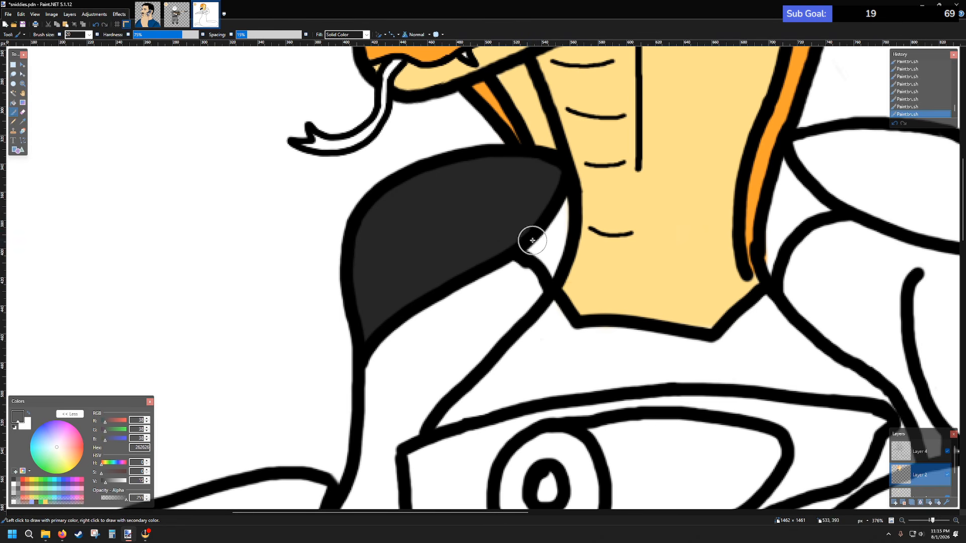
- Fill the shoulder pad behind the hood with the same dark gray 262626 on Layer 2
scroll(493, 252, right, 5)
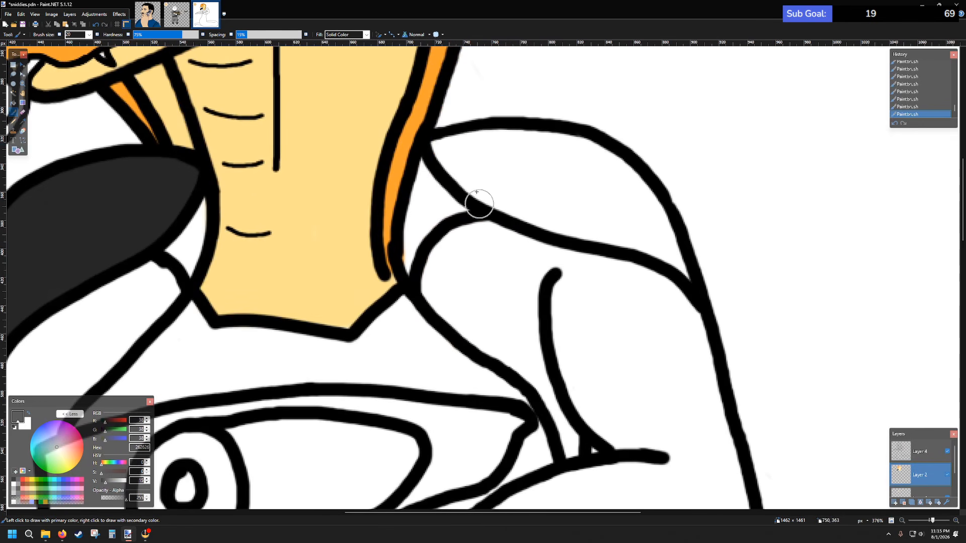
mouse_move(439, 143)
mouse_down()
mouse_move(500, 203)
mouse_move(679, 268)
mouse_move(671, 234)
mouse_move(639, 191)
mouse_move(563, 144)
mouse_move(602, 157)
mouse_move(540, 136)
mouse_move(456, 143)
mouse_move(472, 169)
mouse_move(523, 197)
mouse_move(657, 244)
mouse_move(587, 169)
mouse_move(542, 150)
mouse_move(479, 146)
mouse_move(531, 185)
mouse_move(633, 227)
mouse_move(519, 162)
mouse_move(599, 194)
mouse_move(508, 170)
mouse_up()
scroll(510, 172, down, 3)
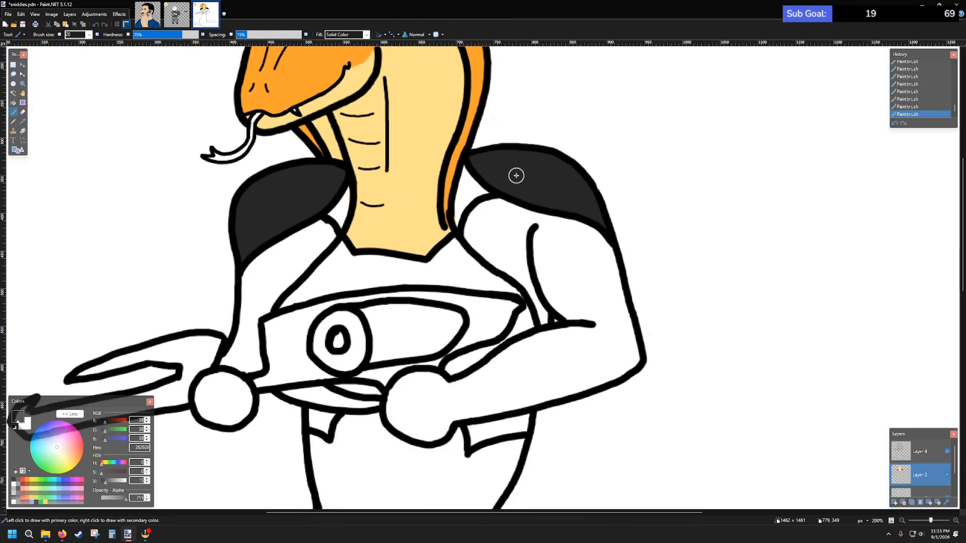
scroll(516, 175, down, 1)
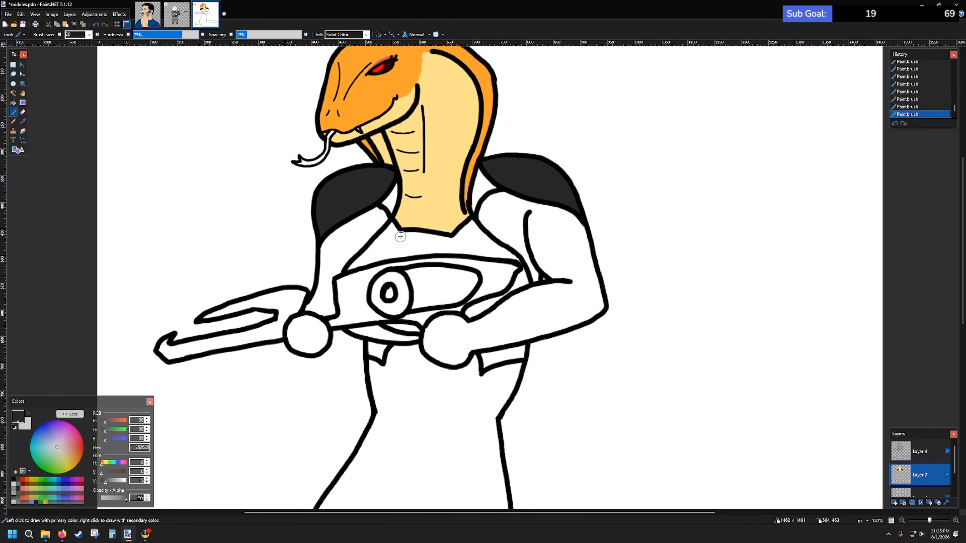
- Dab dark gray beside the neck base, and draw two black size 10 lines on Layer 4 from the neckline corners down to the gun
scroll(397, 256, up, 3)
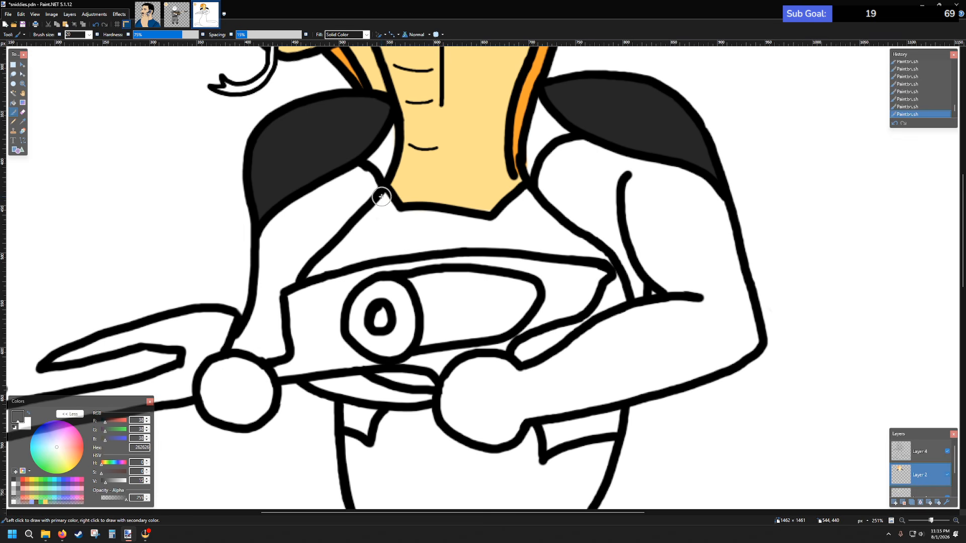
drag(383, 197, 392, 213)
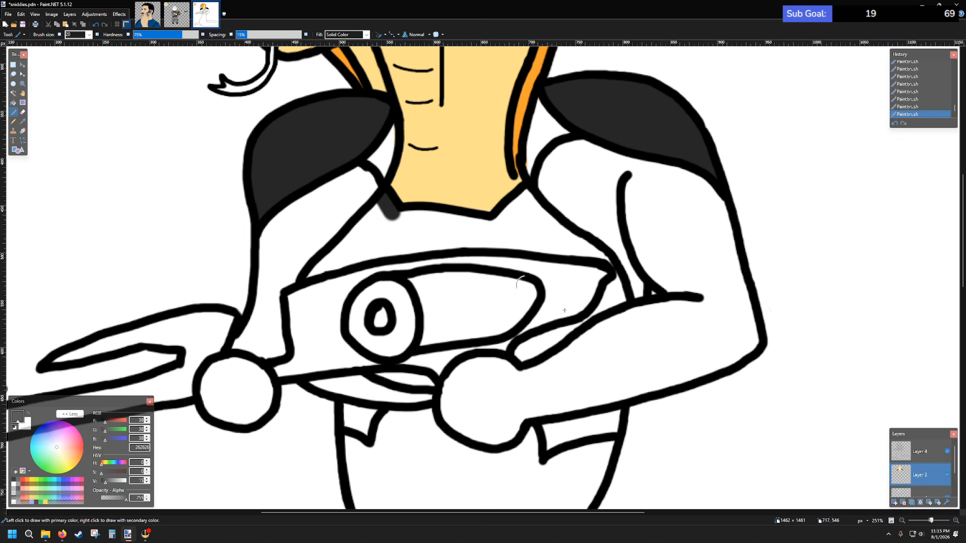
click(919, 451)
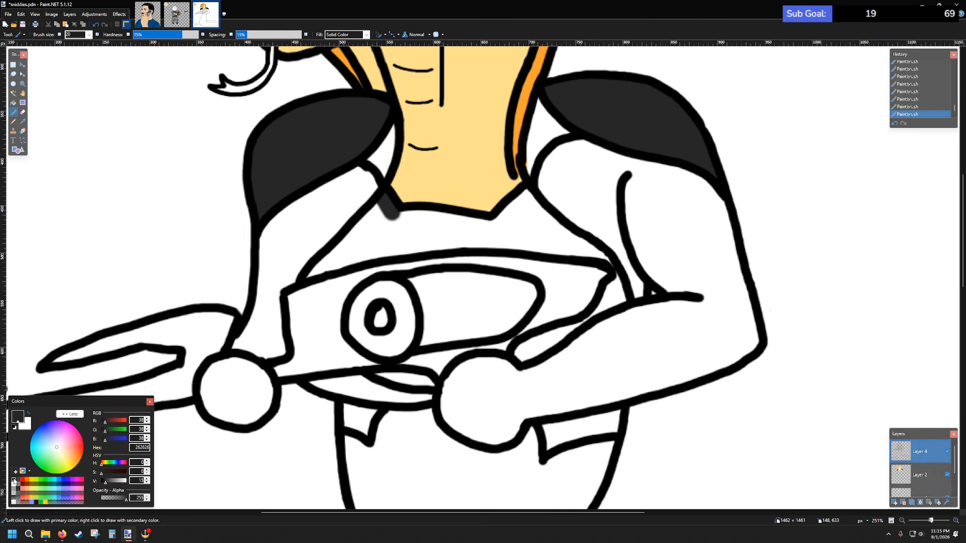
click(14, 481)
scroll(347, 259, up, 3)
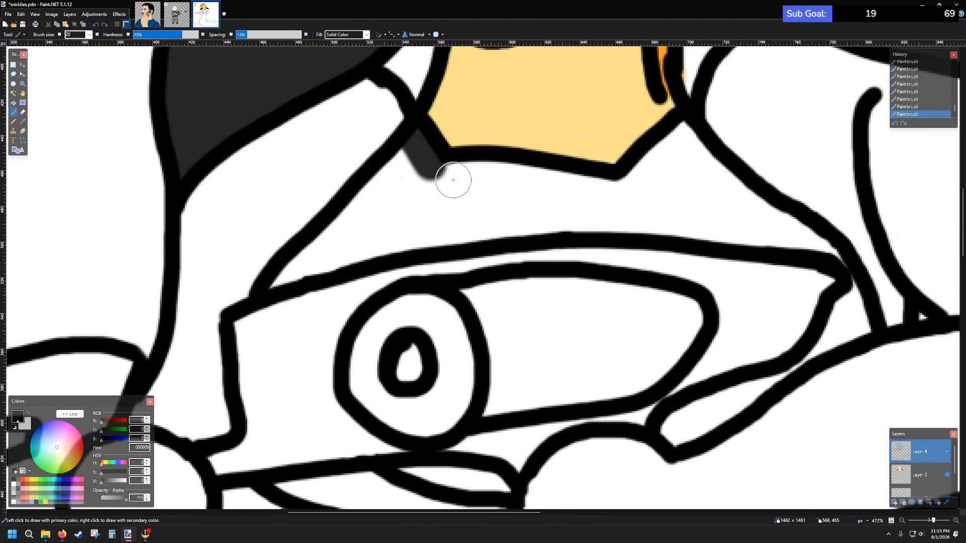
click(89, 35)
scroll(65, 75, up, 3)
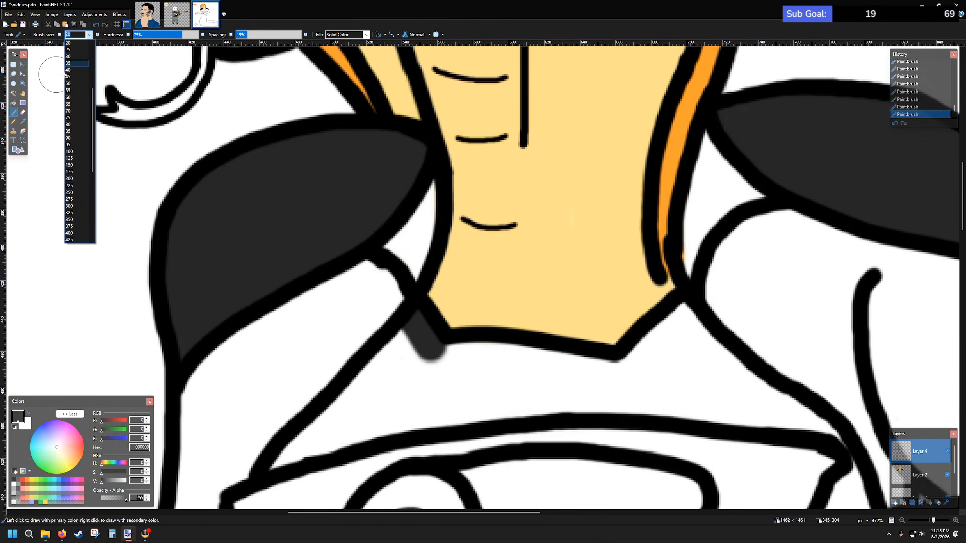
click(75, 84)
scroll(519, 324, down, 3)
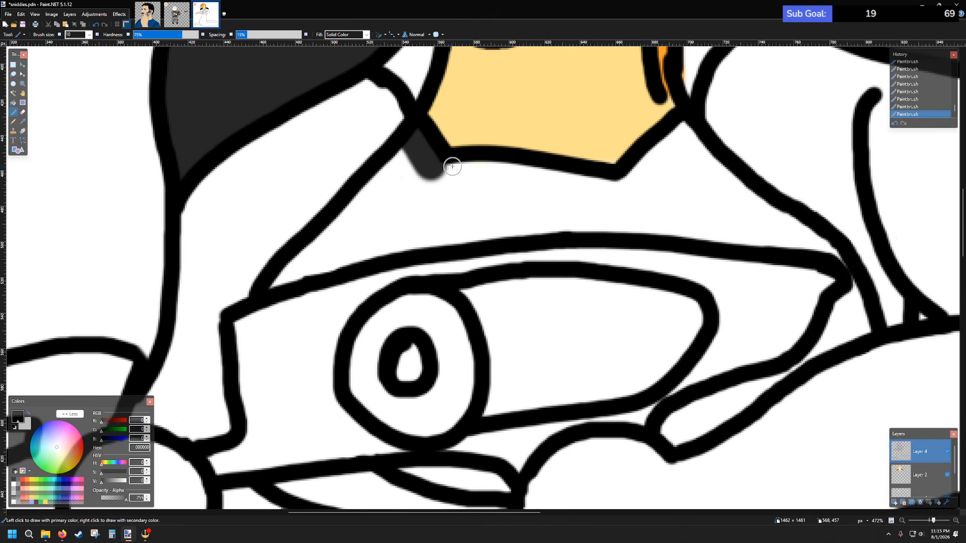
mouse_move(450, 163)
mouse_down()
mouse_move(472, 232)
mouse_move(488, 241)
mouse_up()
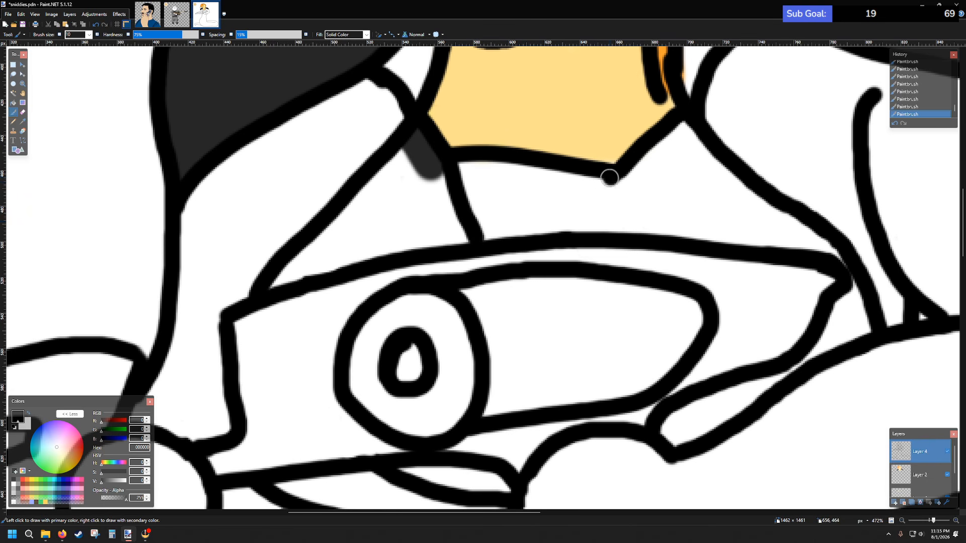
drag(609, 178, 561, 231)
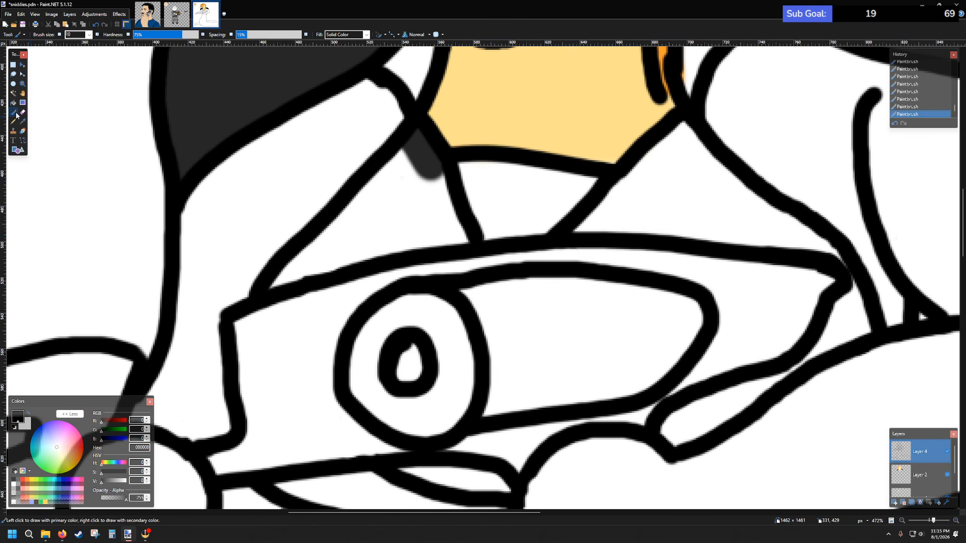
- Sample the dark gray 262626 on Layer 2 and fill the two chest panels on either side of the open neckline
right_click(17, 485)
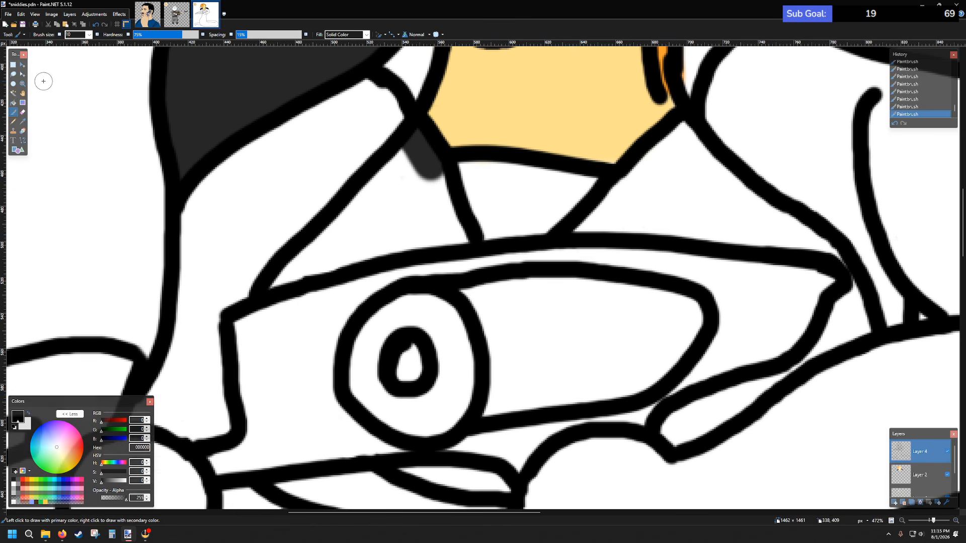
click(90, 35)
click(90, 36)
click(919, 475)
key(k)
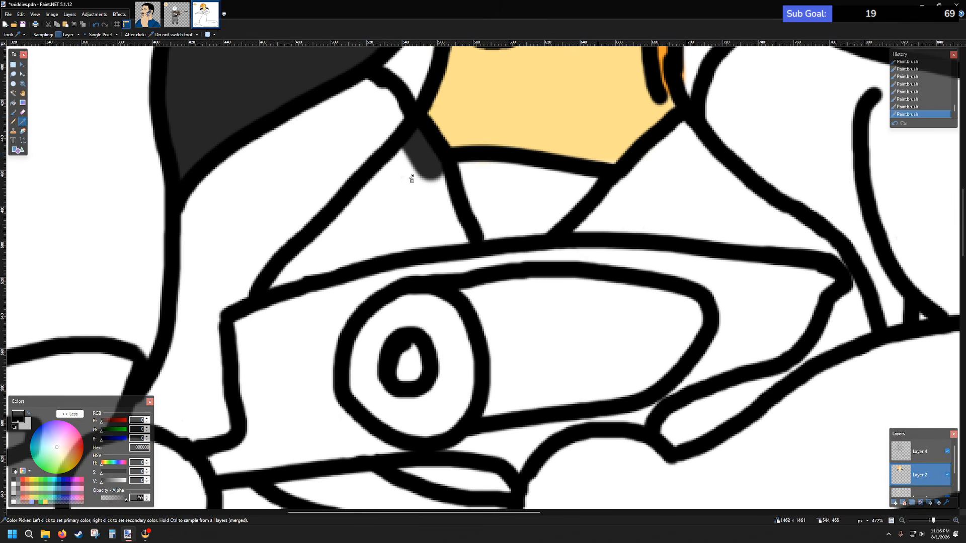
click(425, 152)
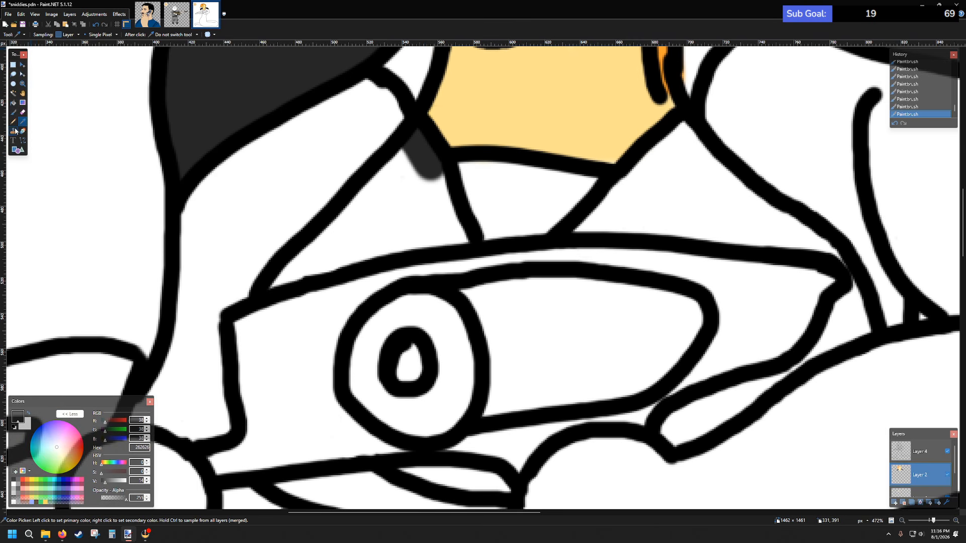
click(14, 112)
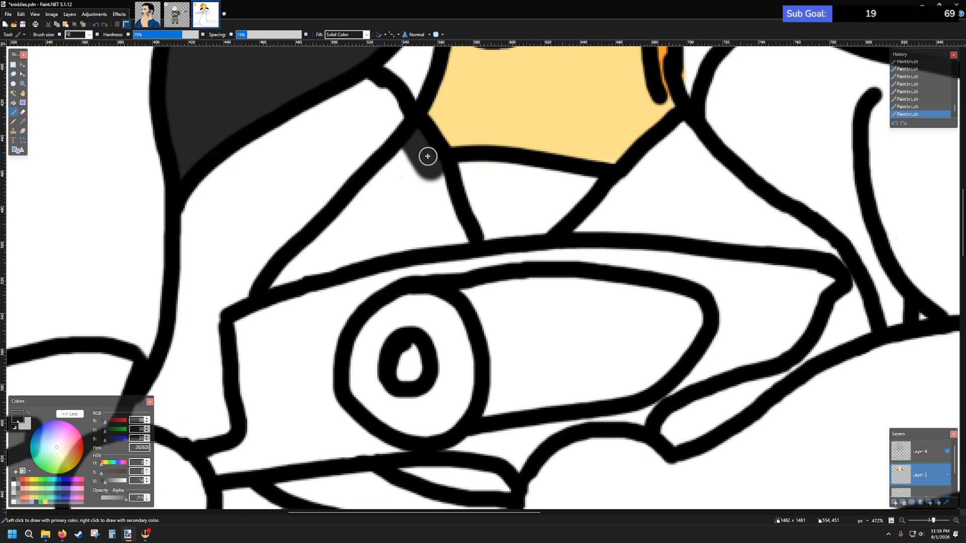
mouse_move(428, 156)
mouse_down()
mouse_move(464, 243)
mouse_move(440, 244)
mouse_up()
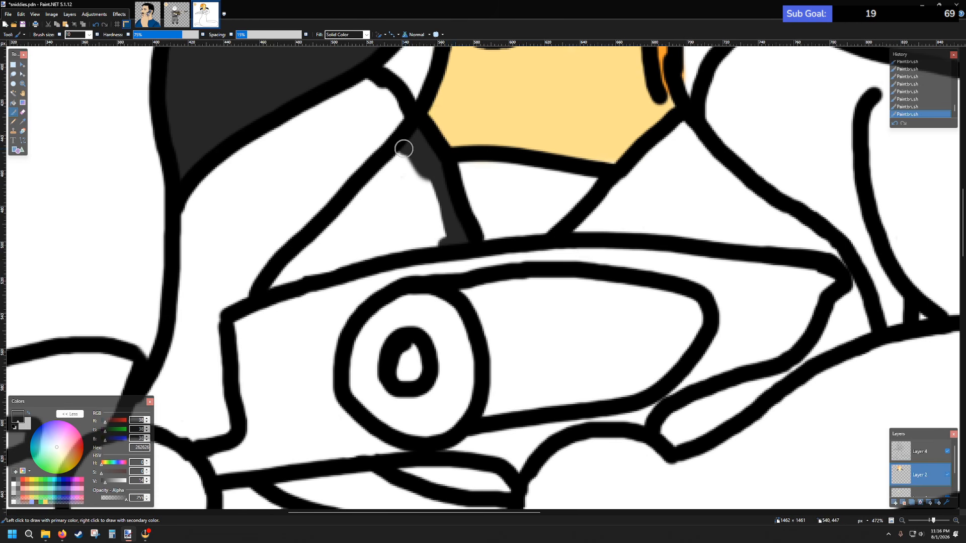
mouse_move(403, 149)
mouse_down()
mouse_move(273, 287)
mouse_move(447, 244)
mouse_move(305, 273)
mouse_move(415, 158)
mouse_move(321, 257)
mouse_move(417, 174)
mouse_move(335, 259)
mouse_move(436, 186)
mouse_move(355, 255)
mouse_move(445, 228)
mouse_move(443, 195)
mouse_move(434, 230)
mouse_move(427, 194)
mouse_move(414, 209)
mouse_up()
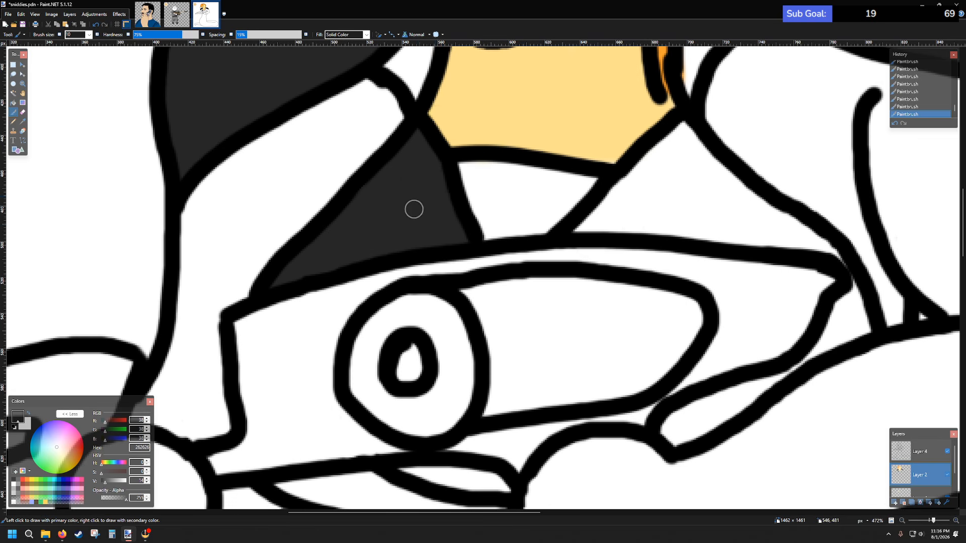
mouse_move(687, 123)
mouse_down()
mouse_move(578, 229)
mouse_move(686, 230)
mouse_move(839, 261)
mouse_move(745, 192)
mouse_move(691, 133)
mouse_move(599, 220)
mouse_move(689, 151)
mouse_move(625, 217)
mouse_move(701, 160)
mouse_move(636, 224)
mouse_move(702, 171)
mouse_move(660, 227)
mouse_move(722, 176)
mouse_move(680, 205)
mouse_move(673, 162)
mouse_move(649, 176)
mouse_move(719, 184)
mouse_move(721, 196)
mouse_move(677, 223)
mouse_move(740, 194)
mouse_move(802, 239)
mouse_move(721, 189)
mouse_move(798, 246)
mouse_move(730, 211)
mouse_move(761, 232)
mouse_up()
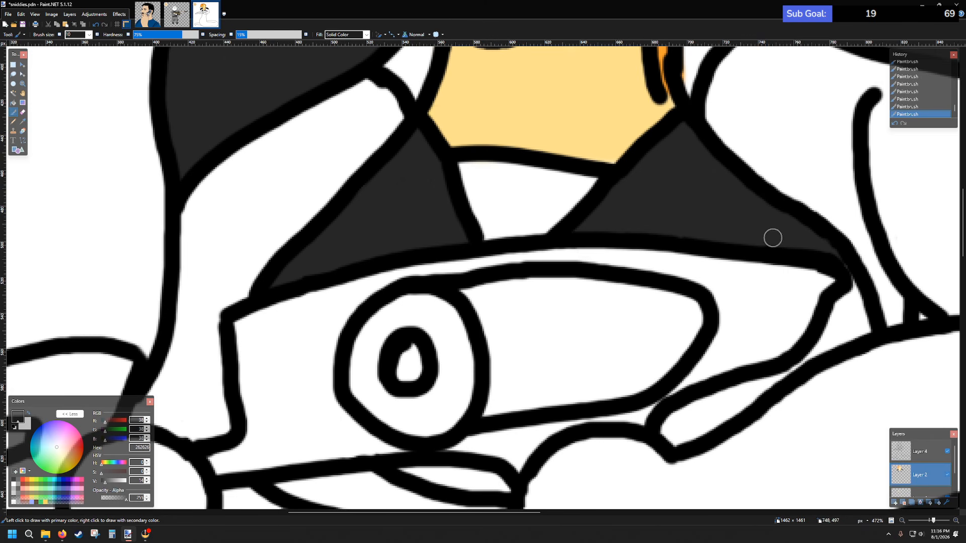
- Fill the curved strip of torso directly beneath the gun with dark gray 262626 on Layer 2
scroll(735, 229, down, 5)
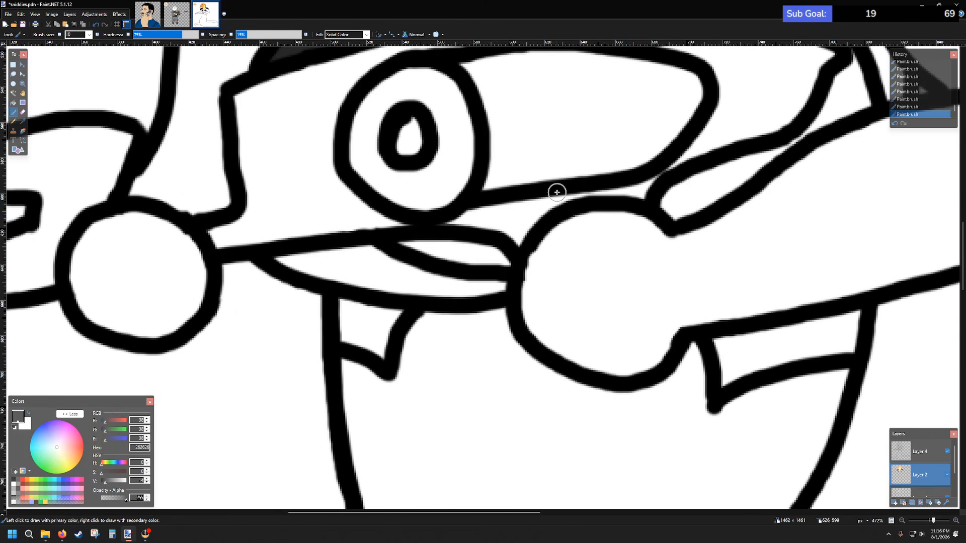
scroll(557, 192, down, 3)
scroll(583, 277, up, 4)
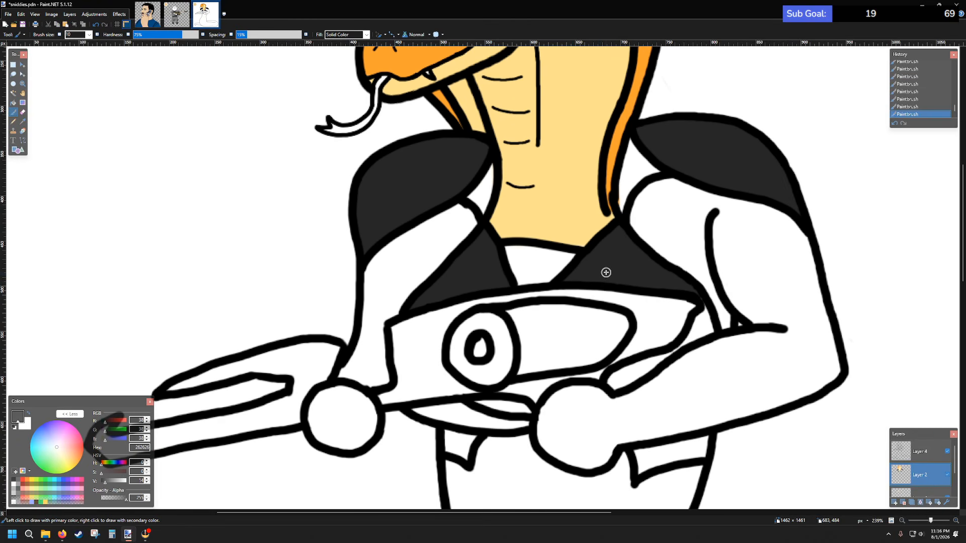
scroll(590, 264, down, 3)
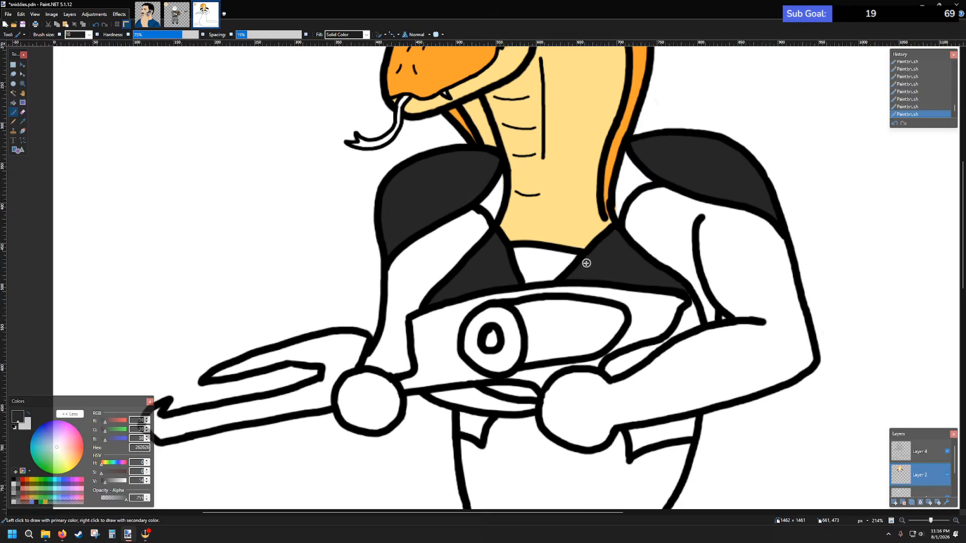
scroll(579, 280, up, 3)
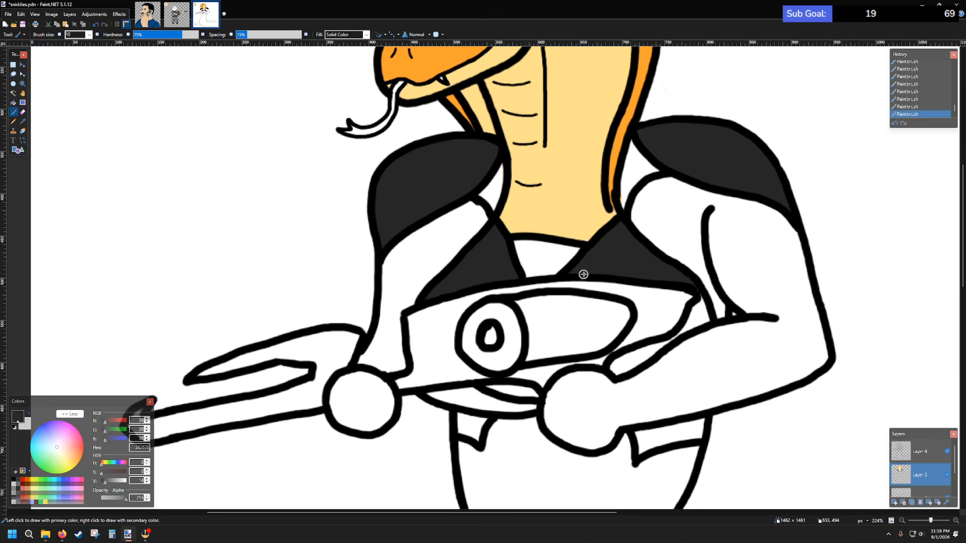
scroll(591, 267, down, 3)
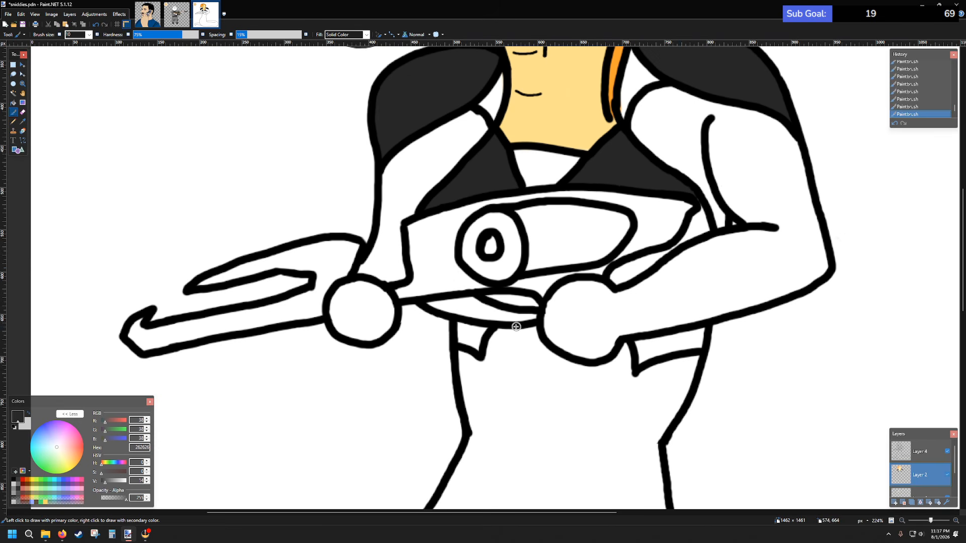
scroll(515, 327, up, 3)
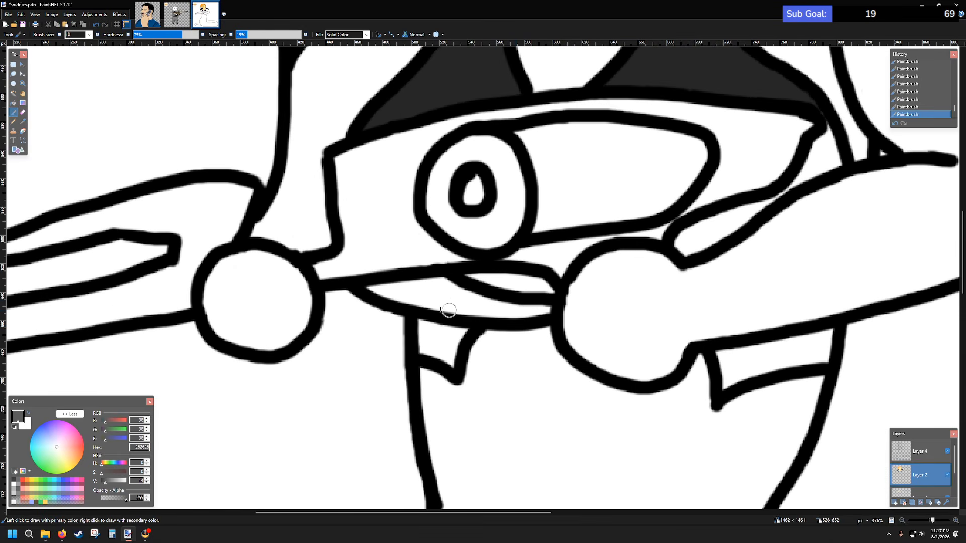
mouse_move(368, 286)
mouse_down()
mouse_move(456, 304)
mouse_move(445, 310)
mouse_move(523, 318)
mouse_move(550, 310)
mouse_move(474, 297)
mouse_move(436, 279)
mouse_move(380, 287)
mouse_move(449, 283)
mouse_move(397, 296)
mouse_move(454, 289)
mouse_move(431, 299)
mouse_move(505, 311)
mouse_up()
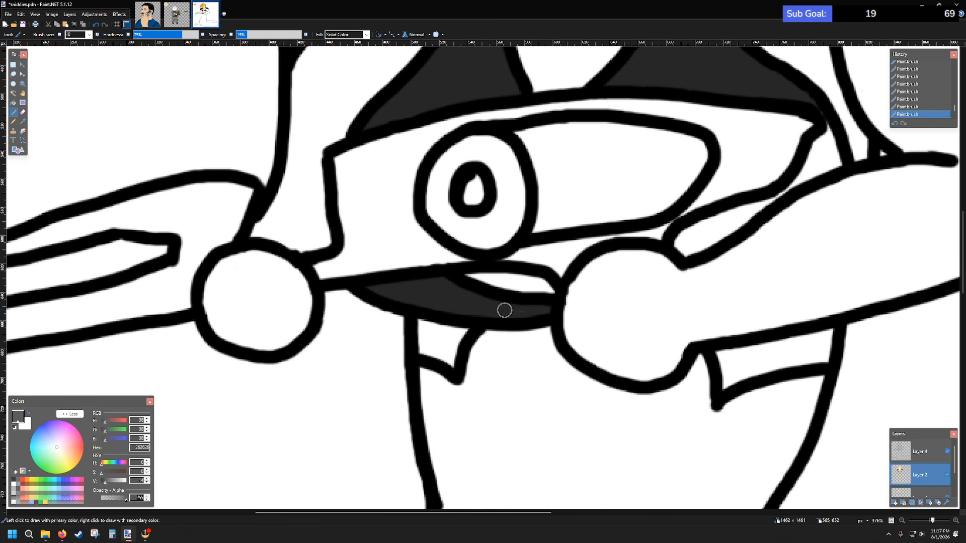
- Paint dark gray 262626 along the upper edges of the torso gap between the gun's rear end and the bent arm
scroll(523, 310, down, 3)
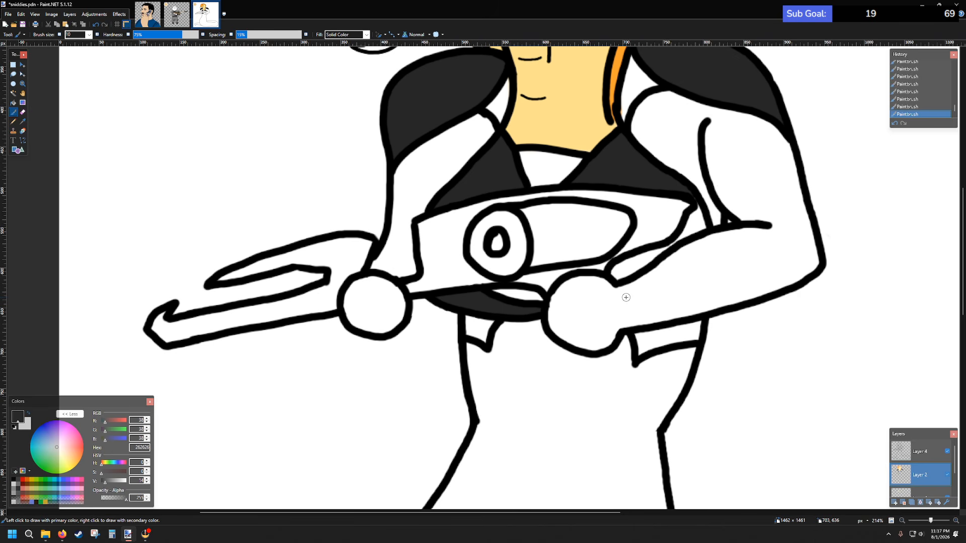
scroll(611, 226, down, 3)
scroll(604, 231, up, 3)
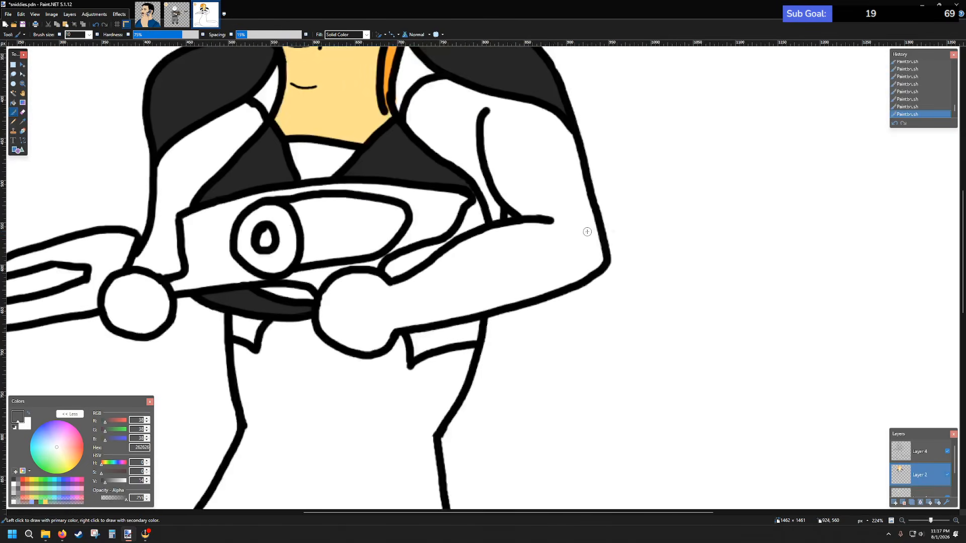
scroll(481, 232, up, 2)
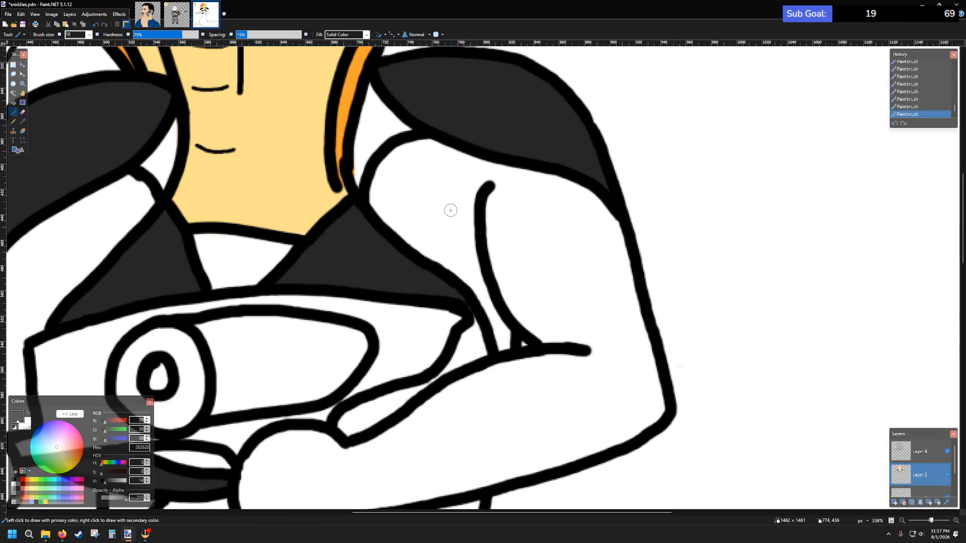
scroll(450, 211, down, 3)
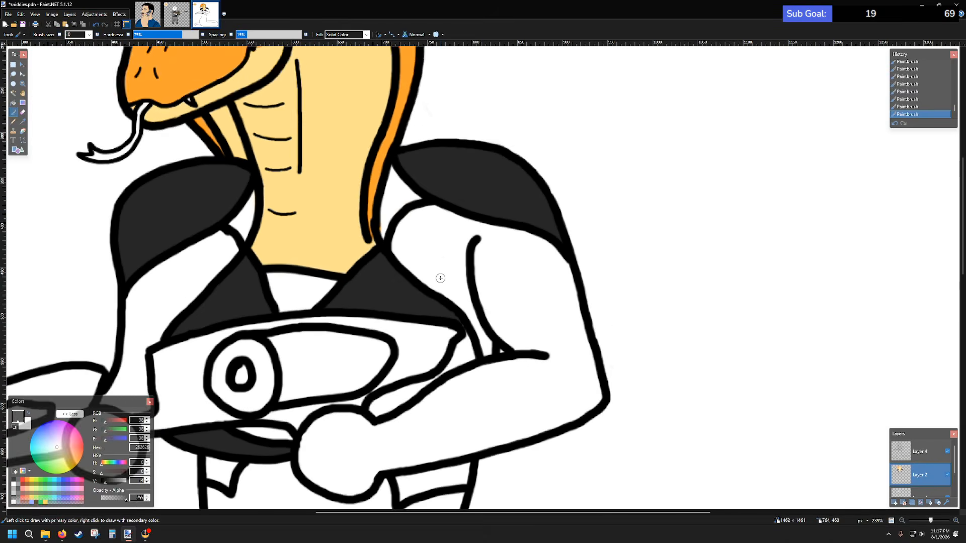
scroll(445, 262, up, 3)
drag(468, 237, 491, 287)
scroll(488, 287, down, 3)
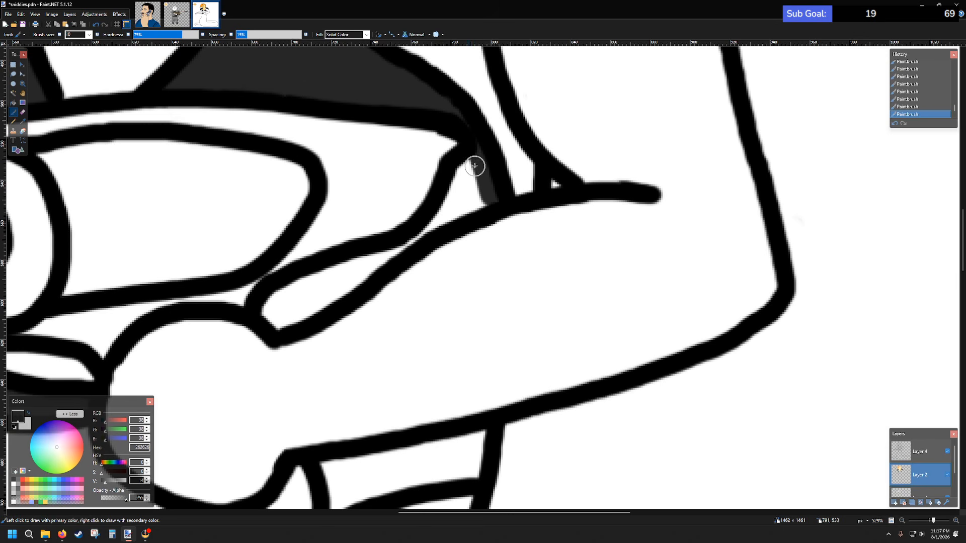
drag(463, 166, 439, 224)
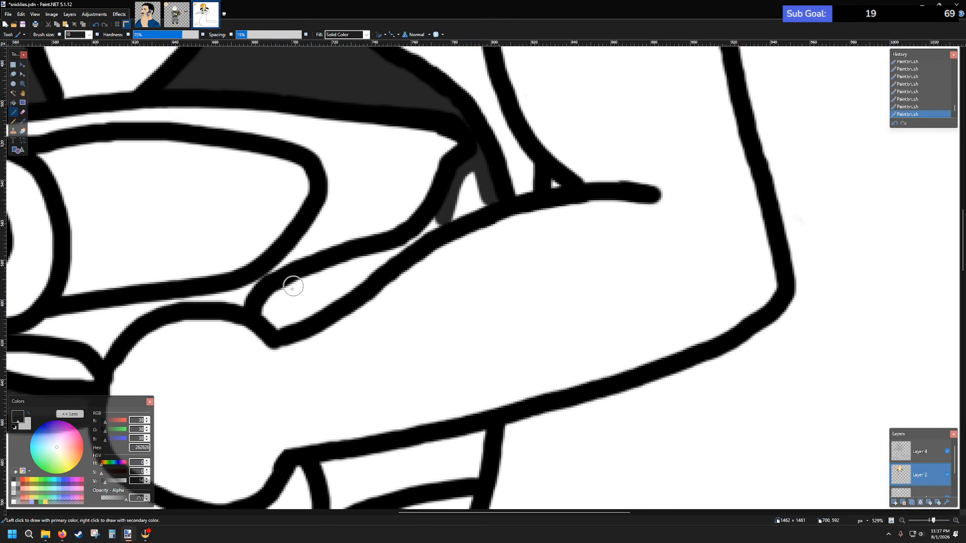
- Fill the rest of the gap between the gun and the bent forearm with dark gray 262626, down to the hand
scroll(313, 276, down, 3)
scroll(352, 281, left, 3)
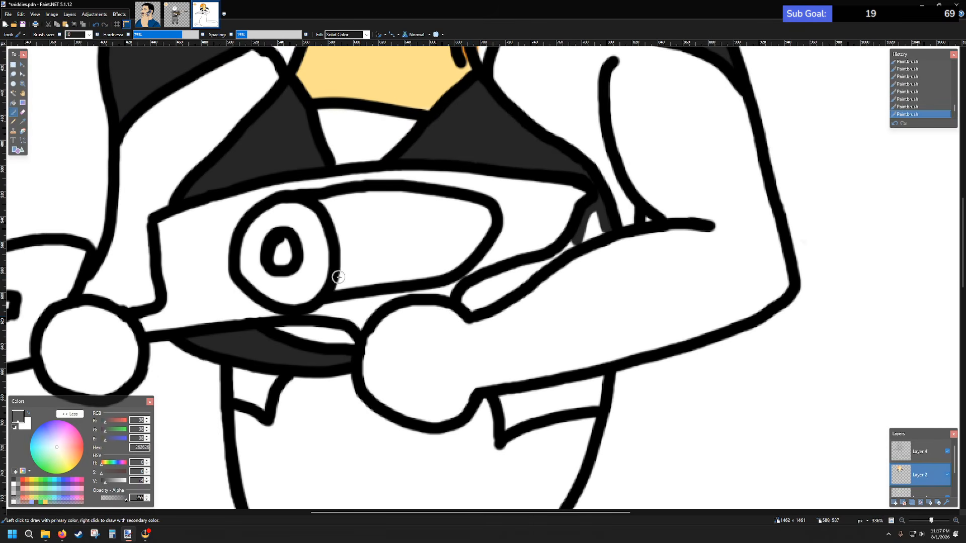
mouse_move(478, 312)
mouse_down()
mouse_move(463, 297)
mouse_move(478, 282)
mouse_move(564, 254)
mouse_move(593, 217)
mouse_move(587, 233)
mouse_move(599, 218)
mouse_move(601, 232)
mouse_up()
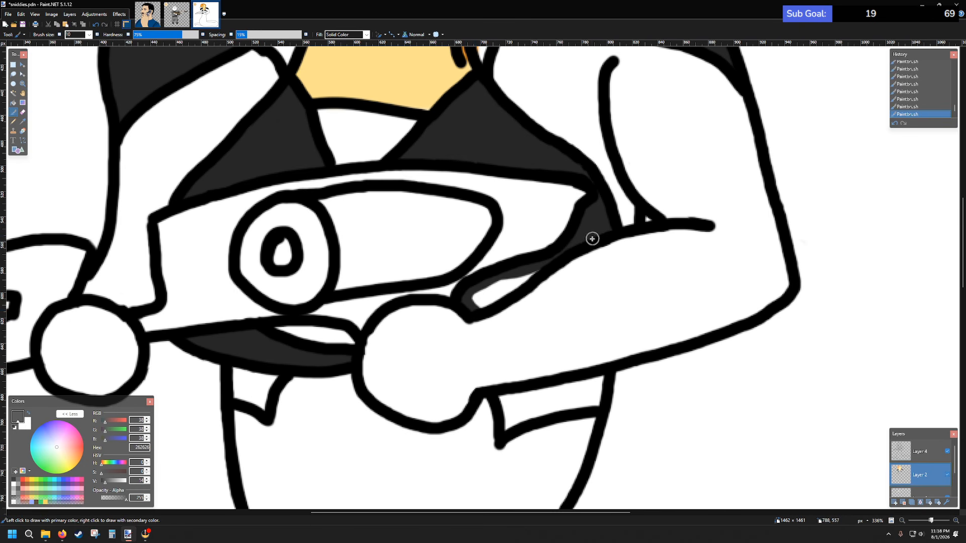
scroll(529, 263, down, 3)
mouse_move(534, 146)
mouse_down()
mouse_move(539, 135)
mouse_move(474, 162)
mouse_move(521, 149)
mouse_move(484, 164)
mouse_up()
scroll(491, 168, up, 2)
scroll(491, 137, down, 2)
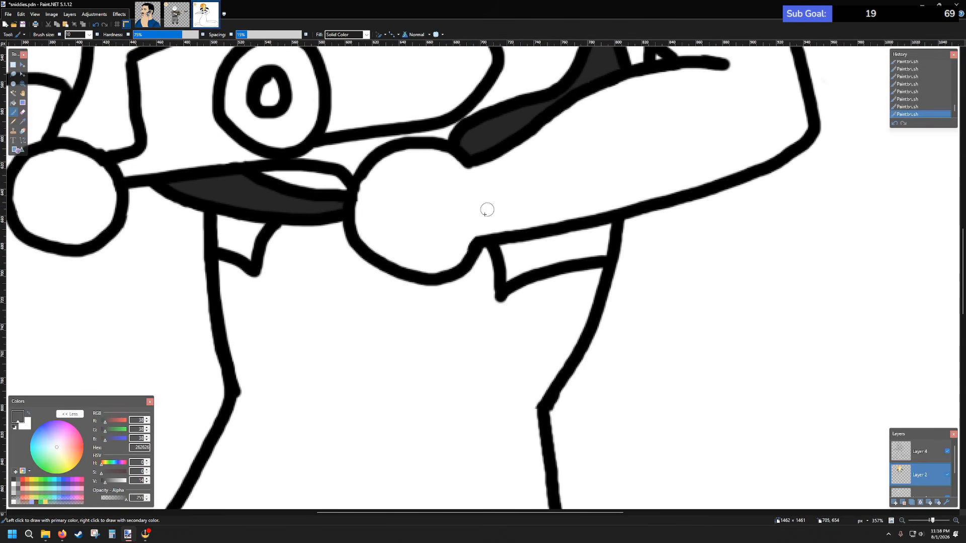
scroll(488, 209, up, 4)
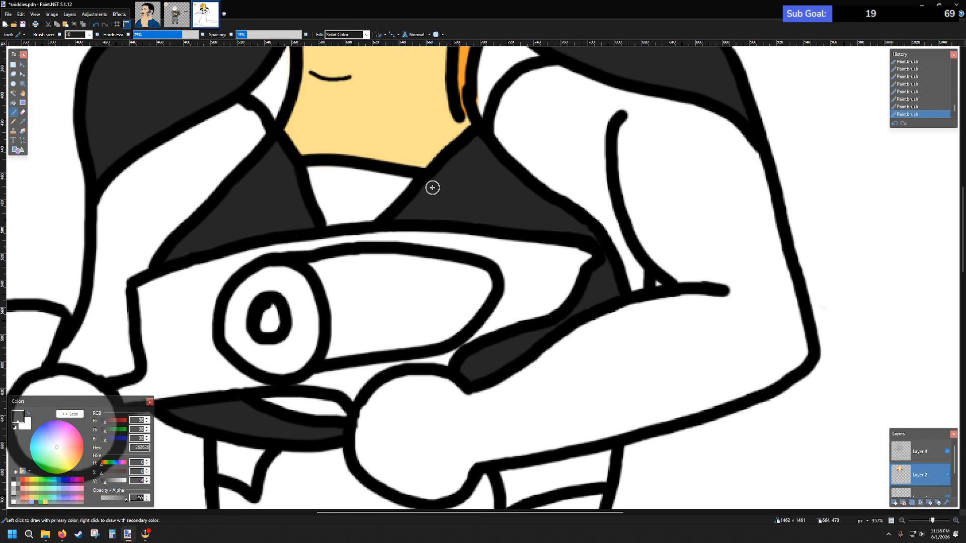
scroll(432, 187, up, 5)
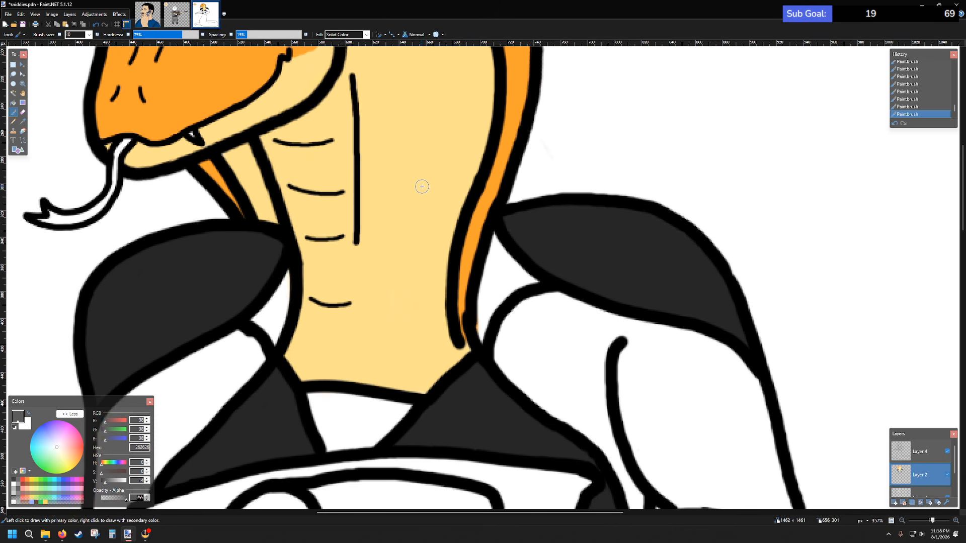
scroll(422, 187, down, 3)
scroll(348, 254, down, 1)
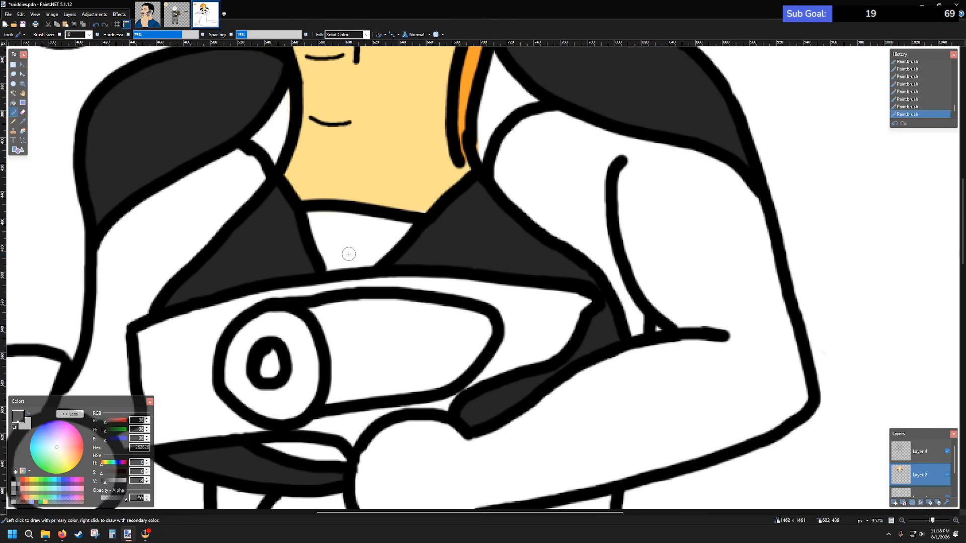
scroll(345, 230, down, 2)
scroll(347, 225, up, 2)
scroll(349, 225, left, 4)
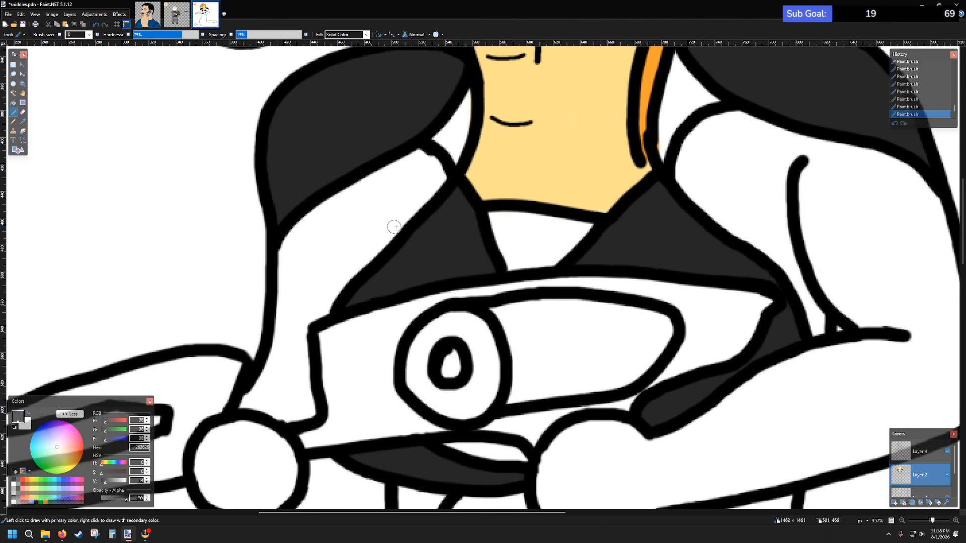
- Fill the two small vest flaps at the waist, below the gun and below the bent forearm, with dark gray 262626 on Layer 2
scroll(403, 223, down, 5)
scroll(483, 221, up, 2)
scroll(511, 226, down, 2)
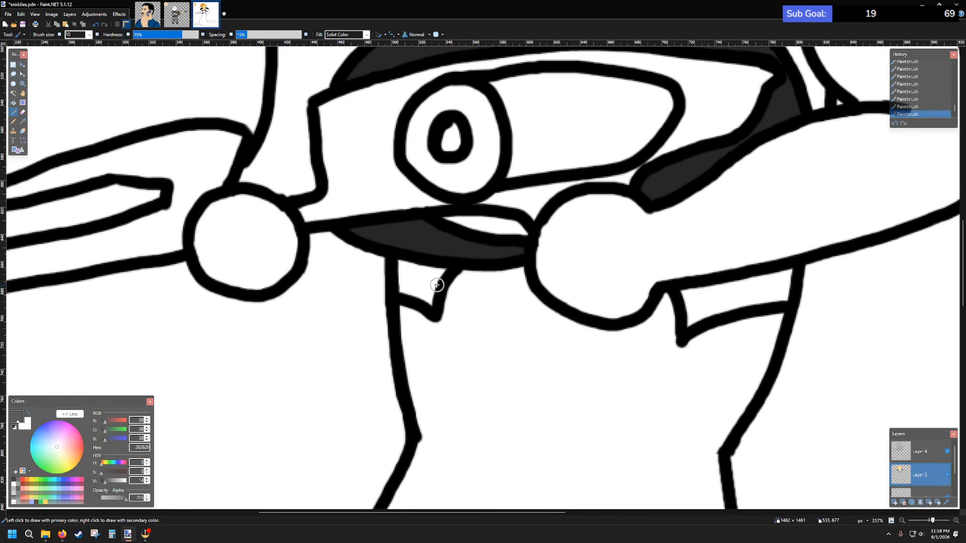
mouse_move(400, 259)
mouse_down()
mouse_move(401, 289)
mouse_move(427, 299)
mouse_move(432, 287)
mouse_move(431, 302)
mouse_move(442, 271)
mouse_move(409, 264)
mouse_move(408, 281)
mouse_move(427, 281)
mouse_up()
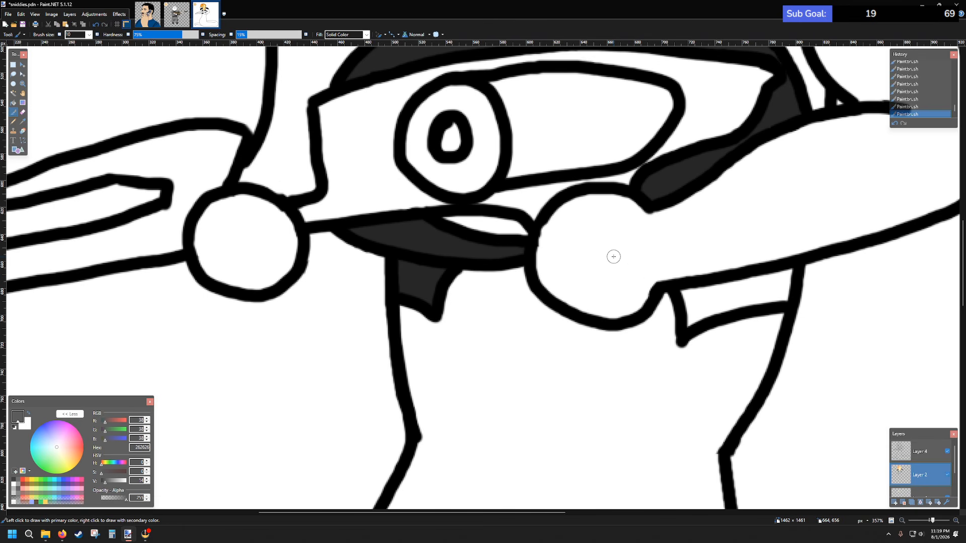
scroll(613, 257, down, 4)
scroll(565, 254, up, 3)
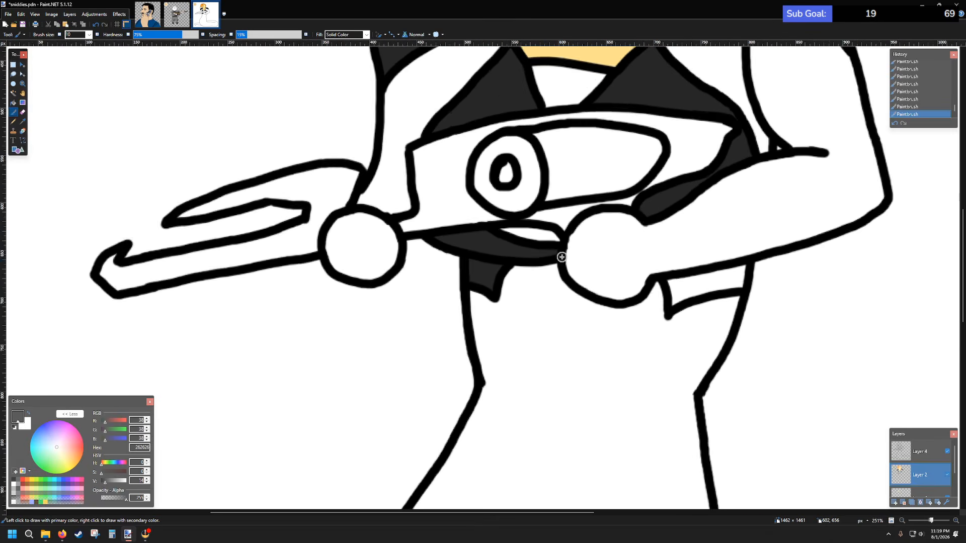
scroll(519, 250, right, 3)
mouse_move(509, 284)
mouse_down()
mouse_move(516, 314)
mouse_move(595, 291)
mouse_move(601, 267)
mouse_move(517, 288)
mouse_move(528, 303)
mouse_move(542, 287)
mouse_move(533, 290)
mouse_move(591, 276)
mouse_move(552, 285)
mouse_up()
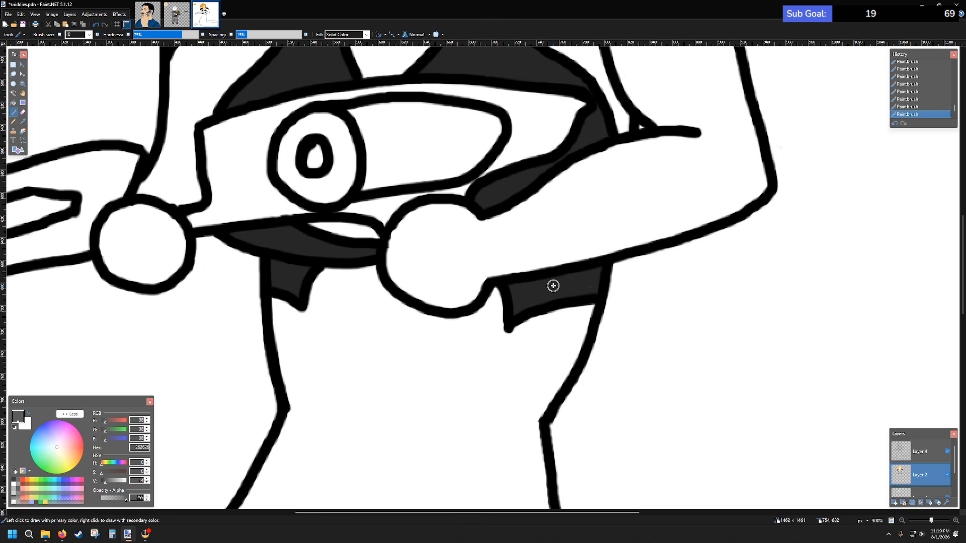
- Pick the light pink FF7F7F from the palette and fill the forked tongue with it on Layer 2
scroll(537, 226, up, 5)
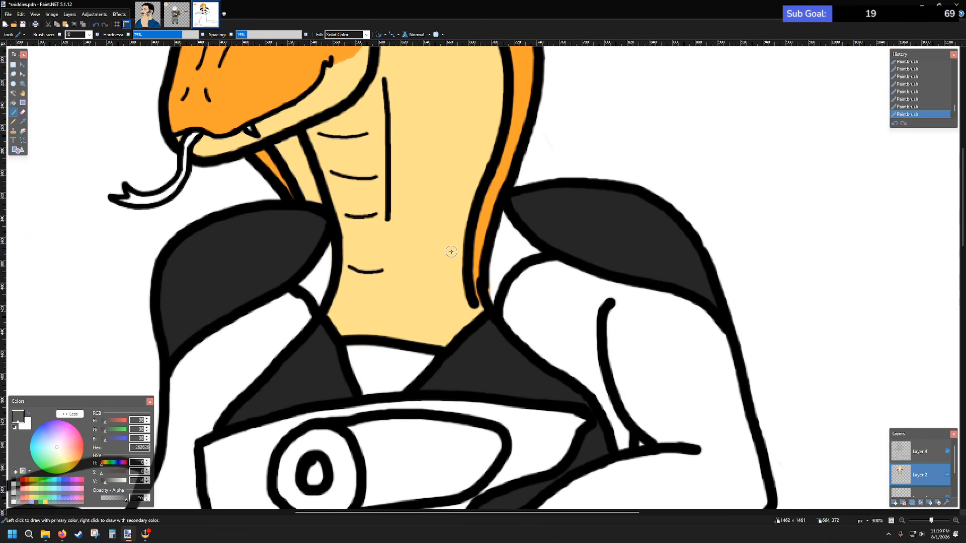
scroll(456, 237, down, 3)
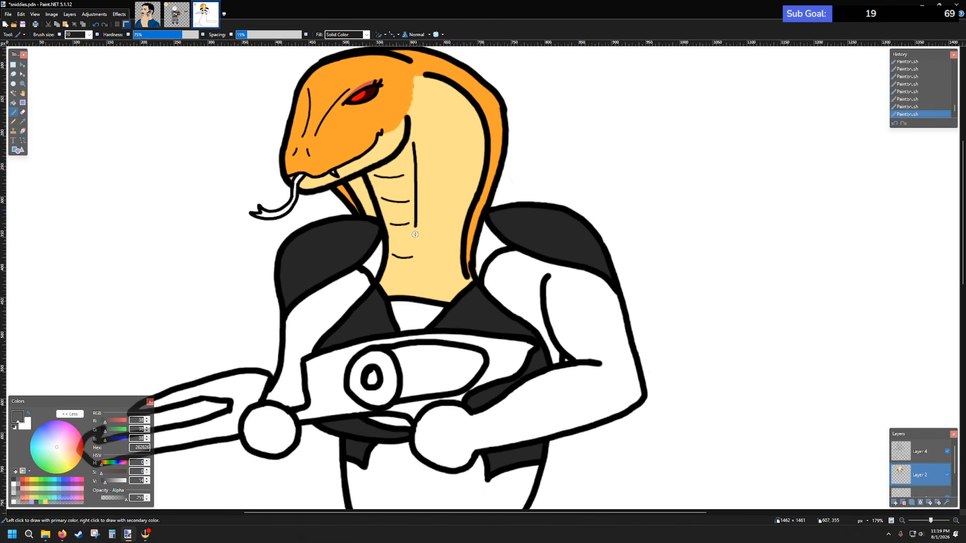
scroll(417, 225, down, 1)
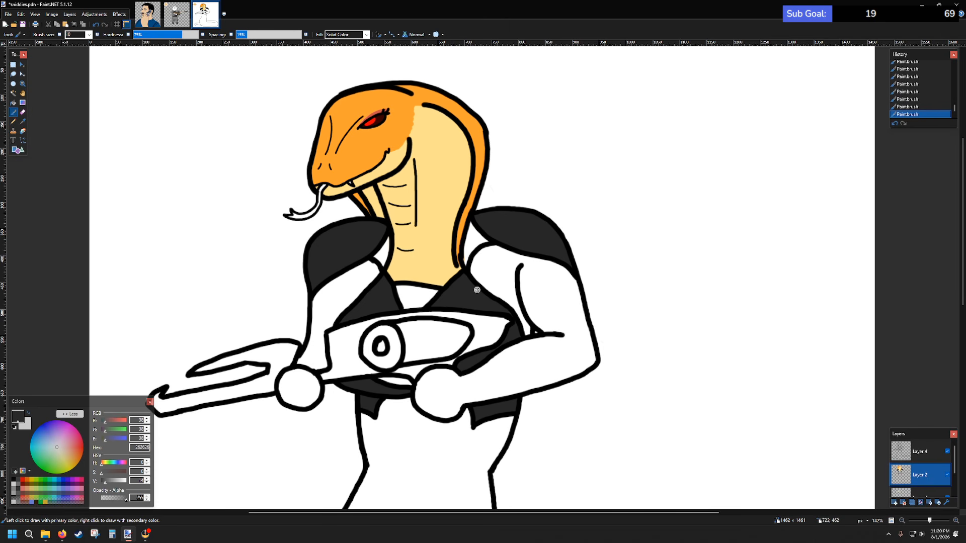
scroll(463, 291, up, 2)
scroll(432, 275, up, 2)
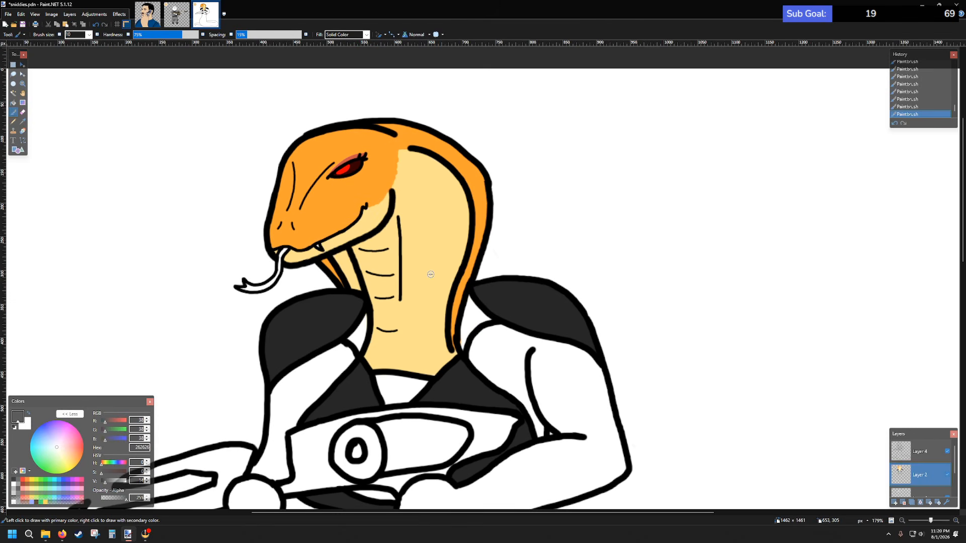
scroll(430, 274, down, 2)
scroll(302, 179, left, 3)
scroll(328, 168, up, 5)
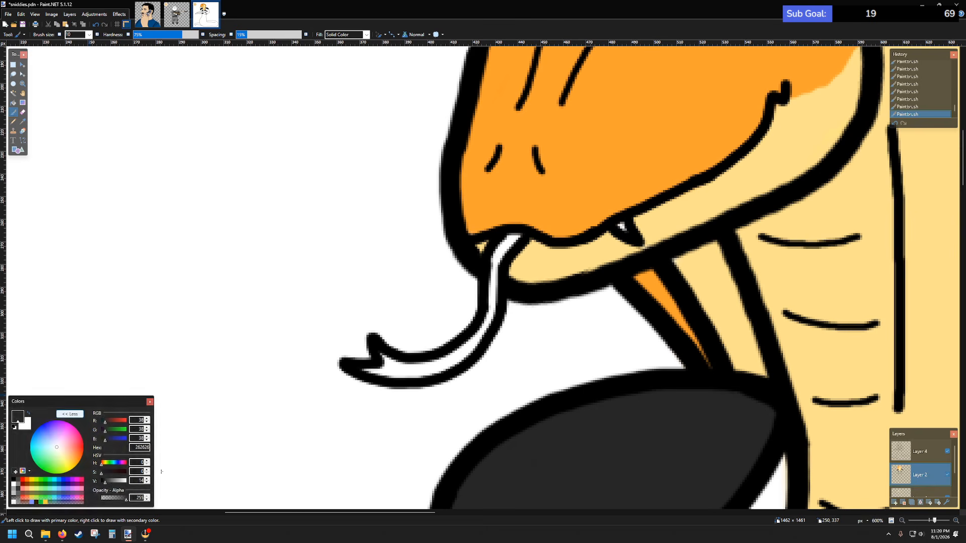
click(26, 481)
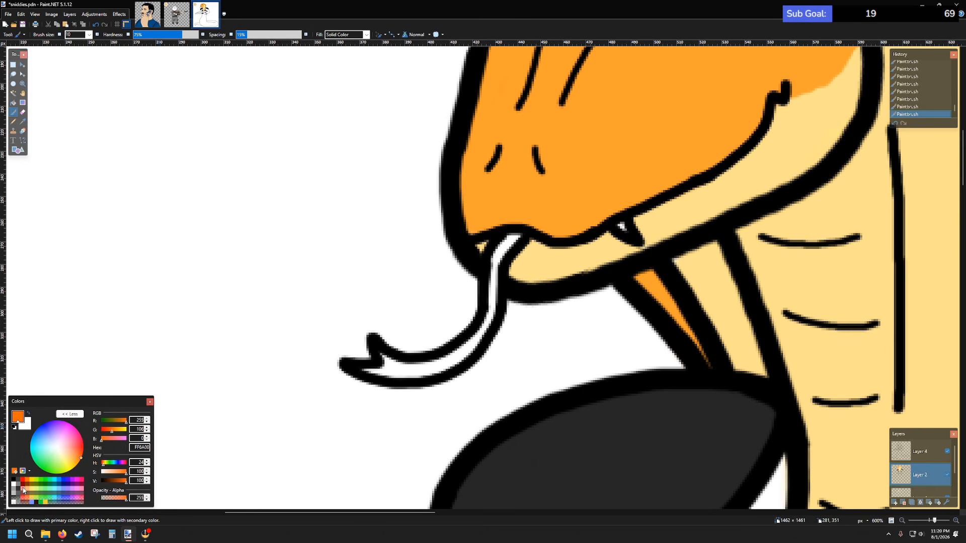
click(23, 486)
scroll(372, 323, up, 2)
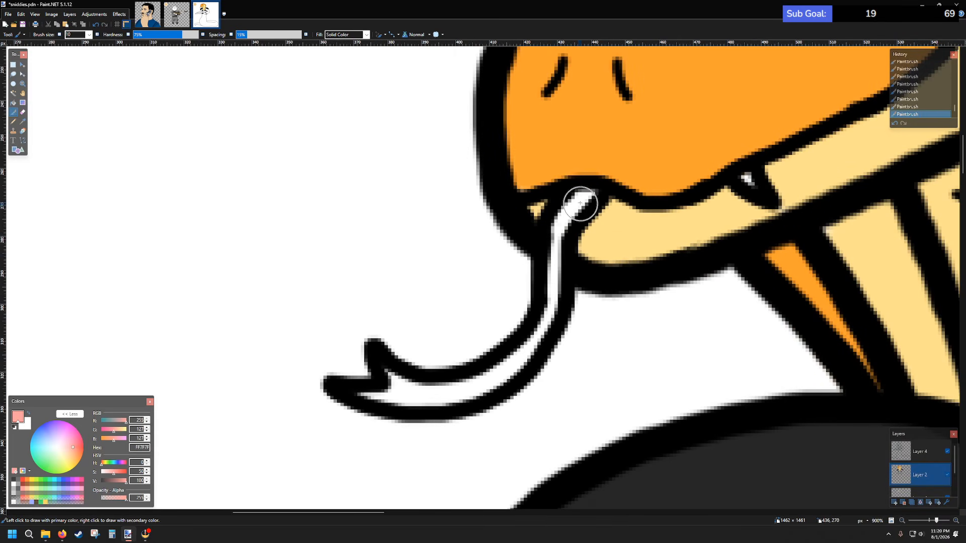
mouse_move(582, 204)
mouse_down()
mouse_move(557, 237)
mouse_move(546, 321)
mouse_move(523, 347)
mouse_move(458, 386)
mouse_move(430, 393)
mouse_move(390, 379)
mouse_move(370, 394)
mouse_move(470, 385)
mouse_up()
- Reduce the brush size and paint the inside of the fang white FFFFFF on Layer 2
scroll(649, 301, down, 5)
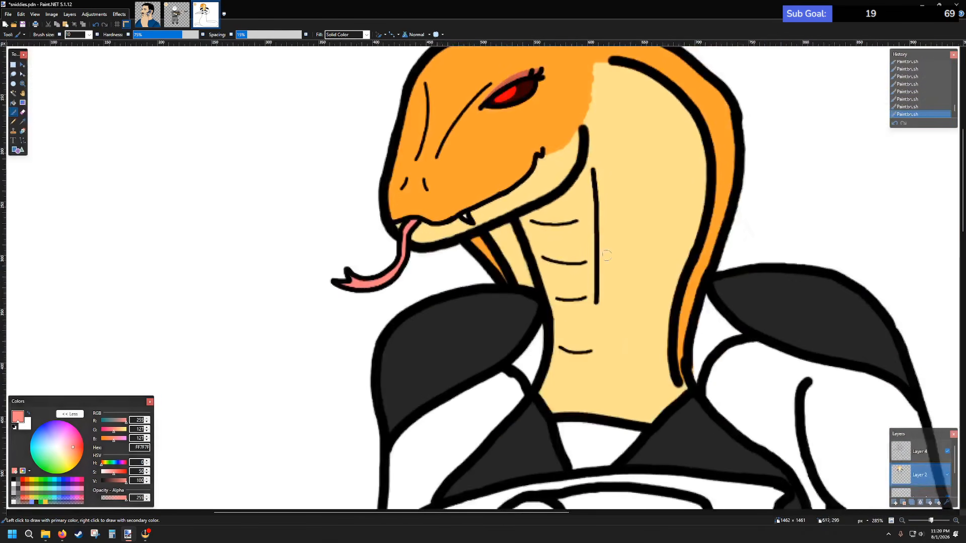
click(911, 451)
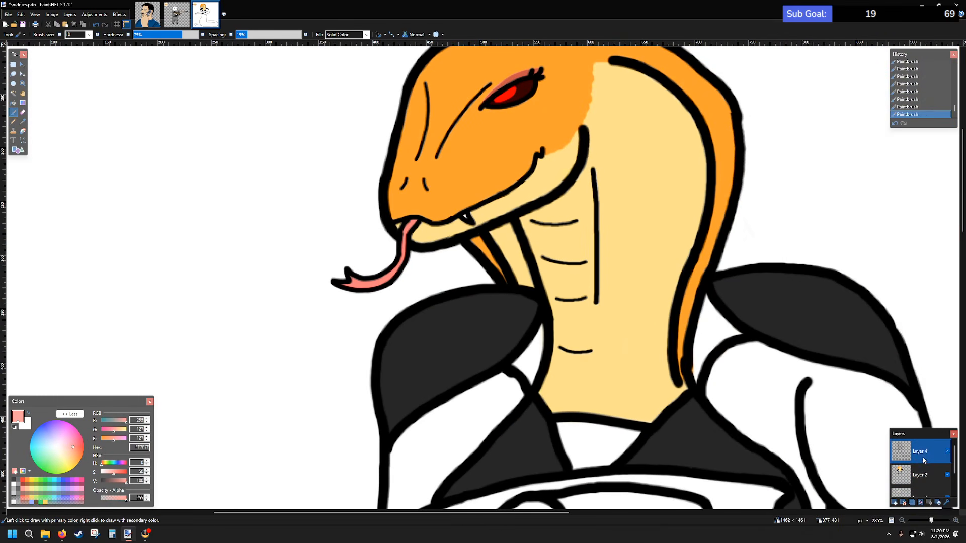
click(901, 471)
scroll(623, 341, up, 5)
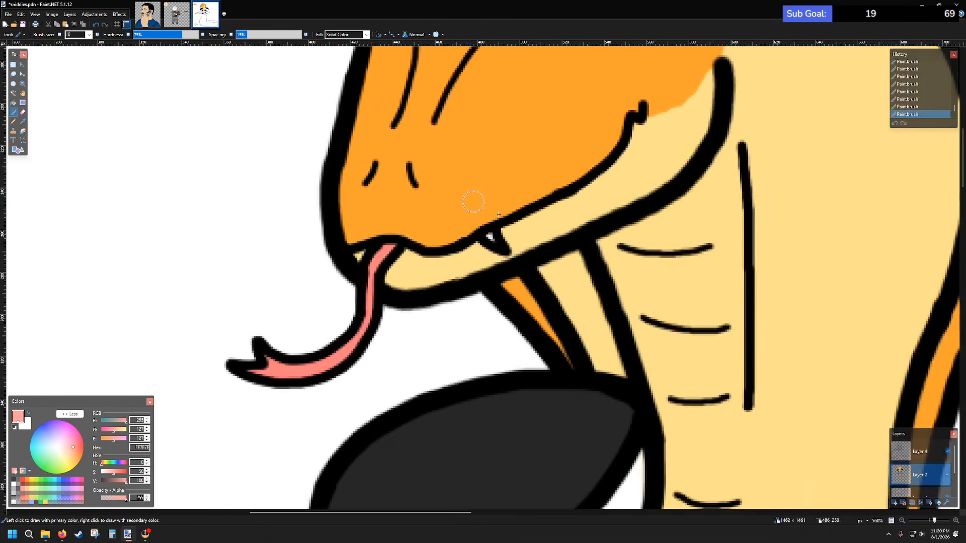
click(89, 34)
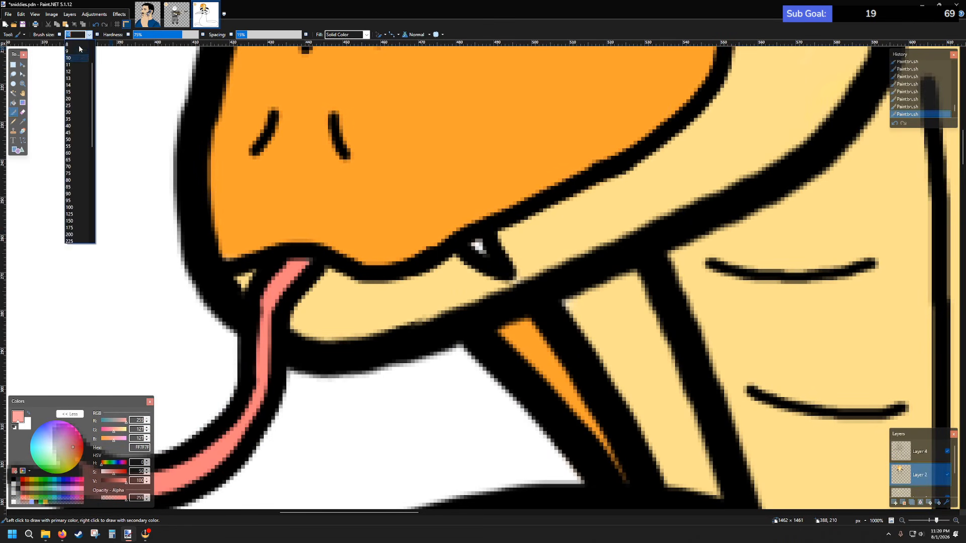
click(71, 63)
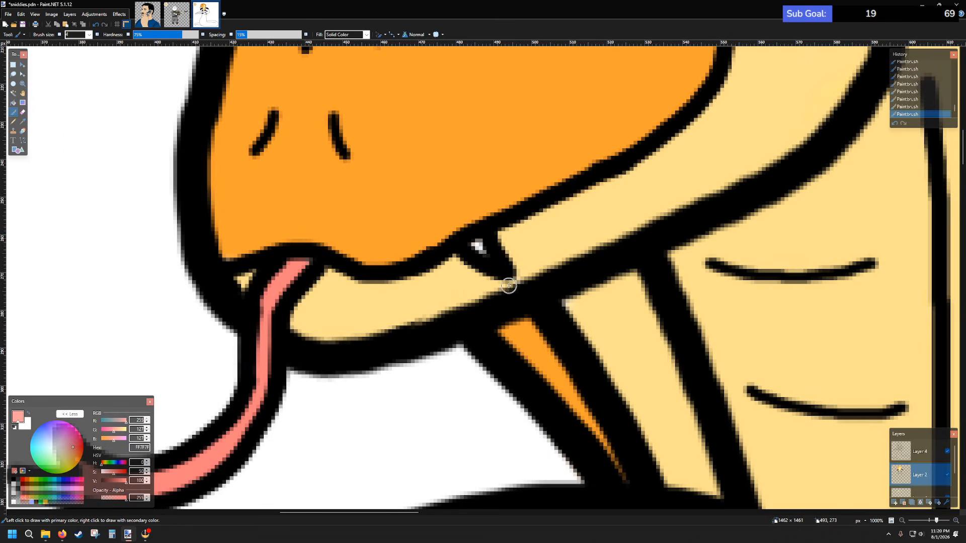
click(476, 245)
key(ctrl+z)
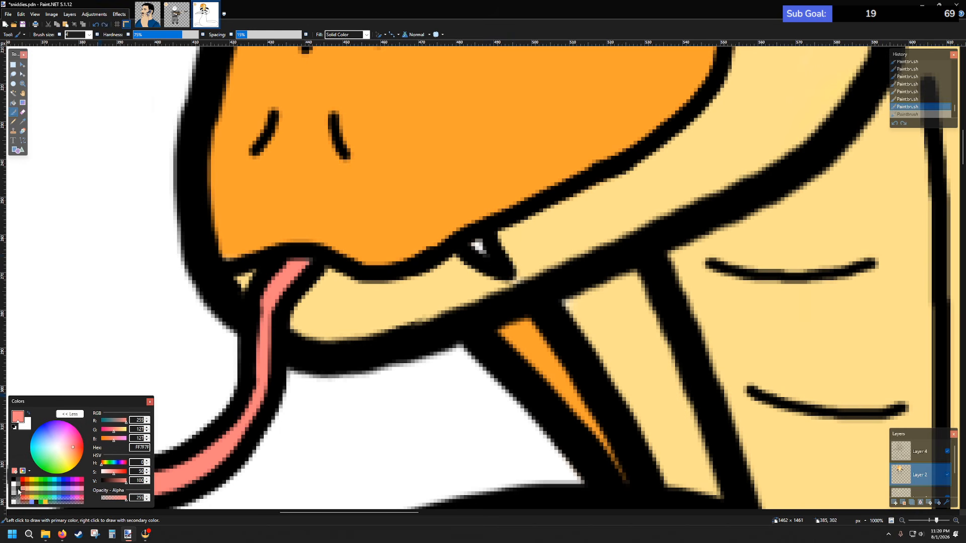
click(29, 413)
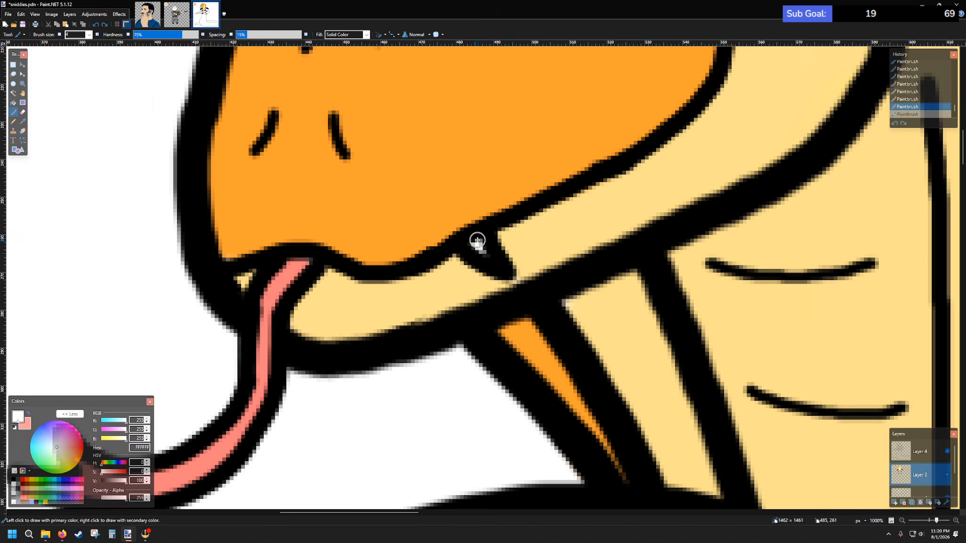
mouse_move(483, 255)
mouse_down()
mouse_move(470, 243)
mouse_move(478, 247)
mouse_up()
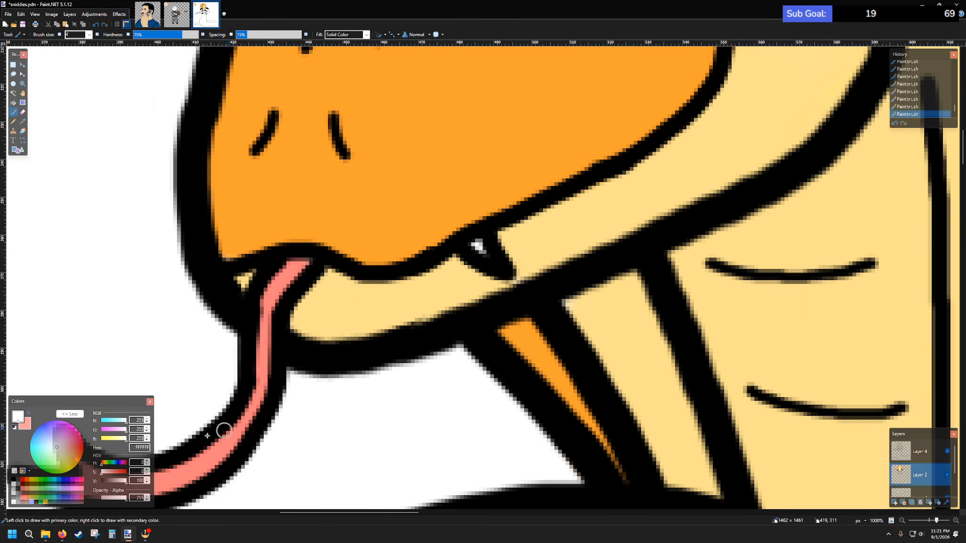
- Make Layer 4 active with the Paintbrush and set the primary color to black 000000
click(22, 129)
click(596, 227)
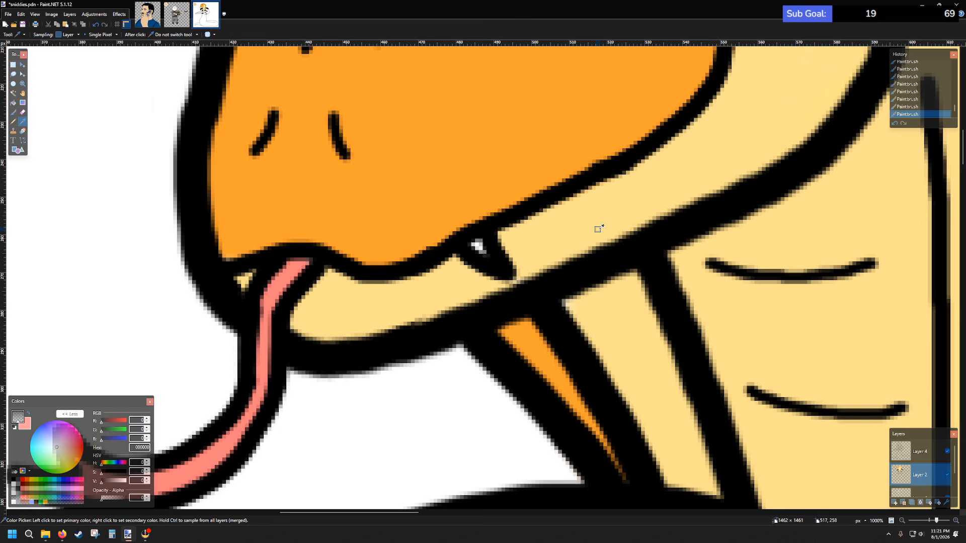
click(13, 111)
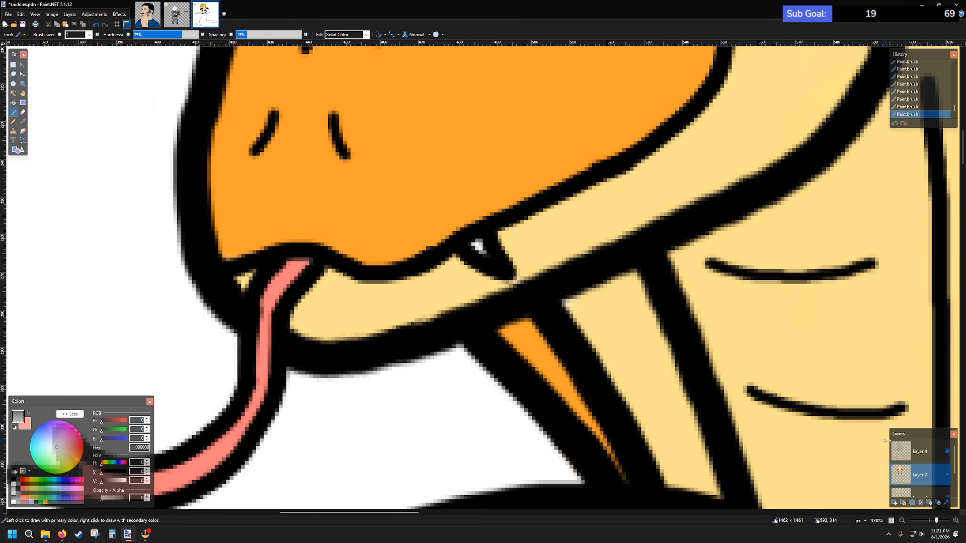
click(912, 451)
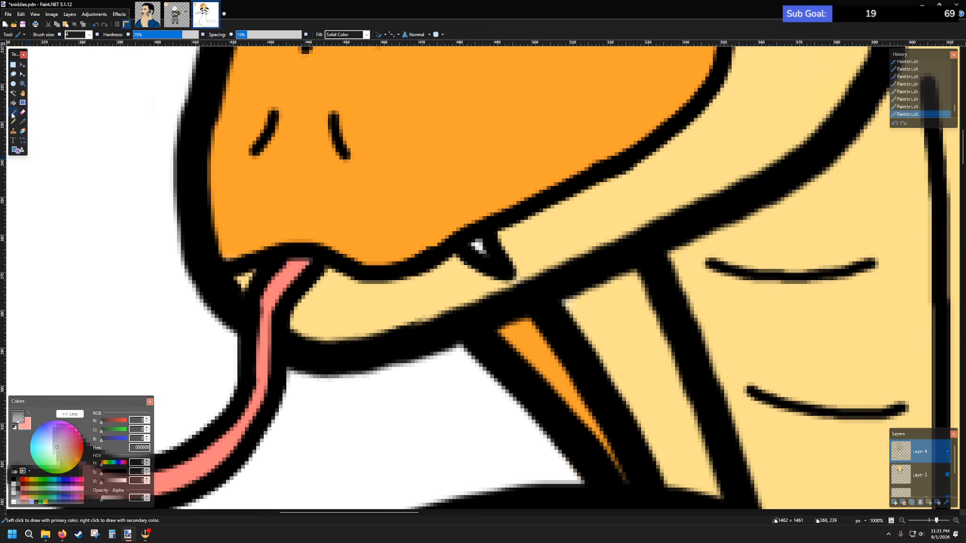
click(13, 480)
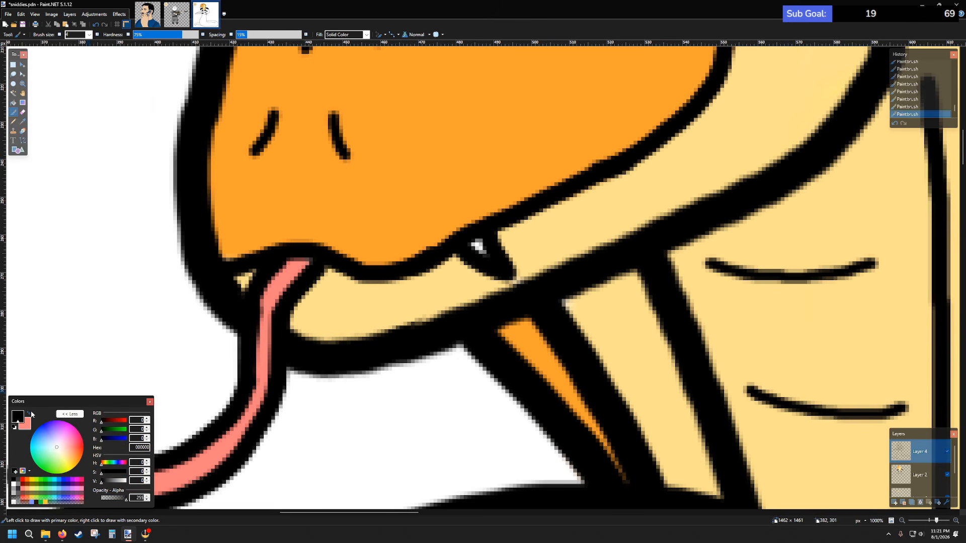
scroll(563, 302, up, 4)
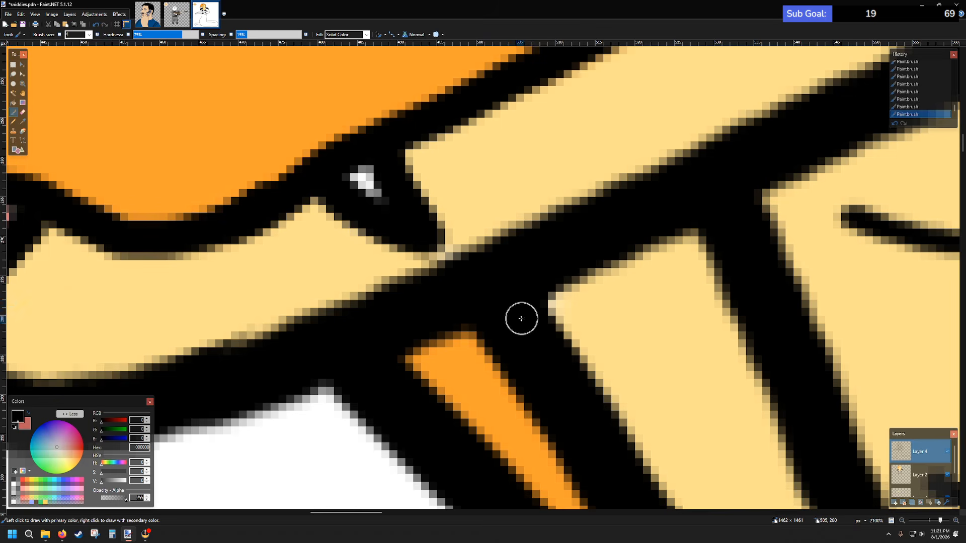
scroll(521, 316, down, 4)
scroll(523, 313, down, 1)
scroll(483, 286, up, 2)
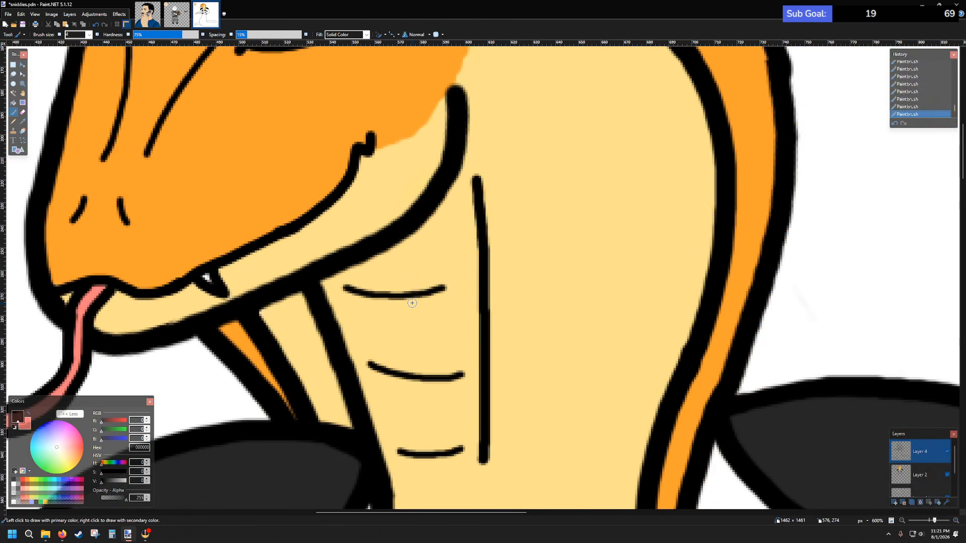
scroll(414, 296, up, 1)
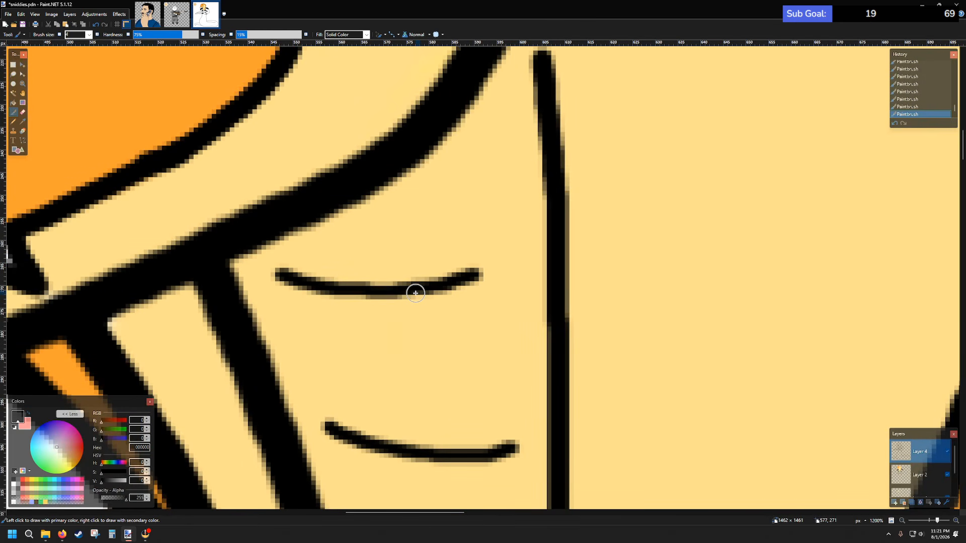
scroll(415, 293, down, 5)
scroll(405, 279, up, 2)
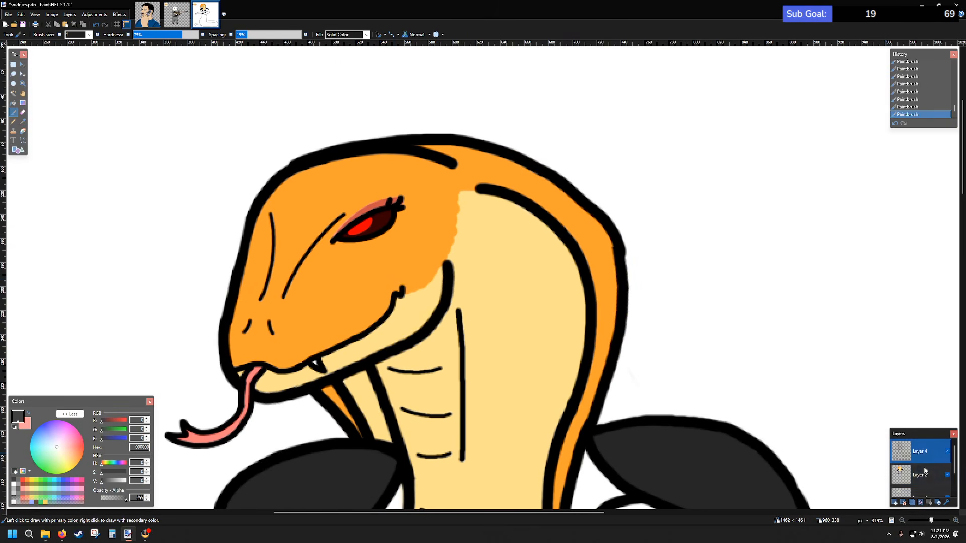
- Return to Layer 2 with black as primary and white as secondary color, and choose a smaller brush size
key(alt+Page_Down)
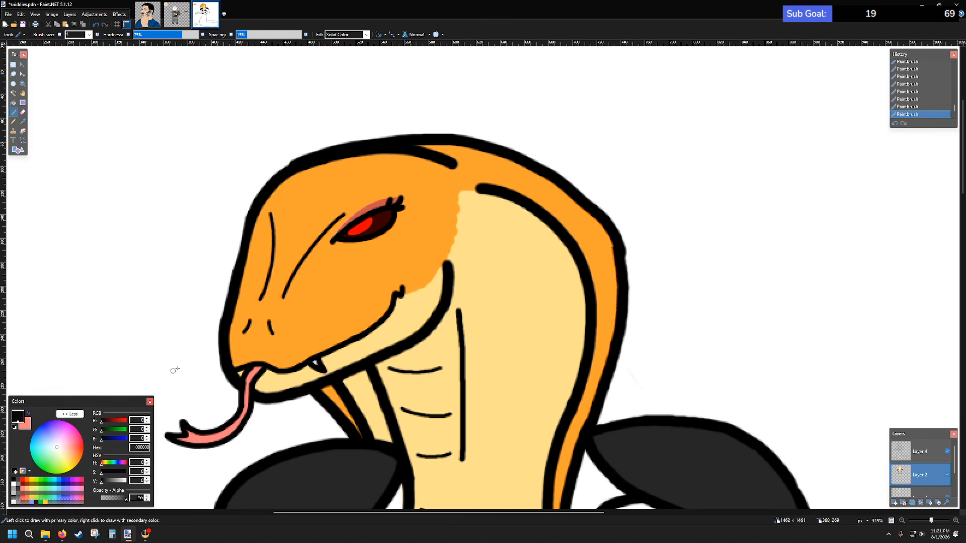
scroll(337, 297, down, 3)
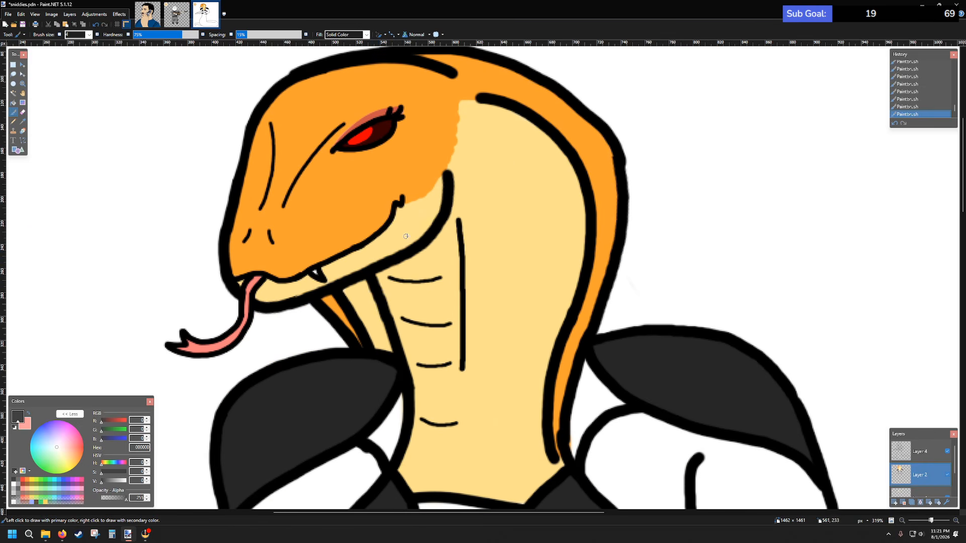
click(29, 413)
click(15, 484)
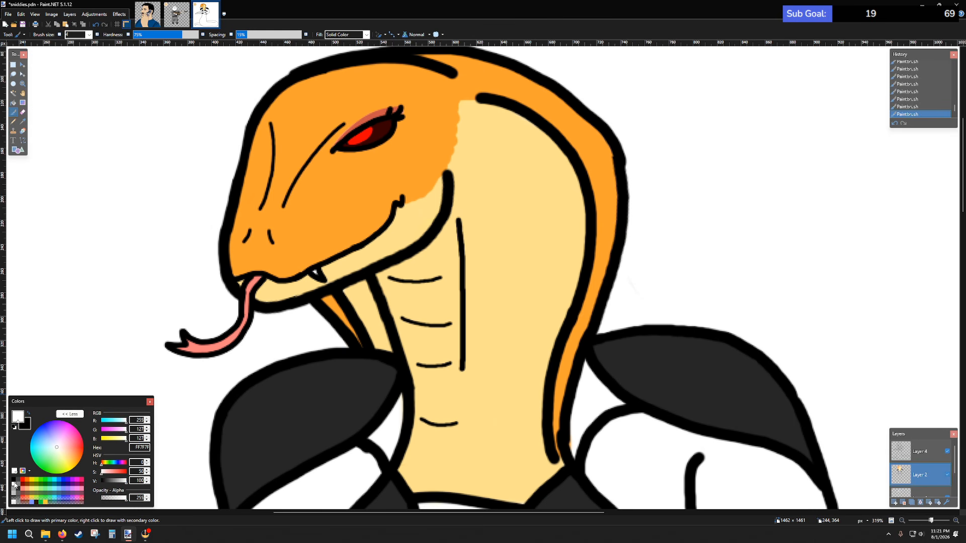
click(30, 412)
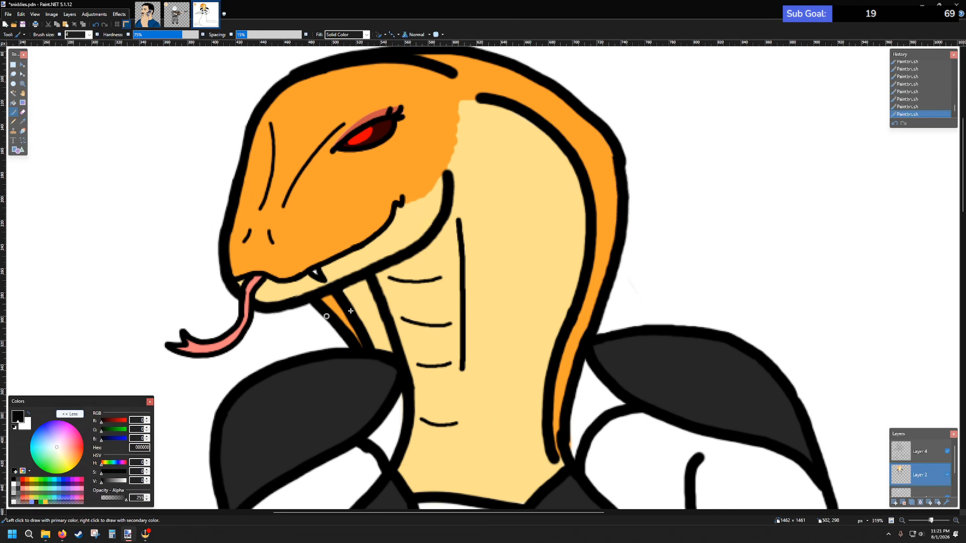
click(90, 35)
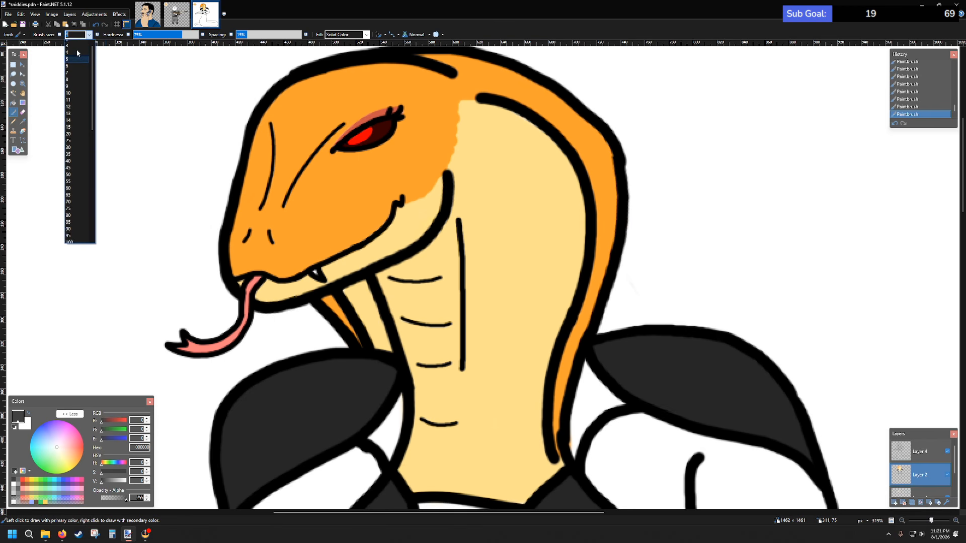
click(71, 57)
- Try to draw a thin black line across the yellow hood behind the jaw on Layer 2, and undo it
scroll(511, 216, up, 3)
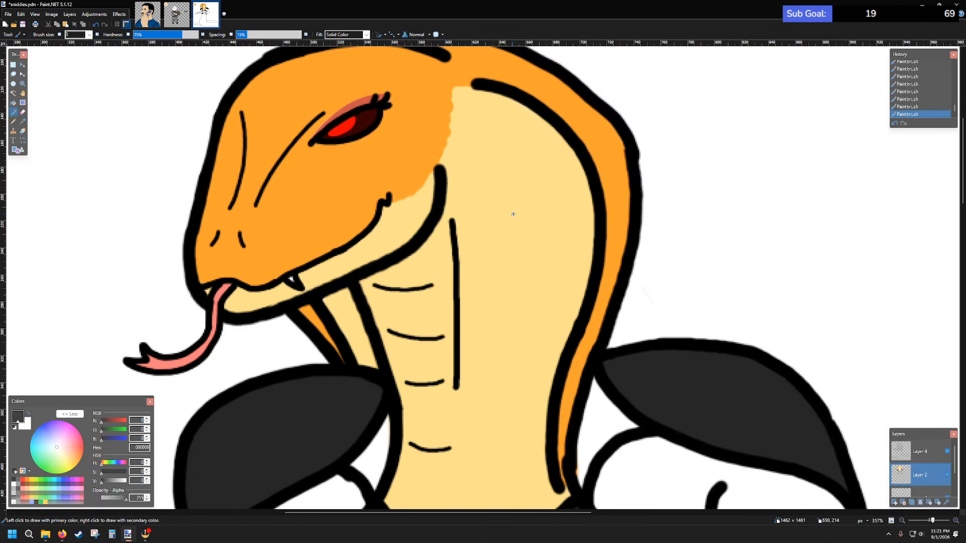
scroll(458, 207, up, 2)
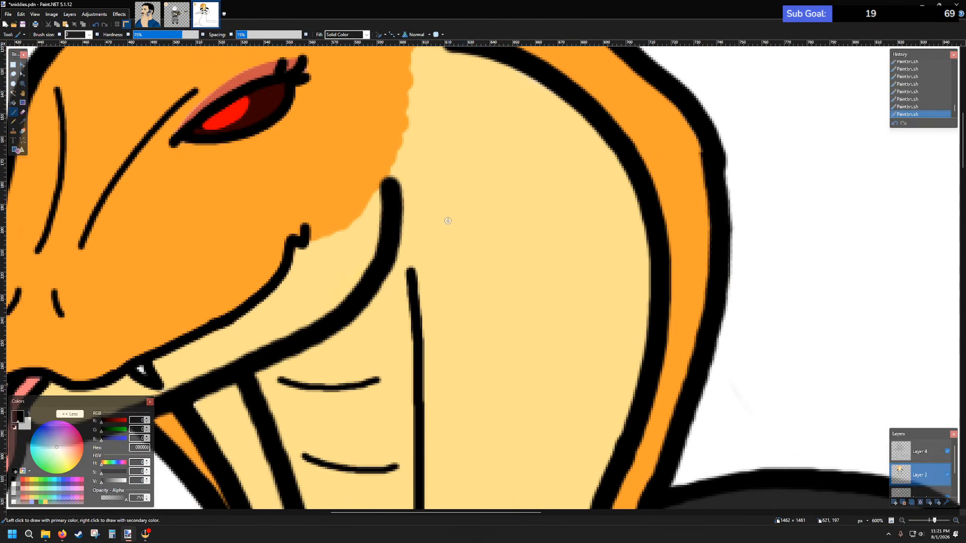
mouse_move(429, 229)
mouse_down()
mouse_move(450, 202)
mouse_move(510, 174)
mouse_move(581, 170)
mouse_up()
key(ctrl+z)
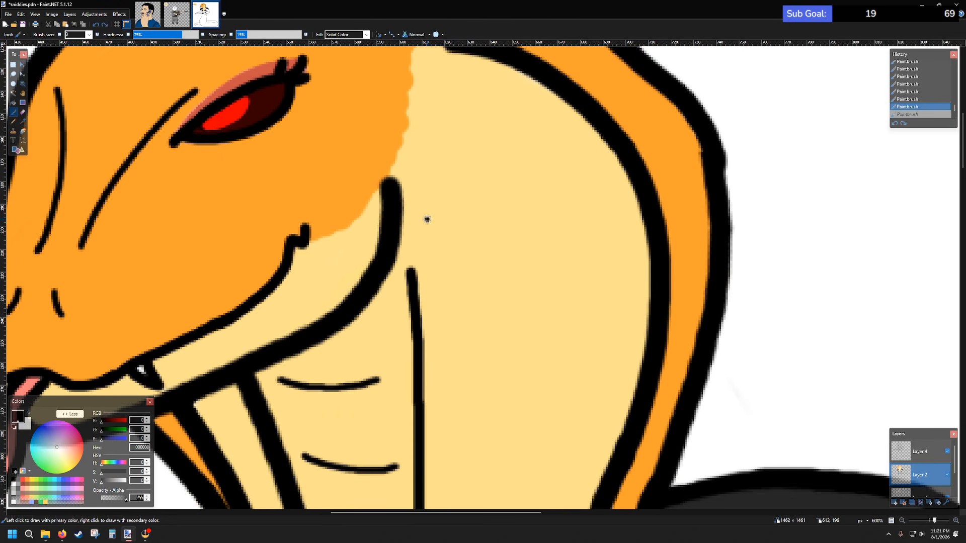
- Draw a thin black curved scale line across the upper yellow hood on Layer 2
mouse_move(426, 219)
mouse_down()
mouse_move(463, 183)
mouse_move(558, 148)
mouse_up()
scroll(557, 186, down, 5)
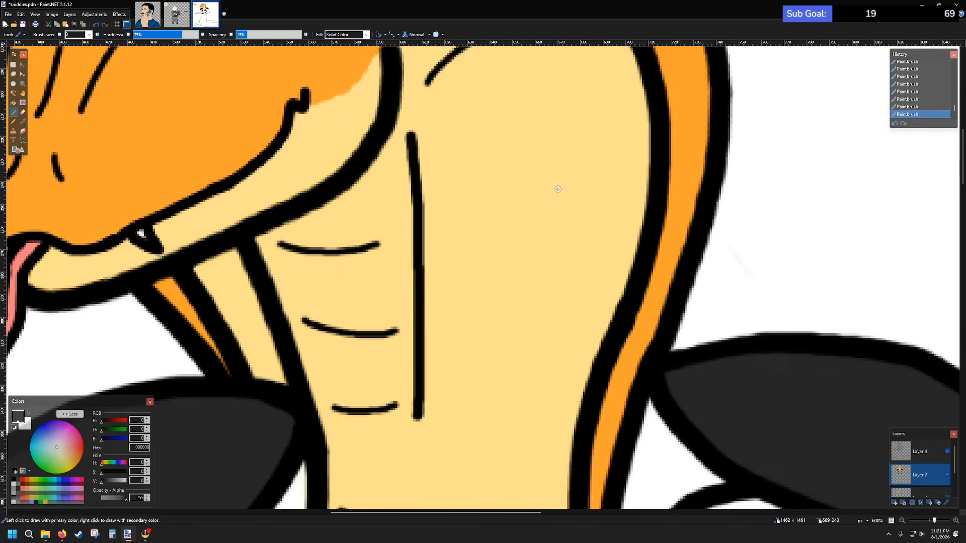
- Draw three more thin black curved scale lines down the yellow hood, beside the long vertical line
mouse_move(440, 189)
mouse_down()
mouse_move(522, 161)
mouse_move(623, 170)
mouse_up()
scroll(603, 181, down, 6)
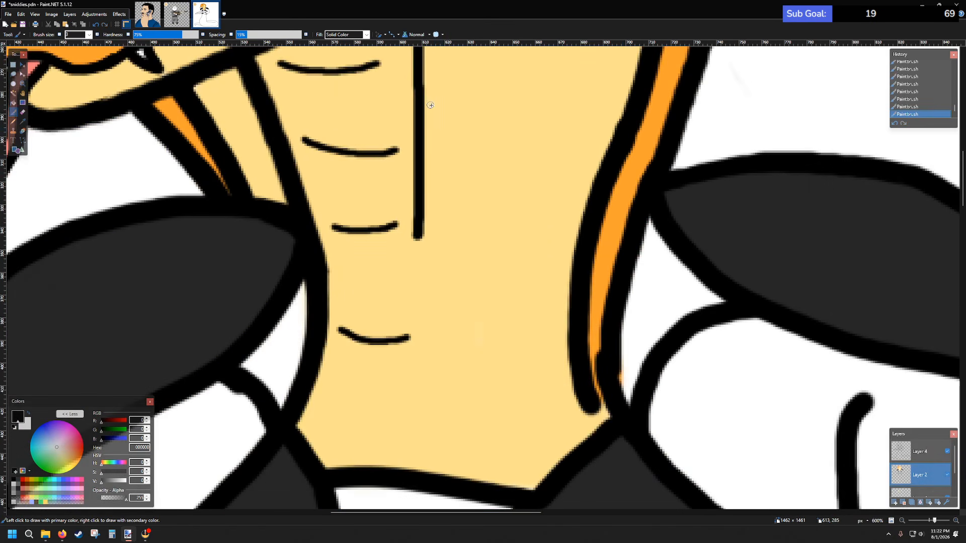
scroll(460, 151, up, 3)
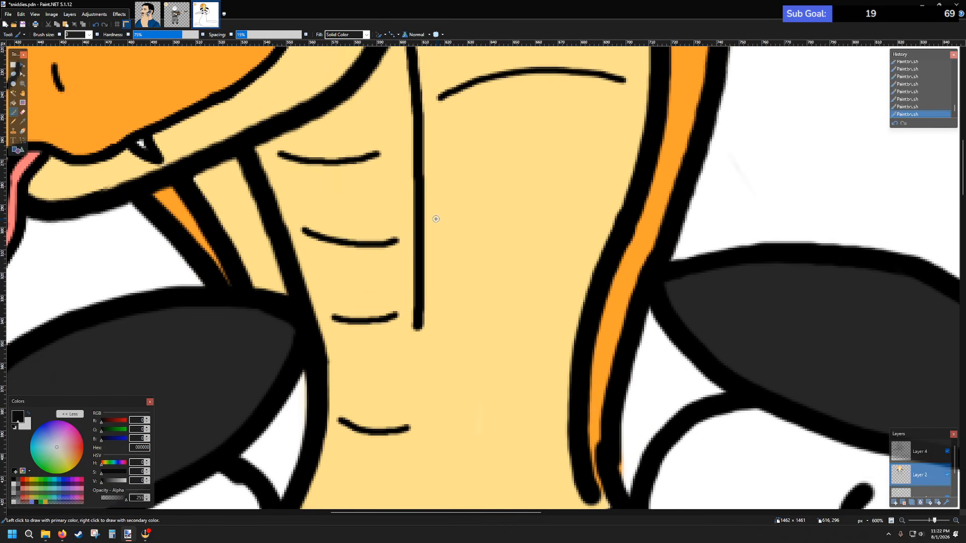
mouse_move(435, 219)
mouse_down()
mouse_move(487, 209)
mouse_move(588, 222)
mouse_up()
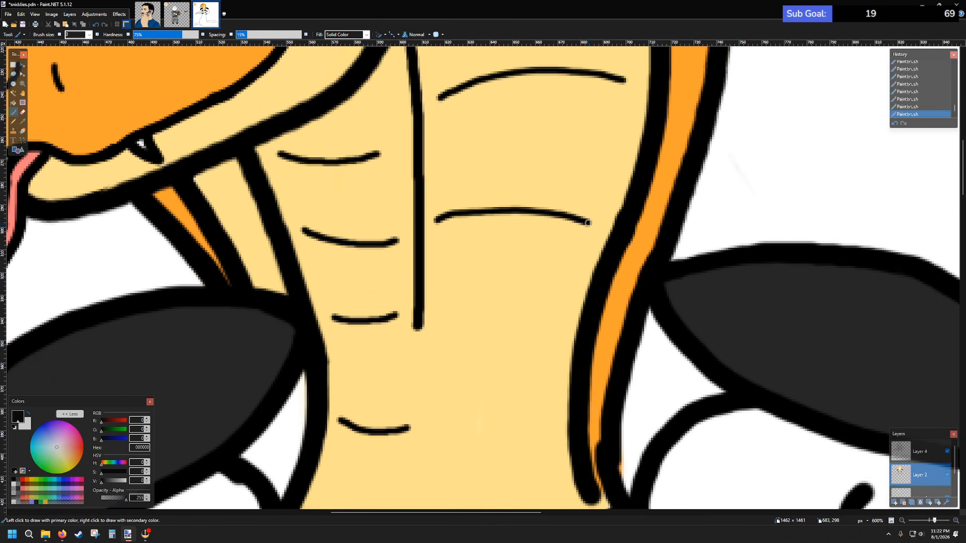
scroll(567, 238, down, 4)
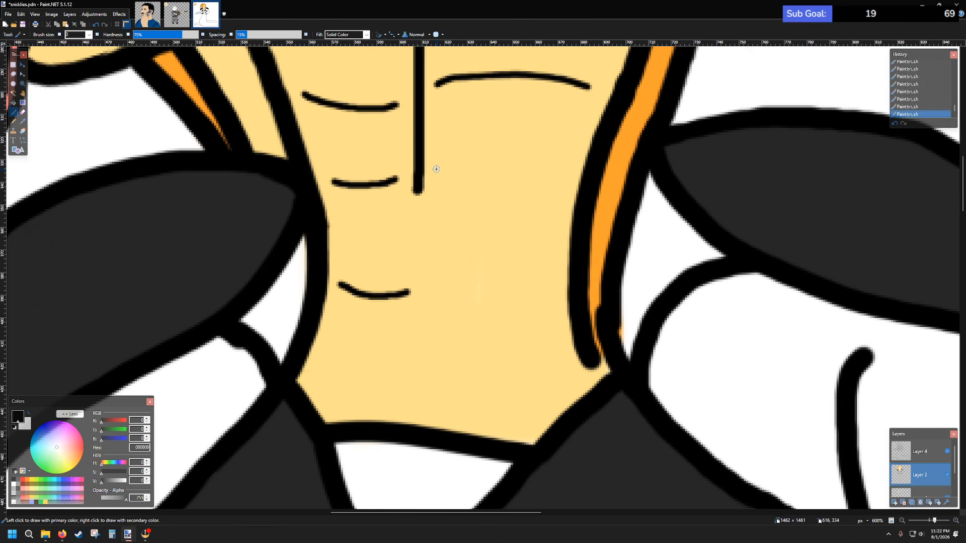
scroll(435, 177, down, 5)
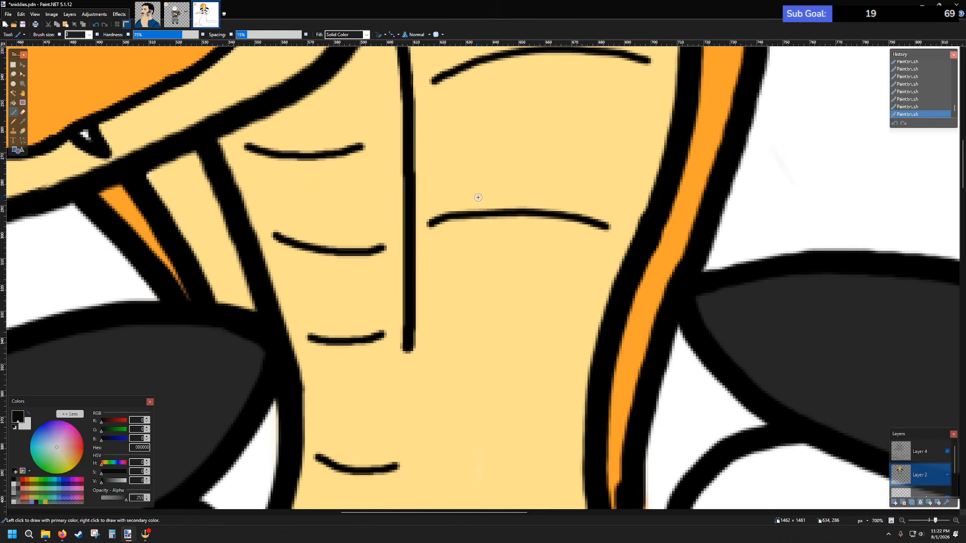
scroll(474, 224, up, 3)
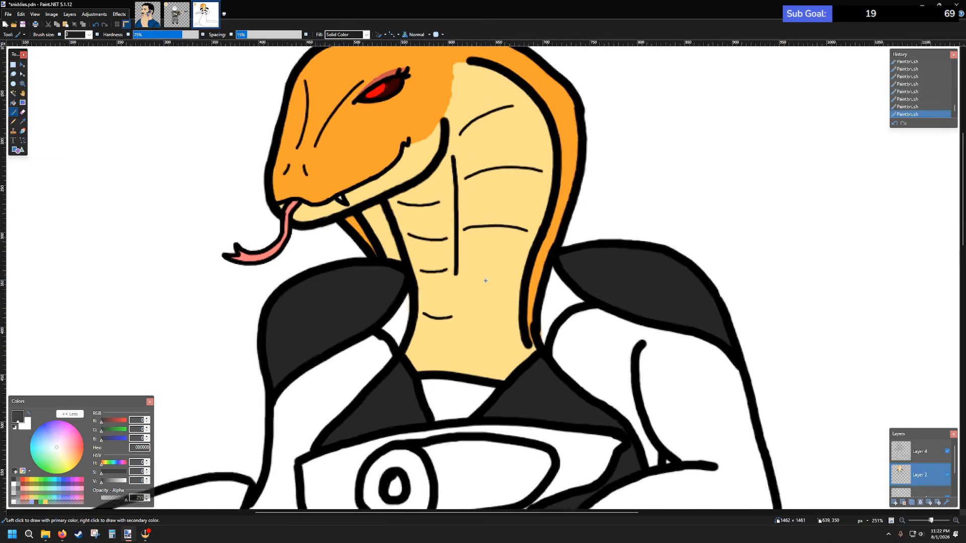
drag(456, 268, 524, 260)
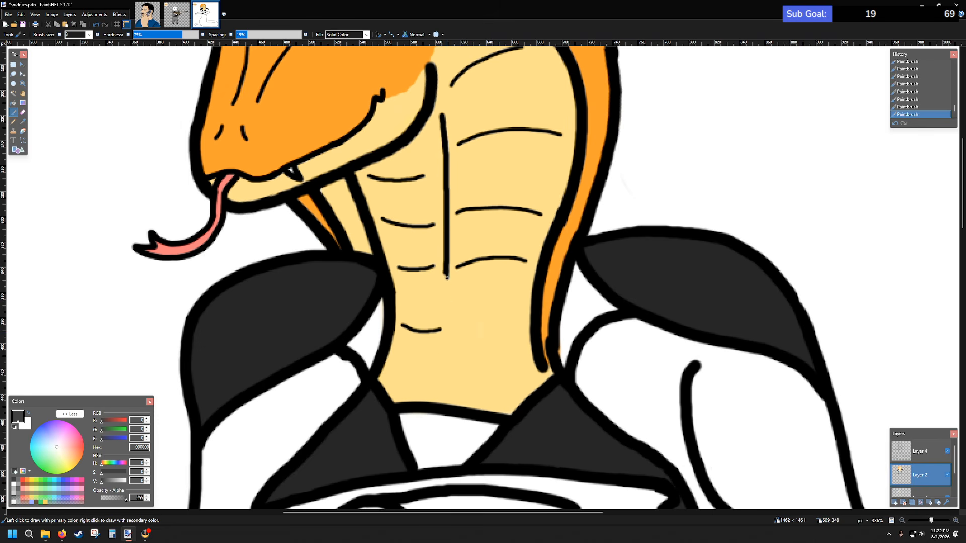
- Try to extend the vertical neck line down toward the collar, and undo it
key(ctrl+z)
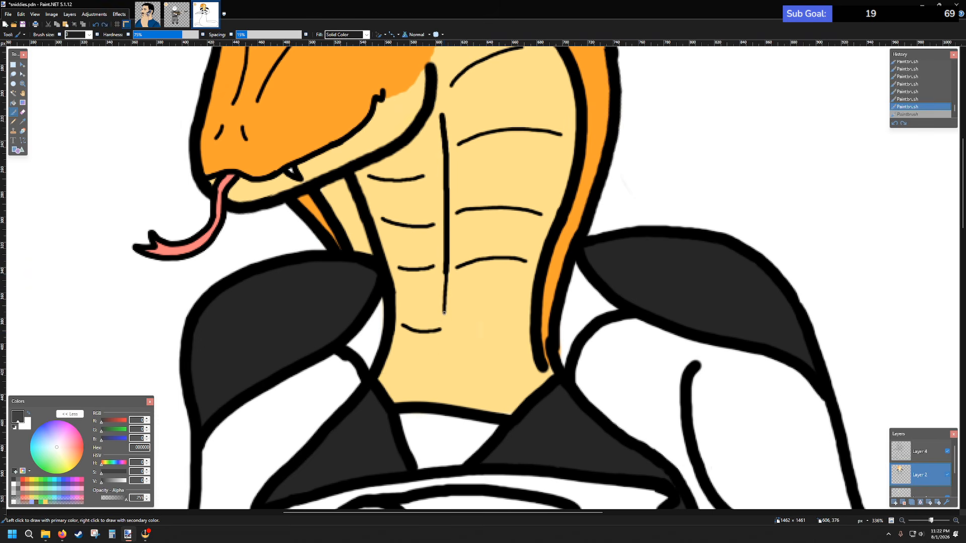
drag(439, 360, 439, 361)
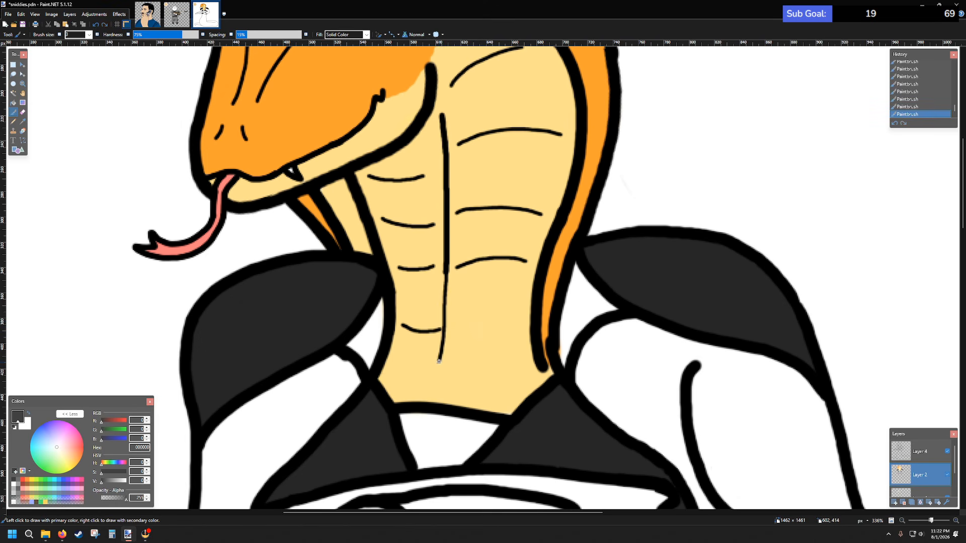
key(ctrl+z)
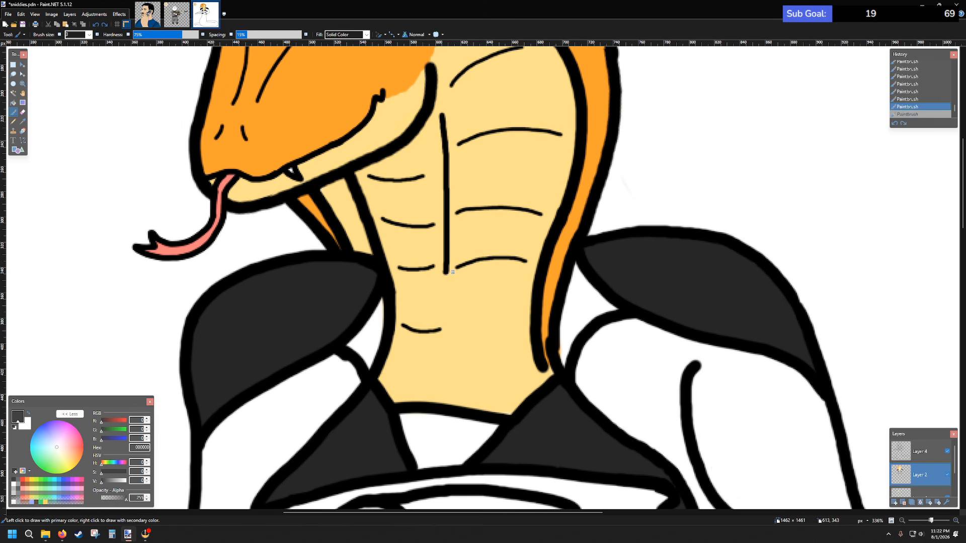
- Undo the three lower scale lines on the hood, keeping the topmost curved line
scroll(452, 272, down, 3)
scroll(492, 243, up, 4)
scroll(488, 248, down, 3)
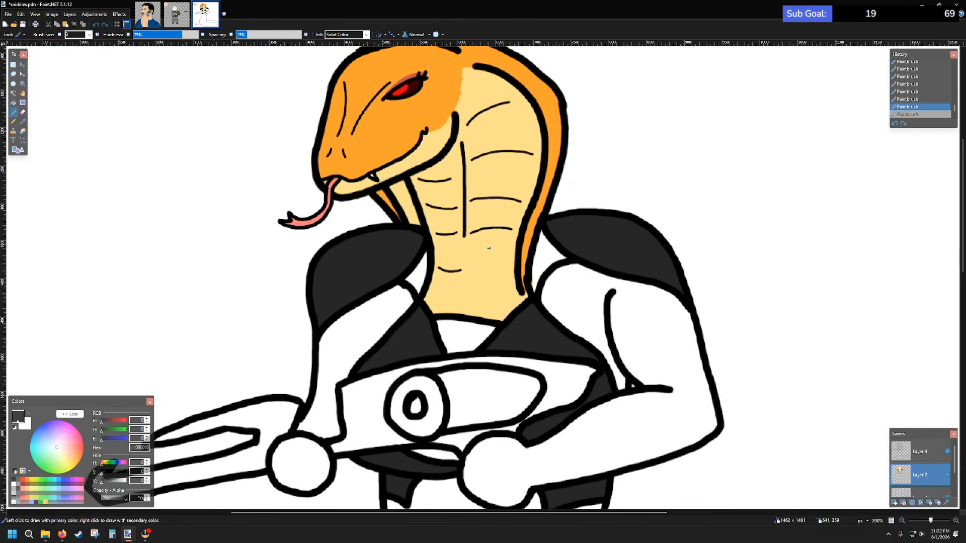
scroll(488, 248, up, 3)
key(ctrl+z)
key(ctrl+z)
key(ctrl+z)
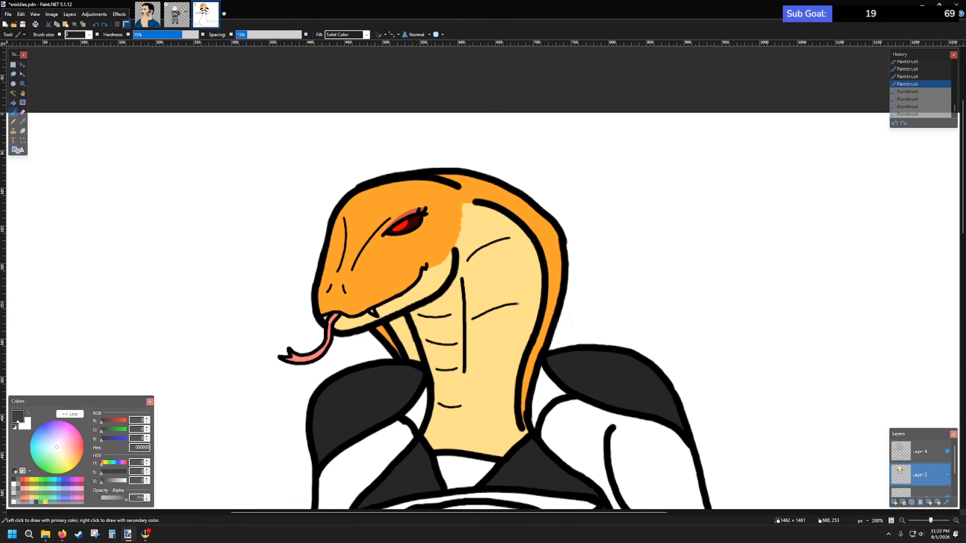
- Redraw two thin black curved scale lines across the middle and lower hood with wider spacing
key(ctrl+y)
key(ctrl+y)
key(ctrl+y)
key(ctrl+y)
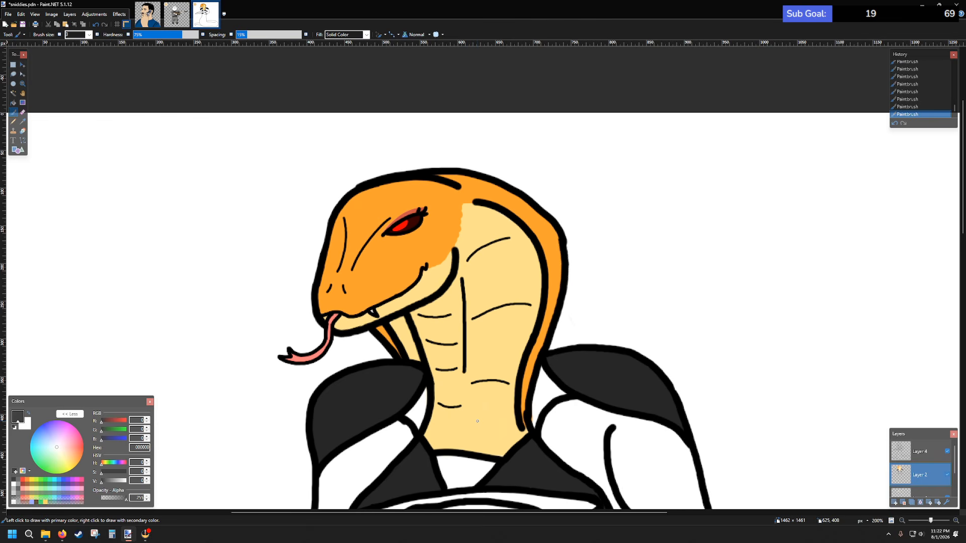
- Try to add another thin black scale line near the base of the neck, and undo it
drag(477, 421, 514, 423)
key(ctrl+z)
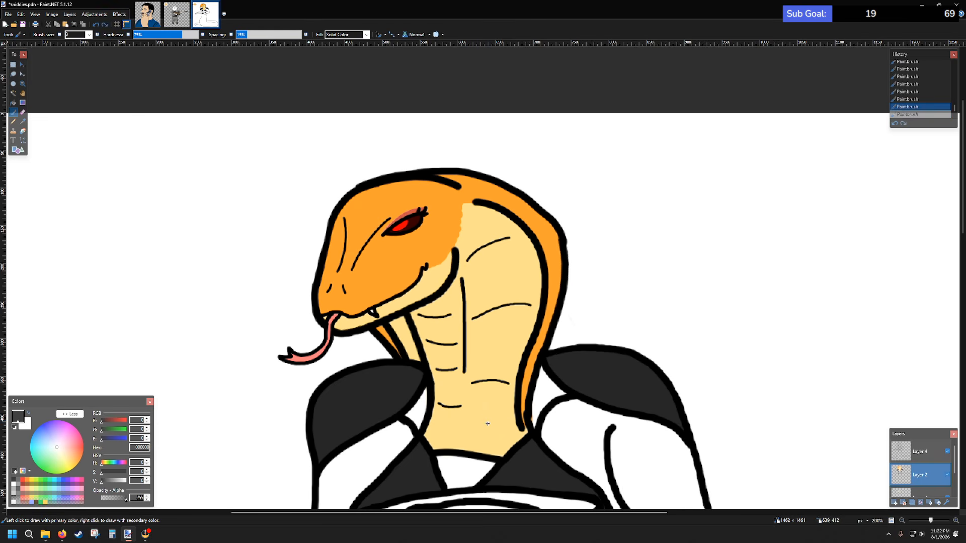
scroll(483, 301, down, 5)
scroll(495, 235, up, 2)
scroll(495, 235, up, 3)
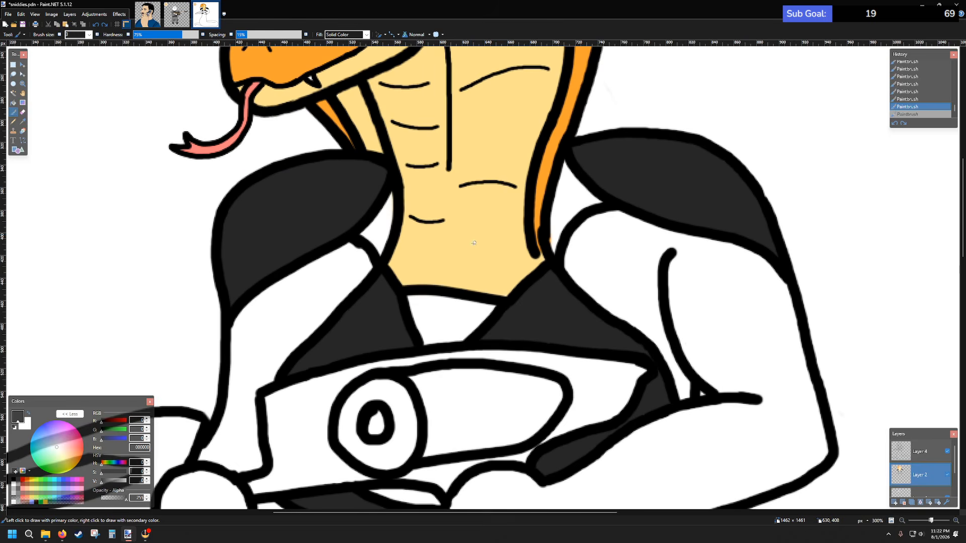
scroll(464, 290, up, 1)
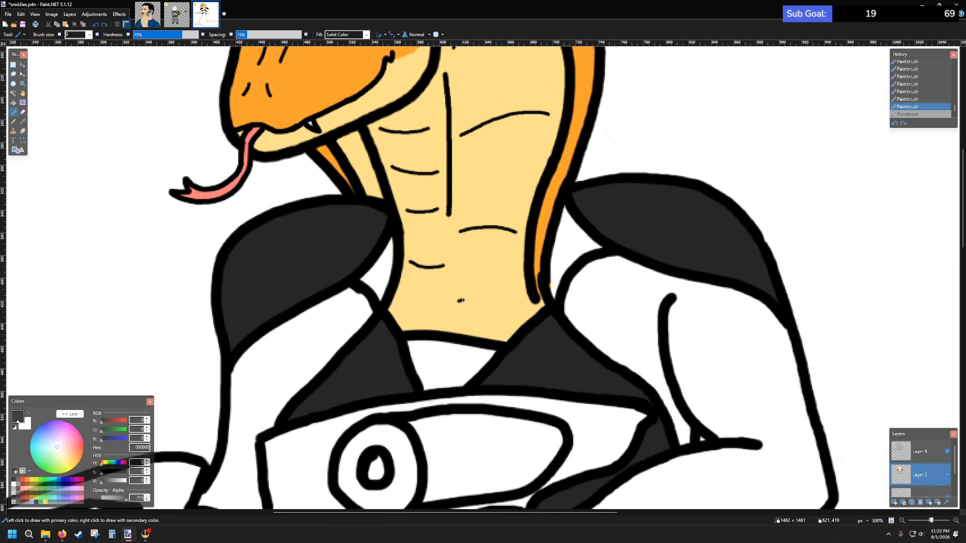
key(ctrl+z)
scroll(490, 300, down, 4)
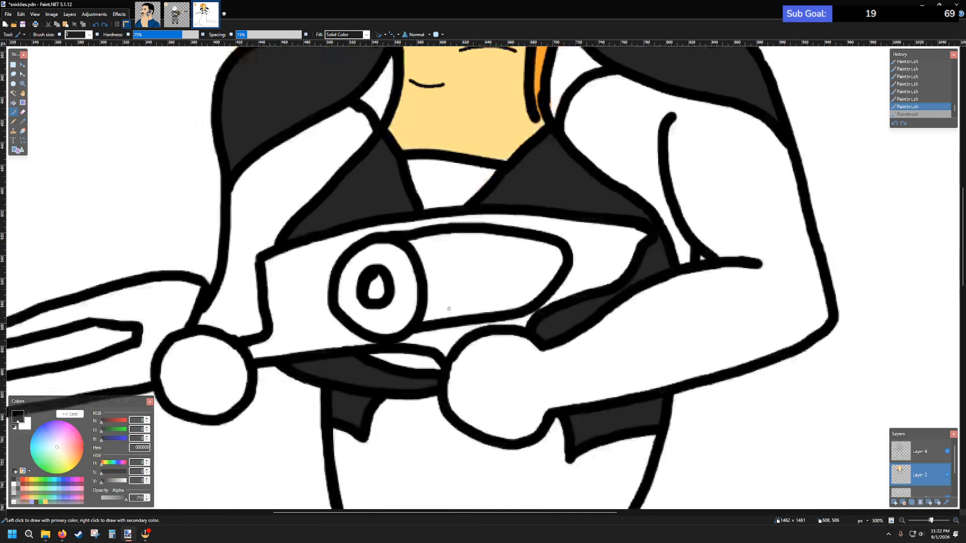
scroll(491, 300, up, 2)
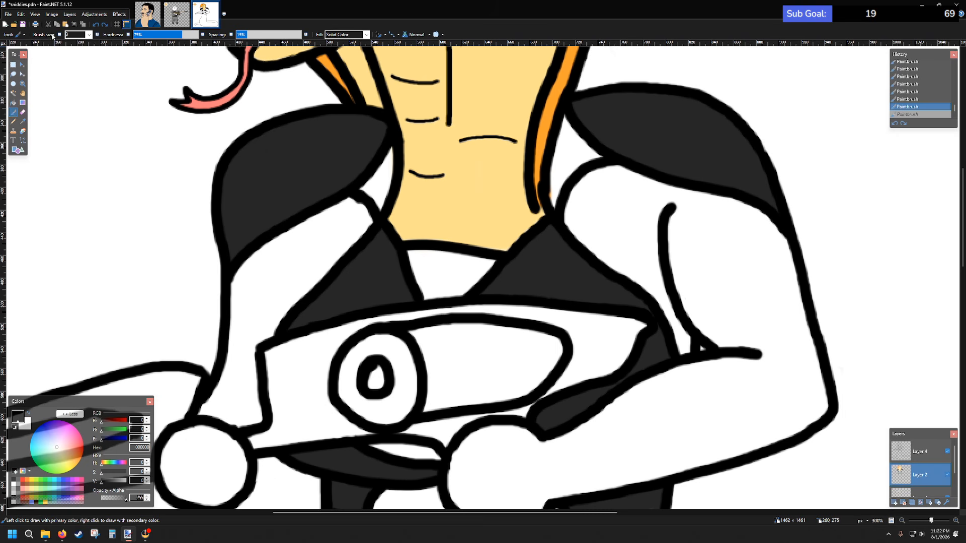
- Try thick black crease strokes with brush size 10 rising from the collar at the neck's base, and undo them
click(90, 34)
click(68, 91)
scroll(423, 229, up, 3)
scroll(455, 279, up, 4)
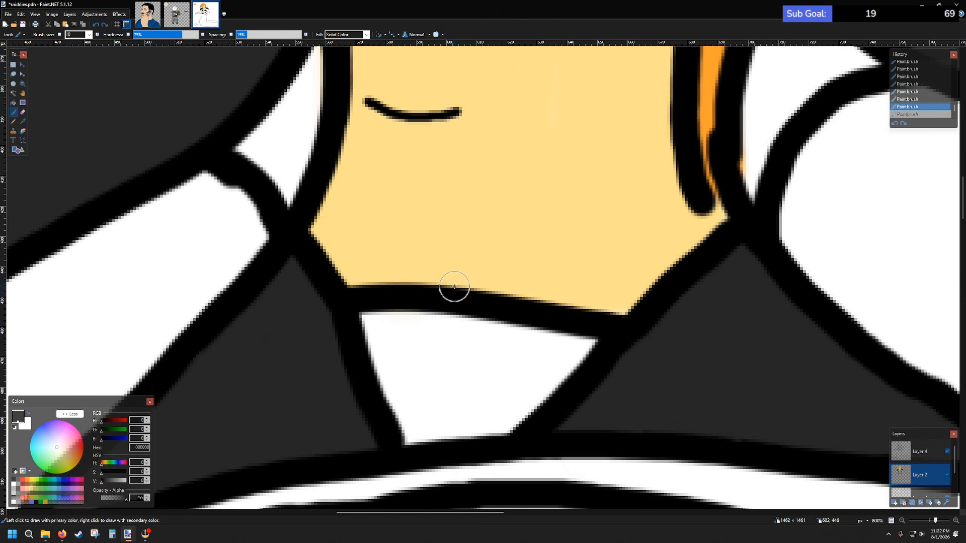
mouse_move(457, 296)
mouse_down()
mouse_move(477, 253)
mouse_move(466, 233)
mouse_move(397, 189)
mouse_up()
mouse_move(478, 248)
mouse_down()
mouse_move(514, 229)
mouse_move(587, 216)
mouse_up()
scroll(578, 280, down, 1)
scroll(578, 280, down, 10)
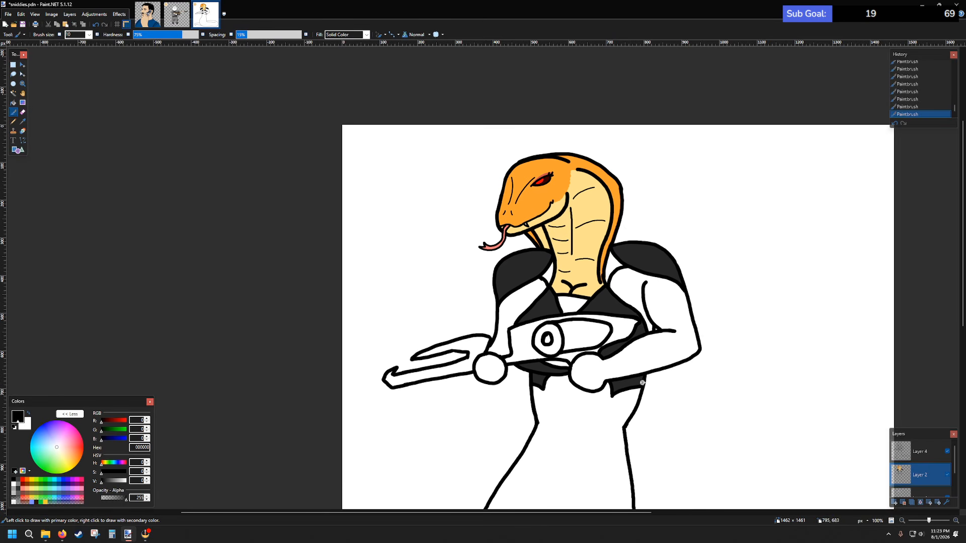
scroll(642, 383, up, 3)
scroll(649, 309, up, 1)
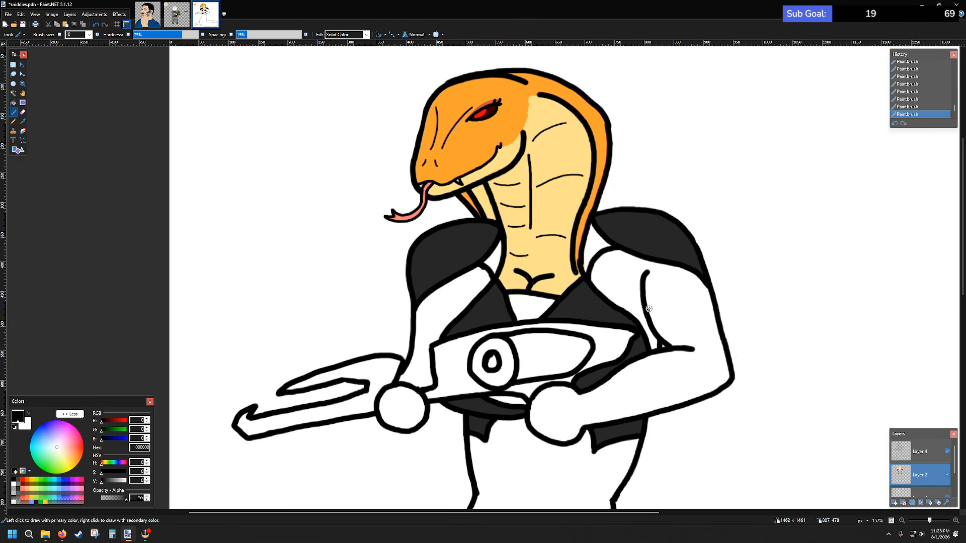
key(ctrl+z)
key(ctrl+z)
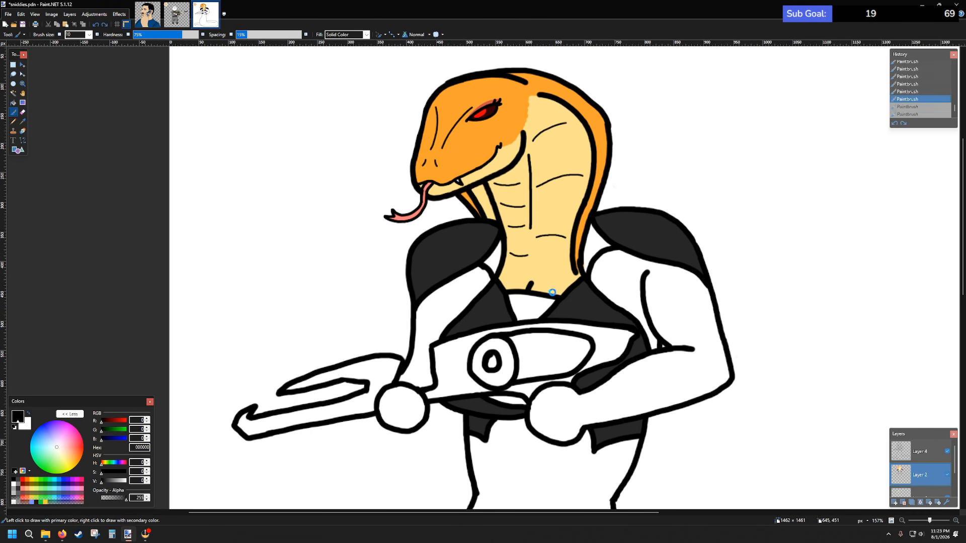
key(ctrl+z)
- Set the Paintbrush size to 7 for strokes at the base of the neck
scroll(536, 315, up, 5)
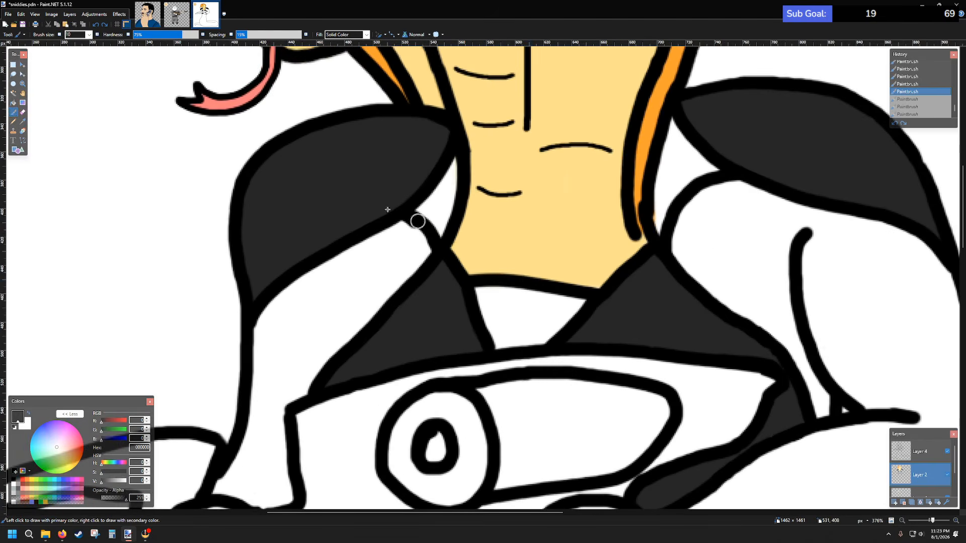
click(88, 35)
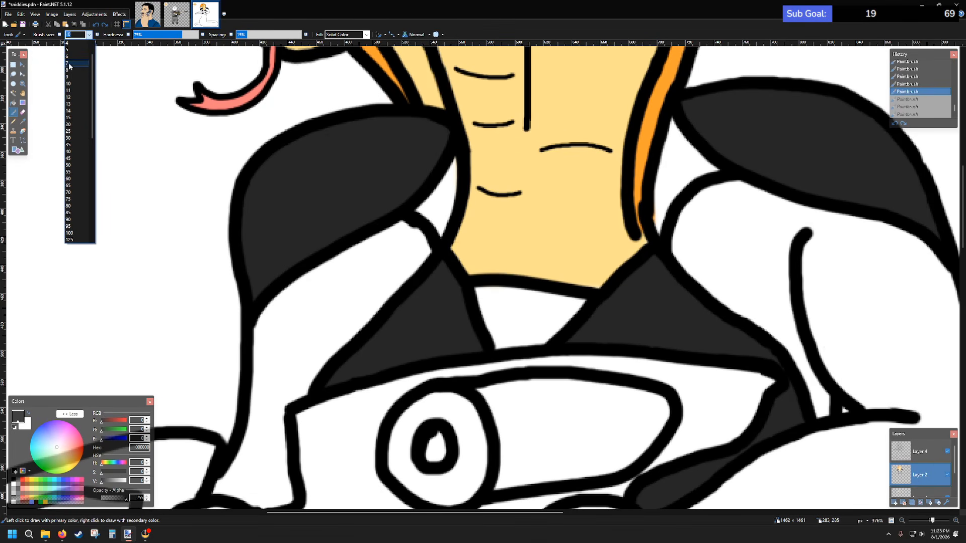
click(69, 64)
scroll(515, 276, up, 2)
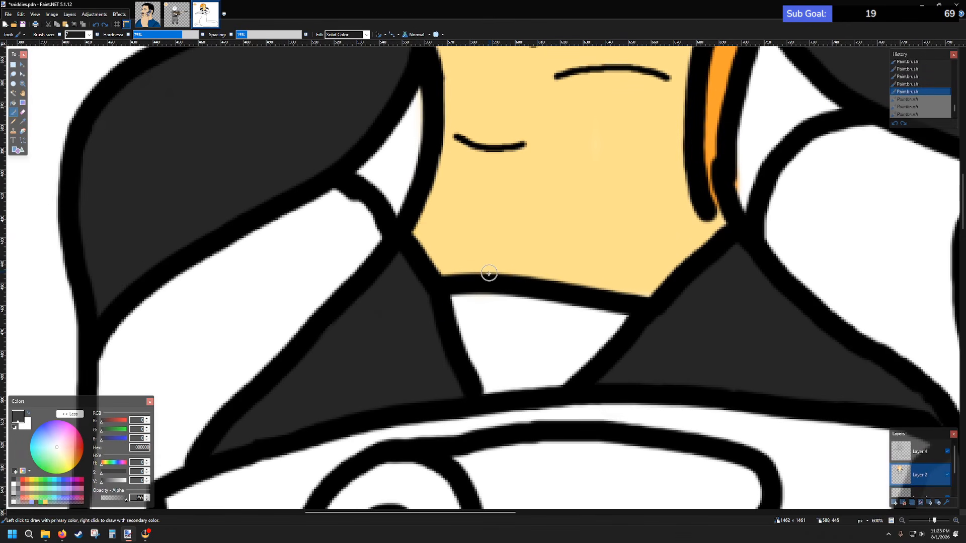
- Try to draw a small forked black crease above the collar with brush size 7, and undo it
mouse_move(491, 282)
mouse_down()
mouse_move(497, 239)
mouse_move(492, 275)
mouse_move(473, 231)
mouse_up()
key(ctrl+z)
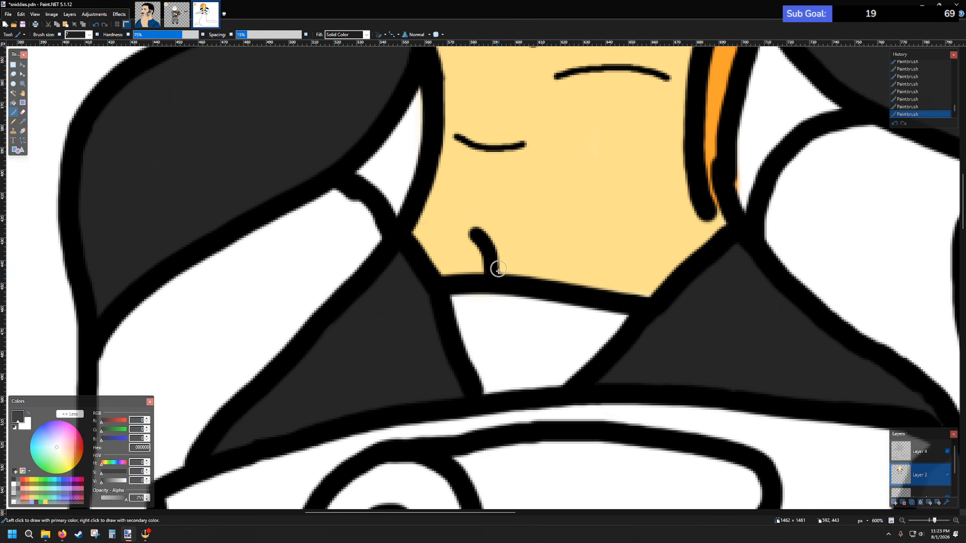
drag(498, 270, 526, 246)
scroll(553, 260, down, 1)
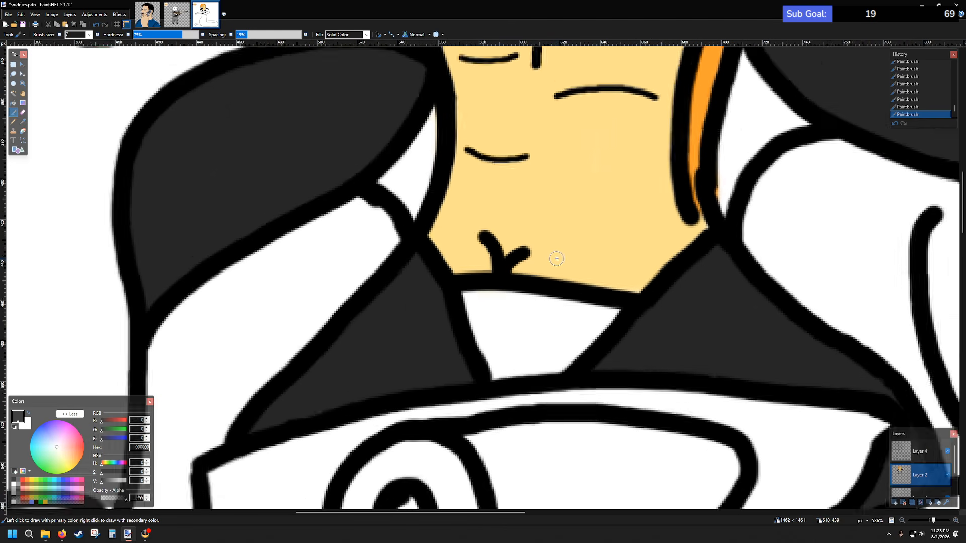
scroll(557, 259, down, 12)
key(ctrl+z)
key(ctrl+z)
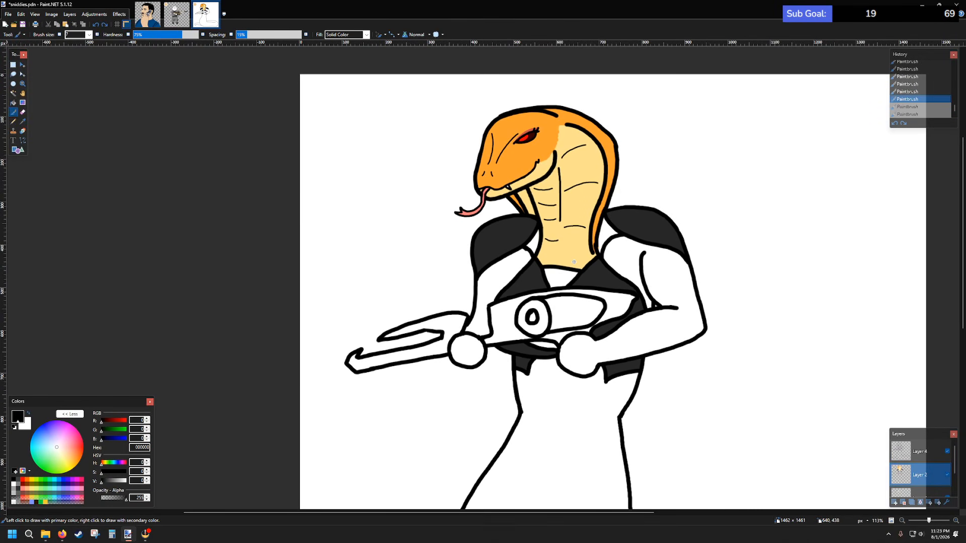
scroll(558, 262, up, 8)
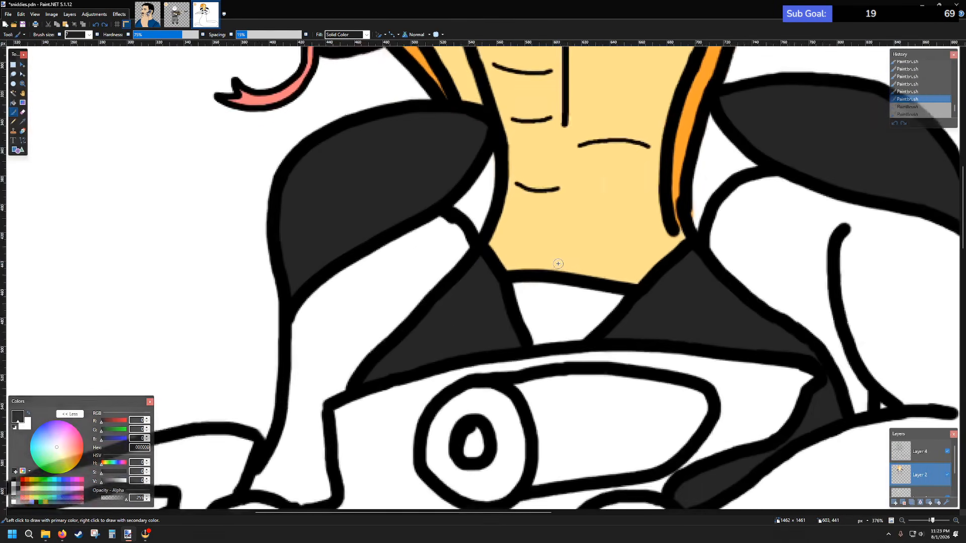
mouse_move(542, 271)
mouse_down()
mouse_move(527, 240)
mouse_move(546, 256)
mouse_move(560, 247)
mouse_up()
scroll(564, 260, down, 9)
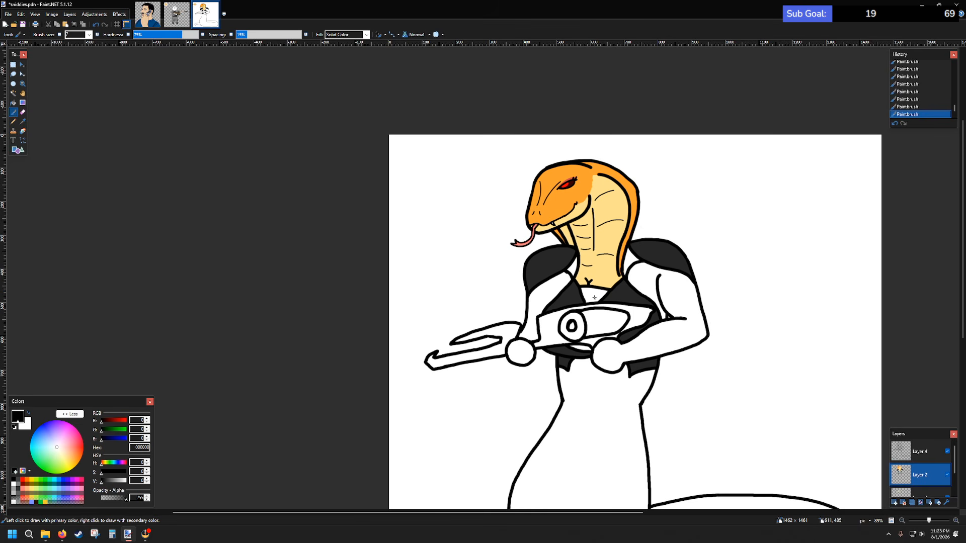
key(ctrl+z)
key(ctrl+z)
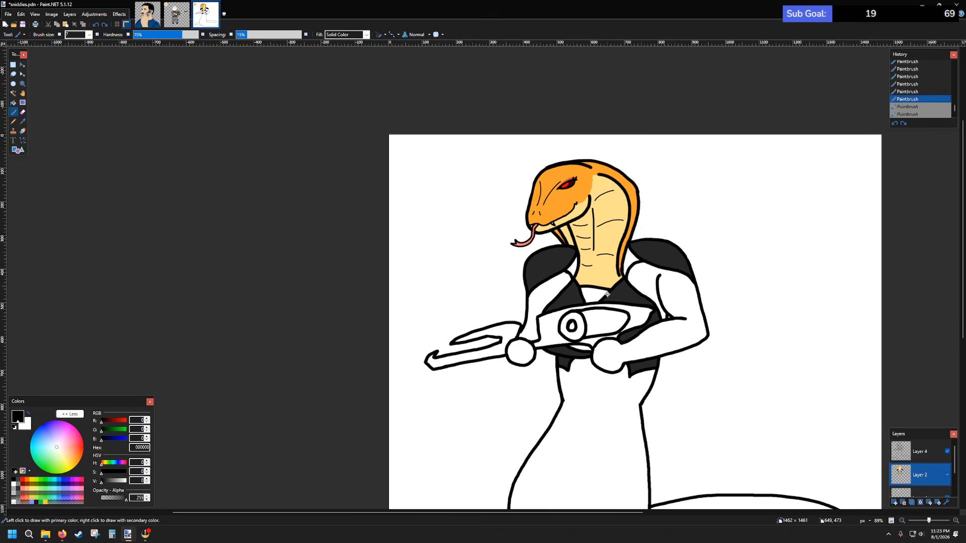
- Sample the neck's pale yellow FFE28F as the primary color and return to the Paintbrush on Layer 2
scroll(598, 279, down, 3)
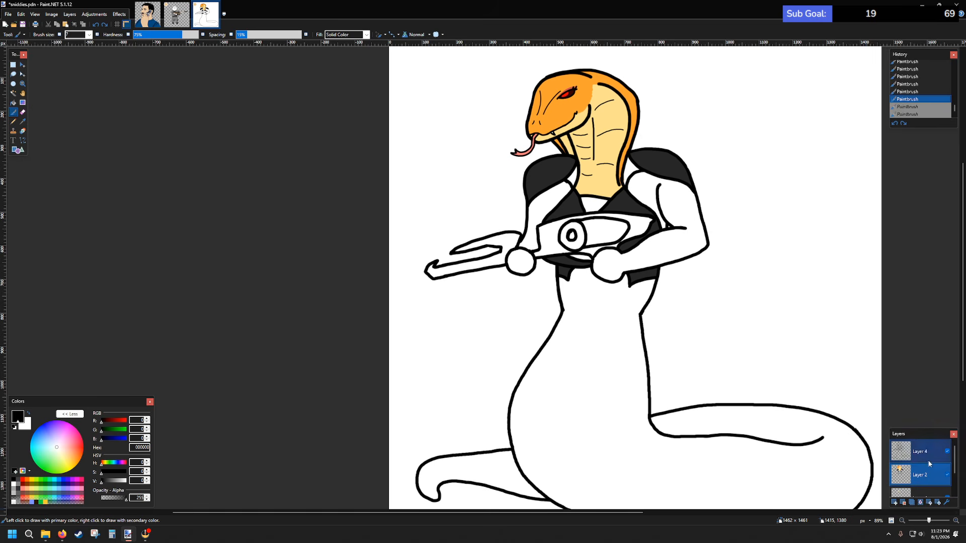
click(23, 121)
click(605, 183)
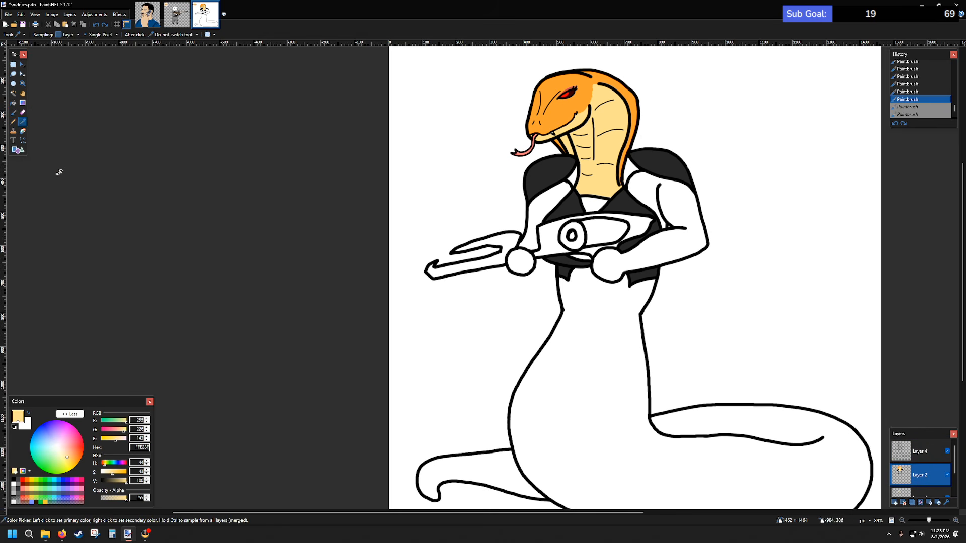
click(13, 112)
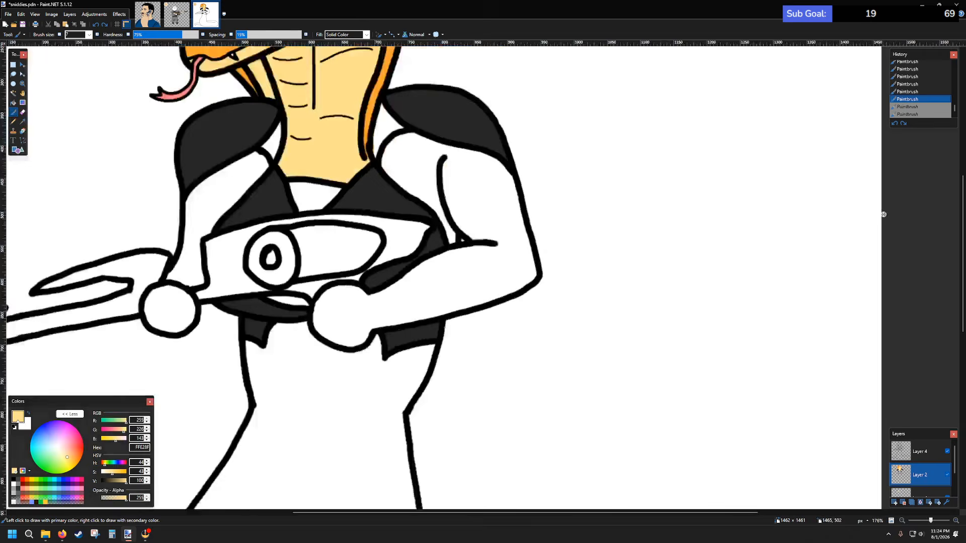
- Paint a pale yellow border along the inner outline of the drawing's right-hand upper arm, beside the vest and shoulder
scroll(877, 223, up, 3)
scroll(382, 169, up, 2)
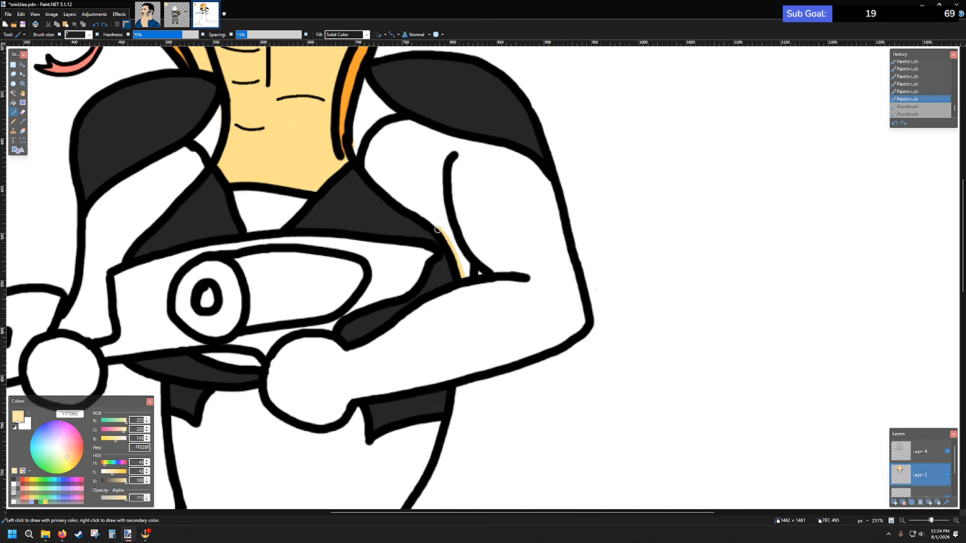
mouse_move(437, 230)
mouse_down()
mouse_move(382, 191)
mouse_move(366, 163)
mouse_move(377, 133)
mouse_move(413, 120)
mouse_up()
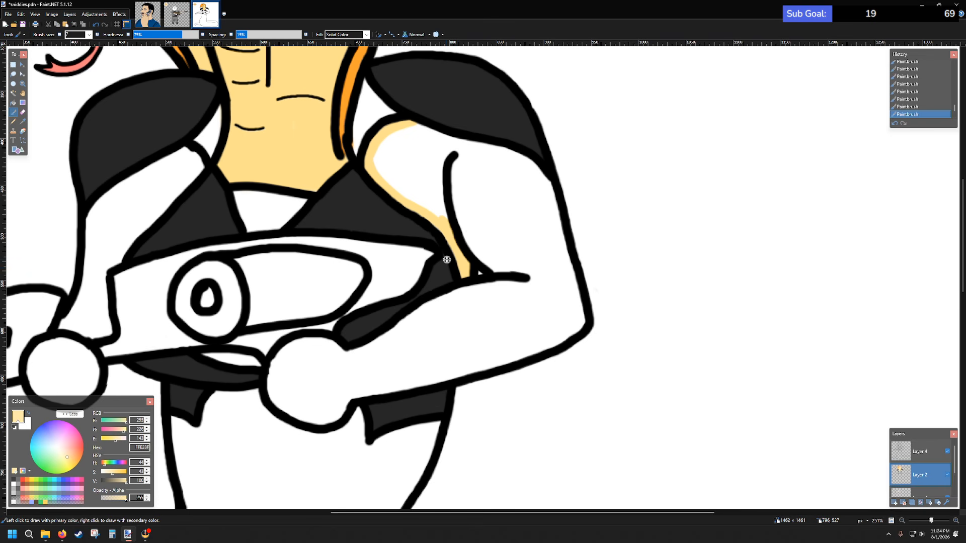
- Sample the hood edge's orange FFA330 and reduce its saturation to the lighter orange FFBA66 for the Paintbrush
scroll(450, 186, up, 3)
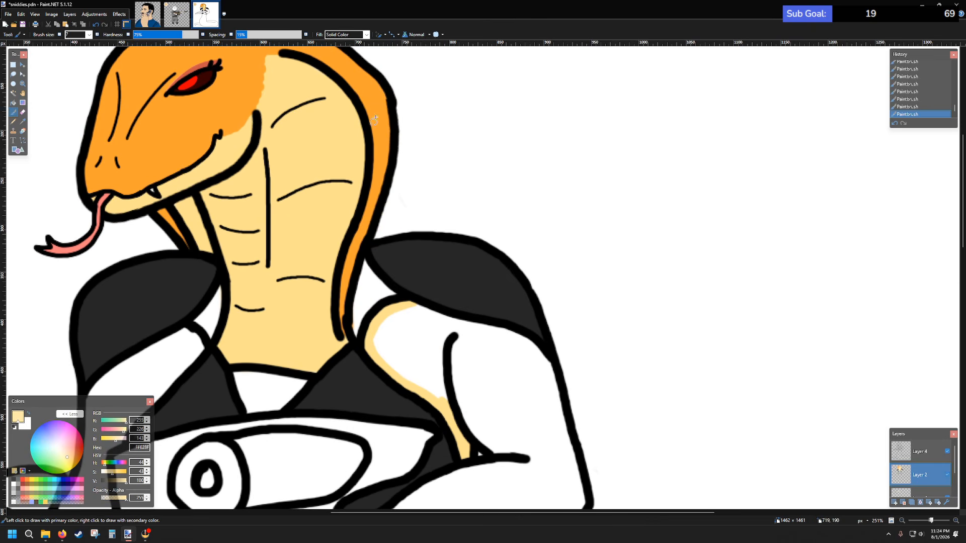
click(23, 121)
click(379, 127)
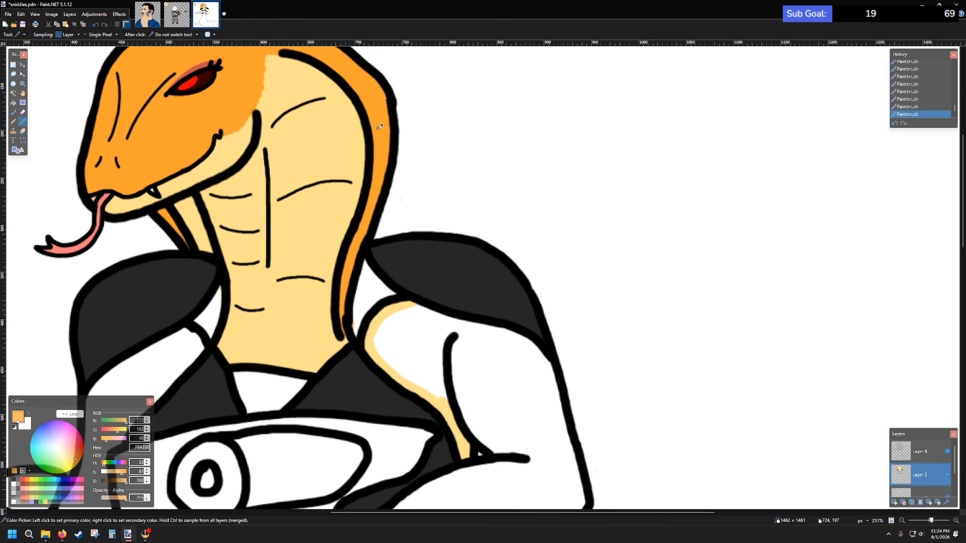
click(14, 114)
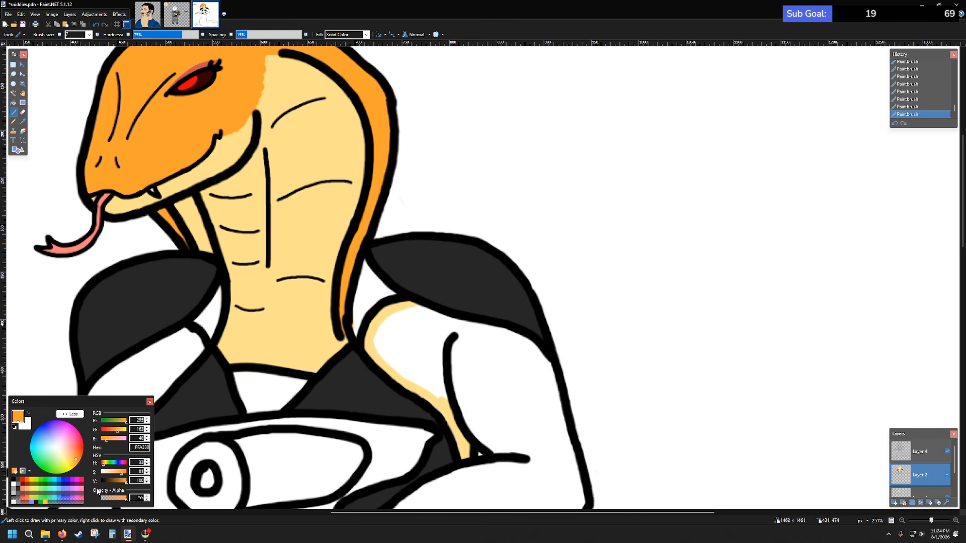
drag(120, 475, 117, 474)
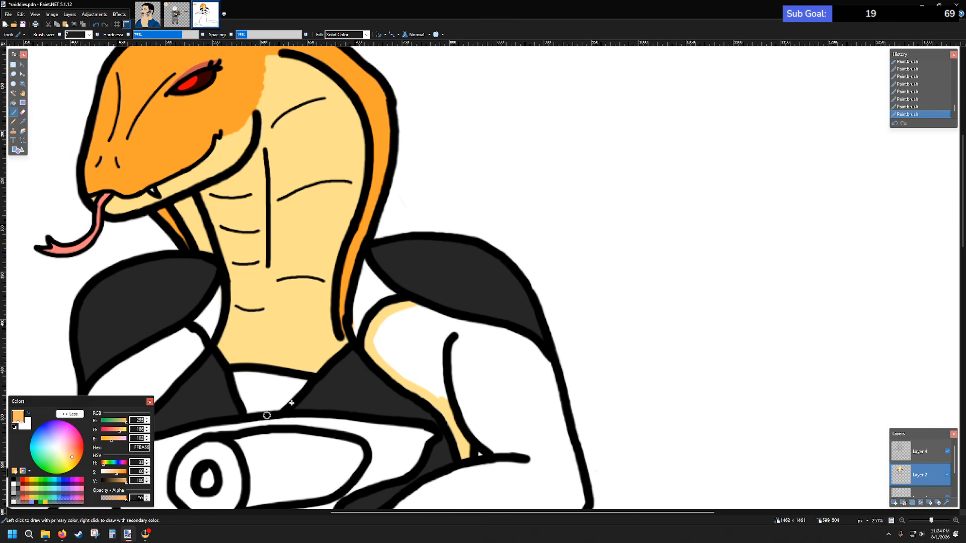
- Paint light orange shading beside the upper arm's black crease and along the arm's outer edge below the shoulder pad
scroll(468, 249, down, 3)
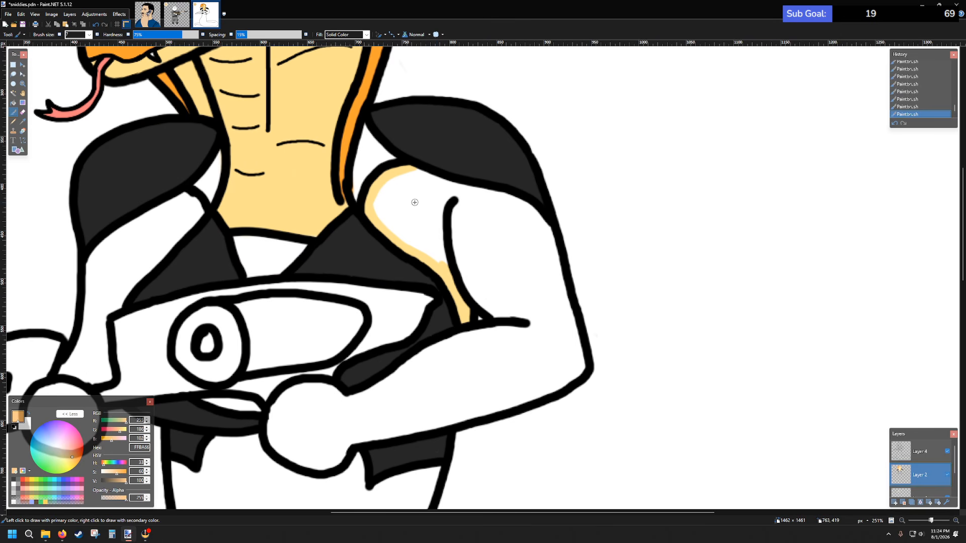
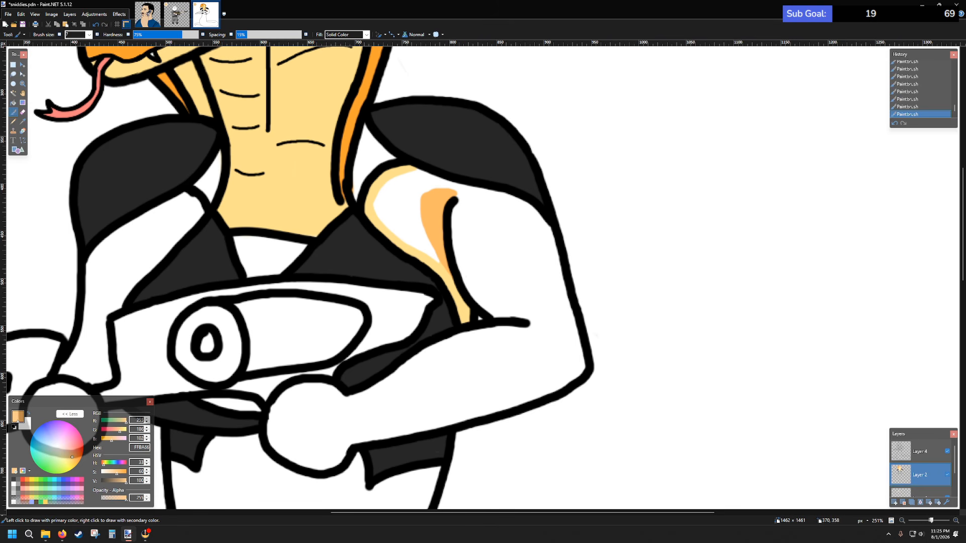
key(alt+Tab)
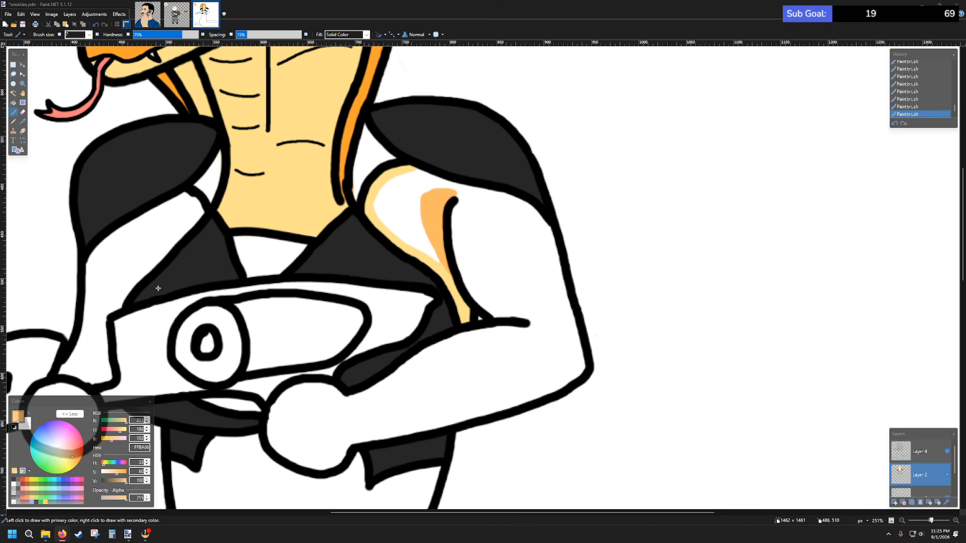
scroll(461, 187, up, 1)
scroll(503, 226, down, 2)
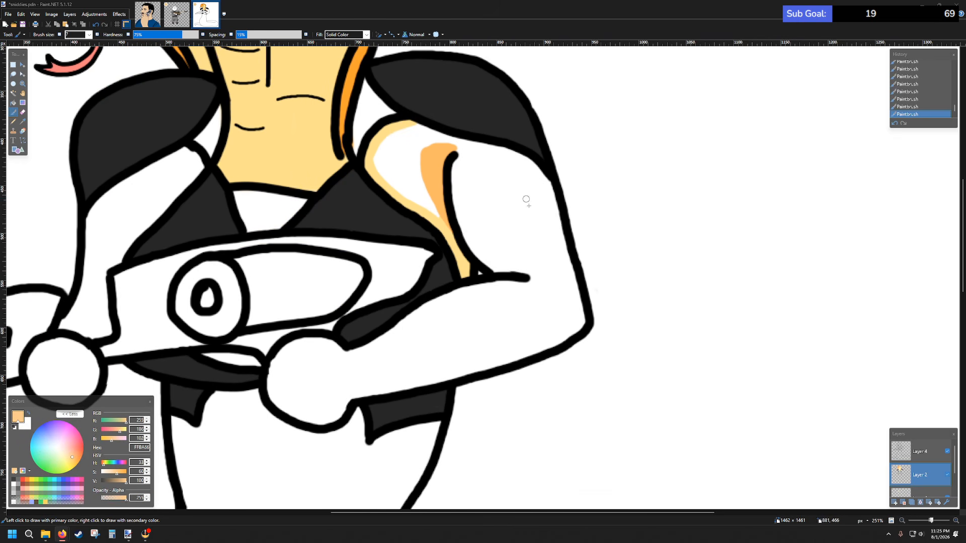
drag(549, 192, 548, 208)
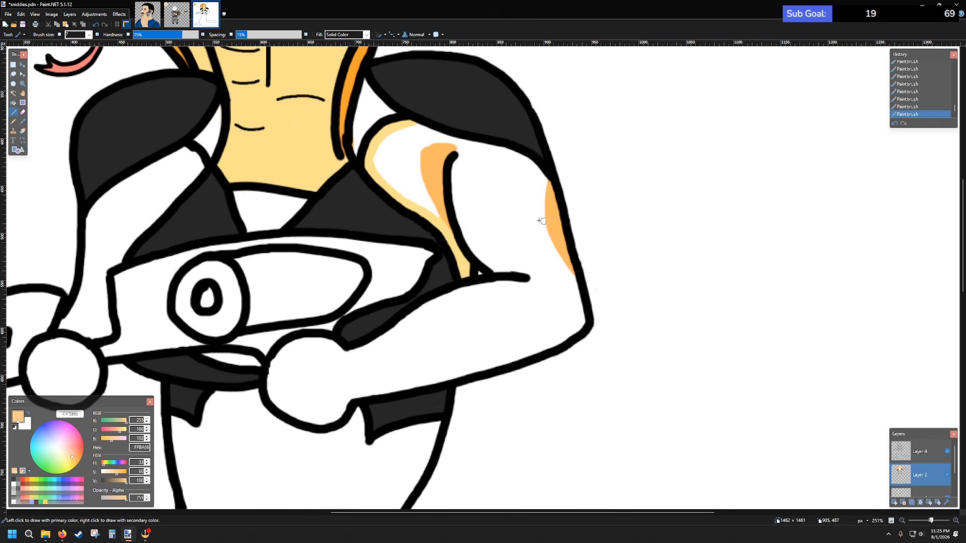
- Sample the neck's pale yellow and fill the upper arm between vest and crease using Paintbrush size 20
click(23, 124)
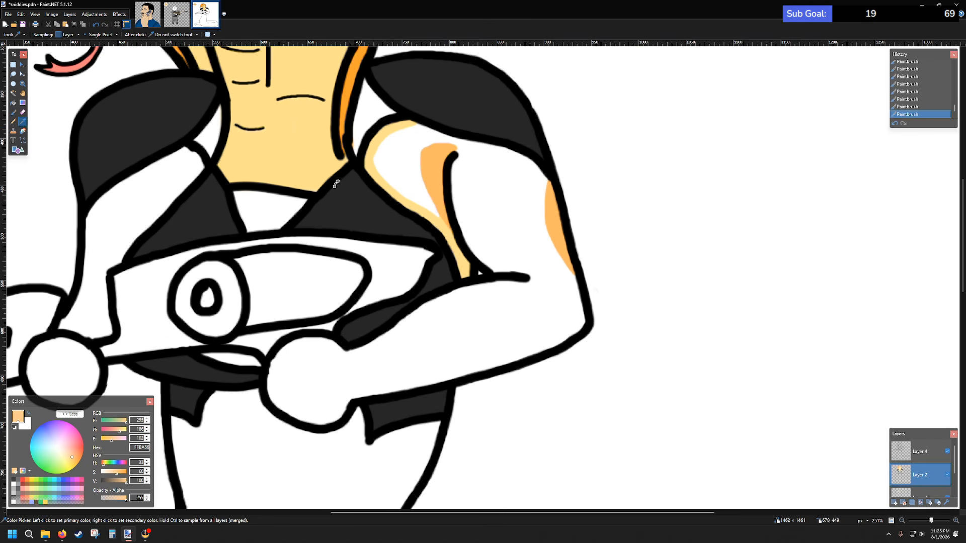
click(323, 143)
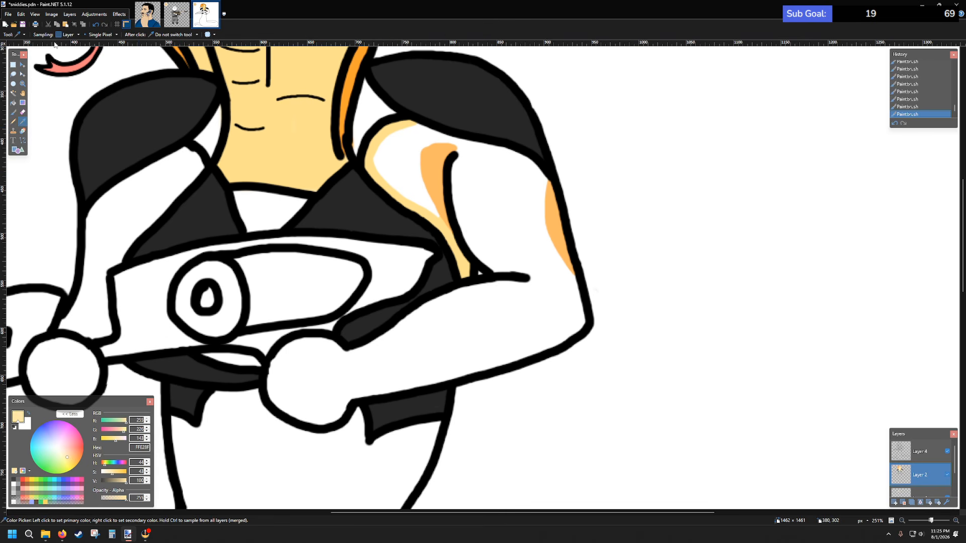
click(13, 112)
click(88, 34)
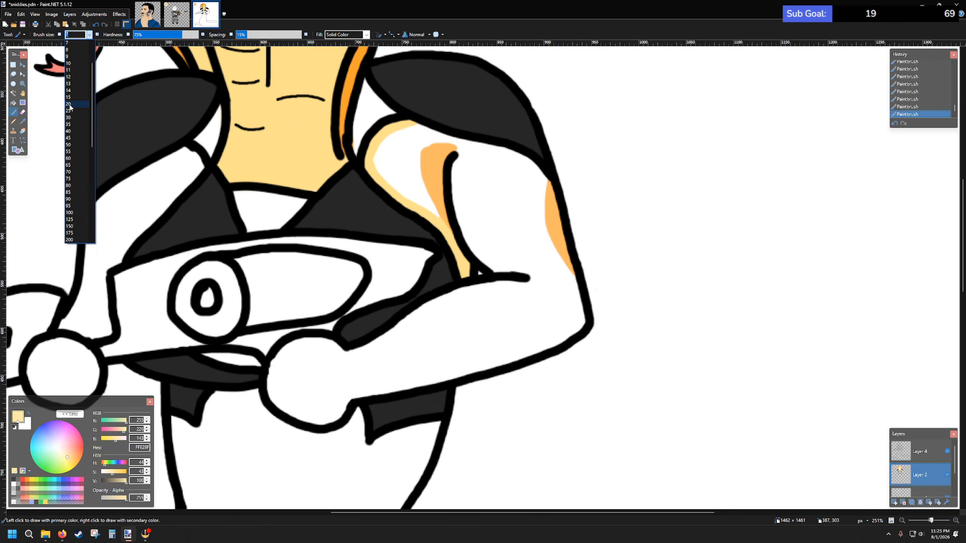
click(68, 103)
mouse_move(447, 136)
mouse_down()
mouse_move(413, 162)
mouse_move(432, 223)
mouse_move(379, 166)
mouse_move(381, 150)
mouse_move(422, 130)
mouse_move(399, 161)
mouse_move(400, 184)
mouse_up()
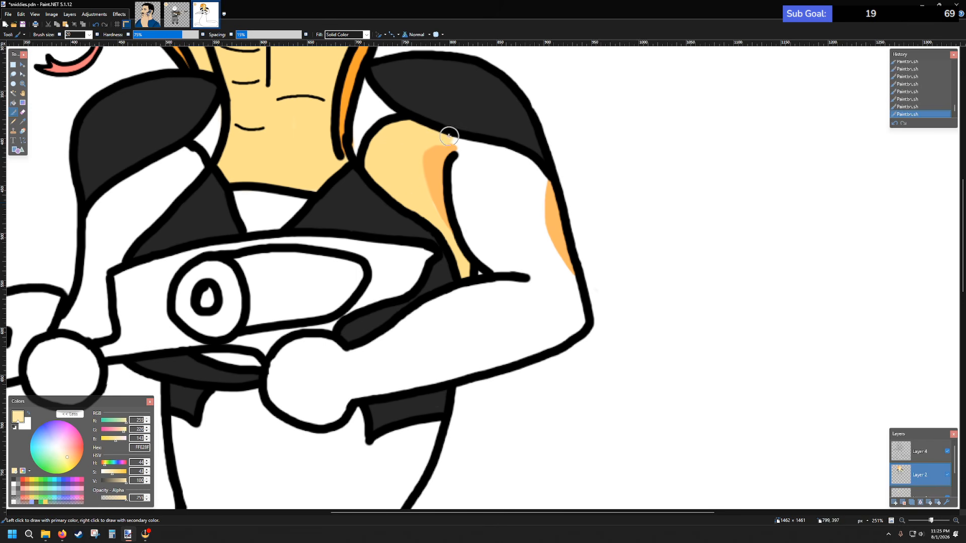
- Undo the rough stroke under the shoulder pad and repaint a pale yellow band along the pad's lower edge
drag(448, 134, 475, 142)
key(ctrl+z)
scroll(475, 166, up, 3)
scroll(474, 166, left, 6)
scroll(563, 352, right, 6)
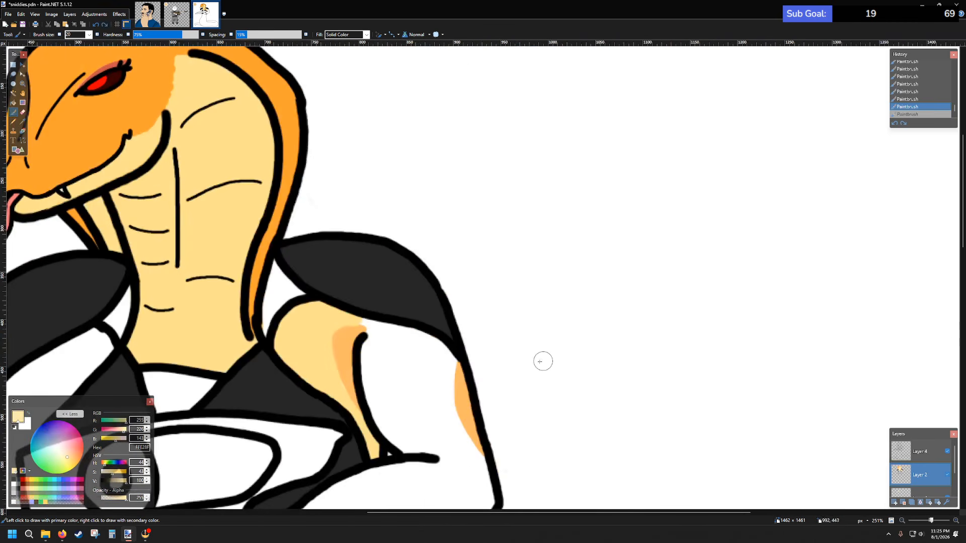
scroll(407, 366, up, 4)
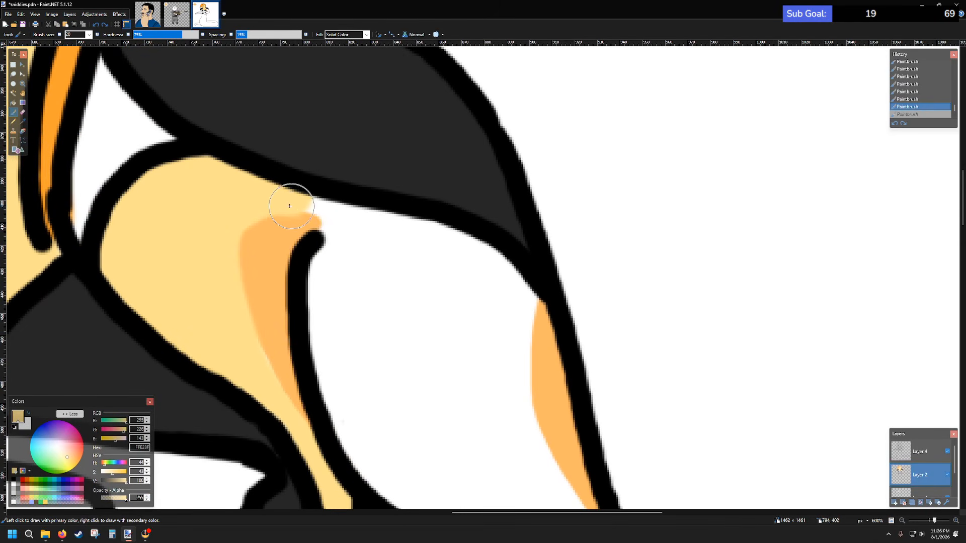
mouse_move(271, 189)
mouse_down()
mouse_move(432, 247)
mouse_move(398, 235)
mouse_move(437, 240)
mouse_move(519, 301)
mouse_up()
- Fill the upper arm from the black crease to its outer edge with pale yellow, trimming the outer orange shading
scroll(513, 304, down, 4)
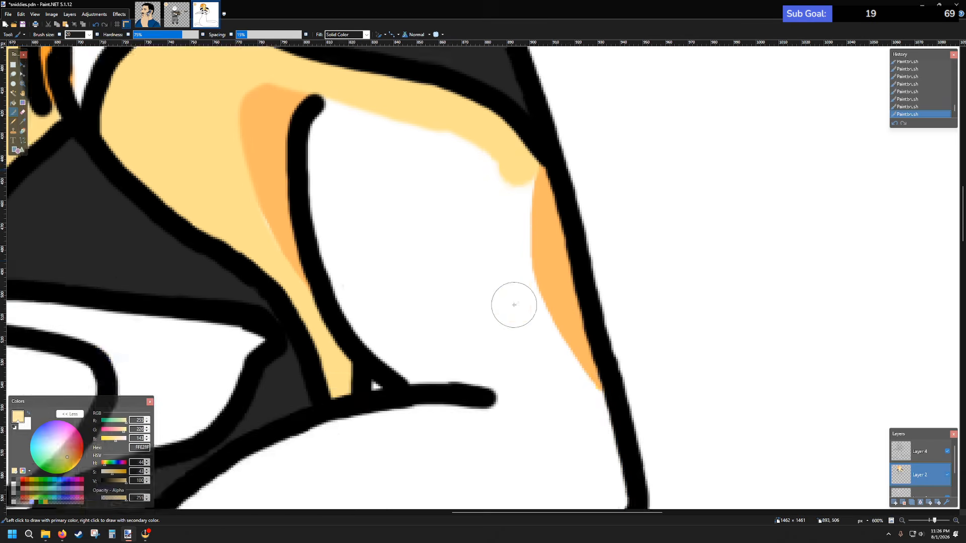
scroll(345, 136, up, 2)
mouse_move(330, 158)
mouse_down()
mouse_move(336, 169)
mouse_move(341, 153)
mouse_move(333, 229)
mouse_move(356, 340)
mouse_move(410, 401)
mouse_move(452, 418)
mouse_up()
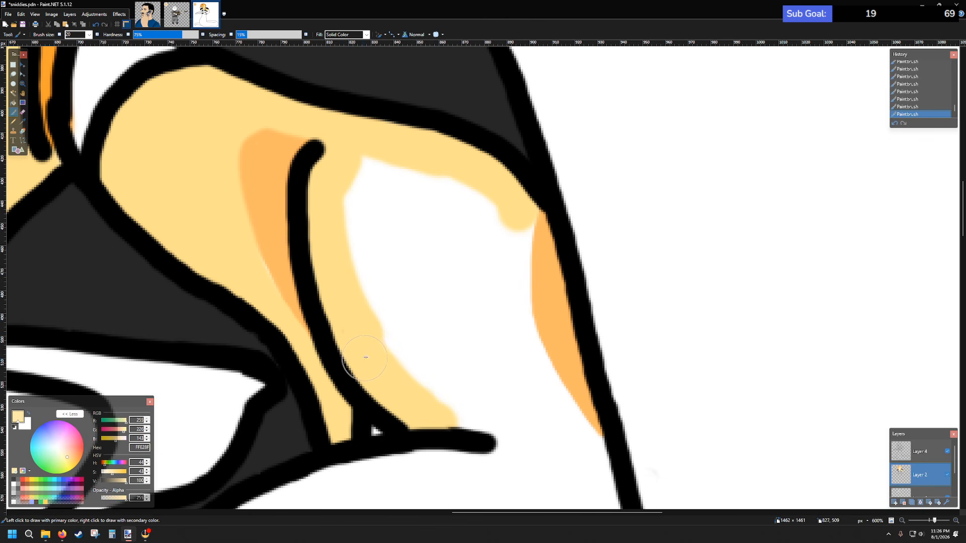
mouse_move(364, 181)
mouse_down()
mouse_move(362, 266)
mouse_move(399, 353)
mouse_move(441, 412)
mouse_move(466, 430)
mouse_move(484, 427)
mouse_move(411, 304)
mouse_move(391, 224)
mouse_move(395, 178)
mouse_move(407, 174)
mouse_move(458, 339)
mouse_move(520, 428)
mouse_up()
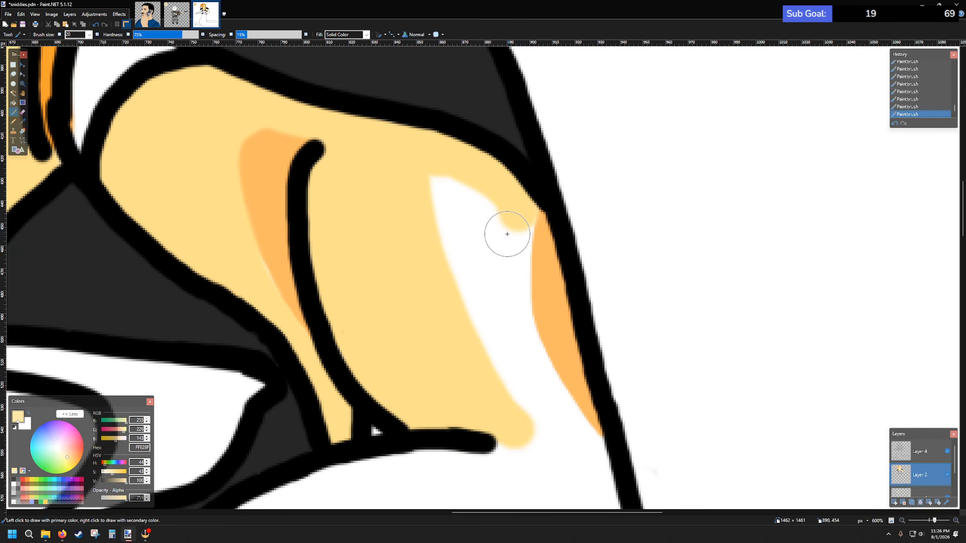
scroll(506, 229, down, 2)
mouse_move(519, 141)
mouse_down()
mouse_move(517, 118)
mouse_move(528, 292)
mouse_move(538, 314)
mouse_move(549, 266)
mouse_move(567, 339)
mouse_move(595, 372)
mouse_move(610, 371)
mouse_move(593, 334)
mouse_up()
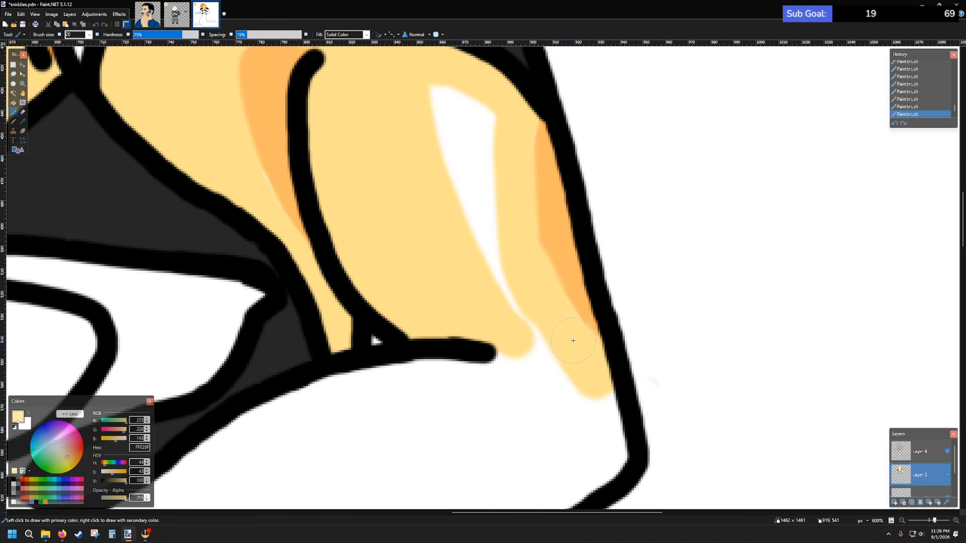
mouse_move(476, 145)
mouse_down()
mouse_move(444, 100)
mouse_move(492, 123)
mouse_move(460, 124)
mouse_move(474, 143)
mouse_move(449, 173)
mouse_move(487, 155)
mouse_move(489, 232)
mouse_move(464, 183)
mouse_move(506, 291)
mouse_move(544, 341)
mouse_up()
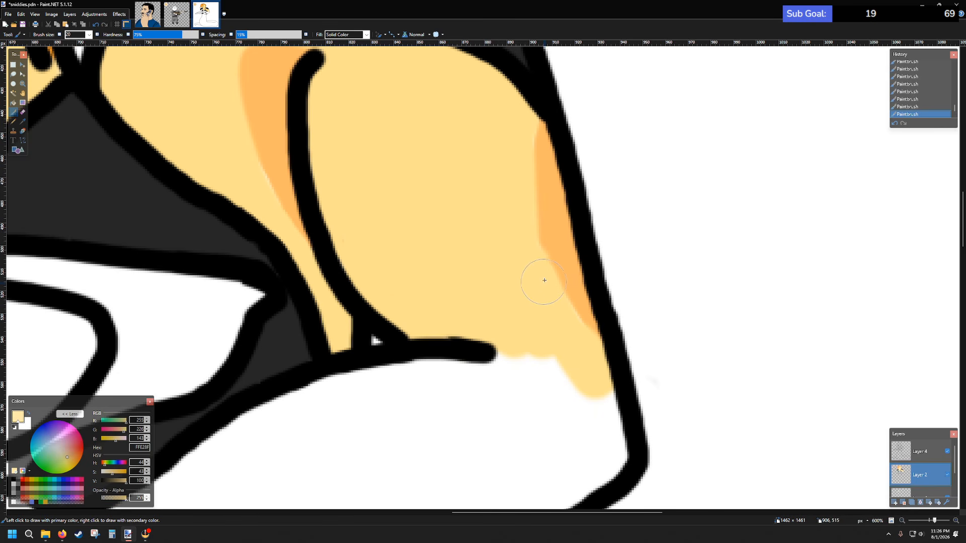
- Paint the round fist at the end of the right-hand forearm pale yellow, edges first and then its interior
scroll(533, 281, down, 3)
scroll(495, 176, down, 3)
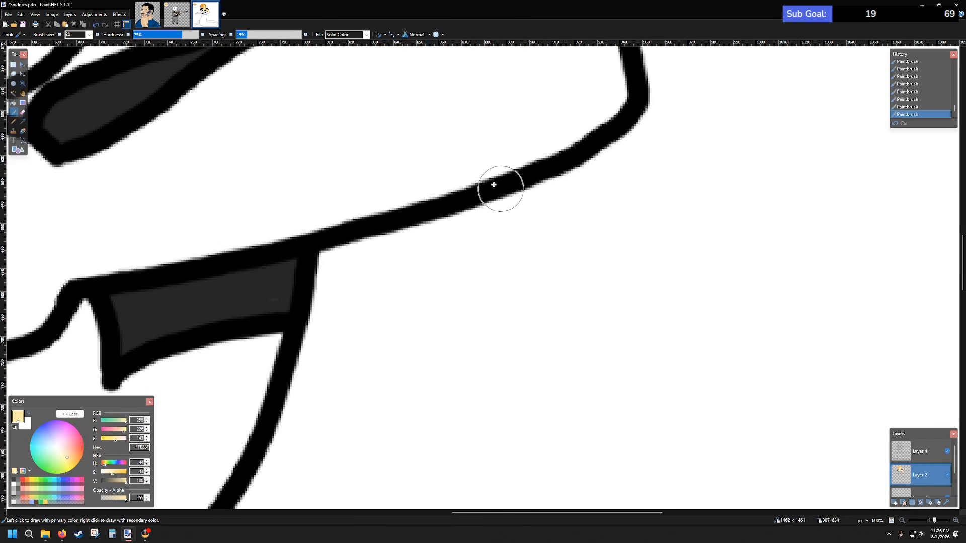
ctrl+scroll(493, 185, down, 5)
scroll(487, 211, up, 3)
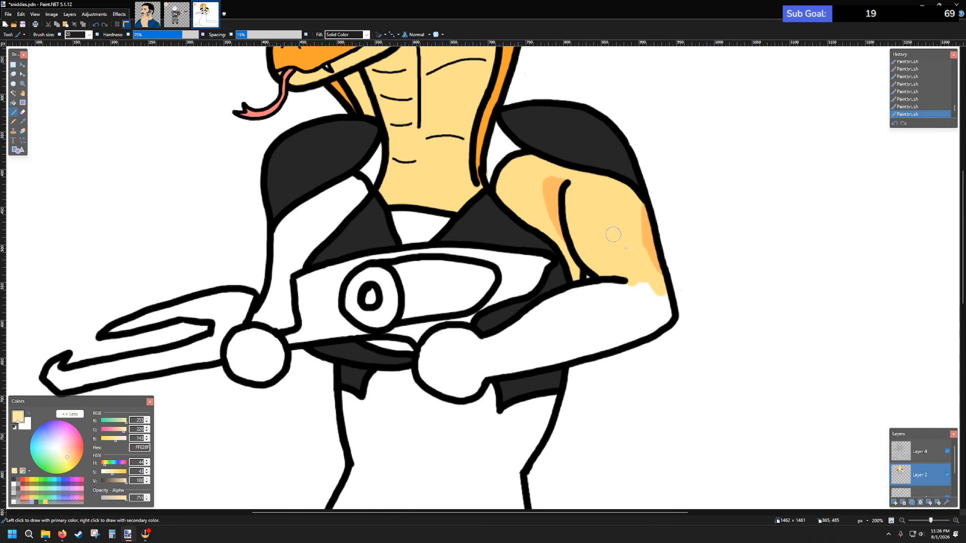
scroll(505, 314, down, 3)
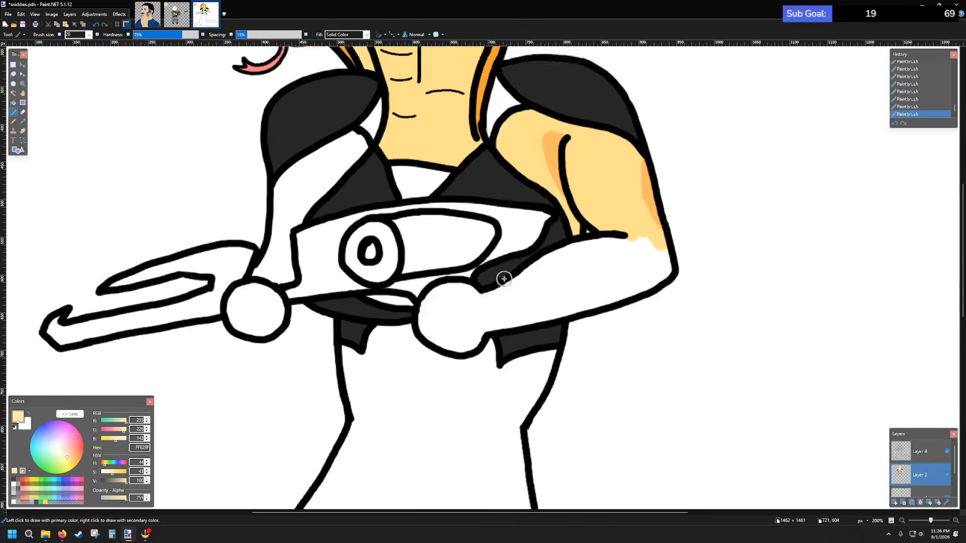
ctrl+scroll(477, 263, up, 3)
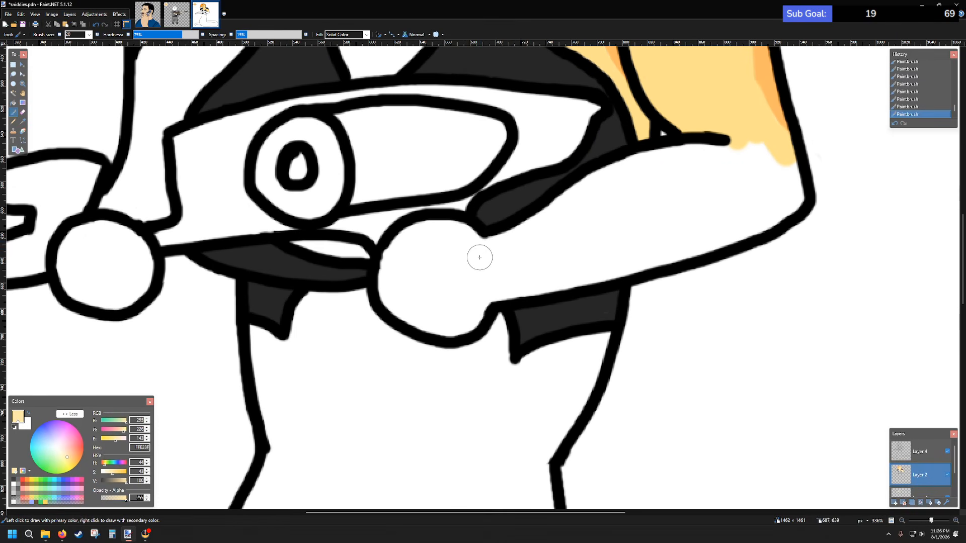
mouse_move(473, 246)
mouse_down()
mouse_move(448, 230)
mouse_move(400, 235)
mouse_move(384, 263)
mouse_move(395, 303)
mouse_move(418, 323)
mouse_move(464, 334)
mouse_move(489, 306)
mouse_move(482, 247)
mouse_move(484, 296)
mouse_up()
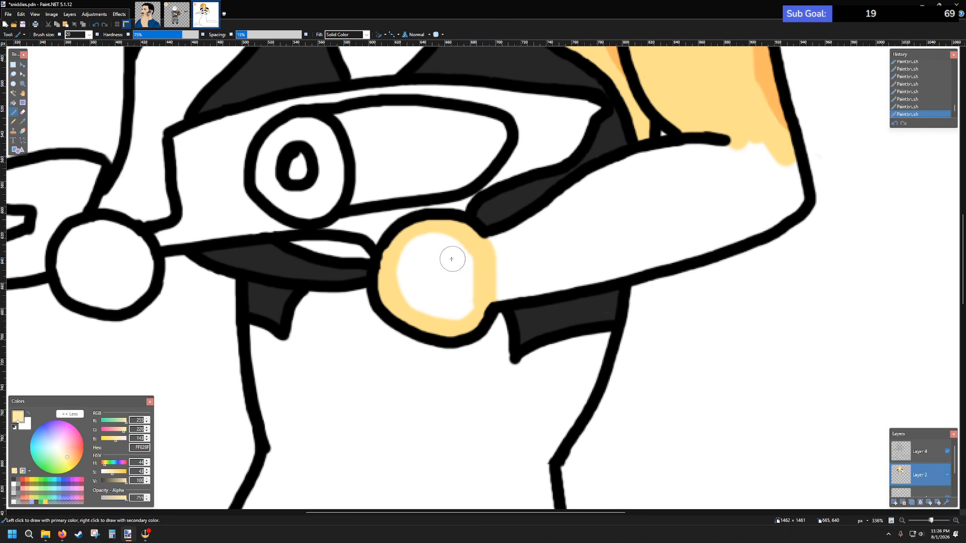
mouse_move(451, 259)
mouse_down()
mouse_move(418, 239)
mouse_move(406, 258)
mouse_move(407, 282)
mouse_move(424, 306)
mouse_move(451, 308)
mouse_move(466, 293)
mouse_move(467, 268)
mouse_move(442, 253)
mouse_move(420, 270)
mouse_move(448, 283)
mouse_move(434, 260)
mouse_move(451, 283)
mouse_up()
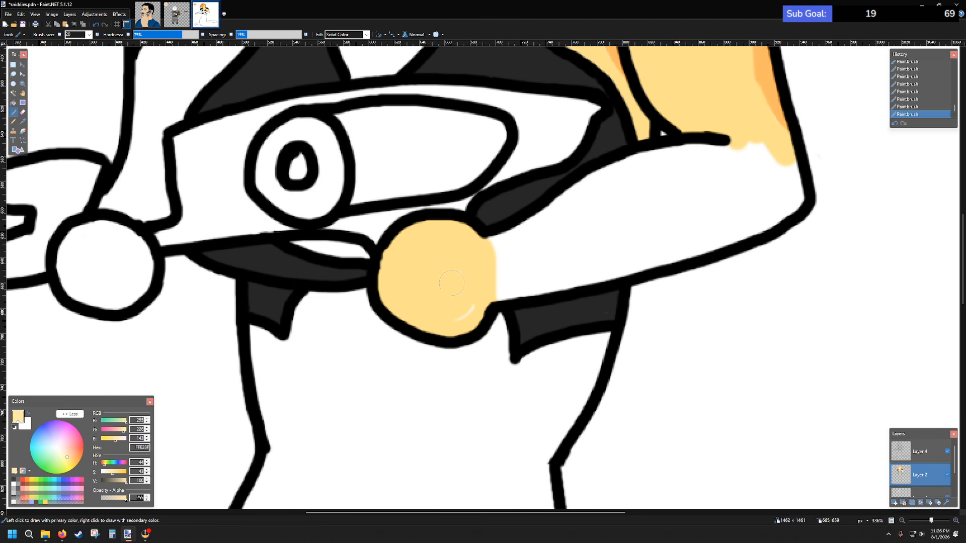
- Outline the inside of the right-hand forearm in pale yellow and flood-fill its remaining white center with the Paint Bucket
scroll(492, 232, down, 4)
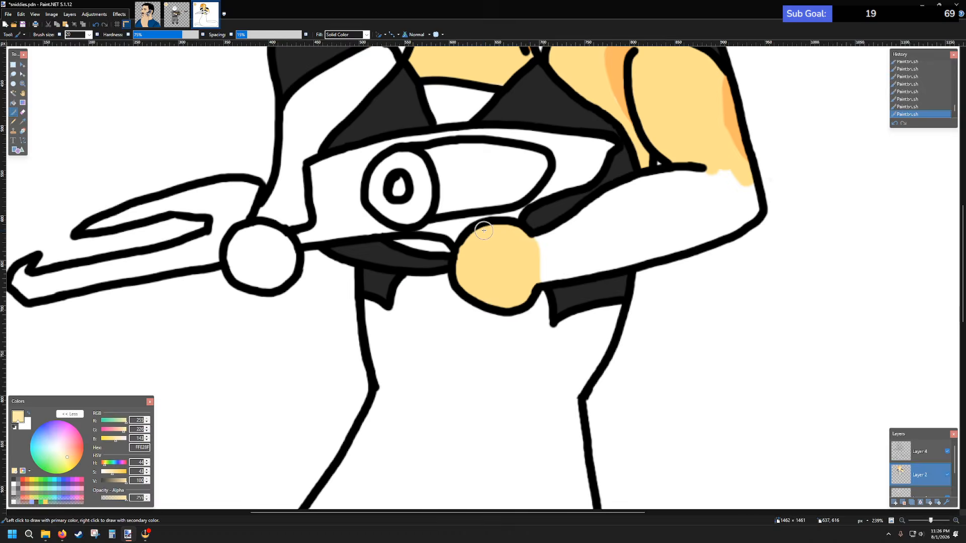
mouse_move(402, 244)
mouse_down()
mouse_move(521, 181)
mouse_move(613, 186)
mouse_move(597, 173)
mouse_move(584, 180)
mouse_move(604, 198)
mouse_move(614, 211)
mouse_up()
mouse_move(399, 280)
mouse_down()
mouse_move(511, 259)
mouse_move(610, 220)
mouse_up()
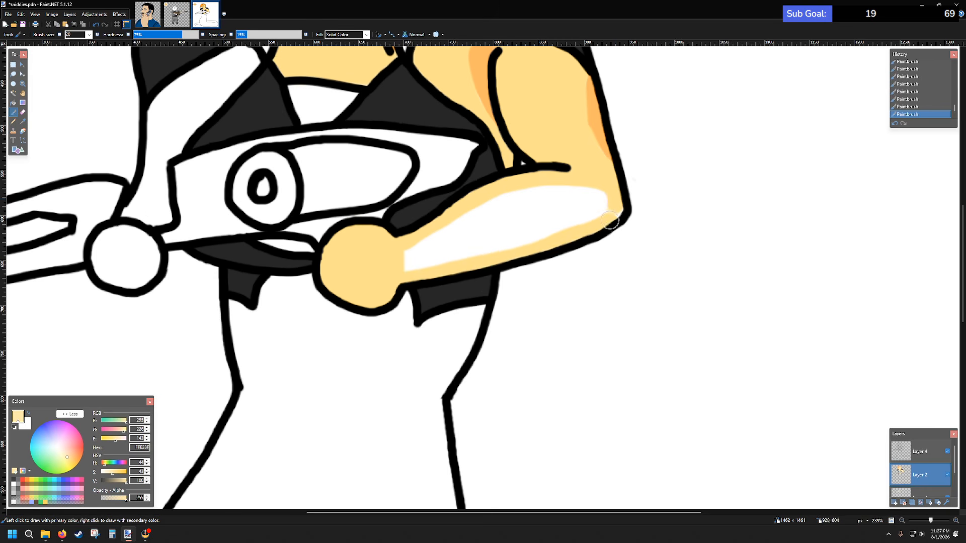
click(13, 103)
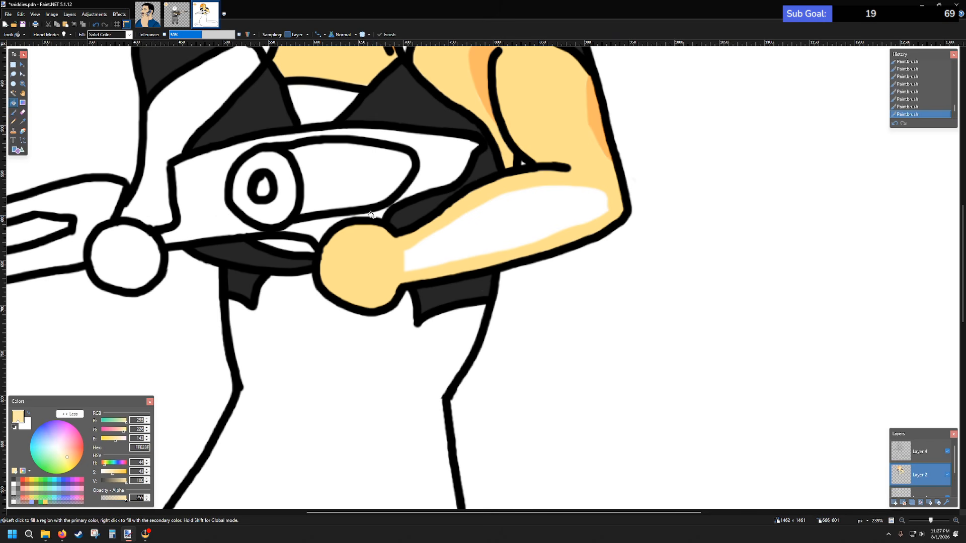
click(515, 236)
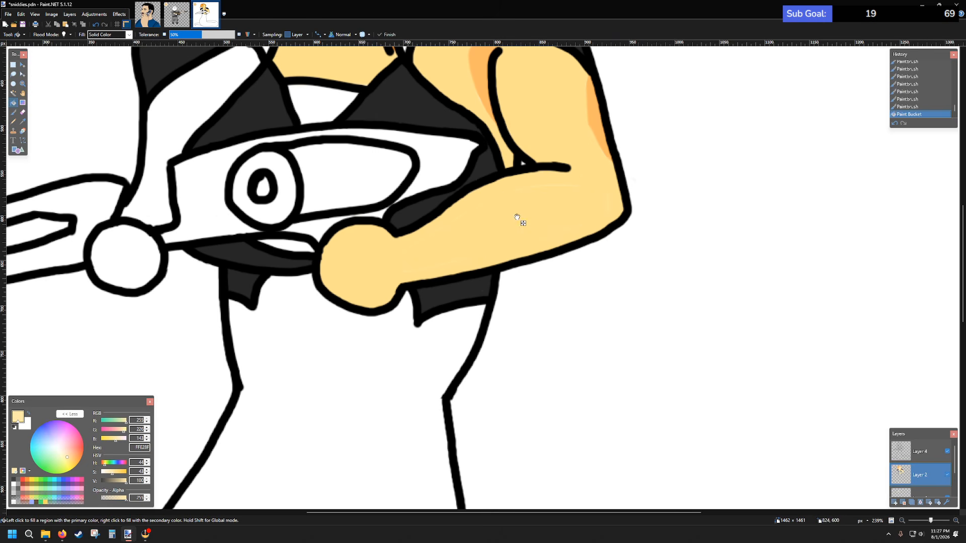
- Brush pale yellow over the faint seam in the right-hand forearm where it meets the fist
click(13, 113)
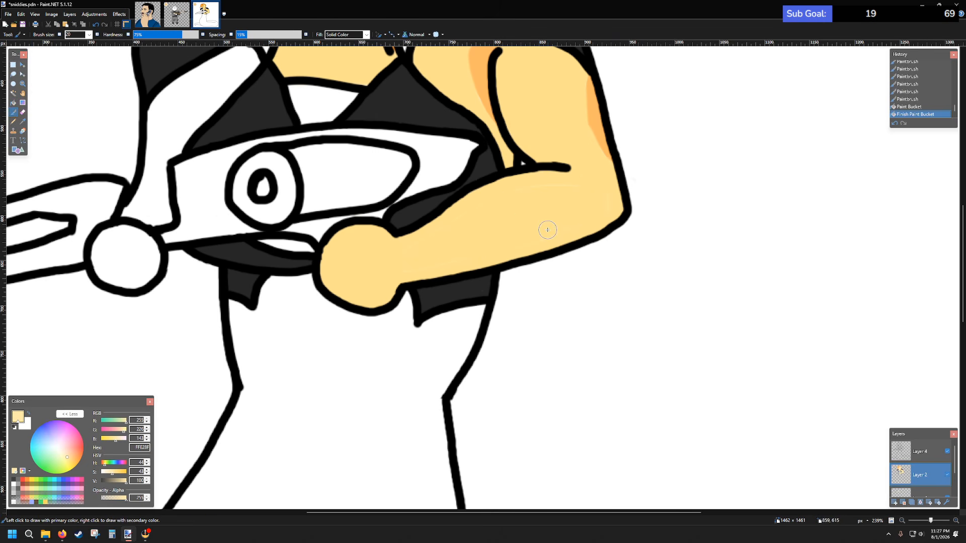
scroll(541, 210, up, 2)
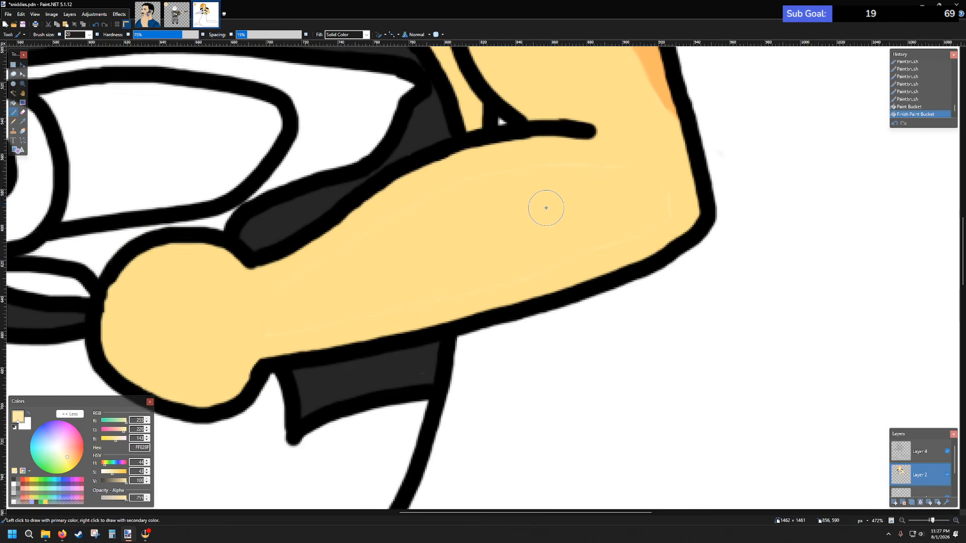
scroll(329, 295, up, 1)
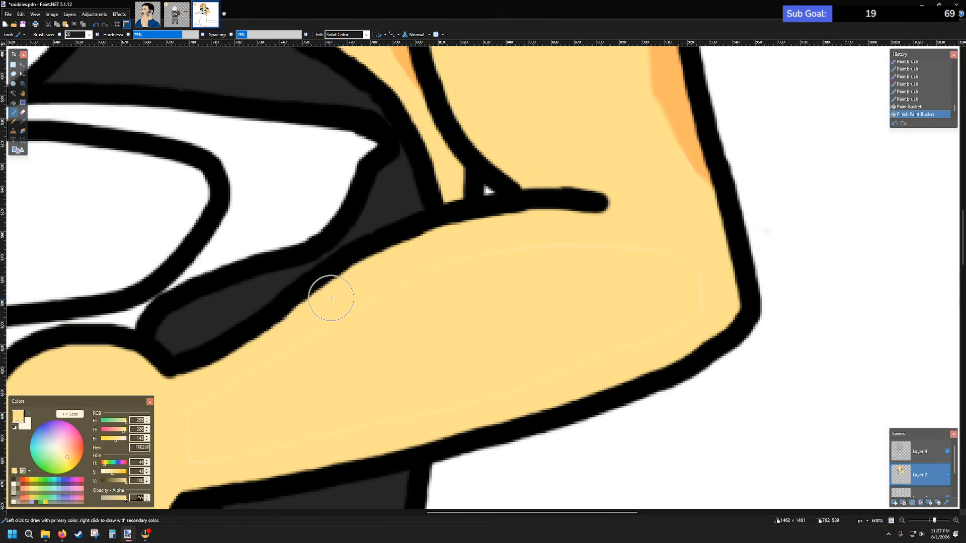
scroll(209, 243, down, 2)
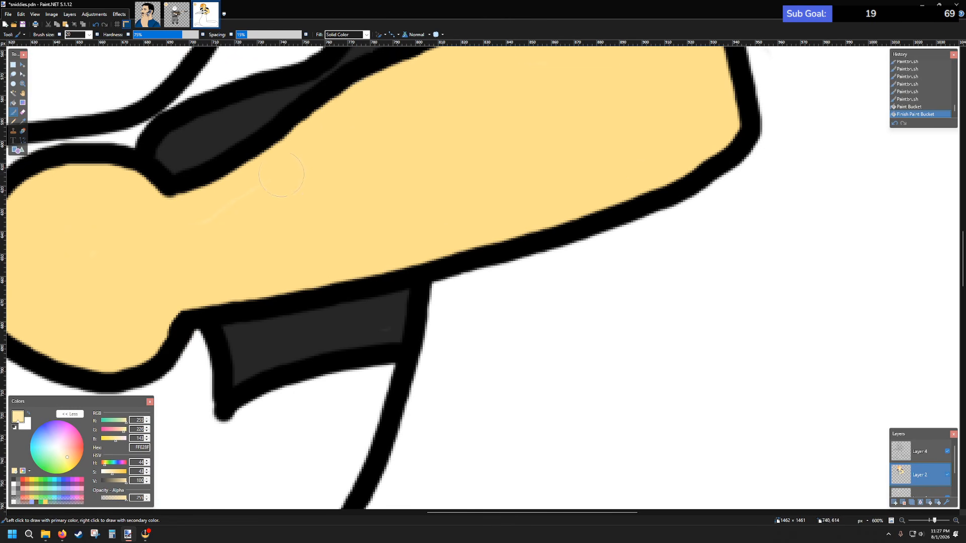
drag(201, 235, 300, 215)
scroll(301, 212, down, 6)
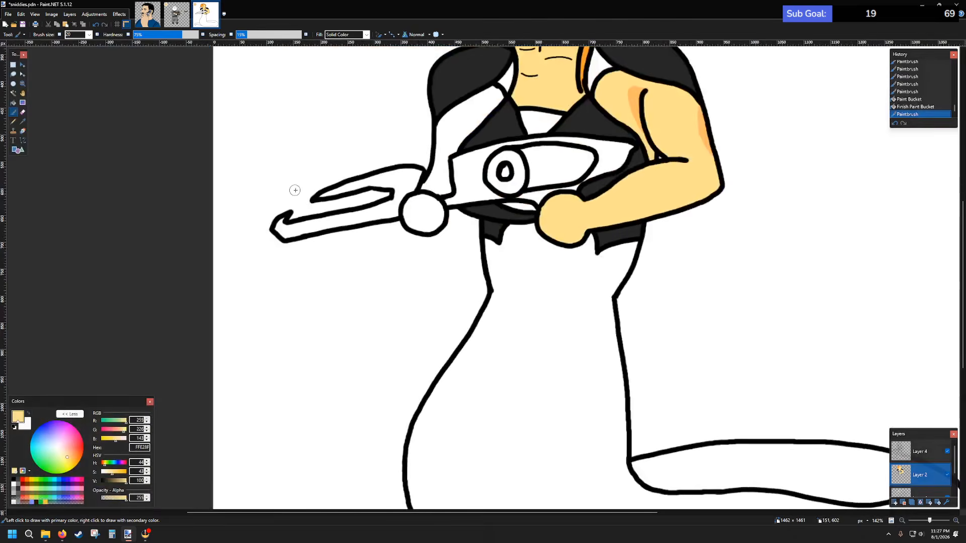
- Paint a pale yellow band inside the left-hand arm's outer outline, from beneath the shoulder pad down to the wrist
scroll(476, 223, up, 5)
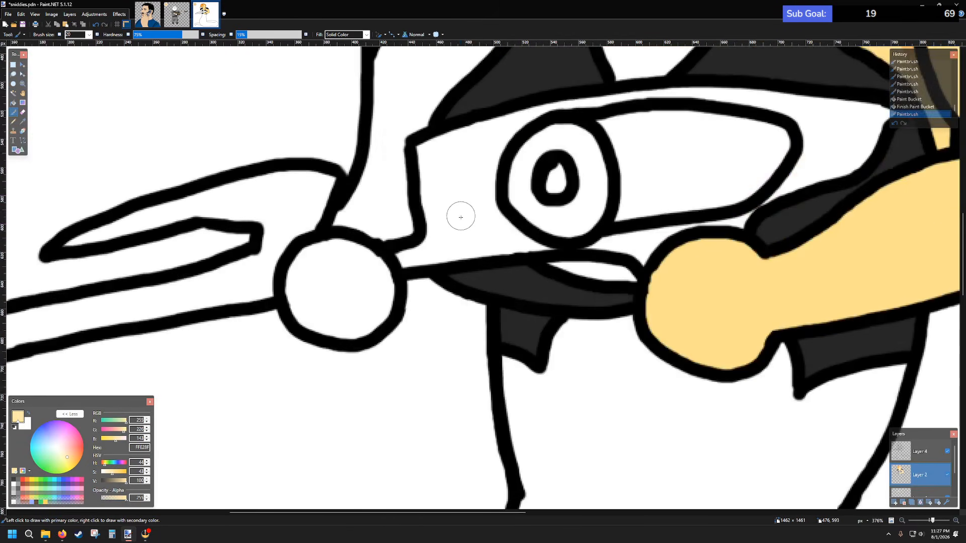
scroll(517, 191, up, 1)
scroll(517, 187, down, 4)
scroll(509, 112, up, 3)
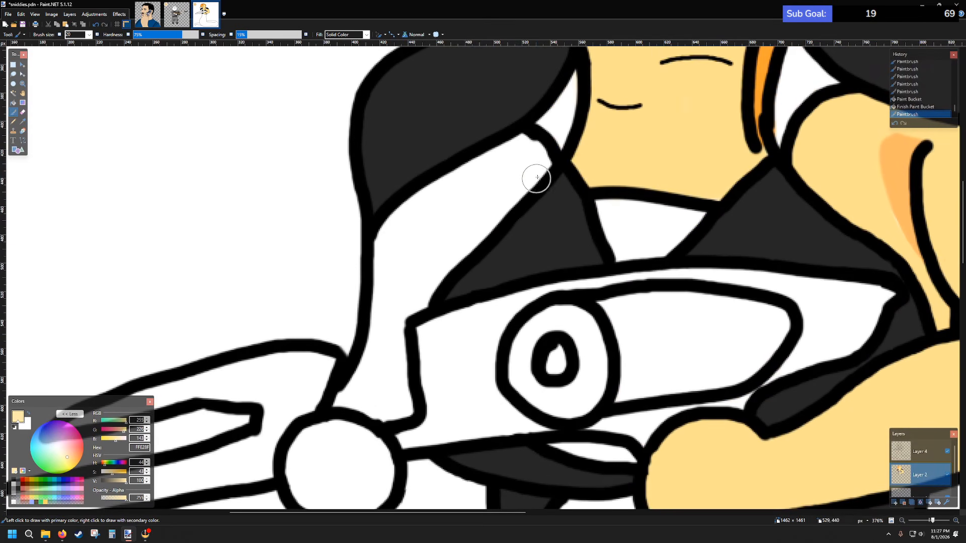
mouse_move(539, 166)
mouse_down()
mouse_move(526, 142)
mouse_move(502, 144)
mouse_move(388, 235)
mouse_move(365, 362)
mouse_move(334, 399)
mouse_move(341, 410)
mouse_move(355, 403)
mouse_up()
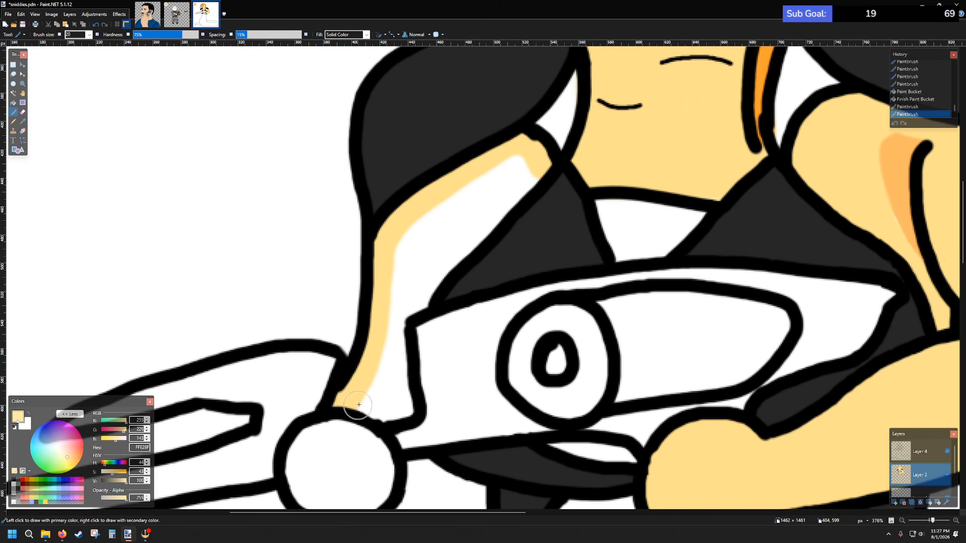
- Paint the round fist at the end of the left-hand arm pale yellow
scroll(319, 263, down, 3)
mouse_move(341, 244)
mouse_down()
mouse_move(301, 267)
mouse_move(298, 307)
mouse_move(310, 323)
mouse_move(365, 332)
mouse_move(389, 293)
mouse_move(377, 266)
mouse_move(336, 237)
mouse_up()
mouse_move(336, 236)
mouse_down()
mouse_move(344, 260)
mouse_move(321, 277)
mouse_move(327, 304)
mouse_move(363, 307)
mouse_move(355, 273)
mouse_move(332, 298)
mouse_move(354, 292)
mouse_up()
- Fill the remaining white interior of the left-hand arm with pale yellow, down to the wrist
scroll(374, 302, up, 3)
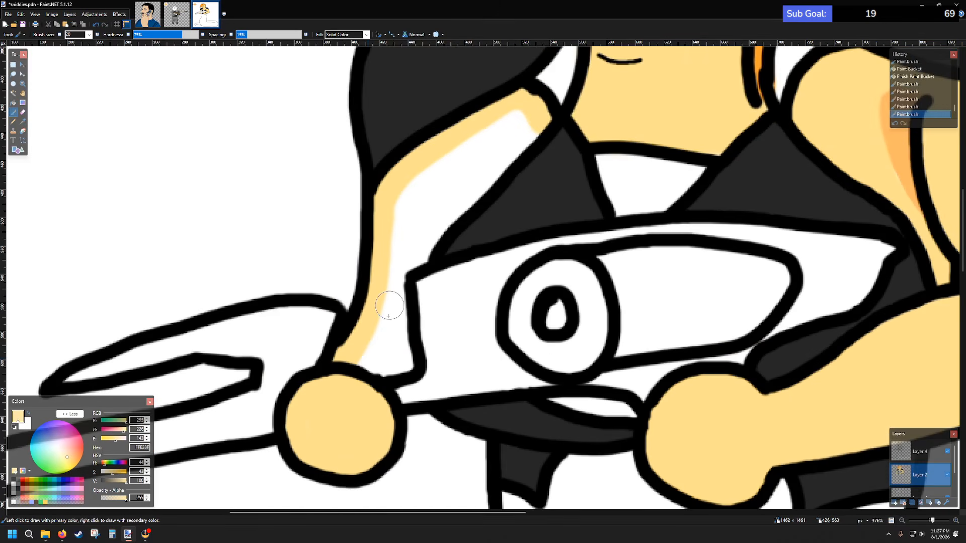
mouse_move(366, 359)
mouse_down()
mouse_move(395, 364)
mouse_move(407, 352)
mouse_move(397, 278)
mouse_up()
mouse_move(526, 123)
mouse_down()
mouse_move(399, 272)
mouse_move(415, 186)
mouse_move(436, 162)
mouse_move(524, 118)
mouse_move(414, 242)
mouse_move(465, 157)
mouse_up()
scroll(468, 156, down, 3)
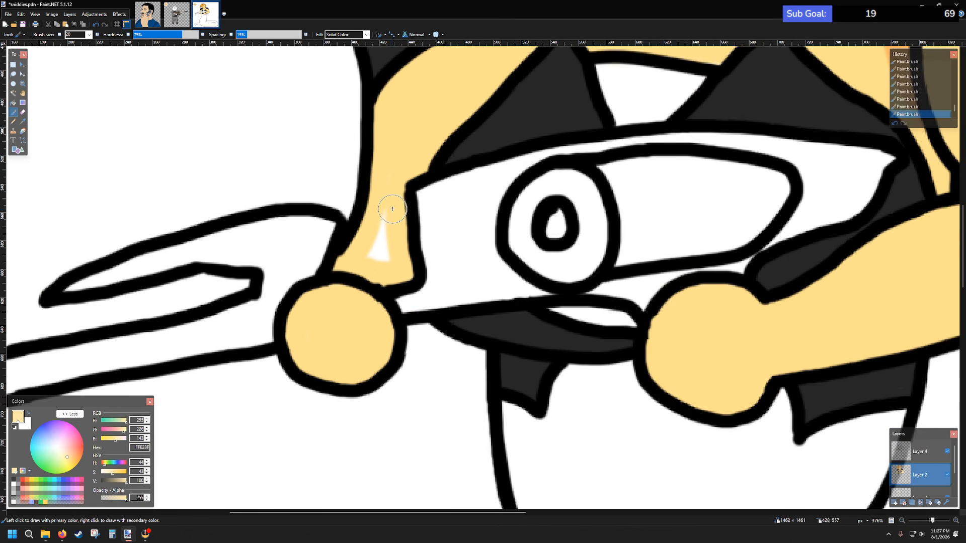
drag(393, 209, 374, 258)
- Look over the whole figure, from the head and arms down to the uncolored body and tail
scroll(532, 271, down, 2)
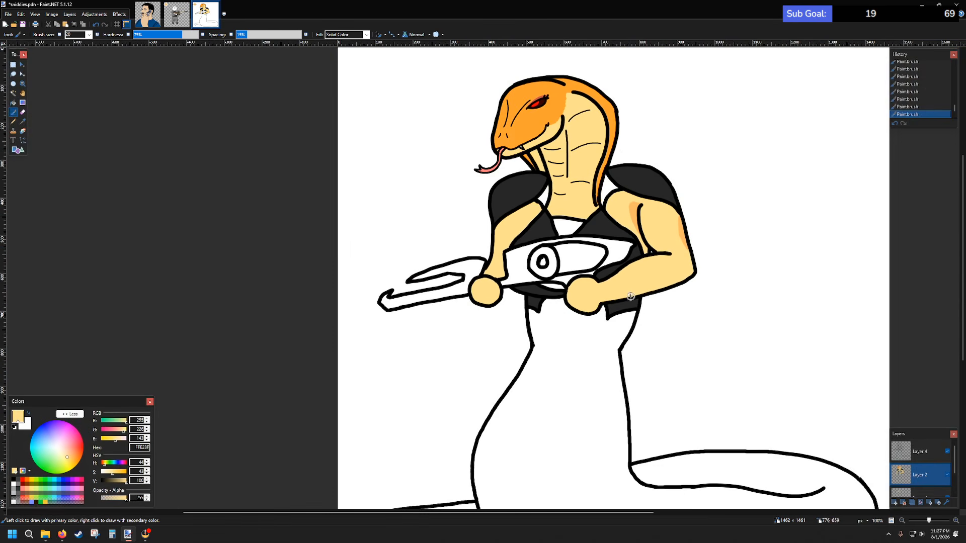
scroll(453, 287, right, 3)
scroll(420, 303, left, 2)
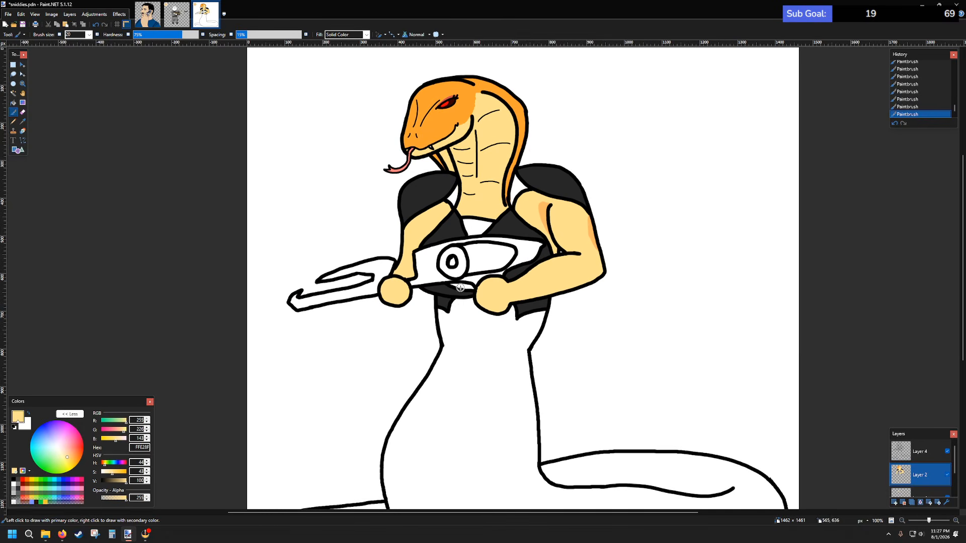
scroll(472, 244, down, 3)
scroll(468, 246, up, 1)
scroll(501, 245, up, 2)
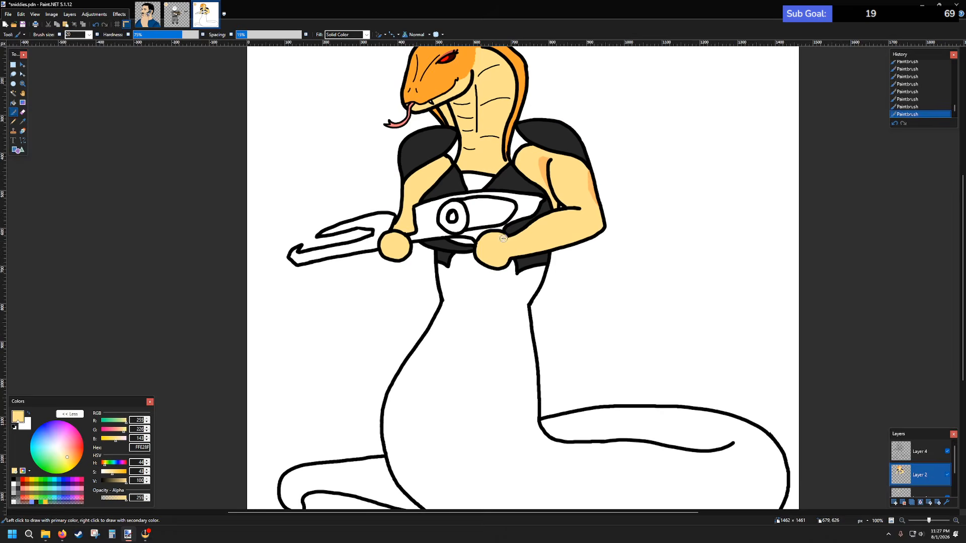
scroll(437, 258, down, 3)
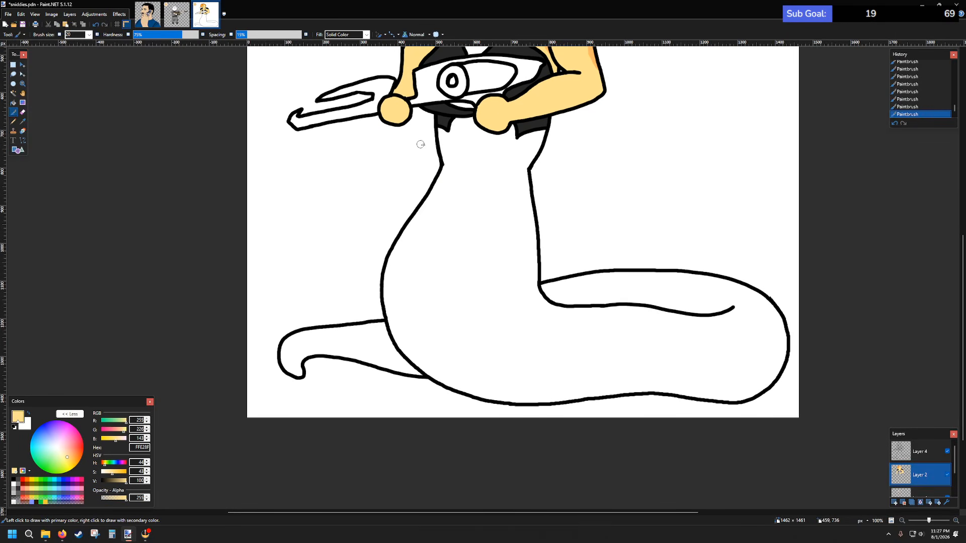
scroll(422, 144, up, 5)
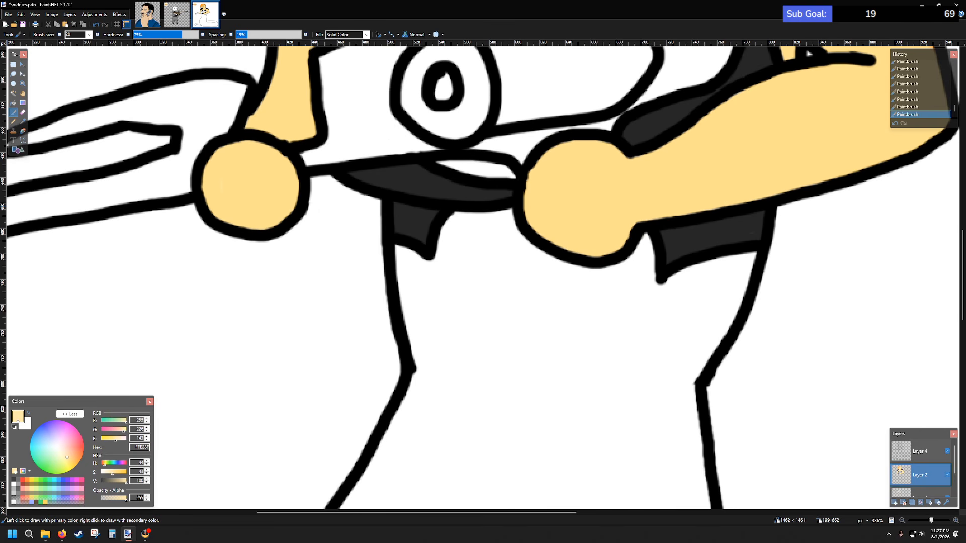
key(alt+Tab)
scroll(351, 269, down, 3)
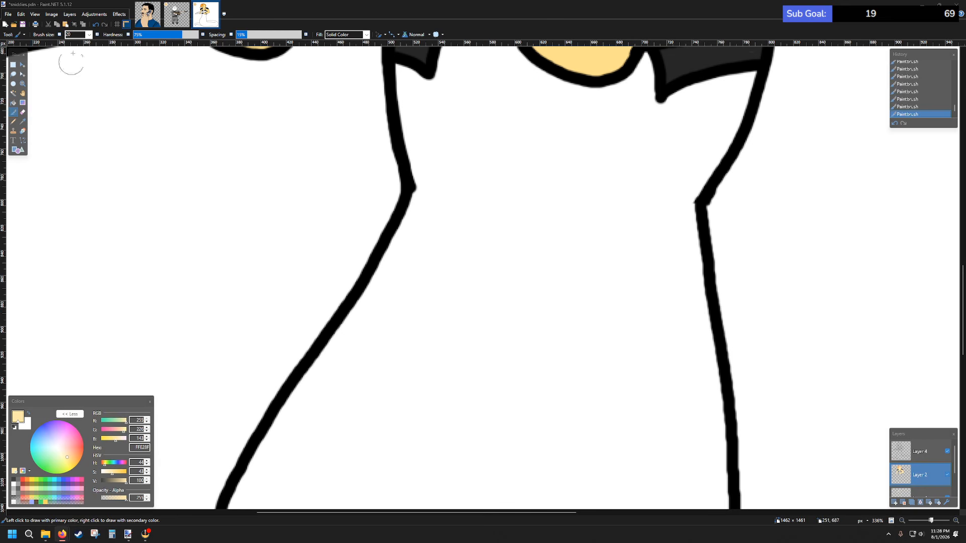
- On Layer 4, start two thin black belly lines down the body below the vest, using brush size 5
click(14, 480)
click(928, 459)
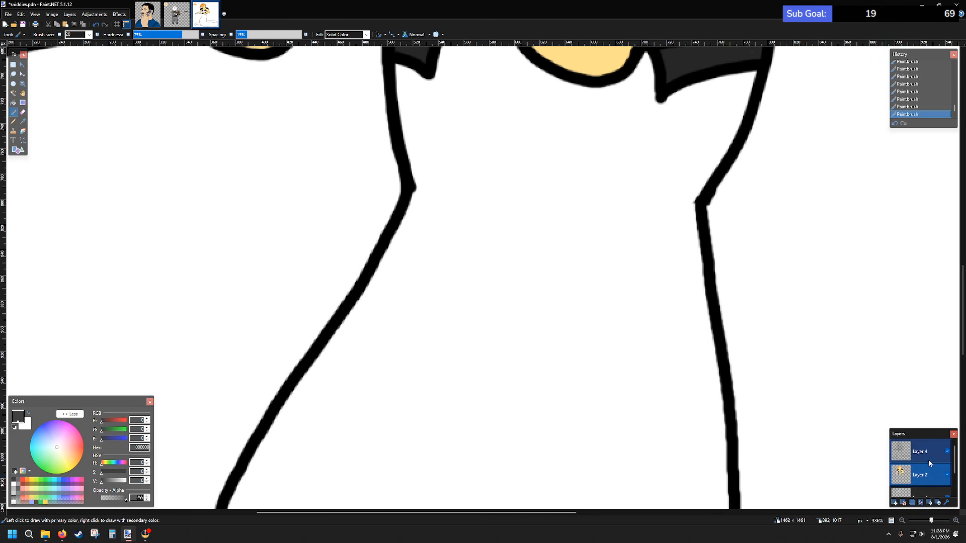
ctrl+scroll(474, 212, down, 5)
ctrl+scroll(514, 218, down, 2)
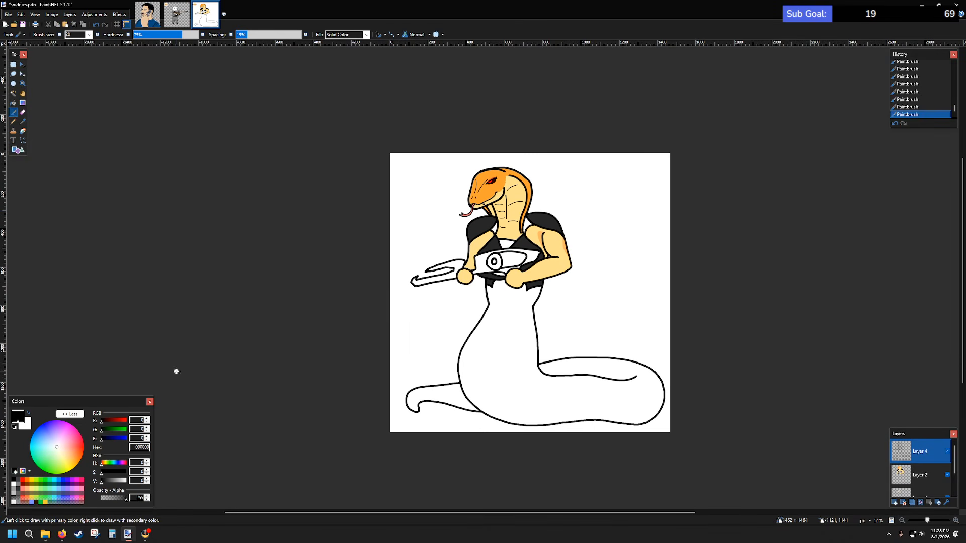
click(89, 35)
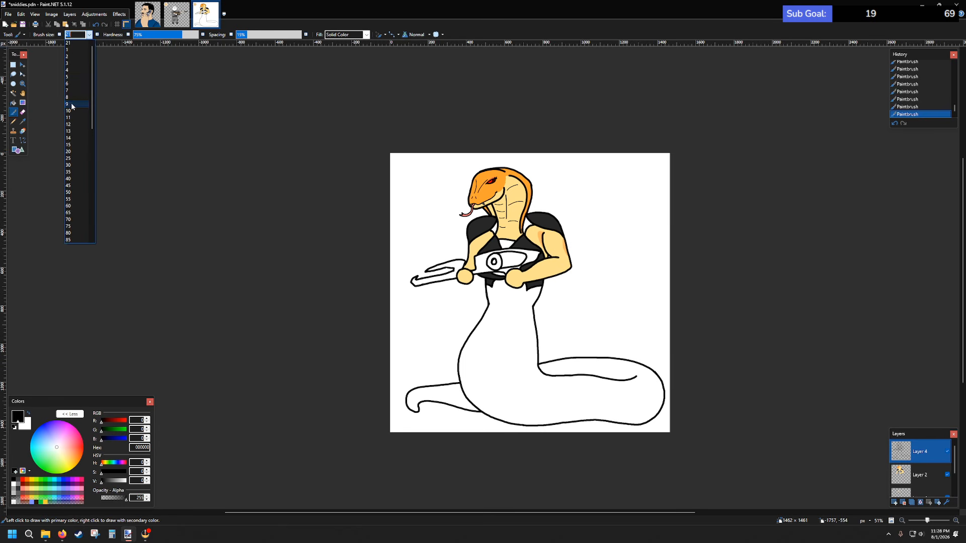
click(70, 76)
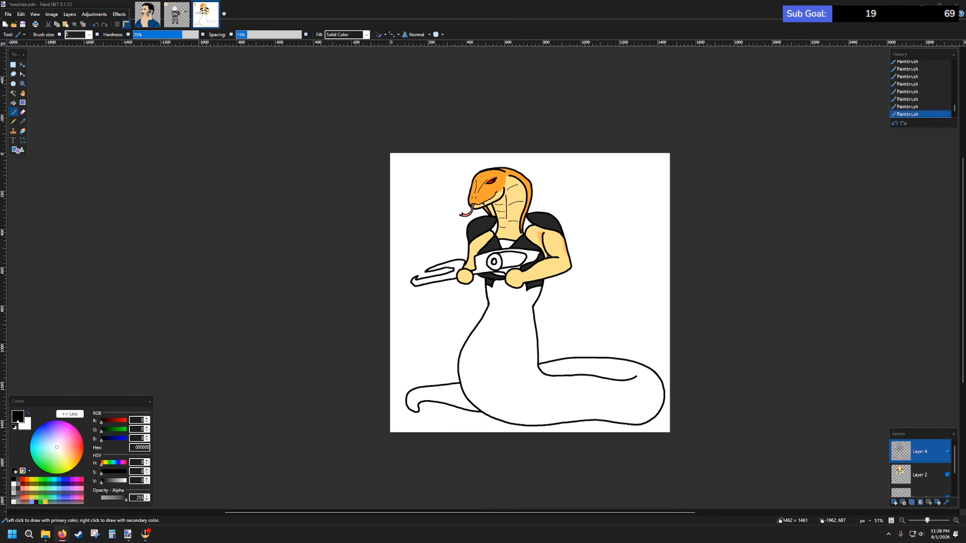
ctrl+scroll(500, 372, up, 2)
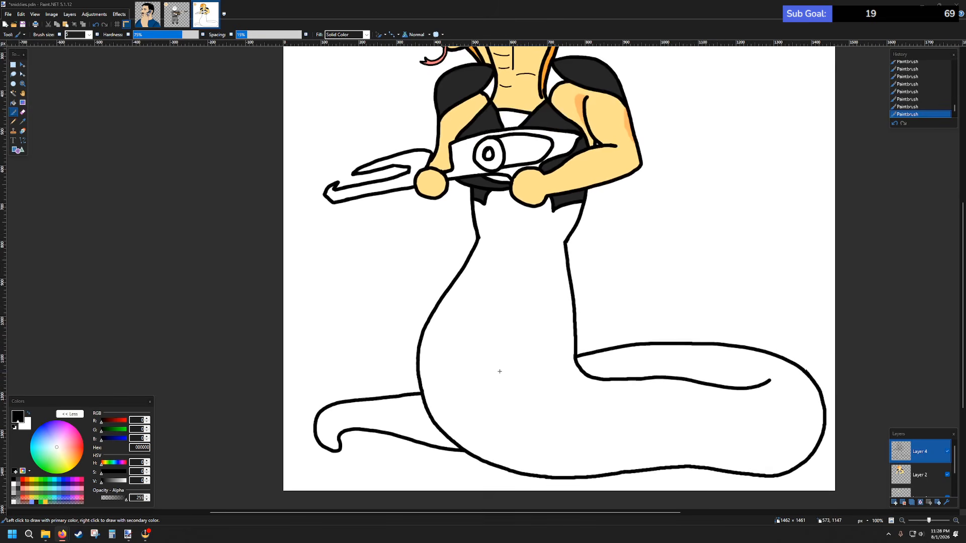
ctrl+scroll(493, 275, up, 2)
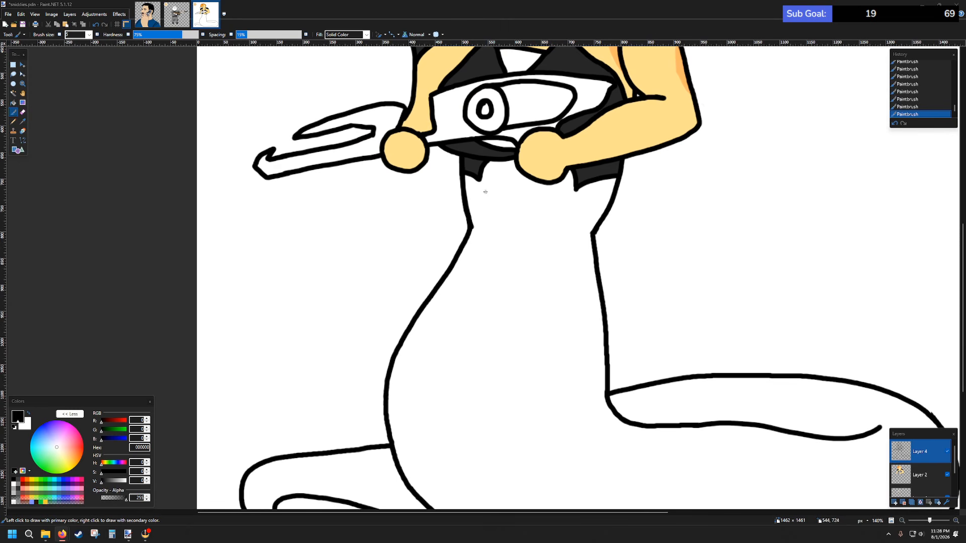
drag(485, 192, 491, 221)
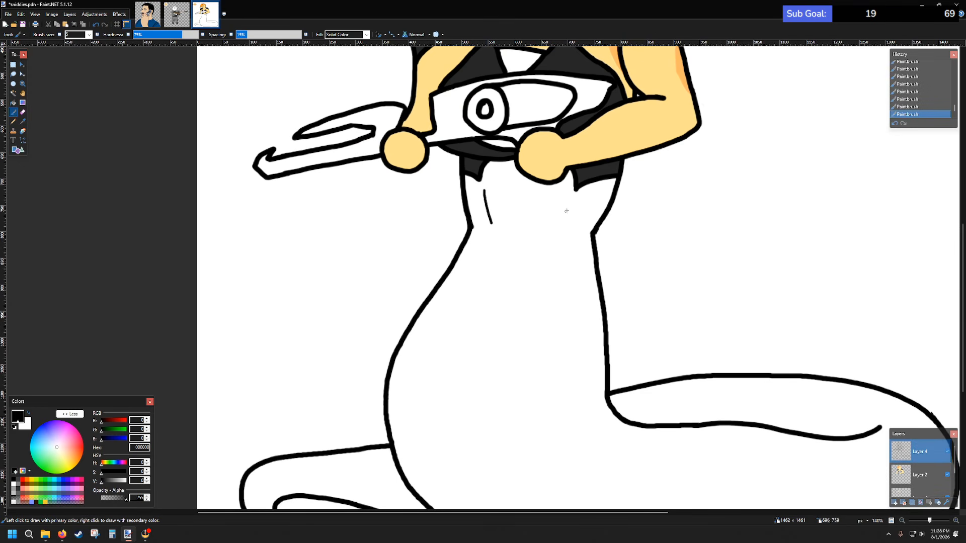
mouse_move(572, 196)
mouse_down()
mouse_move(545, 242)
mouse_move(543, 299)
mouse_up()
scroll(526, 306, down, 3)
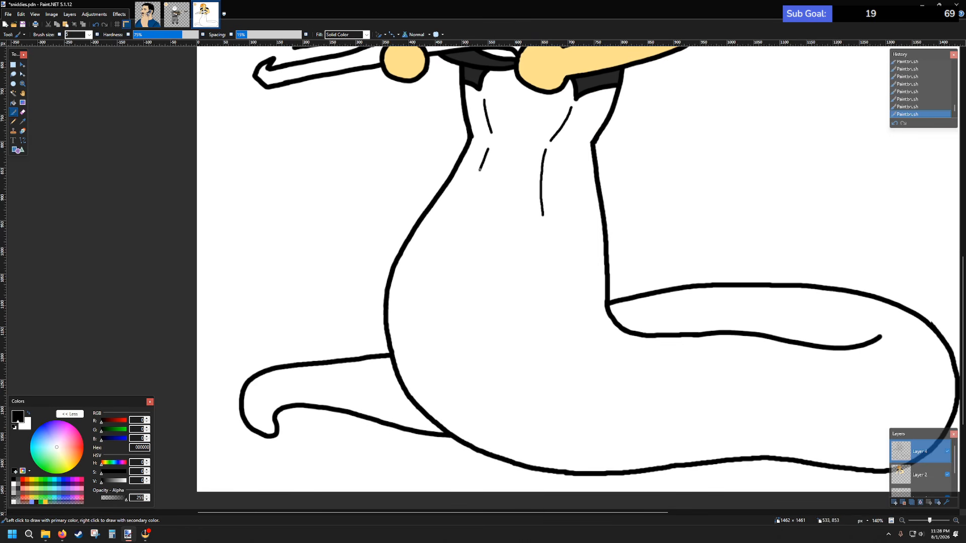
- Undo the long strokes of the left-hand belly line and redraw that section below the waist as shorter black dashes
mouse_move(479, 169)
mouse_down()
mouse_move(450, 237)
mouse_move(442, 297)
mouse_up()
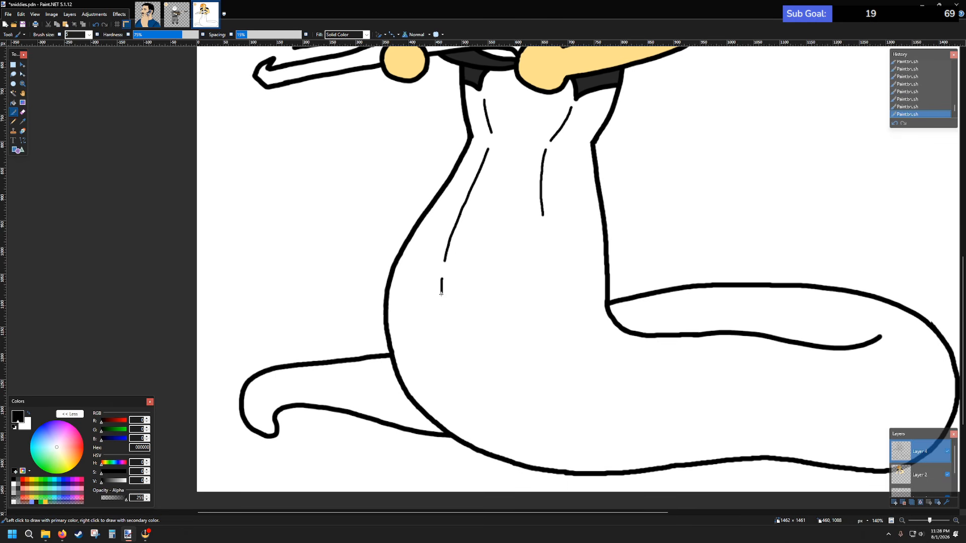
key(ctrl+z)
key(ctrl+z)
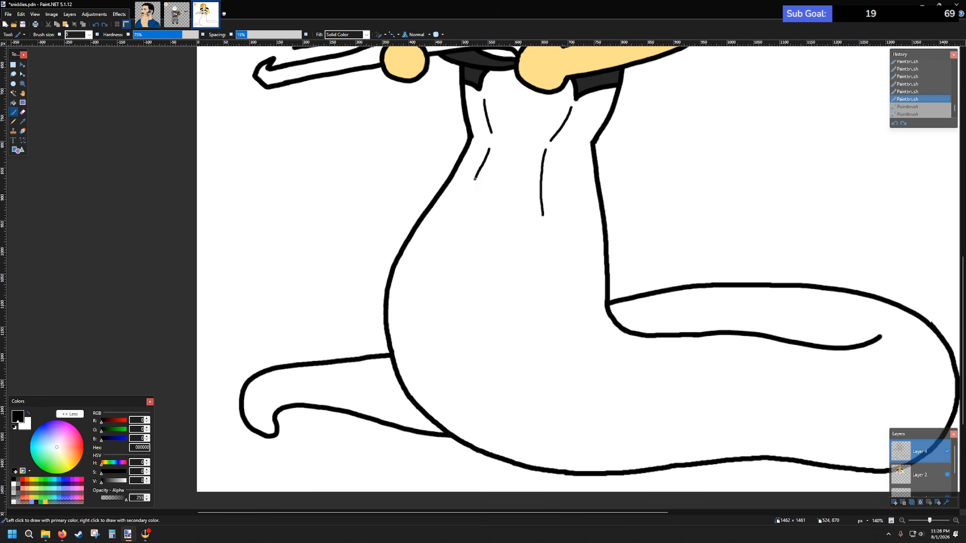
drag(475, 179, 469, 191)
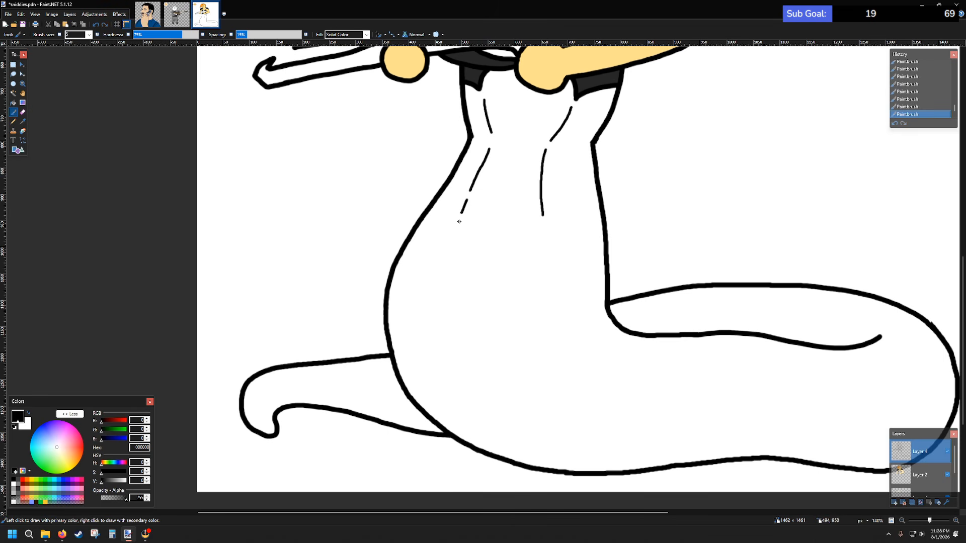
mouse_move(450, 261)
mouse_down()
mouse_move(450, 334)
mouse_move(468, 376)
mouse_up()
drag(475, 387, 497, 409)
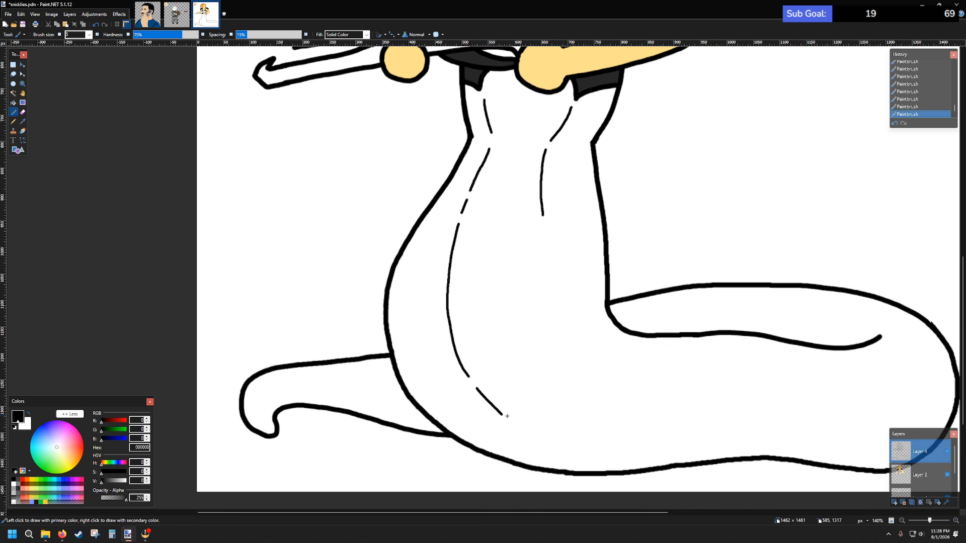
key(ctrl+z)
key(ctrl+z)
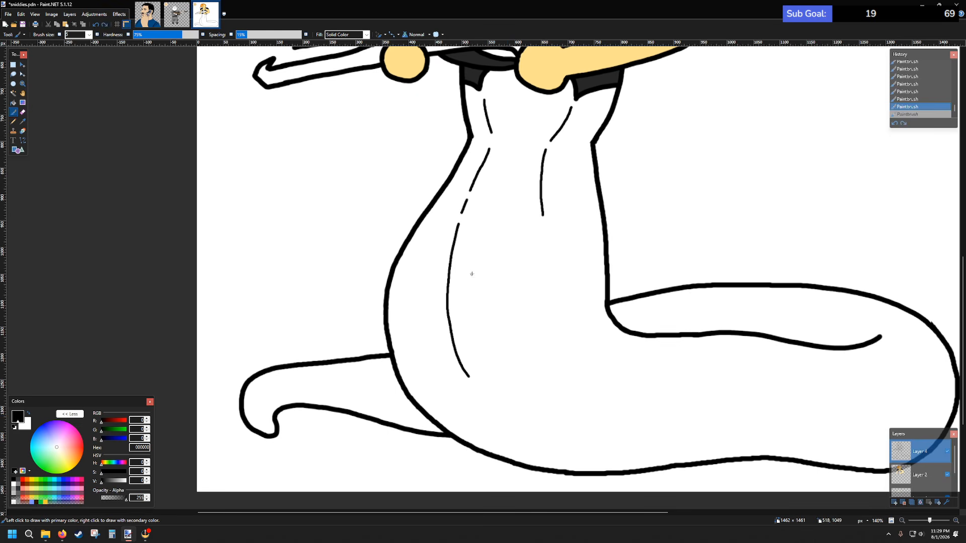
drag(460, 220, 458, 225)
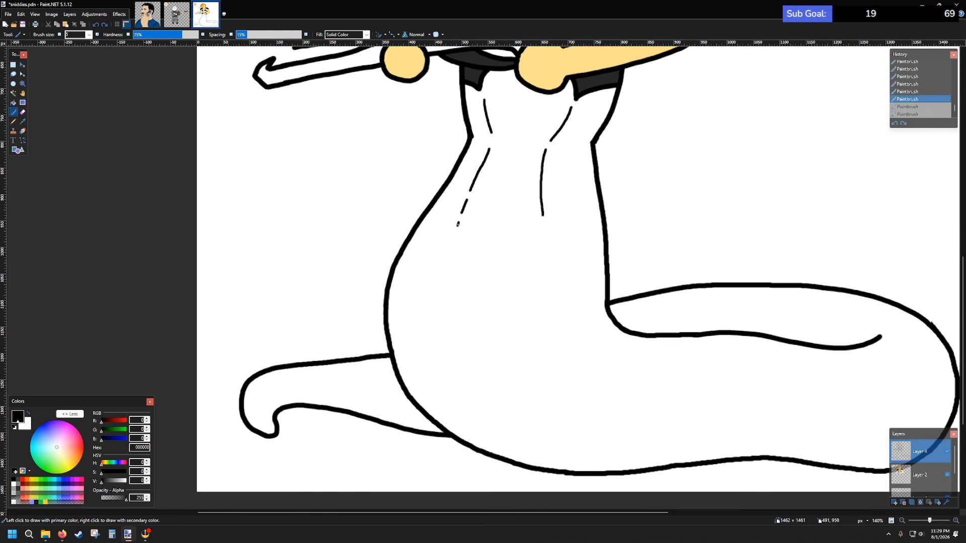
key(ctrl+z)
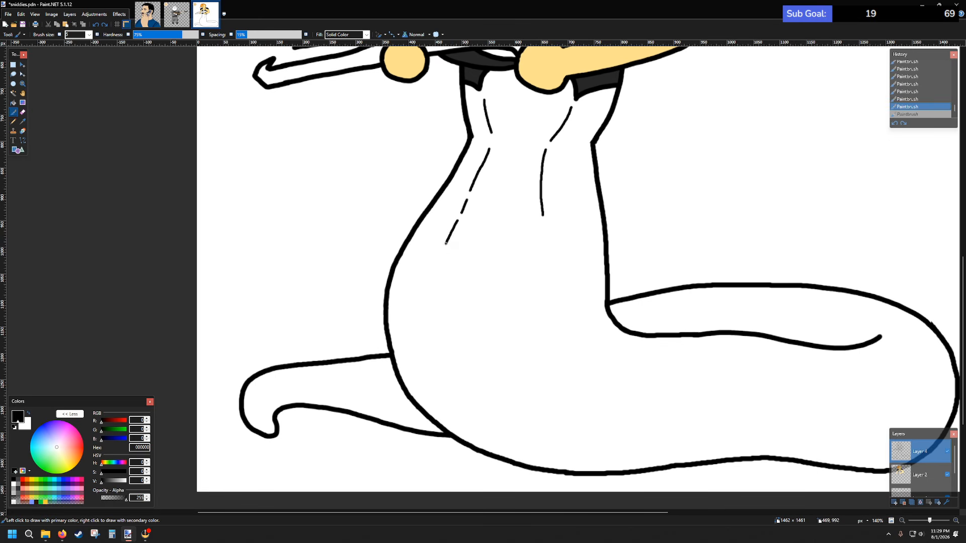
- Continue both black dashed belly lines in curves down the body to its lower outline
drag(446, 244, 434, 285)
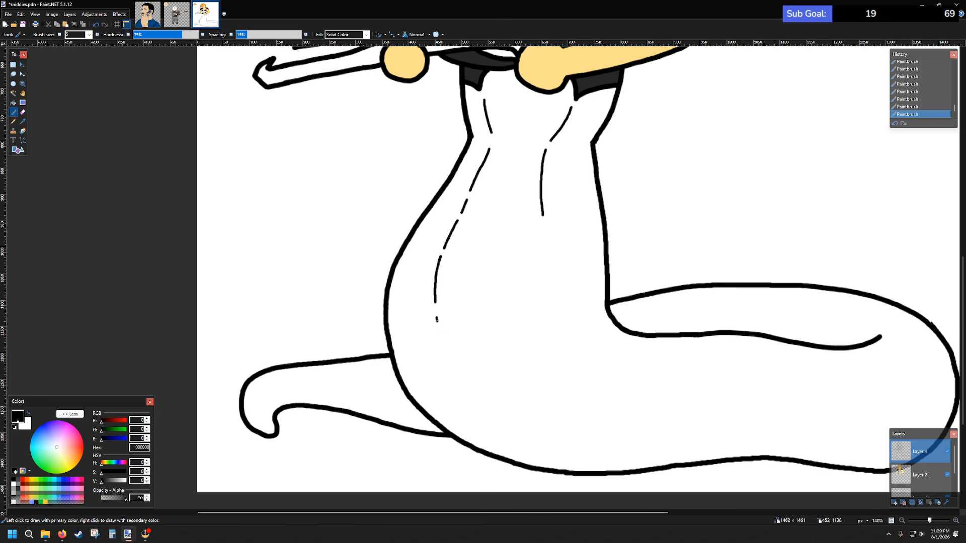
mouse_move(436, 319)
mouse_down()
mouse_move(455, 385)
mouse_move(485, 437)
mouse_up()
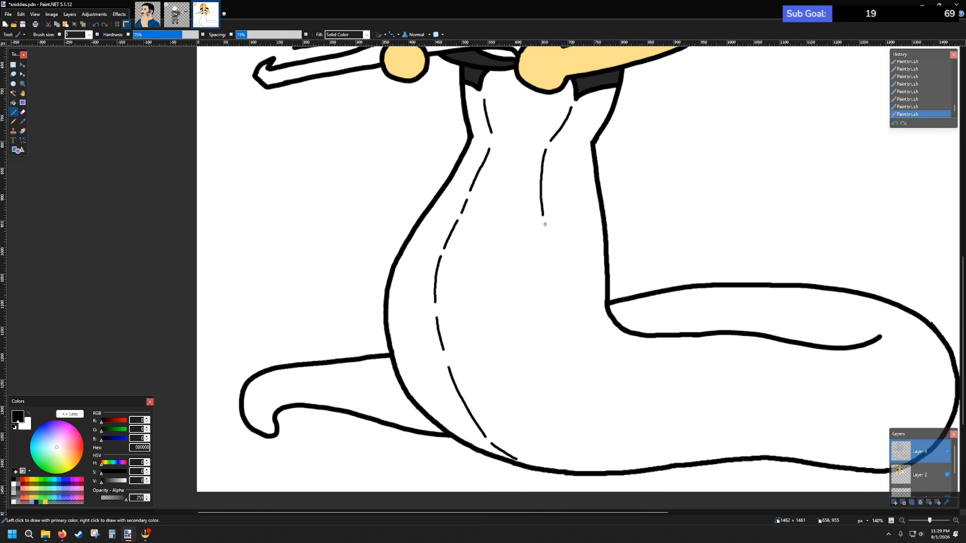
drag(544, 226, 556, 305)
drag(559, 333, 635, 456)
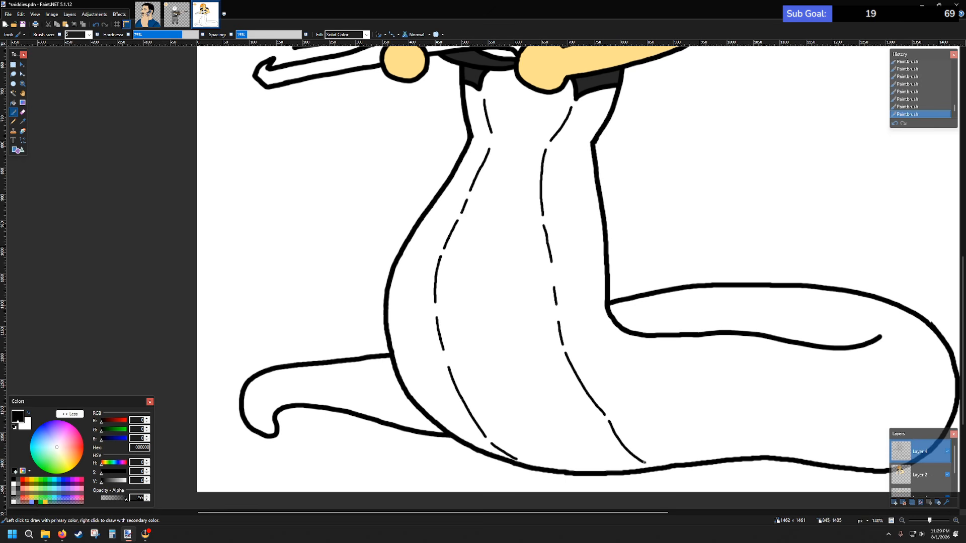
scroll(604, 365, down, 5)
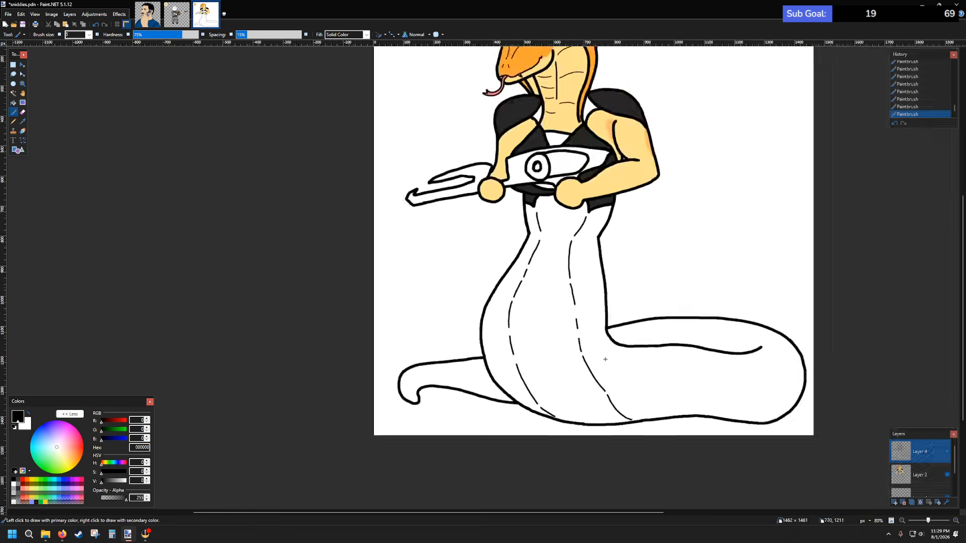
- Undo the last three strokes of the right-hand belly line and redraw that section as steeper dashes down to the lower outline
scroll(636, 341, up, 4)
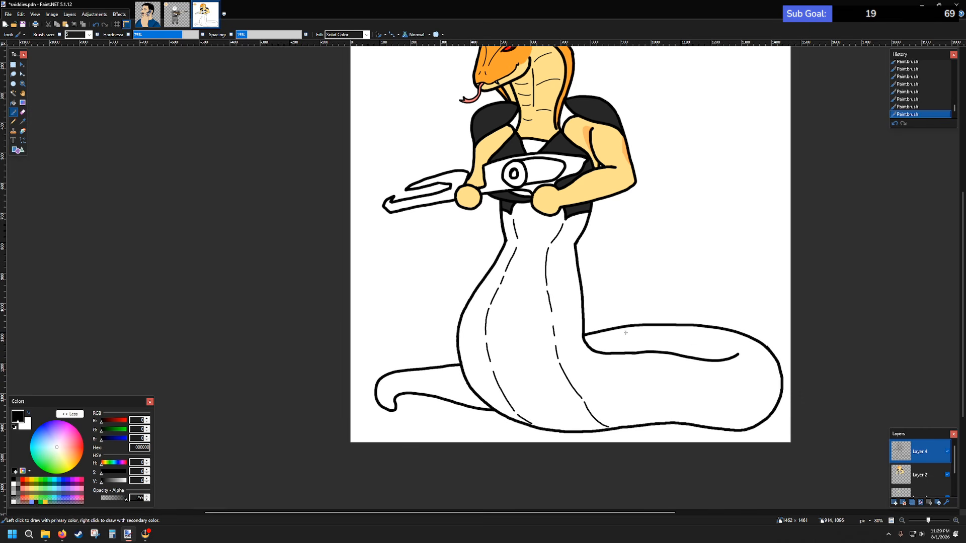
key(ctrl+z)
key(ctrl+z)
key(ctrl+z)
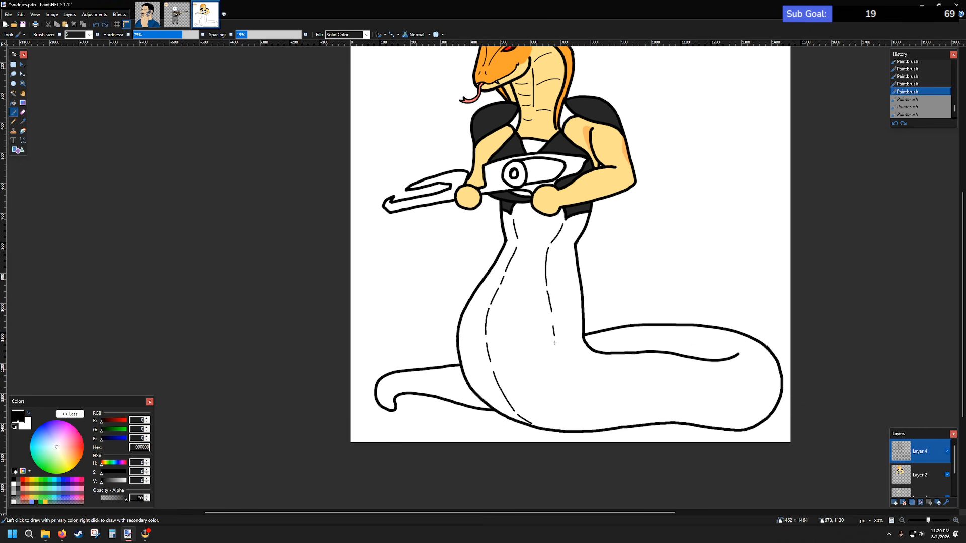
key(ctrl+y)
key(ctrl+y)
key(ctrl+y)
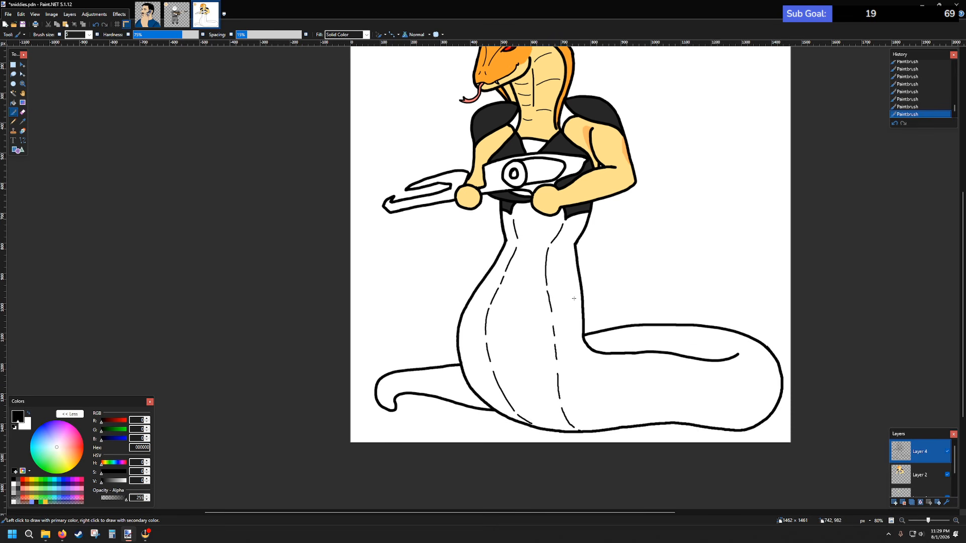
- On Layer 2, sample the pale yellow FFE28F from the snake's right-hand forearm as the primary color
scroll(574, 298, up, 3)
click(937, 474)
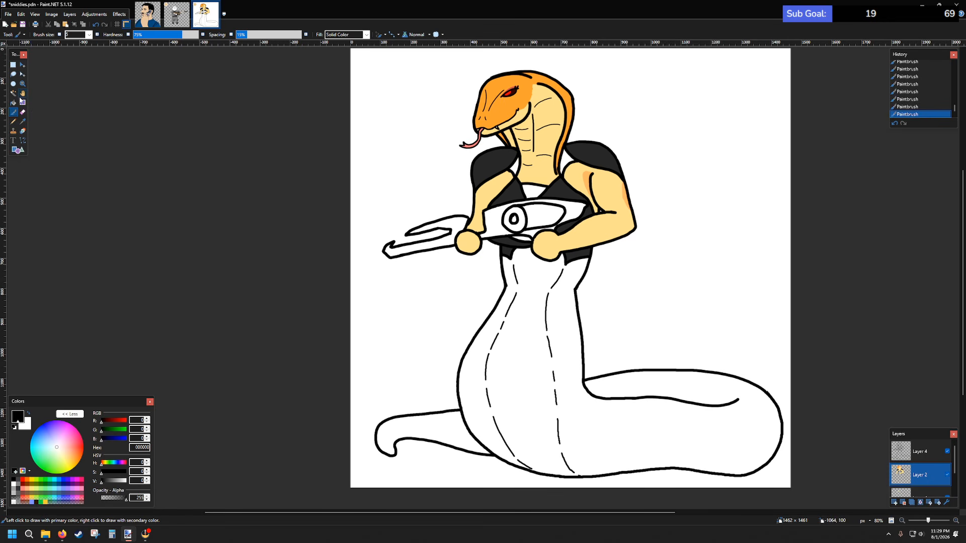
click(23, 121)
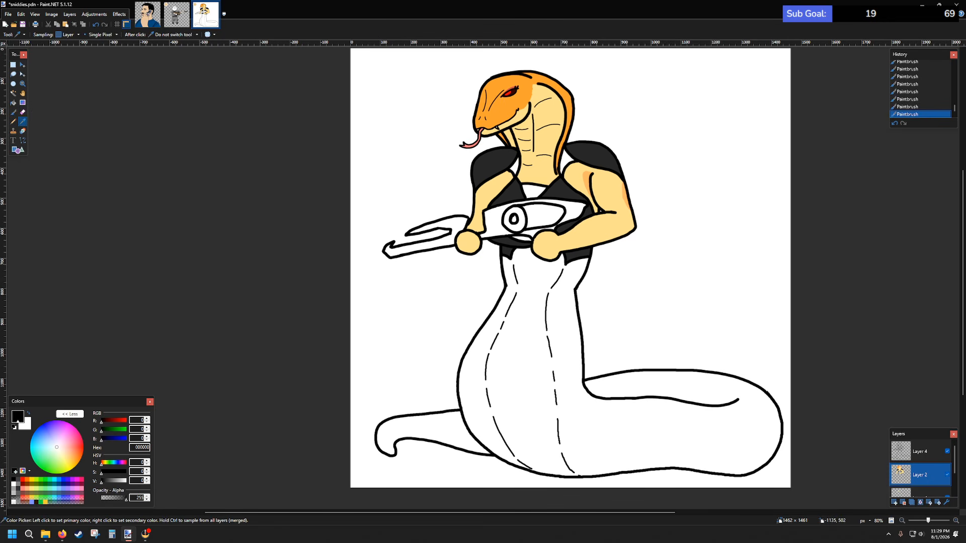
key(alt+Tab)
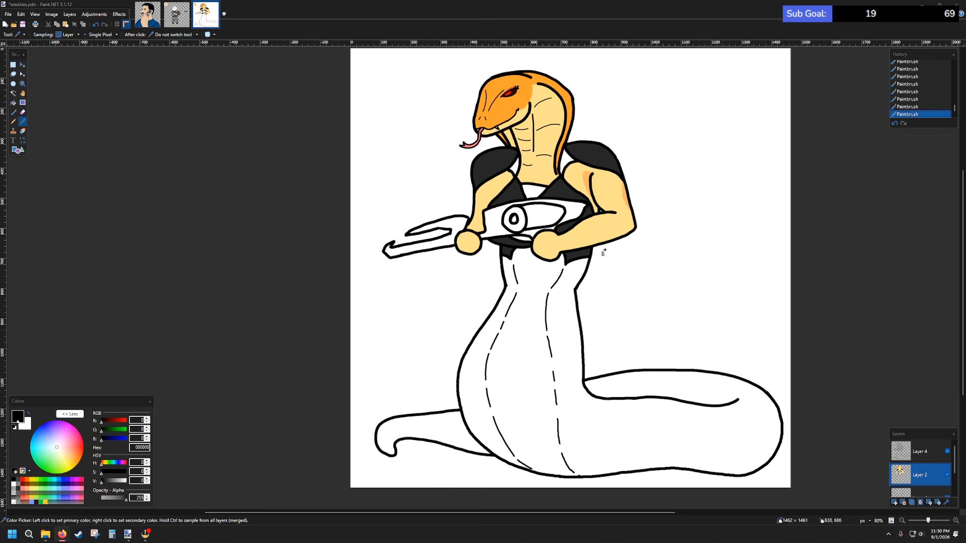
click(588, 235)
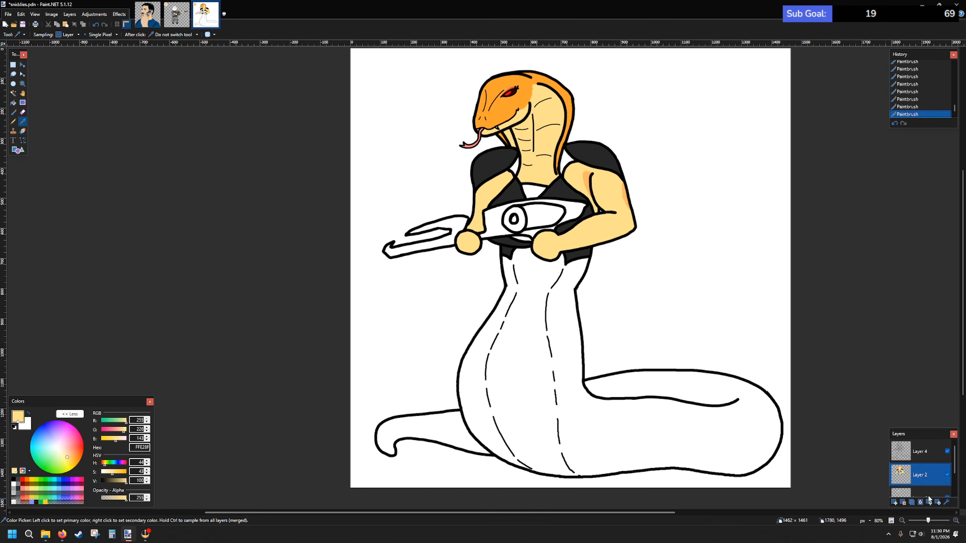
- Set the Paintbrush to size 40 for coloring the belly below the vest
click(13, 112)
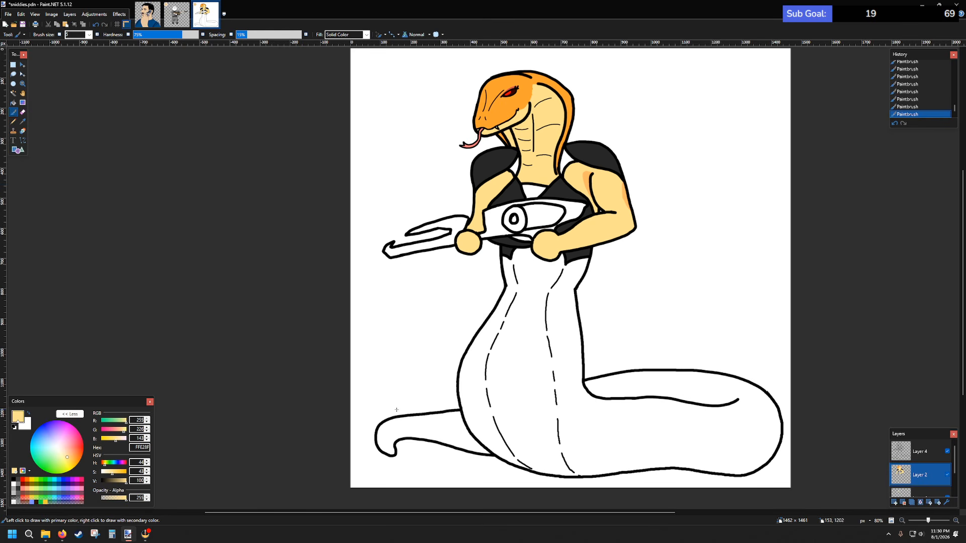
scroll(454, 389, up, 4)
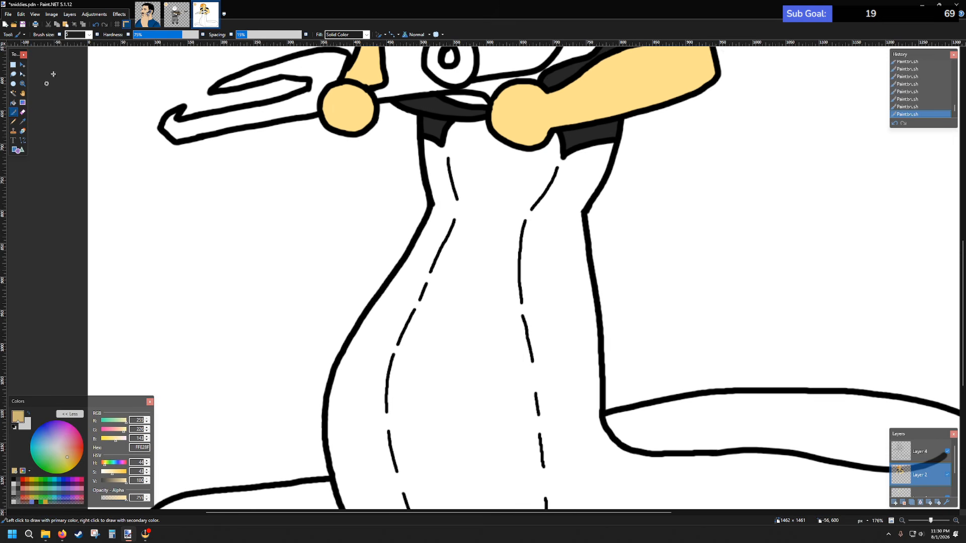
click(89, 35)
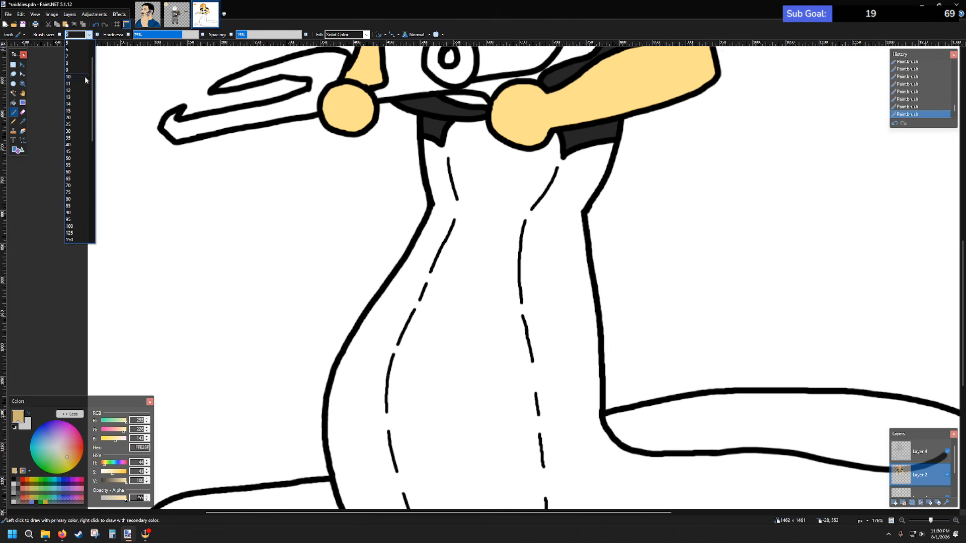
click(75, 145)
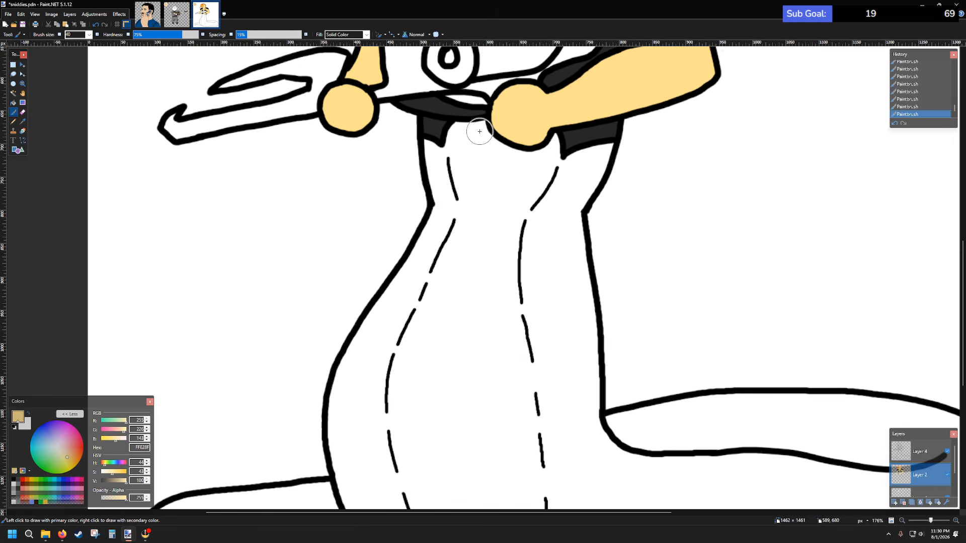
- Paint the upper belly below the black top in pale yellow, following the inner sides of both dashed lines to the waist
mouse_move(478, 126)
mouse_down()
mouse_move(456, 145)
mouse_move(469, 208)
mouse_move(460, 242)
mouse_up()
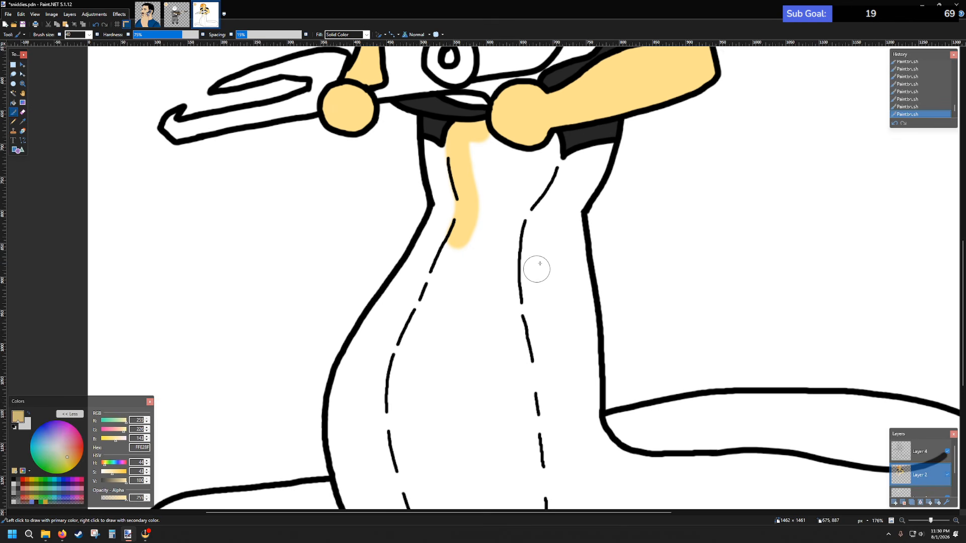
click(481, 139)
mouse_move(481, 140)
mouse_down()
mouse_move(521, 156)
mouse_move(551, 139)
mouse_move(548, 166)
mouse_move(517, 223)
mouse_up()
scroll(517, 224, down, 3)
scroll(507, 103, up, 2)
mouse_move(508, 130)
mouse_down()
mouse_move(470, 105)
mouse_move(523, 129)
mouse_up()
scroll(478, 161, up, 1)
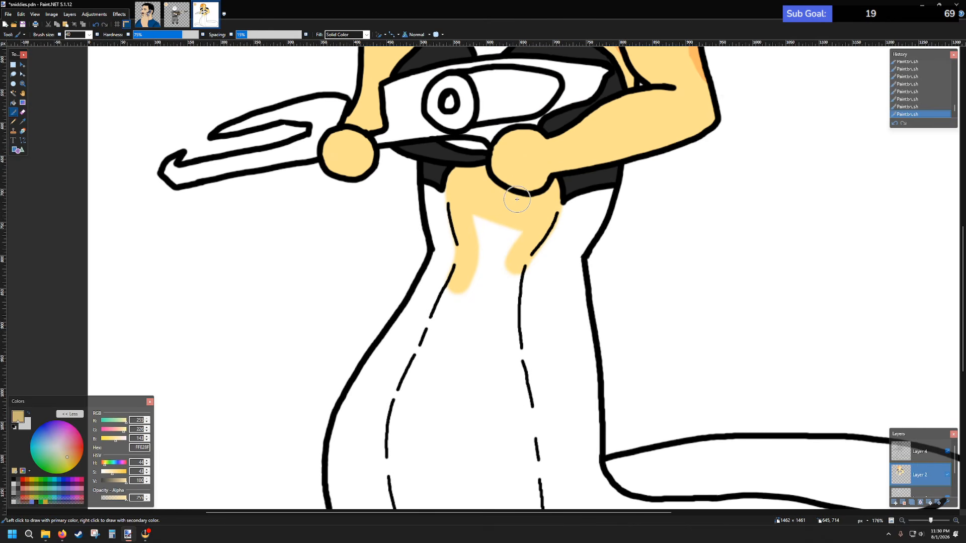
- Paint pale-yellow bands along the inner sides of both dashed belly lines, from the waist to the base of the body
scroll(483, 221, down, 3)
mouse_move(451, 72)
mouse_down()
mouse_move(398, 197)
mouse_move(395, 236)
mouse_move(411, 313)
mouse_move(475, 412)
mouse_move(526, 434)
mouse_move(581, 436)
mouse_up()
scroll(518, 302, up, 2)
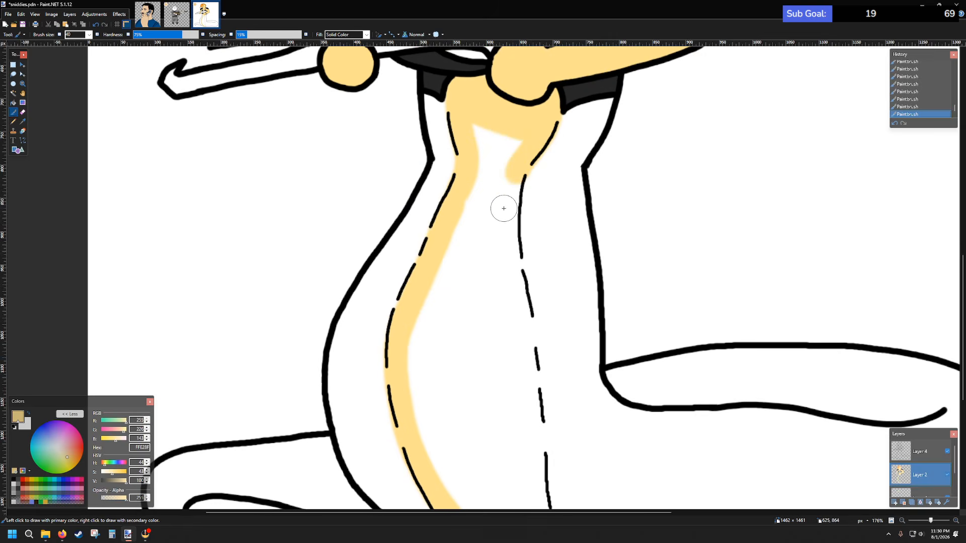
scroll(506, 151, down, 1)
mouse_move(513, 90)
mouse_down()
mouse_move(510, 173)
mouse_move(537, 395)
mouse_move(542, 432)
mouse_move(568, 478)
mouse_up()
scroll(501, 393, up, 2)
scroll(502, 393, down, 2)
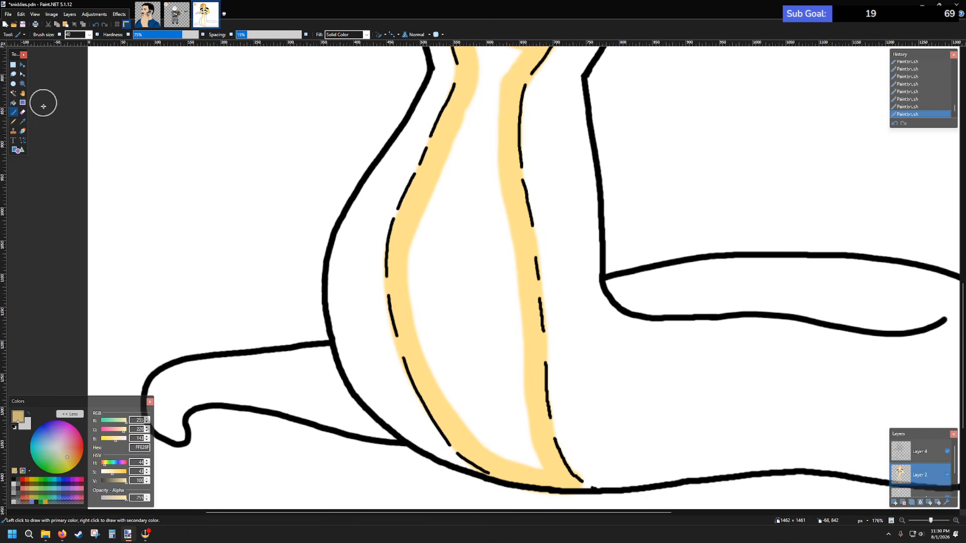
- Flood-fill the enclosed white belly area with pale yellow and brush over the faint seam lines left inside it
click(13, 102)
click(446, 265)
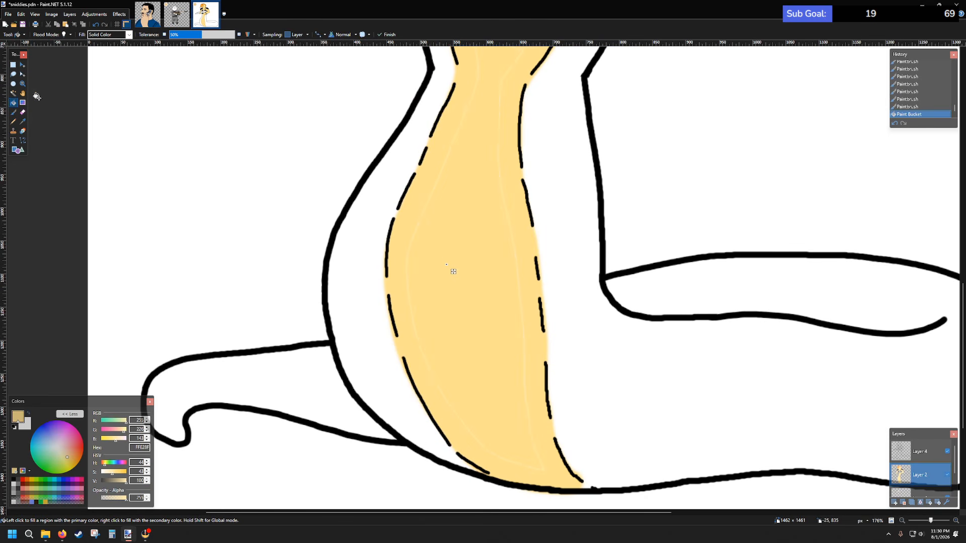
click(14, 112)
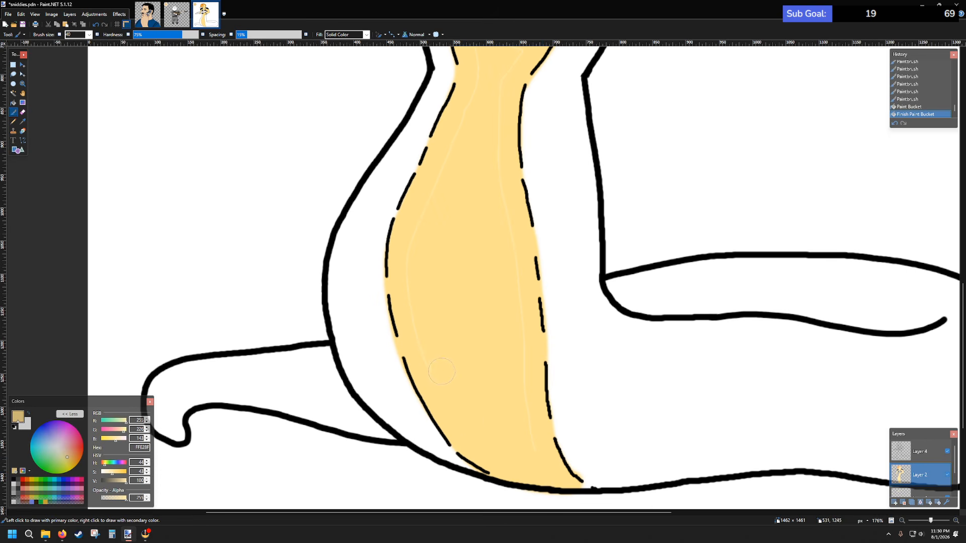
click(520, 448)
drag(495, 175, 483, 181)
scroll(483, 181, up, 5)
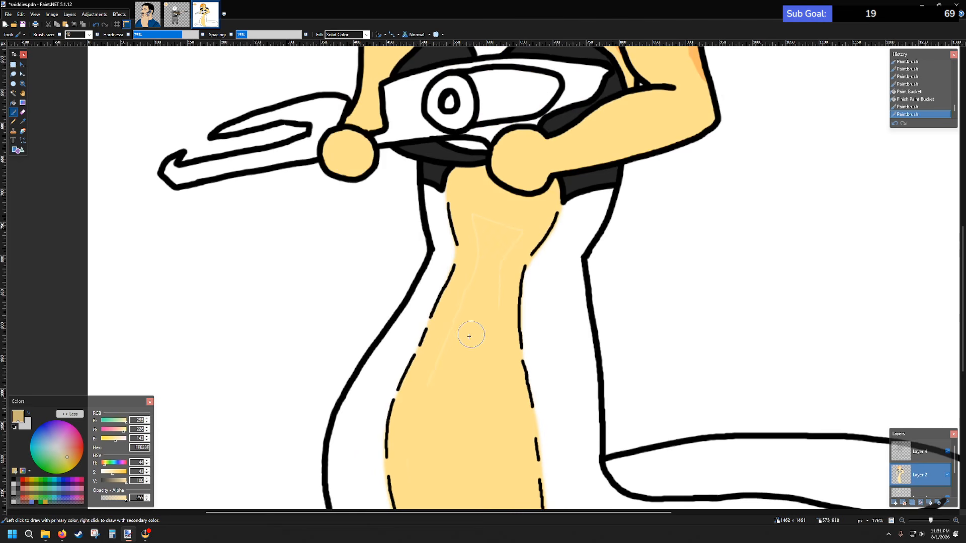
drag(496, 317, 475, 238)
click(417, 412)
scroll(485, 345, down, 5)
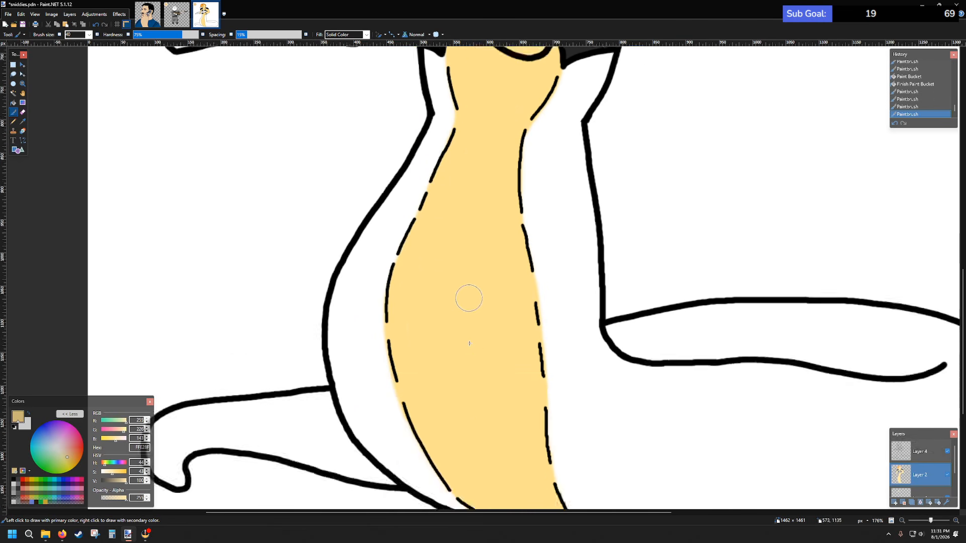
- Sample the light-orange shading colour FFBA66 from the upper arm, try a brush stroke on the left flank and undo it
ctrl+scroll(506, 286, down, 5)
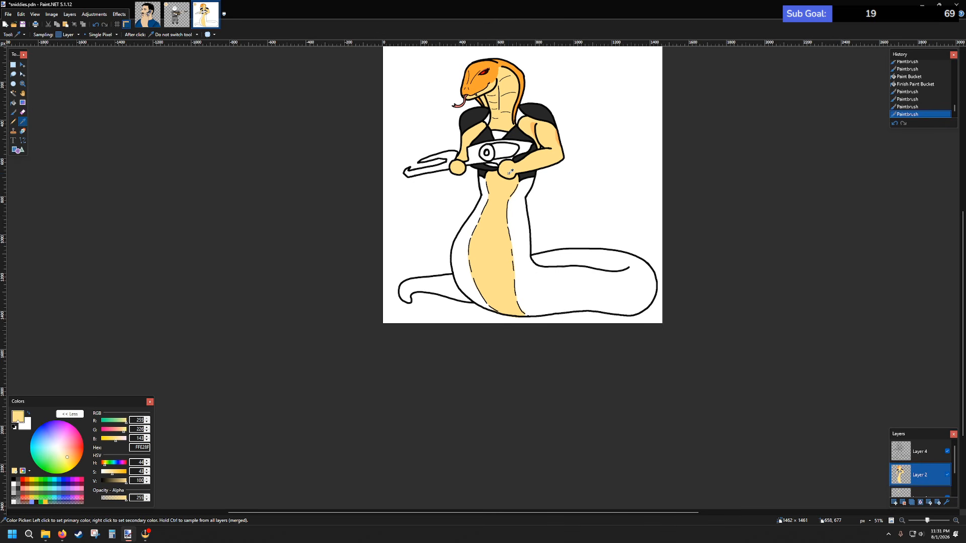
scroll(534, 87, up, 4)
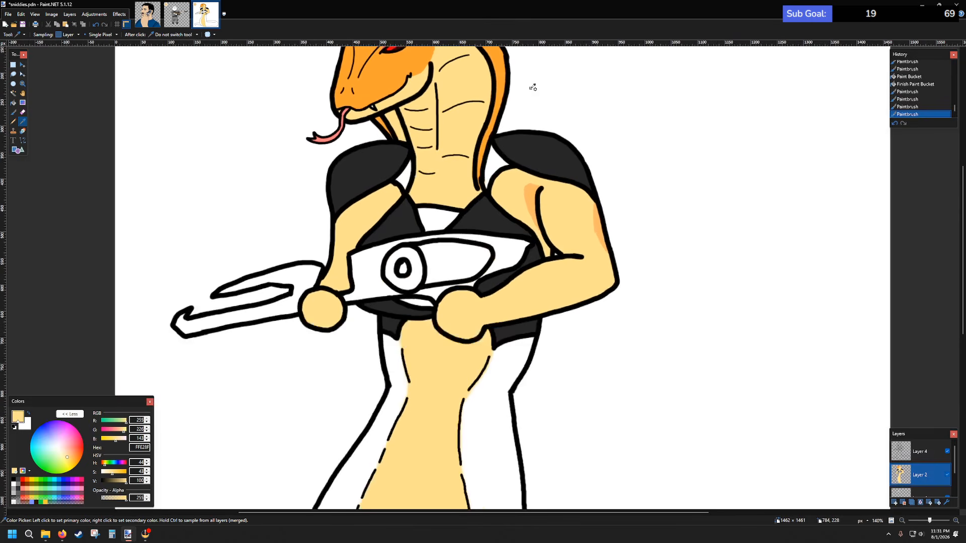
click(532, 197)
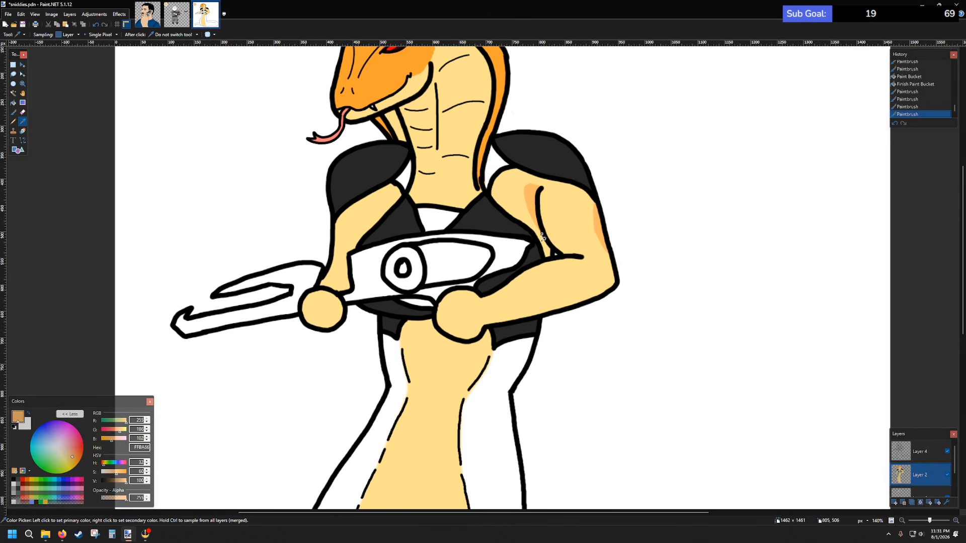
click(15, 113)
scroll(378, 139, down, 5)
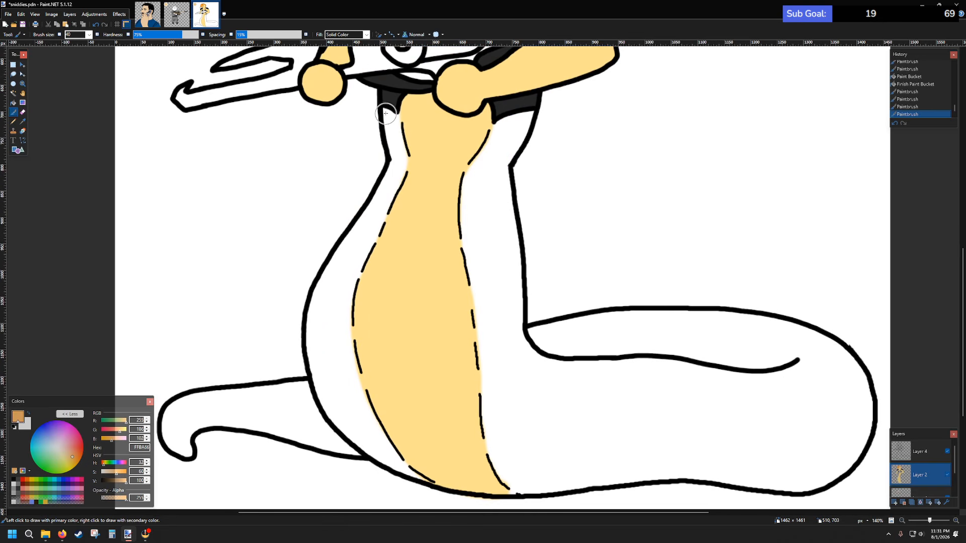
drag(385, 113, 389, 115)
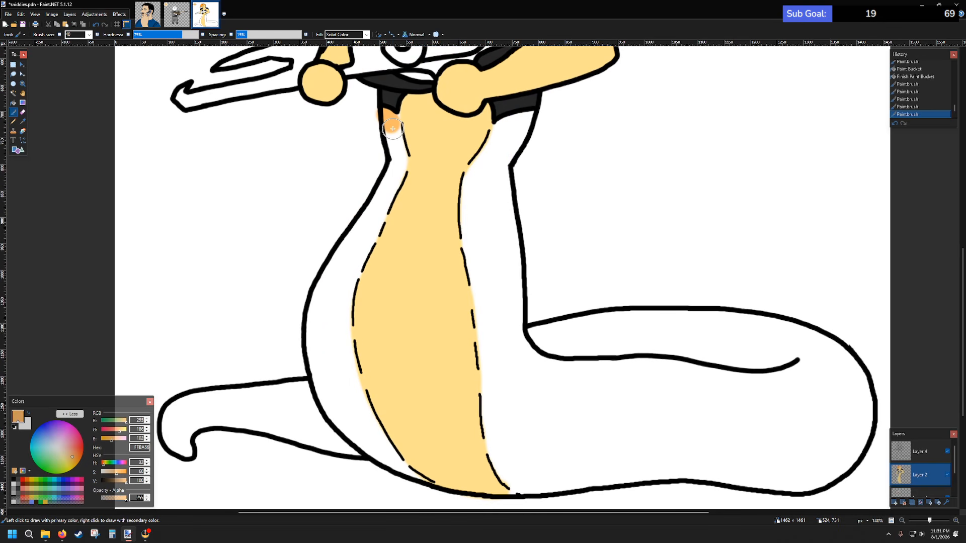
key(ctrl+z)
- Paint a light-orange band along the outer side of the left dashed belly line, from the black top to the body's base
scroll(389, 181, up, 3)
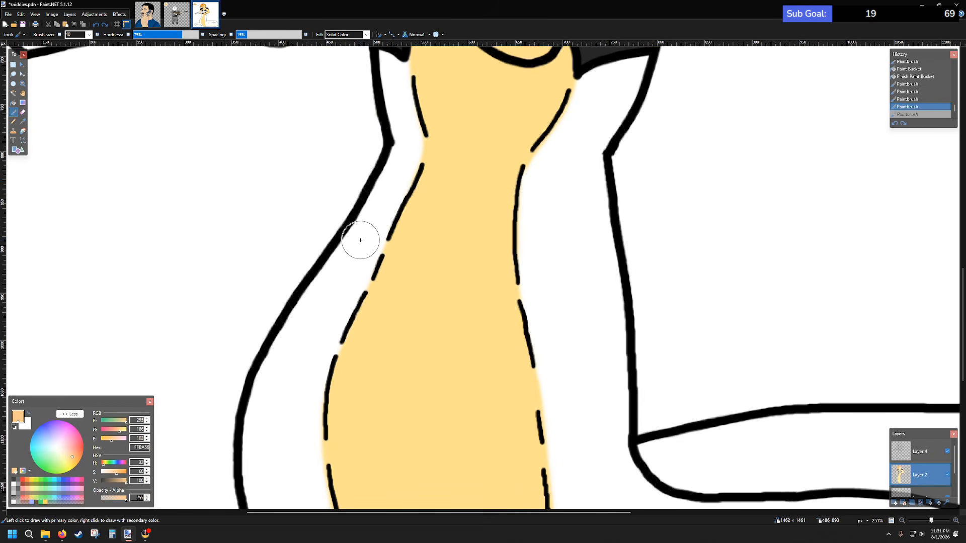
scroll(366, 225, up, 3)
scroll(384, 194, down, 1)
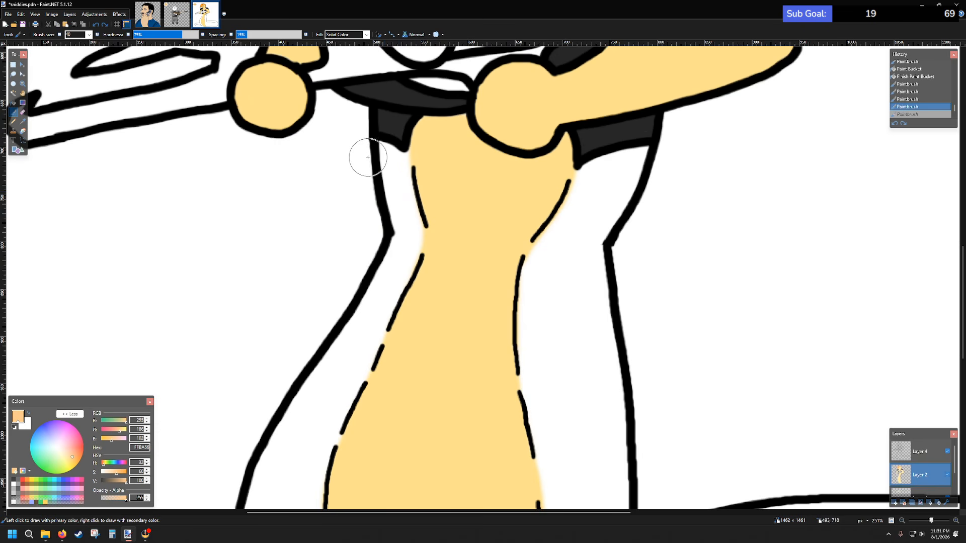
mouse_move(390, 151)
mouse_down()
mouse_move(406, 250)
mouse_move(320, 455)
mouse_up()
scroll(320, 455, down, 5)
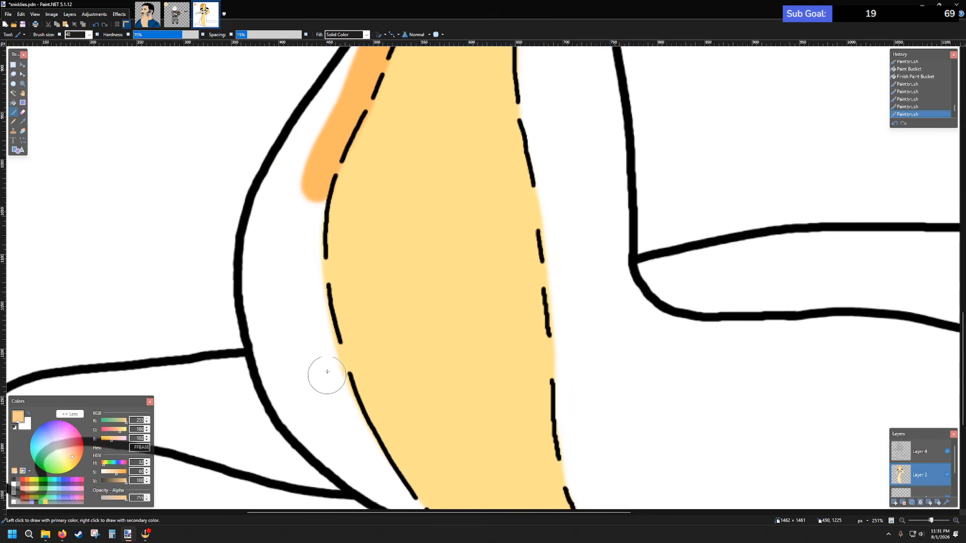
mouse_move(312, 195)
mouse_down()
mouse_move(314, 325)
mouse_move(366, 451)
mouse_up()
scroll(366, 451, down, 1)
scroll(367, 432, down, 4)
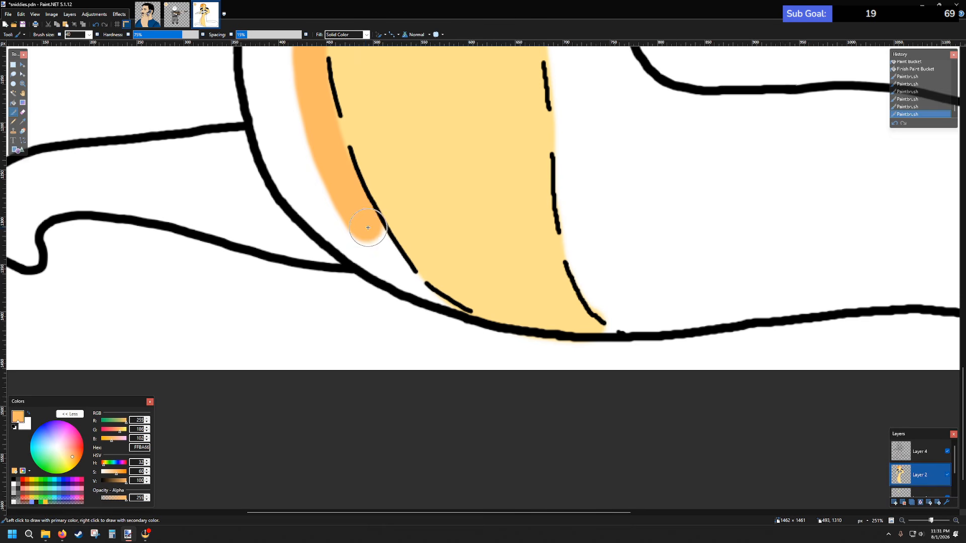
drag(367, 228, 406, 284)
scroll(374, 399, up, 3)
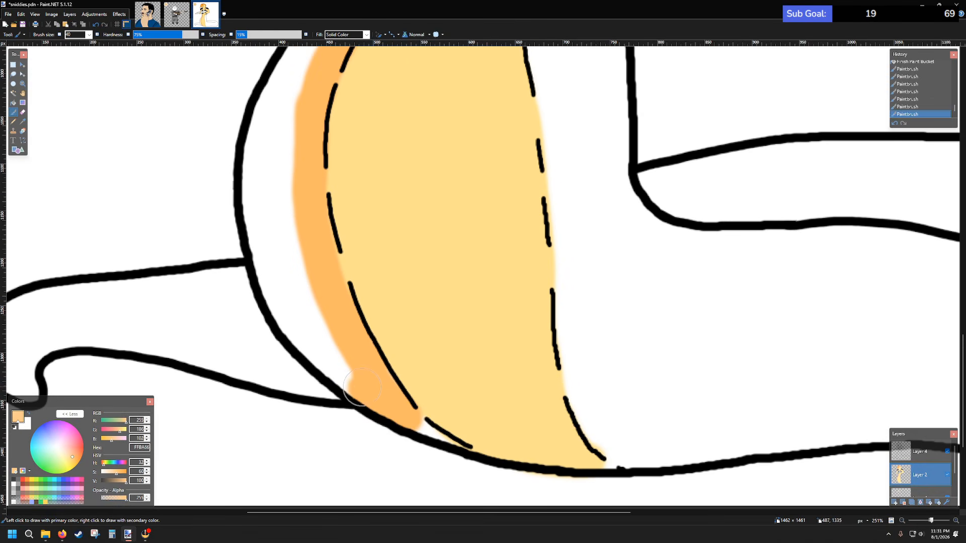
- Paint the remaining white area of the left flank light orange, up to the thick body outline
mouse_move(362, 387)
mouse_down()
mouse_move(298, 327)
mouse_move(276, 288)
mouse_up()
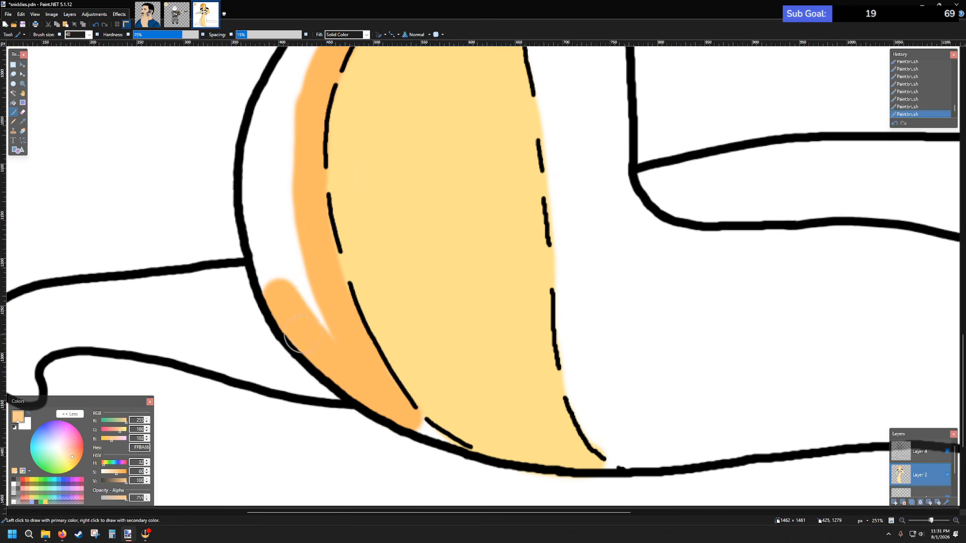
scroll(296, 327, up, 4)
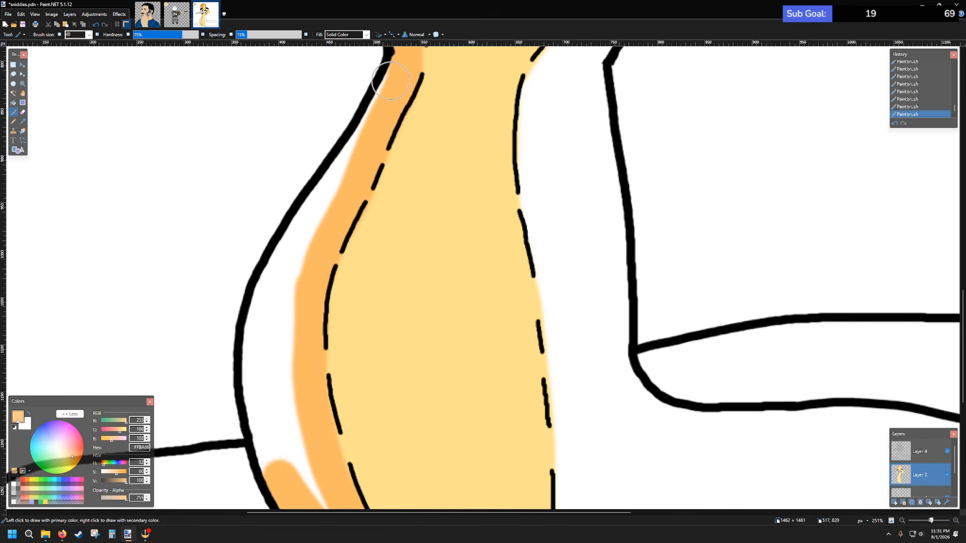
mouse_move(390, 80)
mouse_down()
mouse_move(263, 296)
mouse_move(250, 388)
mouse_move(268, 440)
mouse_move(262, 481)
mouse_up()
scroll(277, 369, down, 3)
mouse_move(310, 133)
mouse_down()
mouse_move(292, 174)
mouse_move(291, 300)
mouse_move(327, 405)
mouse_up()
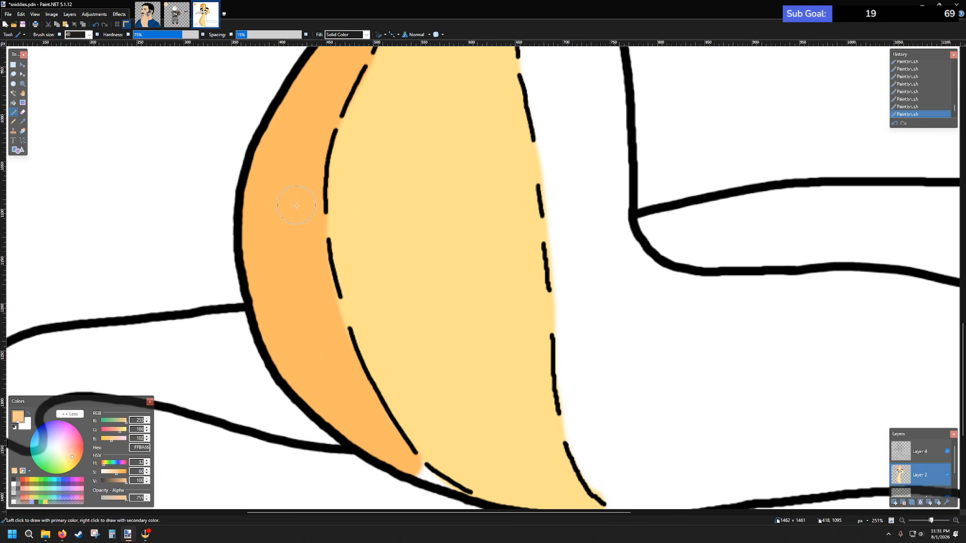
scroll(296, 206, down, 3)
- Paint the upper right flank light orange, from the black top's lower edge to the waist
scroll(452, 263, up, 15)
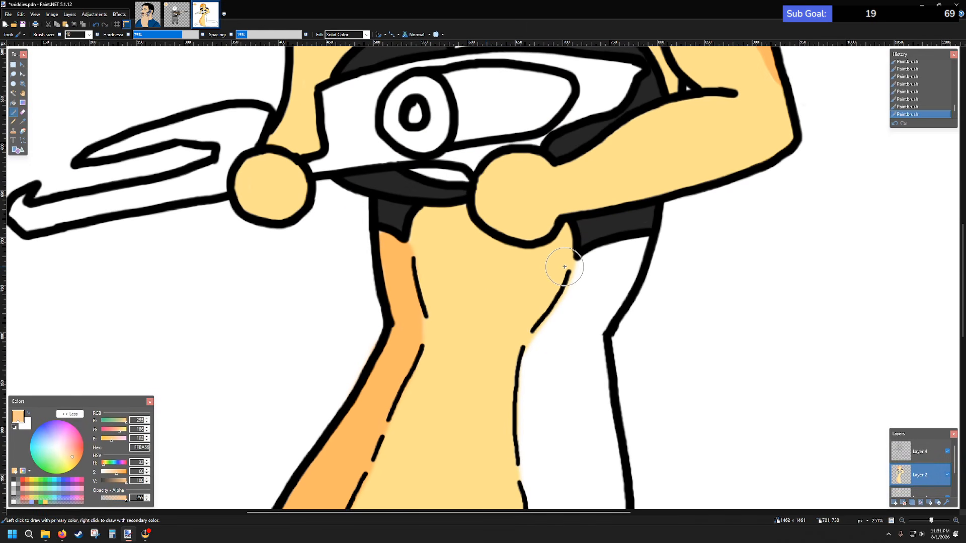
scroll(453, 291, right, 6)
scroll(337, 231, down, 3)
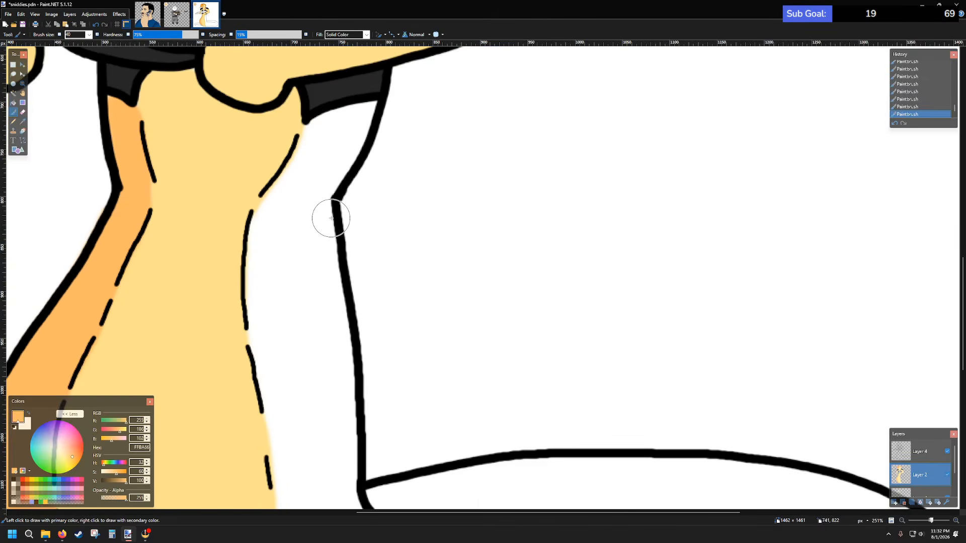
scroll(332, 212, up, 3)
drag(312, 224, 362, 205)
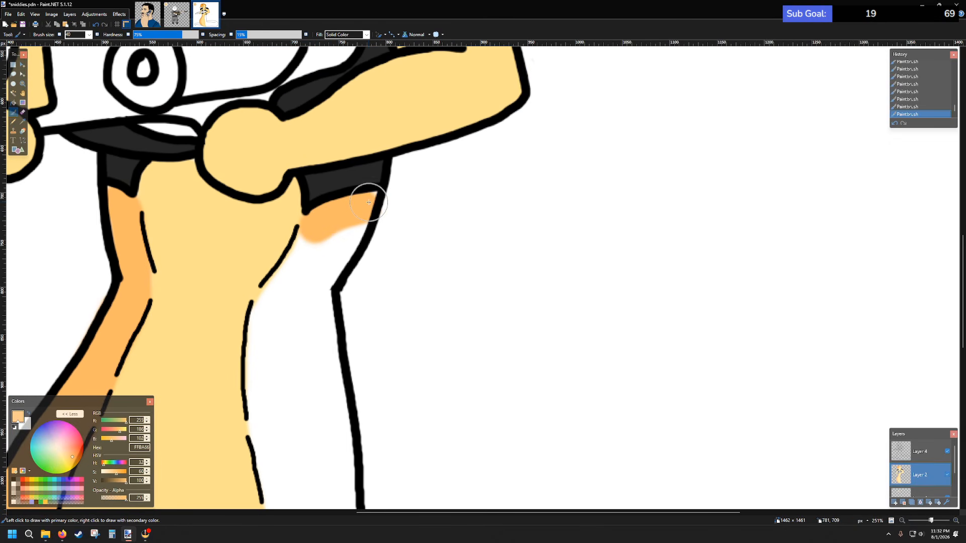
scroll(343, 220, down, 3)
mouse_move(360, 76)
mouse_down()
mouse_move(332, 118)
mouse_move(354, 102)
mouse_move(323, 148)
mouse_up()
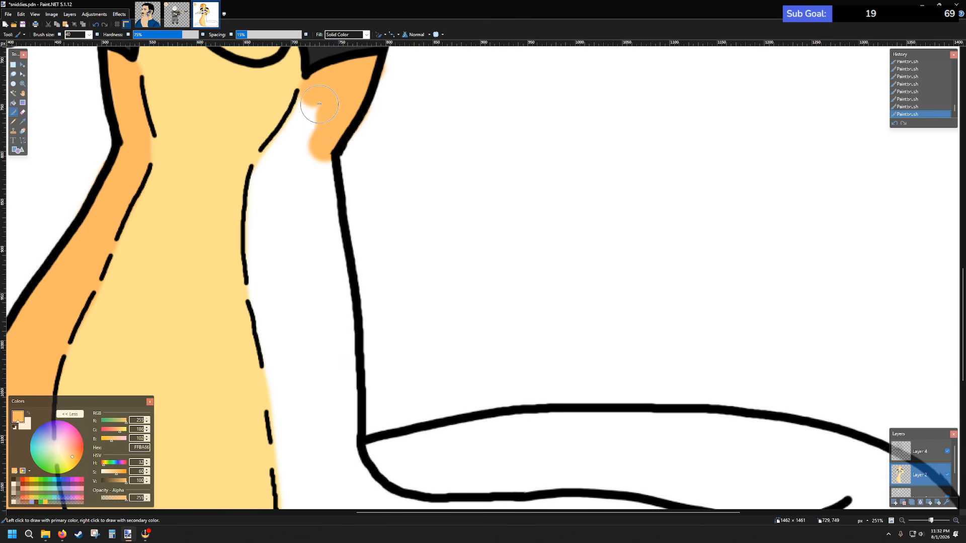
drag(319, 104, 269, 169)
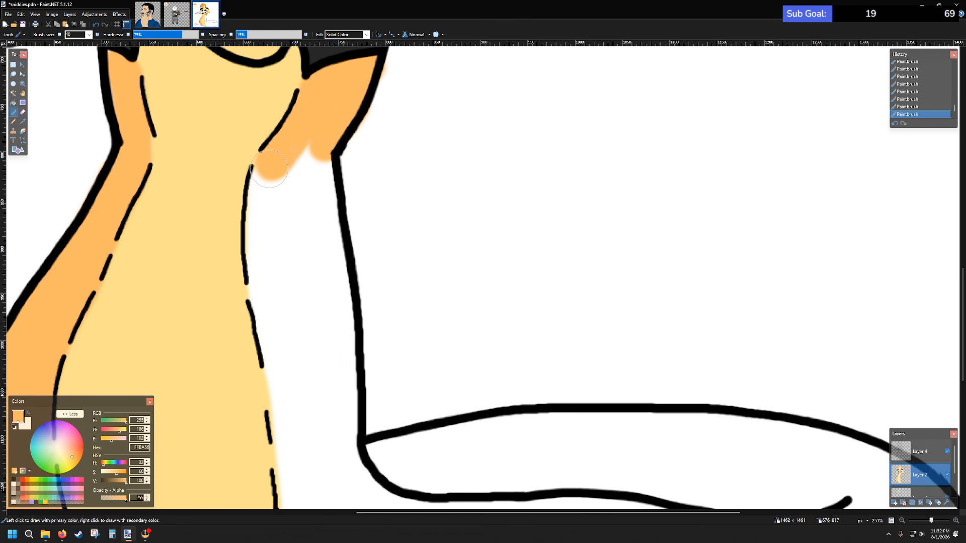
- Paint light-orange bands down both edges of the right flank below the waist, beside the dashed line and the body outline
scroll(272, 145, down, 3)
scroll(276, 108, up, 2)
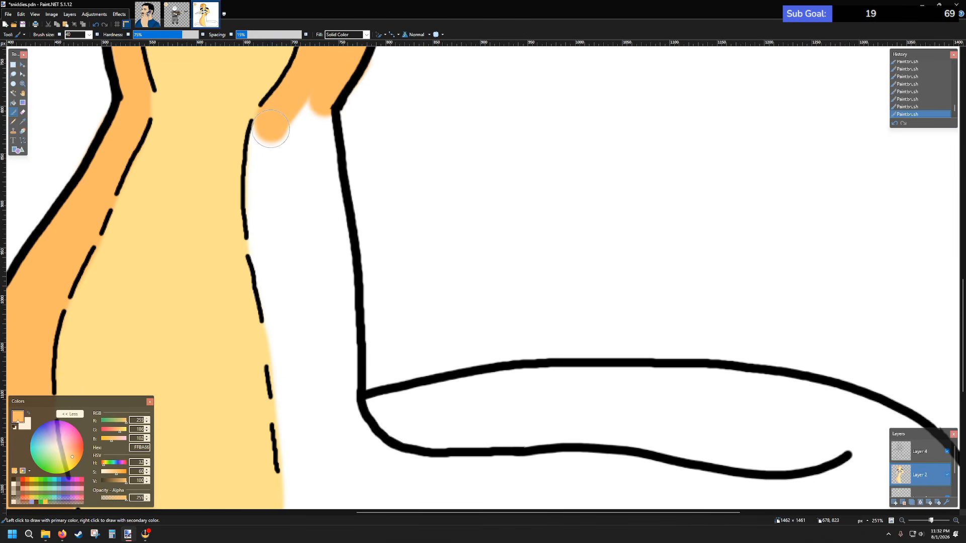
mouse_move(271, 128)
mouse_down()
mouse_move(260, 196)
mouse_move(272, 274)
mouse_up()
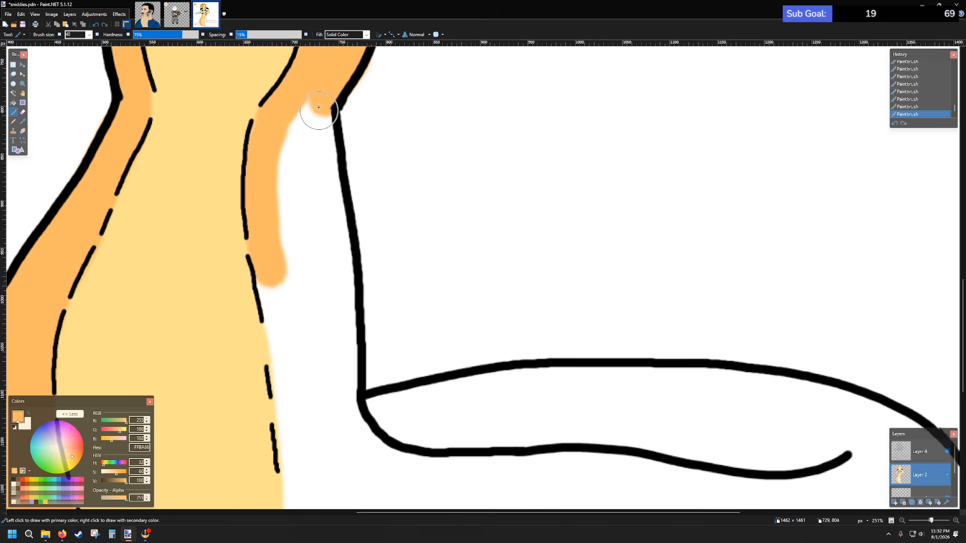
drag(318, 107, 315, 112)
scroll(317, 114, down, 1)
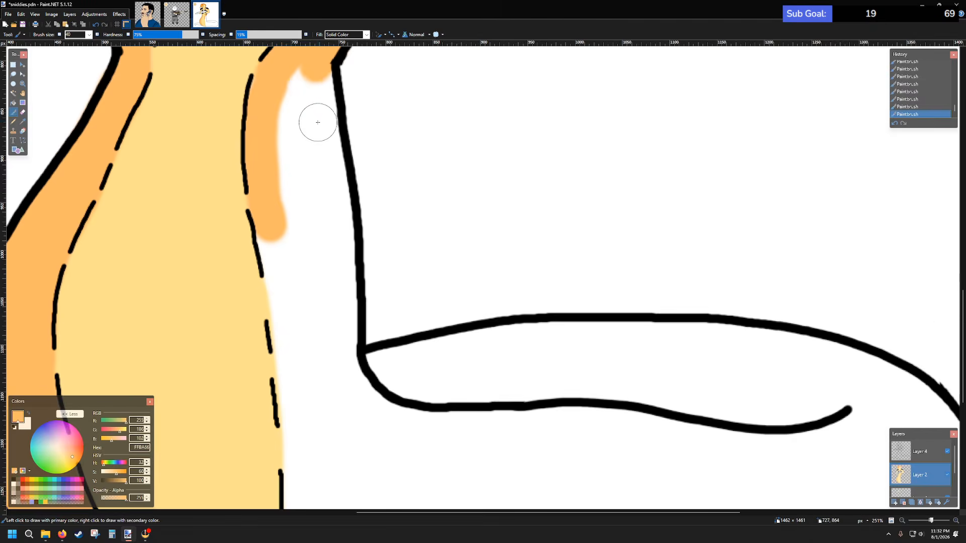
mouse_move(319, 79)
mouse_down()
mouse_move(341, 267)
mouse_move(336, 197)
mouse_up()
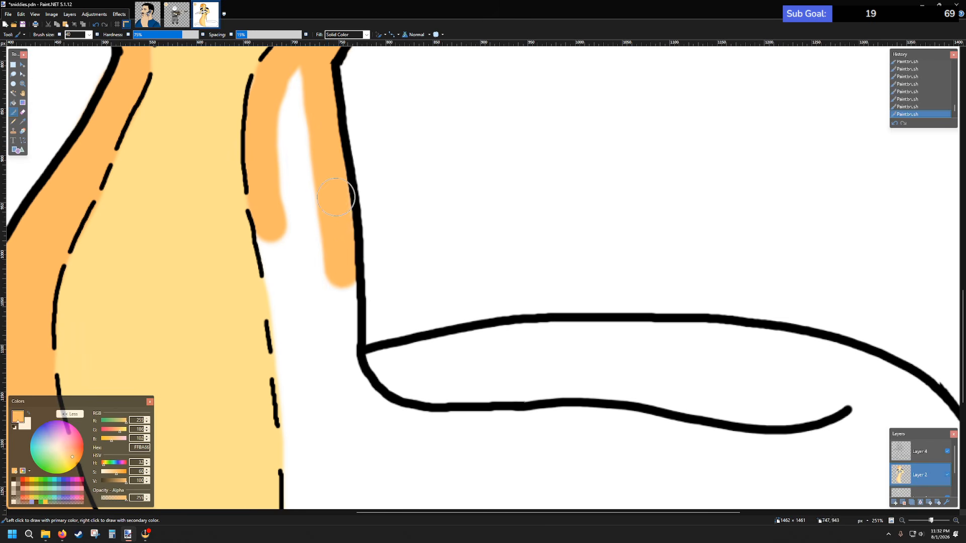
- Extend the light-orange band along the right dashed belly line to the base and on along the lower body
scroll(338, 243, up, 10)
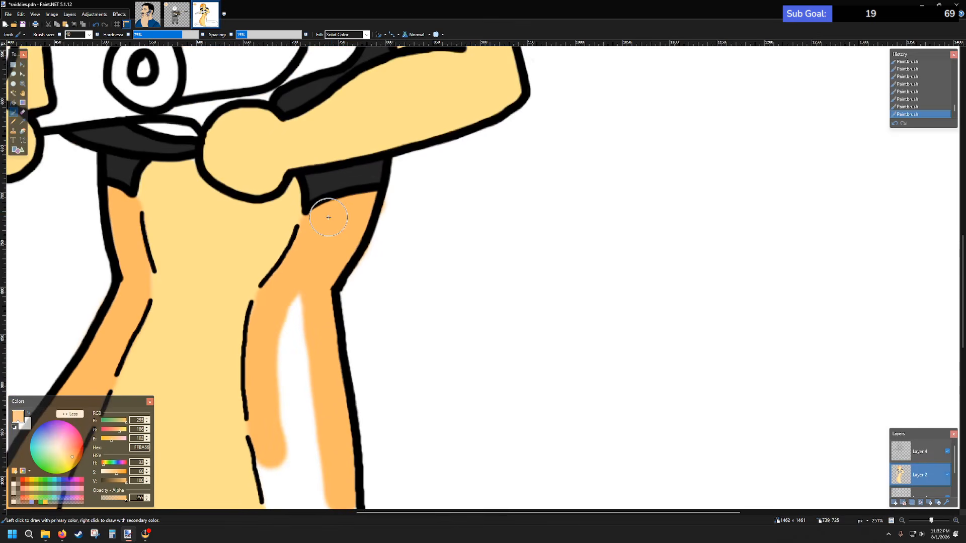
ctrl+scroll(330, 222, down, 6)
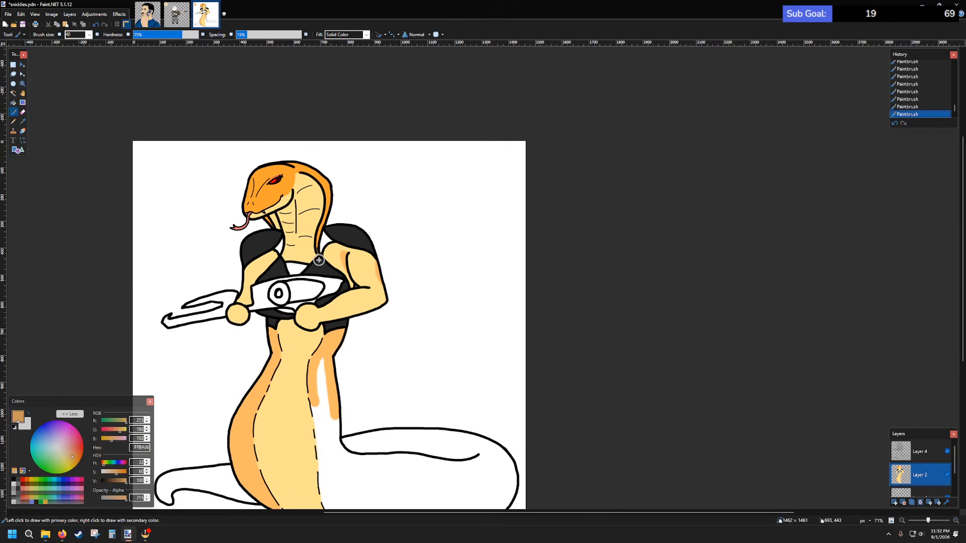
ctrl+scroll(325, 418, up, 4)
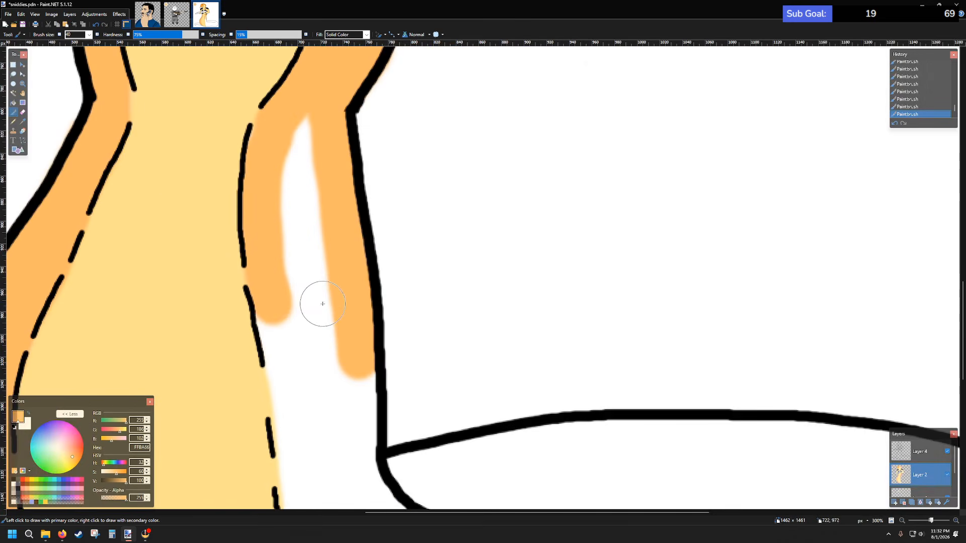
scroll(307, 261, down, 3)
drag(271, 85, 302, 325)
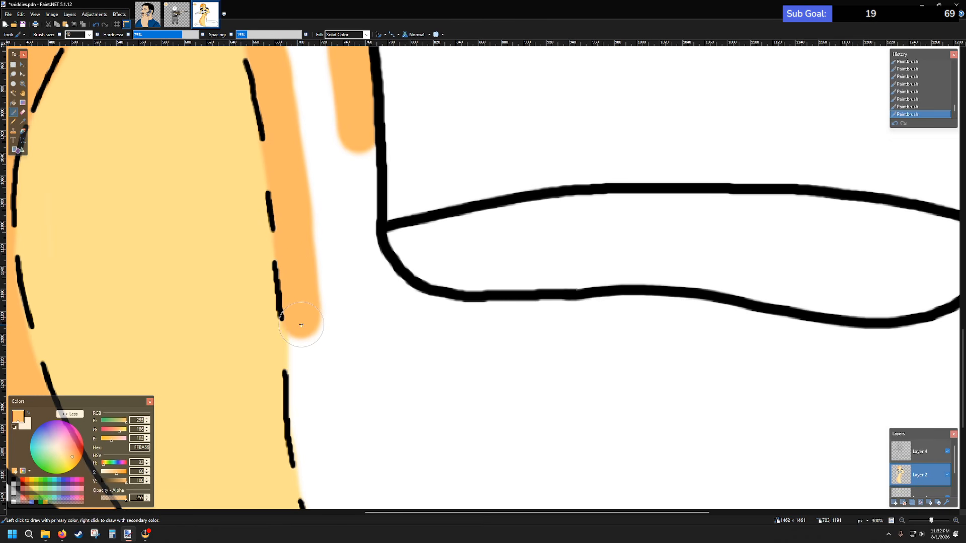
scroll(307, 312, down, 3)
scroll(309, 306, down, 1)
mouse_move(303, 138)
mouse_down()
mouse_move(318, 317)
mouse_move(334, 355)
mouse_move(370, 388)
mouse_move(719, 363)
mouse_up()
scroll(596, 337, up, 3)
scroll(596, 337, up, 1)
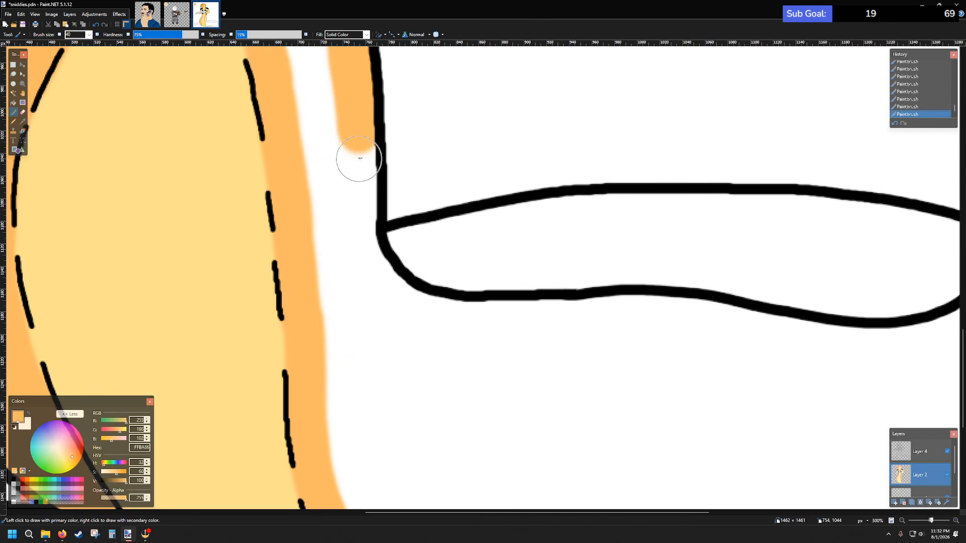
- Extend the light-orange band along the outline beneath the tail's start, and join it to the base band with a near-vertical band
mouse_move(357, 144)
mouse_down()
mouse_move(363, 221)
mouse_move(383, 268)
mouse_move(445, 316)
mouse_move(539, 318)
mouse_up()
scroll(536, 315, down, 4)
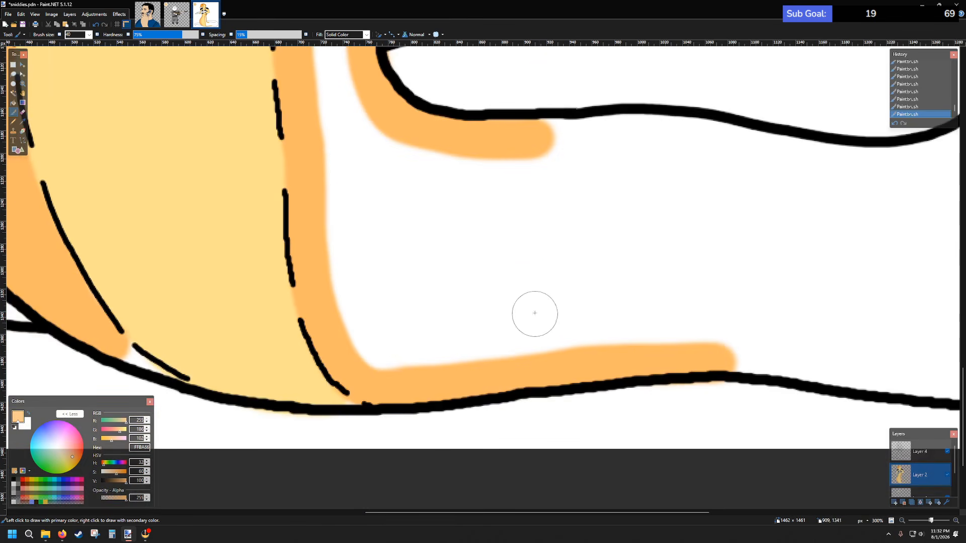
drag(539, 140, 575, 357)
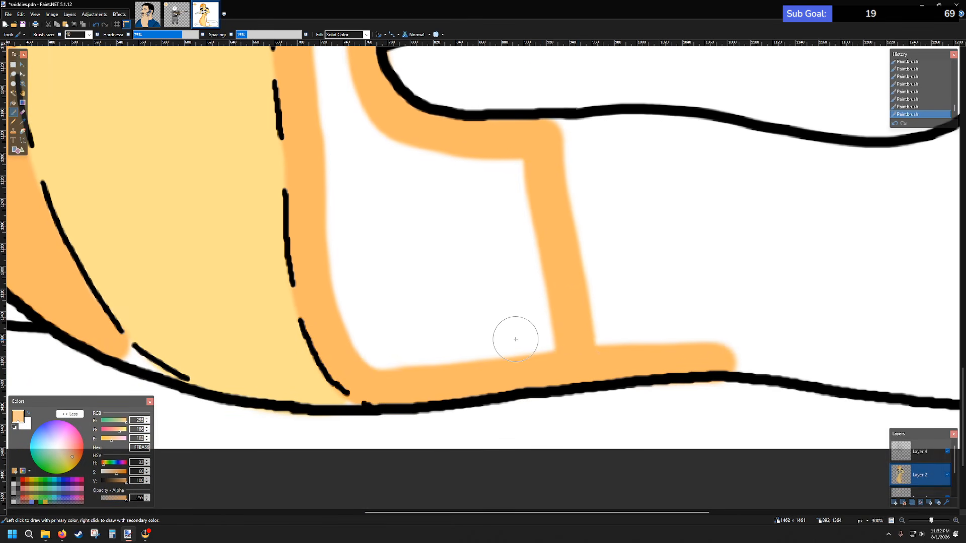
scroll(526, 336, up, 2)
- Fill the enclosed white area of the right flank with light orange using the Paint Bucket
ctrl+scroll(356, 263, down, 5)
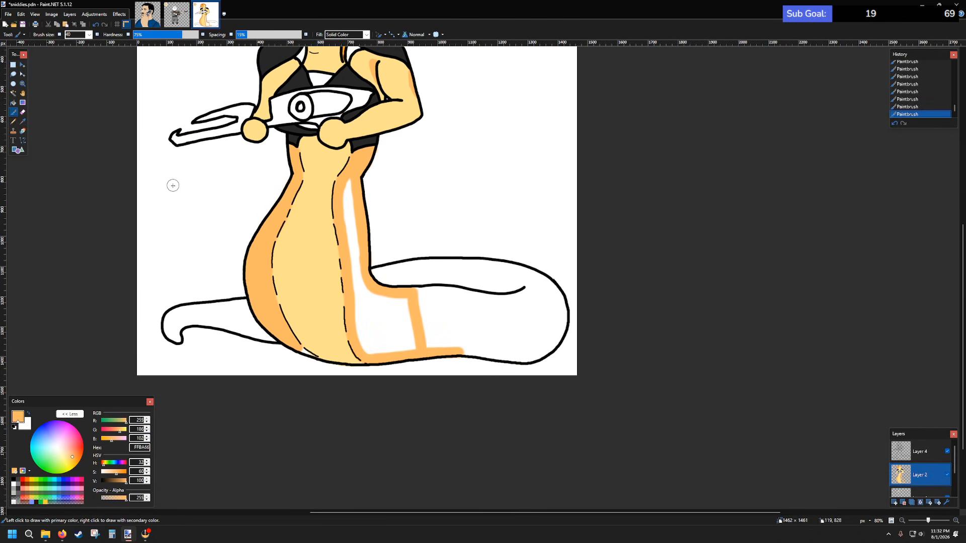
click(14, 103)
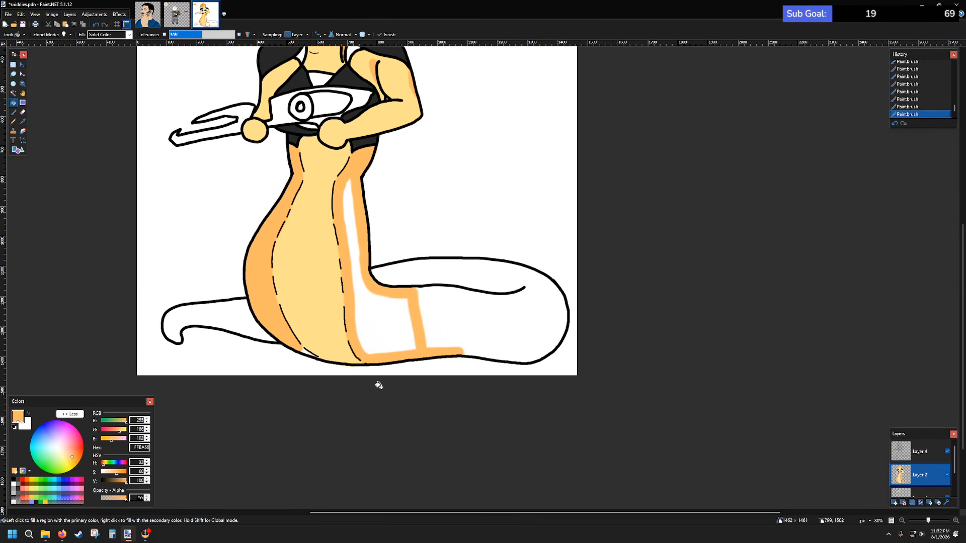
click(379, 305)
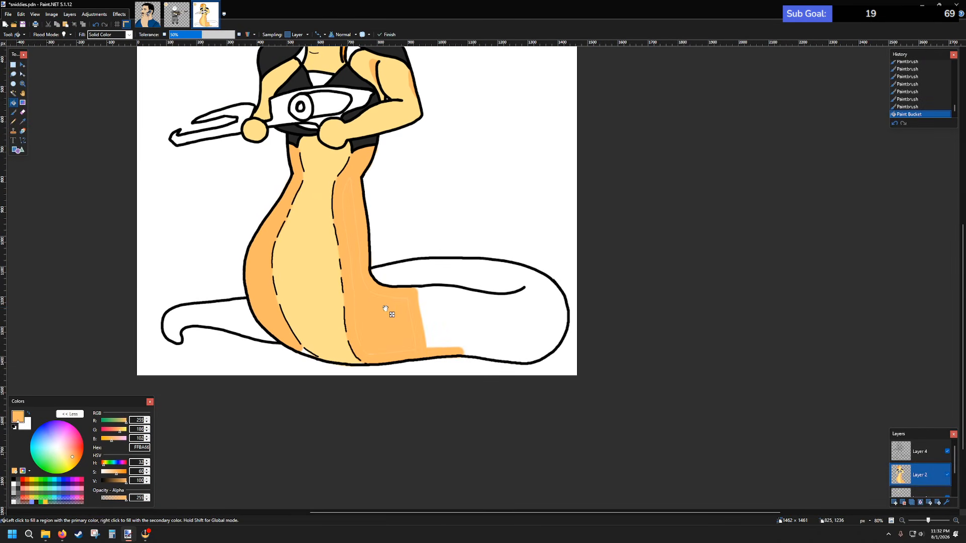
- Brush light orange over the faint pale seams around the filled area of the right flank
click(14, 112)
ctrl+scroll(354, 193, up, 5)
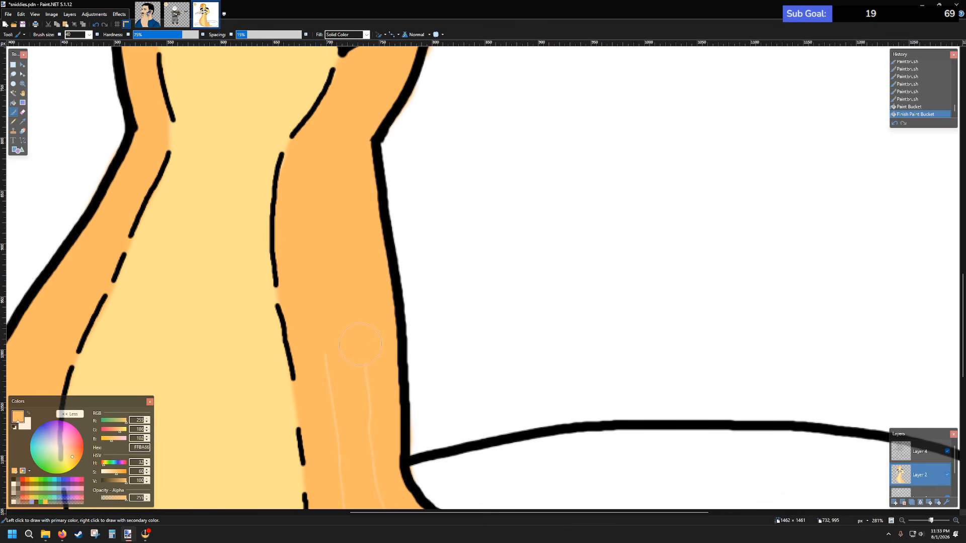
drag(349, 364, 349, 363)
scroll(364, 327, down, 3)
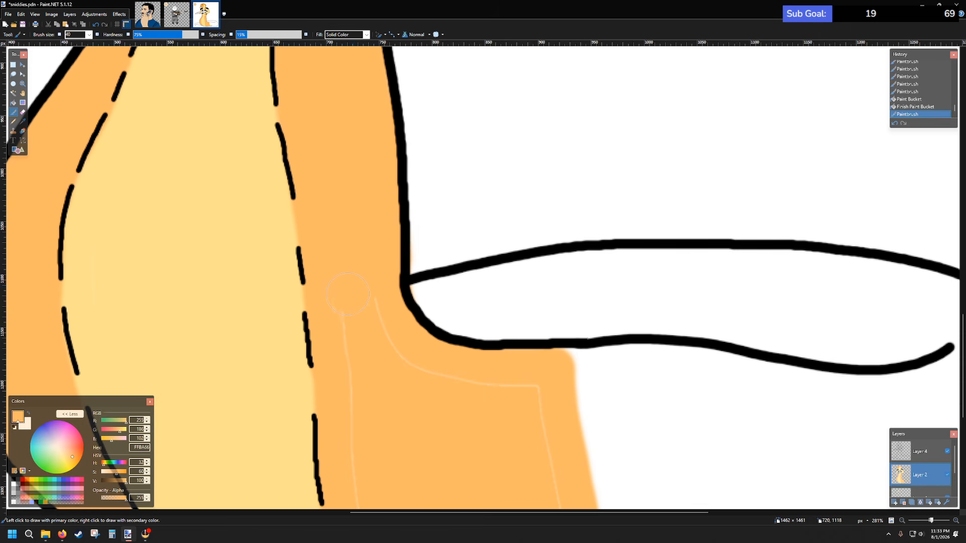
scroll(389, 362, down, 3)
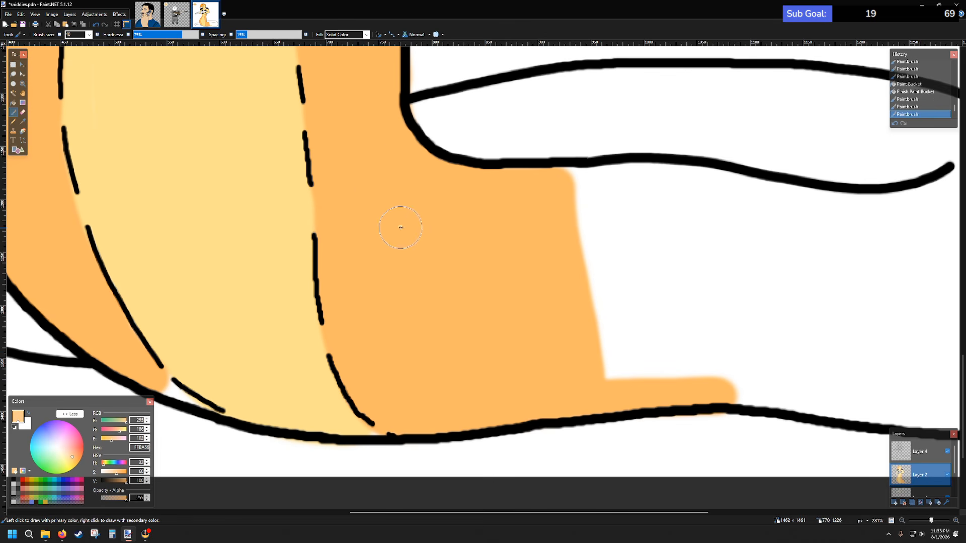
- Set the brush size to 10 and paint the white gap at the left dashed belly line's lower end light orange
scroll(400, 227, down, 5)
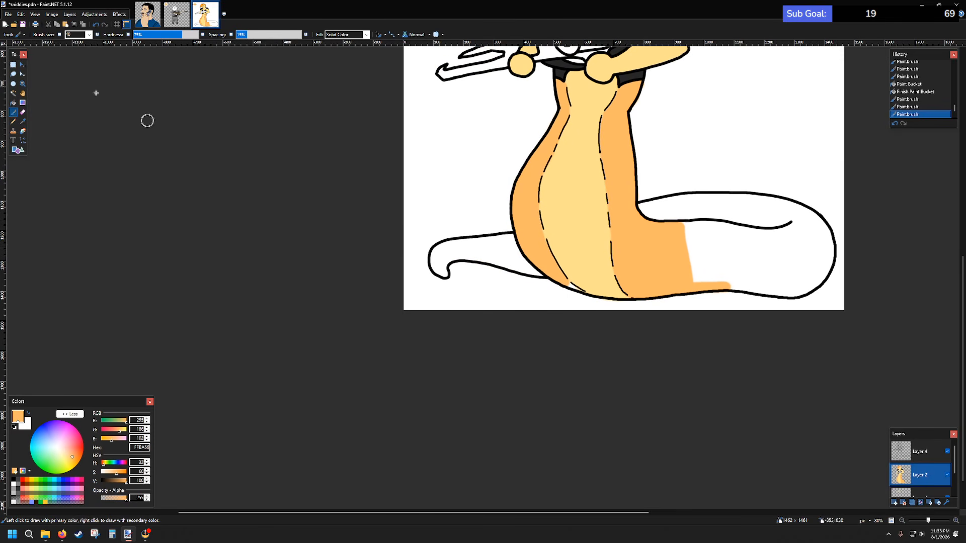
click(89, 34)
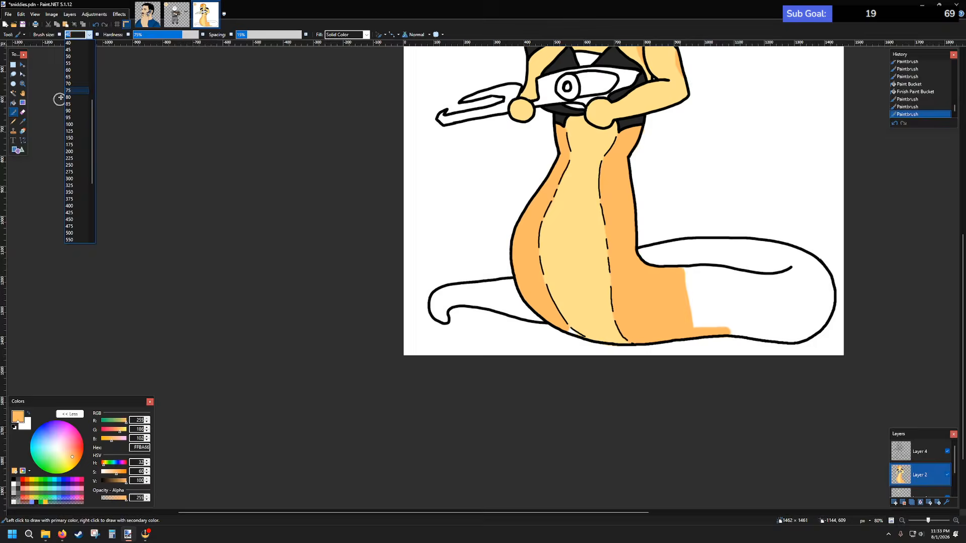
scroll(61, 94, up, 3)
click(72, 56)
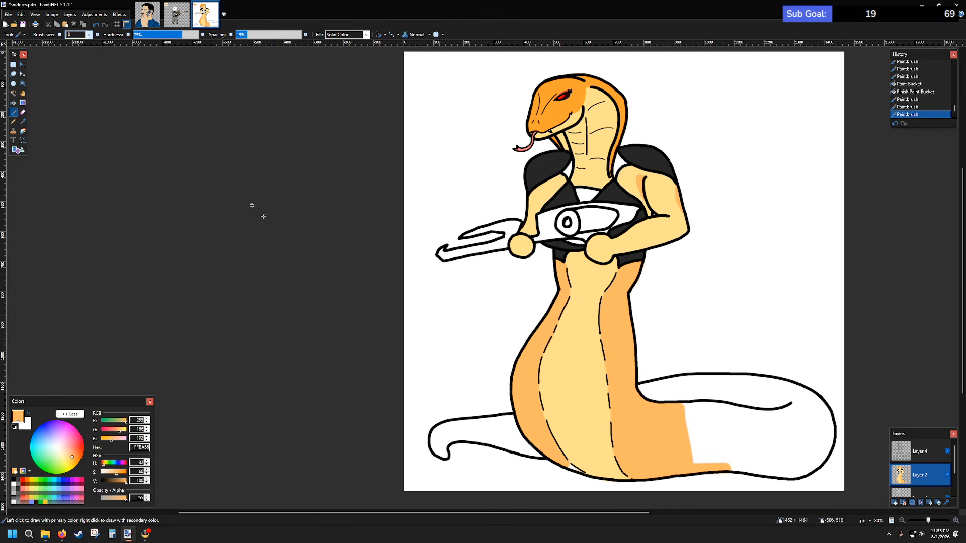
scroll(577, 355, down, 3)
scroll(523, 203, left, 2)
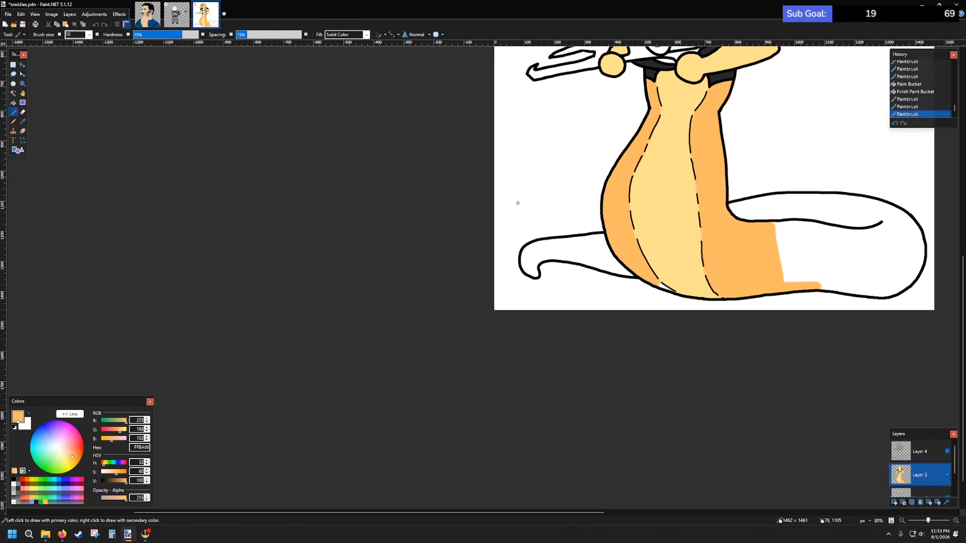
scroll(503, 199, right, 3)
scroll(482, 284, up, 8)
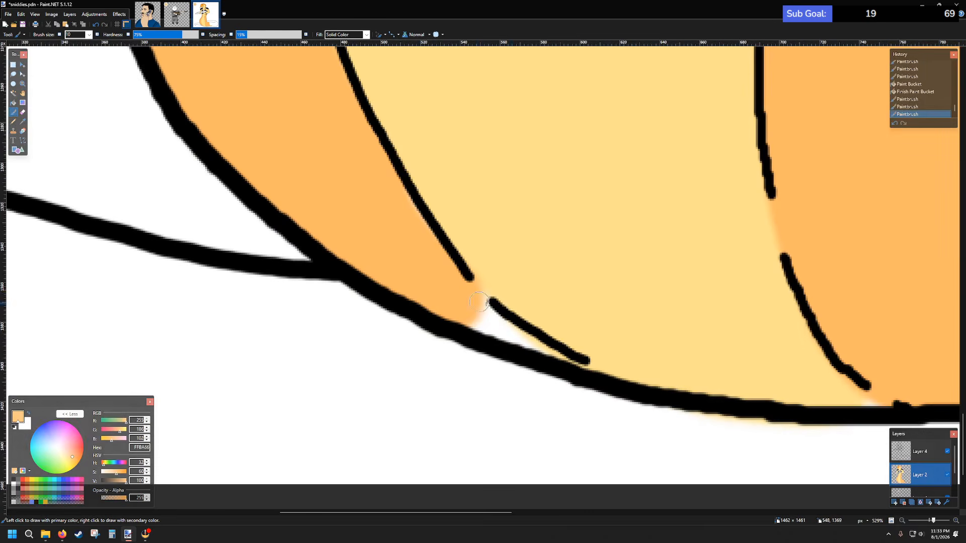
mouse_move(494, 316)
mouse_down()
mouse_move(554, 360)
mouse_move(460, 319)
mouse_move(455, 312)
mouse_move(506, 332)
mouse_move(472, 302)
mouse_move(489, 306)
mouse_up()
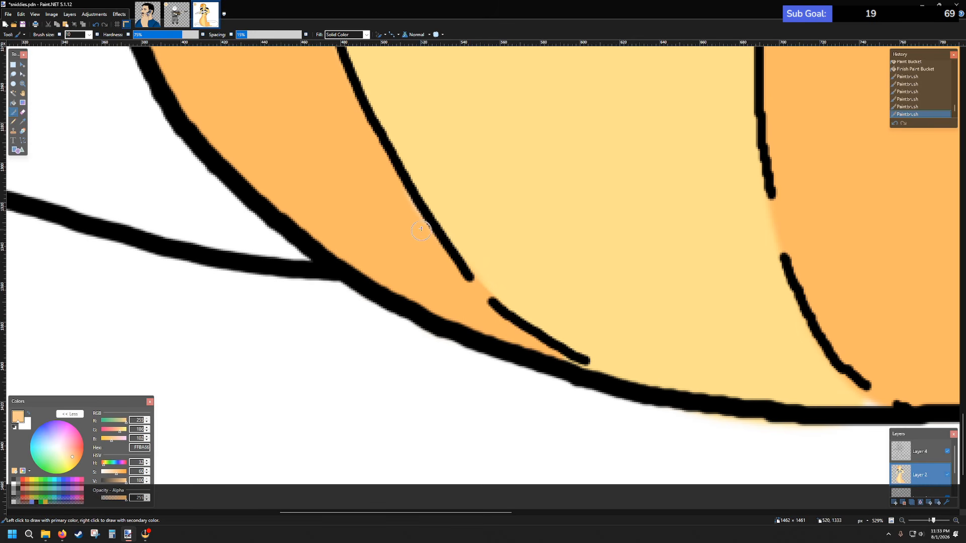
- Sample the belly's pale yellow and paint over the white gap at the right dashed line's lower end
scroll(445, 248, down, 8)
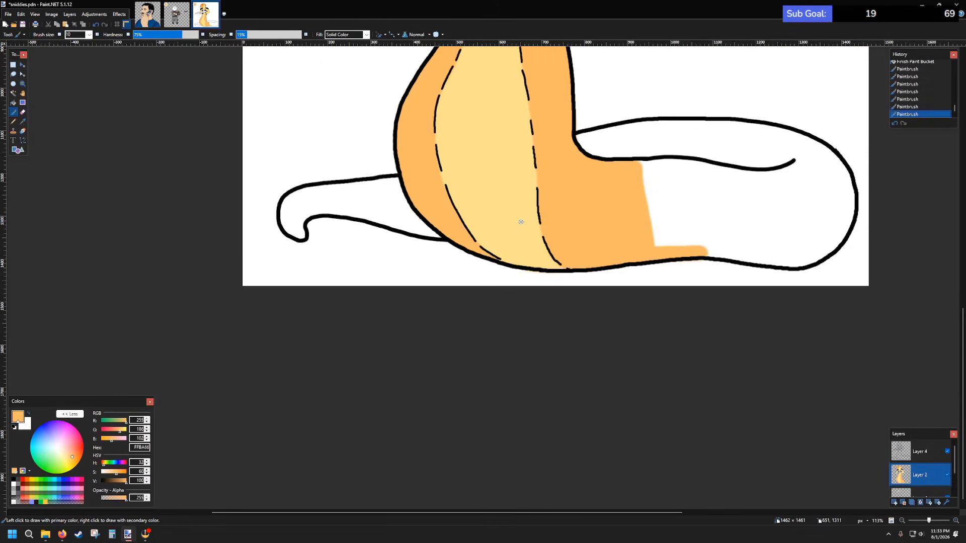
click(22, 121)
click(478, 213)
click(14, 114)
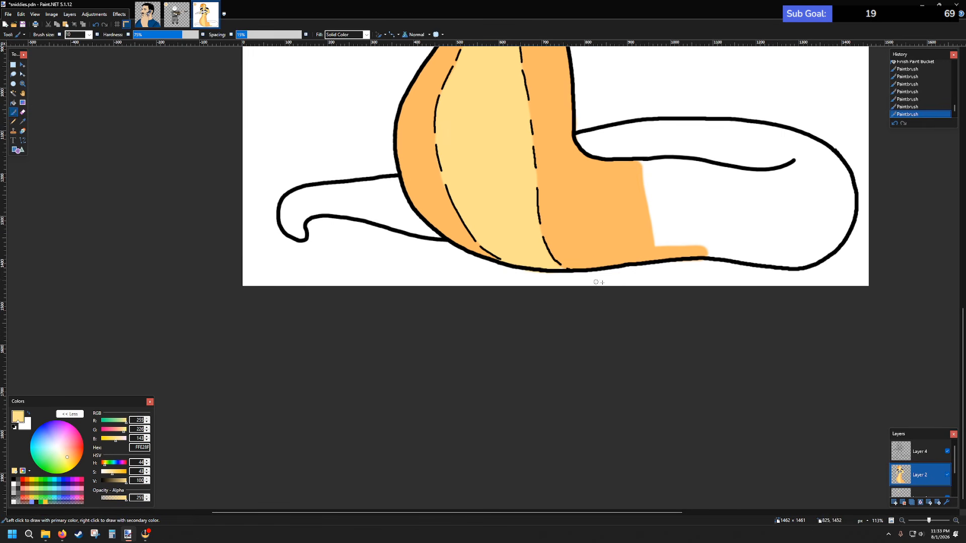
scroll(598, 282, up, 10)
mouse_move(462, 254)
mouse_down()
mouse_move(512, 265)
mouse_move(501, 262)
mouse_up()
key(ctrl+z)
drag(391, 185, 400, 184)
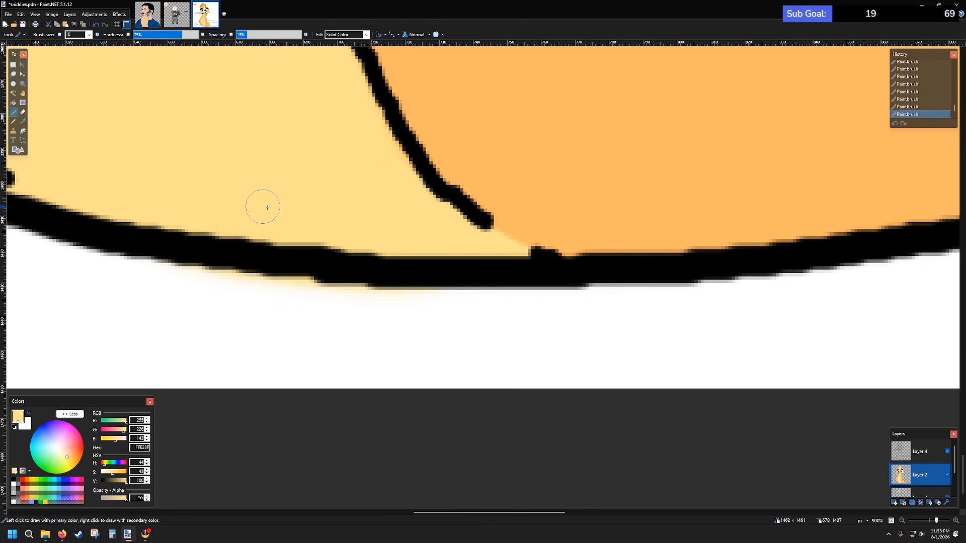
- Sample the right flank's light orange as the primary colour
scroll(267, 207, down, 5)
scroll(345, 172, left, 3)
scroll(313, 214, up, 2)
scroll(578, 225, down, 2)
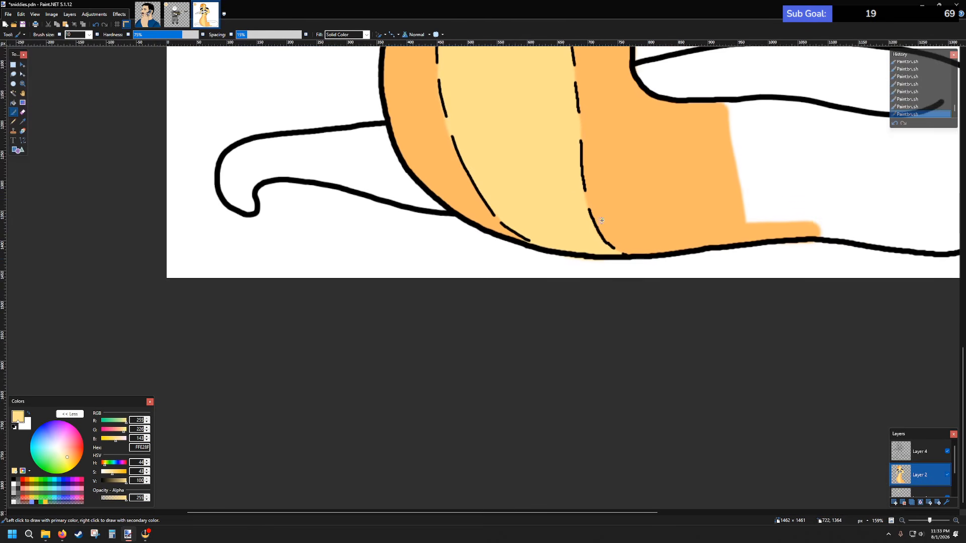
scroll(662, 254, up, 3)
scroll(654, 252, down, 6)
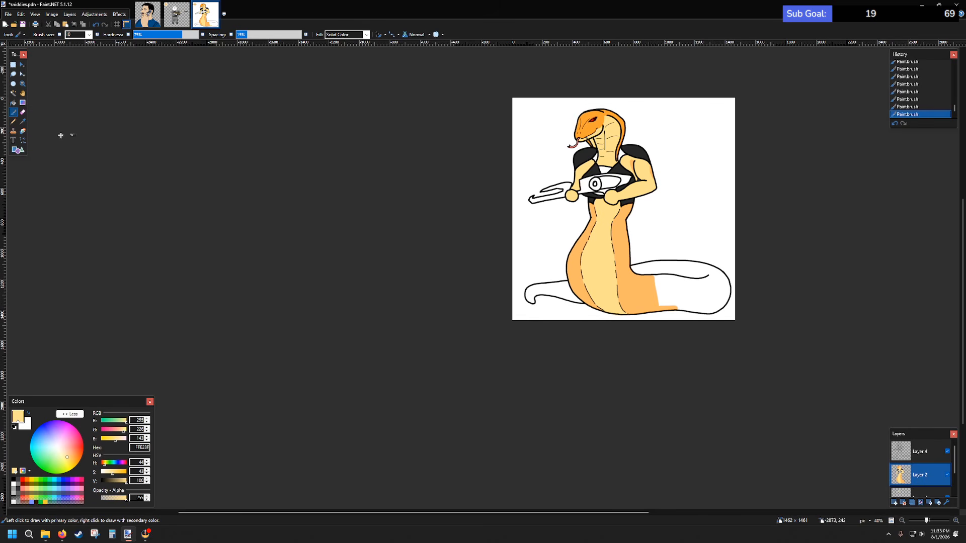
click(23, 121)
click(639, 288)
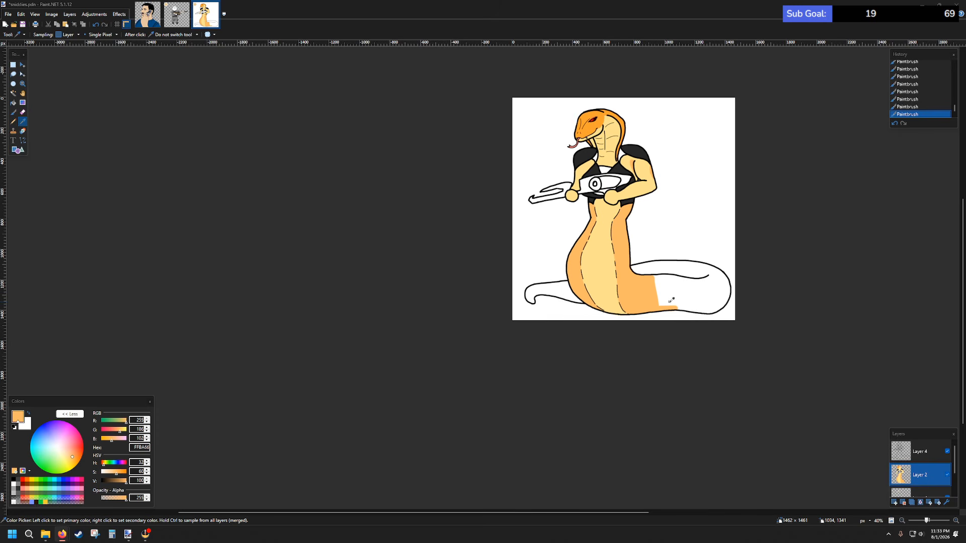
scroll(680, 286, up, 5)
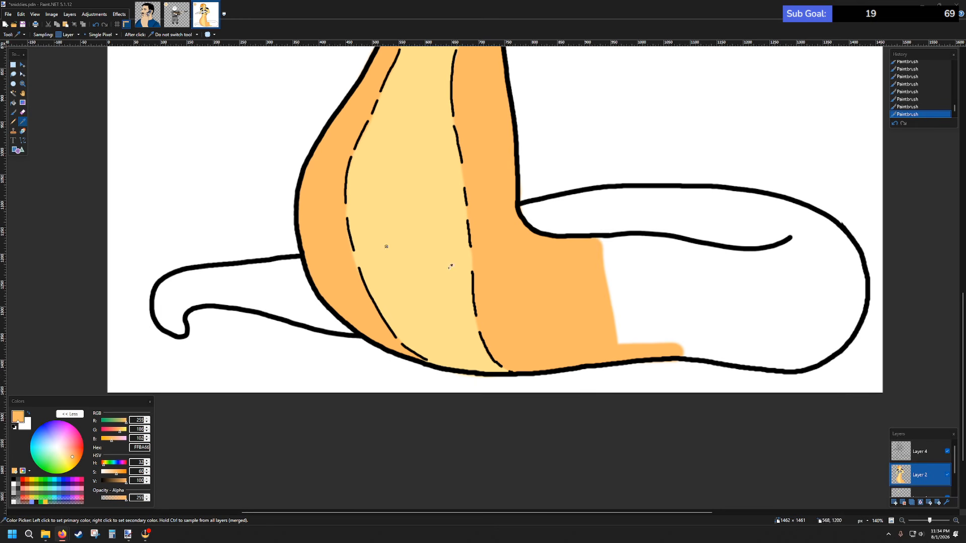
- Try a black line from the right dashed belly line along the tail on a new layer, and undo the stroke
click(895, 502)
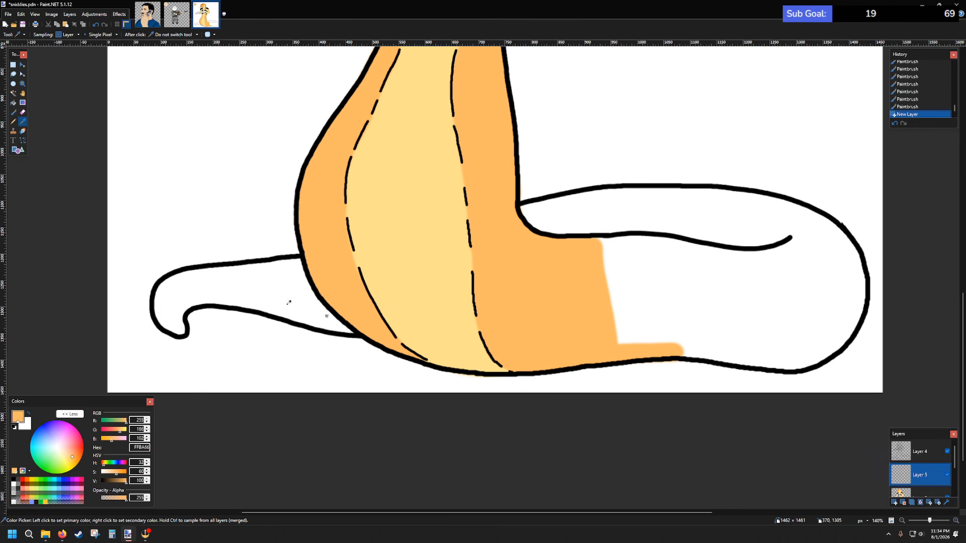
click(13, 113)
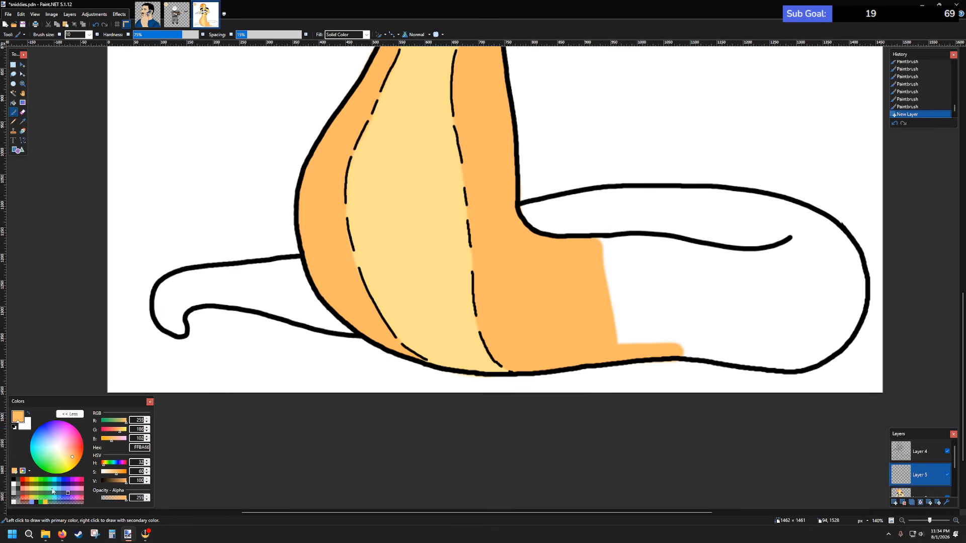
click(14, 480)
mouse_move(478, 310)
mouse_down()
mouse_move(541, 345)
mouse_move(670, 337)
mouse_up()
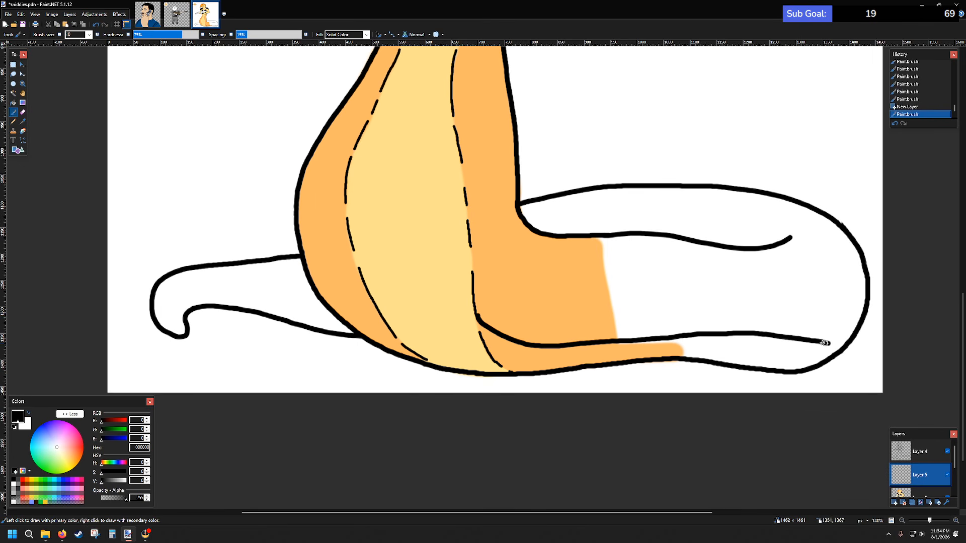
key(ctrl+z)
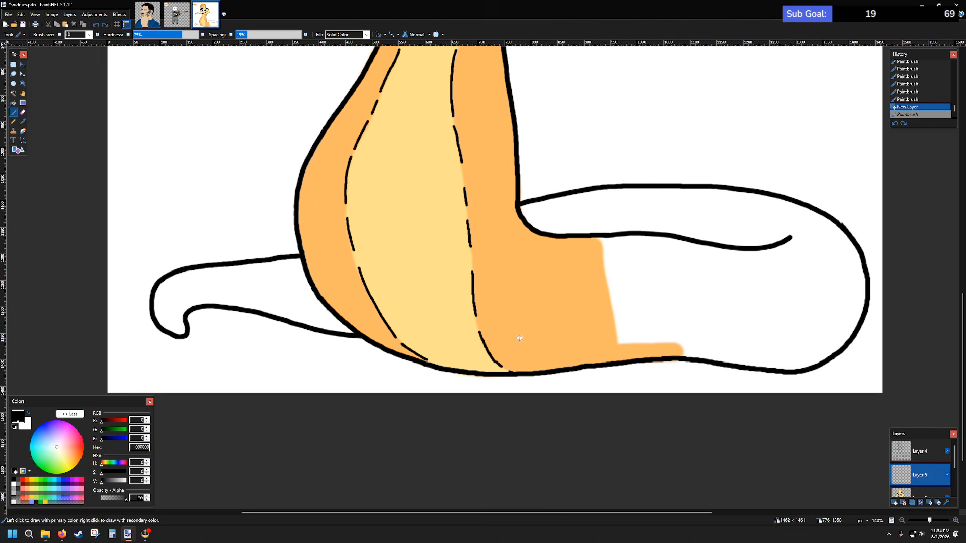
- Set the brush size to 5 and delete the newly added empty layer
scroll(520, 338, up, 4)
click(89, 35)
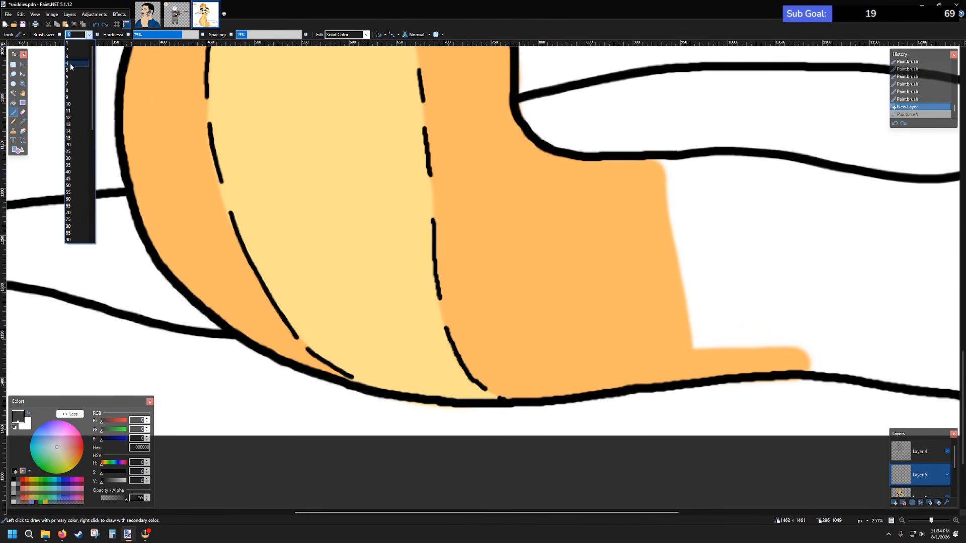
click(69, 72)
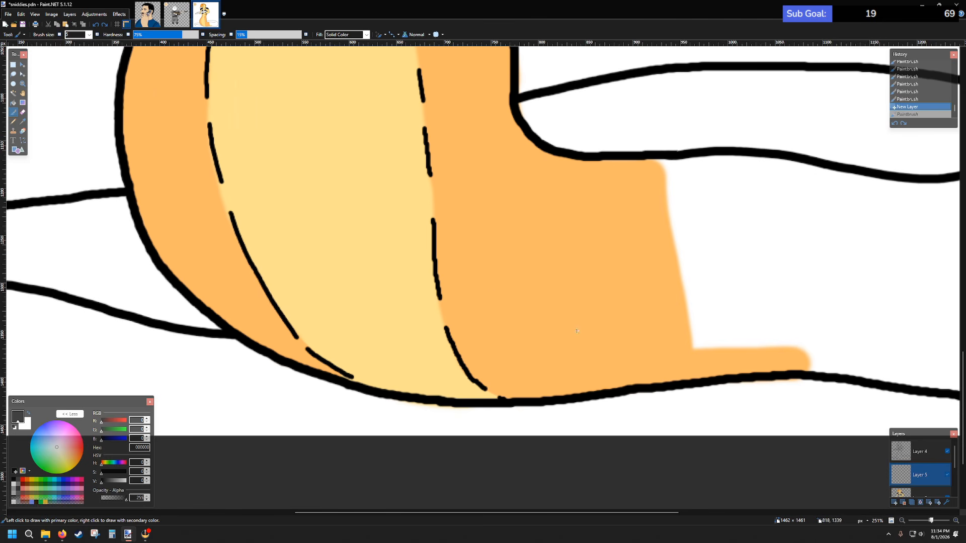
click(904, 503)
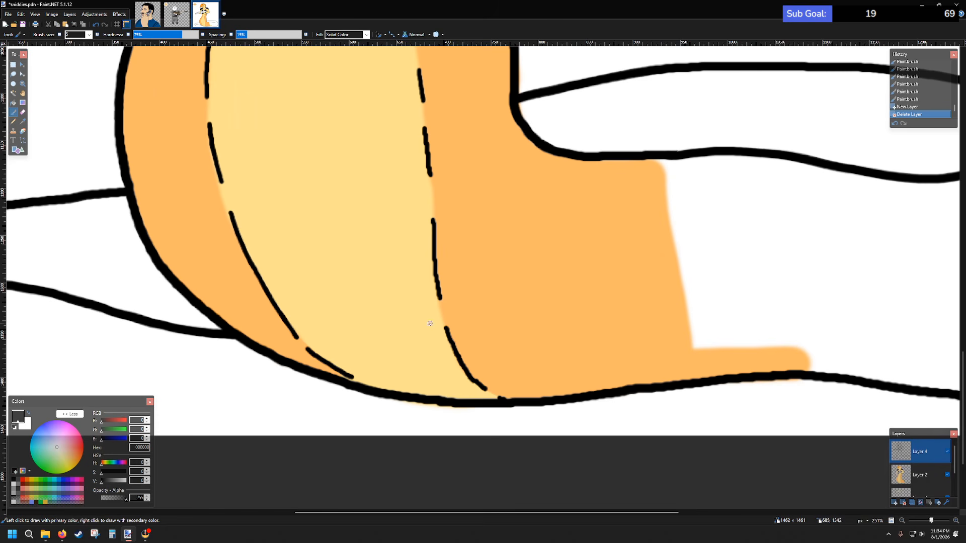
- Erase the lowest dashes of the right dashed belly line on Layer 4
click(22, 112)
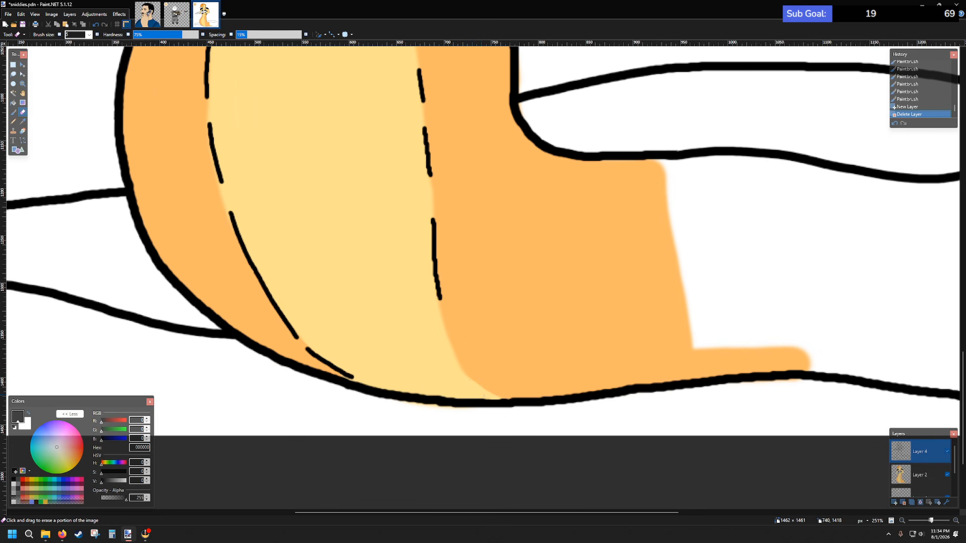
click(472, 384)
click(351, 282)
click(13, 112)
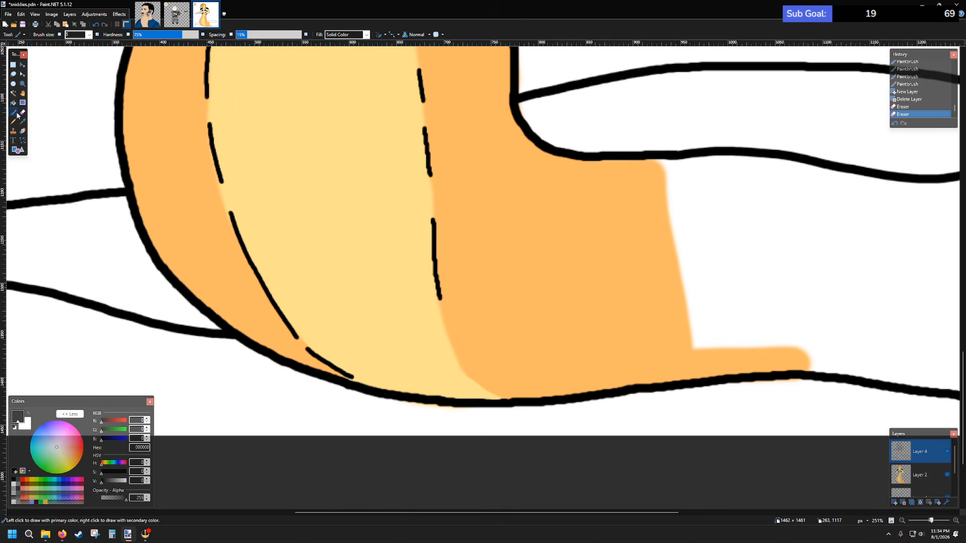
- Draw a black dash curving from the right belly line's lower end toward the tail, and undo the second dash tried beyond it
scroll(497, 267, down, 2)
scroll(497, 267, down, 2)
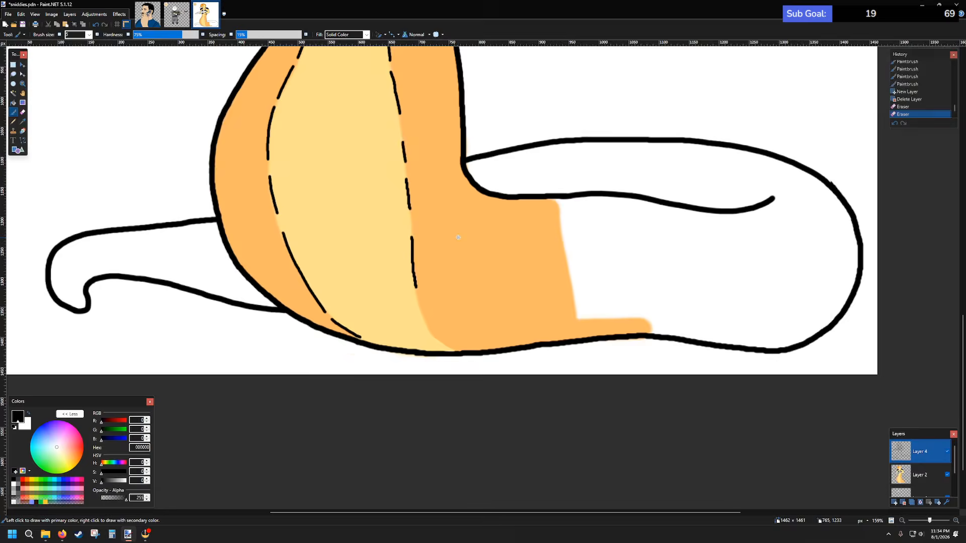
scroll(336, 226, up, 2)
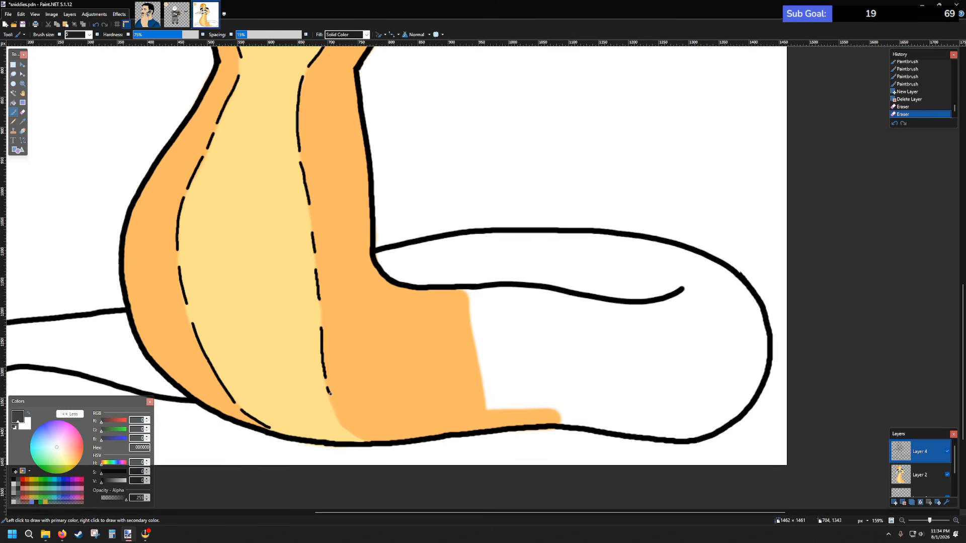
drag(355, 406, 514, 405)
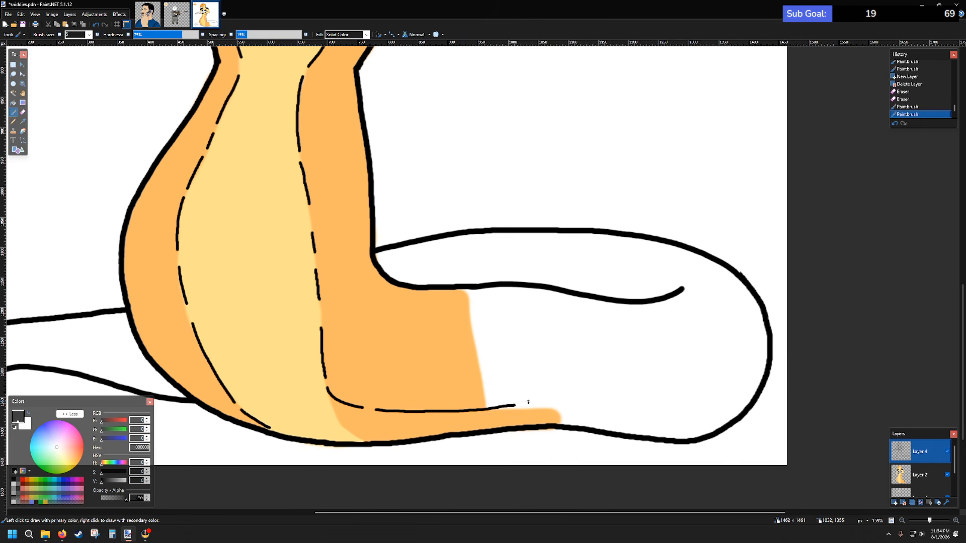
key(ctrl+z)
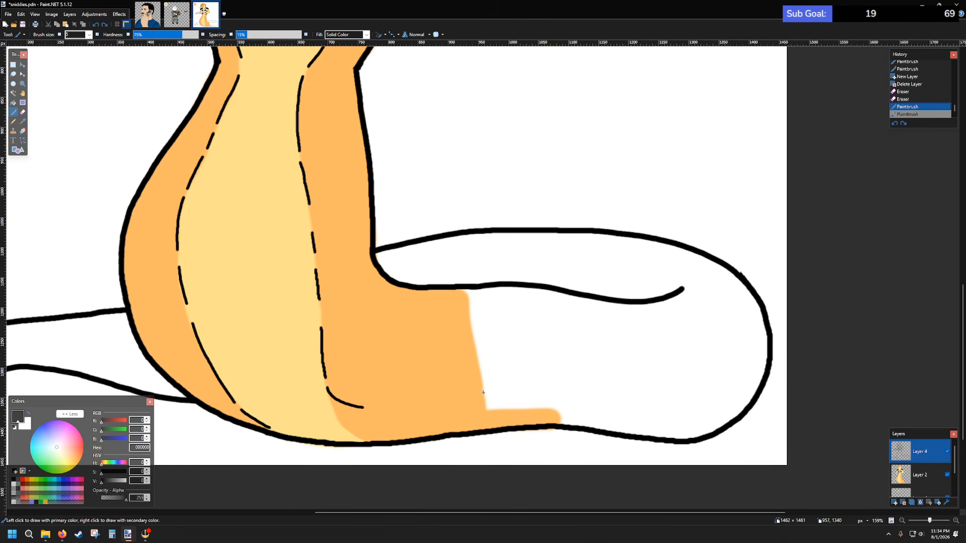
- Switch to Firefox, copy the web address of the RATTLESNAKE MUSIC video on YouTube, and return to the cobra drawing
click(62, 534)
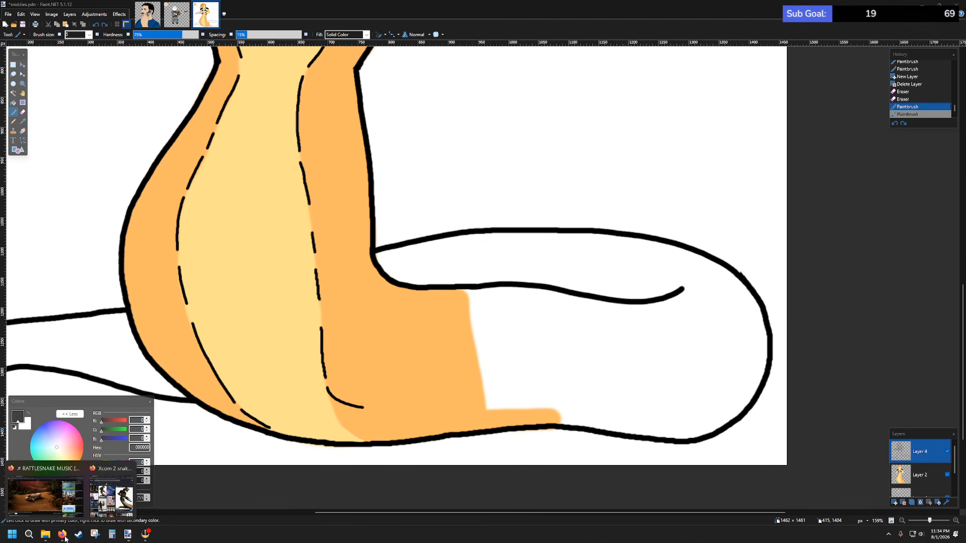
click(42, 502)
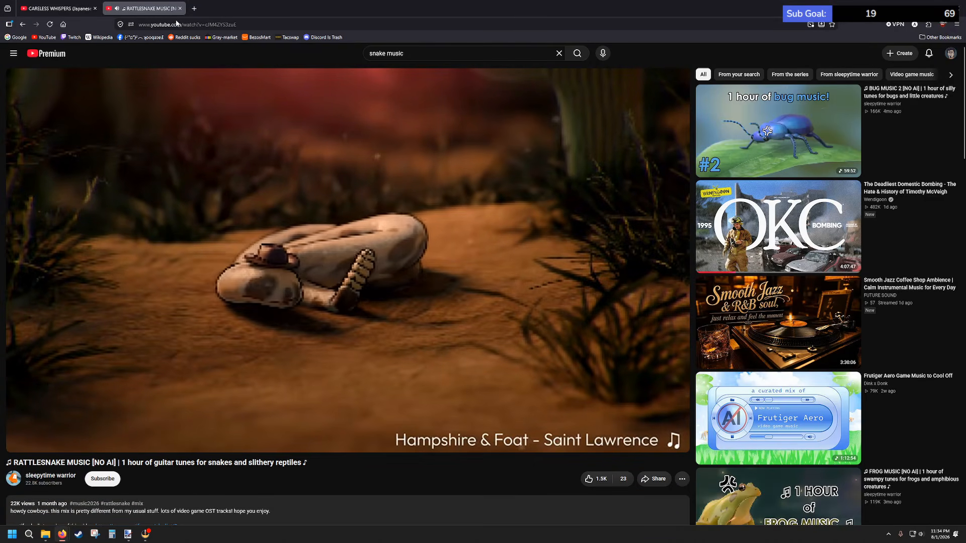
click(176, 23)
right_click(176, 24)
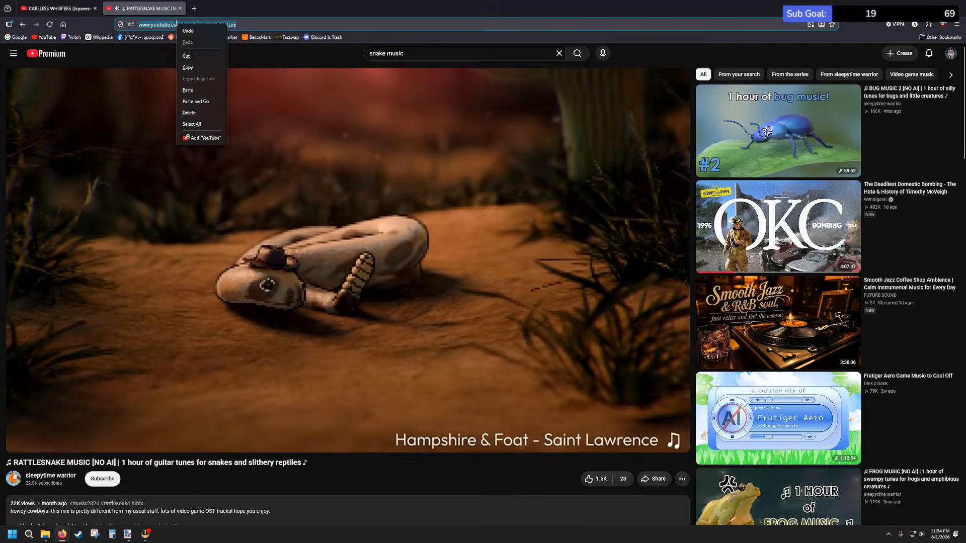
click(190, 67)
key(alt+Tab)
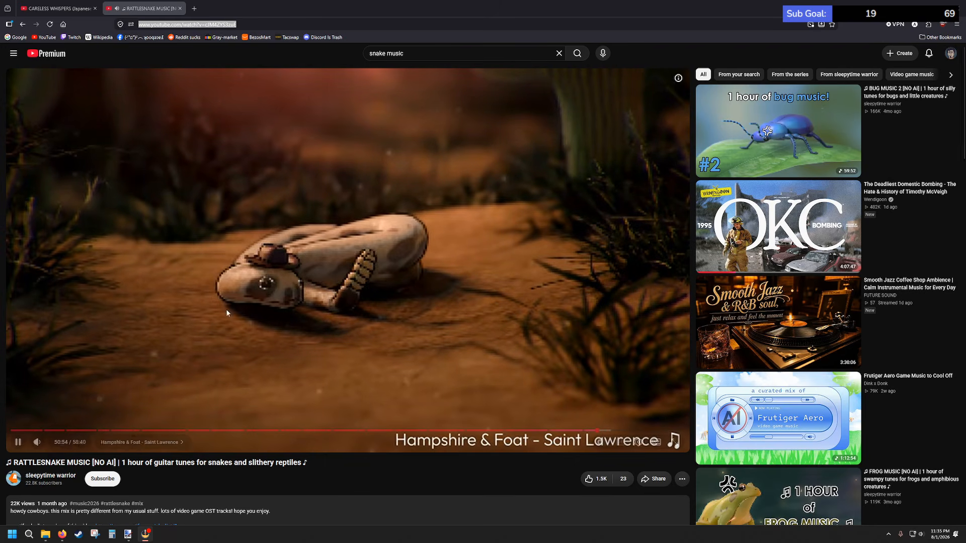
key(alt+Tab)
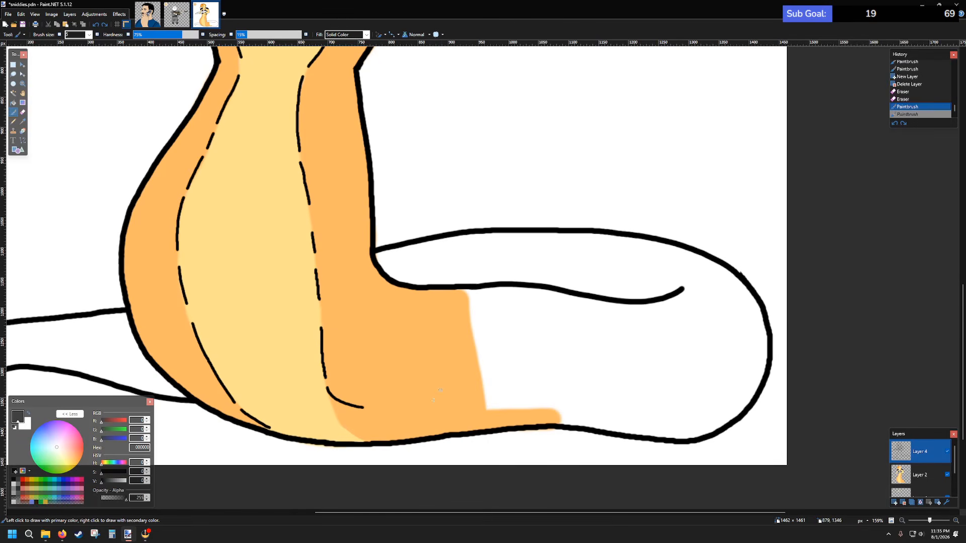
- Continue the right belly line on Layer 4 with black dashes along the tail's lower side to its outer bend
scroll(427, 355, down, 1)
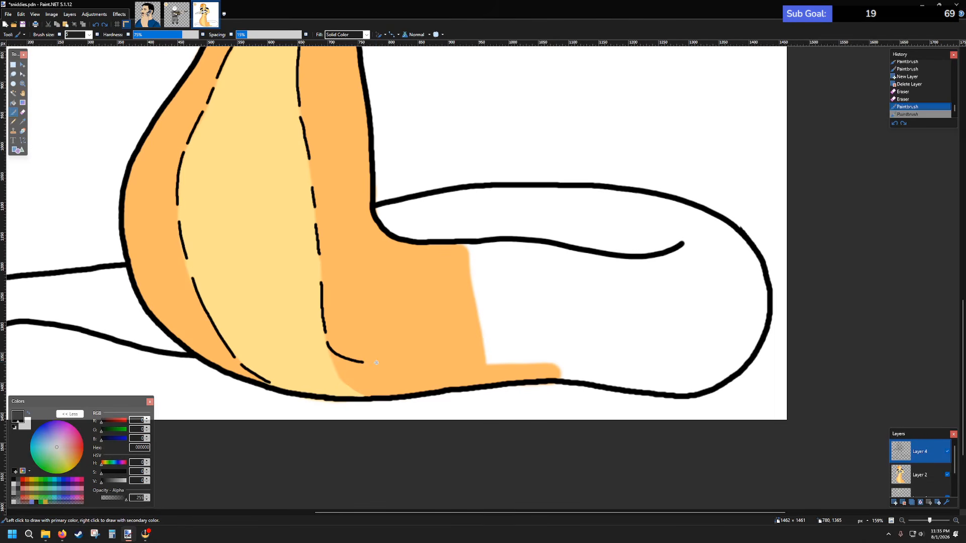
mouse_move(397, 361)
mouse_down()
mouse_move(541, 357)
mouse_move(664, 374)
mouse_up()
drag(679, 374, 754, 358)
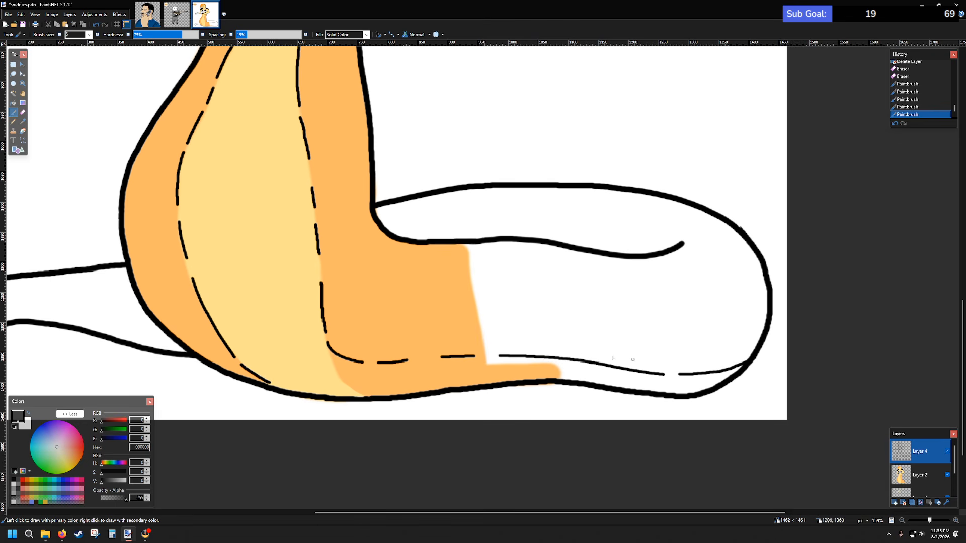
- On Layer 2, edge the tail's underside strip with the belly's sampled pale yellow, using a size 10 paintbrush
click(23, 121)
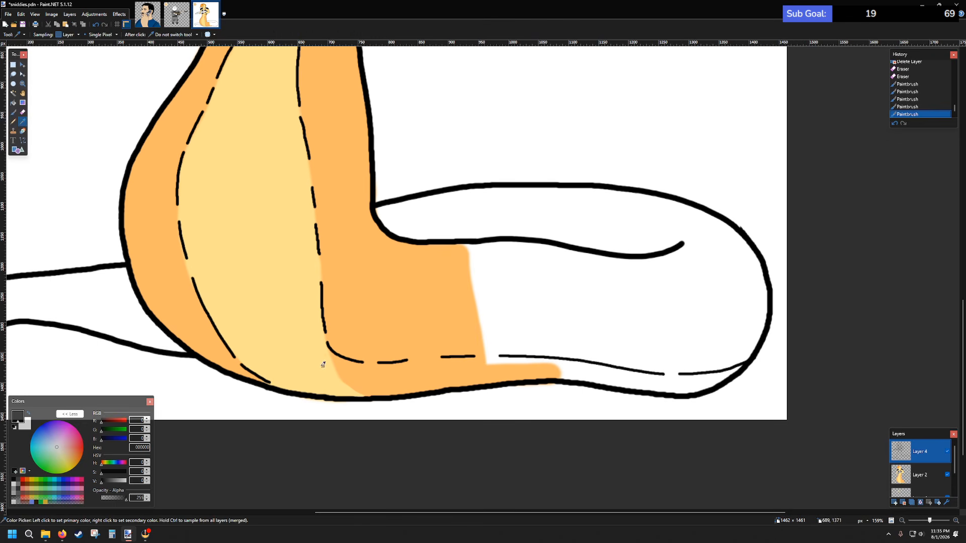
click(925, 477)
click(301, 343)
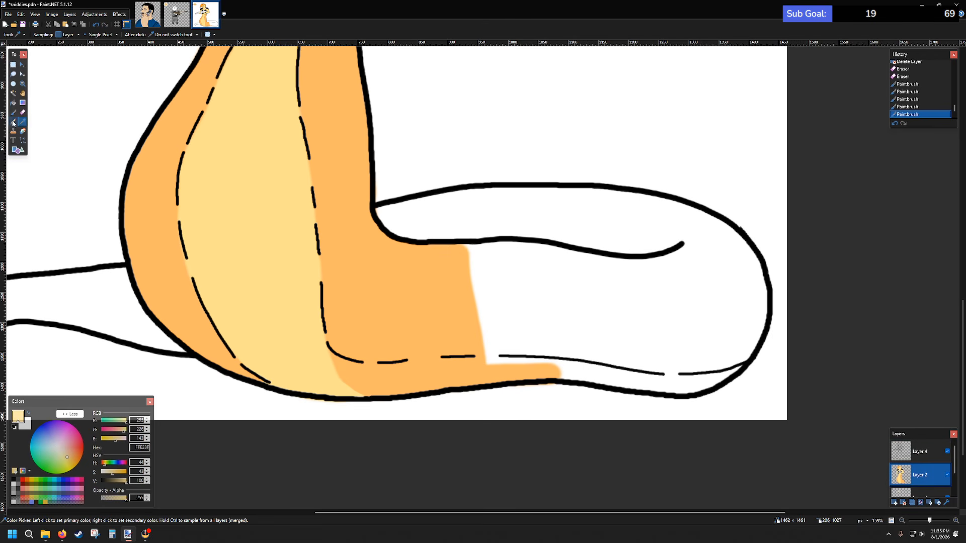
key(b)
scroll(376, 316, down, 3)
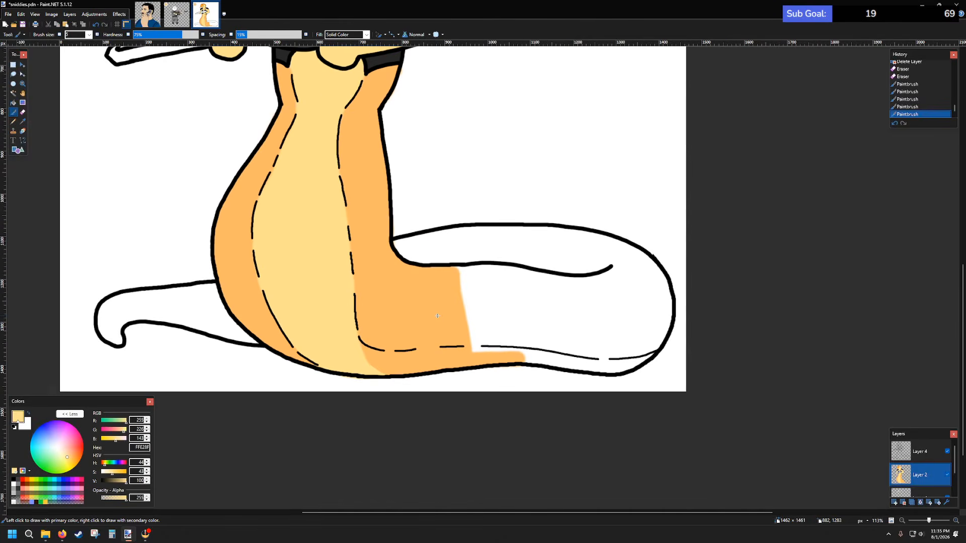
scroll(417, 267, up, 3)
scroll(417, 267, down, 3)
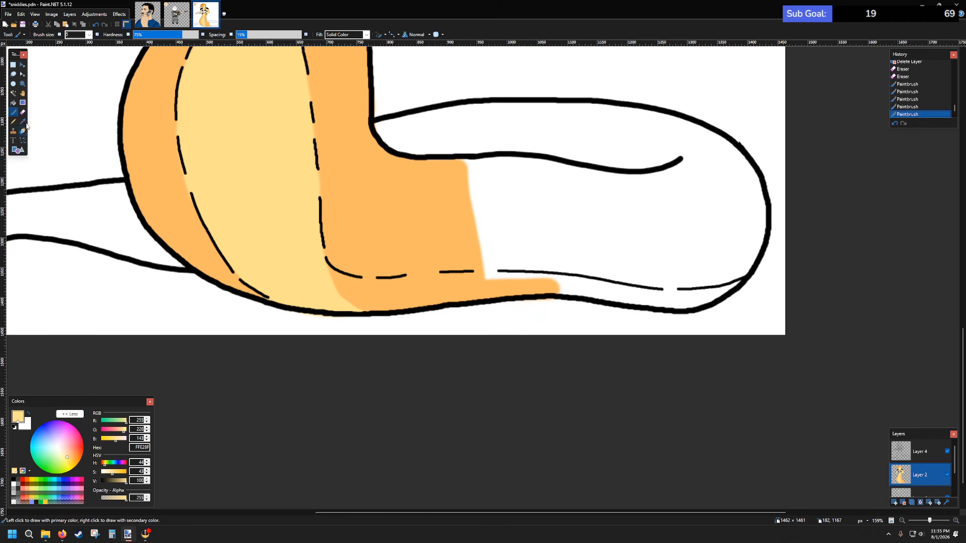
click(89, 35)
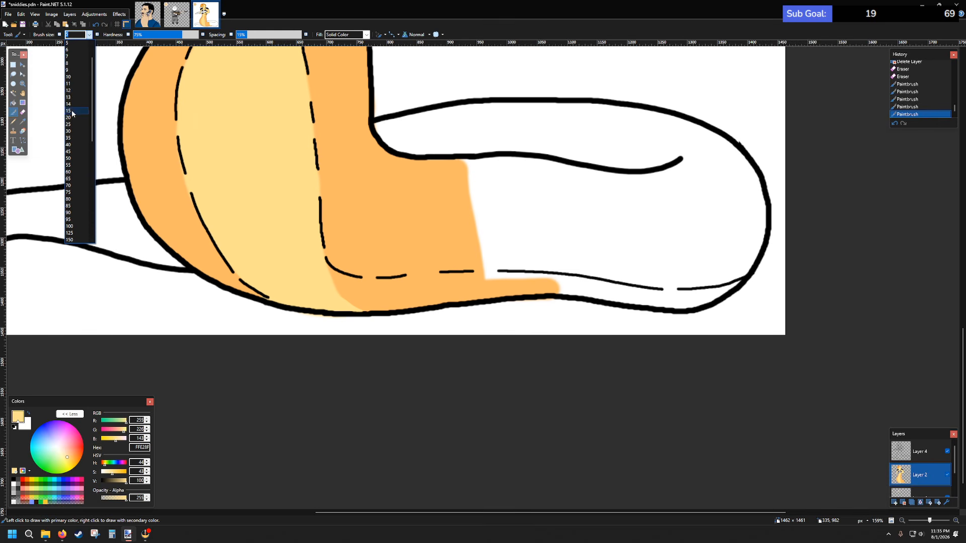
click(70, 77)
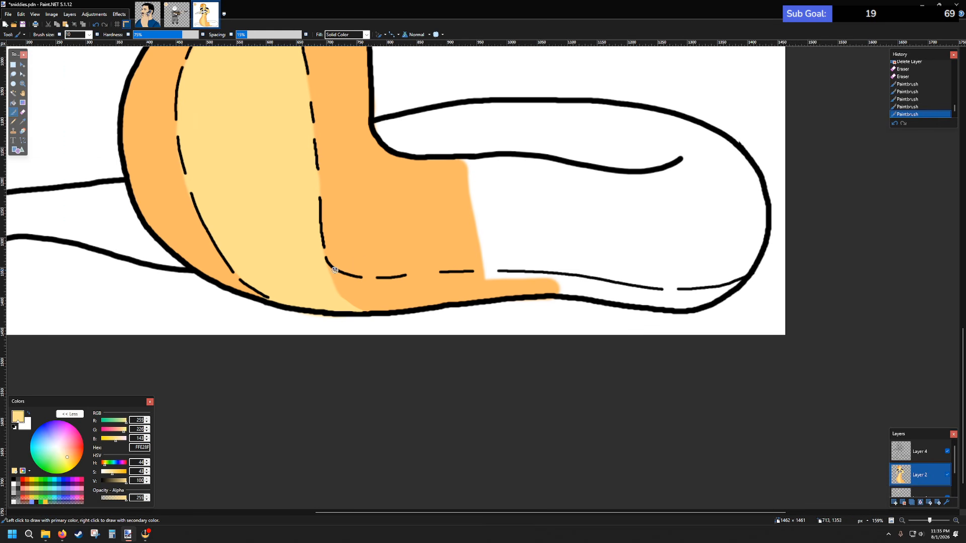
drag(347, 275, 390, 280)
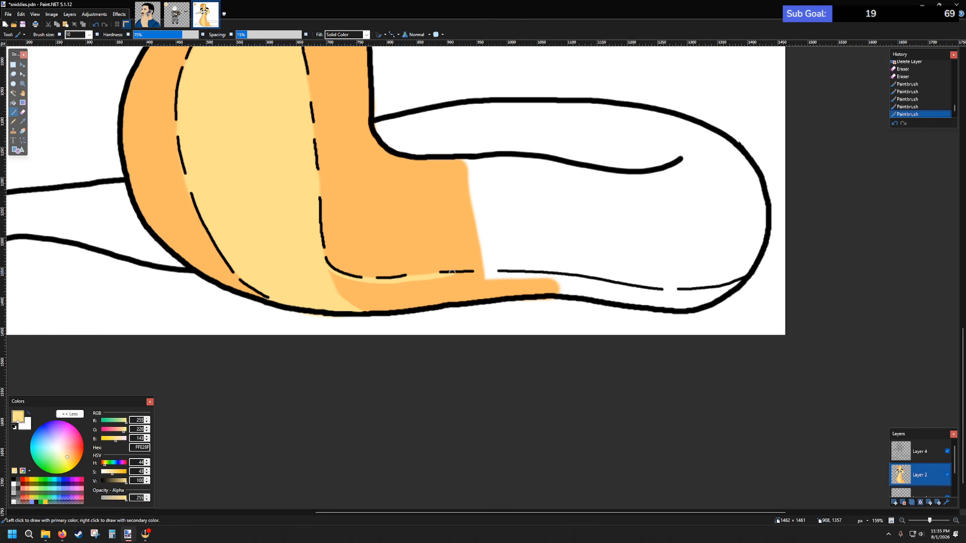
mouse_move(452, 272)
mouse_down()
mouse_move(661, 290)
mouse_move(743, 282)
mouse_up()
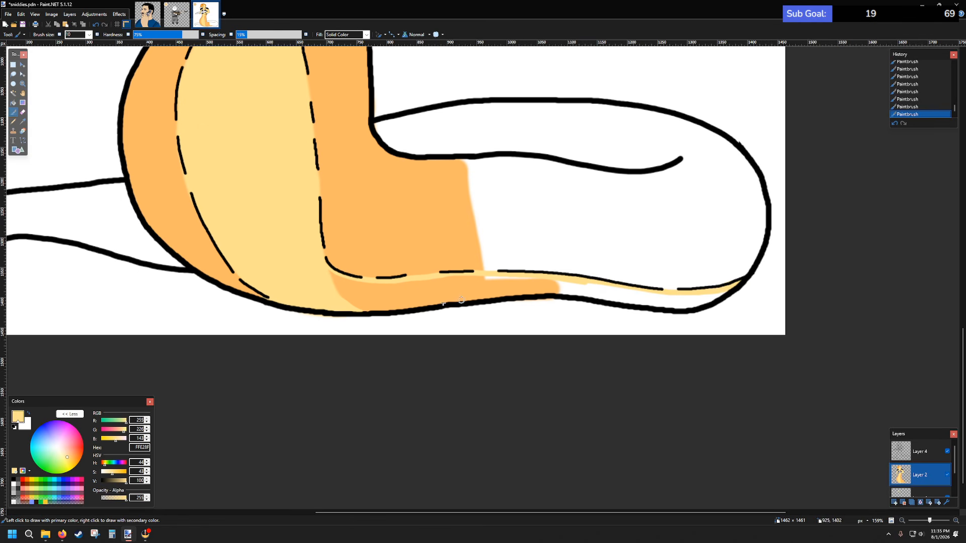
mouse_move(360, 306)
mouse_down()
mouse_move(394, 310)
mouse_move(350, 305)
mouse_move(563, 293)
mouse_move(672, 311)
mouse_move(716, 298)
mouse_up()
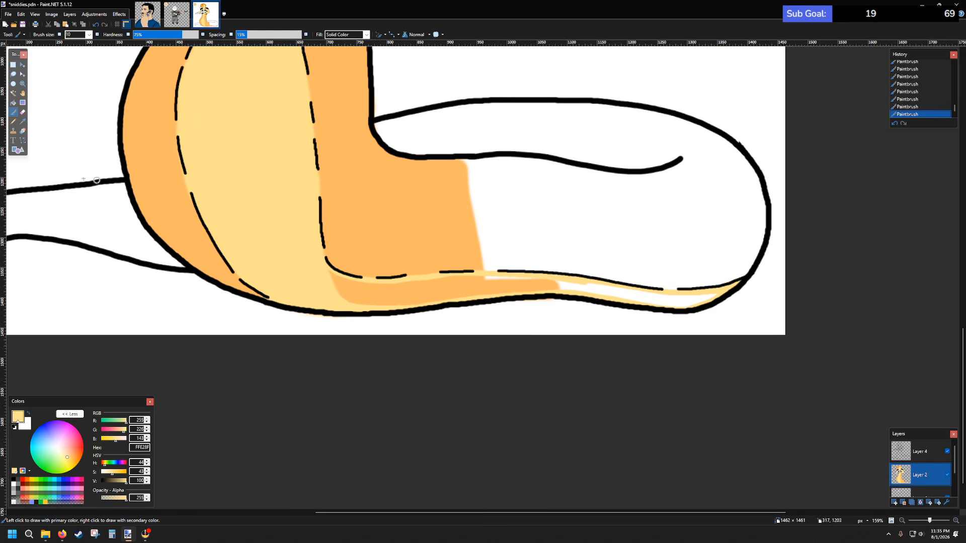
- Undo a pale-yellow bucket fill tried on the strip's orange area, and fill the white gap near the tail bend instead
click(13, 103)
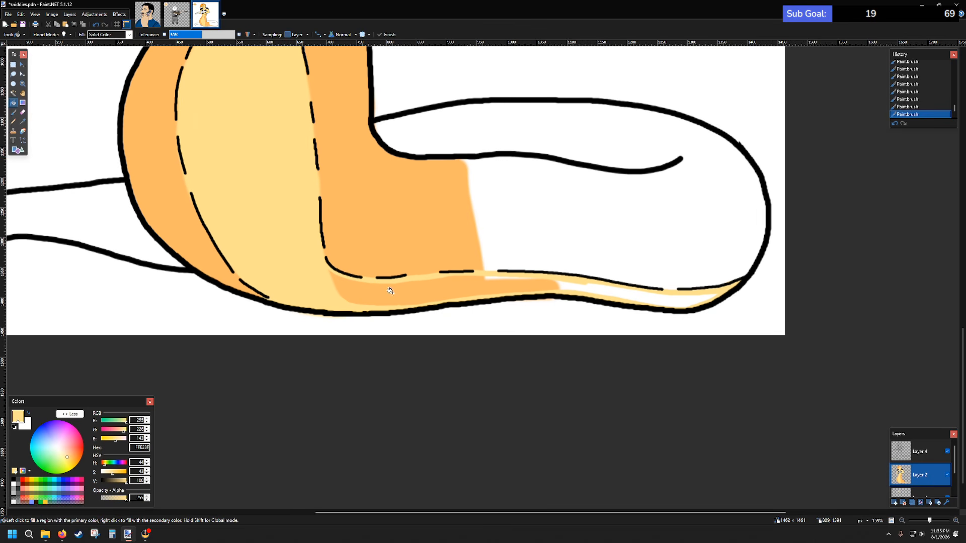
click(407, 295)
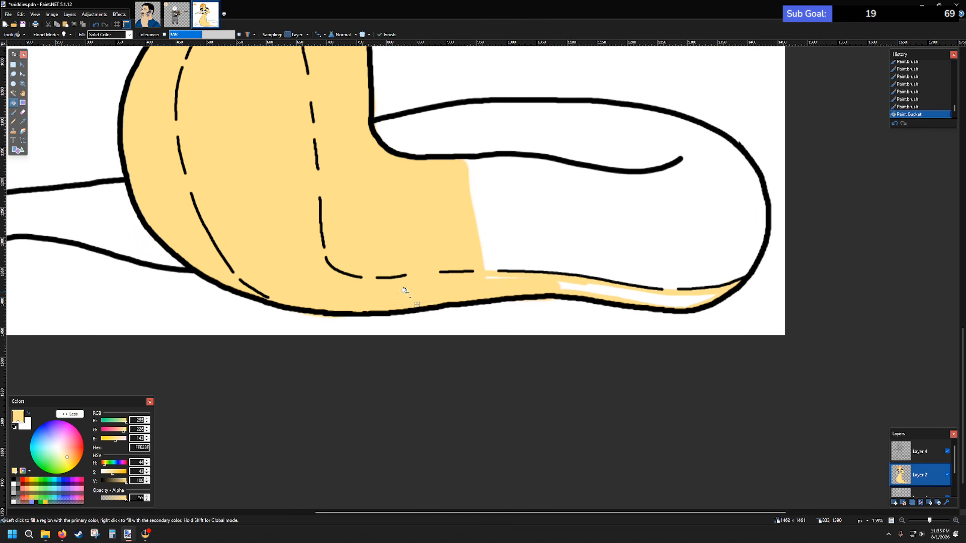
key(ctrl+z)
click(608, 291)
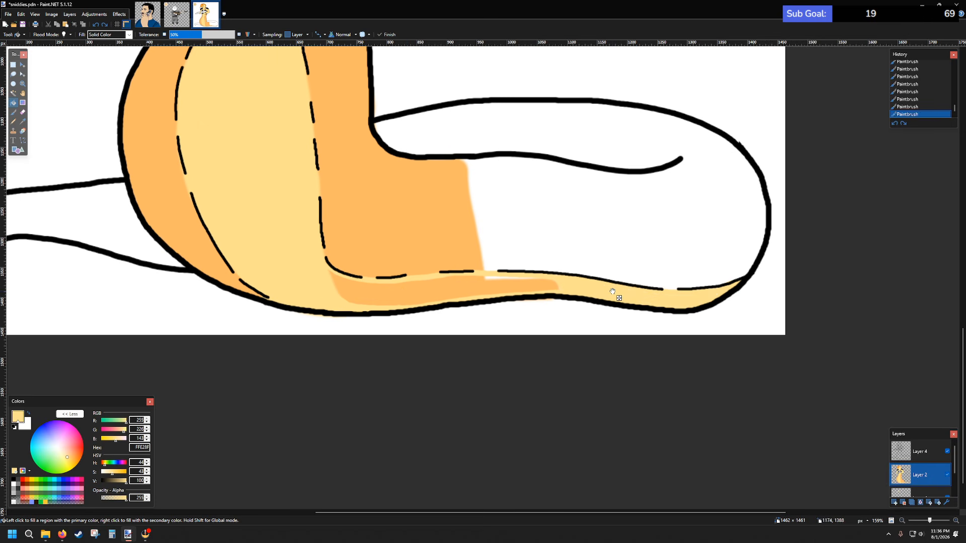
- Paint over the remaining orange and white patches in the tail's underside strip with pale yellow at brush size 13
click(13, 111)
click(89, 34)
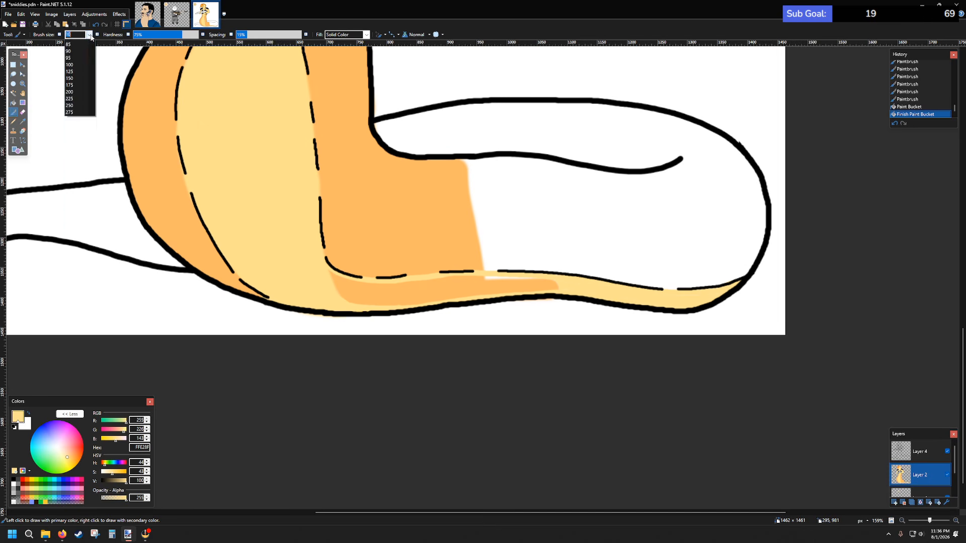
click(78, 65)
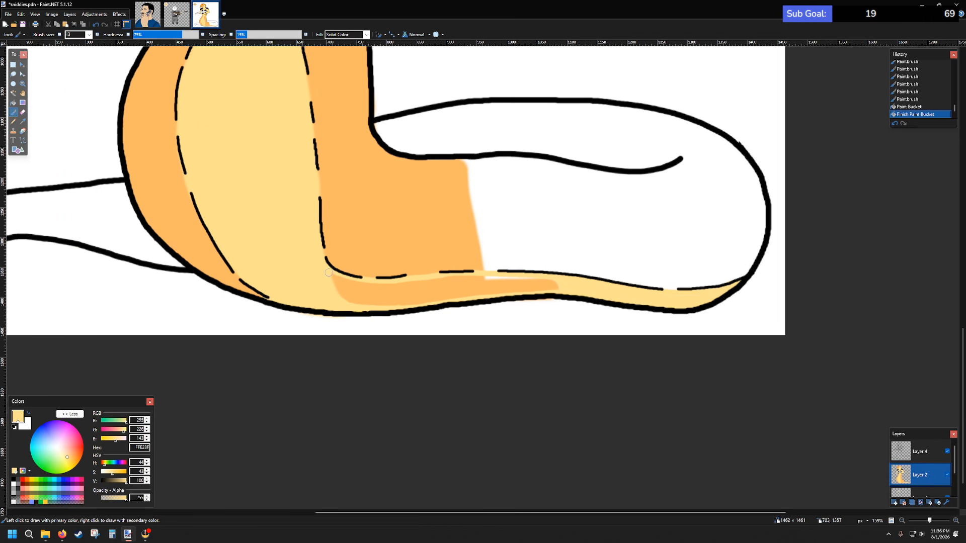
mouse_move(328, 272)
mouse_down()
mouse_move(356, 283)
mouse_move(537, 279)
mouse_move(337, 290)
mouse_move(357, 299)
mouse_up()
click(470, 278)
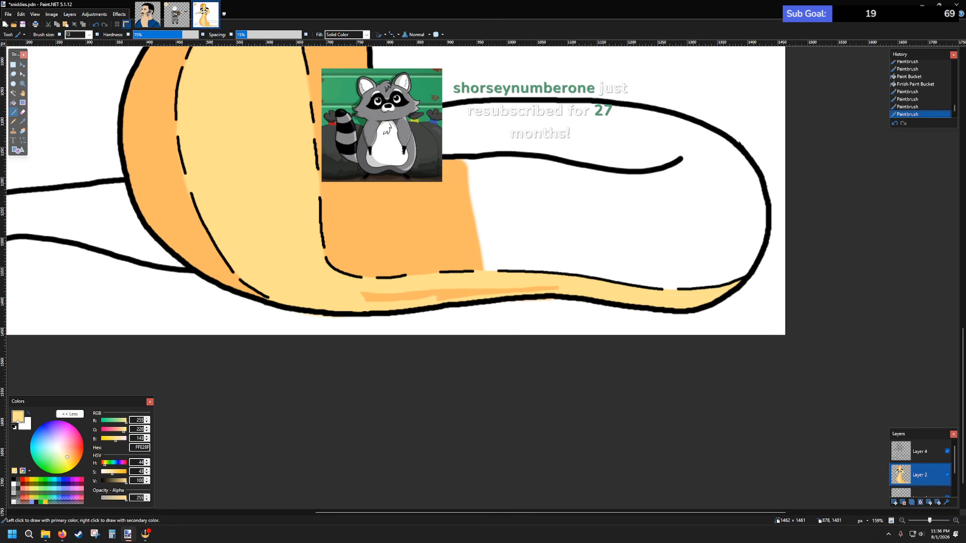
drag(435, 298, 432, 301)
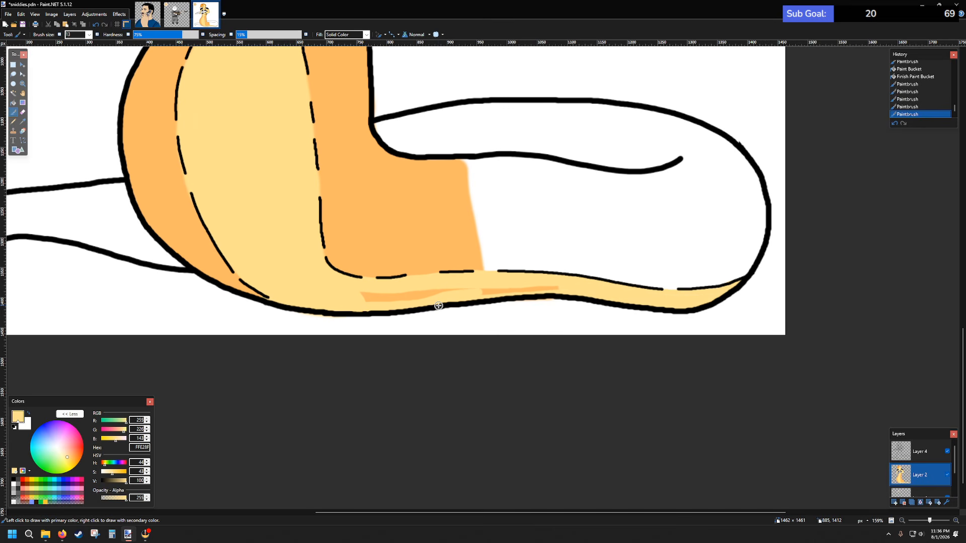
drag(554, 286, 469, 288)
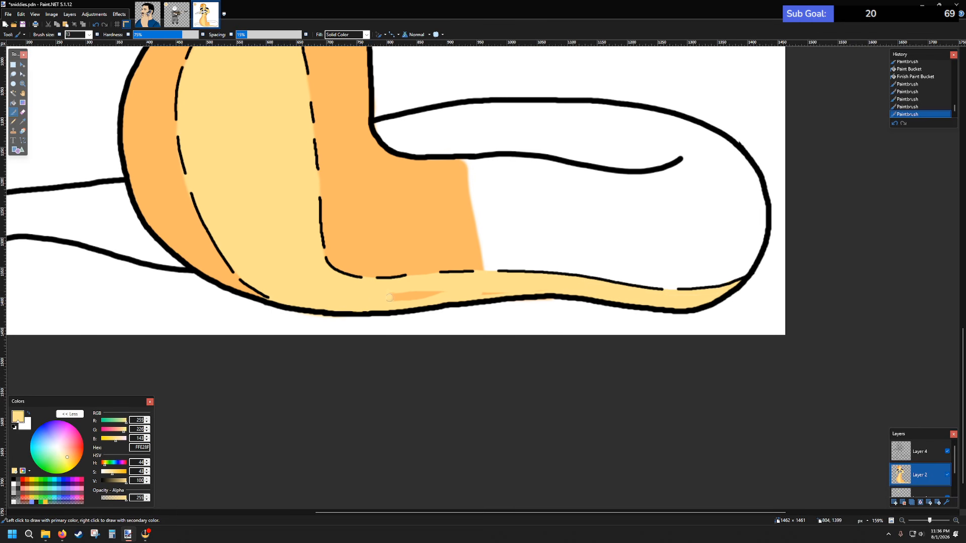
drag(389, 298, 434, 292)
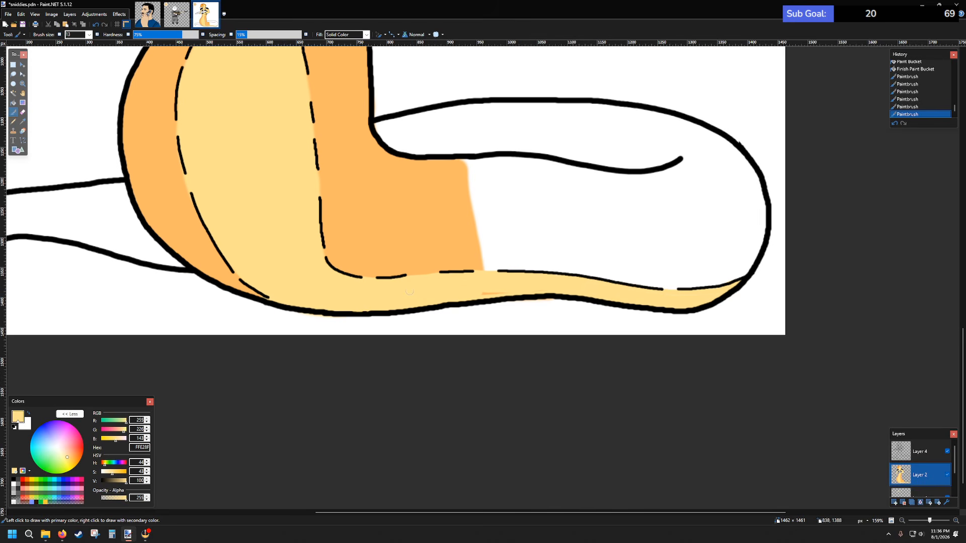
drag(475, 295, 458, 298)
- Sample the flank's light orange and paint a band along the inside of the tail's upper and outer outline
ctrl+scroll(448, 269, down, 2)
scroll(449, 237, up, 5)
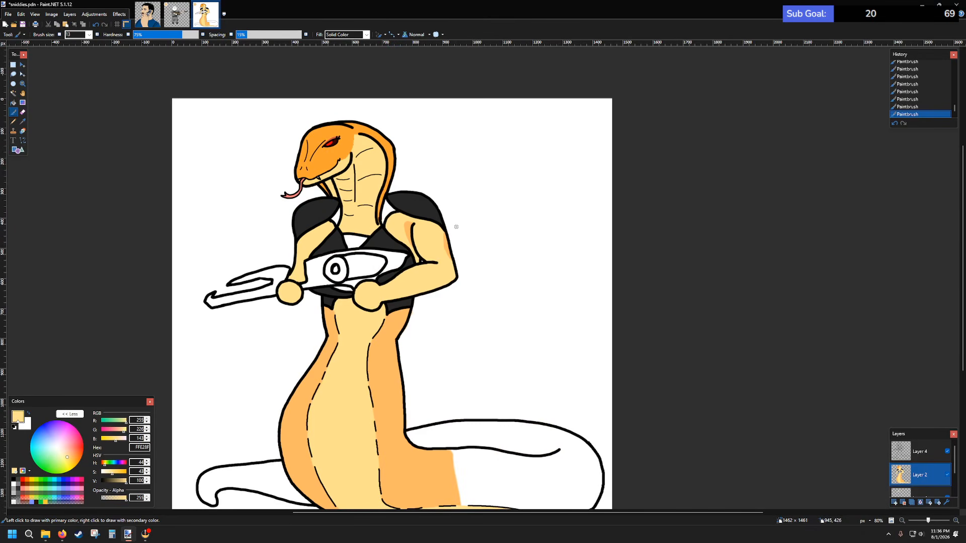
scroll(453, 224, down, 3)
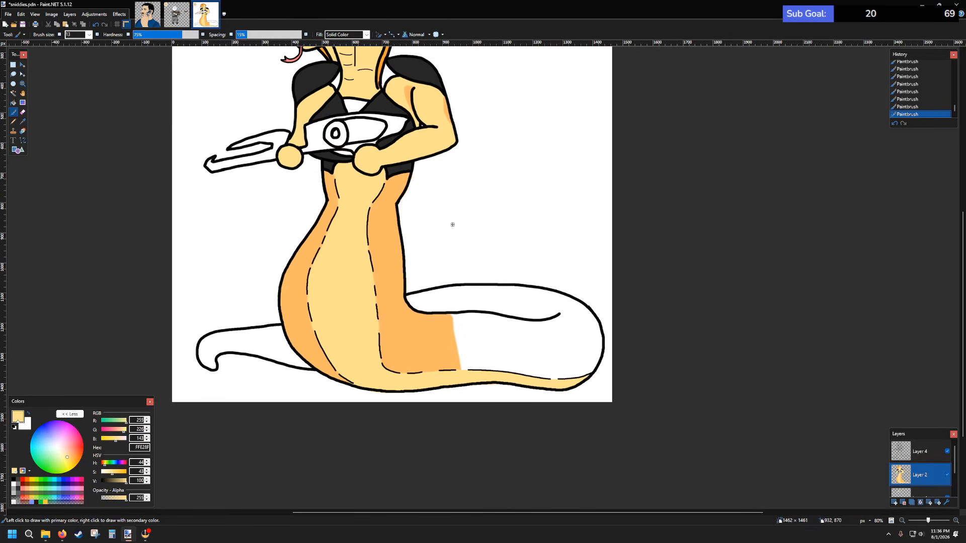
click(23, 121)
click(409, 346)
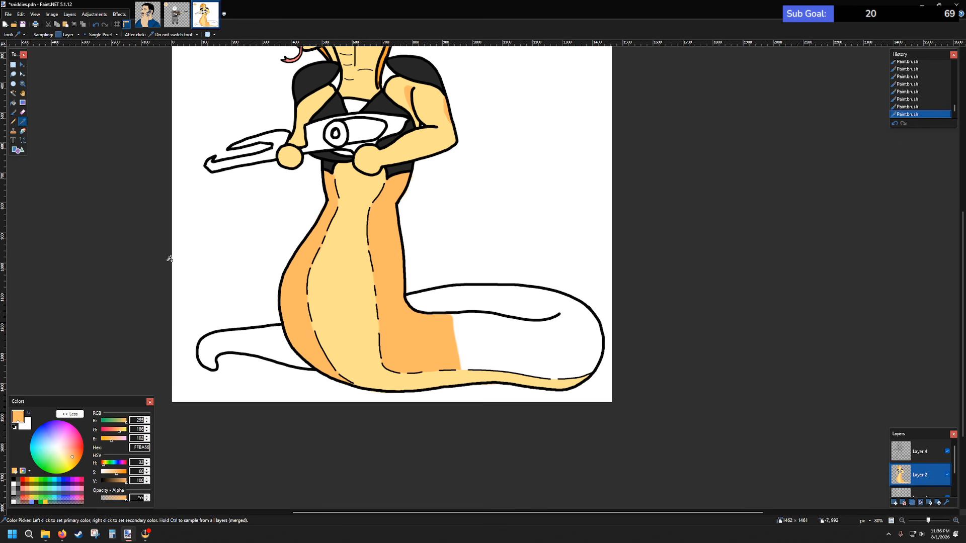
click(13, 112)
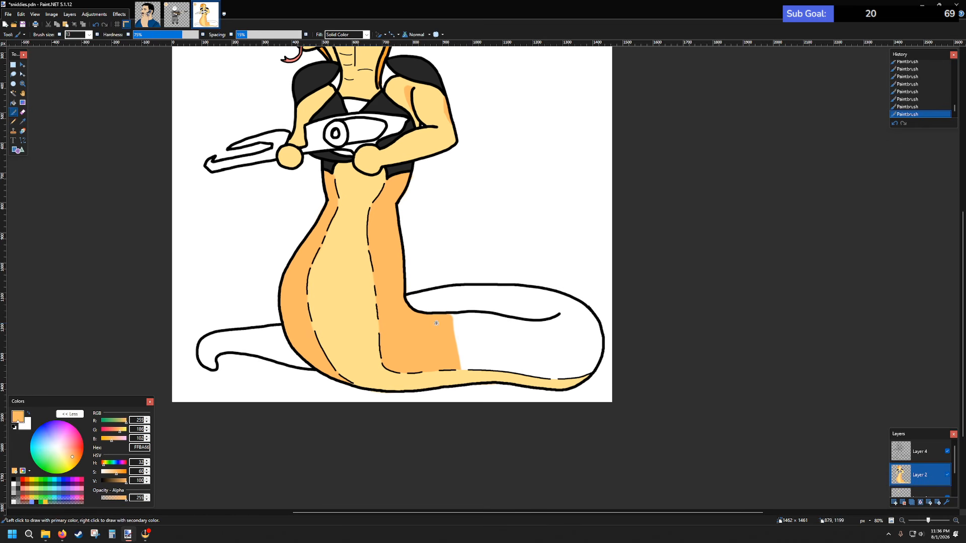
scroll(436, 323, up, 3)
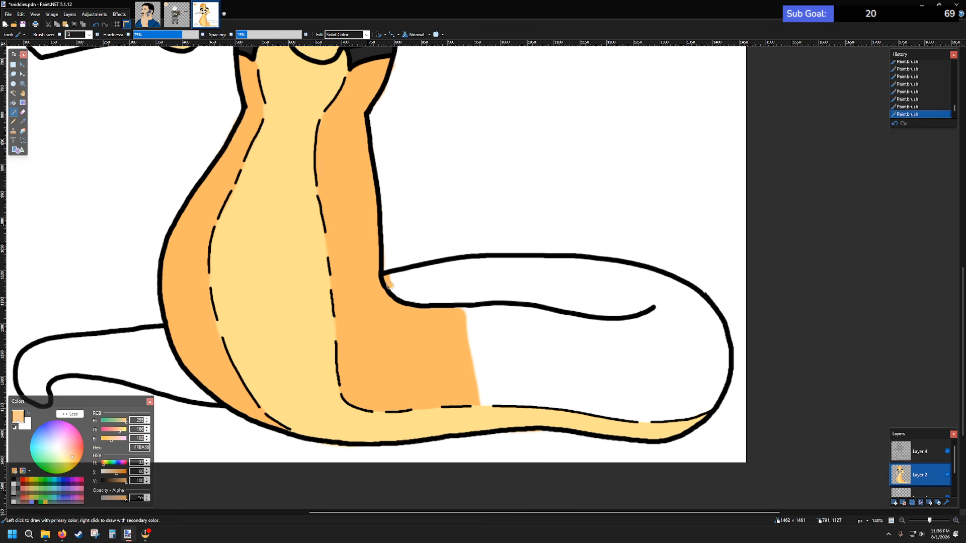
mouse_move(388, 285)
mouse_down()
mouse_move(410, 303)
mouse_move(445, 305)
mouse_move(445, 293)
mouse_move(386, 277)
mouse_move(487, 260)
mouse_move(588, 261)
mouse_move(666, 278)
mouse_move(715, 320)
mouse_move(728, 374)
mouse_move(715, 402)
mouse_up()
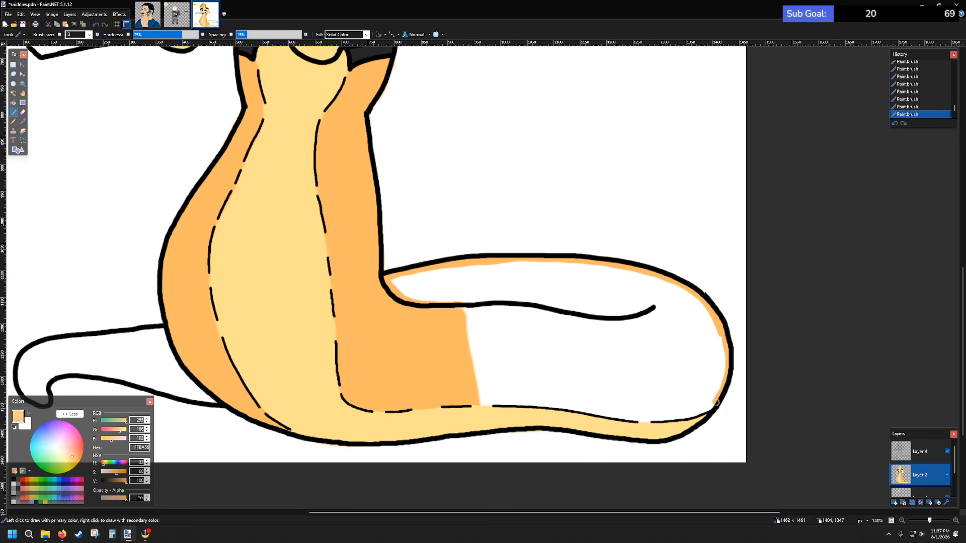
- Paint light-orange bands just above the tail's dashed belly line and along the upper side of its inner fold line
scroll(642, 413, up, 5)
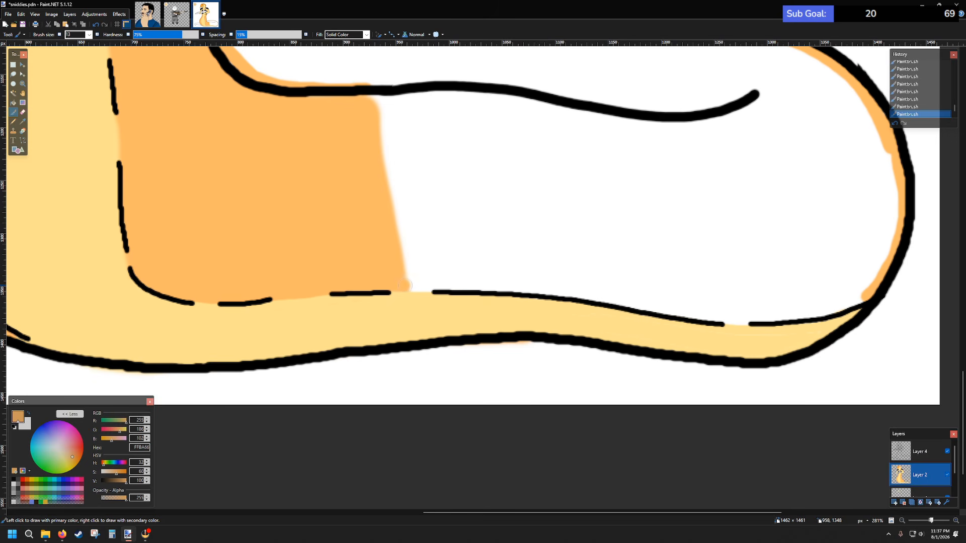
mouse_move(404, 285)
mouse_down()
mouse_move(619, 299)
mouse_move(715, 320)
mouse_move(798, 317)
mouse_move(852, 287)
mouse_up()
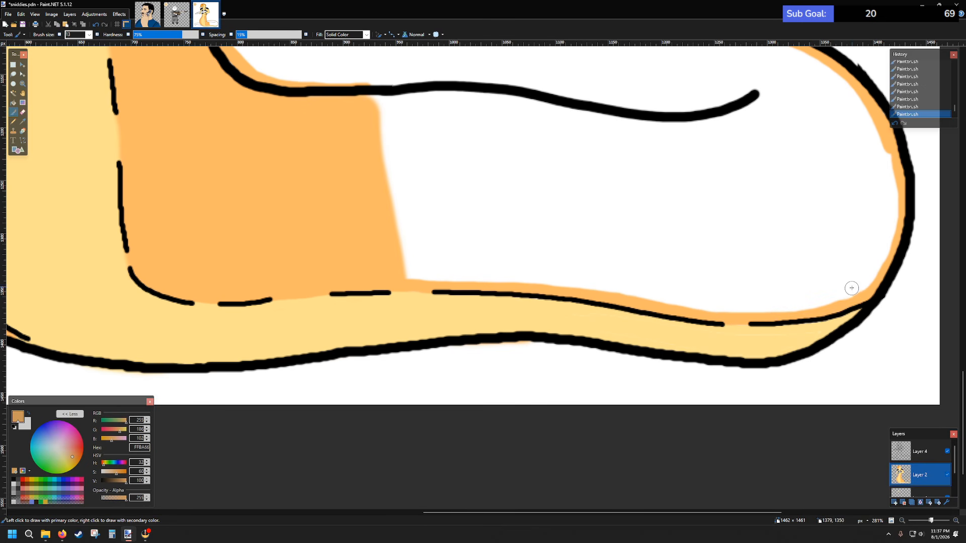
scroll(852, 288, up, 3)
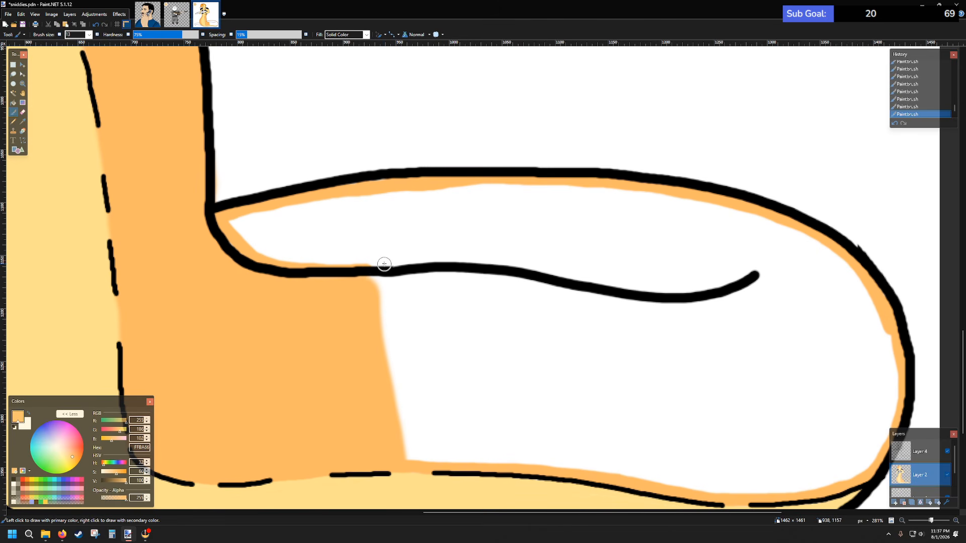
mouse_move(355, 269)
mouse_down()
mouse_move(490, 263)
mouse_move(693, 290)
mouse_move(761, 269)
mouse_up()
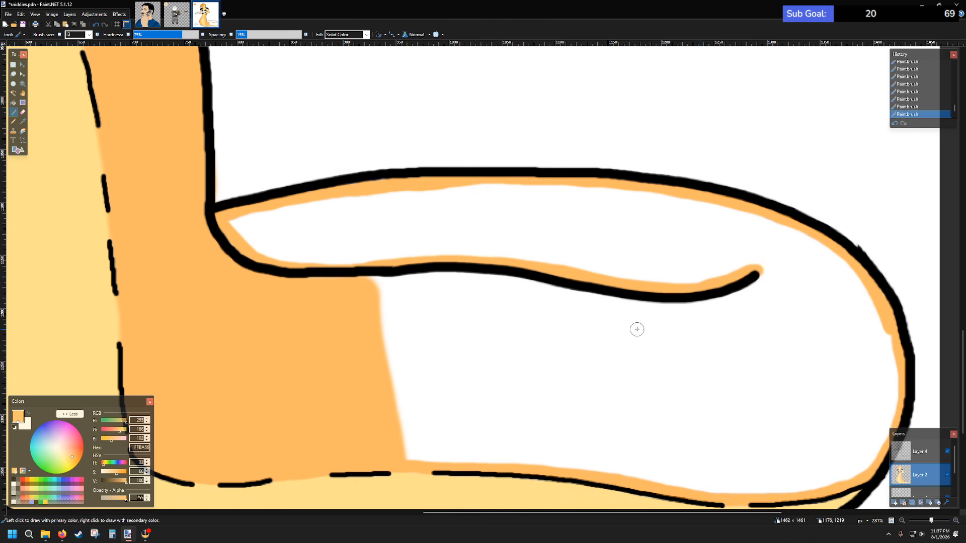
- Paint a light-orange band along the lower side of the tail's inner fold line and bucket-fill the tail's remaining white area with light orange
scroll(637, 329, down, 3)
mouse_move(362, 185)
mouse_down()
mouse_move(476, 183)
mouse_move(663, 215)
mouse_move(762, 182)
mouse_up()
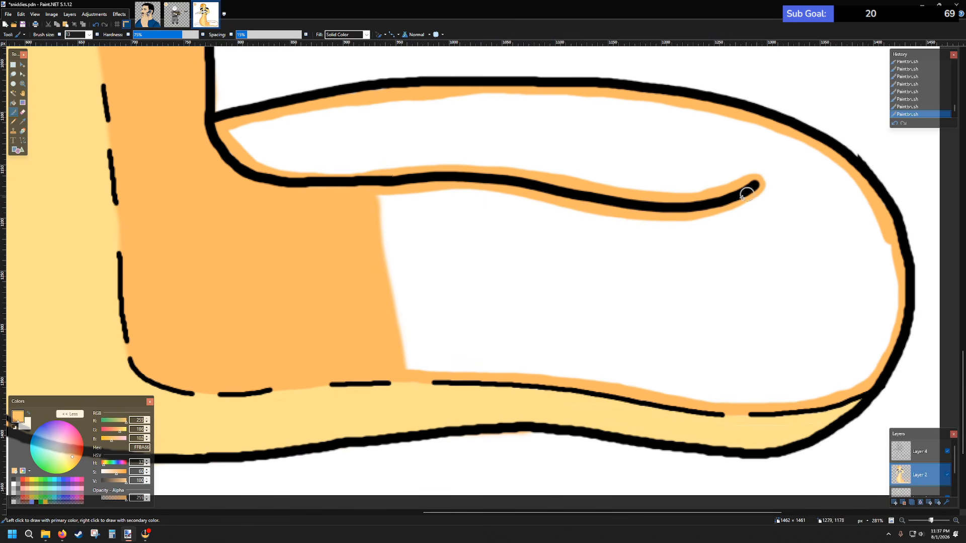
click(13, 103)
click(481, 283)
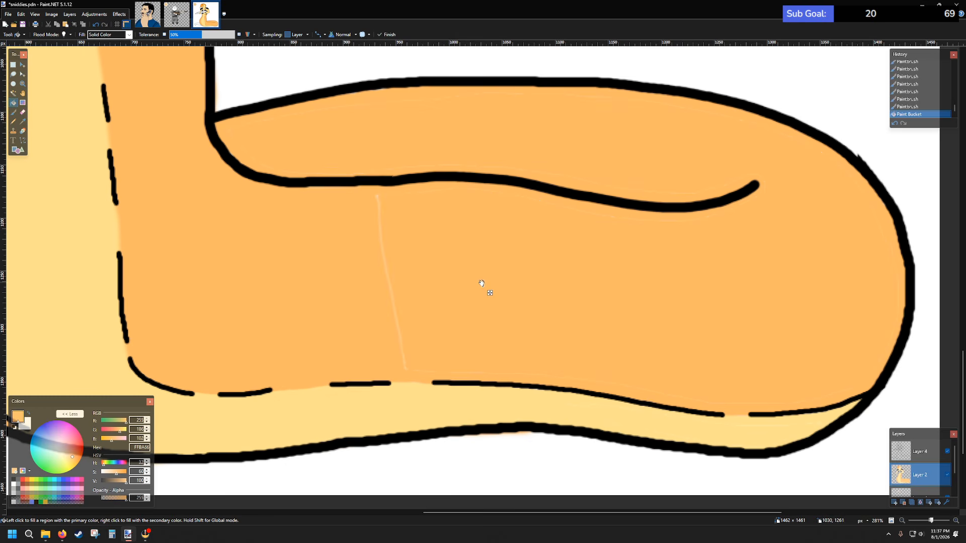
- Brush light orange over the faint seams left around the bucket fill inside the large tail coil
click(14, 114)
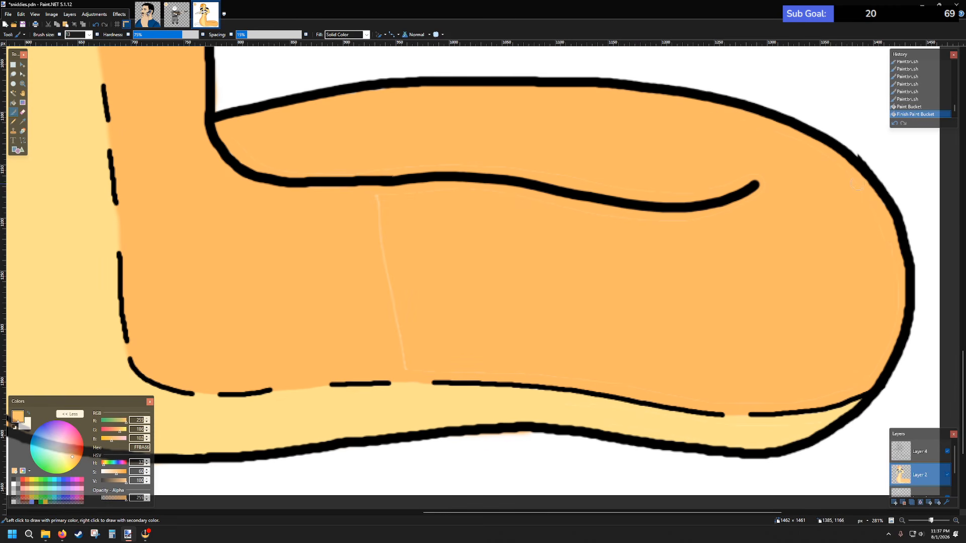
drag(869, 212, 862, 221)
drag(355, 102, 372, 97)
drag(404, 366, 406, 364)
drag(856, 389, 874, 378)
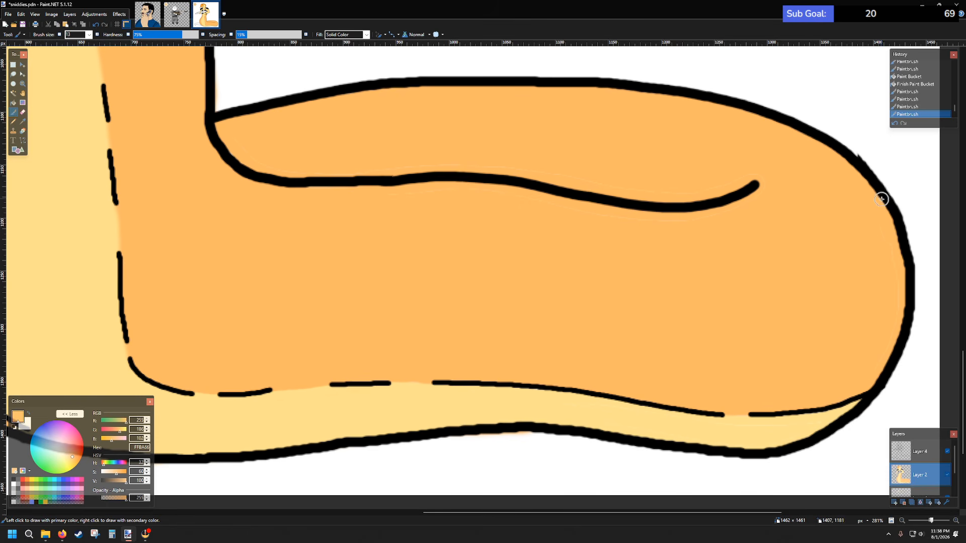
mouse_move(895, 327)
mouse_down()
mouse_move(888, 370)
mouse_move(870, 390)
mouse_up()
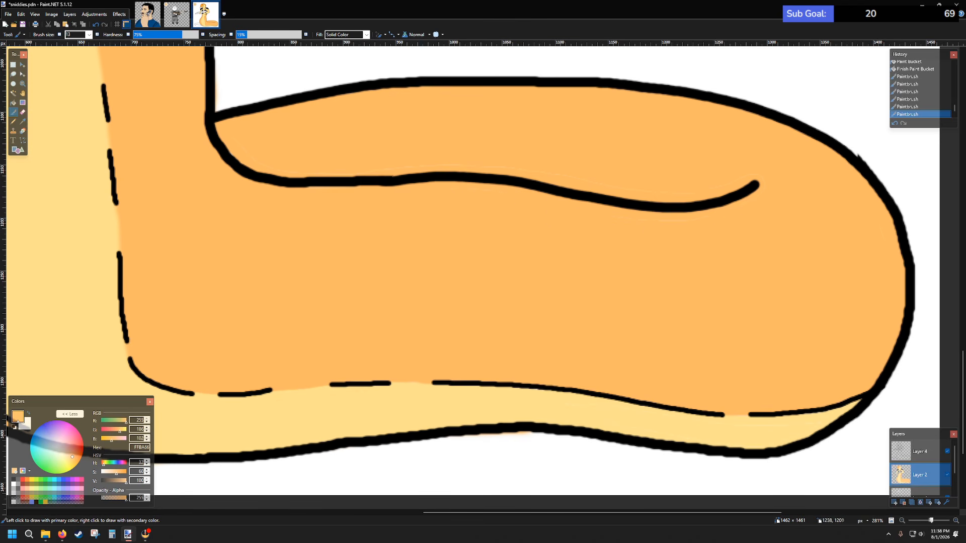
drag(634, 225, 649, 219)
drag(684, 232, 669, 225)
- On Layer 4, draw a black dashed belly line at brush size 5 along the white tail tip's lower side, ending at the body outline
scroll(631, 204, down, 5)
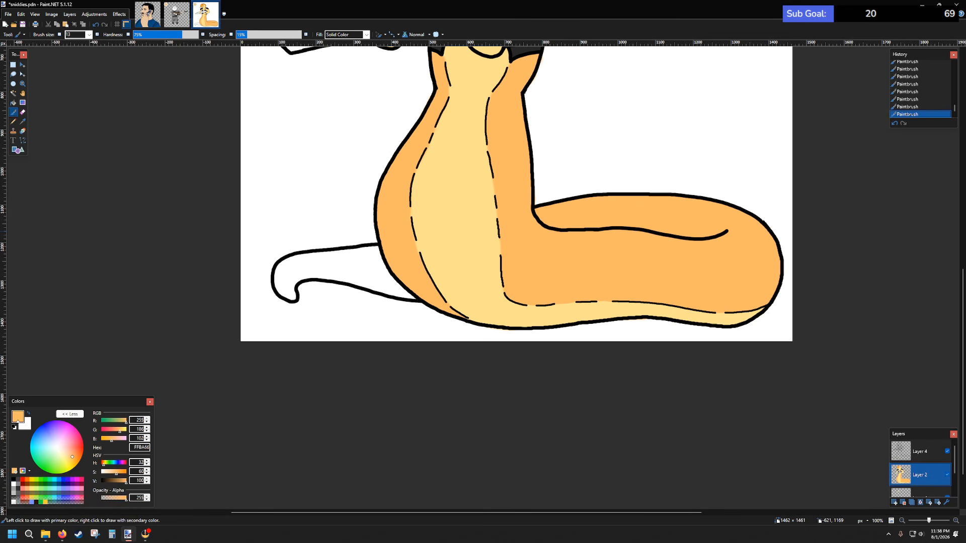
click(62, 534)
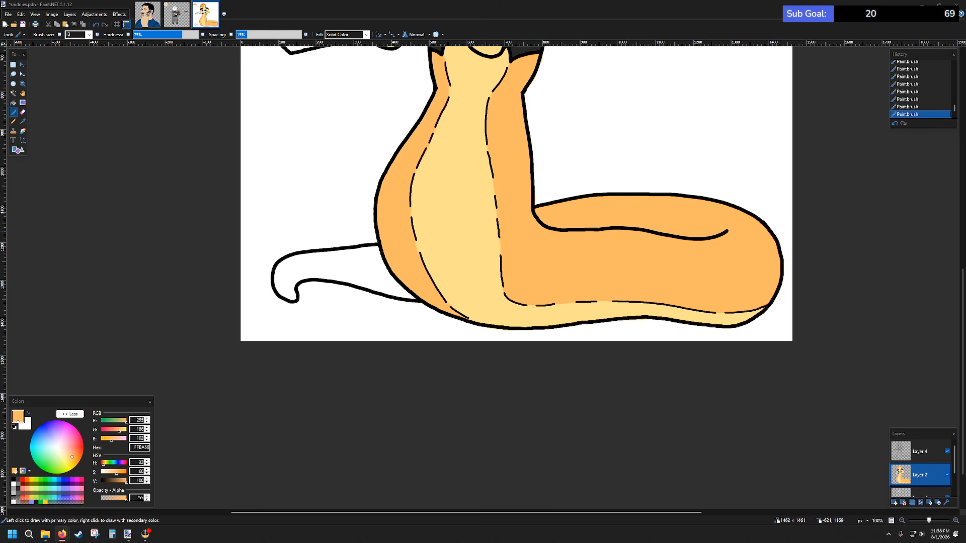
scroll(312, 281, up, 3)
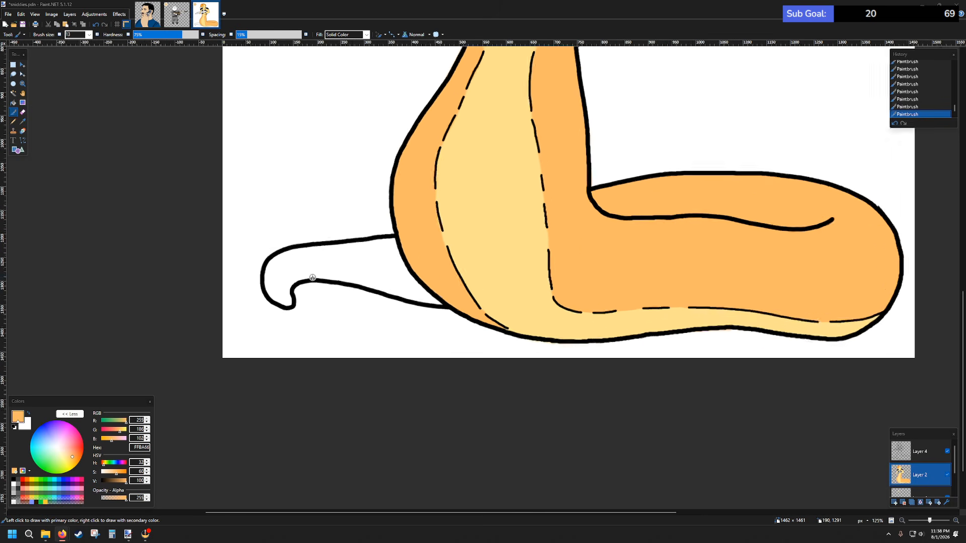
click(921, 455)
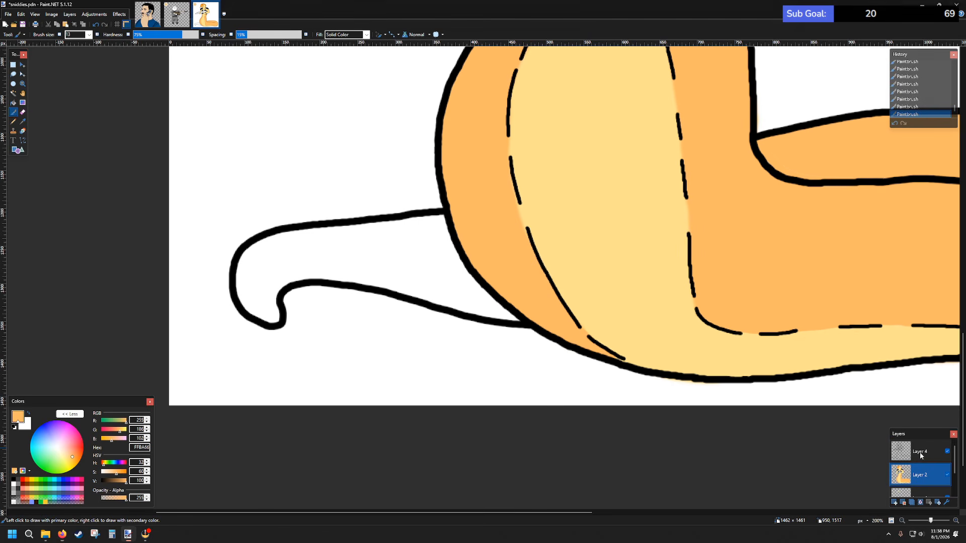
click(14, 480)
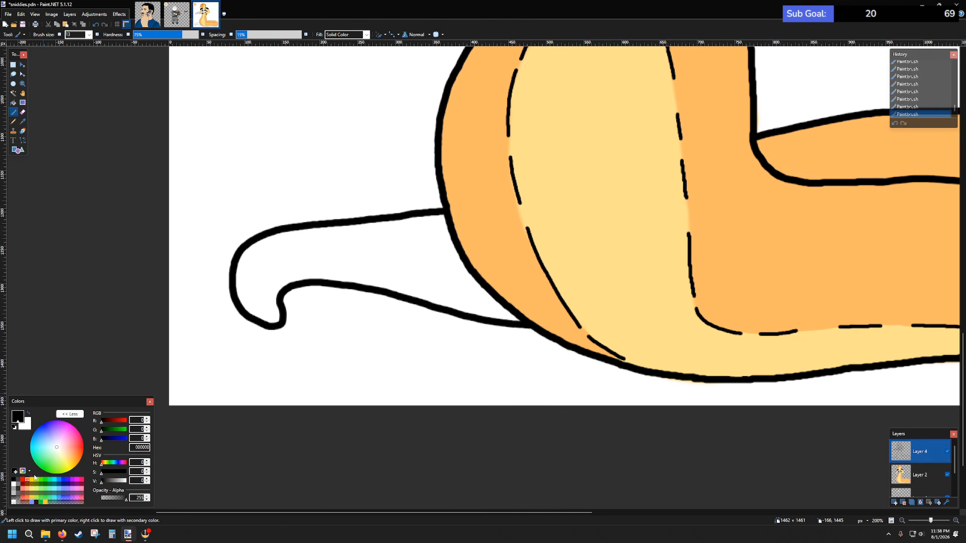
click(89, 34)
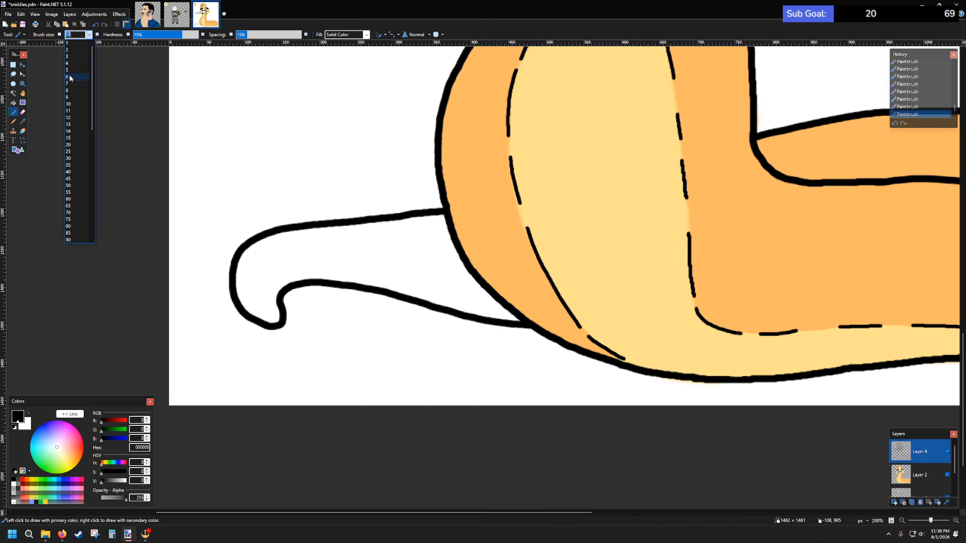
click(69, 69)
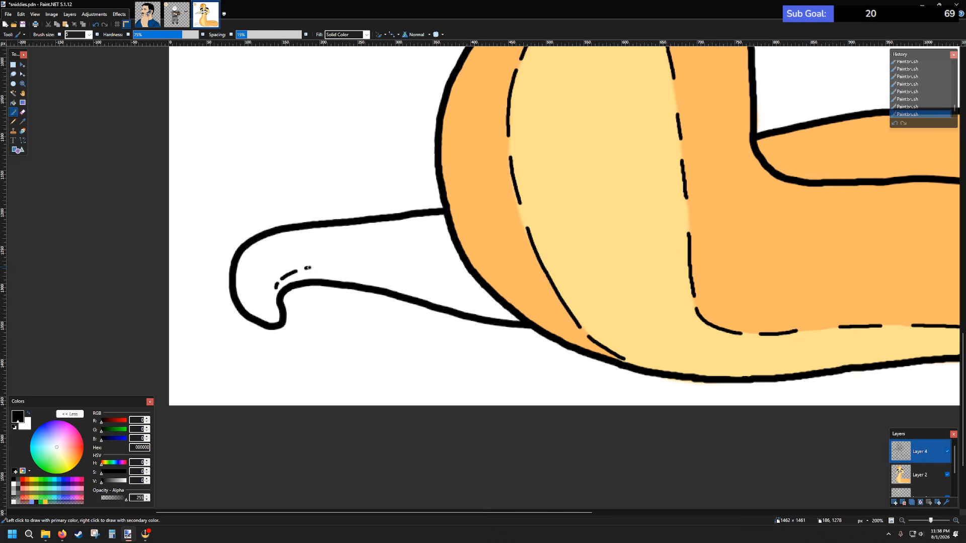
drag(333, 264, 366, 263)
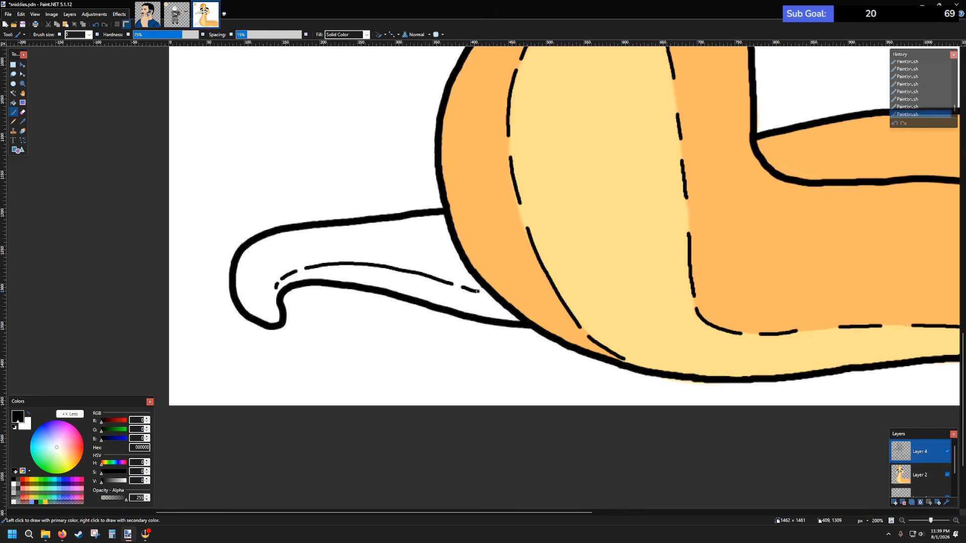
- On Layer 2, sample the belly's pale yellow and paint the strip below the tail tip's dashed line at brush size 10
click(931, 475)
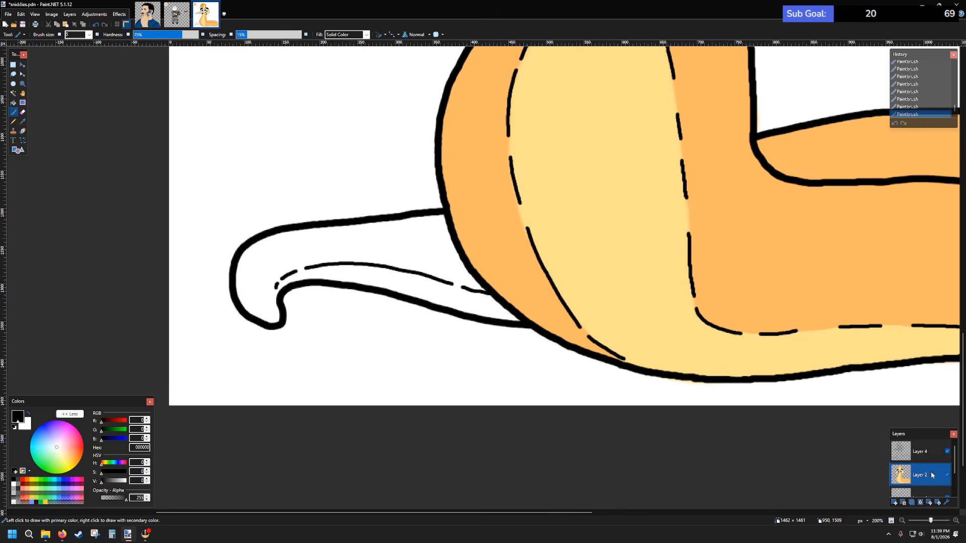
click(23, 121)
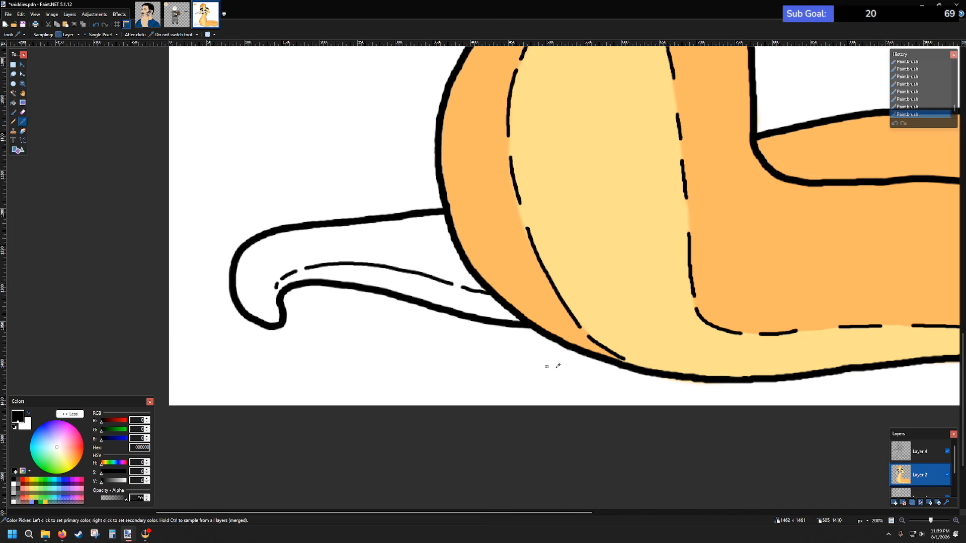
click(647, 295)
key(b)
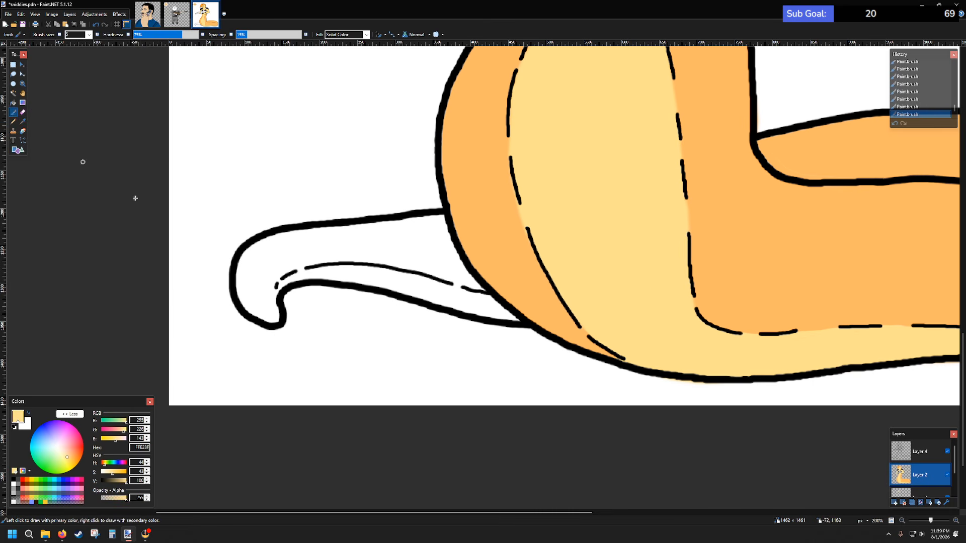
scroll(284, 281, up, 5)
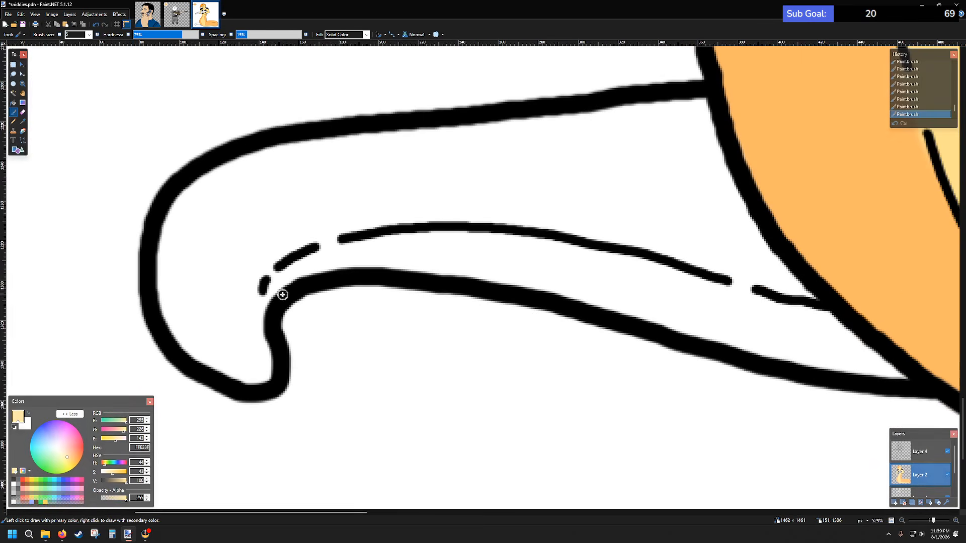
click(89, 34)
click(79, 75)
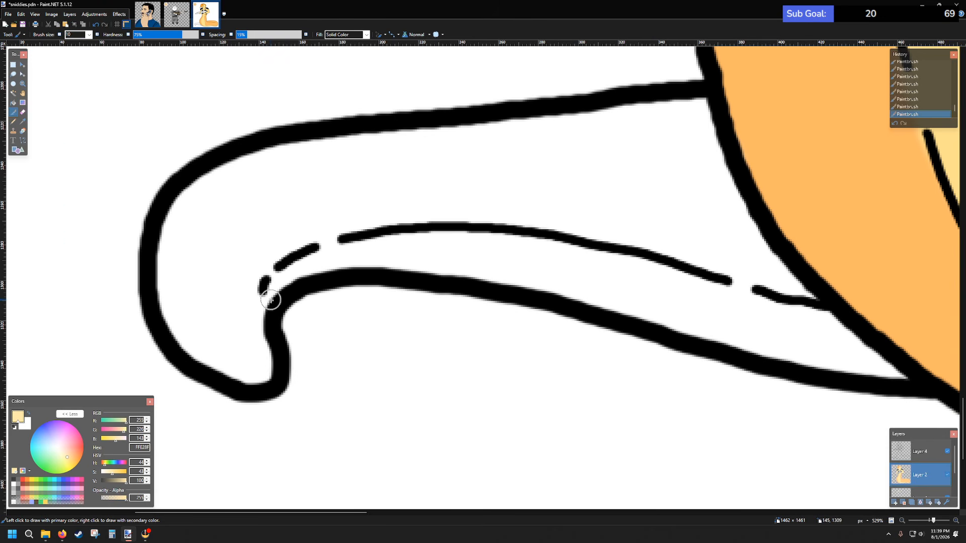
mouse_move(271, 300)
mouse_down()
mouse_move(270, 324)
mouse_move(294, 267)
mouse_move(454, 237)
mouse_move(571, 250)
mouse_move(838, 318)
mouse_up()
scroll(792, 289, down, 2)
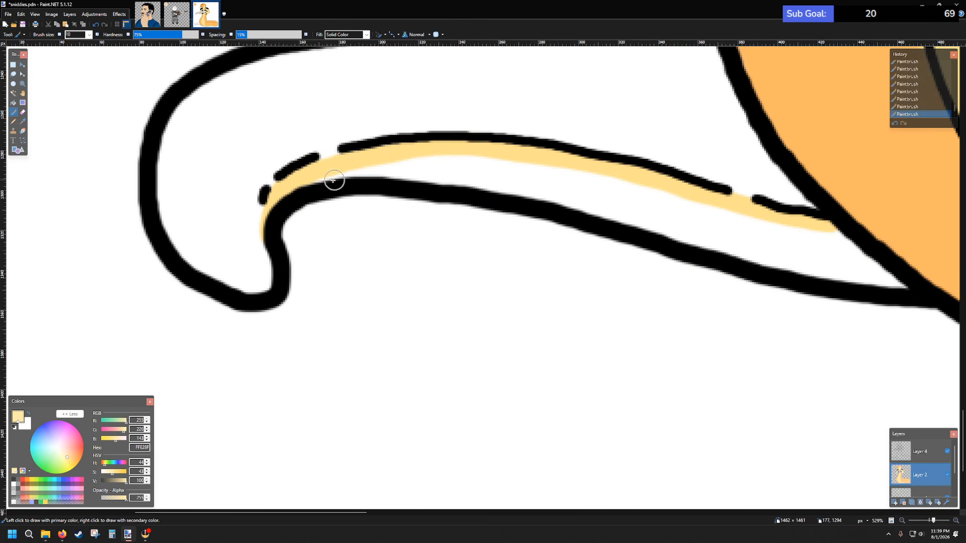
mouse_move(308, 183)
mouse_down()
mouse_move(372, 175)
mouse_move(517, 194)
mouse_move(895, 280)
mouse_move(785, 276)
mouse_move(902, 287)
mouse_move(848, 260)
mouse_move(827, 233)
mouse_move(878, 262)
mouse_move(836, 238)
mouse_move(610, 182)
mouse_move(482, 158)
mouse_move(361, 166)
mouse_move(554, 186)
mouse_move(832, 250)
mouse_up()
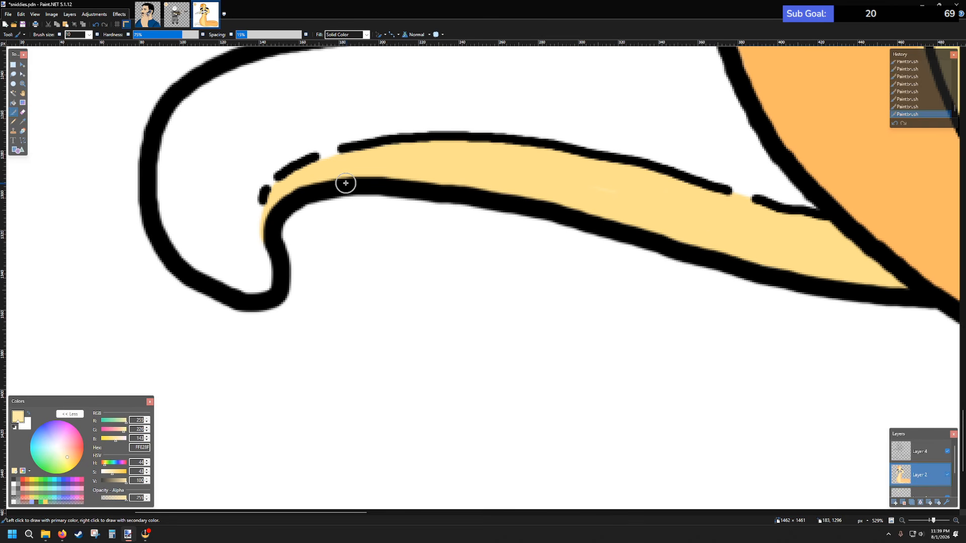
- Sample the flank's light orange and paint bands inside the tail tip's outline and above its dashed line, covering the curled end
scroll(366, 189, up, 3)
scroll(375, 144, down, 1)
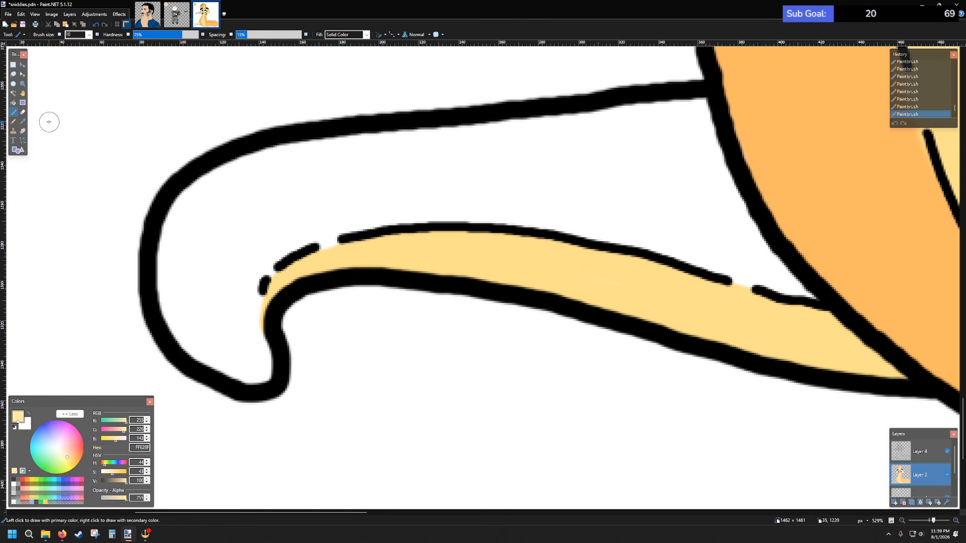
click(23, 121)
click(858, 219)
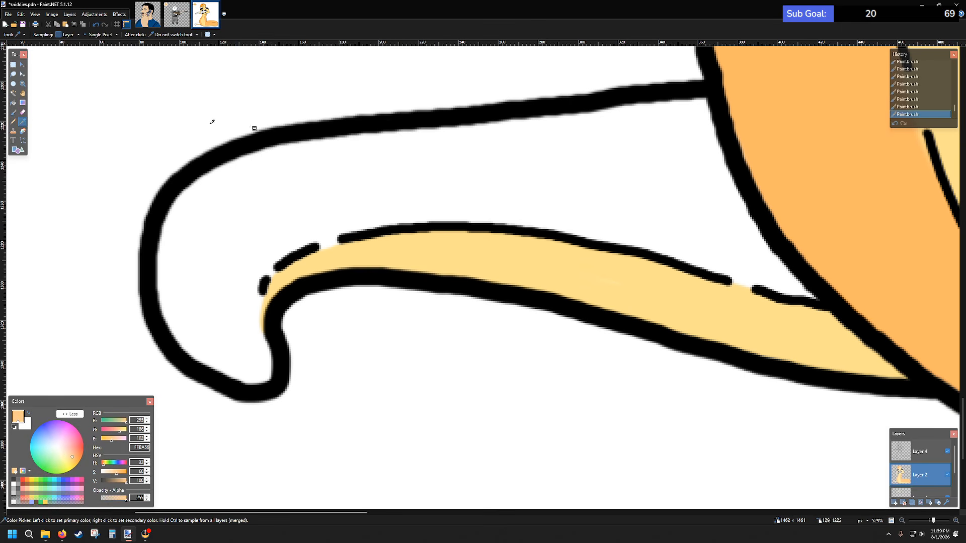
click(13, 112)
mouse_move(813, 293)
mouse_down()
mouse_move(763, 237)
mouse_move(708, 103)
mouse_move(690, 99)
mouse_move(240, 156)
mouse_move(190, 201)
mouse_move(195, 183)
mouse_move(186, 190)
mouse_move(160, 236)
mouse_move(169, 319)
mouse_move(183, 348)
mouse_move(245, 379)
mouse_move(264, 352)
mouse_move(269, 363)
mouse_move(250, 326)
mouse_move(260, 281)
mouse_move(251, 336)
mouse_move(263, 265)
mouse_move(278, 260)
mouse_move(263, 278)
mouse_move(334, 236)
mouse_move(440, 218)
mouse_move(424, 216)
mouse_move(525, 222)
mouse_move(630, 241)
mouse_move(800, 296)
mouse_move(704, 268)
mouse_up()
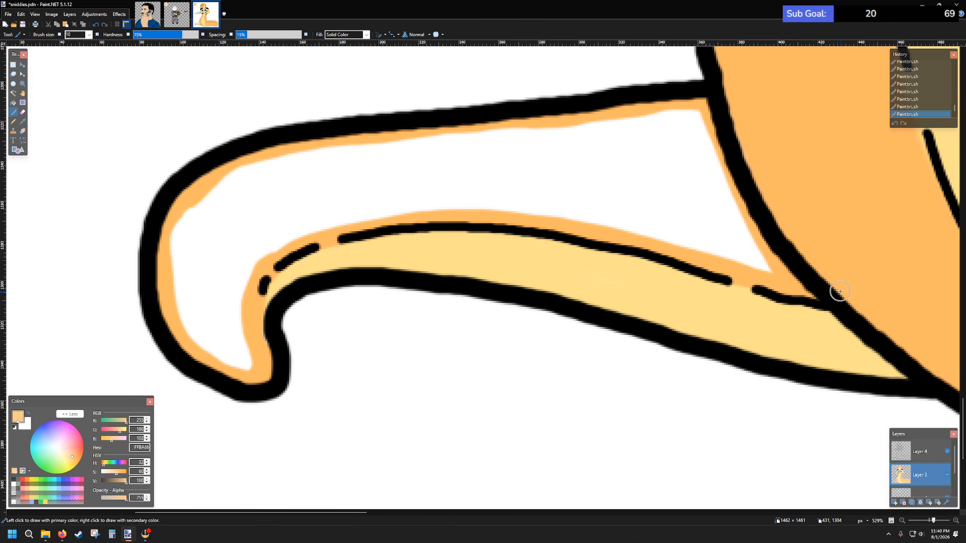
mouse_move(787, 284)
mouse_down()
mouse_move(708, 115)
mouse_move(731, 217)
mouse_move(769, 275)
mouse_move(736, 249)
mouse_move(687, 103)
mouse_move(669, 115)
mouse_move(321, 154)
mouse_move(213, 188)
mouse_move(168, 238)
mouse_move(185, 321)
mouse_move(220, 360)
mouse_move(243, 365)
mouse_move(245, 346)
mouse_move(225, 346)
mouse_move(245, 329)
mouse_move(201, 333)
mouse_move(239, 329)
mouse_move(268, 351)
mouse_move(237, 309)
mouse_move(243, 324)
mouse_move(244, 312)
mouse_move(188, 312)
mouse_move(233, 289)
mouse_move(182, 296)
mouse_move(241, 281)
mouse_move(176, 286)
mouse_move(245, 267)
mouse_move(184, 270)
mouse_move(256, 258)
mouse_move(182, 265)
mouse_move(178, 239)
mouse_move(187, 212)
mouse_move(184, 256)
mouse_move(202, 201)
mouse_move(195, 259)
mouse_move(216, 194)
mouse_move(231, 184)
mouse_move(223, 259)
mouse_move(247, 177)
mouse_up()
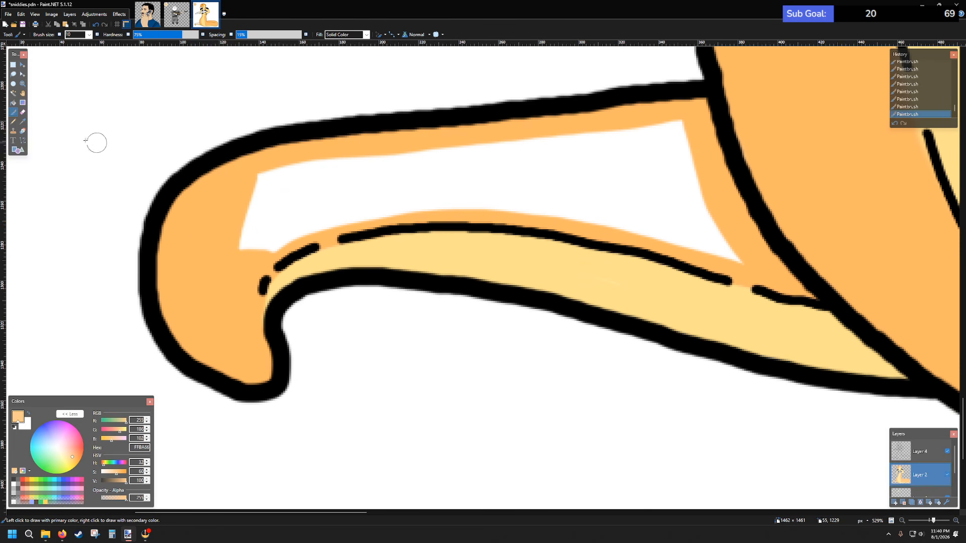
- Bucket-fill the tail tip's remaining white area with light orange and brush over the faint seams around the fill
click(14, 102)
click(366, 178)
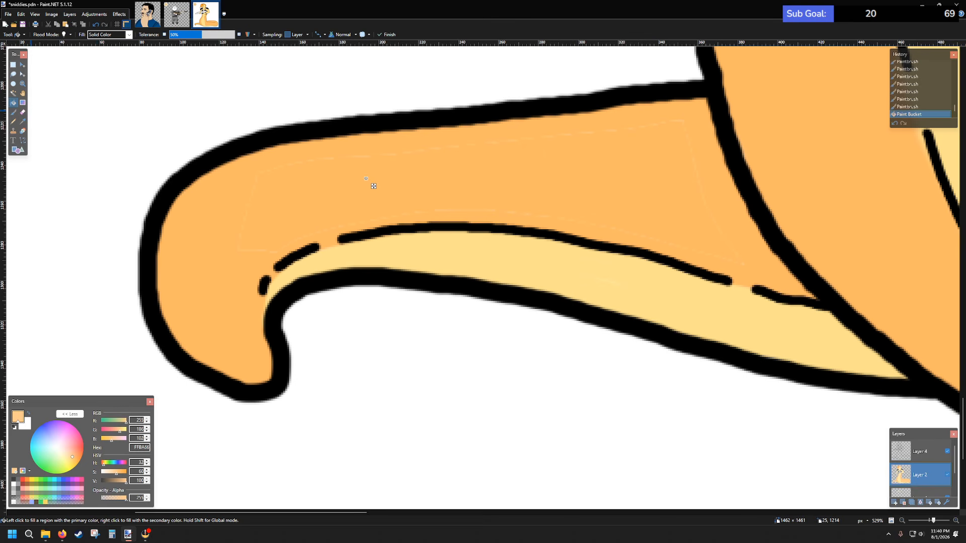
click(13, 112)
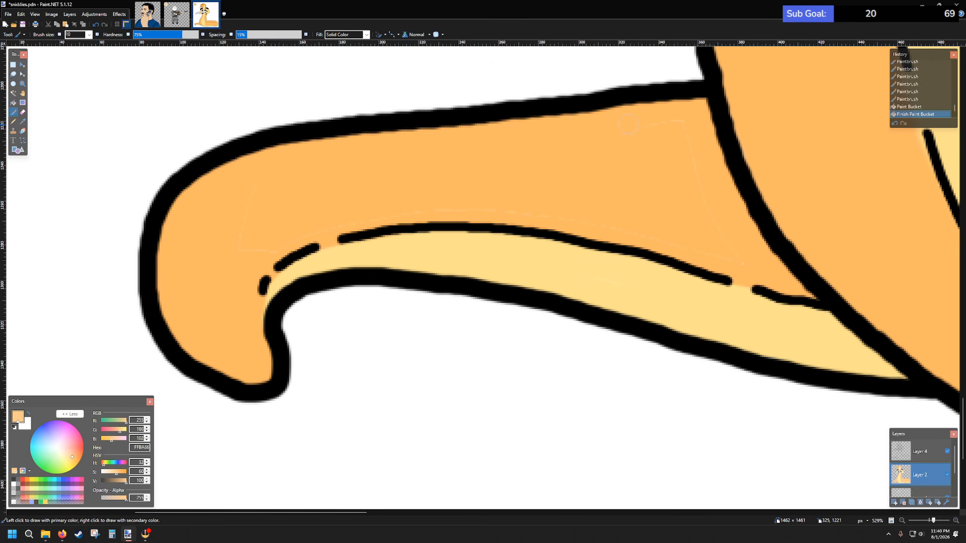
click(733, 264)
drag(268, 247, 255, 250)
drag(255, 171, 345, 166)
- Sample the top's dark grey, lighten it to value 24 (3D3D3D), and paint a stroke along the left edge of the white chest patch
scroll(601, 181, down, 6)
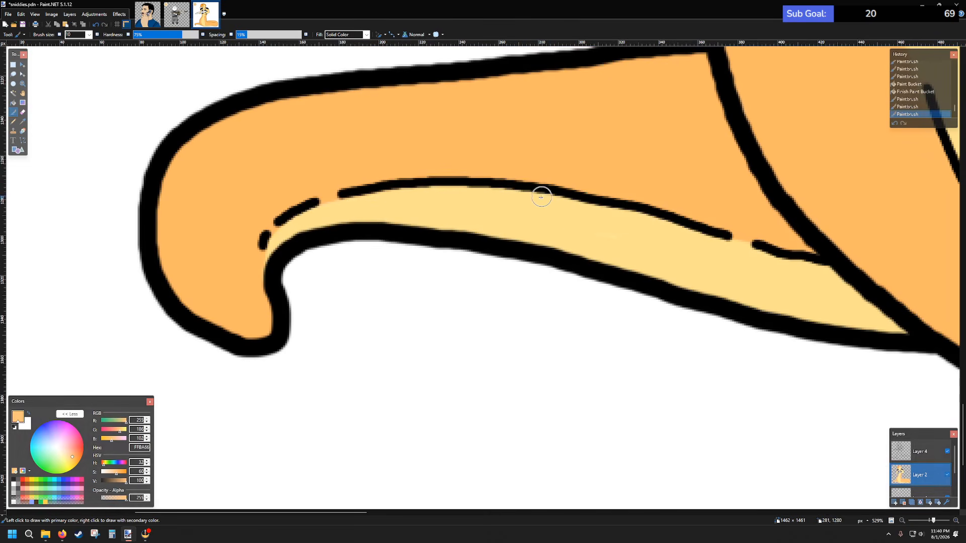
scroll(499, 181, right, 5)
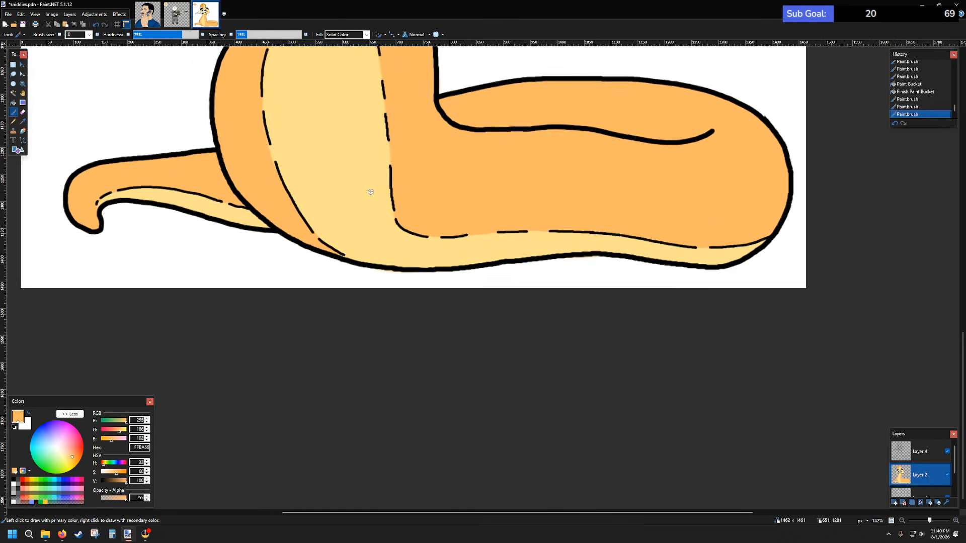
scroll(375, 198, down, 1)
scroll(375, 198, up, 5)
scroll(375, 198, up, 3)
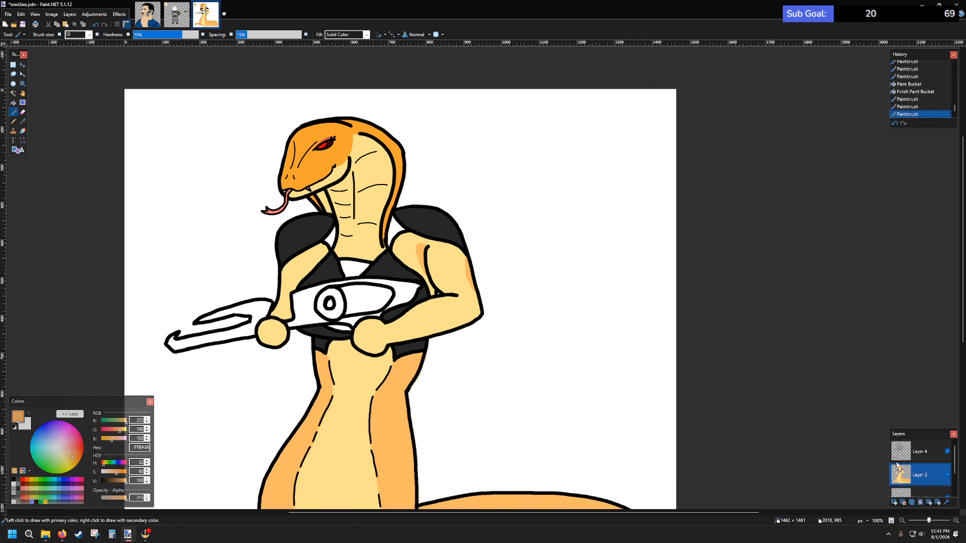
key(k)
click(321, 278)
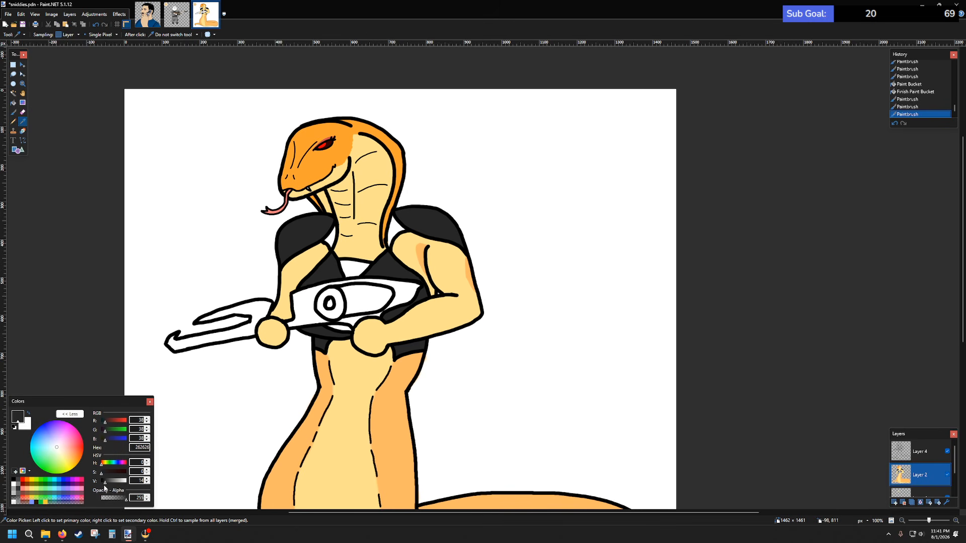
drag(105, 483, 108, 483)
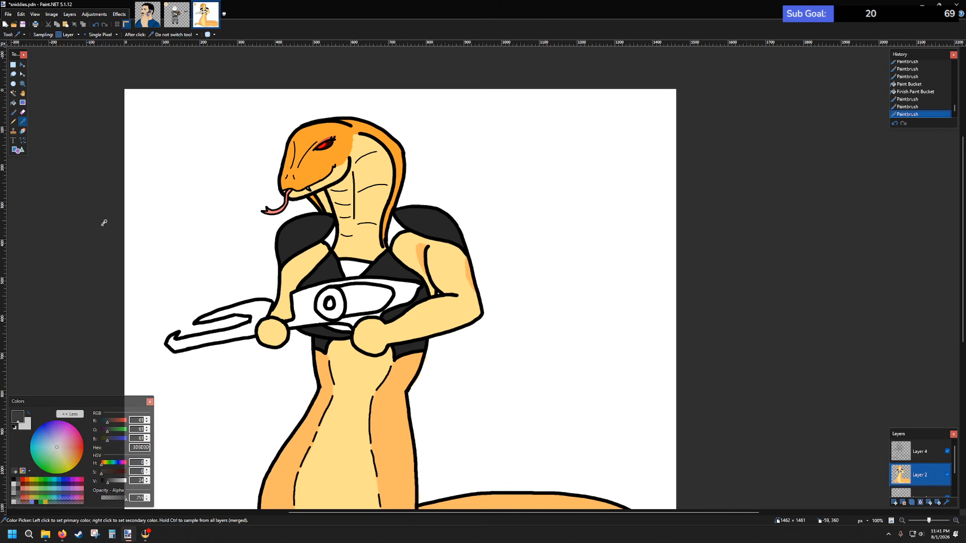
click(15, 113)
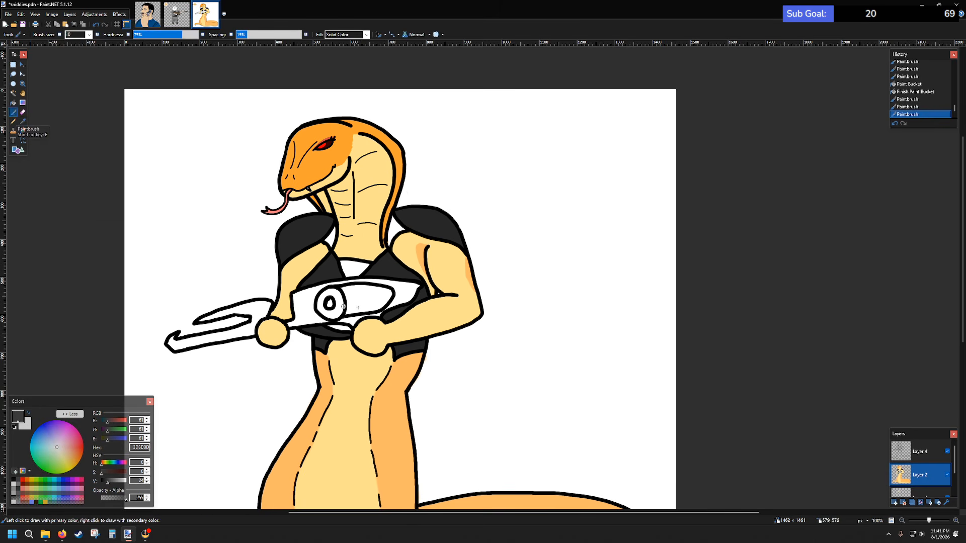
scroll(338, 268, up, 7)
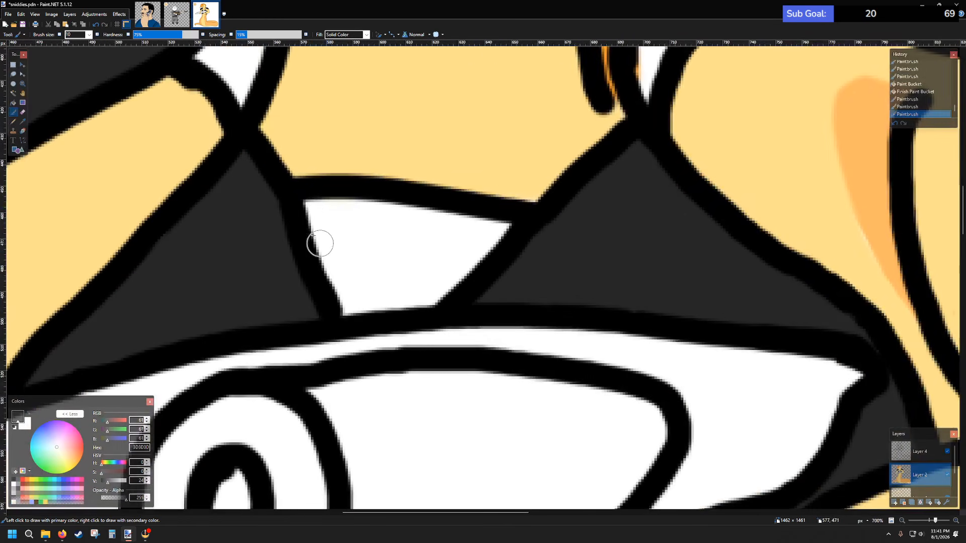
mouse_move(309, 201)
mouse_down()
mouse_move(330, 280)
mouse_move(341, 287)
mouse_up()
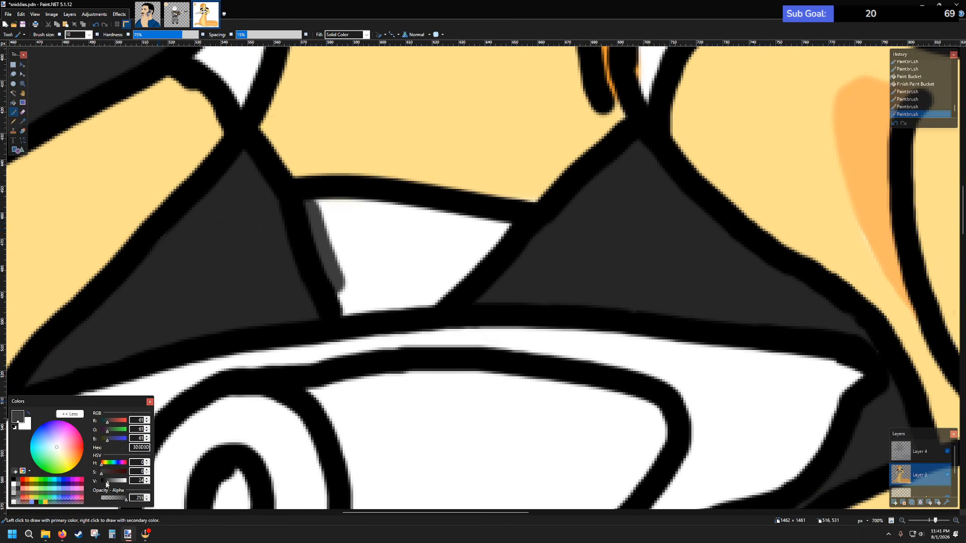
- Lighten the brush grey to 878787 and paint over the whole chest patch between the two dark panels
drag(108, 484, 115, 484)
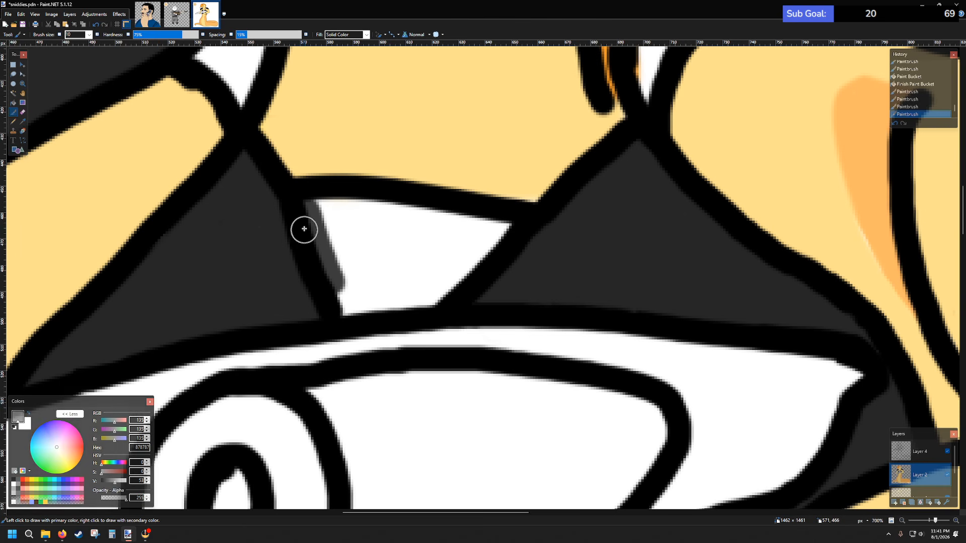
mouse_move(307, 202)
mouse_down()
mouse_move(348, 312)
mouse_move(423, 306)
mouse_move(502, 227)
mouse_move(323, 205)
mouse_move(362, 298)
mouse_move(439, 284)
mouse_move(472, 230)
mouse_move(343, 221)
mouse_move(449, 235)
mouse_move(352, 253)
mouse_move(413, 240)
mouse_move(382, 242)
mouse_move(368, 269)
mouse_move(350, 266)
mouse_move(441, 261)
mouse_move(379, 281)
mouse_move(404, 273)
mouse_up()
scroll(369, 257, down, 3)
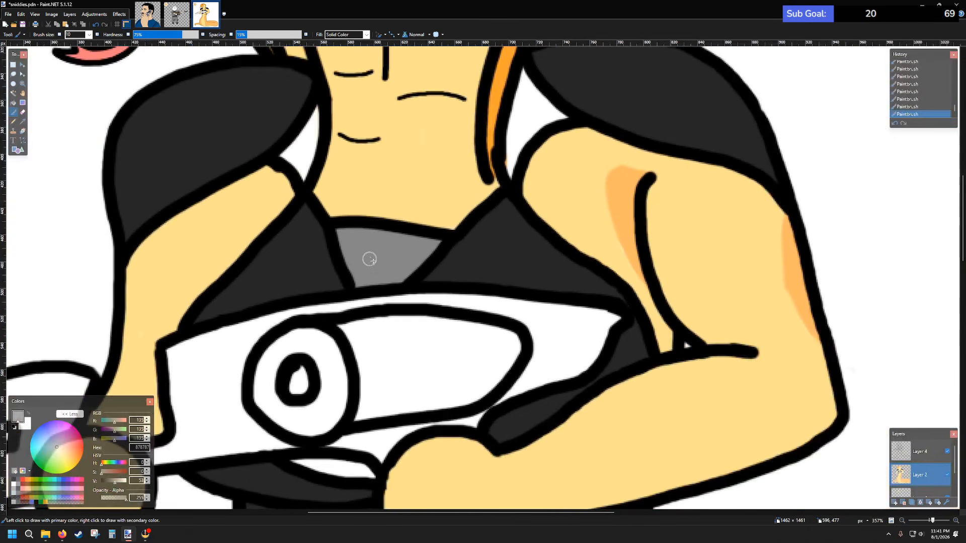
- Paint the white gaps between the neck and both shoulder pads with the same 878787 grey
scroll(370, 308, up, 2)
scroll(370, 309, down, 3)
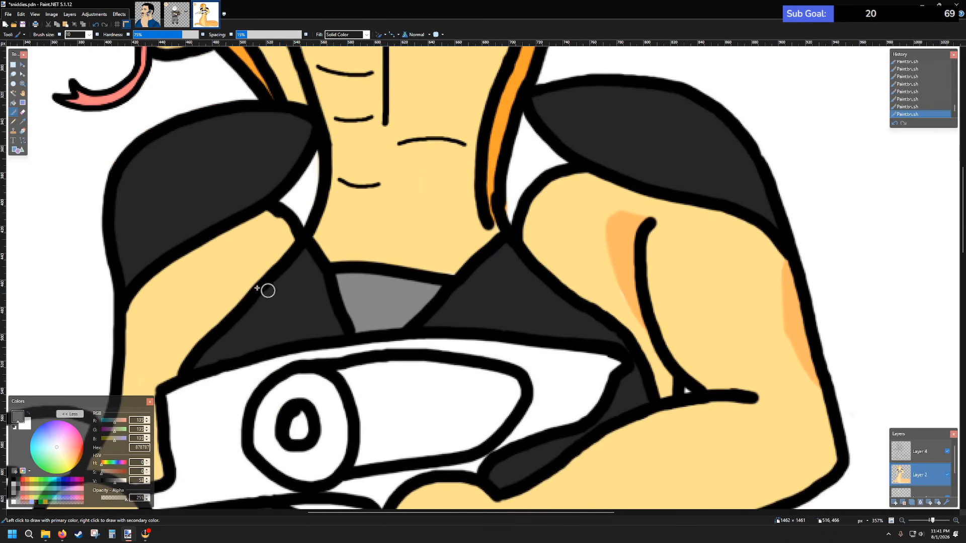
mouse_move(316, 150)
mouse_down()
mouse_move(283, 202)
mouse_move(304, 228)
mouse_move(313, 166)
mouse_up()
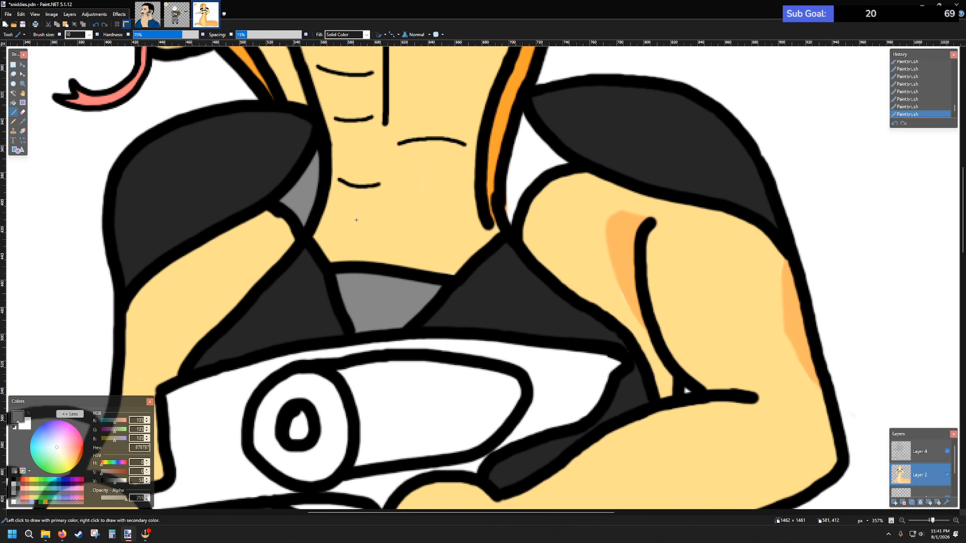
mouse_move(523, 125)
mouse_down()
mouse_move(511, 222)
mouse_move(523, 188)
mouse_move(563, 162)
mouse_move(527, 122)
mouse_move(522, 185)
mouse_move(528, 144)
mouse_move(526, 164)
mouse_move(541, 146)
mouse_move(541, 172)
mouse_up()
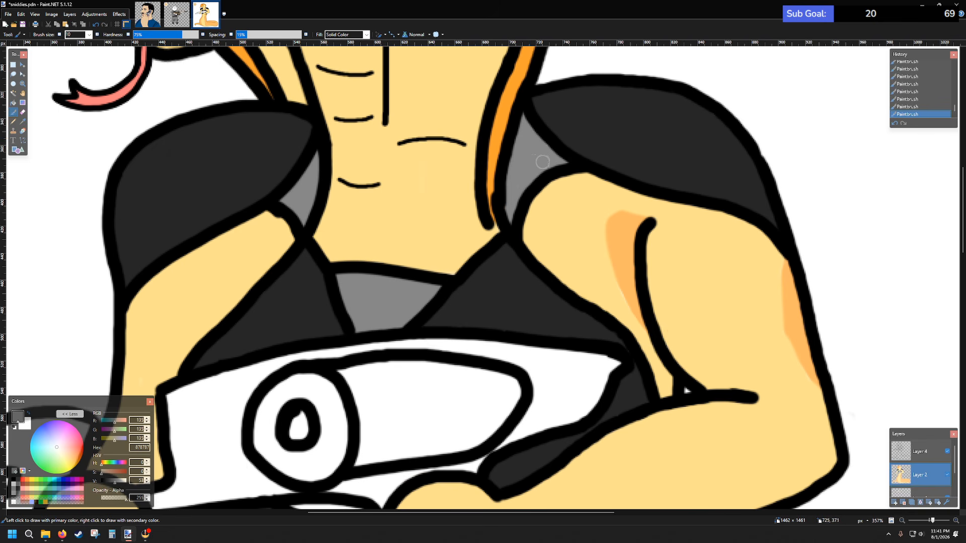
scroll(529, 168, down, 3)
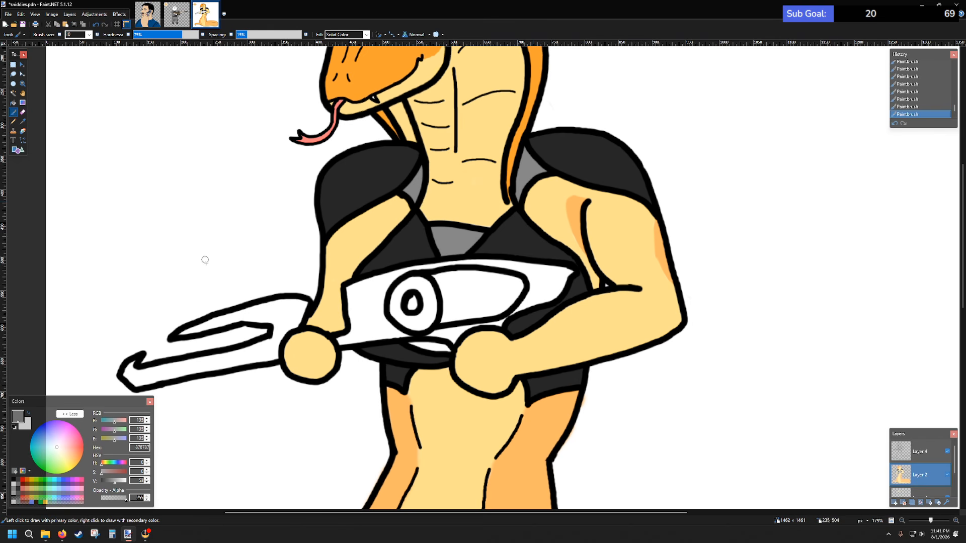
- On the upper Layer 4, draw a curved black collar line across the base of the neck at brush size 10
click(919, 451)
scroll(438, 221, up, 3)
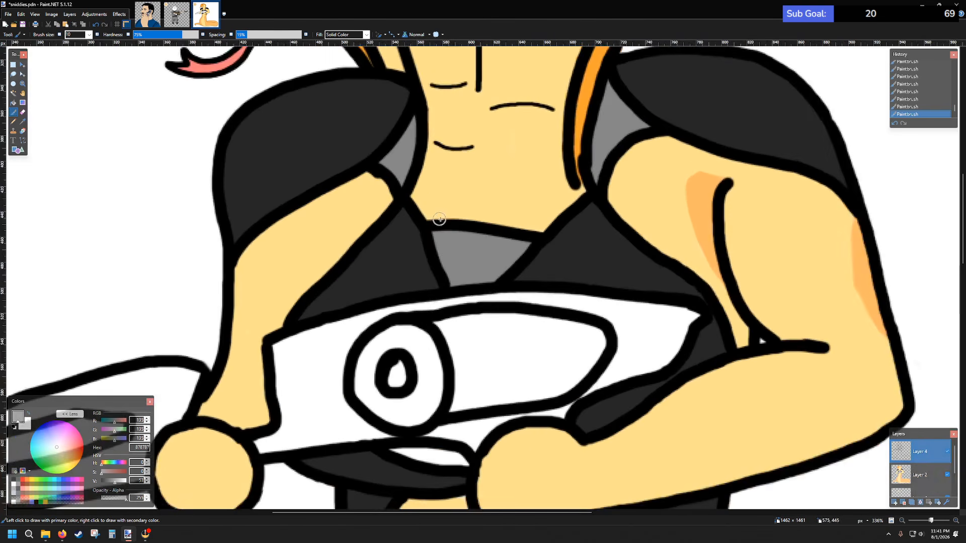
scroll(439, 219, up, 2)
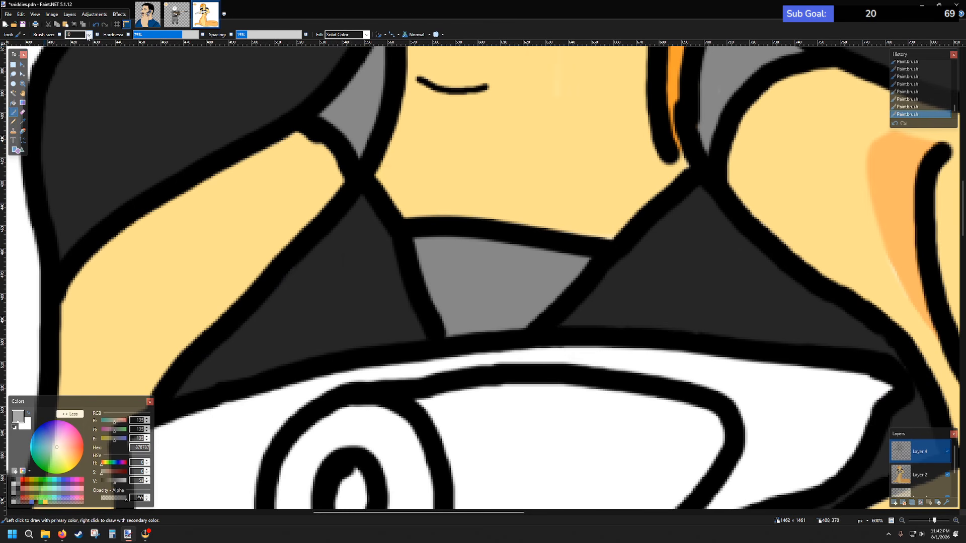
click(14, 479)
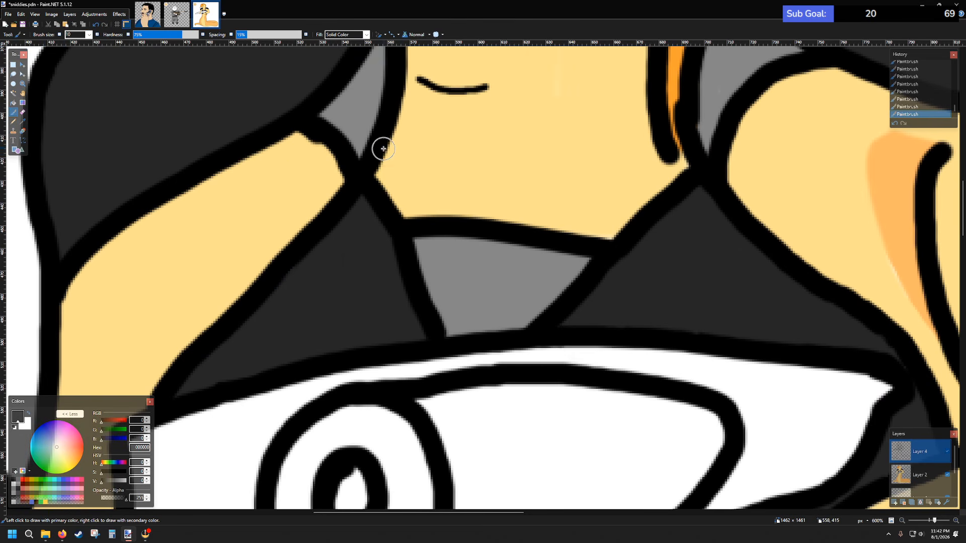
mouse_move(383, 149)
mouse_down()
mouse_move(461, 179)
mouse_move(522, 186)
mouse_move(680, 153)
mouse_up()
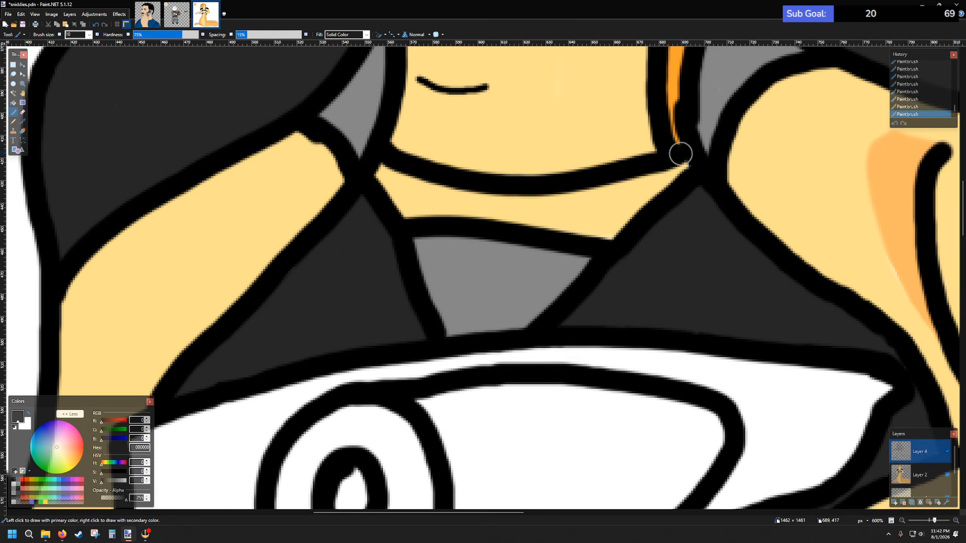
- On Layer 2, sample the top's dark grey (262626) and paint the area between the collar line and the chest patch
click(23, 121)
scroll(925, 468, down, 1)
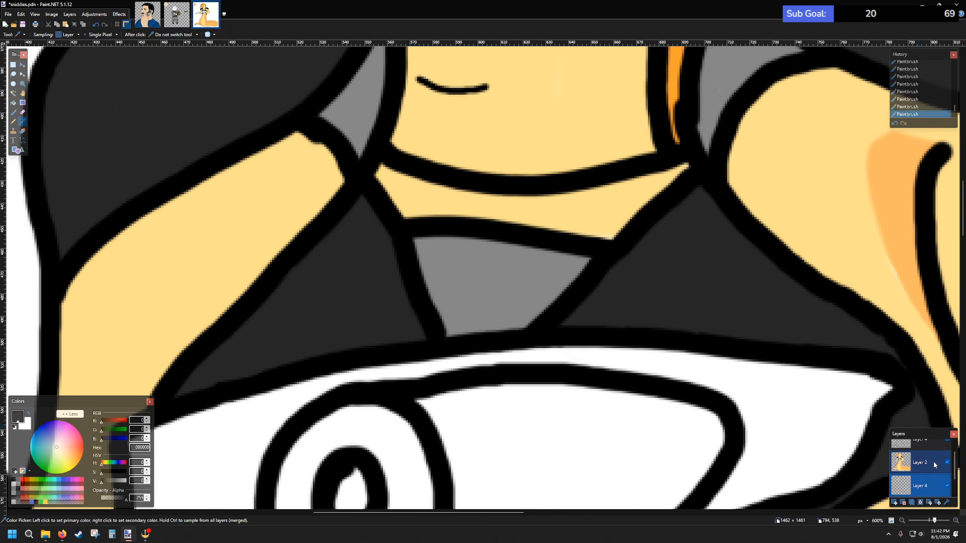
click(934, 464)
click(372, 279)
click(17, 112)
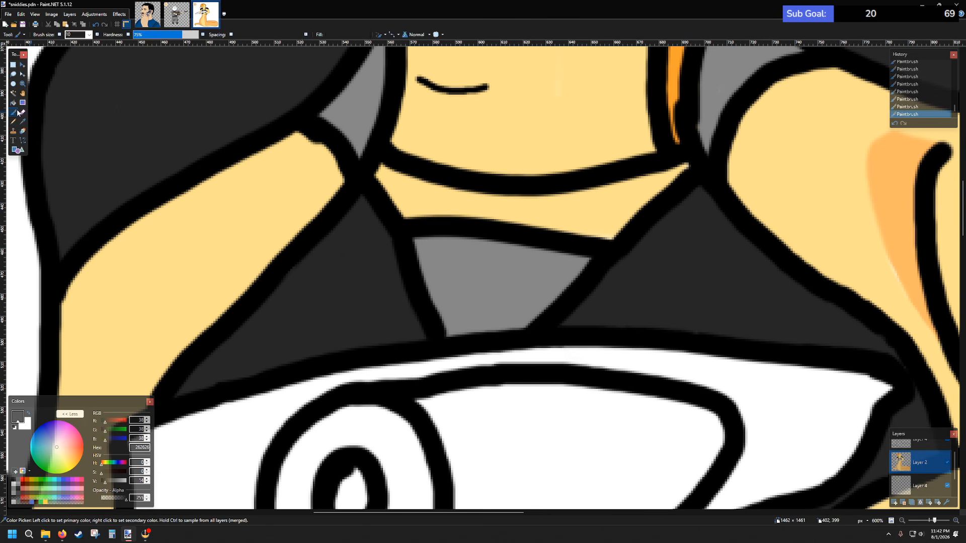
mouse_move(382, 170)
mouse_down()
mouse_move(411, 216)
mouse_move(608, 237)
mouse_move(687, 163)
mouse_move(605, 192)
mouse_move(548, 199)
mouse_move(399, 177)
mouse_move(423, 199)
mouse_move(483, 210)
mouse_move(632, 206)
mouse_move(568, 215)
mouse_move(604, 225)
mouse_up()
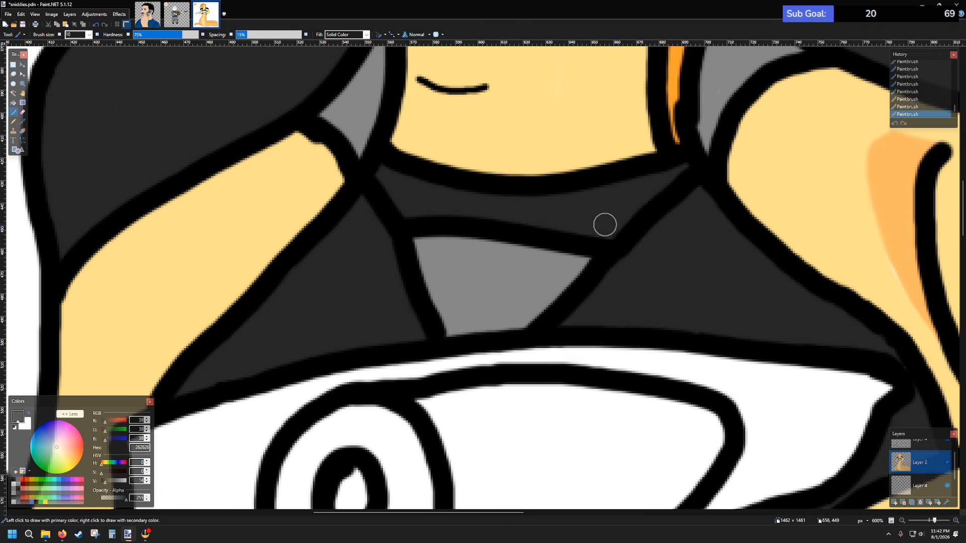
scroll(605, 254, down, 5)
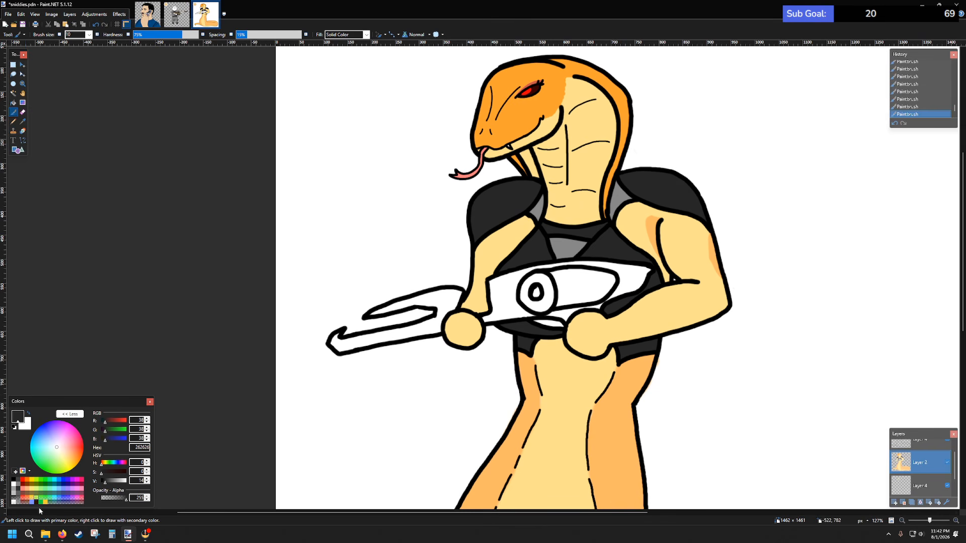
- Set the brush colour to red (FF0000) and paint a stripe along each dark chest panel's edge facing the grey patch
click(22, 481)
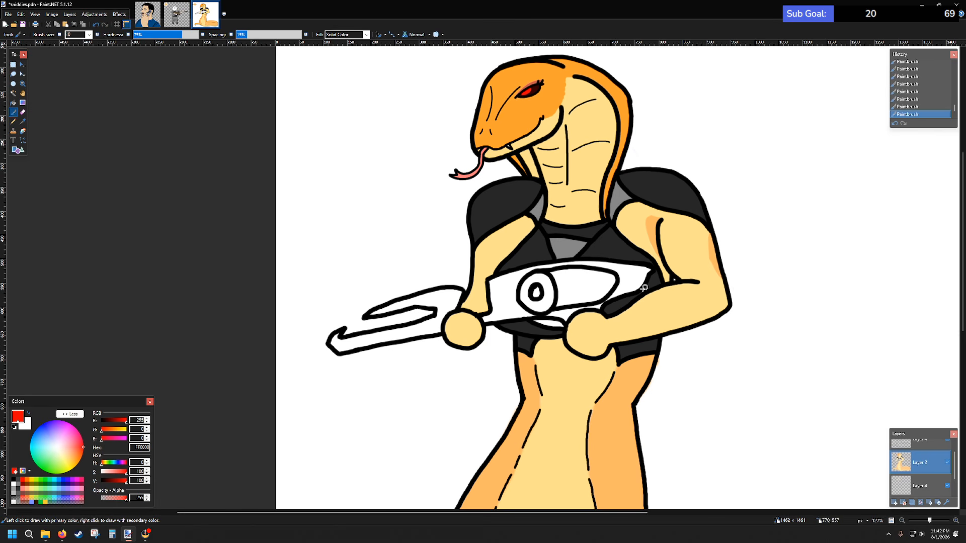
scroll(559, 291, up, 3)
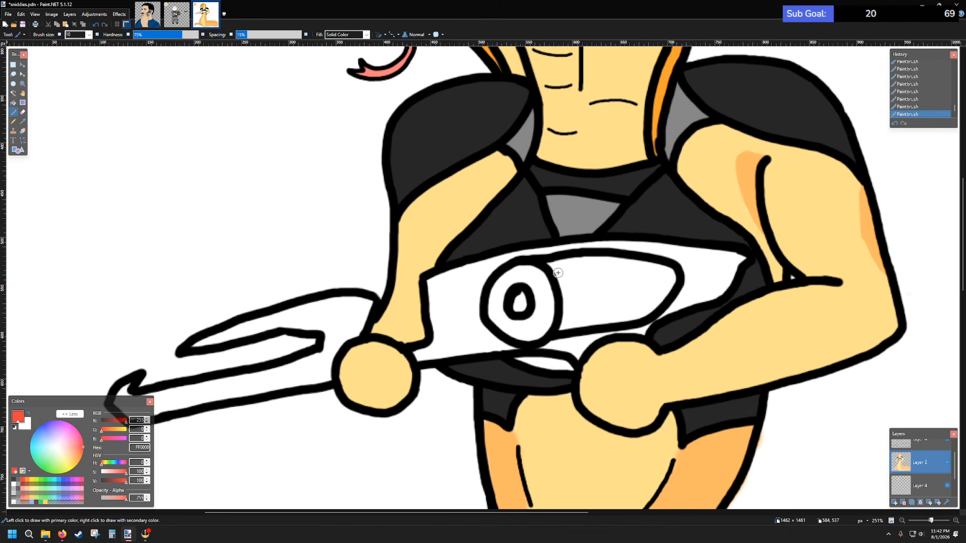
scroll(559, 272, up, 2)
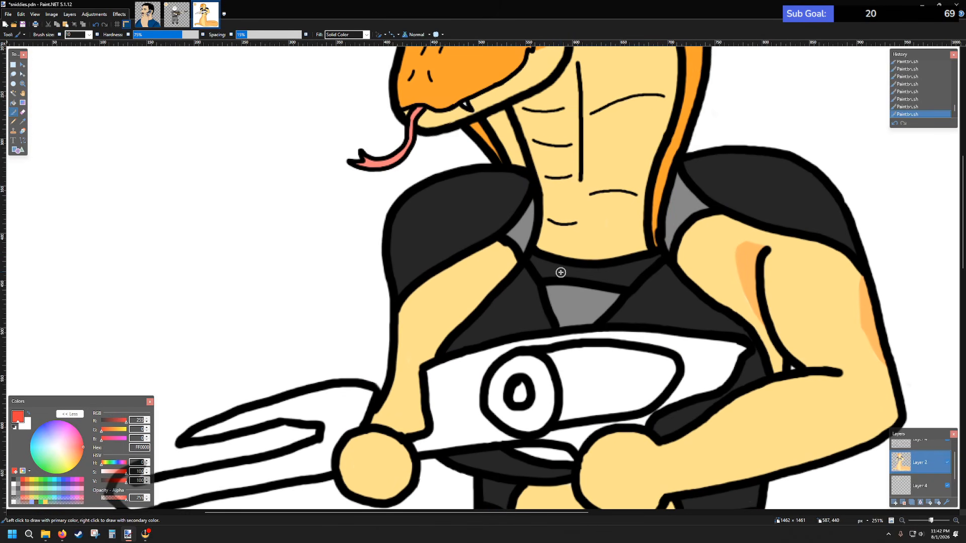
scroll(561, 272, down, 2)
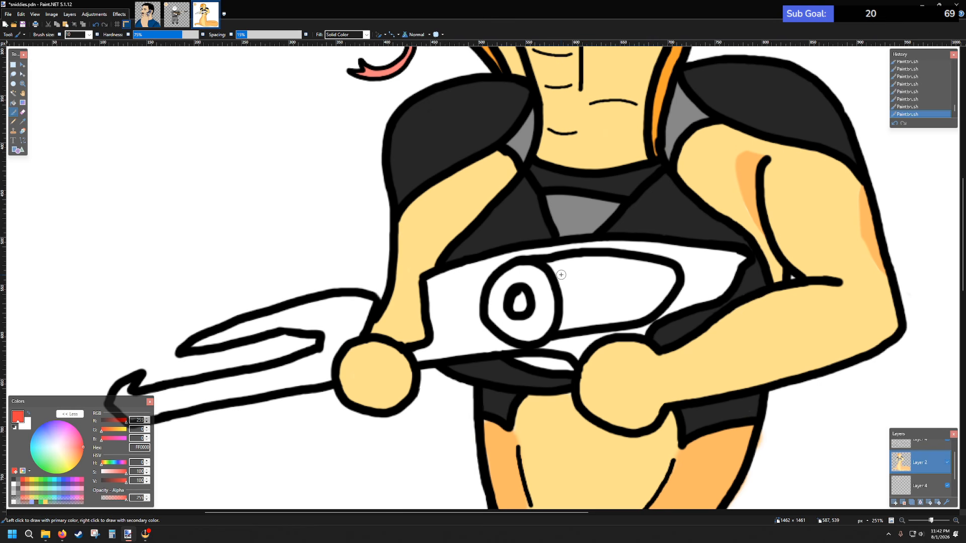
scroll(567, 192, up, 4)
scroll(566, 203, down, 4)
scroll(569, 200, up, 2)
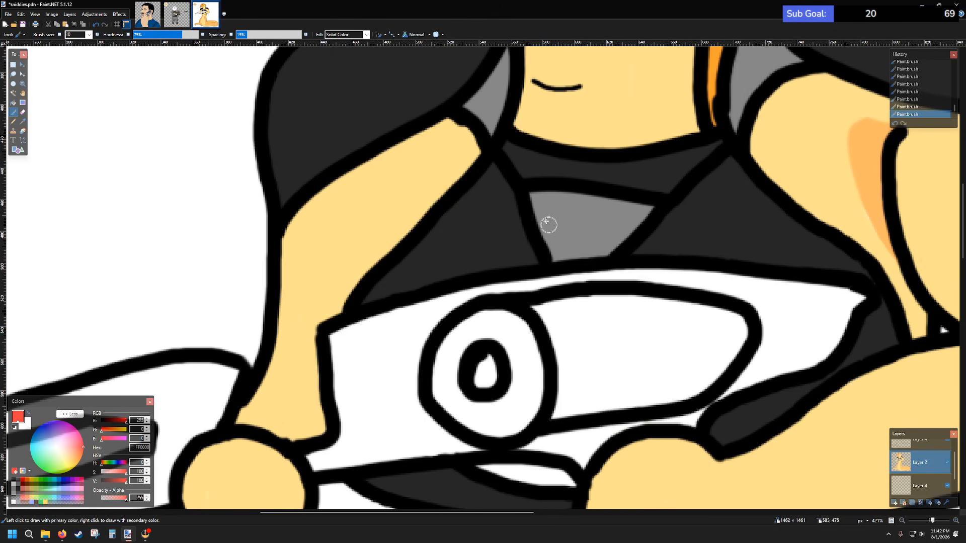
scroll(542, 213, down, 4)
scroll(543, 219, up, 4)
scroll(547, 223, up, 5)
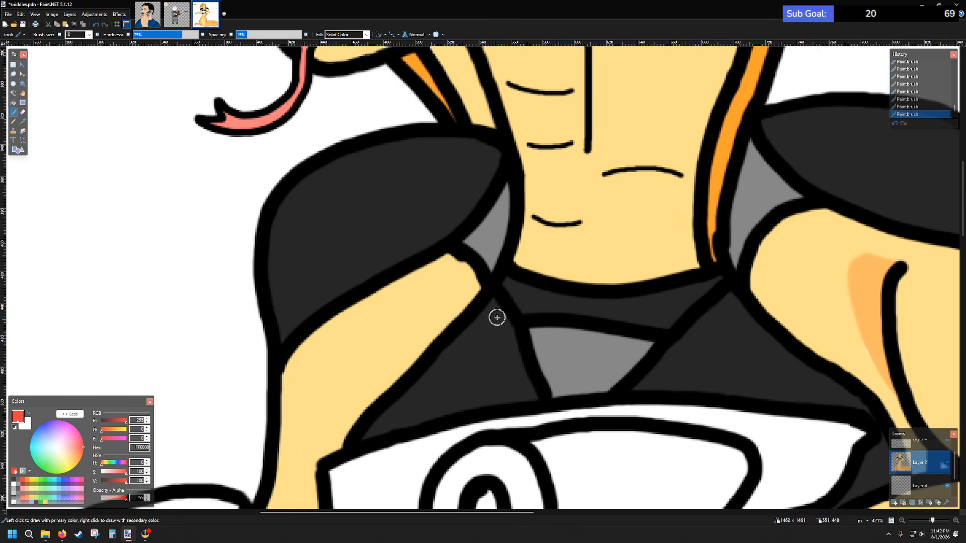
scroll(503, 319, down, 6)
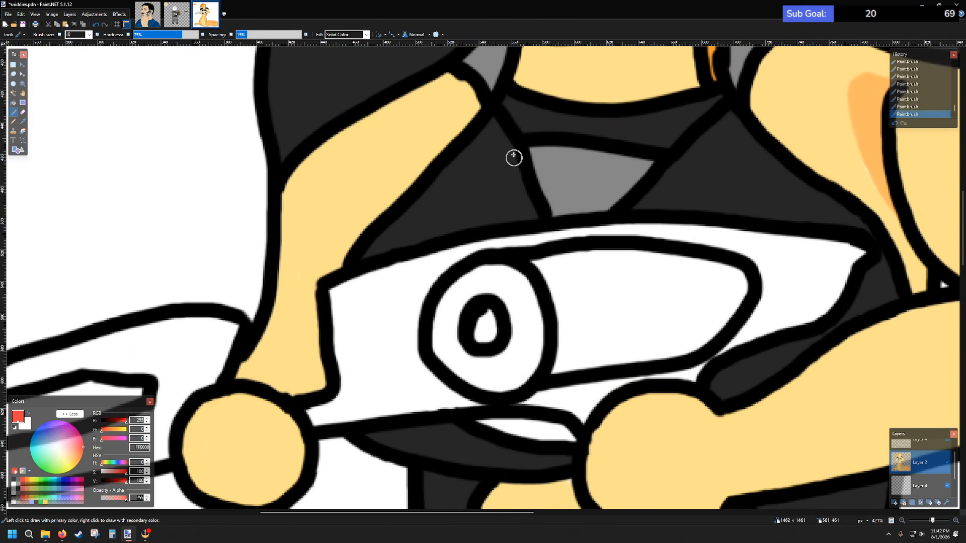
drag(490, 120, 533, 217)
drag(732, 115, 639, 208)
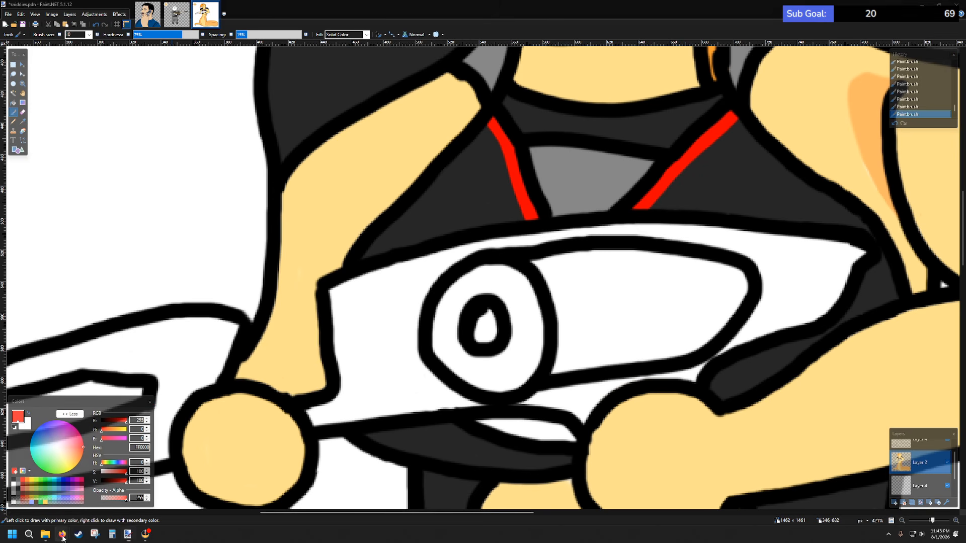
- Switch to YouTube in Firefox, start the "BUG MUSIC 2" video, and return to the drawing in Paint.NET
mouse_move(62, 534)
click(70, 498)
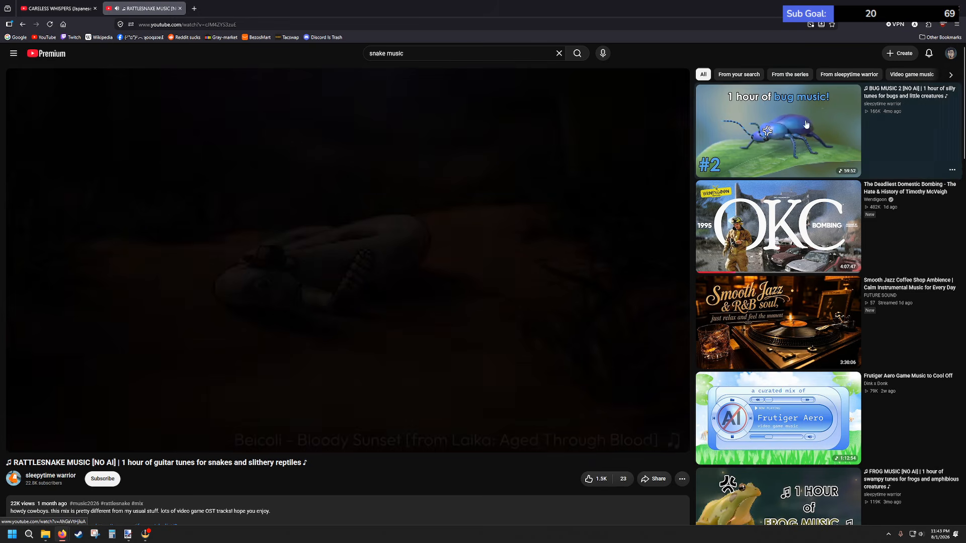
click(917, 6)
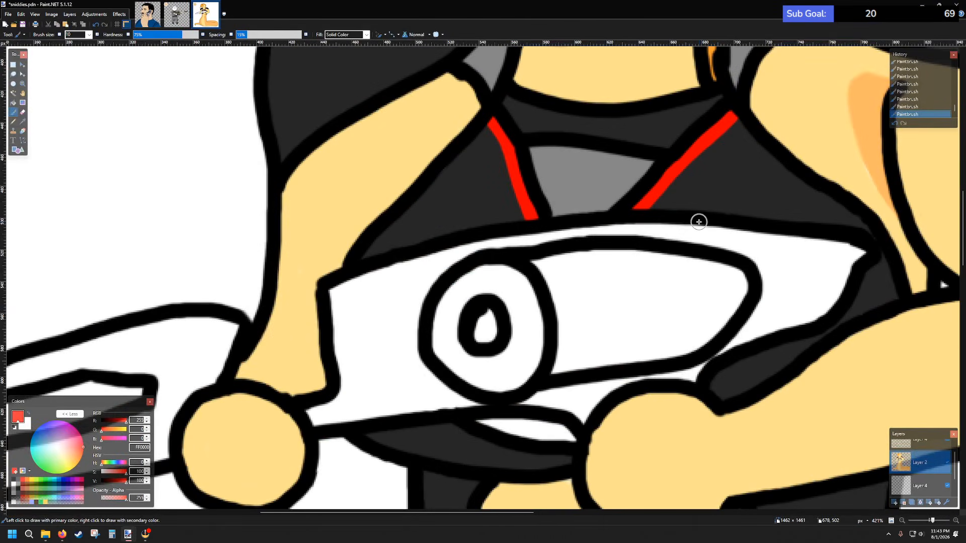
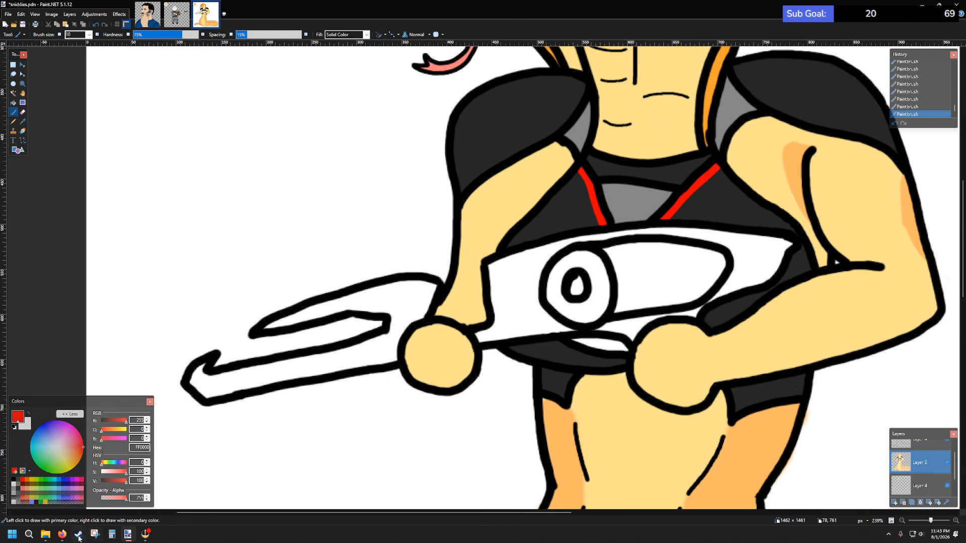
mouse_move(64, 534)
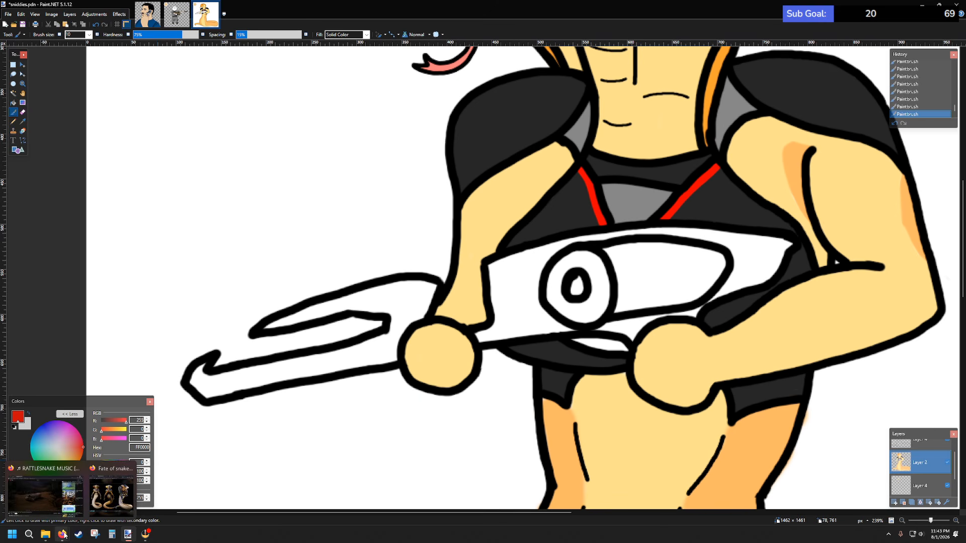
click(64, 534)
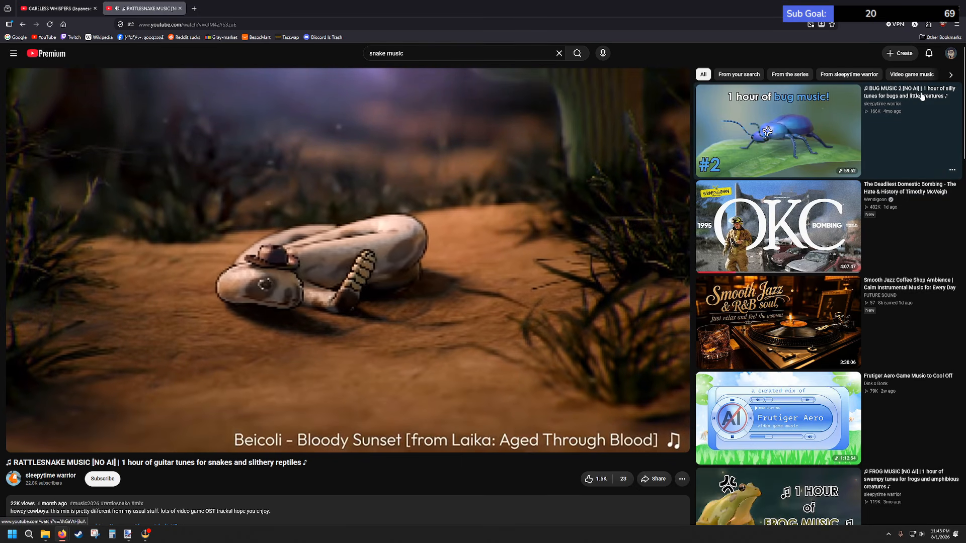
click(924, 97)
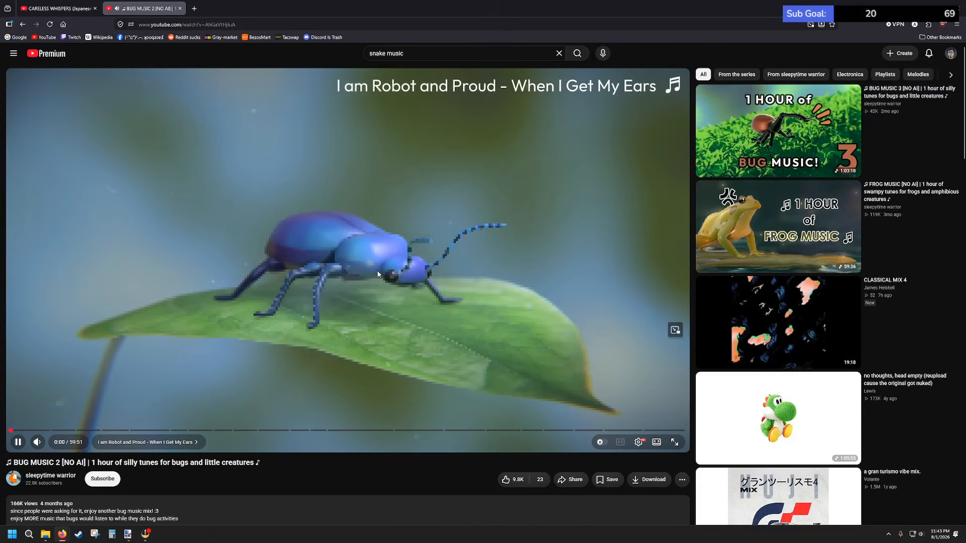
click(928, 2)
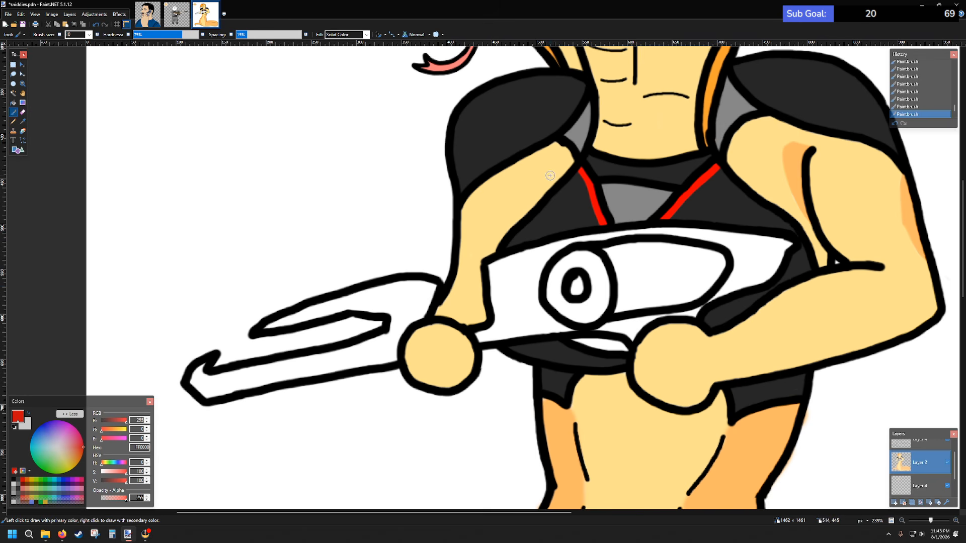
- Paint red stripes along the lower edges of the grey patches beside the neck, on both shoulders
scroll(550, 176, up, 3)
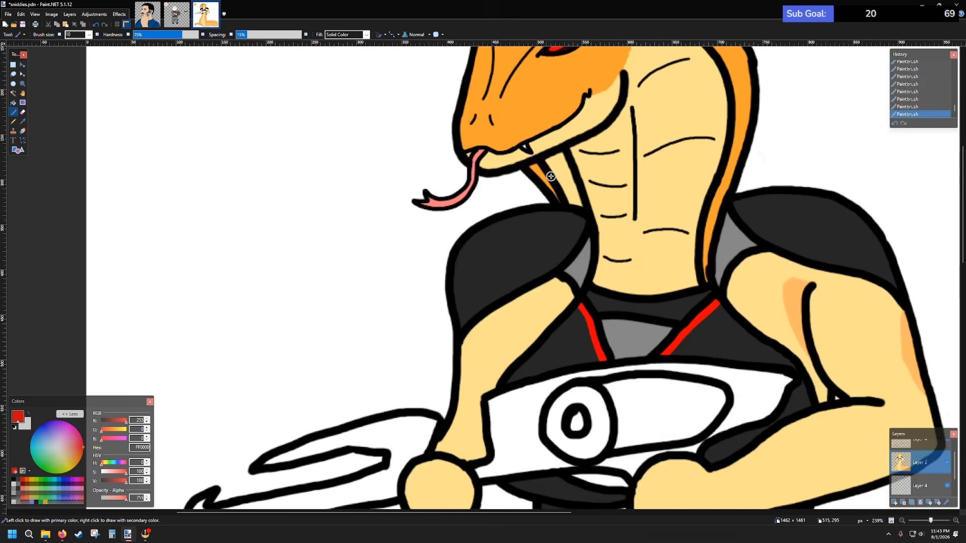
scroll(552, 182, down, 2)
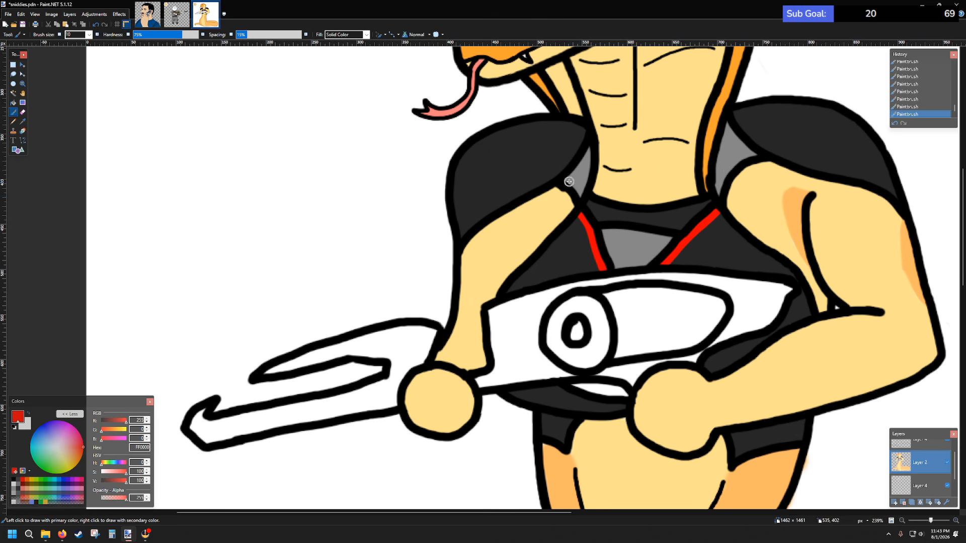
scroll(569, 181, up, 6)
click(519, 163)
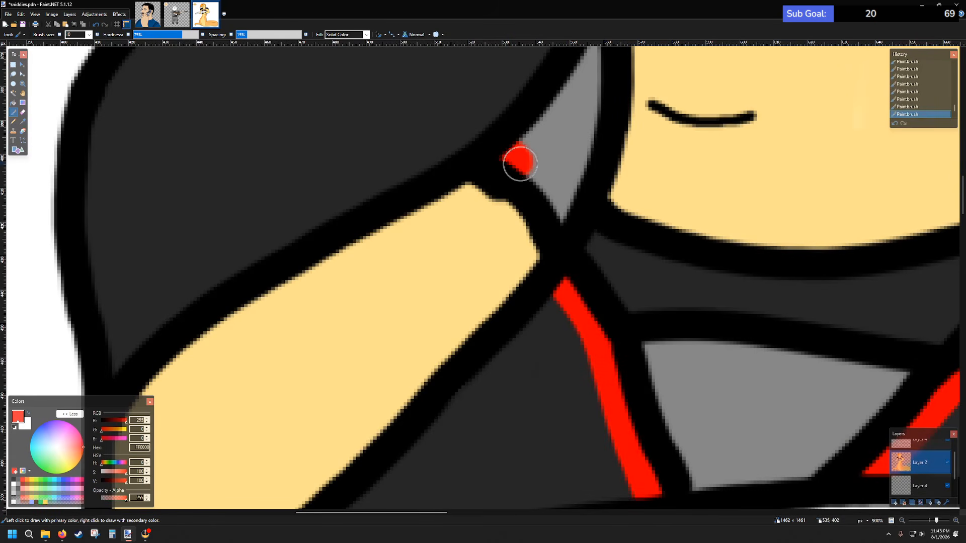
mouse_move(520, 164)
mouse_down()
mouse_move(565, 216)
mouse_move(602, 200)
mouse_move(623, 149)
mouse_move(652, 119)
mouse_move(715, 89)
mouse_up()
scroll(681, 231, down, 5)
scroll(654, 228, right, 5)
scroll(588, 218, up, 4)
click(589, 225)
scroll(670, 142, down, 6)
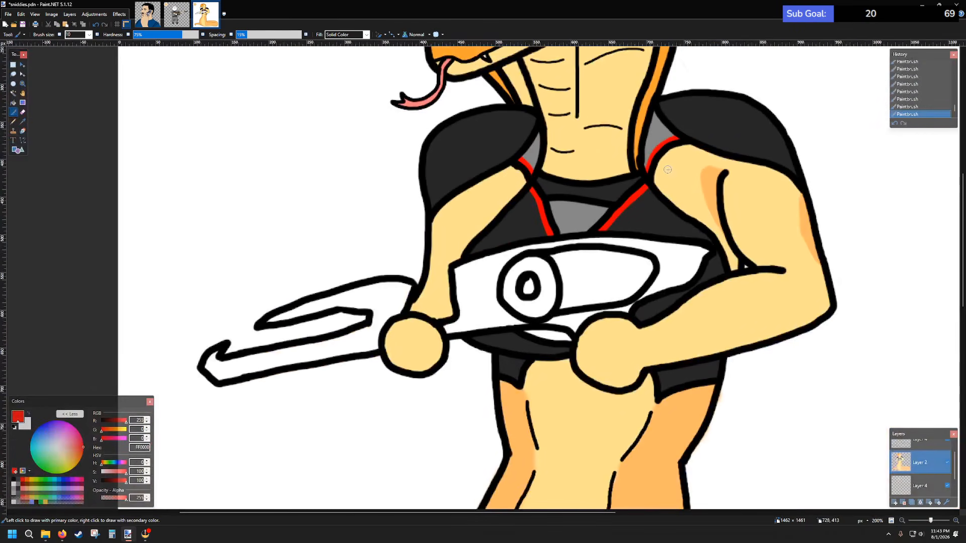
scroll(667, 170, left, 2)
scroll(604, 201, right, 3)
scroll(557, 216, up, 3)
scroll(539, 240, down, 5)
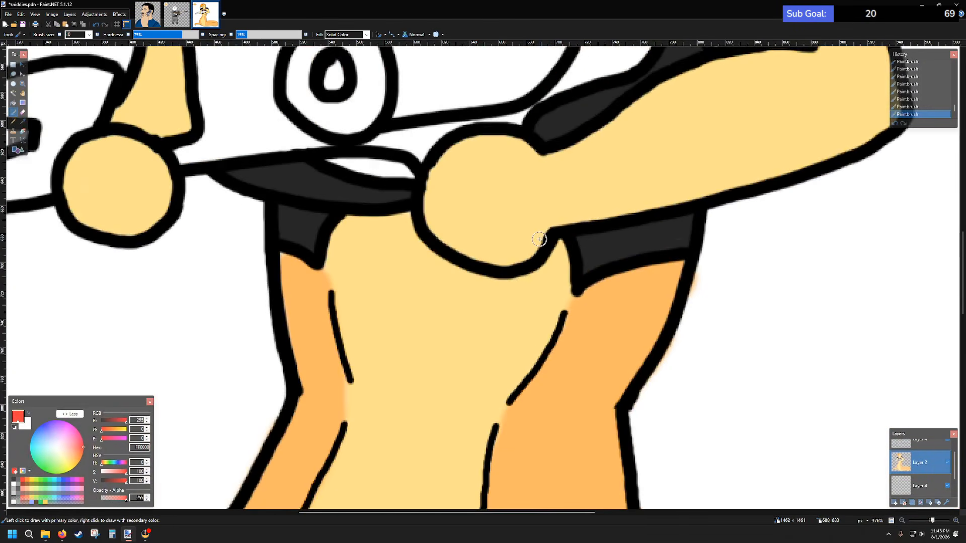
scroll(539, 240, down, 2)
scroll(513, 233, down, 2)
scroll(496, 259, up, 1)
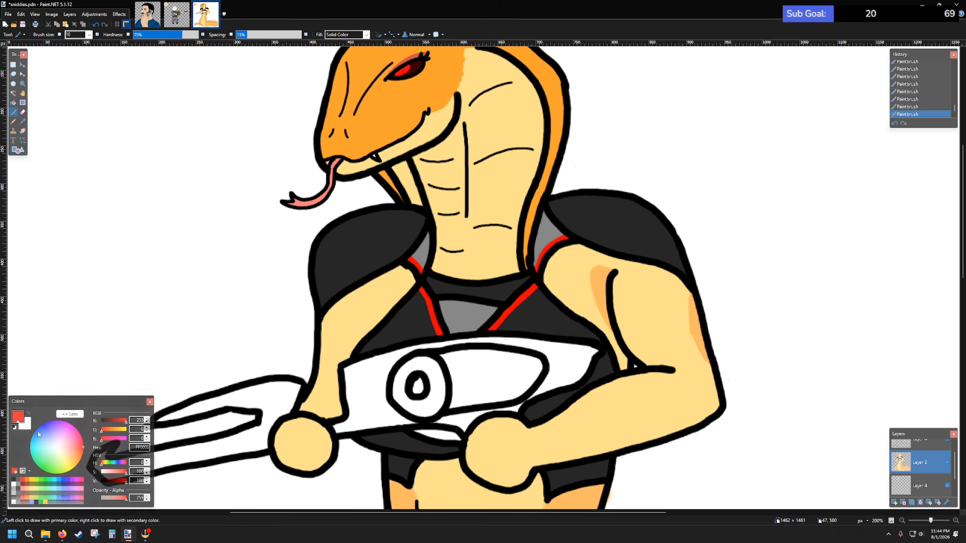
- Set the brush colour to yellow (FFD623) and paint a stripe beneath the shoulder pad on the arm at the tongue side
click(28, 492)
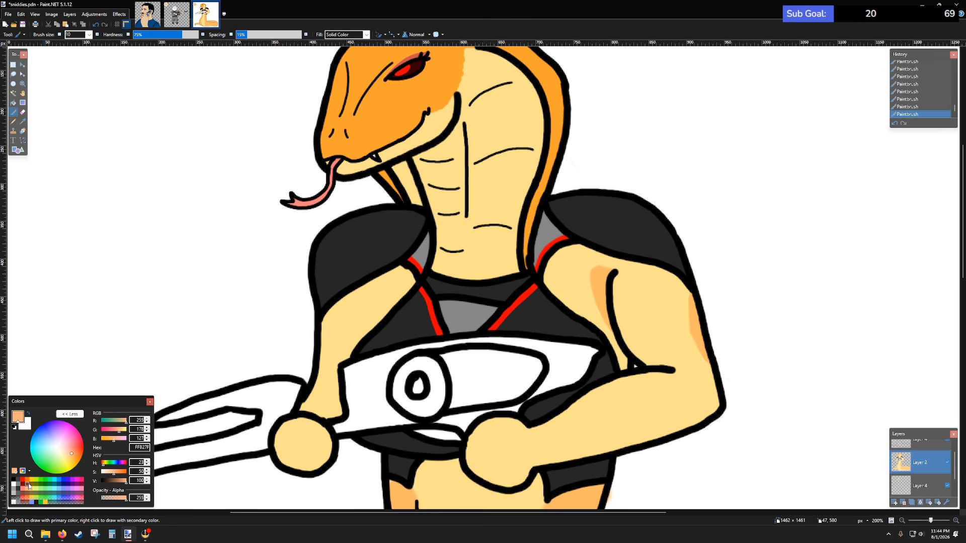
click(34, 491)
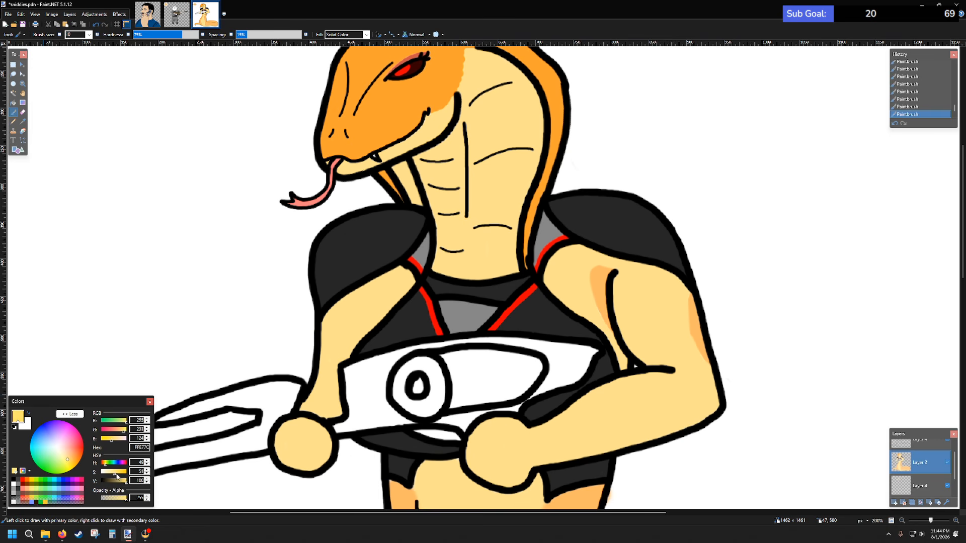
drag(116, 473, 123, 474)
ctrl+scroll(387, 259, up, 4)
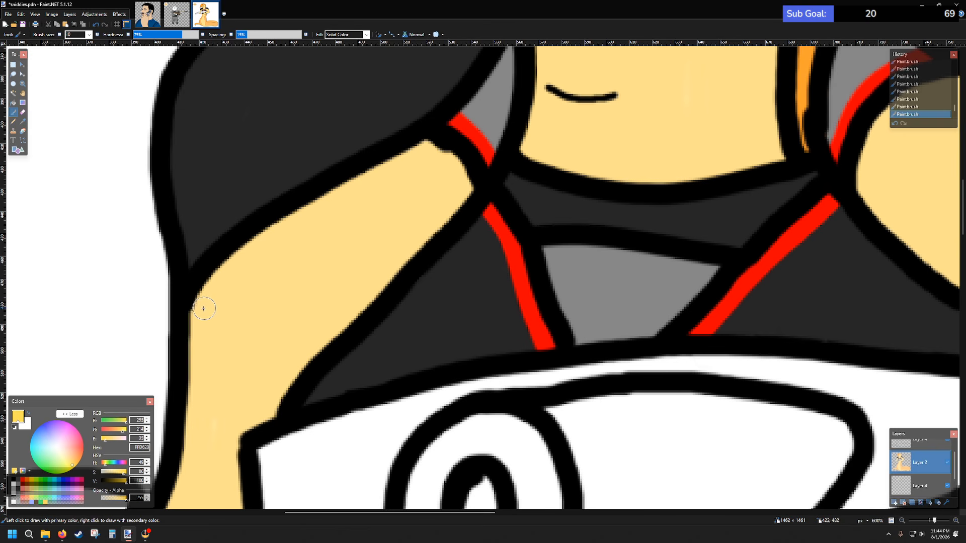
drag(197, 313, 202, 305)
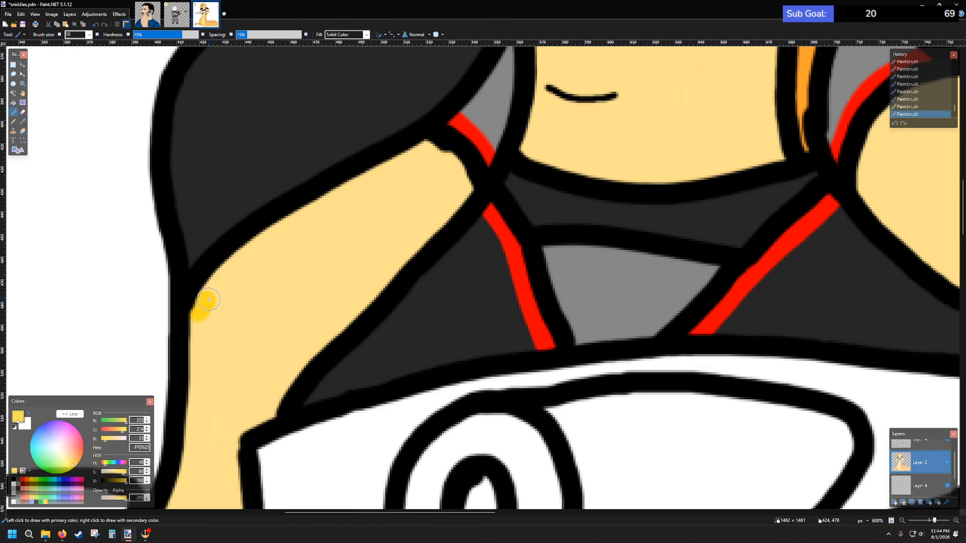
key(ctrl+z)
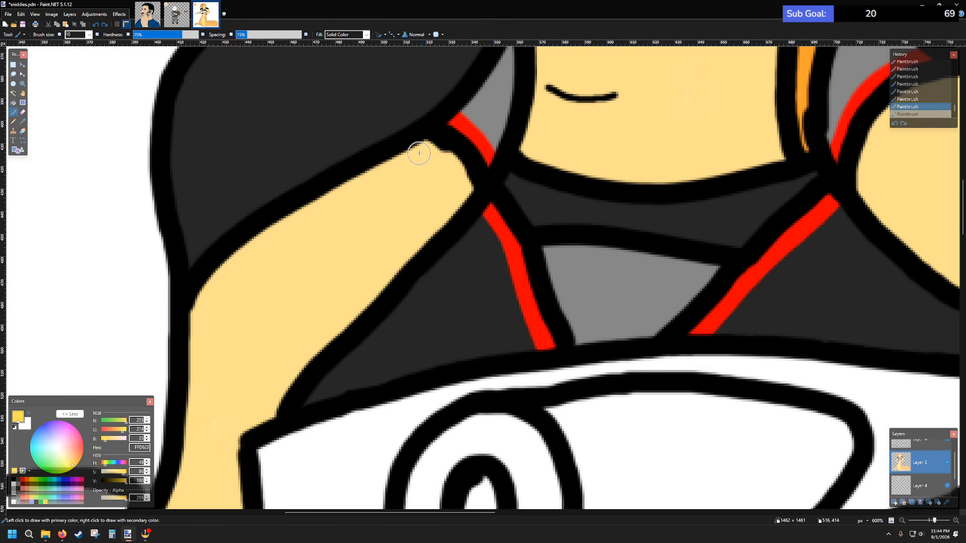
drag(423, 147, 379, 173)
key(ctrl+z)
drag(425, 145, 328, 195)
mouse_move(283, 222)
mouse_down()
mouse_move(208, 281)
mouse_move(194, 325)
mouse_up()
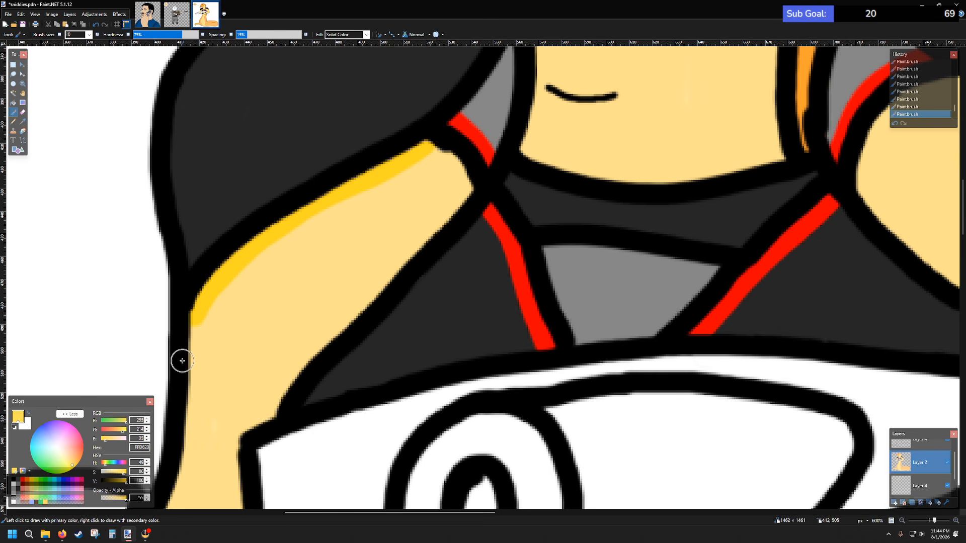
key(ctrl+z)
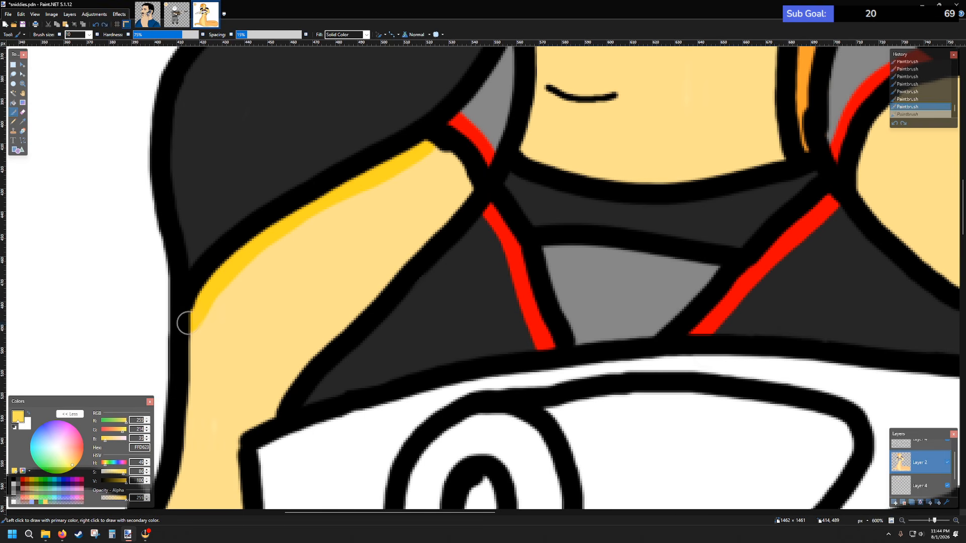
drag(184, 323, 179, 371)
- Paint a matching yellow stripe beneath the other shoulder pad, following its lower outline to the arm's outer edge
scroll(436, 227, down, 1)
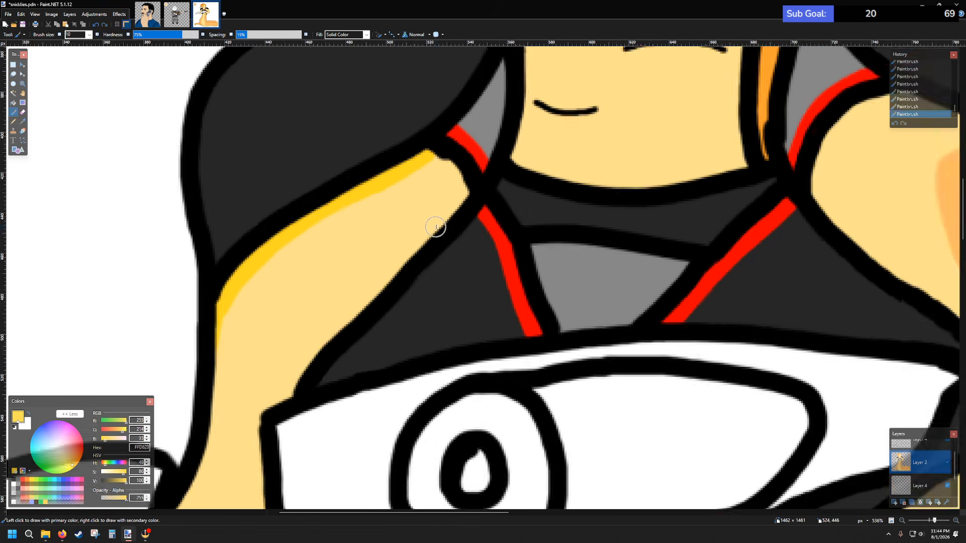
scroll(437, 226, down, 3)
scroll(466, 207, down, 6)
scroll(482, 211, up, 5)
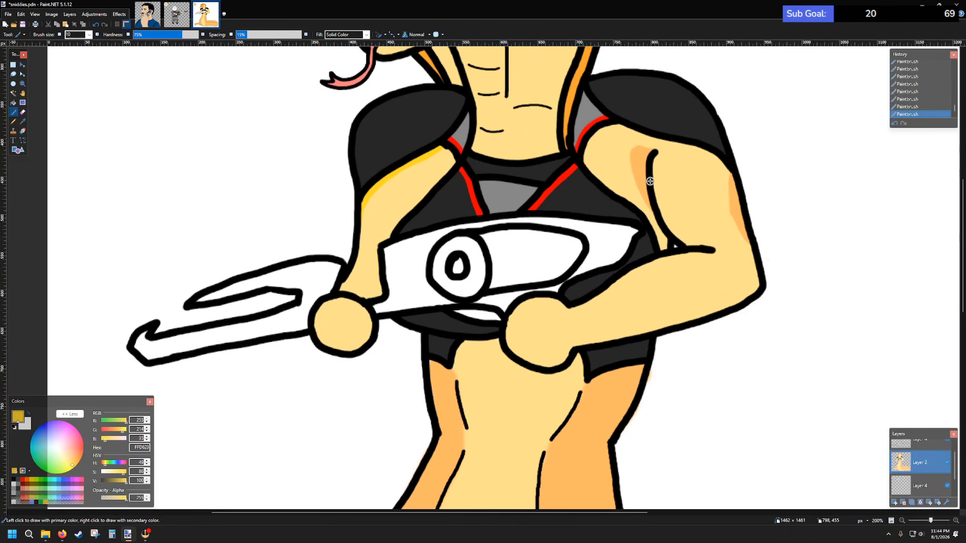
scroll(650, 181, up, 3)
scroll(644, 151, up, 5)
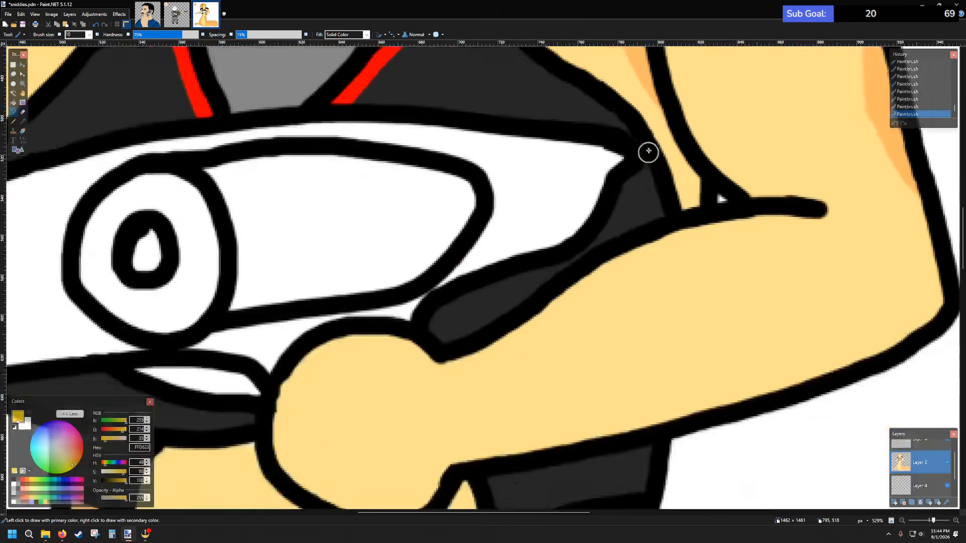
scroll(612, 173, down, 4)
scroll(612, 174, down, 6)
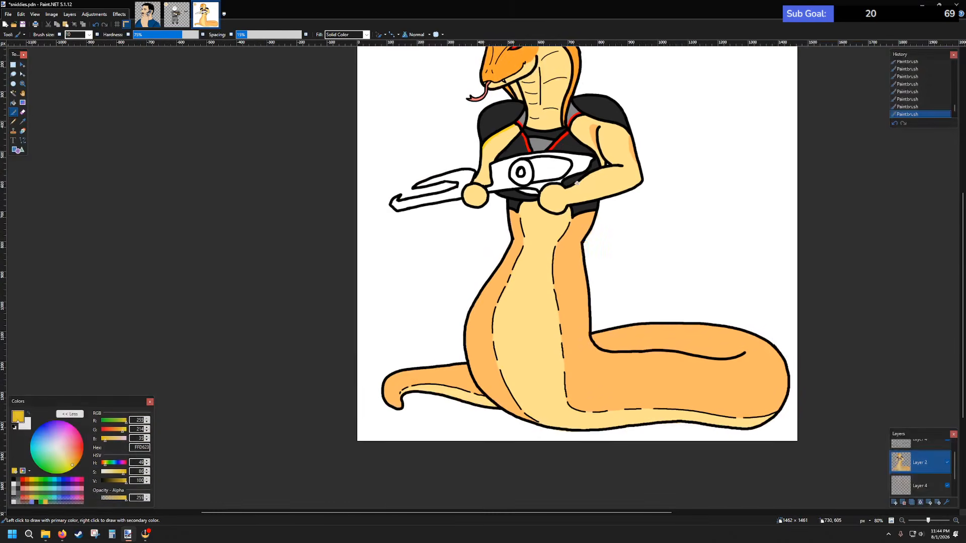
scroll(552, 213, up, 2)
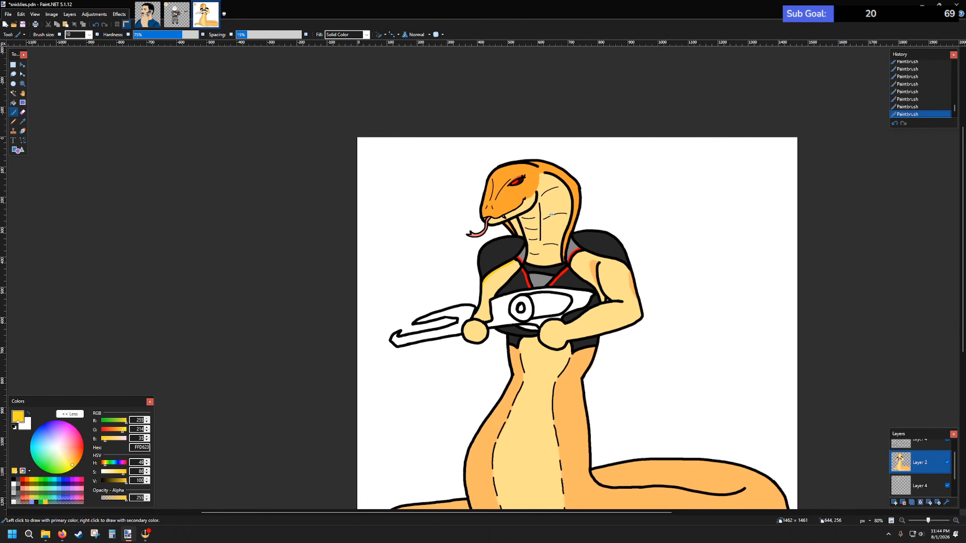
scroll(569, 247, up, 5)
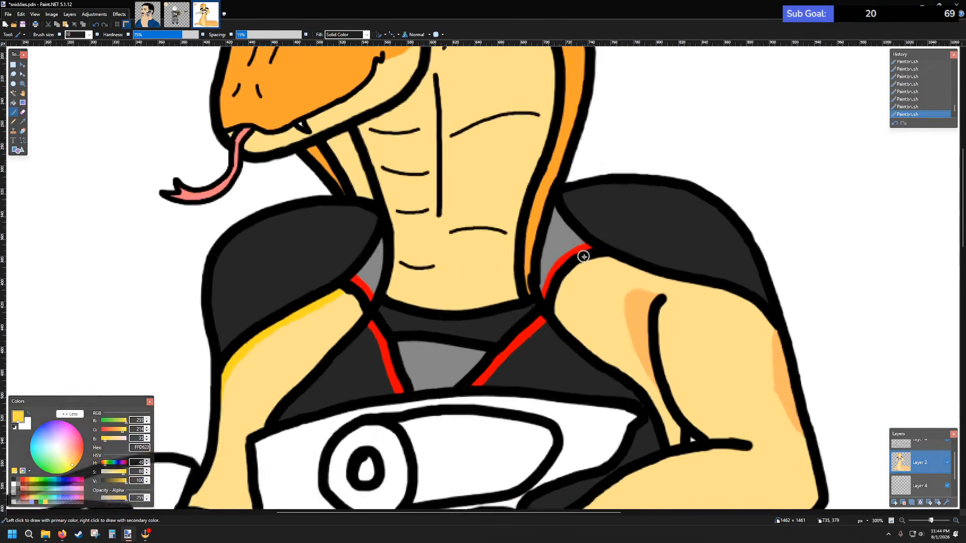
scroll(632, 254, up, 2)
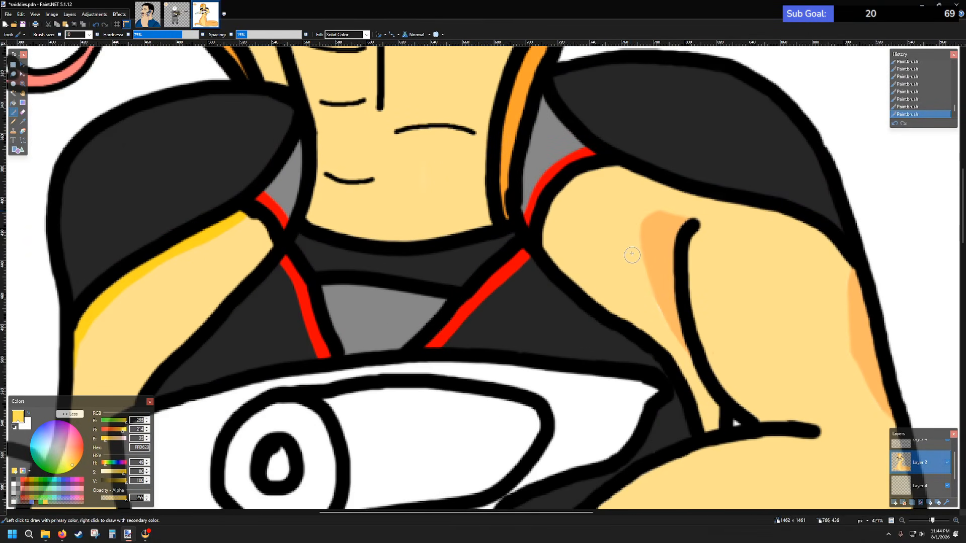
click(619, 171)
key(ctrl+z)
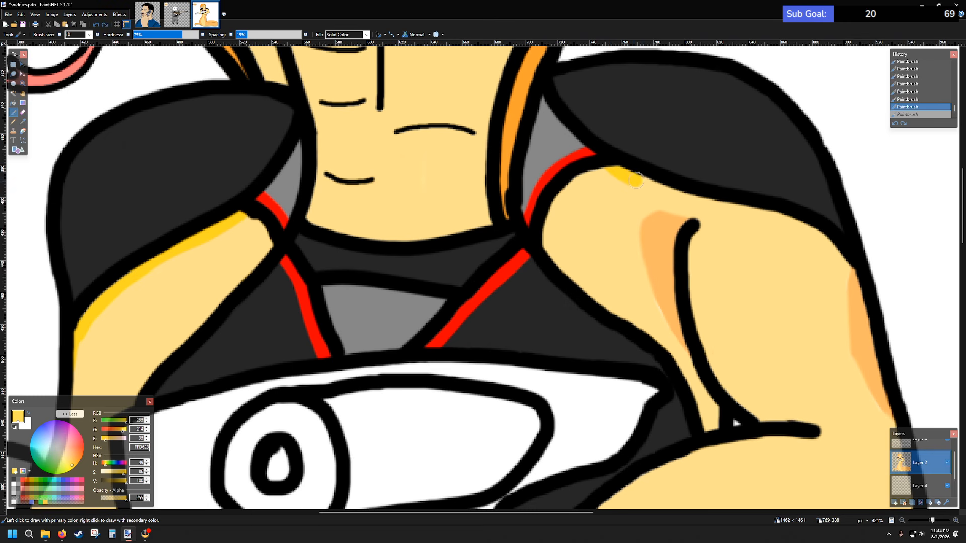
drag(635, 180, 784, 219)
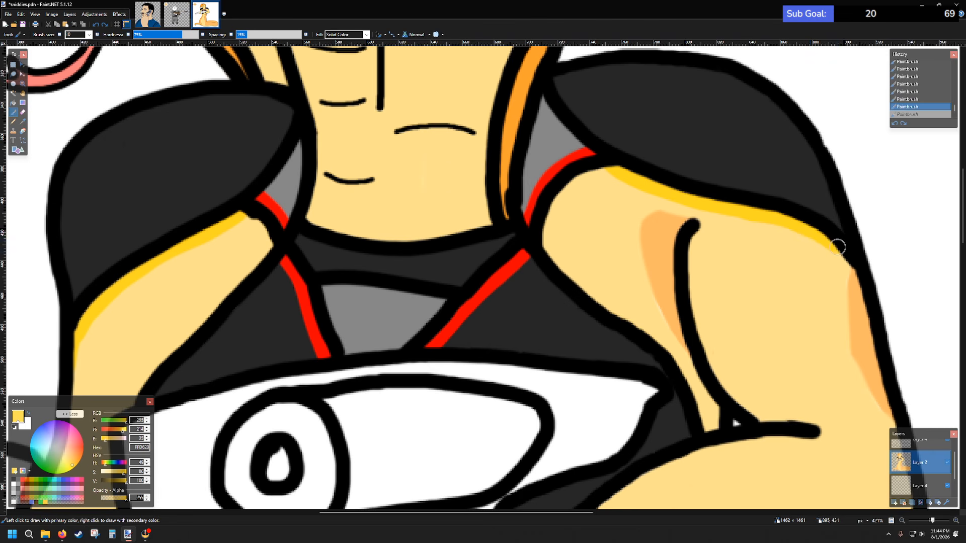
drag(859, 267, 859, 266)
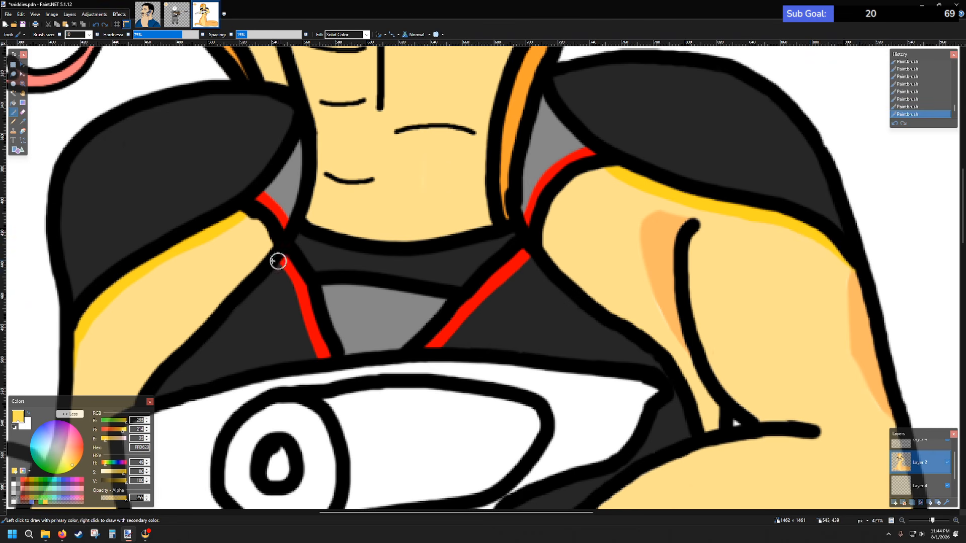
- Look at the sniper drawing and return to the cobra drawing
scroll(246, 243, down, 3)
scroll(242, 199, up, 5)
click(176, 14)
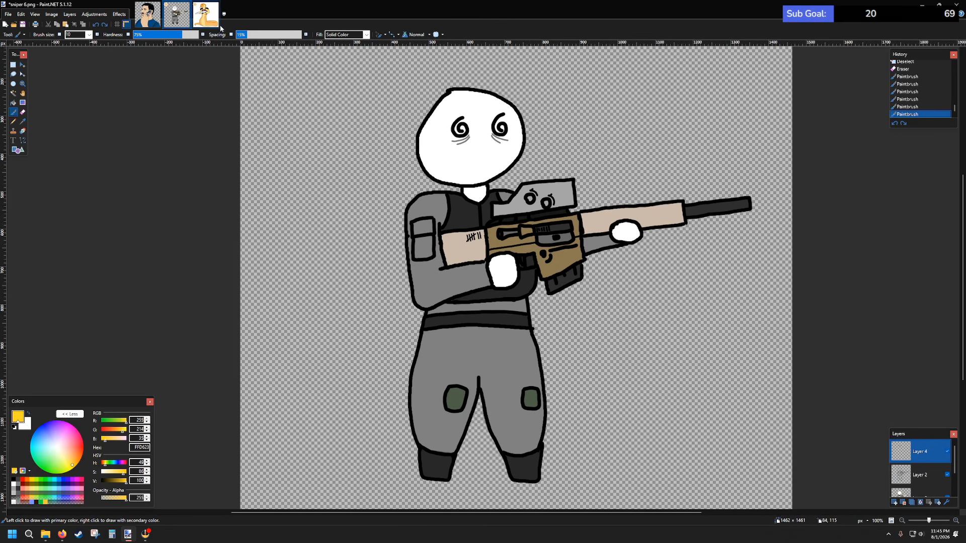
click(206, 15)
scroll(374, 246, down, 5)
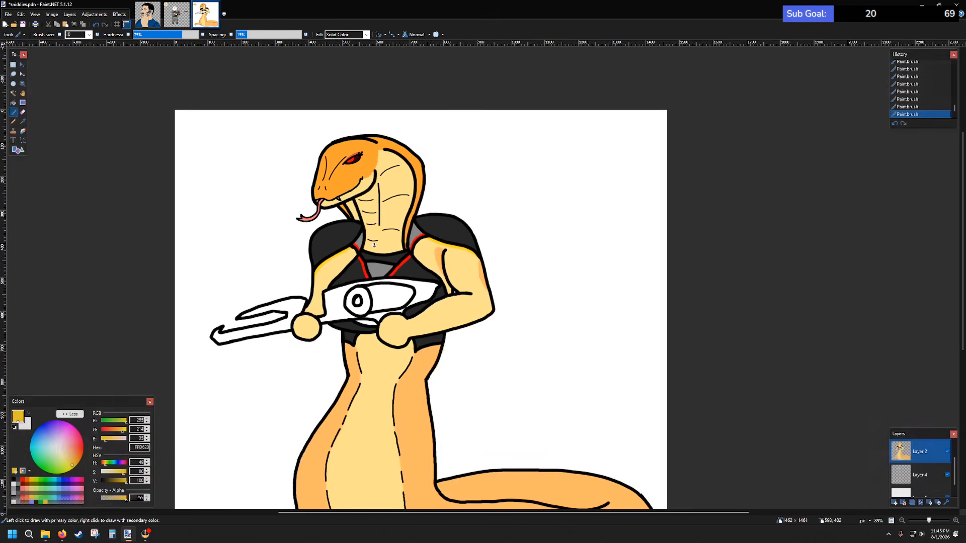
scroll(322, 267, down, 3)
scroll(355, 233, up, 3)
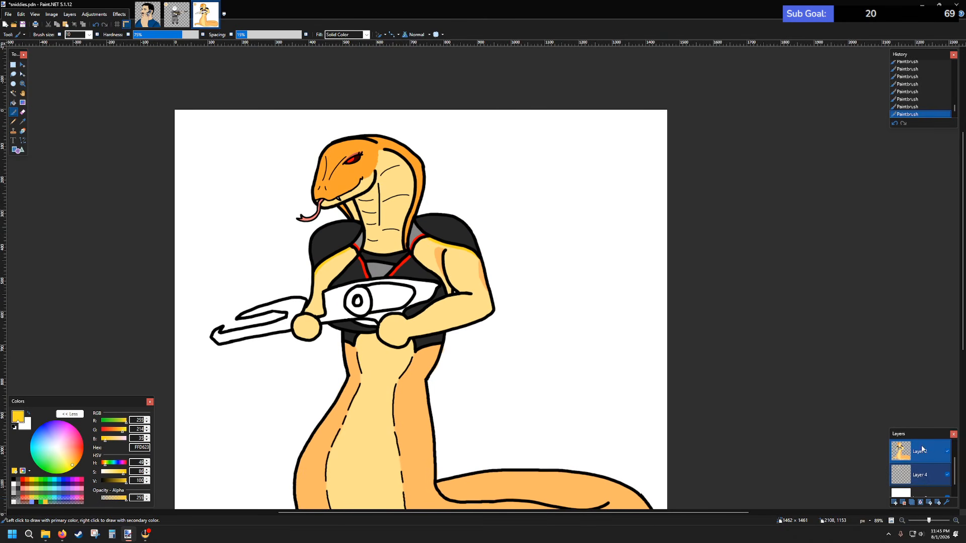
- On the Layer 4 above Layer 2, draw a black line under the yellow stripe on the arm at the tongue side
drag(920, 475, 920, 454)
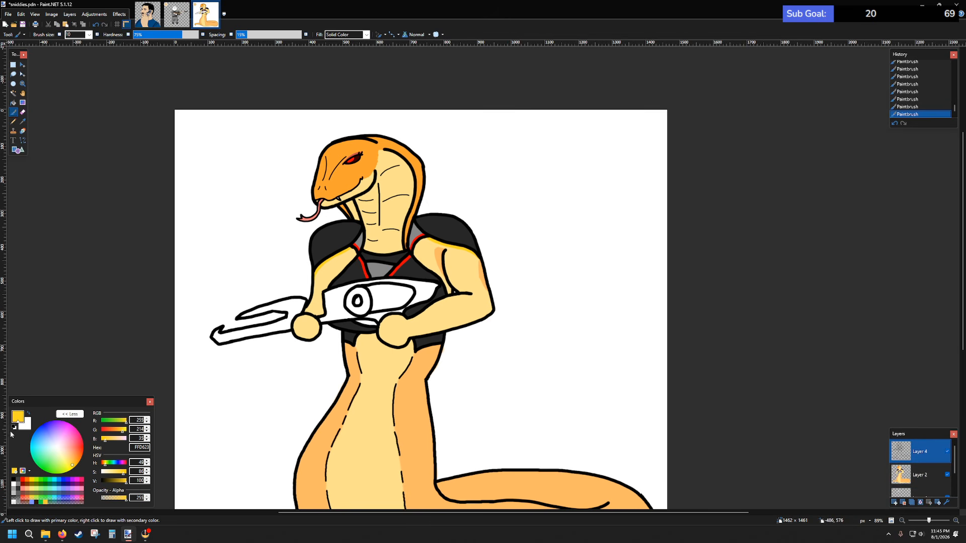
click(14, 482)
scroll(311, 277, up, 5)
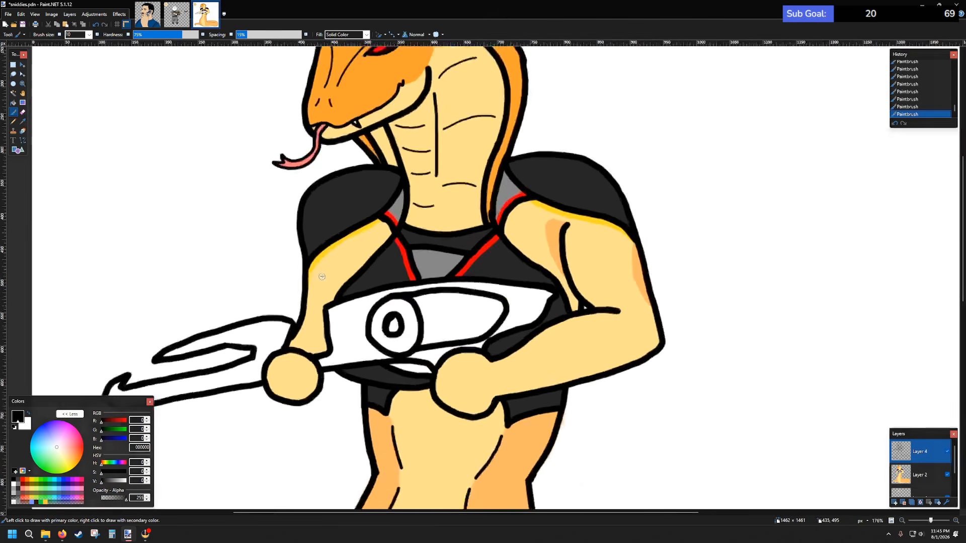
scroll(374, 244, left, 3)
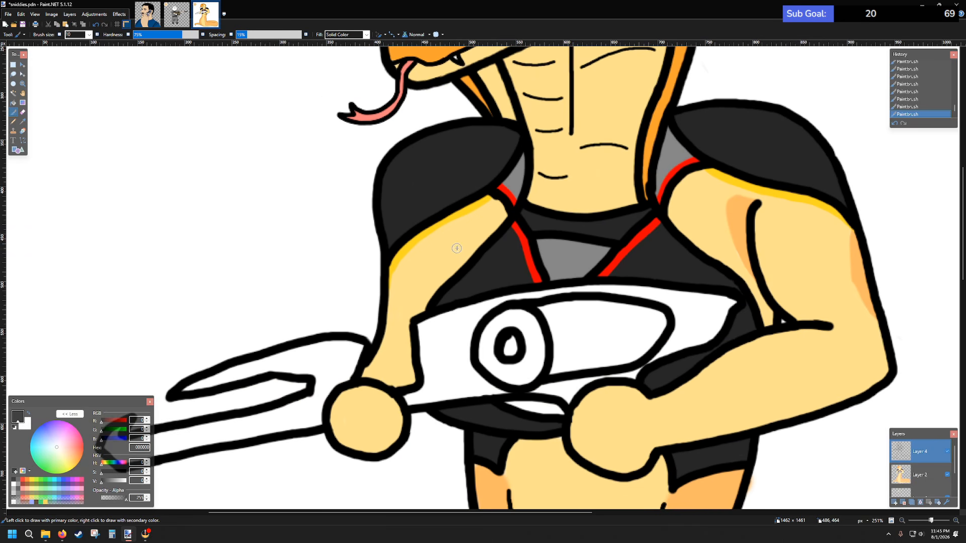
scroll(456, 248, up, 2)
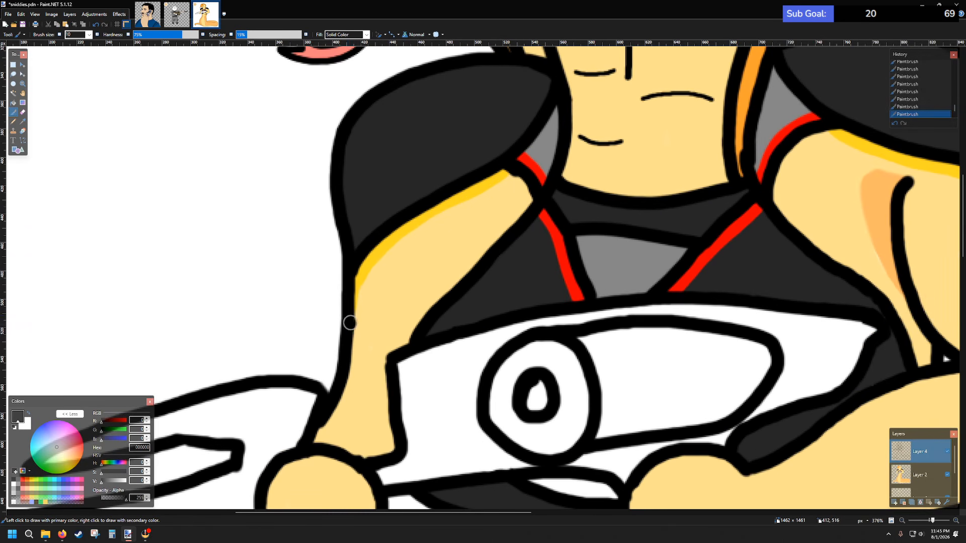
mouse_move(350, 323)
mouse_down()
mouse_move(346, 324)
mouse_move(392, 237)
mouse_move(468, 170)
mouse_up()
key(ctrl+z)
scroll(351, 313, up, 3)
key(ctrl+z)
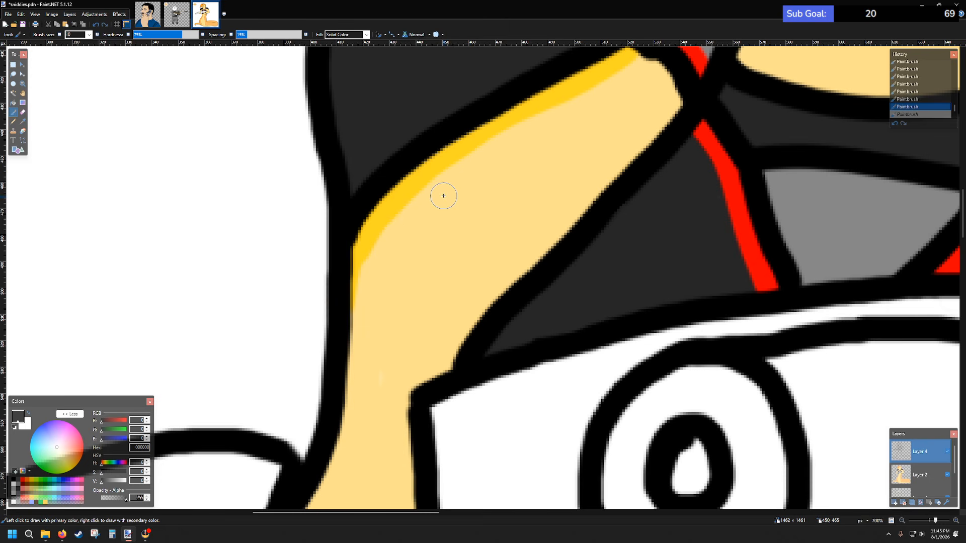
scroll(631, 96, up, 2)
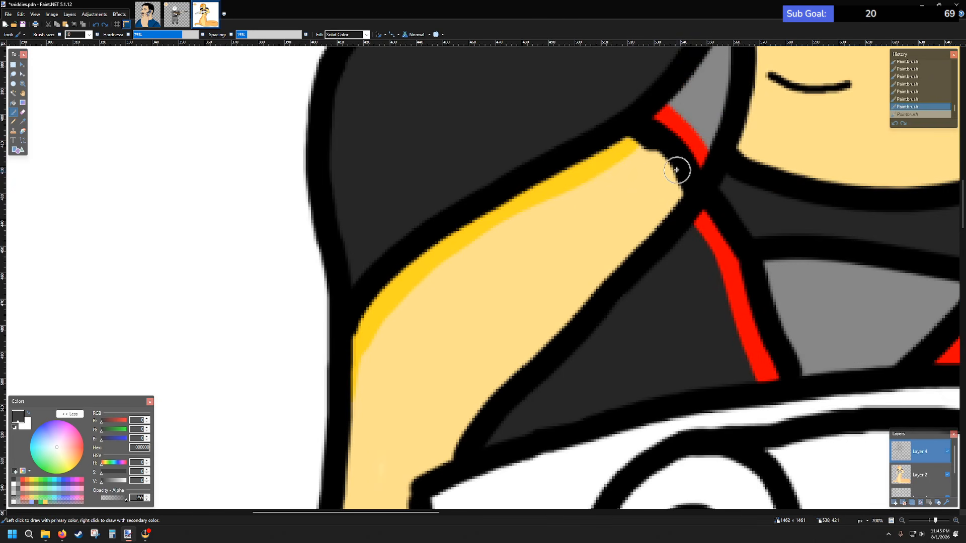
mouse_move(680, 177)
mouse_down()
mouse_move(639, 162)
mouse_move(494, 240)
mouse_move(392, 334)
mouse_move(348, 420)
mouse_up()
- Draw a black outline beneath the yellow stripe on the other shoulder, ending at the arm's outer edge
scroll(578, 284, down, 8)
scroll(475, 201, up, 6)
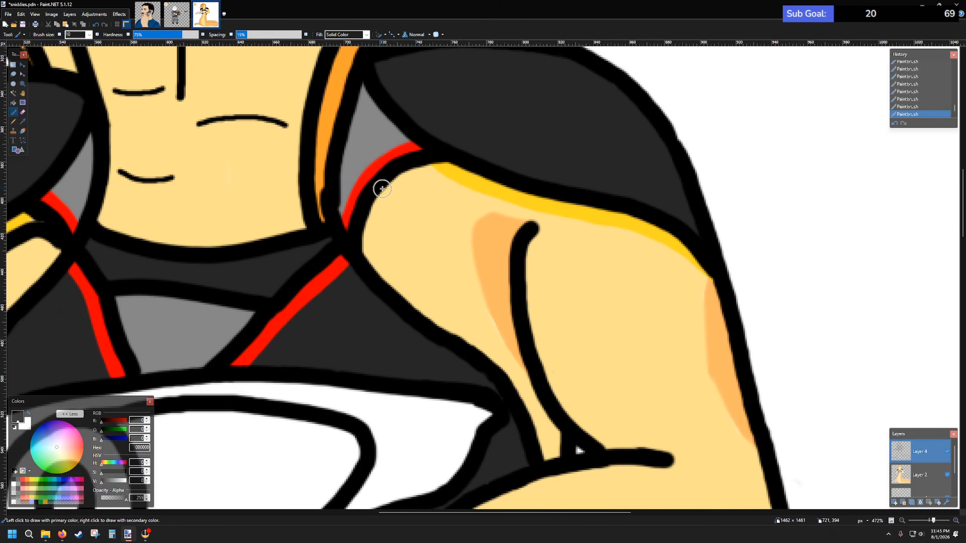
mouse_move(377, 188)
mouse_down()
mouse_move(421, 173)
mouse_move(511, 212)
mouse_move(672, 254)
mouse_move(726, 296)
mouse_up()
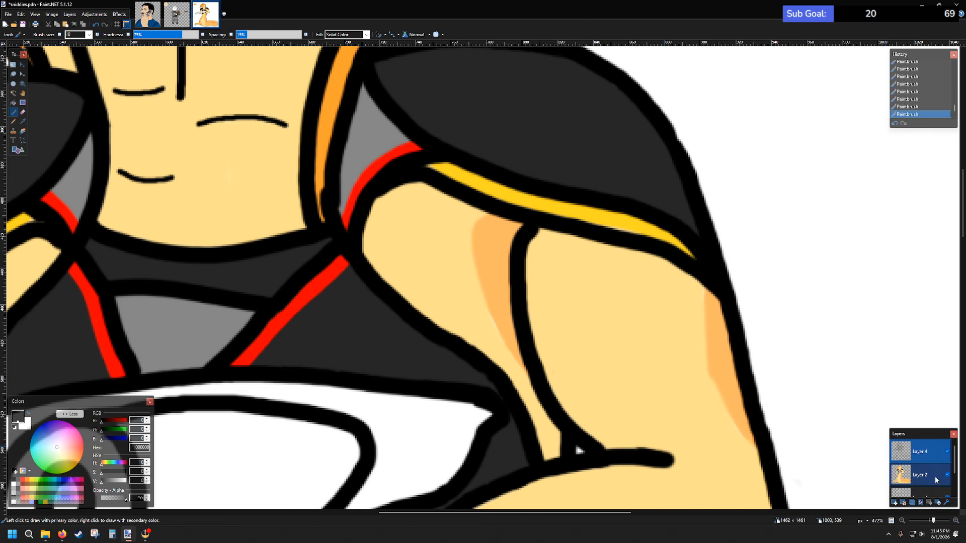
- On Layer 2, sample the shoulder stripe's yellow (FFD623) and get the Paintbrush ready with it
click(920, 474)
click(23, 121)
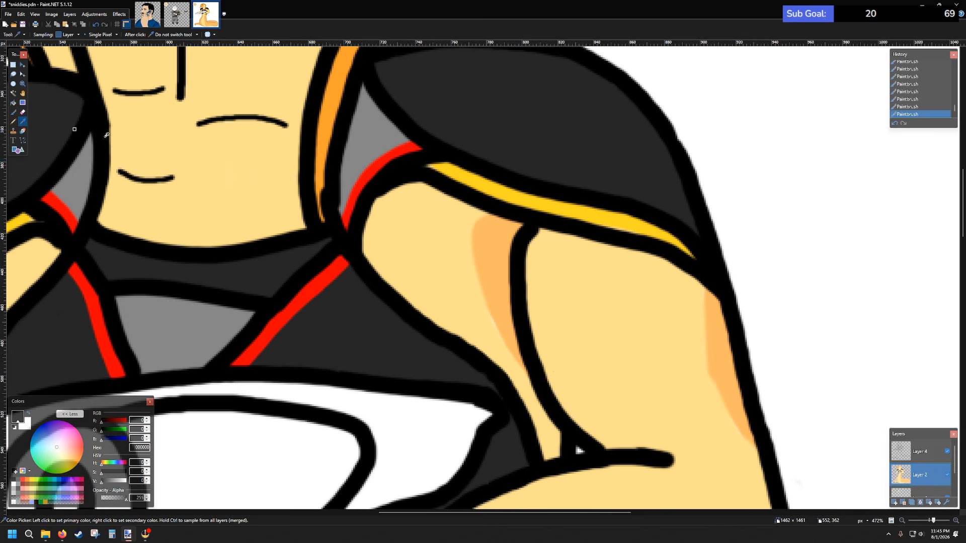
click(584, 207)
click(13, 112)
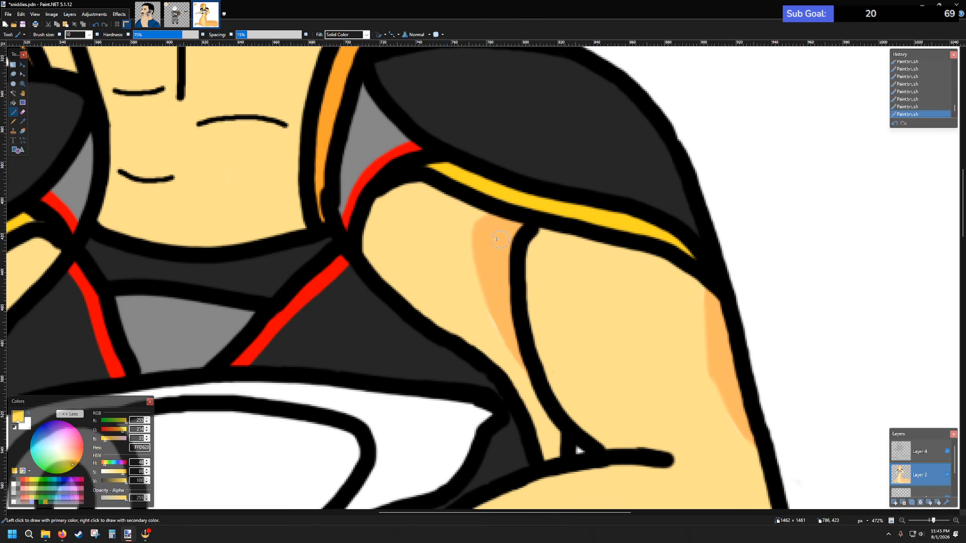
- Inspect the yellow stripes and their black outlines on both shoulders up close and in the whole figure
scroll(447, 241, right, 2)
scroll(383, 270, up, 4)
scroll(393, 278, right, 6)
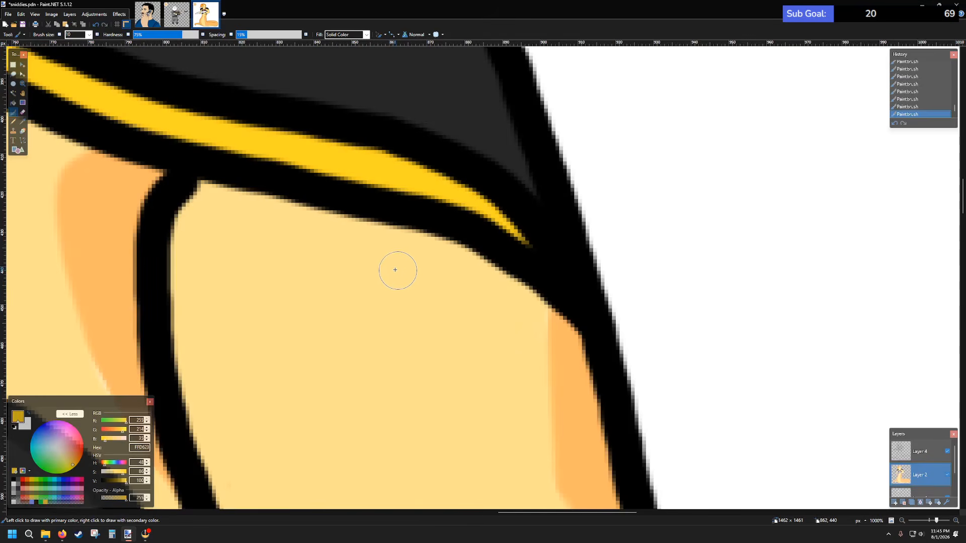
scroll(386, 261, down, 7)
scroll(317, 274, up, 5)
scroll(304, 248, down, 5)
scroll(452, 282, left, 8)
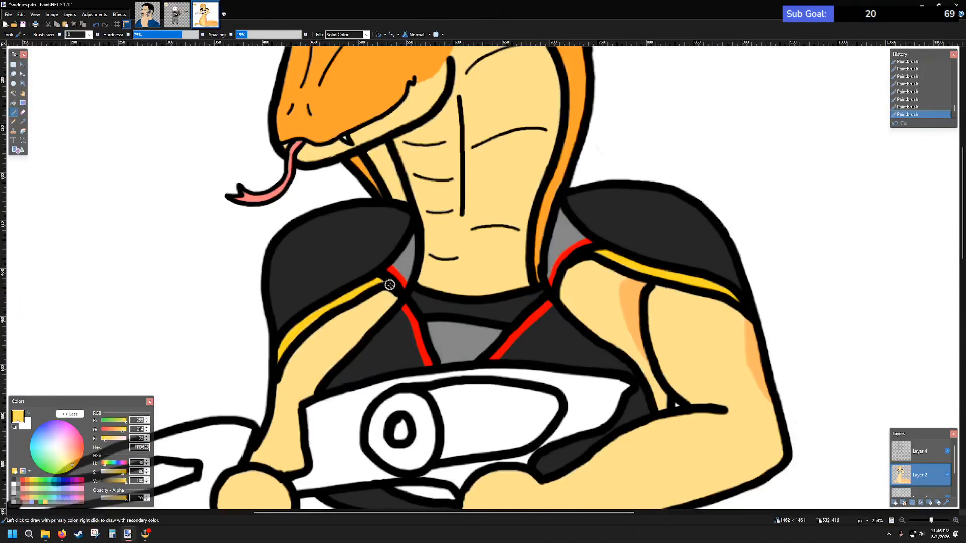
scroll(600, 326, up, 7)
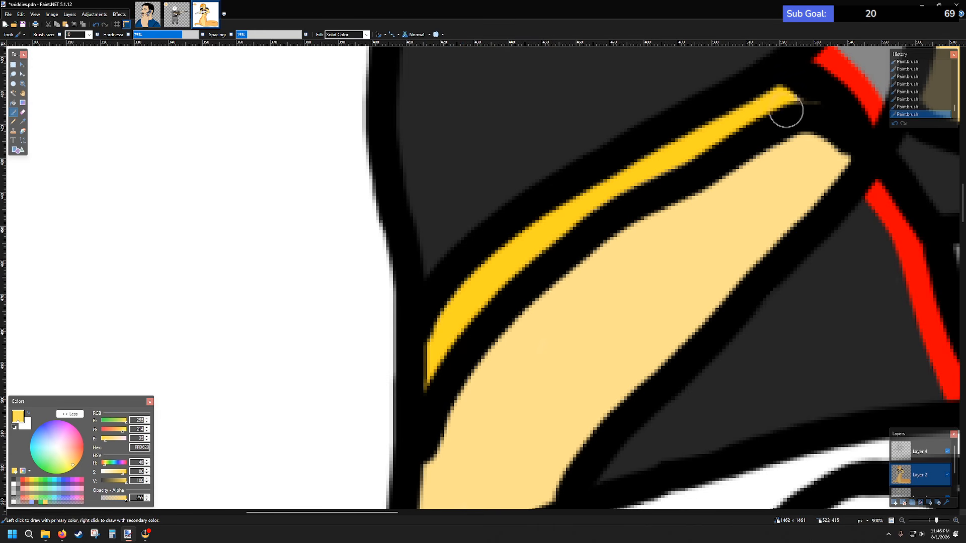
scroll(654, 181, down, 9)
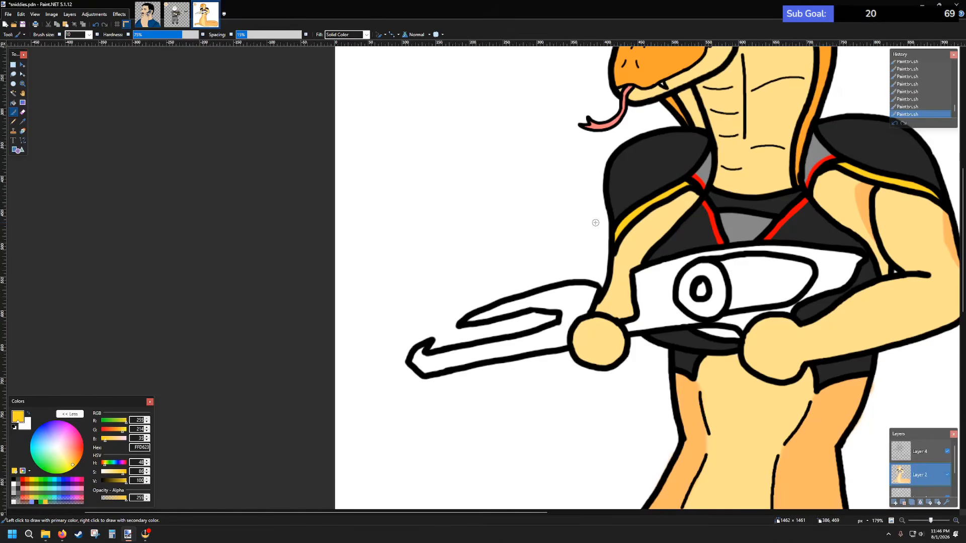
scroll(436, 230, right, 5)
scroll(485, 212, up, 3)
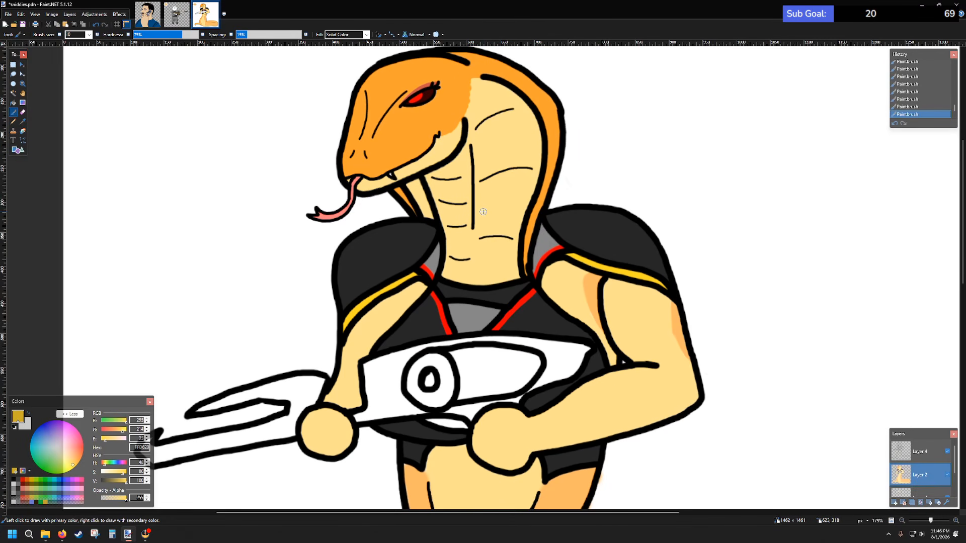
- Get a black Paintbrush of size 5 ready on Layer 4 for the cobra's belly, undoing the last stroke
scroll(484, 212, down, 5)
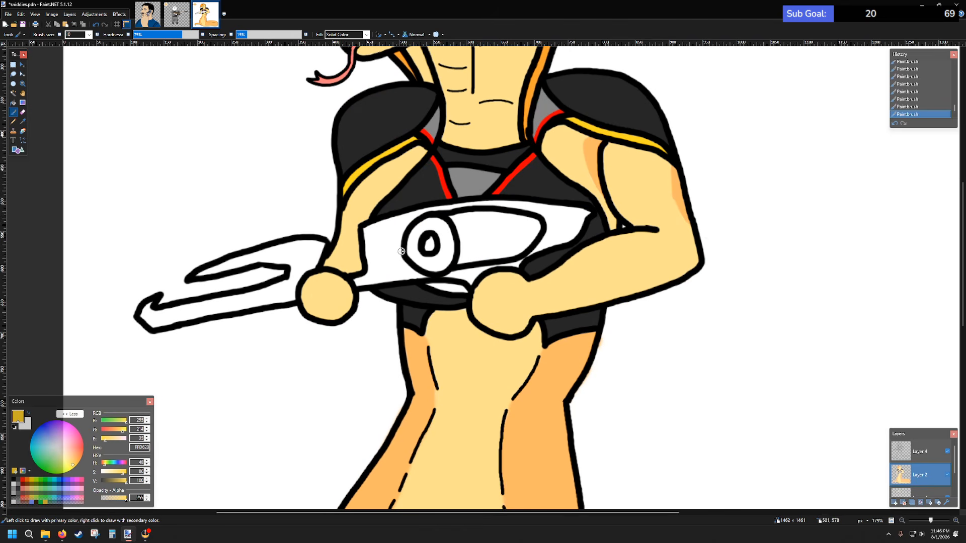
scroll(396, 250, down, 5)
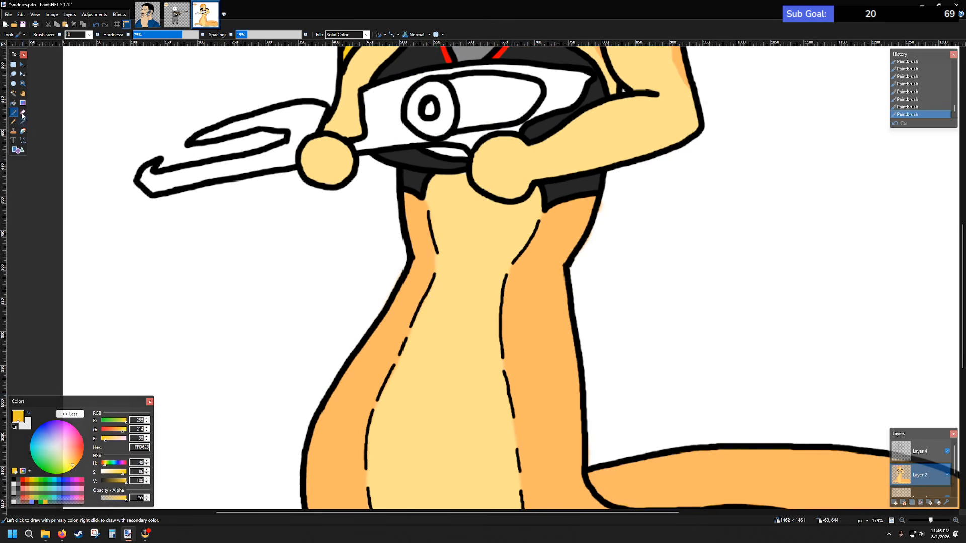
click(919, 451)
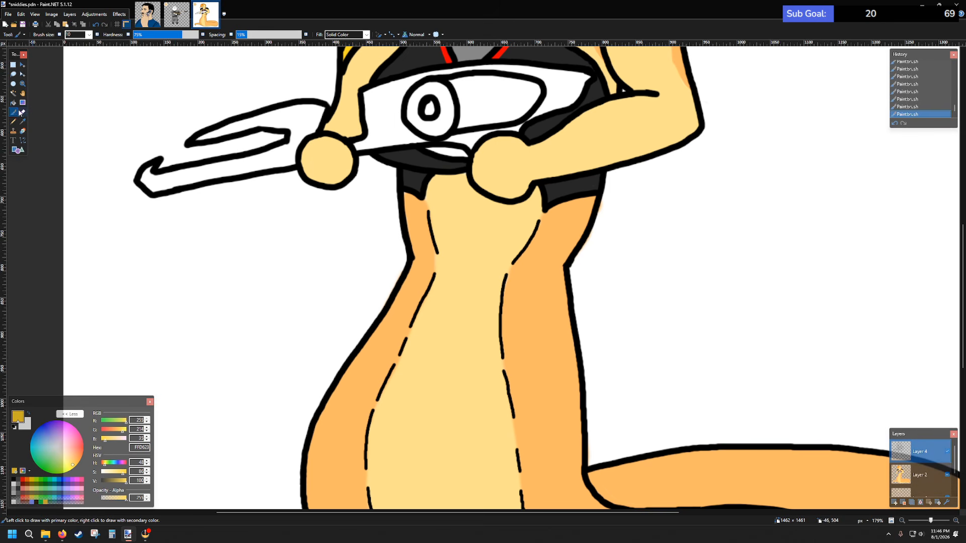
click(89, 35)
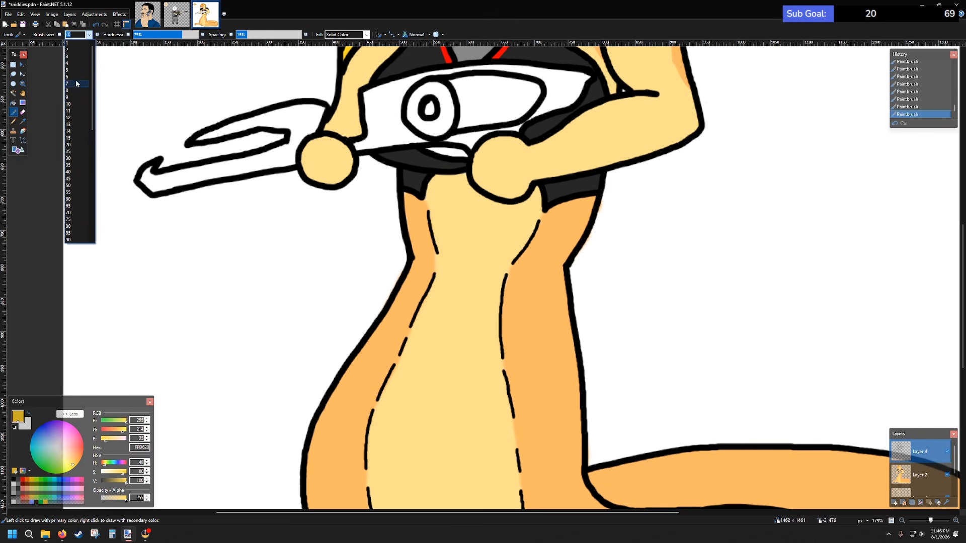
click(71, 70)
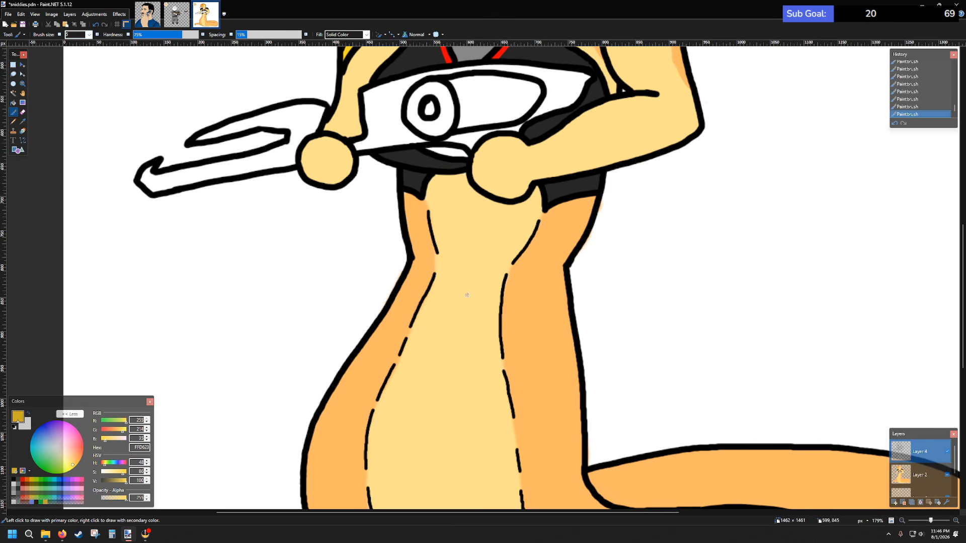
ctrl+scroll(471, 259, up, 2)
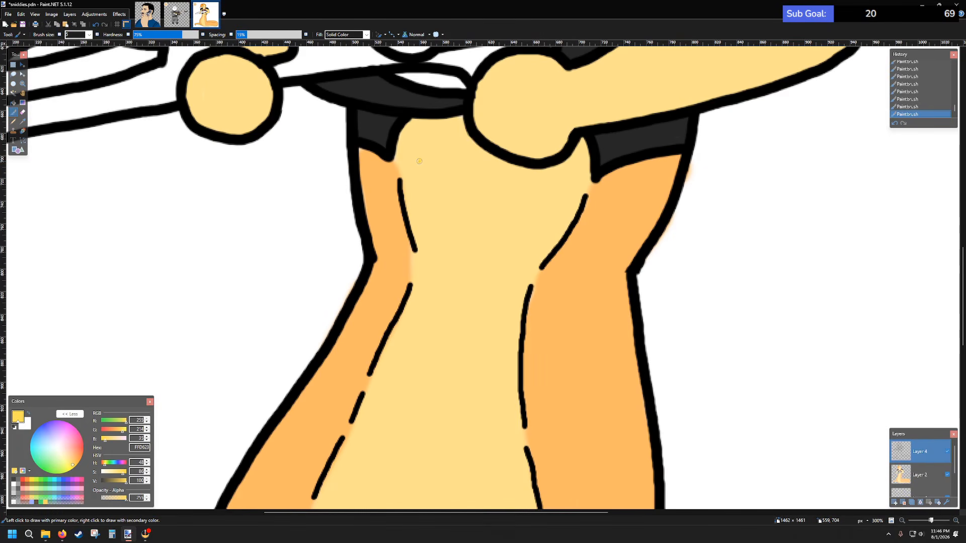
key(ctrl+z)
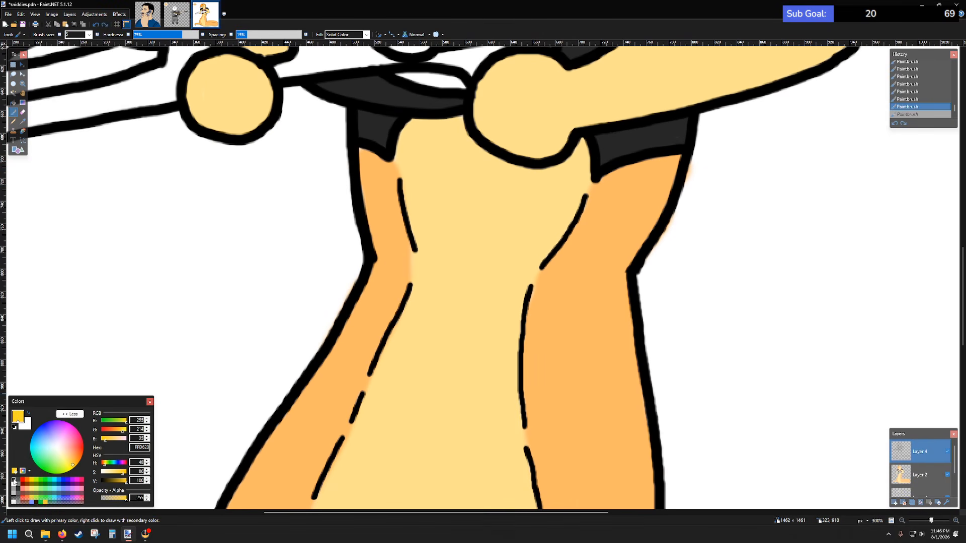
click(13, 480)
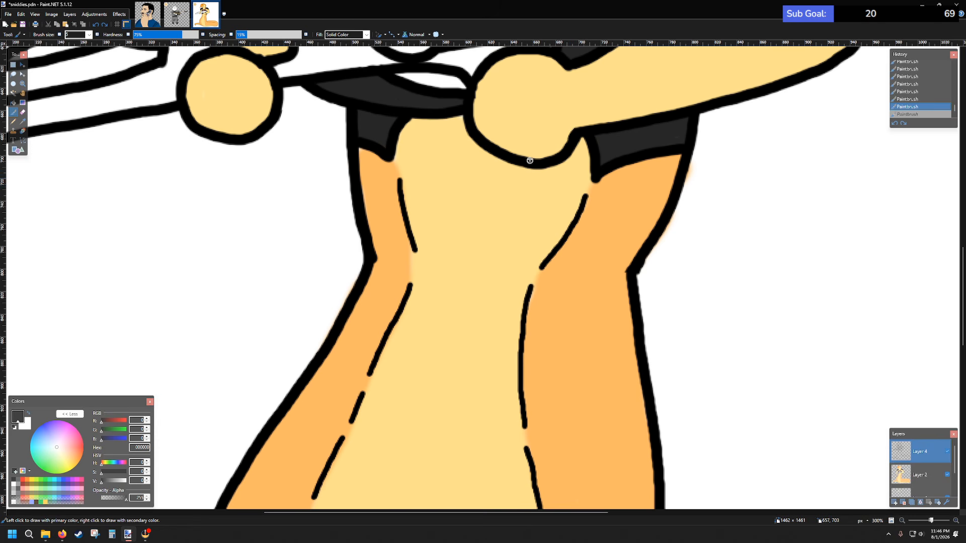
drag(441, 174, 544, 183)
key(ctrl+z)
drag(414, 169, 549, 185)
scroll(435, 225, down, 2)
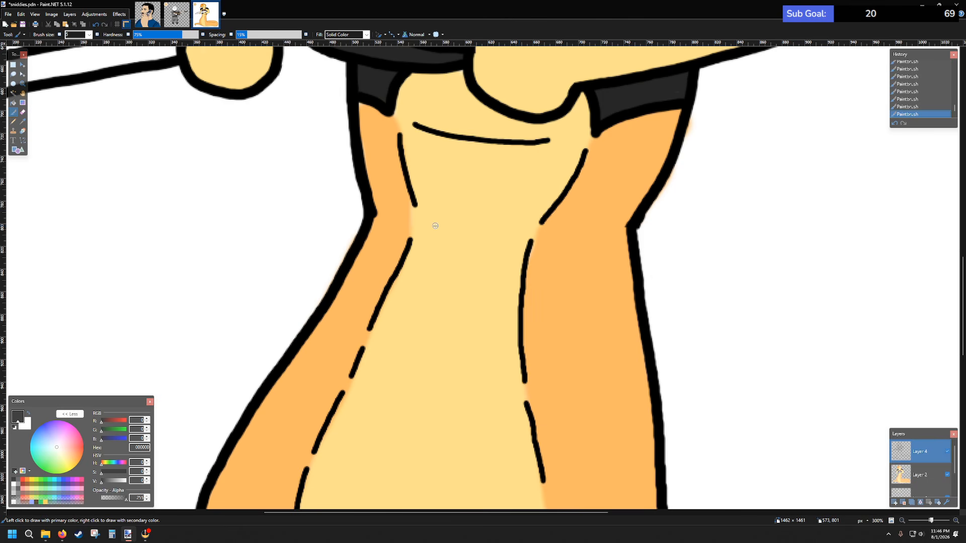
drag(427, 227, 466, 238)
key(ctrl+z)
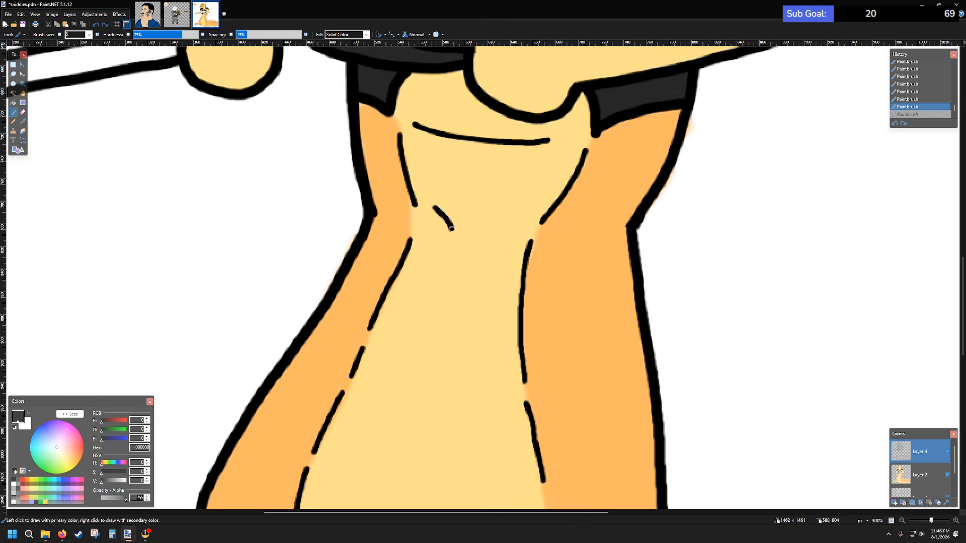
drag(451, 229, 462, 237)
key(ctrl+z)
key(ctrl+z)
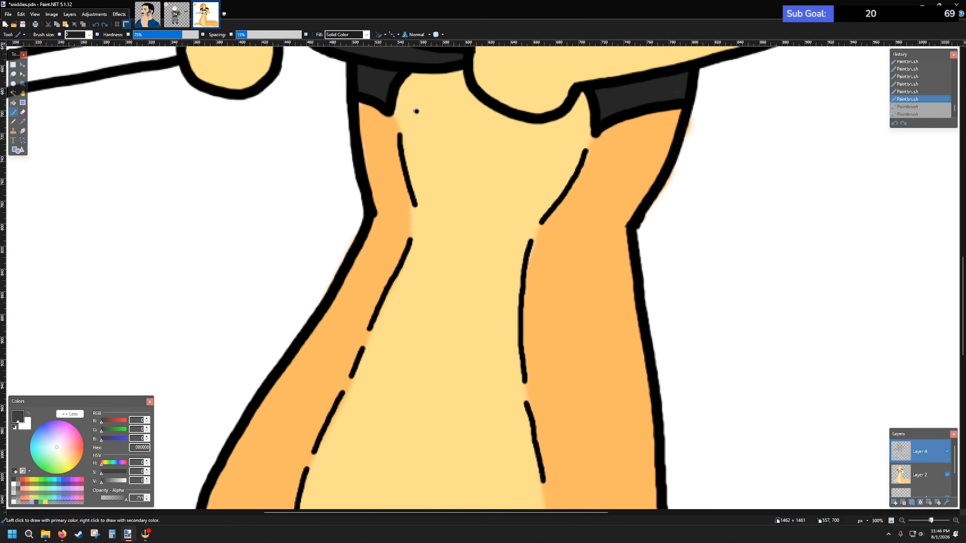
- Draw two slanted black strokes forming an open V on the upper belly, just below the dark top and hand
drag(416, 111, 468, 159)
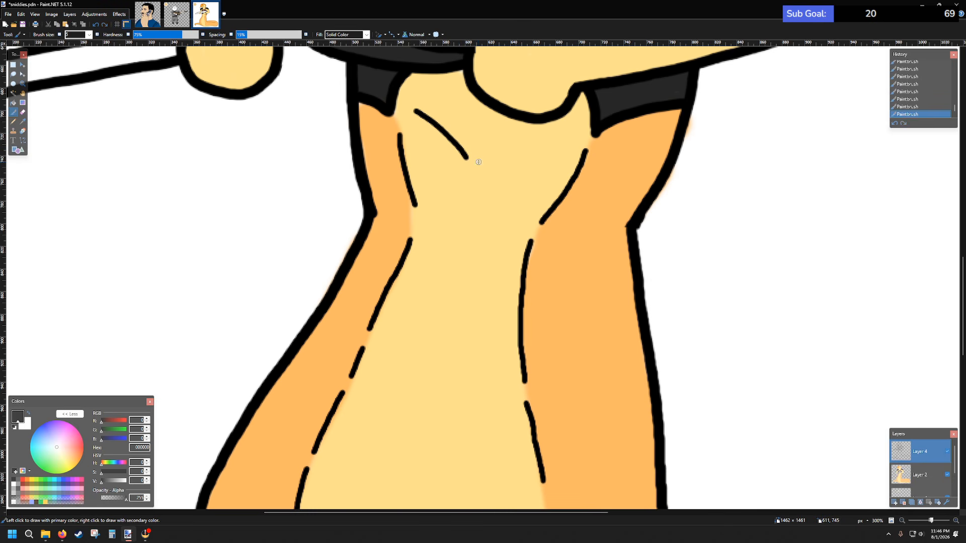
key(ctrl+z)
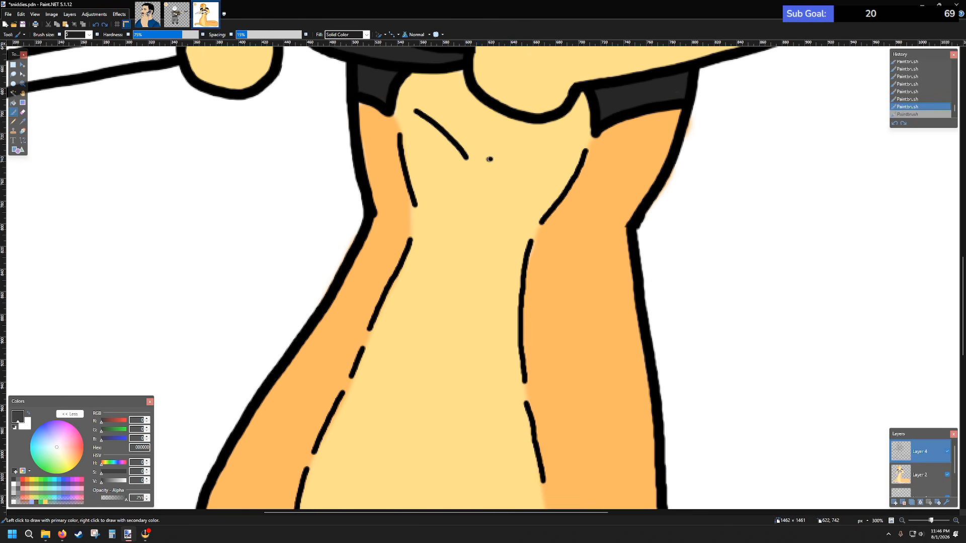
drag(514, 145, 559, 127)
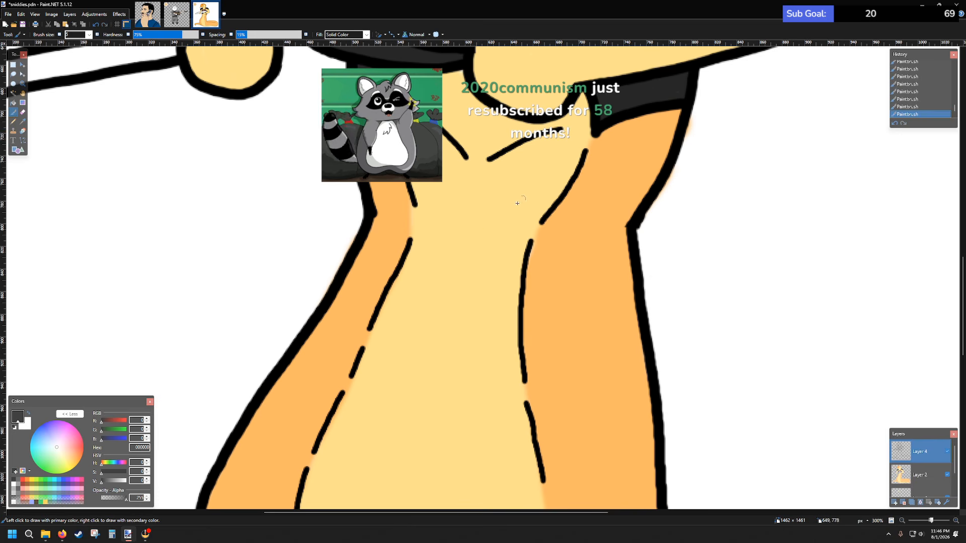
scroll(478, 224, down, 3)
scroll(477, 223, up, 3)
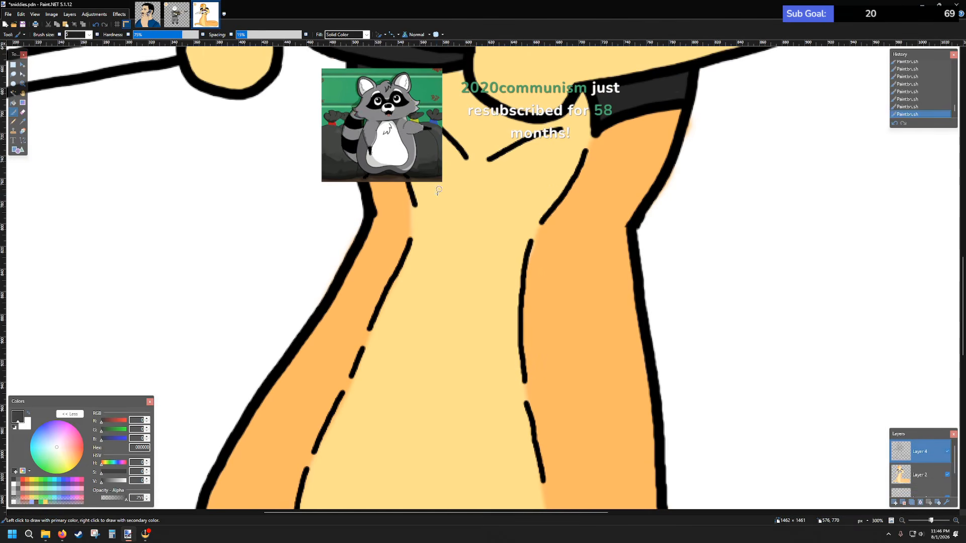
- Draw a closed black V on the belly below the first pair of strokes, at the narrow waist
drag(426, 197, 448, 230)
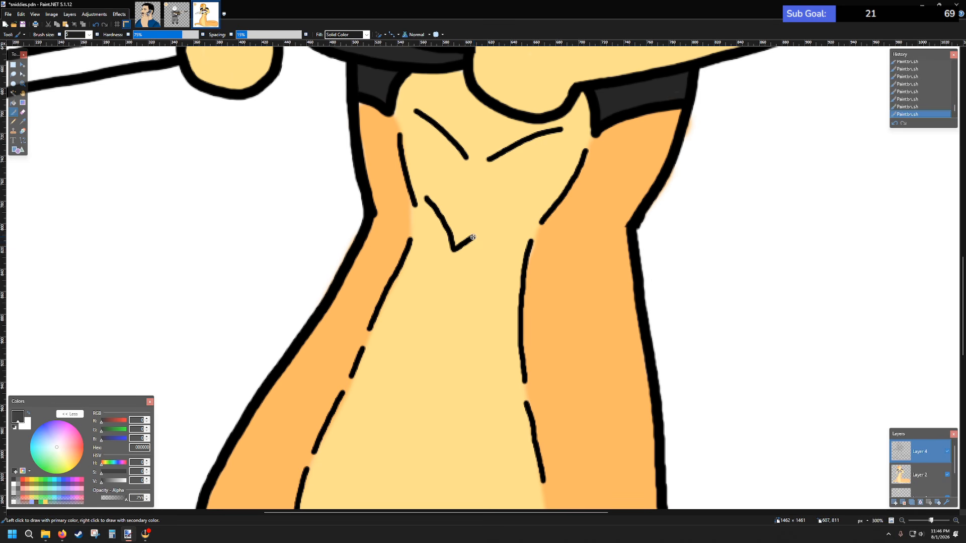
key(ctrl+z)
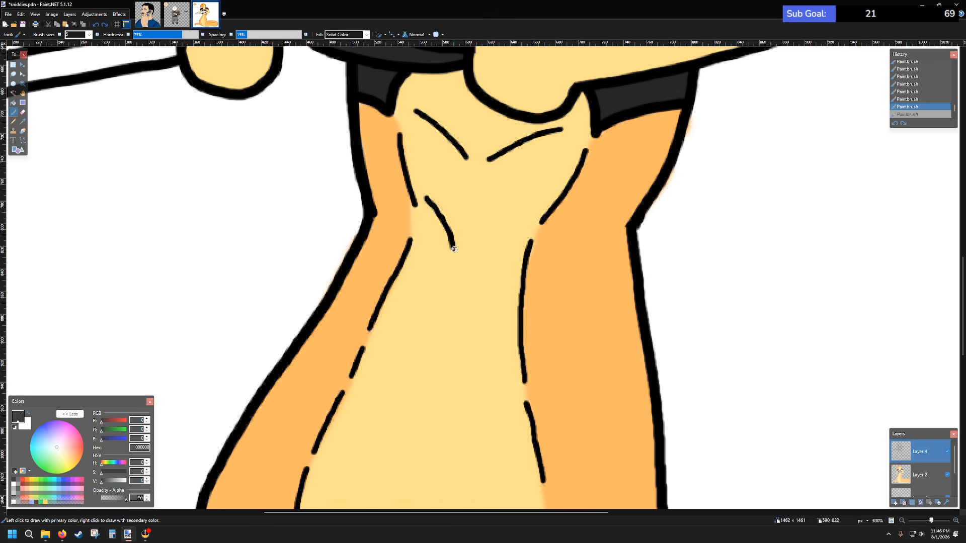
drag(454, 255, 458, 256)
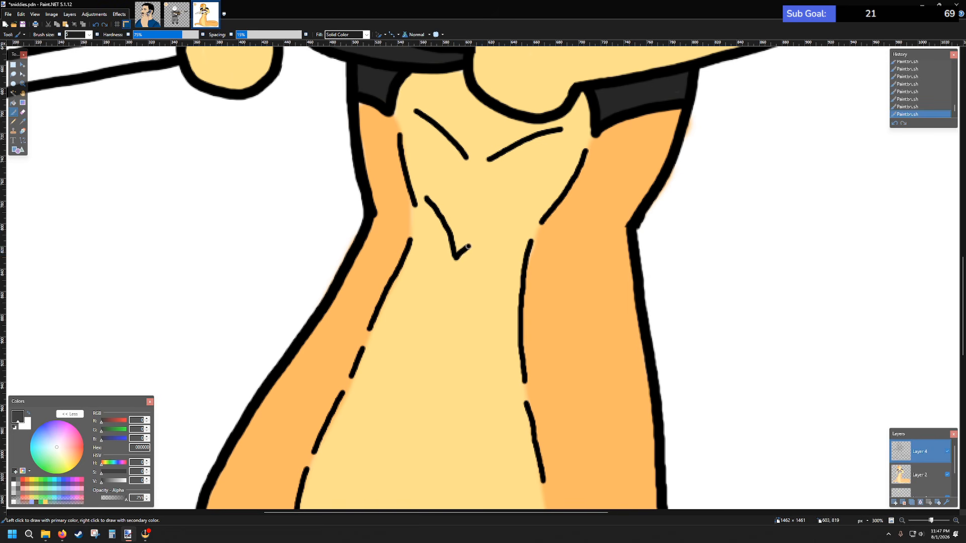
key(ctrl+z)
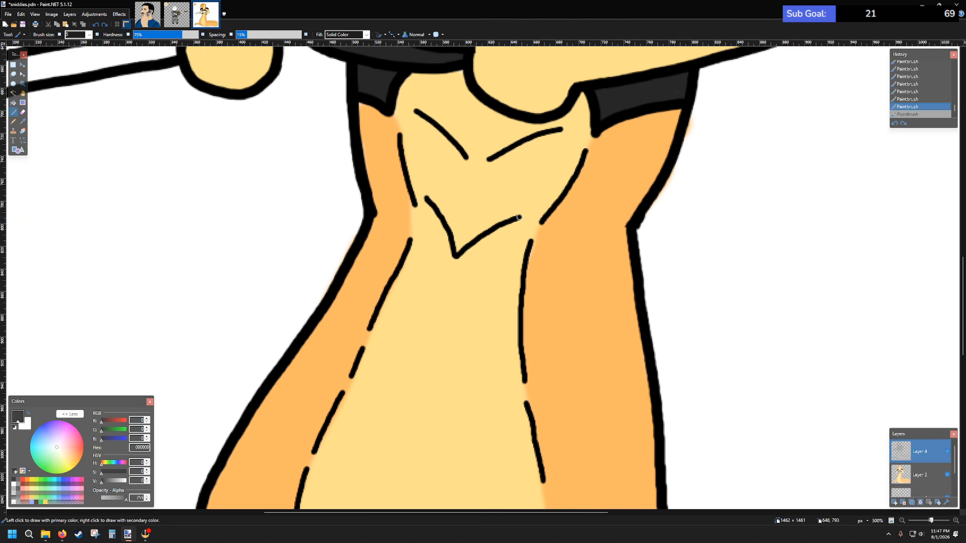
key(ctrl+y)
- Draw a smaller open V of two short black strokes on the belly beneath the closed V
key(ctrl+0)
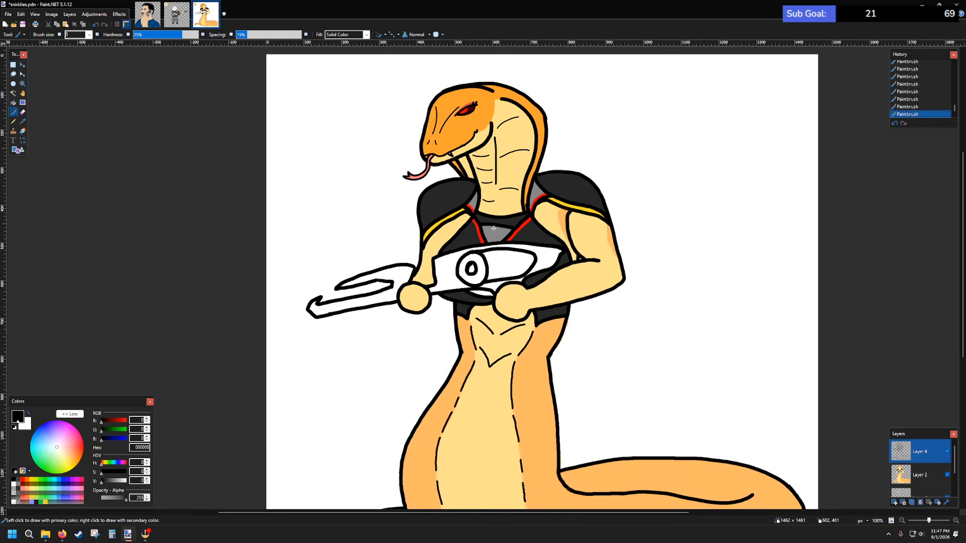
scroll(493, 228, down, 5)
scroll(484, 160, up, 5)
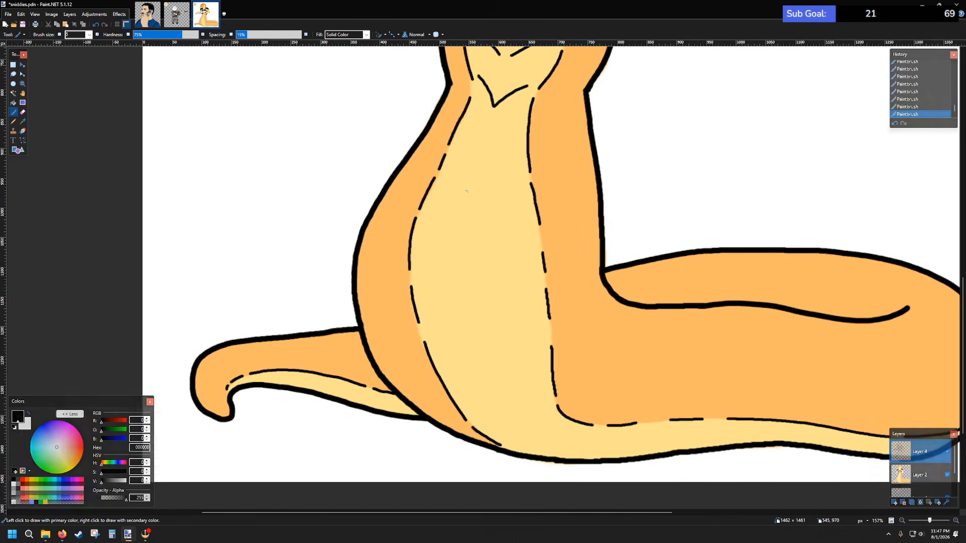
scroll(479, 266, down, 2)
scroll(482, 257, up, 1)
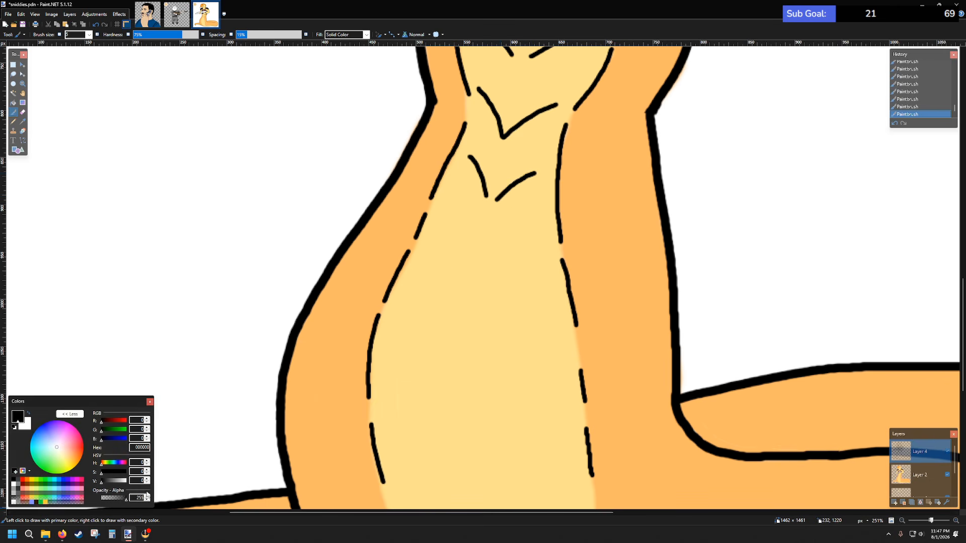
- Switch to Firefox and check which song is playing in the bug music video
click(62, 534)
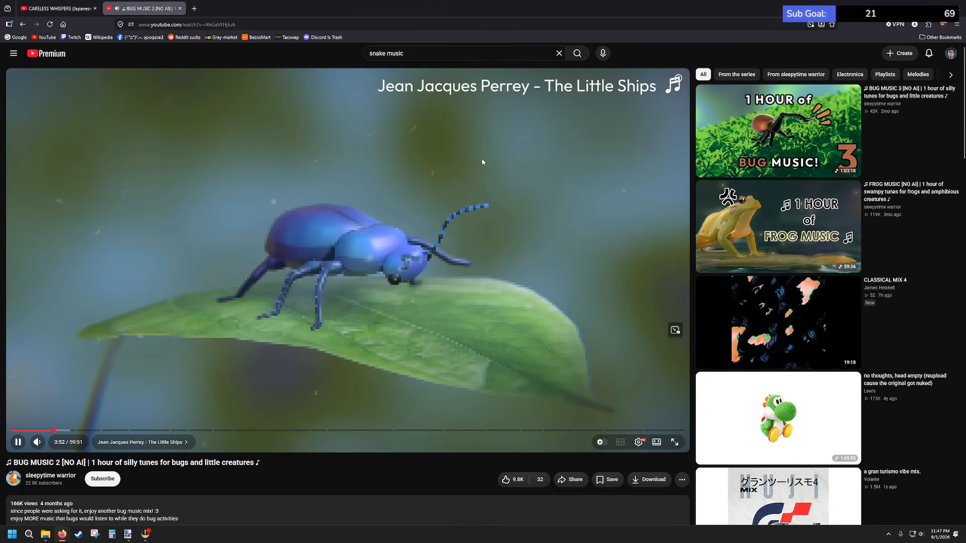
scroll(309, 382, down, 2)
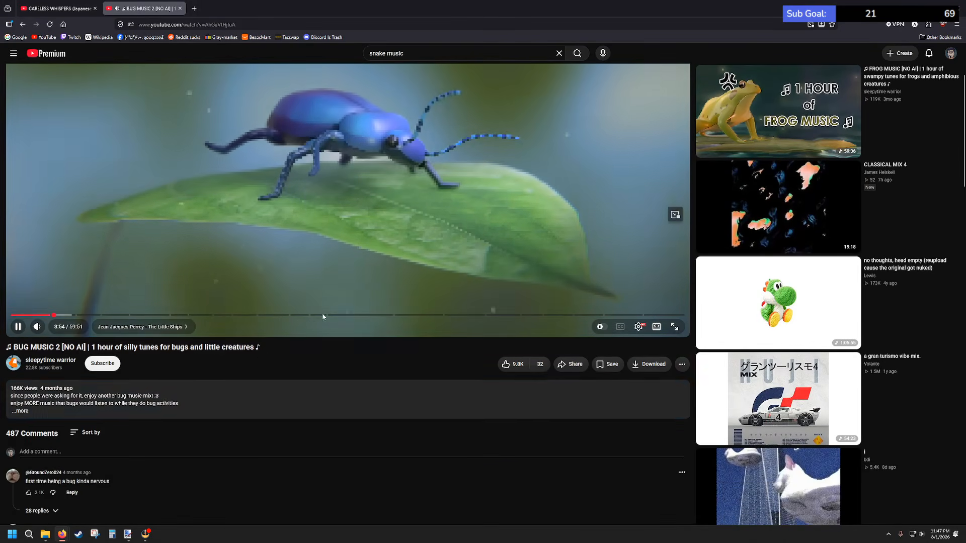
scroll(377, 201, up, 2)
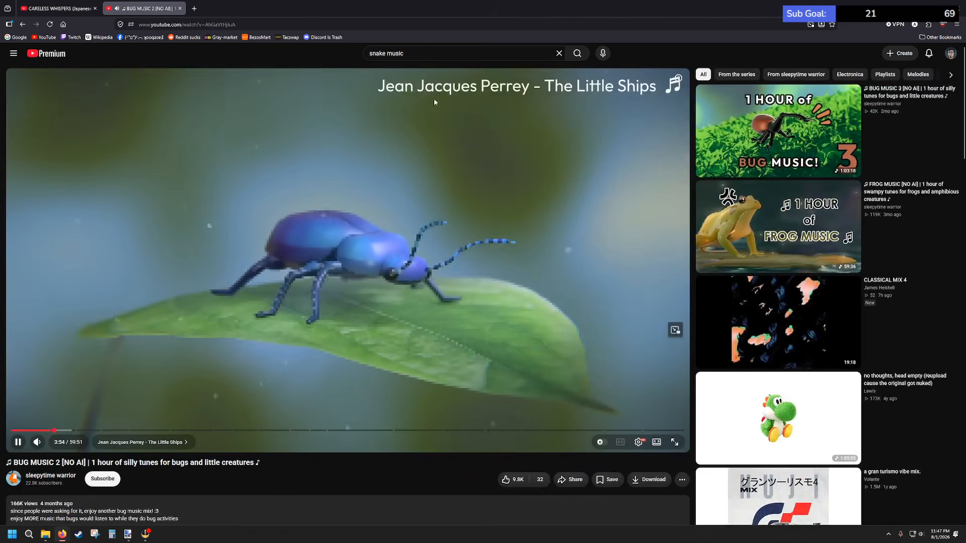
- Search YouTube in a new tab for "jean jaques perry the little ships" and close that tab after viewing the results
click(195, 10)
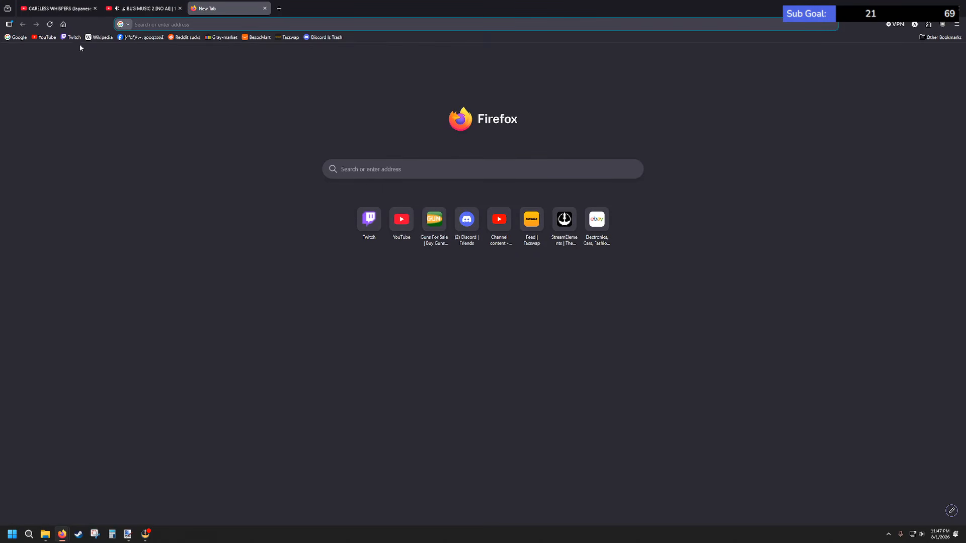
click(44, 37)
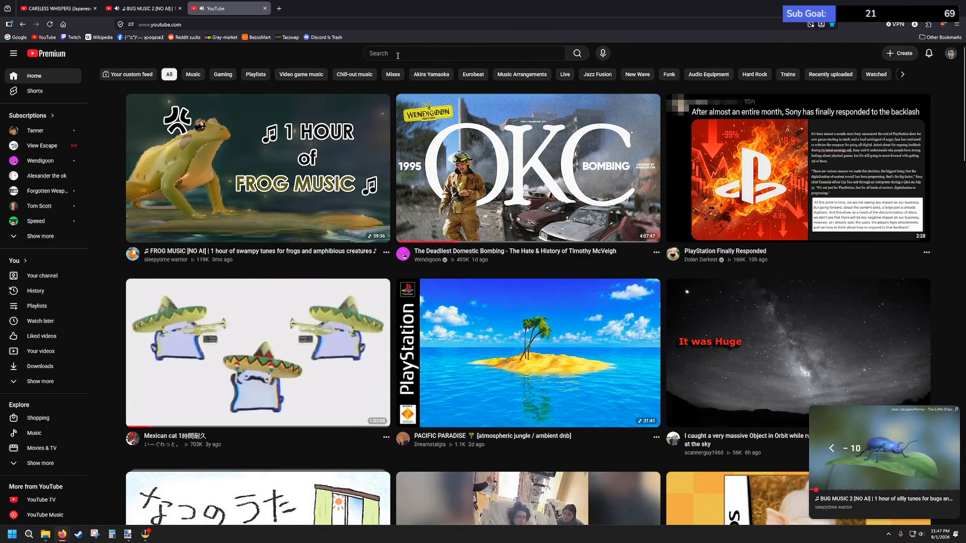
click(401, 57)
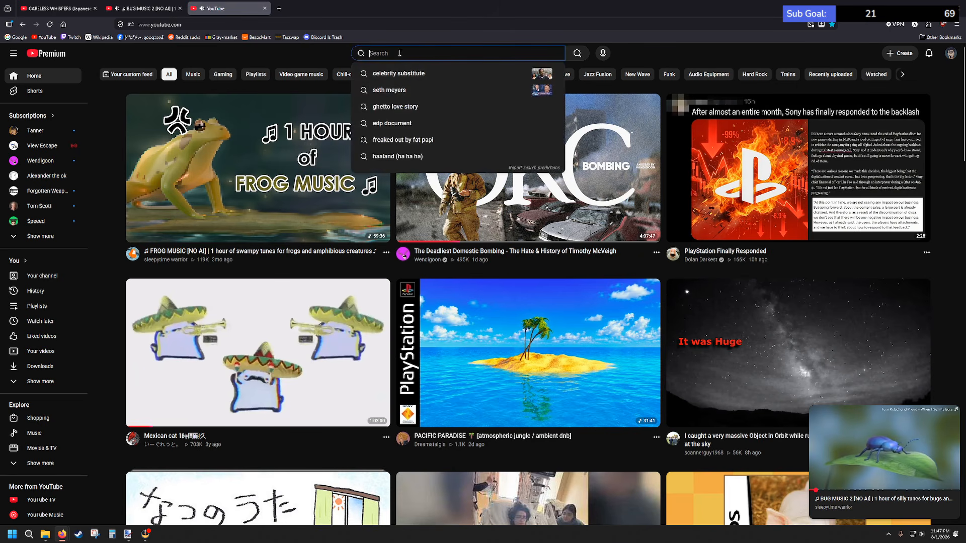
text(jean jaques perry)
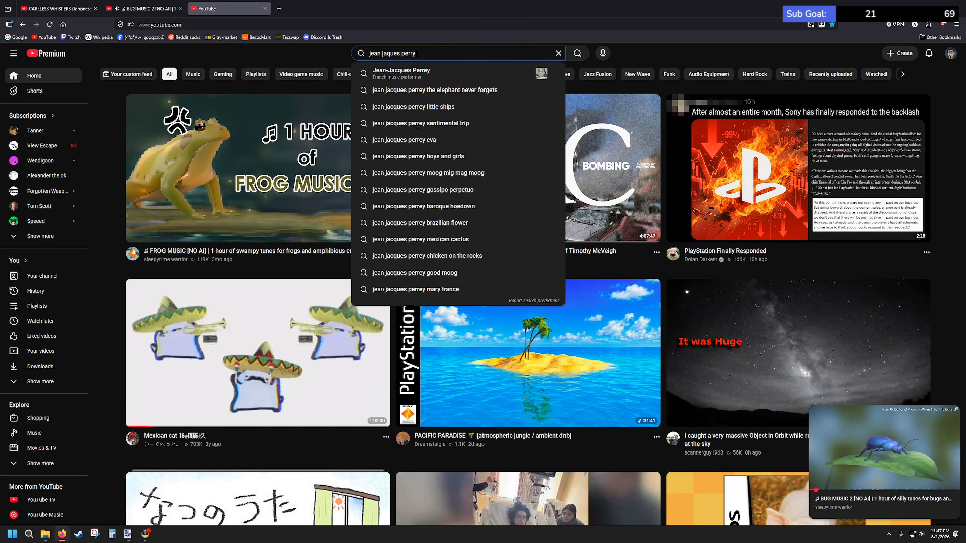
text(the little ships)
key(Return)
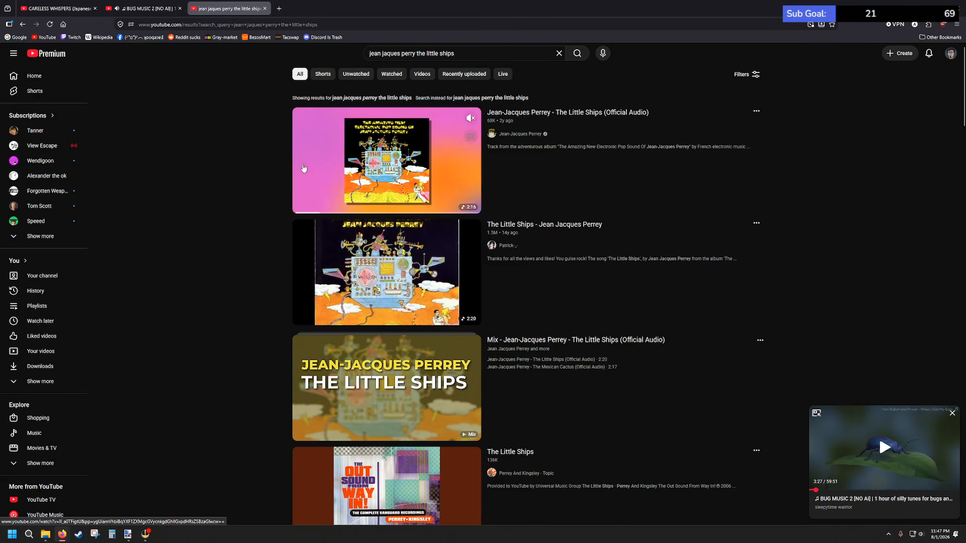
click(265, 8)
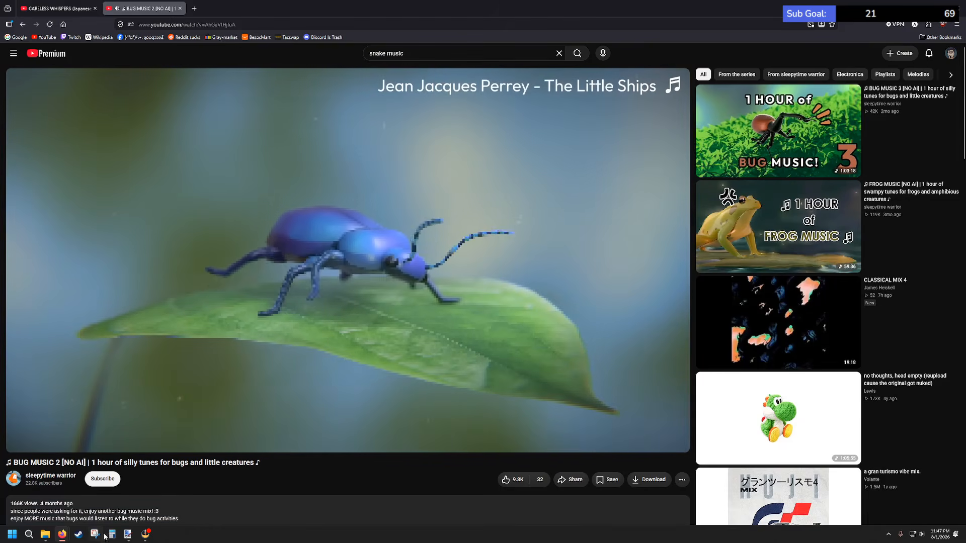
- Switch back to Paint.NET and draw a wider pair of short black strokes on the belly below the small open V
mouse_move(63, 536)
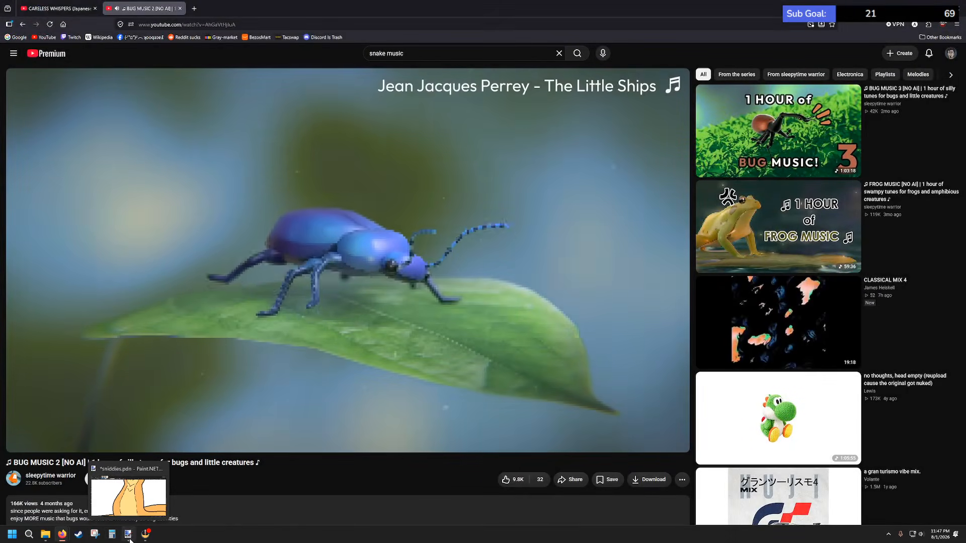
click(128, 534)
scroll(503, 209, down, 1)
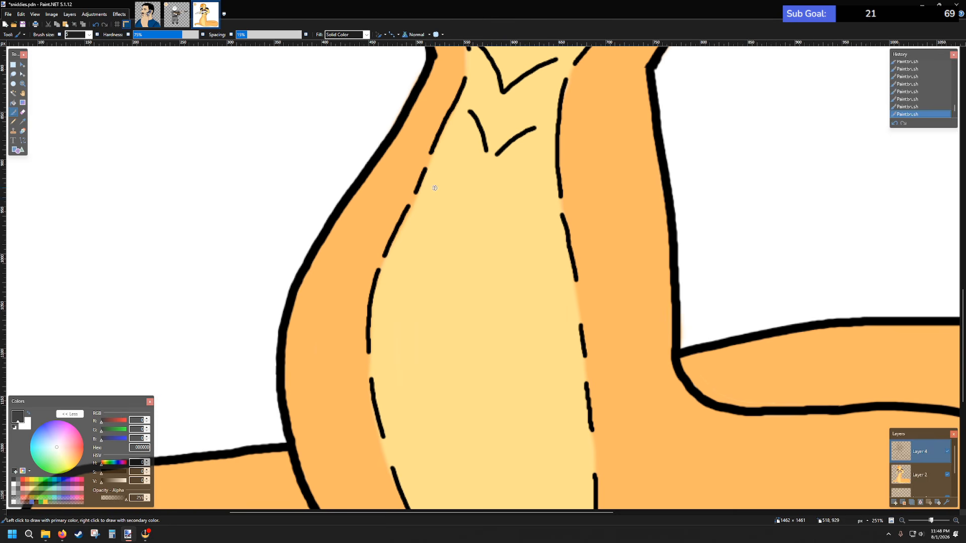
mouse_move(431, 192)
mouse_down()
mouse_move(465, 224)
mouse_move(538, 217)
mouse_up()
scroll(531, 207, down, 3)
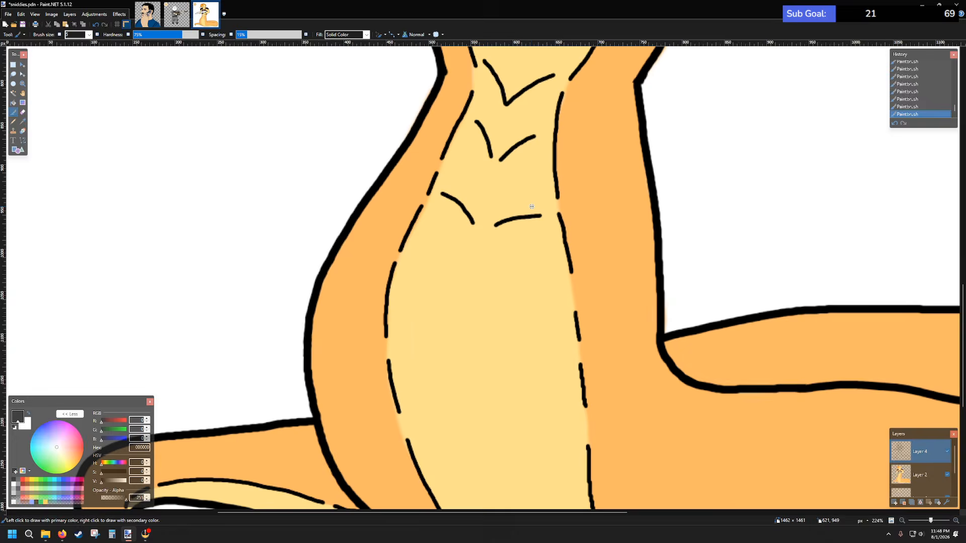
scroll(546, 185, up, 3)
scroll(546, 185, down, 3)
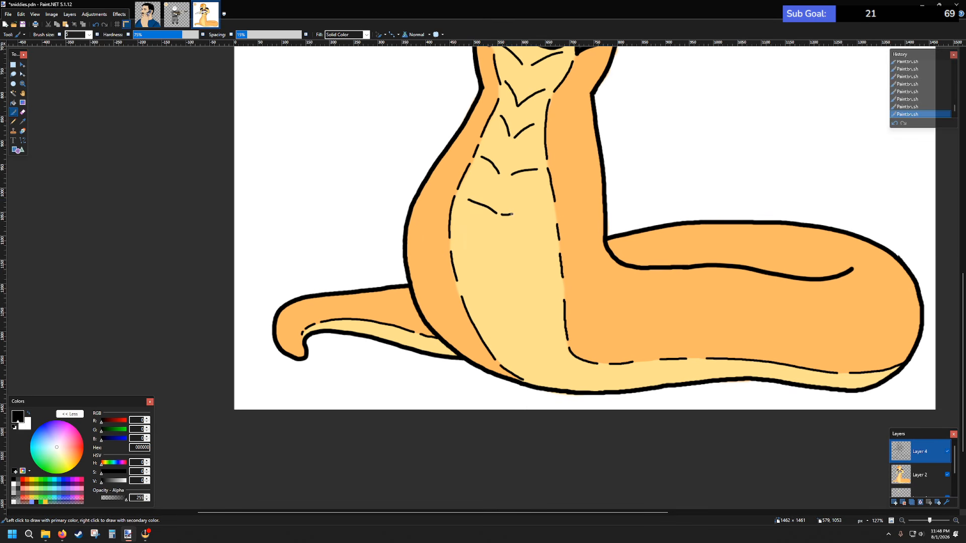
key(ctrl+z)
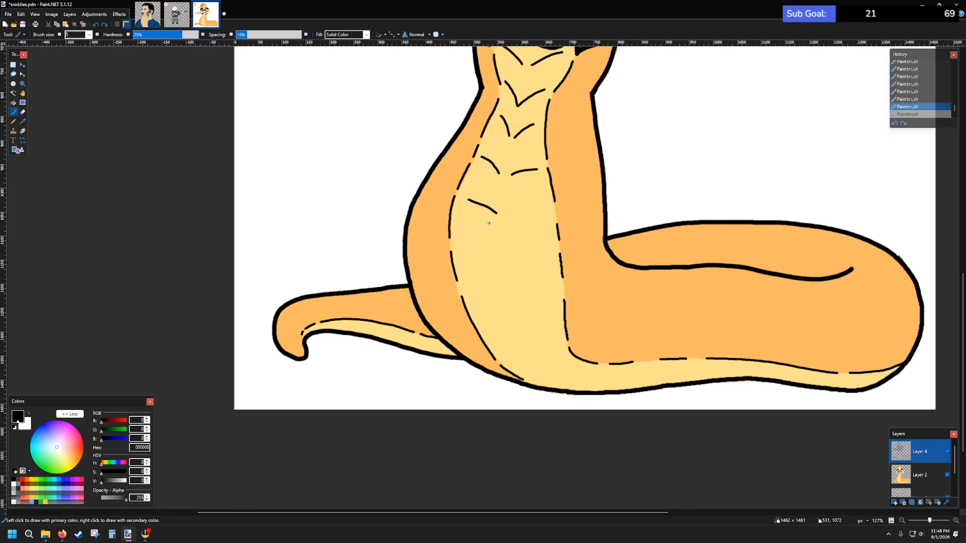
scroll(490, 217, up, 3)
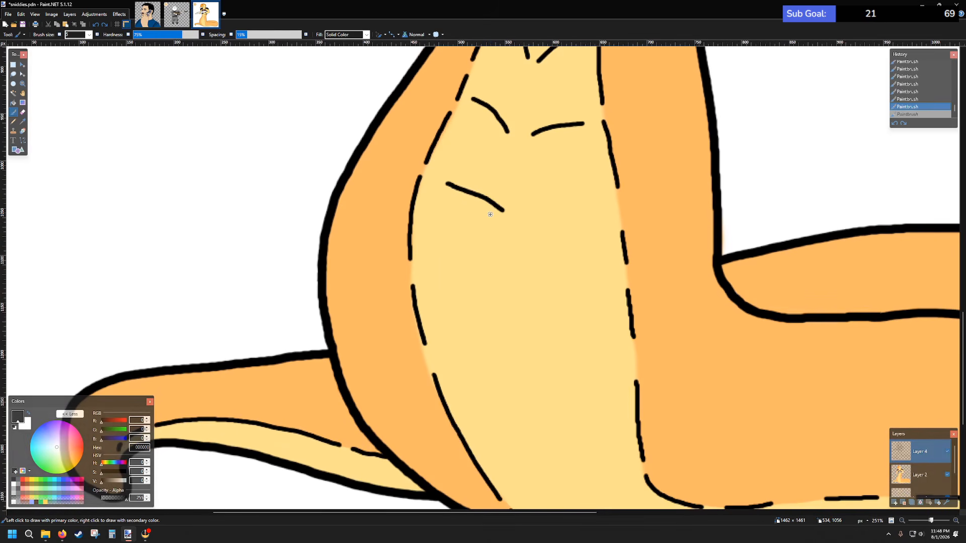
scroll(488, 210, up, 1)
key(ctrl+z)
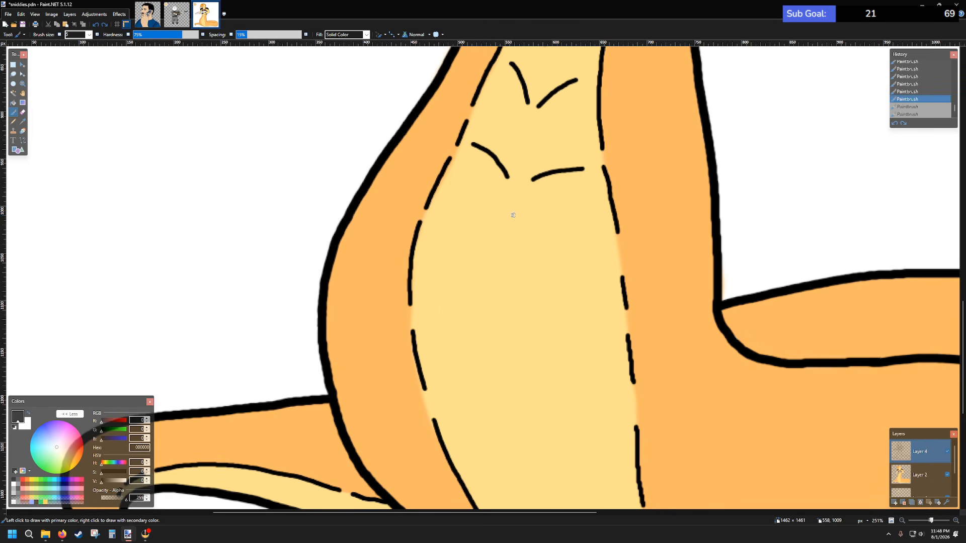
- Draw a wide open pair of black strokes across the broad part of the belly and one continuous shallow V beneath it
scroll(503, 216, down, 1)
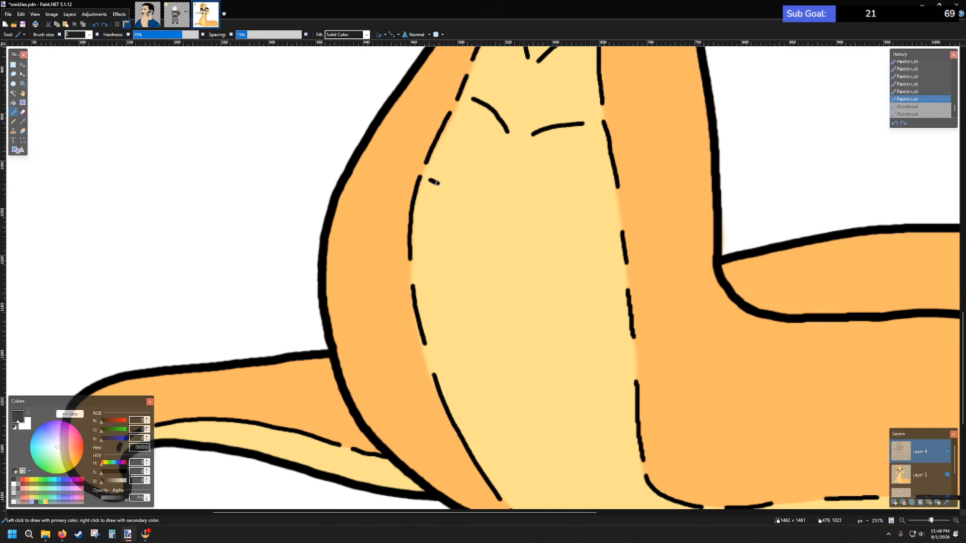
mouse_move(437, 183)
mouse_down()
mouse_move(490, 210)
mouse_move(578, 208)
mouse_up()
key(ctrl+z)
scroll(549, 215, down, 3)
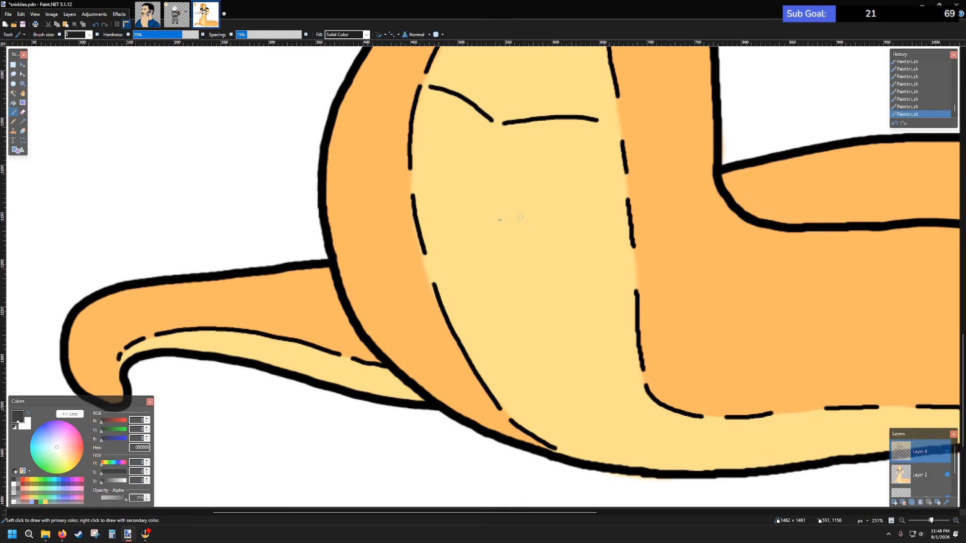
mouse_move(436, 202)
mouse_down()
mouse_move(502, 232)
mouse_move(591, 219)
mouse_up()
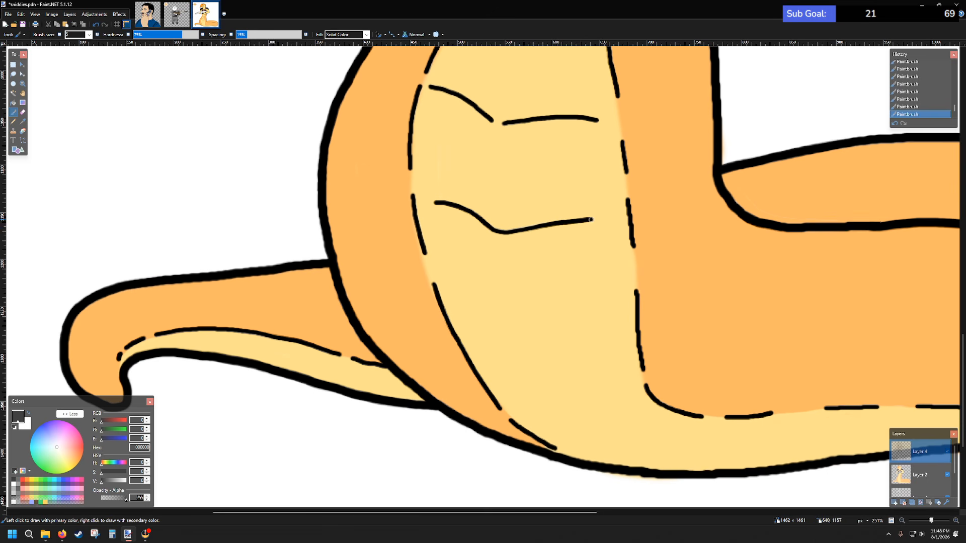
- Draw an open V of two black strokes on the lower belly beneath the continuous shallow V
scroll(562, 226, down, 3)
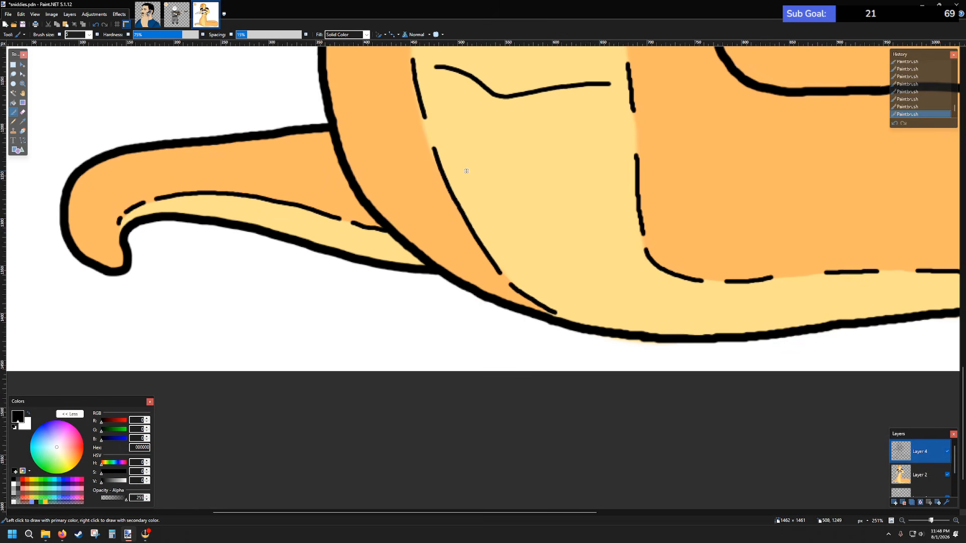
drag(463, 175, 514, 201)
key(ctrl+z)
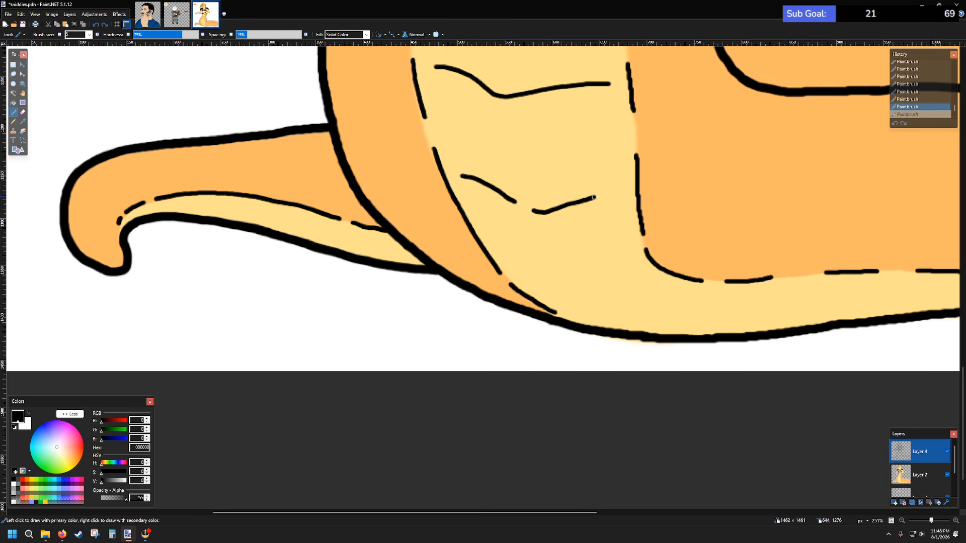
mouse_move(594, 197)
mouse_down()
mouse_move(623, 190)
mouse_move(532, 210)
mouse_up()
key(ctrl+z)
scroll(577, 238, down, 8)
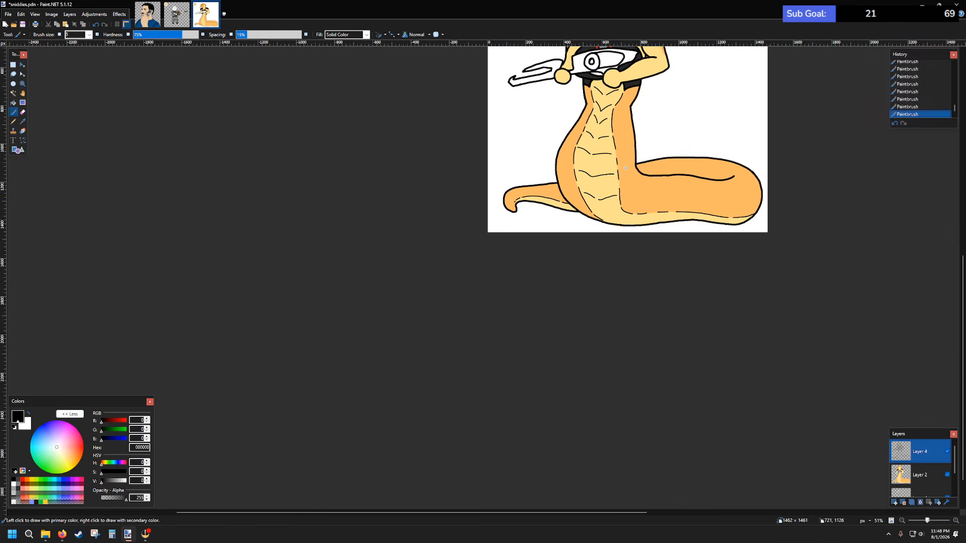
- Draw a flat pair of short black strokes at the base of the belly, where the body bends toward the coil
scroll(617, 178, up, 3)
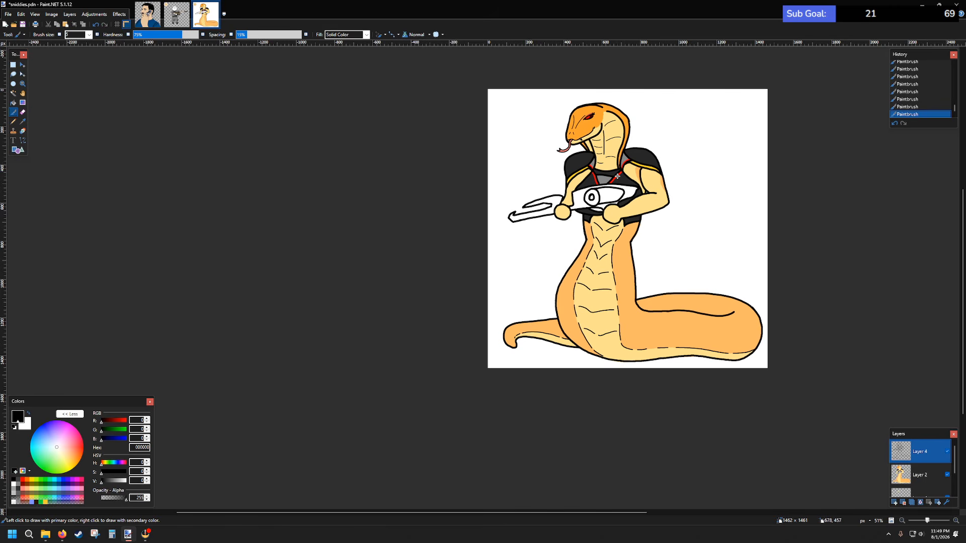
scroll(624, 189, down, 6)
scroll(588, 166, up, 4)
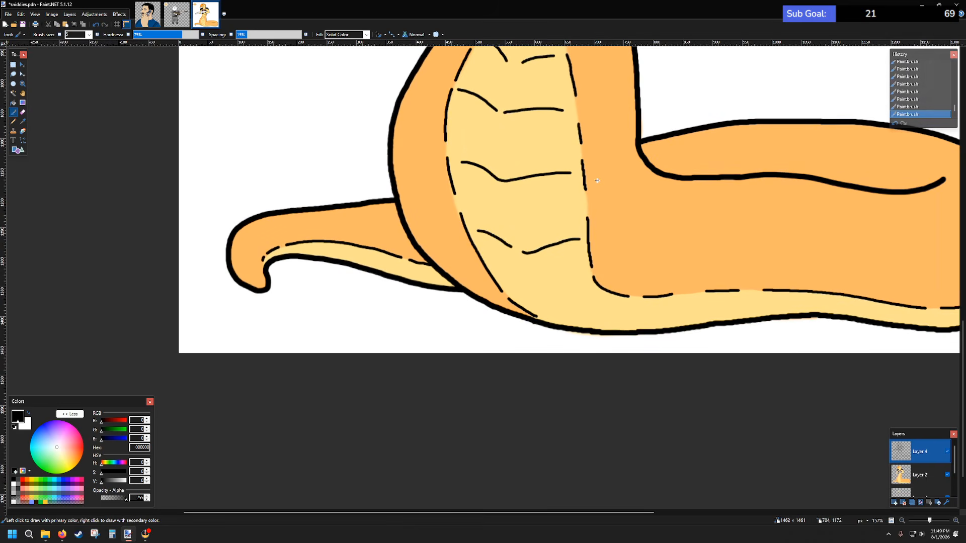
scroll(568, 197, up, 4)
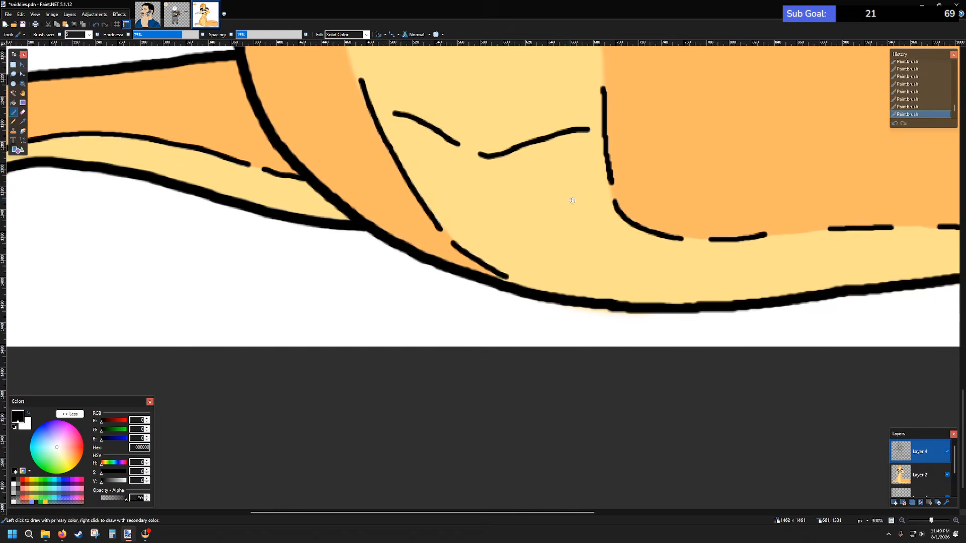
mouse_move(437, 237)
mouse_down()
mouse_move(459, 234)
mouse_move(444, 241)
mouse_move(520, 260)
mouse_up()
key(ctrl+z)
drag(605, 234, 544, 266)
key(ctrl+z)
key(ctrl+z)
key(ctrl+z)
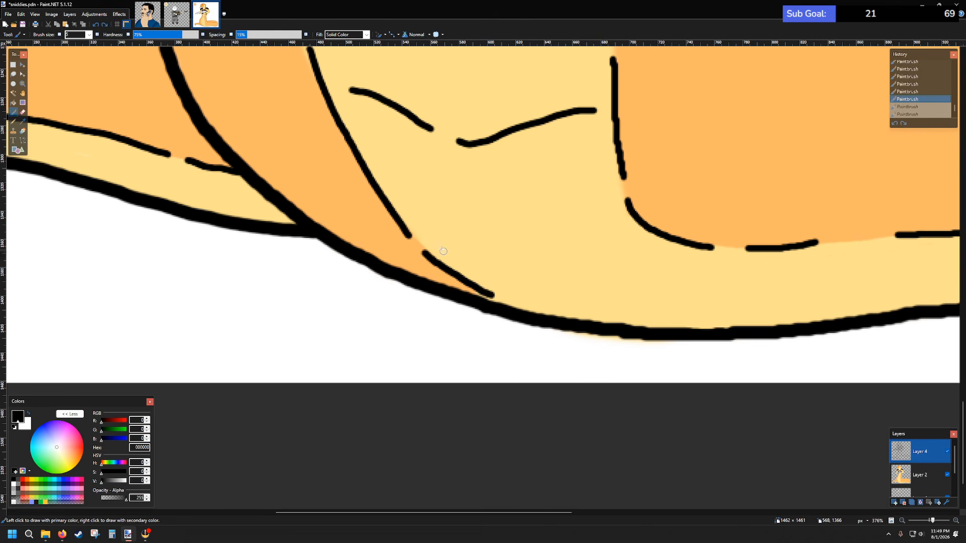
mouse_move(432, 240)
mouse_down()
mouse_move(508, 254)
mouse_move(515, 258)
mouse_move(454, 251)
mouse_move(529, 270)
mouse_move(632, 260)
mouse_up()
key(ctrl+z)
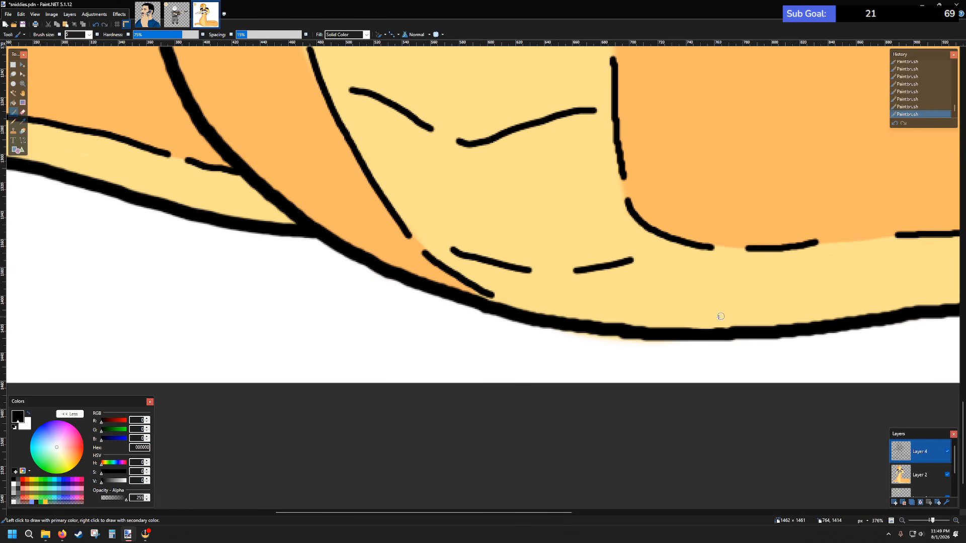
- Draw five short slanted black ticks rising from the bottom outline along the coil's yellow underside
mouse_move(699, 328)
mouse_down()
mouse_move(729, 330)
mouse_move(782, 308)
mouse_up()
scroll(787, 312, down, 3)
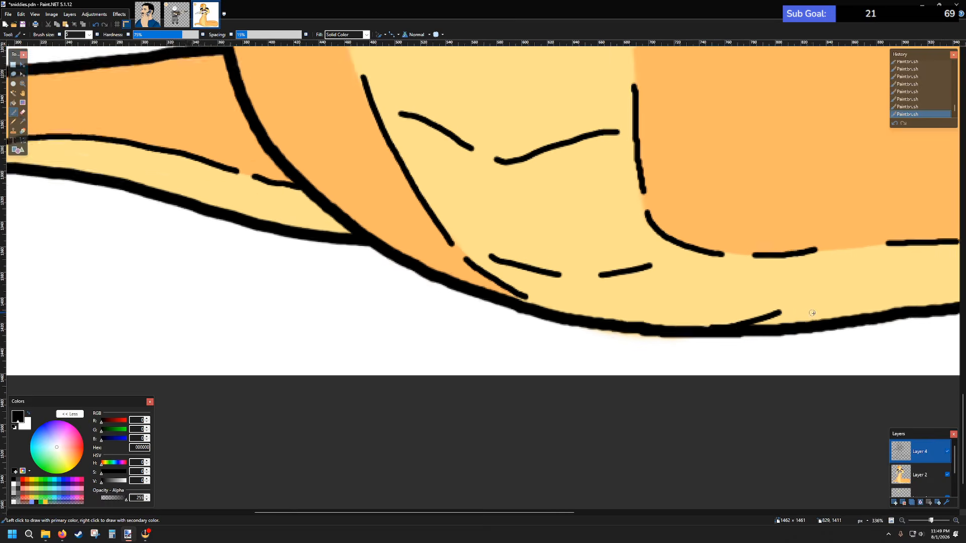
scroll(812, 293, right, 5)
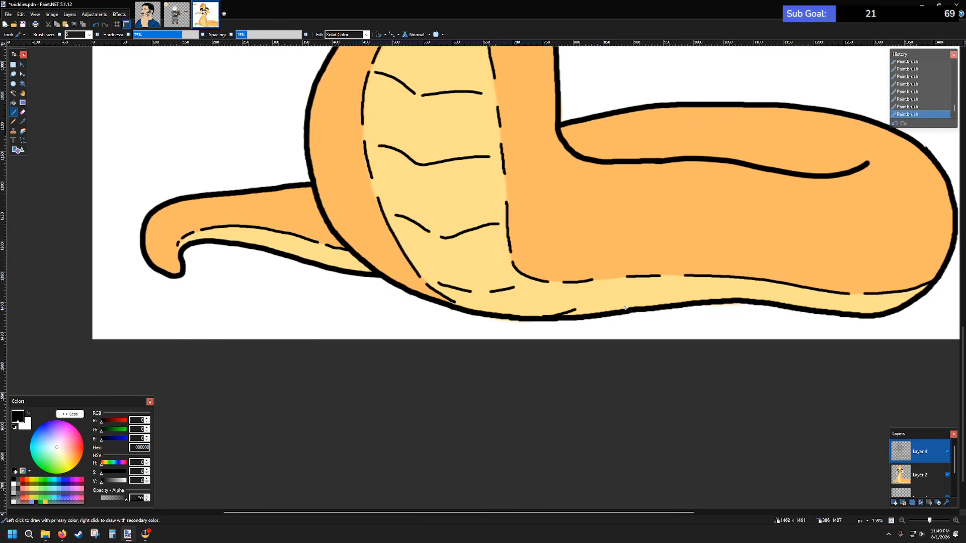
key(ctrl+z)
scroll(648, 308, up, 4)
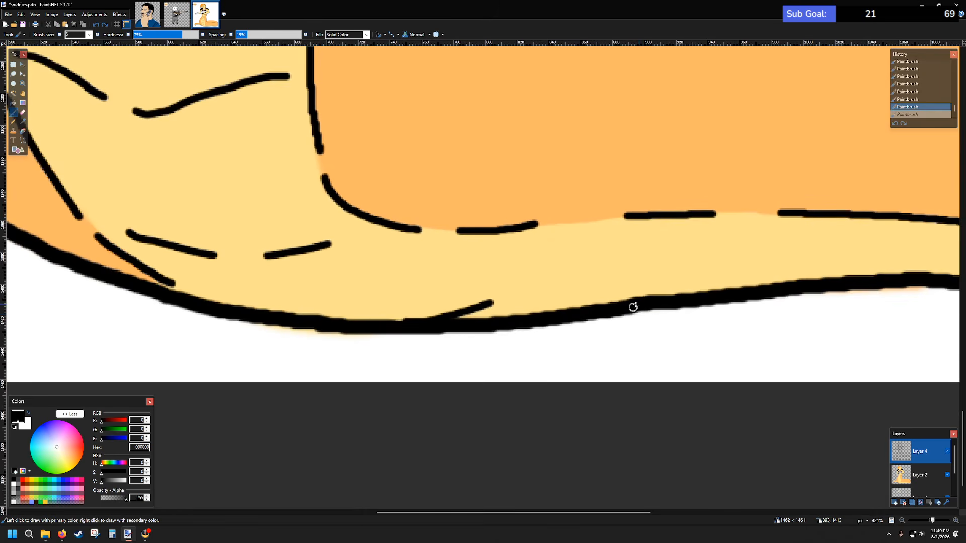
drag(654, 296, 678, 284)
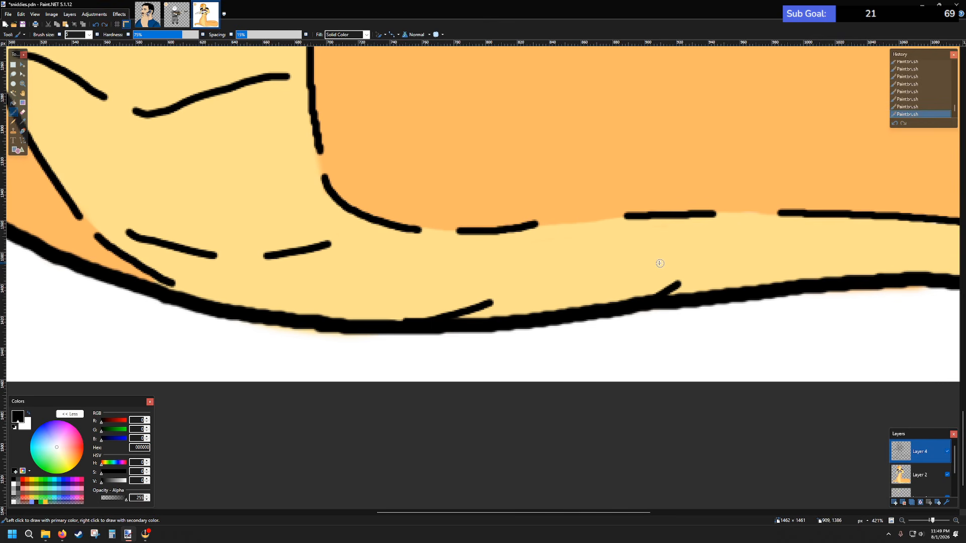
scroll(636, 256, right, 2)
scroll(625, 251, down, 1)
scroll(588, 251, right, 3)
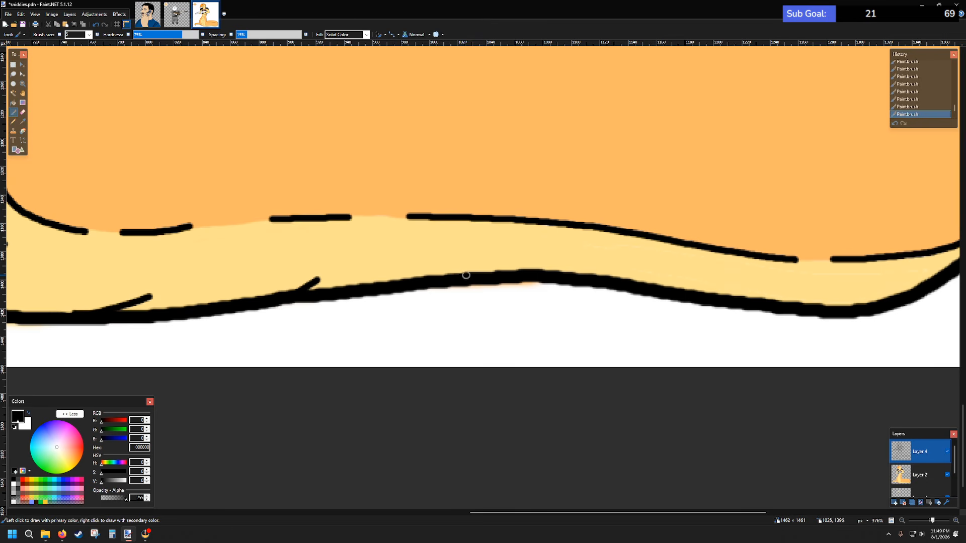
drag(464, 275, 488, 261)
drag(571, 274, 597, 266)
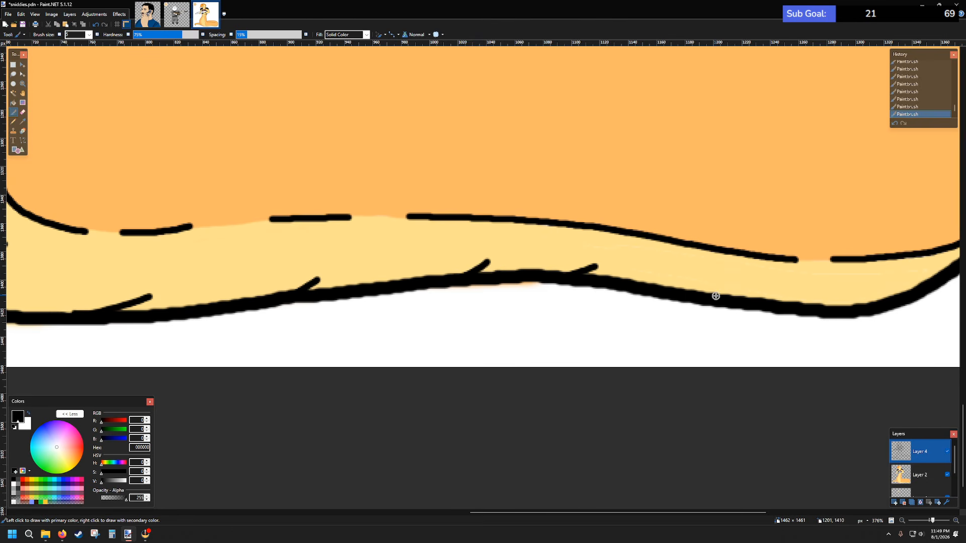
drag(718, 296, 748, 284)
- Sample the belly's yellow on Layer 2 and set the paintbrush size to 20
click(920, 475)
click(22, 121)
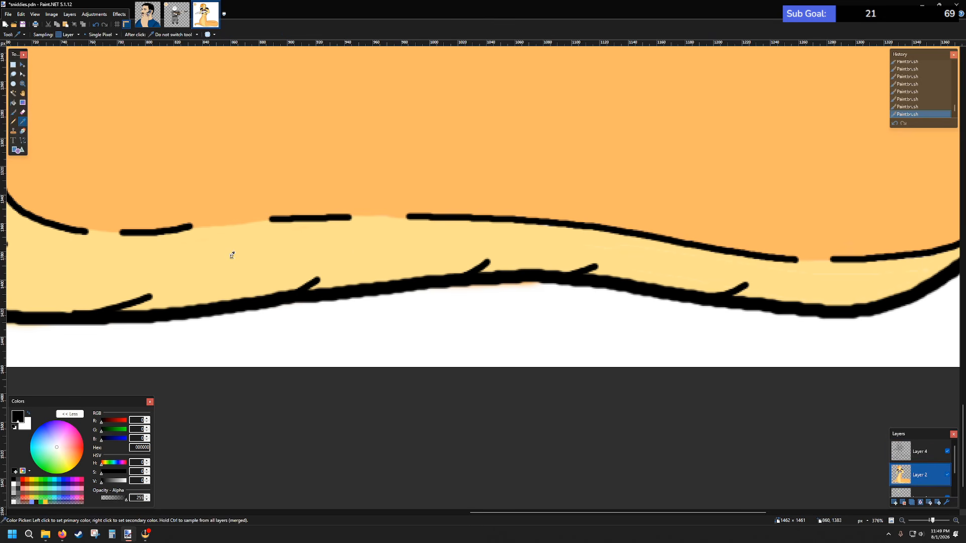
click(232, 254)
click(13, 112)
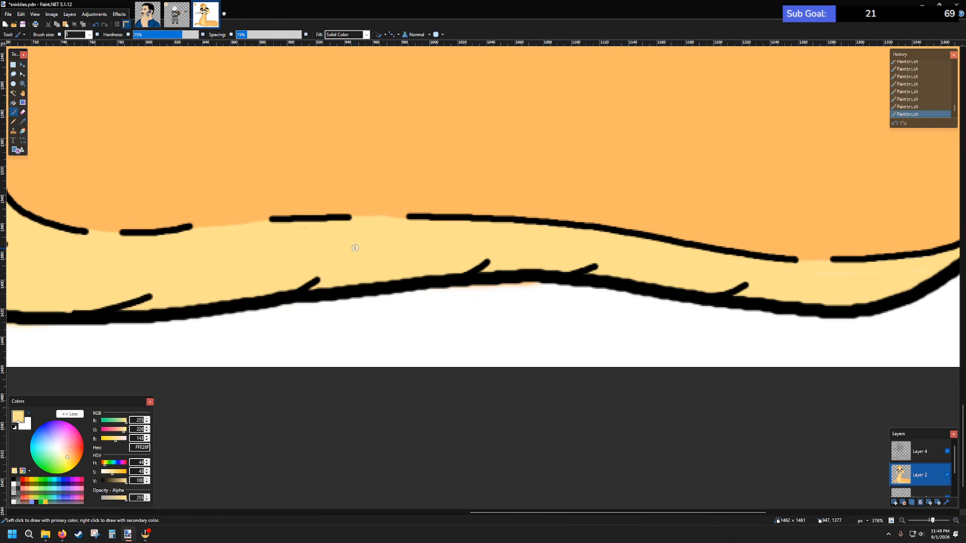
click(89, 35)
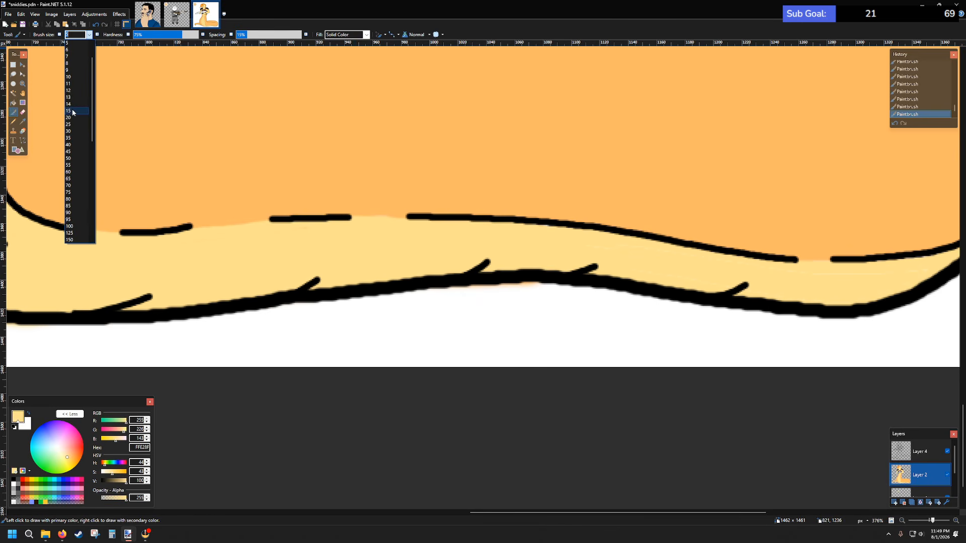
click(73, 114)
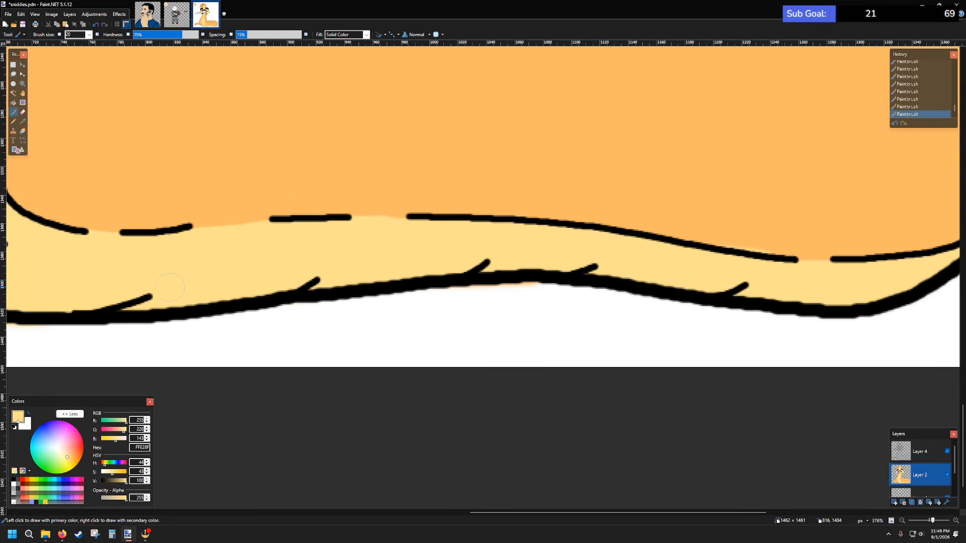
- On Layer 4, draw two curved black ticks with a thinner brush along the tail's yellow underside, nearest the body
scroll(66, 285, down, 4)
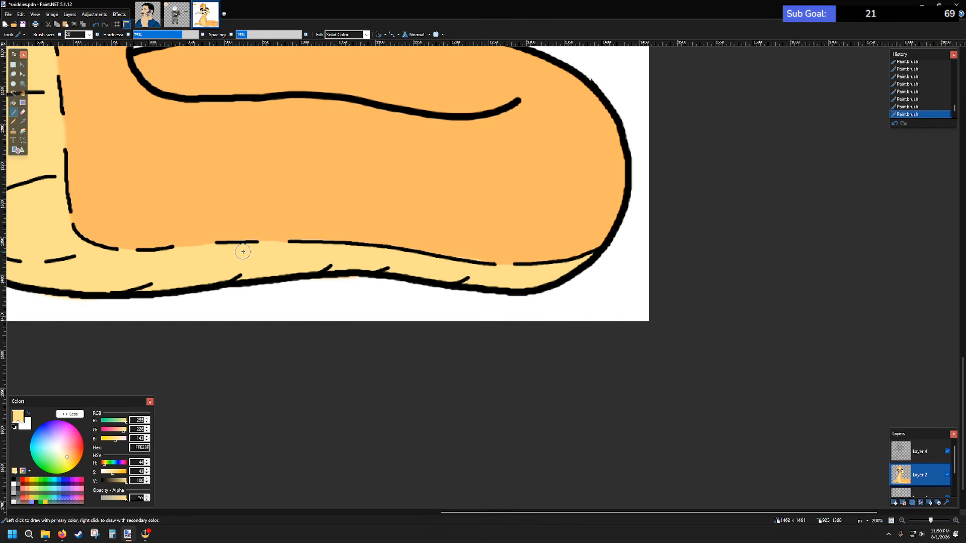
scroll(241, 252, up, 2)
scroll(307, 224, up, 3)
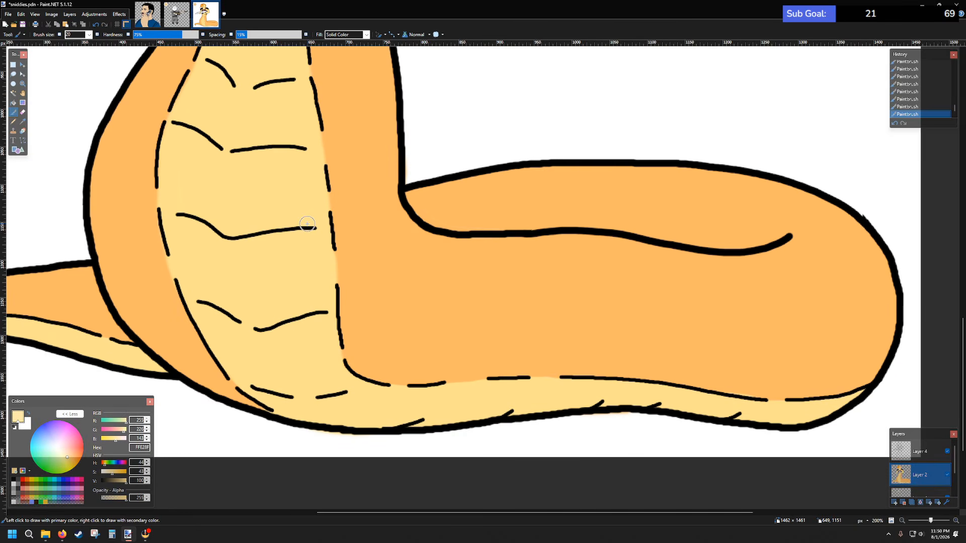
scroll(307, 224, up, 1)
scroll(308, 224, down, 1)
scroll(322, 243, left, 6)
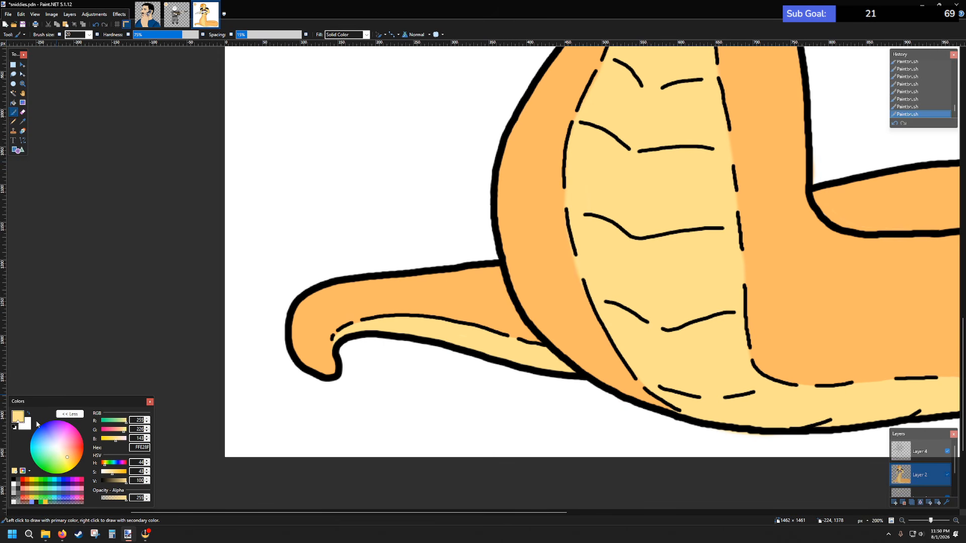
click(13, 480)
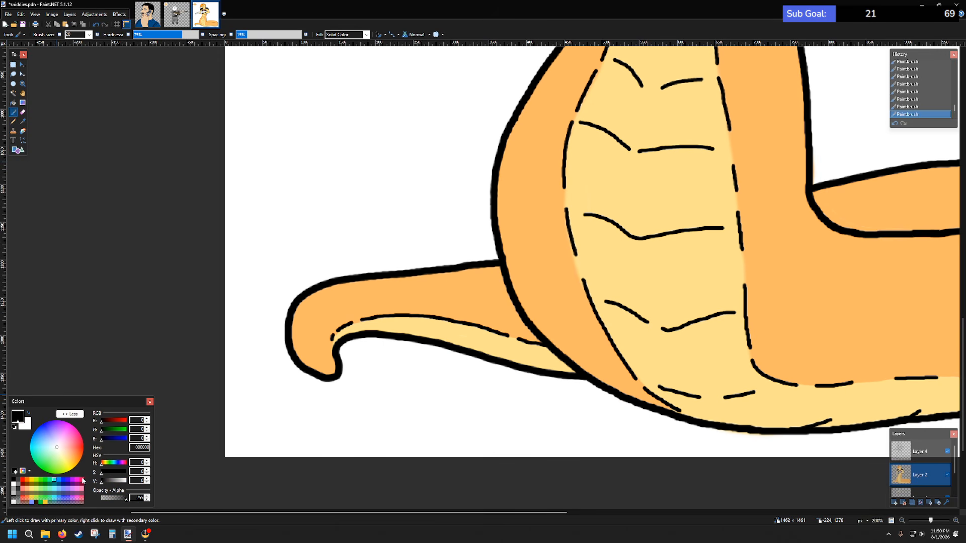
click(898, 451)
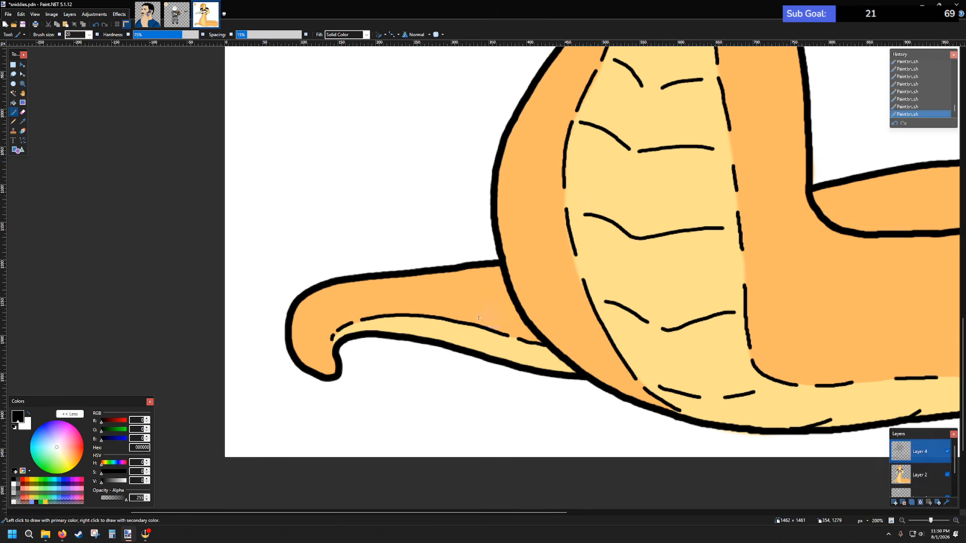
scroll(420, 316, up, 5)
click(89, 34)
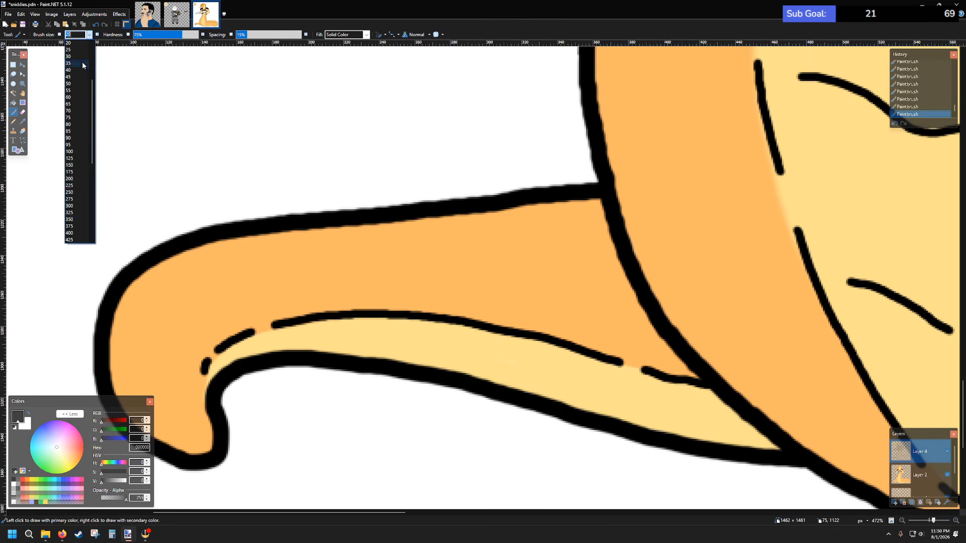
click(70, 56)
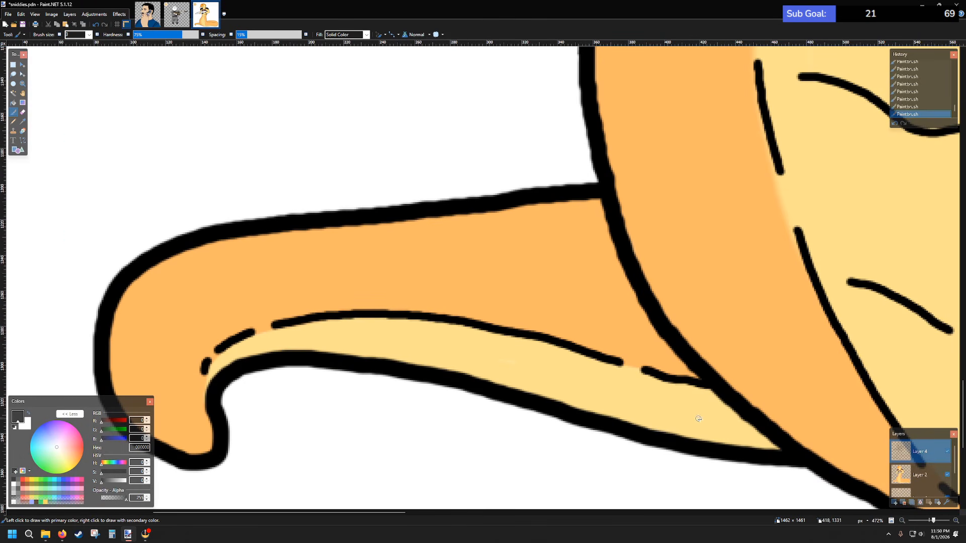
drag(687, 440, 710, 434)
drag(564, 405, 628, 398)
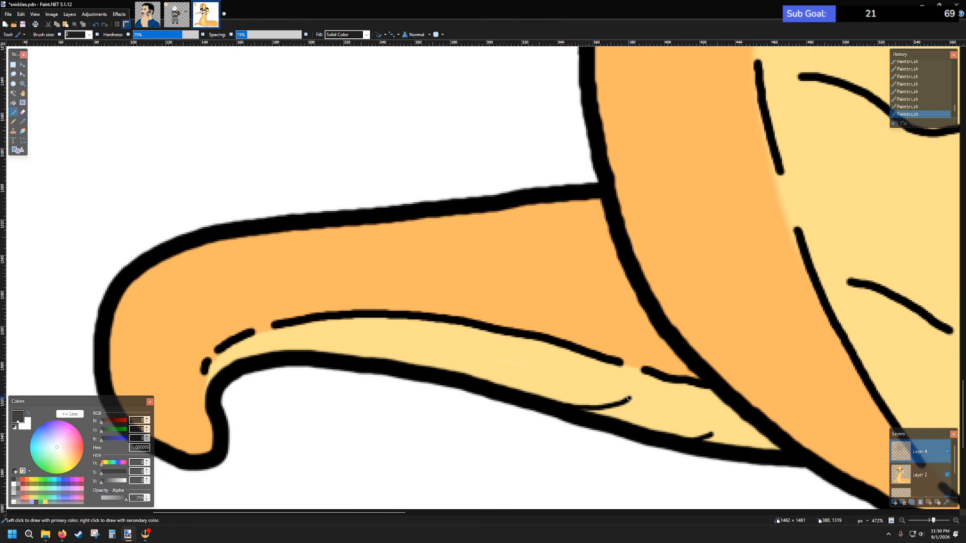
- Add three short curved black ticks rising from the bottom outline along the tail's yellow underside toward the tip
drag(445, 368, 461, 361)
key(ctrl+z)
drag(362, 356, 377, 344)
key(ctrl+z)
drag(355, 359, 366, 346)
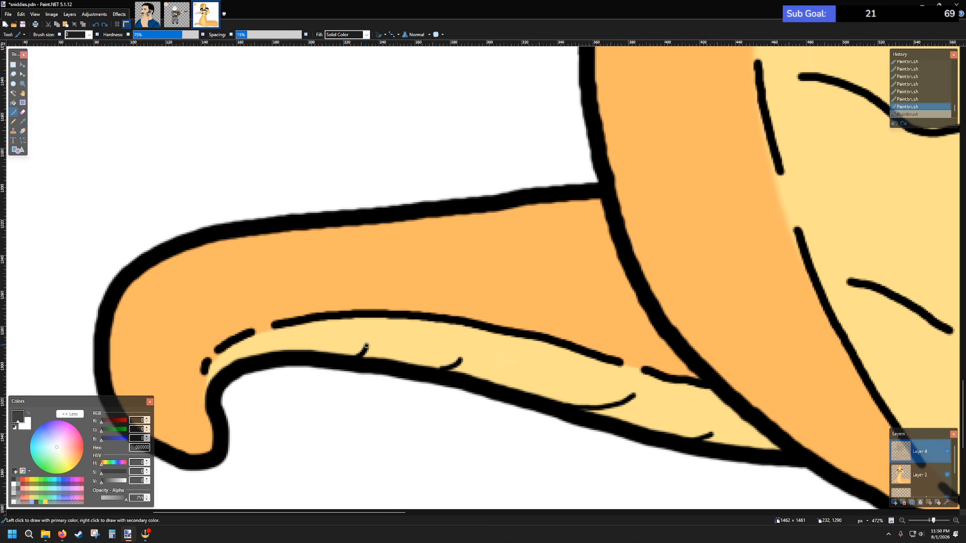
drag(284, 352, 286, 343)
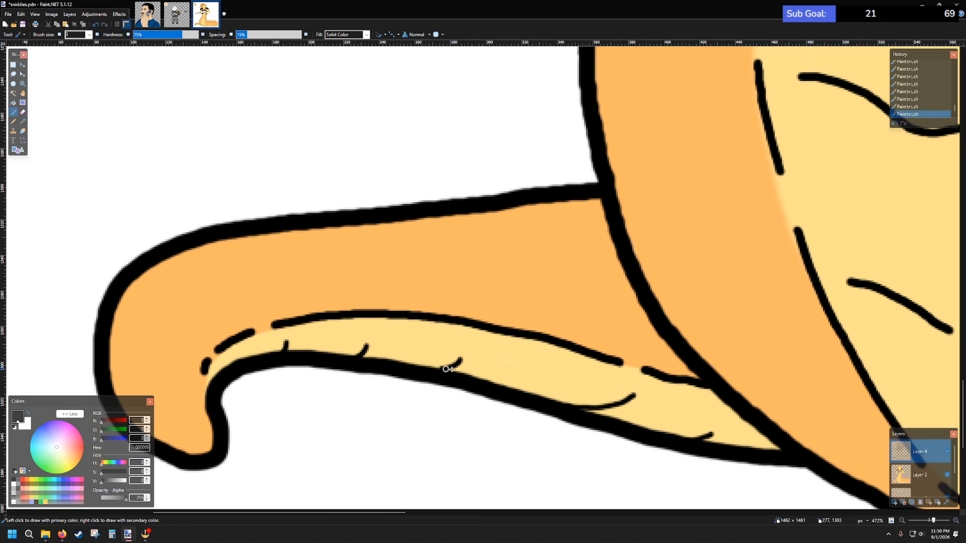
- Sample the tail underside's yellow on Layer 2 and set the paintbrush size to 10
click(919, 474)
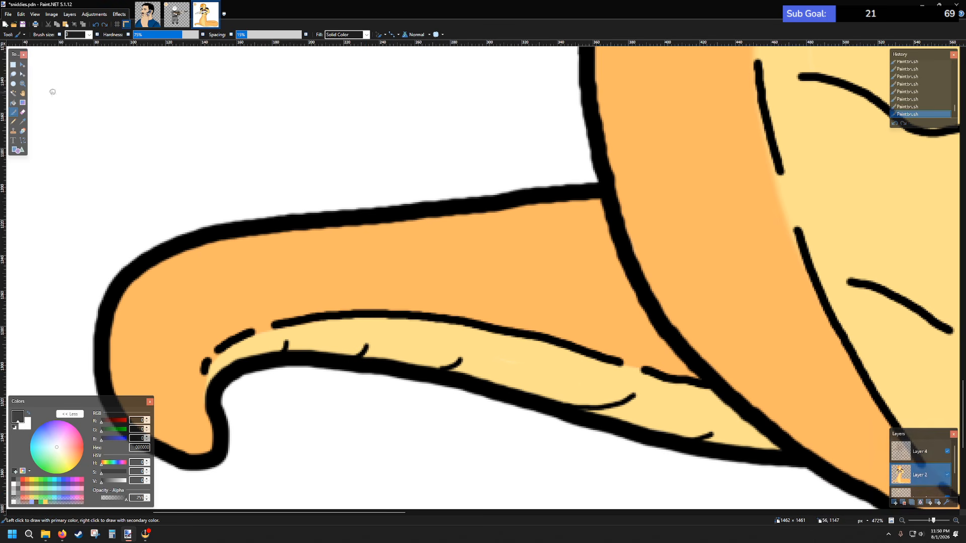
click(23, 121)
click(430, 335)
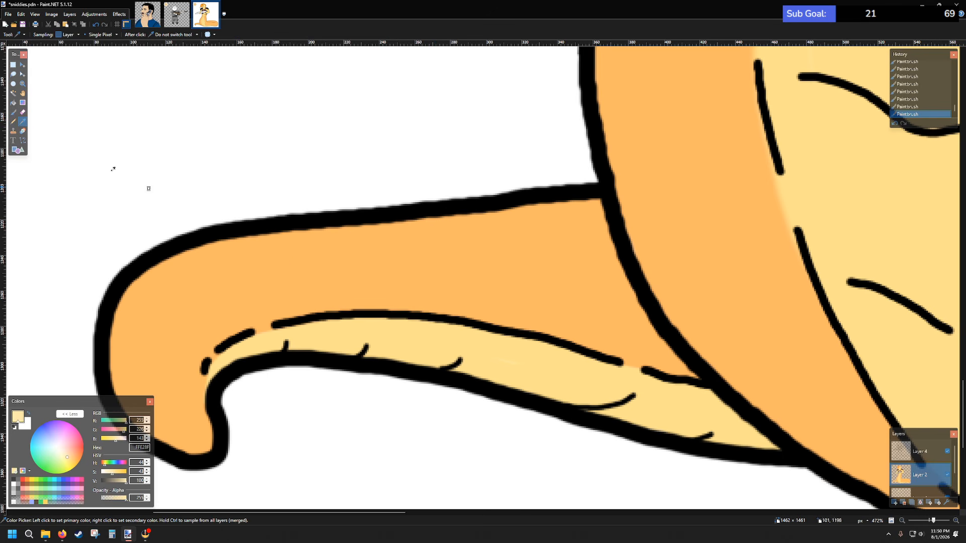
click(13, 111)
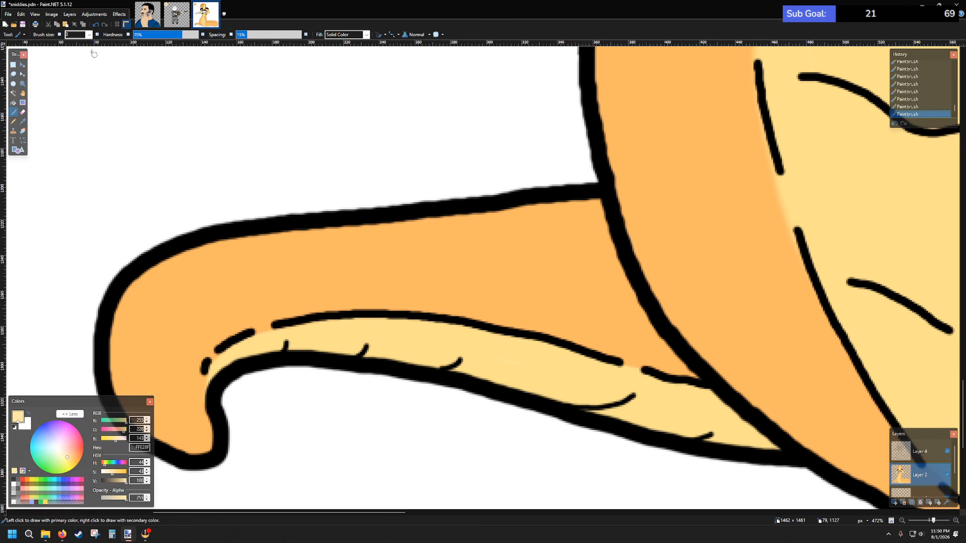
click(89, 34)
click(78, 91)
- Sample the light orange (FFBA66) from the shading on the outer upper arm for the paintbrush
scroll(641, 417, down, 6)
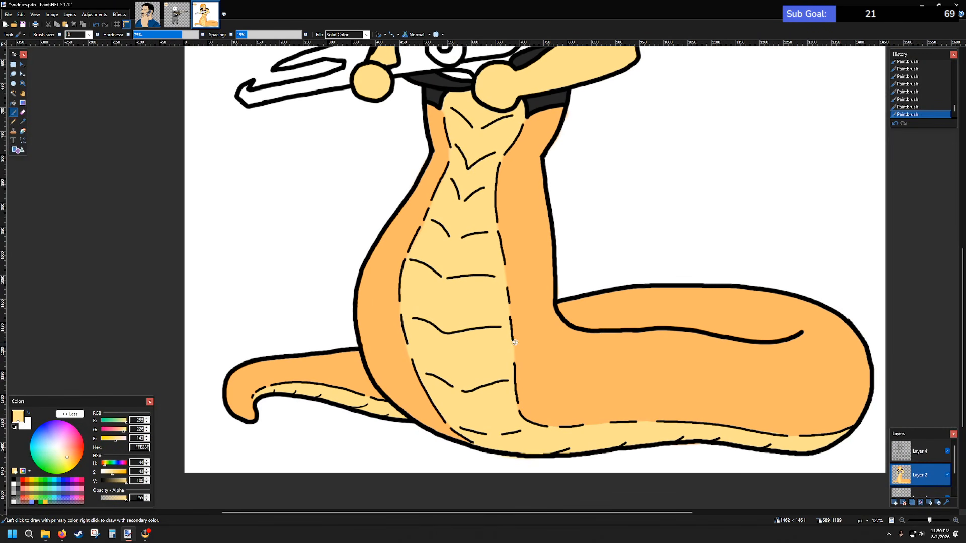
scroll(510, 299, up, 2)
scroll(513, 302, down, 3)
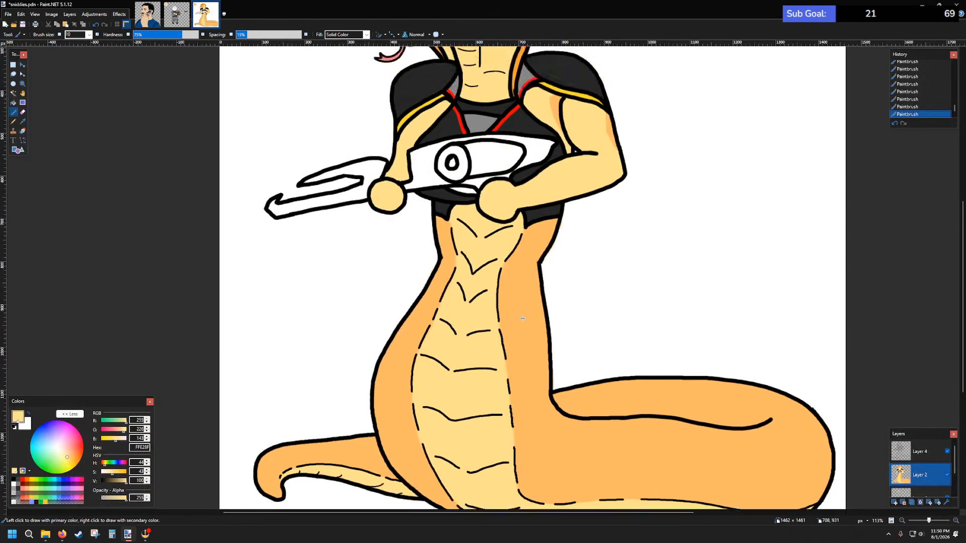
scroll(518, 309, up, 3)
scroll(523, 317, down, 2)
scroll(523, 318, up, 3)
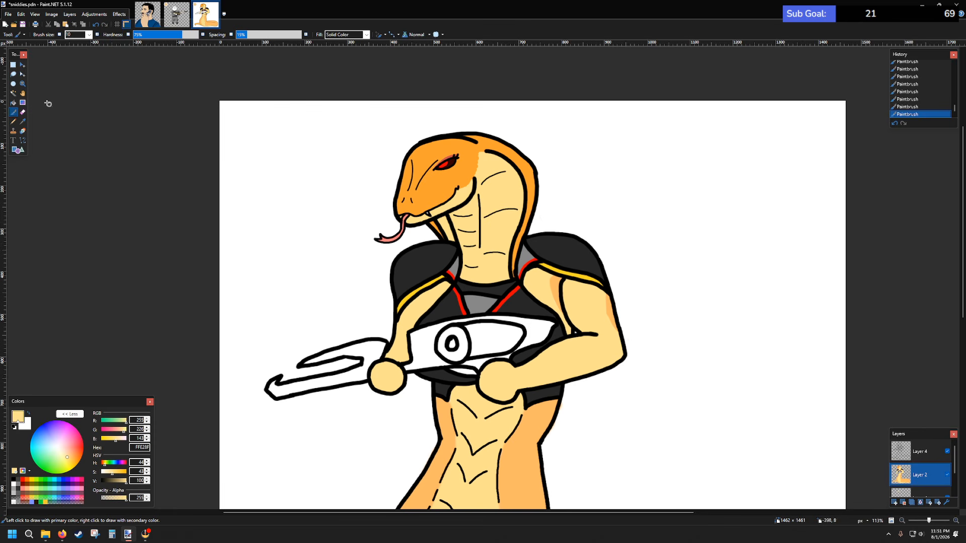
click(23, 121)
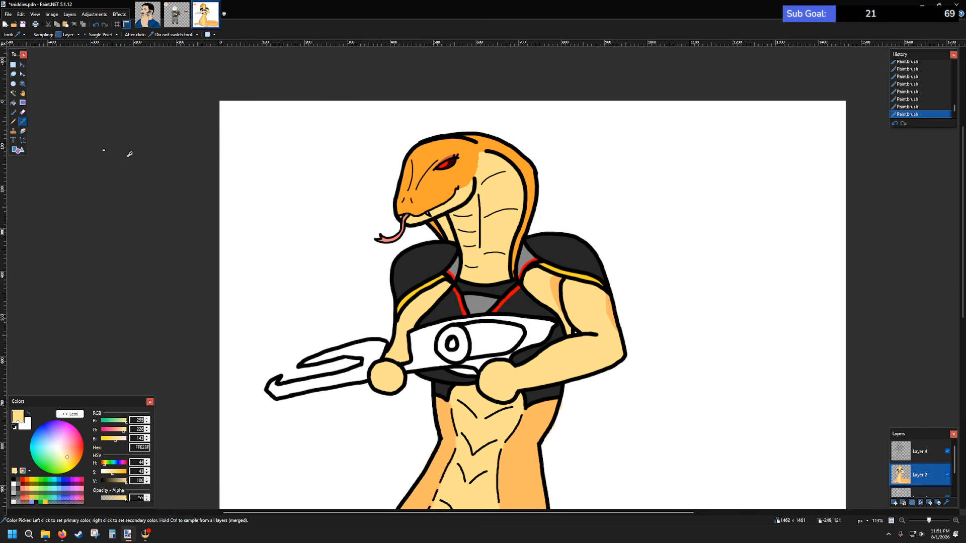
click(612, 307)
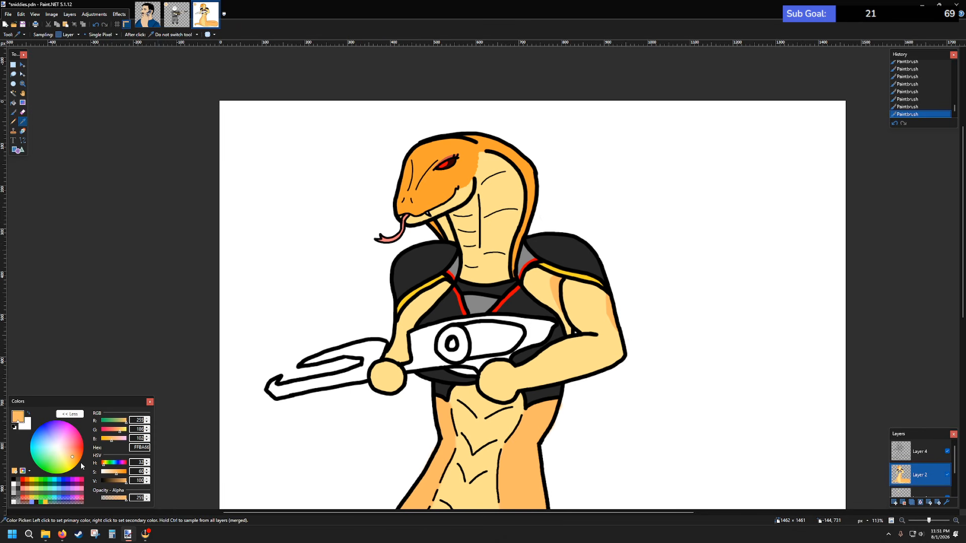
click(13, 113)
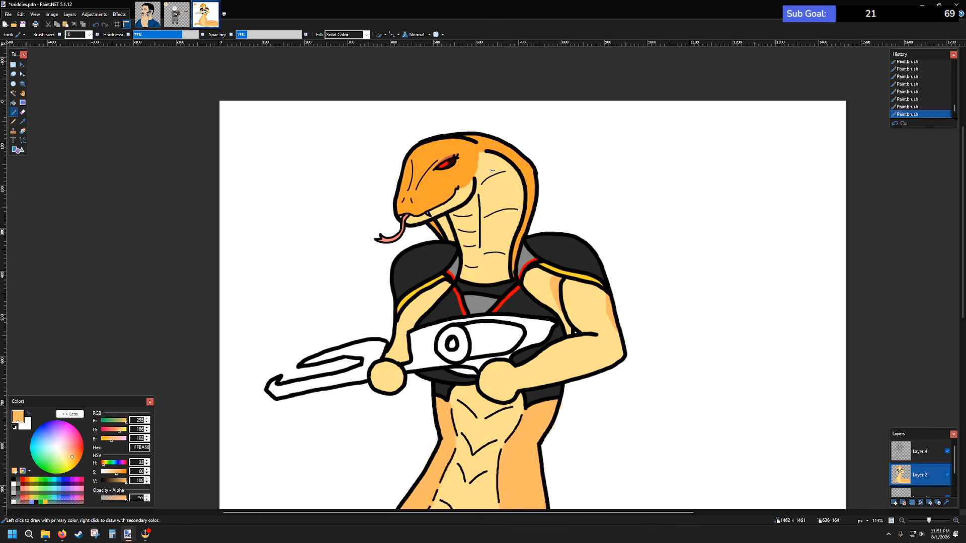
- Paint light orange over the darker orange band across the top and upper back of the hood
scroll(475, 143, up, 6)
scroll(448, 164, up, 2)
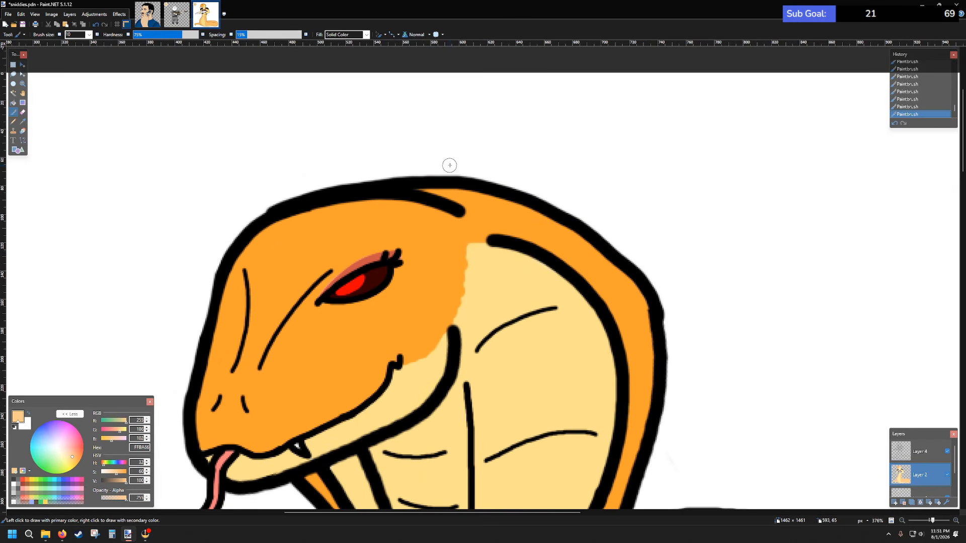
mouse_move(422, 191)
mouse_down()
mouse_move(469, 194)
mouse_move(541, 218)
mouse_move(632, 296)
mouse_up()
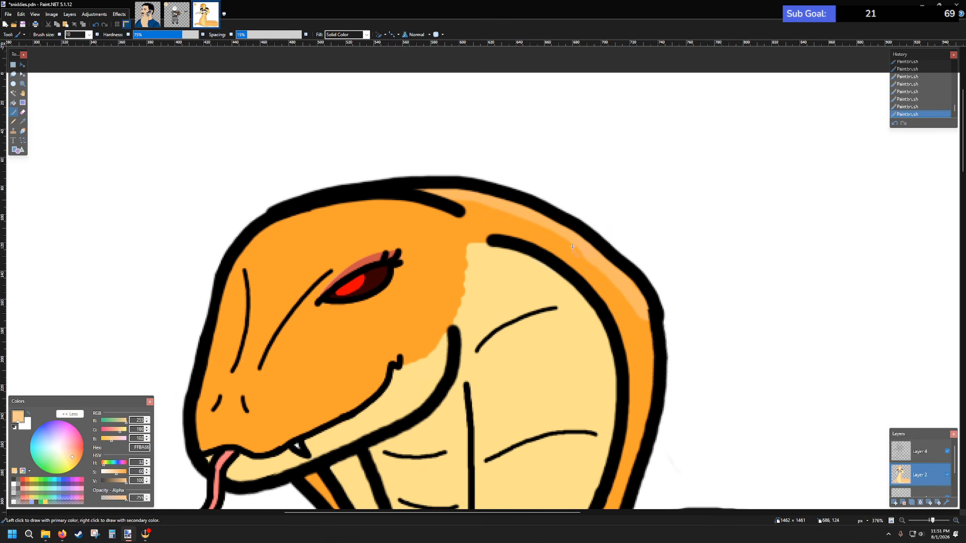
mouse_move(446, 198)
mouse_down()
mouse_move(503, 228)
mouse_move(516, 224)
mouse_up()
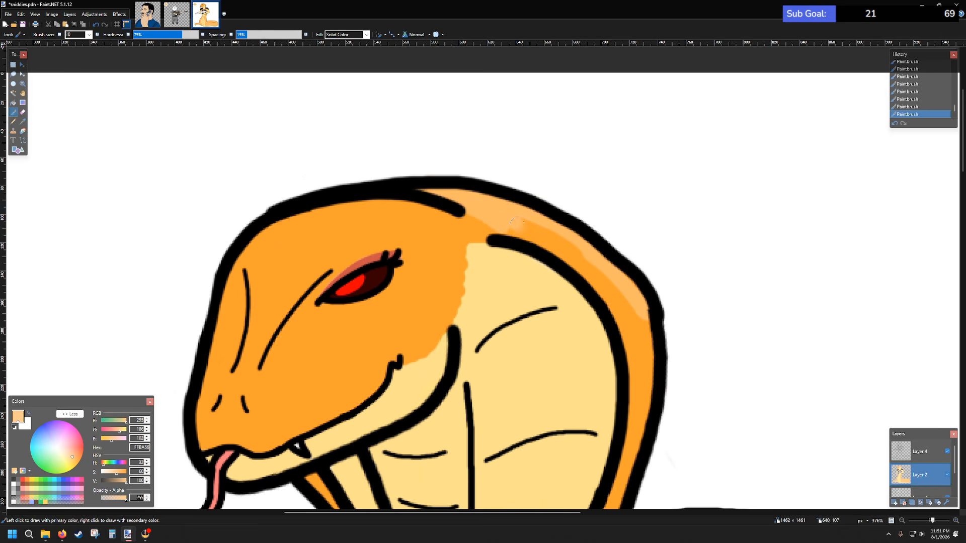
scroll(535, 230, down, 3)
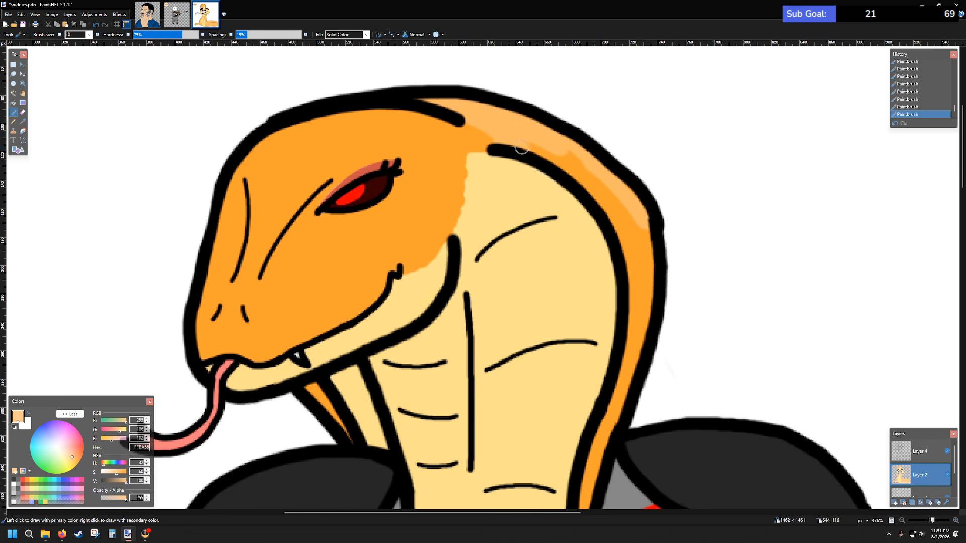
mouse_move(560, 168)
mouse_down()
mouse_move(581, 184)
mouse_move(523, 145)
mouse_move(583, 169)
mouse_up()
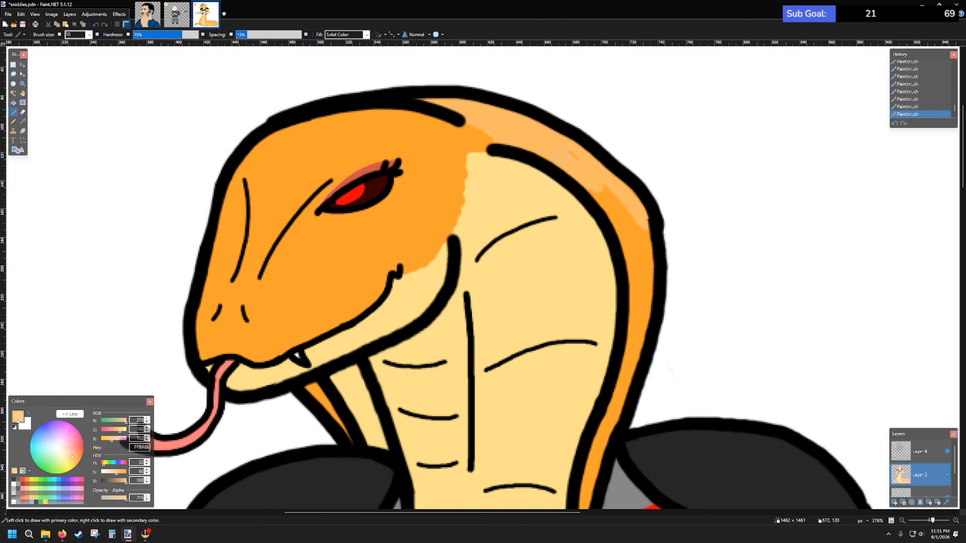
- Recolour the rest of the hood's back band down to the shoulder, plus the hood sliver under the jaw, in light orange
scroll(619, 195, down, 3)
mouse_move(595, 107)
mouse_down()
mouse_move(625, 150)
mouse_move(634, 231)
mouse_up()
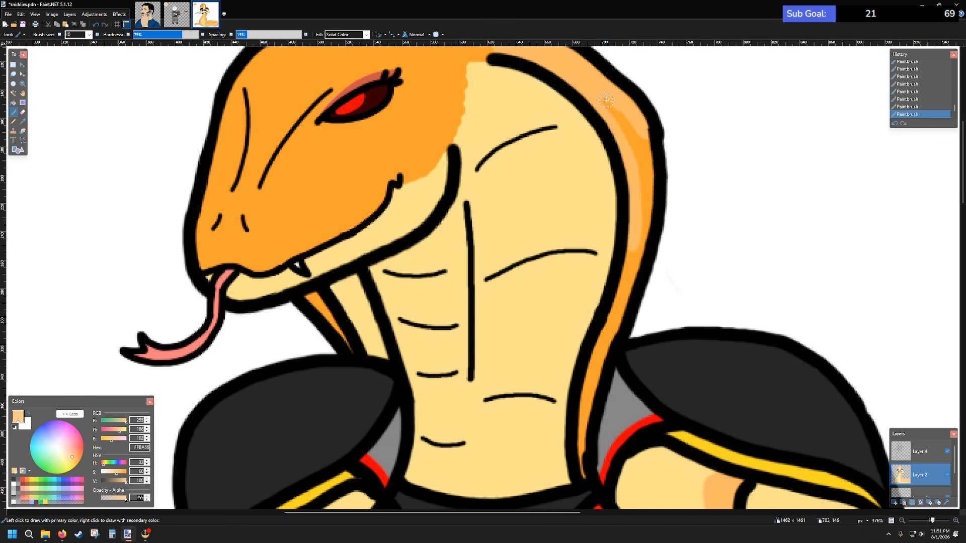
mouse_move(606, 100)
mouse_down()
mouse_move(653, 159)
mouse_move(642, 128)
mouse_move(645, 211)
mouse_up()
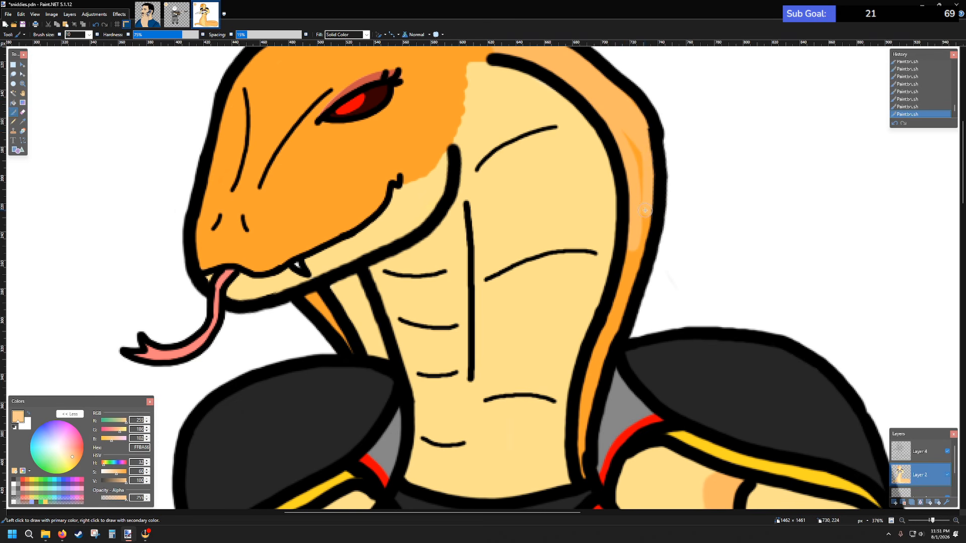
scroll(645, 210, down, 2)
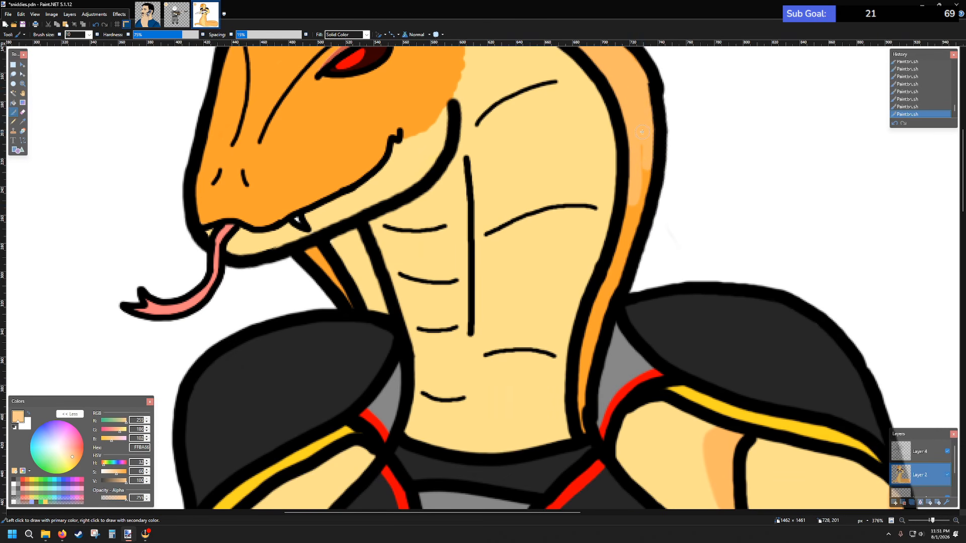
scroll(639, 132, down, 4)
scroll(639, 133, up, 2)
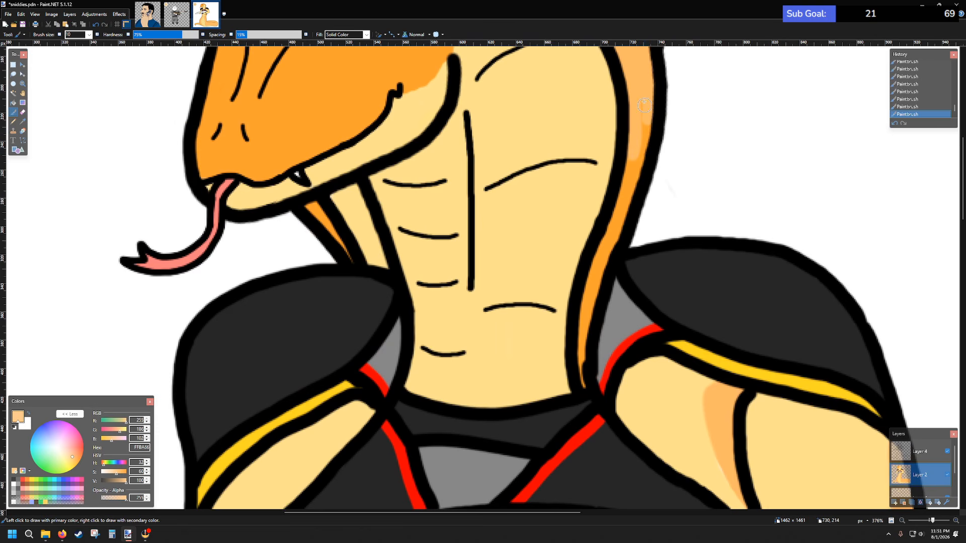
mouse_move(643, 154)
mouse_down()
mouse_move(598, 281)
mouse_move(582, 380)
mouse_up()
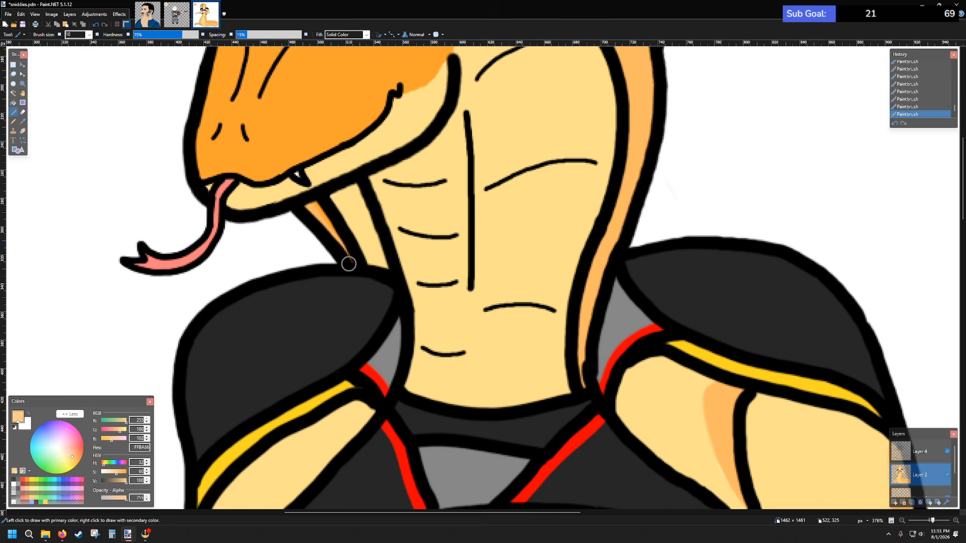
- Paint light orange over the gap between the head and hood outlines and down the back edge of the face
scroll(322, 214, up, 8)
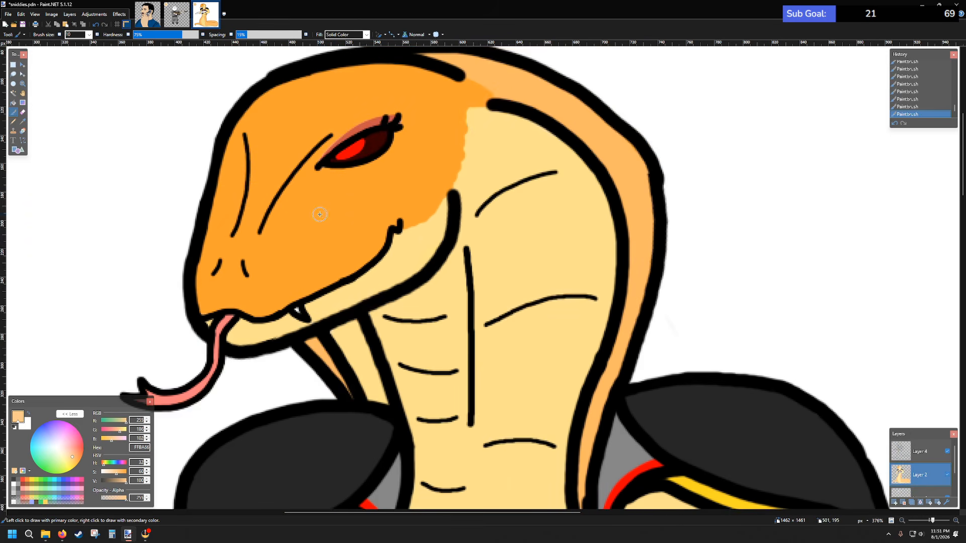
scroll(387, 159, down, 2)
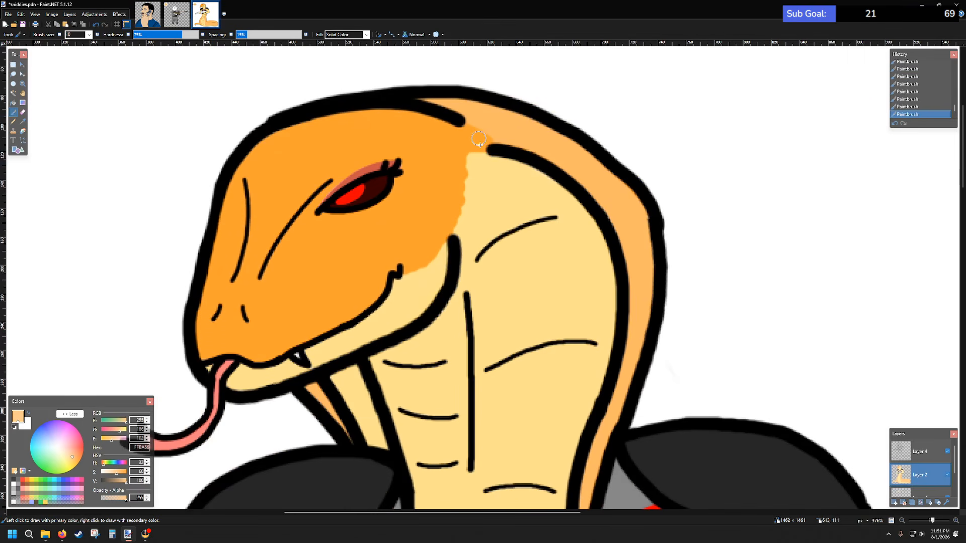
scroll(523, 150, up, 5)
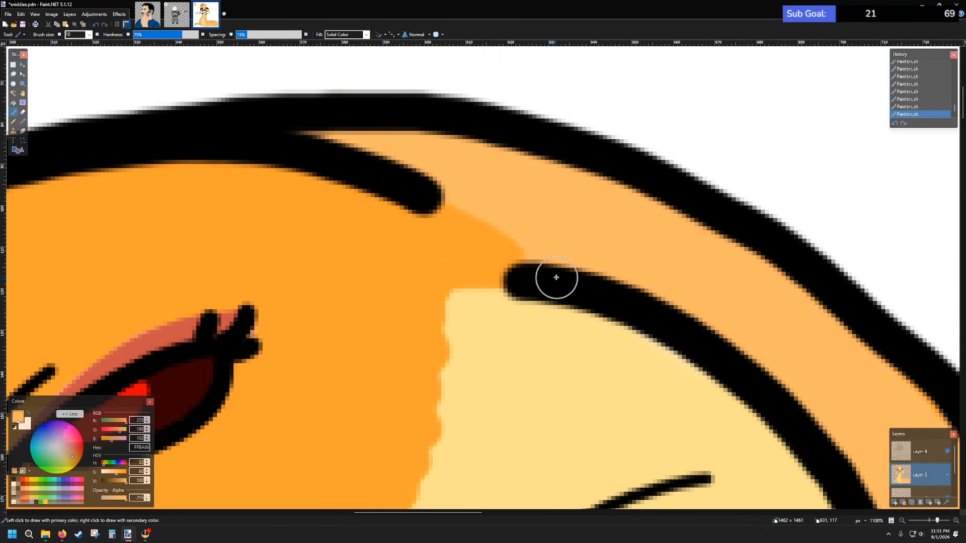
mouse_move(554, 276)
mouse_down()
mouse_move(391, 194)
mouse_move(420, 203)
mouse_move(501, 183)
mouse_move(516, 191)
mouse_move(307, 102)
mouse_up()
scroll(416, 199, down, 2)
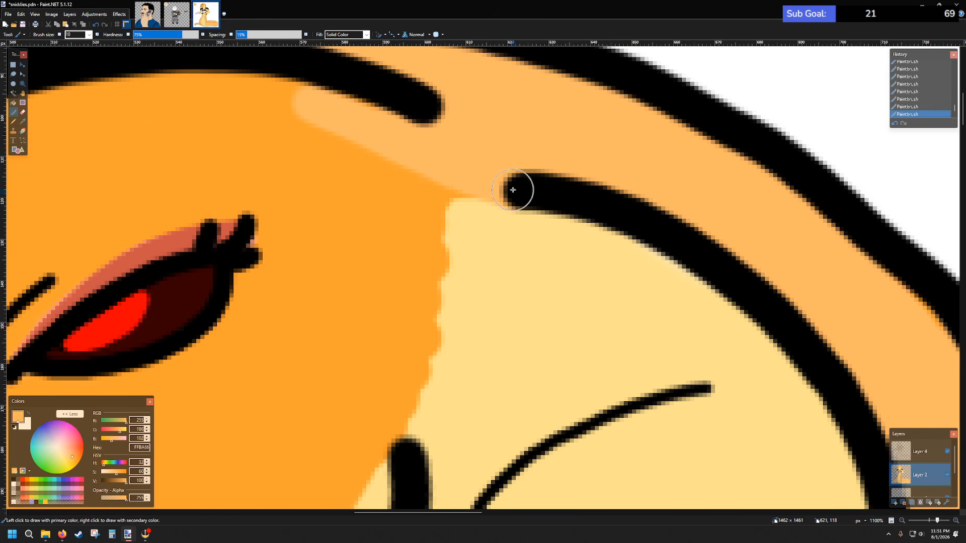
mouse_move(455, 187)
mouse_down()
mouse_move(403, 173)
mouse_move(408, 197)
mouse_move(444, 213)
mouse_move(423, 247)
mouse_move(444, 276)
mouse_move(410, 297)
mouse_move(438, 327)
mouse_move(415, 334)
mouse_move(423, 348)
mouse_move(412, 373)
mouse_move(370, 375)
mouse_move(412, 417)
mouse_move(371, 446)
mouse_up()
- Paint light orange along the cheek's lower edge from the jaw line to the corner of the mouth
scroll(385, 385, down, 5)
scroll(382, 272, down, 2)
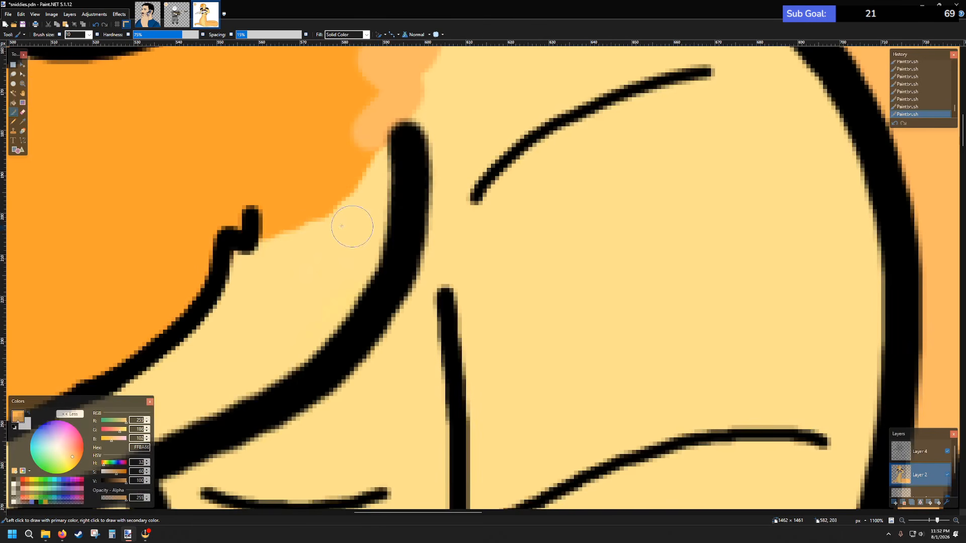
mouse_move(248, 222)
mouse_down()
mouse_move(294, 211)
mouse_move(359, 156)
mouse_up()
mouse_move(259, 221)
mouse_down()
mouse_move(226, 216)
mouse_move(216, 199)
mouse_up()
scroll(218, 196, down, 3)
scroll(219, 196, left, 6)
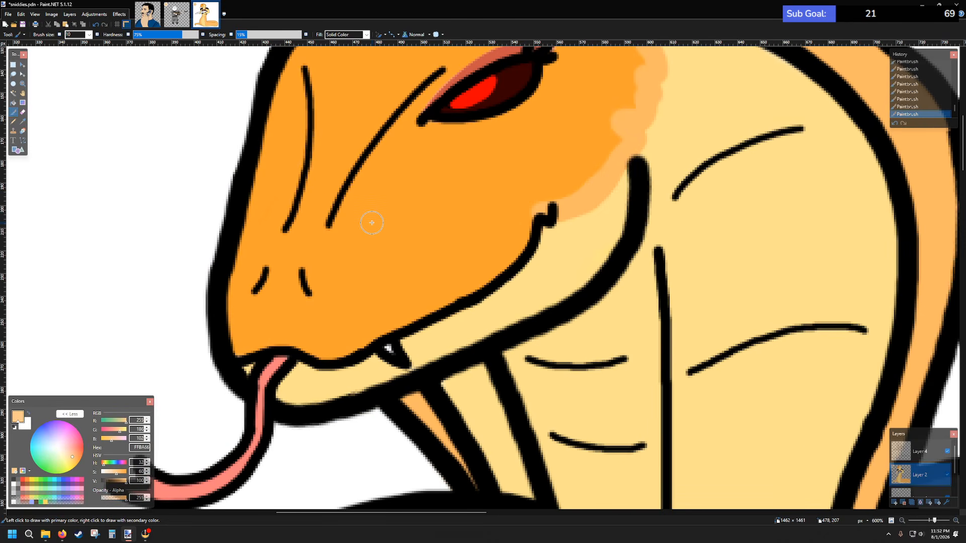
- Paint a light orange border inside the head outline, from the forehead down the snout and along the mouth line to its corner
scroll(372, 222, up, 1)
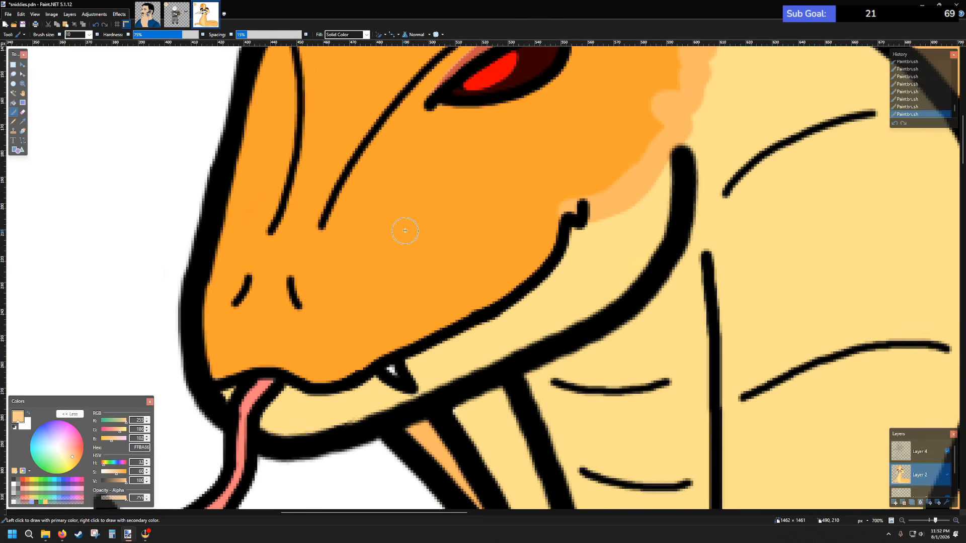
scroll(405, 231, left, 3)
scroll(439, 308, down, 2)
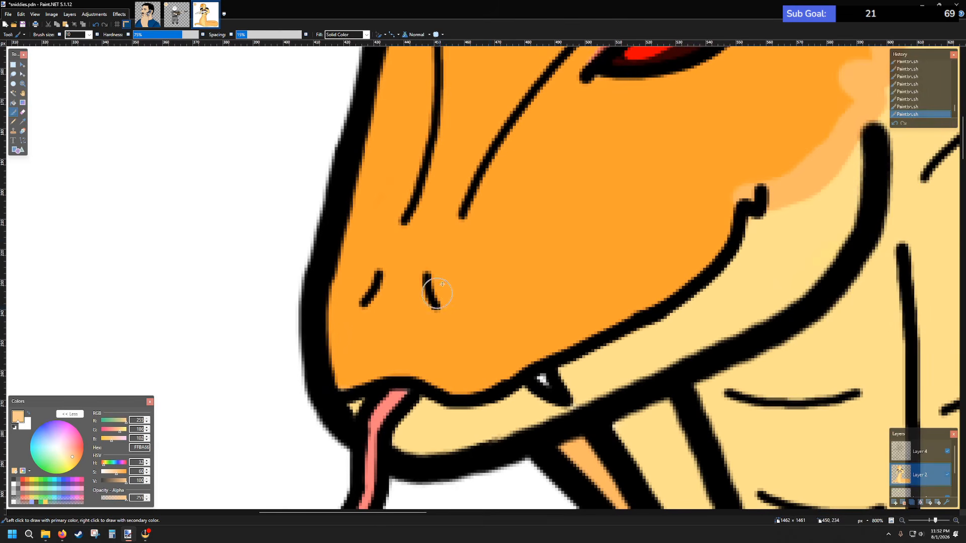
scroll(483, 247, up, 3)
scroll(489, 237, up, 2)
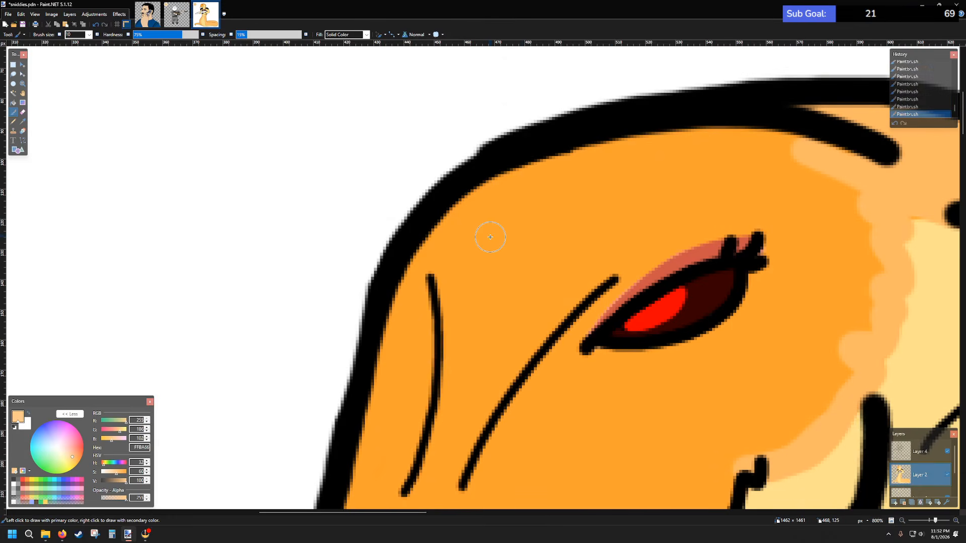
mouse_move(788, 154)
mouse_down()
mouse_move(662, 137)
mouse_move(520, 168)
mouse_move(443, 220)
mouse_move(417, 262)
mouse_move(385, 332)
mouse_up()
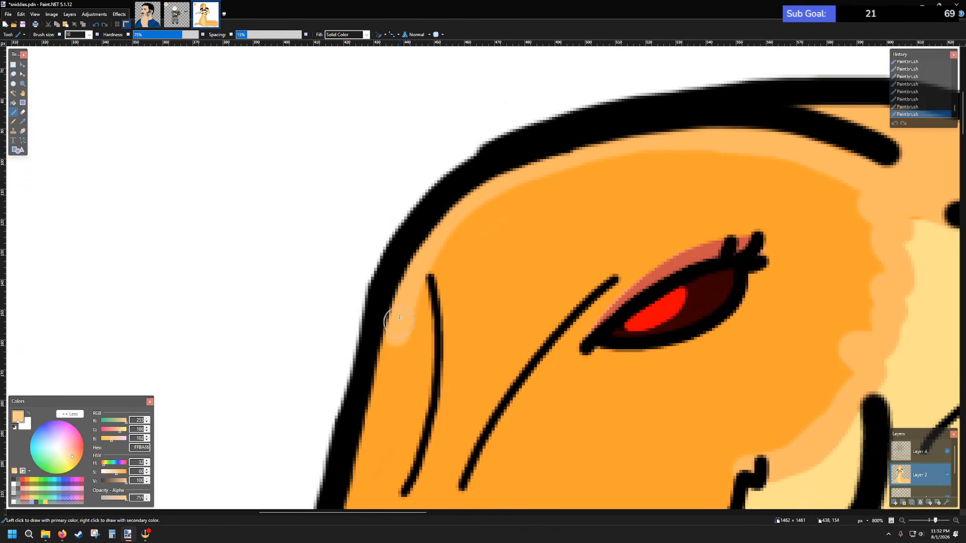
scroll(387, 322, down, 4)
mouse_move(391, 130)
mouse_down()
mouse_move(346, 337)
mouse_move(335, 430)
mouse_move(342, 470)
mouse_move(389, 456)
mouse_move(458, 474)
mouse_move(487, 471)
mouse_move(695, 353)
mouse_move(722, 316)
mouse_move(712, 296)
mouse_up()
mouse_move(381, 435)
mouse_down()
mouse_move(372, 432)
mouse_move(488, 455)
mouse_up()
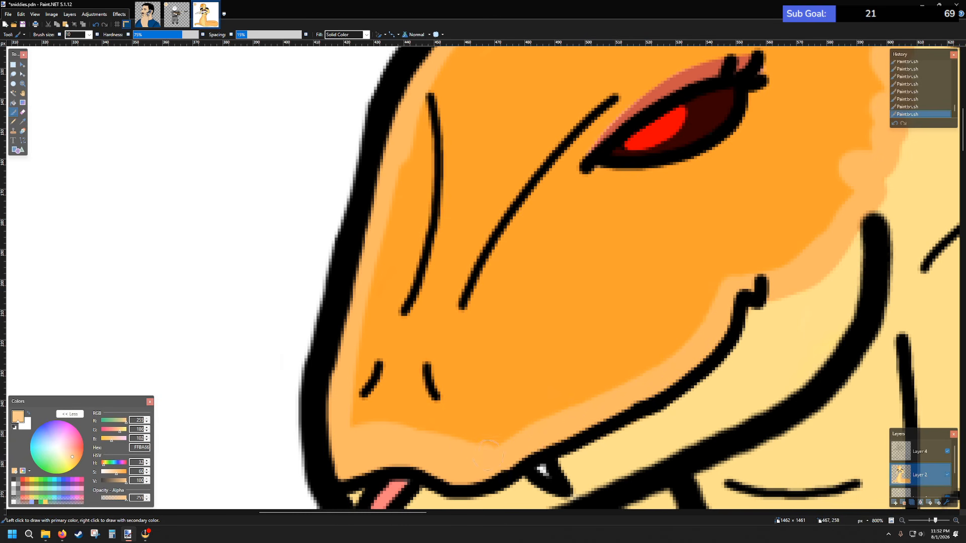
mouse_move(355, 425)
mouse_down()
mouse_move(454, 435)
mouse_move(516, 433)
mouse_move(365, 406)
mouse_move(350, 391)
mouse_move(548, 420)
mouse_move(574, 380)
mouse_up()
- Paint a light orange border around the eye and extend the light orange band along the top of the forehead
scroll(635, 280, up, 3)
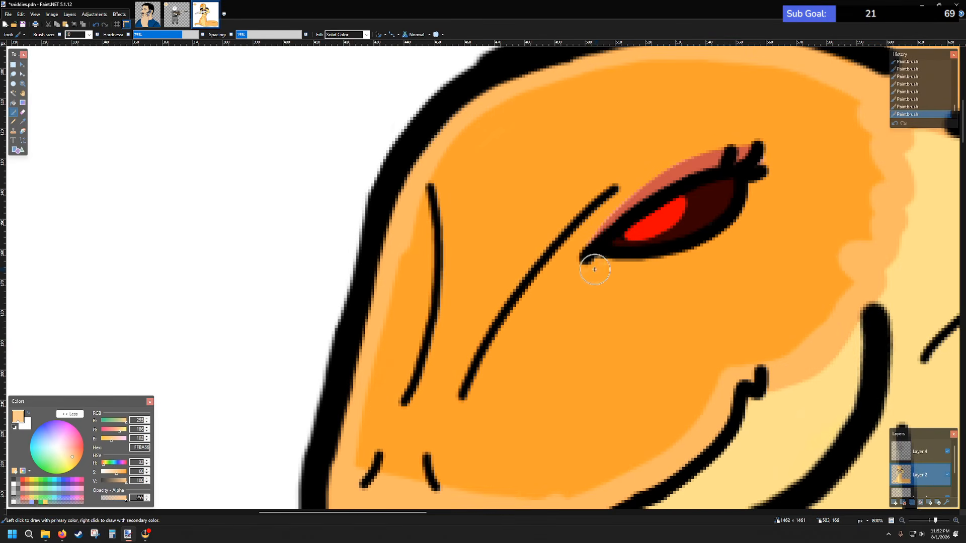
mouse_move(594, 270)
mouse_down()
mouse_move(705, 260)
mouse_move(739, 238)
mouse_move(758, 191)
mouse_move(742, 234)
mouse_up()
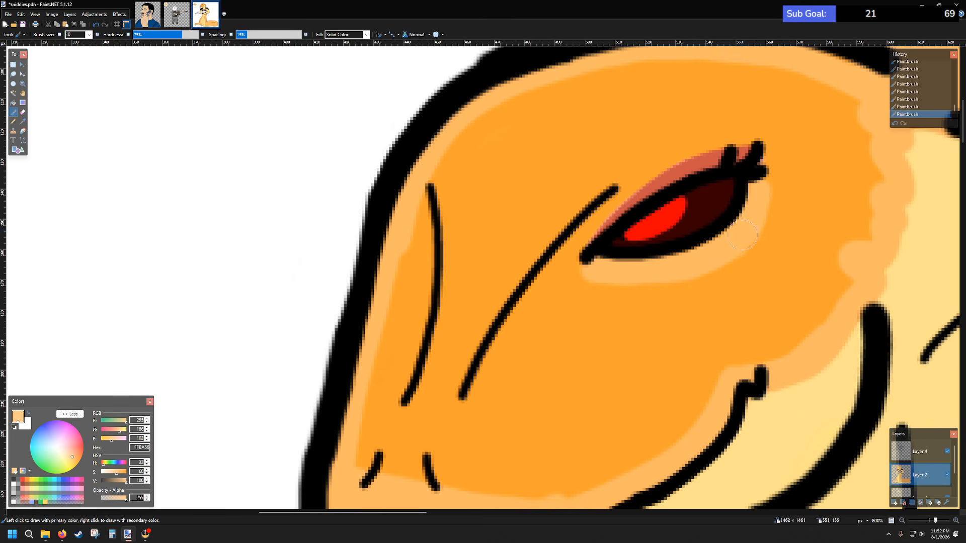
mouse_move(578, 227)
mouse_down()
mouse_move(569, 246)
mouse_move(641, 167)
mouse_move(752, 130)
mouse_move(781, 129)
mouse_move(772, 215)
mouse_move(789, 140)
mouse_up()
scroll(798, 136, down, 5)
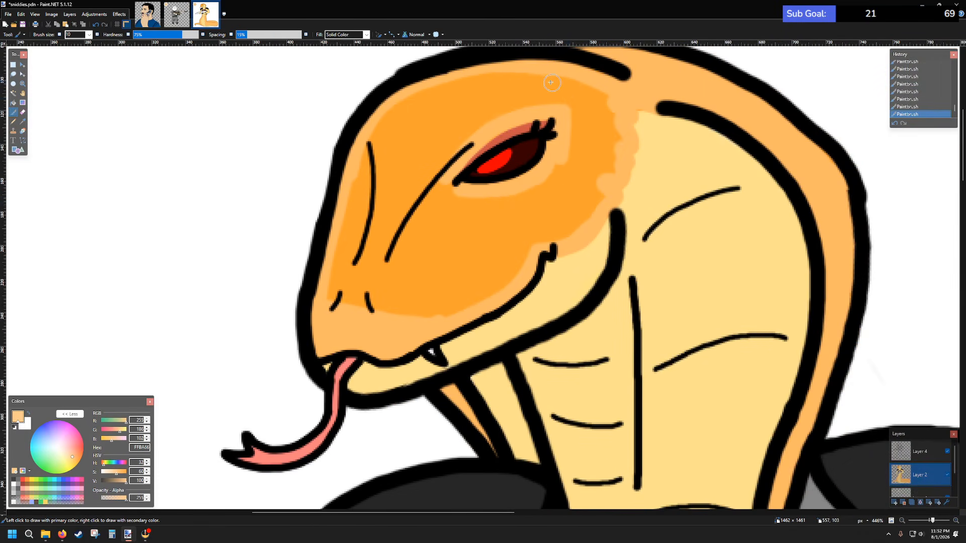
drag(552, 83, 450, 81)
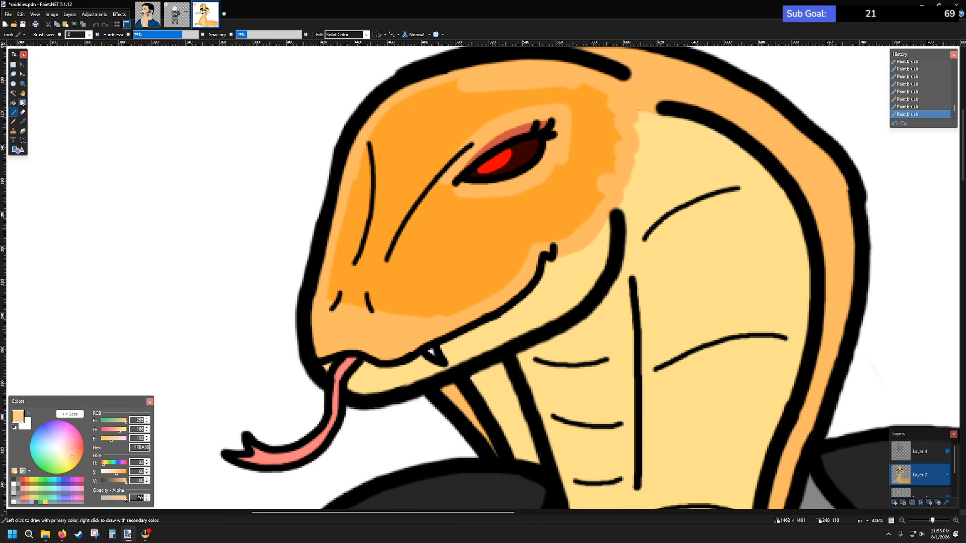
- Try to flood-fill the remaining darker orange of the head with light orange, undo the fill and return to the Paintbrush
click(14, 103)
click(400, 151)
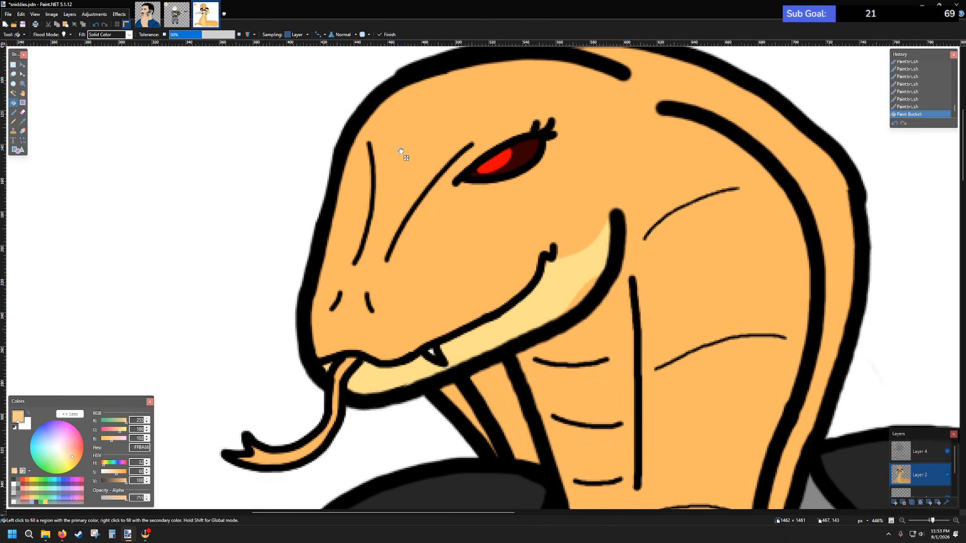
key(ctrl+z)
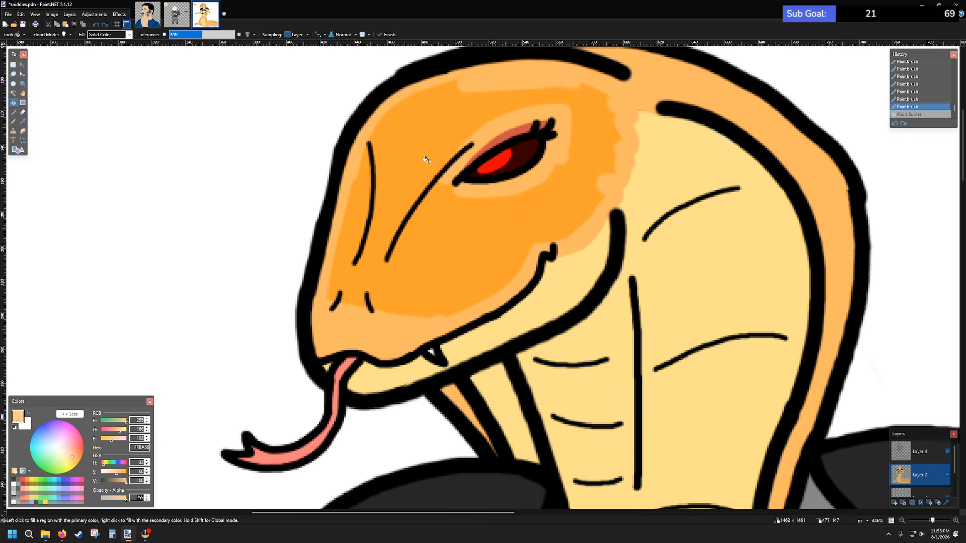
click(14, 112)
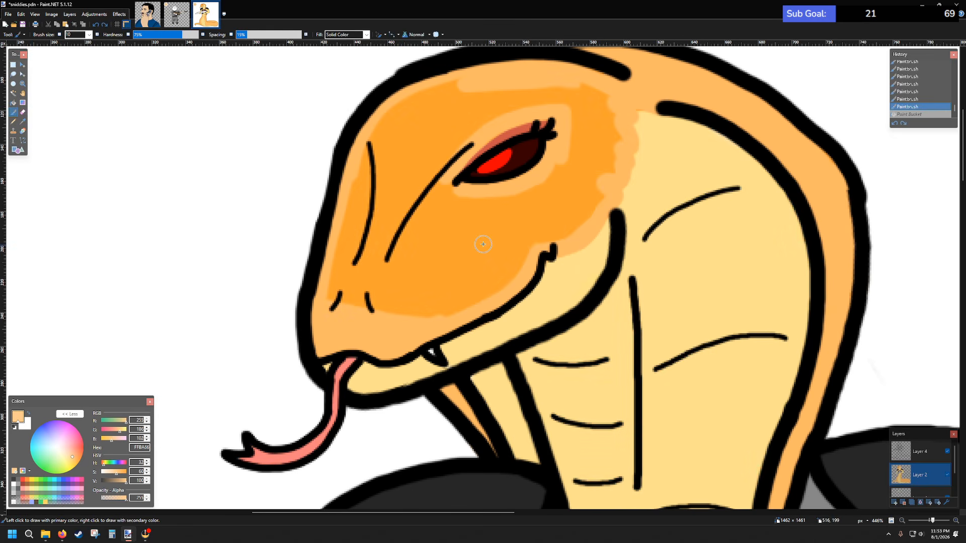
- Paint light orange over the snout and lower face and over the darker orange area behind the eye
scroll(483, 244, up, 2)
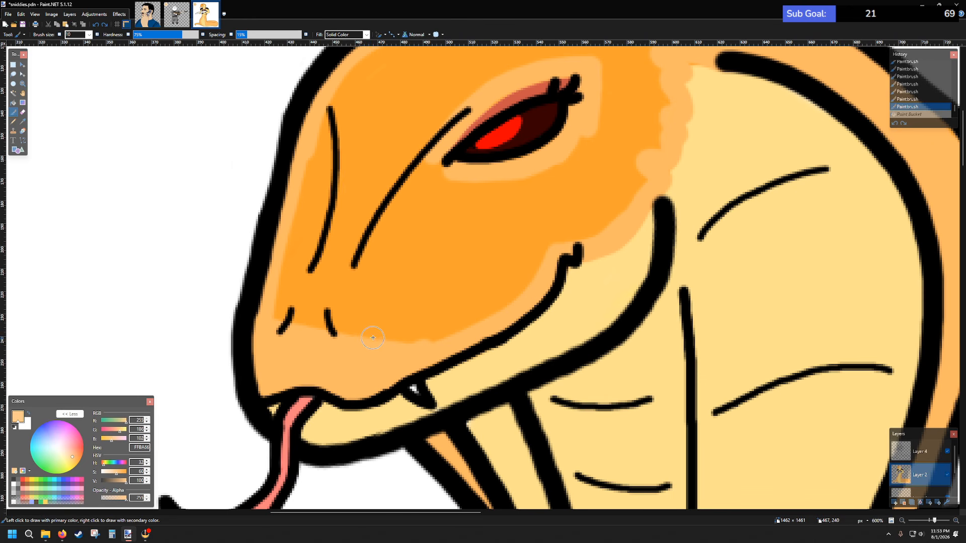
mouse_move(270, 327)
mouse_down()
mouse_move(461, 339)
mouse_move(291, 316)
mouse_move(278, 303)
mouse_move(471, 322)
mouse_move(501, 303)
mouse_move(545, 243)
mouse_move(282, 231)
mouse_move(502, 250)
mouse_move(280, 248)
mouse_move(429, 268)
mouse_move(525, 264)
mouse_move(272, 265)
mouse_move(291, 294)
mouse_move(306, 276)
mouse_move(329, 294)
mouse_move(361, 274)
mouse_move(373, 304)
mouse_move(349, 308)
mouse_move(390, 272)
mouse_move(454, 285)
mouse_move(502, 276)
mouse_move(468, 314)
mouse_move(495, 272)
mouse_up()
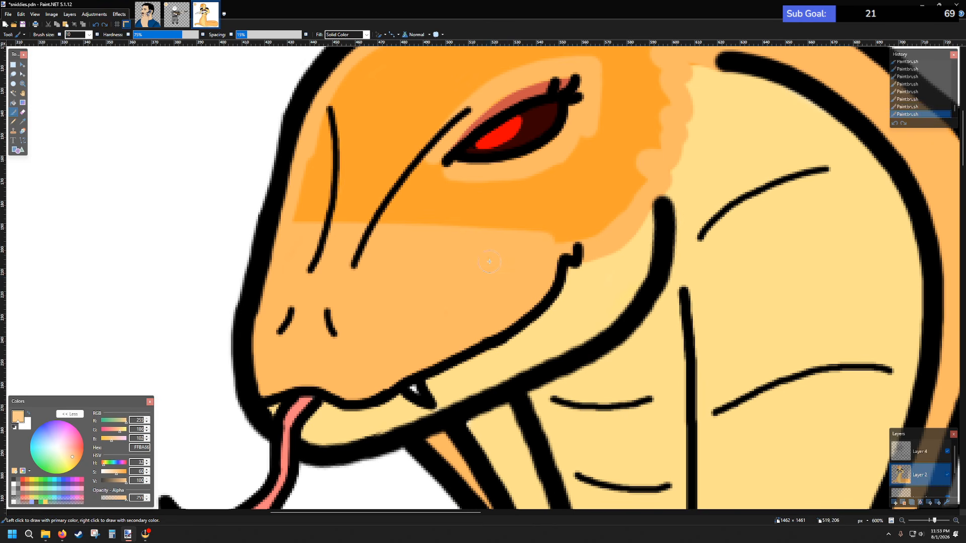
scroll(621, 228, up, 3)
mouse_move(608, 173)
mouse_down()
mouse_move(605, 256)
mouse_move(510, 362)
mouse_move(611, 272)
mouse_up()
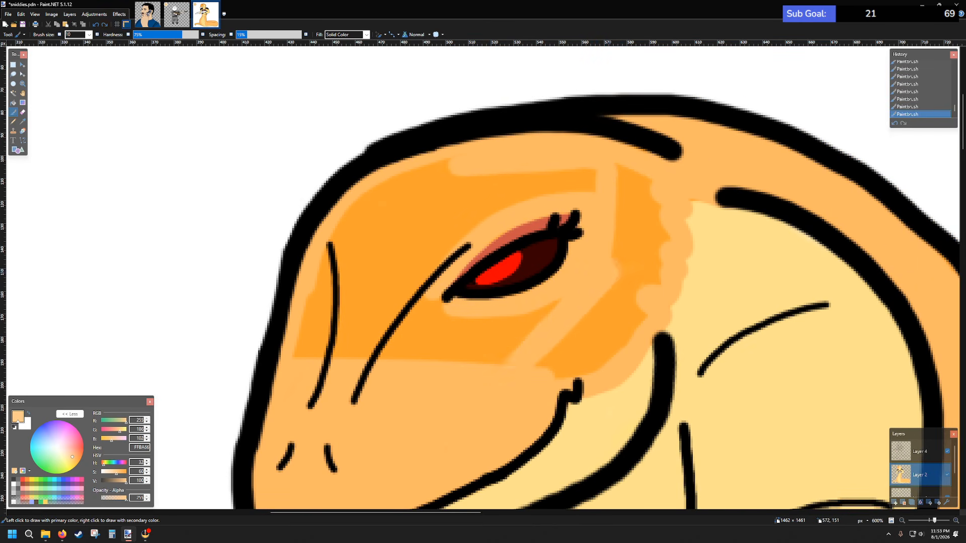
mouse_move(510, 382)
mouse_down()
mouse_move(593, 360)
mouse_move(639, 309)
mouse_move(658, 255)
mouse_move(655, 179)
mouse_move(572, 346)
mouse_move(594, 337)
mouse_move(642, 201)
mouse_move(597, 326)
mouse_up()
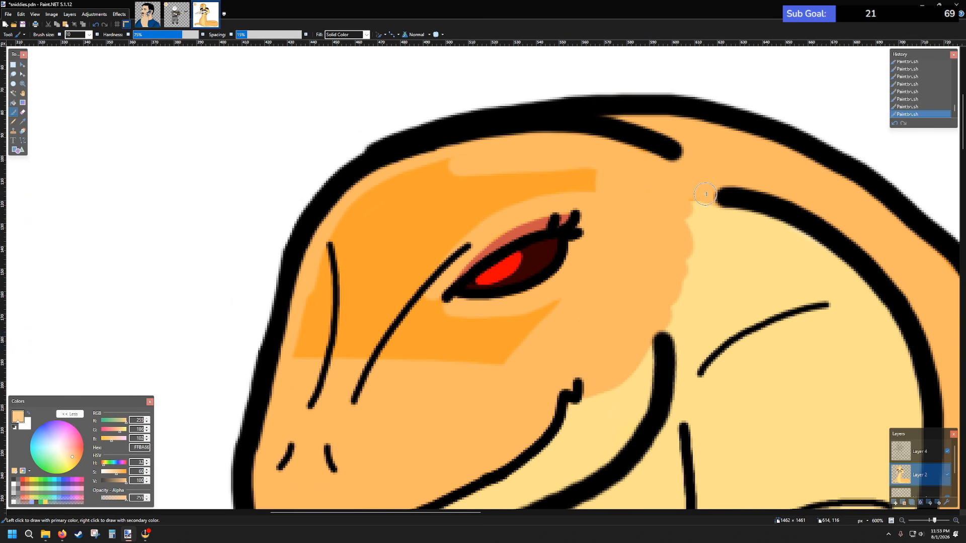
- Cover the remaining darker orange on the forehead, between the brow lines and below the eye with light orange
scroll(705, 195, up, 4)
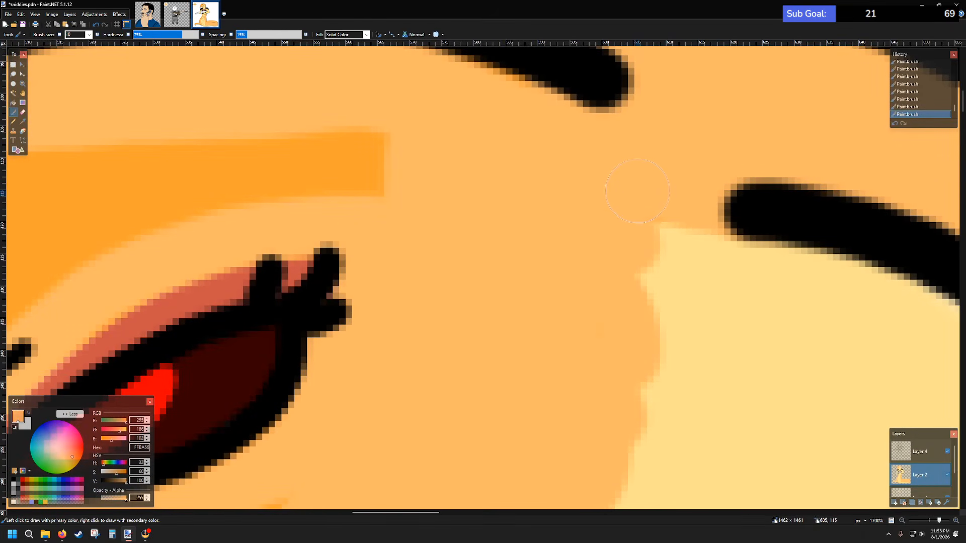
scroll(687, 197, down, 4)
scroll(469, 151, up, 2)
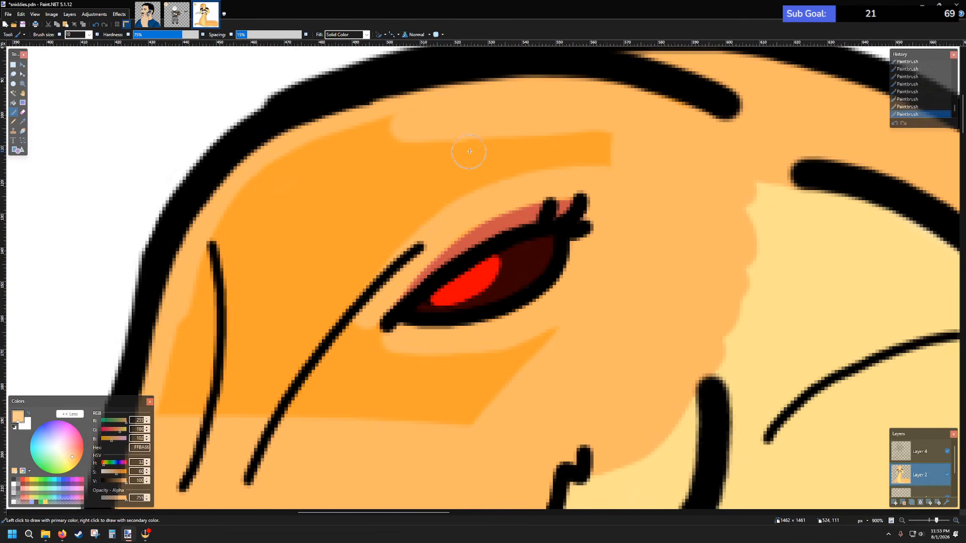
mouse_move(729, 142)
mouse_down()
mouse_move(784, 132)
mouse_move(561, 117)
mouse_move(582, 118)
mouse_move(454, 171)
mouse_move(392, 256)
mouse_move(359, 362)
mouse_move(348, 441)
mouse_move(374, 422)
mouse_move(408, 232)
mouse_up()
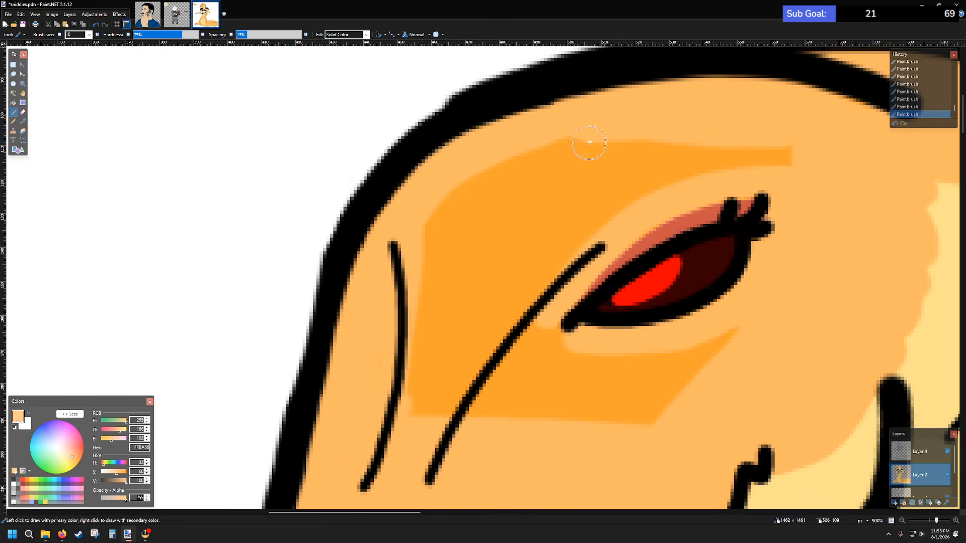
mouse_move(603, 142)
mouse_down()
mouse_move(521, 167)
mouse_move(429, 242)
mouse_up()
mouse_move(402, 306)
mouse_down()
mouse_move(438, 268)
mouse_move(403, 303)
mouse_move(403, 390)
mouse_move(445, 249)
mouse_move(405, 422)
mouse_move(467, 239)
mouse_move(446, 448)
mouse_move(511, 219)
mouse_move(488, 441)
mouse_move(536, 200)
mouse_move(581, 182)
mouse_move(549, 191)
mouse_up()
mouse_move(632, 131)
mouse_down()
mouse_move(789, 151)
mouse_move(674, 171)
mouse_move(627, 157)
mouse_up()
mouse_move(777, 165)
mouse_down()
mouse_move(650, 178)
mouse_move(572, 208)
mouse_move(624, 172)
mouse_move(556, 246)
mouse_move(607, 198)
mouse_move(663, 180)
mouse_move(540, 285)
mouse_up()
scroll(556, 252, down, 2)
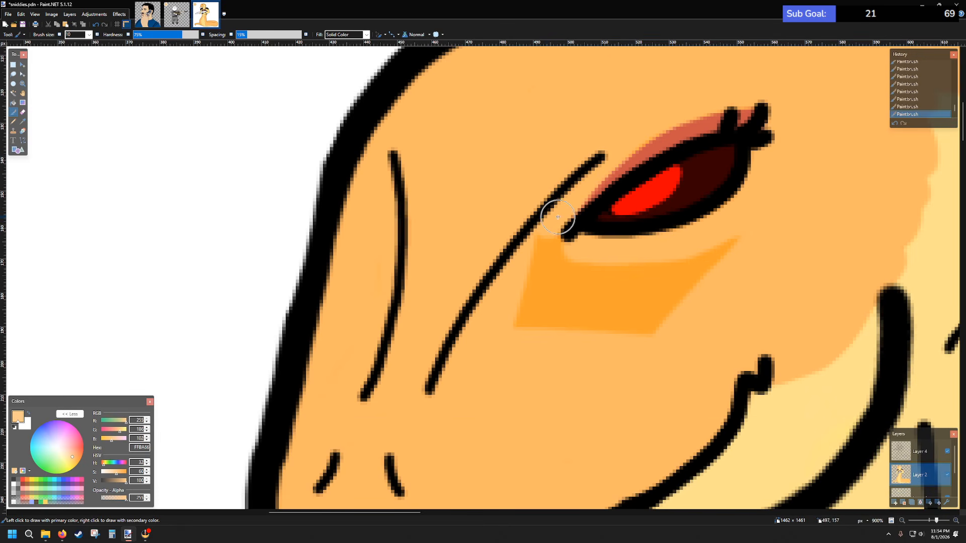
mouse_move(557, 217)
mouse_down()
mouse_move(532, 247)
mouse_move(514, 312)
mouse_move(522, 339)
mouse_move(557, 266)
mouse_move(551, 245)
mouse_move(609, 272)
mouse_move(736, 247)
mouse_move(609, 291)
mouse_move(561, 289)
mouse_move(699, 301)
mouse_move(547, 329)
mouse_move(626, 307)
mouse_up()
- Widen the light orange shading patch below the sleeve on the arm nearer the weapon's pronged end
scroll(647, 342, down, 7)
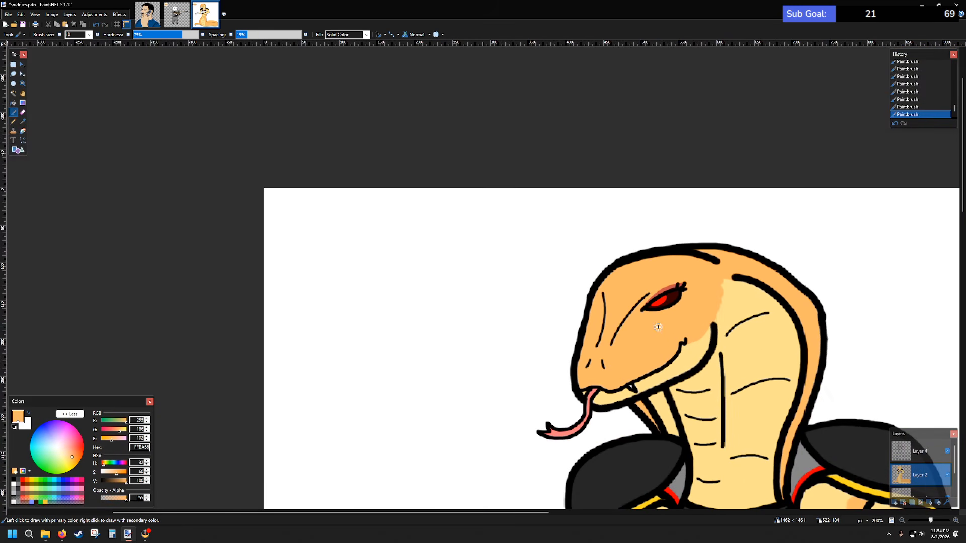
scroll(623, 312, right, 5)
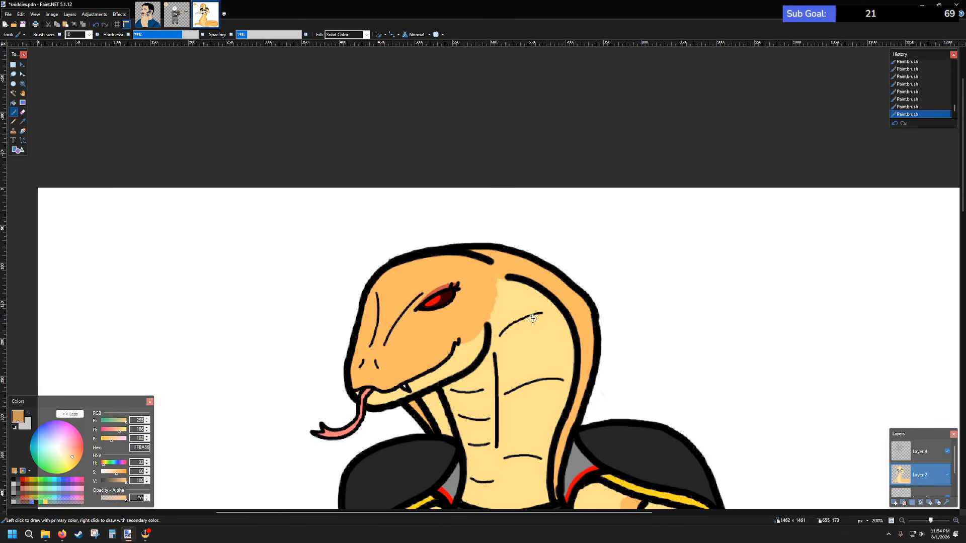
scroll(532, 318, down, 3)
scroll(535, 312, down, 4)
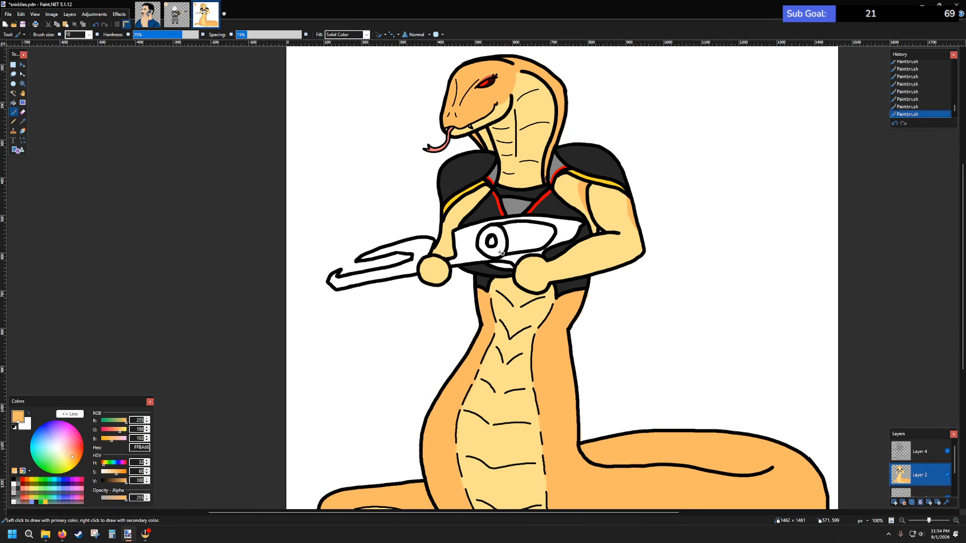
scroll(500, 252, up, 5)
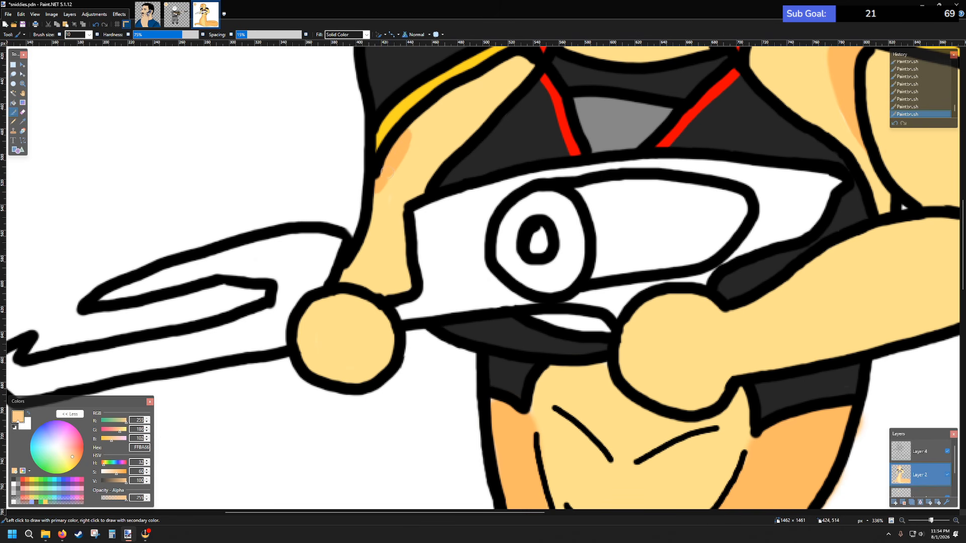
scroll(383, 193, up, 6)
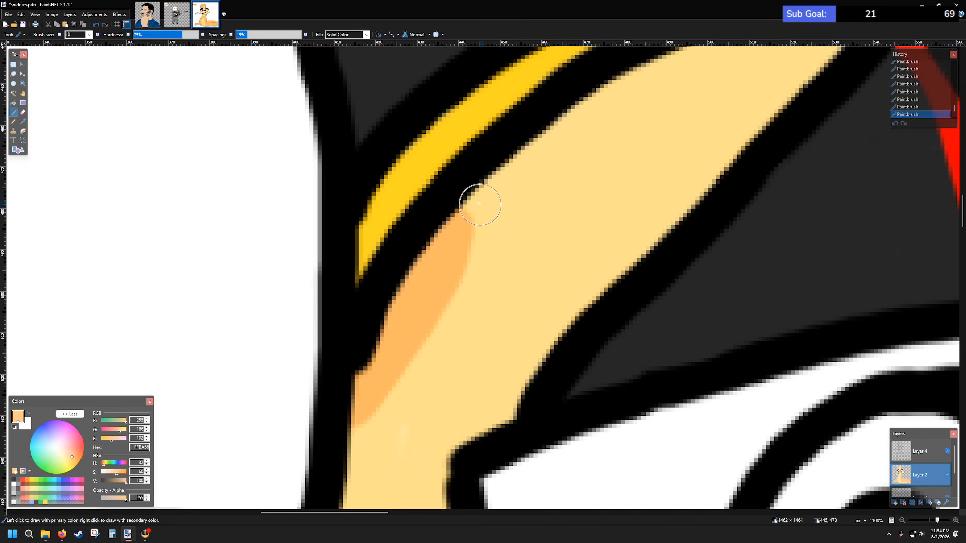
mouse_move(479, 203)
mouse_down()
mouse_move(486, 194)
mouse_move(473, 274)
mouse_move(438, 344)
mouse_move(378, 386)
mouse_up()
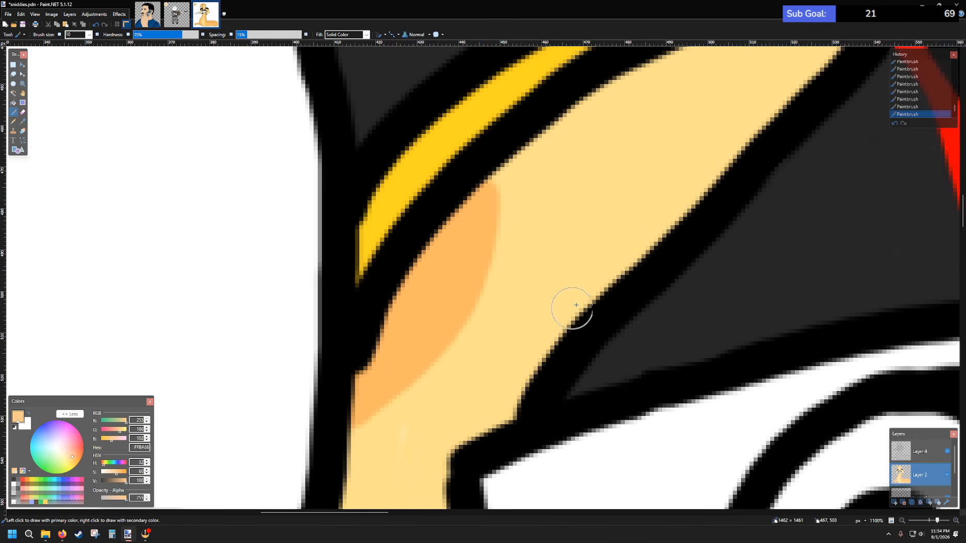
- Widen the light orange shading along the bent arm's outer edge and smooth the patch beside its inner contour line
scroll(575, 305, down, 6)
scroll(592, 224, down, 1)
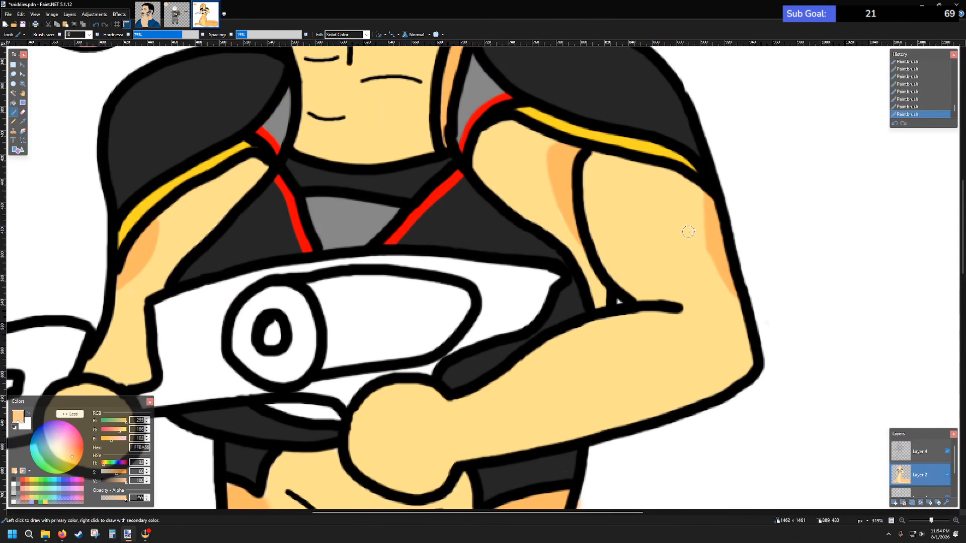
scroll(704, 202, up, 4)
mouse_move(703, 171)
mouse_down()
mouse_move(700, 224)
mouse_move(714, 291)
mouse_move(771, 365)
mouse_up()
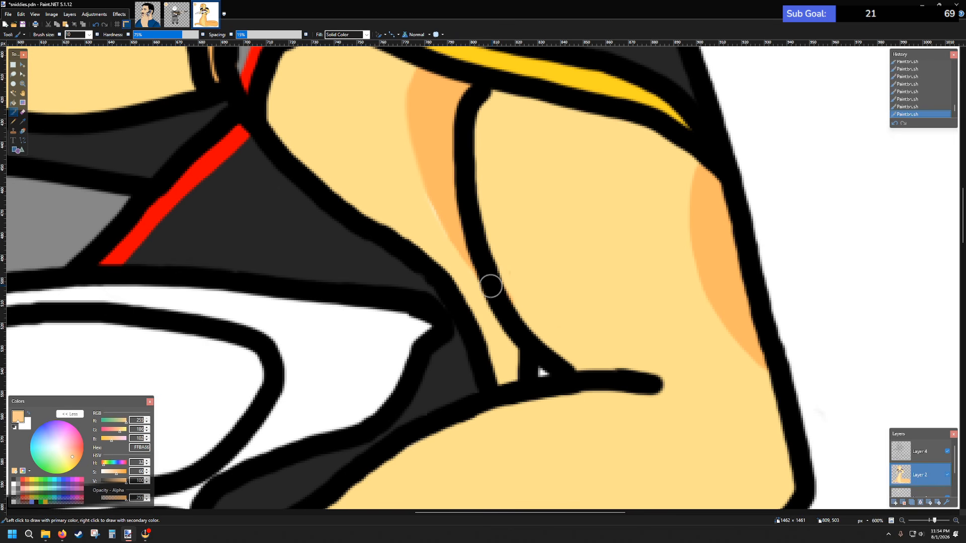
key(ctrl+z)
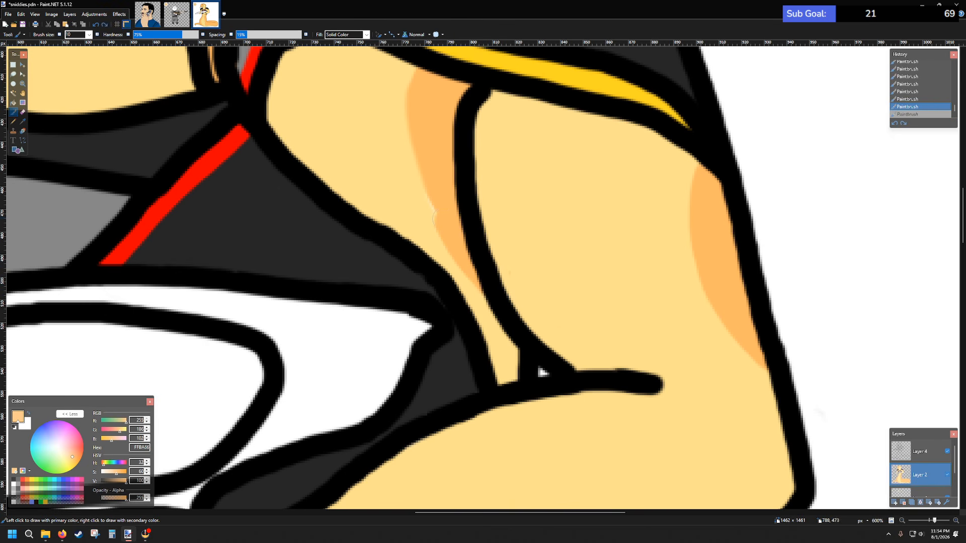
key(ctrl+y)
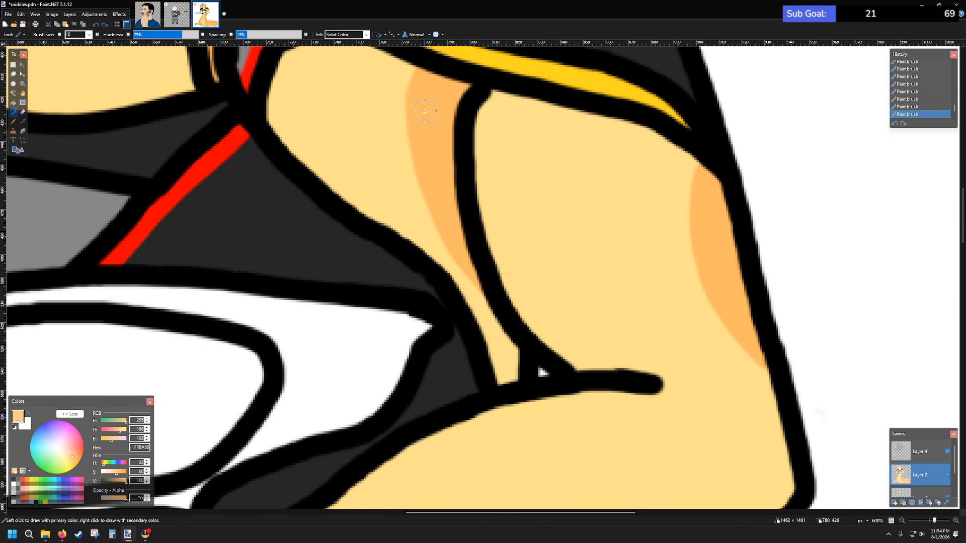
- Paint light orange shading along the underside of the bent arm's forearm, from the elbow towards the hand
scroll(423, 77, down, 5)
scroll(326, 243, right, 5)
scroll(326, 243, left, 5)
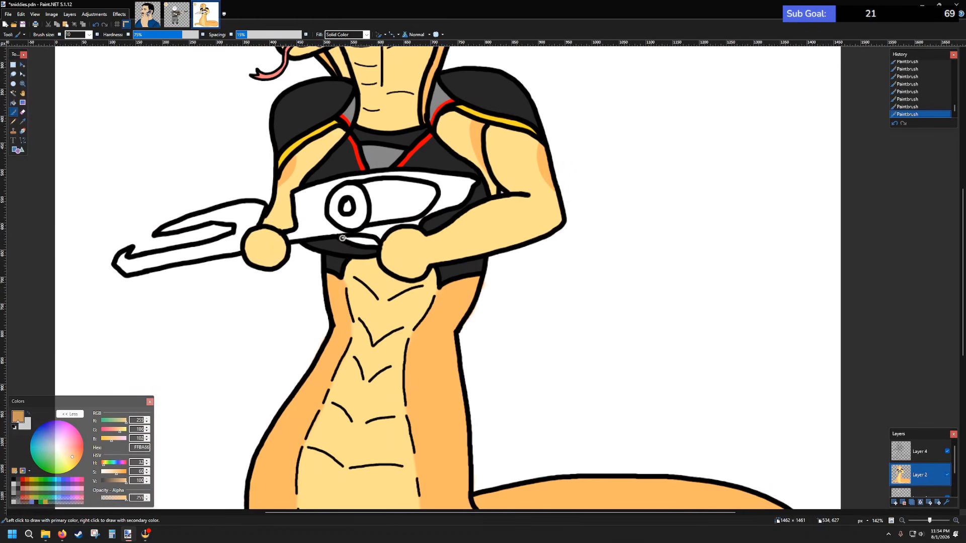
scroll(406, 251, up, 6)
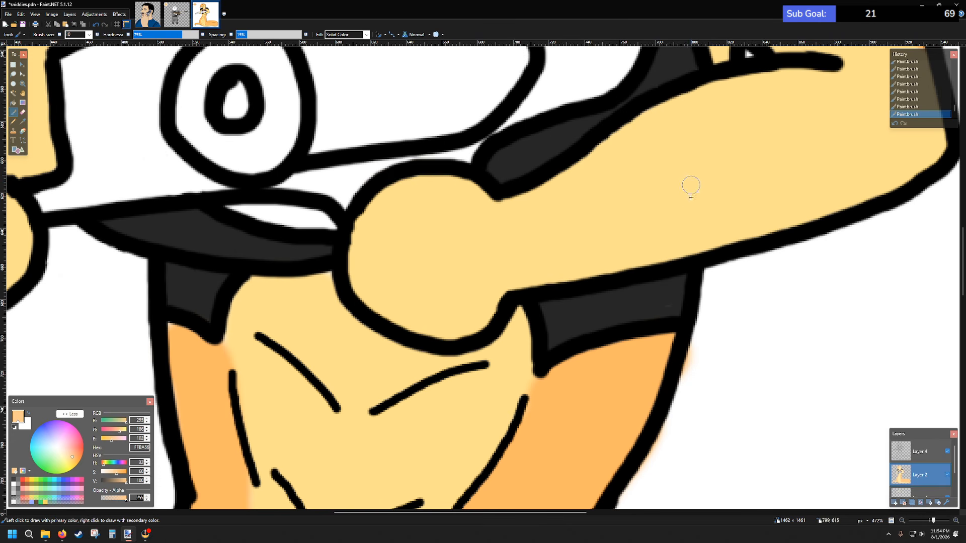
mouse_move(908, 180)
mouse_down()
mouse_move(793, 207)
mouse_move(627, 274)
mouse_up()
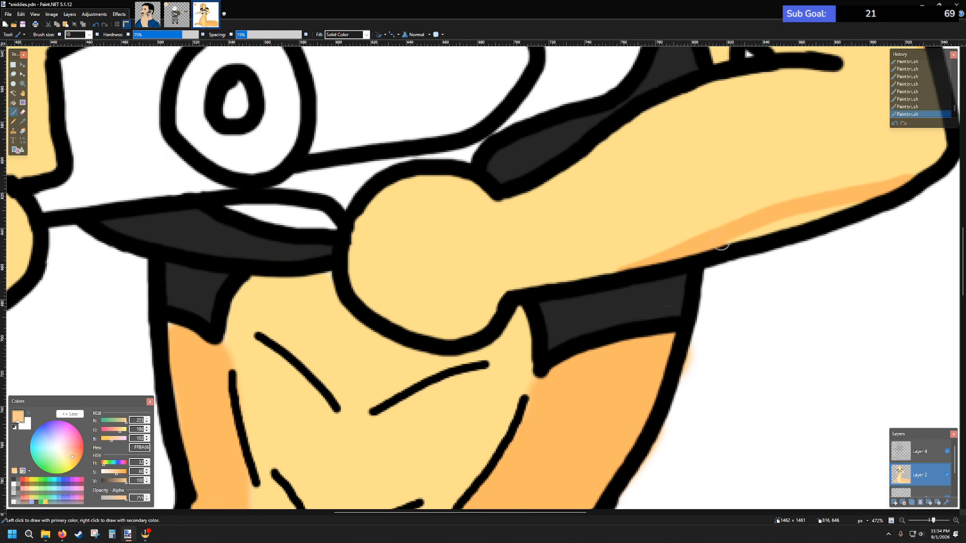
mouse_move(720, 243)
mouse_down()
mouse_move(864, 198)
mouse_move(943, 158)
mouse_up()
scroll(654, 217, down, 6)
scroll(438, 216, down, 1)
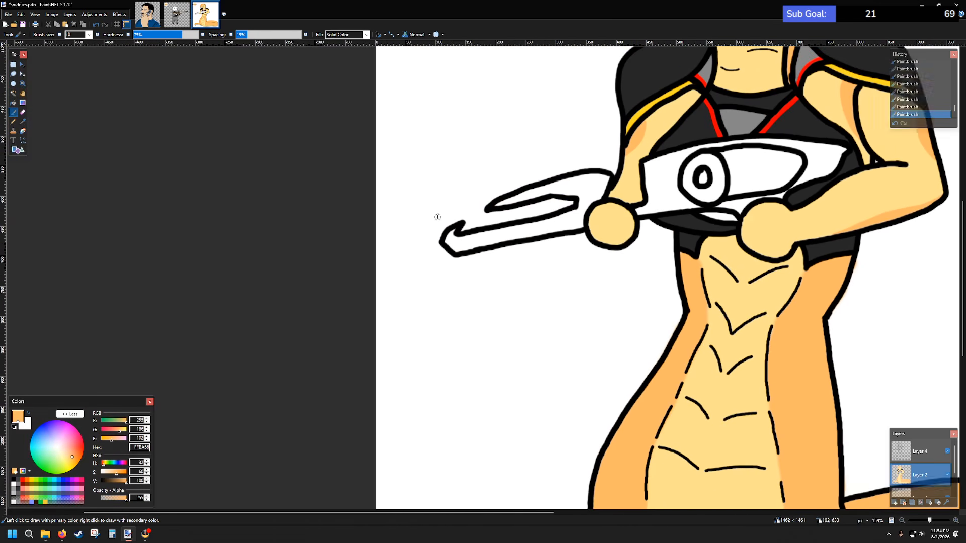
scroll(526, 211, up, 1)
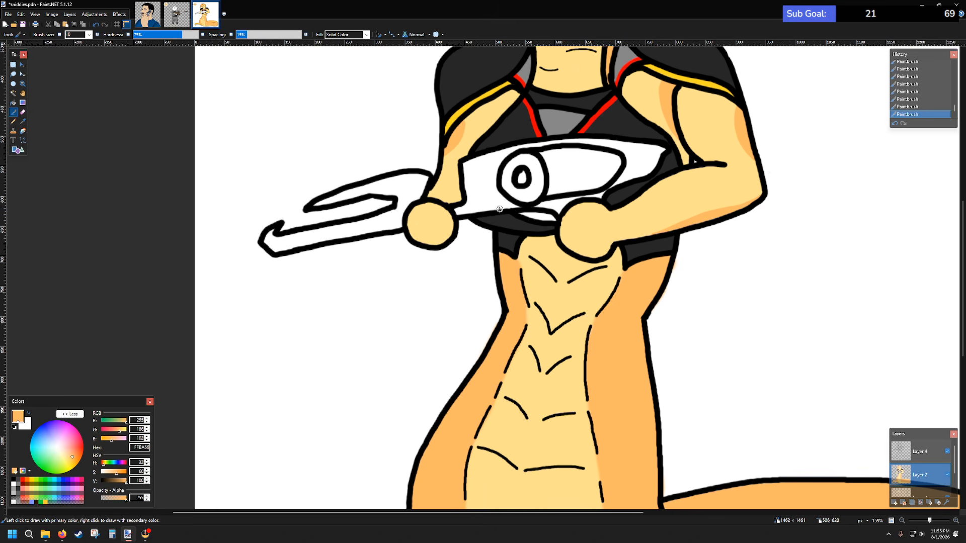
- Hide the white background layer briefly to check the whole cobra's colouring against transparency, and show the layer again
scroll(495, 177, up, 5)
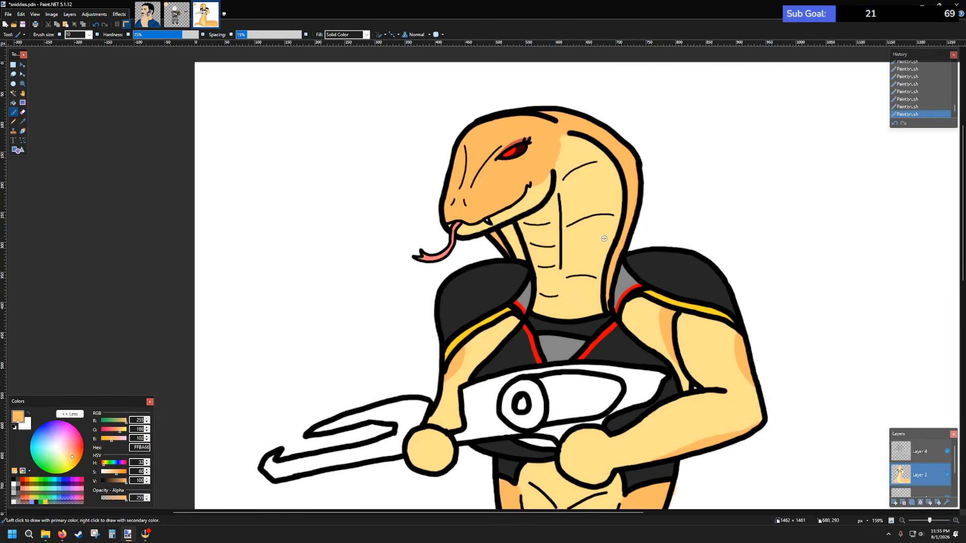
scroll(604, 239, down, 3)
scroll(619, 252, down, 3)
scroll(618, 251, up, 2)
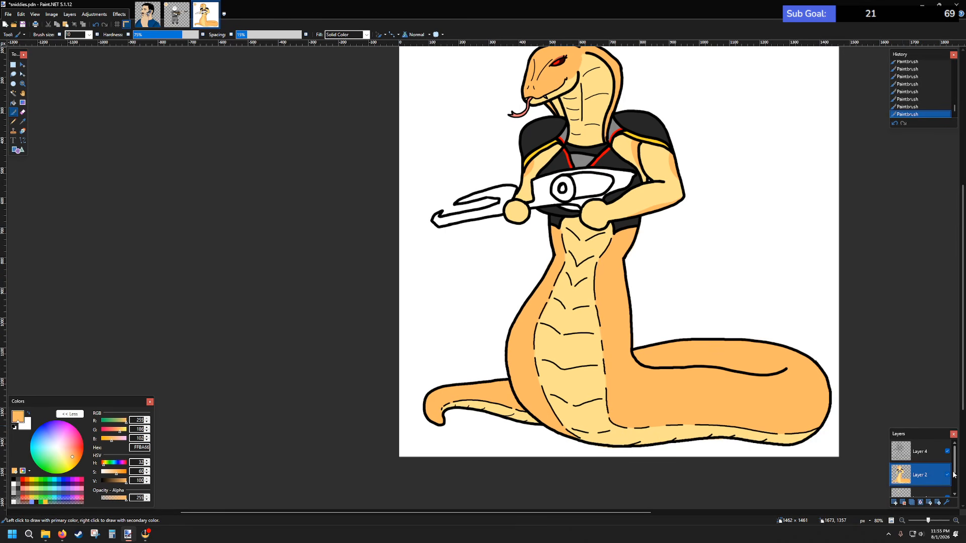
scroll(947, 475, down, 2)
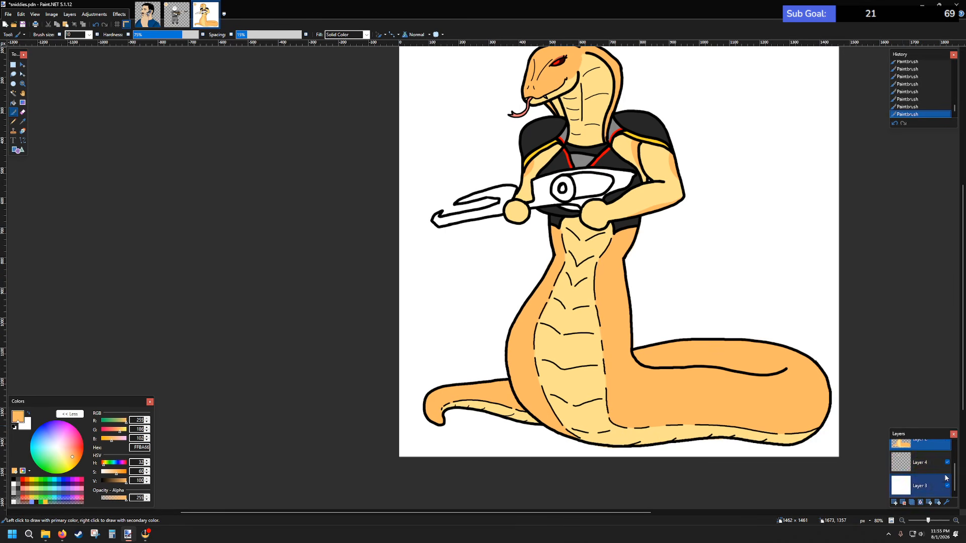
click(948, 486)
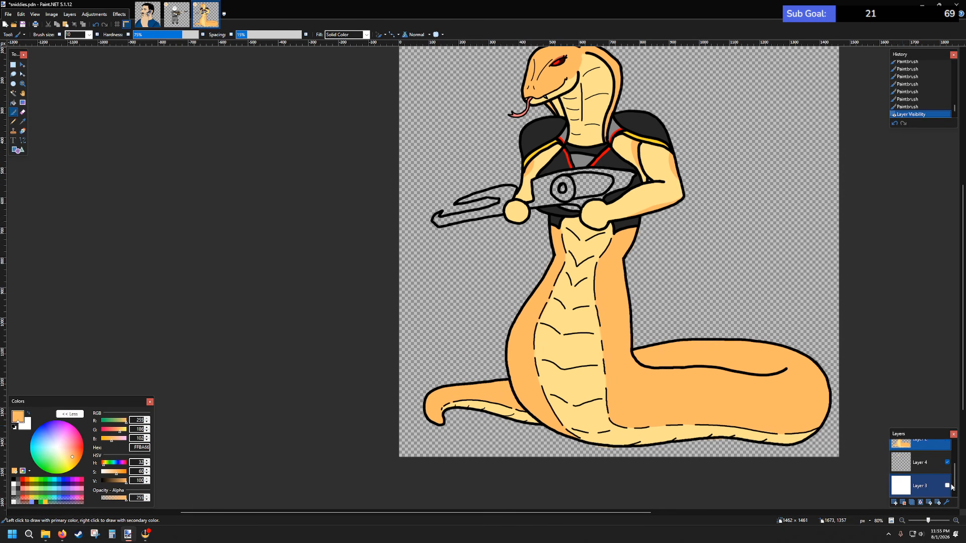
click(951, 487)
click(948, 486)
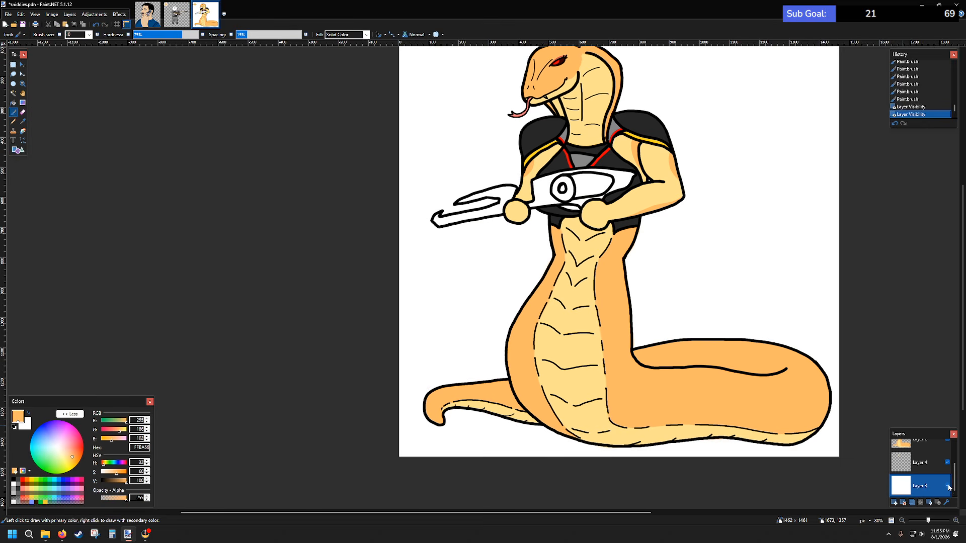
- Make the cobra's colour layer, Layer 2, the active layer and save the drawing under its existing file name
scroll(922, 459, up, 1)
click(921, 476)
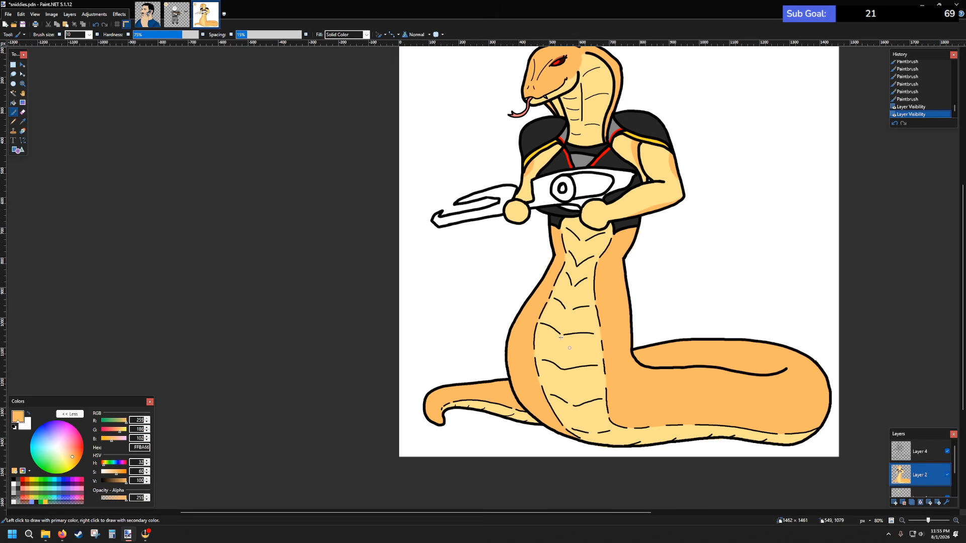
click(8, 14)
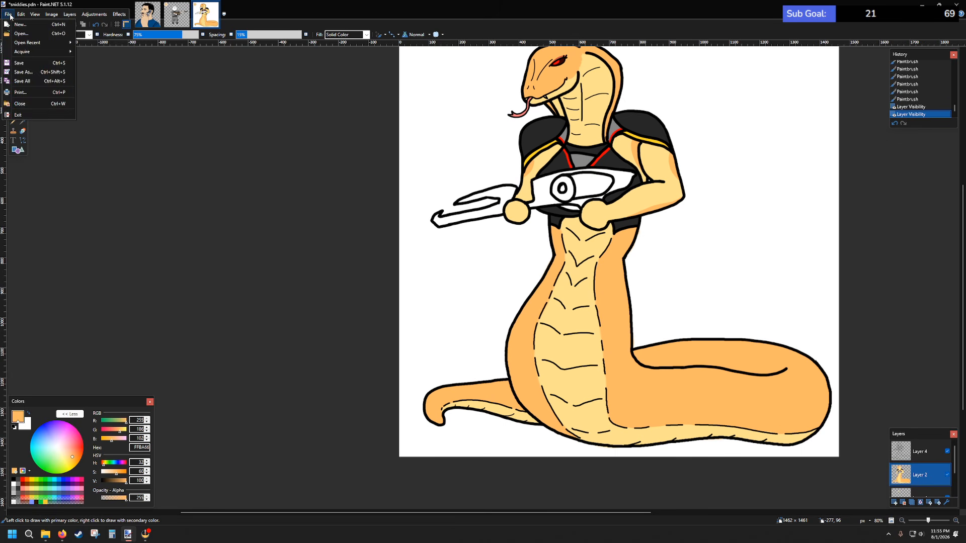
click(17, 62)
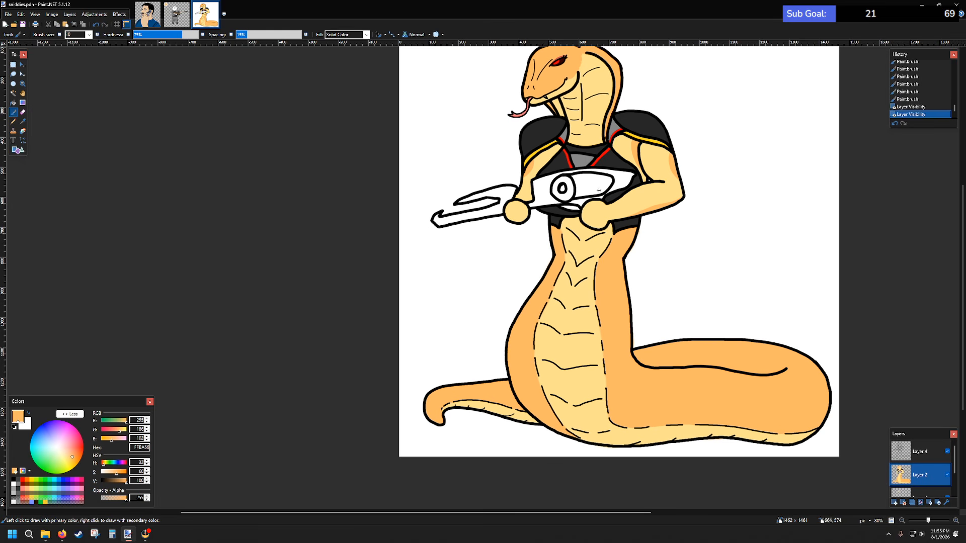
- Set the primary colour to a dark navy blue, hex 252B4C
scroll(598, 190, up, 3)
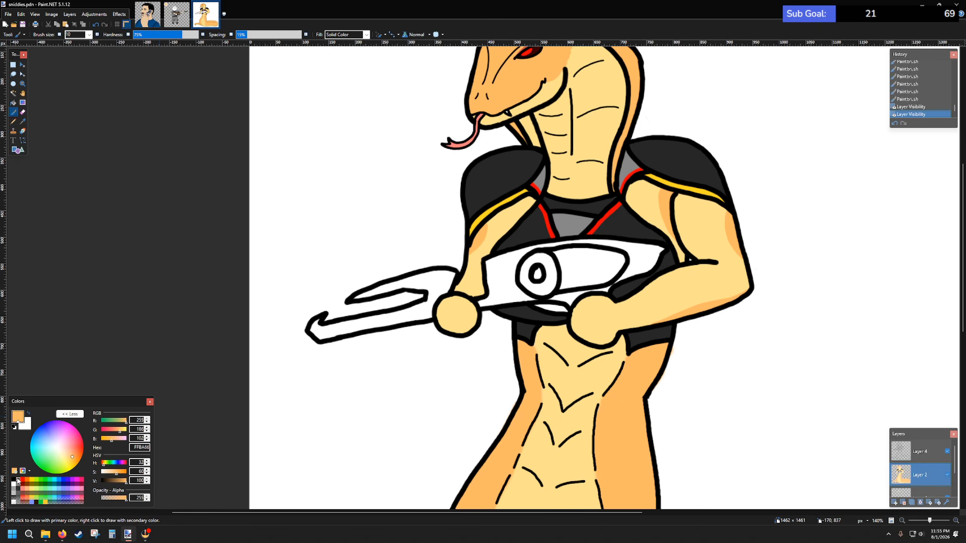
click(64, 480)
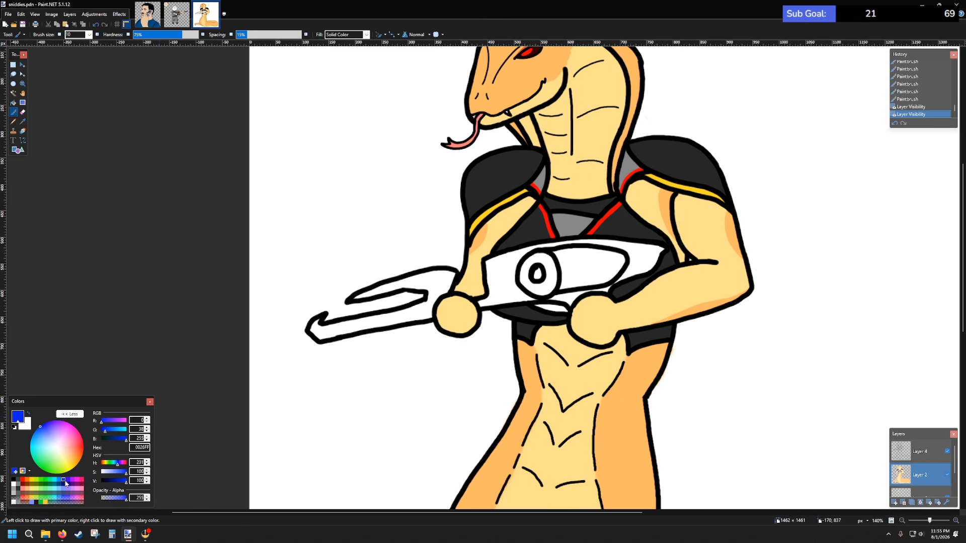
mouse_move(126, 483)
mouse_down()
mouse_move(109, 486)
mouse_move(115, 475)
mouse_up()
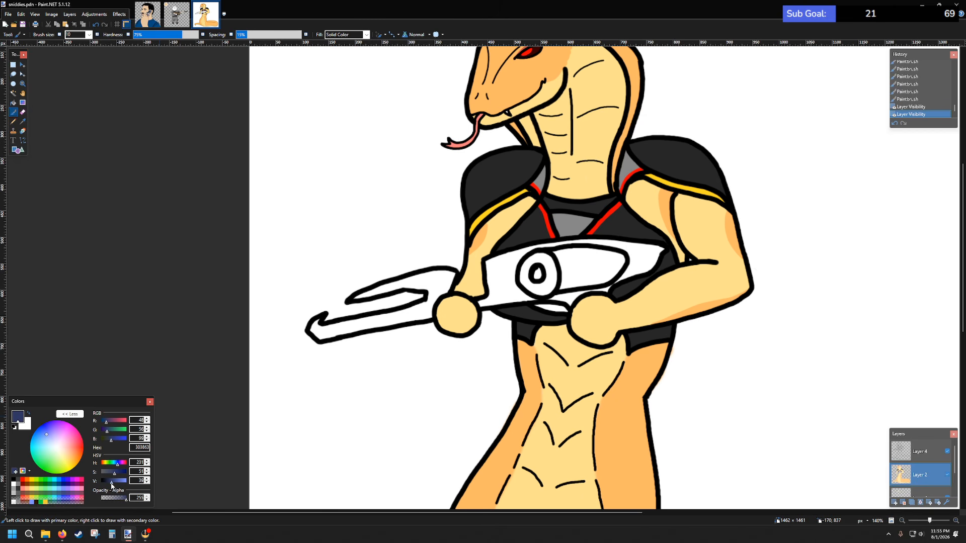
drag(111, 486, 107, 486)
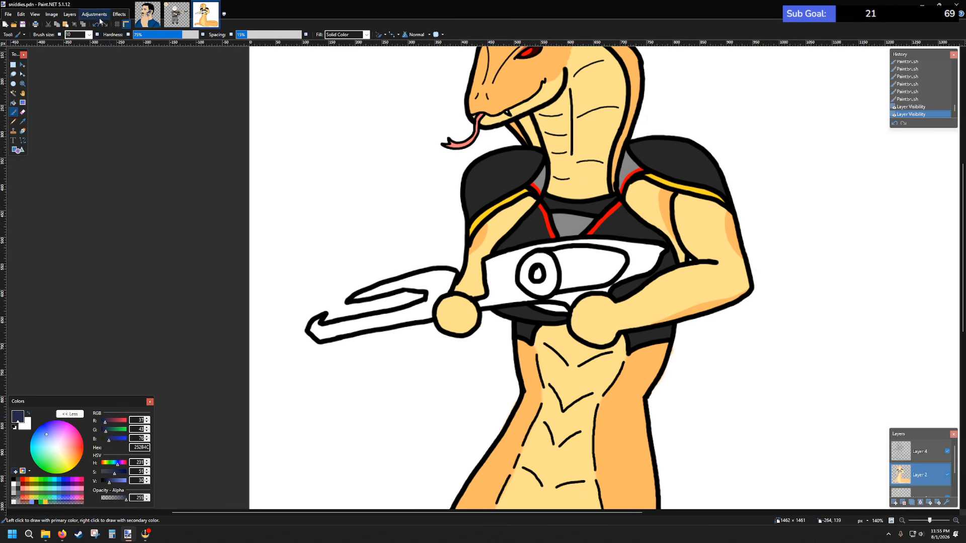
- Colour the weapon's forked front section navy on Layer 2, painting along the outlines, filling the interior and covering the leftover seam
scroll(444, 293, up, 6)
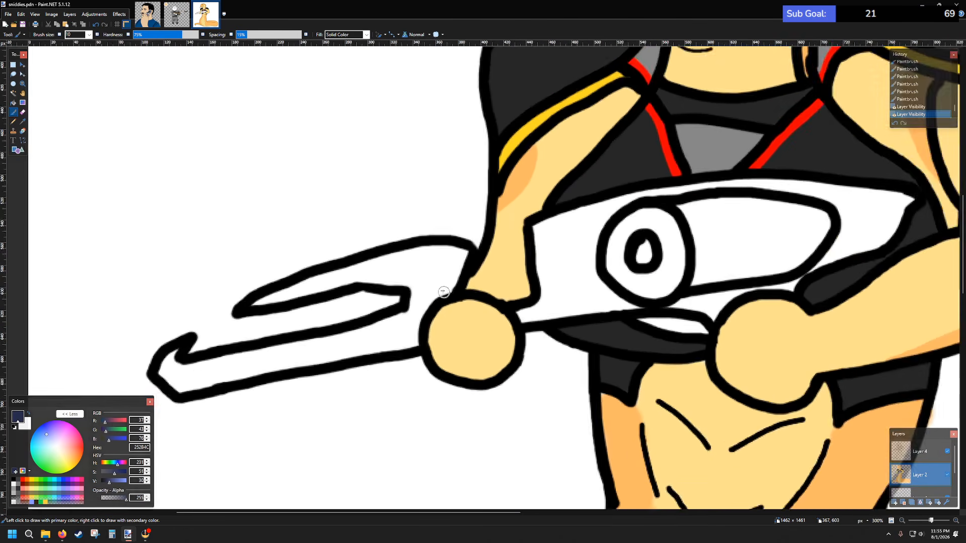
mouse_move(224, 308)
mouse_down()
mouse_move(244, 298)
mouse_move(217, 304)
mouse_move(249, 287)
mouse_move(452, 241)
mouse_move(408, 241)
mouse_move(476, 245)
mouse_move(454, 241)
mouse_move(468, 244)
mouse_move(455, 296)
mouse_move(411, 297)
mouse_move(353, 279)
mouse_move(244, 303)
mouse_move(458, 254)
mouse_move(440, 293)
mouse_move(382, 278)
mouse_move(455, 265)
mouse_move(375, 276)
mouse_move(436, 266)
mouse_move(434, 286)
mouse_move(443, 274)
mouse_move(362, 277)
mouse_move(444, 277)
mouse_up()
scroll(433, 242, down, 3)
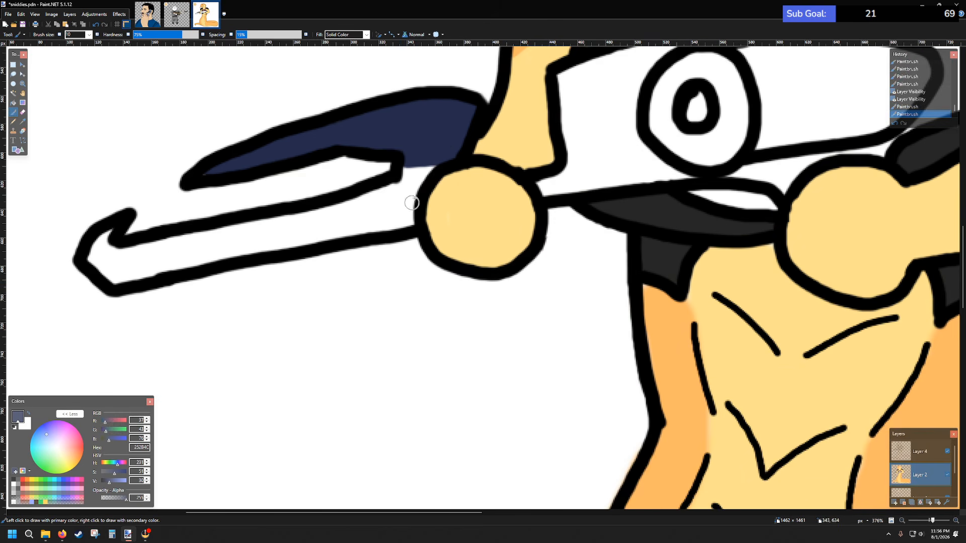
mouse_move(115, 232)
mouse_down()
mouse_move(93, 257)
mouse_move(114, 278)
mouse_move(167, 278)
mouse_move(190, 272)
mouse_move(150, 278)
mouse_move(415, 226)
mouse_move(434, 170)
mouse_move(400, 169)
mouse_move(391, 186)
mouse_move(289, 217)
mouse_move(107, 242)
mouse_move(101, 257)
mouse_move(136, 275)
mouse_move(181, 271)
mouse_up()
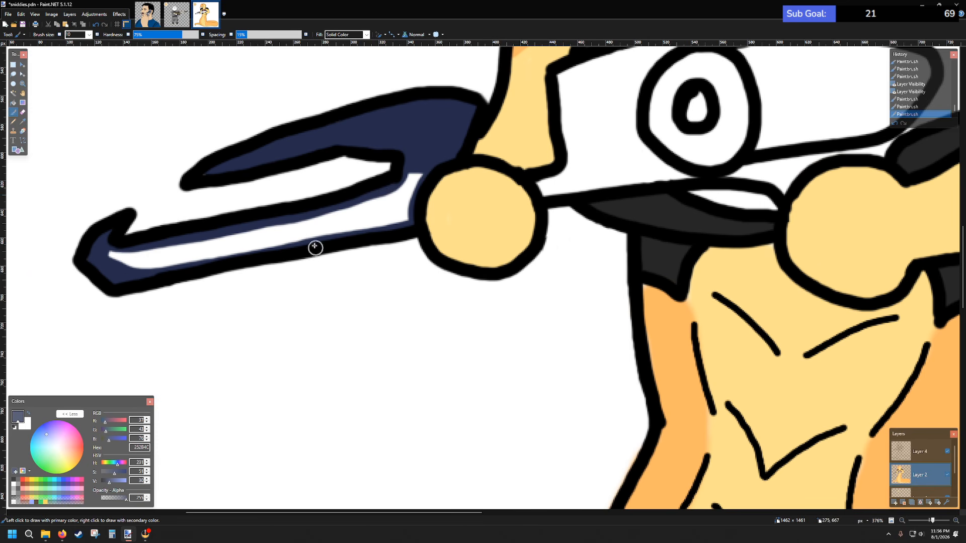
click(13, 102)
click(216, 253)
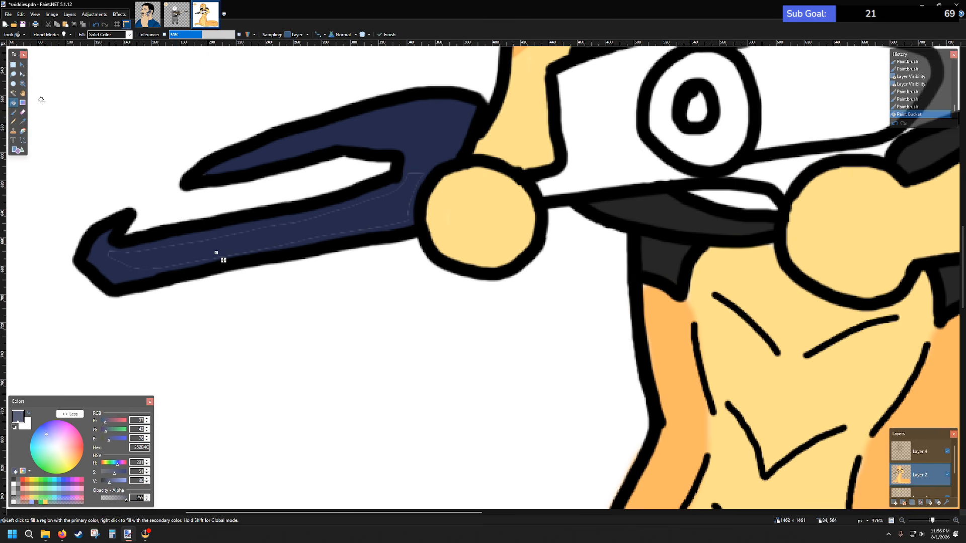
click(13, 111)
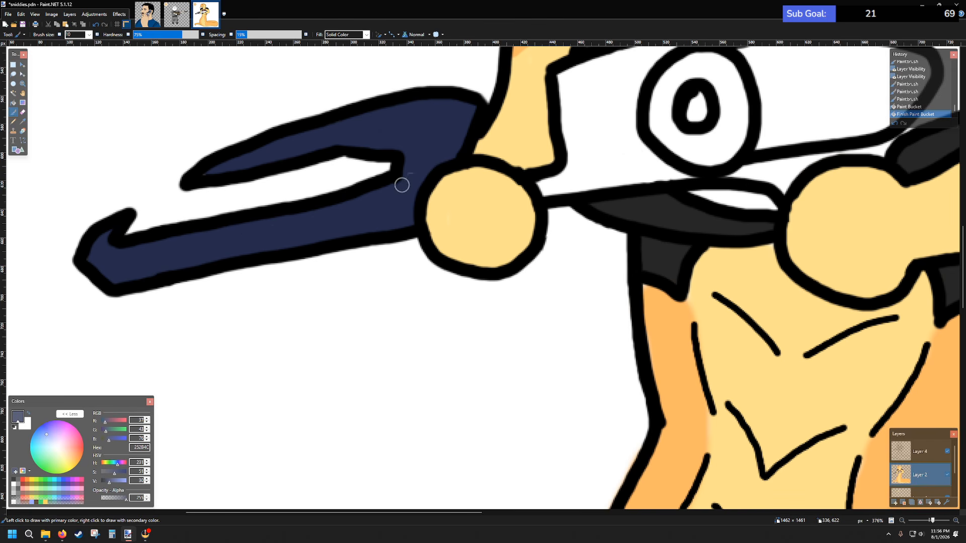
drag(402, 185, 422, 164)
- Colour the weapon's body between the forearm and the round dial navy, painting its edges and filling the middle
scroll(407, 166, right, 5)
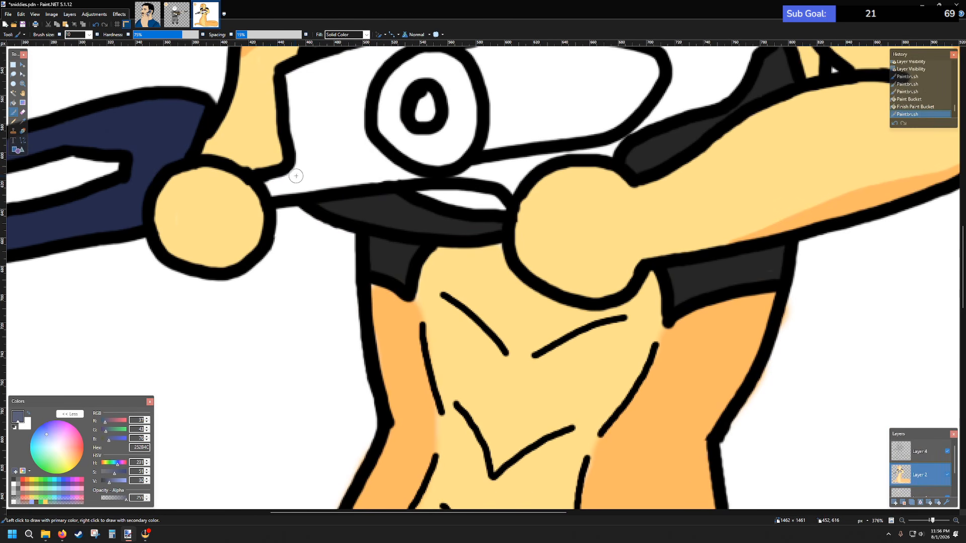
scroll(297, 176, left, 2)
scroll(334, 227, right, 3)
scroll(339, 227, up, 5)
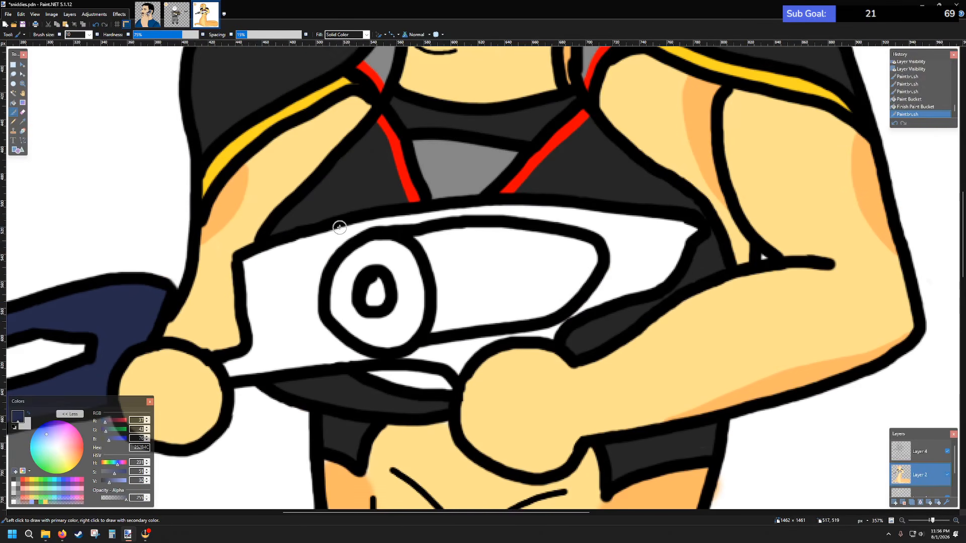
mouse_move(248, 258)
mouse_down()
mouse_move(254, 345)
mouse_move(229, 371)
mouse_move(368, 357)
mouse_move(321, 323)
mouse_move(315, 294)
mouse_move(339, 242)
mouse_move(370, 225)
mouse_move(253, 257)
mouse_move(265, 331)
mouse_up()
click(13, 102)
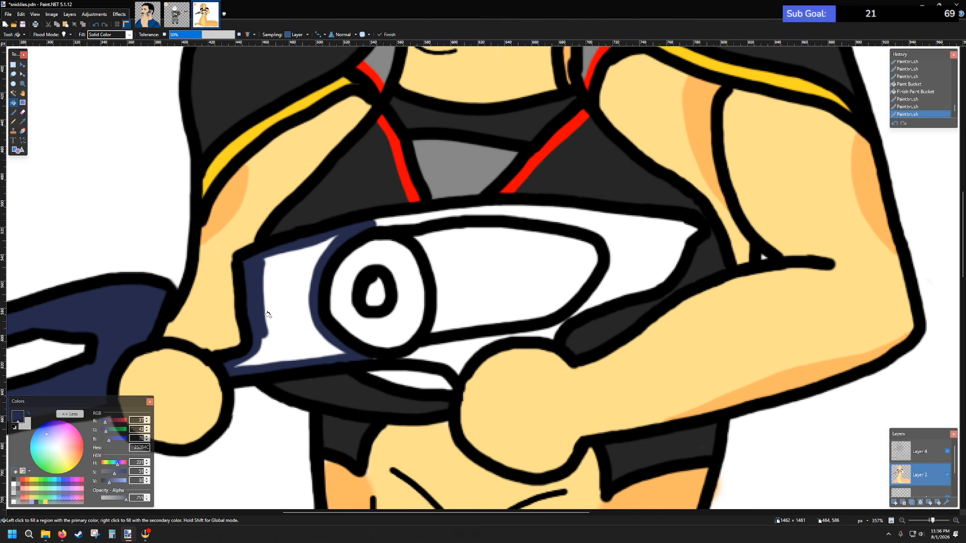
click(303, 314)
- Paint navy along the inner edges of the weapon's rear body and over the small white gaps beside the supporting hand
click(14, 111)
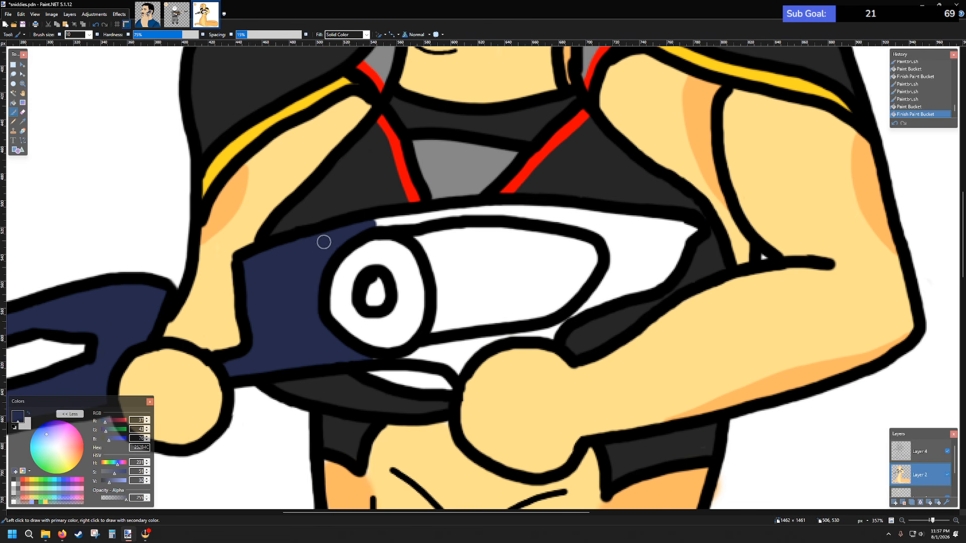
mouse_move(324, 242)
mouse_down()
mouse_move(393, 220)
mouse_move(544, 210)
mouse_move(499, 208)
mouse_move(695, 227)
mouse_move(654, 283)
mouse_move(581, 308)
mouse_move(547, 338)
mouse_move(478, 348)
mouse_up()
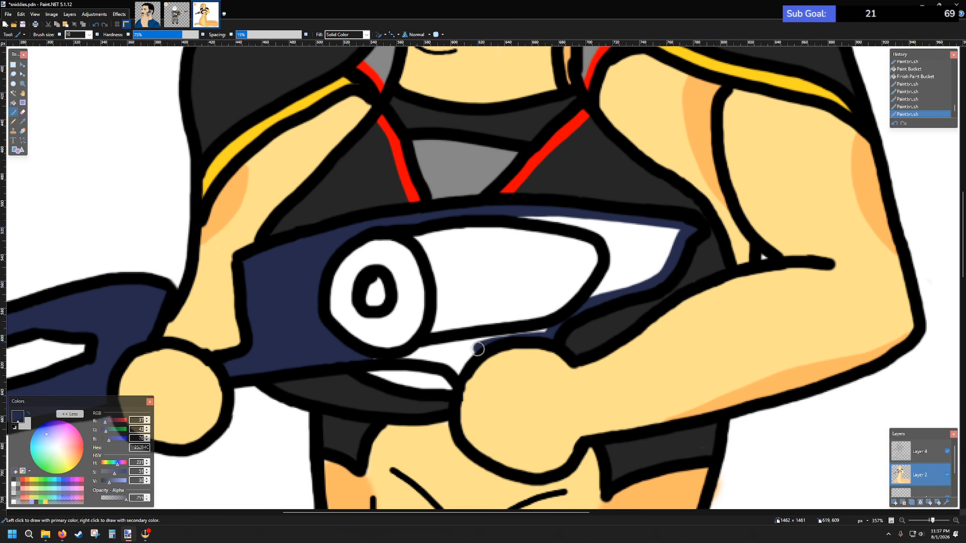
mouse_move(403, 356)
mouse_down()
mouse_move(388, 355)
mouse_move(462, 374)
mouse_move(470, 348)
mouse_move(442, 345)
mouse_move(550, 333)
mouse_move(564, 318)
mouse_up()
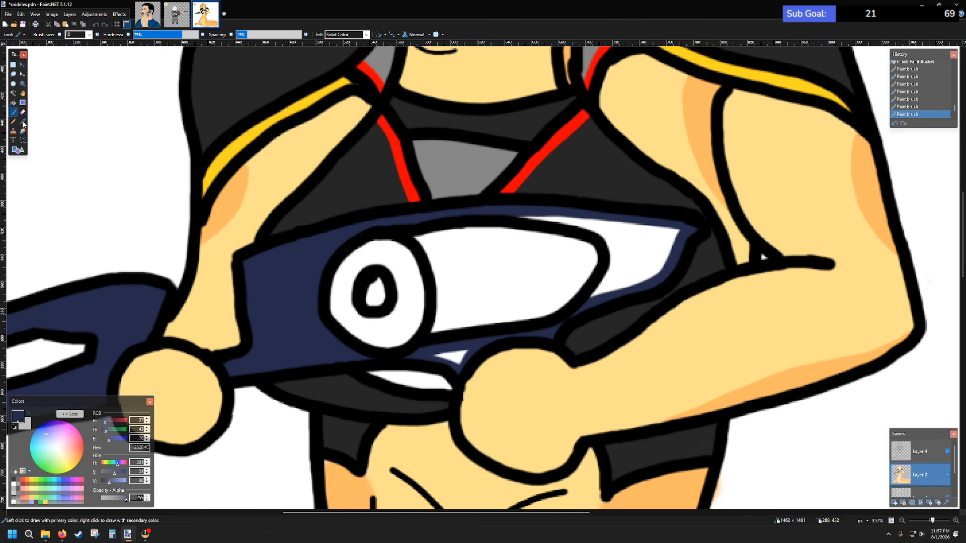
mouse_move(455, 371)
mouse_down()
mouse_move(439, 354)
mouse_move(467, 351)
mouse_move(435, 348)
mouse_move(453, 363)
mouse_move(453, 389)
mouse_move(369, 372)
mouse_move(445, 379)
mouse_move(395, 380)
mouse_up()
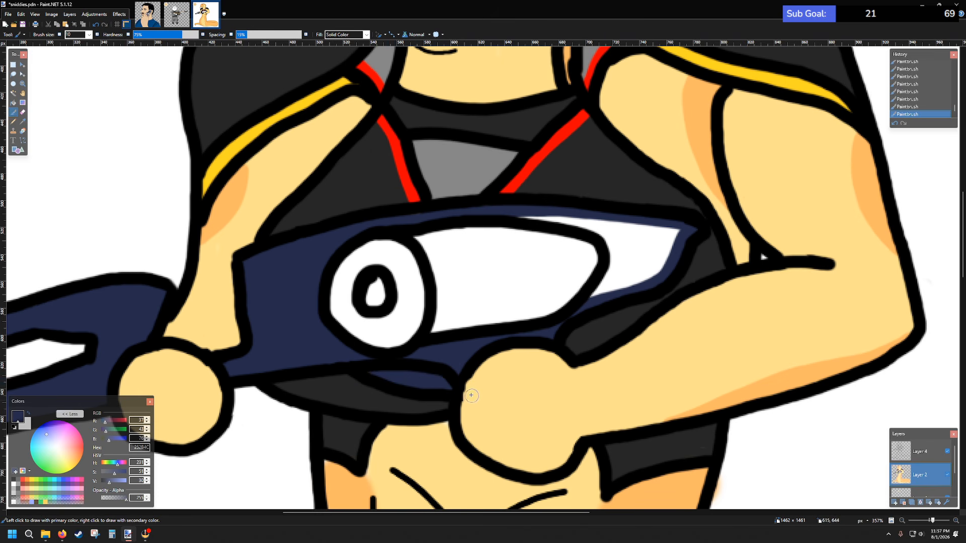
- Erase the curved black line beneath the small navy patch under the weapon on Layer 4
ctrl+scroll(471, 396, down, 2)
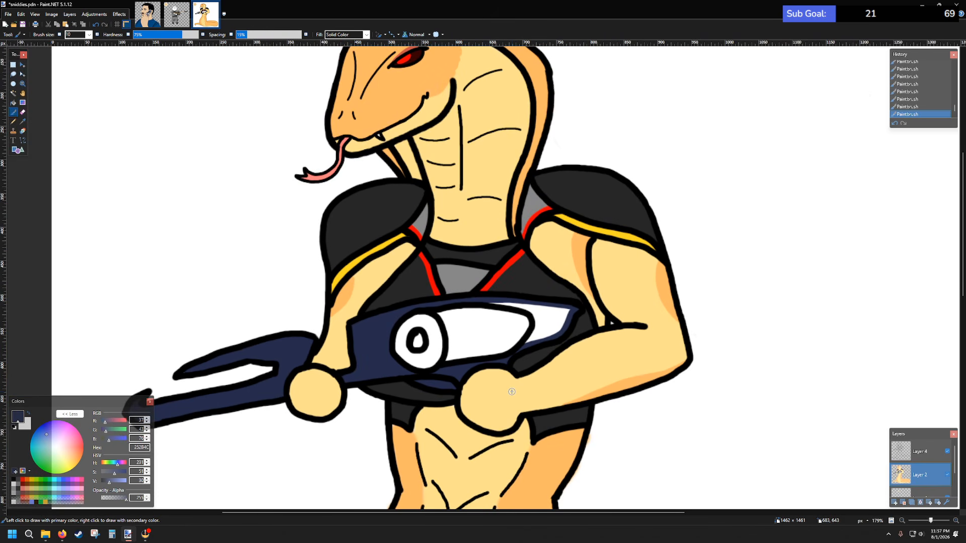
ctrl+scroll(430, 401, up, 5)
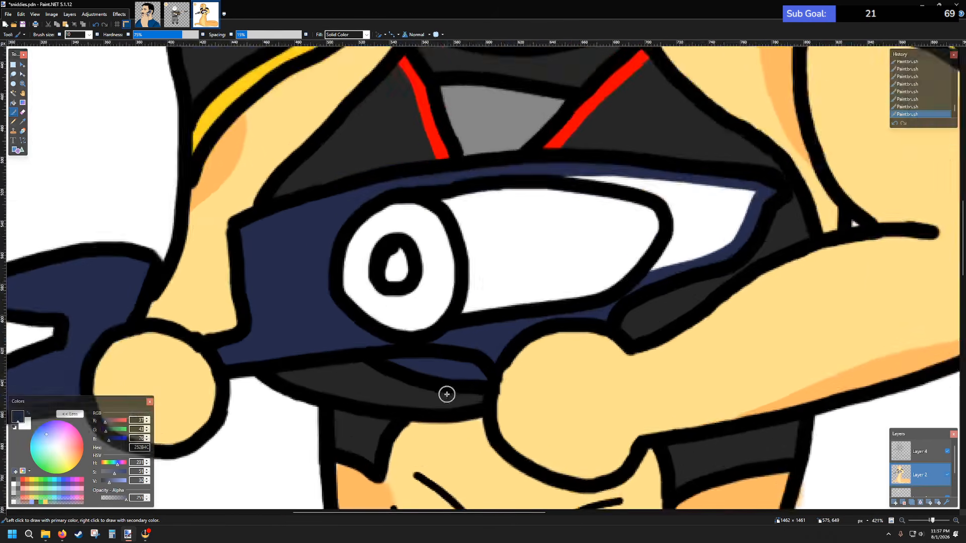
key(alt+Page_Up)
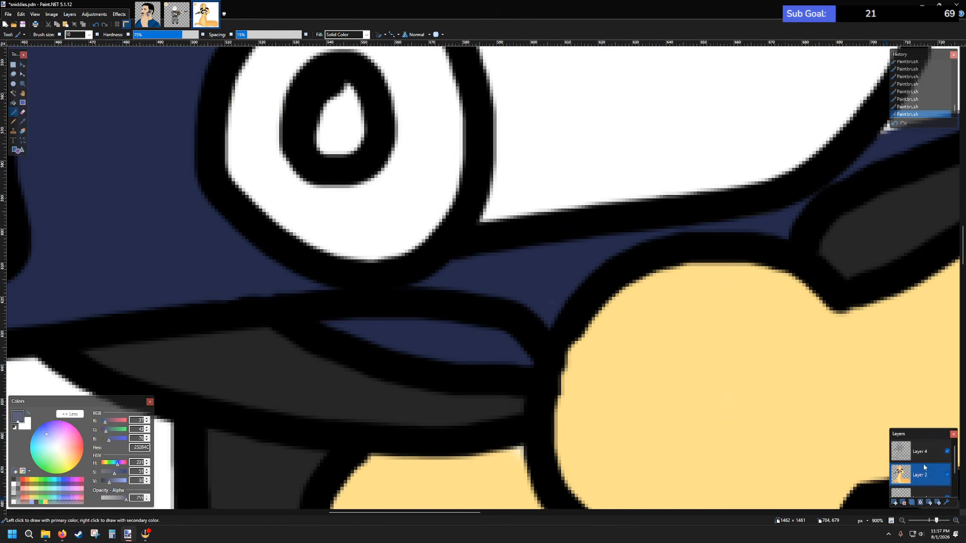
click(23, 112)
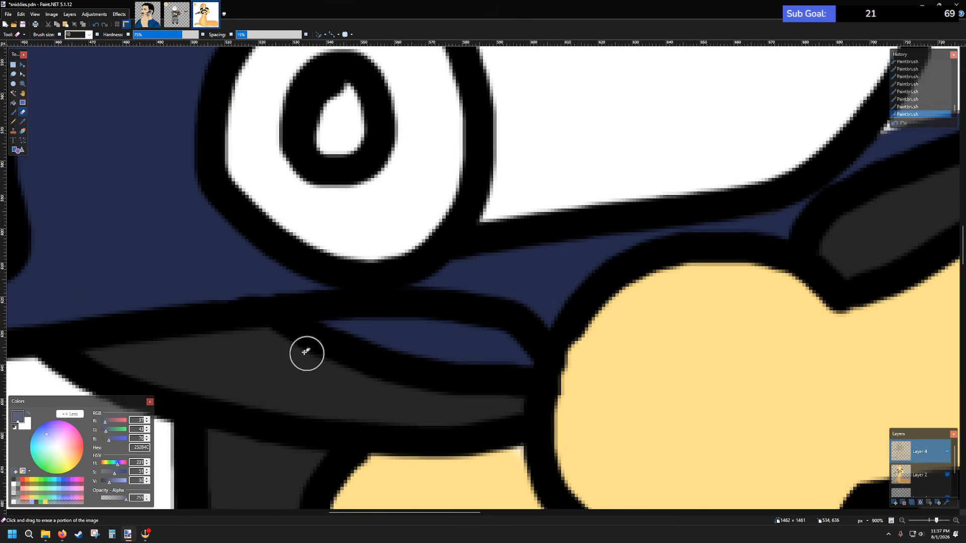
mouse_move(272, 340)
mouse_down()
mouse_move(327, 334)
mouse_move(315, 358)
mouse_move(360, 342)
mouse_move(380, 361)
mouse_move(422, 357)
mouse_move(451, 379)
mouse_move(515, 369)
mouse_move(512, 385)
mouse_up()
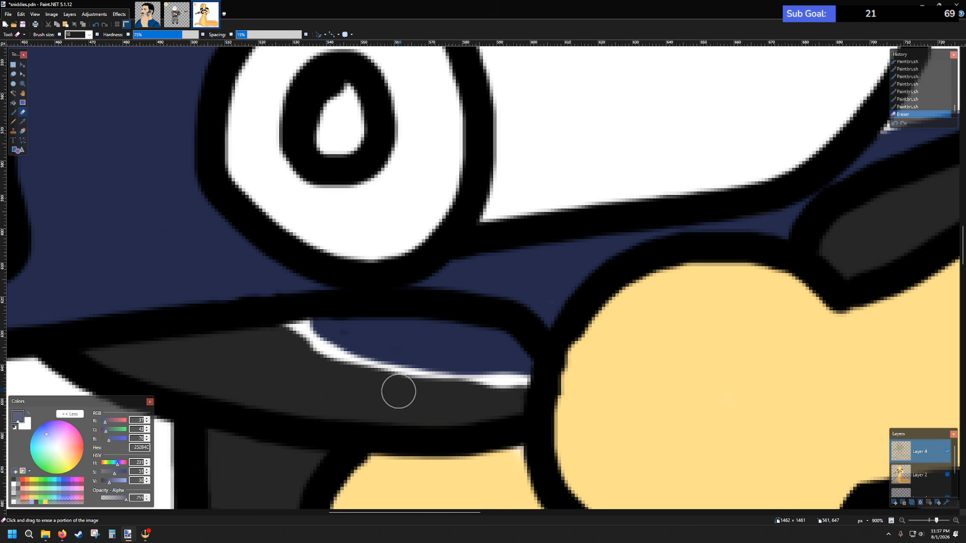
click(398, 388)
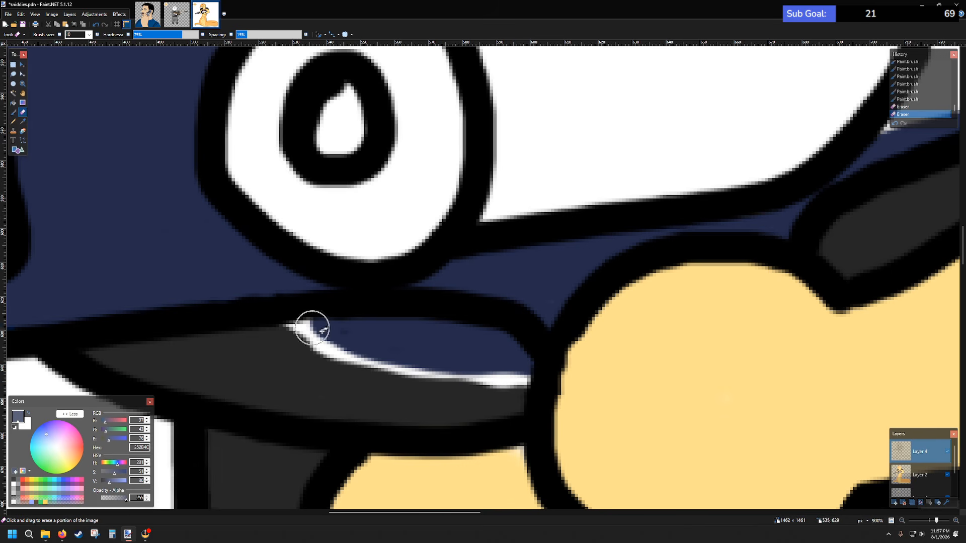
- Sample the shirt's dark grey (262626) on Layer 2 and paint over the navy patch and white gap under the weapon
click(14, 112)
key(alt+Page_Down)
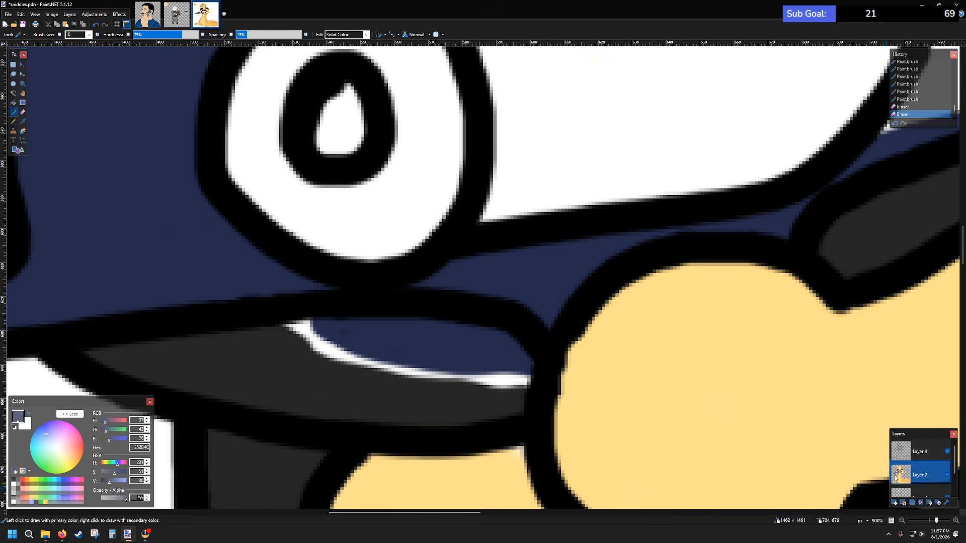
click(23, 121)
click(275, 391)
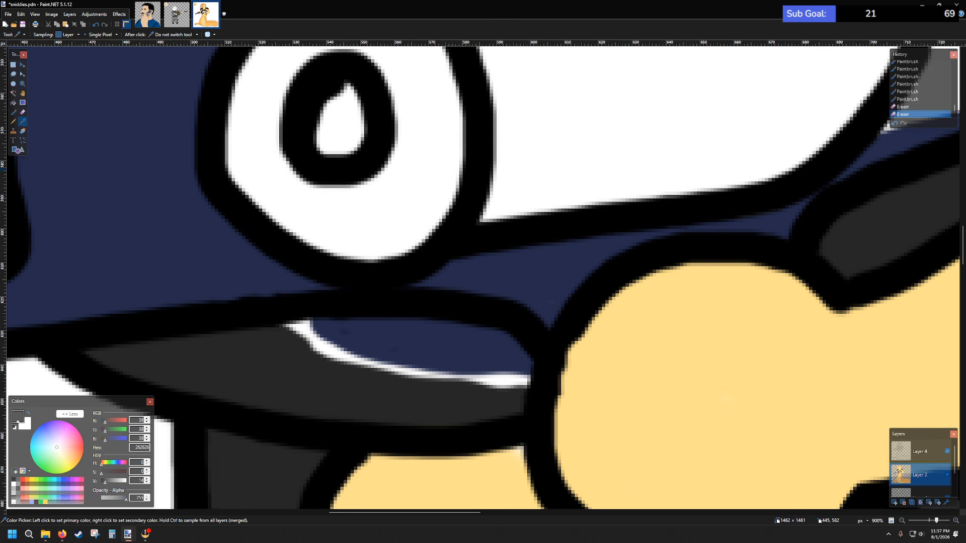
click(16, 112)
mouse_move(270, 336)
mouse_down()
mouse_move(468, 336)
mouse_move(511, 357)
mouse_move(517, 384)
mouse_move(302, 349)
mouse_move(487, 362)
mouse_move(334, 379)
mouse_move(483, 392)
mouse_move(349, 347)
mouse_move(526, 423)
mouse_up()
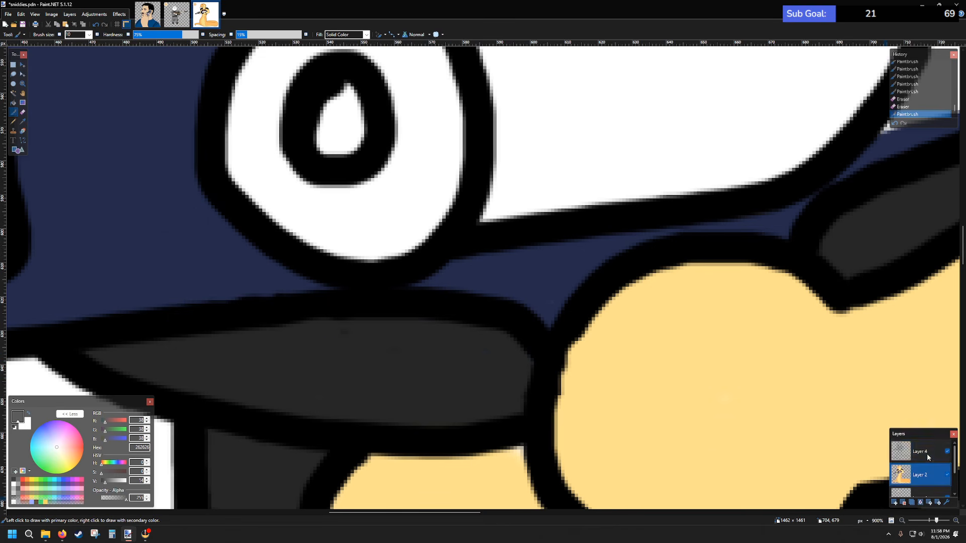
- Erase the leftover black line remnants inside the dark grey shirt area on Layer 4
click(926, 452)
click(22, 112)
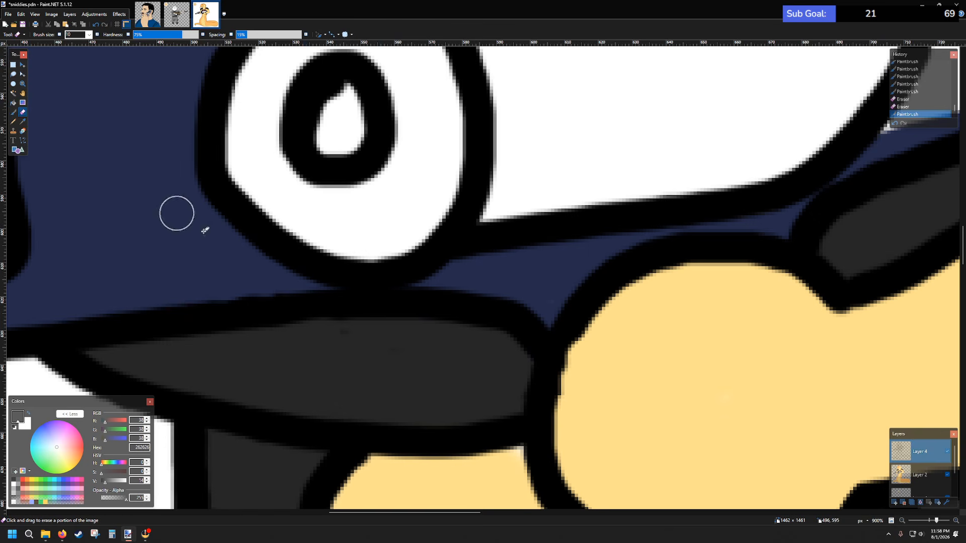
mouse_move(449, 356)
mouse_down()
mouse_move(189, 370)
mouse_move(474, 386)
mouse_move(367, 394)
mouse_move(407, 386)
mouse_up()
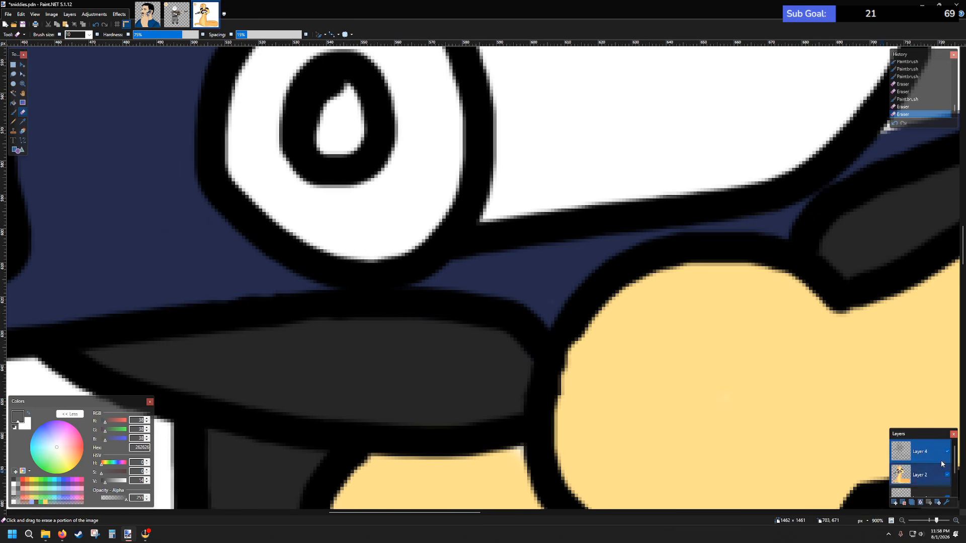
- Sample the weapon's navy on Layer 2, fill its remaining white areas including the dial and side panel, and paint over the leftover seams
click(933, 479)
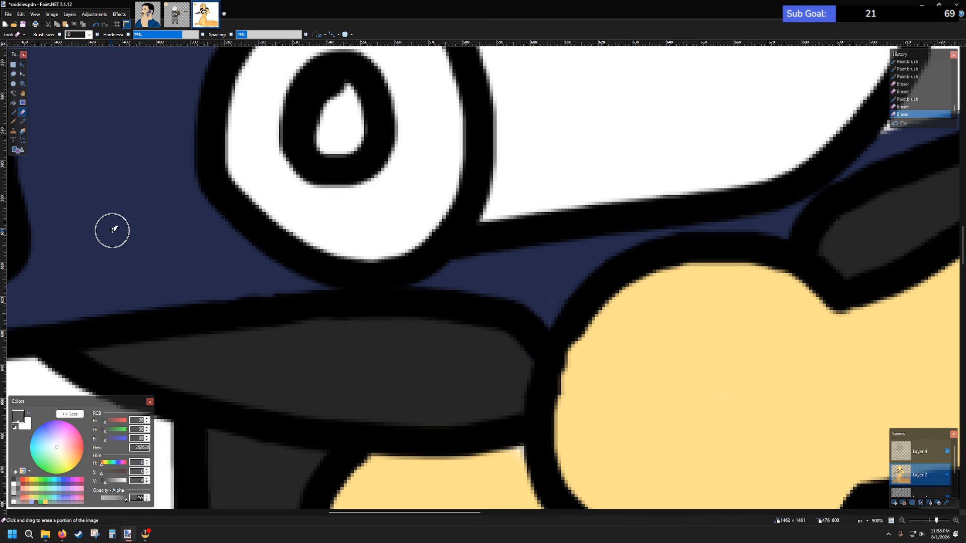
click(13, 112)
scroll(603, 267, down, 3)
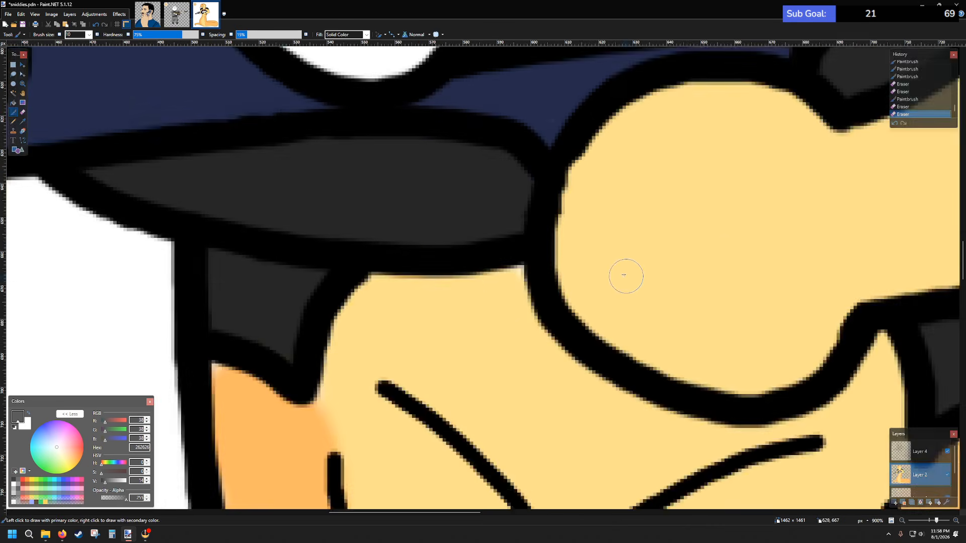
scroll(603, 266, up, 3)
ctrl+scroll(594, 260, down, 3)
scroll(594, 237, up, 3)
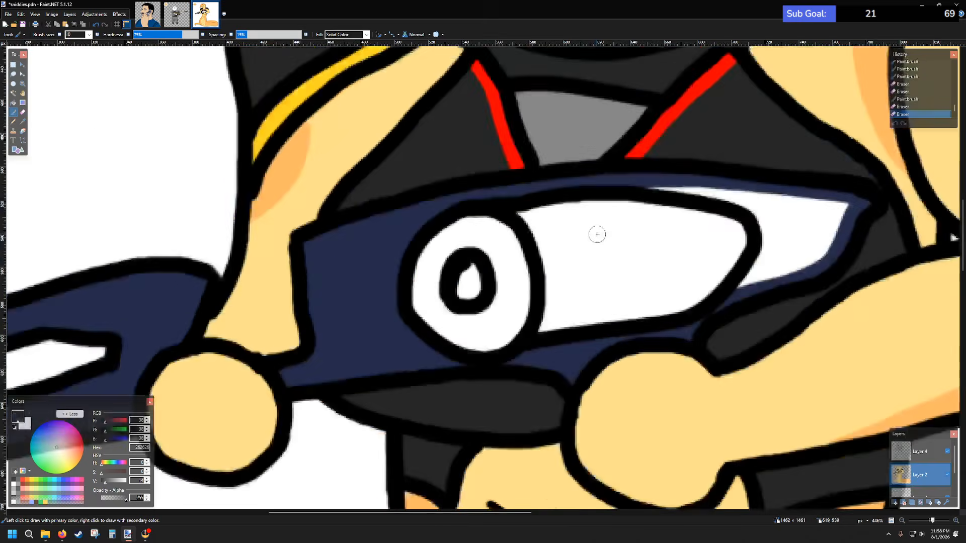
click(22, 121)
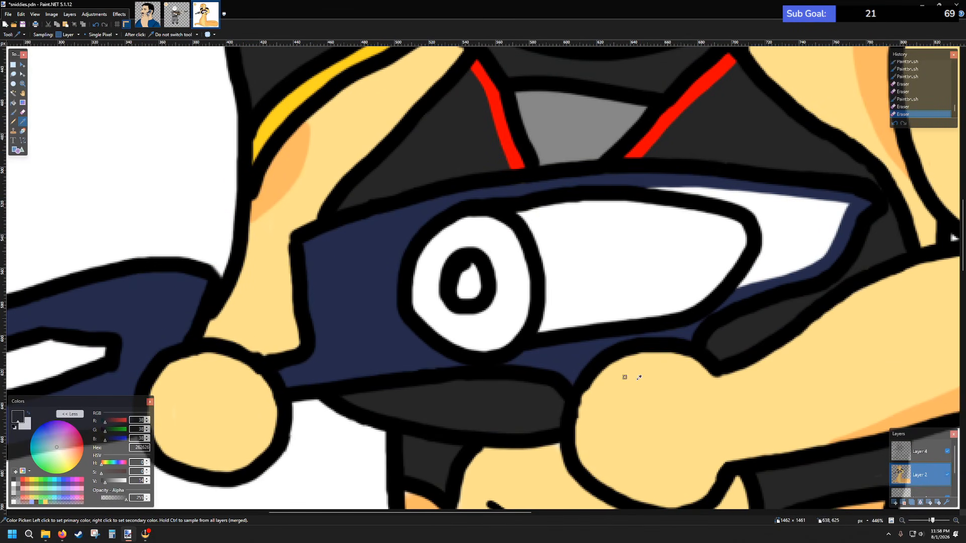
click(13, 111)
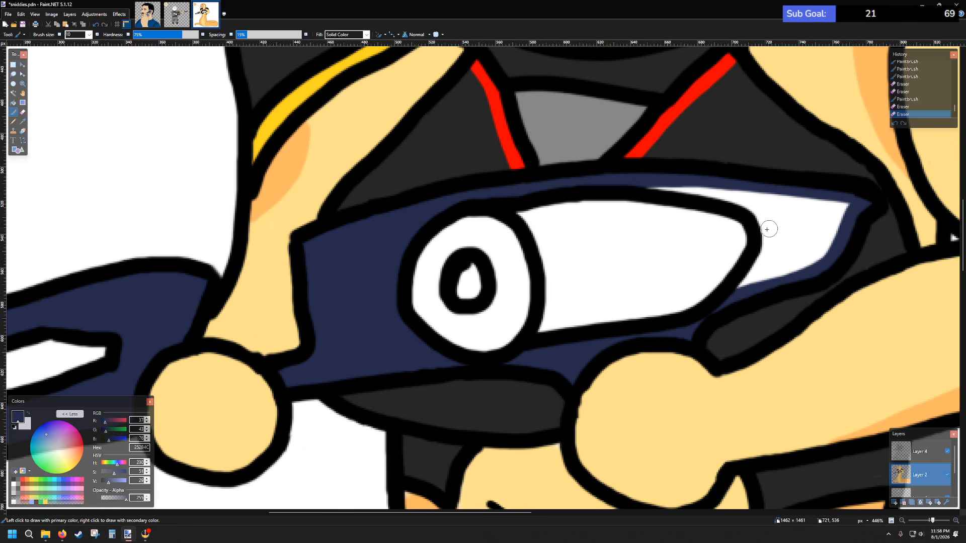
click(14, 103)
click(564, 269)
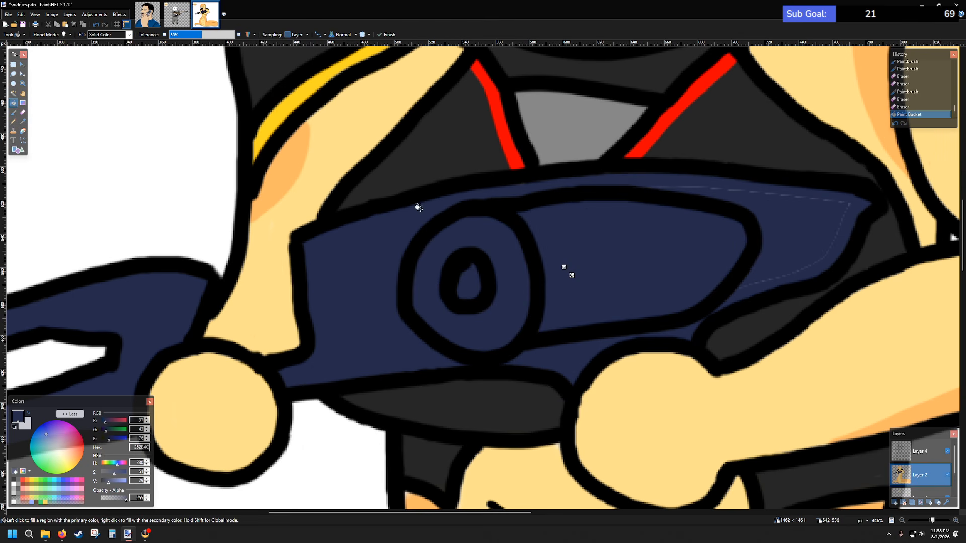
click(13, 111)
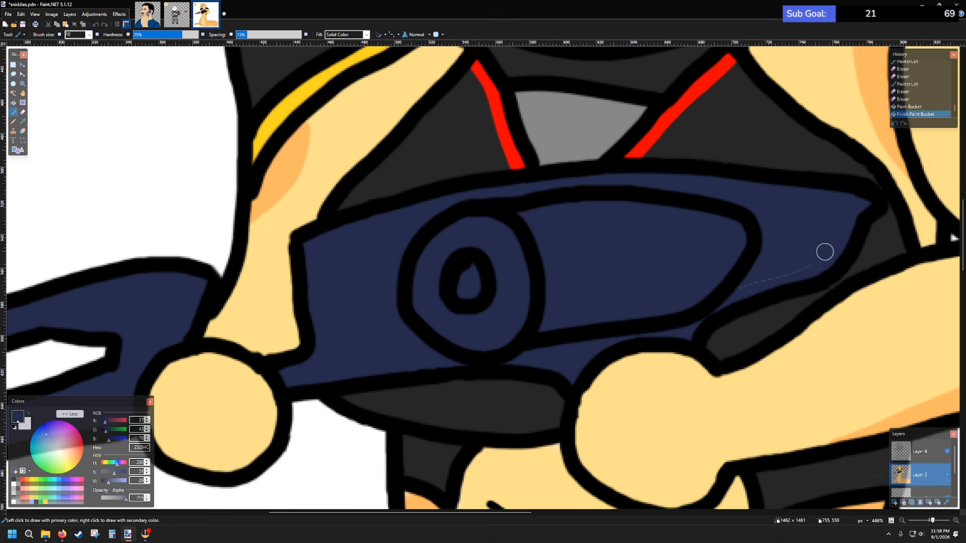
drag(743, 288, 713, 292)
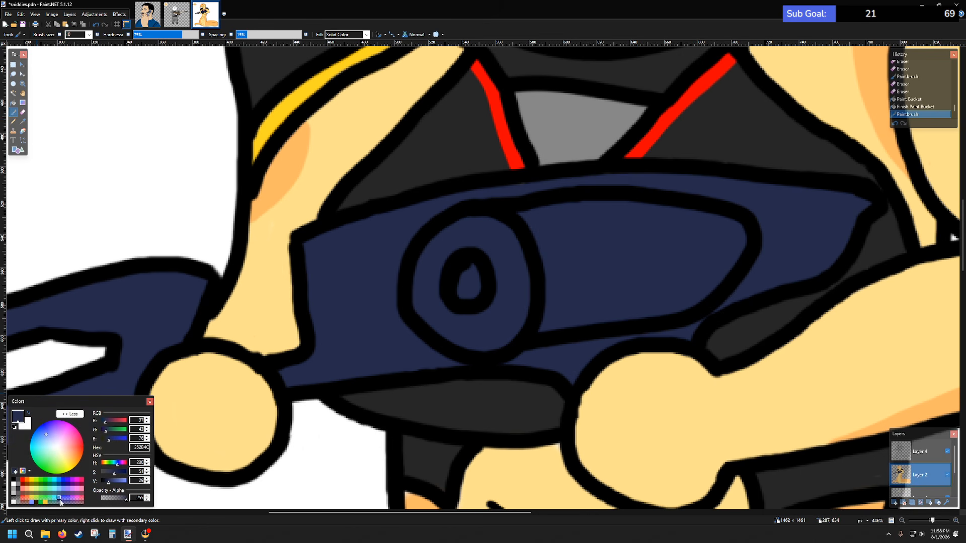
- Set the primary colour to bright green (4CFF00)
click(41, 481)
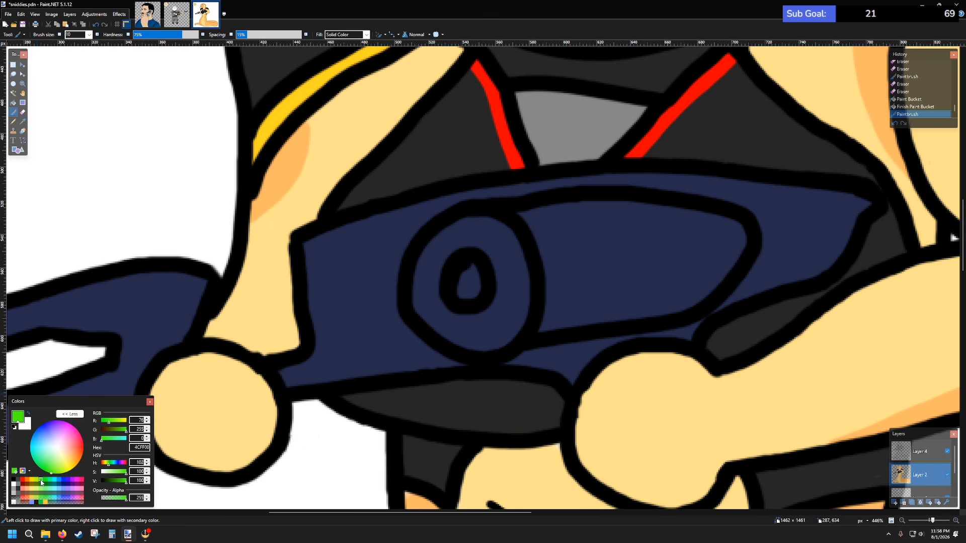
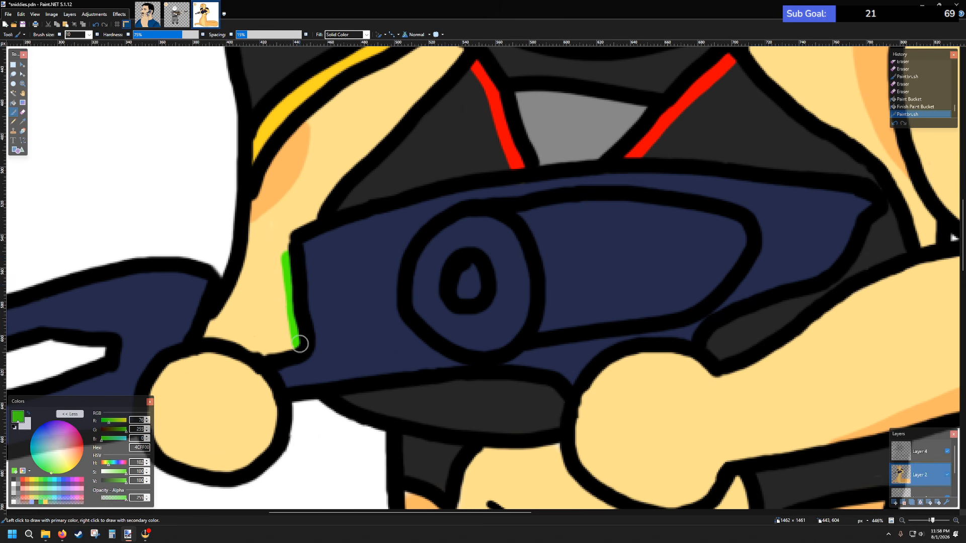
mouse_move(295, 356)
mouse_down()
mouse_move(296, 243)
mouse_move(305, 253)
mouse_up()
key(ctrl+z)
click(90, 35)
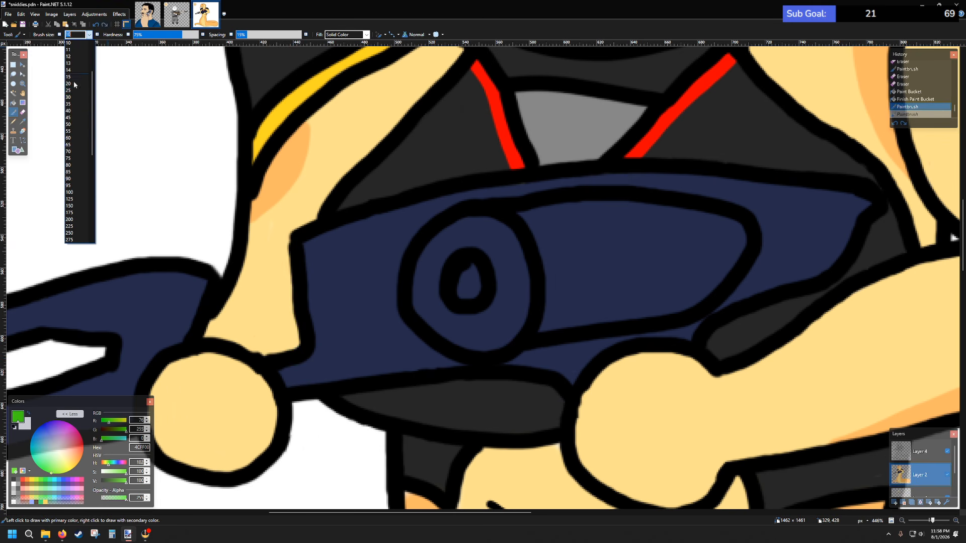
click(69, 110)
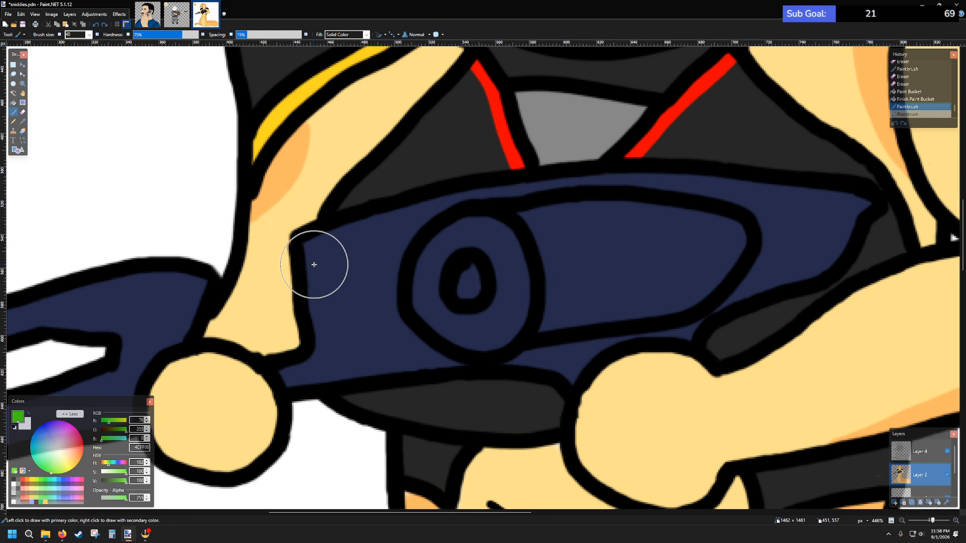
- Paint a bright green strip with a size 20 brush along the outside of the weapon body's flat end beside the forearm
scroll(302, 291, up, 5)
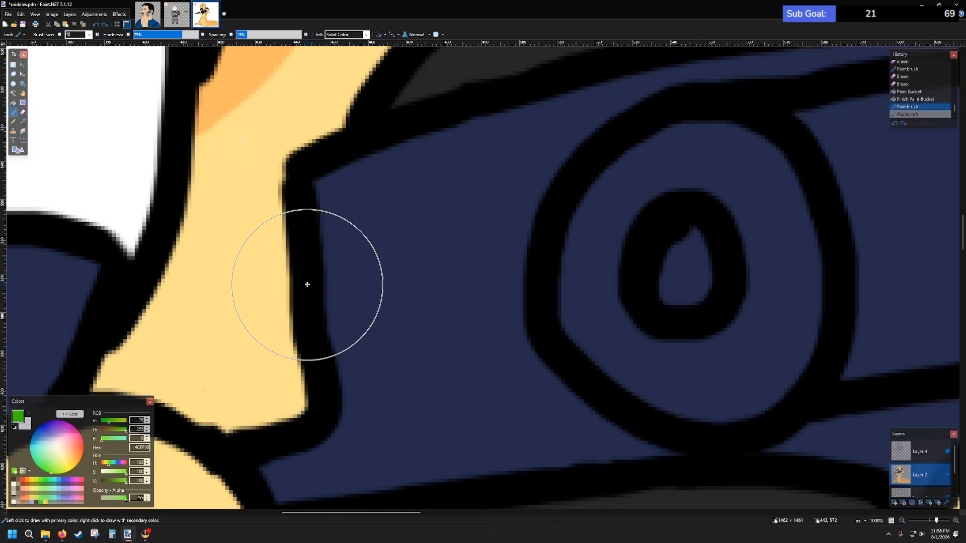
click(90, 35)
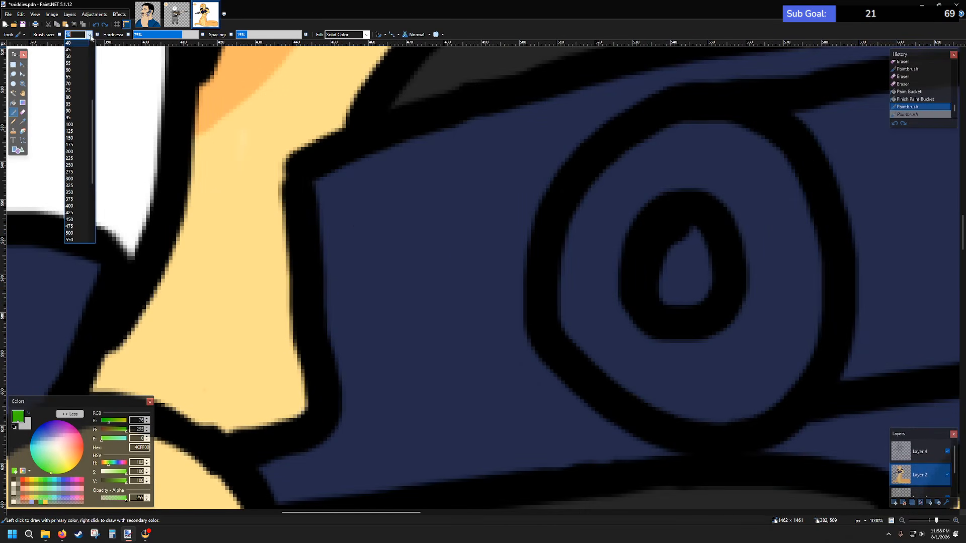
scroll(75, 79, up, 5)
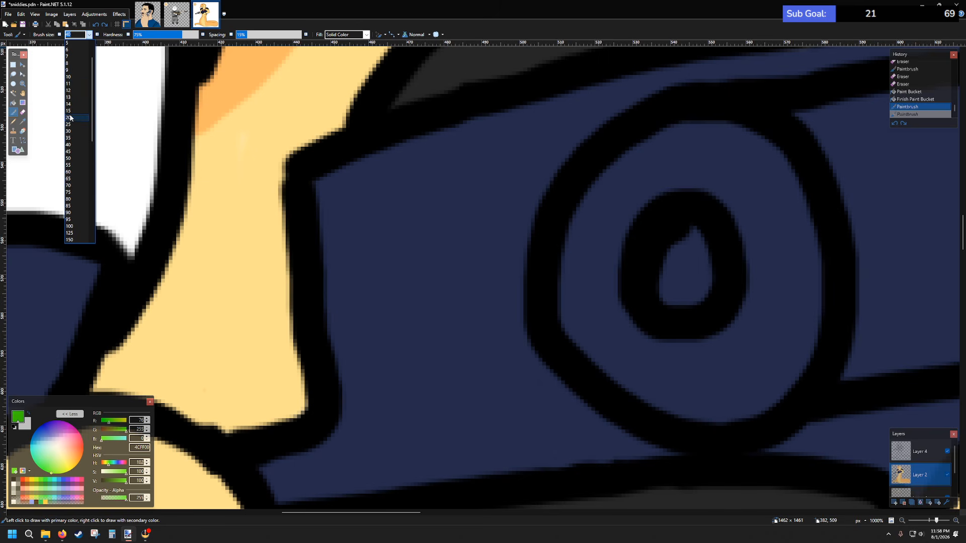
click(73, 118)
mouse_move(283, 205)
mouse_down()
mouse_move(278, 270)
mouse_move(312, 402)
mouse_up()
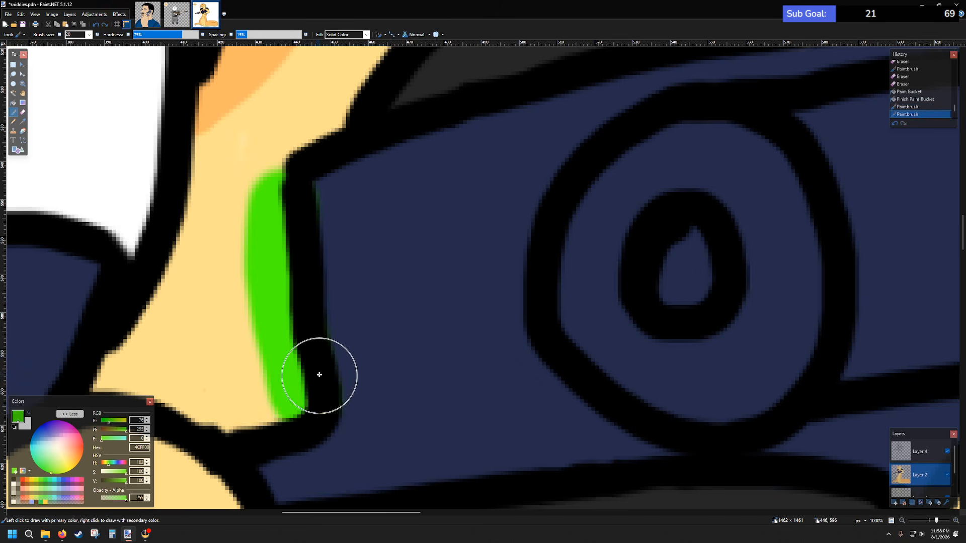
scroll(327, 372, down, 3)
scroll(347, 362, down, 3)
scroll(376, 345, down, 2)
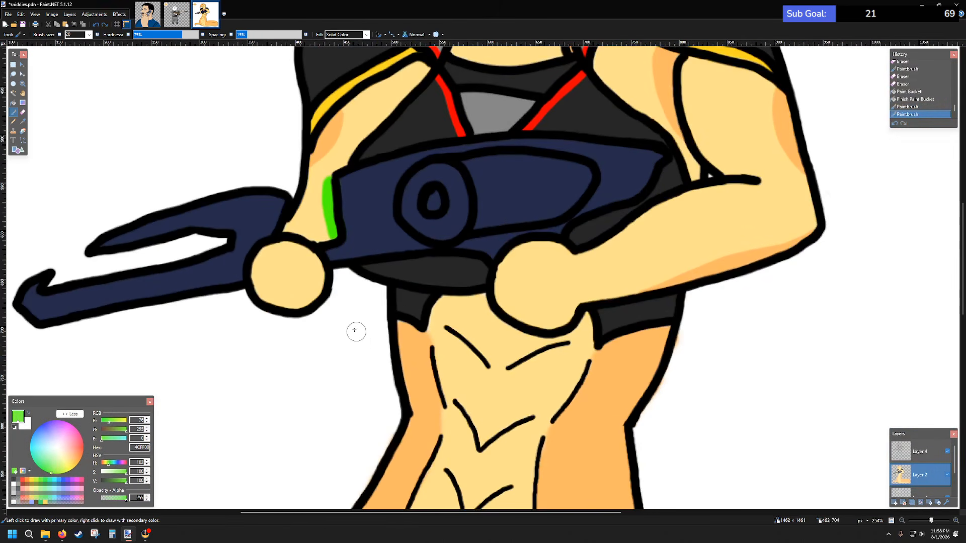
- Sample the weapon's navy and paint over the green spill inside the weapon body's flat end with a size 10 brush
scroll(355, 329, up, 2)
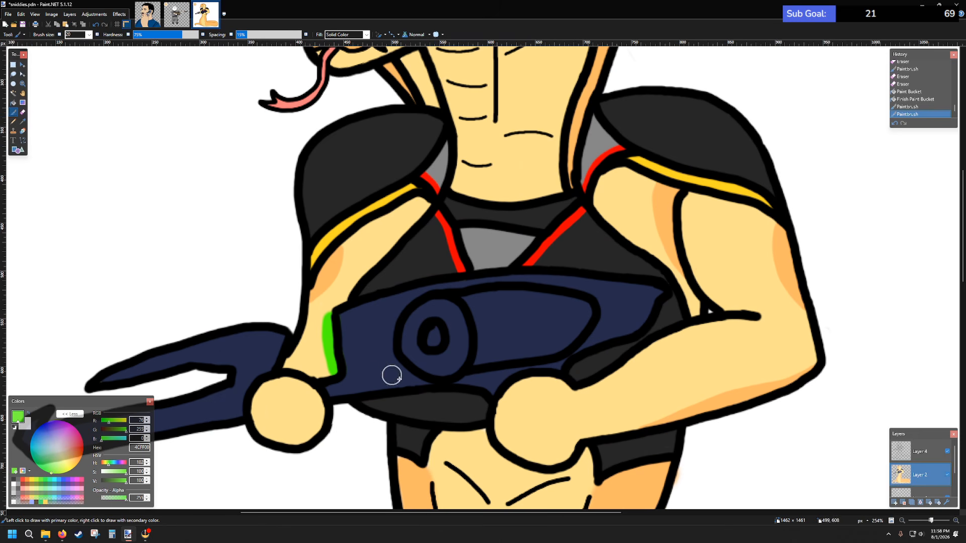
click(89, 35)
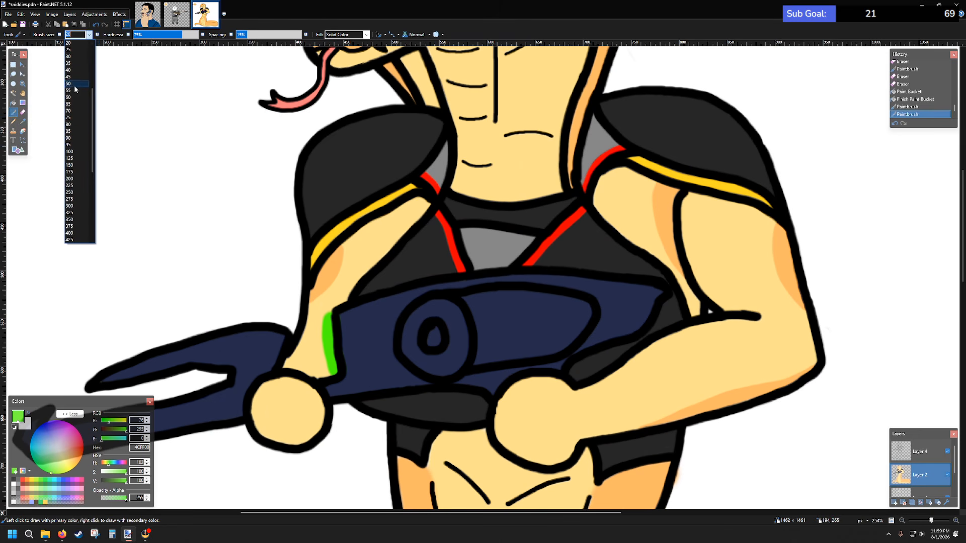
scroll(69, 72, up, 3)
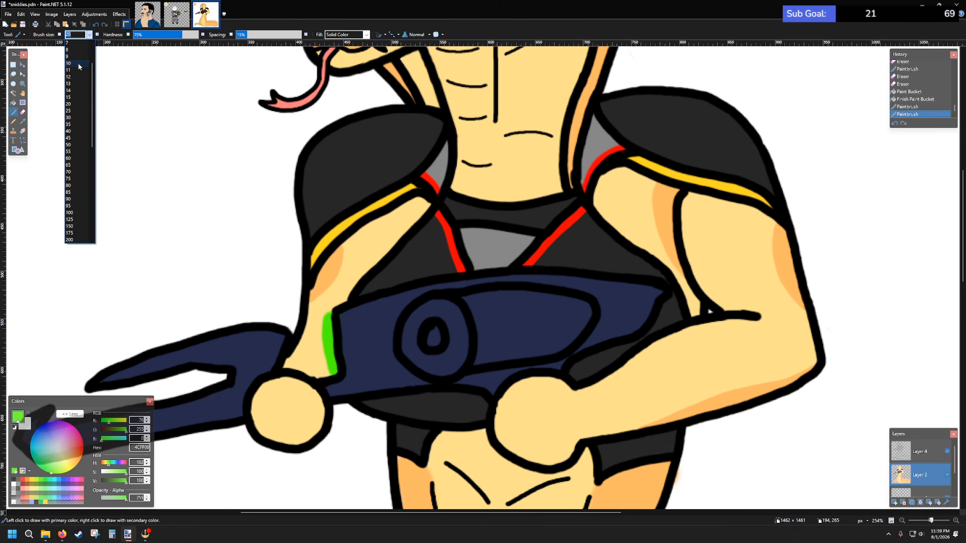
click(79, 66)
scroll(372, 320, up, 6)
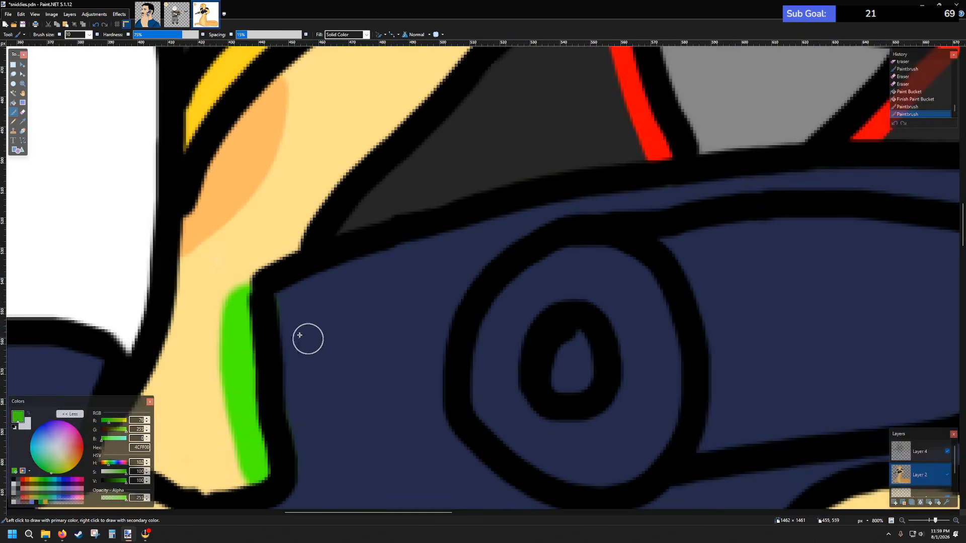
click(22, 120)
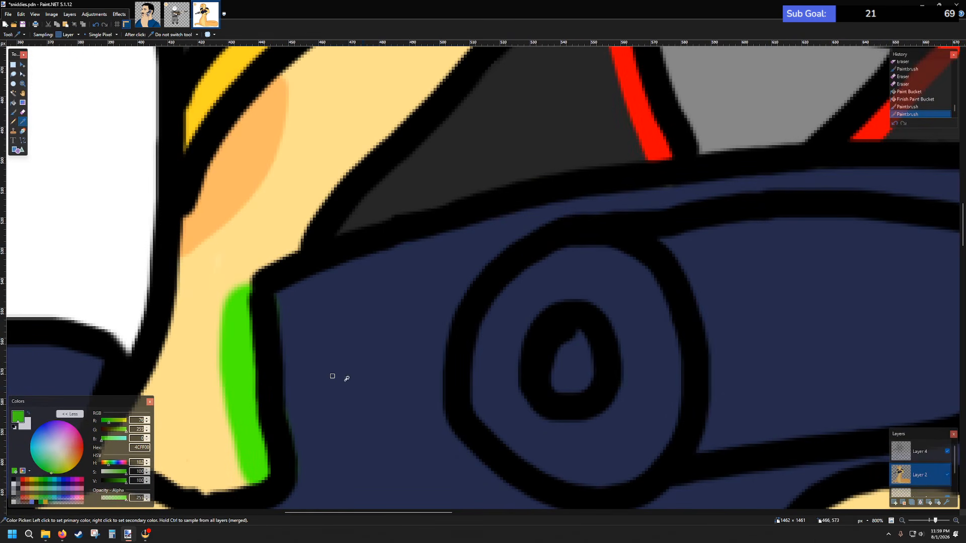
click(334, 378)
drag(282, 303, 306, 475)
scroll(309, 442, down, 5)
scroll(275, 267, up, 3)
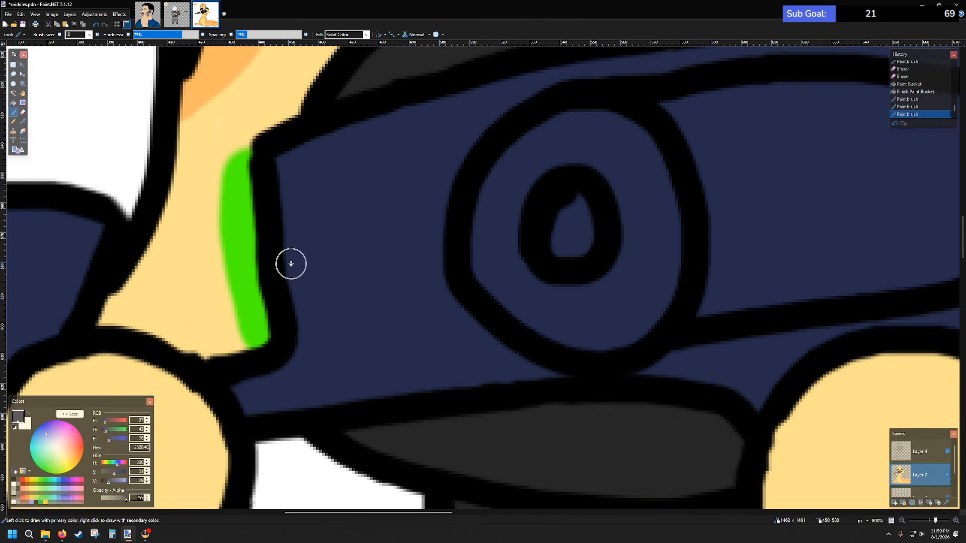
- Sample the strip's bright green and paint a dot in the dial's centre and a thick ring around its inner black outline
click(24, 121)
click(246, 218)
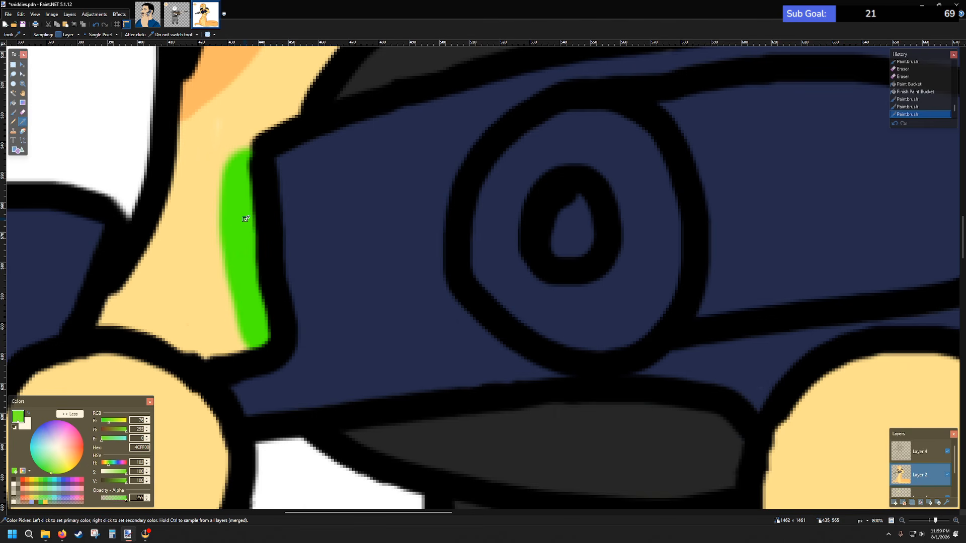
click(16, 114)
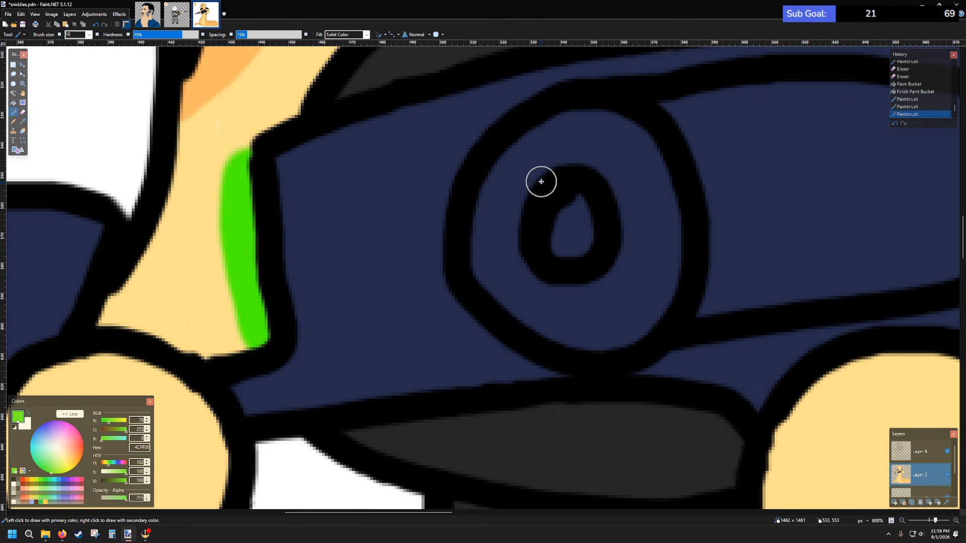
click(571, 230)
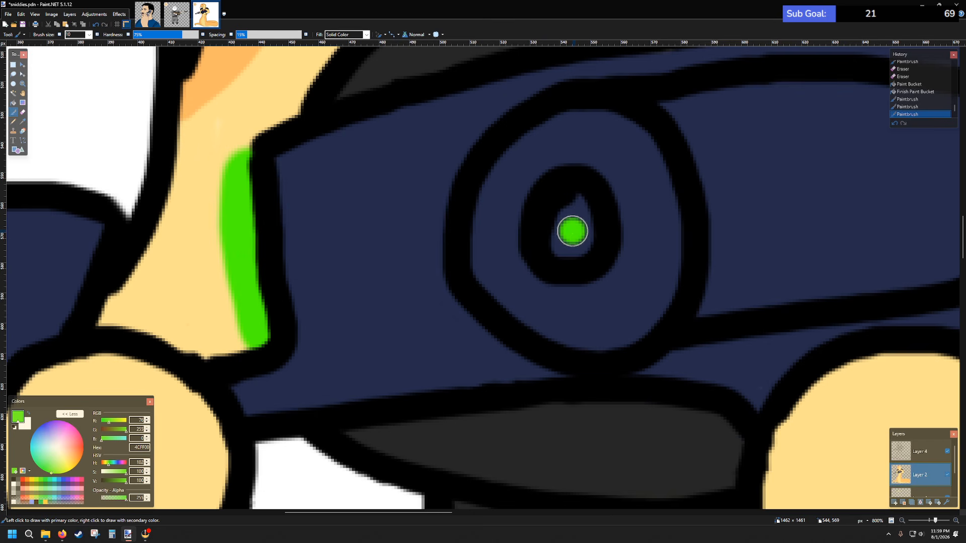
mouse_move(559, 162)
mouse_down()
mouse_move(524, 222)
mouse_move(532, 259)
mouse_move(556, 282)
mouse_move(591, 282)
mouse_move(613, 261)
mouse_move(616, 198)
mouse_move(590, 171)
mouse_move(554, 169)
mouse_up()
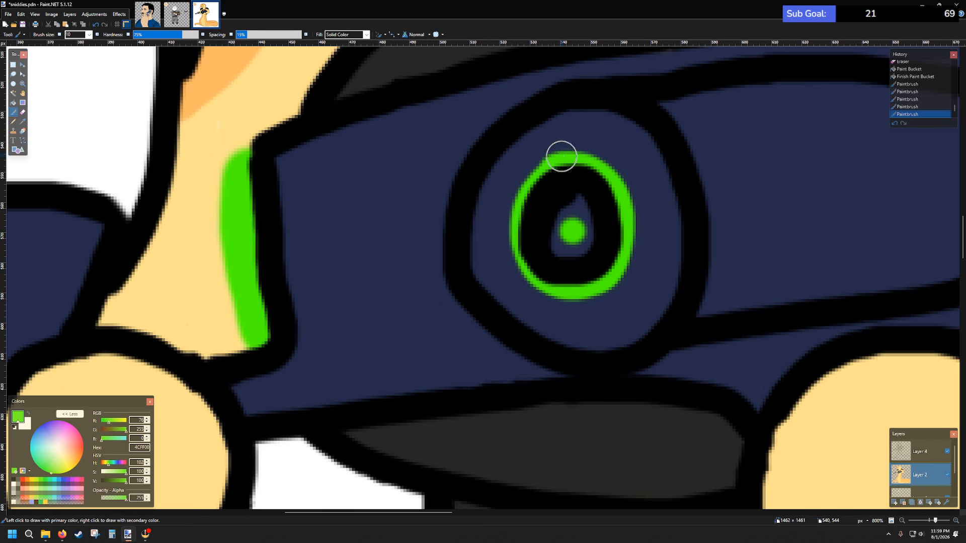
mouse_move(561, 156)
mouse_down()
mouse_move(517, 217)
mouse_move(518, 250)
mouse_move(543, 288)
mouse_move(612, 288)
mouse_move(636, 261)
mouse_move(637, 225)
mouse_move(621, 176)
mouse_move(605, 160)
mouse_move(556, 154)
mouse_move(525, 172)
mouse_move(505, 243)
mouse_move(527, 281)
mouse_move(584, 289)
mouse_up()
scroll(628, 240, down, 2)
scroll(649, 164, up, 3)
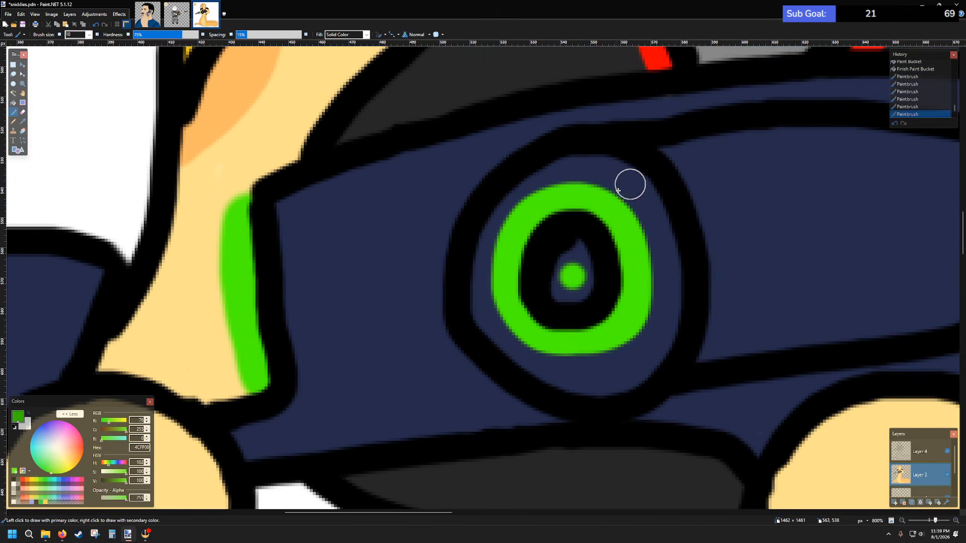
scroll(402, 297, down, 3)
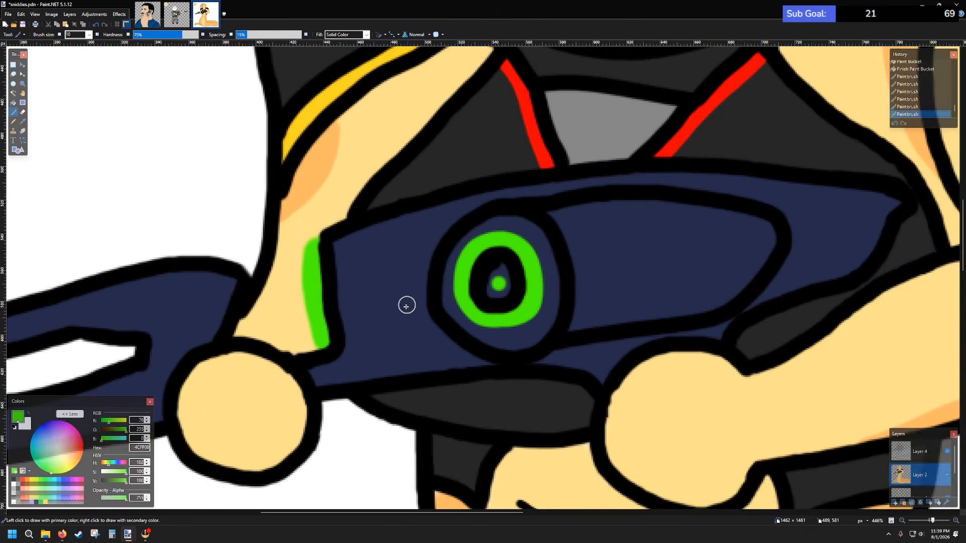
scroll(406, 306, down, 2)
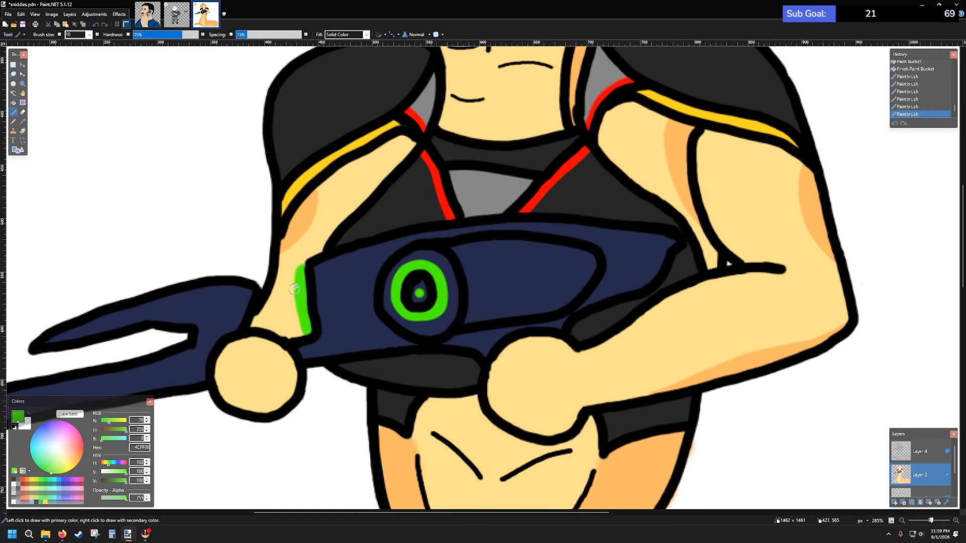
click(23, 121)
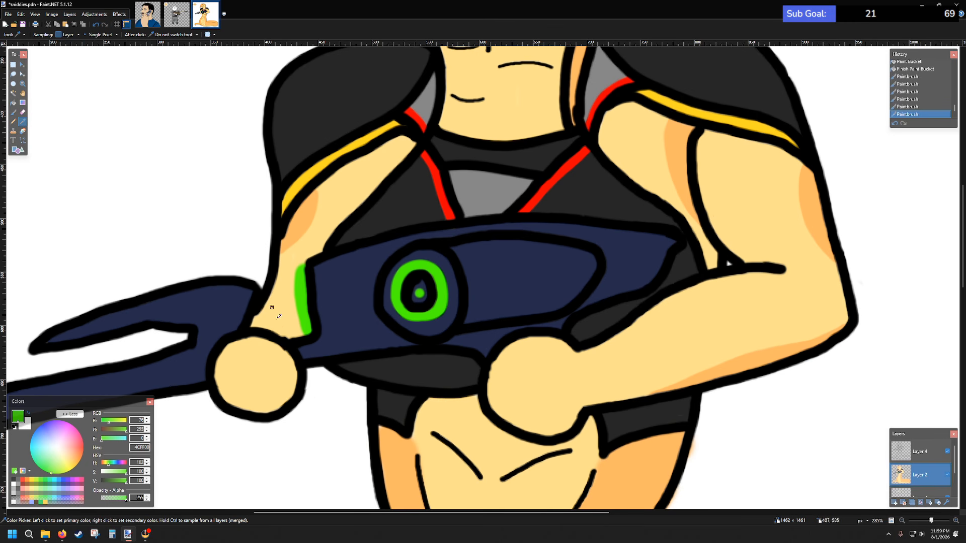
click(354, 296)
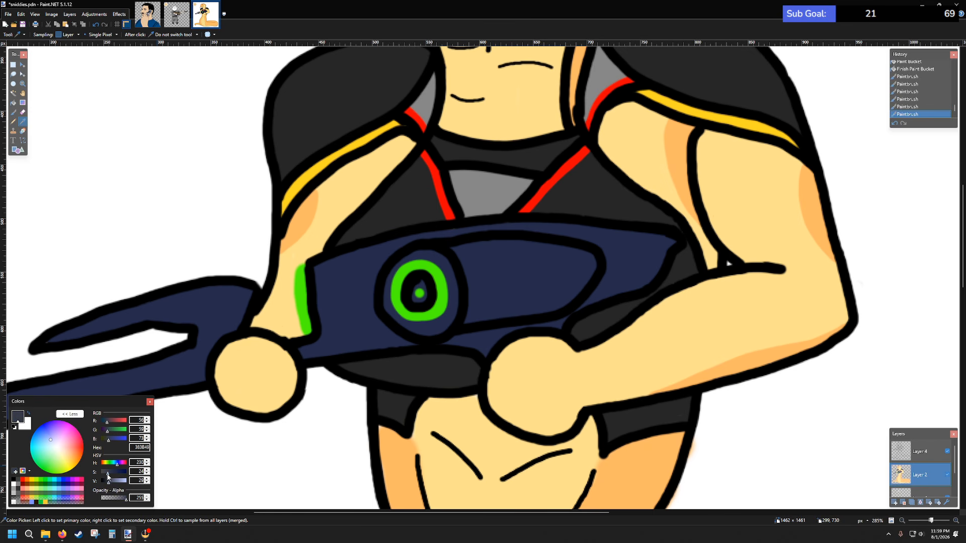
drag(108, 484, 107, 484)
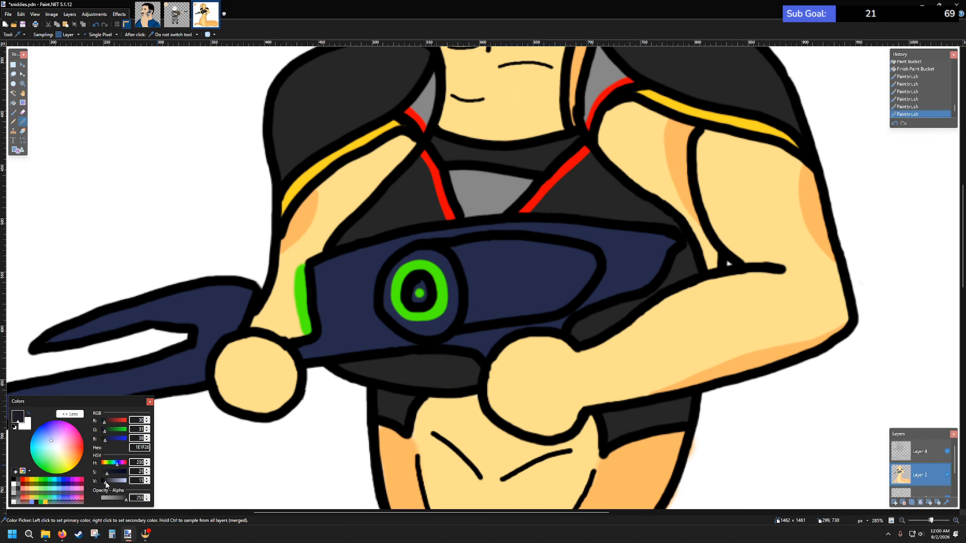
drag(106, 484, 106, 484)
- Mix a dark grey (282828) from black and paint a thin shading band along the weapon's underside between the two hands
click(14, 480)
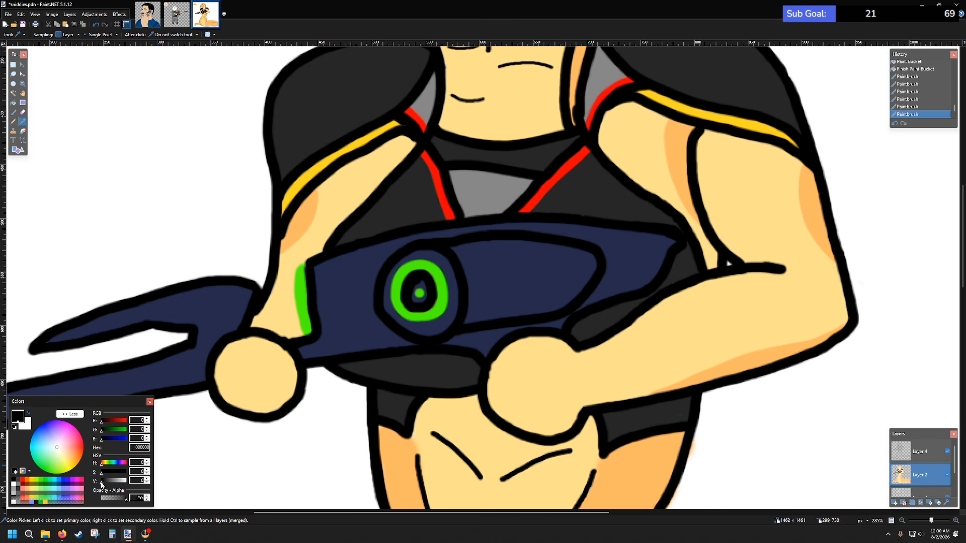
drag(102, 484, 106, 485)
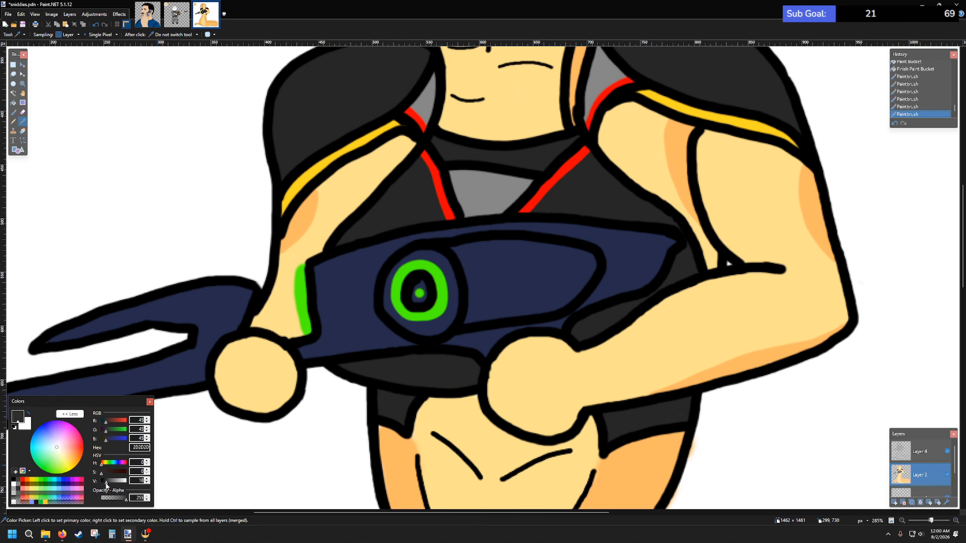
scroll(221, 373, up, 4)
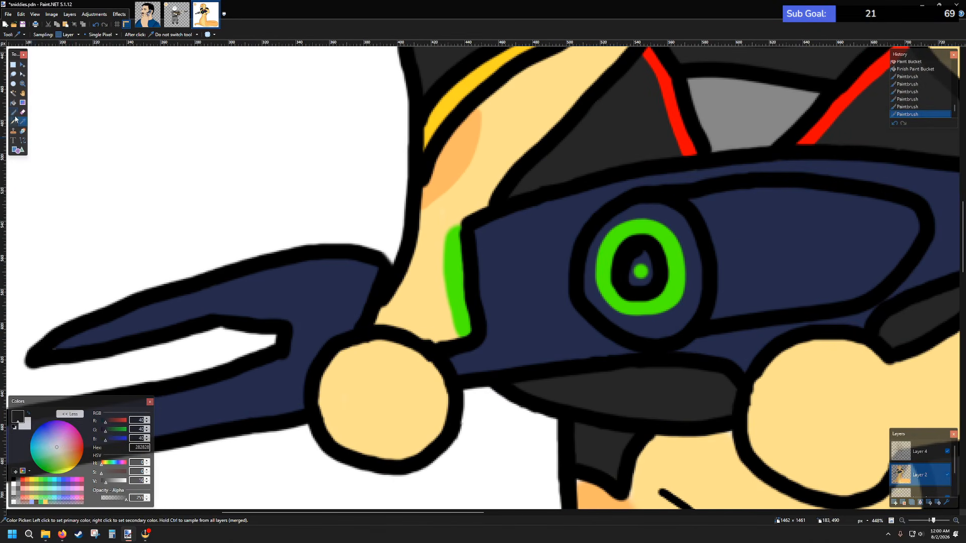
click(14, 112)
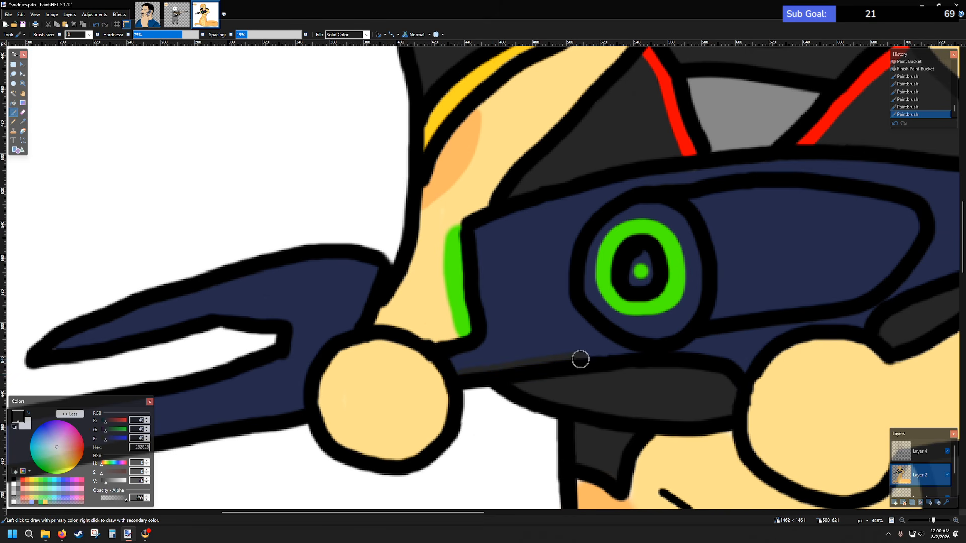
drag(624, 356, 673, 353)
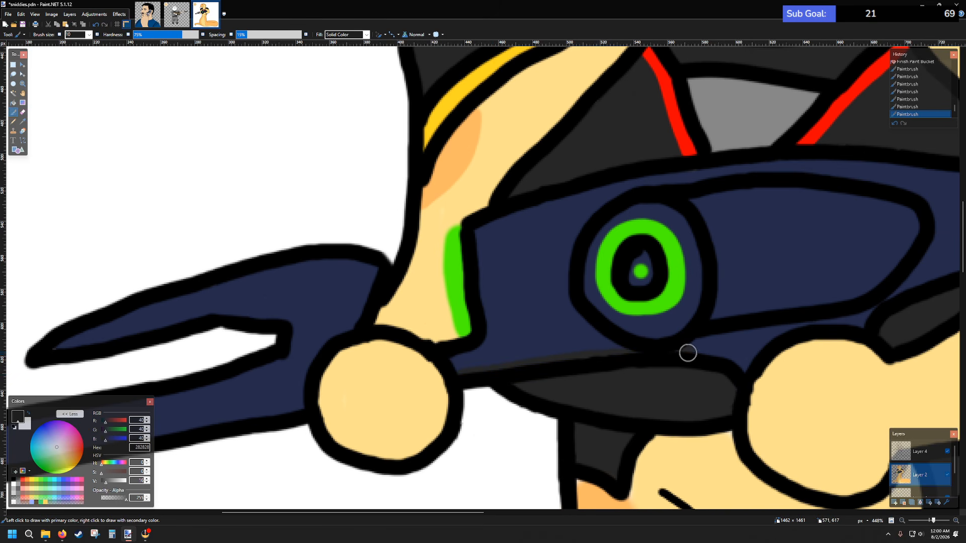
drag(733, 363, 743, 369)
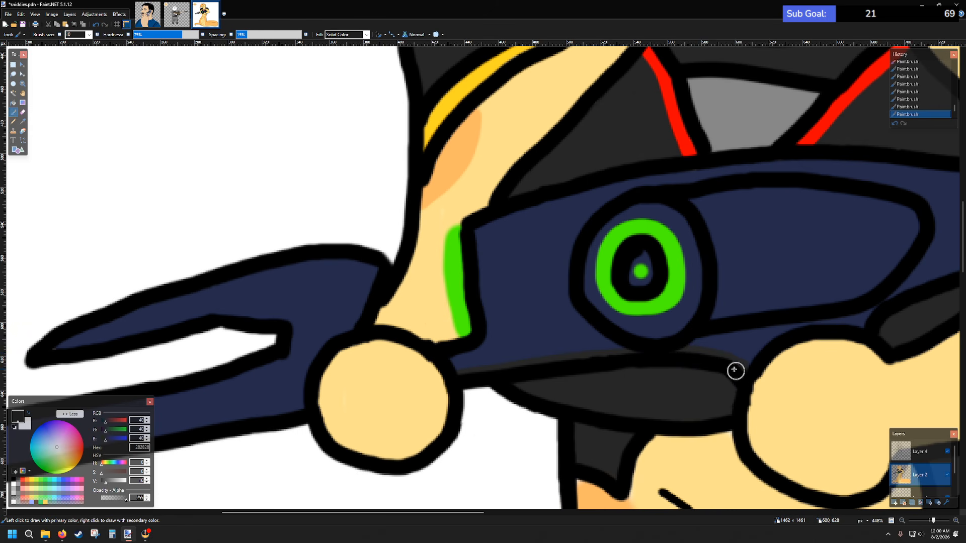
- Examine the whole cobra drawing from head to tail with the weapon's new green and grey details
scroll(680, 308, down, 8)
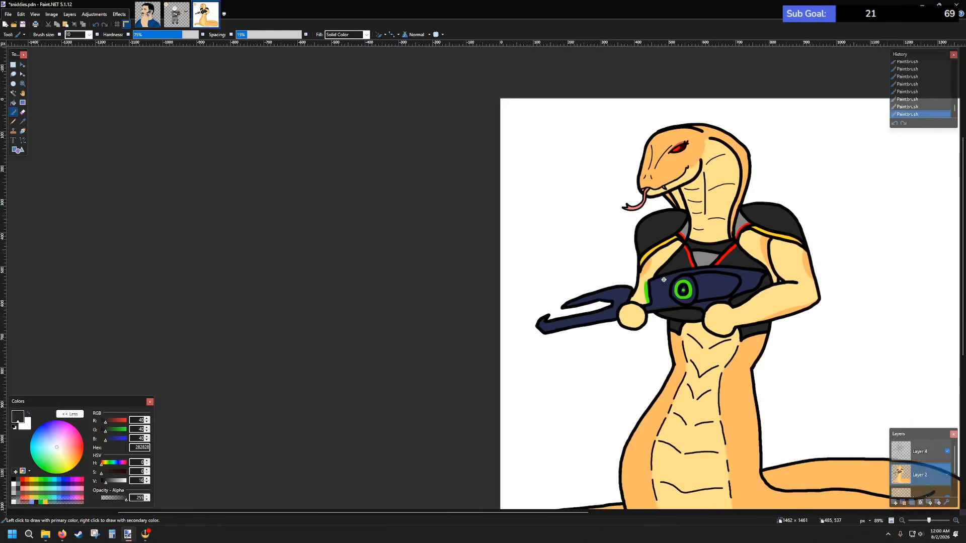
scroll(654, 282, down, 2)
scroll(638, 269, up, 2)
scroll(637, 269, right, 3)
scroll(603, 262, up, 2)
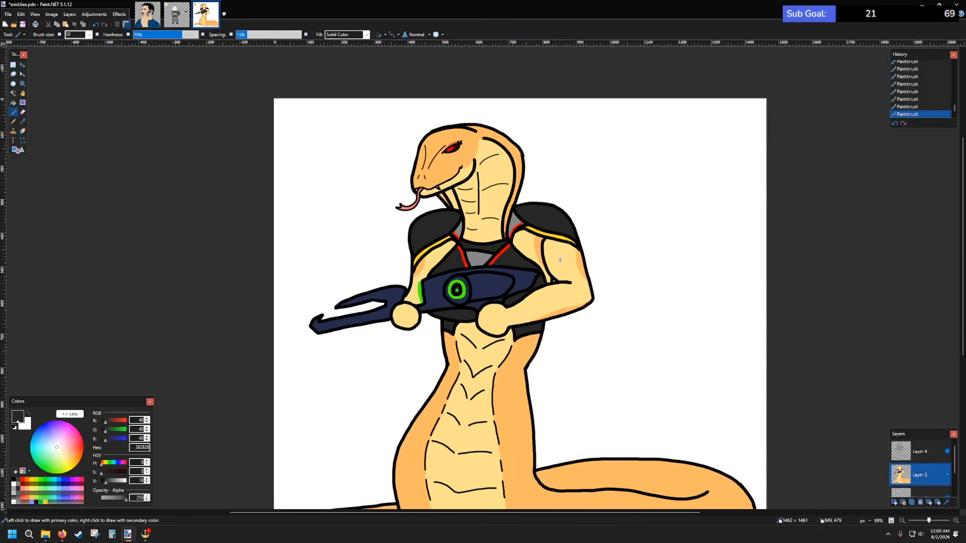
scroll(578, 254, down, 2)
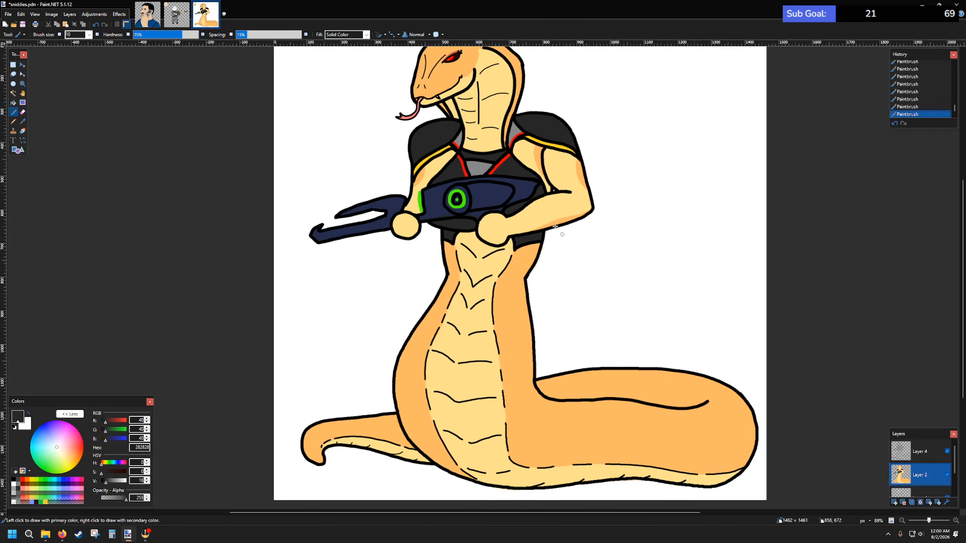
scroll(504, 98, up, 2)
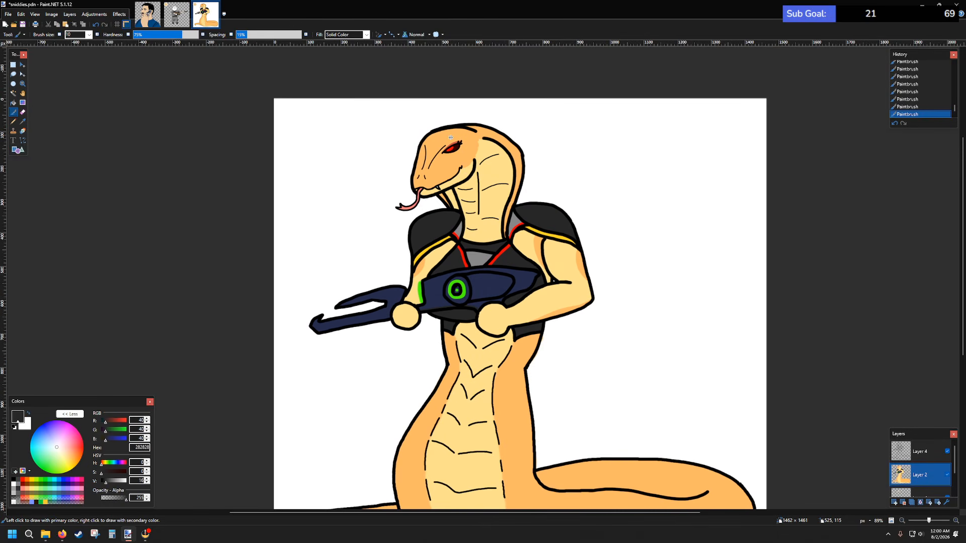
- Paint a thin dark grey (282828) shading band along the inside of the outline of the rounded panel beside the weapon's dial
key(alt+Tab)
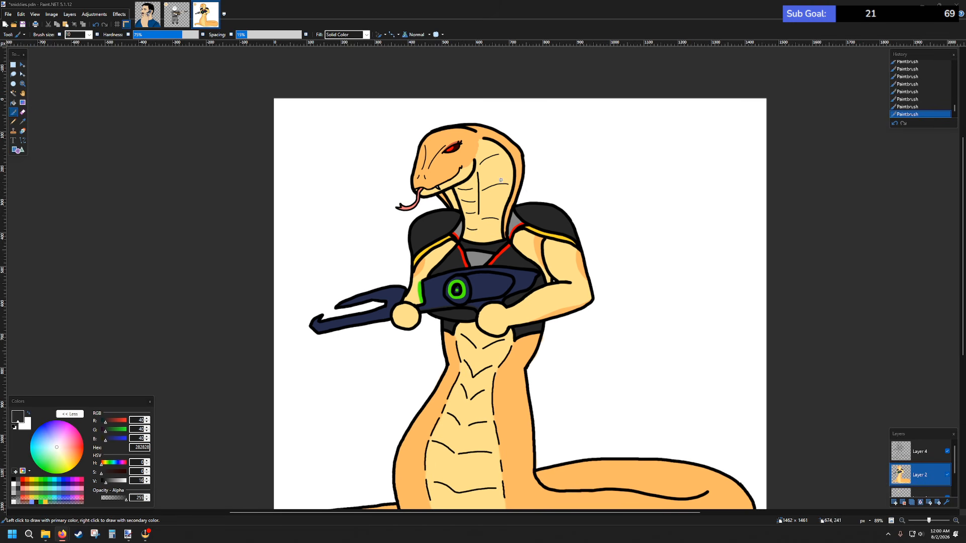
scroll(498, 315, up, 8)
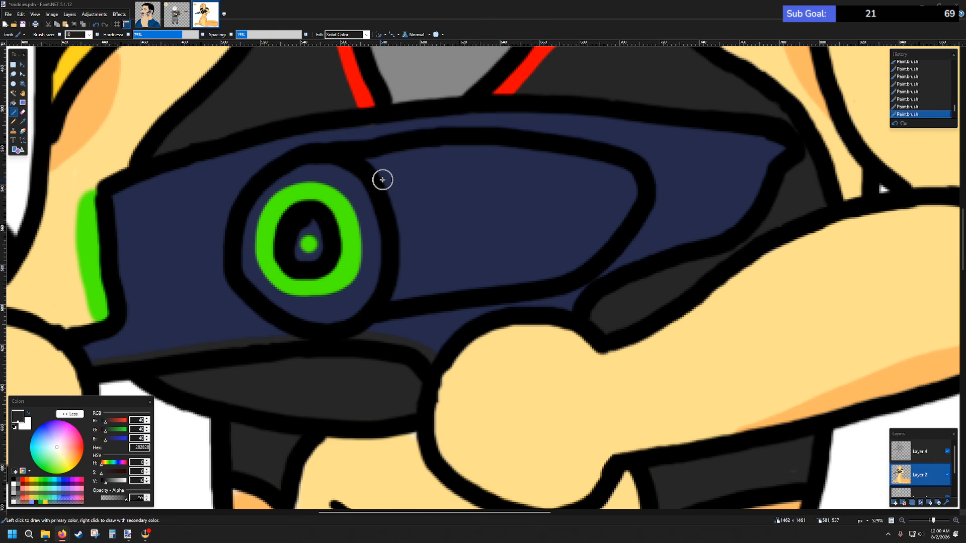
click(372, 159)
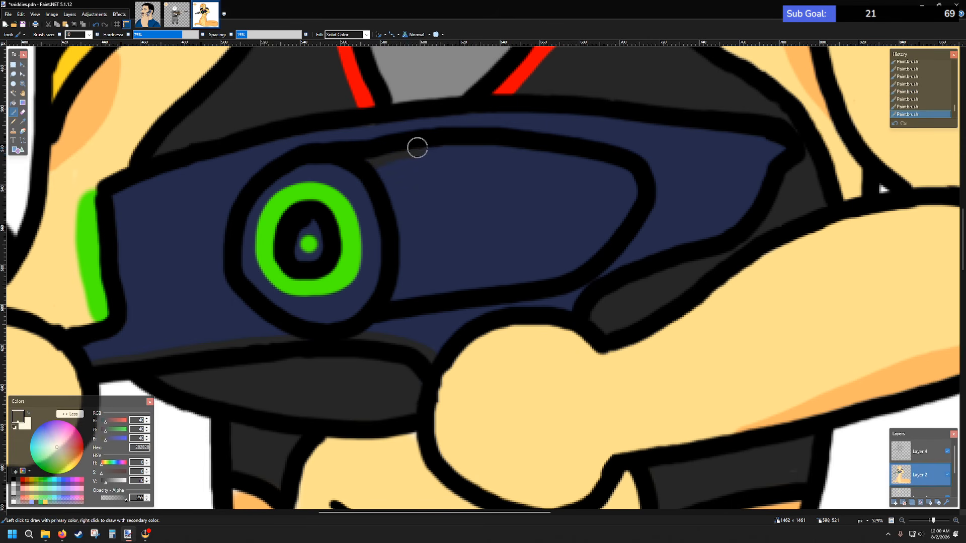
drag(474, 145, 527, 147)
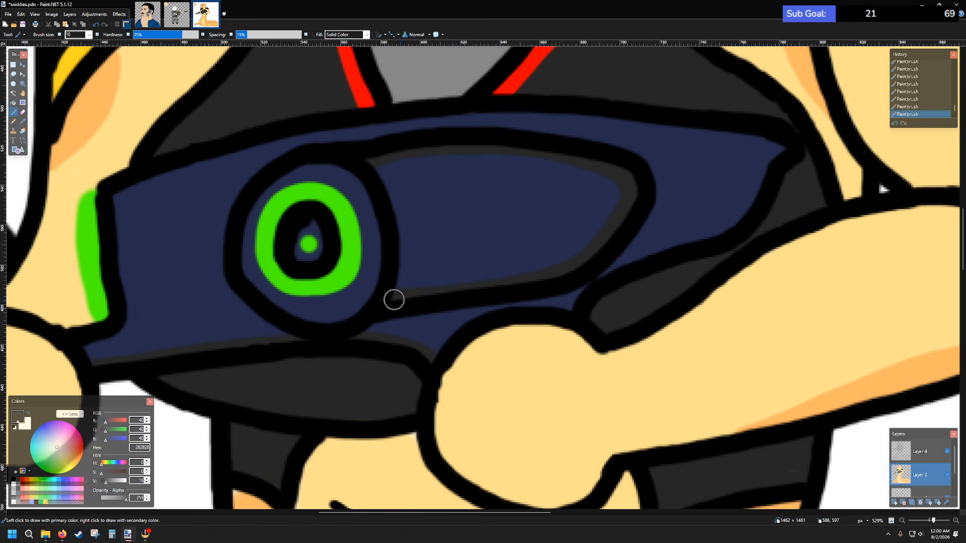
- Sample the bright green from the dial ring and paint a closed green contour inside the panel's dark grey band
click(23, 122)
click(348, 233)
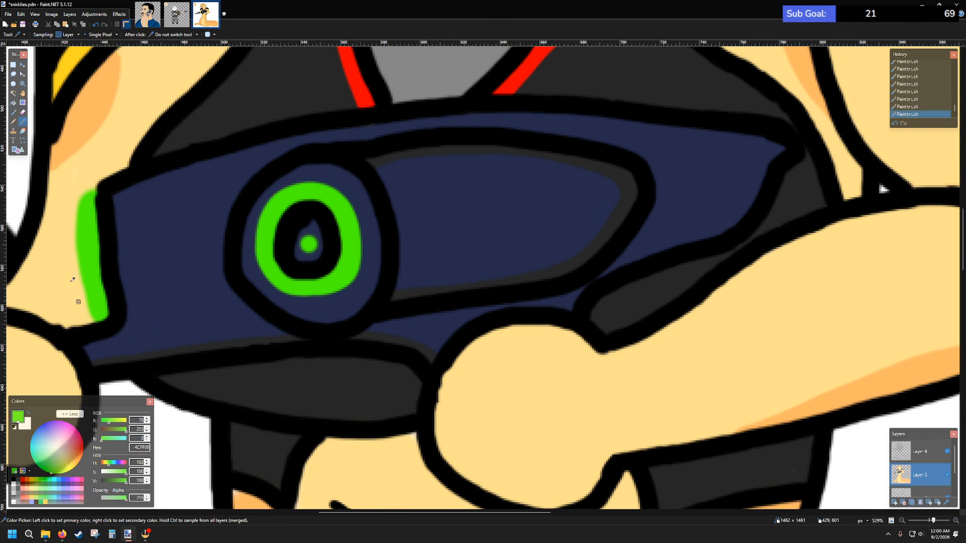
click(13, 112)
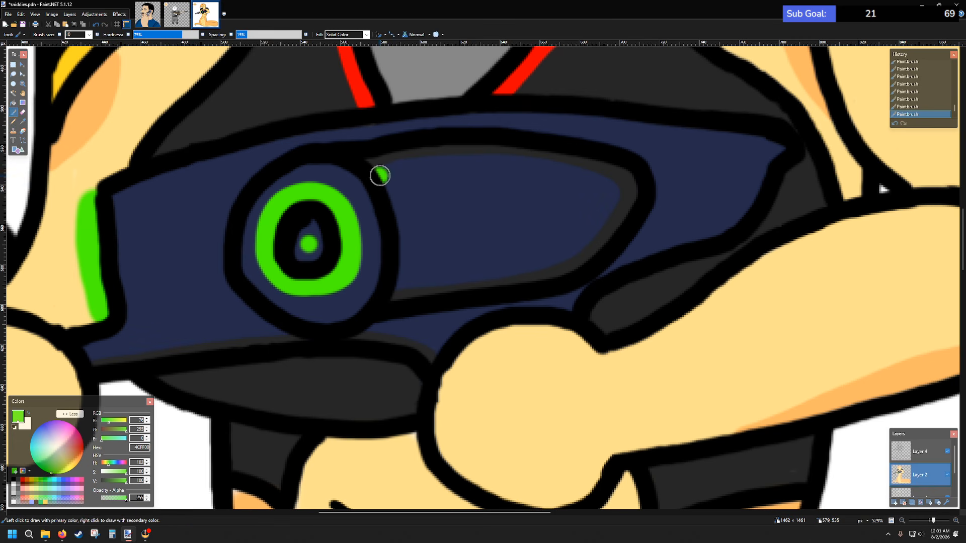
mouse_move(380, 175)
mouse_down()
mouse_move(478, 162)
mouse_move(566, 174)
mouse_up()
mouse_move(590, 183)
mouse_down()
mouse_move(602, 191)
mouse_move(596, 223)
mouse_move(576, 250)
mouse_move(401, 281)
mouse_up()
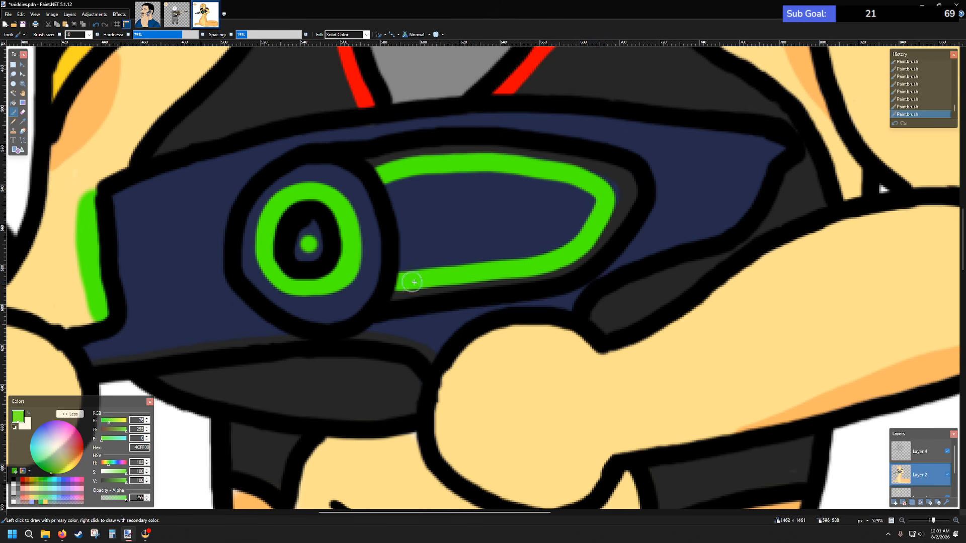
drag(385, 176, 399, 274)
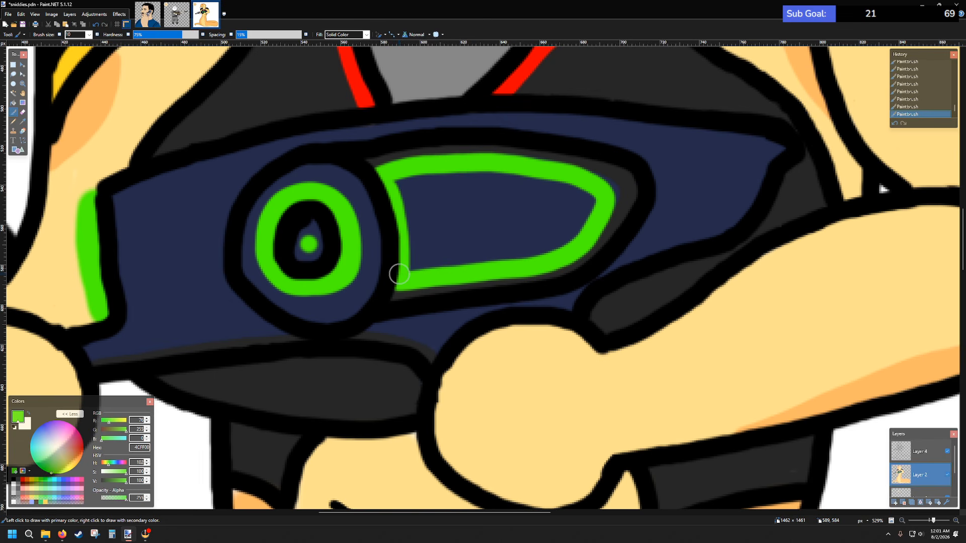
- Fill the navy area inside the panel's green contour with bright green and paint over the leftover seam near the dial
click(13, 103)
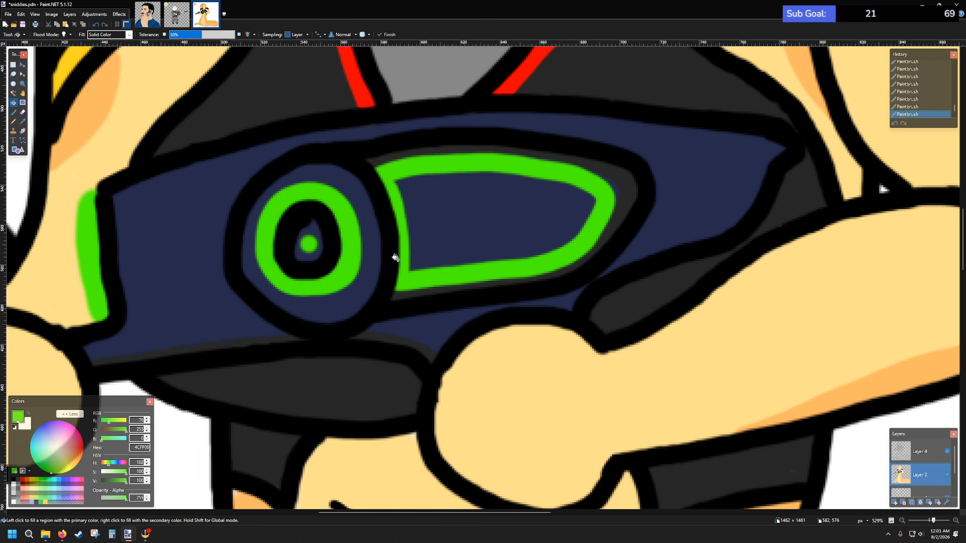
click(504, 239)
click(13, 111)
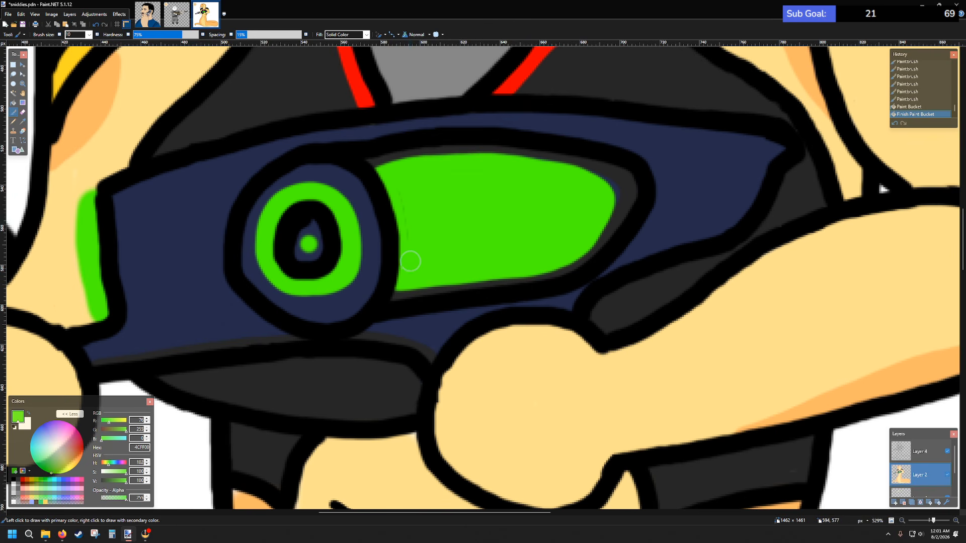
click(404, 195)
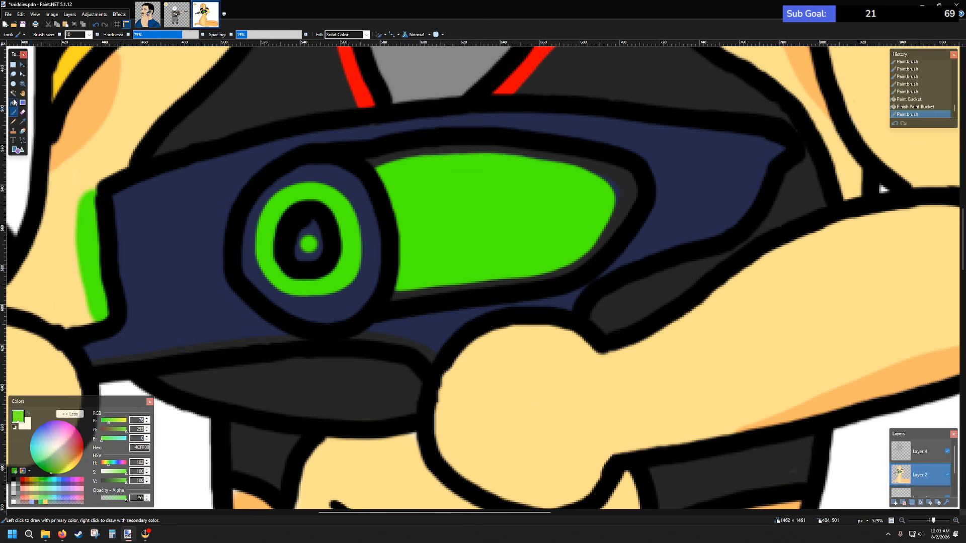
- Sample the panel's dark grey and widen the shading band around the green area, redoing uneven strokes along its upper and lower edges
click(22, 122)
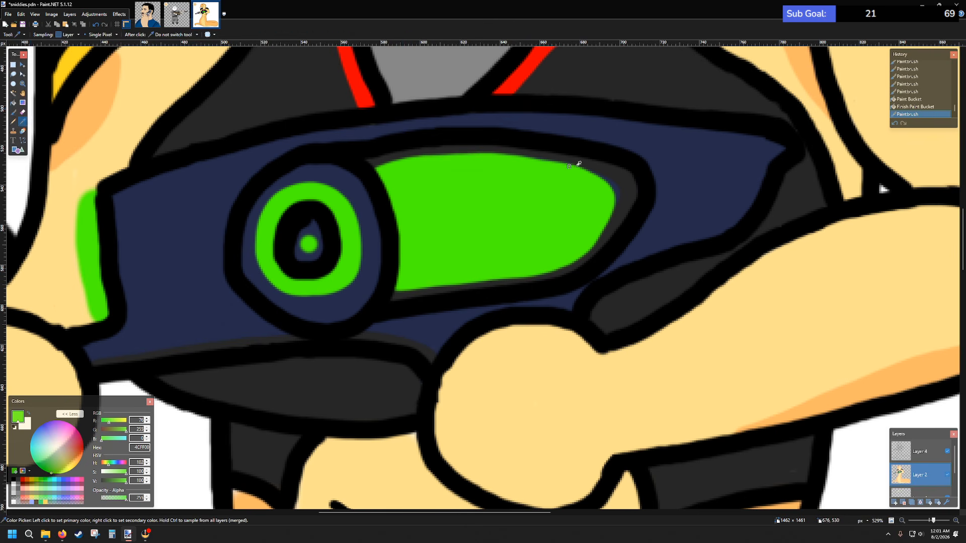
click(620, 168)
click(12, 112)
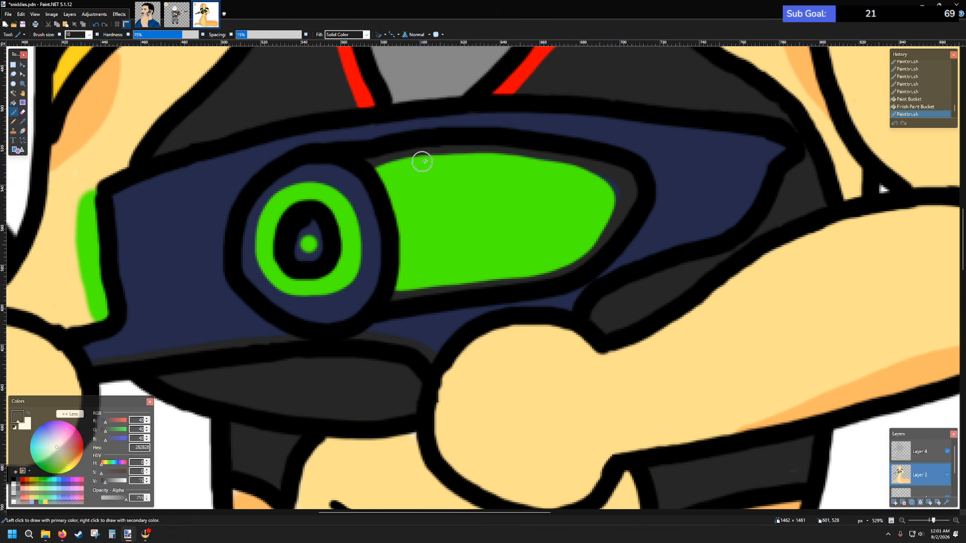
mouse_move(393, 161)
mouse_down()
mouse_move(485, 153)
mouse_move(556, 161)
mouse_move(606, 181)
mouse_move(613, 217)
mouse_up()
key(ctrl+z)
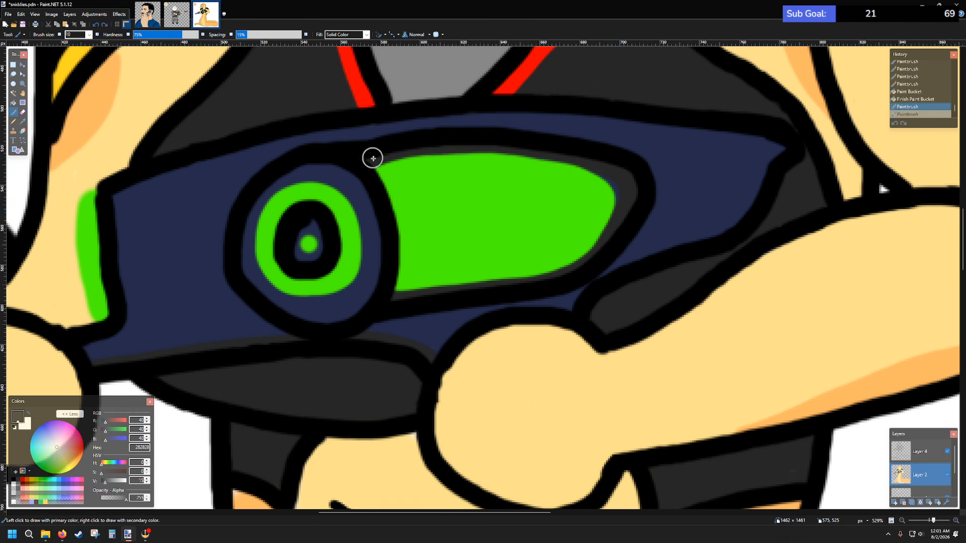
mouse_move(369, 166)
mouse_down()
mouse_move(477, 153)
mouse_move(572, 166)
mouse_move(606, 184)
mouse_move(607, 242)
mouse_up()
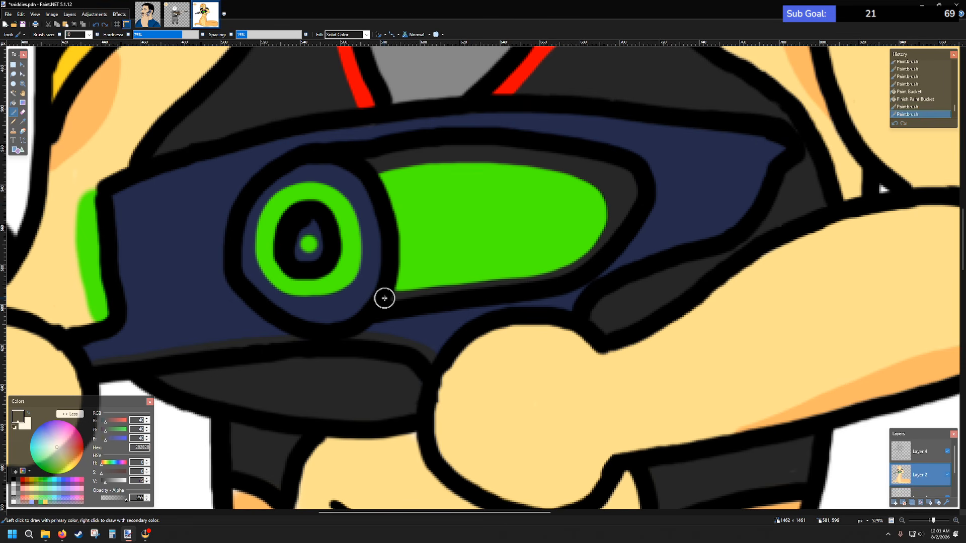
drag(383, 297, 544, 266)
key(ctrl+z)
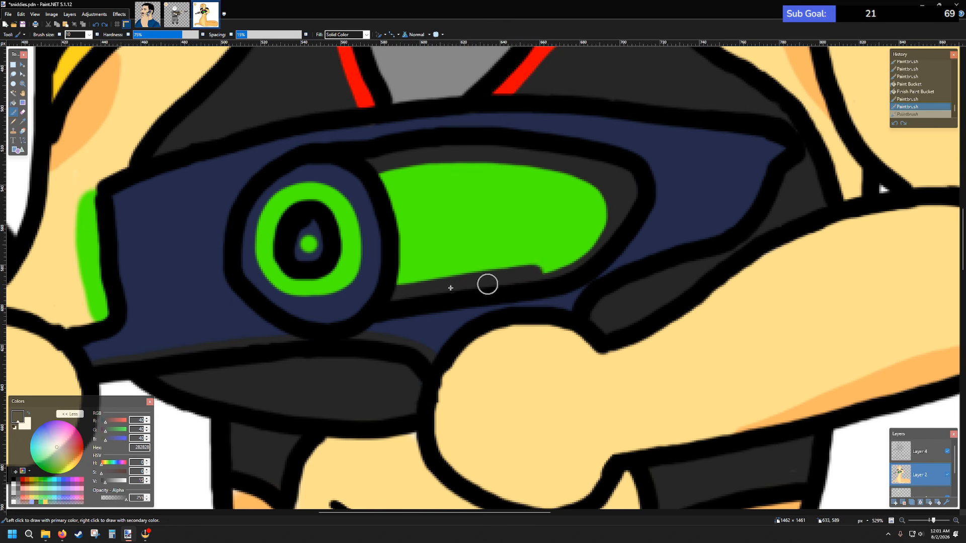
key(ctrl+z)
mouse_move(383, 292)
mouse_down()
mouse_move(553, 270)
mouse_move(620, 220)
mouse_up()
scroll(620, 224, down, 6)
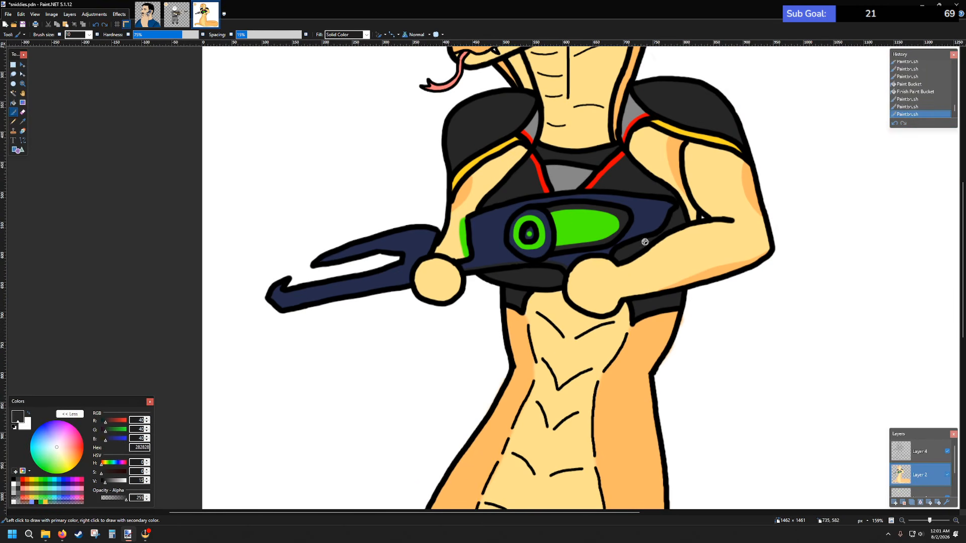
- Paint a thin dark grey band outside the panel along its upper edge and rounded end, undoing the stroke beneath the panel
scroll(644, 242, up, 6)
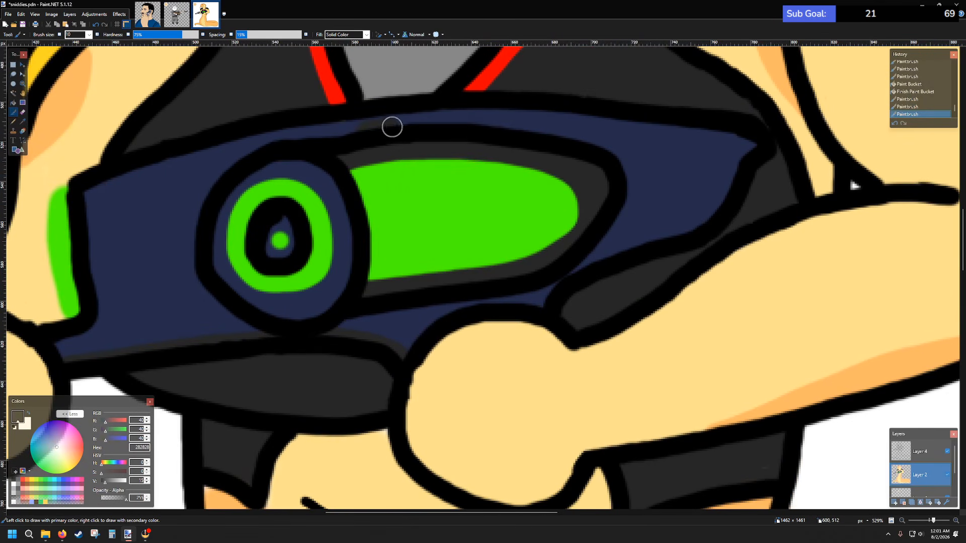
click(511, 126)
key(ctrl+z)
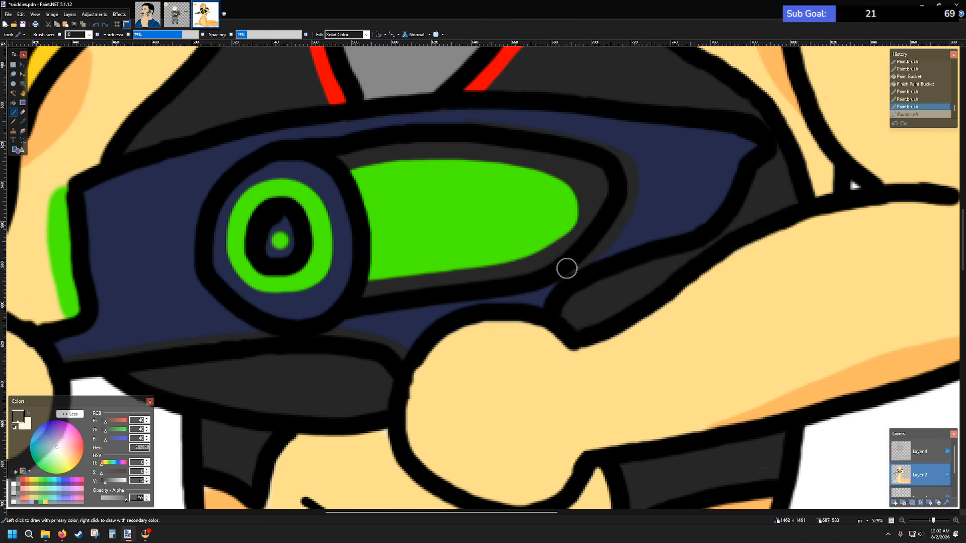
click(546, 280)
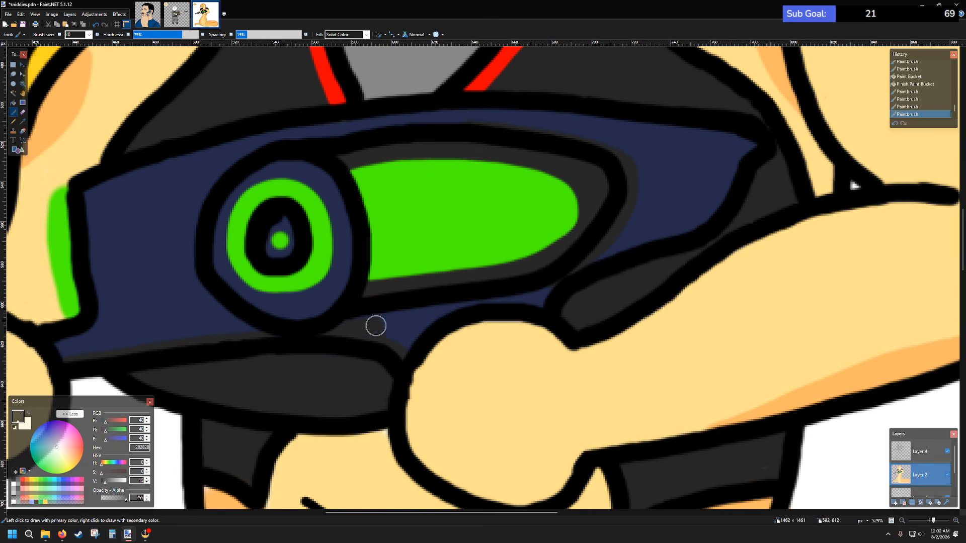
click(537, 297)
key(ctrl+z)
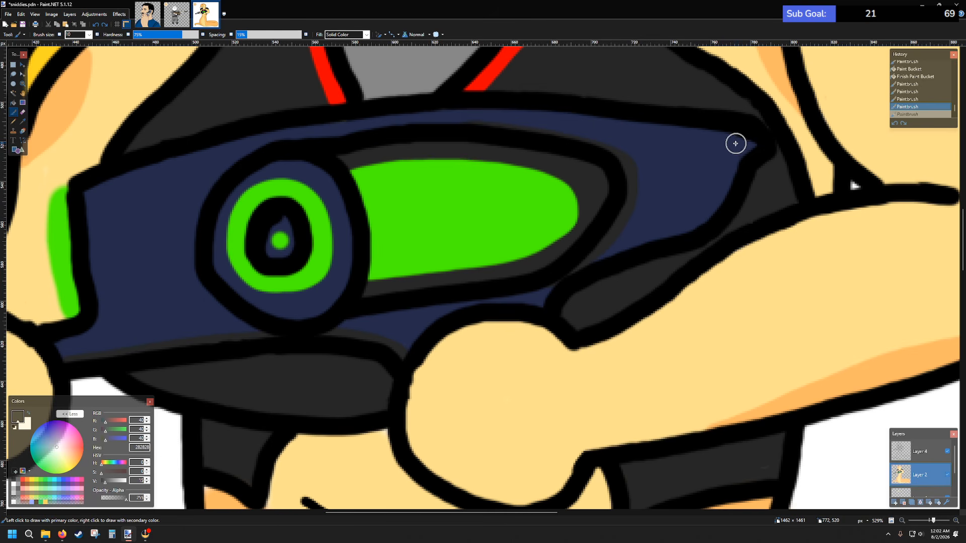
- Paint dark grey shading on the weapon's fork along the lower prong's upper edge, around the notch, and up to the upper prong's base
scroll(268, 297, down, 2)
scroll(274, 304, left, 3)
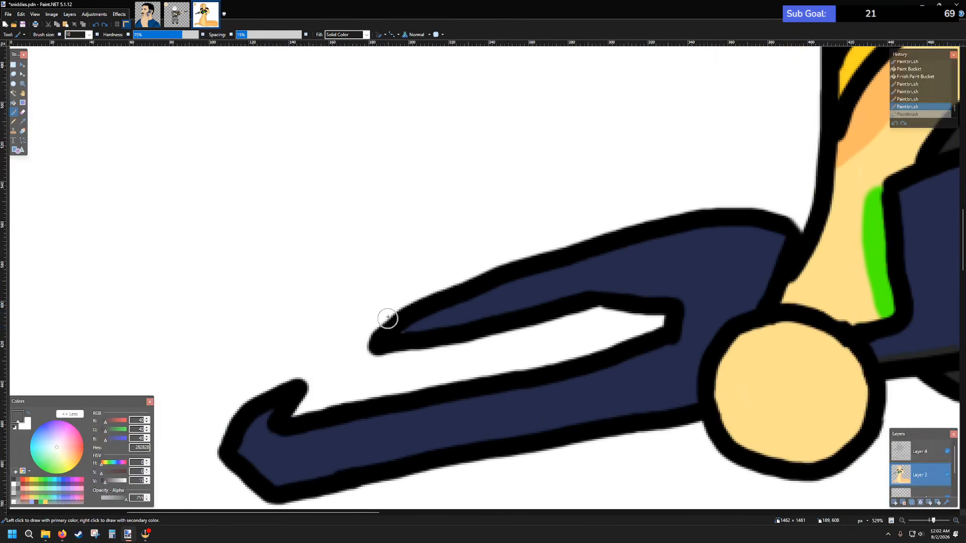
scroll(387, 319, down, 1)
scroll(383, 348, up, 3)
mouse_move(263, 414)
mouse_down()
mouse_move(527, 367)
mouse_move(689, 315)
mouse_move(715, 265)
mouse_move(655, 255)
mouse_up()
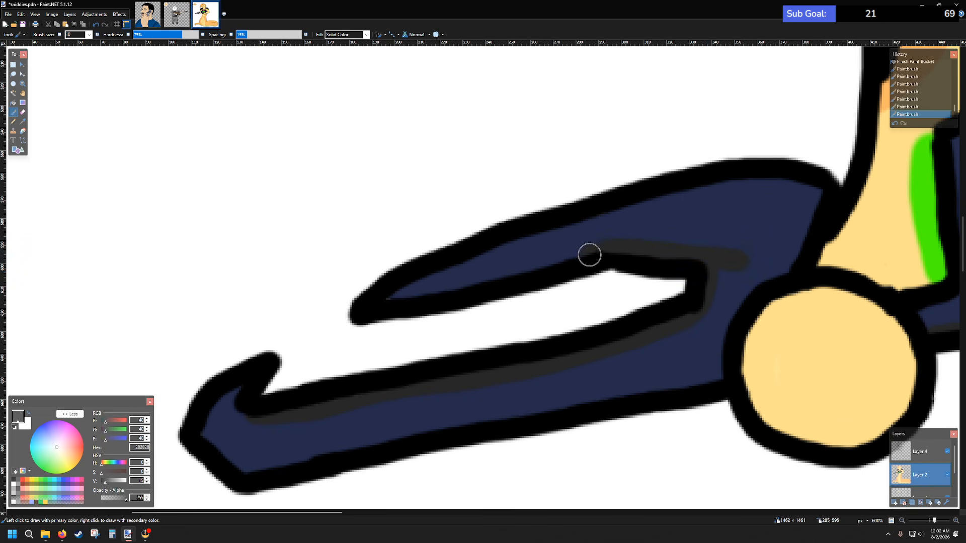
drag(589, 255, 543, 274)
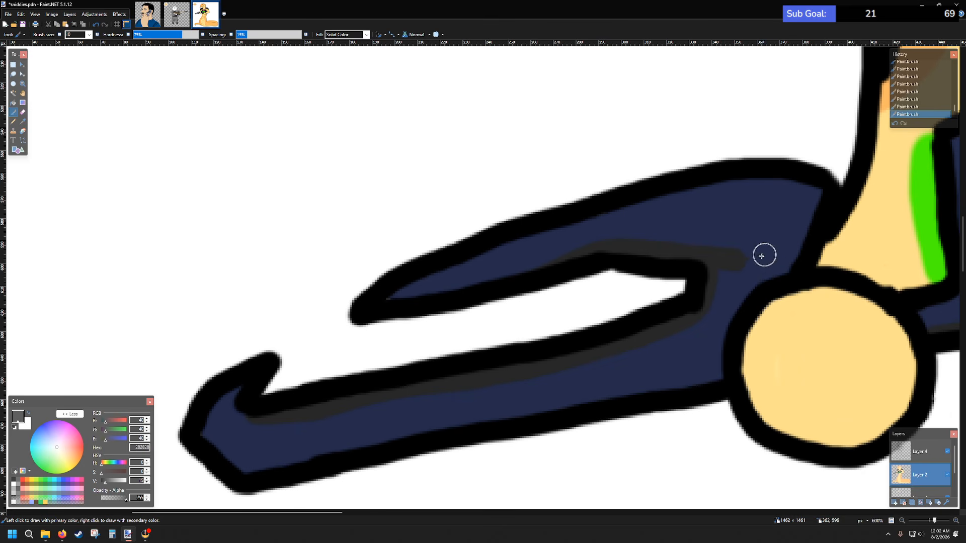
drag(764, 255, 824, 195)
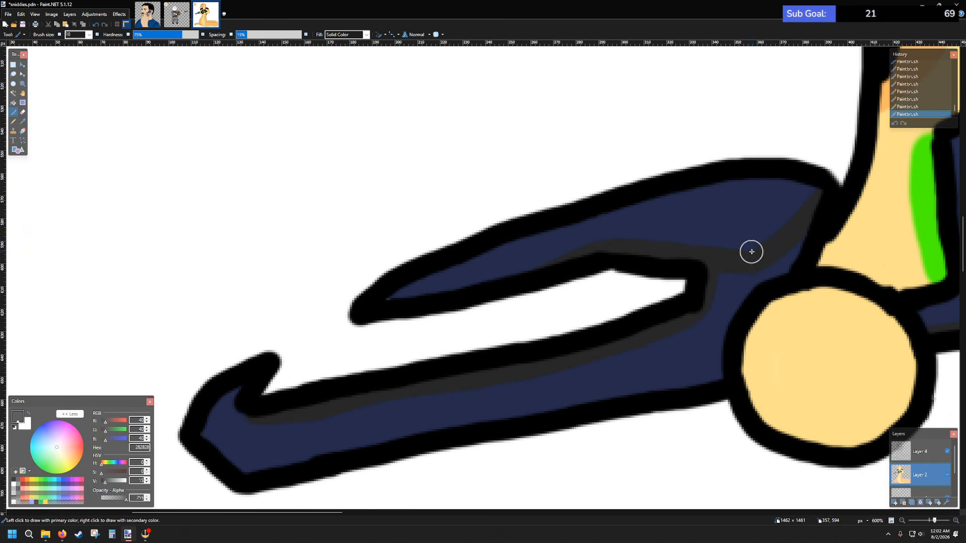
- Lighten the grey to 4C4C4C and paint a wedge-shaped patch above the dark shading on the upper prong's base
drag(108, 485, 110, 485)
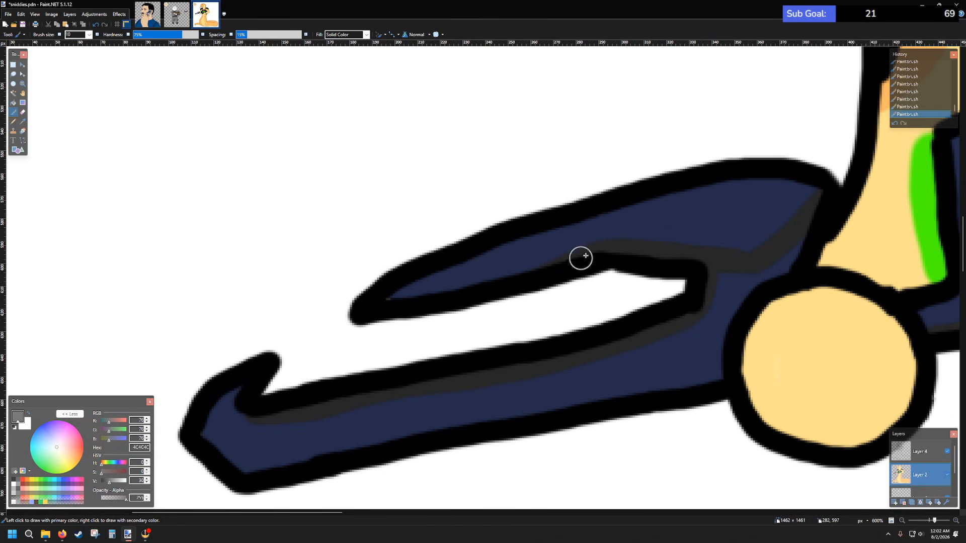
drag(604, 244, 821, 194)
key(ctrl+z)
drag(607, 244, 820, 192)
mouse_move(667, 244)
mouse_down()
mouse_move(755, 244)
mouse_move(796, 213)
mouse_move(685, 242)
mouse_up()
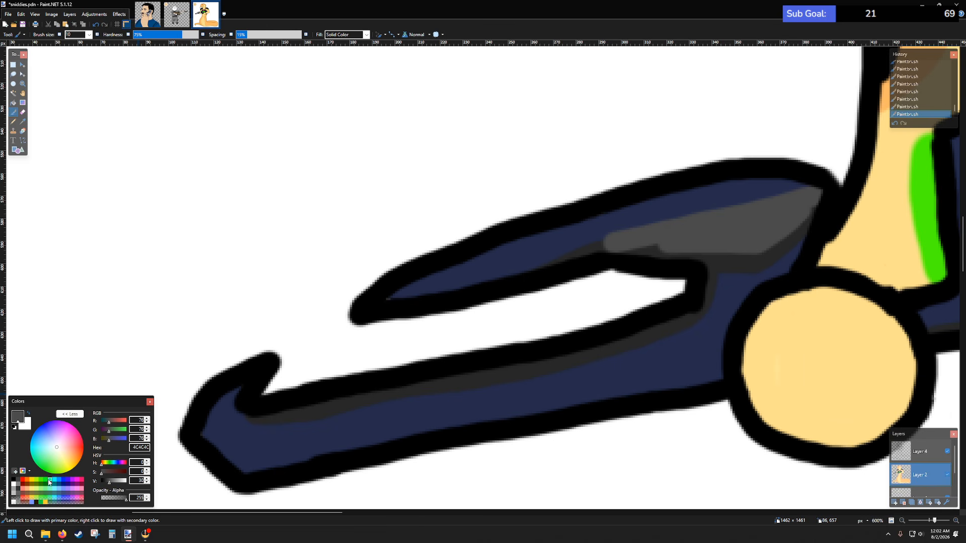
- Sample the dark grey (282828) and repaint the shading along the lighter wedge's lower and slanted edges to sharpen its border
click(23, 121)
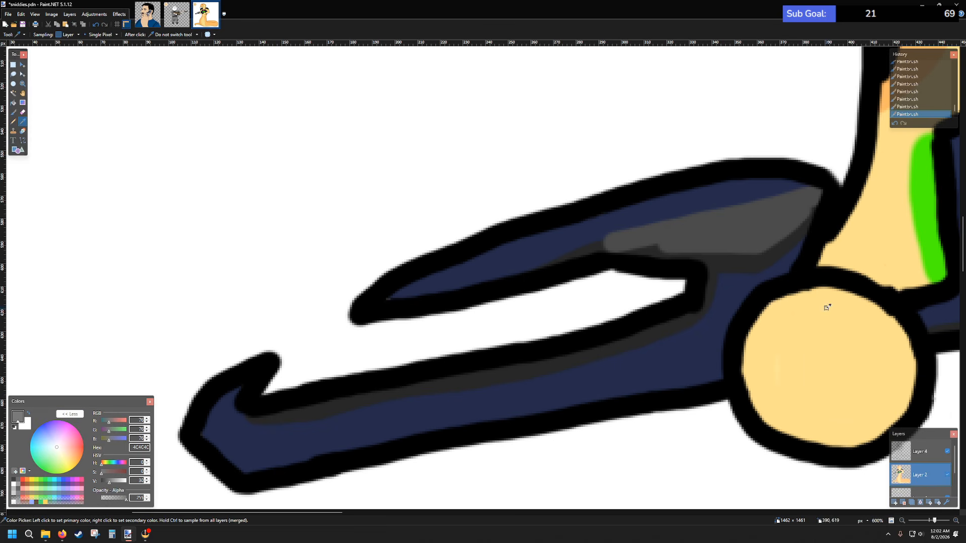
click(756, 260)
click(13, 111)
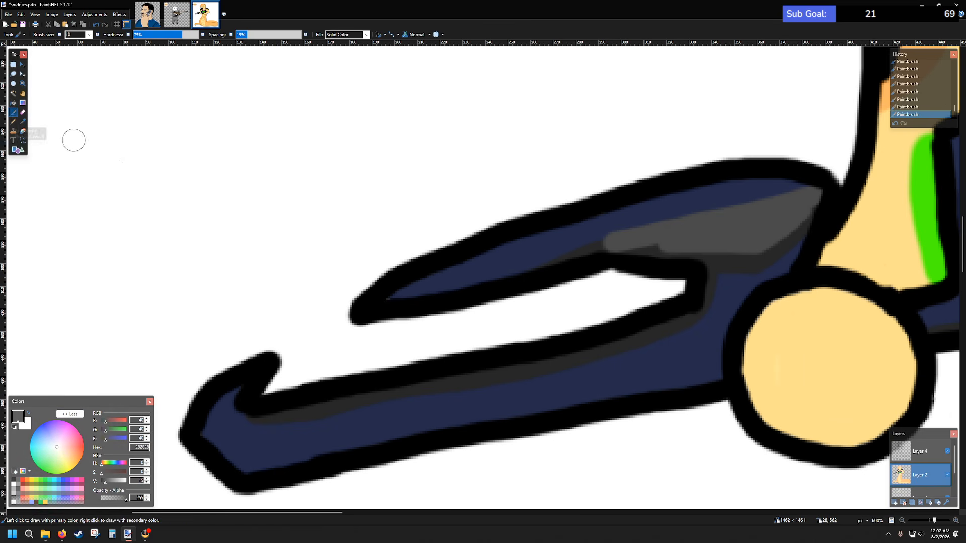
drag(619, 248, 672, 259)
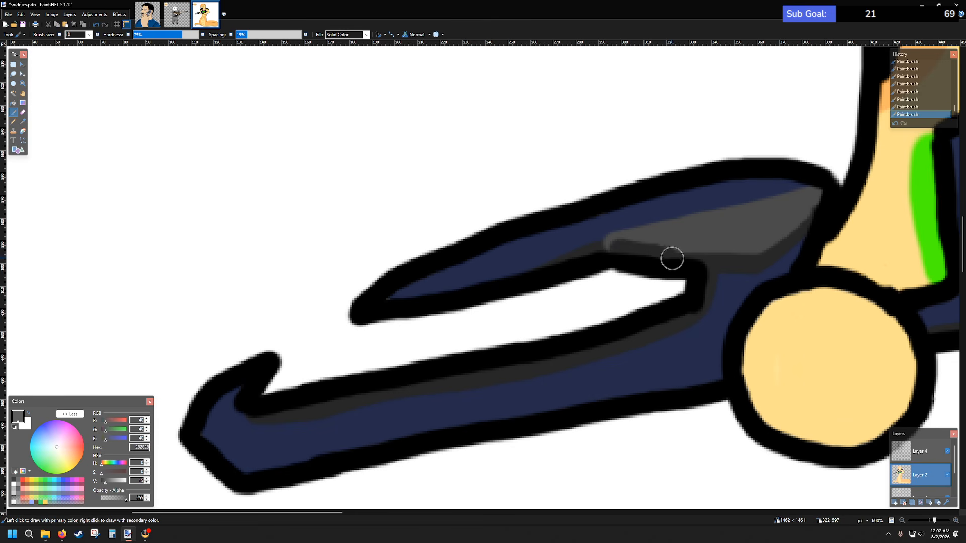
key(ctrl+z)
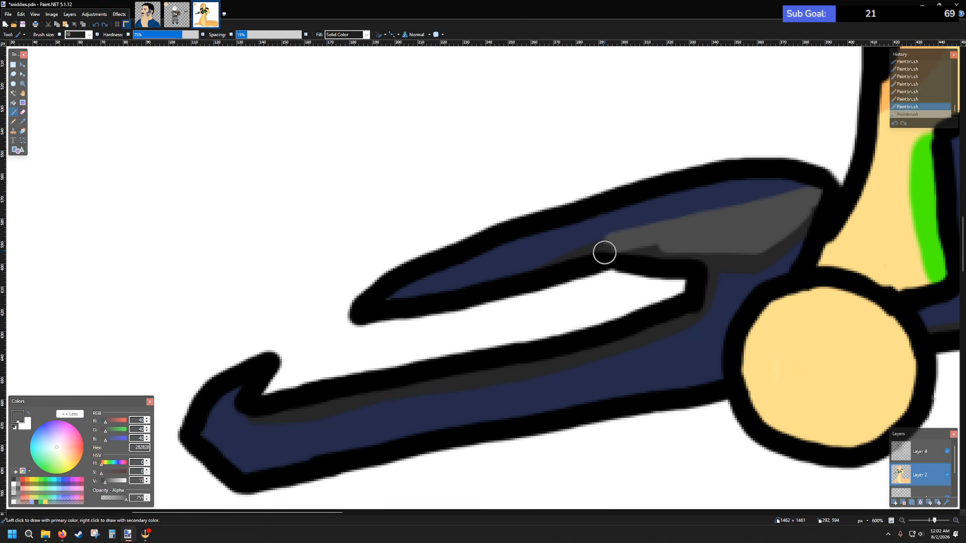
drag(604, 252, 756, 262)
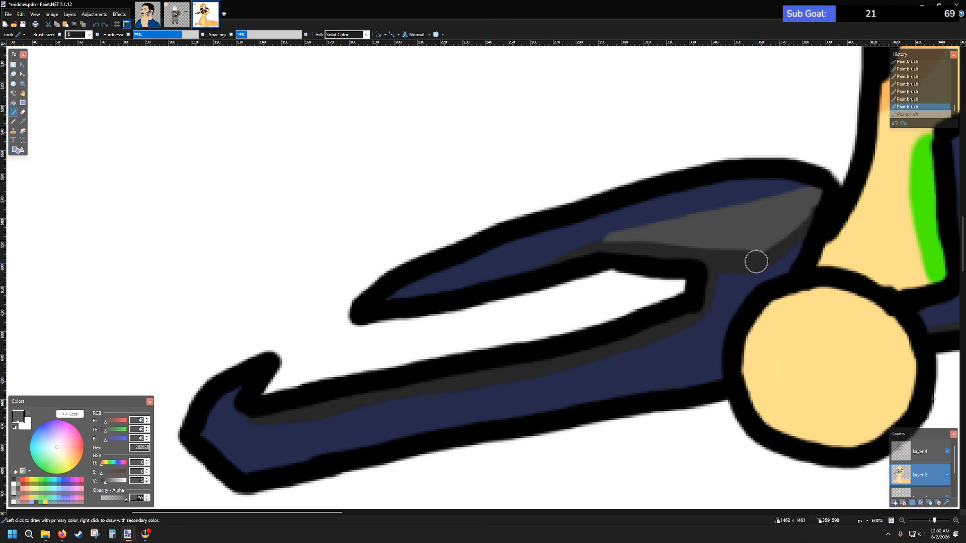
drag(814, 209, 777, 252)
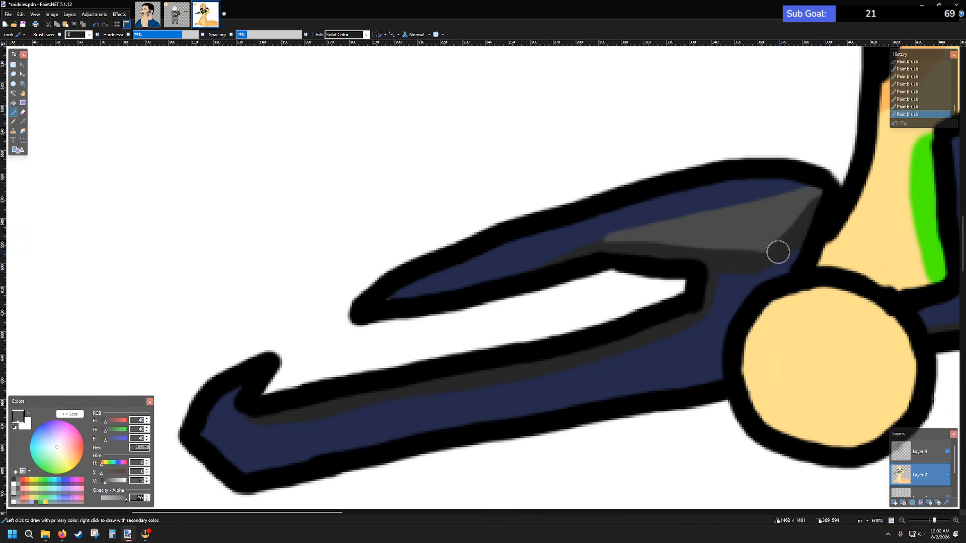
scroll(799, 294, down, 1)
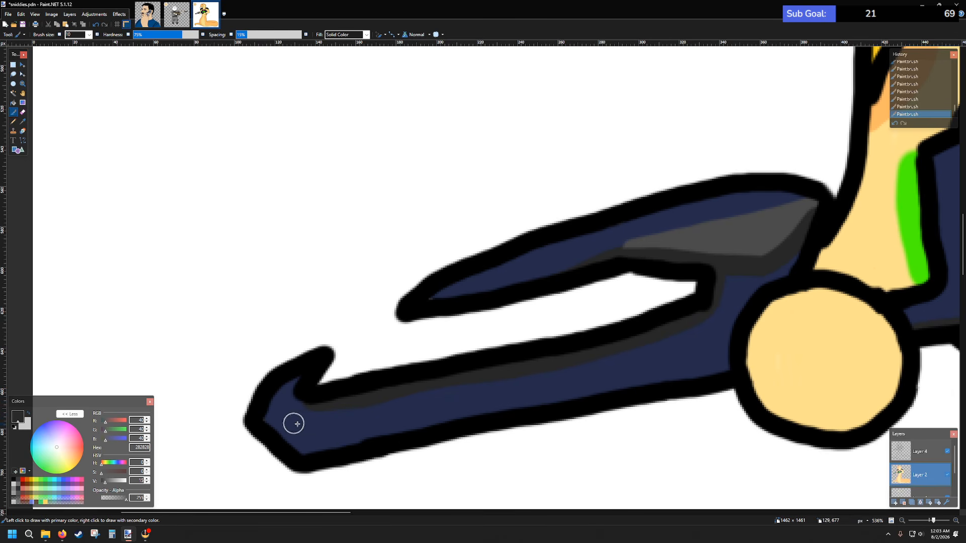
scroll(238, 299, down, 3)
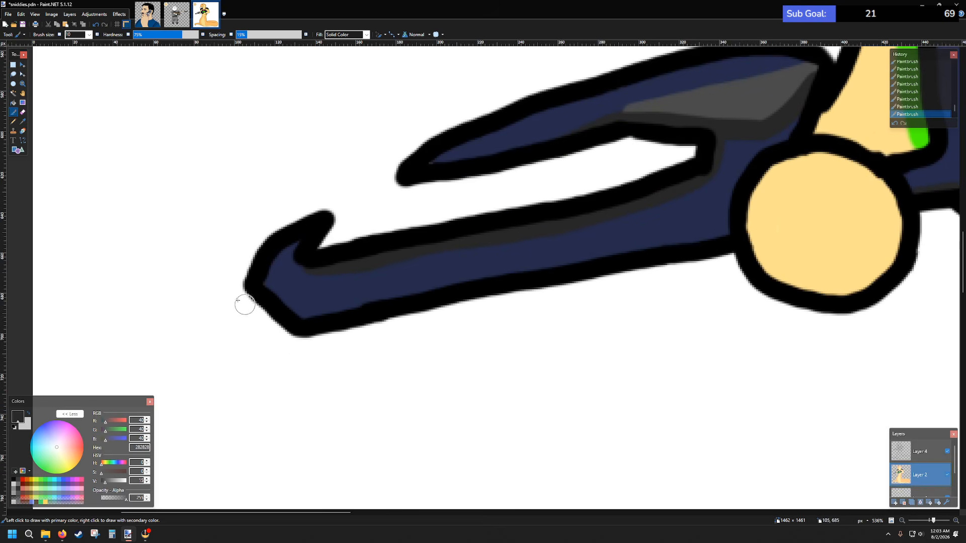
- Sample the bright green from the weapon's accent and paint a small green patch outside the lower prong's hooked tip
click(23, 122)
scroll(25, 123, up, 3)
click(918, 247)
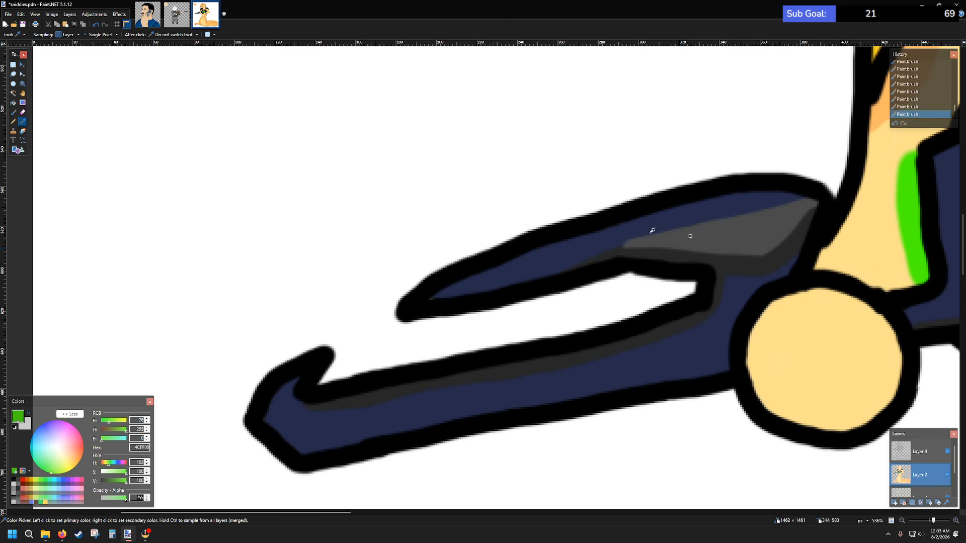
click(14, 112)
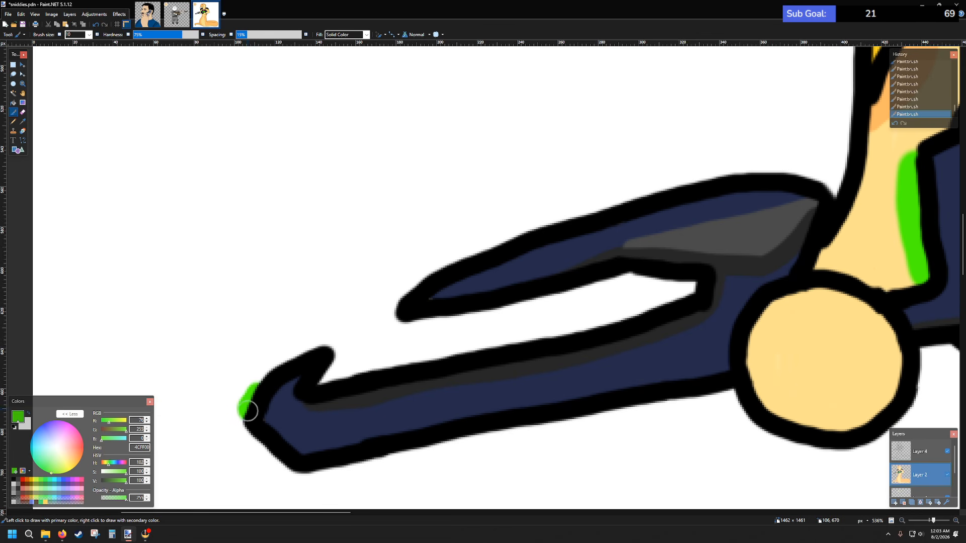
- Sample the dark grey (282828) and paint thin shading along the lower prong's bottom edge
click(22, 123)
click(362, 396)
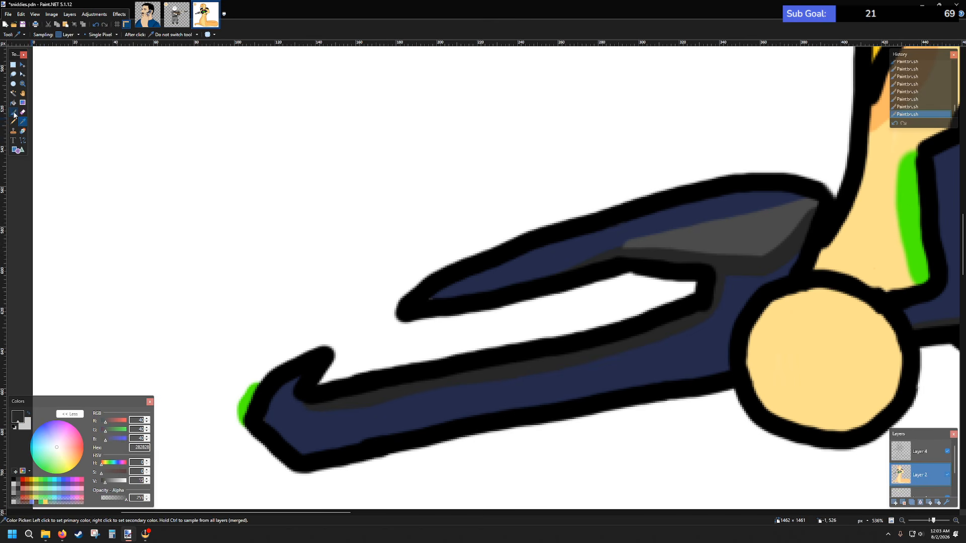
click(14, 112)
scroll(405, 407, down, 2)
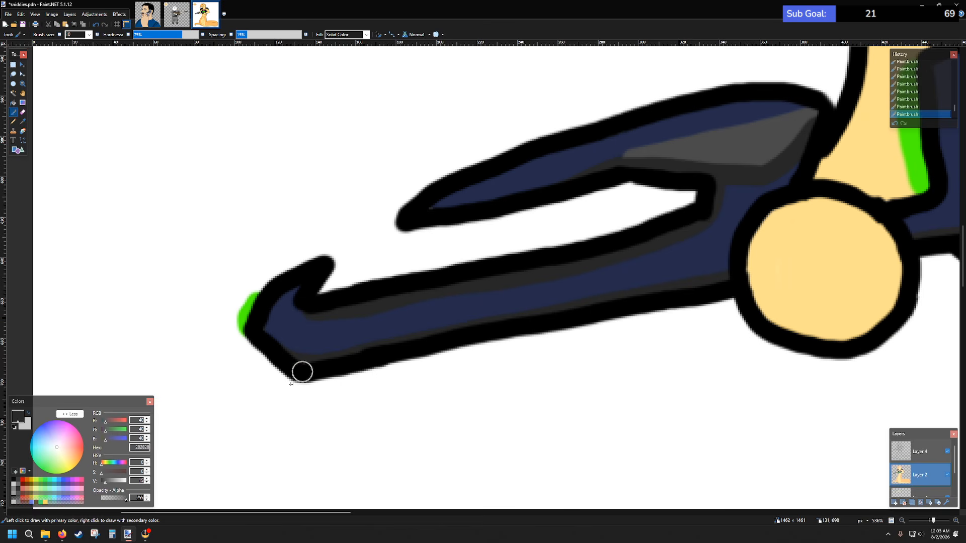
- Lighten the grey to 303030 and paint six slanted stripes across the lower prong, from the hooked tip to the fork's notch
click(19, 491)
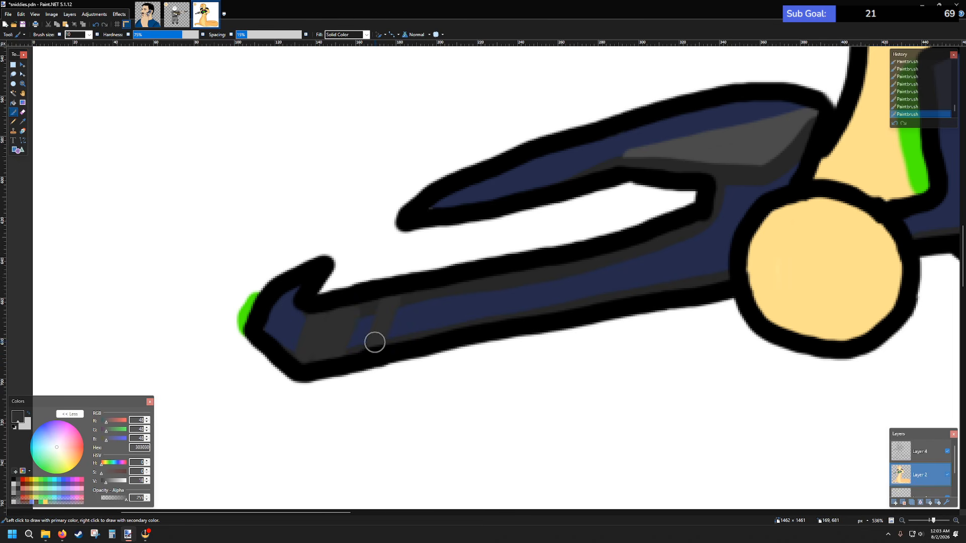
drag(402, 298, 387, 340)
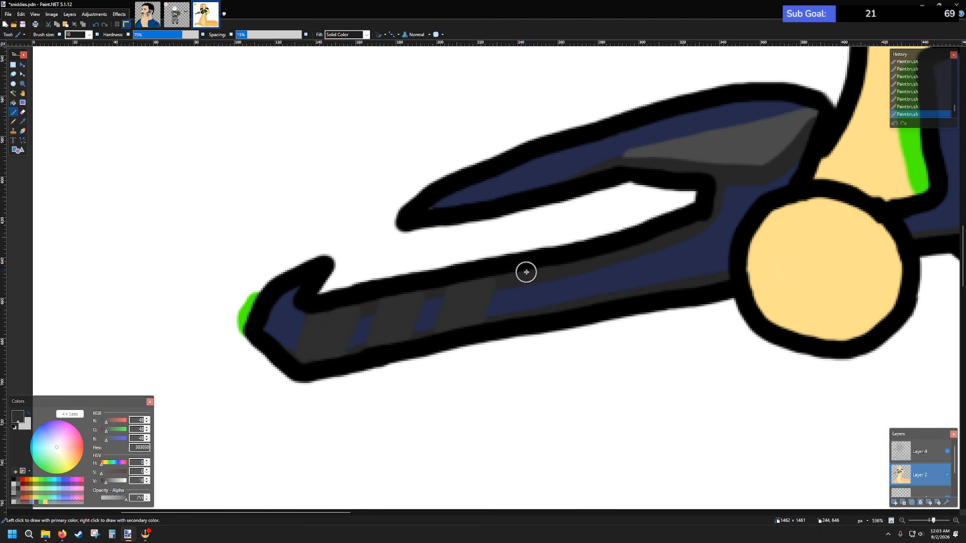
mouse_move(543, 270)
mouse_down()
mouse_move(528, 315)
mouse_move(543, 302)
mouse_move(587, 309)
mouse_up()
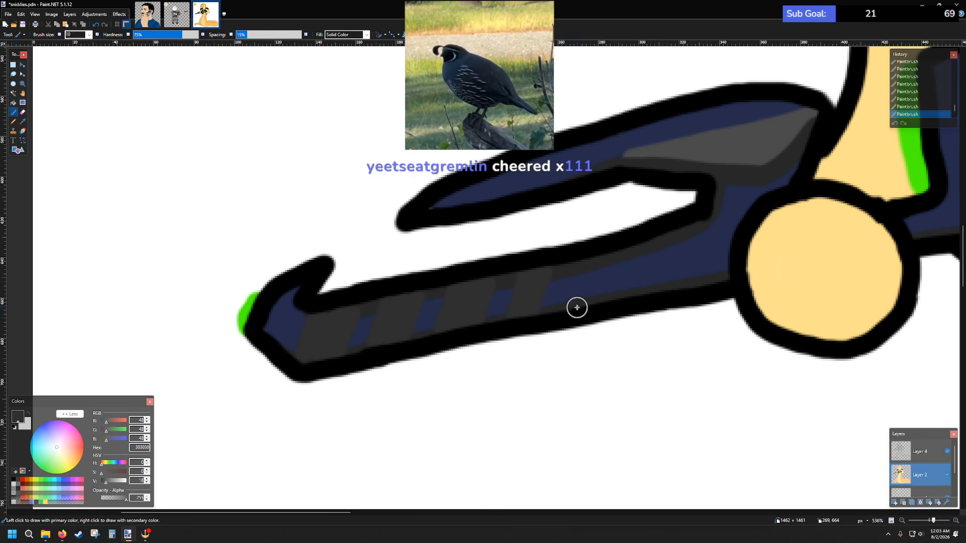
drag(551, 273, 540, 315)
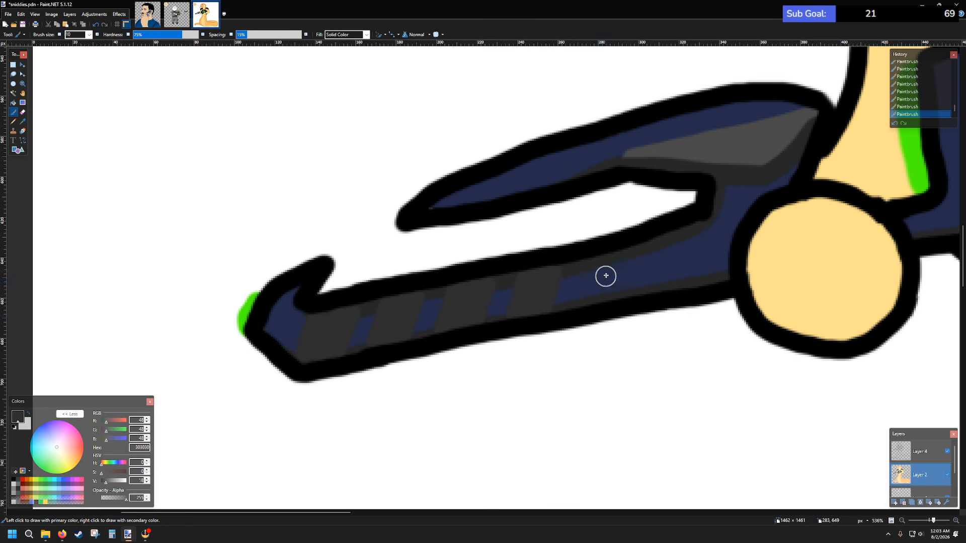
drag(605, 257, 599, 304)
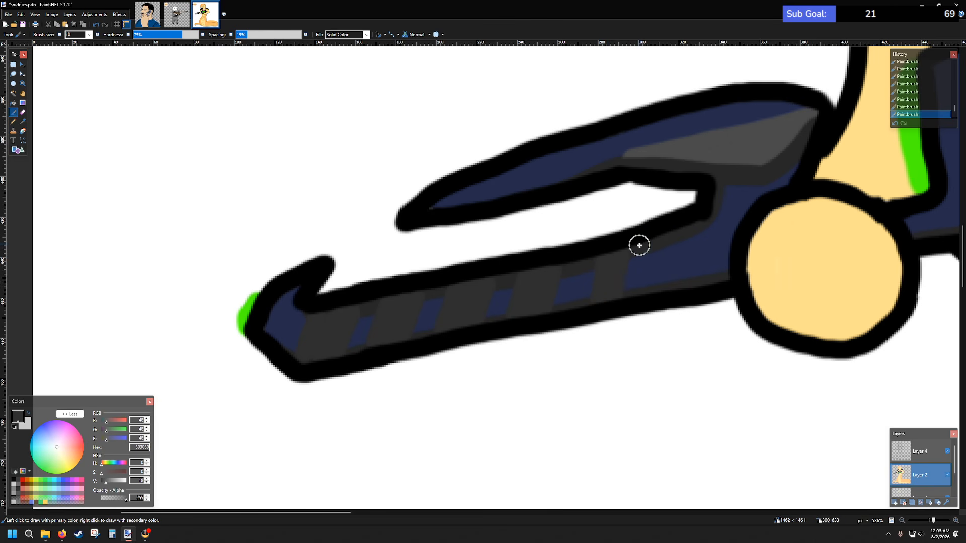
drag(639, 245, 626, 292)
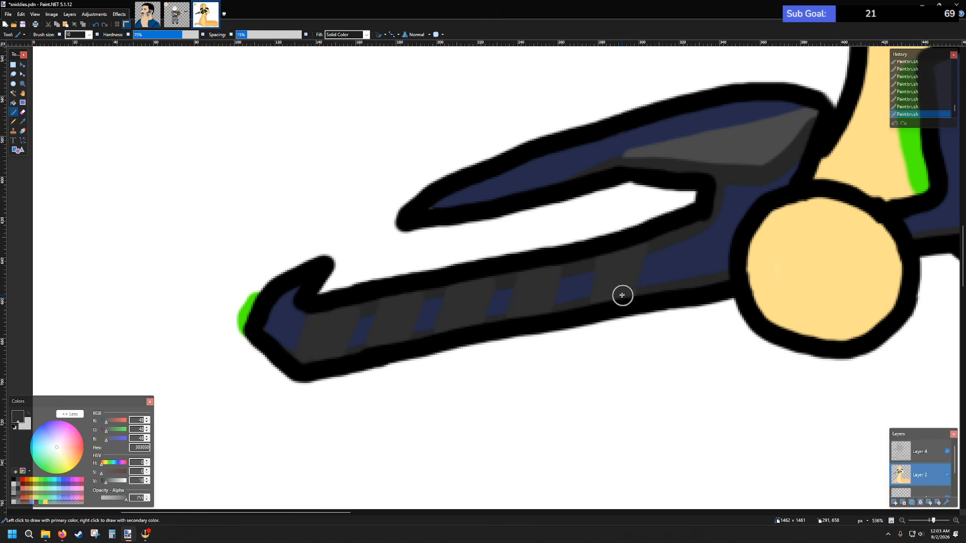
scroll(621, 293, down, 5)
scroll(579, 273, right, 5)
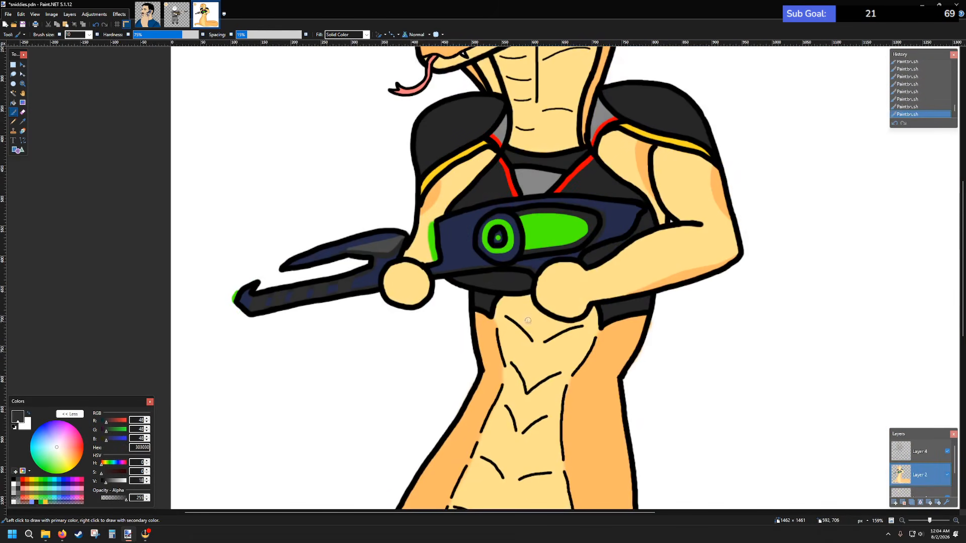
scroll(407, 295, up, 3)
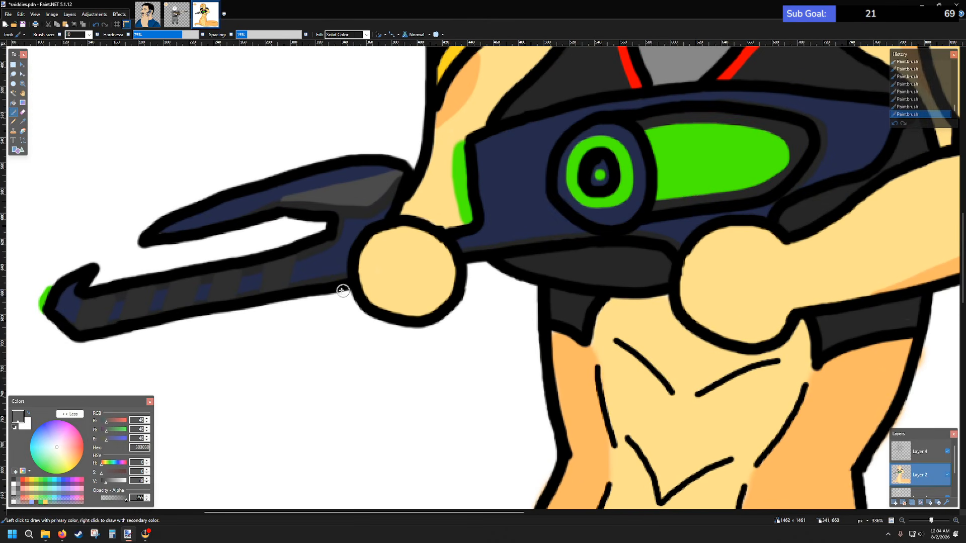
scroll(342, 290, up, 4)
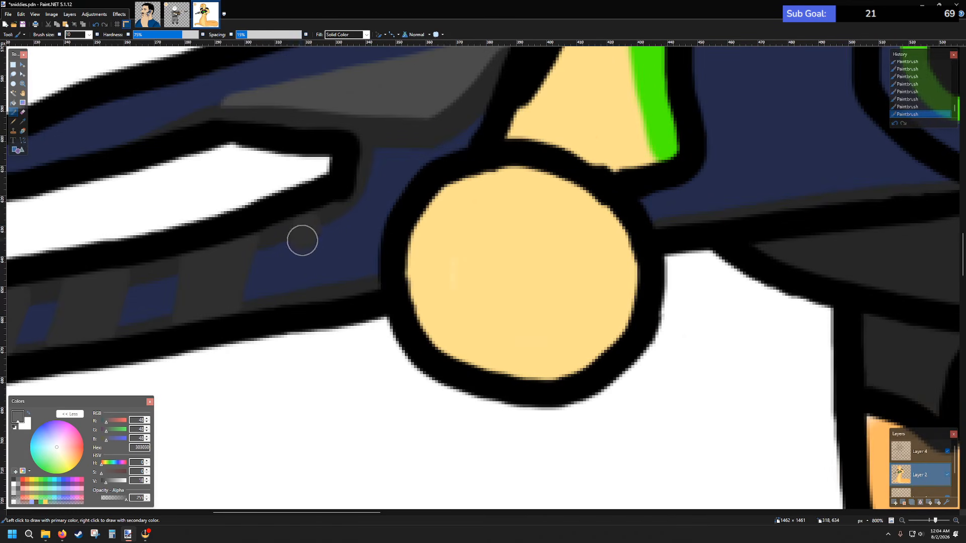
mouse_move(301, 240)
mouse_down()
mouse_move(293, 305)
mouse_move(319, 263)
mouse_move(331, 210)
mouse_move(308, 304)
mouse_move(345, 207)
mouse_move(321, 298)
mouse_up()
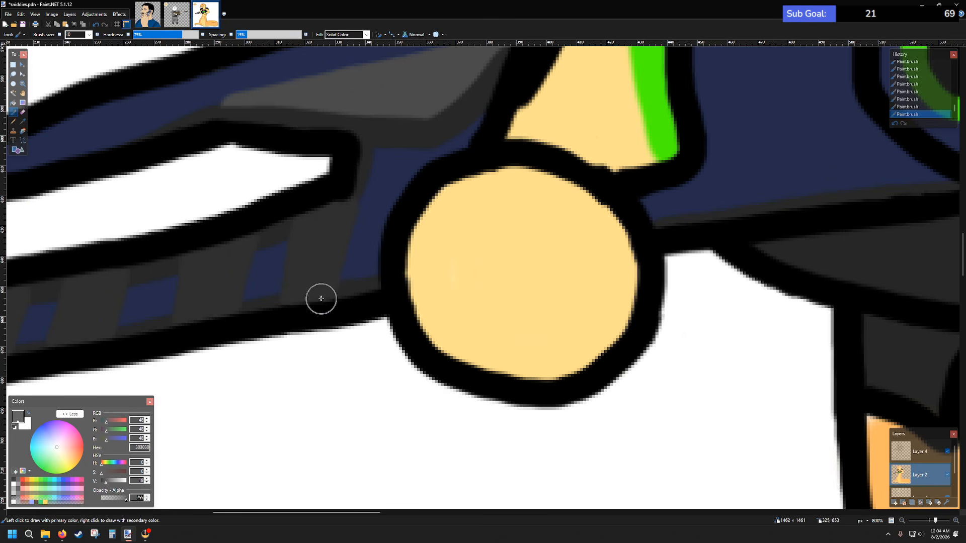
- Sample the dark grey (282828) and repaint the shading over the stripes along the lower prong's upper edge and beside the notch
scroll(335, 263, down, 3)
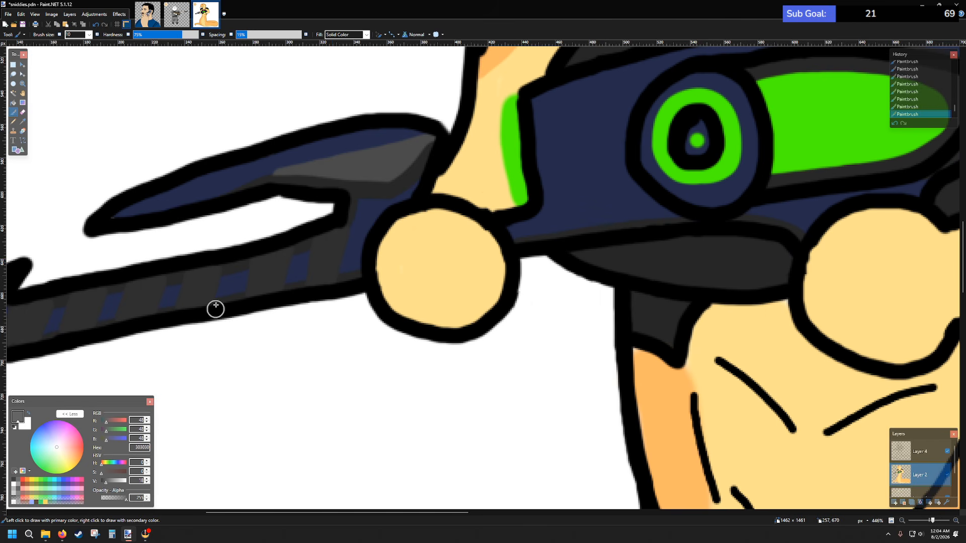
scroll(132, 341, up, 5)
scroll(291, 231, down, 5)
scroll(319, 257, left, 5)
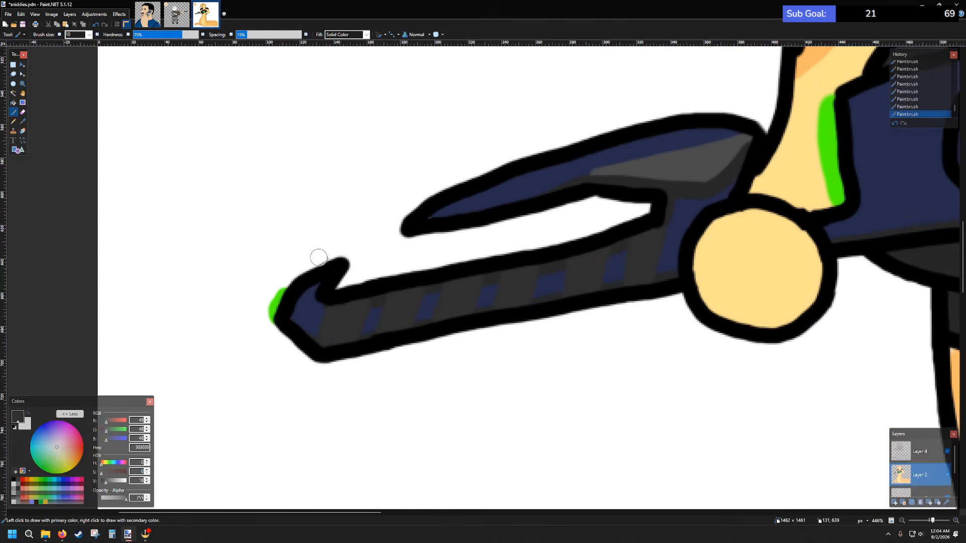
click(23, 121)
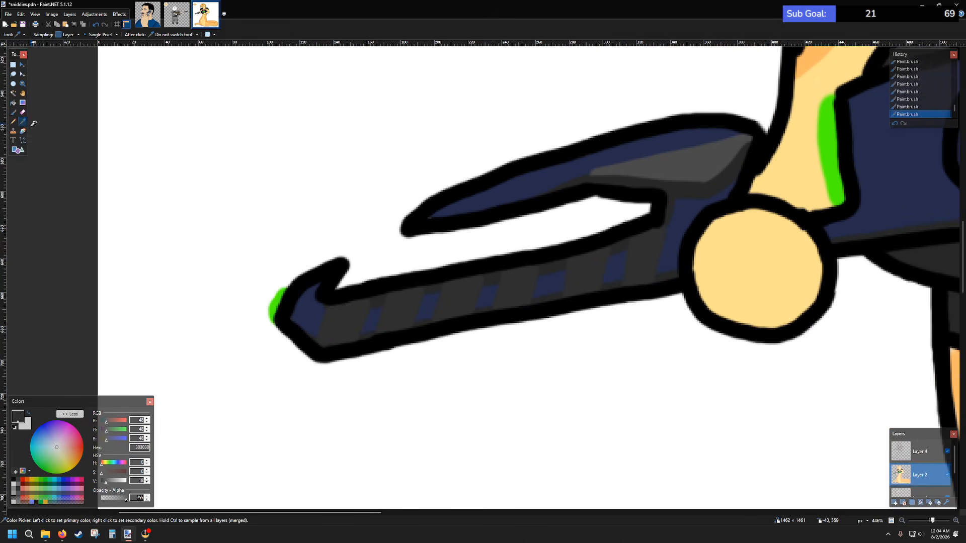
scroll(422, 322, up, 3)
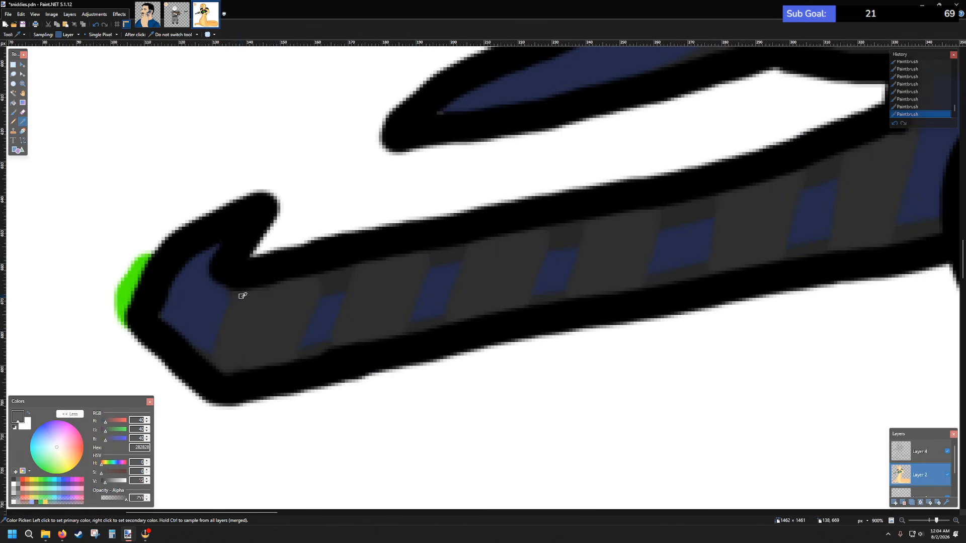
click(14, 112)
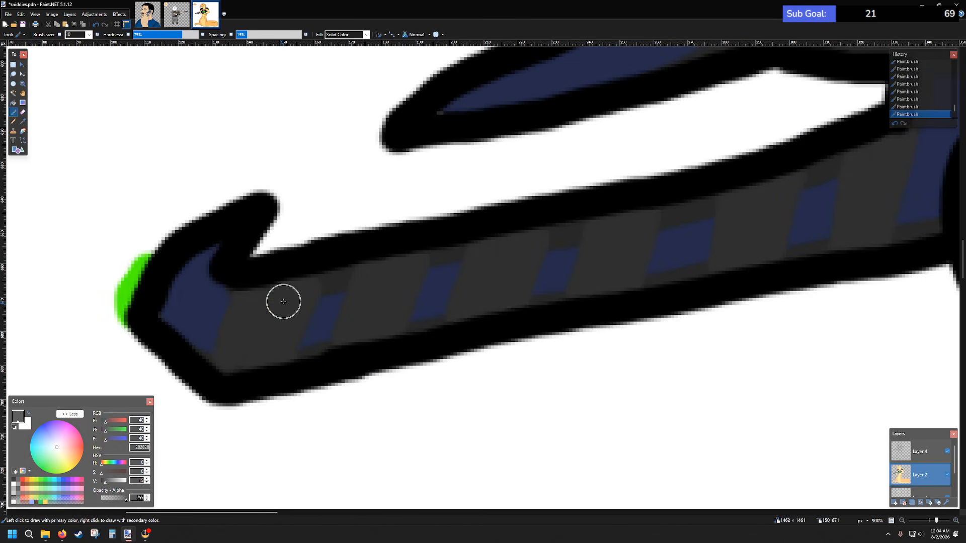
drag(228, 276, 327, 277)
drag(393, 264, 574, 226)
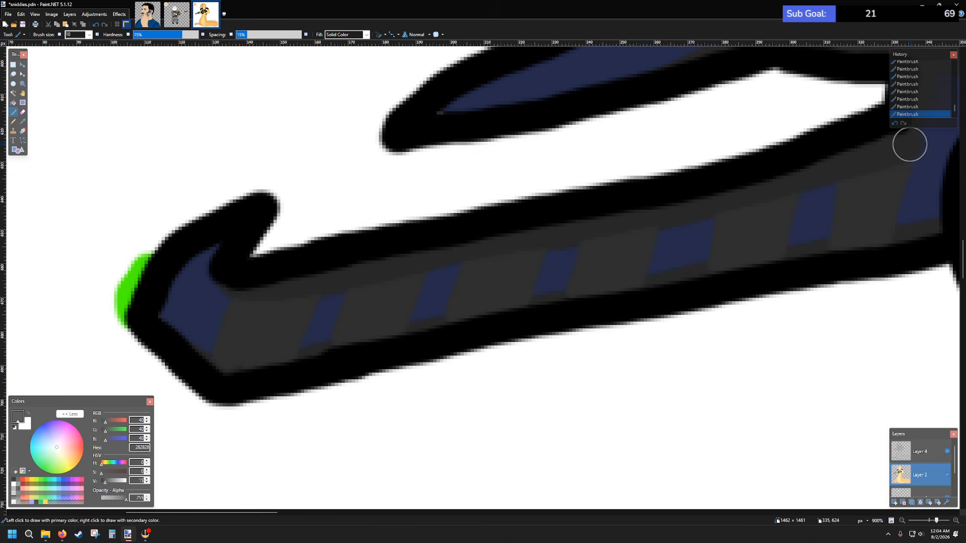
scroll(930, 150, down, 1)
scroll(828, 168, right, 5)
scroll(789, 187, up, 4)
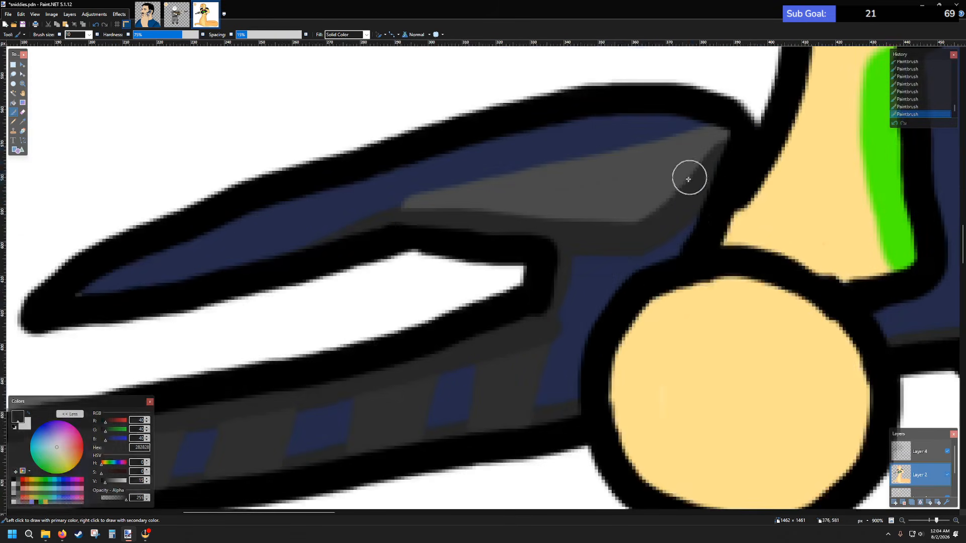
drag(571, 266, 543, 323)
- Paint a dark grey band inside the weapon body's front end, along its upper edge, beside the green accent and down to the lower corner
scroll(429, 320, down, 5)
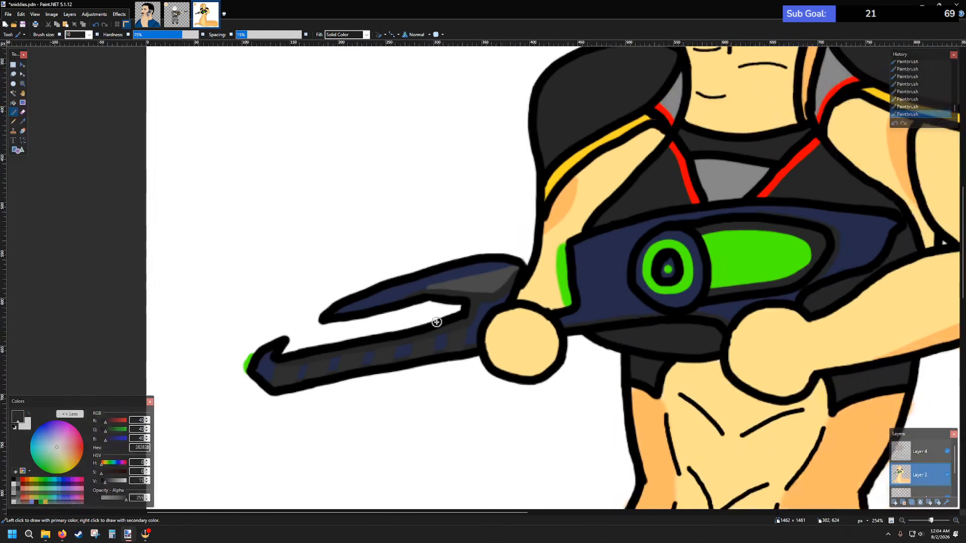
scroll(536, 353, left, 3)
scroll(572, 334, right, 4)
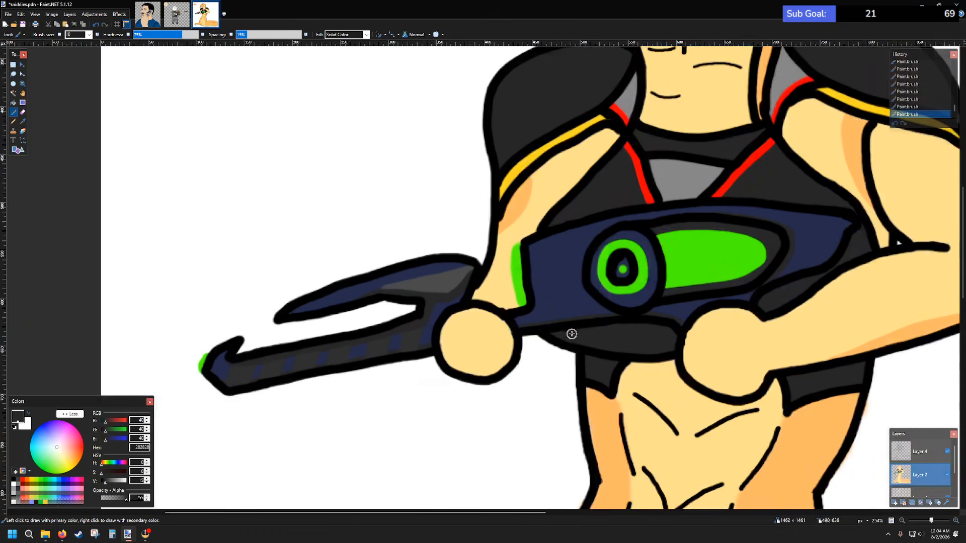
scroll(571, 327, up, 2)
scroll(571, 325, down, 3)
scroll(584, 261, up, 3)
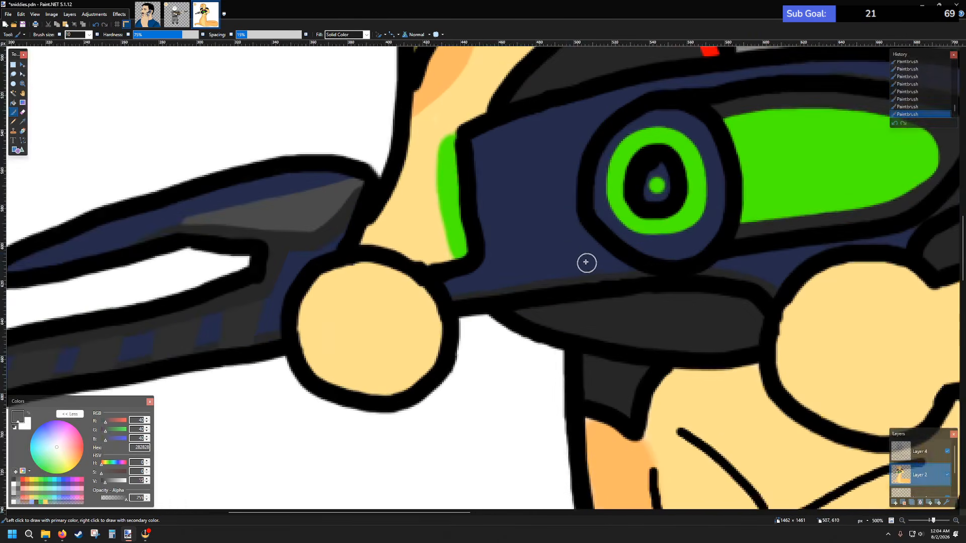
scroll(517, 155, up, 3)
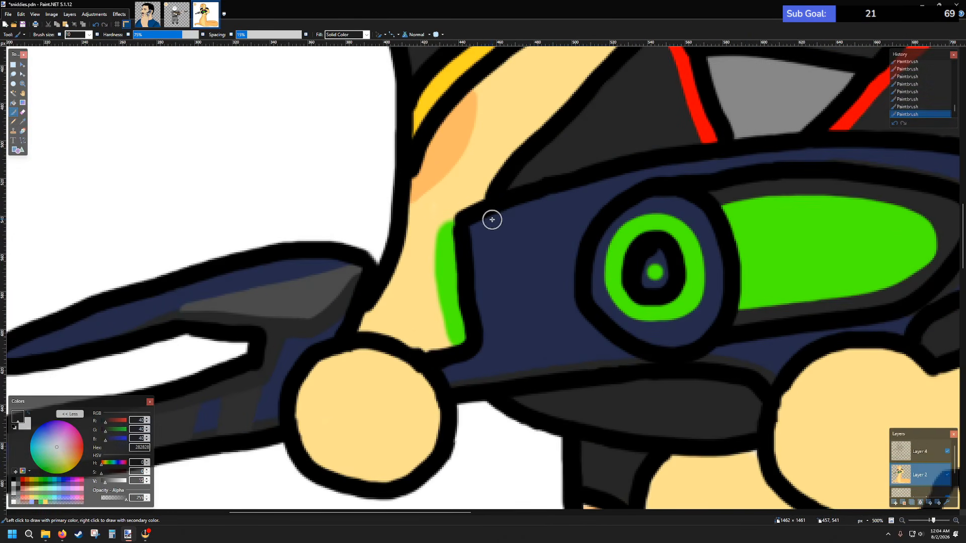
mouse_move(476, 280)
mouse_down()
mouse_move(481, 218)
mouse_move(477, 250)
mouse_move(502, 214)
mouse_move(543, 194)
mouse_up()
key(ctrl+z)
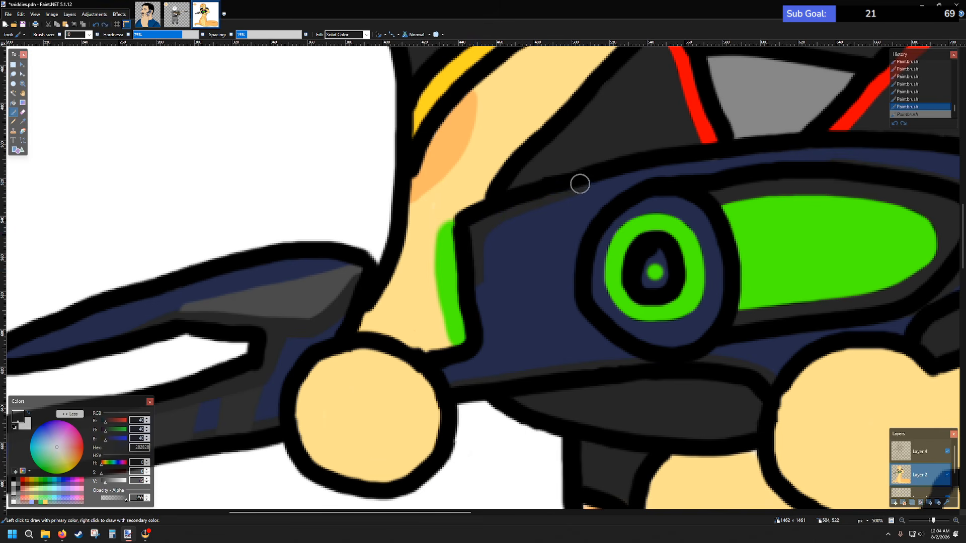
key(ctrl+y)
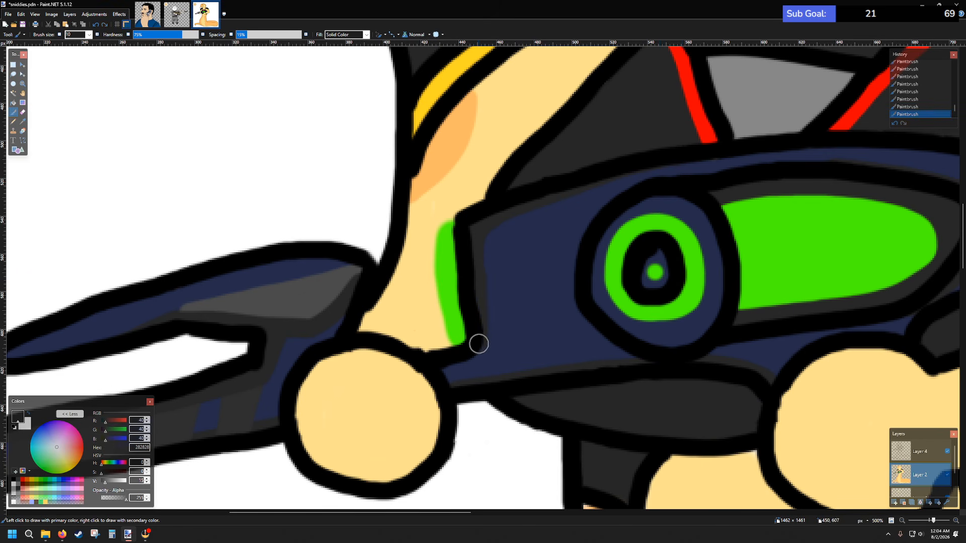
mouse_move(437, 370)
mouse_down()
mouse_move(451, 385)
mouse_move(462, 361)
mouse_move(457, 385)
mouse_move(470, 361)
mouse_move(465, 388)
mouse_up()
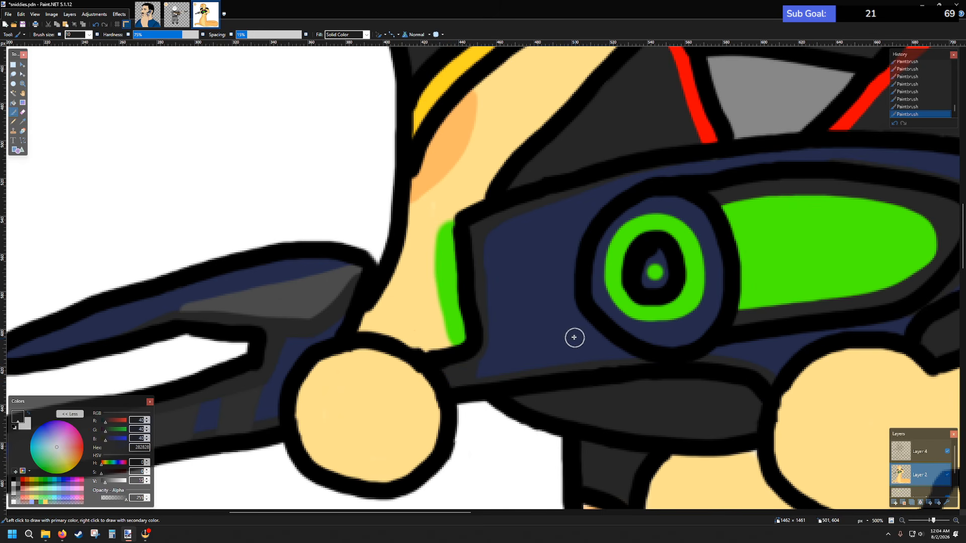
- Paint short slanted dark grey dashes on the navy weapon body between its front end and the round dial
drag(530, 232, 520, 249)
drag(535, 287, 523, 318)
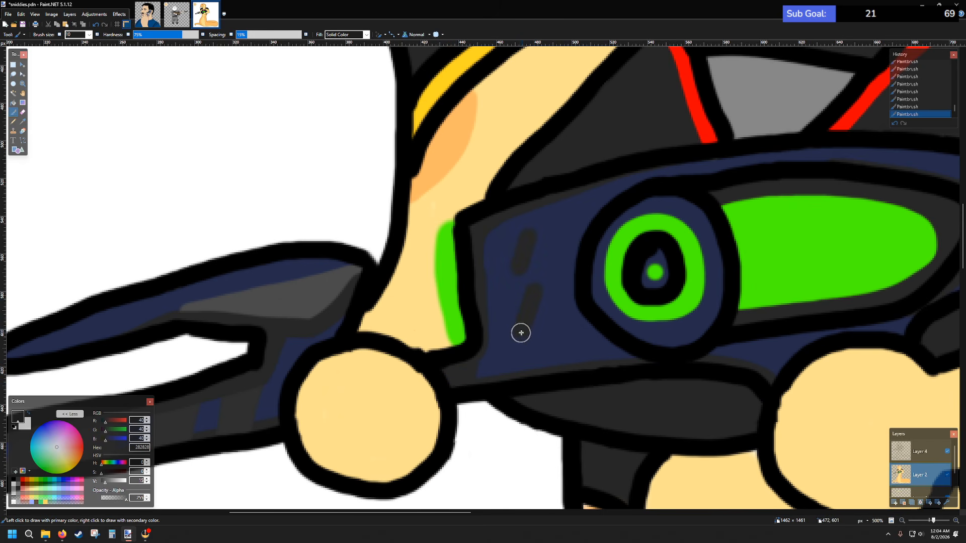
ctrl+scroll(638, 354, down, 5)
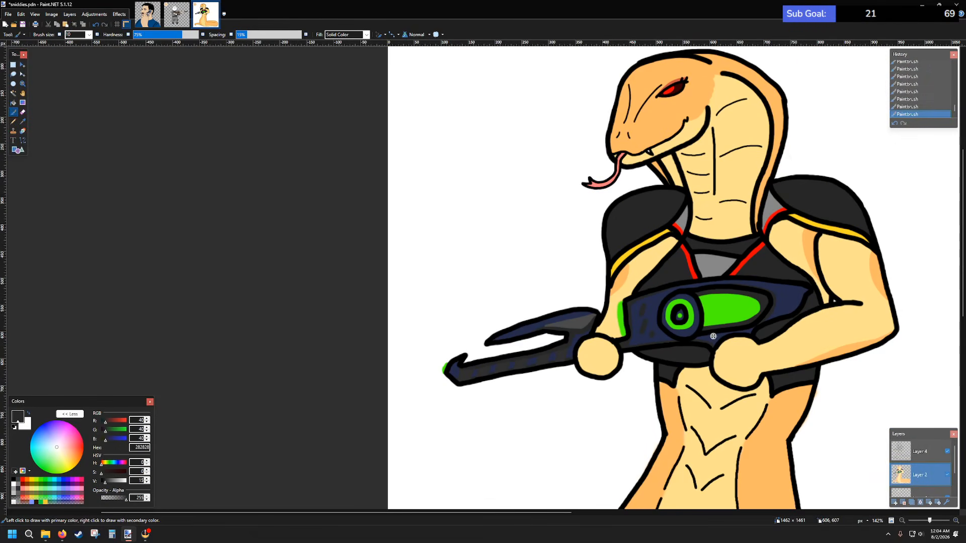
- Check the whole cobra figure and save the drawing
scroll(664, 308, right, 3)
scroll(553, 278, left, 1)
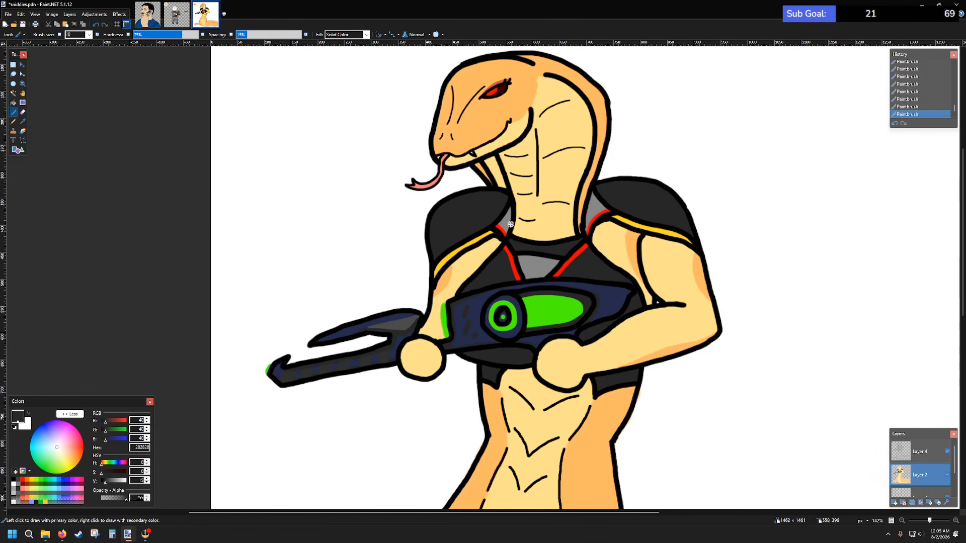
scroll(582, 326, down, 5)
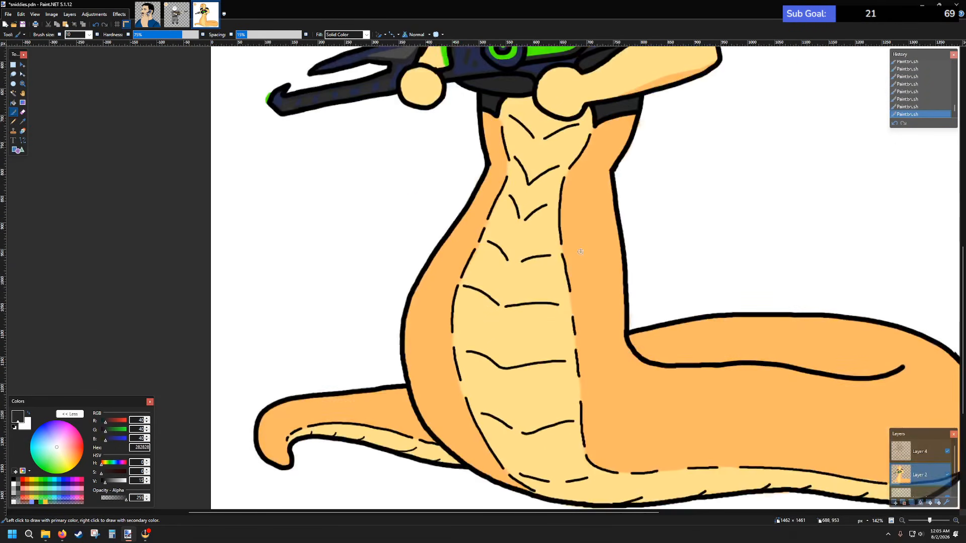
scroll(604, 282, up, 1)
ctrl+scroll(645, 217, down, 3)
scroll(646, 218, up, 3)
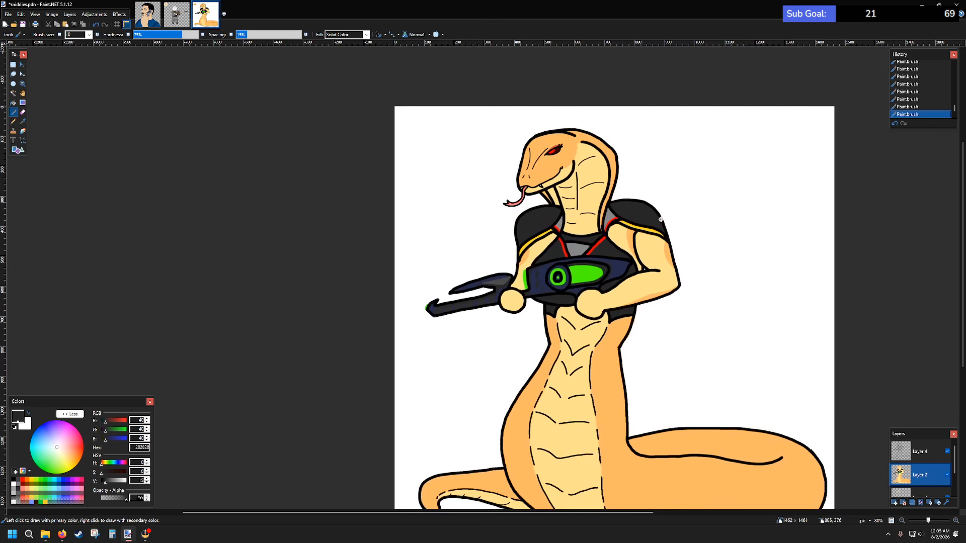
click(8, 14)
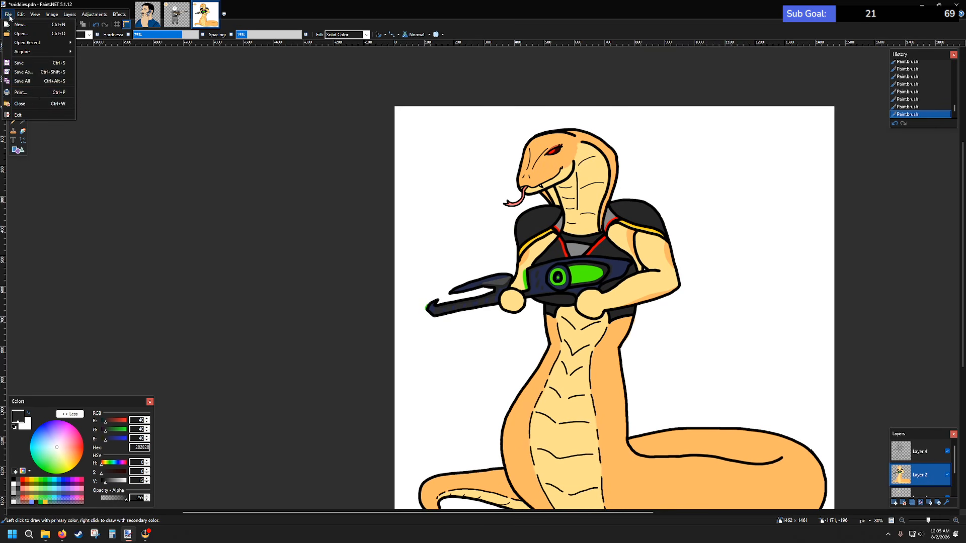
click(19, 65)
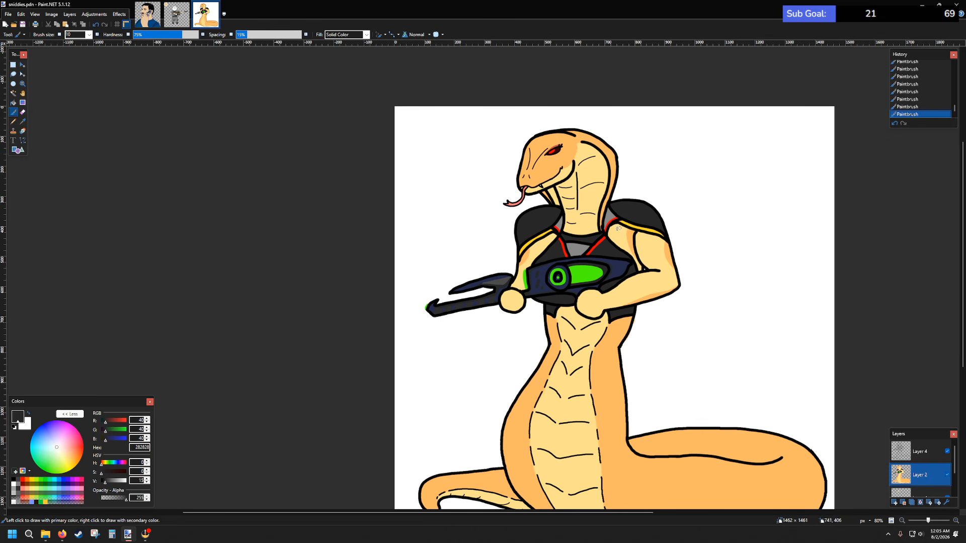
- On Layer 4, erase the rough black outline edges around the narrow lower end of the orange hood strip beside the neck
scroll(618, 228, up, 9)
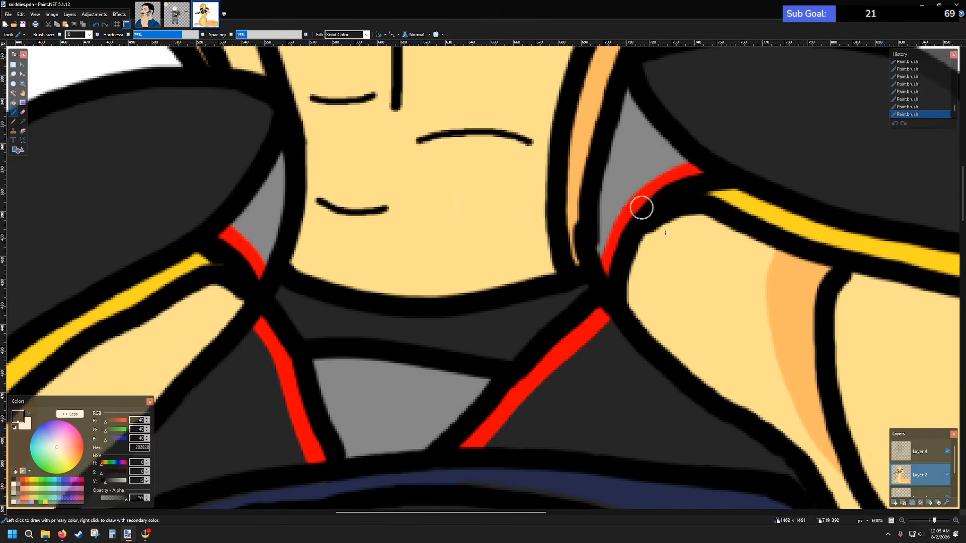
click(919, 451)
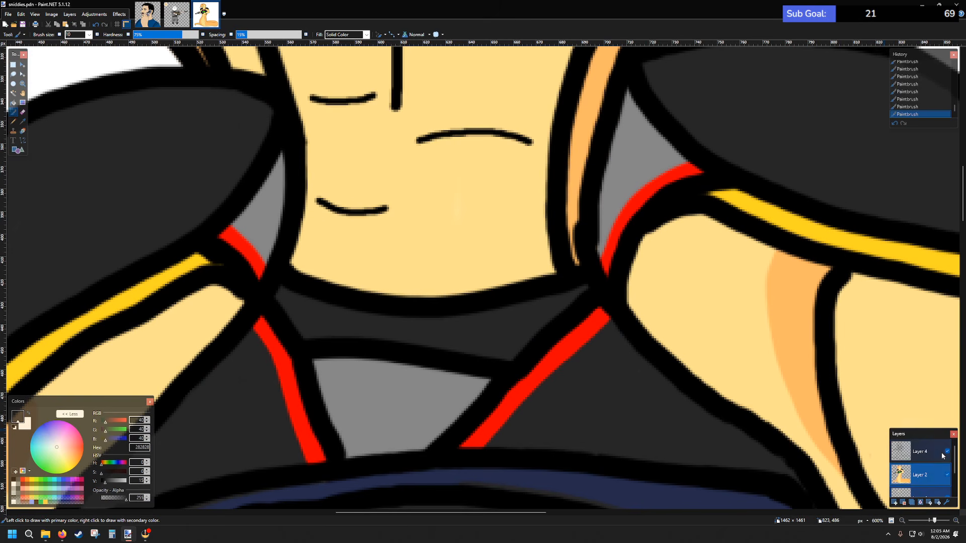
click(22, 112)
scroll(581, 260, up, 4)
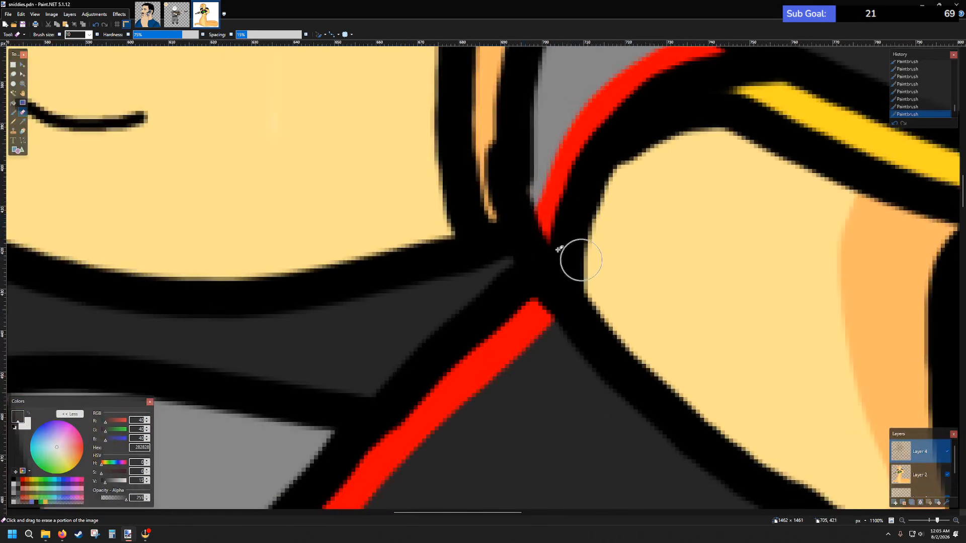
mouse_move(493, 189)
mouse_down()
mouse_move(487, 146)
mouse_move(491, 201)
mouse_move(514, 216)
mouse_move(505, 156)
mouse_move(492, 191)
mouse_move(497, 211)
mouse_move(478, 95)
mouse_move(471, 151)
mouse_move(498, 211)
mouse_move(486, 116)
mouse_move(498, 211)
mouse_up()
scroll(453, 166, up, 5)
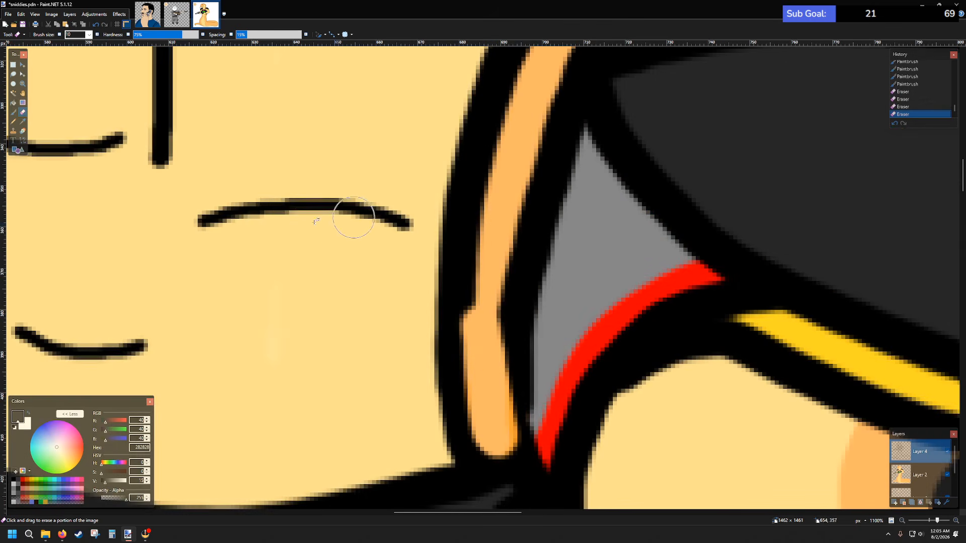
- Repaint both outlines of the orange hood strip's lower end in black with the Paintbrush so the strip tapers smoothly
click(13, 112)
click(14, 479)
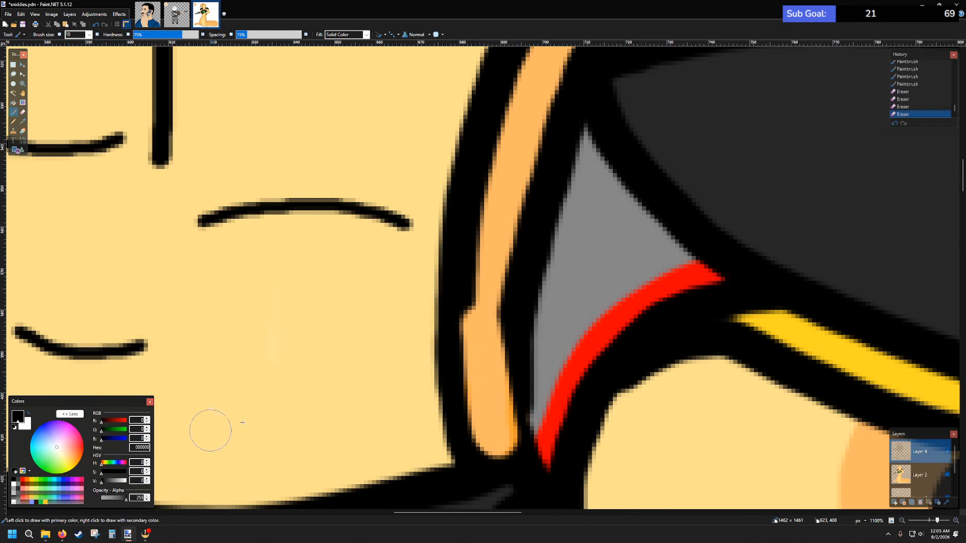
scroll(455, 254, down, 2)
mouse_move(455, 196)
mouse_down()
mouse_move(464, 319)
mouse_move(481, 373)
mouse_up()
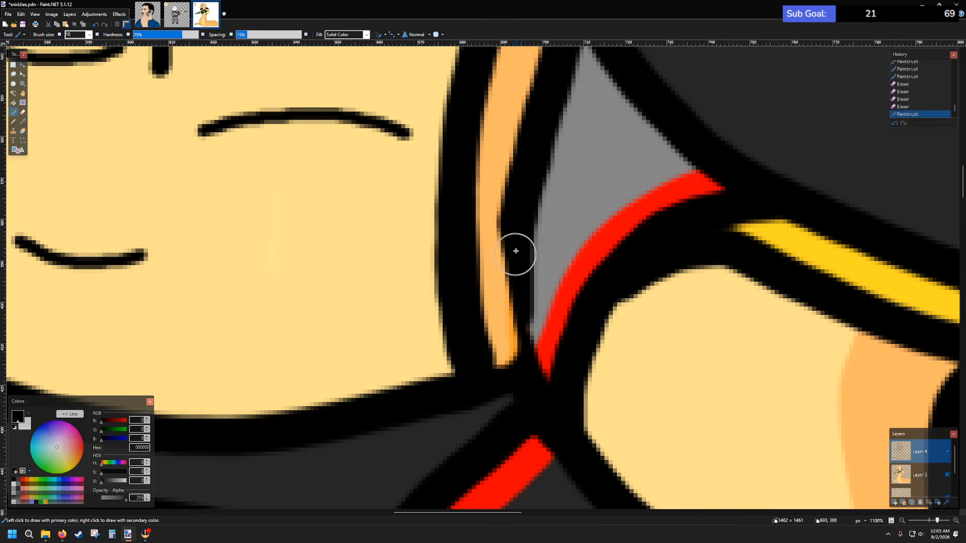
mouse_move(523, 177)
mouse_down()
mouse_move(513, 340)
mouse_move(498, 366)
mouse_up()
scroll(517, 349, down, 10)
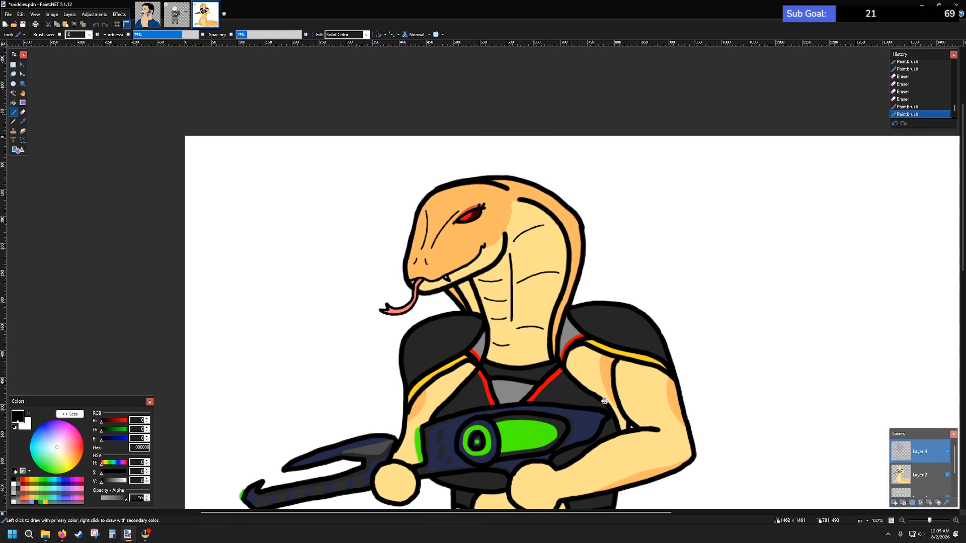
- Erase the kinked stretch of outline on the hood's outer back edge and switch back to the black Paintbrush
scroll(614, 226, up, 5)
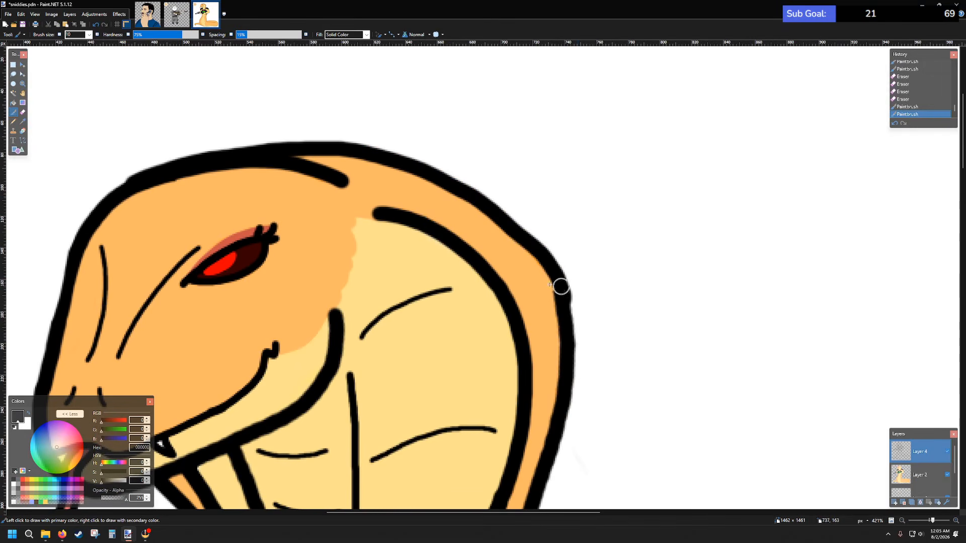
scroll(560, 285, up, 4)
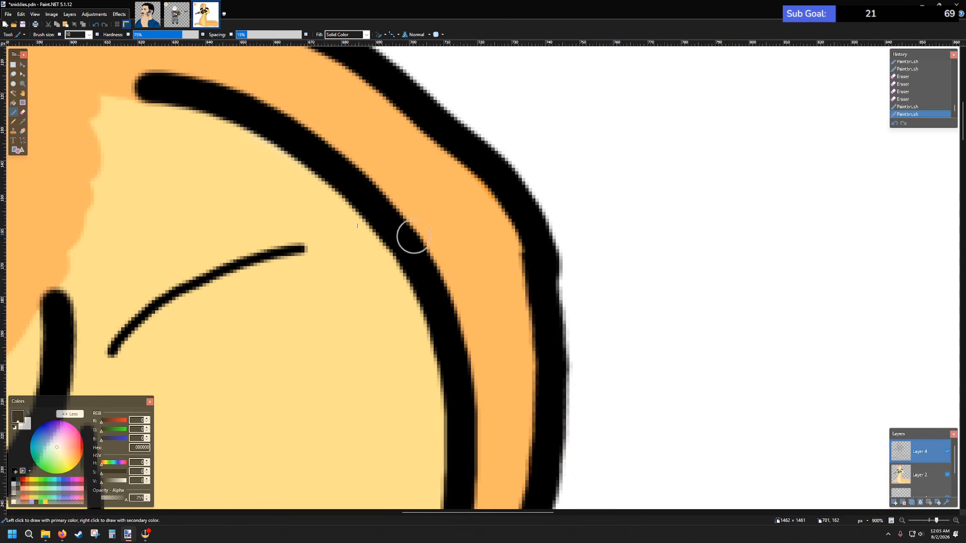
click(23, 111)
mouse_move(516, 251)
mouse_down()
mouse_move(548, 254)
mouse_move(573, 274)
mouse_move(512, 305)
mouse_move(545, 324)
mouse_move(589, 328)
mouse_up()
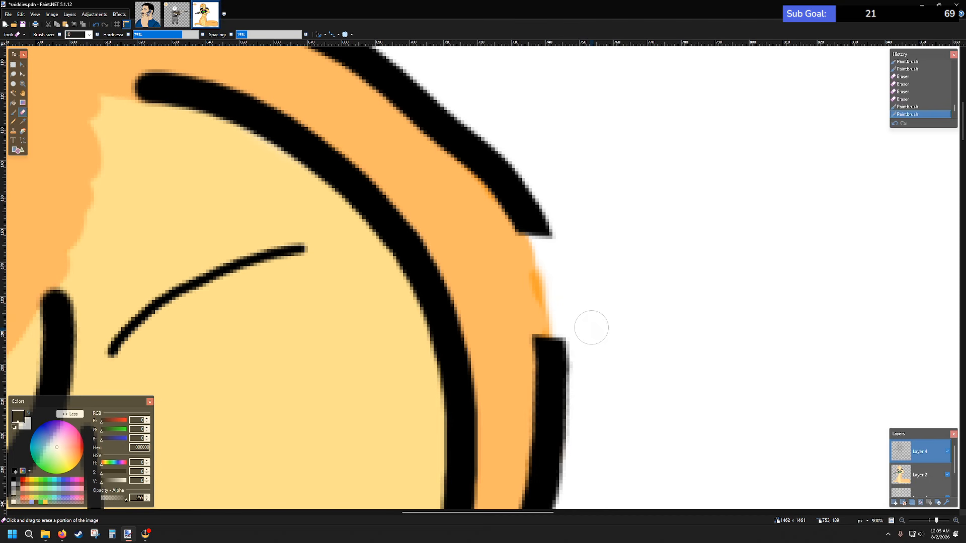
click(14, 112)
scroll(543, 232, down, 1)
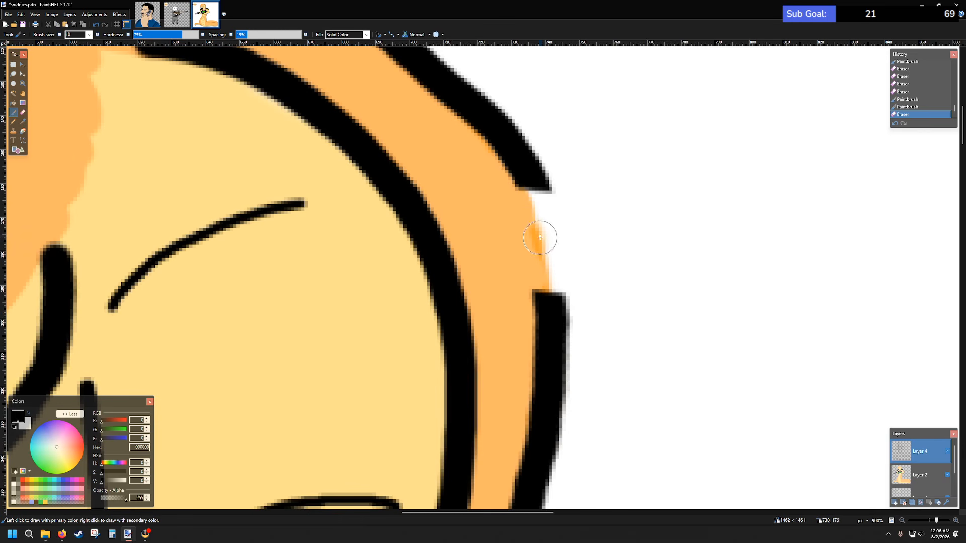
- Try to bridge the gap in the hood's outer back outline with a black brush stroke
mouse_move(523, 166)
mouse_down()
mouse_move(534, 193)
mouse_move(523, 162)
mouse_move(541, 212)
mouse_move(549, 314)
mouse_up()
key(ctrl+z)
scroll(566, 333, down, 3)
scroll(565, 332, down, 5)
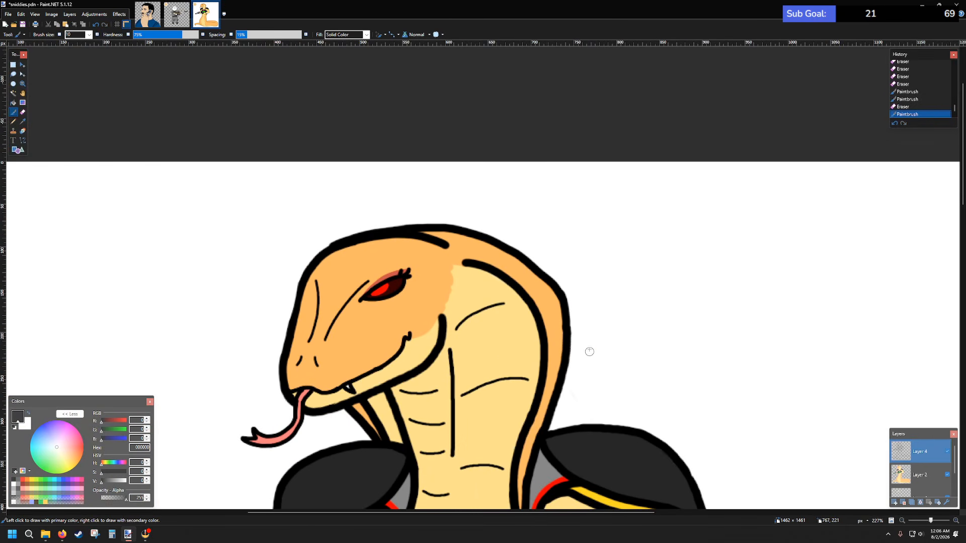
scroll(590, 352, up, 5)
scroll(567, 332, up, 3)
scroll(567, 336, down, 3)
key(ctrl+z)
- Paint a smooth black curve across the gap in the hood's outer back outline and check the whole figure
scroll(612, 354, up, 3)
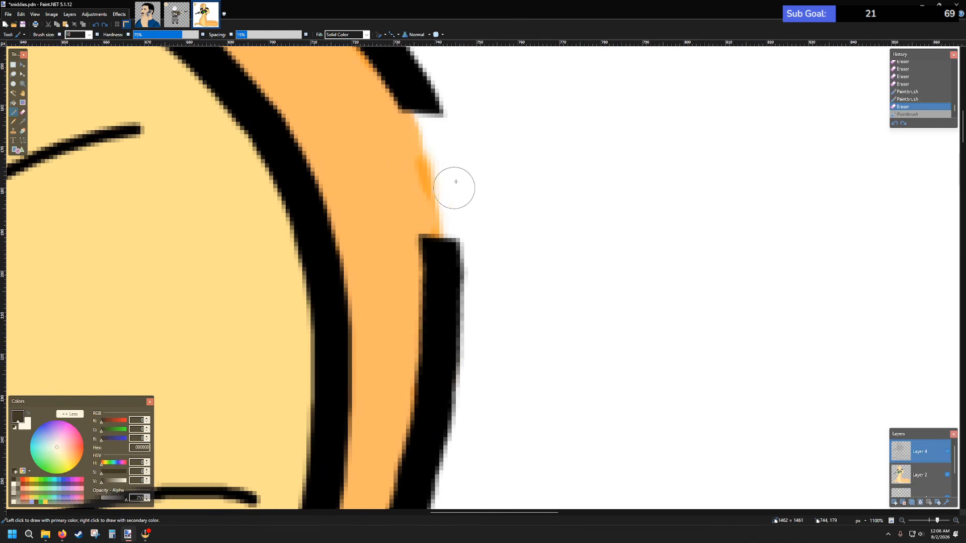
drag(442, 273, 413, 97)
key(ctrl+z)
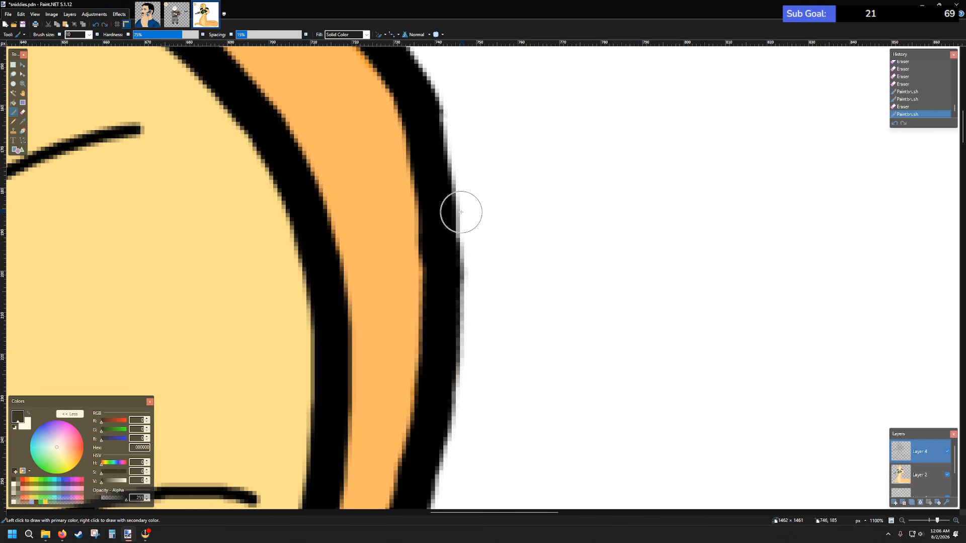
scroll(461, 212, down, 8)
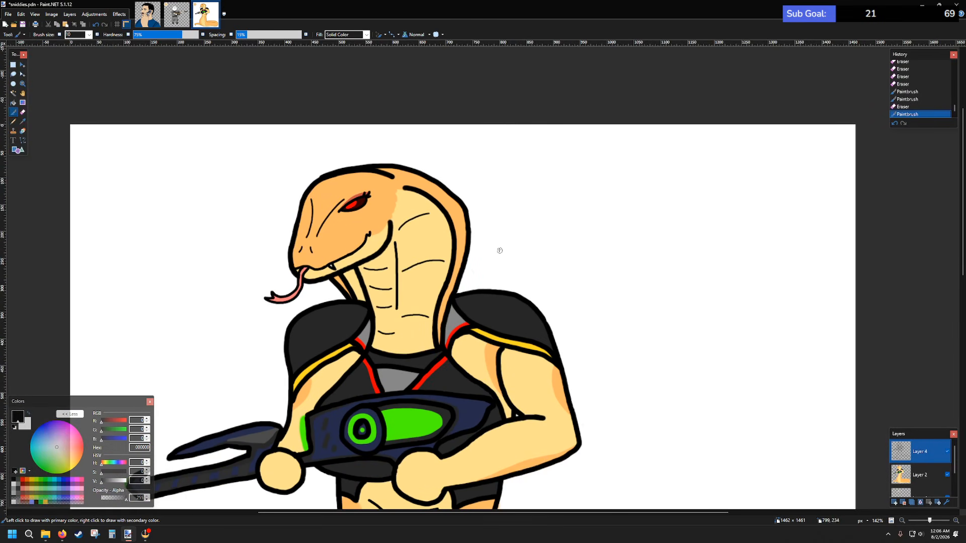
scroll(500, 249, down, 3)
scroll(478, 232, down, 3)
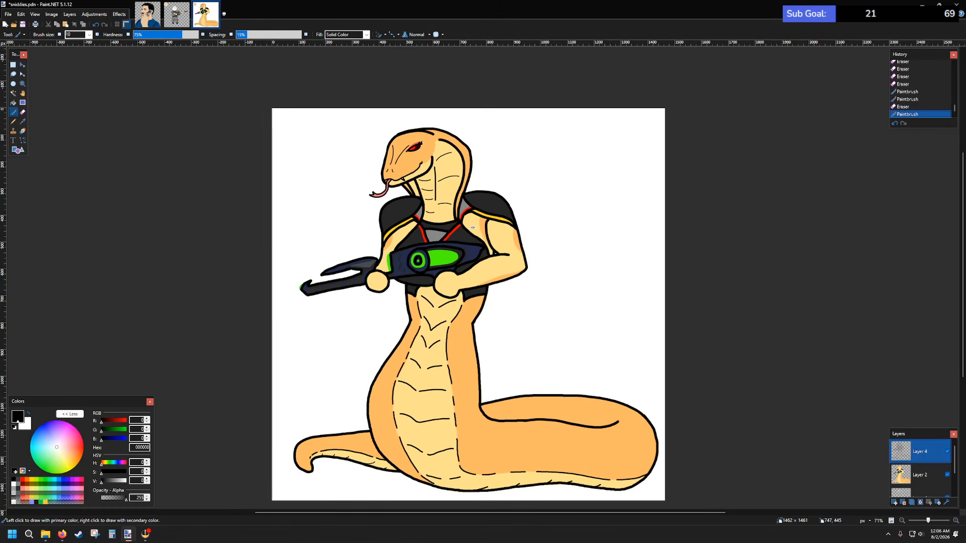
- Add a new layer above Layer 4 and choose a smaller brush size for drawing on the cobra's head
click(894, 502)
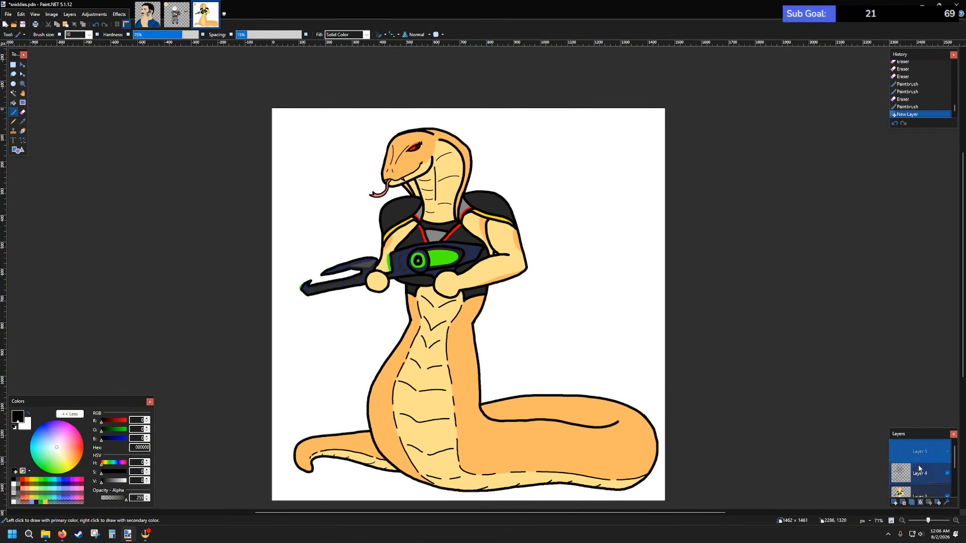
scroll(375, 187, up, 5)
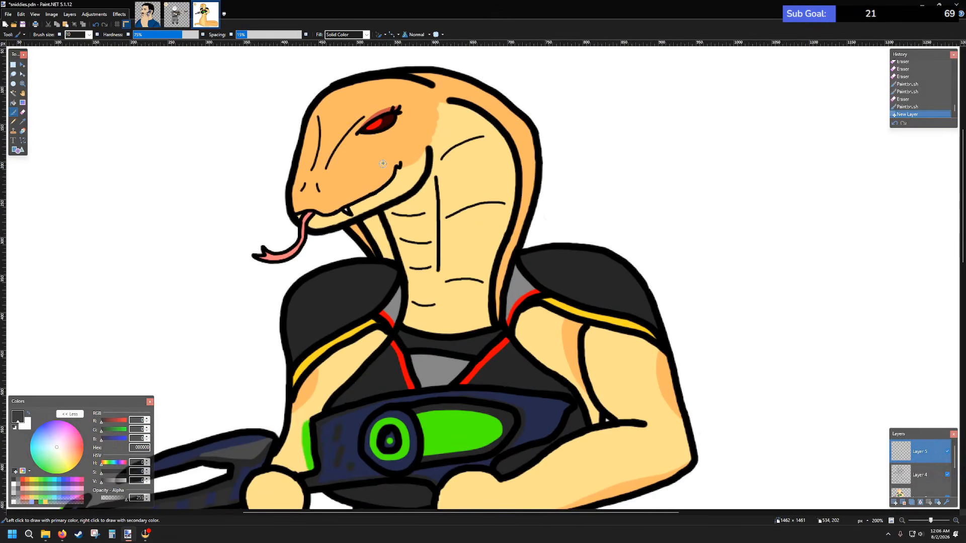
scroll(370, 241, up, 1)
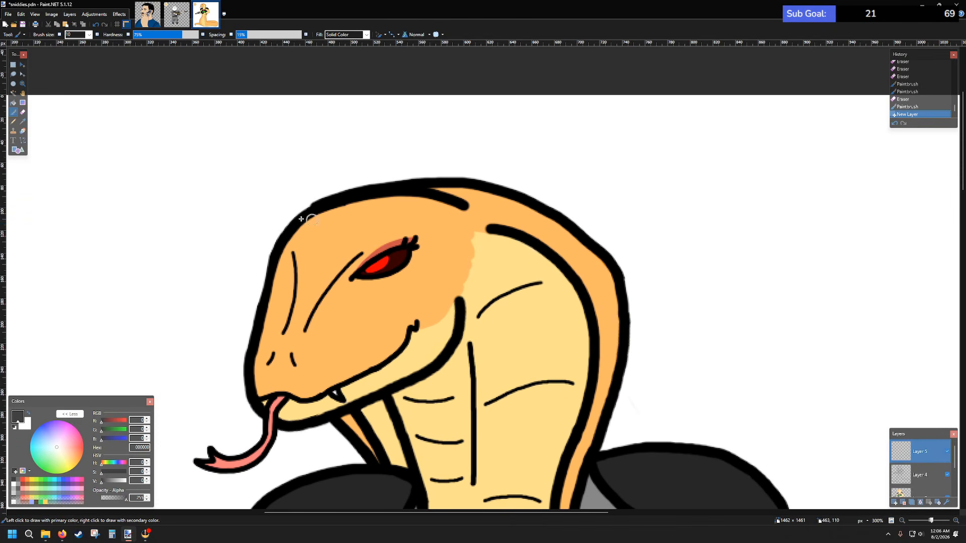
click(89, 34)
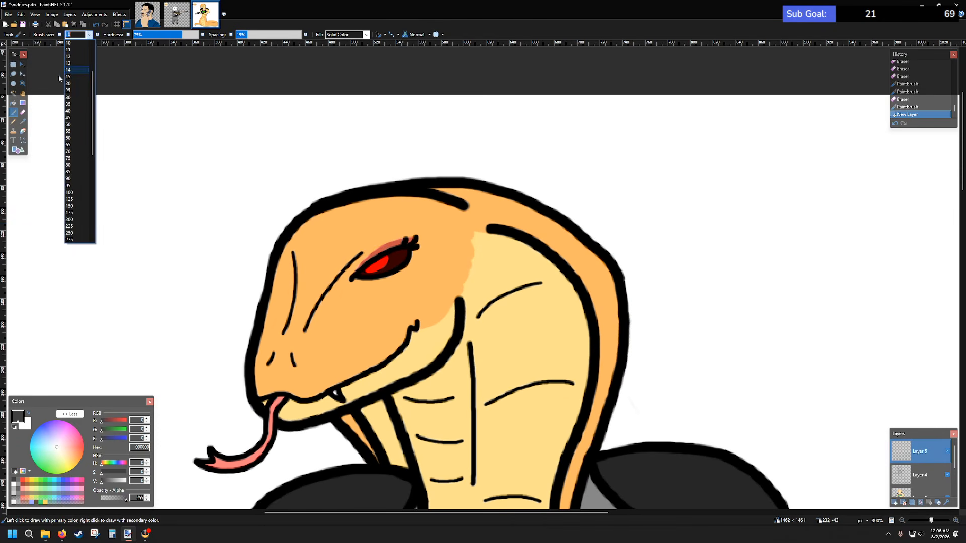
scroll(71, 80, up, 2)
click(70, 70)
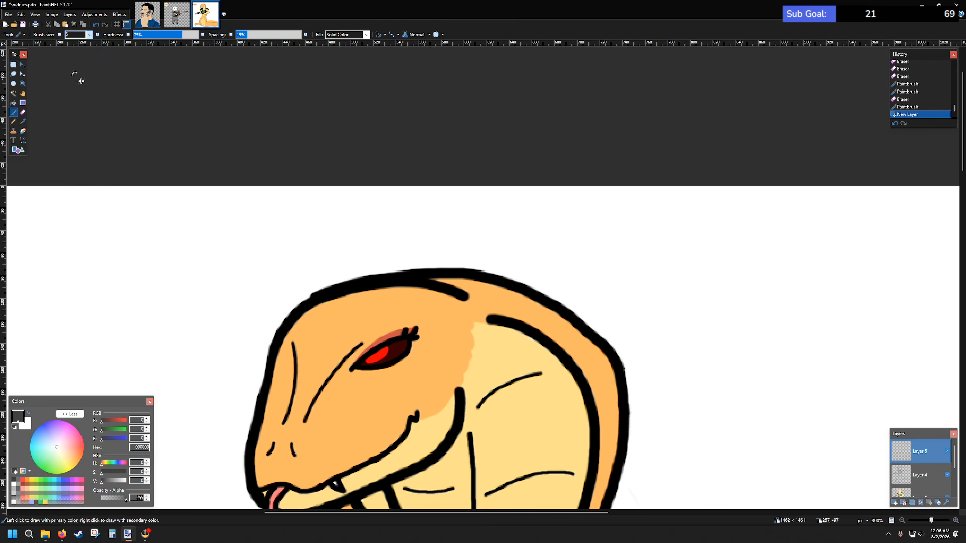
scroll(311, 174, down, 3)
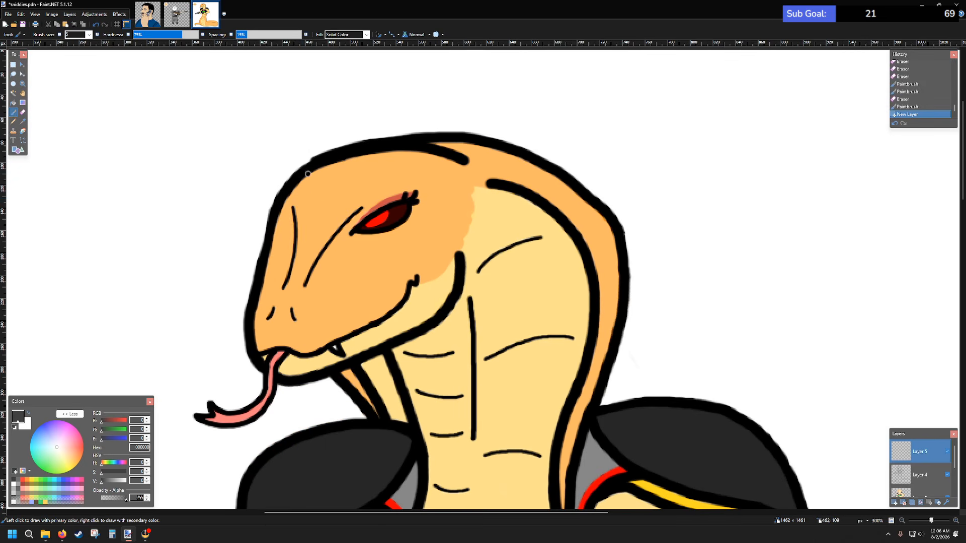
- Try to draw a black contour from the forehead over the eye, down to the cheek and back up across the hood
click(322, 204)
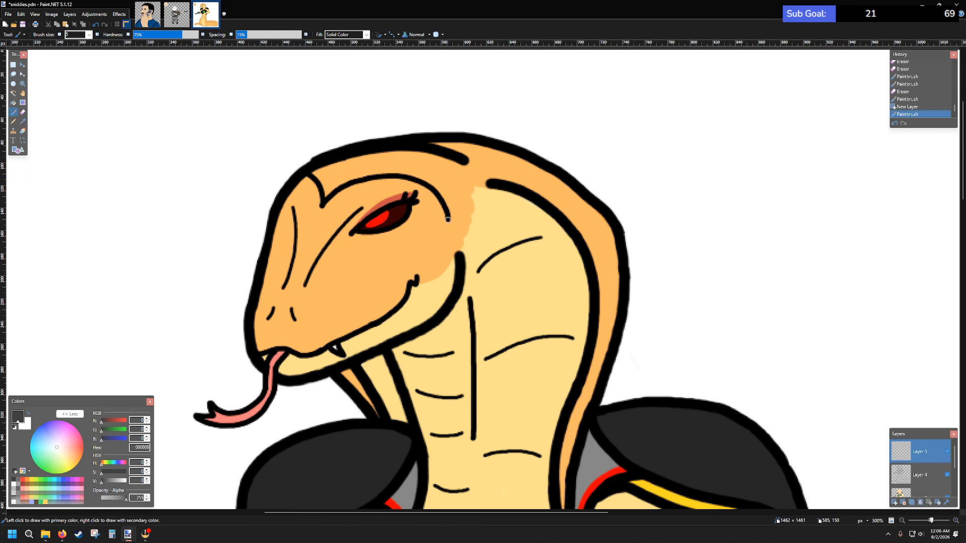
drag(440, 239, 434, 244)
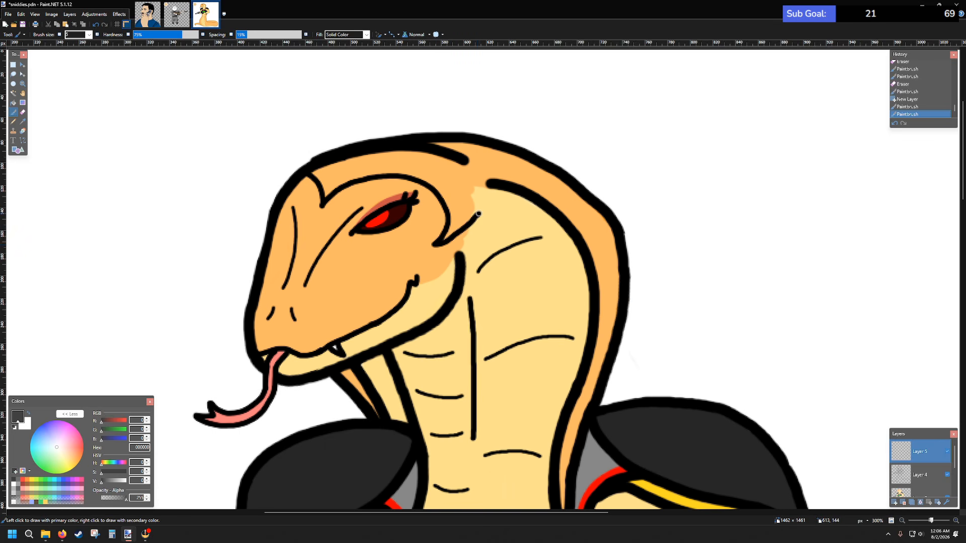
click(497, 187)
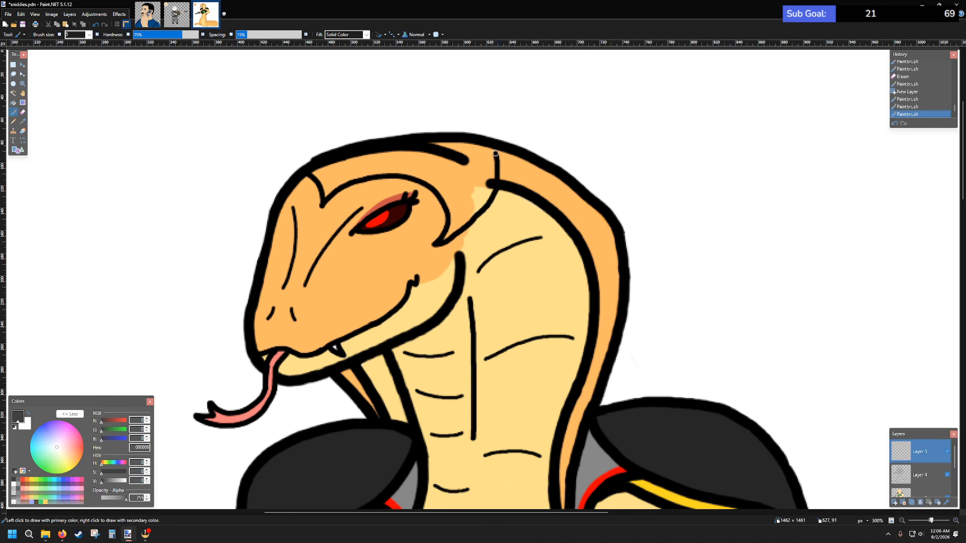
click(490, 143)
key(ctrl+z)
key(ctrl+z)
key(ctrl+z)
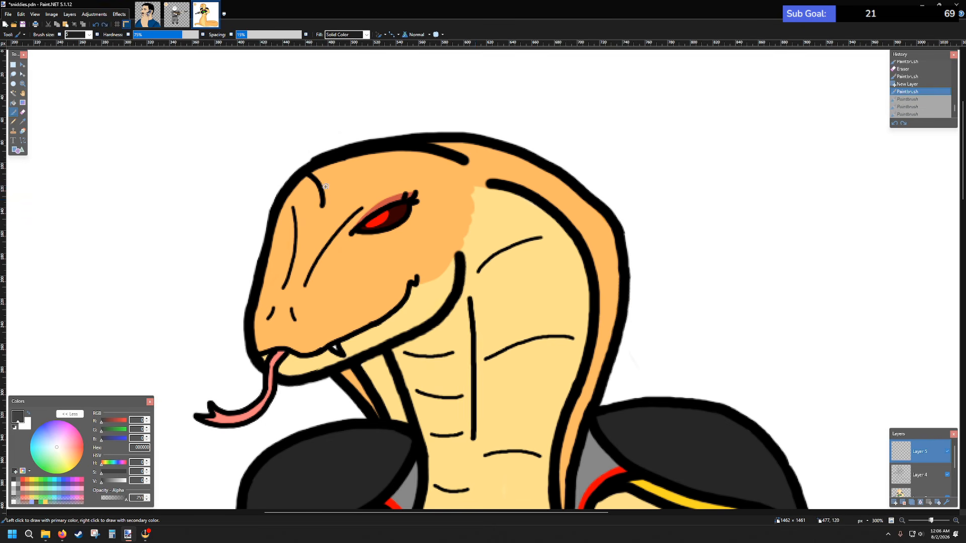
key(ctrl+z)
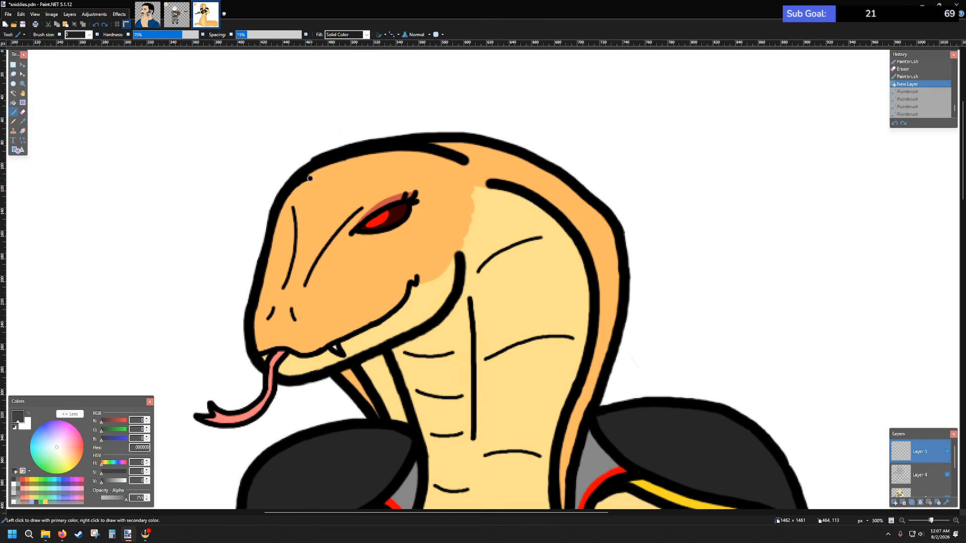
- Draw a black contour from the forehead arching over the eye to a cheek point, curving back up across the hood to the head's outline
drag(319, 206, 318, 208)
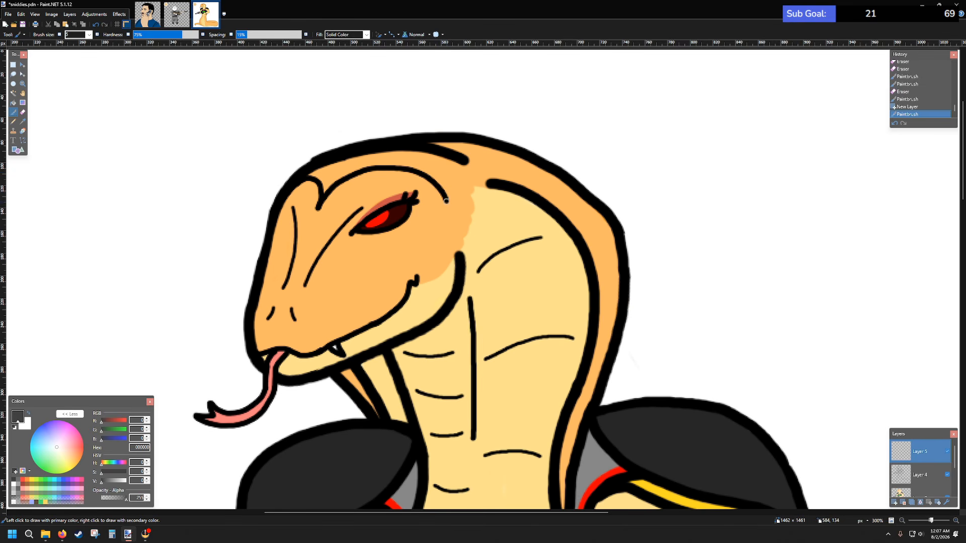
click(431, 239)
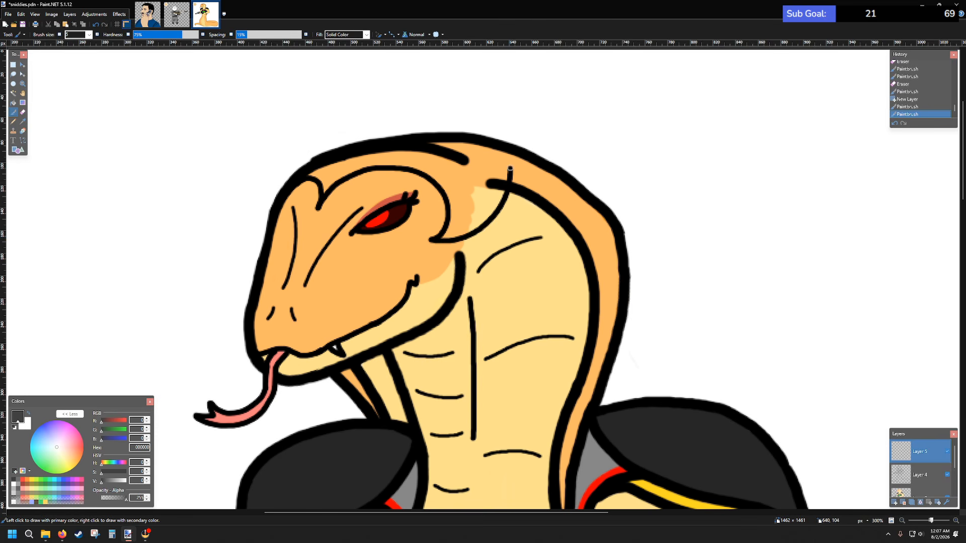
drag(505, 148, 511, 162)
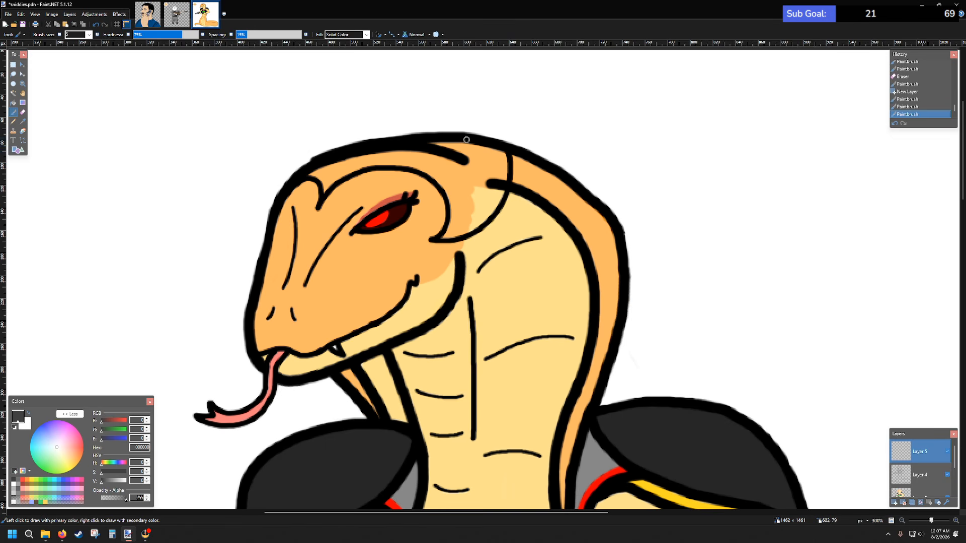
drag(349, 151, 326, 160)
- On Layer 4, erase the loose inner line across the top of the head and the front hood line's stub inside the new contour
click(22, 112)
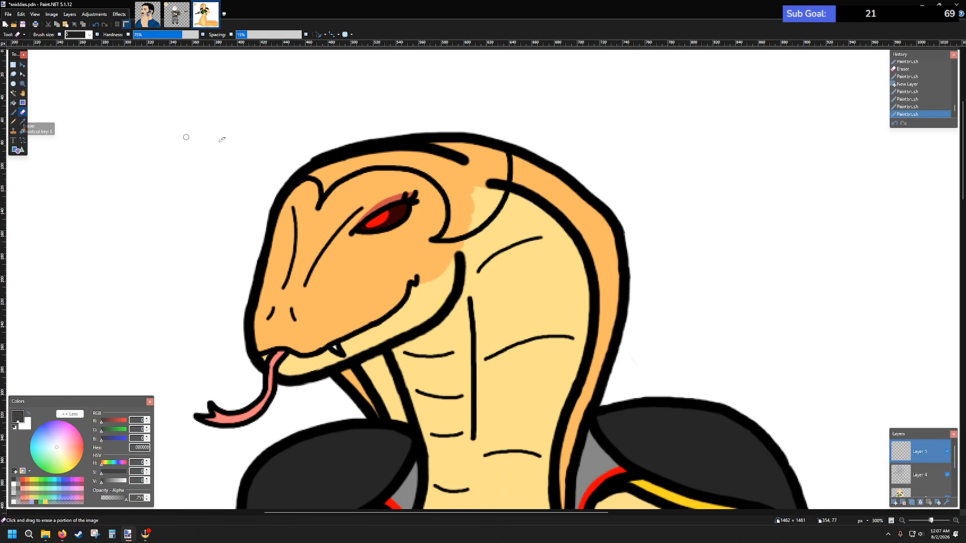
scroll(417, 174, up, 3)
double_click(919, 475)
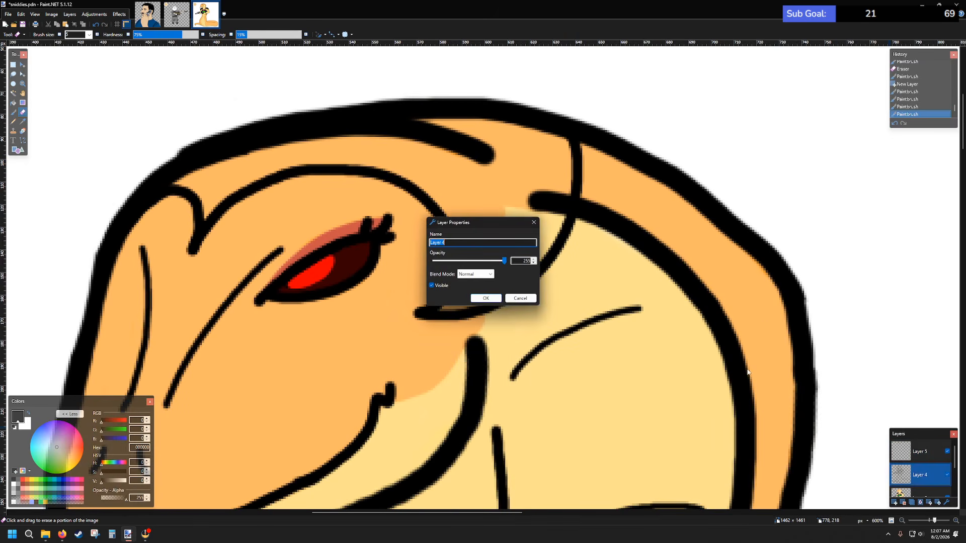
click(508, 298)
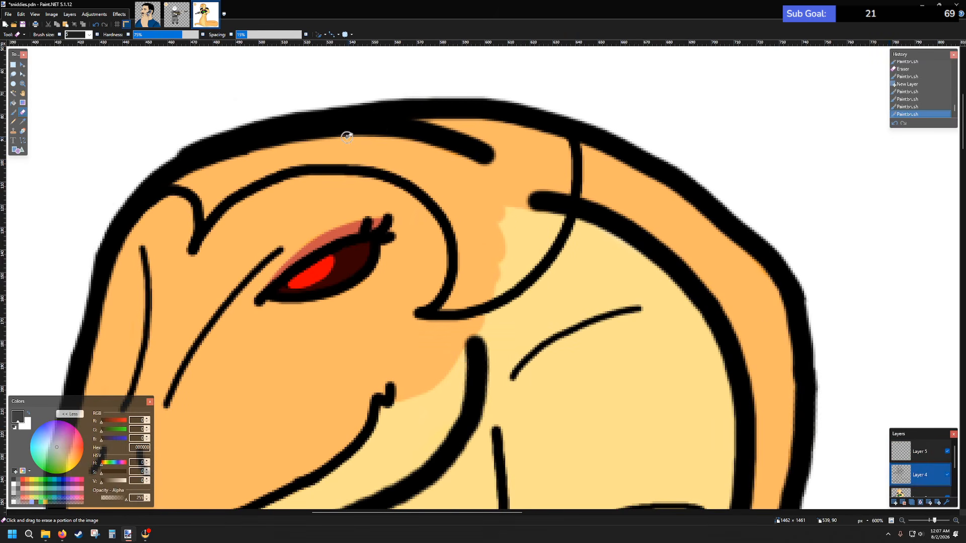
drag(347, 136, 440, 126)
key(ctrl+z)
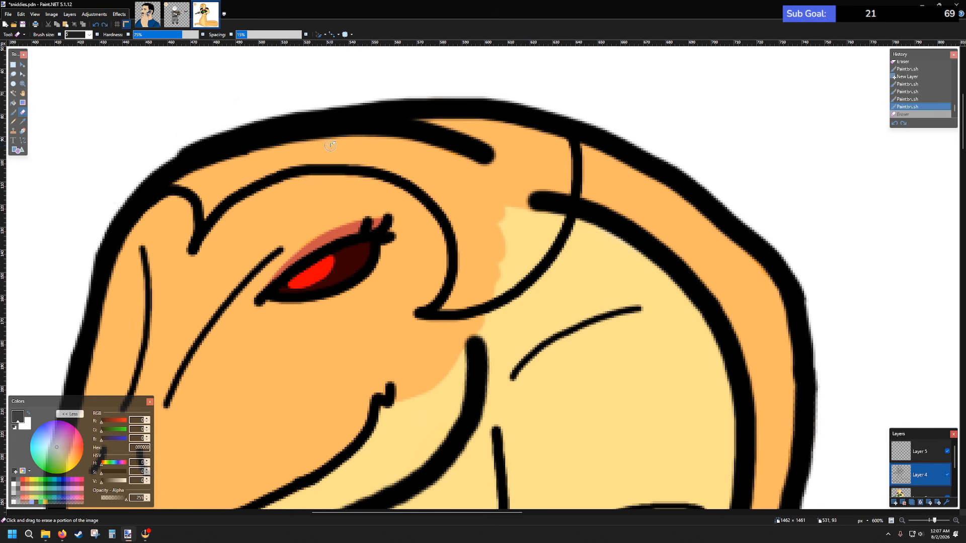
drag(317, 140, 458, 126)
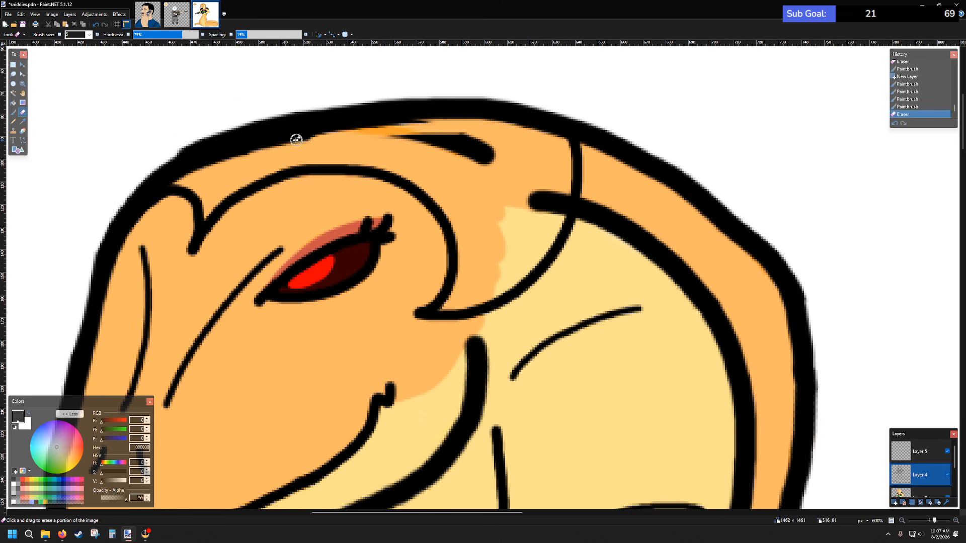
mouse_move(301, 139)
mouse_down()
mouse_move(459, 125)
mouse_move(439, 122)
mouse_move(372, 132)
mouse_move(497, 135)
mouse_move(373, 140)
mouse_move(495, 157)
mouse_up()
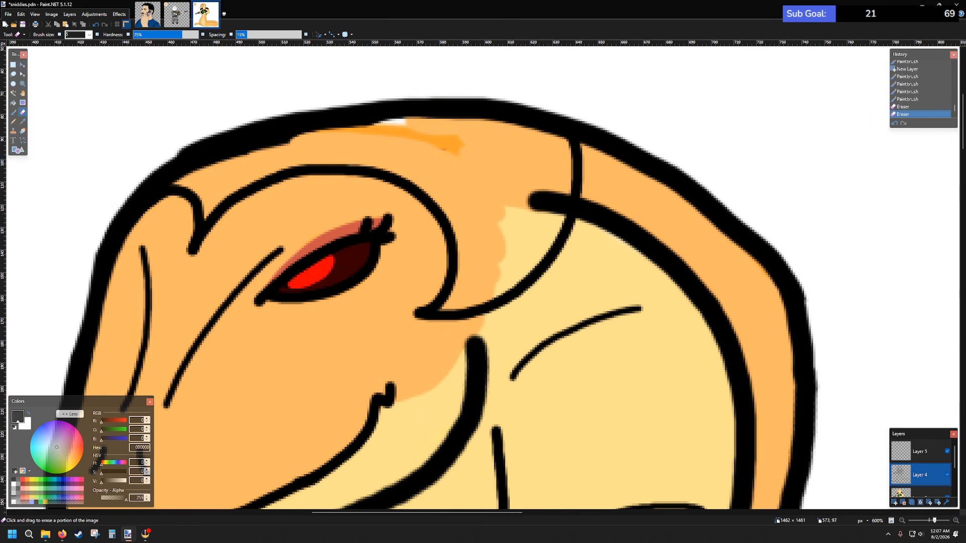
drag(533, 188, 534, 215)
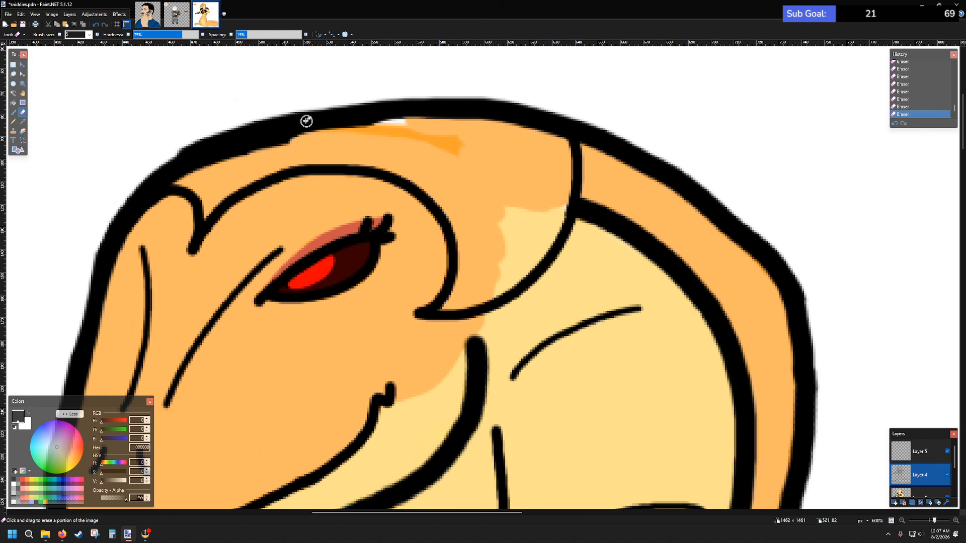
- Erase the uneven thick parts of the outline along the front and top of the head
mouse_move(188, 144)
mouse_down()
mouse_move(210, 172)
mouse_move(188, 145)
mouse_move(213, 161)
mouse_move(183, 140)
mouse_move(231, 170)
mouse_move(190, 138)
mouse_move(243, 165)
mouse_move(223, 140)
mouse_move(236, 140)
mouse_move(272, 165)
mouse_move(257, 131)
mouse_up()
mouse_move(258, 136)
mouse_down()
mouse_move(233, 121)
mouse_move(253, 132)
mouse_move(295, 122)
mouse_move(284, 110)
mouse_move(309, 105)
mouse_move(289, 121)
mouse_move(245, 119)
mouse_up()
mouse_move(398, 120)
mouse_down()
mouse_move(362, 106)
mouse_move(412, 138)
mouse_up()
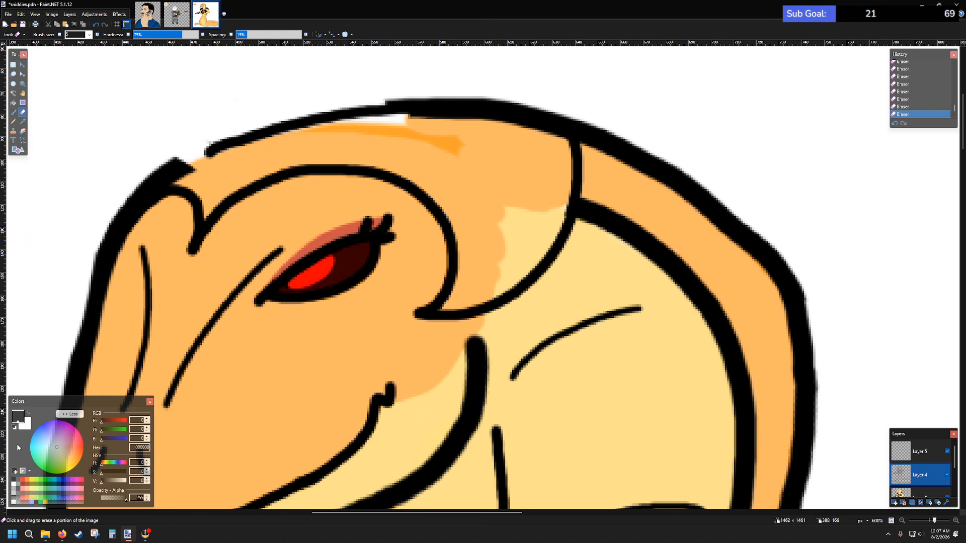
- Repaint the head's top outline from the forehead to the crown as one smooth black curve with brush size 10
click(13, 111)
click(89, 35)
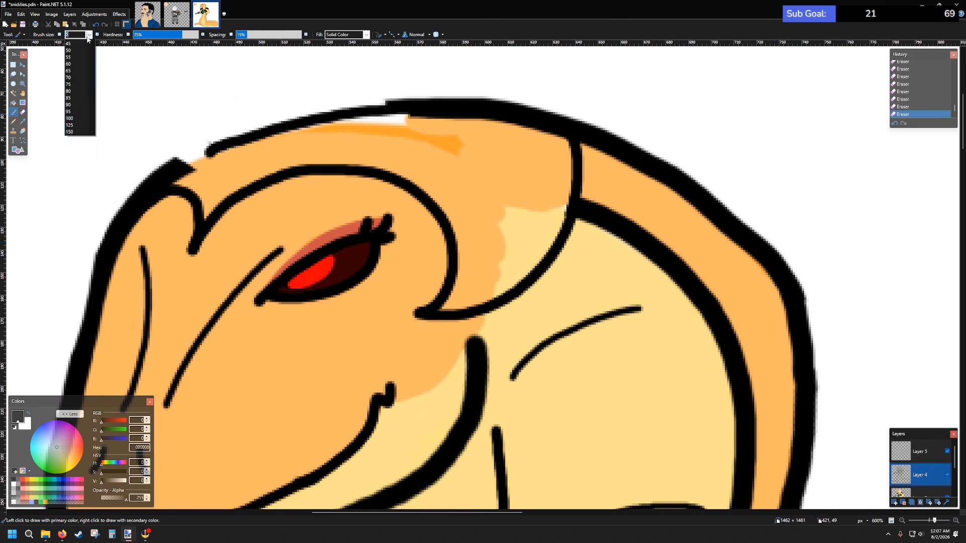
click(76, 83)
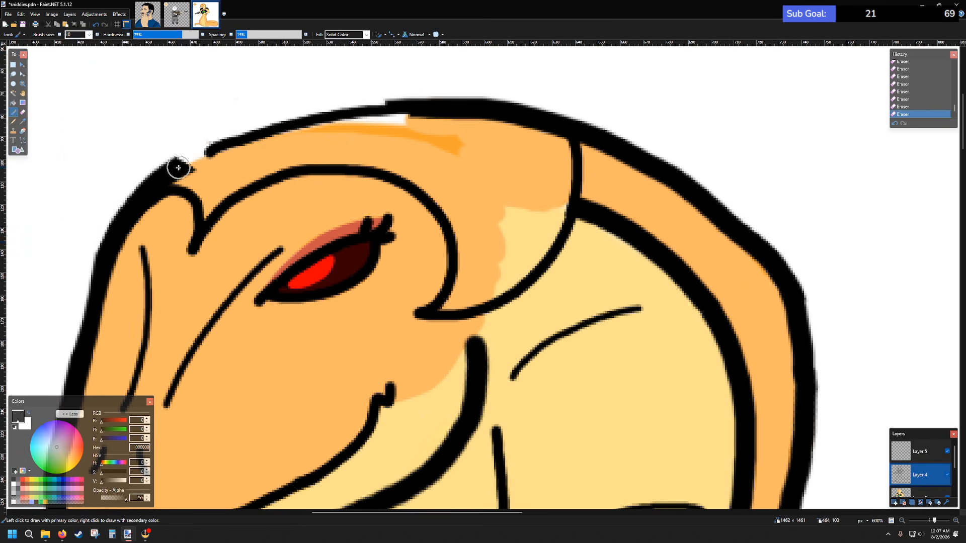
mouse_move(177, 168)
mouse_down()
mouse_move(312, 120)
mouse_move(447, 110)
mouse_up()
scroll(486, 208, down, 3)
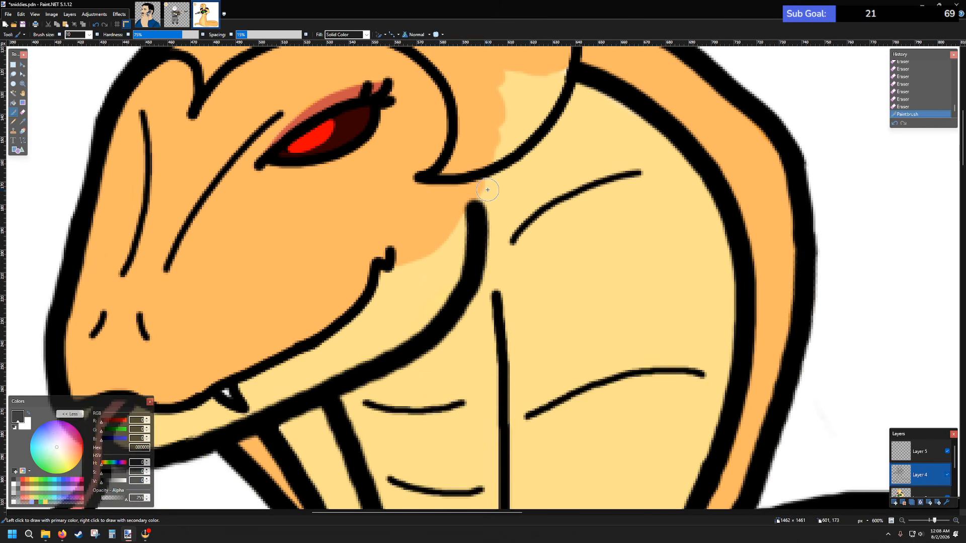
scroll(486, 207, up, 3)
scroll(486, 207, down, 3)
scroll(486, 207, down, 5)
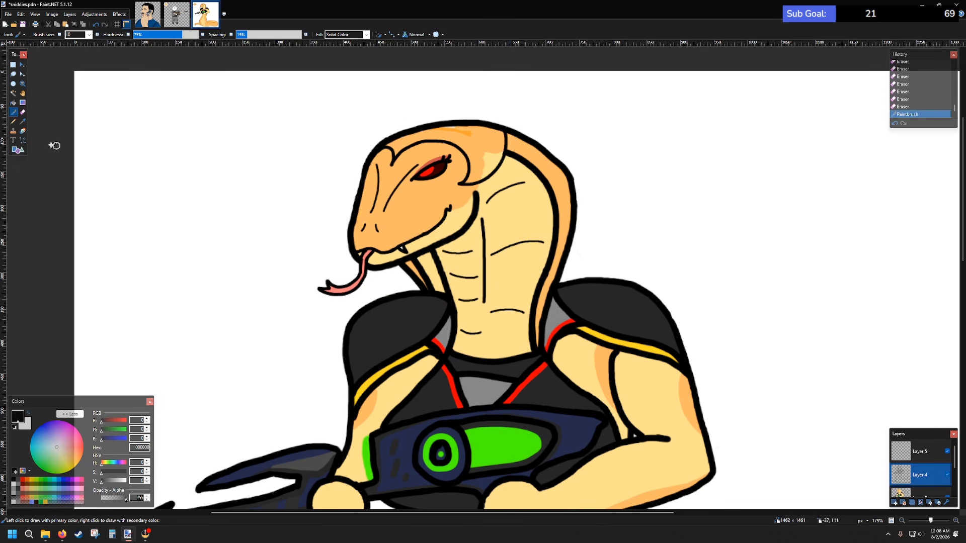
- Try to sample the shoulder pad's dark grey with Layer 4 active
click(23, 122)
click(398, 329)
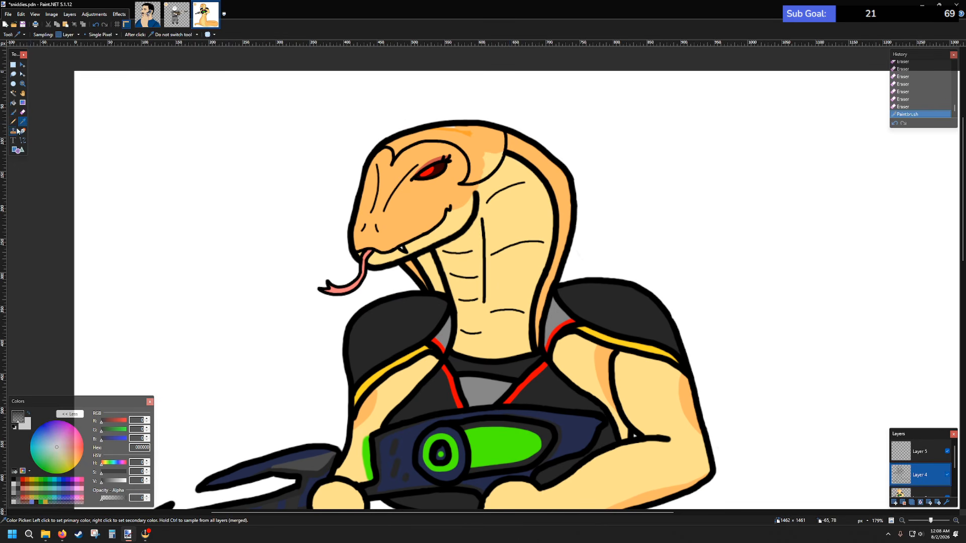
click(13, 112)
scroll(425, 170, up, 4)
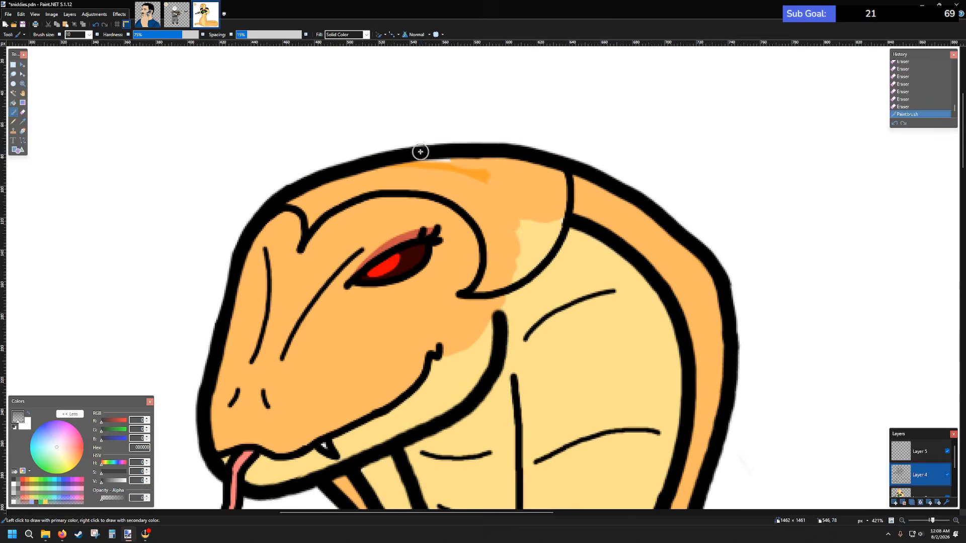
scroll(420, 151, up, 2)
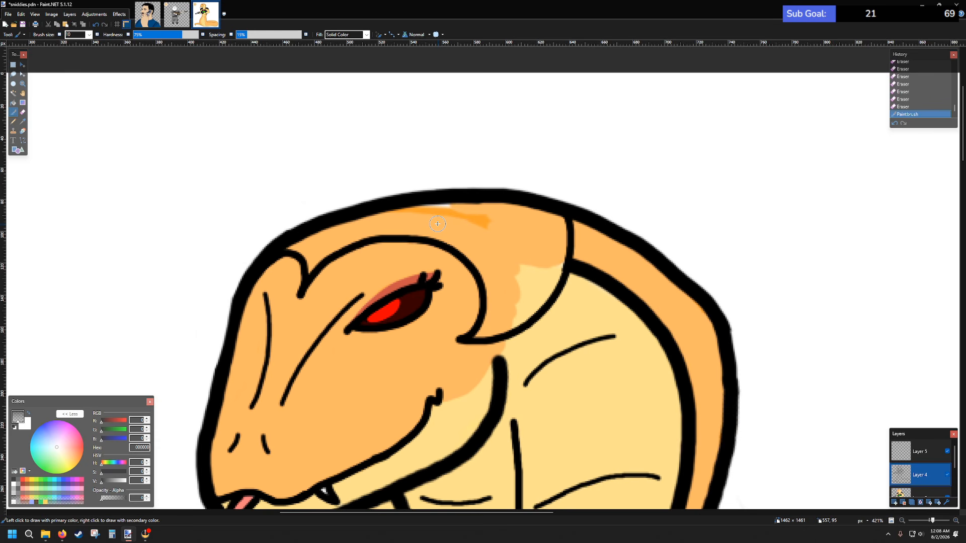
ctrl+scroll(392, 234, up, 1)
ctrl+scroll(392, 232, down, 2)
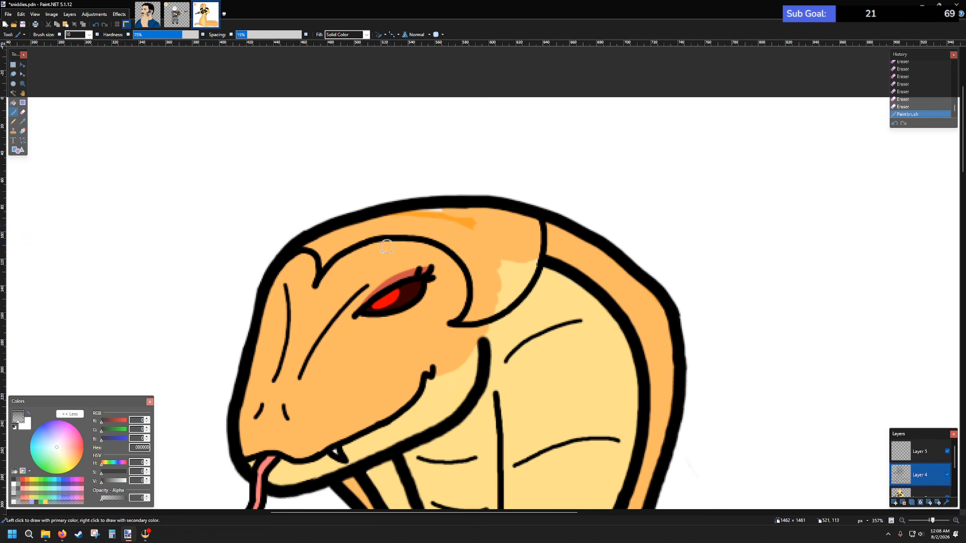
ctrl+scroll(357, 244, up, 4)
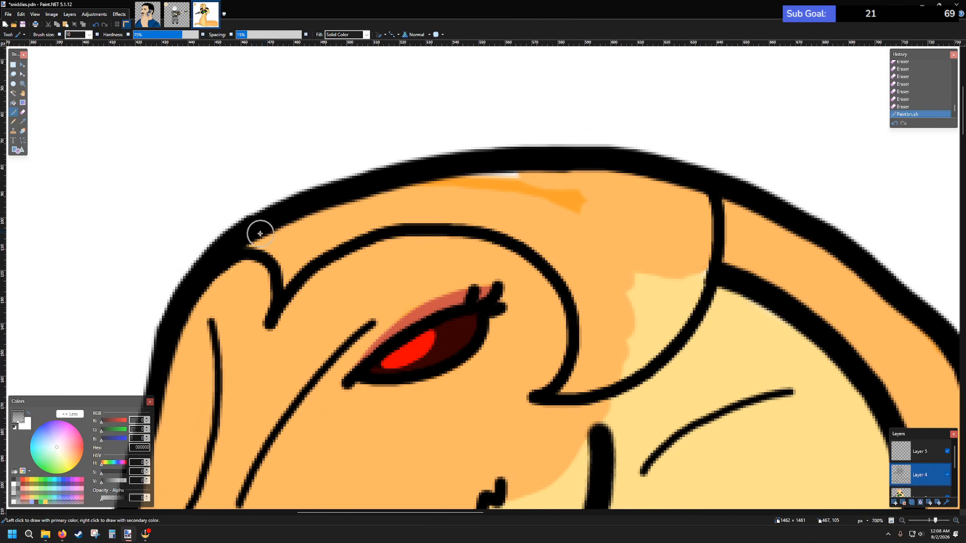
- Sample the shoulder pad's dark grey 262626 from Layer 2 and return to the Paintbrush
click(916, 455)
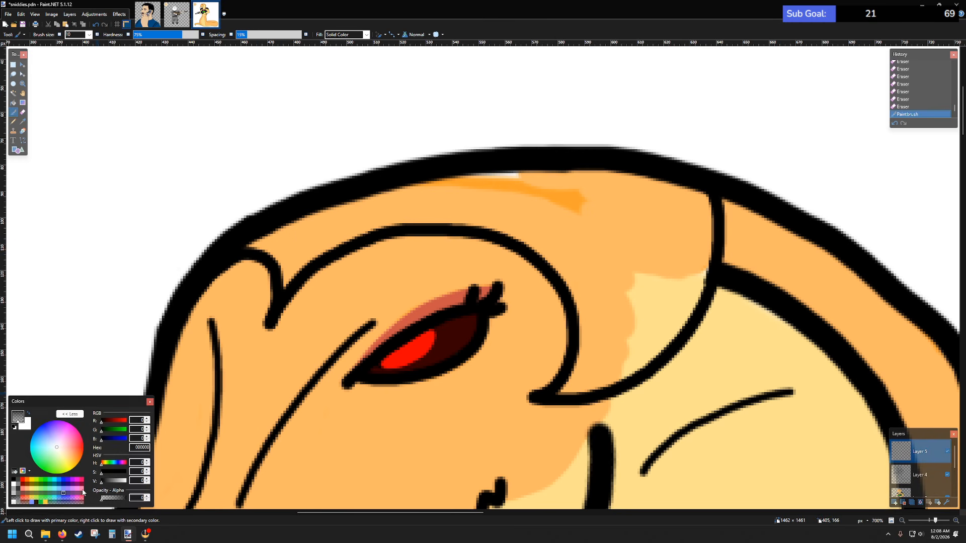
scroll(383, 367, down, 4)
scroll(696, 373, down, 9)
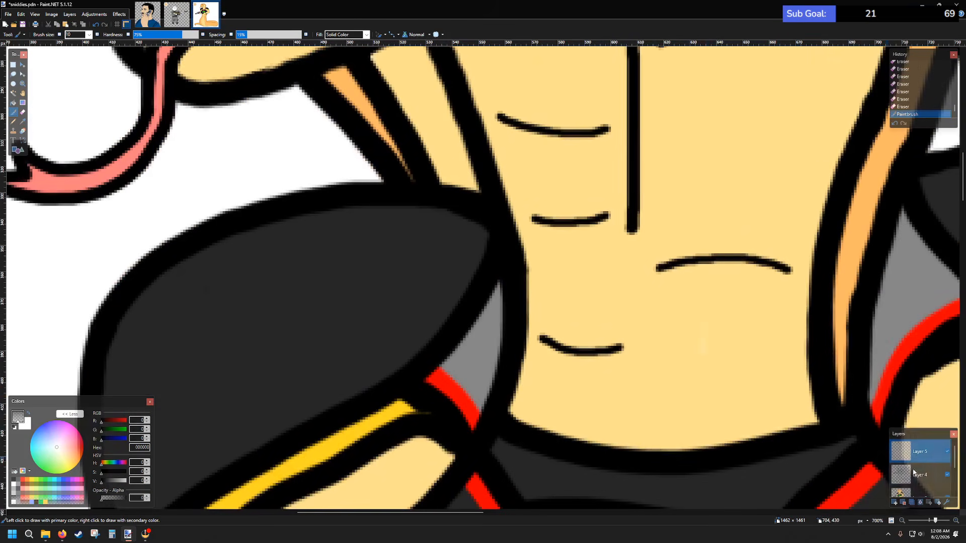
scroll(920, 467, down, 2)
click(927, 455)
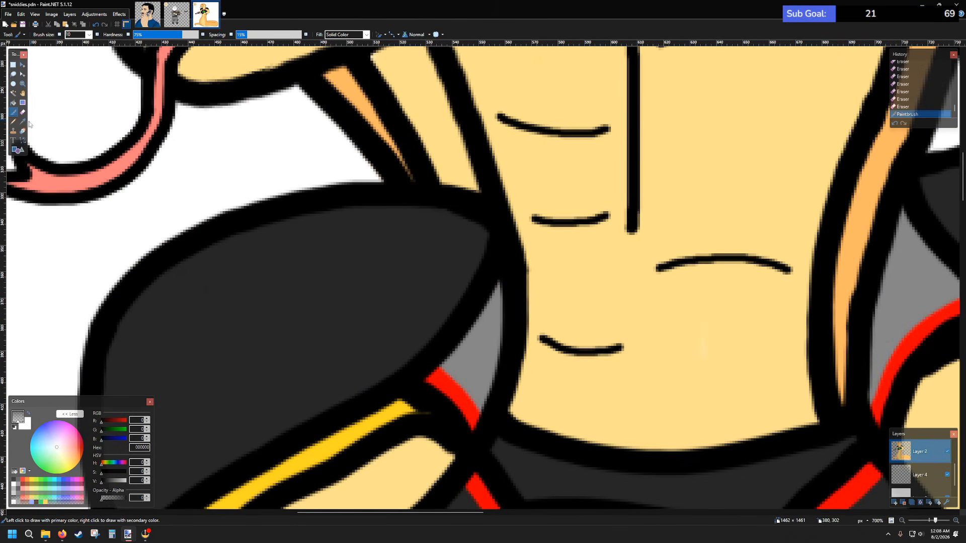
click(22, 121)
click(272, 332)
scroll(917, 459, up, 1)
click(919, 455)
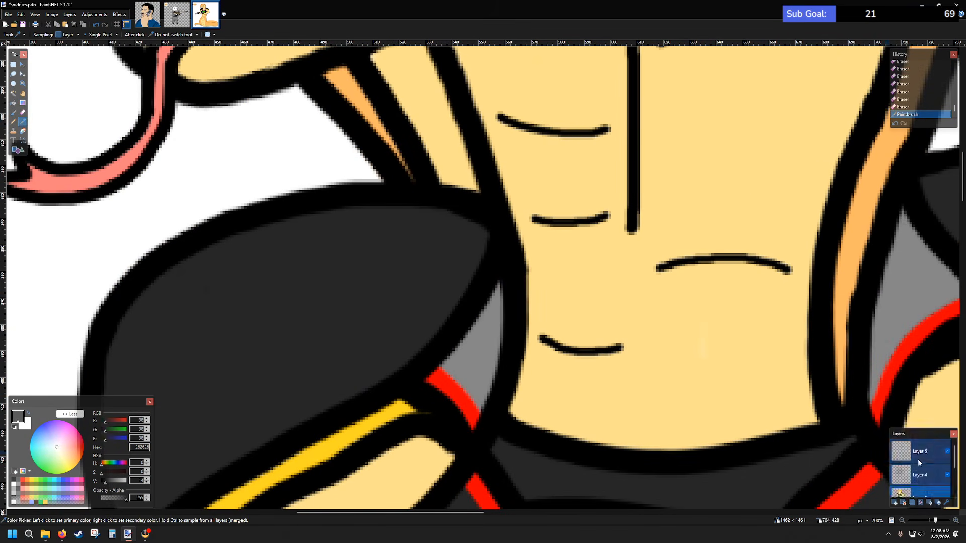
scroll(624, 326, up, 10)
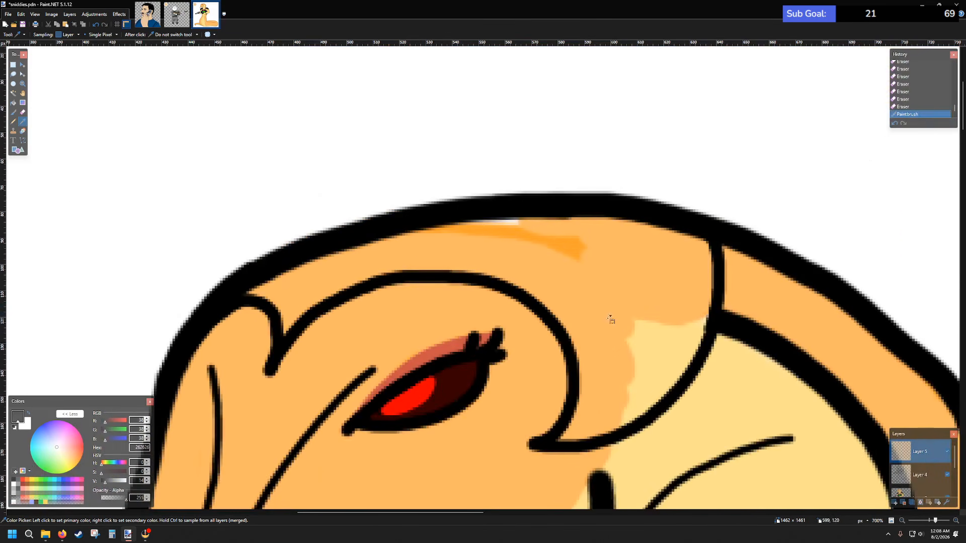
click(13, 112)
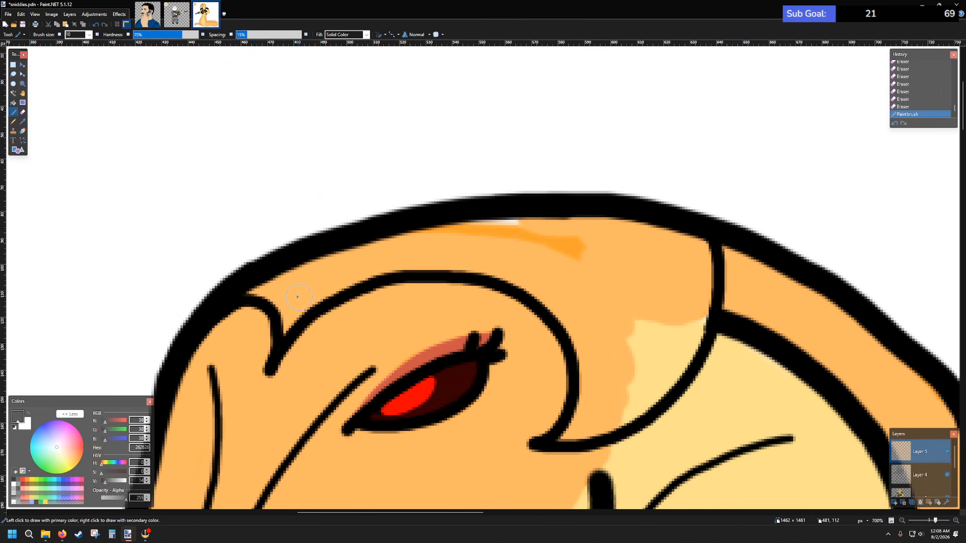
- On Layer 4, paint the whole area between the new contour and the head's top outline dark grey
drag(270, 293, 265, 288)
key(ctrl+z)
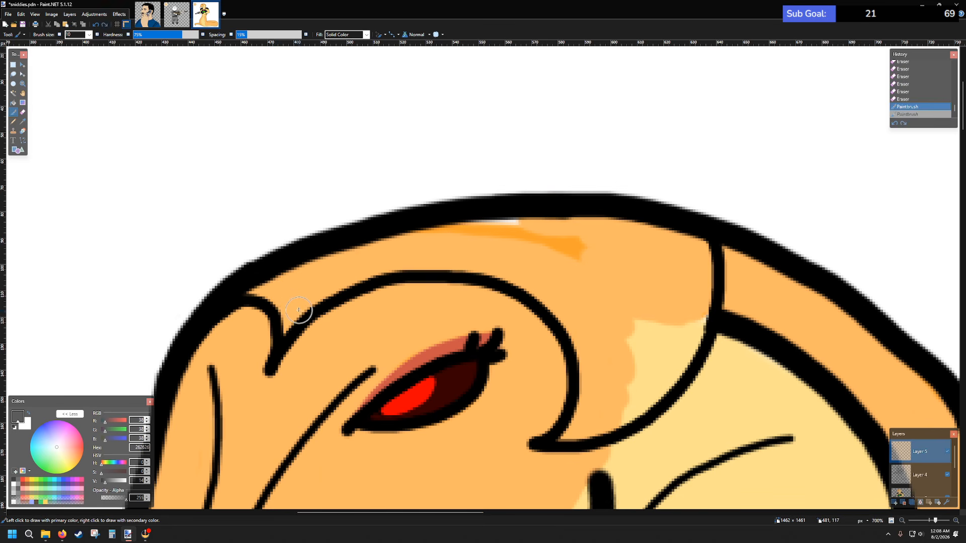
click(928, 479)
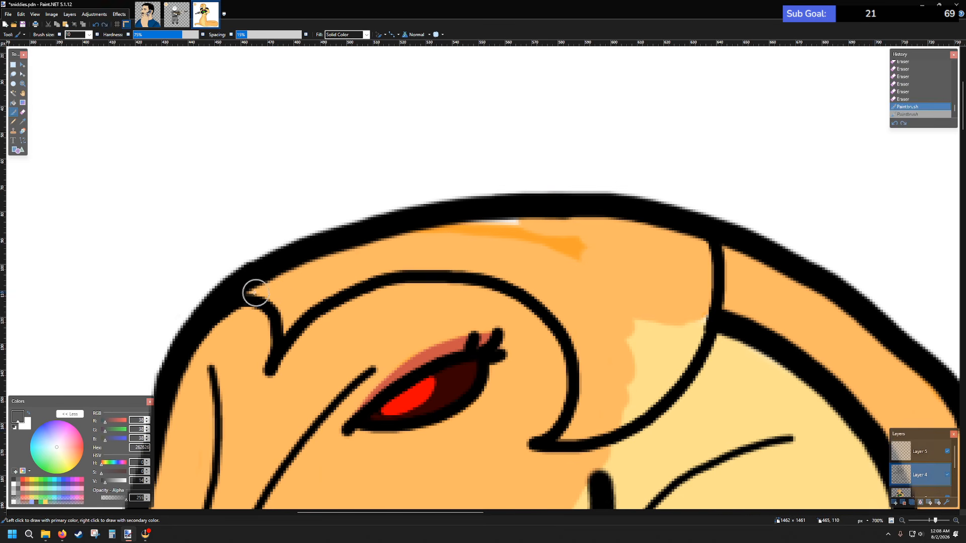
mouse_move(247, 288)
mouse_down()
mouse_move(279, 304)
mouse_move(284, 327)
mouse_move(336, 288)
mouse_move(403, 269)
mouse_move(459, 267)
mouse_move(521, 286)
mouse_move(550, 303)
mouse_move(574, 340)
mouse_move(584, 379)
mouse_move(562, 438)
mouse_move(589, 436)
mouse_move(636, 416)
mouse_move(684, 360)
mouse_move(710, 301)
mouse_move(711, 261)
mouse_move(699, 247)
mouse_move(585, 224)
mouse_move(436, 230)
mouse_move(268, 288)
mouse_move(297, 291)
mouse_move(382, 254)
mouse_move(495, 238)
mouse_move(631, 243)
mouse_move(694, 266)
mouse_up()
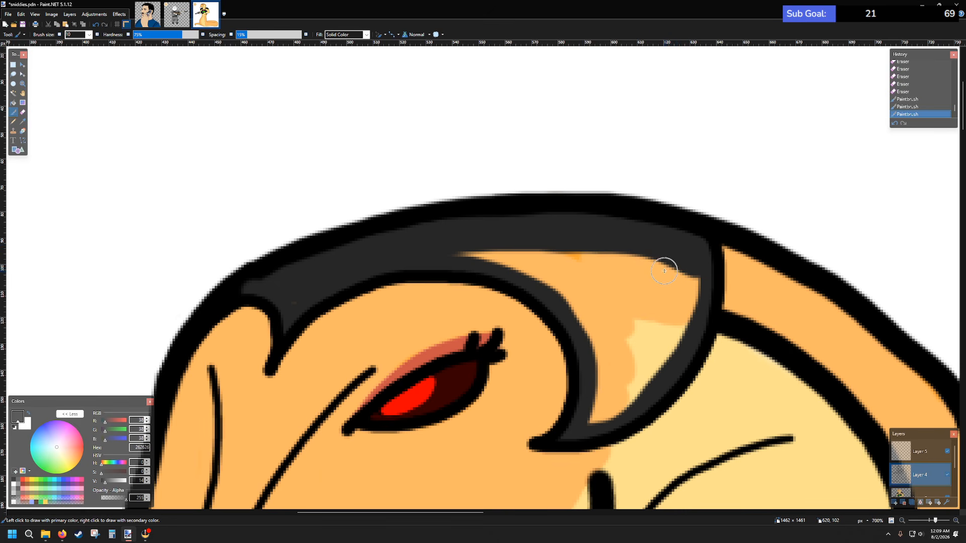
mouse_move(459, 254)
mouse_down()
mouse_move(526, 260)
mouse_move(545, 271)
mouse_move(500, 253)
mouse_move(568, 297)
mouse_move(596, 353)
mouse_move(599, 419)
mouse_move(653, 379)
mouse_move(691, 272)
mouse_move(539, 255)
mouse_move(689, 278)
mouse_move(681, 341)
mouse_move(684, 295)
mouse_move(638, 278)
mouse_move(552, 271)
mouse_move(674, 298)
mouse_move(576, 285)
mouse_move(681, 318)
mouse_move(584, 309)
mouse_move(668, 333)
mouse_move(611, 323)
mouse_move(631, 347)
mouse_move(662, 348)
mouse_move(621, 359)
mouse_move(589, 419)
mouse_move(647, 369)
mouse_up()
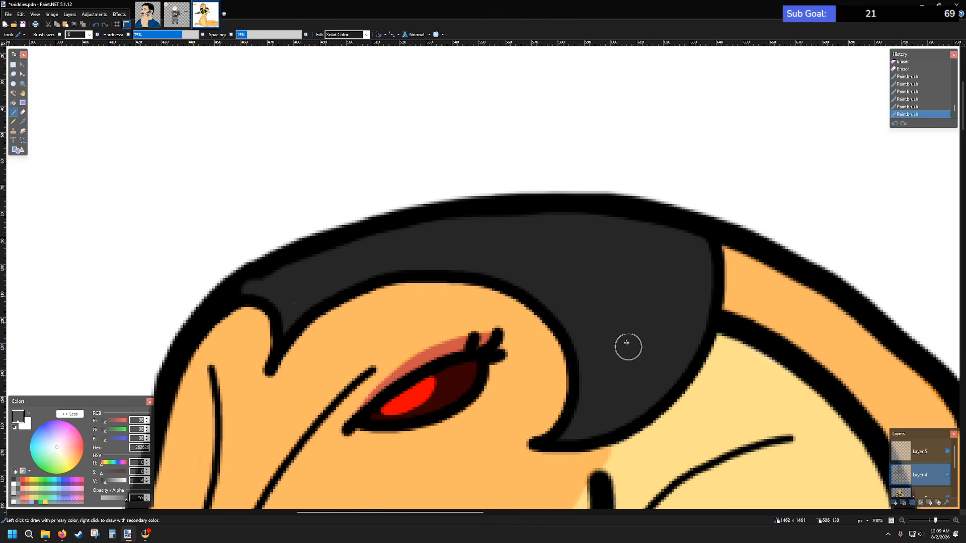
- Repaint the outline along the dark marking's front tip and upper edge in black and check the whole figure
scroll(619, 320, down, 3)
scroll(448, 317, up, 5)
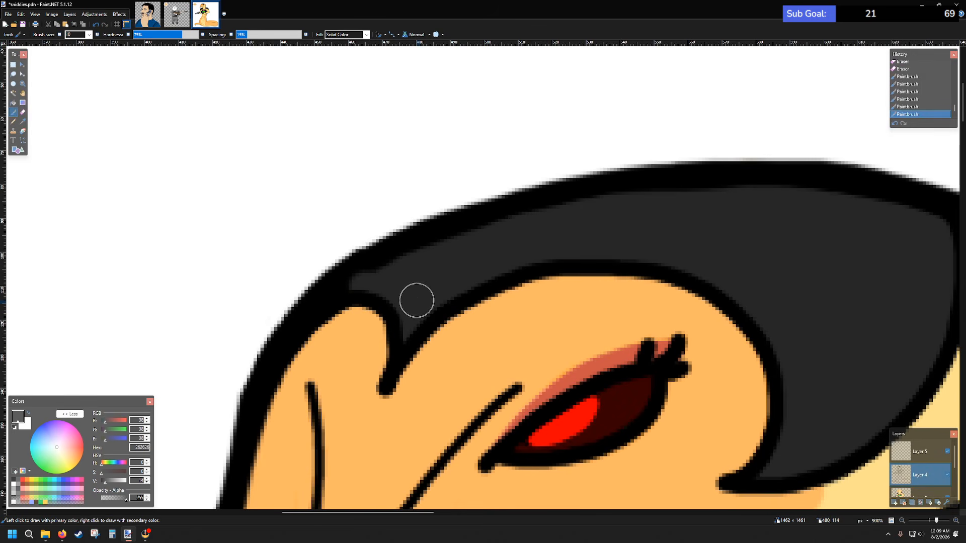
click(14, 480)
scroll(327, 243, up, 4)
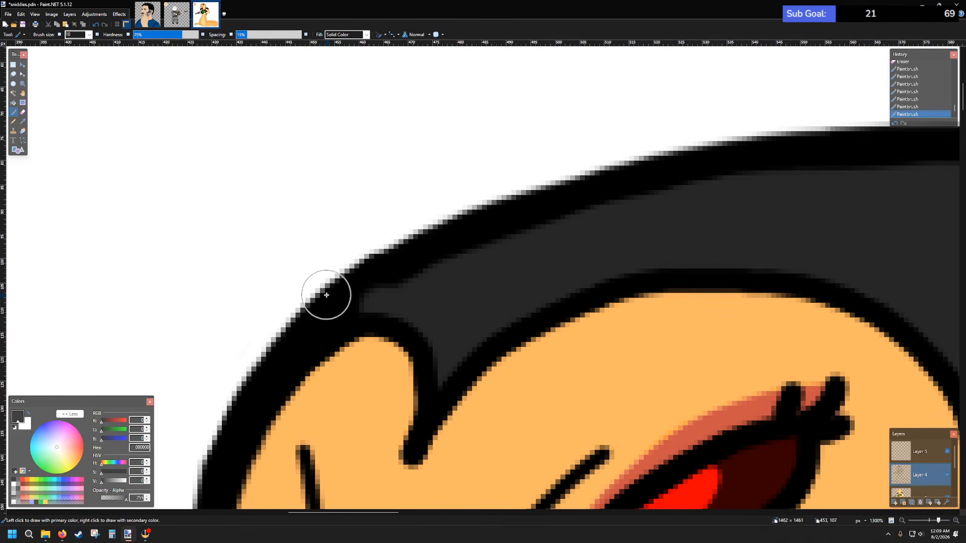
mouse_move(338, 309)
mouse_down()
mouse_move(482, 228)
mouse_move(659, 175)
mouse_move(853, 146)
mouse_move(907, 149)
mouse_move(884, 181)
mouse_up()
scroll(884, 181, down, 10)
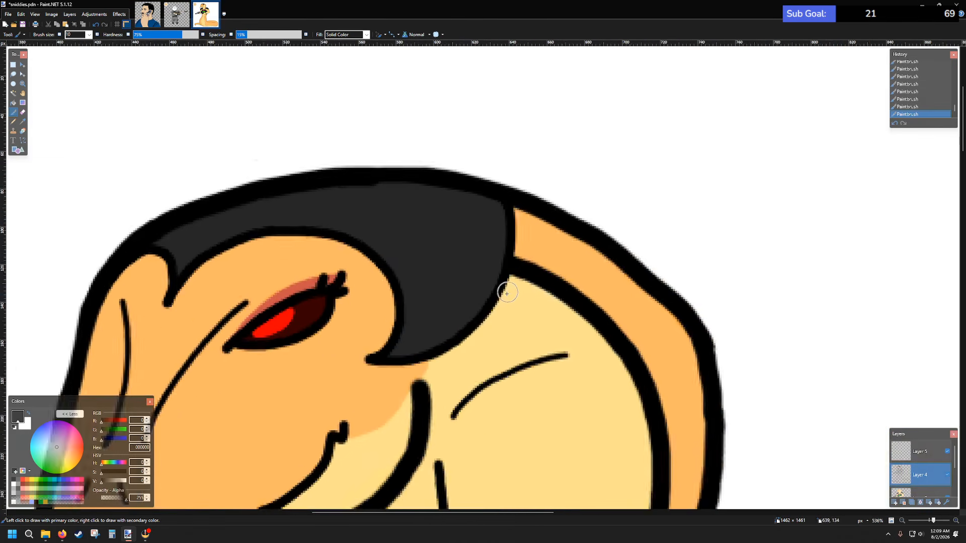
scroll(472, 305, down, 3)
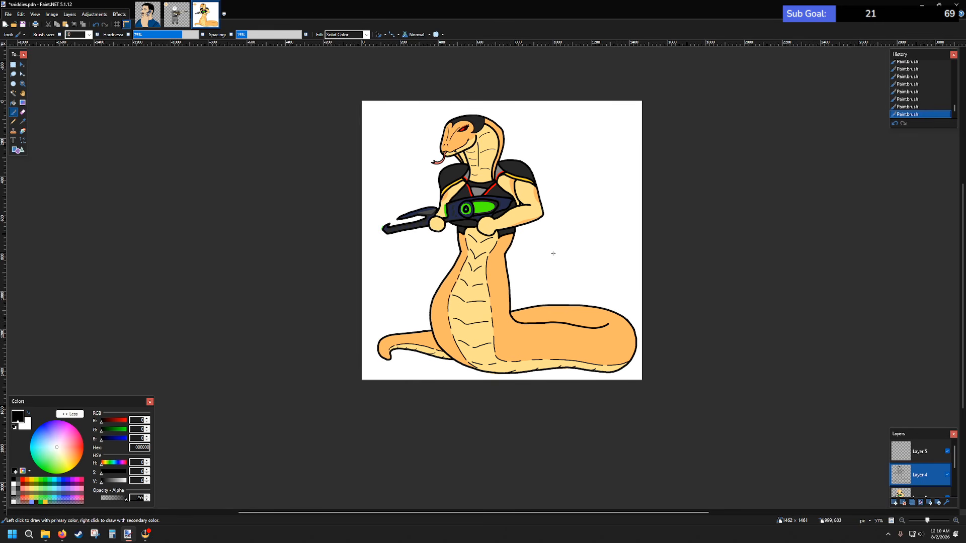
- On Layer 5, draw a black pointed cuff edge at the wrist and a pointed contour extending past the elbow
scroll(567, 230, up, 5)
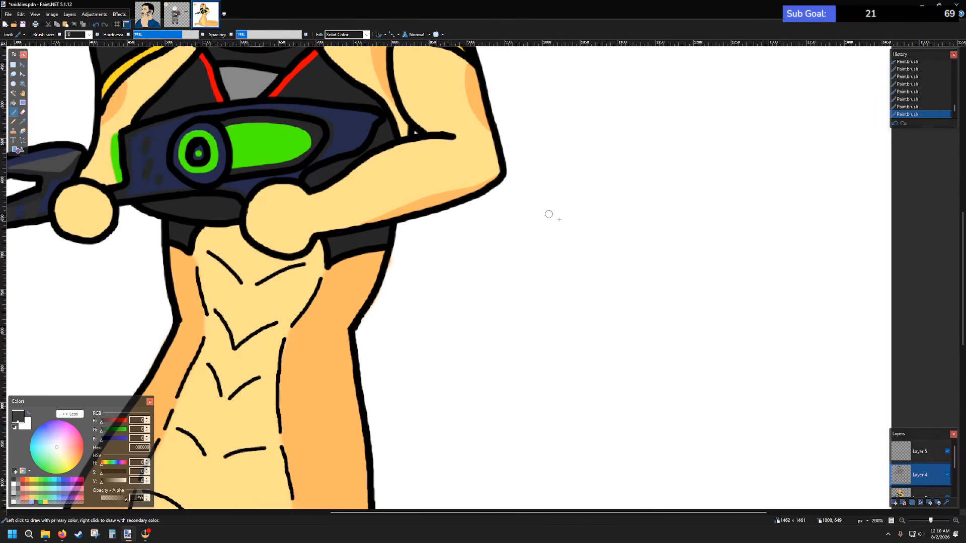
click(919, 456)
scroll(459, 235, up, 3)
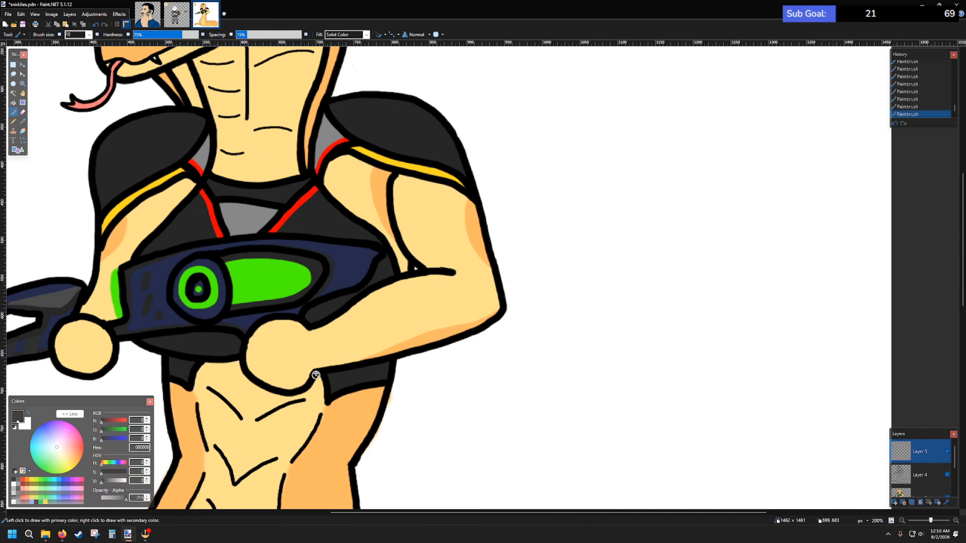
mouse_move(320, 330)
mouse_down()
mouse_move(300, 345)
mouse_move(336, 364)
mouse_up()
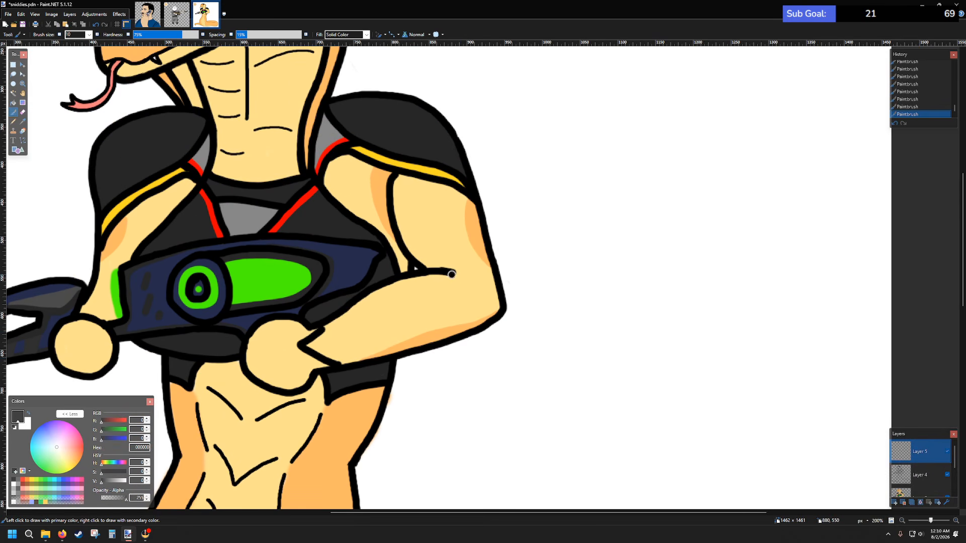
mouse_move(451, 274)
mouse_down()
mouse_move(517, 298)
mouse_move(482, 323)
mouse_up()
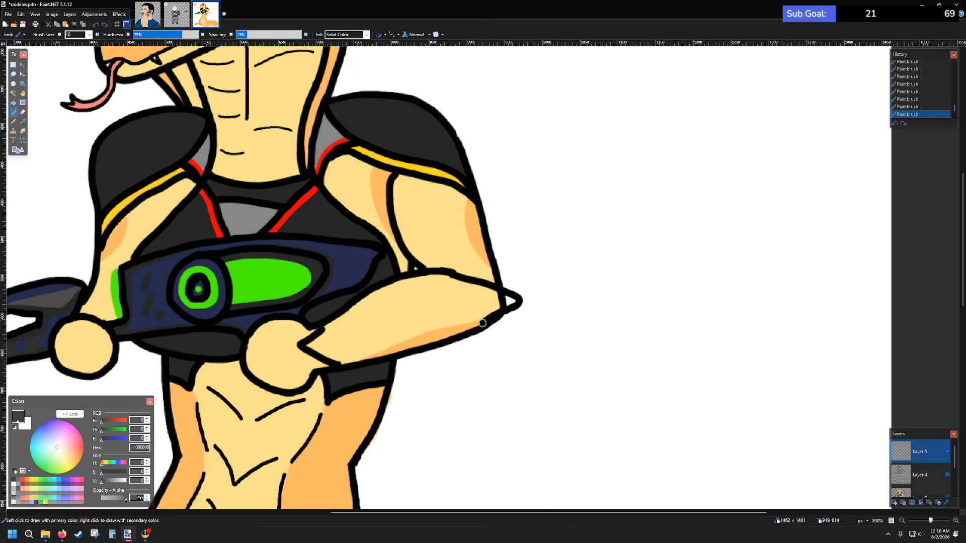
- Redraw the guard's upper contour with a longer point past the elbow and add a black leaf-shaped inner contour along the forearm
key(ctrl+z)
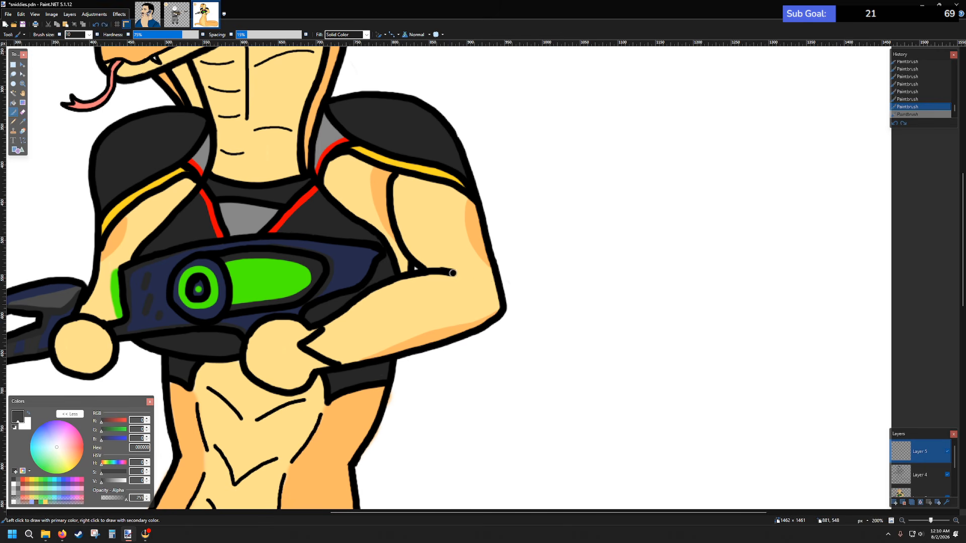
mouse_move(453, 273)
mouse_down()
mouse_move(526, 286)
mouse_move(522, 299)
mouse_move(457, 340)
mouse_move(332, 354)
mouse_up()
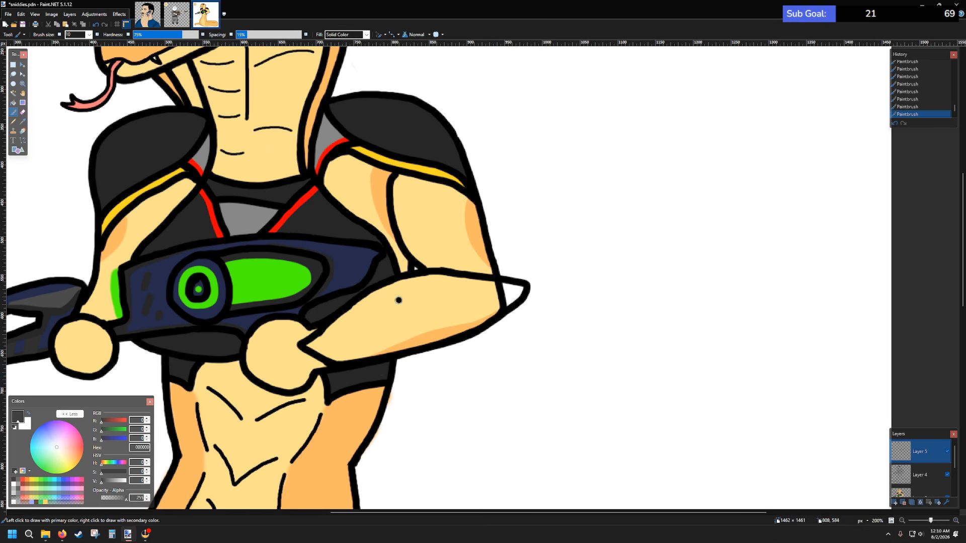
mouse_move(399, 300)
mouse_down()
mouse_move(348, 339)
mouse_move(415, 345)
mouse_move(486, 326)
mouse_up()
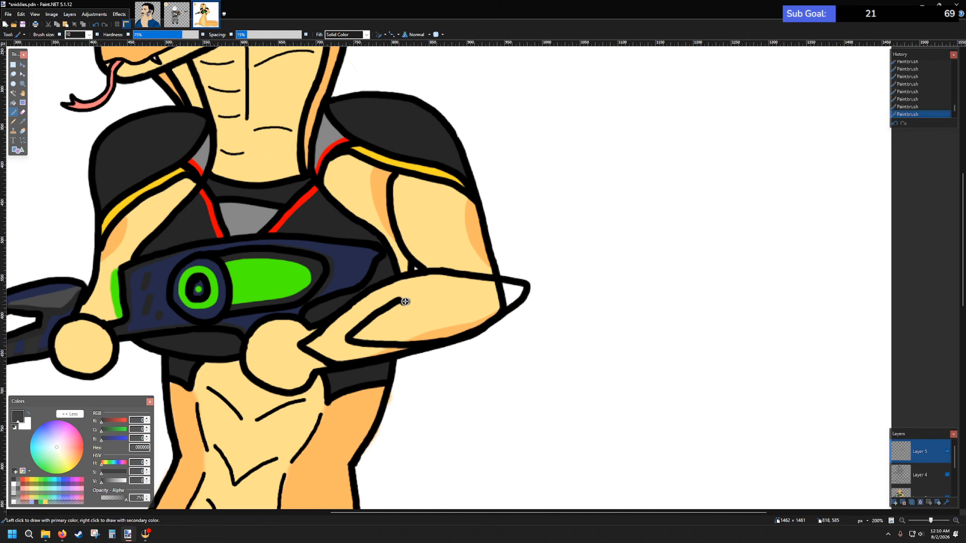
key(ctrl+z)
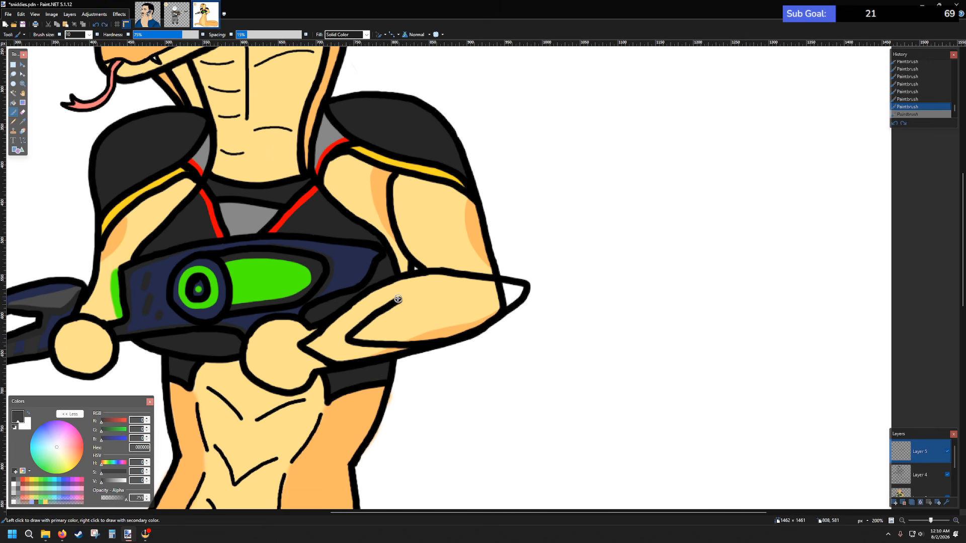
mouse_move(397, 302)
mouse_down()
mouse_move(454, 287)
mouse_move(494, 297)
mouse_move(496, 319)
mouse_move(444, 341)
mouse_up()
key(ctrl+z)
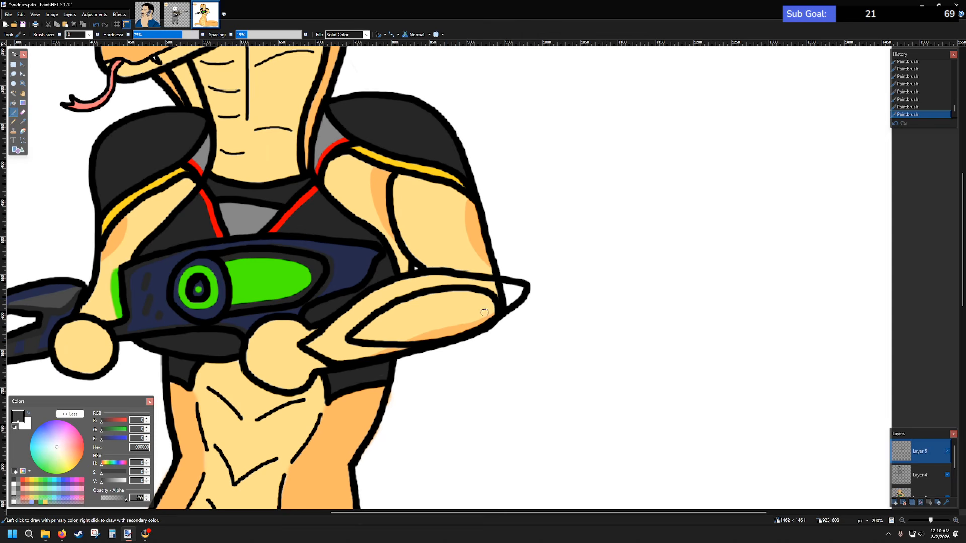
scroll(492, 285, down, 3)
scroll(493, 232, up, 3)
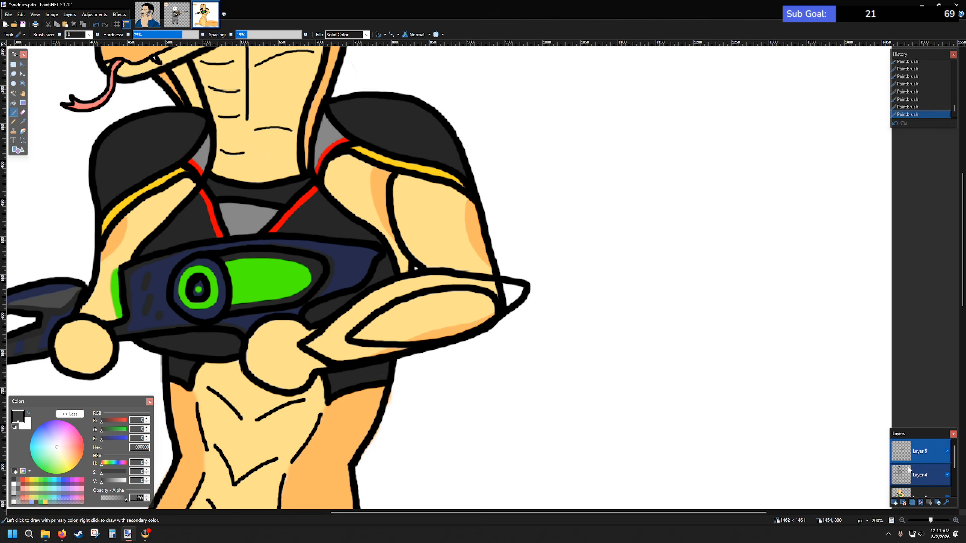
- Set the paint colour to red FF0000 and make Layer 2 active
scroll(485, 223, down, 3)
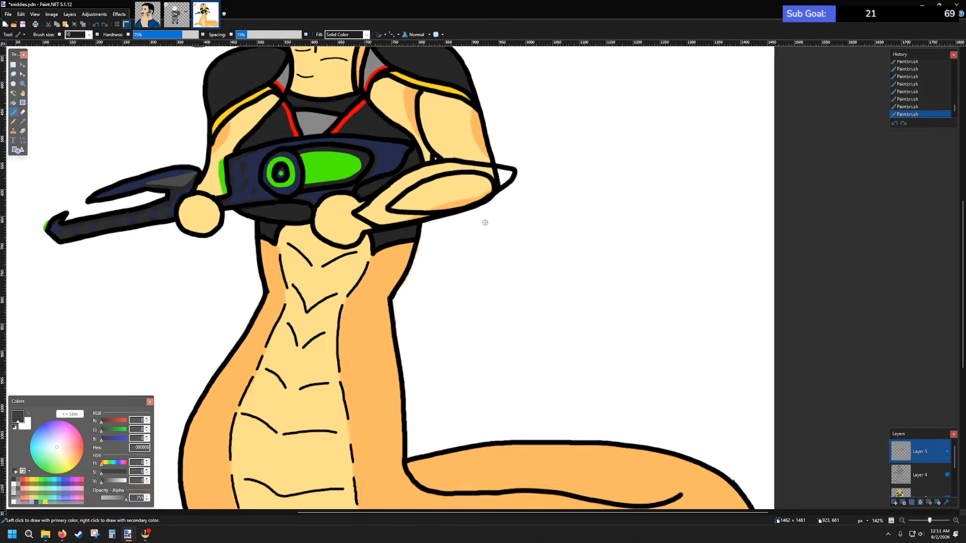
scroll(494, 243, up, 3)
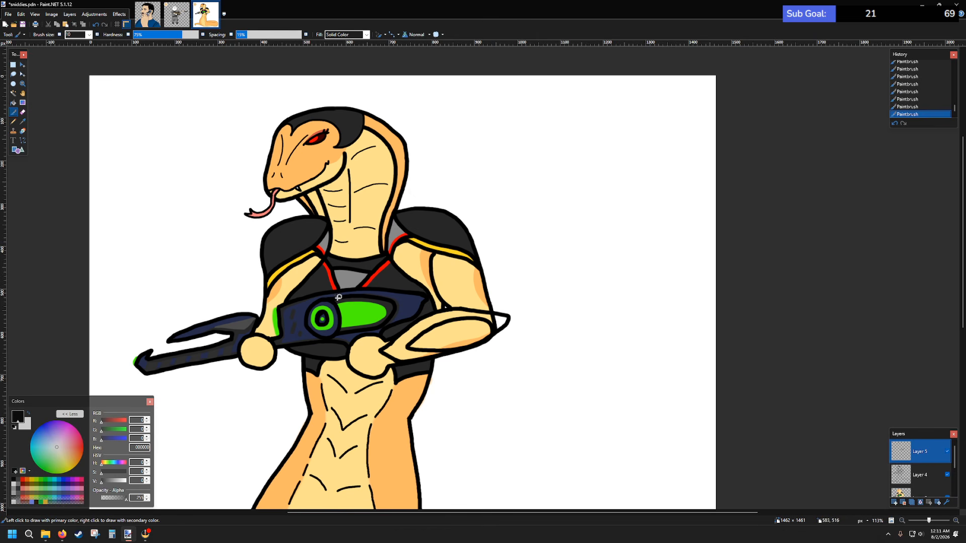
scroll(339, 297, up, 4)
scroll(61, 151, up, 1)
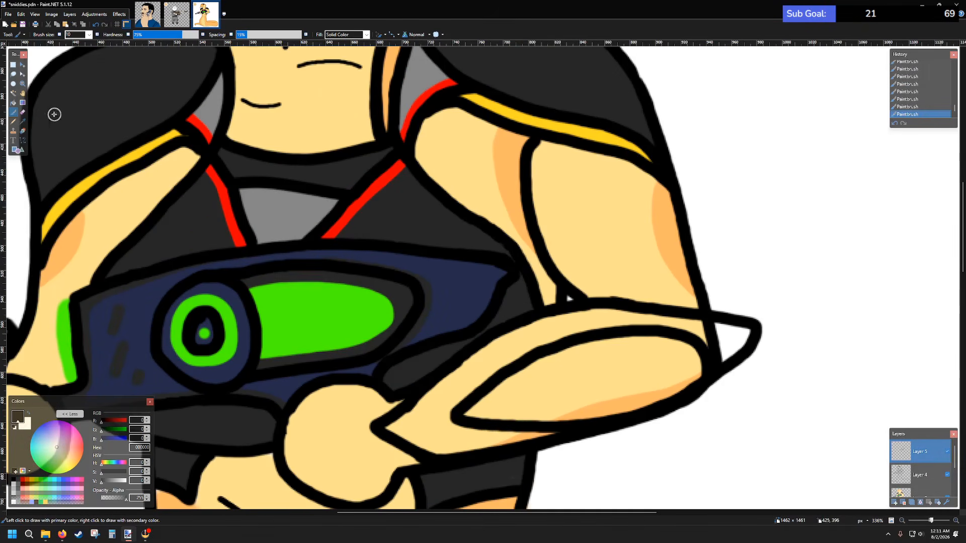
click(922, 476)
scroll(755, 373, down, 3)
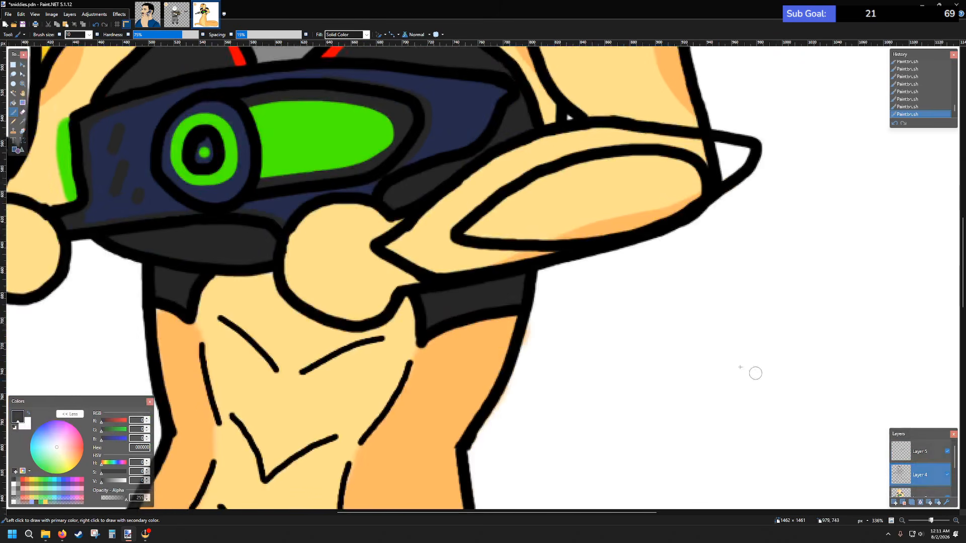
scroll(395, 255, up, 2)
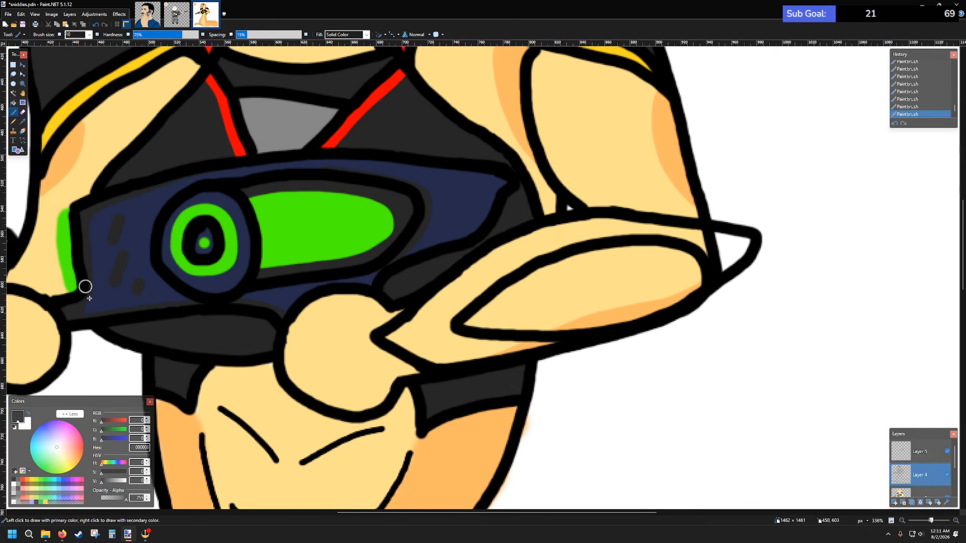
click(23, 480)
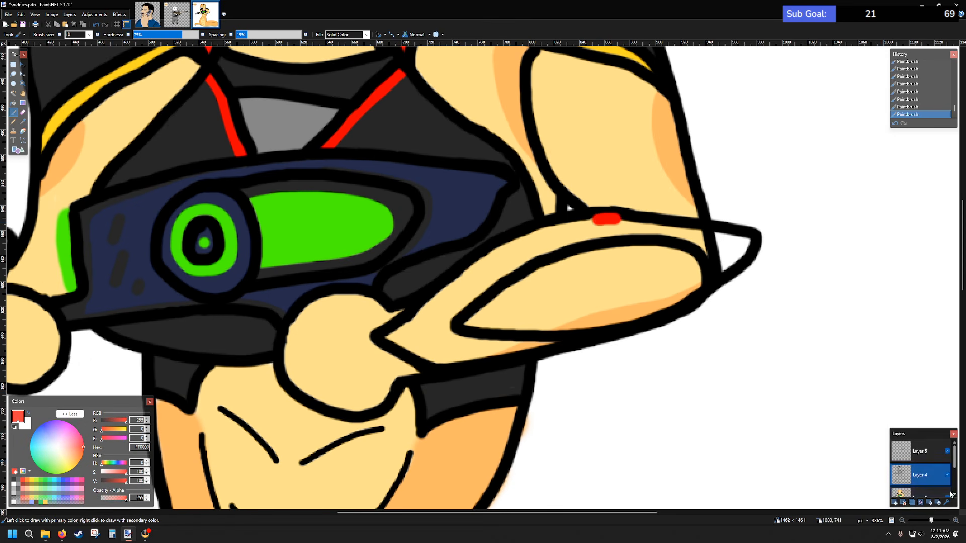
key(ctrl+z)
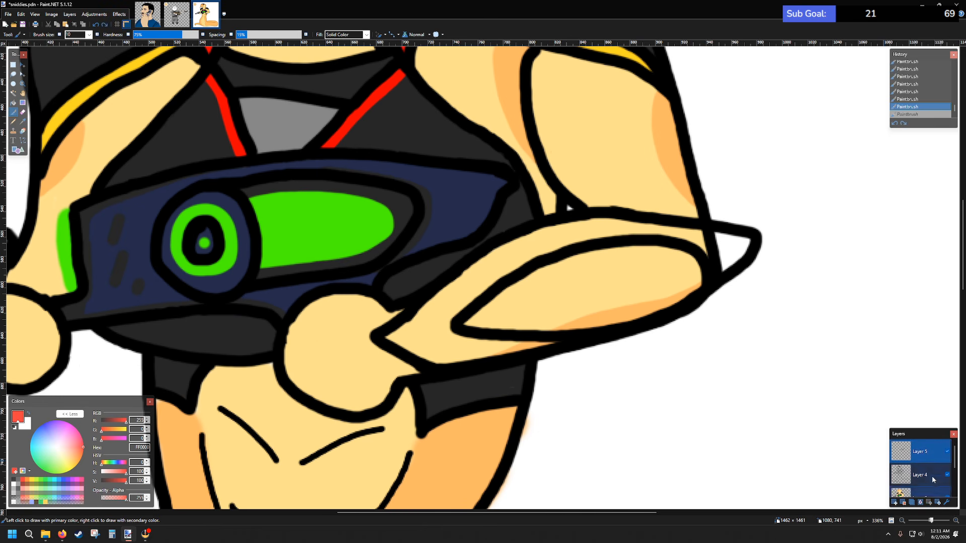
click(925, 495)
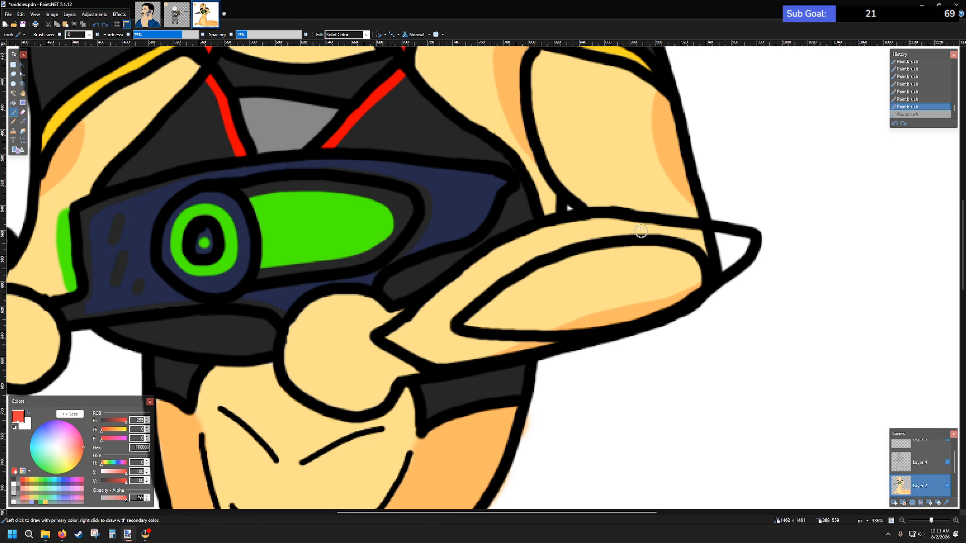
- Paint a red trim just inside the forearm guard's outline, from the wrist point along the upper edge to the elbow tip
mouse_move(628, 222)
mouse_down()
mouse_move(579, 217)
mouse_move(530, 231)
mouse_move(451, 284)
mouse_up()
key(ctrl+z)
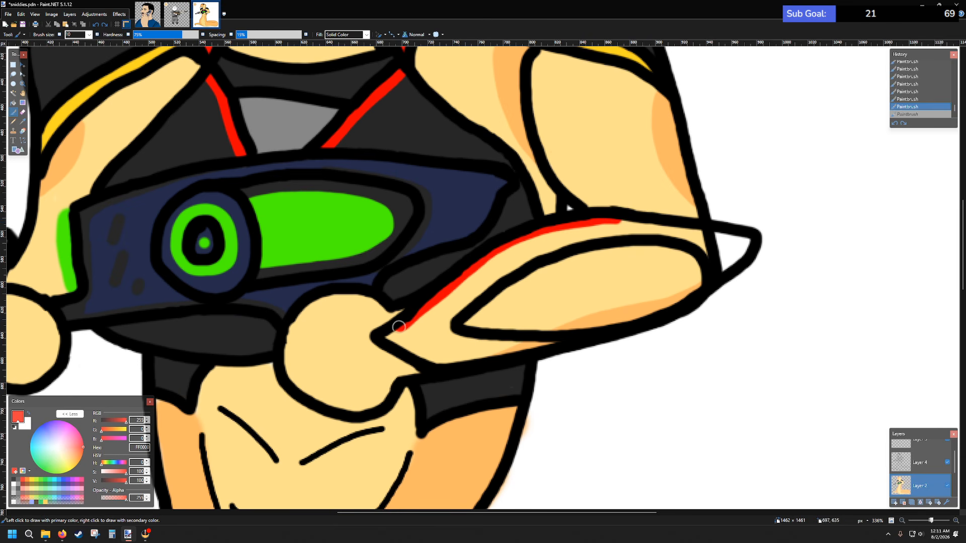
drag(388, 333, 386, 335)
drag(386, 335, 415, 352)
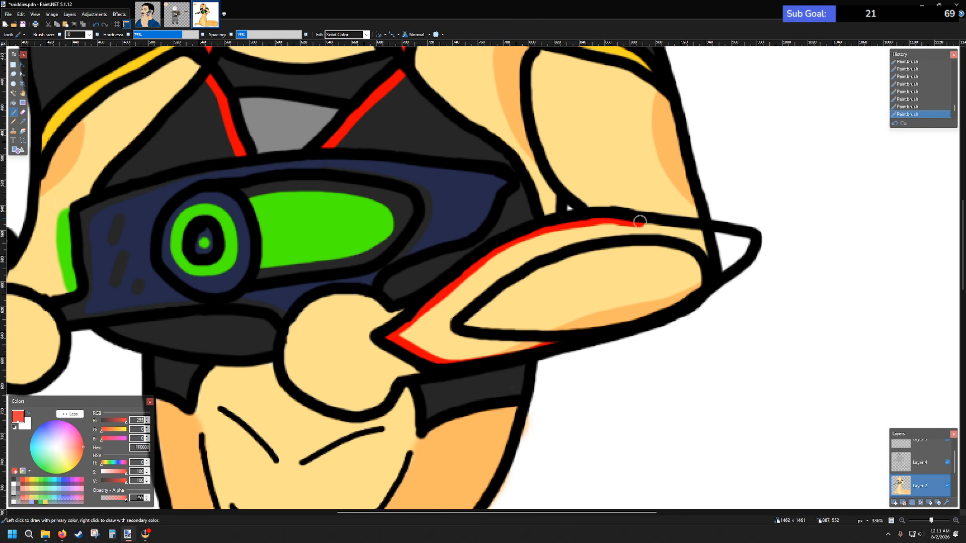
key(ctrl+z)
drag(684, 225, 745, 239)
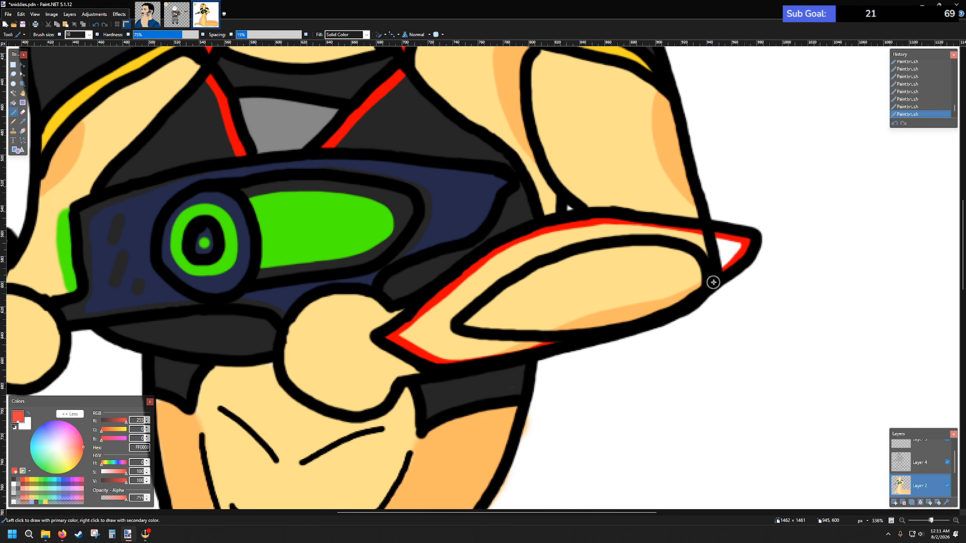
- Erase the arm outline crossing the inside of the guard's elbow tip on Layer 4
click(23, 112)
scroll(726, 274, up, 3)
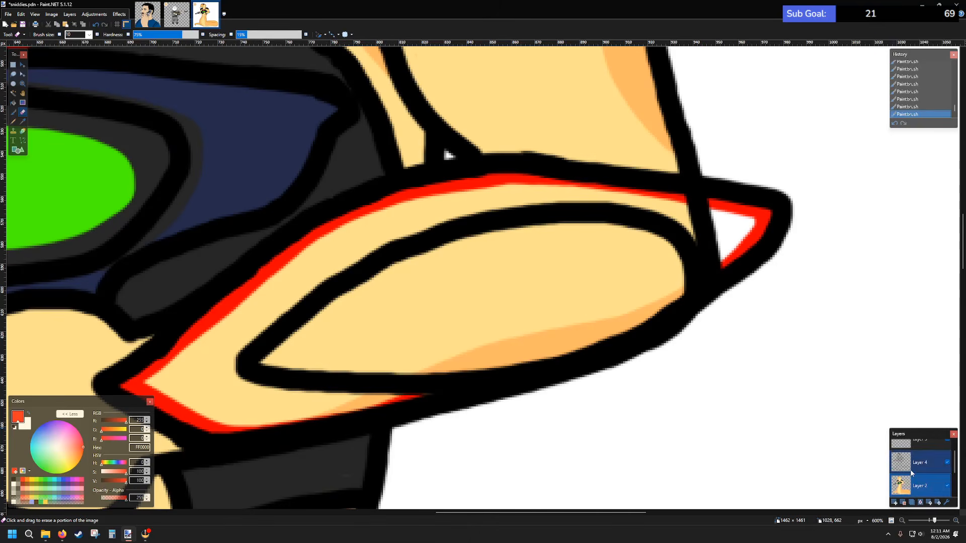
click(911, 465)
mouse_move(685, 204)
mouse_down()
mouse_move(696, 215)
mouse_move(712, 238)
mouse_move(698, 227)
mouse_move(722, 270)
mouse_up()
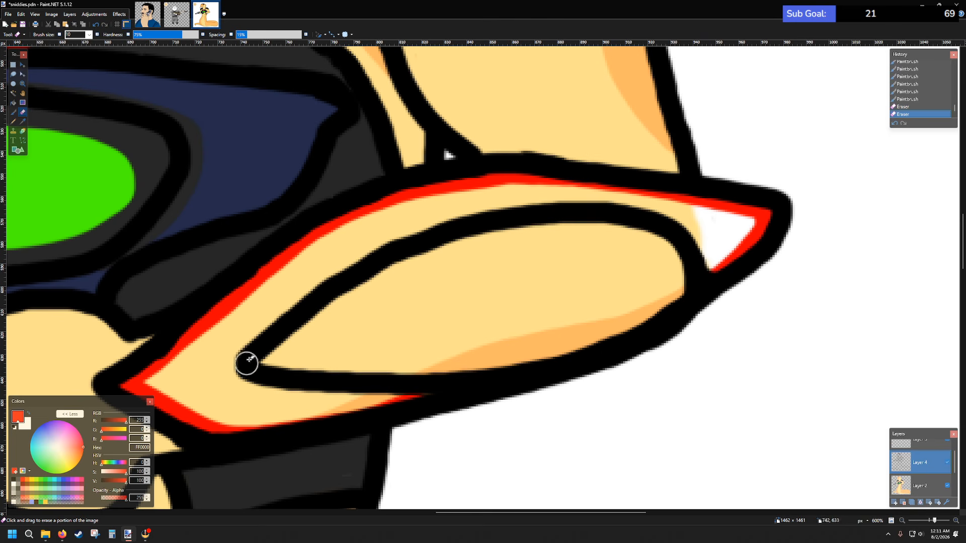
- Sample the chest armour's dark grey 262626 from Layer 2 and return to the Paintbrush
scroll(388, 269, down, 3)
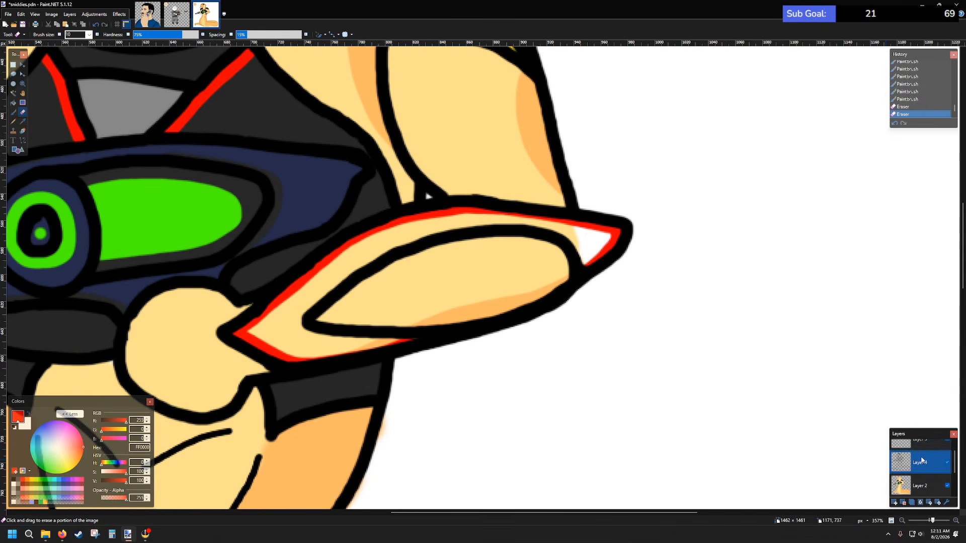
scroll(921, 460, up, 1)
click(916, 493)
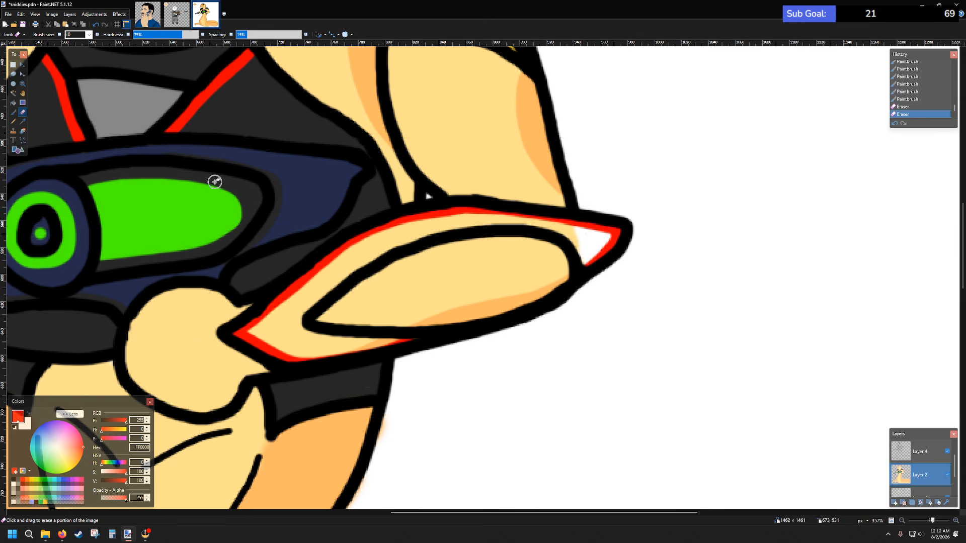
scroll(231, 177, up, 2)
click(22, 121)
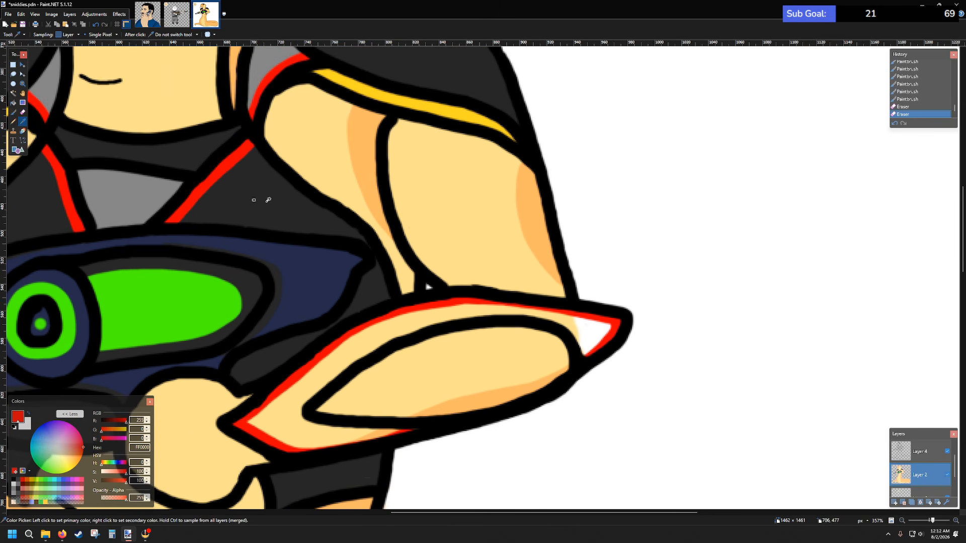
click(276, 197)
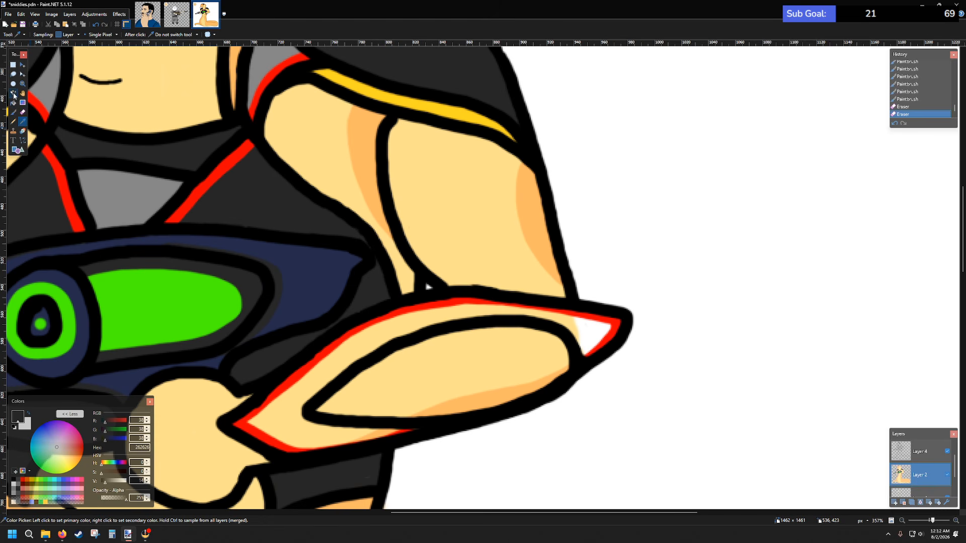
click(14, 112)
- Paint the forearm guard dark grey between the red trim and the inner contour, from the wrist point to the elbow tip
scroll(342, 322, down, 2)
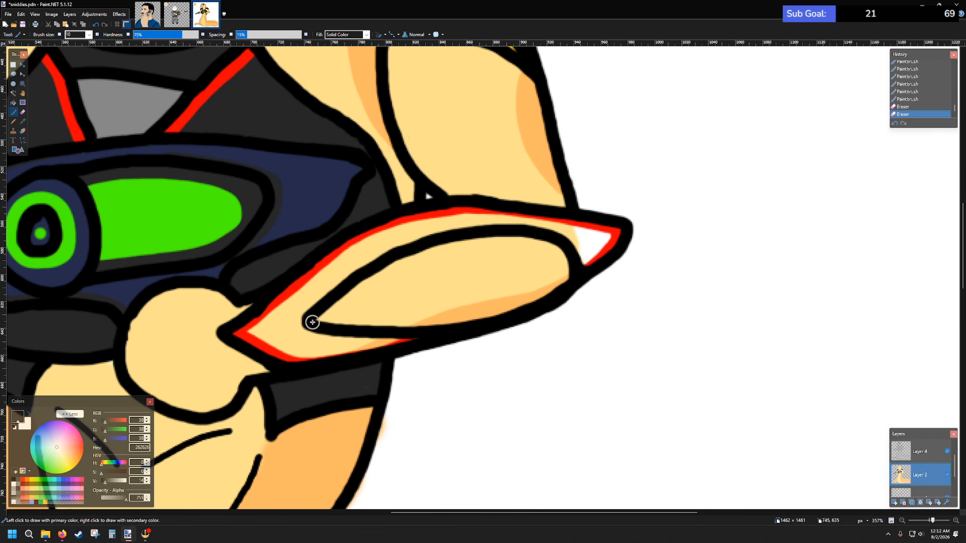
scroll(312, 322, down, 2)
scroll(352, 224, up, 1)
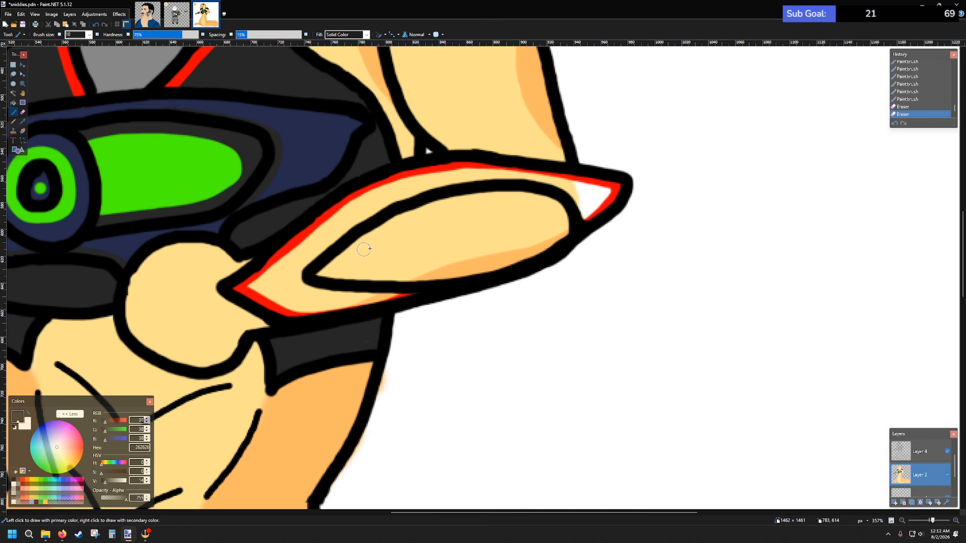
mouse_move(244, 282)
mouse_down()
mouse_move(302, 309)
mouse_move(402, 294)
mouse_up()
mouse_move(402, 295)
mouse_down()
mouse_move(302, 279)
mouse_move(388, 207)
mouse_move(439, 190)
mouse_move(529, 186)
mouse_move(562, 193)
mouse_move(585, 217)
mouse_move(606, 192)
mouse_move(479, 171)
mouse_move(406, 177)
mouse_move(359, 194)
mouse_move(250, 284)
mouse_move(304, 301)
mouse_move(347, 300)
mouse_move(287, 294)
mouse_move(268, 281)
mouse_move(288, 266)
mouse_move(288, 287)
mouse_move(326, 238)
mouse_move(295, 263)
mouse_move(313, 246)
mouse_move(376, 203)
mouse_move(320, 234)
mouse_move(394, 195)
mouse_move(369, 200)
mouse_move(448, 177)
mouse_up()
drag(398, 197, 485, 179)
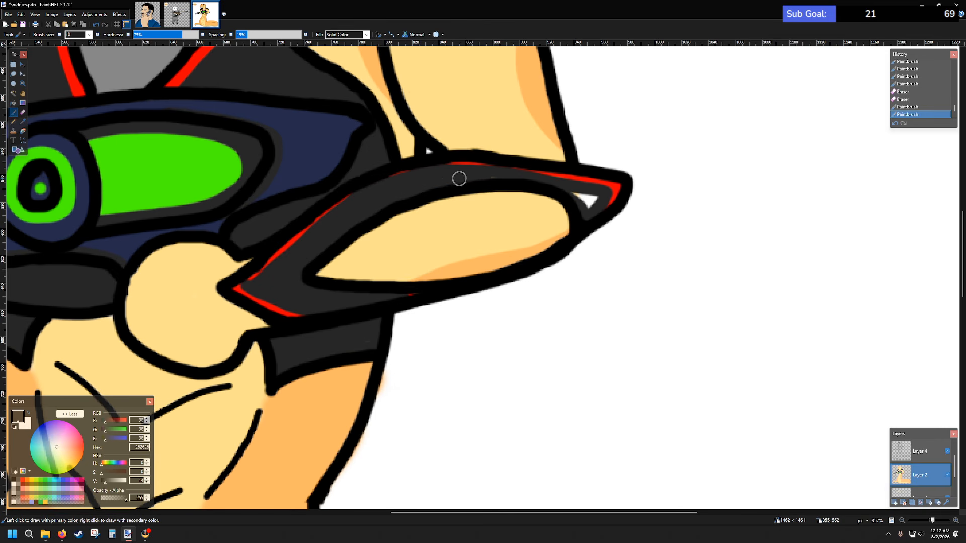
mouse_move(547, 181)
mouse_down()
mouse_move(595, 195)
mouse_move(571, 197)
mouse_up()
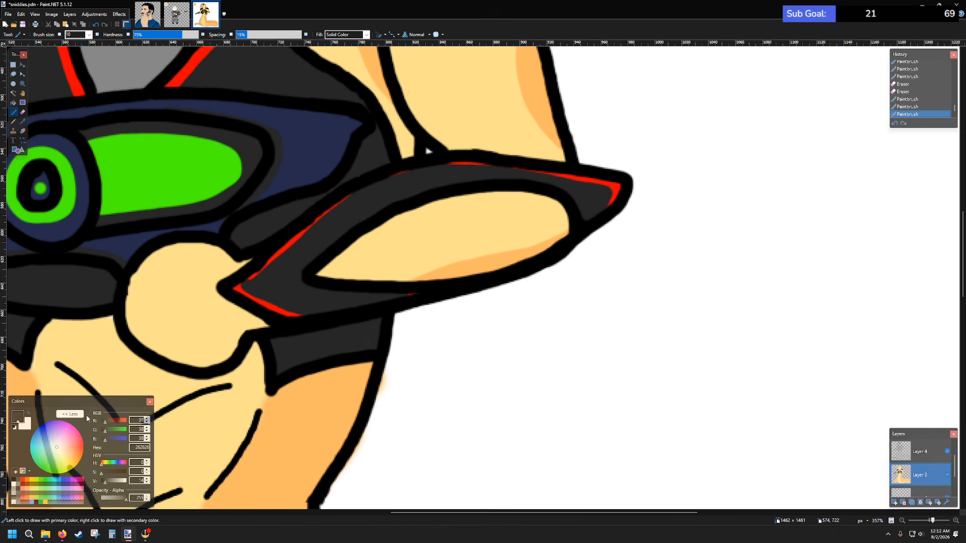
- Repaint the guard's trim in red FF0000 at an even thickness around the wrist point, upper edge and elbow tip
click(22, 480)
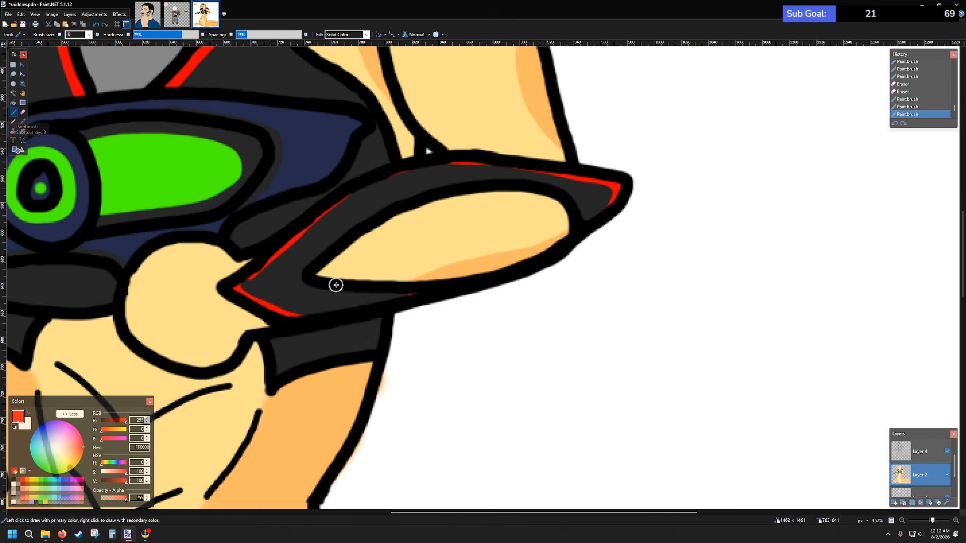
scroll(344, 285, up, 1)
scroll(343, 285, up, 1)
scroll(342, 282, down, 2)
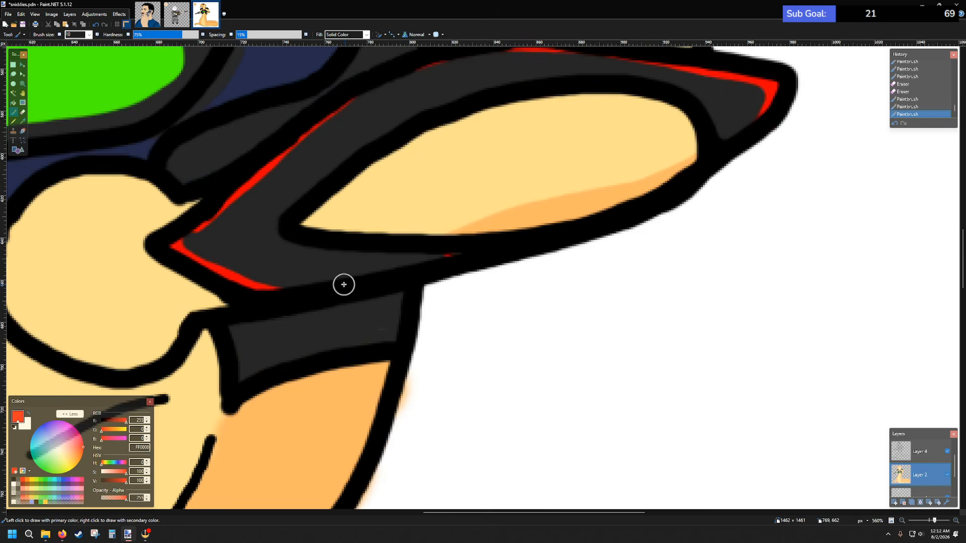
scroll(332, 250, up, 2)
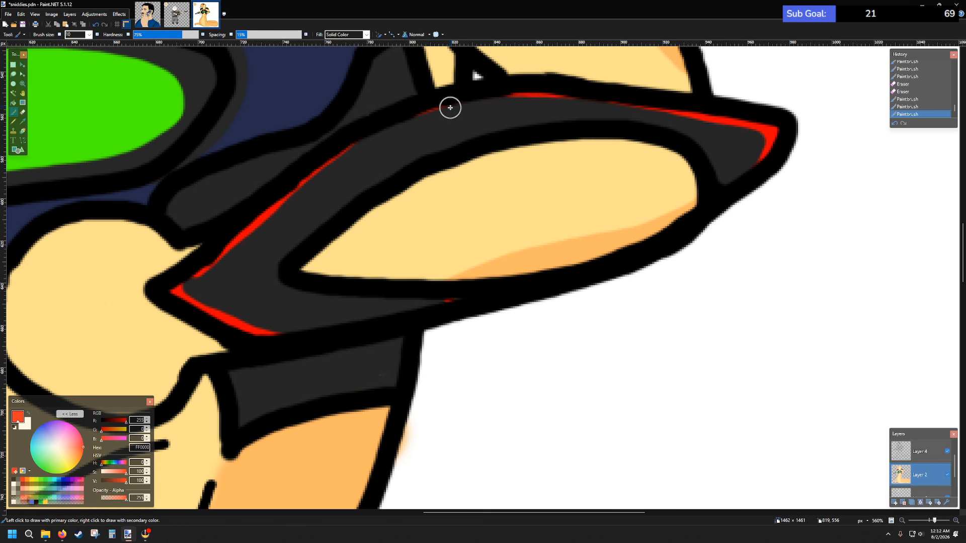
mouse_move(450, 108)
mouse_down()
mouse_move(334, 159)
mouse_move(176, 286)
mouse_up()
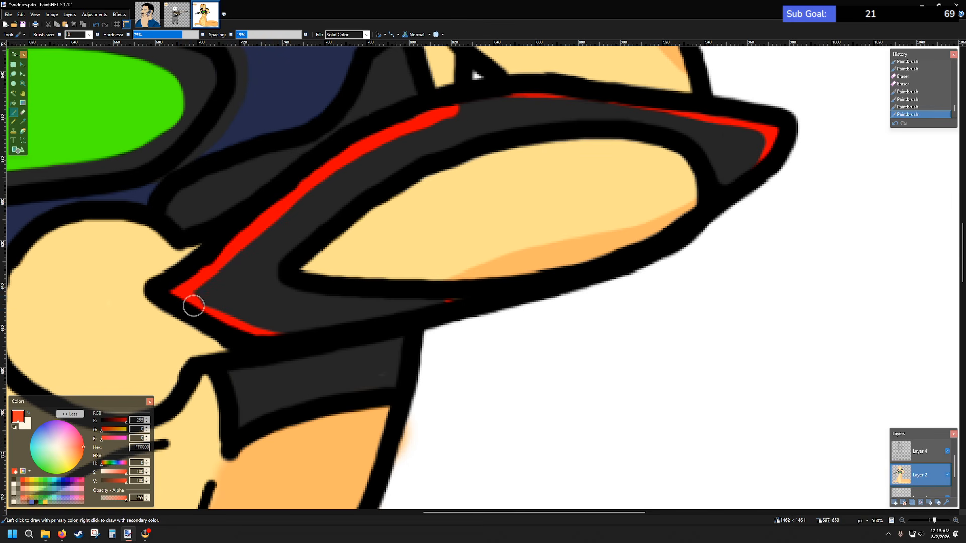
drag(214, 318, 297, 339)
scroll(496, 232, up, 3)
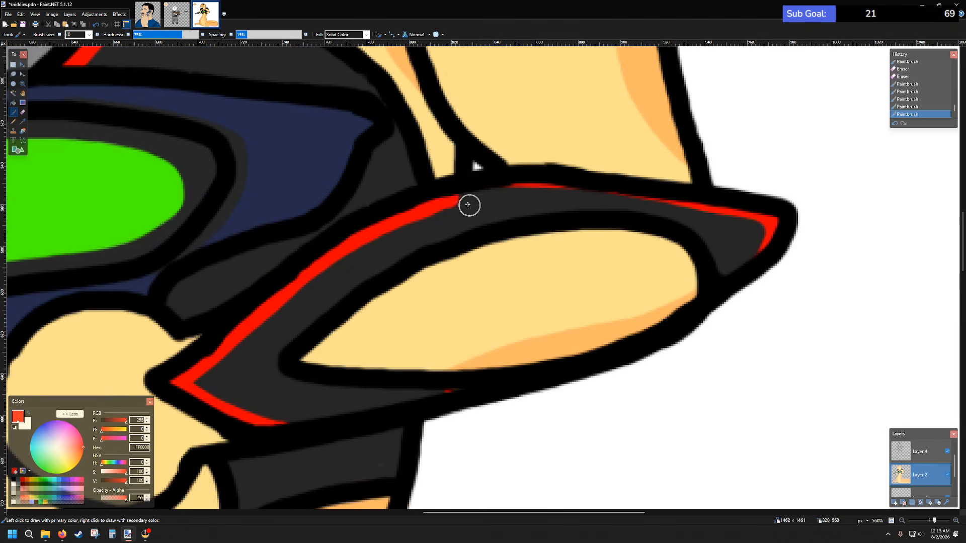
mouse_move(446, 198)
mouse_down()
mouse_move(548, 183)
mouse_move(738, 216)
mouse_move(763, 224)
mouse_move(767, 240)
mouse_move(749, 274)
mouse_up()
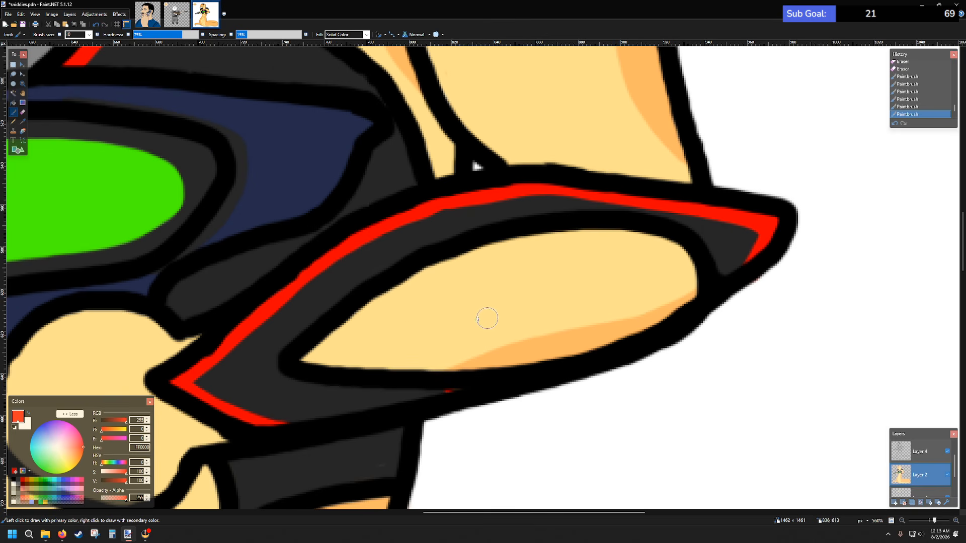
- Paint a small red heart-shaped mark on the dark grey area of the guard near the wrist point
scroll(370, 339, down, 3)
drag(241, 233, 255, 248)
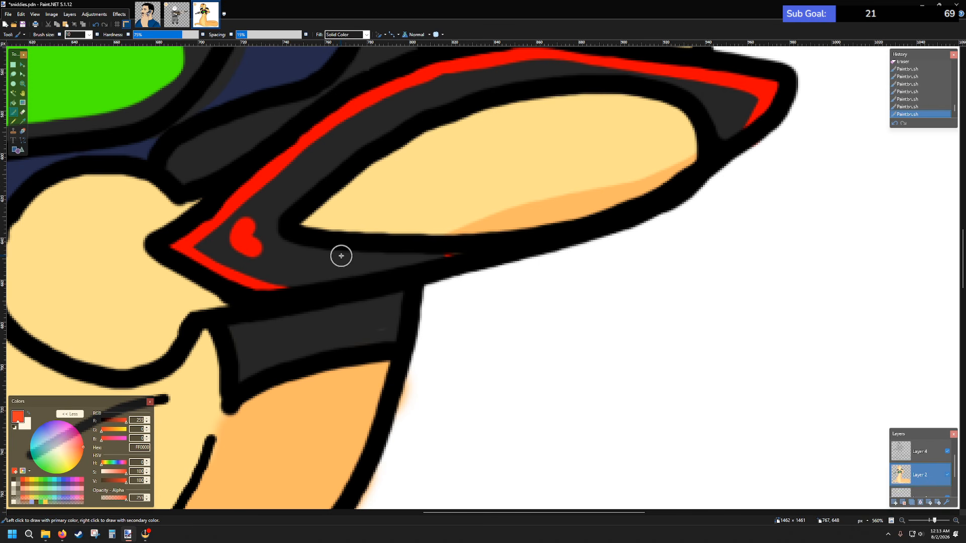
click(249, 224)
scroll(273, 220, up, 3)
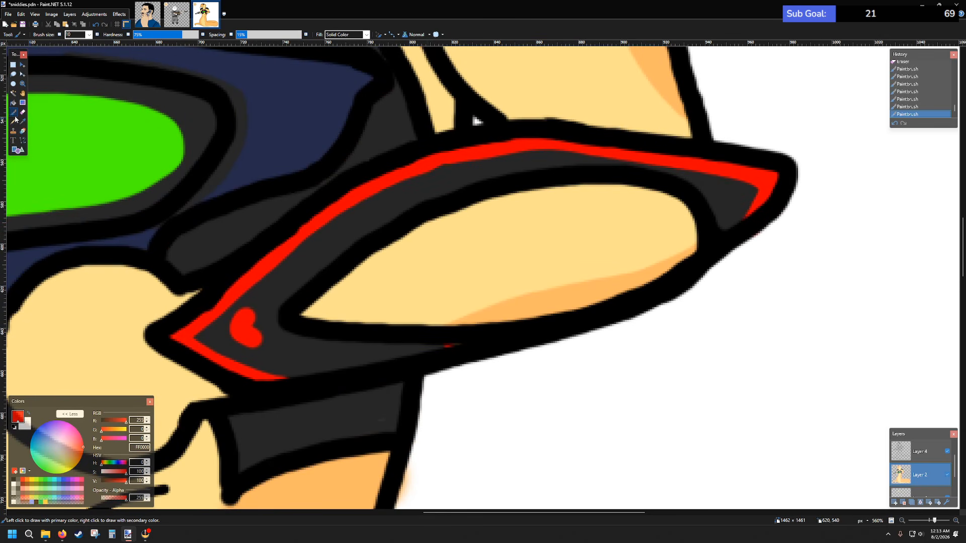
- Fill the guard's inner oval with dark gold BC9D00 on Layer 2, covering the skin tone up to the black contour
click(32, 484)
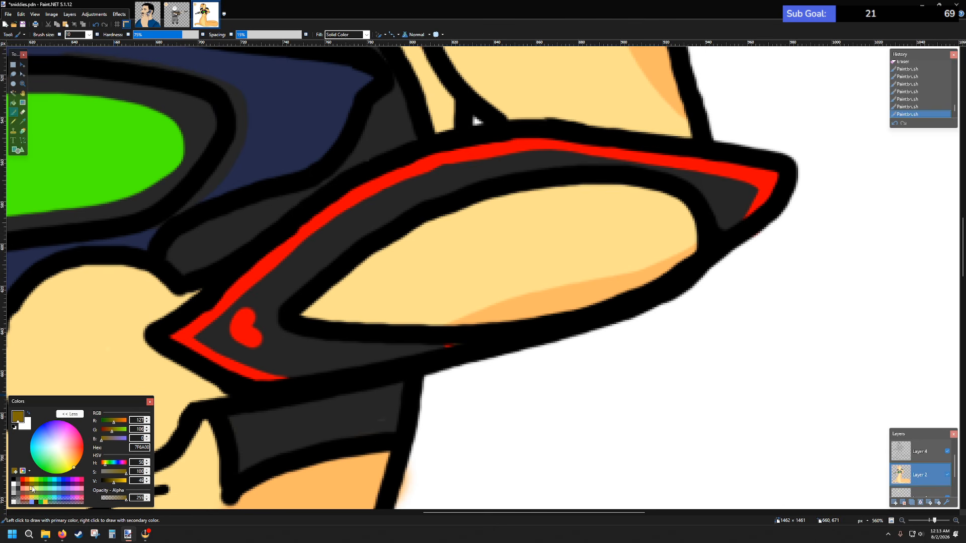
drag(113, 485, 119, 485)
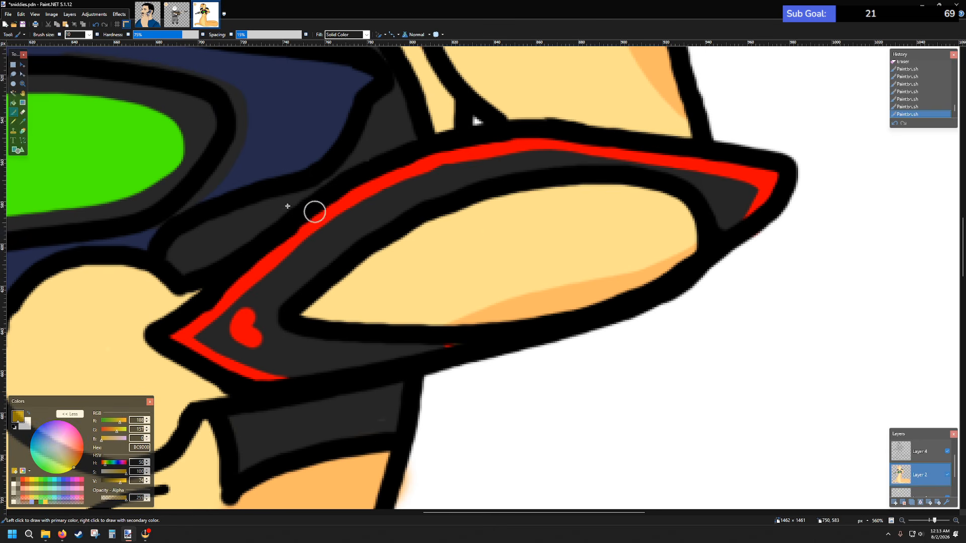
click(479, 206)
mouse_move(479, 205)
mouse_down()
mouse_move(381, 245)
mouse_move(309, 304)
mouse_move(311, 317)
mouse_move(446, 329)
mouse_move(529, 322)
mouse_move(658, 280)
mouse_move(689, 249)
mouse_move(683, 212)
mouse_move(663, 199)
mouse_move(587, 189)
mouse_move(487, 200)
mouse_up()
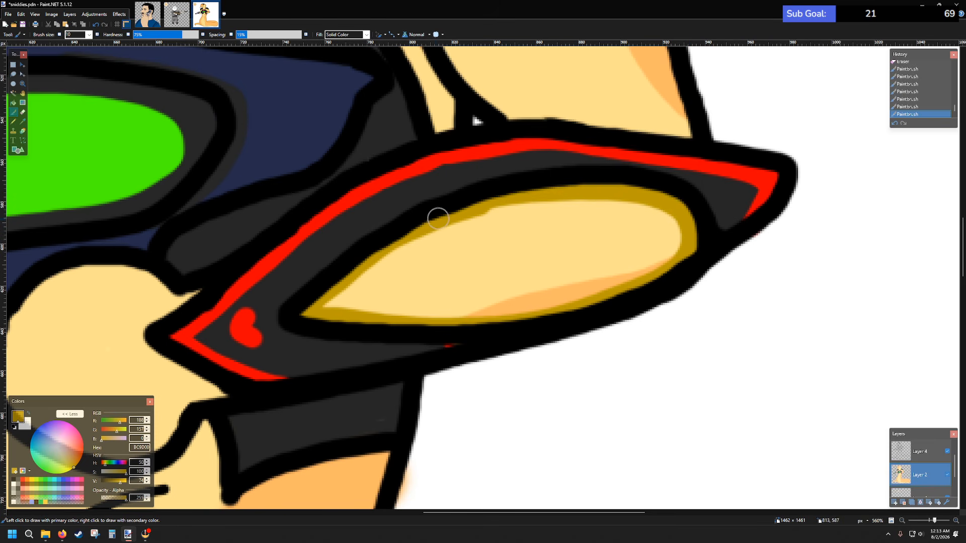
mouse_move(366, 269)
mouse_down()
mouse_move(326, 307)
mouse_move(424, 241)
mouse_move(354, 275)
mouse_move(514, 207)
mouse_move(653, 213)
mouse_move(677, 246)
mouse_move(667, 219)
mouse_move(673, 250)
mouse_move(659, 271)
mouse_move(526, 309)
mouse_move(351, 304)
mouse_move(519, 222)
mouse_move(640, 221)
mouse_move(663, 239)
mouse_move(654, 258)
mouse_move(600, 277)
mouse_move(466, 300)
mouse_move(380, 301)
mouse_move(390, 287)
mouse_move(546, 231)
mouse_move(532, 223)
mouse_move(461, 237)
mouse_move(569, 230)
mouse_move(656, 245)
mouse_move(501, 283)
mouse_move(370, 301)
mouse_move(645, 248)
mouse_move(472, 276)
mouse_move(595, 240)
mouse_up()
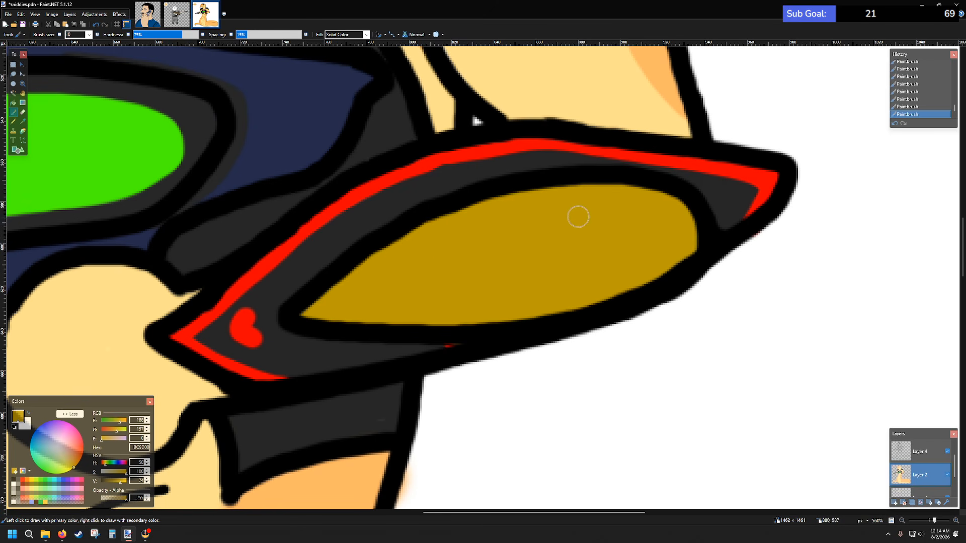
- Set a smaller Paintbrush size, make Layer 4 above the colour layer active, and choose black 000000 as the primary colour
ctrl+scroll(577, 217, down, 8)
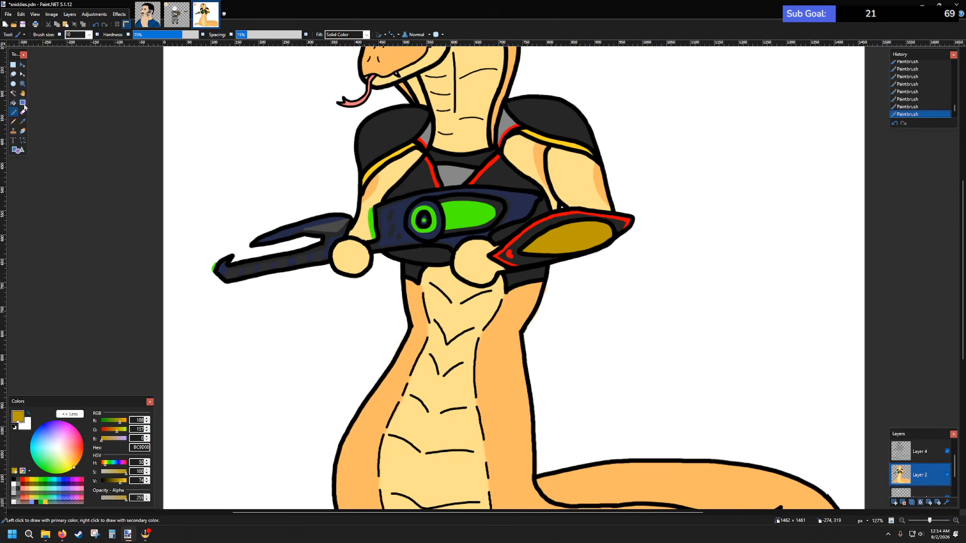
click(89, 35)
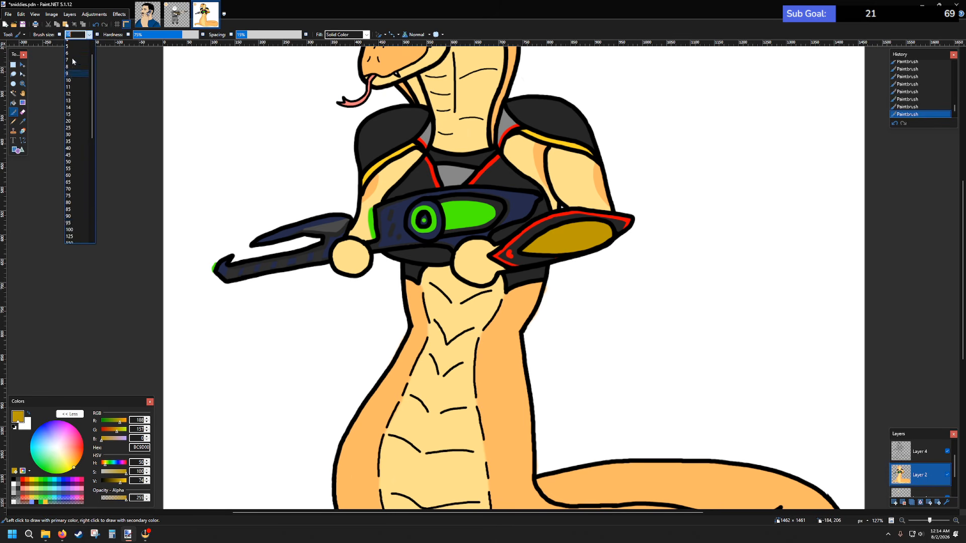
click(71, 73)
click(920, 451)
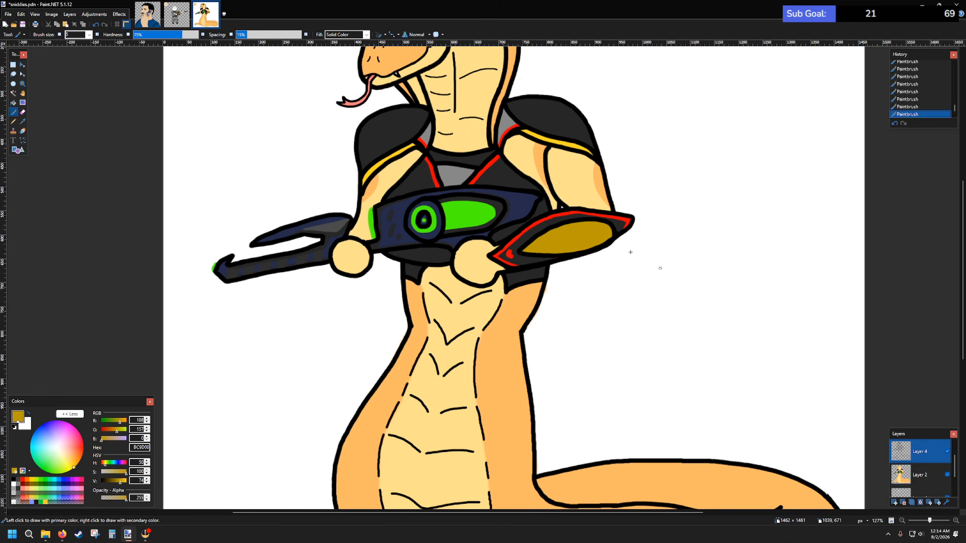
ctrl+scroll(547, 250, up, 5)
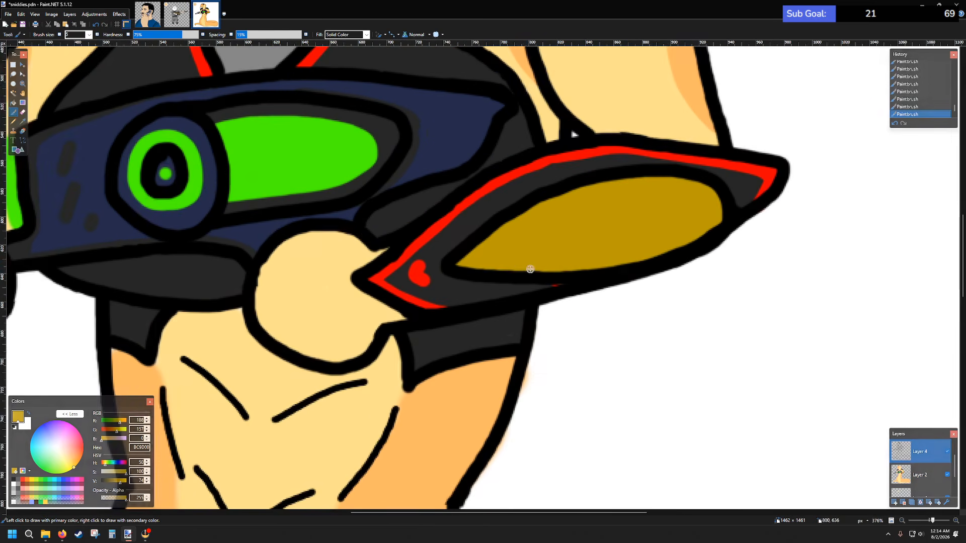
click(14, 481)
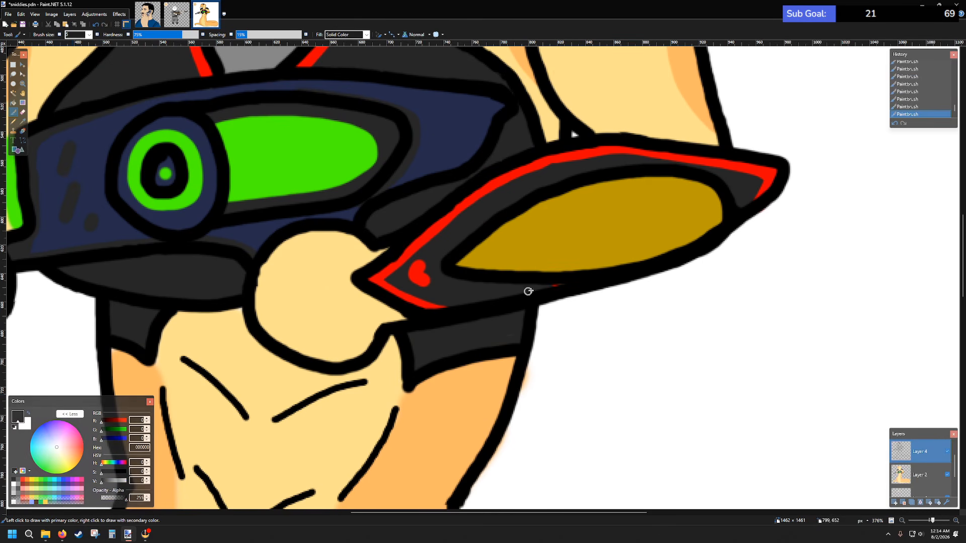
ctrl+scroll(528, 285, up, 3)
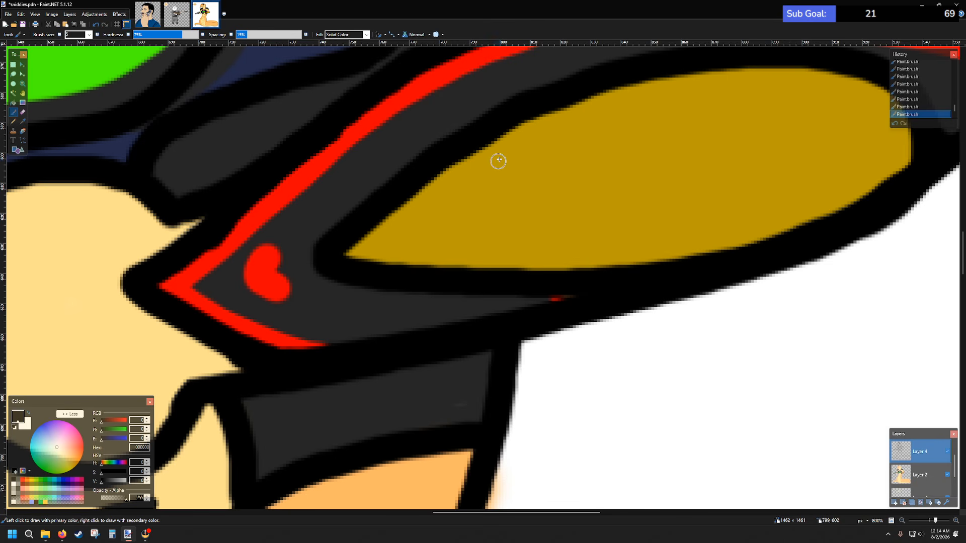
drag(500, 134, 484, 172)
mouse_move(452, 205)
mouse_down()
mouse_move(427, 220)
mouse_move(556, 274)
mouse_up()
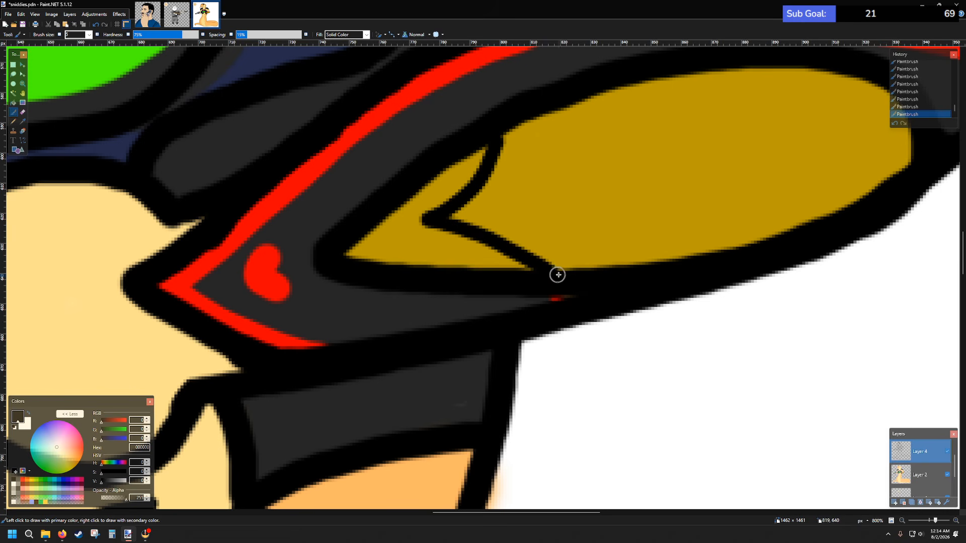
key(ctrl+b)
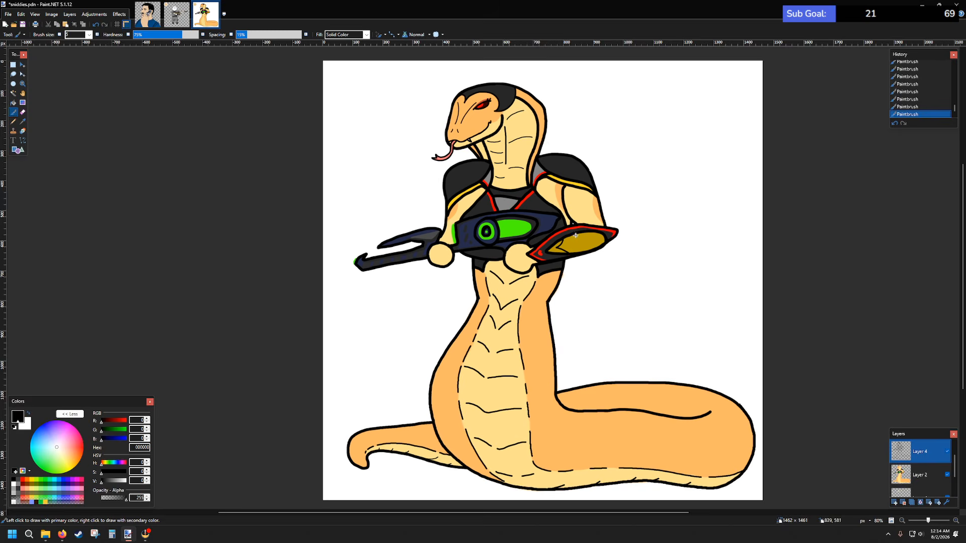
scroll(575, 235, up, 8)
key(ctrl+z)
key(ctrl+z)
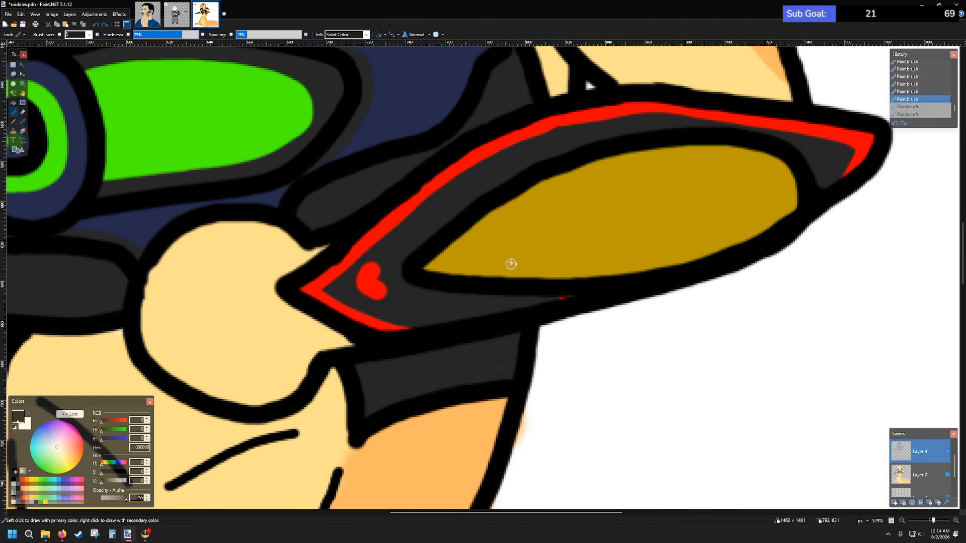
- Paint four evenly spaced black chevron lines across the guard's gold oval, with their points facing the wrist
mouse_move(521, 189)
mouse_down()
mouse_move(498, 233)
mouse_move(469, 252)
mouse_move(547, 280)
mouse_up()
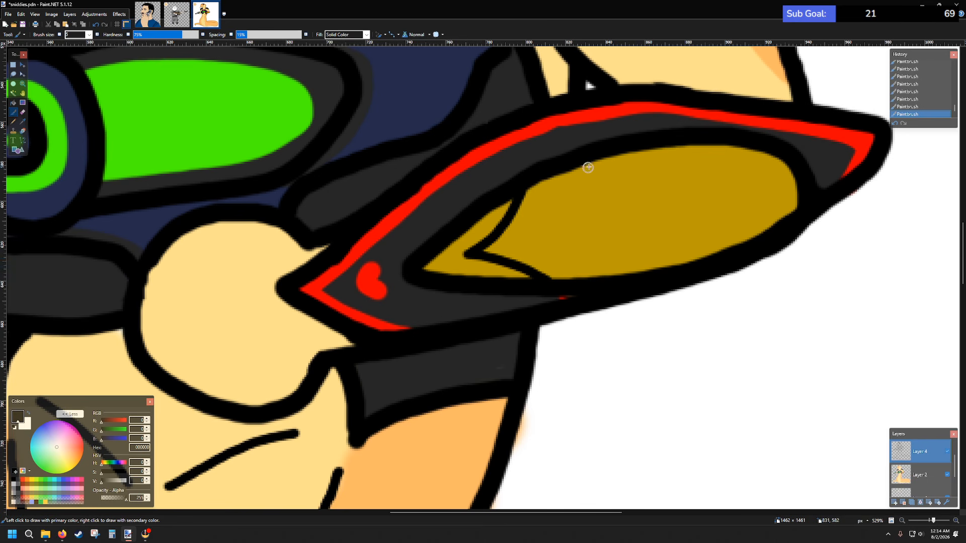
mouse_move(591, 162)
mouse_down()
mouse_move(545, 238)
mouse_move(646, 273)
mouse_up()
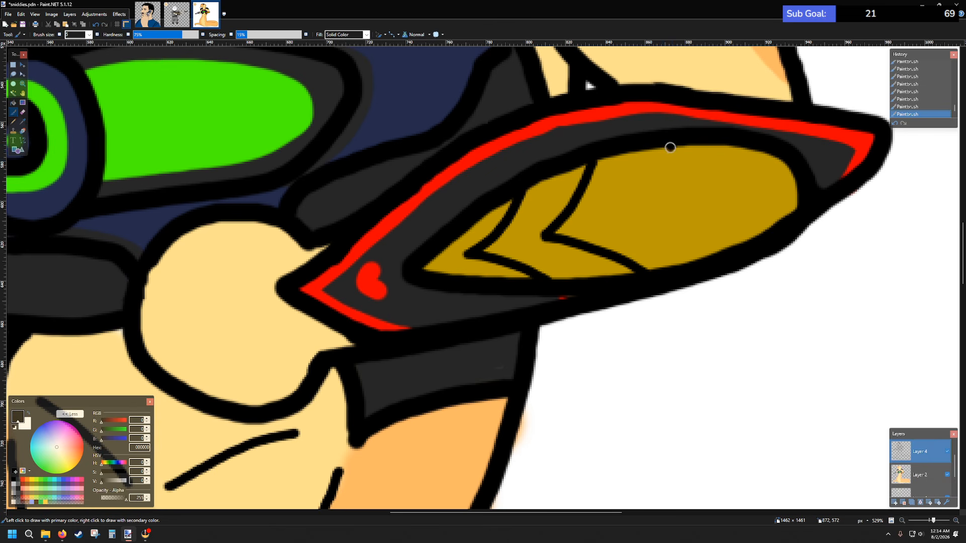
mouse_move(670, 148)
mouse_down()
mouse_move(636, 207)
mouse_move(733, 249)
mouse_up()
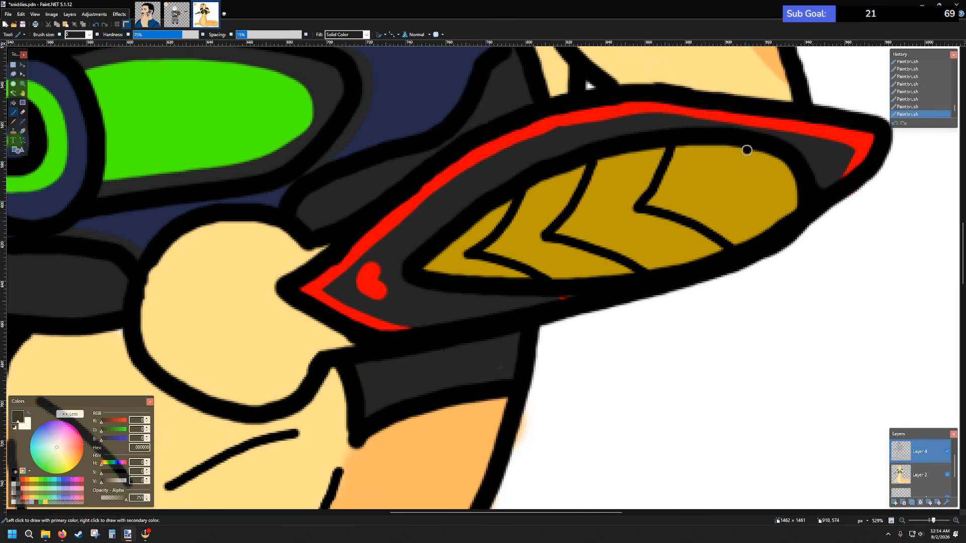
mouse_move(746, 149)
mouse_down()
mouse_move(727, 190)
mouse_move(770, 211)
mouse_move(776, 227)
mouse_up()
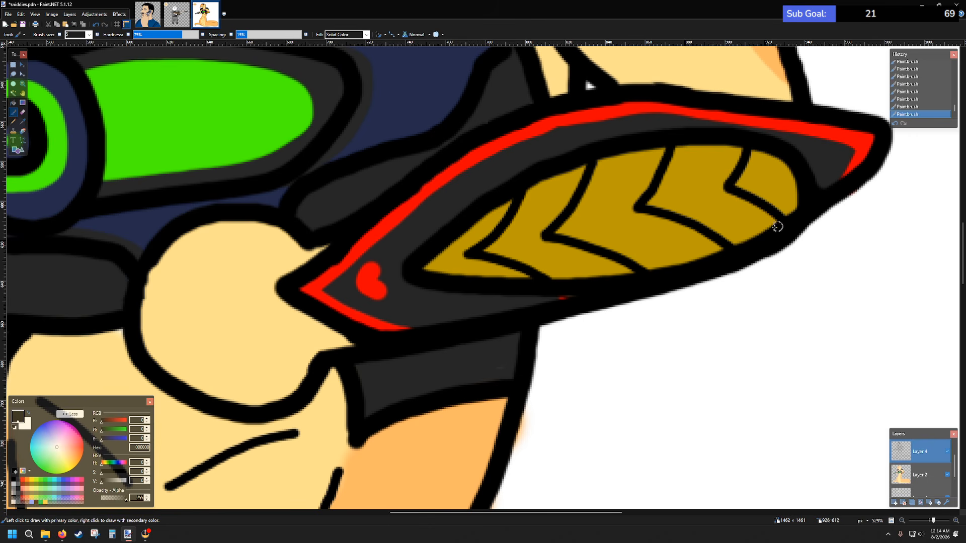
- Choose a thinner brush and paint two short black scale lines on the narrow hood strip below the cobra's jaw
scroll(776, 227, down, 8)
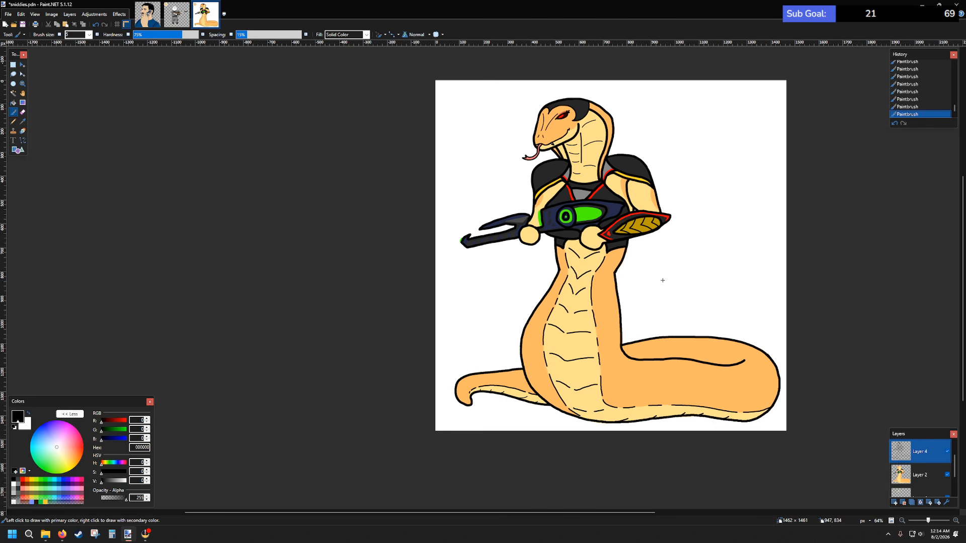
scroll(635, 278, down, 1)
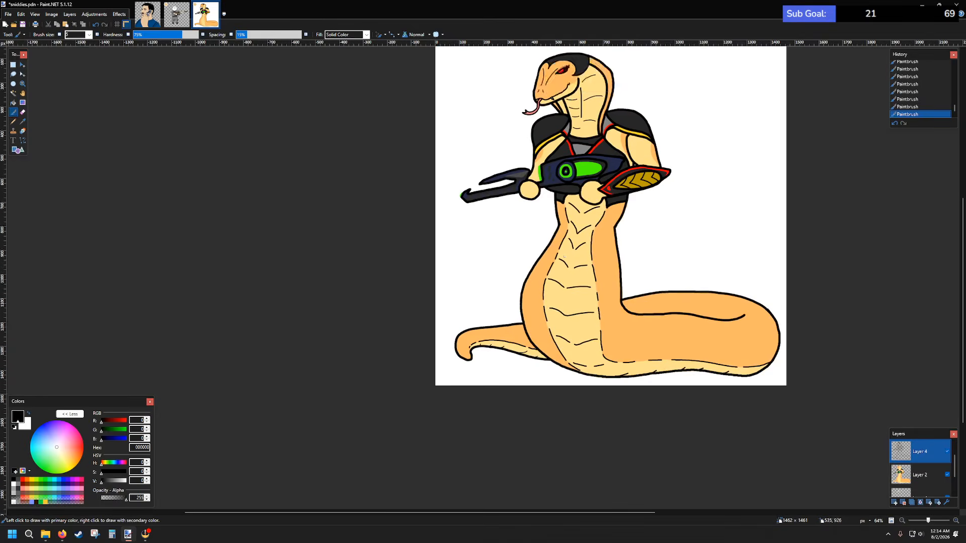
scroll(635, 278, up, 2)
scroll(635, 278, right, 3)
scroll(493, 273, down, 1)
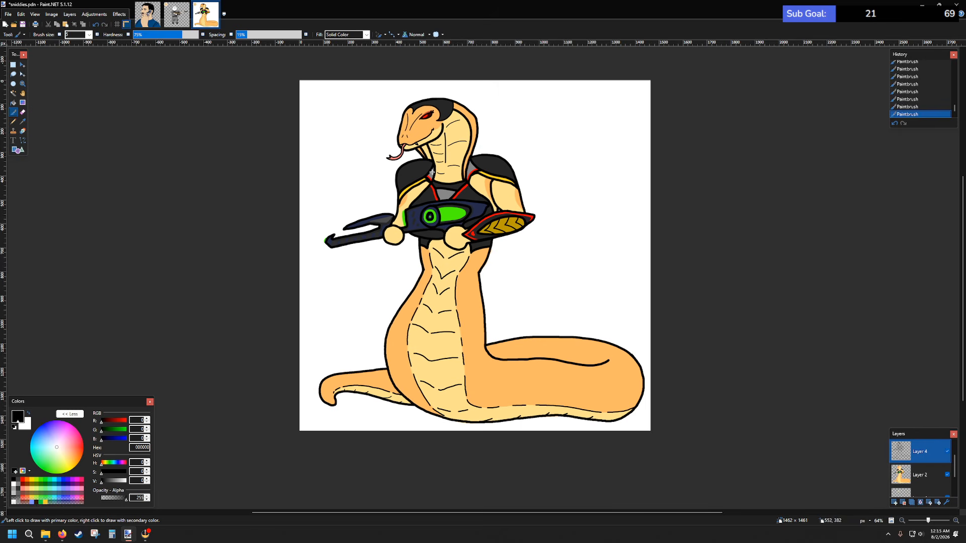
scroll(421, 150, up, 3)
scroll(420, 150, up, 6)
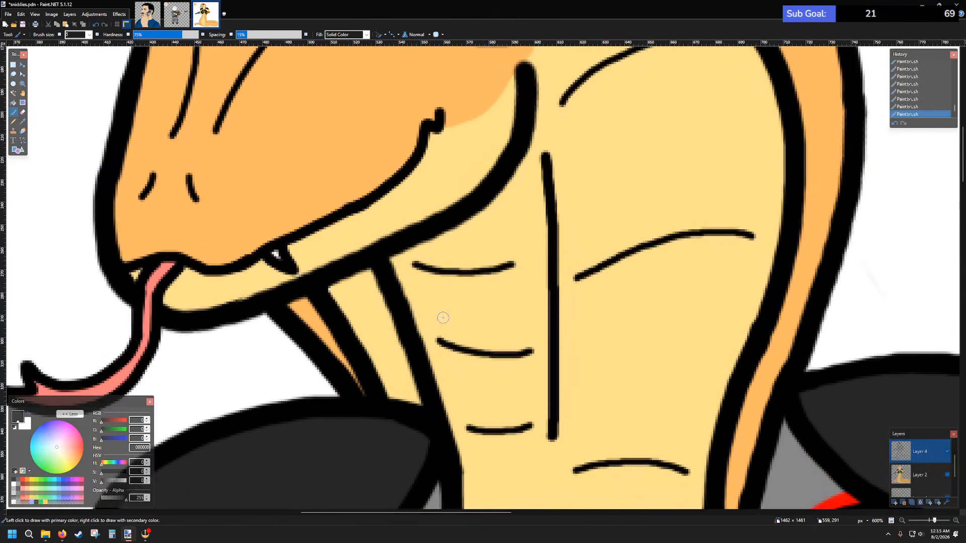
click(89, 34)
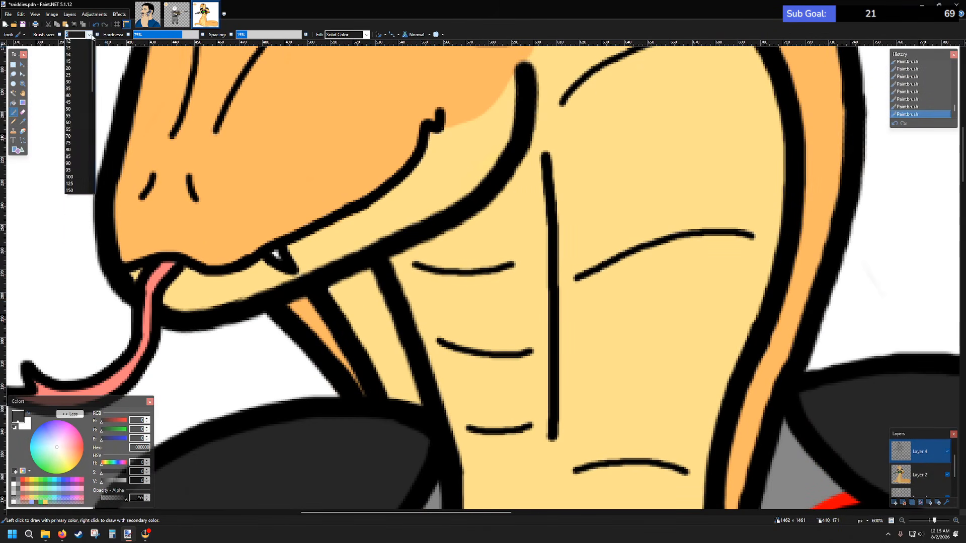
scroll(78, 61, up, 1)
click(72, 57)
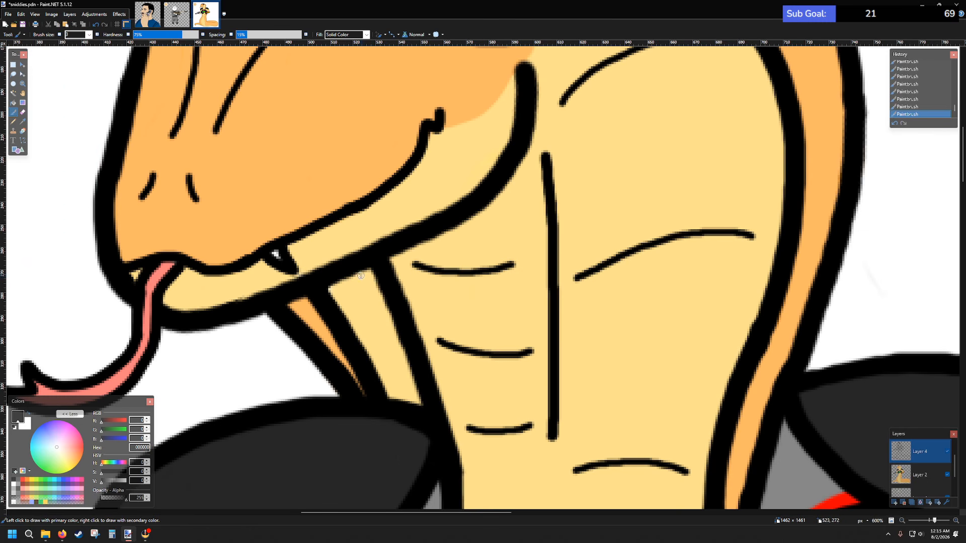
drag(375, 290, 342, 288)
drag(402, 361, 387, 361)
- Save the finished drawing to its existing sniddies.pdn file
scroll(399, 348, down, 5)
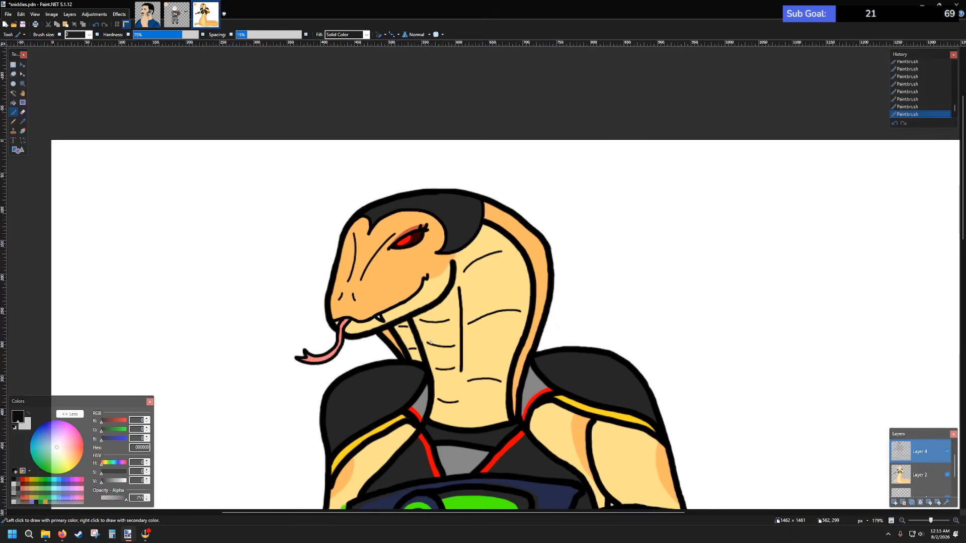
scroll(469, 345, up, 1)
scroll(470, 311, down, 3)
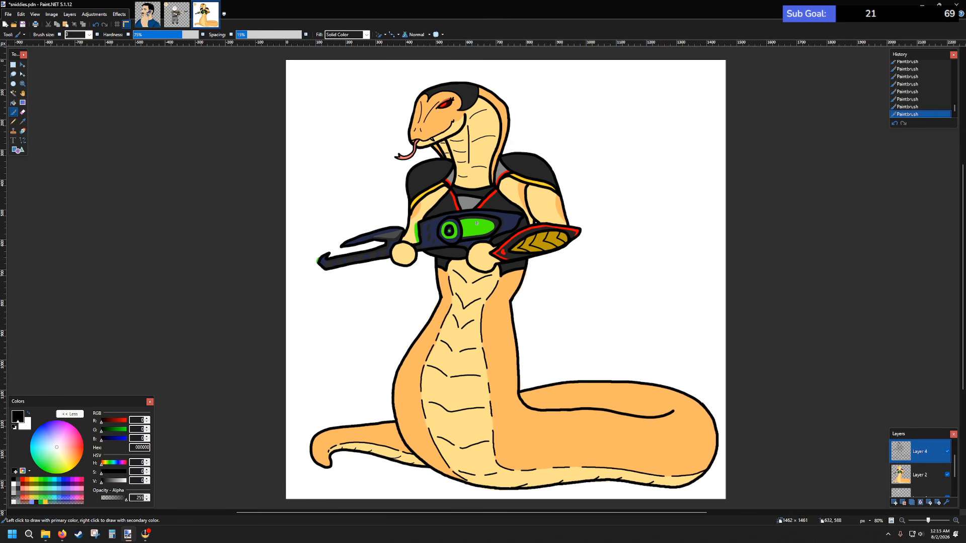
drag(920, 451, 920, 499)
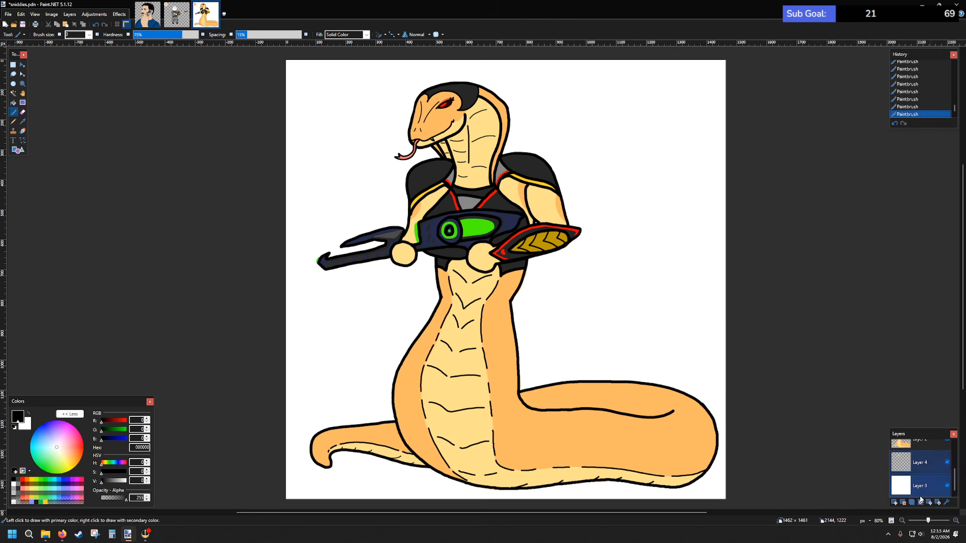
click(8, 14)
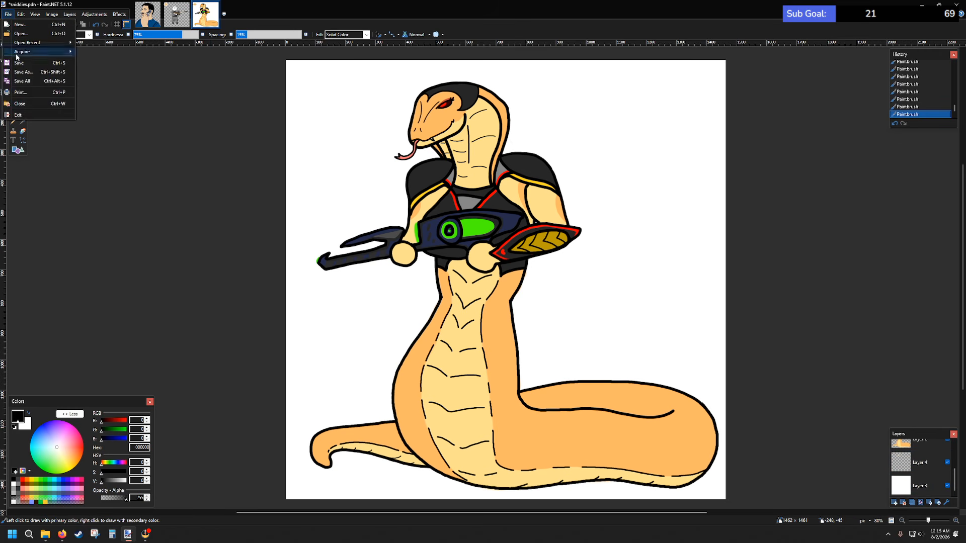
click(20, 63)
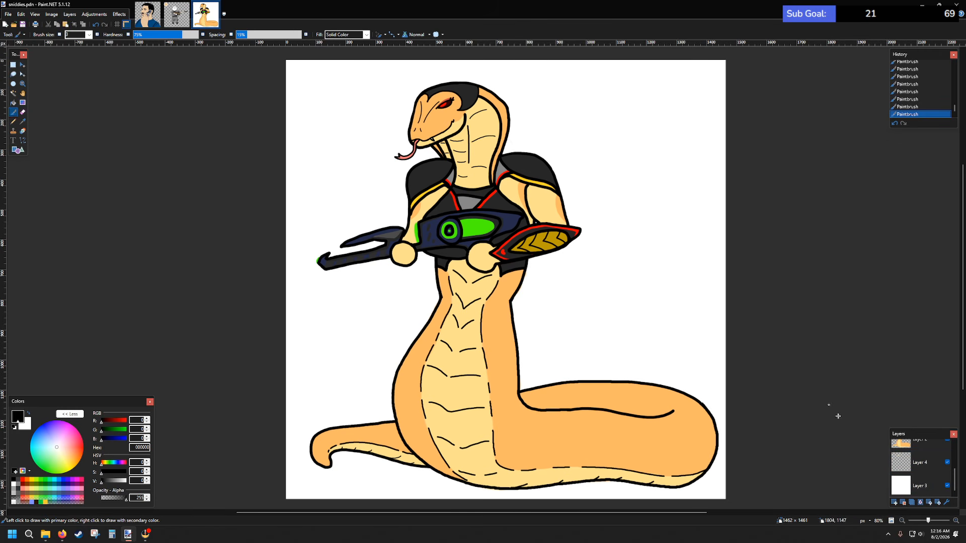
- Hide the white background on Layer 3 and make the upper Layer 4 active
click(947, 486)
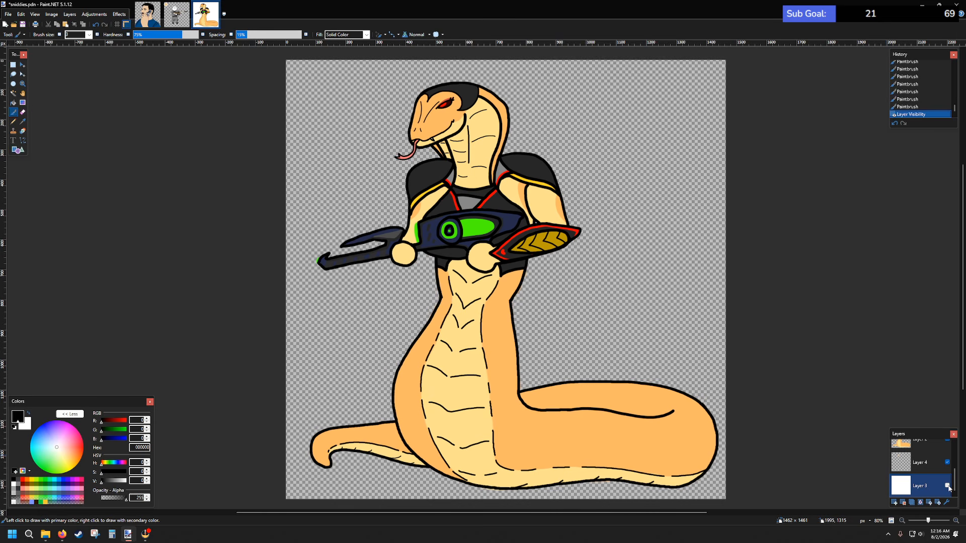
scroll(925, 482, up, 1)
click(925, 482)
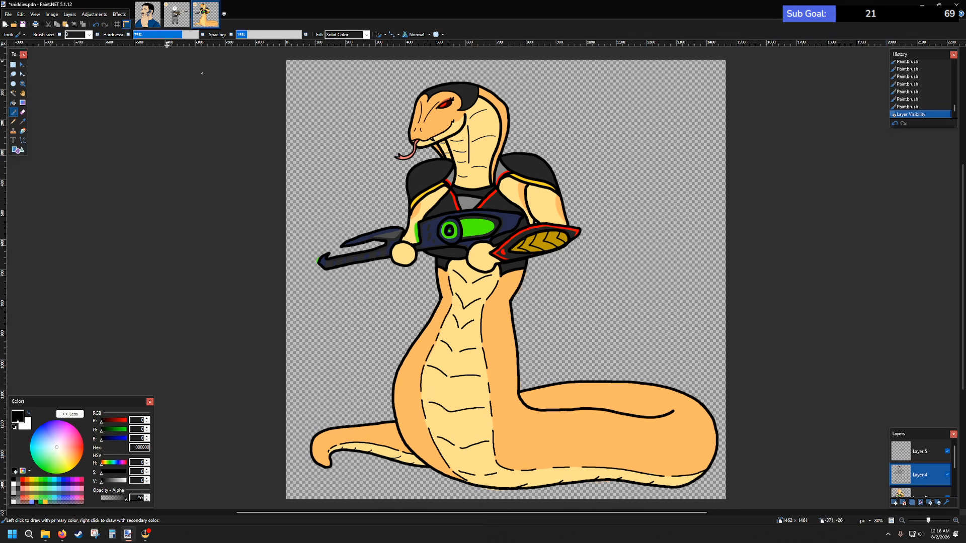
- Export the drawing as a flattened PNG file named Snooba, keeping the 32-bit depth setting
click(9, 16)
click(8, 16)
click(9, 16)
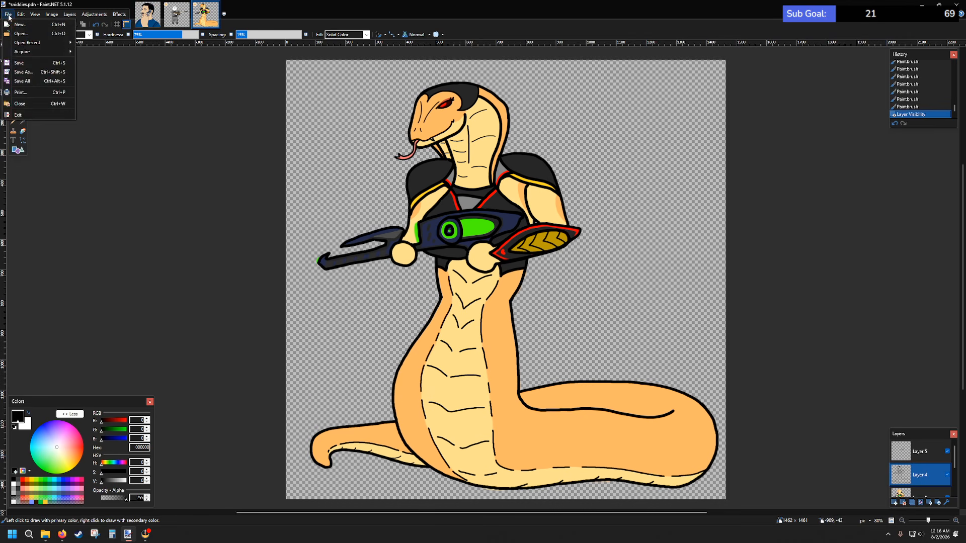
click(18, 77)
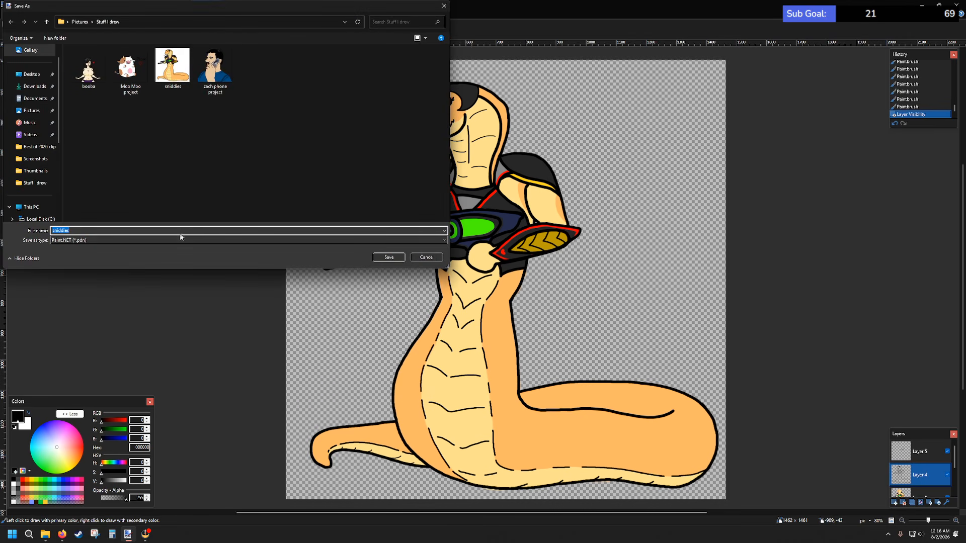
click(73, 241)
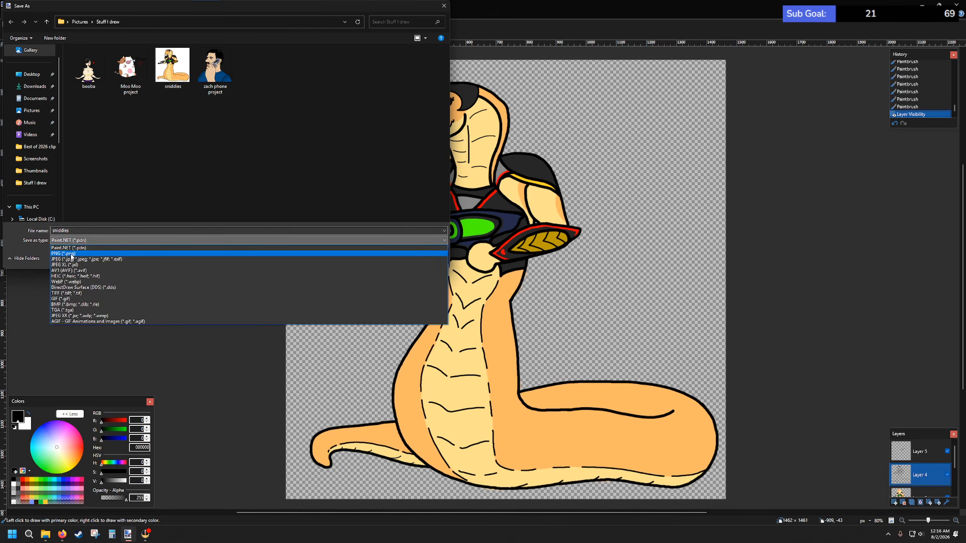
click(72, 253)
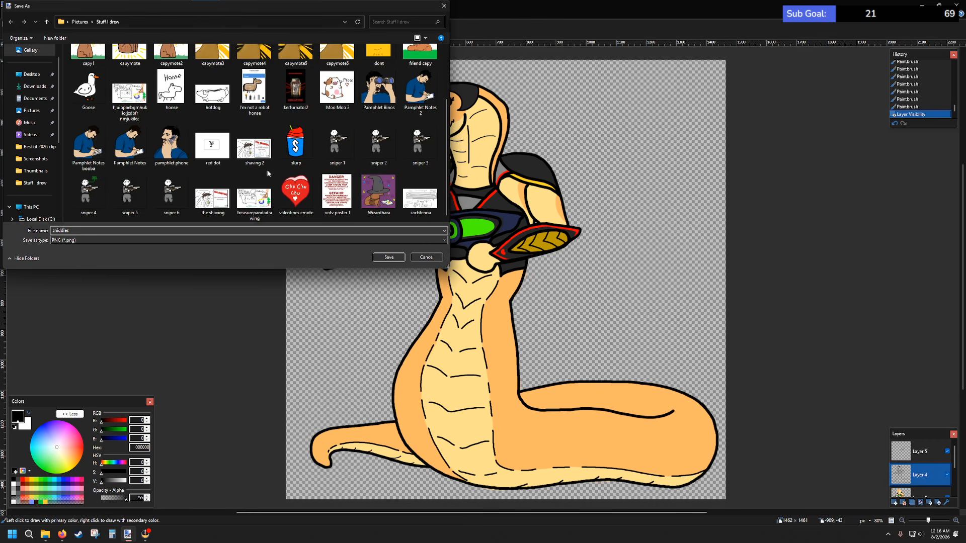
double_click(107, 230)
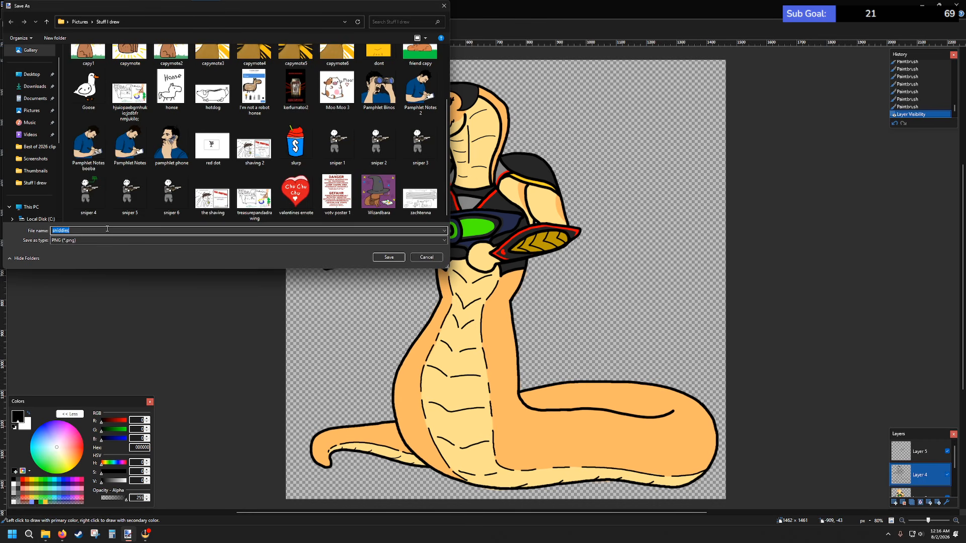
text(Snooba)
click(390, 257)
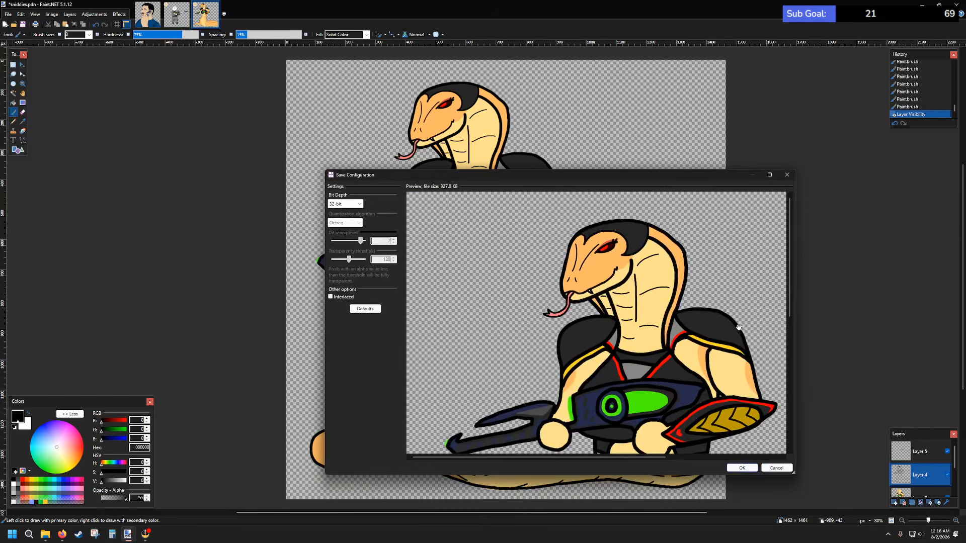
click(742, 467)
click(450, 292)
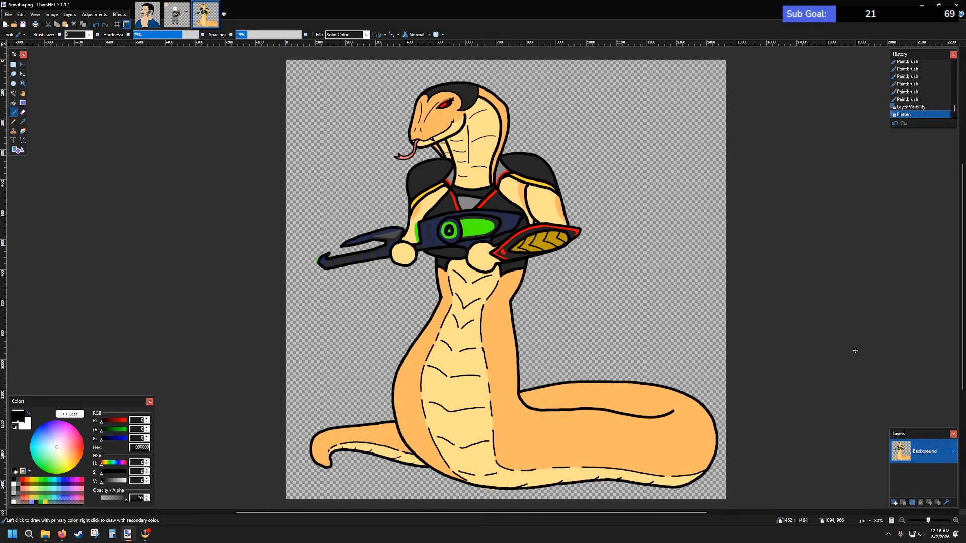
- Undo the flattening to restore the separate layers, and show the white background on Layer 3
key(ctrl+z)
click(947, 486)
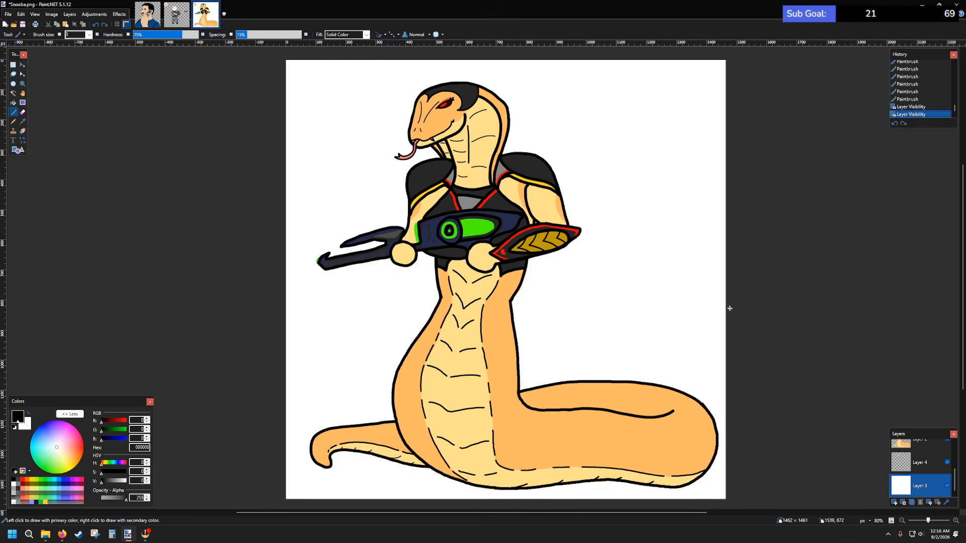
ctrl+scroll(624, 174, up, 4)
scroll(551, 185, right, 5)
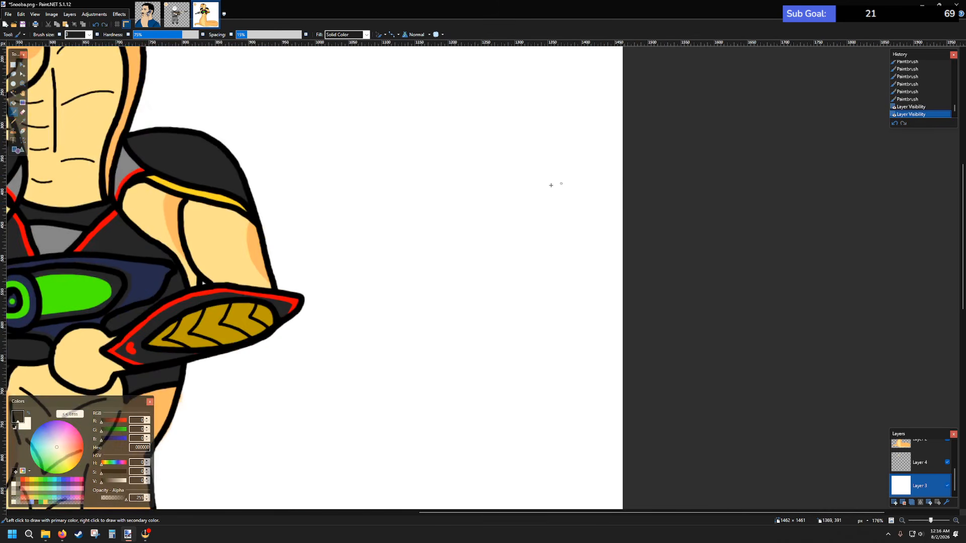
ctrl+scroll(392, 204, down, 3)
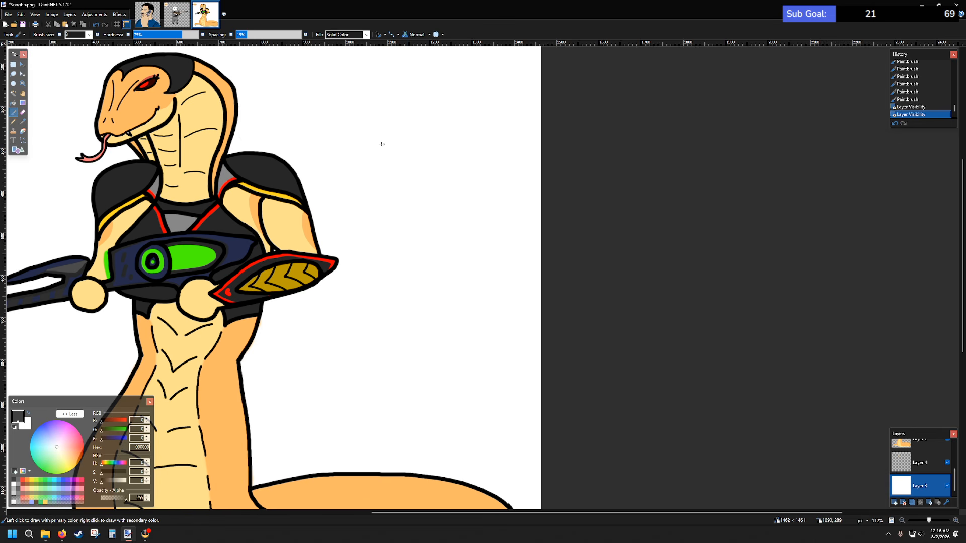
- Switch to File Explorer and view the Wizardbara and hotdog pictures in the Stuff I drew folder
click(48, 536)
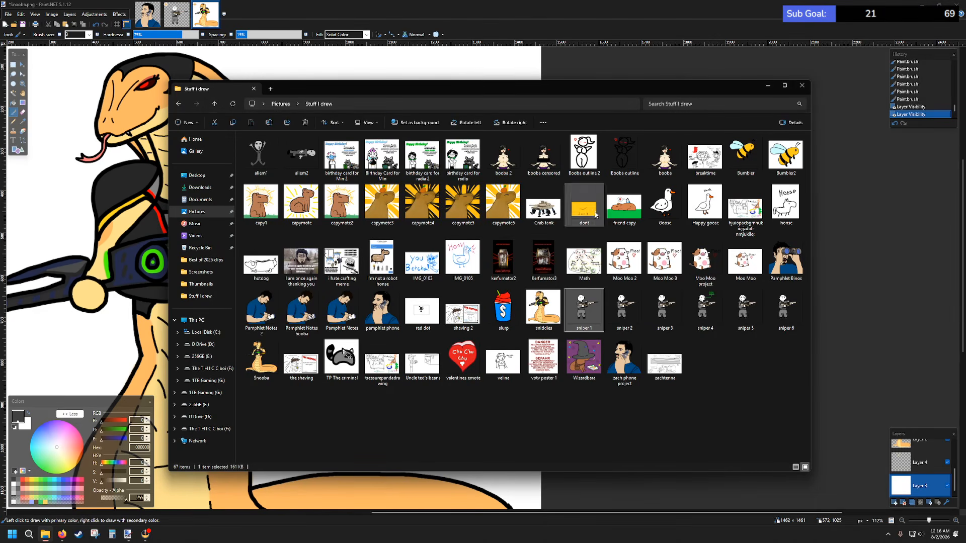
double_click(579, 363)
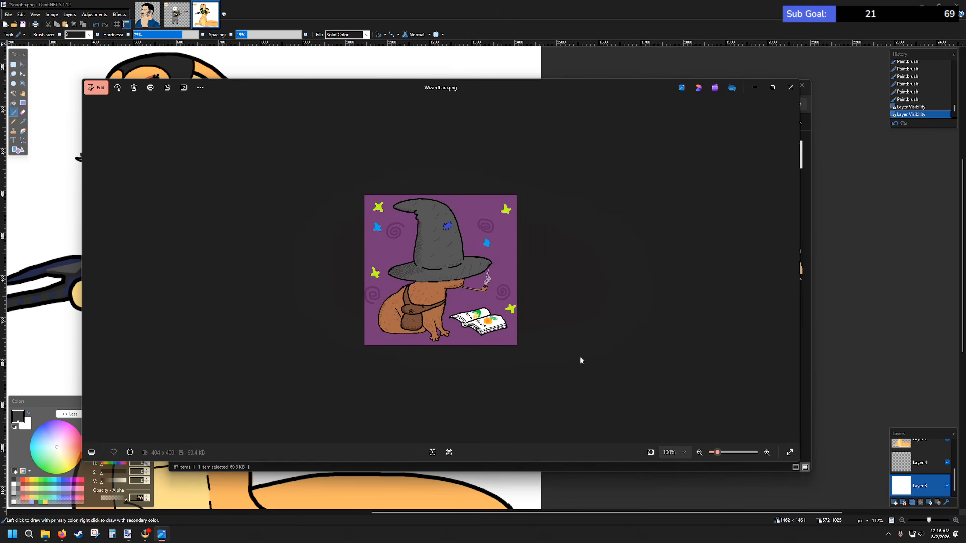
scroll(458, 278, up, 4)
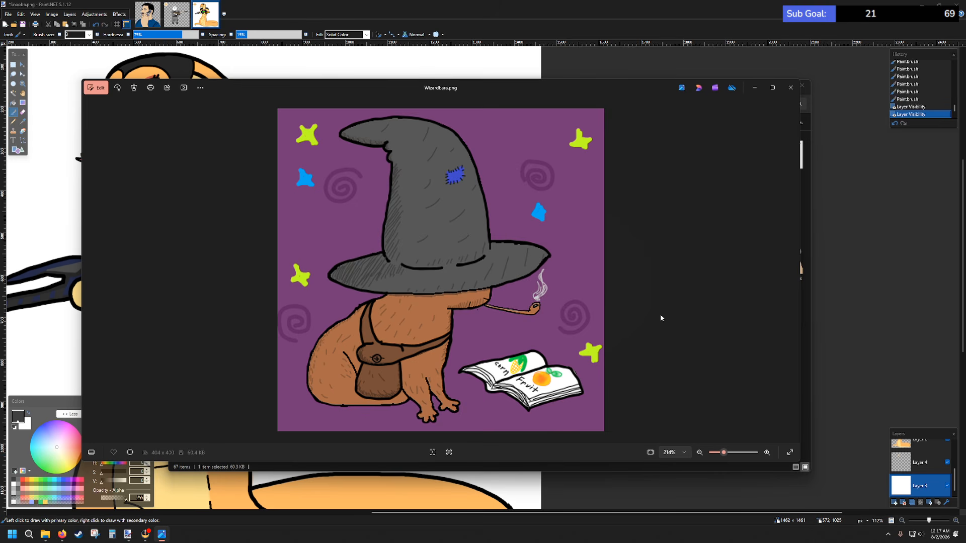
click(791, 87)
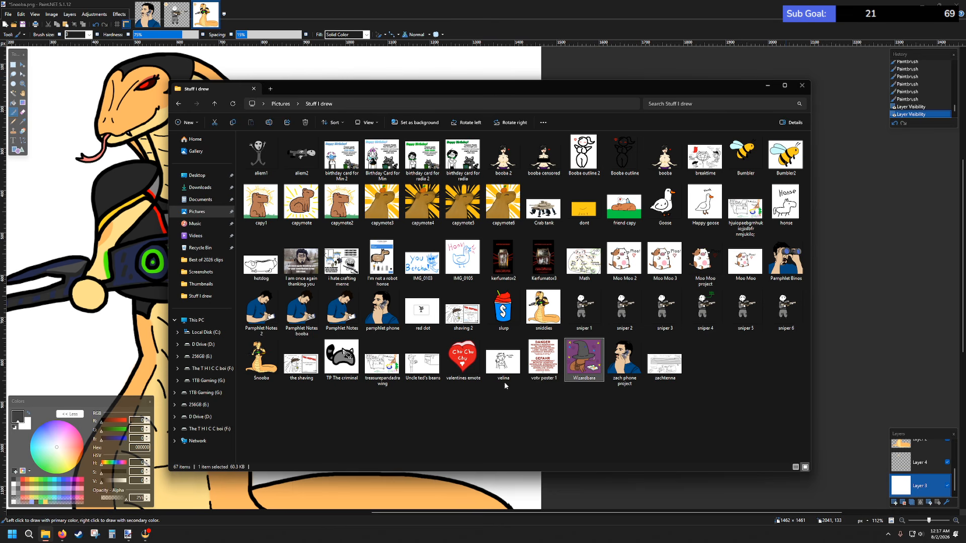
double_click(578, 363)
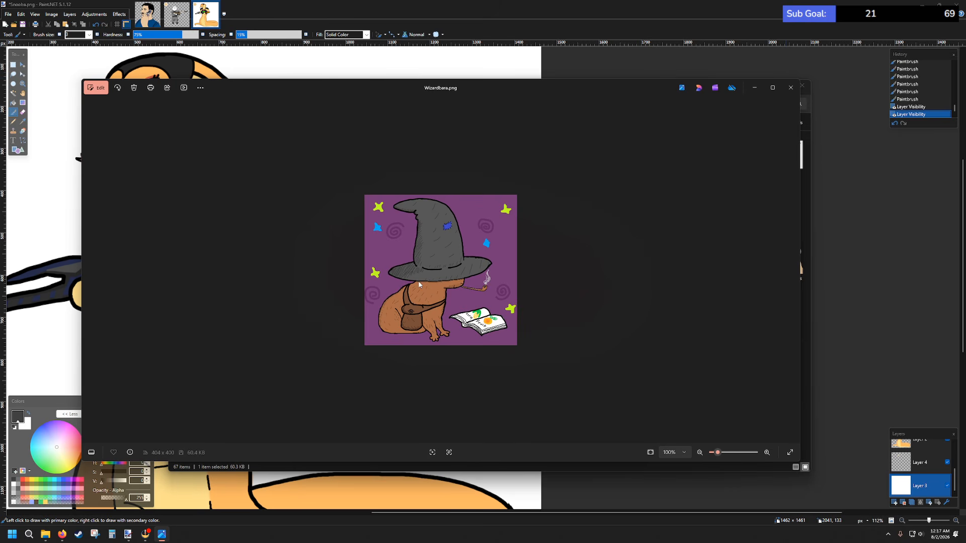
click(791, 88)
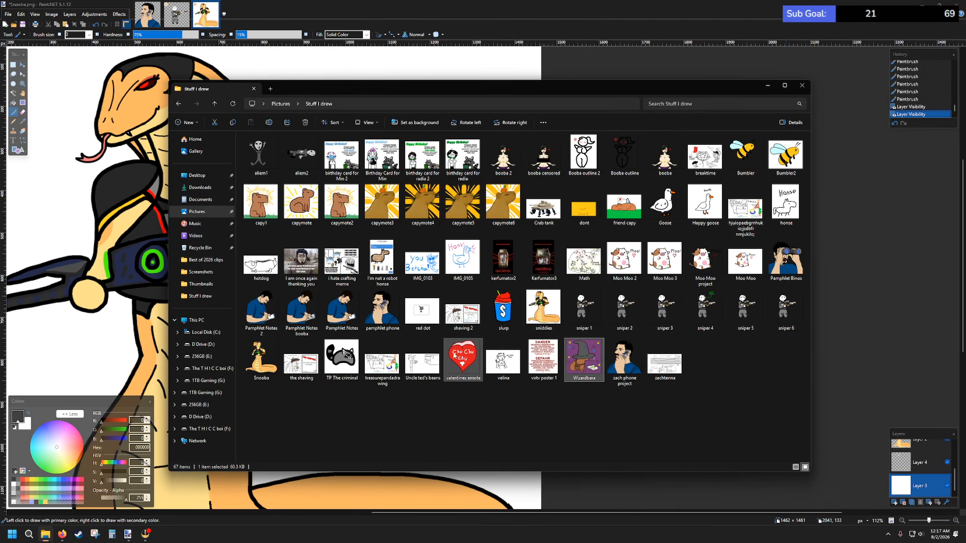
double_click(261, 265)
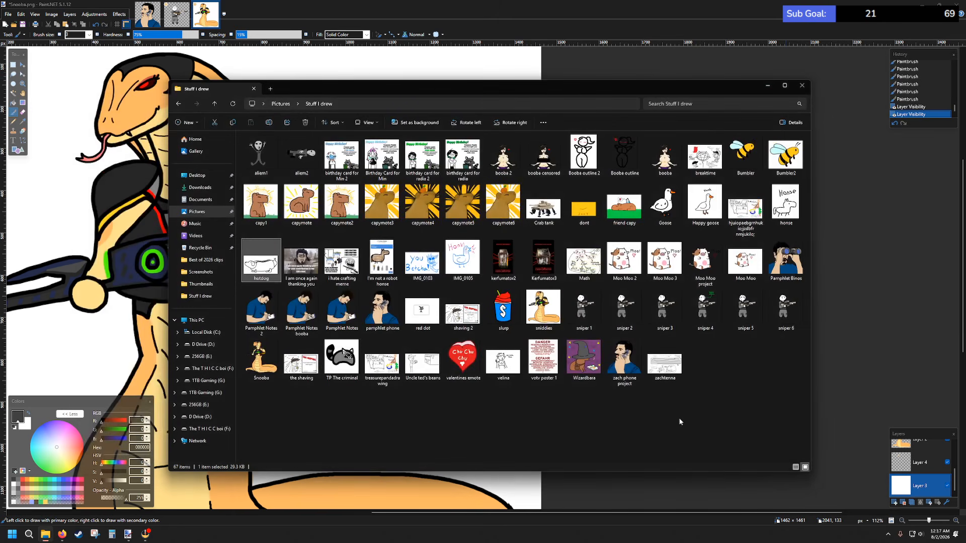
- View the sniper 1 to sniper 6 pictures in sequence at full window size, and close the viewer and the folder window
double_click(587, 308)
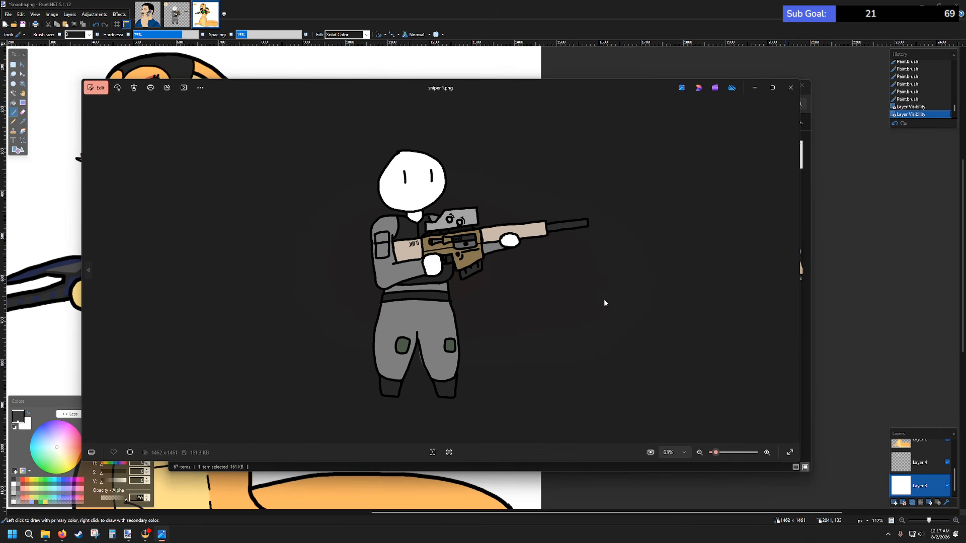
click(772, 88)
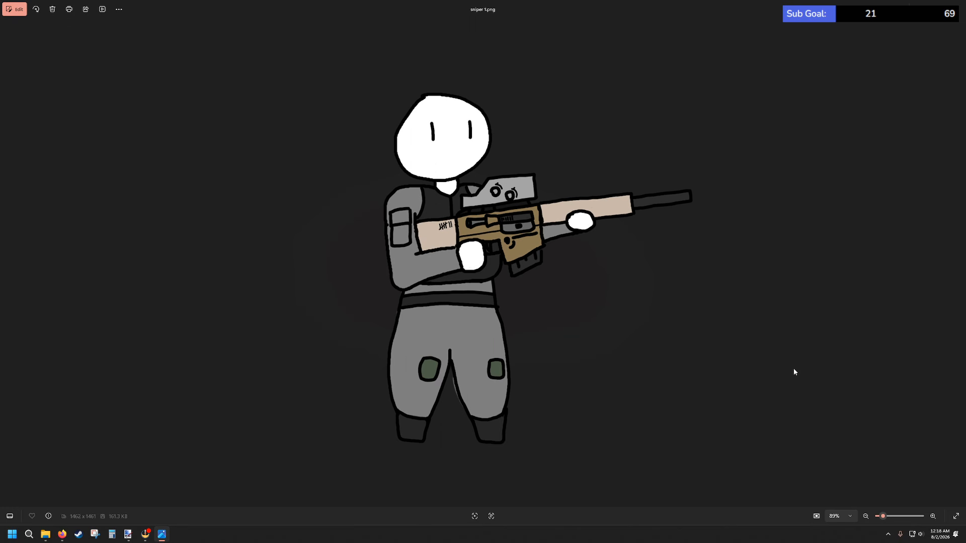
key(Right)
key(Right)
key(Right)
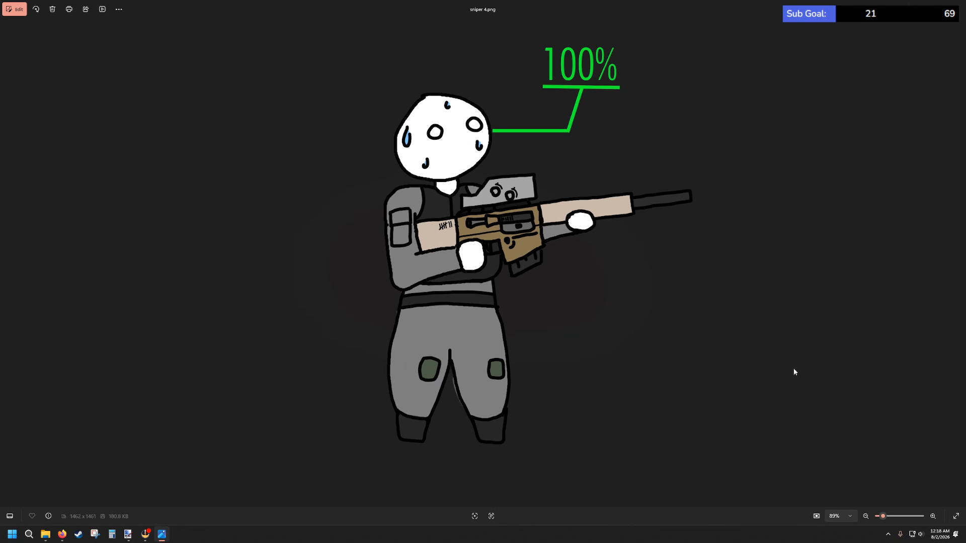
key(Right)
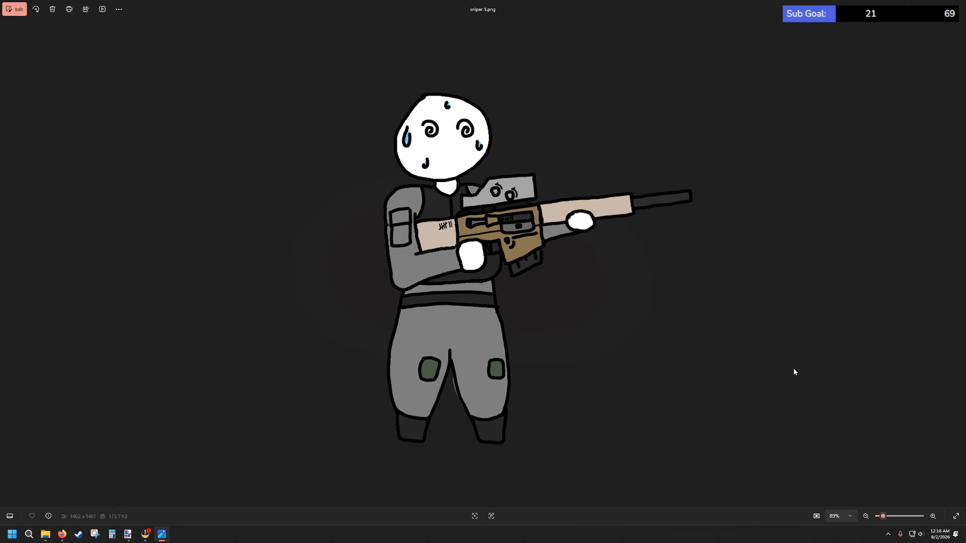
key(Right)
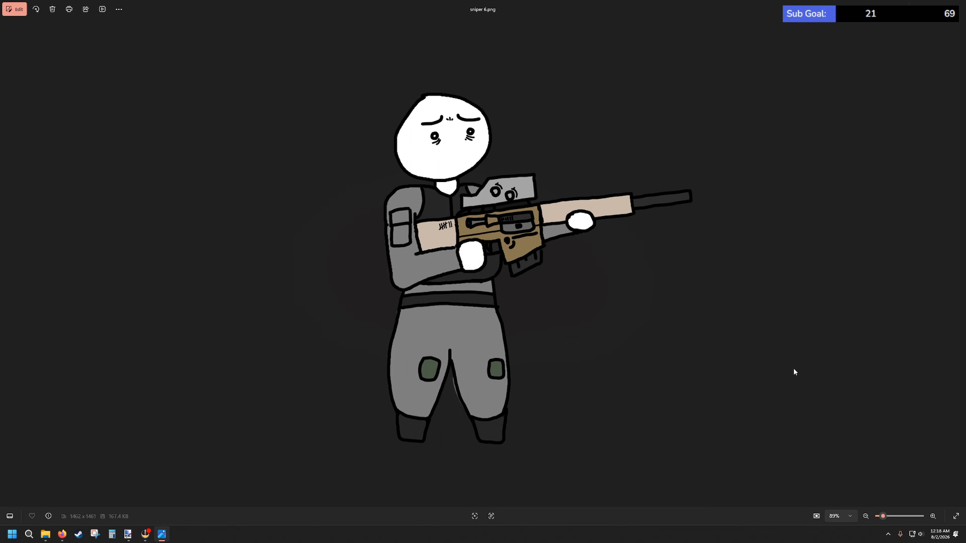
key(Left)
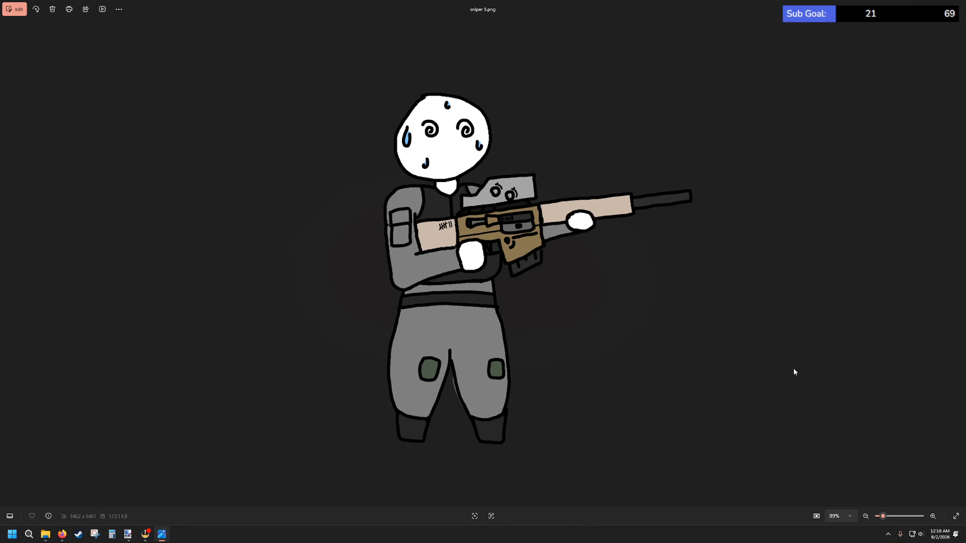
key(Left)
key(Left)
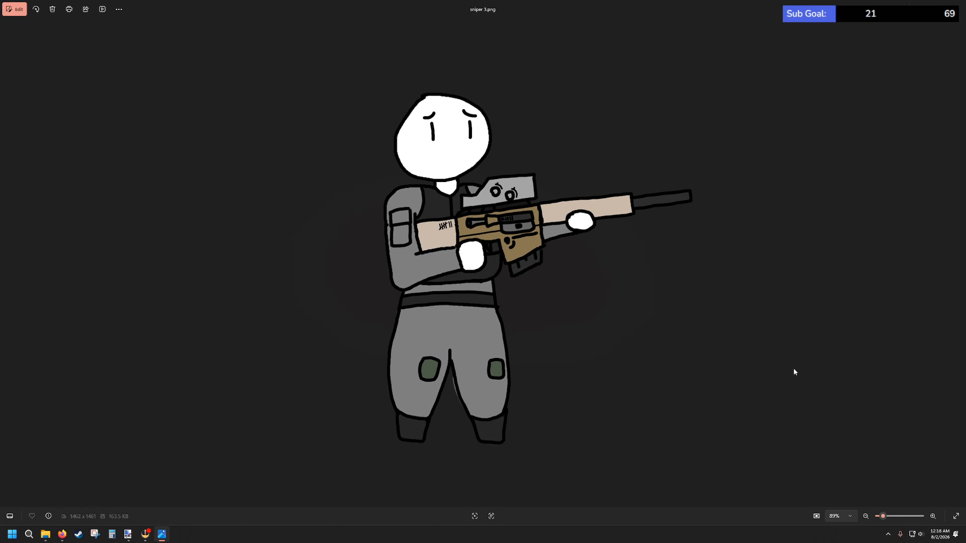
key(Right)
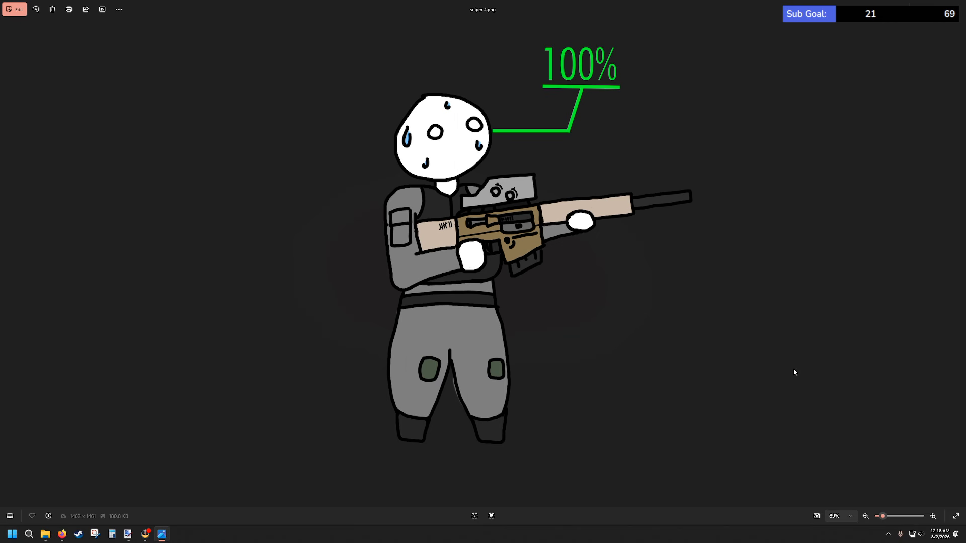
key(Left)
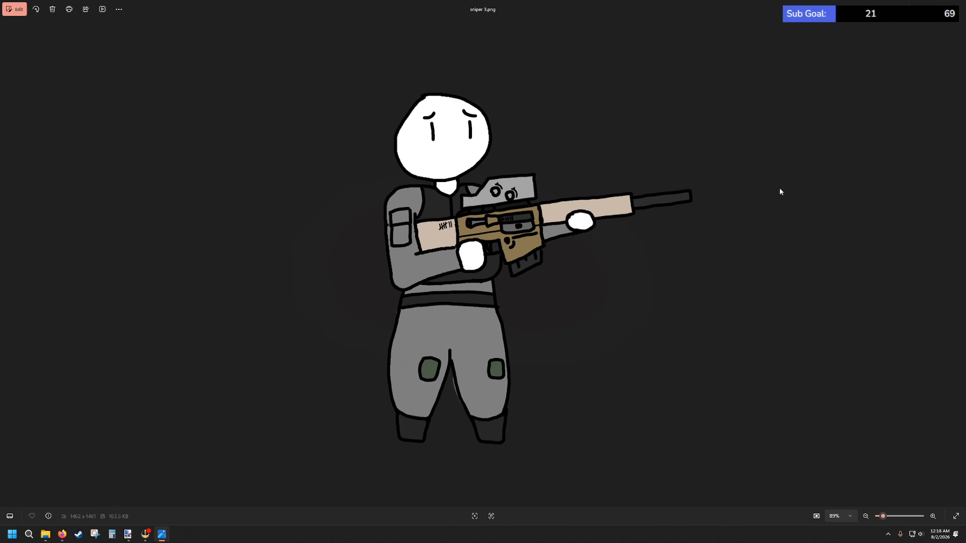
key(alt+F4)
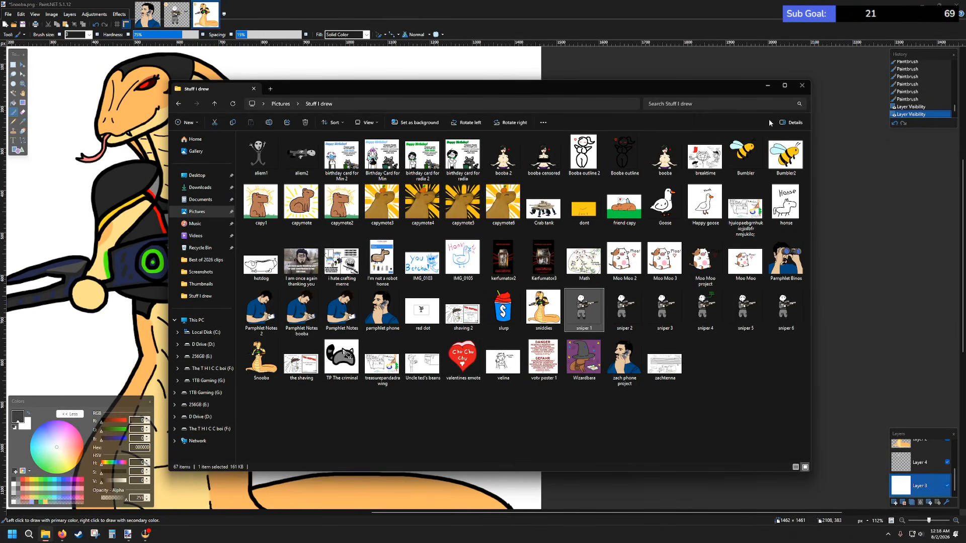
click(802, 85)
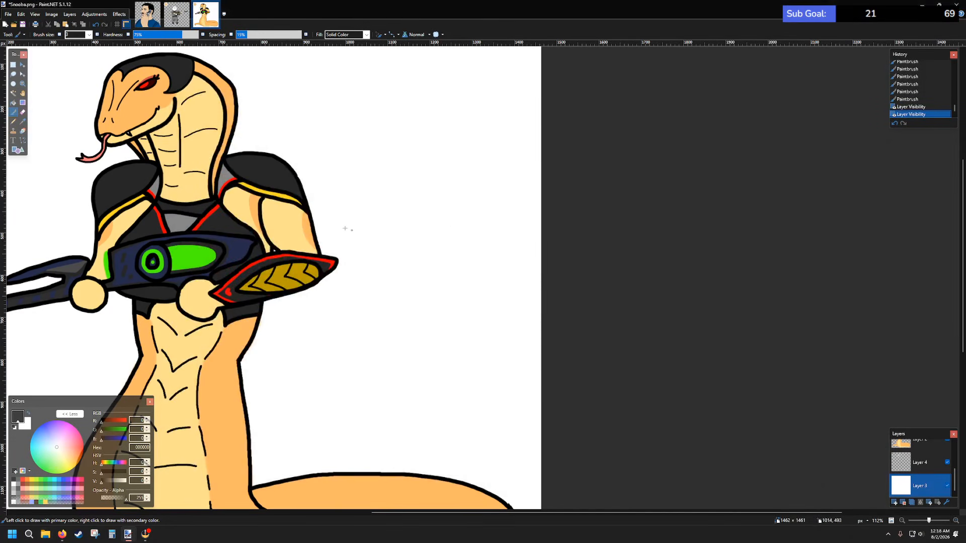
- Hide the white background on Layer 3 to view the whole cobra drawing on transparency
scroll(252, 221, down, 3)
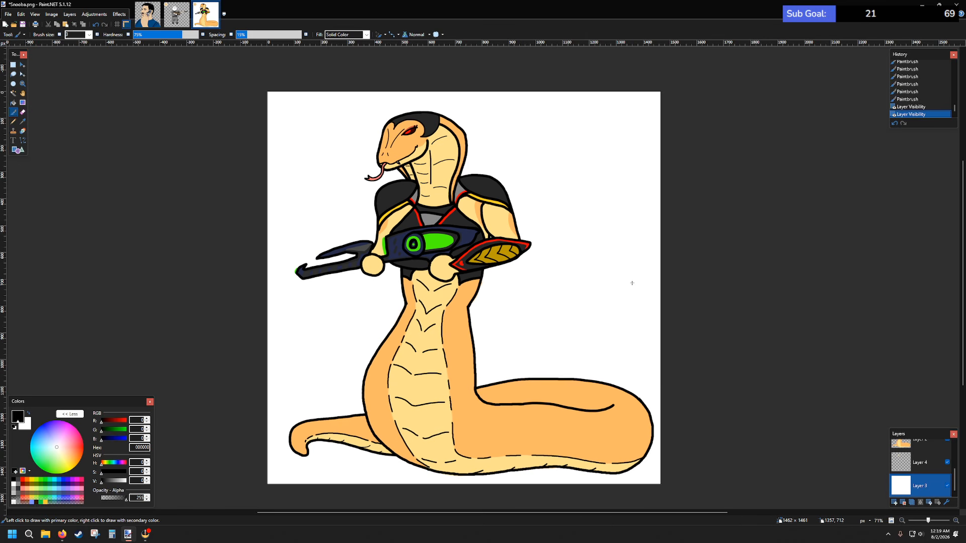
scroll(918, 461, up, 2)
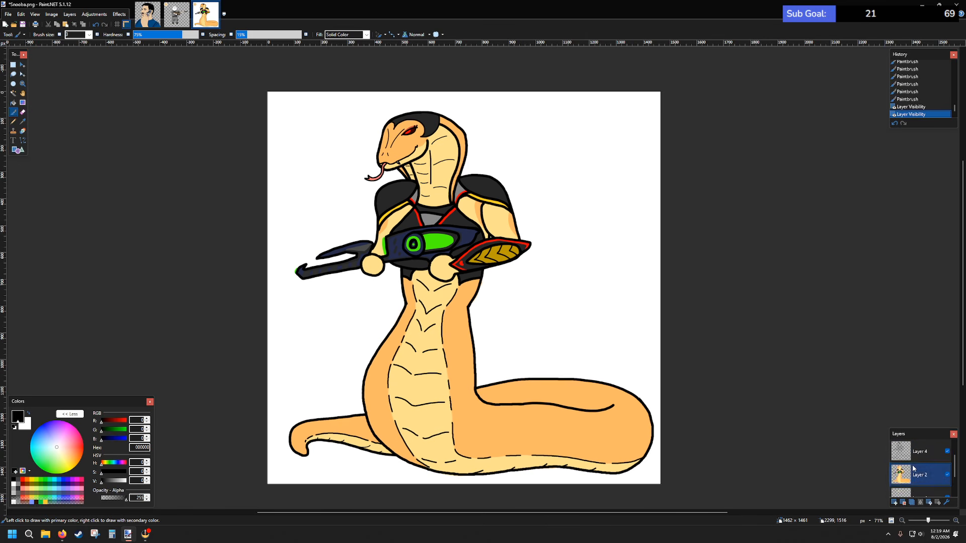
scroll(913, 469, down, 2)
click(947, 485)
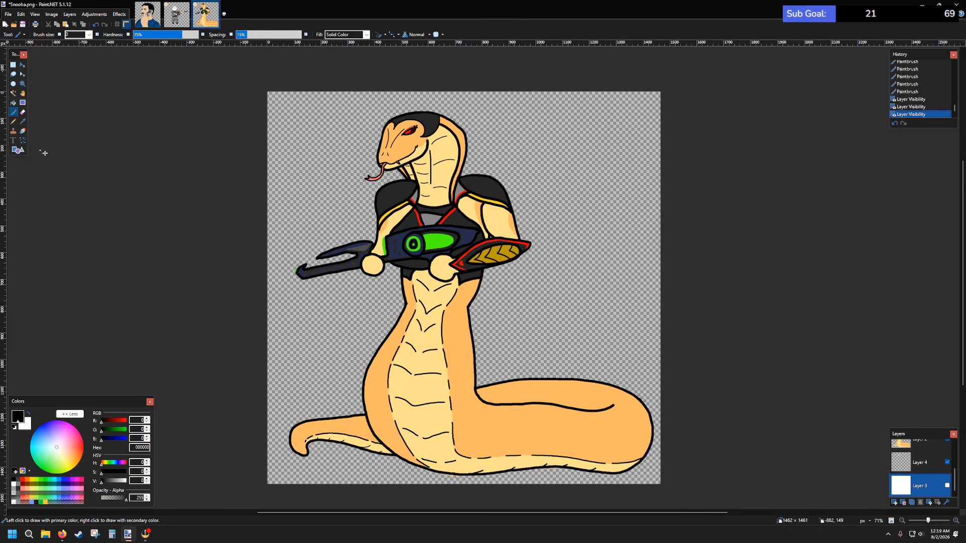
- Set the primary colour to green 4CFF00 and show the white background on Layer 3
click(44, 481)
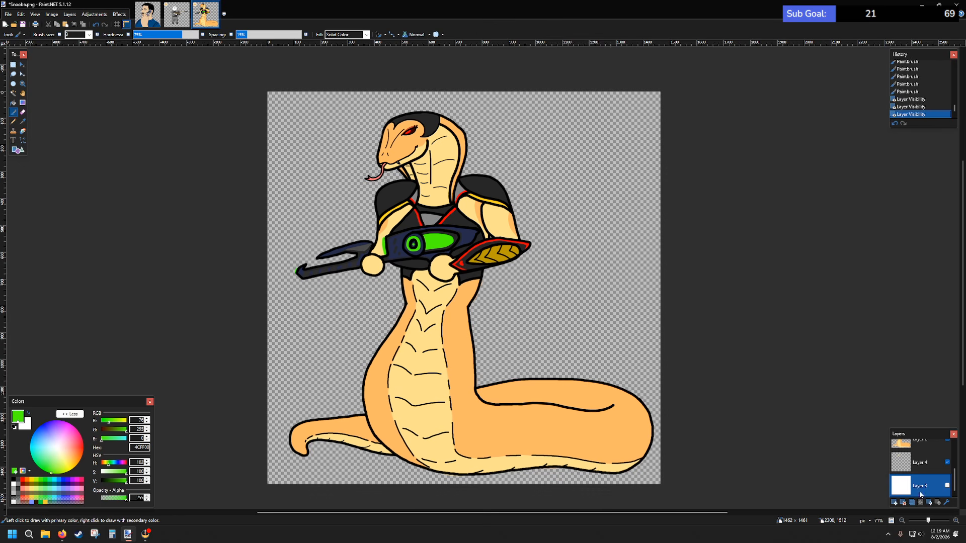
click(947, 486)
scroll(353, 186, up, 1)
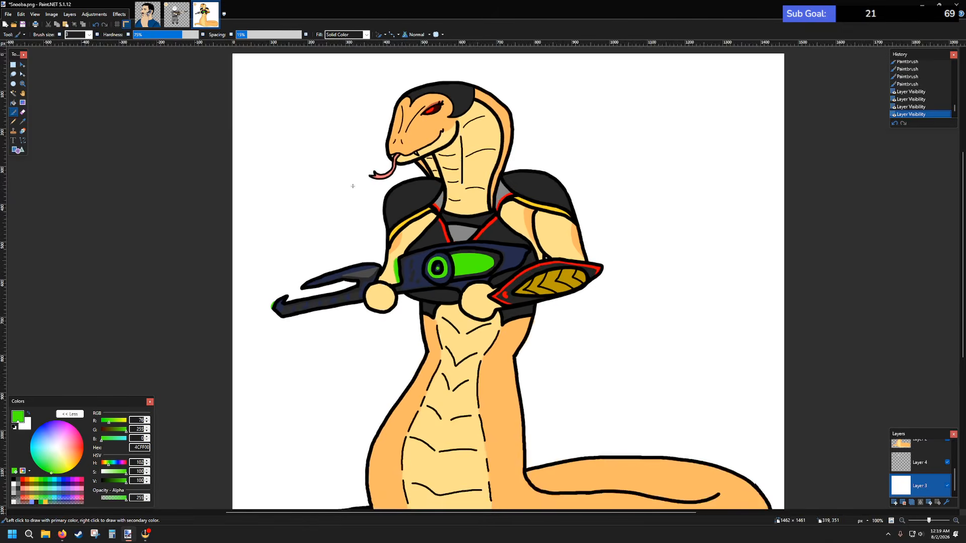
scroll(329, 178, up, 3)
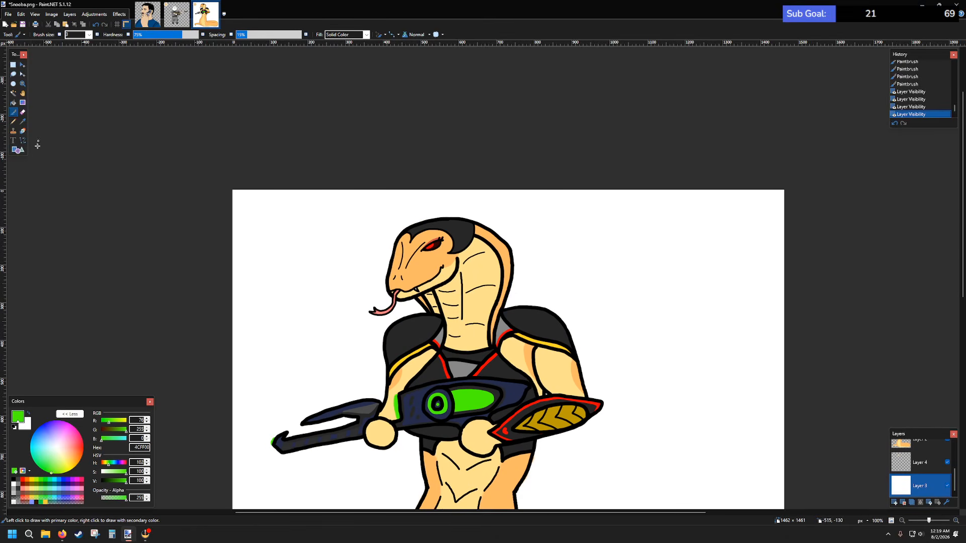
- Switch to the Line/Curve tool, undo a thin trial line, and set the brush size to 10
click(21, 142)
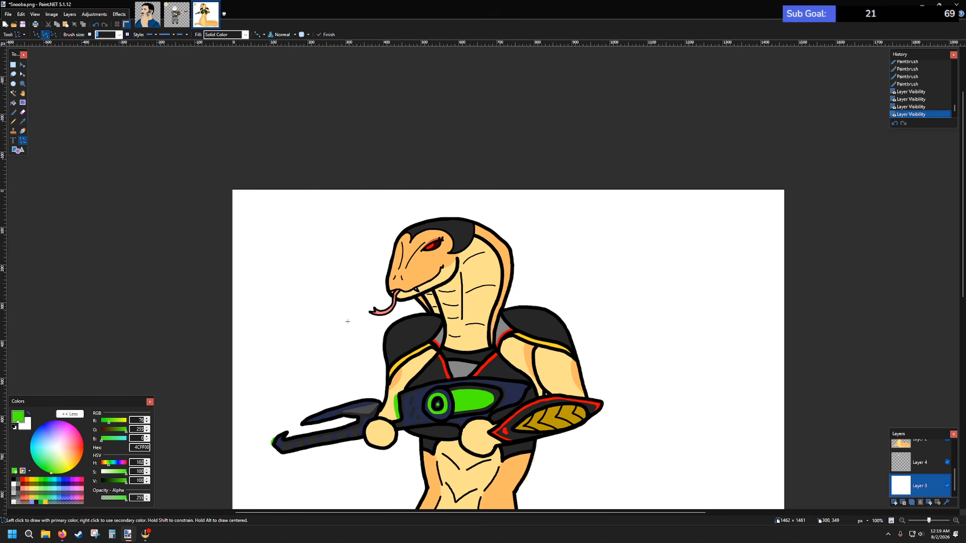
mouse_move(524, 283)
mouse_down()
mouse_move(697, 276)
mouse_move(664, 285)
mouse_up()
key(ctrl+z)
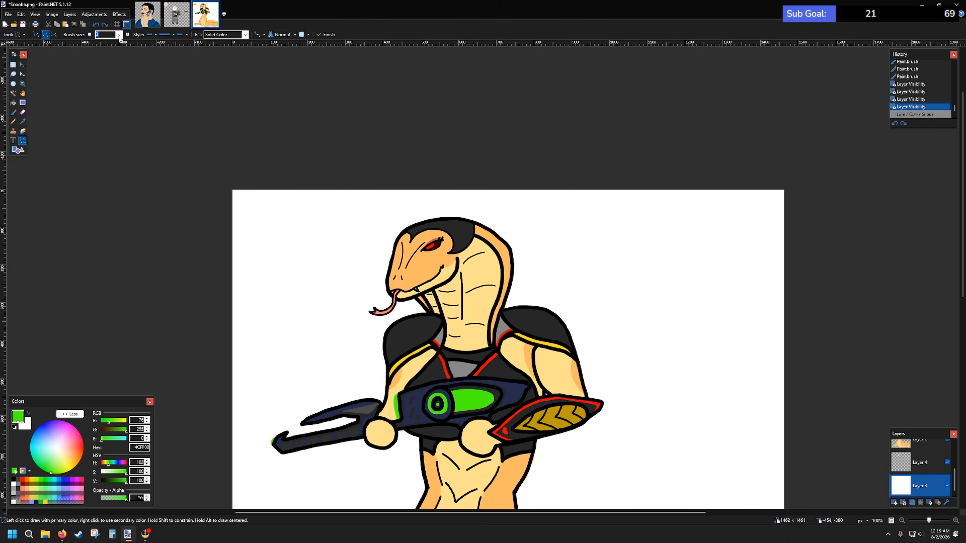
click(119, 34)
click(105, 91)
- Try out a green horizontal line with a short slanted line rising from its end beside the cobra's head on Layer 3
drag(524, 283, 629, 249)
key(Return)
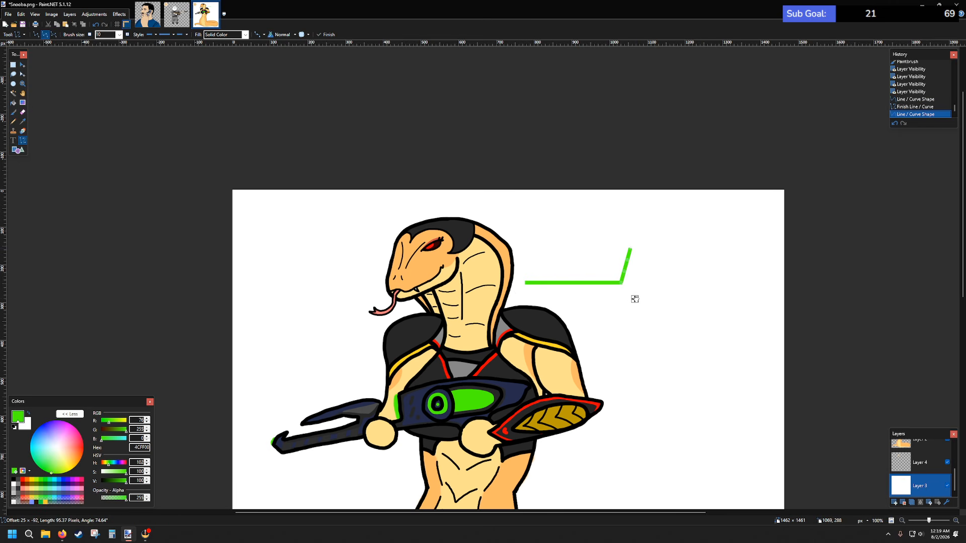
click(634, 299)
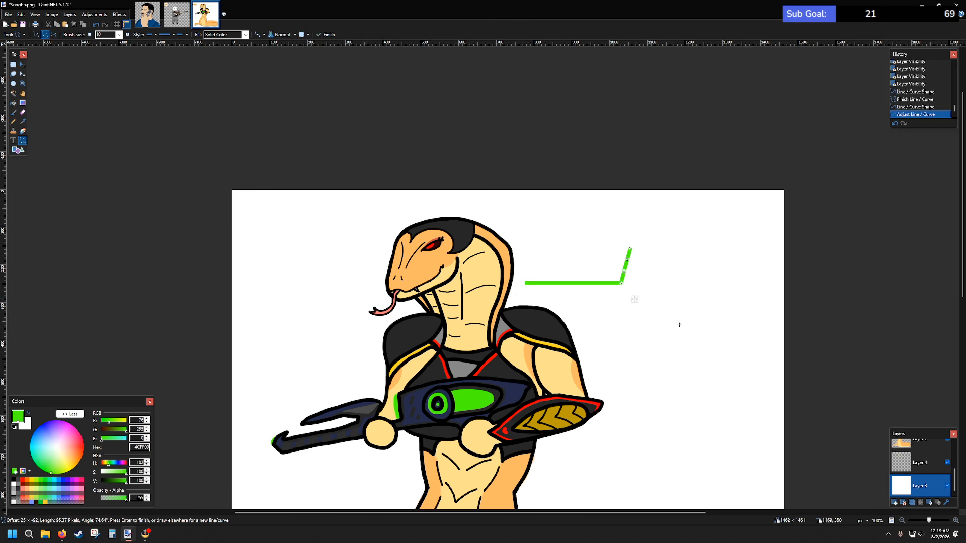
click(947, 485)
click(947, 485)
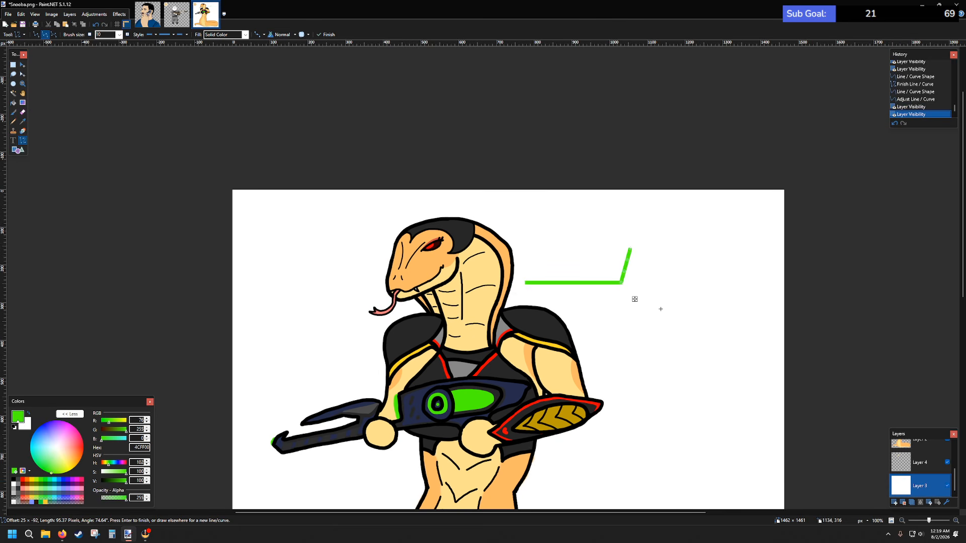
key(Return)
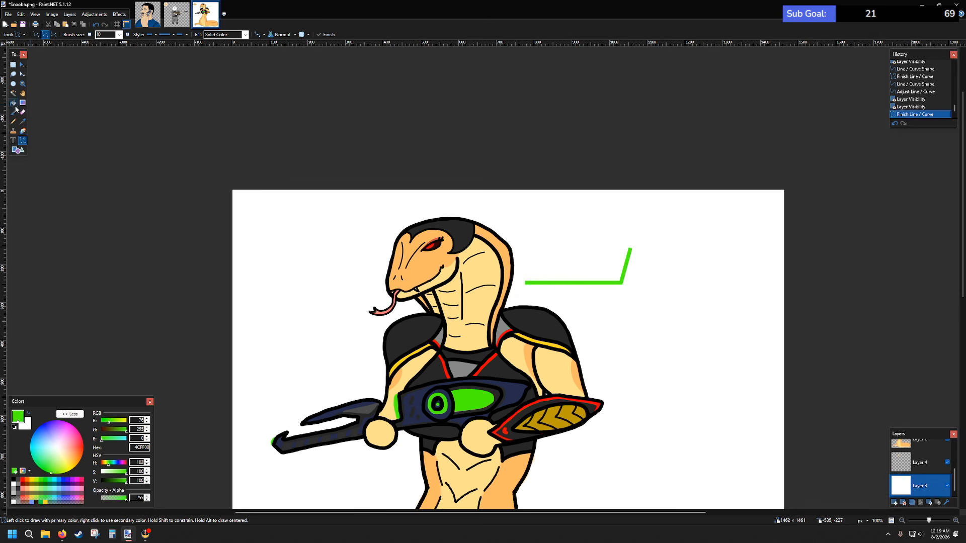
- Lasso the green lines on Layer 3 and erase the selected area
click(14, 74)
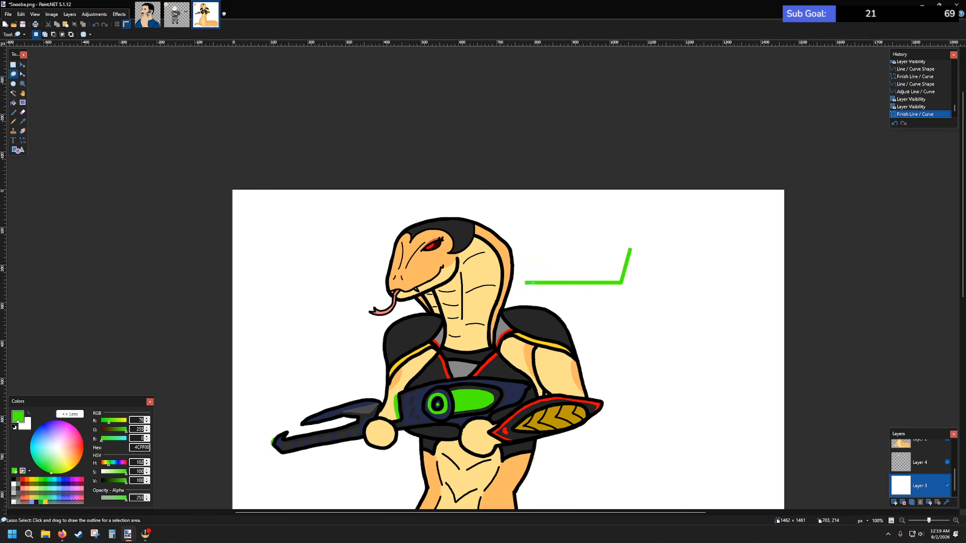
mouse_move(619, 296)
mouse_down()
mouse_move(512, 284)
mouse_move(593, 234)
mouse_move(631, 237)
mouse_move(651, 261)
mouse_move(626, 292)
mouse_up()
key(Delete)
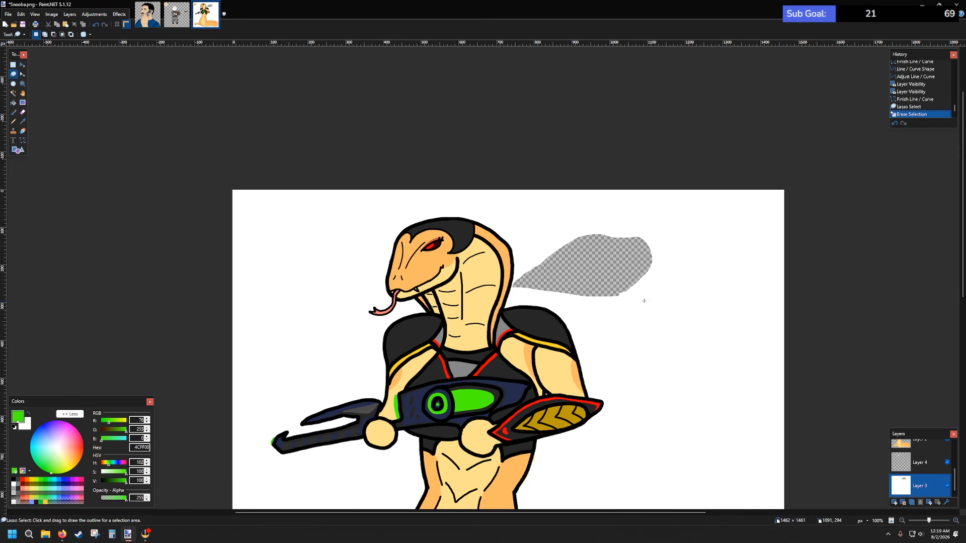
- Undo the erased selection and all the green lines drawn on Layer 3
key(ctrl+z)
key(ctrl+z)
key(ctrl+z)
key(ctrl+z)
key(ctrl+z)
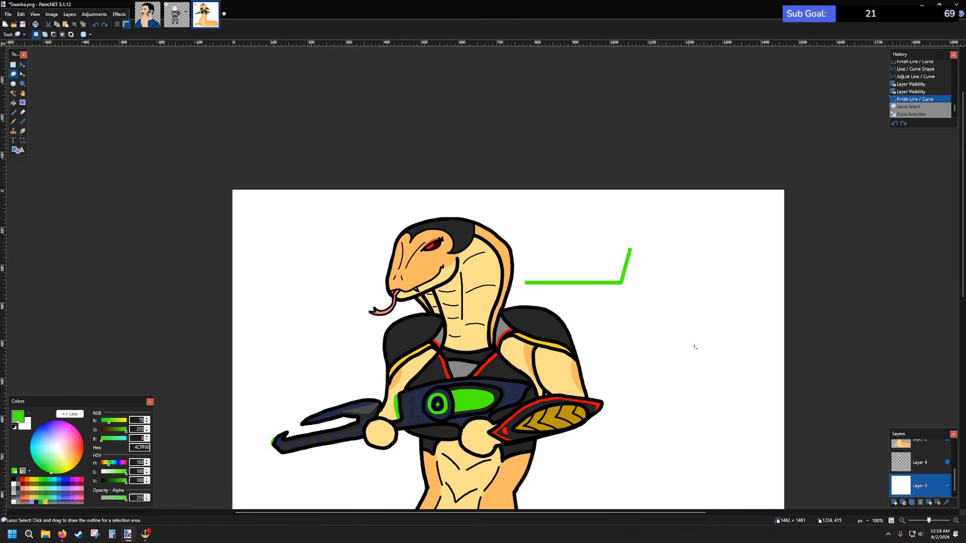
key(ctrl+z)
key(ctrl+z)
key(ctrl+z)
key(ctrl+z)
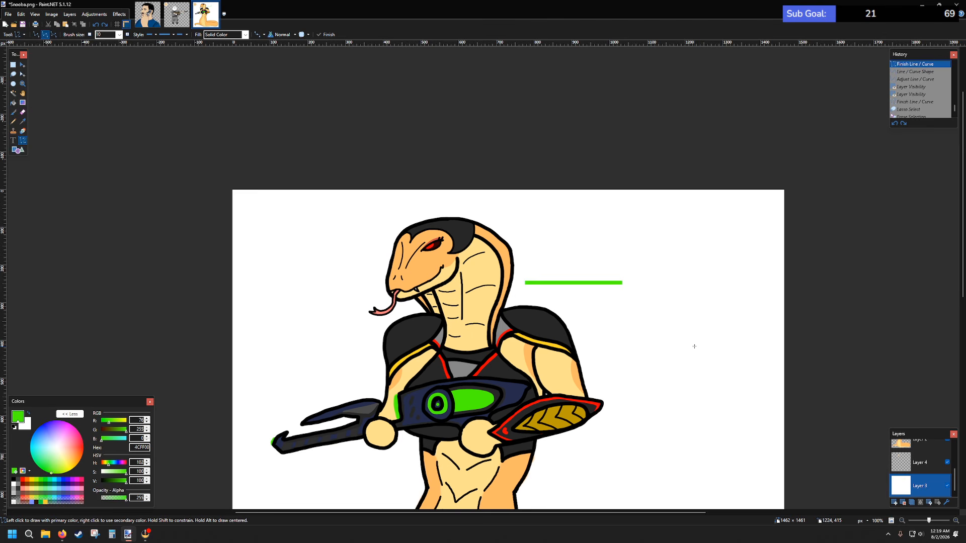
- On Layer 5, draw a green horizontal line above the cobra's shoulder and a slanted line about 99 px long rising from its end
click(924, 462)
scroll(924, 463, up, 1)
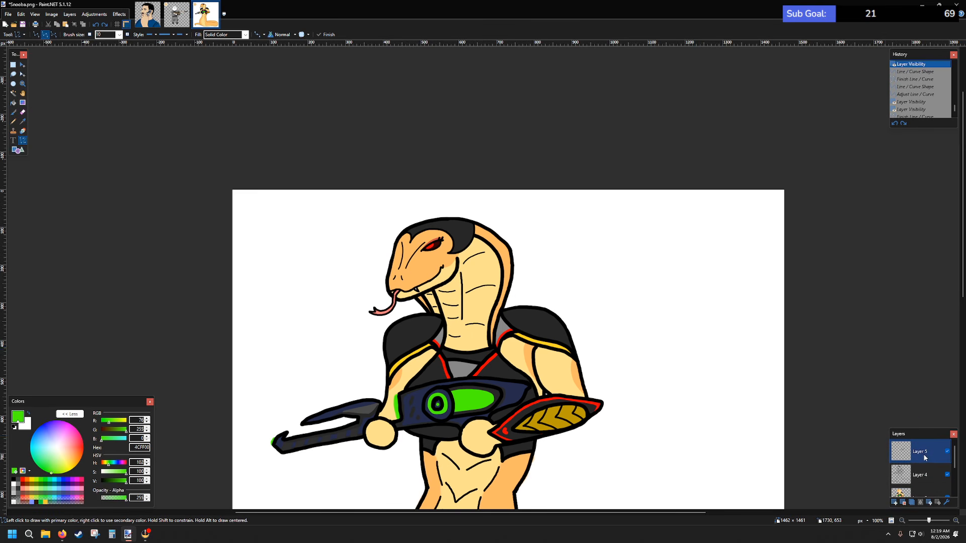
click(925, 453)
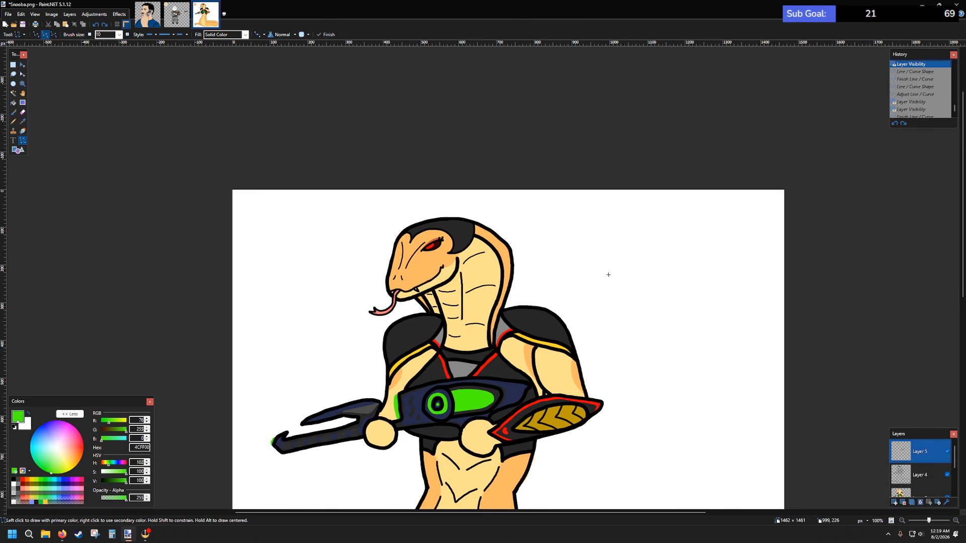
scroll(562, 278, right, 3)
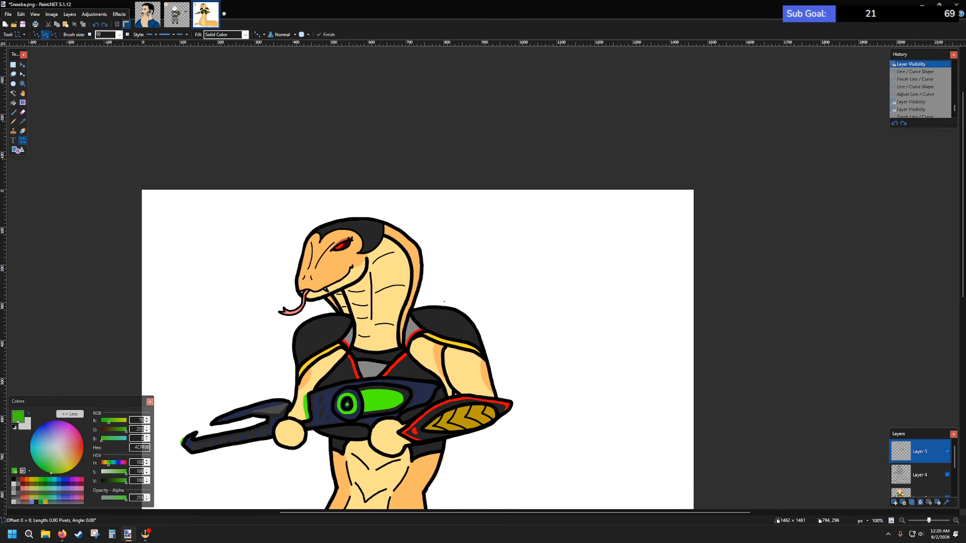
drag(441, 301, 523, 266)
key(Return)
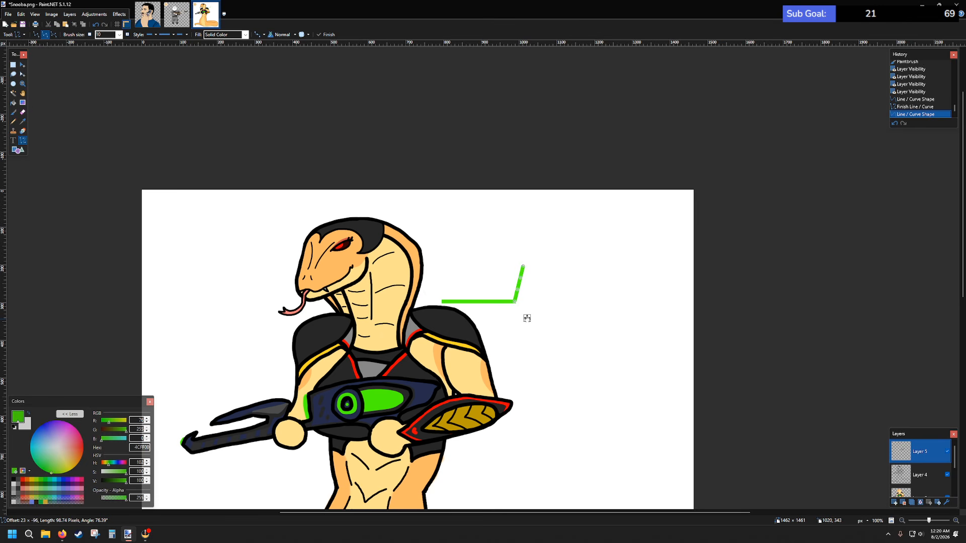
scroll(526, 316, up, 5)
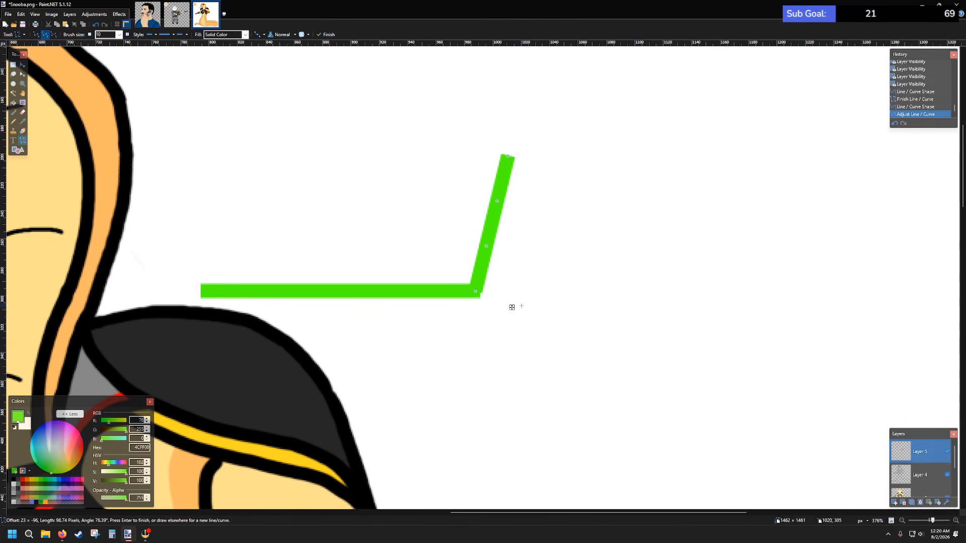
drag(512, 308, 508, 311)
key(Return)
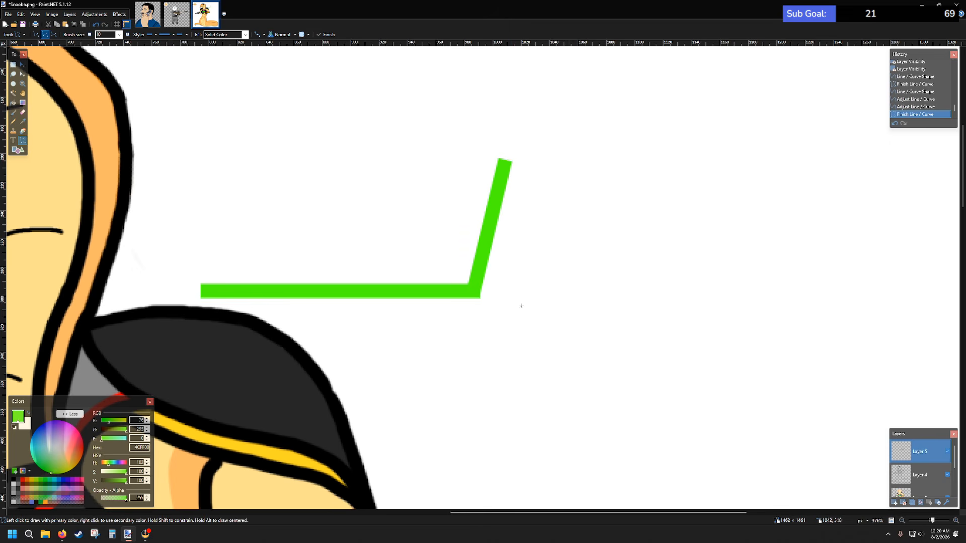
- Draw a green horizontal line across the upper end of the slanted line
scroll(517, 171, down, 3)
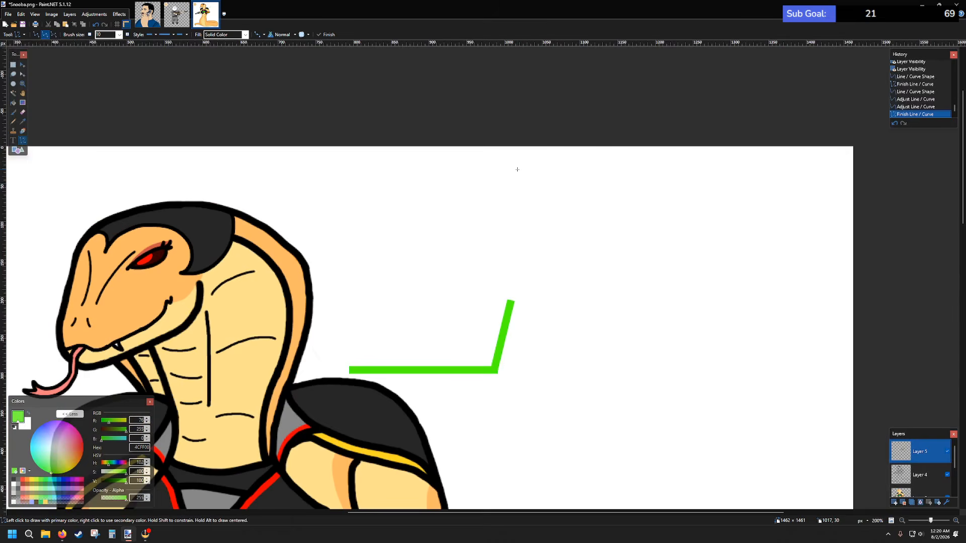
drag(428, 295, 599, 300)
key(Return)
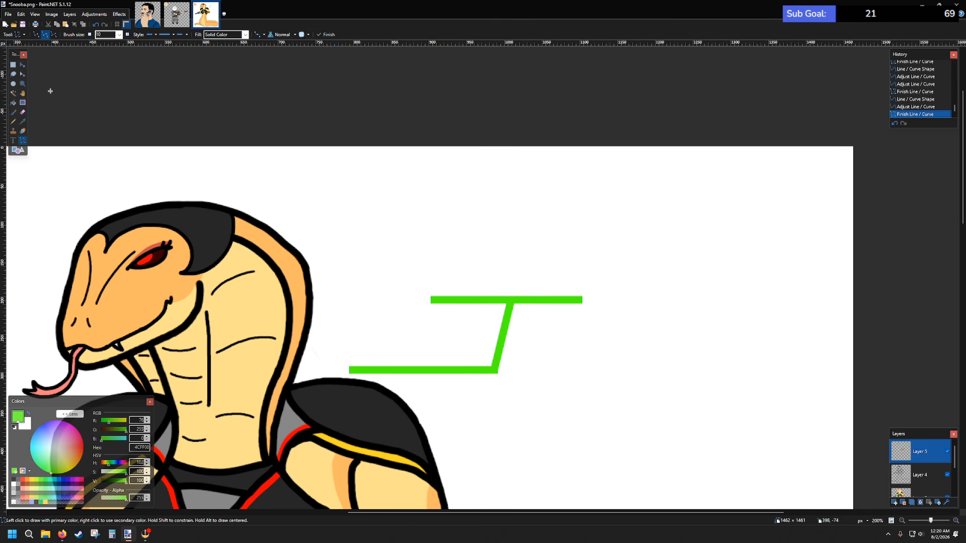
- Add the green text "100%" and place it just above the upper horizontal line
click(13, 140)
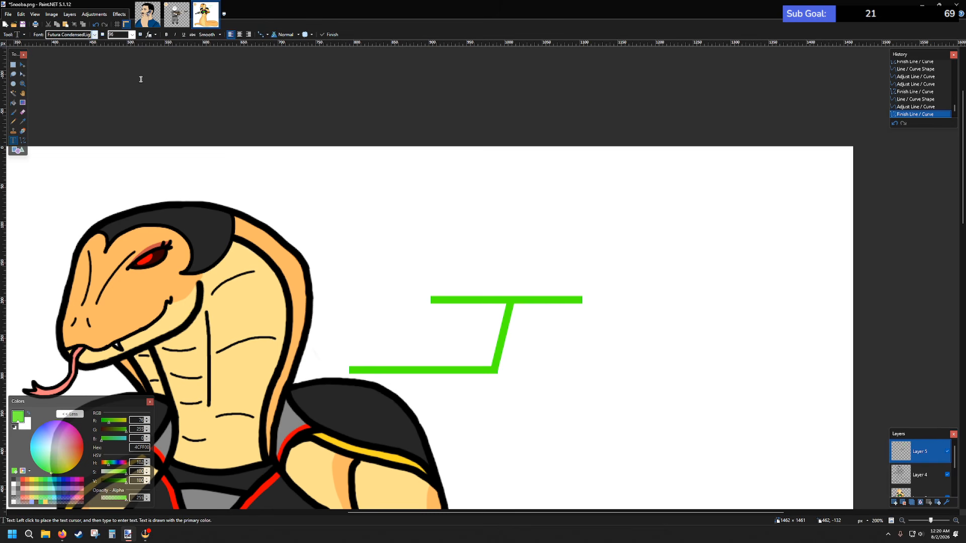
click(453, 255)
text(100%)
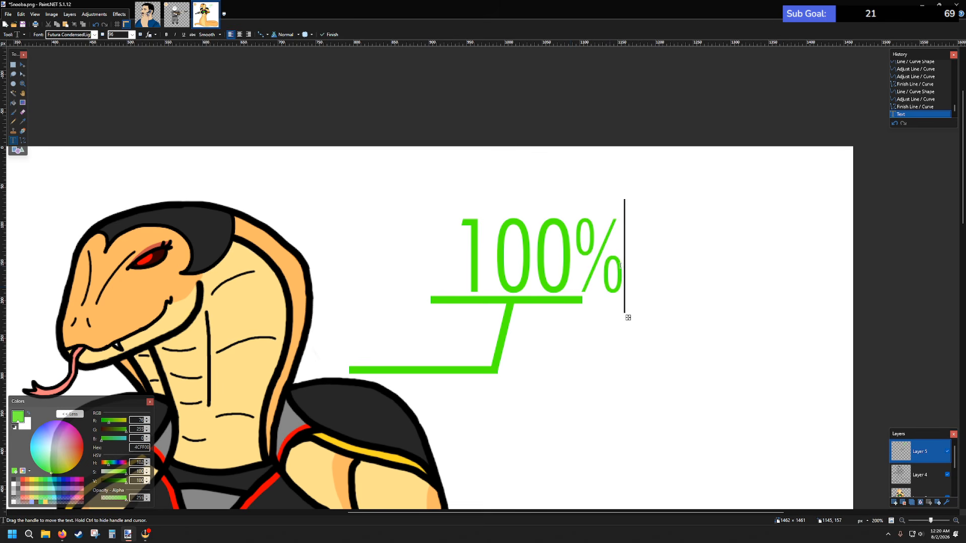
drag(627, 318, 591, 314)
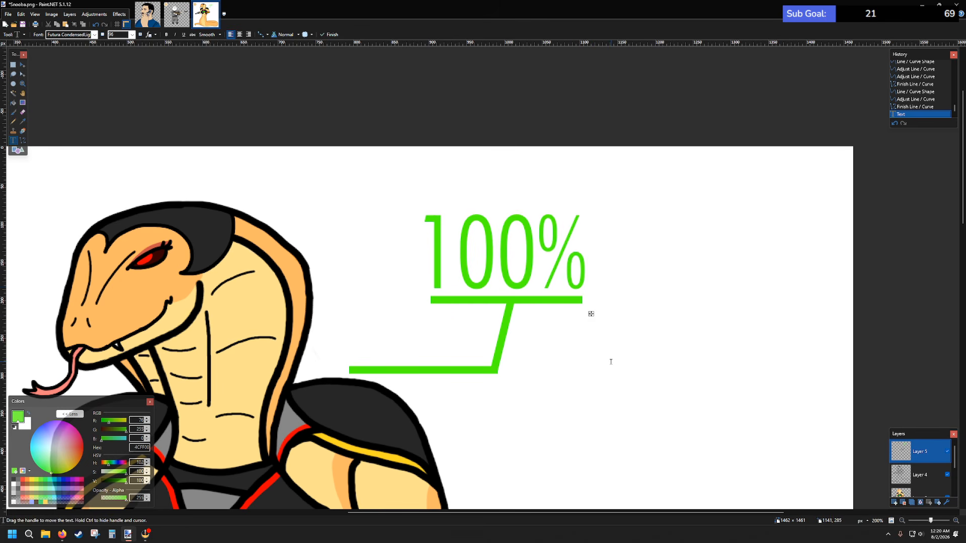
- Draw a longer green horizontal line, about 252 px, over the underline beneath the 100% text
click(23, 140)
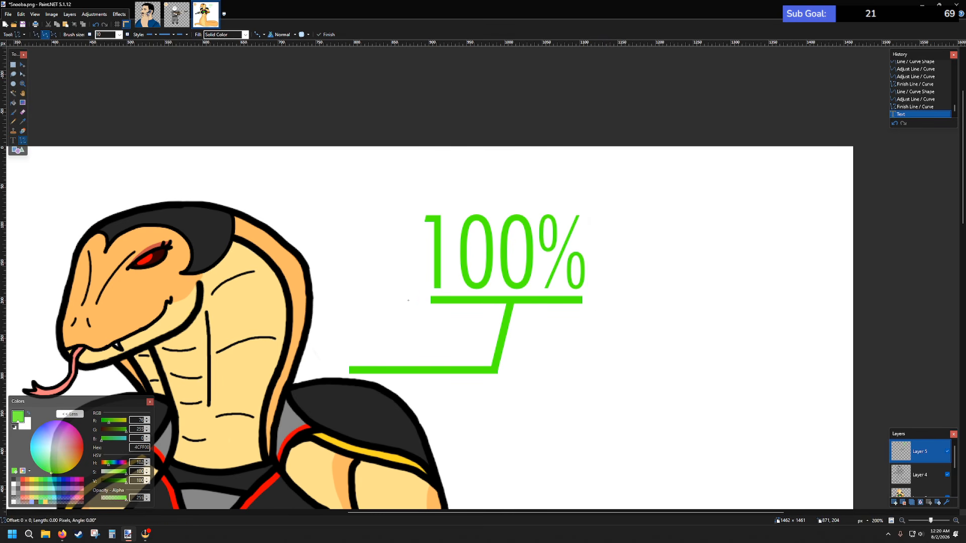
drag(408, 300, 597, 300)
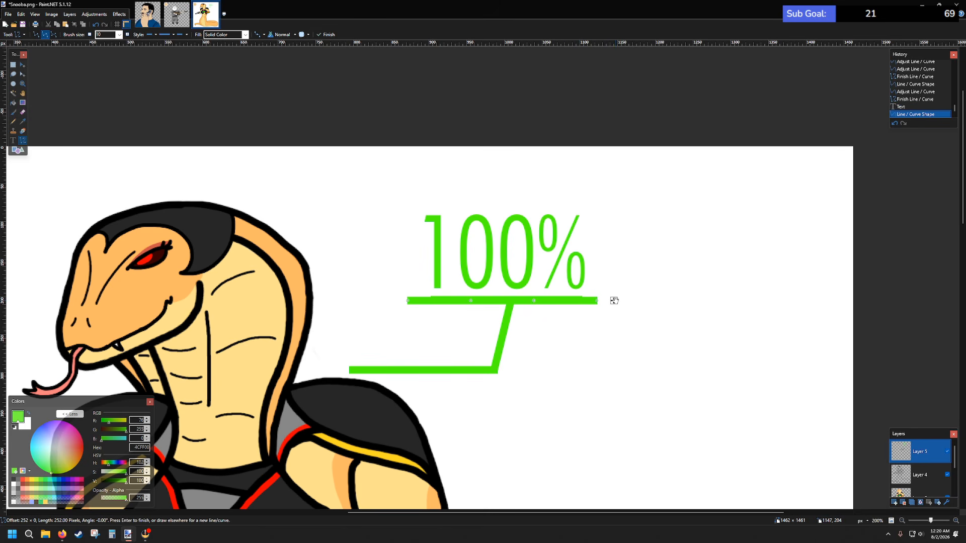
drag(614, 300, 618, 300)
key(Return)
- Hide the white background on Layer 3 and view the whole drawing on transparency
scroll(925, 475, down, 1)
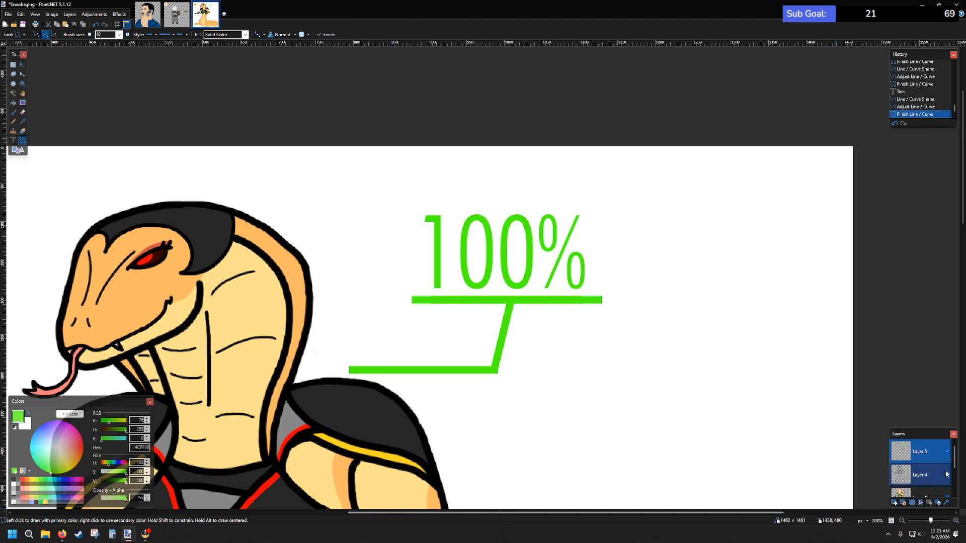
click(932, 481)
click(947, 486)
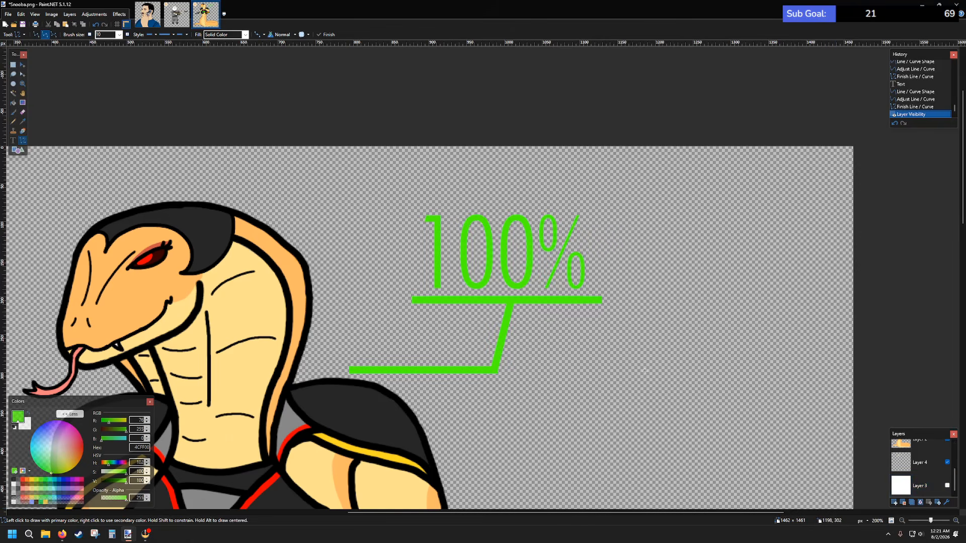
scroll(558, 337, down, 4)
scroll(557, 337, down, 2)
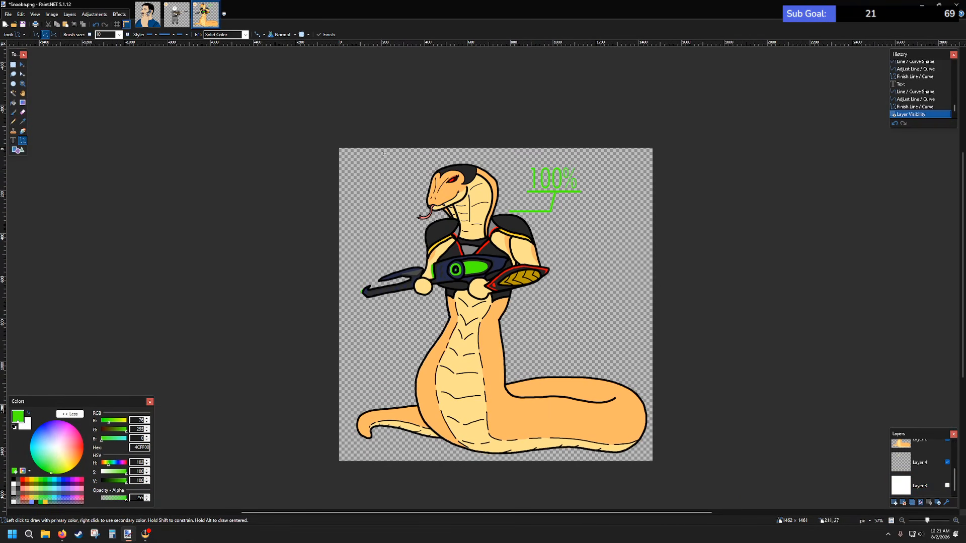
- Save a copy of the drawing as a flattened 32-bit PNG named Snooba 2 in the Stuff I drew folder
click(8, 14)
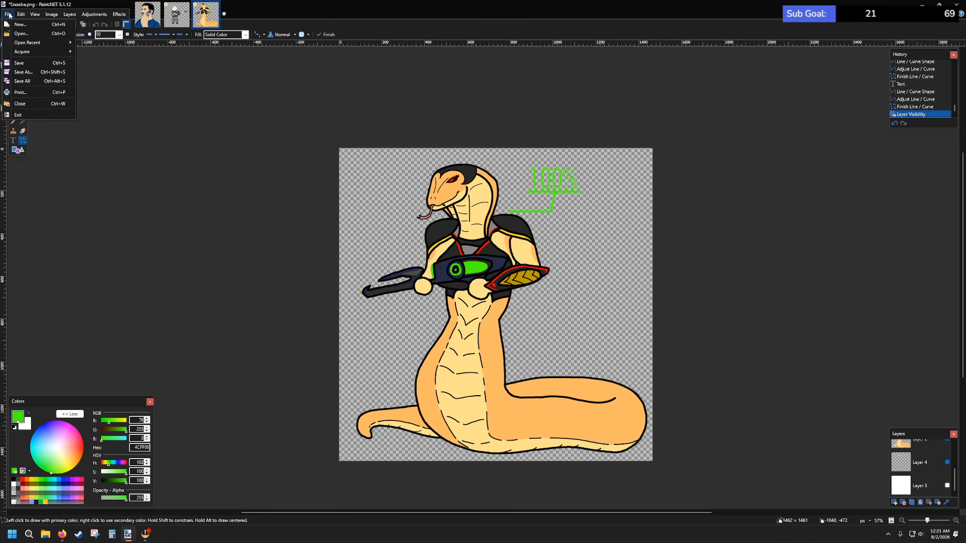
click(30, 72)
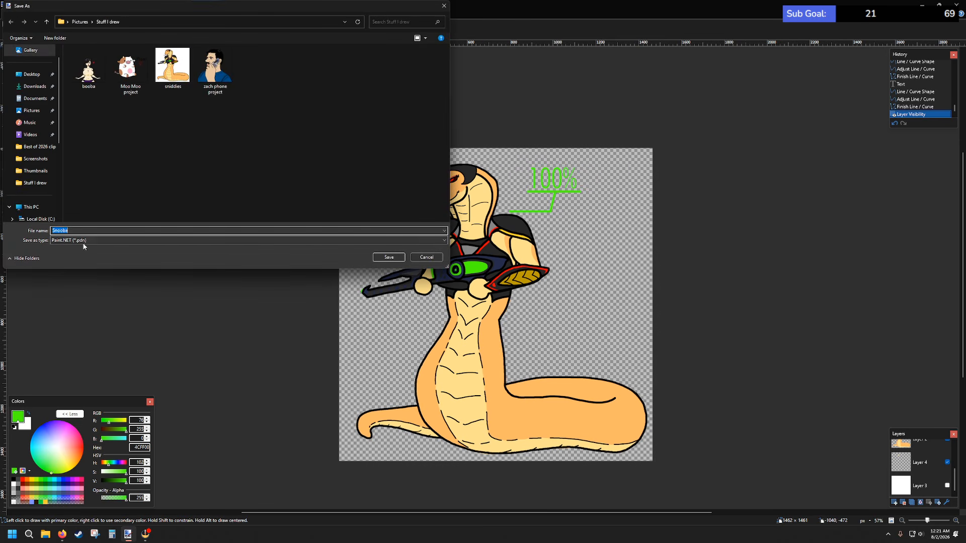
click(74, 240)
click(74, 254)
scroll(161, 186, down, 2)
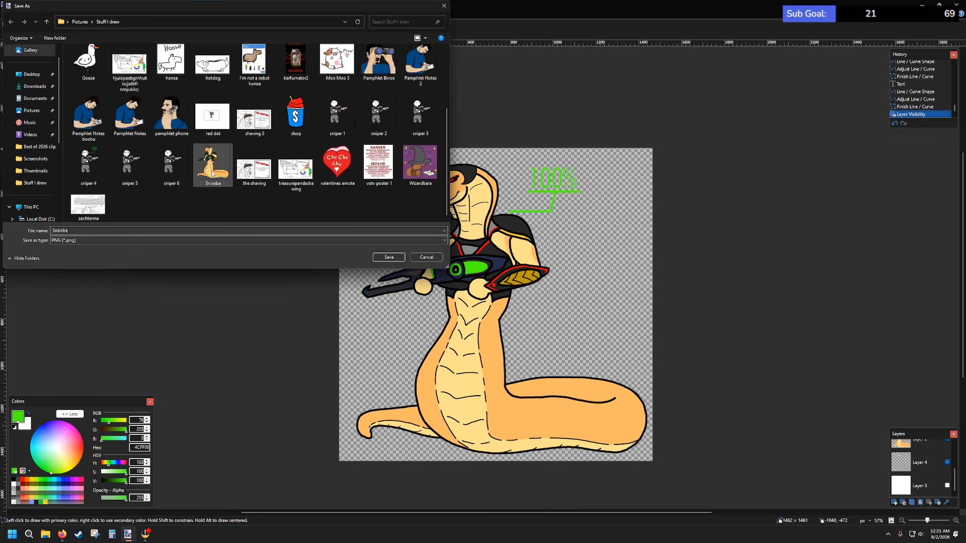
click(101, 230)
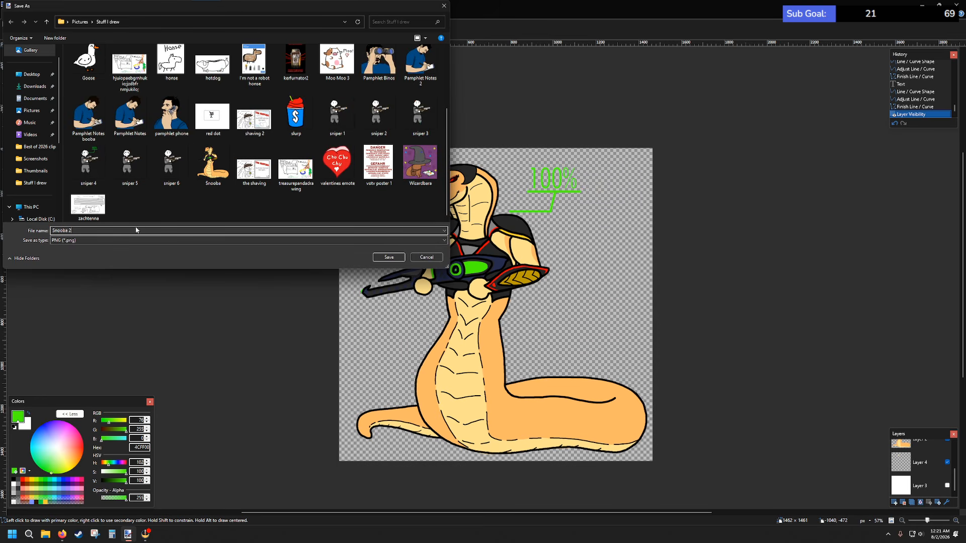
click(388, 257)
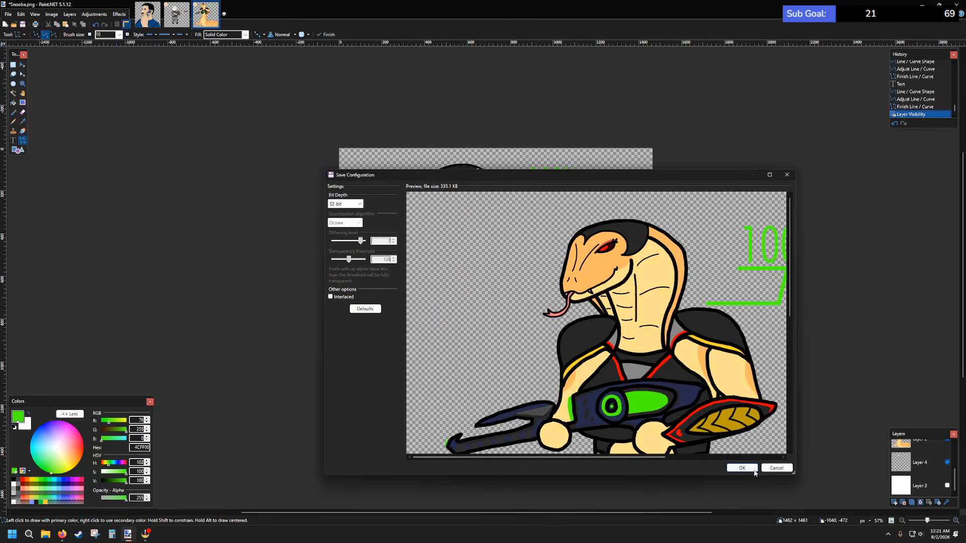
click(742, 468)
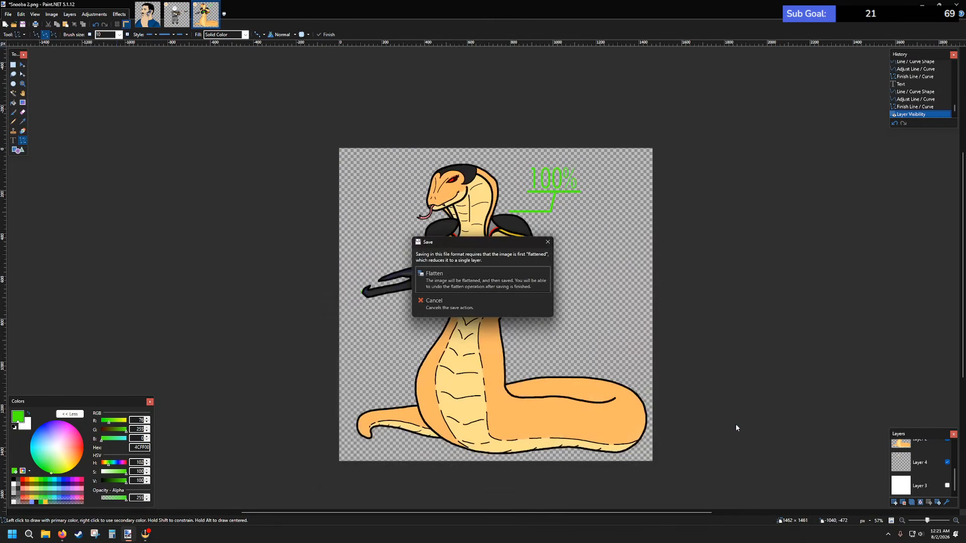
click(428, 273)
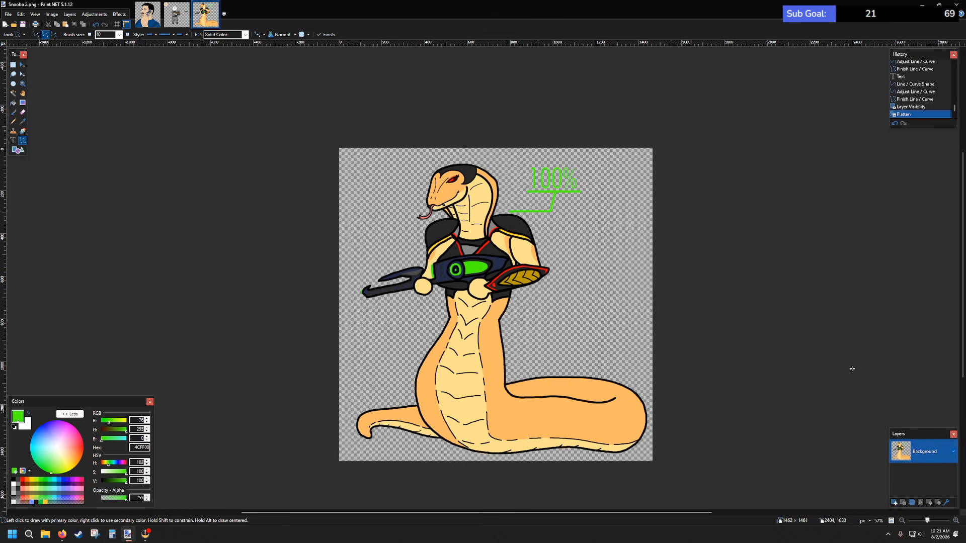
- Undo the flattening, the hidden white background and all the green 100% callout edits, back to the layered cobra drawing
key(ctrl+z)
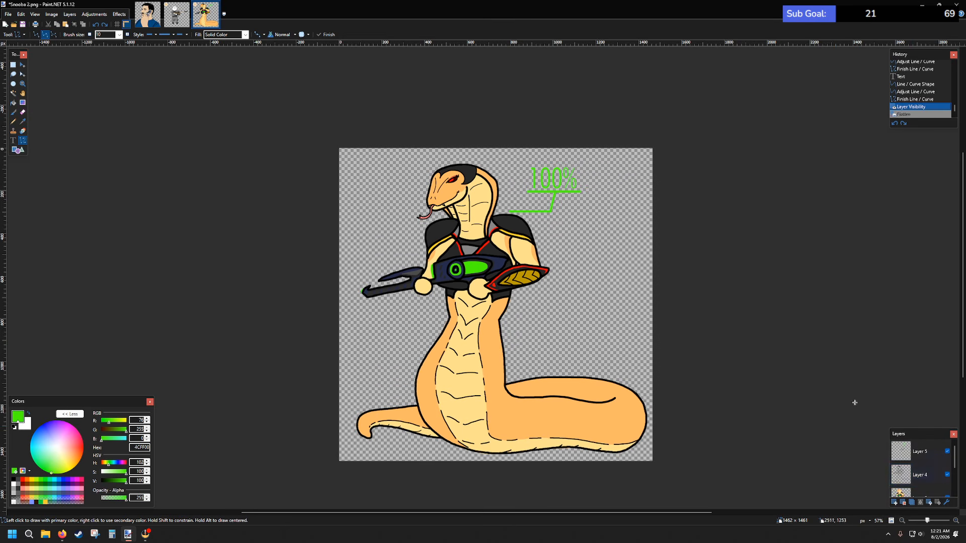
key(ctrl+z)
key(ctrl+z)
key(ctrl+z)
key(ctrl+z)
key(ctrl+z)
key(ctrl+z)
key(ctrl+z)
key(ctrl+z)
key(ctrl+z)
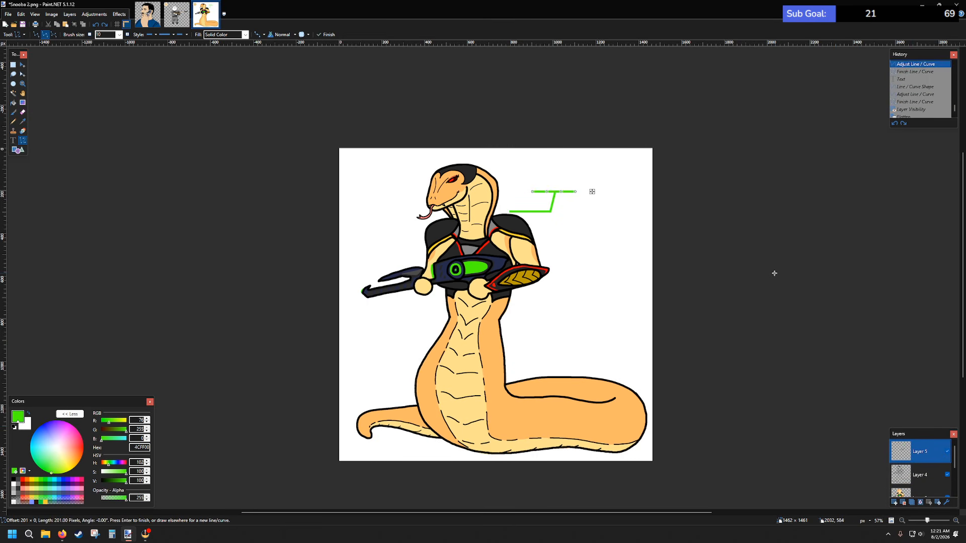
key(ctrl+z)
key(ctrl+z)
key(ctrl+z)
key(ctrl+z)
key(ctrl+z)
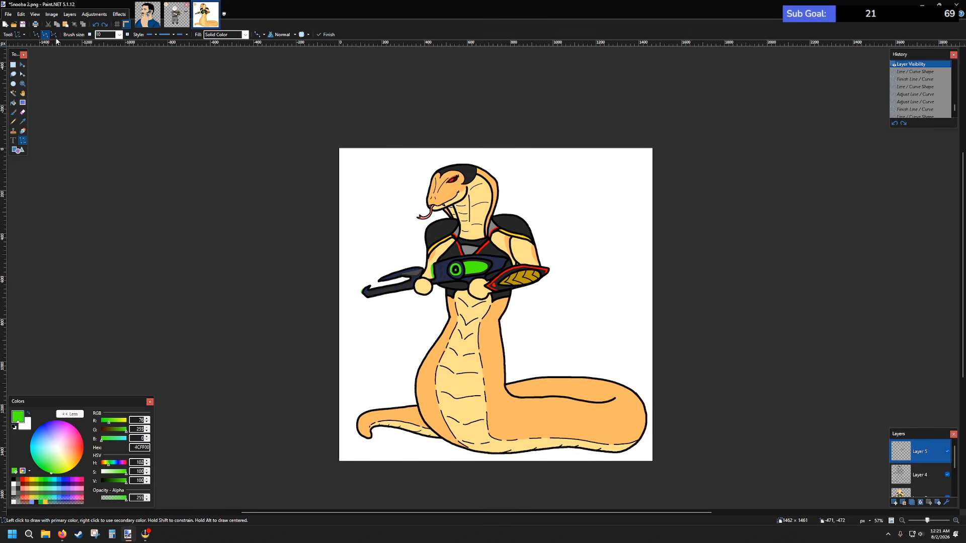
- Save the layered cobra drawing in Paint.NET format over the existing sniddies project file
click(8, 14)
click(20, 65)
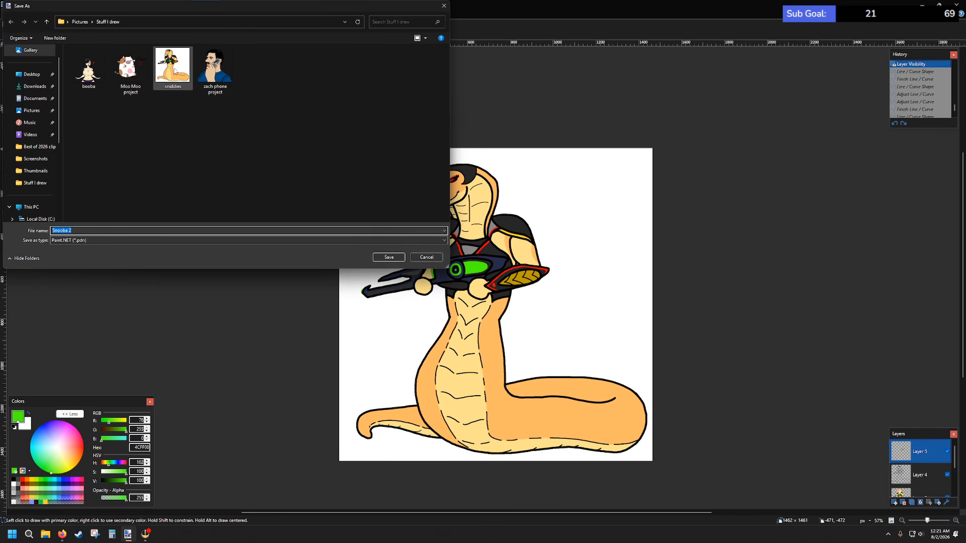
click(173, 68)
click(402, 258)
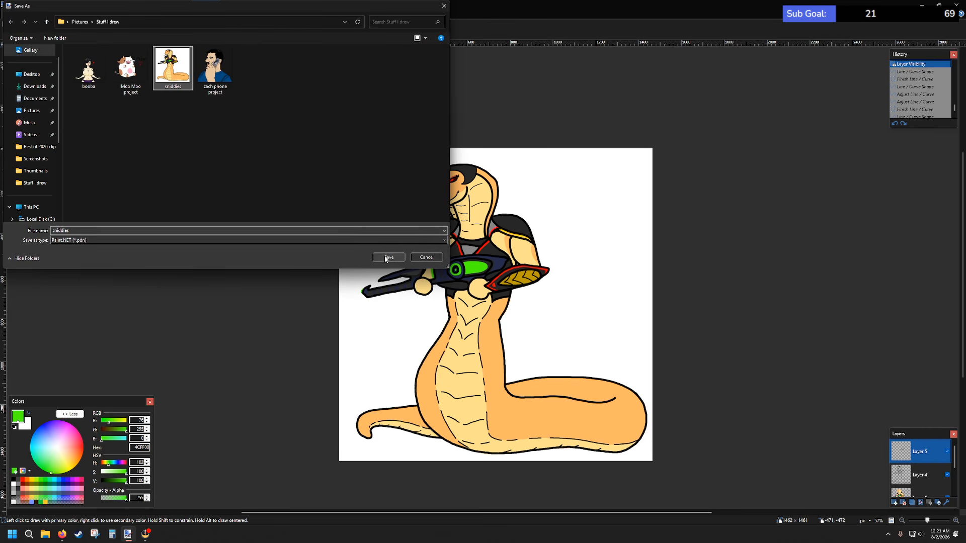
click(501, 268)
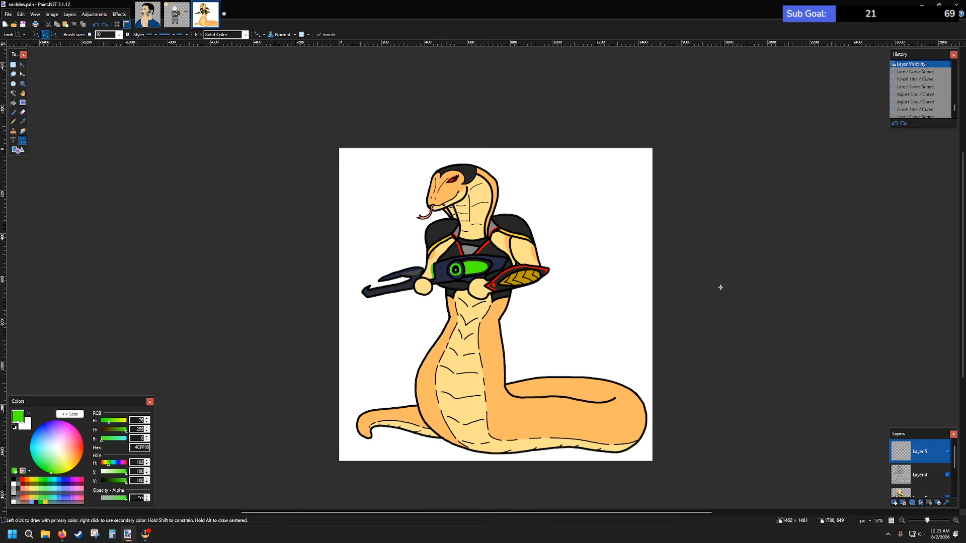
- View the open drawing of the man on the phone, and bring up the sniper 6 drawing
key(ctrl+Tab)
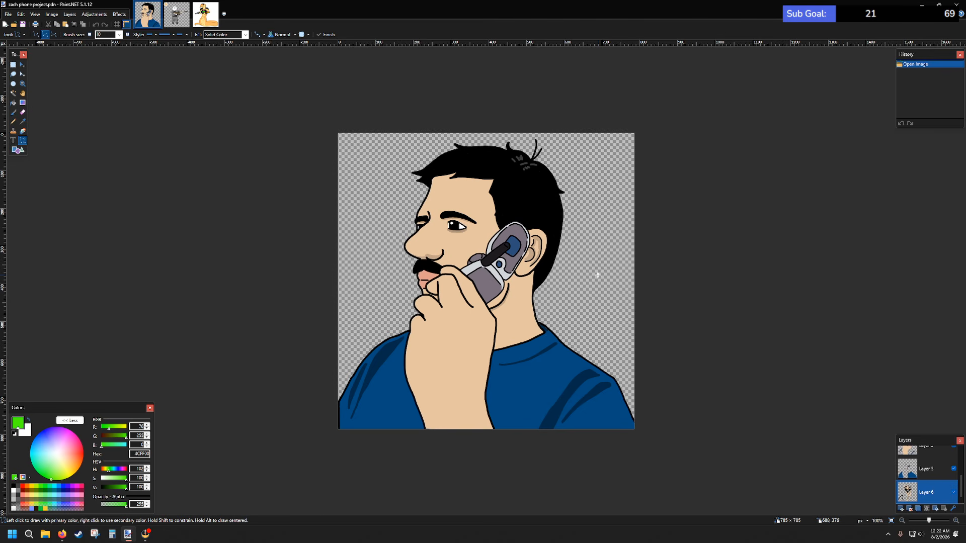
click(171, 14)
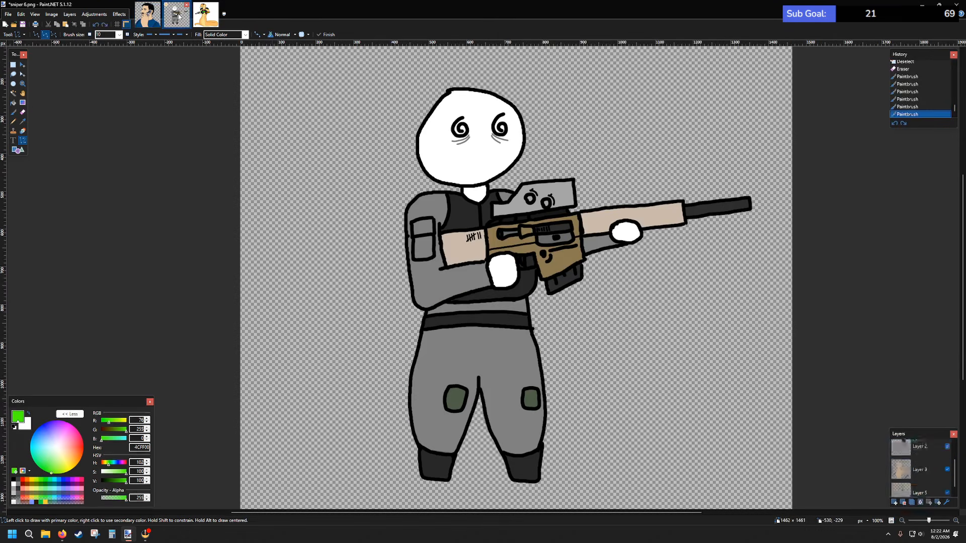